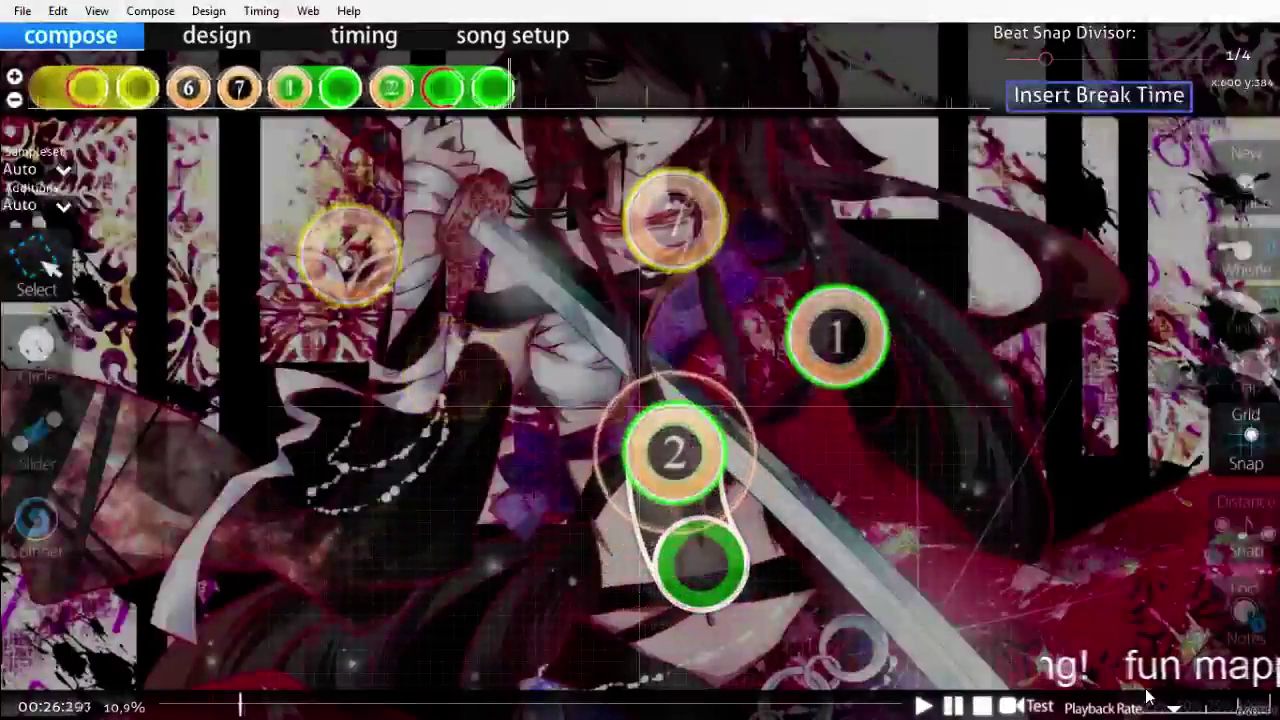
# Step: Place hit circle 3 at 00:26:416, above and to the left of note 2
pyautogui.scroll(5, 1007, 632)
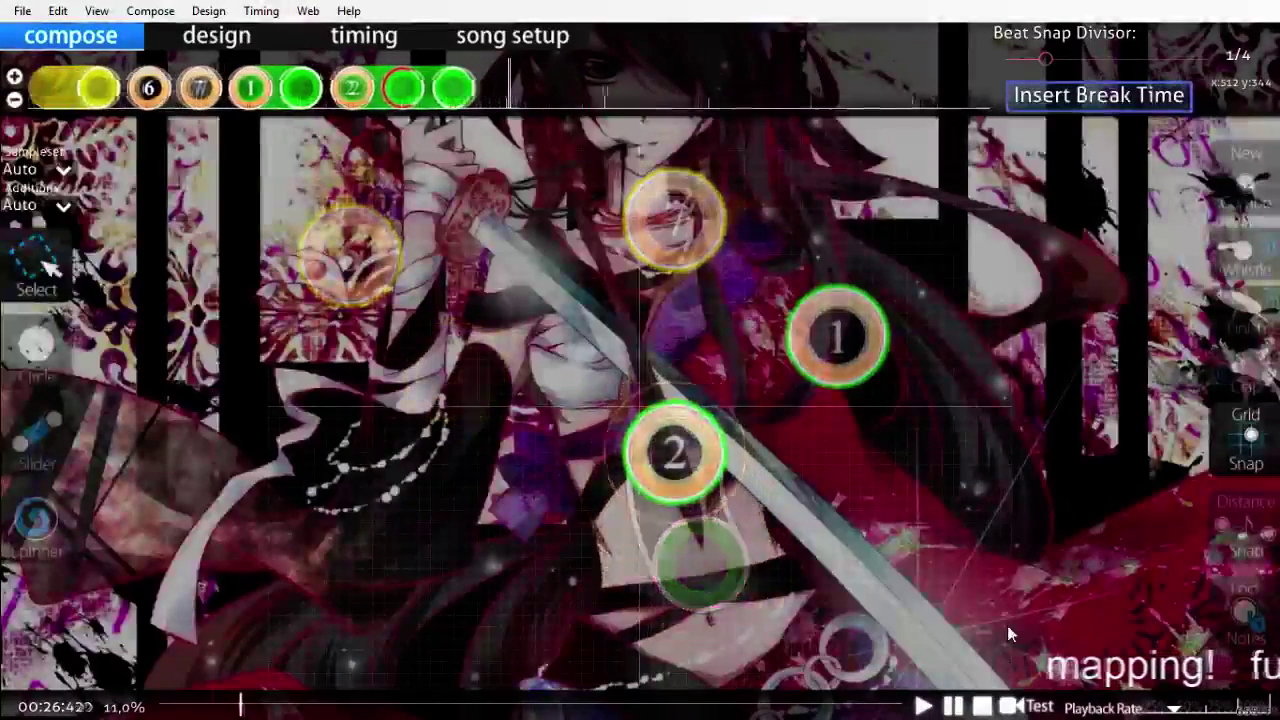
pyautogui.scroll(-1, 868, 610)
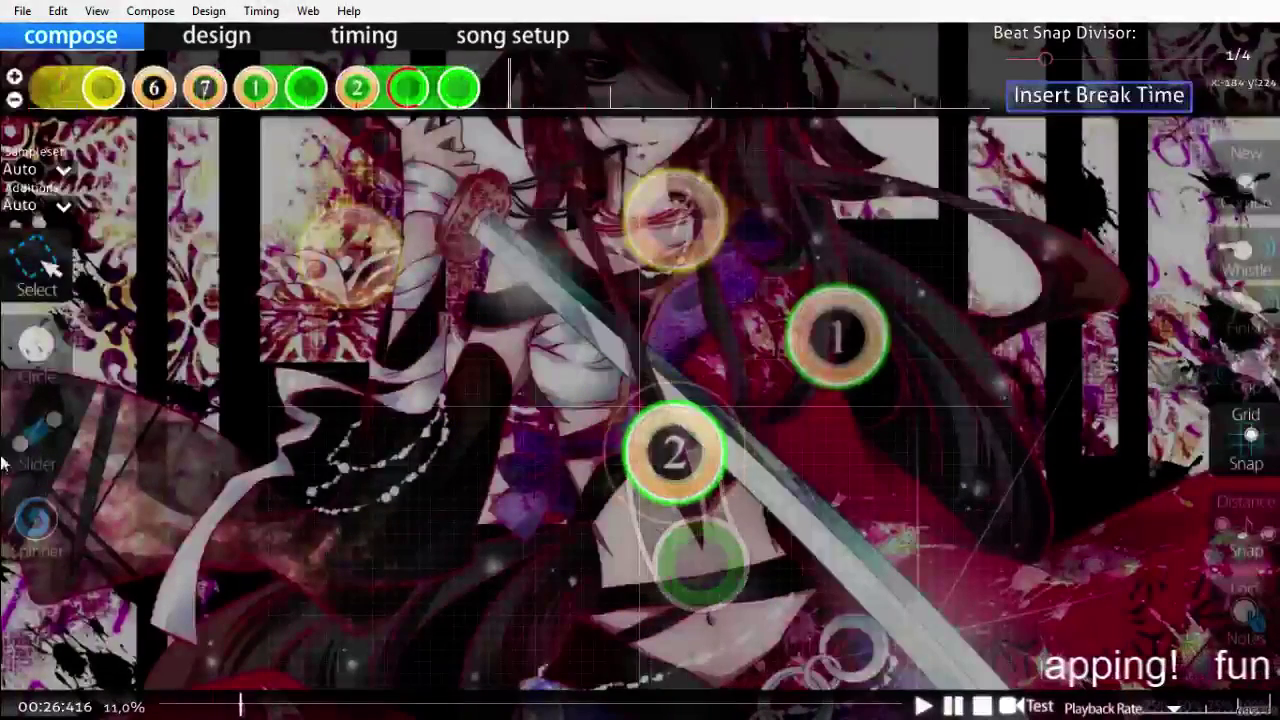
pyautogui.click(42, 370)
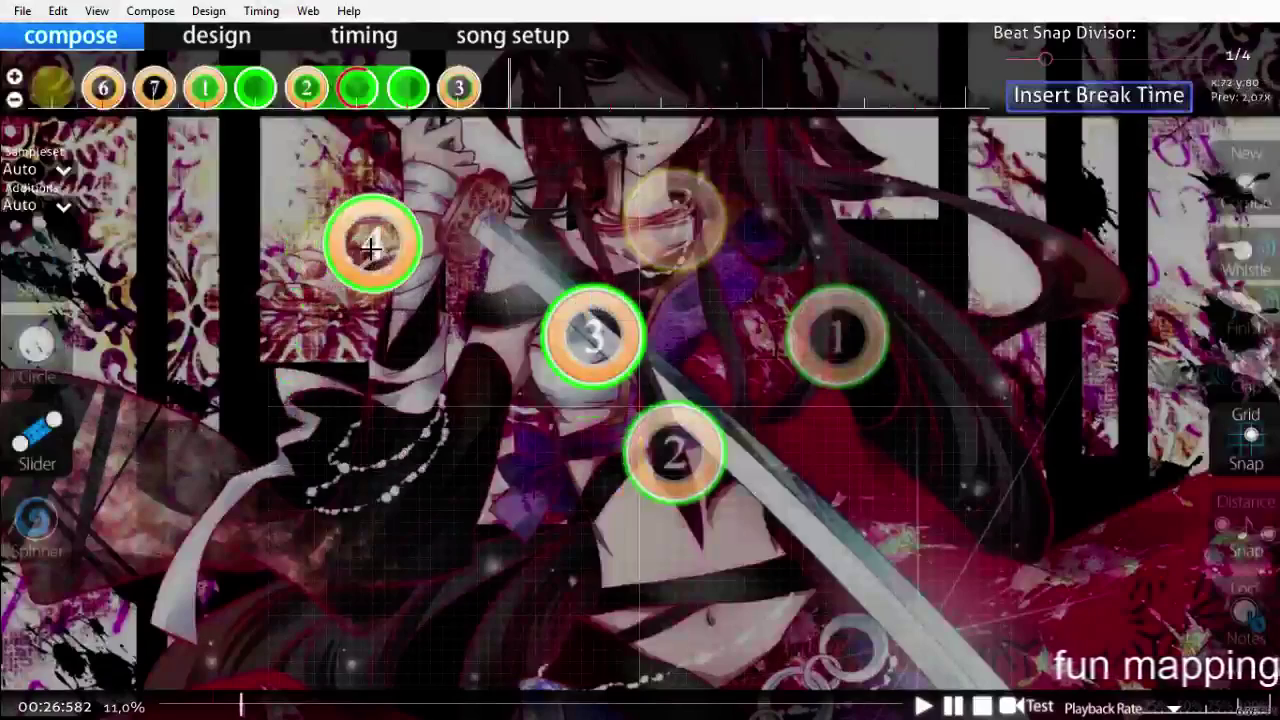
# Step: Add an inherited timing point at 00:26:582 with a custom slider velocity multiplier of 0.50
pyautogui.click(364, 35)
pyautogui.click(835, 233)
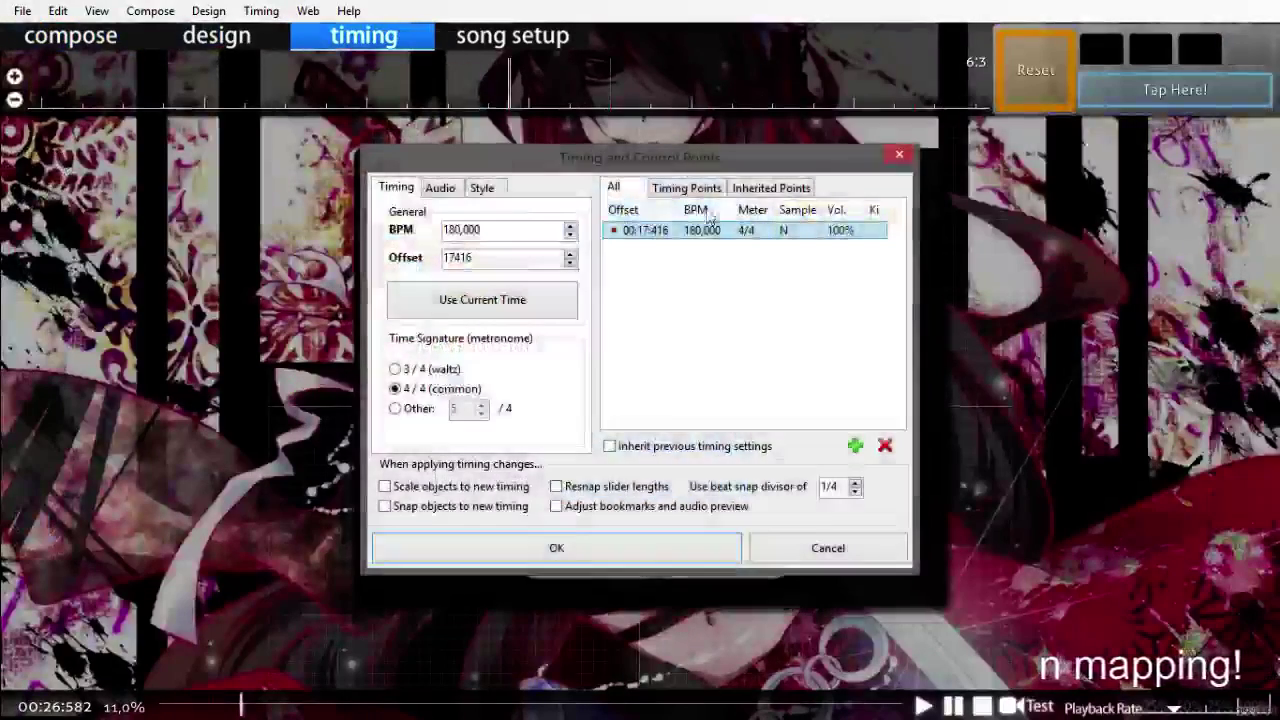
pyautogui.click(855, 446)
pyautogui.tripleClick(514, 404)
pyautogui.click(543, 550)
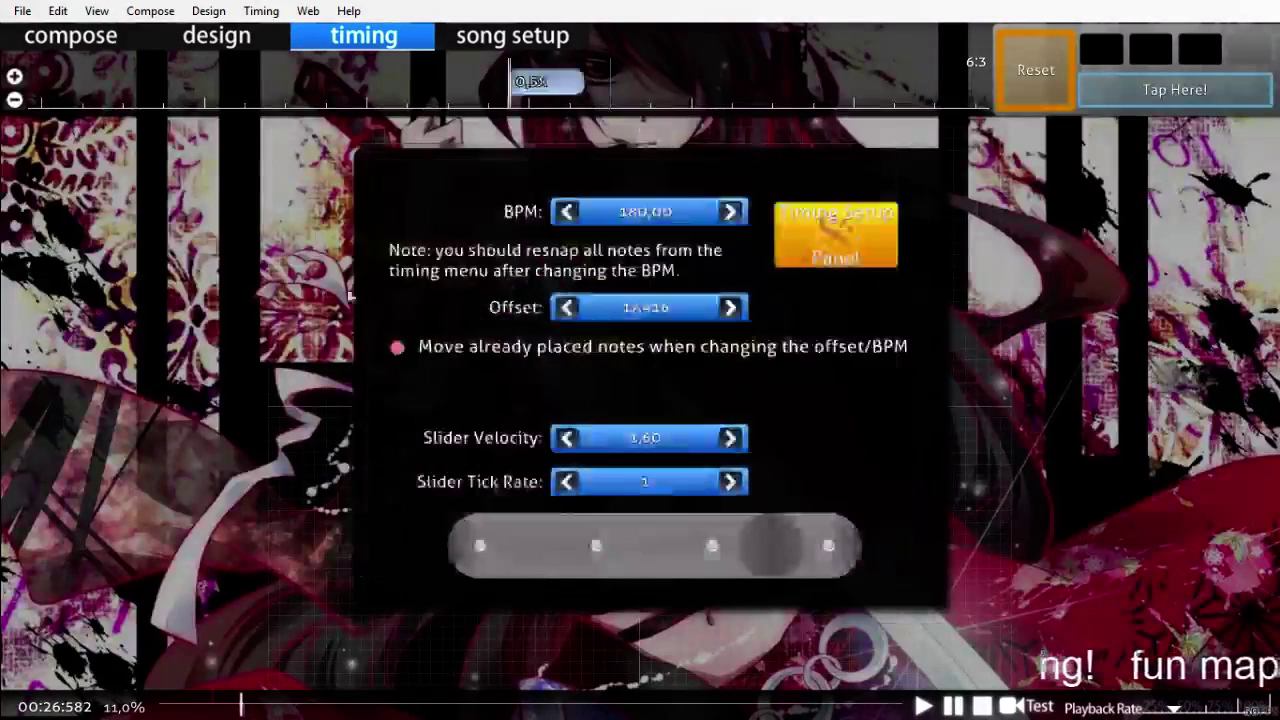
# Step: Draw slider 4 at 00:26:582, starting at x 72, y 192 and running down to the right
pyautogui.click(108, 36)
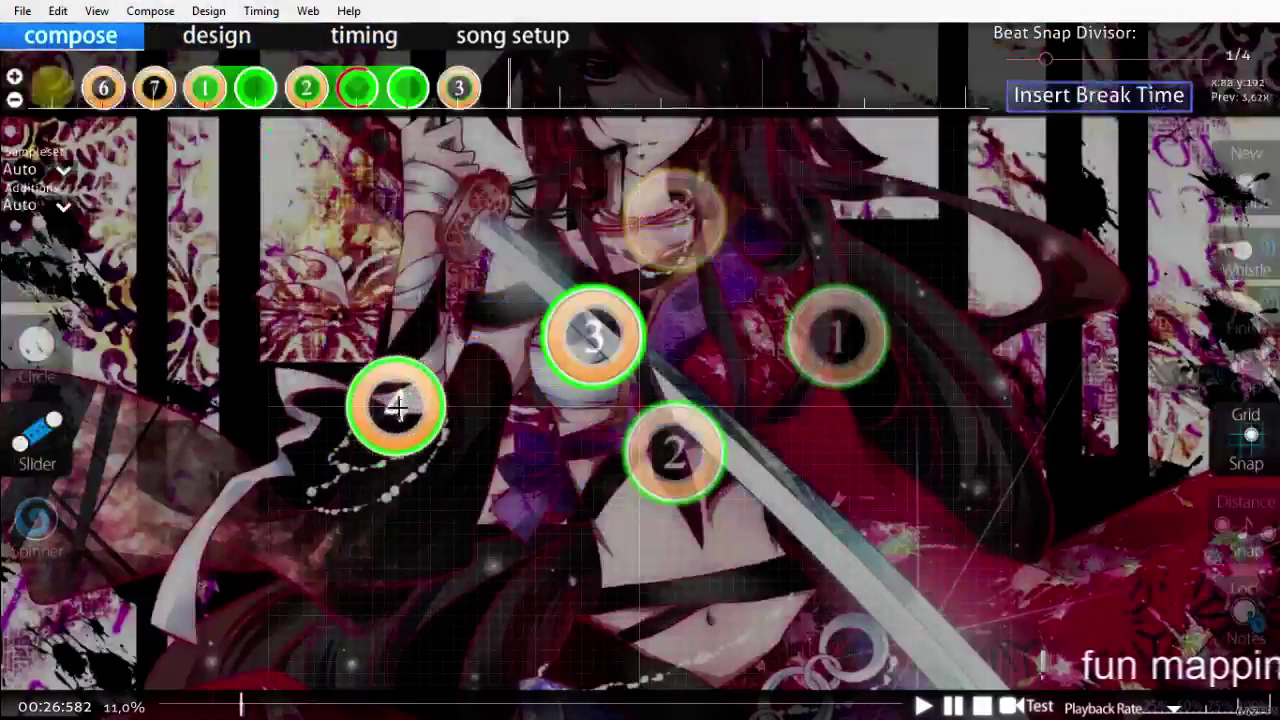
pyautogui.moveTo(398, 408); pyautogui.dragTo(373, 405)
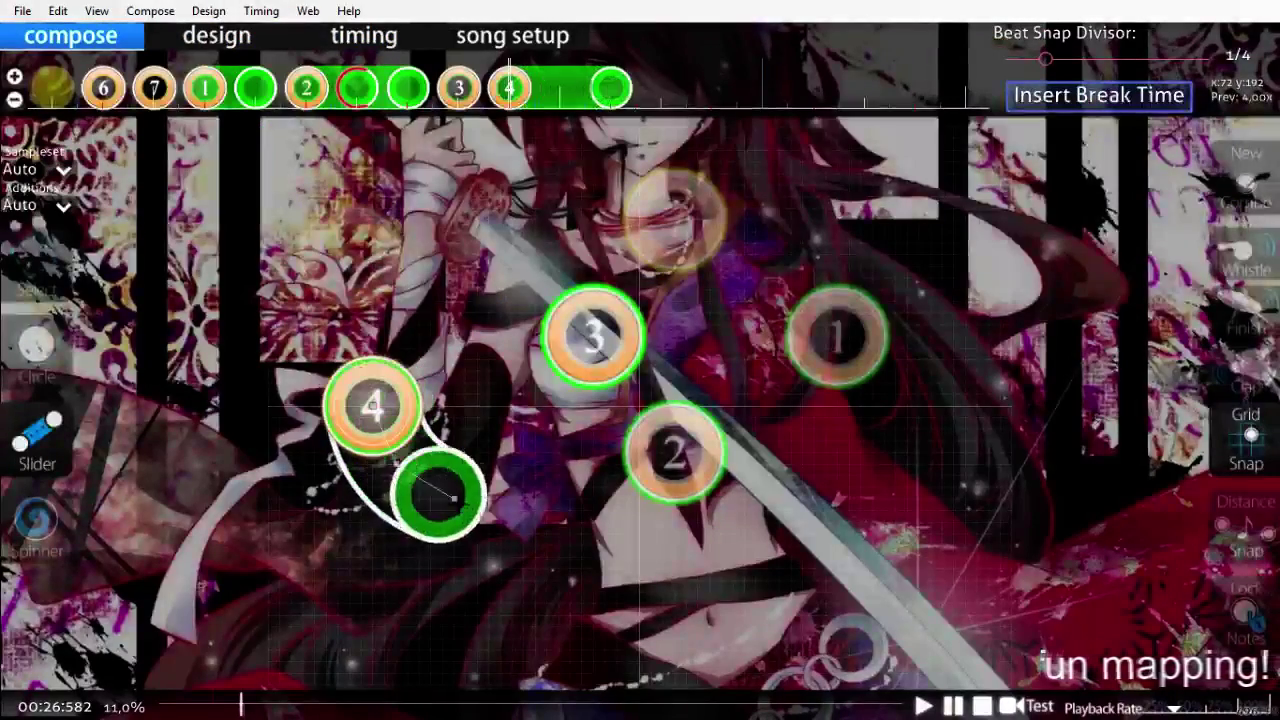
pyautogui.moveTo(454, 498); pyautogui.dragTo(499, 521)
pyautogui.rightClick(442, 511)
# Step: Play back the section leading into slider 4 to check its rhythm and flow
pyautogui.scroll(9, 731, 371)
pyautogui.click(1265, 708)
pyautogui.scroll(11, 1265, 708)
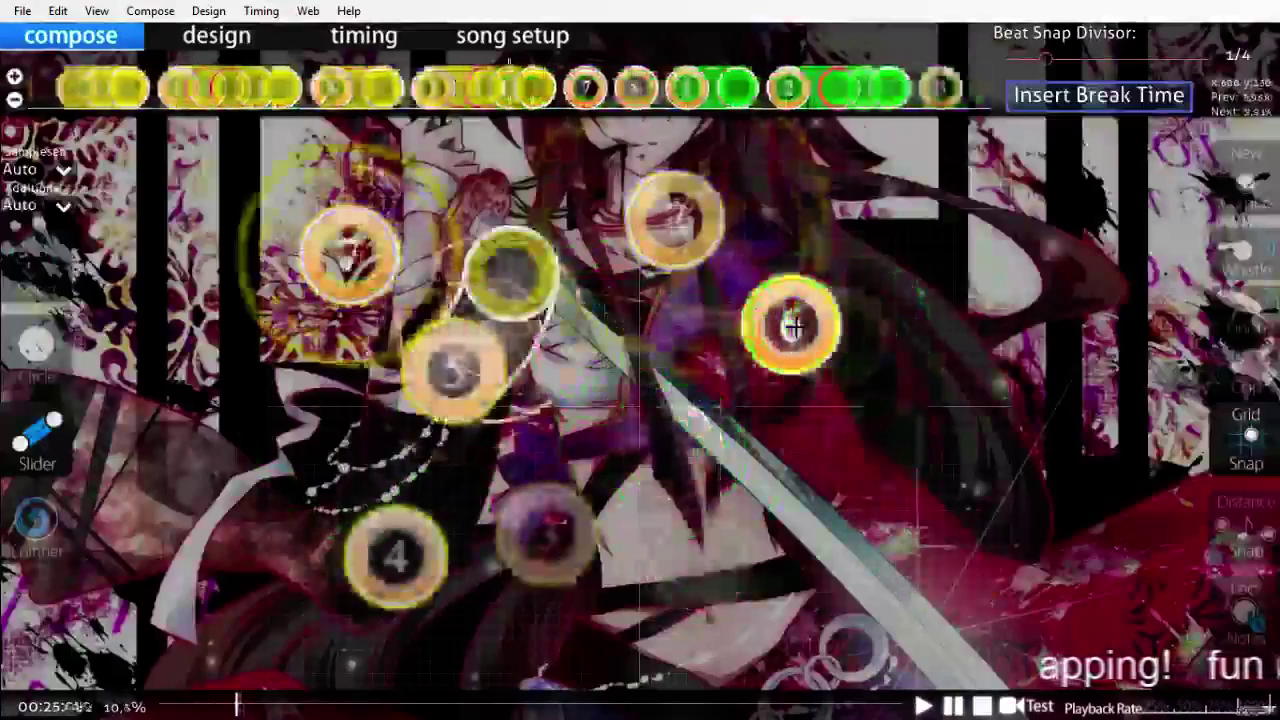
pyautogui.press('space')
pyautogui.scroll(-4, 850, 556)
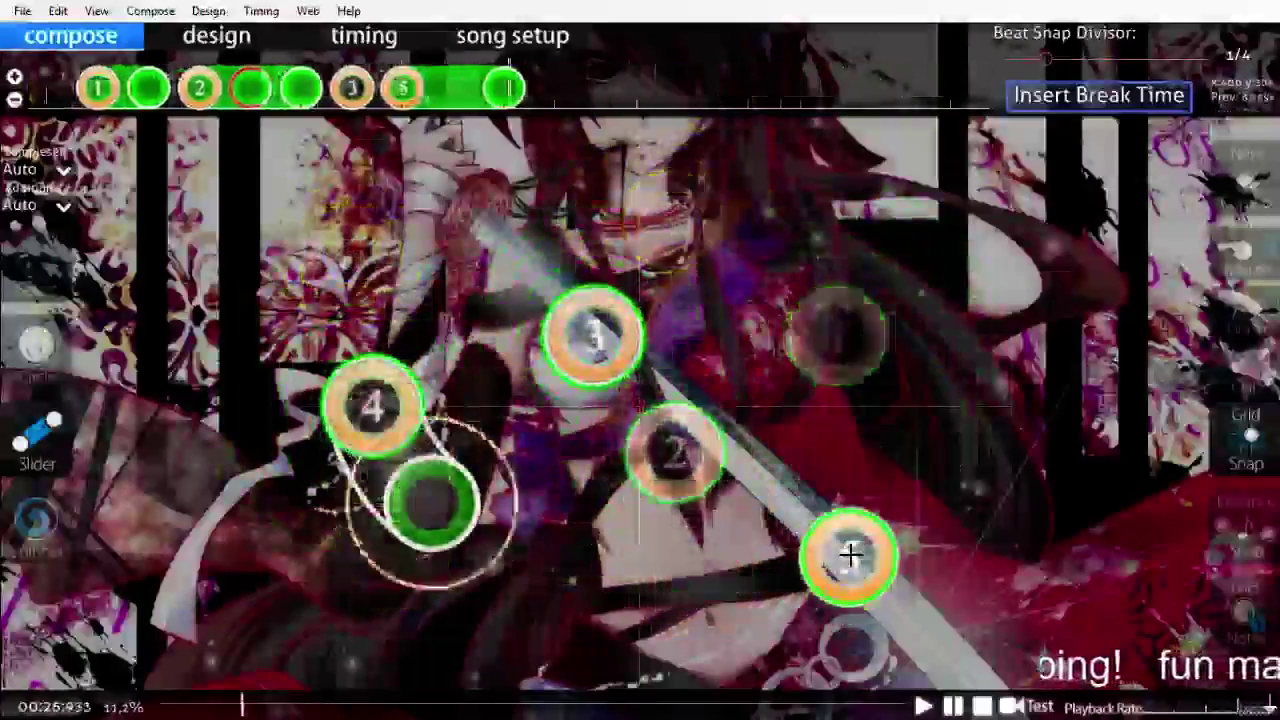
pyautogui.scroll(4, 850, 556)
pyautogui.scroll(-2, 850, 556)
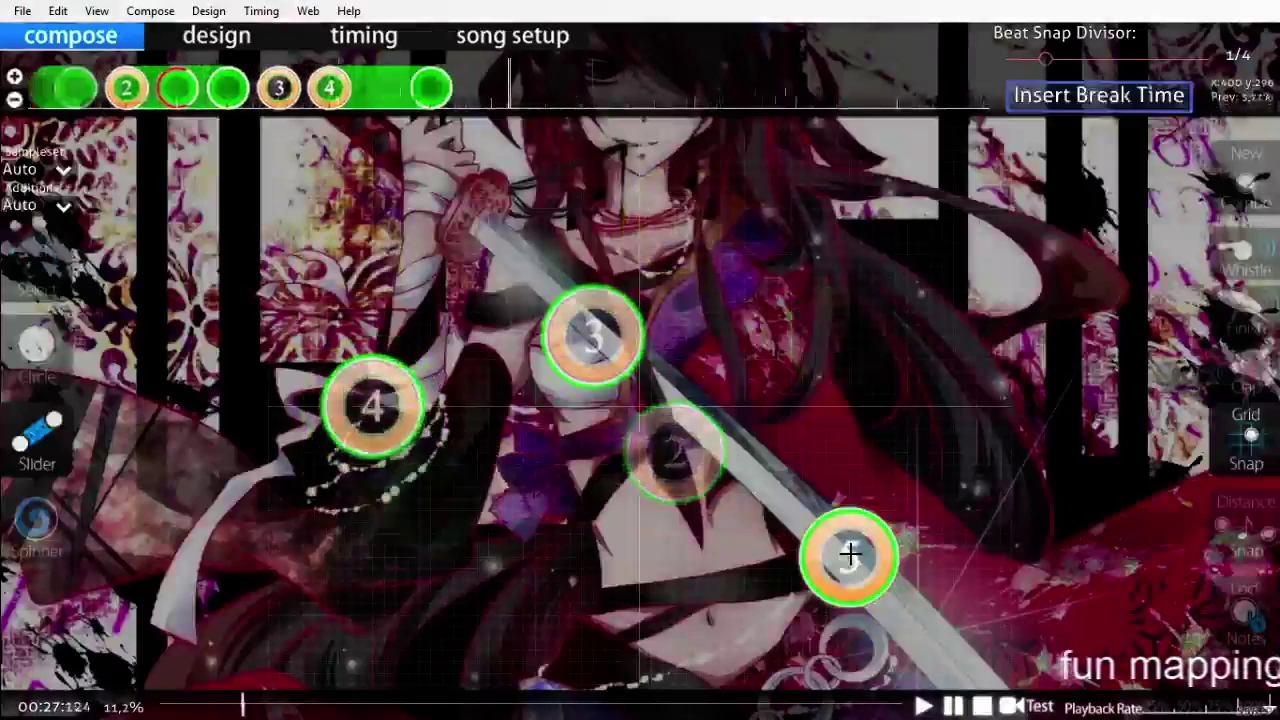
# Step: Redraw slider 4 at 00:26:582 as a straight downward slider starting at x 120, y 136, and replay the section
pyautogui.scroll(5, 850, 556)
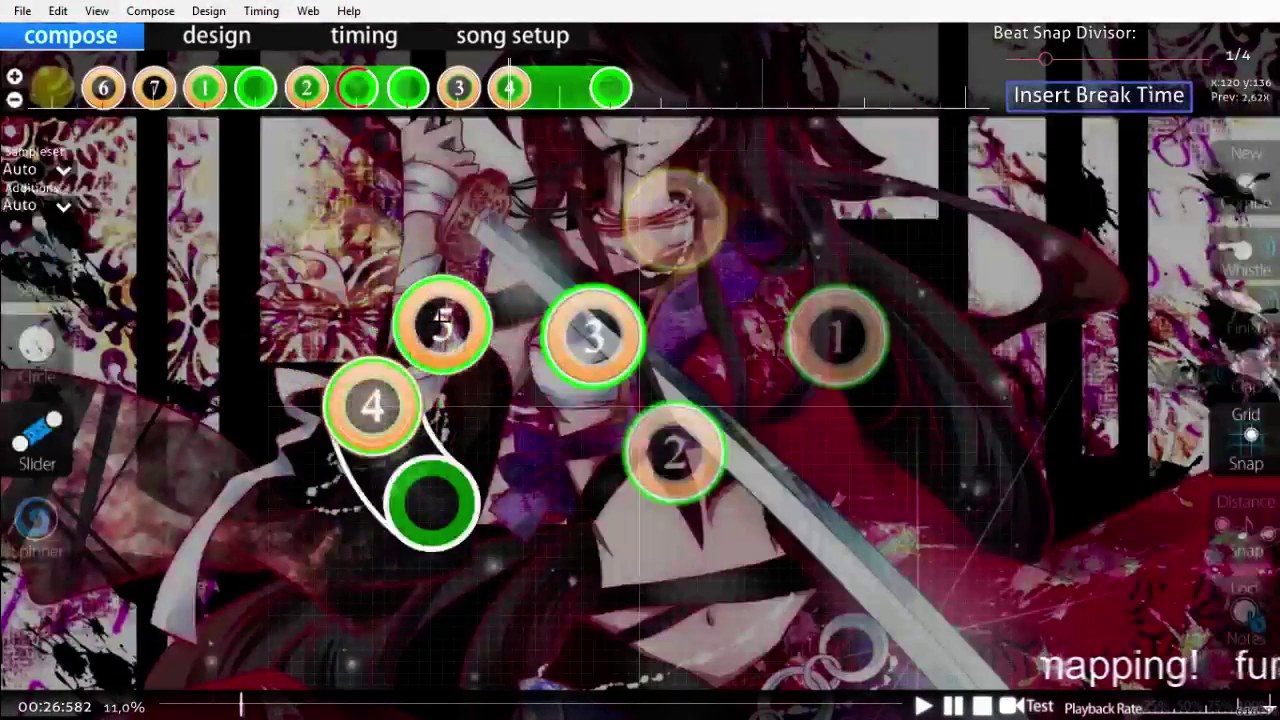
pyautogui.click(443, 324)
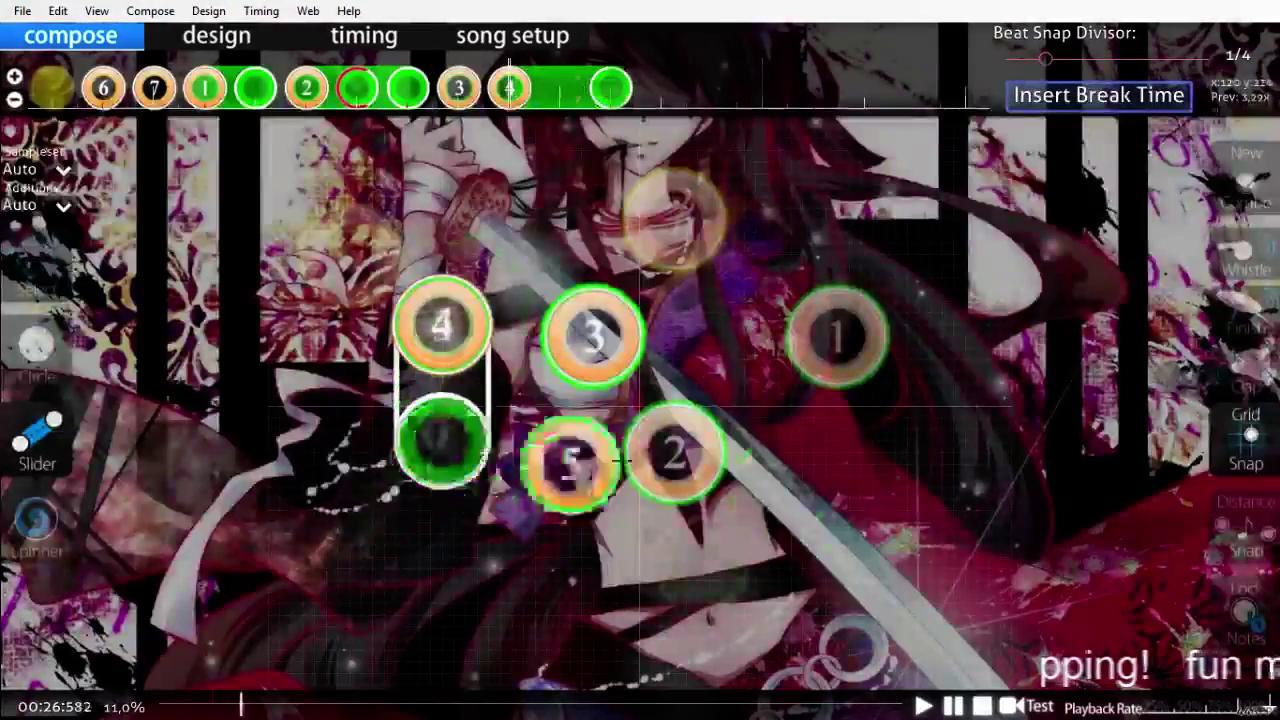
pyautogui.scroll(1, 694, 557)
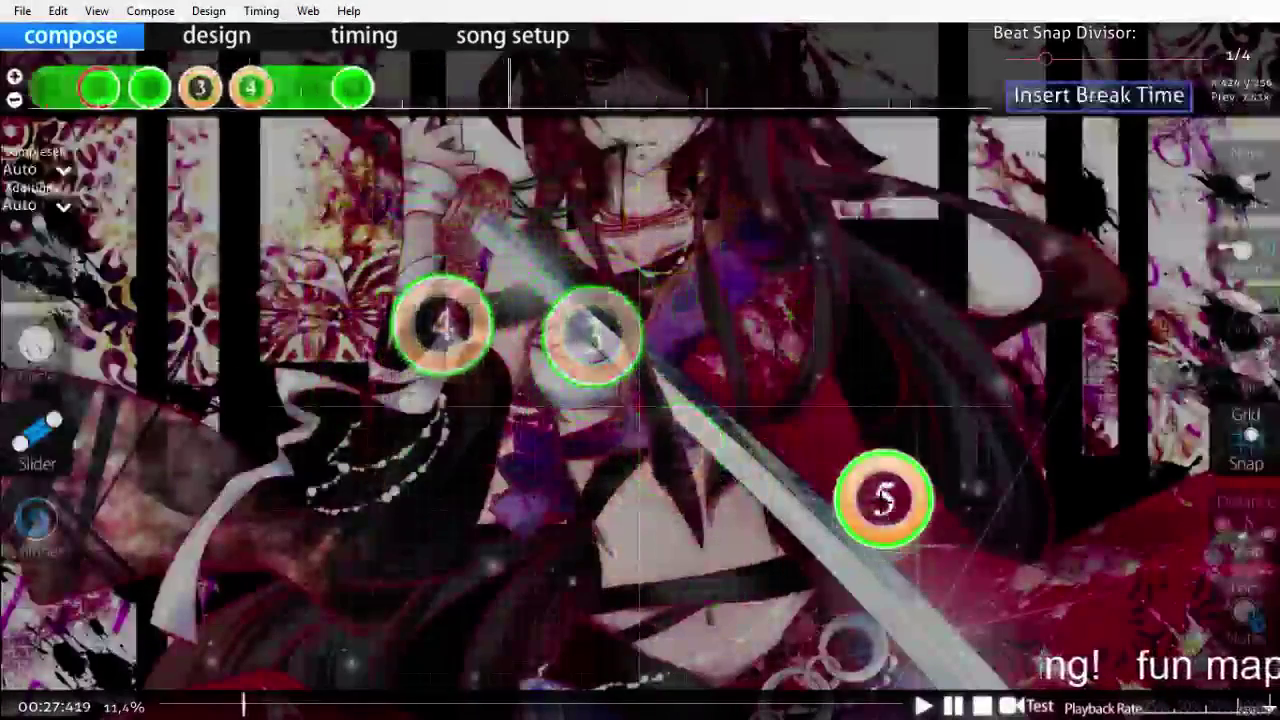
pyautogui.scroll(5, 861, 510)
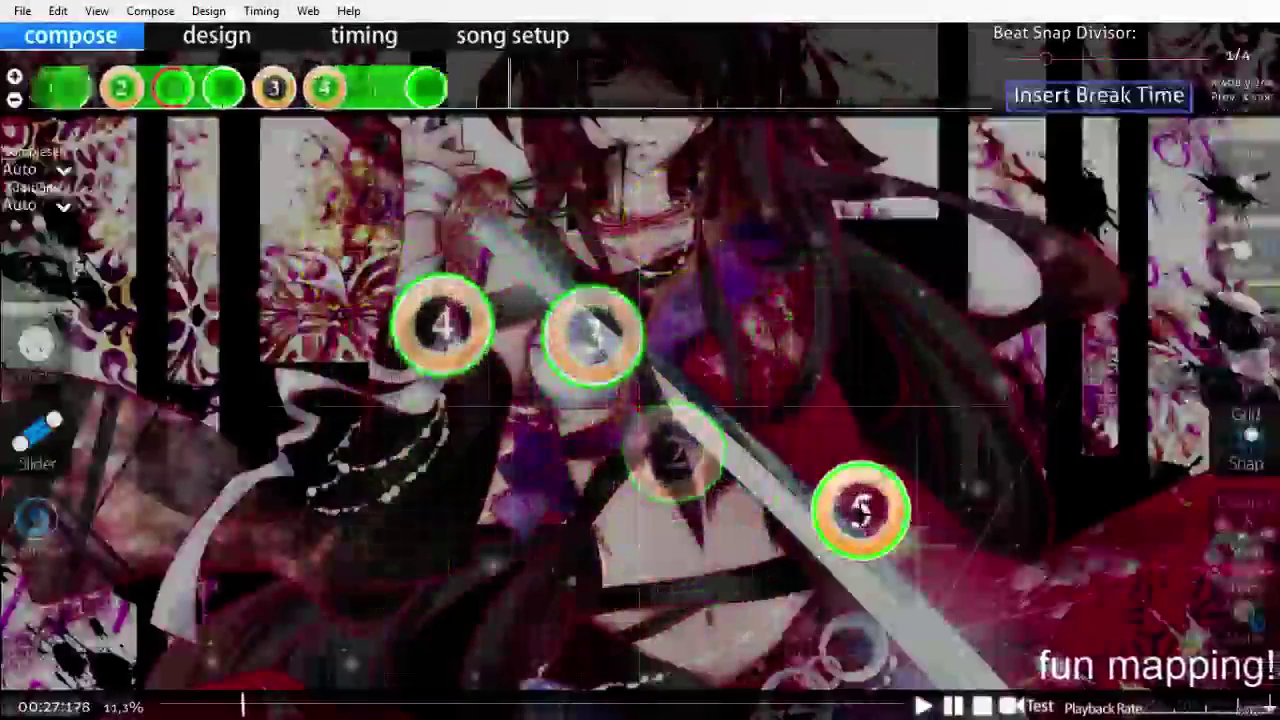
pyautogui.scroll(4, 860, 510)
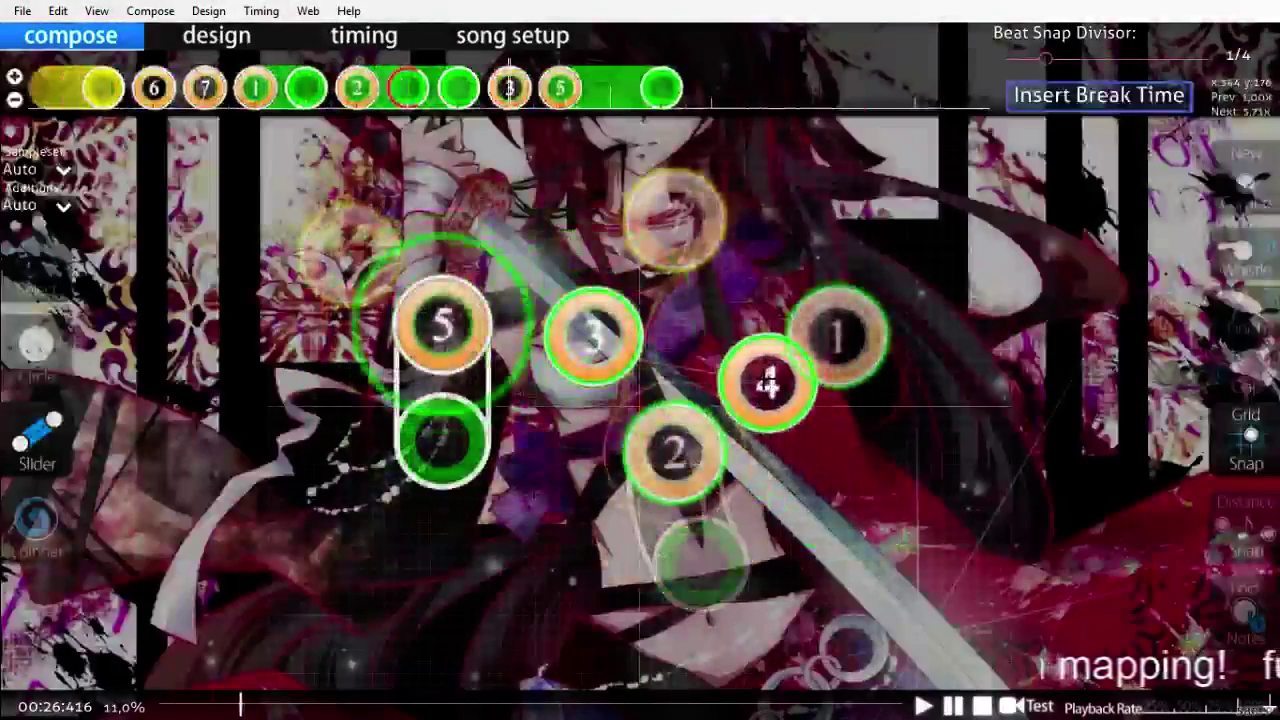
# Step: Delete slider 4 and remove the inherited timing point at 00:26:582
pyautogui.scroll(-6, 768, 383)
pyautogui.scroll(2, 758, 374)
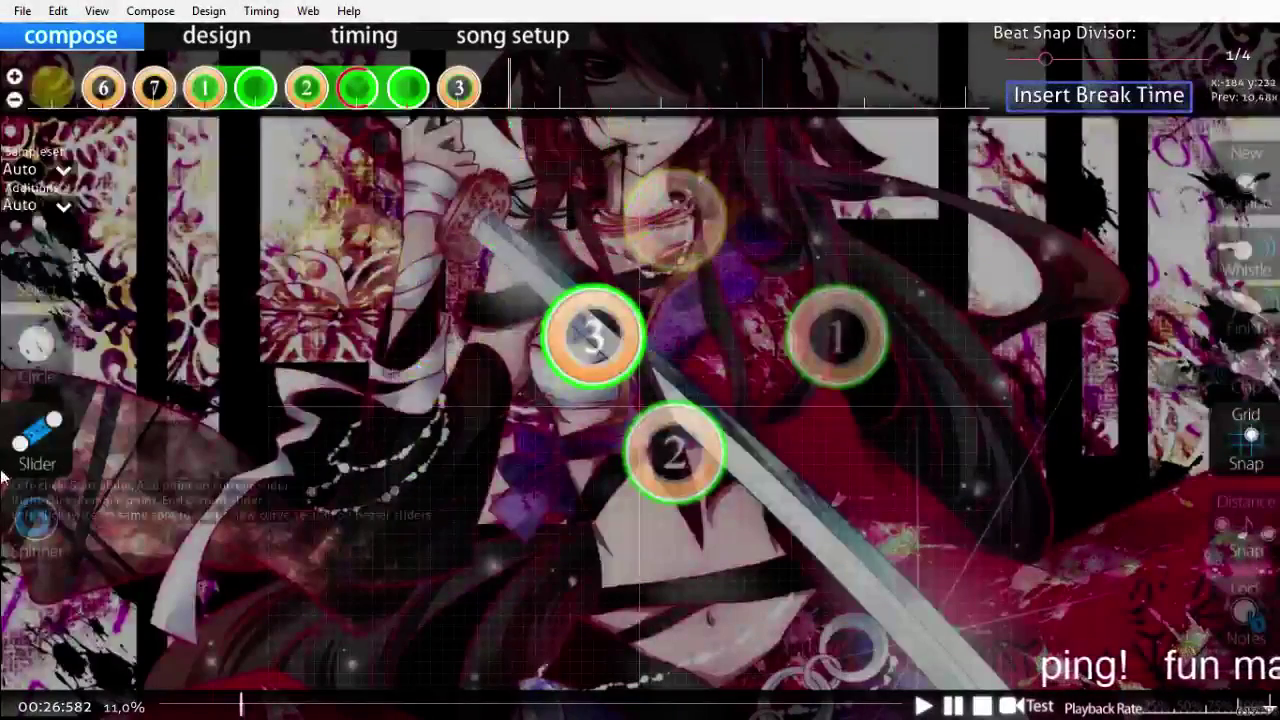
pyautogui.press('F6')
pyautogui.click(835, 218)
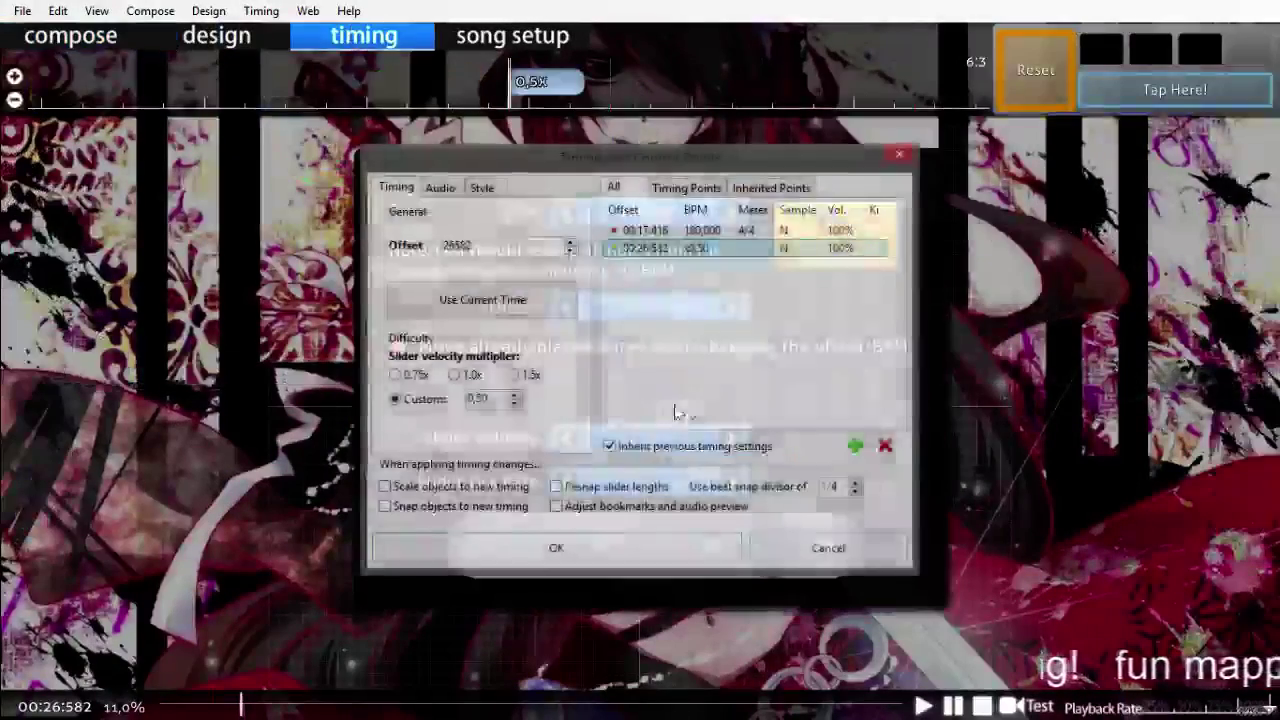
pyautogui.press('Delete')
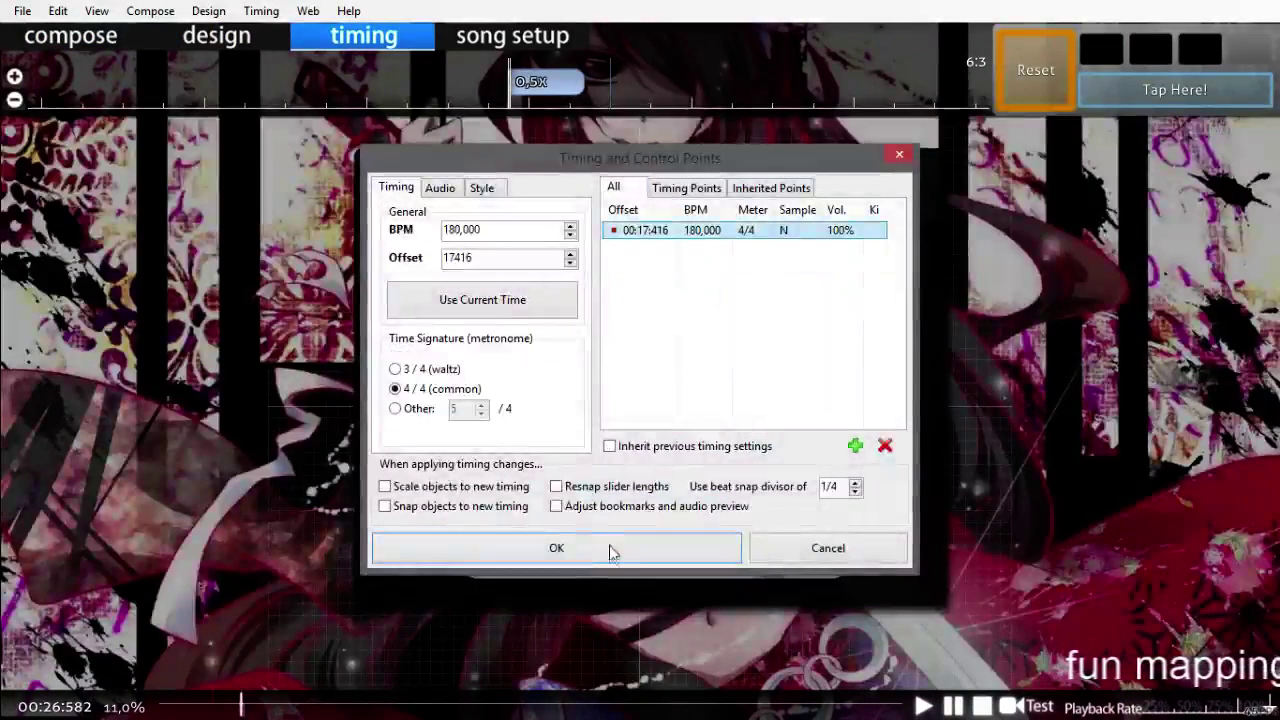
pyautogui.click(612, 556)
# Step: Set the default sample volume to 79 in the song's audio settings and apply it
pyautogui.click(510, 35)
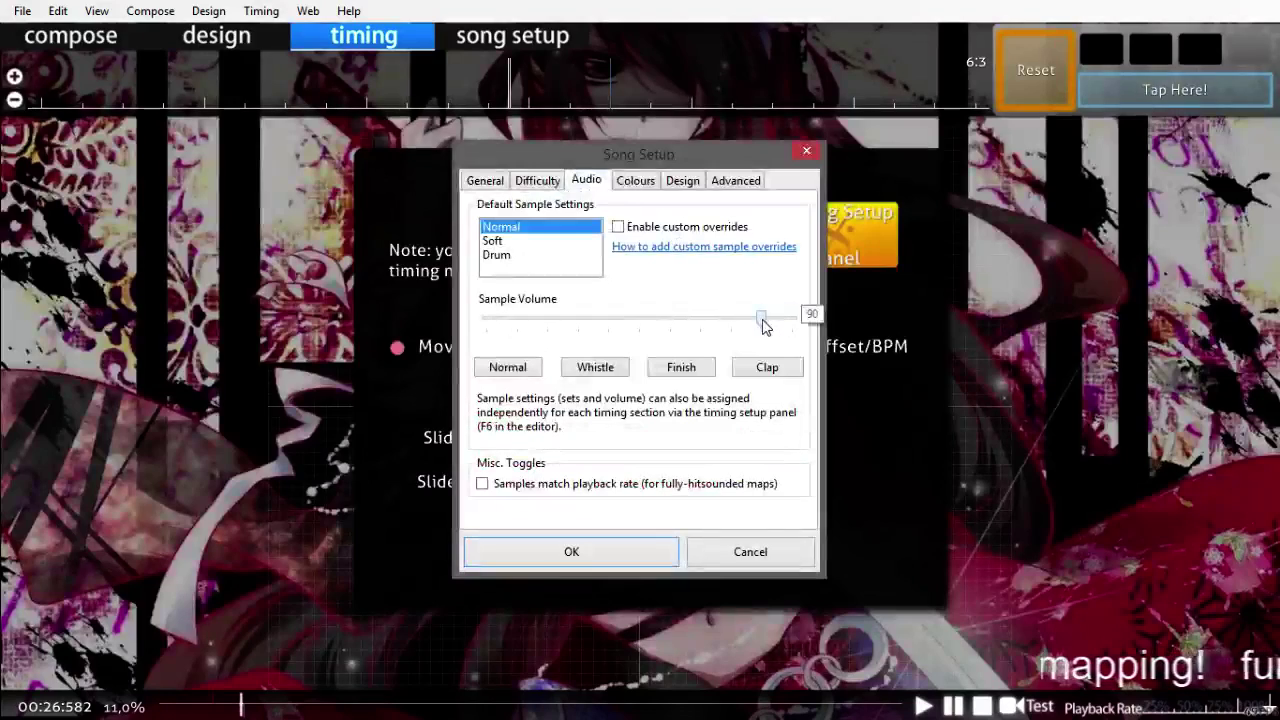
pyautogui.click(728, 330)
pyautogui.moveTo(735, 323); pyautogui.dragTo(728, 322)
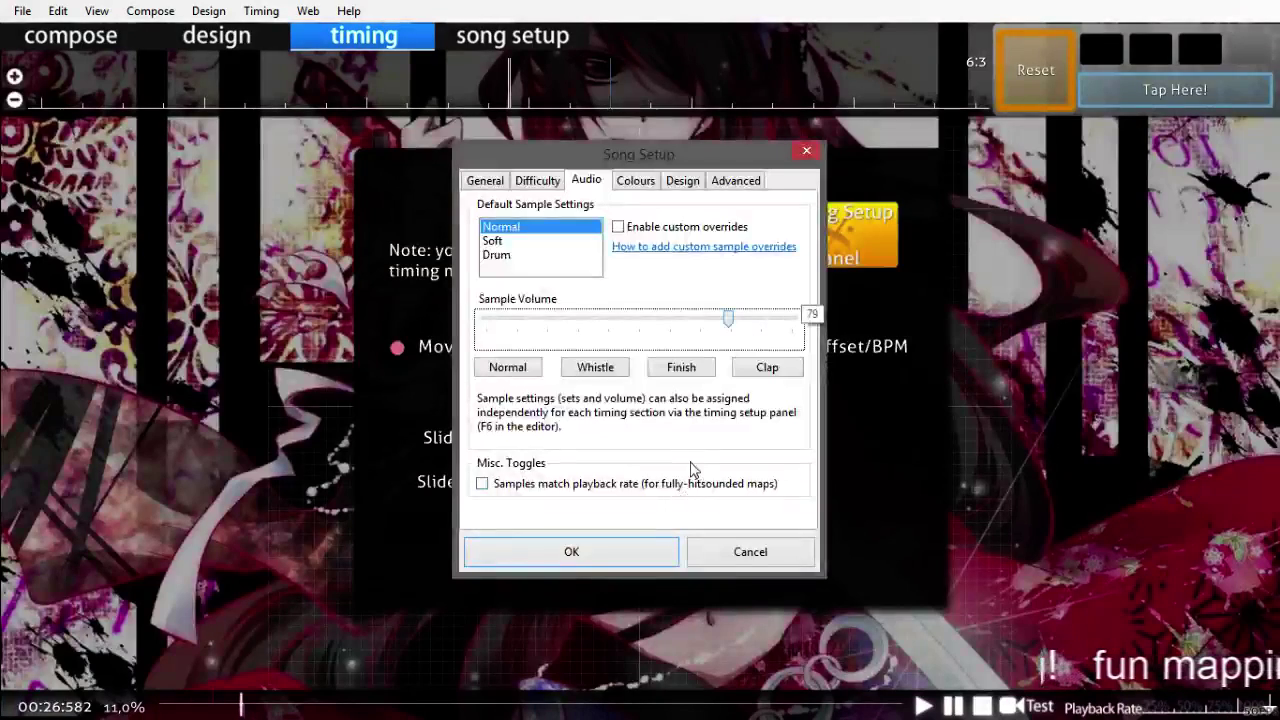
pyautogui.click(605, 564)
pyautogui.click(641, 412)
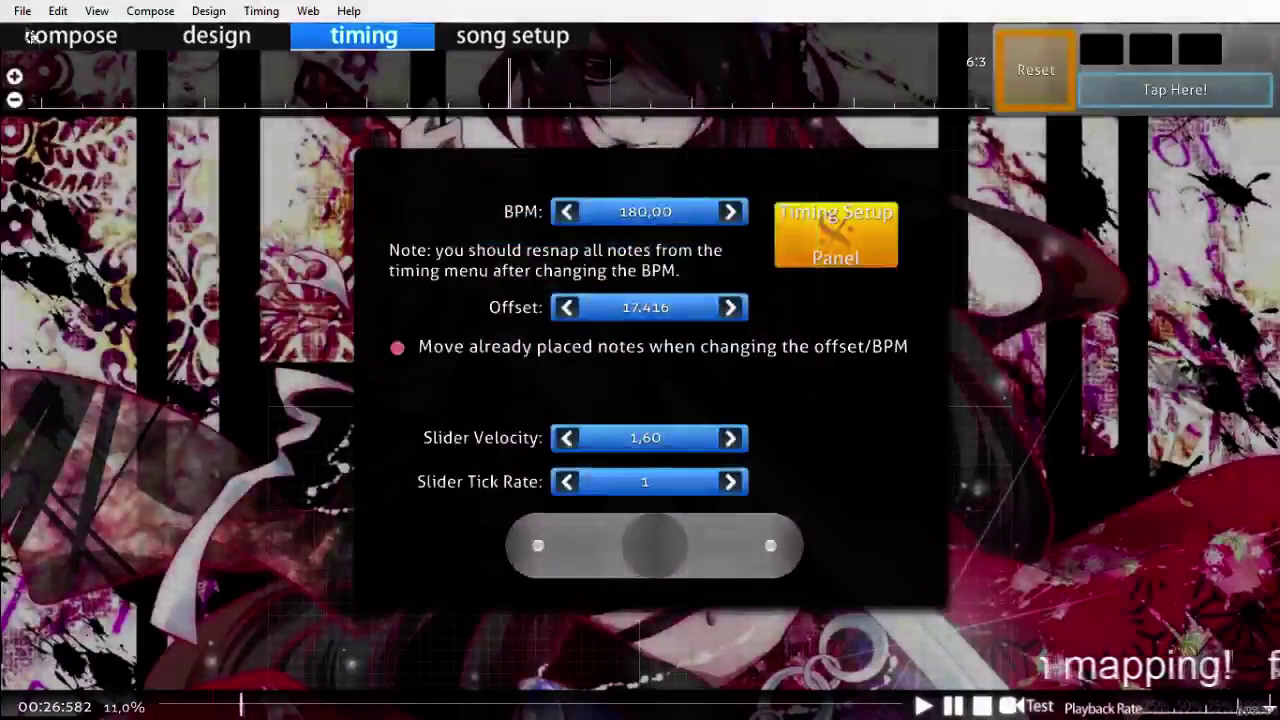
# Step: Place hit circle 4 above and left of note 3, and hit circle 5 below it at the lower left
pyautogui.click(30, 35)
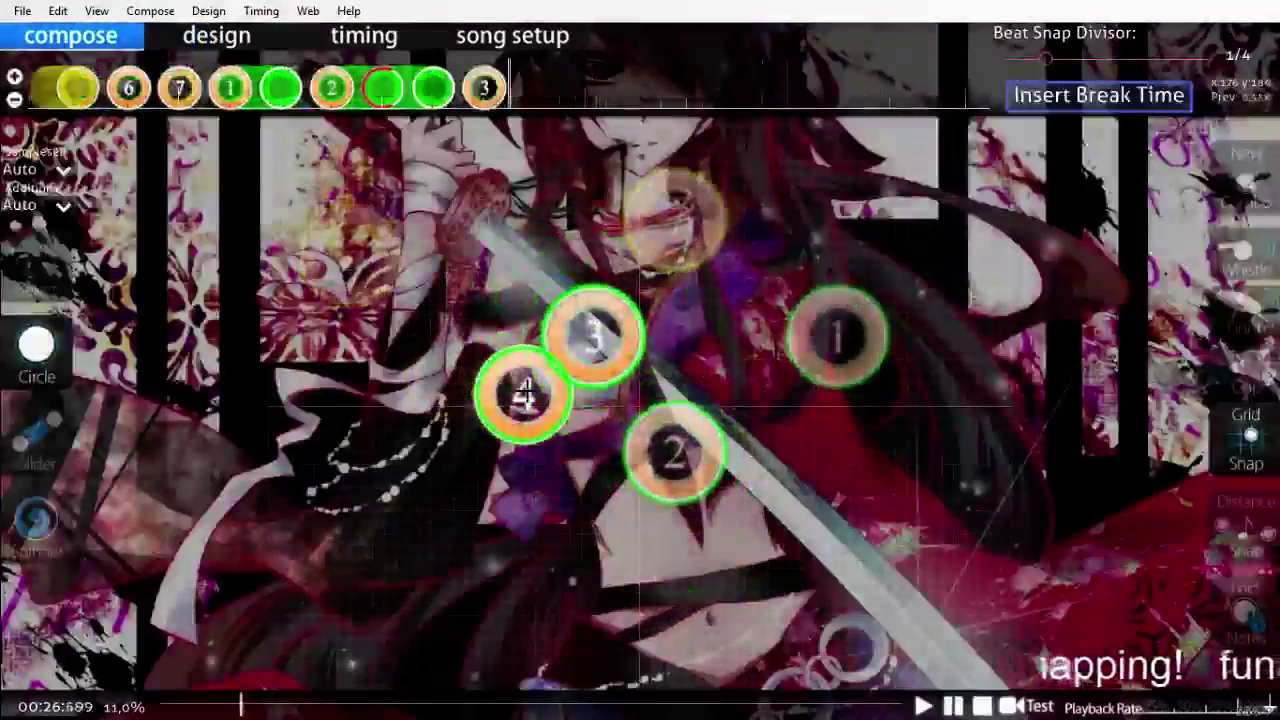
pyautogui.click(455, 199)
pyautogui.scroll(-1, 400, 310)
pyautogui.click(316, 472)
# Step: Shift hit circle 5 later on the timeline and reposition it directly below hit circle 4 on the playfield
pyautogui.scroll(4, 684, 496)
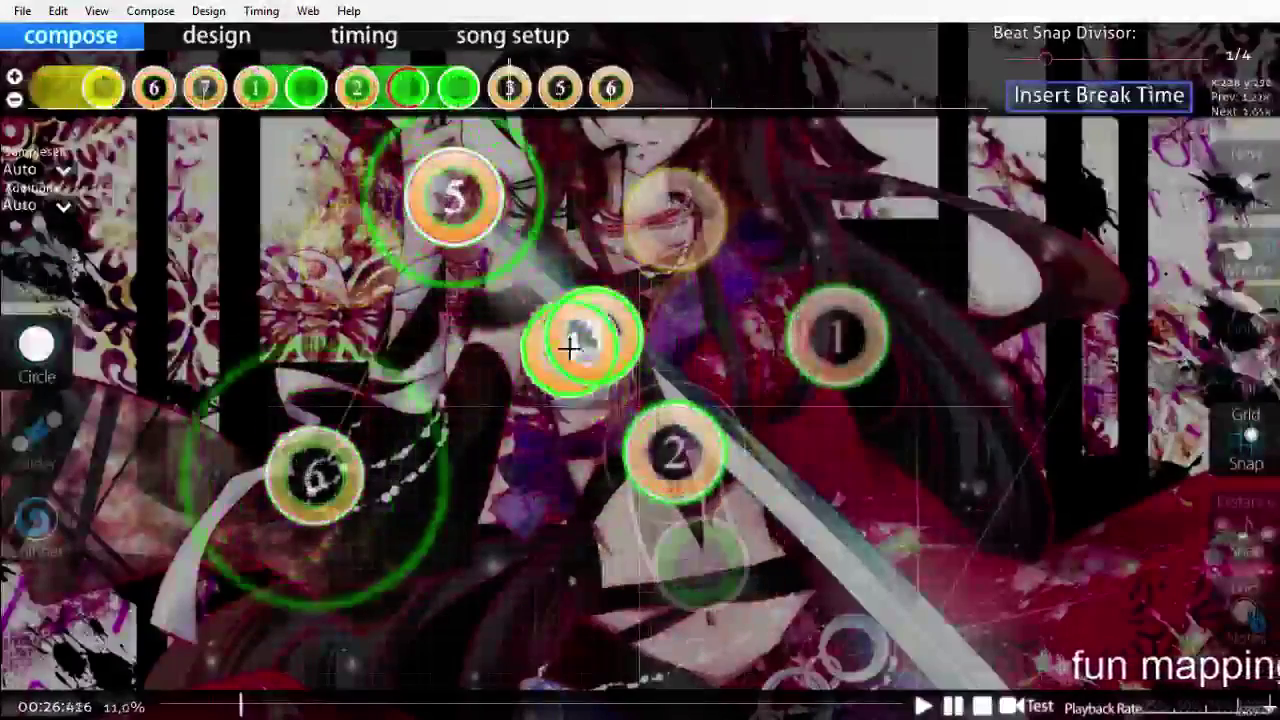
pyautogui.scroll(1, 570, 348)
pyautogui.moveTo(645, 98); pyautogui.dragTo(692, 99)
pyautogui.scroll(5, 760, 253)
pyautogui.scroll(-3, 706, 305)
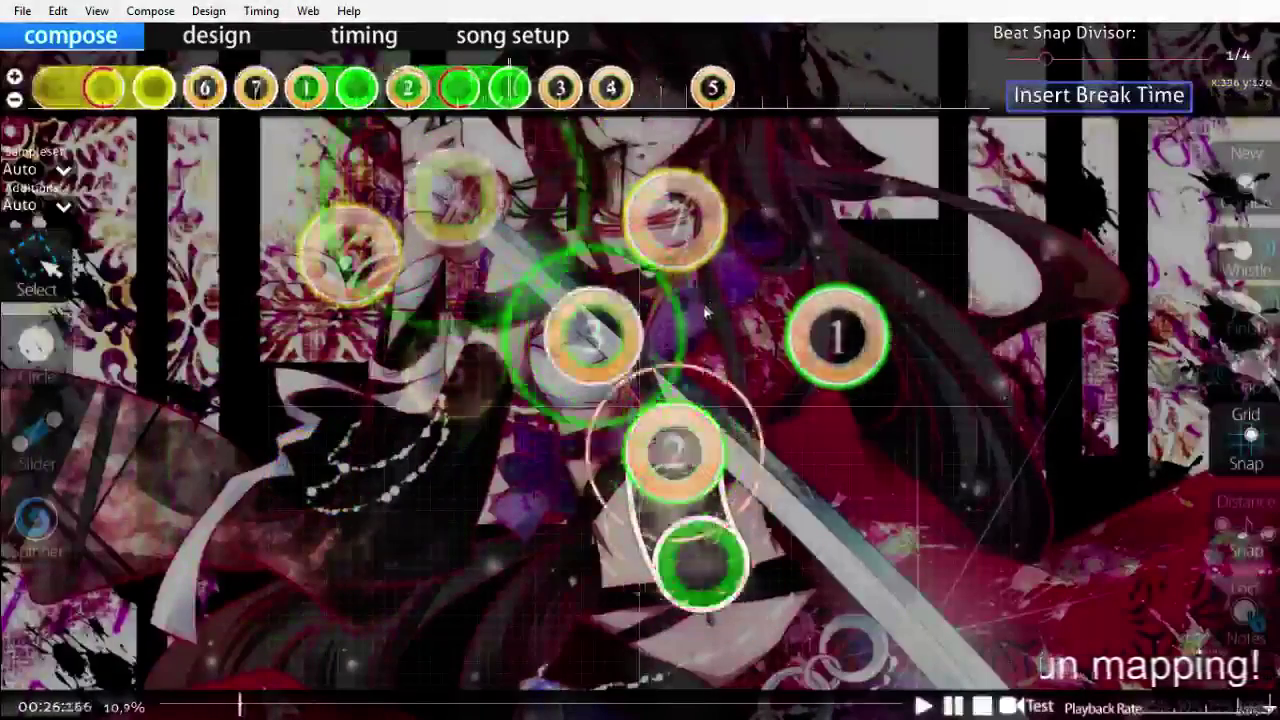
pyautogui.moveTo(325, 487); pyautogui.dragTo(460, 612)
# Step: Play back the new pattern and delete hit circle 3 at 00:26:416
pyautogui.scroll(11, 616, 545)
pyautogui.press('space')
pyautogui.scroll(-2, 616, 538)
pyautogui.scroll(4, 616, 538)
pyautogui.press('space')
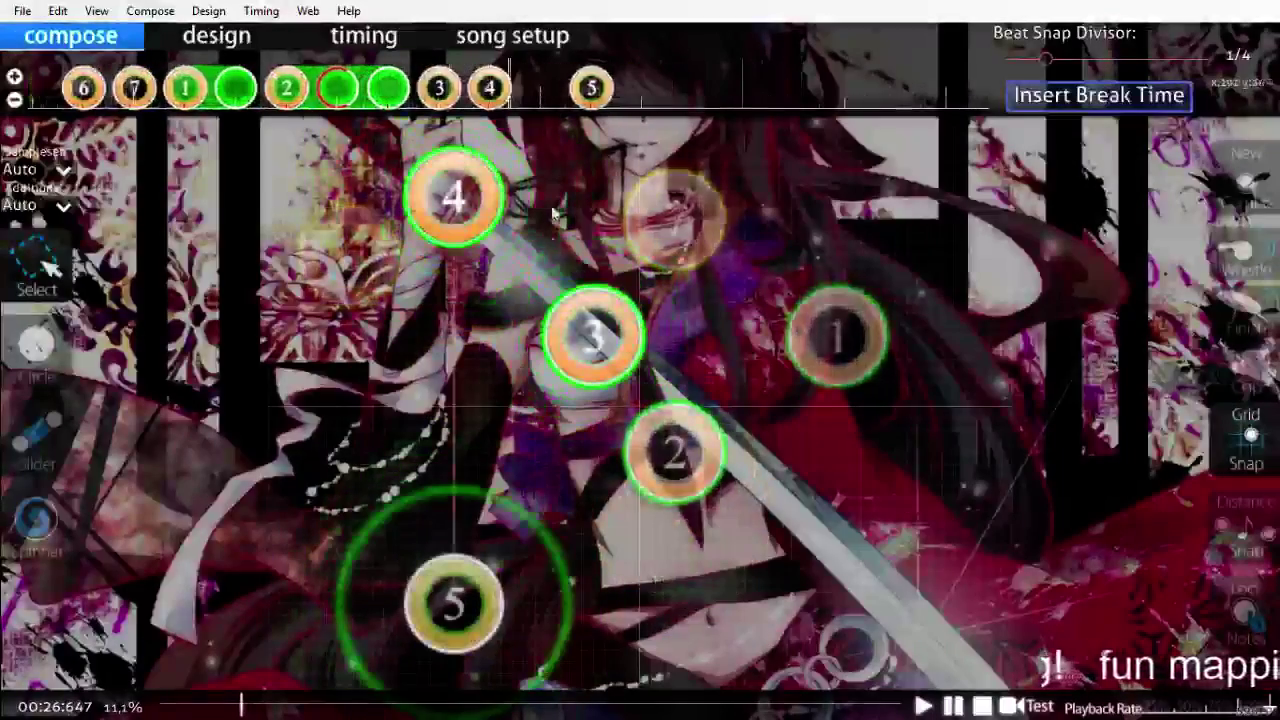
pyautogui.rightClick(592, 345)
# Step: Replay the section from about 00:25 to 00:26:650 to check the rhythm between slider 2 and the last two circles
pyautogui.scroll(14, 590, 392)
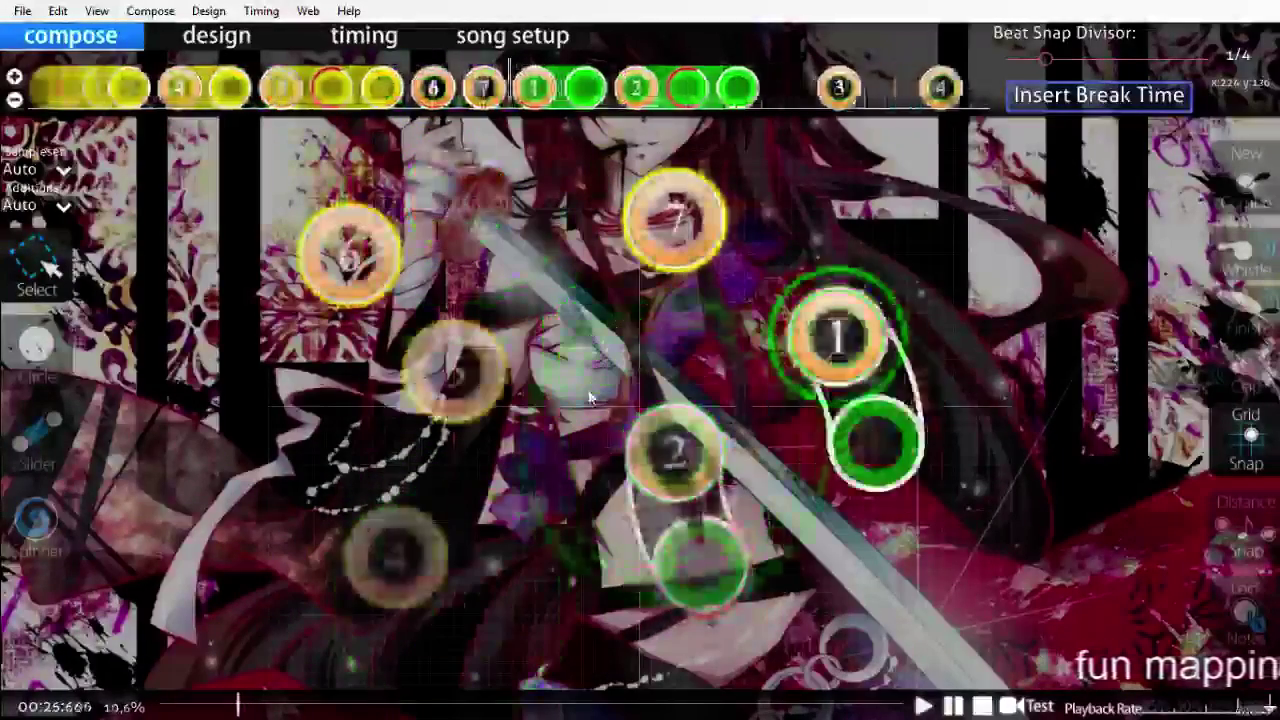
pyautogui.press('space')
pyautogui.scroll(-4, 588, 398)
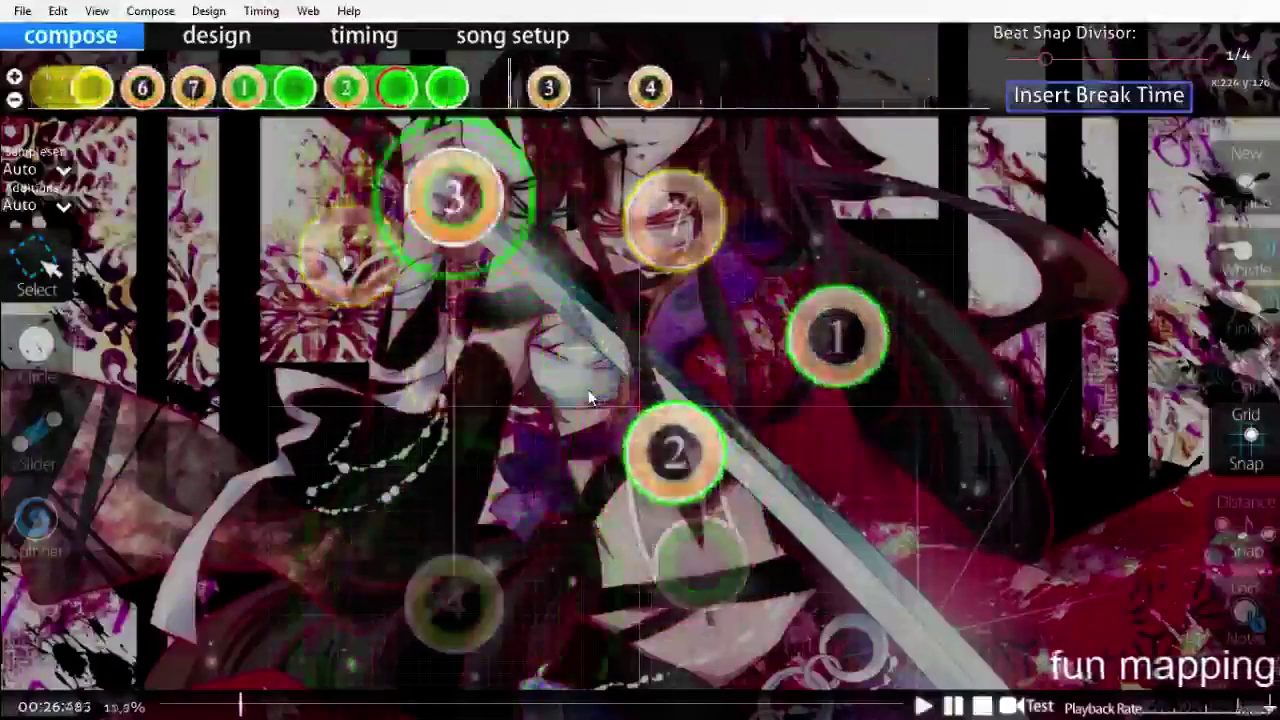
pyautogui.scroll(3, 588, 398)
pyautogui.scroll(4, 588, 398)
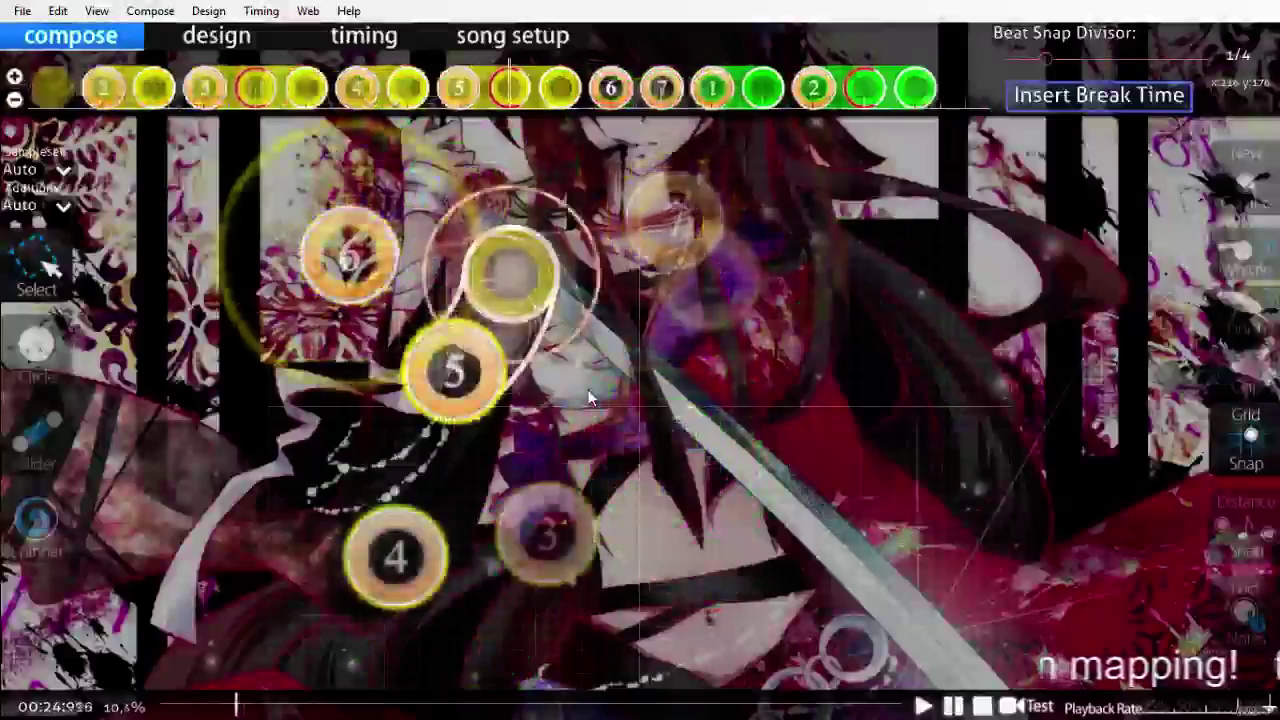
pyautogui.scroll(-2, 588, 398)
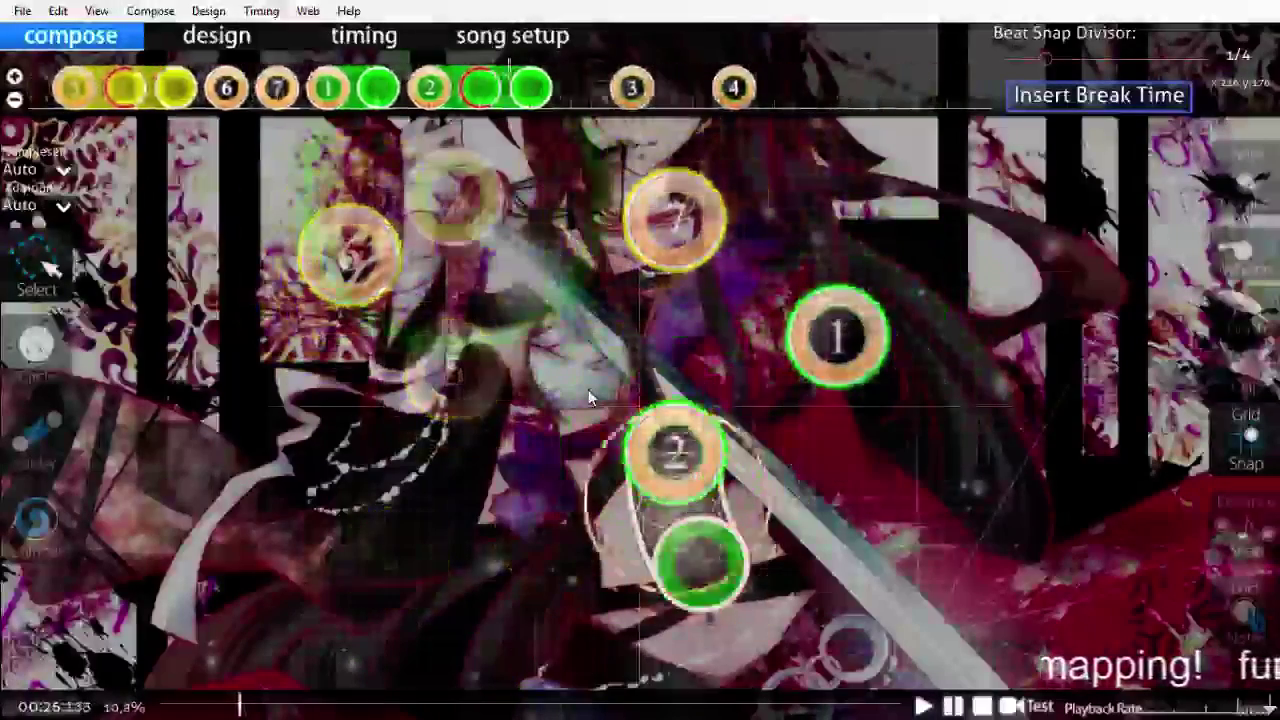
pyautogui.scroll(-3, 590, 398)
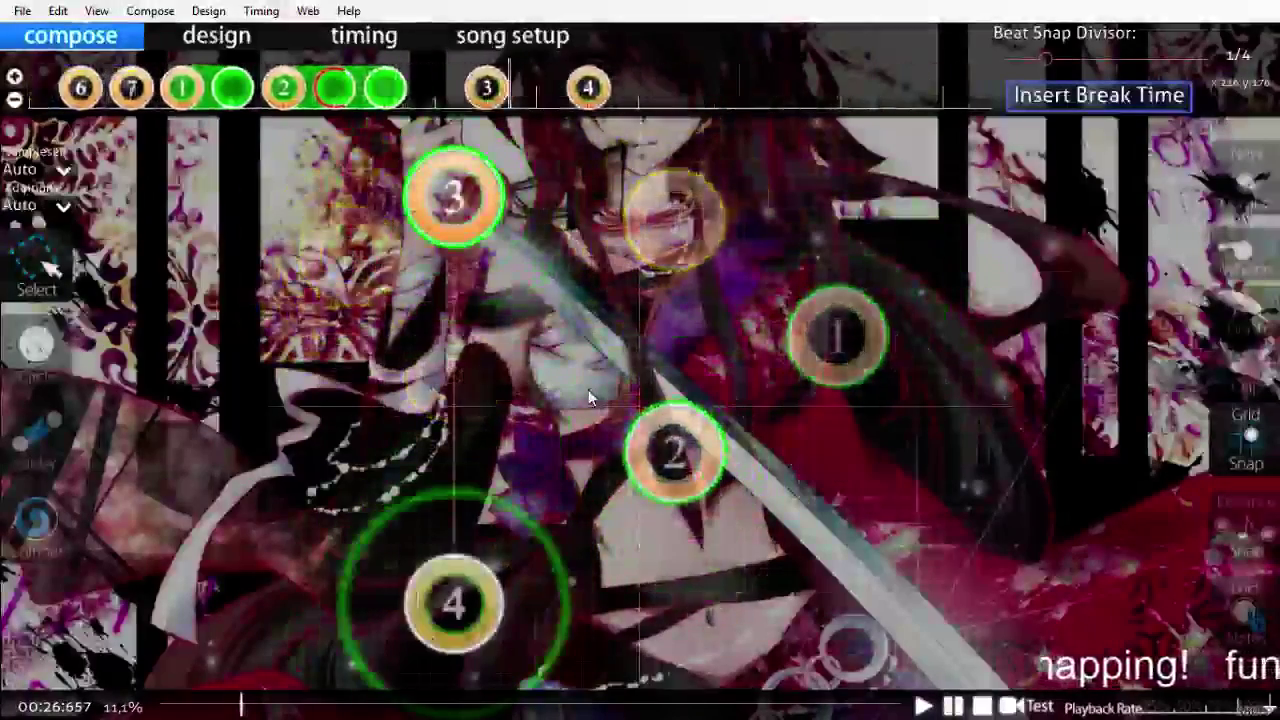
pyautogui.scroll(4, 590, 398)
pyautogui.scroll(-1, 590, 398)
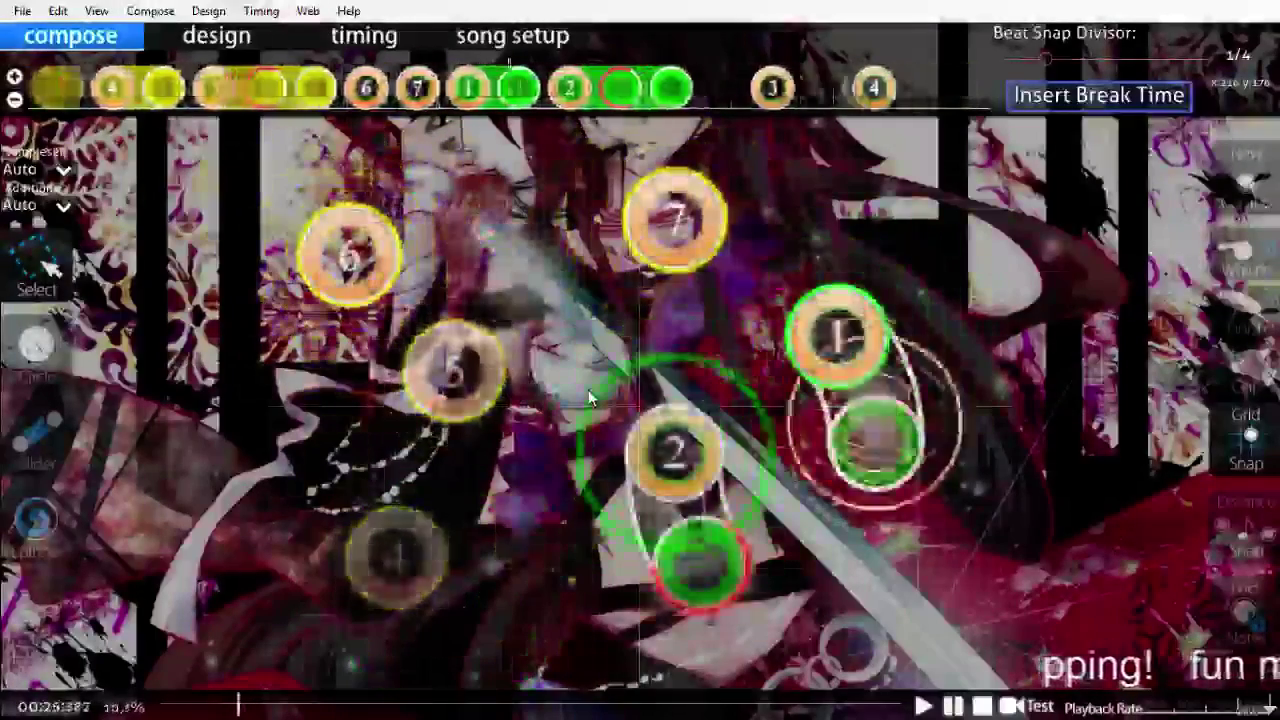
pyautogui.scroll(-5, 588, 398)
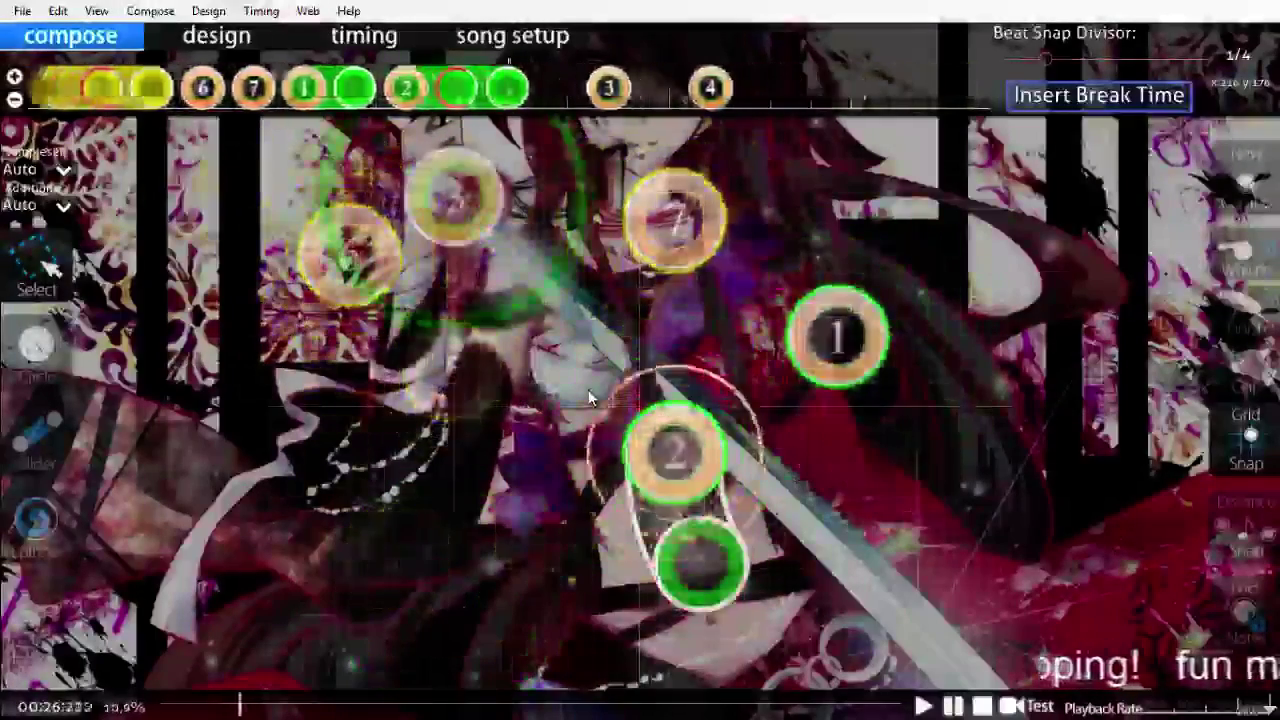
# Step: Remove the repeat from slider 2 and draw an upward slider 3 above it at 00:26:249
pyautogui.scroll(3, 588, 398)
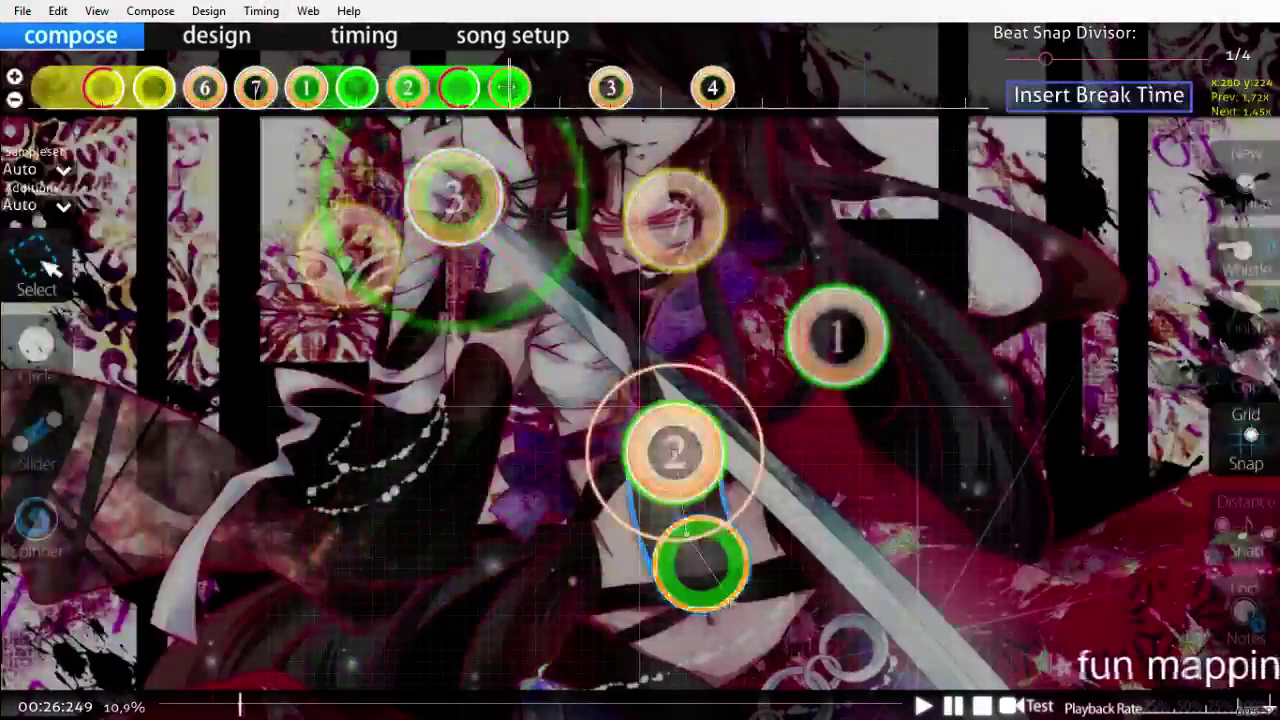
pyautogui.rightClick(507, 88)
pyautogui.press('3')
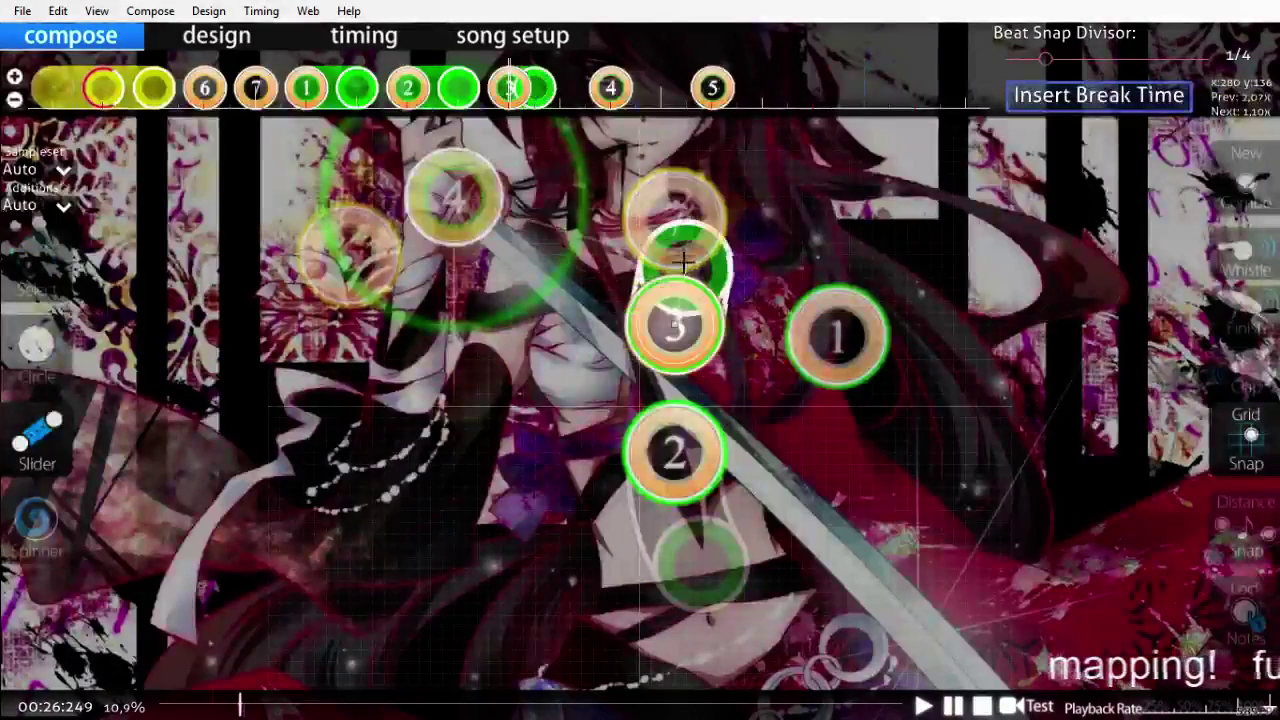
pyautogui.click(680, 262)
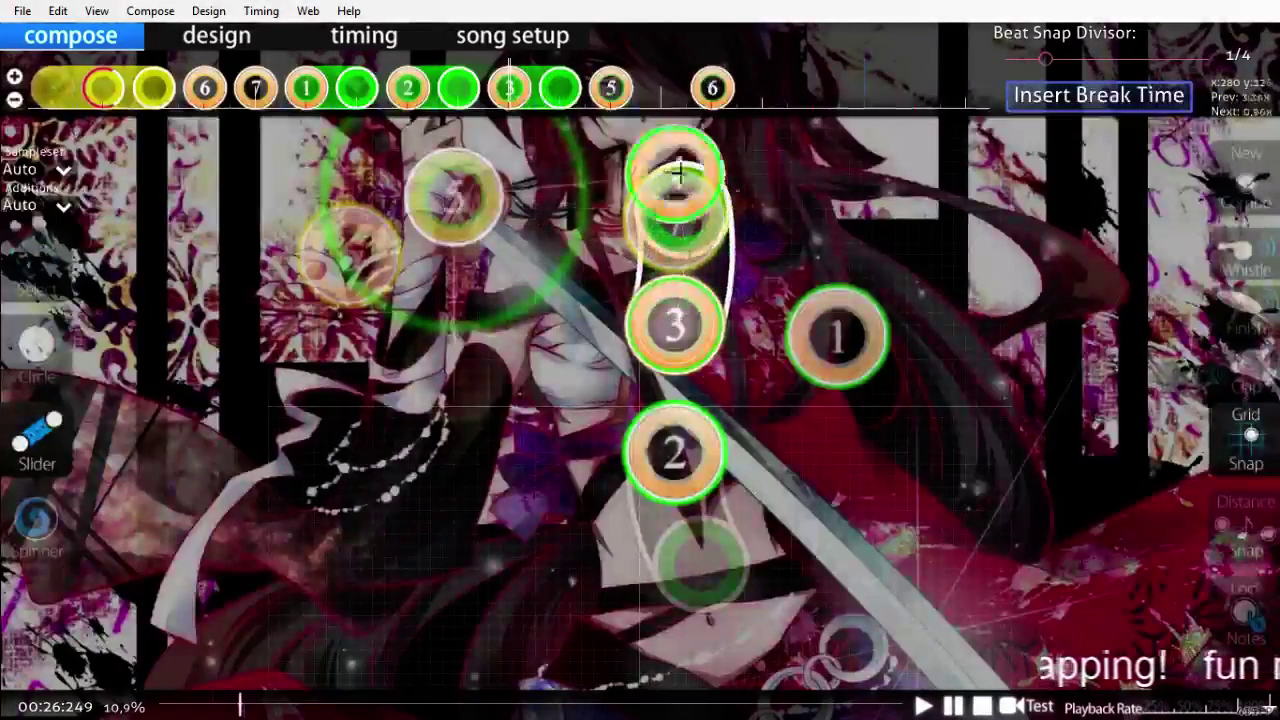
# Step: Replay the pattern from about 00:25:500 to check the rhythm of sliders 1 to 3
pyautogui.scroll(10, 671, 173)
pyautogui.press('space')
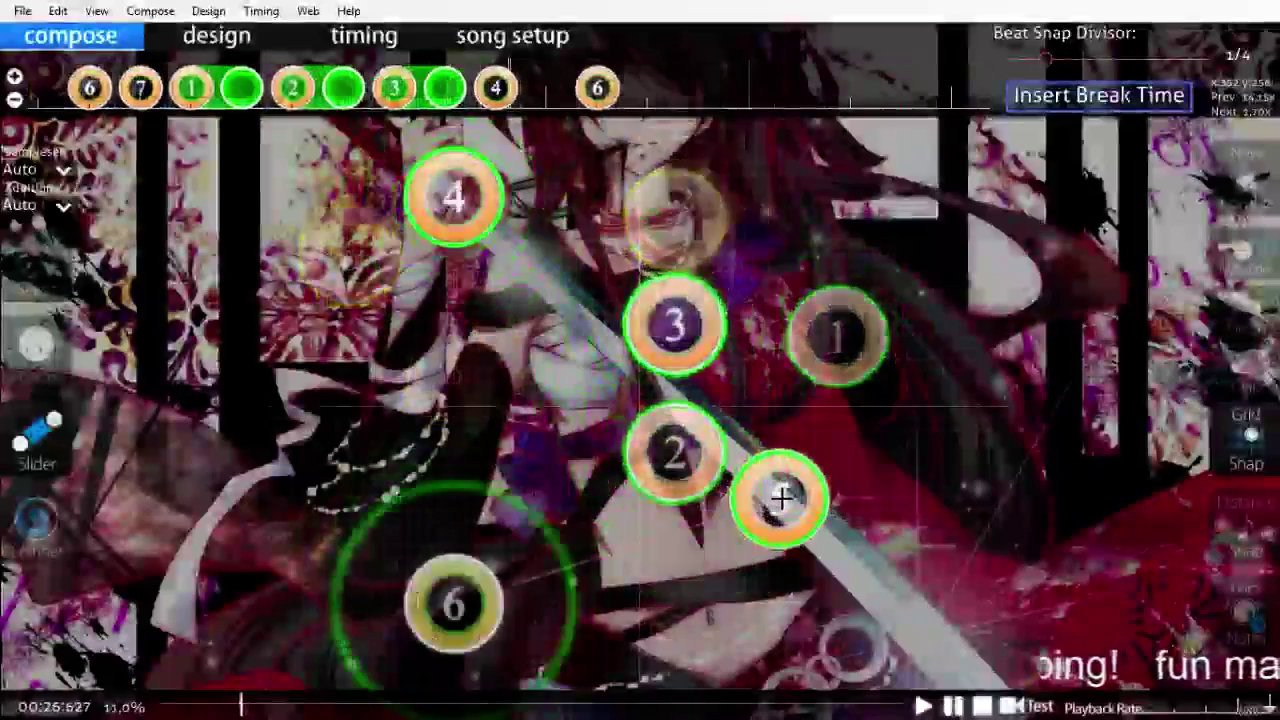
pyautogui.scroll(9, 781, 497)
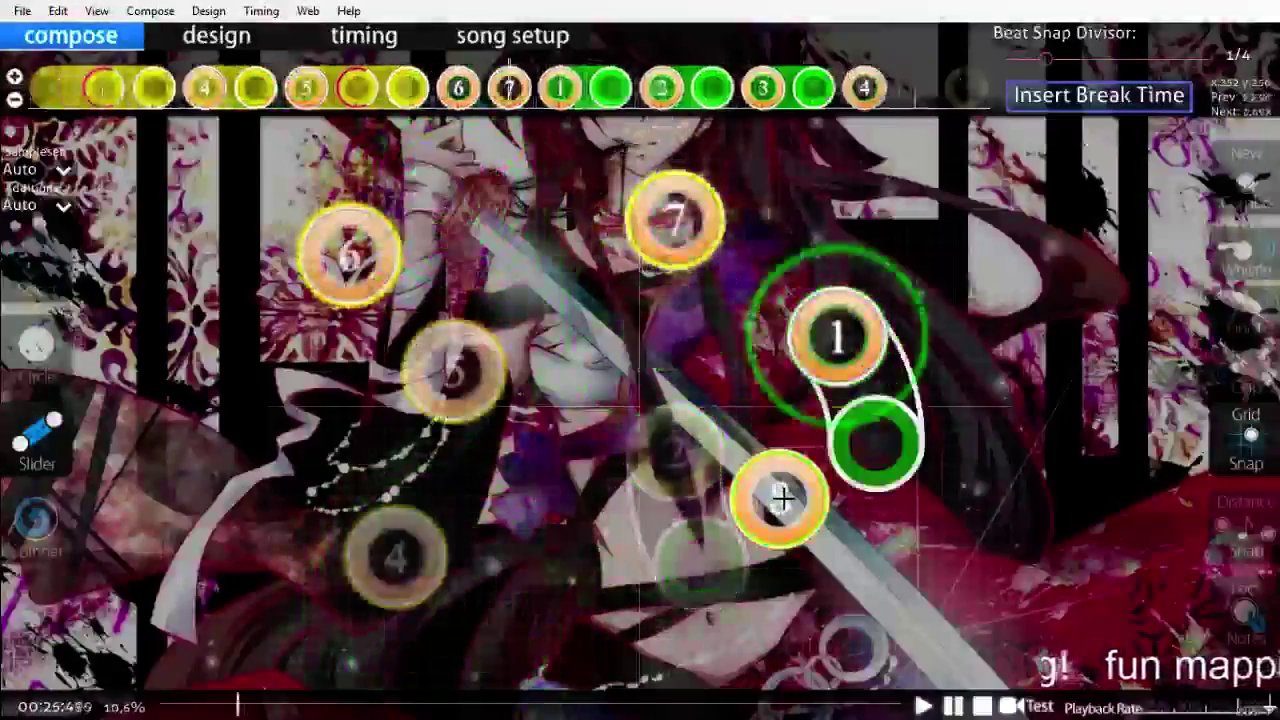
pyautogui.press('space')
pyautogui.press('space')
pyautogui.scroll(10, 783, 498)
pyautogui.press('space')
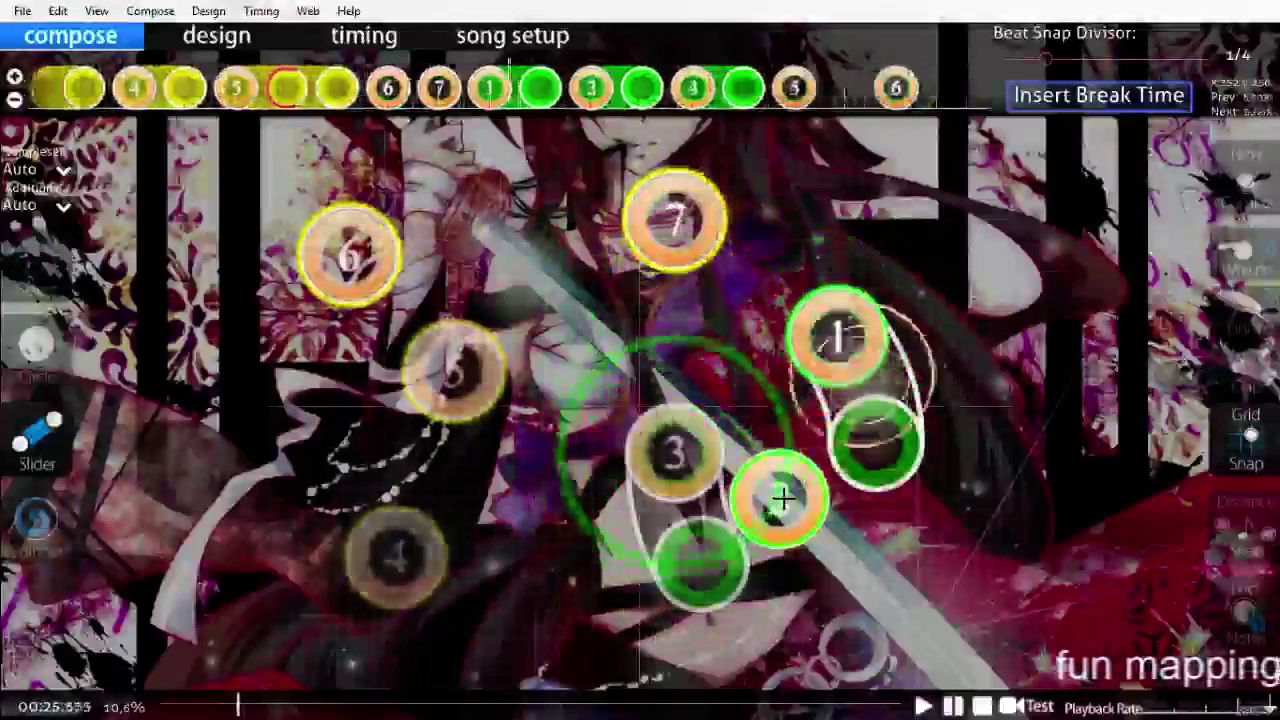
pyautogui.press('space')
# Step: Reverse the direction of slider 2 so it starts from its lower end, and play the section back
pyautogui.click(585, 95)
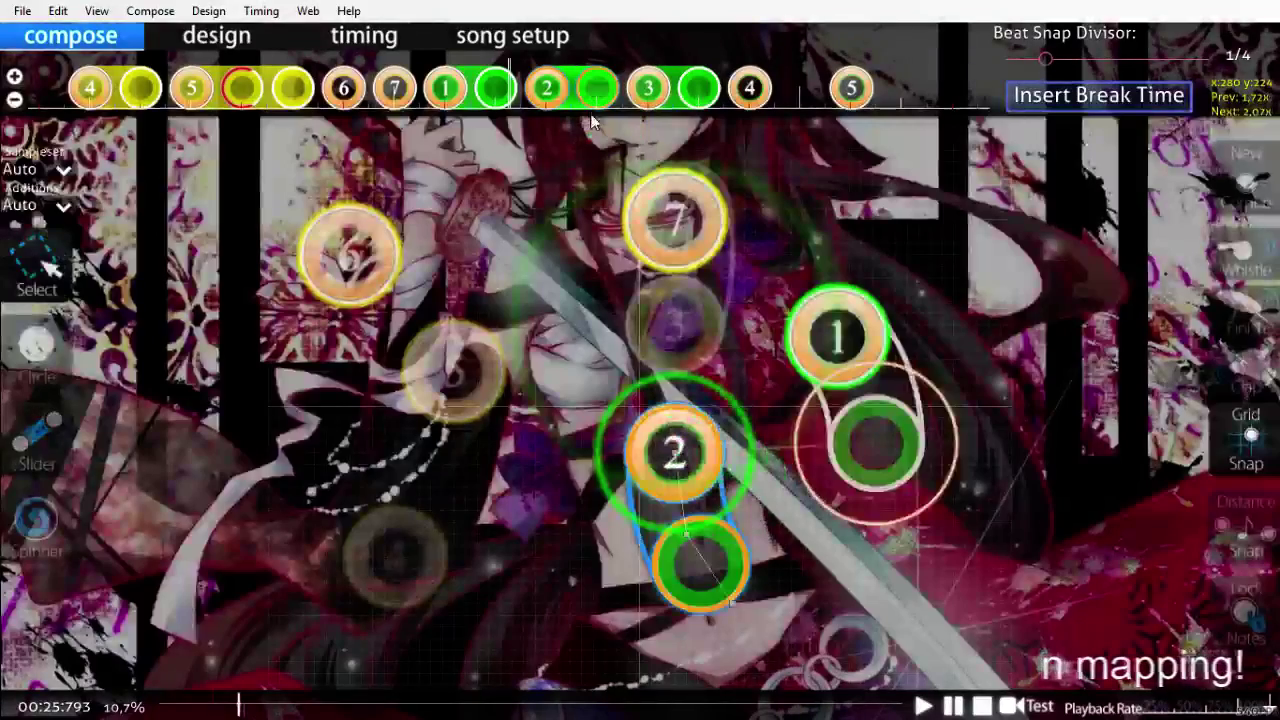
pyautogui.hotkey('ctrl', 'g')
pyautogui.click(776, 480)
pyautogui.scroll(5, 776, 480)
pyautogui.press('space')
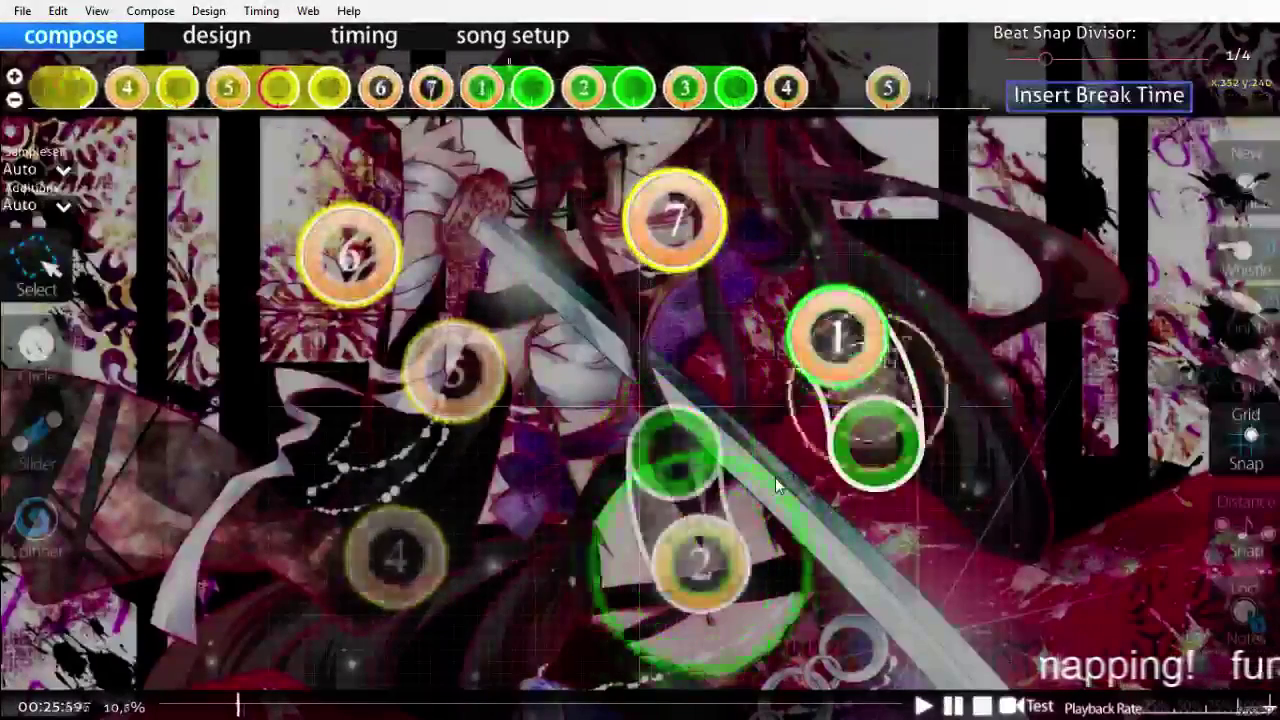
# Step: Check the unmapped stretch after hit circle 5 up to about 00:28:446 and raise the volume
pyautogui.scroll(-10, 775, 477)
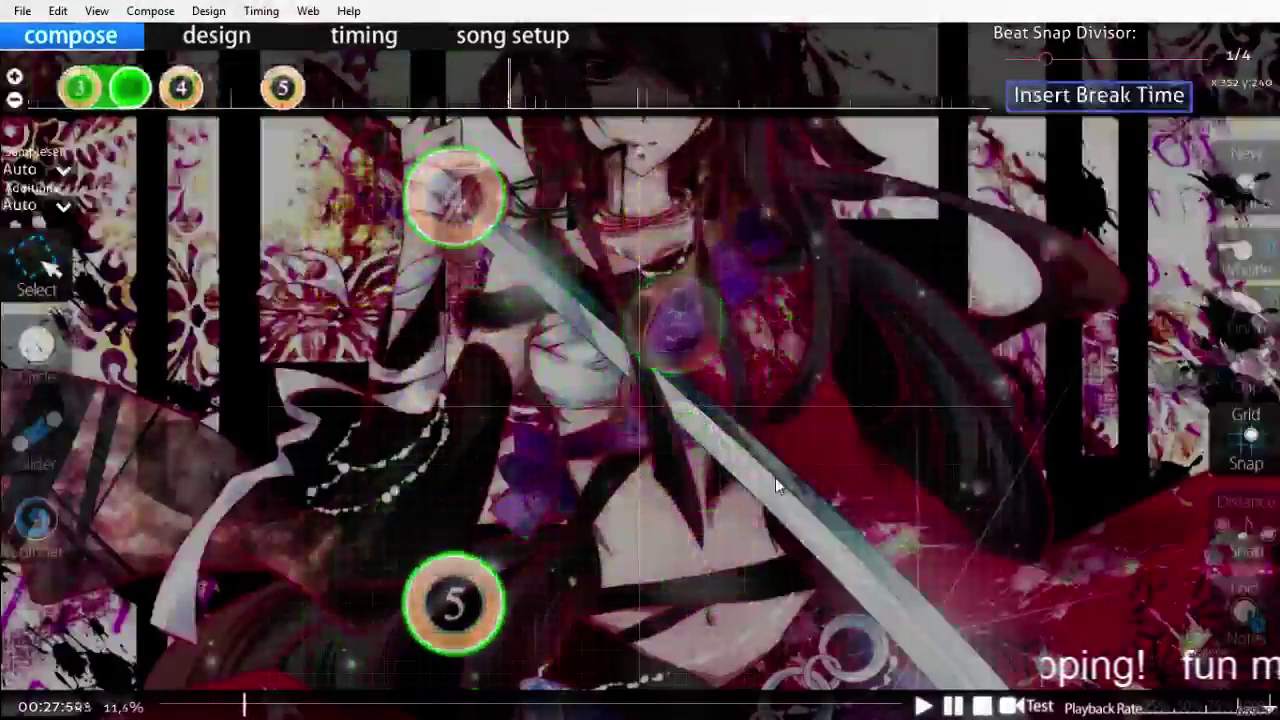
pyautogui.scroll(8, 775, 477)
pyautogui.scroll(-5, 775, 477)
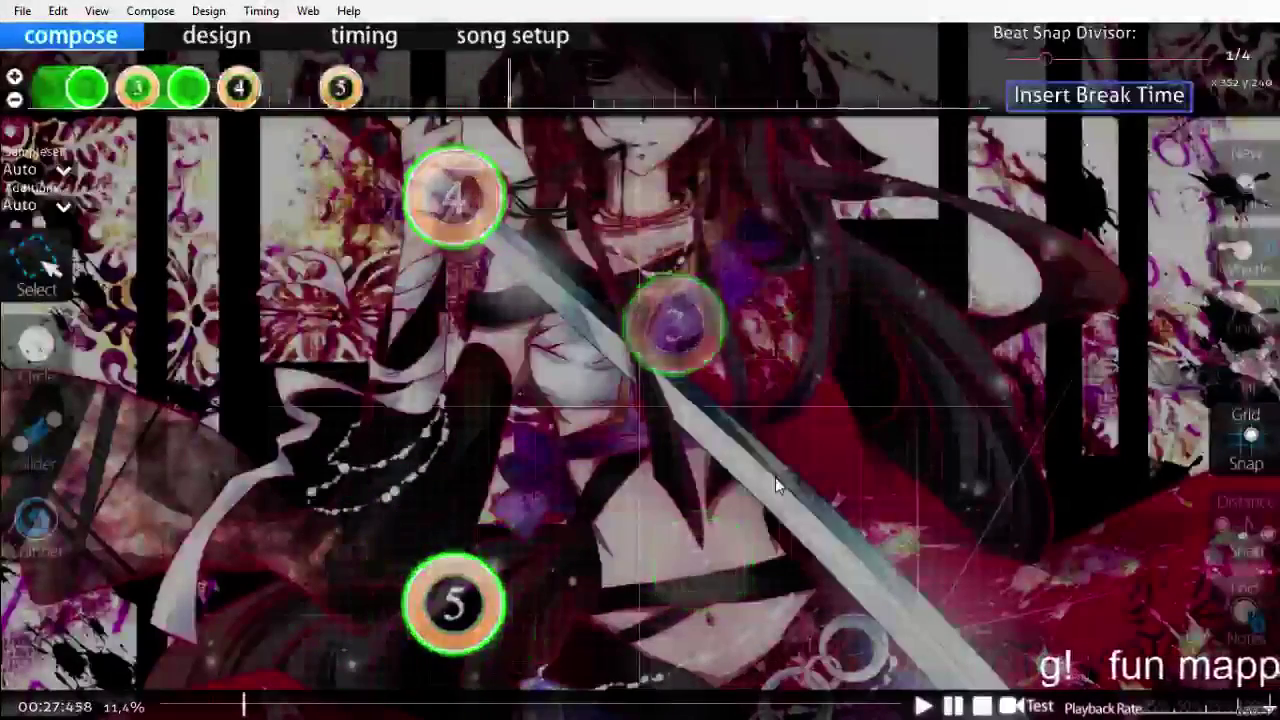
pyautogui.scroll(-3, 775, 477)
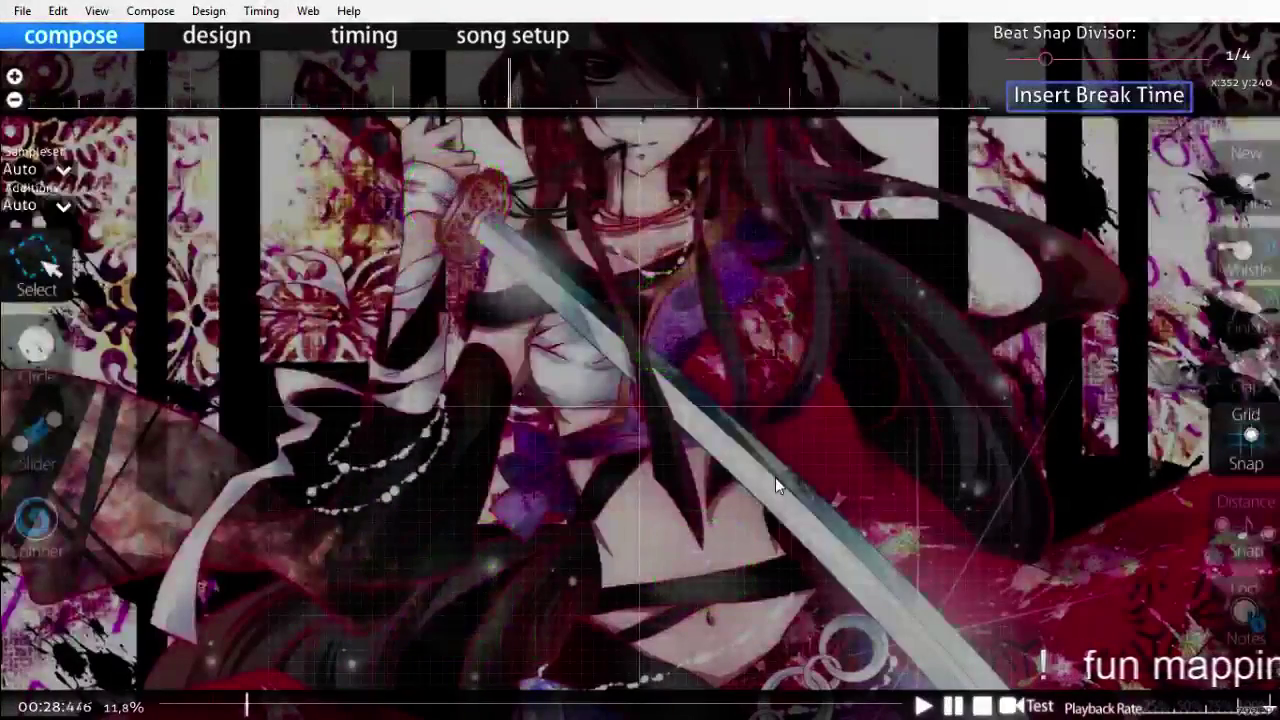
pyautogui.scroll(8, 966, 543)
pyautogui.hotkey('alt', 'Up')
pyautogui.hotkey('alt', 'Up')
pyautogui.hotkey('alt', 'Up')
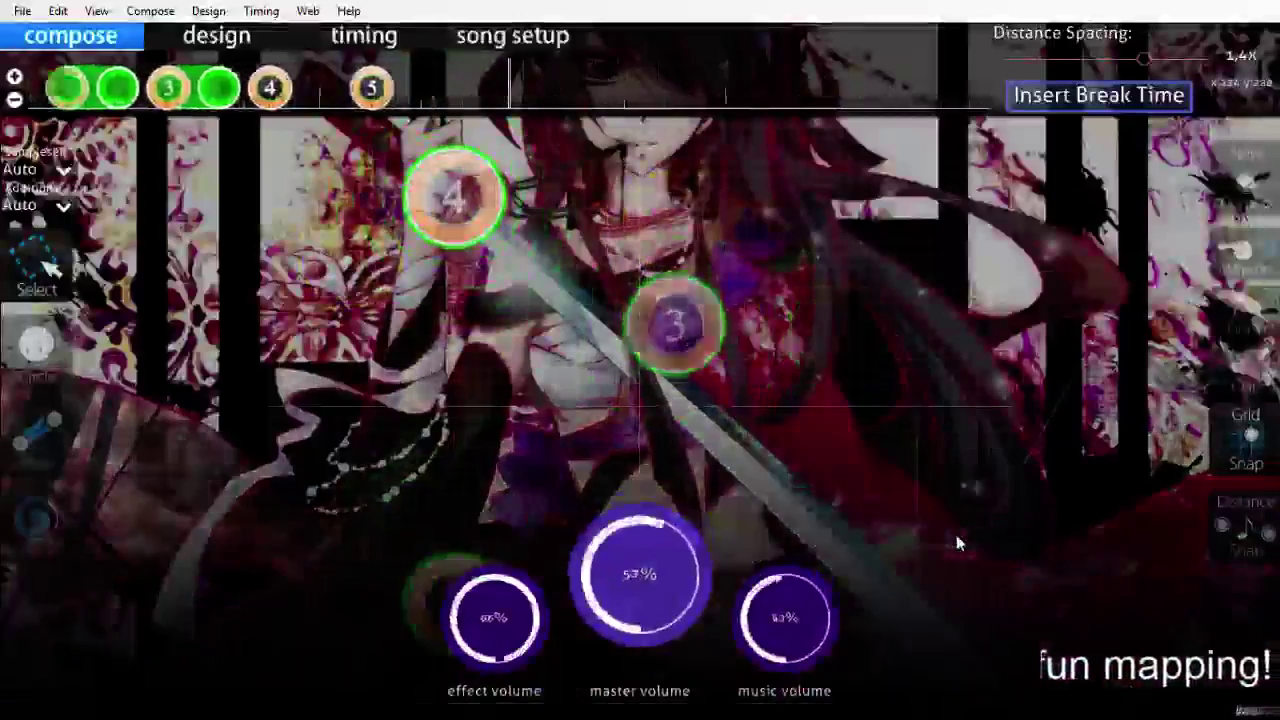
# Step: Replay the mapped section from about 00:22 through hit circle 5 to judge the flow
pyautogui.scroll(6, 797, 508)
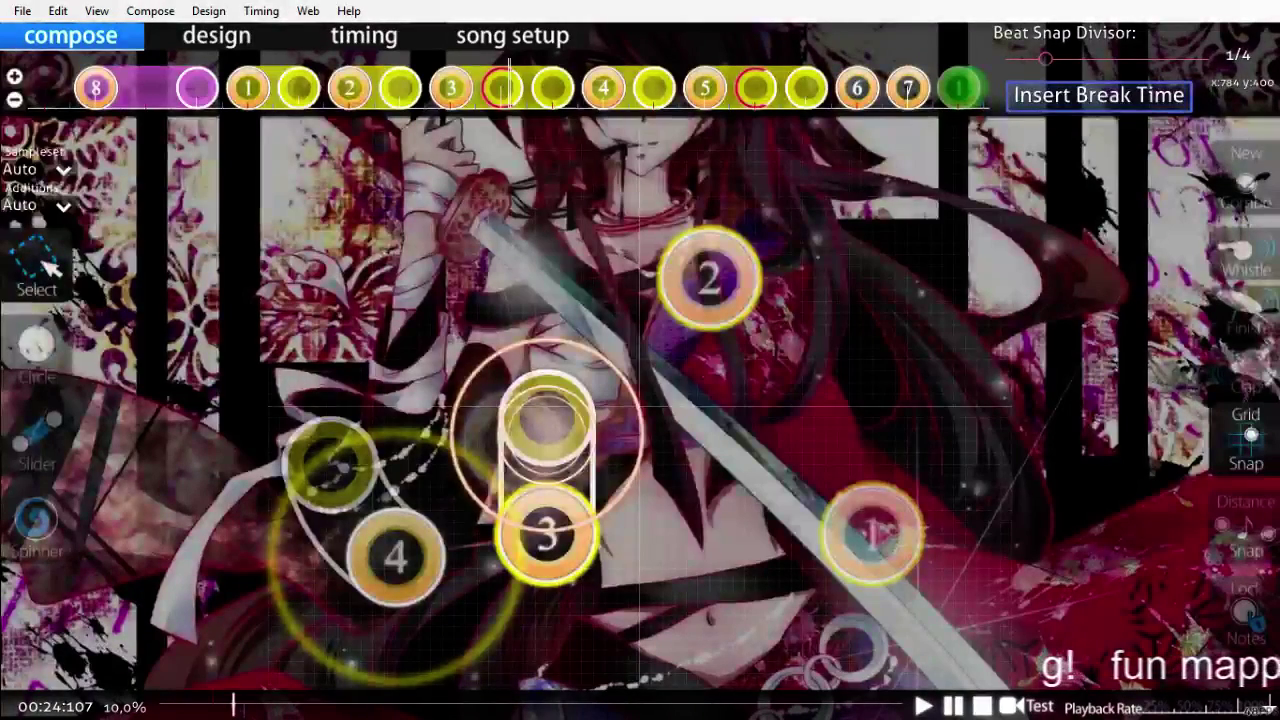
pyautogui.scroll(18, 728, 542)
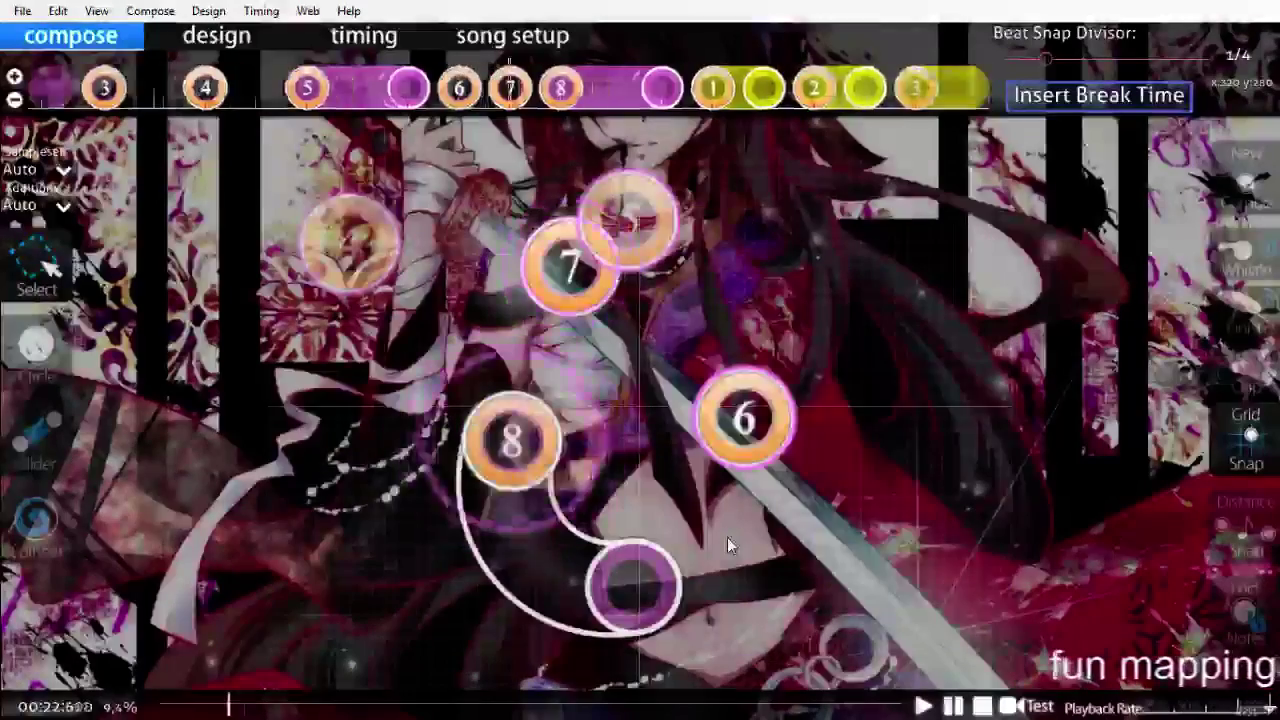
pyautogui.press('space')
pyautogui.press('space')
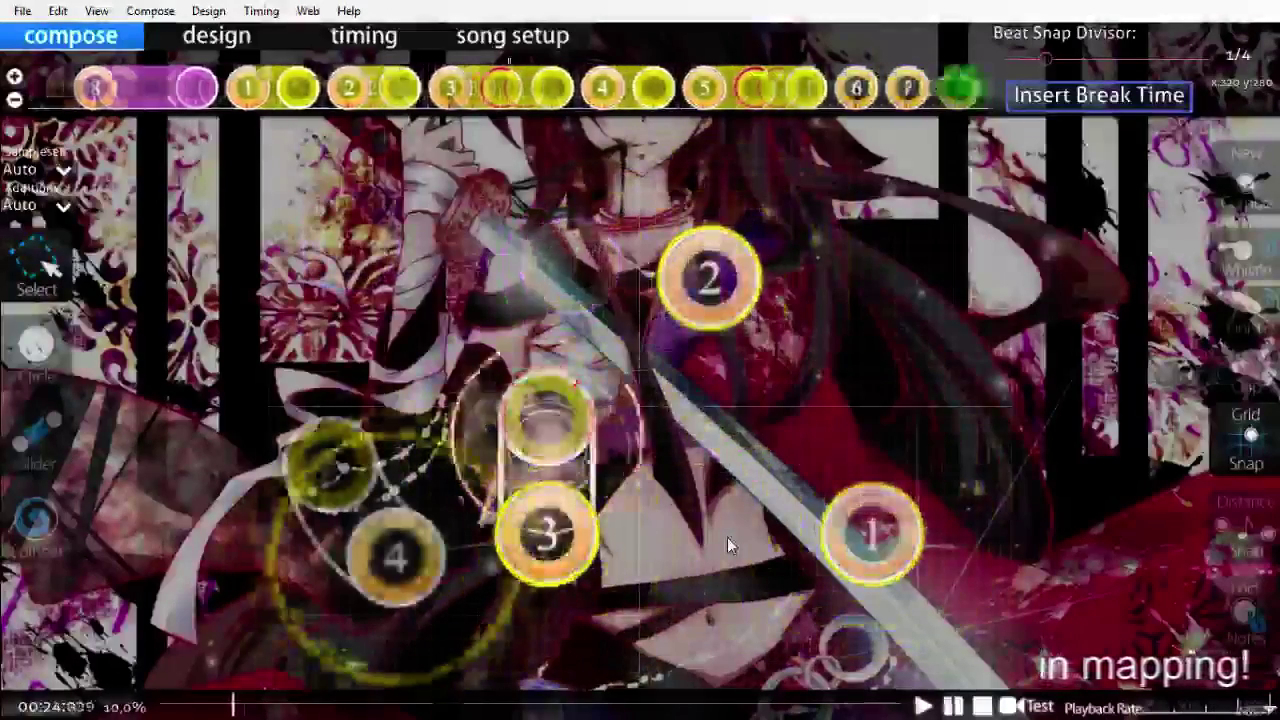
pyautogui.click(210, 705)
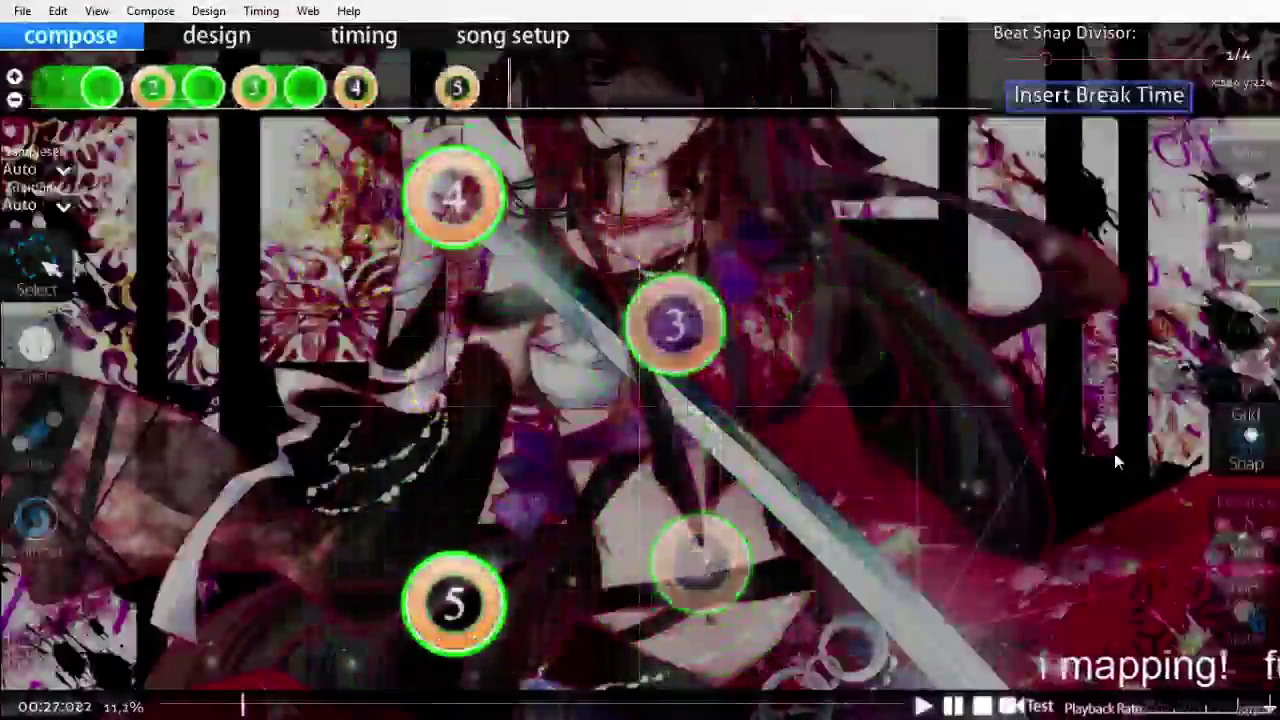
pyautogui.press('space')
# Step: Listen to the gap after hit circle 5 up to about 00:28 to locate the next note
pyautogui.scroll(14, 1114, 455)
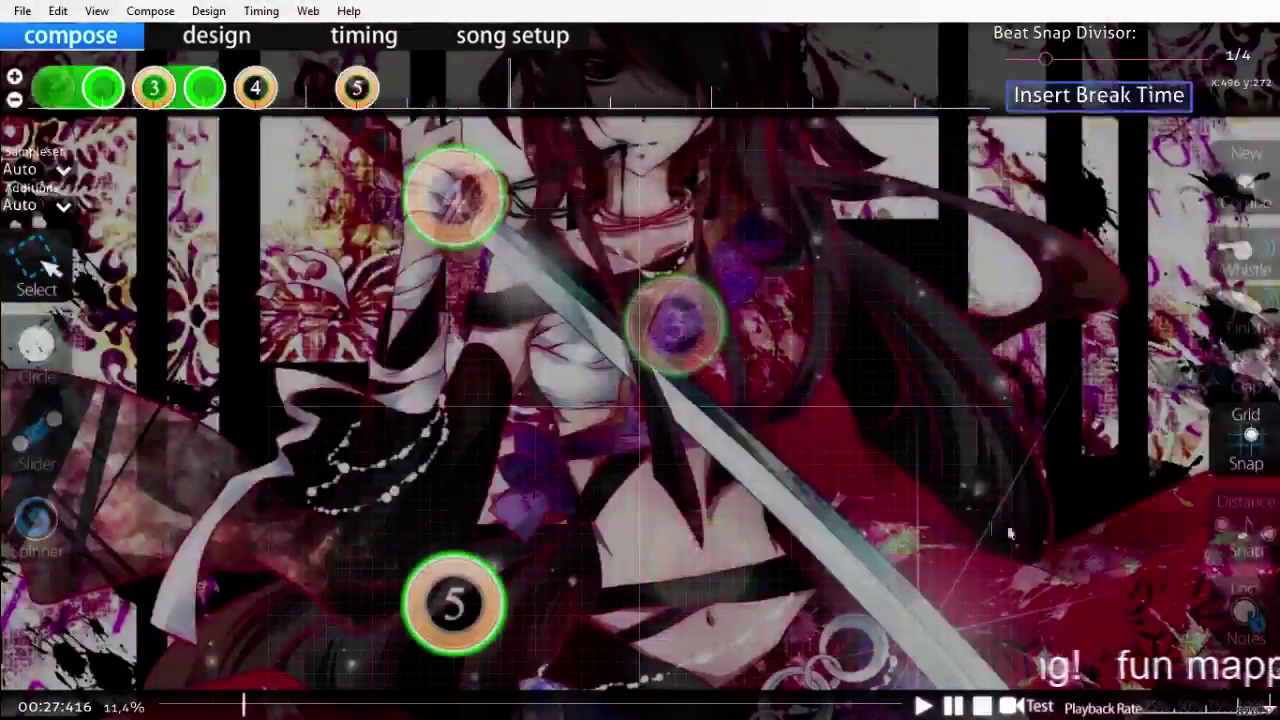
pyautogui.scroll(3, 1098, 552)
pyautogui.press('space')
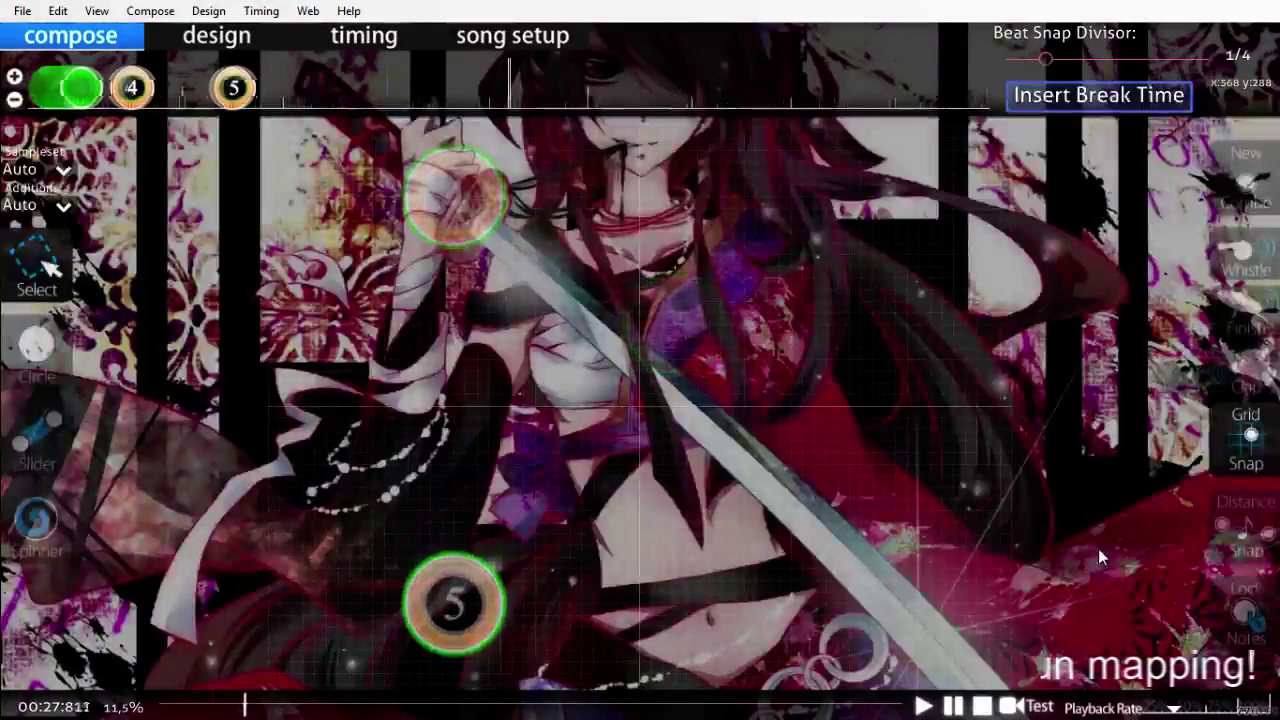
pyautogui.scroll(4, 1099, 556)
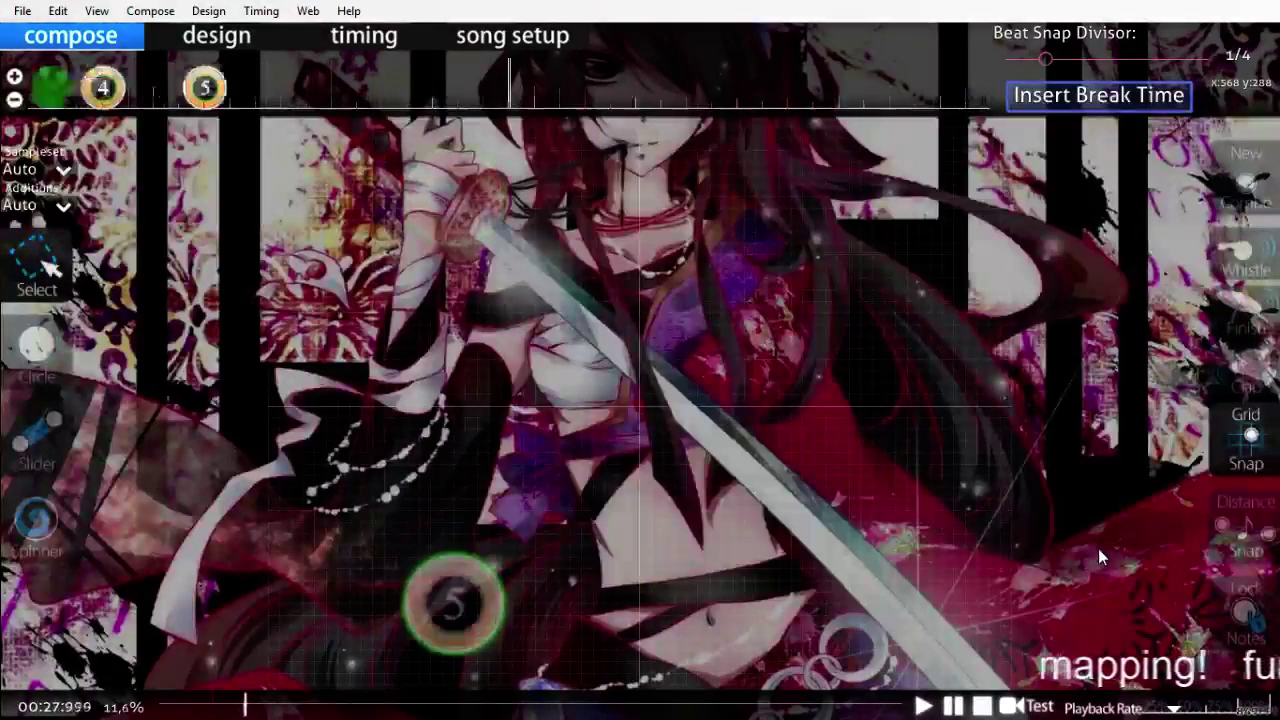
# Step: Add an inherited timing section at 00:27:749 with a 0.75x slider velocity multiplier
pyautogui.click(364, 37)
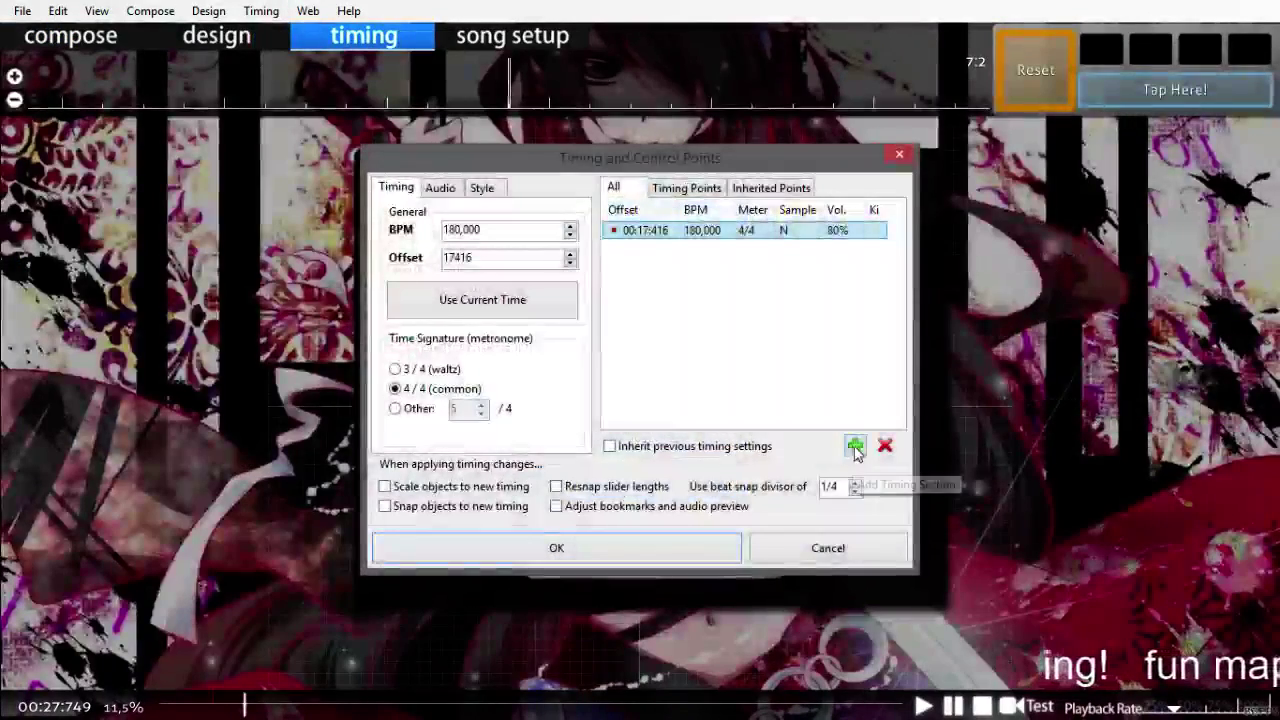
pyautogui.click(855, 446)
pyautogui.click(590, 545)
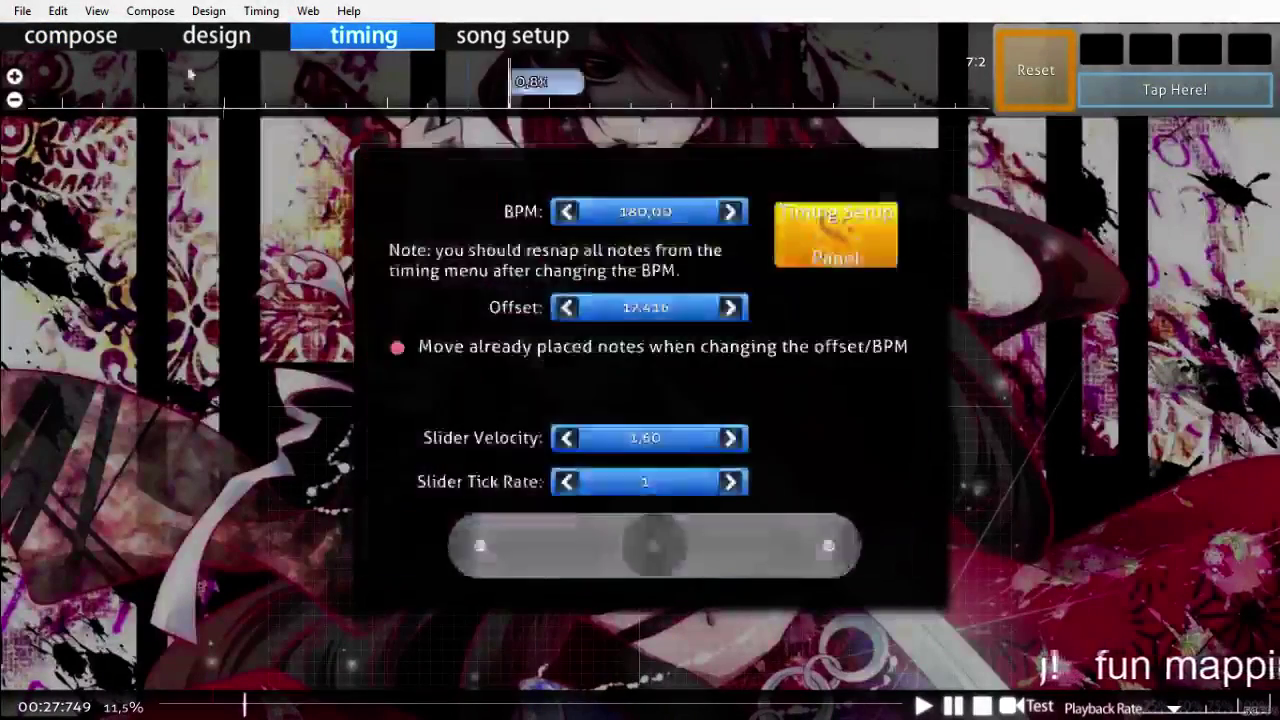
pyautogui.press('F1')
# Step: Review the audio settings of the timing section at 00:27:749, close the dialog and return to composing
pyautogui.click(382, 42)
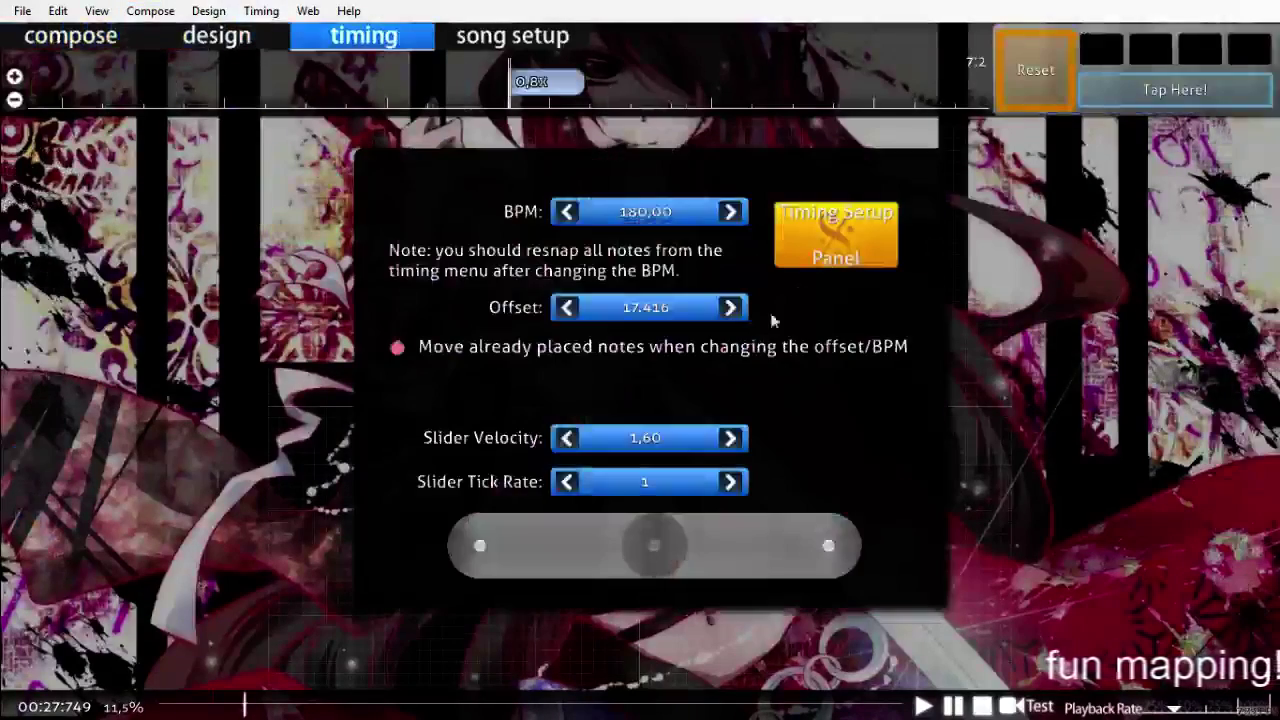
pyautogui.click(439, 188)
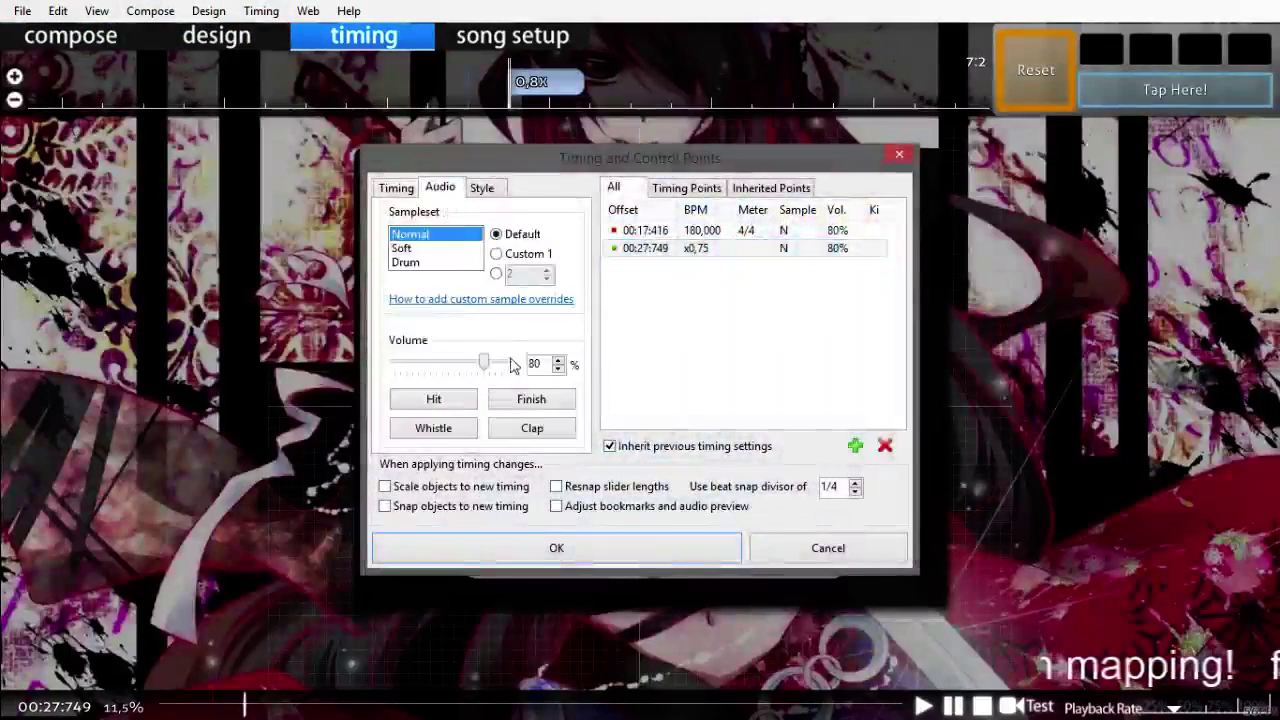
pyautogui.click(578, 548)
pyautogui.press('F1')
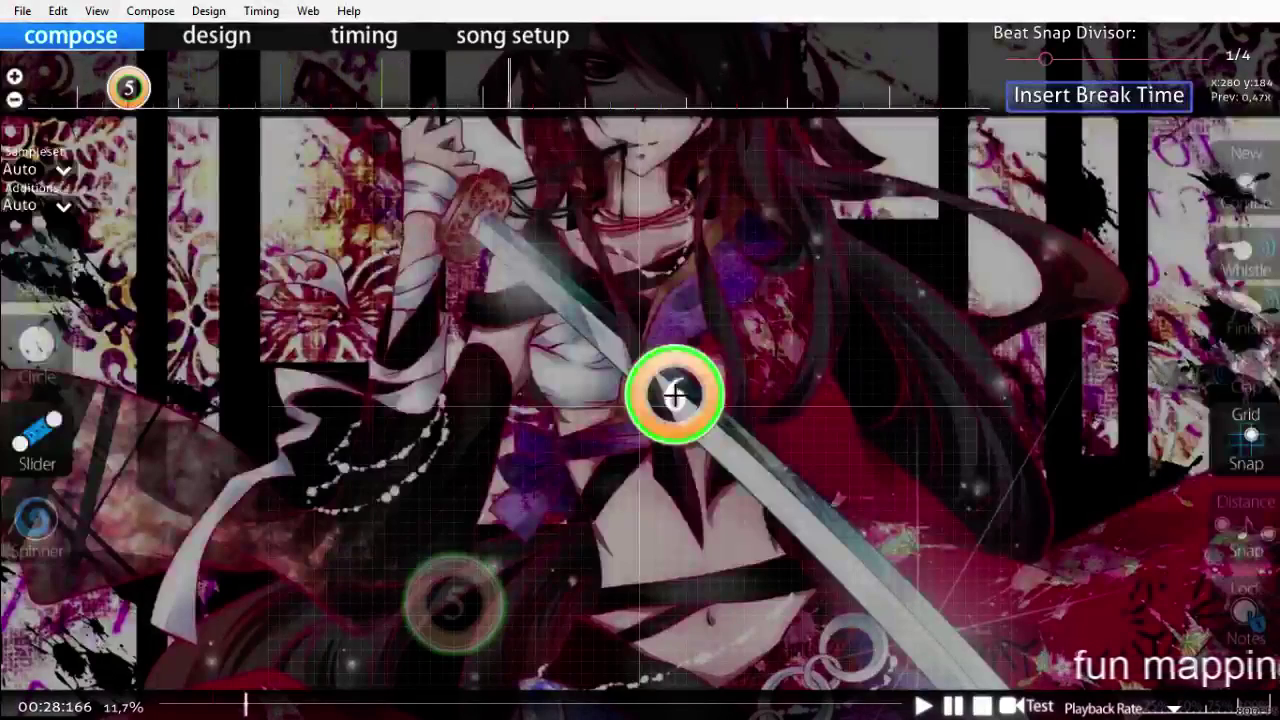
# Step: Draw a curved upward slider at 00:27:749 as the start of a new combo
pyautogui.scroll(3, 673, 393)
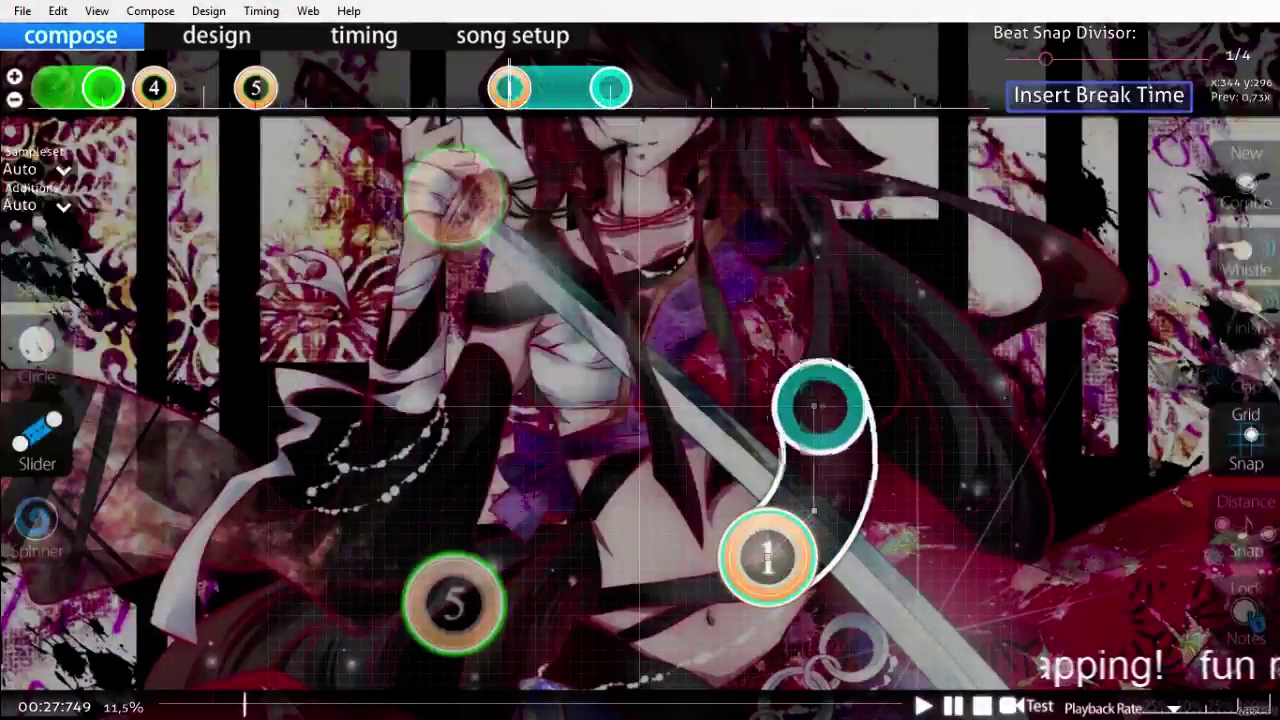
pyautogui.rightClick(815, 393)
pyautogui.scroll(-5, 803, 386)
pyautogui.scroll(-1, 783, 381)
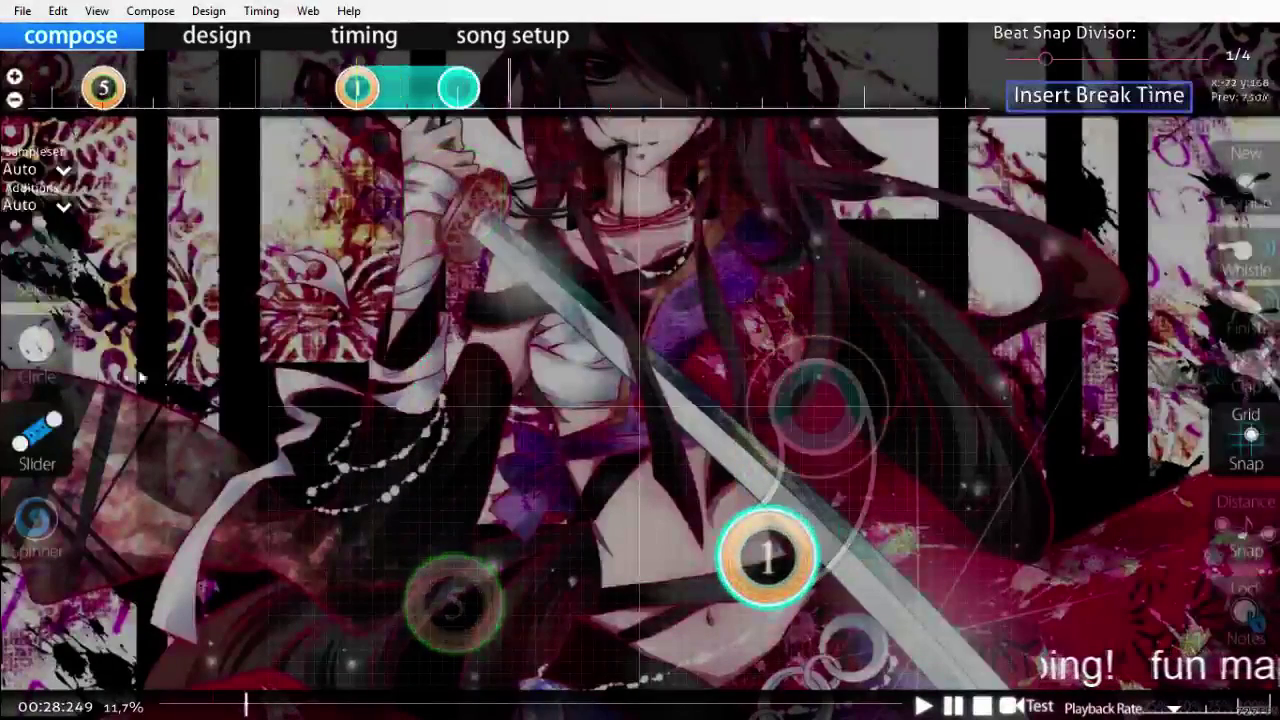
# Step: Place hit circle 2 at 00:28:249 after the new slider and replay the section from about 00:27
pyautogui.click(52, 354)
pyautogui.scroll(18, 705, 266)
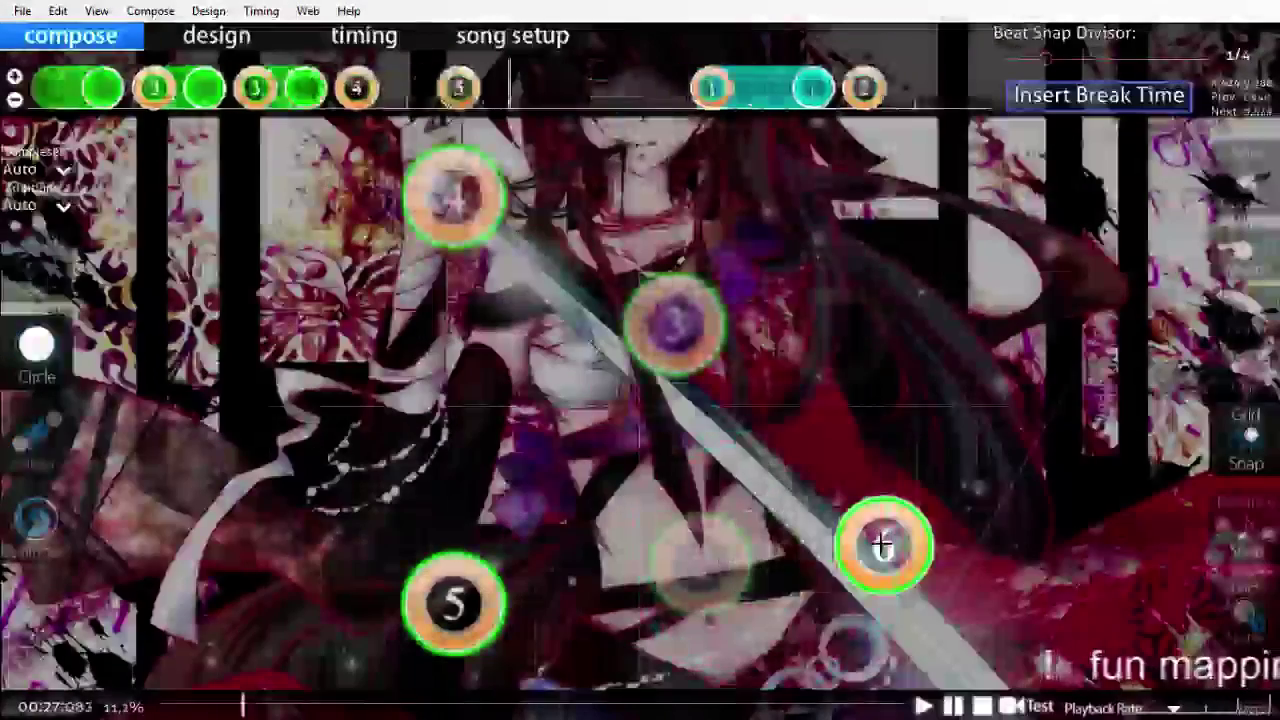
pyautogui.scroll(-7, 900, 560)
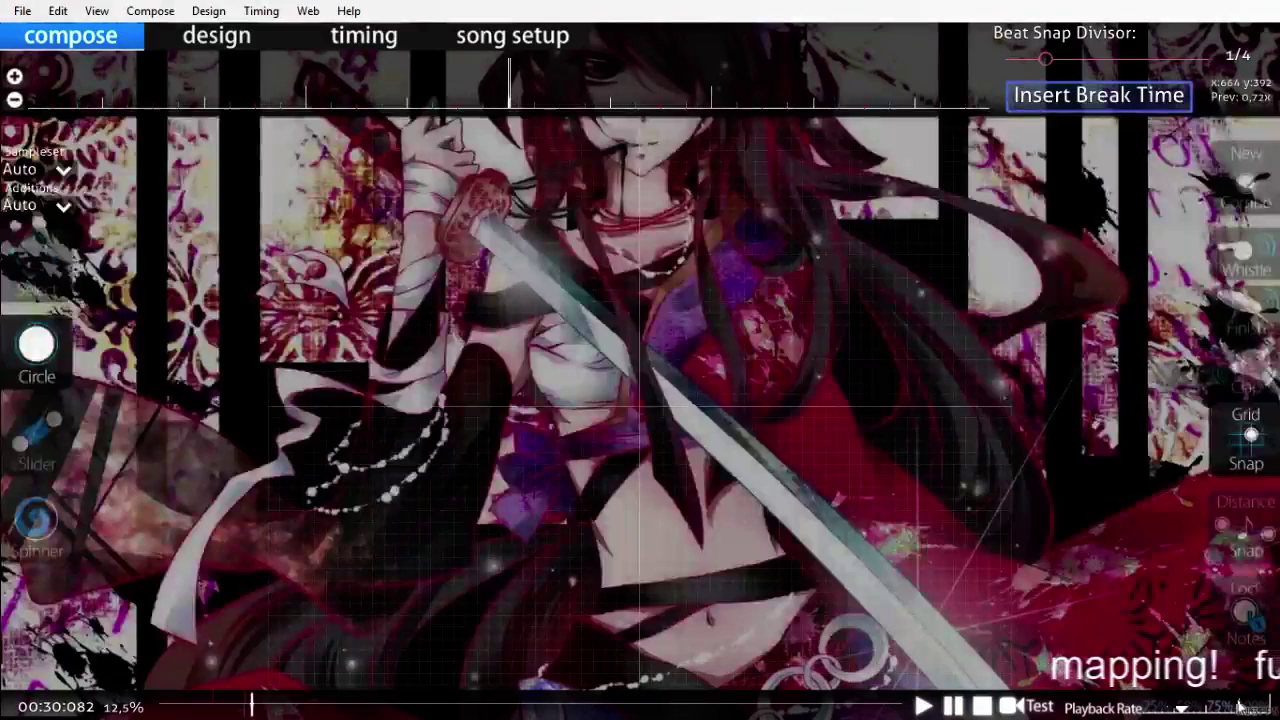
# Step: Lower the playback rate and listen from about 00:30:416 to find the next note's timing
pyautogui.scroll(10, 757, 535)
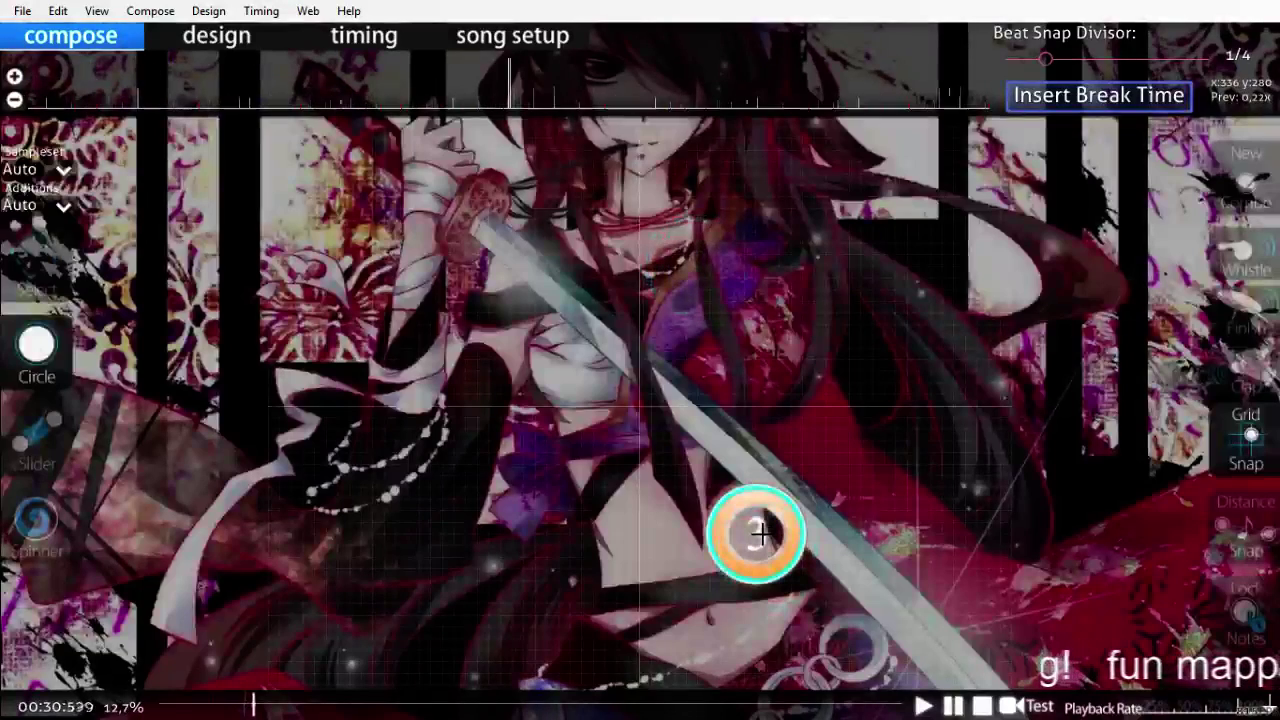
pyautogui.scroll(3, 762, 534)
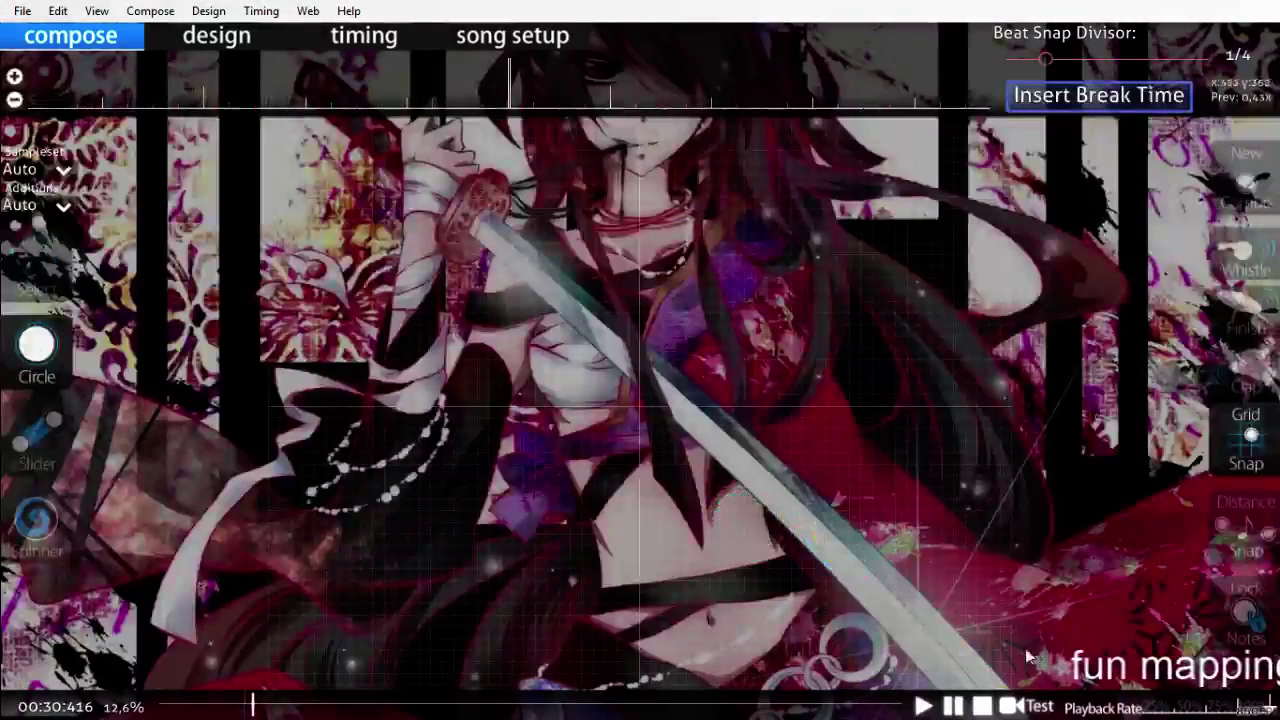
pyautogui.click(1156, 706)
pyautogui.press('space')
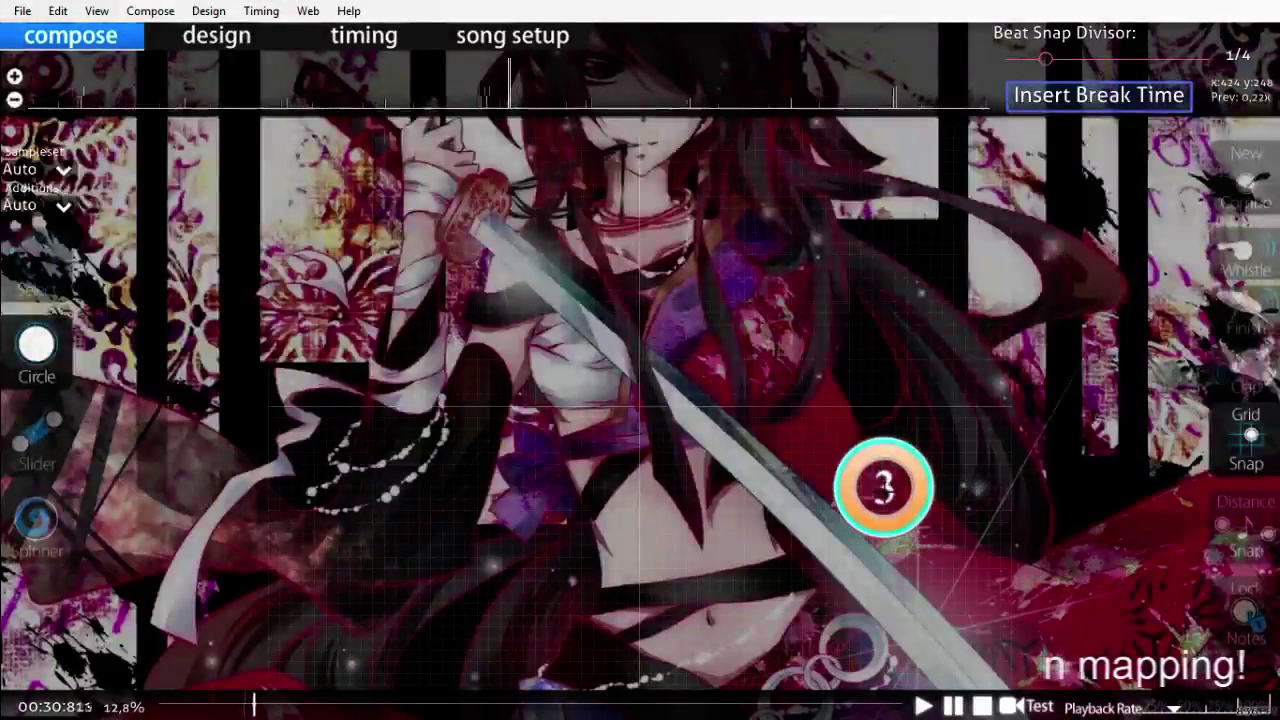
# Step: Place hit circle 3 at 00:30:749 near the upper middle and hit circle 4 at 00:30:916 below and left of it
pyautogui.scroll(2, 873, 482)
pyautogui.scroll(-1, 850, 470)
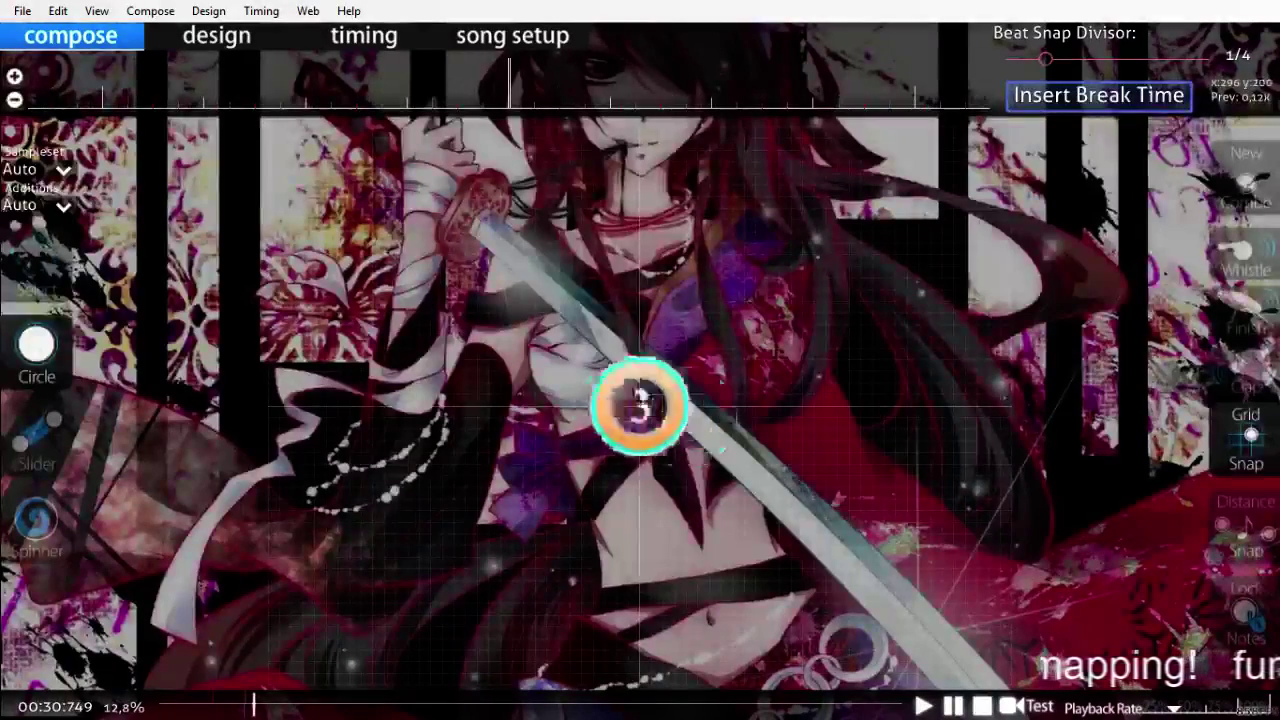
pyautogui.click(582, 243)
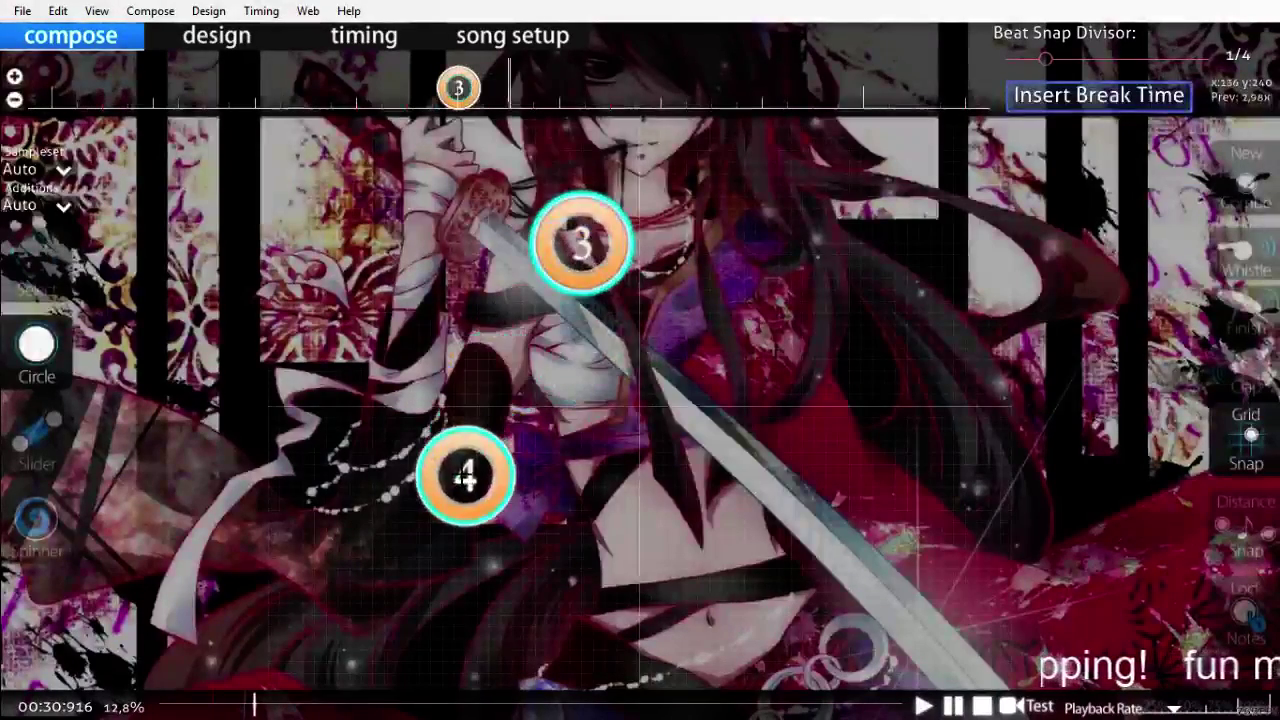
pyautogui.click(457, 471)
# Step: Play back the two new circles and start a new combo on the circle at 00:30:749
pyautogui.scroll(6, 766, 500)
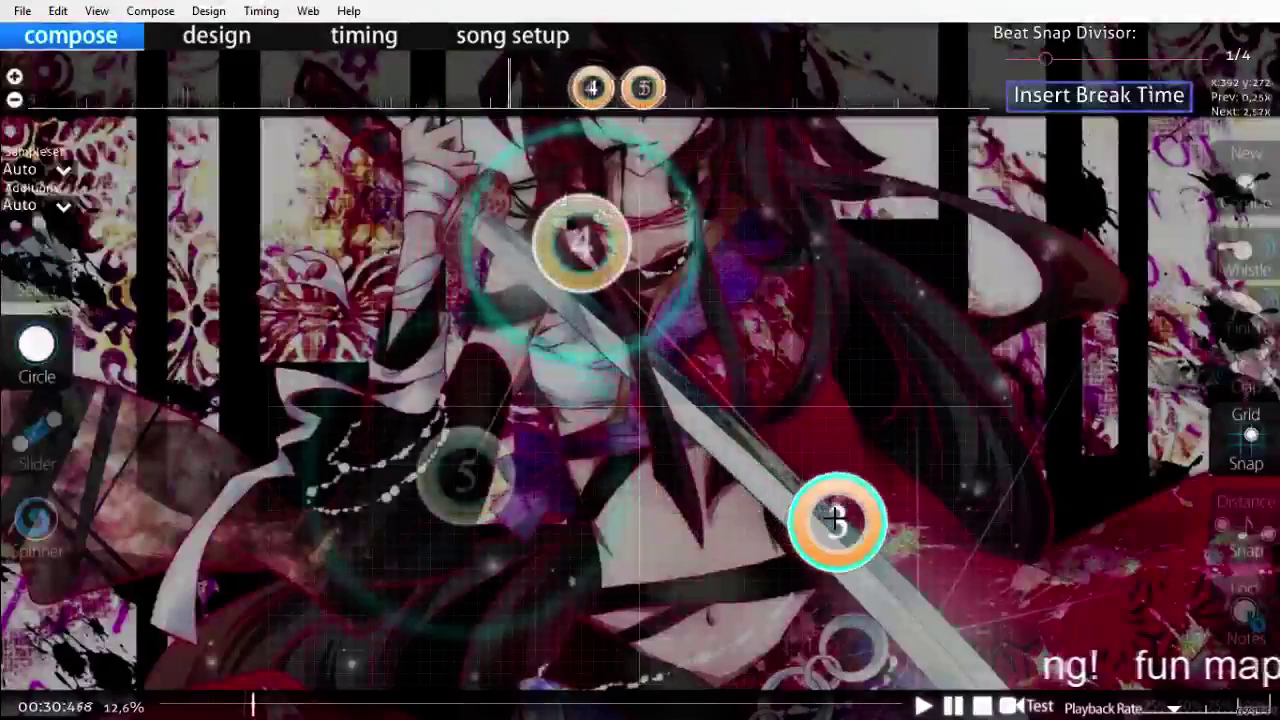
pyautogui.press('space')
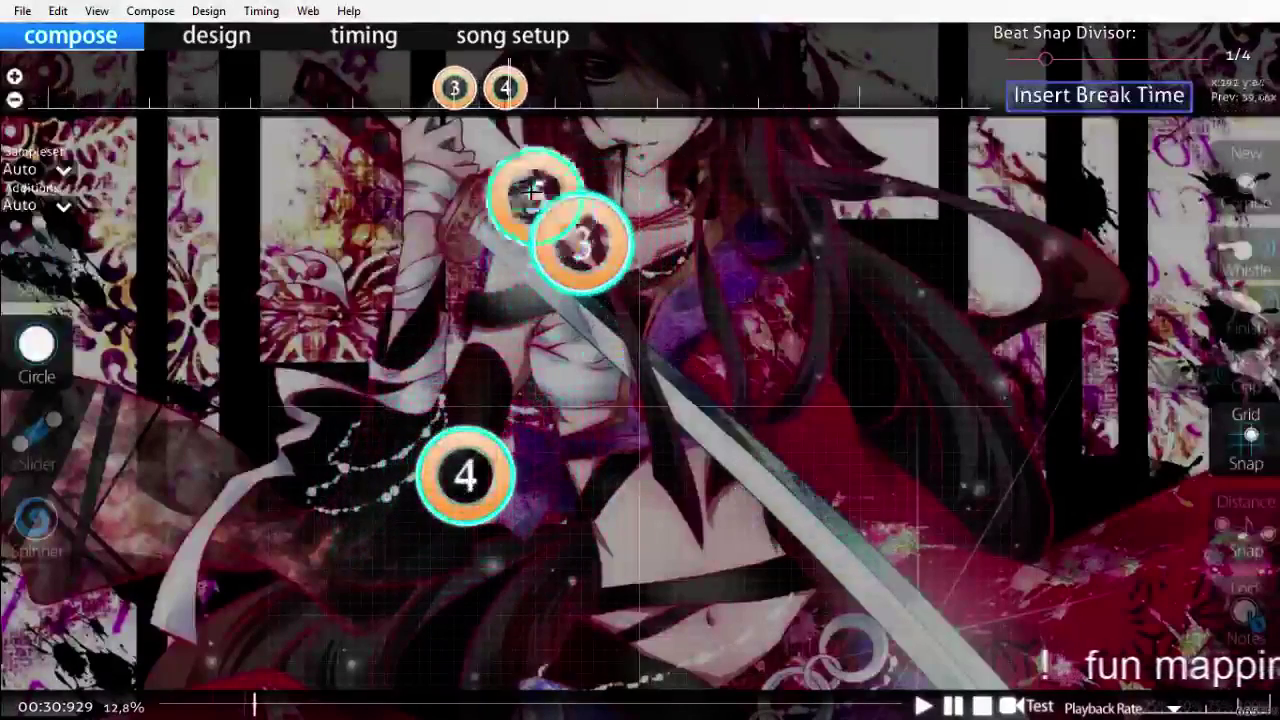
pyautogui.click(455, 89)
pyautogui.press('q')
# Step: Place hit circle 3 at 00:32:082 just right of the playfield's centre and hit circle 4 at 00:32:249 below and right of it
pyautogui.scroll(4, 620, 400)
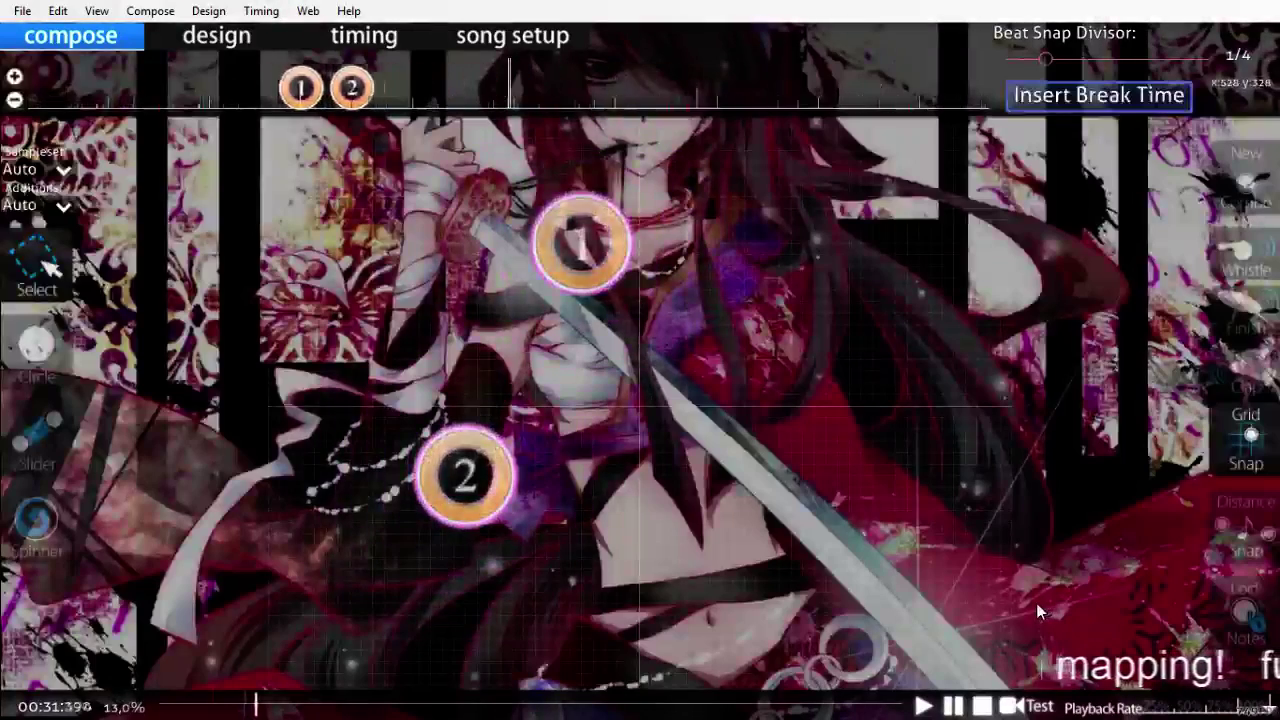
pyautogui.press('space')
pyautogui.scroll(9, 1021, 599)
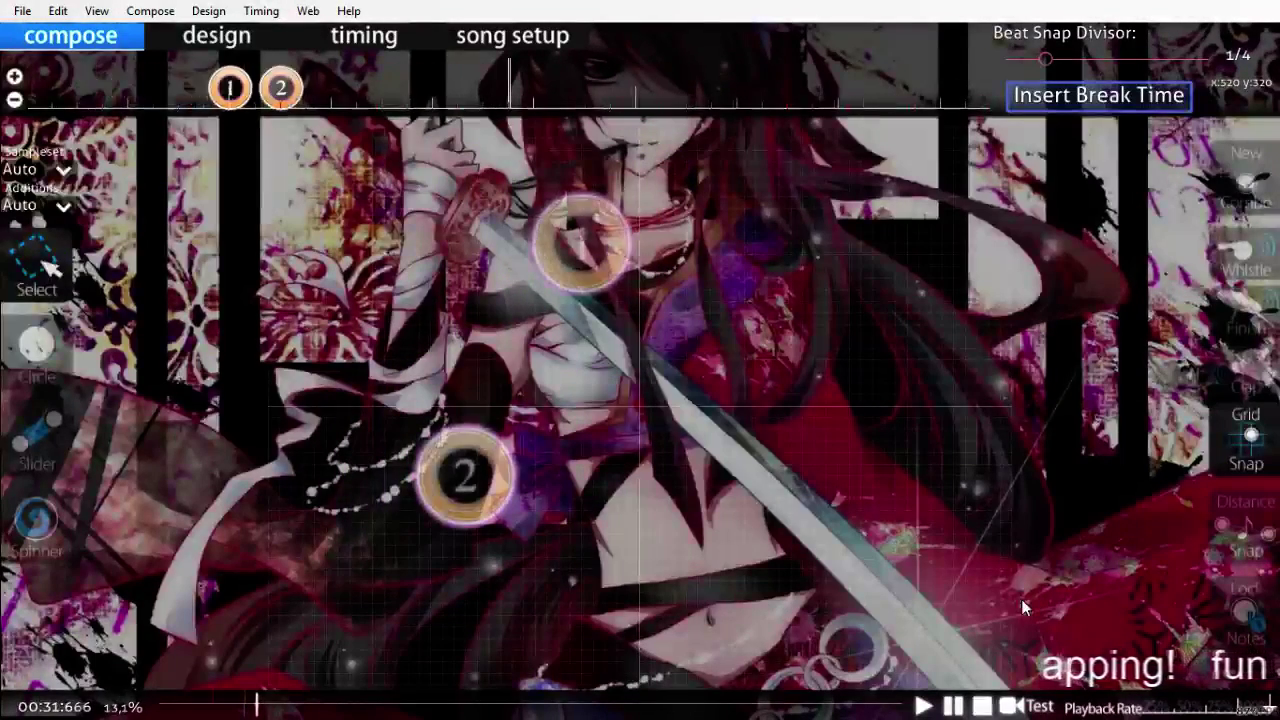
pyautogui.click(20, 378)
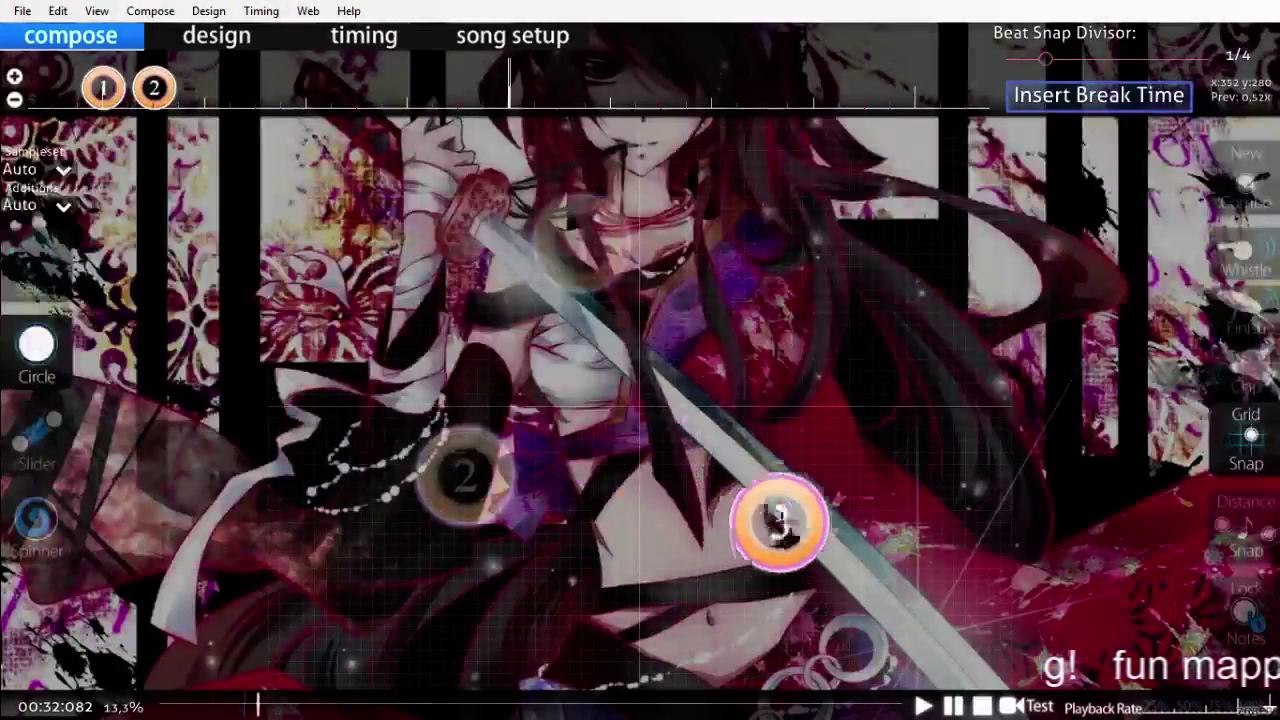
pyautogui.click(708, 348)
pyautogui.scroll(-1, 872, 543)
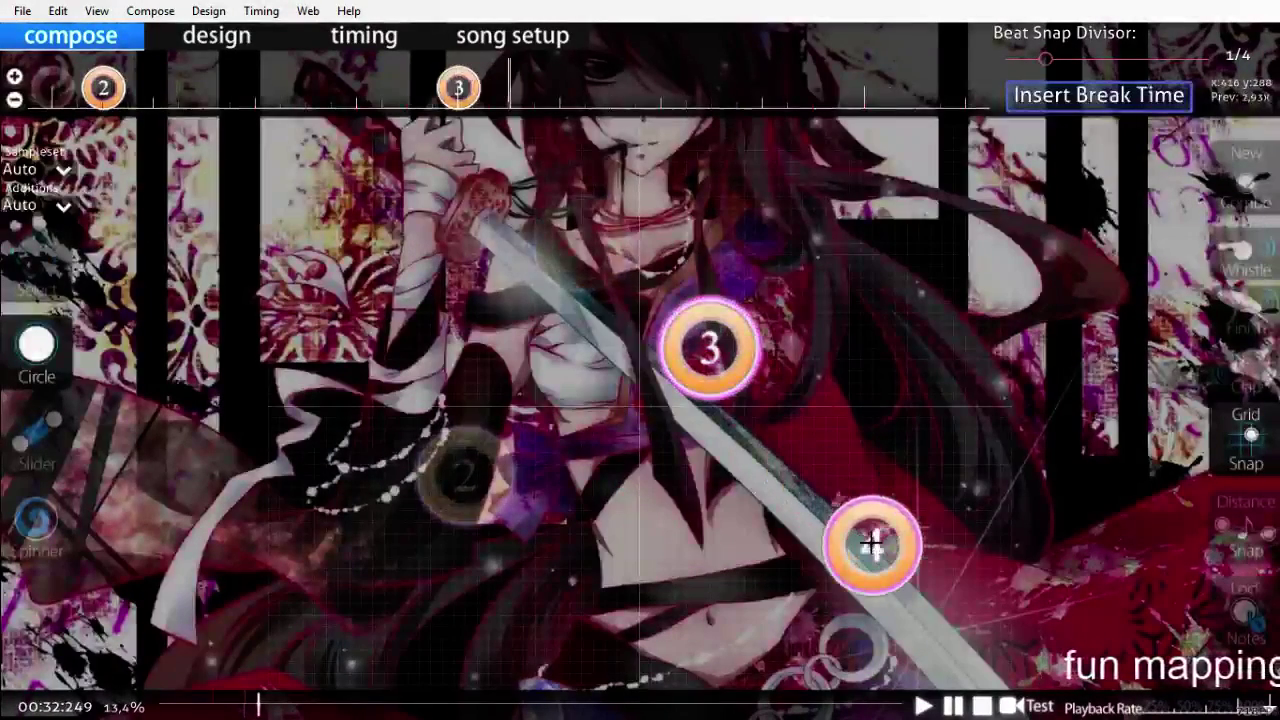
pyautogui.click(937, 617)
# Step: Place hit circle 5 at about 00:33.4 near the lower middle and hit circle 6 one beat snap after it, above and left of it
pyautogui.scroll(3, 937, 617)
pyautogui.press('space')
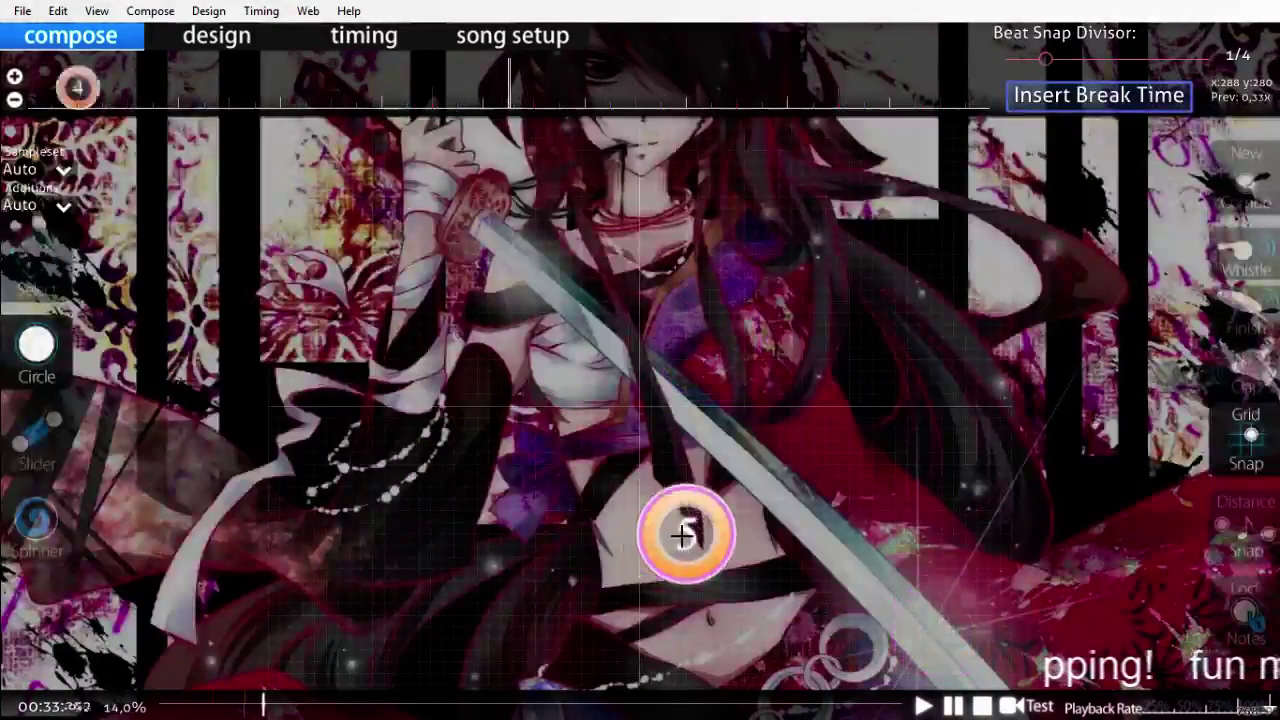
pyautogui.scroll(2, 681, 536)
pyautogui.moveTo(681, 536); pyautogui.dragTo(568, 600)
pyautogui.click(519, 511)
pyautogui.moveTo(519, 510); pyautogui.dragTo(500, 430)
pyautogui.scroll(-1, 500, 430)
pyautogui.click(455, 396)
# Step: Replay the newest circles and listen around 00:34 to find the timing of the next note
pyautogui.scroll(7, 719, 614)
pyautogui.press('space')
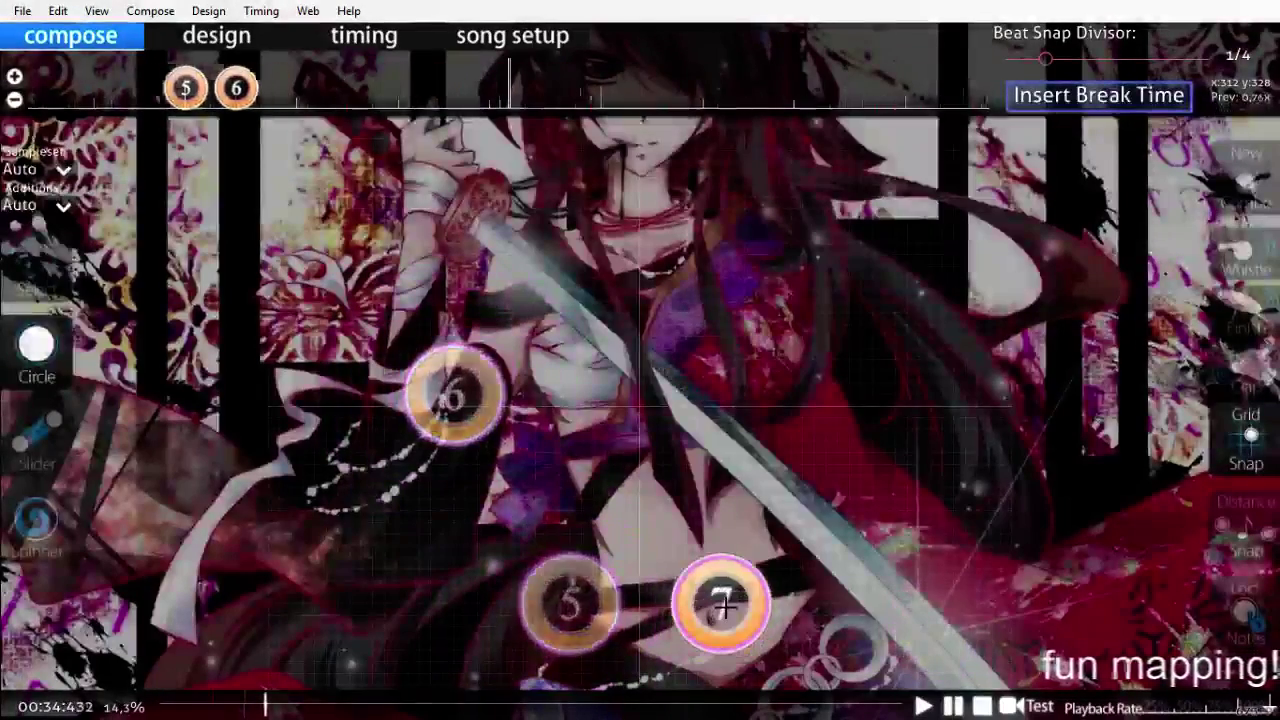
pyautogui.scroll(6, 730, 605)
pyautogui.press('space')
pyautogui.scroll(3, 729, 604)
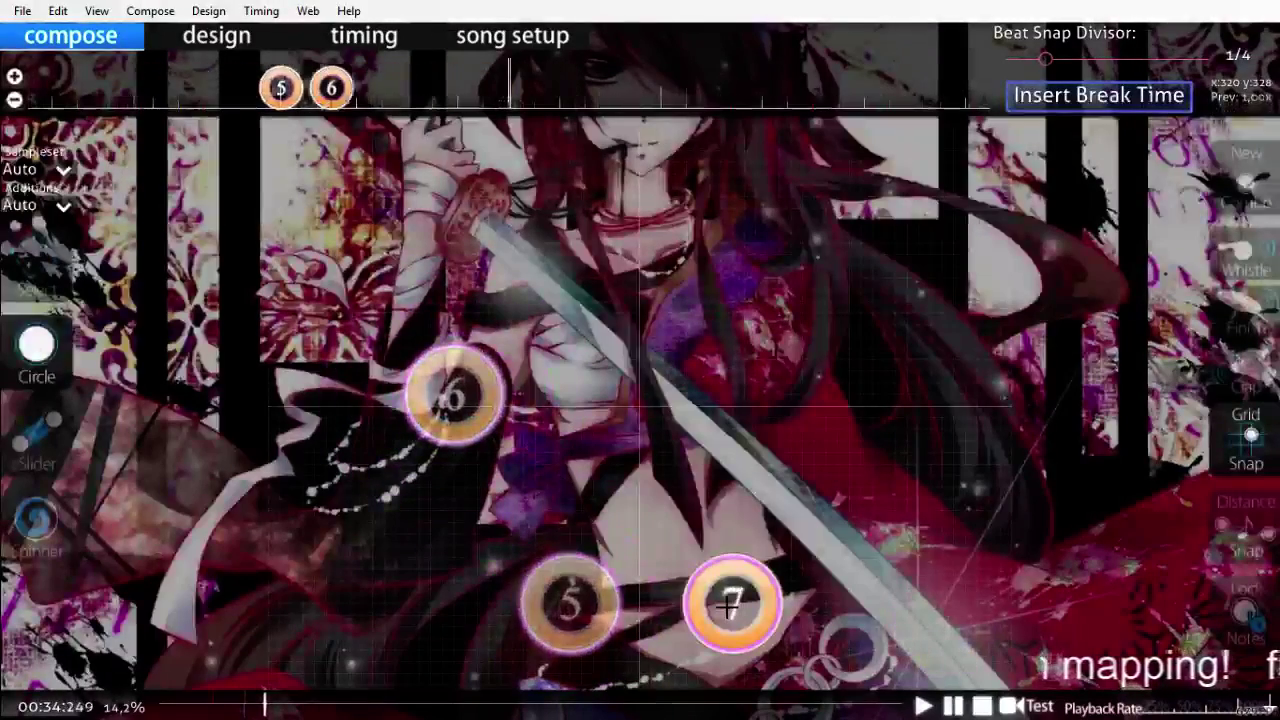
pyautogui.scroll(-1, 692, 520)
pyautogui.scroll(1, 672, 470)
pyautogui.scroll(-4, 661, 439)
pyautogui.scroll(2, 661, 439)
pyautogui.scroll(20, 765, 543)
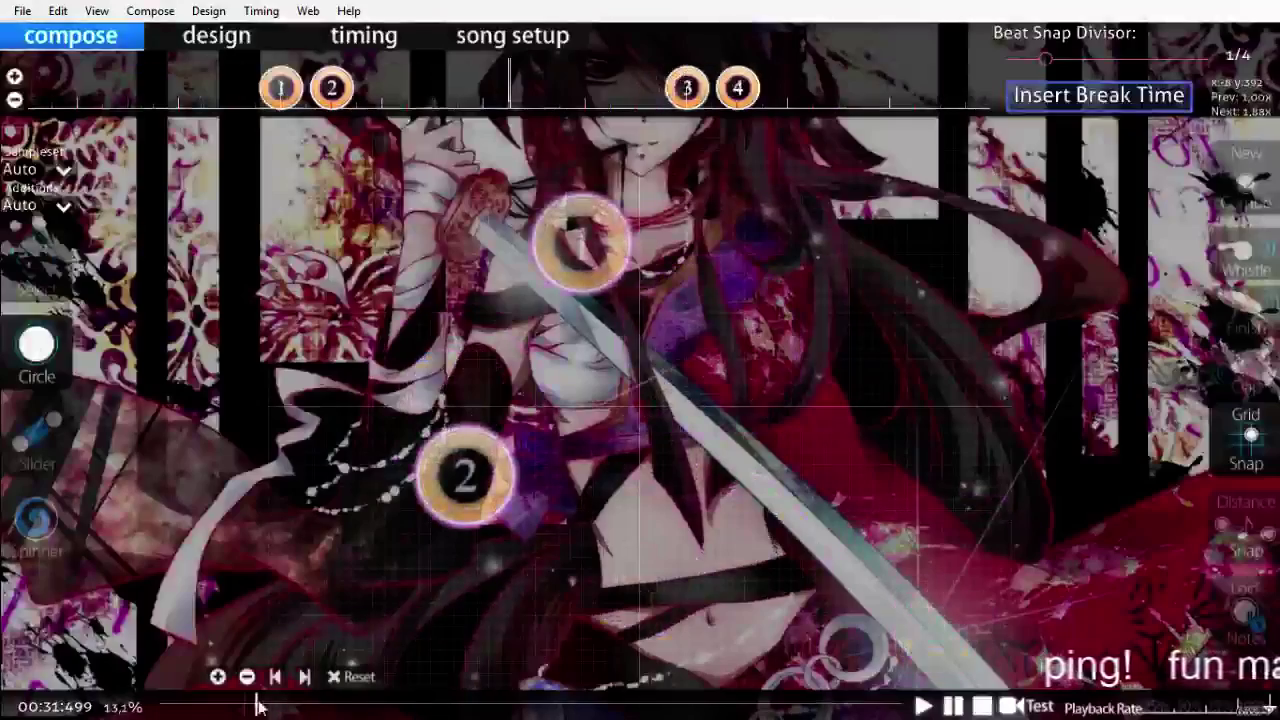
# Step: Replay the pattern from about 00:27 and save the beatmap
pyautogui.click(242, 707)
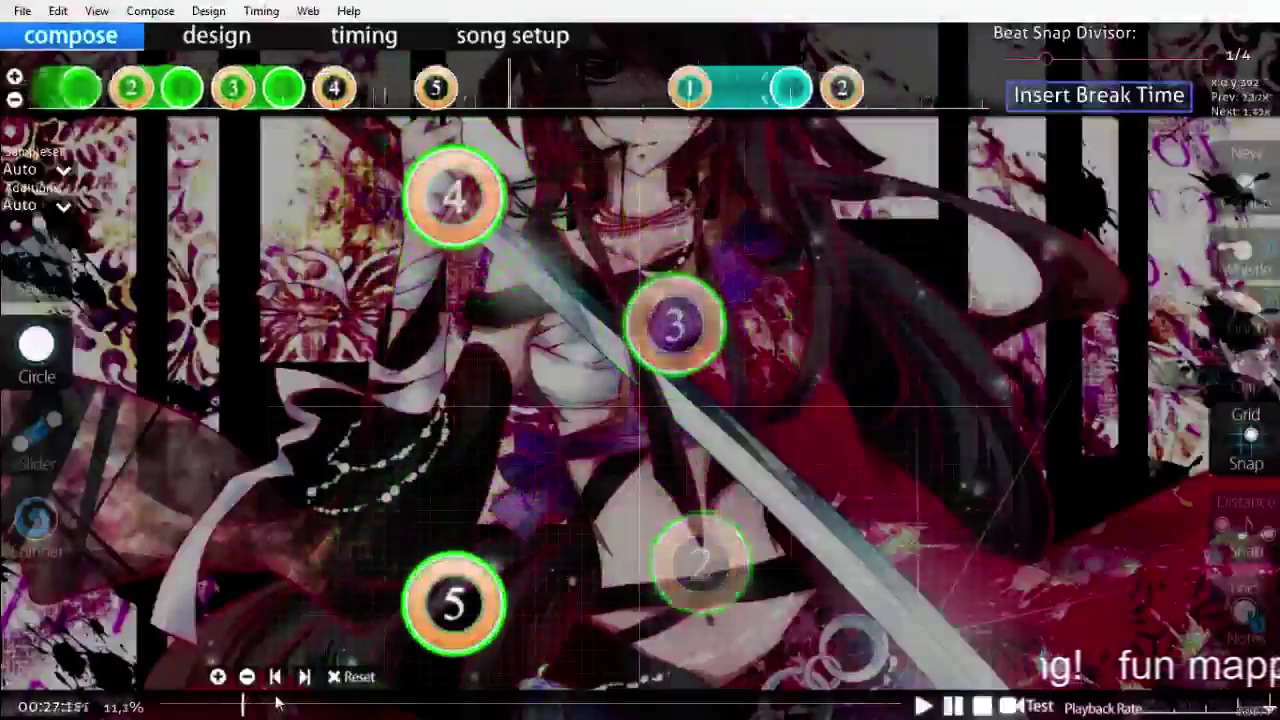
pyautogui.press('space')
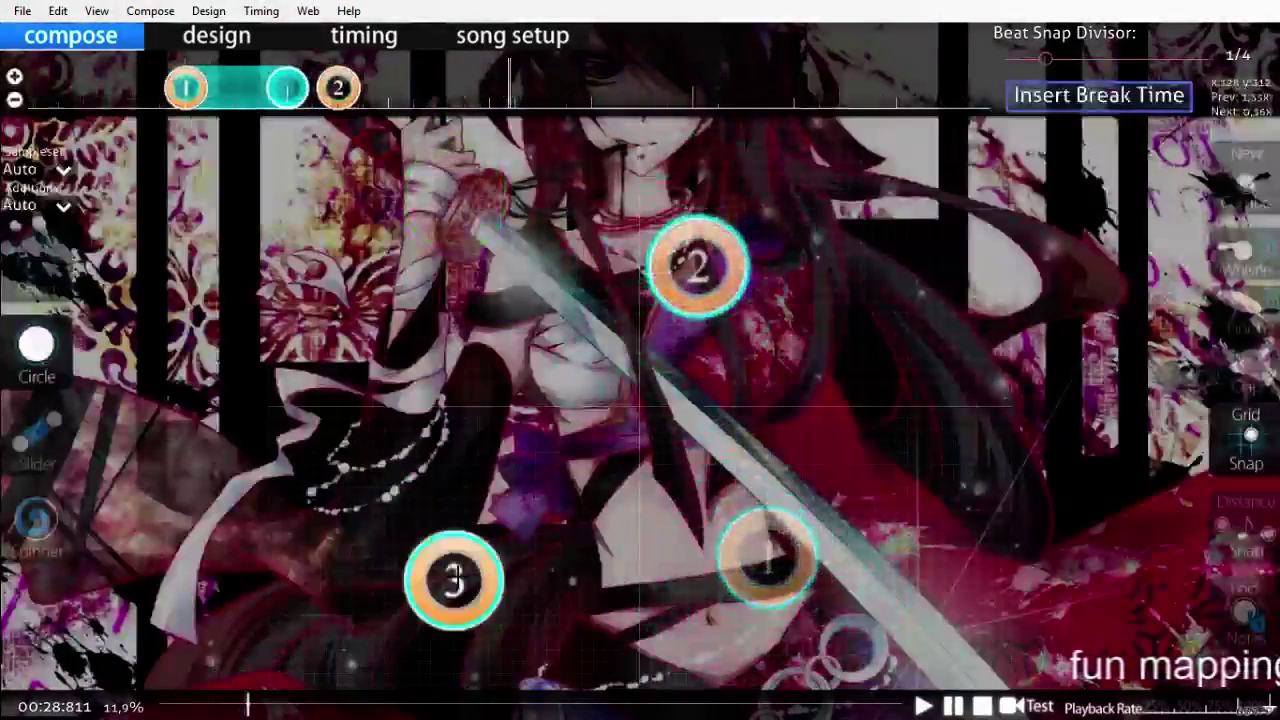
pyautogui.hotkey('ctrl', 's')
pyautogui.click(340, 36)
pyautogui.click(115, 38)
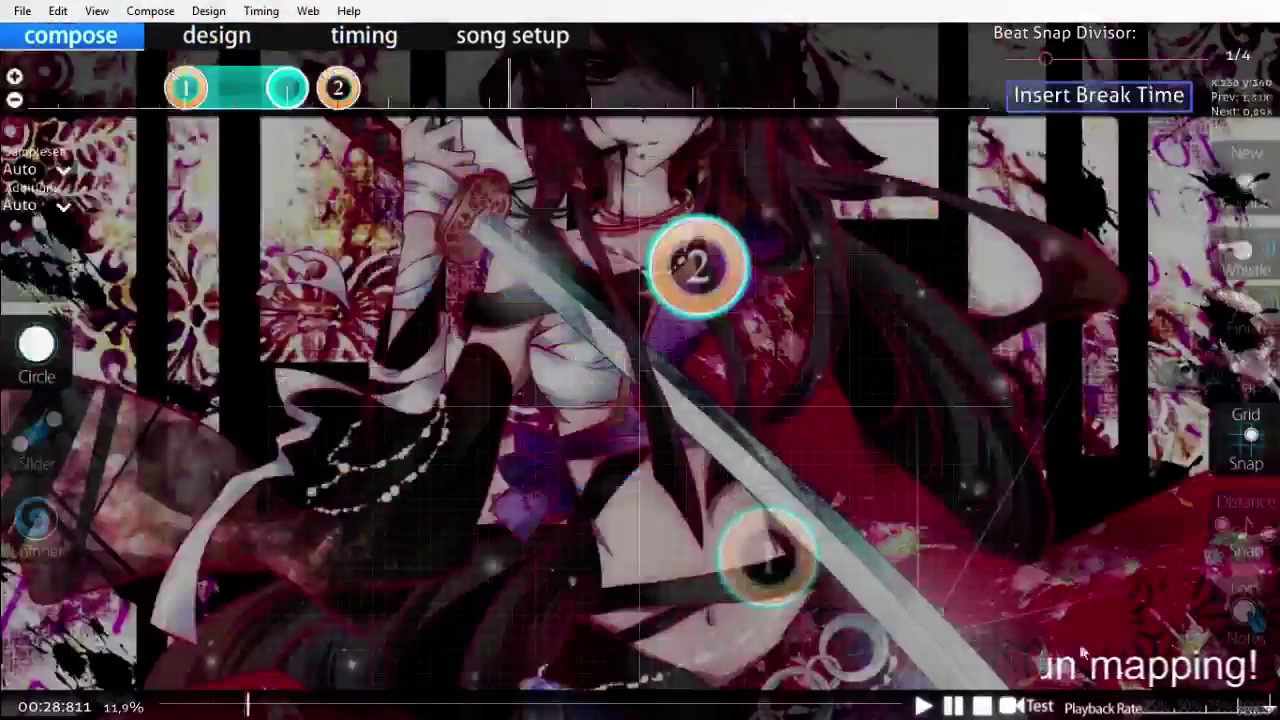
# Step: Test-play the beatmap from about 00:20:981
pyautogui.scroll(1, 716, 640)
pyautogui.click(222, 706)
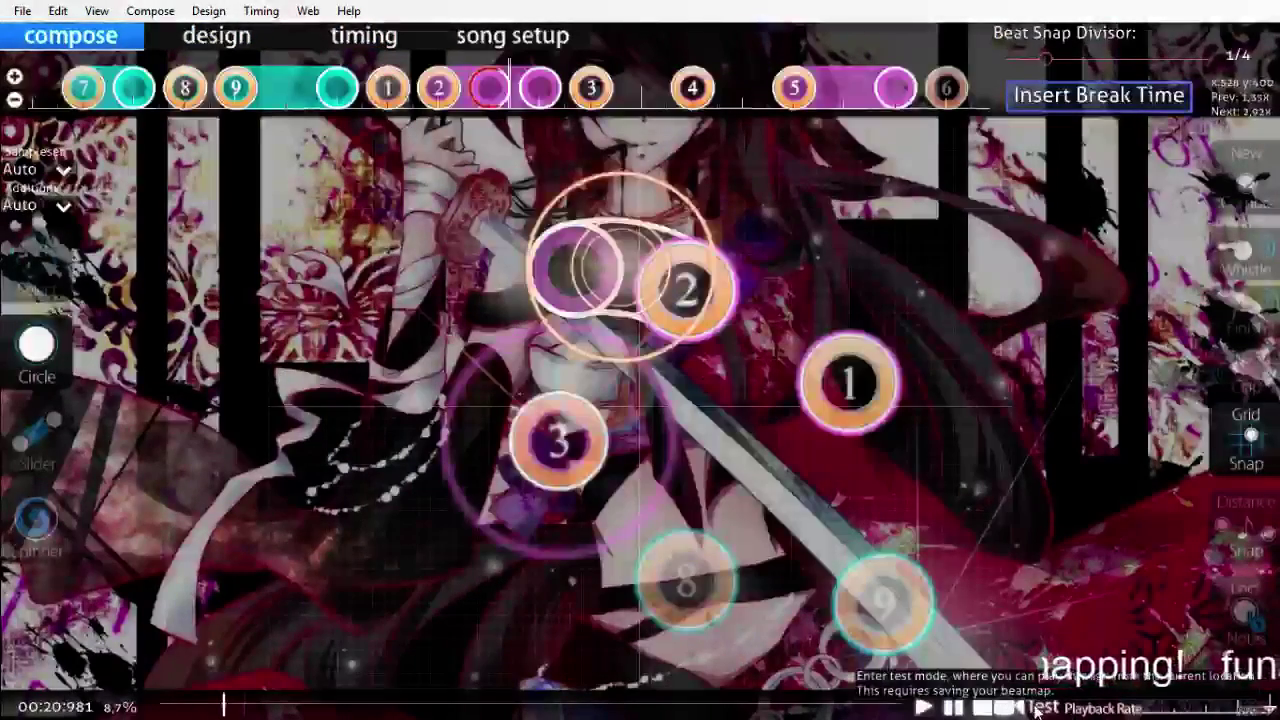
pyautogui.click(1040, 707)
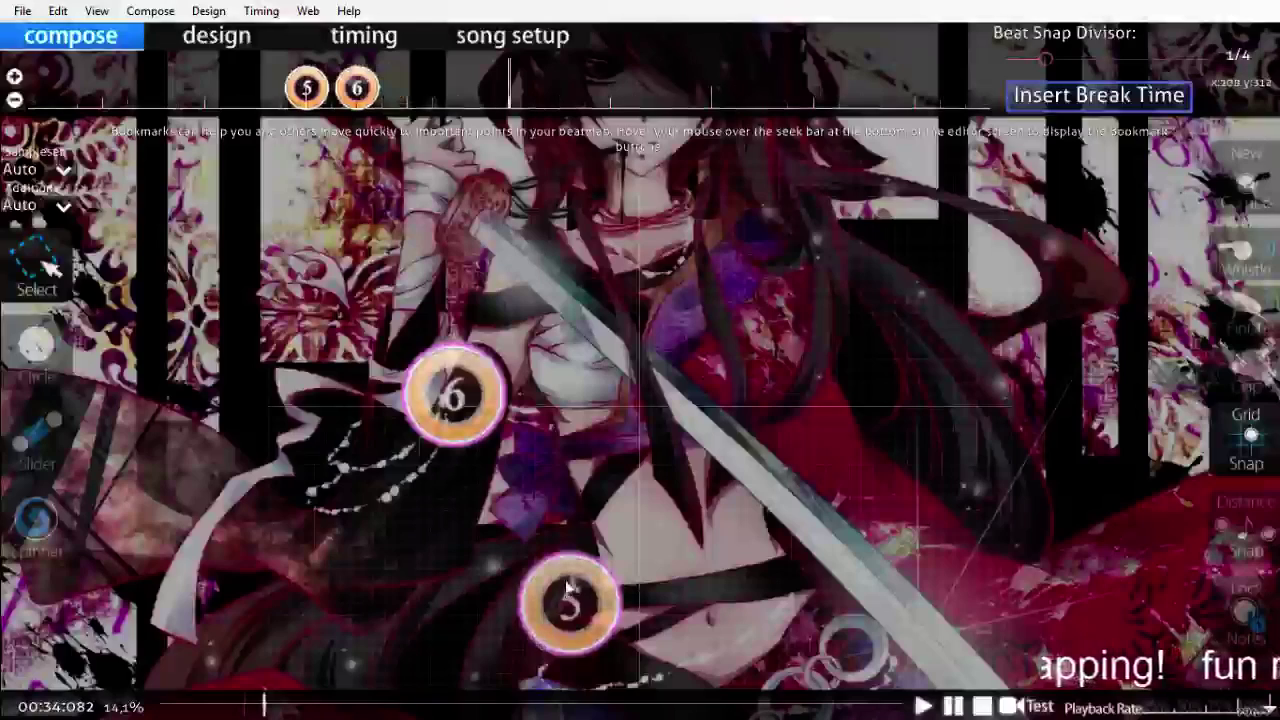
# Step: Place a new-combo hit circle at 00:34:082 in the upper middle of the playfield and check its timing against the music
pyautogui.click(36, 345)
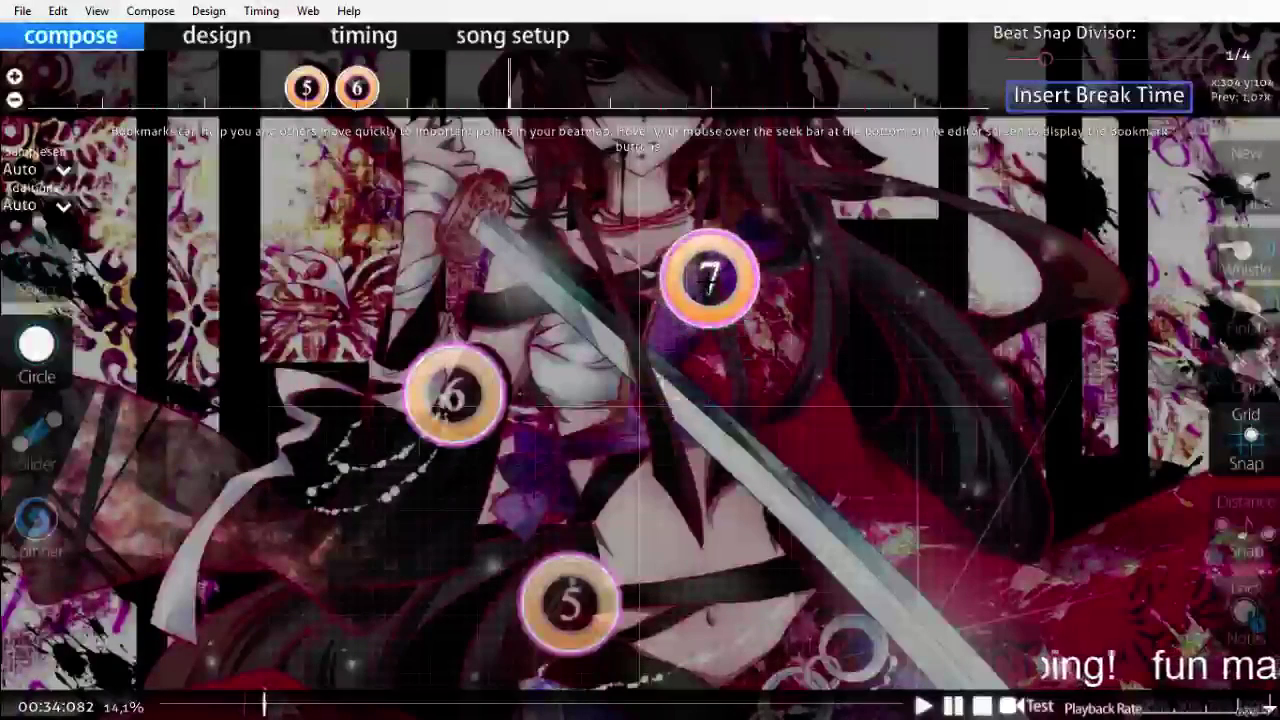
pyautogui.click(733, 243)
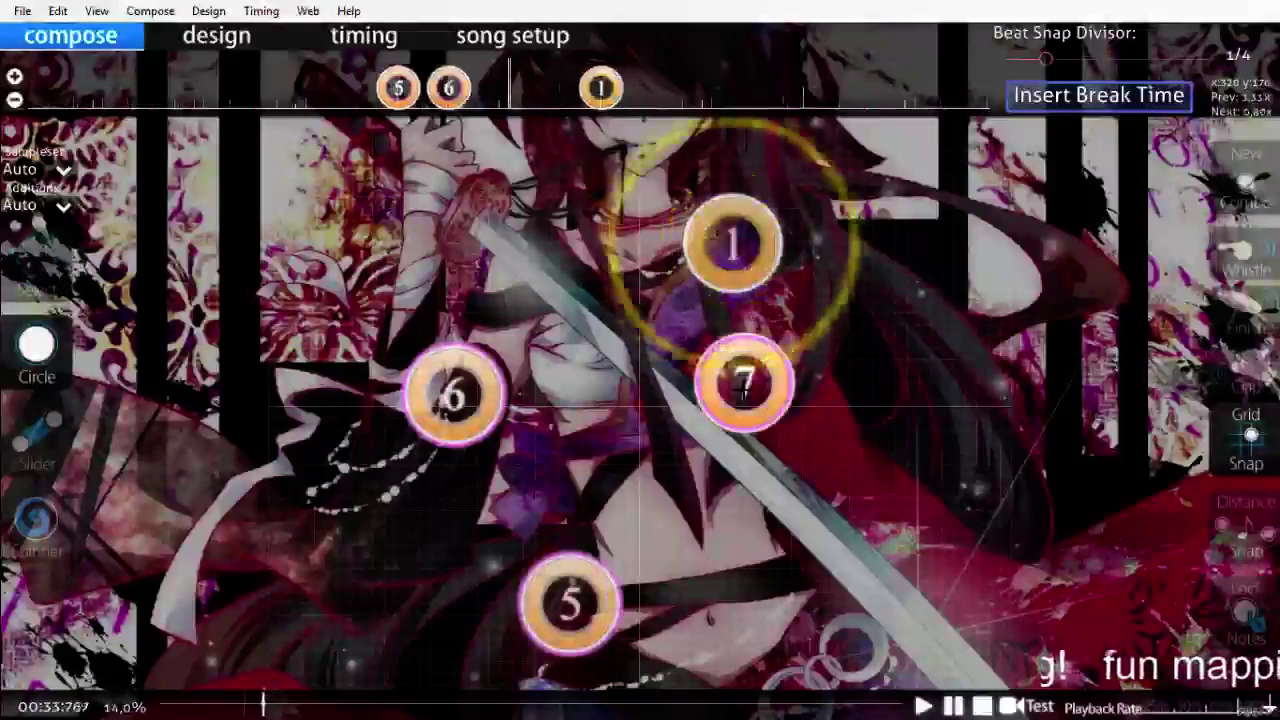
pyautogui.scroll(6, 744, 385)
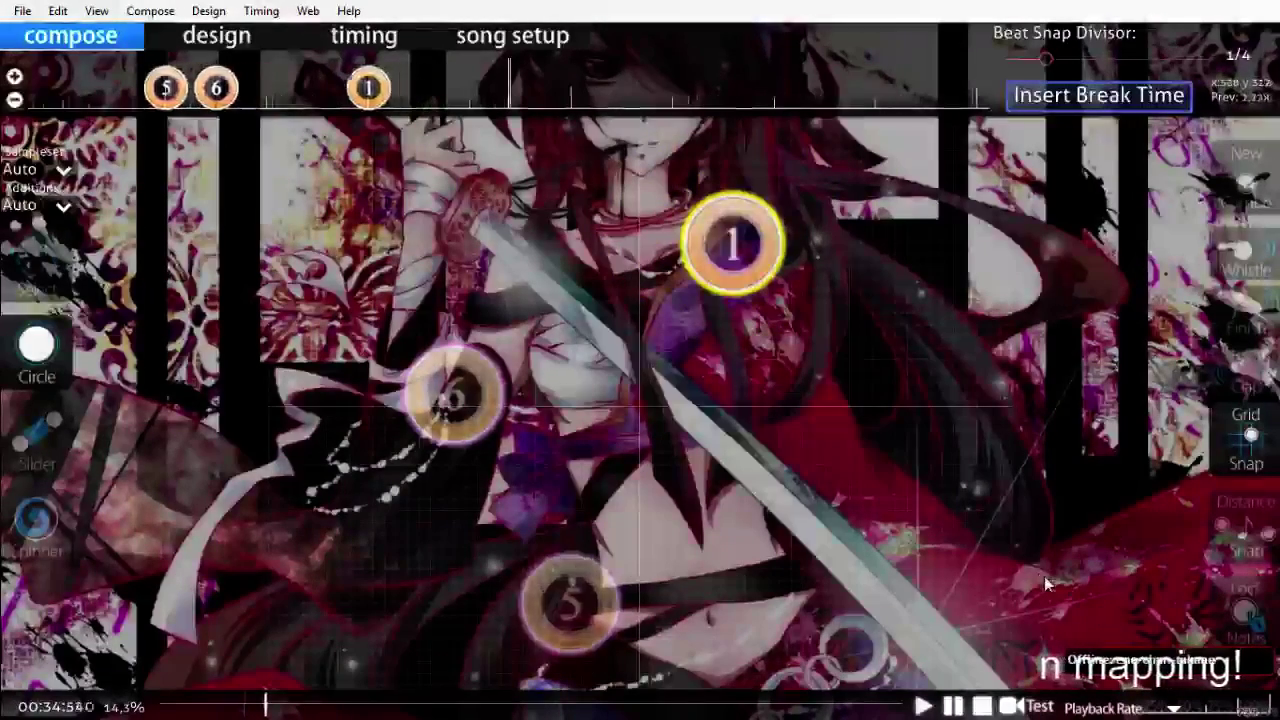
pyautogui.scroll(4, 1015, 570)
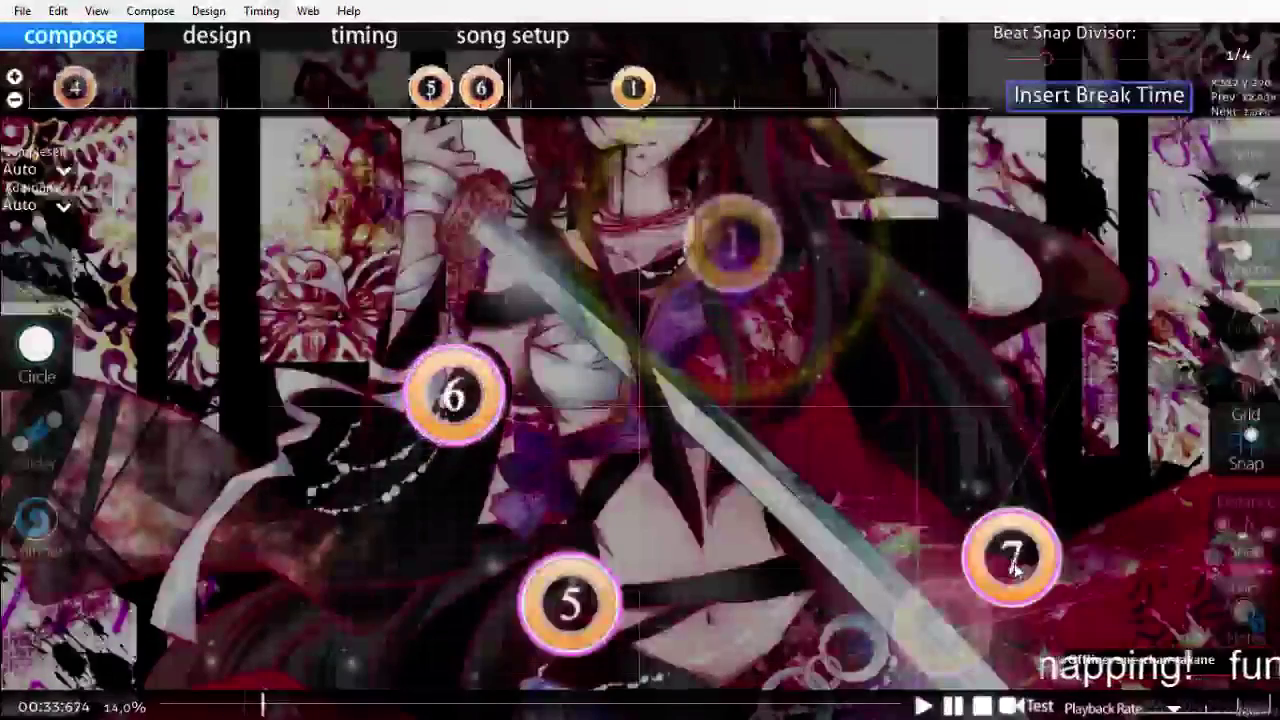
pyautogui.scroll(-1, 1015, 570)
pyautogui.scroll(1, 1015, 568)
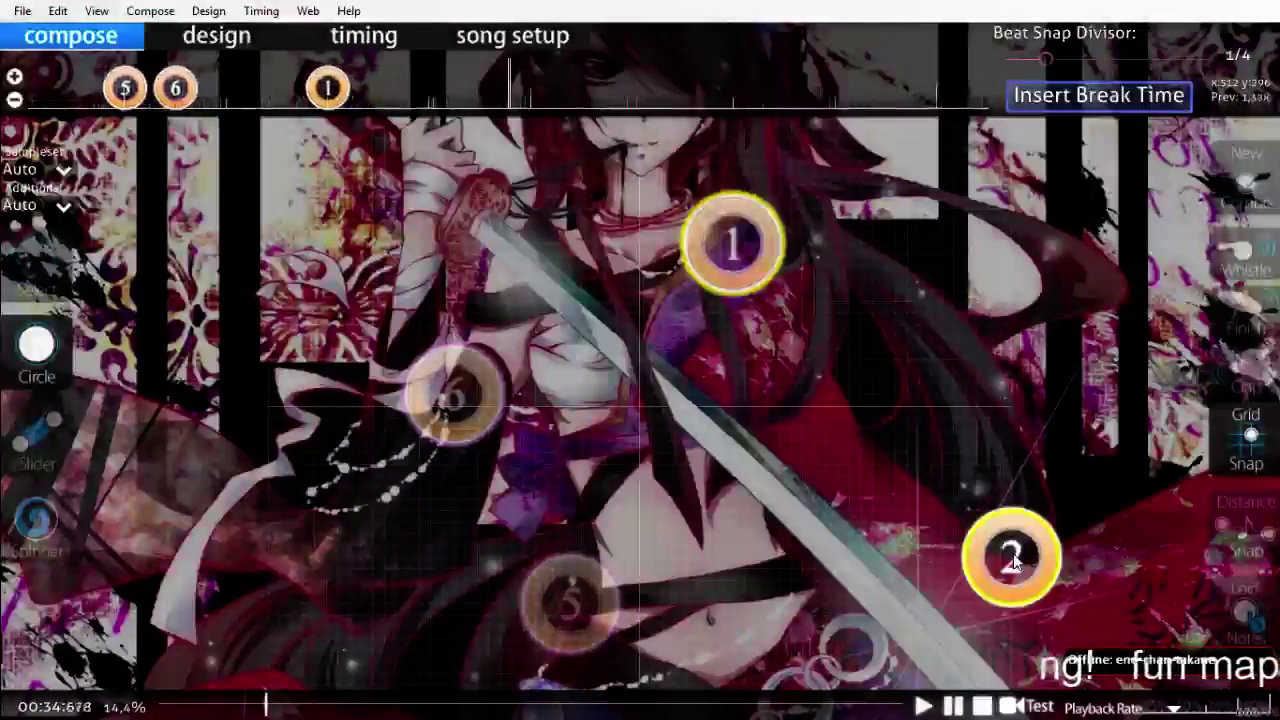
# Step: Place a new-combo hit circle near the playfield's centre at about 00:34.7
pyautogui.press('space')
pyautogui.scroll(2, 897, 522)
pyautogui.press('q')
pyautogui.click(651, 405)
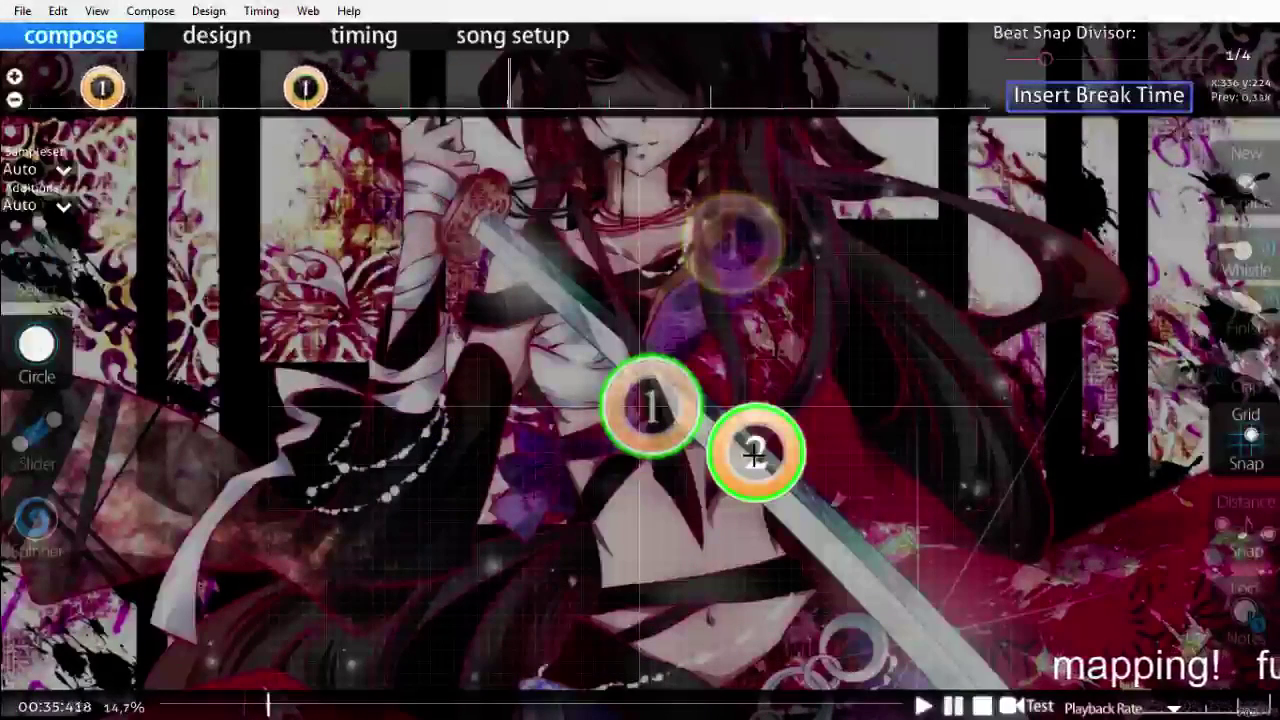
# Step: Place new-combo hit circles at 00:35:416 above and left of the centre circle, and at 00:36:082 below and left of that
pyautogui.press('q')
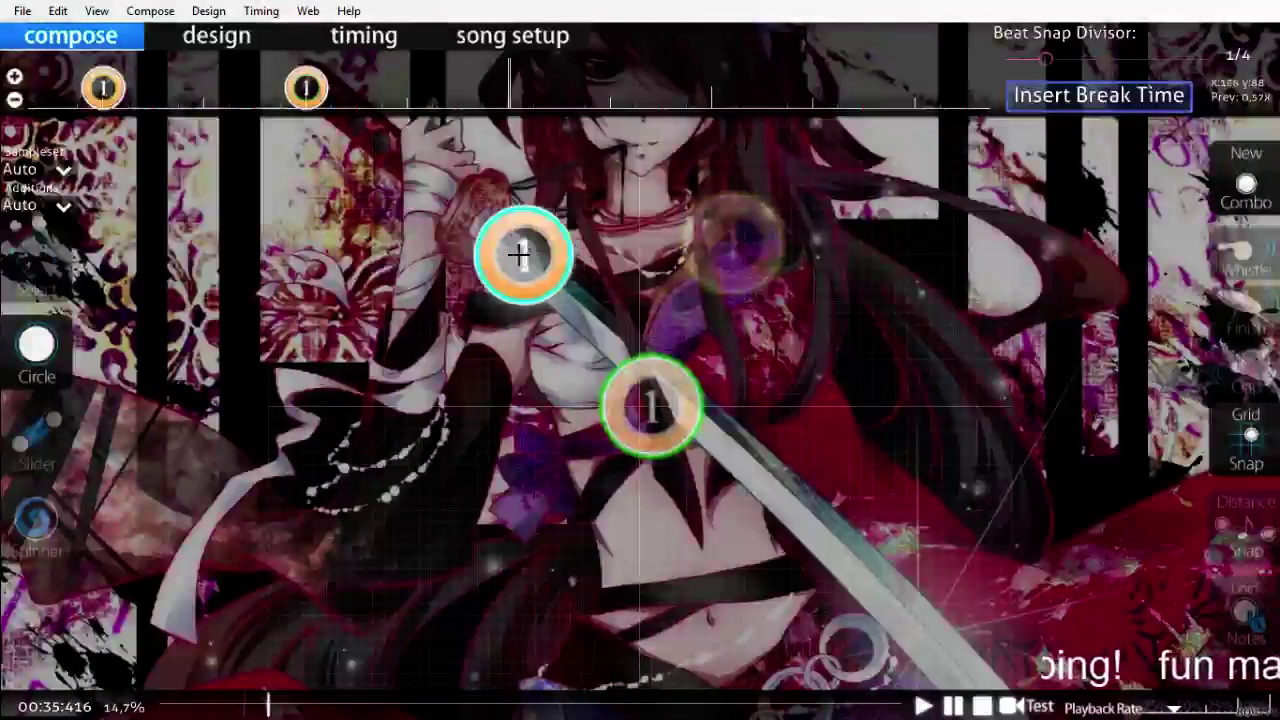
pyautogui.click(500, 253)
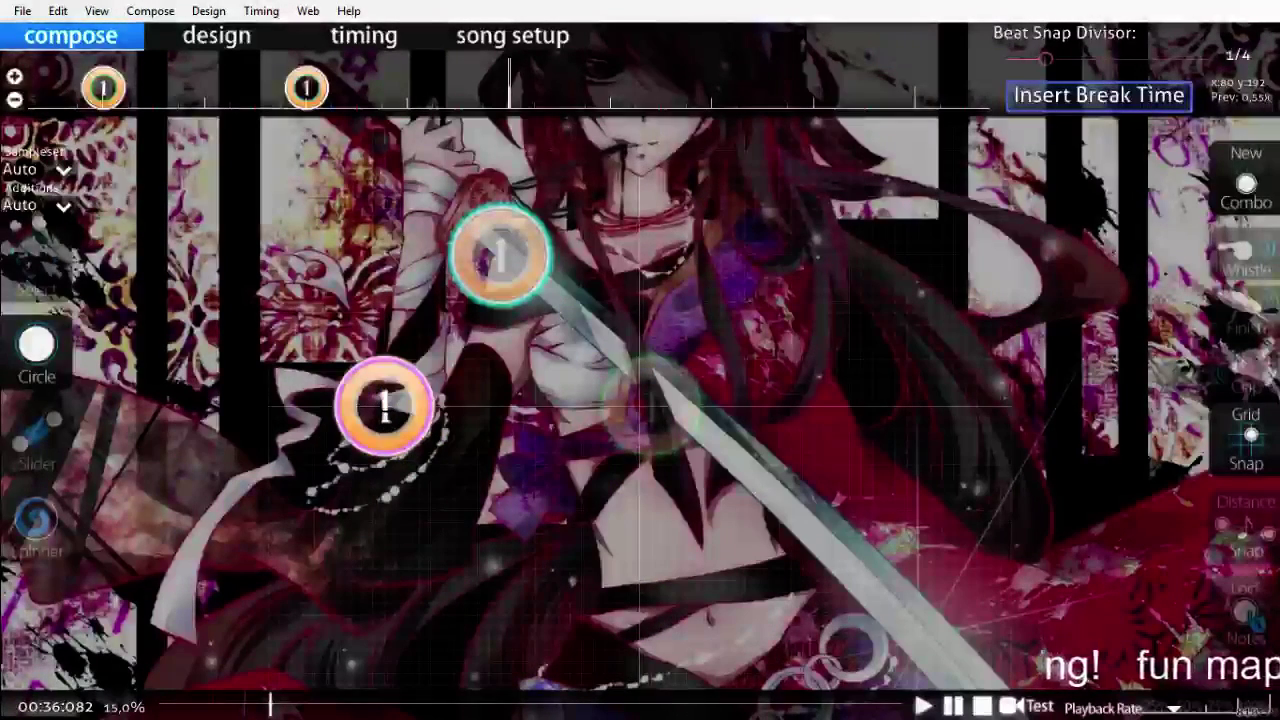
pyautogui.scroll(-1, 650, 405)
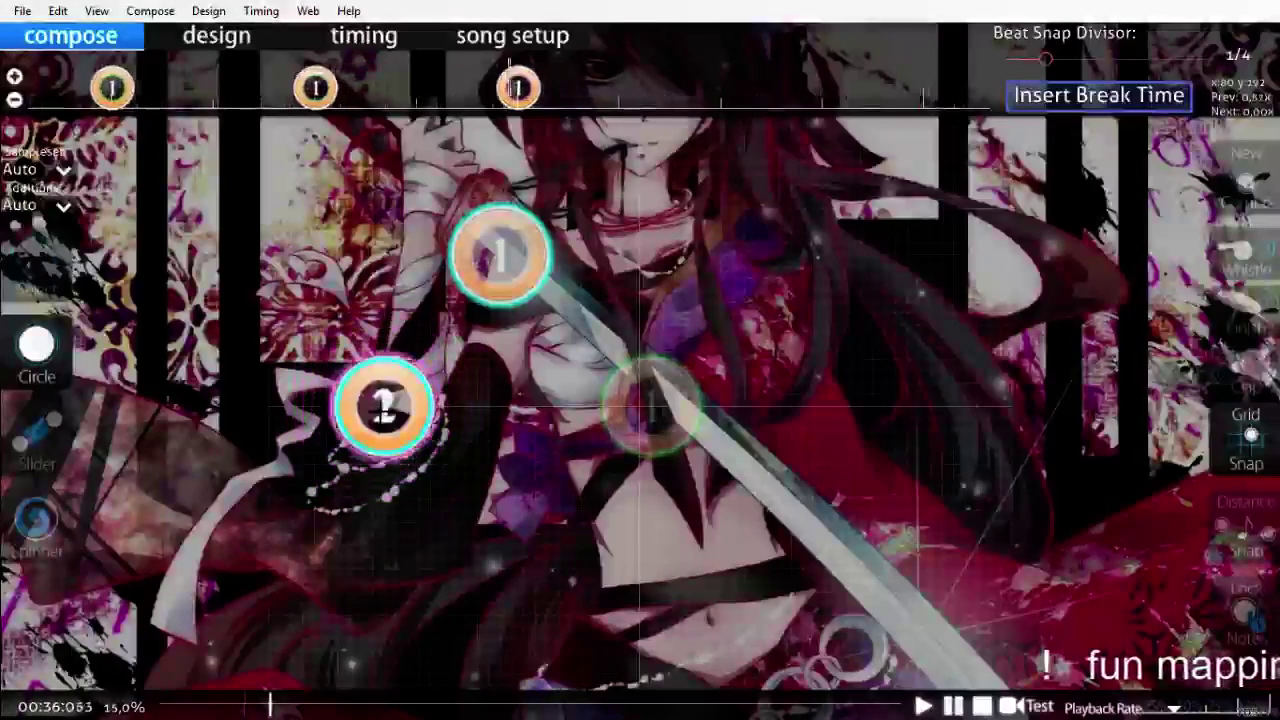
# Step: Place hit circle 2 at 00:36:249, below and right of the circle at 00:36:082
pyautogui.scroll(-1, 384, 406)
pyautogui.scroll(11, 384, 406)
pyautogui.scroll(-6, 384, 406)
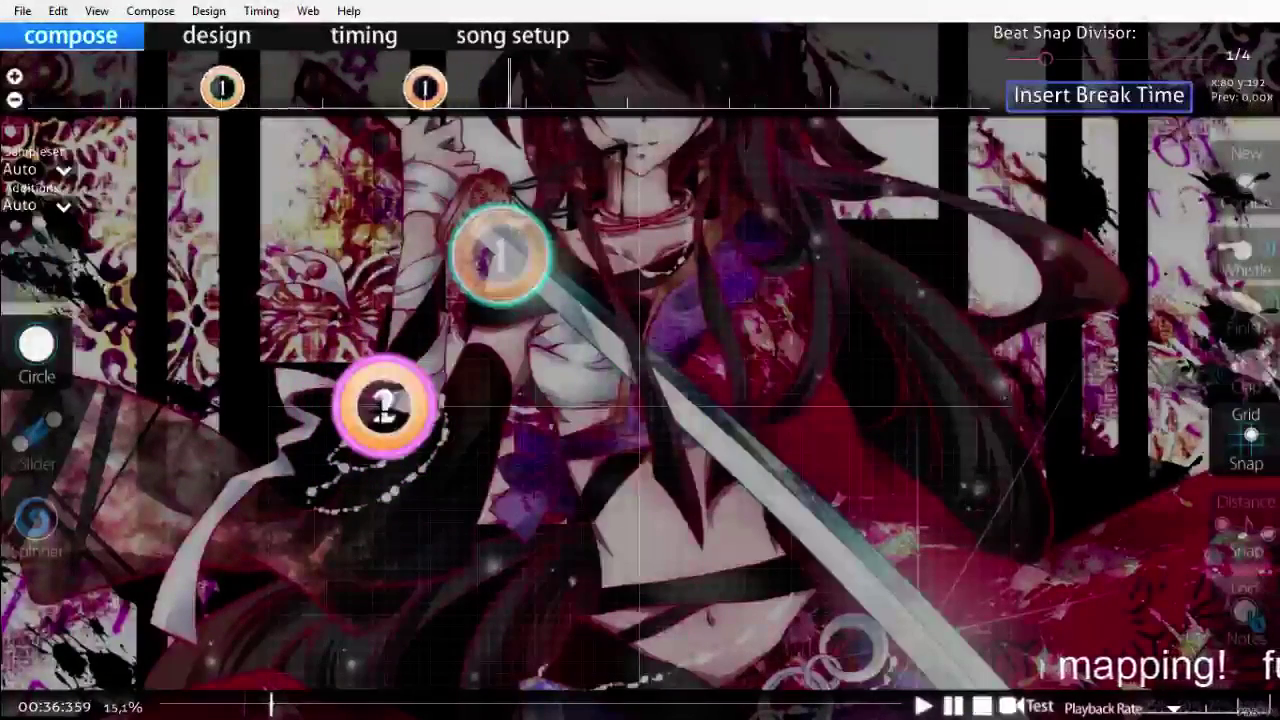
pyautogui.click(476, 474)
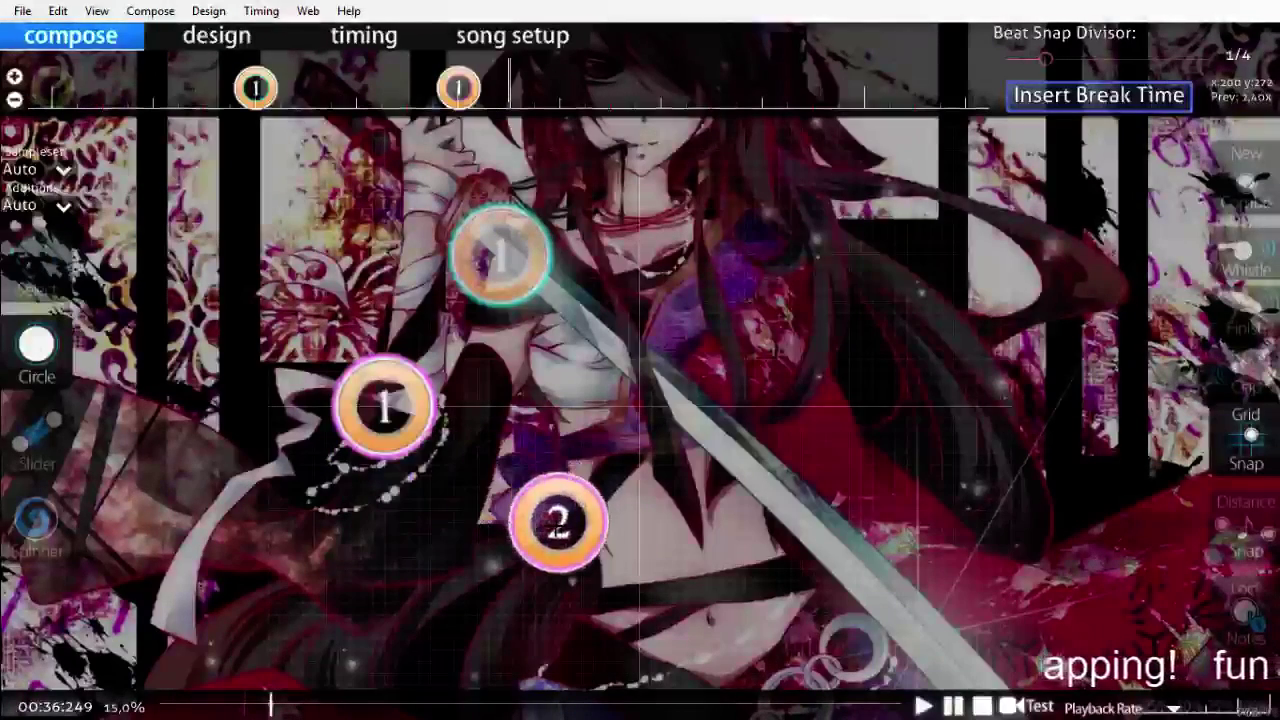
# Step: Restore the playback rate to full speed, replay the circles around 00:36 and save the beatmap
pyautogui.click(1255, 712)
pyautogui.scroll(20, 1255, 712)
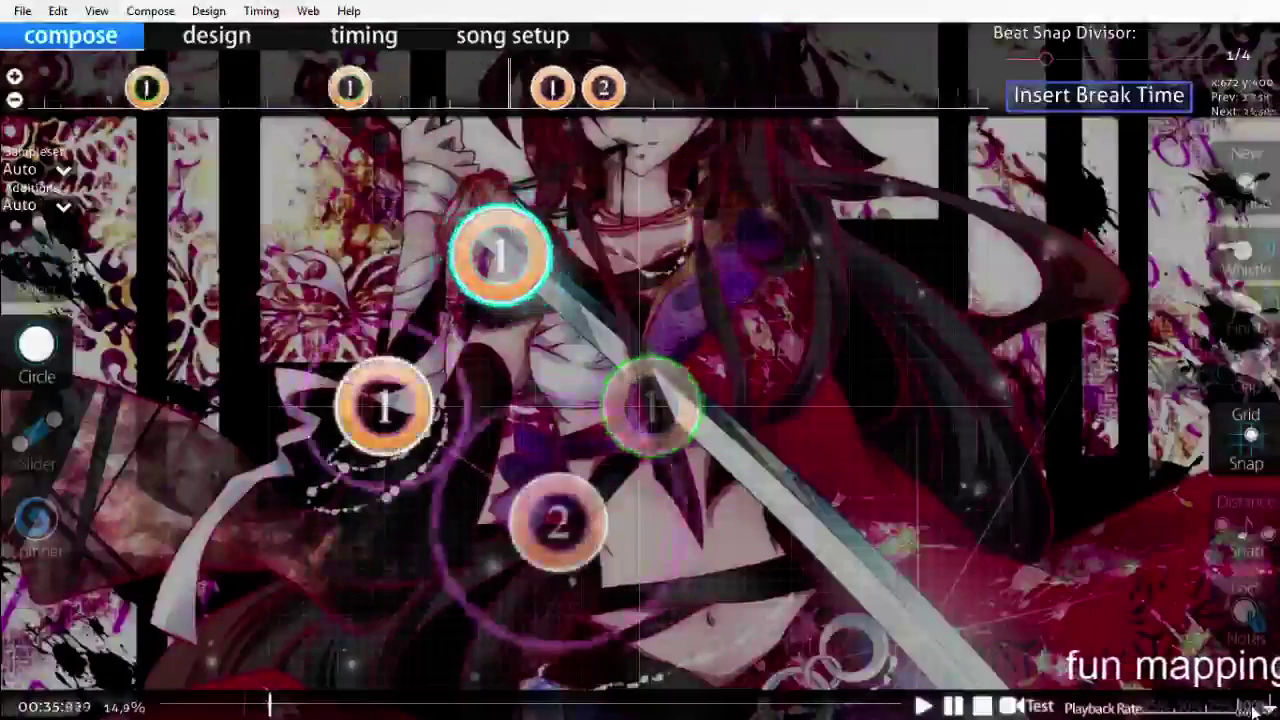
pyautogui.scroll(2, 1254, 710)
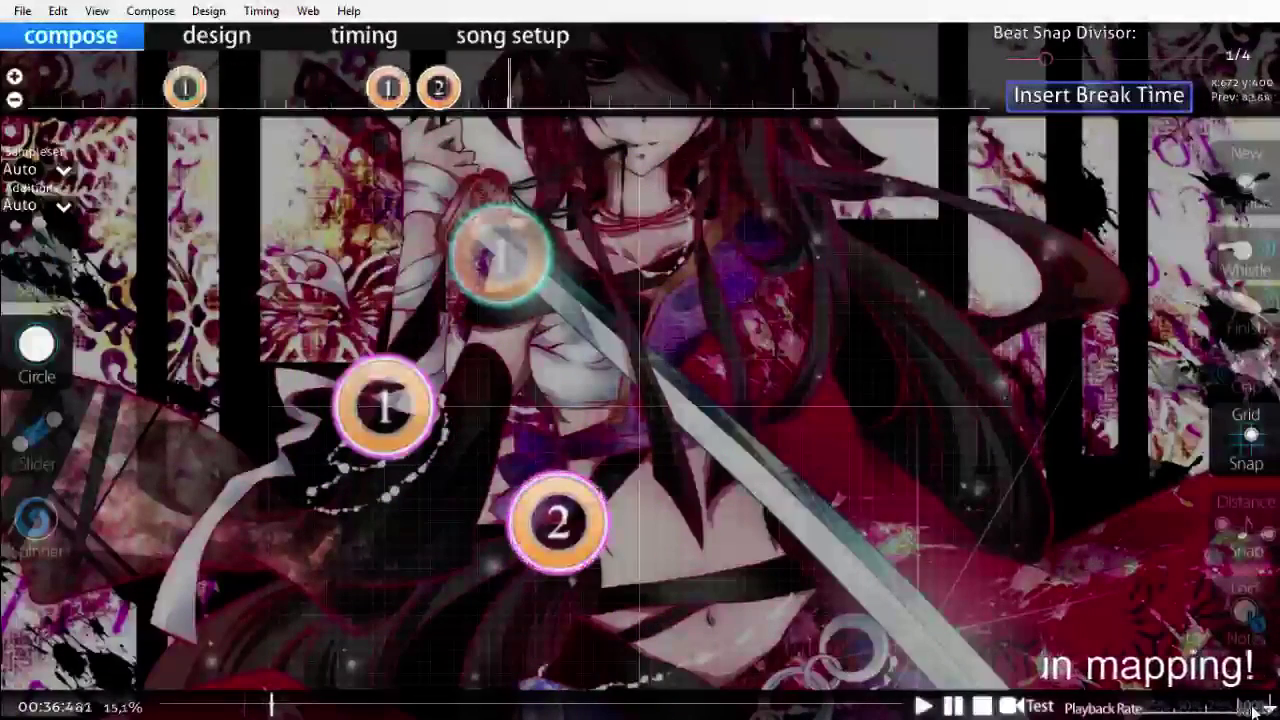
pyautogui.scroll(3, 1254, 710)
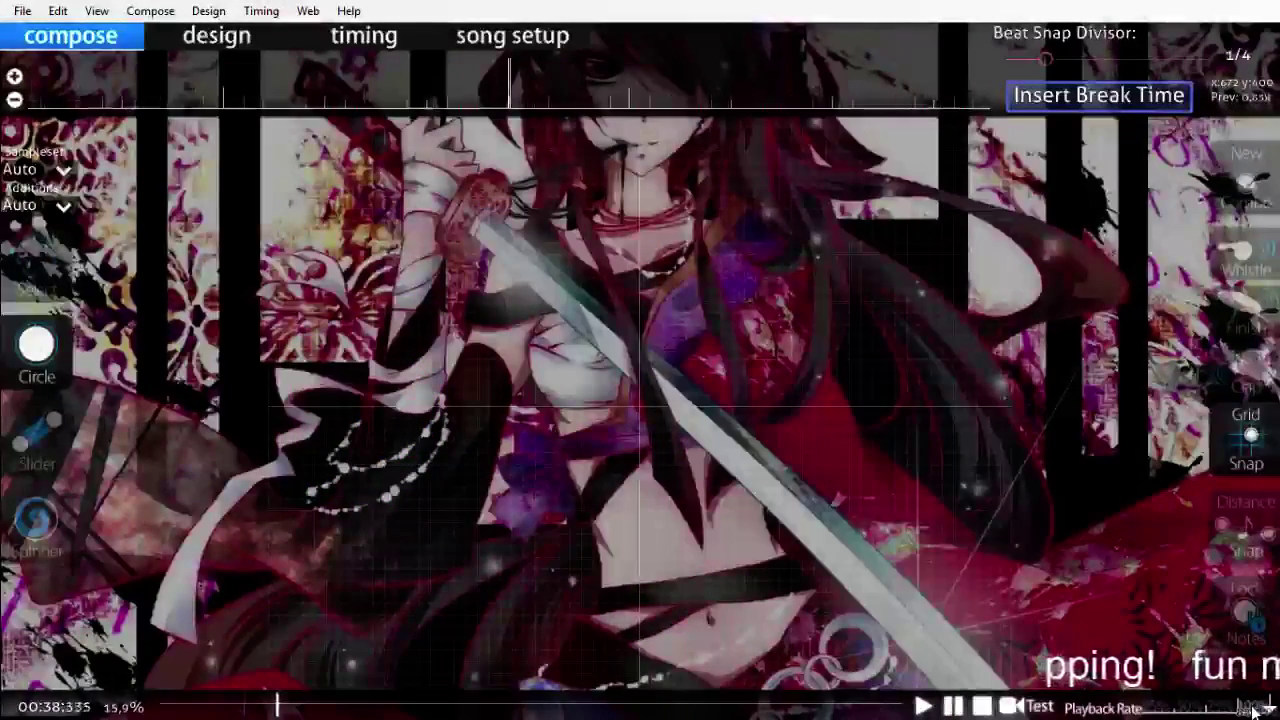
pyautogui.scroll(10, 1254, 710)
pyautogui.hotkey('ctrl', 's')
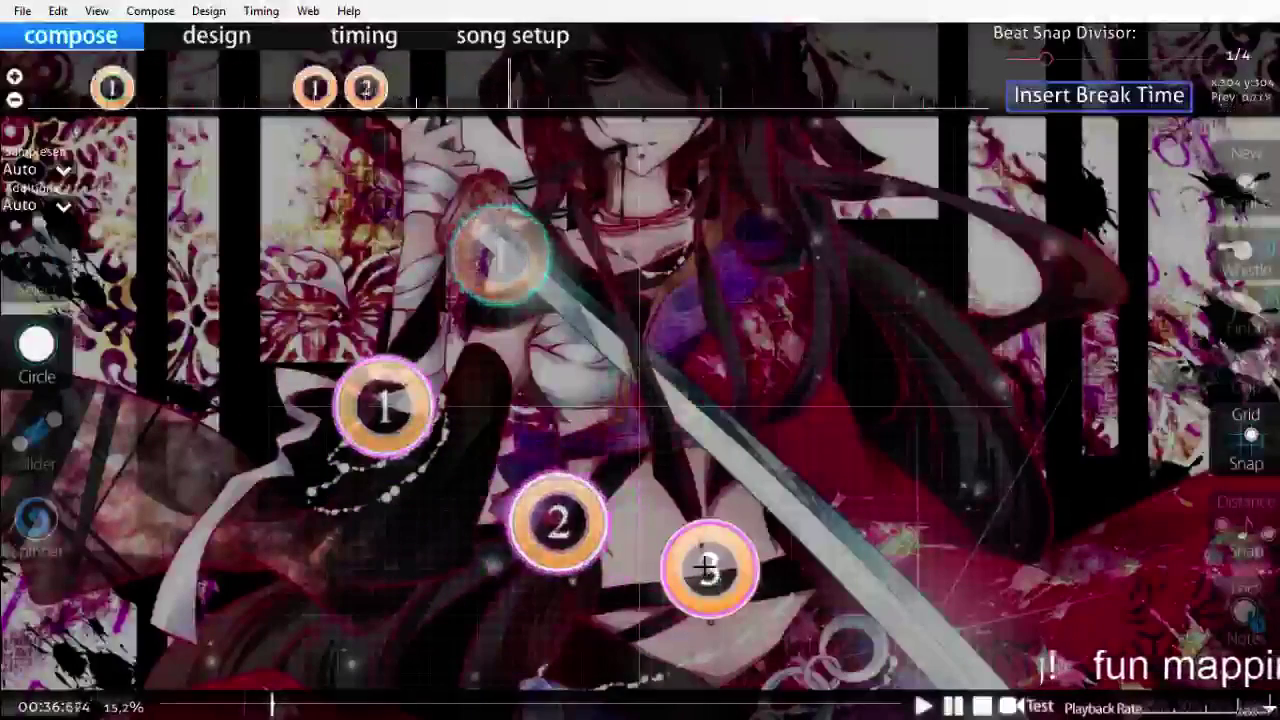
# Step: Place a new-combo hit circle right of the playfield's centre at about 00:36.7
pyautogui.scroll(2, 705, 567)
pyautogui.scroll(-3, 705, 567)
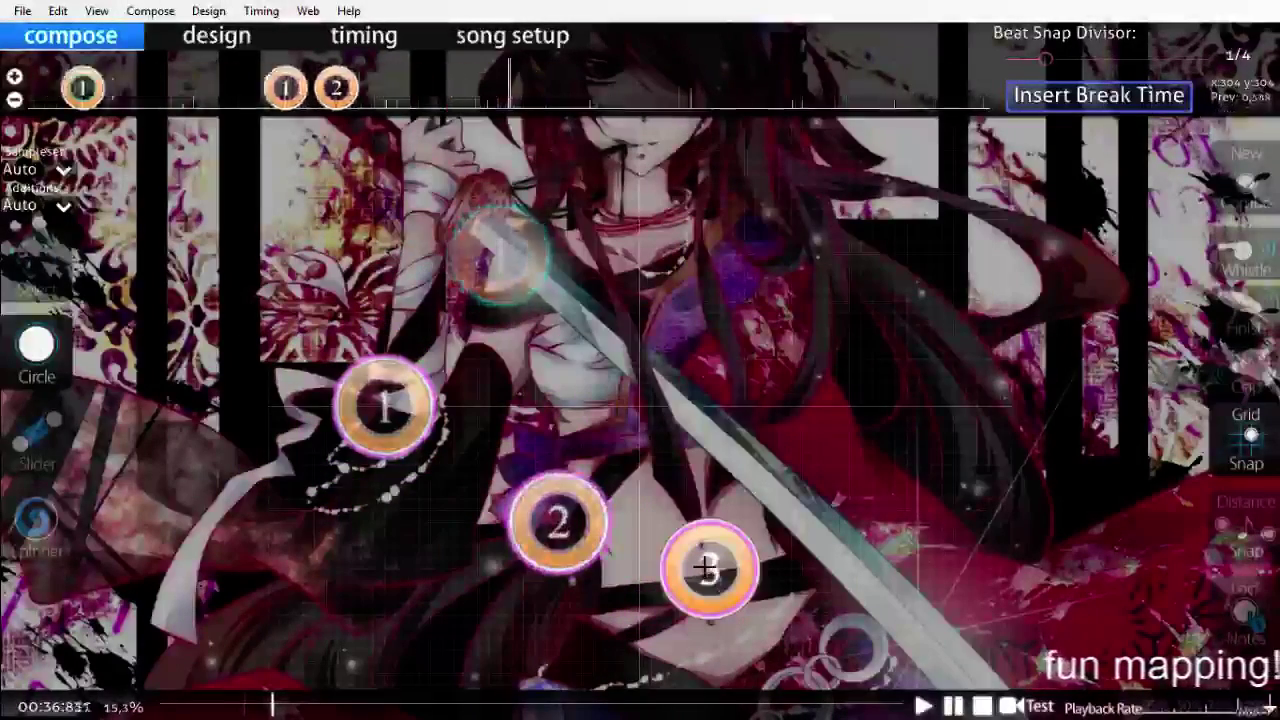
pyautogui.moveTo(706, 568); pyautogui.dragTo(790, 360)
pyautogui.press('q')
pyautogui.scroll(-4, 814, 463)
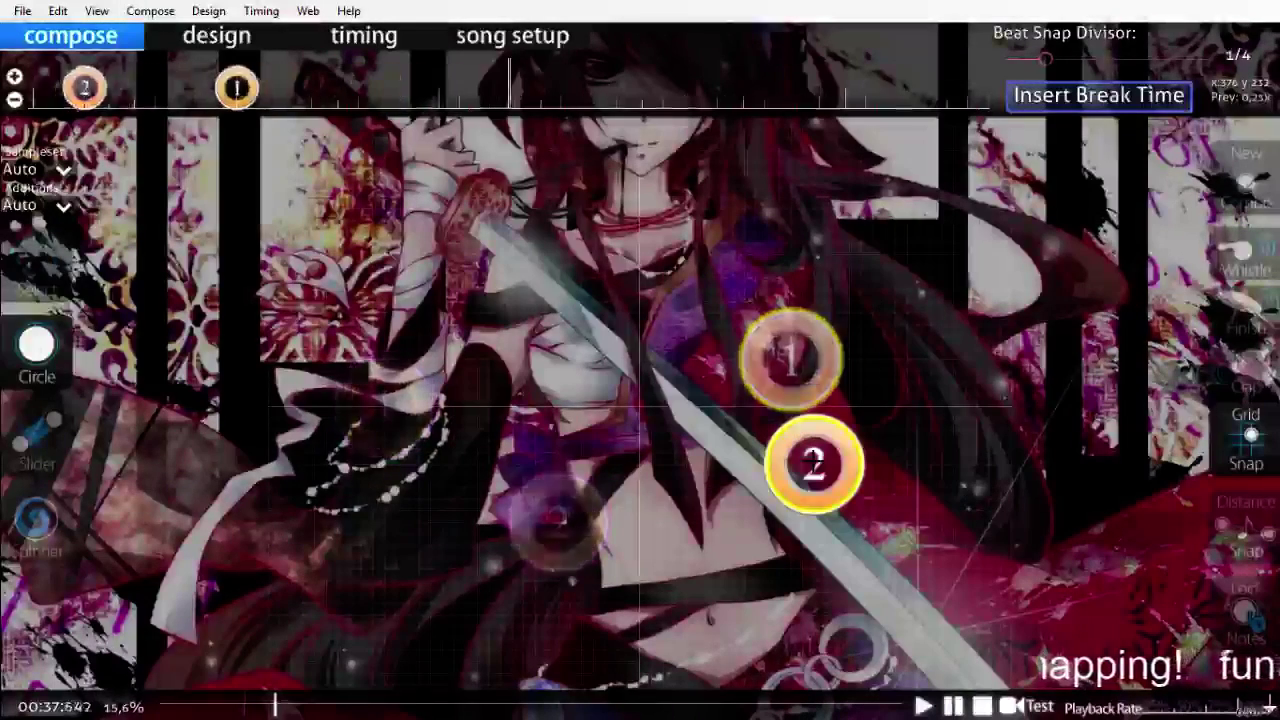
# Step: Place a new-combo hit circle at 00:37:416 in the lower middle and stack hit circle 2 on it at 00:37:582
pyautogui.scroll(1, 812, 462)
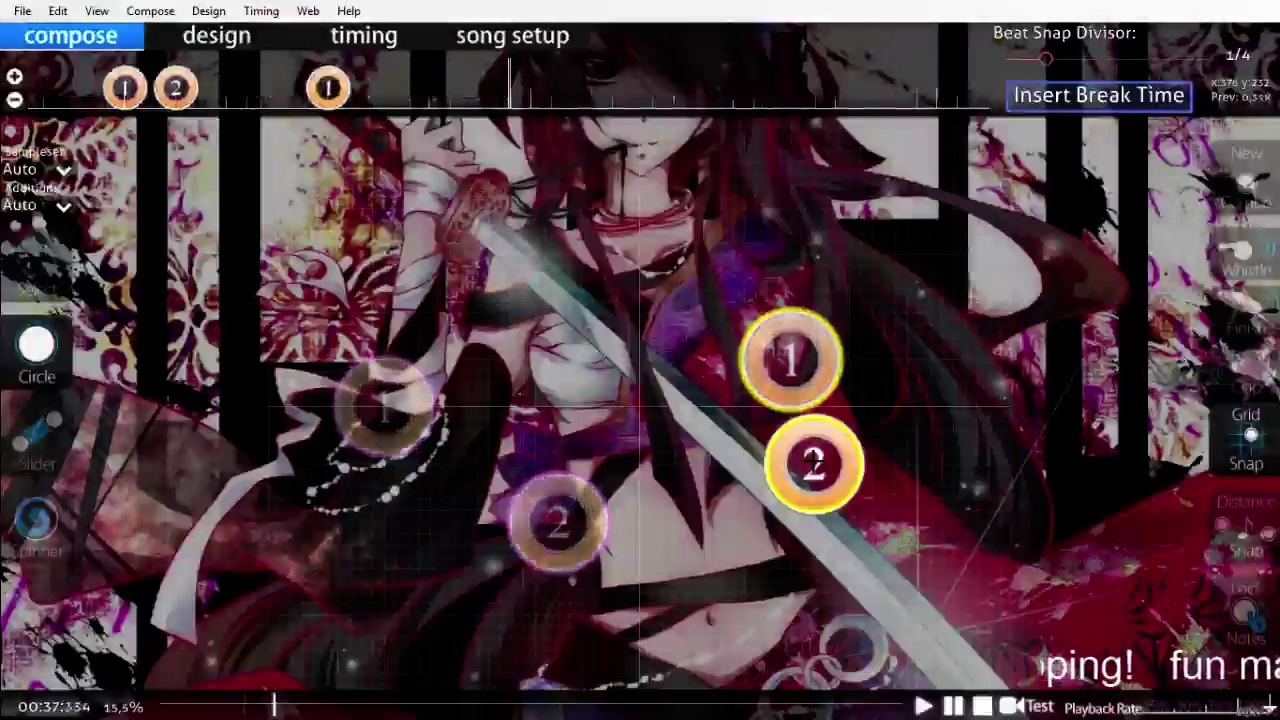
pyautogui.scroll(1, 812, 462)
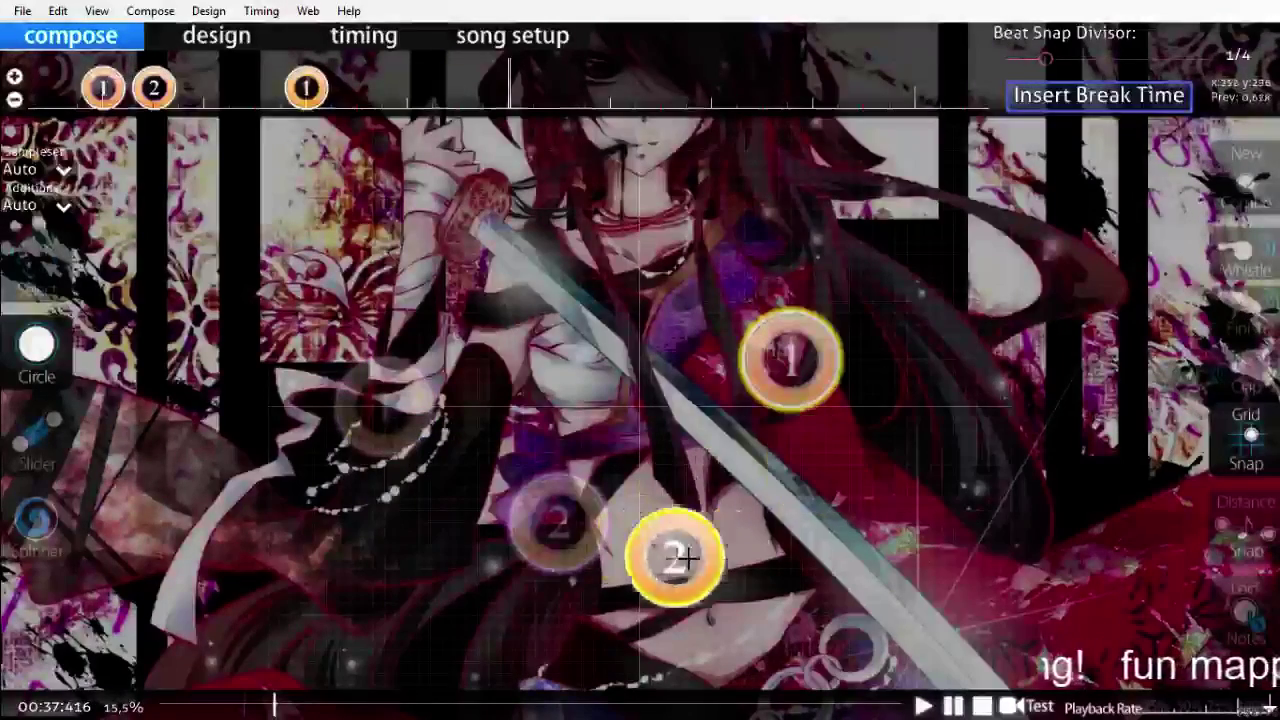
pyautogui.click(710, 540)
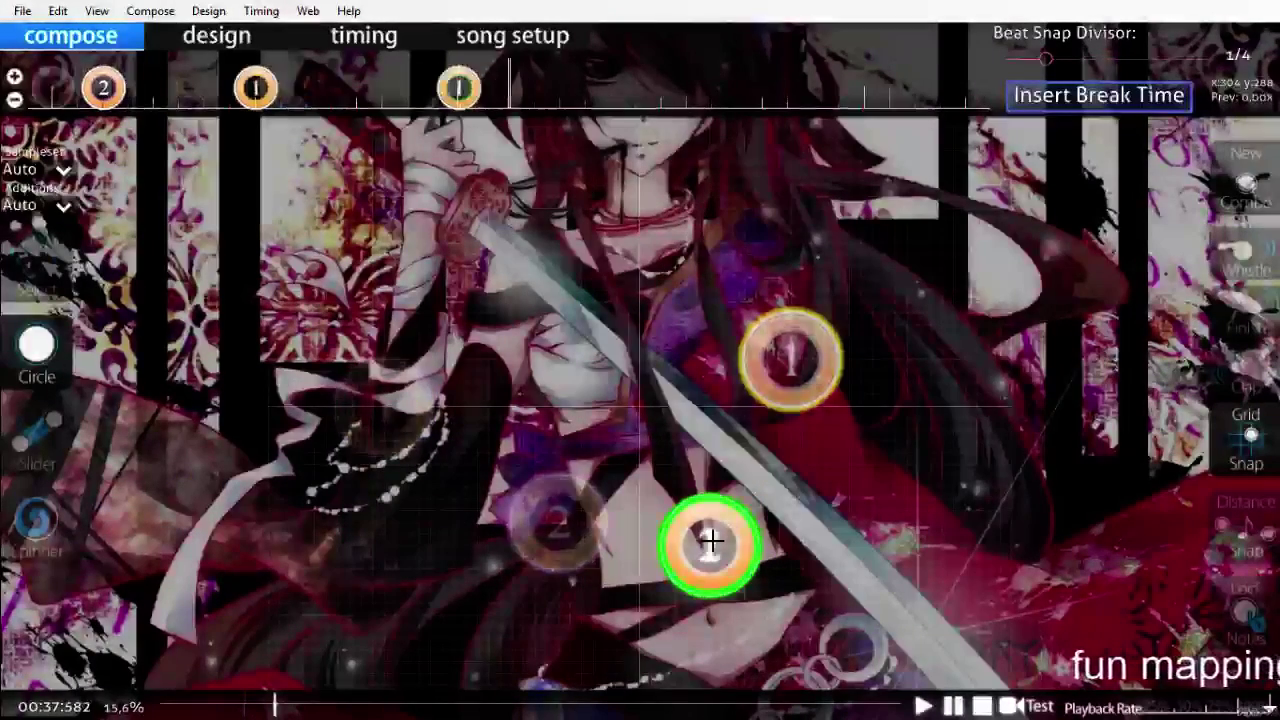
# Step: Replay the circles leading up to 00:37:582 to check them against the music
pyautogui.scroll(7, 712, 541)
pyautogui.press('space')
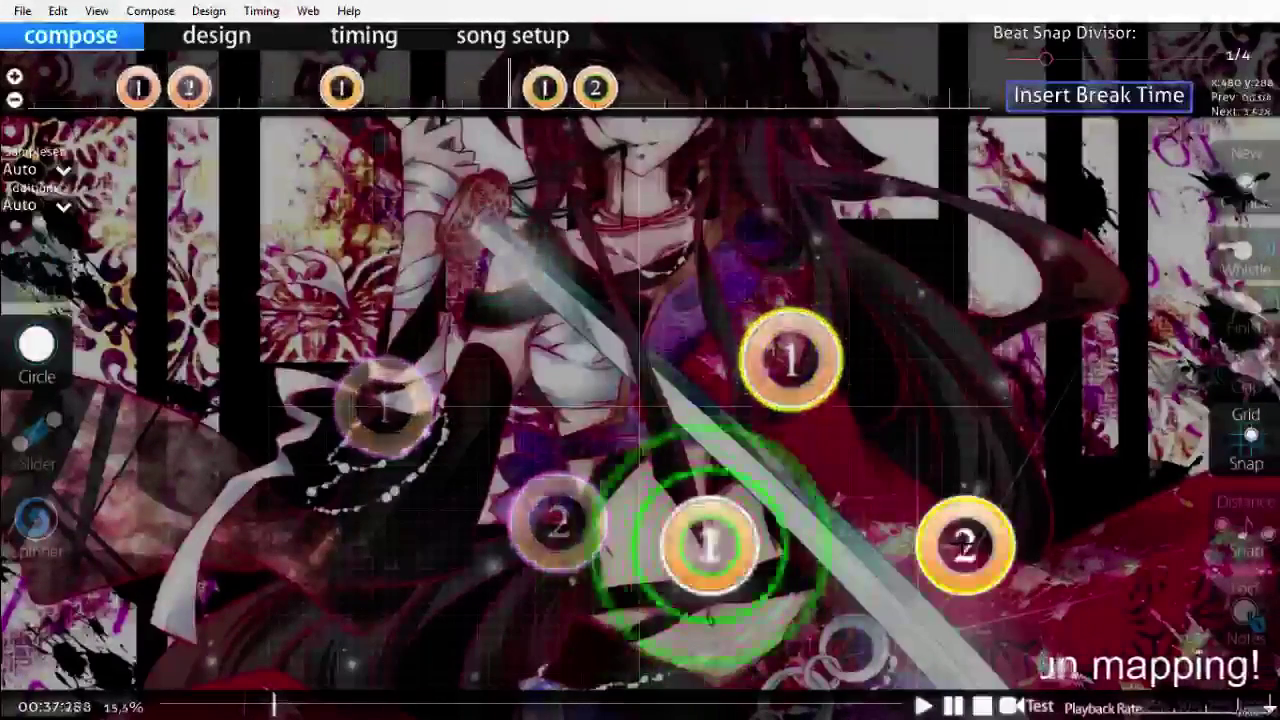
pyautogui.press('space')
pyautogui.scroll(8, 966, 545)
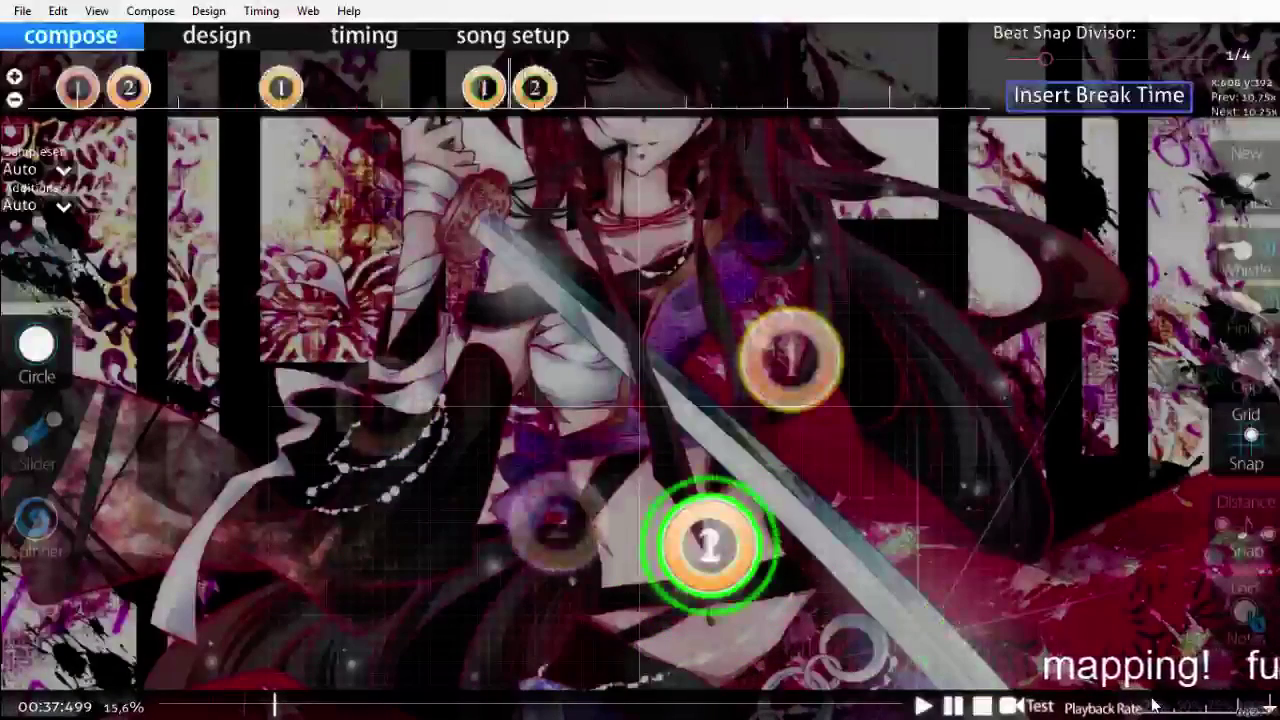
# Step: Replay the stacked circles around 00:37:416 and the music following them to find the next beat
pyautogui.scroll(1, 1015, 625)
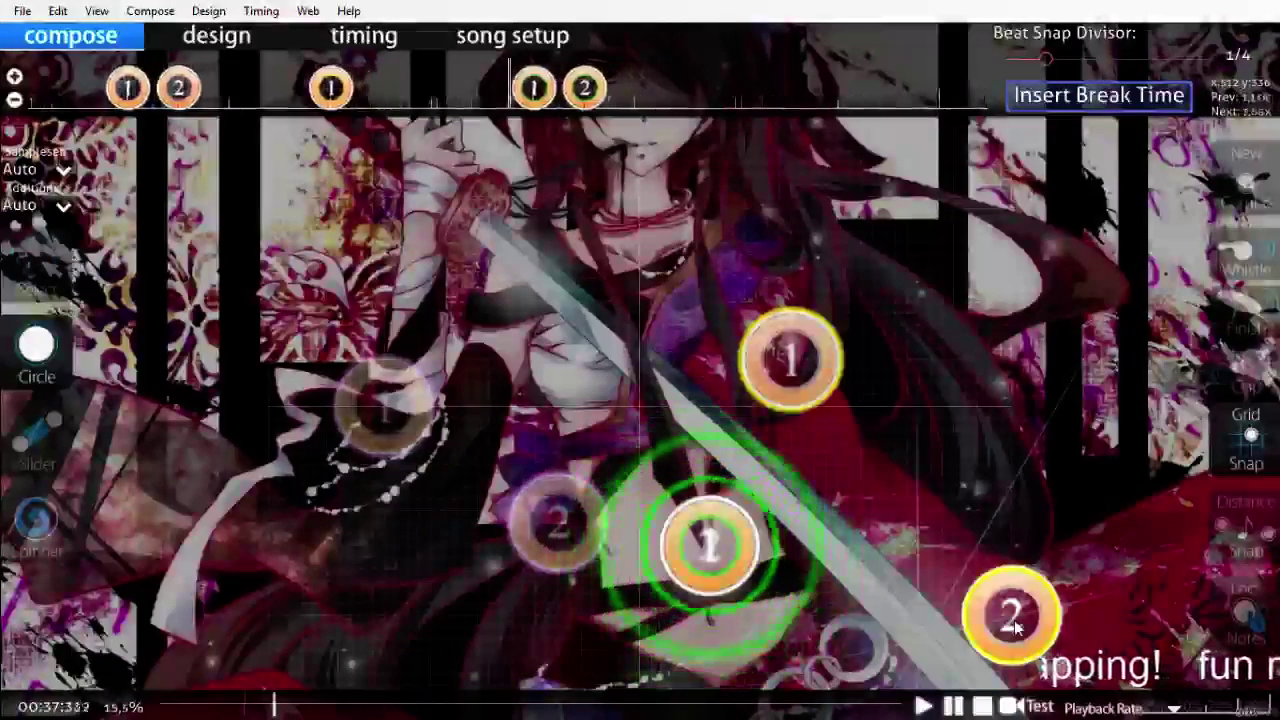
pyautogui.scroll(-1, 1015, 625)
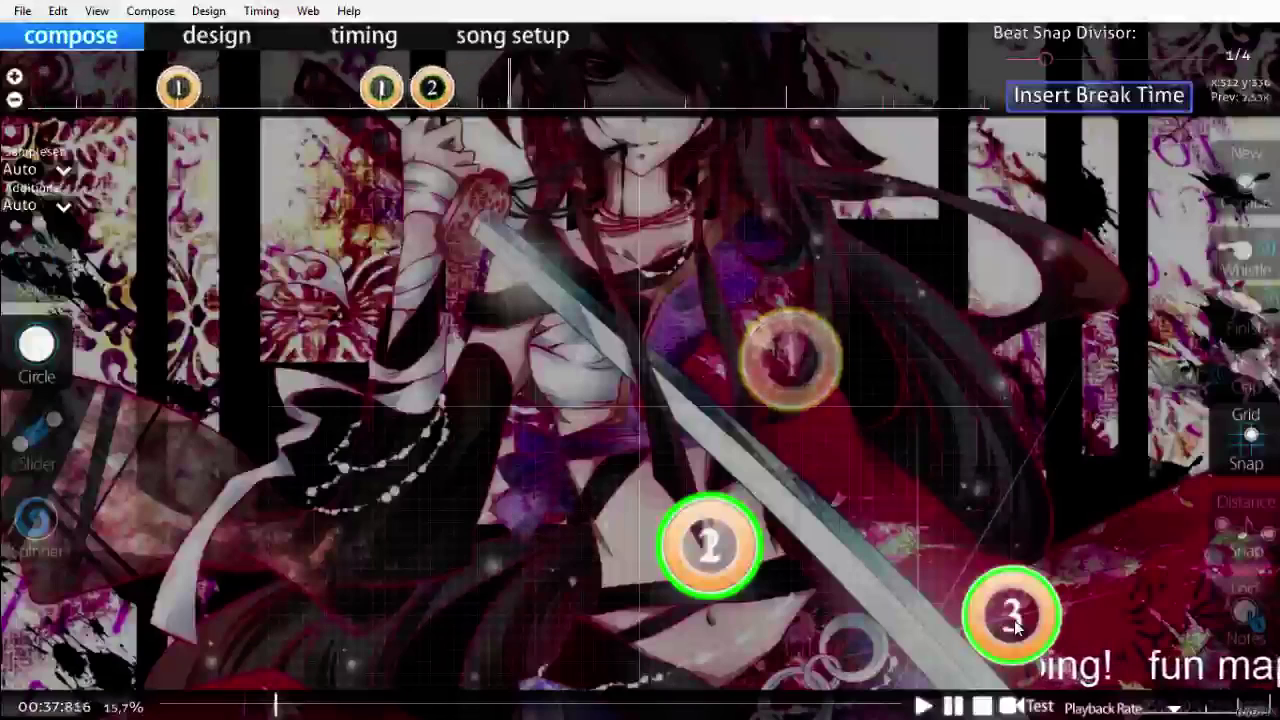
pyautogui.scroll(-1, 1015, 625)
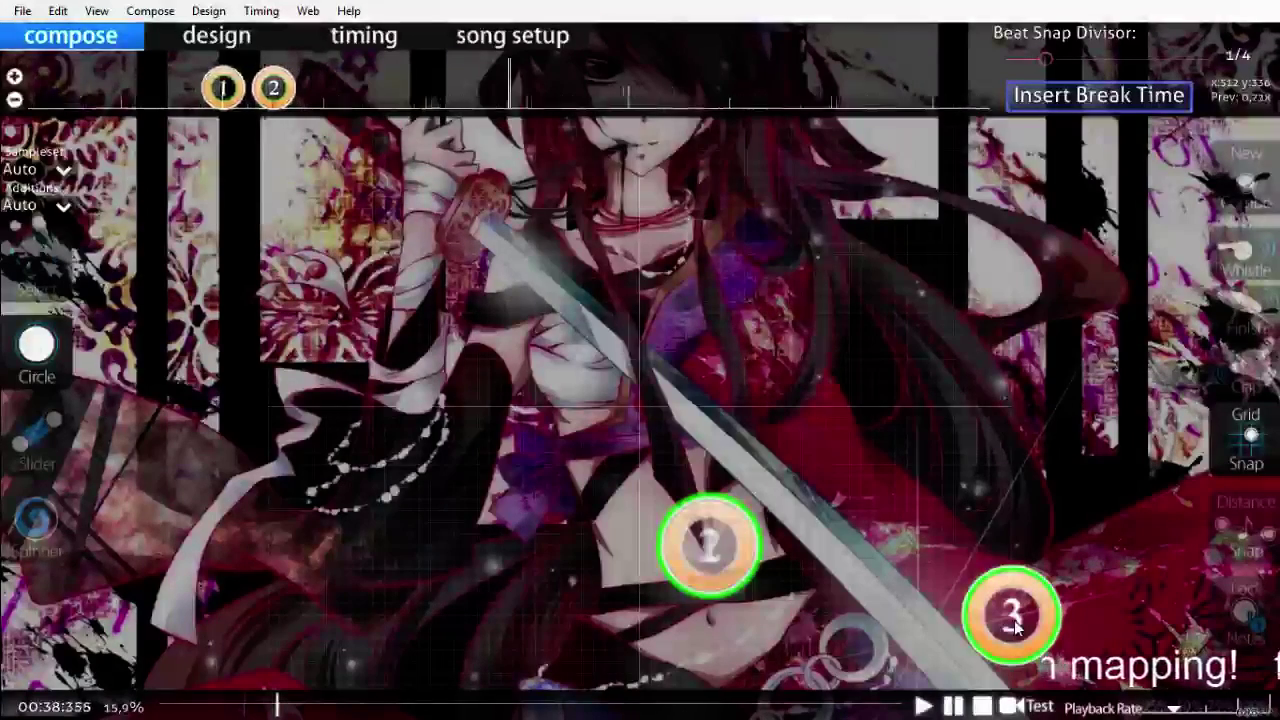
# Step: Place a short new-combo slider at 00:38:082, starting in the playfield's lower left and running upward
pyautogui.scroll(2, 1015, 625)
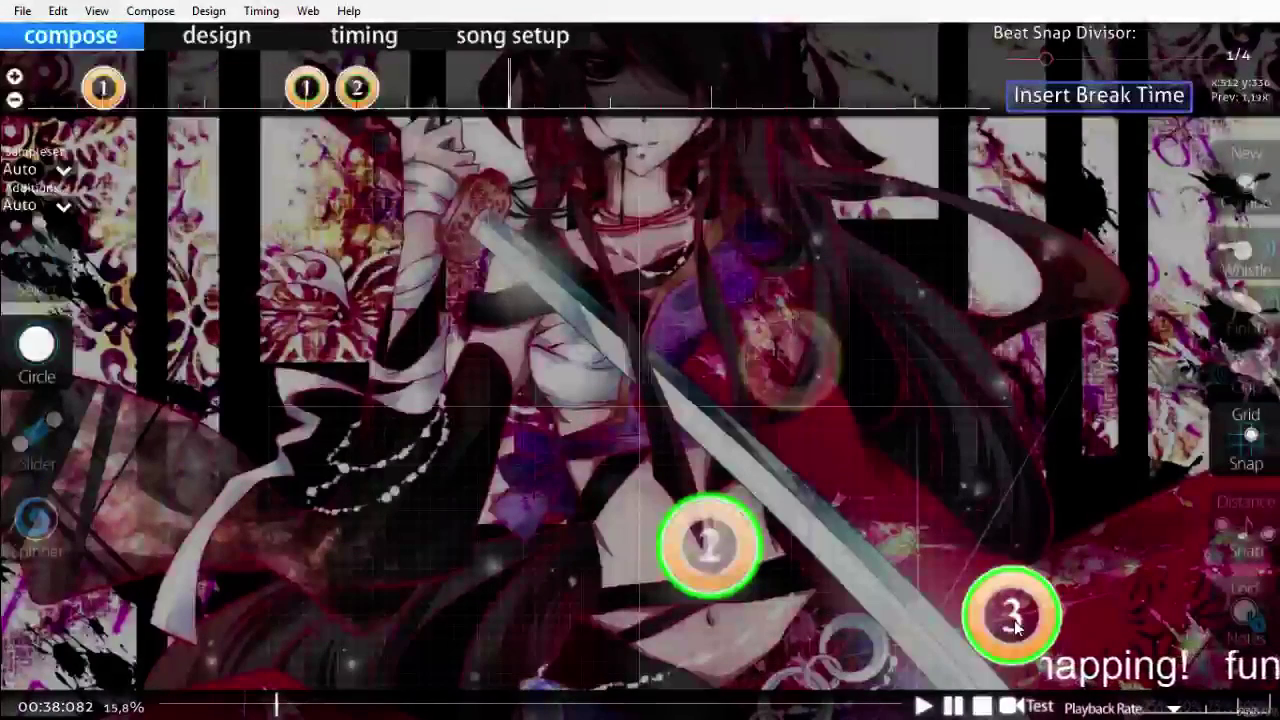
pyautogui.scroll(2, 1015, 625)
pyautogui.moveTo(1015, 625); pyautogui.dragTo(490, 480)
pyautogui.click(55, 460)
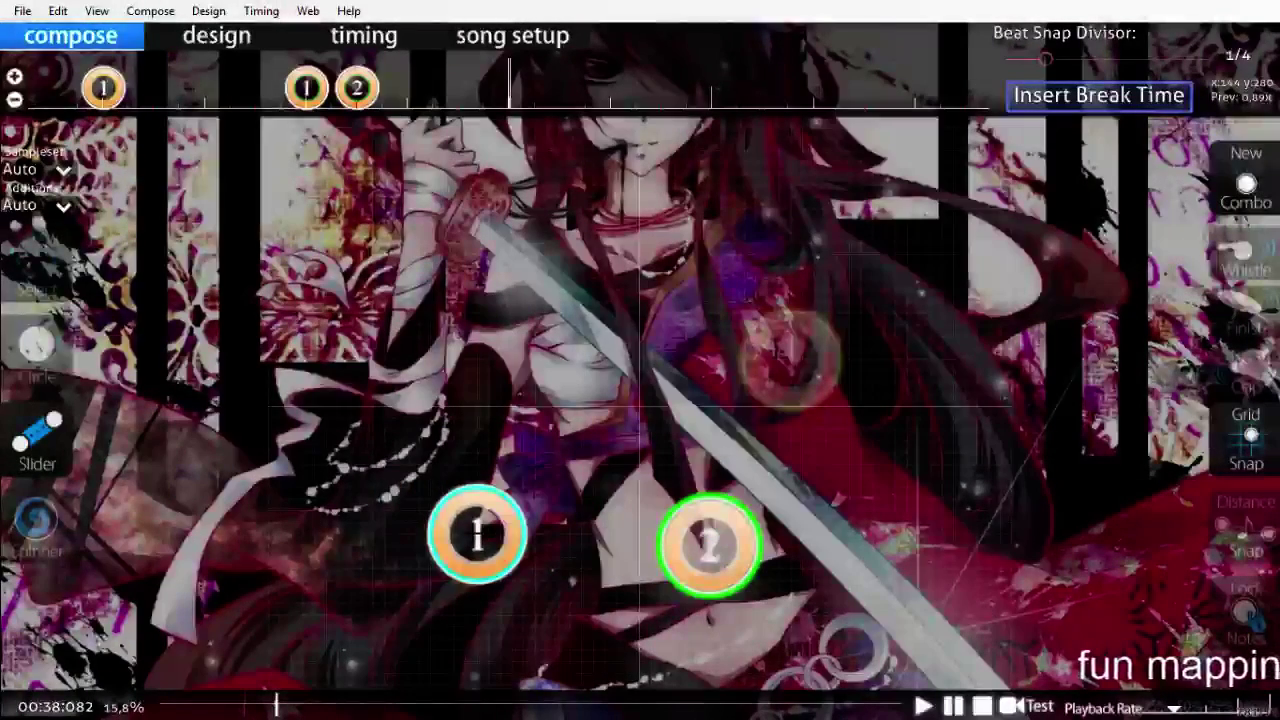
pyautogui.click(435, 510)
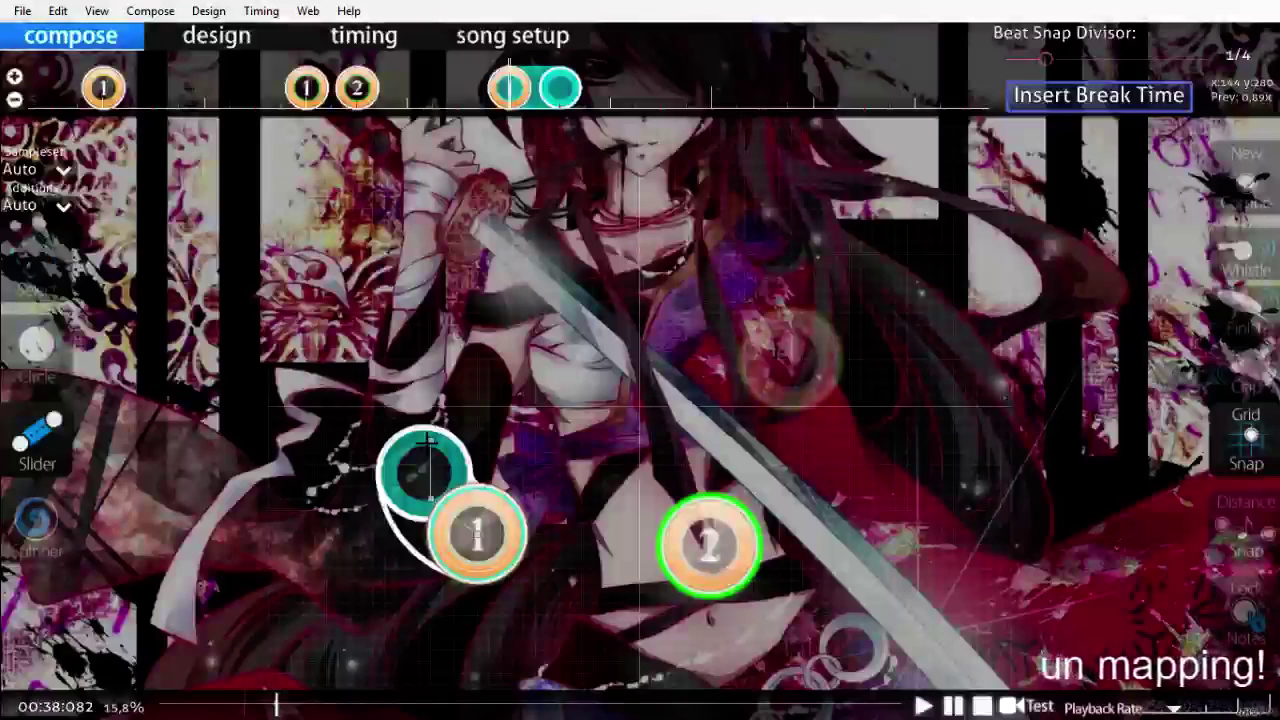
# Step: Lengthen the slider starting at 00:38:082 so that it ends at 00:38:332
pyautogui.scroll(-4, 427, 443)
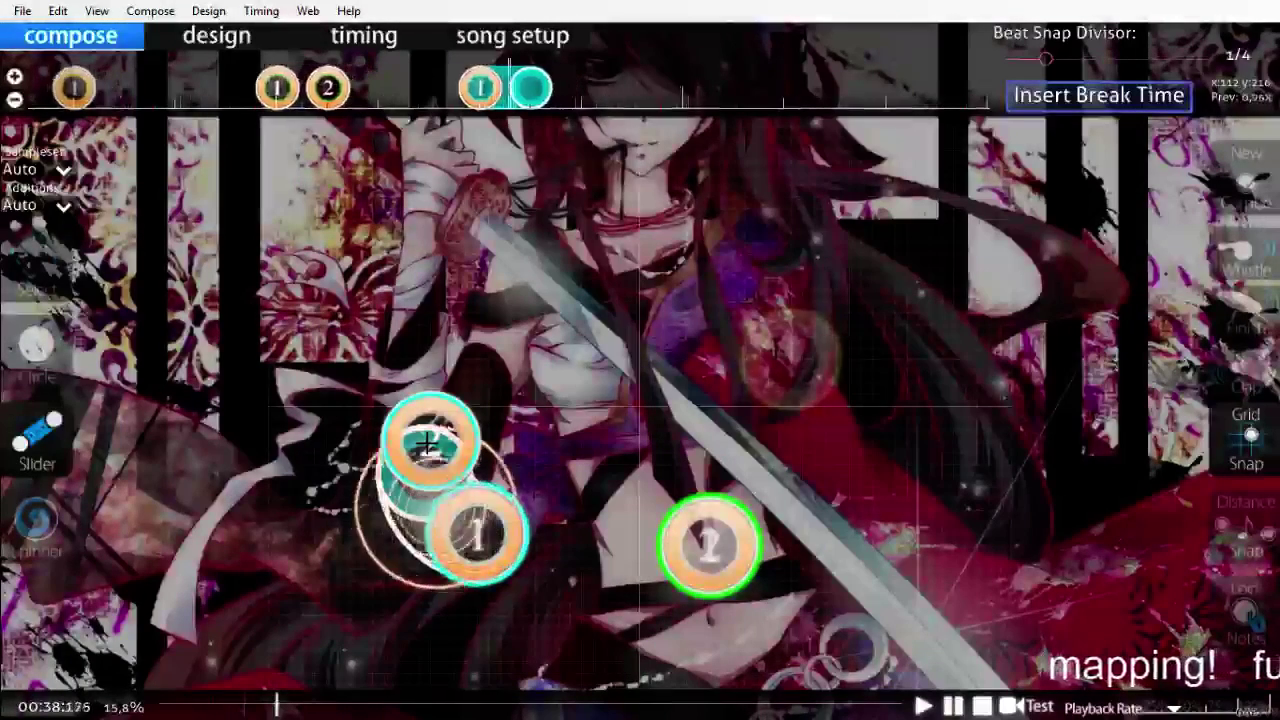
pyautogui.scroll(-1, 428, 445)
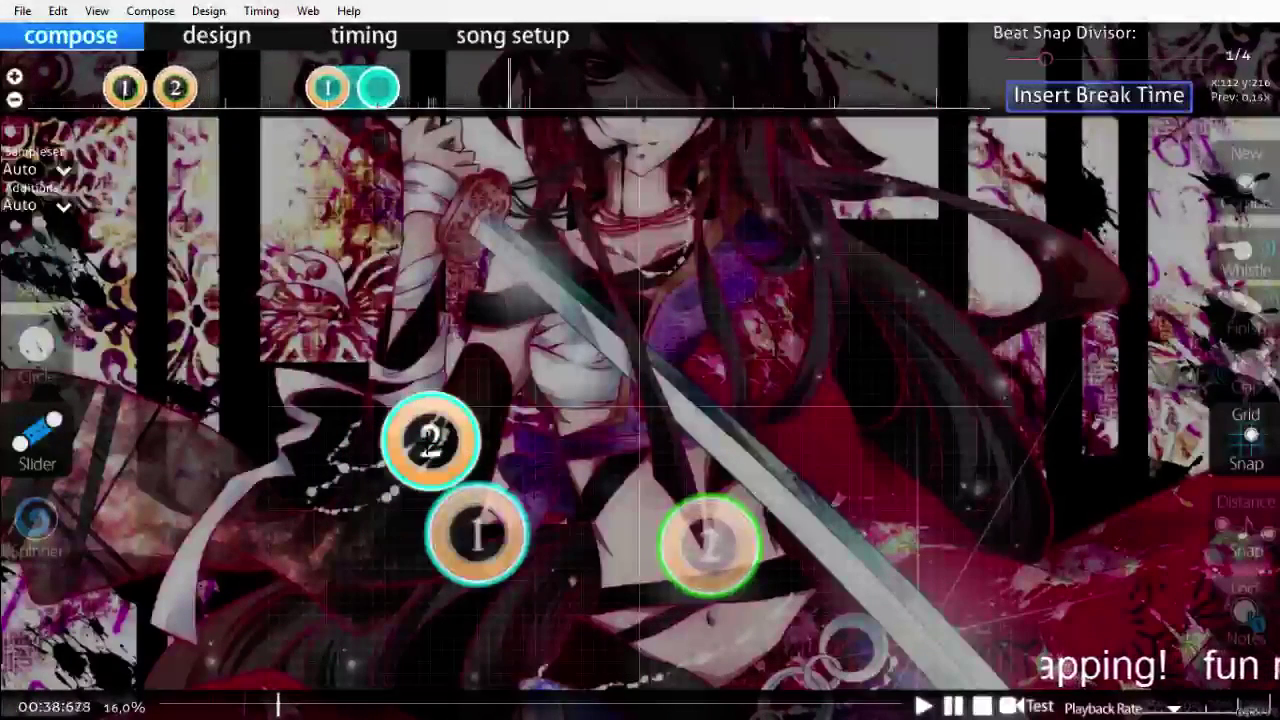
pyautogui.scroll(2, 430, 442)
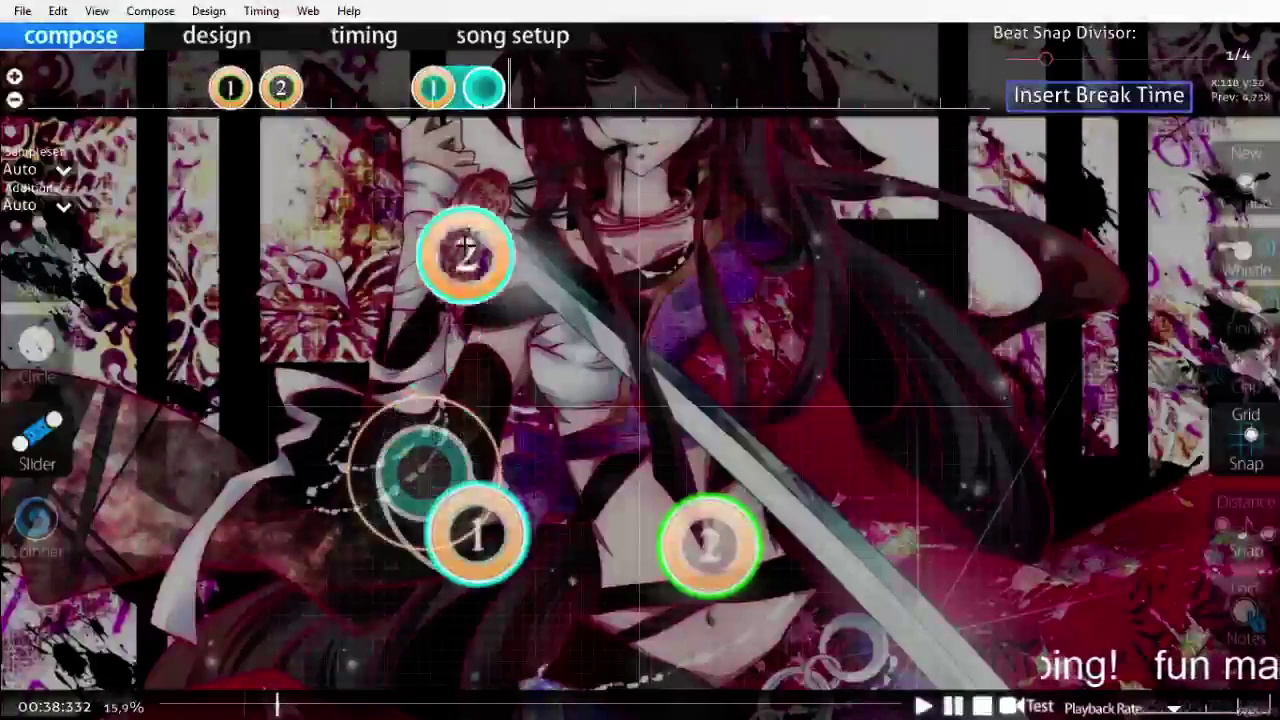
pyautogui.press('1')
pyautogui.moveTo(425, 460); pyautogui.dragTo(430, 415)
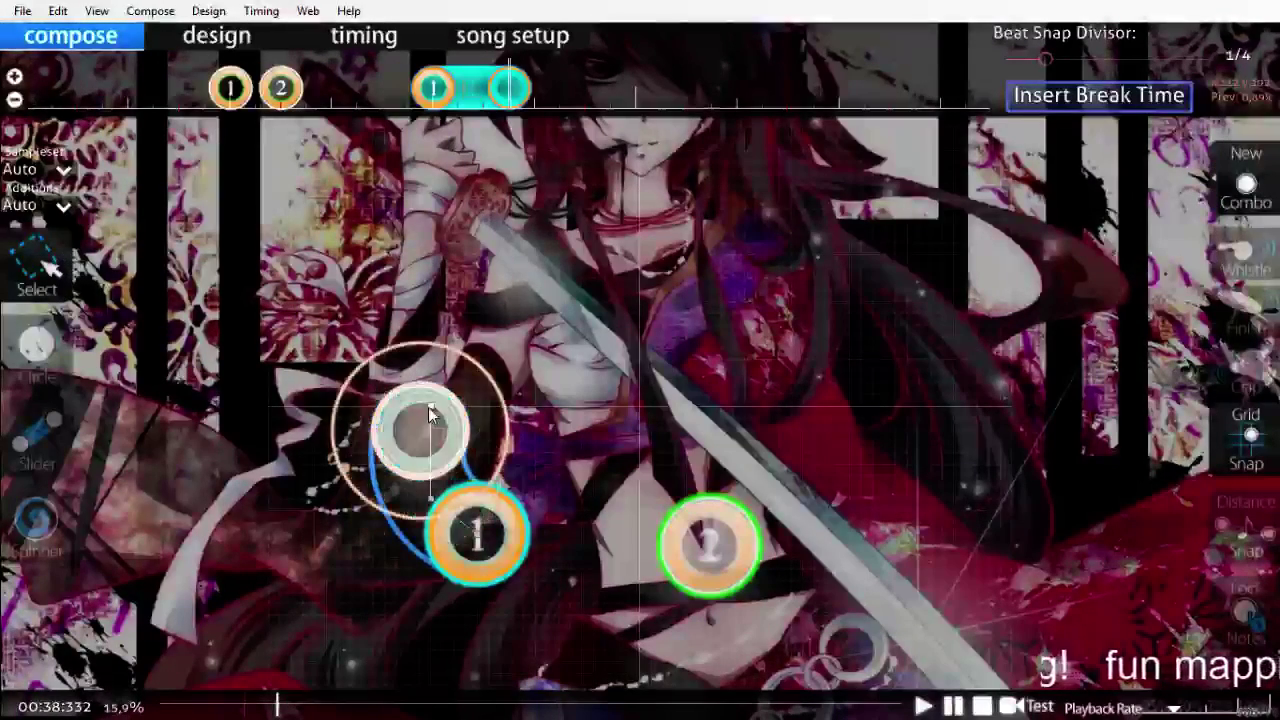
pyautogui.click(519, 410)
# Step: Listen to the music following the slider's end and return to 00:38:416
pyautogui.scroll(-1, 500, 440)
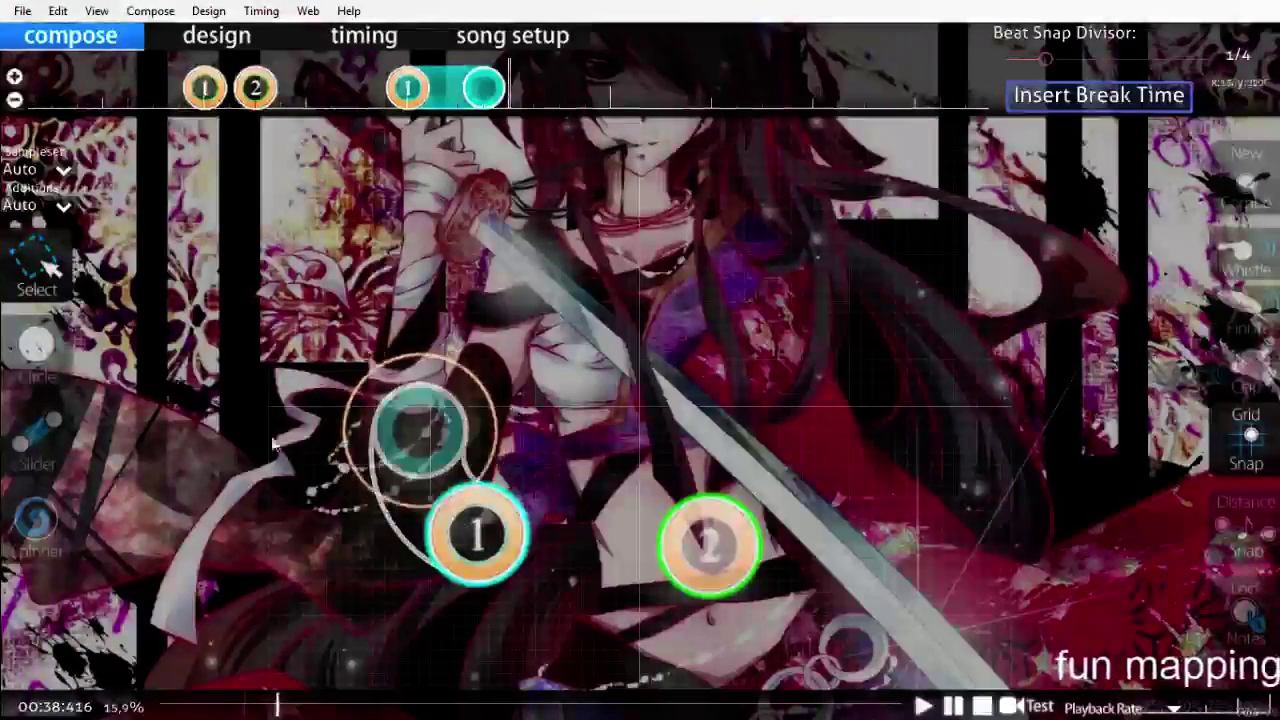
pyautogui.press('space')
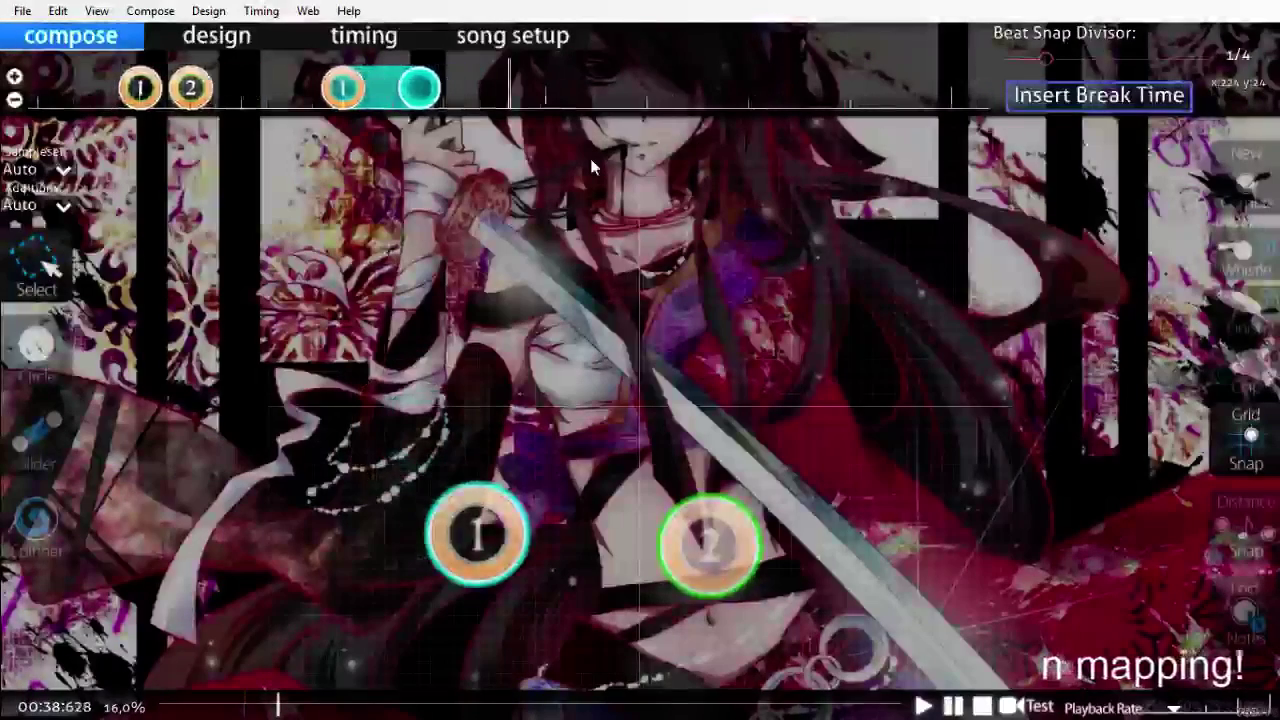
pyautogui.press('space')
pyautogui.scroll(6, 590, 160)
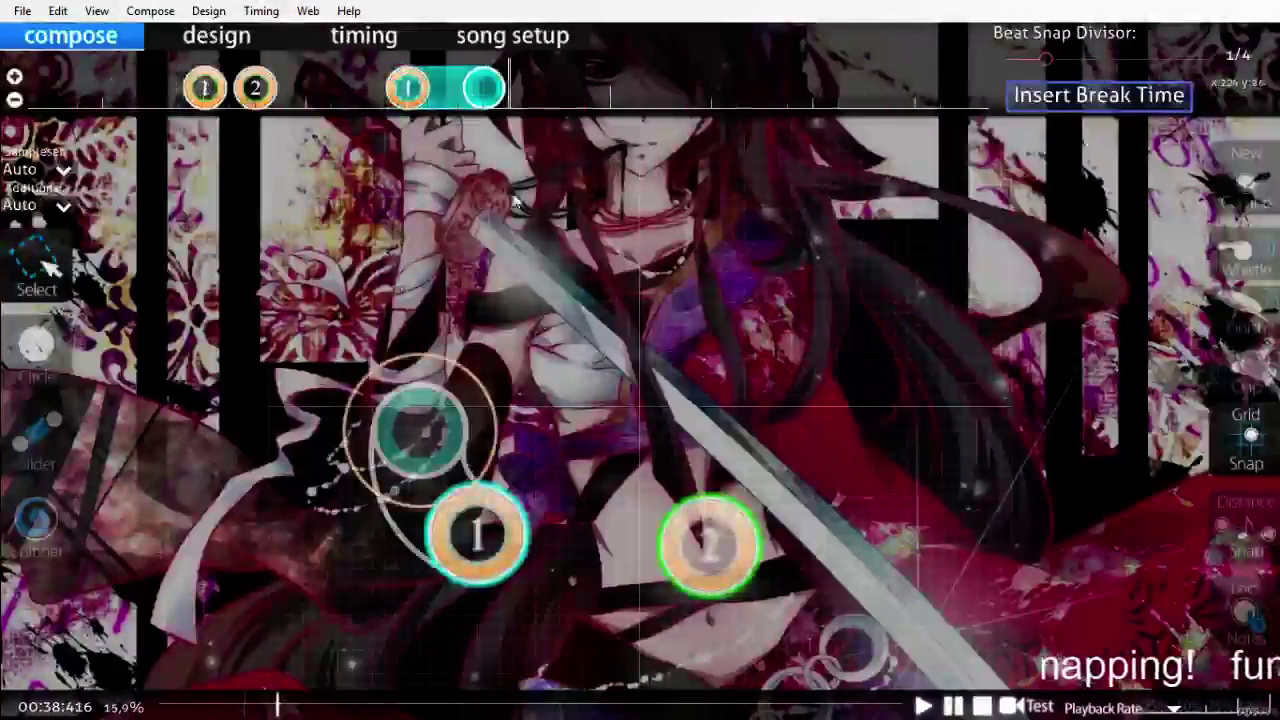
# Step: Try a run of hit circles stacked on the slider's end from 00:38:416, and delete it
pyautogui.click(30, 350)
pyautogui.click(500, 418)
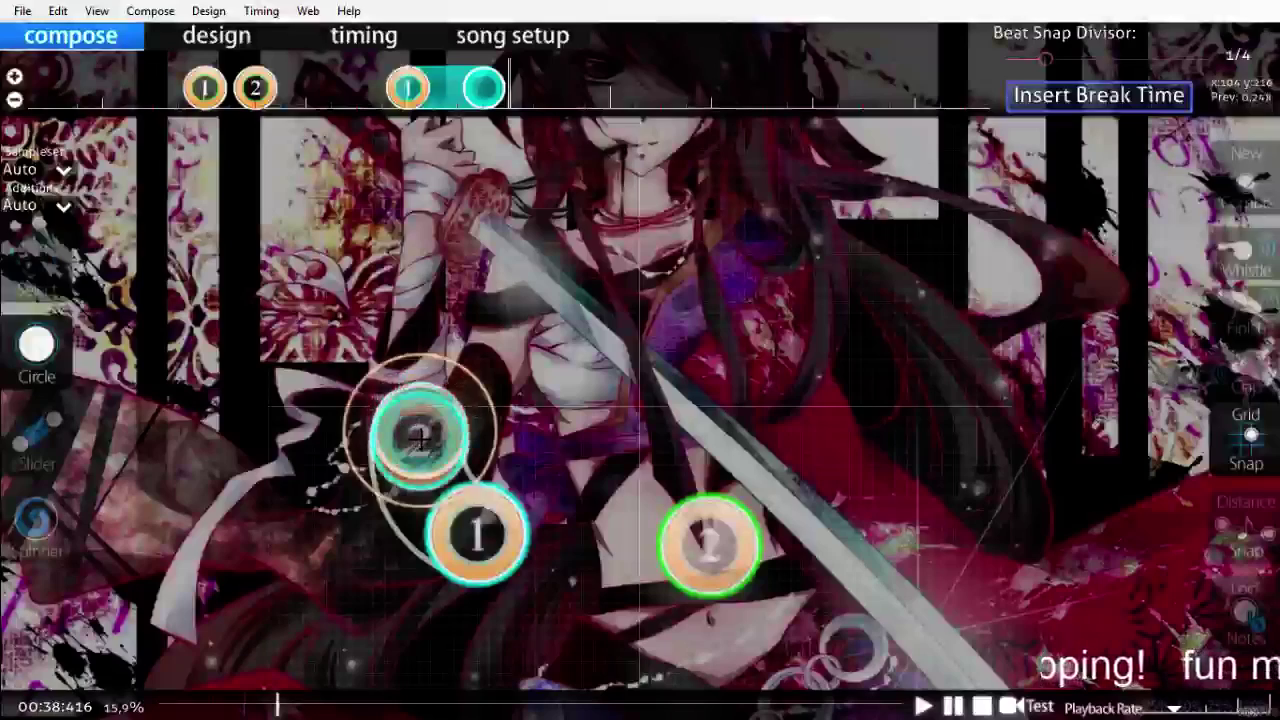
pyautogui.click(421, 430)
pyautogui.scroll(10, 1020, 583)
pyautogui.scroll(11, 1020, 583)
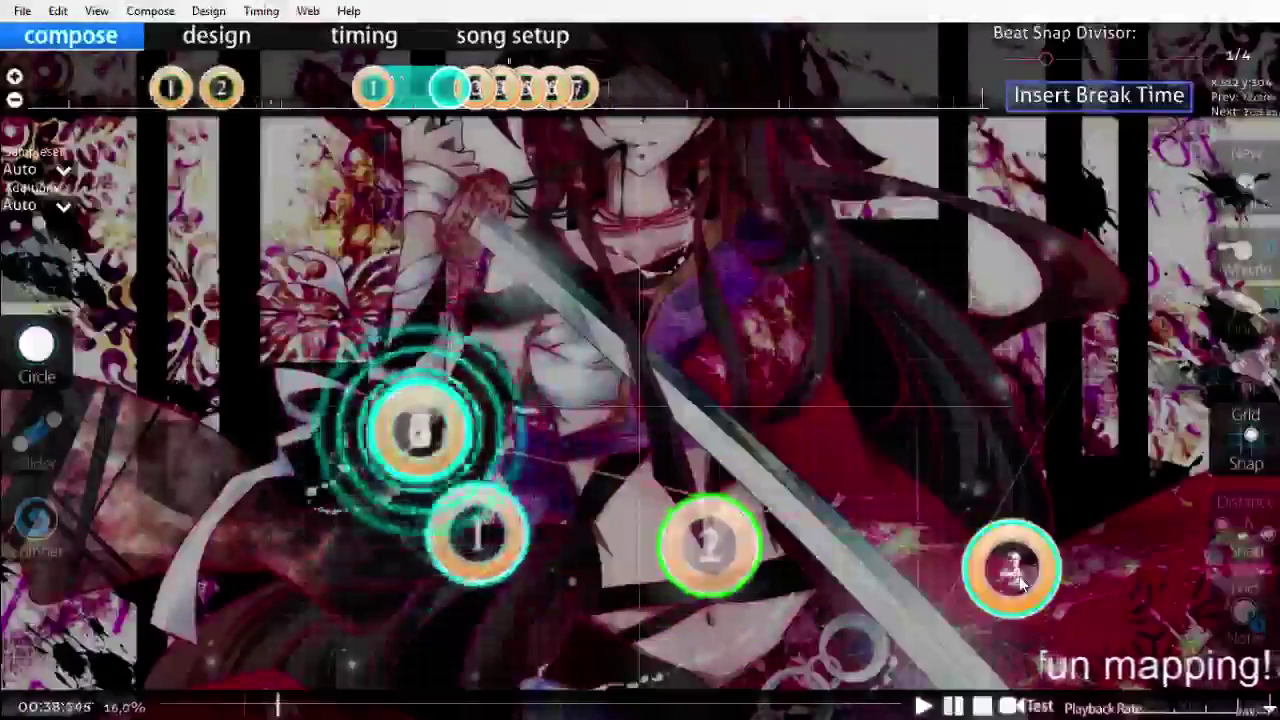
pyautogui.scroll(3, 1020, 586)
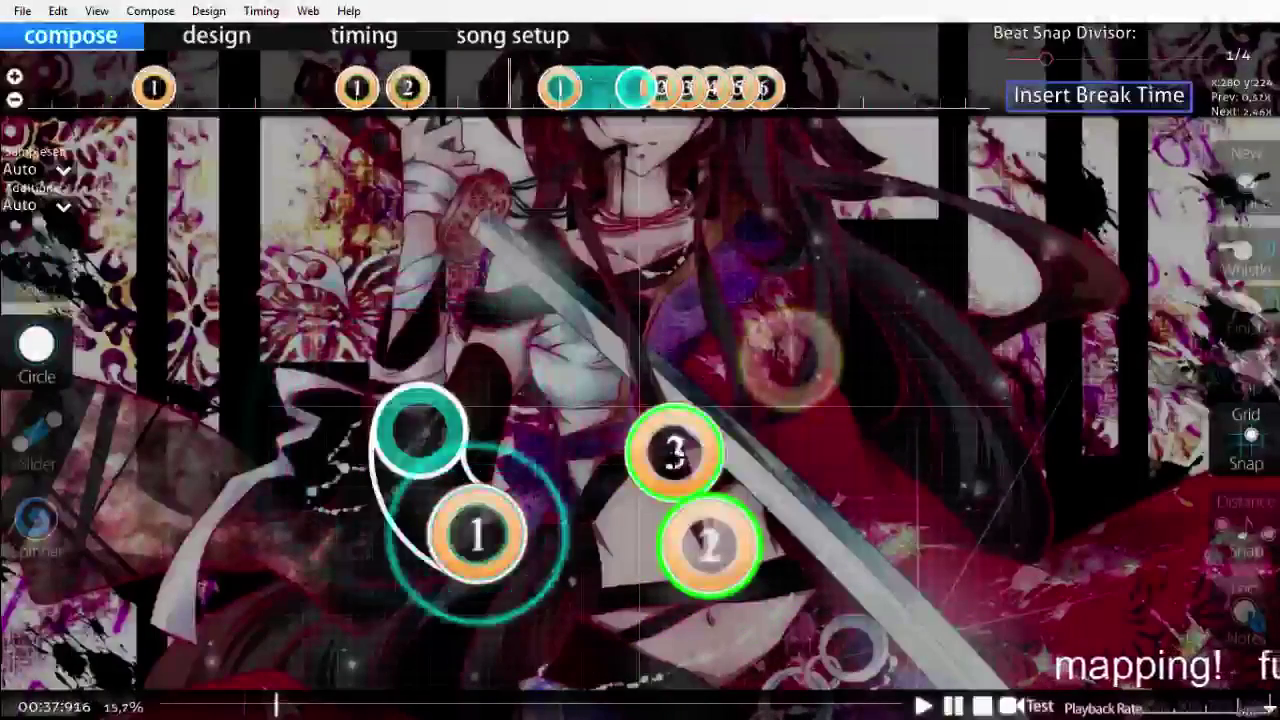
pyautogui.scroll(-6, 675, 452)
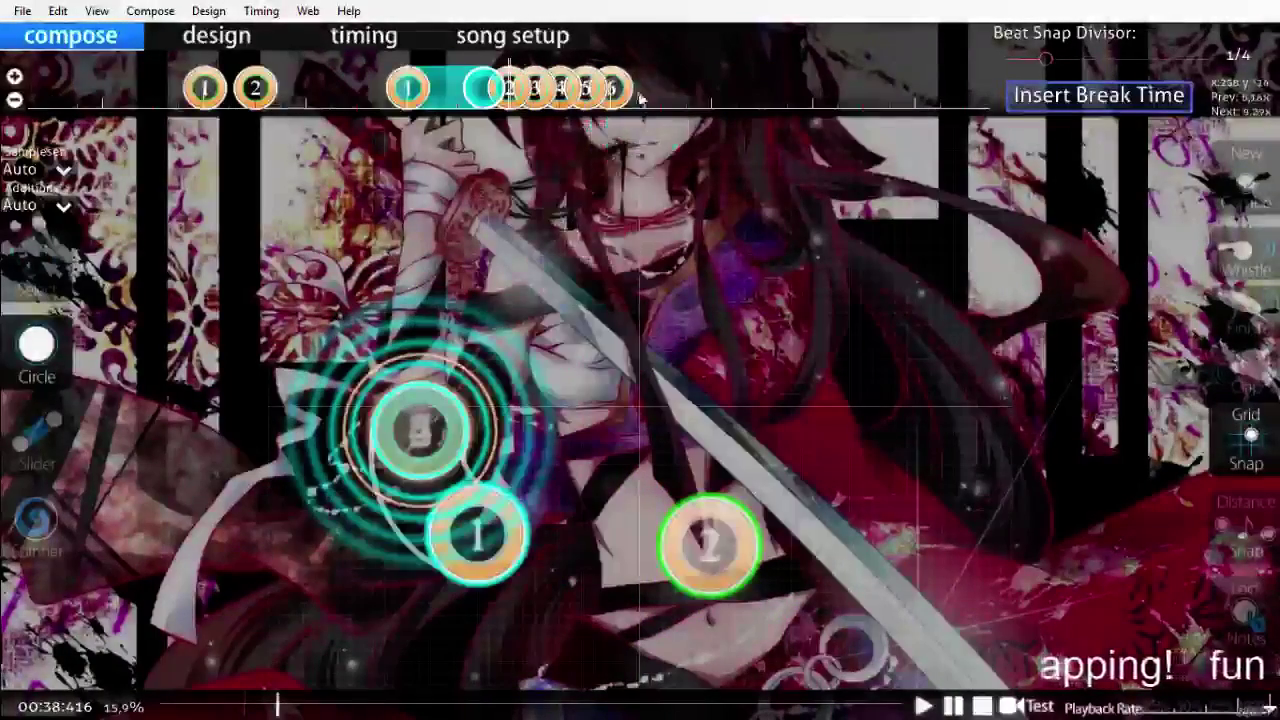
pyautogui.press('1')
pyautogui.press('Delete')
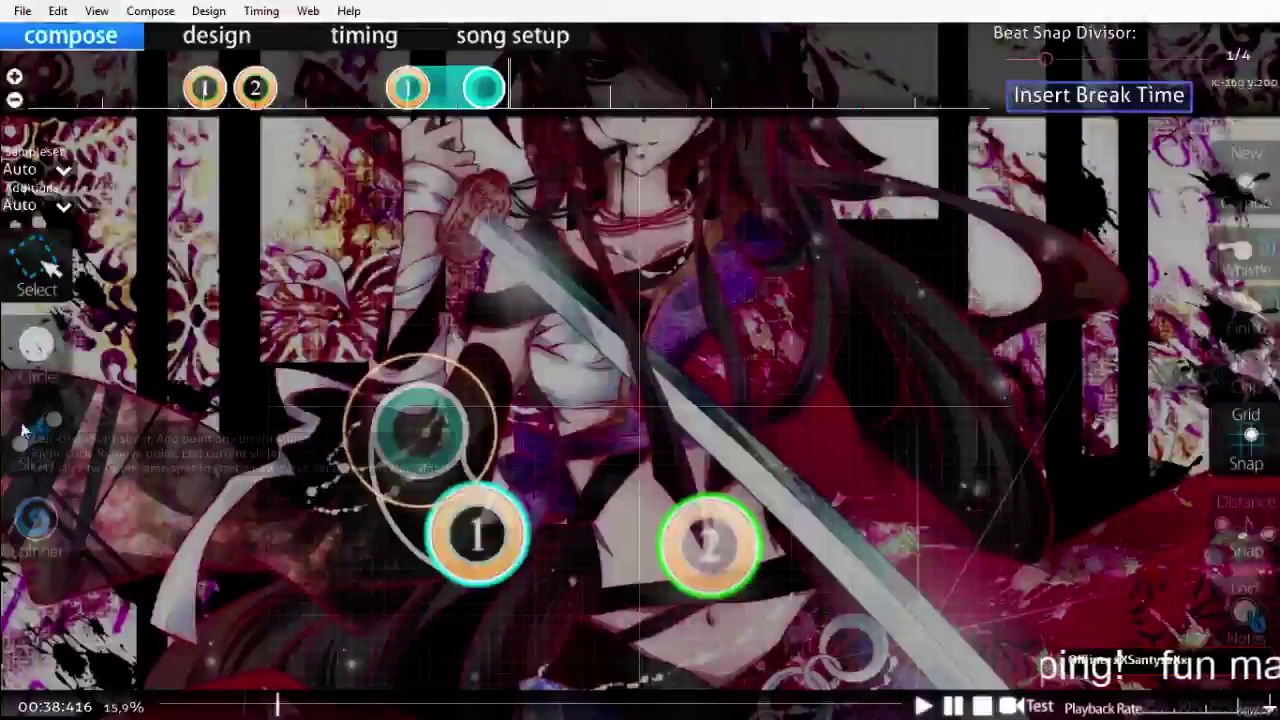
# Step: Draw a slider from 00:38:416 upward from the previous slider's end and convert it to a stream of hit circles
pyautogui.click(27, 430)
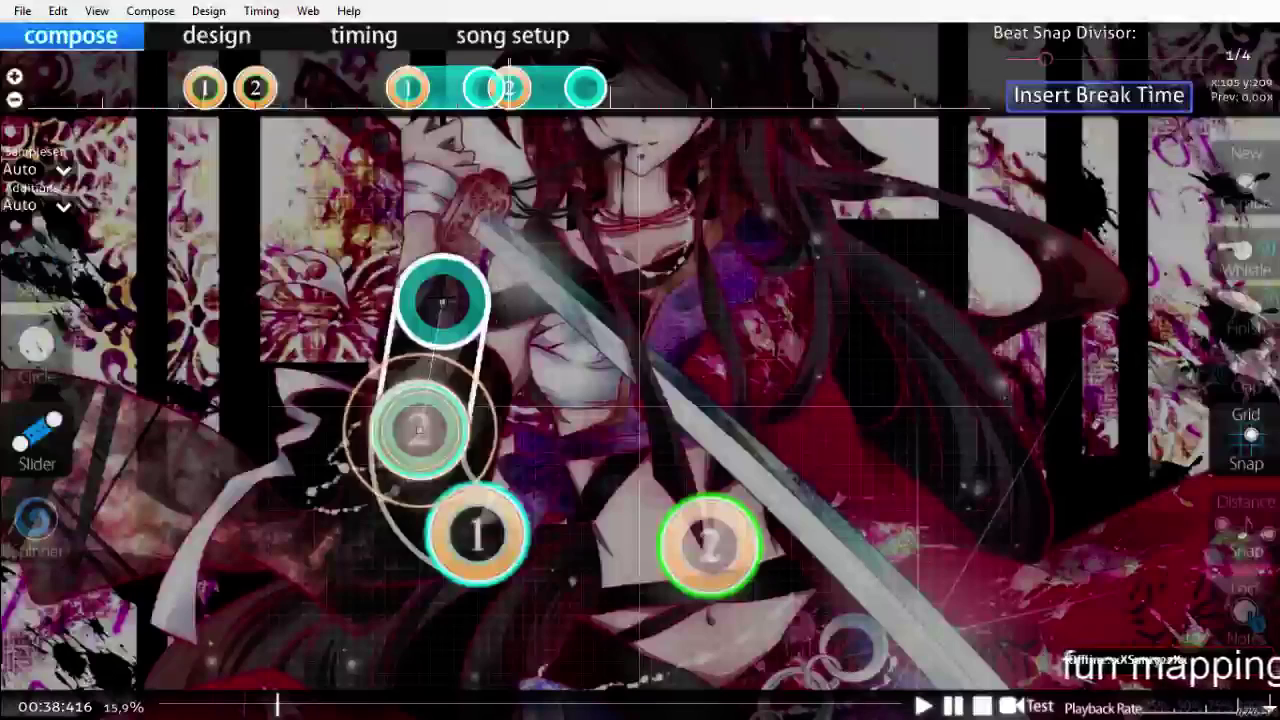
pyautogui.rightClick(469, 258)
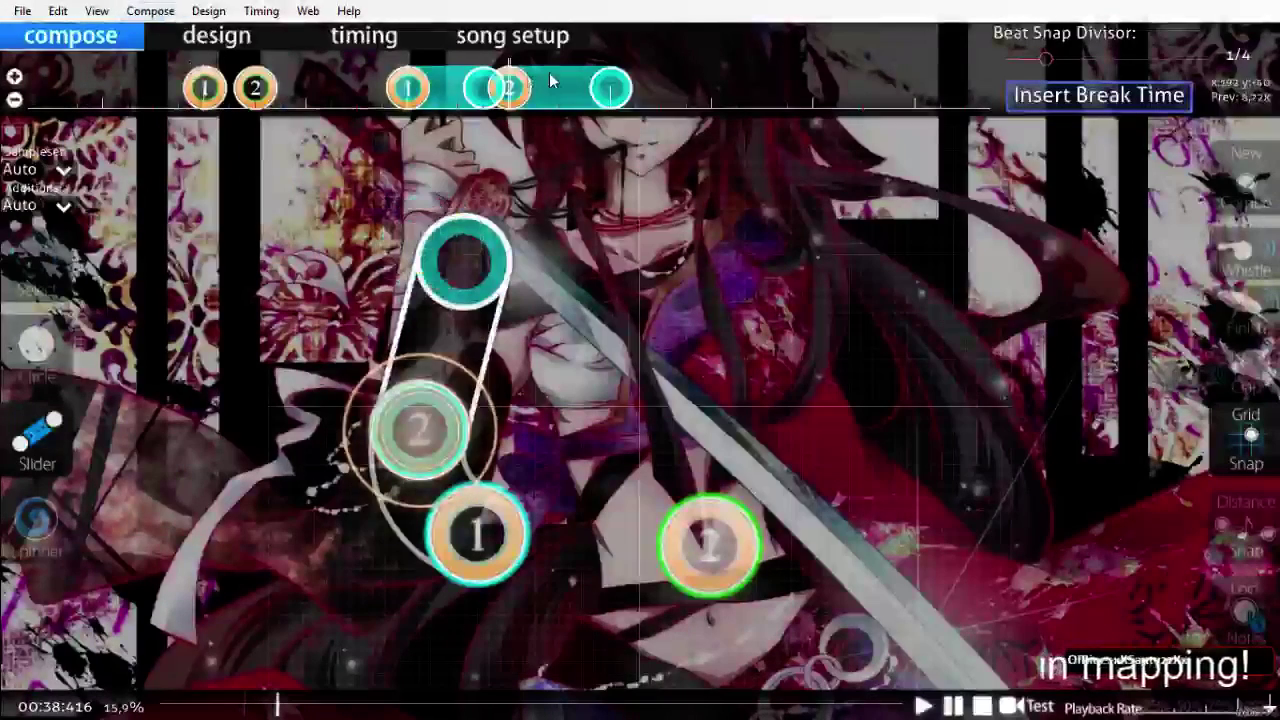
pyautogui.click(136, 12)
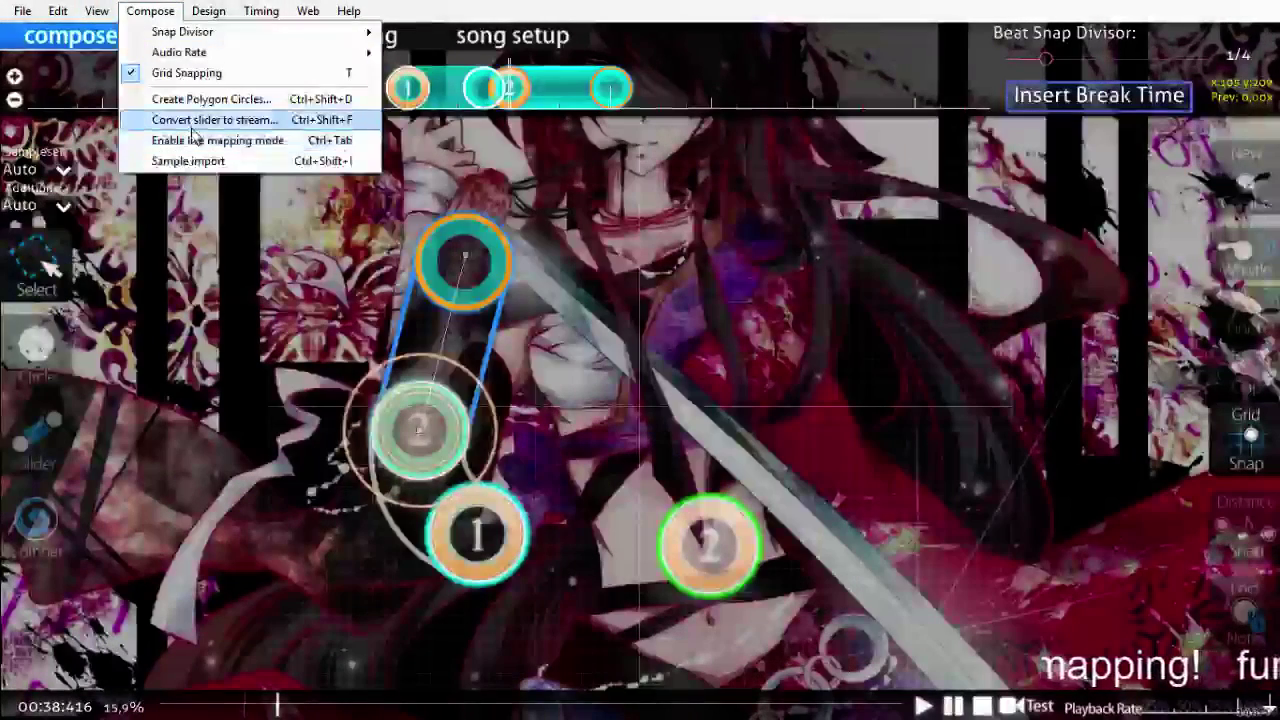
pyautogui.click(194, 128)
pyautogui.click(106, 191)
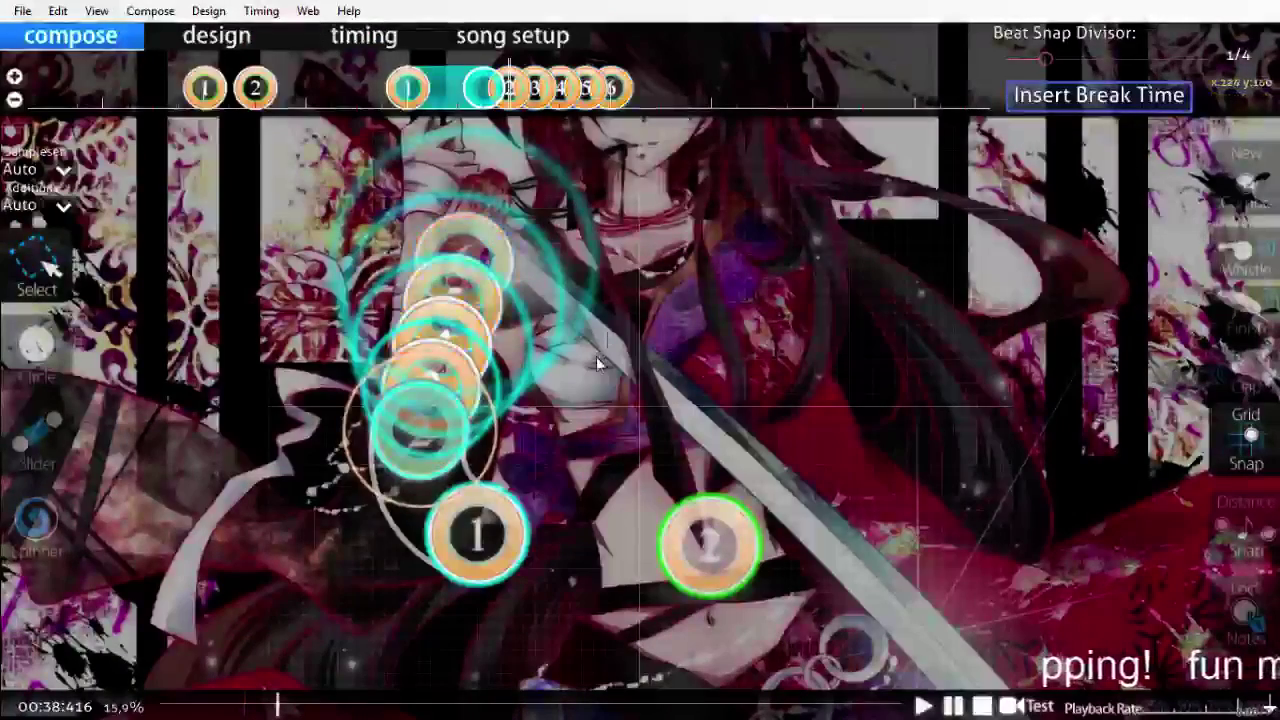
# Step: Move the slider at 00:38:082 slightly down, away from the start of the stream
pyautogui.scroll(4, 598, 362)
pyautogui.scroll(-2, 591, 380)
pyautogui.click(445, 488)
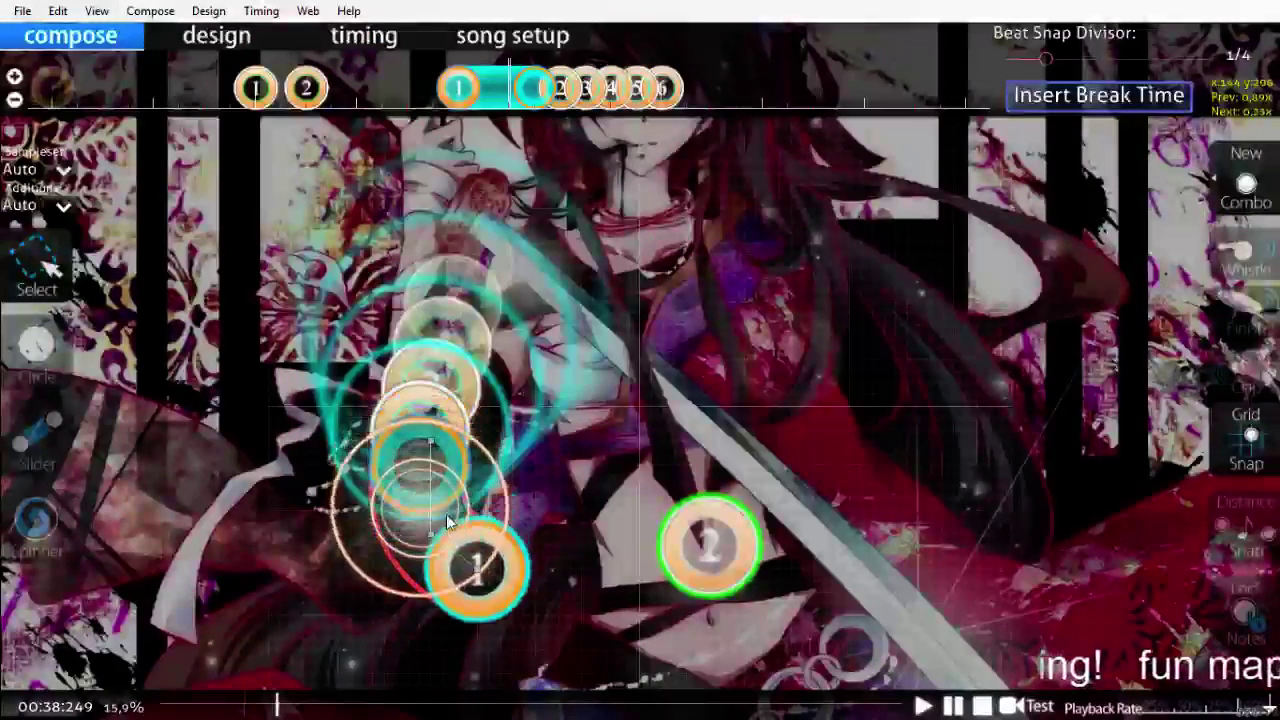
# Step: Replay the slider and the stream from about 00:37.9 to check them against the music
pyautogui.scroll(4, 600, 550)
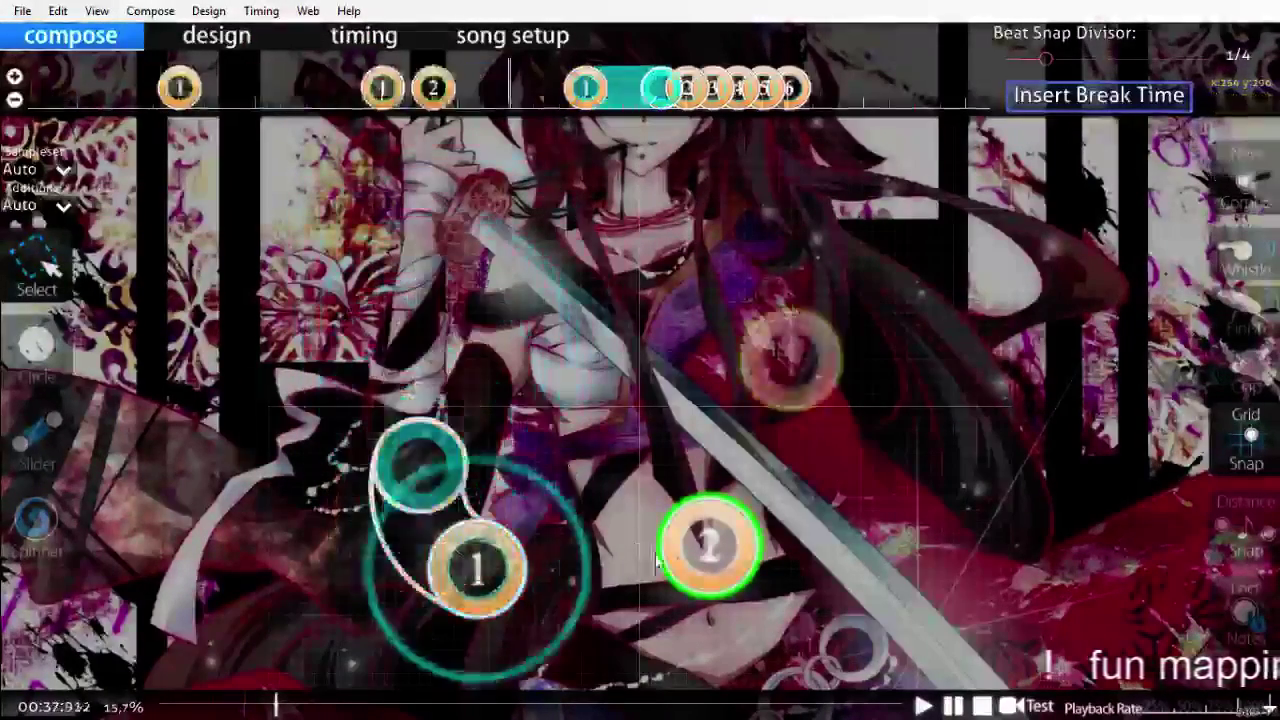
pyautogui.press('space')
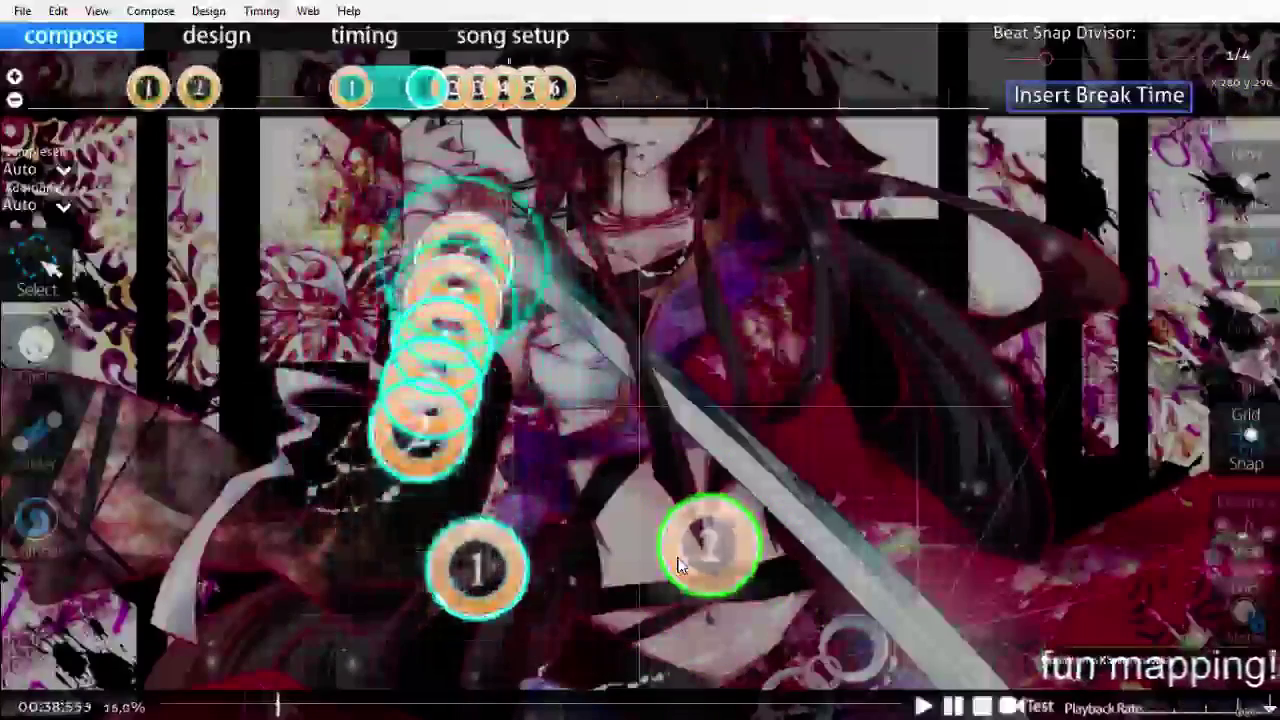
pyautogui.scroll(3, 677, 566)
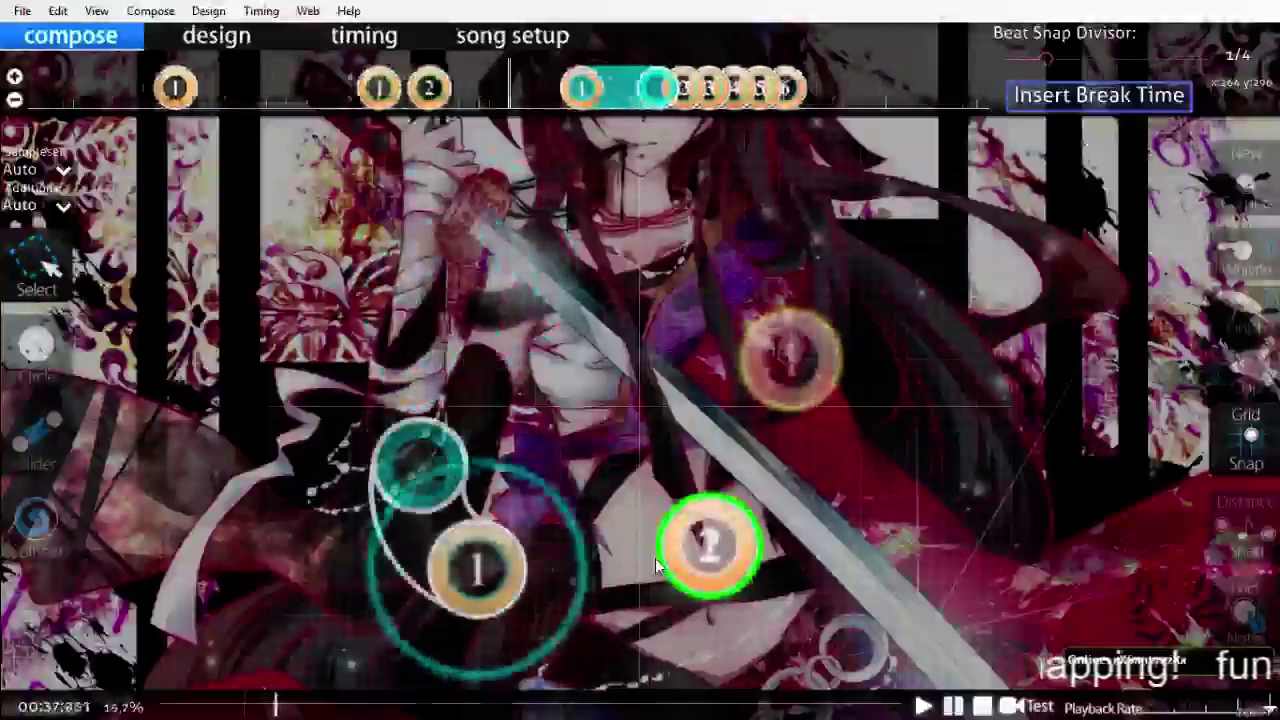
pyautogui.scroll(3, 655, 560)
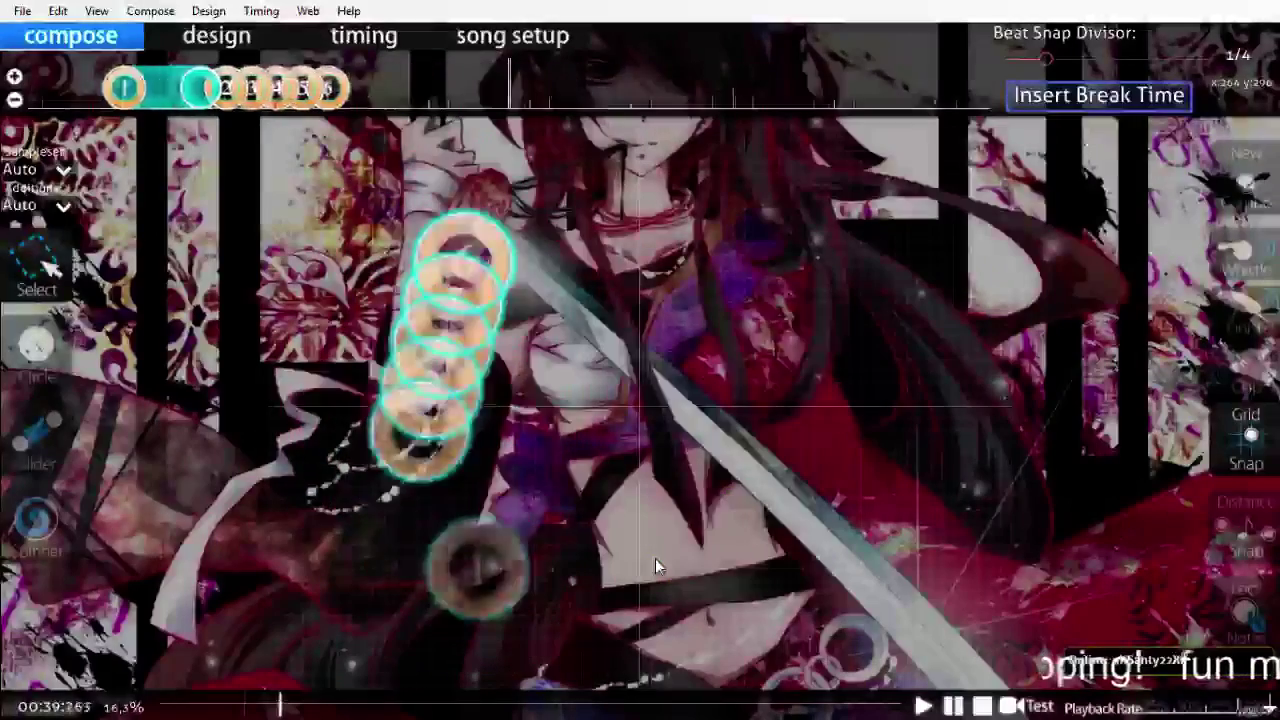
pyautogui.scroll(5, 655, 566)
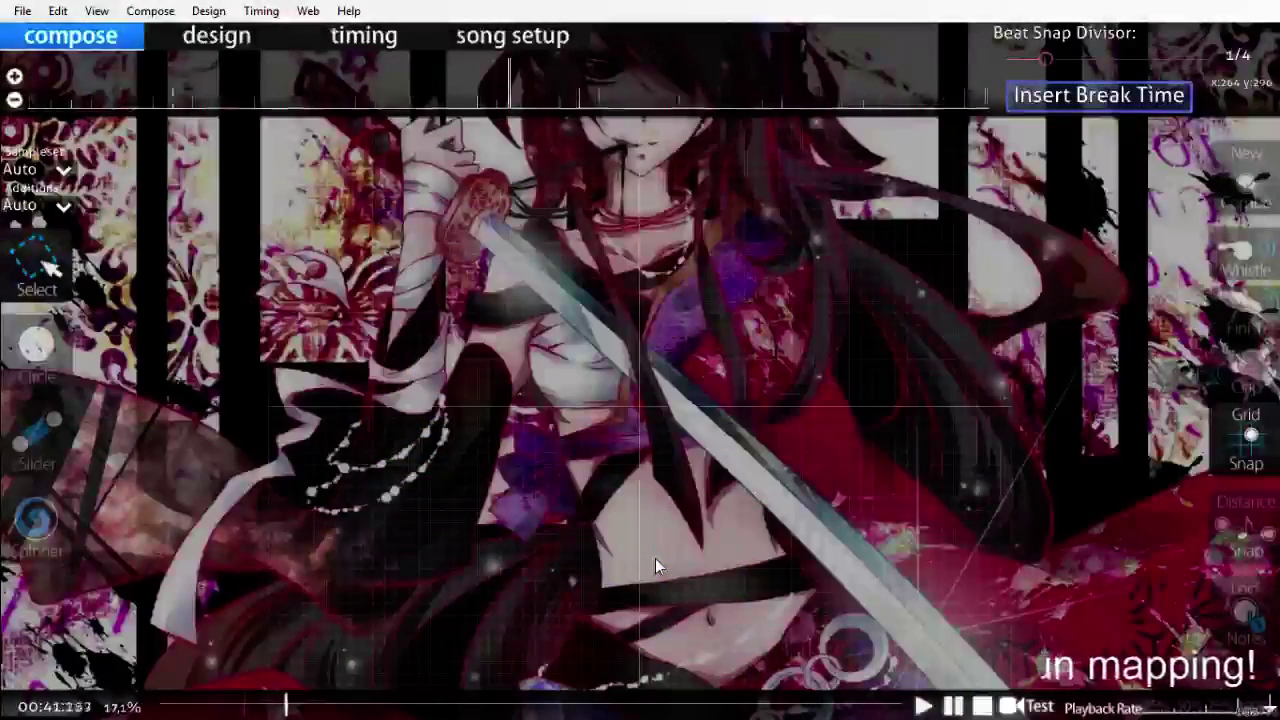
# Step: Go back through the beatmap and replay the earlier patterns from about 00:28 onward
pyautogui.scroll(12, 655, 558)
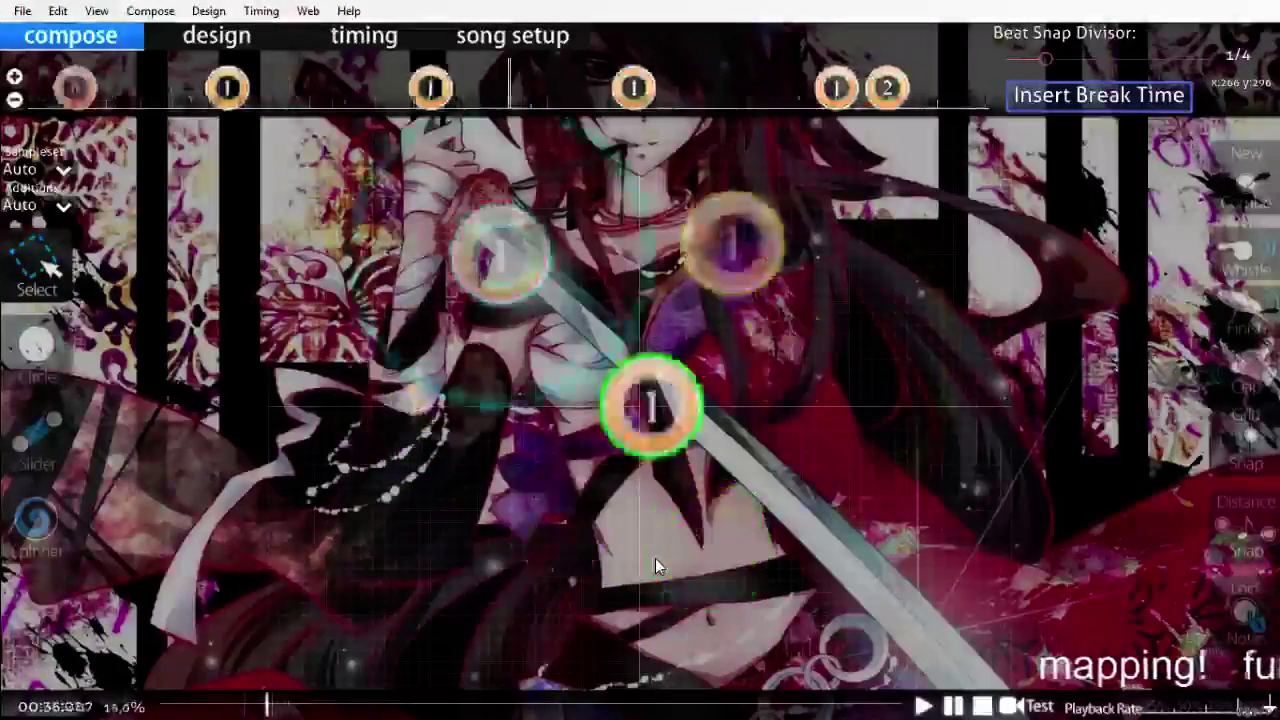
pyautogui.scroll(1, 655, 566)
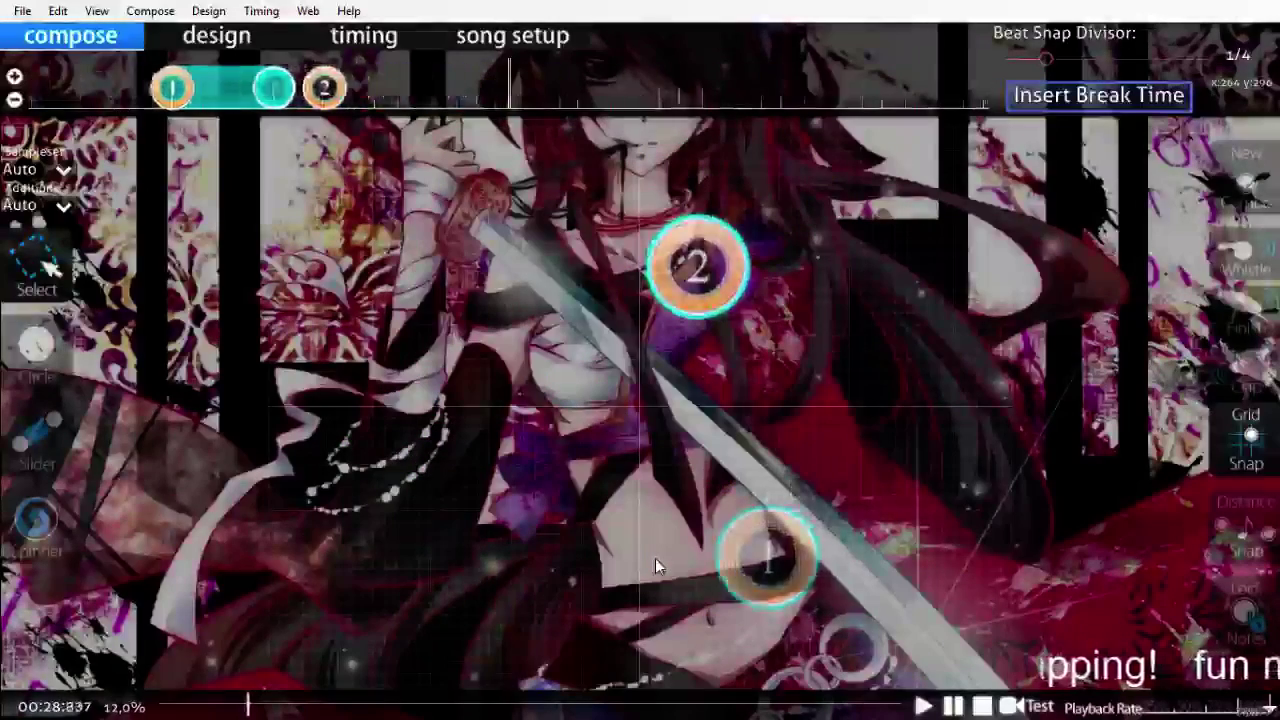
pyautogui.scroll(2, 655, 566)
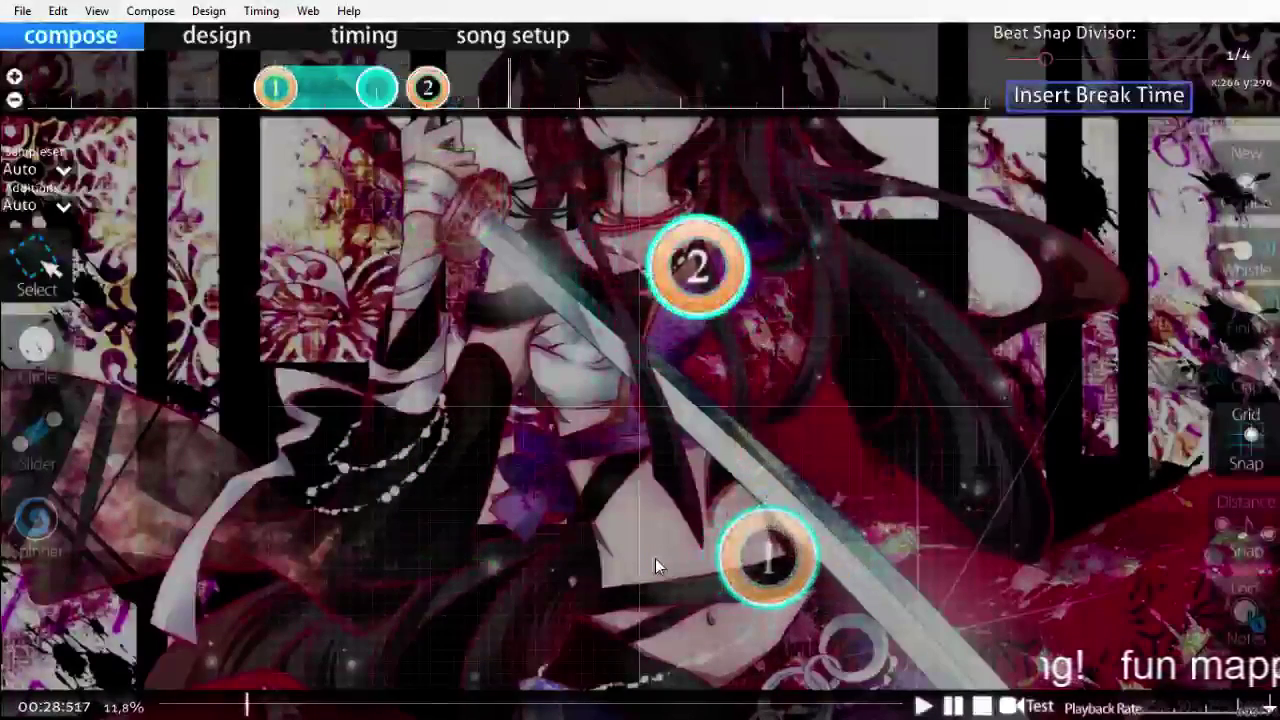
pyautogui.scroll(1, 655, 560)
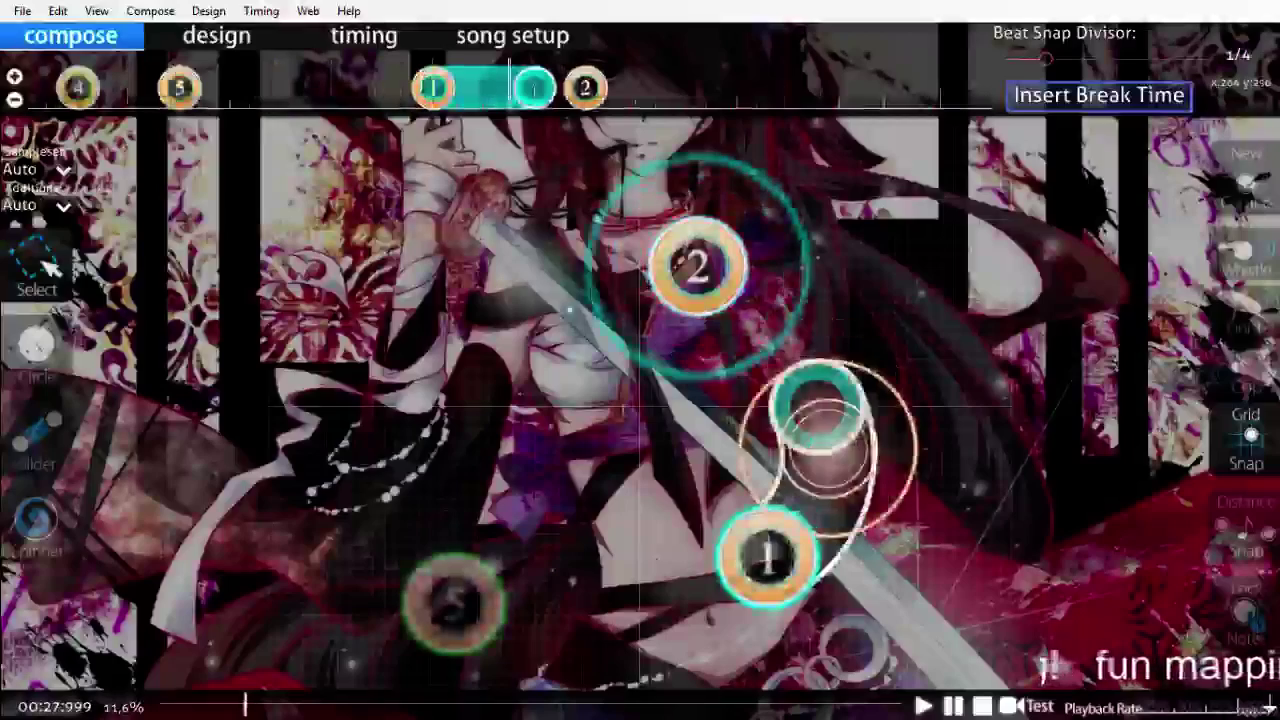
pyautogui.scroll(1, 530, 283)
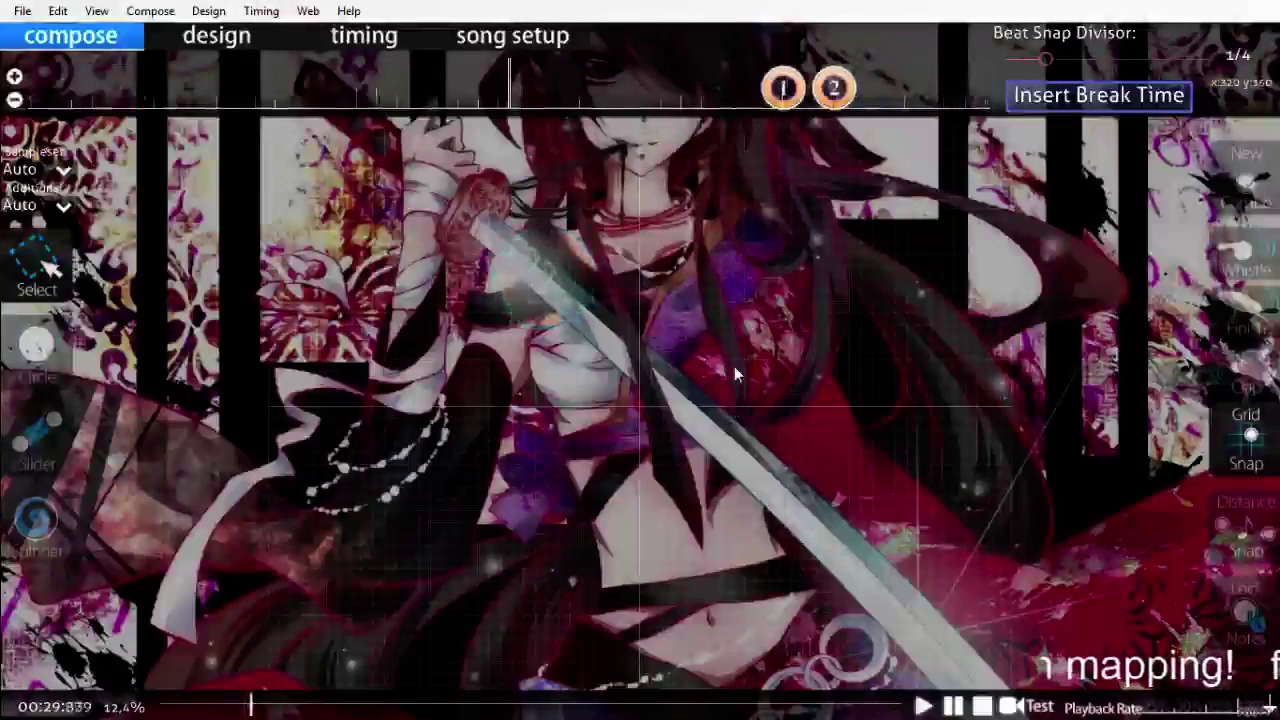
# Step: Spread the two circles at about 00:30.7, moving circle 1 to the upper right of centre and circle 2 to the lower left, and replay them
pyautogui.moveTo(580, 240); pyautogui.dragTo(755, 243)
pyautogui.moveTo(465, 475); pyautogui.dragTo(407, 557)
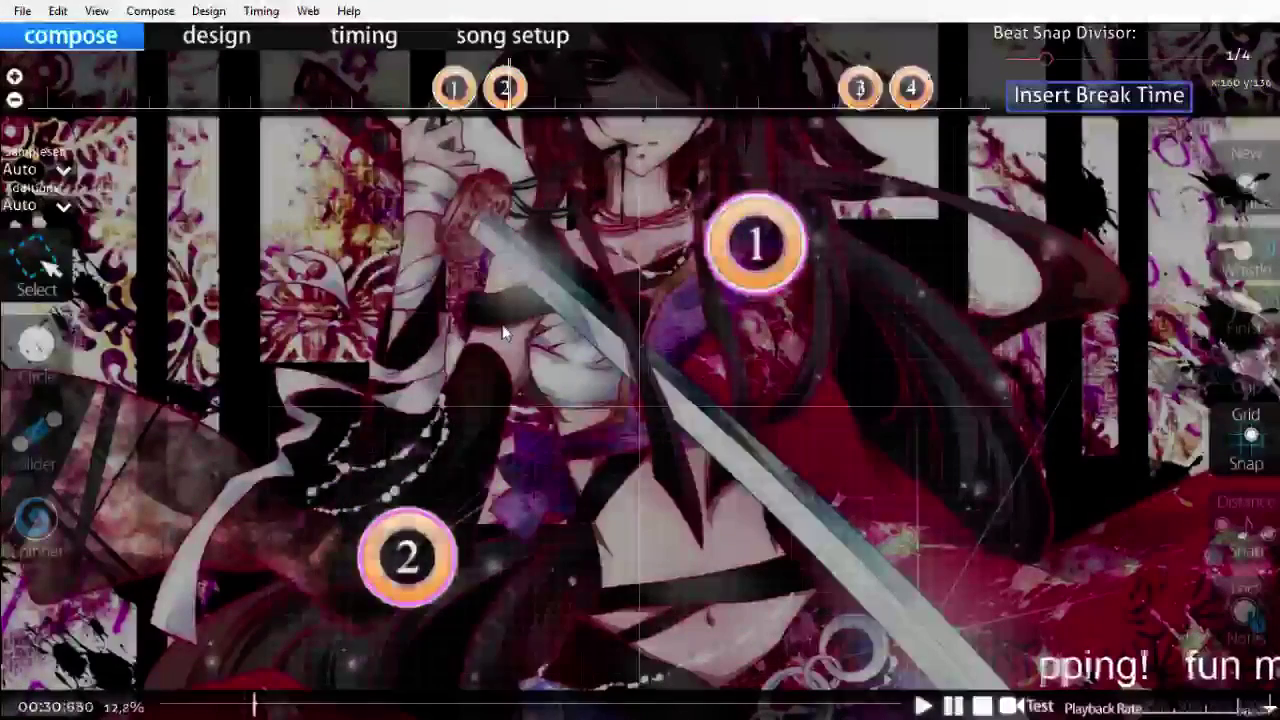
pyautogui.scroll(6, 506, 327)
pyautogui.press('space')
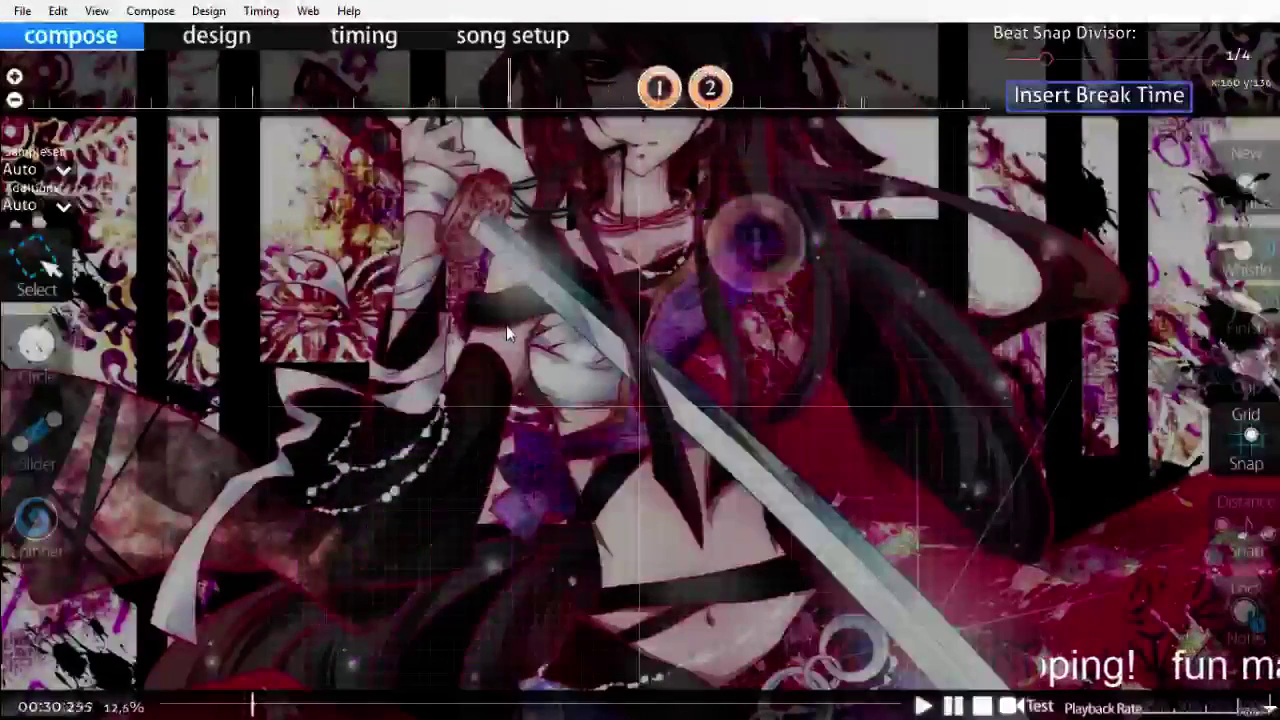
# Step: Move circle 3 to the upper left of centre and circle 4 to the lower right at about 00:32.1, and replay them
pyautogui.press('space')
pyautogui.moveTo(711, 370); pyautogui.dragTo(455, 340)
pyautogui.moveTo(940, 620); pyautogui.dragTo(950, 517)
pyautogui.scroll(4, 880, 288)
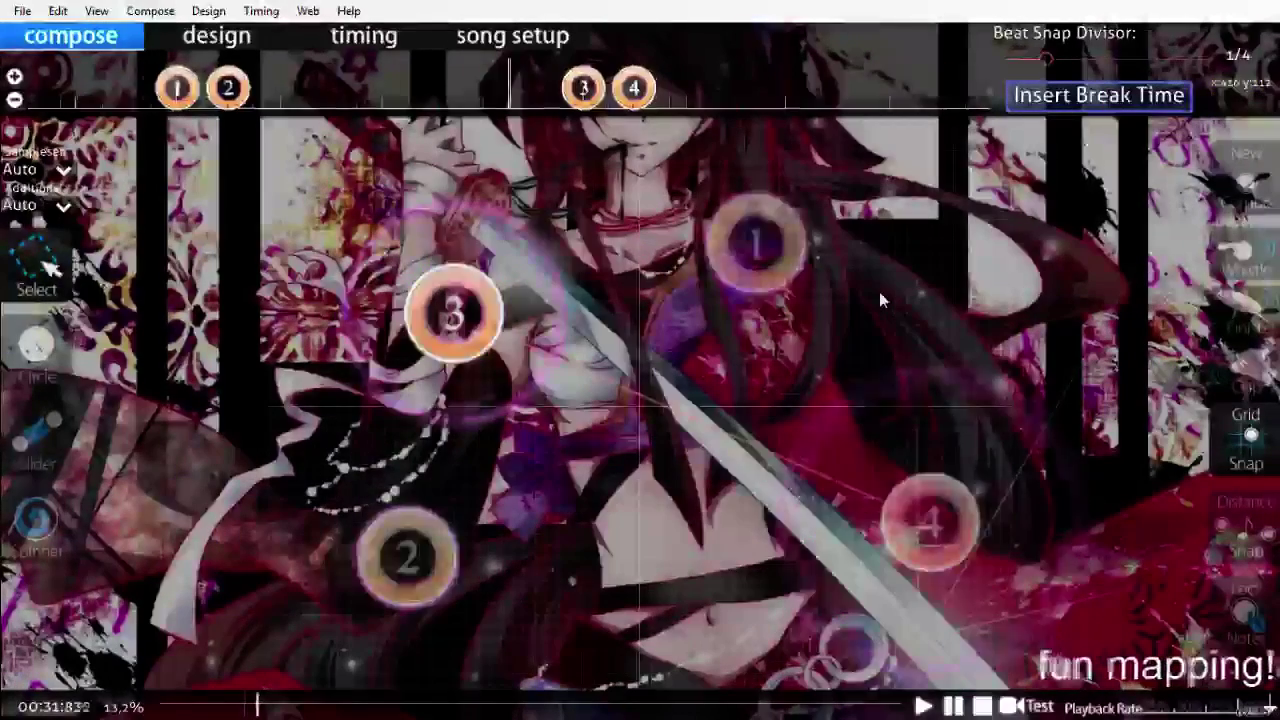
pyautogui.press('space')
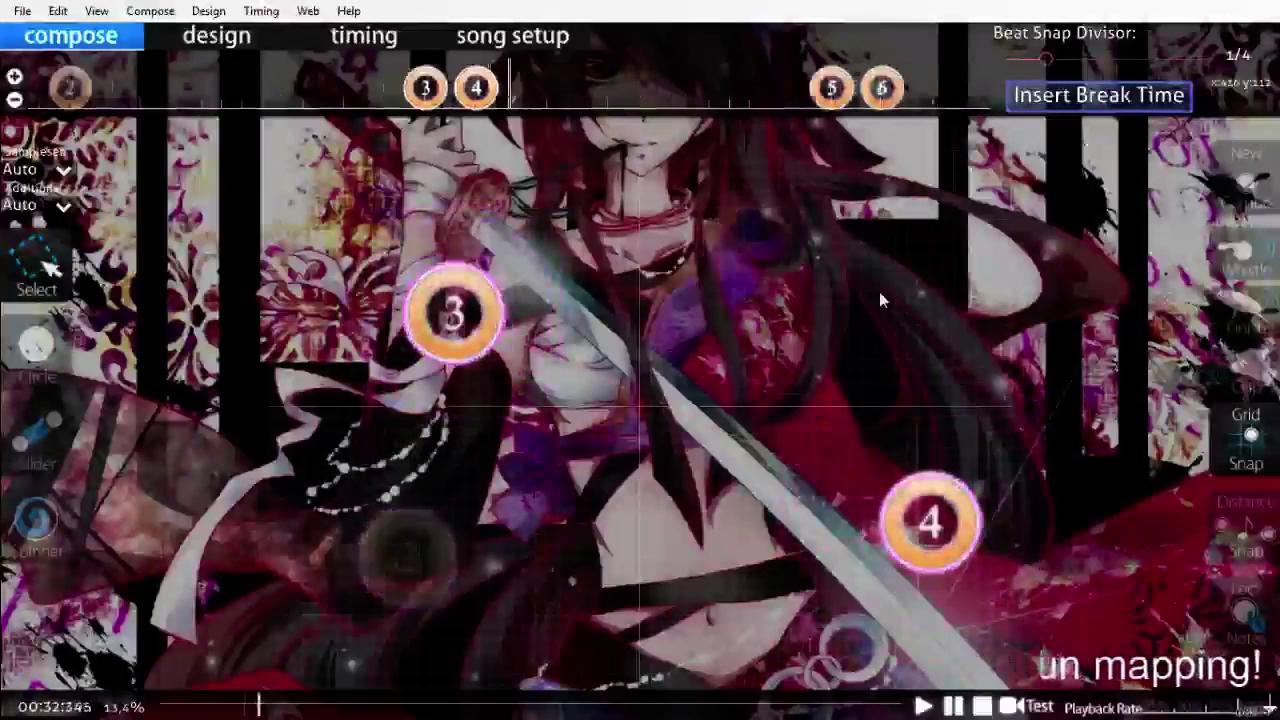
# Step: Move circle 6 at about 00:33.6 to the upper left and circle 1 at about 00:34.7 straight down below centre, and replay them
pyautogui.moveTo(446, 380); pyautogui.dragTo(397, 235)
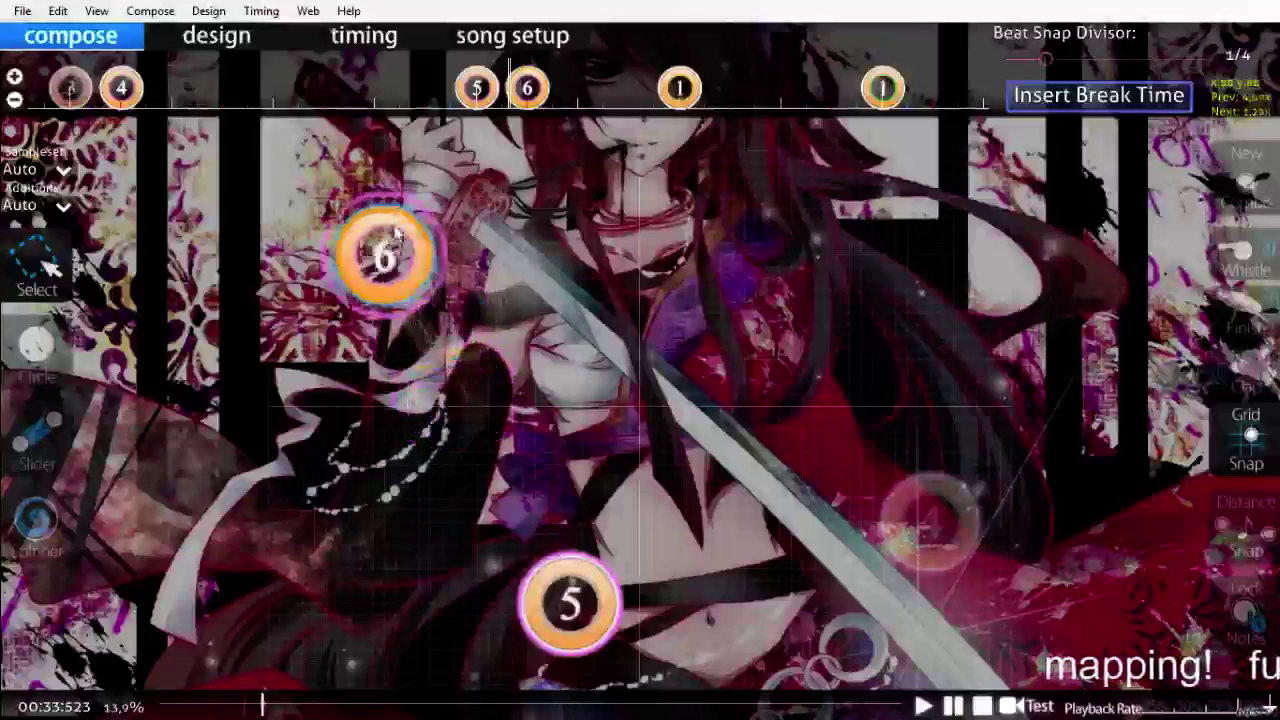
pyautogui.scroll(4, 620, 329)
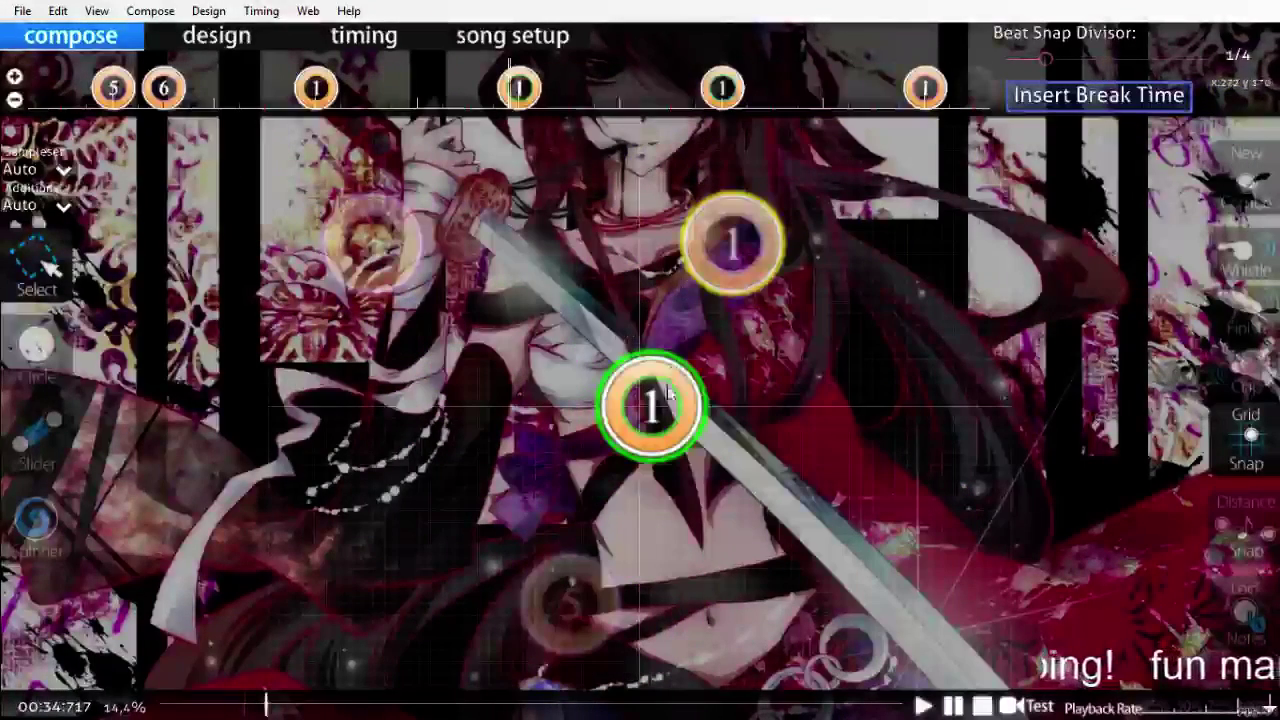
pyautogui.moveTo(646, 413); pyautogui.dragTo(646, 588)
pyautogui.scroll(4, 561, 328)
pyautogui.scroll(-3, 561, 328)
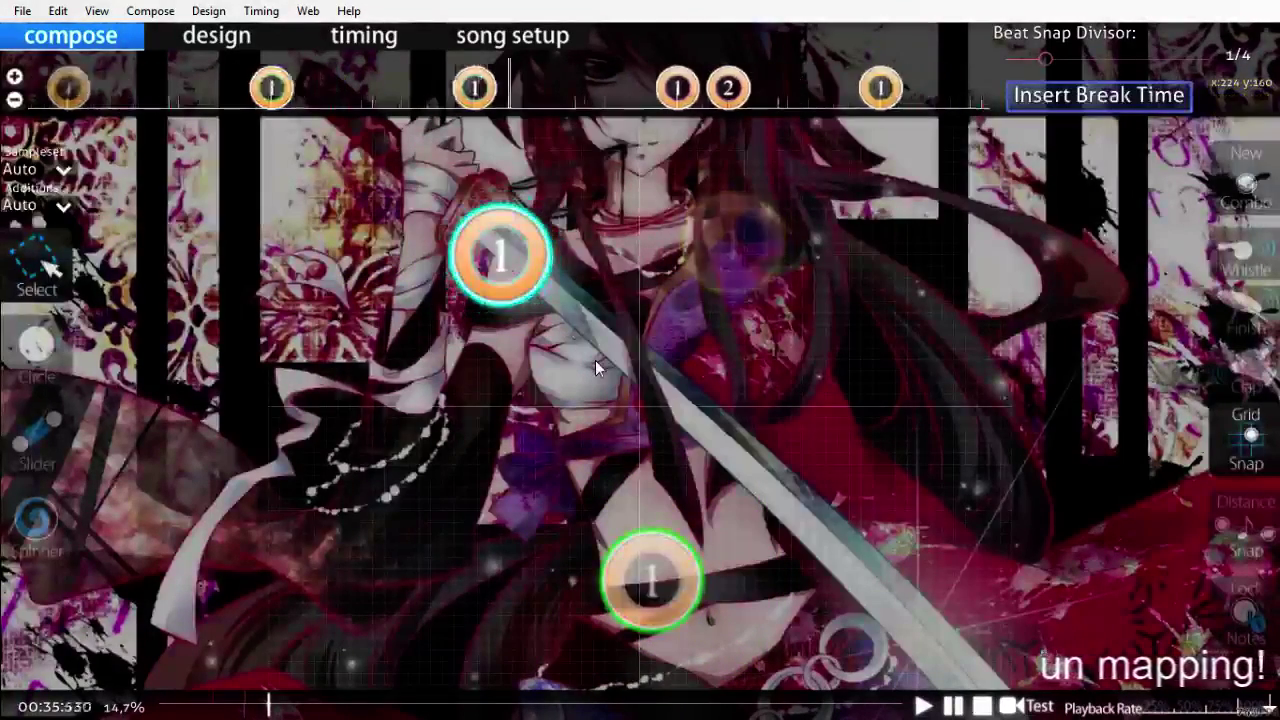
# Step: Spread the pair at about 00:36.1, moving circle 1 to the lower left and circle 2 near the centre, and replay the pattern
pyautogui.scroll(-4, 595, 360)
pyautogui.moveTo(397, 416); pyautogui.dragTo(400, 600)
pyautogui.moveTo(545, 531); pyautogui.dragTo(600, 395)
pyautogui.scroll(3, 798, 367)
pyautogui.press('space')
pyautogui.press('space')
pyautogui.scroll(-3, 798, 367)
pyautogui.scroll(-10, 755, 490)
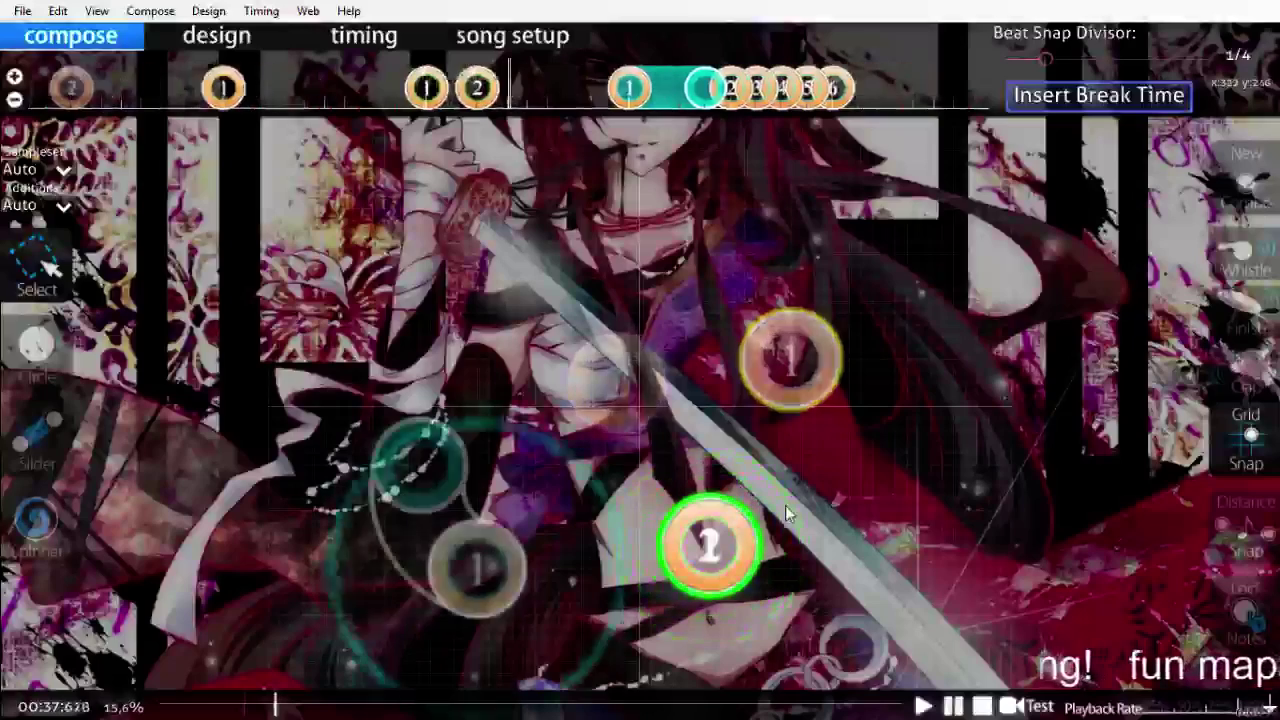
# Step: Move the stacked pair at about 00:37.5 to the upper centre, shift the single circle before it farther down, and replay them
pyautogui.moveTo(801, 500); pyautogui.dragTo(578, 232)
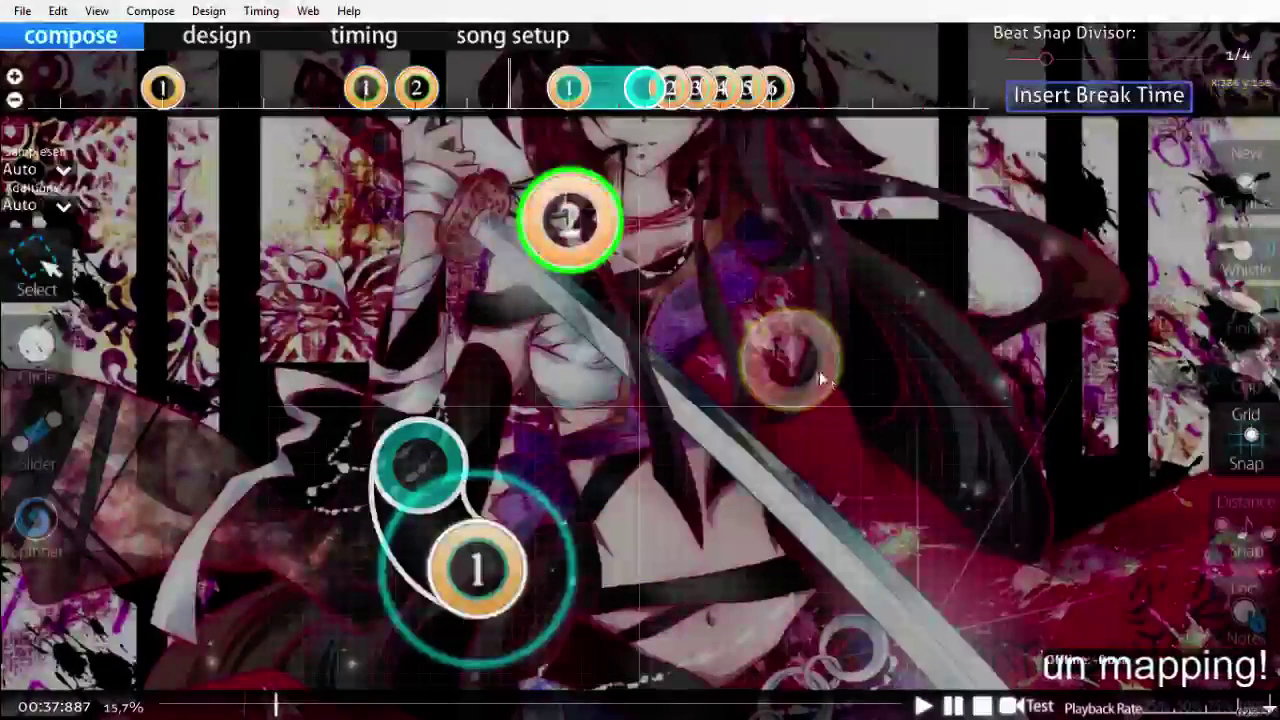
pyautogui.moveTo(826, 381); pyautogui.dragTo(811, 480)
pyautogui.click(903, 340)
pyautogui.scroll(14, 903, 361)
pyautogui.press('space')
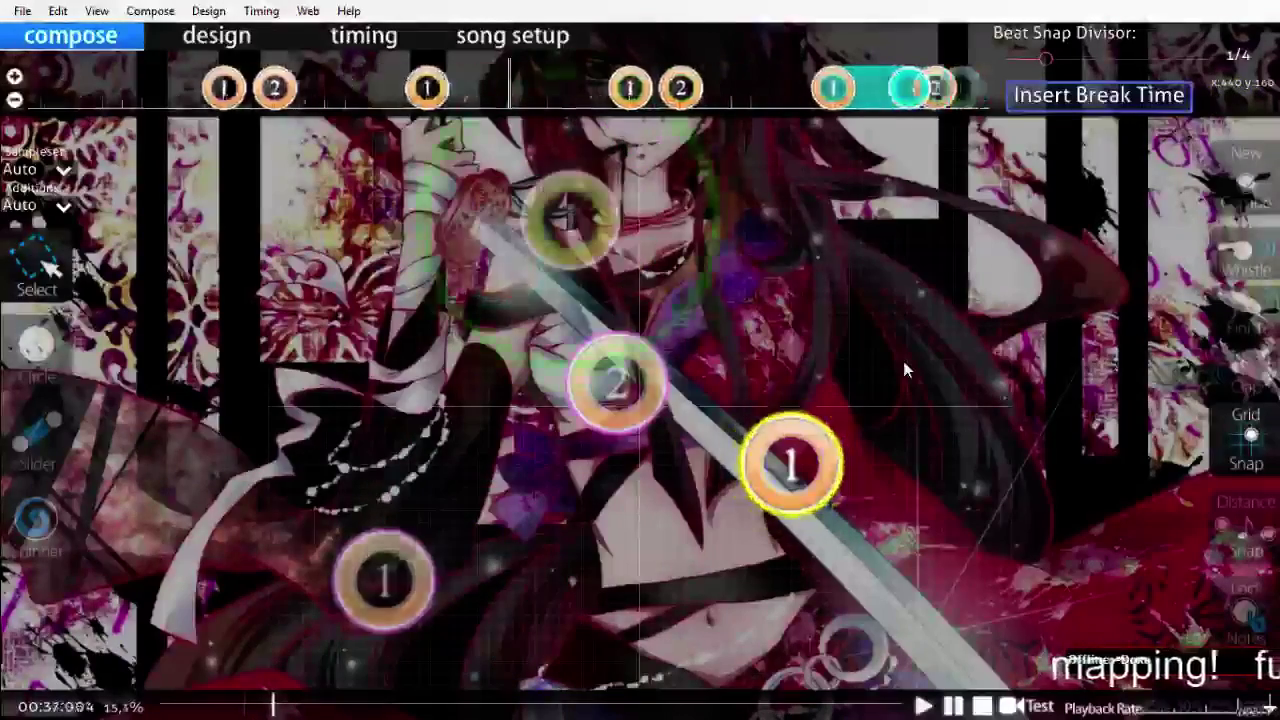
pyautogui.press('space')
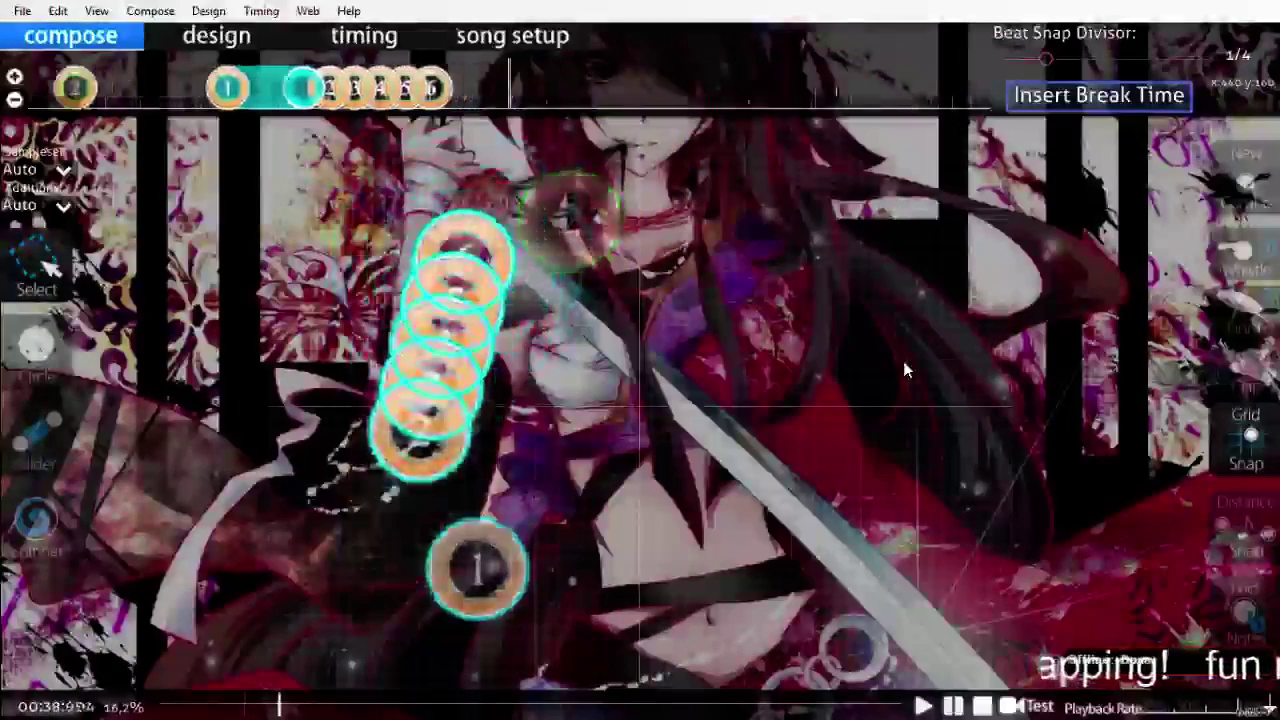
# Step: Save the beatmap and replay the patterns from about 00:37 to 00:39 at a reduced playback rate
pyautogui.hotkey('ctrl', 's')
pyautogui.scroll(8, 729, 348)
pyautogui.scroll(5, 729, 348)
pyautogui.press('space')
pyautogui.press('space')
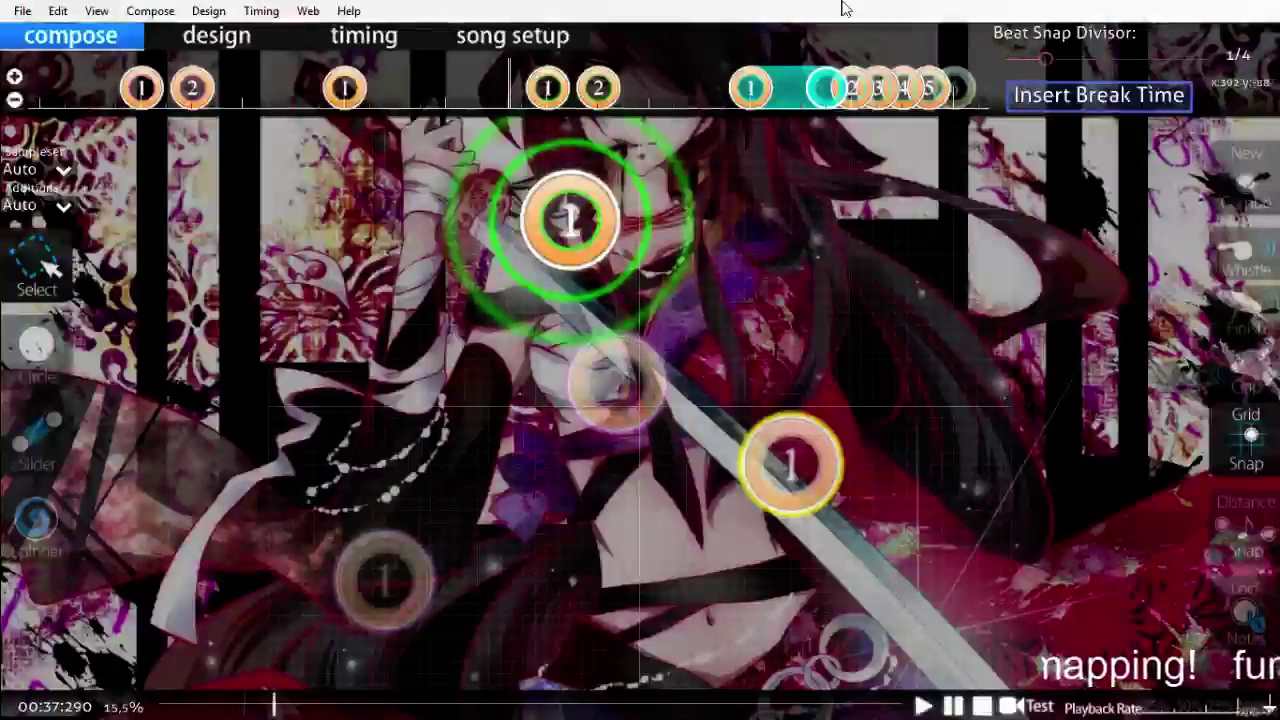
pyautogui.scroll(10, 730, 403)
pyautogui.press('space')
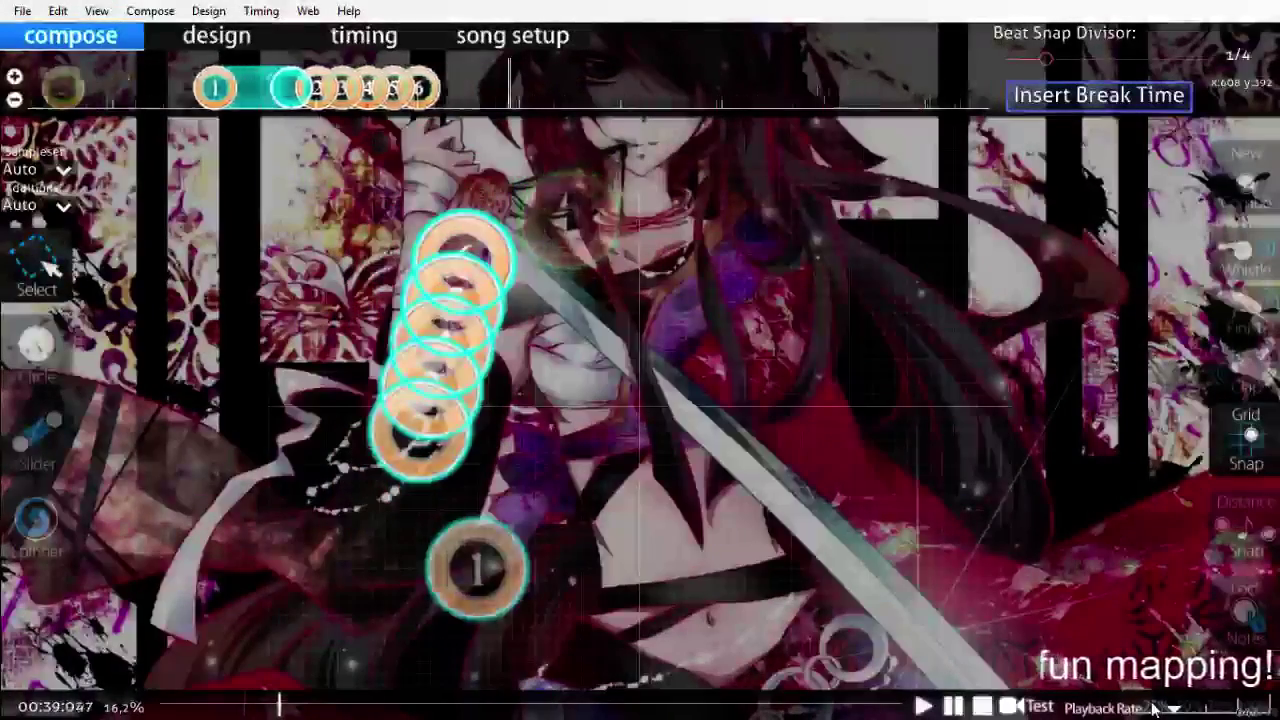
# Step: Place a short new-combo slider at 00:38:916, starting at the upper centre and curving down to the right
pyautogui.click(37, 430)
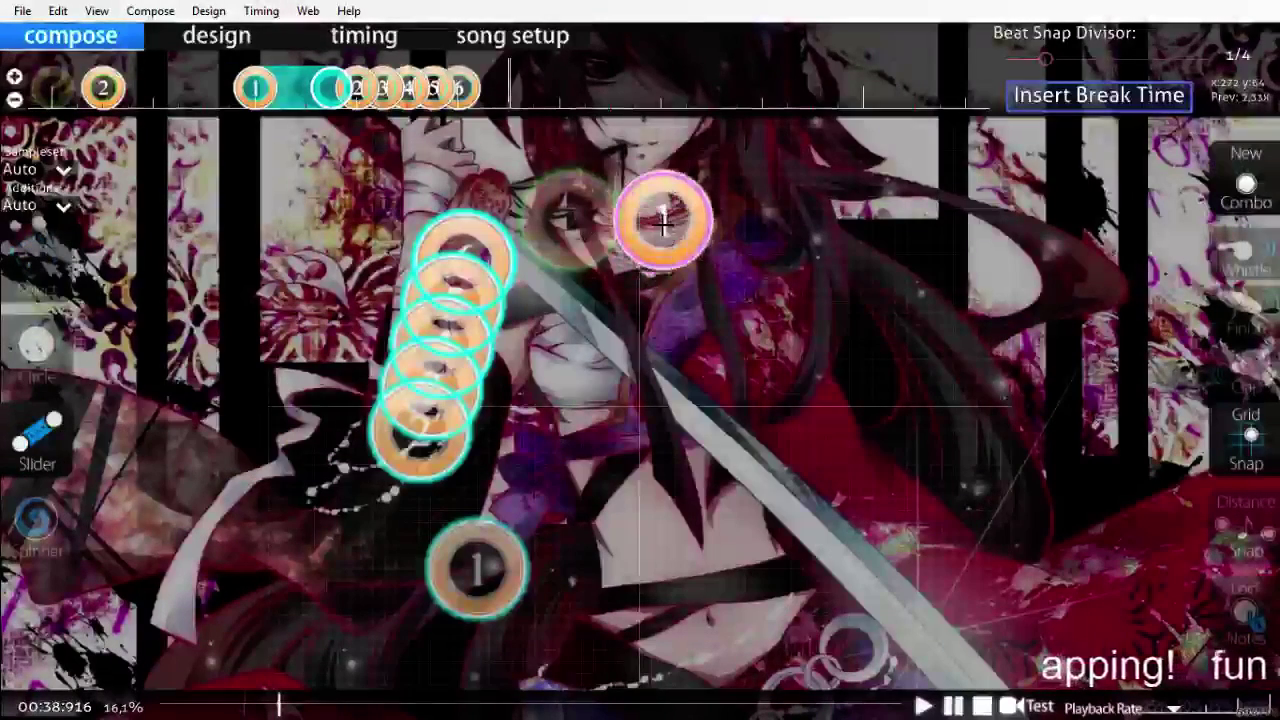
pyautogui.rightClick(757, 268)
pyautogui.scroll(3, 780, 370)
pyautogui.press('space')
pyautogui.scroll(-1, 468, 132)
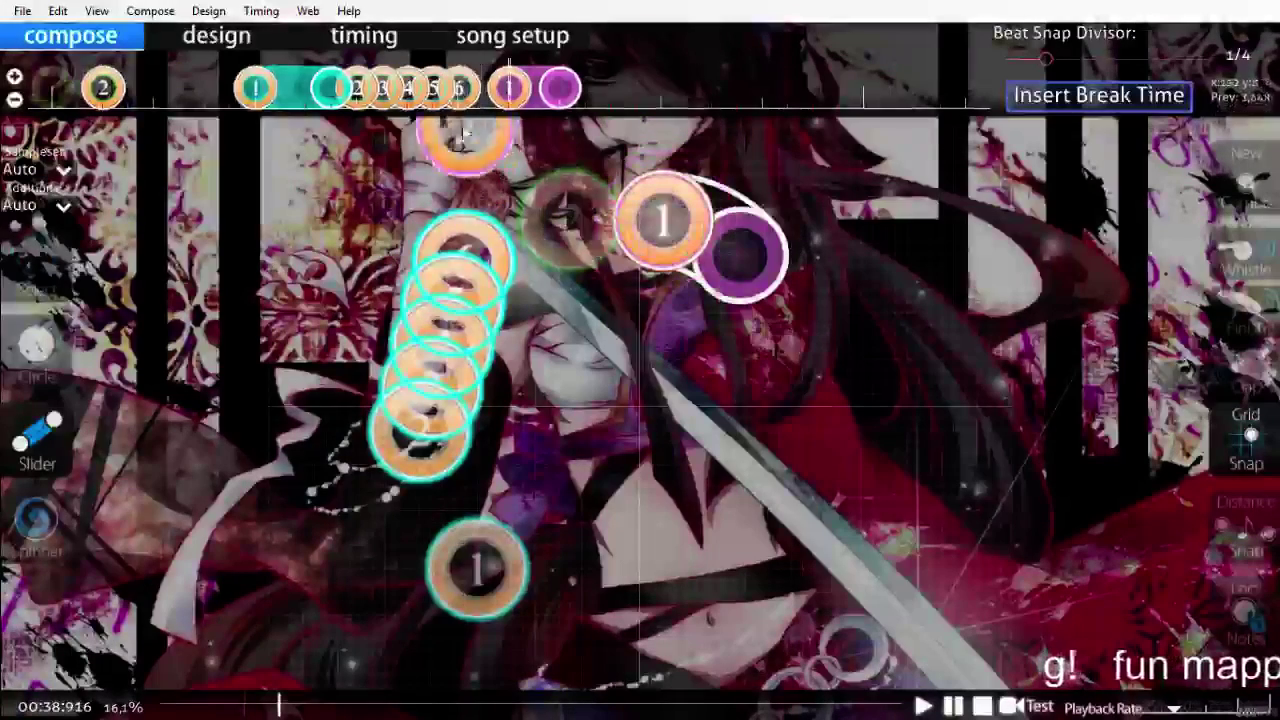
# Step: Add an inherited timing point at 00:38:916 with a 1.0x slider velocity and 70% volume, and return to composing
pyautogui.click(372, 36)
pyautogui.click(832, 232)
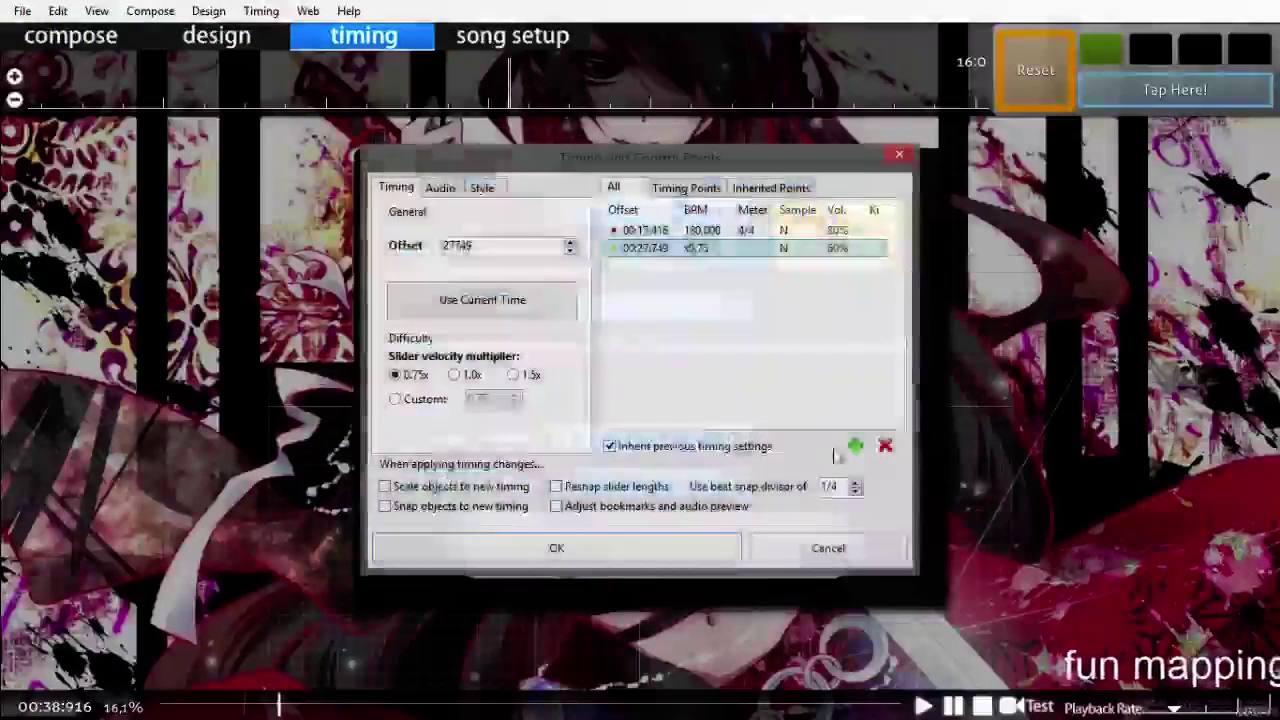
pyautogui.click(454, 376)
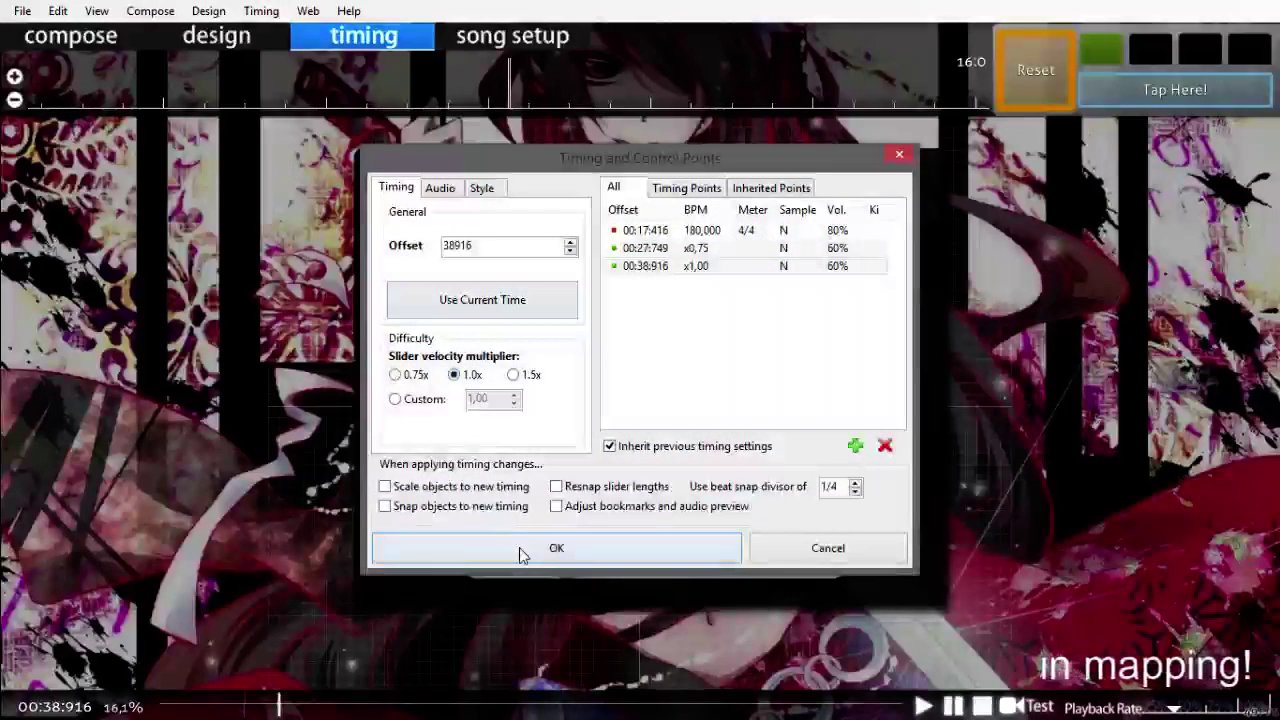
pyautogui.click(446, 195)
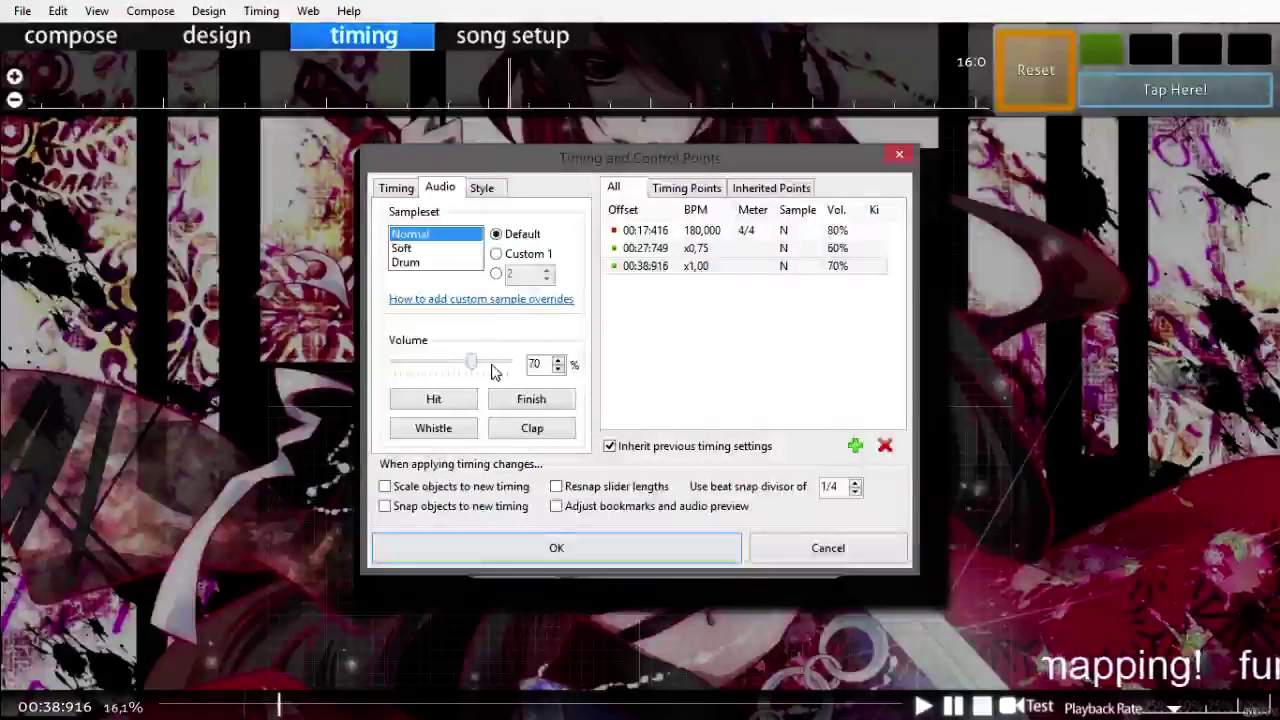
pyautogui.click(557, 548)
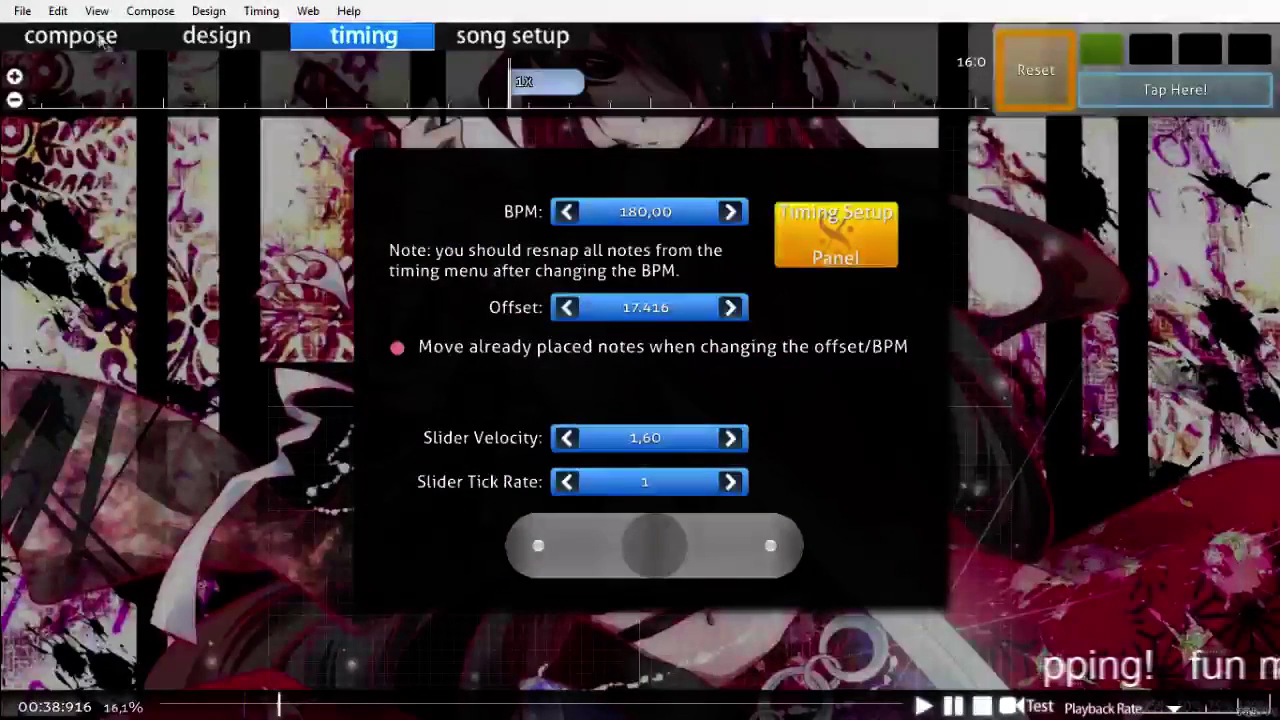
pyautogui.click(90, 36)
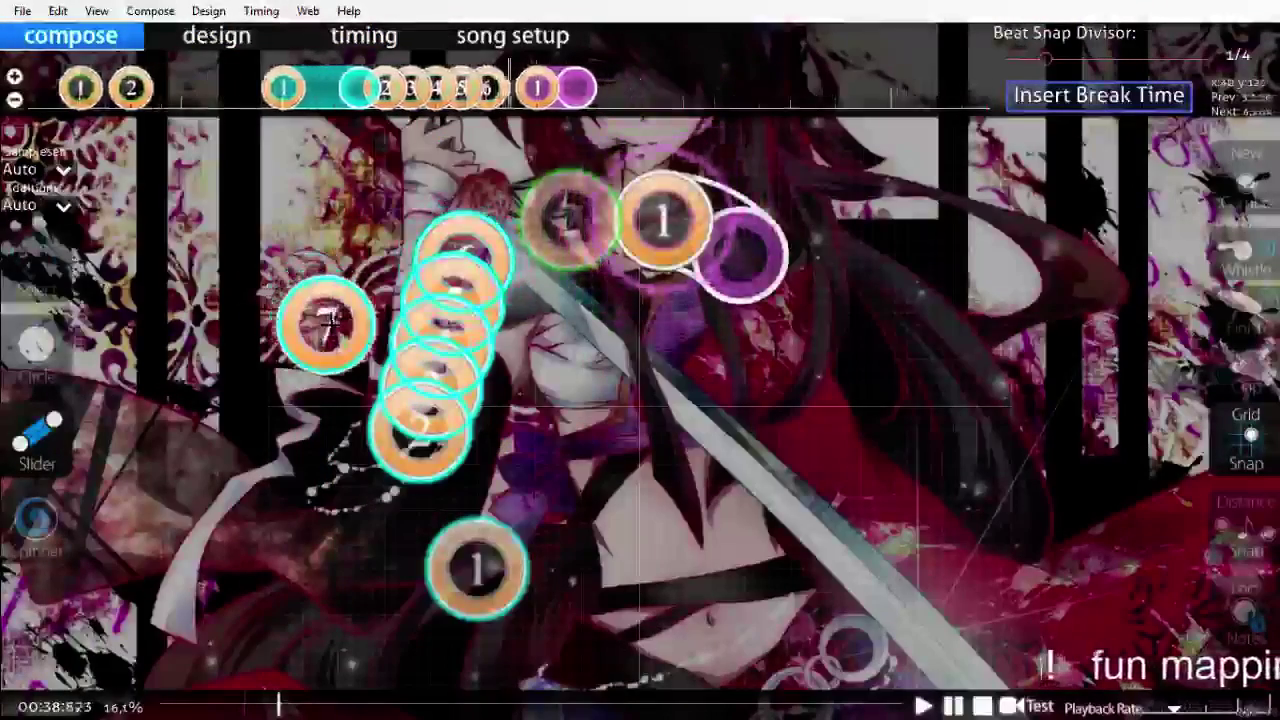
# Step: Pull the end of the slider at 00:38:916 slightly farther out to the lower right and replay it
pyautogui.press('1')
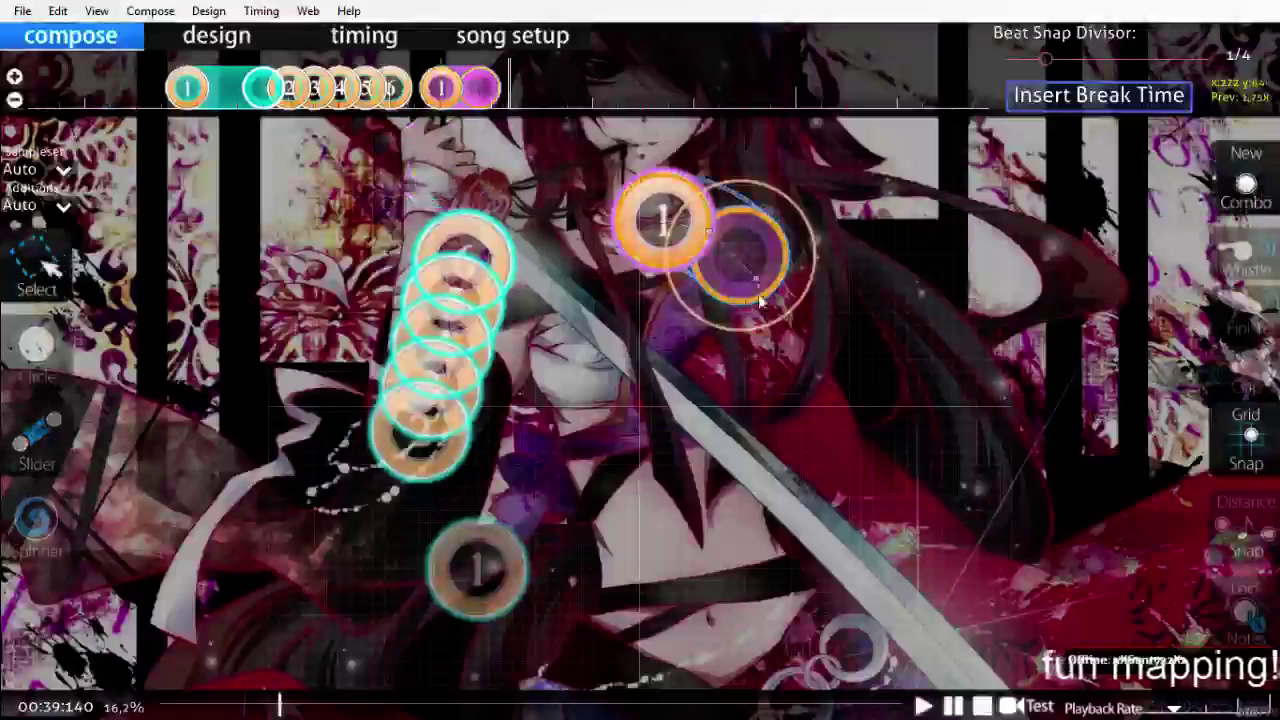
pyautogui.moveTo(758, 279); pyautogui.dragTo(781, 286)
pyautogui.click(893, 362)
pyautogui.scroll(5, 897, 390)
pyautogui.press('space')
pyautogui.press('space')
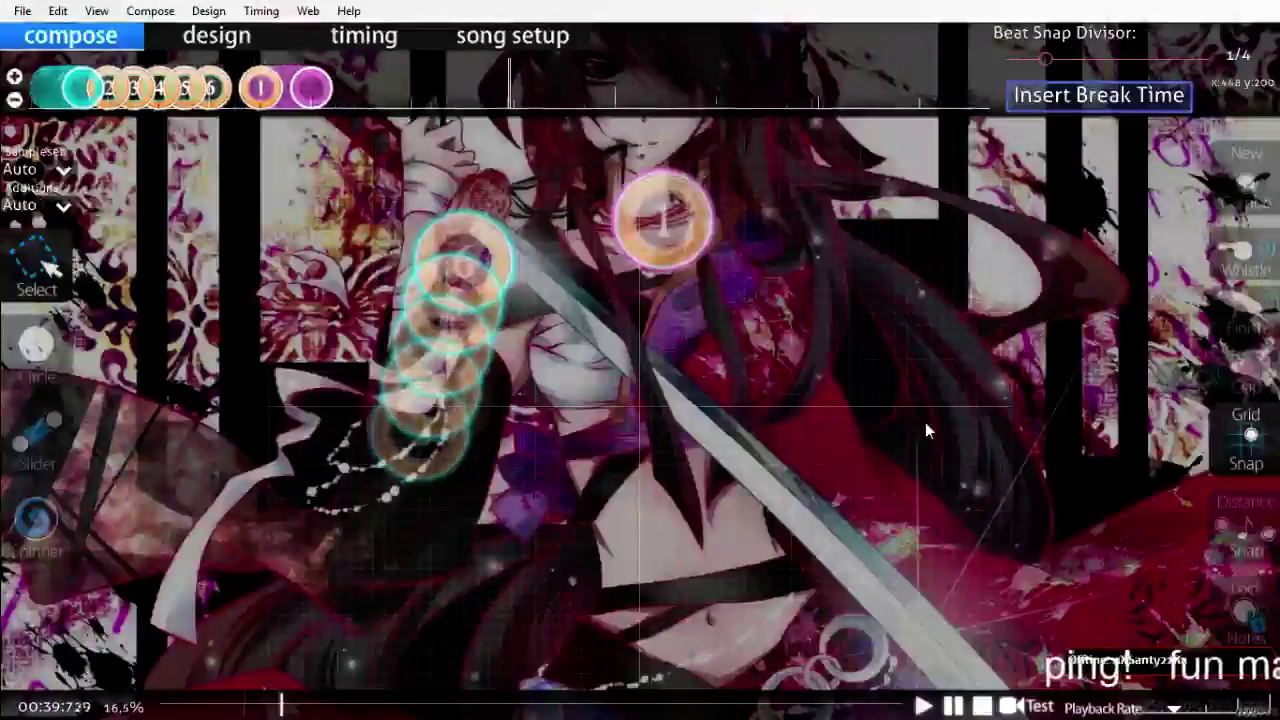
# Step: Restore the full playback rate and replay the stream and the slider from about 00:38
pyautogui.click(1248, 712)
pyautogui.scroll(5, 841, 450)
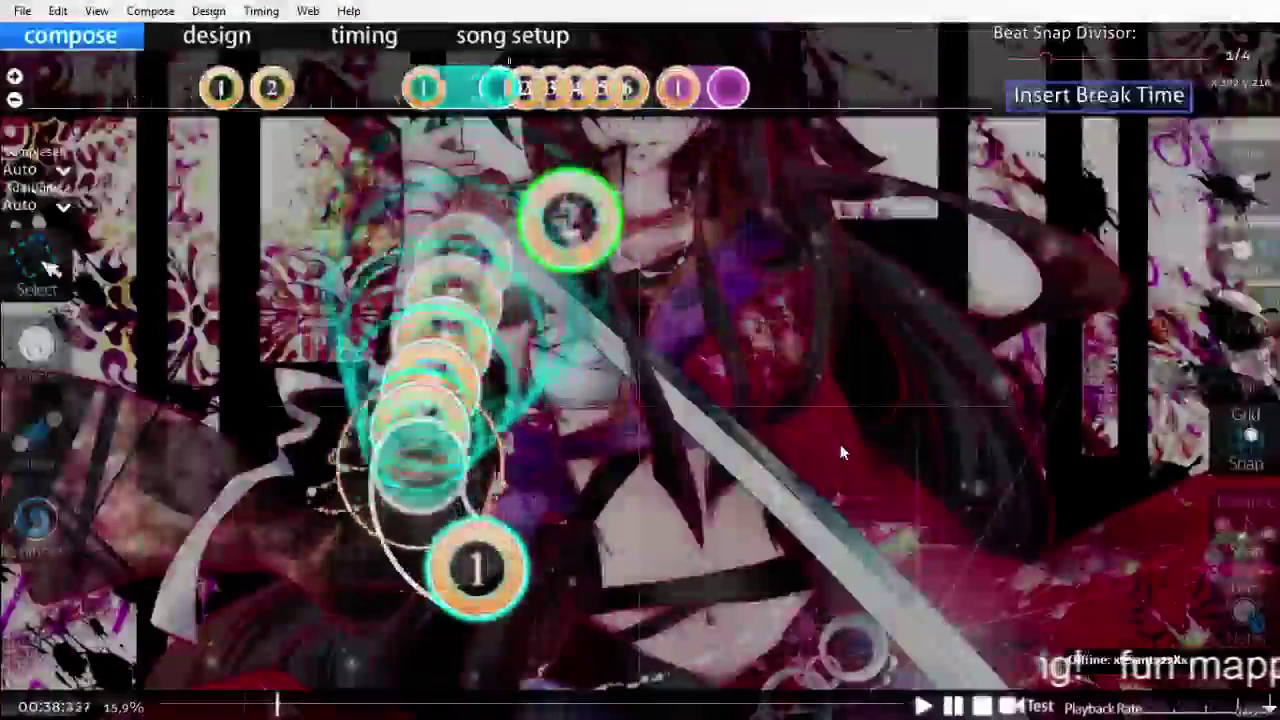
pyautogui.scroll(9, 840, 444)
pyautogui.scroll(-8, 840, 444)
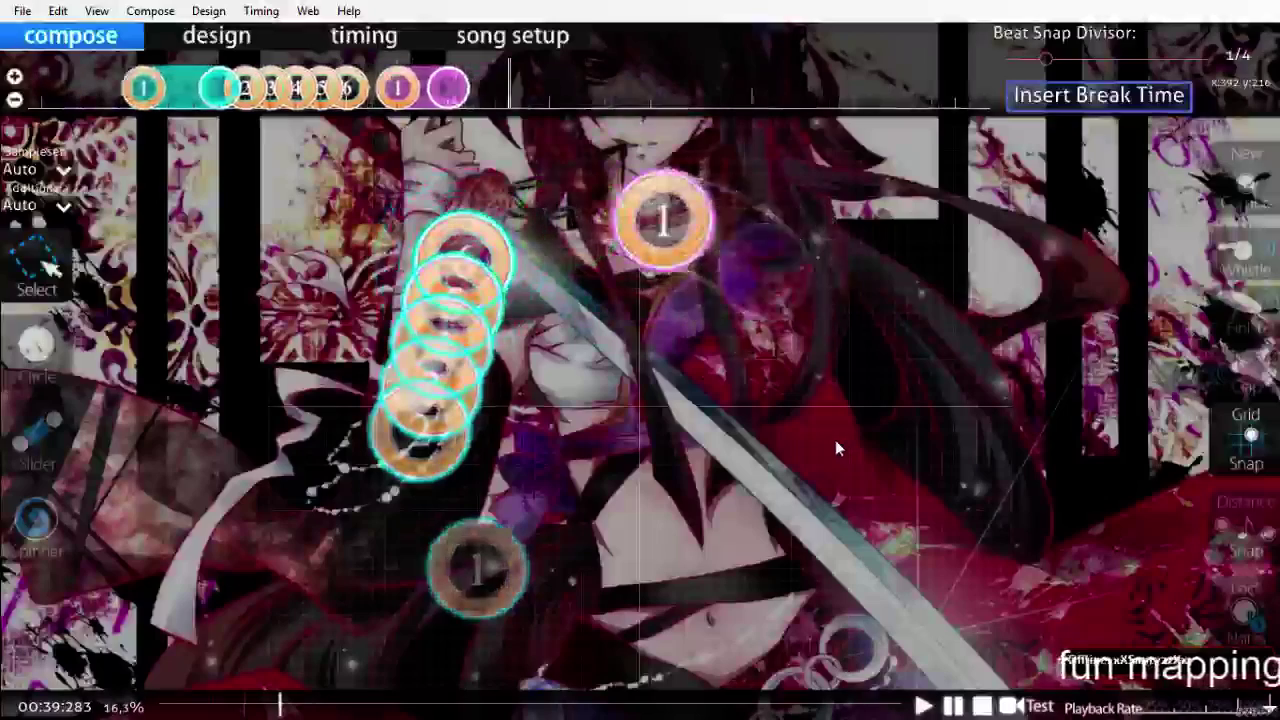
# Step: Place circle 2 at 00:39:249 right of centre and circle 3 at about 00:39.4 below centre
pyautogui.scroll(1, 835, 440)
pyautogui.press('2')
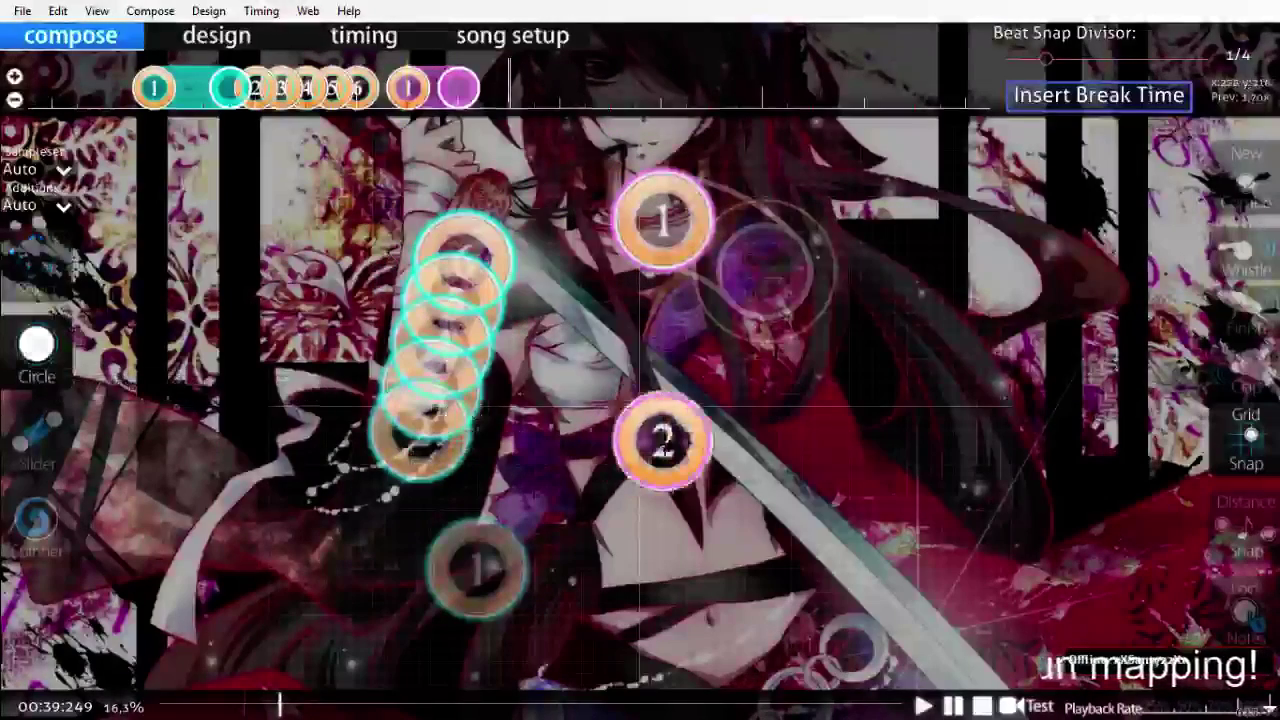
pyautogui.click(893, 452)
pyautogui.scroll(-1, 893, 452)
pyautogui.click(663, 557)
pyautogui.scroll(-1, 663, 557)
# Step: Place slider 4 at 00:39:582, starting left of centre and curving to the upper left, and replay the pattern
pyautogui.press('3')
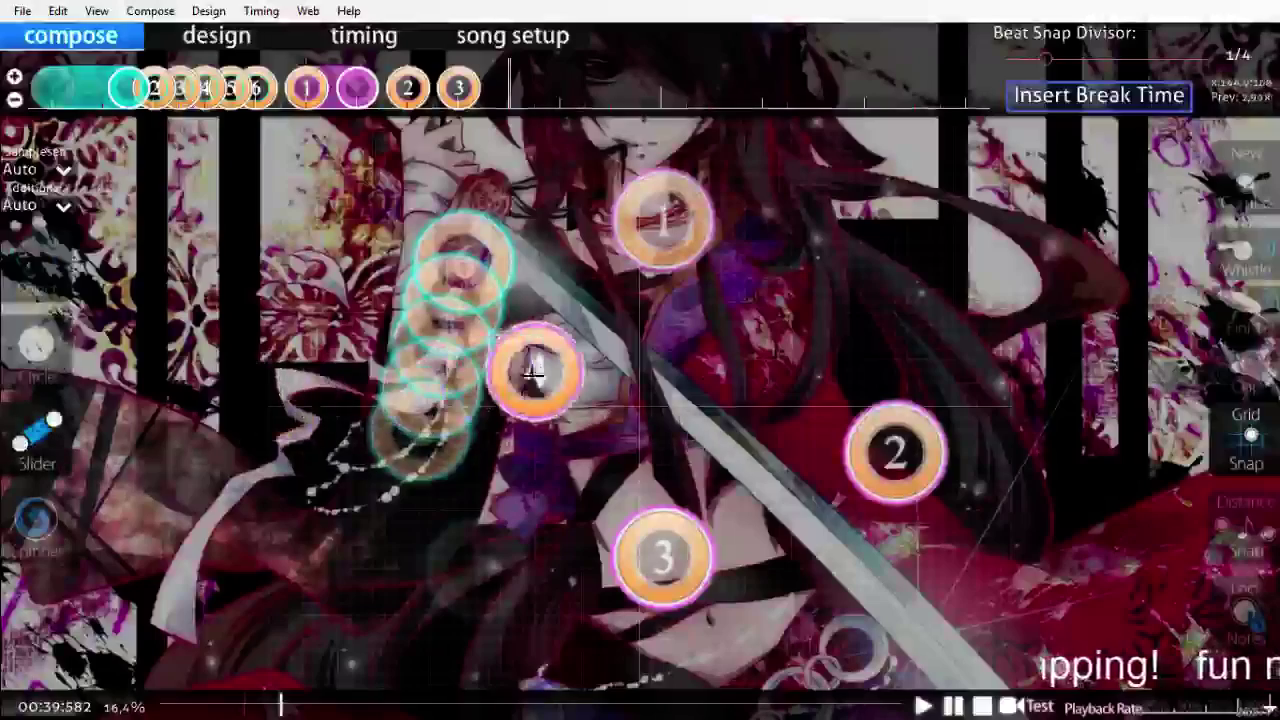
pyautogui.click(524, 310)
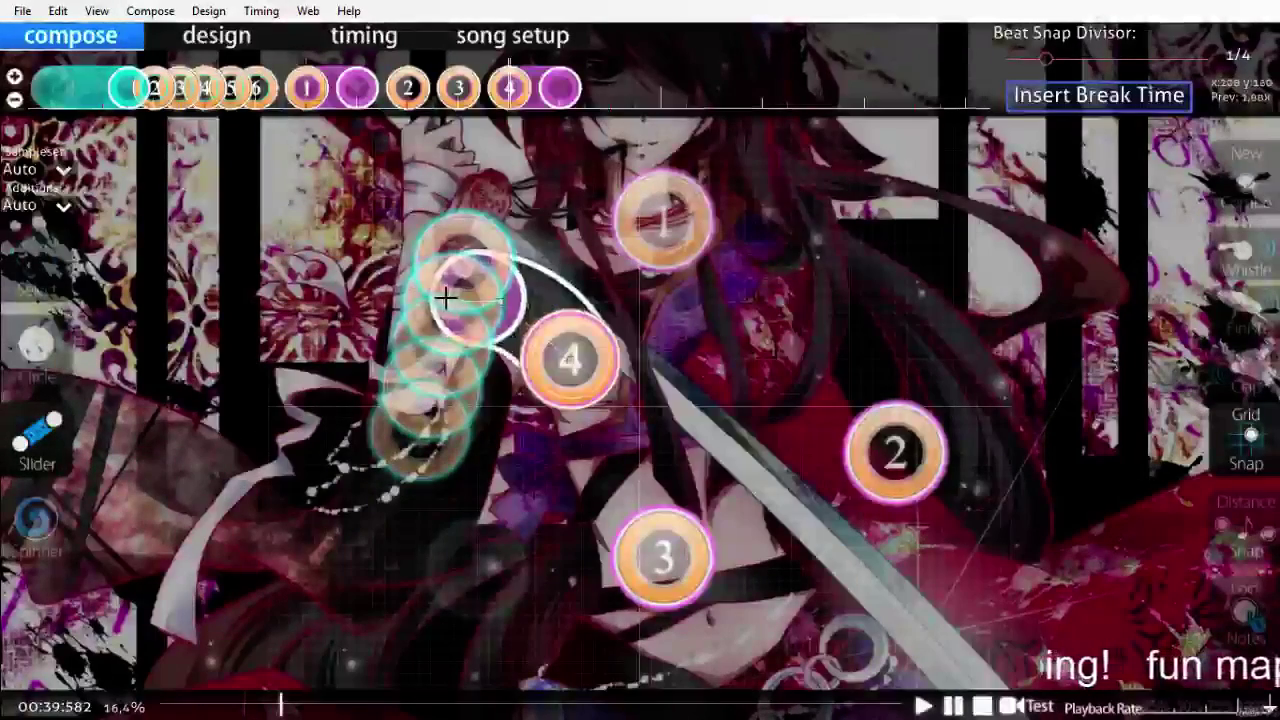
pyautogui.rightClick(446, 298)
pyautogui.scroll(12, 734, 465)
pyautogui.press('space')
pyautogui.scroll(1, 733, 463)
pyautogui.scroll(2, 733, 463)
# Step: Add one repeat to slider 4 at 00:39:582 and replay the section up to about 00:40.3
pyautogui.scroll(-2, 587, 117)
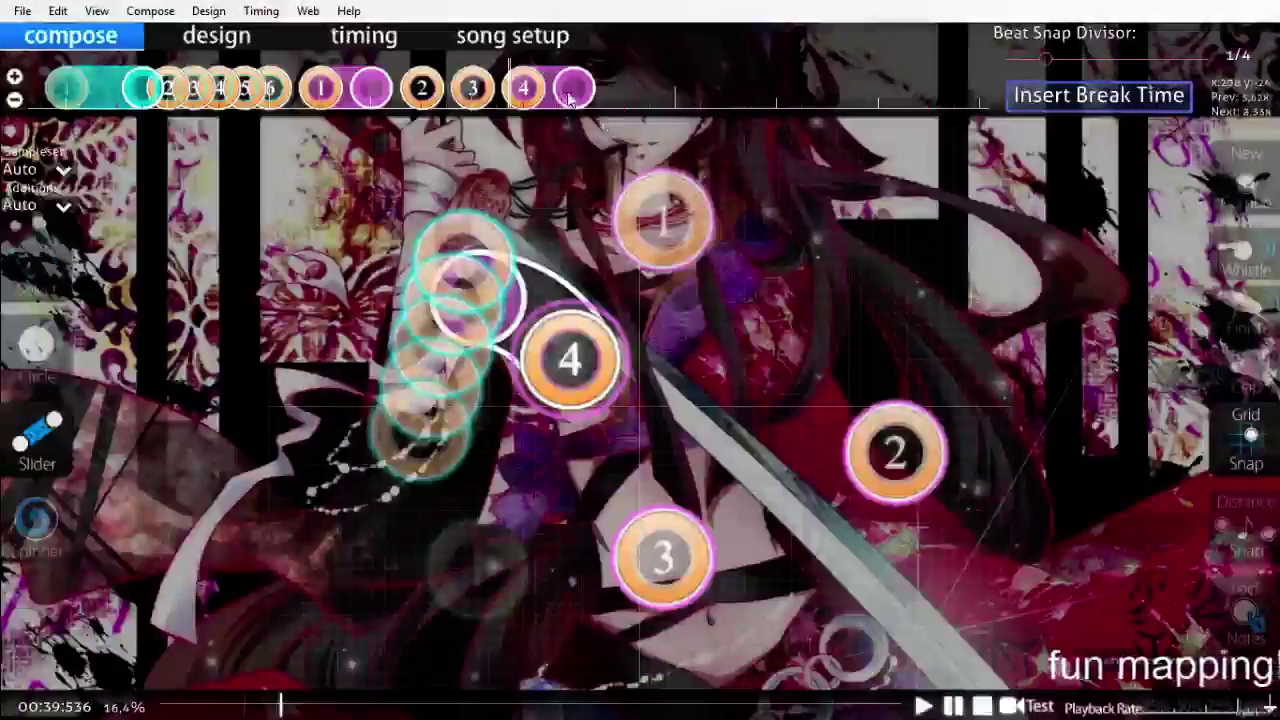
pyautogui.press('1')
pyautogui.scroll(8, 730, 290)
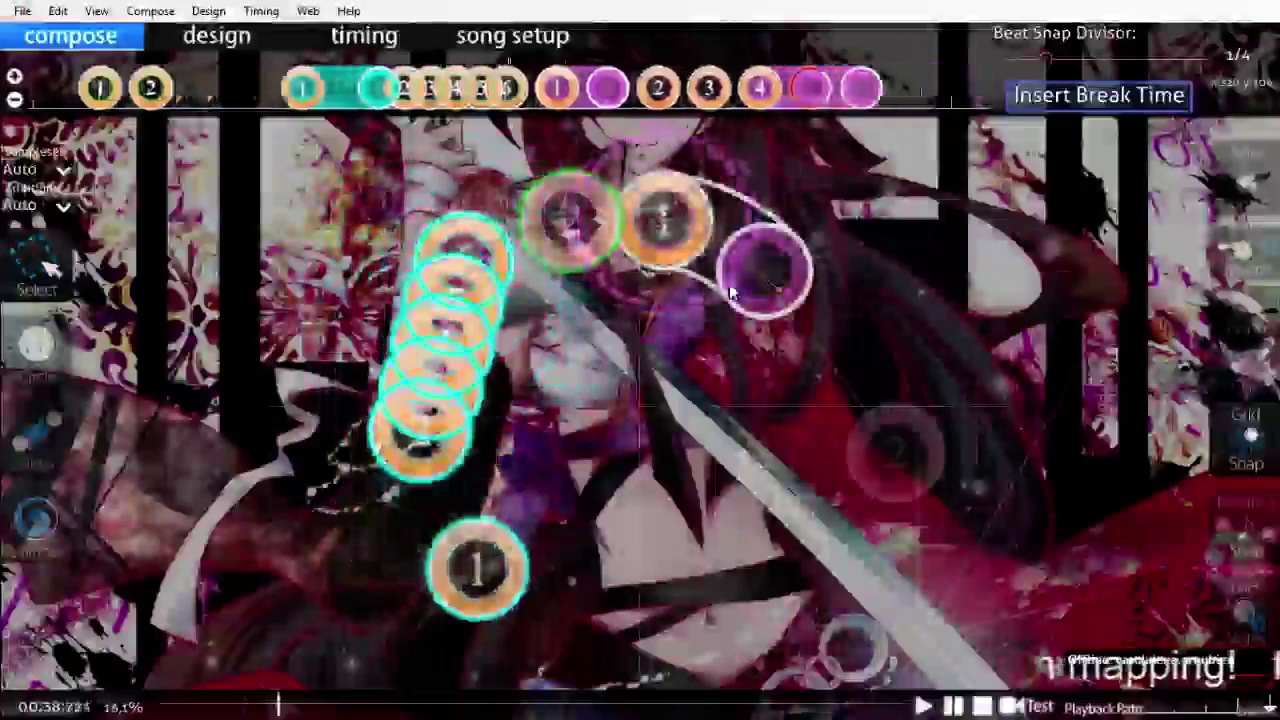
pyautogui.scroll(-9, 730, 290)
pyautogui.scroll(-3, 729, 283)
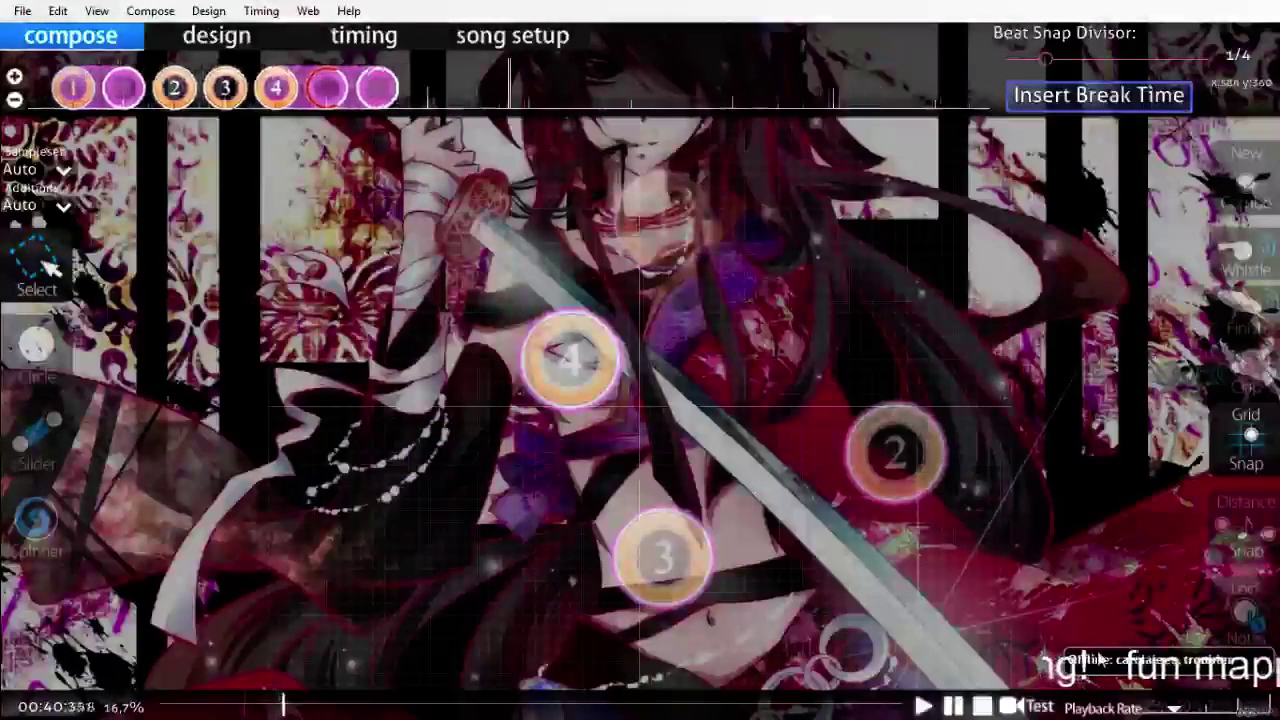
pyautogui.scroll(5, 1100, 658)
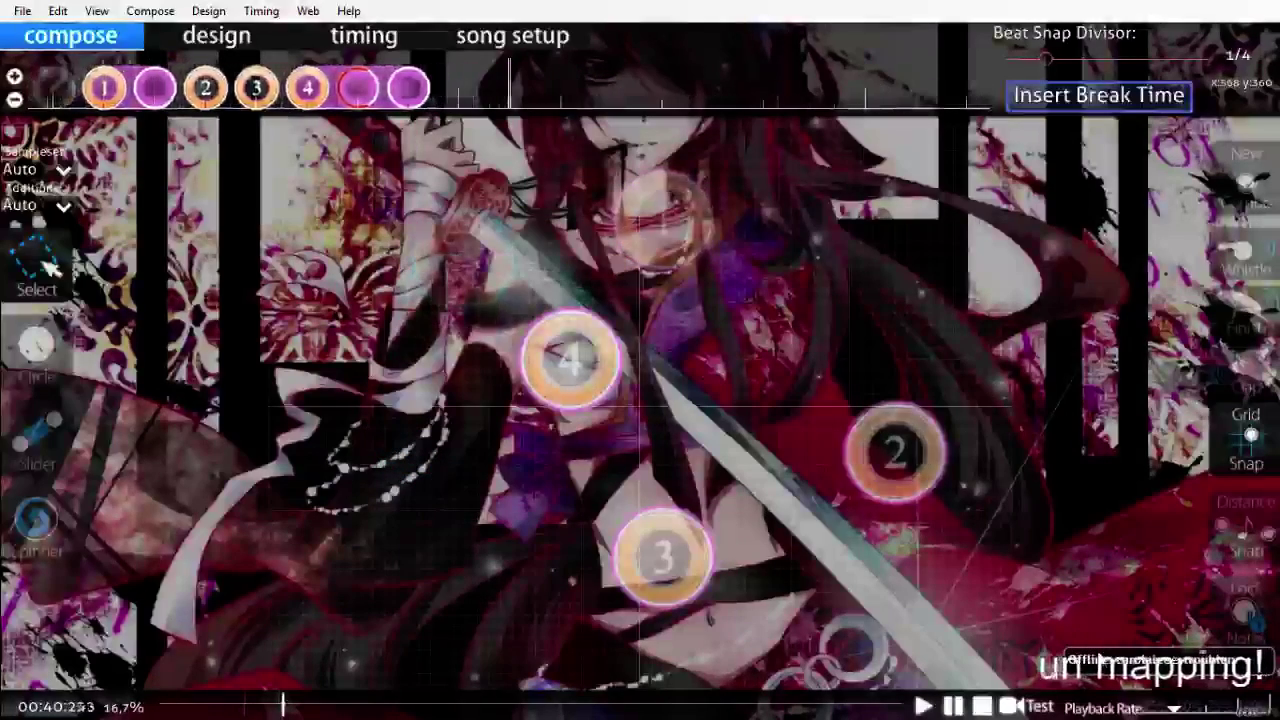
# Step: Stack circles 5, 6 and 7 just right of centre from 00:40:082 to 00:40:249
pyautogui.press('2')
pyautogui.click(372, 440)
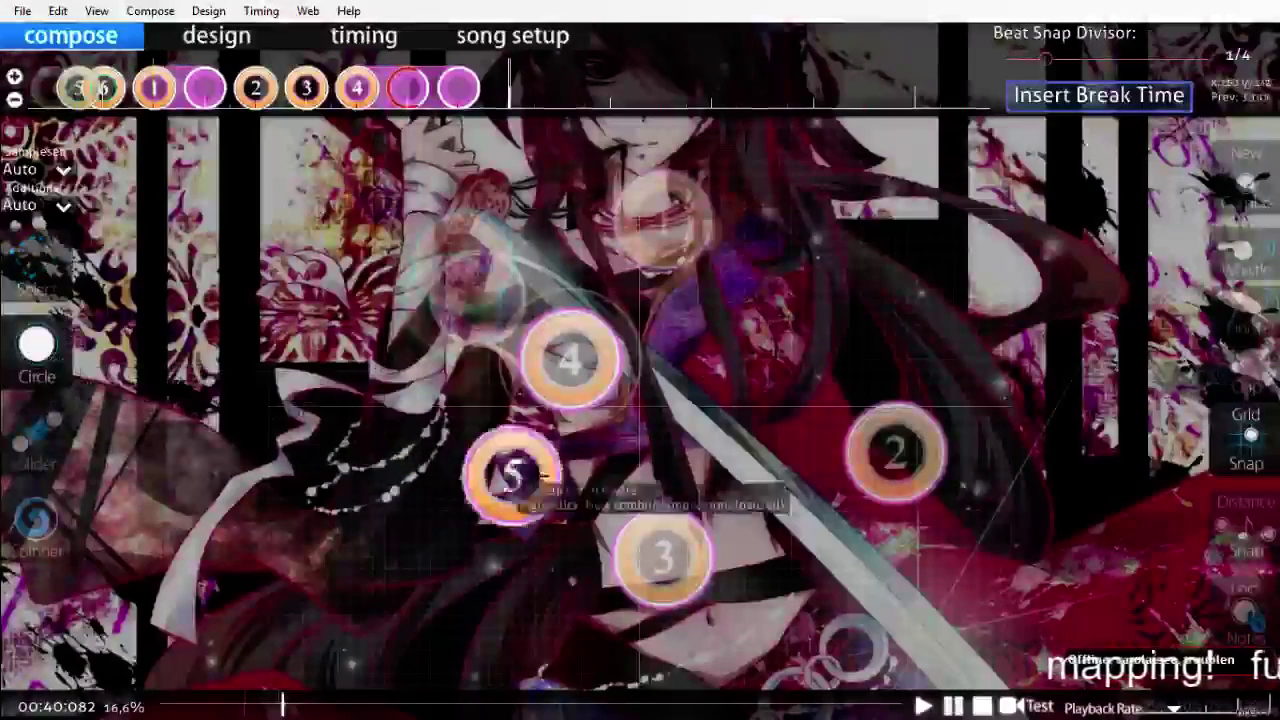
pyautogui.click(730, 452)
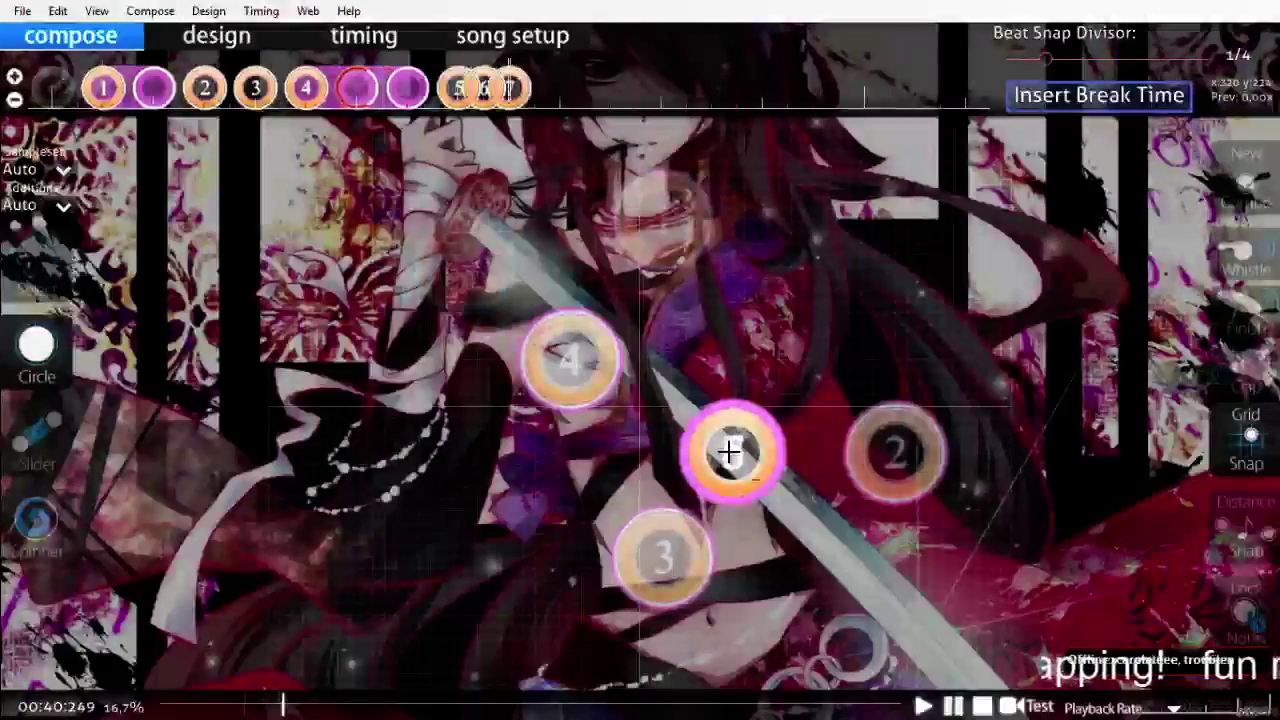
pyautogui.scroll(2, 730, 452)
# Step: Place short slider 8 at 00:40:415, heading to the upper left above circle 2, add one repeat and replay it
pyautogui.click(848, 540)
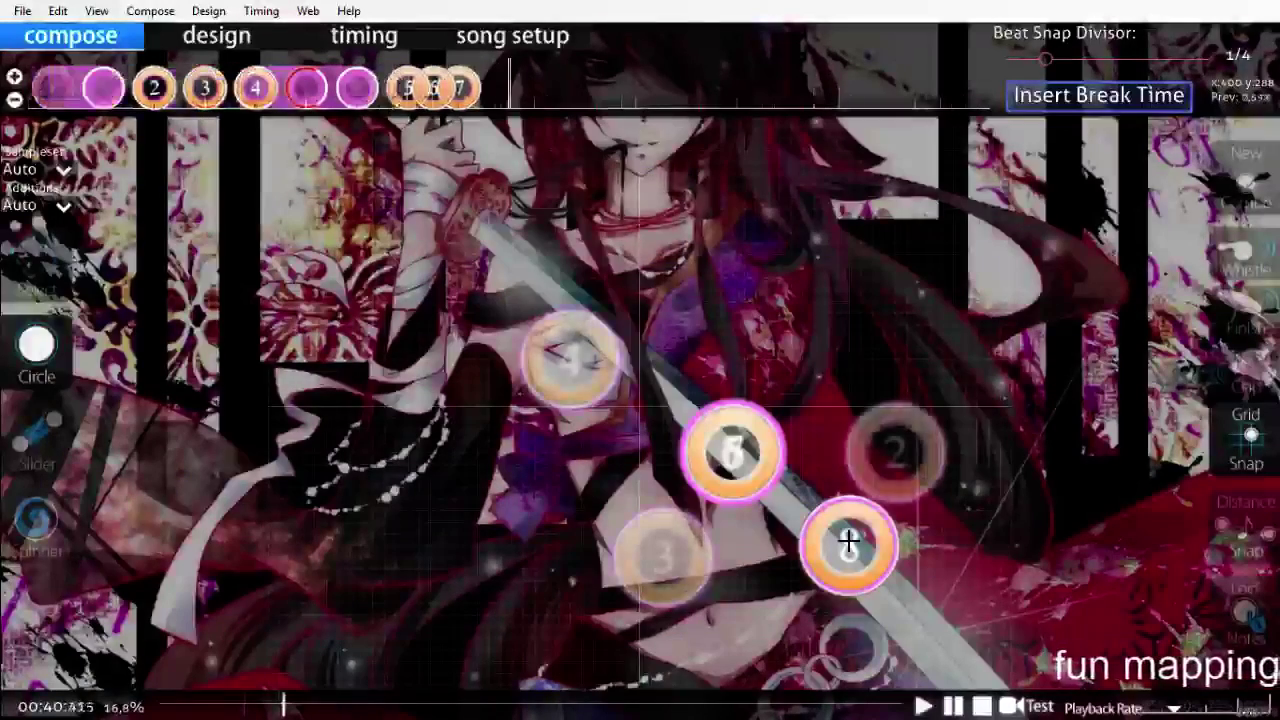
pyautogui.press('3')
pyautogui.click(872, 337)
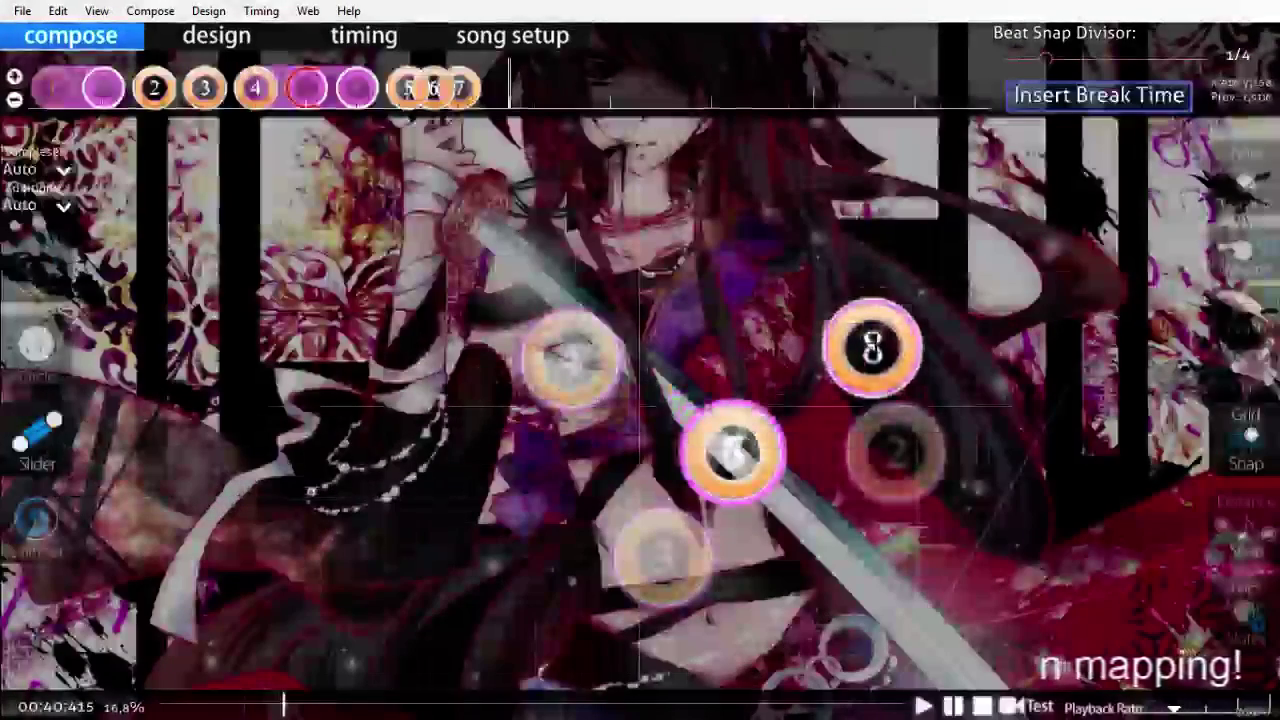
pyautogui.rightClick(827, 301)
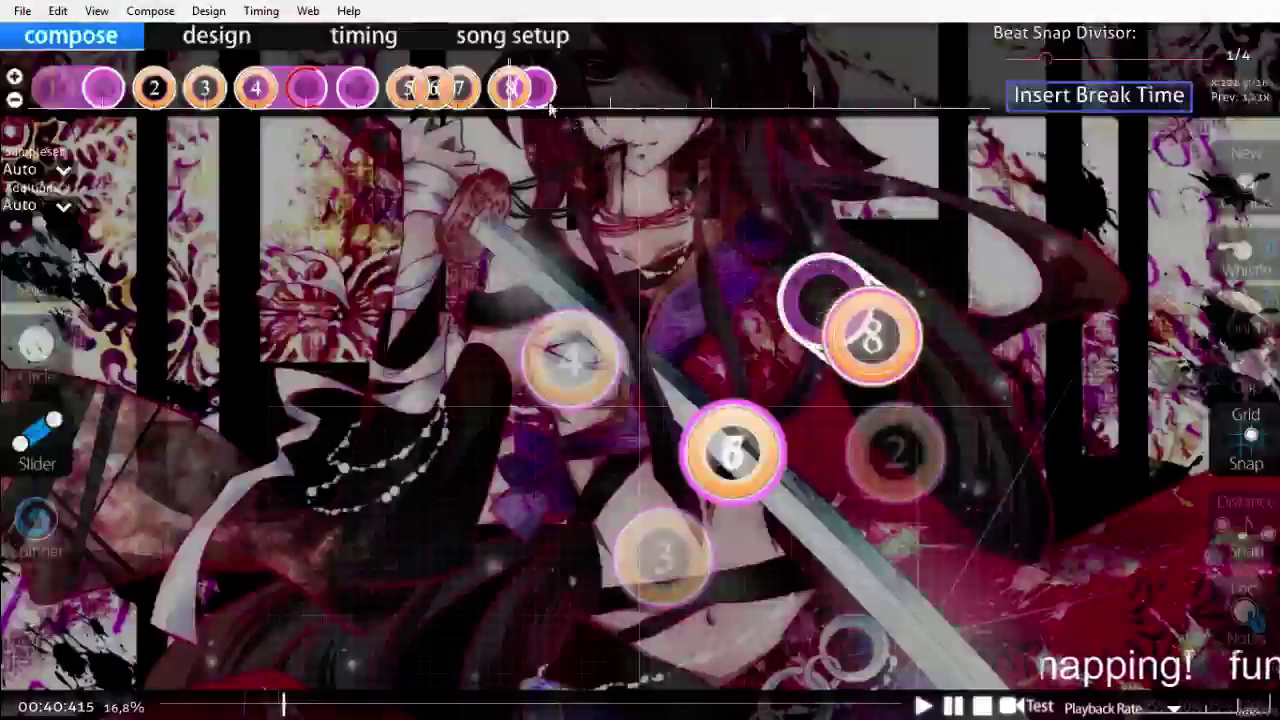
pyautogui.scroll(4, 629, 86)
pyautogui.press('space')
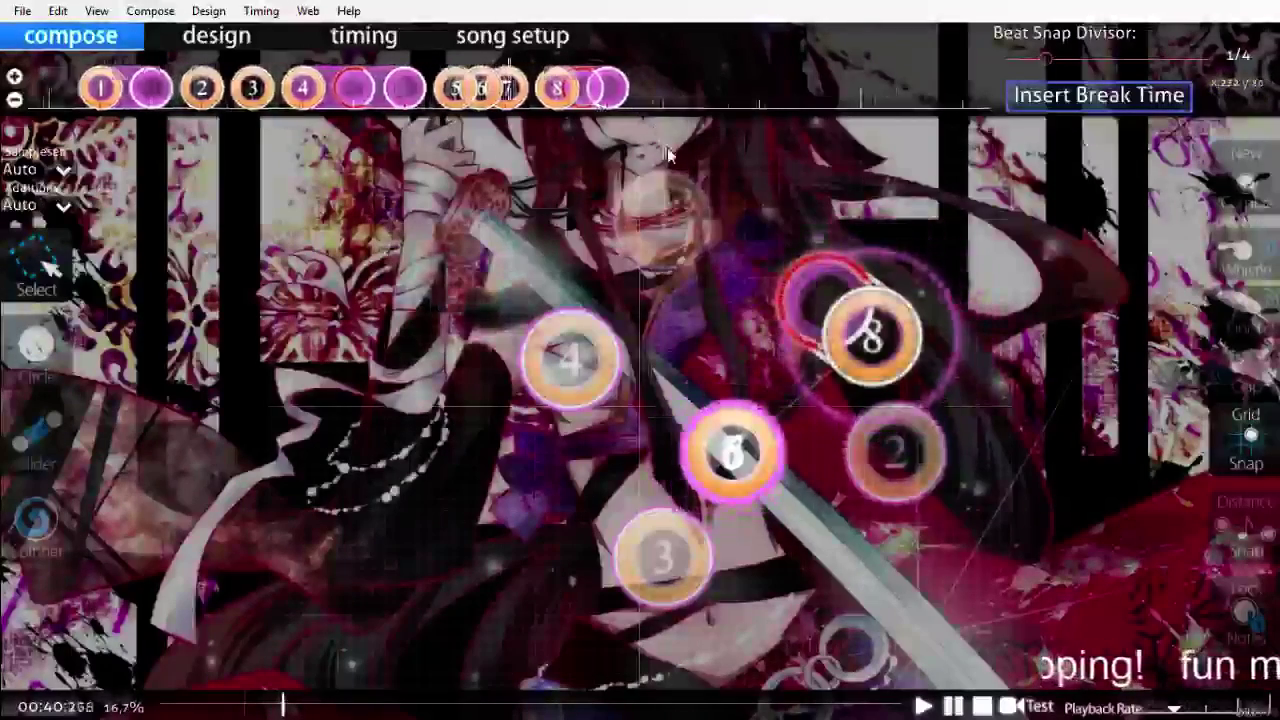
# Step: Stack circles 9 and 10 at 00:40:749 and 00:40:832, below slider 8 and right of centre
pyautogui.press('space')
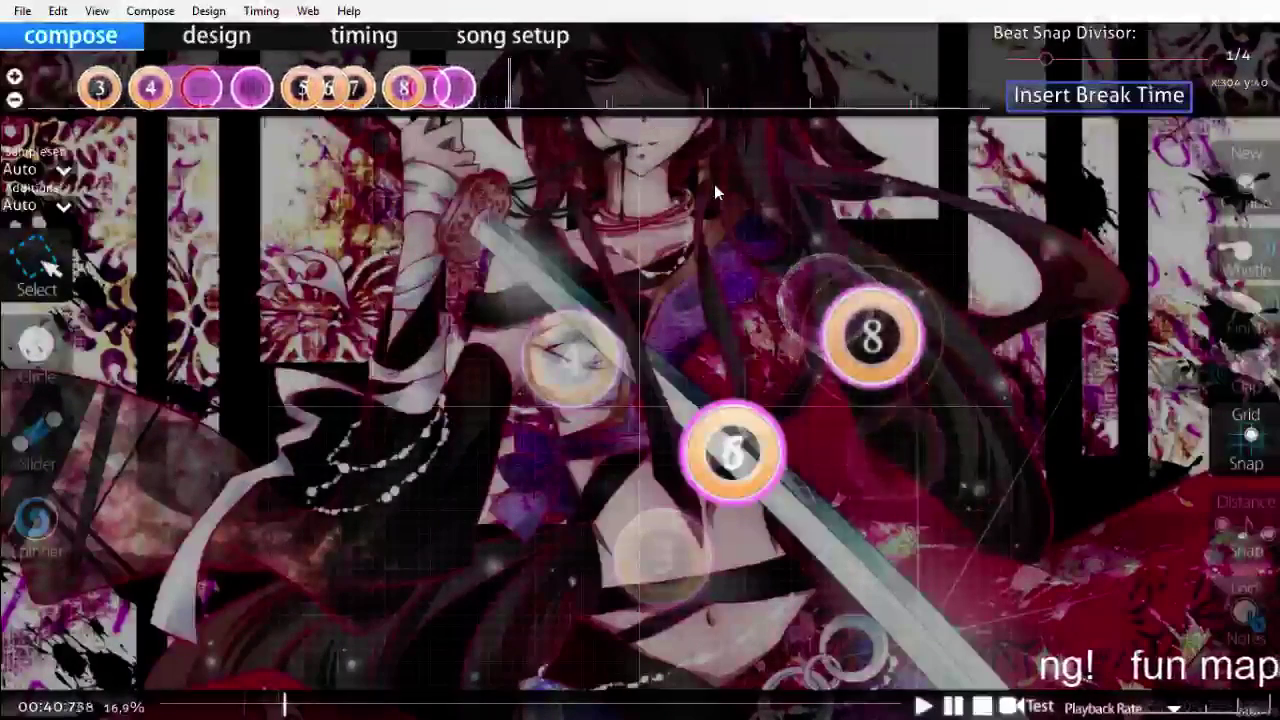
pyautogui.scroll(2, 714, 184)
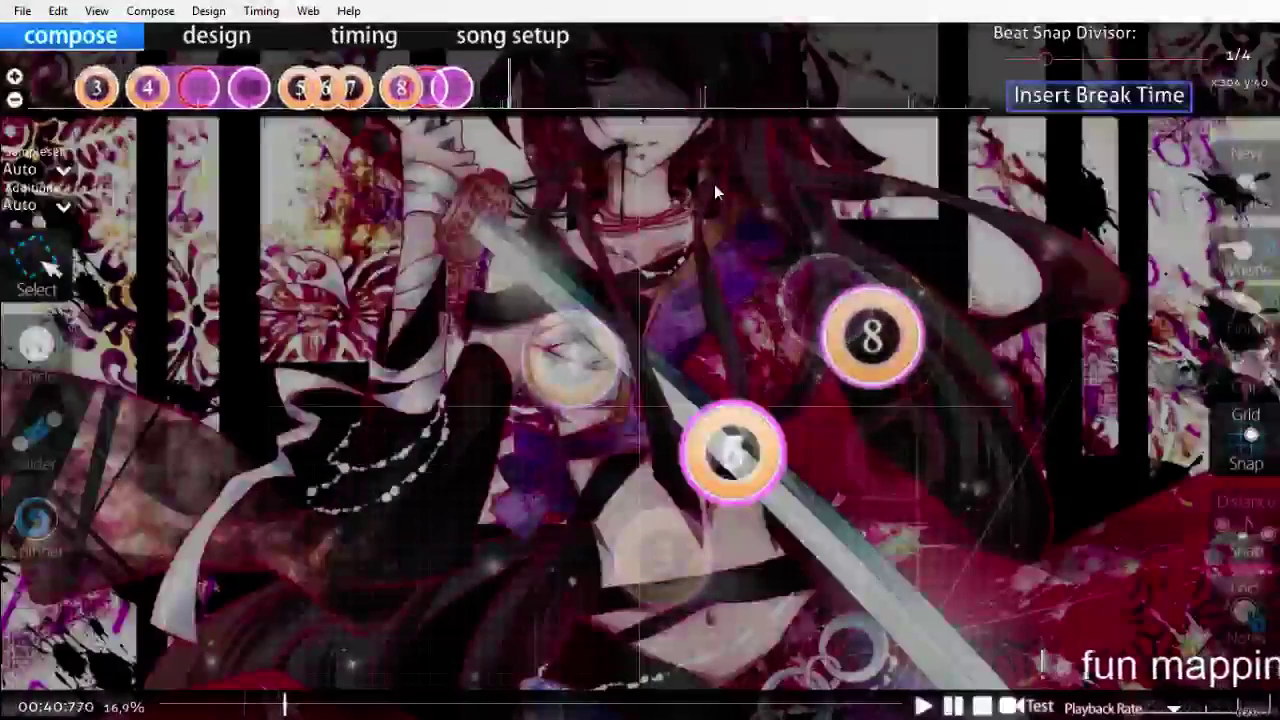
pyautogui.press('space')
pyautogui.scroll(4, 714, 184)
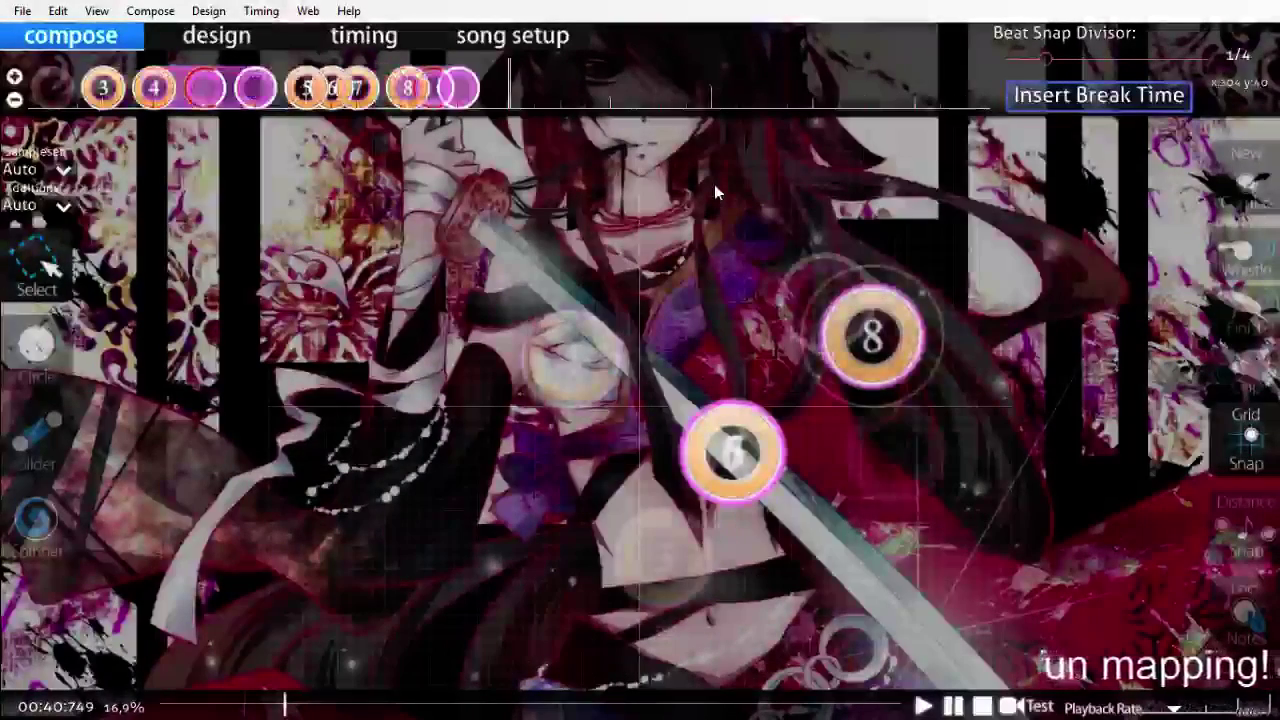
pyautogui.click(42, 346)
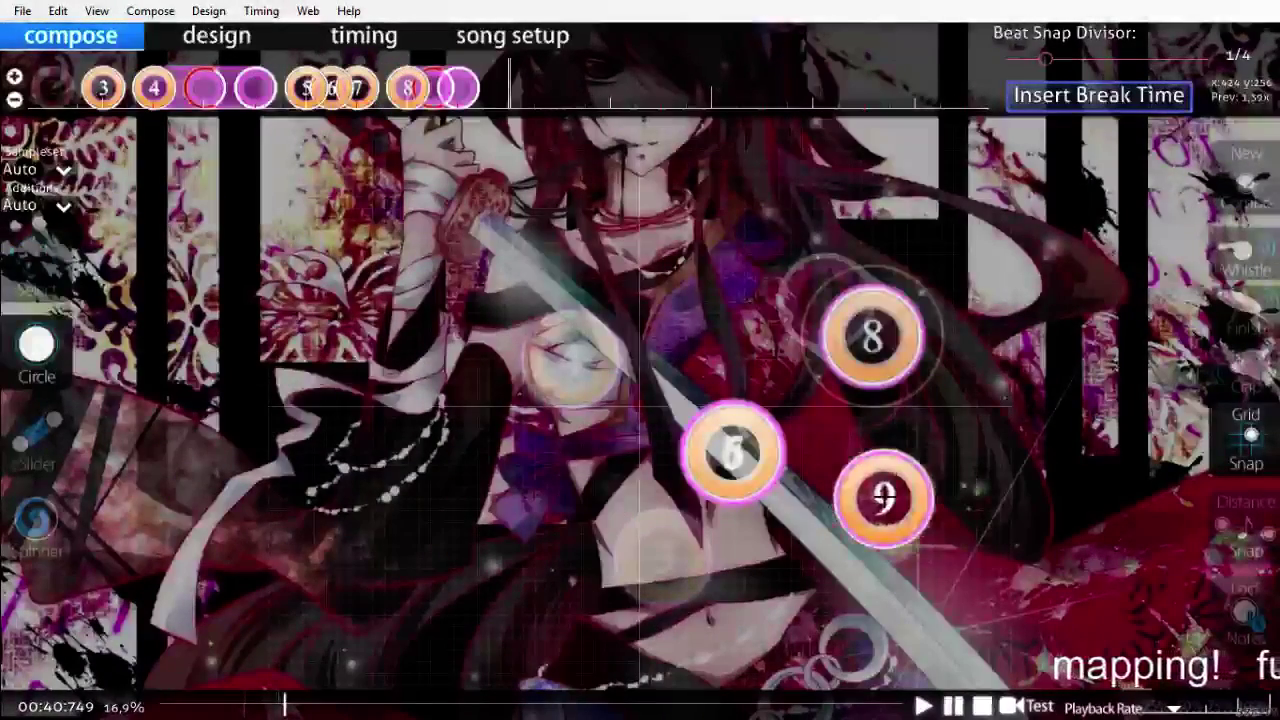
pyautogui.click(882, 519)
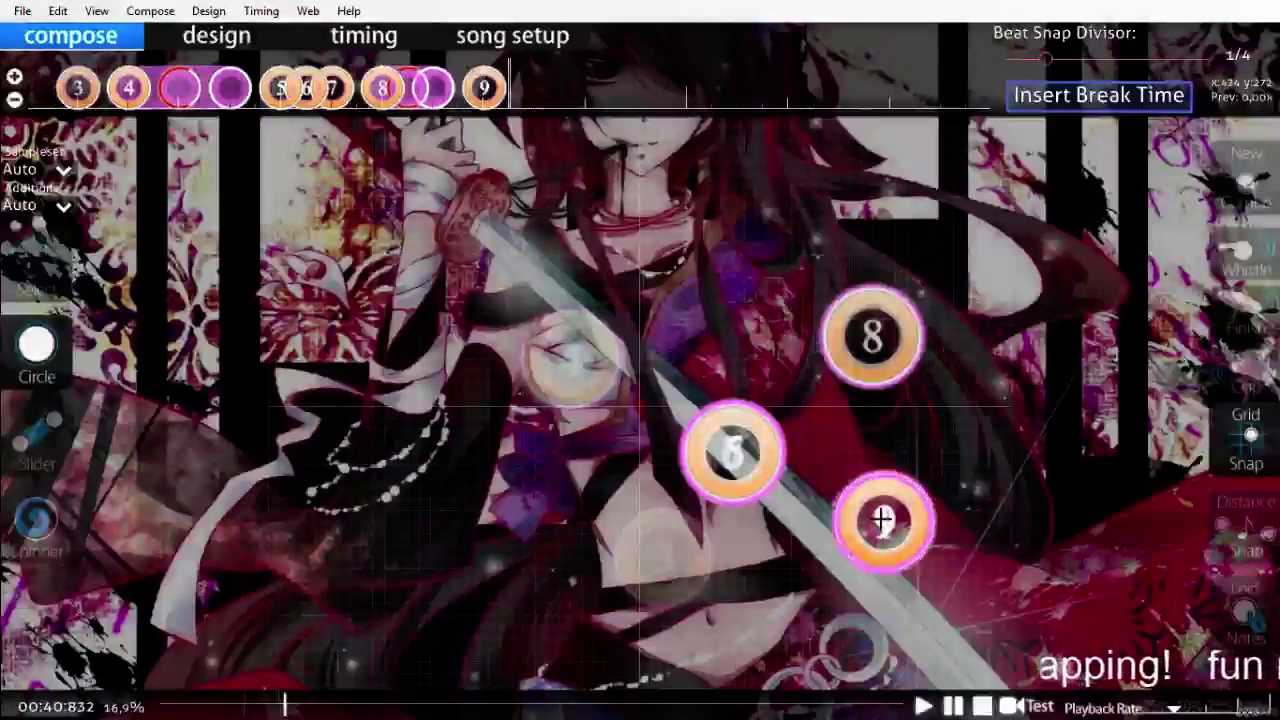
# Step: Replay the pattern from about 00:38.9 to 00:41.4, including the stacked circles 9 and 10, to check it against the music
pyautogui.scroll(4, 882, 519)
pyautogui.scroll(3, 882, 519)
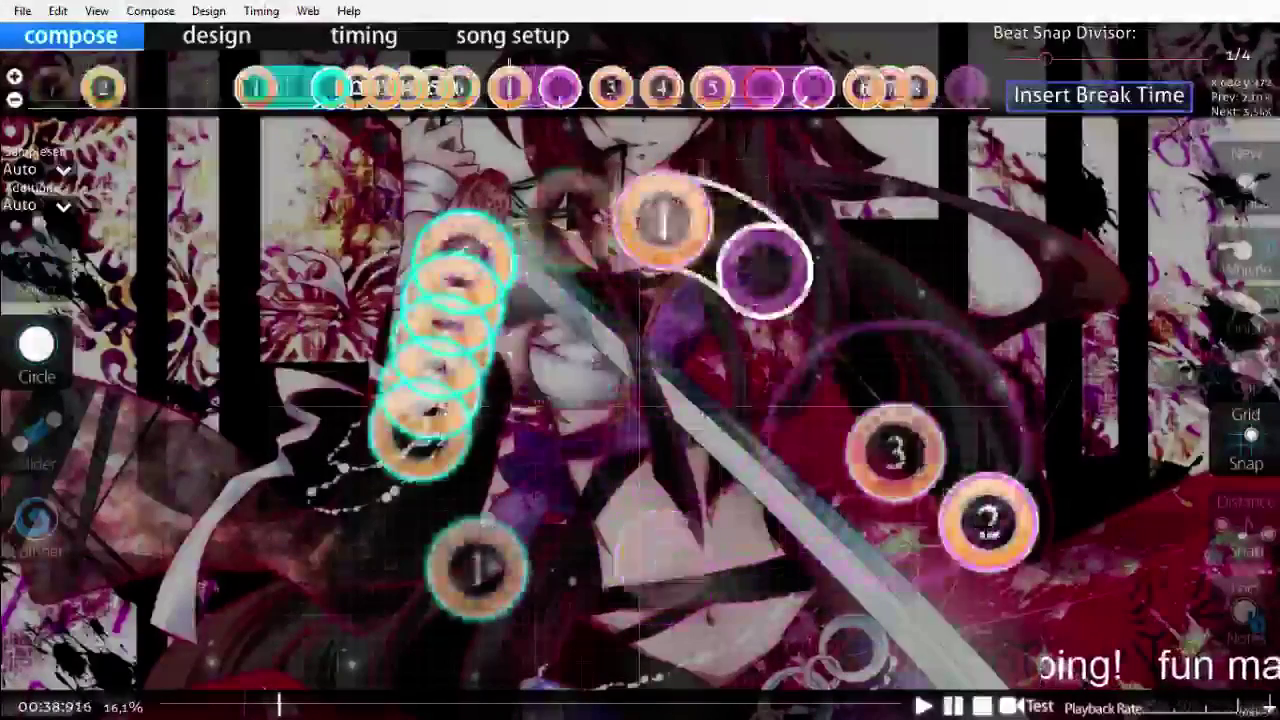
pyautogui.scroll(8, 988, 522)
pyautogui.press('space')
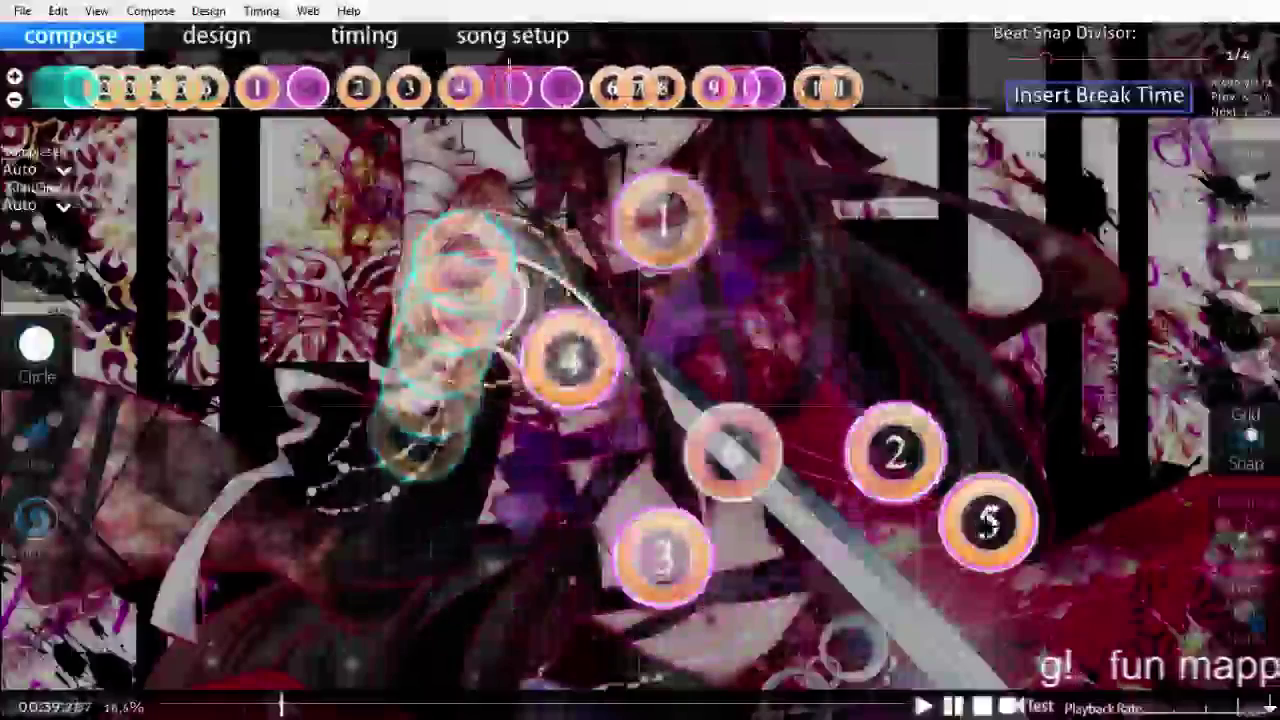
pyautogui.press('space')
pyautogui.press('space')
pyautogui.press('space')
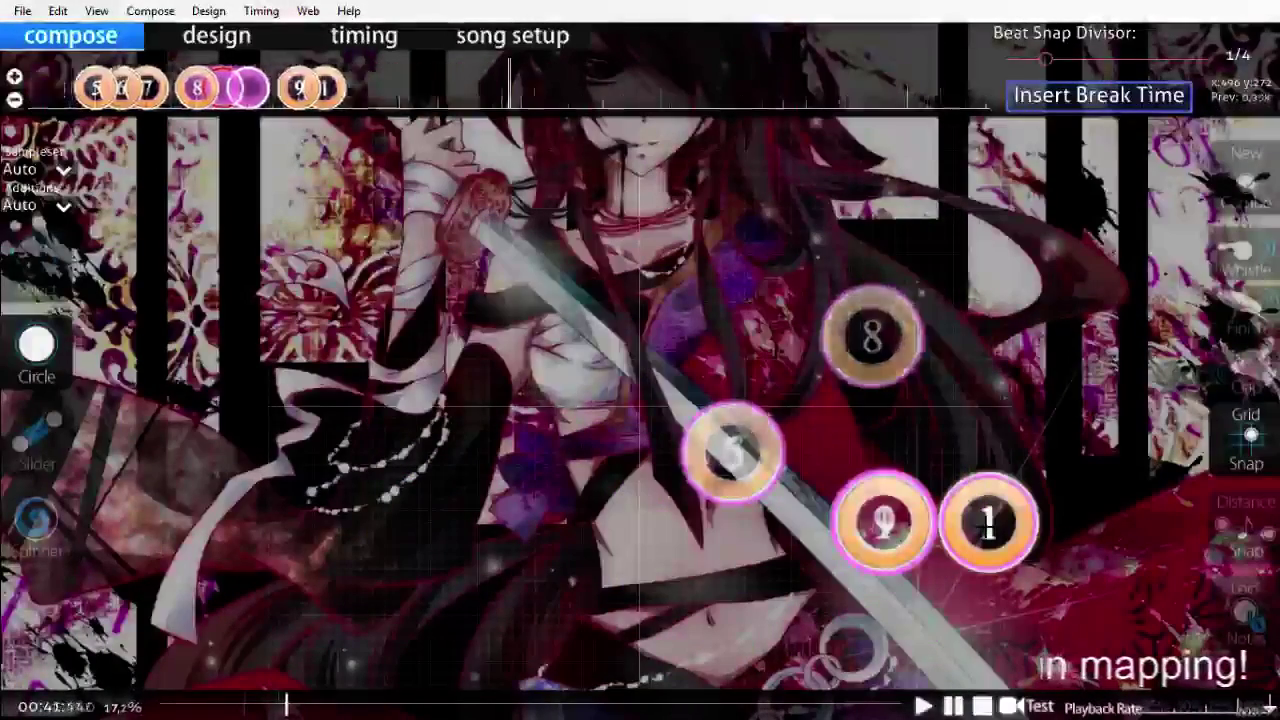
# Step: Try new-combo slider 1 at 00:41:082 and a slider at 00:41:582, replay them, and delete both
pyautogui.scroll(-2, 882, 519)
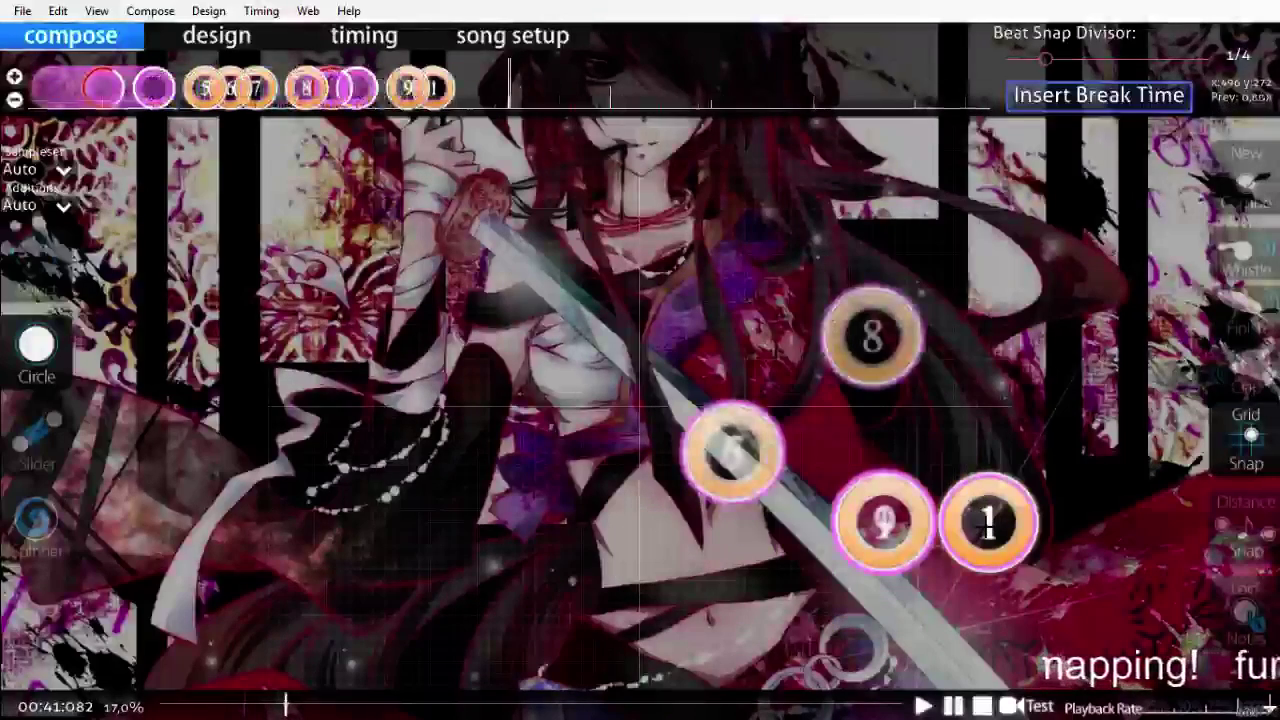
pyautogui.click(44, 433)
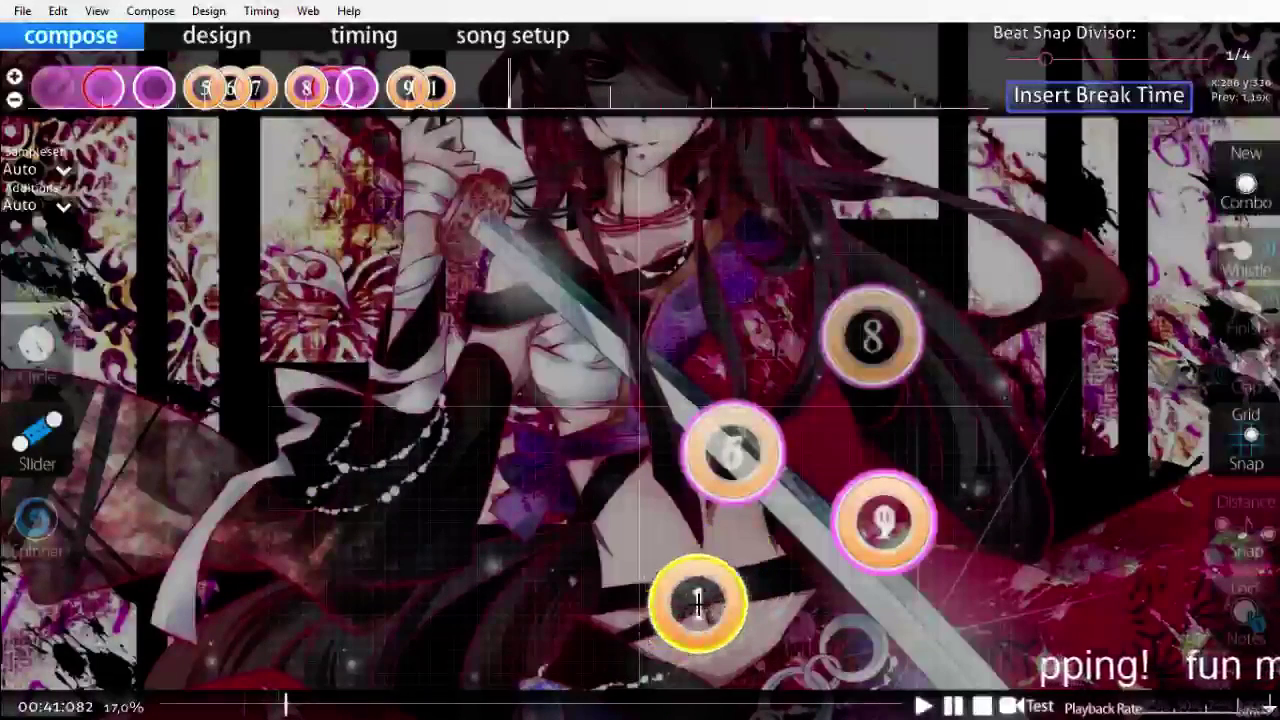
pyautogui.moveTo(568, 548); pyautogui.dragTo(495, 558)
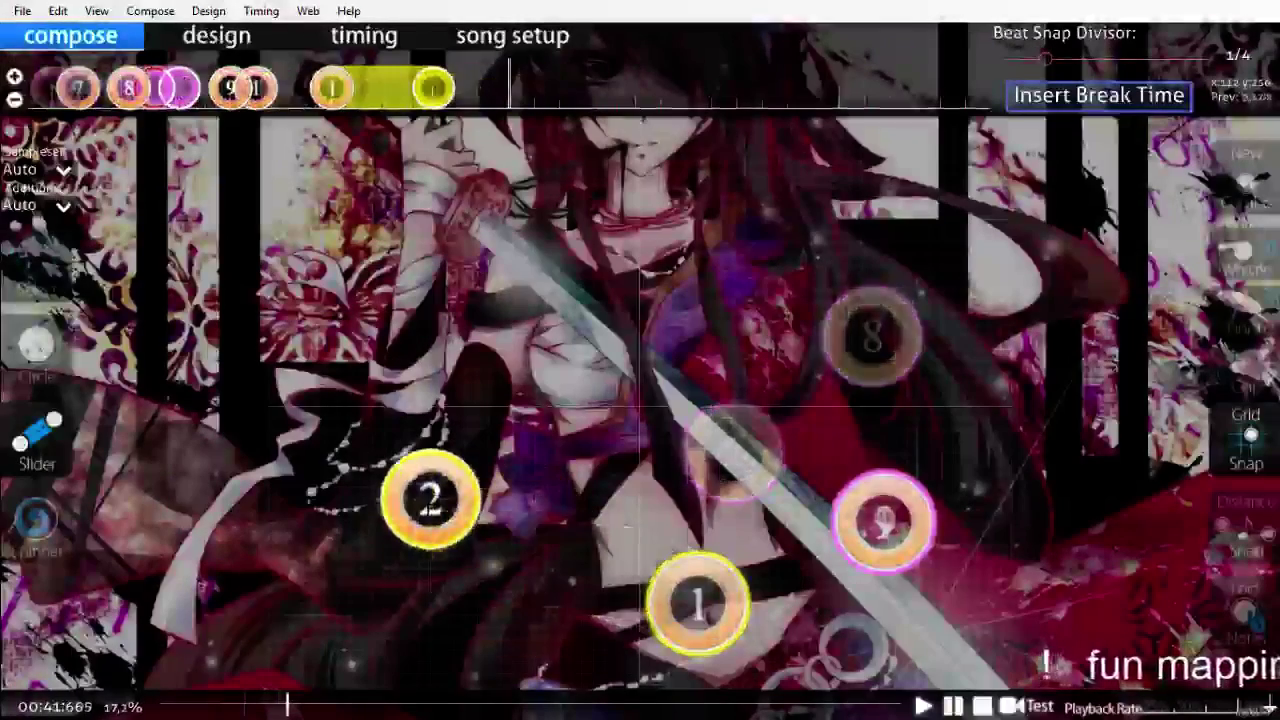
pyautogui.moveTo(430, 500); pyautogui.dragTo(372, 335)
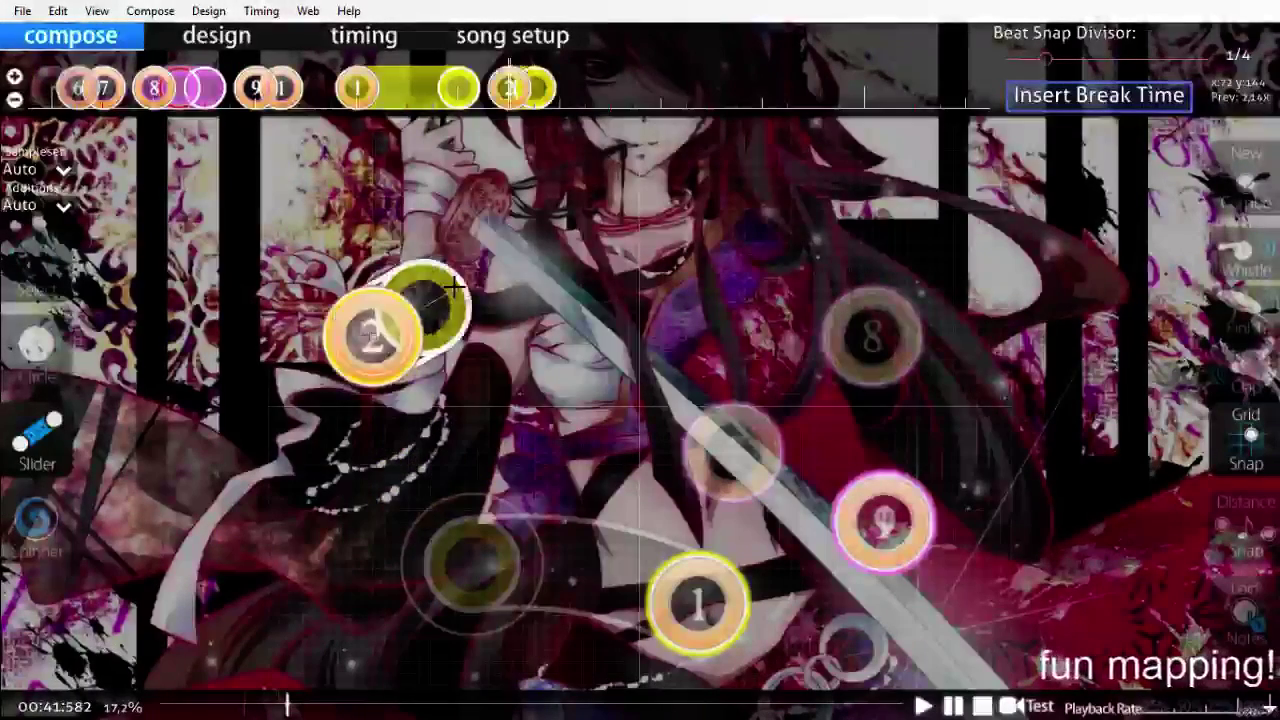
pyautogui.scroll(9, 632, 520)
pyautogui.press('space')
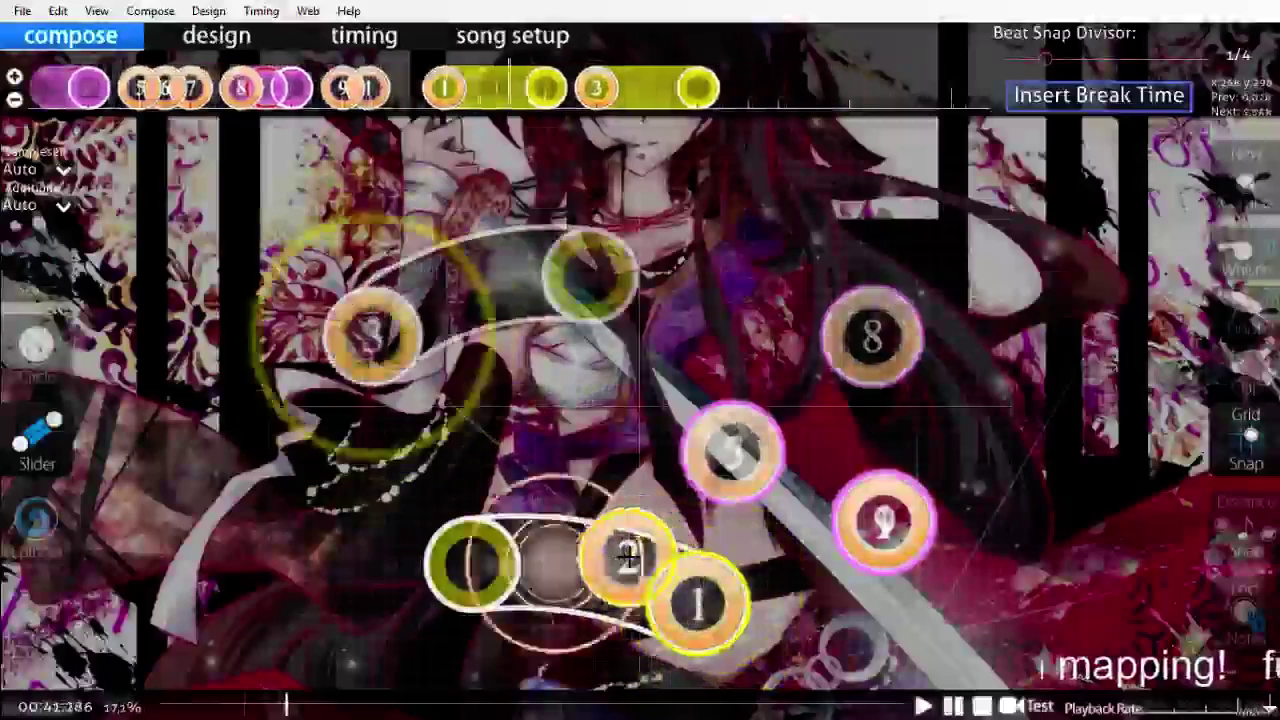
pyautogui.press('space')
pyautogui.scroll(9, 600, 430)
pyautogui.scroll(-1, 572, 310)
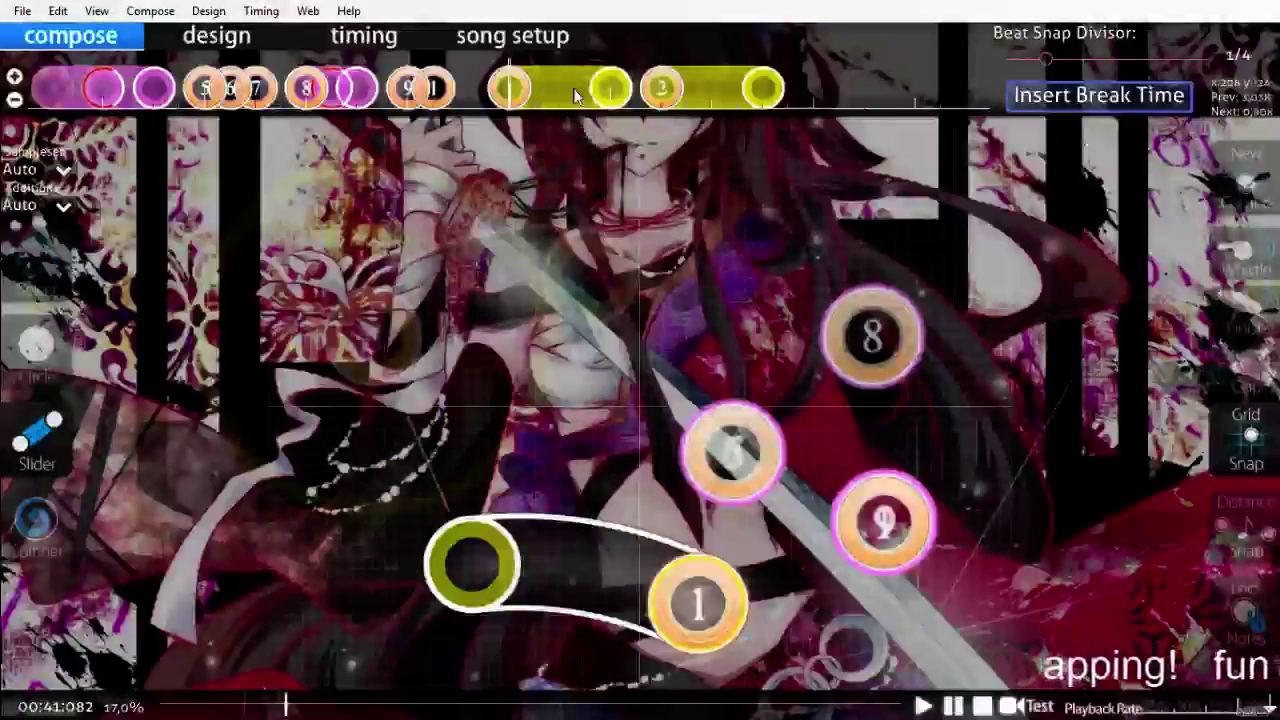
pyautogui.rightClick(547, 97)
pyautogui.rightClick(682, 92)
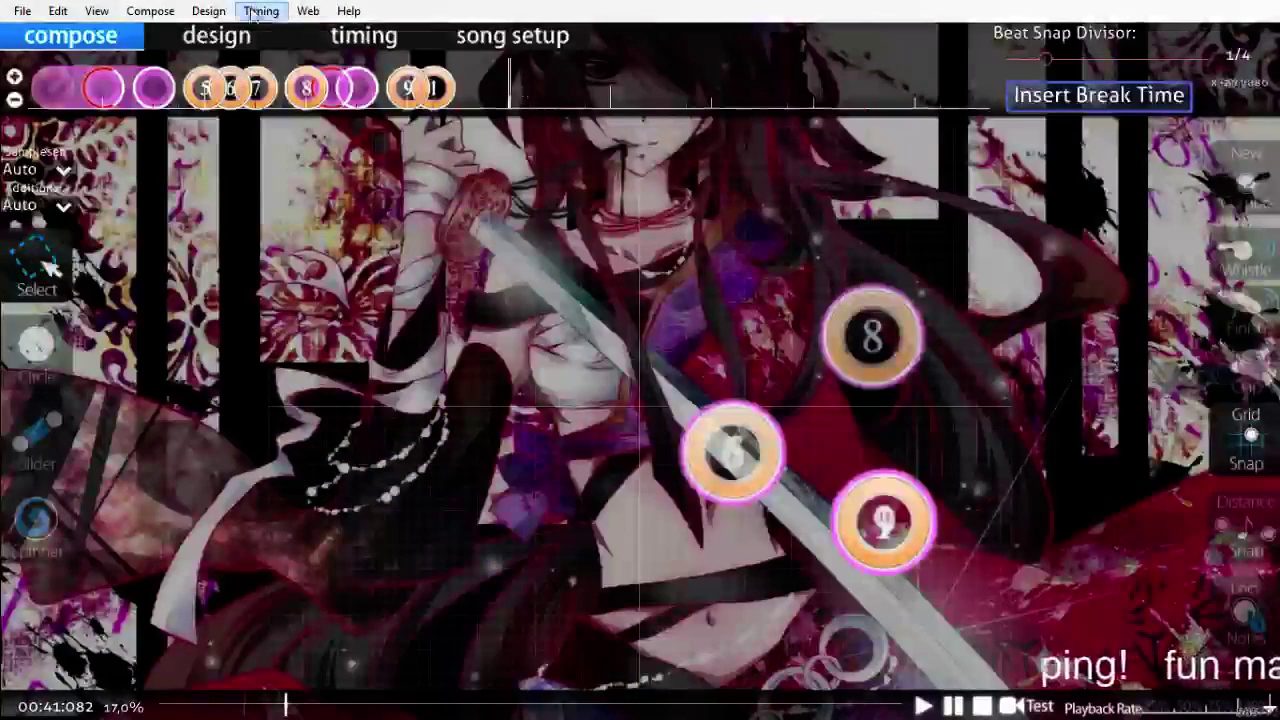
# Step: Add an inherited timing point at 00:41:082 with a slider velocity multiplier of 1.5x, then return to composing
pyautogui.click(360, 35)
pyautogui.click(834, 229)
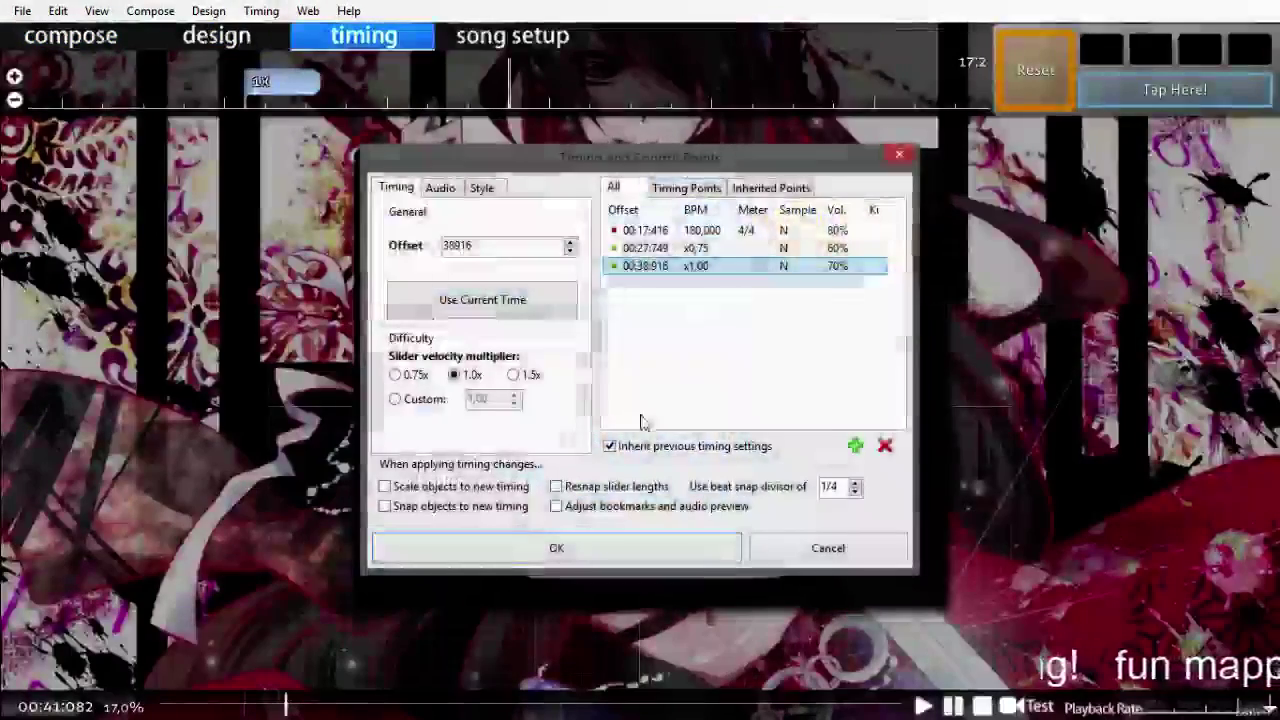
pyautogui.click(512, 374)
pyautogui.click(556, 548)
pyautogui.press('F1')
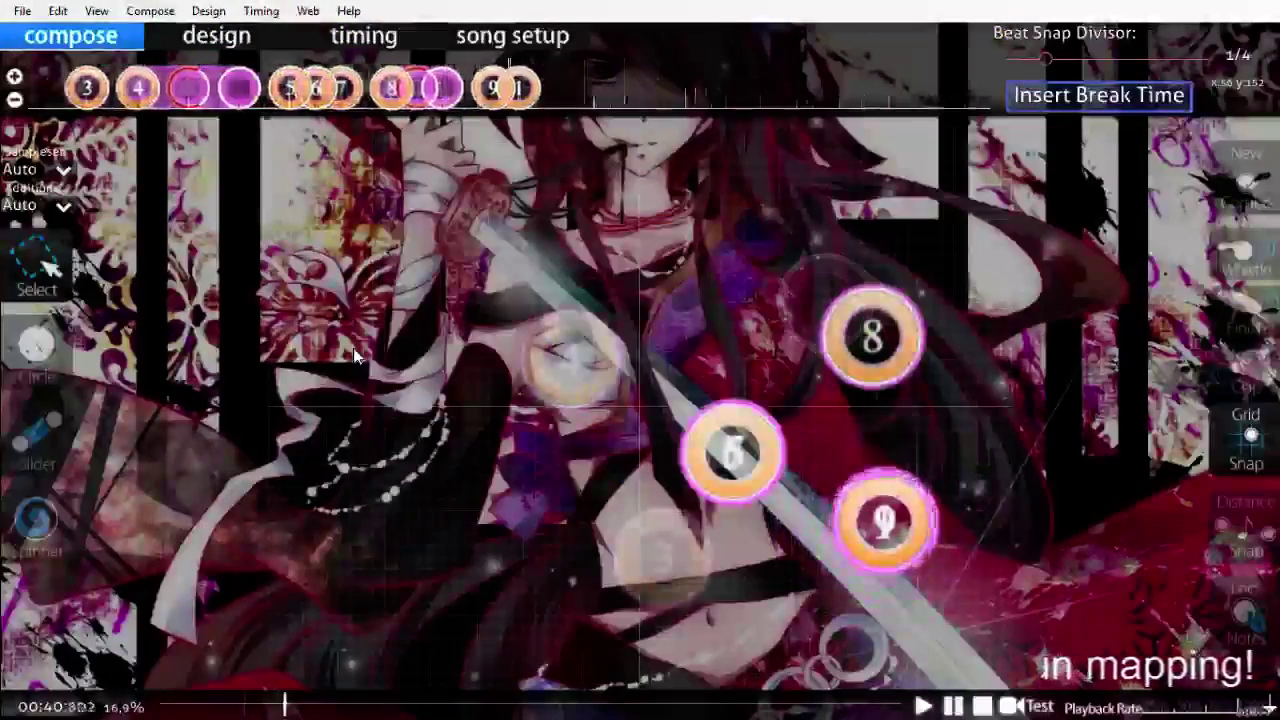
# Step: Thin the stacked triple at 00:40:082 by removing its middle circle and moving circle 6 to the lower right, and replay it
pyautogui.scroll(3, 353, 348)
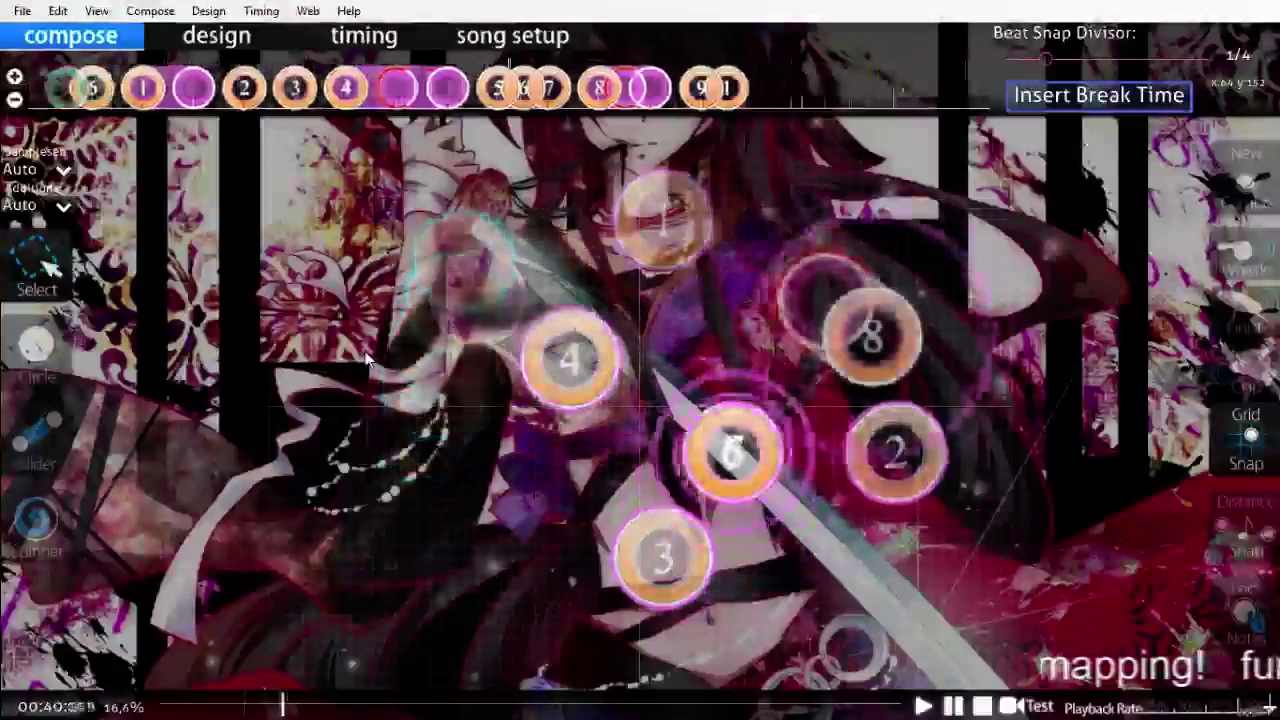
pyautogui.scroll(7, 368, 360)
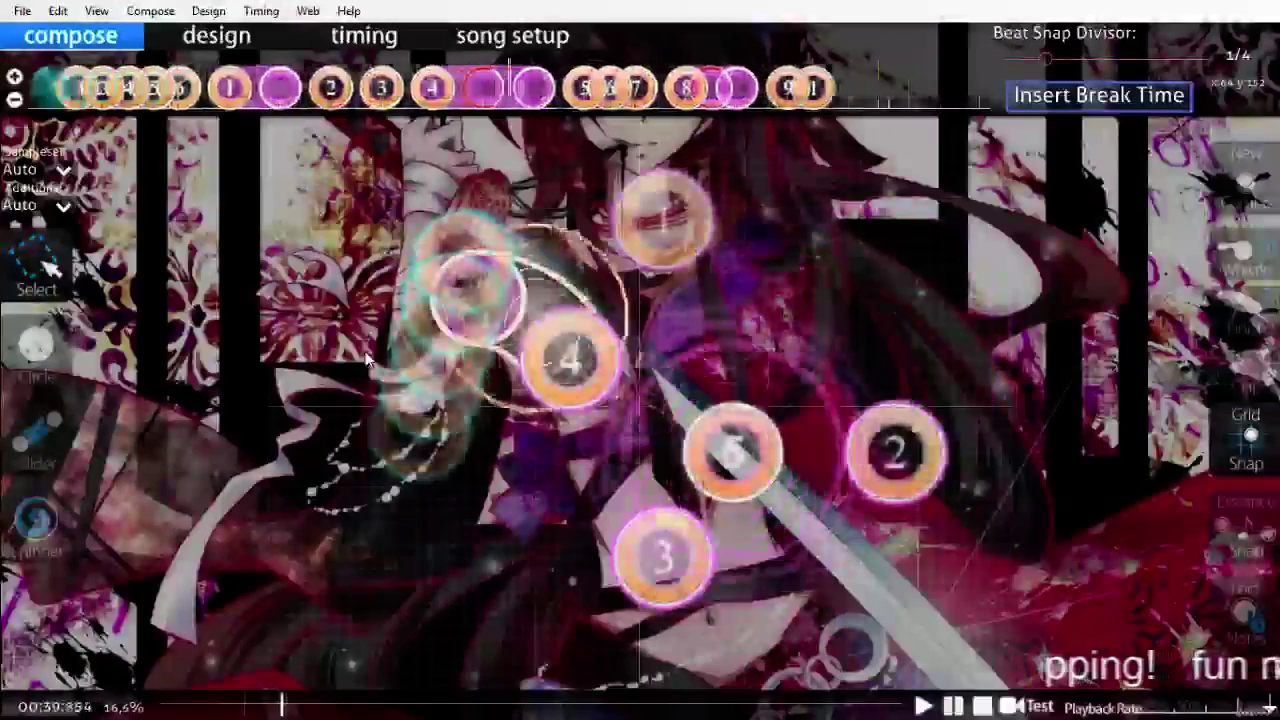
pyautogui.scroll(3, 368, 362)
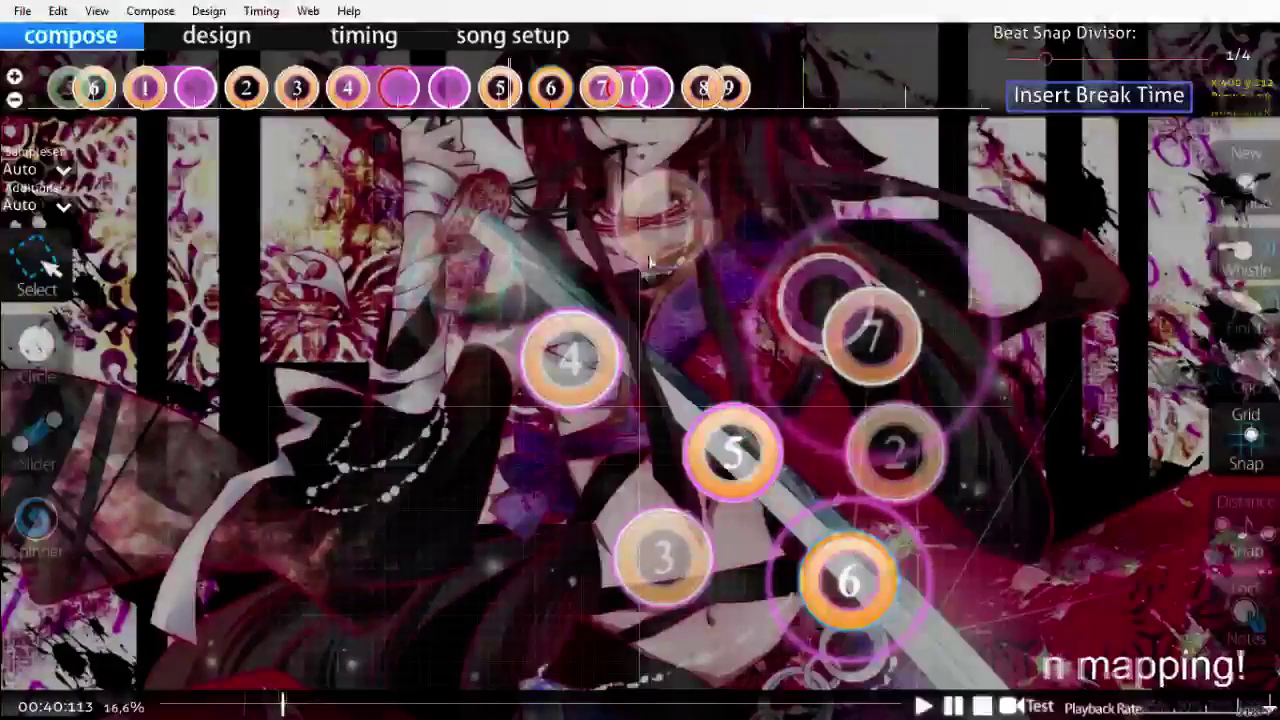
pyautogui.scroll(3, 650, 287)
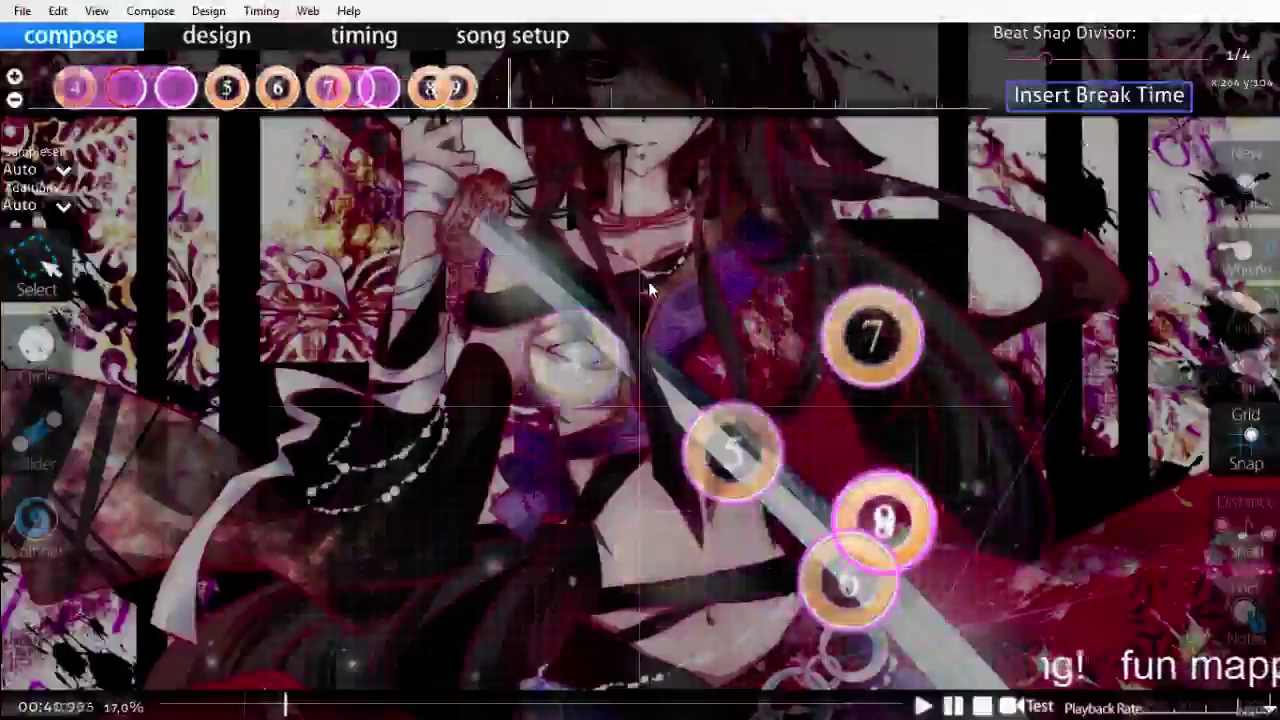
# Step: Replay the mapped section and watch the beatmap in an Auto test play, skipping the intro
pyautogui.scroll(3, 650, 290)
pyautogui.moveTo(309, 705); pyautogui.dragTo(272, 708)
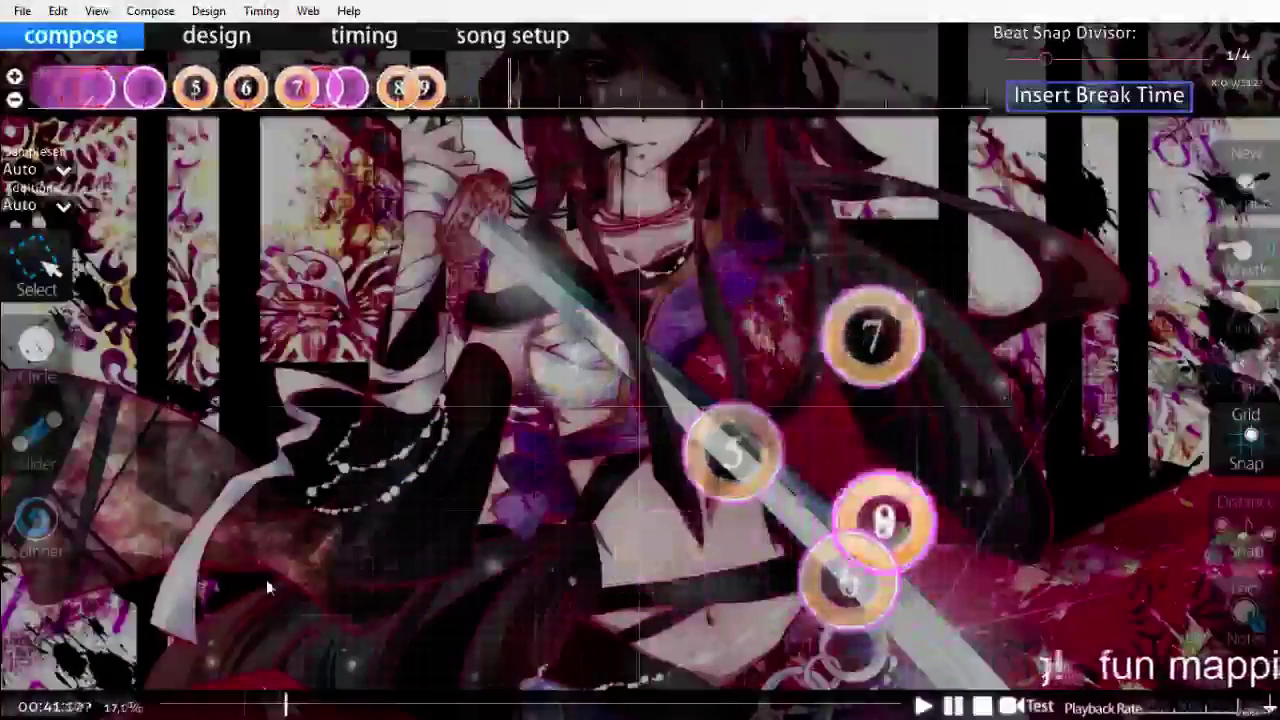
pyautogui.scroll(16, 262, 466)
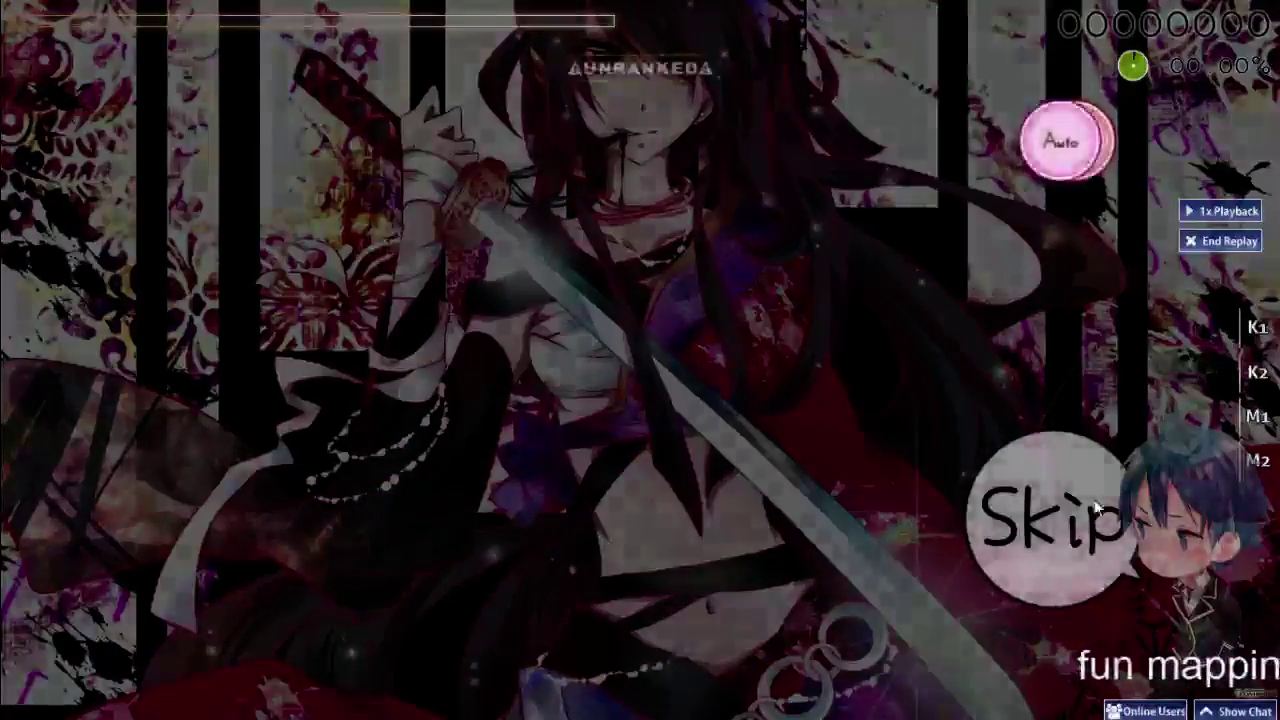
pyautogui.click(1092, 510)
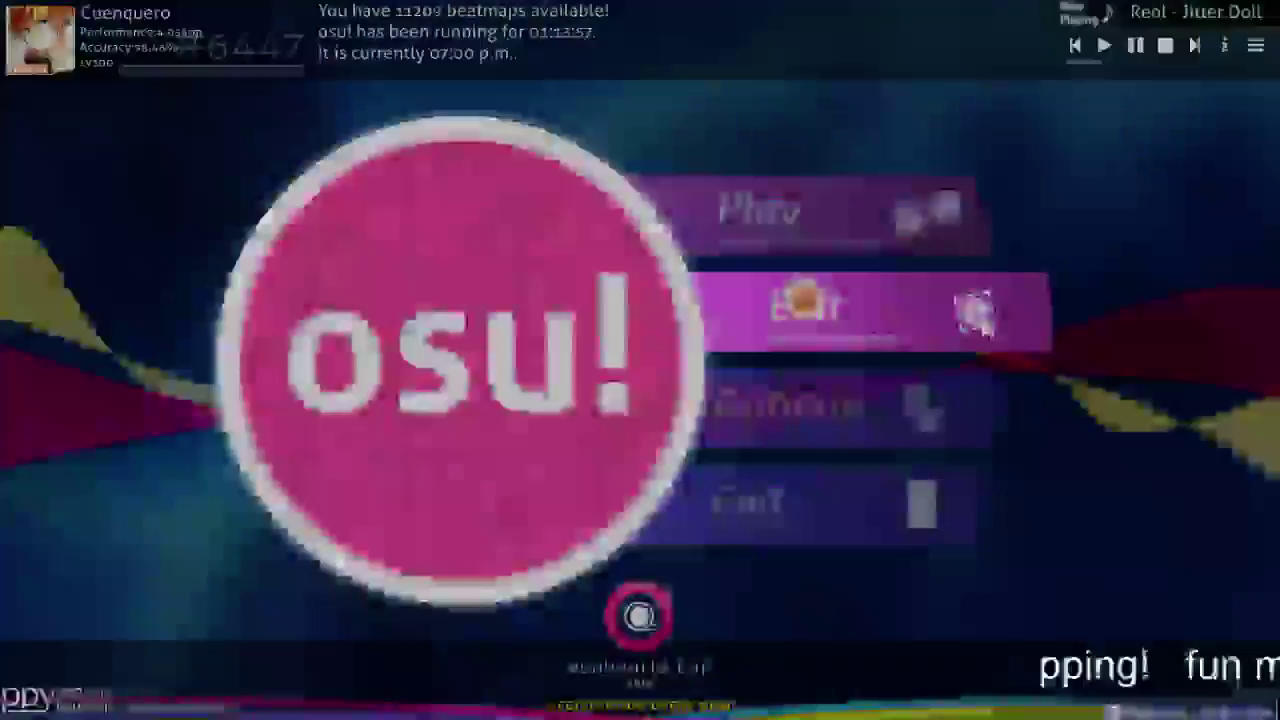
# Step: Reopen the Reol - Jitter Doll beatmap in the editor and go to 00:41:082
pyautogui.click(803, 300)
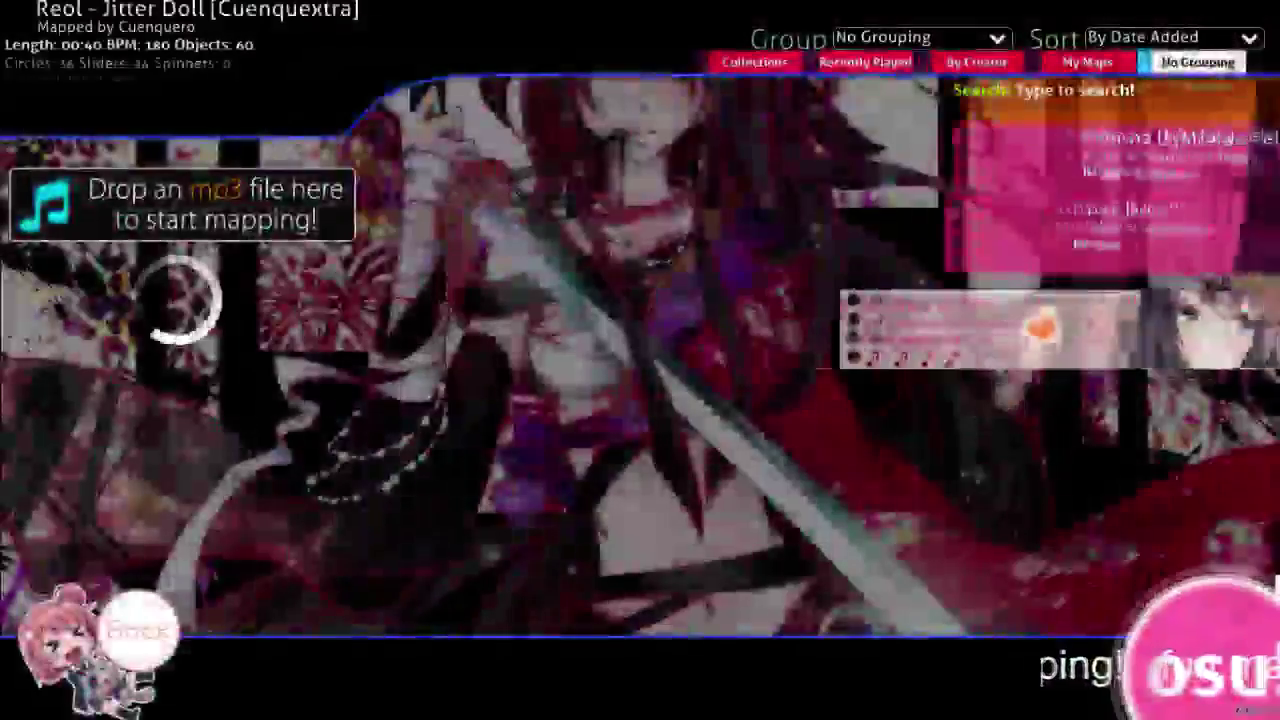
pyautogui.click(1040, 338)
pyautogui.scroll(9, 441, 440)
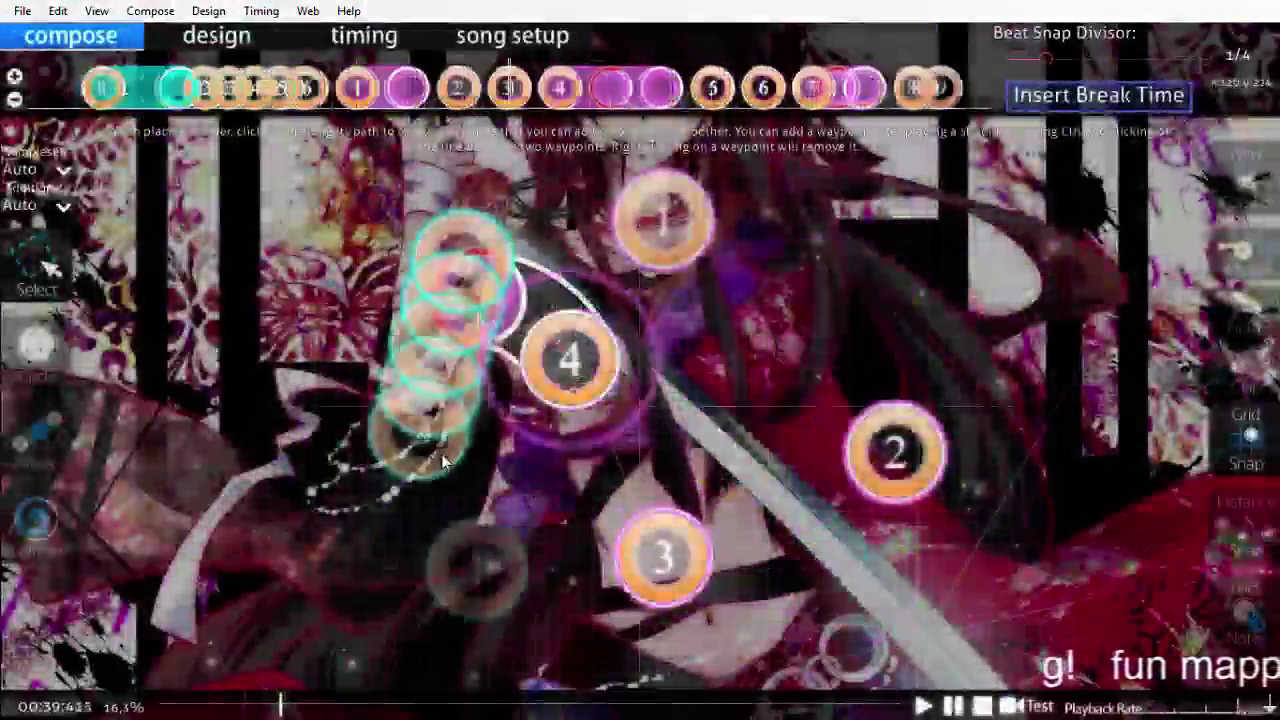
pyautogui.scroll(-11, 441, 455)
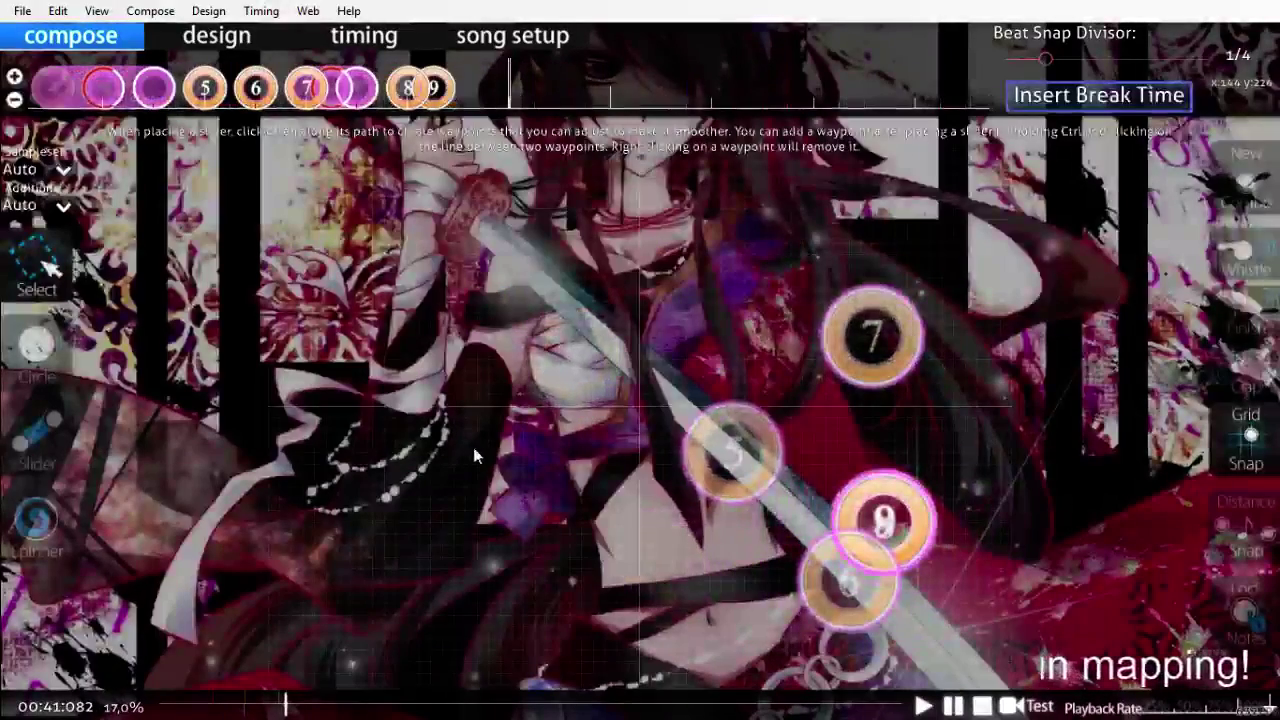
pyautogui.press('3')
pyautogui.click(645, 580)
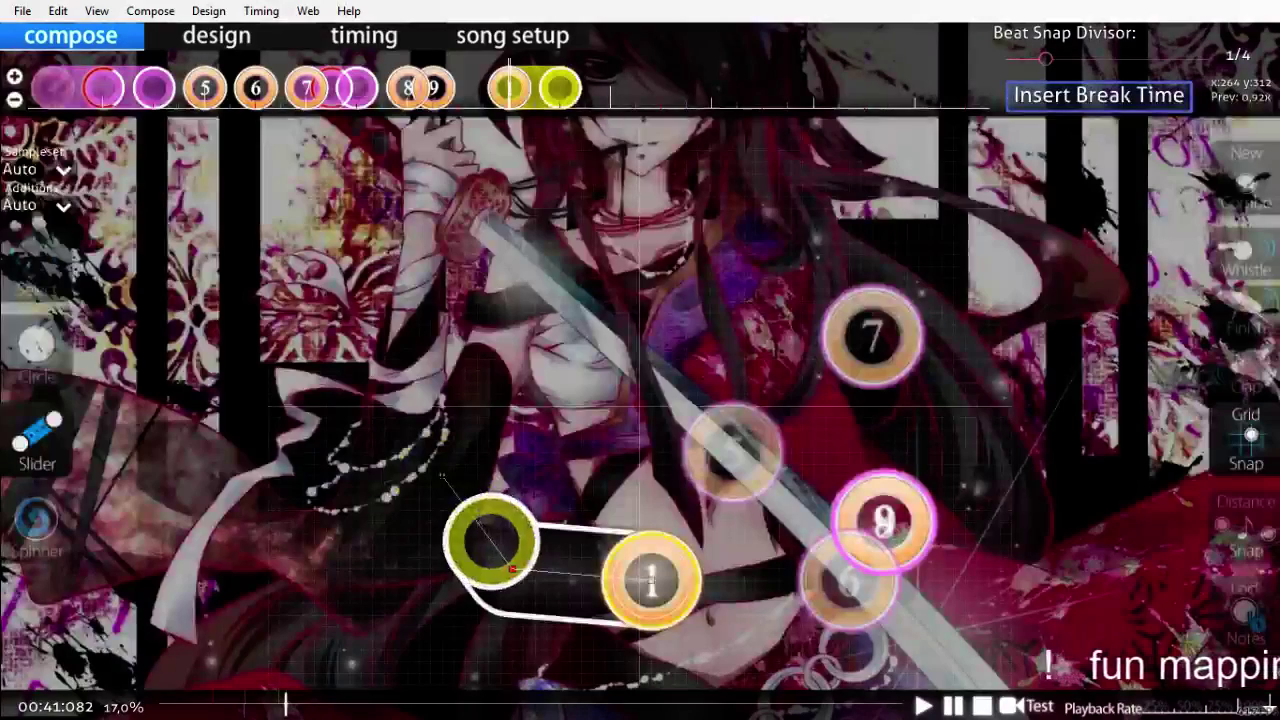
pyautogui.press('1')
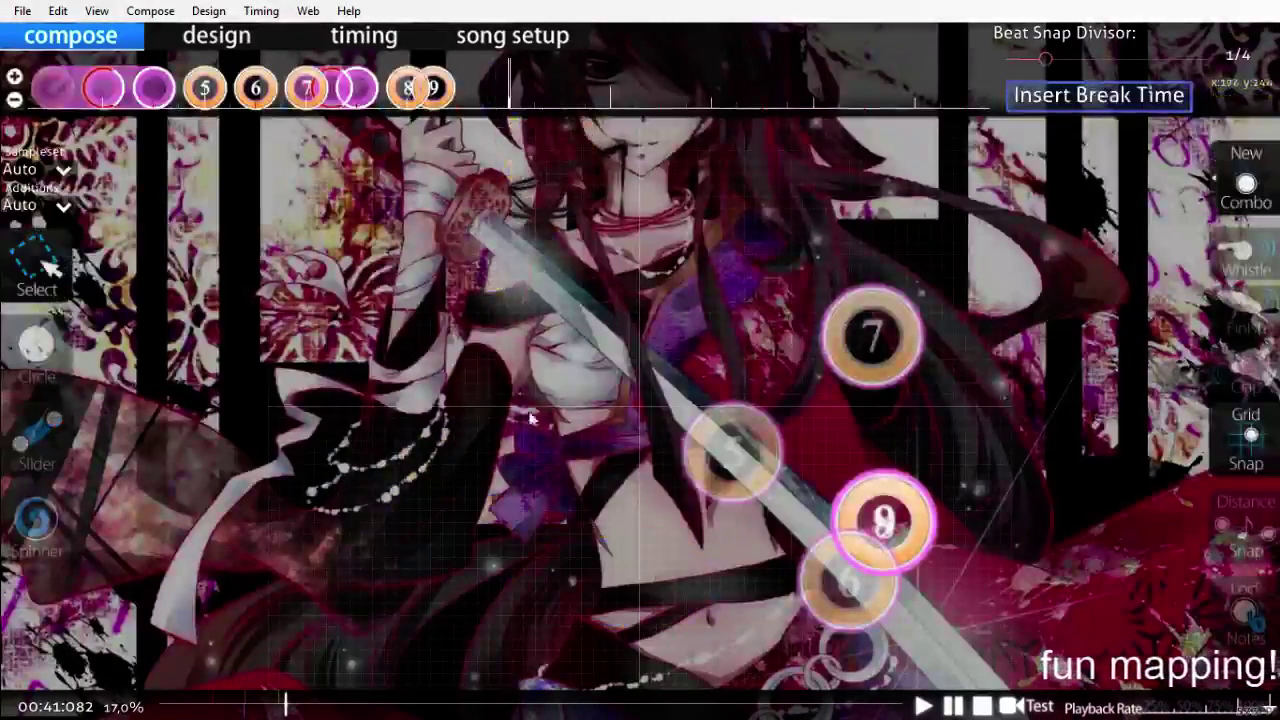
# Step: Place new-combo slider 1 at 00:41:082, running left from below centre and bending to the upper left, and replay it
pyautogui.click(6, 458)
pyautogui.press('q')
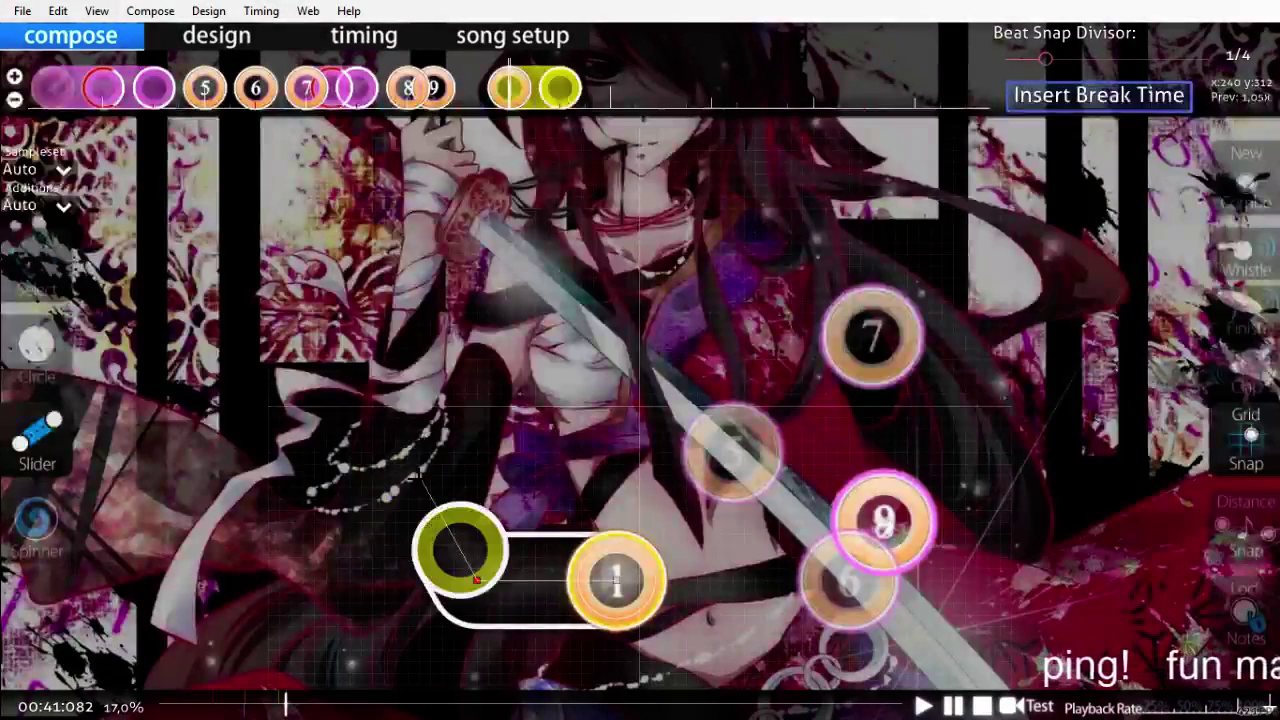
pyautogui.rightClick(327, 430)
pyautogui.scroll(8, 523, 582)
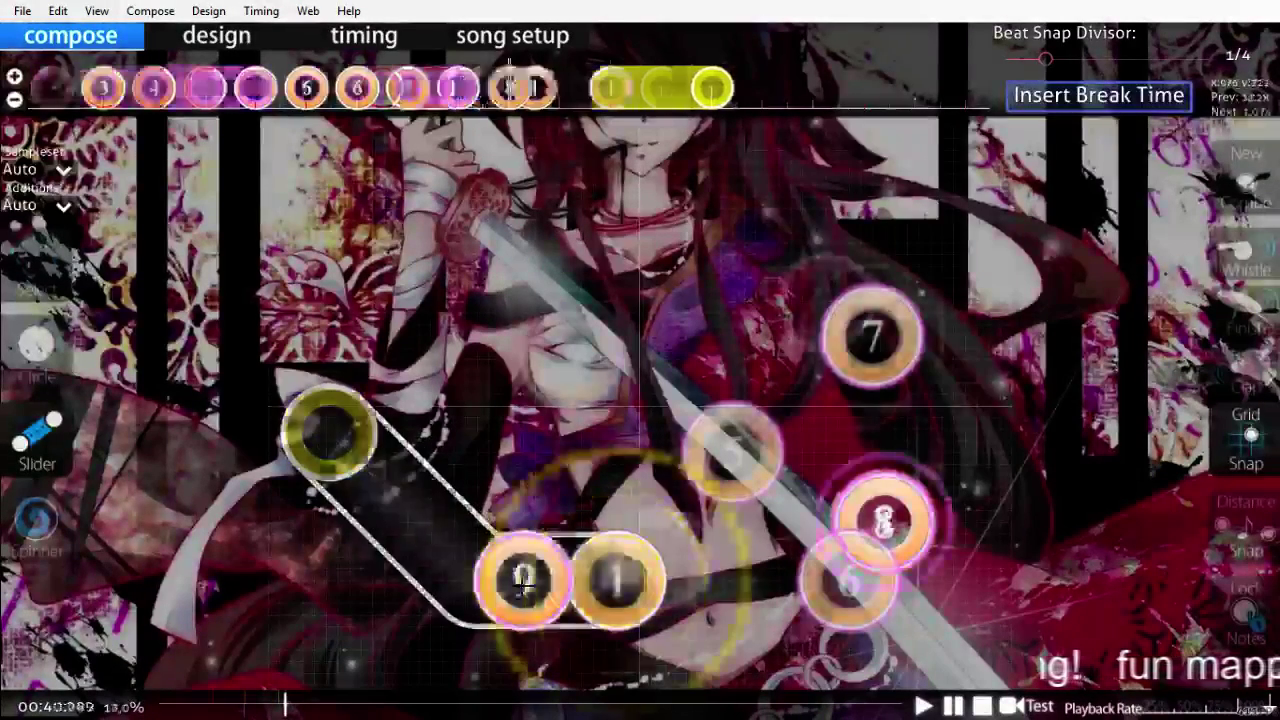
pyautogui.press('space')
pyautogui.press('space')
pyautogui.scroll(8, 523, 587)
pyautogui.press('space')
pyautogui.press('space')
pyautogui.scroll(2, 523, 587)
# Step: Place circles 2, 3 and 4 at 00:41:582, 00:41:749 and 00:41:916 as an arc above the slider, and replay them
pyautogui.rightClick(511, 570)
pyautogui.scroll(-1, 520, 255)
pyautogui.click(581, 230)
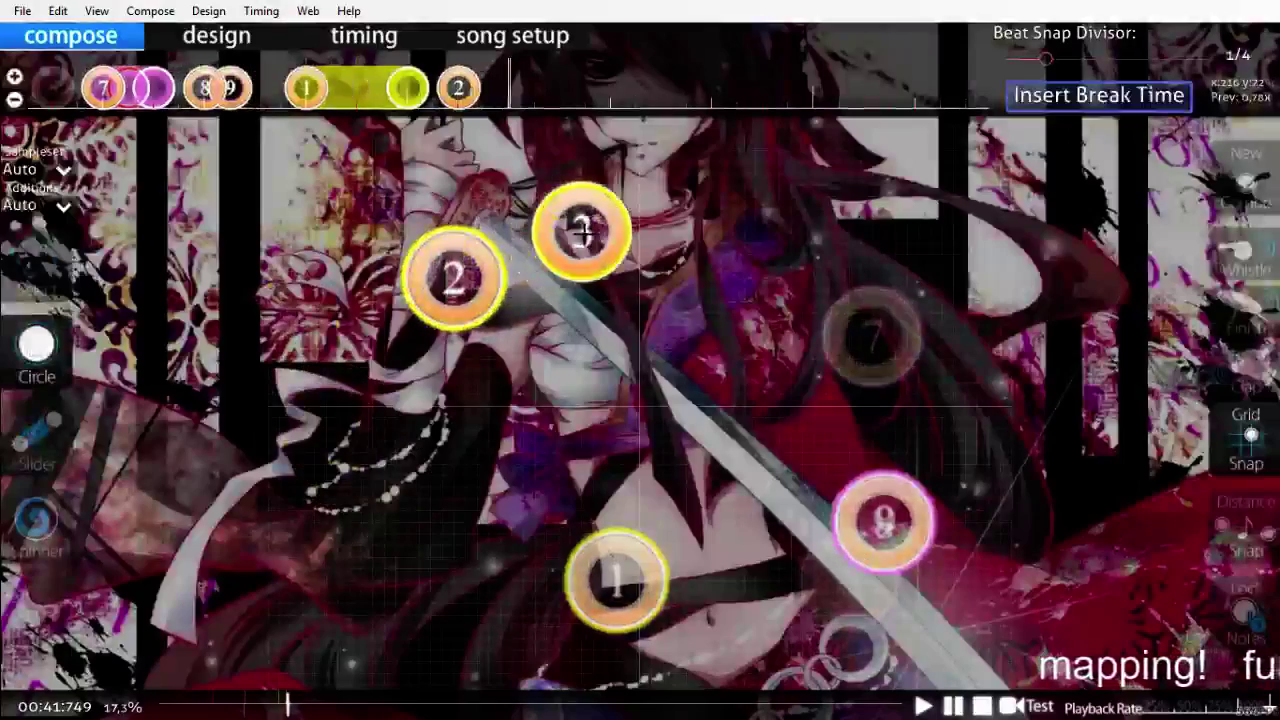
pyautogui.scroll(-1, 640, 248)
pyautogui.click(698, 265)
pyautogui.scroll(6, 776, 488)
pyautogui.press('space')
pyautogui.press('space')
pyautogui.scroll(3, 755, 500)
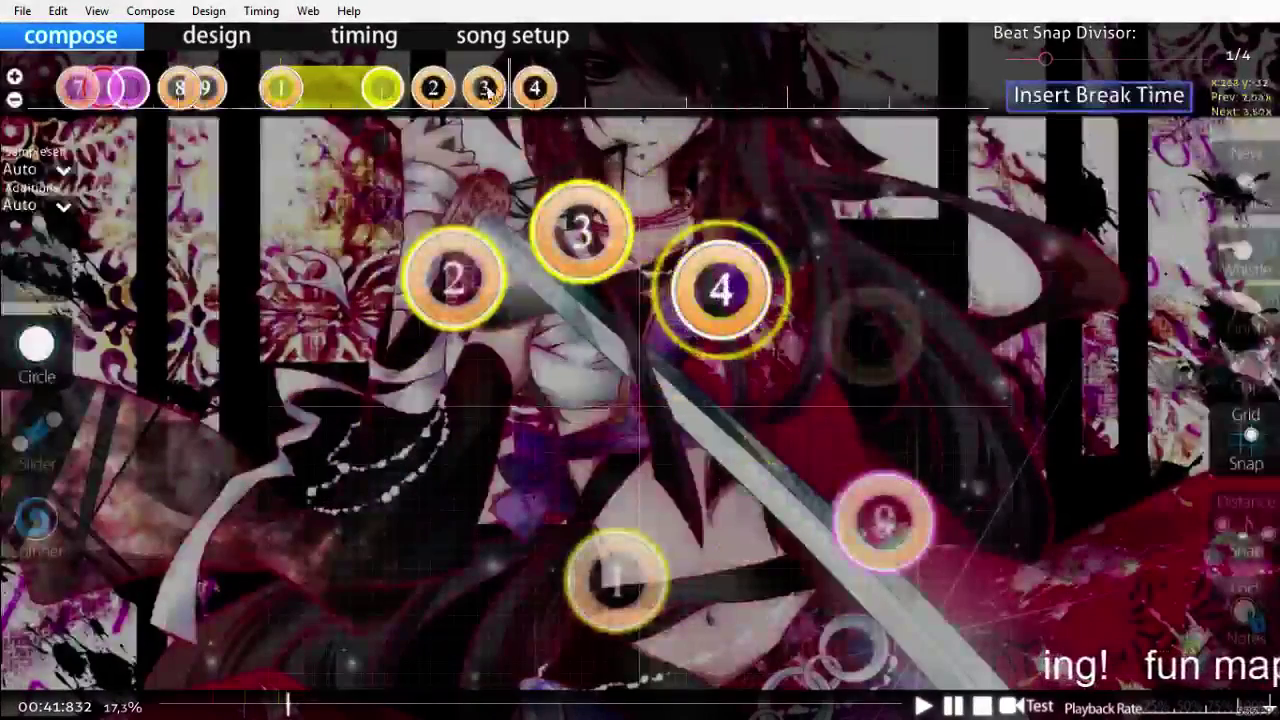
# Step: Move circle 3 straight down so it sits below and between circles 2 and 4, and replay the pattern
pyautogui.press('1')
pyautogui.moveTo(581, 230); pyautogui.dragTo(594, 405)
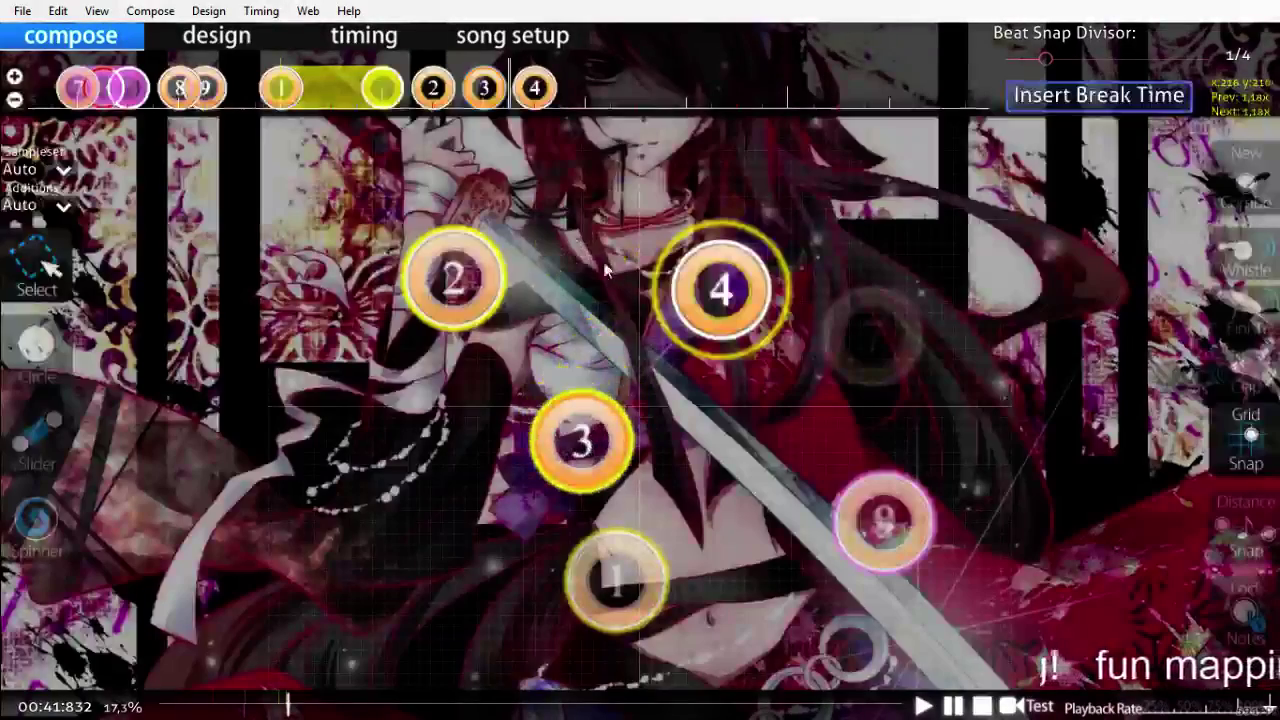
pyautogui.scroll(10, 608, 320)
pyautogui.press('space')
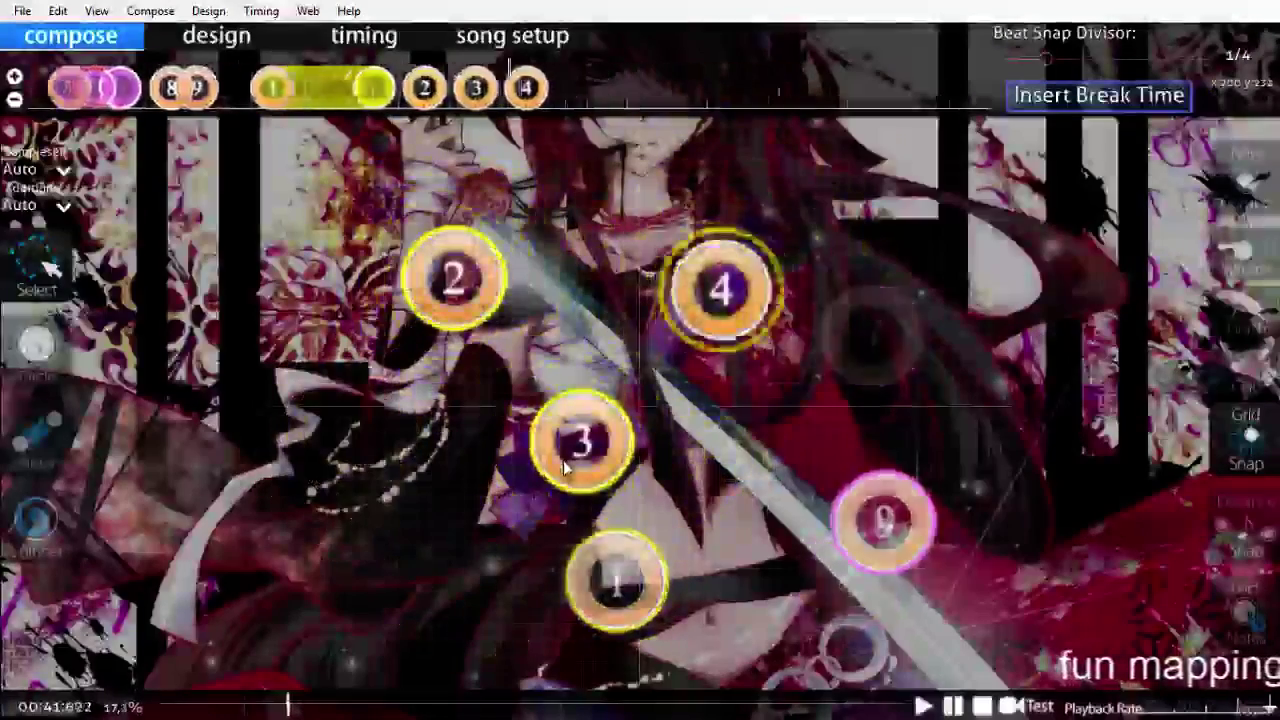
# Step: Replay circles 2 to 4 and place slider 5 at 00:42:082, curving downward to the right of circle 4
pyautogui.press('space')
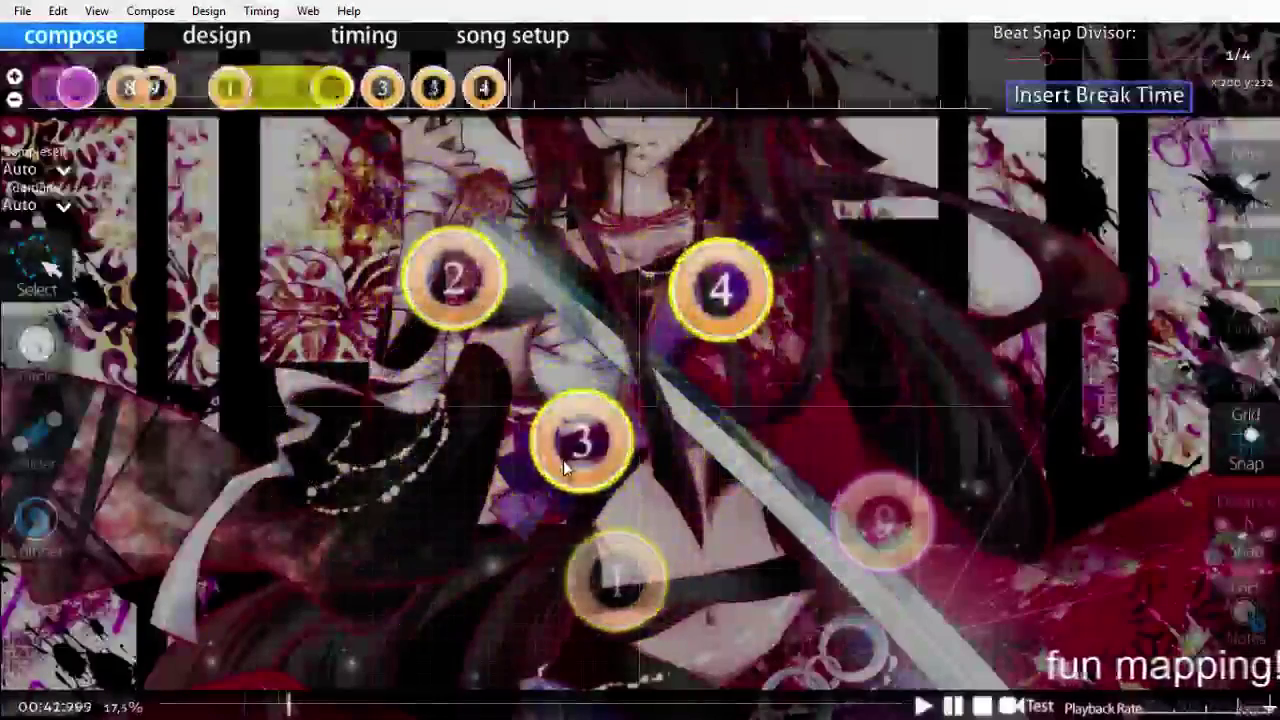
pyautogui.scroll(4, 563, 460)
pyautogui.scroll(-4, 563, 460)
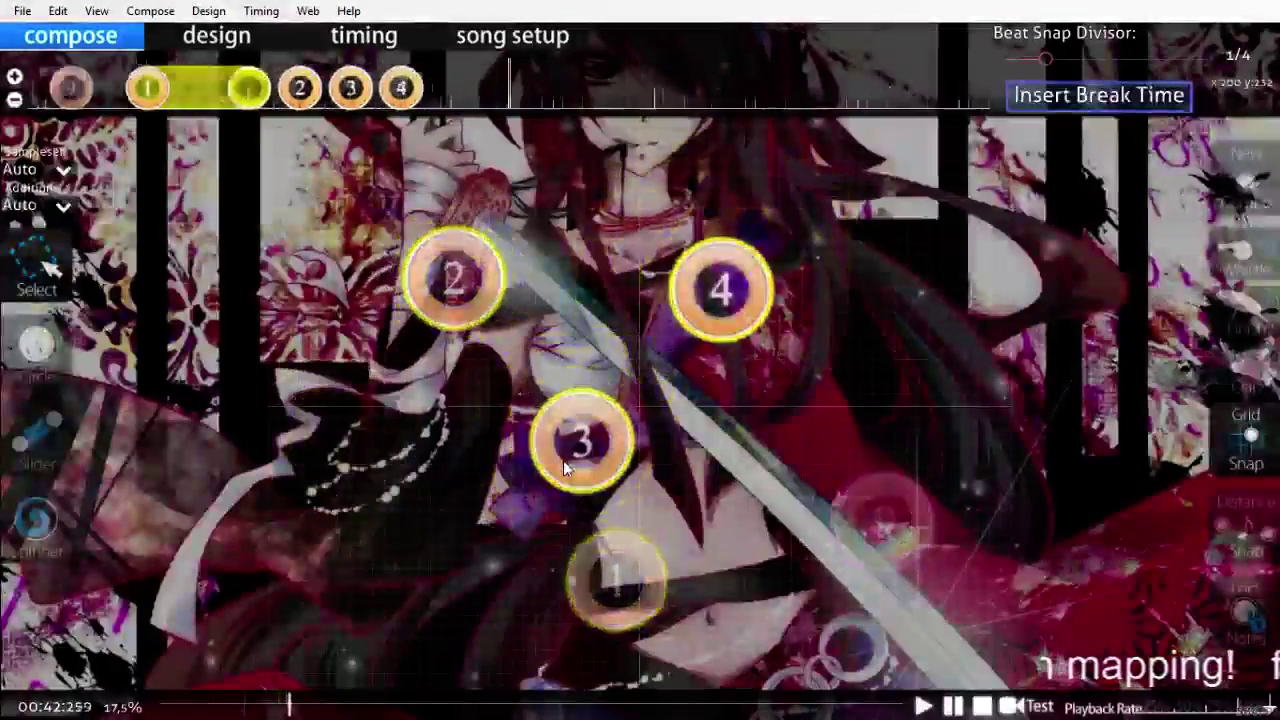
pyautogui.press('space')
pyautogui.scroll(8, 563, 460)
pyautogui.press('space')
pyautogui.scroll(2, 563, 460)
pyautogui.click(37, 440)
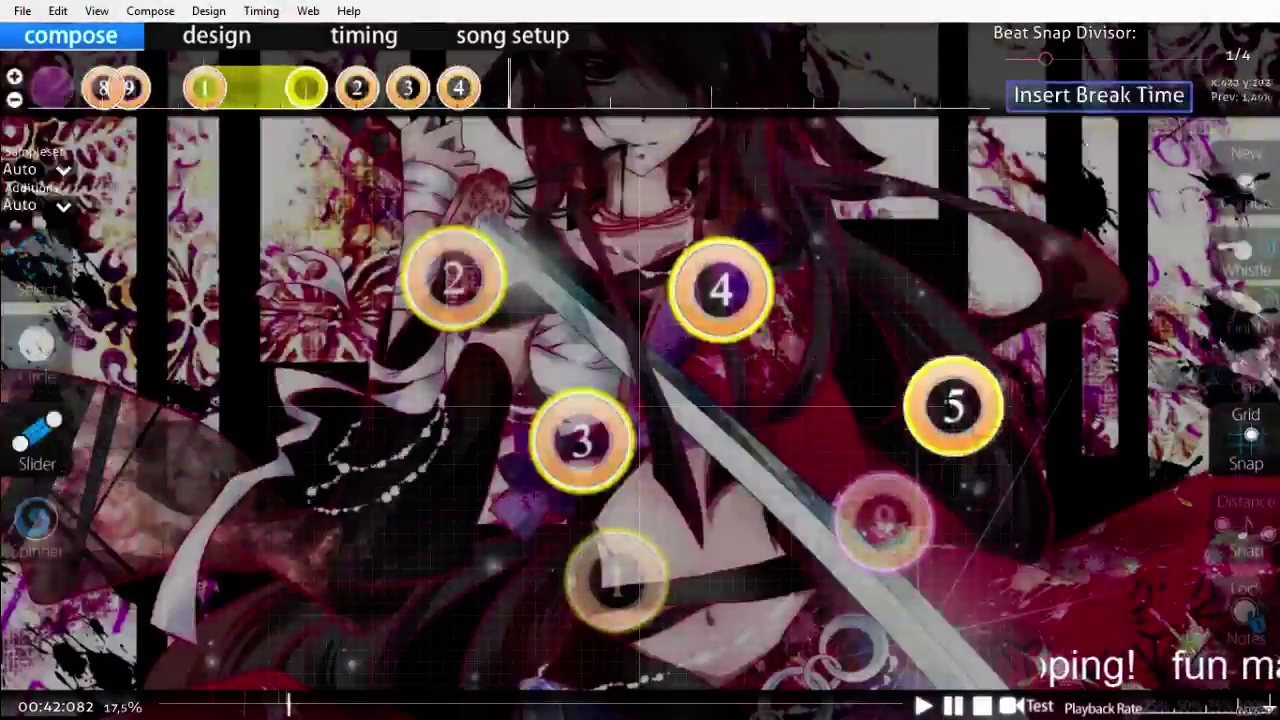
pyautogui.click(965, 405)
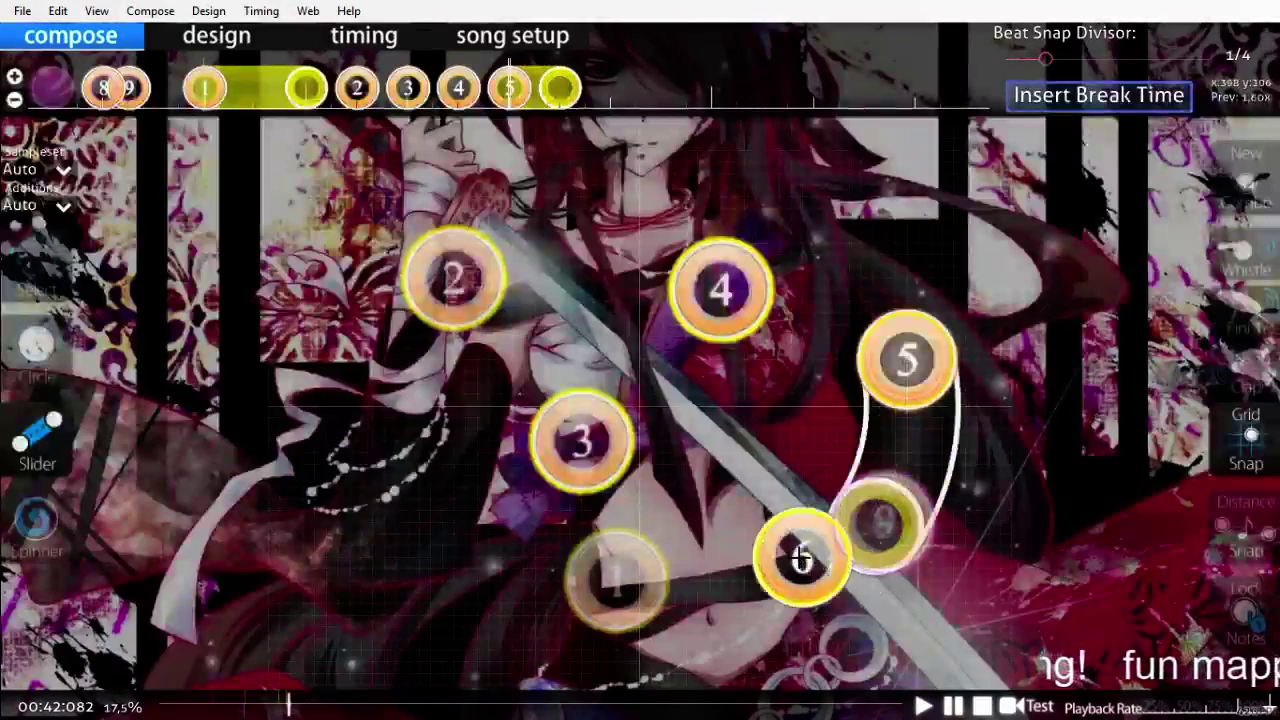
# Step: Place slider 6 at 00:42:415, curving upward from below centre, and slider 7 at 00:42:749, running to the upper left with one repeat
pyautogui.scroll(-1, 810, 562)
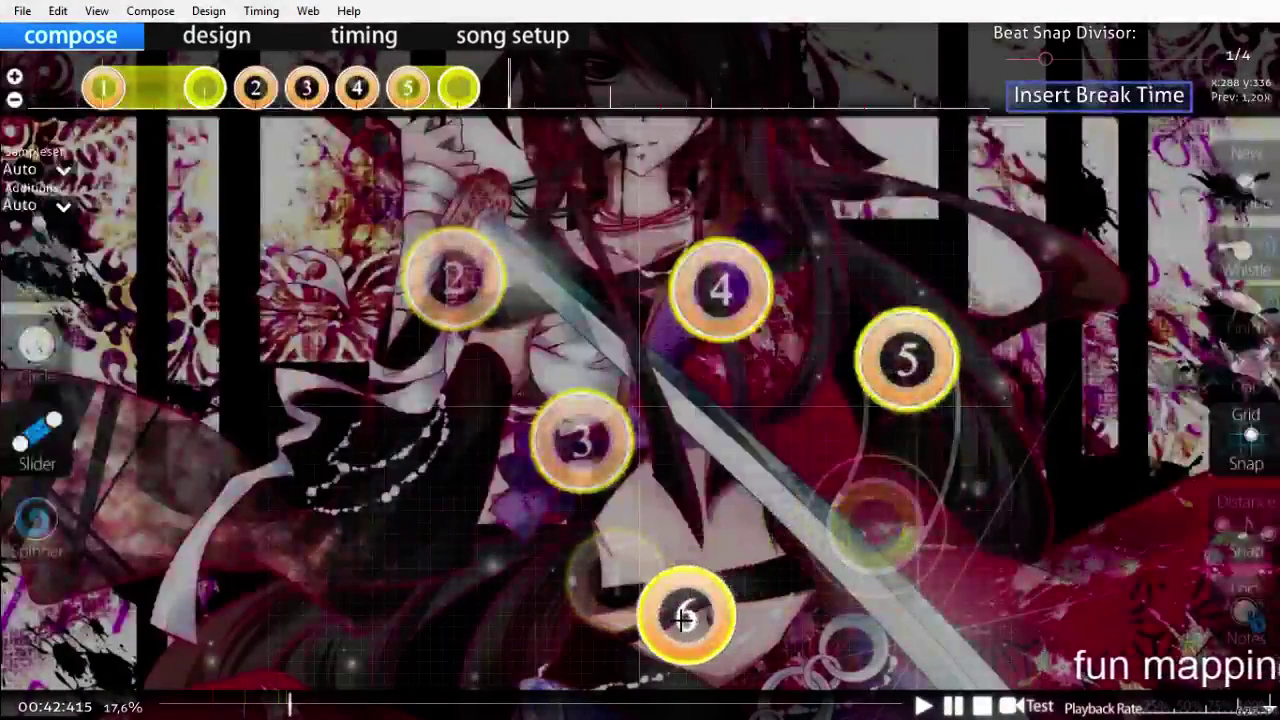
pyautogui.moveTo(684, 619); pyautogui.dragTo(626, 524)
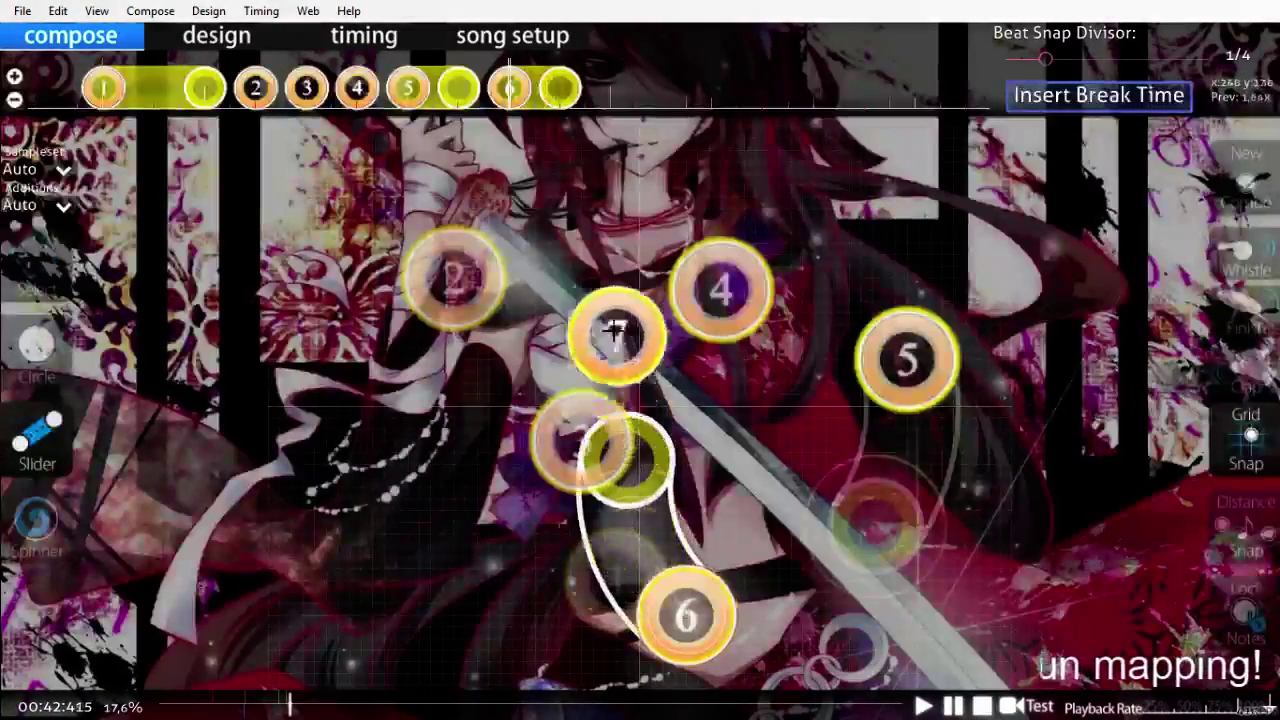
pyautogui.scroll(-1, 610, 320)
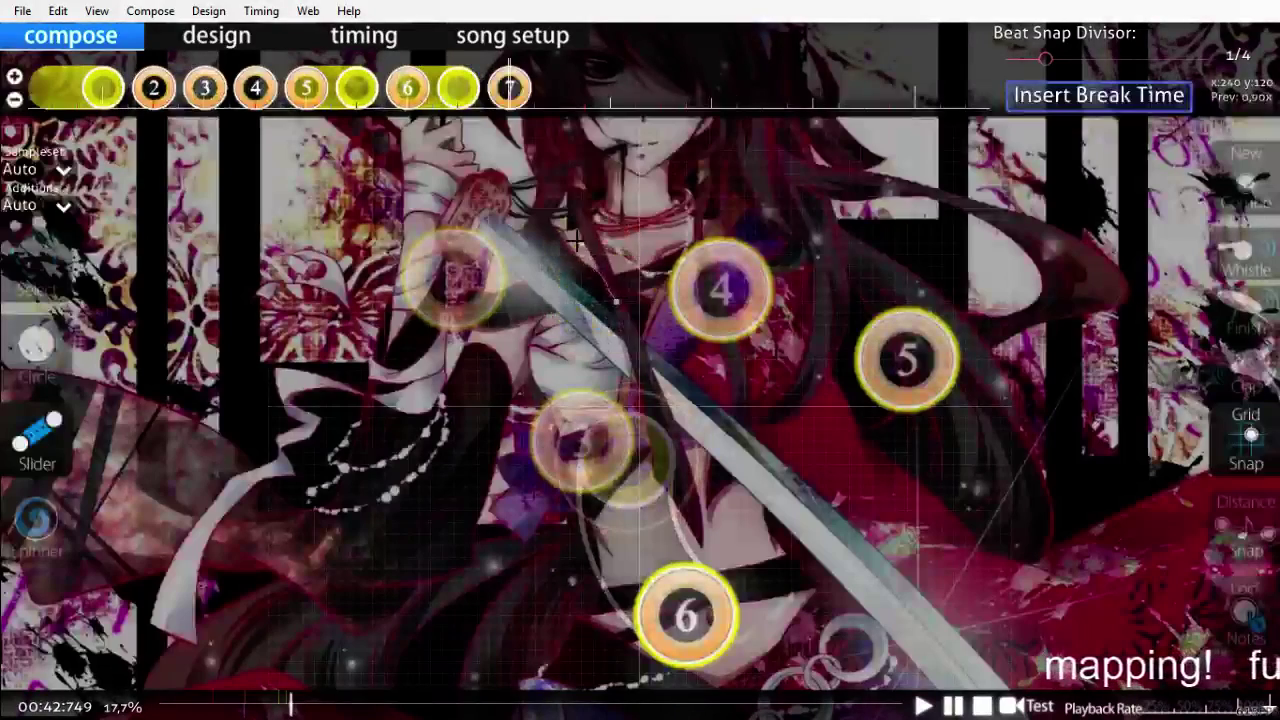
pyautogui.moveTo(615, 300); pyautogui.dragTo(575, 222)
# Step: Replay the pattern from about 00:40:800 through slider 7 several times to check it against the music
pyautogui.scroll(1, 497, 135)
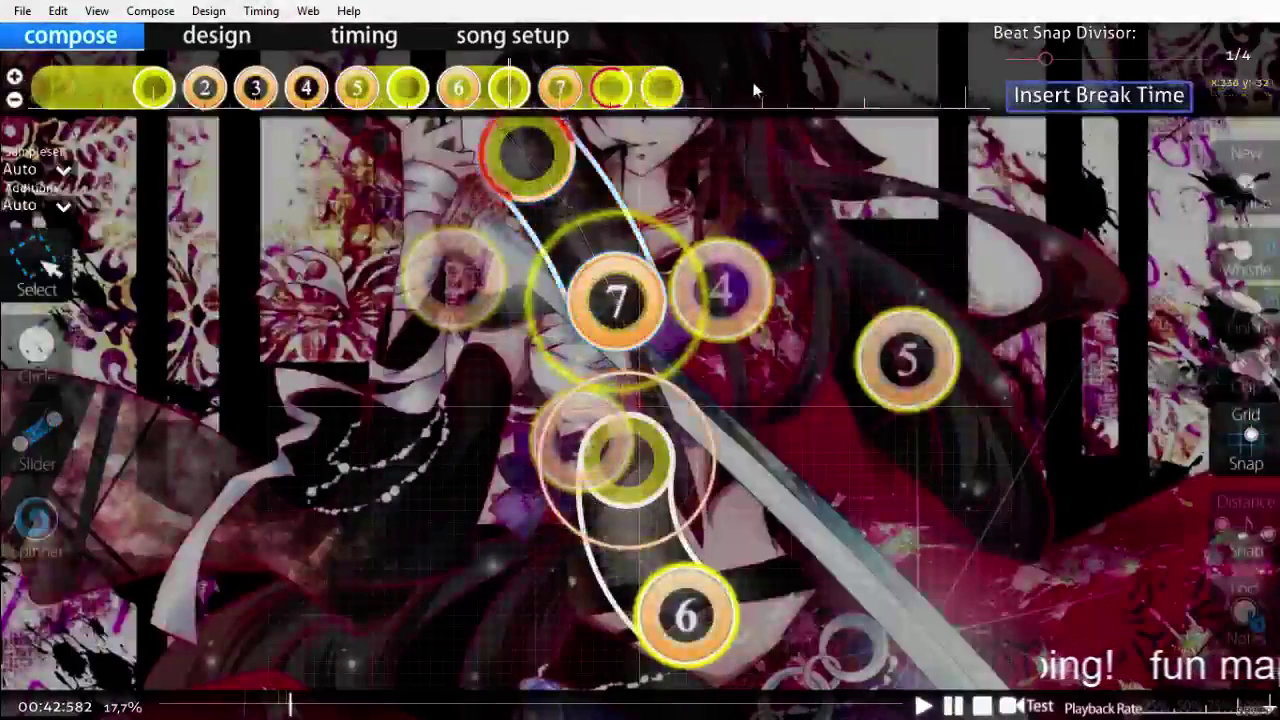
pyautogui.scroll(6, 763, 380)
pyautogui.press('space')
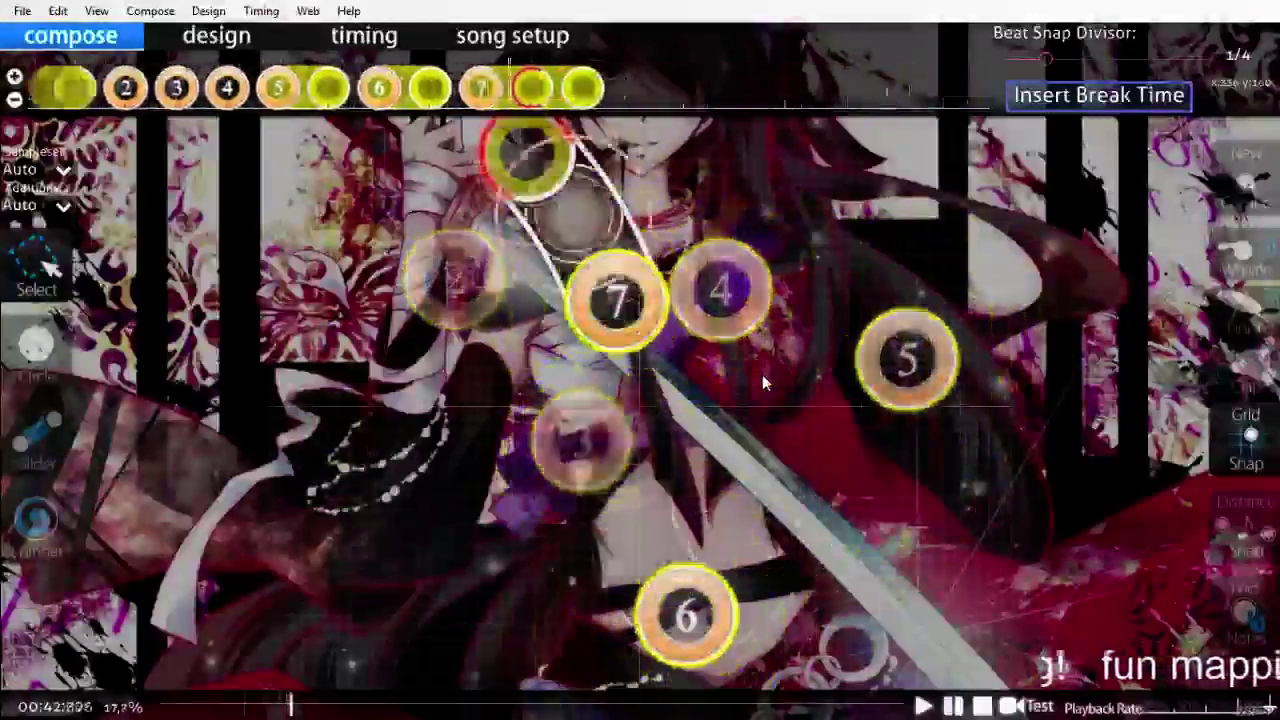
pyautogui.scroll(12, 762, 380)
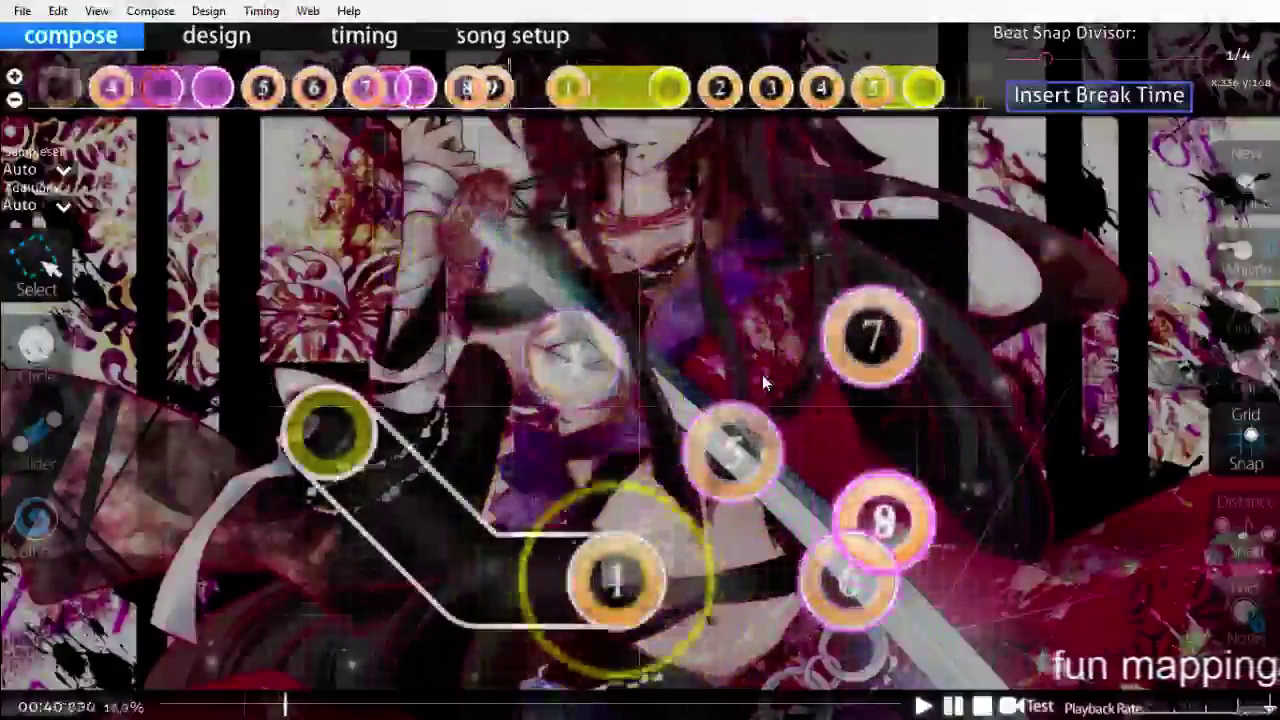
pyautogui.press('space')
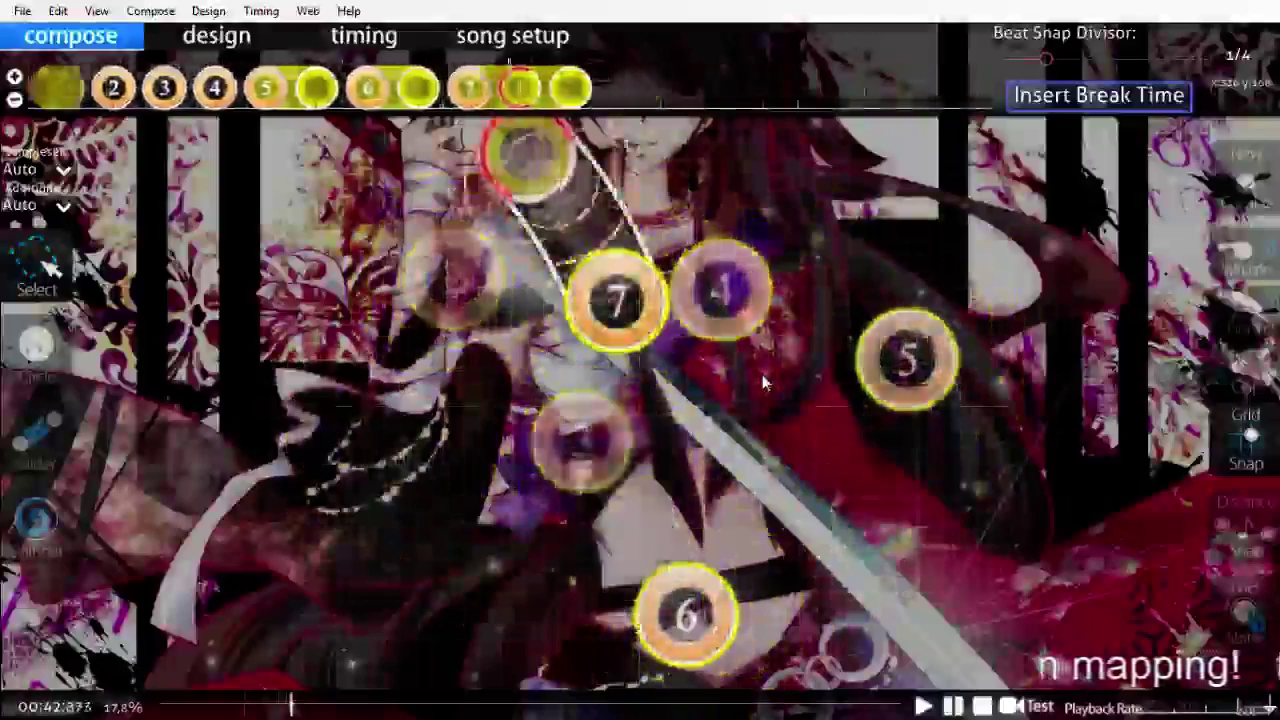
pyautogui.scroll(10, 762, 380)
pyautogui.scroll(10, 1155, 708)
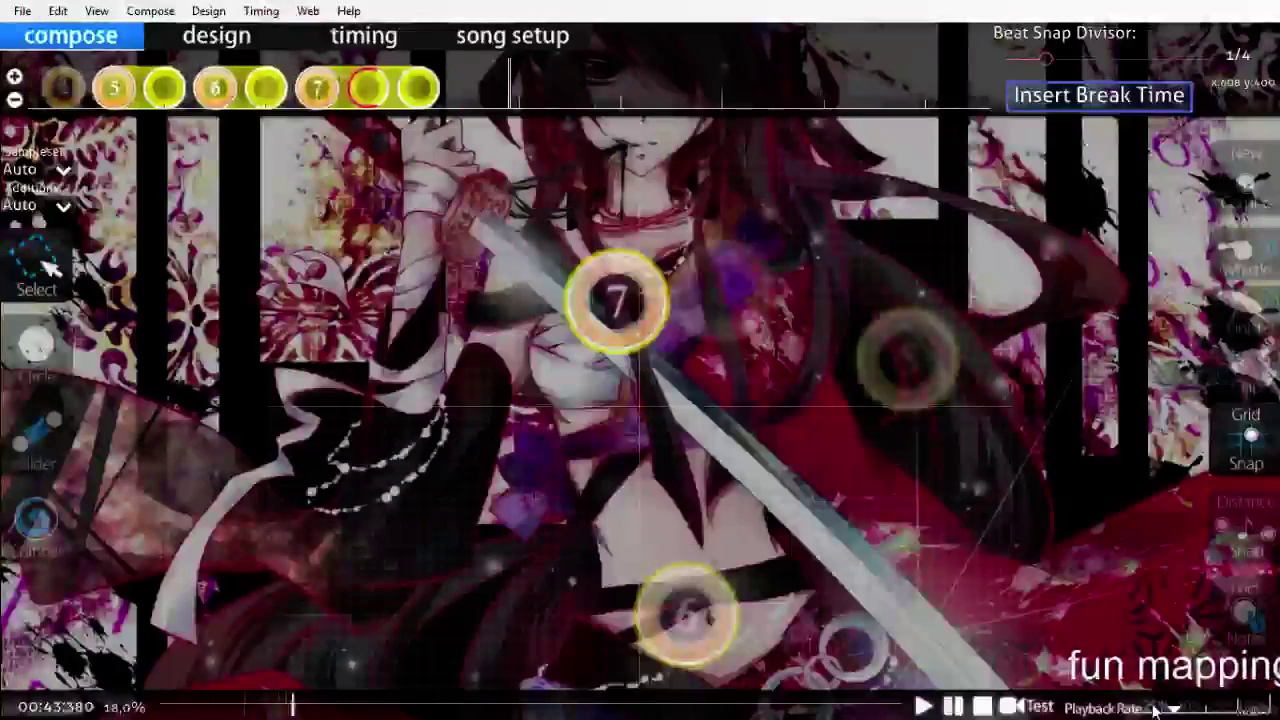
pyautogui.scroll(5, 1155, 708)
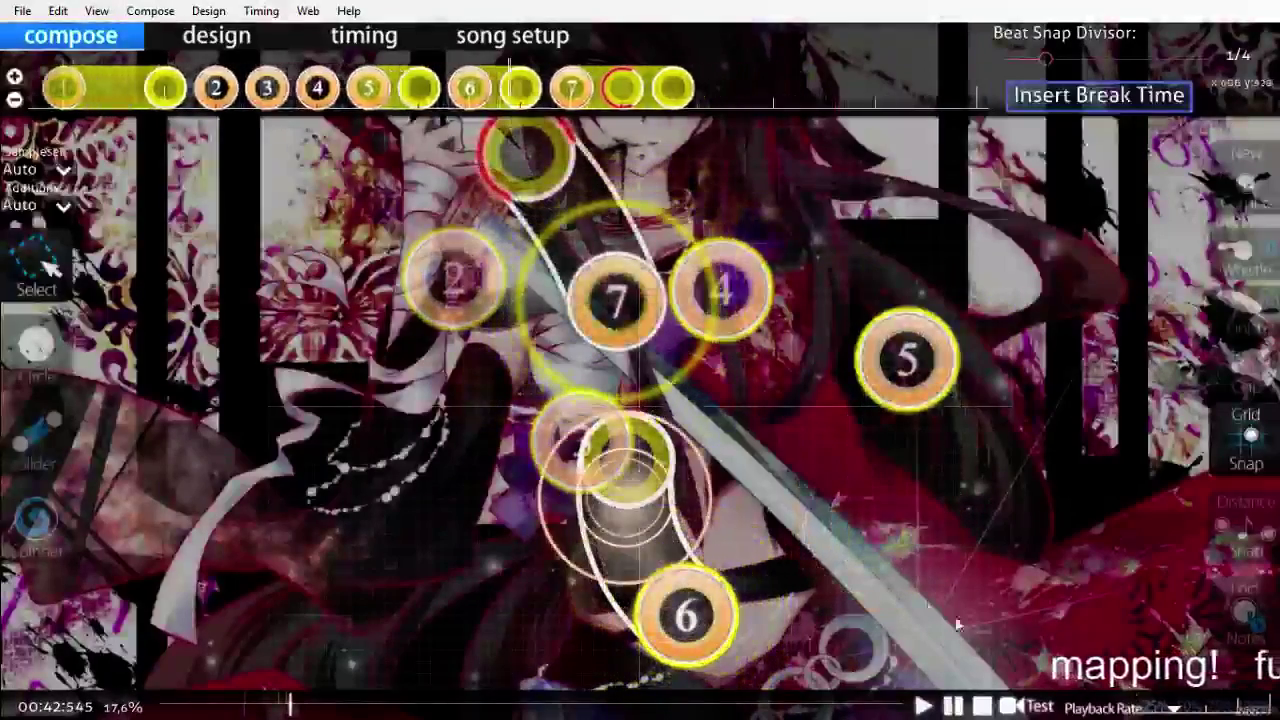
# Step: Delete sliders 5, 6 and 7, slider 1 at 00:41:082 and circle 9 before it, and replay the gap
pyautogui.scroll(7, 478, 155)
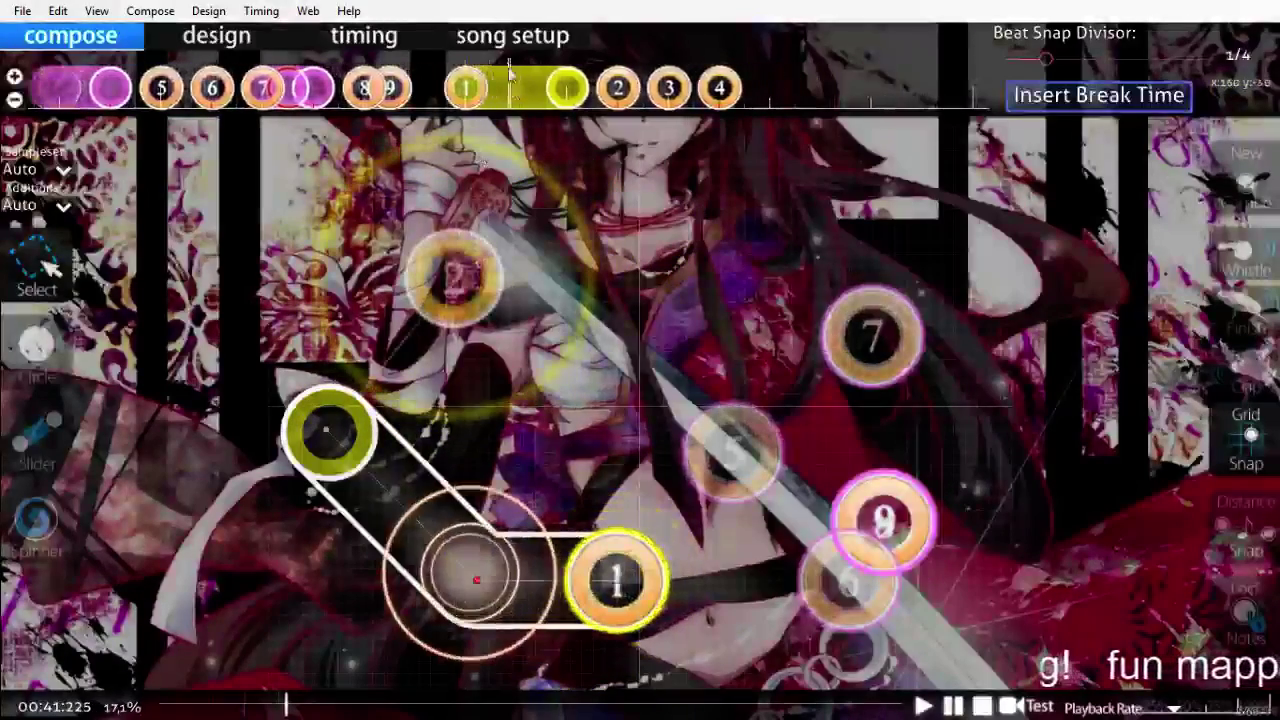
pyautogui.scroll(2, 512, 80)
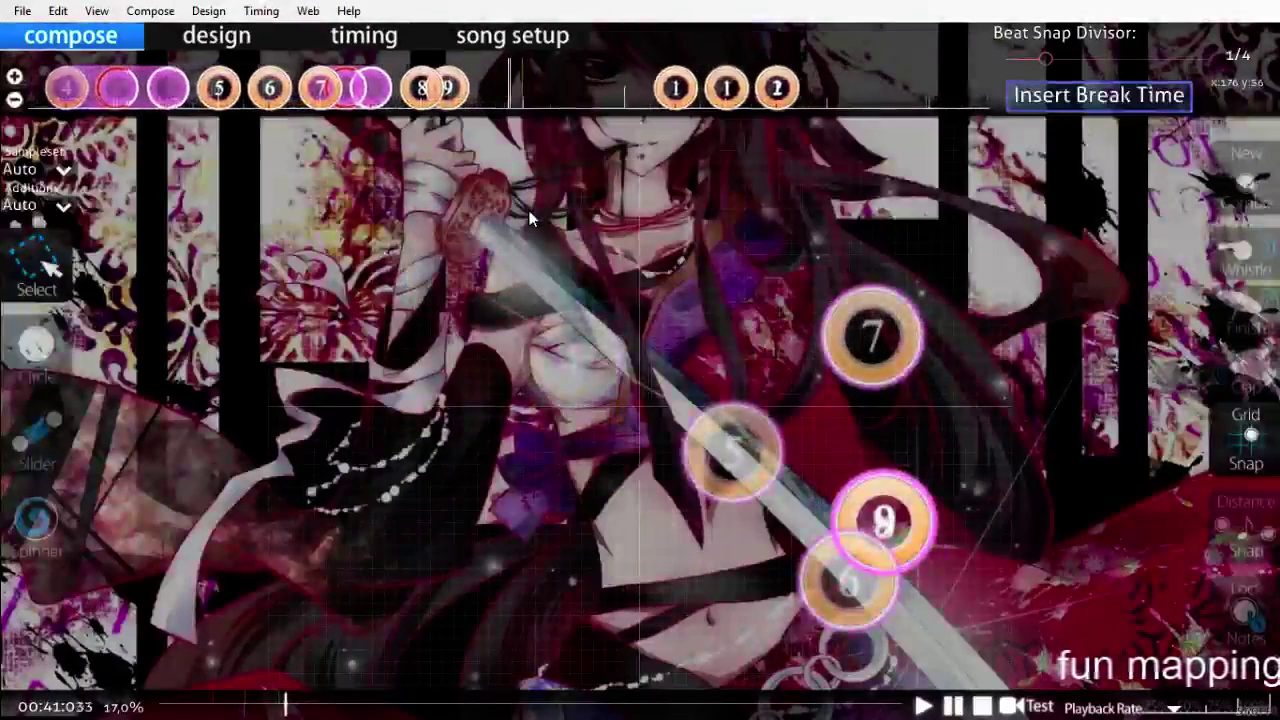
pyautogui.scroll(1, 530, 220)
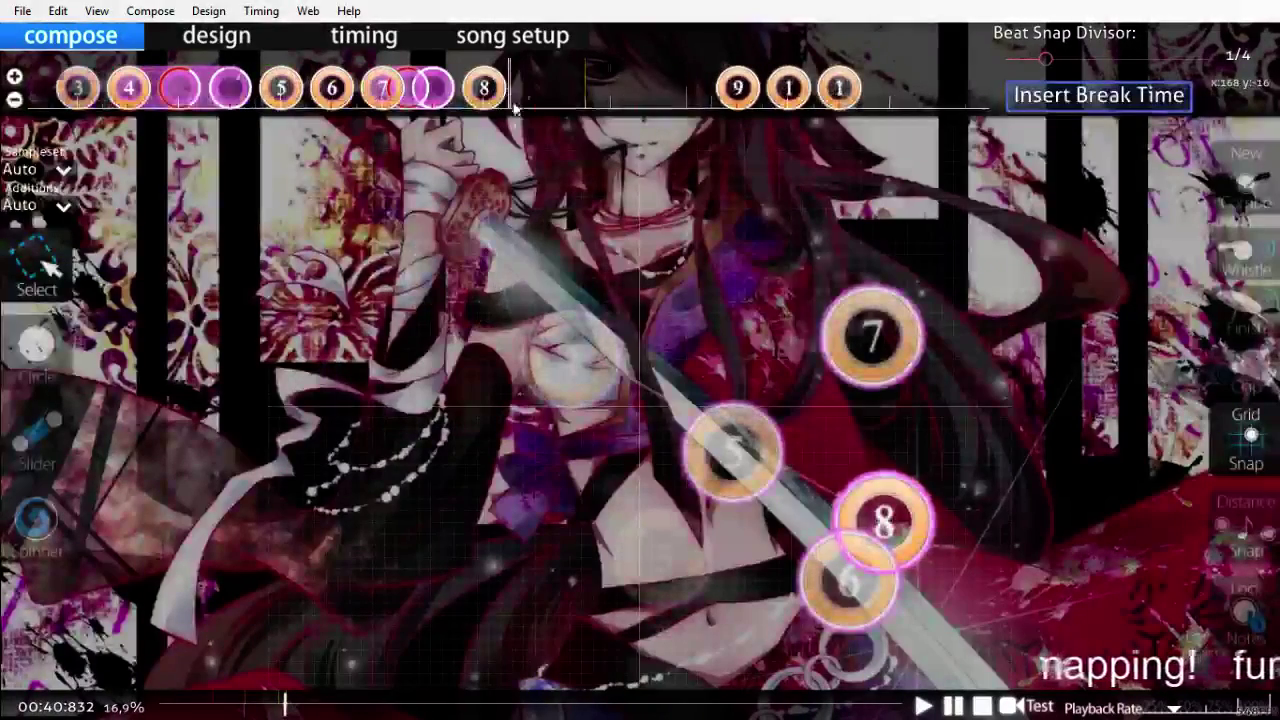
pyautogui.scroll(1, 516, 110)
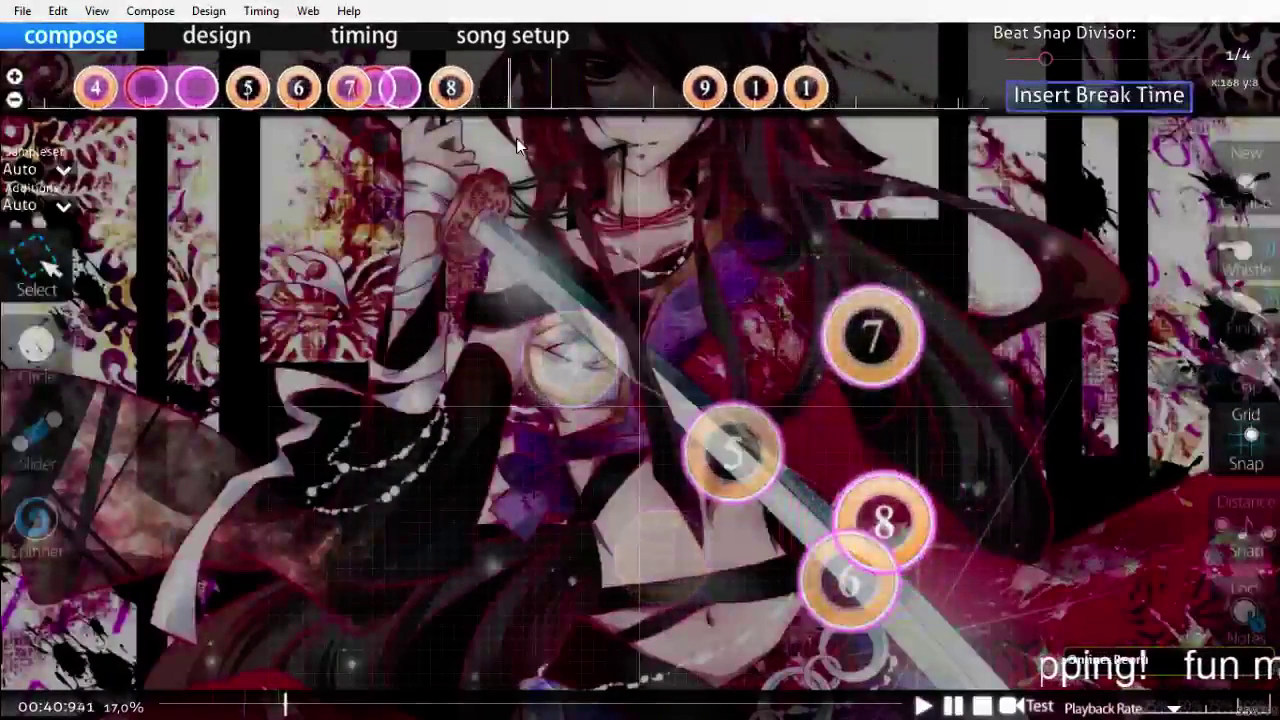
pyautogui.scroll(1, 517, 140)
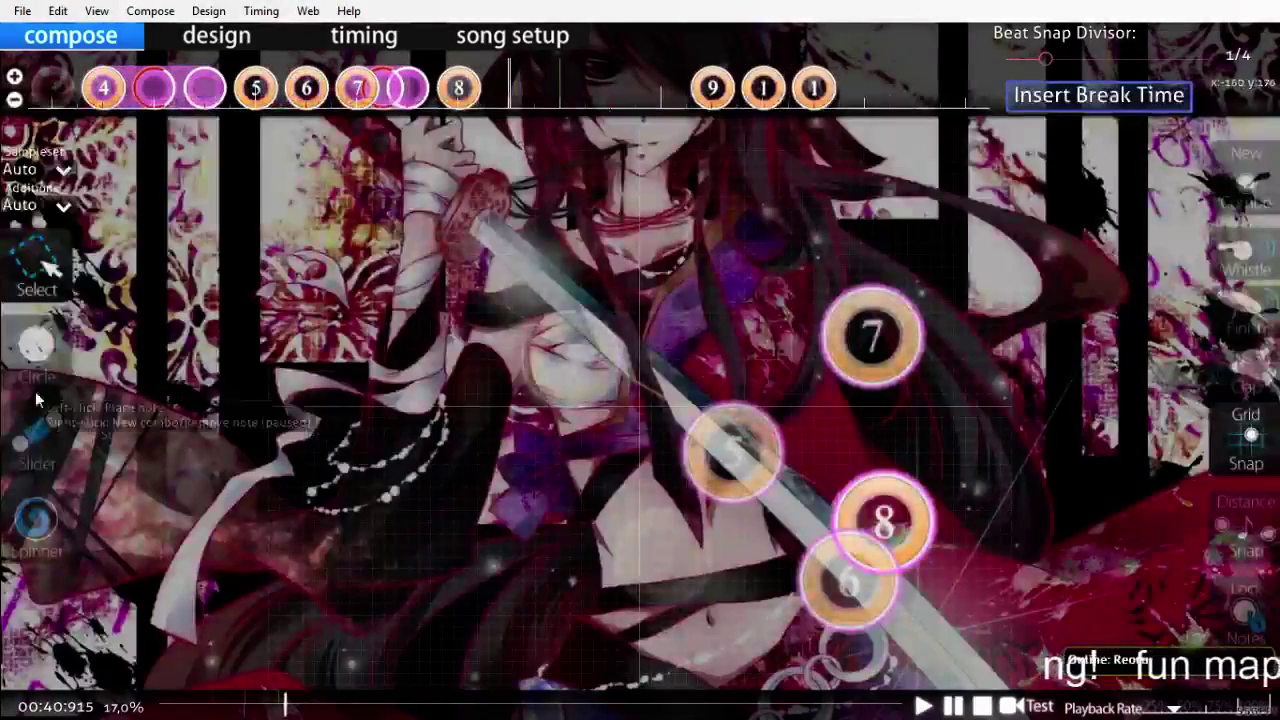
# Step: Place short straight slider 8 at 00:40:915, running left from below centre, and replay it with the following circles
pyautogui.press('3')
pyautogui.press('q')
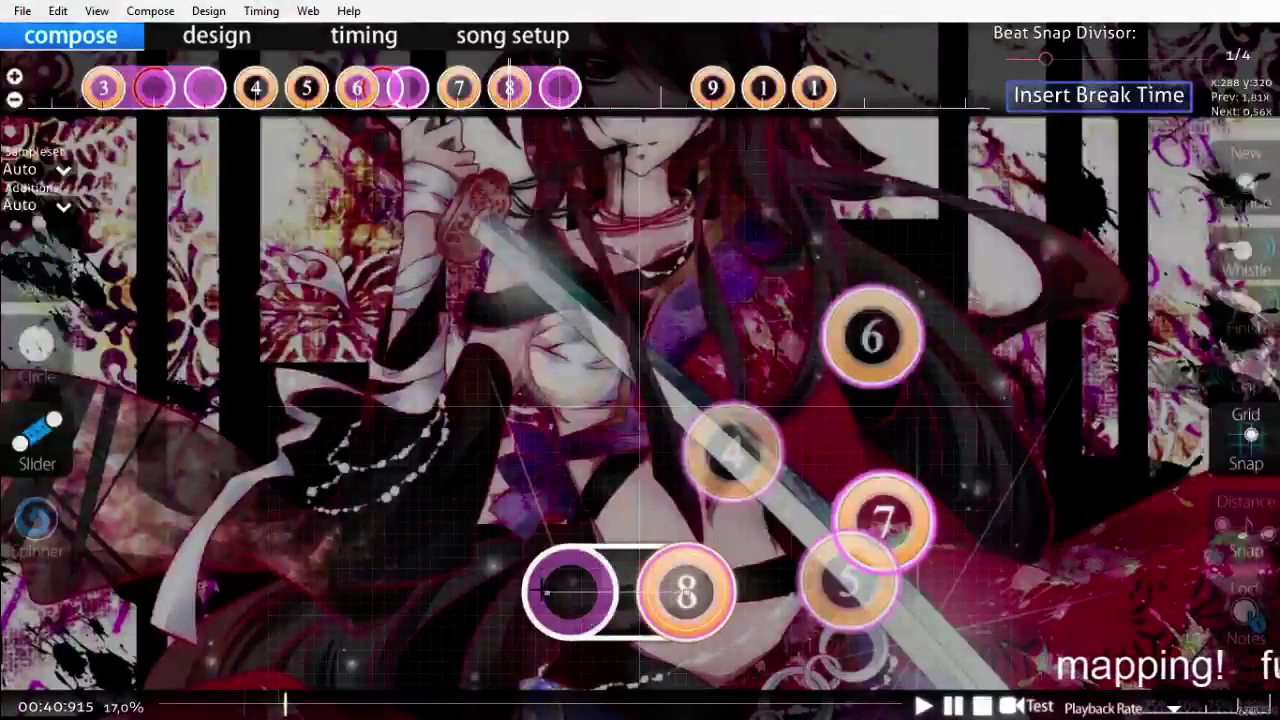
pyautogui.rightClick(541, 592)
pyautogui.scroll(4, 535, 592)
pyautogui.scroll(-2, 535, 592)
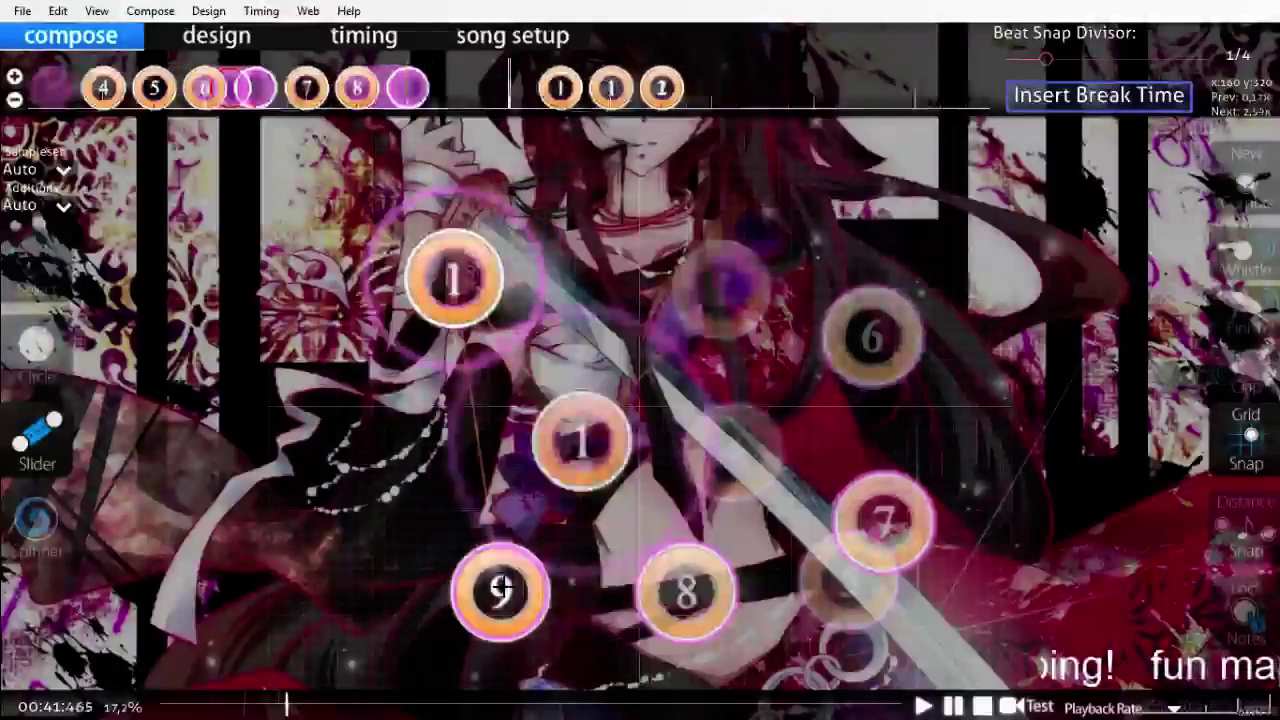
pyautogui.scroll(4, 500, 590)
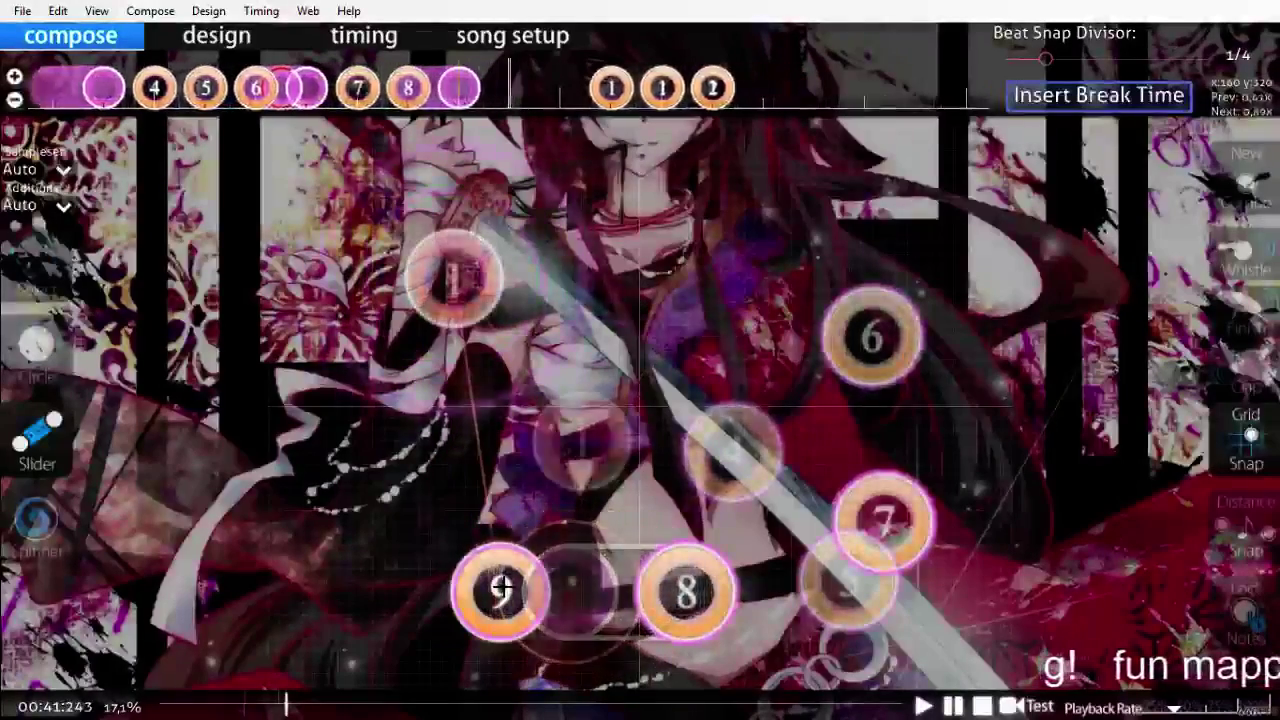
# Step: Leave the editor, search the beatmap list for "reol" and open Streaming Heart [Lie] in the editor
pyautogui.press('Escape')
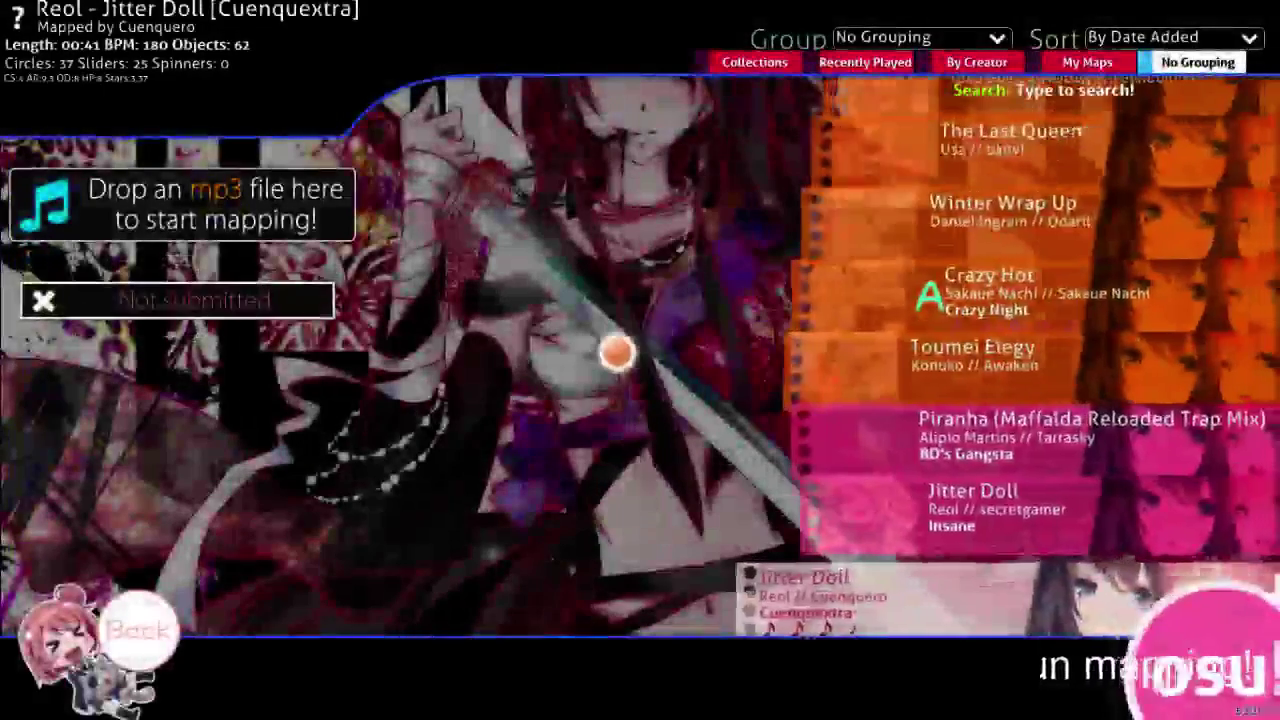
pyautogui.write('reol')
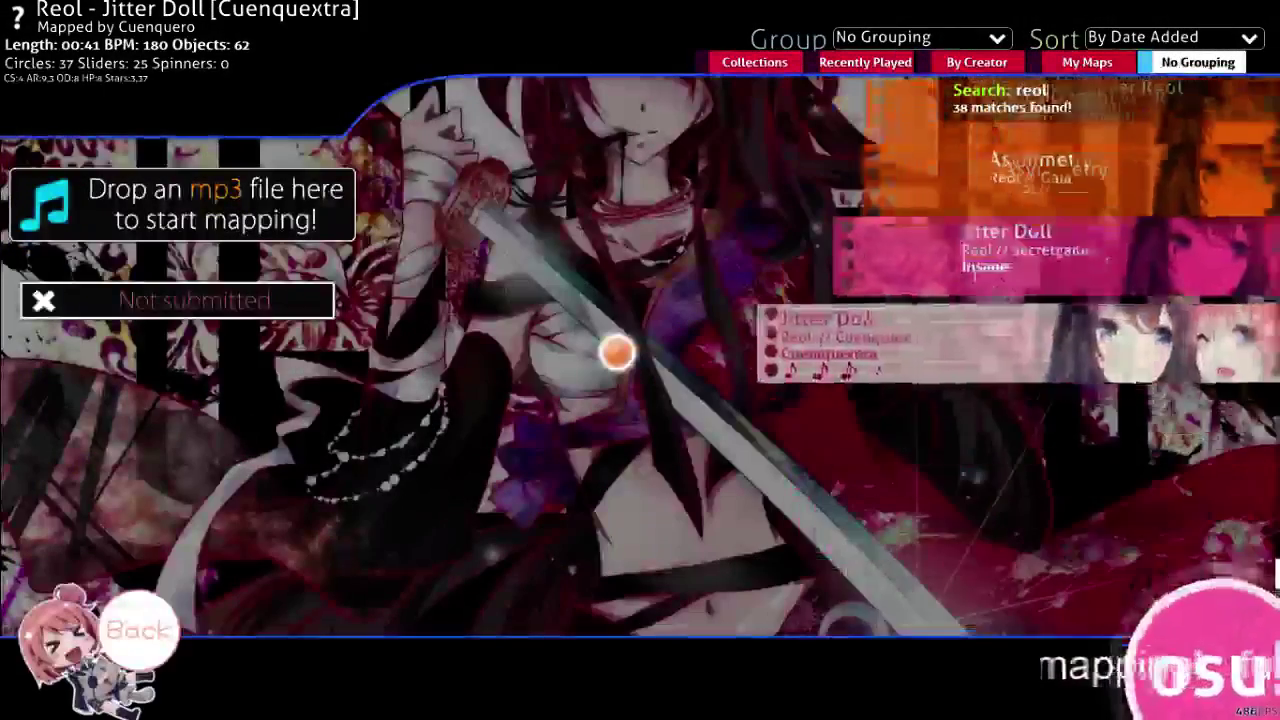
pyautogui.press('Left')
pyautogui.press('Left')
pyautogui.press('F2')
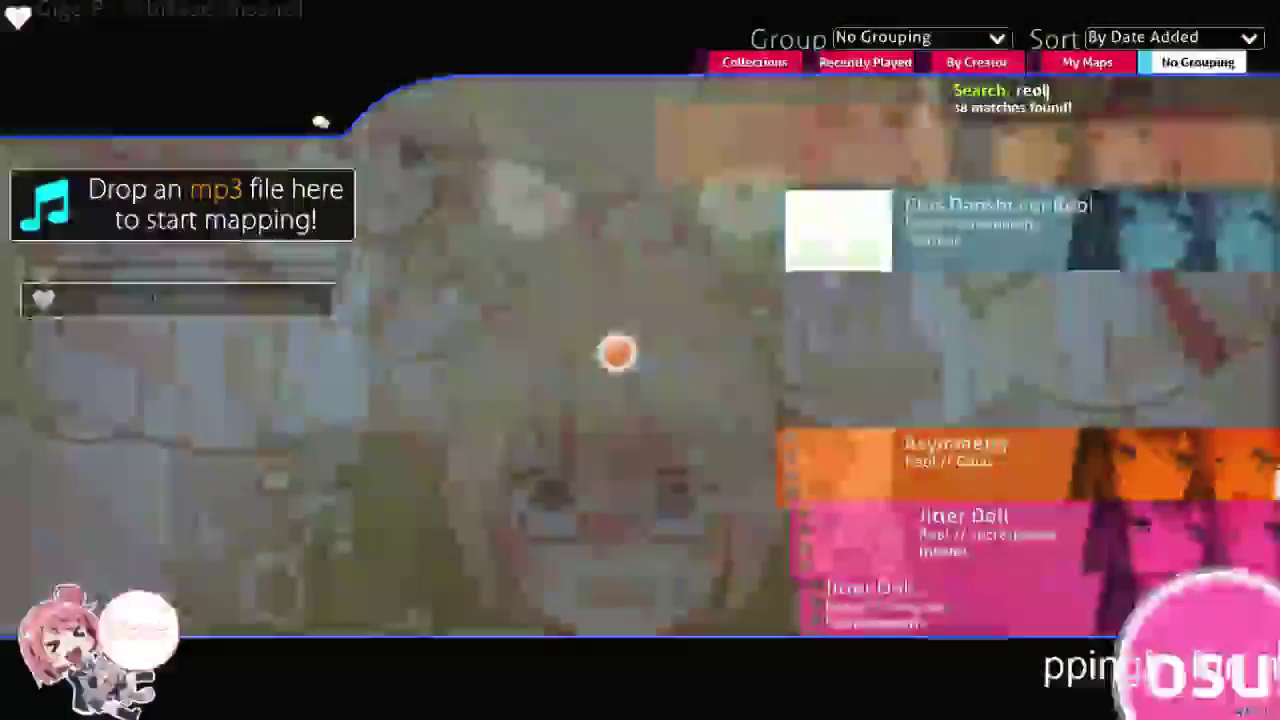
pyautogui.press('F2')
pyautogui.press('Down')
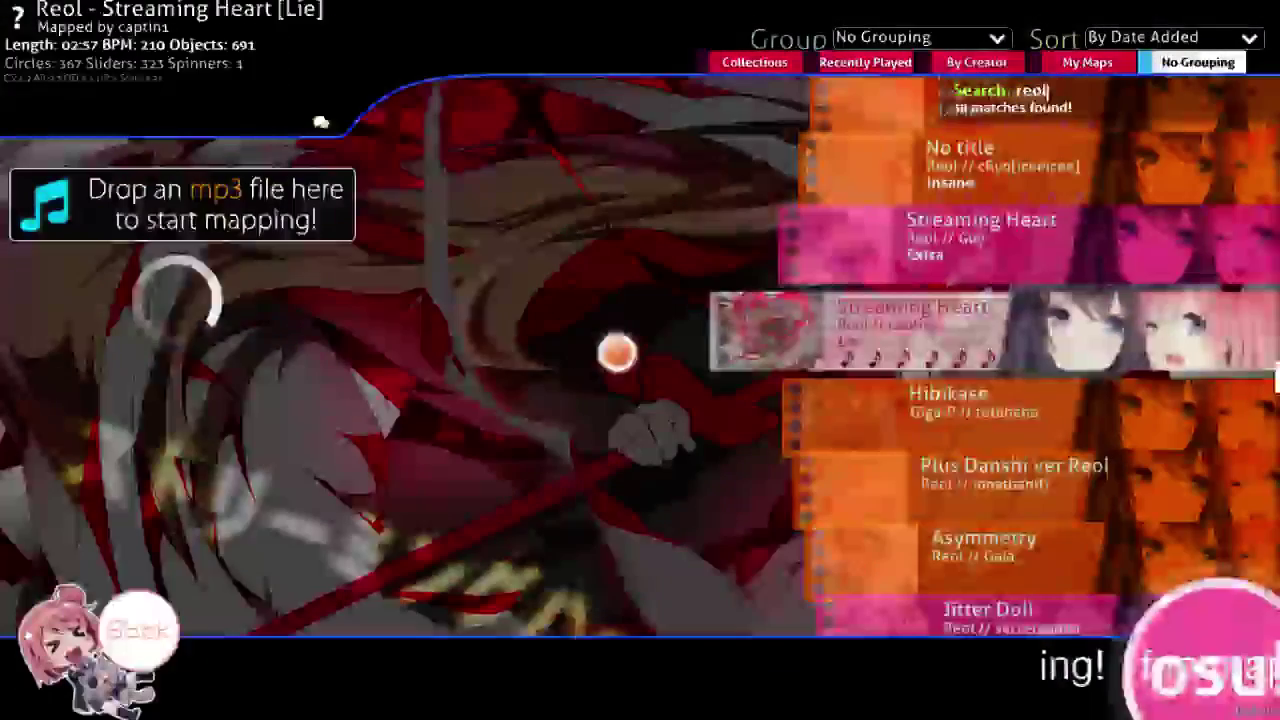
pyautogui.press('Return')
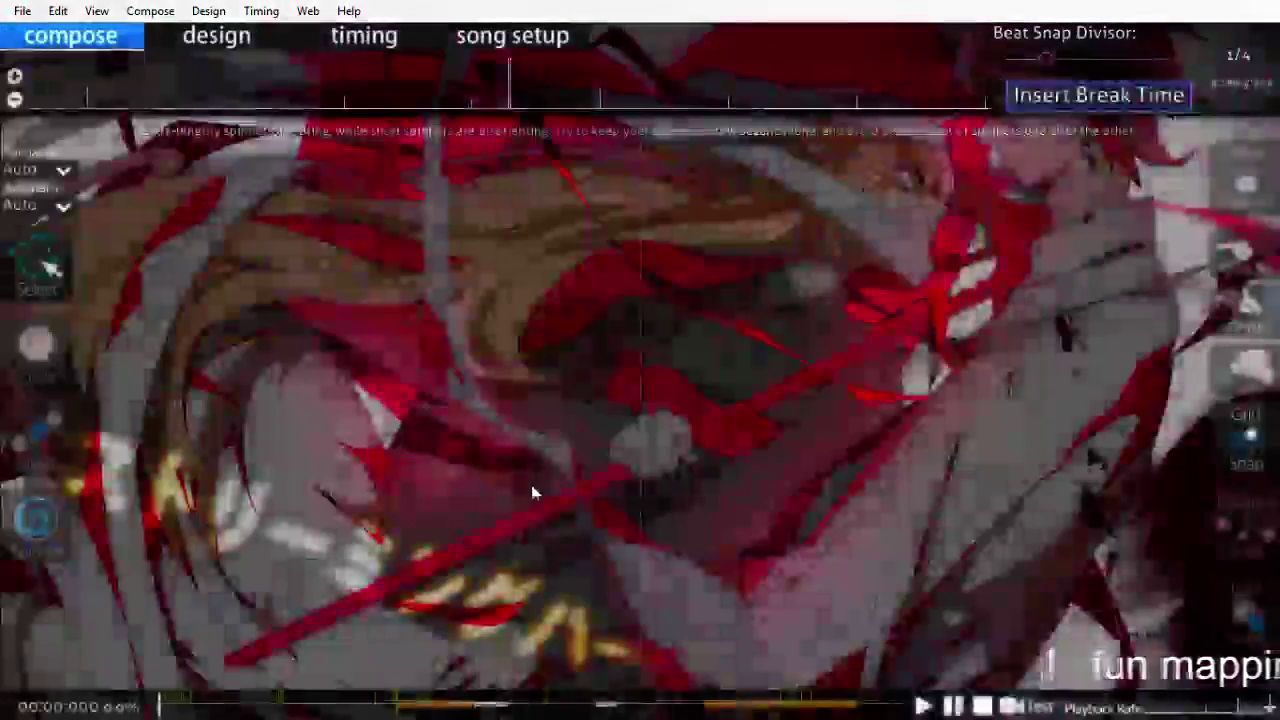
# Step: Examine the slider and circle patterns of Streaming Heart around 00:16 and 01:02, and close the beatmap
pyautogui.click(222, 706)
pyautogui.press('space')
pyautogui.press('space')
pyautogui.scroll(-4, 1148, 708)
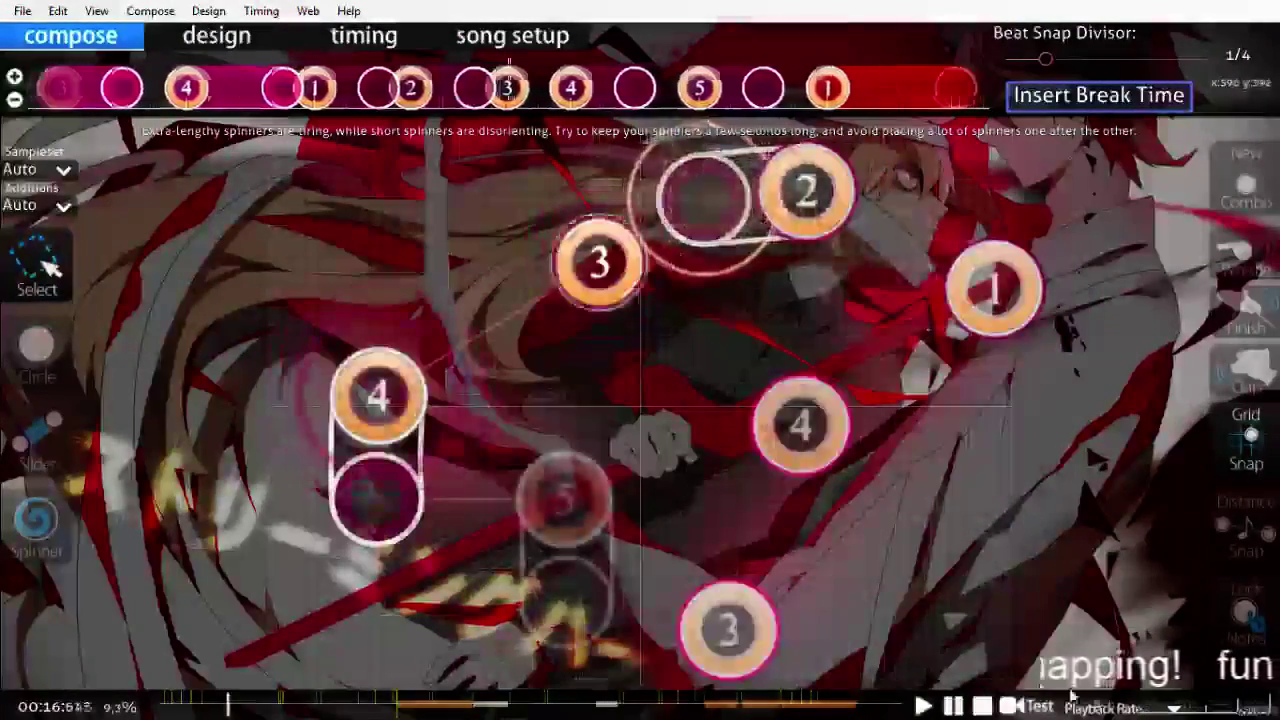
pyautogui.click(420, 709)
pyautogui.scroll(-4, 446, 712)
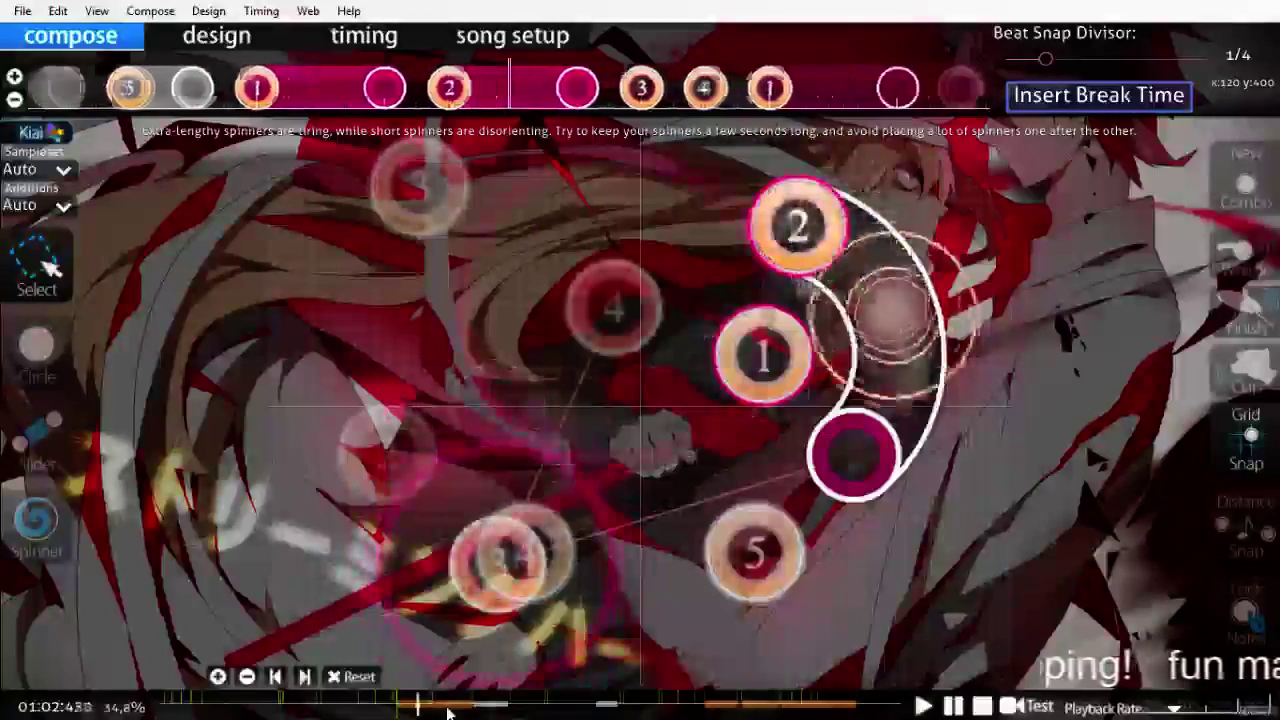
pyautogui.scroll(-1, 448, 712)
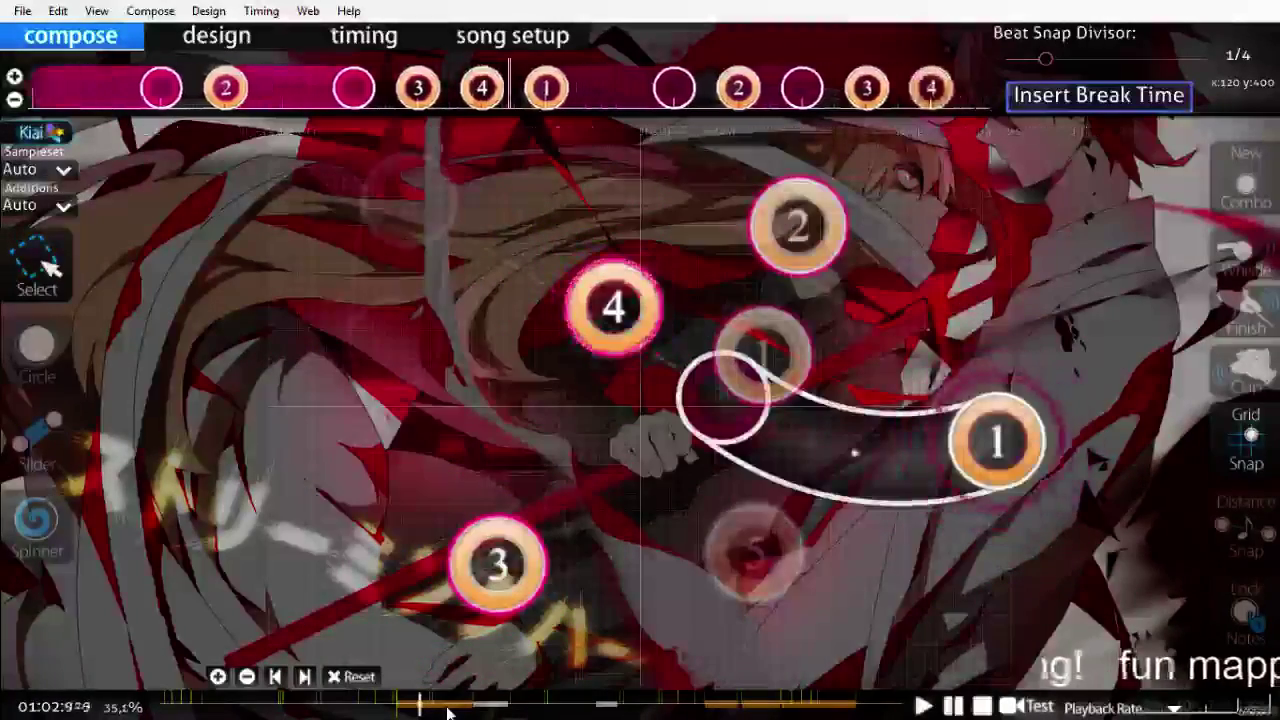
pyautogui.scroll(-4, 447, 711)
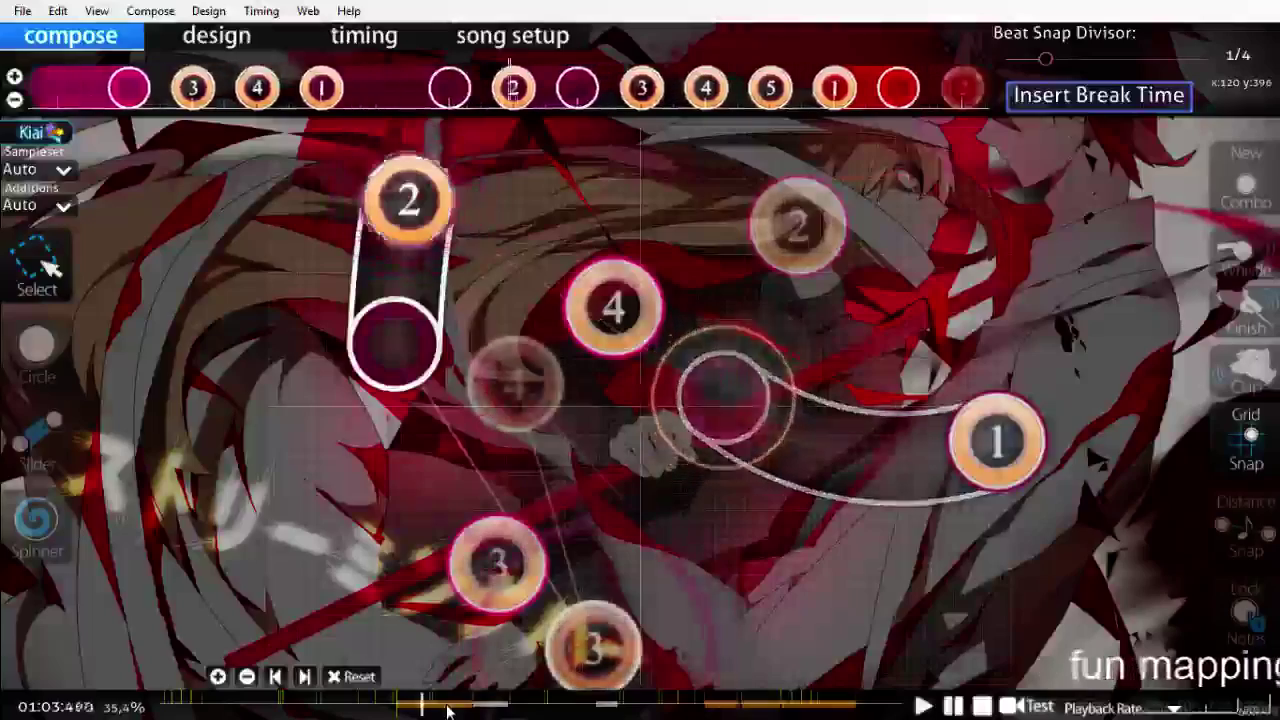
pyautogui.press('Escape')
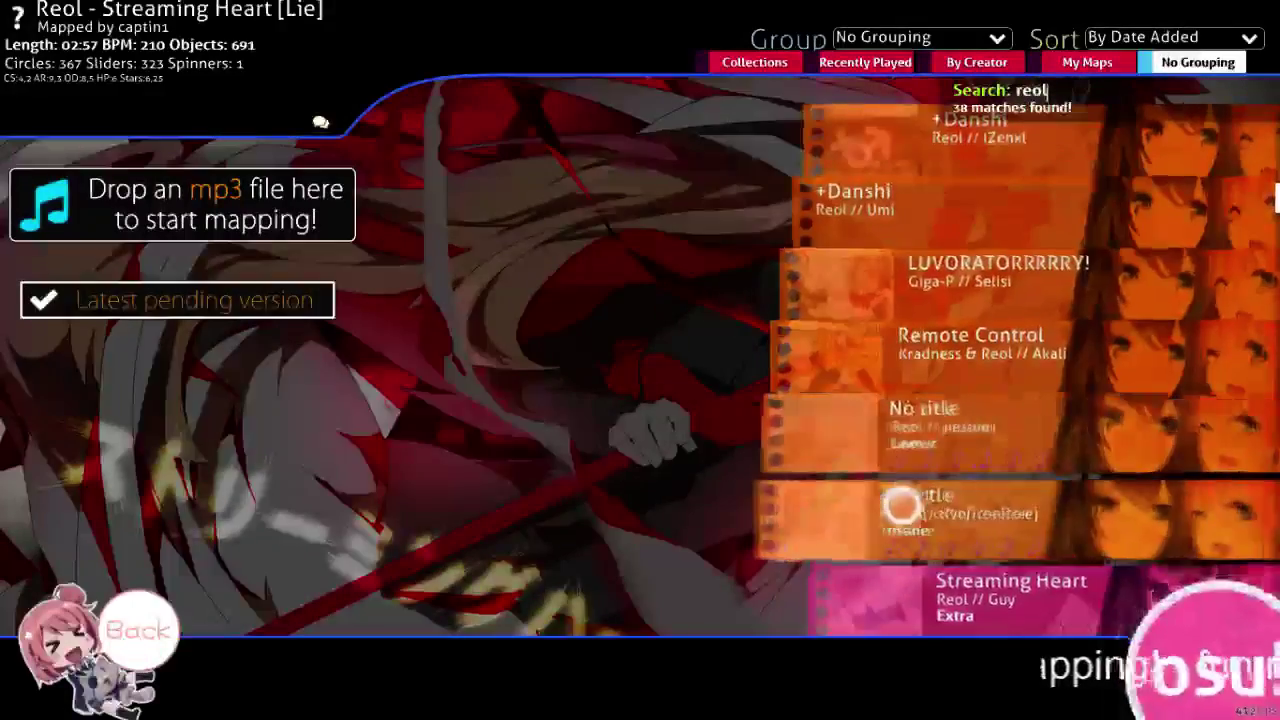
# Step: Open Reol - No title [Insane], examine its patterns around 01:24 and 02:15, and return to song selection
pyautogui.click(900, 504)
pyautogui.click(712, 338)
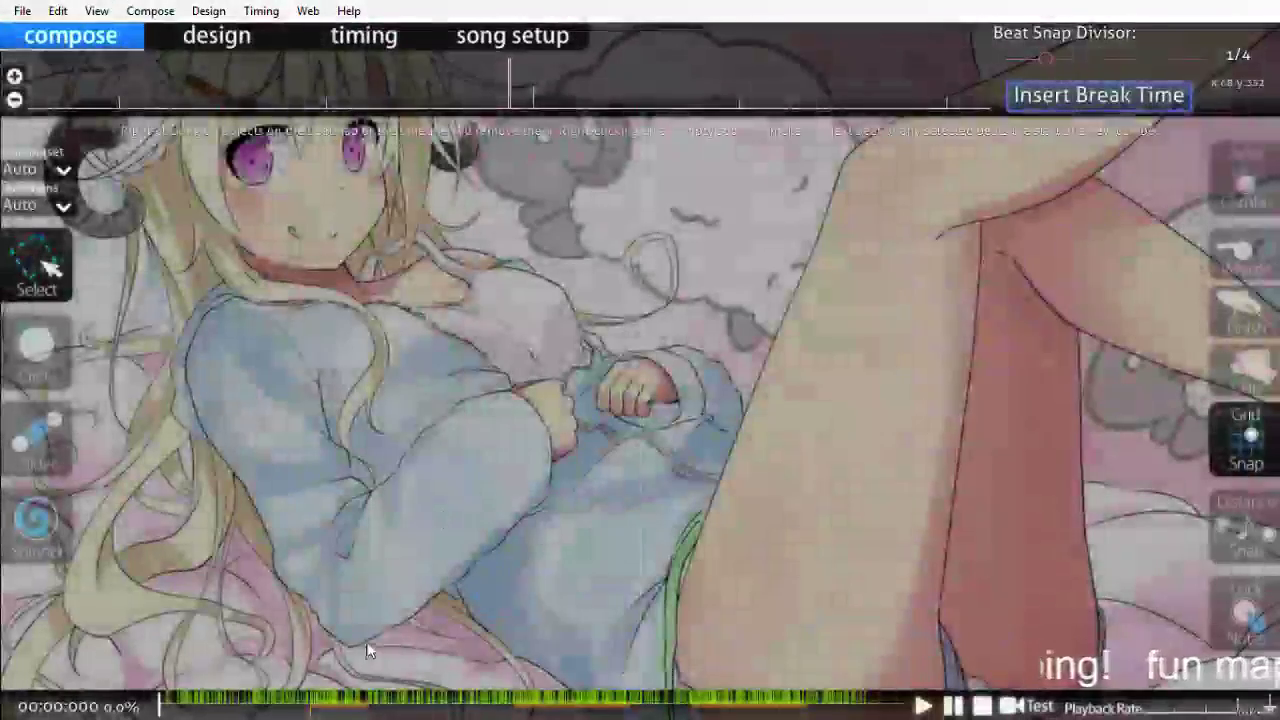
pyautogui.click(232, 703)
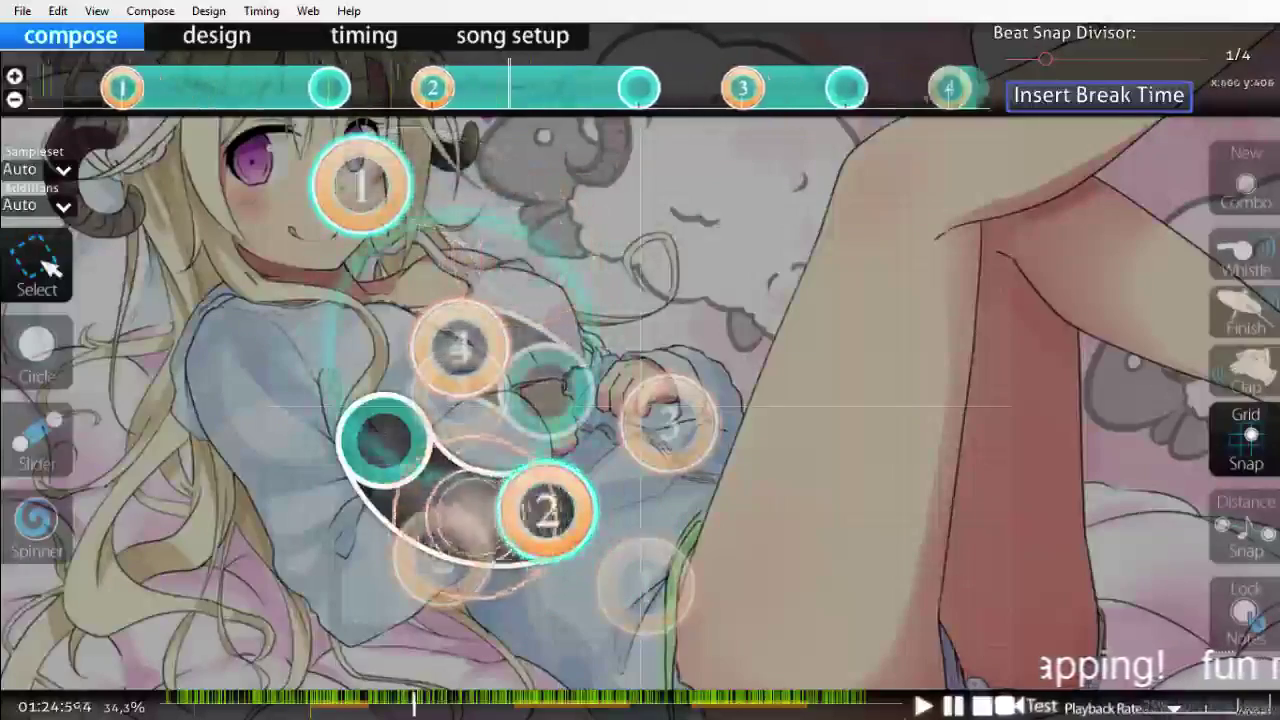
pyautogui.click(565, 706)
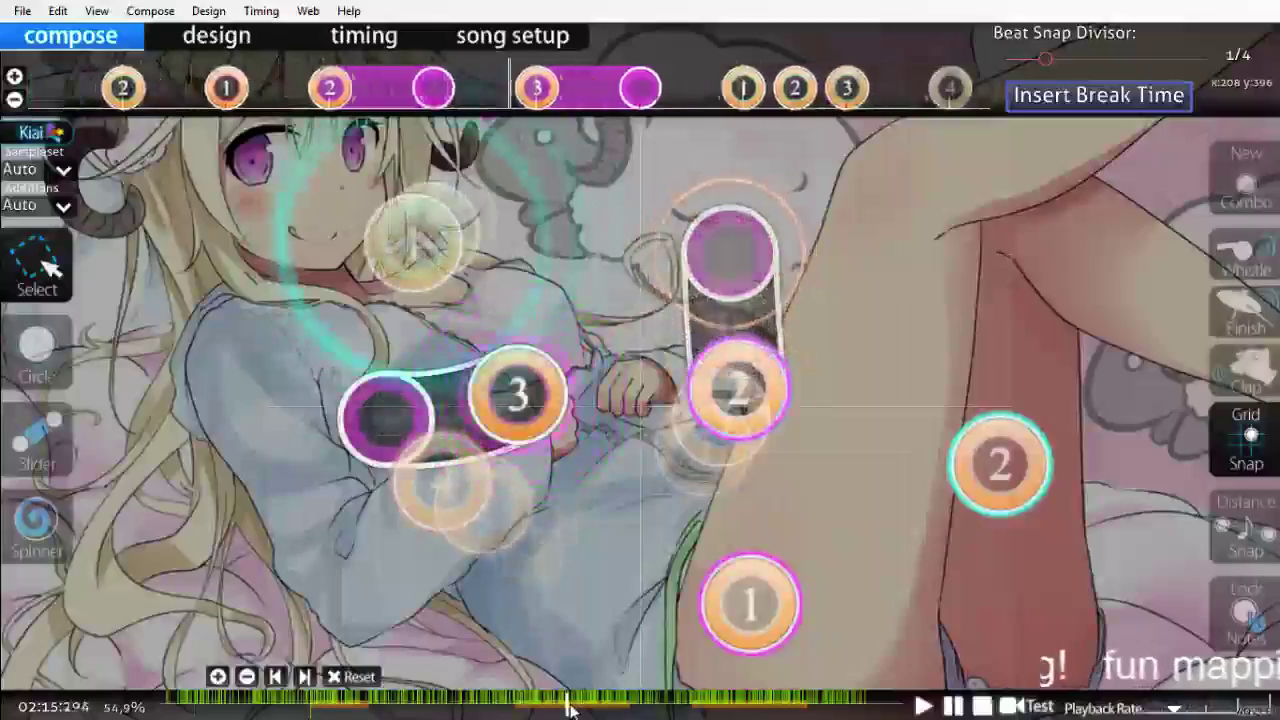
pyautogui.press('Escape')
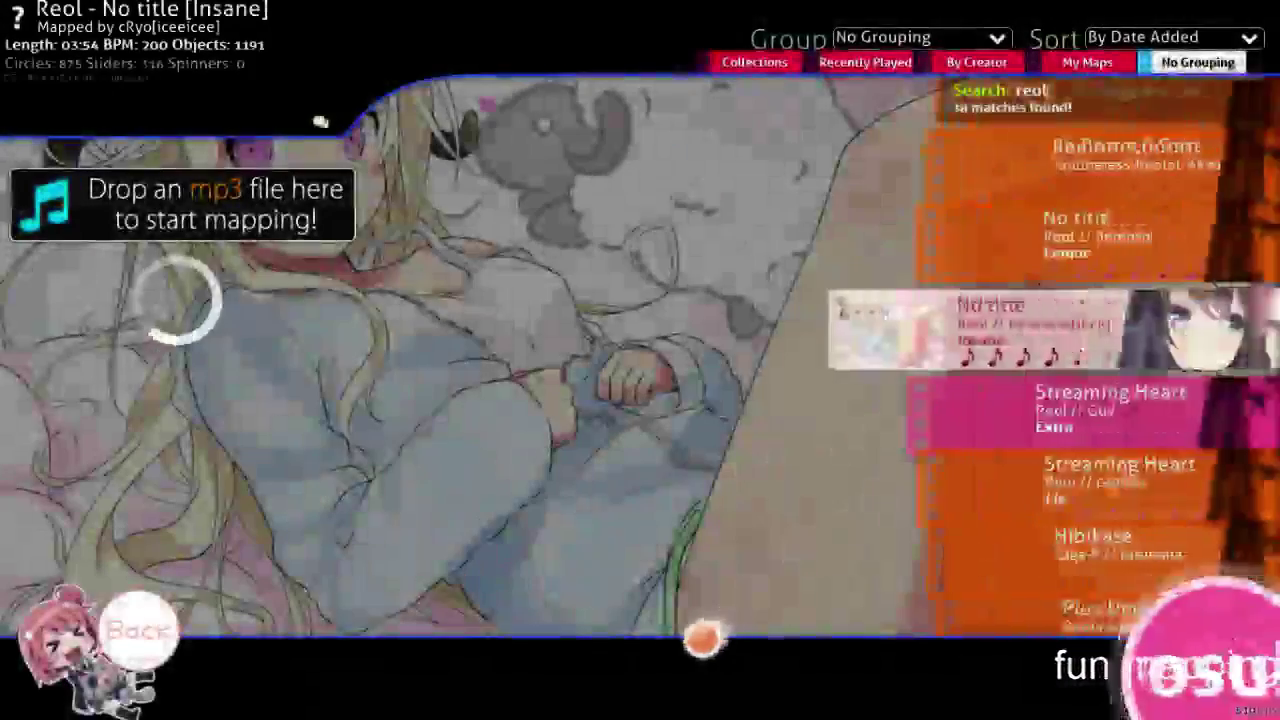
# Step: Open Reol - Jitter Doll [Insane] in the editor, examine its circle stream around 00:49, and return to song selection
pyautogui.click(934, 229)
pyautogui.click(930, 326)
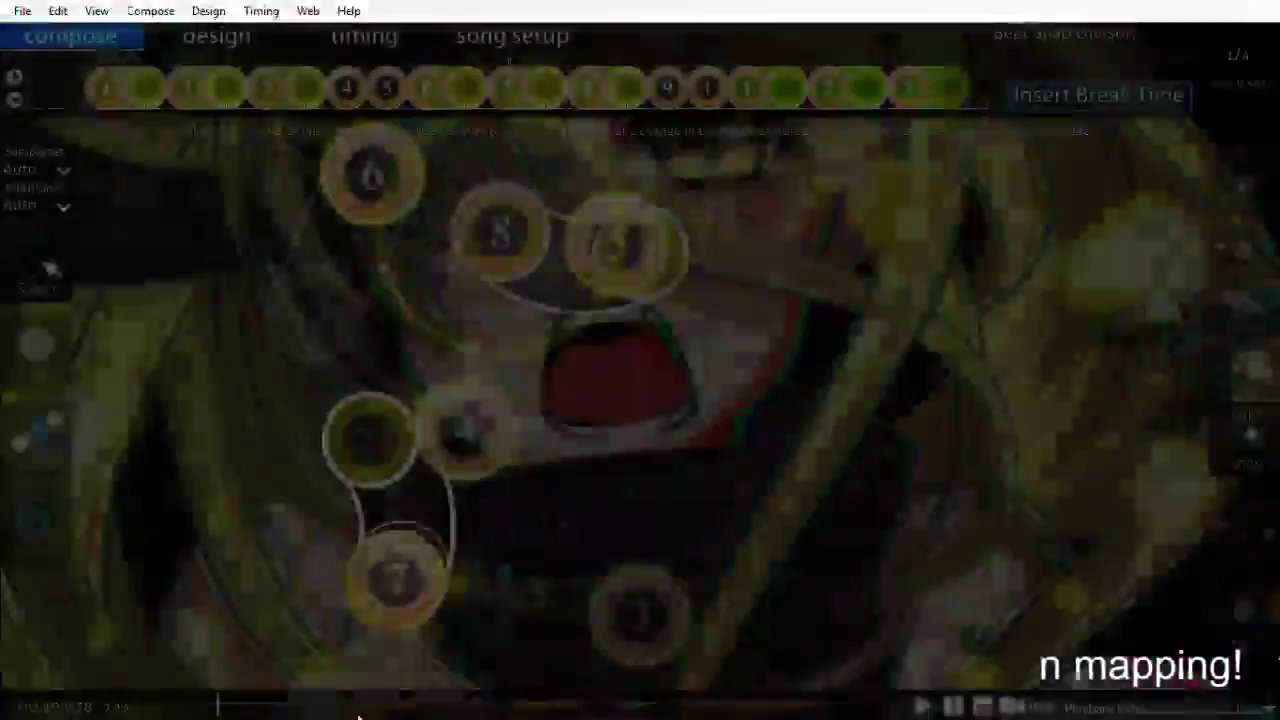
pyautogui.click(298, 704)
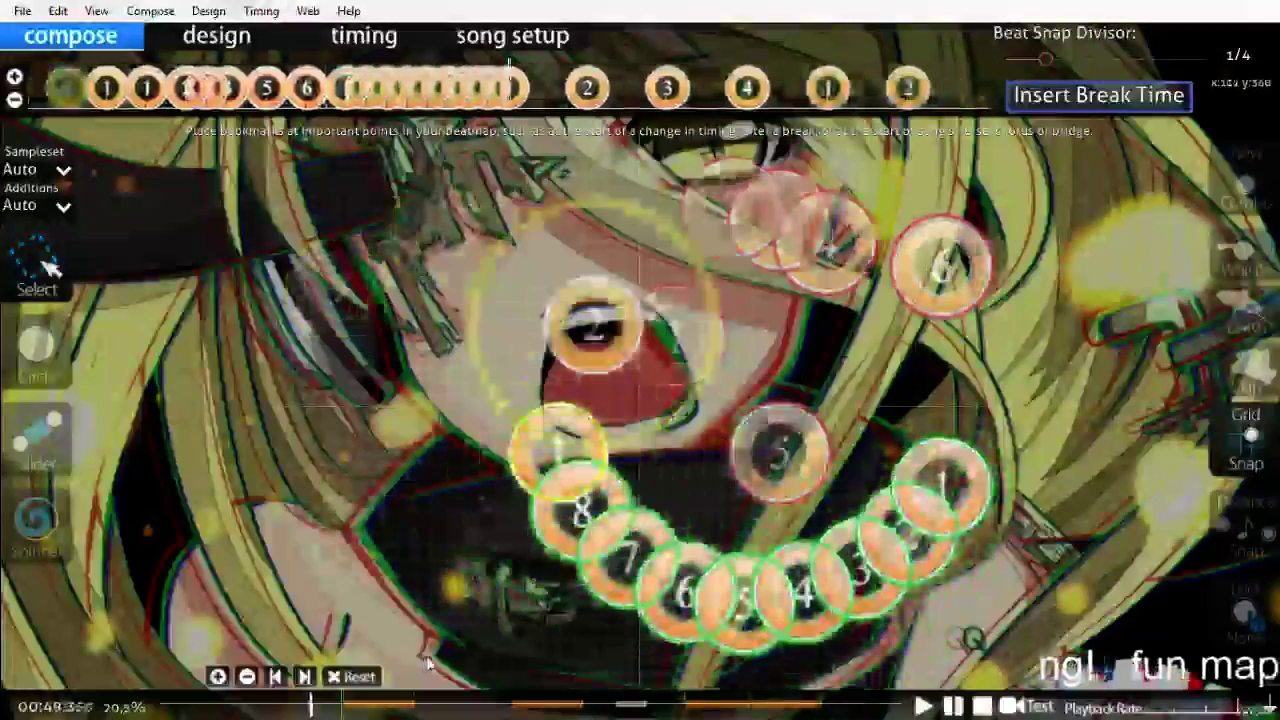
pyautogui.press('Escape')
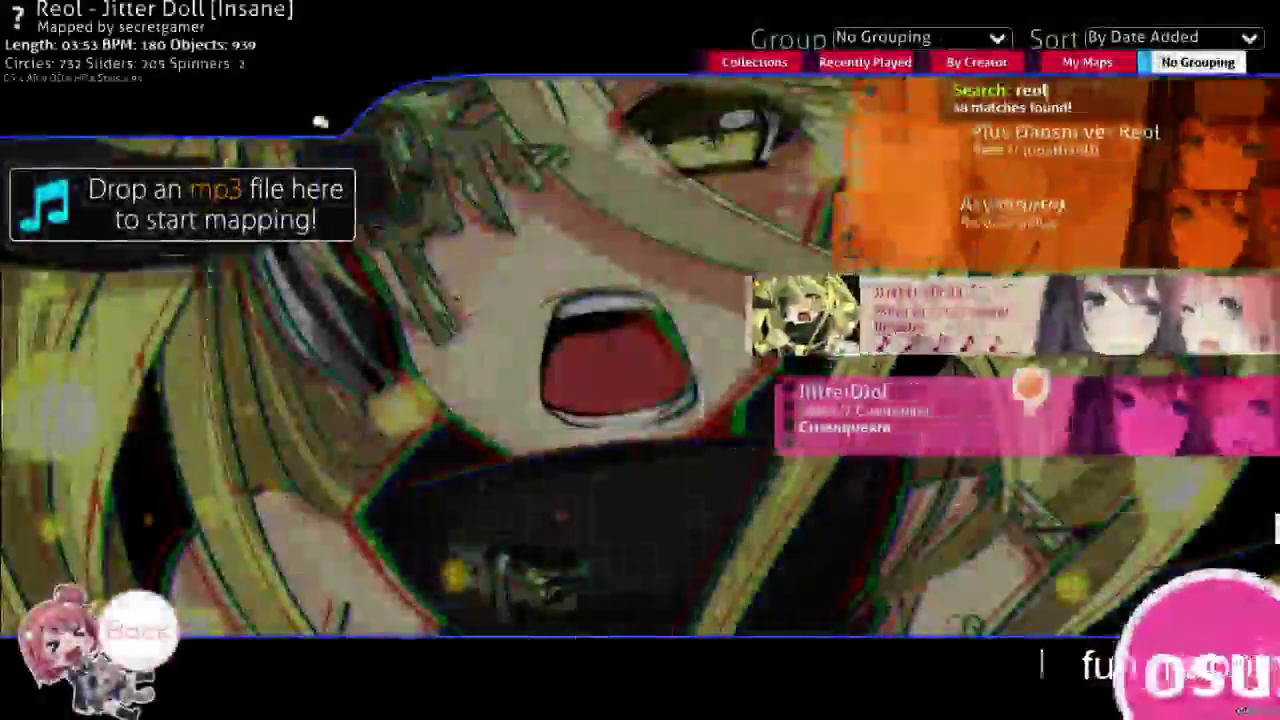
# Step: Reopen the in-progress Jitter Doll difficulty in the editor and review its patterns between about 00:39 and 00:41
pyautogui.click(1034, 387)
pyautogui.press('Return')
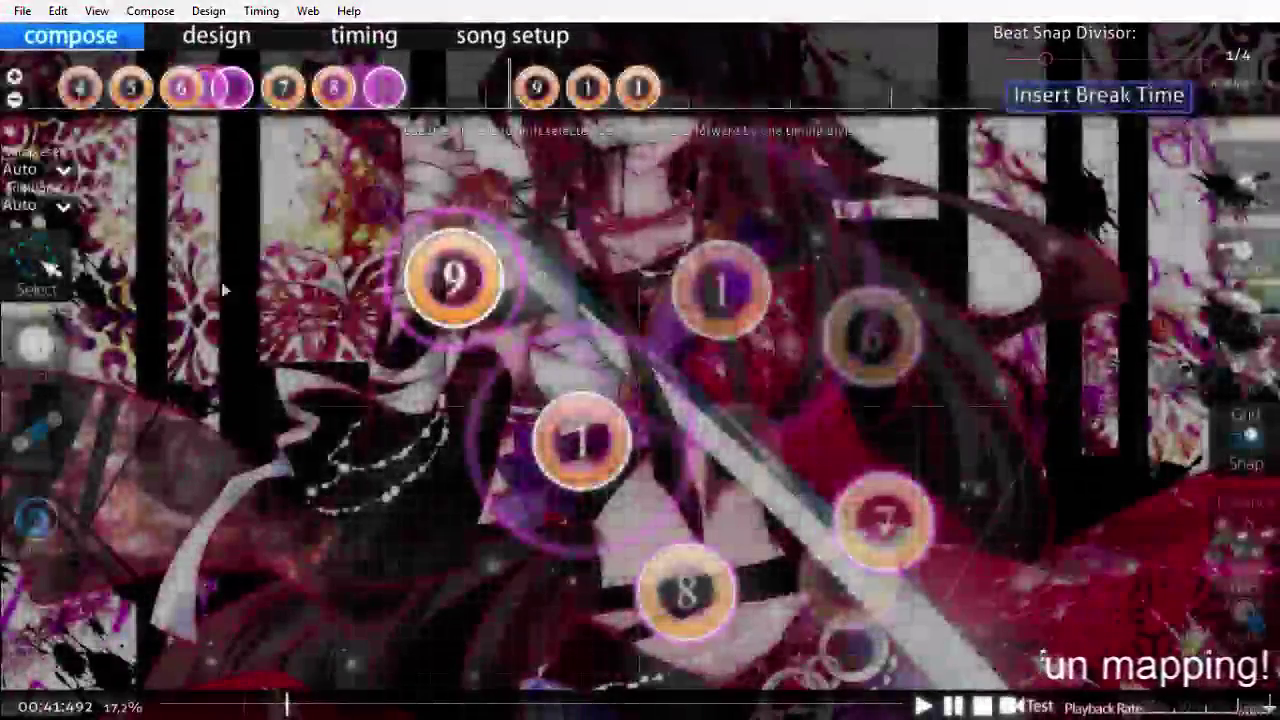
pyautogui.scroll(10, 355, 376)
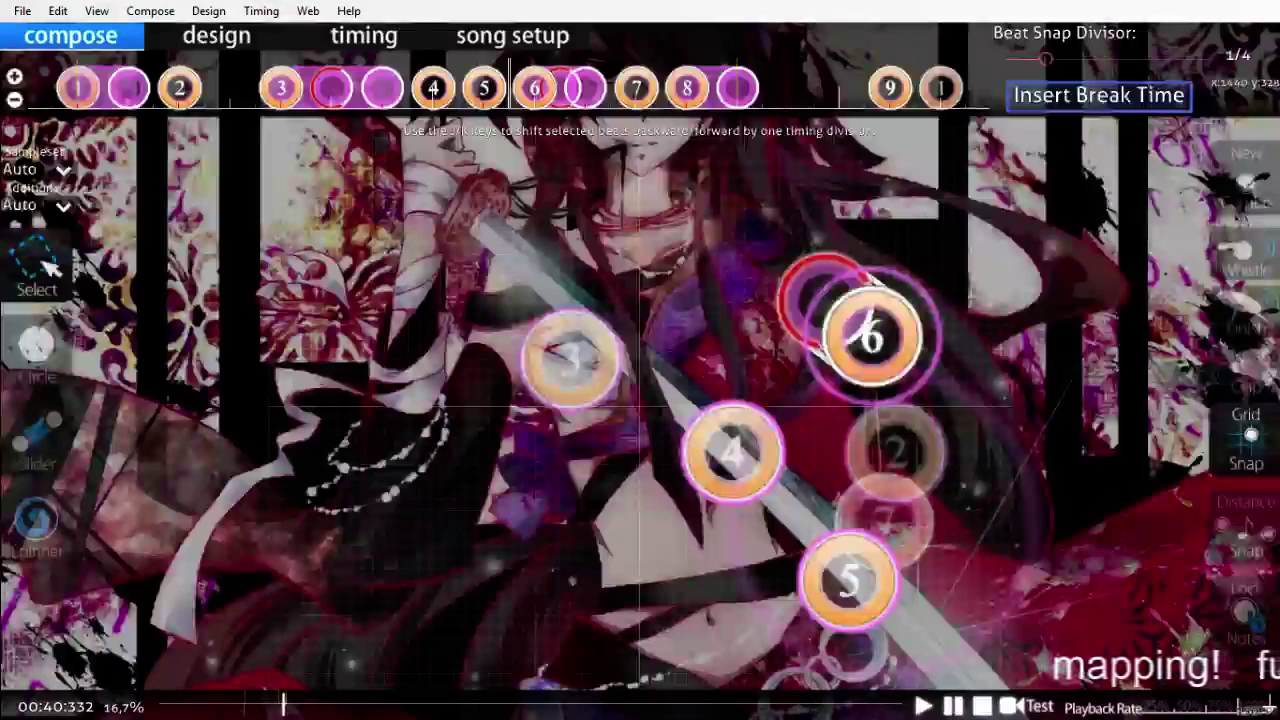
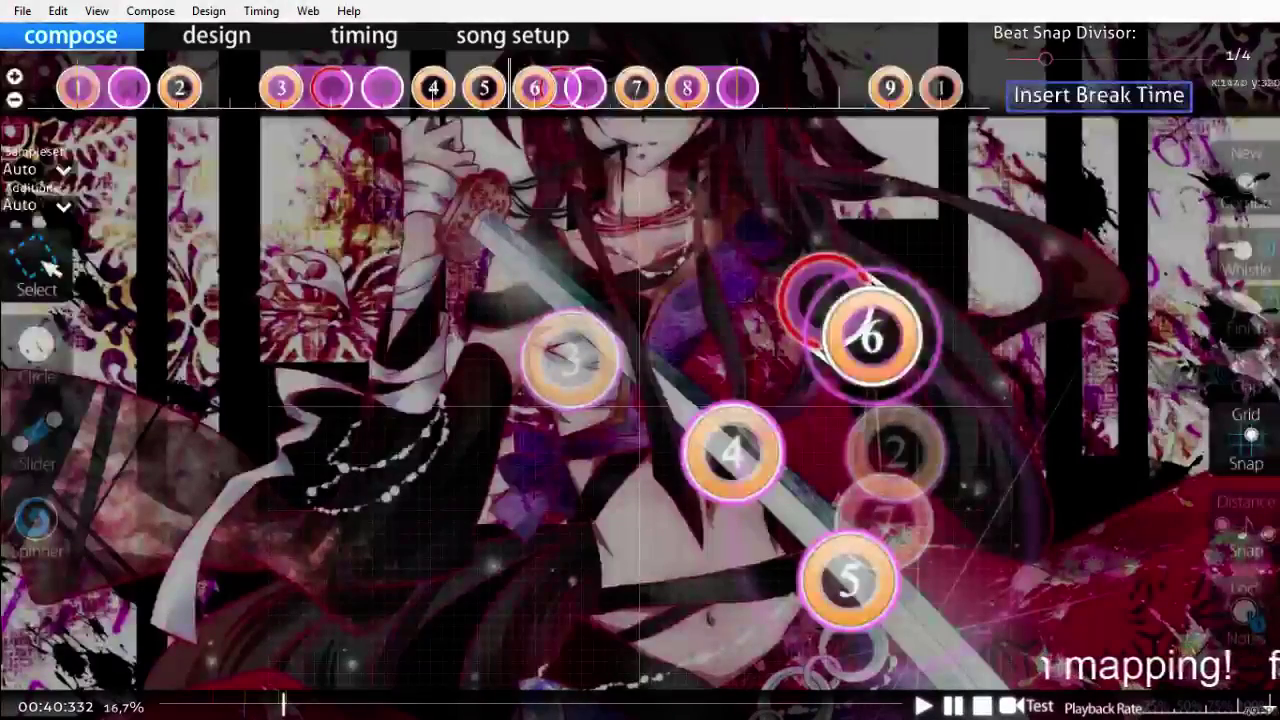
pyautogui.scroll(14, 714, 326)
pyautogui.scroll(-12, 723, 350)
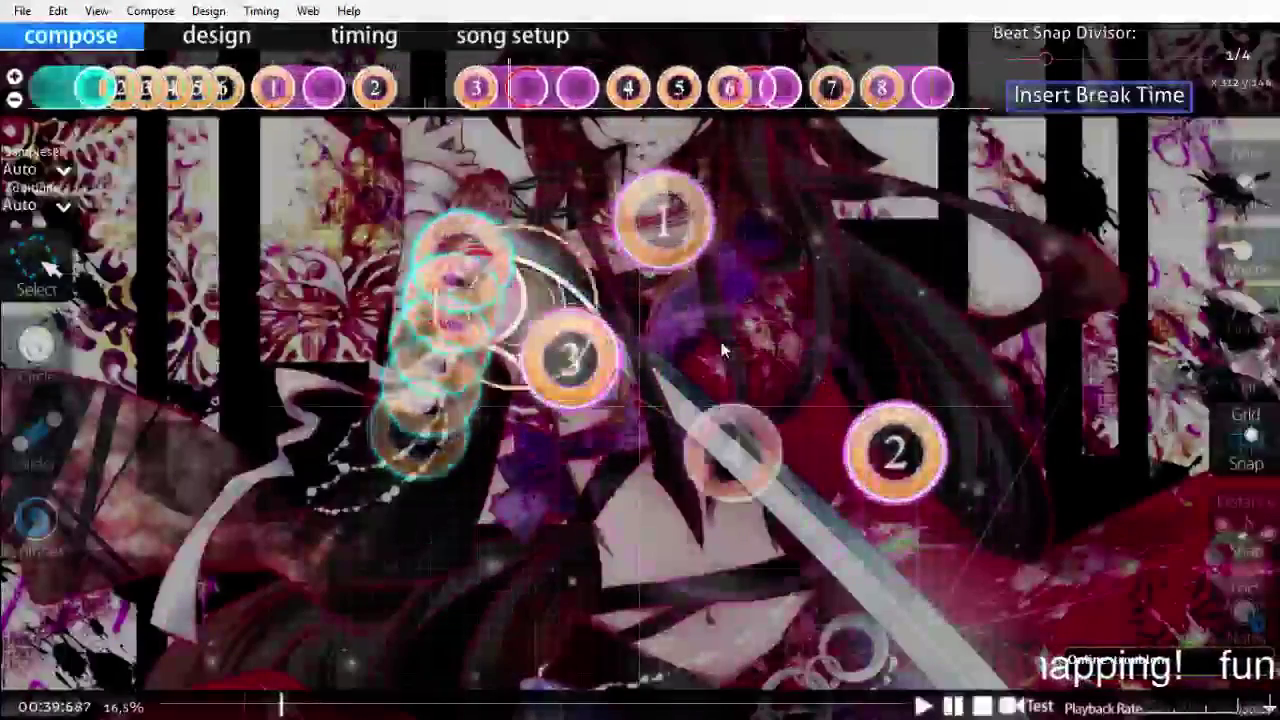
pyautogui.scroll(-5, 724, 349)
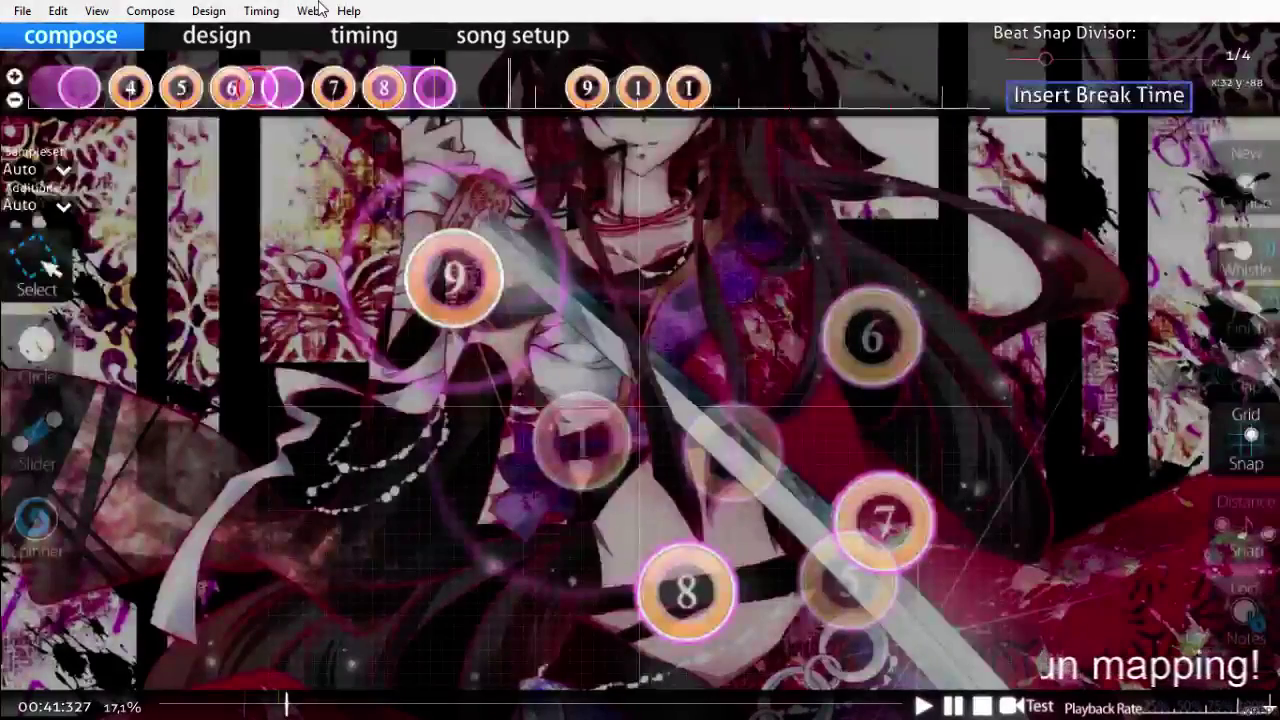
pyautogui.scroll(10, 401, 441)
pyautogui.press('space')
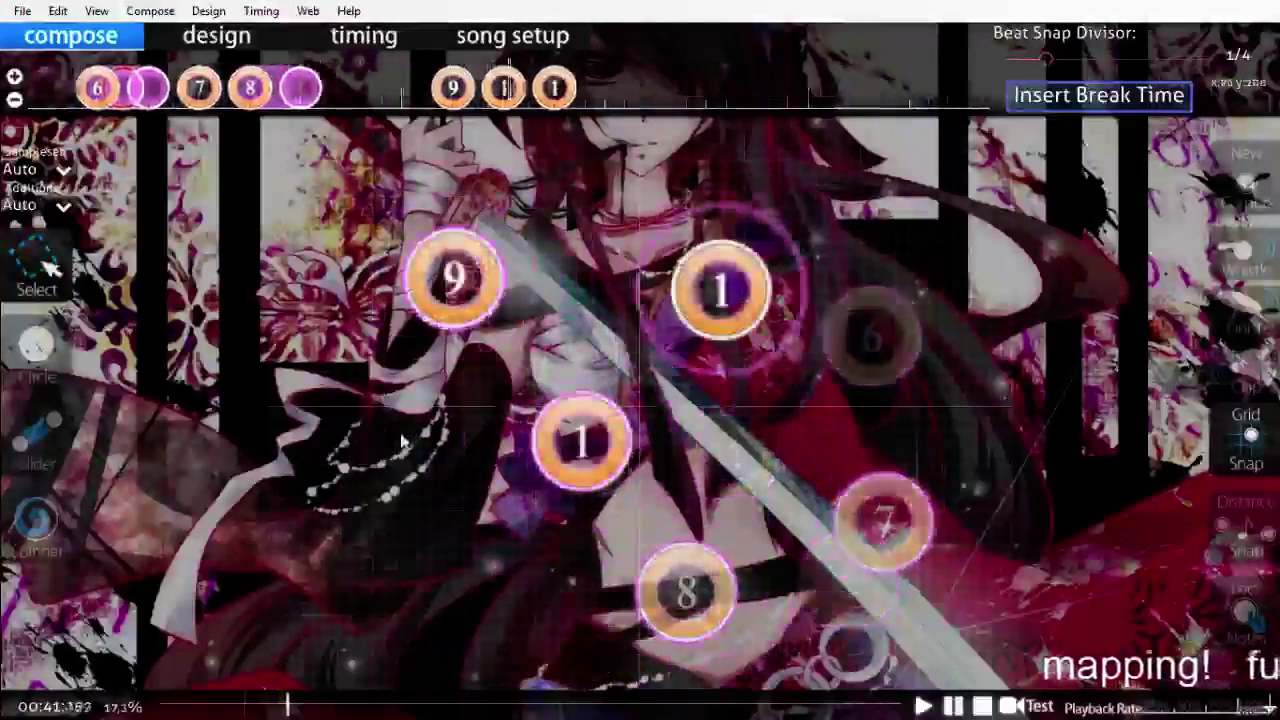
# Step: Delete every object after circle 2 at 00:39:249, from slider 3 at 00:39:582 onward
pyautogui.scroll(10, 404, 445)
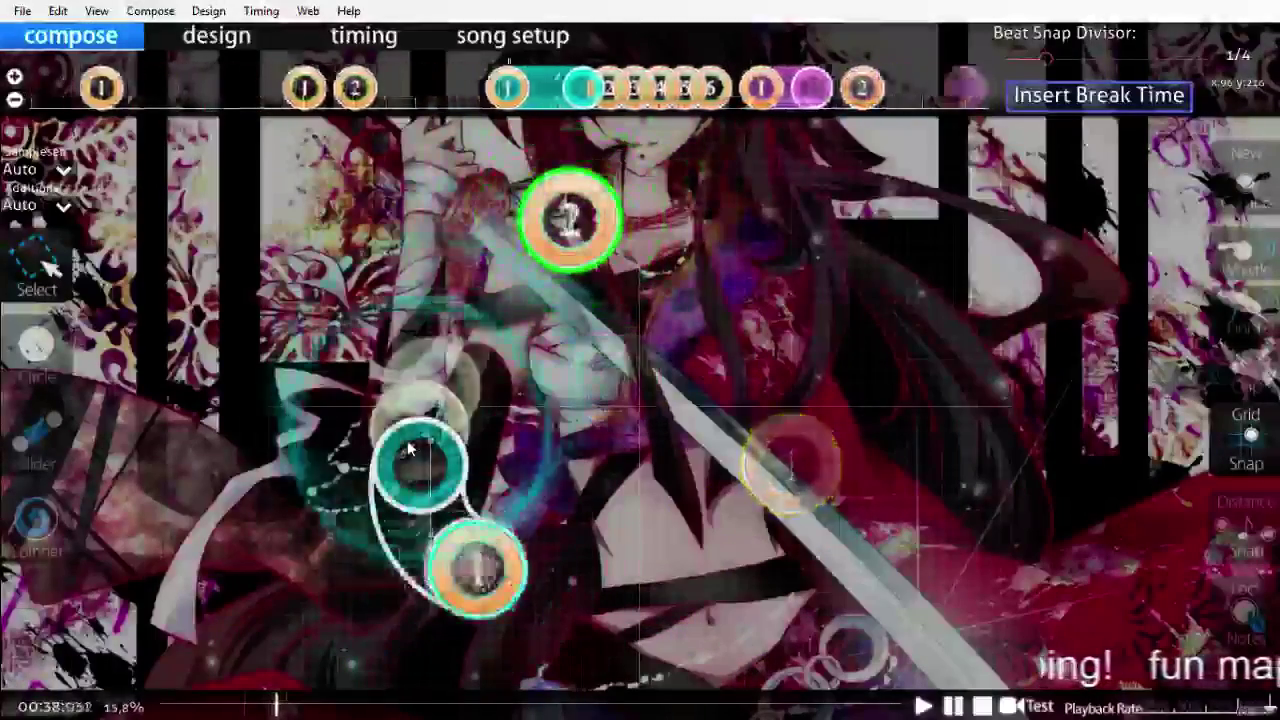
pyautogui.scroll(1, 638, 88)
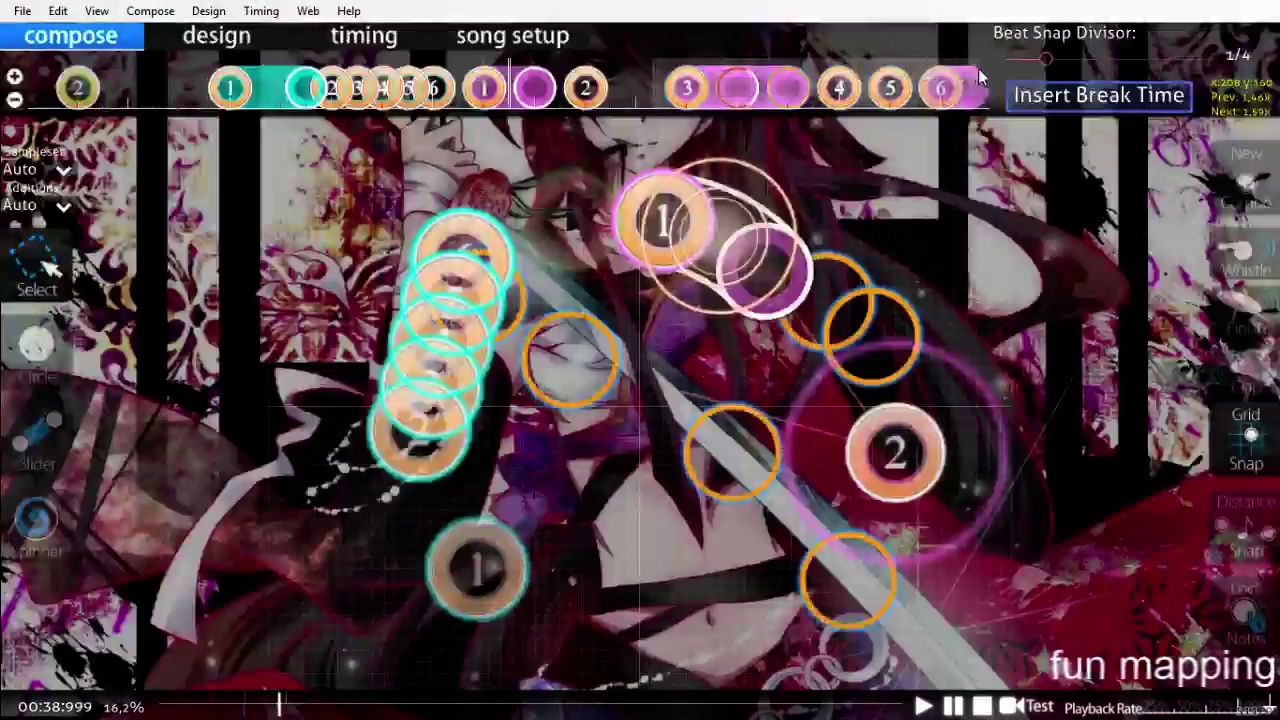
pyautogui.press('Delete')
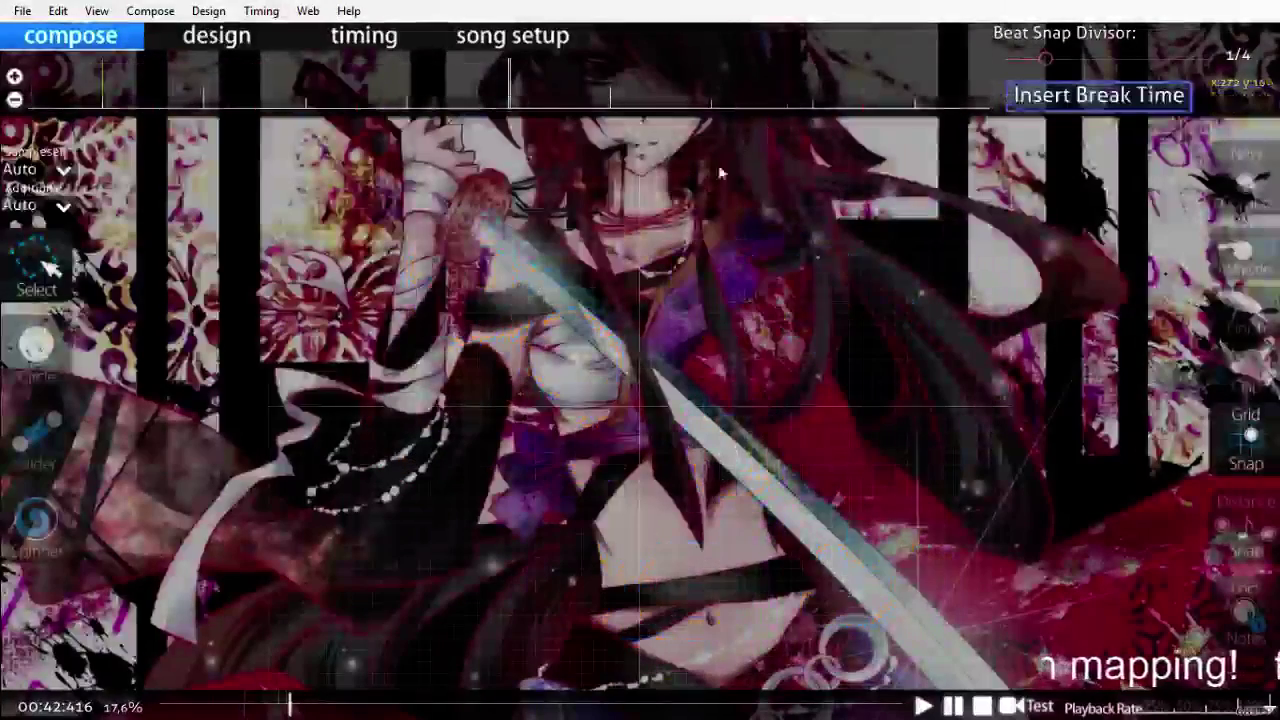
# Step: Delete a slider-velocity timing section near 00:40 in the timing setup and return to composing
pyautogui.scroll(15, 632, 349)
pyautogui.click(358, 38)
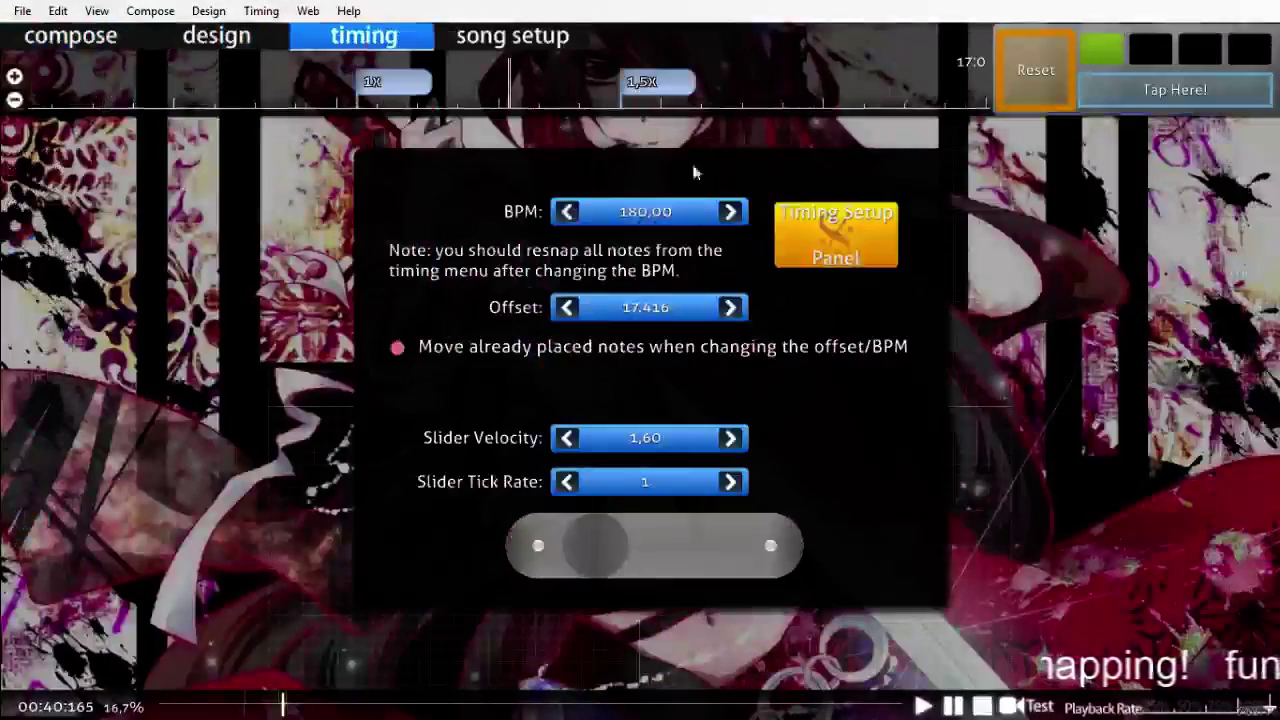
pyautogui.click(829, 237)
pyautogui.click(686, 284)
pyautogui.press('Delete')
pyautogui.click(657, 548)
pyautogui.click(78, 43)
# Step: Slow the playback rate and listen repeatedly to the music between about 00:38:400 and 00:39:800
pyautogui.scroll(20, 142, 176)
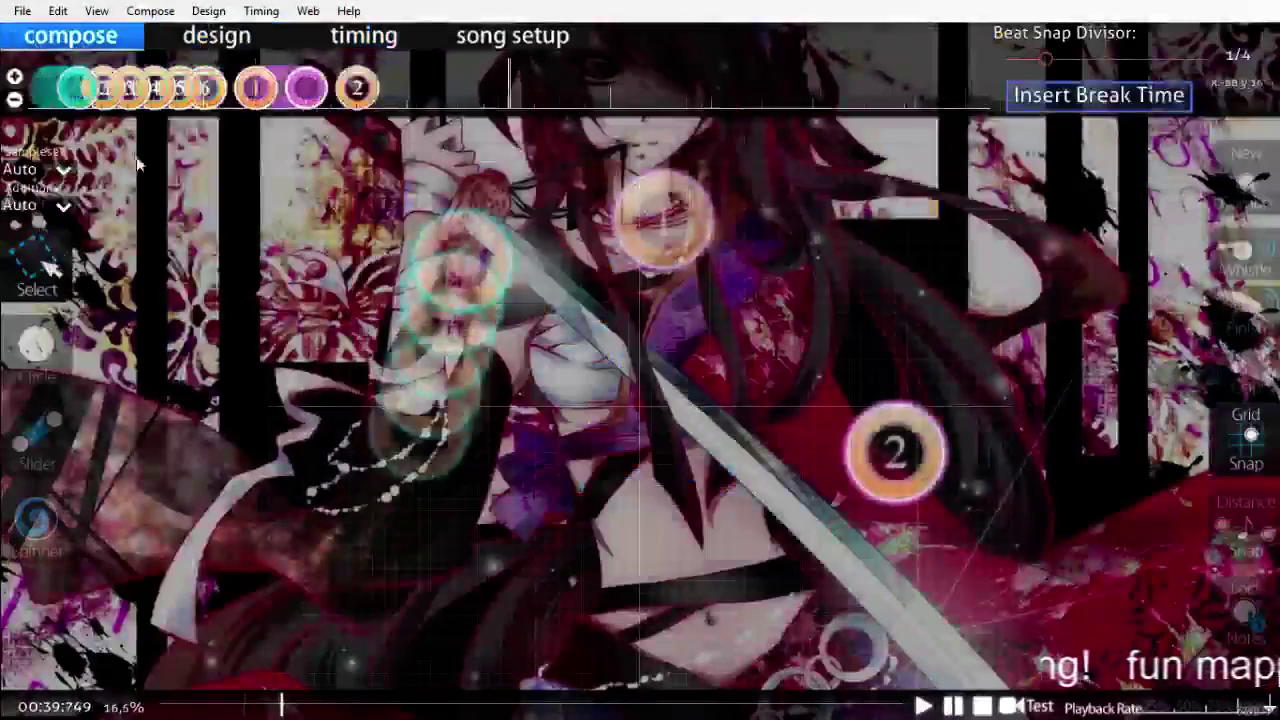
pyautogui.press('space')
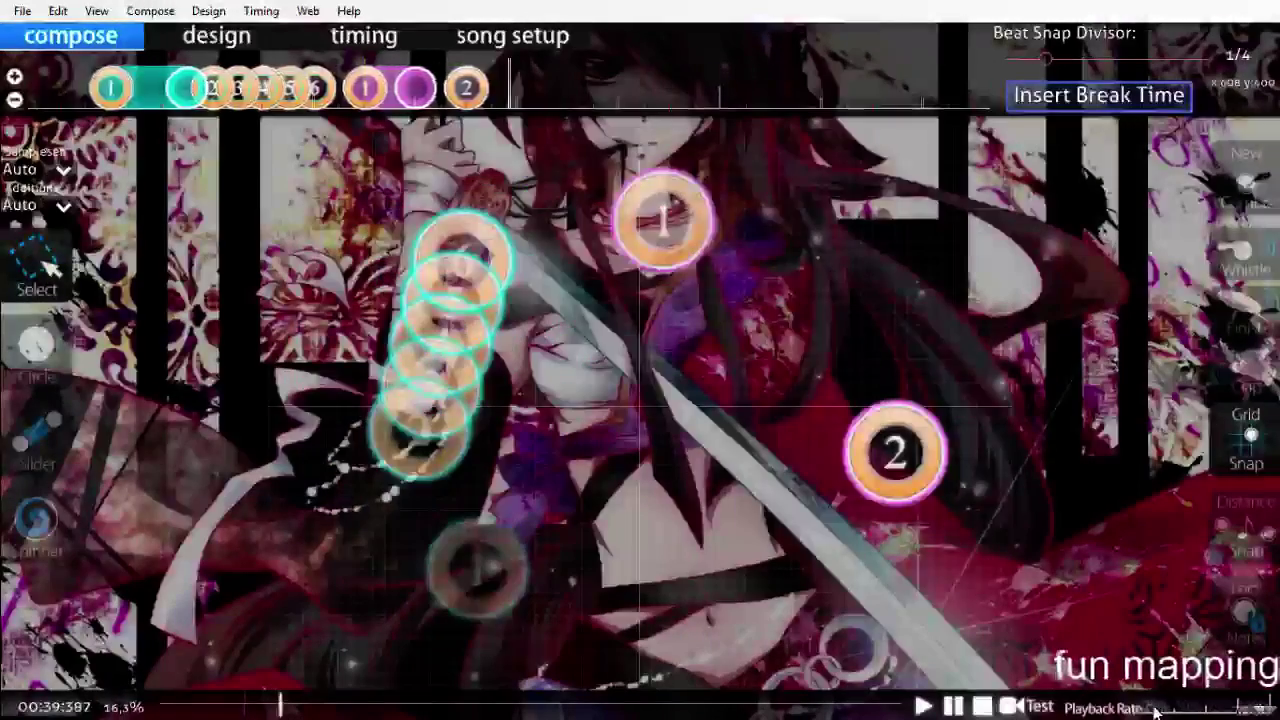
pyautogui.scroll(10, 761, 473)
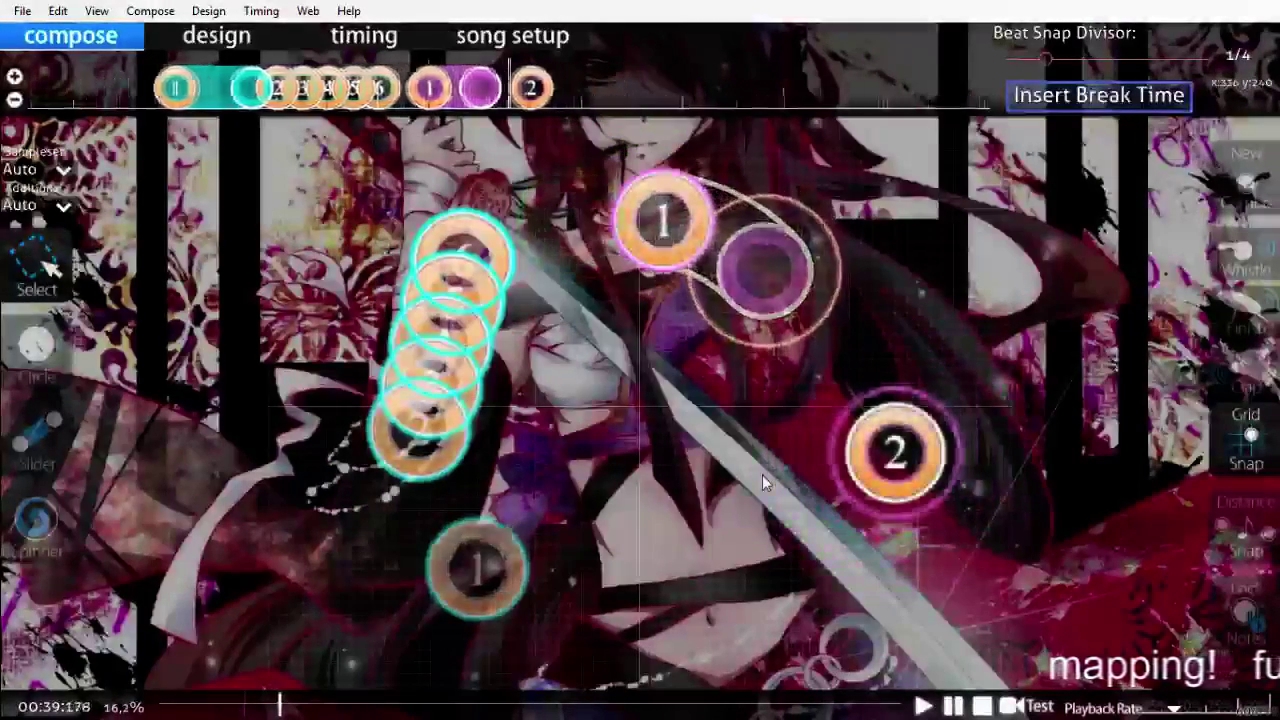
pyautogui.scroll(4, 762, 474)
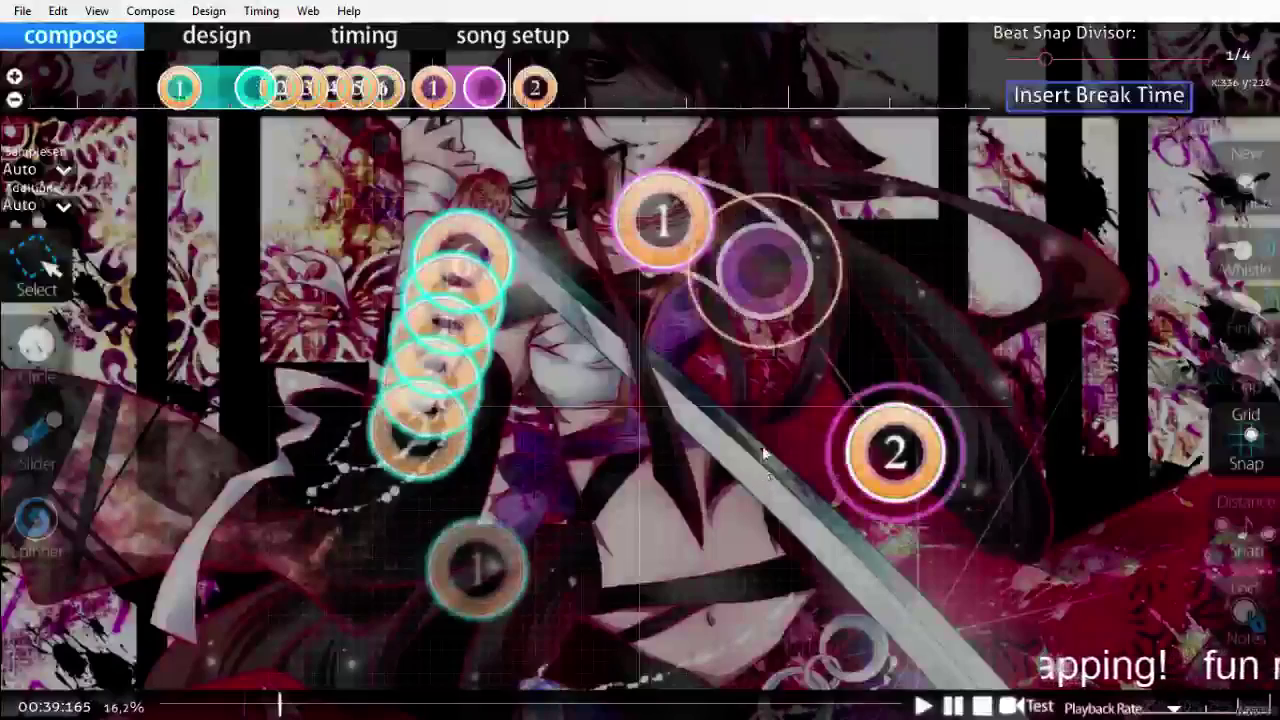
pyautogui.scroll(1, 775, 412)
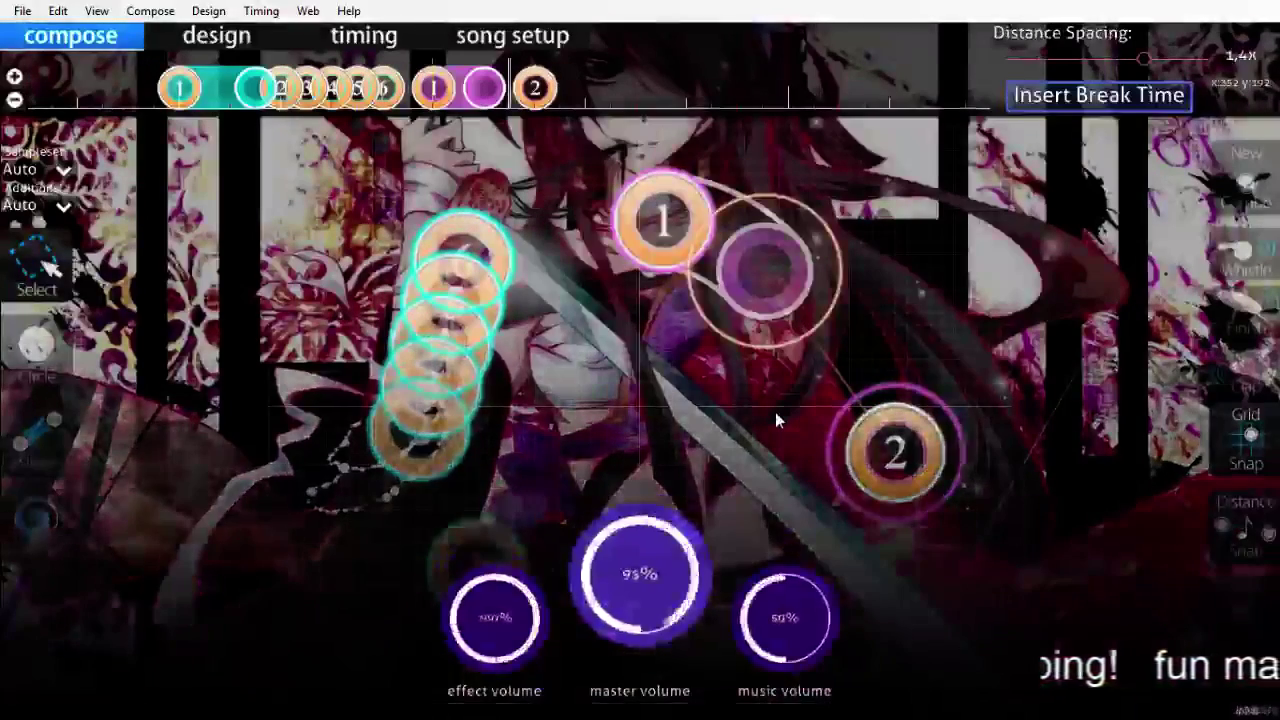
pyautogui.scroll(2, 758, 338)
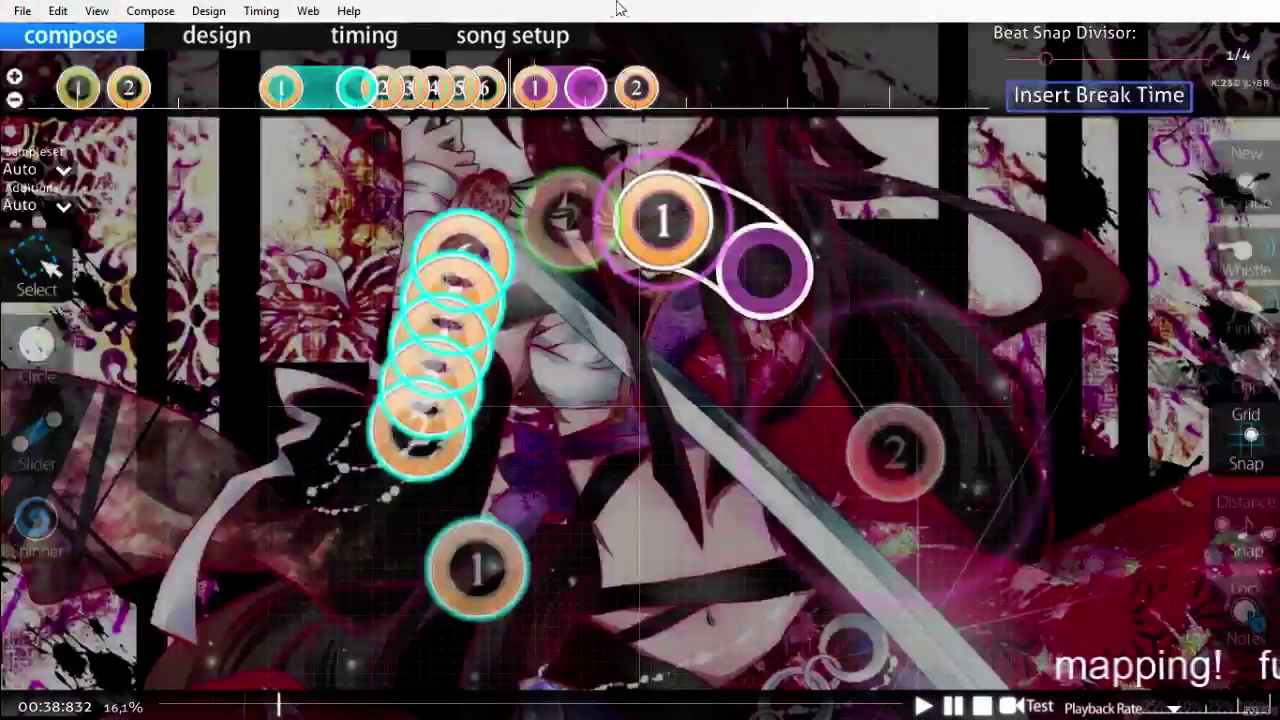
pyautogui.scroll(5, 621, 290)
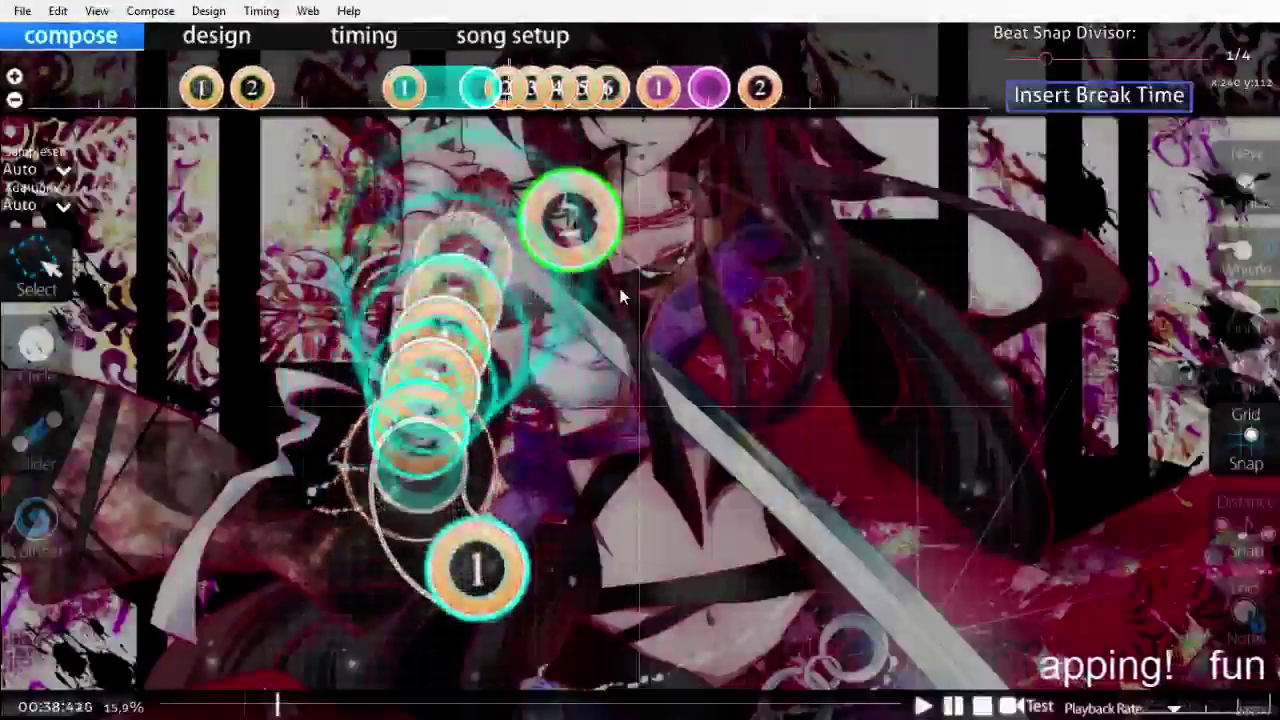
pyautogui.scroll(-6, 620, 296)
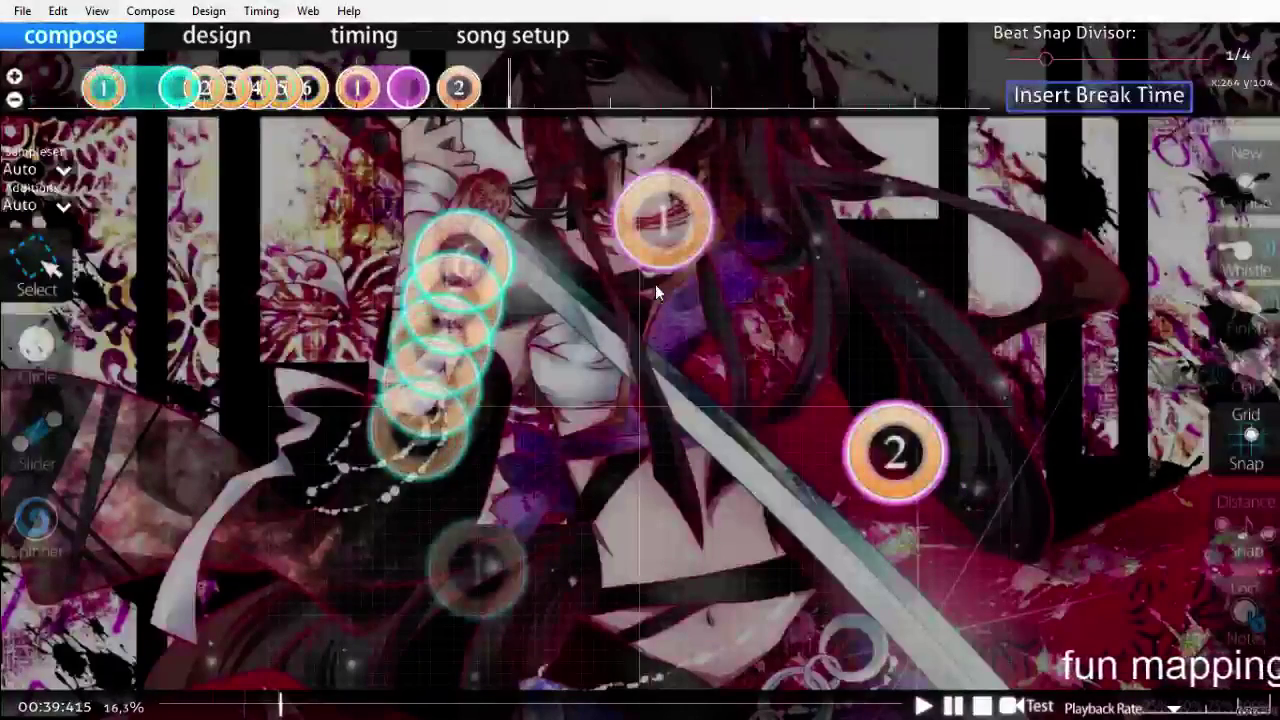
pyautogui.scroll(-1, 655, 290)
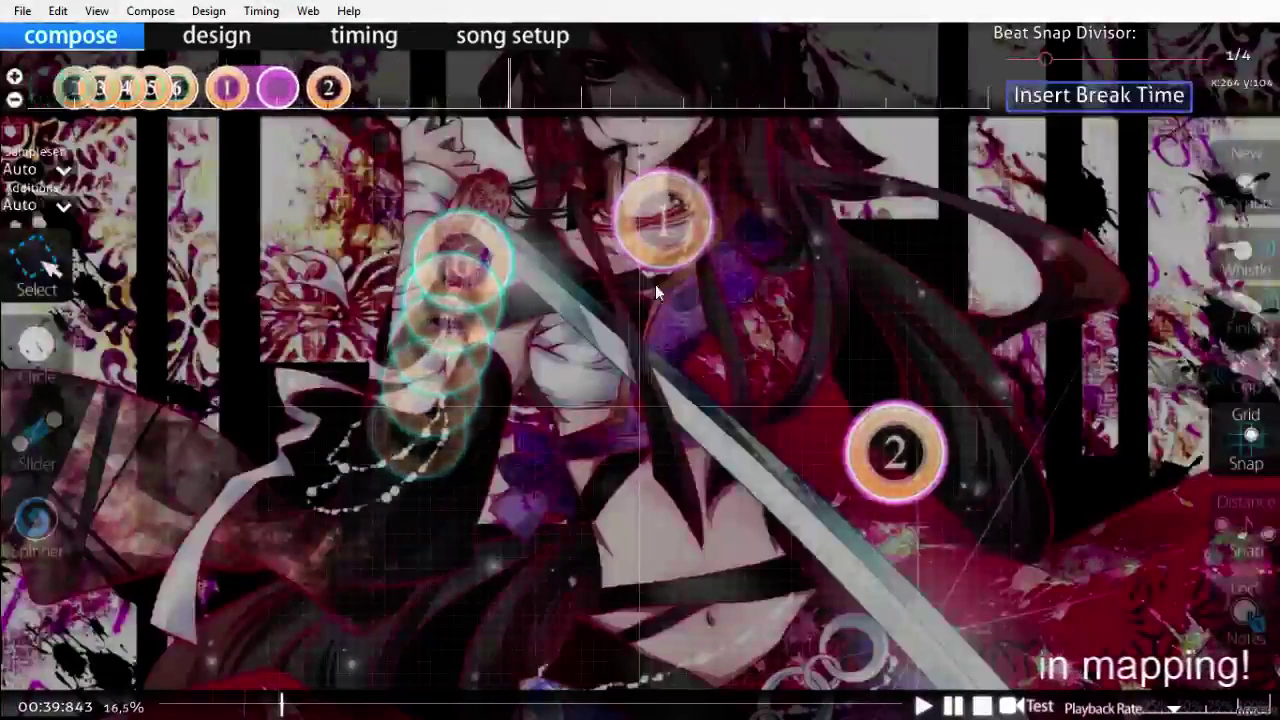
pyautogui.scroll(9, 112, 435)
pyautogui.press('space')
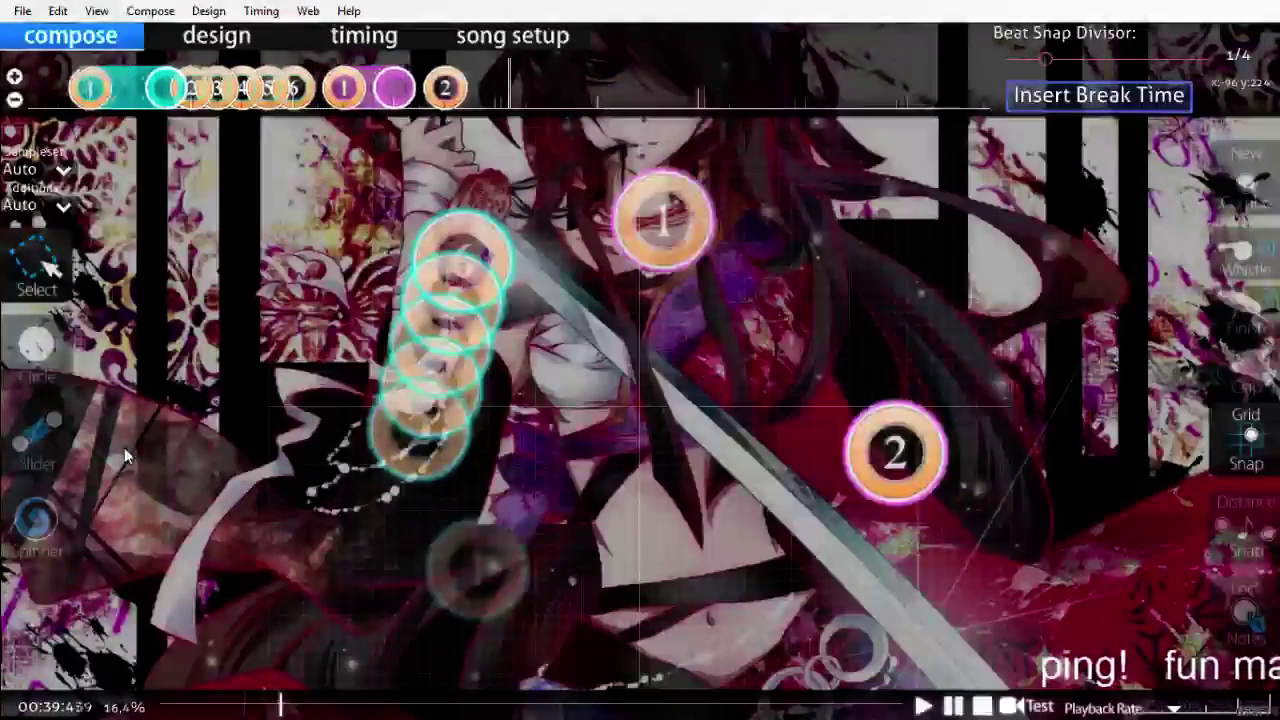
pyautogui.press('space')
pyautogui.scroll(3, 124, 448)
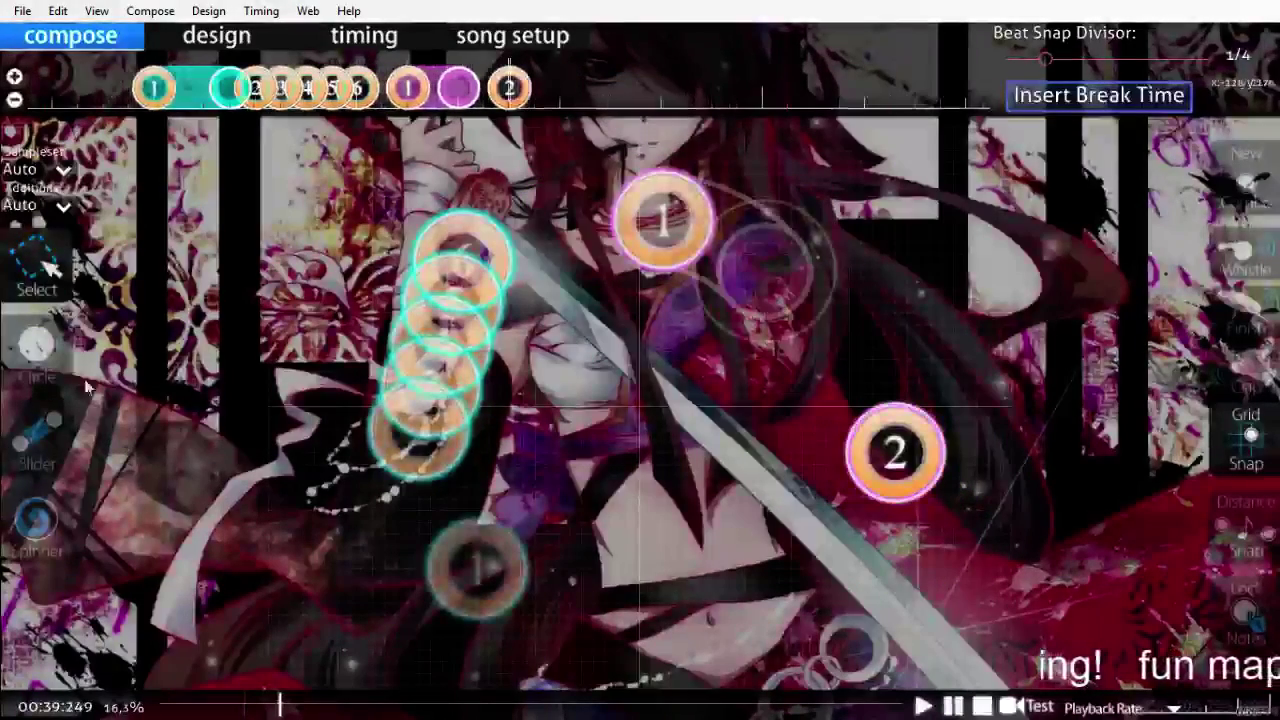
# Step: Replace circle 2 at 00:39:249 with a short slider running down-left below slider 1, and replay it
pyautogui.click(42, 428)
pyautogui.click(814, 418)
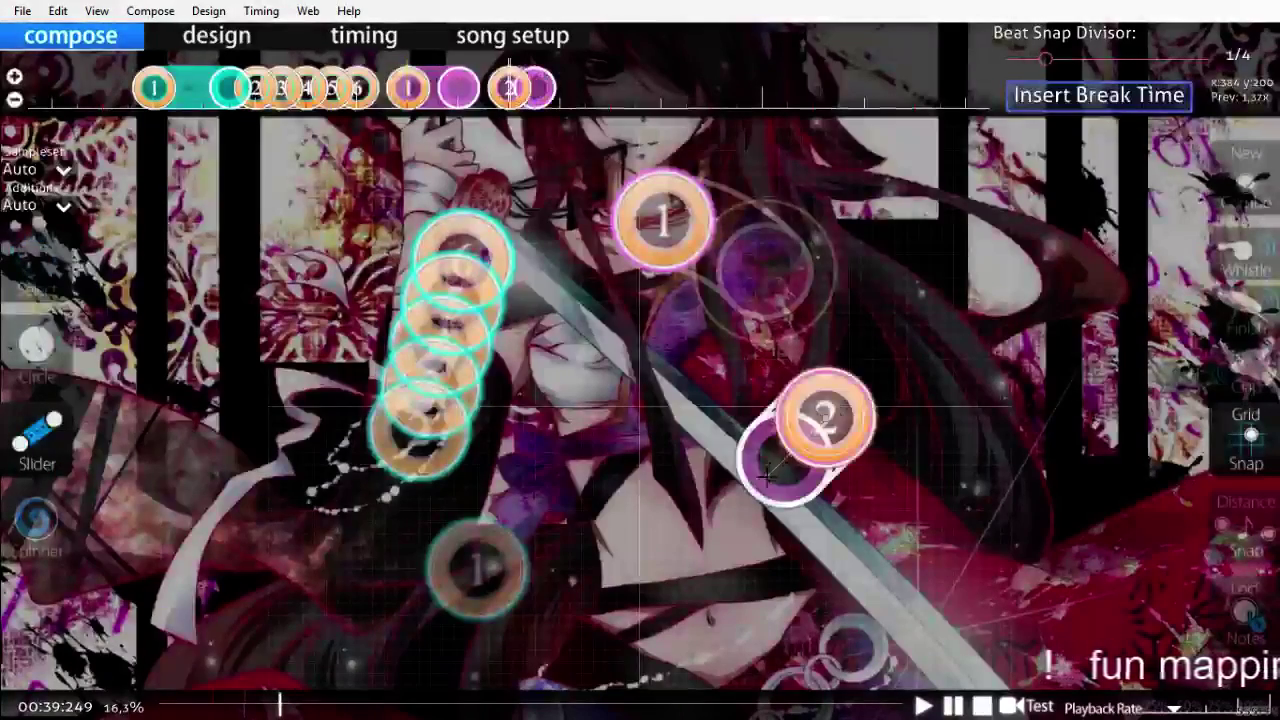
pyautogui.rightClick(690, 514)
pyautogui.scroll(2, 690, 514)
pyautogui.press('space')
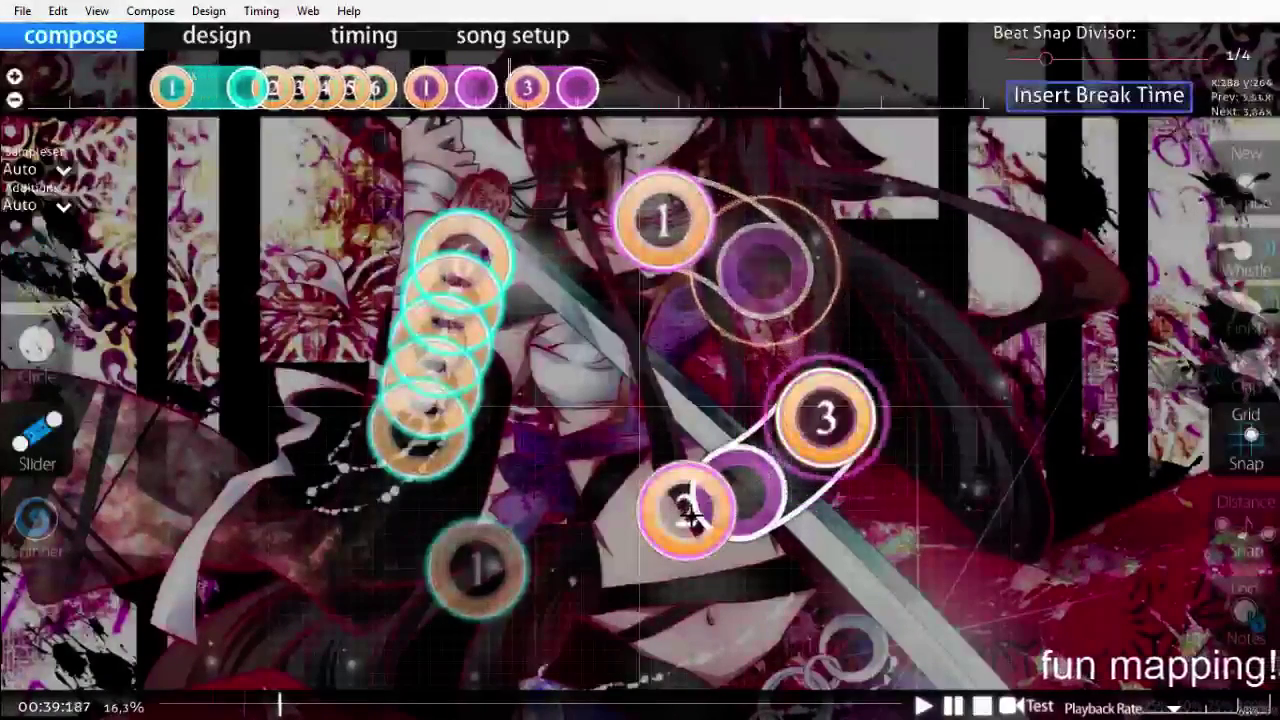
pyautogui.press('space')
# Step: Place a short slider at 00:39:582 running up-left from the playfield's centre and convert it to a three-circle stream
pyautogui.scroll(4, 685, 519)
pyautogui.scroll(-1, 593, 476)
pyautogui.moveTo(593, 477); pyautogui.dragTo(590, 428)
pyautogui.click(548, 390)
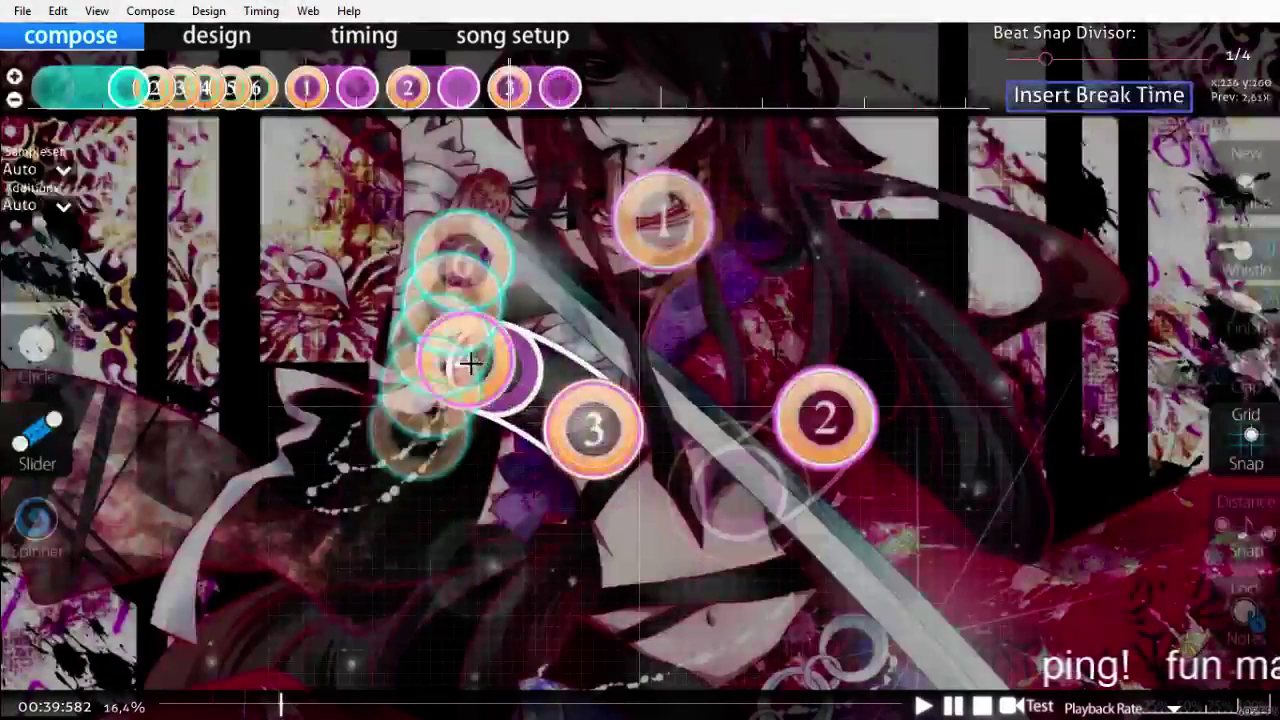
pyautogui.press('1')
pyautogui.click(150, 11)
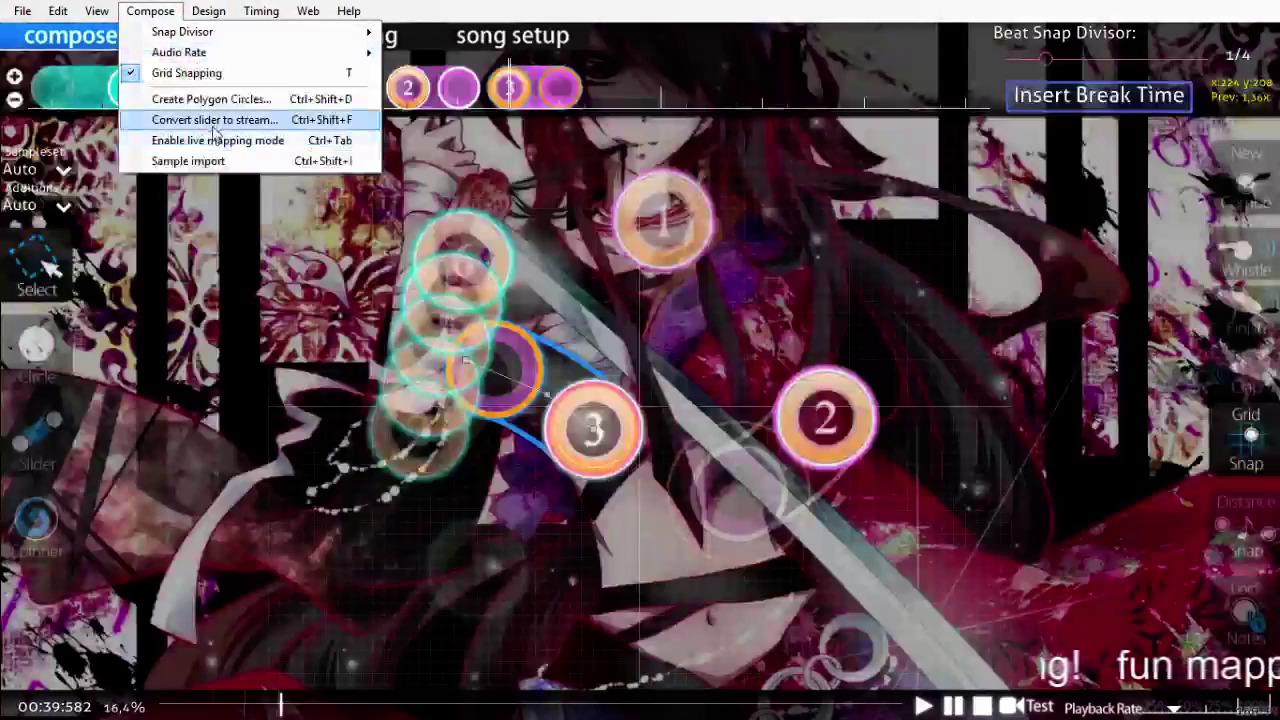
pyautogui.click(214, 120)
pyautogui.click(225, 292)
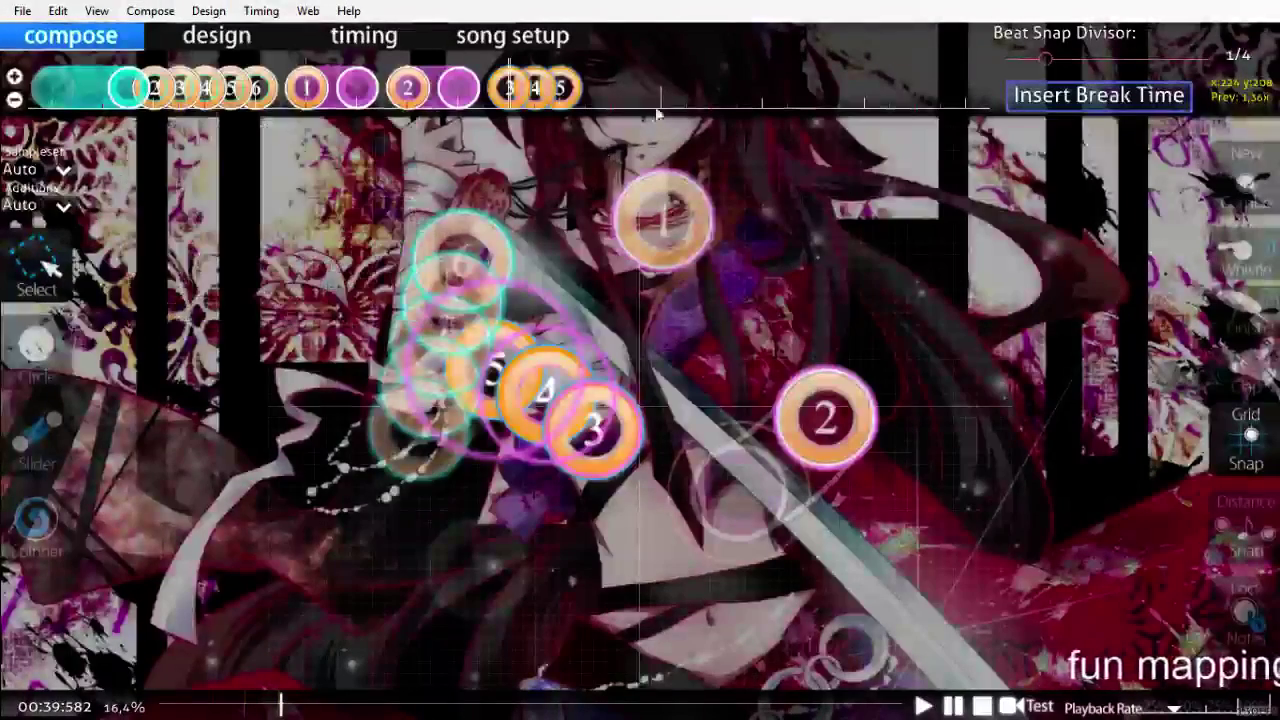
# Step: Place a curved slider at 00:39:915, bending from left of the three-circle stream to below it, and replay it
pyautogui.scroll(3, 651, 223)
pyautogui.press('space')
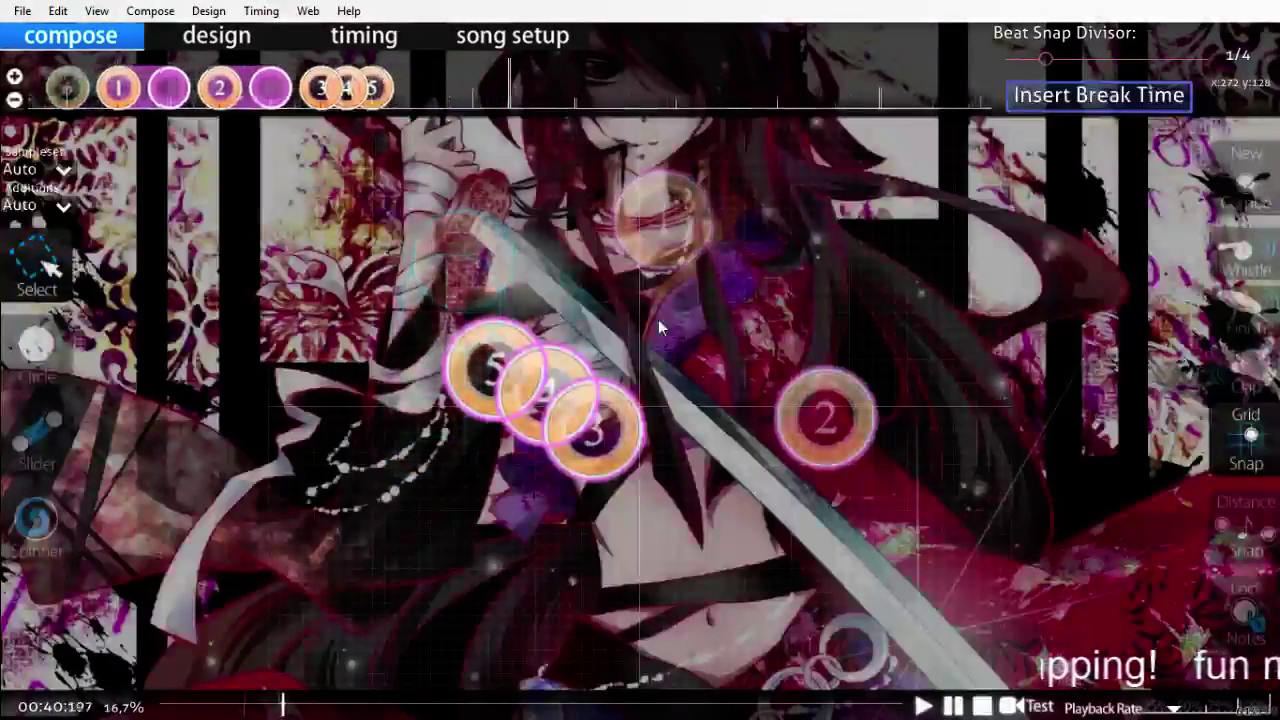
pyautogui.scroll(6, 658, 326)
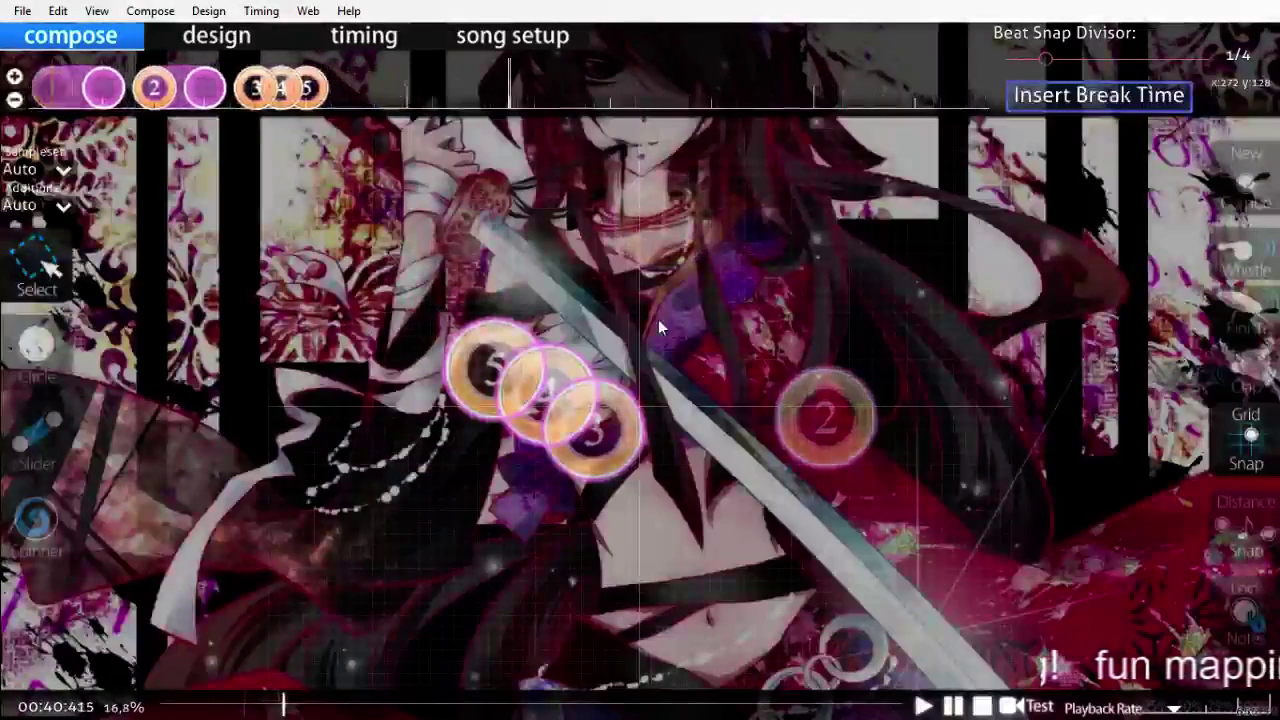
pyautogui.scroll(2, 658, 319)
pyautogui.click(37, 435)
pyautogui.click(380, 541)
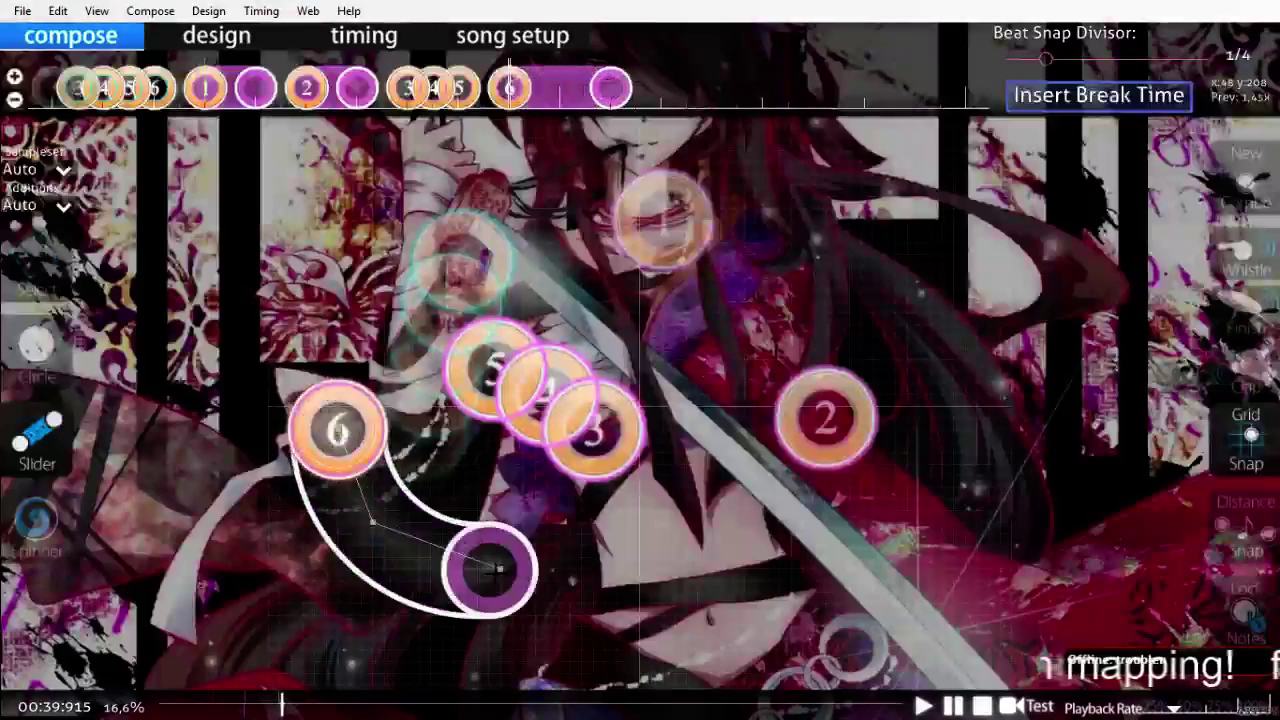
pyautogui.rightClick(543, 579)
pyautogui.press('space')
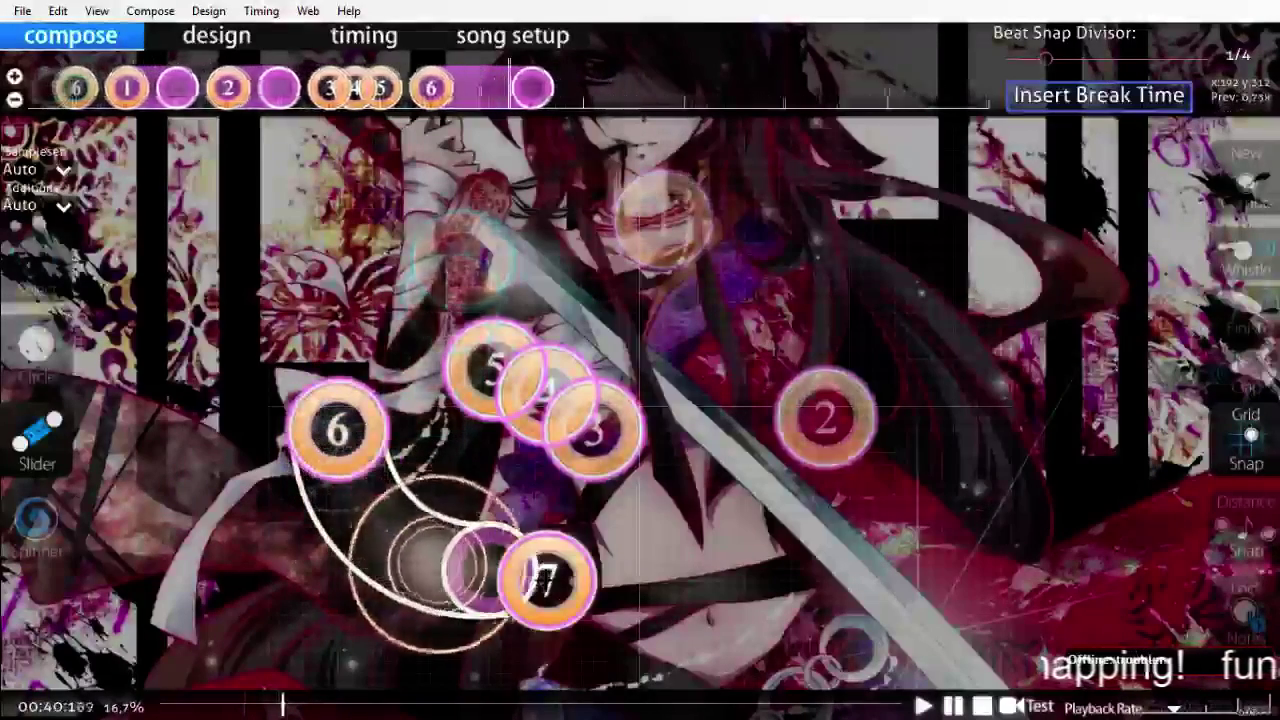
pyautogui.scroll(5, 547, 580)
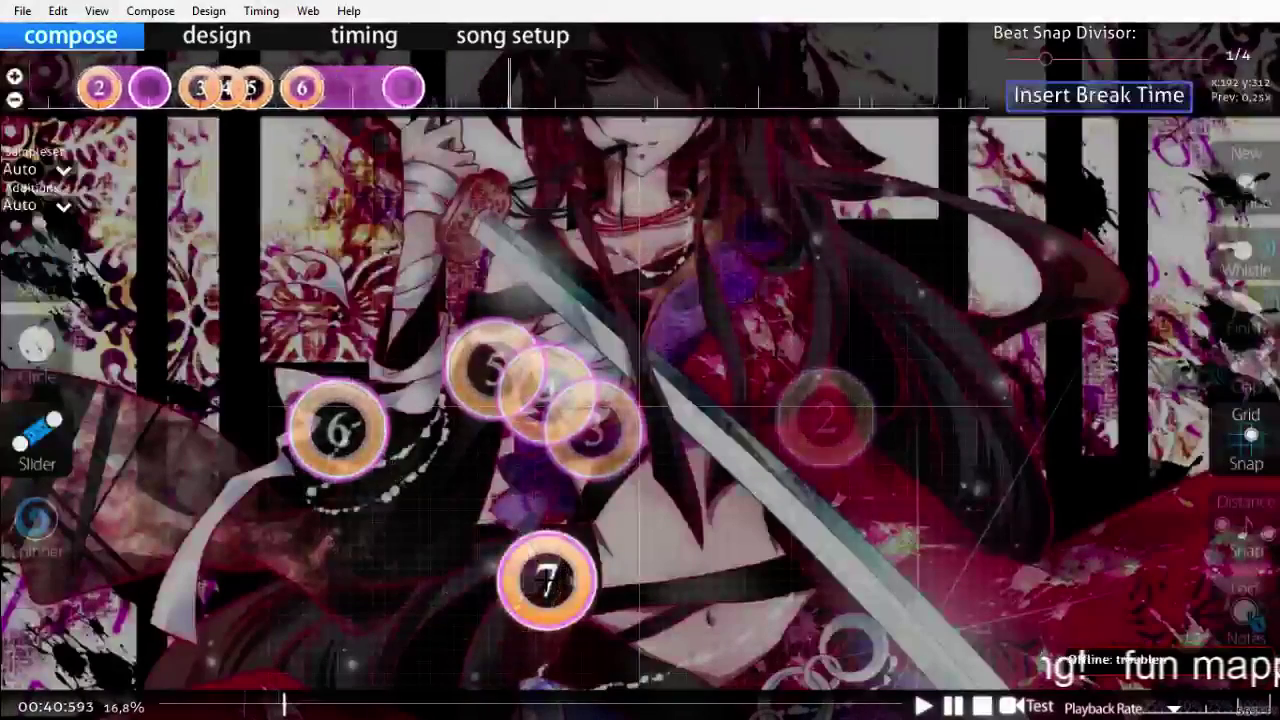
pyautogui.scroll(2, 547, 580)
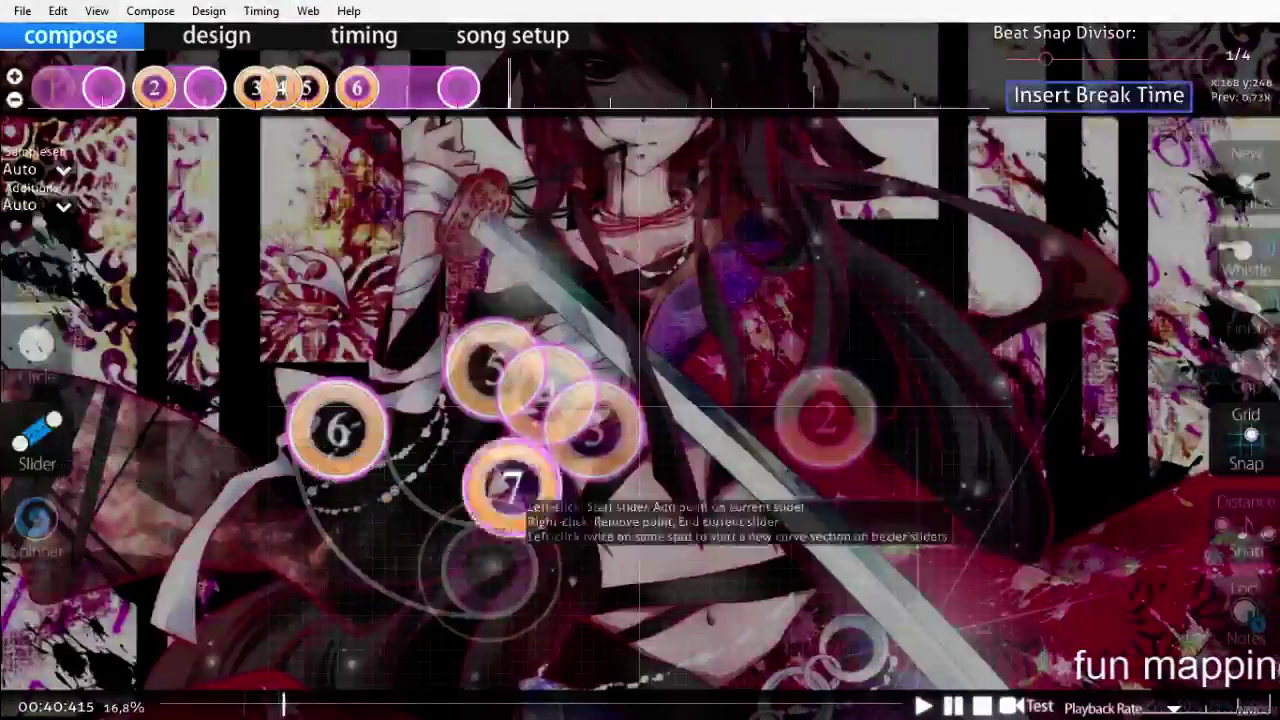
# Step: Place a short slider at 00:40:415 rising up-right from just below circle 3 and convert it to a three-circle stream
pyautogui.click(617, 499)
pyautogui.click(675, 460)
pyautogui.rightClick(752, 445)
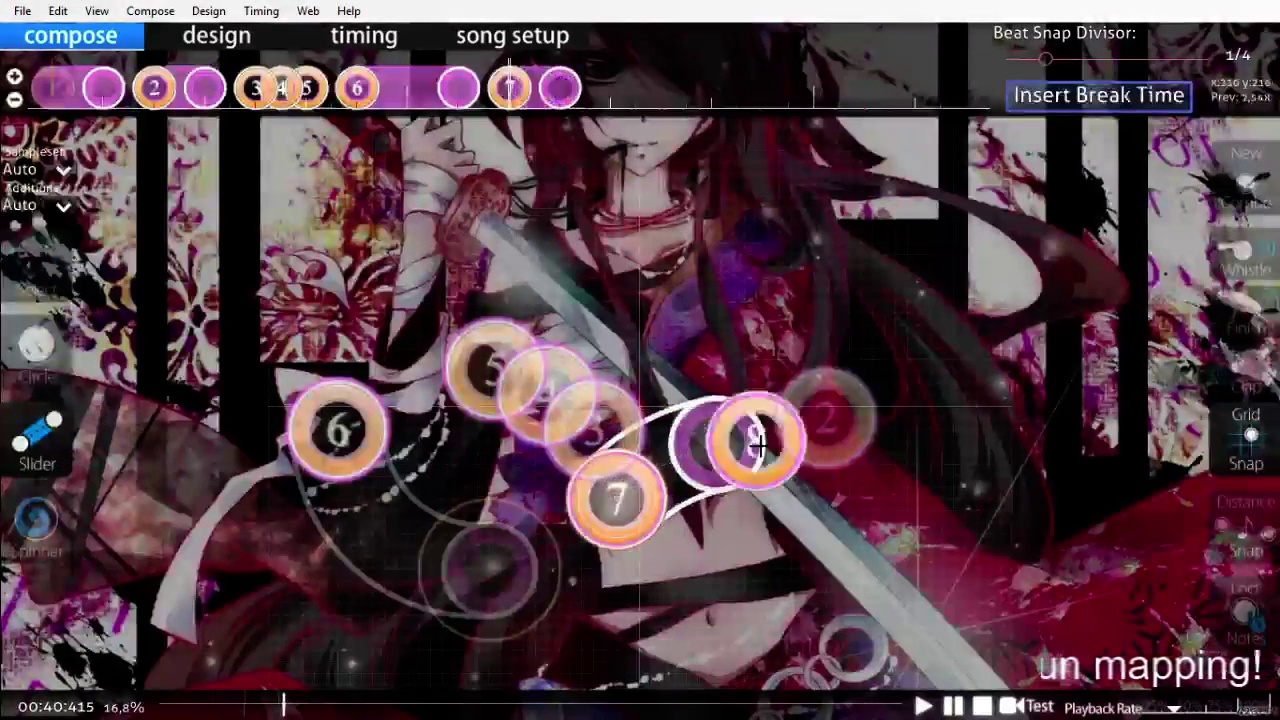
pyautogui.press('1')
pyautogui.click(140, 14)
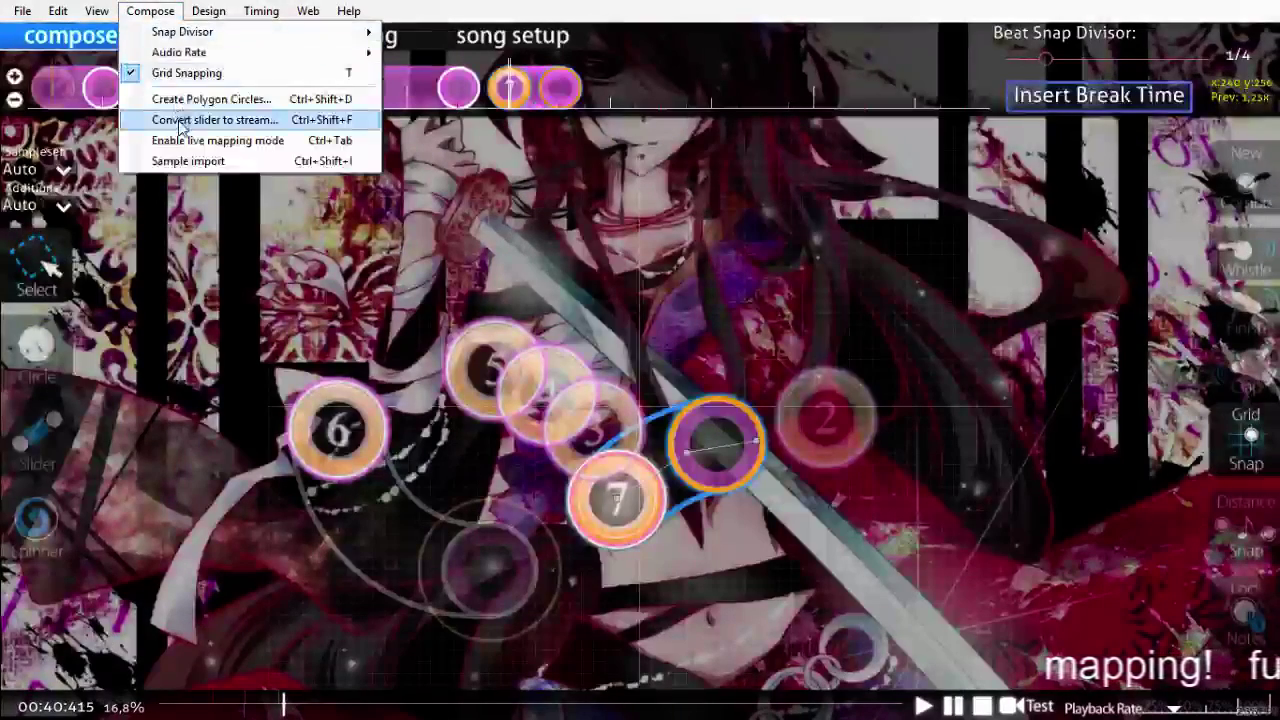
pyautogui.click(180, 120)
pyautogui.click(225, 318)
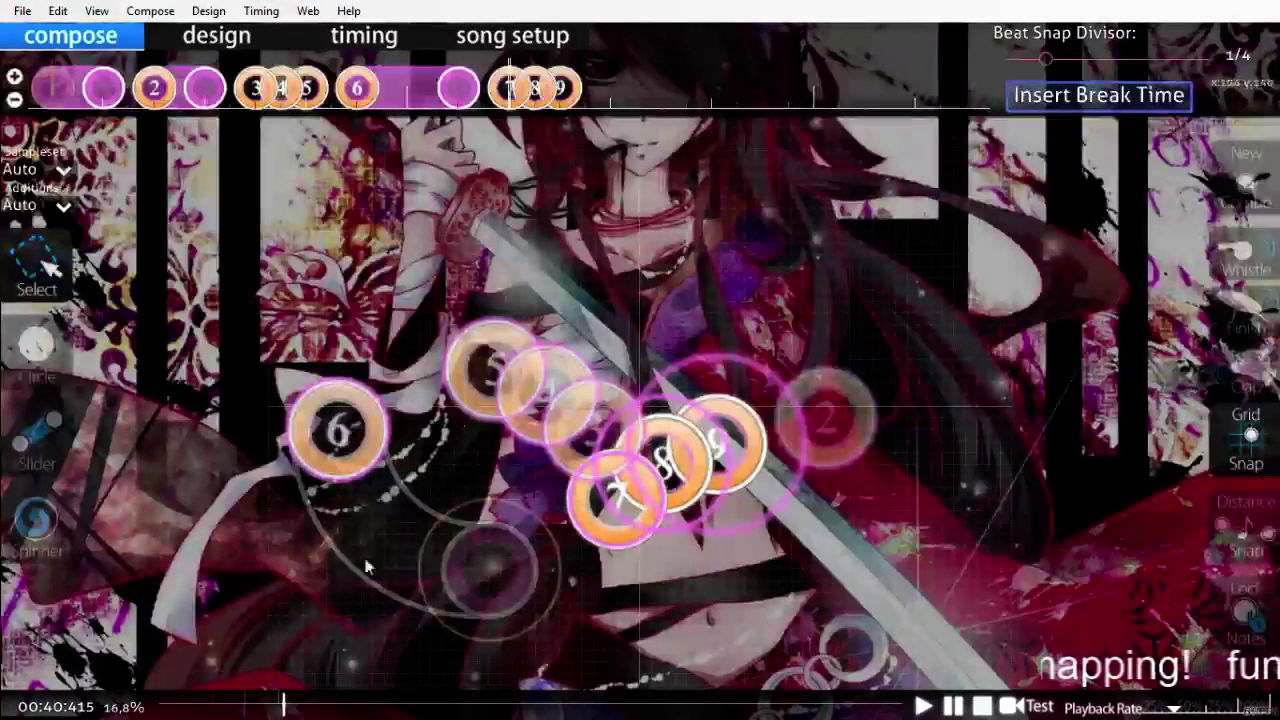
# Step: Slow the playback rate and listen repeatedly to the music between about 00:40:249 and 00:41:117
pyautogui.click(164, 706)
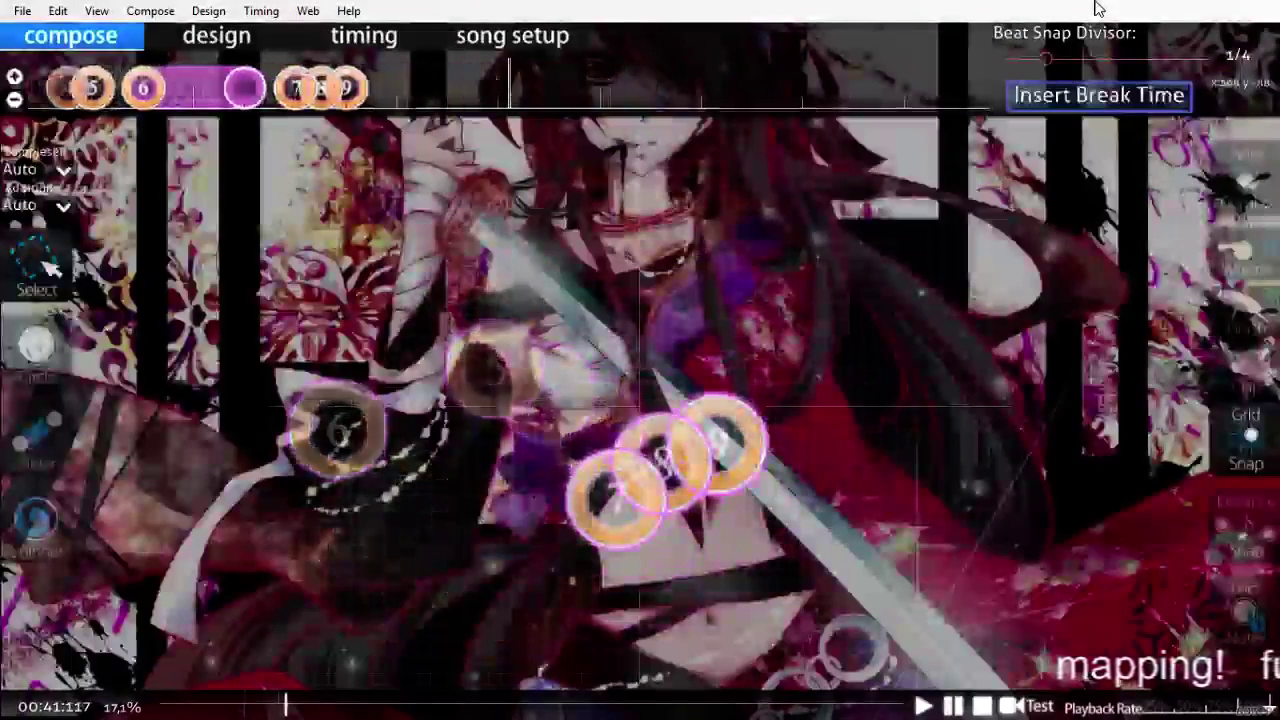
pyautogui.scroll(3, 945, 301)
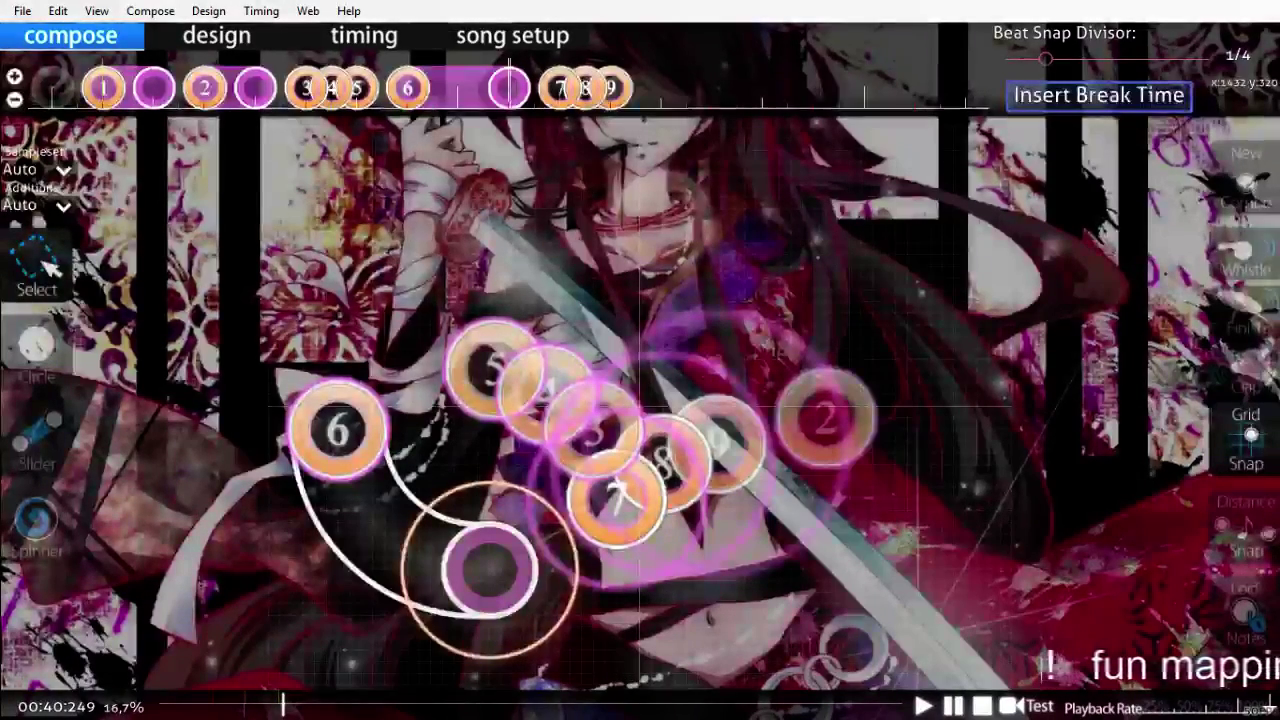
pyautogui.scroll(10, 423, 260)
pyautogui.press('space')
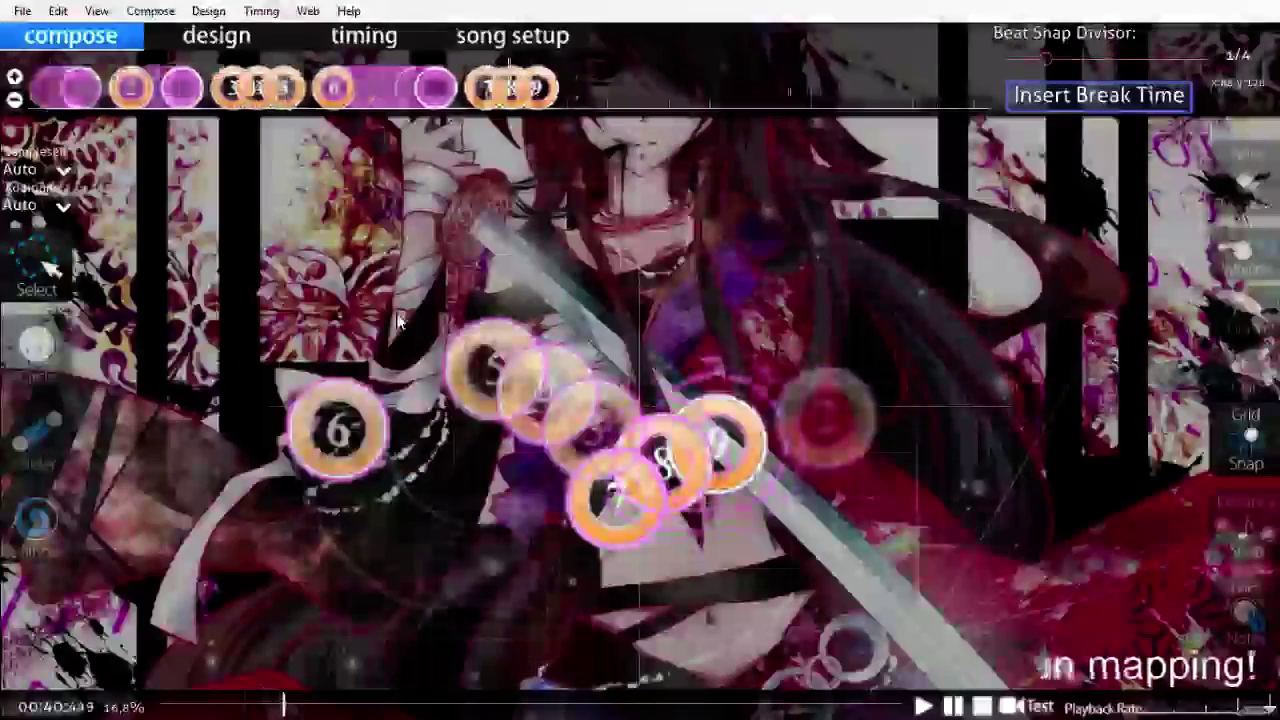
pyautogui.press('space')
pyautogui.click(1172, 708)
pyautogui.scroll(9, 1117, 706)
pyautogui.press('space')
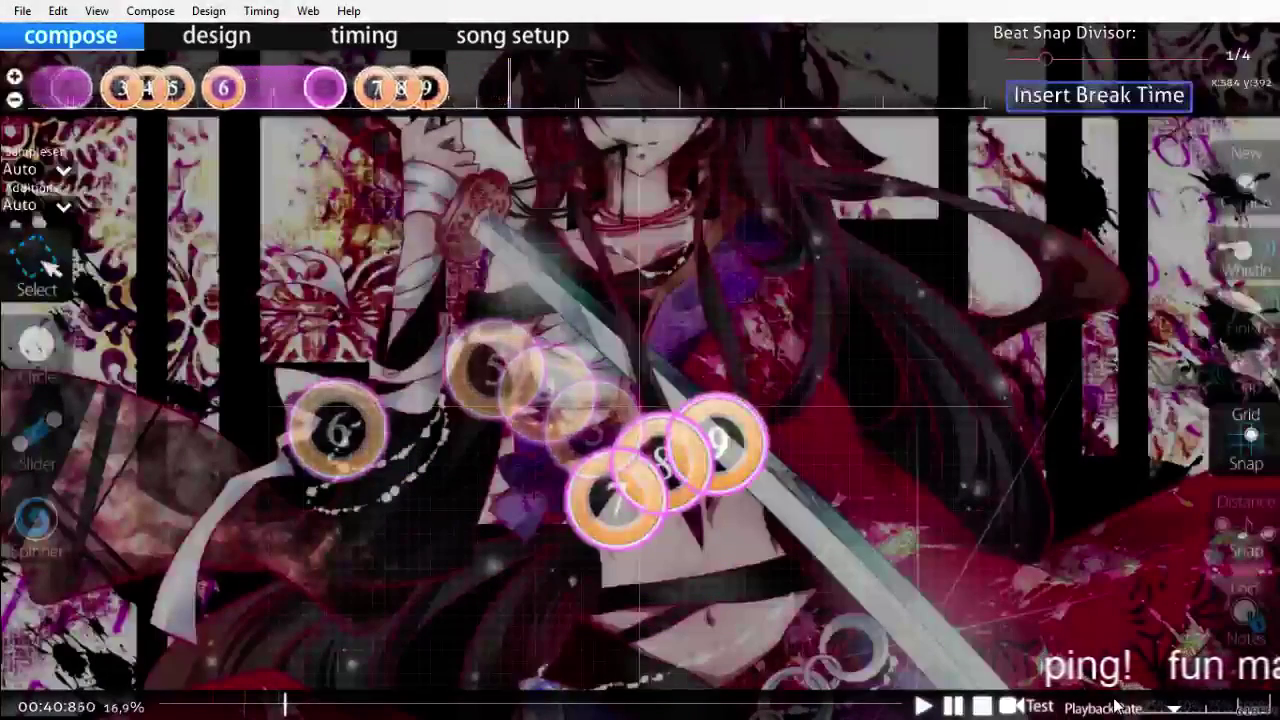
pyautogui.scroll(1, 1117, 706)
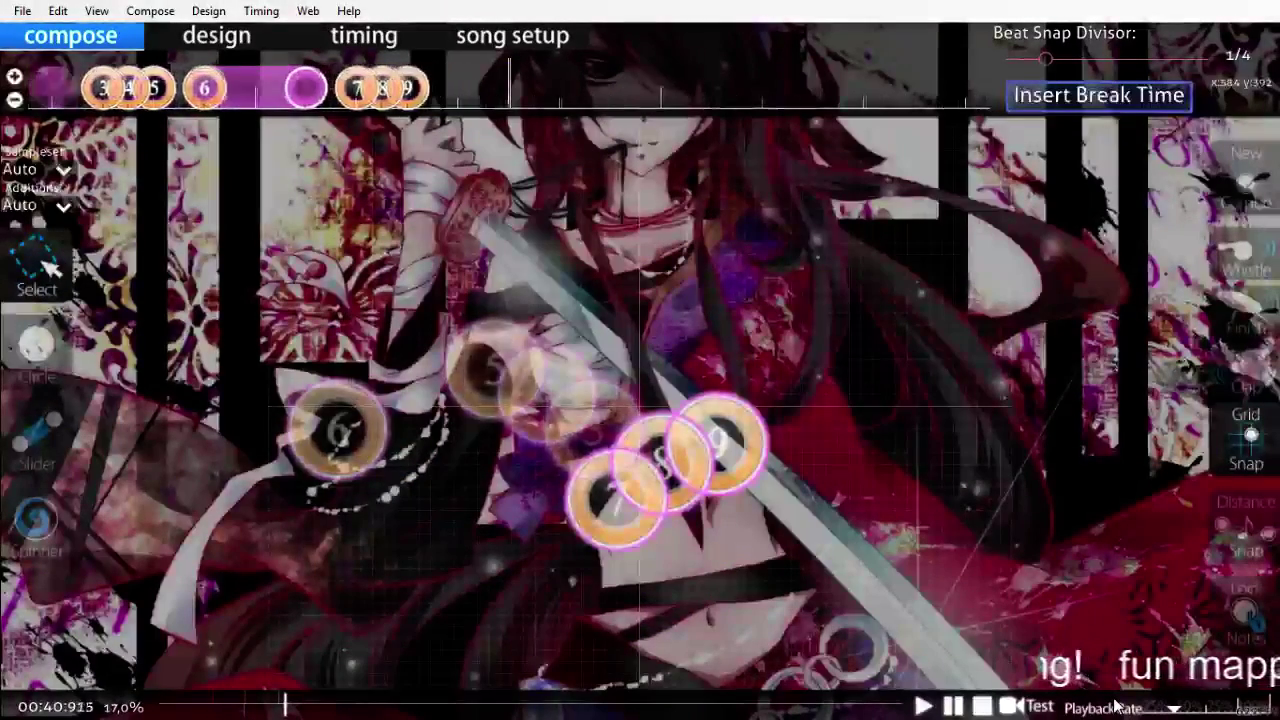
pyautogui.scroll(1, 1117, 706)
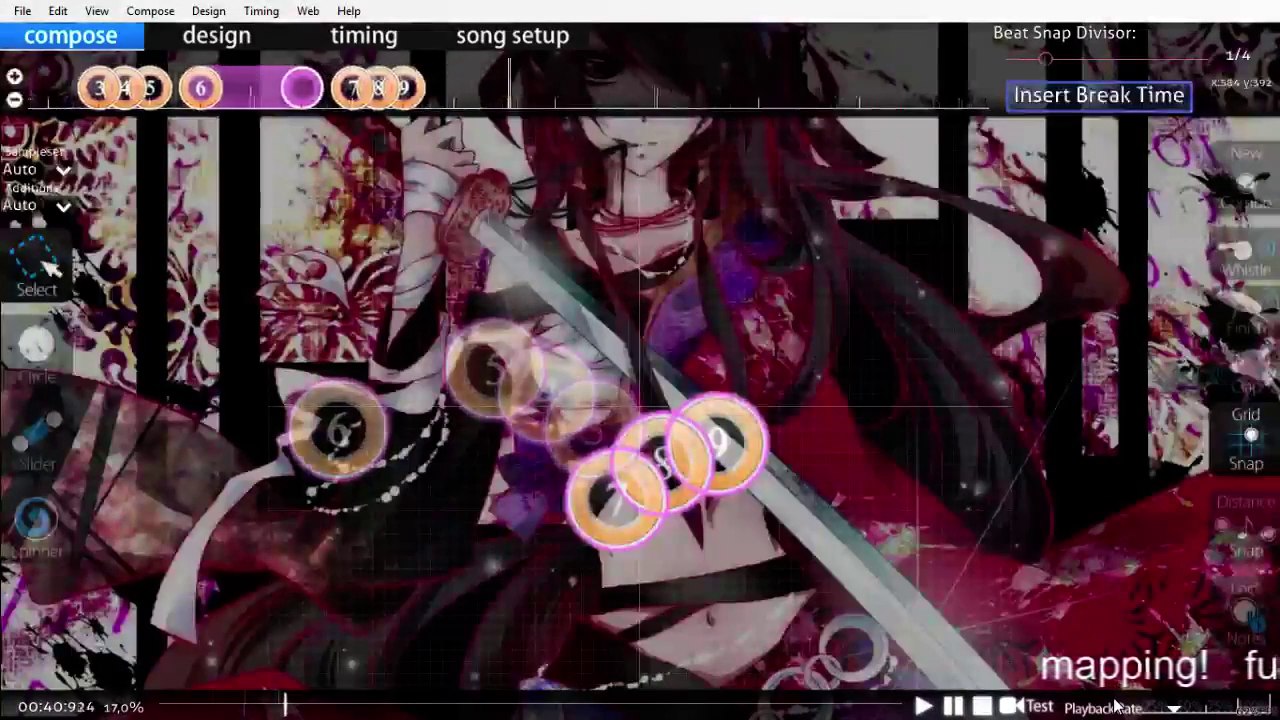
pyautogui.scroll(2, 1117, 706)
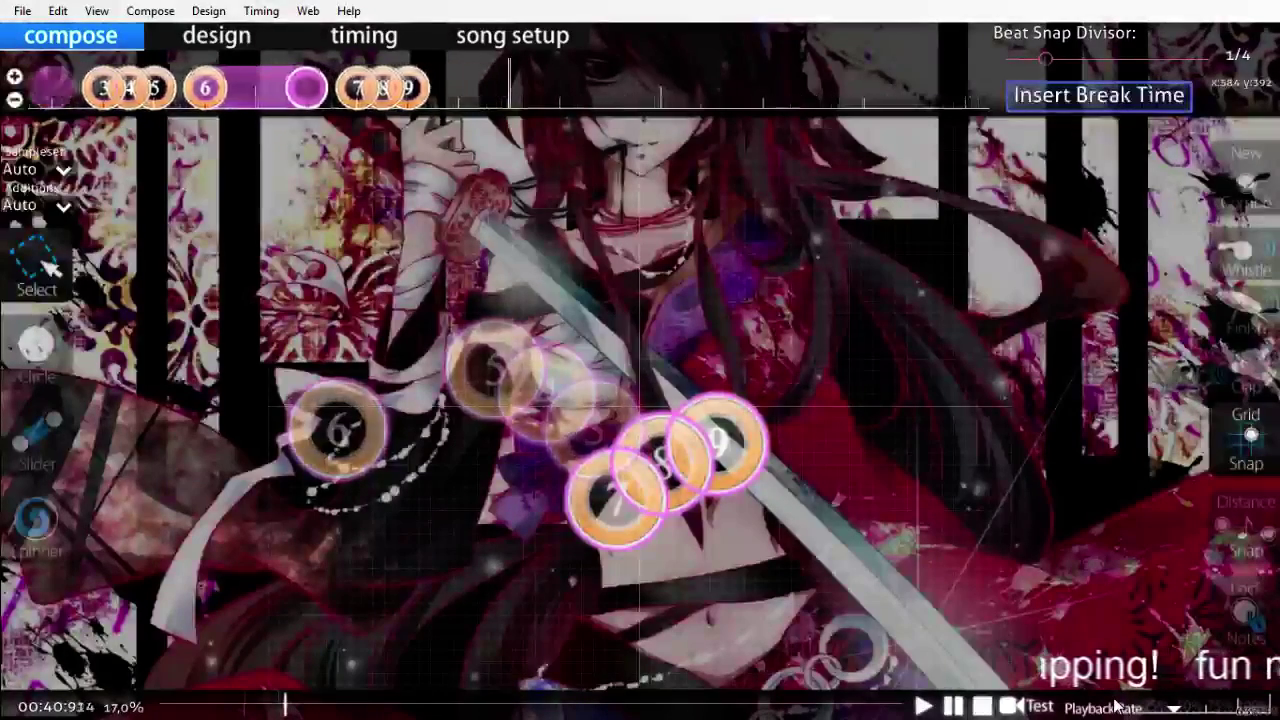
pyautogui.scroll(2, 1117, 706)
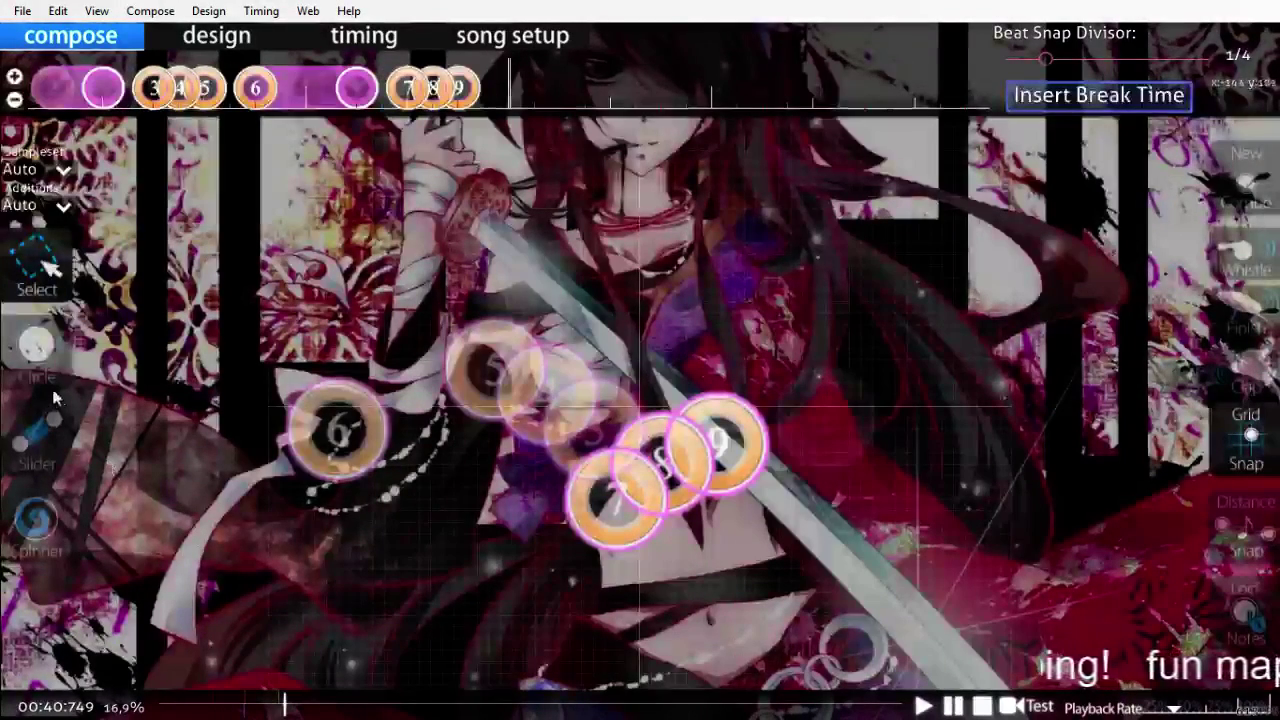
# Step: Convert a short slider at 00:40:749, up-right of circle 9, to two stream circles and shift the pair slightly up and left
pyautogui.click(40, 360)
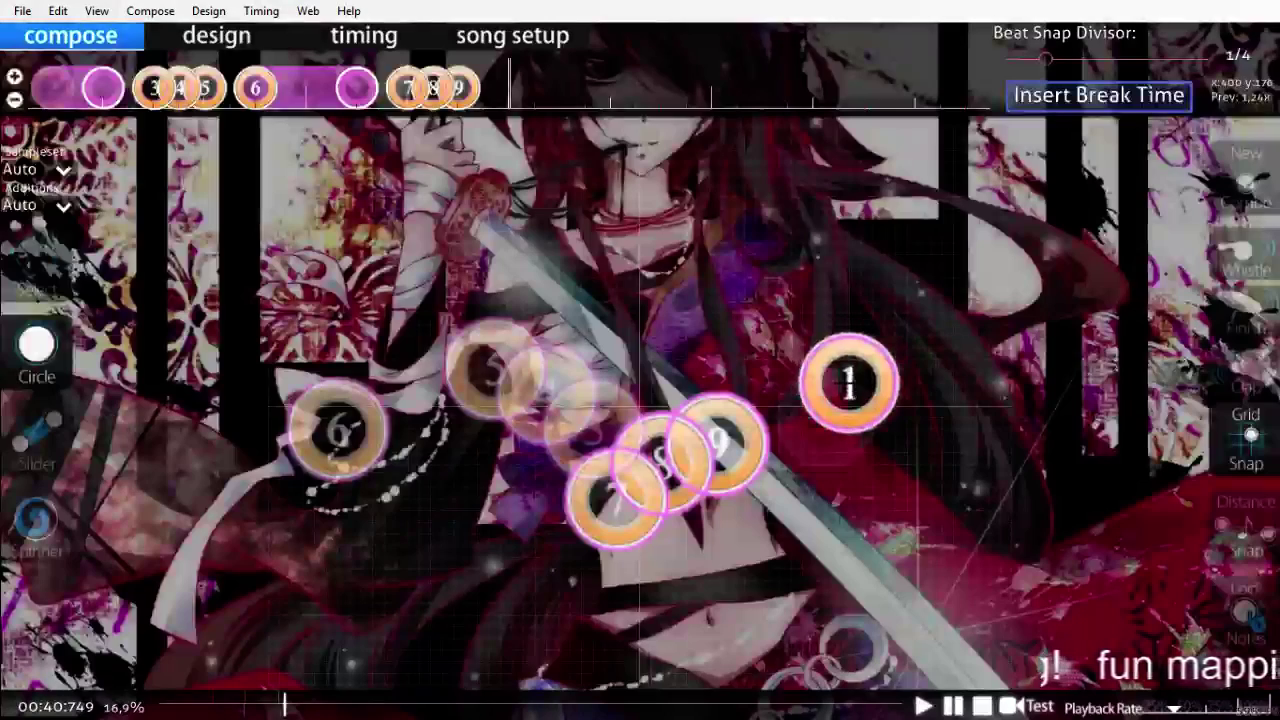
pyautogui.press('q')
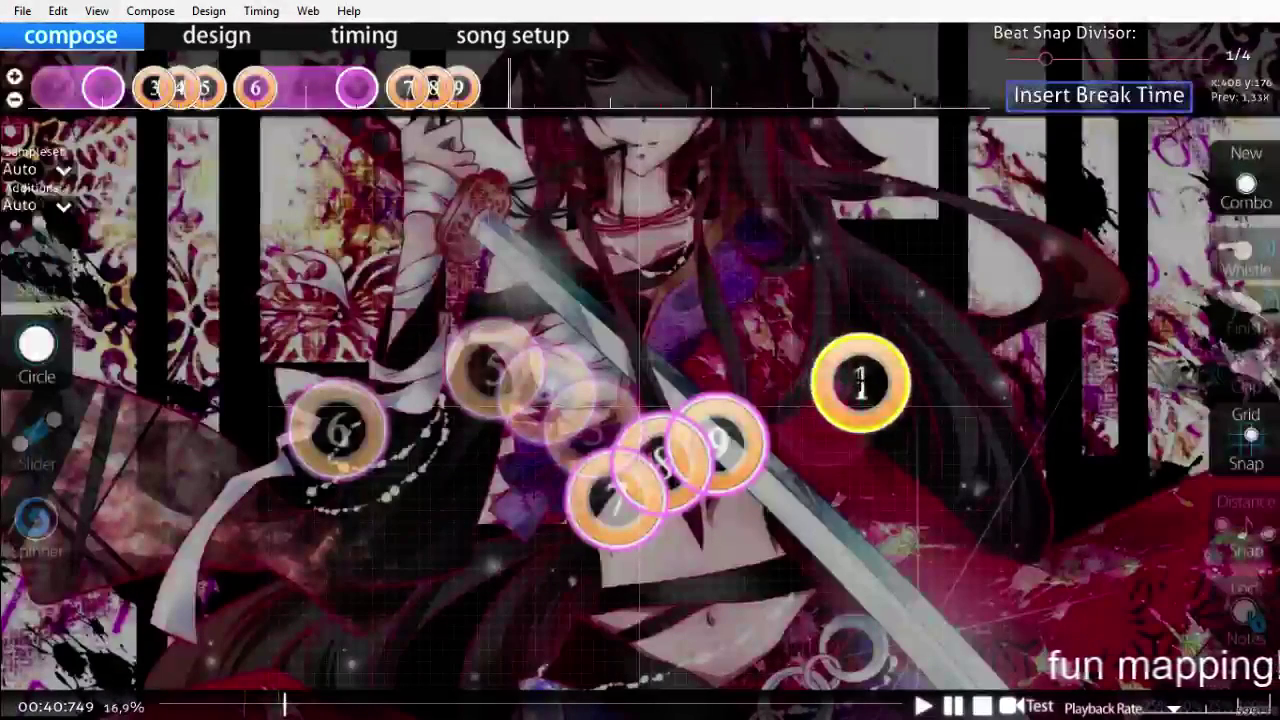
pyautogui.press('q')
pyautogui.press('2')
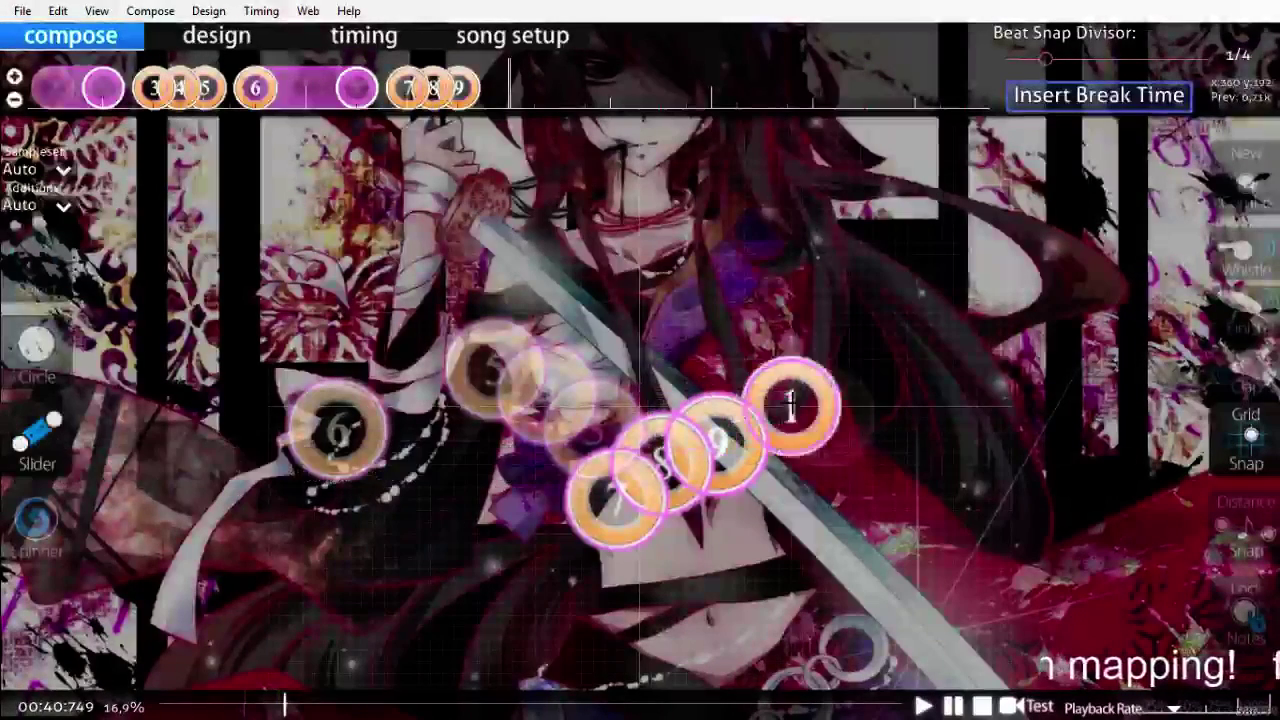
pyautogui.click(849, 383)
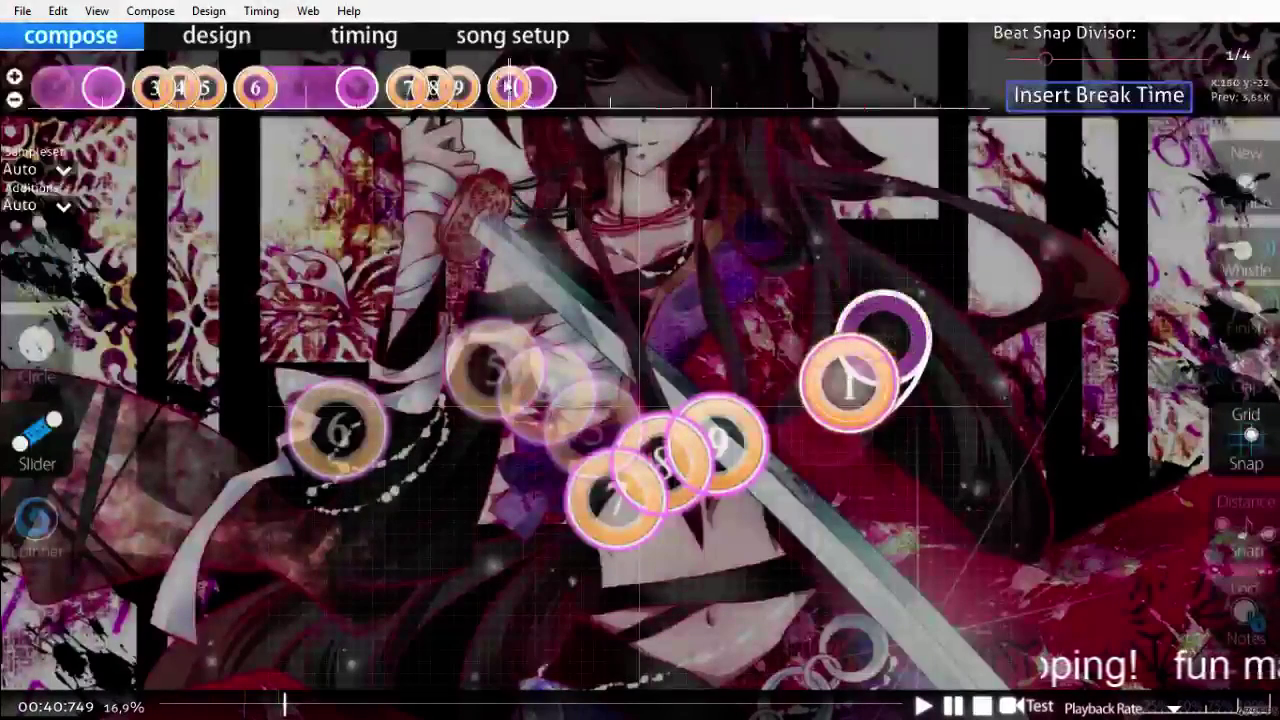
pyautogui.press('1')
pyautogui.click(527, 90)
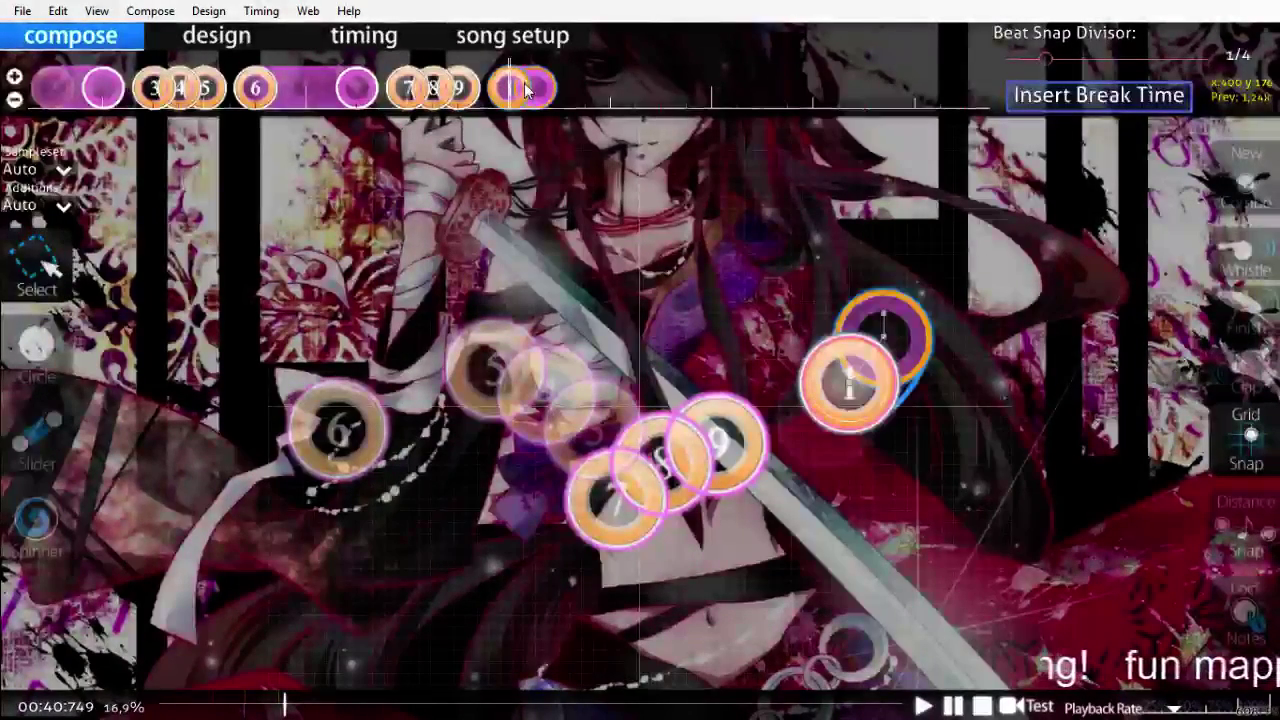
pyautogui.hotkey('ctrl', 'shift', 'f')
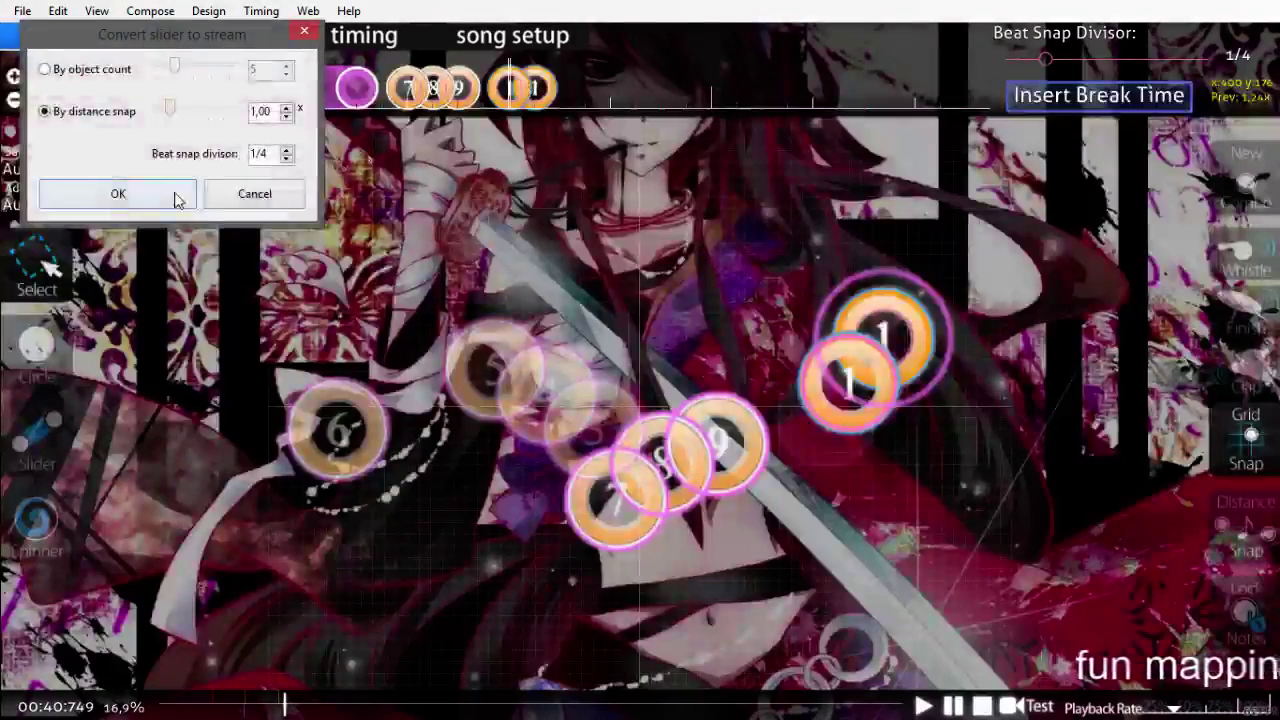
pyautogui.click(175, 195)
pyautogui.scroll(1, 674, 180)
pyautogui.moveTo(846, 344); pyautogui.dragTo(824, 357)
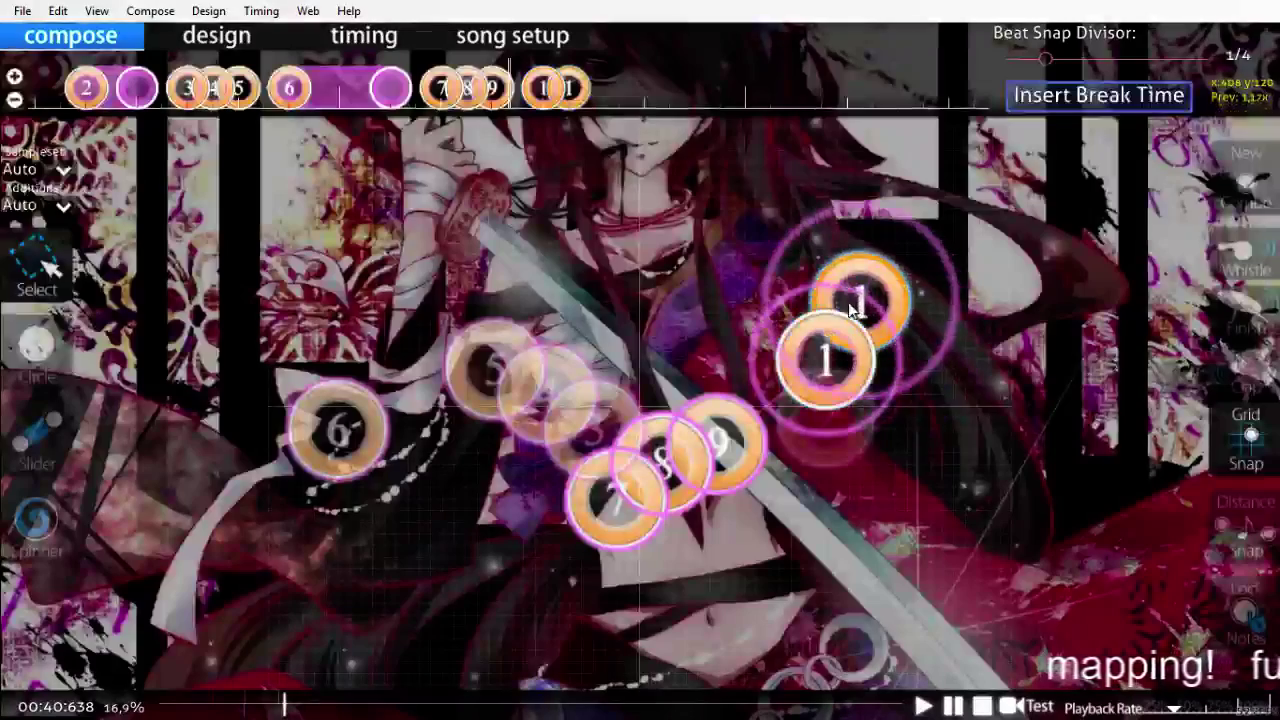
# Step: Replay the three-circle stream and the two circles following it, from about 00:40:390 to 00:41:036
pyautogui.scroll(3, 958, 410)
pyautogui.scroll(-2, 958, 410)
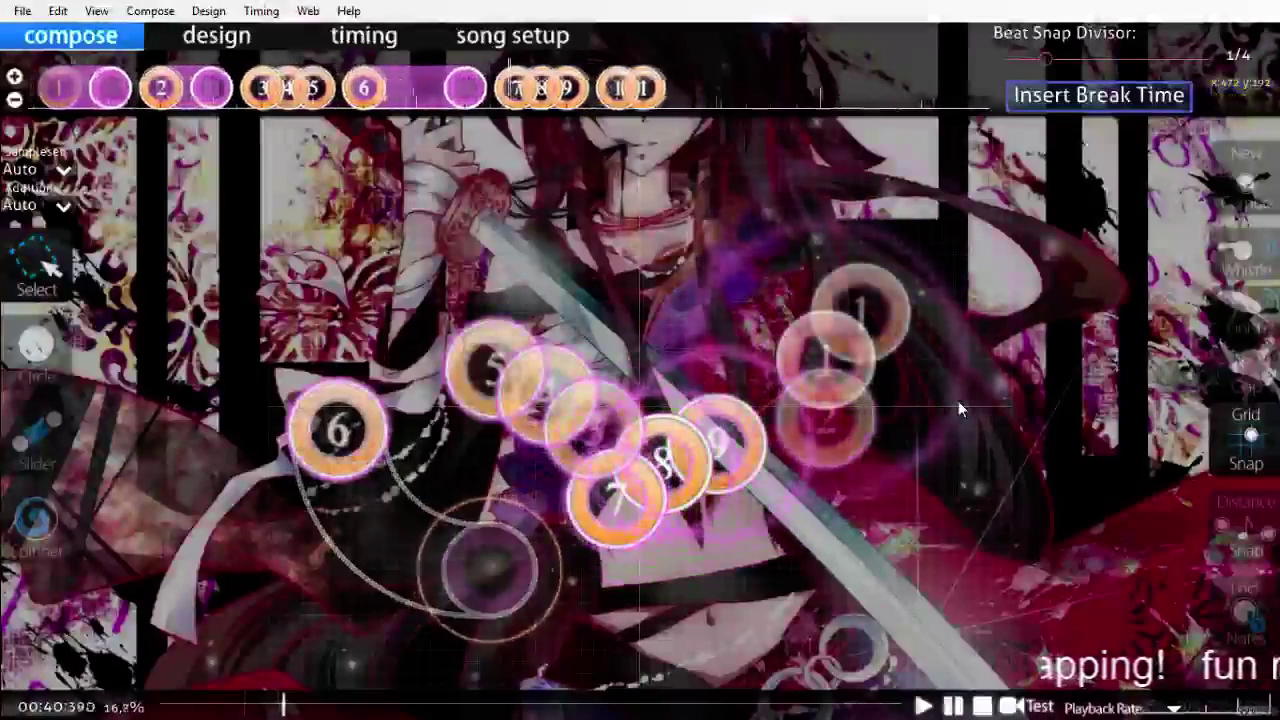
pyautogui.scroll(-6, 965, 510)
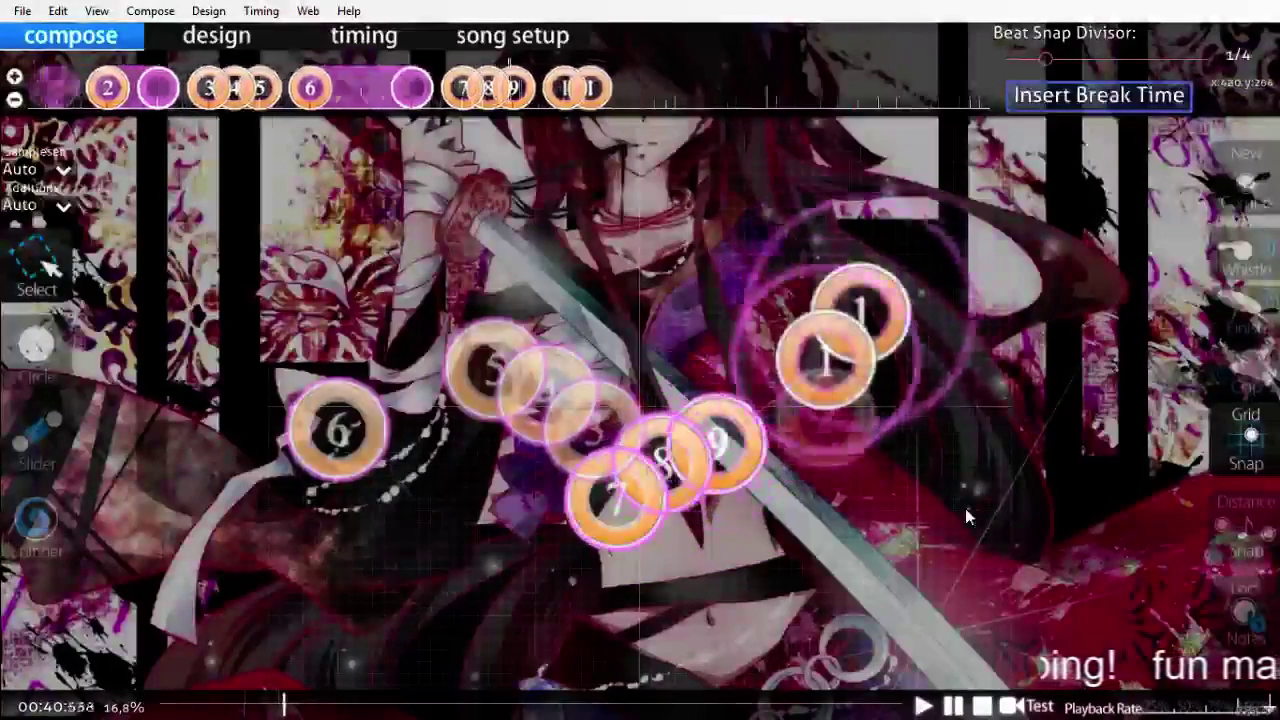
pyautogui.scroll(6, 900, 508)
pyautogui.scroll(-2, 970, 590)
pyautogui.scroll(-6, 975, 597)
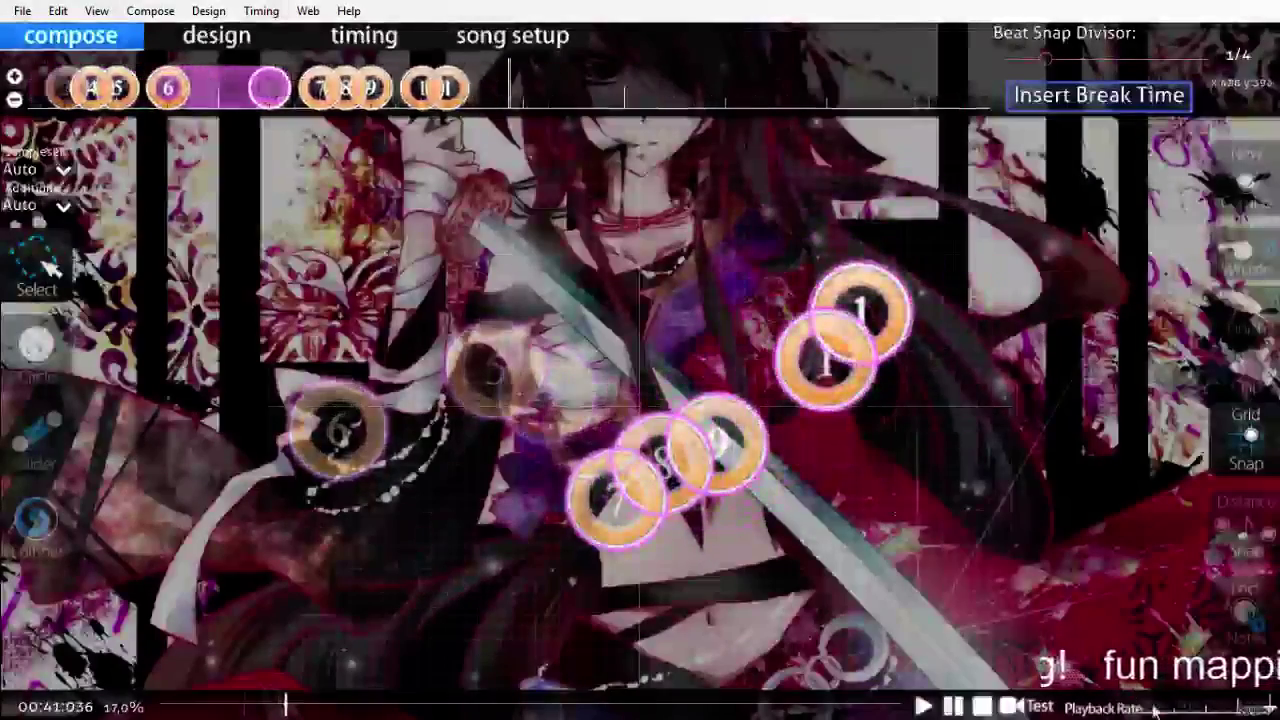
pyautogui.scroll(14, 1040, 630)
pyautogui.scroll(-9, 1115, 658)
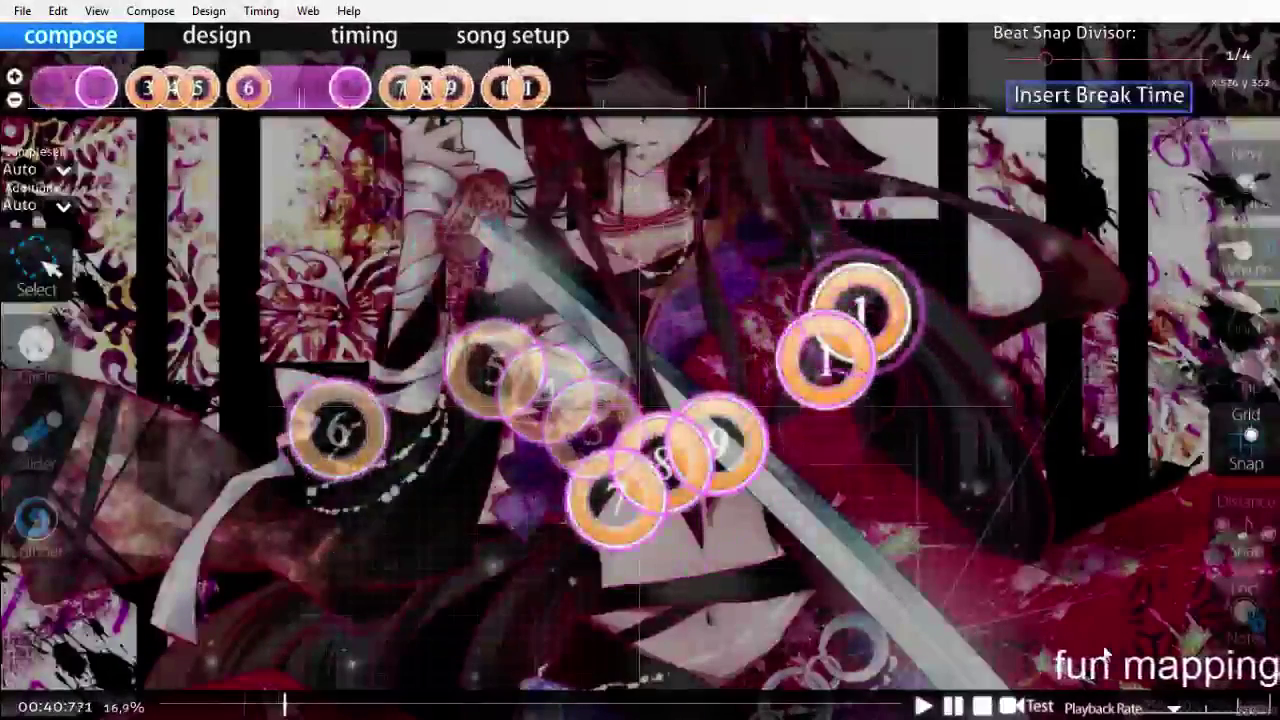
pyautogui.scroll(5, 1104, 653)
pyautogui.scroll(4, 1105, 655)
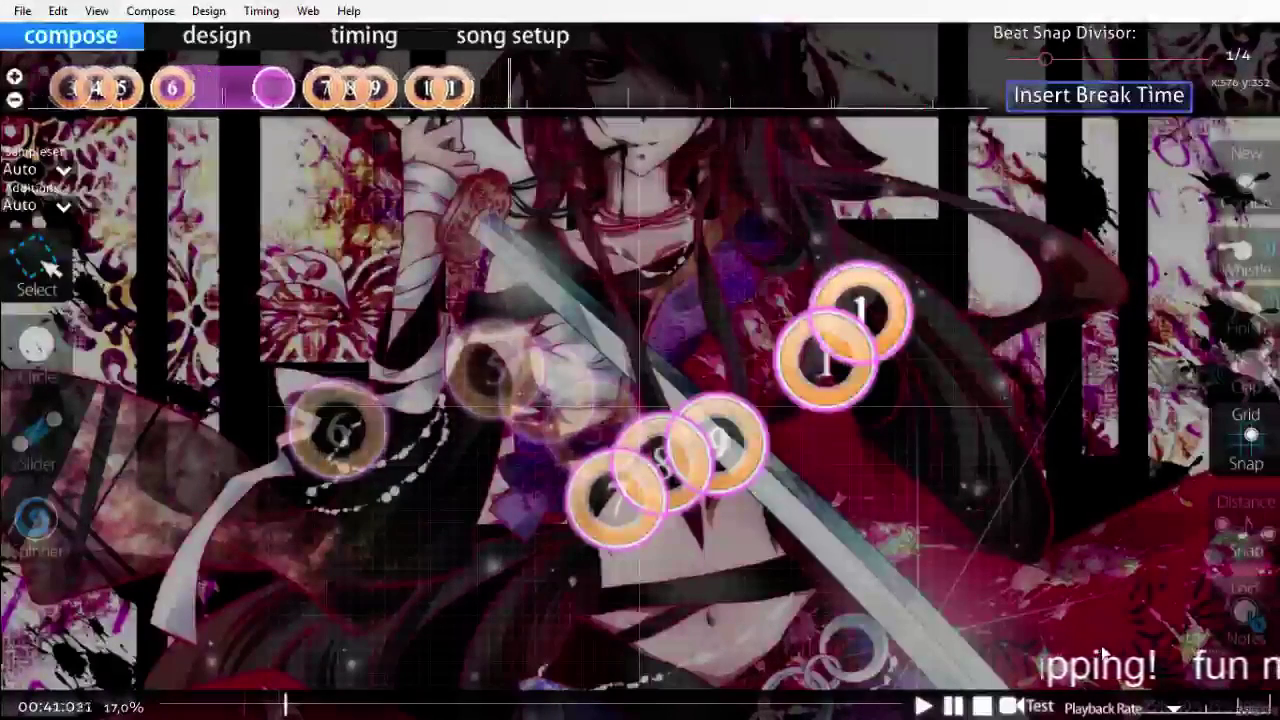
pyautogui.scroll(1, 1100, 652)
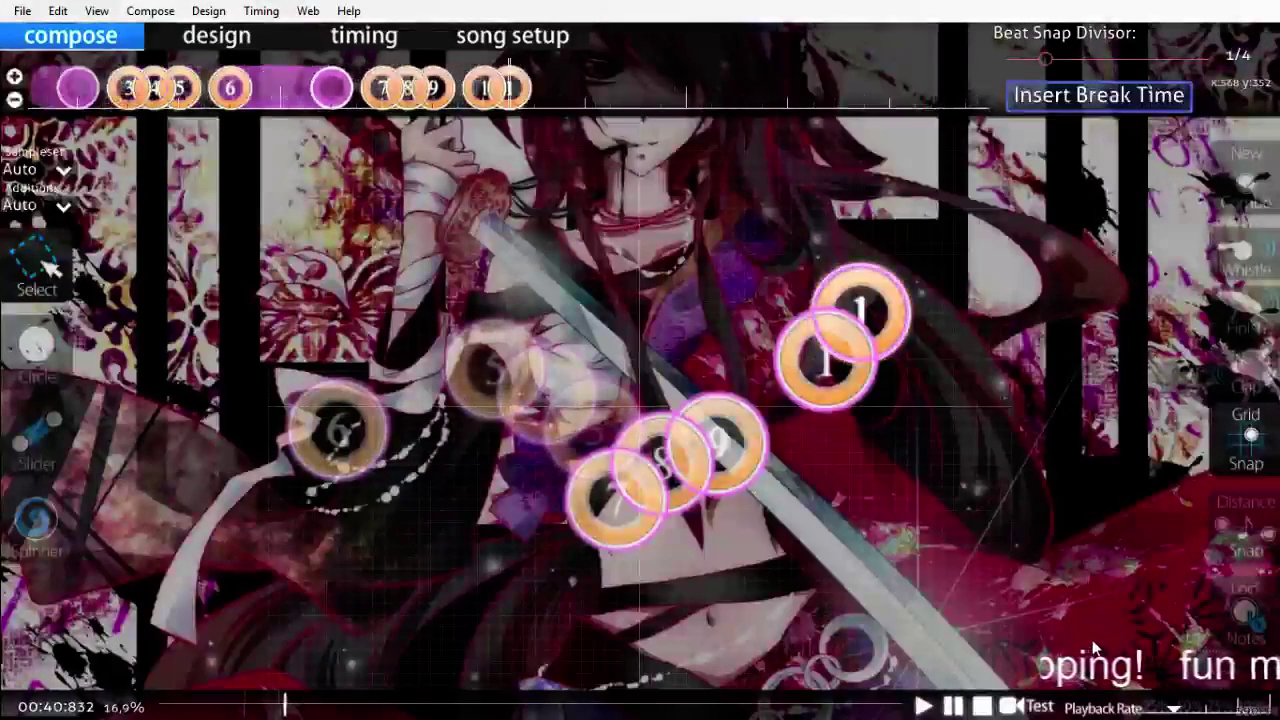
# Step: Place a curved slider at 00:40:915, bulging right from above the two-circle pair and curling back left, and replay it
pyautogui.press('3')
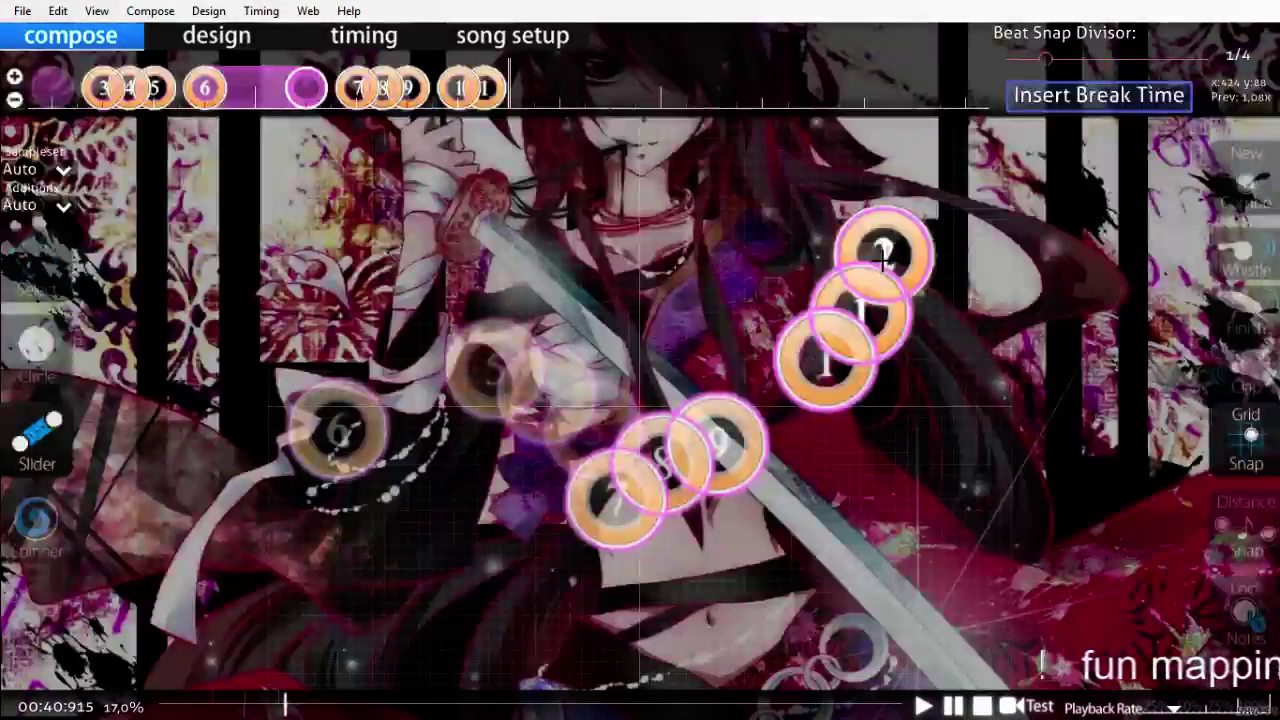
pyautogui.click(930, 173)
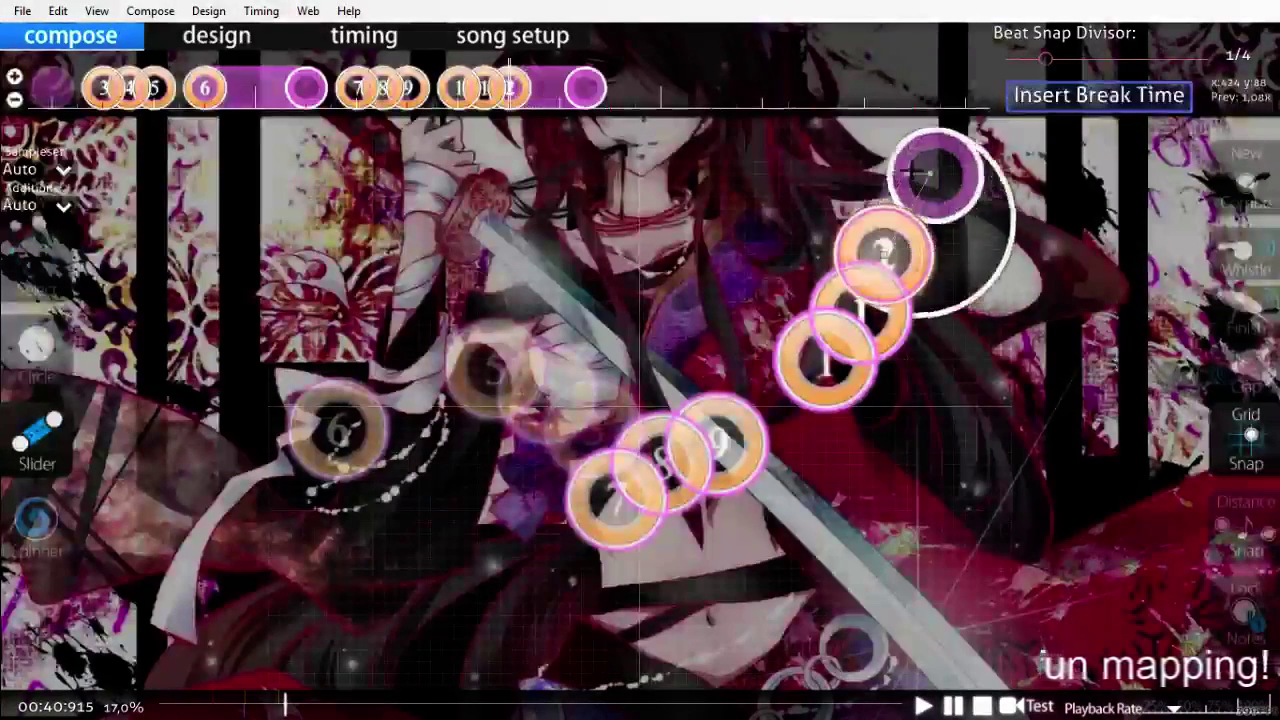
pyautogui.doubleClick(884, 152)
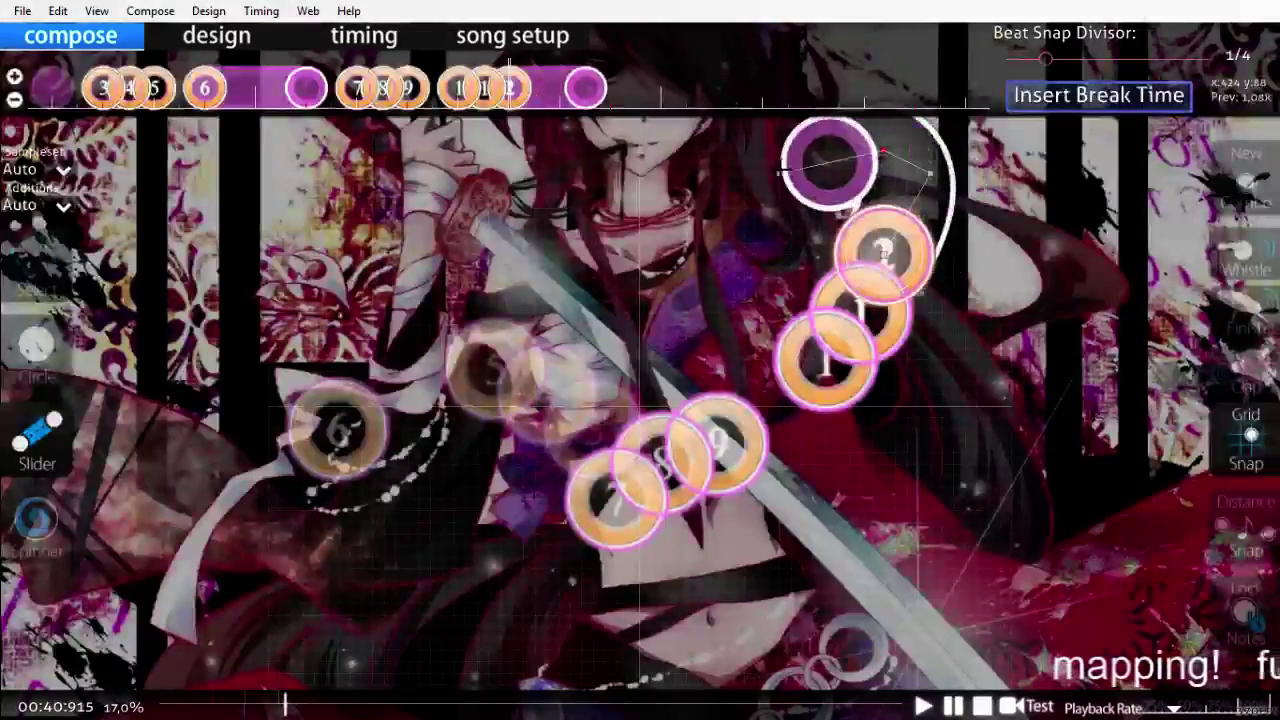
pyautogui.rightClick(768, 186)
pyautogui.scroll(3, 811, 389)
pyautogui.scroll(-1, 818, 402)
pyautogui.press('space')
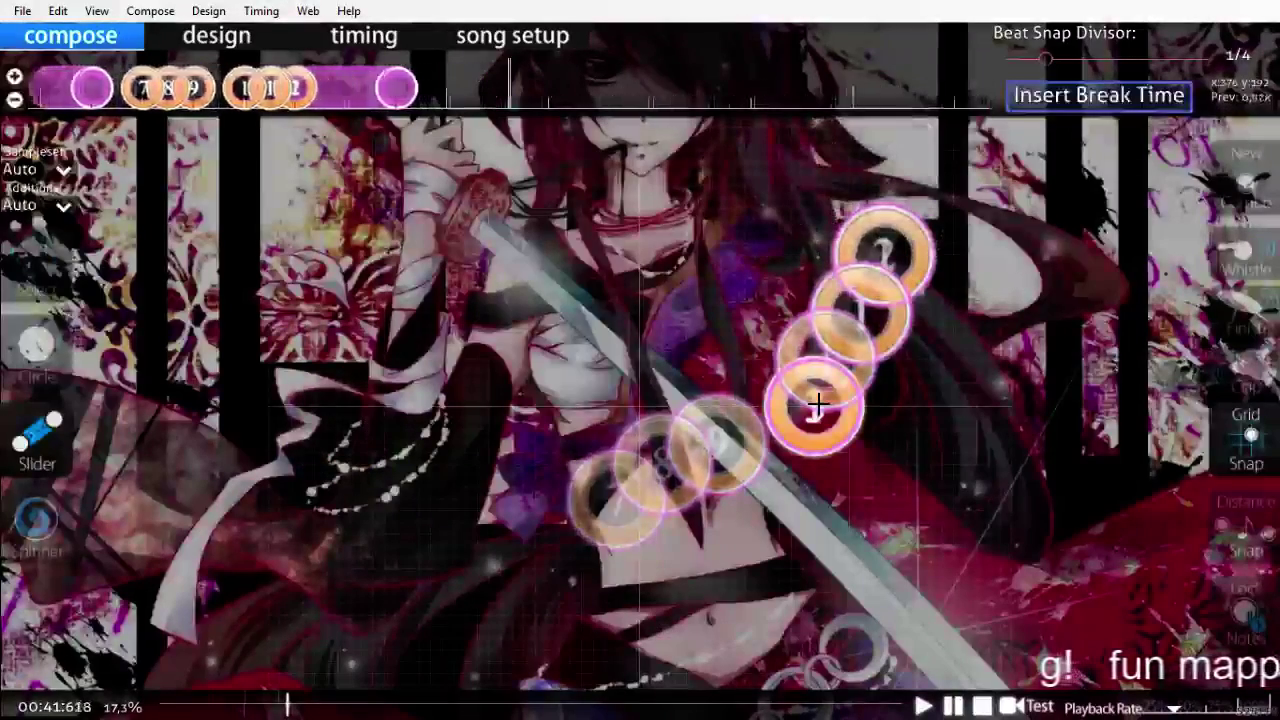
pyautogui.press('space')
pyautogui.scroll(5, 818, 402)
pyautogui.scroll(-1, 757, 383)
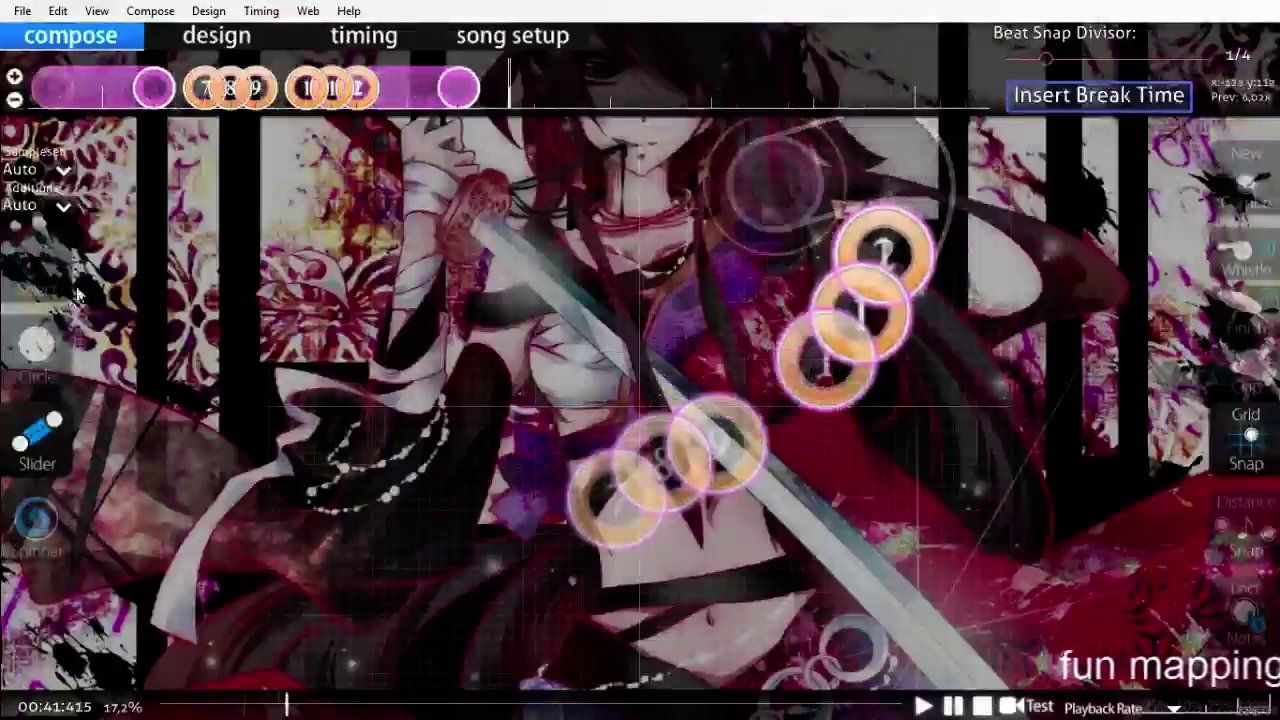
# Step: Place a new-combo circle at 00:41:415 just above the playfield's centre, down-left of the curved slider's end
pyautogui.click(44, 346)
pyautogui.moveTo(710, 325); pyautogui.dragTo(651, 286)
pyautogui.scroll(1, 651, 286)
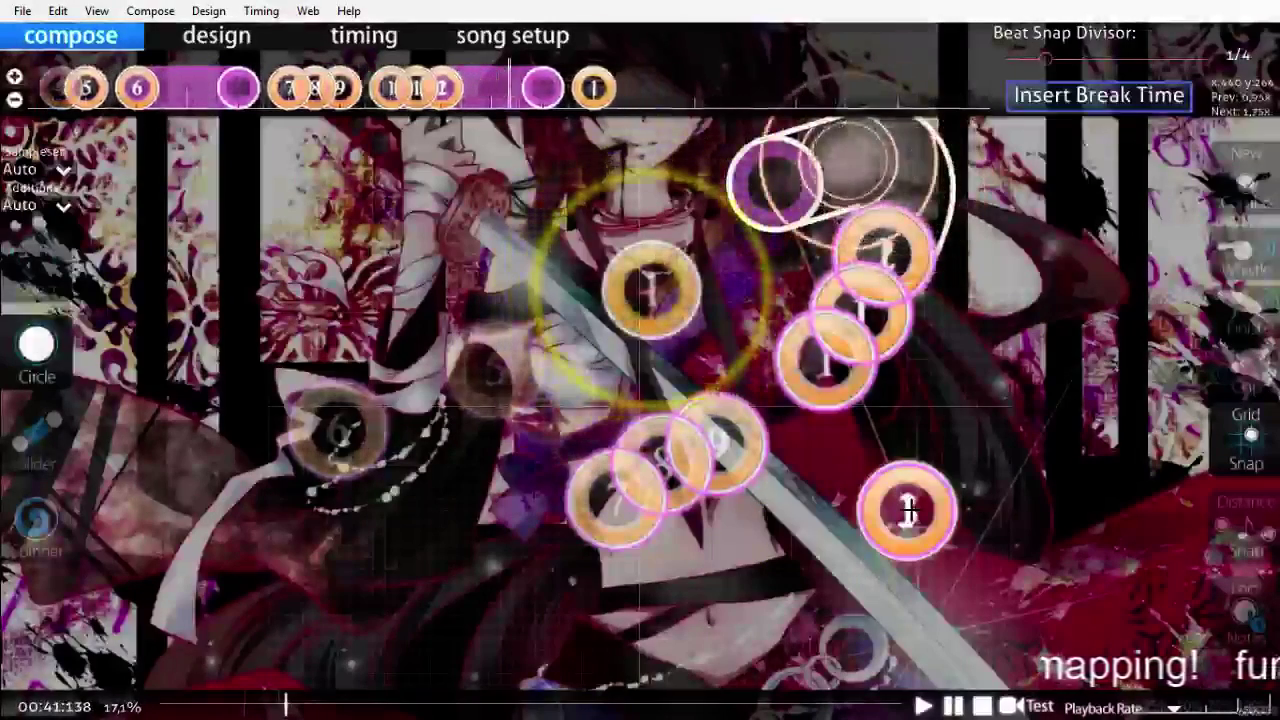
pyautogui.rightClick(908, 510)
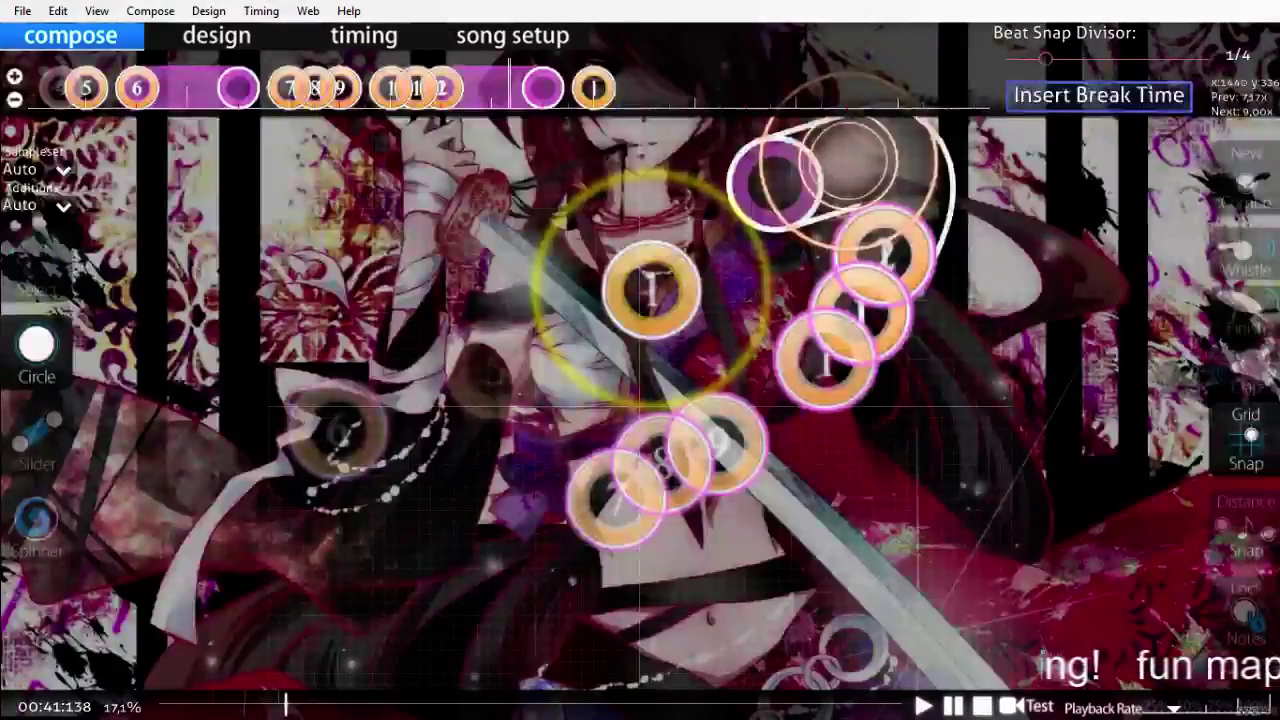
# Step: Replay the remapped section from about 00:39:082 to check how the patterns follow the music
pyautogui.scroll(13, 756, 302)
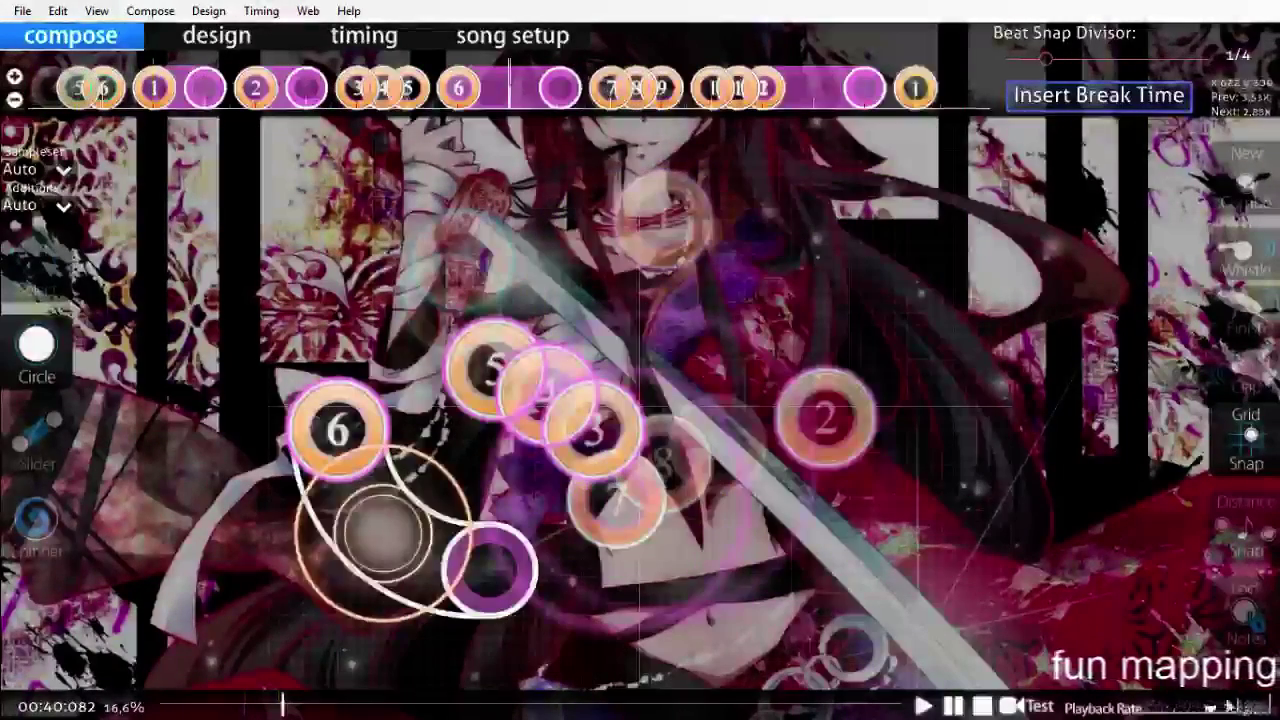
pyautogui.scroll(10, 989, 592)
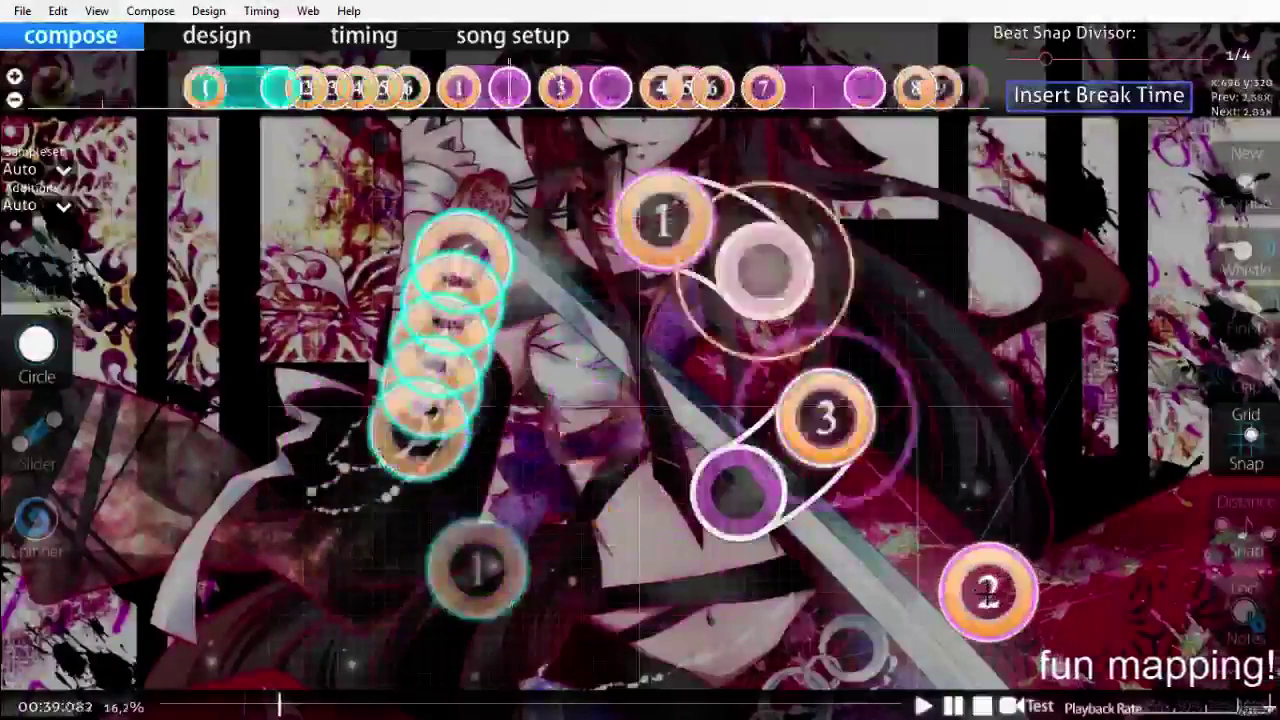
pyautogui.scroll(-12, 989, 592)
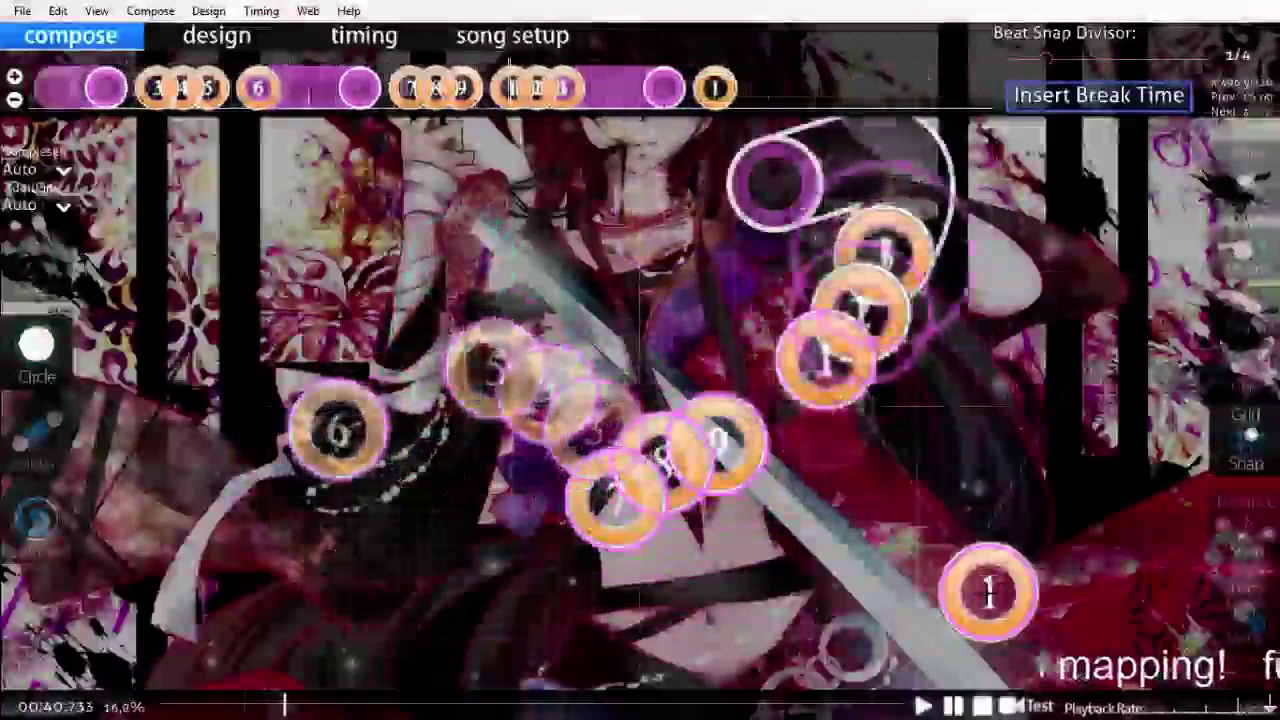
pyautogui.press('space')
pyautogui.scroll(10, 989, 592)
pyautogui.scroll(5, 840, 570)
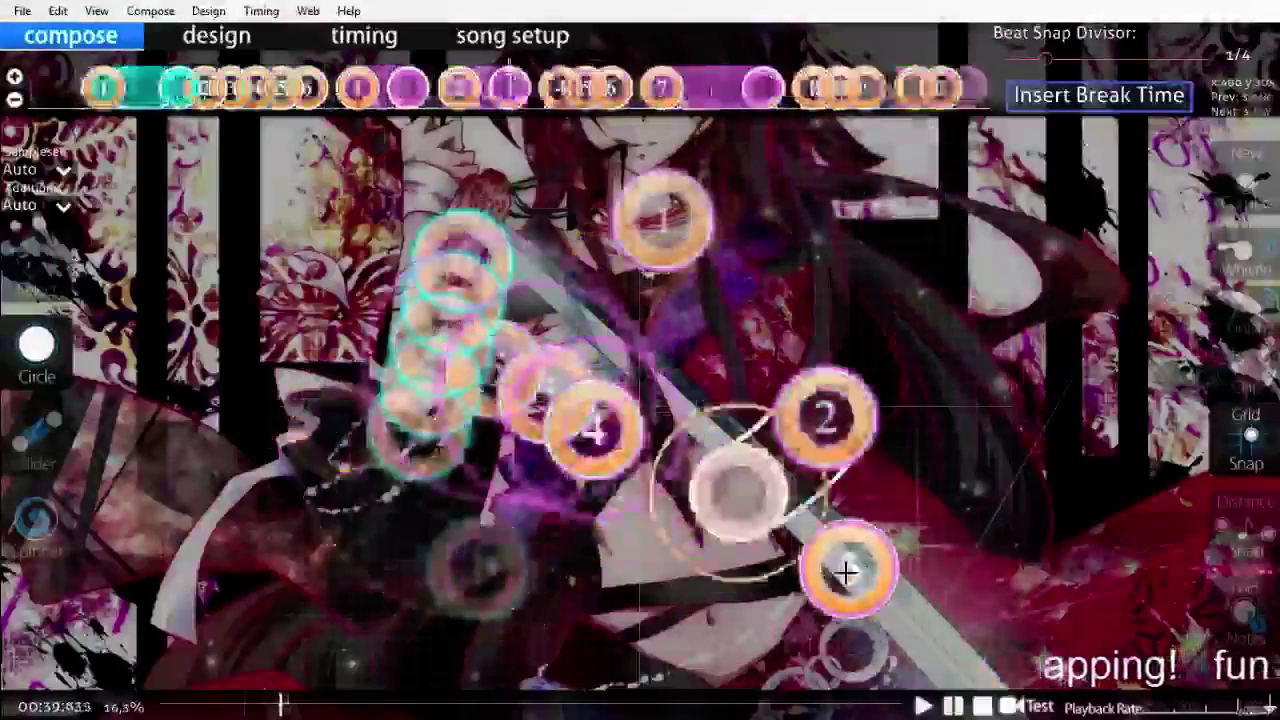
# Step: Replay the remapped section from about 00:39:635 past the new-combo circle, and recheck the music up to about 00:41:760
pyautogui.scroll(-5, 835, 570)
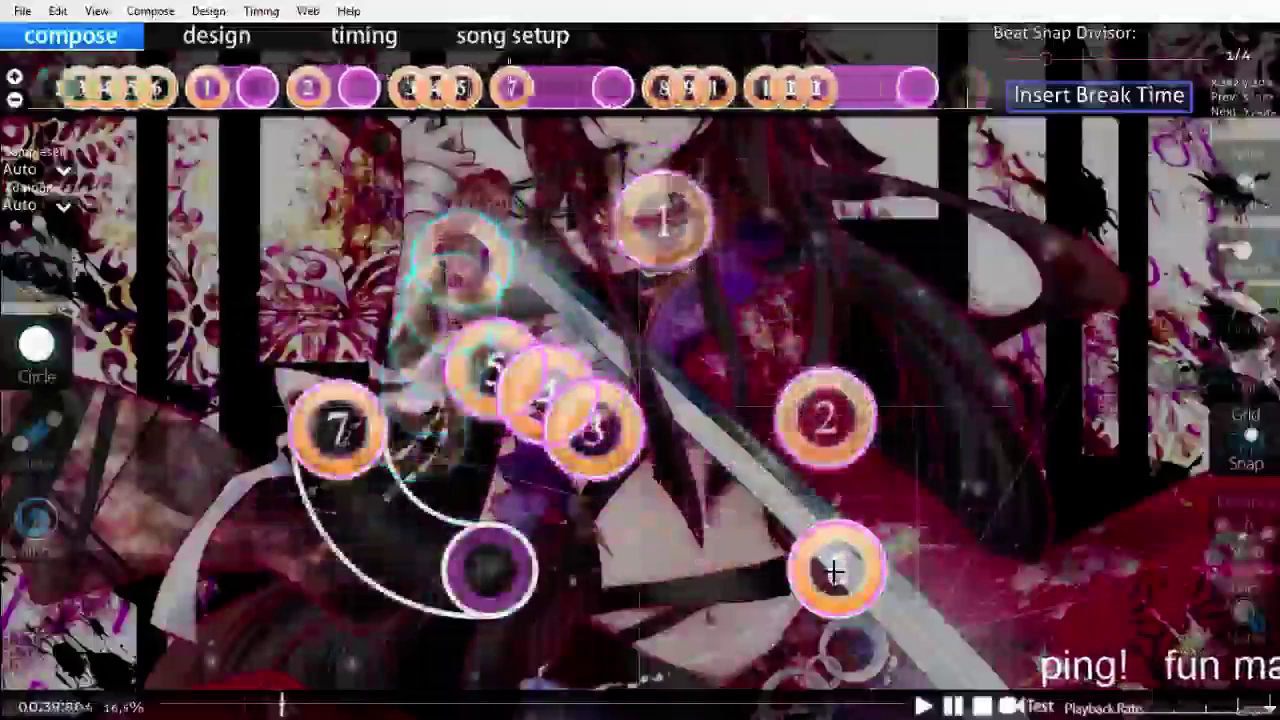
pyautogui.scroll(2, 835, 570)
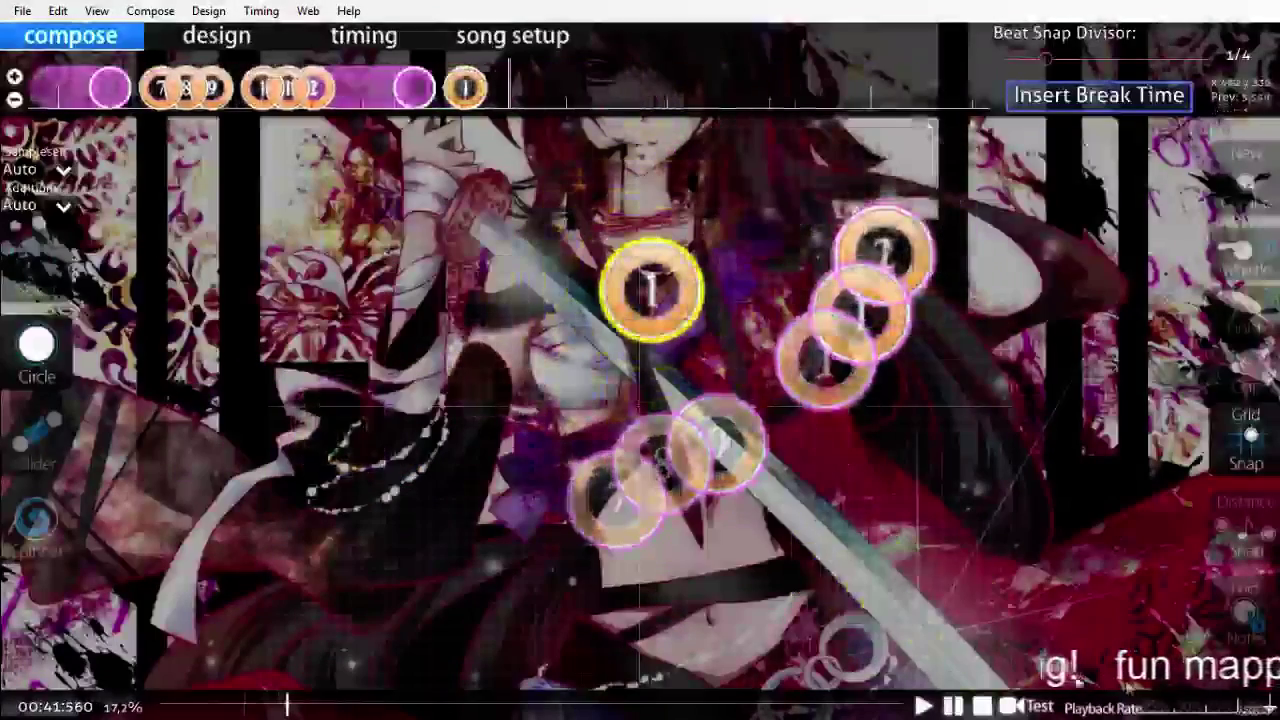
pyautogui.scroll(-1, 1142, 706)
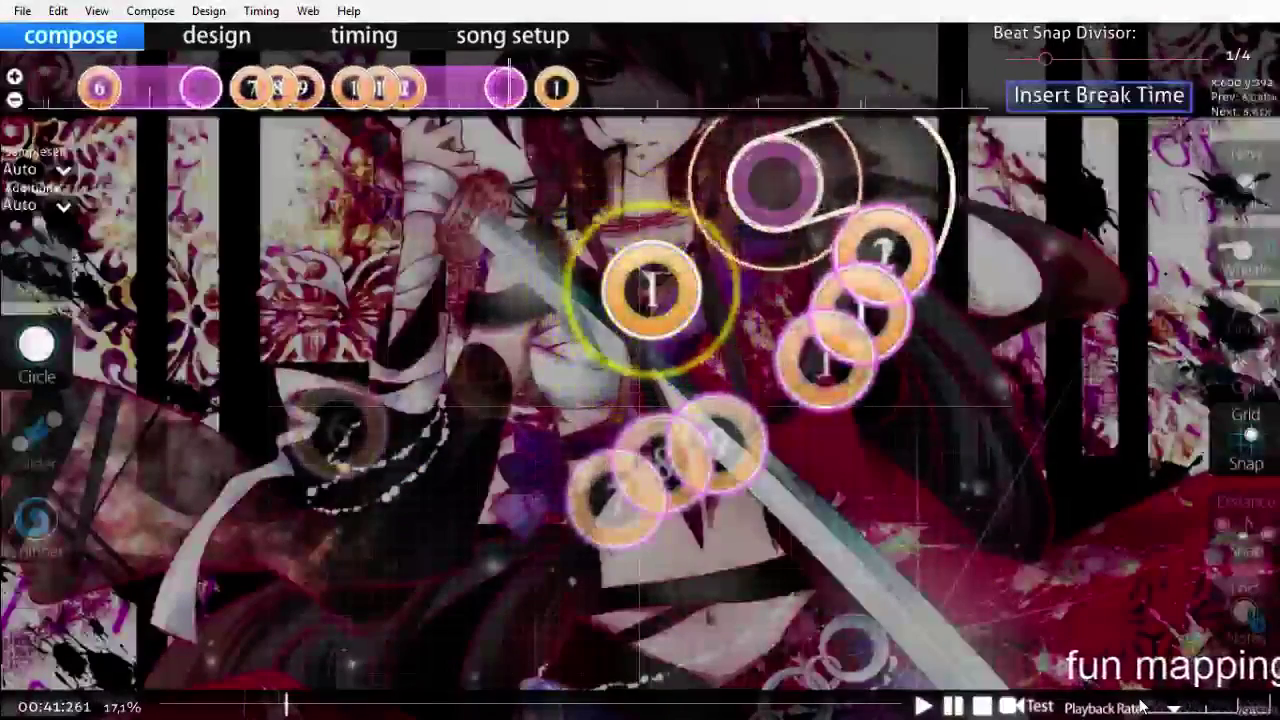
pyautogui.scroll(-1, 1142, 706)
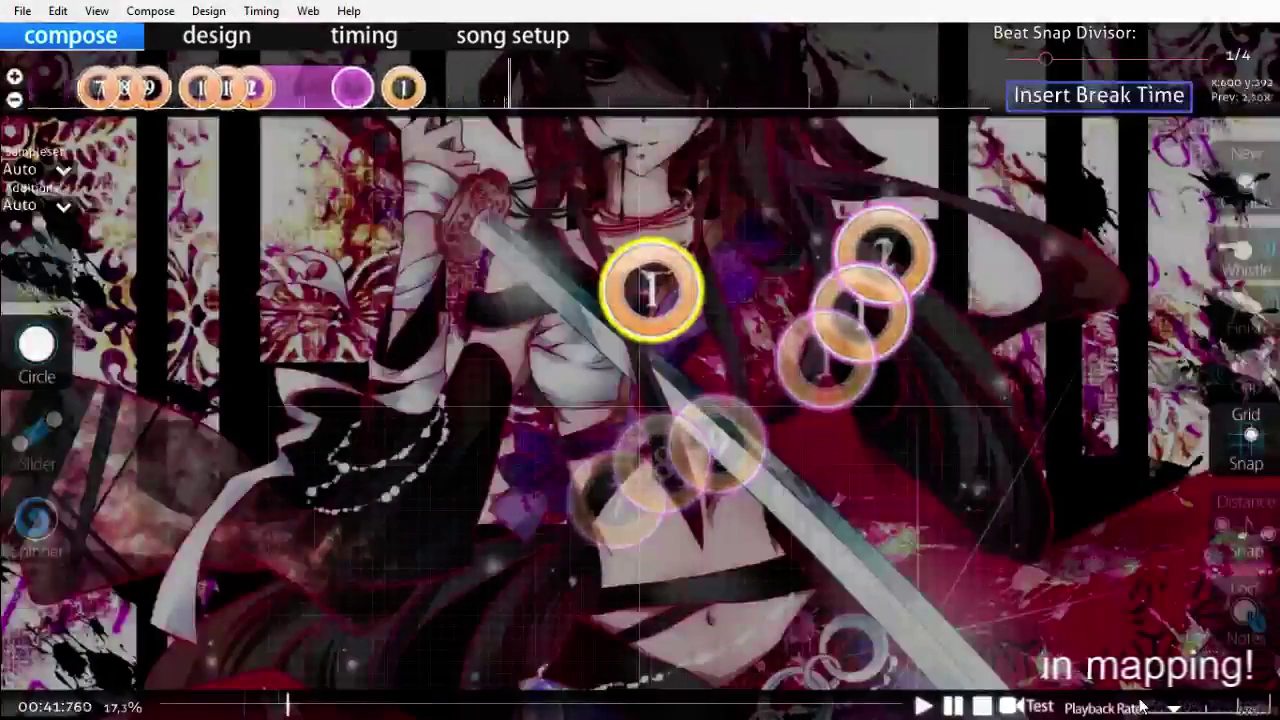
pyautogui.scroll(1, 1142, 706)
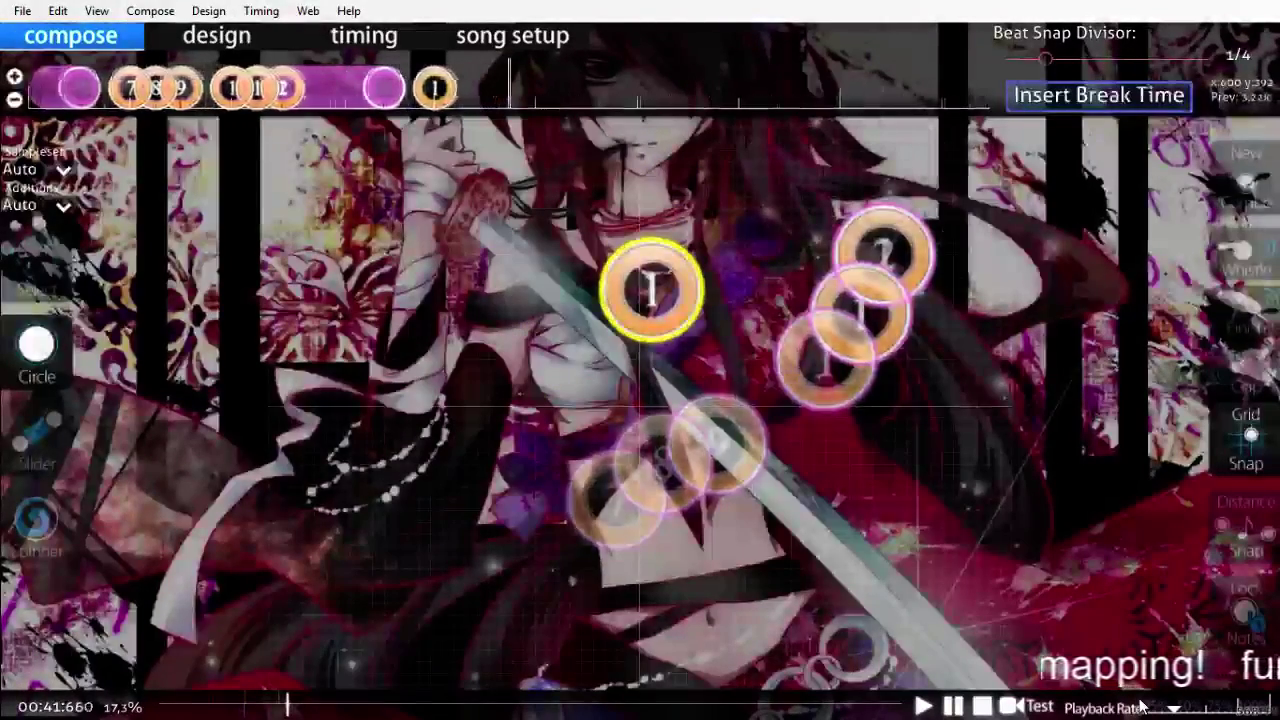
pyautogui.scroll(-1, 1142, 706)
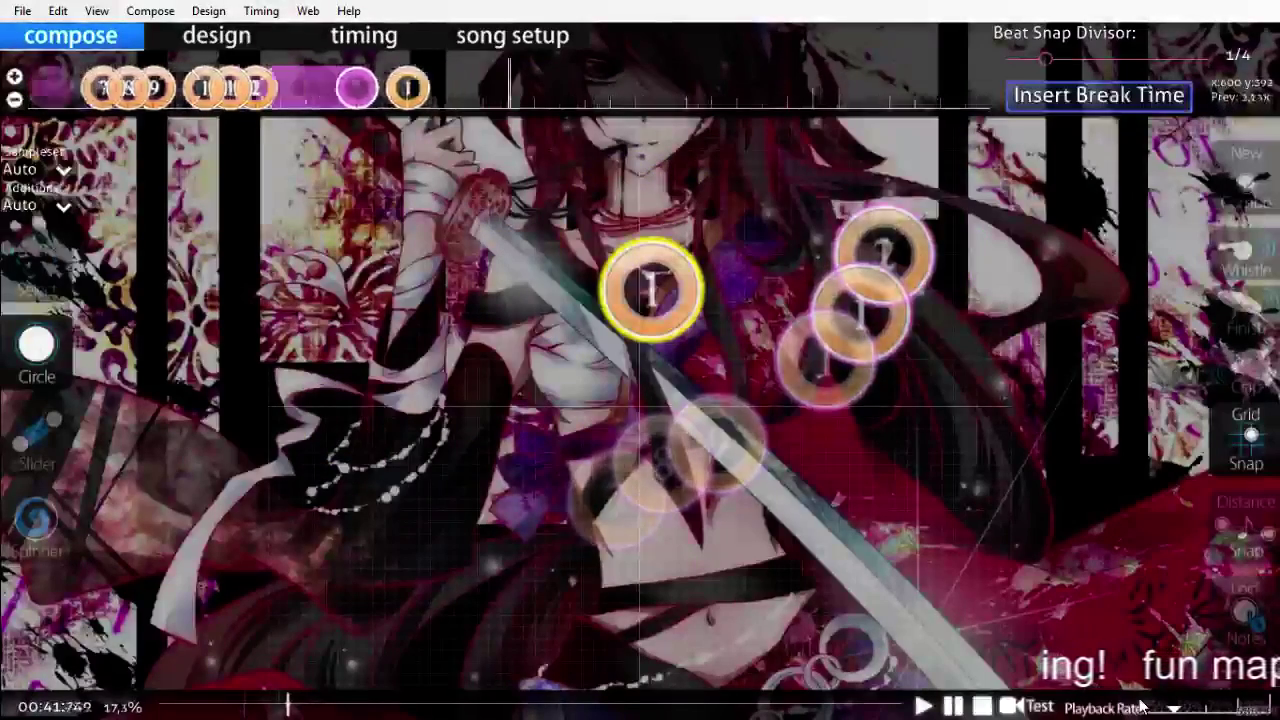
pyautogui.scroll(-1, 1142, 706)
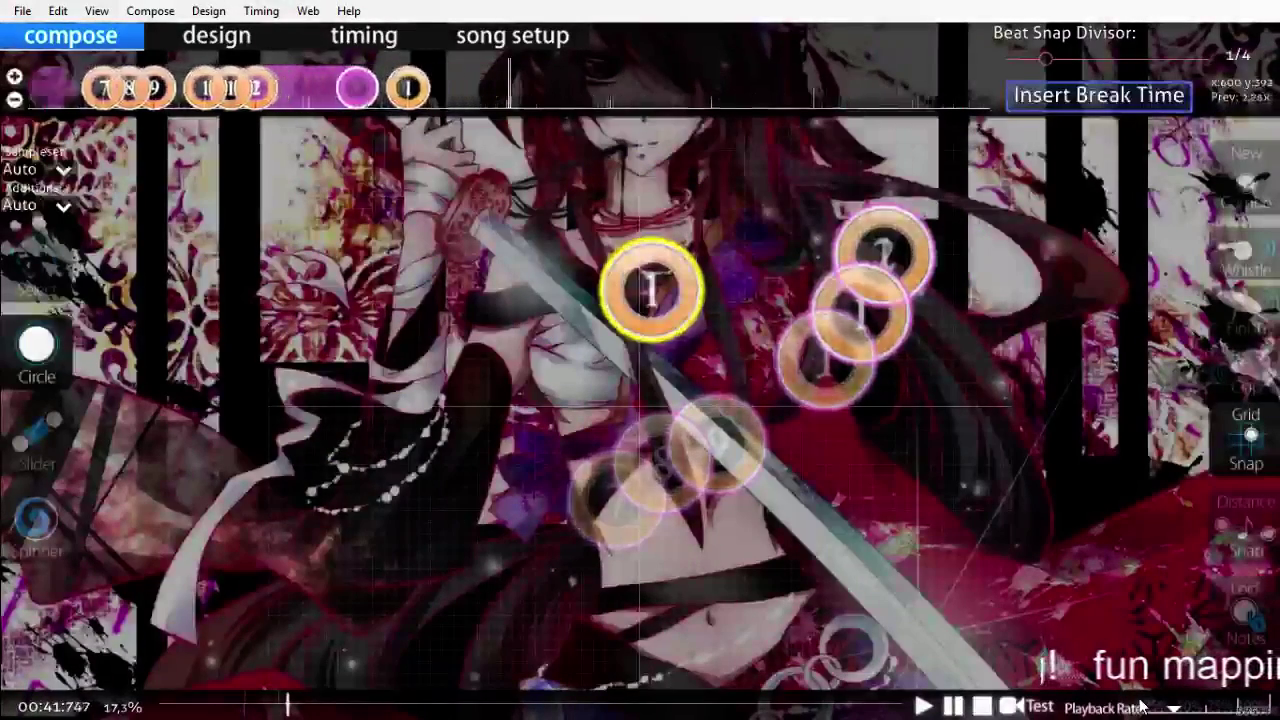
pyautogui.scroll(-1, 1142, 706)
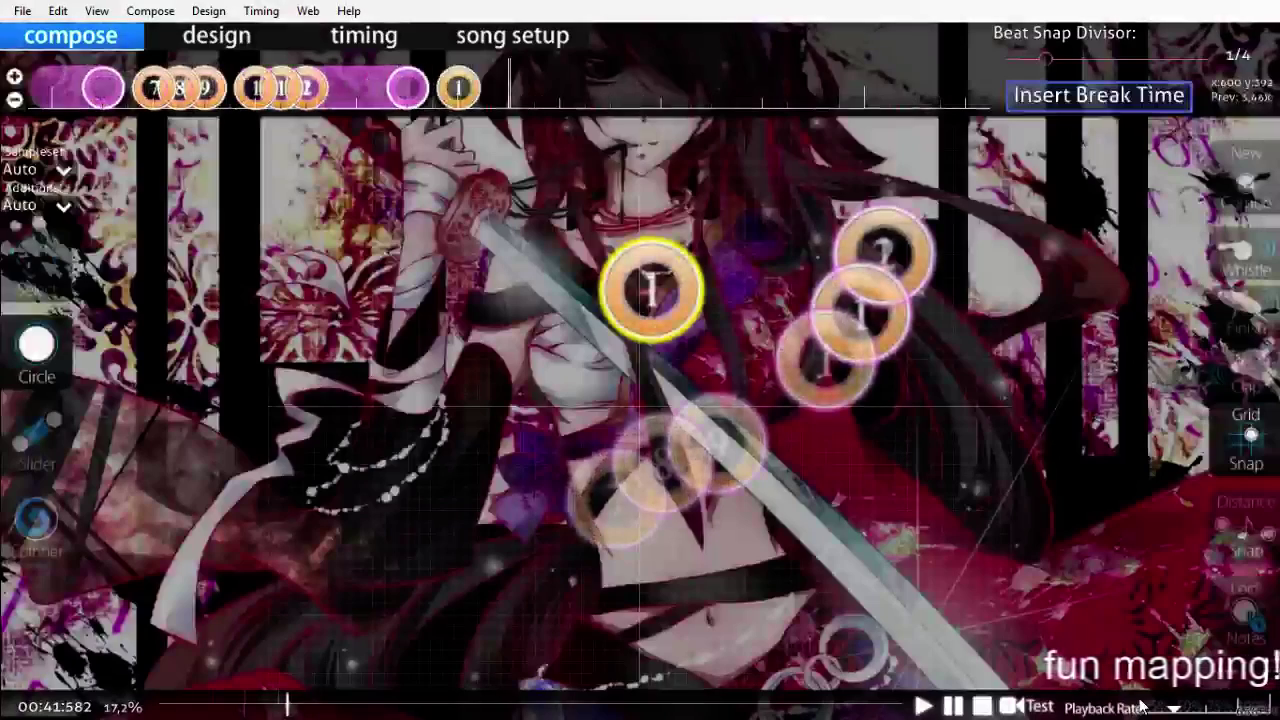
# Step: Place a short slider at 00:41:582, starting left of the new-combo circle and running down-left
pyautogui.click(38, 448)
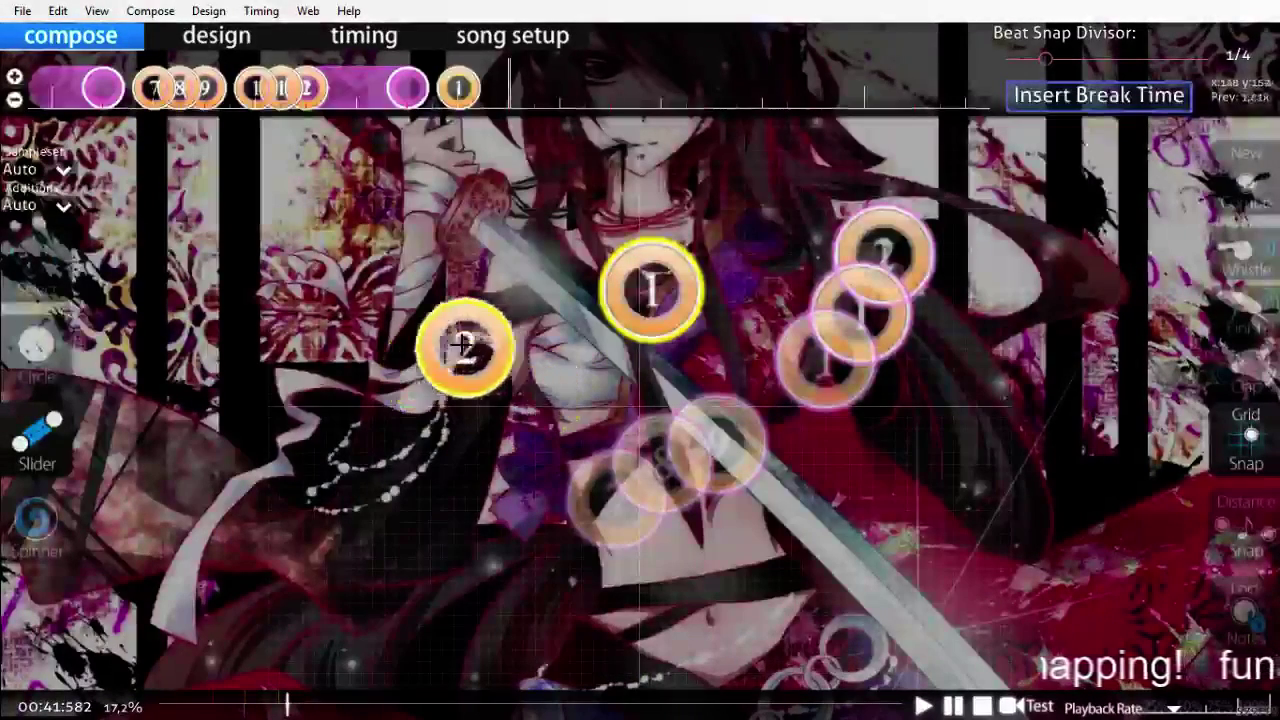
pyautogui.click(465, 300)
pyautogui.rightClick(418, 400)
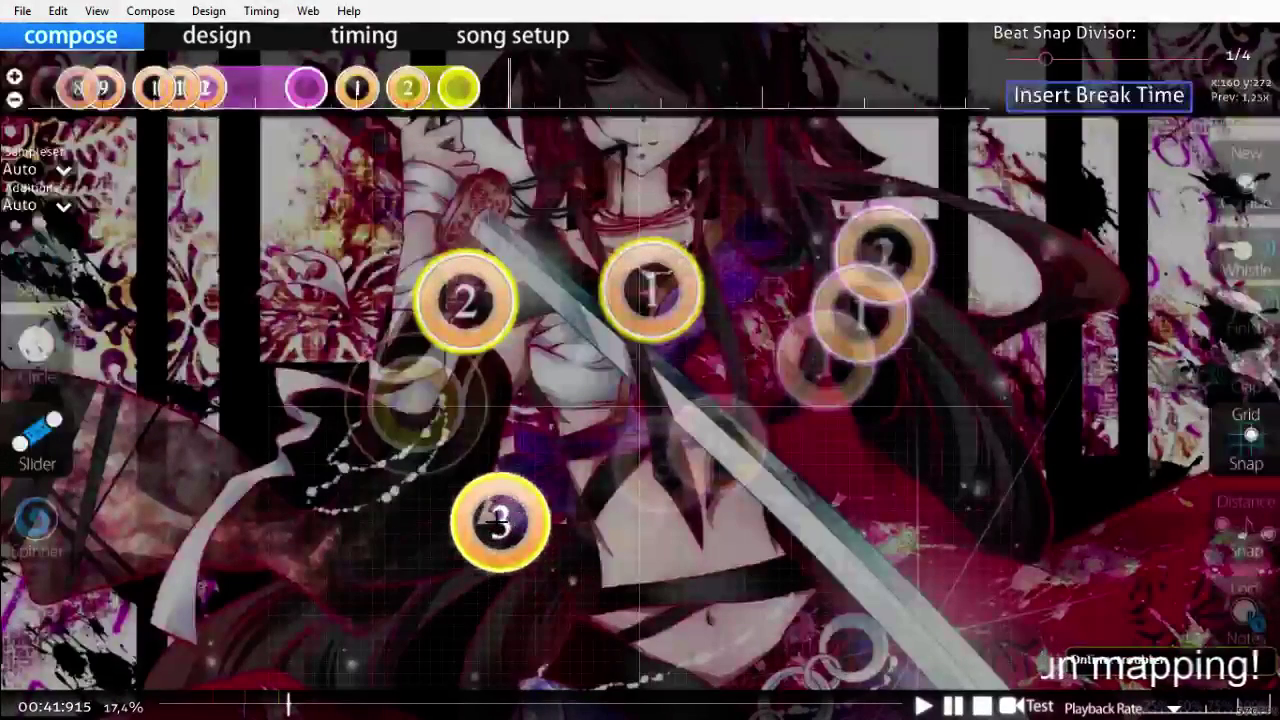
# Step: Place a short curved slider at 00:41:915, running down-right from below the previous slider, and convert it into a three-circle stream
pyautogui.click(497, 520)
pyautogui.click(545, 574)
pyautogui.rightClick(640, 586)
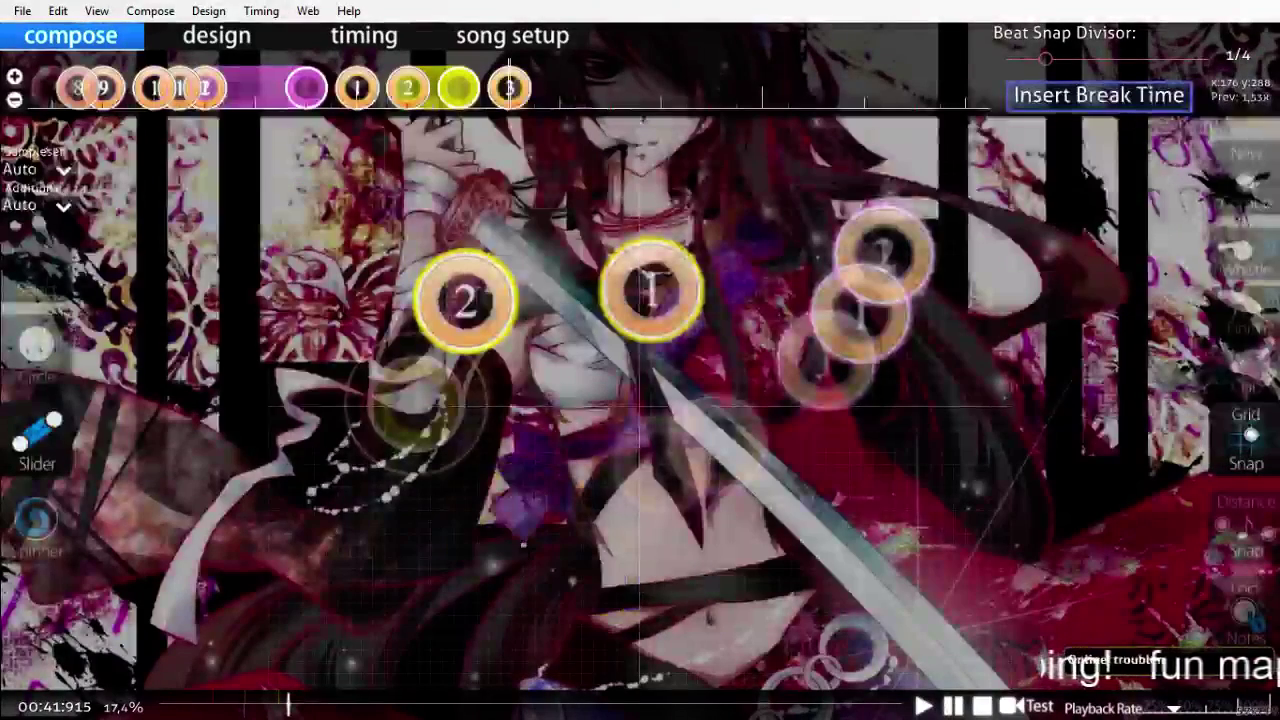
pyautogui.click(558, 569)
pyautogui.rightClick(640, 580)
pyautogui.click(527, 67)
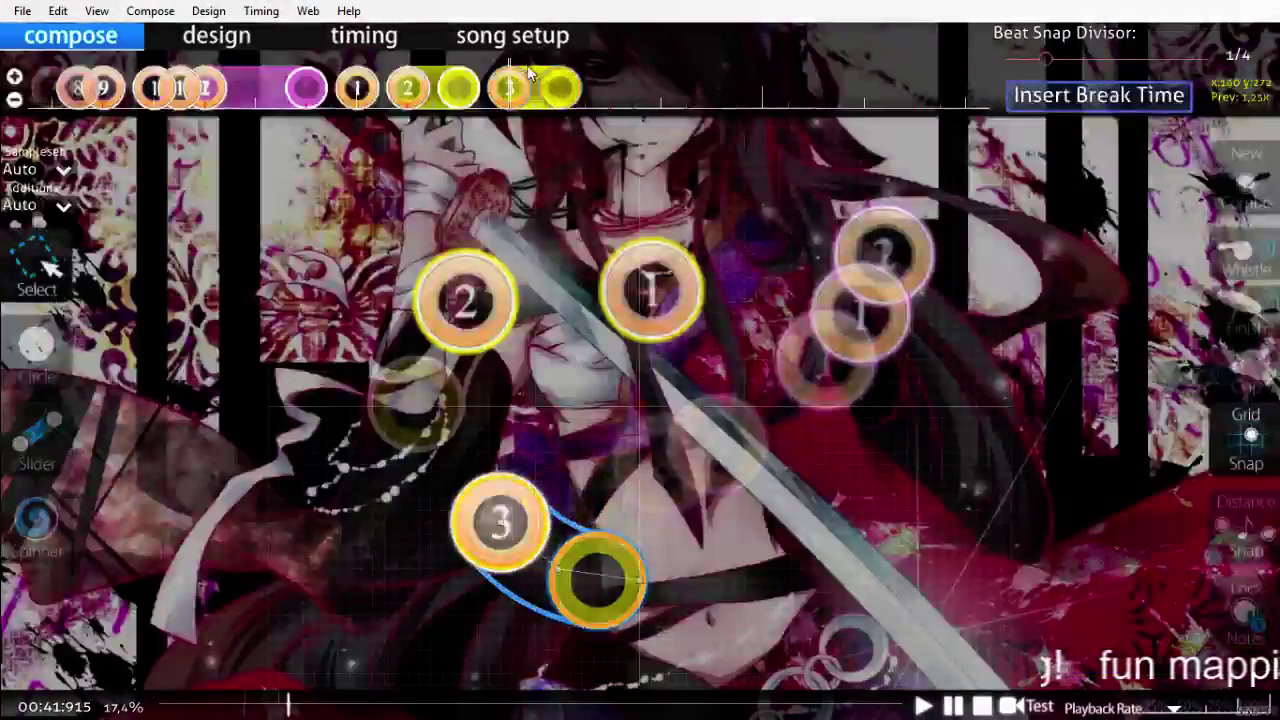
pyautogui.hotkey('ctrl', 'shift', 'f')
pyautogui.press('Return')
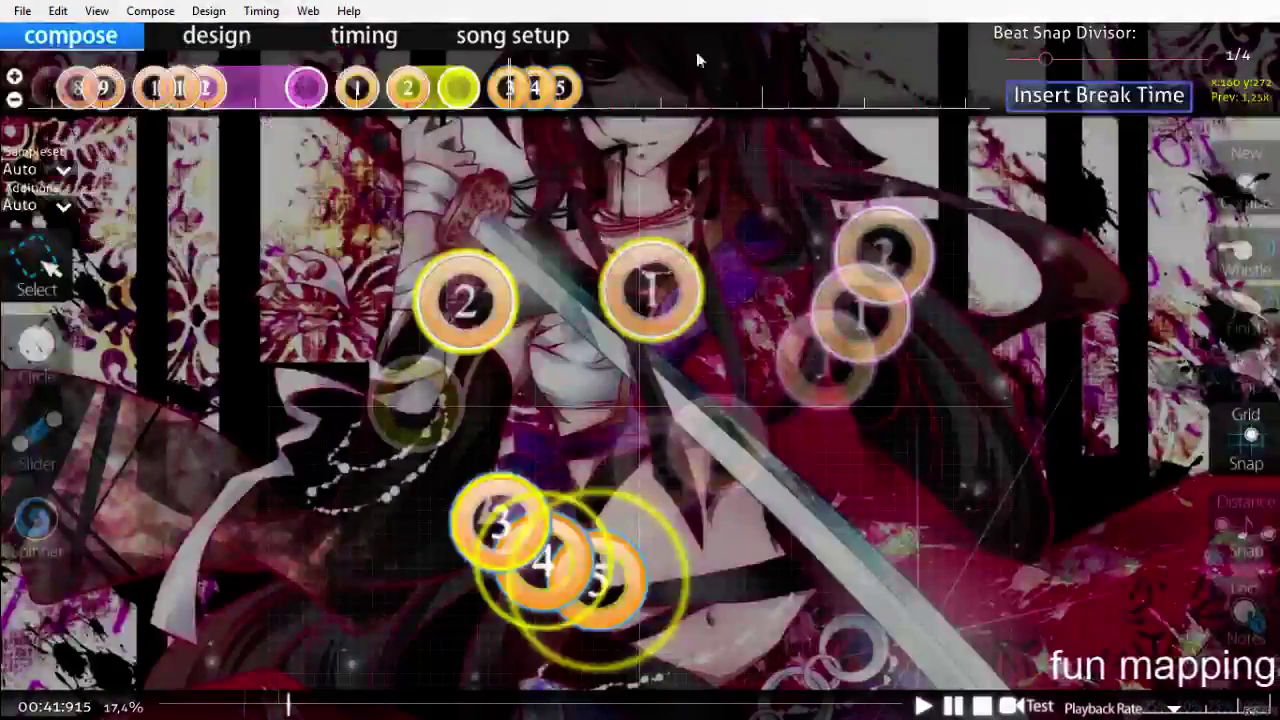
# Step: Replay the new three-circle stream and listen to the music up to about 00:42:391
pyautogui.scroll(1, 691, 57)
pyautogui.press('space')
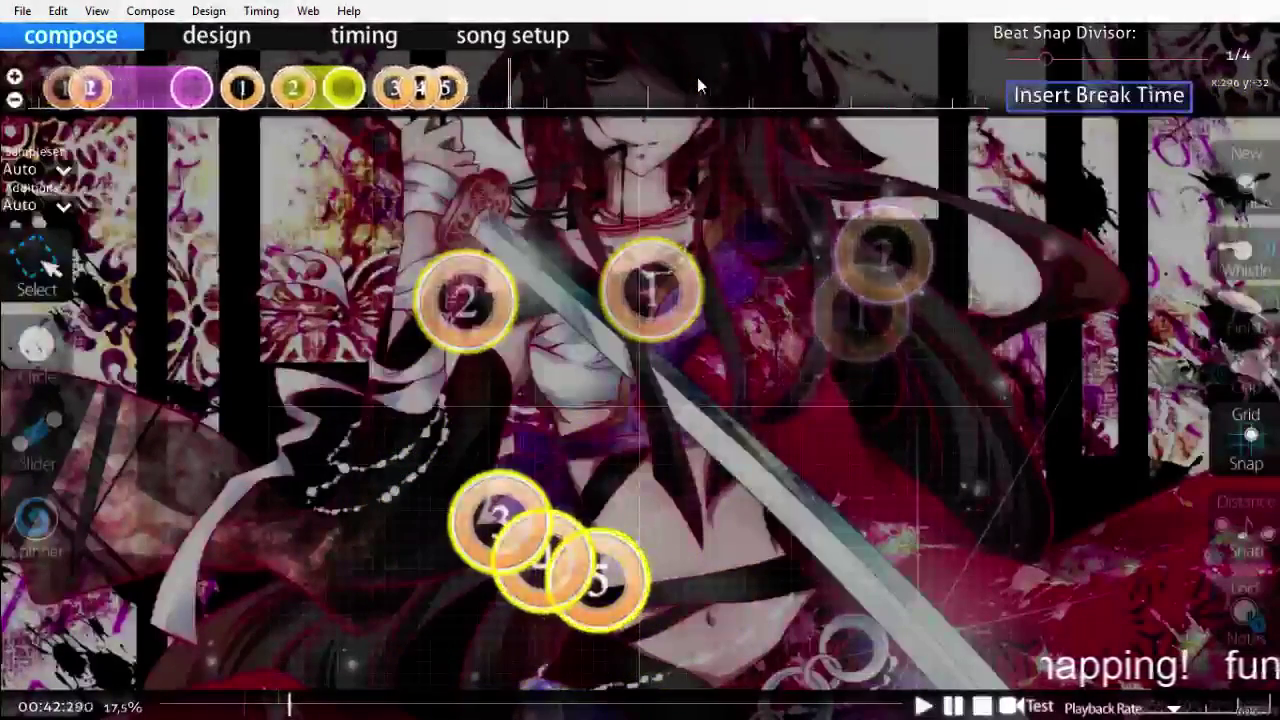
pyautogui.scroll(2, 698, 78)
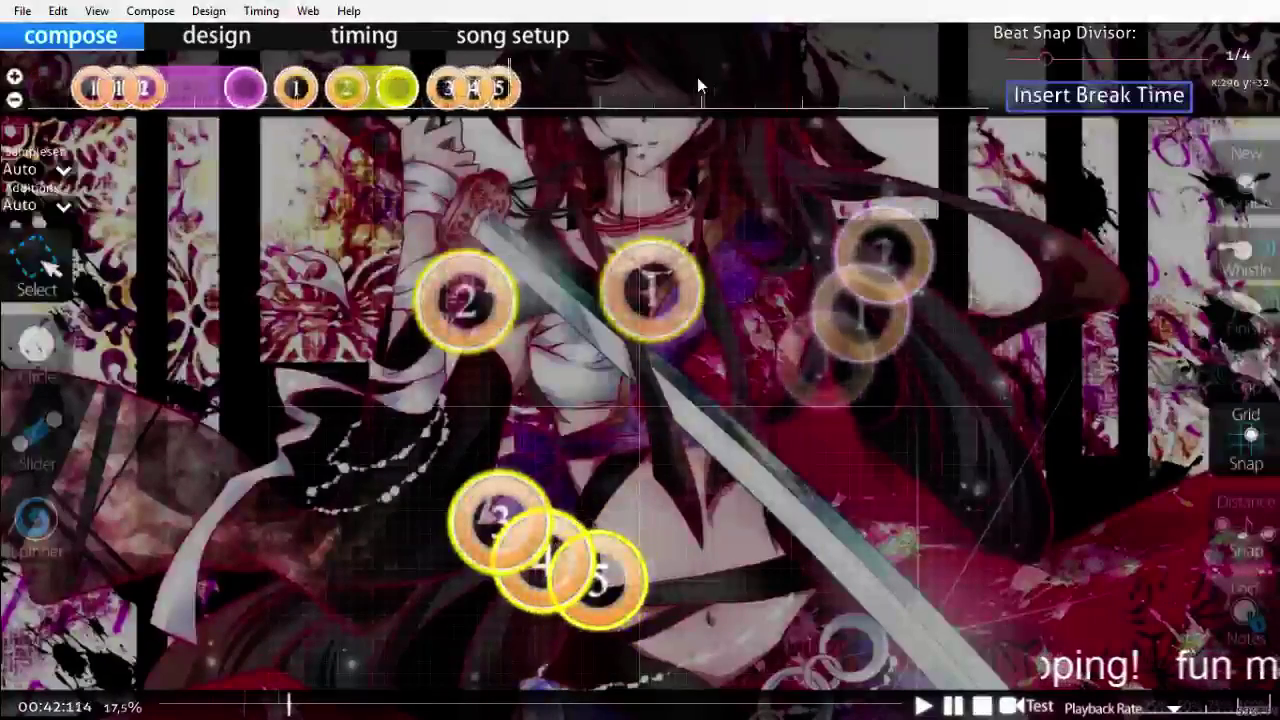
pyautogui.scroll(5, 697, 77)
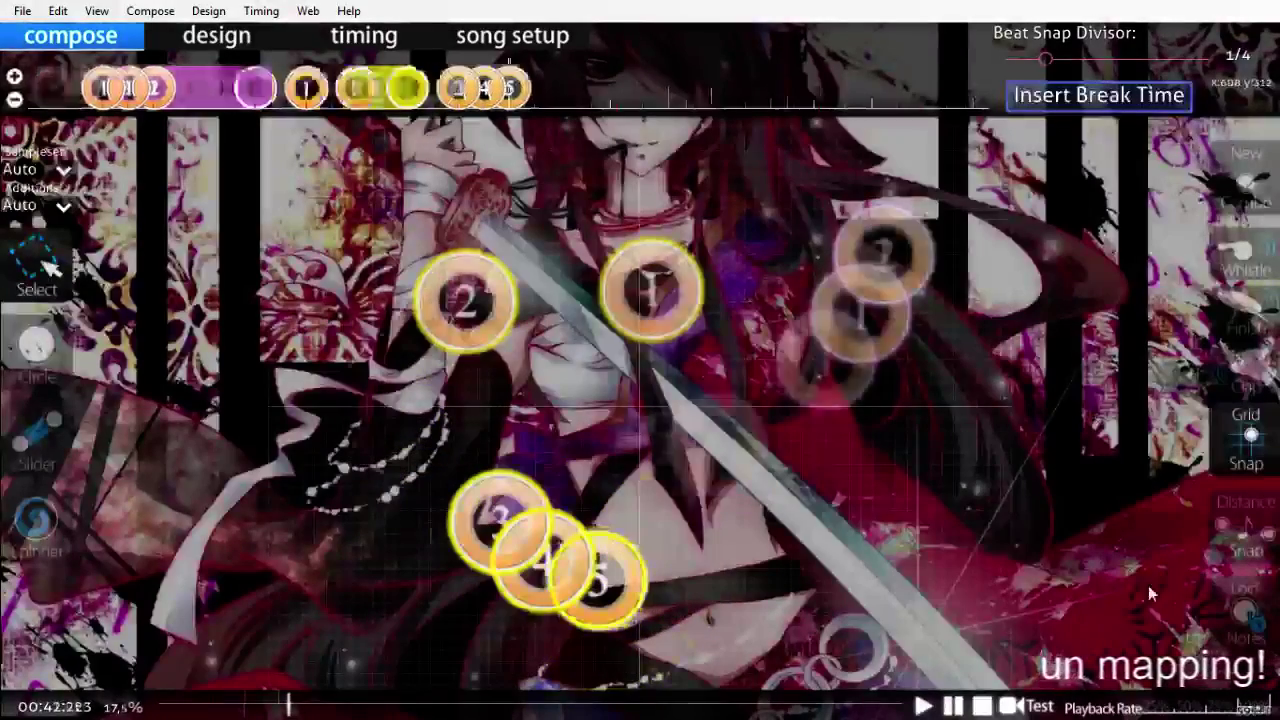
pyautogui.scroll(4, 1145, 587)
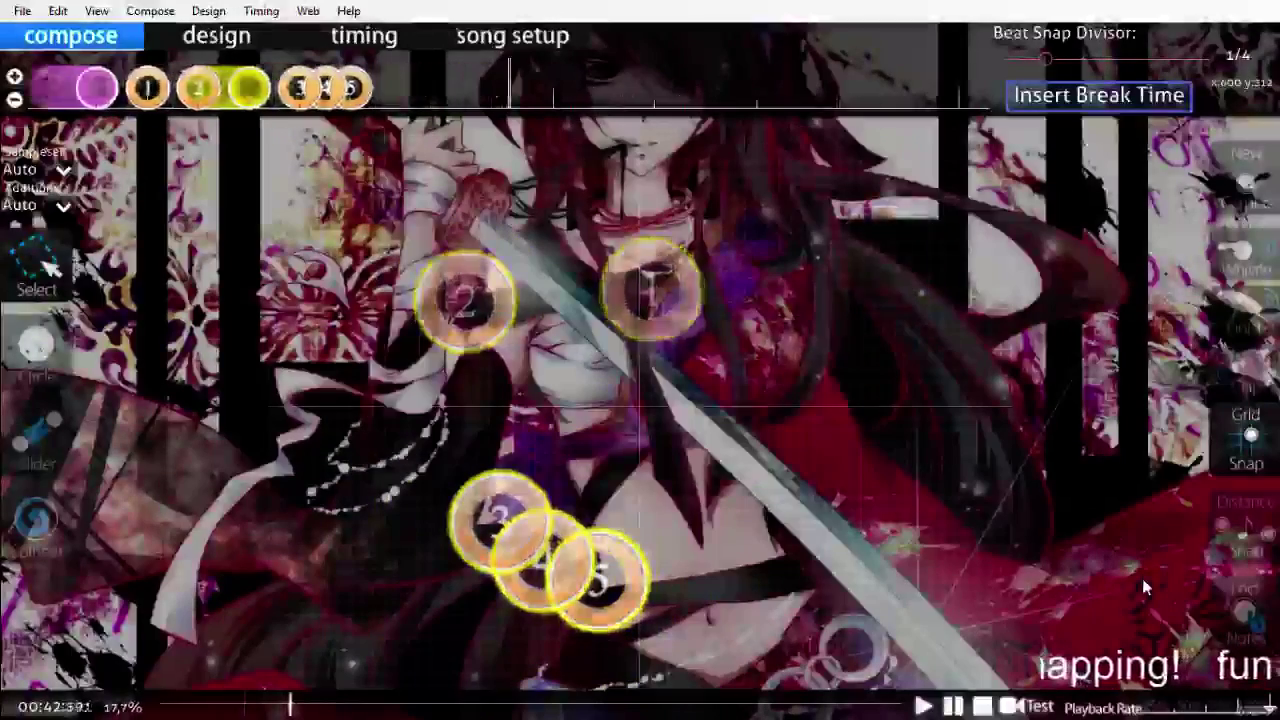
pyautogui.scroll(3, 1145, 587)
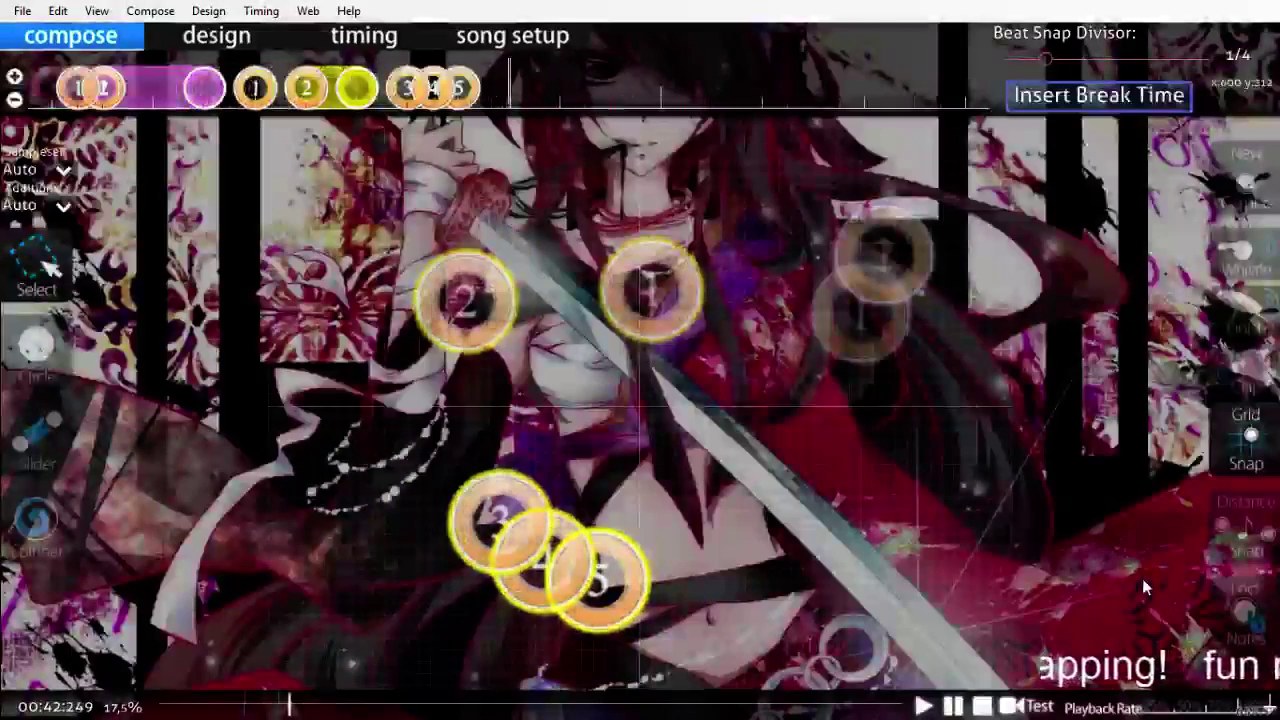
# Step: Place a short curved slider at 00:42:249, rising up-left from right of the stream, and convert it into a stream with 1.00x distance snap and 1/4 divisor
pyautogui.press('3')
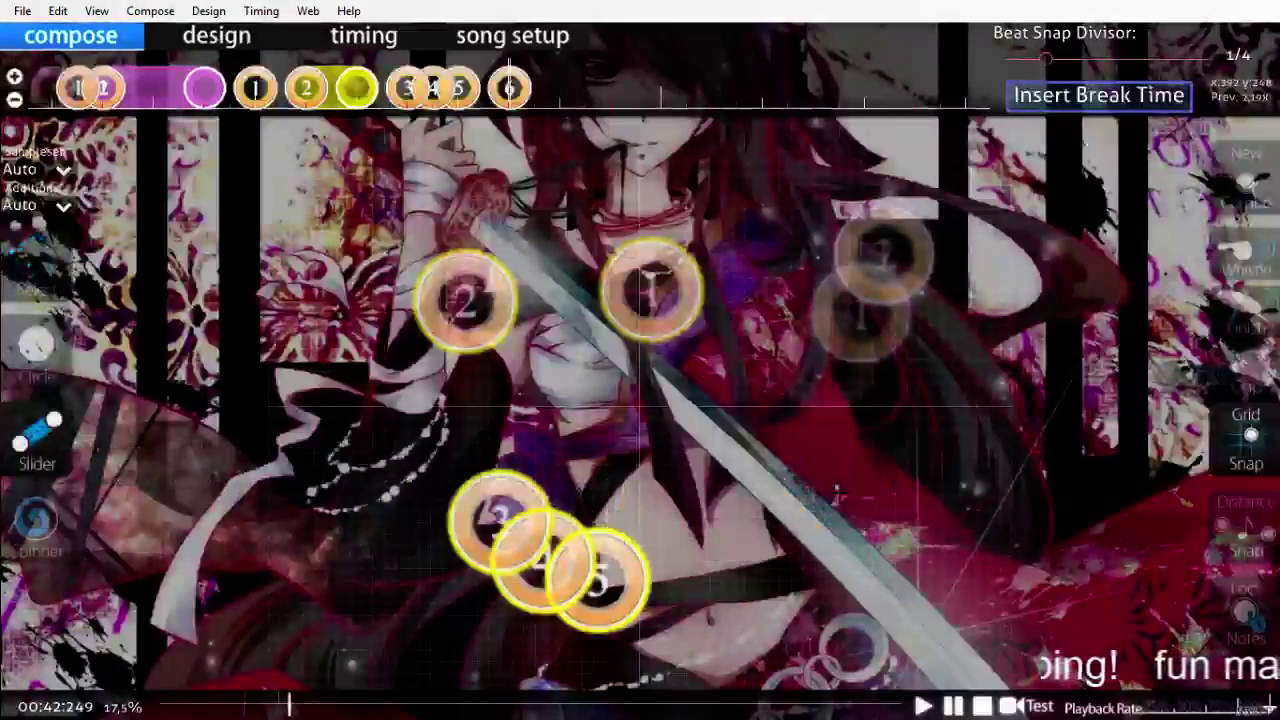
pyautogui.click(779, 440)
pyautogui.rightClick(721, 430)
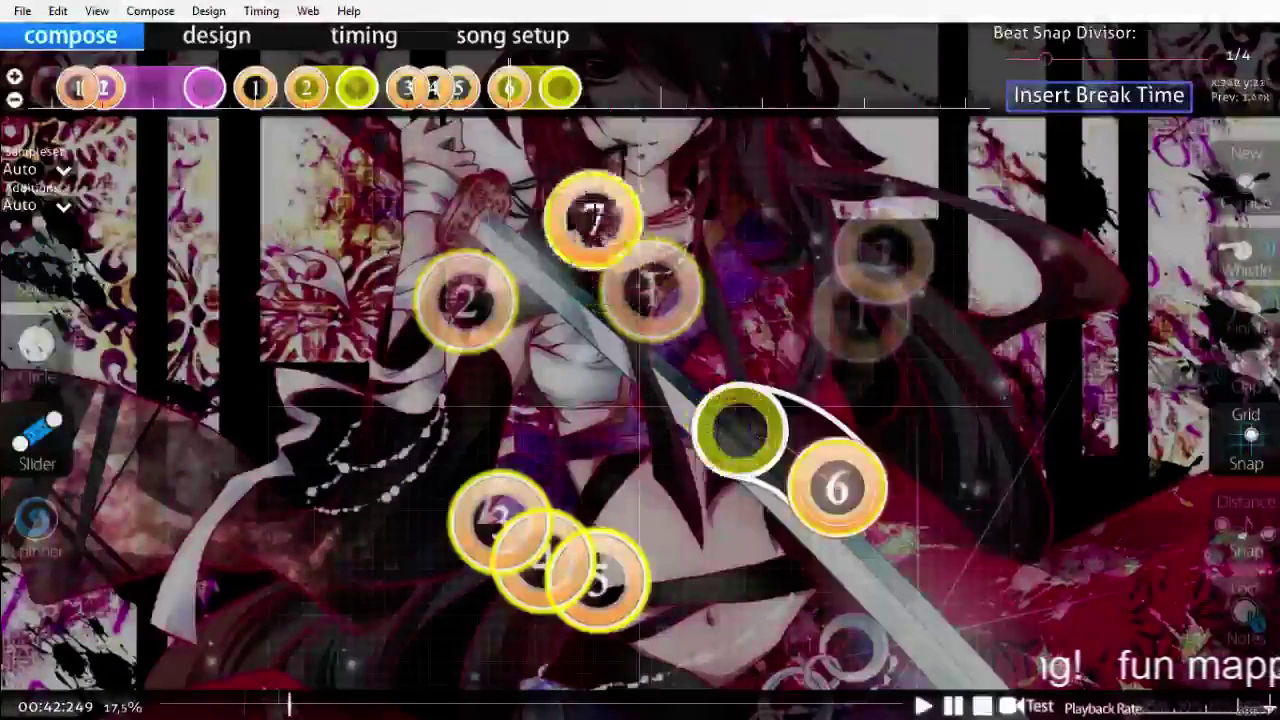
pyautogui.click(532, 99)
pyautogui.hotkey('ctrl', 'shift', 'f')
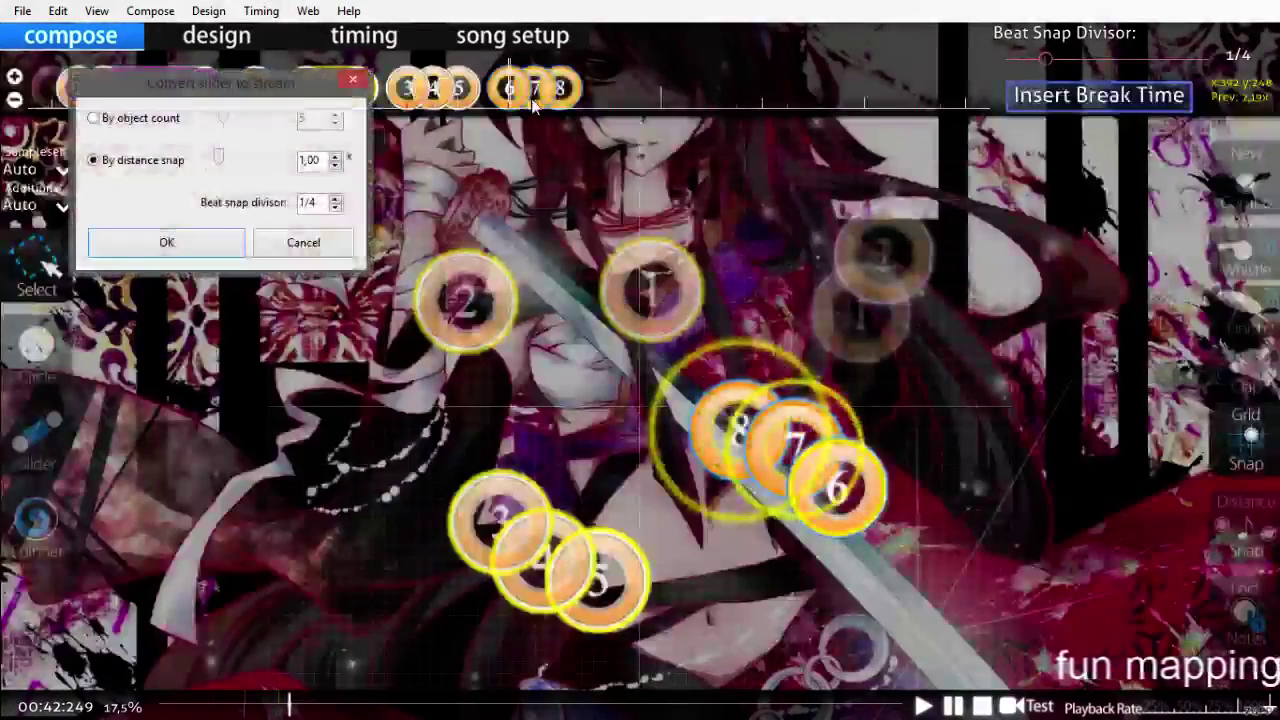
pyautogui.press('Return')
# Step: Replay both three-circle streams and listen to the unmapped music up to about 00:43:490
pyautogui.scroll(9, 701, 289)
pyautogui.press('space')
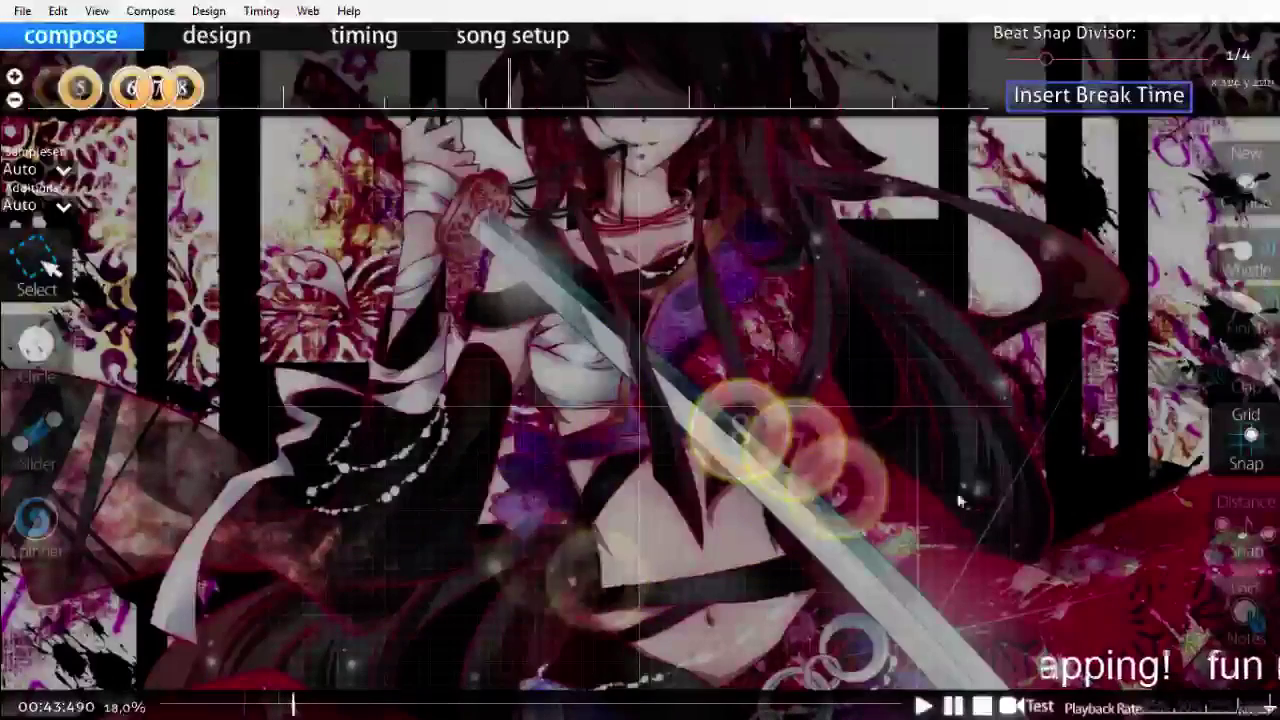
pyautogui.press('space')
pyautogui.scroll(12, 701, 289)
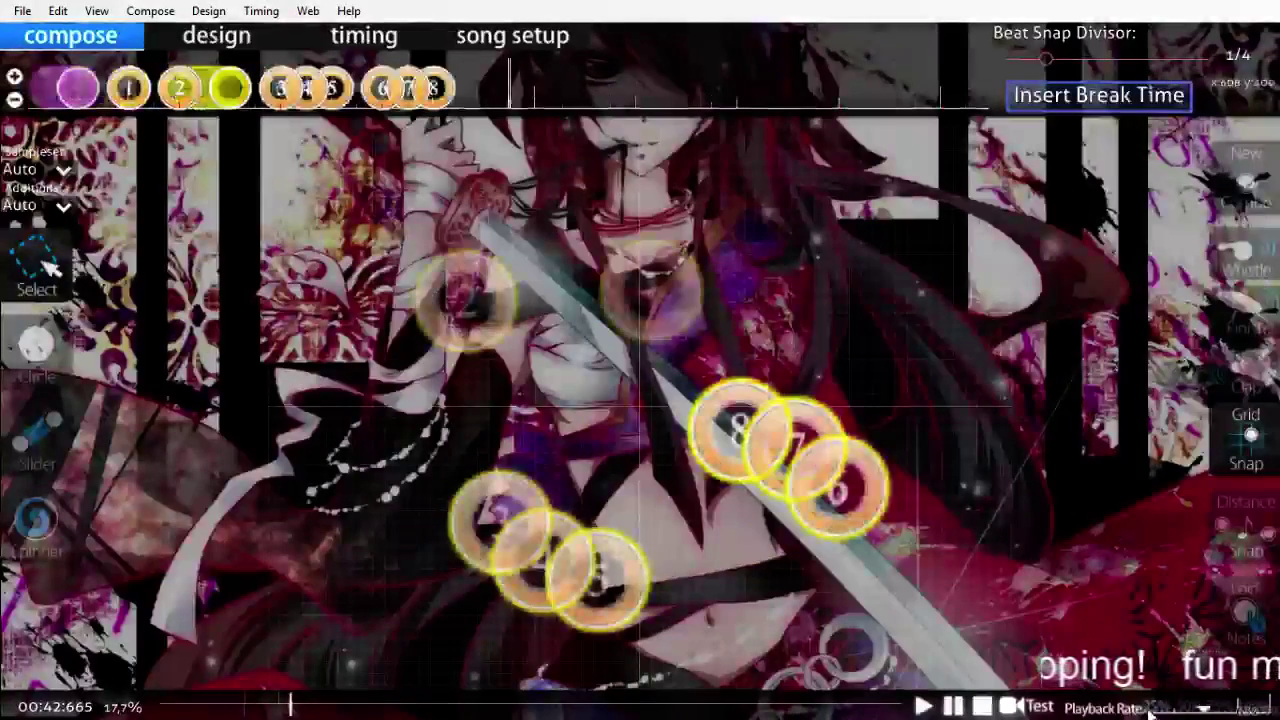
pyautogui.scroll(3, 1149, 706)
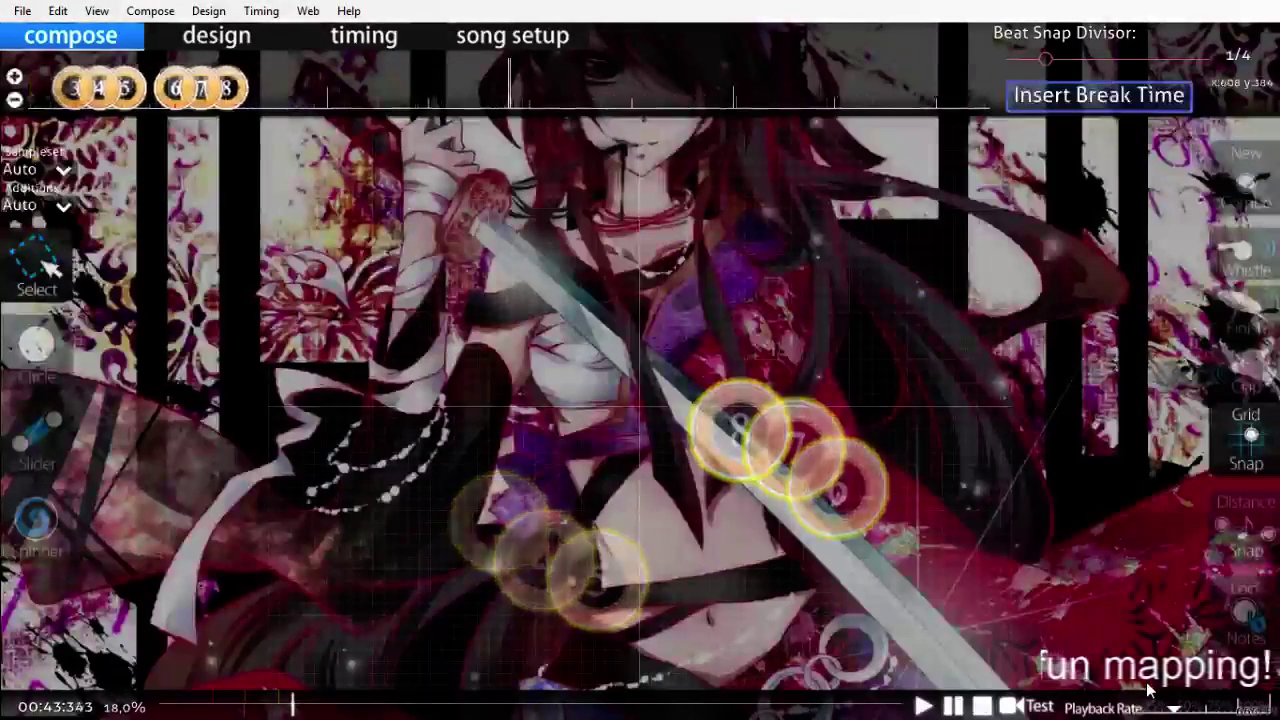
pyautogui.scroll(5, 1149, 688)
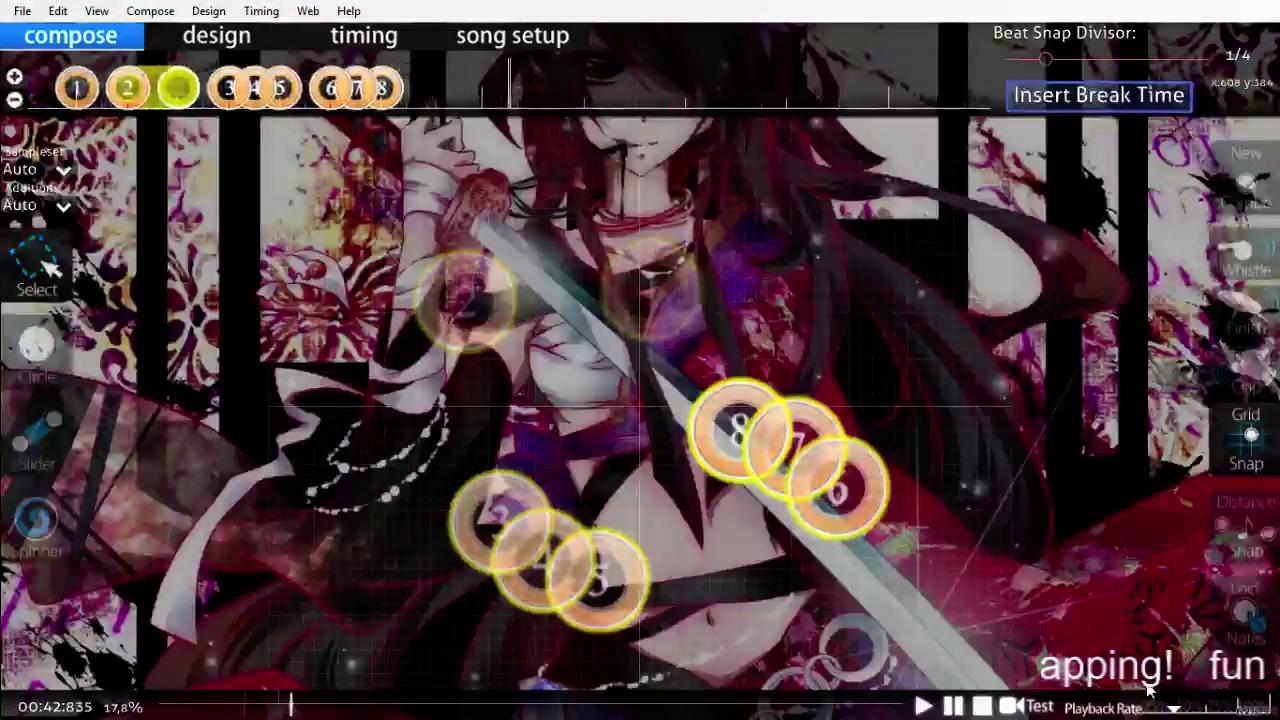
pyautogui.scroll(1, 1149, 688)
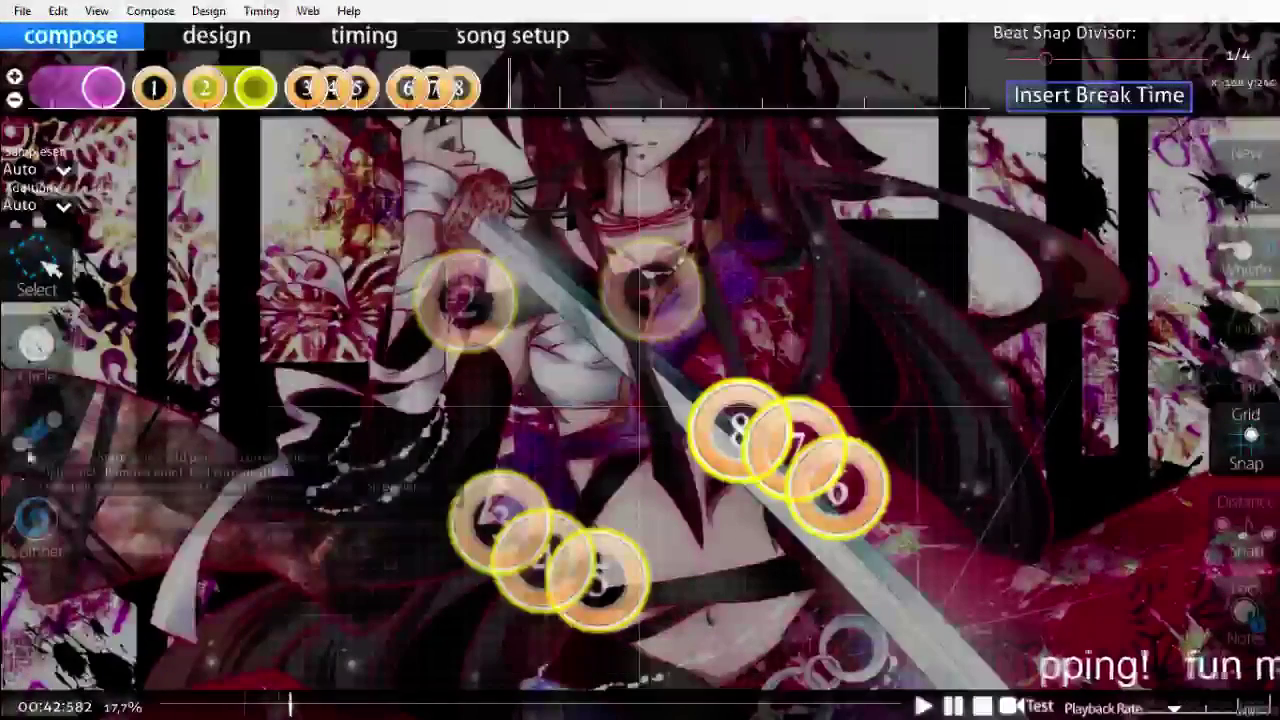
# Step: Place a short slider at 00:42:582, curving left from the playfield's centre, and replay it with the music up to about 00:44:184
pyautogui.press('3')
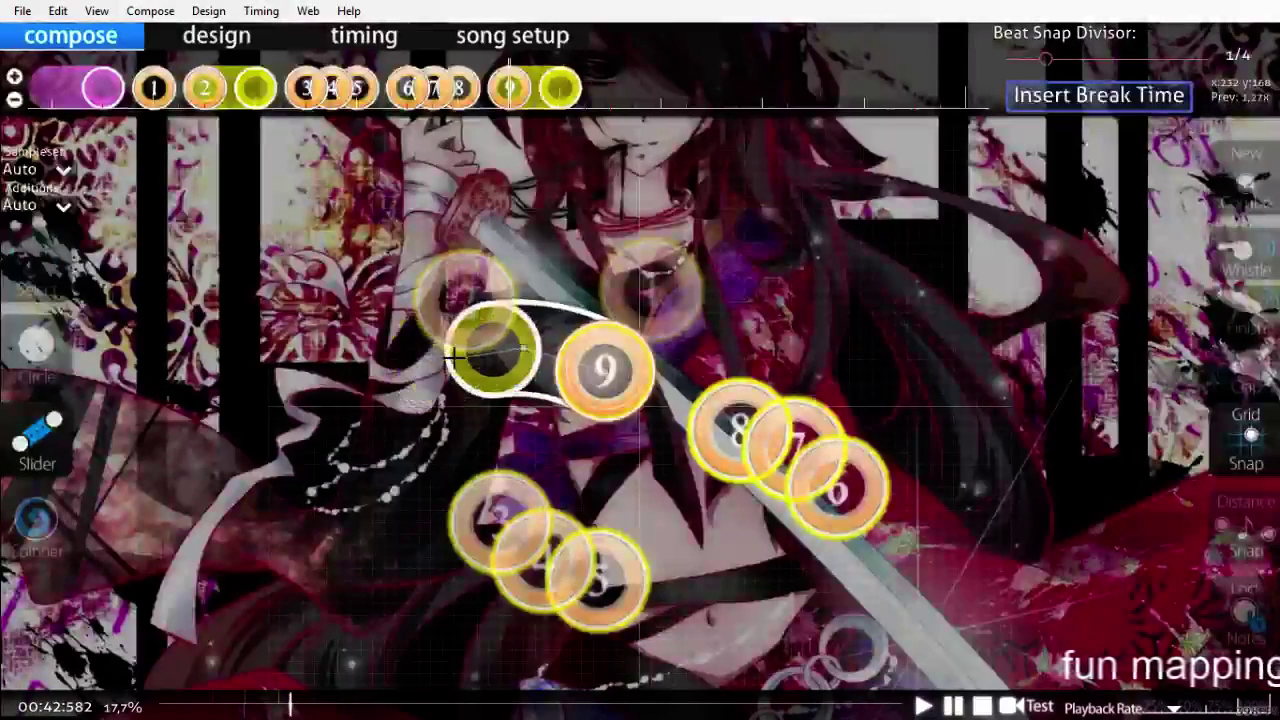
pyautogui.rightClick(455, 357)
pyautogui.scroll(3, 454, 393)
pyautogui.scroll(-3, 454, 393)
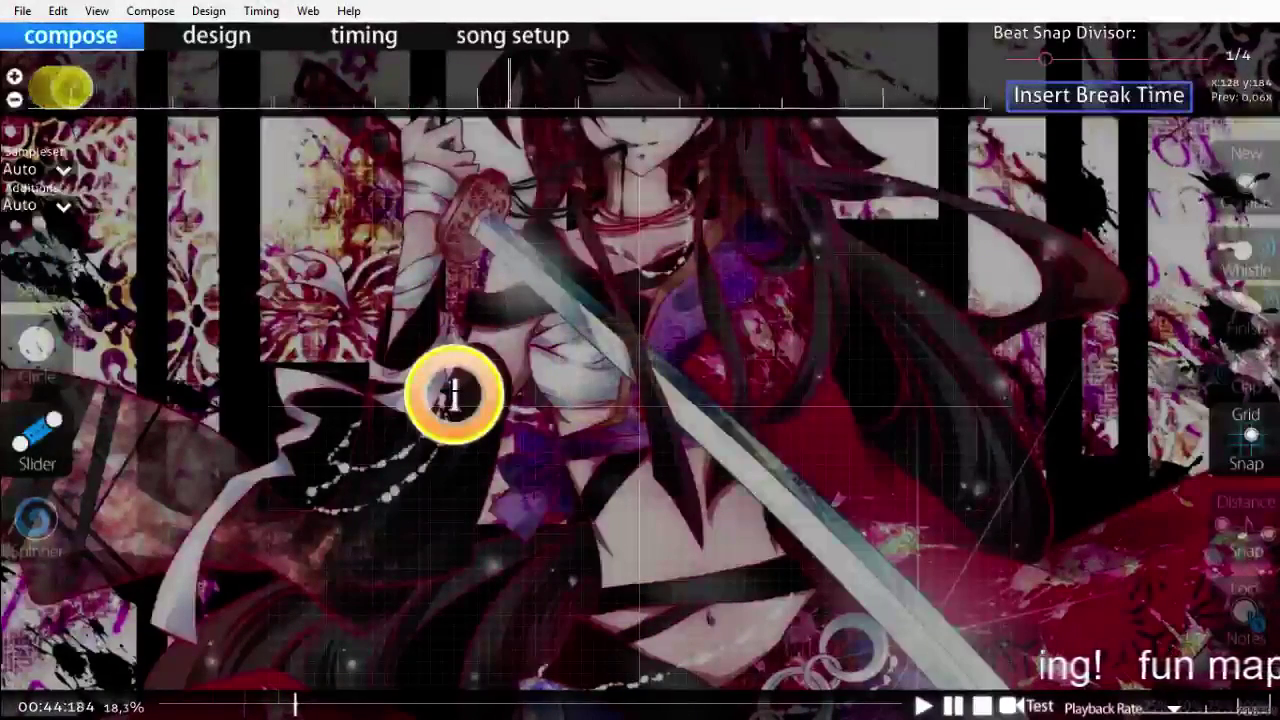
pyautogui.scroll(2, 454, 394)
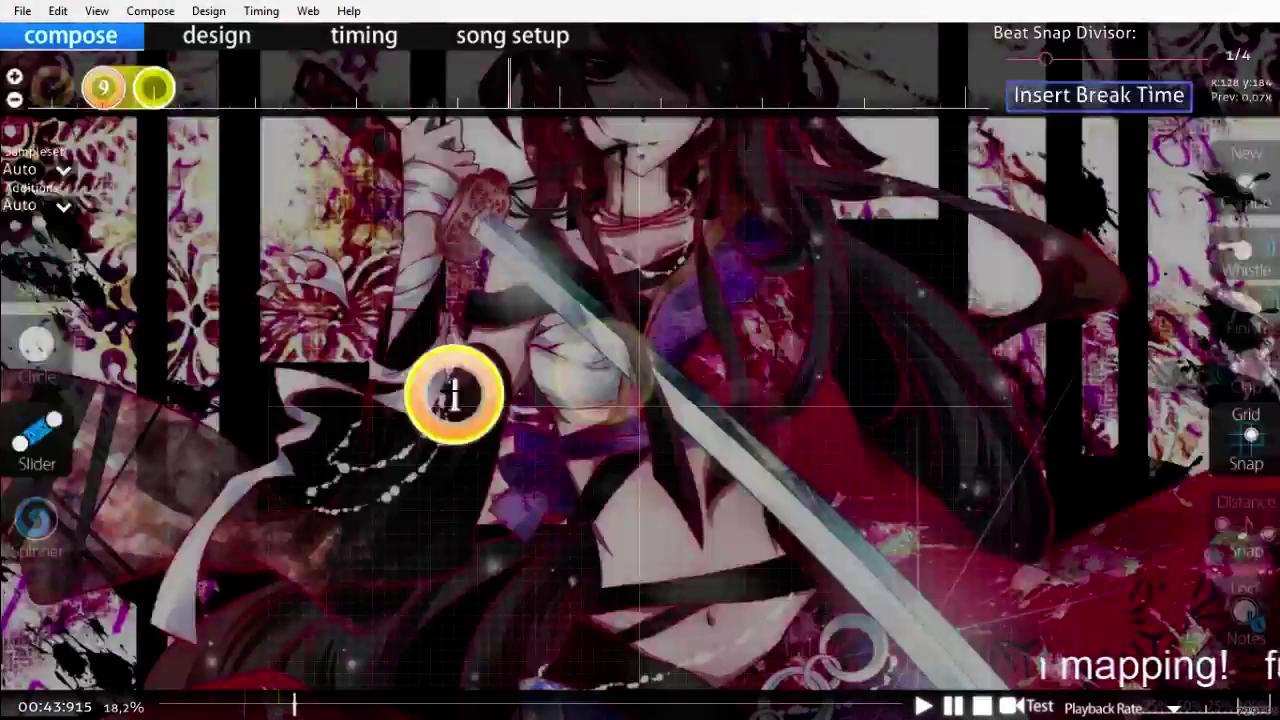
pyautogui.scroll(17, 337, 554)
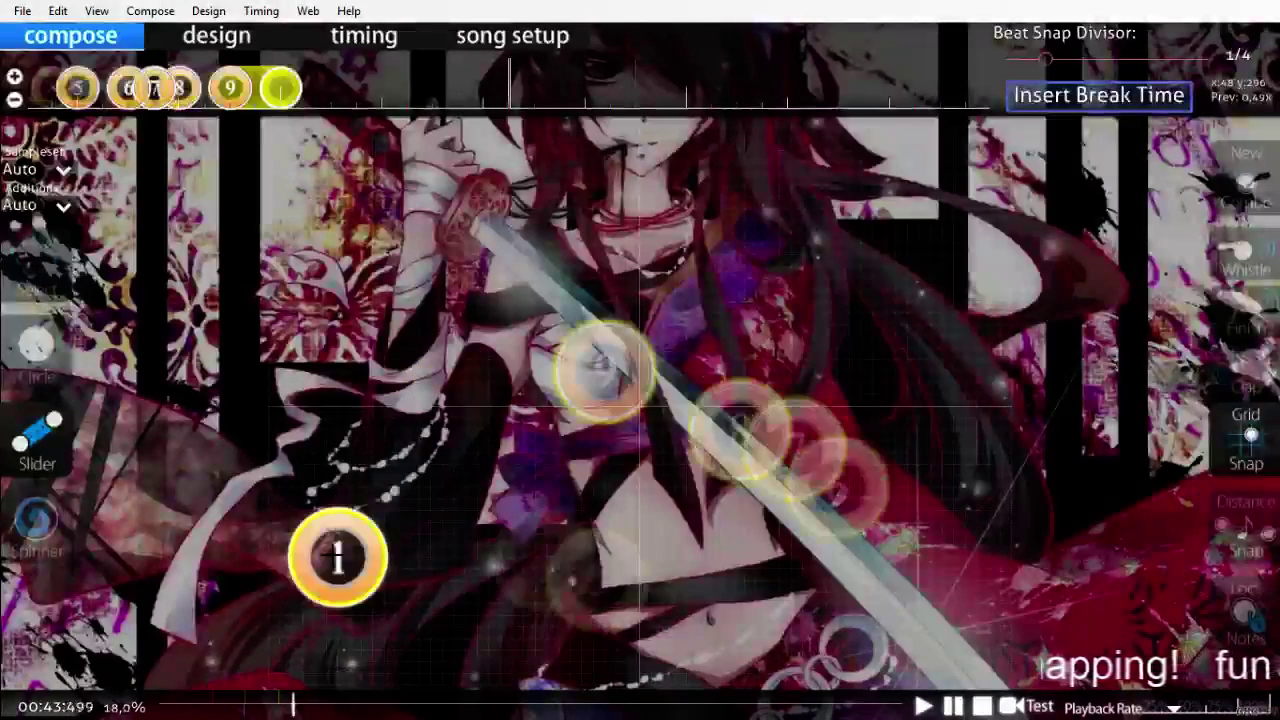
pyautogui.scroll(-4, 384, 546)
pyautogui.scroll(1, 384, 546)
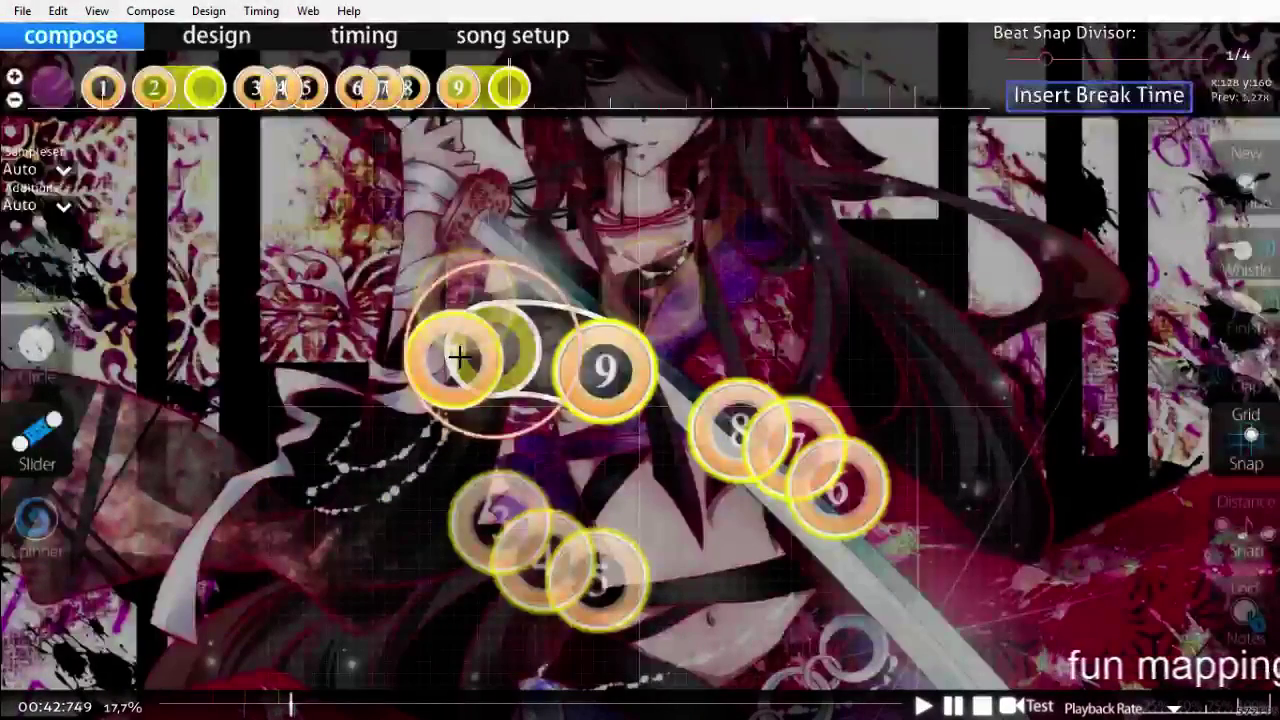
# Step: Place a curved slider one quarter beat after 00:42:749, starting left of slider 9's end and bulging left before curling down-right
pyautogui.scroll(-1, 459, 357)
pyautogui.moveTo(396, 420)
pyautogui.mouseDown()
pyautogui.moveTo(420, 505)
pyautogui.moveTo(480, 545)
pyautogui.mouseUp()
pyautogui.rightClick(486, 545)
# Step: Place a long slider at 00:43:249, starting beside the left-bulging slider's end and sagging in a wide arc to the lower right of the playfield
pyautogui.scroll(-6, 534, 543)
pyautogui.scroll(1, 534, 543)
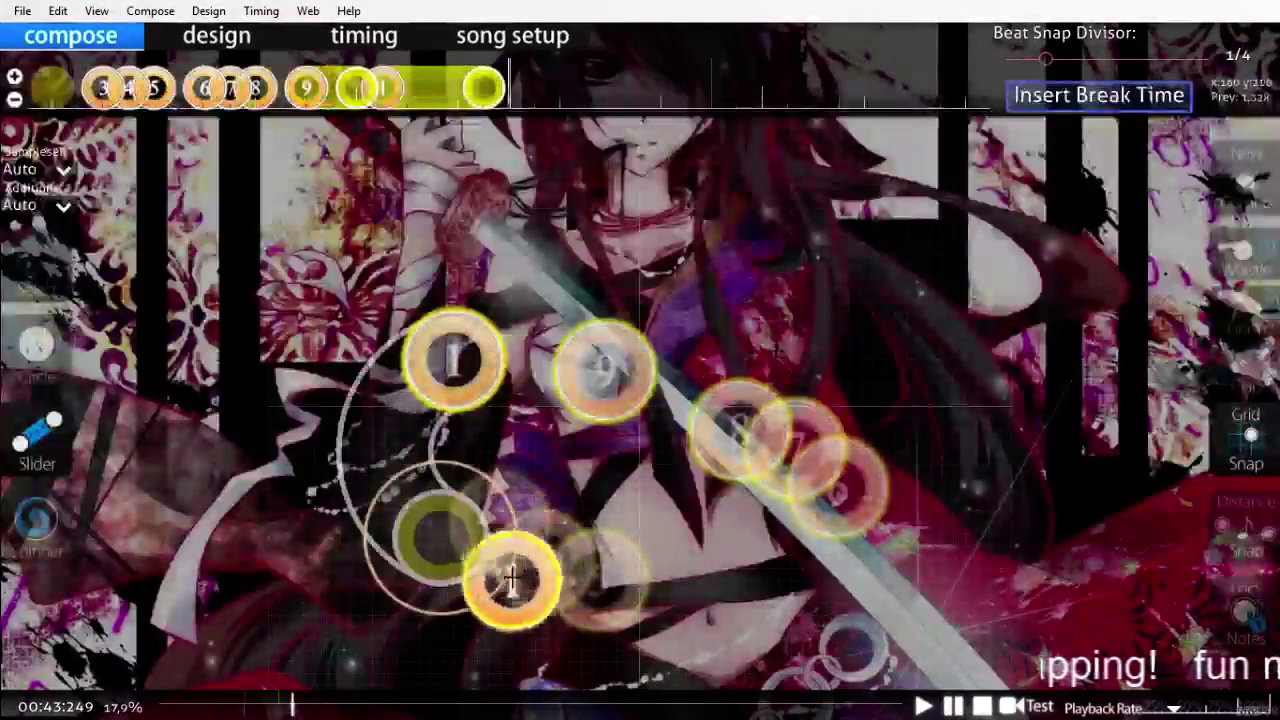
pyautogui.moveTo(486, 555)
pyautogui.mouseDown()
pyautogui.moveTo(580, 598)
pyautogui.moveTo(720, 596)
pyautogui.moveTo(877, 550)
pyautogui.moveTo(913, 508)
pyautogui.mouseUp()
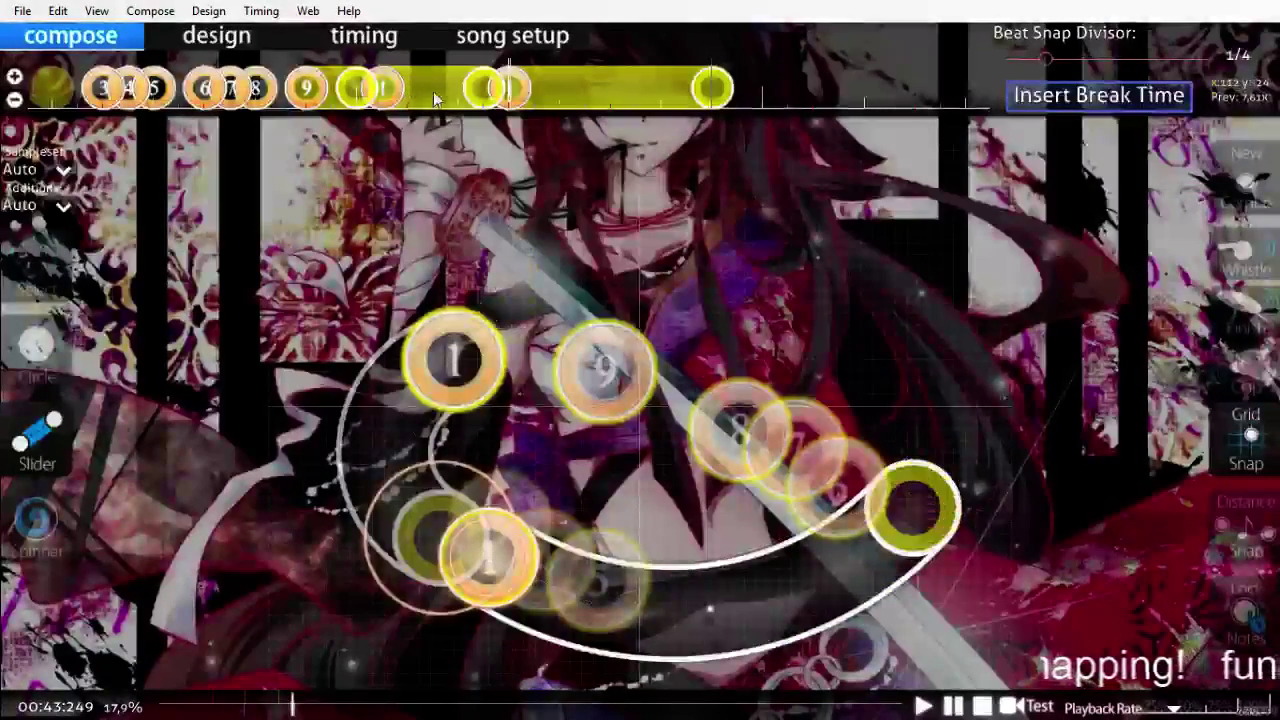
# Step: Convert the left-bulging slider into a stream with 1.00x distance snap and 1/4 divisor, and select the long arc slider after it
pyautogui.press('1')
pyautogui.hotkey('ctrl', 'shift', 'f')
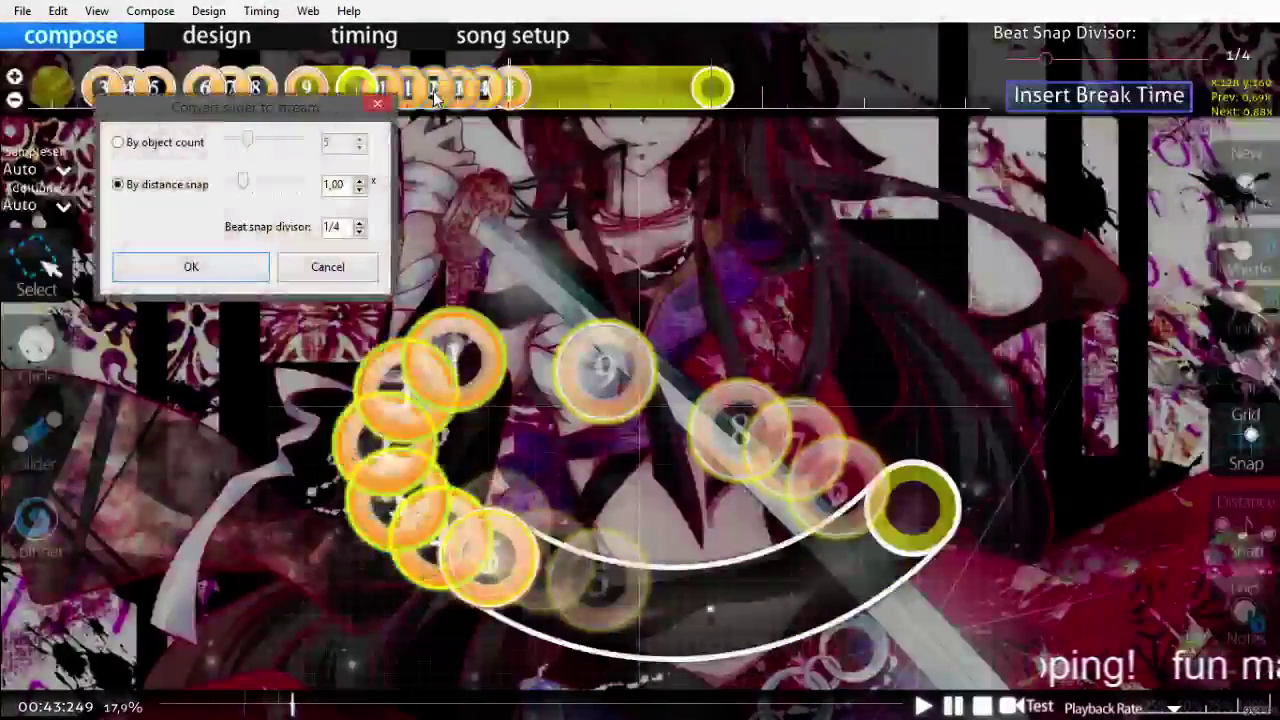
pyautogui.press('Return')
pyautogui.click(568, 90)
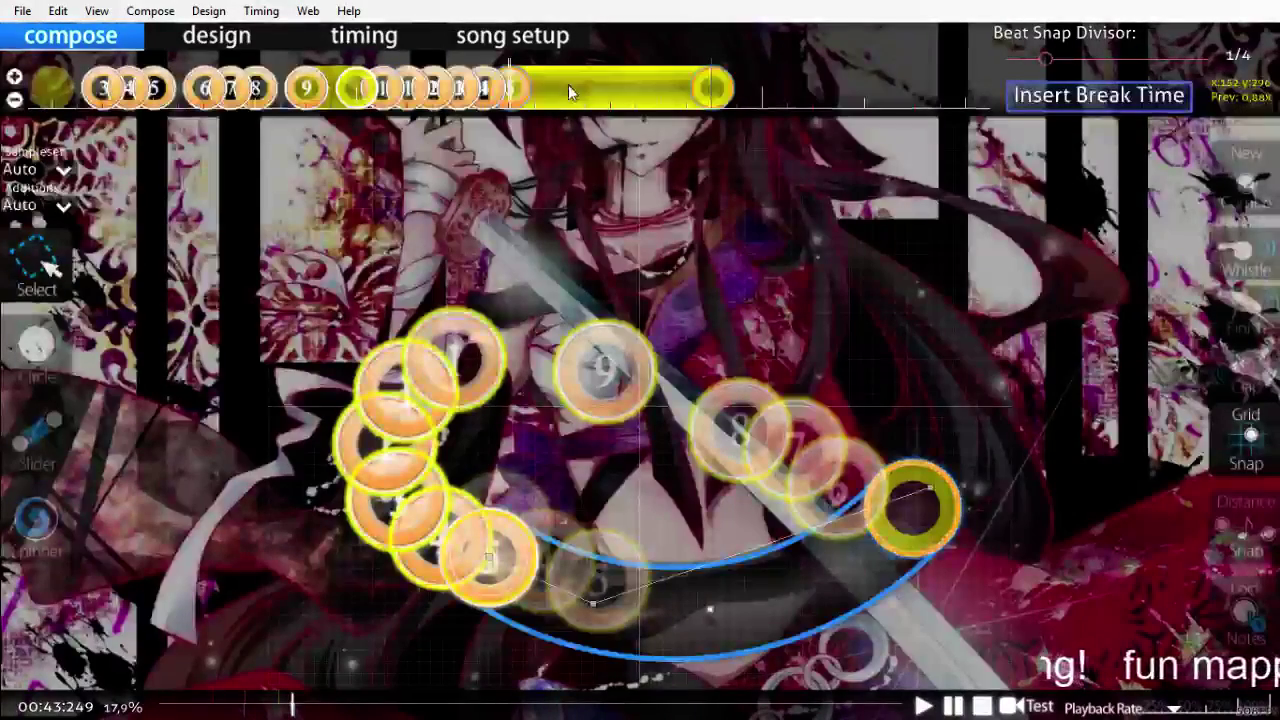
# Step: Convert the long arc slider at 00:43:249 into a stream, raise the playback rate, and replay from about 00:41:832
pyautogui.hotkey('ctrl', 'shift', 'f')
pyautogui.press('Return')
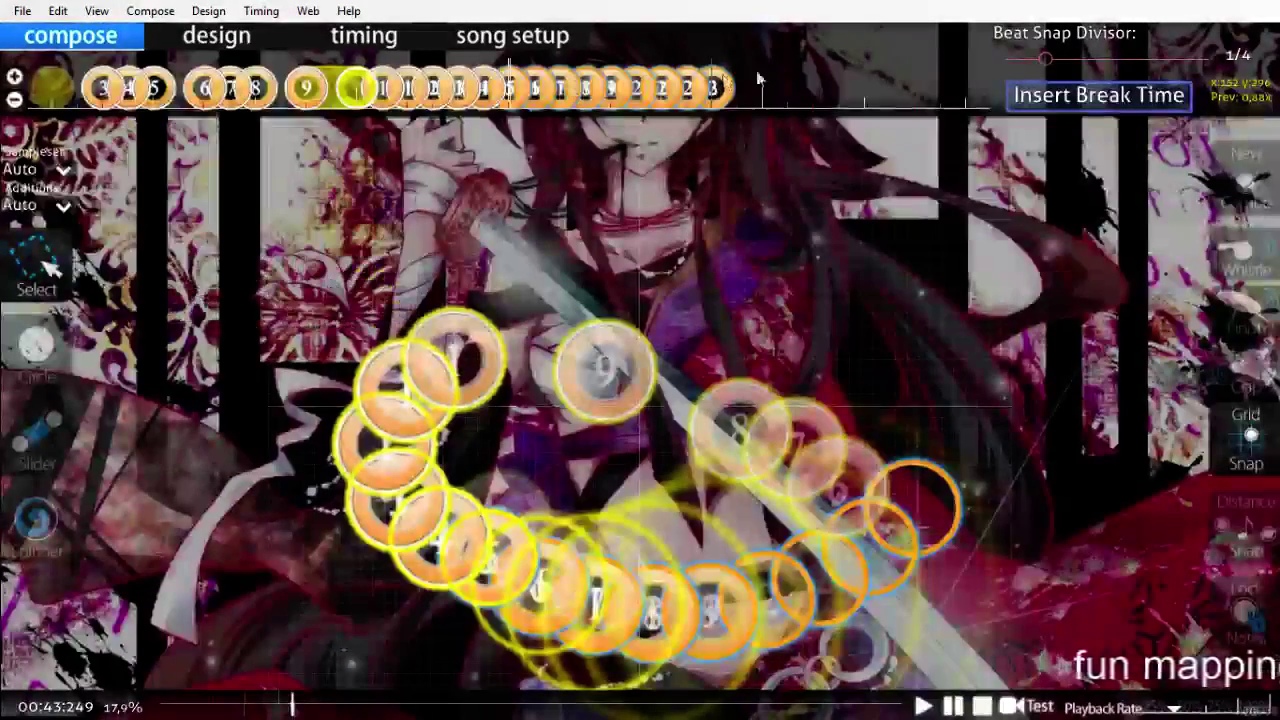
pyautogui.scroll(8, 825, 337)
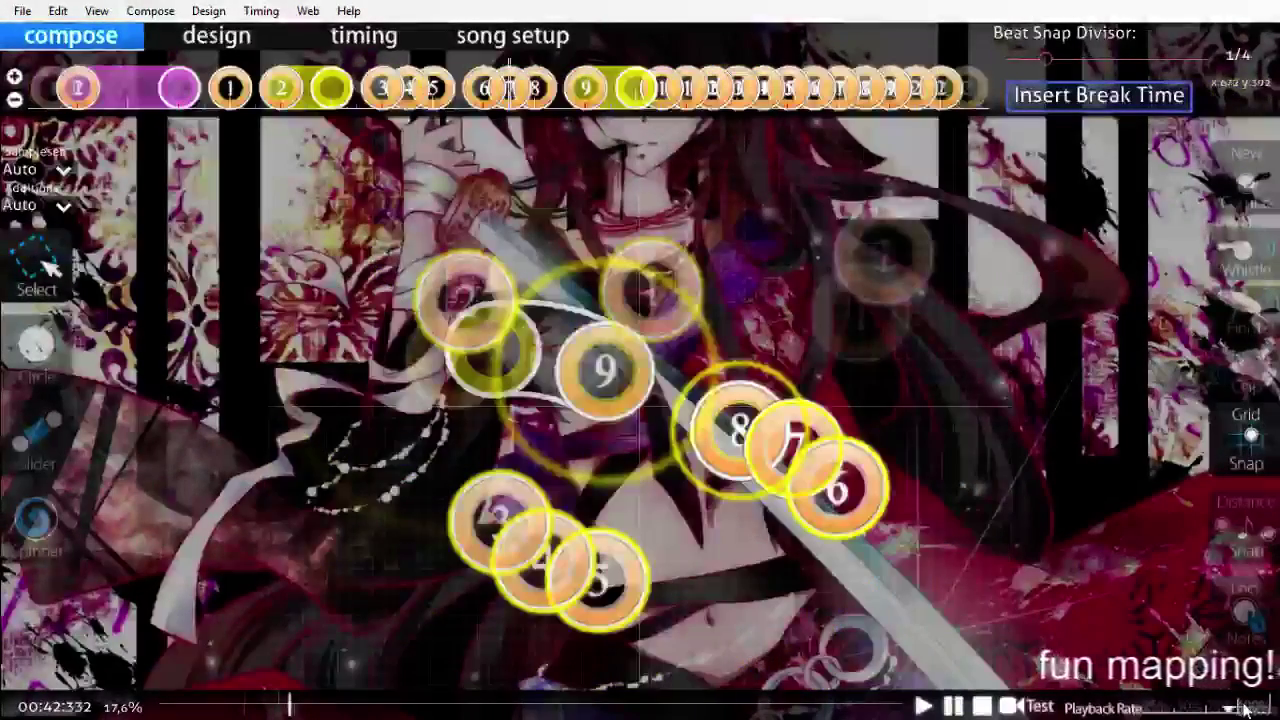
pyautogui.click(1248, 710)
pyautogui.scroll(16, 1134, 638)
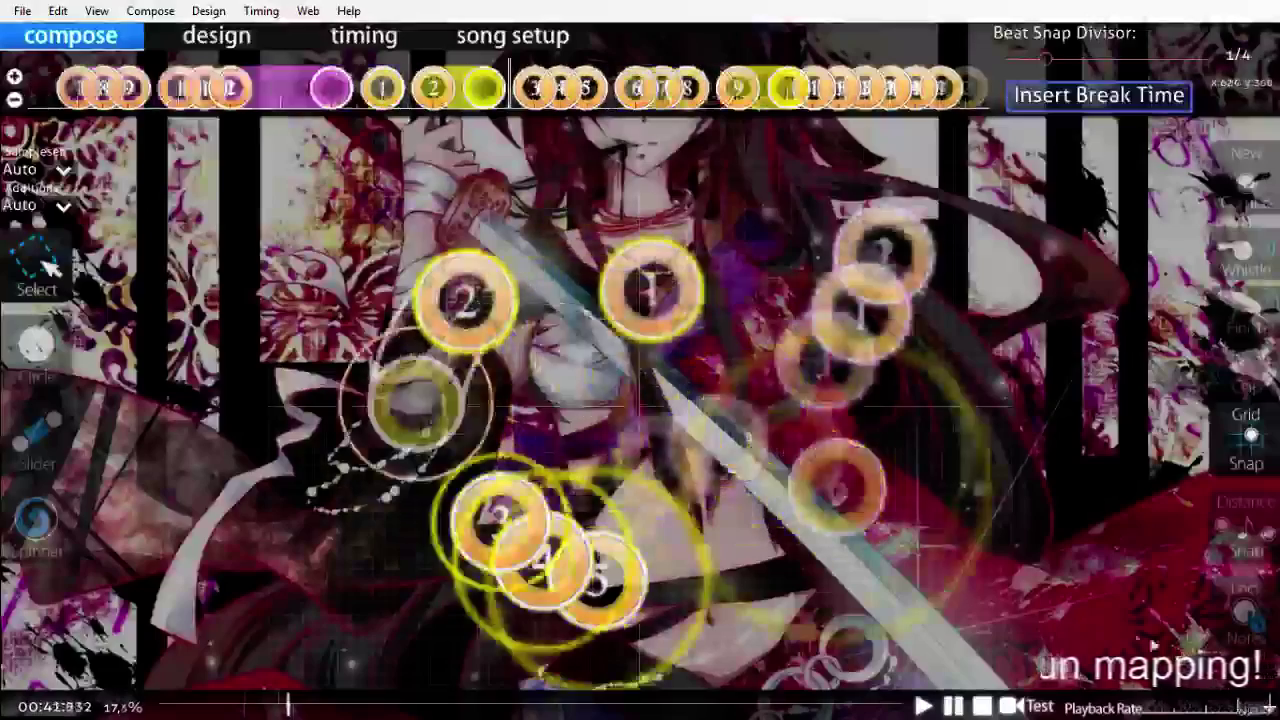
pyautogui.press('space')
pyautogui.press('space')
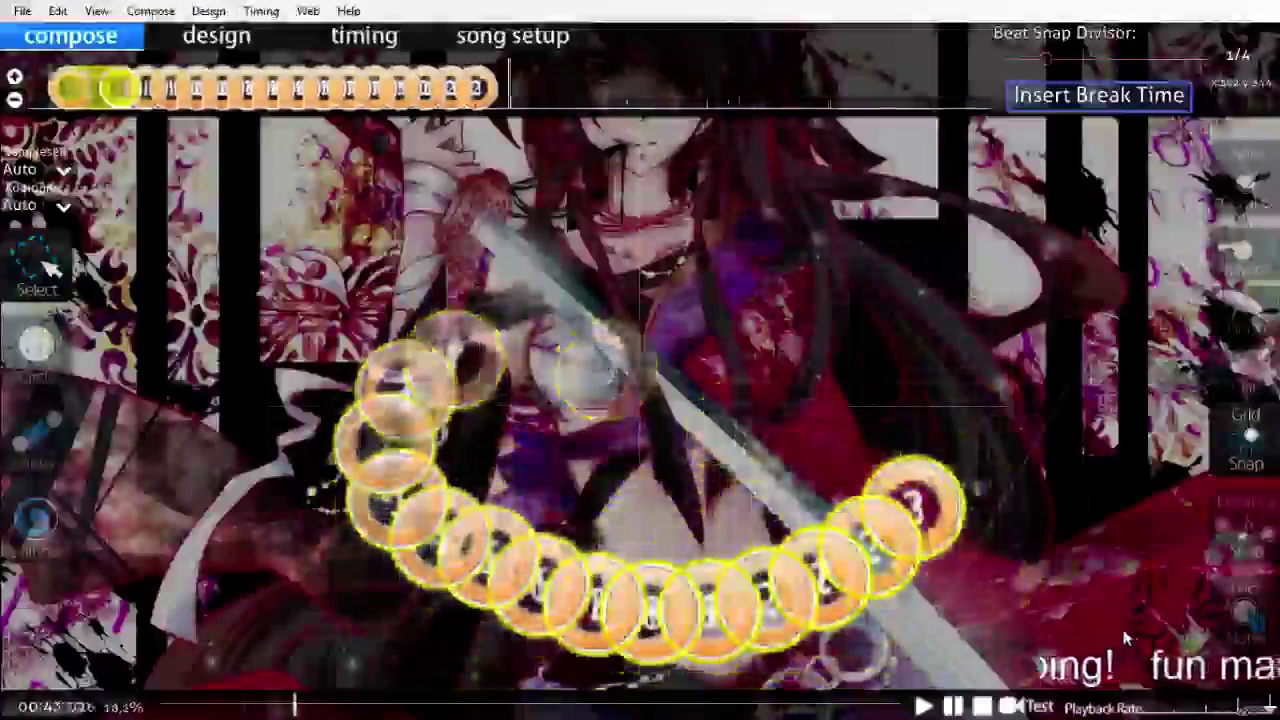
# Step: Try deleting the arc's stream notes from 00:43:249 onward
pyautogui.press('space')
pyautogui.scroll(9, 1130, 636)
pyautogui.moveTo(789, 90); pyautogui.dragTo(512, 72)
pyautogui.press('Delete')
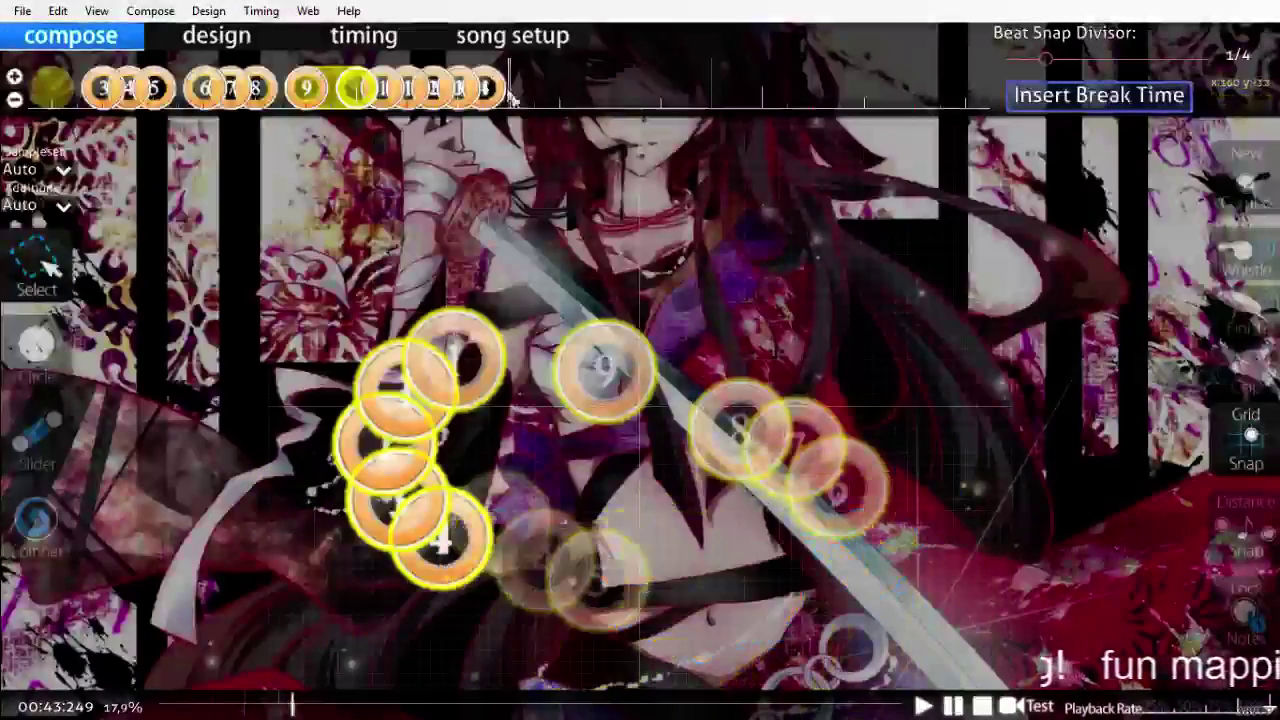
# Step: Replay the music from about 00:43:082 to 00:44:212 around the stream's end, lowering the playback rate for the second listen
pyautogui.scroll(11, 574, 214)
pyautogui.press('space')
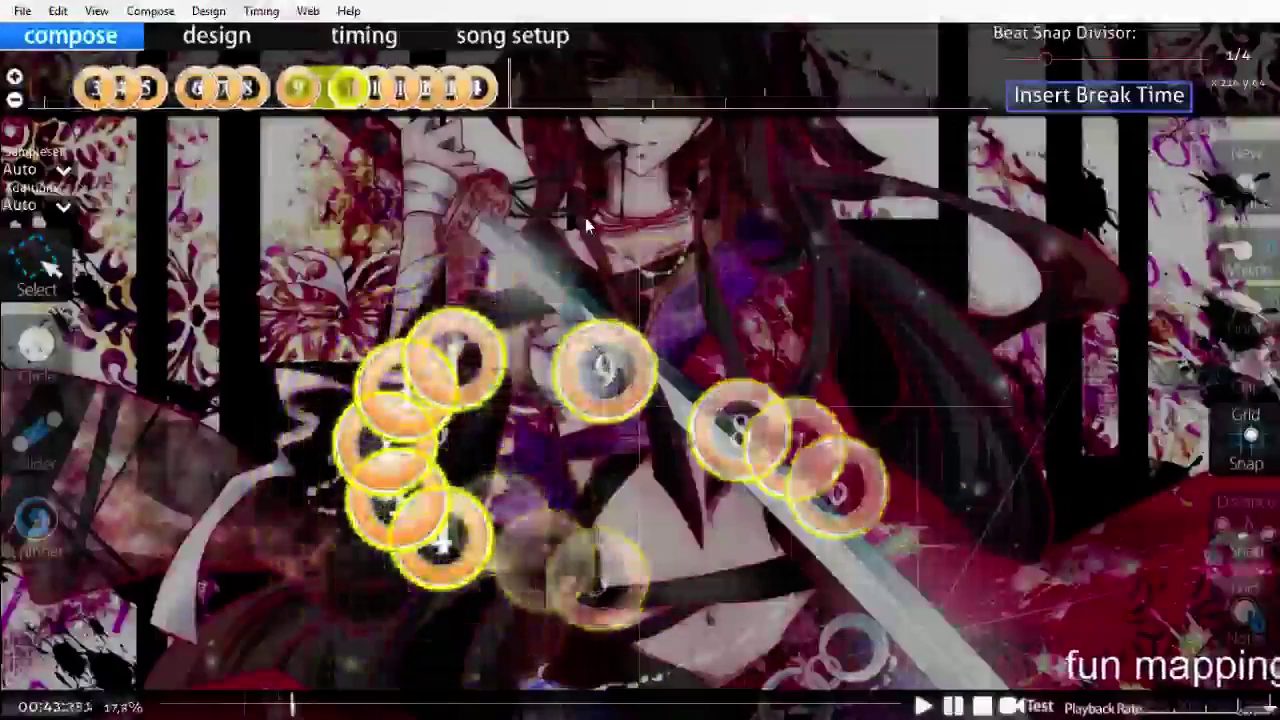
pyautogui.scroll(6, 586, 220)
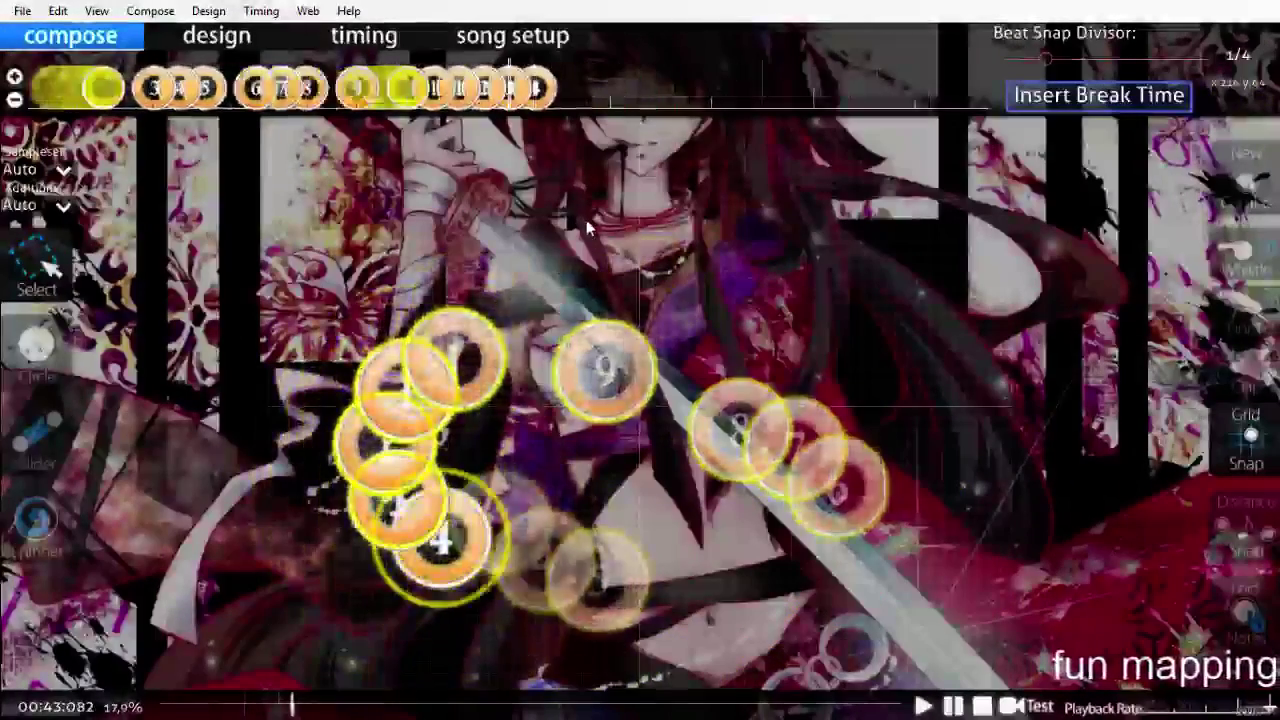
pyautogui.press('space')
pyautogui.scroll(-1, 582, 219)
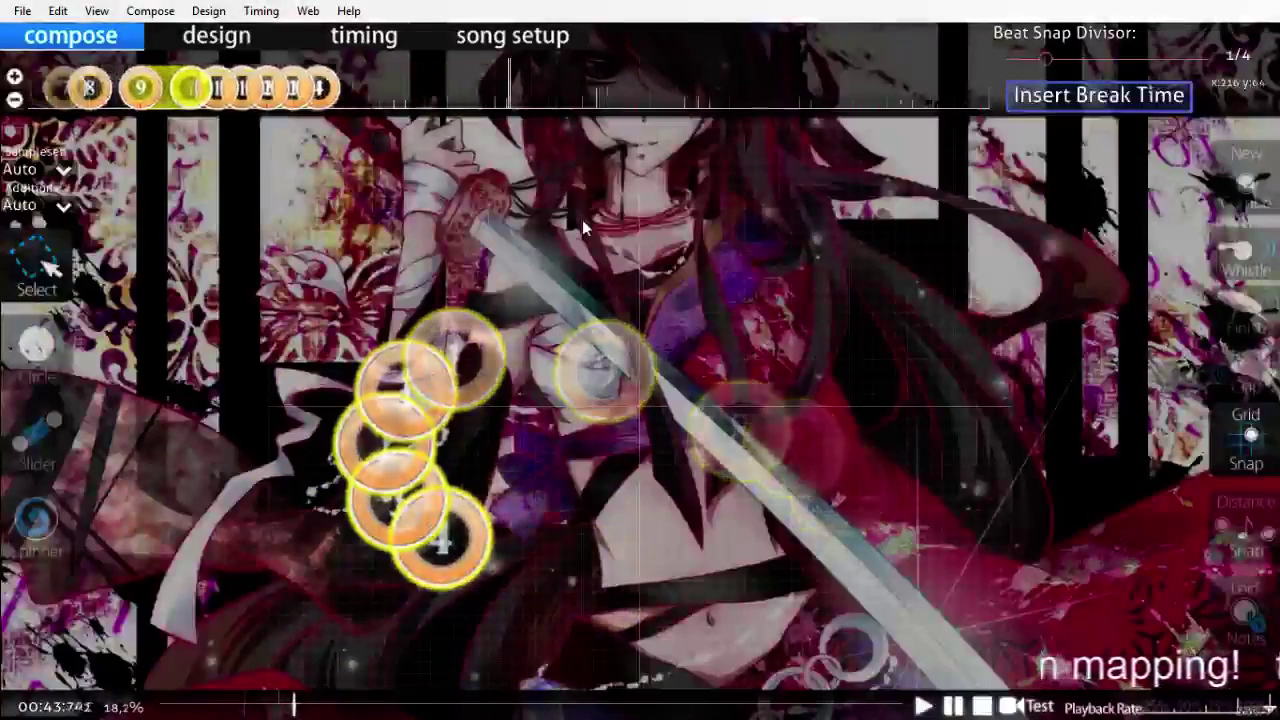
pyautogui.click(1174, 708)
pyautogui.press('space')
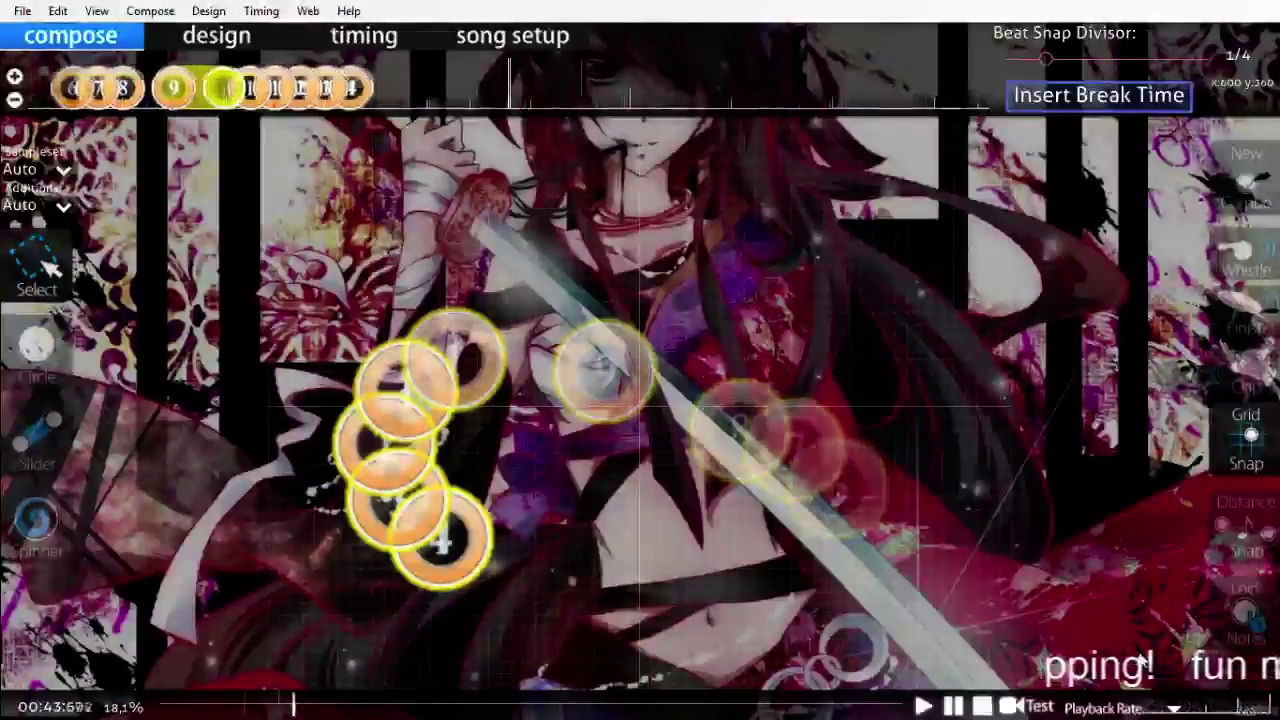
pyautogui.scroll(-3, 1143, 662)
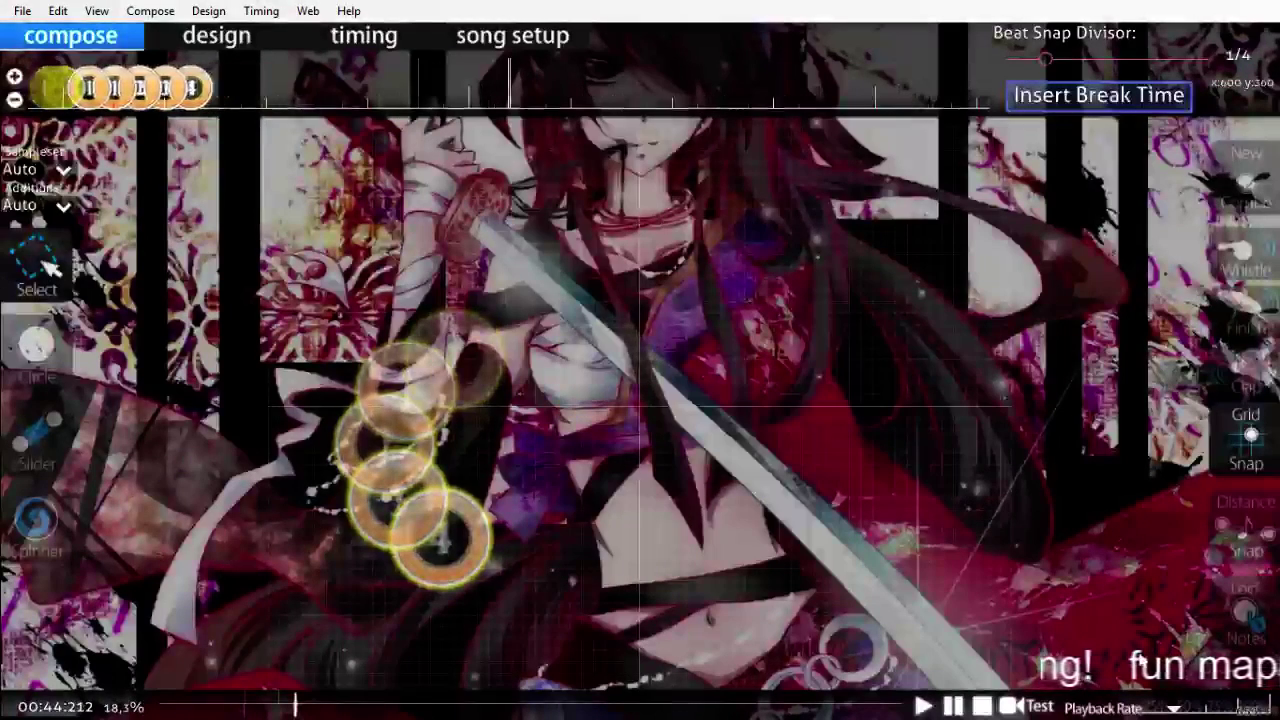
# Step: Undo the deletion of the arc's stream notes and replay the passage from about 00:43:082
pyautogui.hotkey('ctrl', 's')
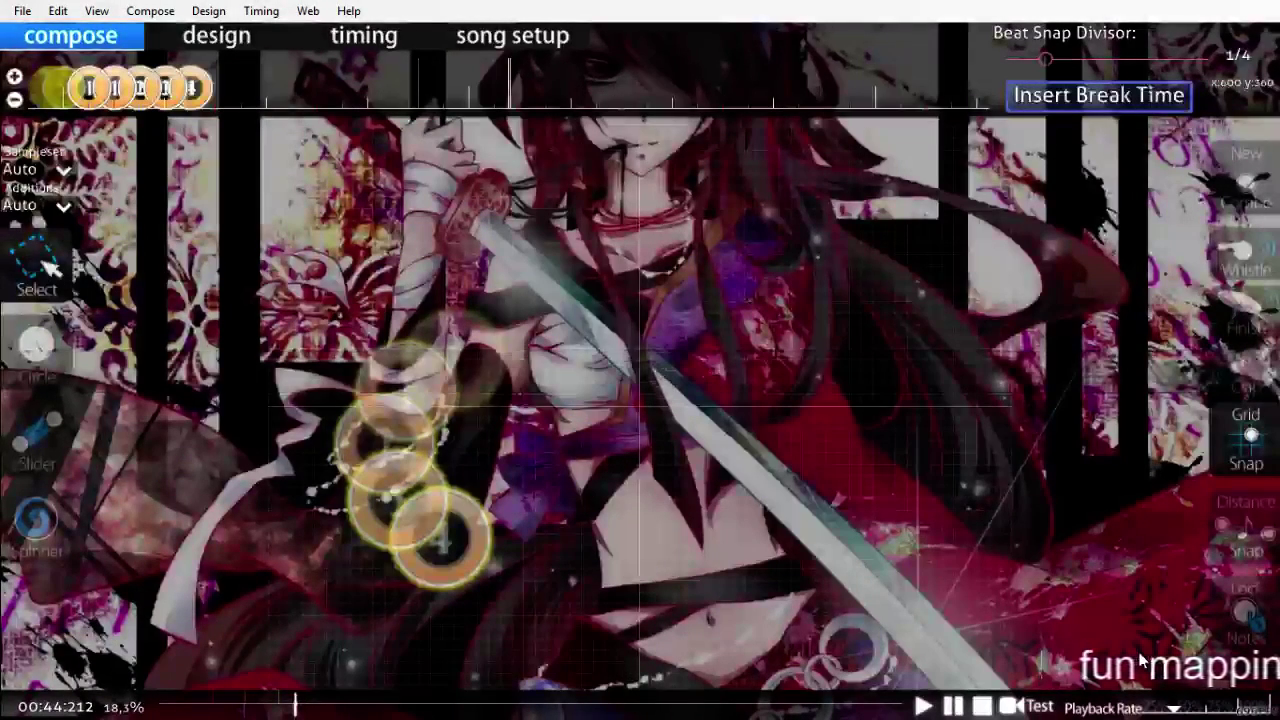
pyautogui.hotkey('ctrl', 'v')
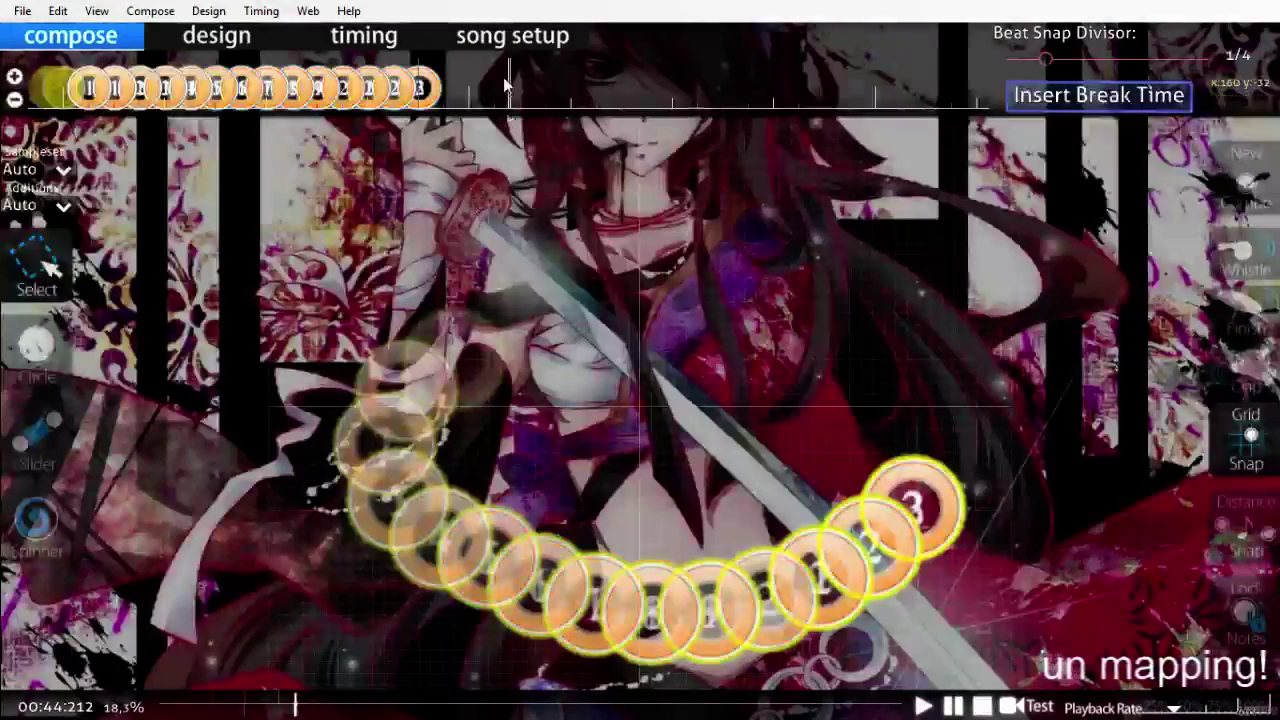
pyautogui.scroll(1, 503, 77)
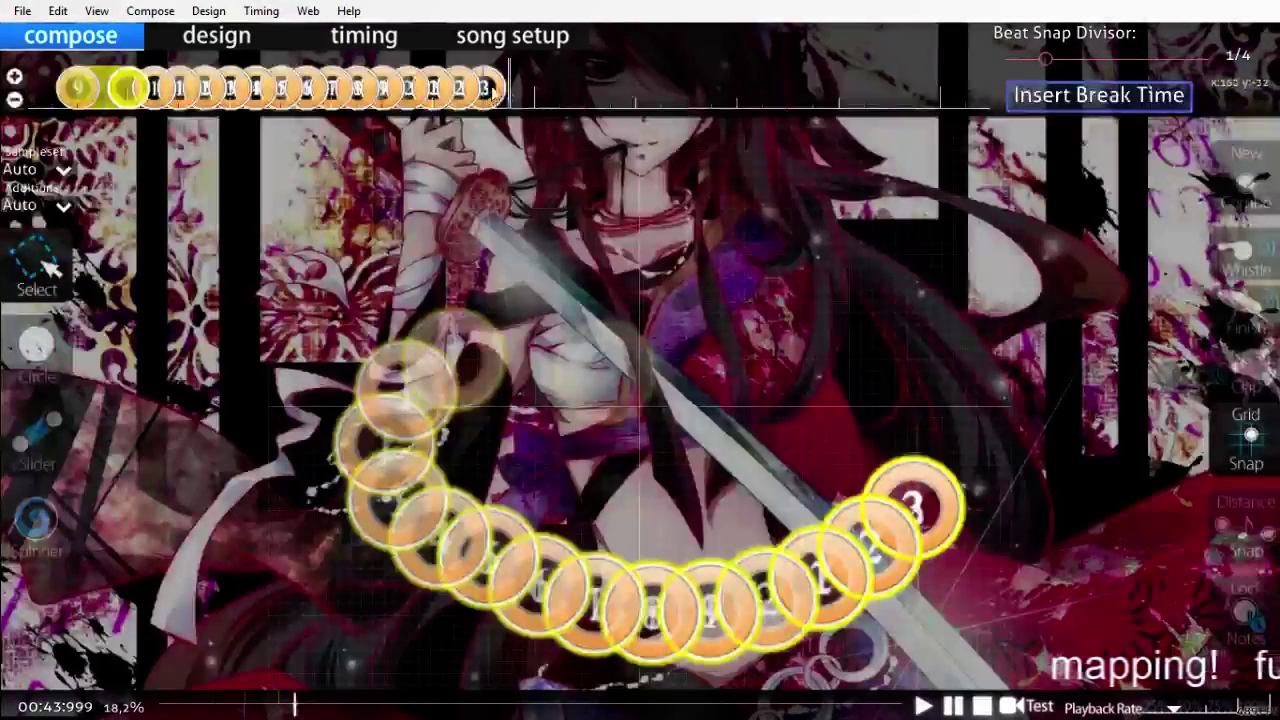
pyautogui.scroll(8, 560, 107)
pyautogui.press('space')
pyautogui.moveTo(565, 110); pyautogui.dragTo(577, 112)
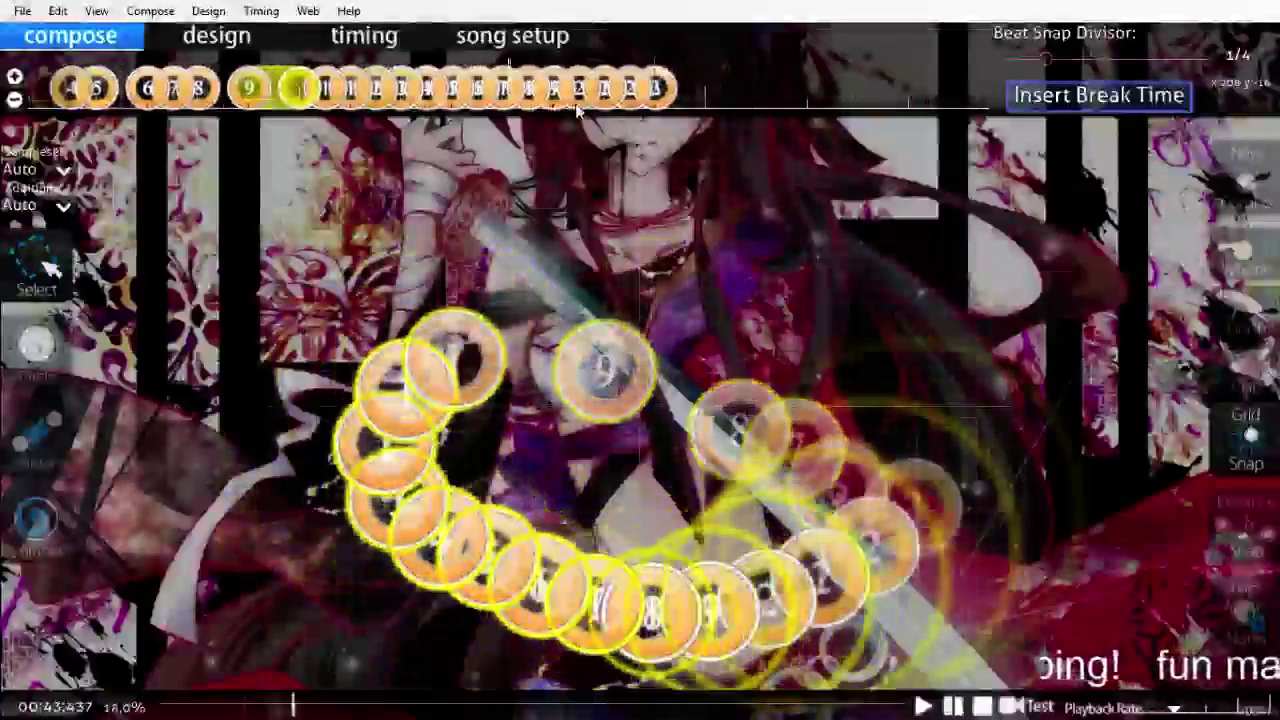
pyautogui.scroll(4, 576, 112)
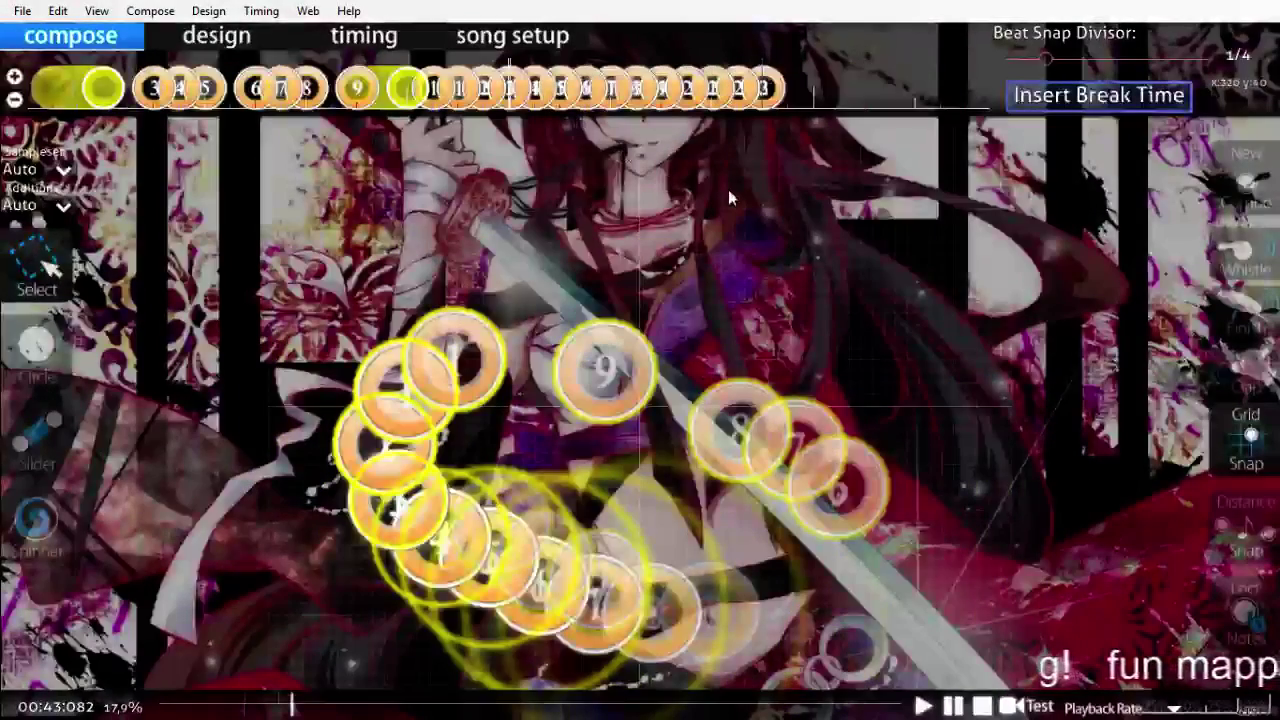
# Step: Try deleting the stream notes from 00:43:165 onward, and undo that deletion
pyautogui.moveTo(814, 90); pyautogui.dragTo(526, 107)
pyautogui.press('Delete')
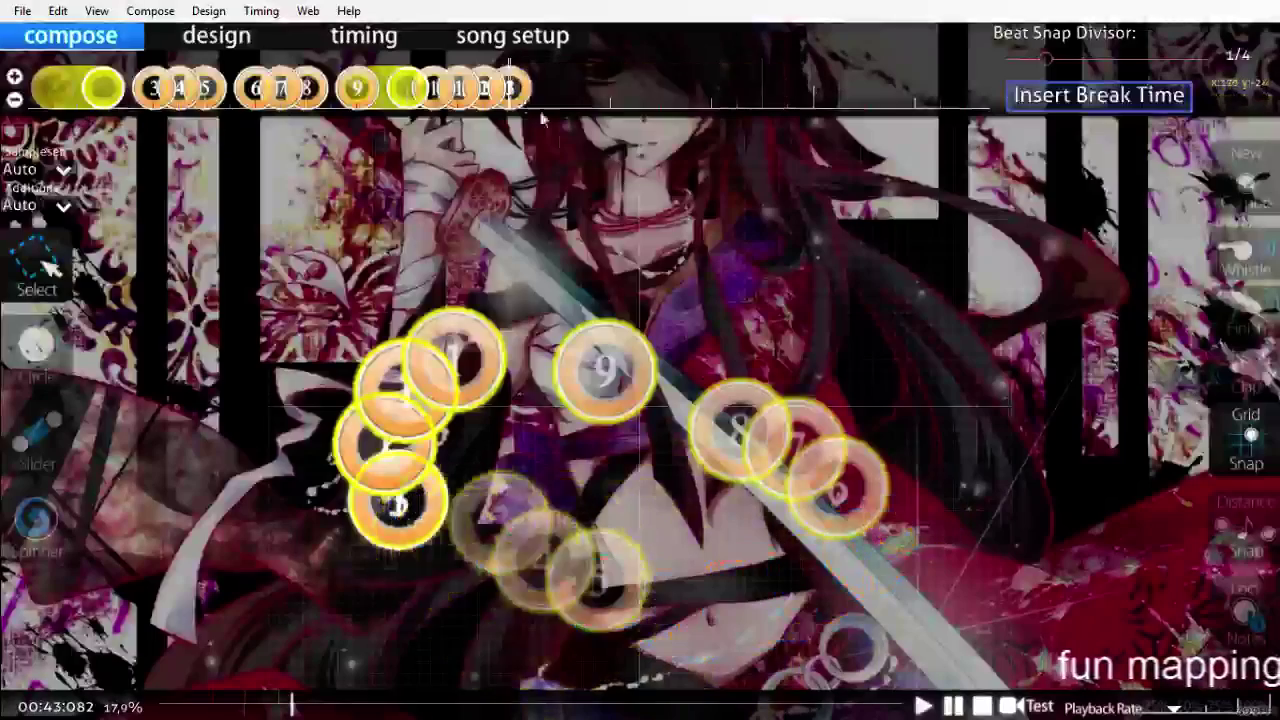
pyautogui.scroll(2, 591, 287)
pyautogui.scroll(-2, 591, 287)
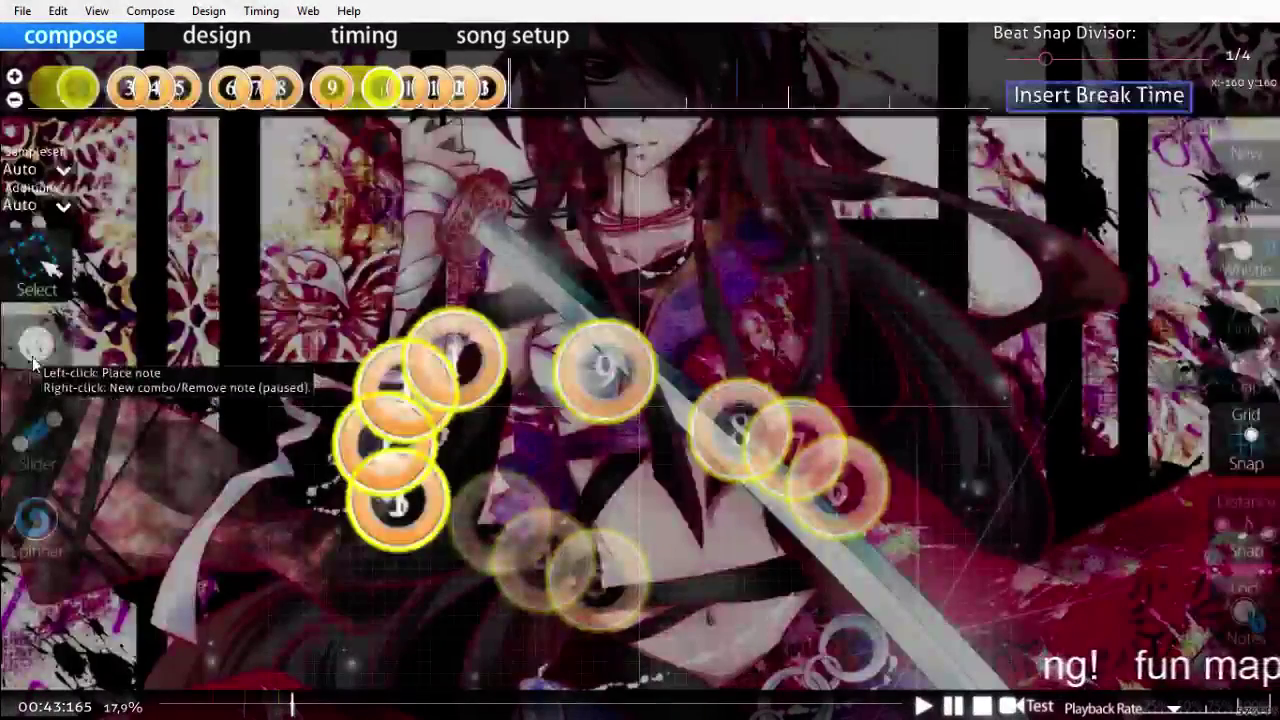
pyautogui.hotkey('ctrl', 'v')
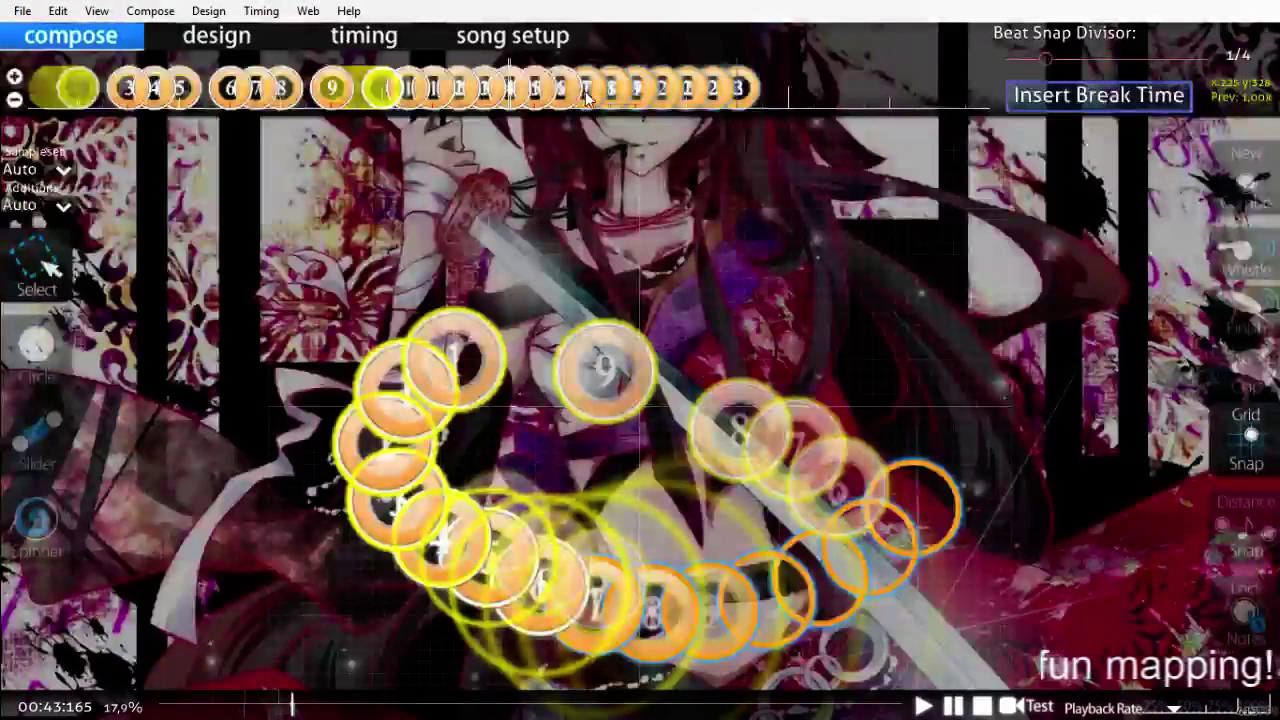
# Step: Delete stream notes 17 to 23 and place a short vertical slider at 00:43:165, running upward just below the playfield's centre, in place of note 14
pyautogui.press('Delete')
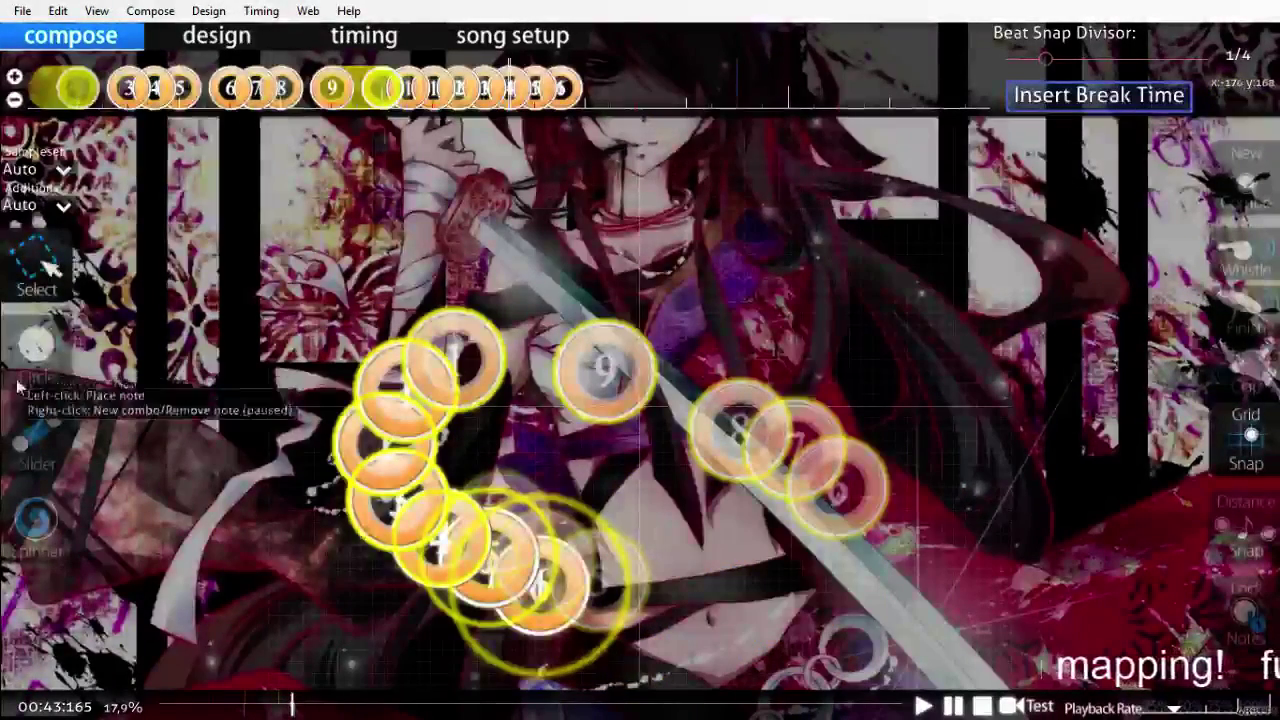
pyautogui.click(36, 432)
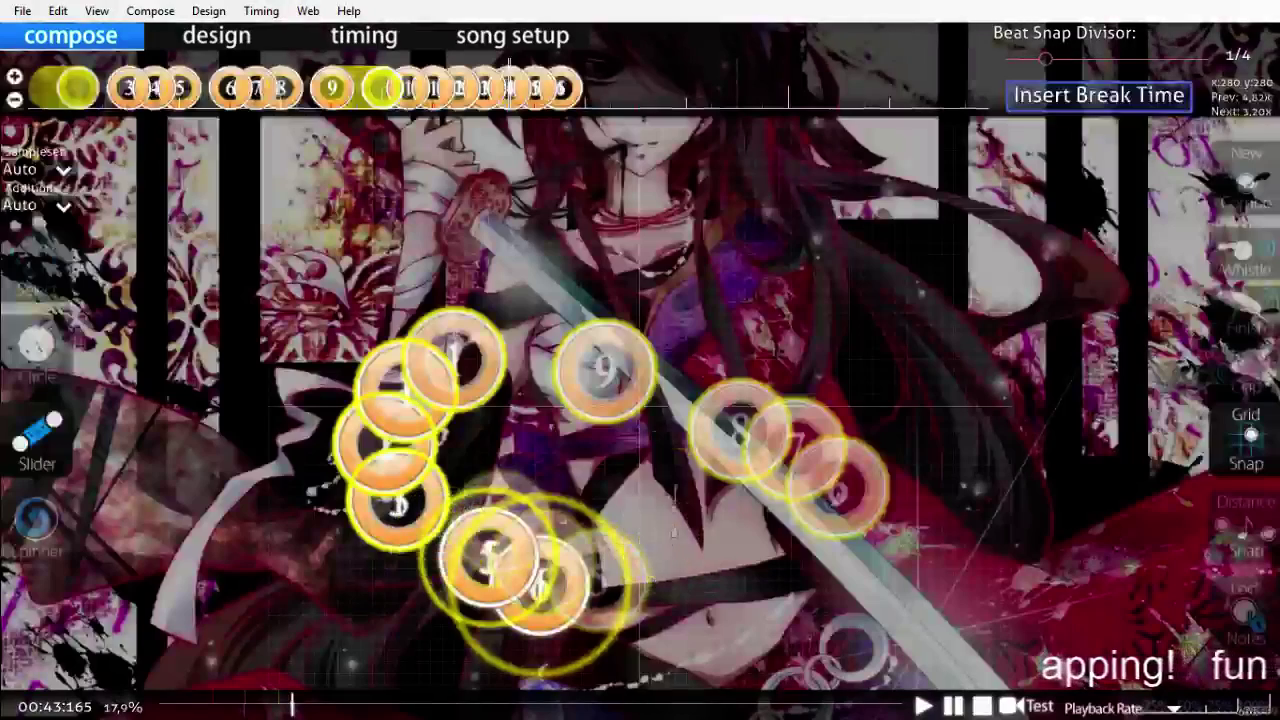
pyautogui.click(674, 533)
pyautogui.scroll(-3, 720, 360)
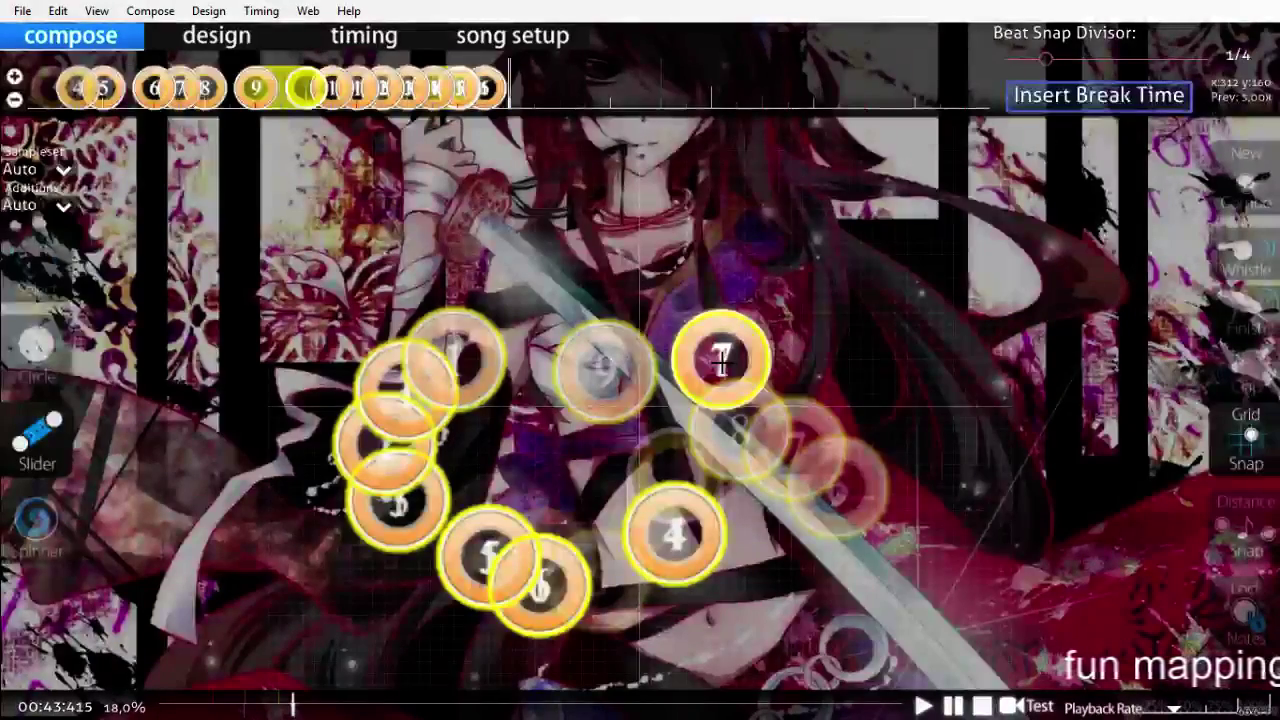
pyautogui.scroll(4, 720, 362)
pyautogui.scroll(-2, 720, 362)
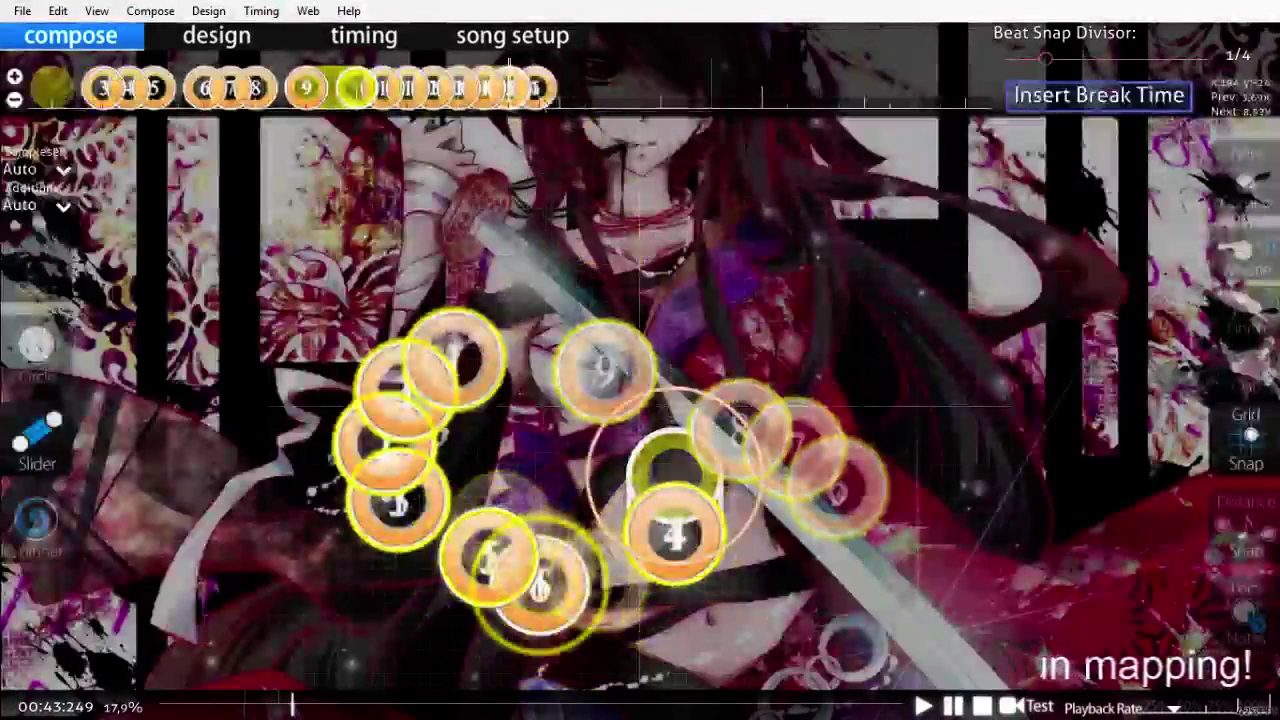
# Step: Move circles 15 and 16 later on the timeline with a gap between them, and extend the short vertical slider by one repeat
pyautogui.press('1')
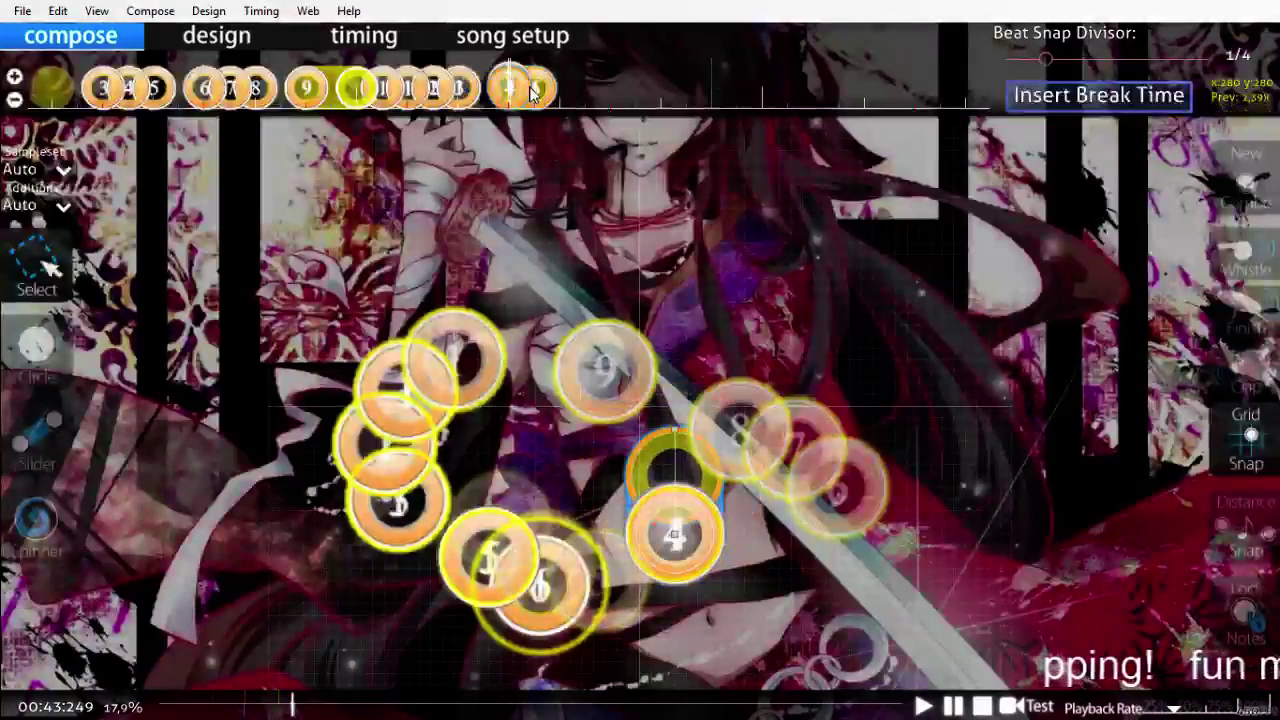
pyautogui.moveTo(519, 92); pyautogui.dragTo(648, 92)
pyautogui.moveTo(513, 92); pyautogui.dragTo(553, 90)
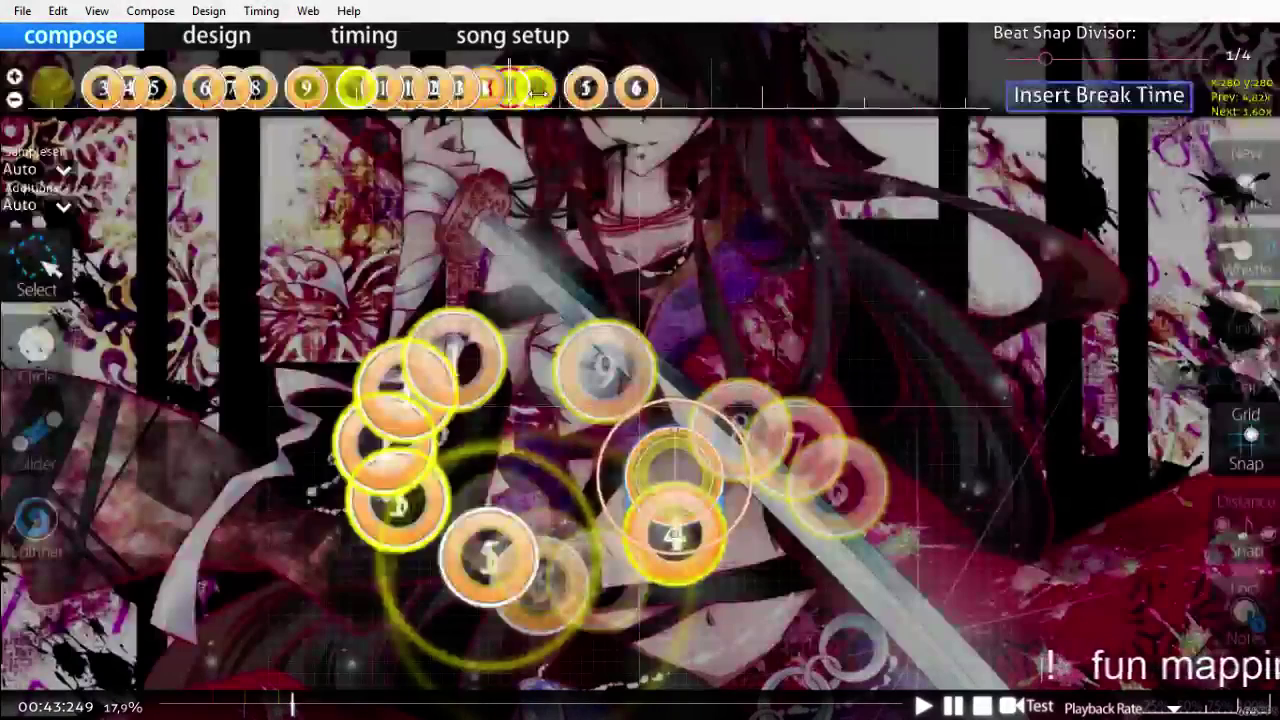
# Step: Undo the last edits and place short vertical sliders at 00:43:415 and 00:43:582 after the stream
pyautogui.hotkey('ctrl', 'z')
pyautogui.hotkey('ctrl', 'z')
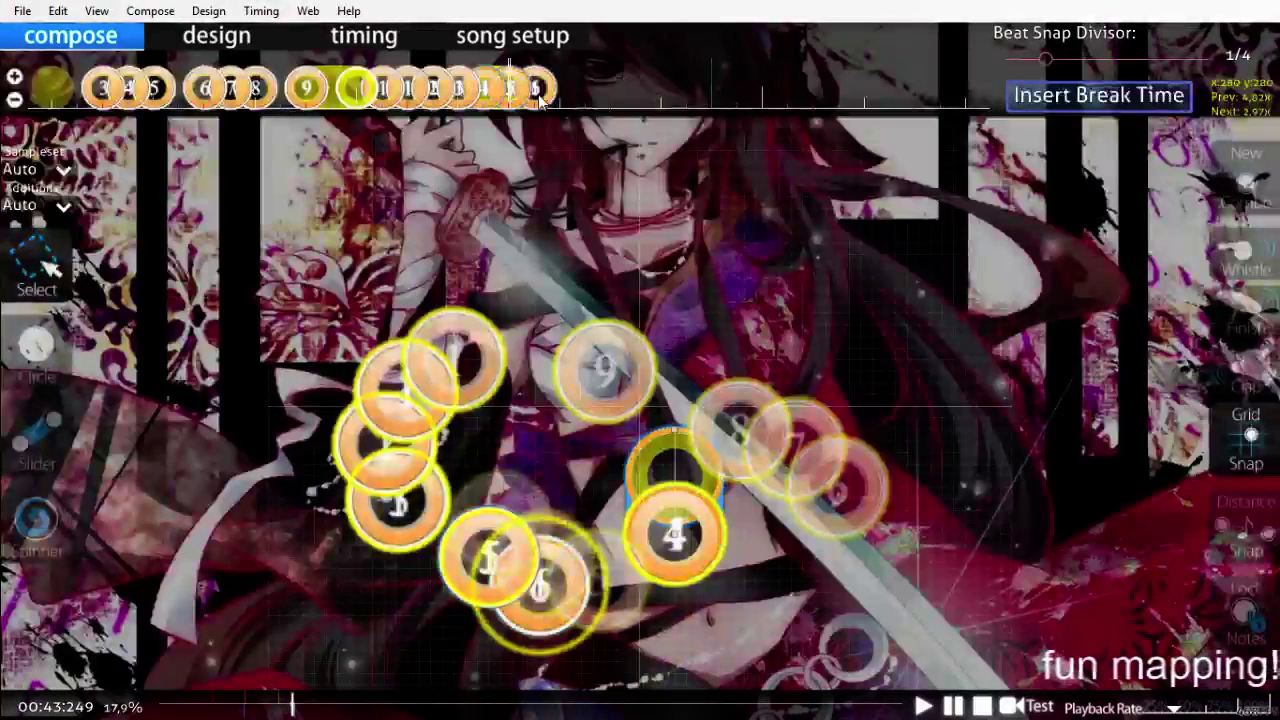
pyautogui.scroll(-2, 594, 118)
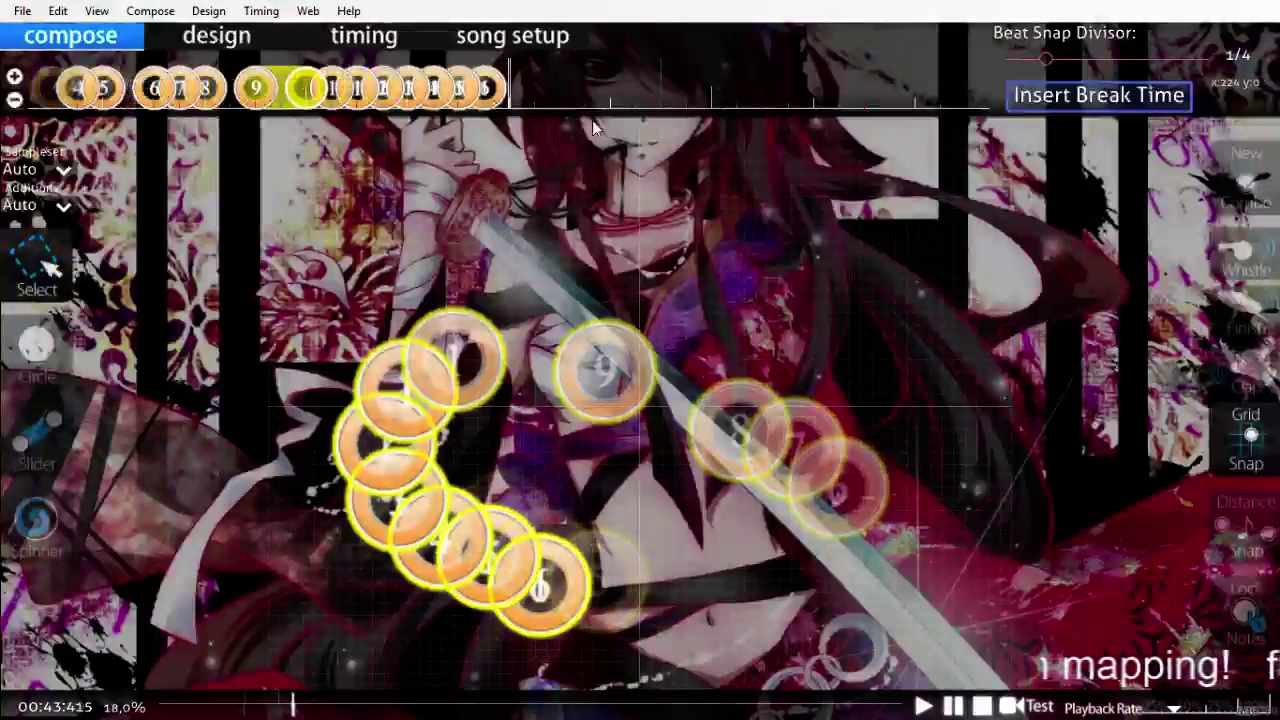
pyautogui.press('2')
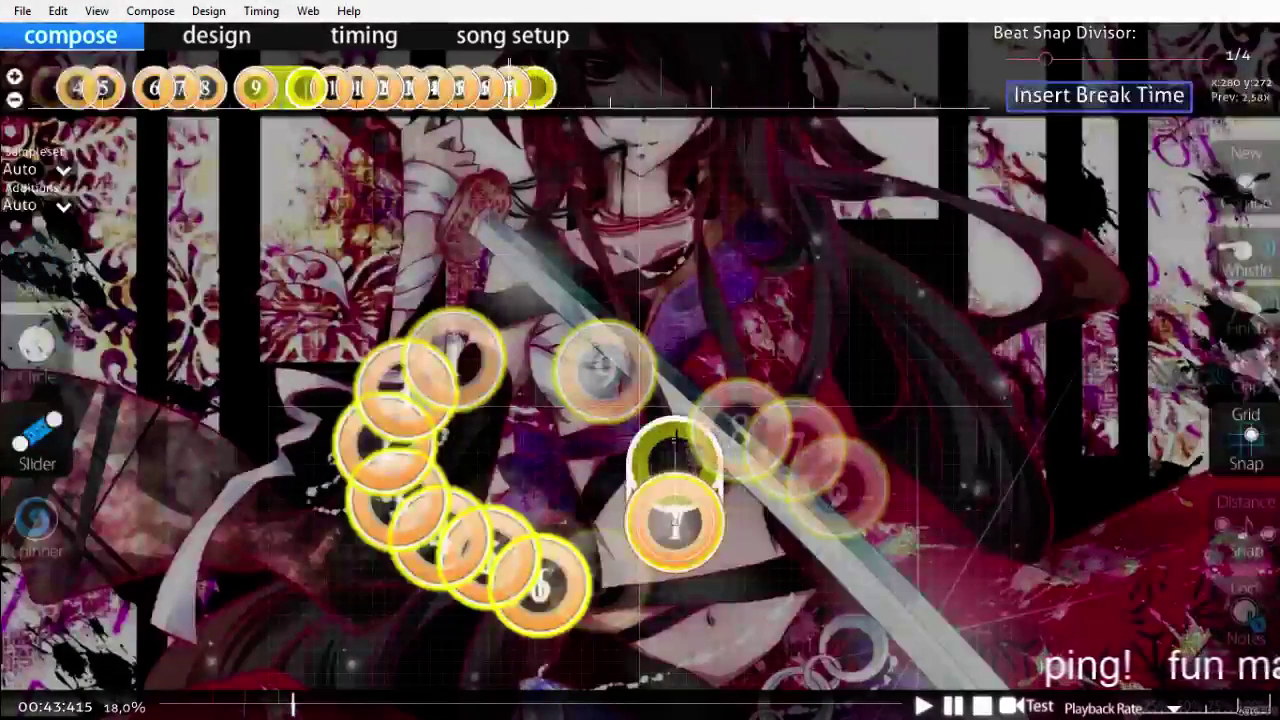
pyautogui.scroll(-2, 675, 445)
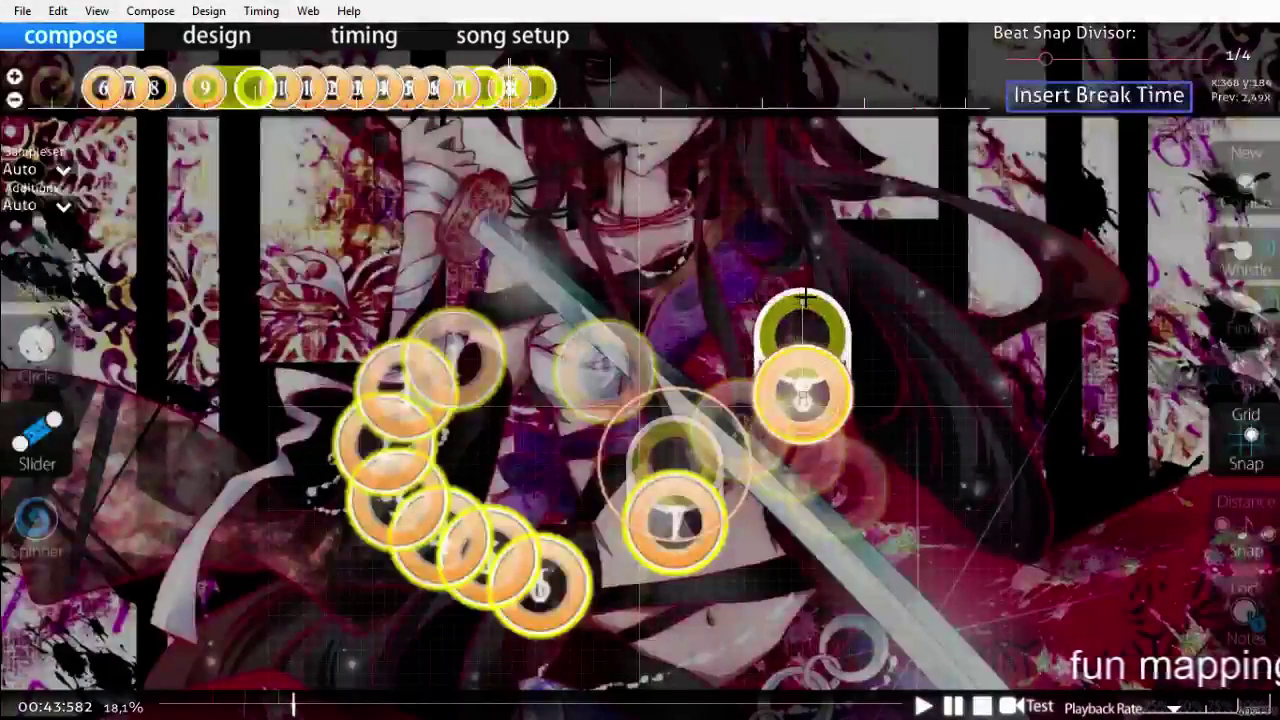
# Step: Place a short upward slider at 00:43:749, starting at x 464, y 88, and extend it with repeats
pyautogui.scroll(-2, 780, 288)
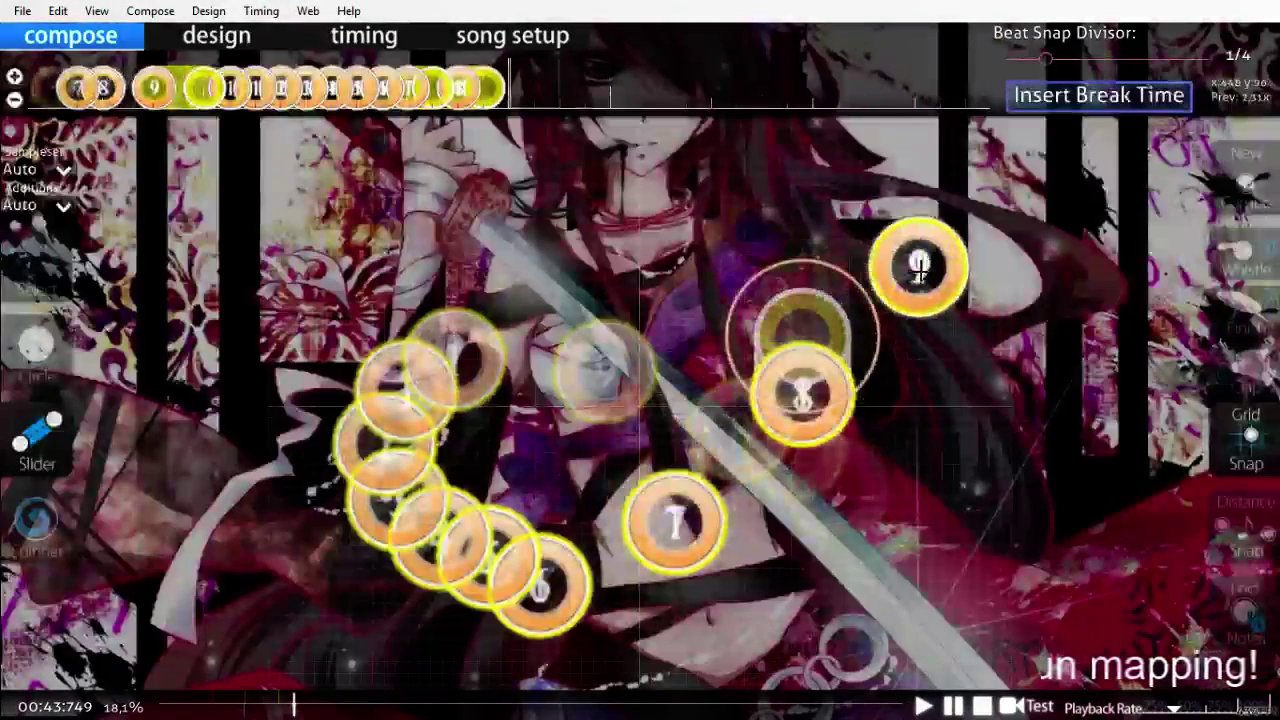
pyautogui.click(942, 255)
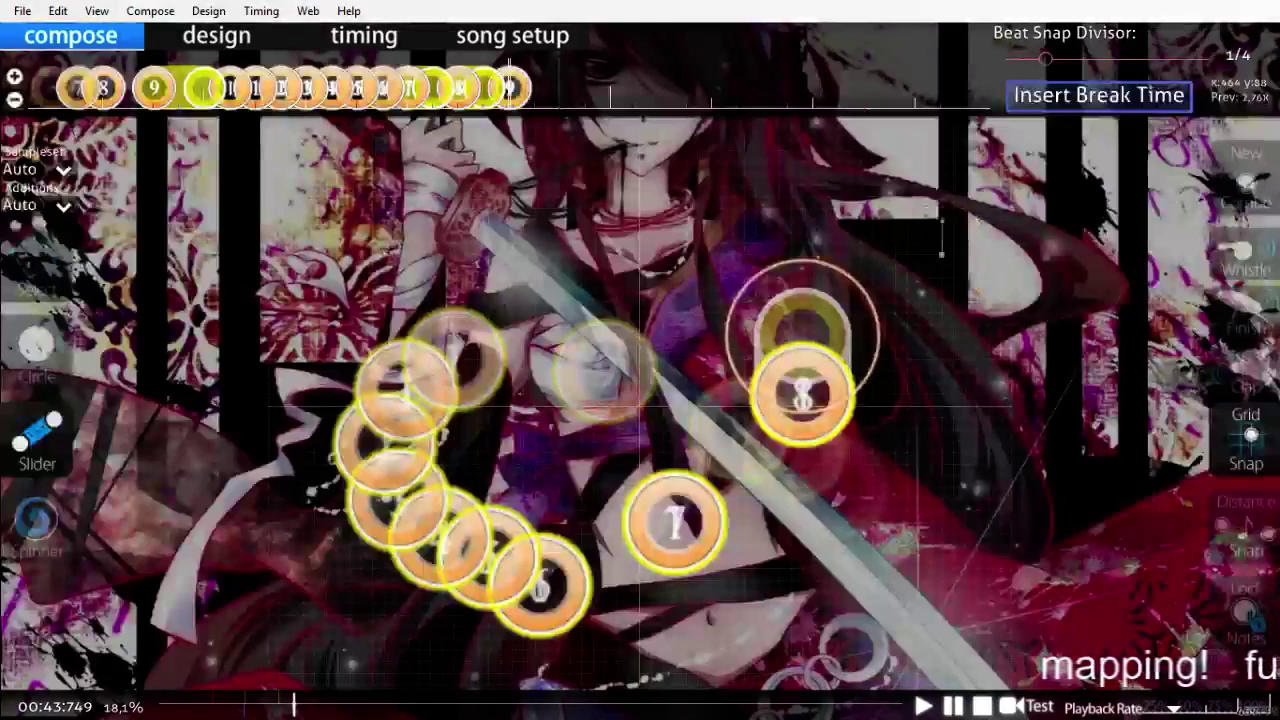
pyautogui.rightClick(943, 197)
pyautogui.press('1')
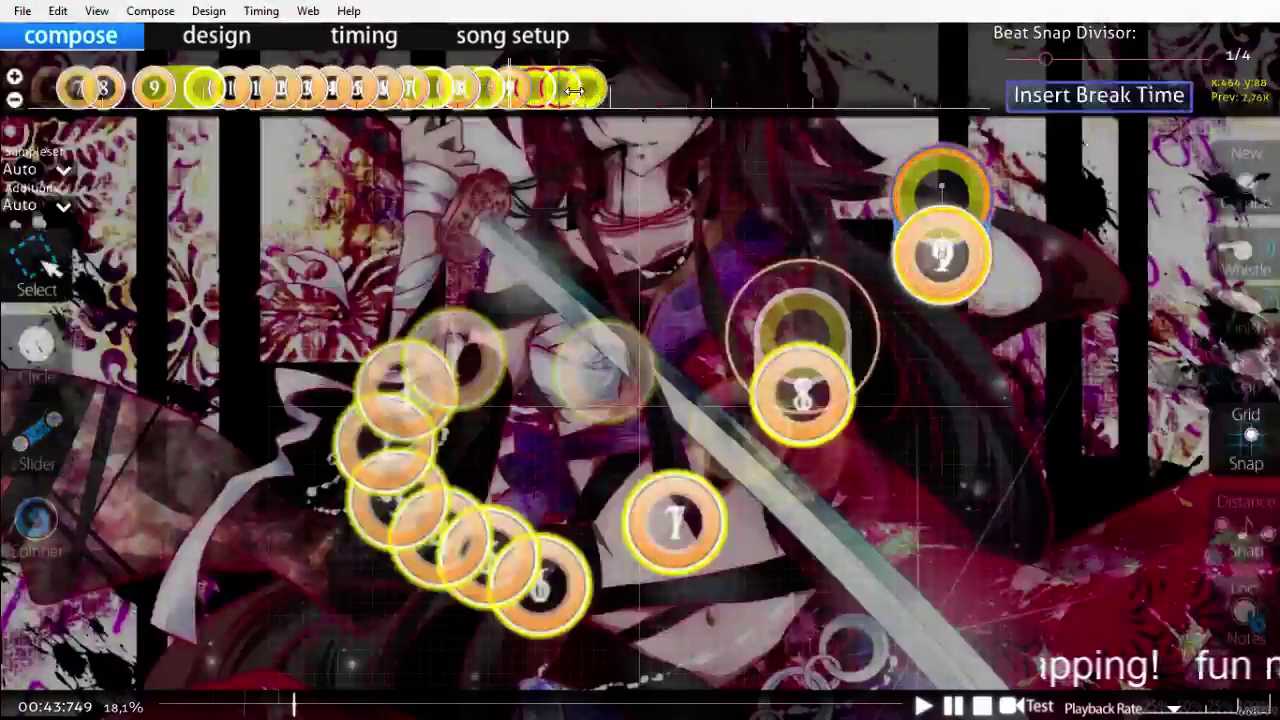
# Step: Play back the section from about 00:42:249 at full playback rate to check the newly placed sliders
pyautogui.click(1125, 634)
pyautogui.scroll(20, 1125, 634)
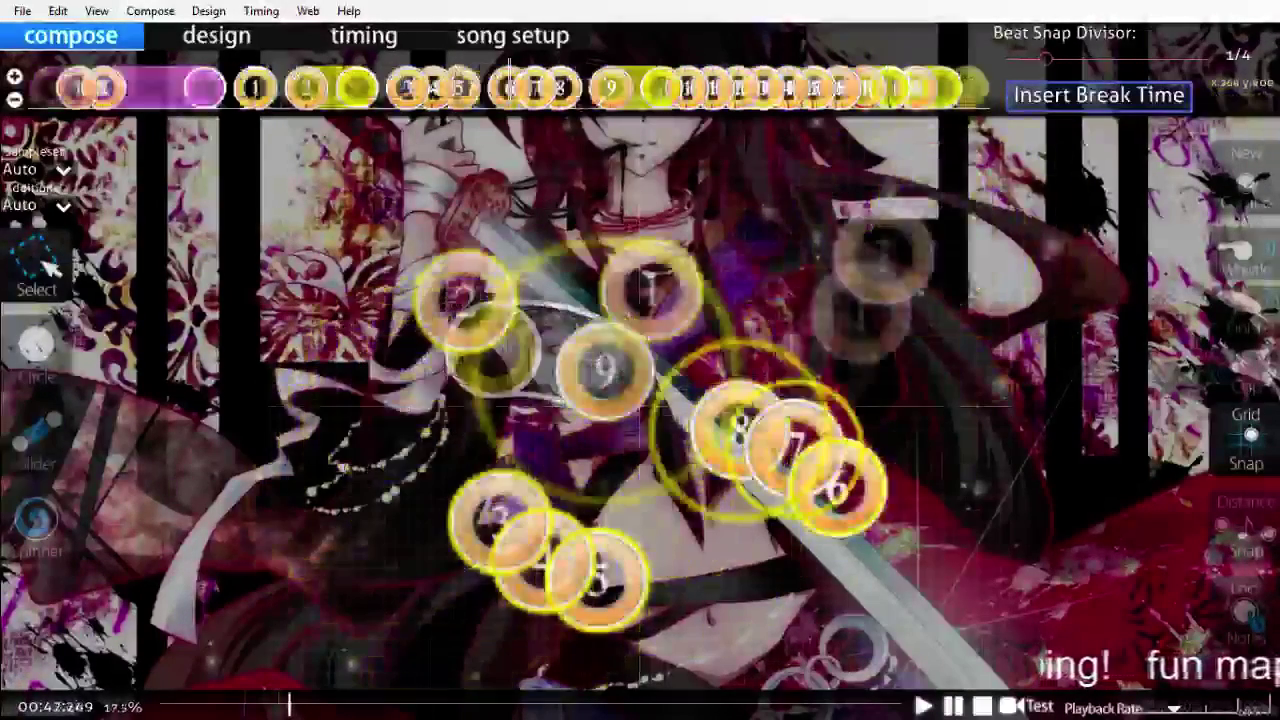
pyautogui.scroll(-1, 1127, 633)
pyautogui.press('space')
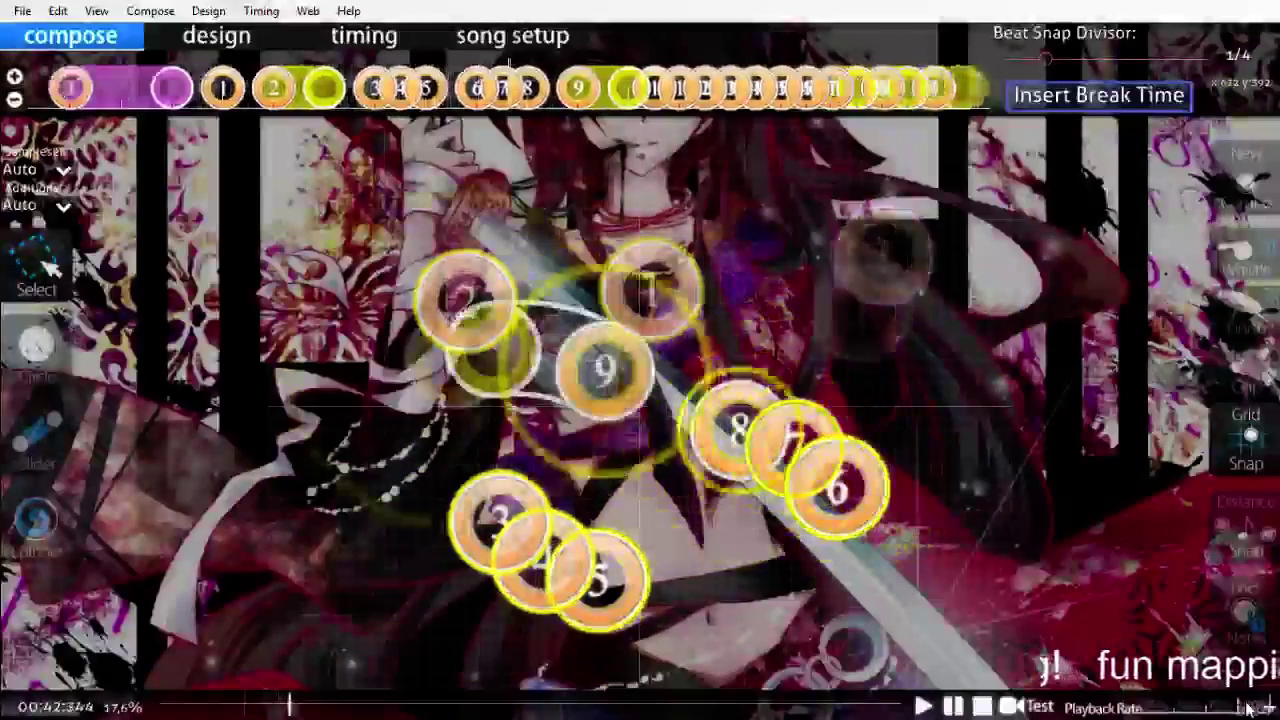
pyautogui.scroll(-1, 1247, 708)
pyautogui.scroll(2, 1247, 708)
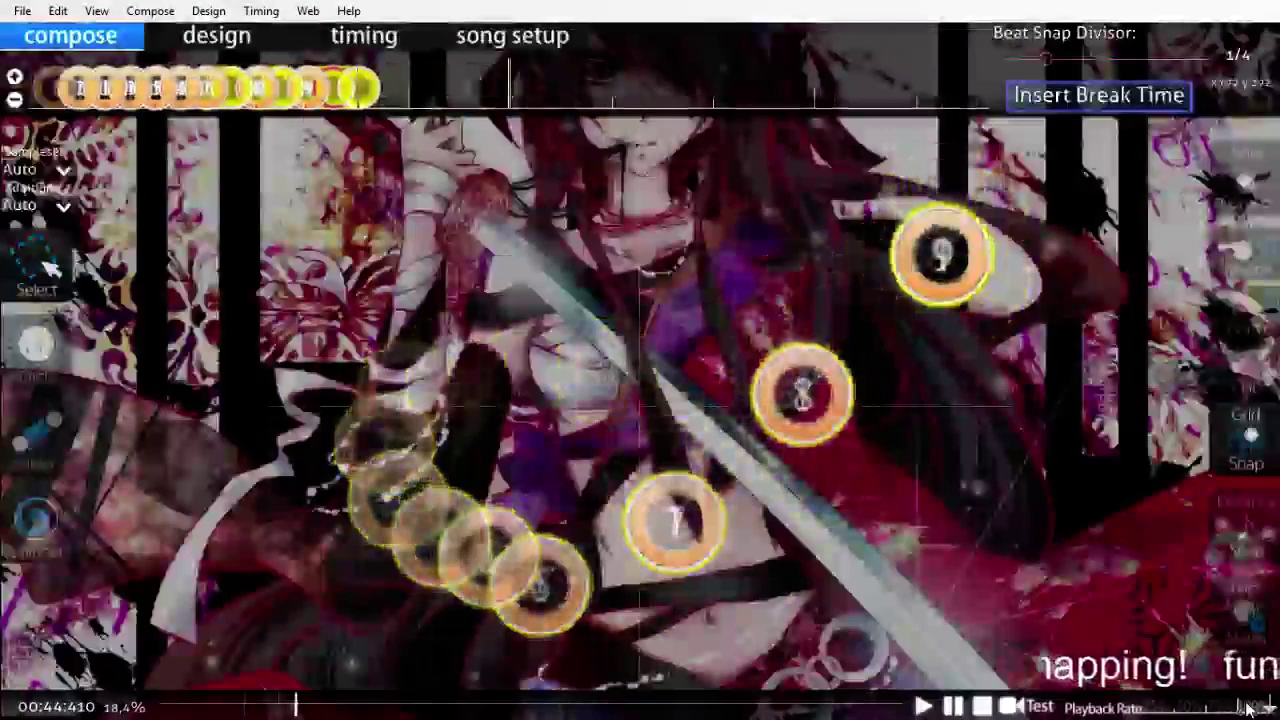
pyautogui.scroll(1, 1247, 708)
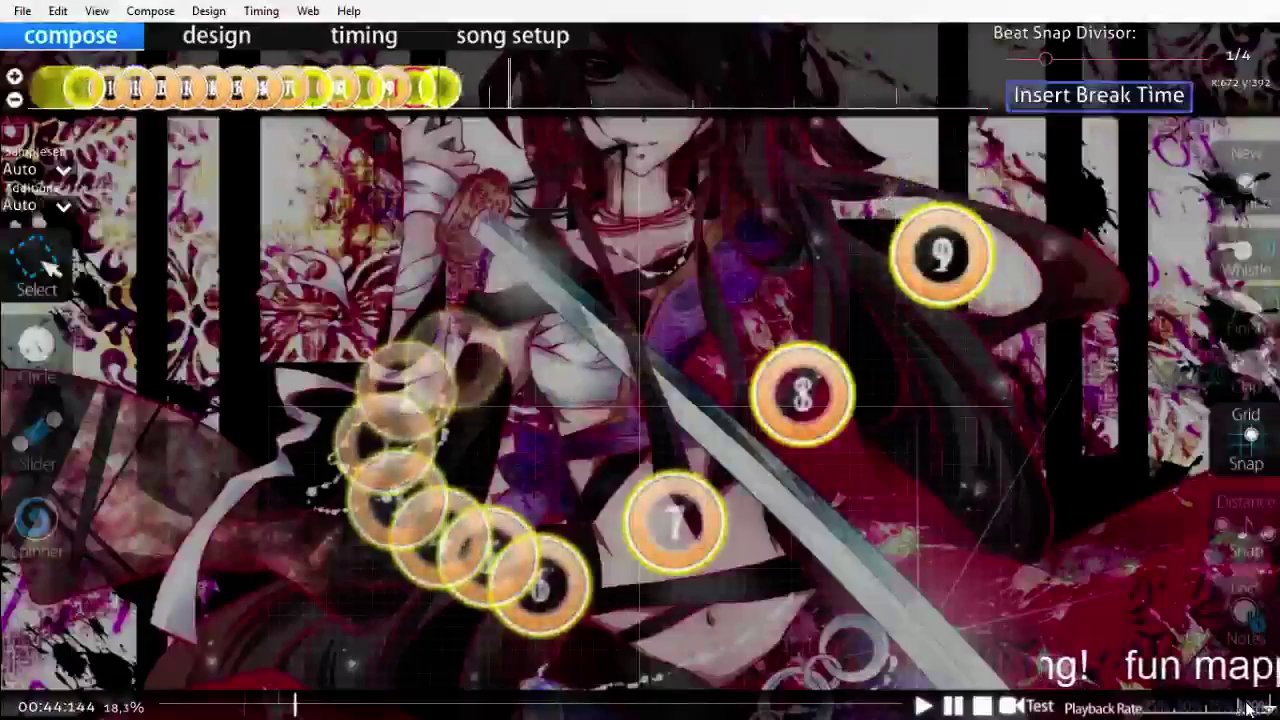
pyautogui.scroll(2, 1247, 708)
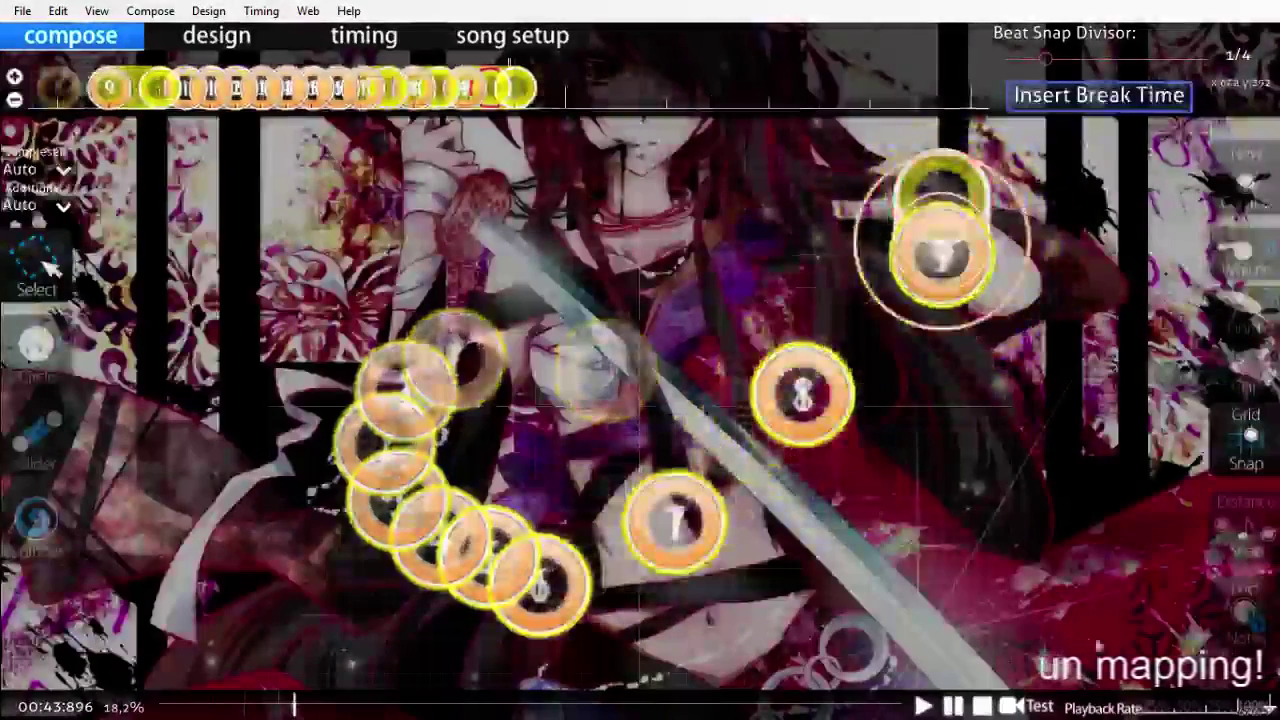
# Step: Delete slider 9 and extend slider 8 with a repeat in its place
pyautogui.scroll(2, 549, 166)
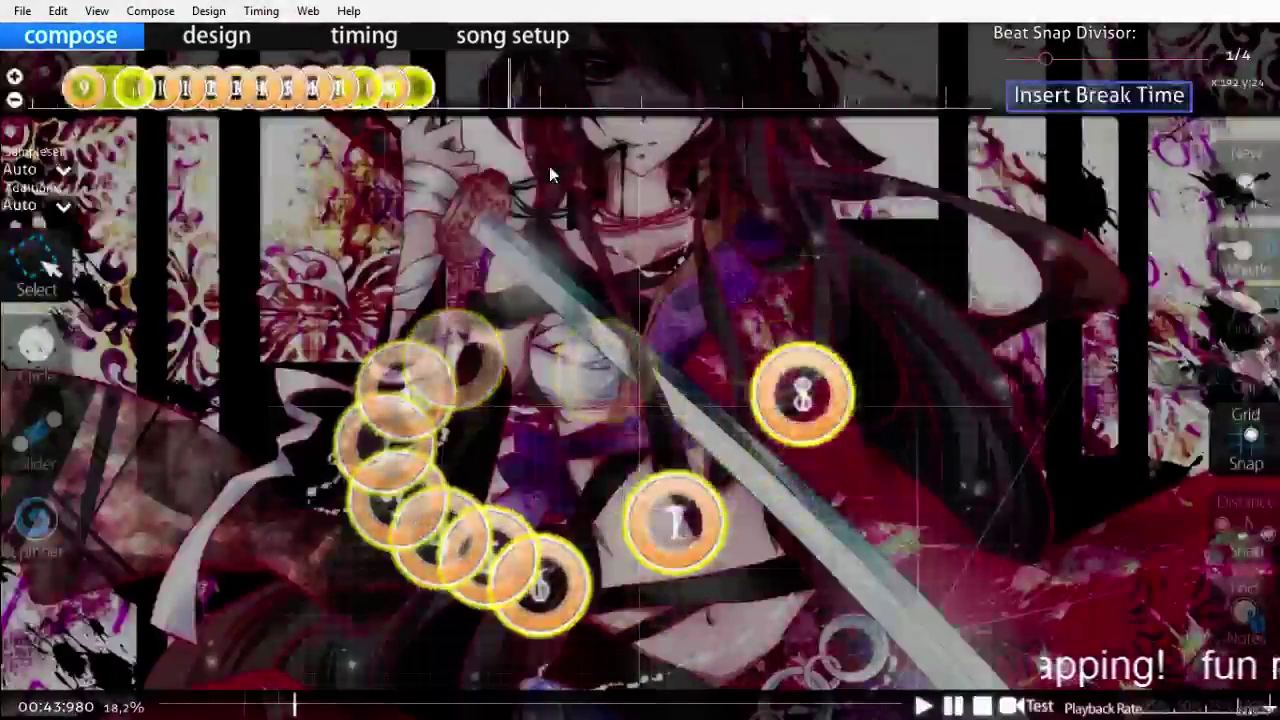
pyautogui.scroll(2, 558, 153)
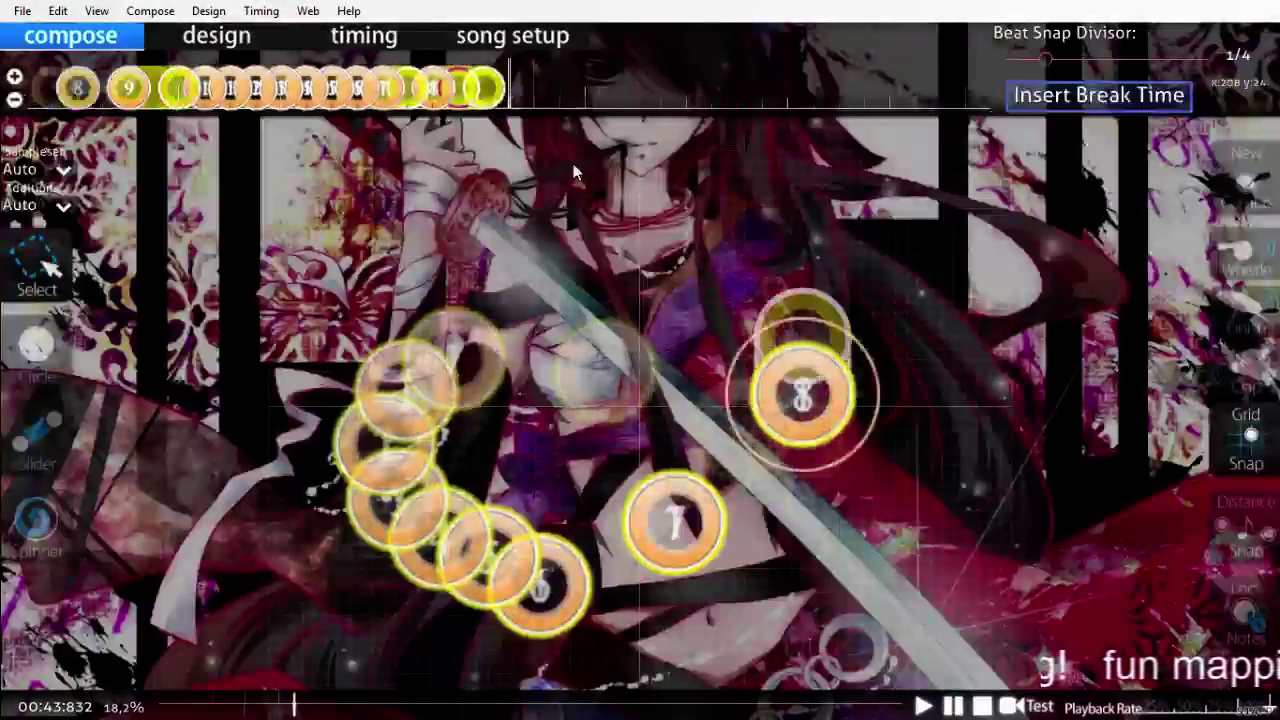
pyautogui.scroll(1, 300, 250)
# Step: Start a new combo with a slider after slider 8, and place its second slider at 00:44:249
pyautogui.click(36, 432)
pyautogui.press('q')
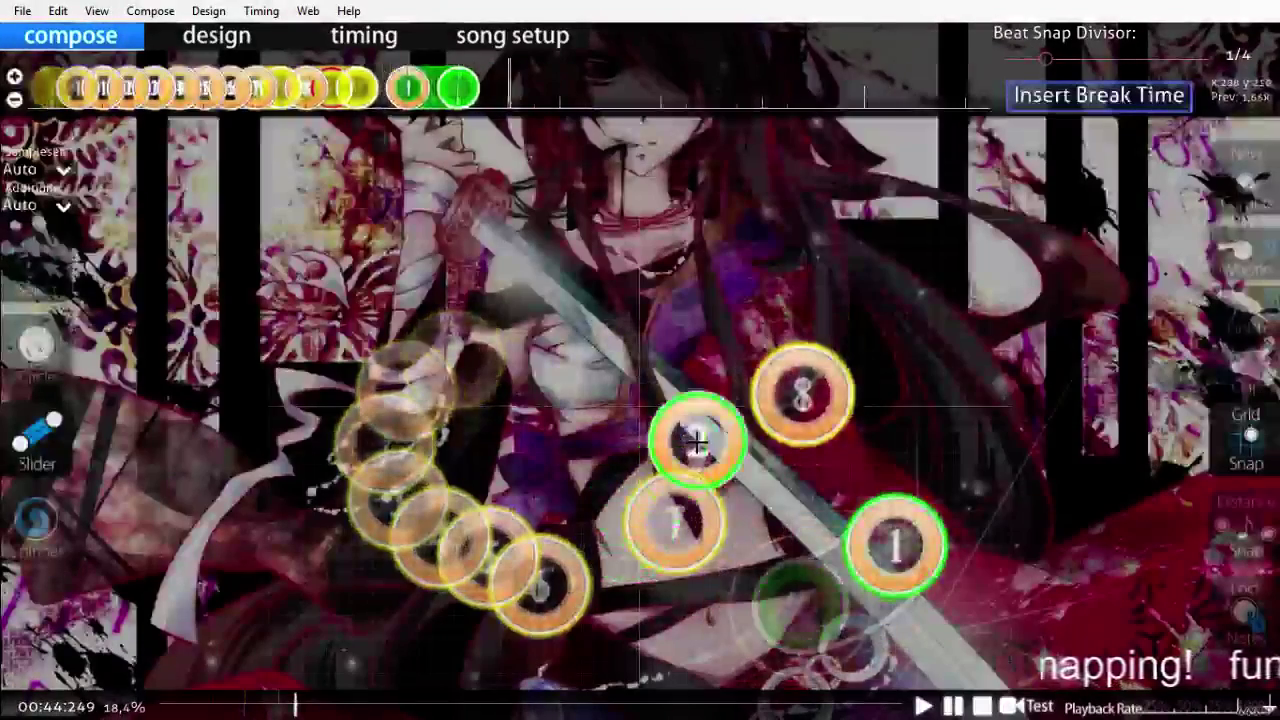
pyautogui.click(718, 448)
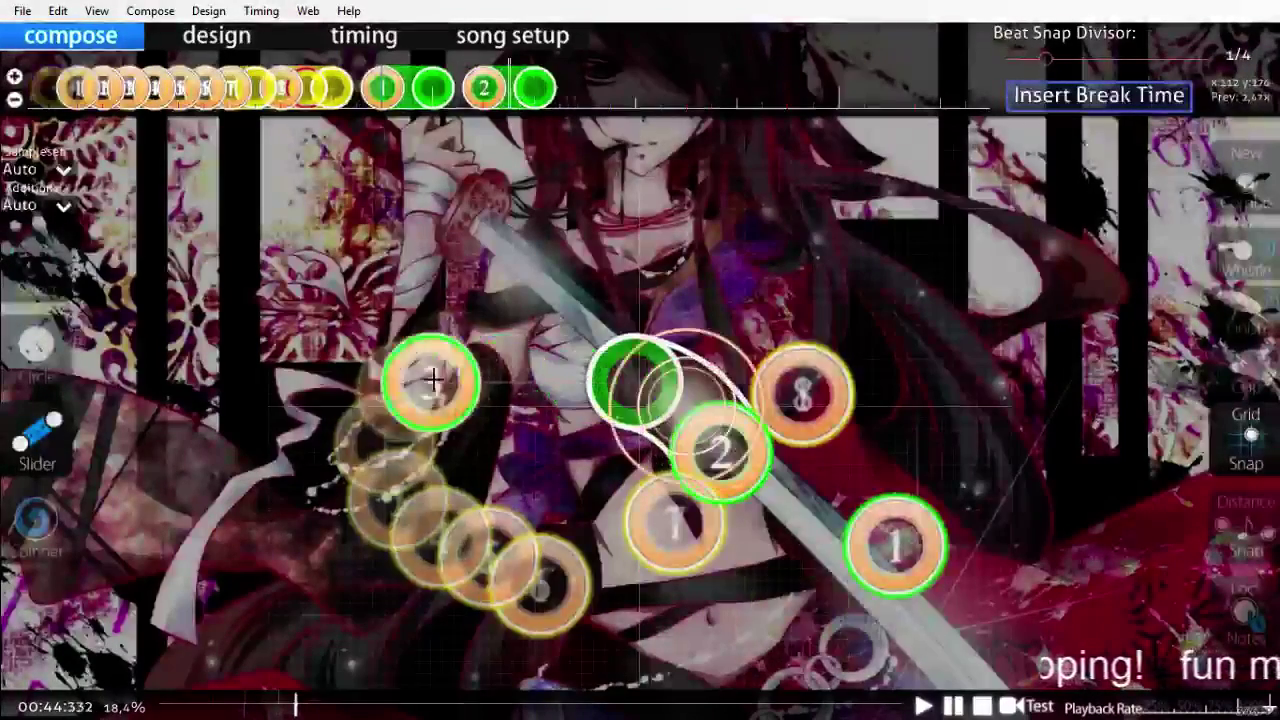
# Step: Replay the section with the two new combo sliders at a reduced playback rate and save the beatmap
pyautogui.scroll(9, 465, 427)
pyautogui.press('space')
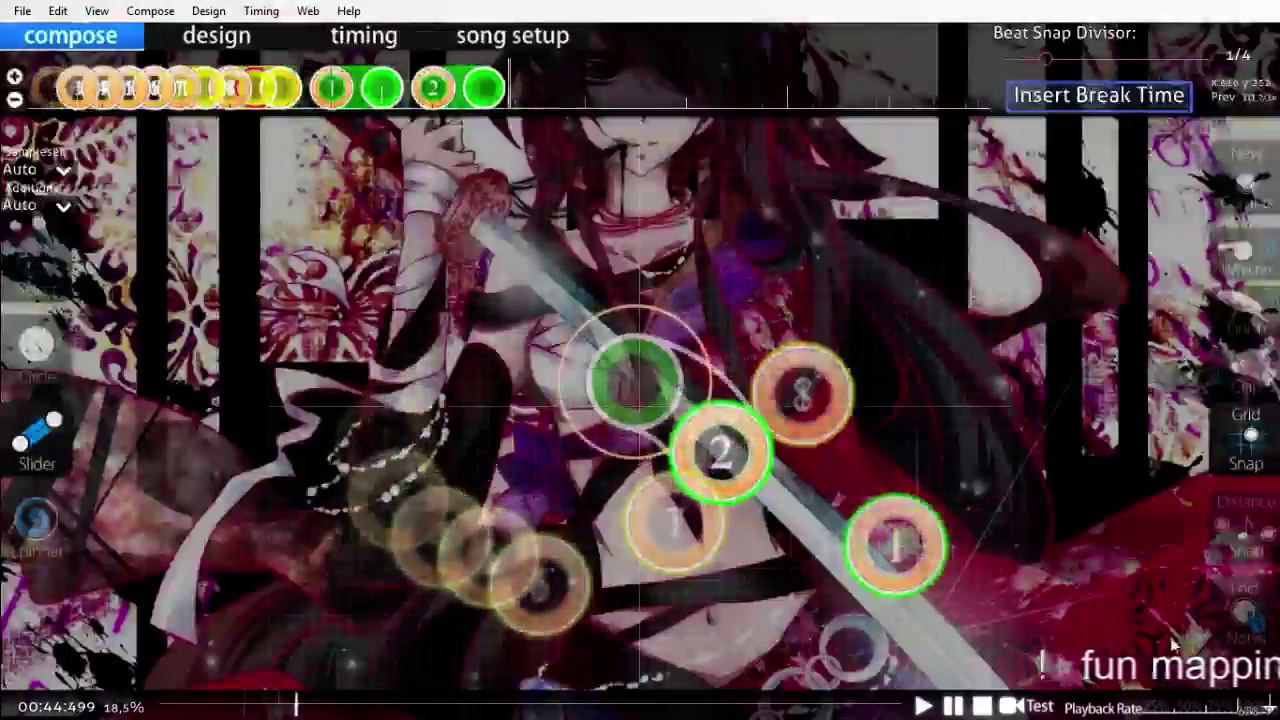
pyautogui.click(1157, 711)
pyautogui.scroll(20, 1157, 711)
pyautogui.scroll(-13, 1157, 710)
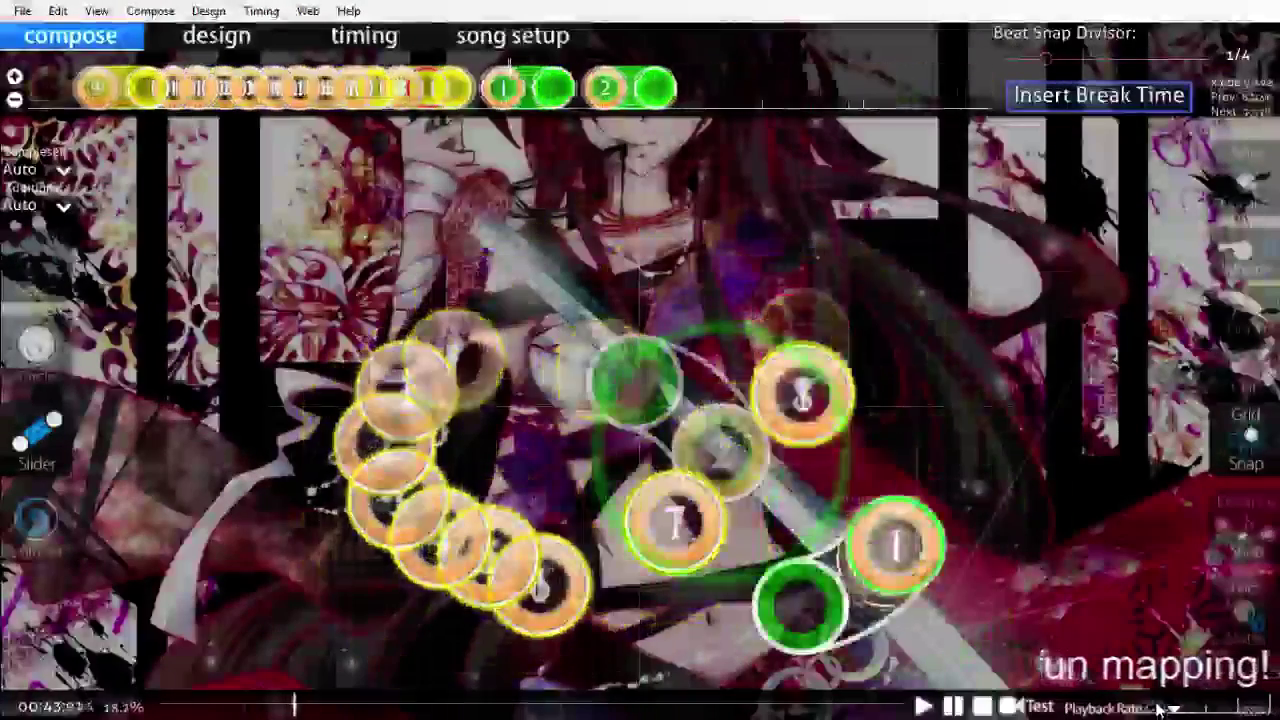
pyautogui.hotkey('ctrl', 's')
# Step: Listen to the music following slider 2 at reduced and full rate to determine the next rhythm
pyautogui.scroll(-1, 1157, 709)
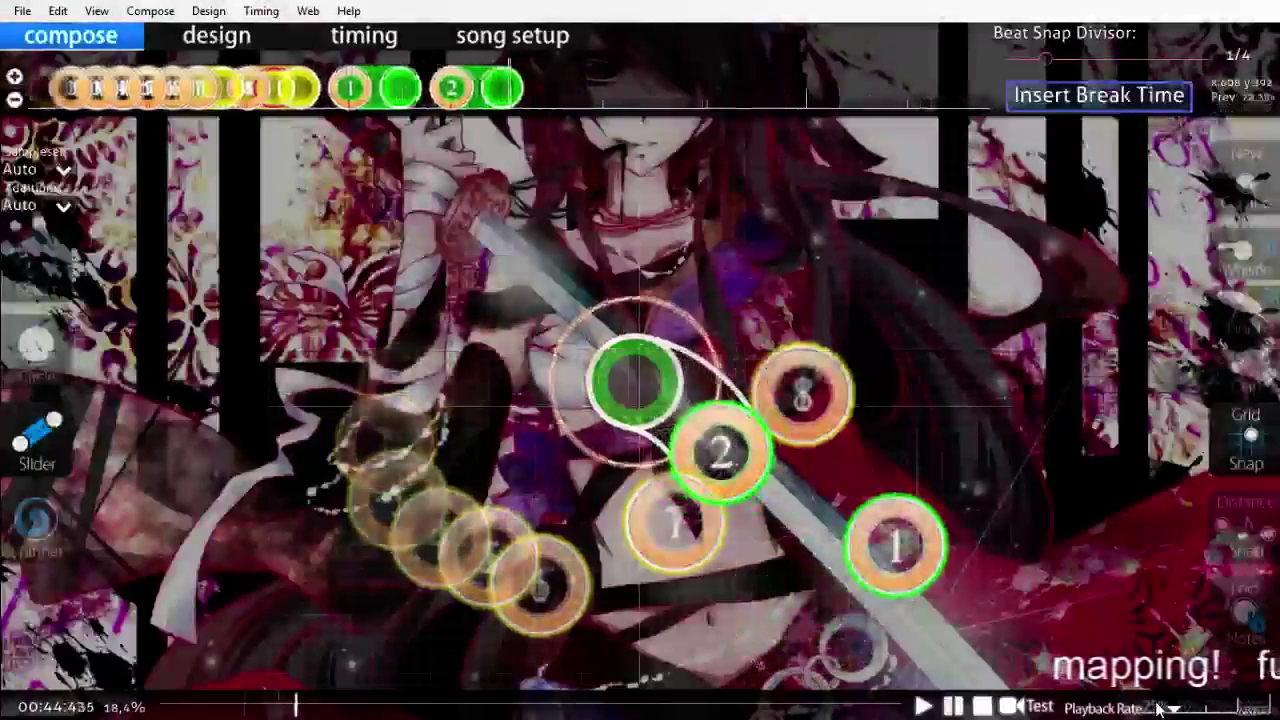
pyautogui.scroll(-1, 1157, 709)
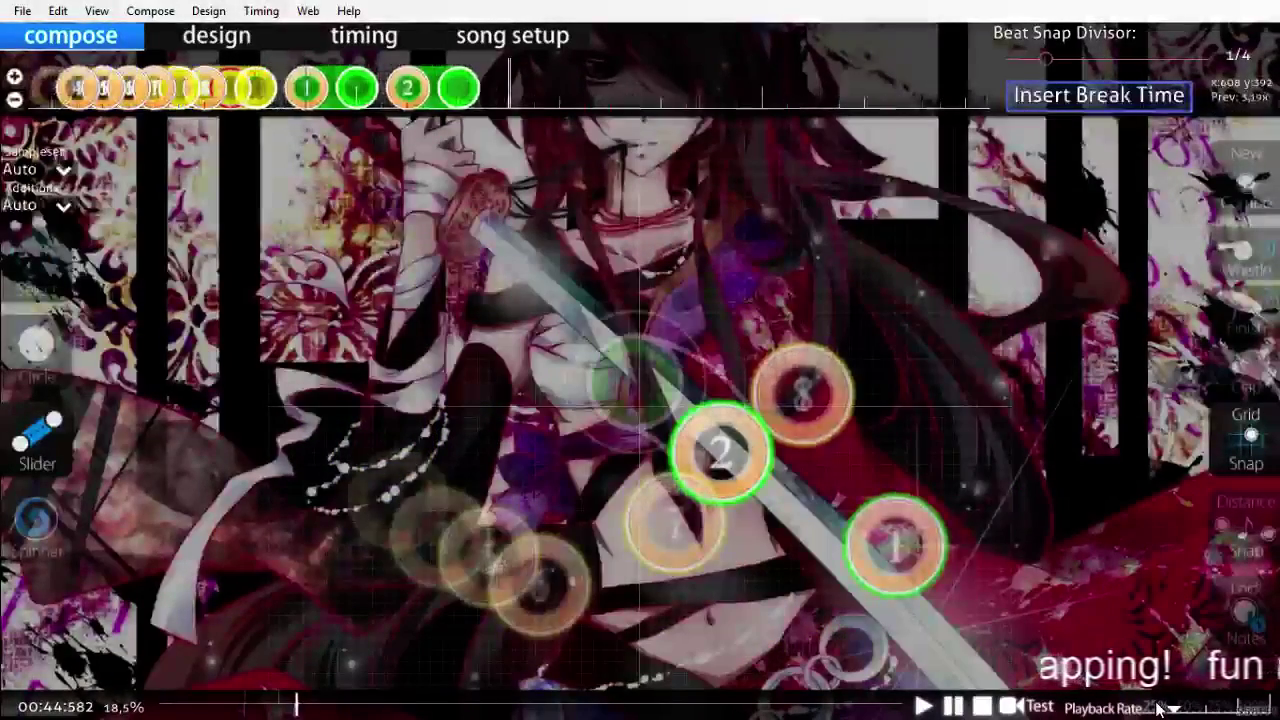
pyautogui.scroll(-1, 1157, 709)
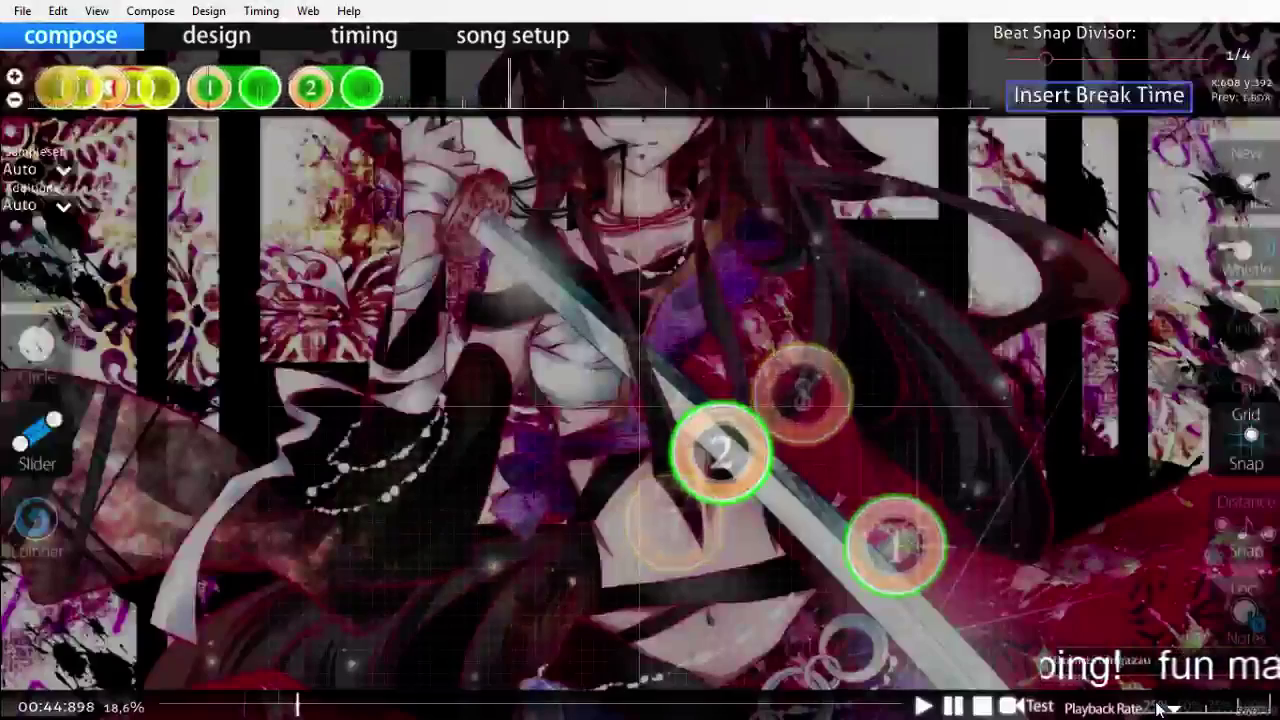
pyautogui.scroll(-1, 1157, 708)
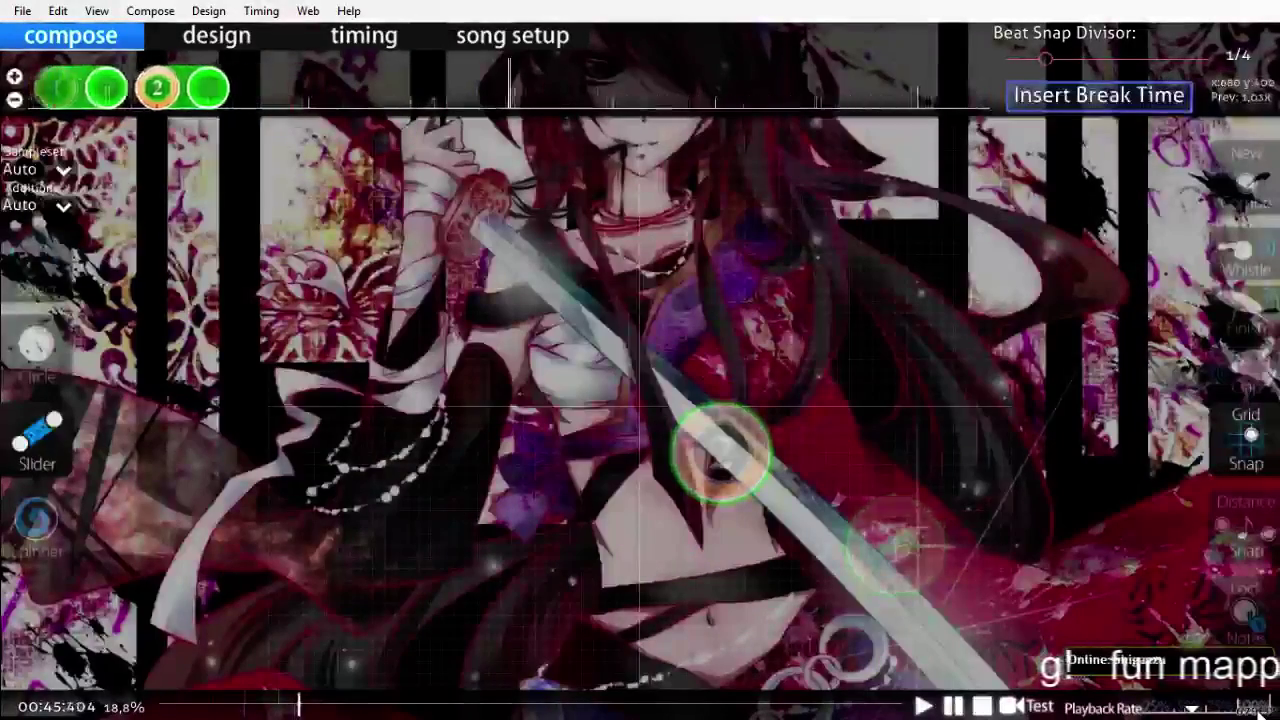
pyautogui.scroll(1, 1157, 708)
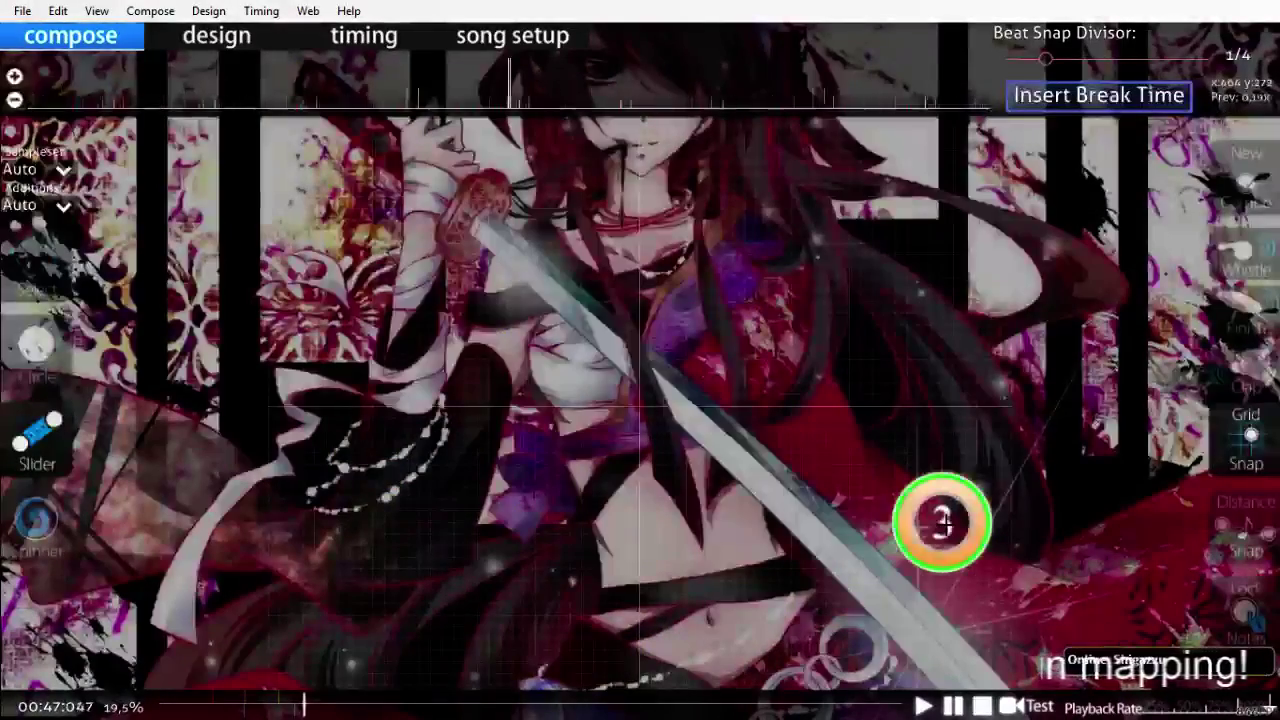
pyautogui.scroll(3, 942, 522)
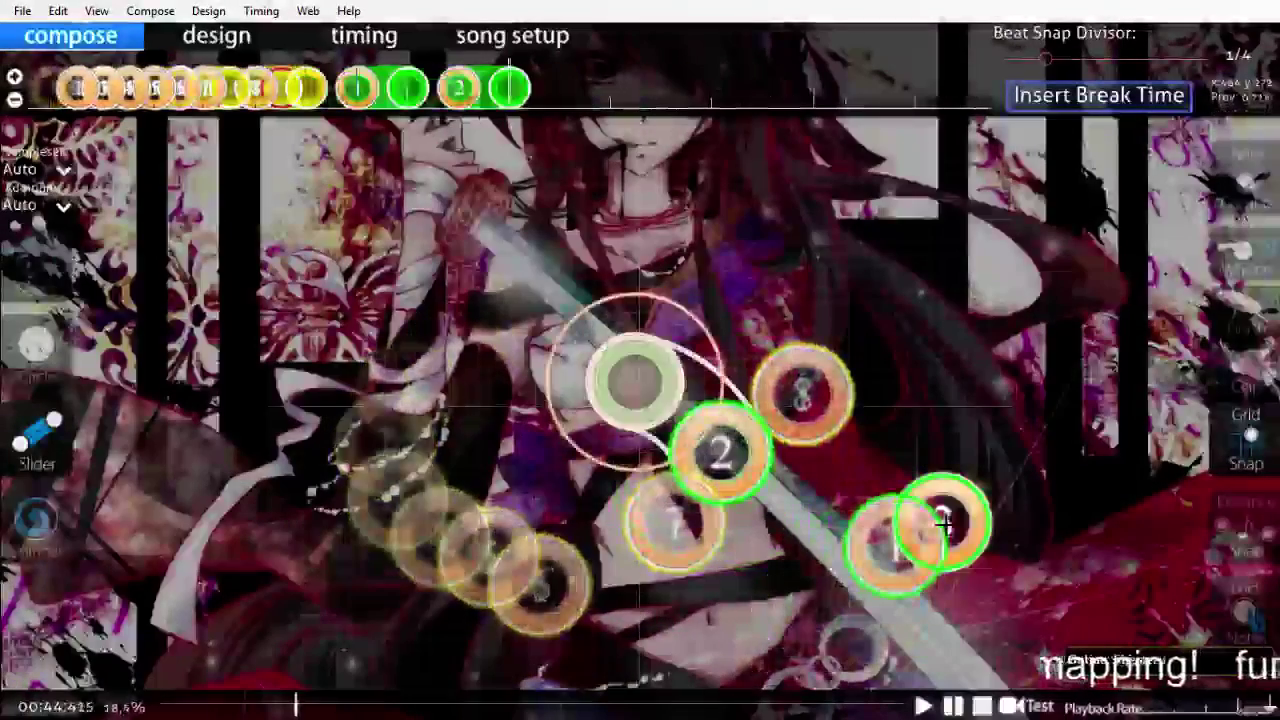
# Step: Place circle 3 at 00:44:582 up and left of slider 2, and circle 4 at 00:44:749 at x 48, y 200
pyautogui.scroll(-1, 442, 396)
pyautogui.click(38, 348)
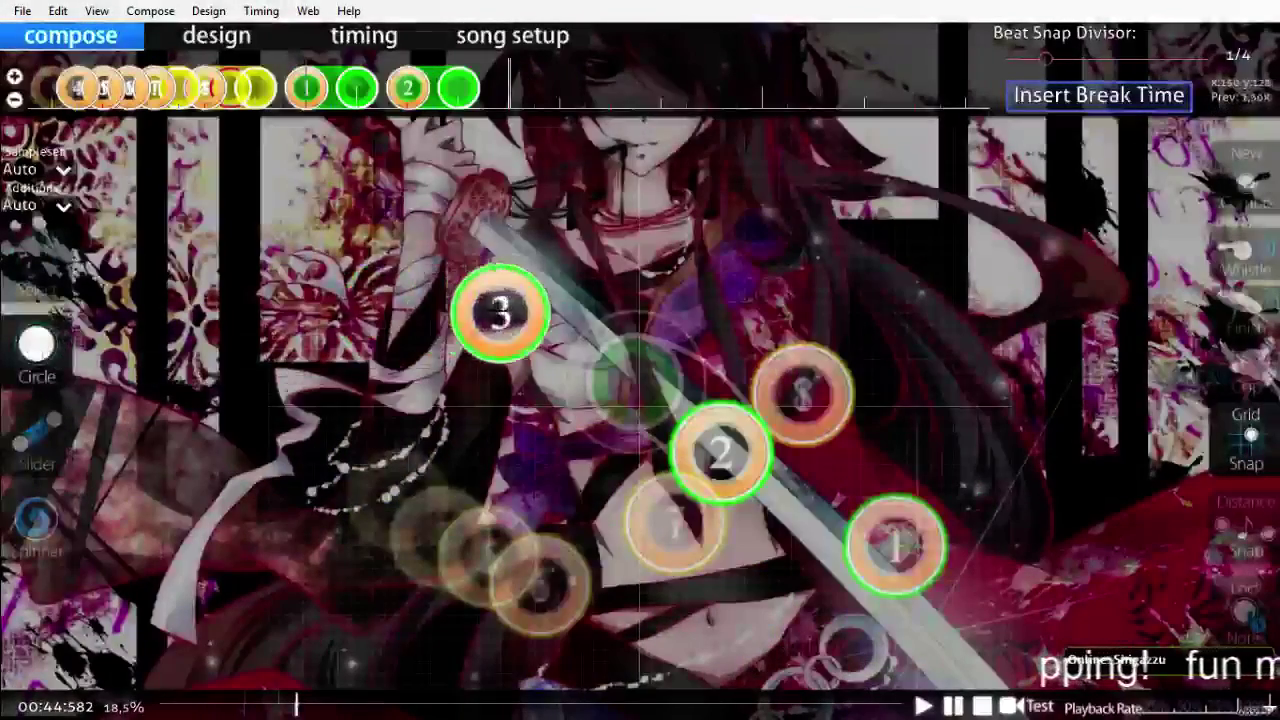
pyautogui.click(580, 230)
pyautogui.scroll(-2, 407, 360)
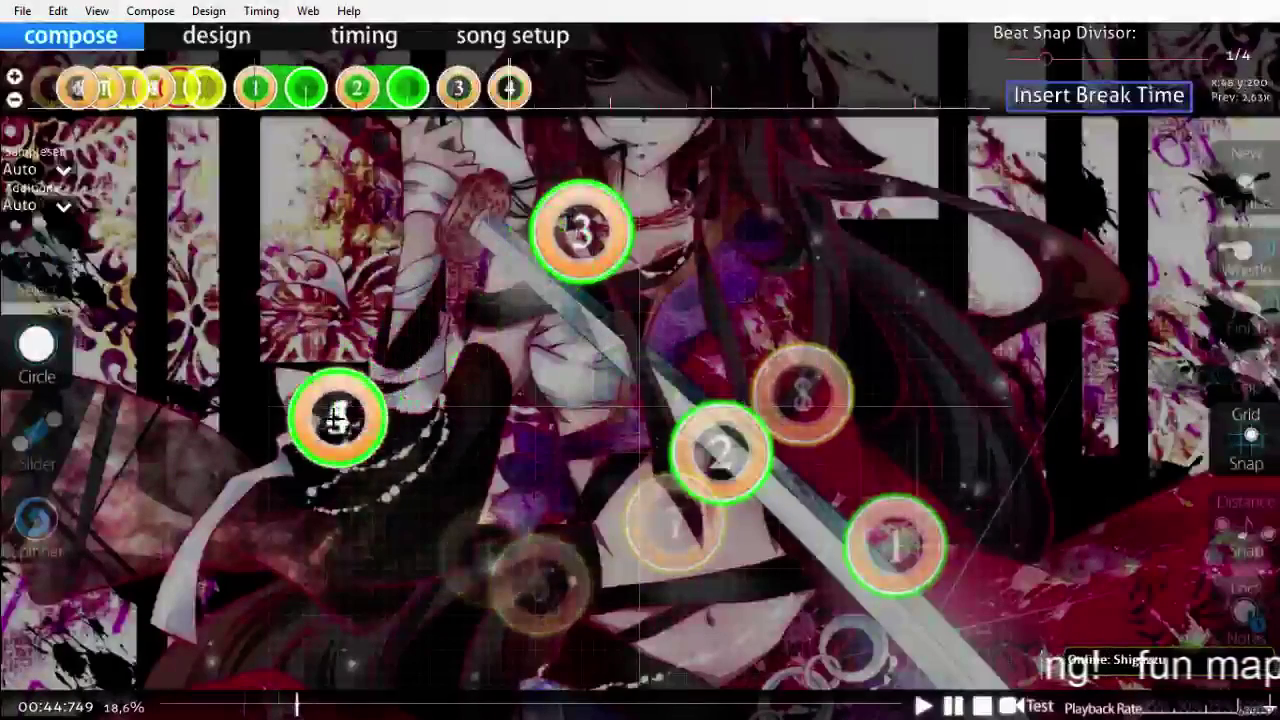
# Step: Place short sliders at 00:44:915, starting at x 136, y 304, and at 00:45:249, starting at x 368, y 216
pyautogui.click(36, 438)
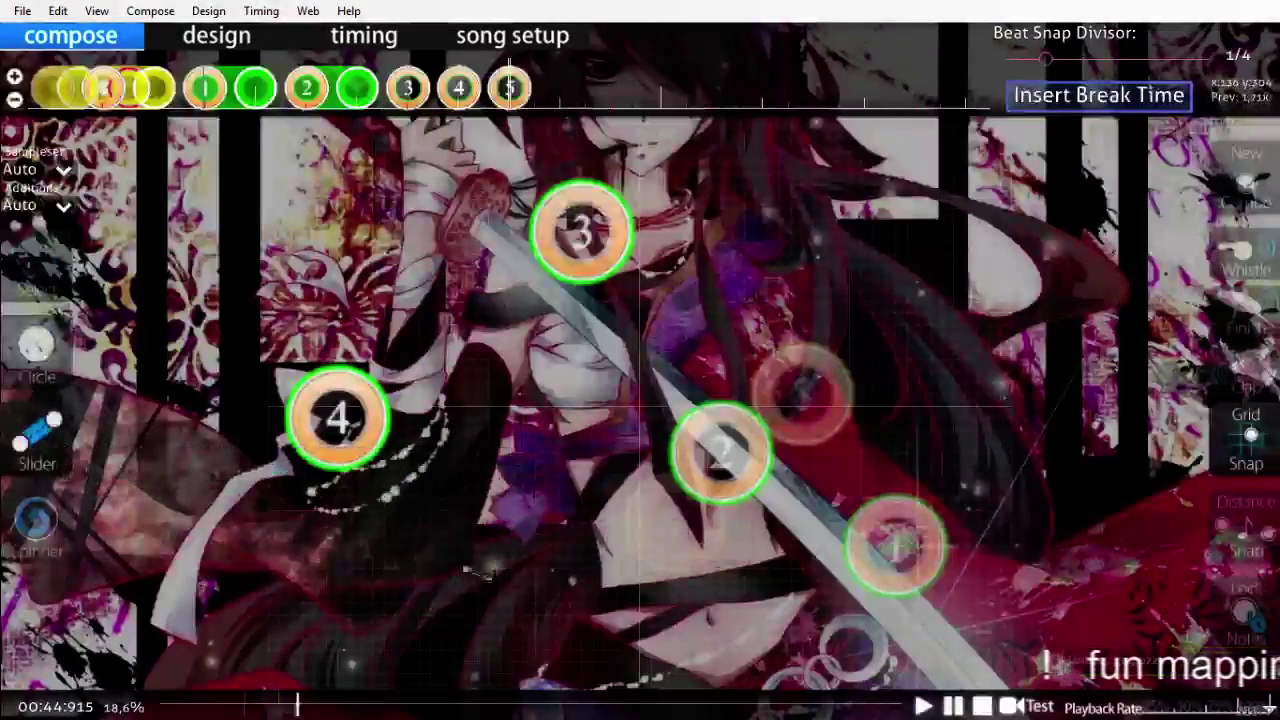
pyautogui.rightClick(584, 592)
pyautogui.scroll(-4, 872, 546)
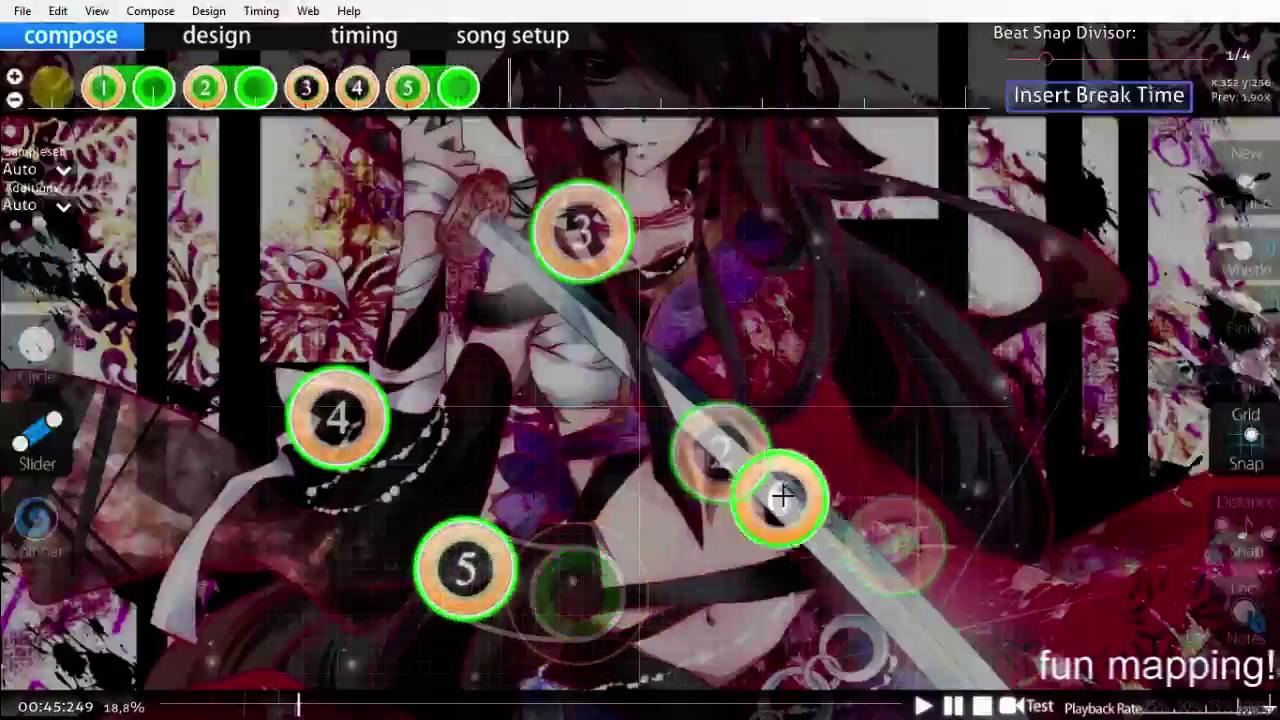
pyautogui.click(753, 456)
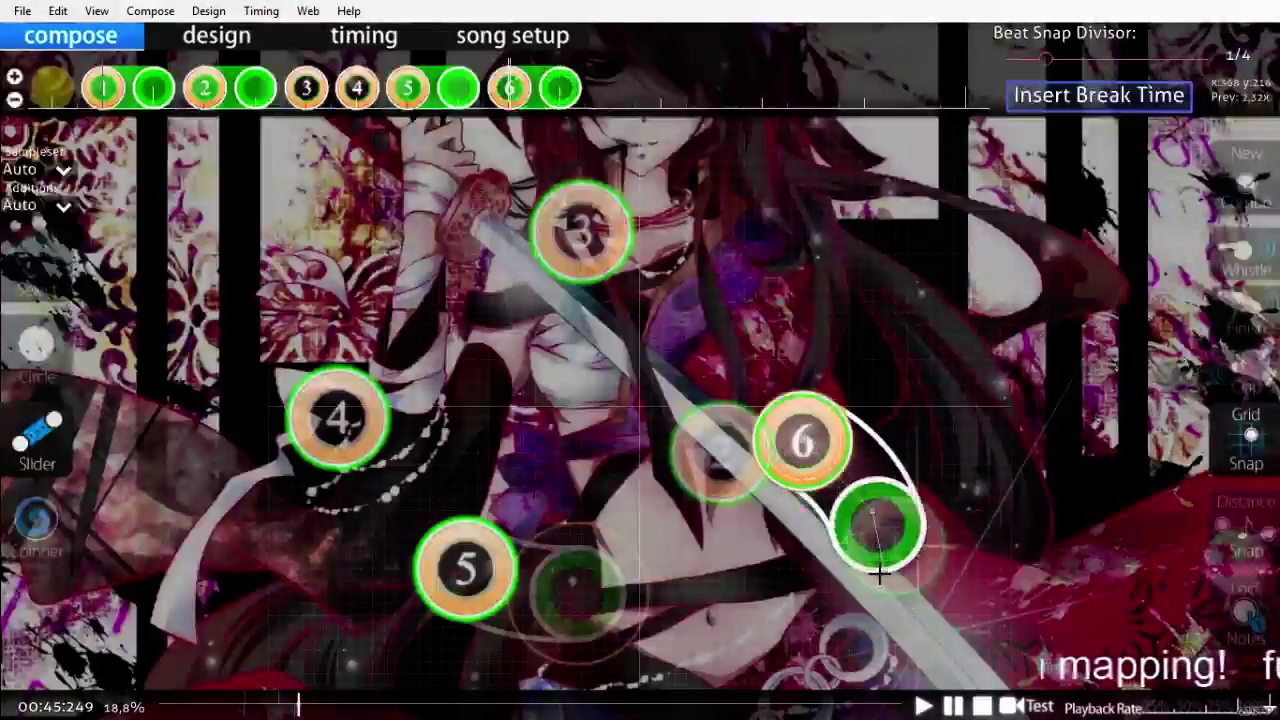
# Step: Extend slider 6 with one repeat and play back the new pattern
pyautogui.click(46, 262)
pyautogui.scroll(8, 738, 286)
pyautogui.scroll(-12, 749, 306)
pyautogui.scroll(2, 753, 310)
pyautogui.scroll(-9, 755, 316)
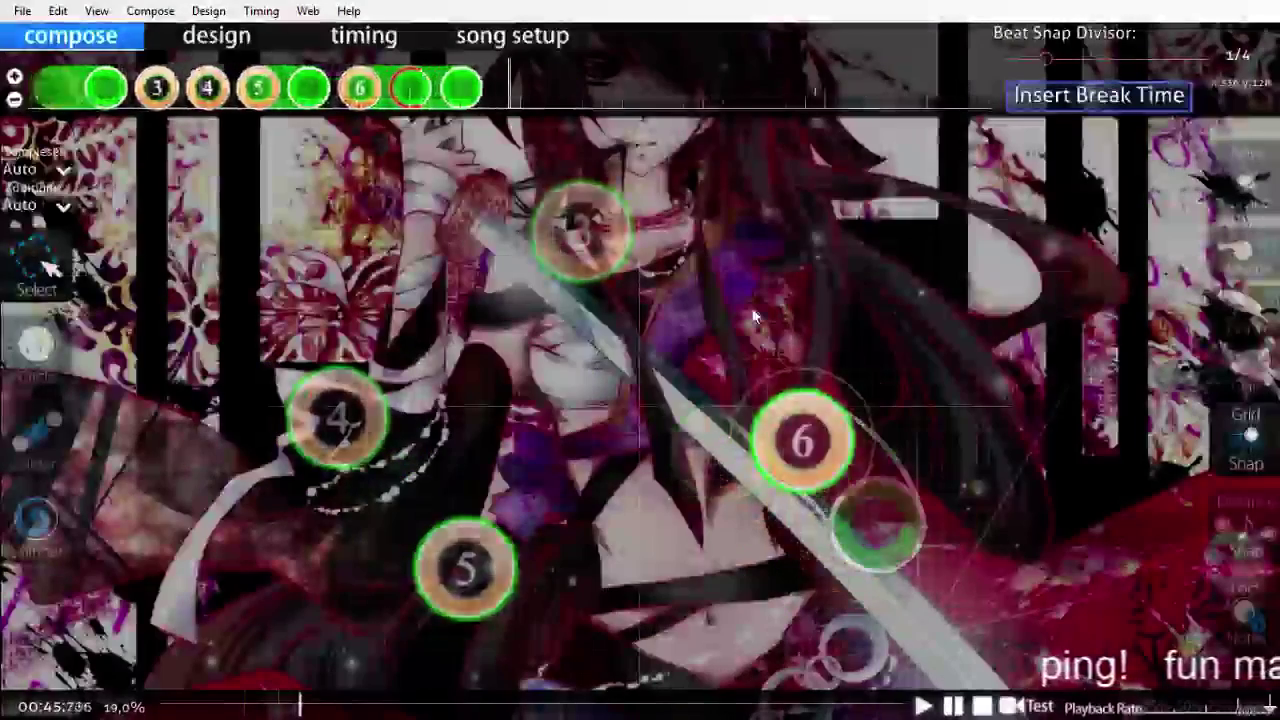
# Step: Stack three circles at x 304, y 128 on consecutive 1/4 ticks from 00:45:749 and review the pattern
pyautogui.scroll(6, 190, 332)
pyautogui.scroll(-1, 199, 326)
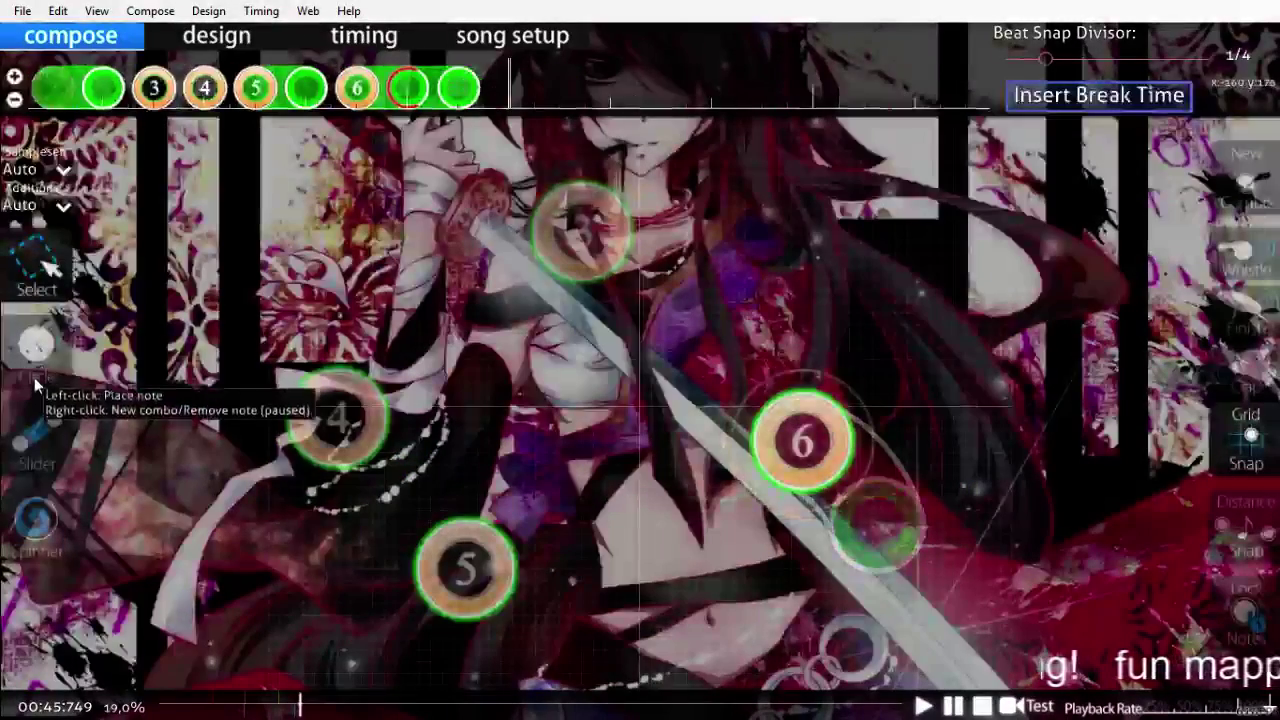
pyautogui.click(36, 345)
pyautogui.click(708, 314)
pyautogui.scroll(-1, 708, 314)
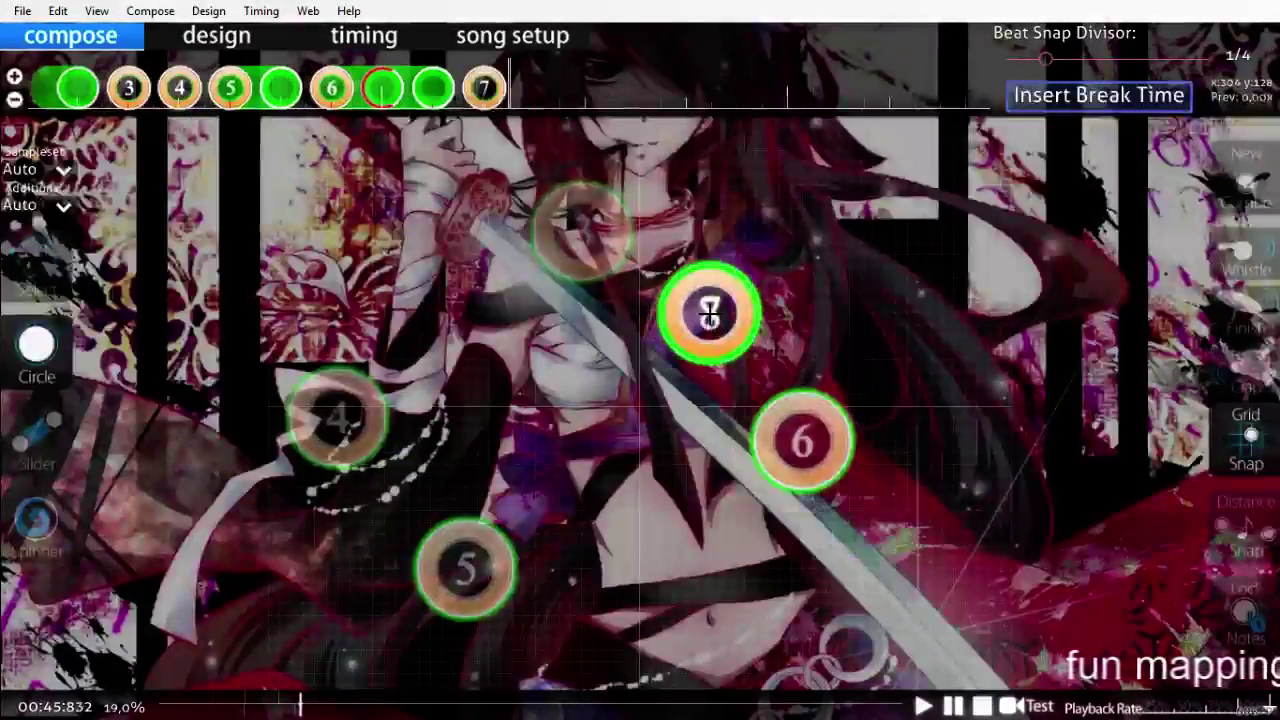
pyautogui.scroll(7, 708, 440)
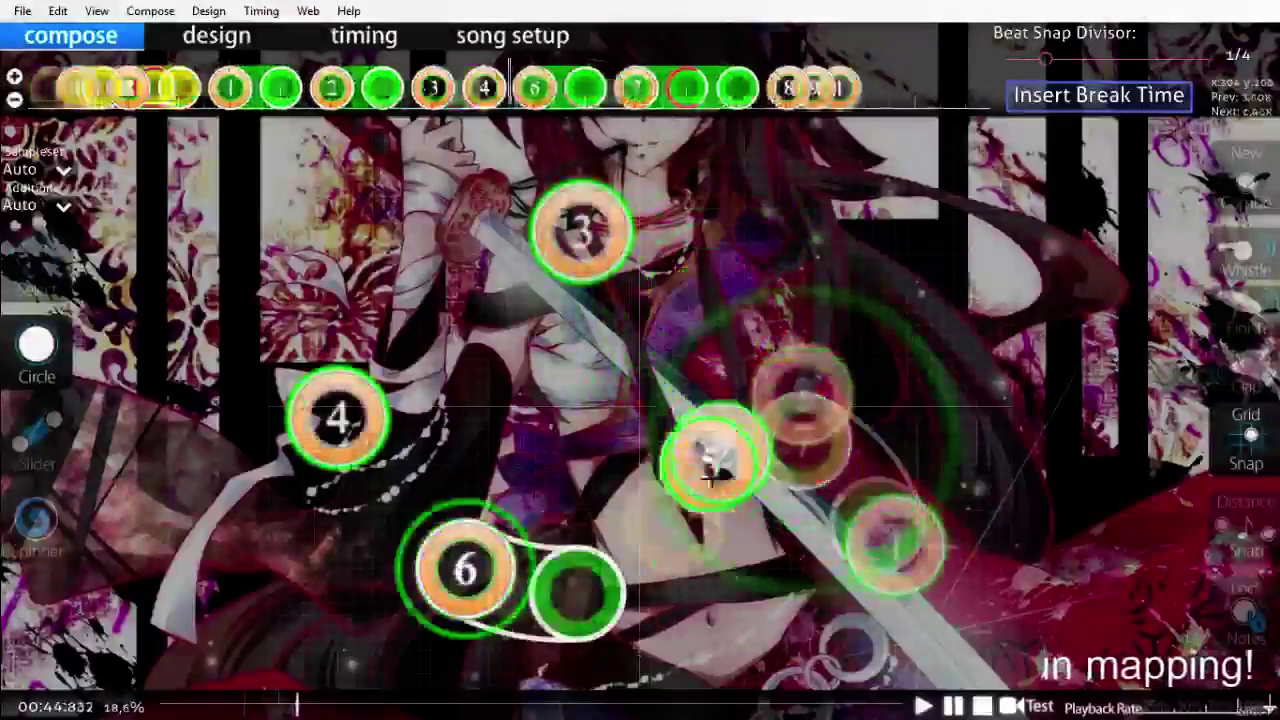
pyautogui.scroll(-2, 700, 570)
pyautogui.scroll(1, 700, 570)
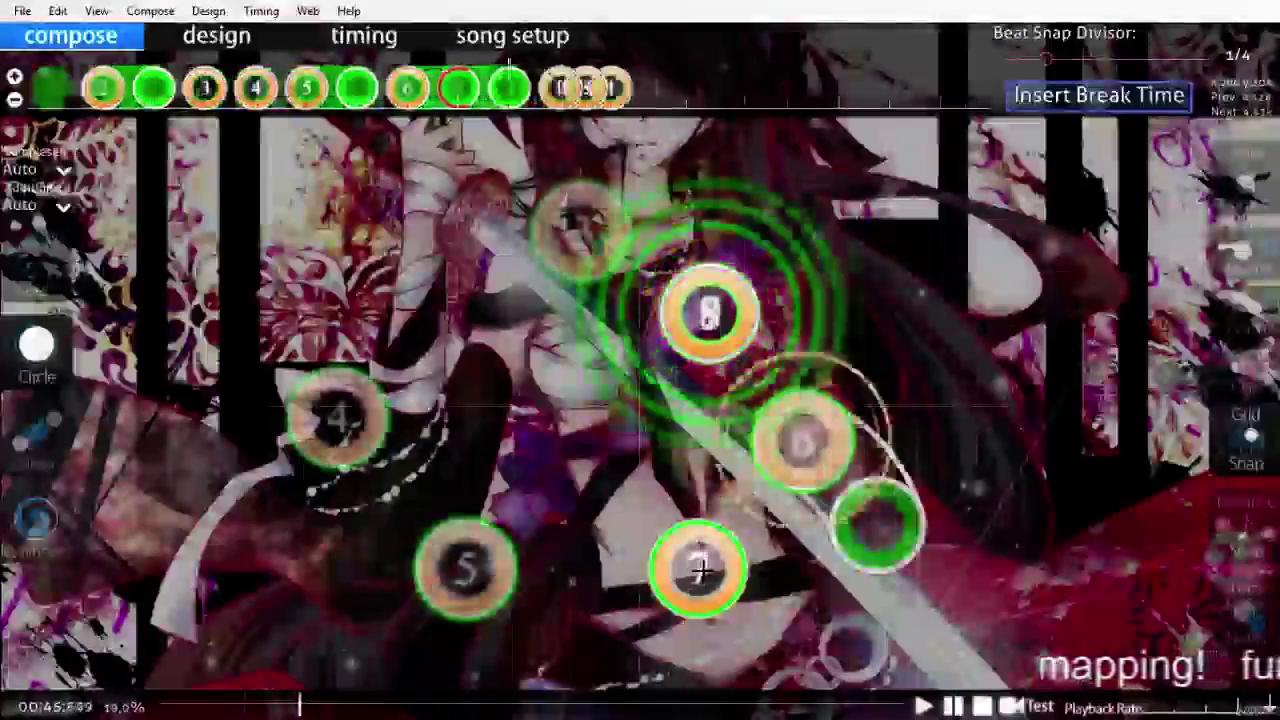
pyautogui.scroll(-12, 700, 570)
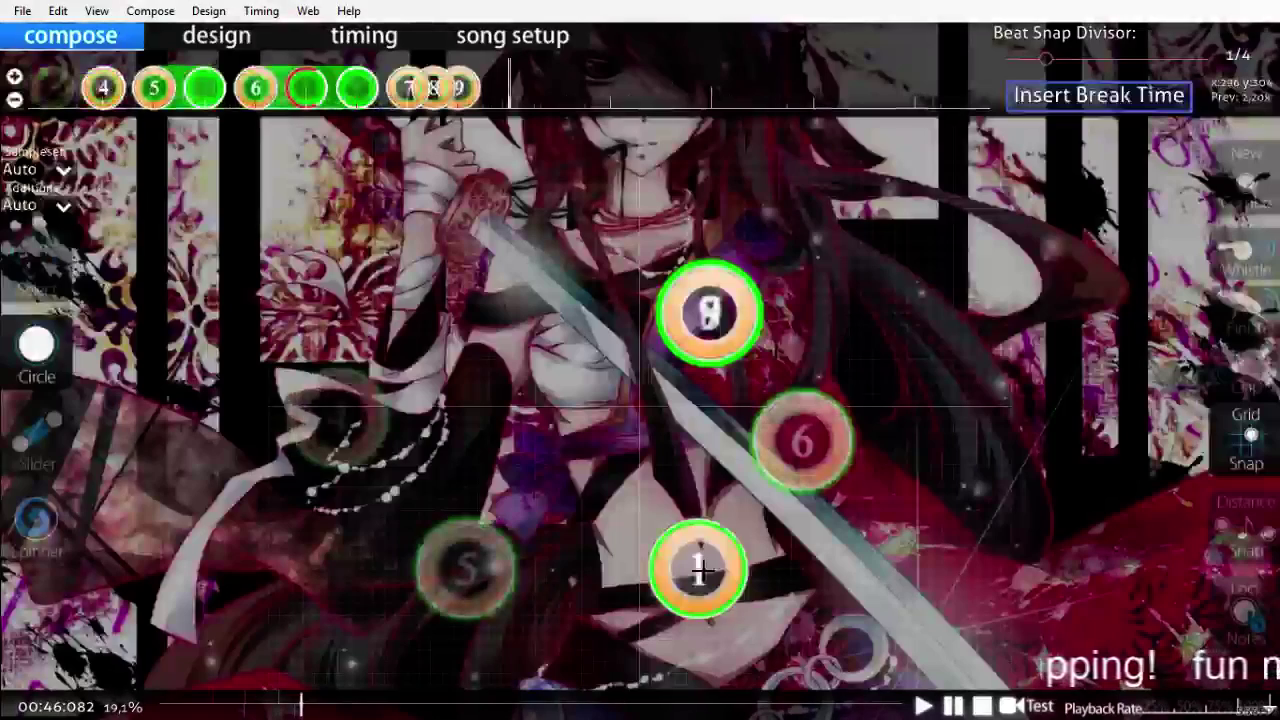
# Step: Place a short curved new-combo slider with one repeat at 00:46:082, starting at x 240, y 208, and play it back
pyautogui.press('3')
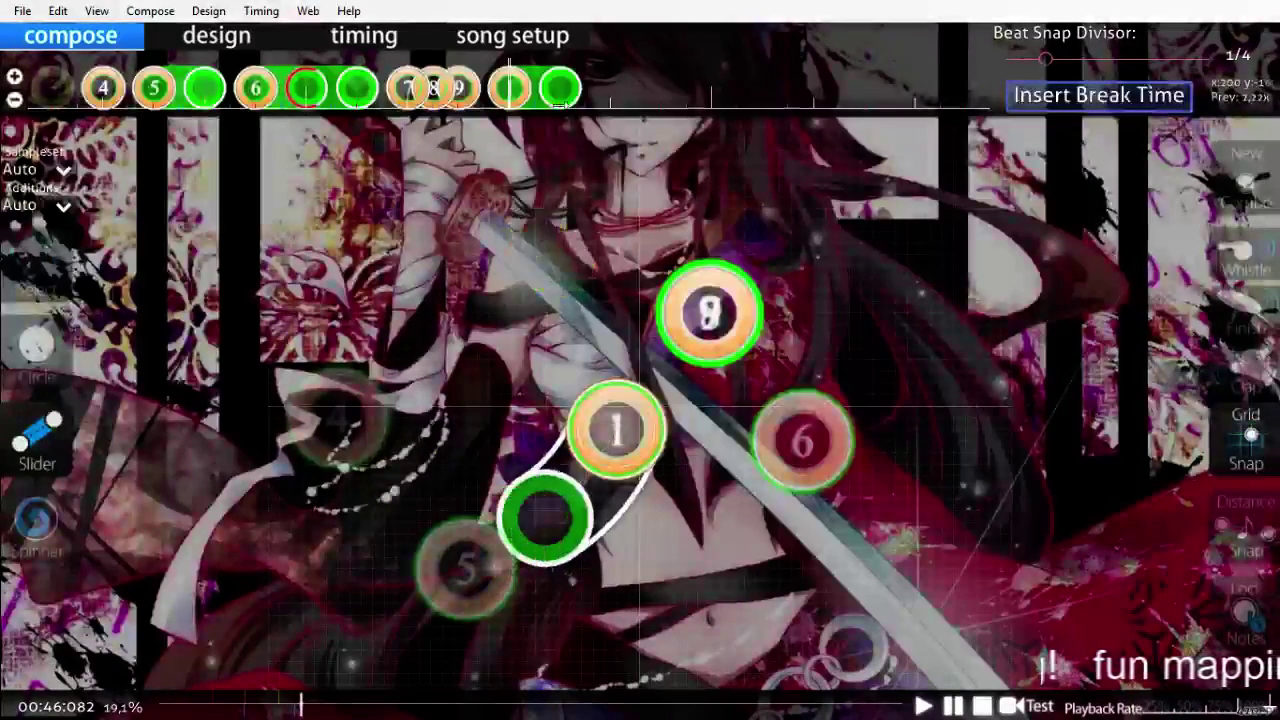
pyautogui.press('1')
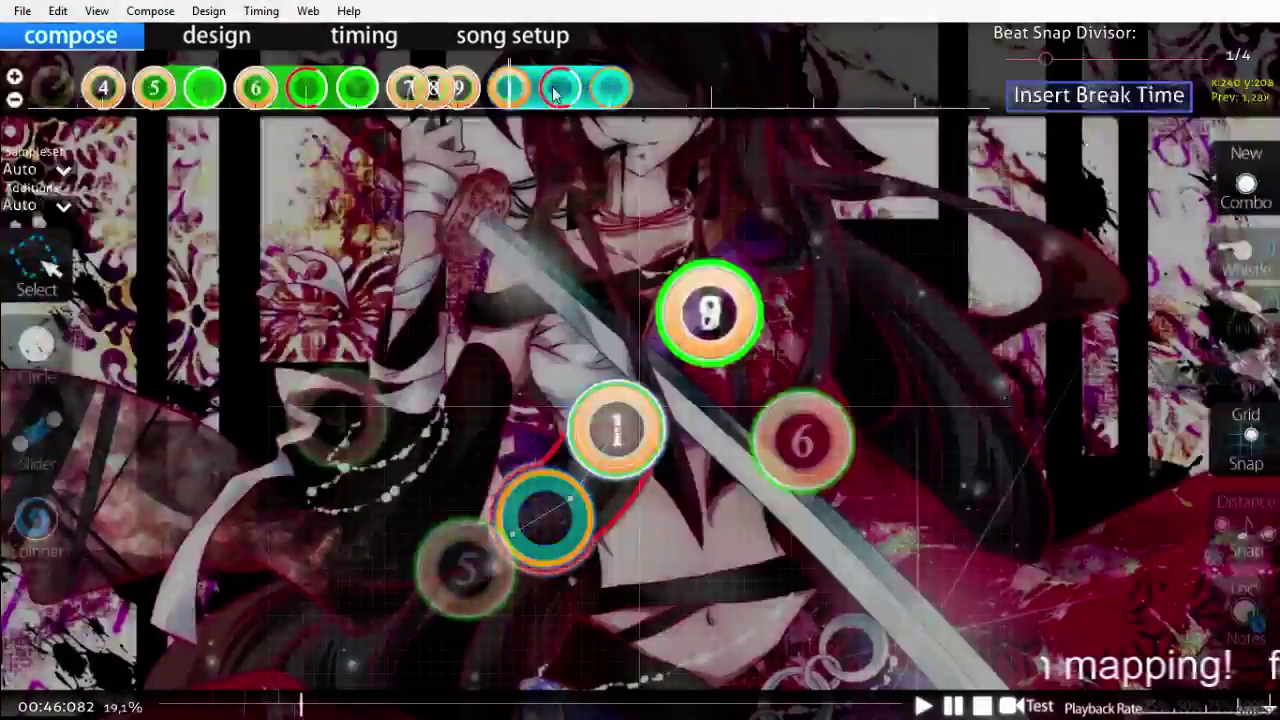
pyautogui.scroll(6, 675, 297)
pyautogui.press('space')
pyautogui.press('space')
pyautogui.scroll(9, 677, 303)
pyautogui.press('space')
pyautogui.press('space')
pyautogui.scroll(8, 677, 304)
pyautogui.press('space')
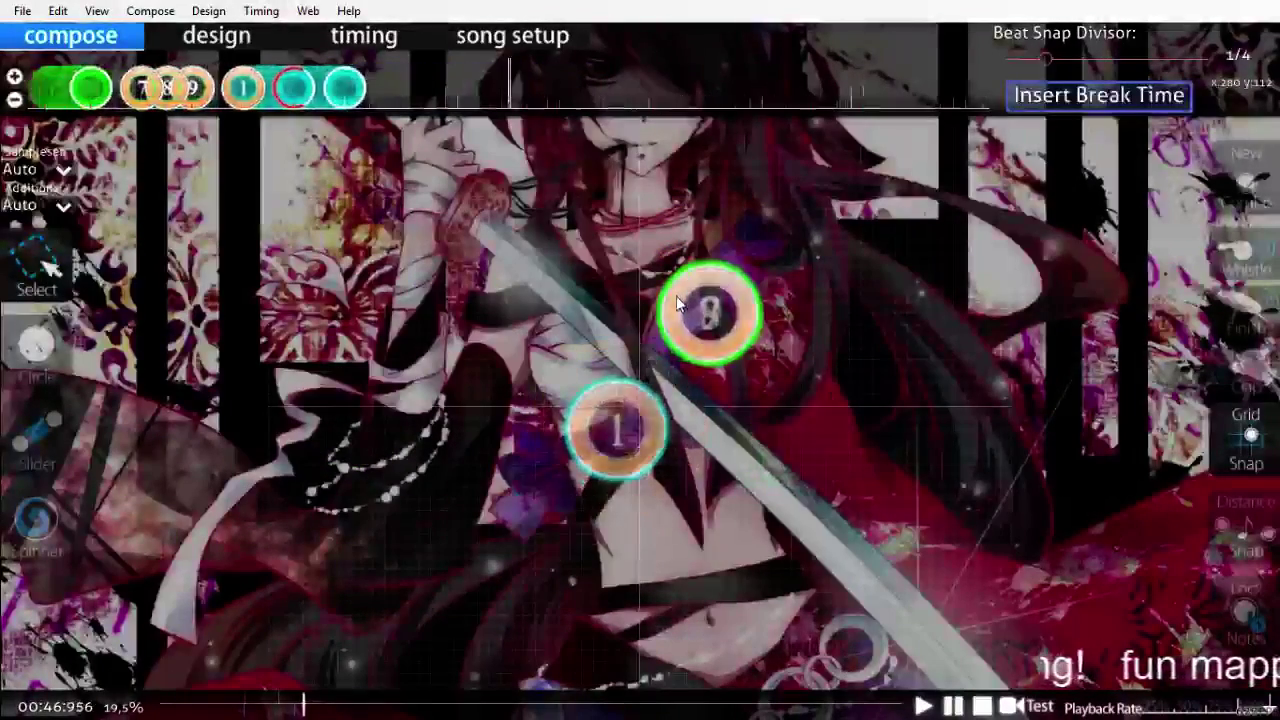
# Step: Move the slider at 00:46:082 so that it starts at x 224, y 224
pyautogui.click(52, 447)
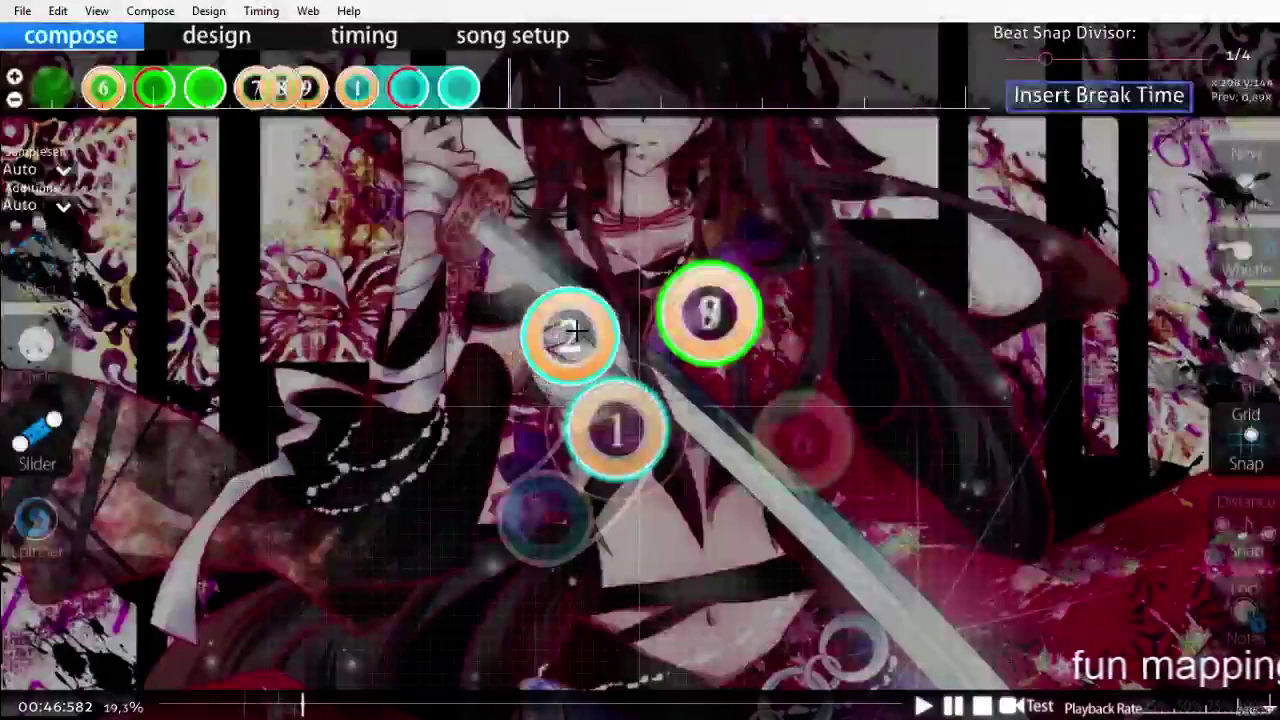
pyautogui.scroll(1, 600, 440)
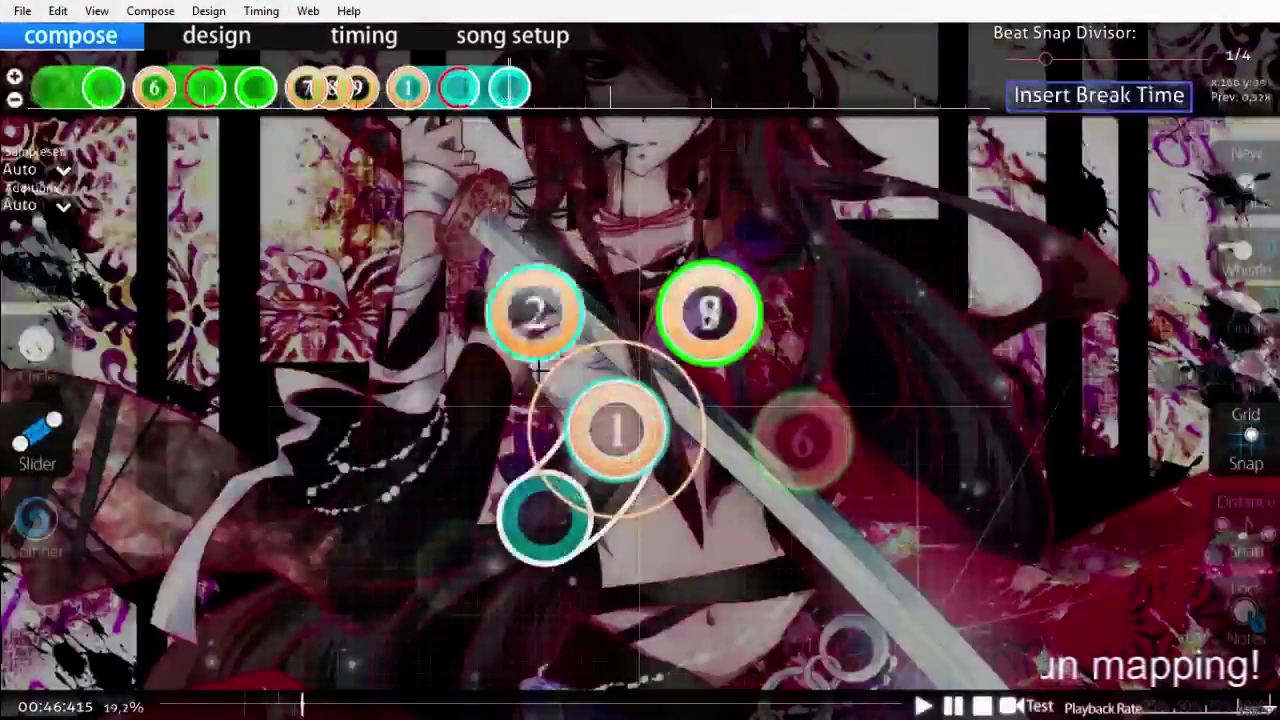
pyautogui.press('1')
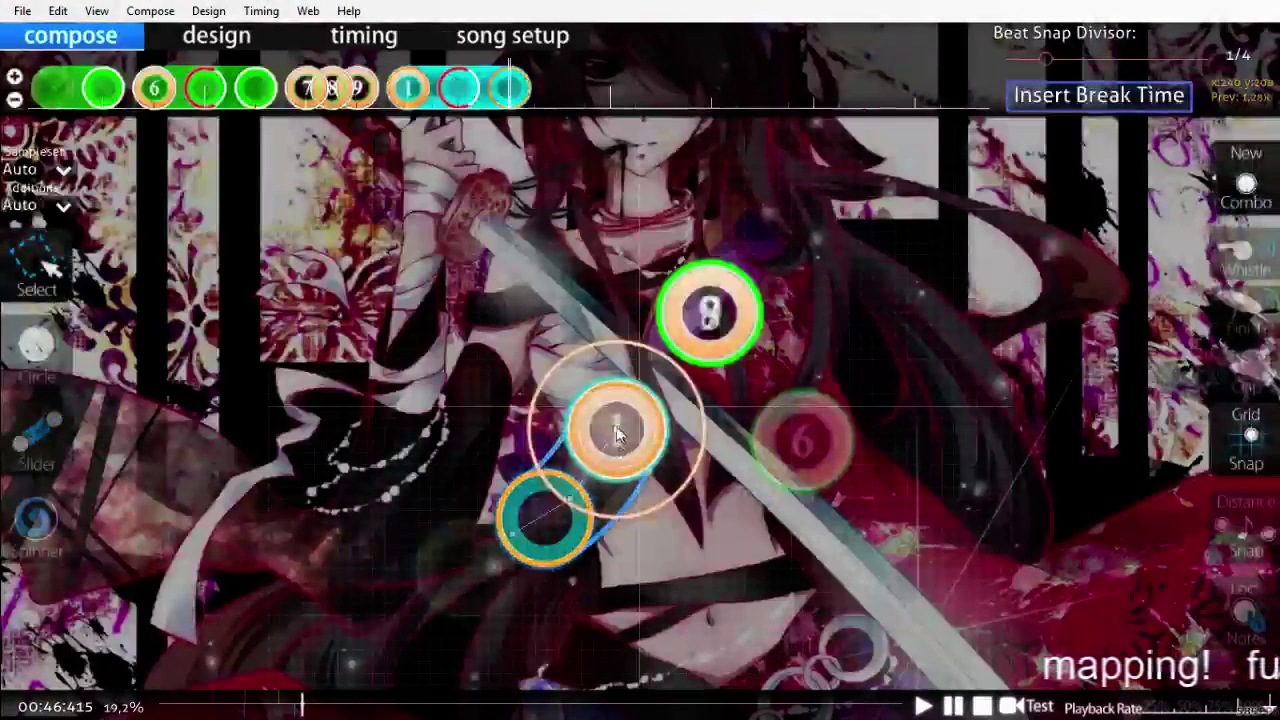
pyautogui.moveTo(613, 447); pyautogui.dragTo(598, 458)
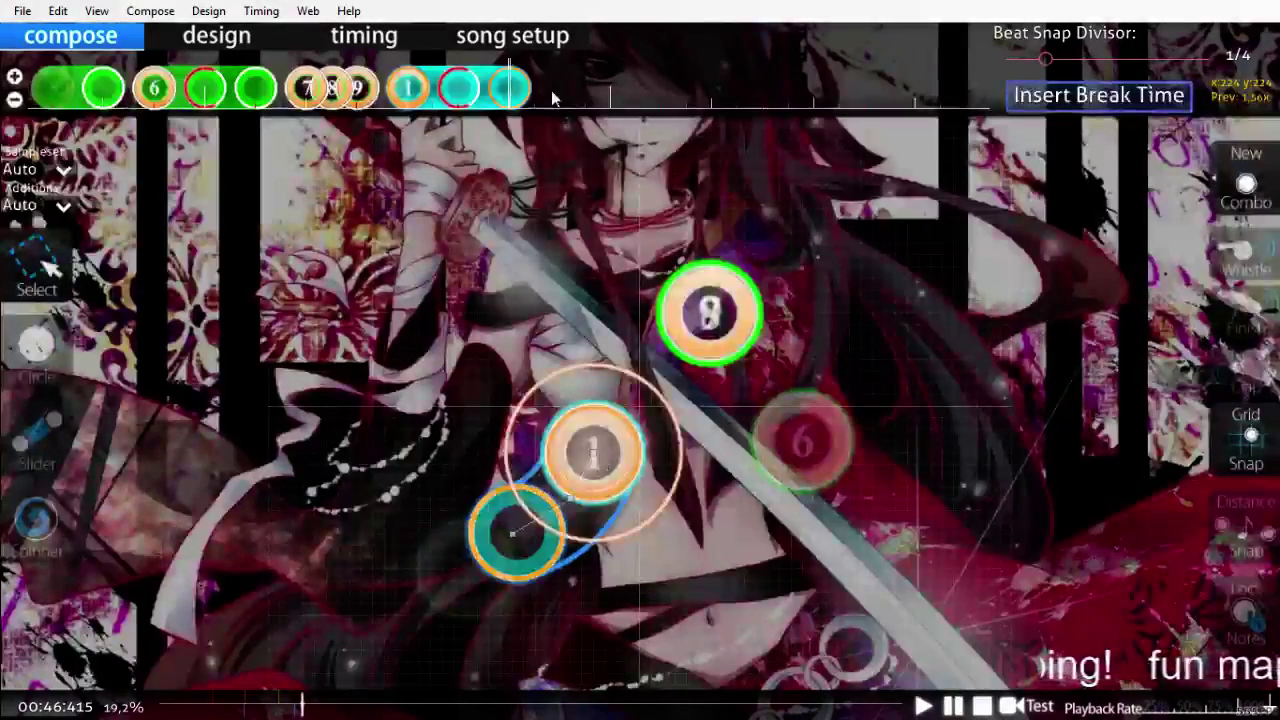
pyautogui.click(605, 234)
# Step: Play back the slider at 00:46:082 and shorten it to a single pass without the repeat
pyautogui.scroll(7, 605, 235)
pyautogui.scroll(-6, 605, 235)
pyautogui.scroll(3, 605, 235)
pyautogui.scroll(6, 605, 235)
pyautogui.press('space')
pyautogui.moveTo(401, 97); pyautogui.dragTo(351, 96)
pyautogui.scroll(12, 480, 345)
pyautogui.press('space')
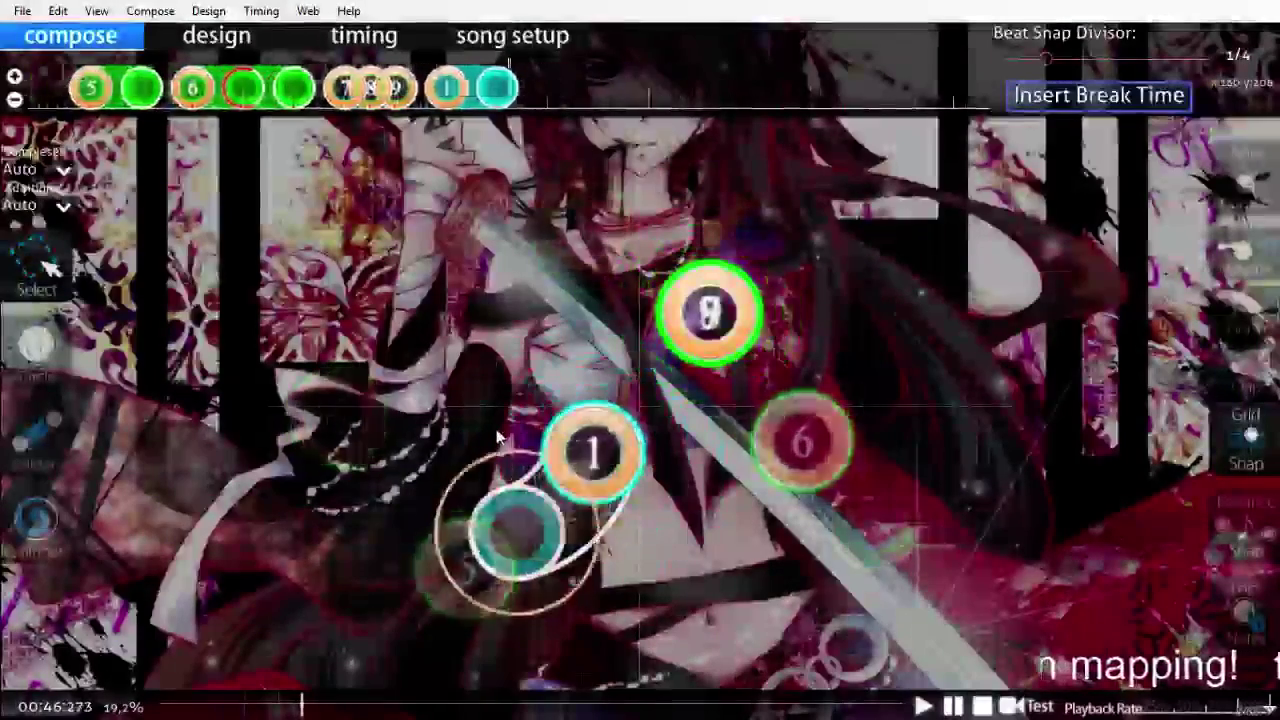
# Step: Place circle 2 at 00:46:415 left of slider 1, and circle 3 at 00:46:582 above slider 1
pyautogui.click(52, 450)
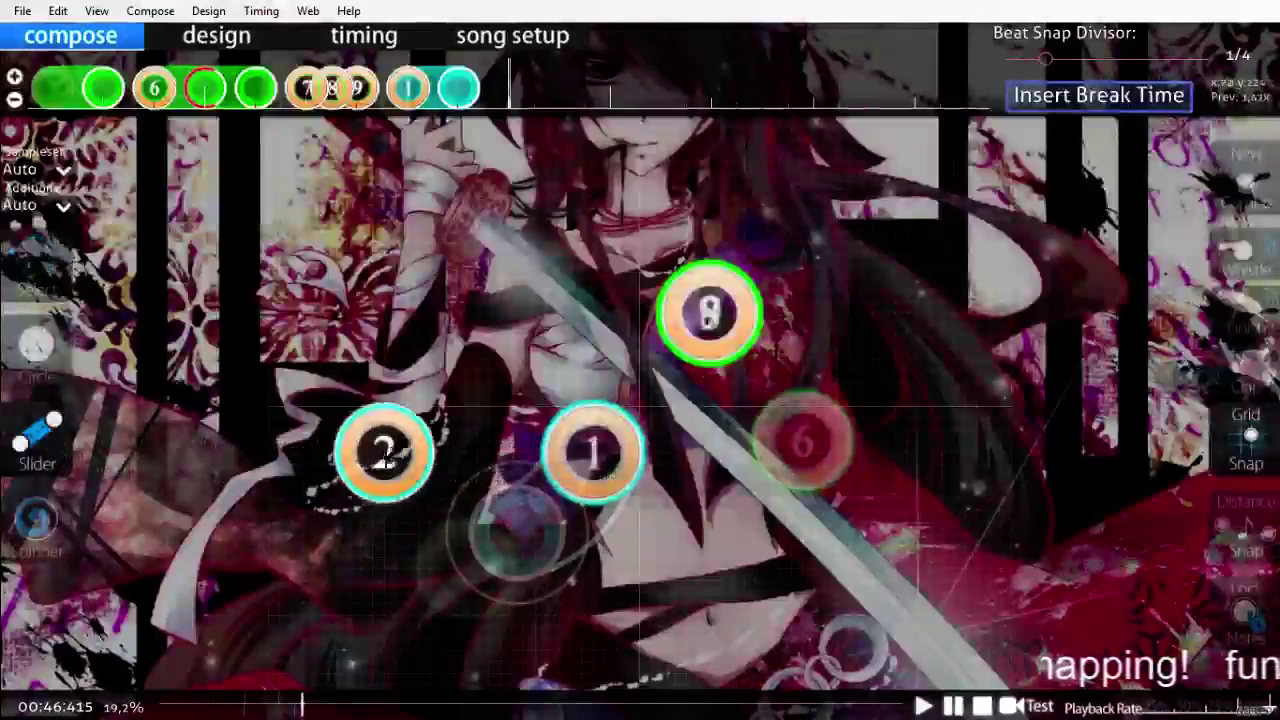
pyautogui.press('2')
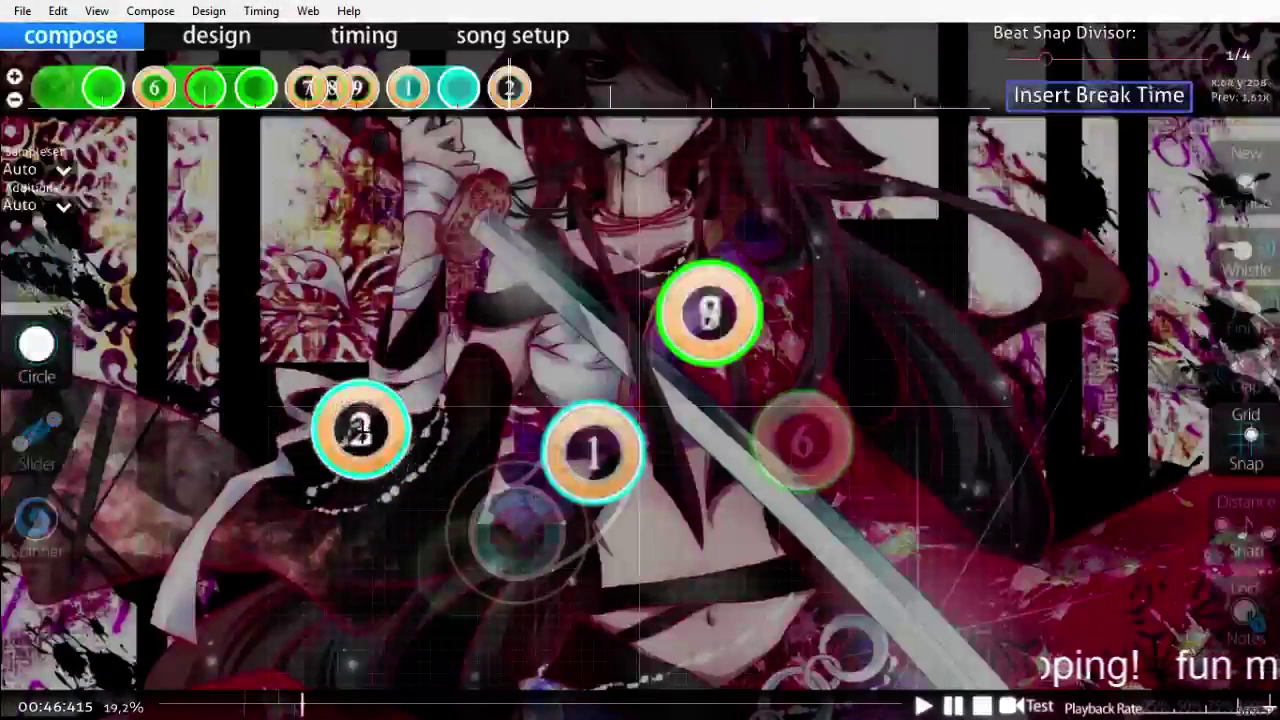
pyautogui.scroll(-1, 489, 337)
pyautogui.click(545, 336)
pyautogui.scroll(-1, 408, 337)
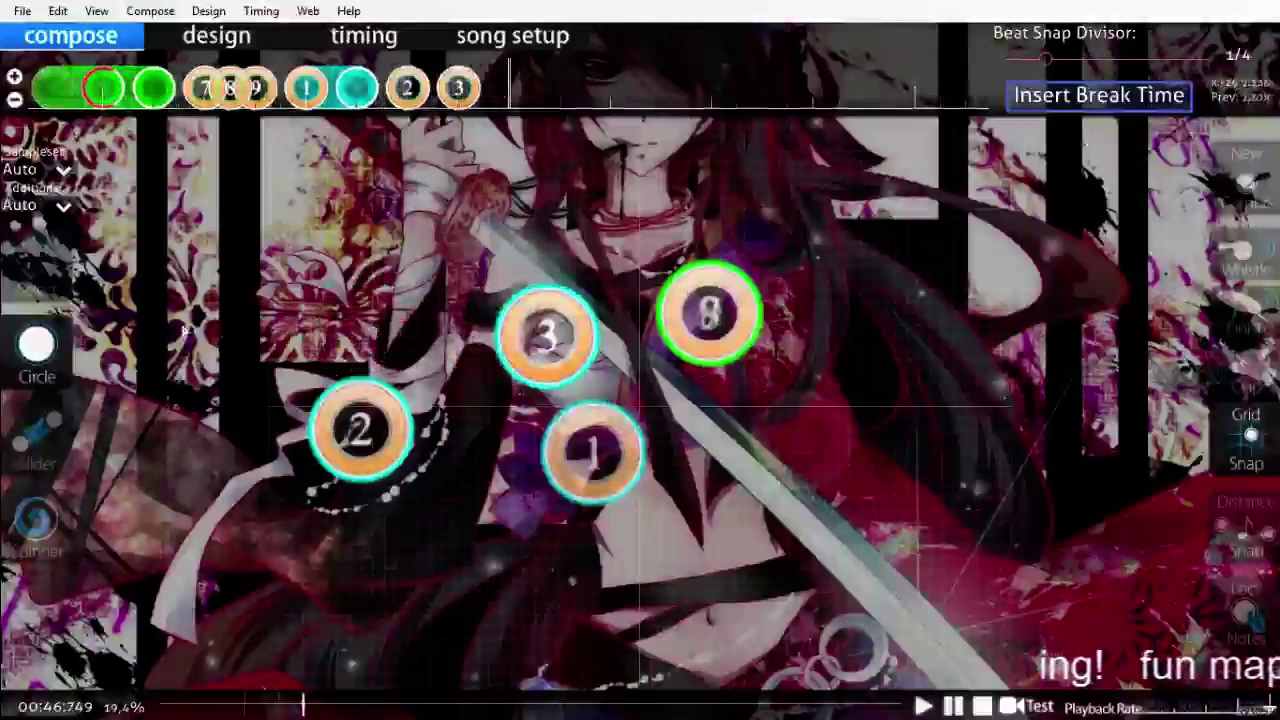
# Step: Place an arched slider at 00:46:749, starting at x 64, y 72 above circle 2, and play it back
pyautogui.click(30, 435)
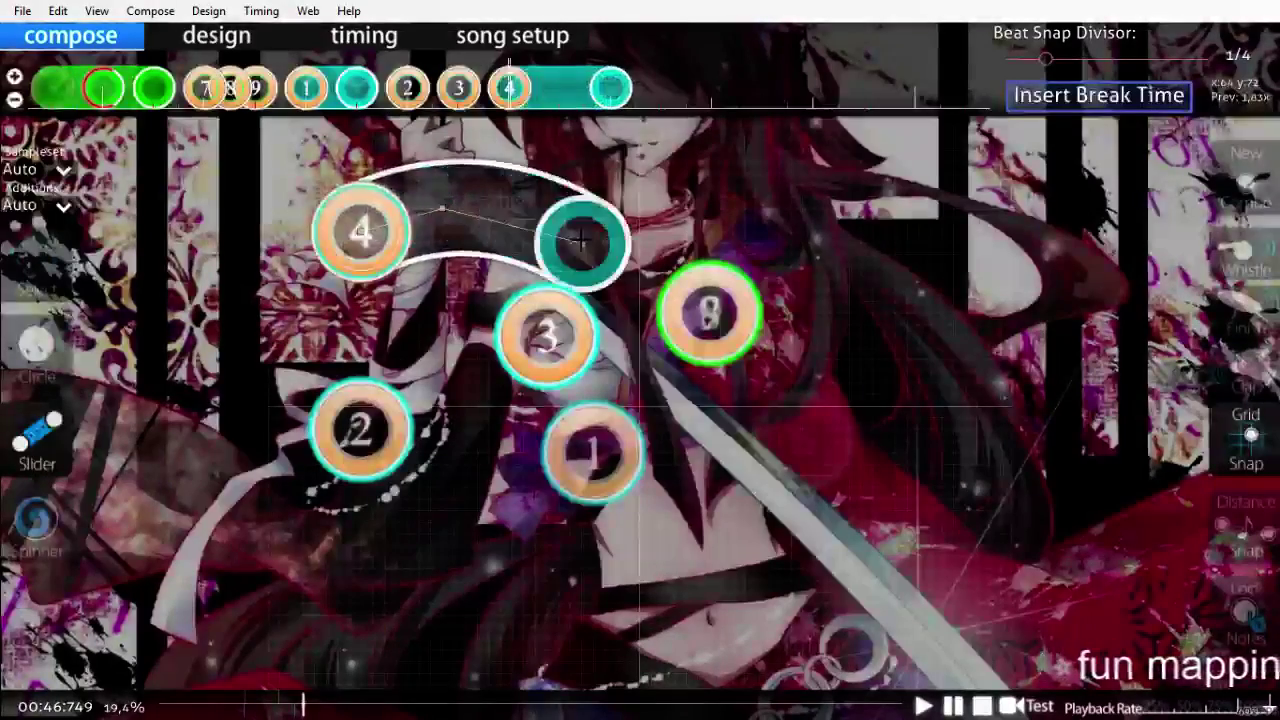
pyautogui.scroll(6, 616, 405)
pyautogui.press('space')
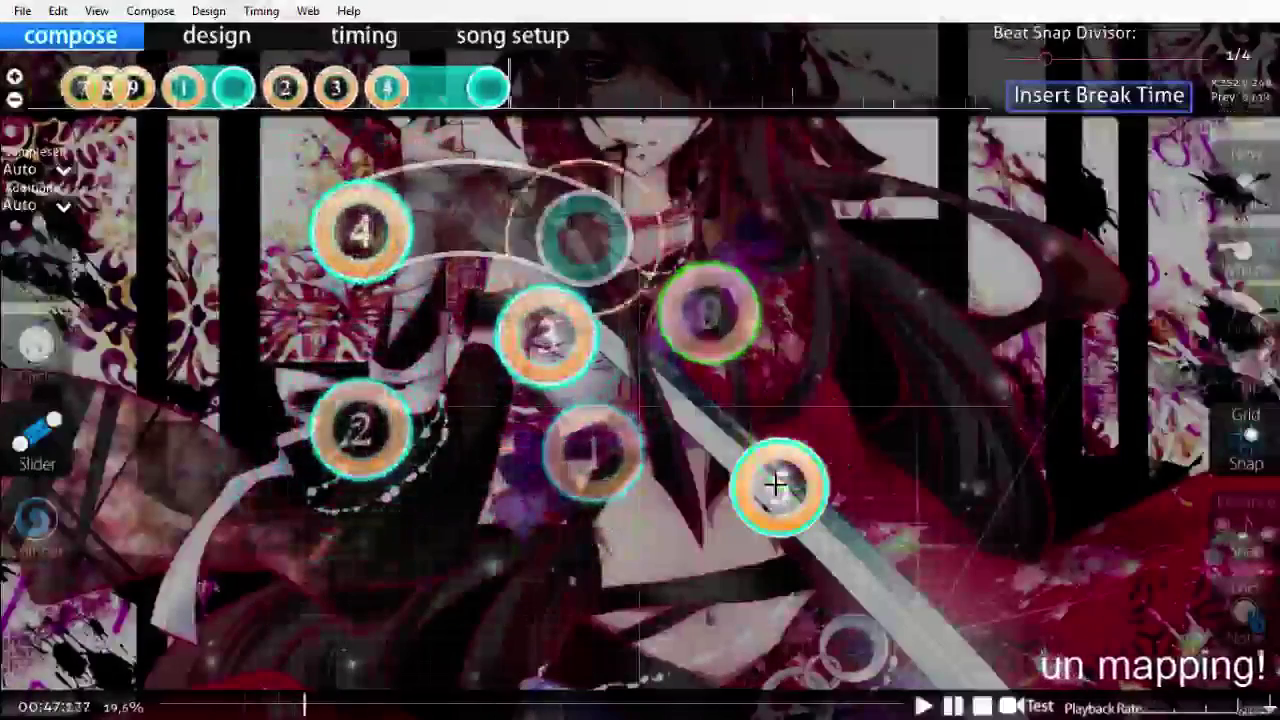
pyautogui.scroll(2, 777, 485)
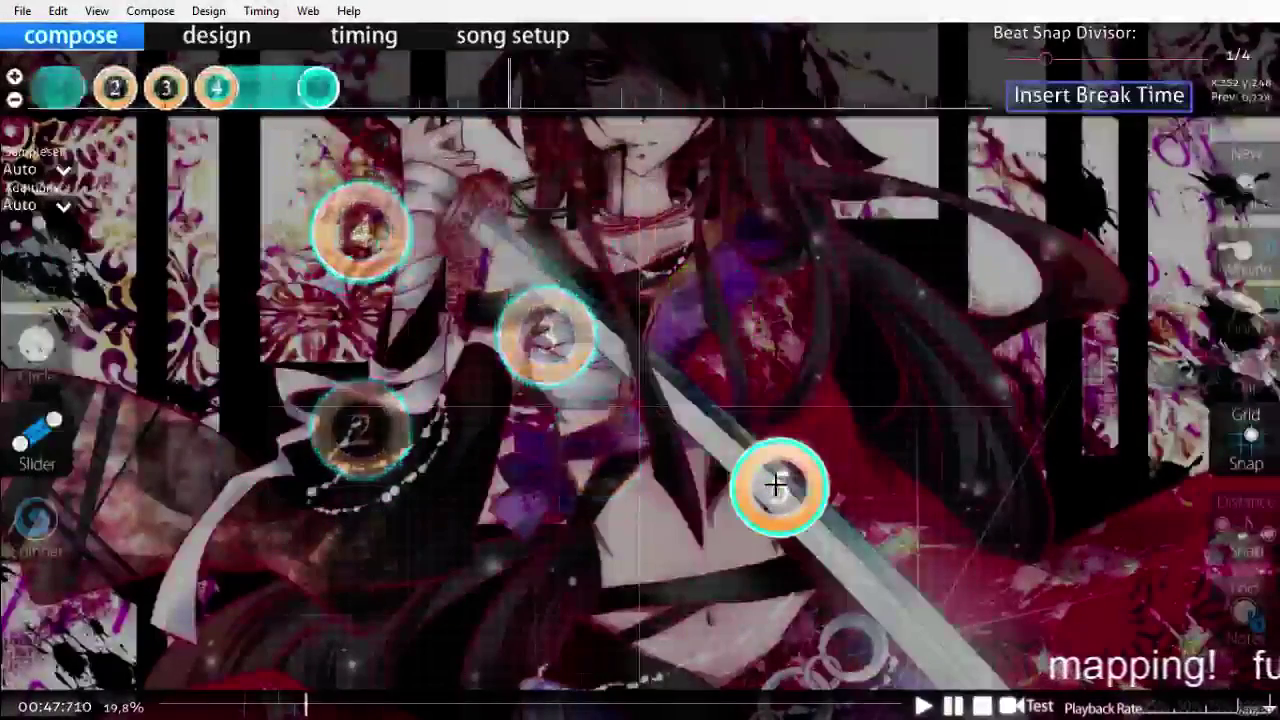
# Step: Place circles 5, 6 and 7 at 00:47:249, 00:47:415 and 00:47:582 in a curve ending at x 272, y 264
pyautogui.scroll(-1, 777, 485)
pyautogui.click(36, 345)
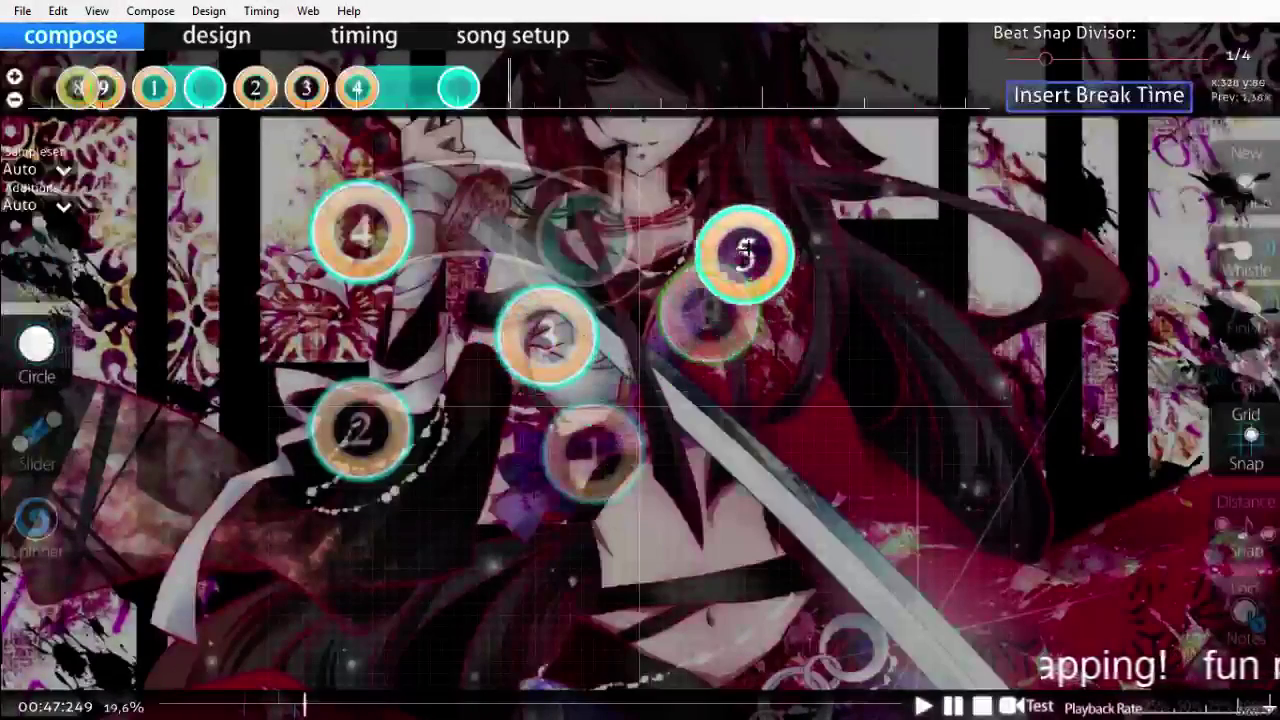
pyautogui.scroll(-1, 872, 430)
pyautogui.click(872, 430)
pyautogui.scroll(-1, 663, 510)
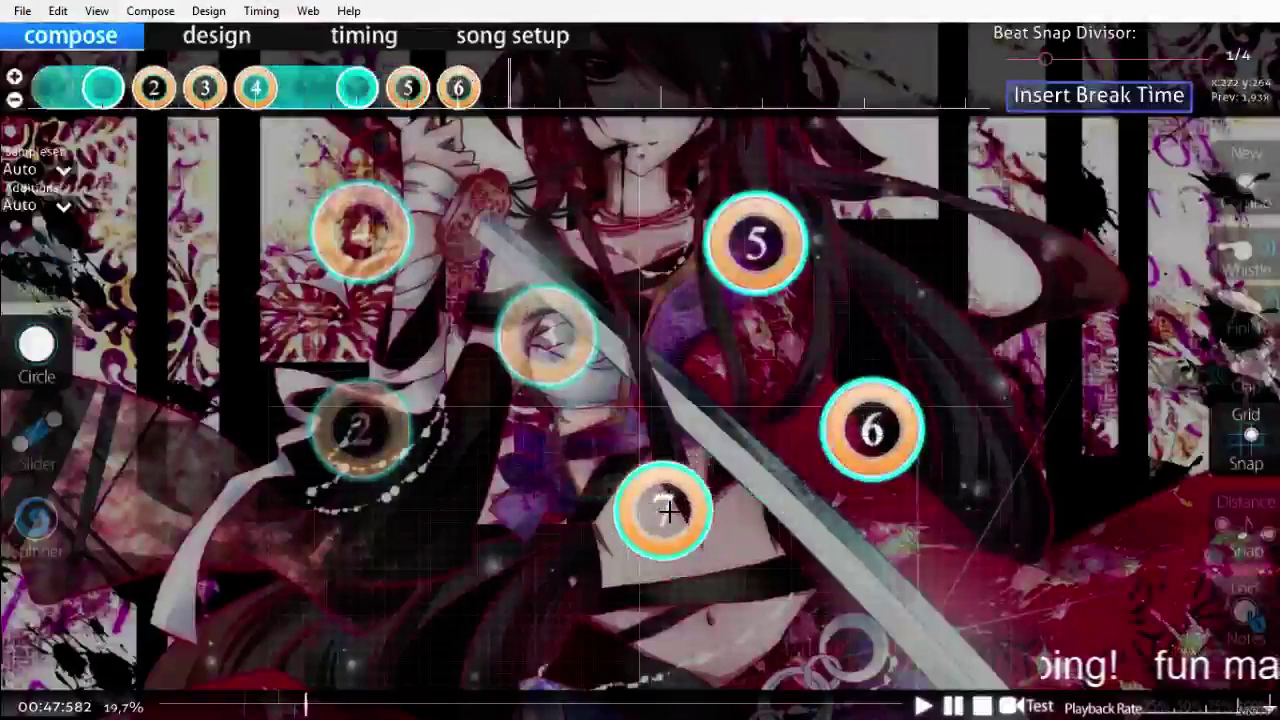
pyautogui.click(663, 509)
# Step: Play back the pattern from slider 4 through circle 7 and check its timing and spacing
pyautogui.scroll(12, 723, 457)
pyautogui.scroll(-12, 730, 459)
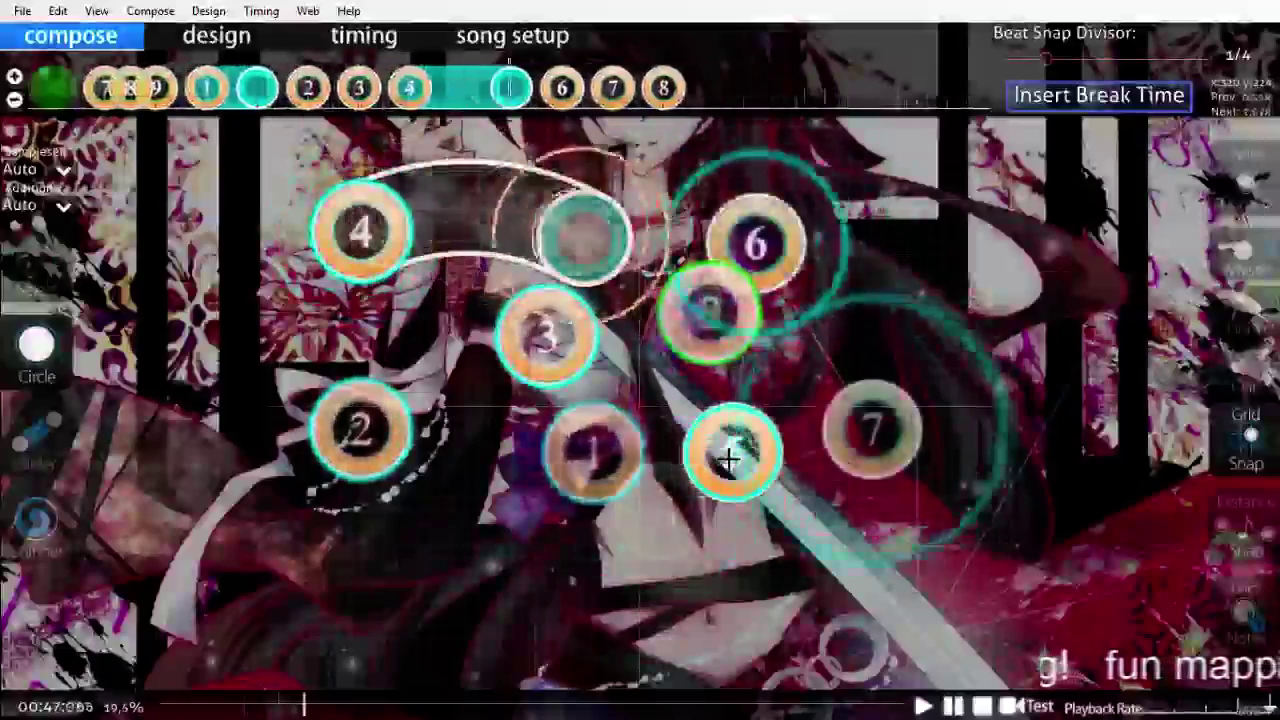
pyautogui.scroll(-1, 728, 460)
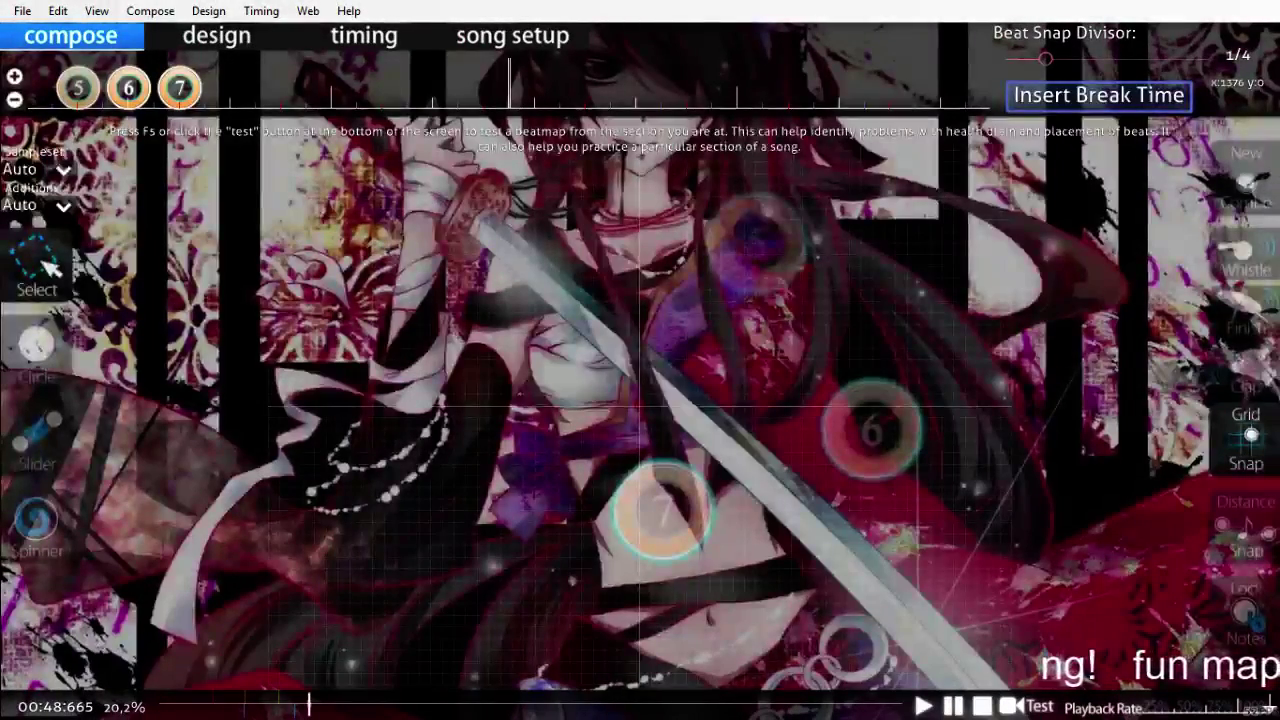
pyautogui.scroll(8, 785, 555)
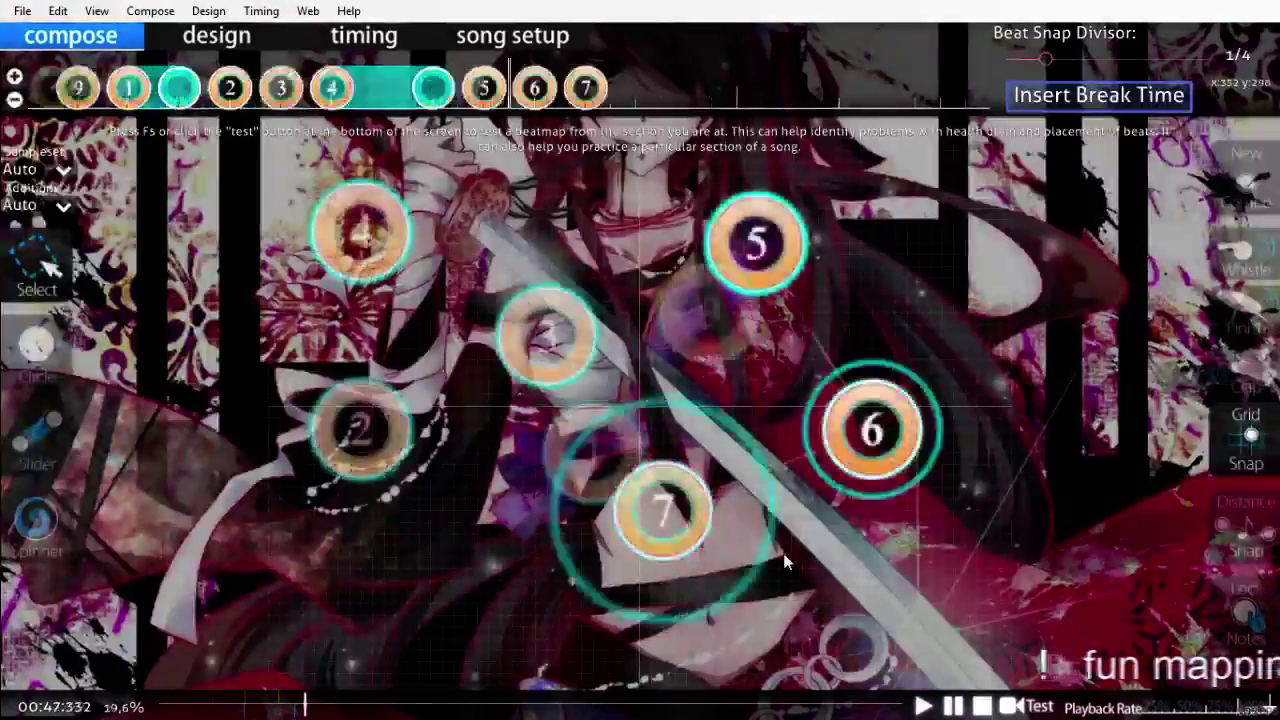
pyautogui.scroll(-12, 785, 562)
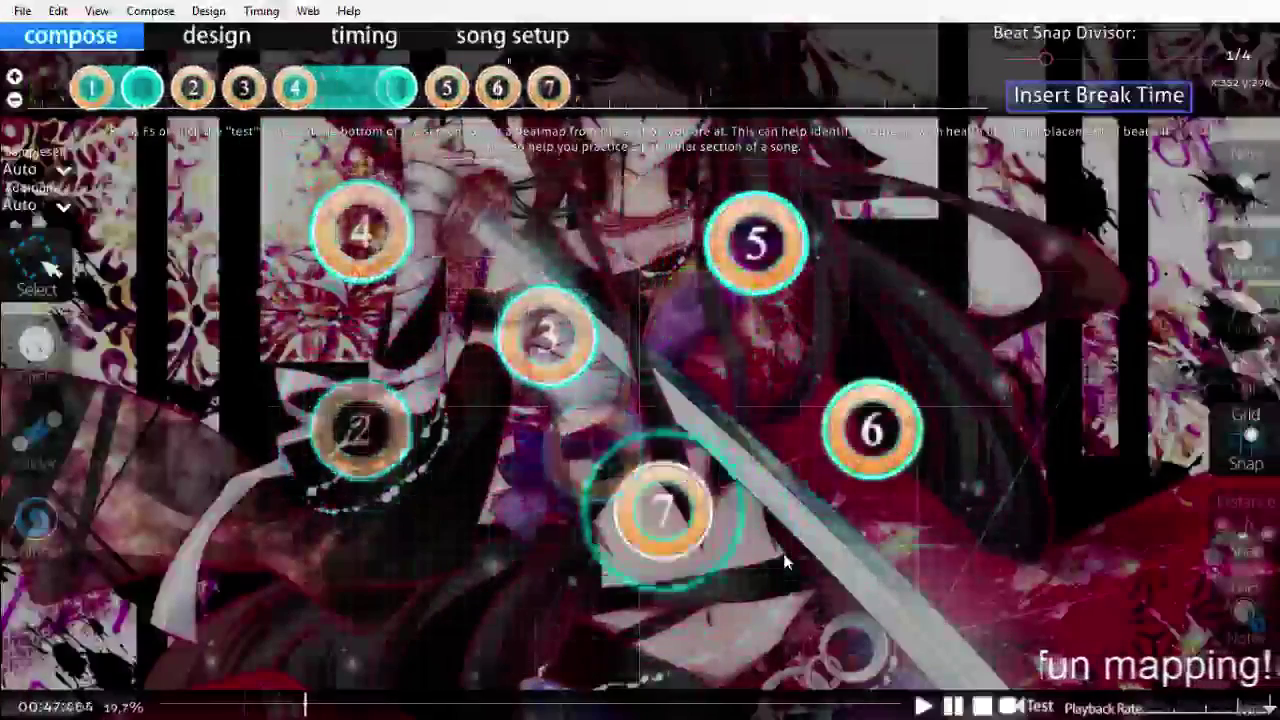
pyautogui.scroll(9, 785, 562)
pyautogui.scroll(-5, 785, 562)
# Step: Place circle 8 at 00:47:749 near circle 3, and a downward curved slider at 00:47:915 starting at x 32, y 152
pyautogui.scroll(-1, 785, 562)
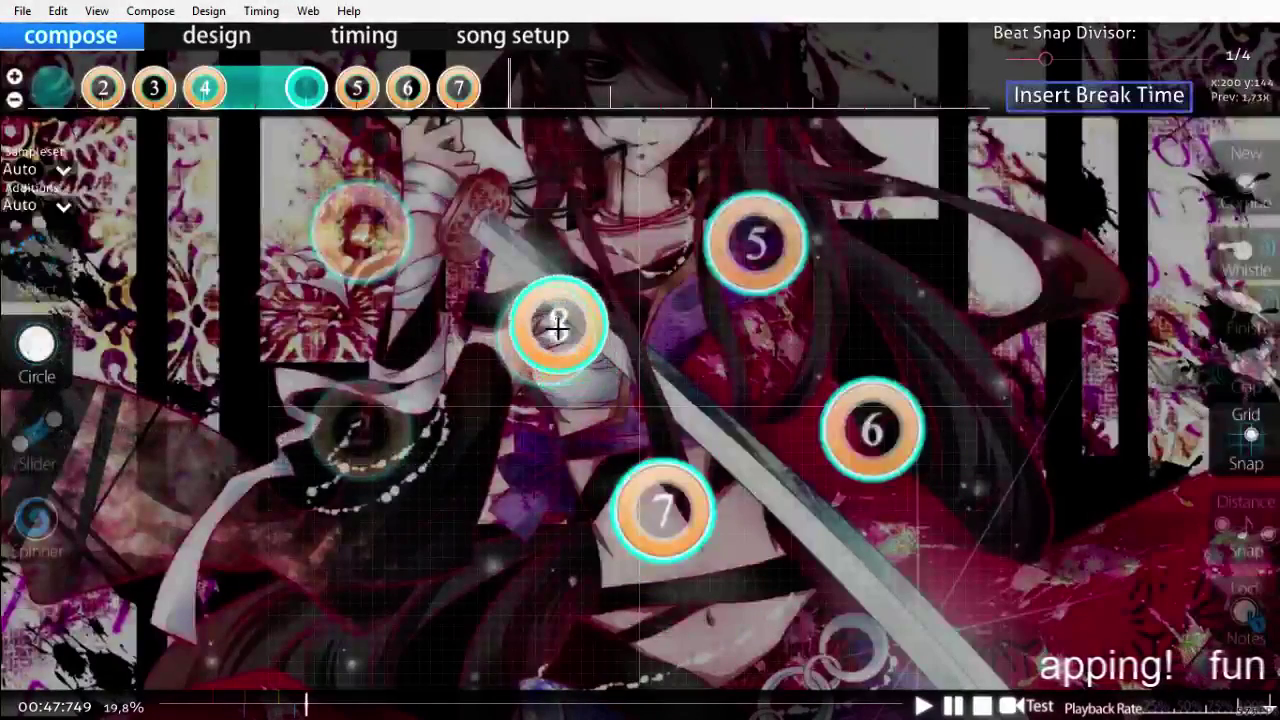
pyautogui.click(520, 320)
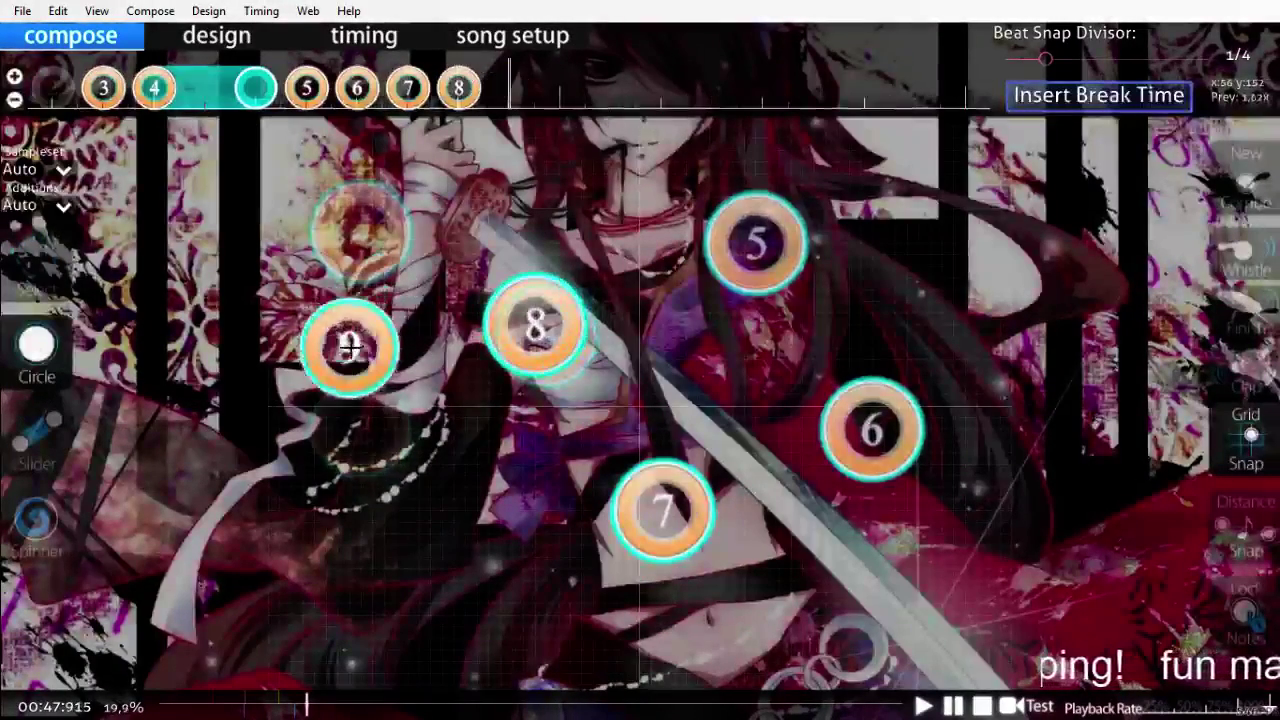
pyautogui.click(37, 440)
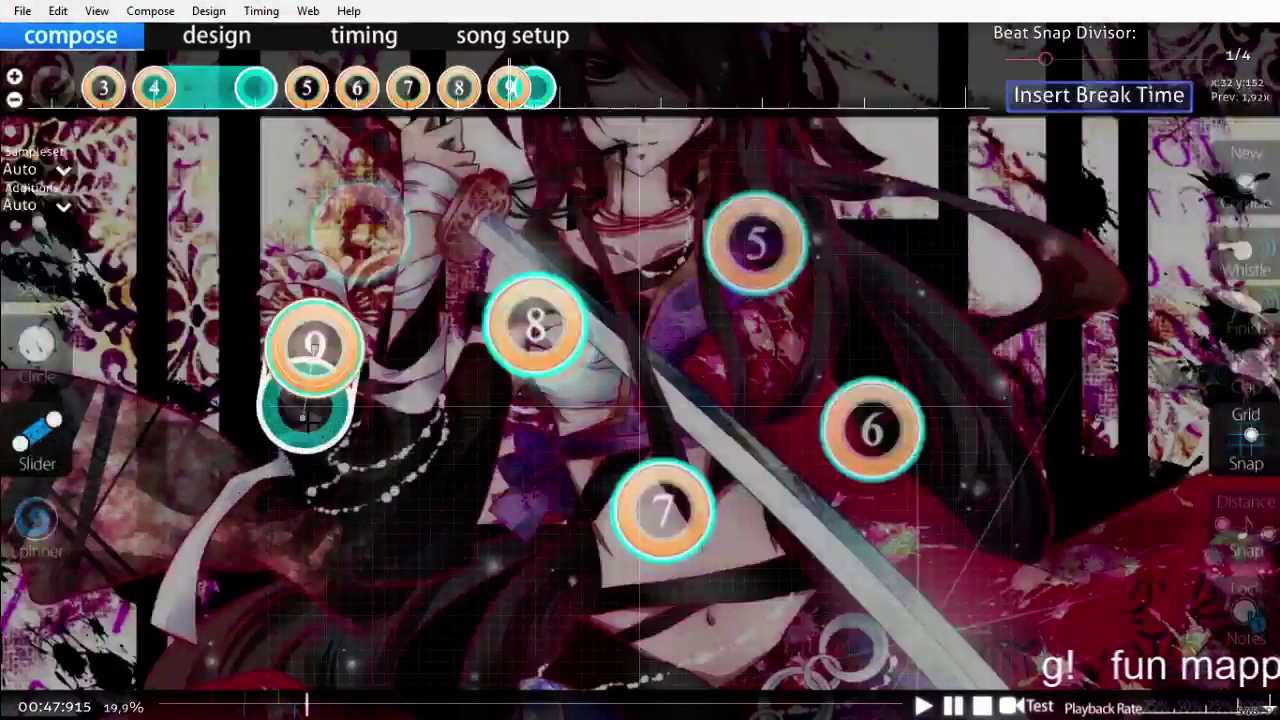
pyautogui.click(306, 419)
pyautogui.rightClick(347, 519)
pyautogui.scroll(-2, 429, 543)
pyautogui.press('1')
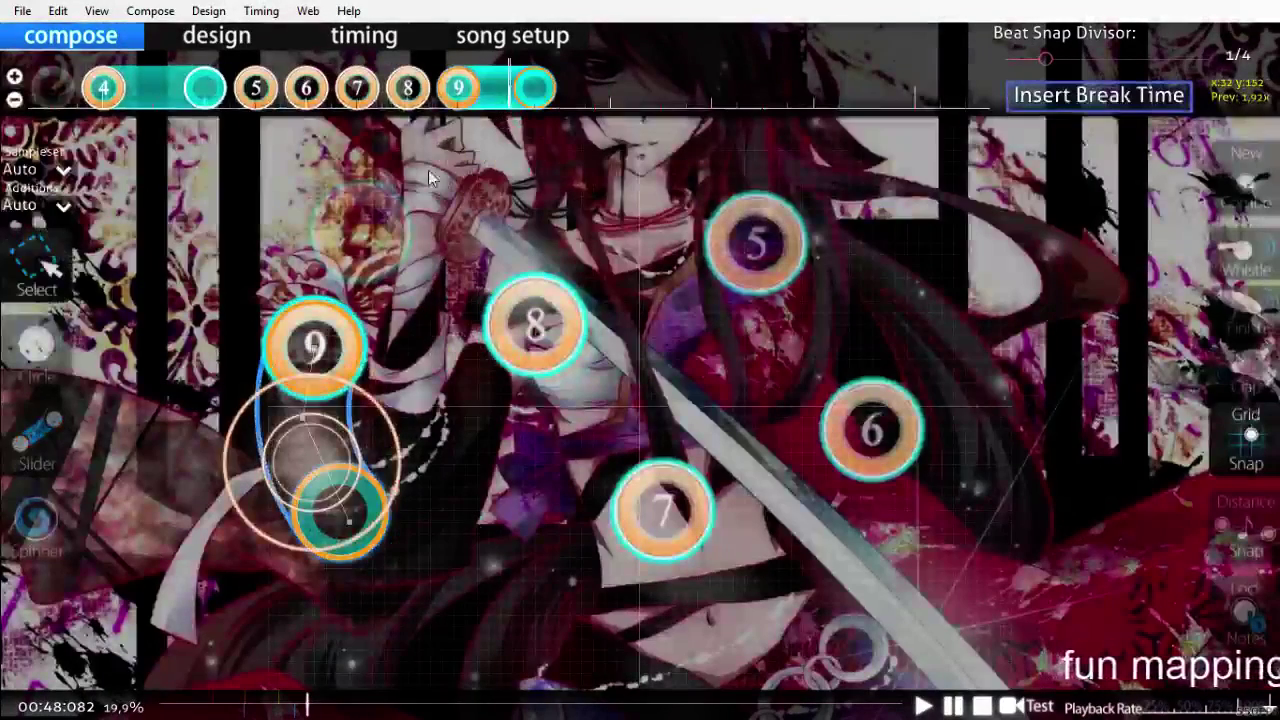
# Step: Shift slider 9 to start at about x 64, y 144, and shorten it to end at 00:48:082
pyautogui.moveTo(314, 345); pyautogui.dragTo(361, 335)
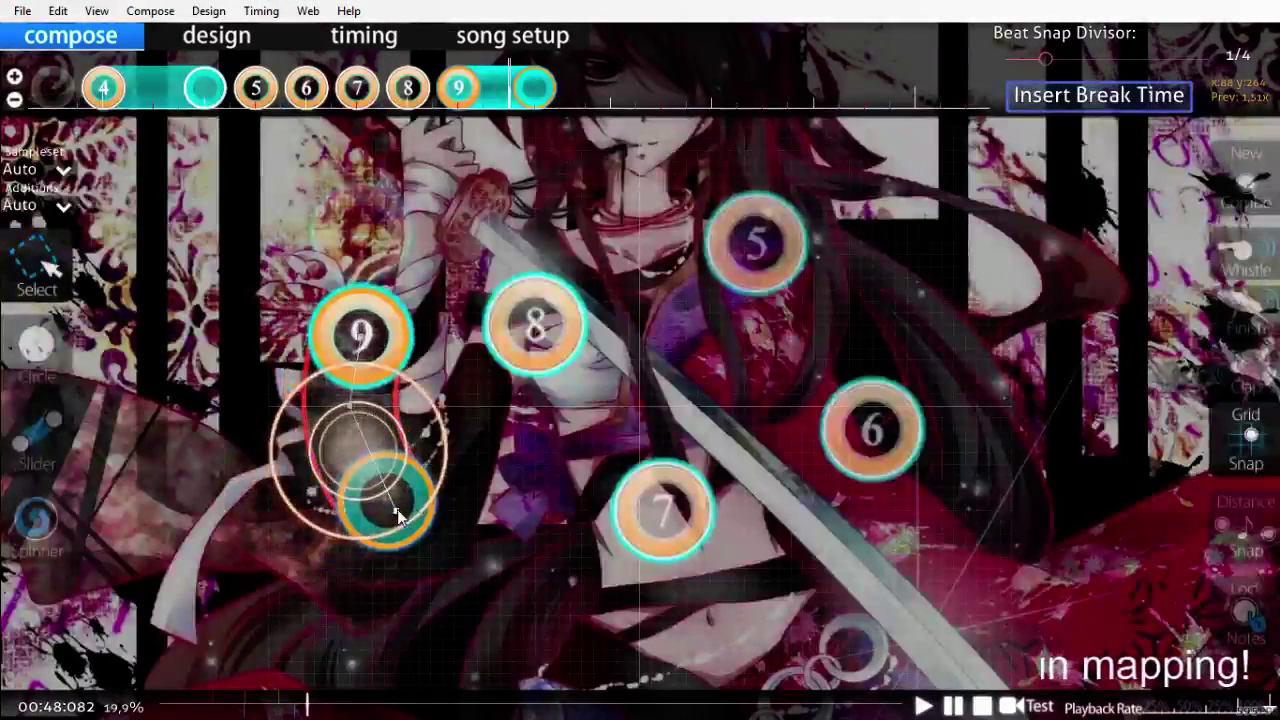
pyautogui.moveTo(397, 511); pyautogui.dragTo(384, 501)
# Step: Place a short curved new-combo slider at 00:48:249, starting at x 176, y 272, and extend it with one repeat
pyautogui.scroll(-1, 390, 495)
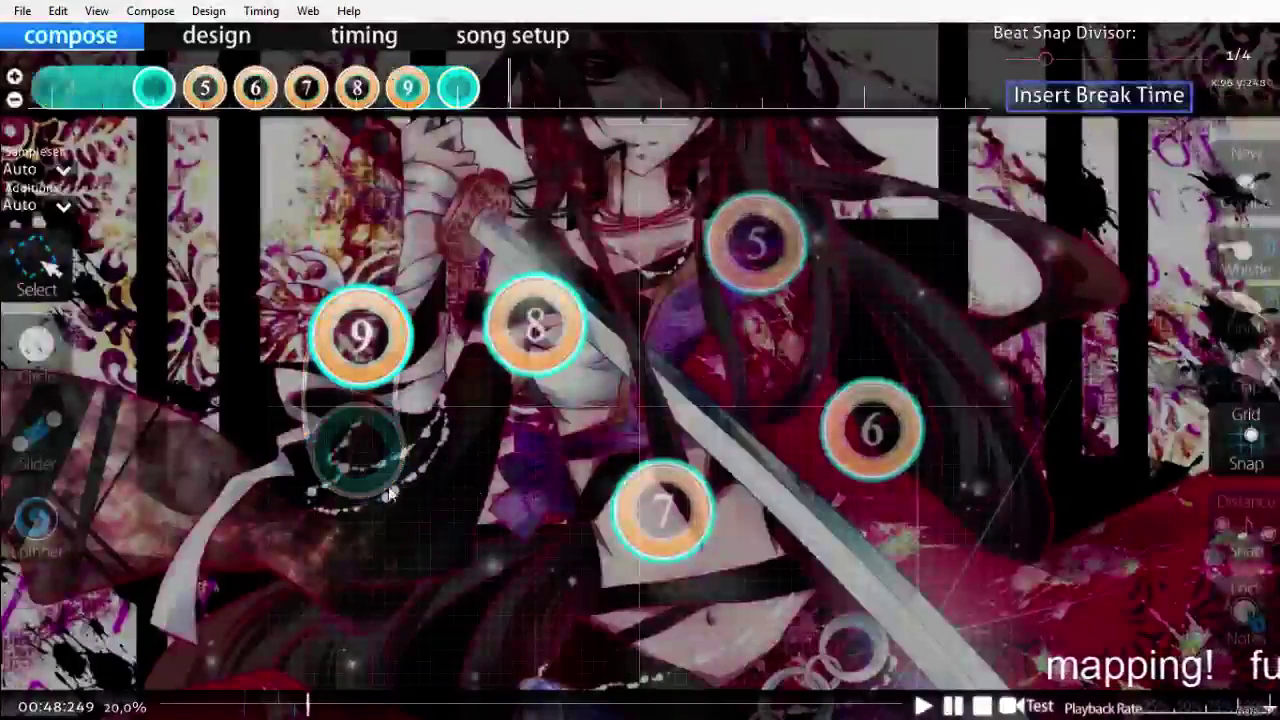
pyautogui.click(37, 430)
pyautogui.click(523, 520)
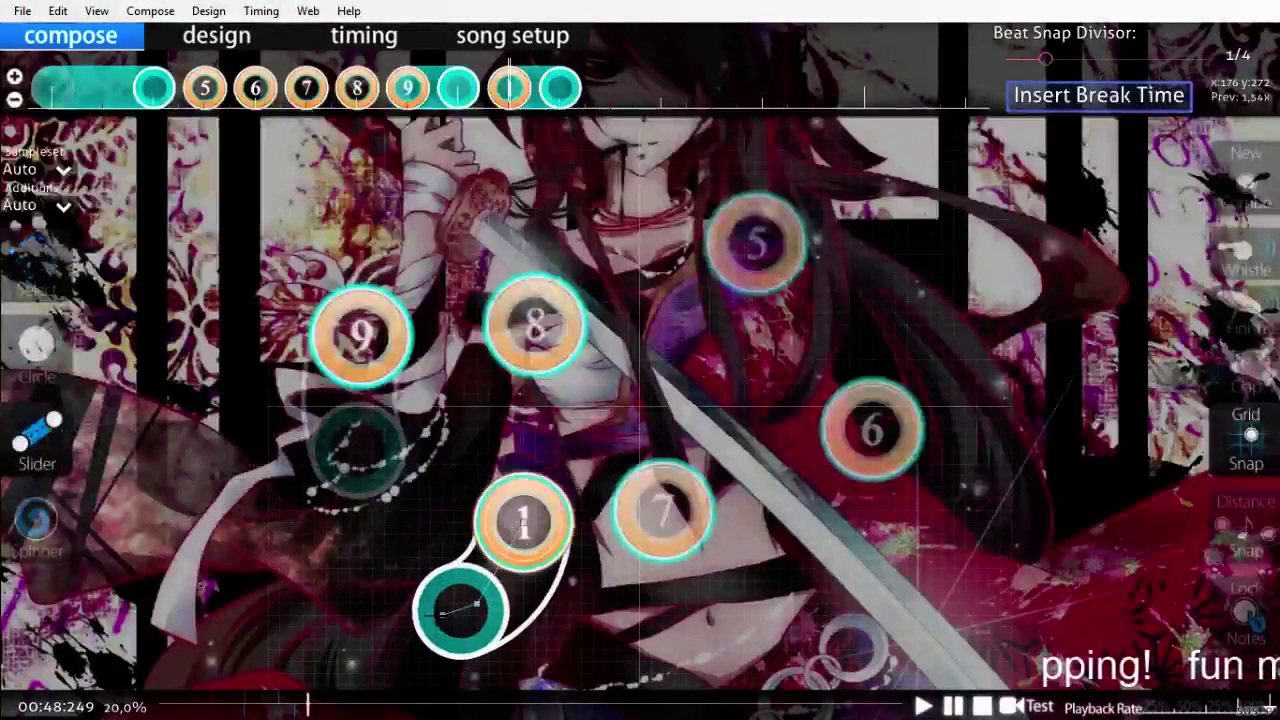
pyautogui.rightClick(443, 616)
pyautogui.moveTo(556, 97); pyautogui.dragTo(610, 92)
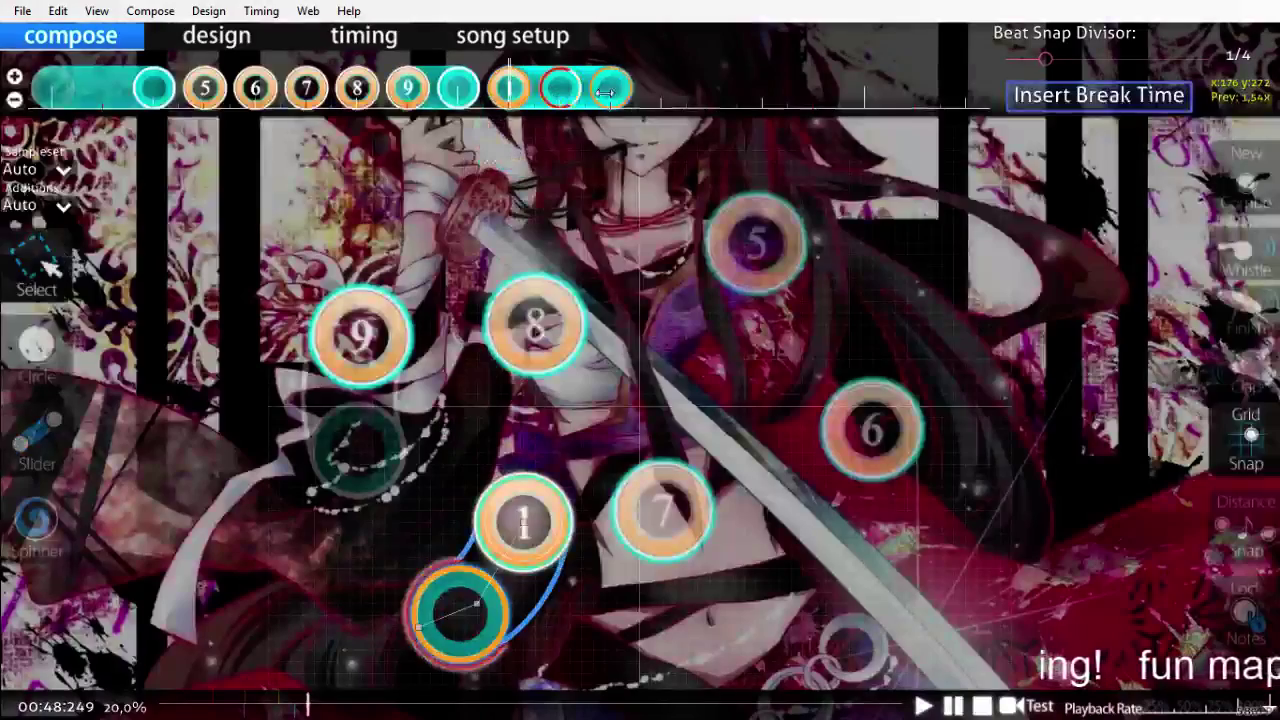
# Step: Play back the newly mapped section and save the beatmap
pyautogui.scroll(4, 752, 253)
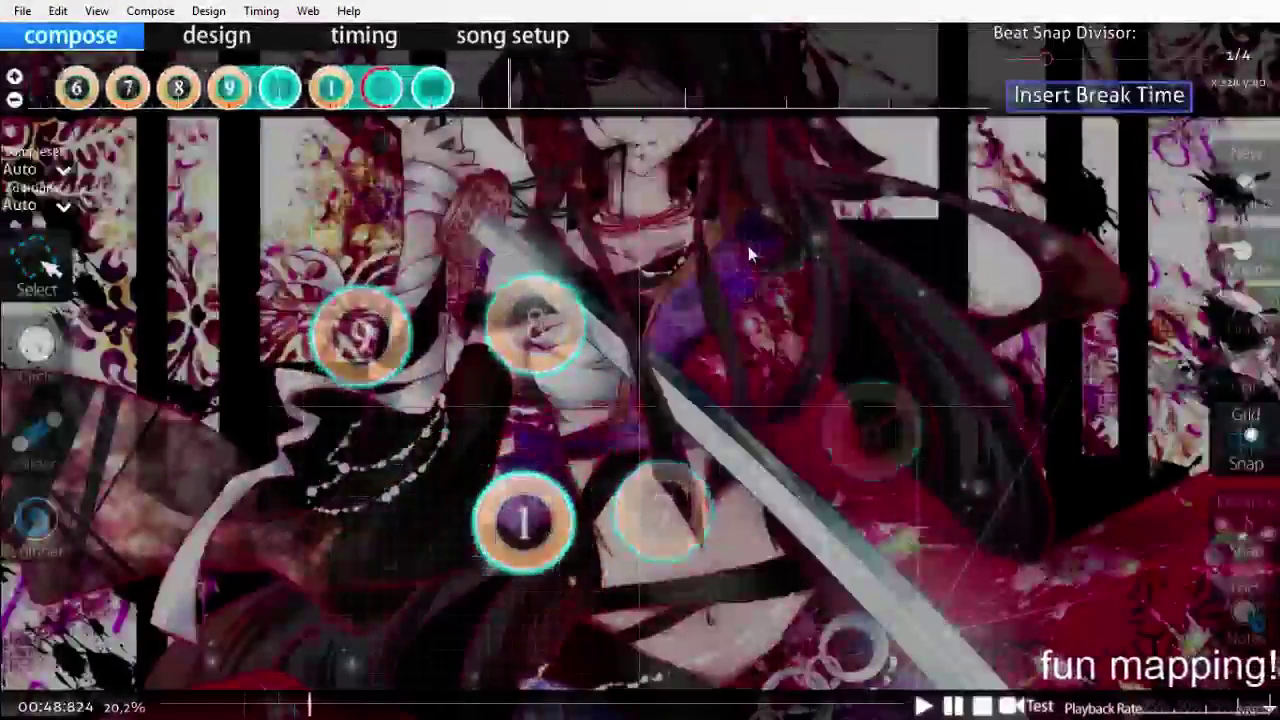
pyautogui.scroll(5, 748, 246)
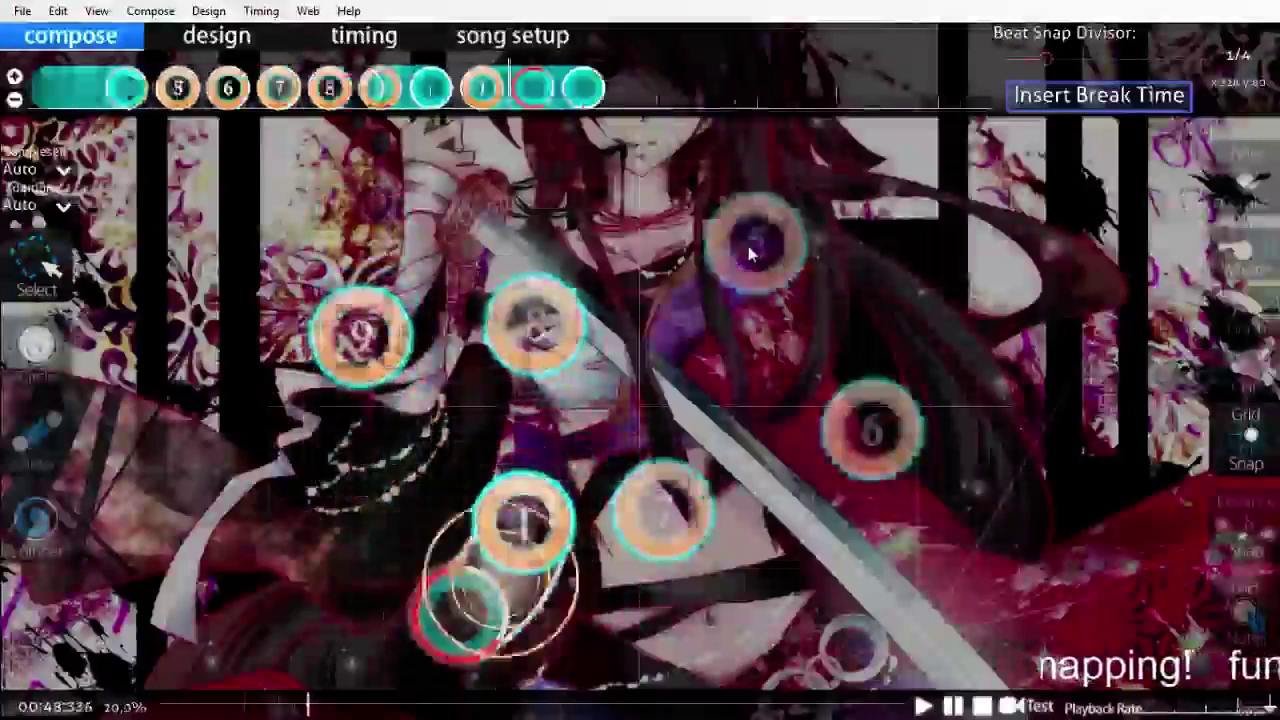
pyautogui.scroll(15, 750, 252)
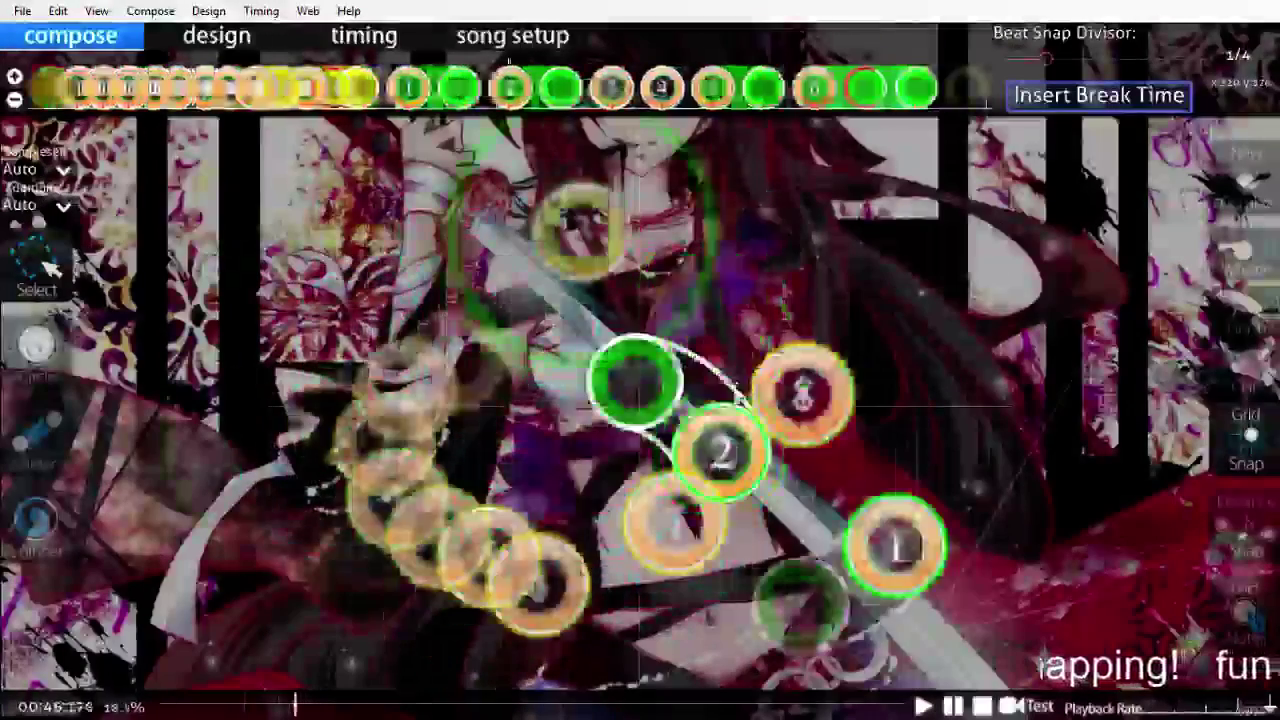
pyautogui.hotkey('ctrl', 's')
# Step: Remove the repeat from the slider at 00:48:249
pyautogui.scroll(4, 495, 690)
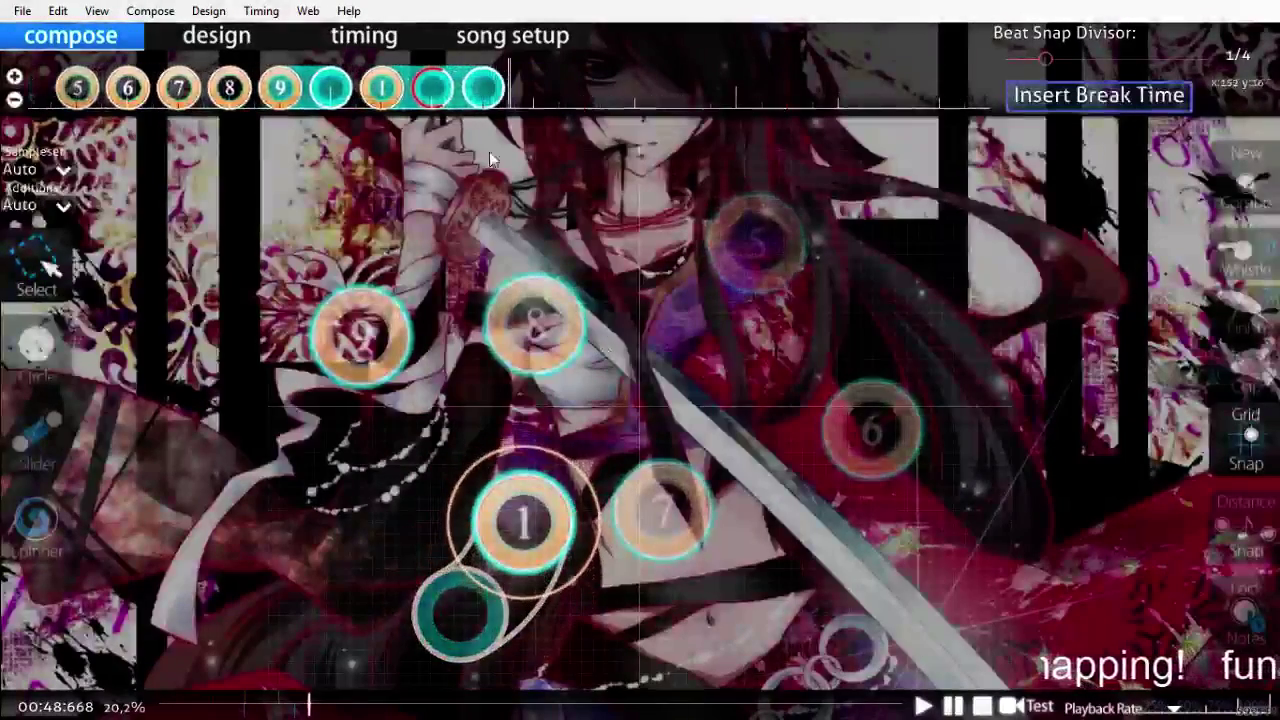
pyautogui.moveTo(483, 88); pyautogui.dragTo(432, 88)
pyautogui.scroll(3, 541, 103)
# Step: Add an inherited timing point at offset 48582 with a slider velocity multiplier of 0.75x
pyautogui.scroll(-2, 537, 143)
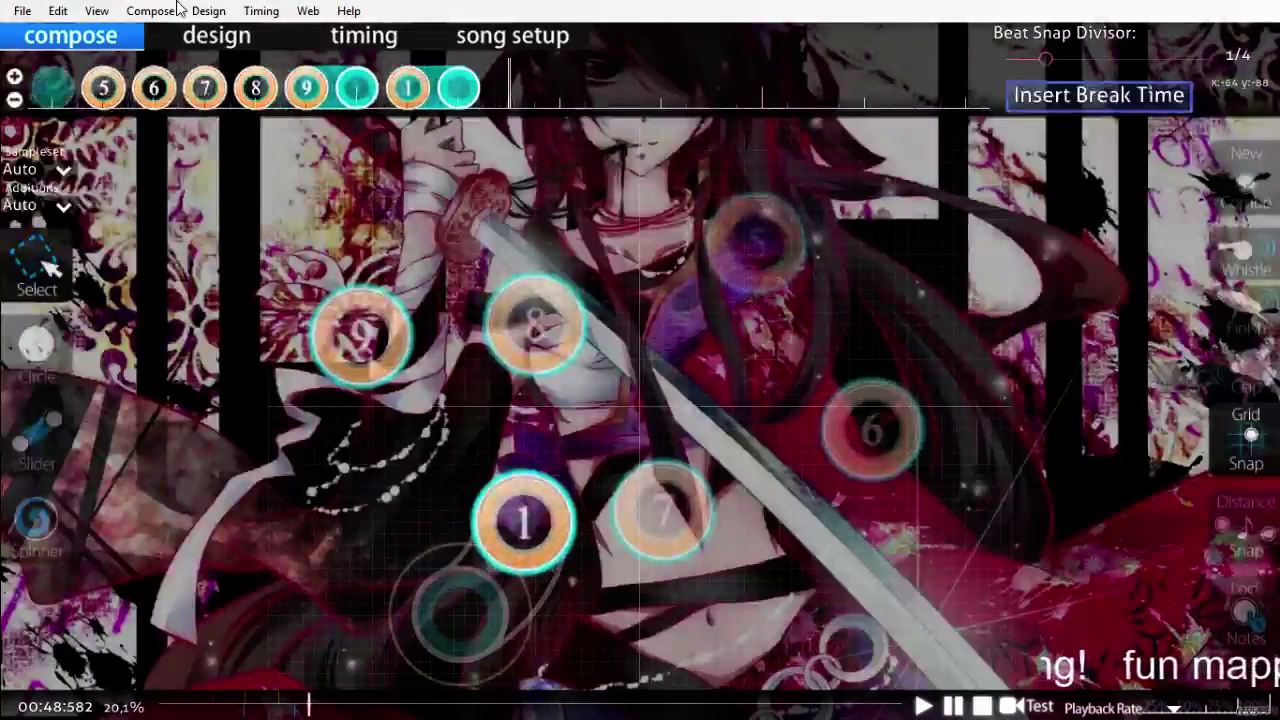
pyautogui.press('F3')
pyautogui.click(853, 227)
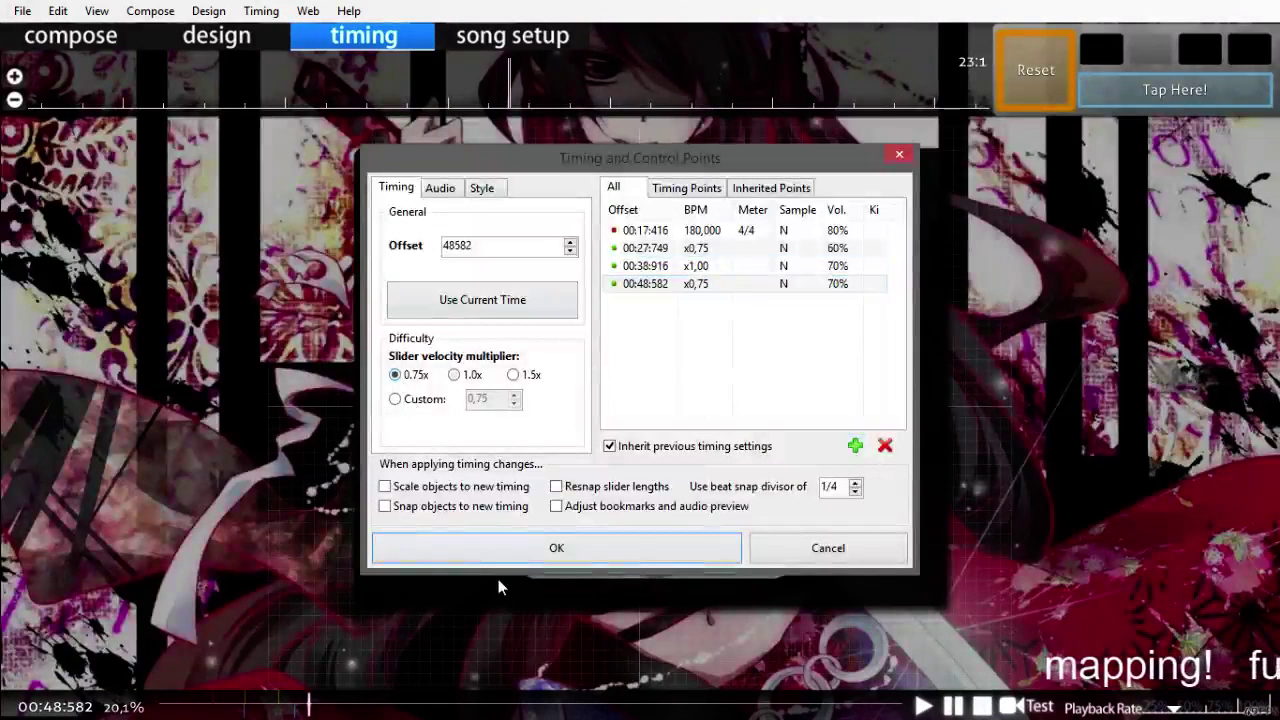
pyautogui.click(548, 548)
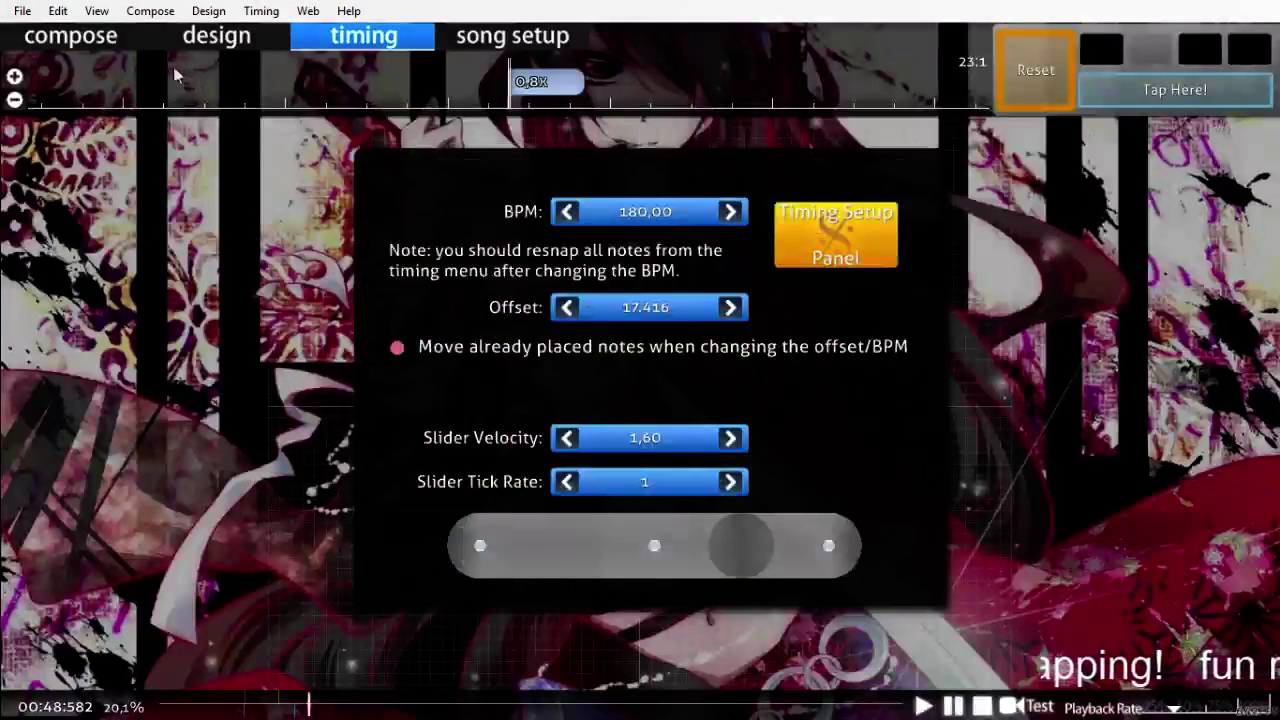
# Step: Lower the sample volume of the inherited timing point at 00:48:582 to 50% and return to the compose view
pyautogui.click(835, 235)
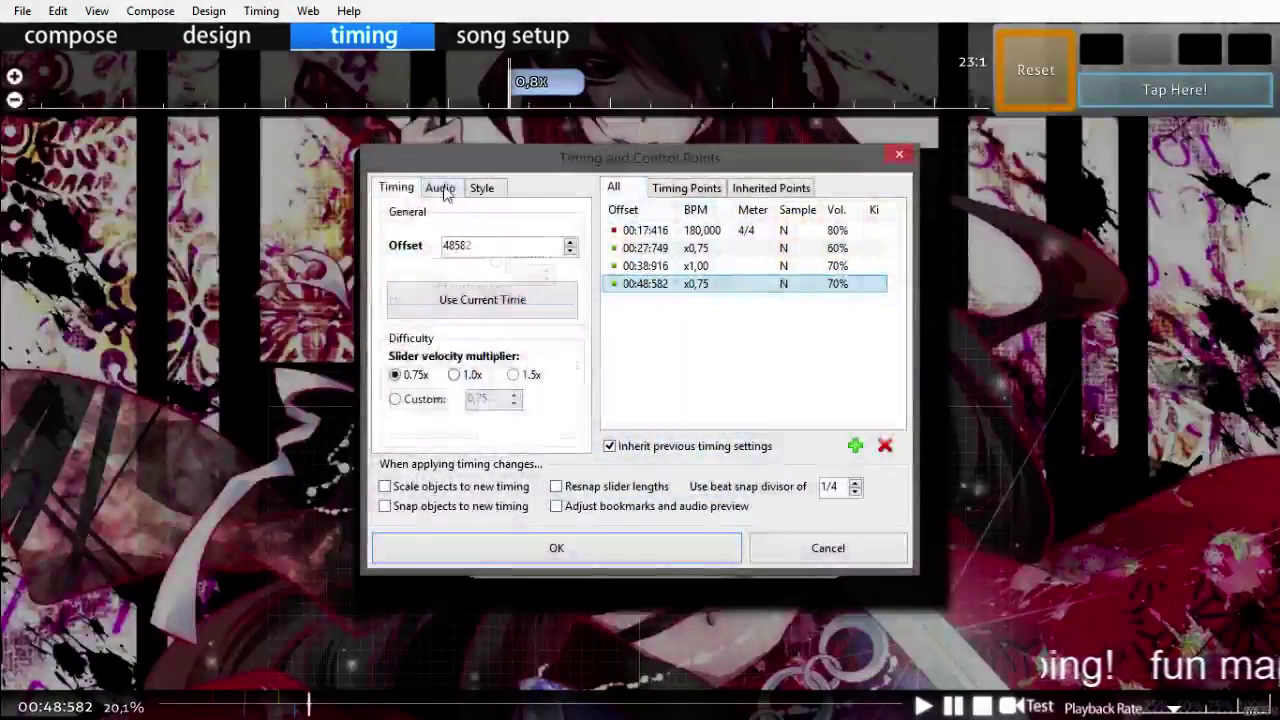
pyautogui.click(440, 189)
pyautogui.moveTo(475, 370); pyautogui.dragTo(461, 372)
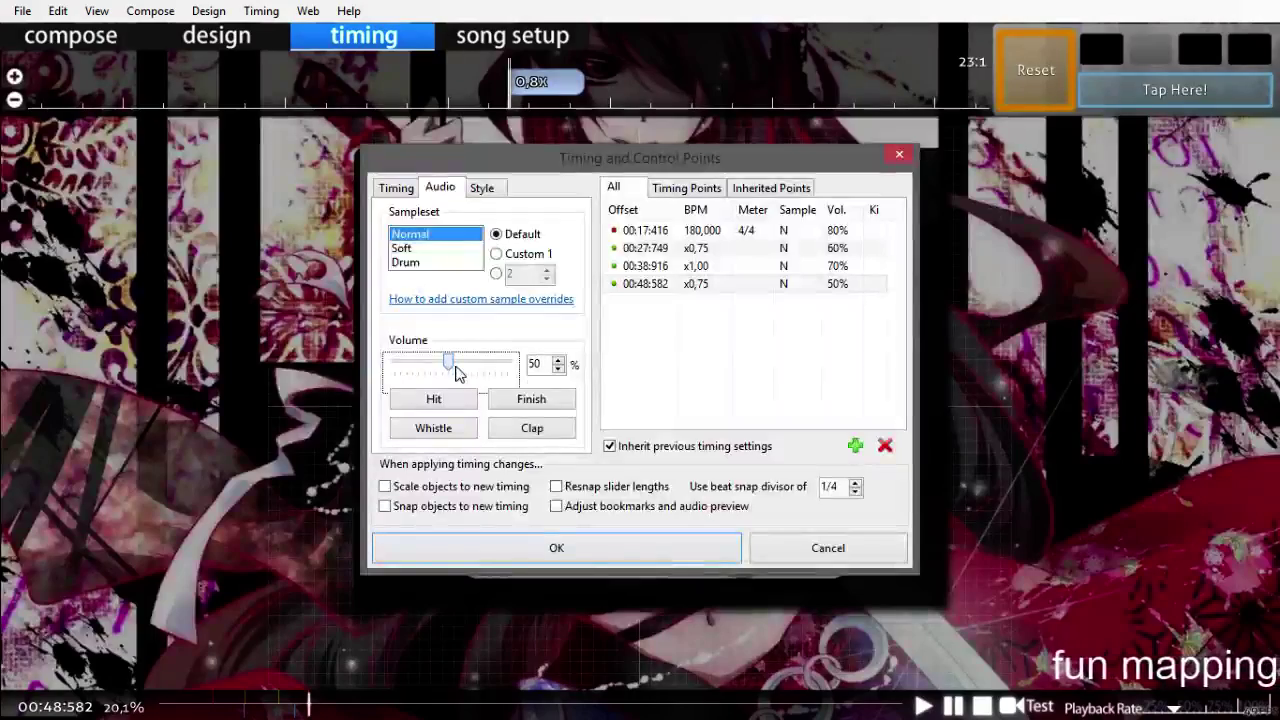
pyautogui.click(548, 546)
pyautogui.press('F1')
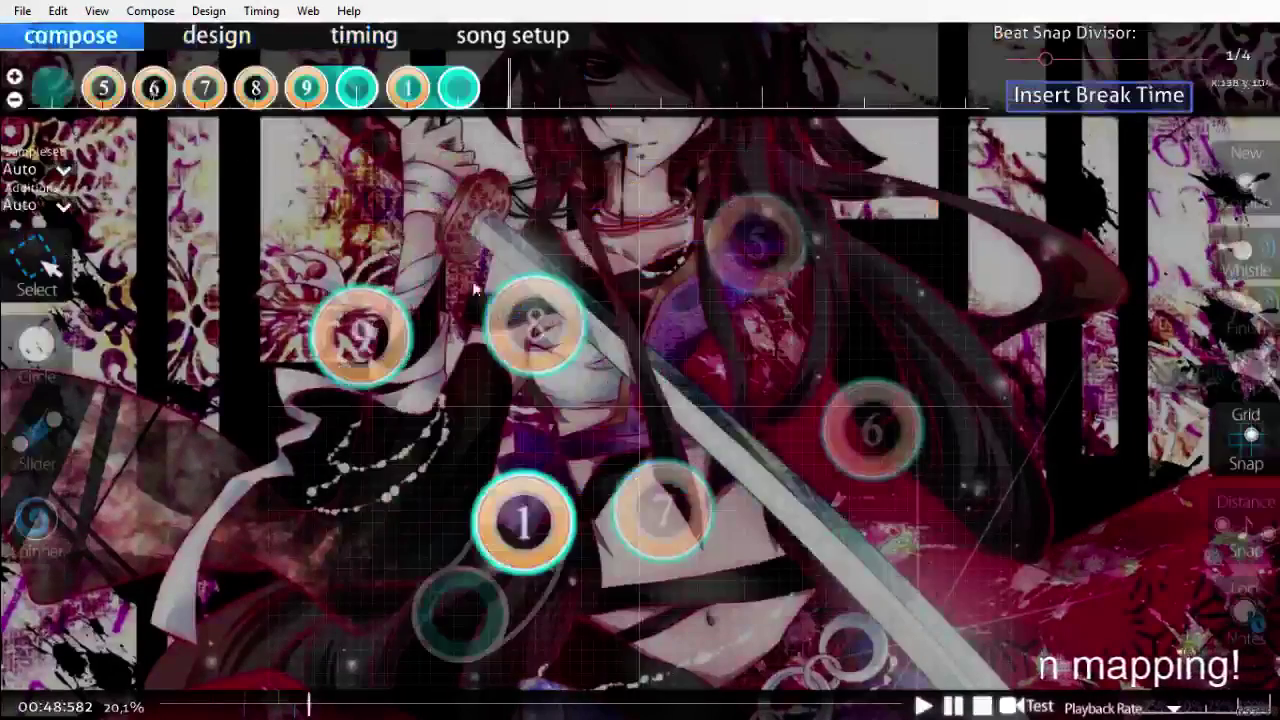
# Step: Reverse the direction of the new-combo slider at 00:48:249 and check it against the preceding notes
pyautogui.scroll(2, 478, 282)
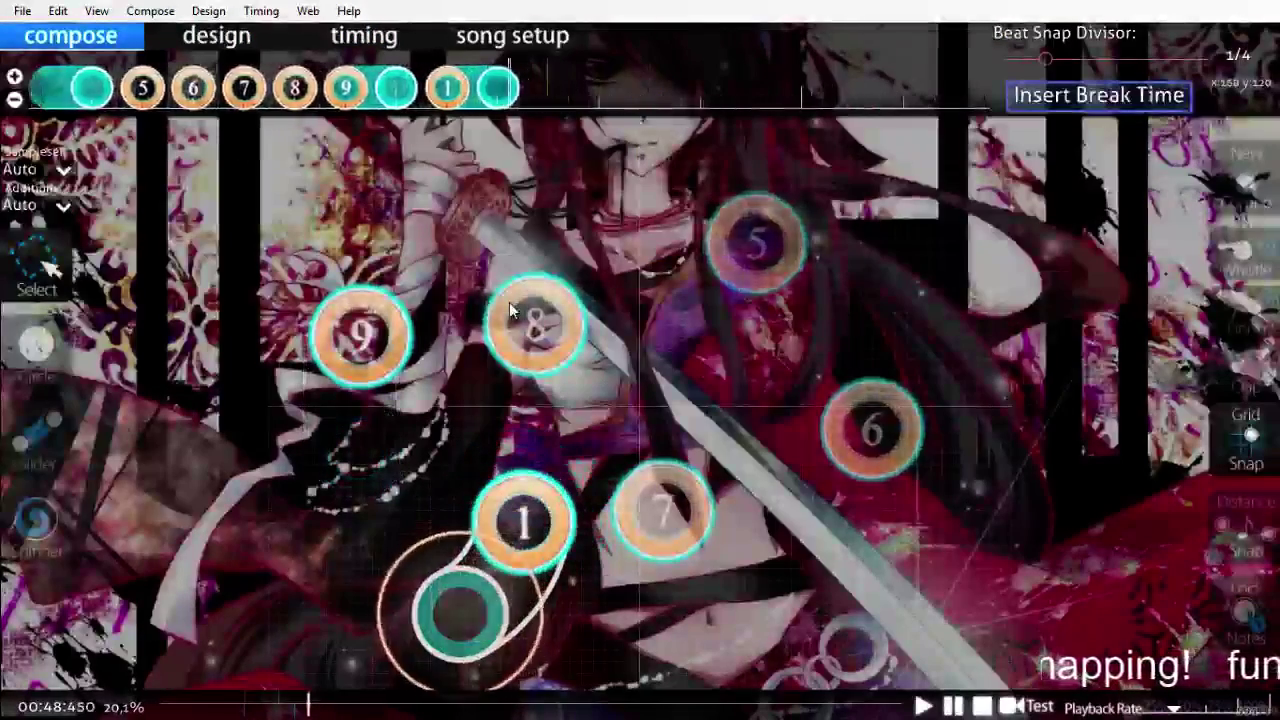
pyautogui.scroll(1, 509, 303)
pyautogui.scroll(-2, 509, 303)
pyautogui.click(464, 97)
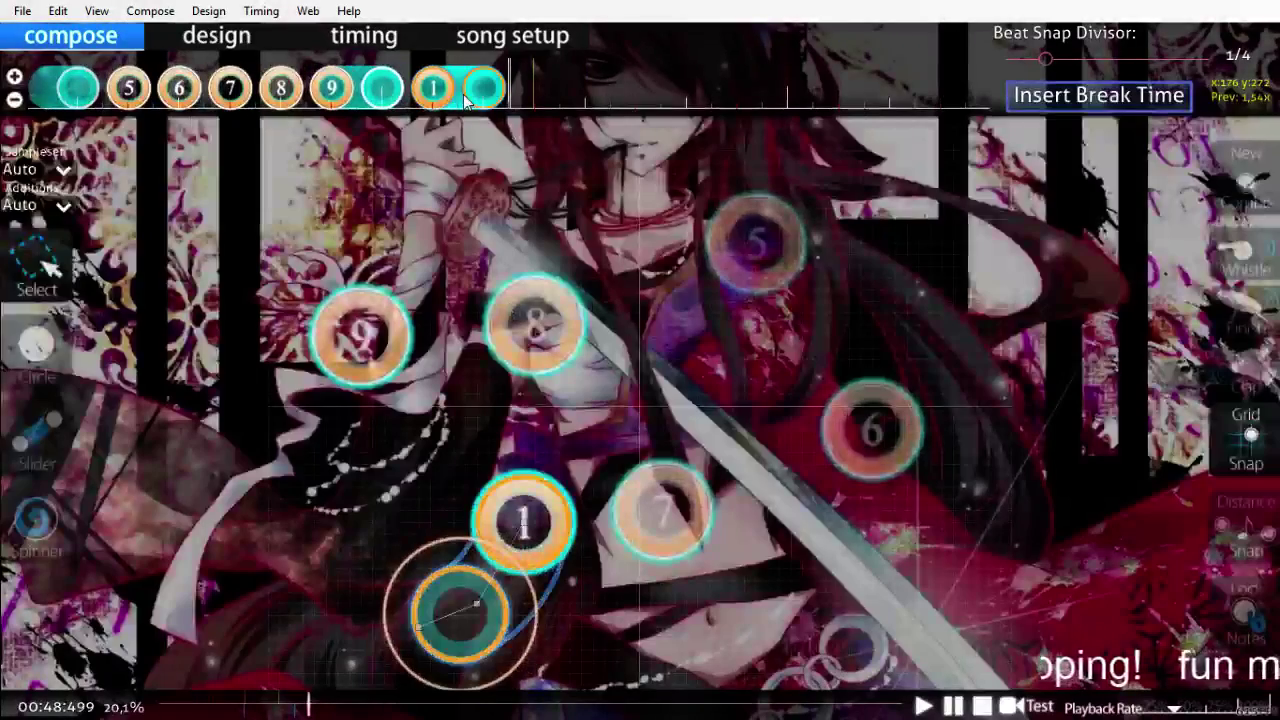
pyautogui.scroll(10, 697, 388)
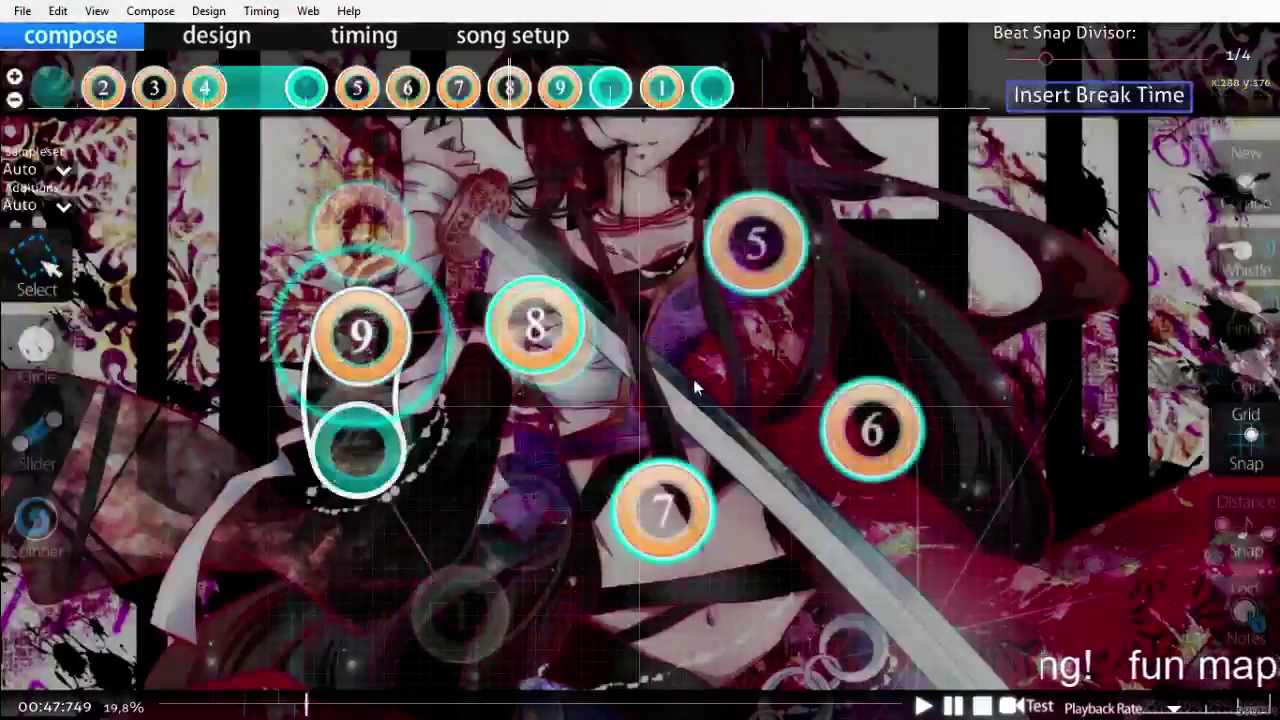
pyautogui.scroll(-3, 697, 388)
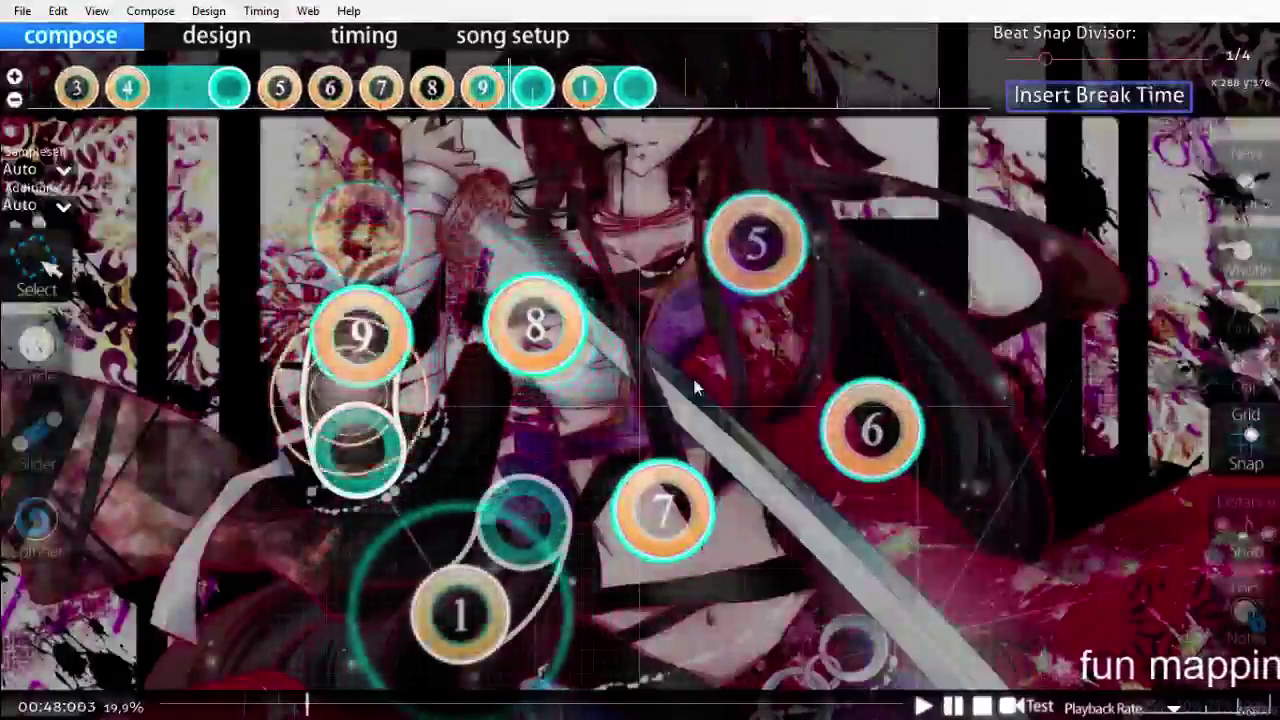
pyautogui.scroll(-3, 695, 387)
pyautogui.scroll(-1, 697, 388)
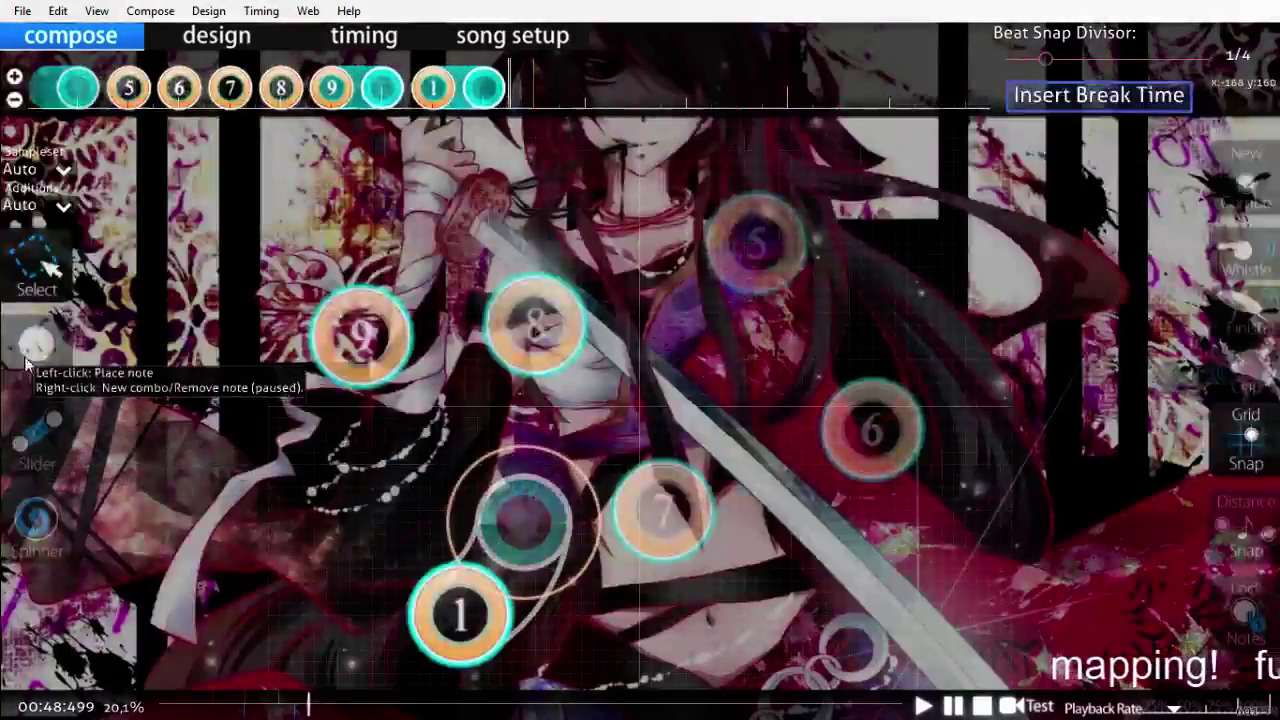
# Step: Place a new-combo circle at 00:48:499, x 176, y 240, and a curved new-combo slider at 00:48:582 starting at x 160, y 208
pyautogui.click(36, 345)
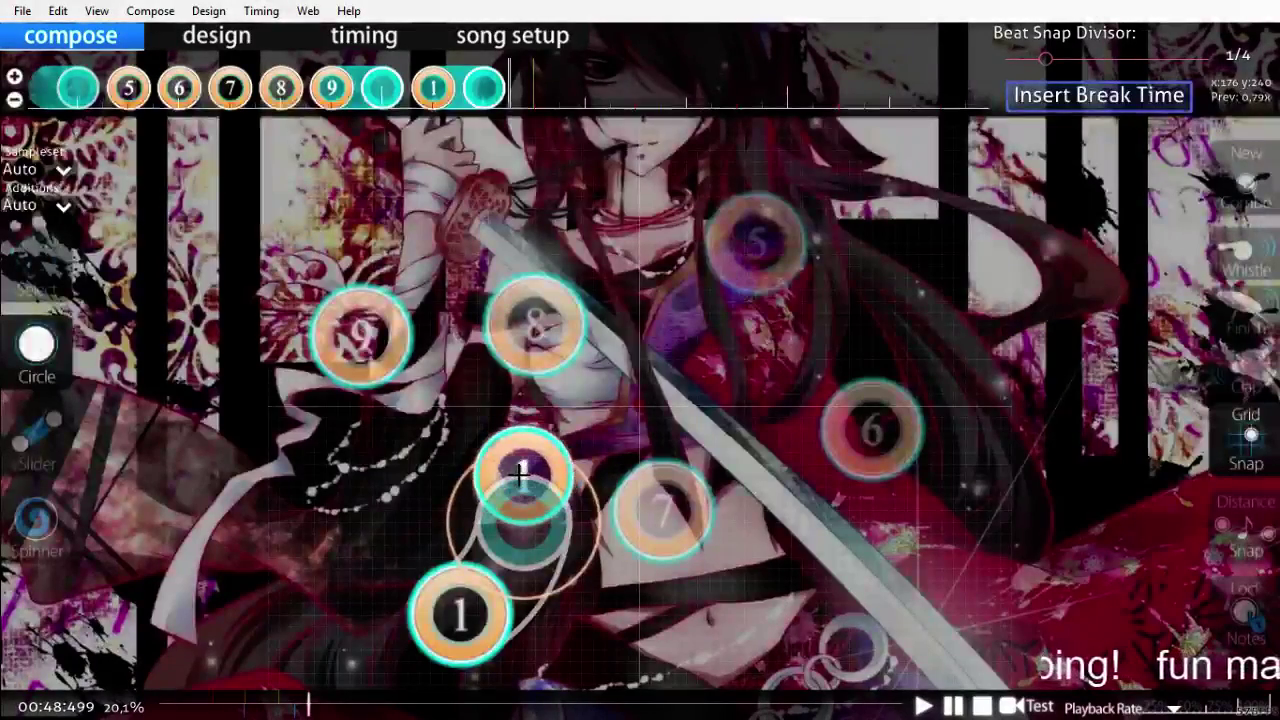
pyautogui.click(520, 475)
pyautogui.click(37, 436)
pyautogui.scroll(-1, 403, 406)
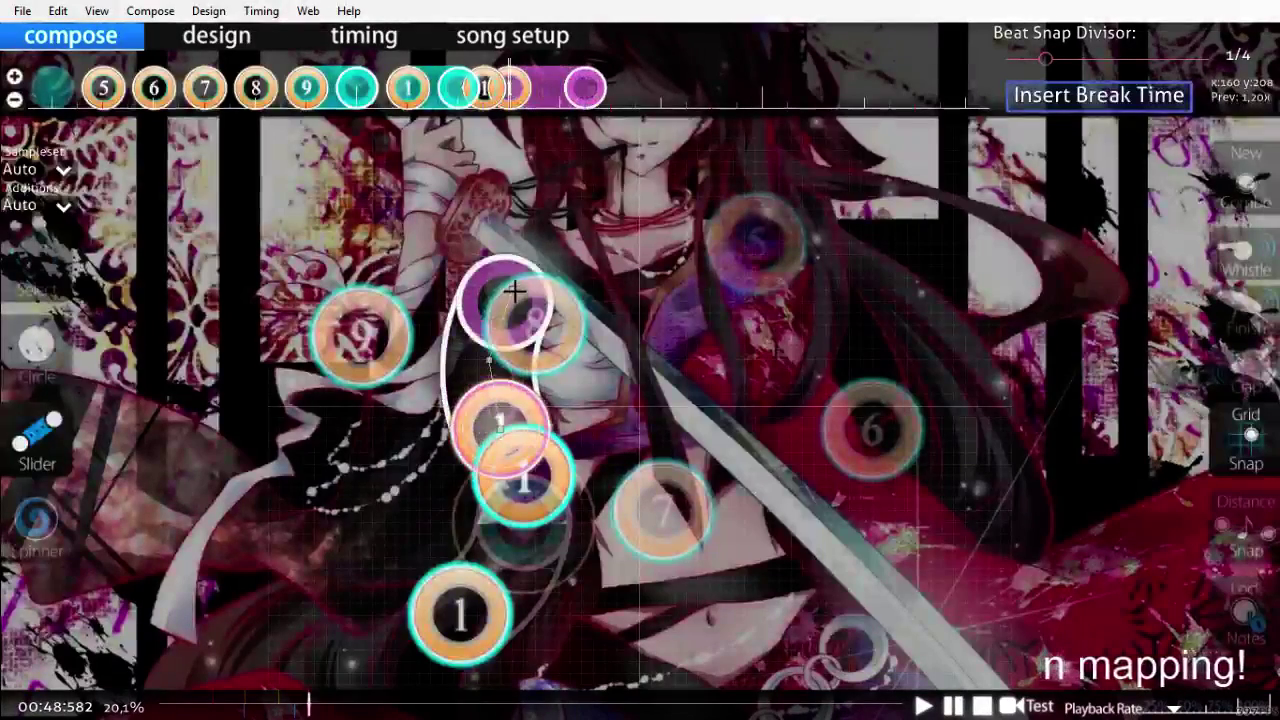
pyautogui.rightClick(543, 268)
pyautogui.scroll(2, 574, 347)
pyautogui.press('space')
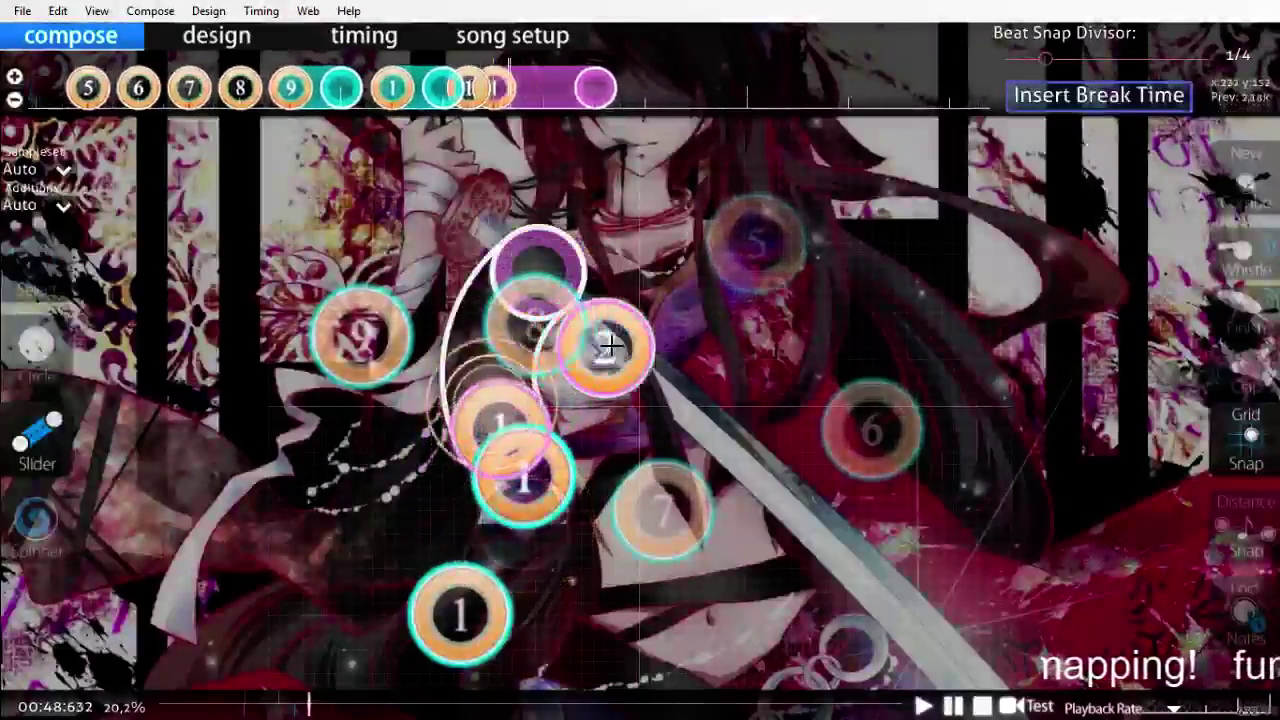
# Step: Place a curved slider at 00:49:082 starting at x 392, y 96 and running downward
pyautogui.scroll(-4, 620, 346)
pyautogui.scroll(5, 530, 265)
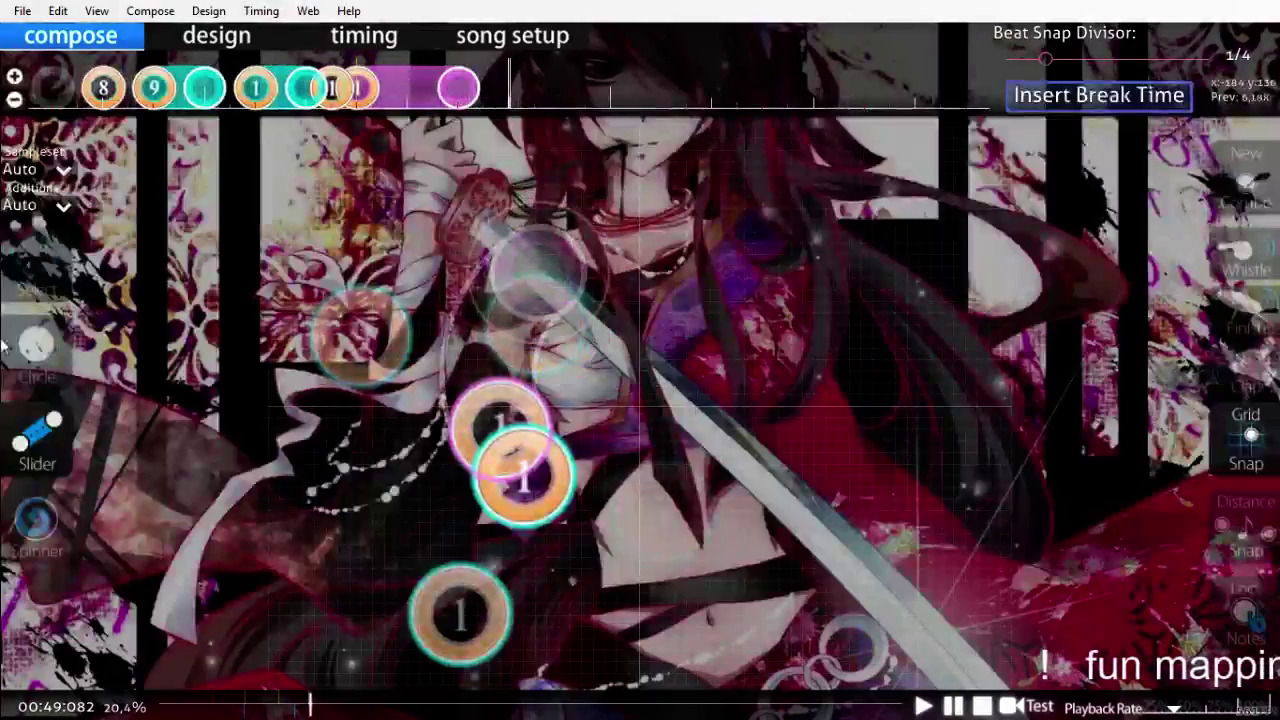
pyautogui.scroll(5, 44, 453)
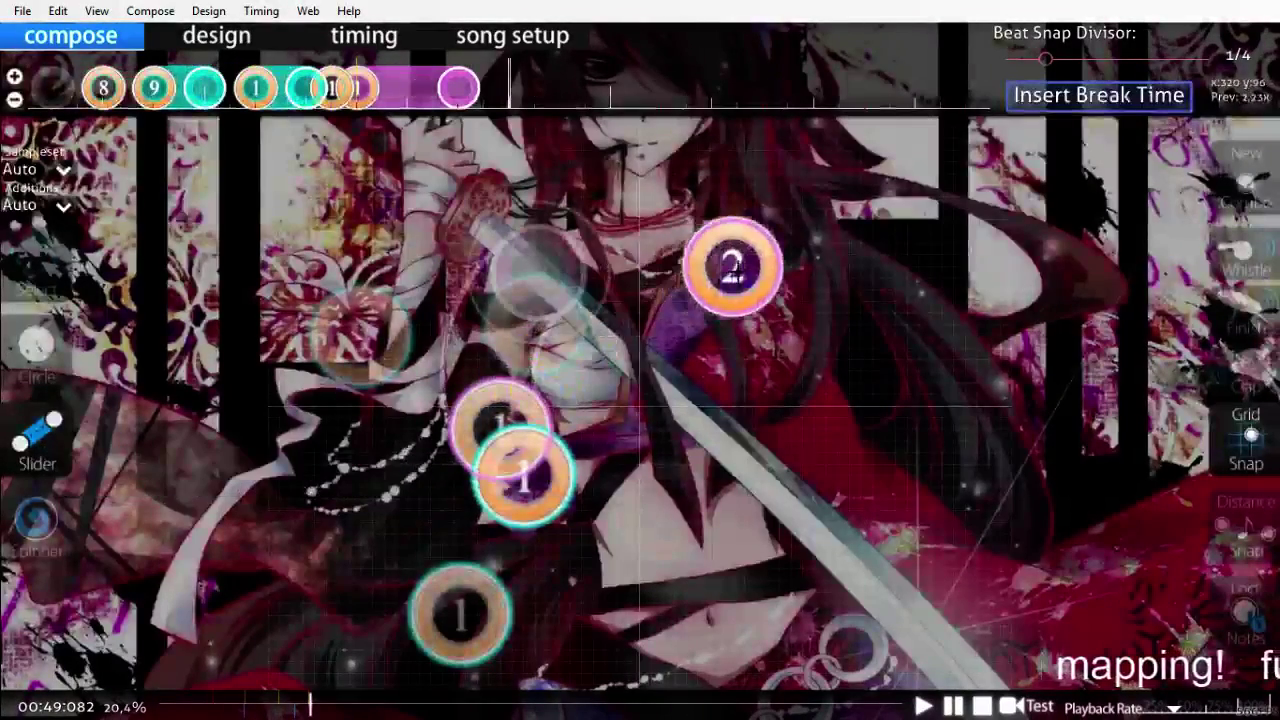
pyautogui.click(838, 265)
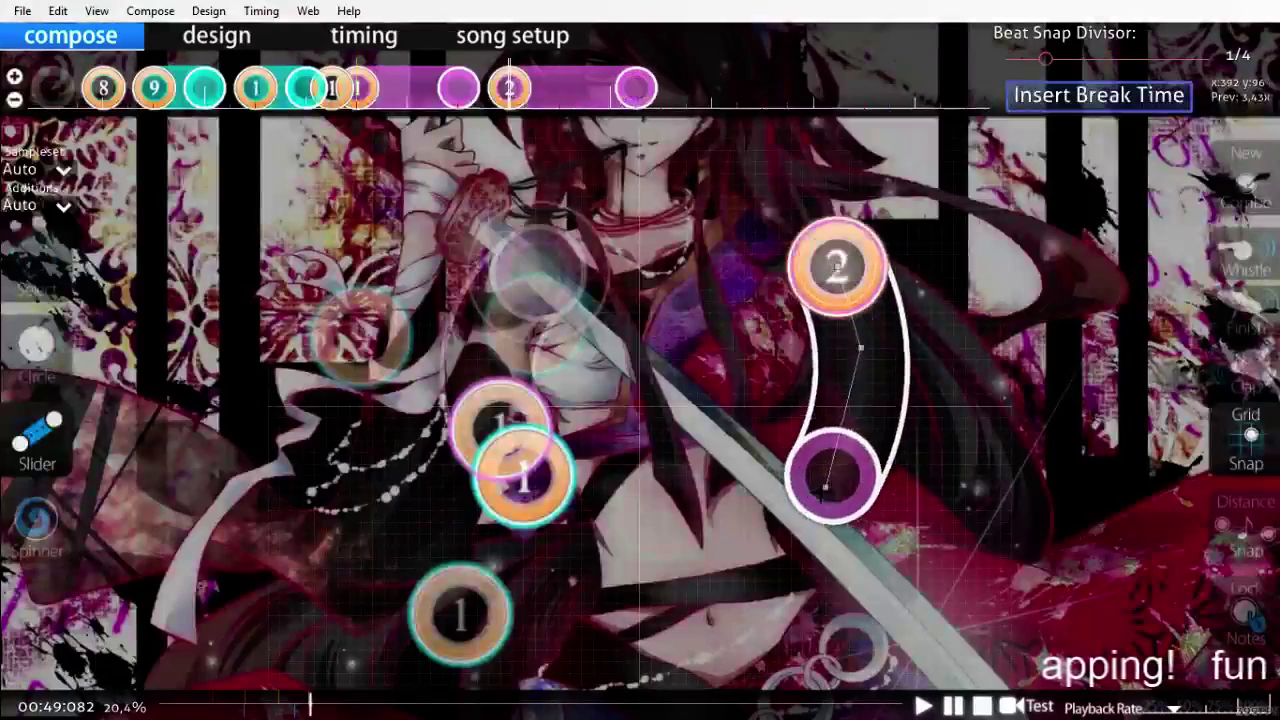
# Step: Play back the section around the sliders at 00:48:582 and 00:49:082 repeatedly to find where the next note belongs
pyautogui.scroll(20, 1056, 637)
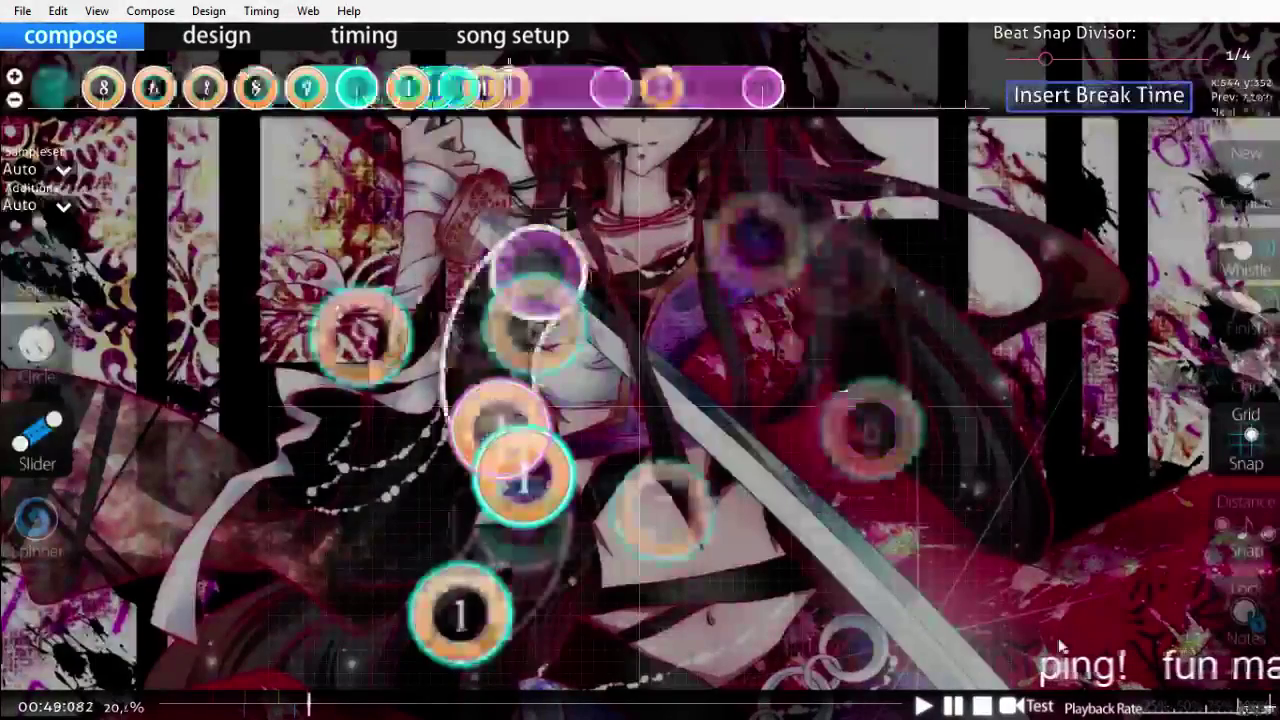
pyautogui.press('space')
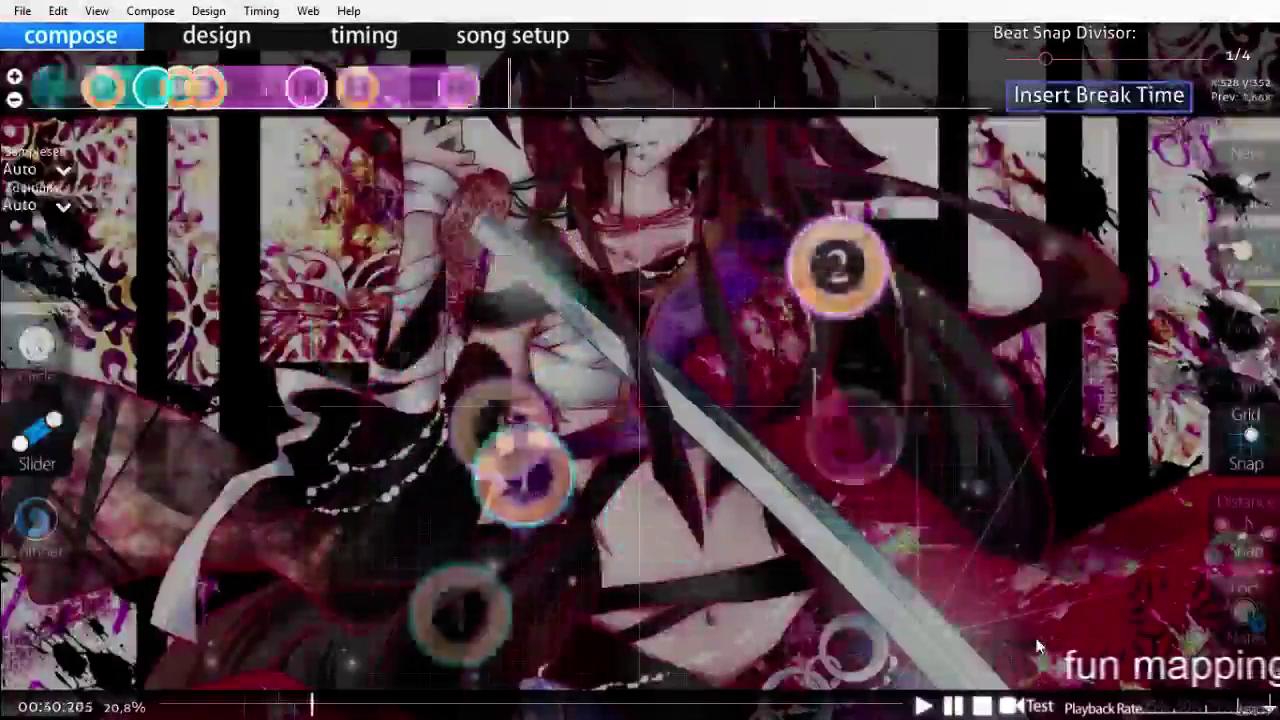
pyautogui.scroll(8, 1034, 645)
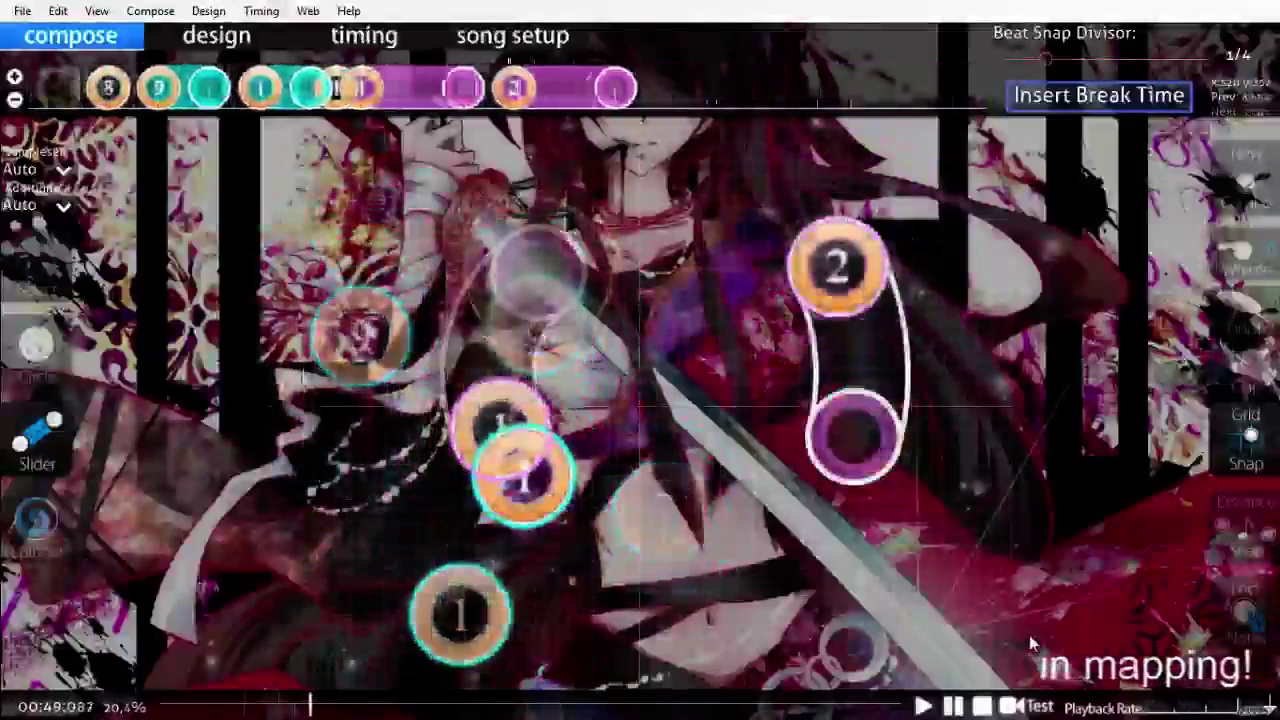
pyautogui.scroll(3, 917, 591)
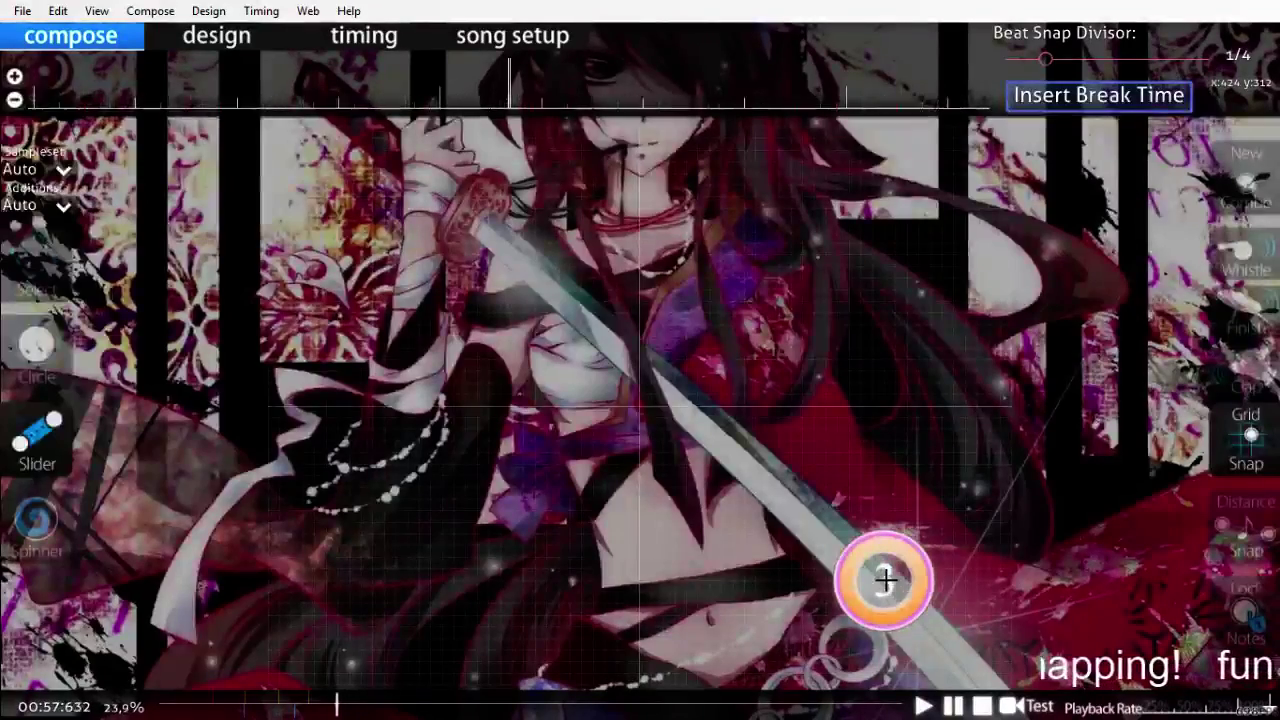
pyautogui.scroll(5, 885, 580)
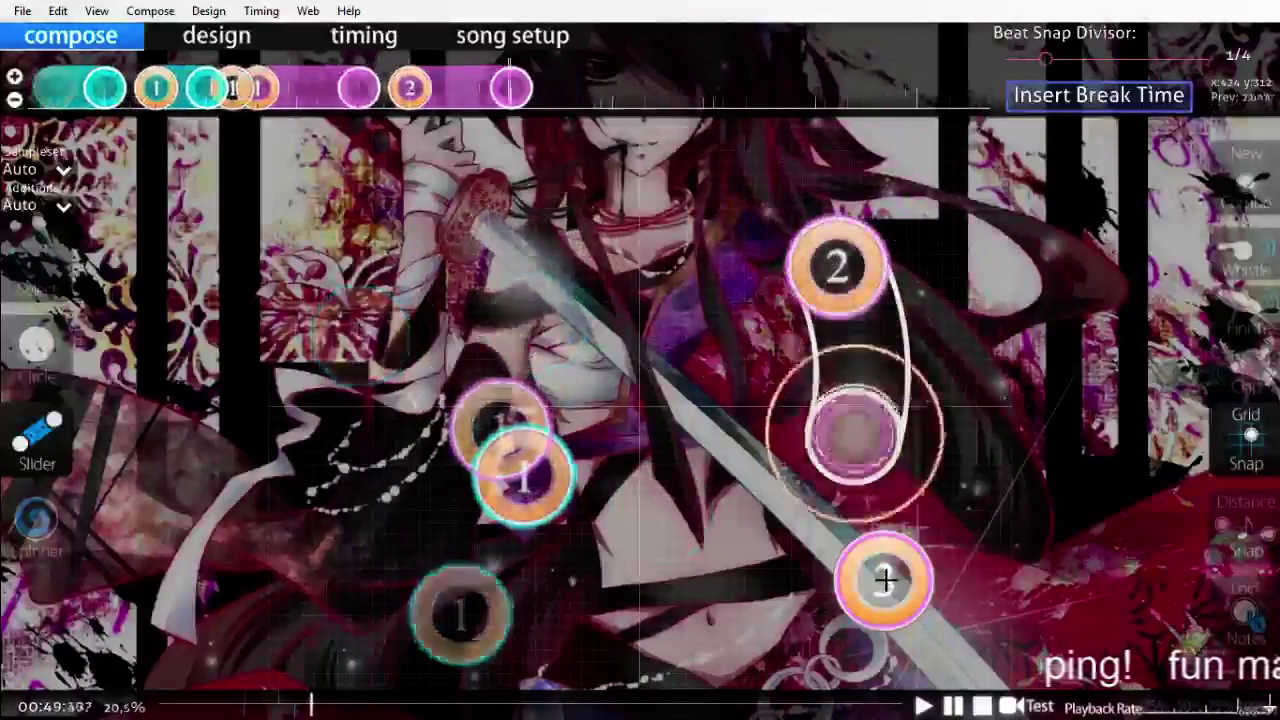
pyautogui.scroll(6, 885, 580)
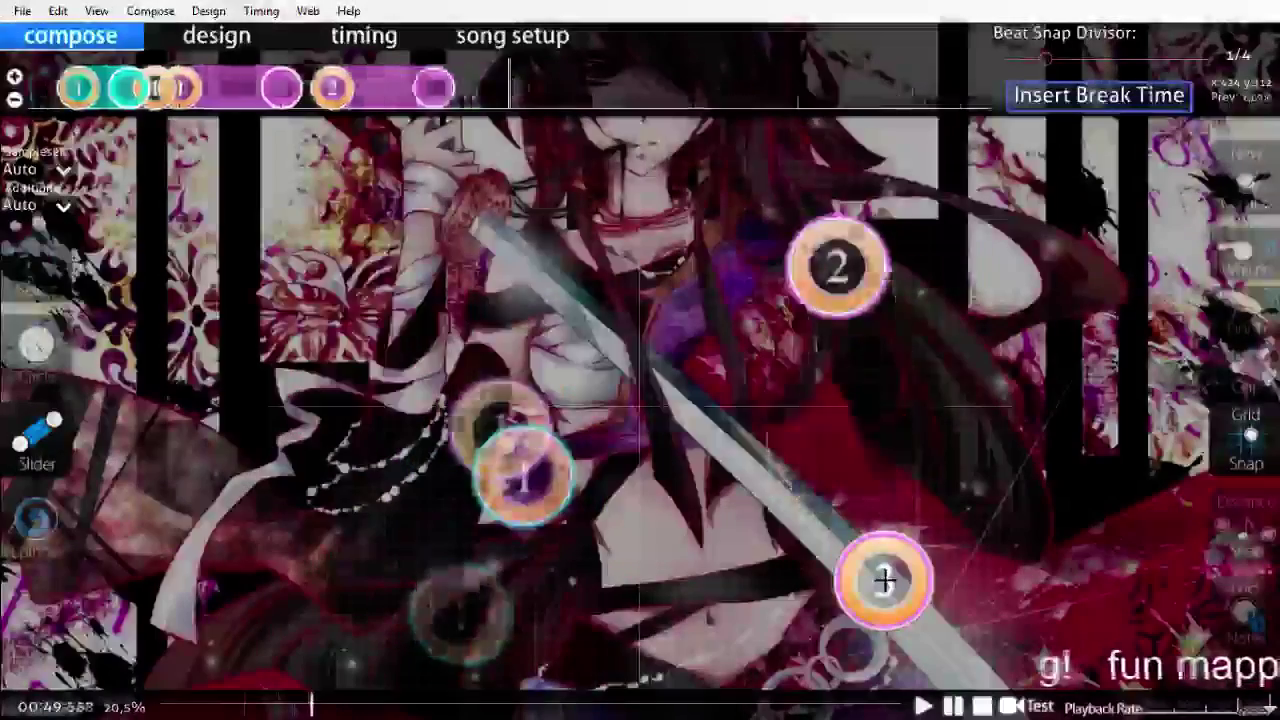
pyautogui.scroll(6, 885, 580)
pyautogui.scroll(1, 885, 580)
pyautogui.press('space')
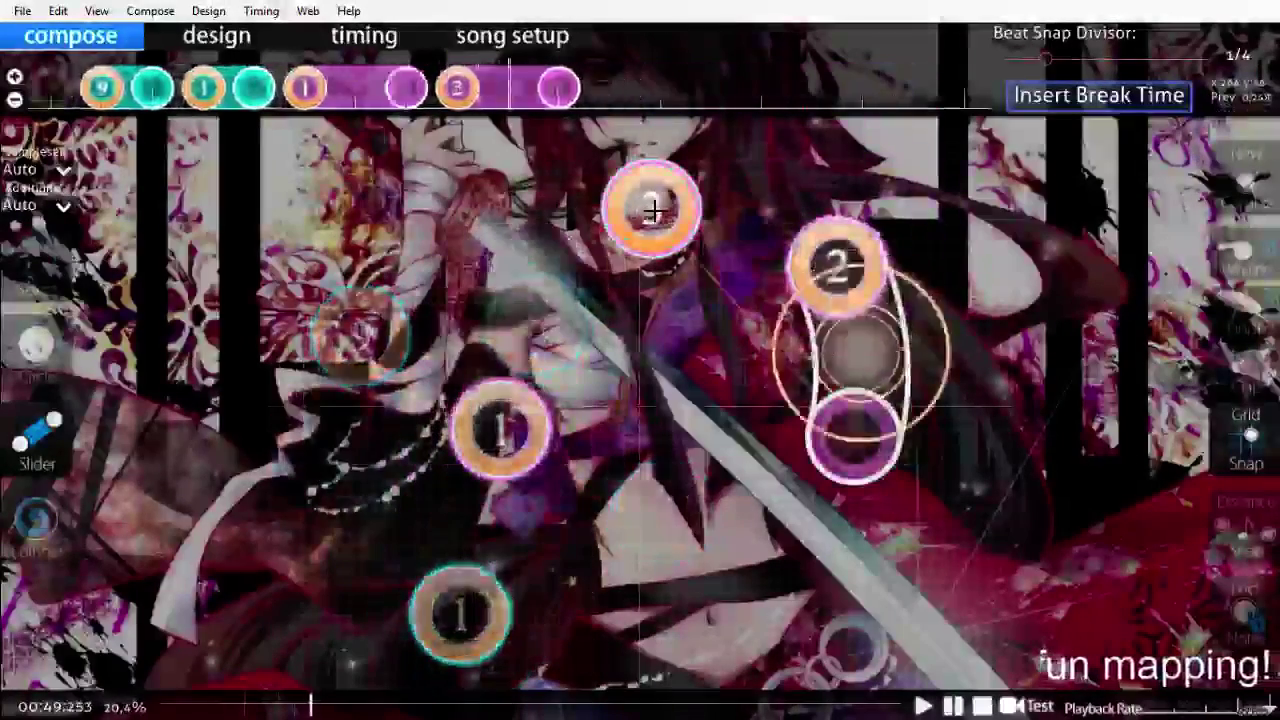
pyautogui.press('space')
pyautogui.scroll(6, 652, 210)
pyautogui.scroll(2, 652, 208)
pyautogui.scroll(-11, 652, 208)
pyautogui.scroll(-4, 652, 208)
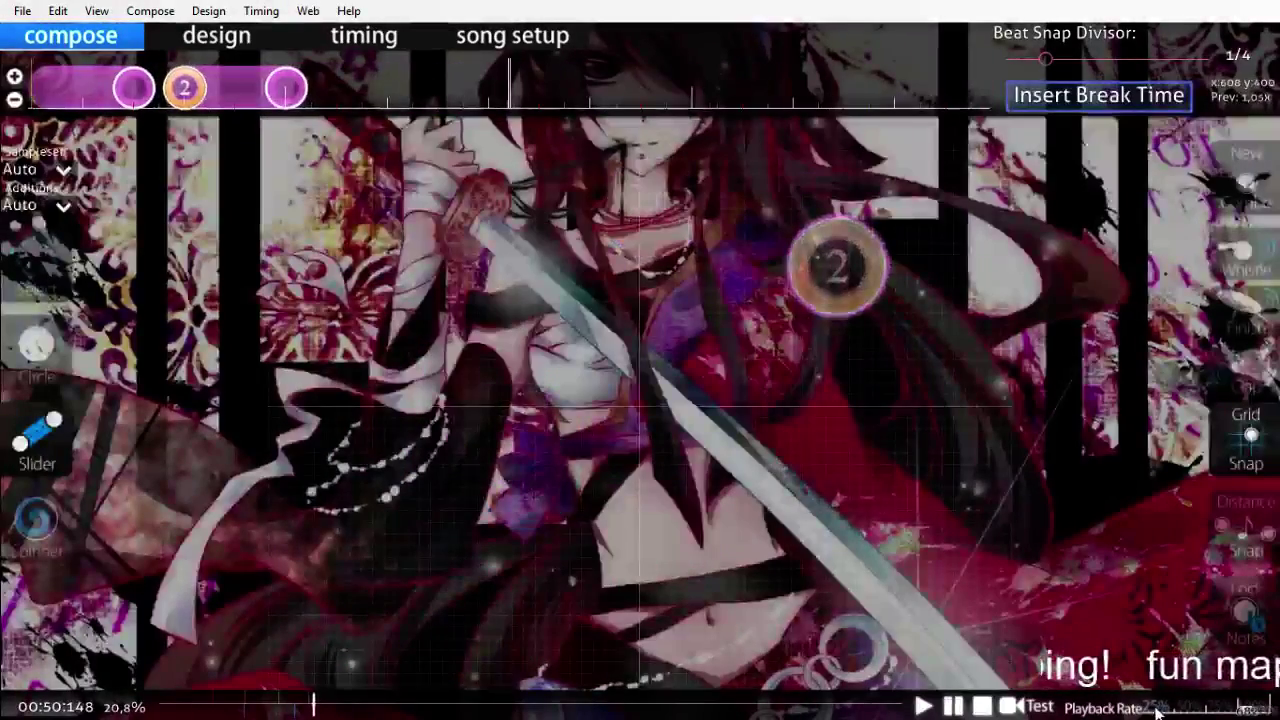
# Step: Map three short sliders from 00:49:749 to 00:50:415, the first starting a new combo at x 288, y 280, the last at x 368, y 112
pyautogui.scroll(4, 1137, 699)
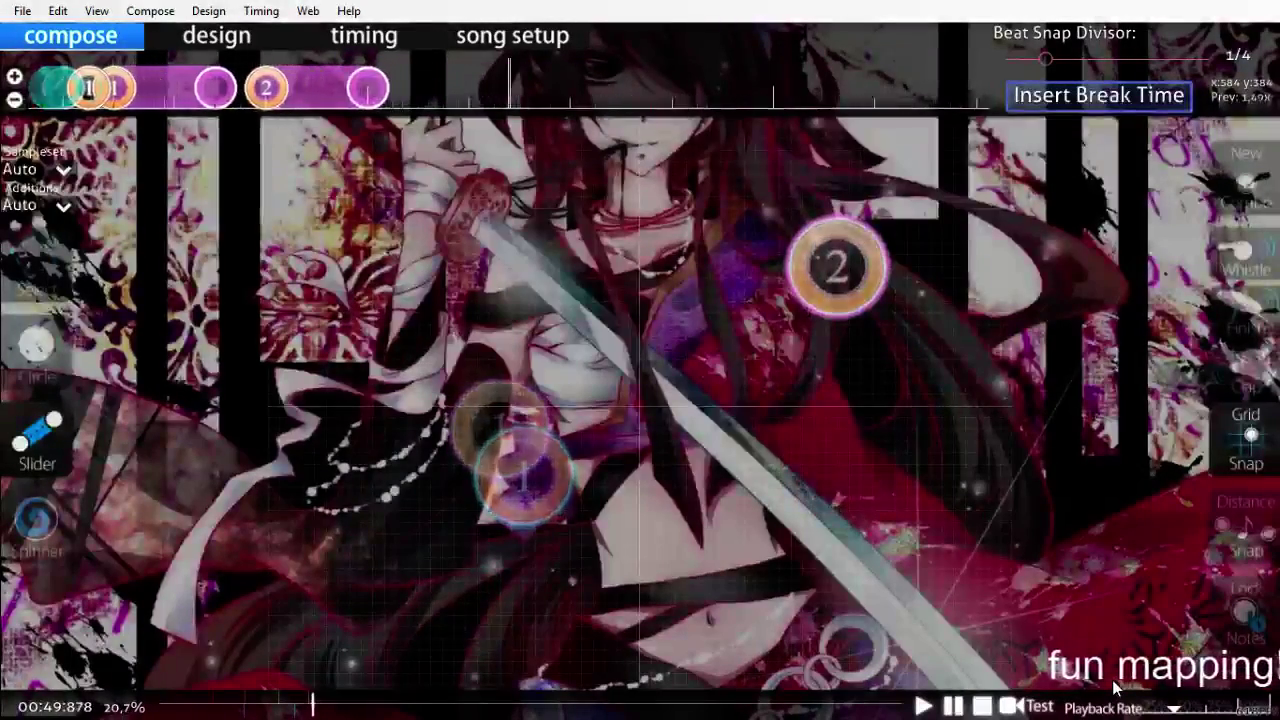
pyautogui.scroll(4, 1114, 687)
pyautogui.scroll(-4, 988, 651)
pyautogui.moveTo(790, 580); pyautogui.dragTo(676, 535)
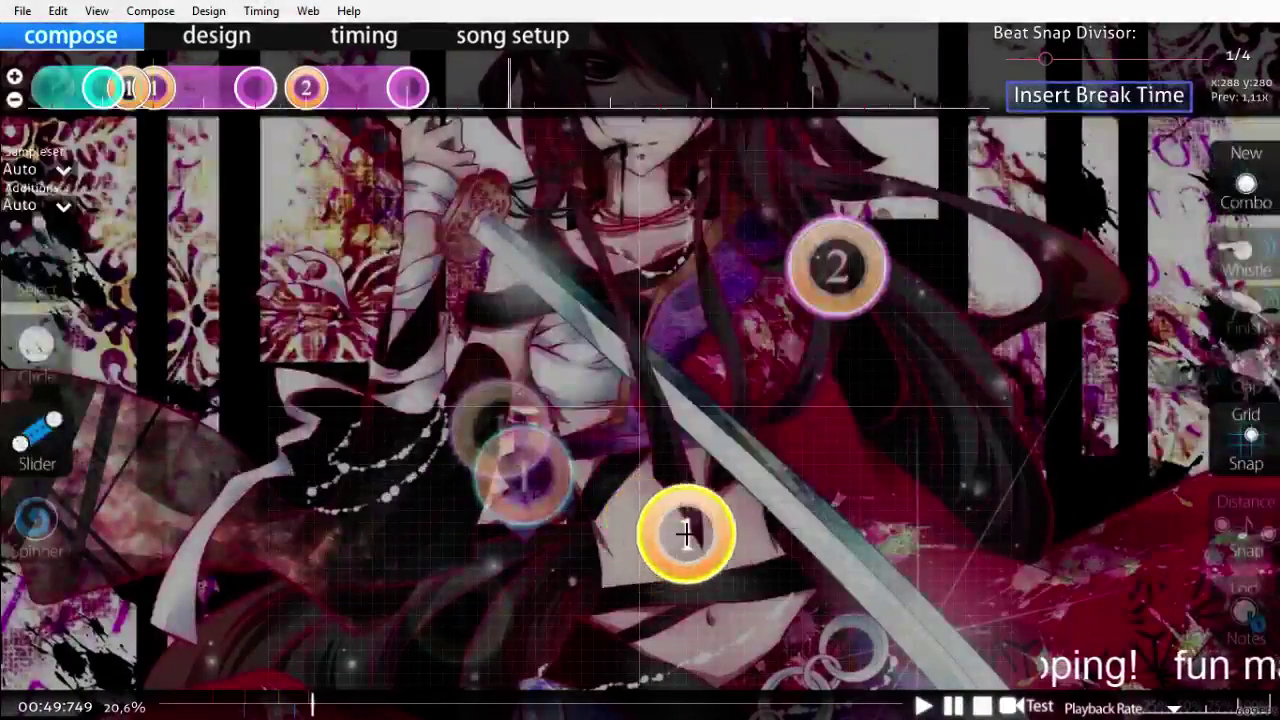
pyautogui.click(653, 505)
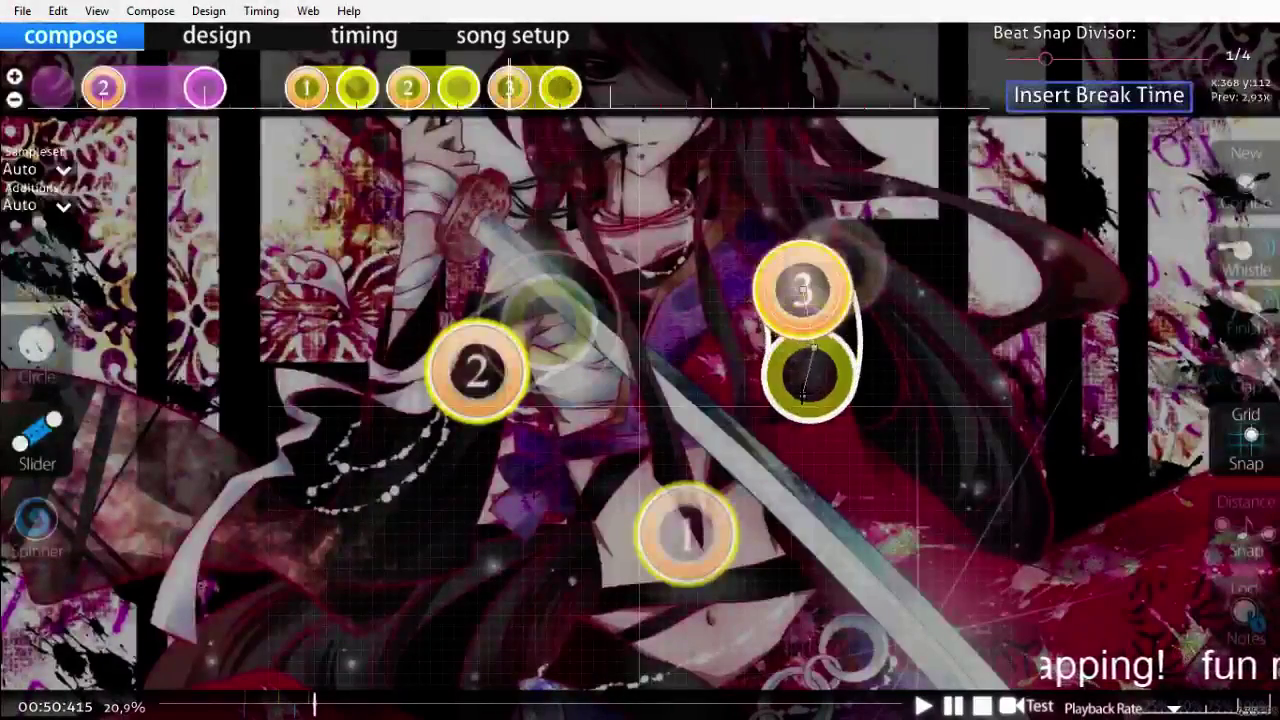
pyautogui.rightClick(806, 396)
# Step: Play back the three short sliders after 00:49:749 at full speed to check their rhythm
pyautogui.scroll(8, 880, 490)
pyautogui.press('space')
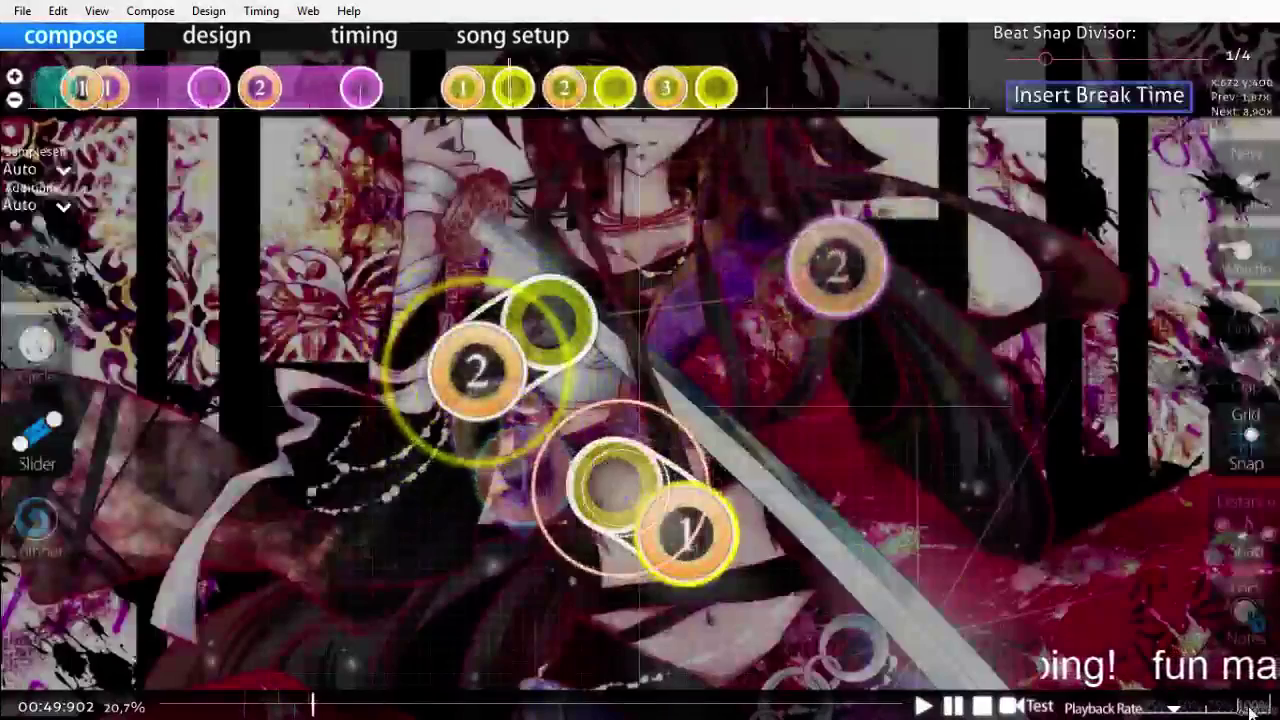
pyautogui.click(1250, 710)
pyautogui.scroll(4, 1196, 688)
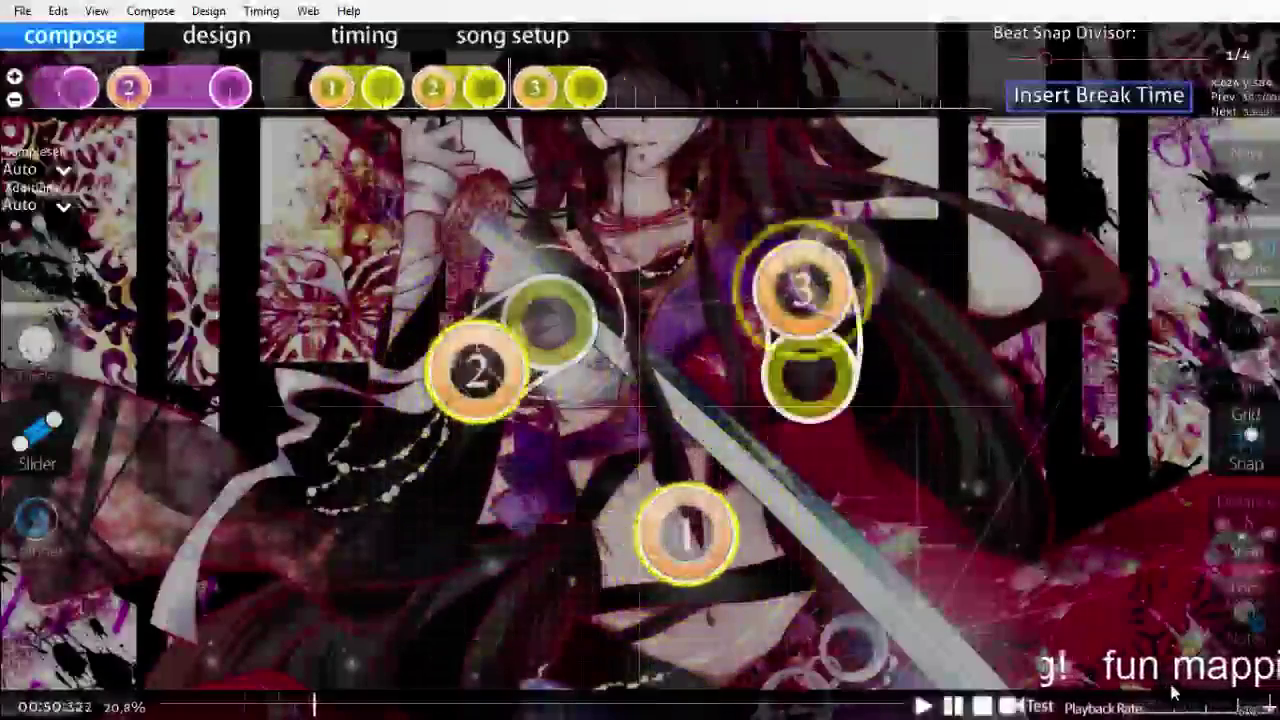
pyautogui.scroll(-2, 1175, 692)
pyautogui.scroll(3, 1100, 650)
pyautogui.scroll(-2, 1044, 622)
pyautogui.scroll(-3, 1044, 622)
# Step: Place a short slider at 00:50:749 below the previous one and extend it with one repeat
pyautogui.click(40, 400)
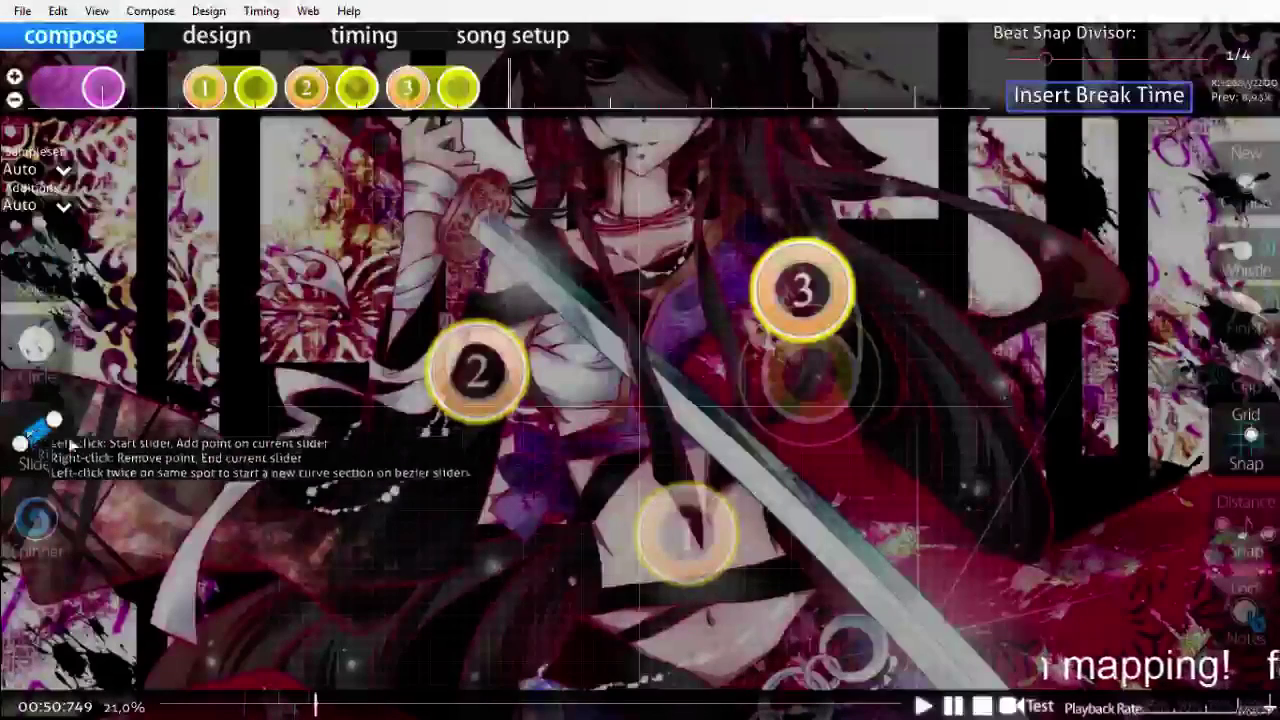
pyautogui.click(725, 543)
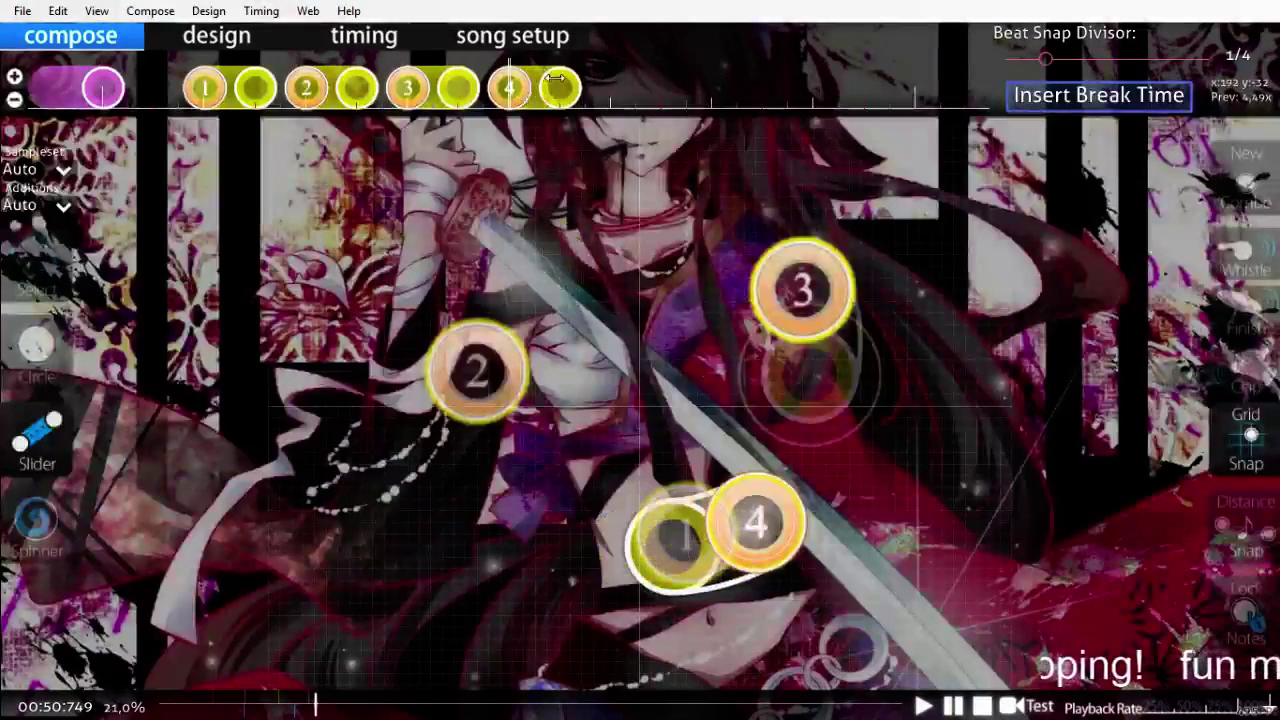
pyautogui.moveTo(558, 86); pyautogui.dragTo(610, 88)
# Step: Play back the repeating slider at 00:50:749 and the music after it to find the next note's timing
pyautogui.scroll(6, 723, 206)
pyautogui.press('space')
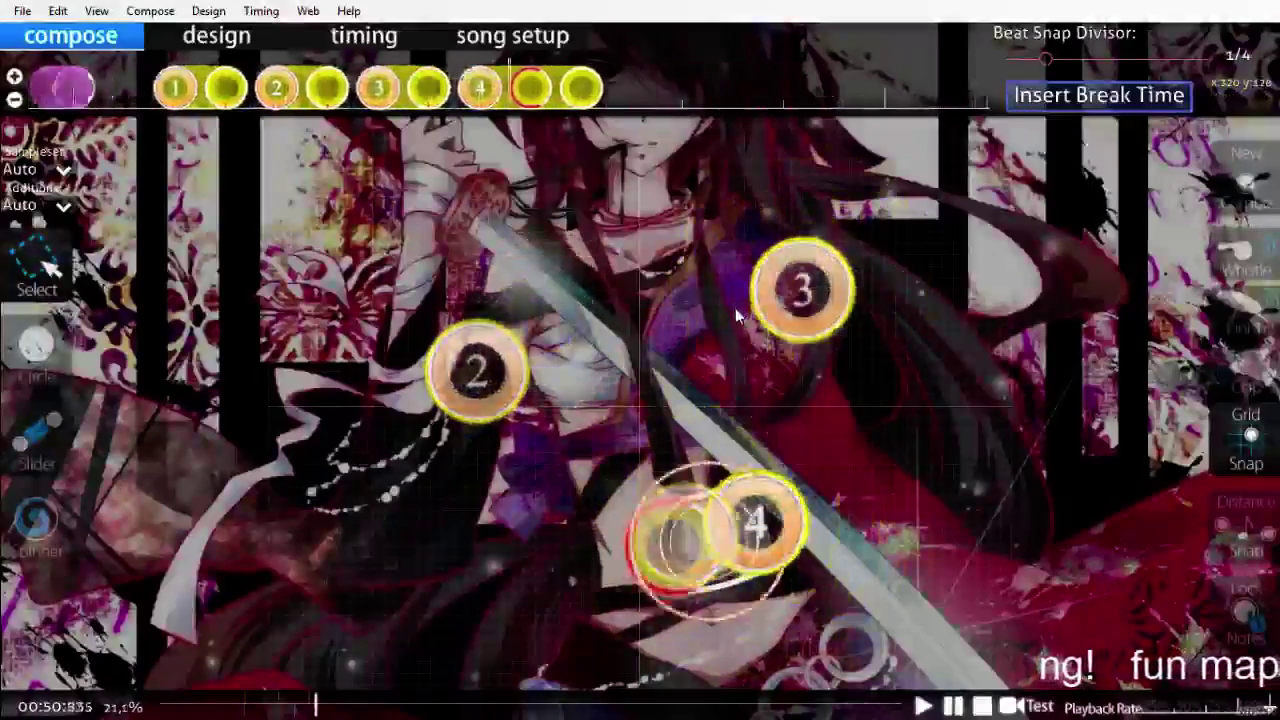
pyautogui.scroll(2, 735, 311)
pyautogui.scroll(-4, 735, 317)
pyautogui.press('space')
pyautogui.scroll(5, 1158, 708)
pyautogui.scroll(-1, 1145, 697)
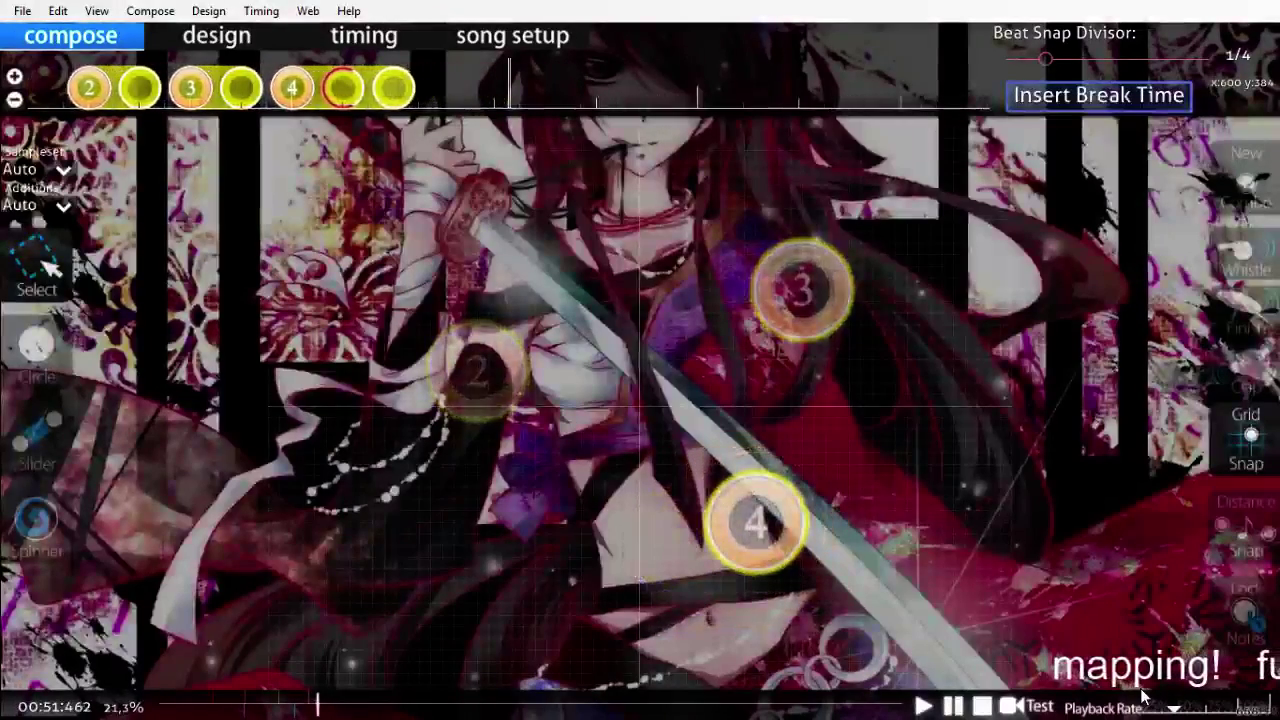
# Step: Place a circle at 00:51:415 near x 432, y 176 and a second circle half a beat after it
pyautogui.press('space')
pyautogui.scroll(4, 1145, 697)
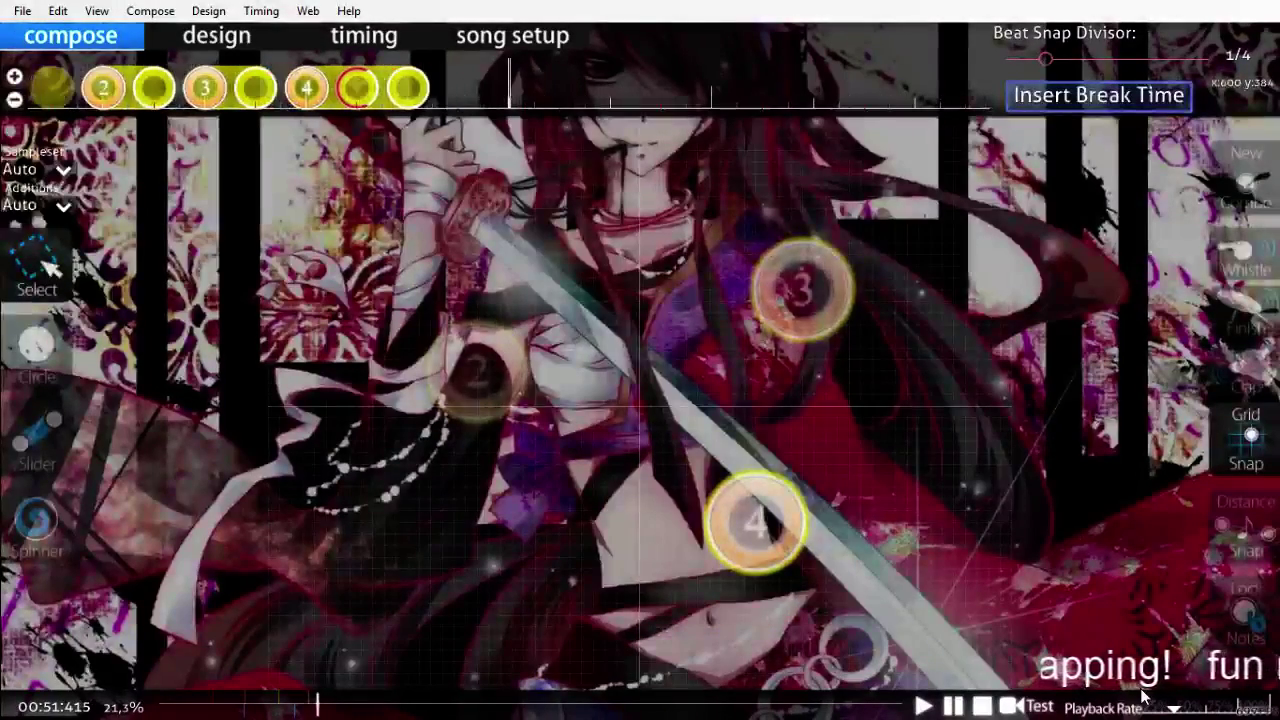
pyautogui.click(36, 345)
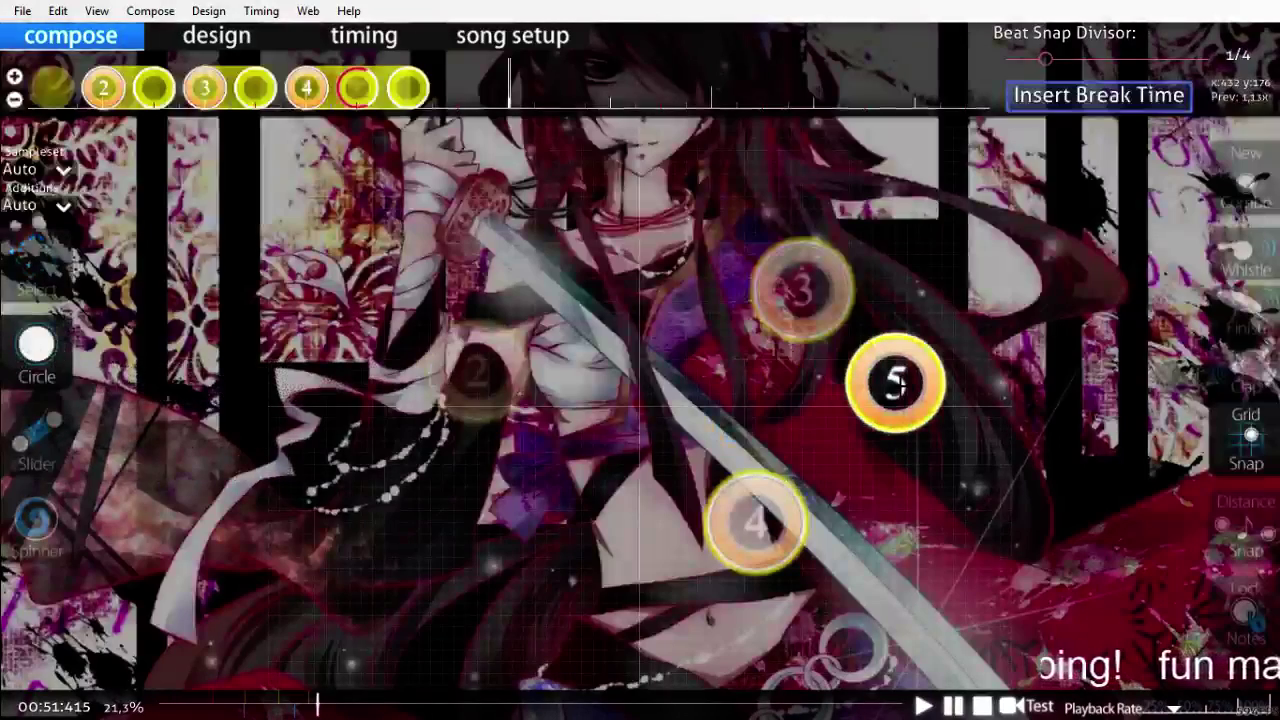
pyautogui.click(906, 395)
pyautogui.scroll(-1, 791, 300)
pyautogui.click(742, 254)
# Step: Play back the mapped section from about 00:49:9 through the two new circles to check the timing
pyautogui.scroll(4, 782, 568)
pyautogui.scroll(2, 903, 634)
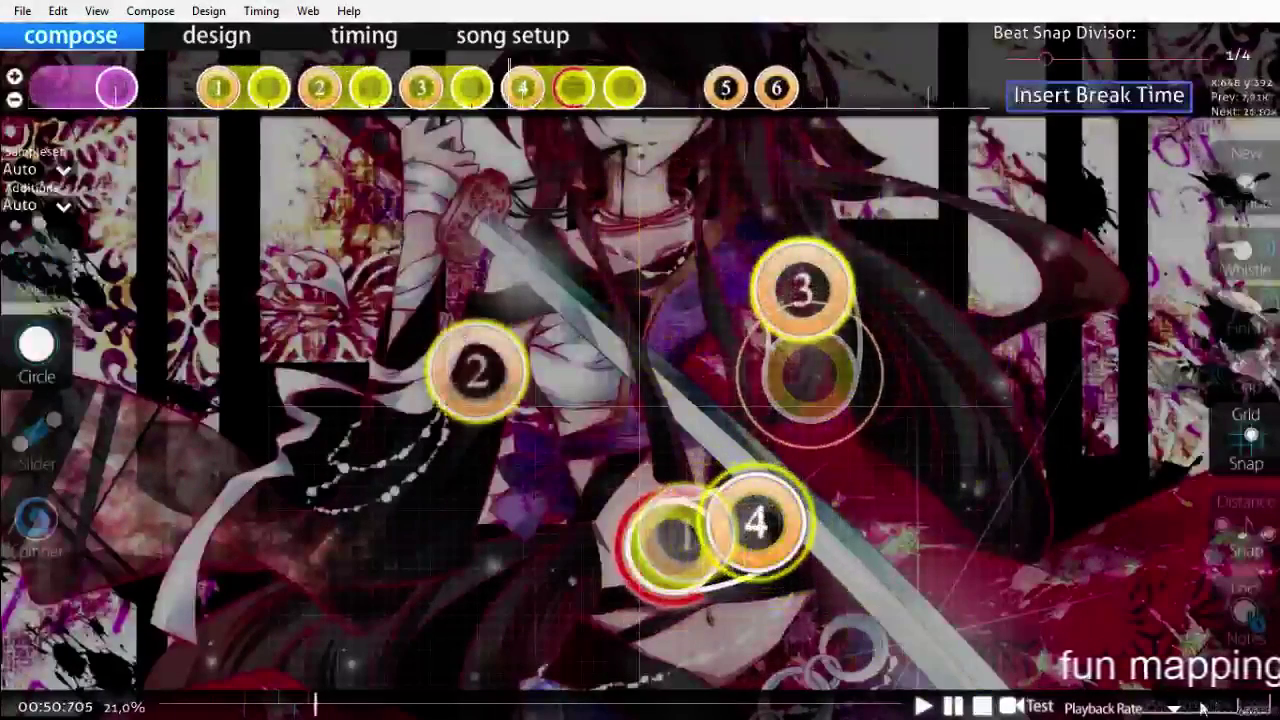
pyautogui.scroll(3, 1113, 675)
pyautogui.scroll(7, 1113, 673)
pyautogui.scroll(-7, 1113, 673)
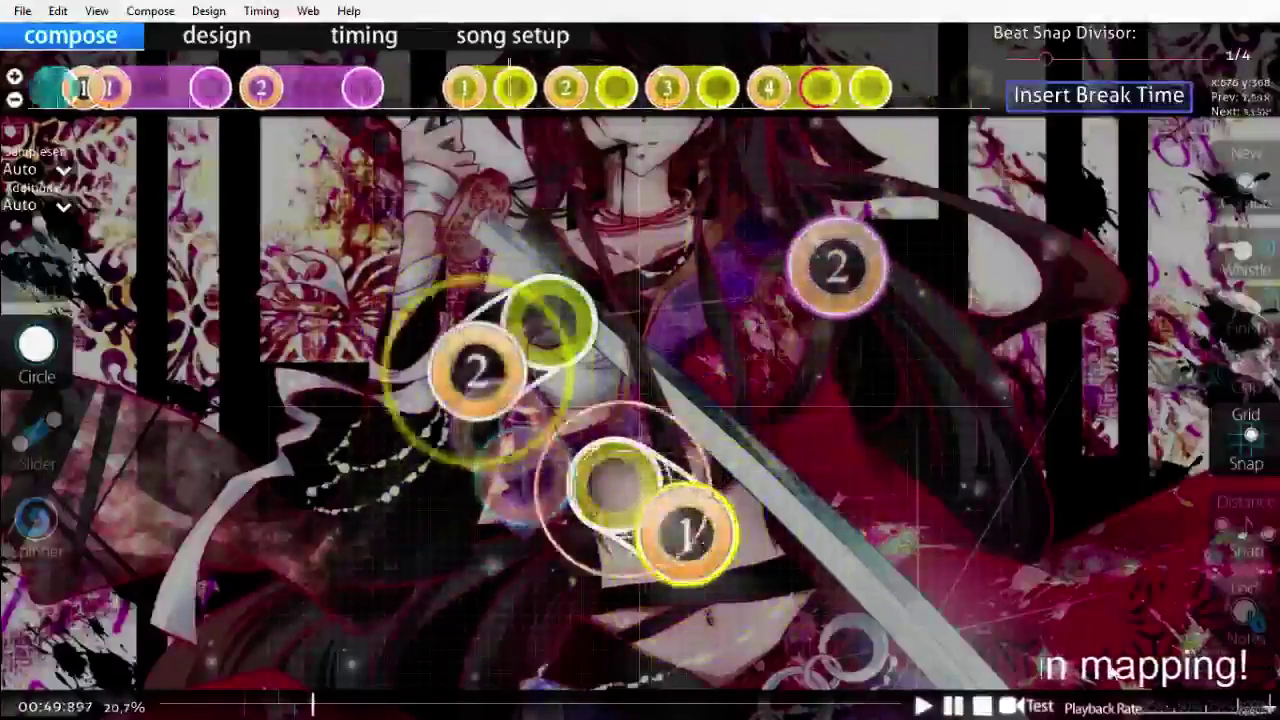
# Step: Delete the three sliders starting at 00:49:749, 00:50:082 and 00:50:415 and place three short sliders in a new arrangement at the same times
pyautogui.scroll(3, 1112, 673)
pyautogui.scroll(5, 1112, 673)
pyautogui.scroll(-9, 1112, 673)
pyautogui.scroll(7, 1112, 673)
pyautogui.moveTo(468, 90); pyautogui.dragTo(768, 95)
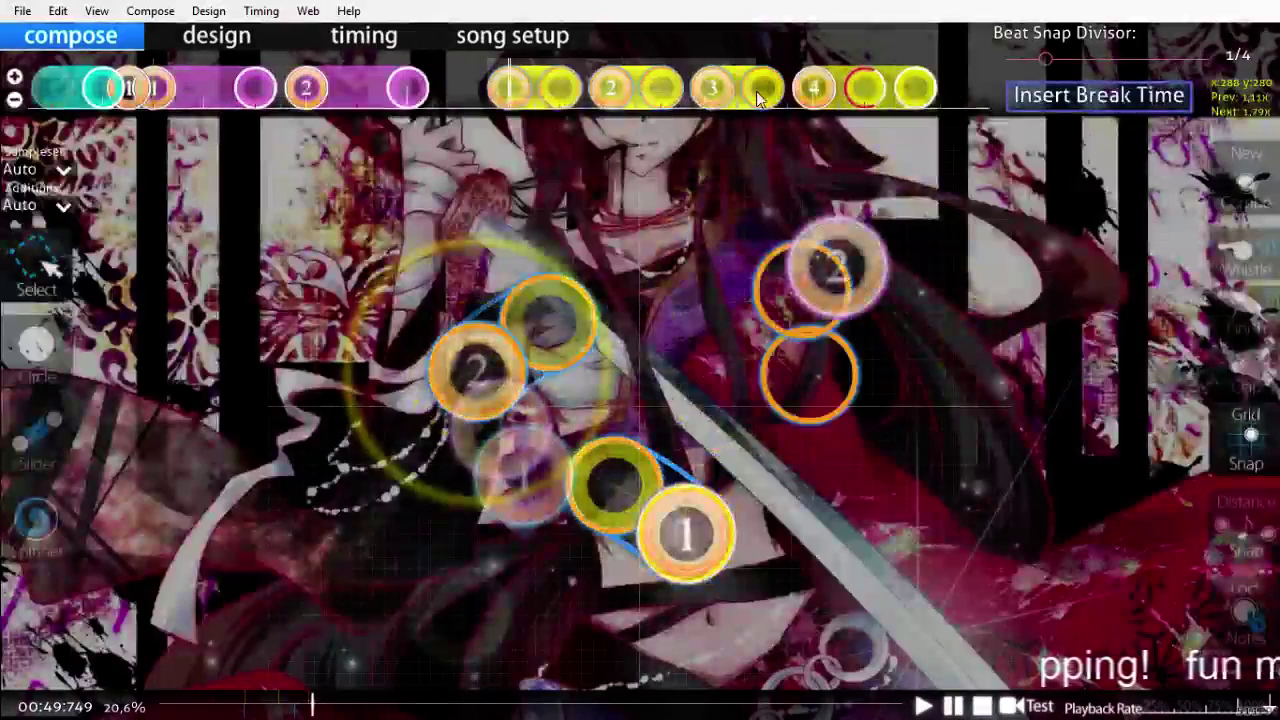
pyautogui.press('Delete')
pyautogui.press('3')
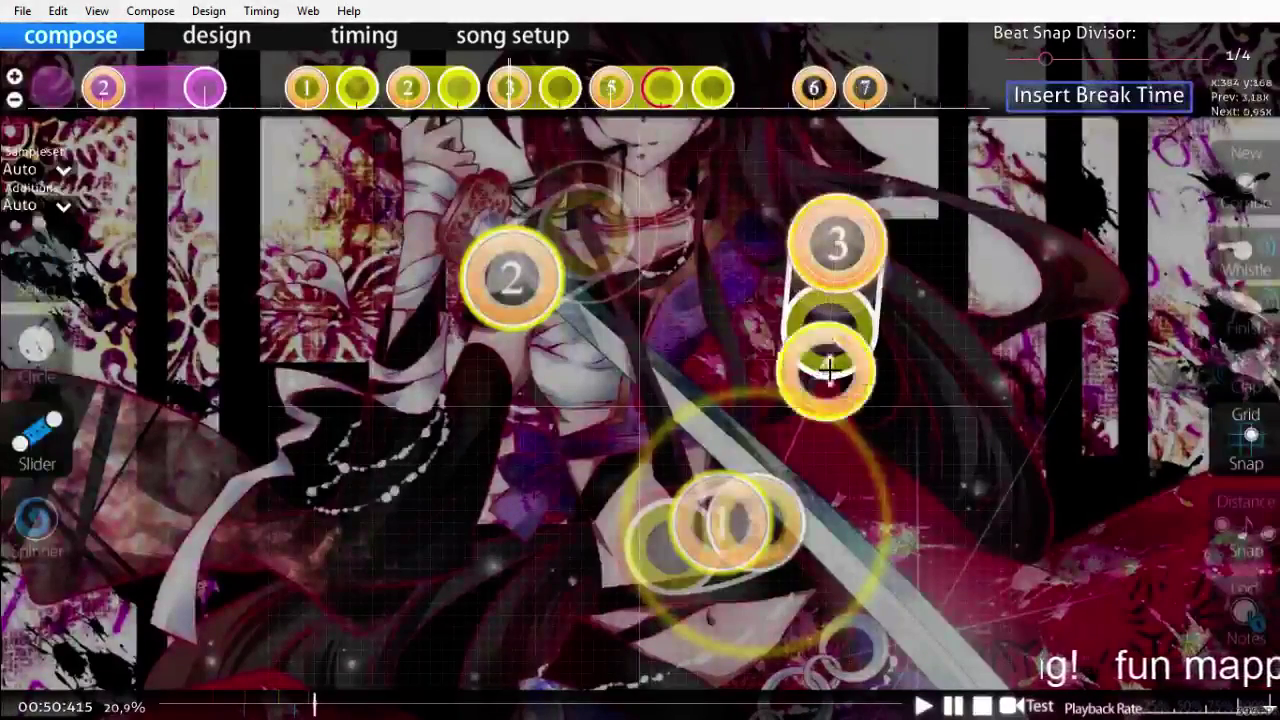
# Step: Play back the rearranged sliders through about 00:51:2 to check how they lead into the two circles
pyautogui.scroll(9, 877, 557)
pyautogui.press('space')
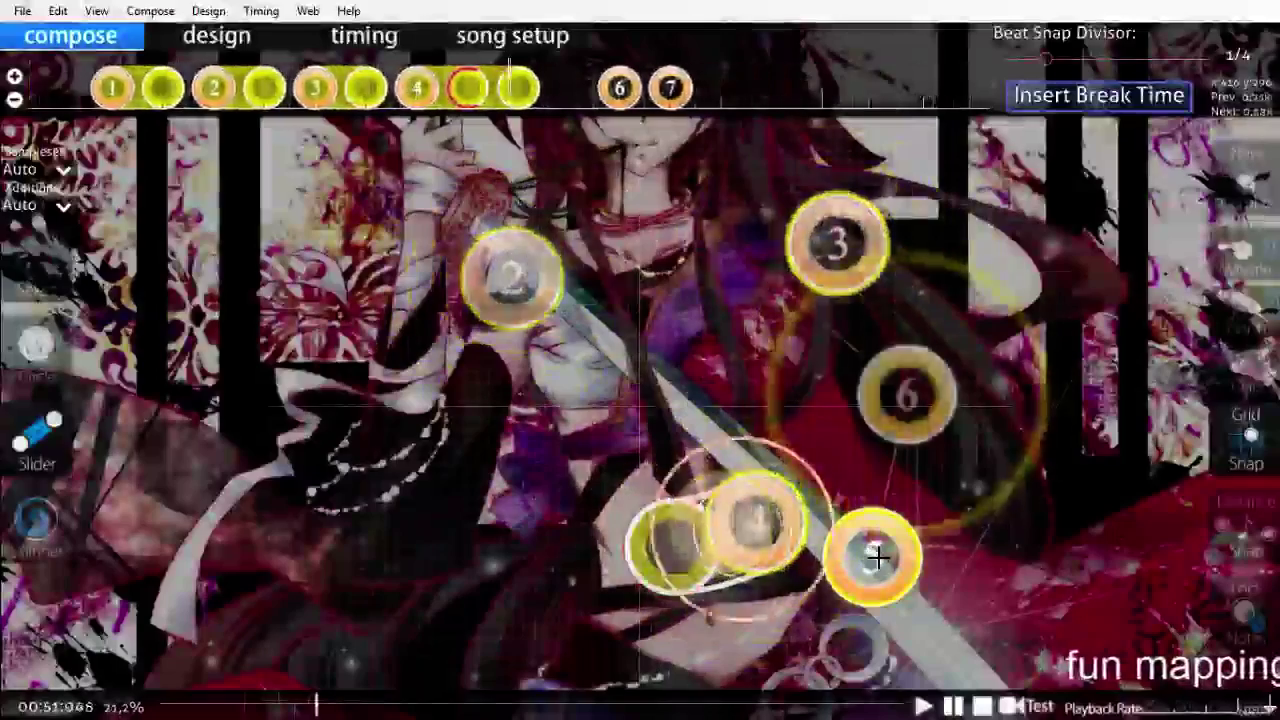
pyautogui.scroll(3, 877, 557)
pyautogui.press('space')
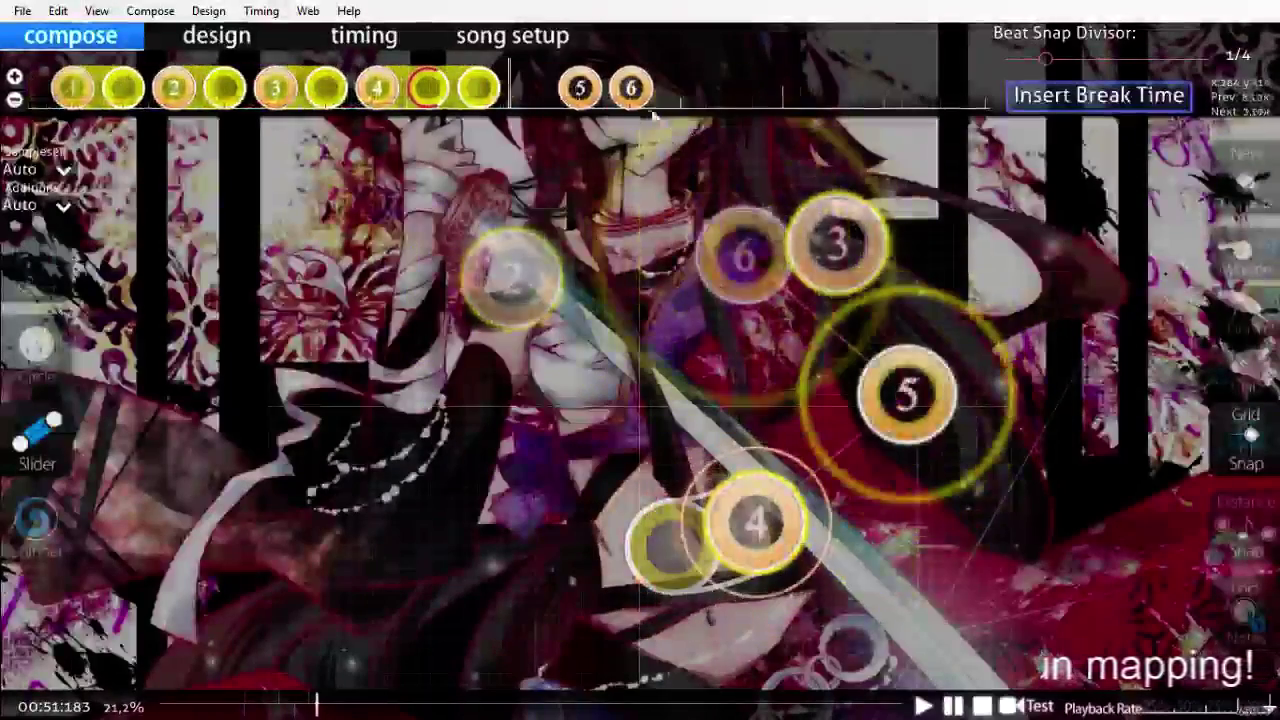
# Step: Delete the two circles at 00:51:415 and 00:51:582 and play back the music after the repeating slider
pyautogui.rightClick(580, 90)
pyautogui.rightClick(631, 90)
pyautogui.scroll(9, 617, 219)
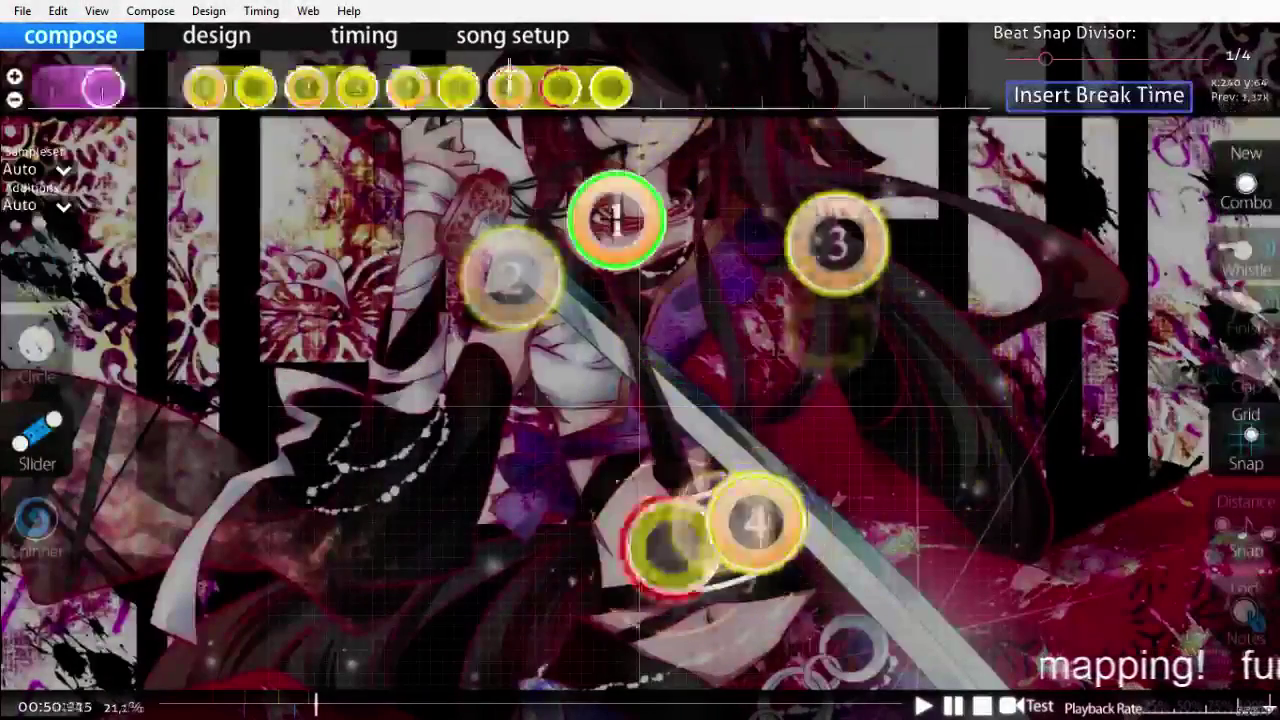
pyautogui.press('space')
pyautogui.scroll(2, 627, 243)
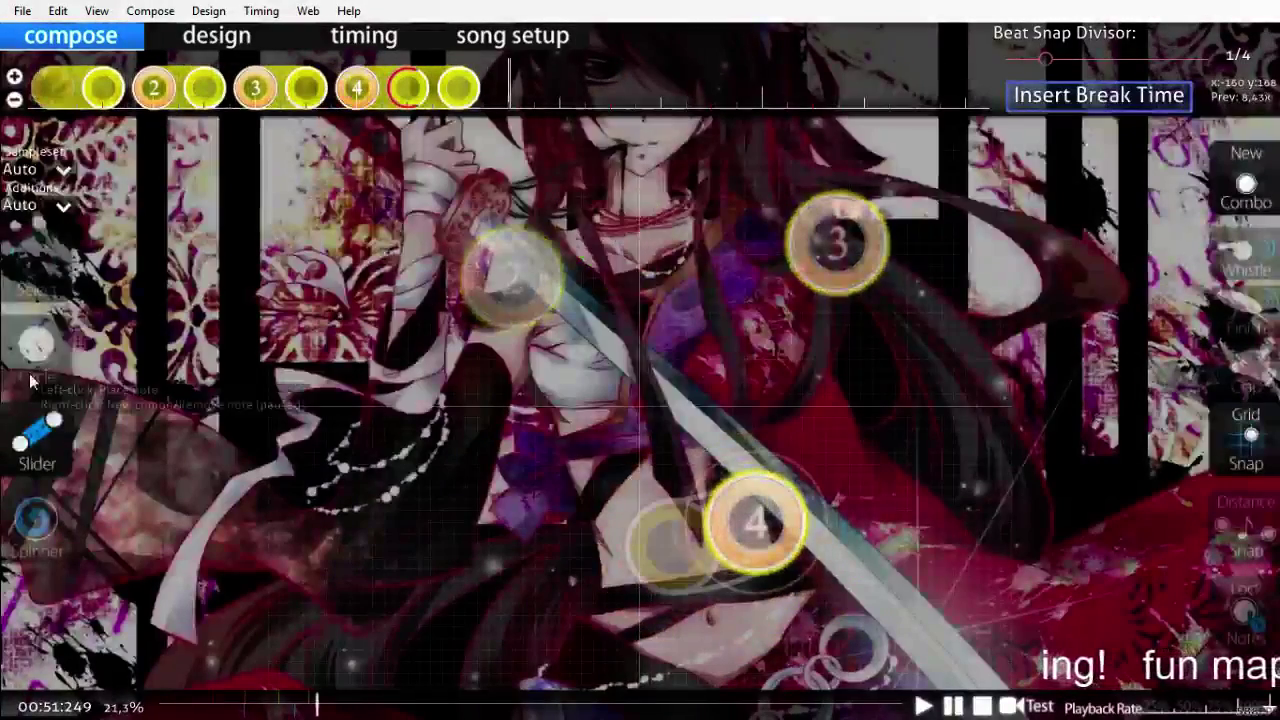
# Step: Place a circle at 00:51:249 and a second circle half a beat after it at 00:51:415
pyautogui.click(30, 380)
pyautogui.click(860, 405)
pyautogui.scroll(-1, 733, 340)
pyautogui.scroll(-1, 663, 393)
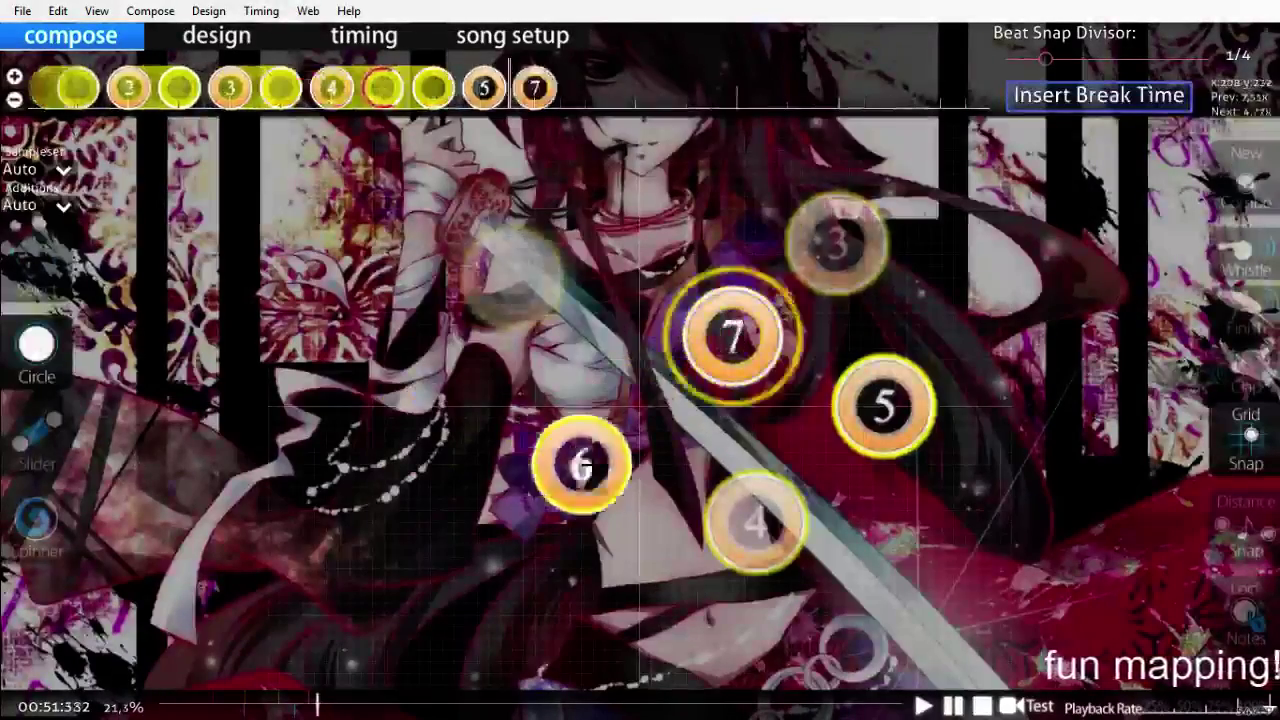
# Step: Replace the circle at 00:51:415 with a short diagonal slider and extend it with one repeat
pyautogui.scroll(4, 575, 466)
pyautogui.press('space')
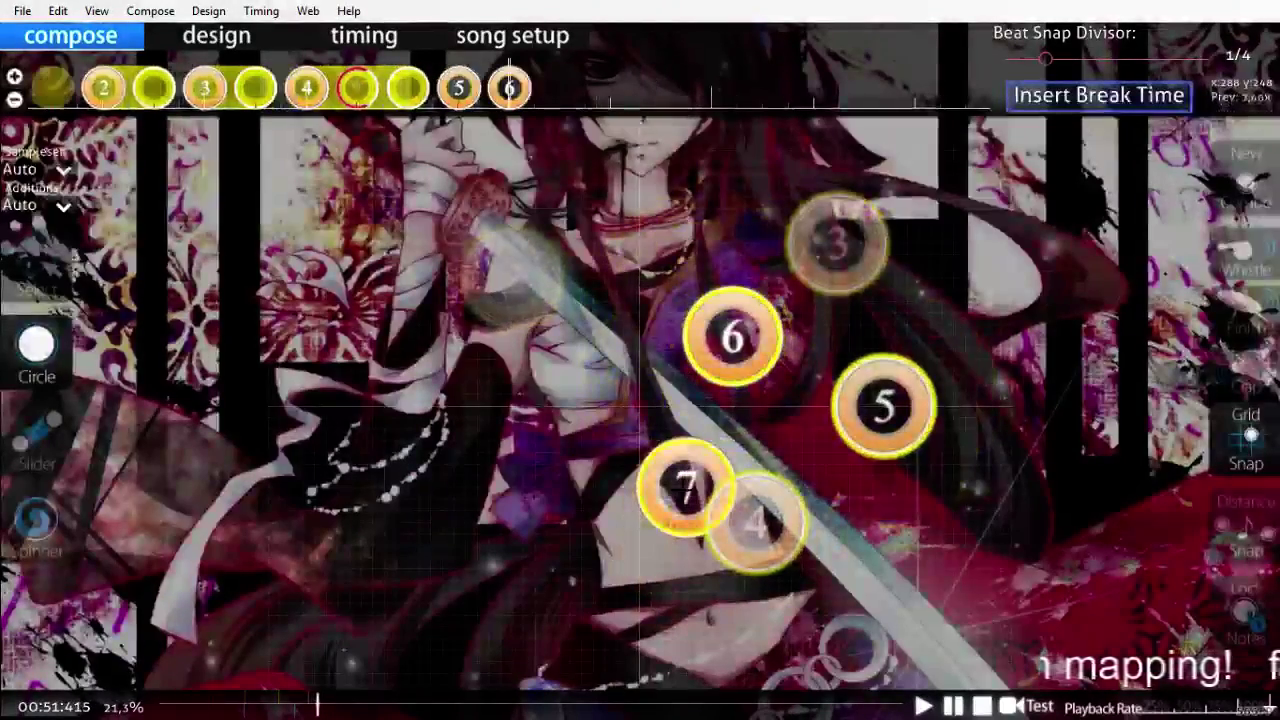
pyautogui.click(37, 438)
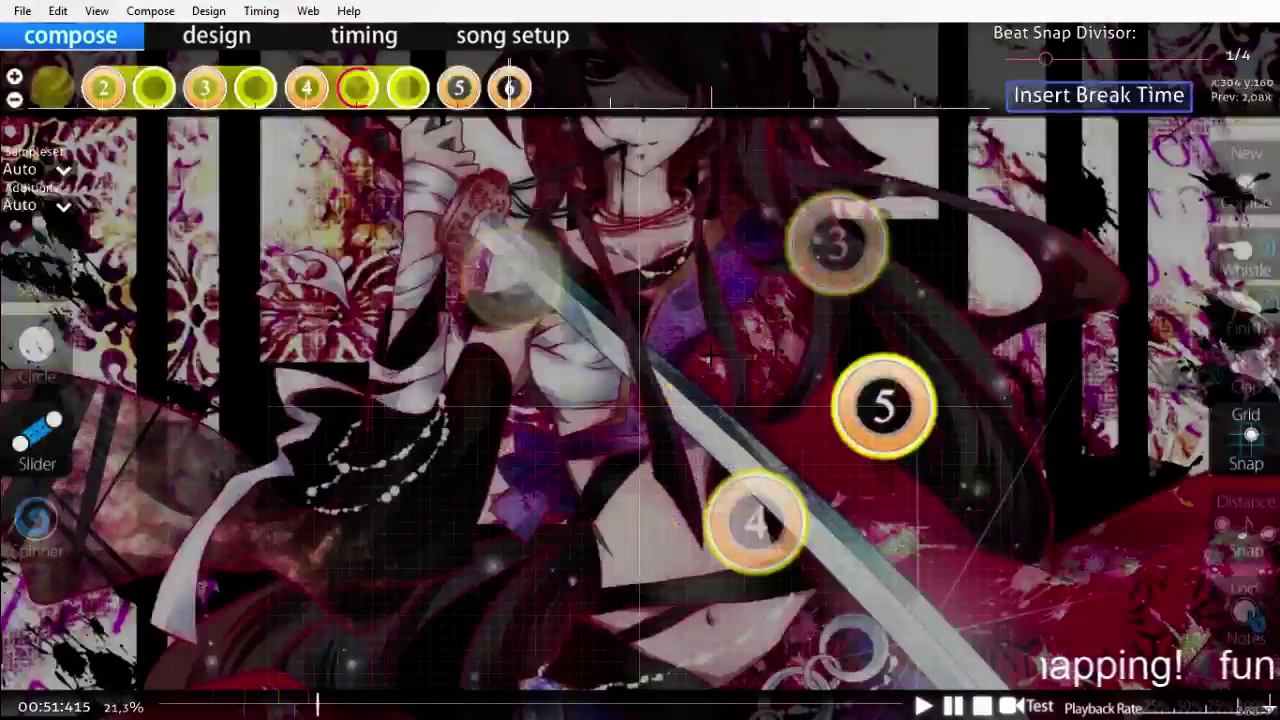
pyautogui.click(679, 392)
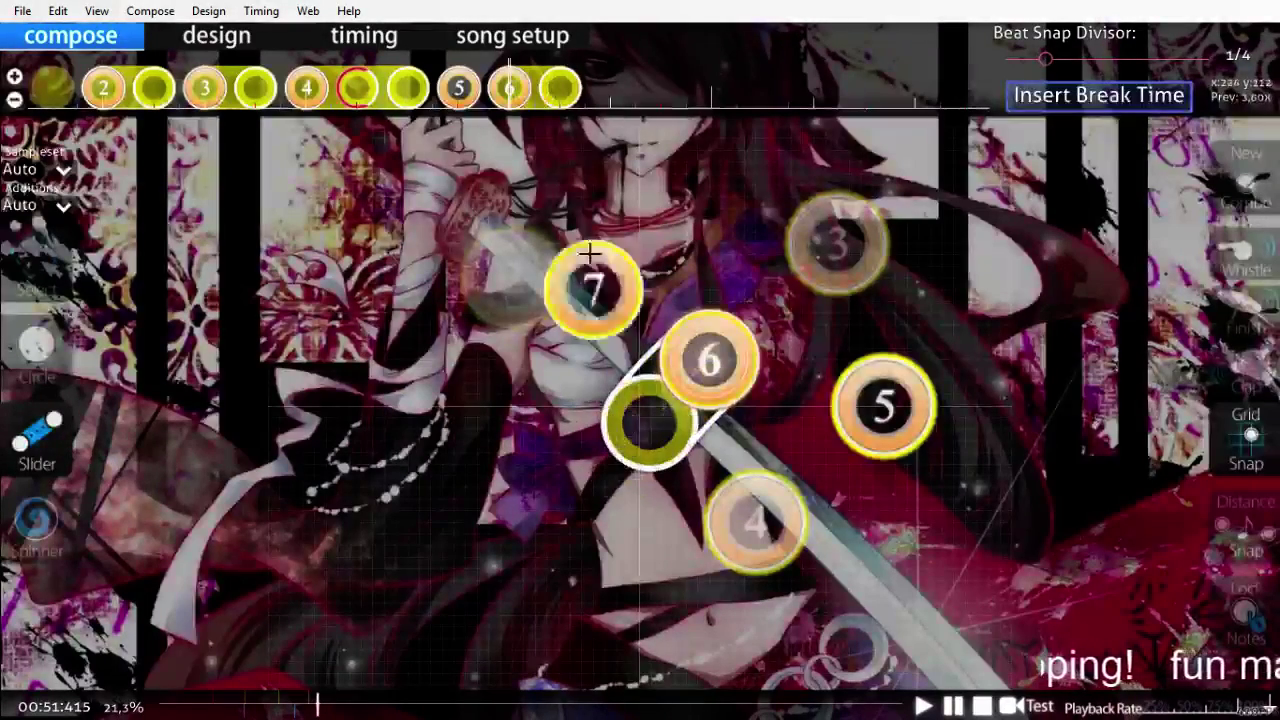
pyautogui.scroll(3, 688, 102)
pyautogui.press('space')
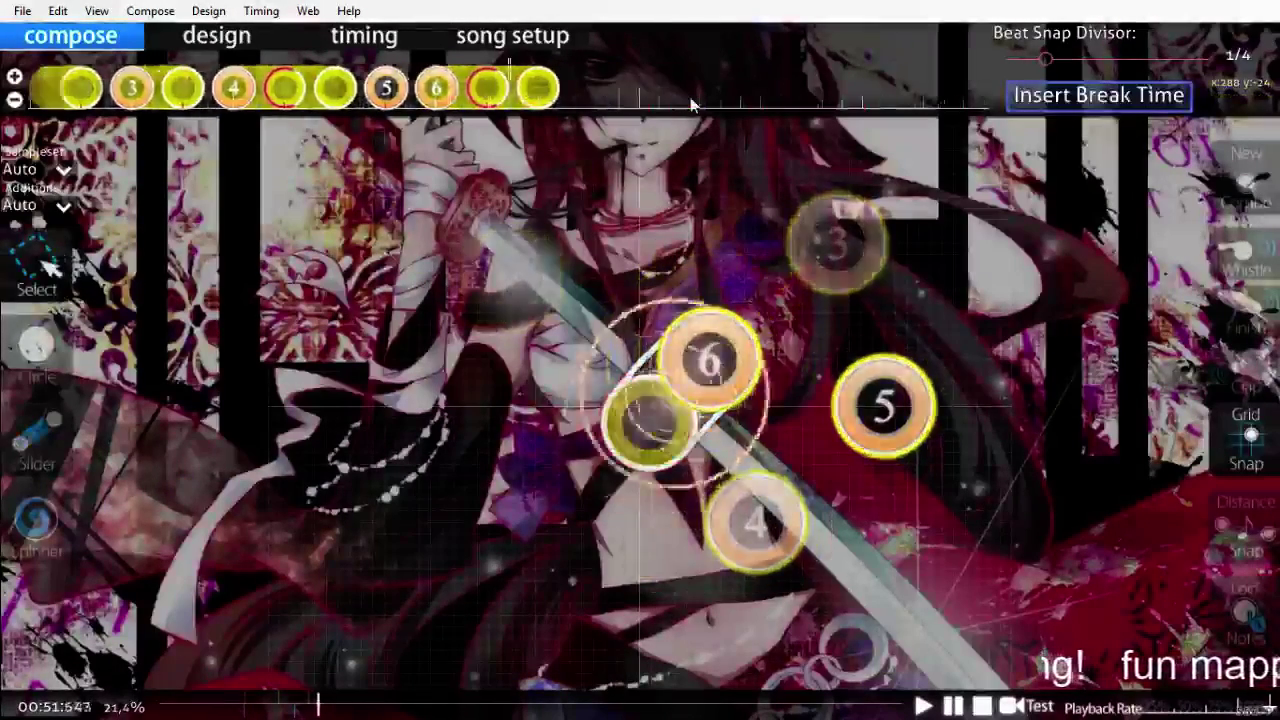
# Step: Place a curved slider from 00:51:915 to 00:52:249 above the repeating slider and play it back
pyautogui.scroll(4, 693, 104)
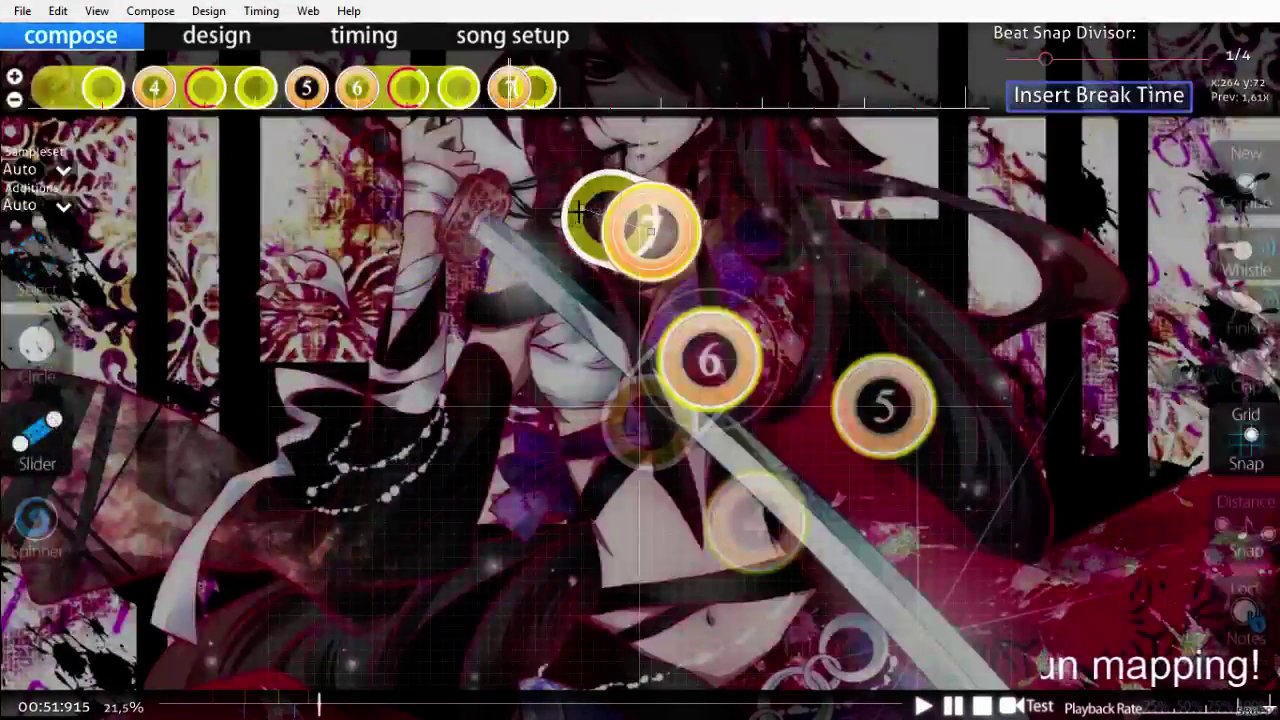
pyautogui.click(578, 213)
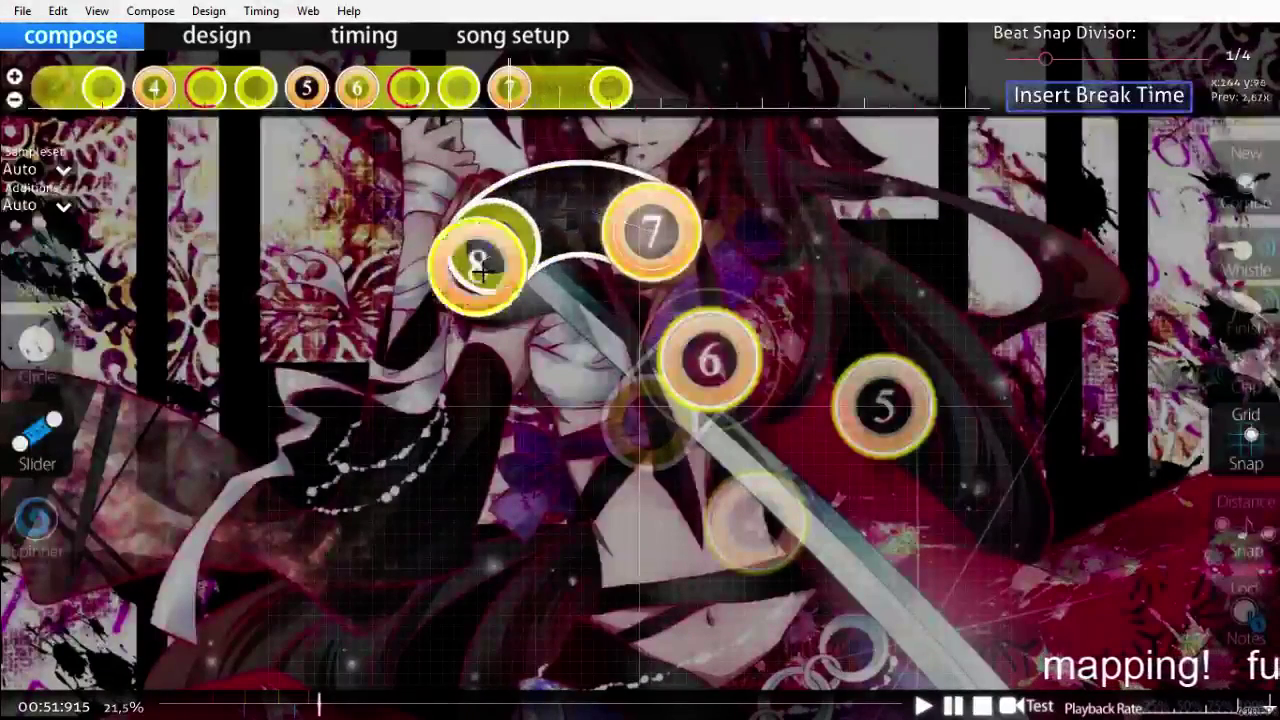
pyautogui.scroll(4, 503, 311)
pyautogui.press('space')
pyautogui.press('space')
pyautogui.scroll(4, 502, 309)
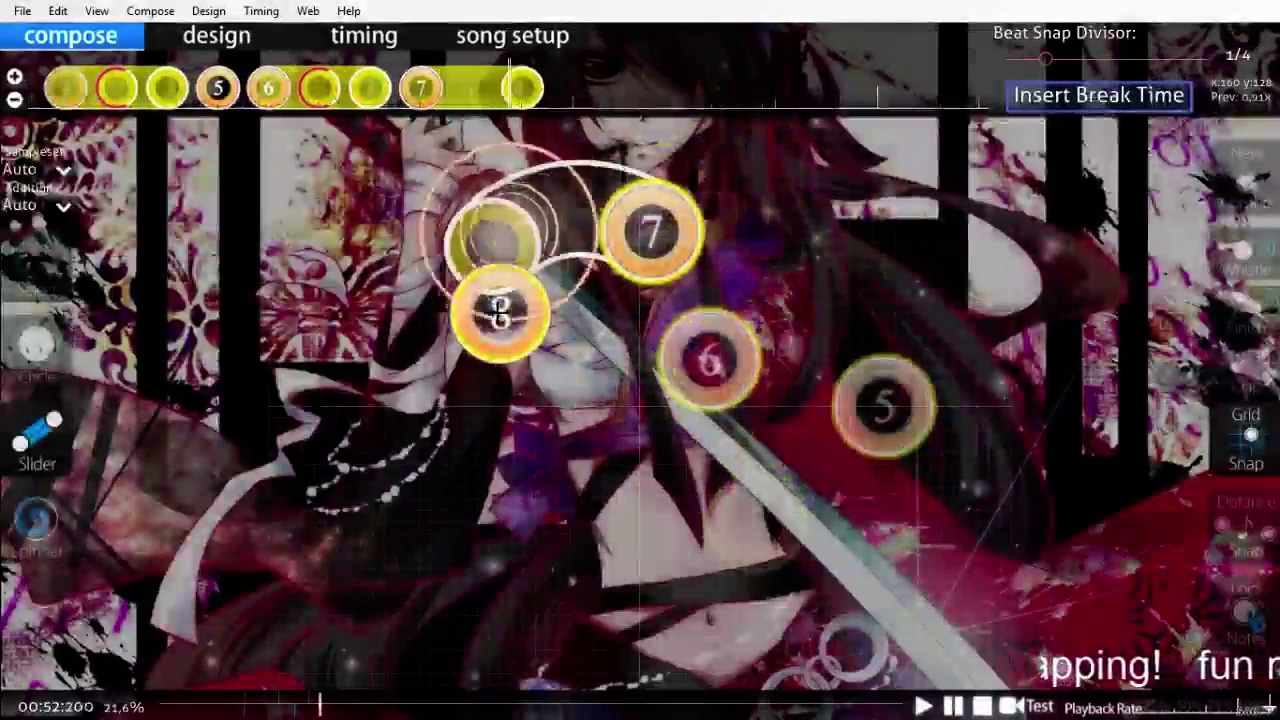
# Step: Place a circle at 00:52:415 below the end of the curved slider
pyautogui.scroll(1, 500, 312)
pyautogui.click(36, 343)
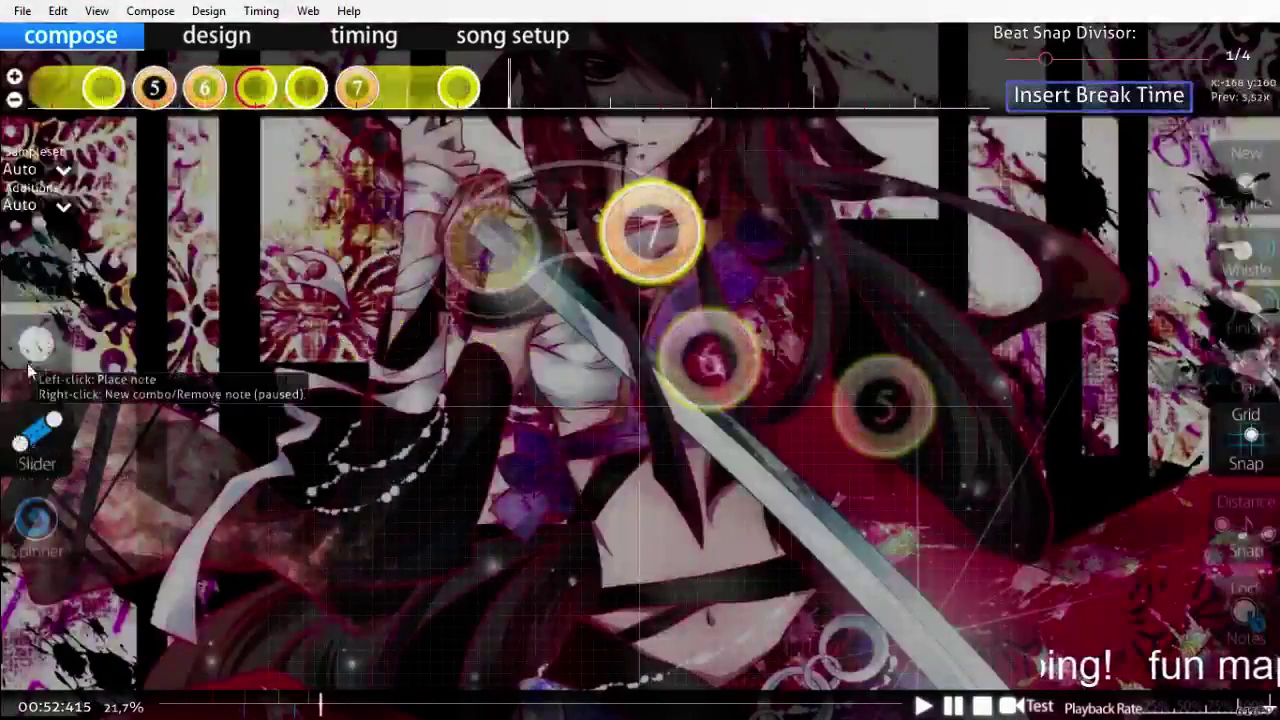
pyautogui.click(513, 388)
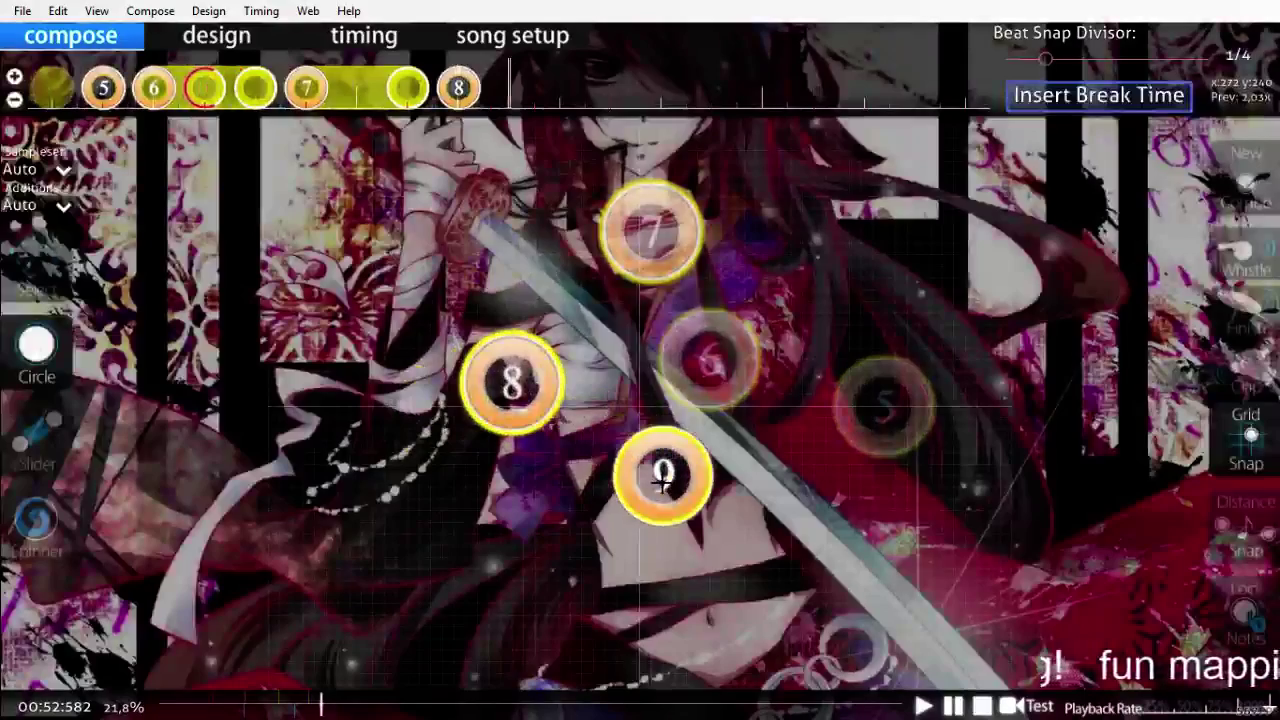
# Step: Slow down the playback rate and listen past the circle at 00:52:415 to find the next note's timing
pyautogui.scroll(1, 660, 471)
pyautogui.click(1155, 709)
pyautogui.press('space')
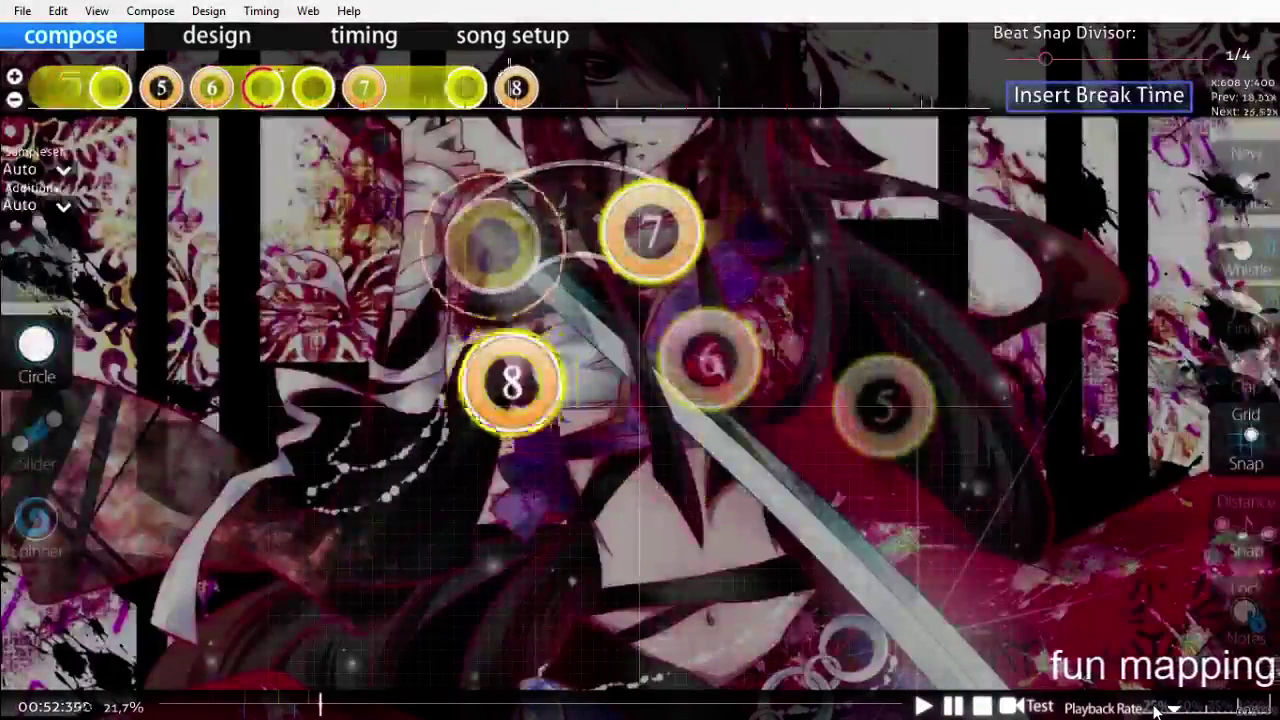
pyautogui.press('space')
pyautogui.scroll(7, 1155, 711)
pyautogui.scroll(-1, 580, 543)
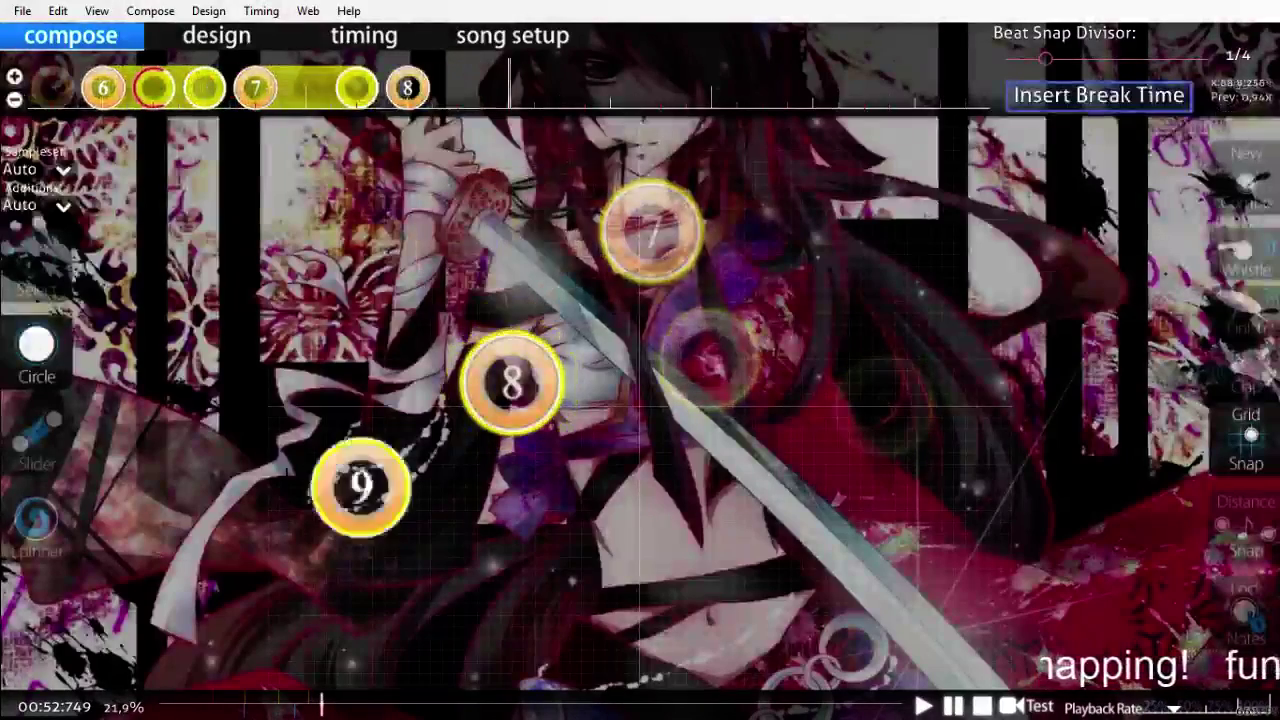
# Step: Place three short sliders at 00:52:749, 00:53:082 and 00:53:415, spread apart across the playfield
pyautogui.click(37, 440)
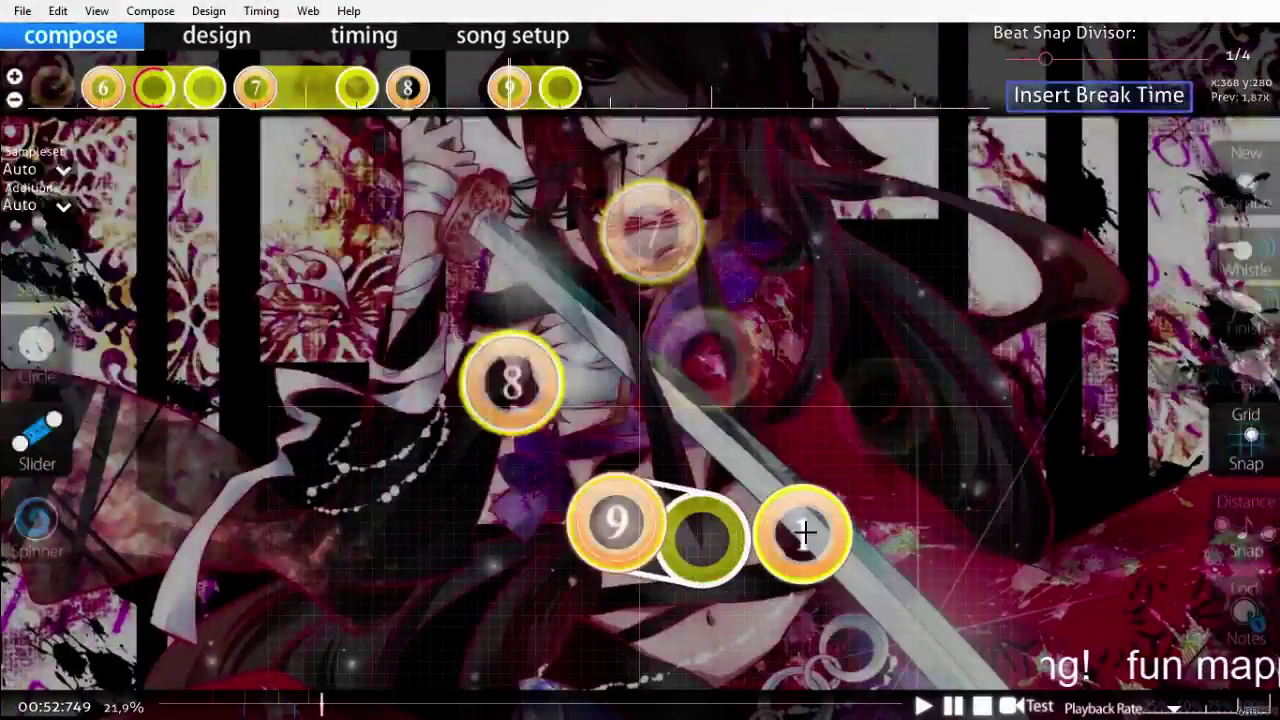
pyautogui.scroll(-4, 810, 530)
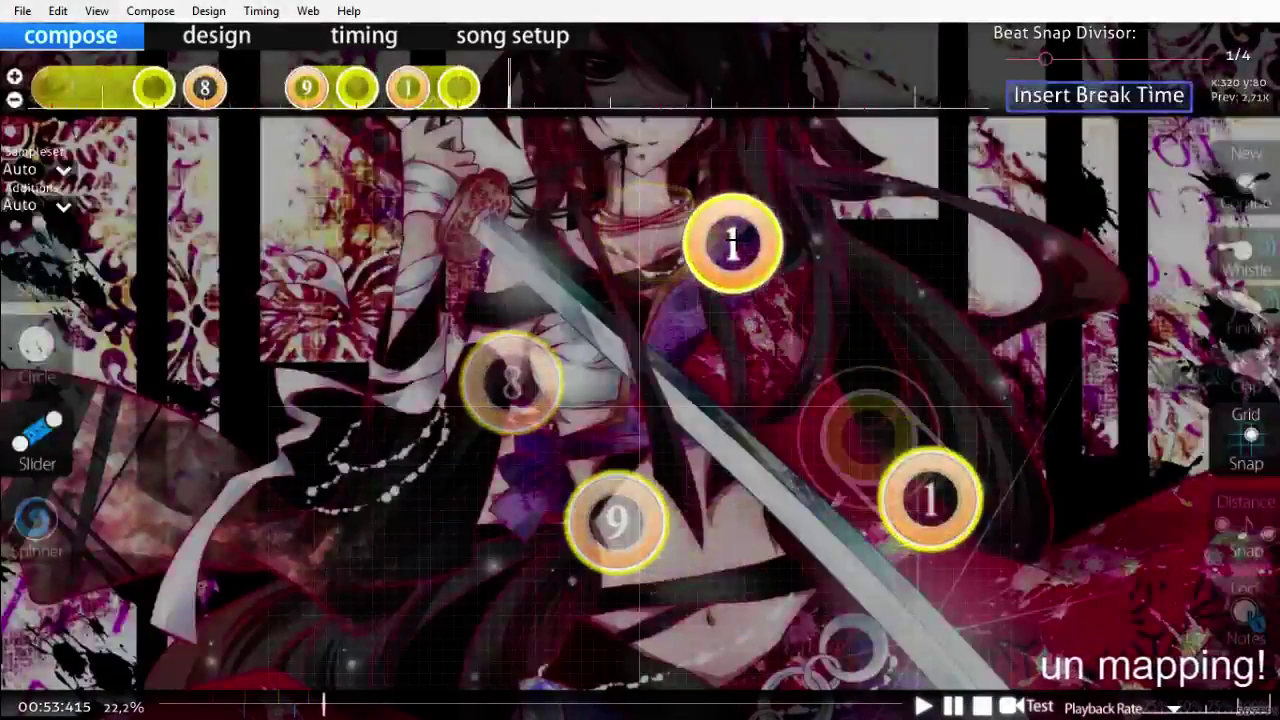
pyautogui.click(732, 241)
# Step: Play back the section from about 00:51 to 00:53:8, first slowed down and again at full playback rate, to check the timing
pyautogui.scroll(-12, 594, 416)
pyautogui.scroll(20, 592, 417)
pyautogui.press('space')
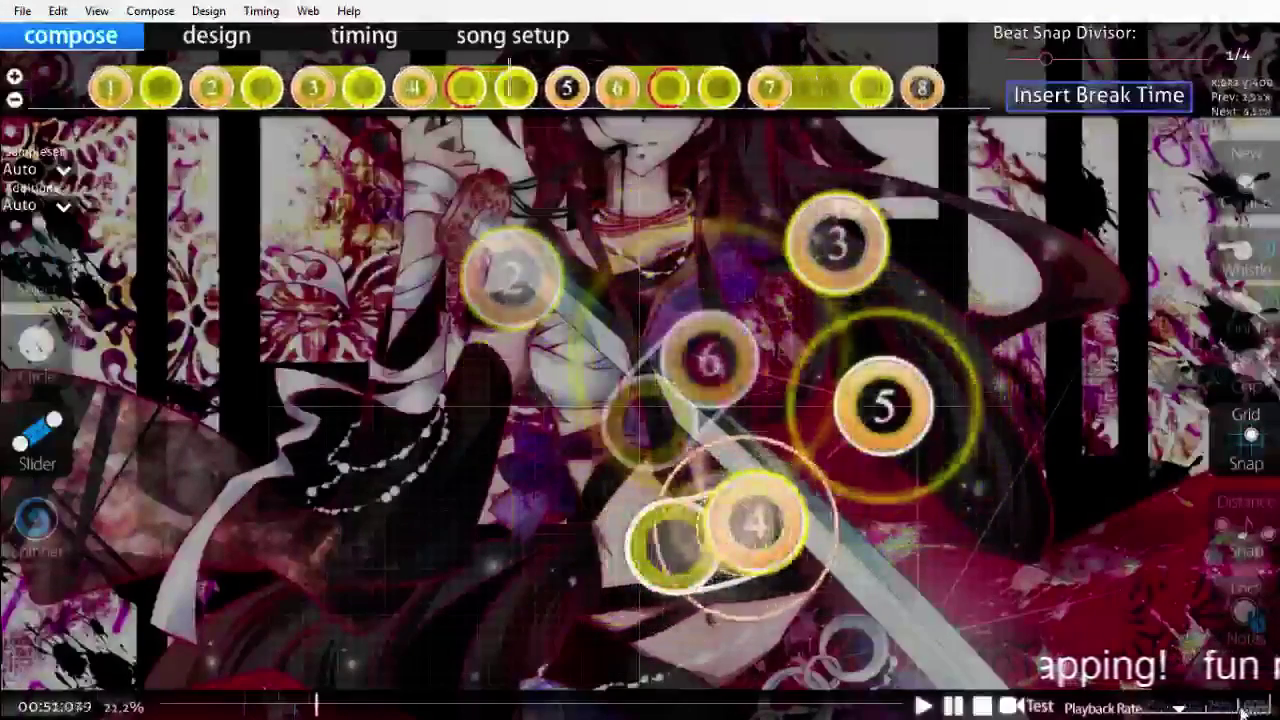
pyautogui.scroll(4, 1228, 702)
pyautogui.scroll(4, 1168, 702)
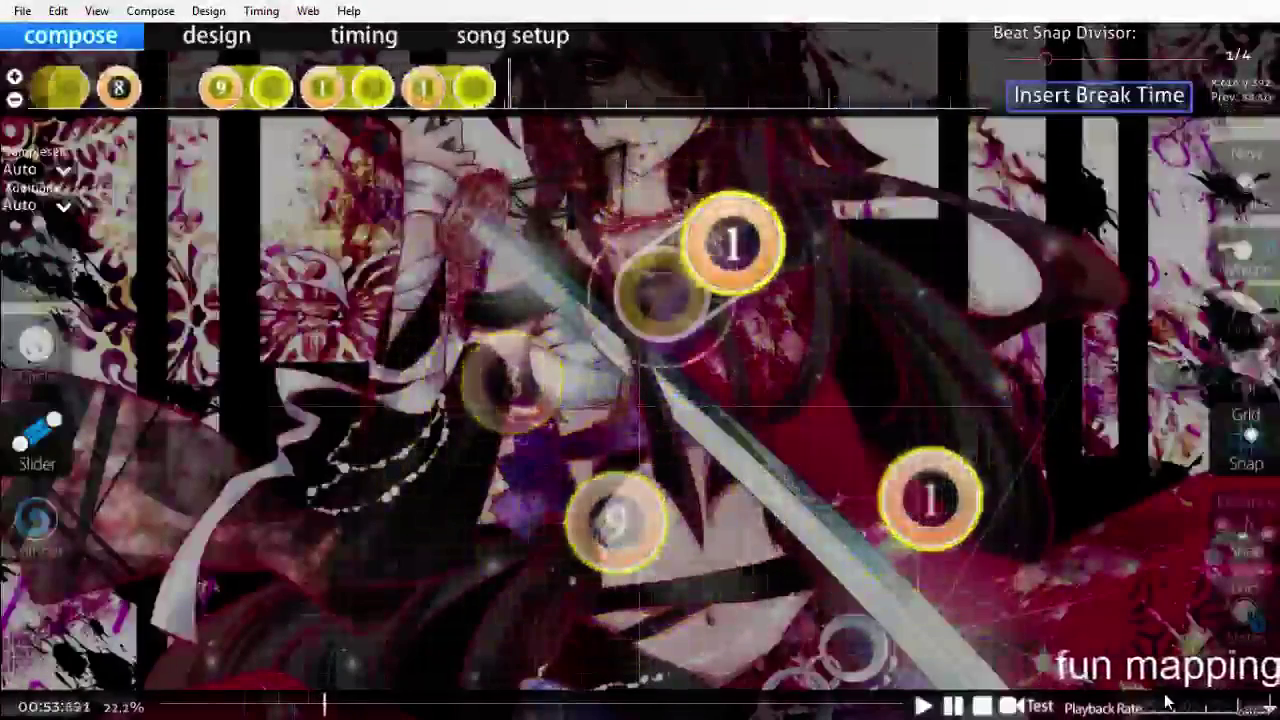
pyautogui.scroll(3, 1168, 703)
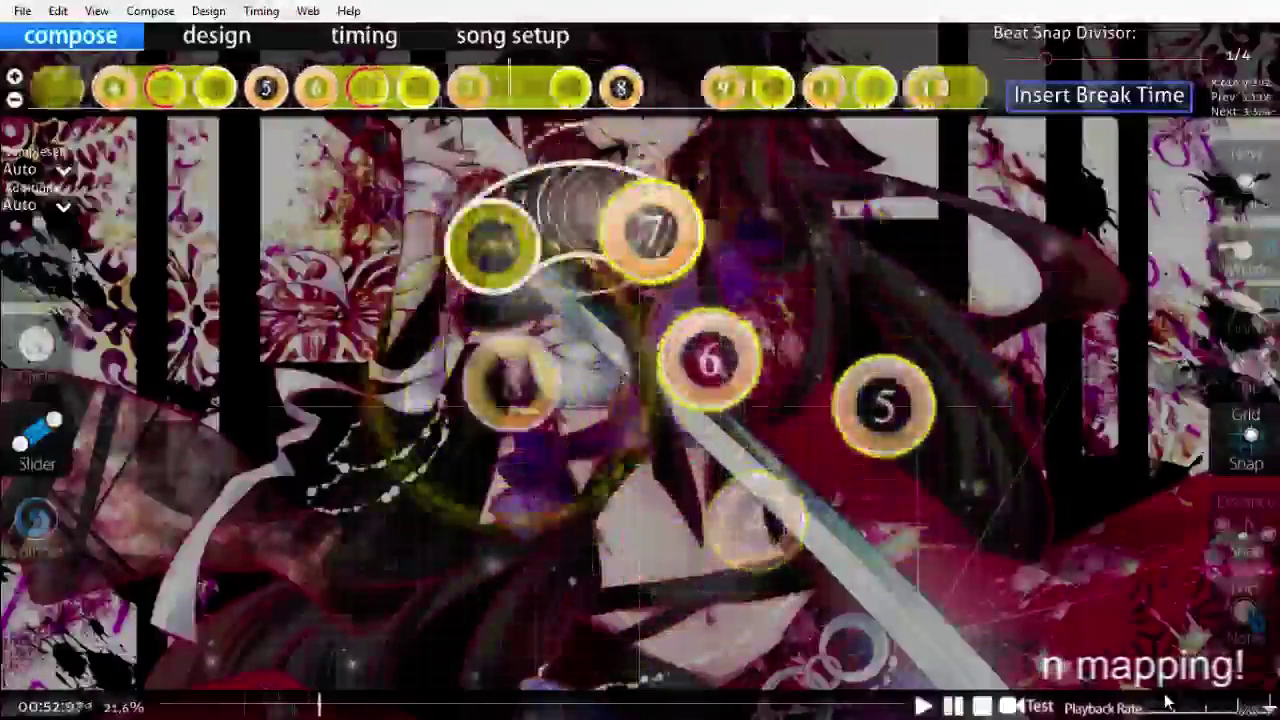
pyautogui.scroll(3, 1168, 703)
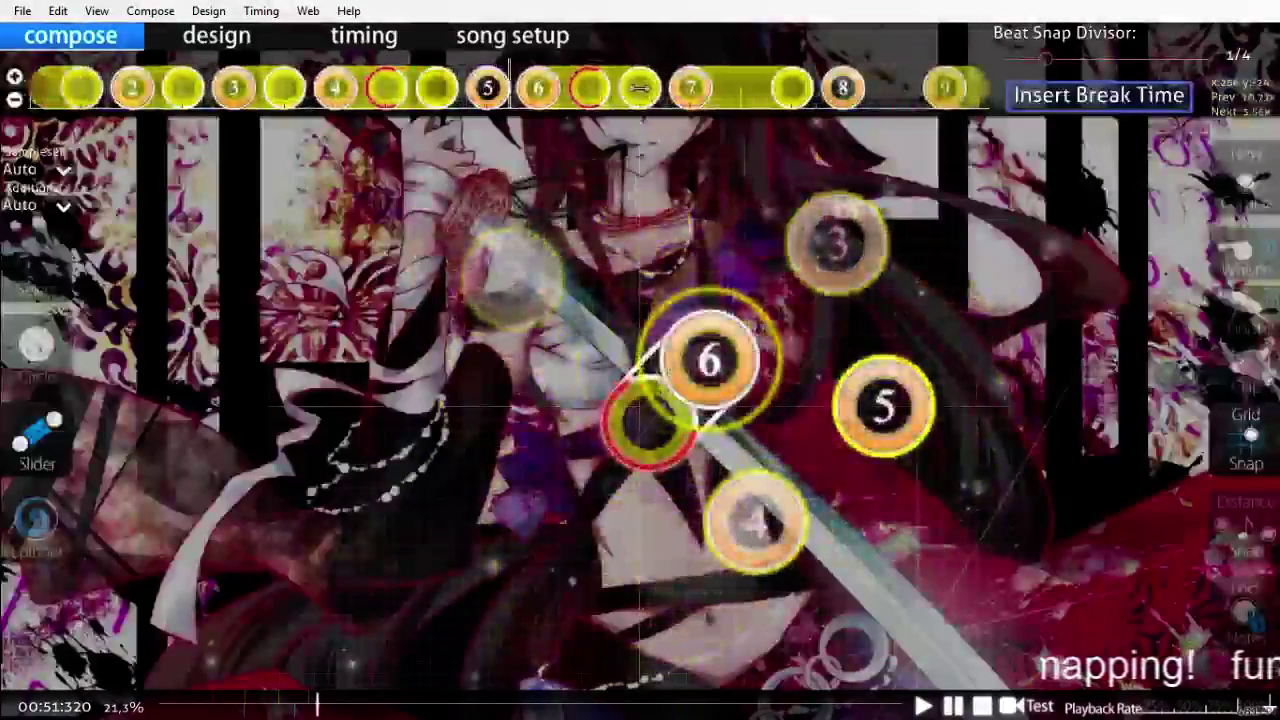
# Step: Try the slider at 00:51:415 without its repeat, comparing it in playback, and restore the repeat
pyautogui.press('1')
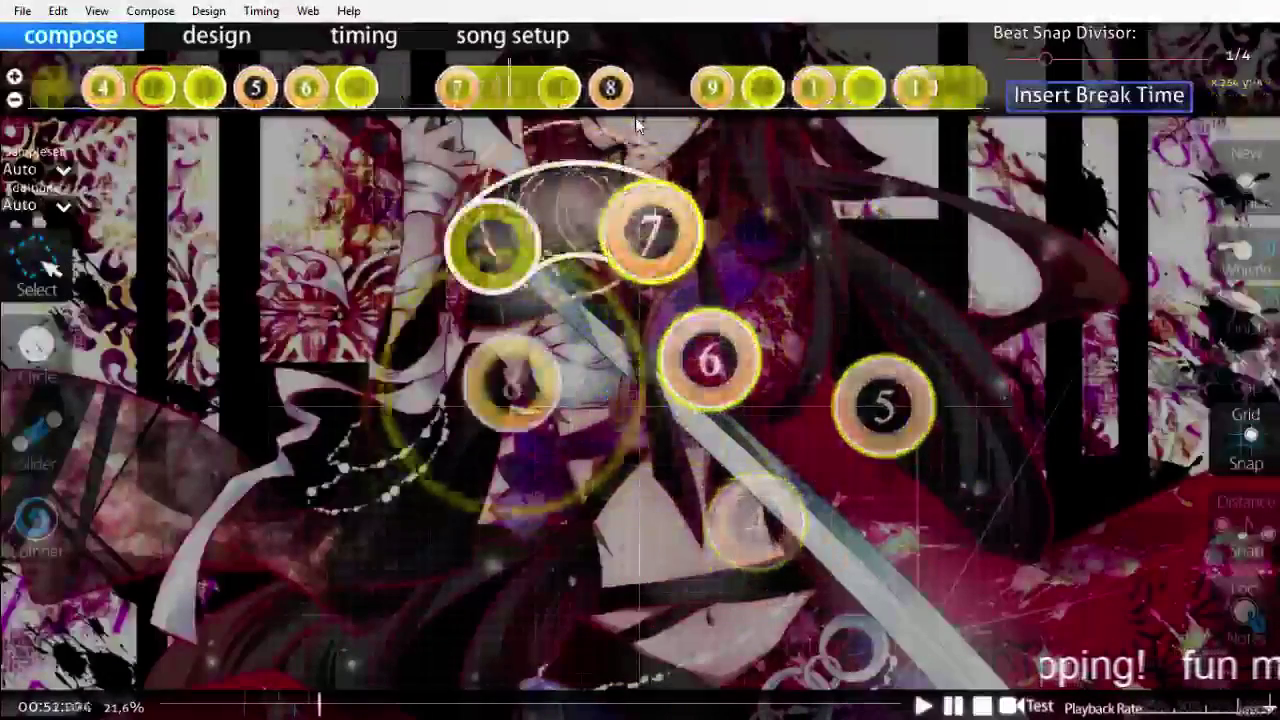
pyautogui.scroll(5, 635, 117)
pyautogui.scroll(-5, 635, 117)
pyautogui.scroll(5, 635, 117)
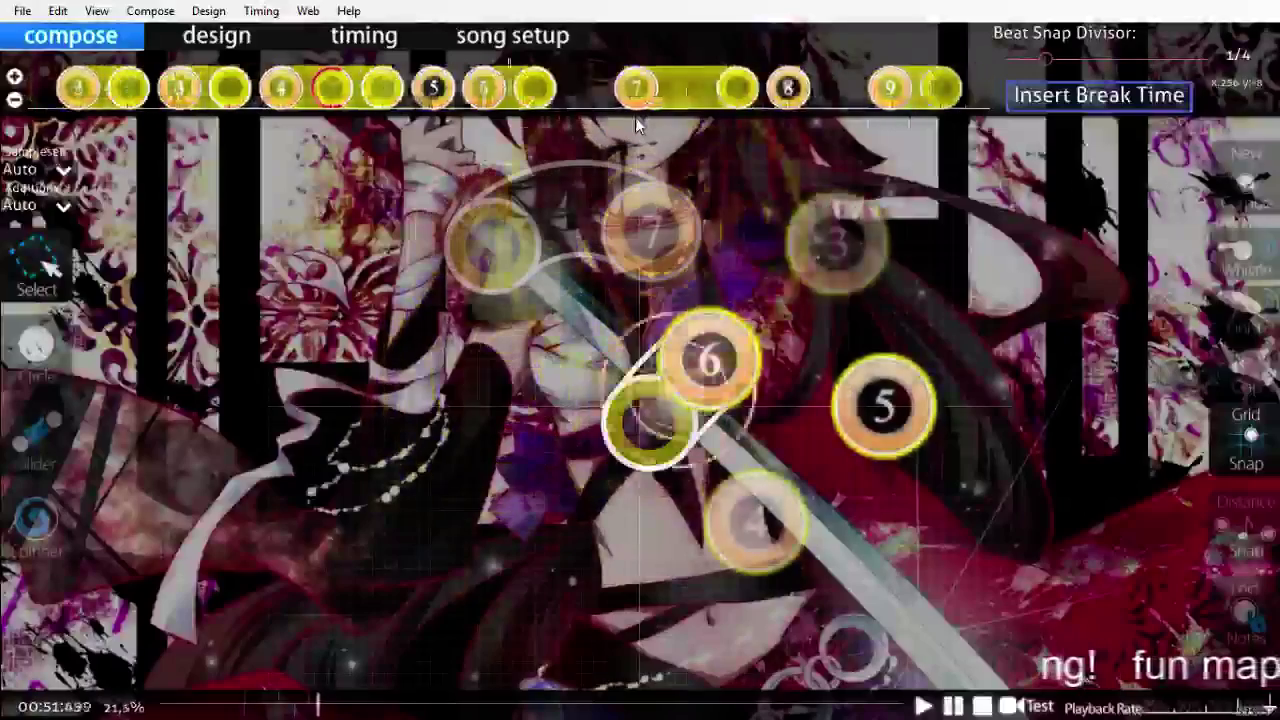
pyautogui.scroll(2, 635, 117)
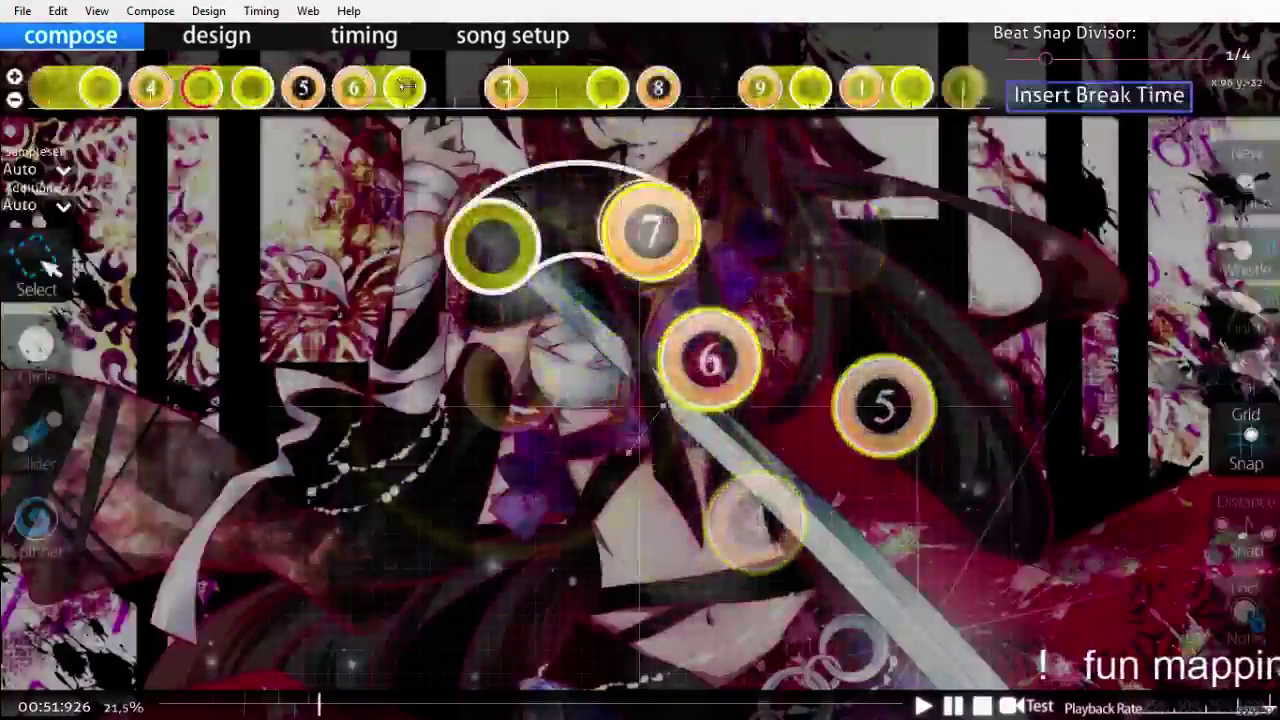
pyautogui.click(404, 84)
# Step: Retime the curved slider at 00:51:915 to start at 00:52:082 and shorten it to end at 00:52:249
pyautogui.scroll(2, 498, 70)
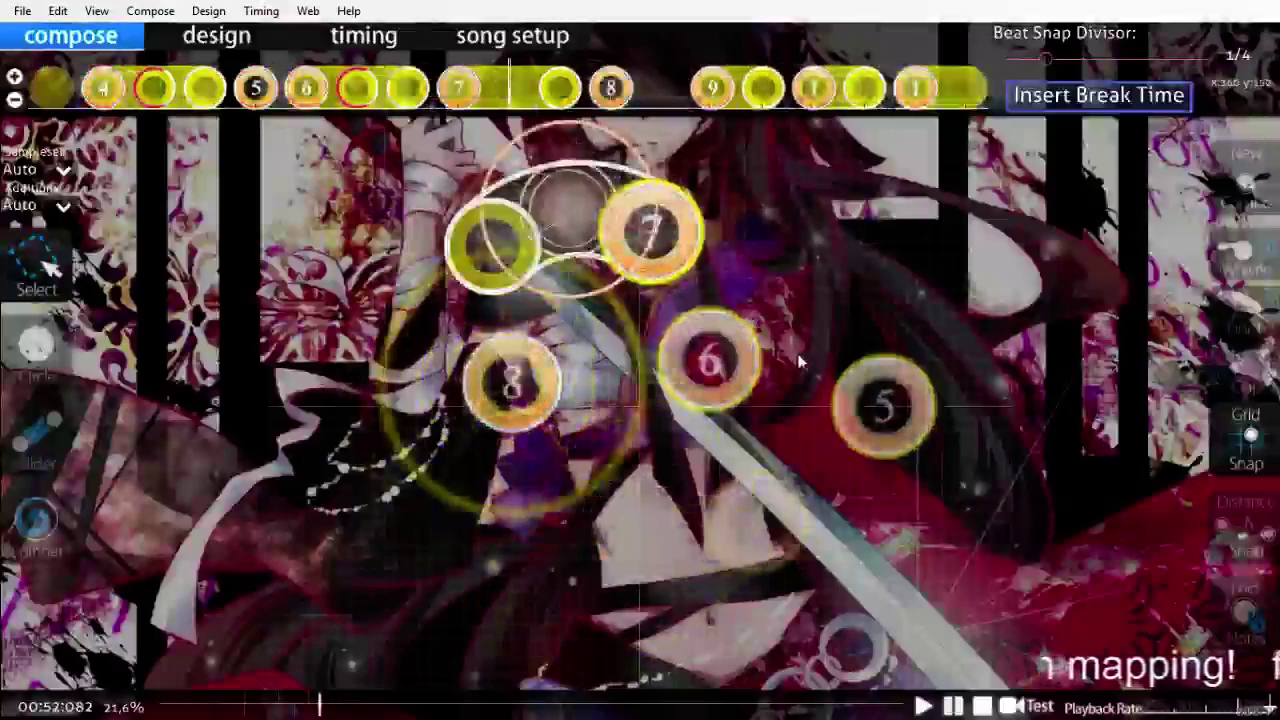
pyautogui.scroll(2, 900, 425)
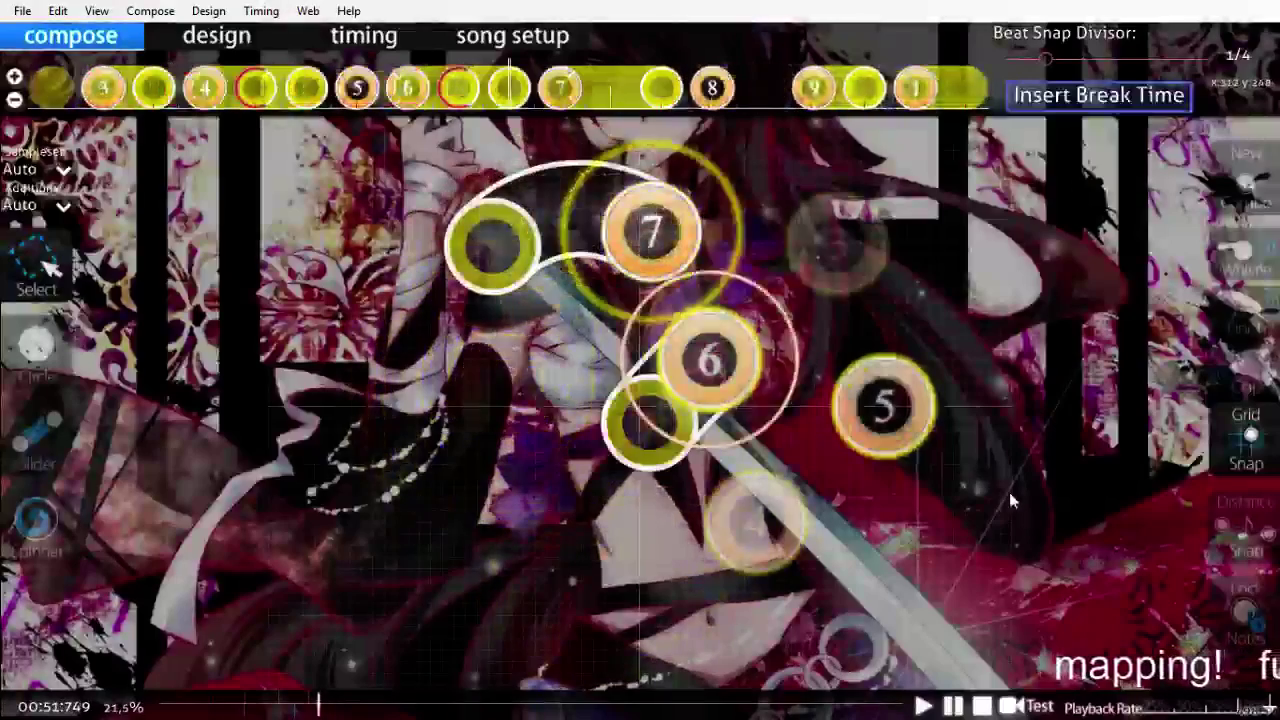
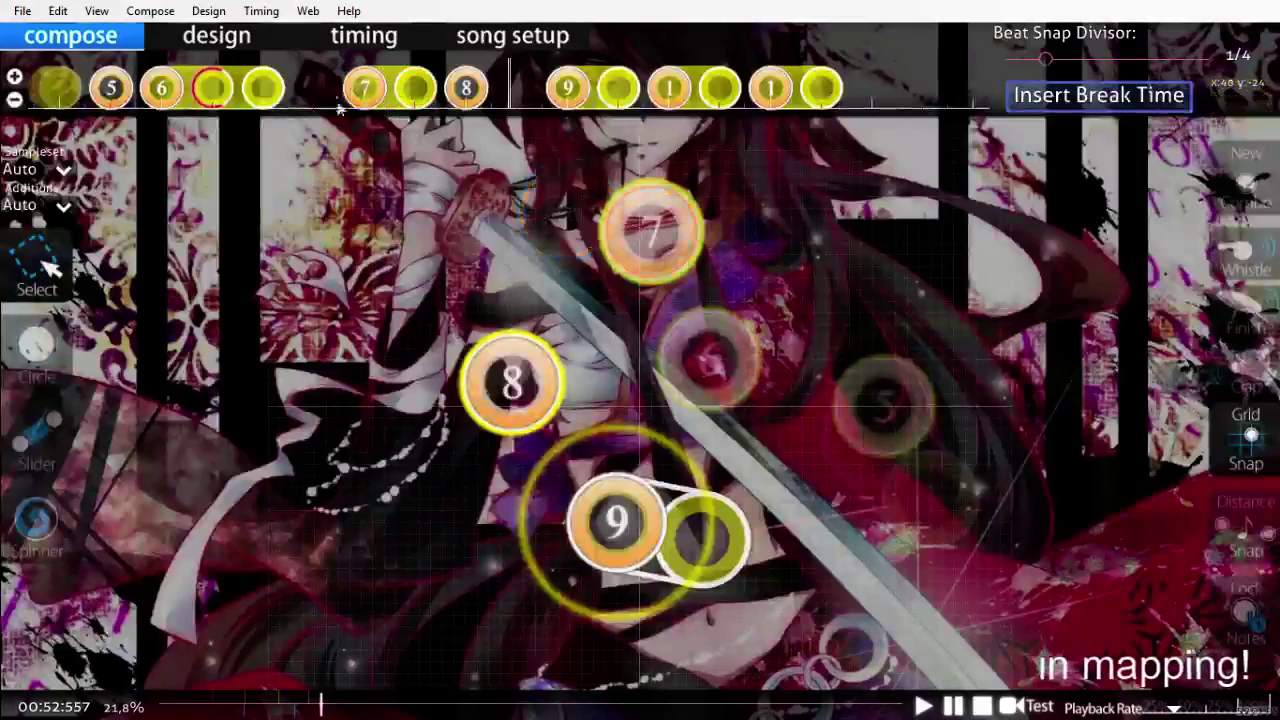
# Step: Play back the section from about 00:51:4 through the slider at 00:52:749 to check the retimed slider
pyautogui.scroll(15, 414, 223)
pyautogui.press('space')
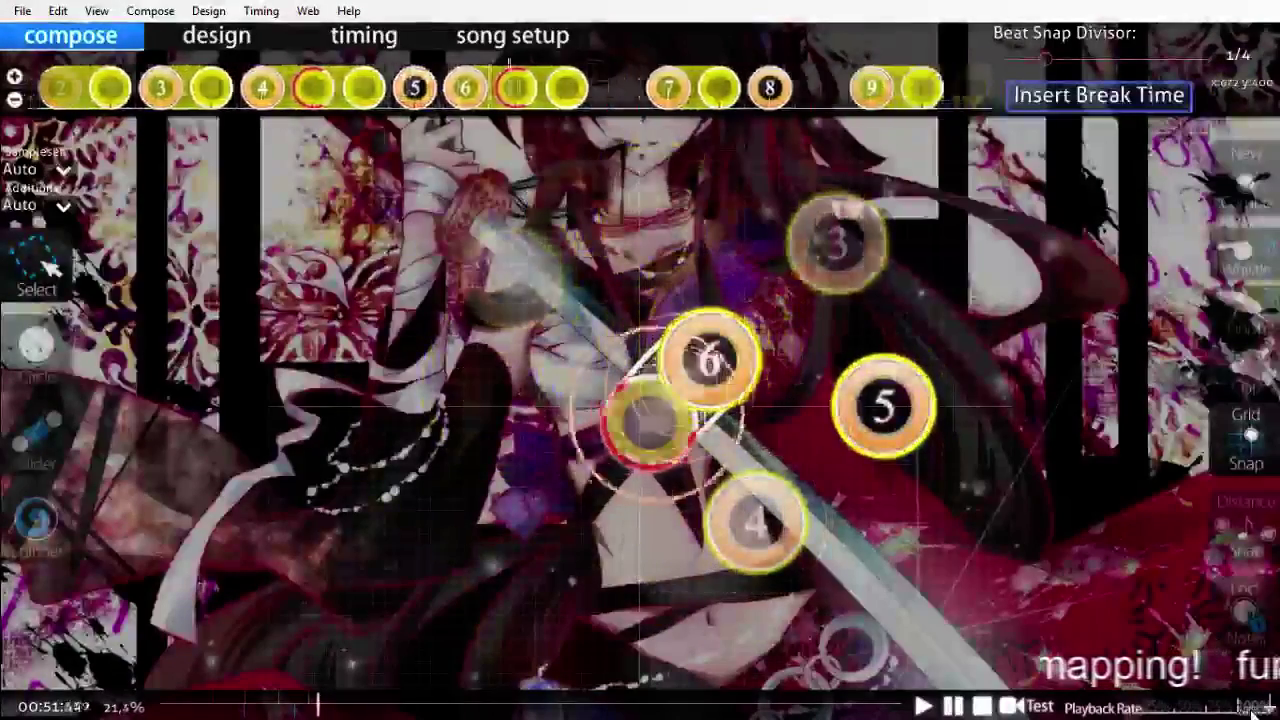
pyautogui.press('space')
pyautogui.scroll(18, 1138, 621)
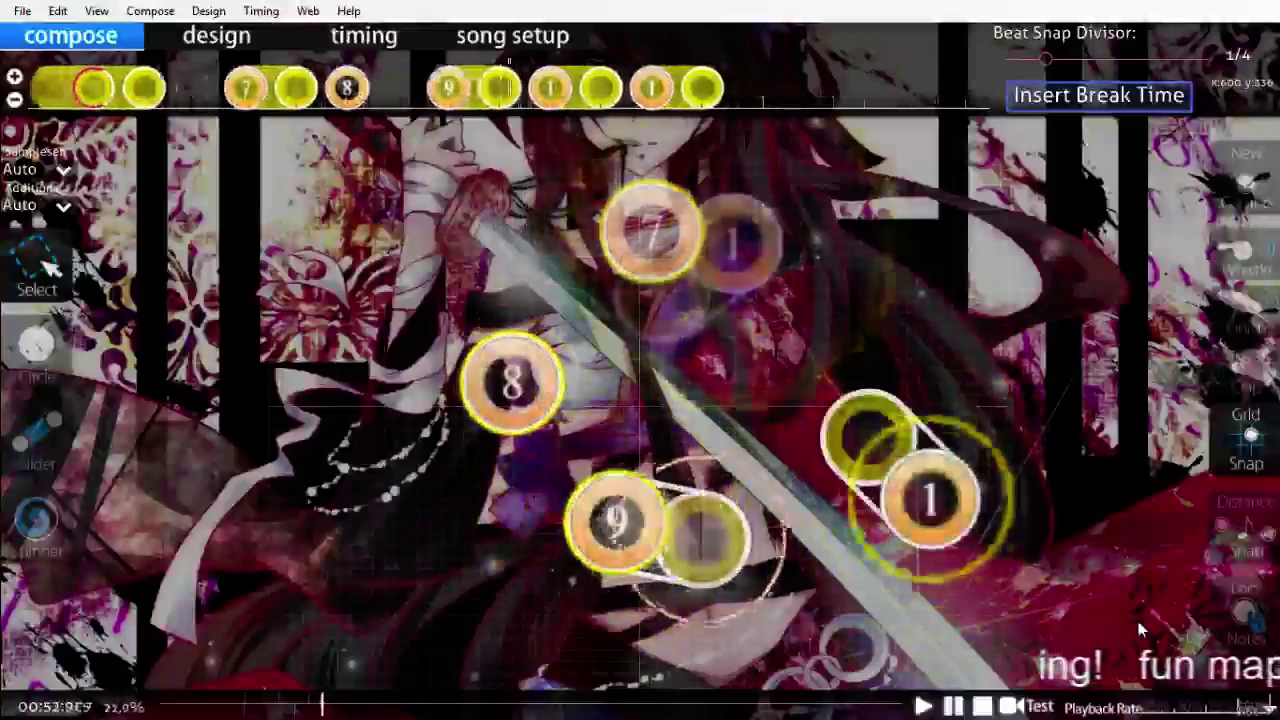
# Step: Start a new combo on the slider at 00:53:082 and play back the transition into it
pyautogui.scroll(3, 1138, 621)
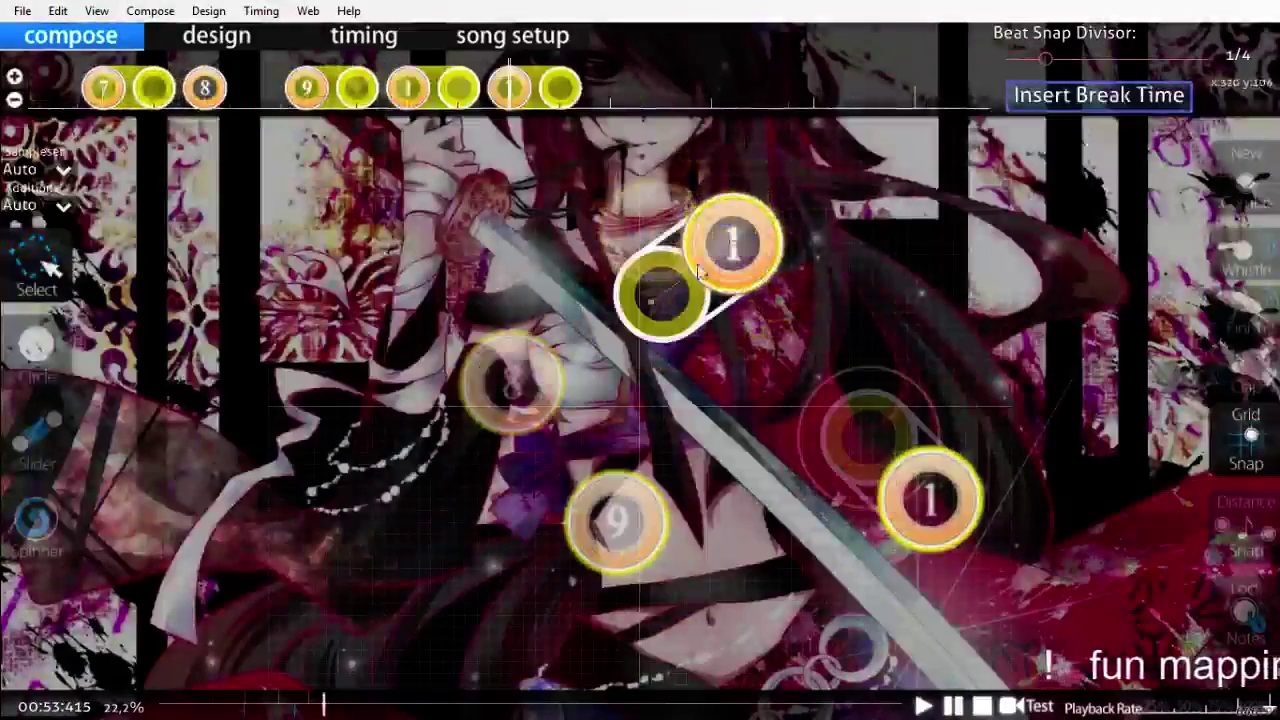
pyautogui.scroll(8, 643, 256)
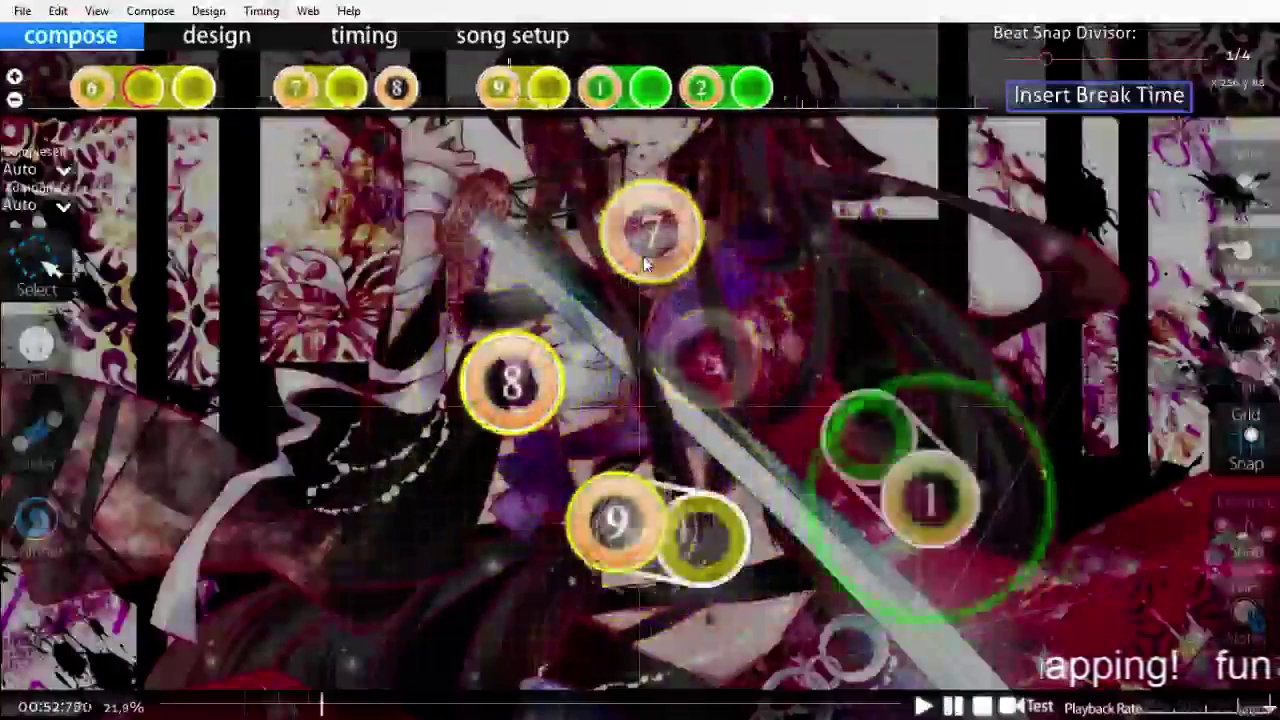
# Step: Reshape the slider at 00:52:082 by moving its end point to about x 192, y 40
pyautogui.scroll(4, 643, 256)
pyautogui.click(548, 230)
pyautogui.moveTo(533, 224); pyautogui.dragTo(540, 200)
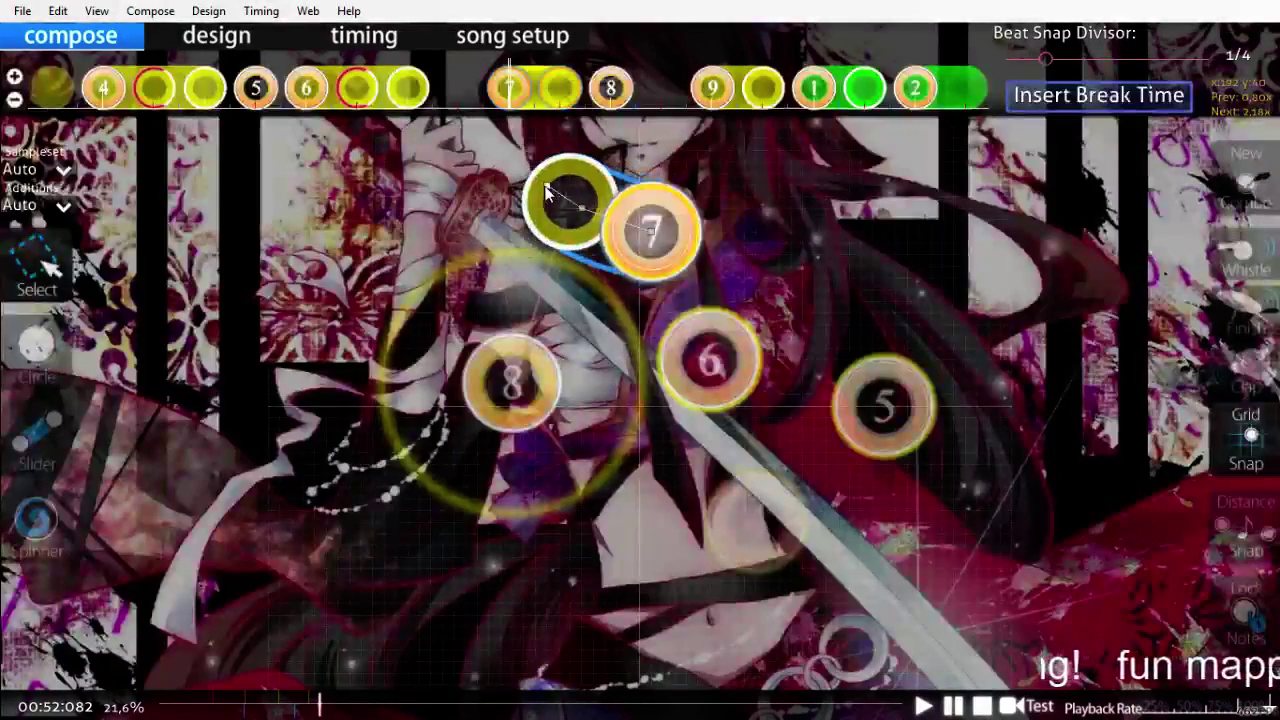
# Step: Move slider 7 at 00:52:082 down and to the left, closer to circle 8, and play back the transition
pyautogui.moveTo(616, 238); pyautogui.dragTo(583, 270)
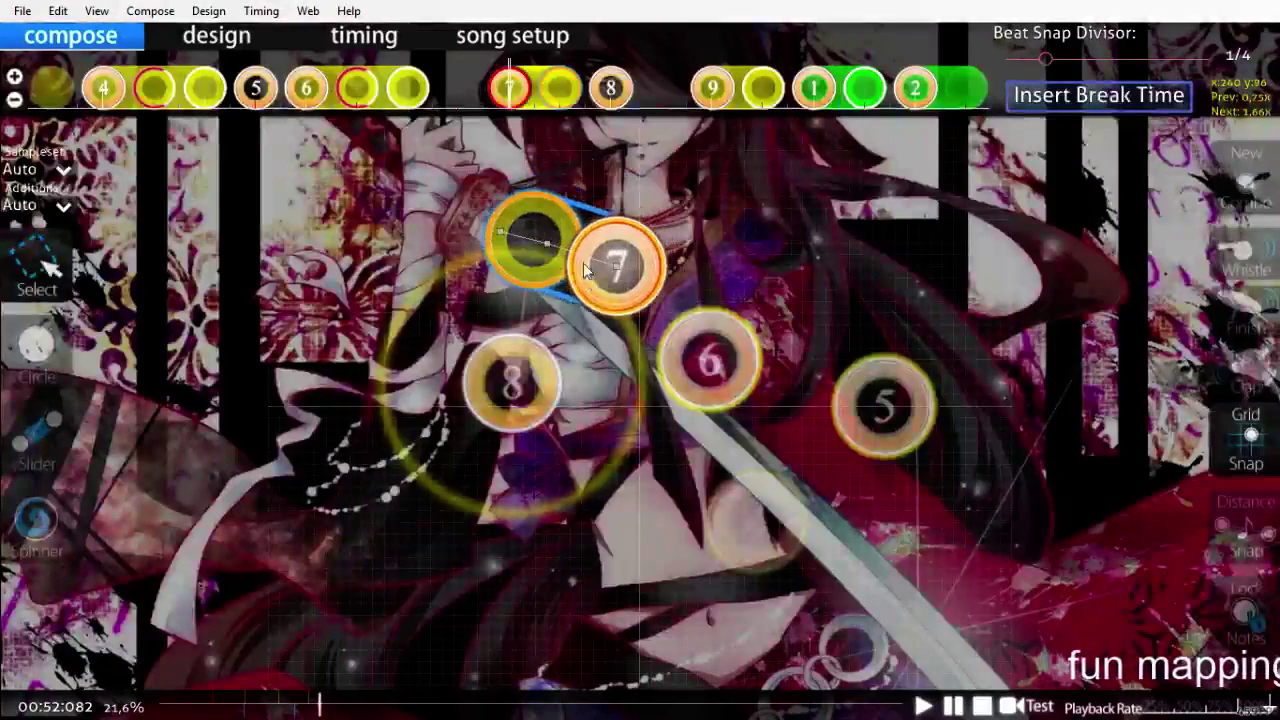
pyautogui.click(780, 256)
pyautogui.scroll(9, 782, 260)
pyautogui.press('space')
pyautogui.press('space')
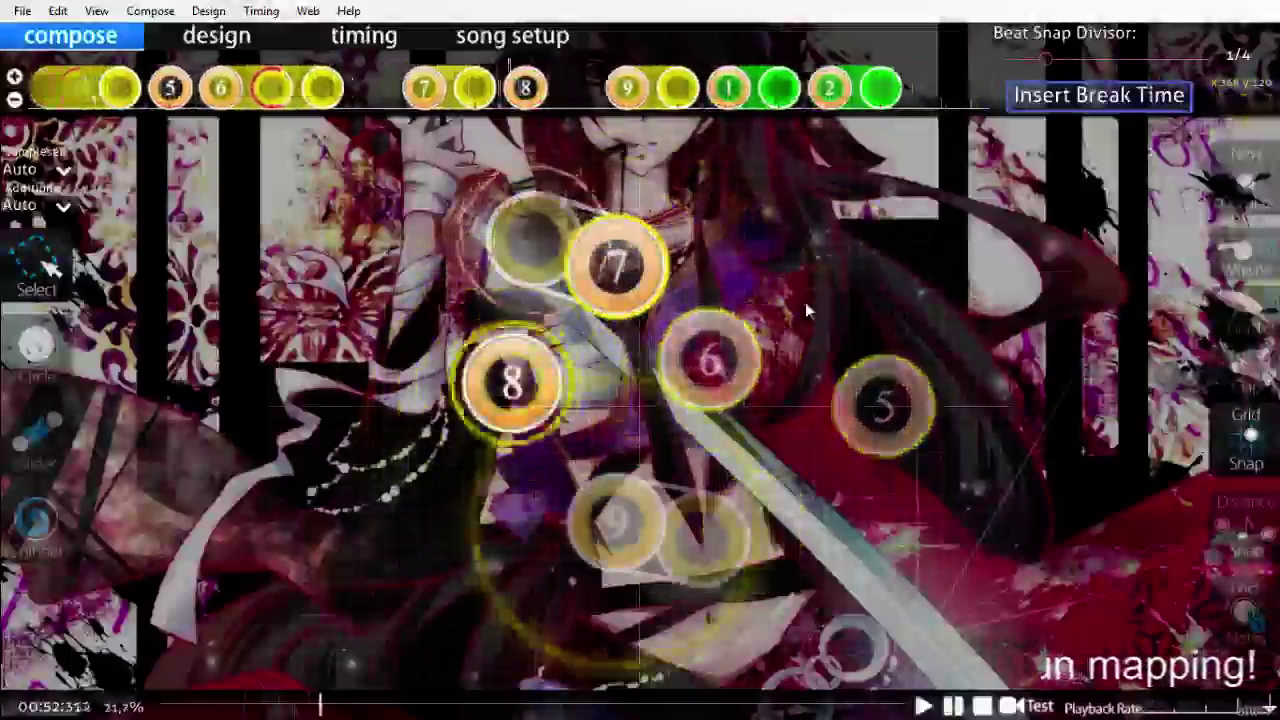
# Step: Play back the section from about 00:52:3 to 00:54:3 and slow the playback rate to 25%
pyautogui.scroll(5, 806, 304)
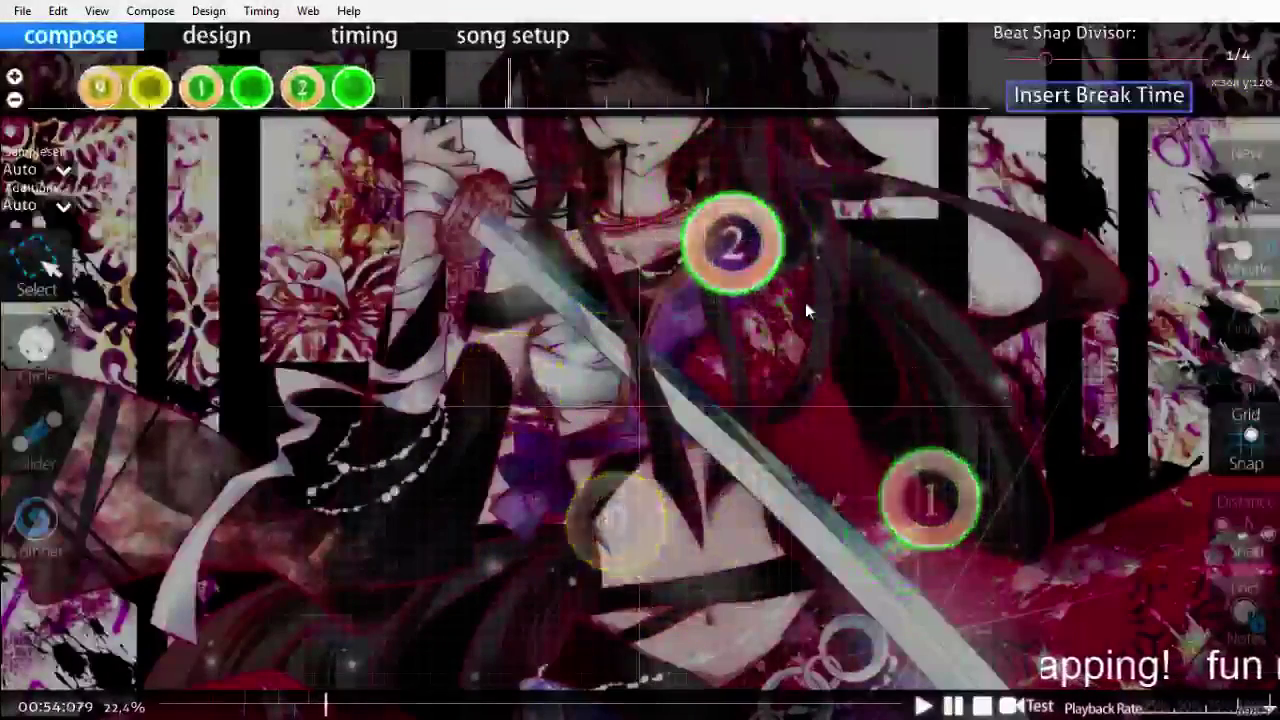
pyautogui.scroll(5, 805, 311)
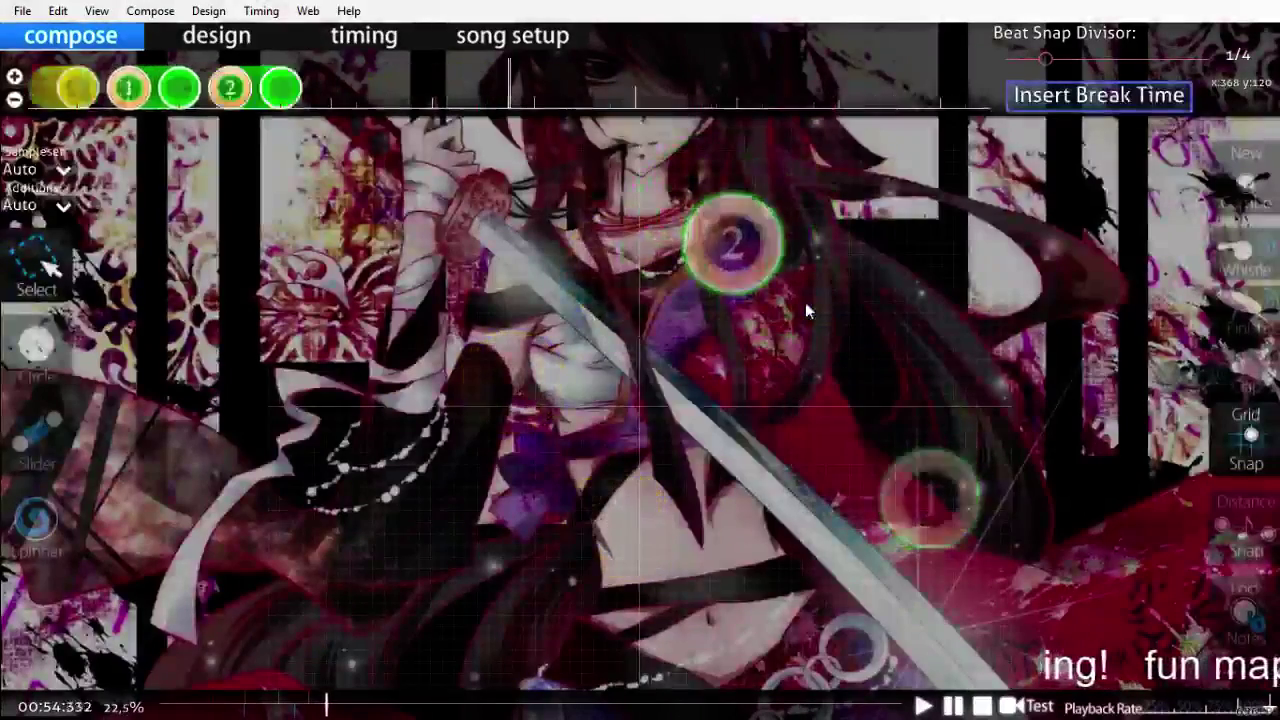
pyautogui.scroll(4, 805, 302)
pyautogui.scroll(2, 909, 404)
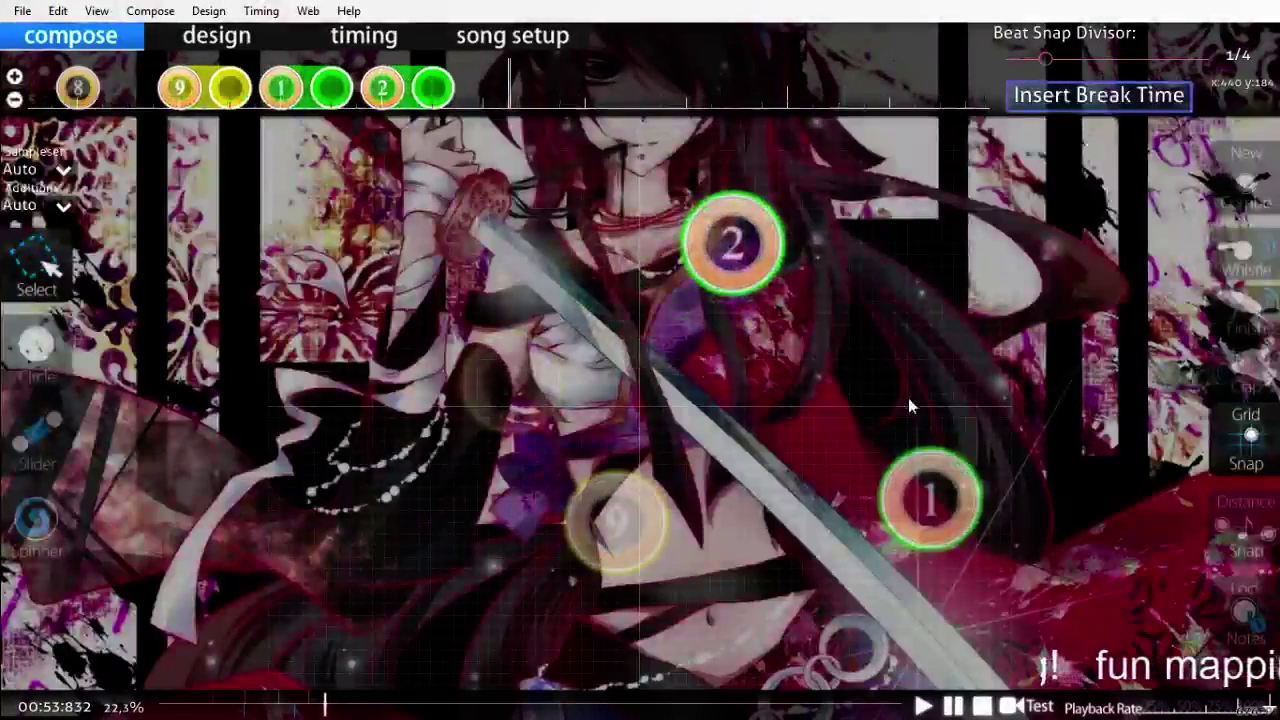
pyautogui.click(1155, 703)
pyautogui.scroll(2, 1048, 477)
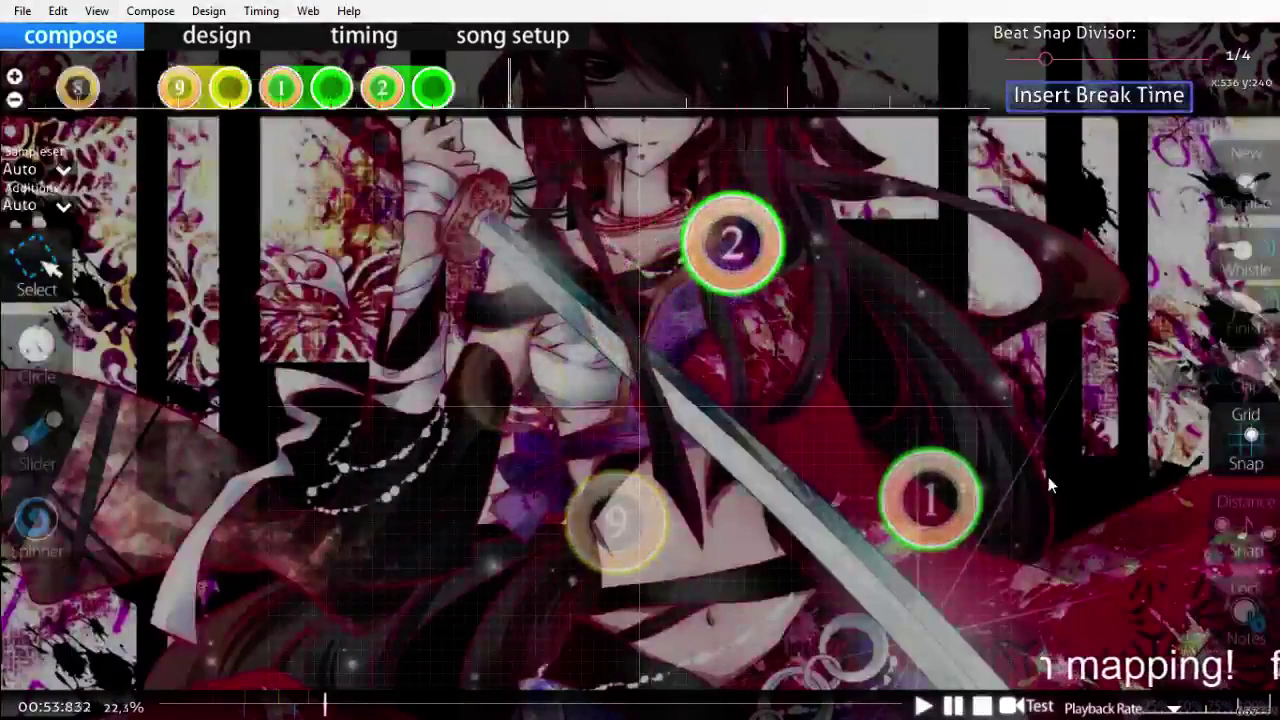
# Step: Add one repeat to the slider at 00:53:415 so it ends at 00:53:749, and play it back
pyautogui.scroll(1, 1048, 476)
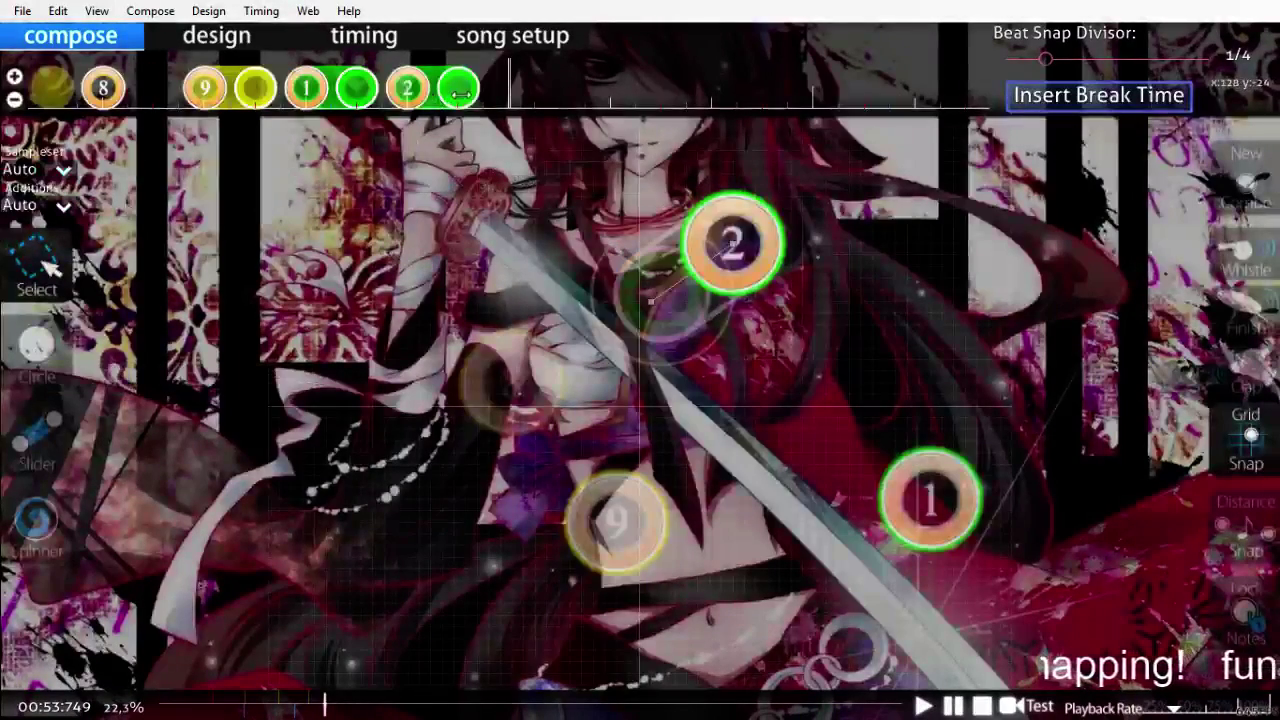
pyautogui.scroll(6, 650, 300)
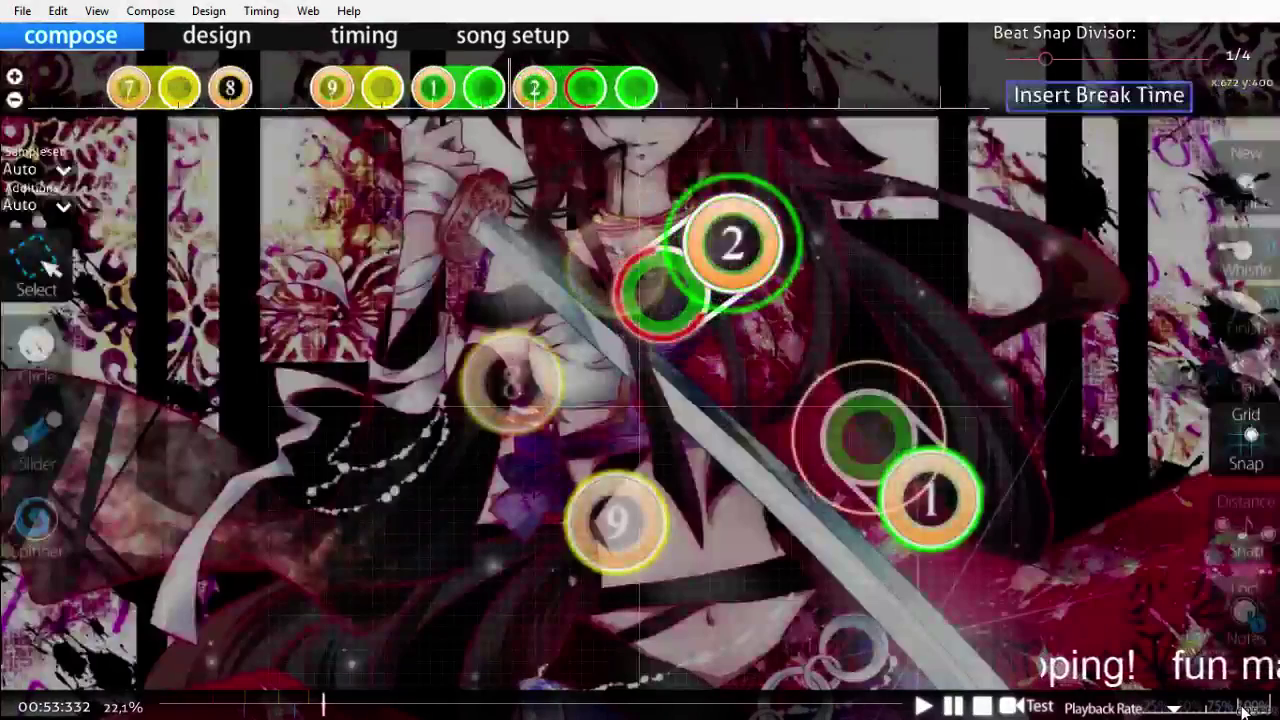
pyautogui.press('space')
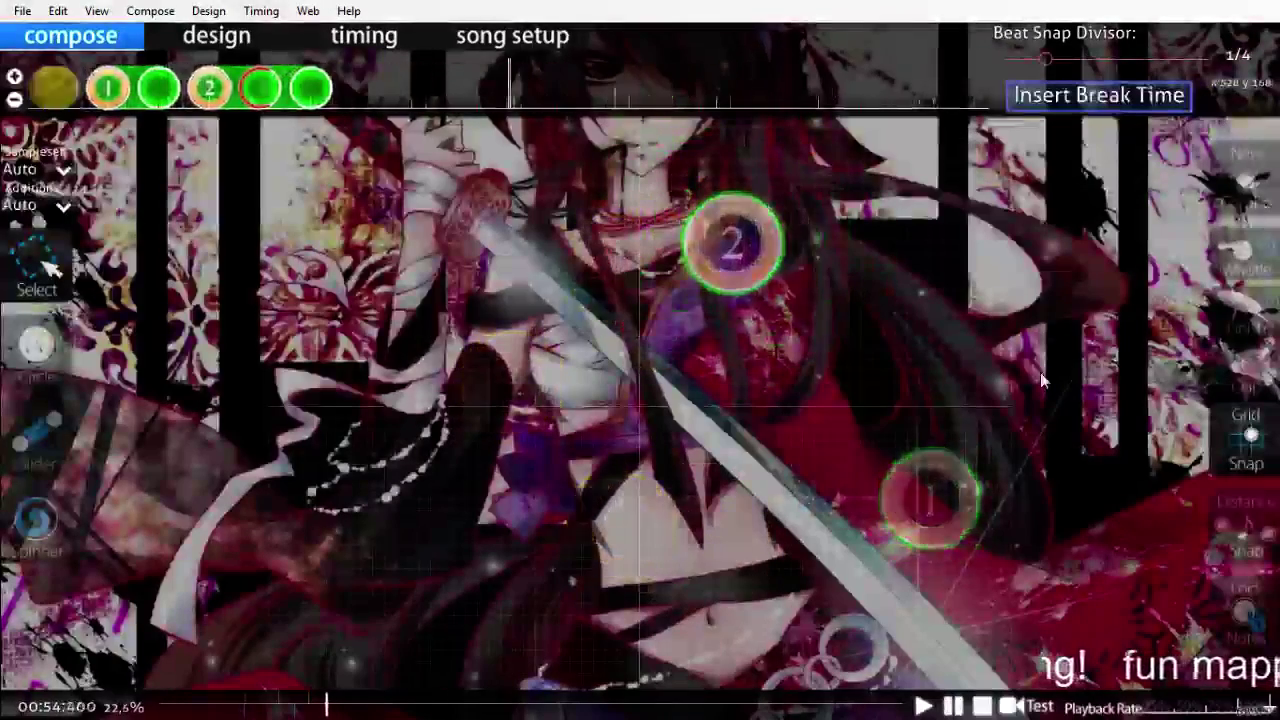
pyautogui.press('space')
# Step: Play back the stretch from about 00:53:9 to 00:55:1, partly at 25% rate, to work out the next slider's timing
pyautogui.scroll(3, 1040, 380)
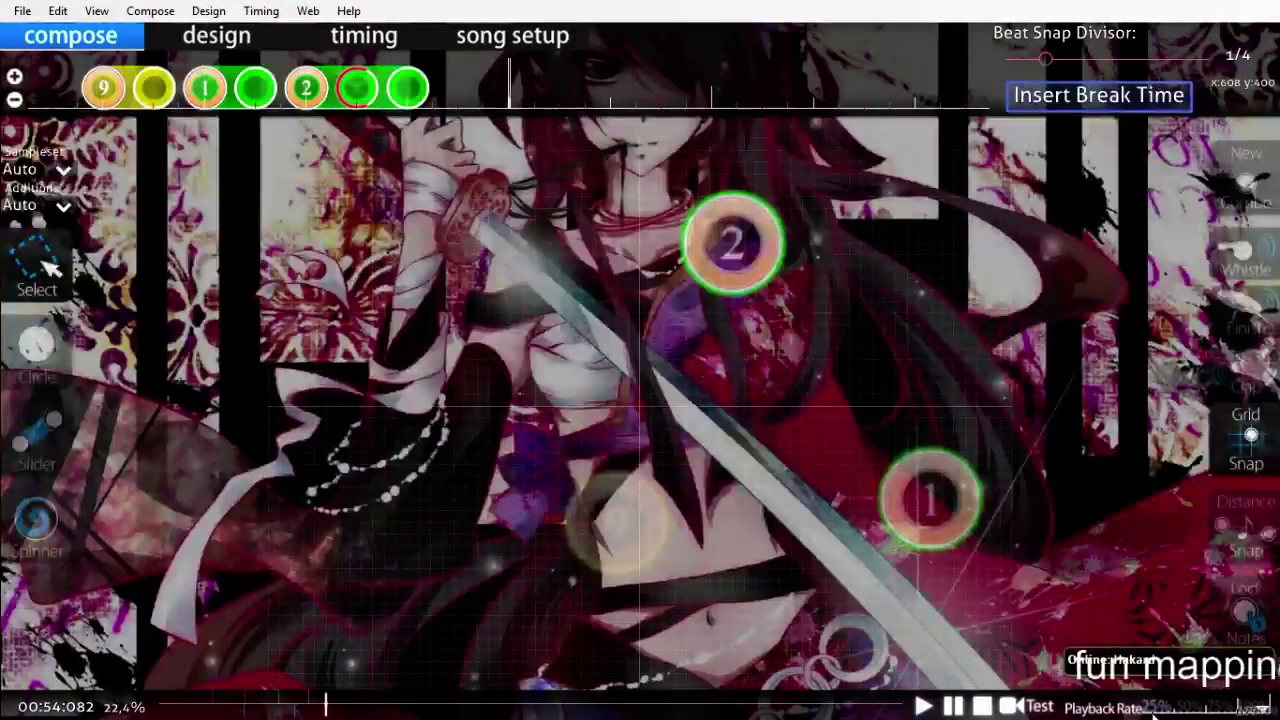
pyautogui.scroll(6, 555, 281)
pyautogui.press('space')
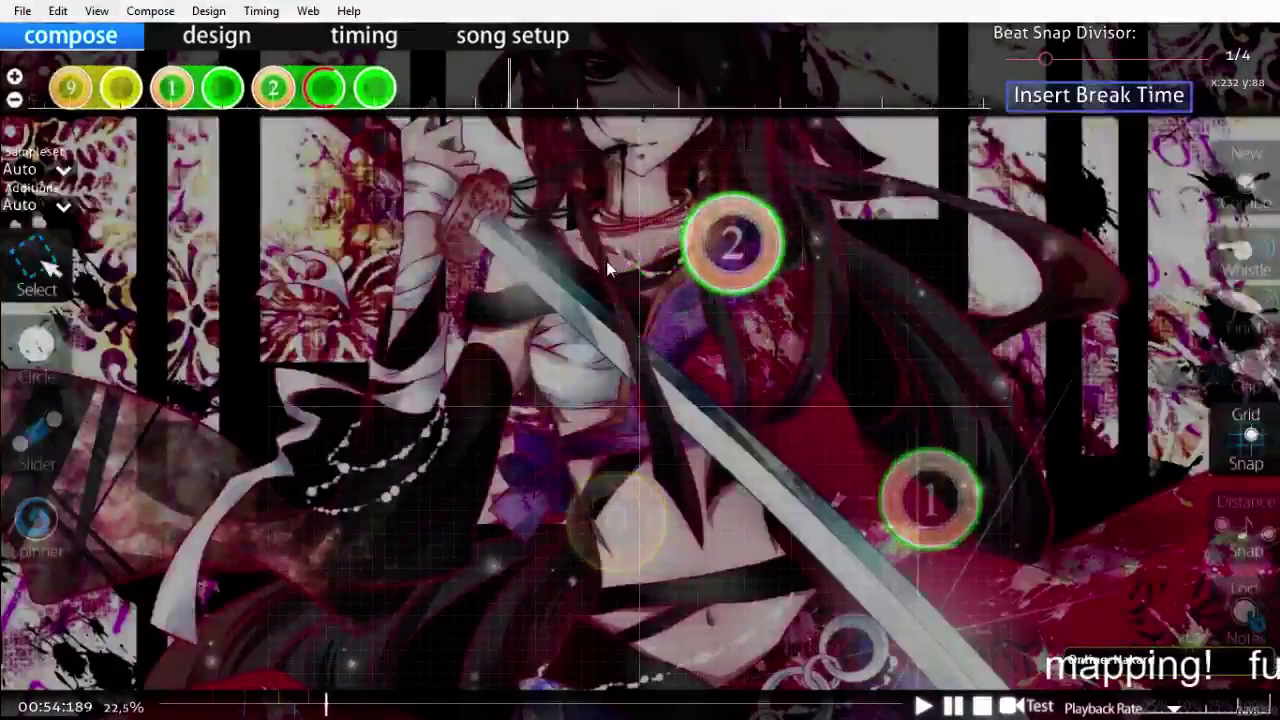
pyautogui.scroll(1, 600, 264)
pyautogui.press('space')
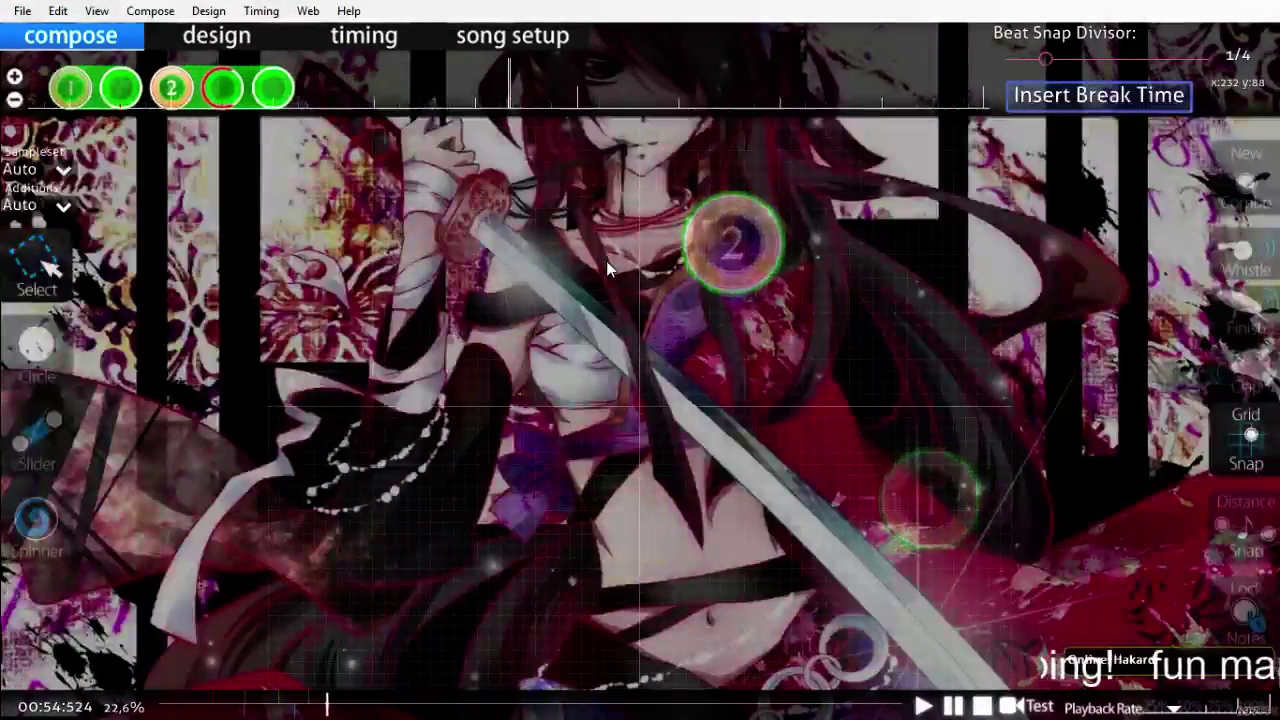
pyautogui.scroll(4, 606, 261)
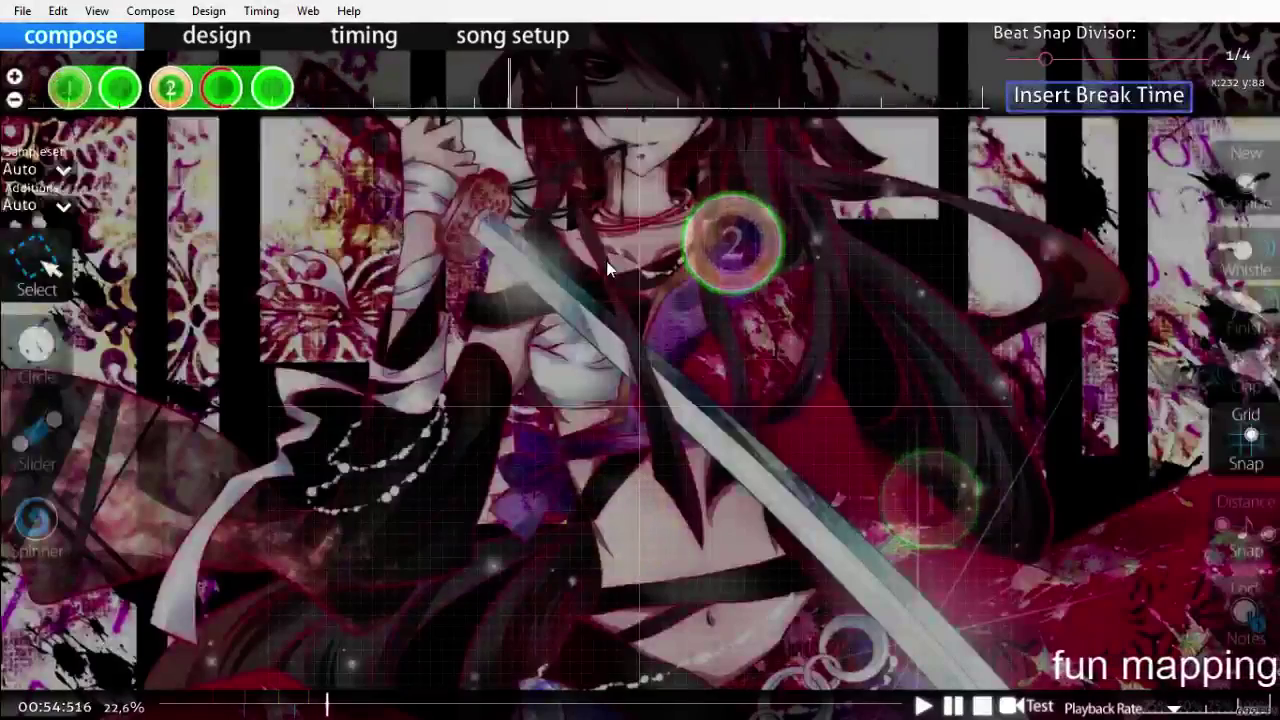
pyautogui.scroll(3, 606, 261)
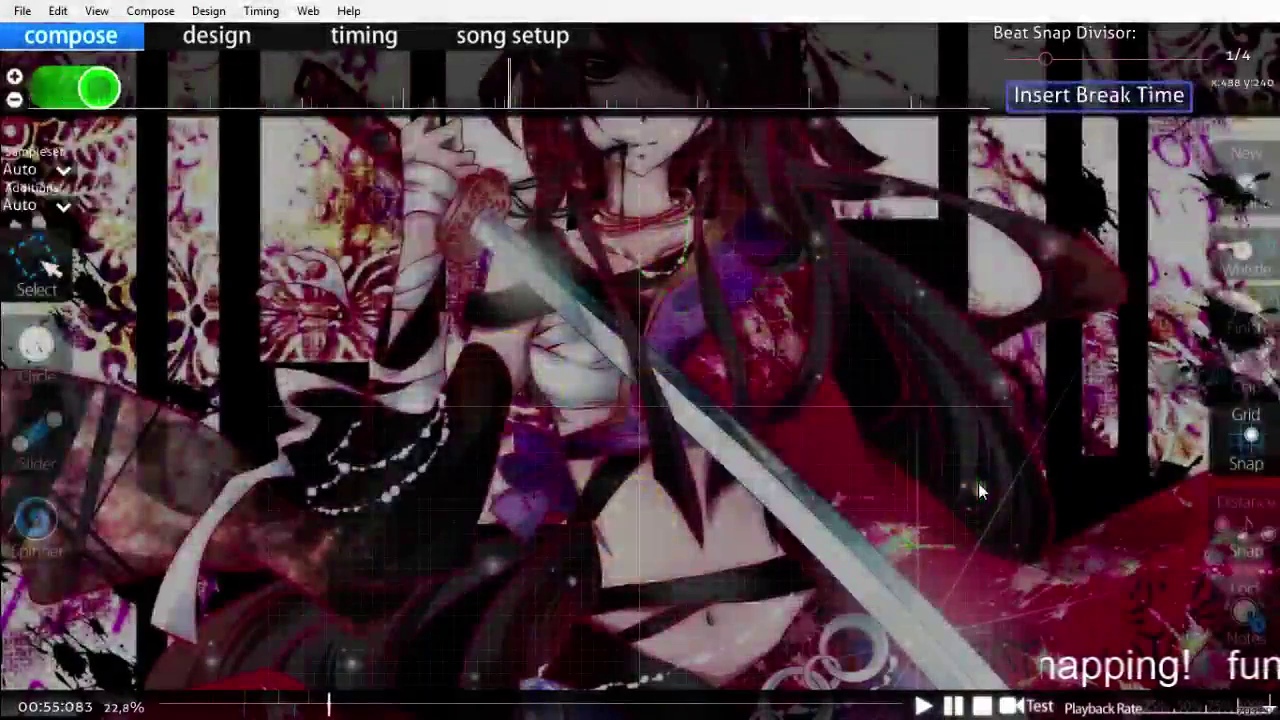
pyautogui.scroll(5, 978, 483)
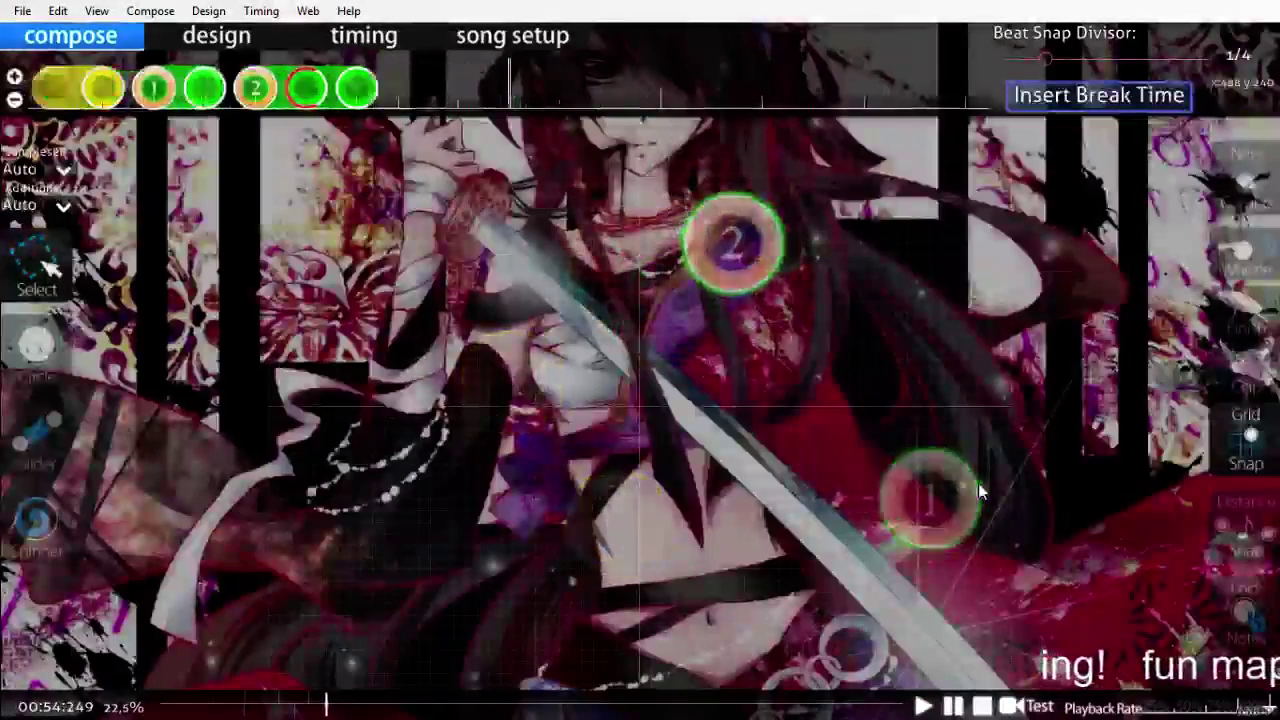
pyautogui.scroll(2, 978, 483)
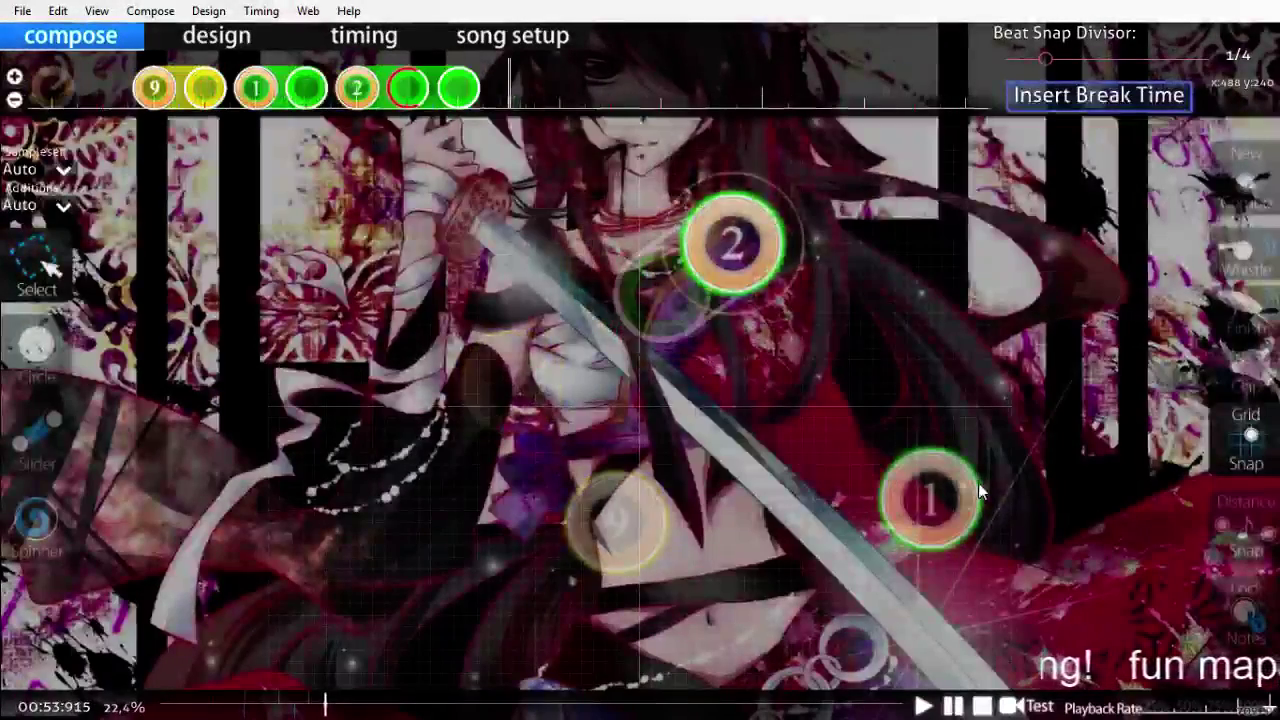
# Step: Try a curved new-combo slider from 00:53:915 to 00:54:415 and check its timing against the song
pyautogui.click(5, 462)
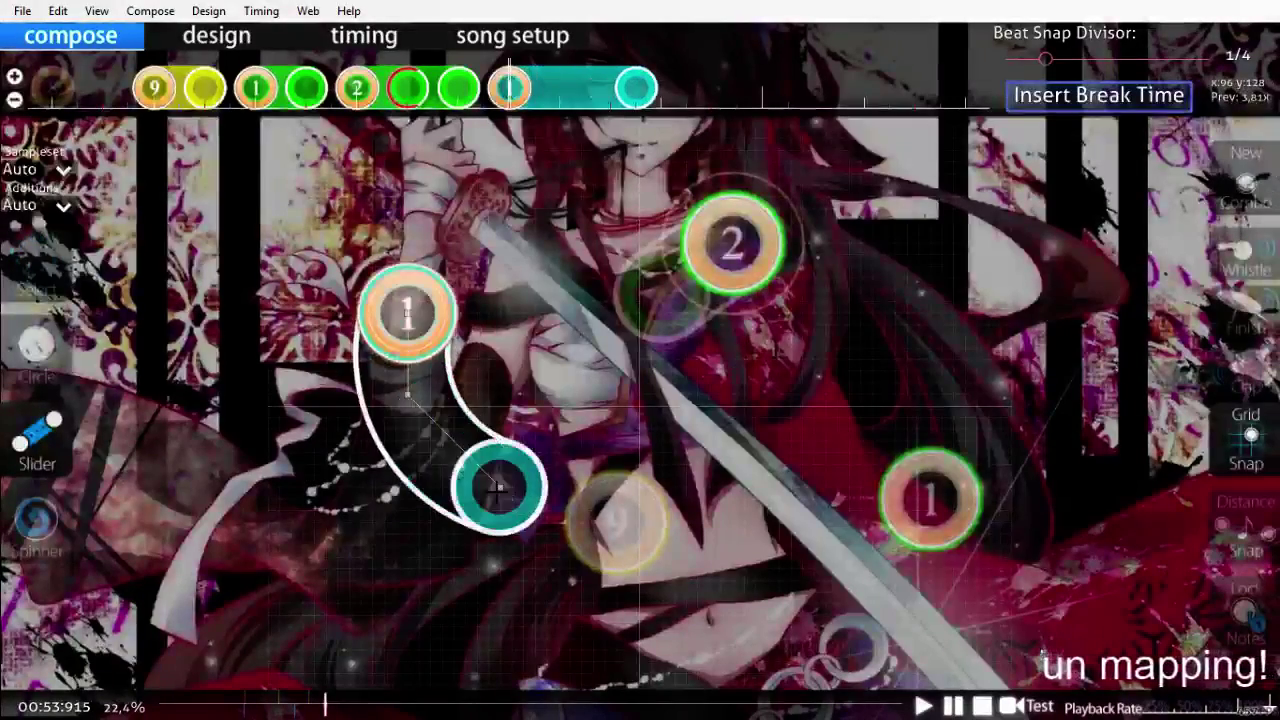
pyautogui.scroll(1, 575, 500)
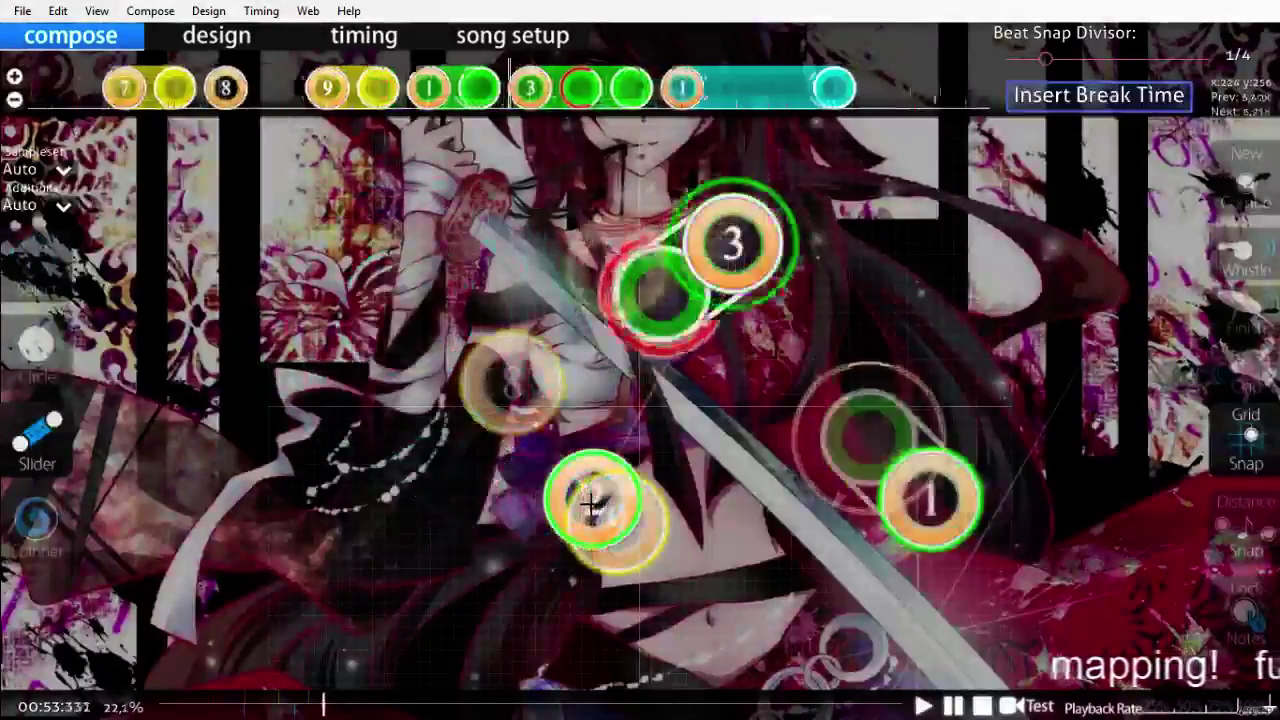
pyautogui.scroll(5, 628, 502)
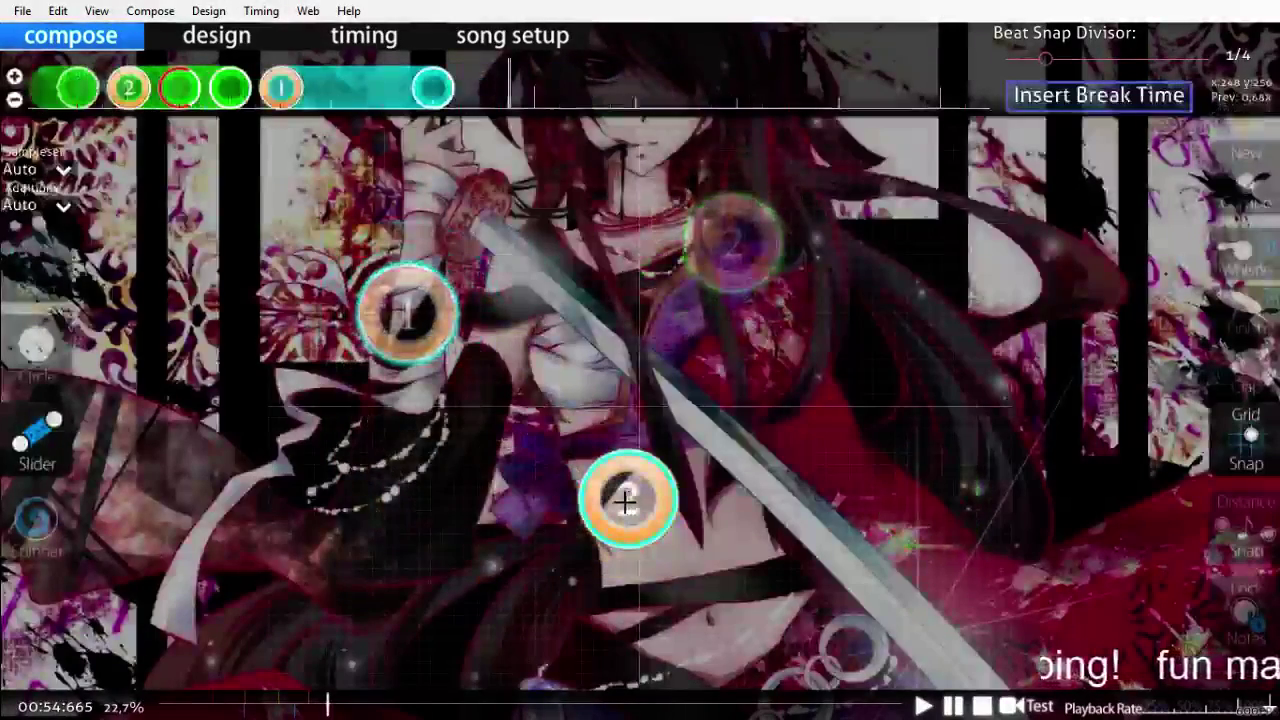
pyautogui.scroll(1, 628, 502)
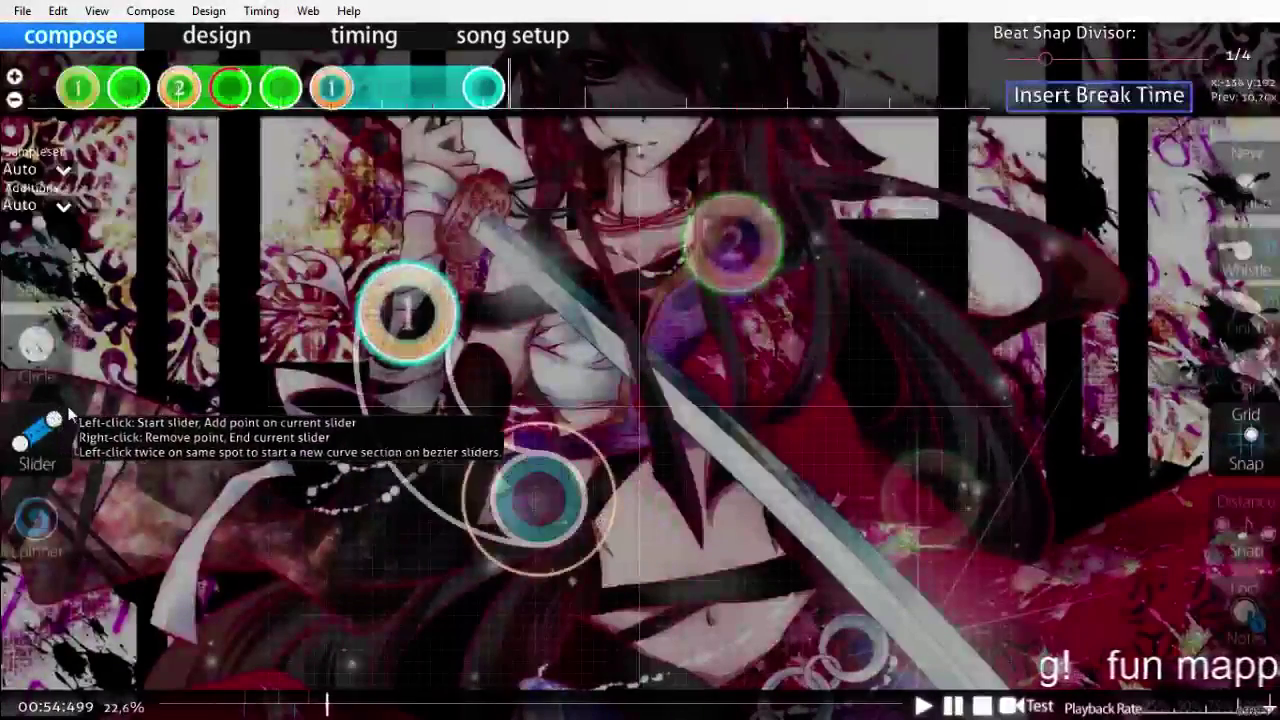
pyautogui.scroll(-1, 10, 405)
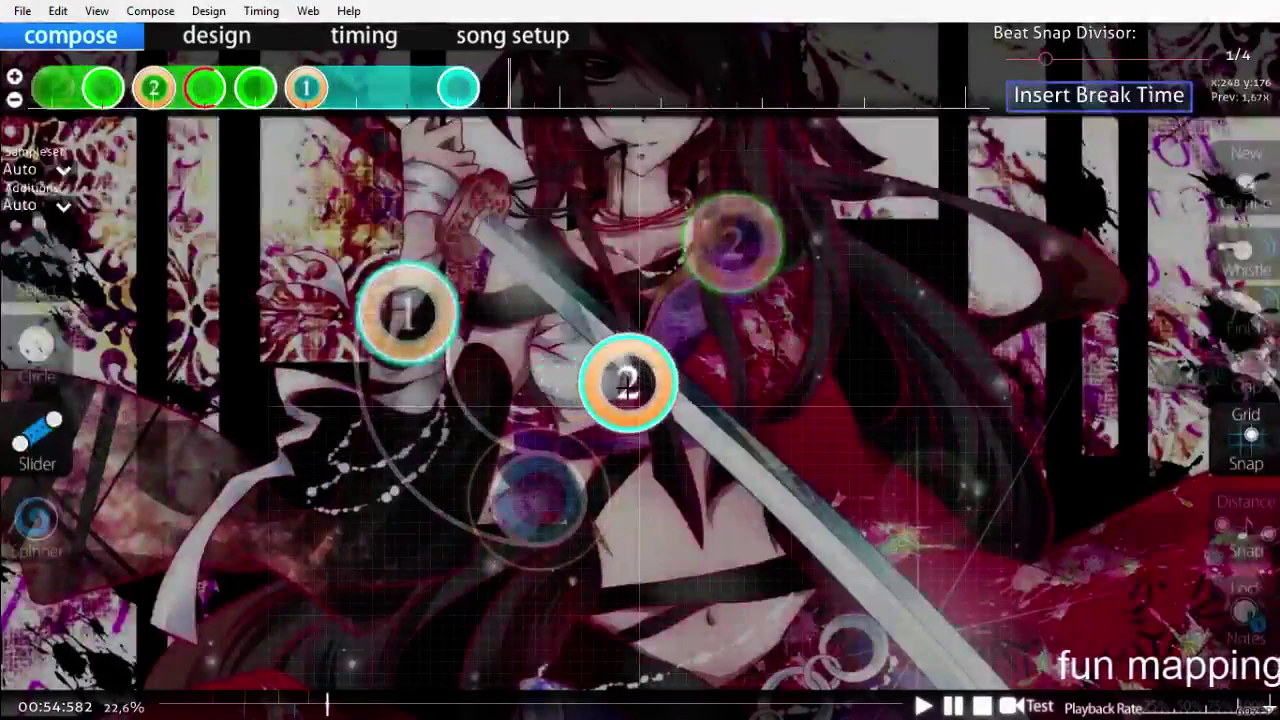
pyautogui.scroll(7, 628, 387)
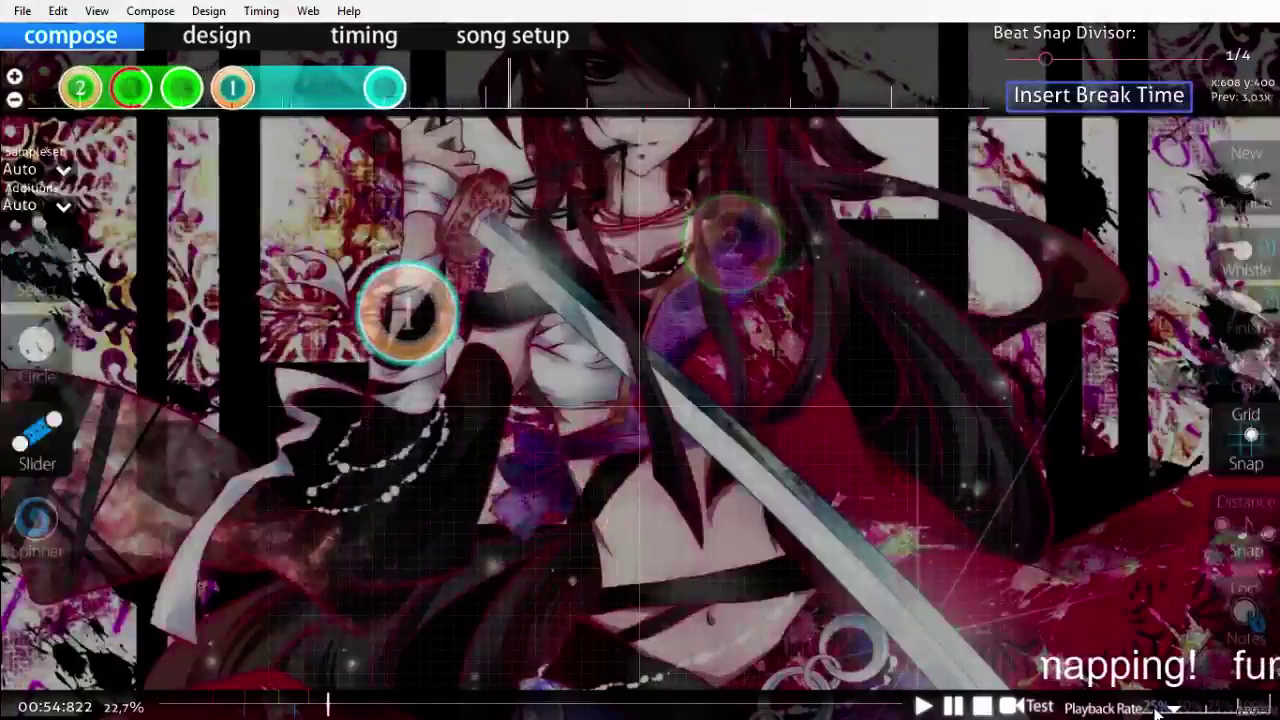
pyautogui.scroll(6, 466, 175)
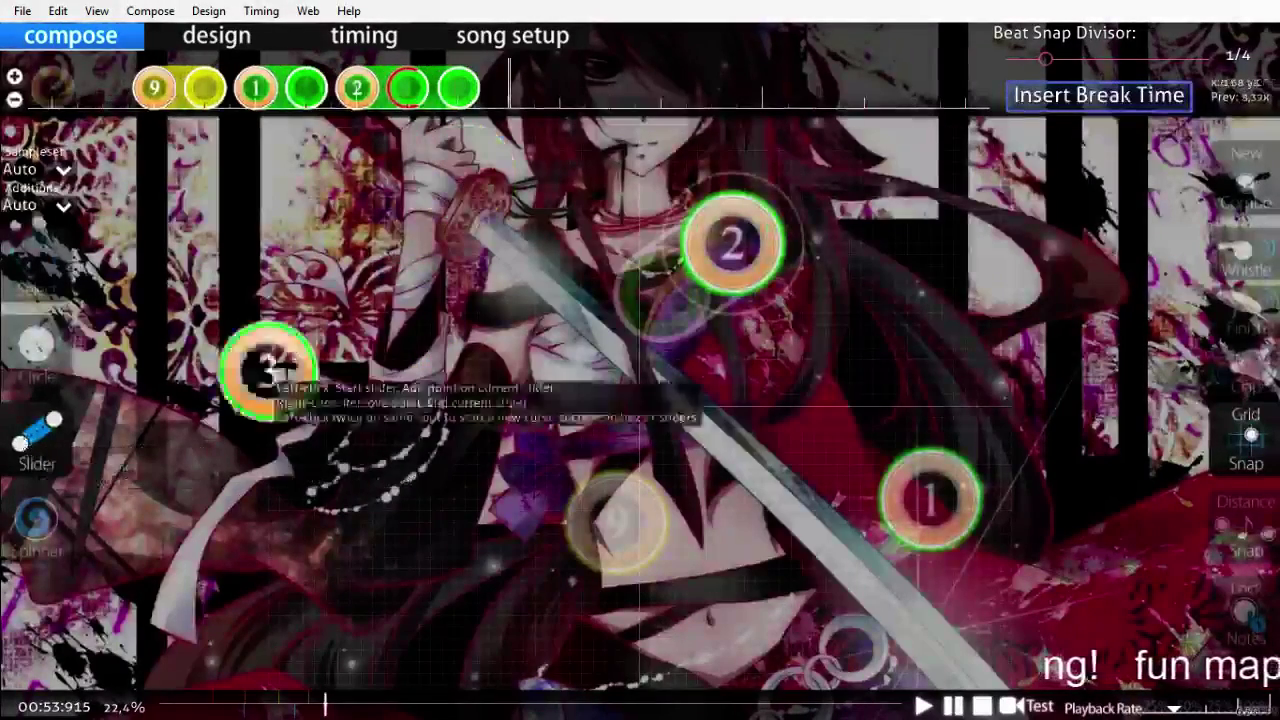
# Step: Draw a curved new-combo slider at 00:53:915 starting at x 136, y 64, ending at 00:54:582
pyautogui.press('q')
pyautogui.click(466, 220)
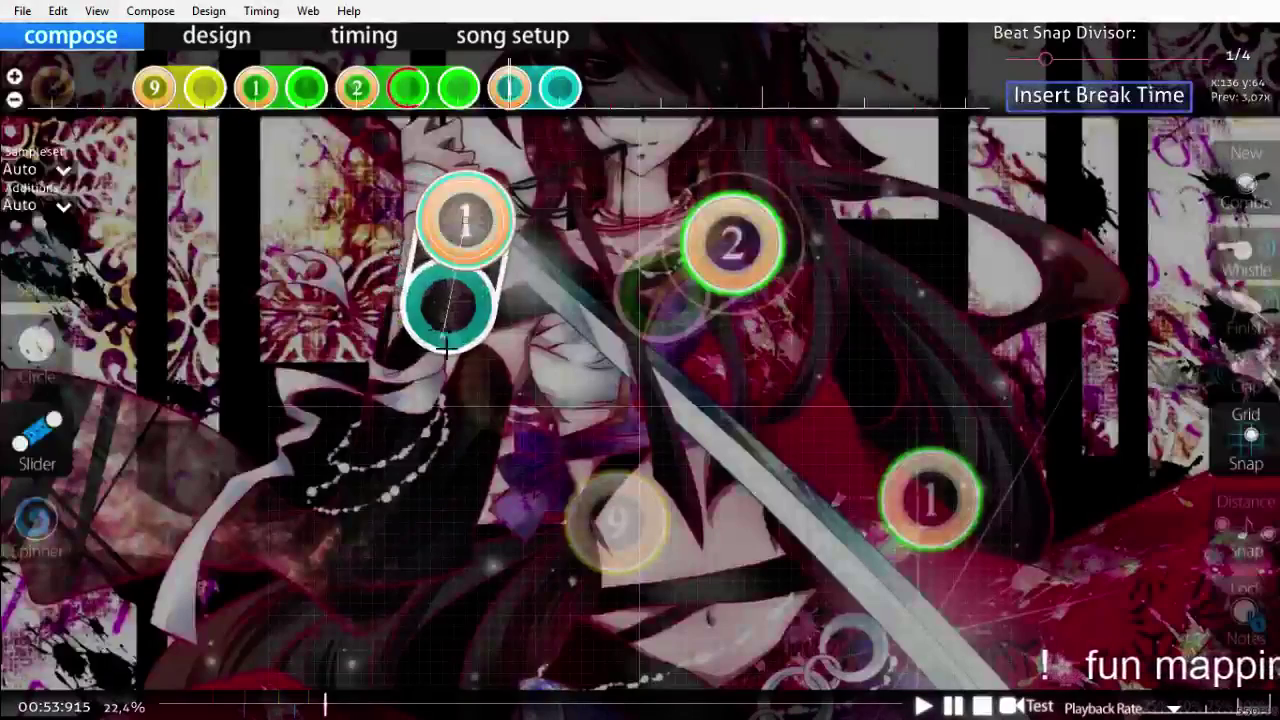
pyautogui.click(442, 336)
pyautogui.scroll(7, 620, 512)
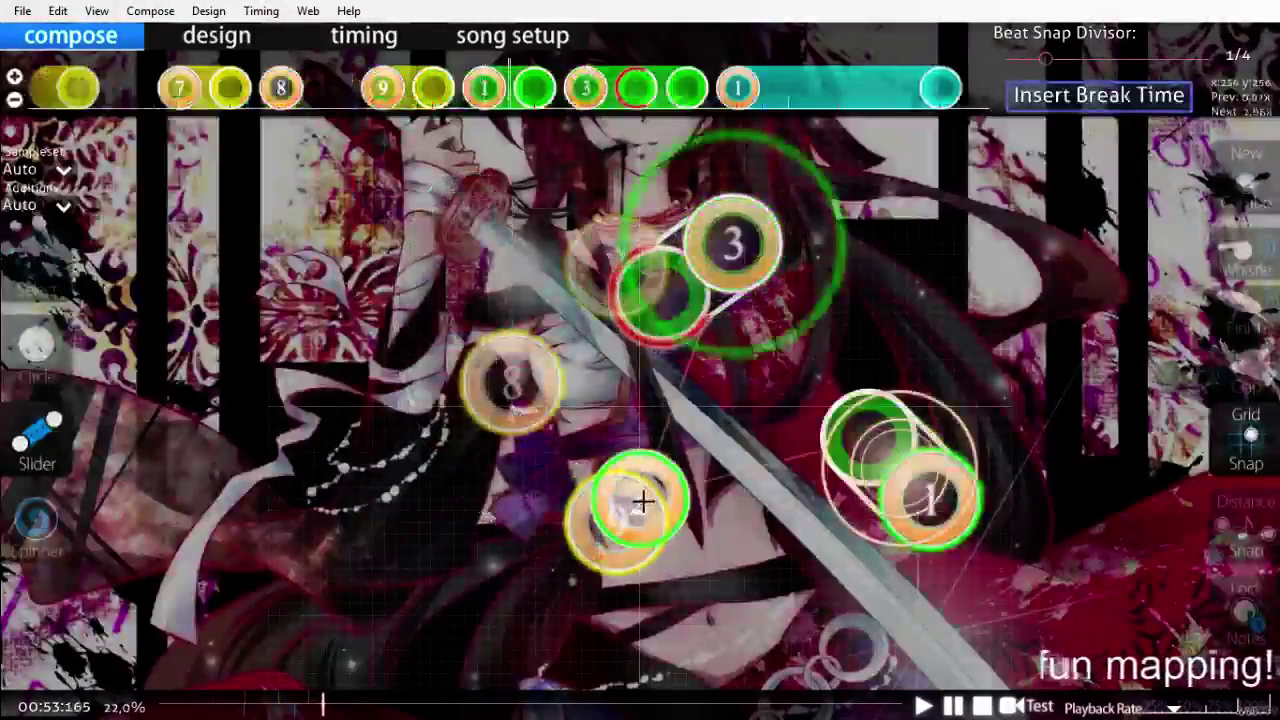
# Step: Retime the long curved slider to start at 00:54:082 and play back through its end
pyautogui.press('space')
pyautogui.scroll(3, 1106, 599)
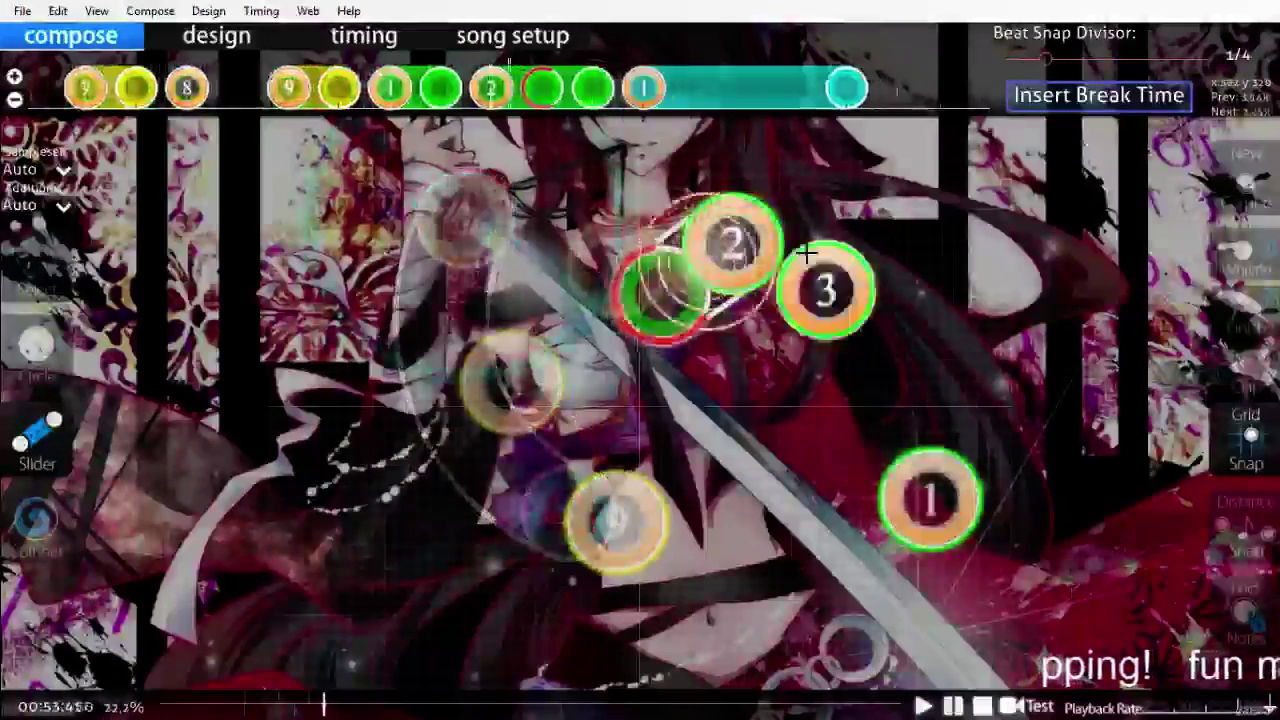
pyautogui.press('space')
pyautogui.moveTo(651, 98); pyautogui.dragTo(702, 96)
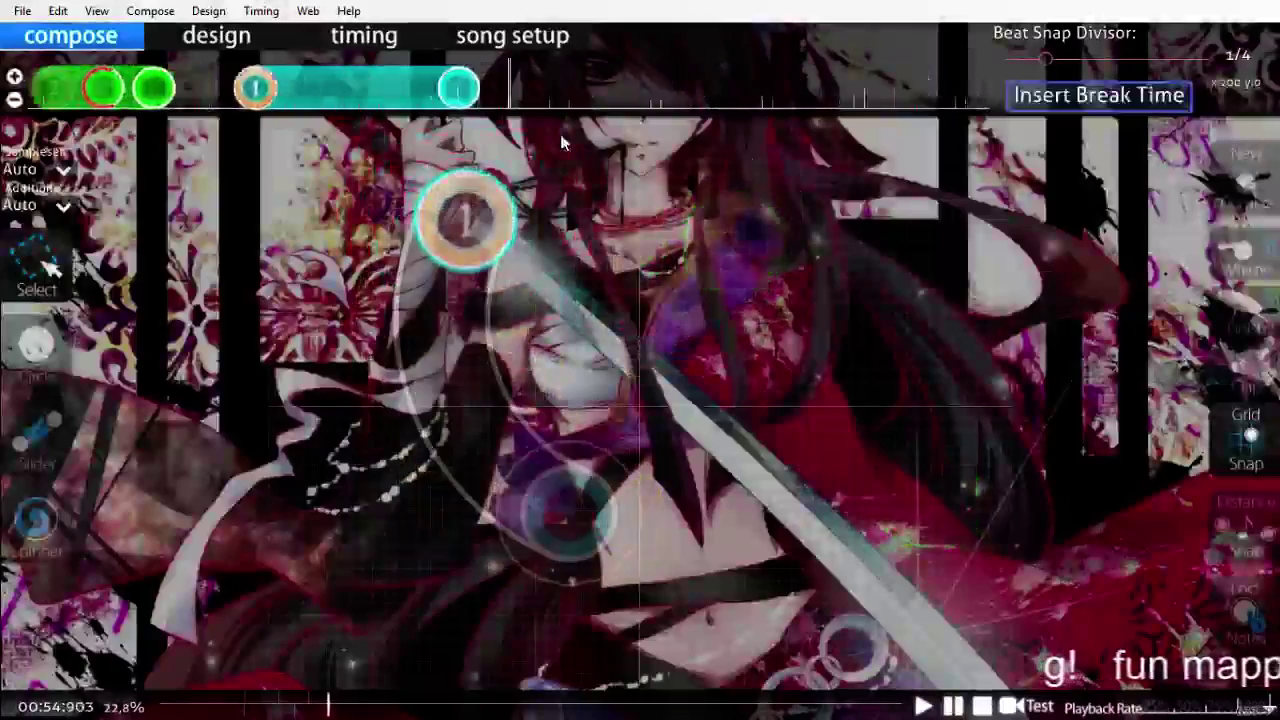
pyautogui.scroll(6, 560, 134)
pyautogui.press('space')
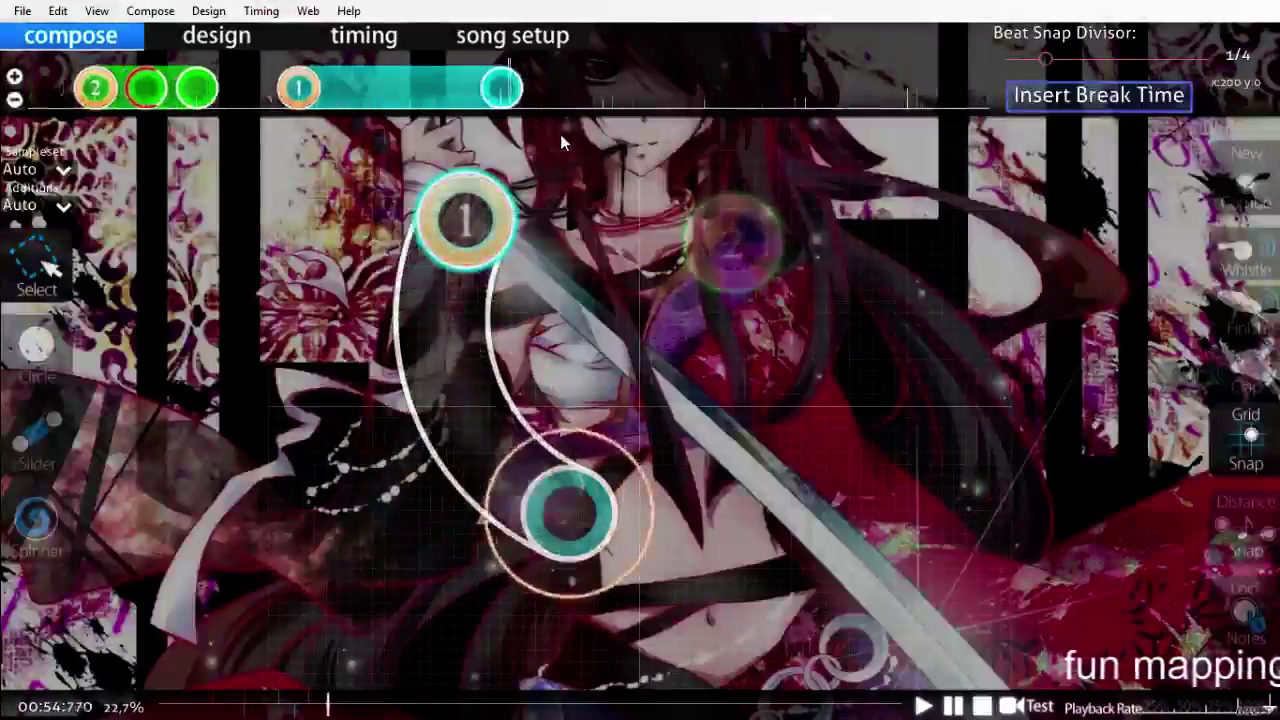
# Step: Draw a downward slider at 00:55:082 starting at x 368, y 80, ending at 00:55:415
pyautogui.scroll(3, 560, 134)
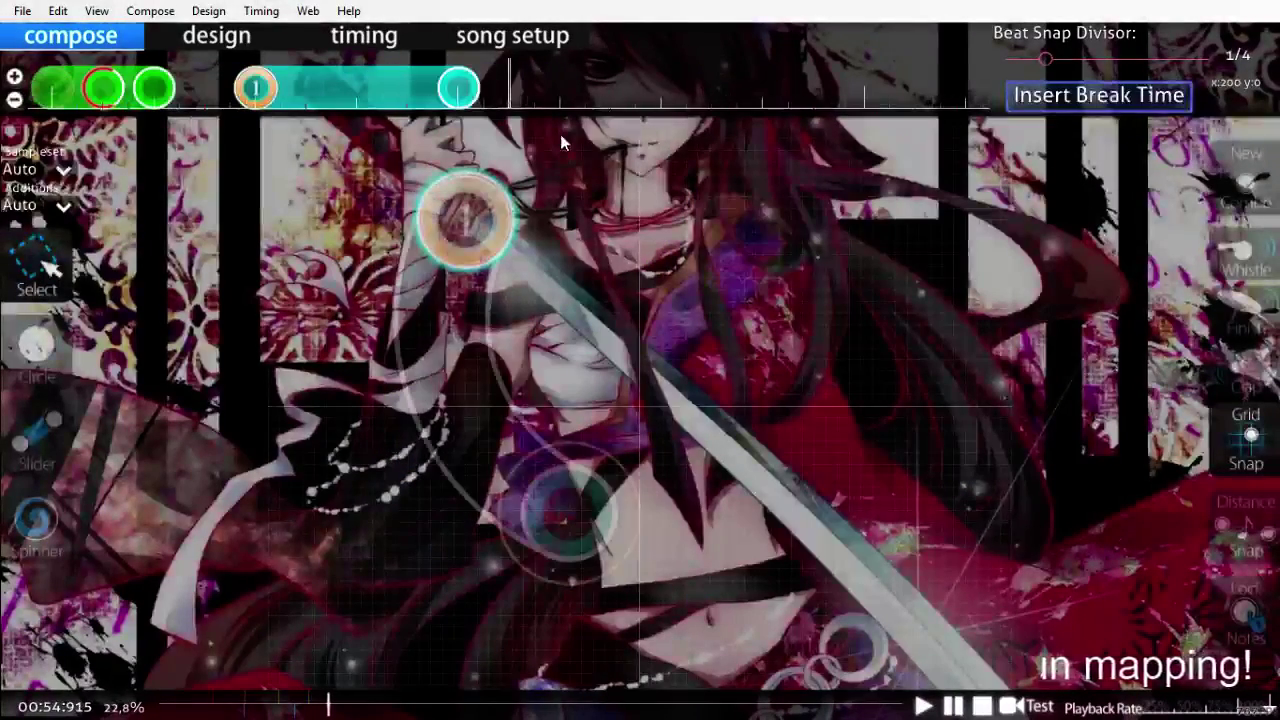
pyautogui.click(40, 440)
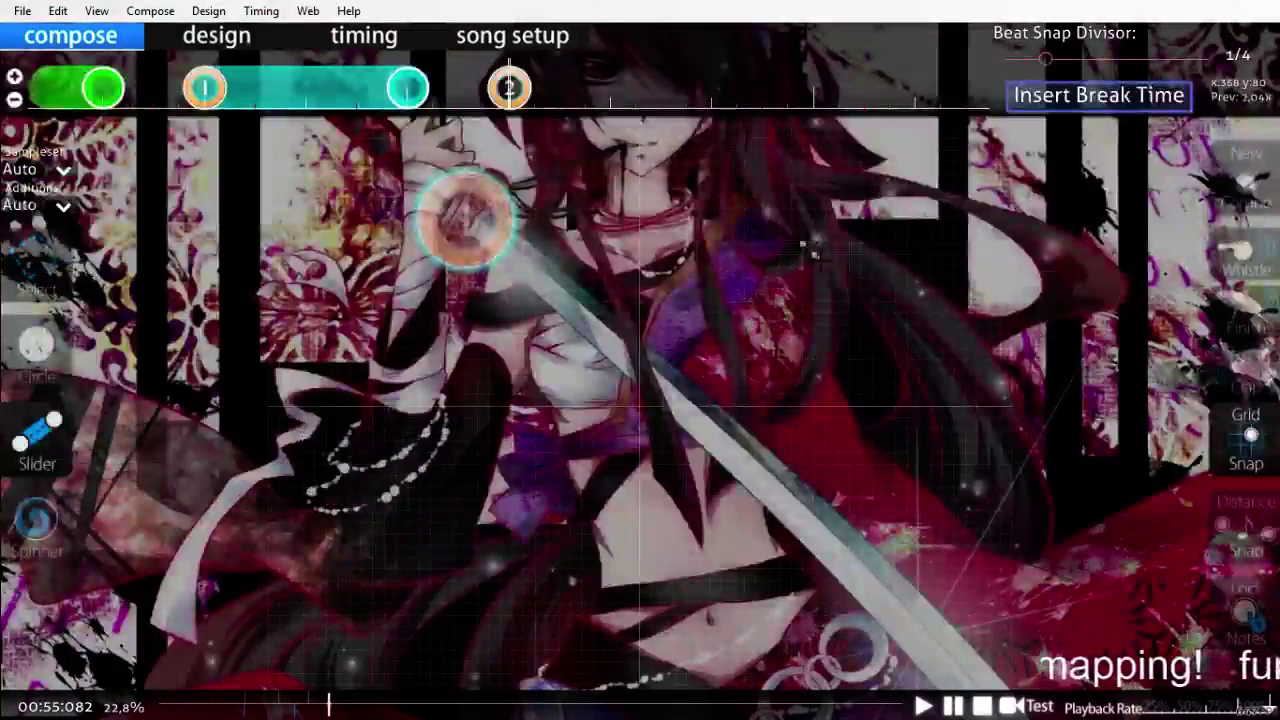
pyautogui.click(849, 362)
pyautogui.rightClick(861, 424)
# Step: Draw a curved slider from 00:55:749 to 00:56:082, running up and left from the lower middle, and check the timing past its end
pyautogui.scroll(-7, 803, 428)
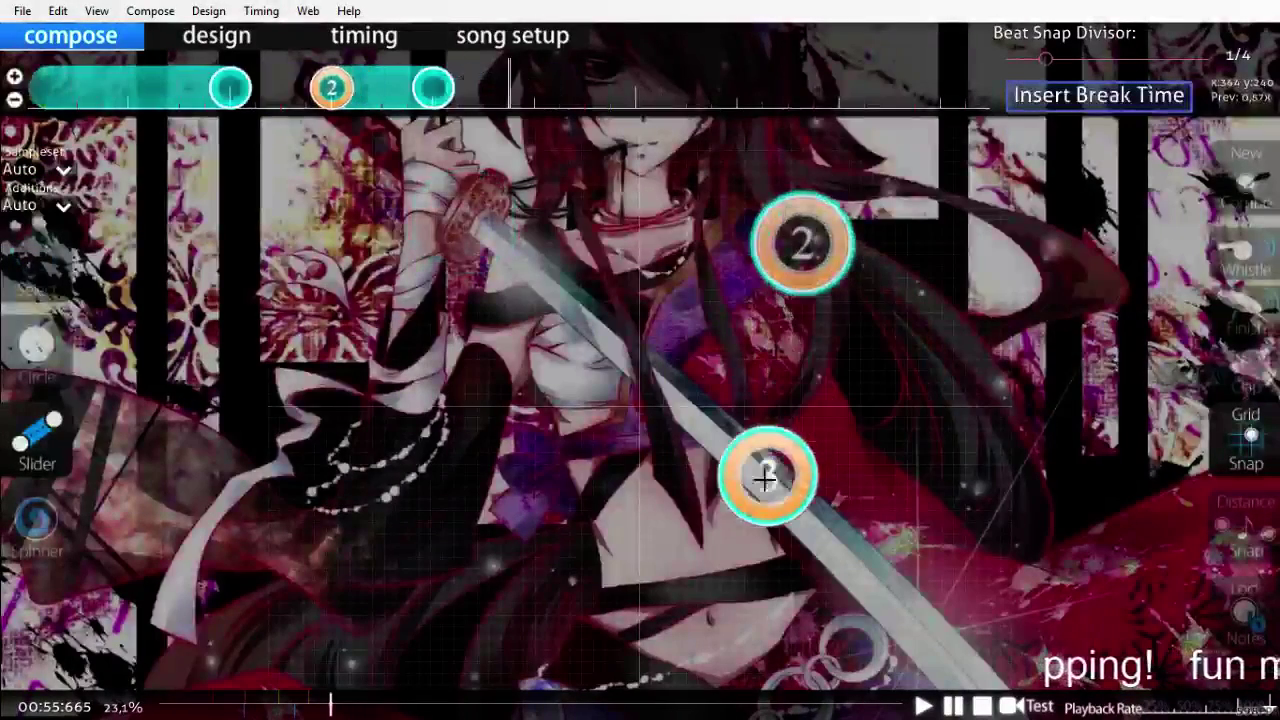
pyautogui.moveTo(675, 604); pyautogui.dragTo(593, 497)
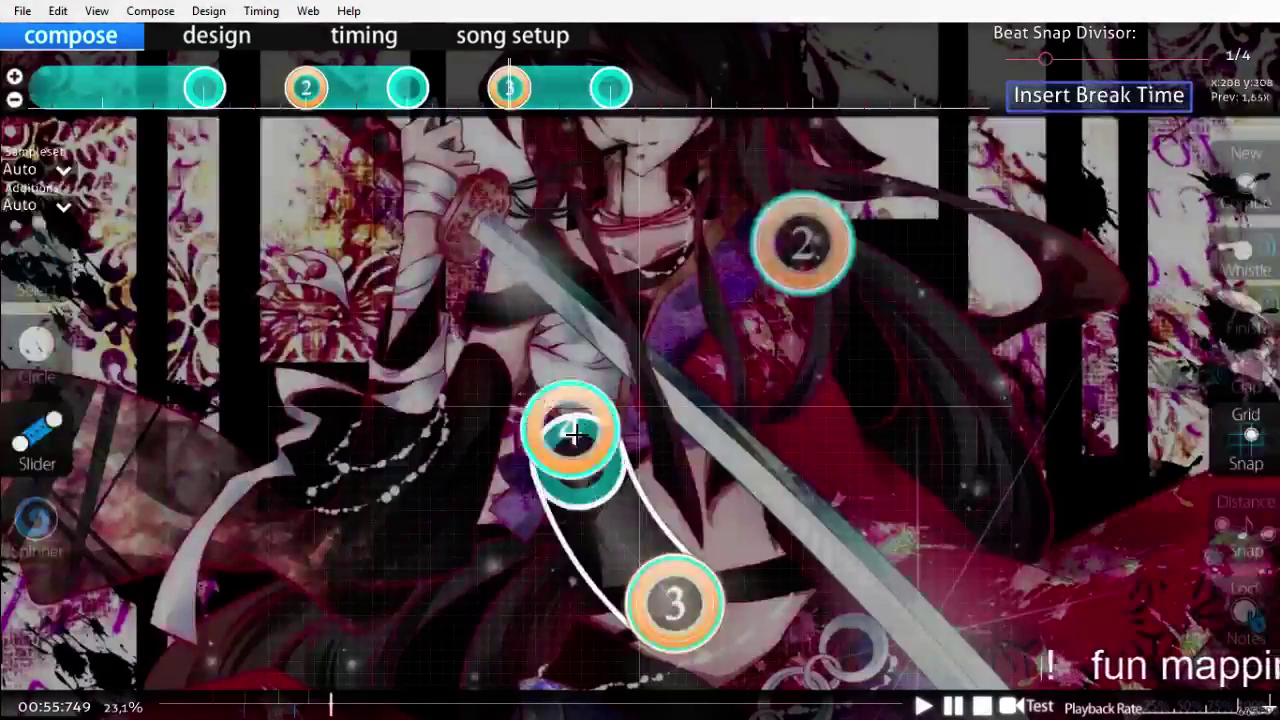
pyautogui.scroll(5, 572, 432)
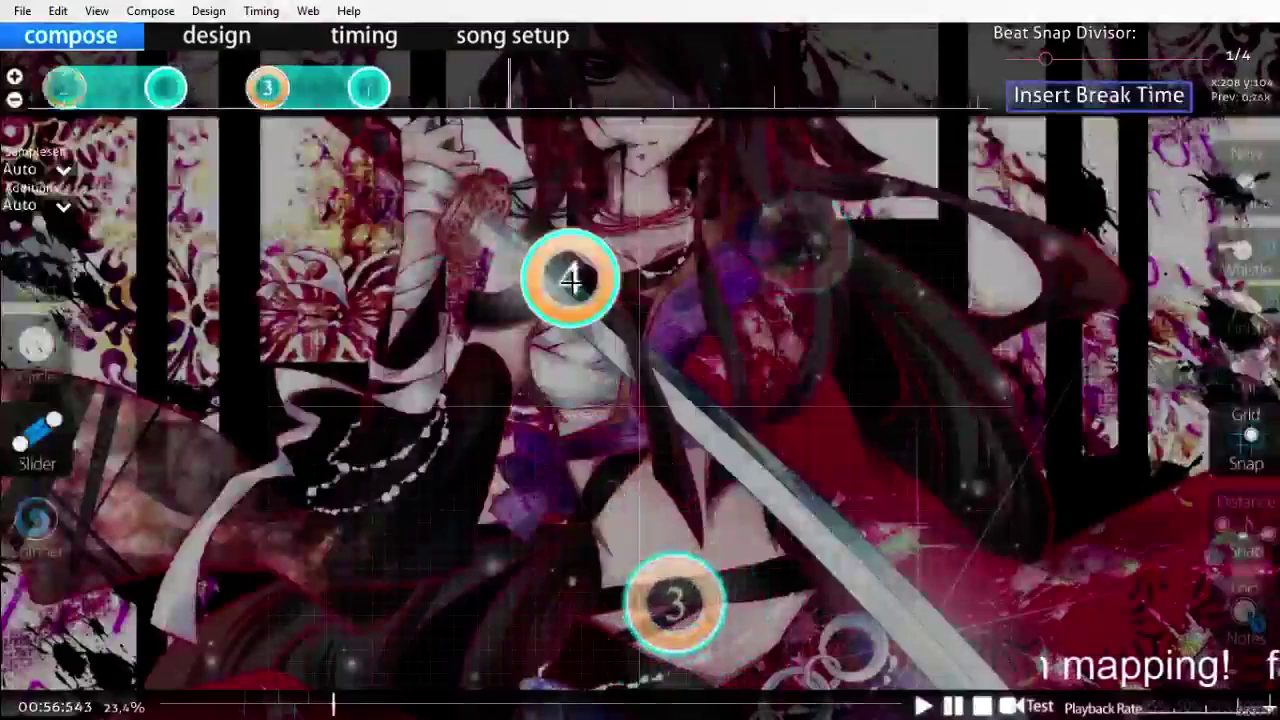
# Step: Play back the section from about 00:53:1 to check the new sliders, slowing the playback rate to 25%
pyautogui.scroll(5, 572, 280)
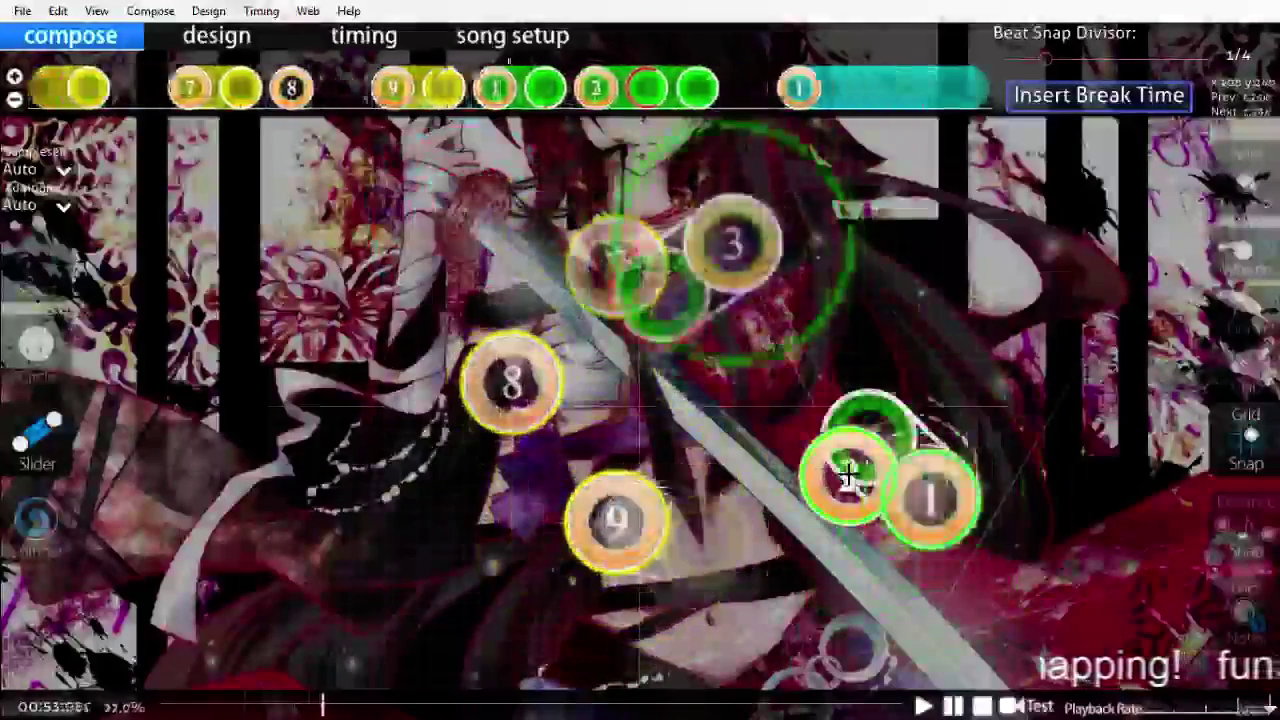
pyautogui.press('space')
pyautogui.scroll(6, 800, 470)
pyautogui.scroll(-2, 754, 463)
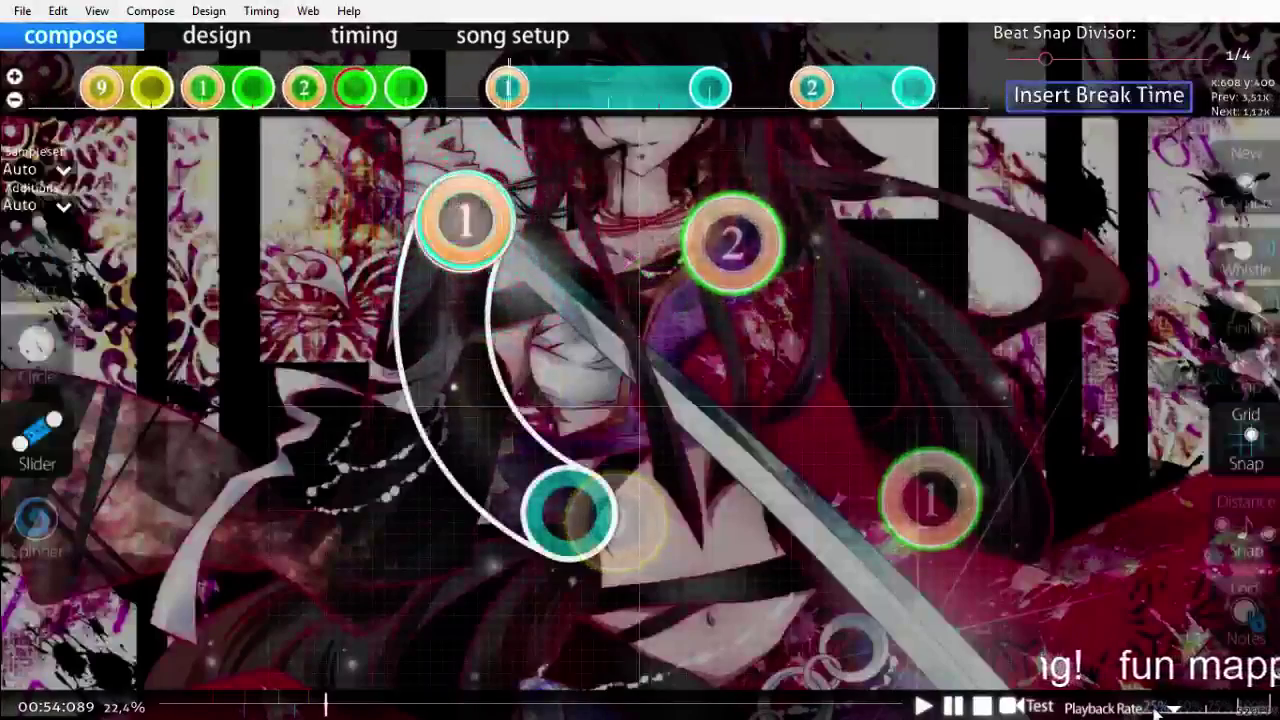
# Step: Move slider 3 half a beat later on the timeline and lengthen the bodies of sliders 2 and 3
pyautogui.scroll(2, 1157, 712)
pyautogui.scroll(2, 580, 178)
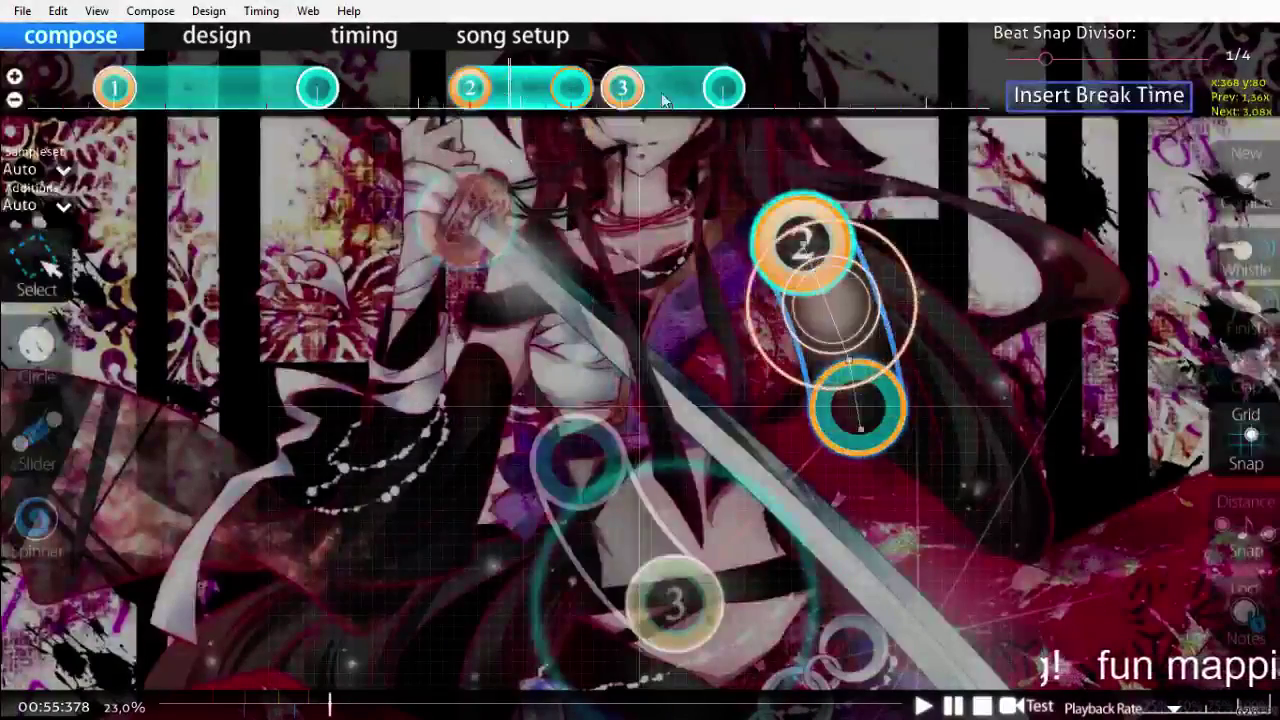
pyautogui.moveTo(660, 100); pyautogui.dragTo(724, 95)
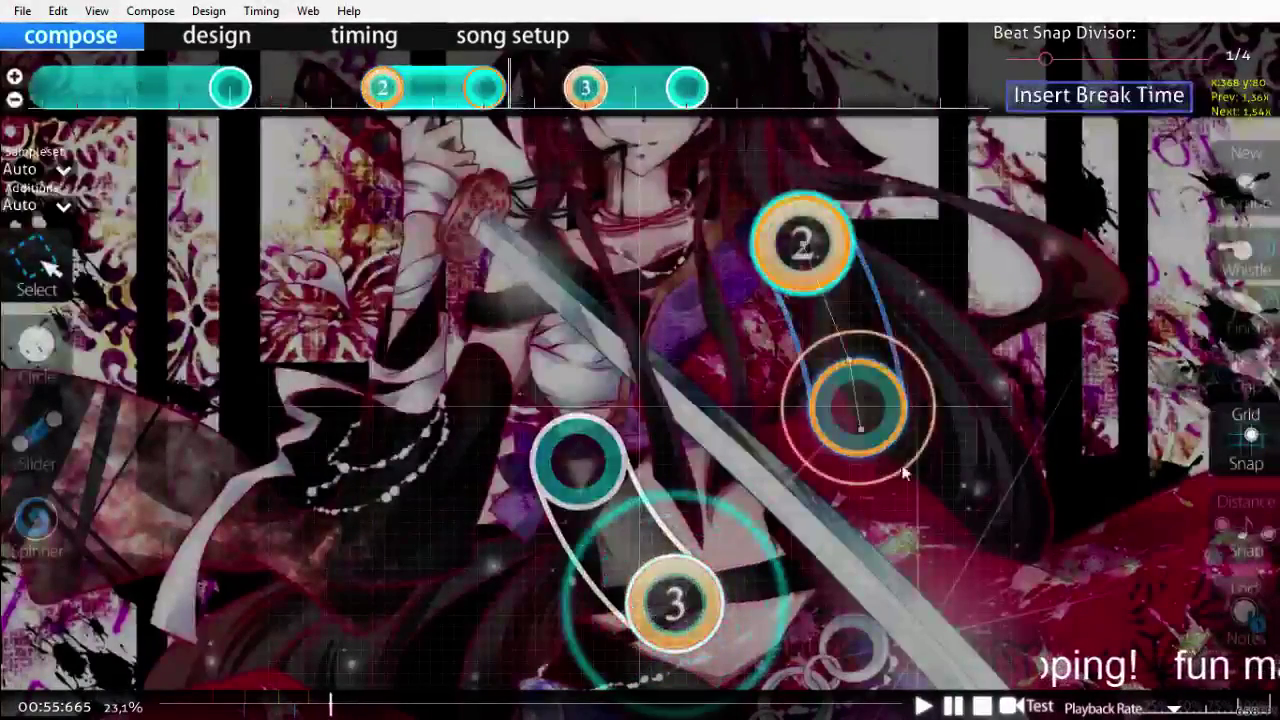
pyautogui.click(679, 95)
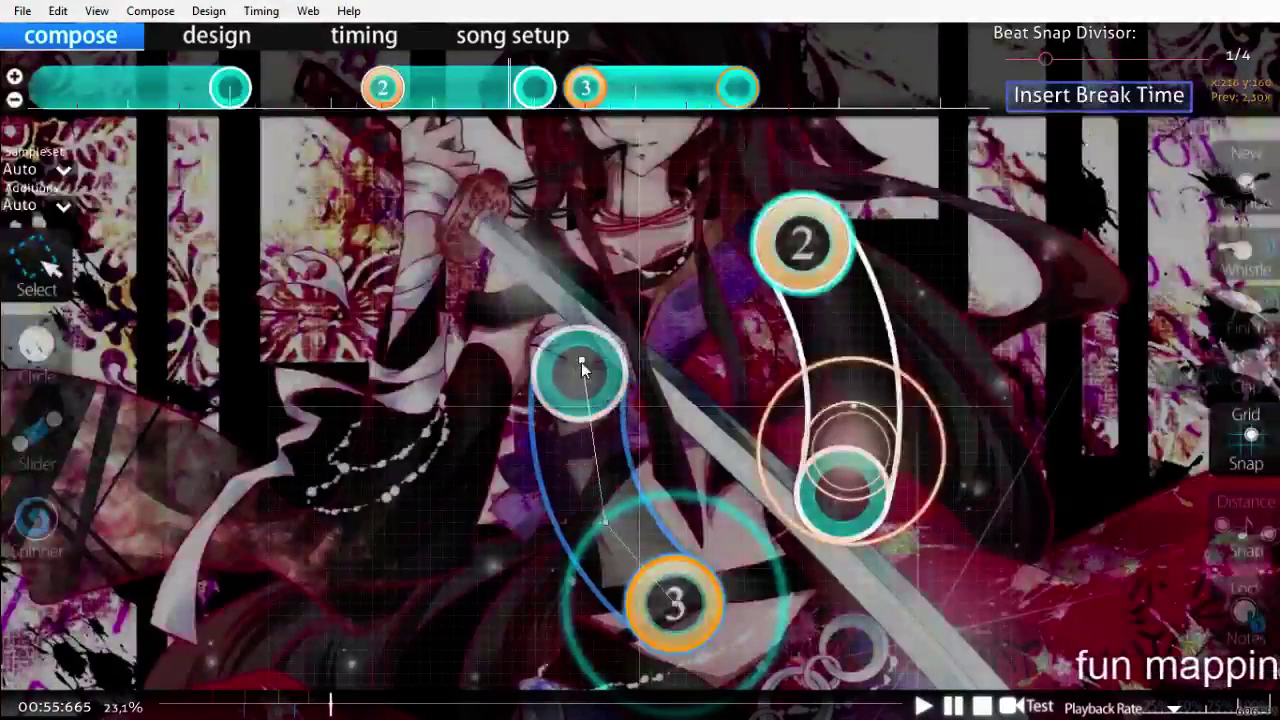
# Step: Play back the lengthened sliders from about 00:53:9, raising the playback rate to full speed
pyautogui.scroll(4, 872, 75)
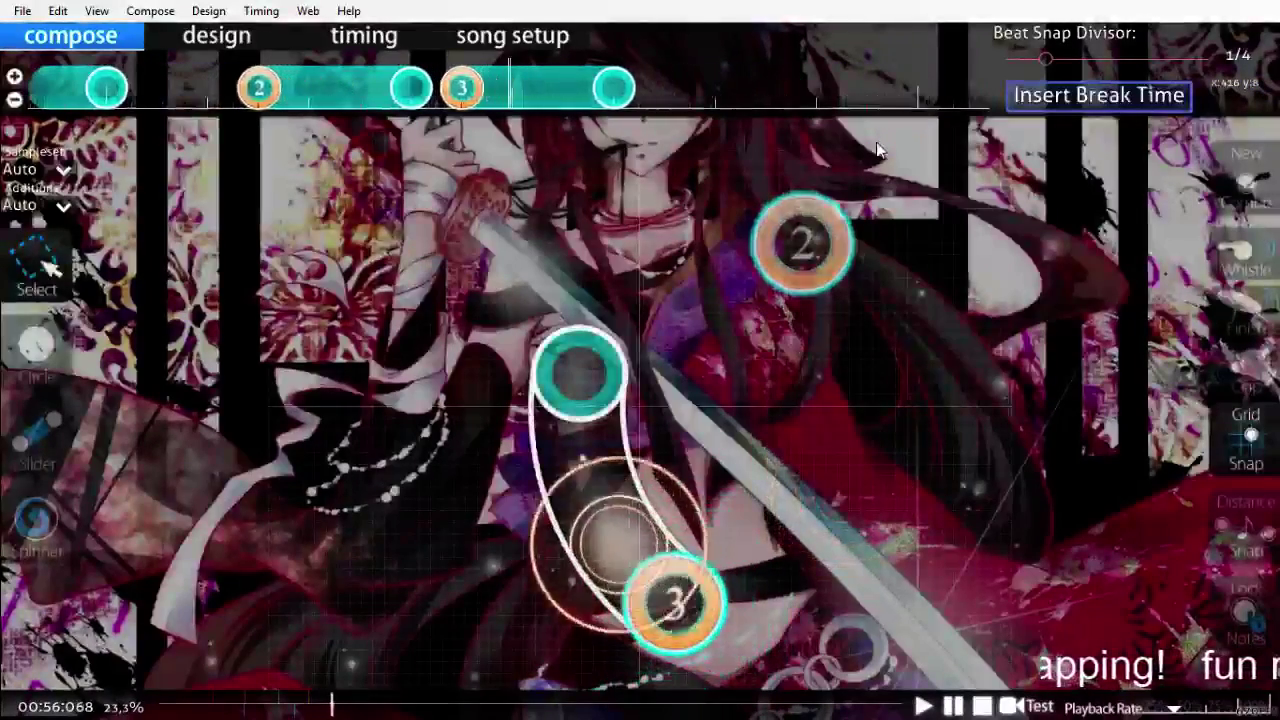
pyautogui.scroll(8, 876, 150)
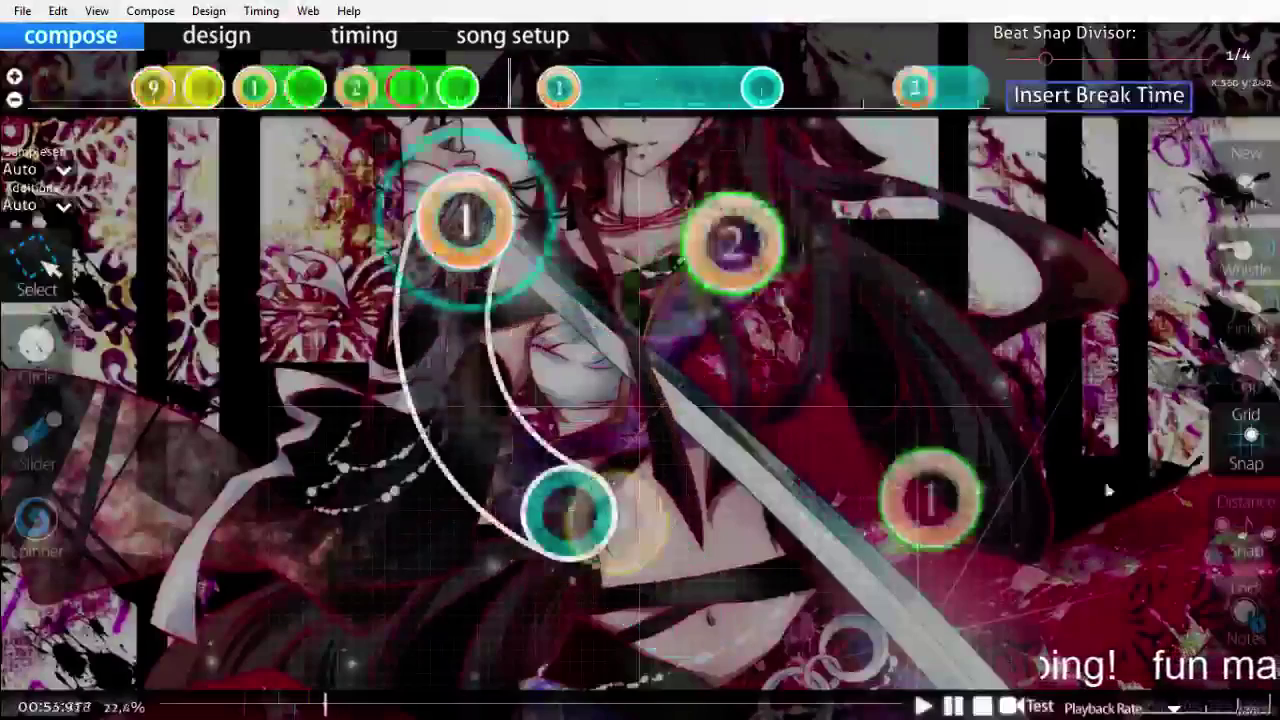
pyautogui.click(1262, 707)
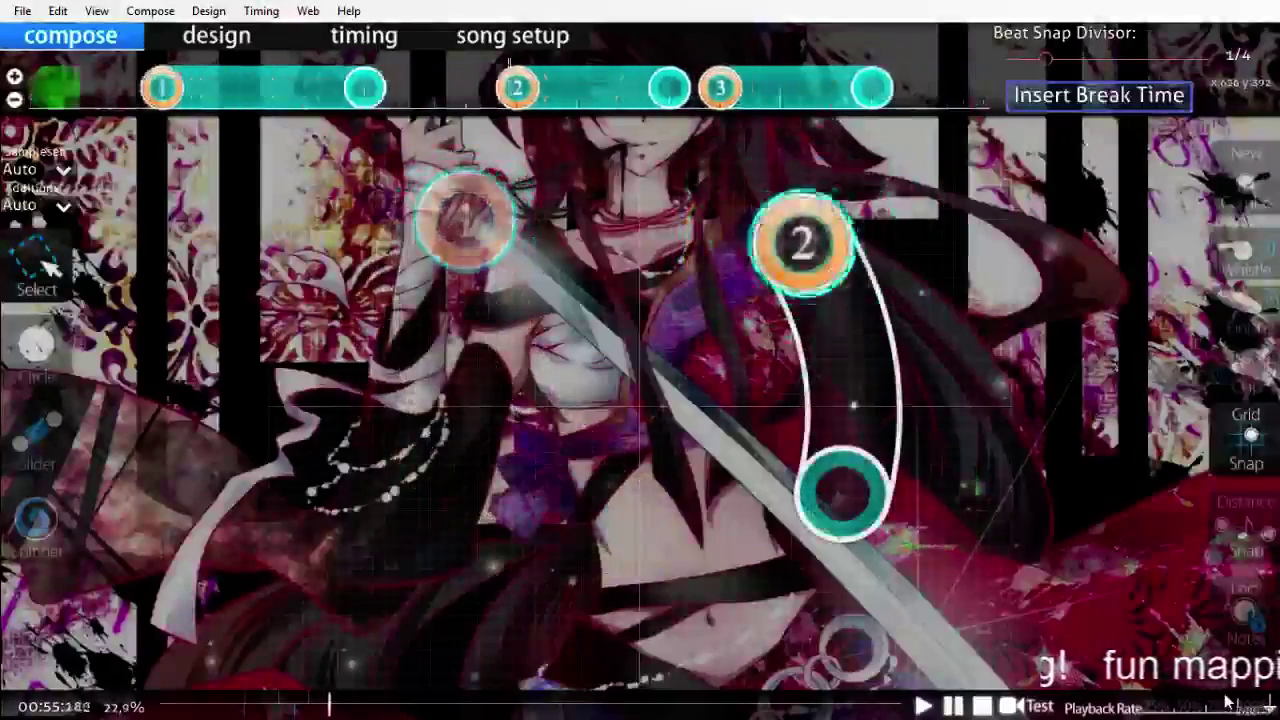
pyautogui.scroll(5, 585, 160)
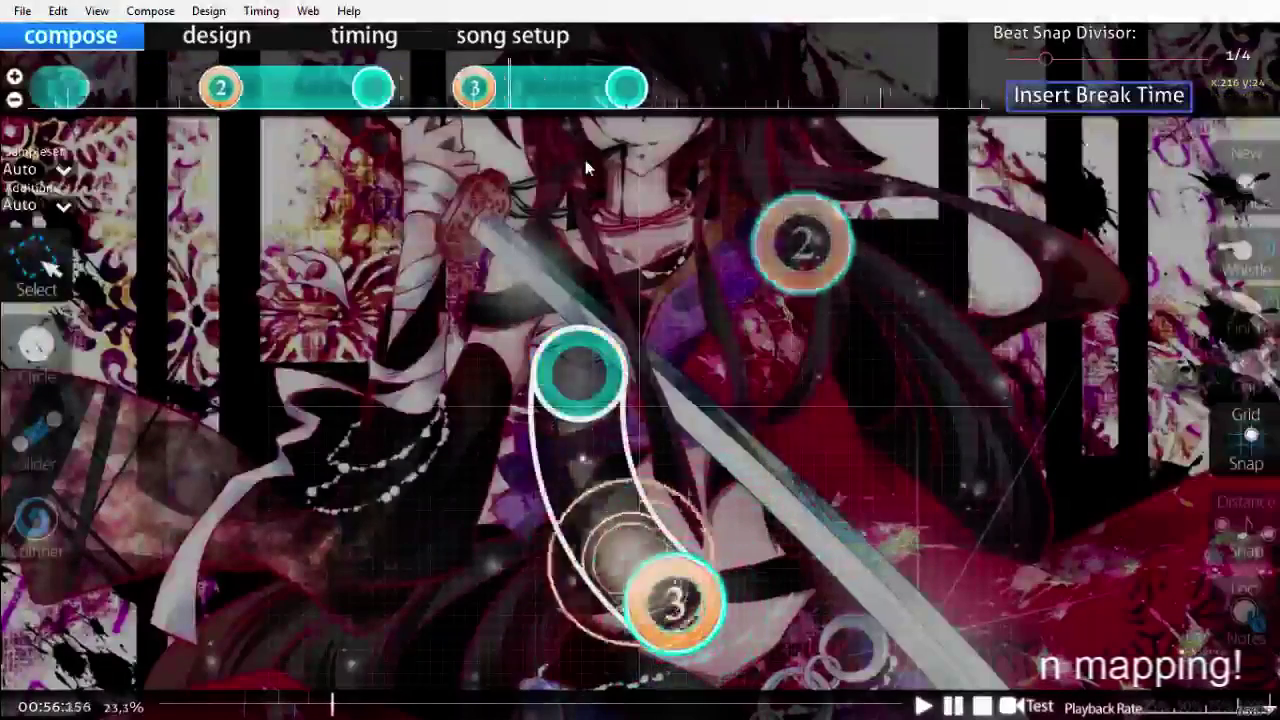
pyautogui.scroll(5, 585, 160)
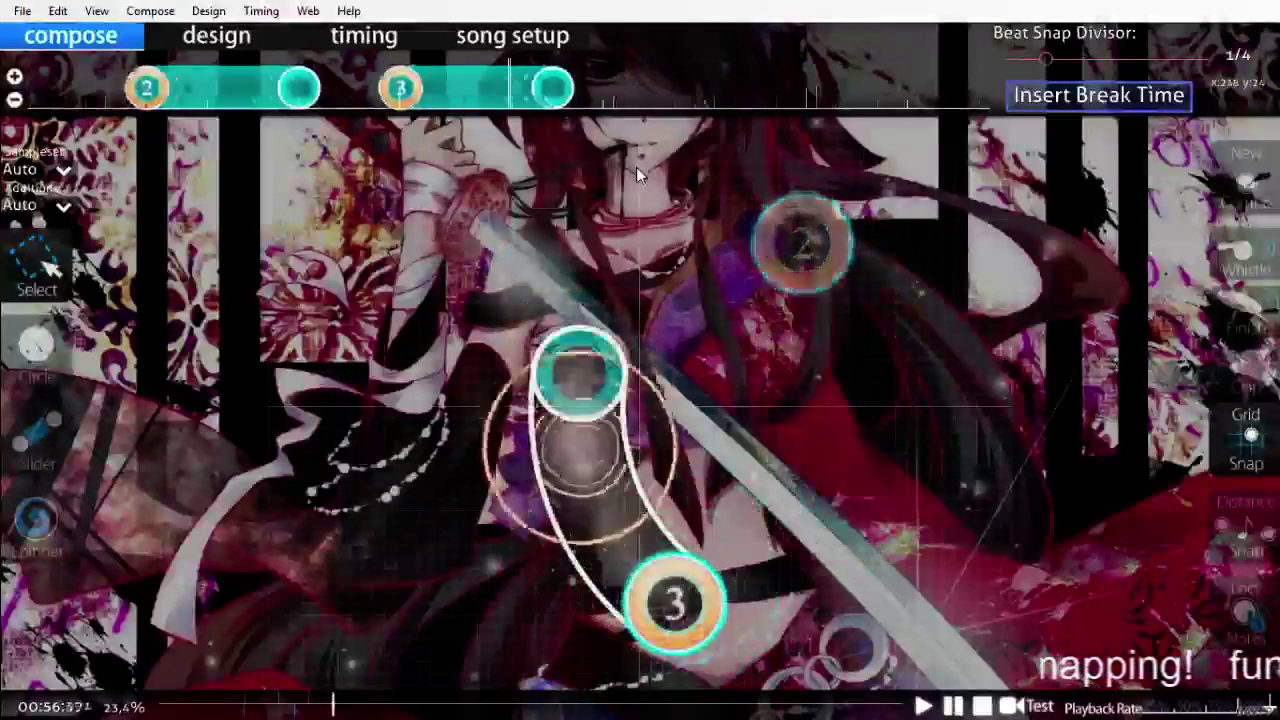
pyautogui.scroll(5, 457, 92)
# Step: Replace slider 3 with a new curved slider at 00:56:249, running left from the lower middle of the playfield
pyautogui.rightClick(500, 91)
pyautogui.scroll(5, 590, 220)
pyautogui.scroll(-5, 625, 280)
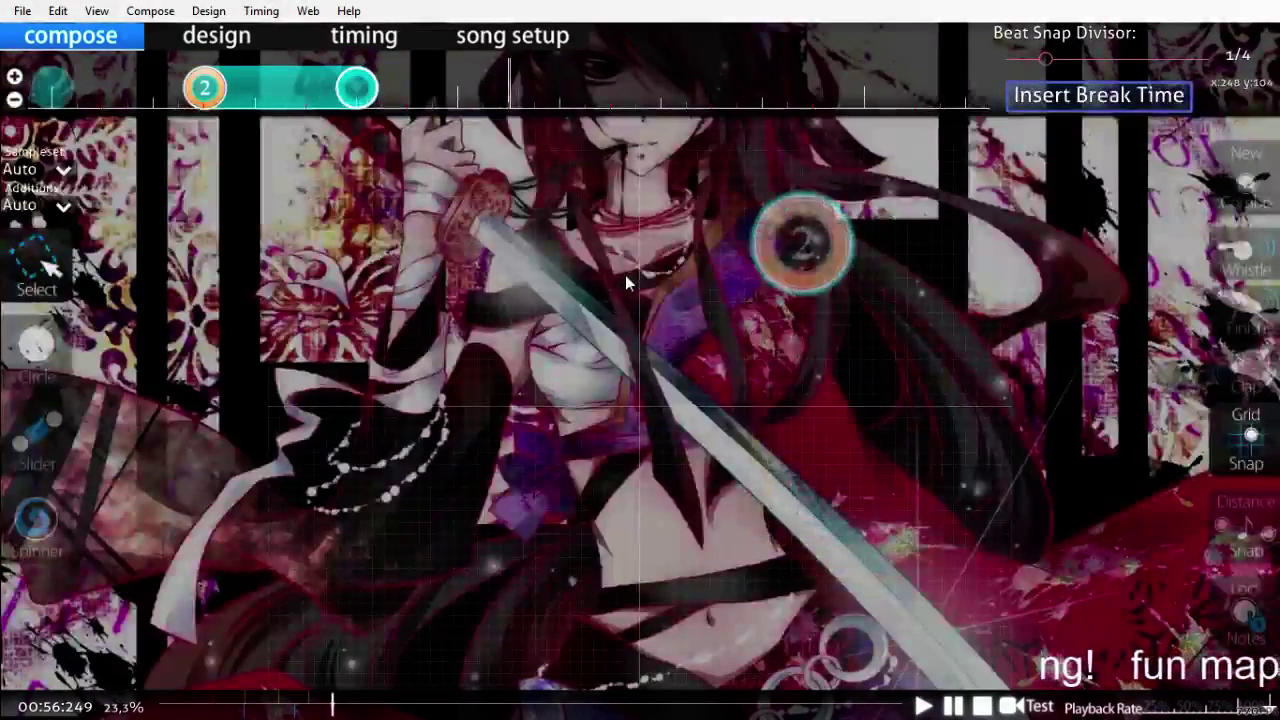
pyautogui.press('3')
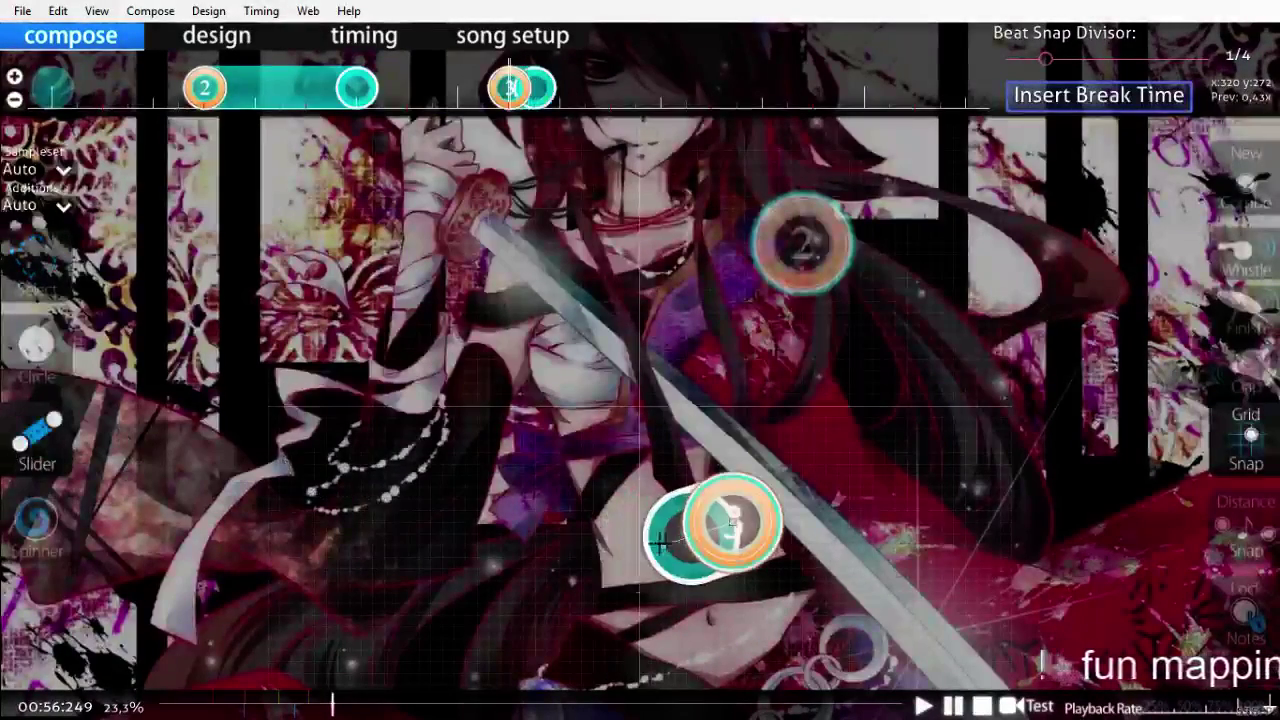
pyautogui.click(663, 543)
pyautogui.rightClick(545, 496)
# Step: Add one repeat to the new slider 3 and stretch its end point further left to lengthen it
pyautogui.scroll(3, 558, 502)
pyautogui.scroll(-10, 558, 502)
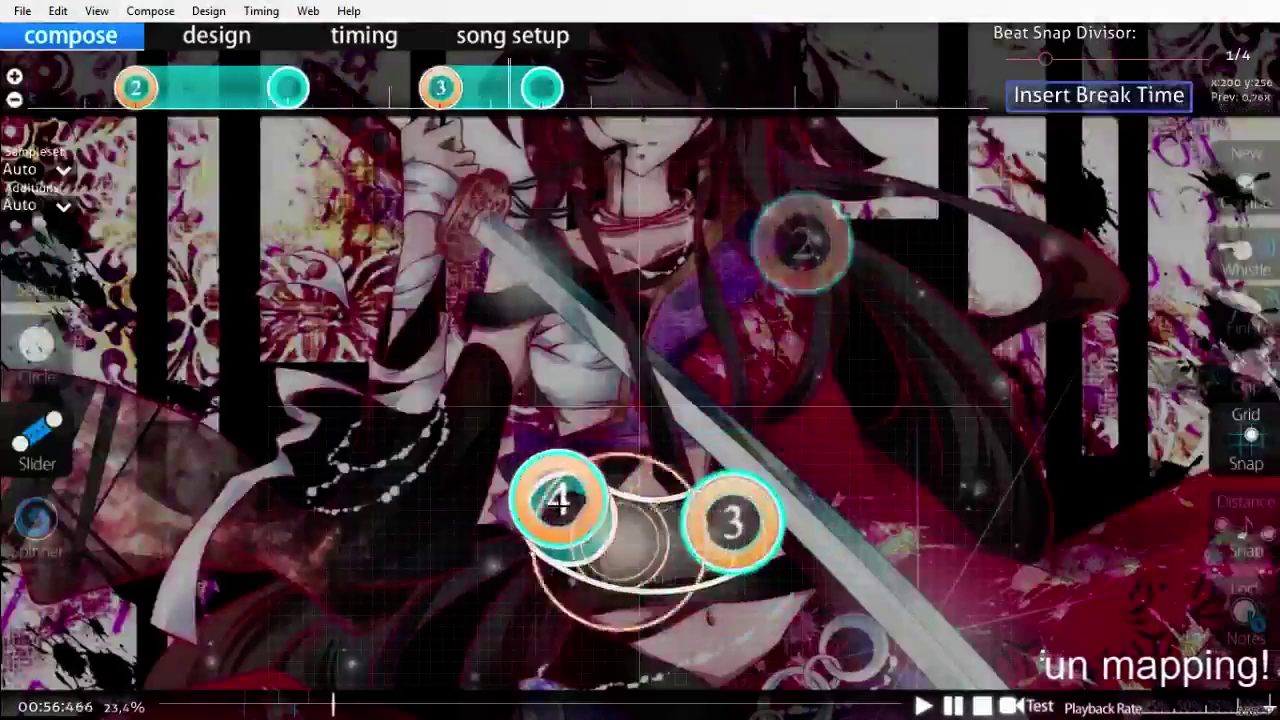
pyautogui.moveTo(432, 102); pyautogui.dragTo(604, 101)
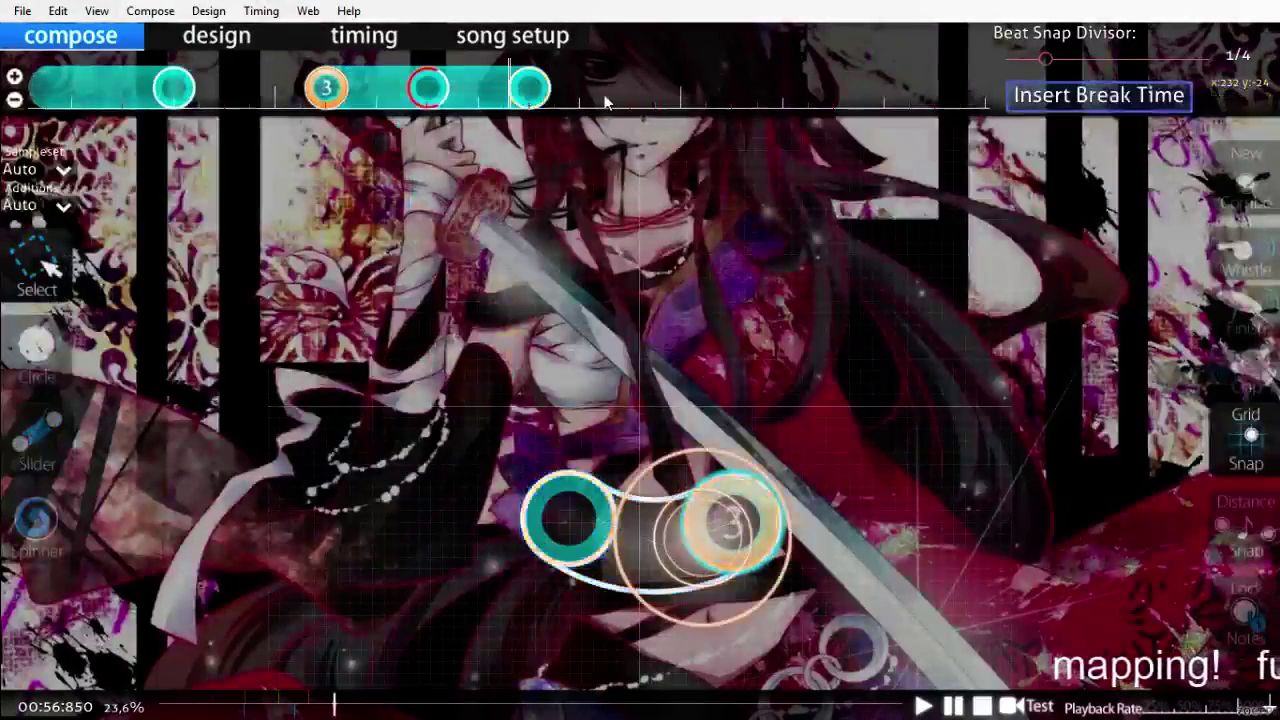
pyautogui.scroll(10, 643, 222)
pyautogui.scroll(-5, 643, 222)
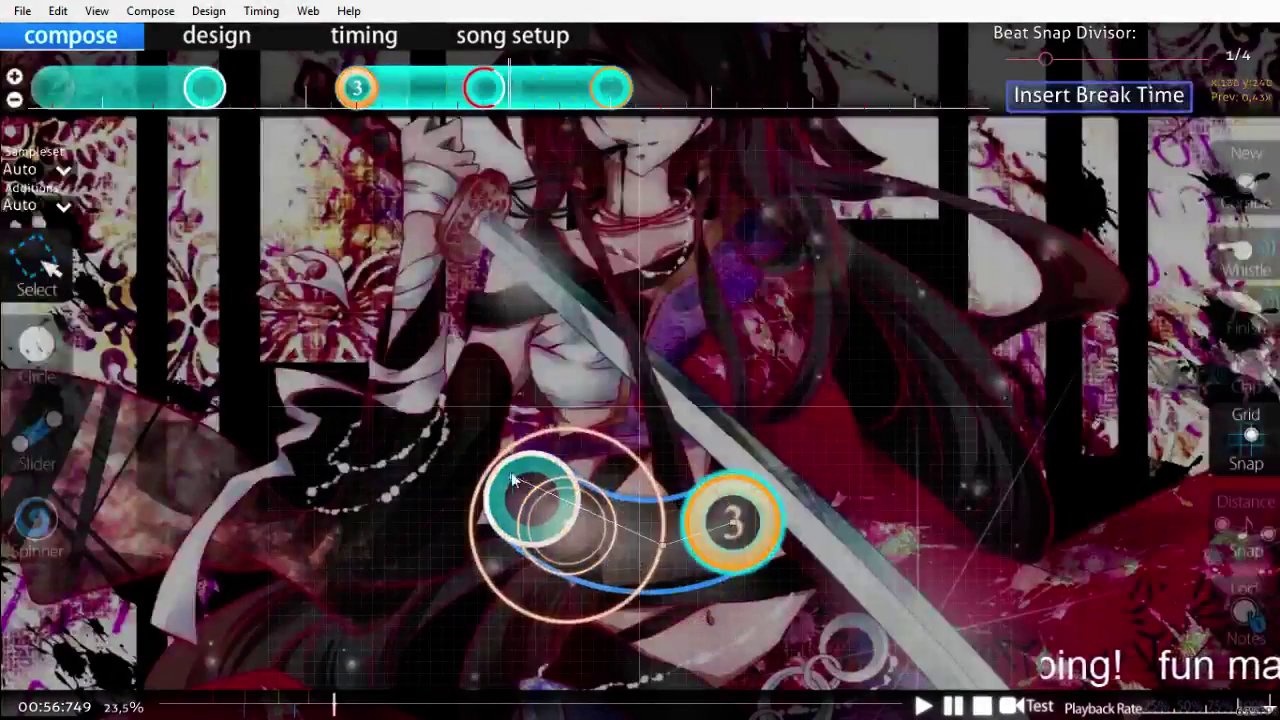
# Step: Move the repeating slider 3 up and left and reverse it so that it starts at its left end
pyautogui.scroll(4, 659, 377)
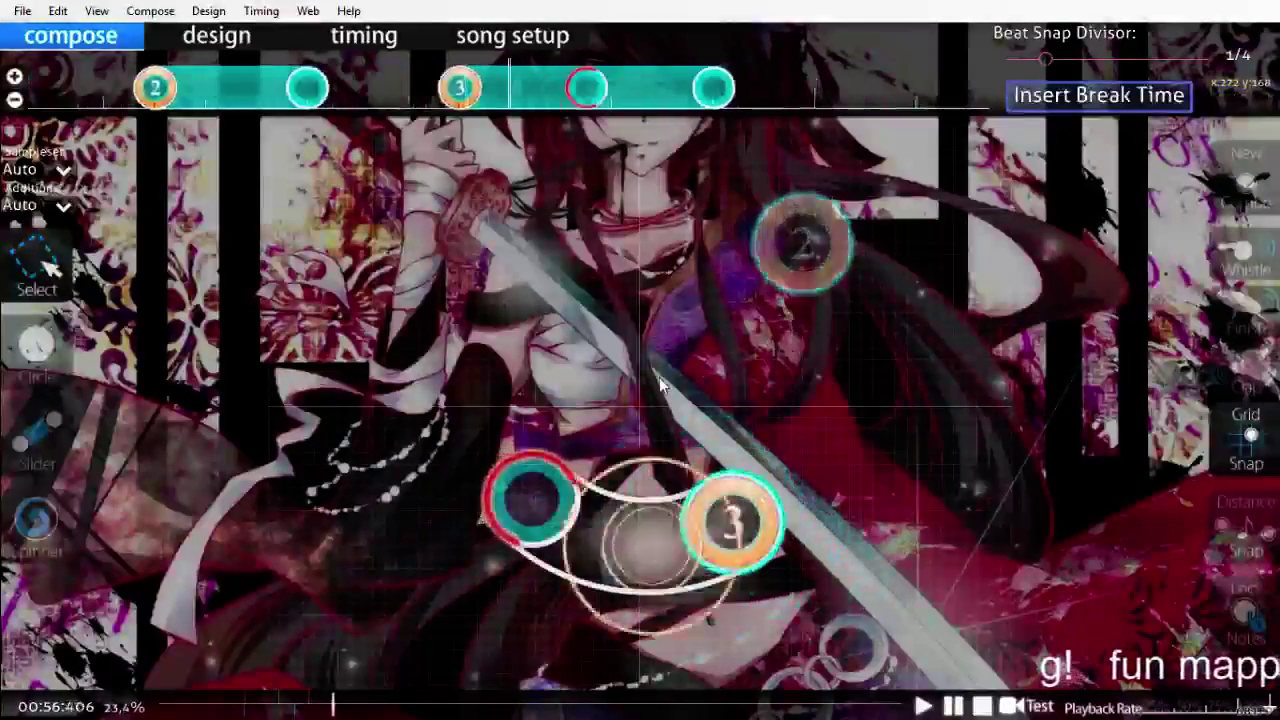
pyautogui.scroll(6, 659, 377)
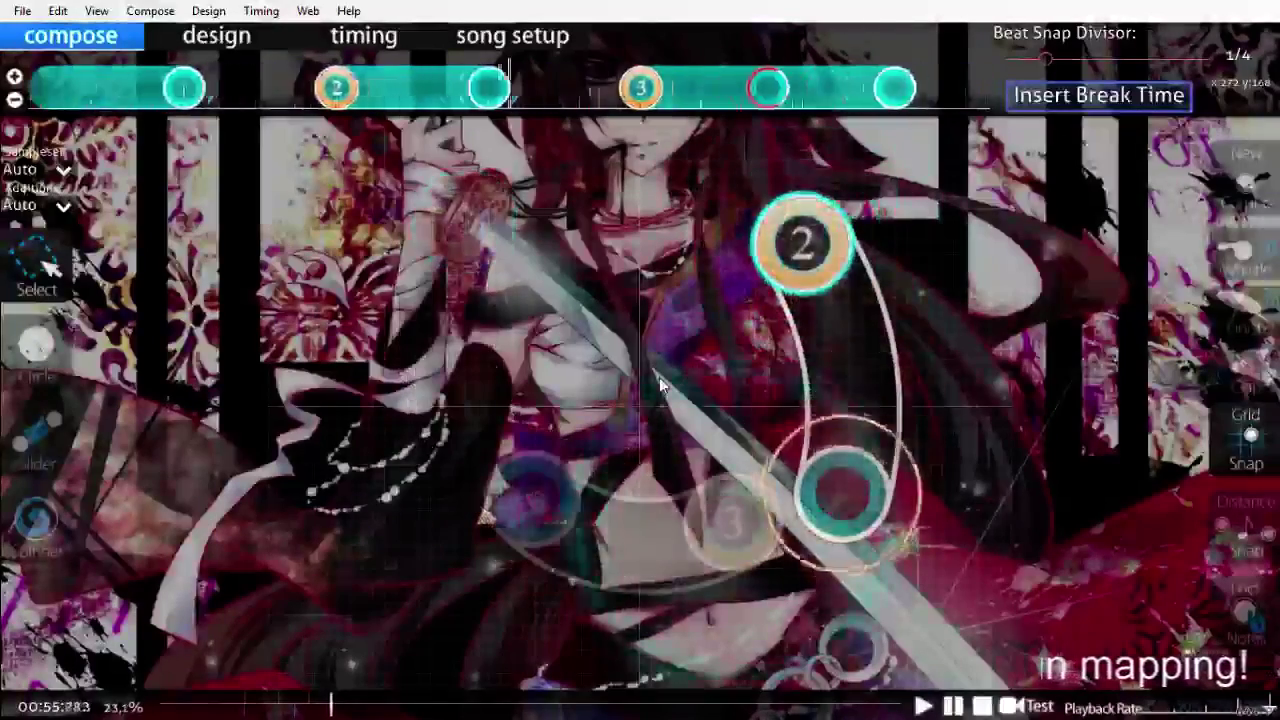
pyautogui.moveTo(622, 563); pyautogui.dragTo(556, 364)
pyautogui.hotkey('ctrl', 'g')
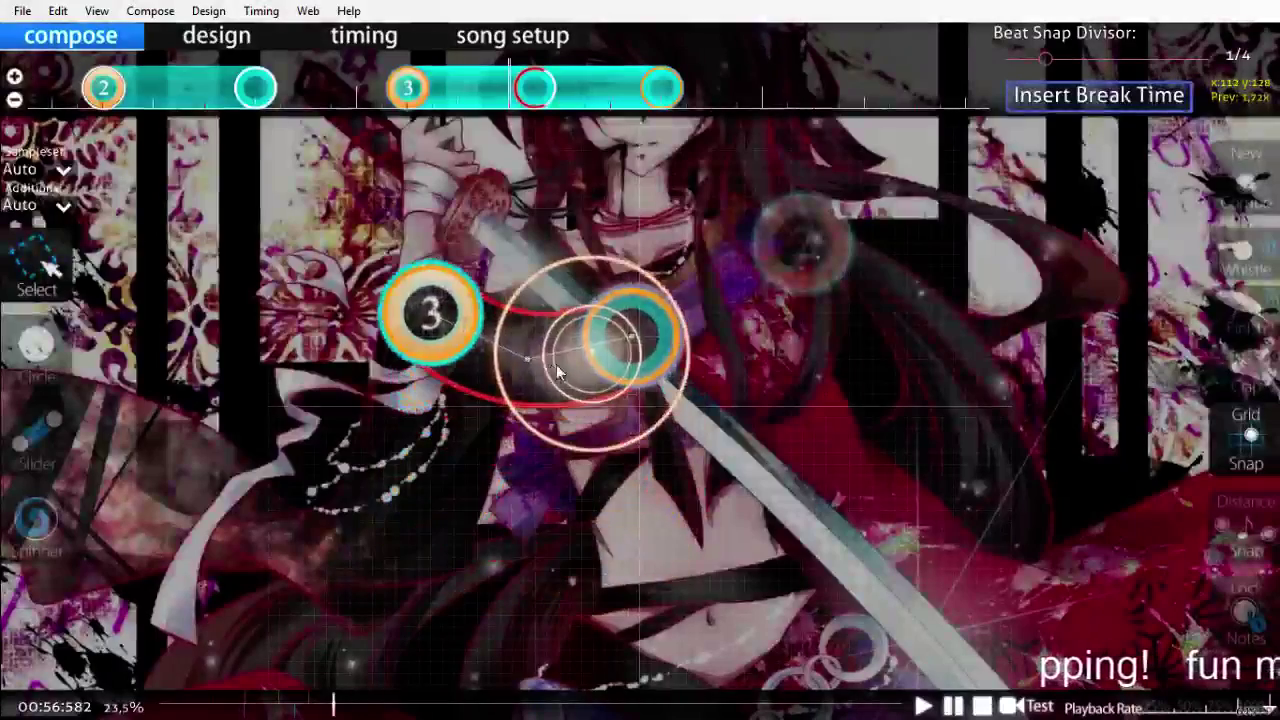
# Step: Play back the reversed slider 3 from about 00:56:0 at 25% and at full playback rate to check its timing
pyautogui.click(709, 529)
pyautogui.scroll(6, 709, 529)
pyautogui.press('space')
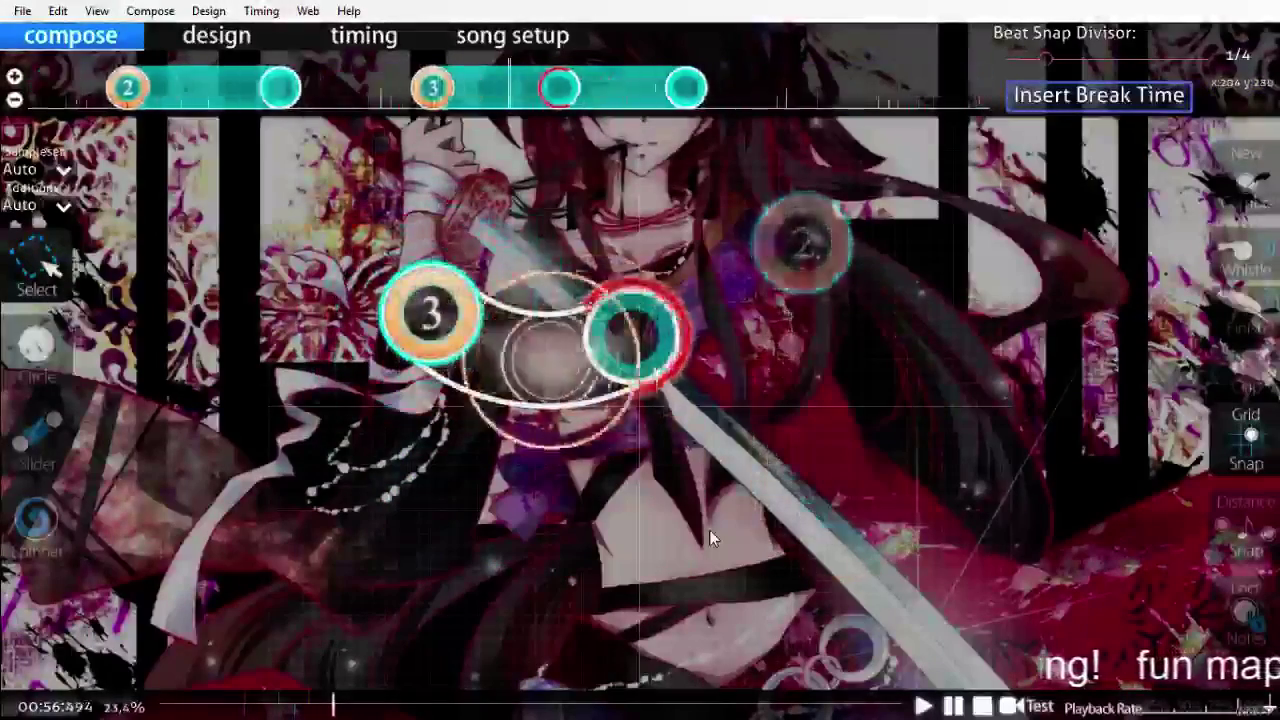
pyautogui.scroll(5, 709, 529)
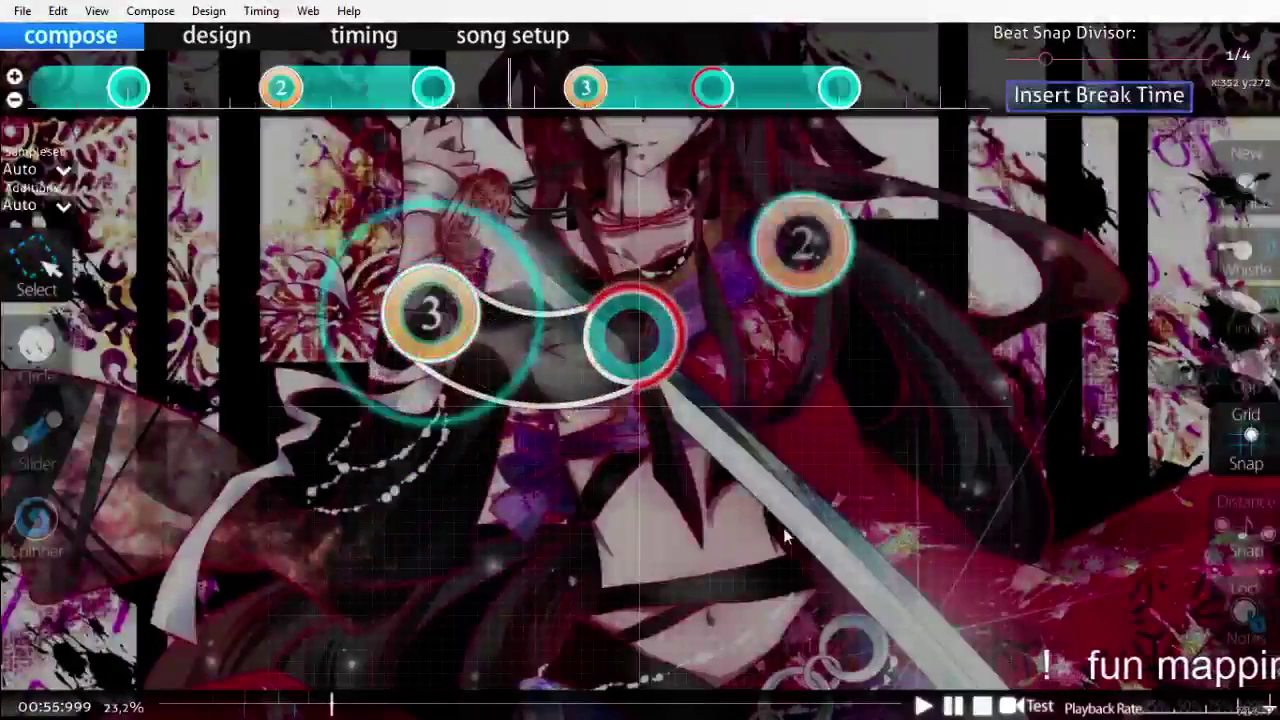
pyautogui.scroll(-1, 1157, 710)
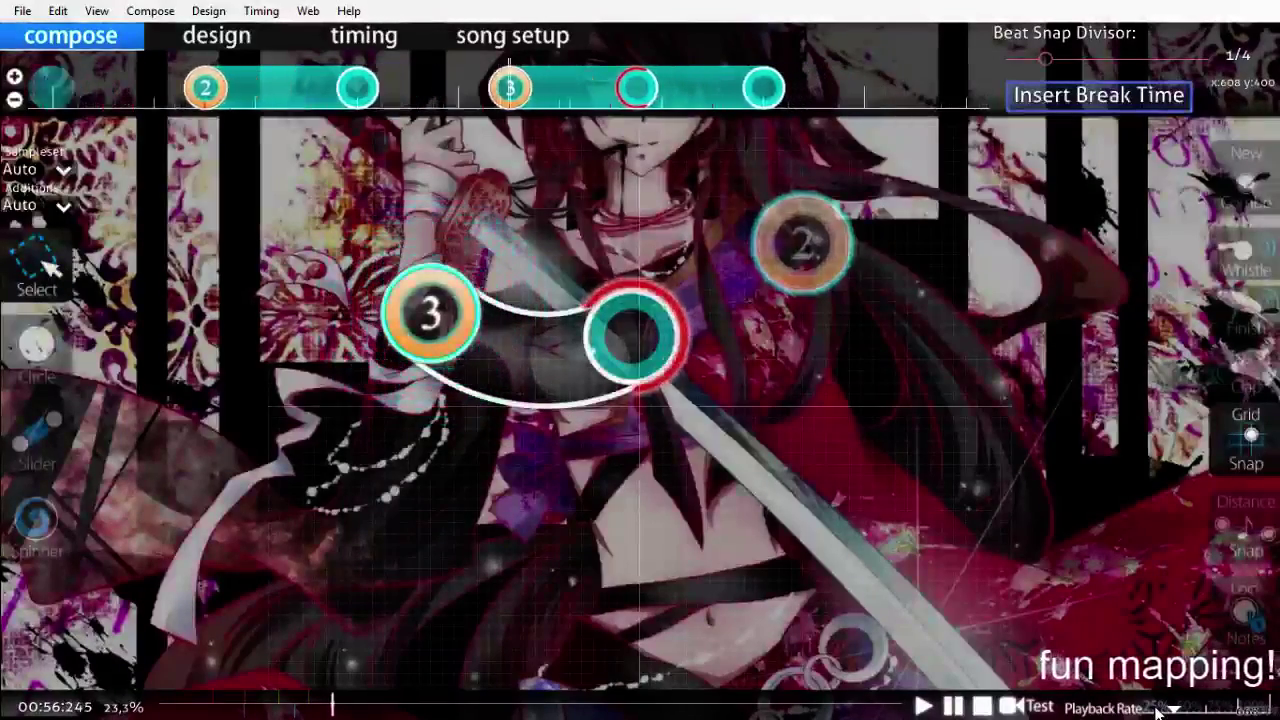
pyautogui.scroll(5, 540, 93)
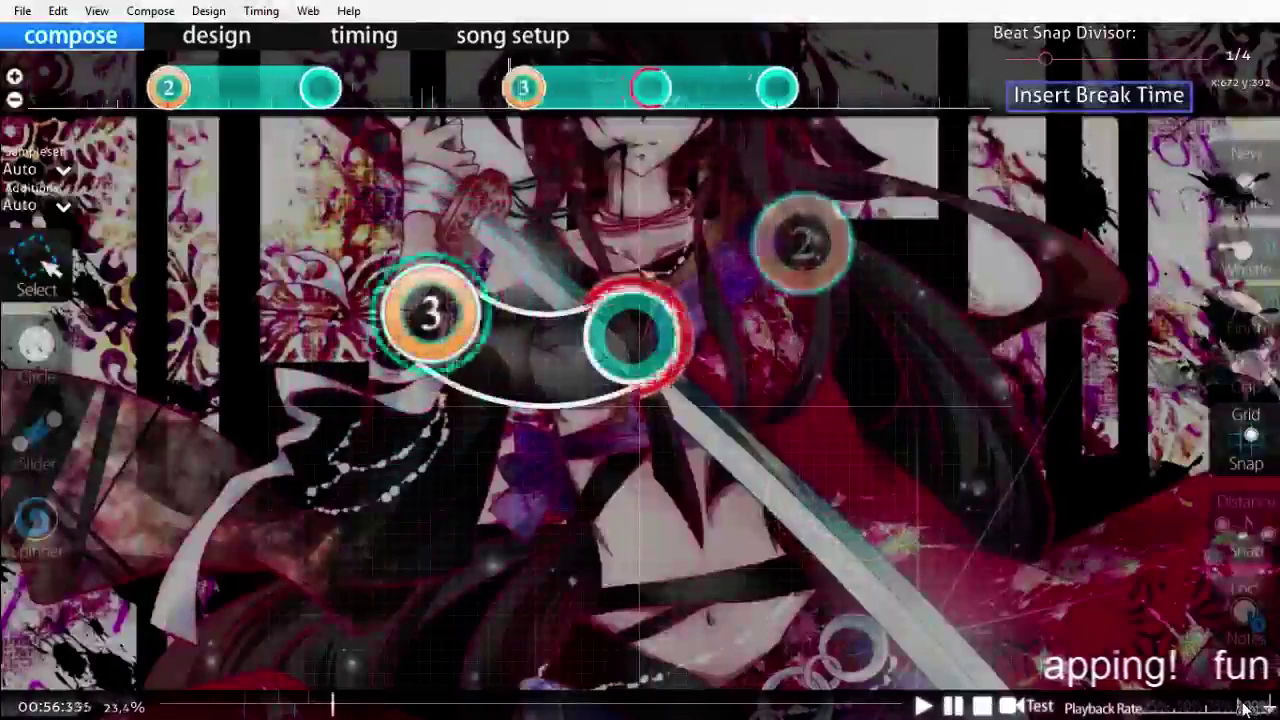
# Step: Shorten the repeating slider 3 to one beat per pass and play back through its end to about 00:57:4
pyautogui.click(403, 85)
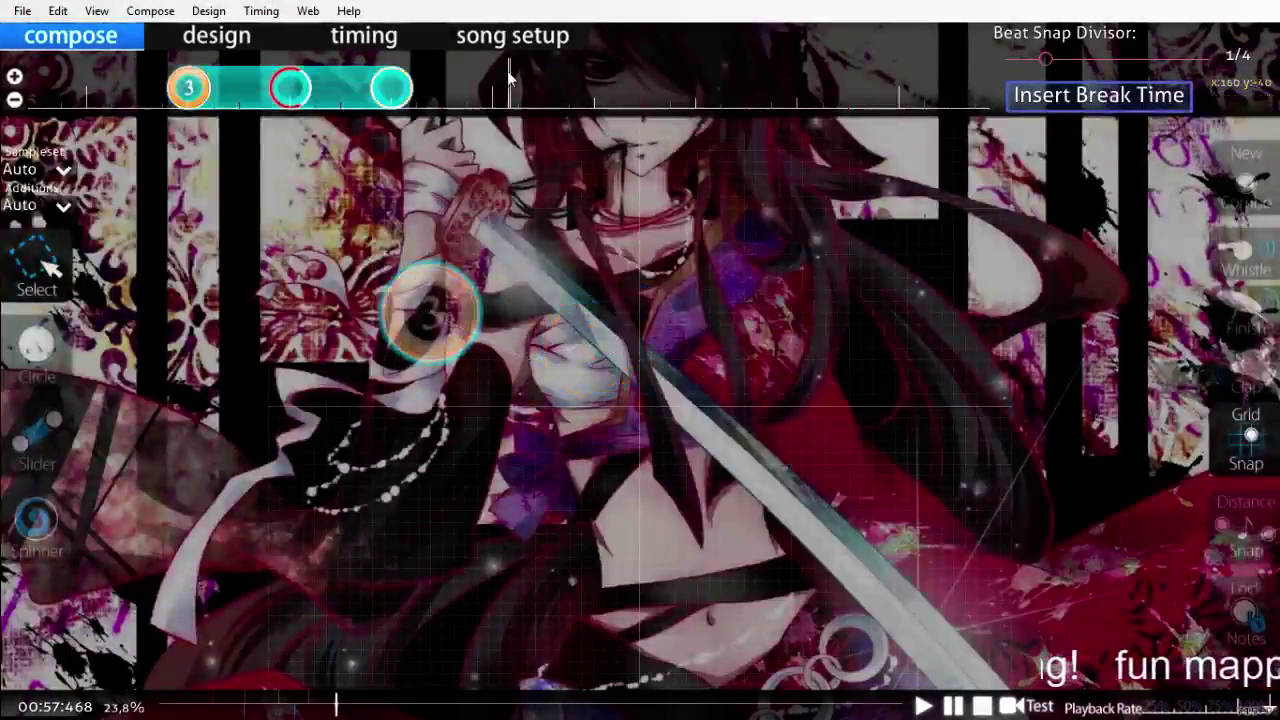
pyautogui.scroll(15, 571, 236)
pyautogui.press('space')
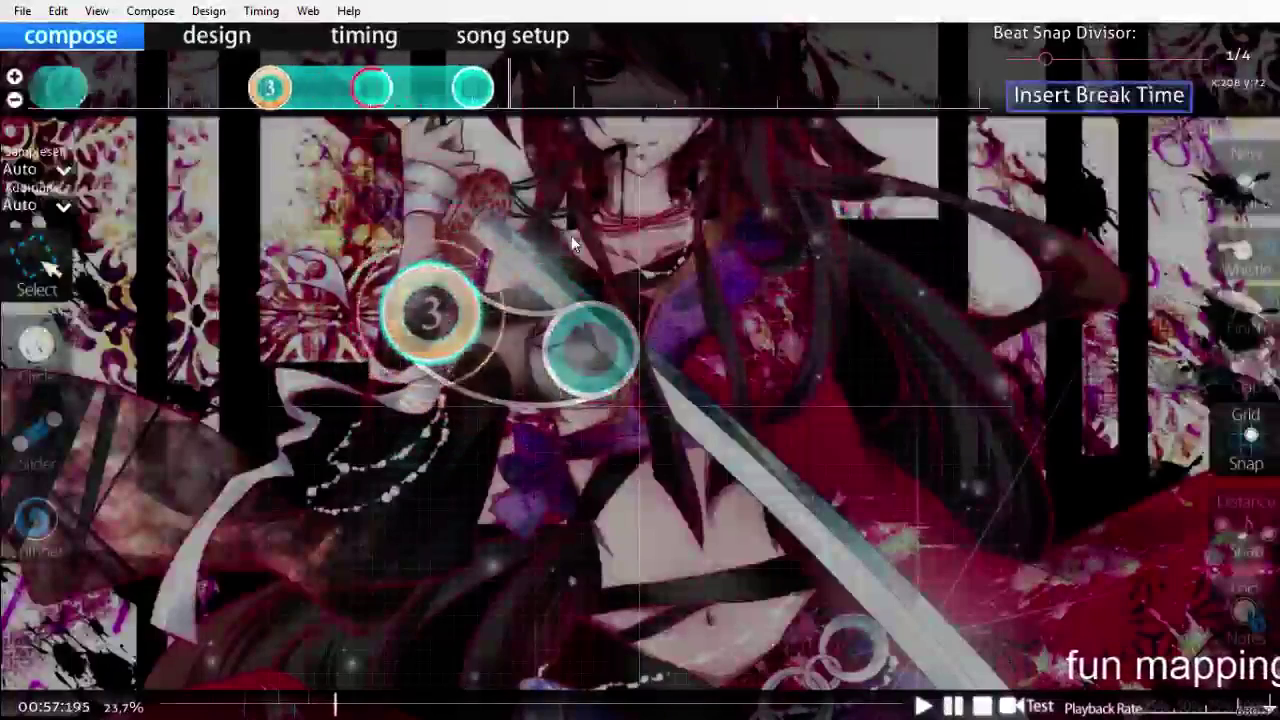
pyautogui.press('space')
pyautogui.scroll(5, 571, 236)
pyautogui.scroll(-1, 571, 236)
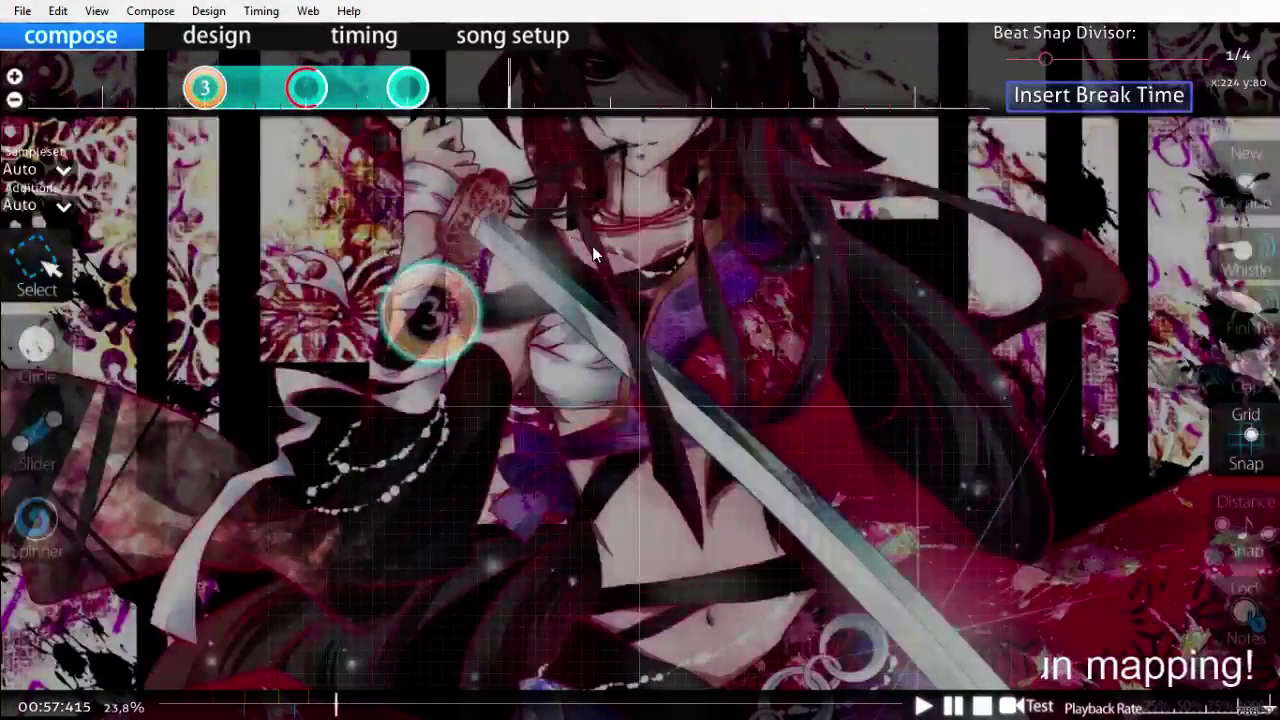
# Step: Stack three circles from 00:57:415 at the lower left with New Combo off, and play them back
pyautogui.press('2')
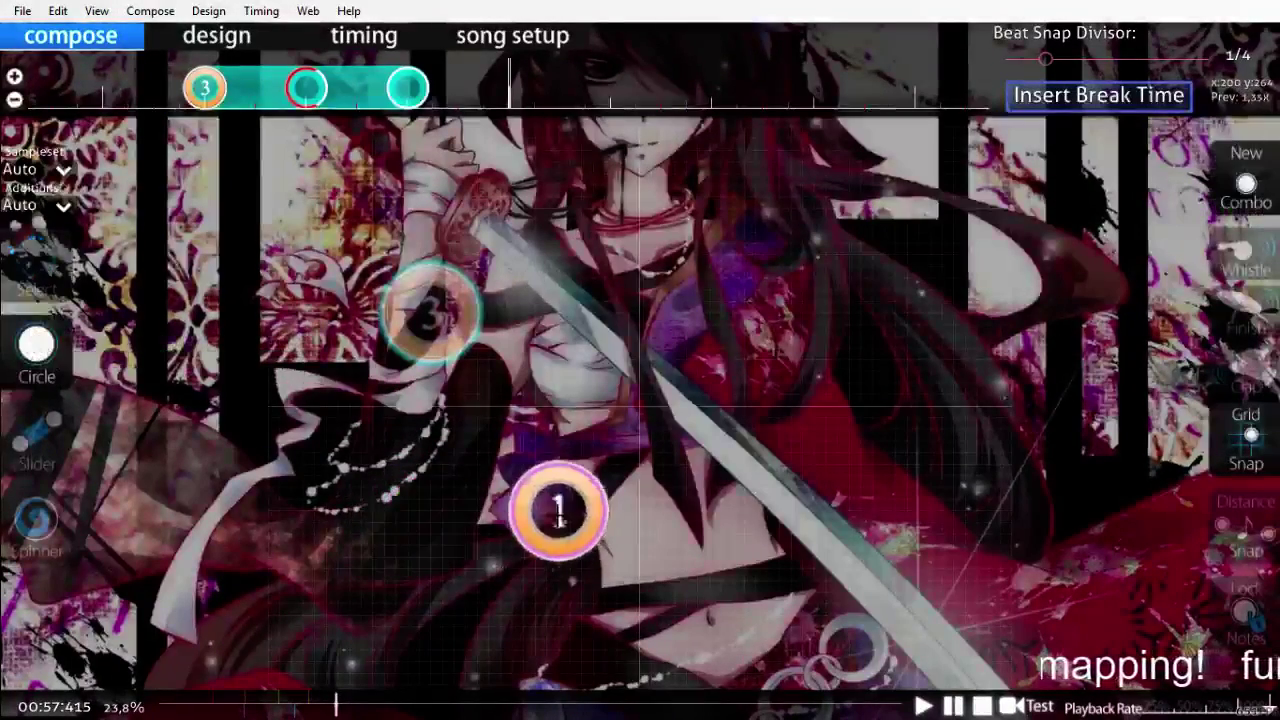
pyautogui.press('q')
pyautogui.scroll(4, 465, 520)
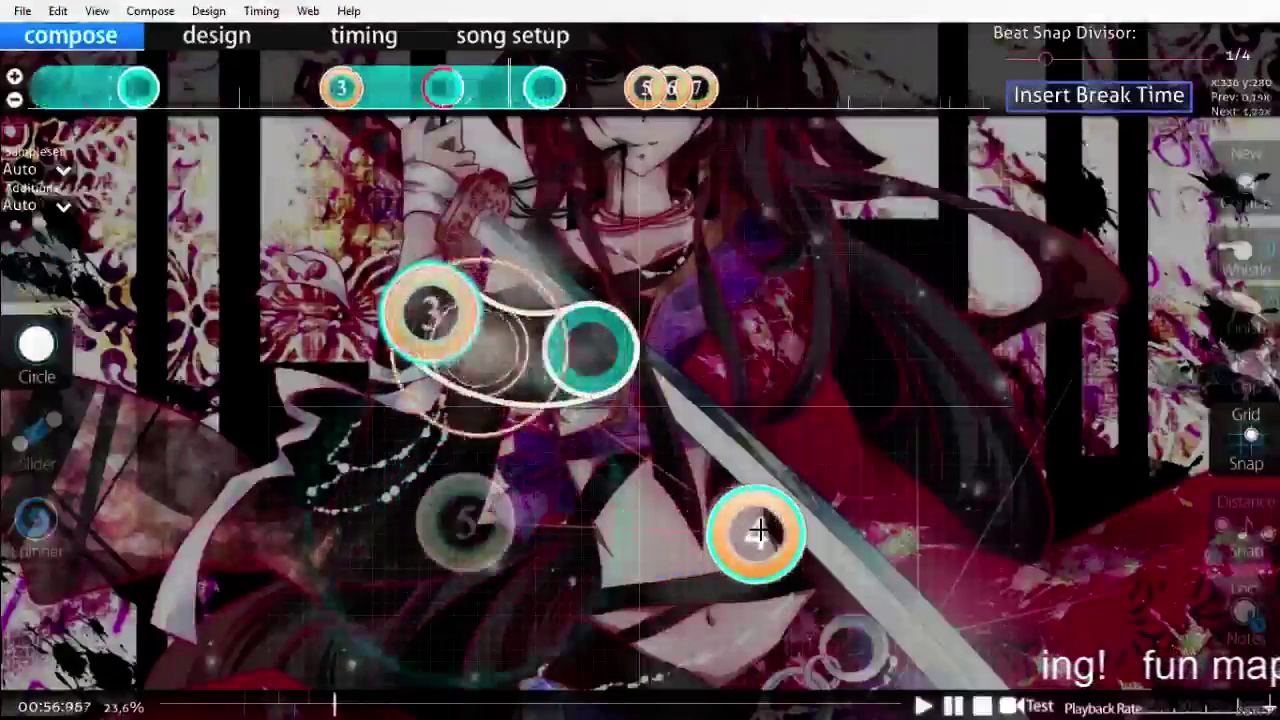
pyautogui.press('space')
pyautogui.press('space')
pyautogui.scroll(9, 758, 532)
pyautogui.scroll(-6, 778, 535)
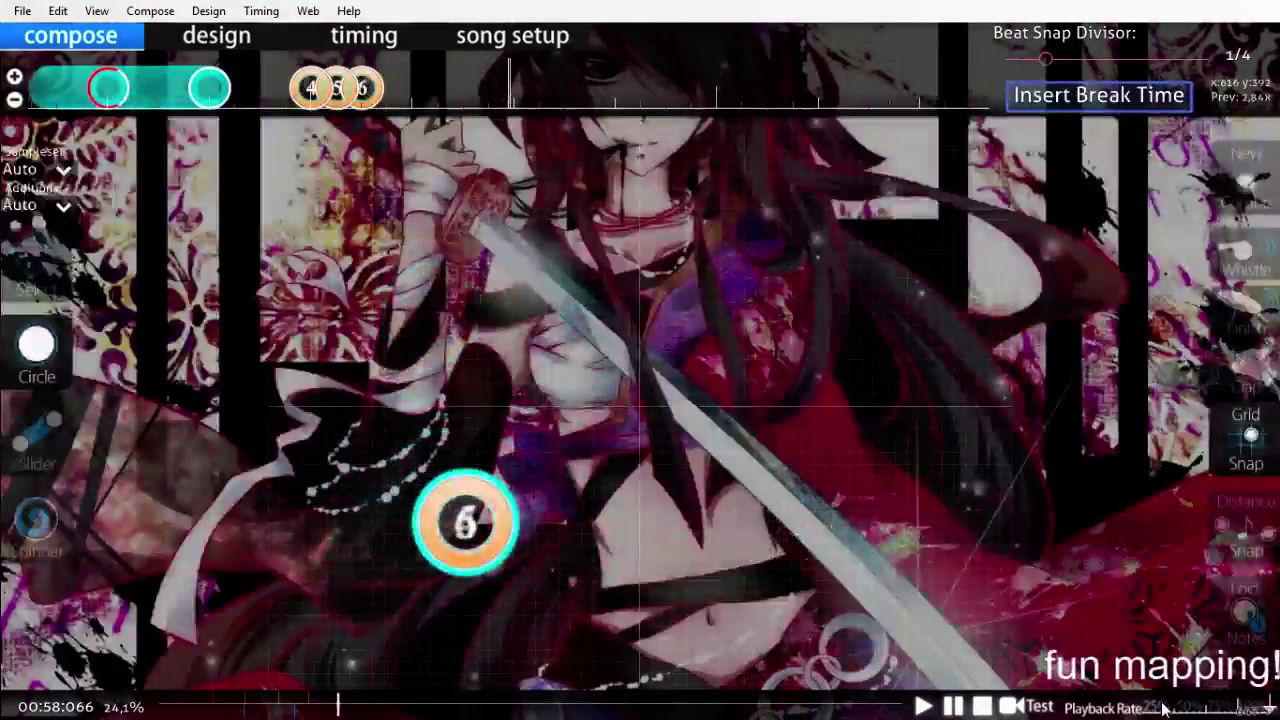
# Step: Place a circle at 00:57:749 near the playfield's centre, up and right of the stacked circles, and play it back
pyautogui.scroll(8, 1026, 539)
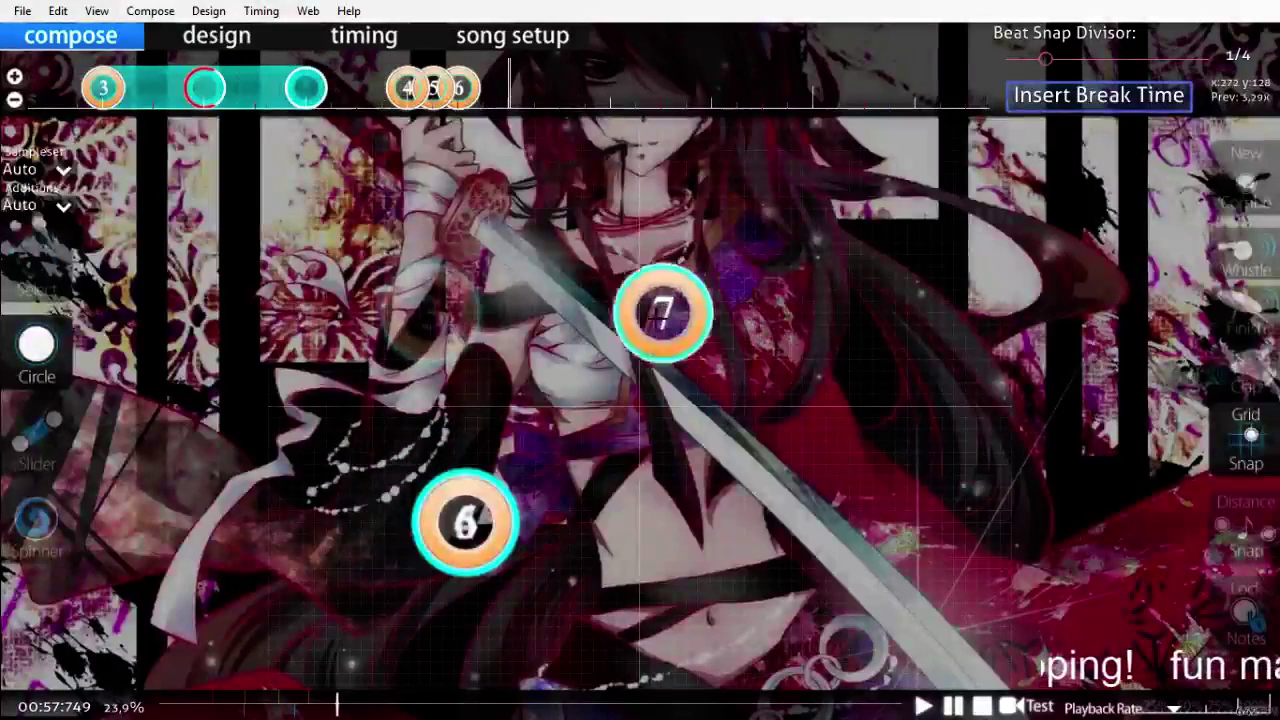
pyautogui.click(604, 382)
pyautogui.scroll(4, 688, 511)
pyautogui.press('space')
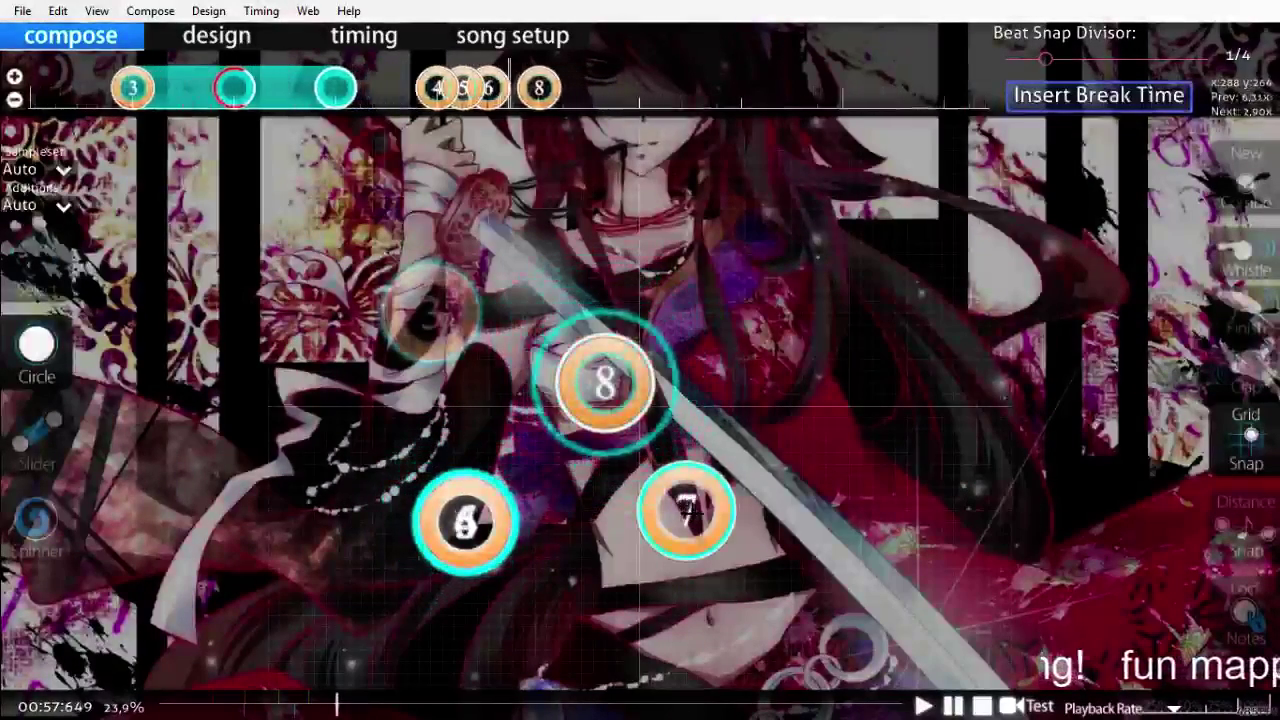
pyautogui.scroll(-1, 686, 512)
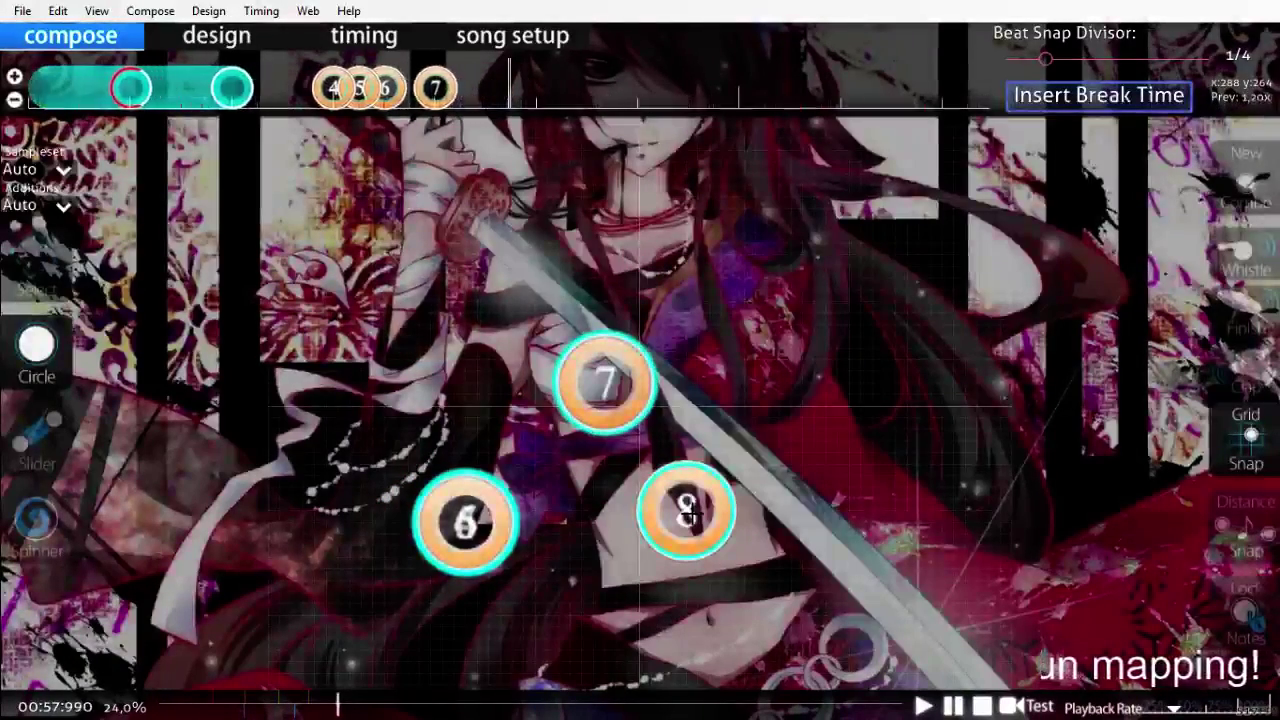
# Step: Draw a short slider at 00:57:915, starting above and left of circle 7 and running up and right
pyautogui.scroll(5, 686, 512)
pyautogui.click(36, 432)
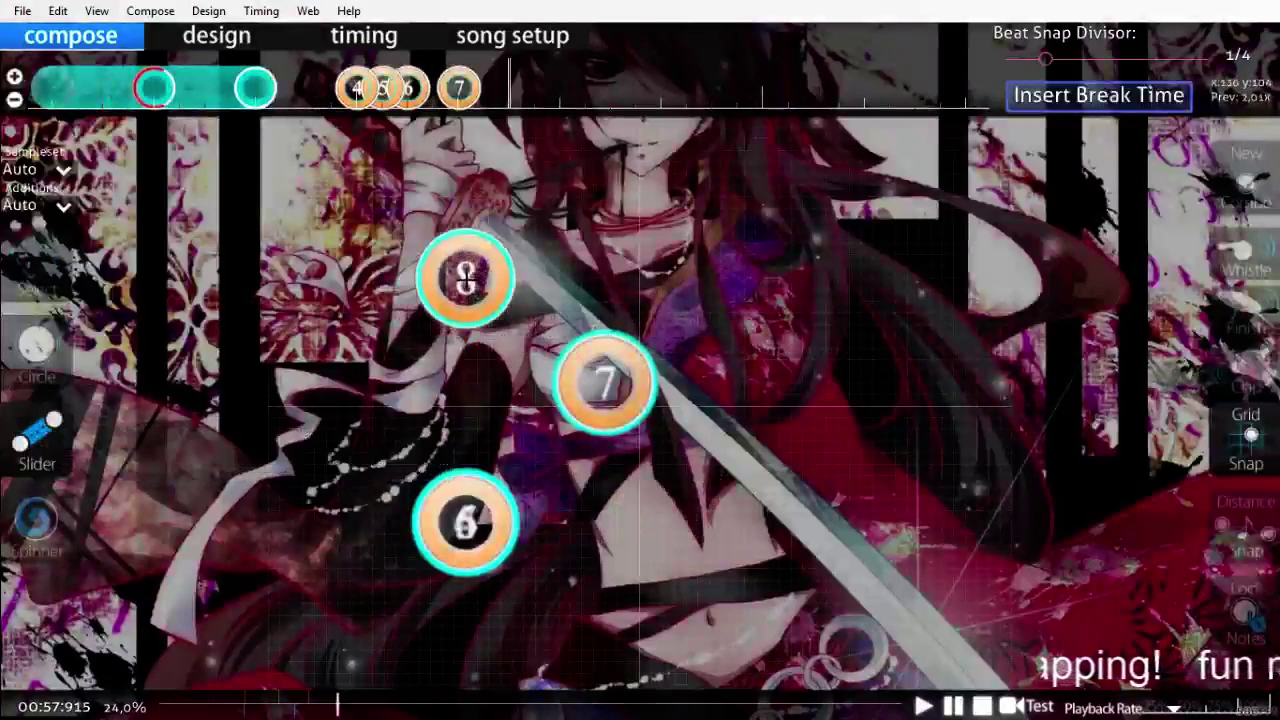
pyautogui.click(513, 220)
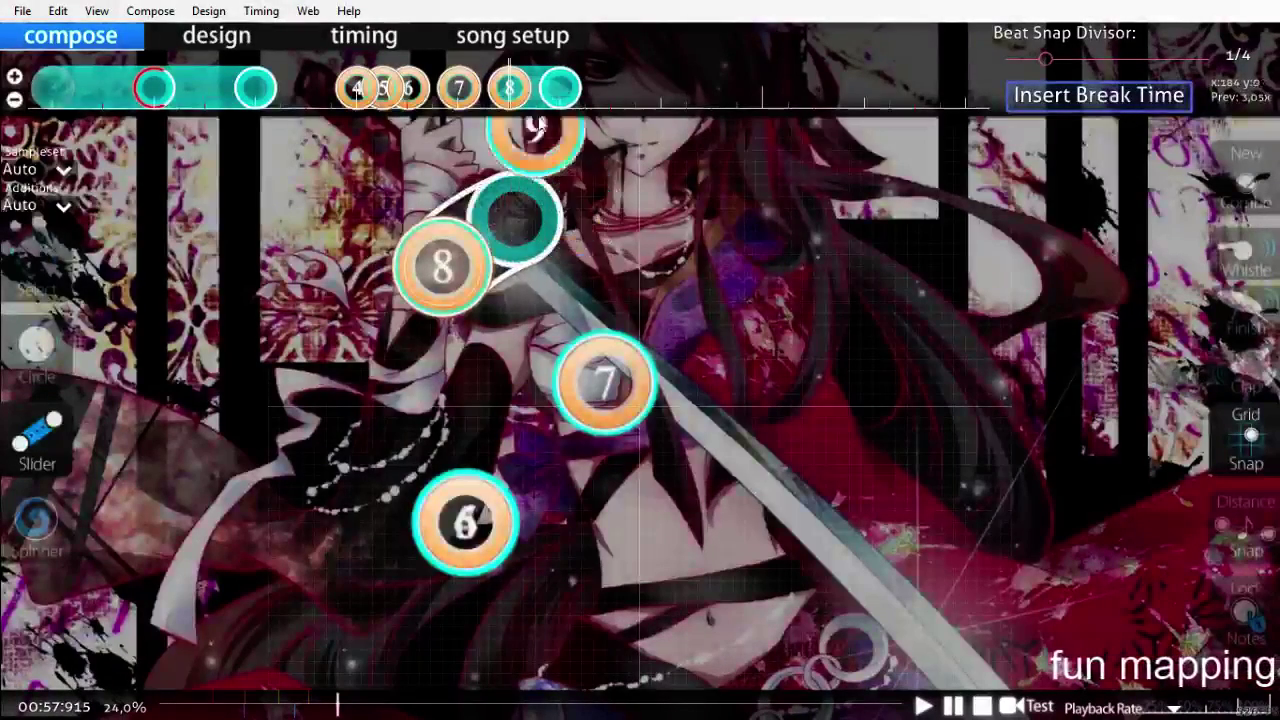
# Step: Add an inherited timing point at offset 57915 with a 1.0x slider velocity multiplier
pyautogui.click(385, 42)
pyautogui.click(815, 261)
pyautogui.click(855, 446)
pyautogui.click(468, 378)
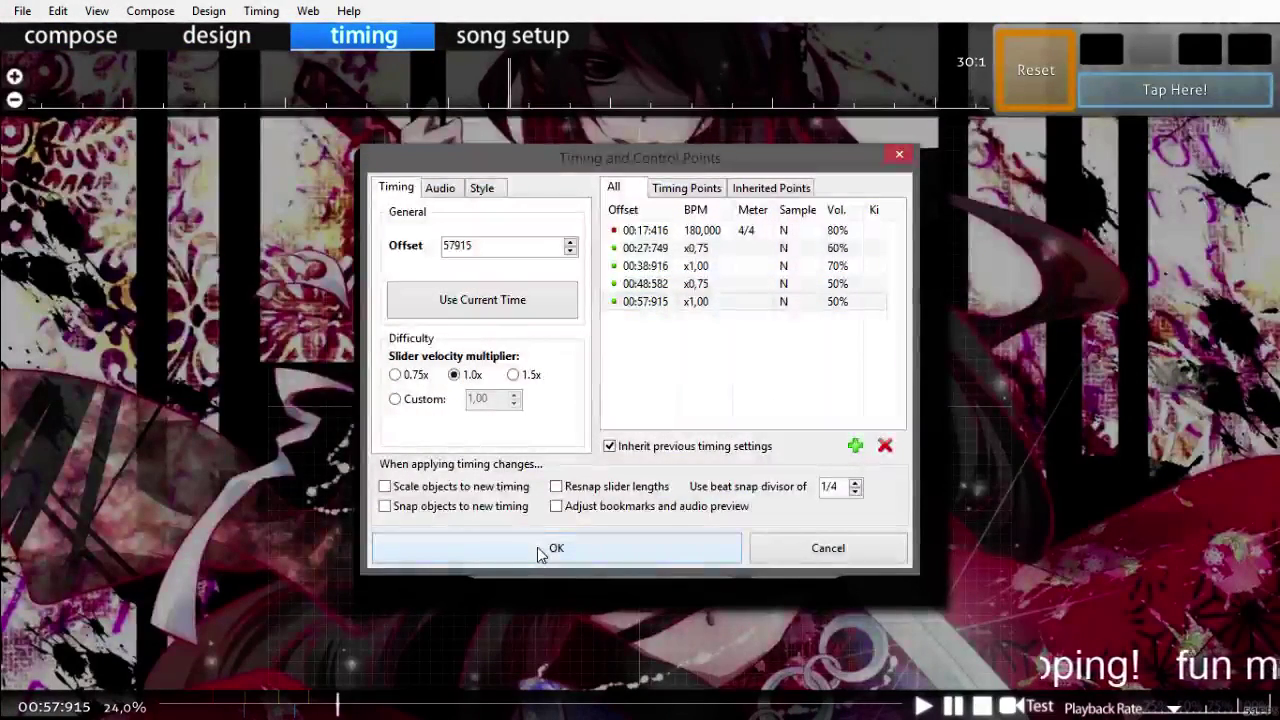
pyautogui.click(540, 550)
# Step: Extend slider 8 to half a beat with a curved end bending right, and check it up to 00:58:165
pyautogui.press('F1')
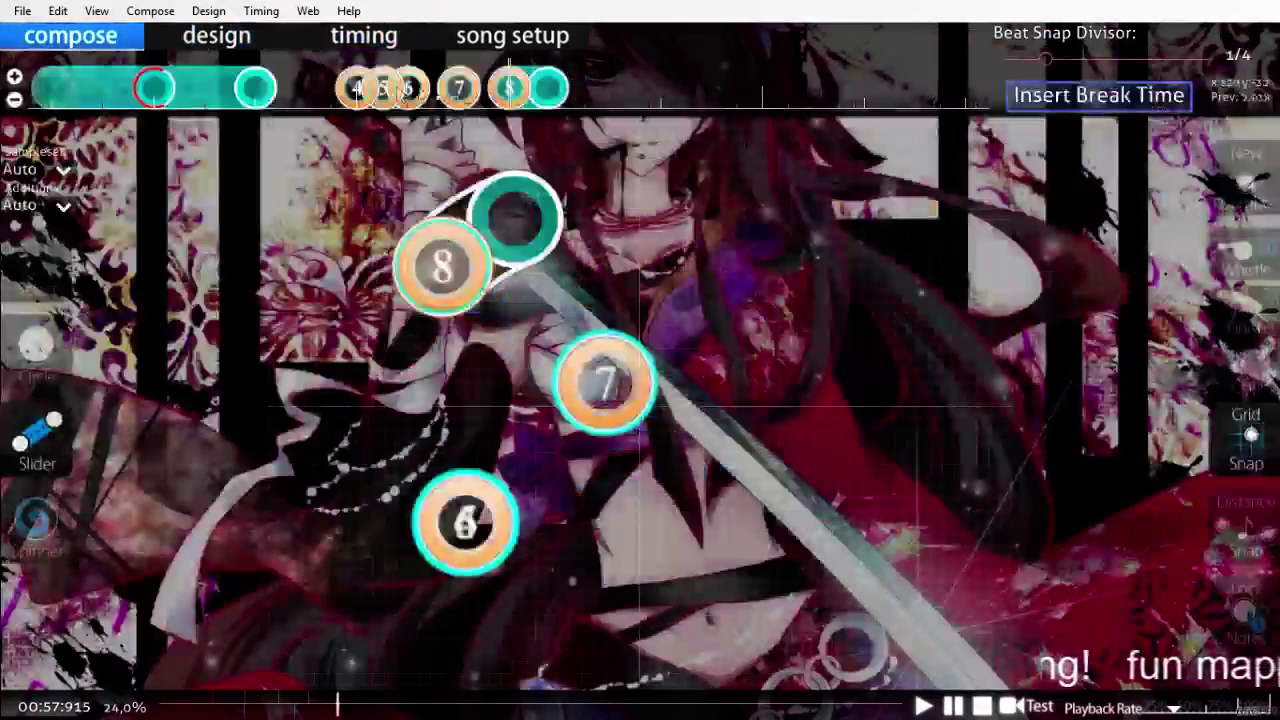
pyautogui.press('1')
pyautogui.click(548, 220)
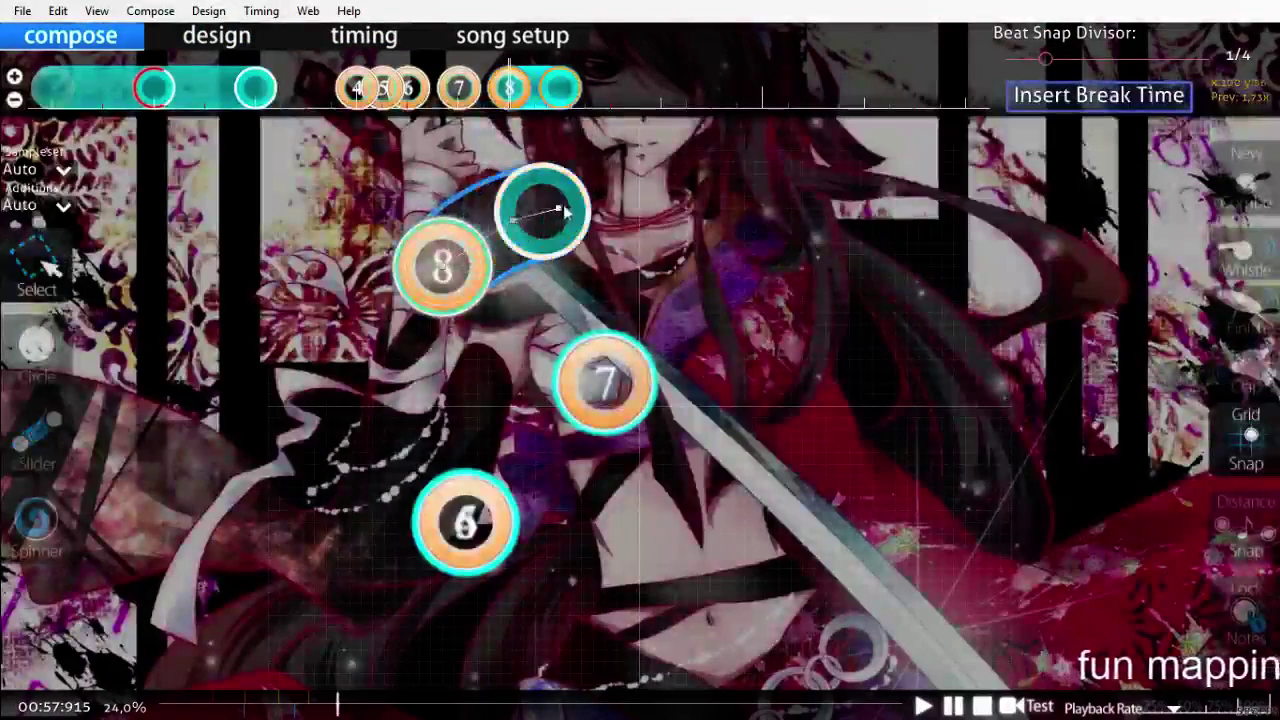
pyautogui.scroll(1, 527, 76)
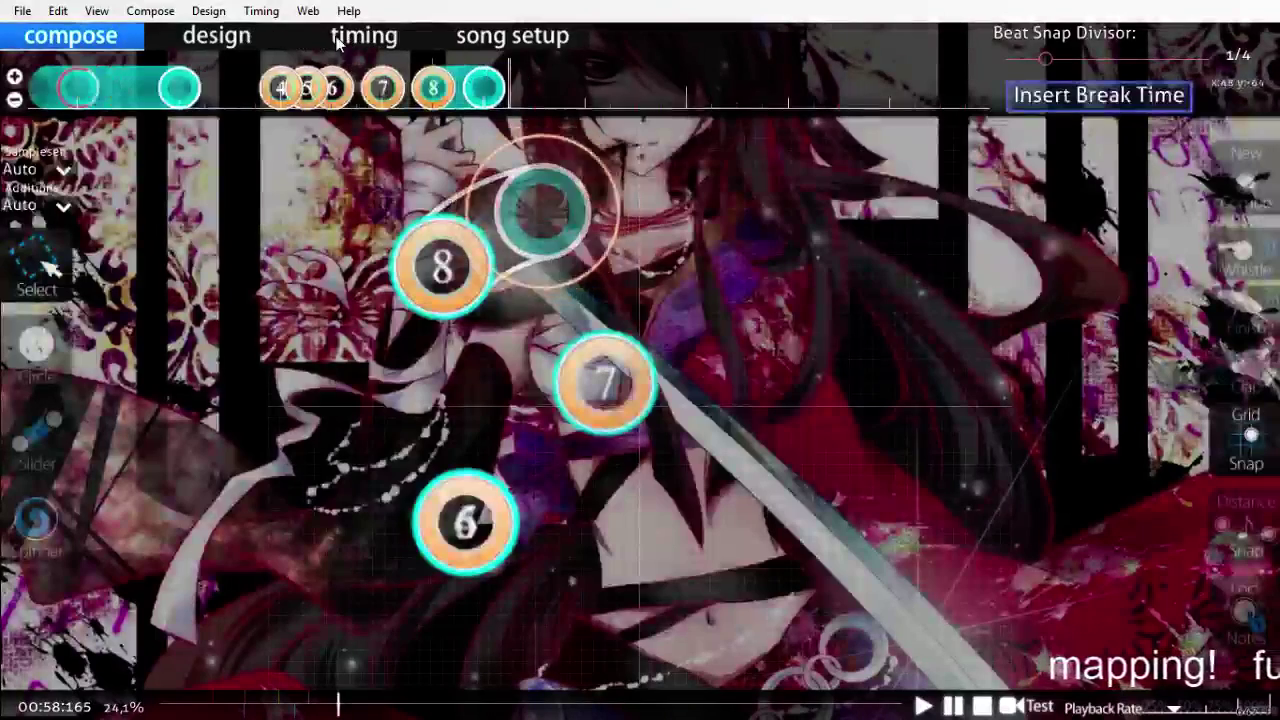
# Step: Add an inherited timing point at offset 58165 with a 0.75x slider velocity multiplier, and play back the notes around it
pyautogui.click(364, 35)
pyautogui.click(834, 235)
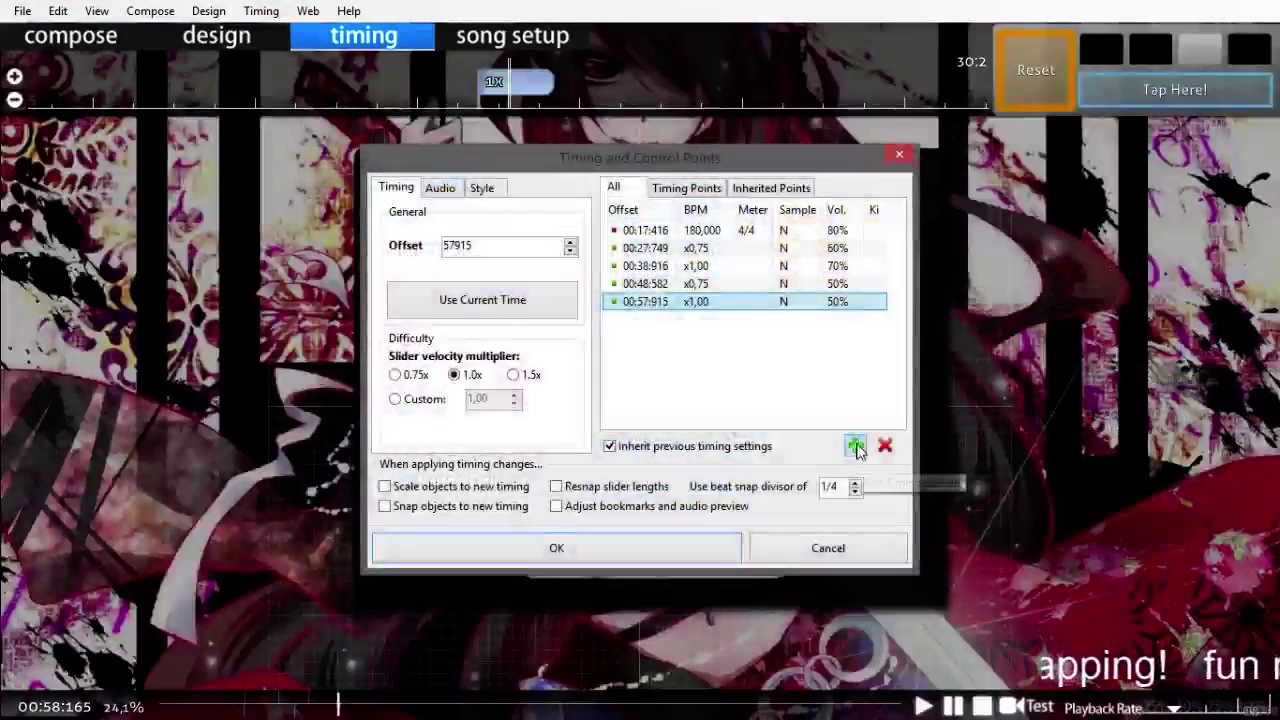
pyautogui.click(855, 445)
pyautogui.click(410, 375)
pyautogui.click(528, 547)
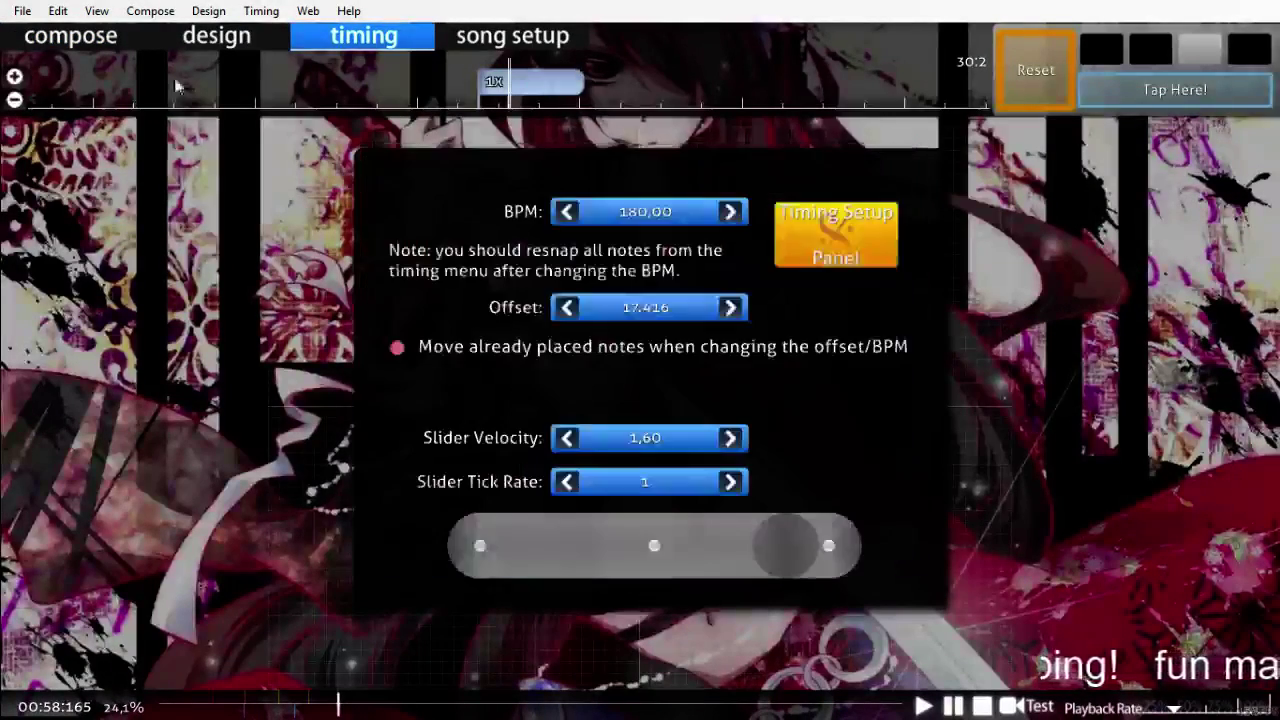
pyautogui.click(122, 42)
pyautogui.scroll(9, 389, 298)
pyautogui.scroll(-1, 389, 298)
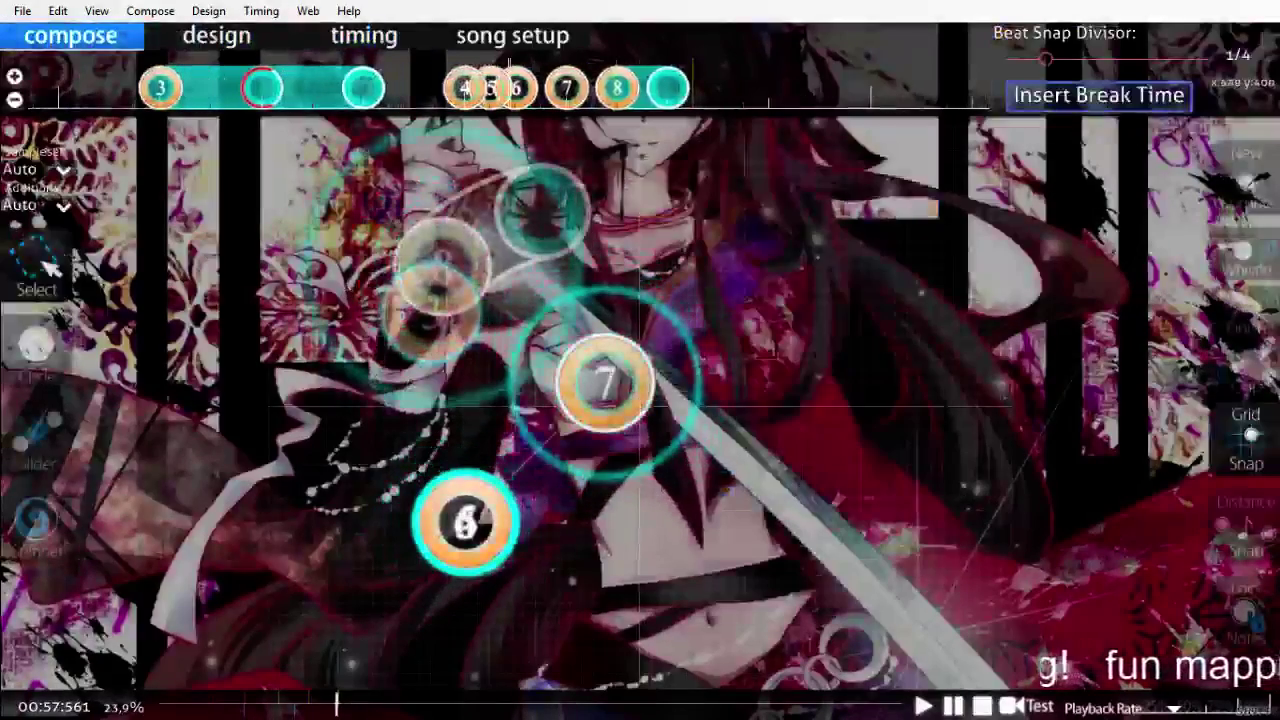
pyautogui.scroll(2, 390, 298)
pyautogui.press('space')
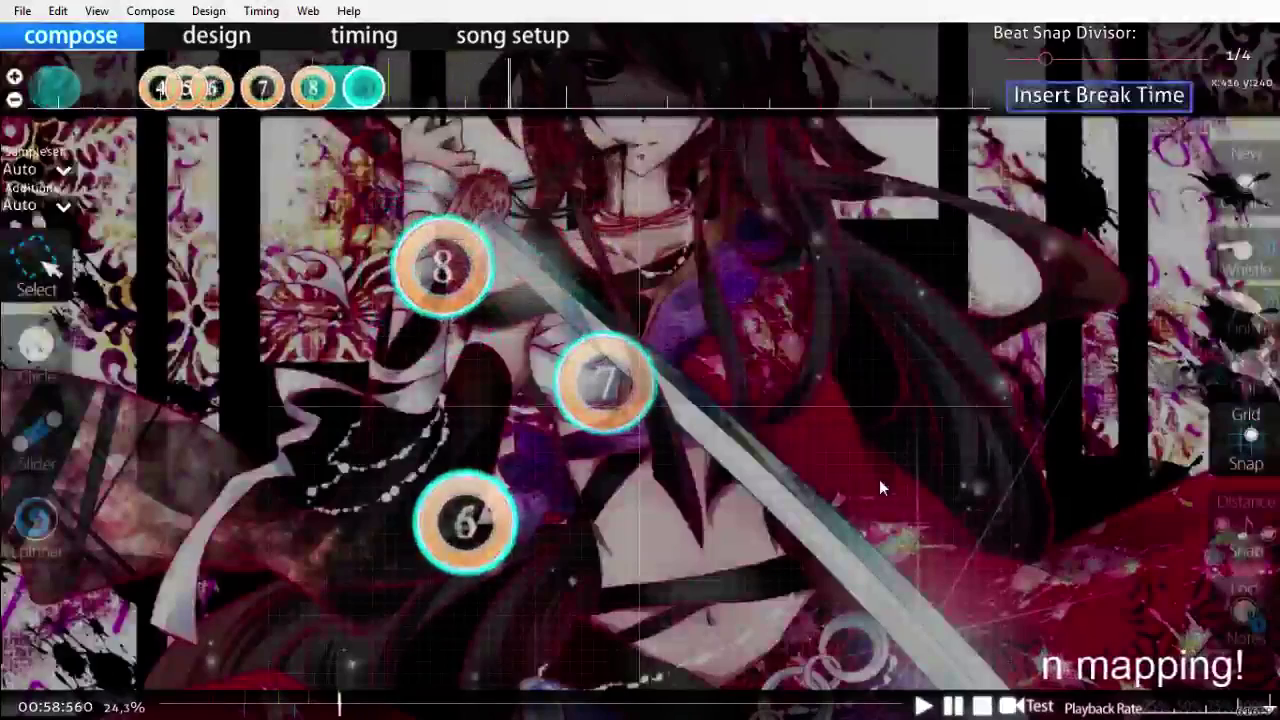
# Step: Draw a downward-curving slider at 00:58:249, up and right of circle 7, and convert it to a three-circle 1/4 stream by distance snap
pyautogui.press('3')
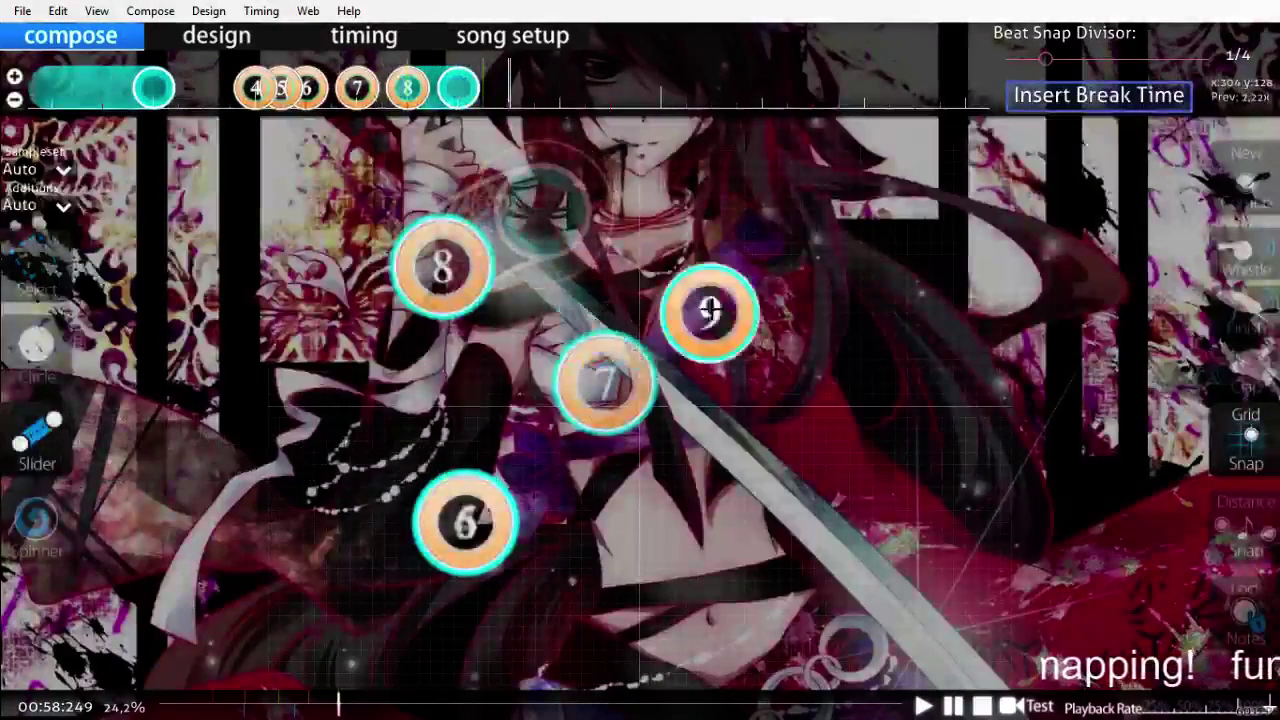
pyautogui.moveTo(742, 278)
pyautogui.mouseDown()
pyautogui.moveTo(800, 434)
pyautogui.moveTo(791, 442)
pyautogui.mouseUp()
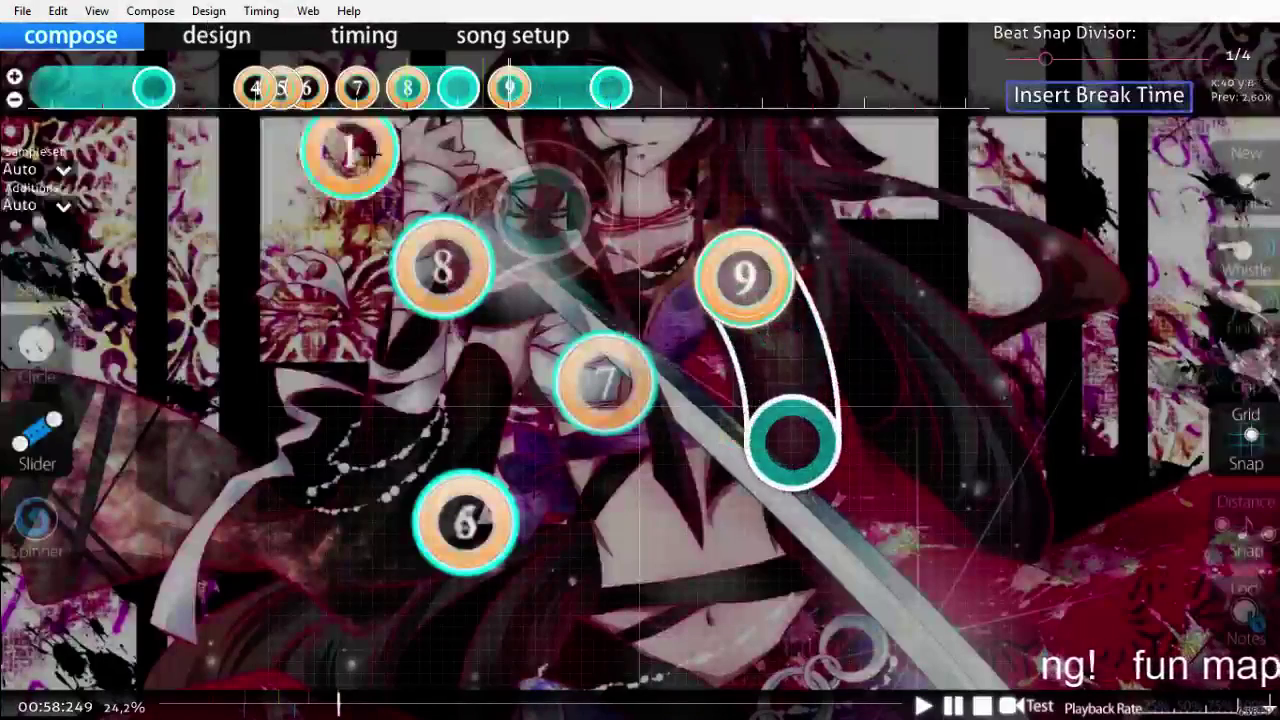
pyautogui.press('1')
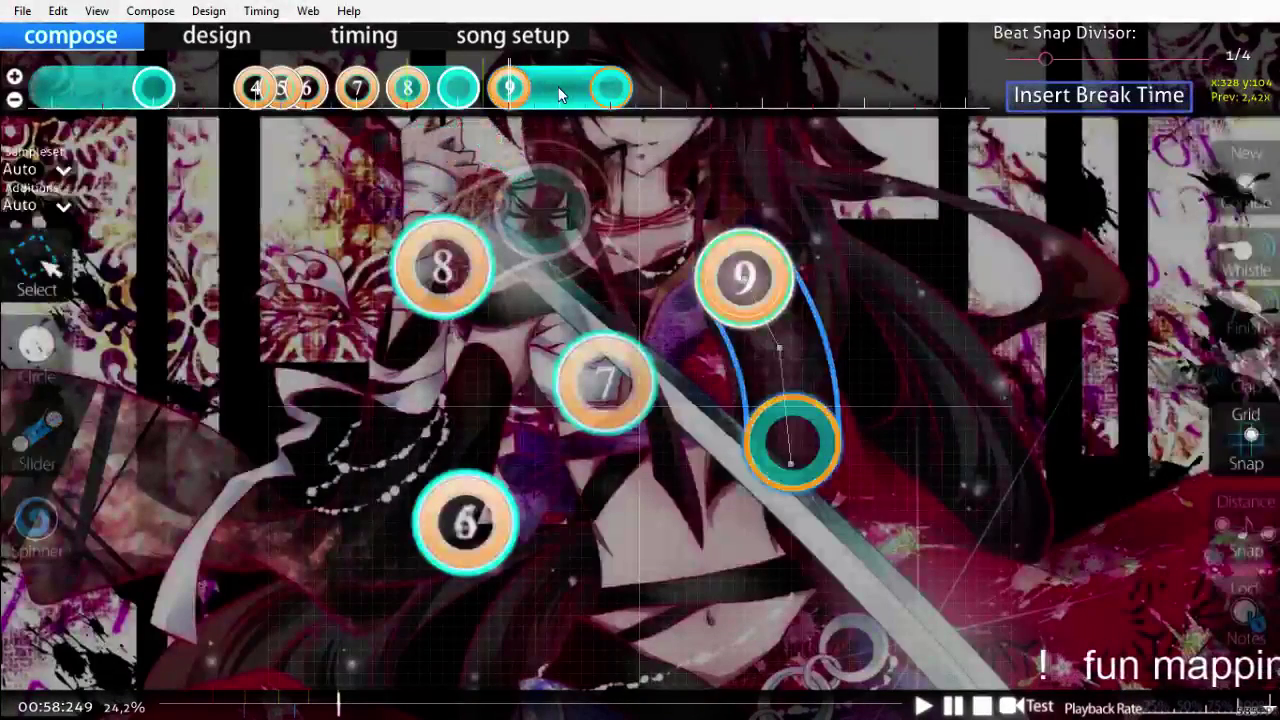
pyautogui.hotkey('ctrl', 'shift', 'f')
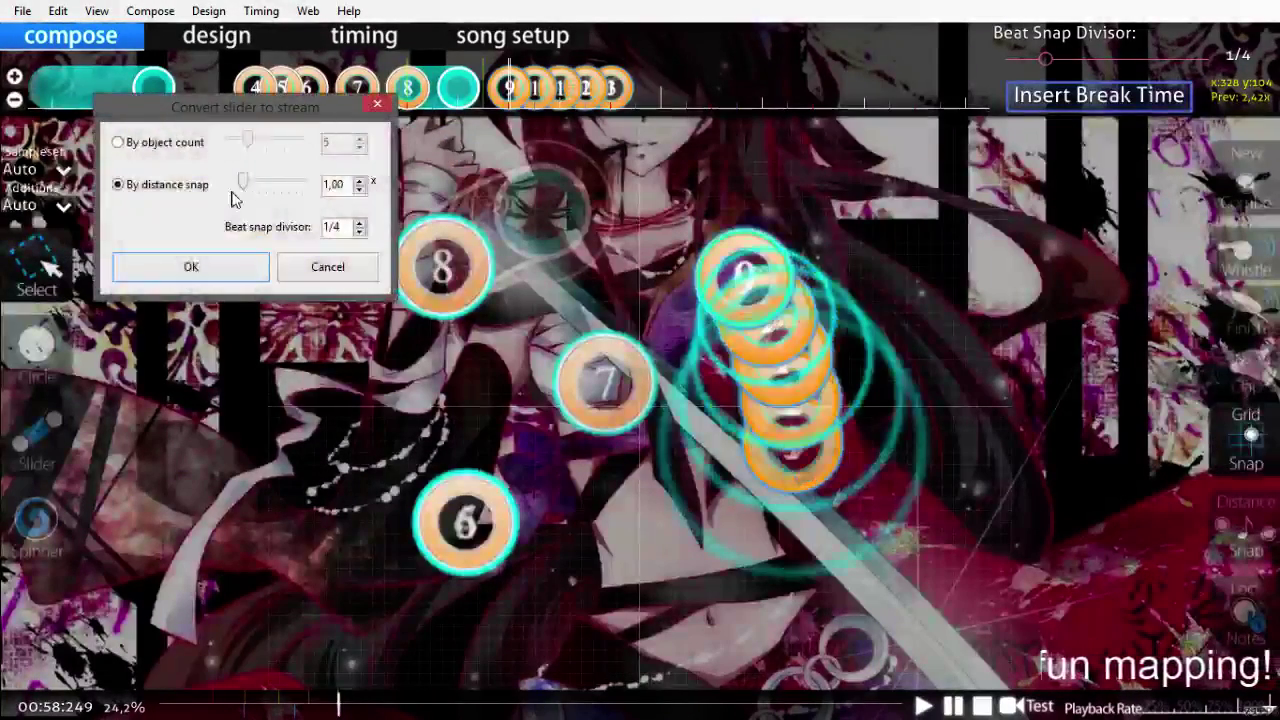
pyautogui.moveTo(243, 193); pyautogui.dragTo(244, 193)
pyautogui.click(191, 267)
# Step: Play back the stretch from about 00:57:930 to 00:58:760 to check the stream and locate the next note's beat
pyautogui.scroll(4, 770, 134)
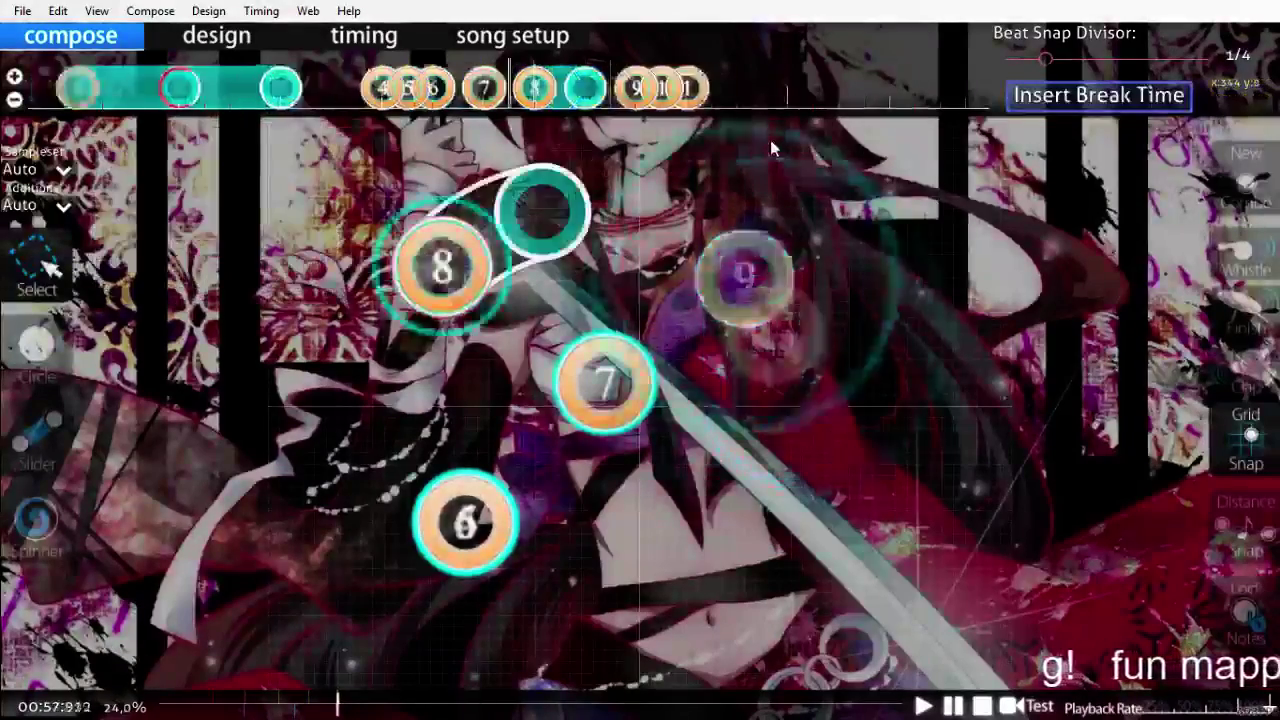
pyautogui.scroll(-3, 768, 176)
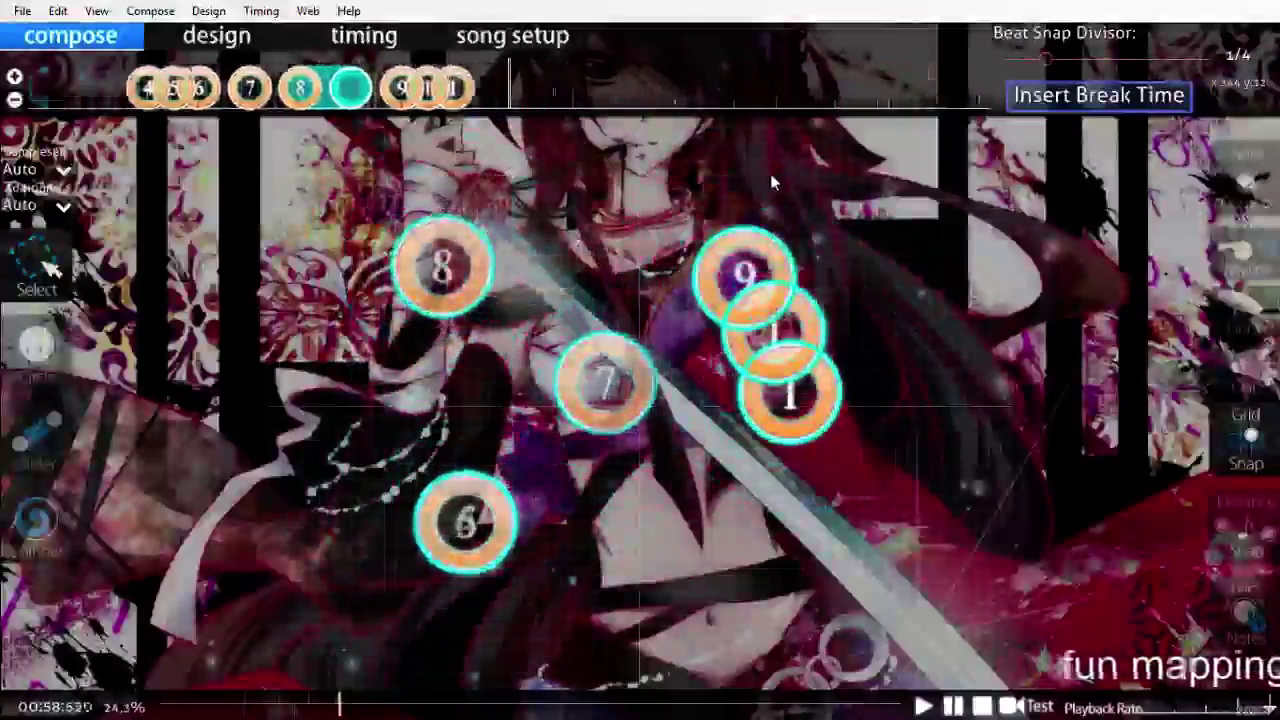
pyautogui.scroll(3, 770, 173)
pyautogui.scroll(-1, 773, 173)
pyautogui.scroll(-2, 780, 173)
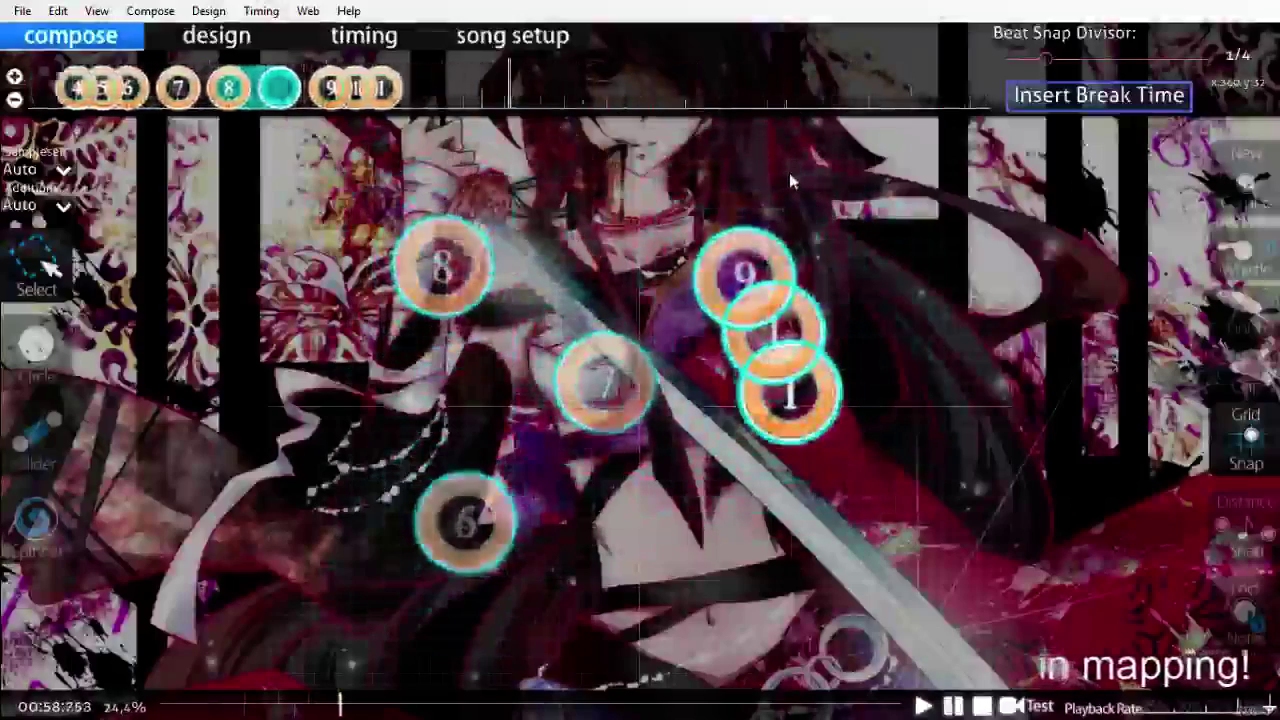
pyautogui.scroll(2, 789, 173)
pyautogui.scroll(-2, 789, 173)
pyautogui.scroll(-5, 789, 173)
pyautogui.scroll(5, 789, 173)
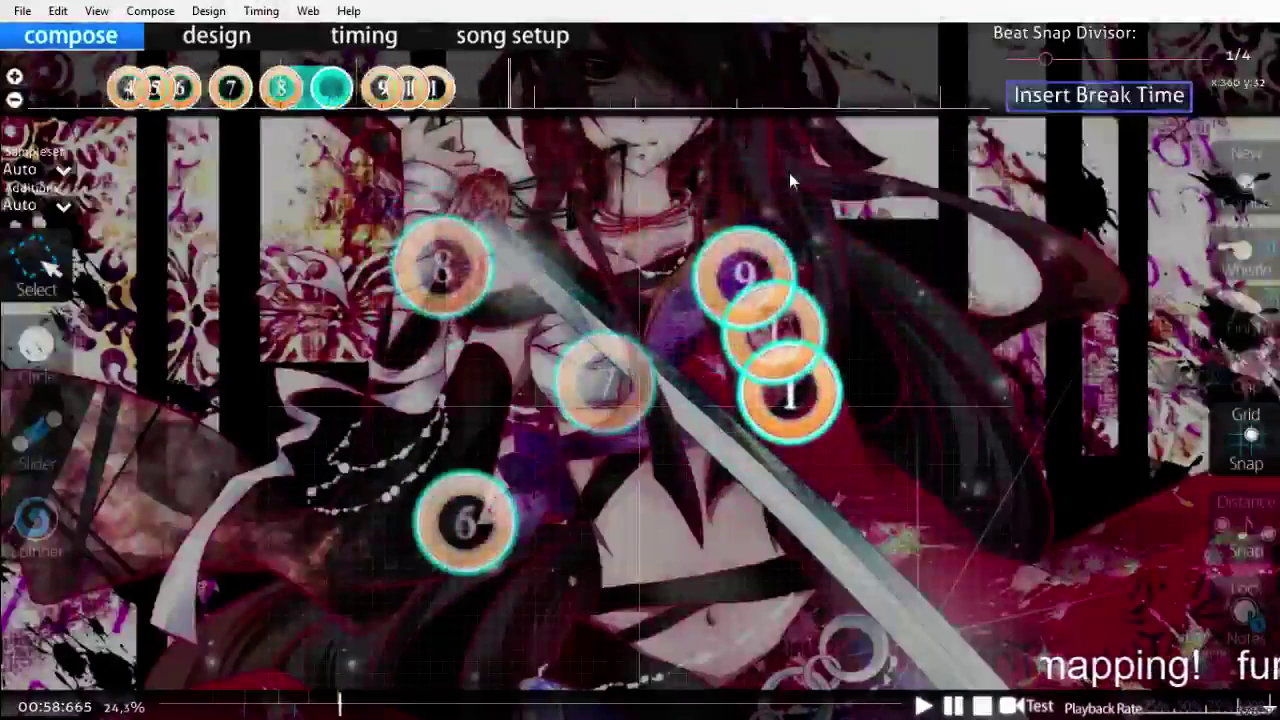
pyautogui.scroll(-1, 788, 173)
pyautogui.press('2')
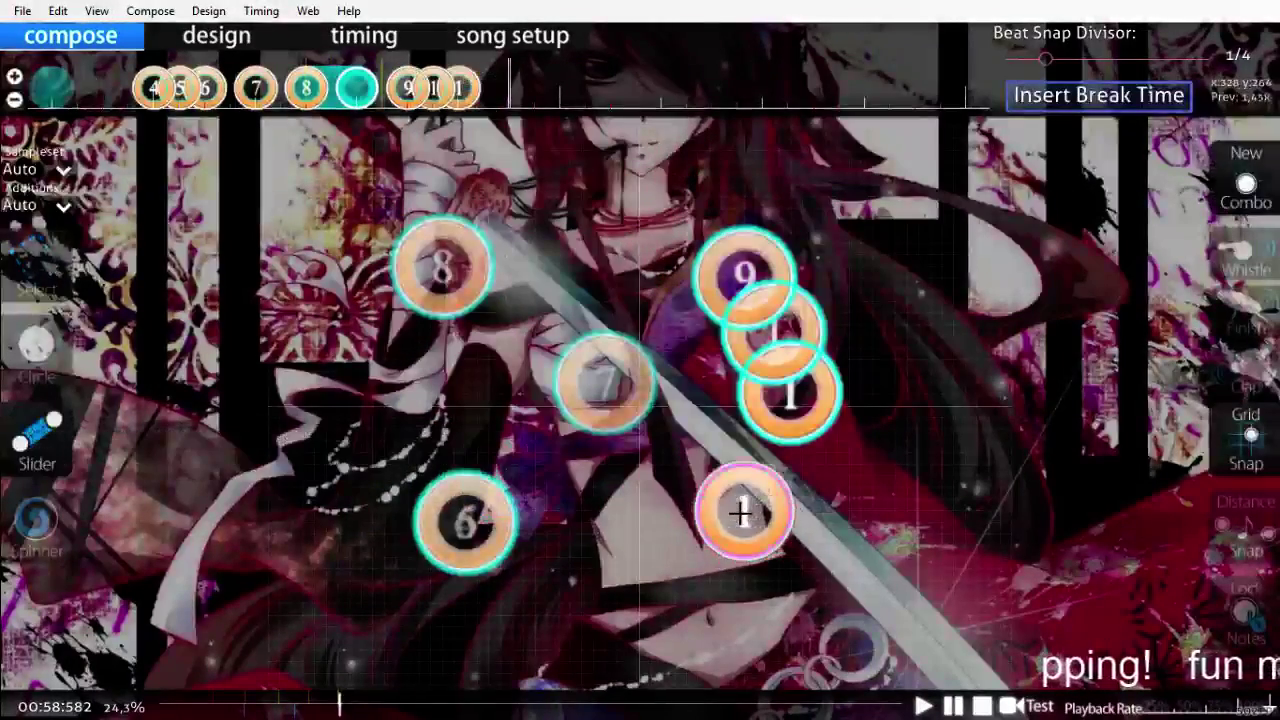
pyautogui.click(698, 487)
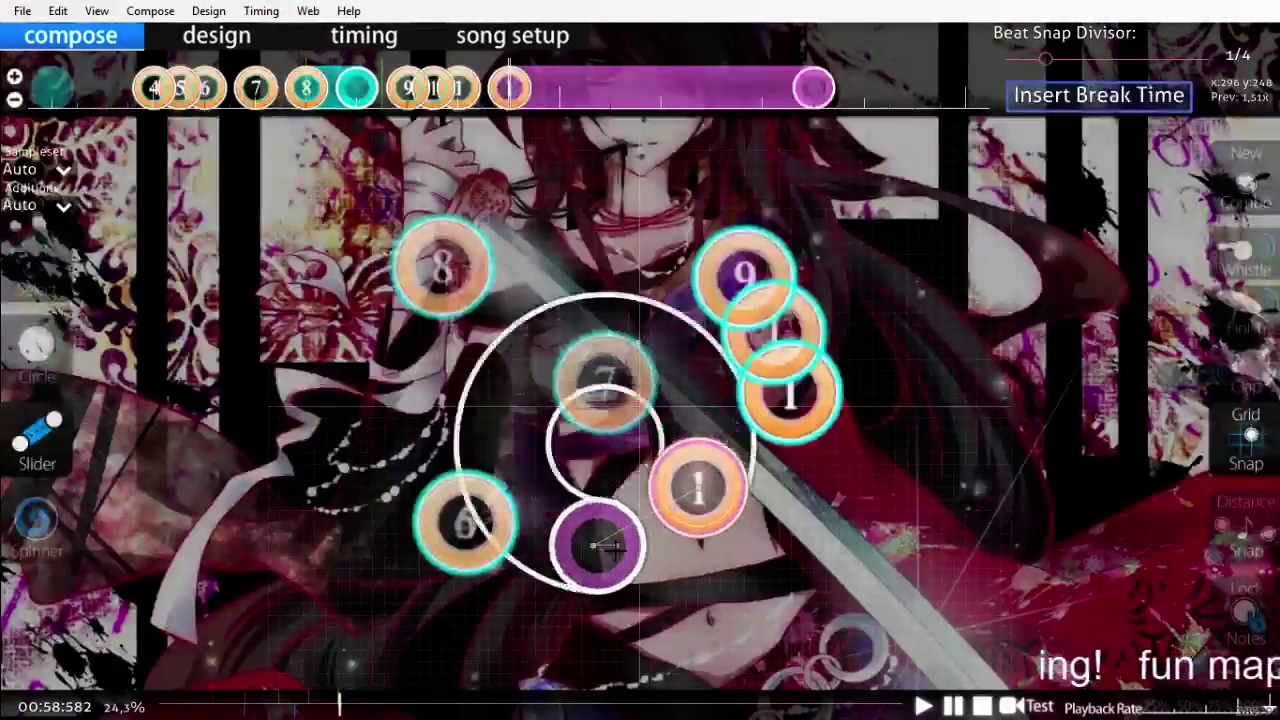
pyautogui.rightClick(602, 545)
pyautogui.click(563, 91)
pyautogui.press('Delete')
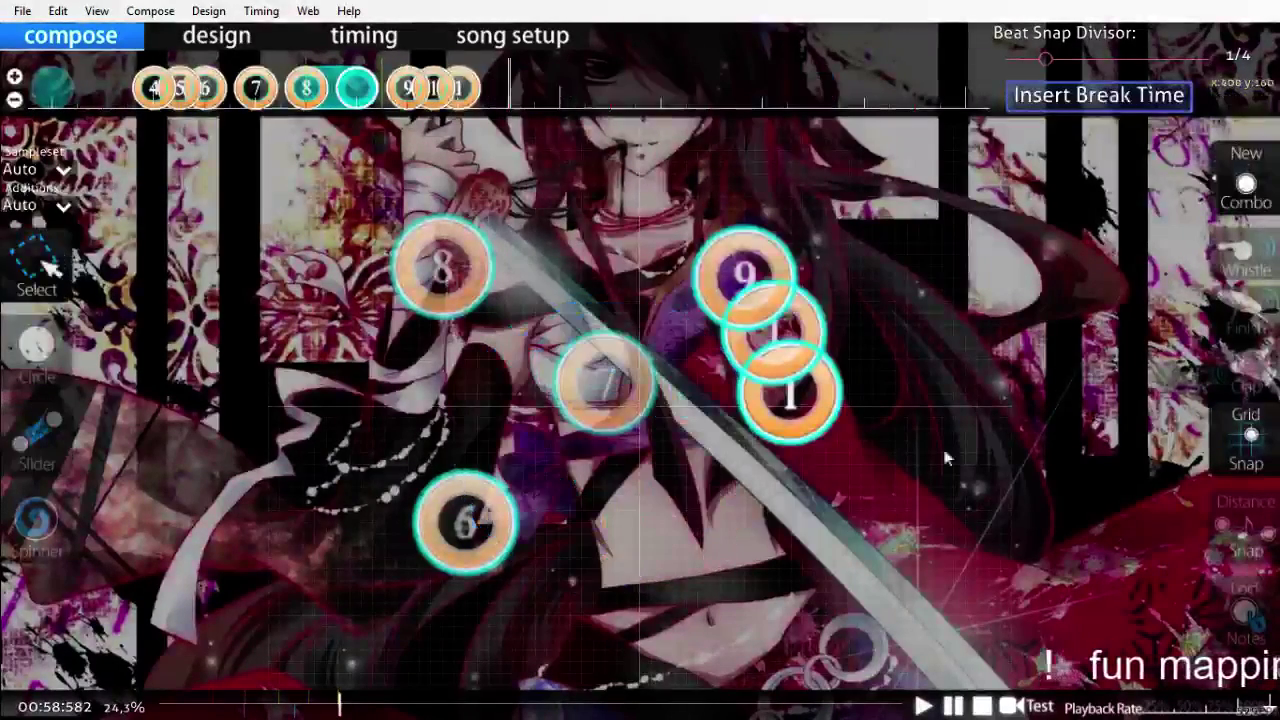
# Step: Draw a one-beat slider at 00:58:582 with a new combo, starting below the stream and curving left, and play it back
pyautogui.scroll(6, 834, 337)
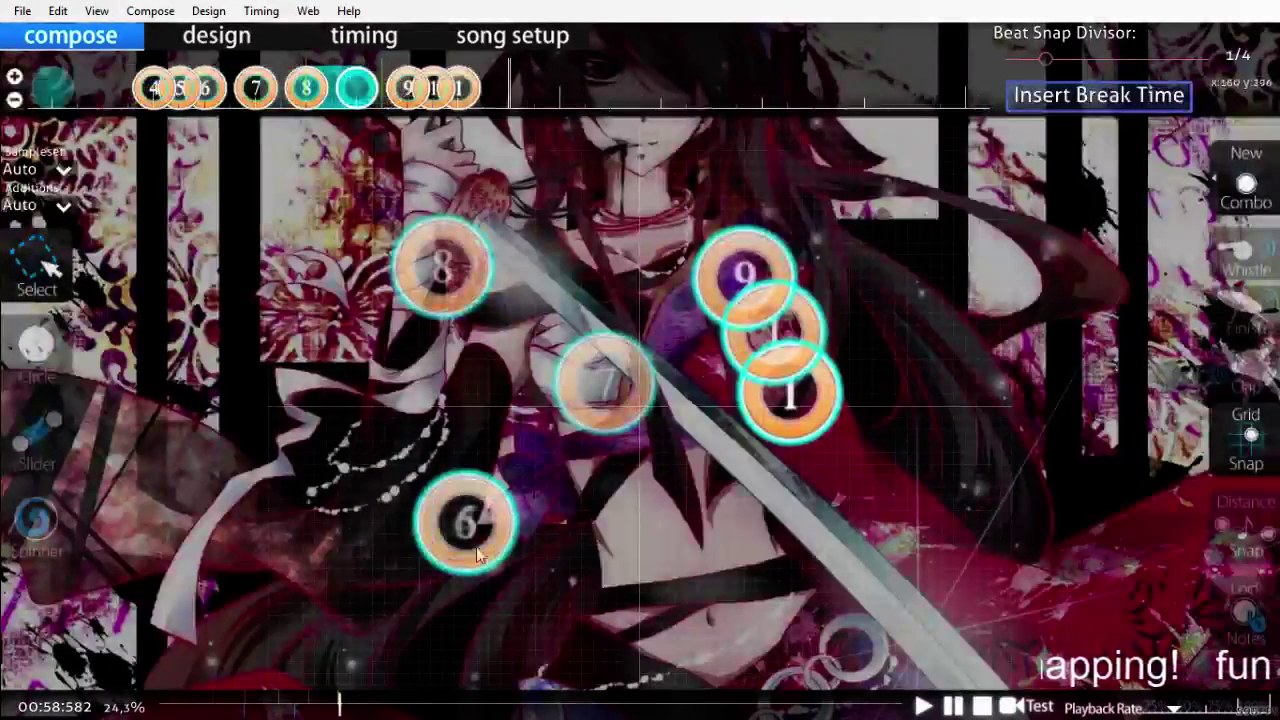
pyautogui.press('3')
pyautogui.click(666, 528)
pyautogui.rightClick(497, 513)
pyautogui.click(557, 99)
pyautogui.press('q')
pyautogui.click(711, 91)
pyautogui.scroll(11, 724, 488)
pyautogui.press('space')
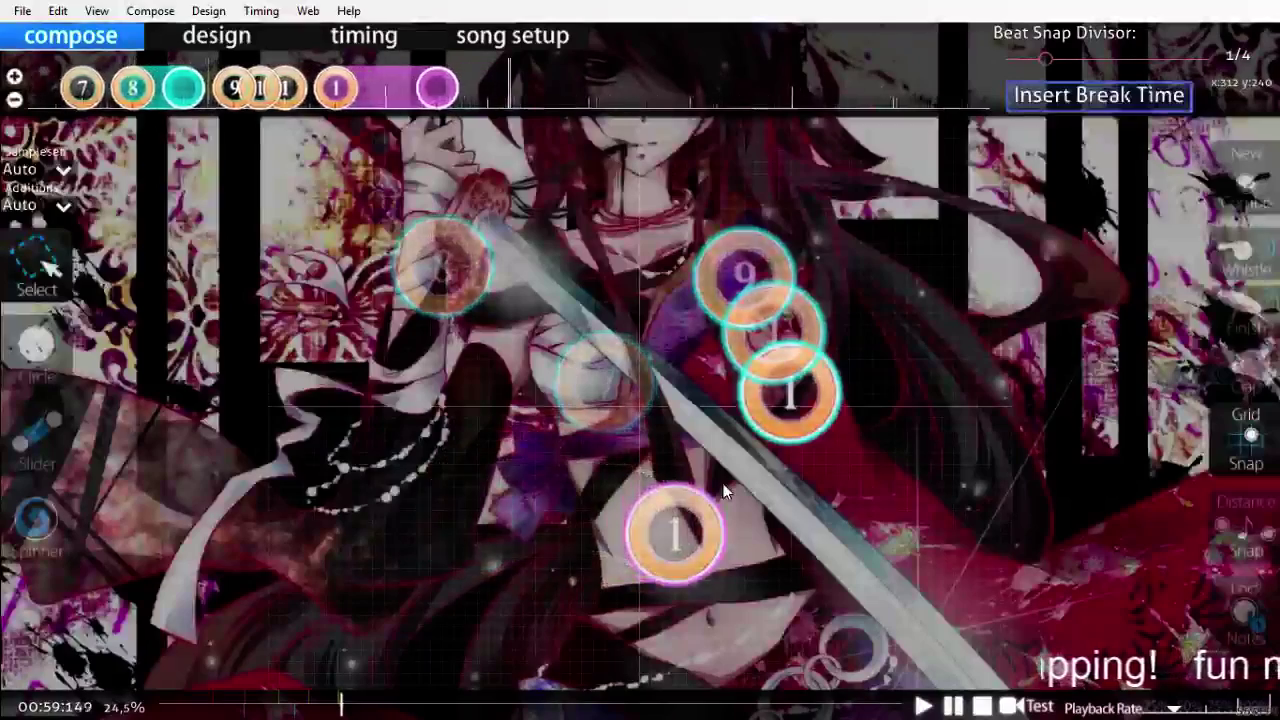
# Step: Place a circle at 00:59:082, up and left of the new slider's end, play the section back and save the beatmap
pyautogui.scroll(2, 724, 491)
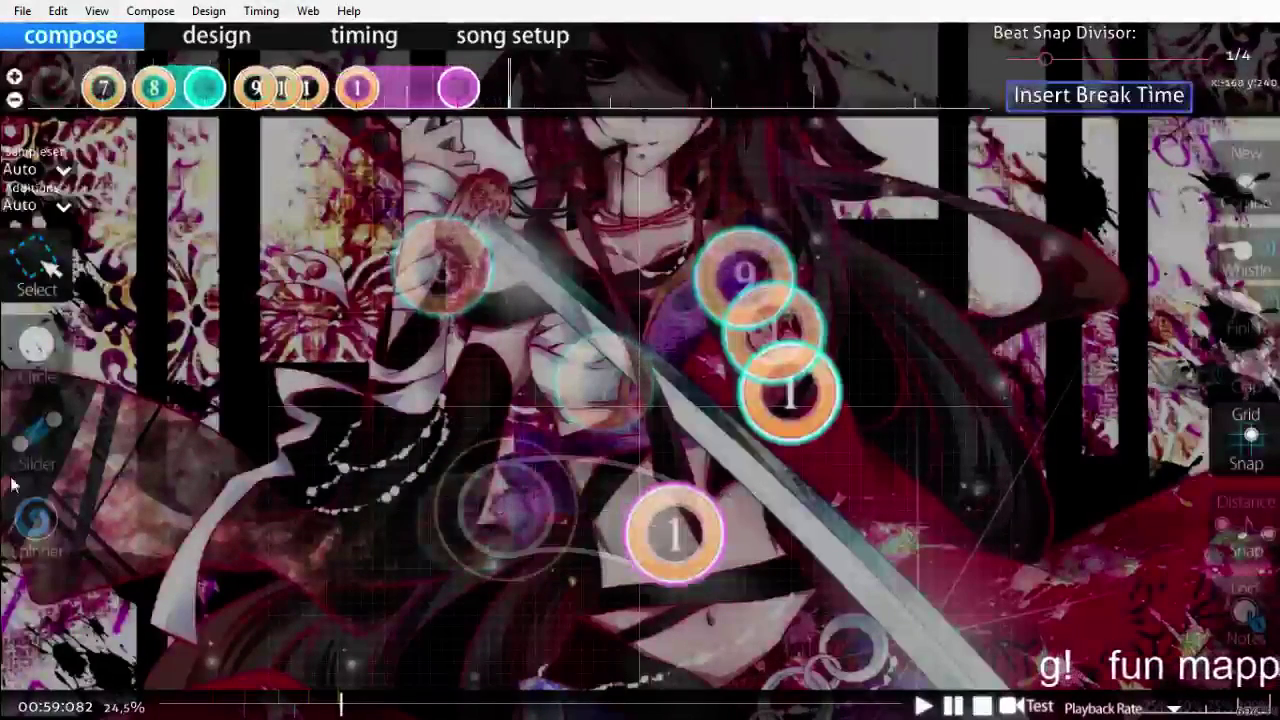
pyautogui.click(34, 360)
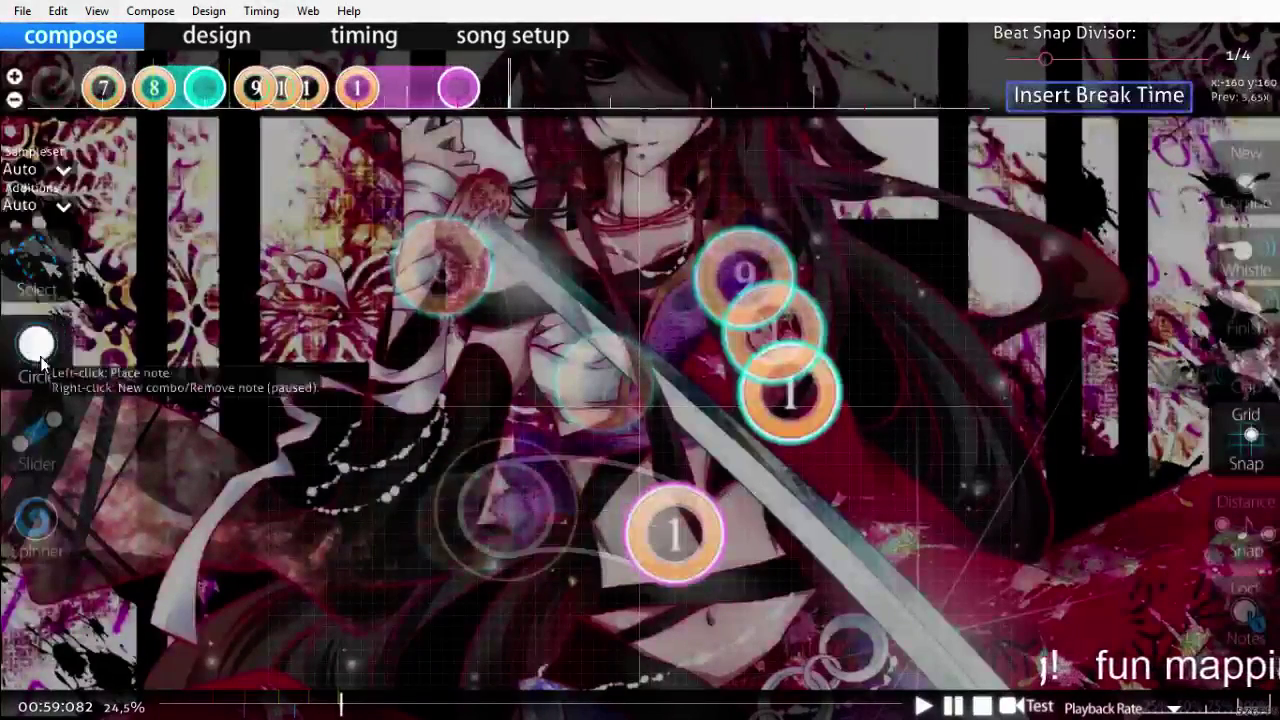
pyautogui.scroll(10, 1246, 712)
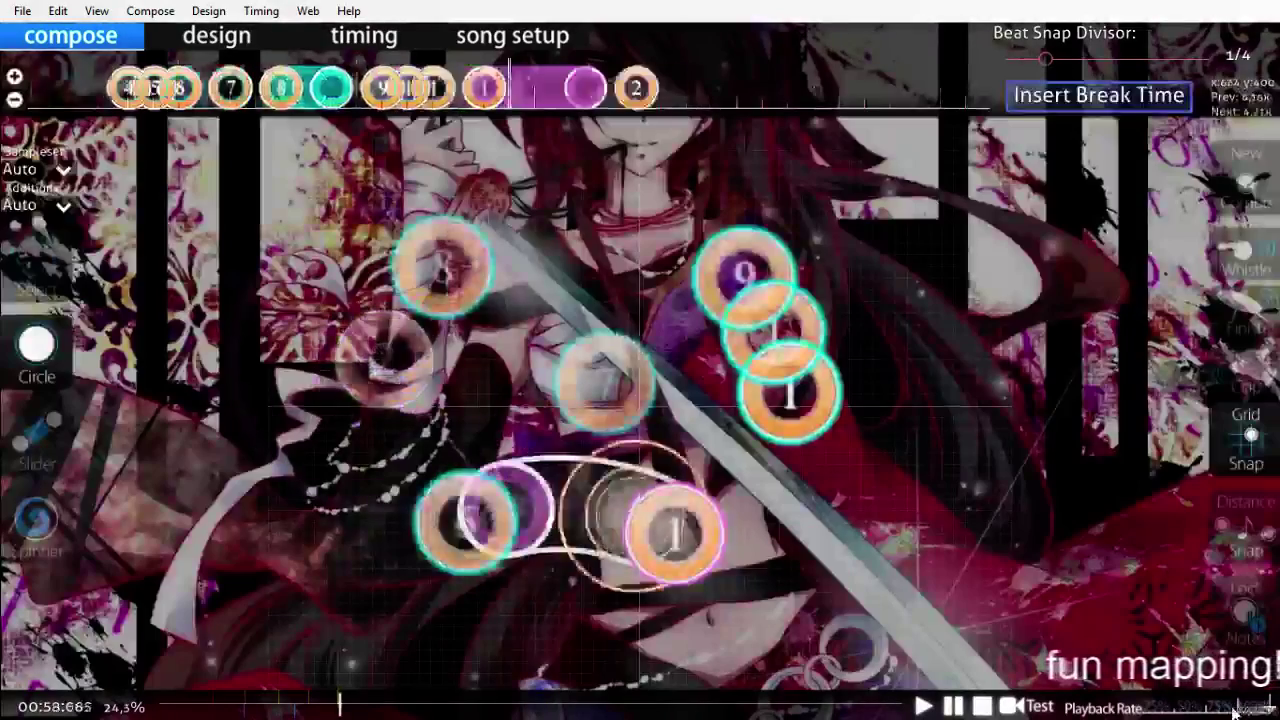
pyautogui.scroll(20, 1234, 708)
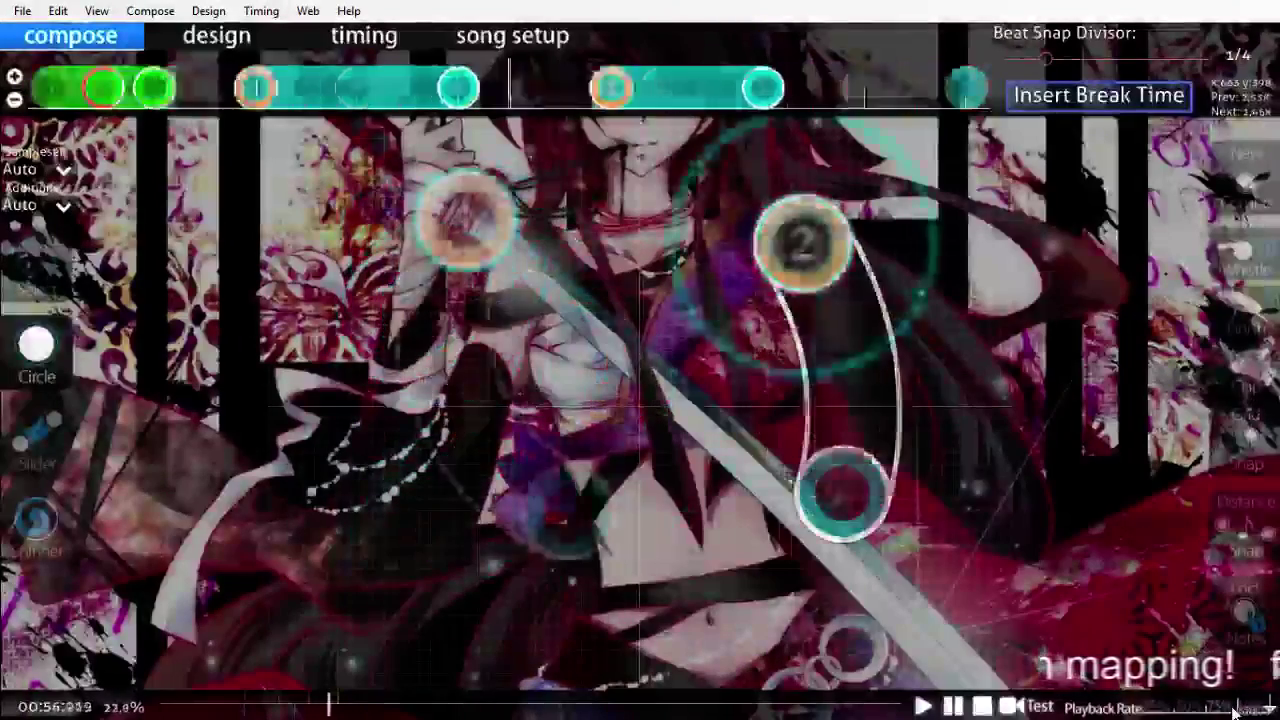
pyautogui.scroll(10, 1234, 712)
pyautogui.press('space')
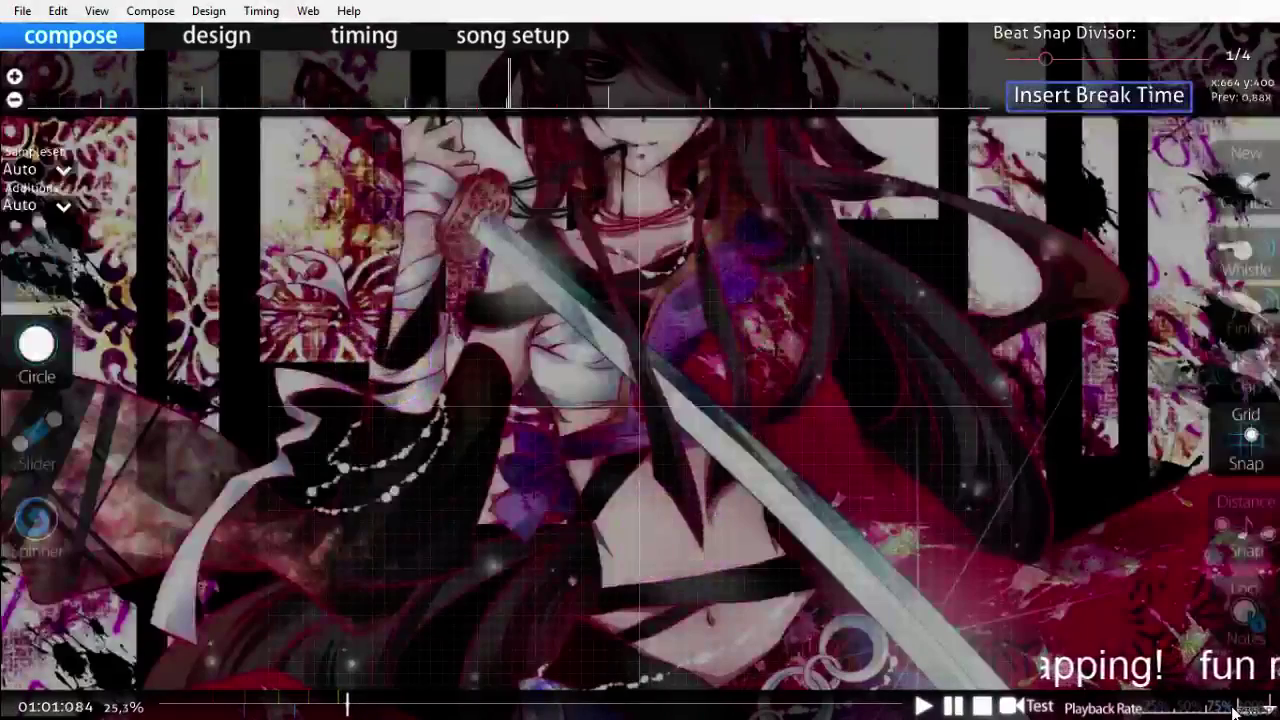
pyautogui.hotkey('ctrl', 's')
# Step: Add an inherited timing point at offset 59915 and set its volume to 80%
pyautogui.scroll(7, 1235, 712)
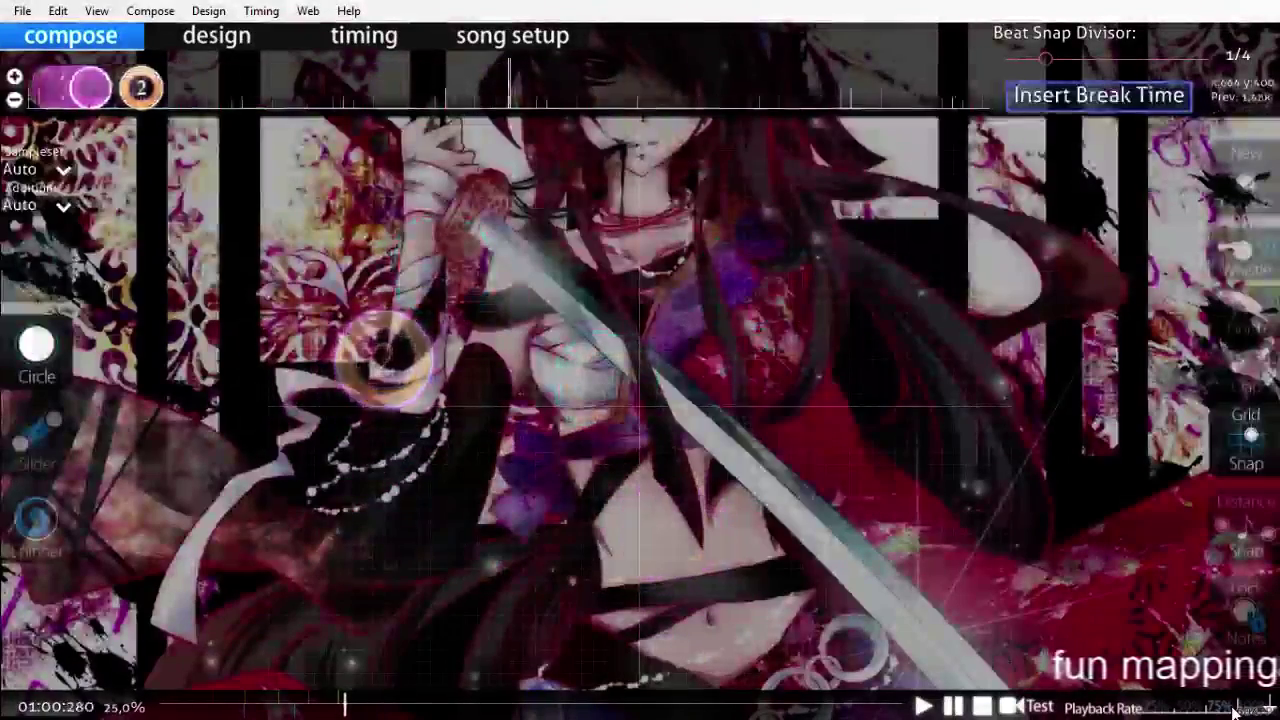
pyautogui.scroll(2, 1235, 710)
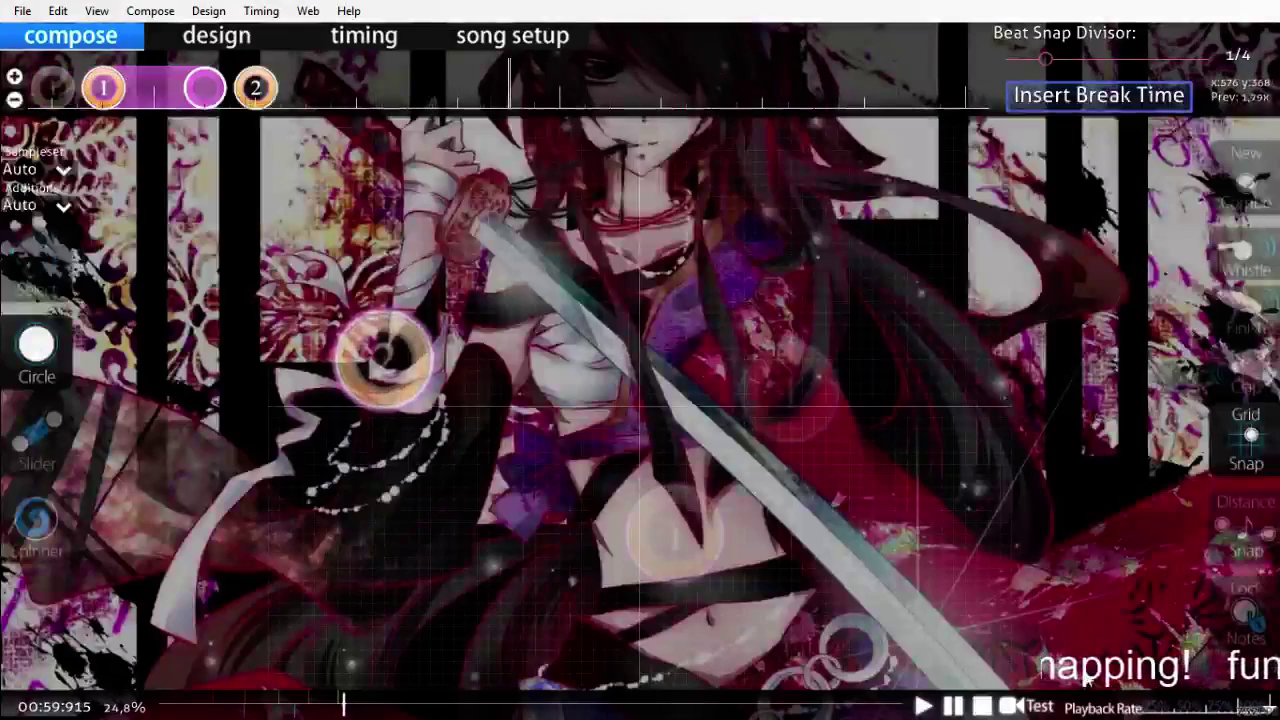
pyautogui.scroll(-1, 1140, 705)
pyautogui.scroll(-1, 1140, 705)
pyautogui.scroll(1, 1140, 705)
pyautogui.scroll(-1, 1140, 705)
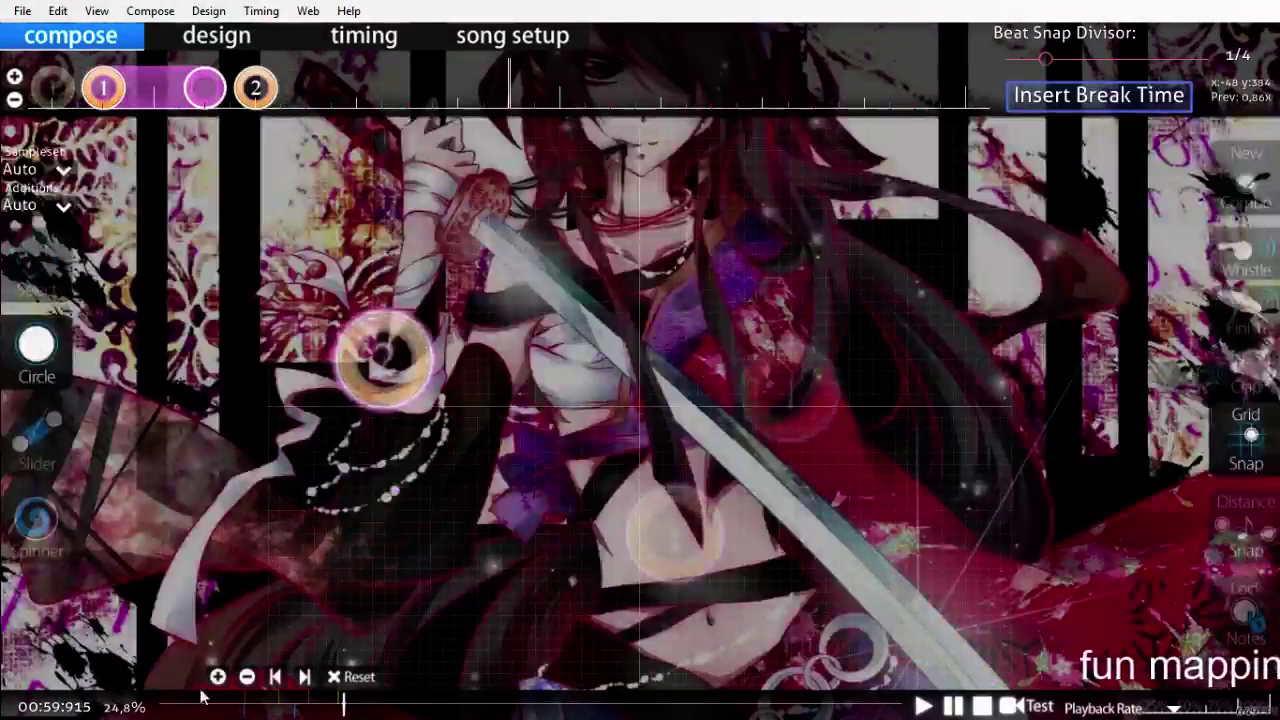
pyautogui.scroll(10, 218, 680)
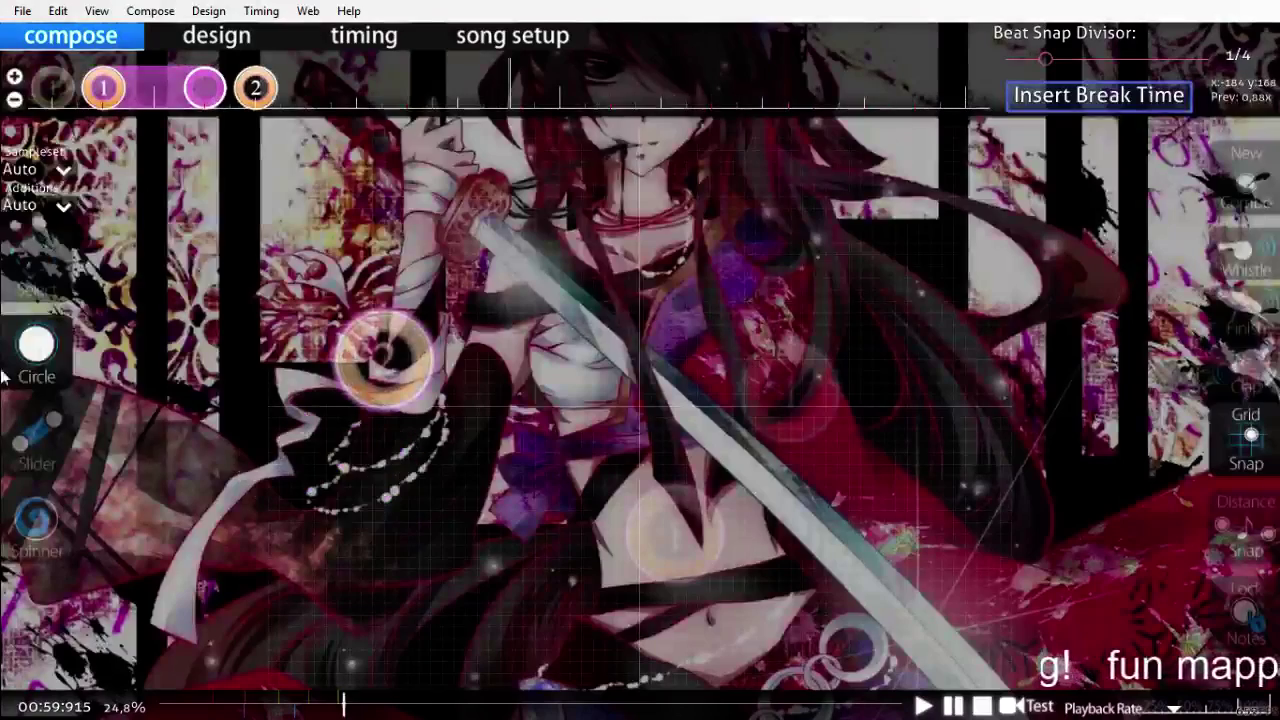
pyautogui.click(352, 40)
pyautogui.click(835, 235)
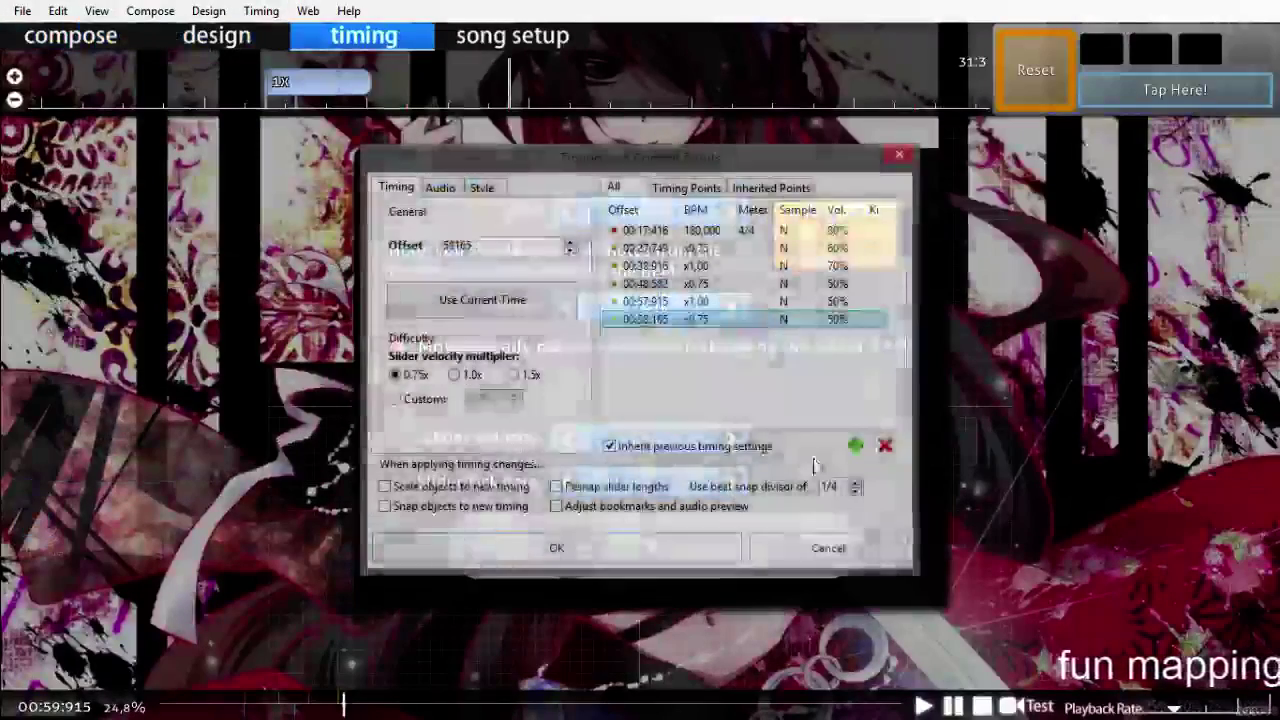
pyautogui.click(440, 187)
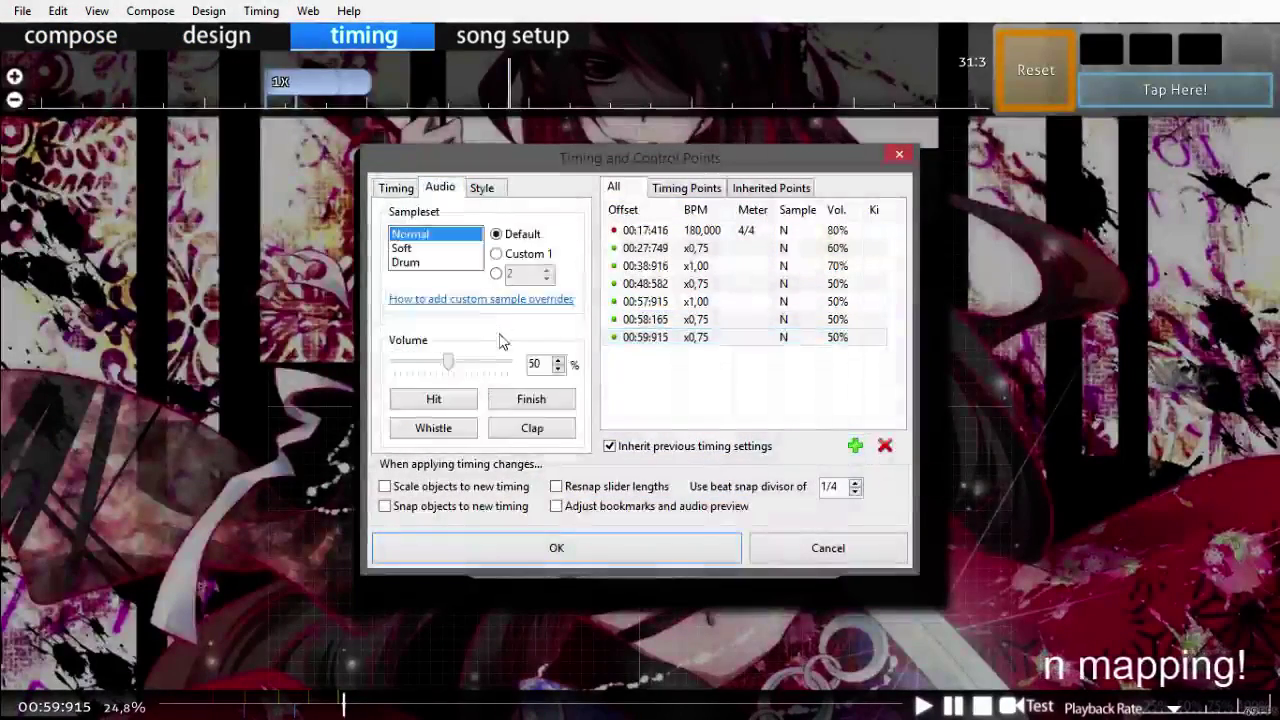
pyautogui.click(396, 188)
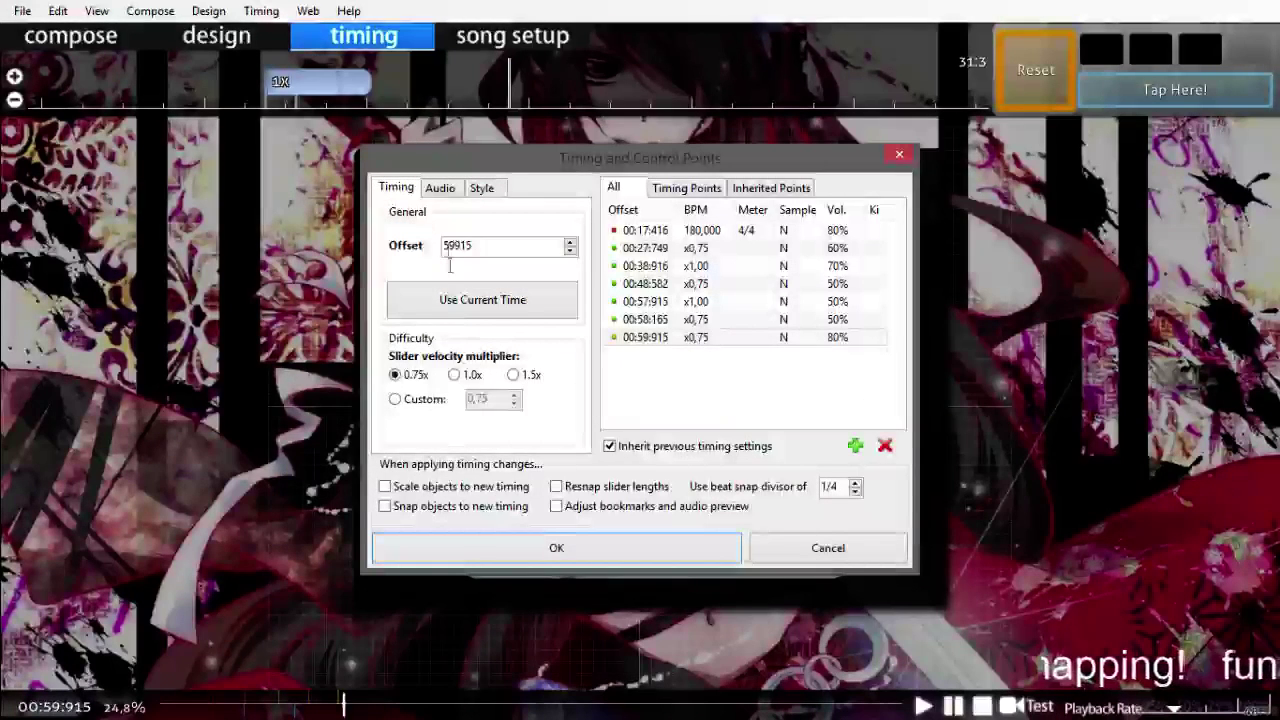
# Step: Set the 00:59:915 timing point's slider velocity multiplier to 1.5x and play back the notes leading into it
pyautogui.click(485, 398)
pyautogui.click(515, 396)
pyautogui.click(515, 396)
pyautogui.click(580, 550)
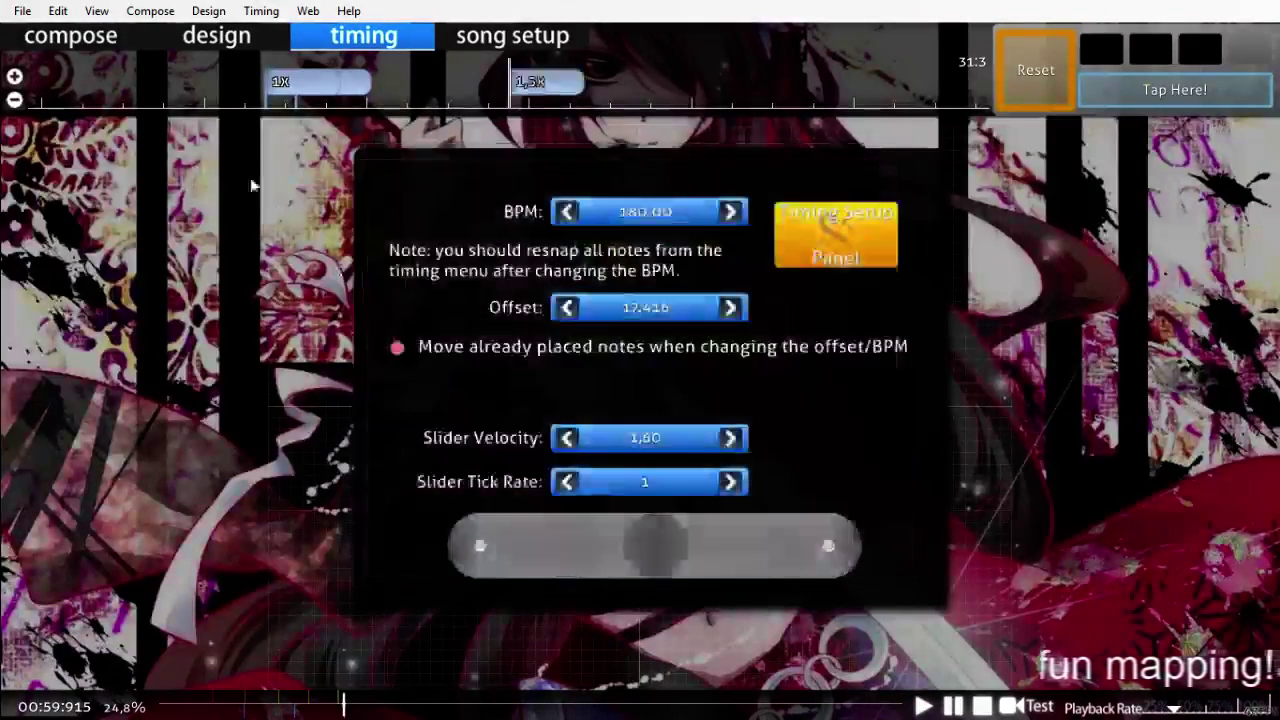
pyautogui.press('F1')
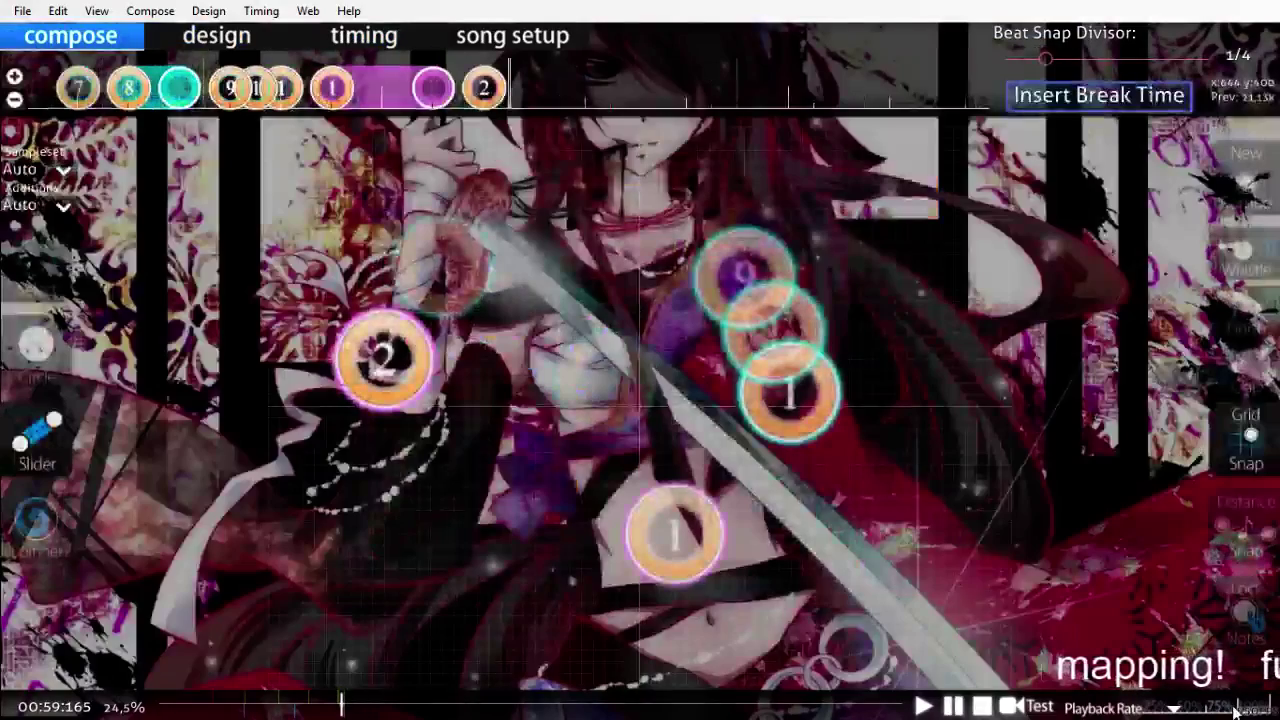
pyautogui.scroll(3, 894, 522)
pyautogui.scroll(-6, 894, 522)
pyautogui.press('space')
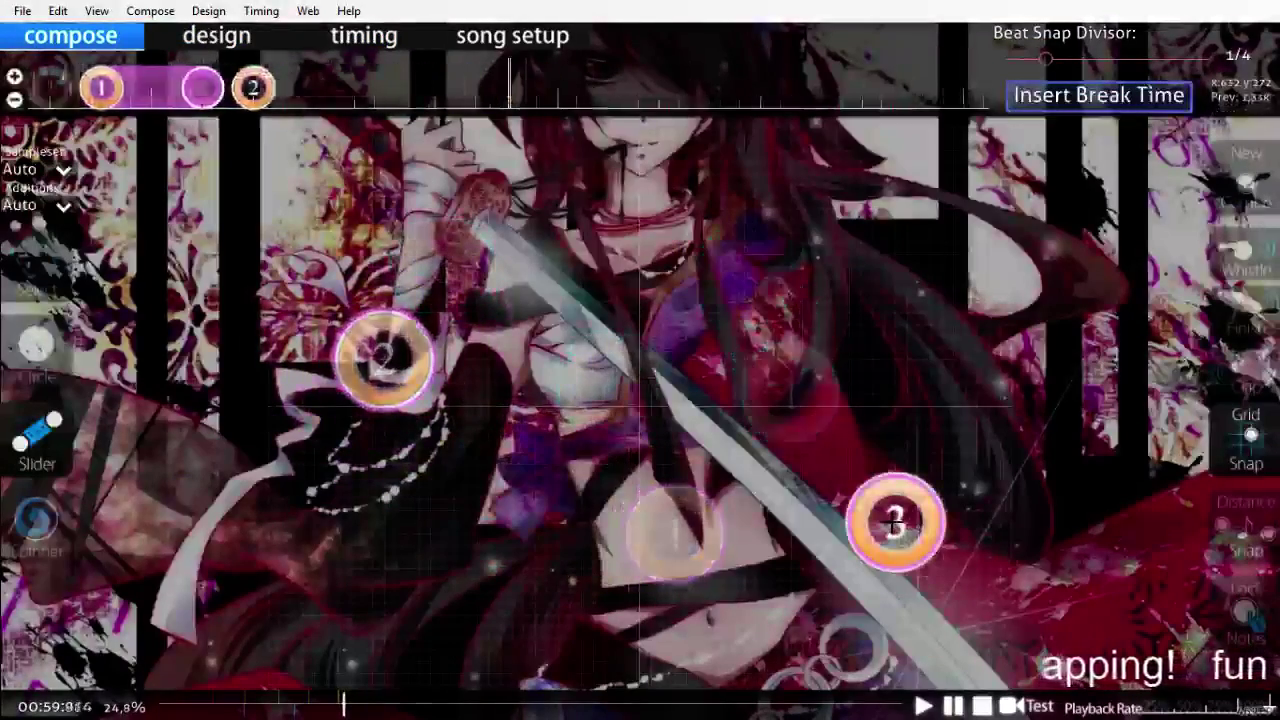
pyautogui.press('space')
# Step: Enable Kiai mode on the 00:59:915 timing point and return to the compose view
pyautogui.click(378, 38)
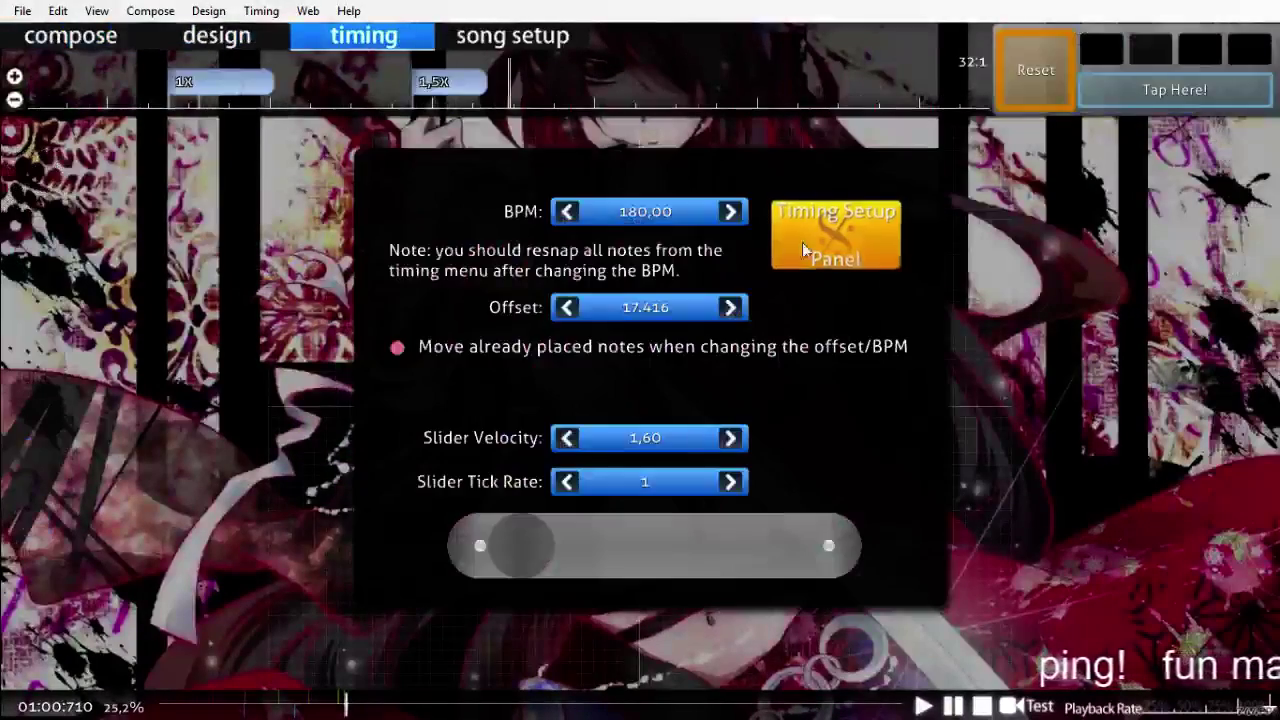
pyautogui.click(832, 238)
pyautogui.click(482, 188)
pyautogui.click(423, 235)
pyautogui.click(556, 548)
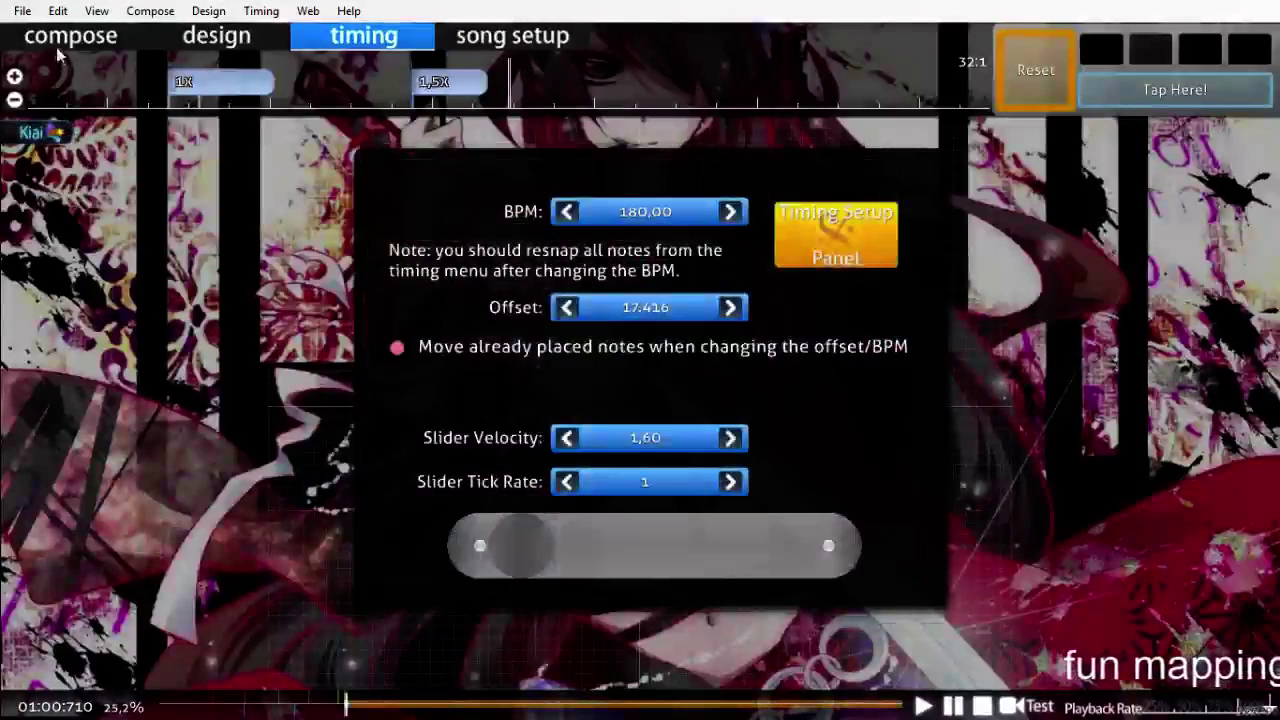
pyautogui.click(62, 42)
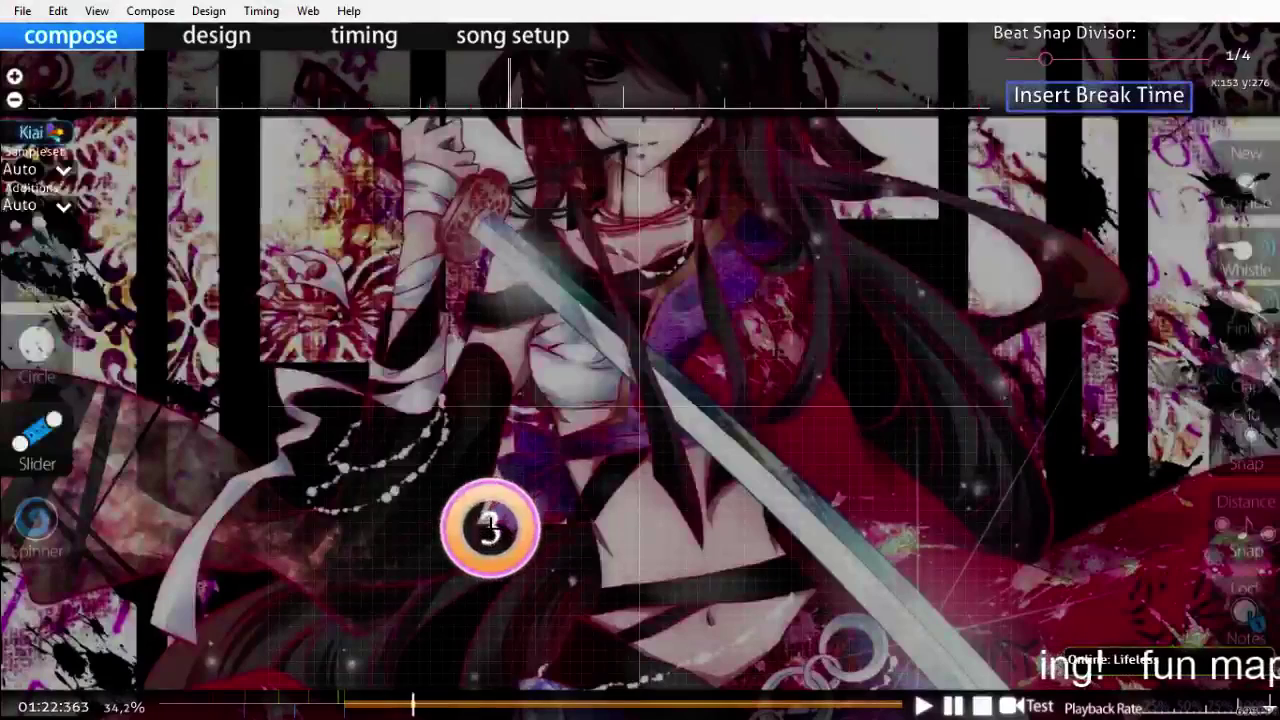
# Step: Add an inherited timing point at offset 82749 with Kiai mode turned off, then return to the compose view
pyautogui.scroll(17, 489, 522)
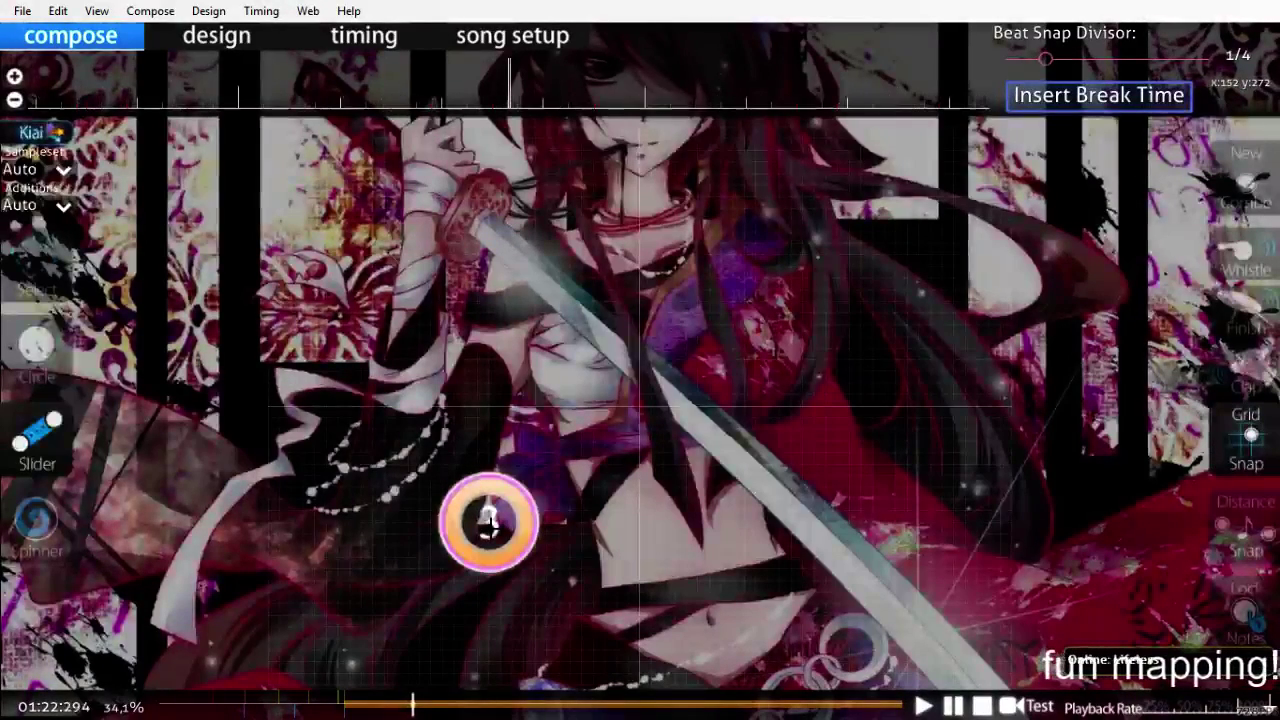
pyautogui.scroll(2, 489, 520)
pyautogui.click(364, 36)
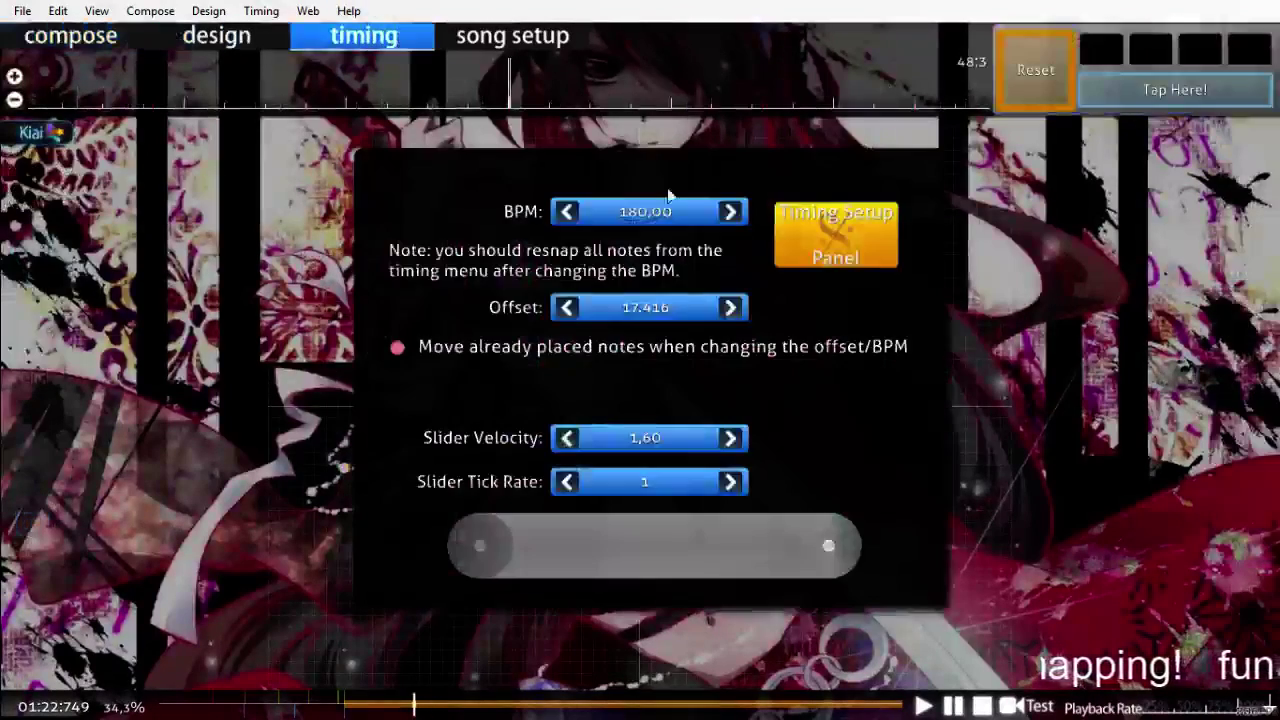
pyautogui.click(829, 229)
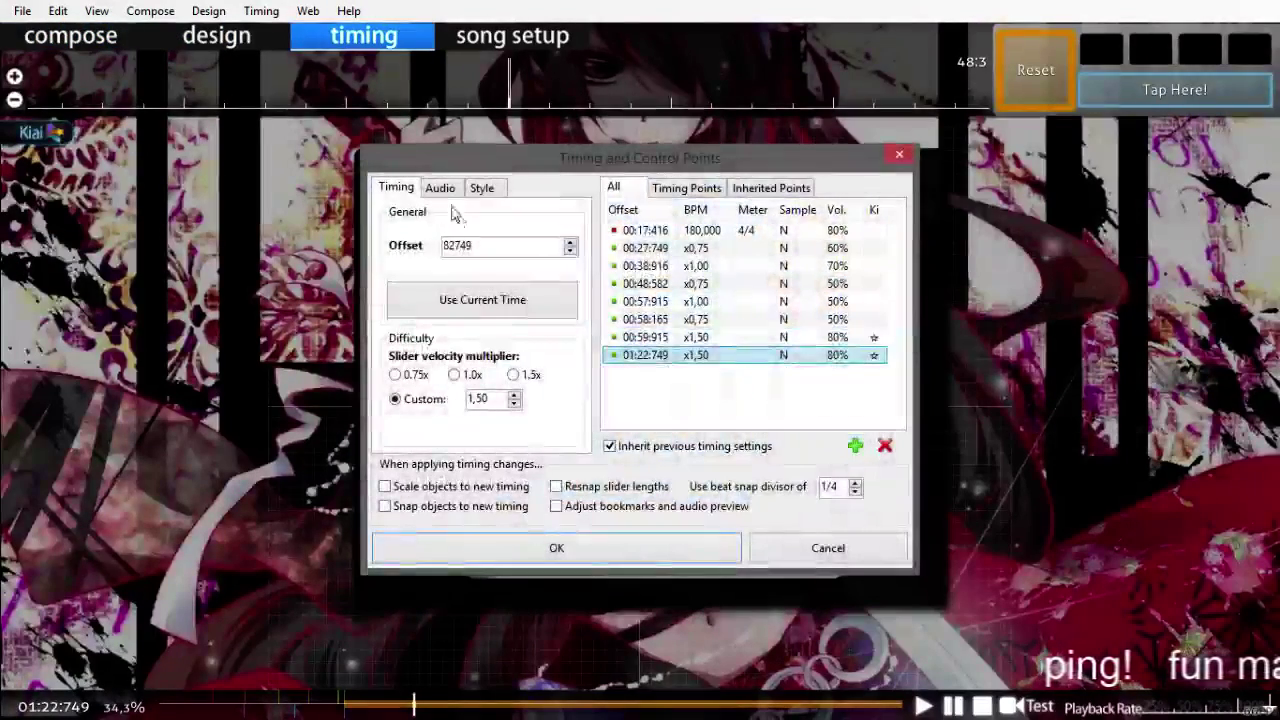
pyautogui.click(440, 188)
pyautogui.click(395, 234)
pyautogui.click(556, 548)
pyautogui.click(60, 40)
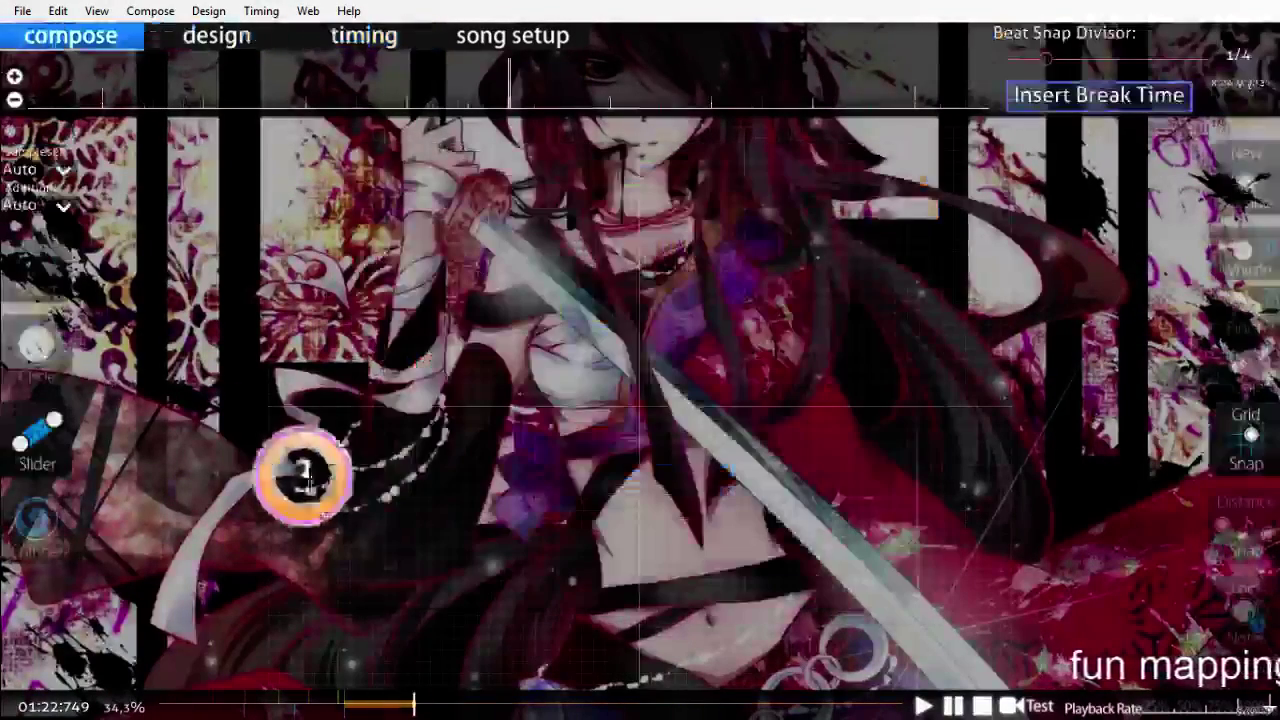
# Step: Start a new combo at 00:59:915 with a one-beat slider from x:432 y:128 curving down and left, then play it back
pyautogui.click(340, 703)
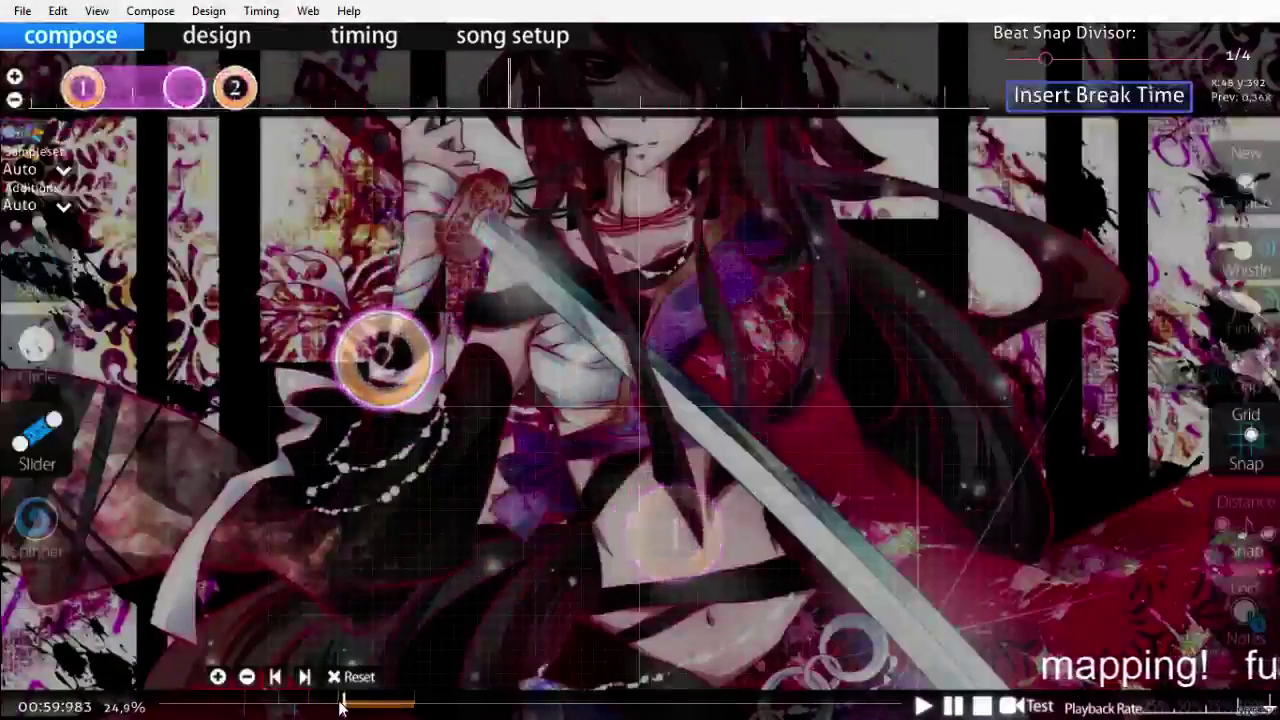
pyautogui.scroll(4, 340, 706)
pyautogui.scroll(-3, 340, 706)
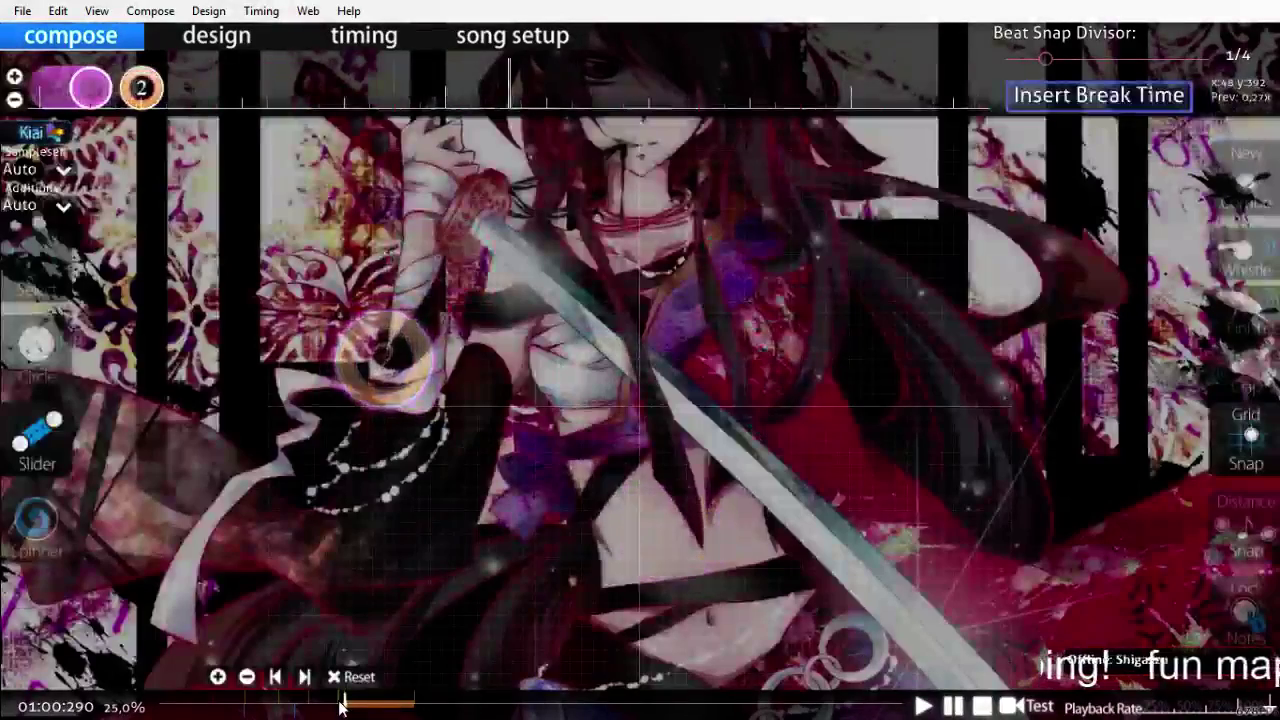
pyautogui.scroll(4, 340, 706)
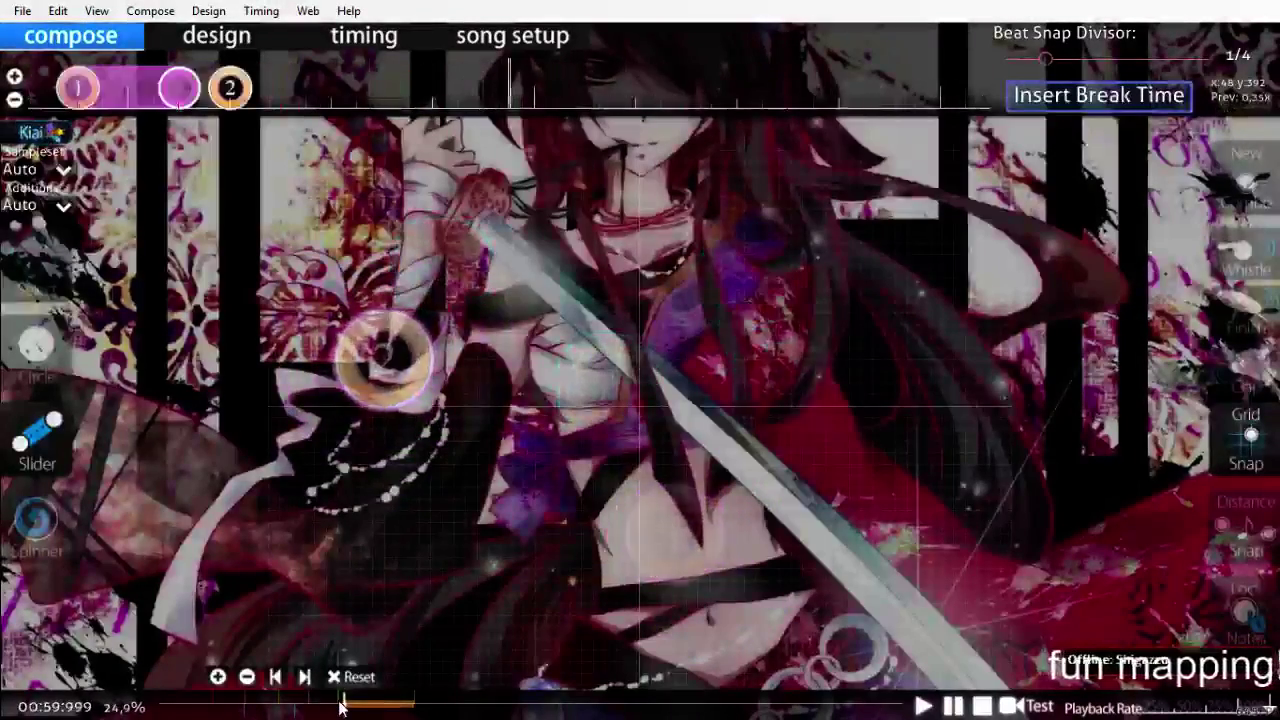
pyautogui.scroll(2, 340, 706)
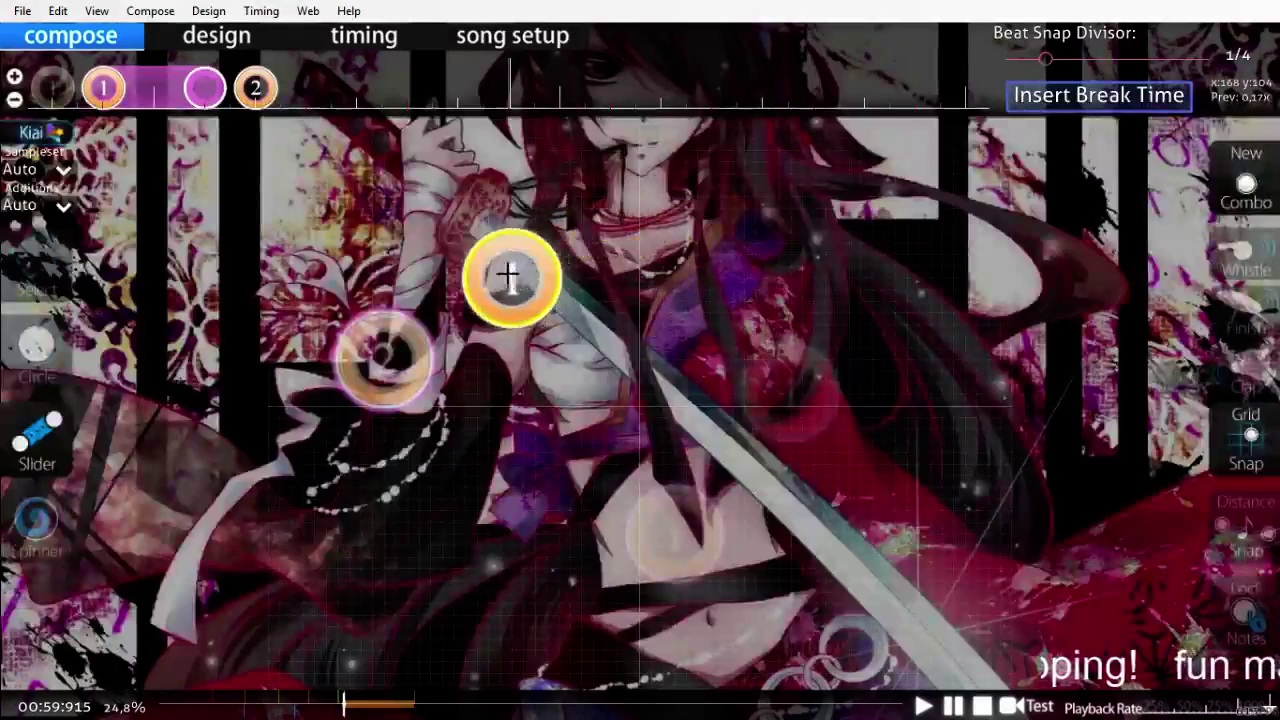
pyautogui.click(895, 313)
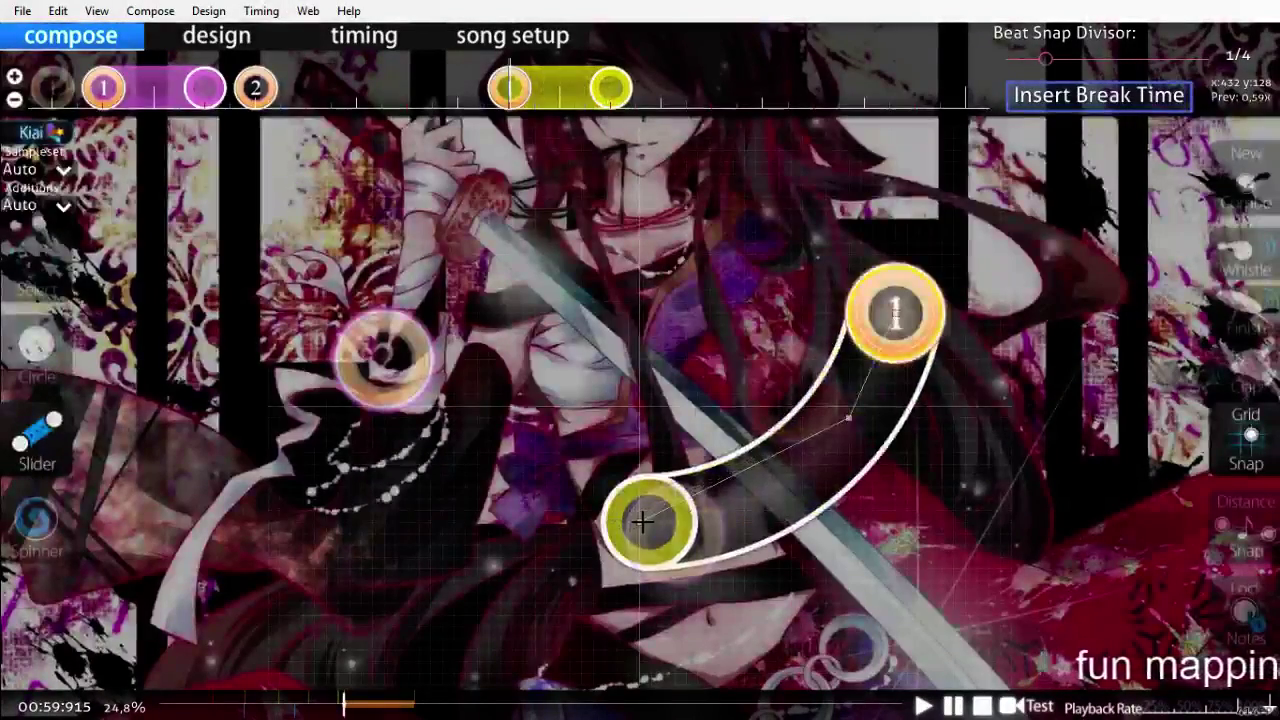
pyautogui.rightClick(642, 522)
pyautogui.scroll(8, 641, 522)
pyautogui.press('space')
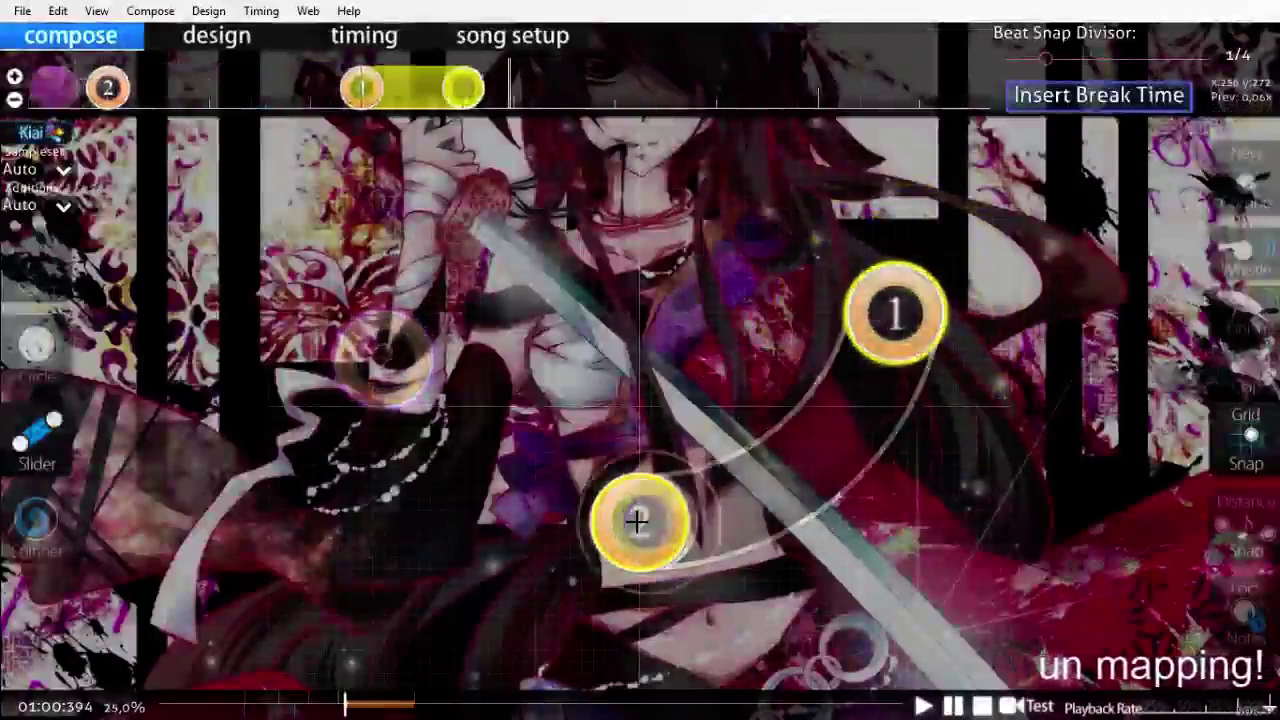
# Step: Place circles at 01:00:415, 01:00:582 and 01:00:748: upper centre, lower left, then above that one, and review them against the music
pyautogui.scroll(4, 637, 522)
pyautogui.scroll(2, 637, 522)
pyautogui.click(30, 345)
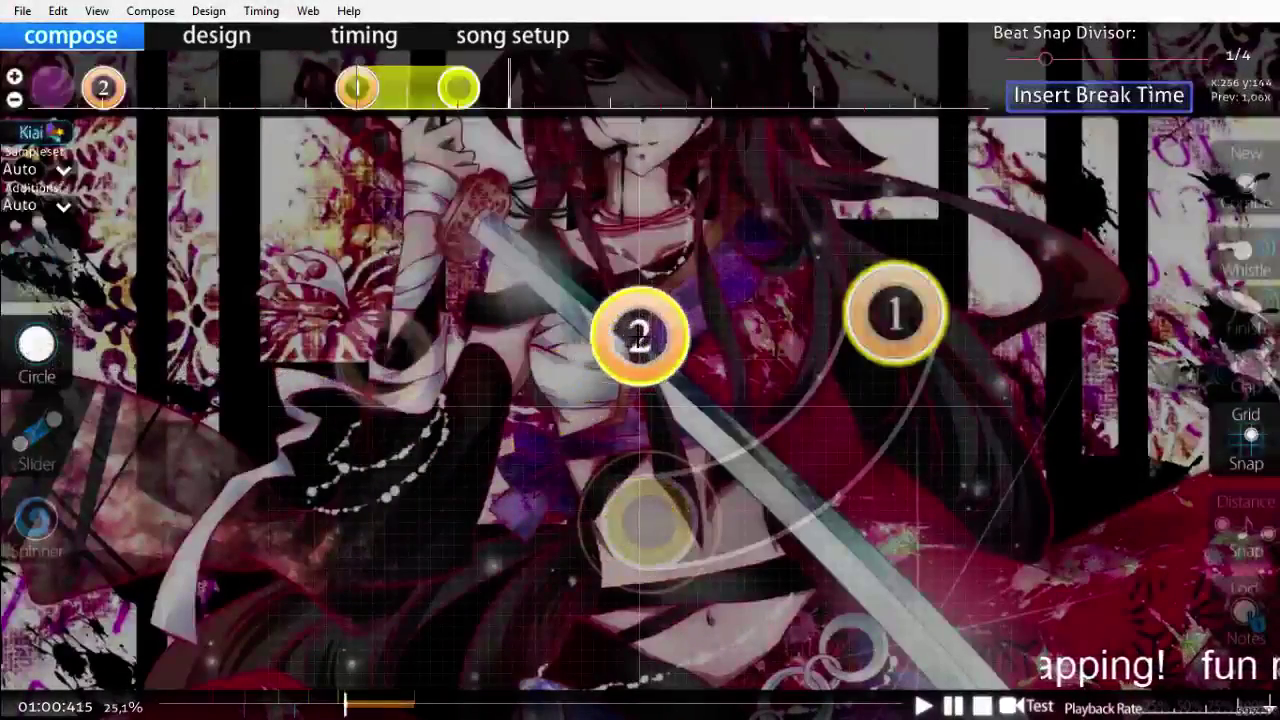
pyautogui.click(686, 300)
pyautogui.scroll(-1, 500, 520)
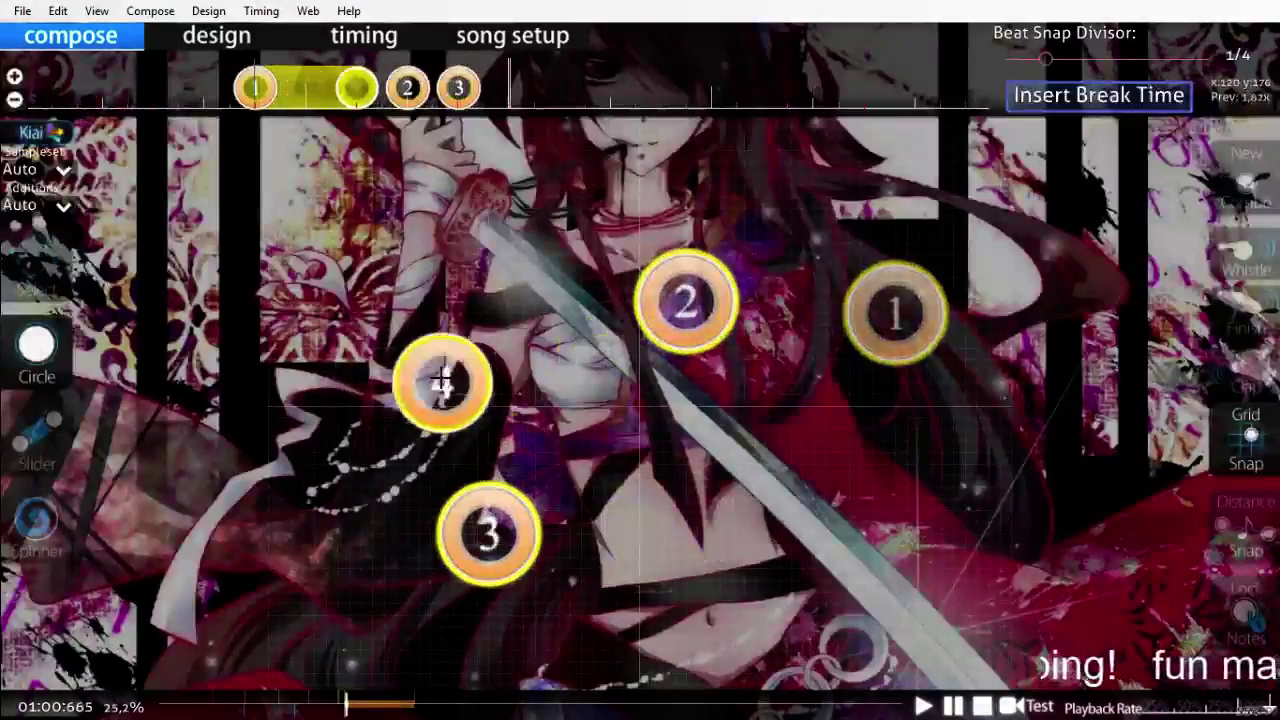
pyautogui.scroll(4, 652, 534)
pyautogui.scroll(-3, 656, 539)
pyautogui.scroll(8, 656, 539)
pyautogui.scroll(-9, 656, 539)
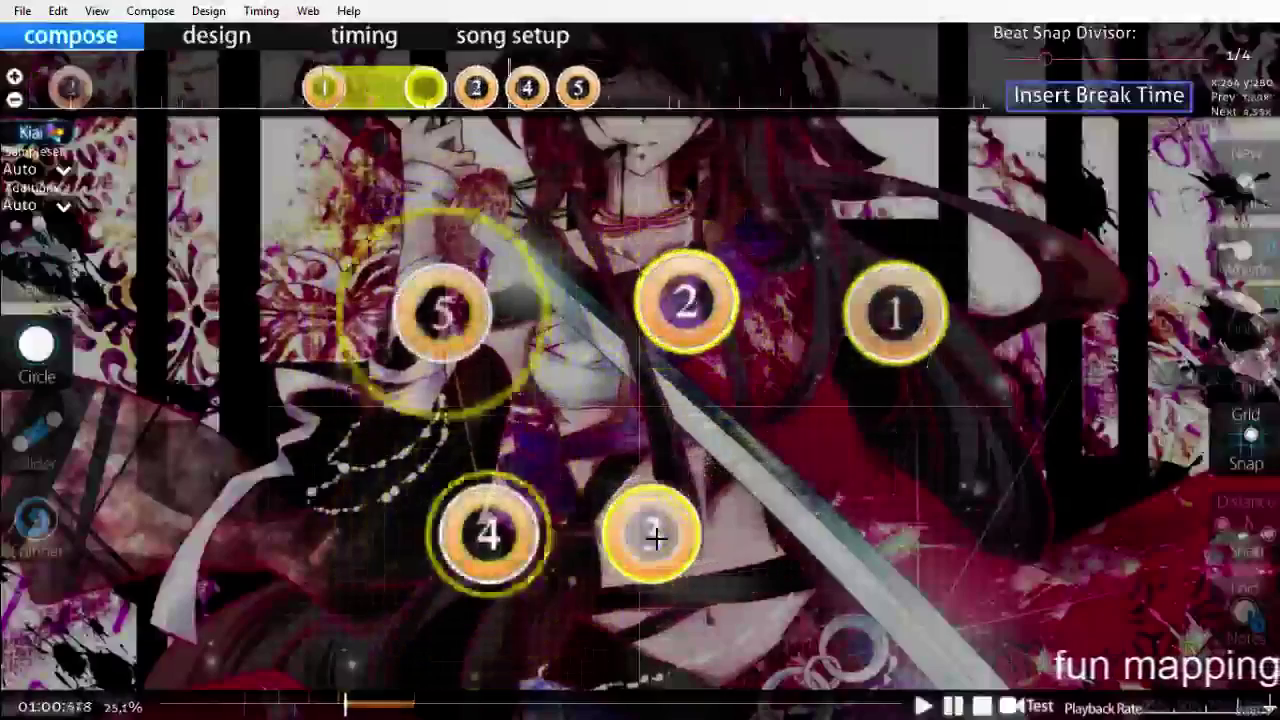
pyautogui.rightClick(655, 538)
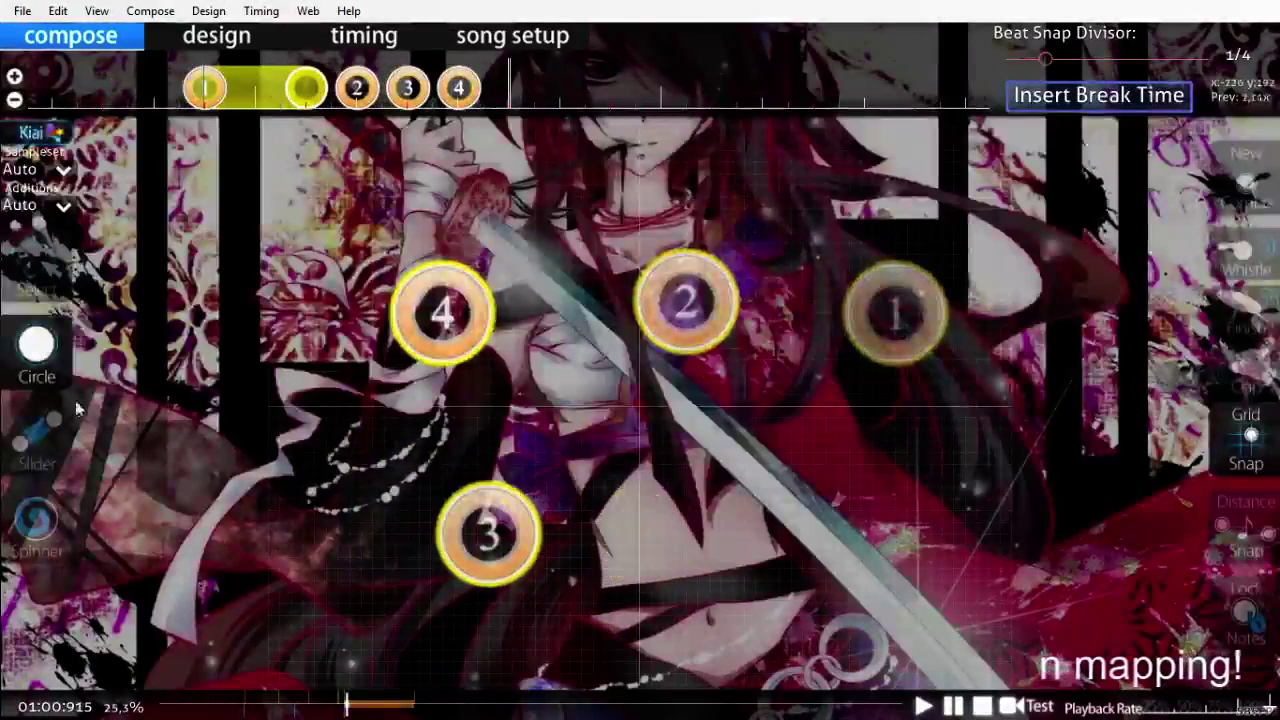
# Step: Draw a short slider at 01:00:915 from x:216 y:56, arching to the right above circle 2, and play back the pattern
pyautogui.click(36, 430)
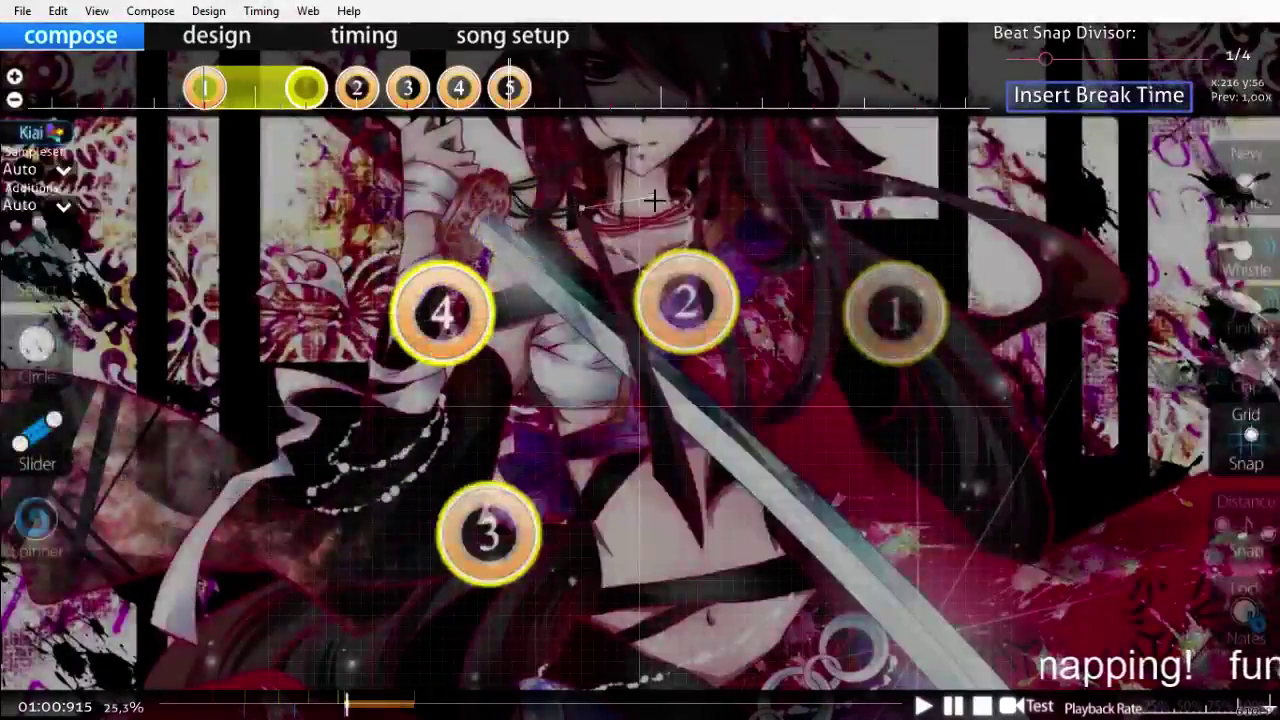
pyautogui.moveTo(582, 207); pyautogui.dragTo(670, 200)
pyautogui.rightClick(754, 228)
pyautogui.scroll(6, 814, 432)
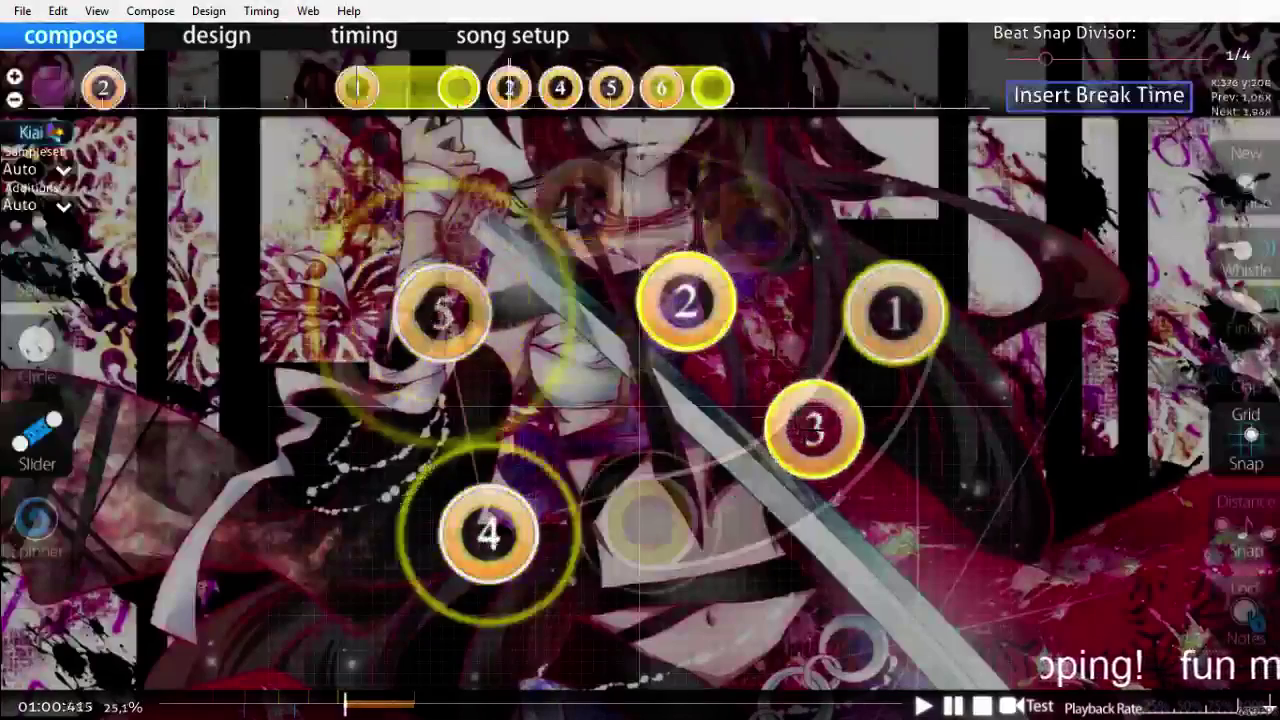
pyautogui.scroll(-11, 814, 440)
pyautogui.scroll(8, 814, 440)
pyautogui.scroll(-9, 814, 440)
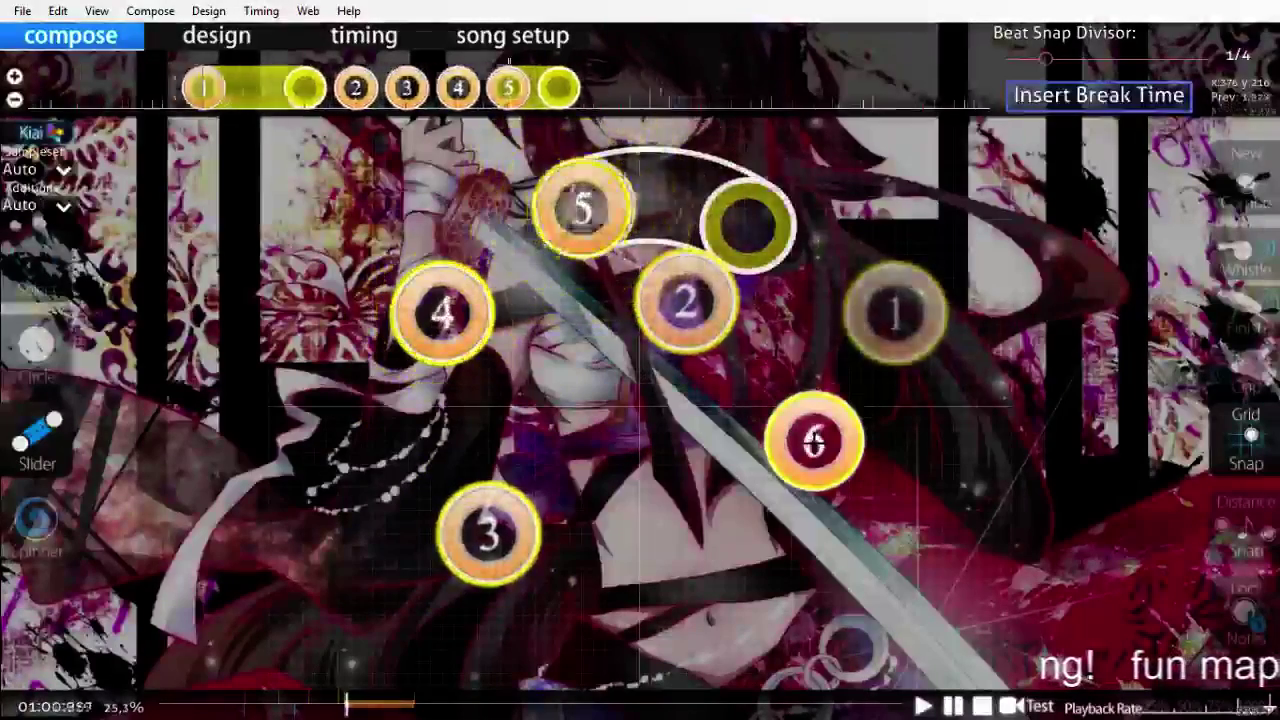
pyautogui.scroll(3, 814, 440)
# Step: Add one repeat to the 01:00:915 slider and play back the section around it
pyautogui.moveTo(484, 89); pyautogui.dragTo(536, 88)
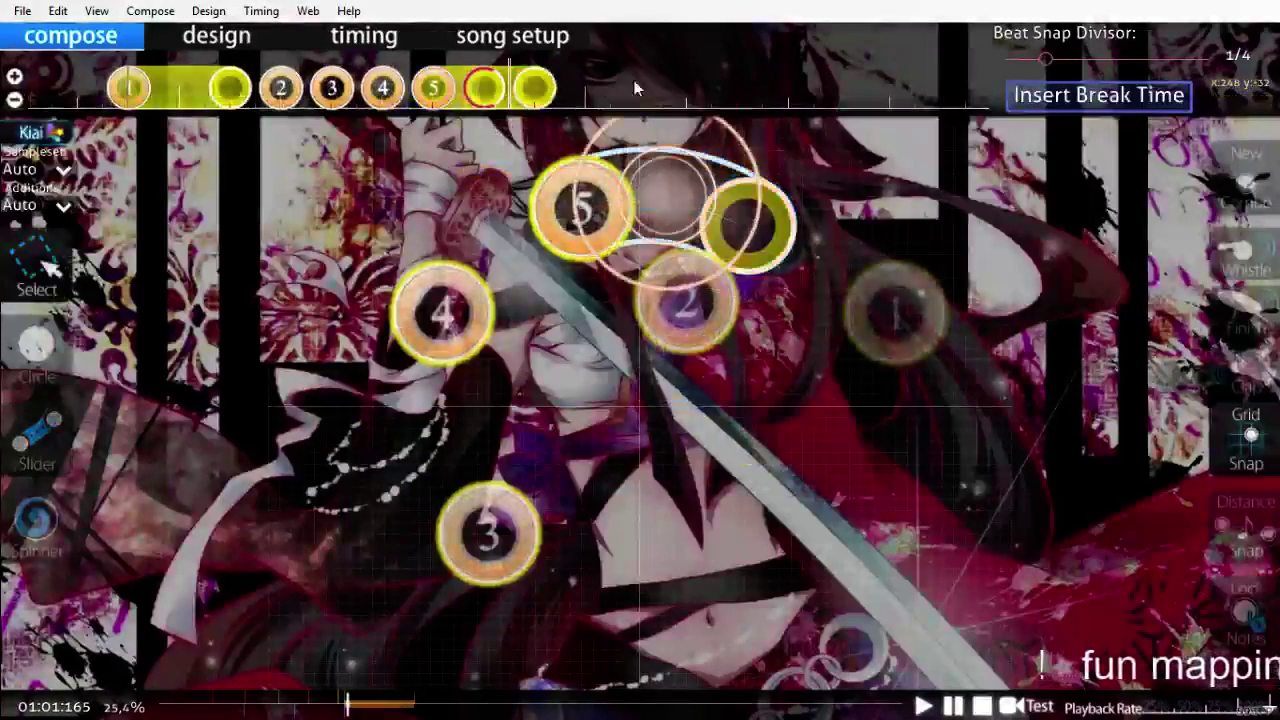
pyautogui.scroll(8, 648, 140)
pyautogui.scroll(-12, 652, 150)
pyautogui.scroll(6, 651, 146)
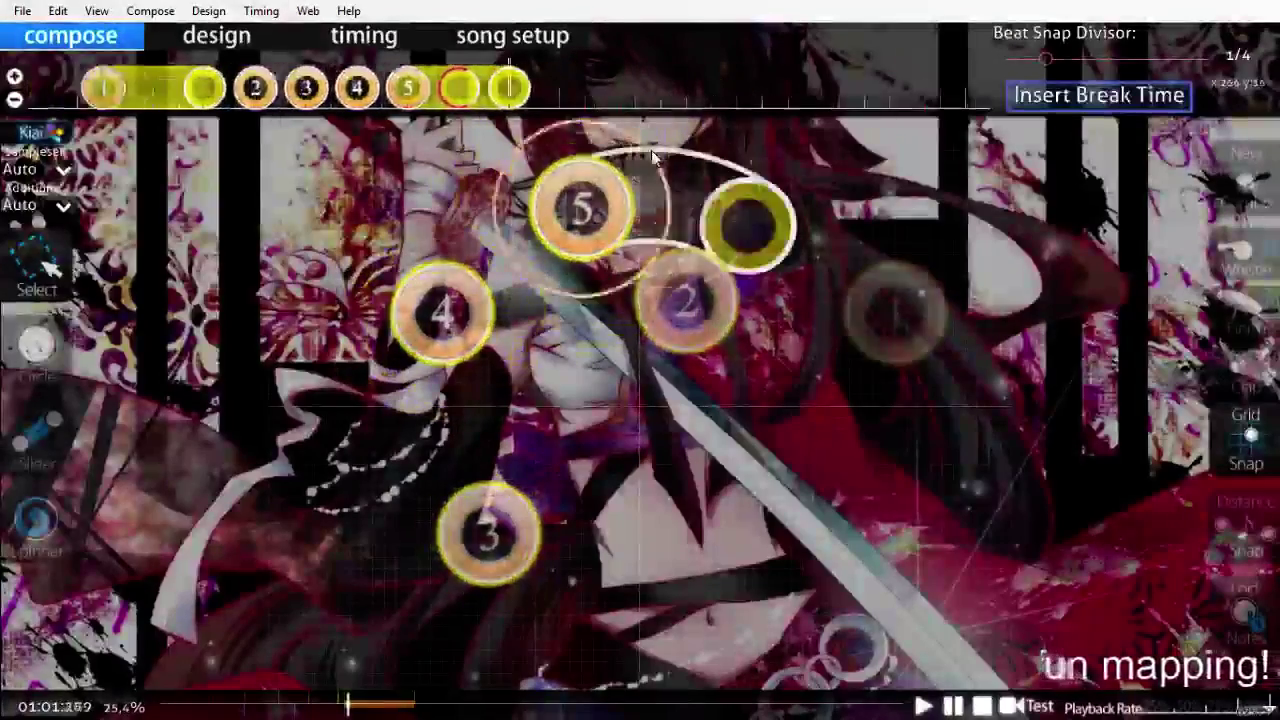
pyautogui.scroll(-11, 651, 150)
pyautogui.scroll(6, 651, 150)
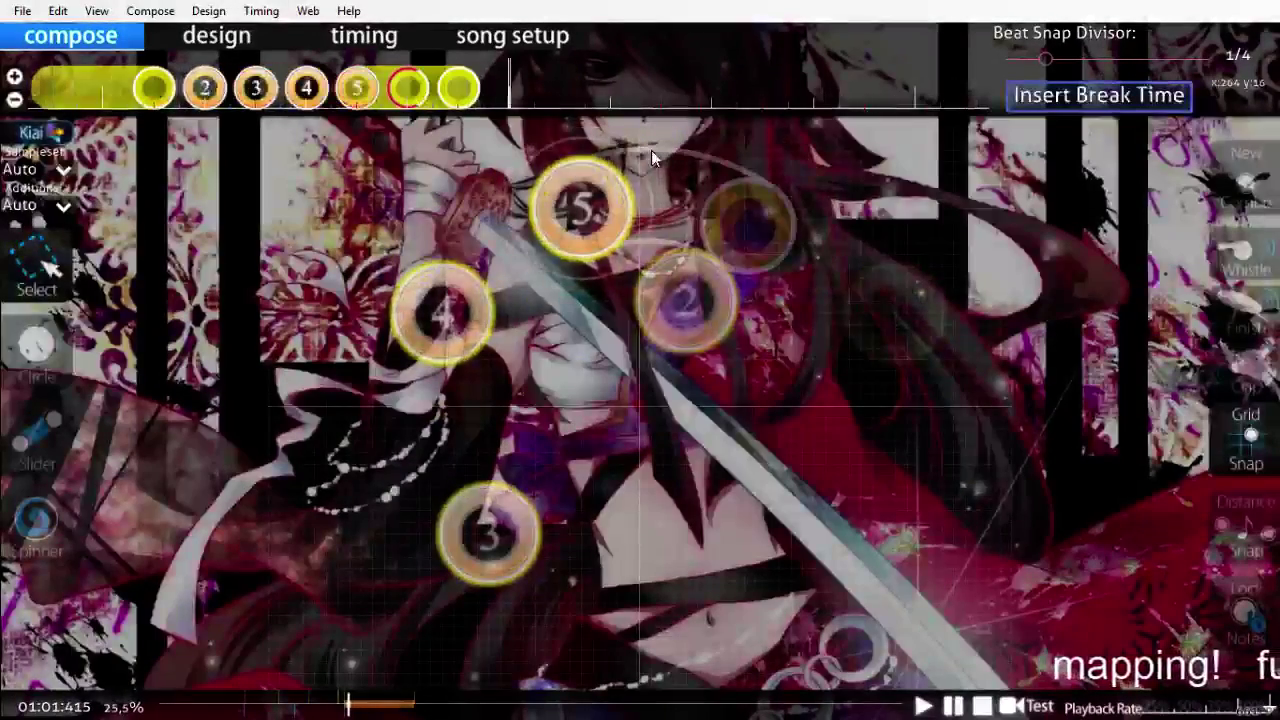
# Step: Draw a short slider from x:160 y:216 curving down and right, give it one repeat and play it back
pyautogui.press('2')
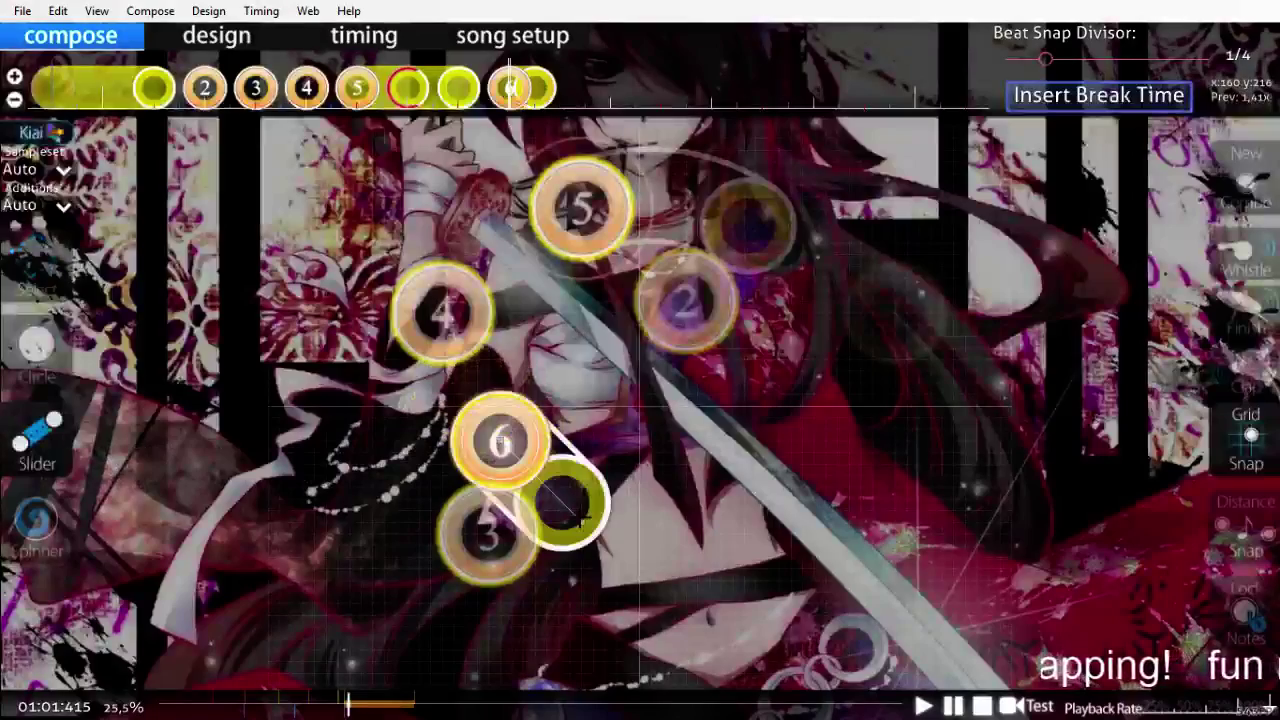
pyautogui.click(582, 522)
pyautogui.scroll(8, 738, 220)
pyautogui.press('space')
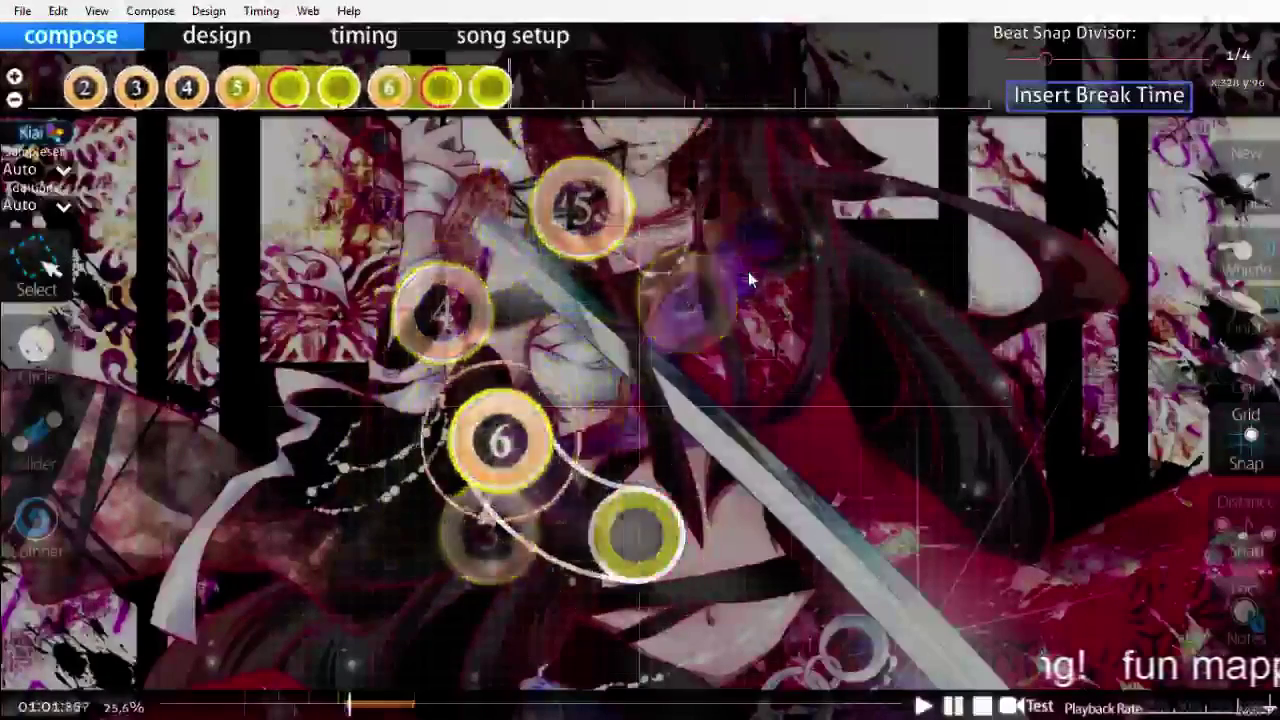
pyautogui.scroll(3, 748, 271)
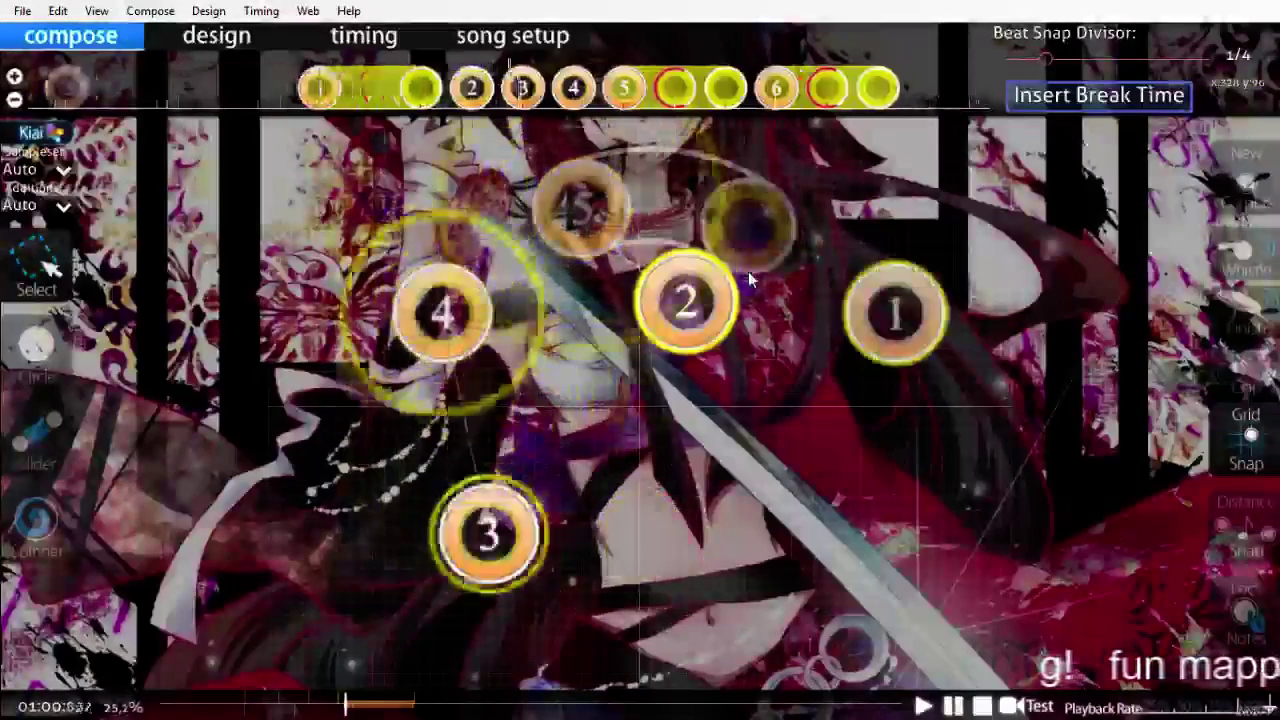
pyautogui.scroll(-4, 740, 273)
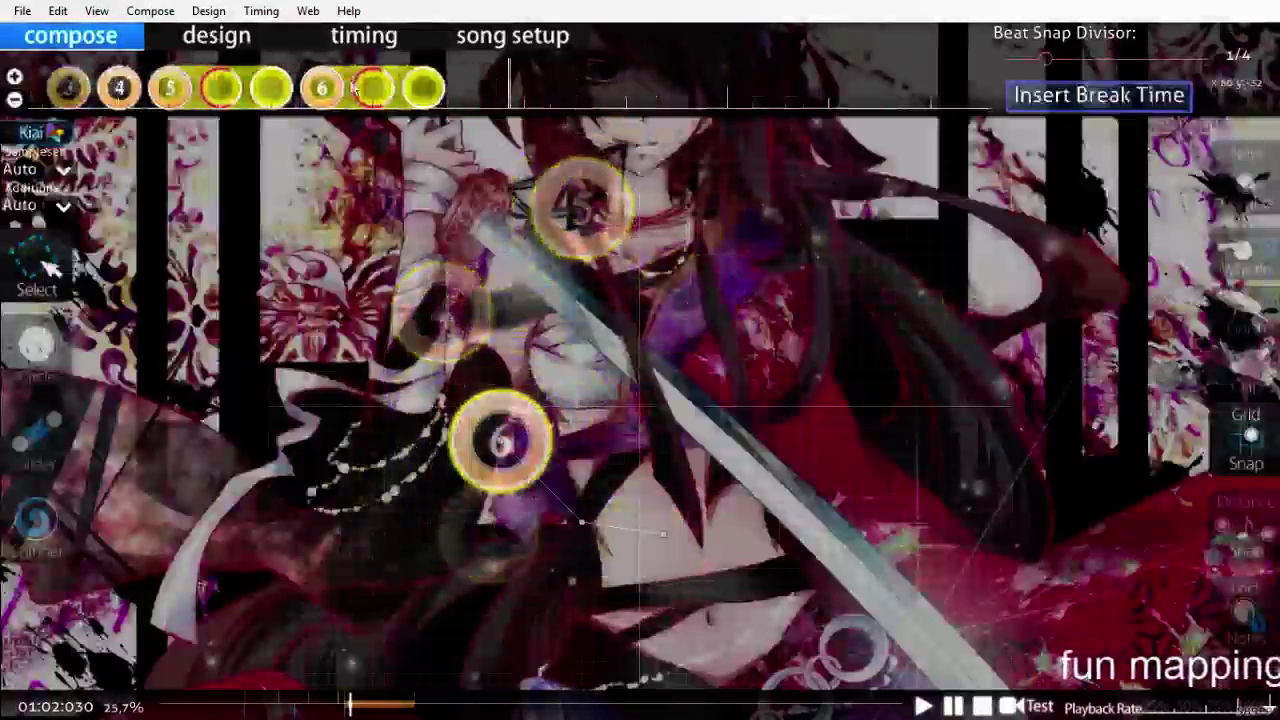
# Step: Shift the last repeating slider to 01:01:582 on the timeline and play it back
pyautogui.moveTo(352, 88); pyautogui.dragTo(405, 95)
pyautogui.scroll(15, 610, 195)
pyautogui.press('space')
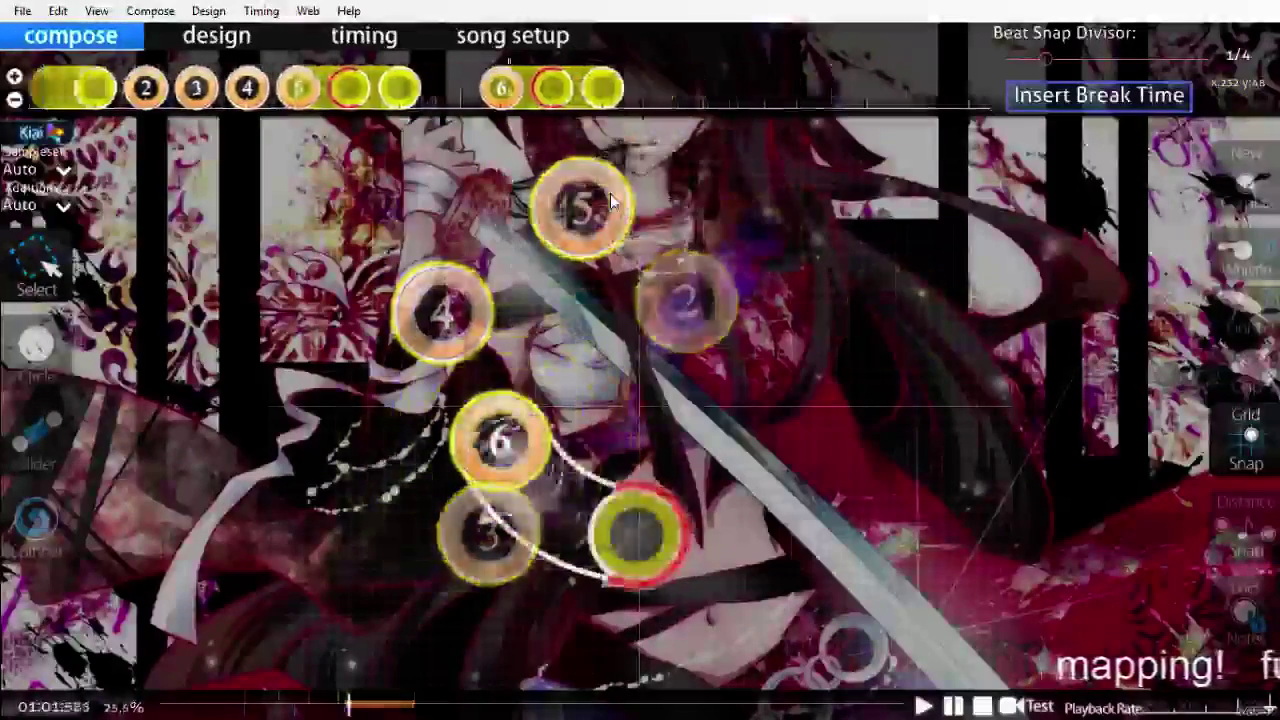
# Step: Place a circle at 01:01:415, x:80 y:112, up and left of the repeating slider's head, and play back the section
pyautogui.scroll(-2, 610, 195)
pyautogui.scroll(3, 610, 195)
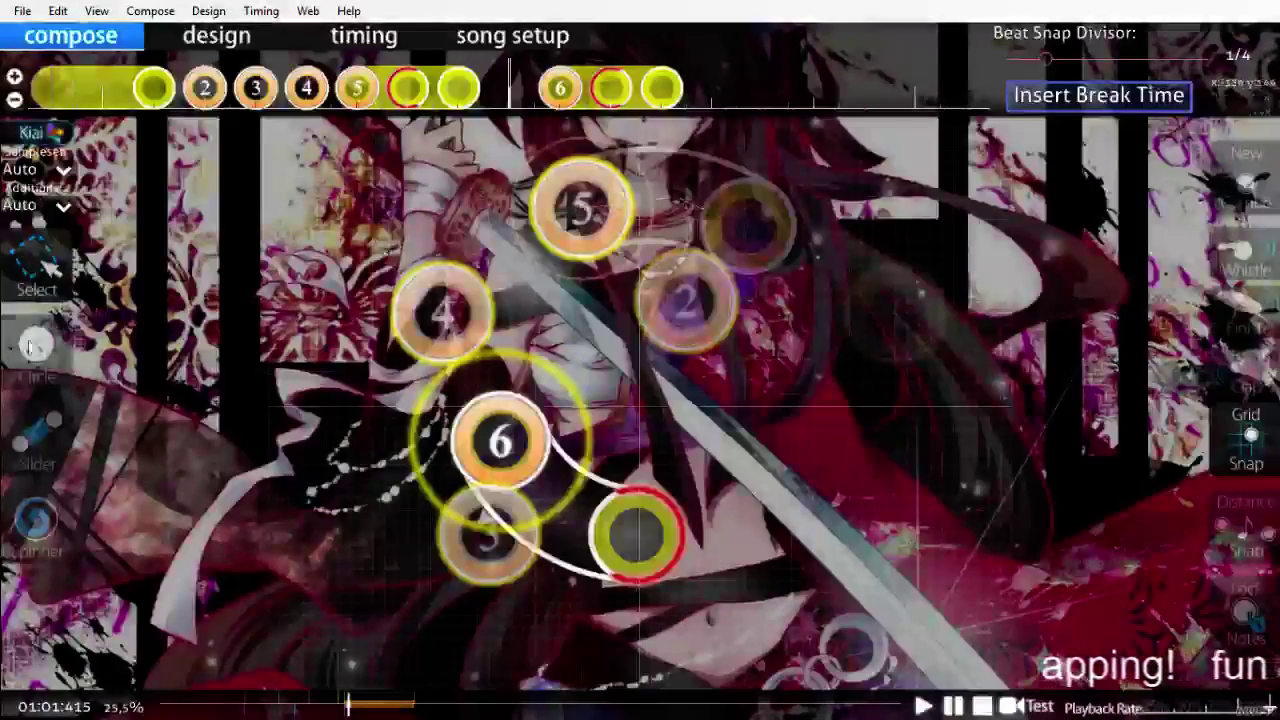
pyautogui.click(33, 345)
pyautogui.click(385, 281)
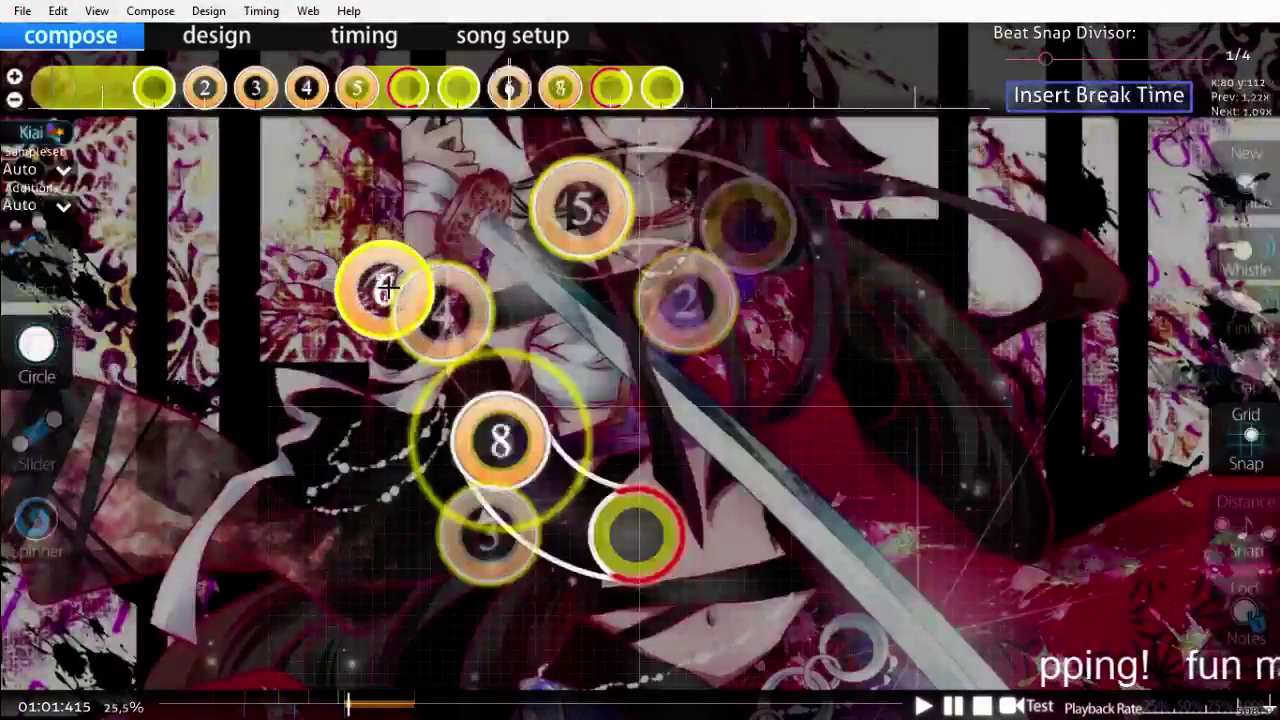
pyautogui.scroll(8, 780, 463)
pyautogui.press('space')
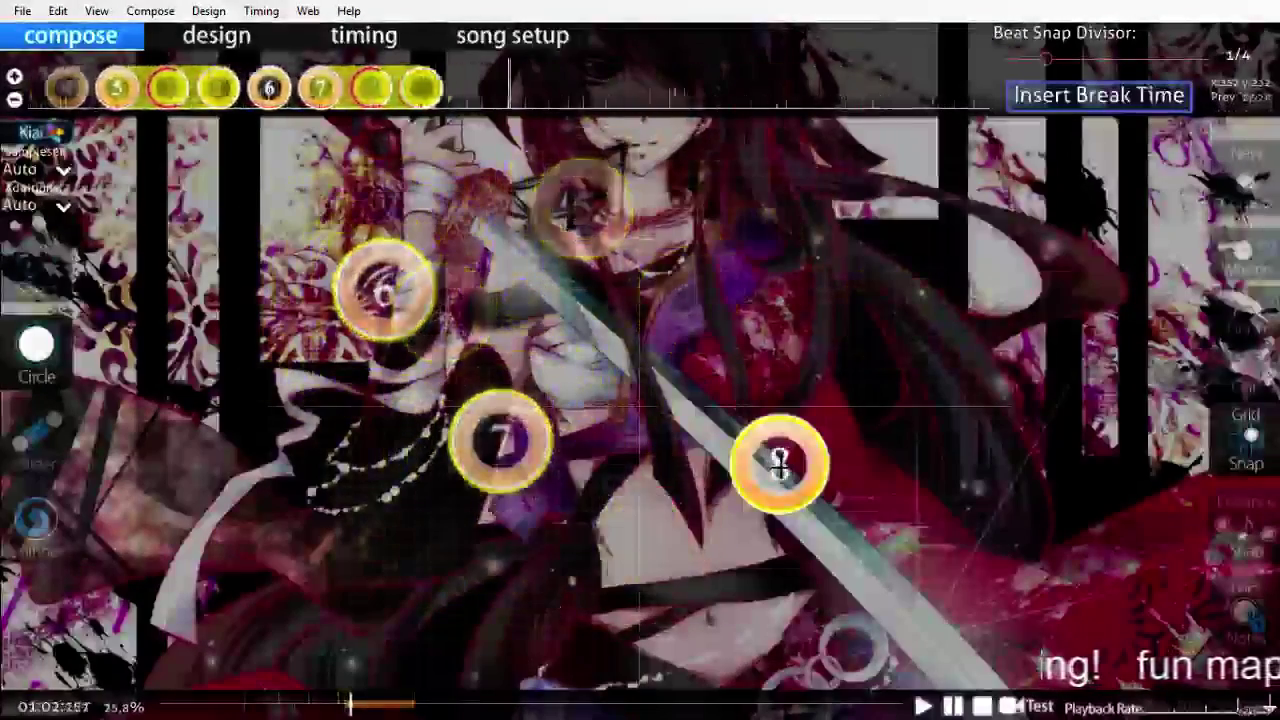
pyautogui.scroll(-4, 778, 458)
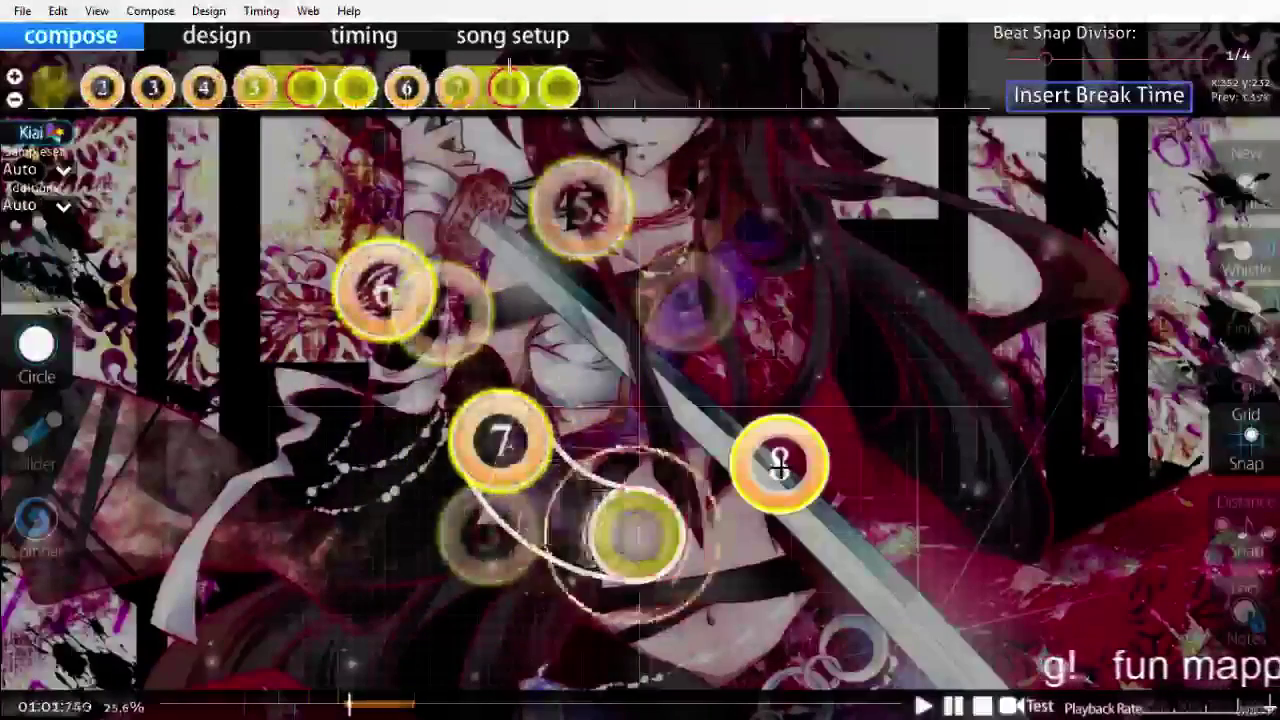
pyautogui.scroll(3, 778, 458)
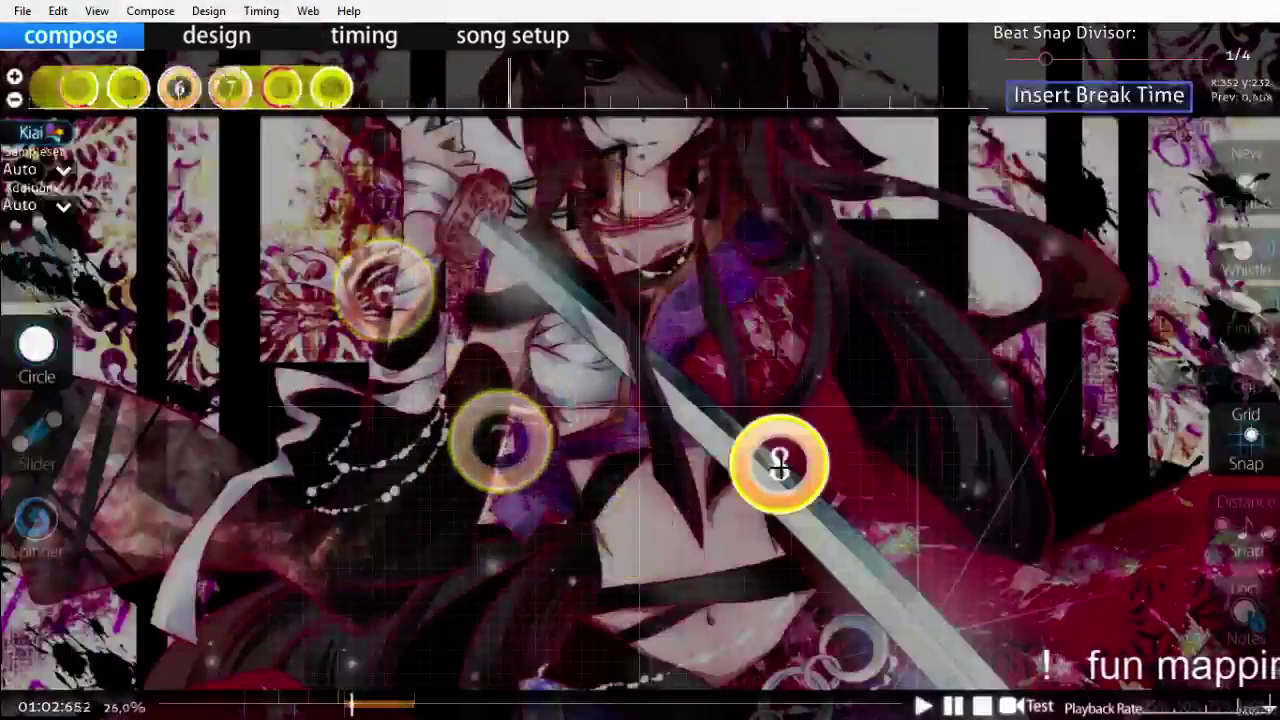
# Step: Start a new combo at 01:02:082 and place four zigzagging circles at half-beat intervals up to 01:02:582, beginning at x:280 y:128
pyautogui.scroll(2, 778, 462)
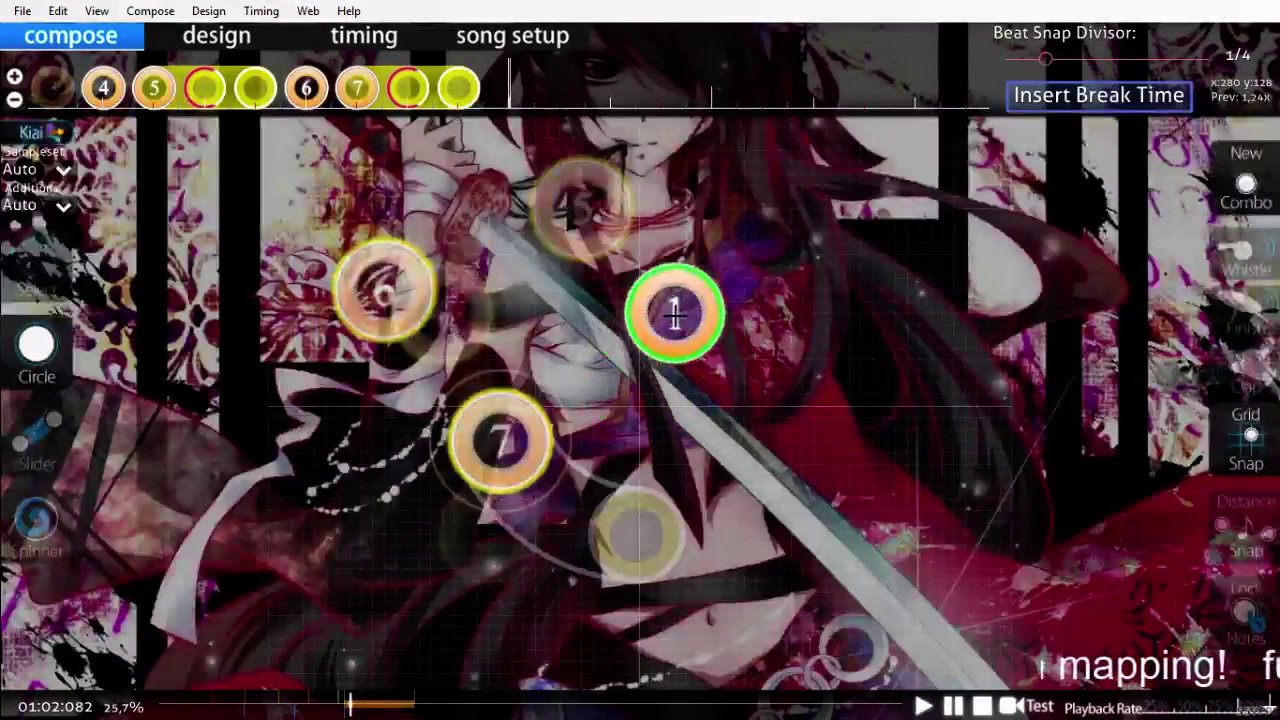
pyautogui.click(675, 315)
pyautogui.scroll(-1, 820, 391)
pyautogui.click(860, 430)
pyautogui.scroll(-1, 860, 430)
pyautogui.click(672, 510)
pyautogui.scroll(-1, 700, 450)
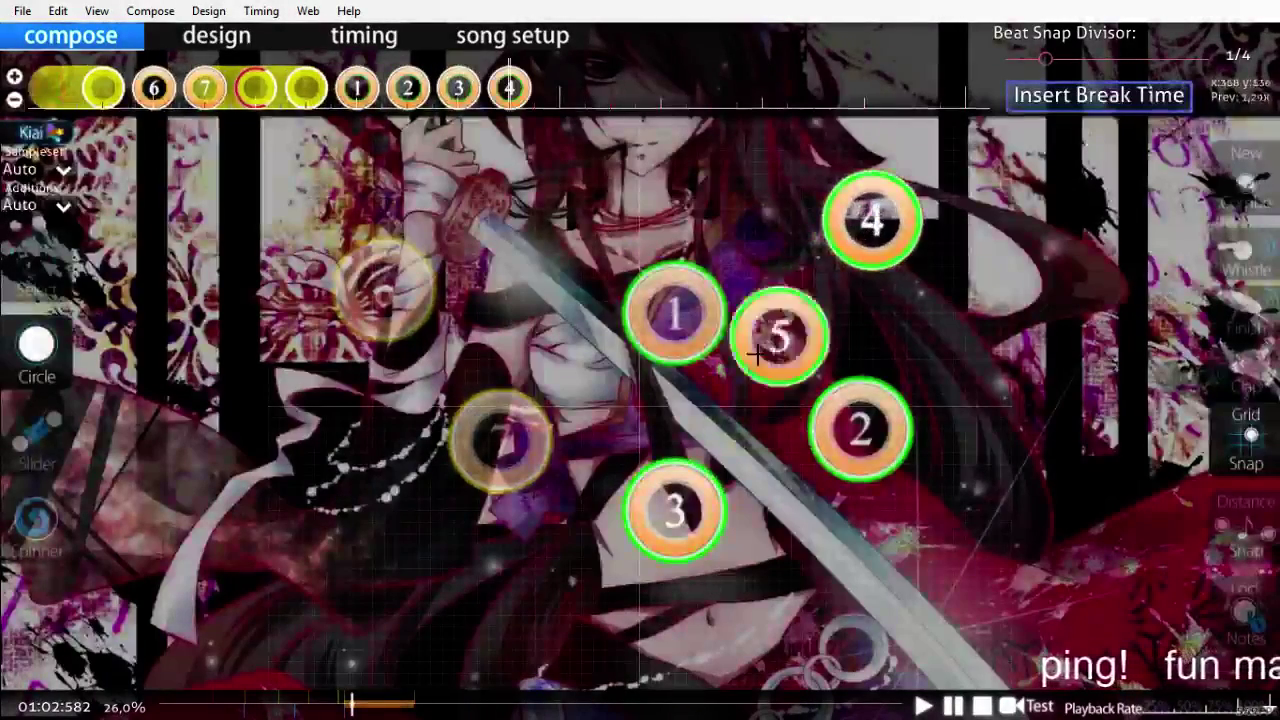
pyautogui.scroll(1, 500, 470)
# Step: Spread the new combo by moving circle 1 up and left and circle 2 down and right, then play it back
pyautogui.click(595, 415)
pyautogui.press('1')
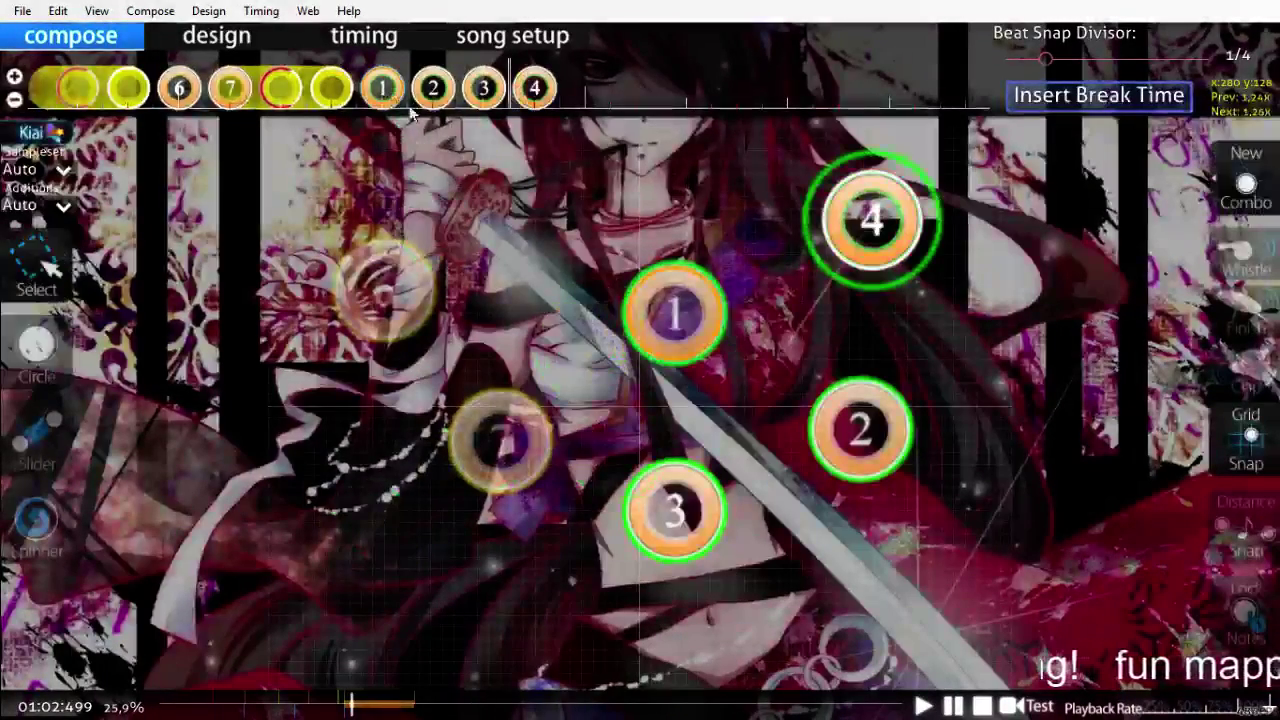
pyautogui.moveTo(866, 447); pyautogui.dragTo(953, 500)
pyautogui.scroll(15, 979, 395)
pyautogui.press('space')
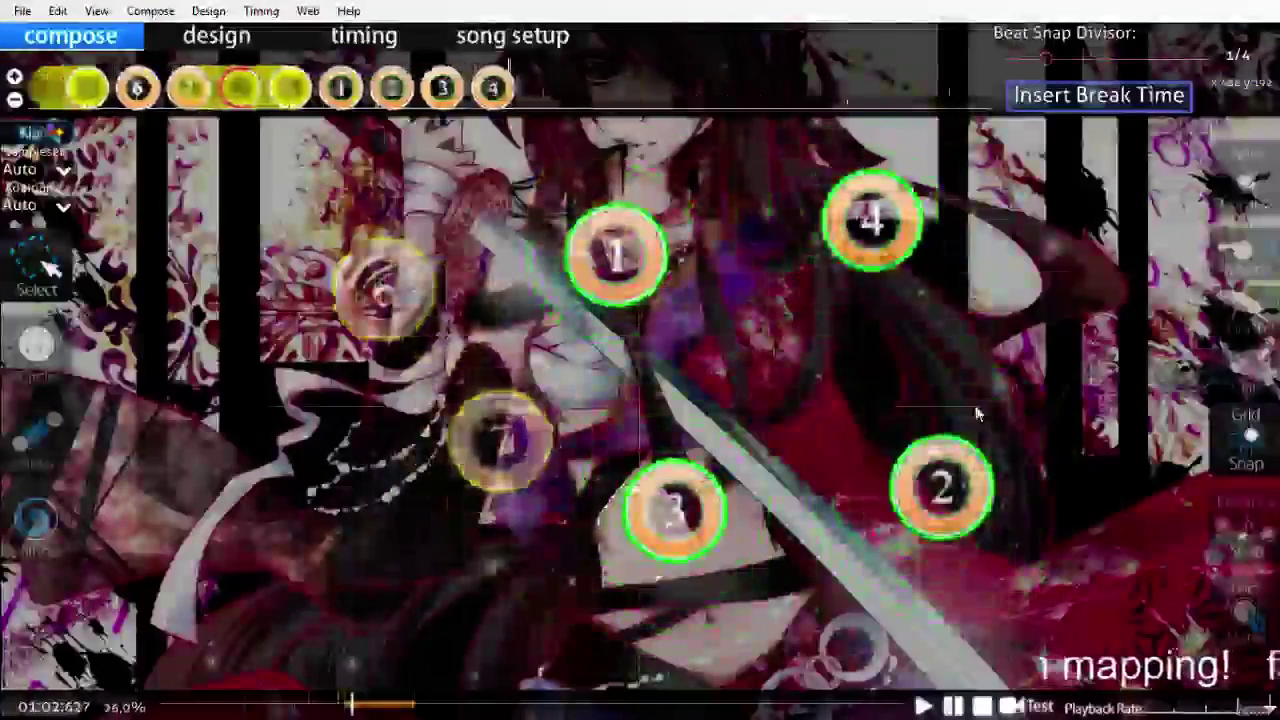
pyautogui.scroll(5, 975, 413)
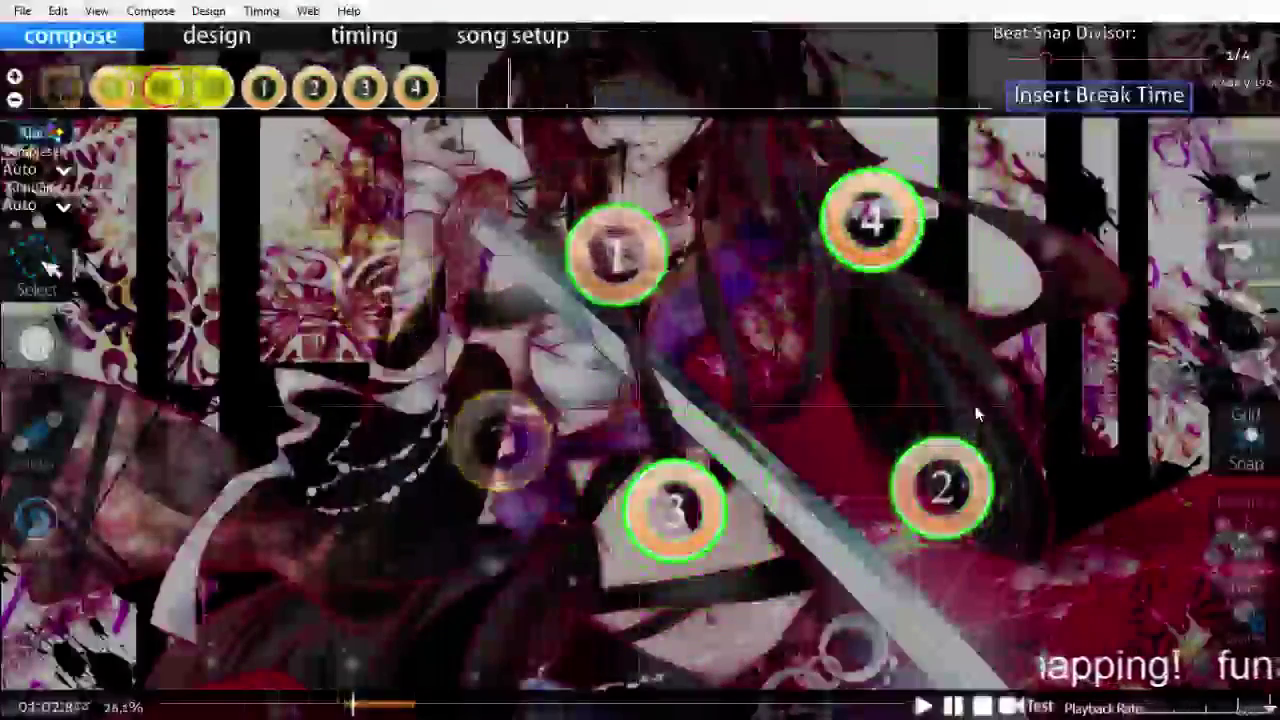
# Step: Save the beatmap and play back the four-circle combo up to circle 4 at 01:02:582
pyautogui.press('space')
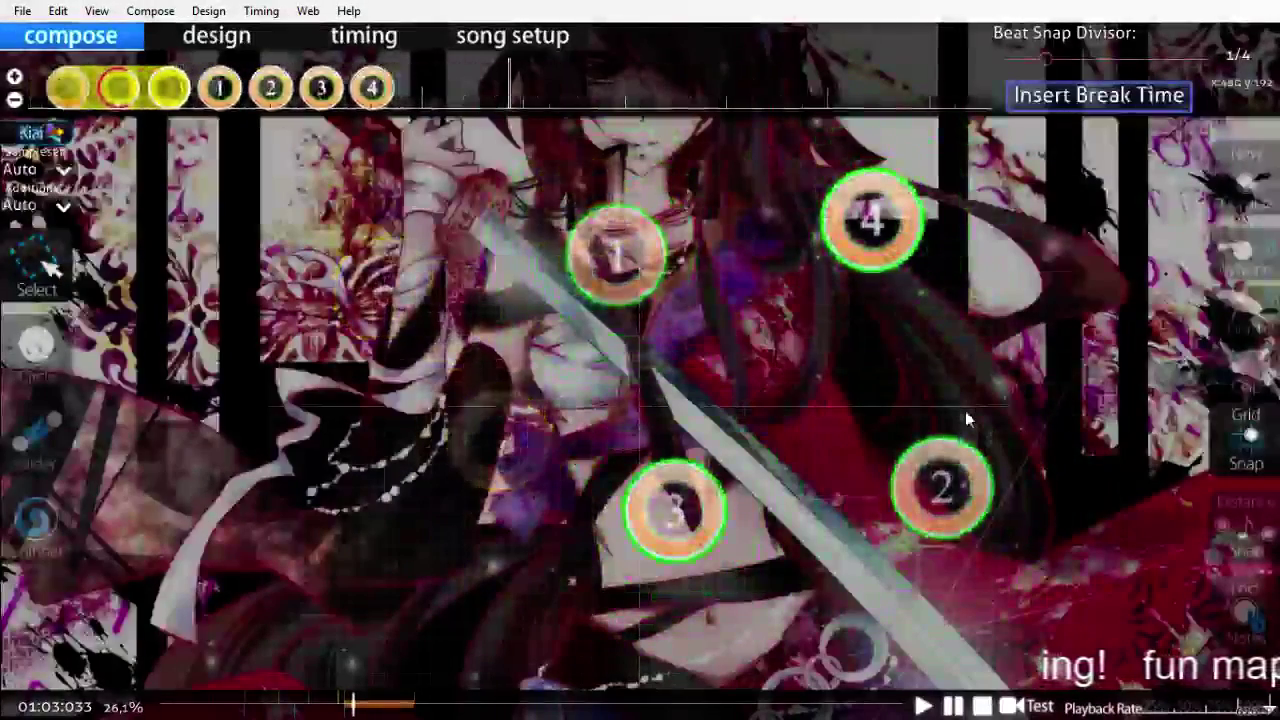
pyautogui.hotkey('ctrl', 's')
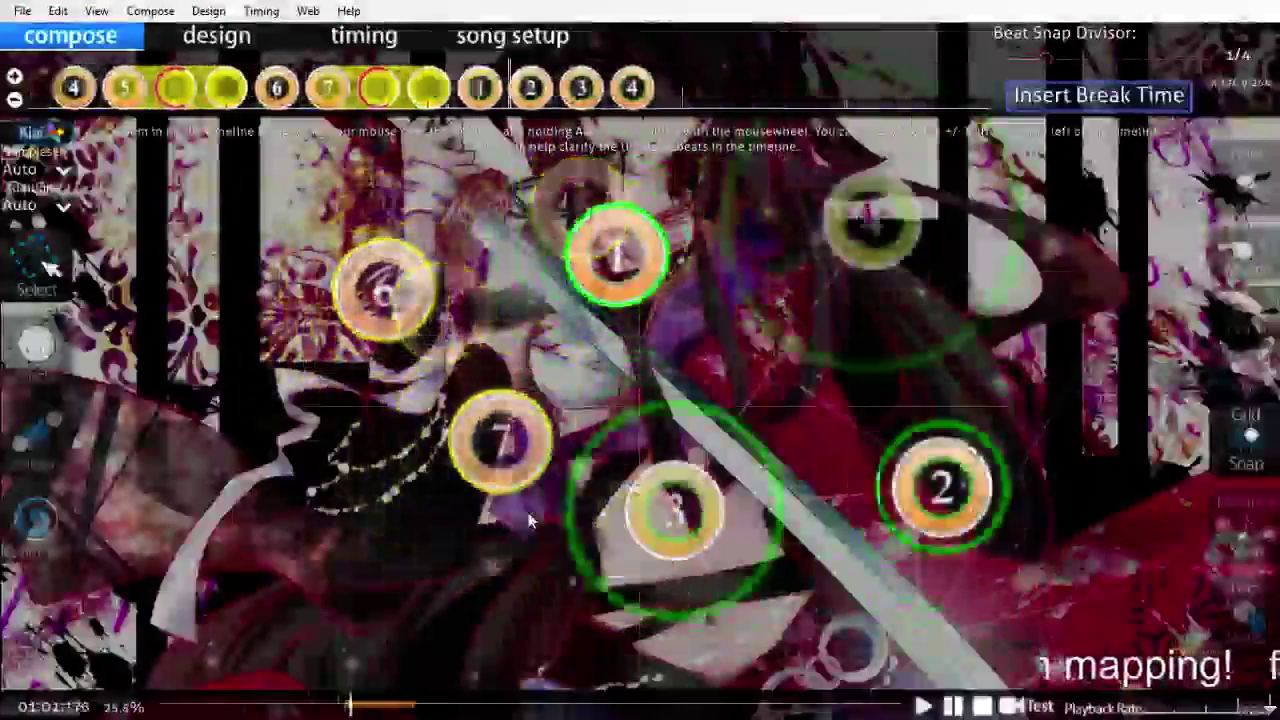
pyautogui.scroll(5, 529, 520)
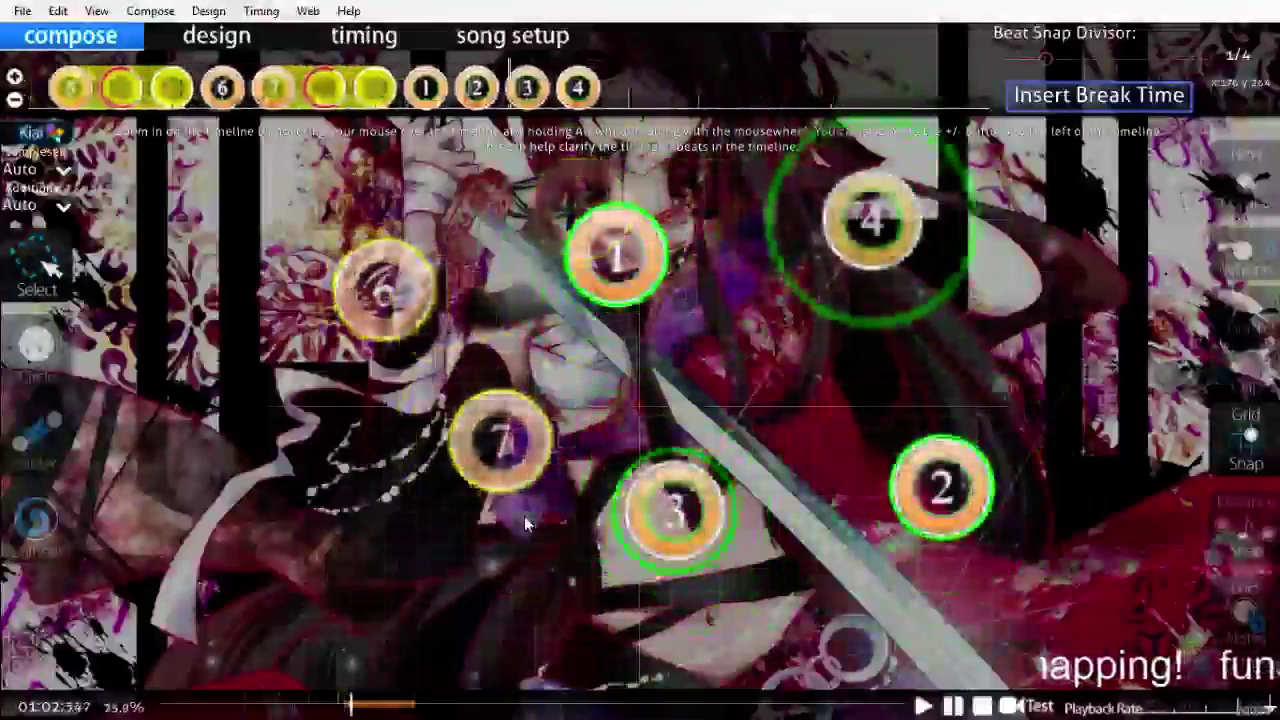
pyautogui.scroll(3, 524, 516)
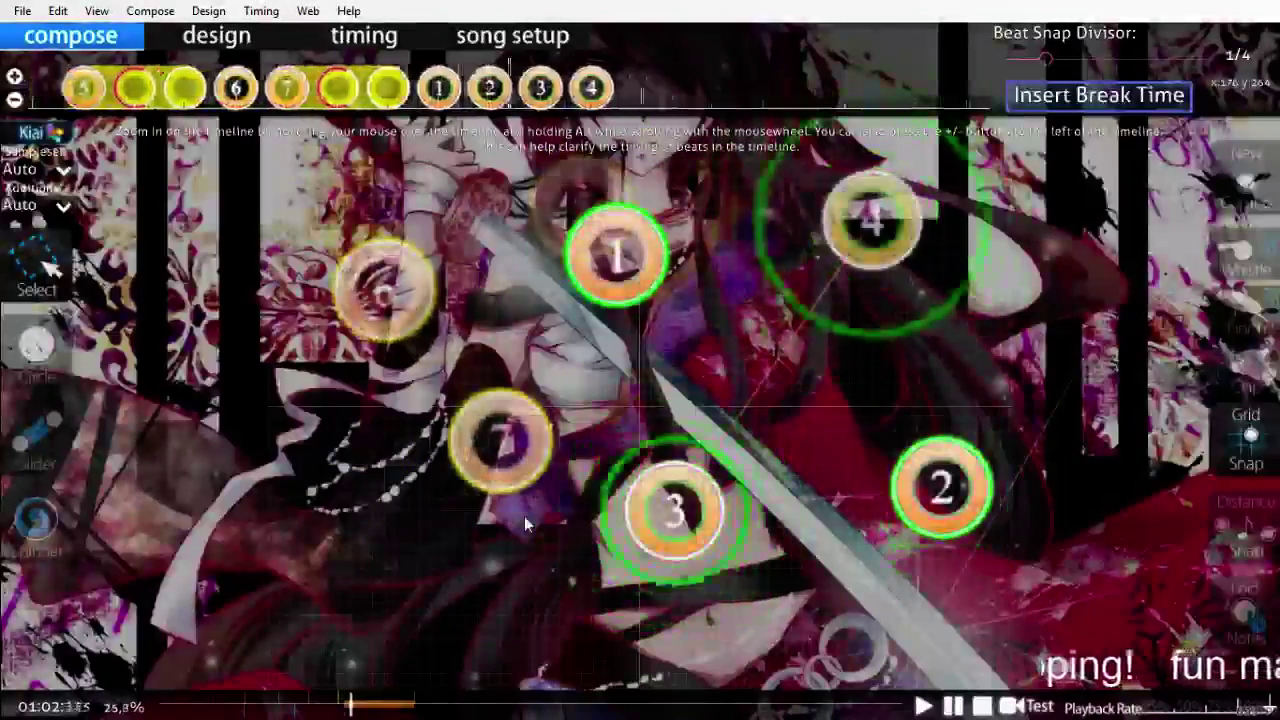
pyautogui.press('space')
pyautogui.scroll(1, 1153, 710)
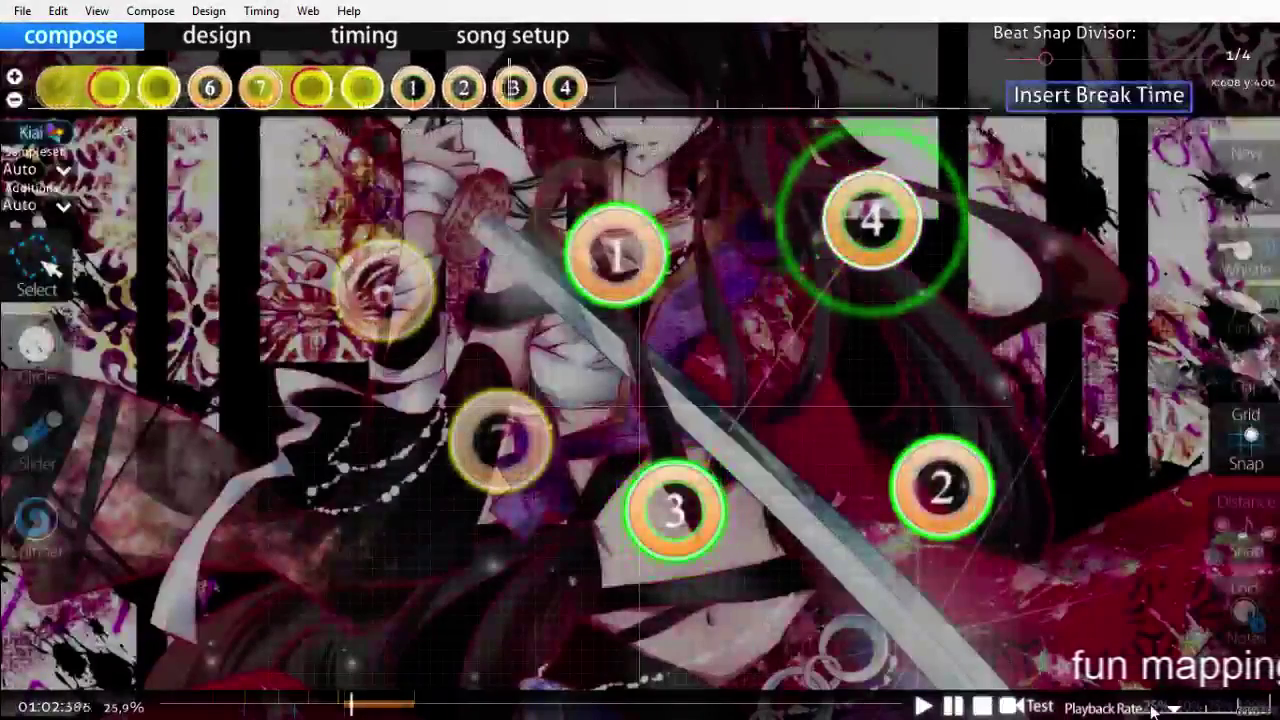
# Step: Replace circle 4 at 01:02:582 with a slider starting at x:80 y:208 and curving down to x:240 y:336, and play it back
pyautogui.scroll(2, 1153, 710)
pyautogui.click(45, 463)
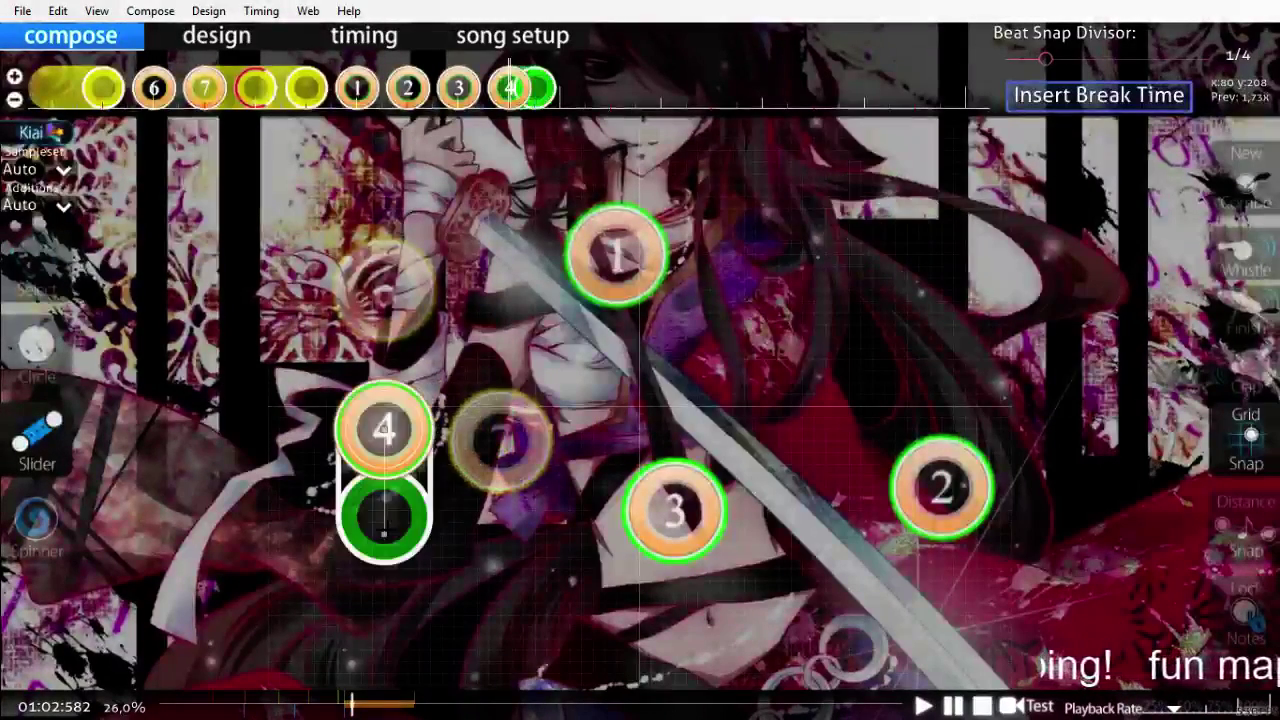
pyautogui.rightClick(612, 617)
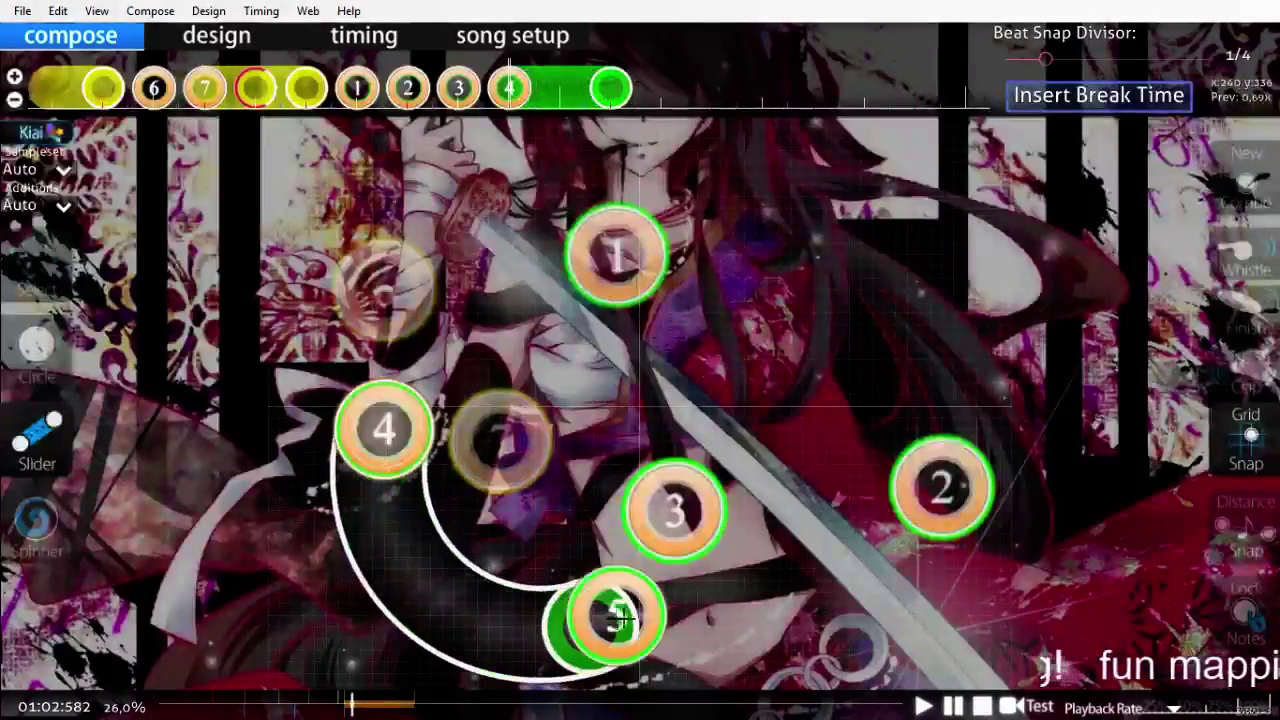
pyautogui.scroll(10, 960, 645)
pyautogui.press('space')
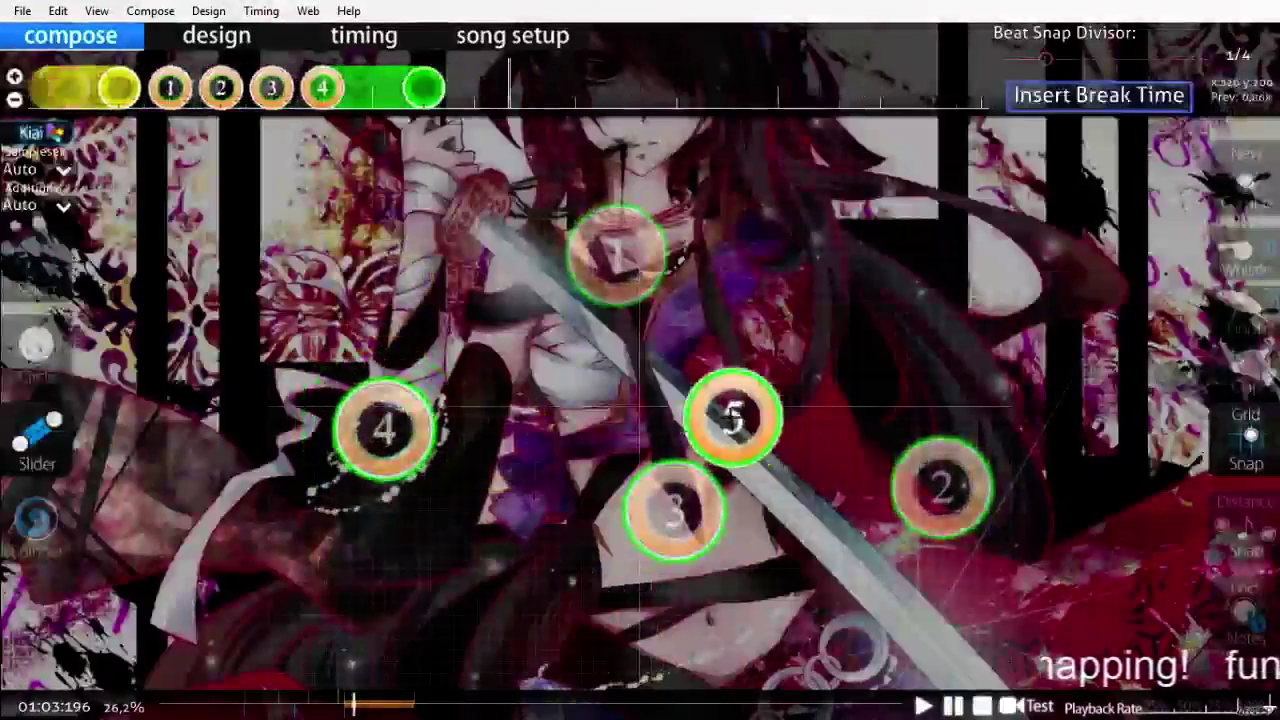
# Step: Place circle 5 at 01:03:082 near the playfield centre and circle 6 at 01:03:249 below and right of it
pyautogui.scroll(3, 733, 415)
pyautogui.scroll(-1, 720, 407)
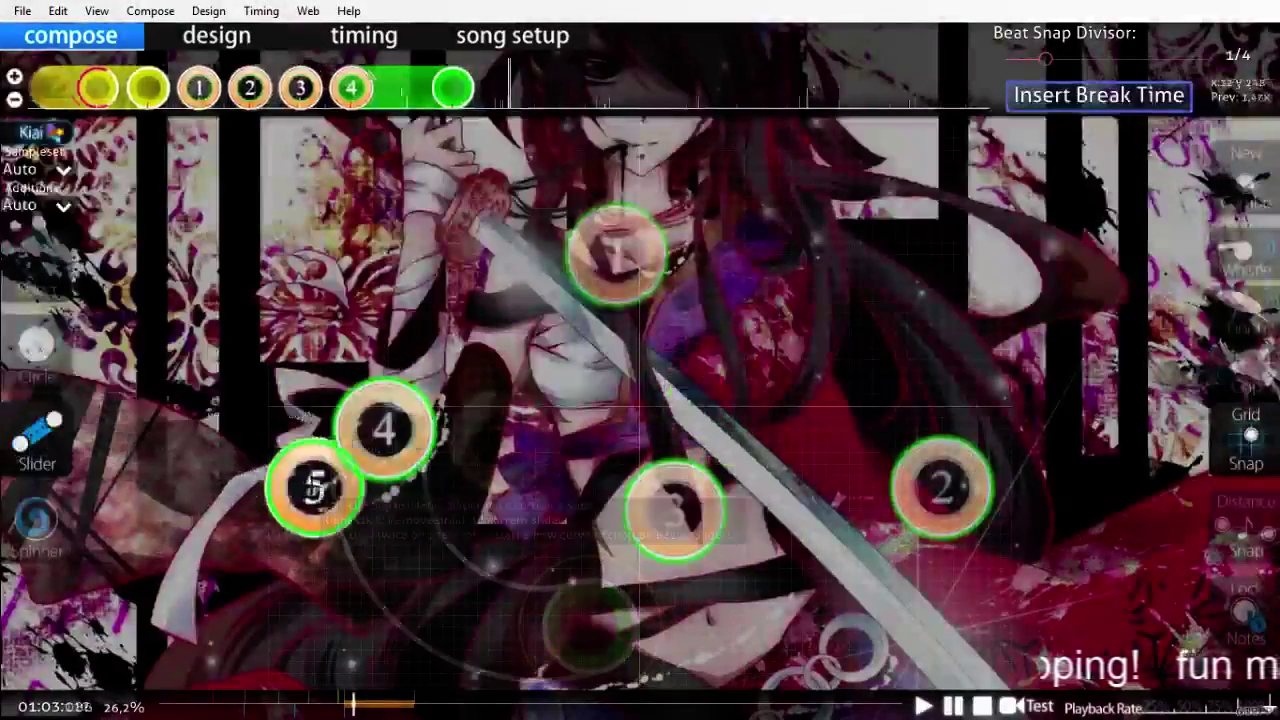
pyautogui.scroll(5, 317, 478)
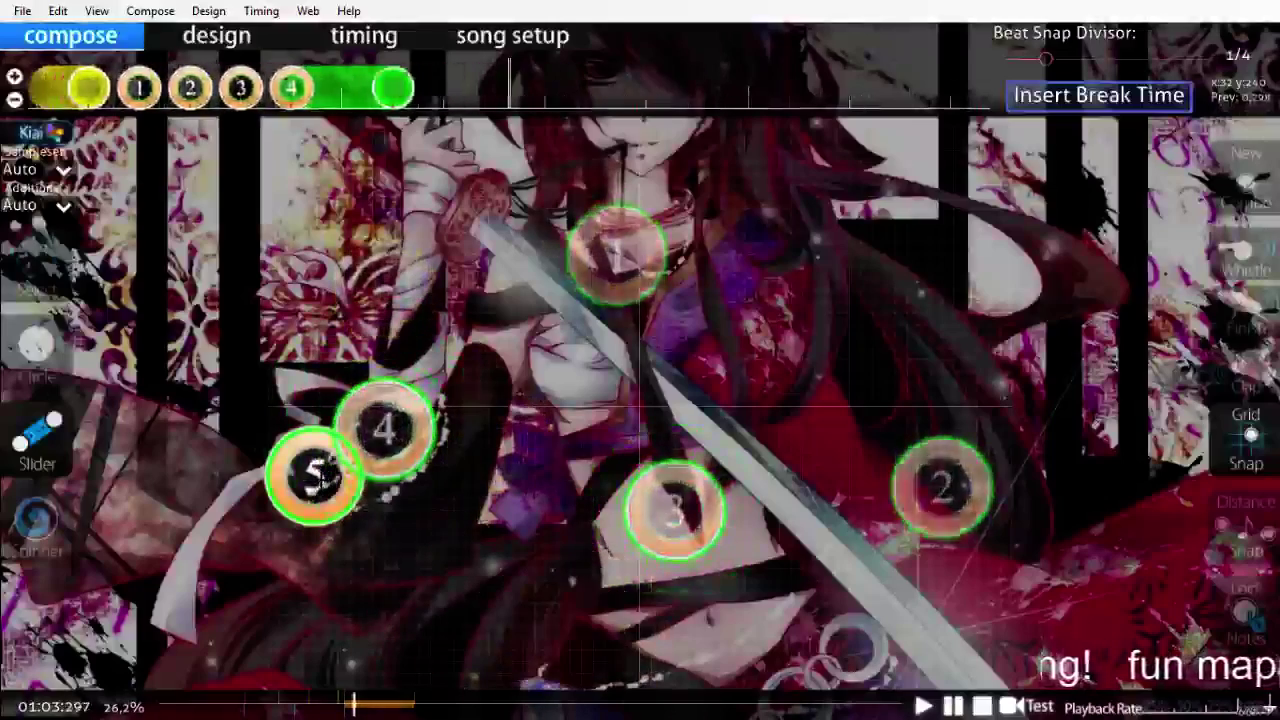
pyautogui.scroll(1, 318, 480)
pyautogui.click(36, 345)
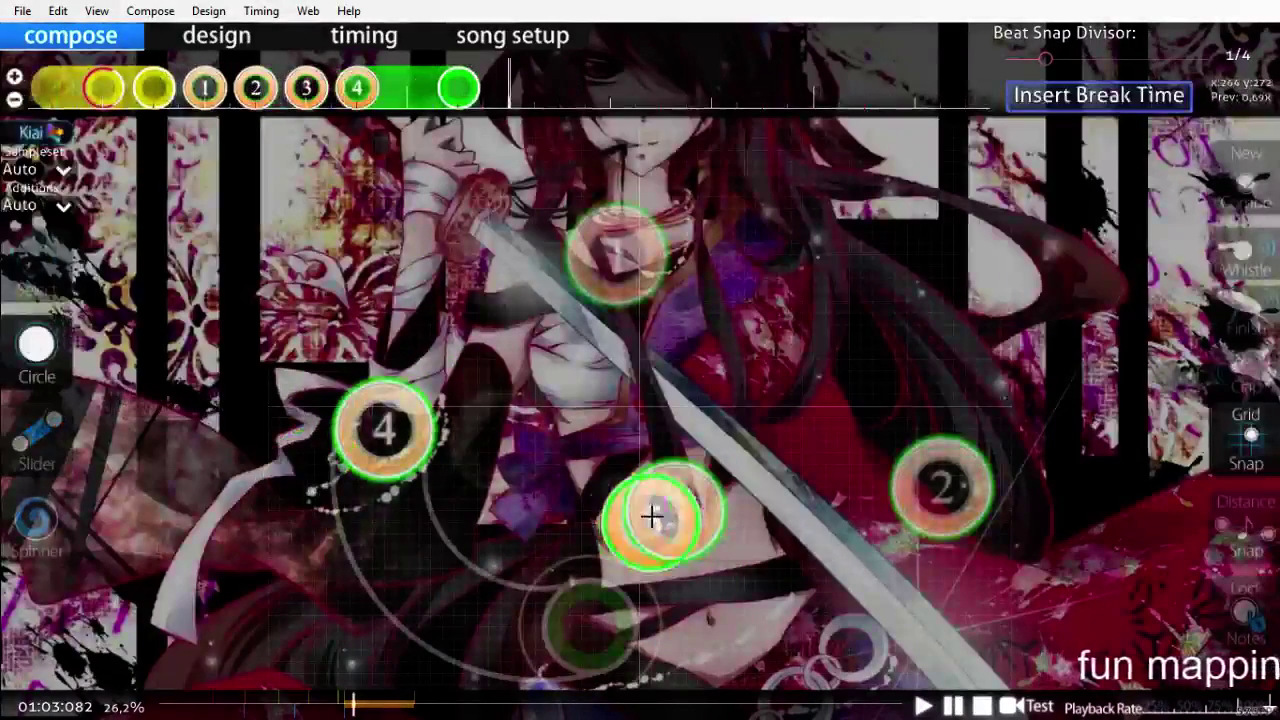
pyautogui.click(605, 442)
pyautogui.scroll(-1, 815, 605)
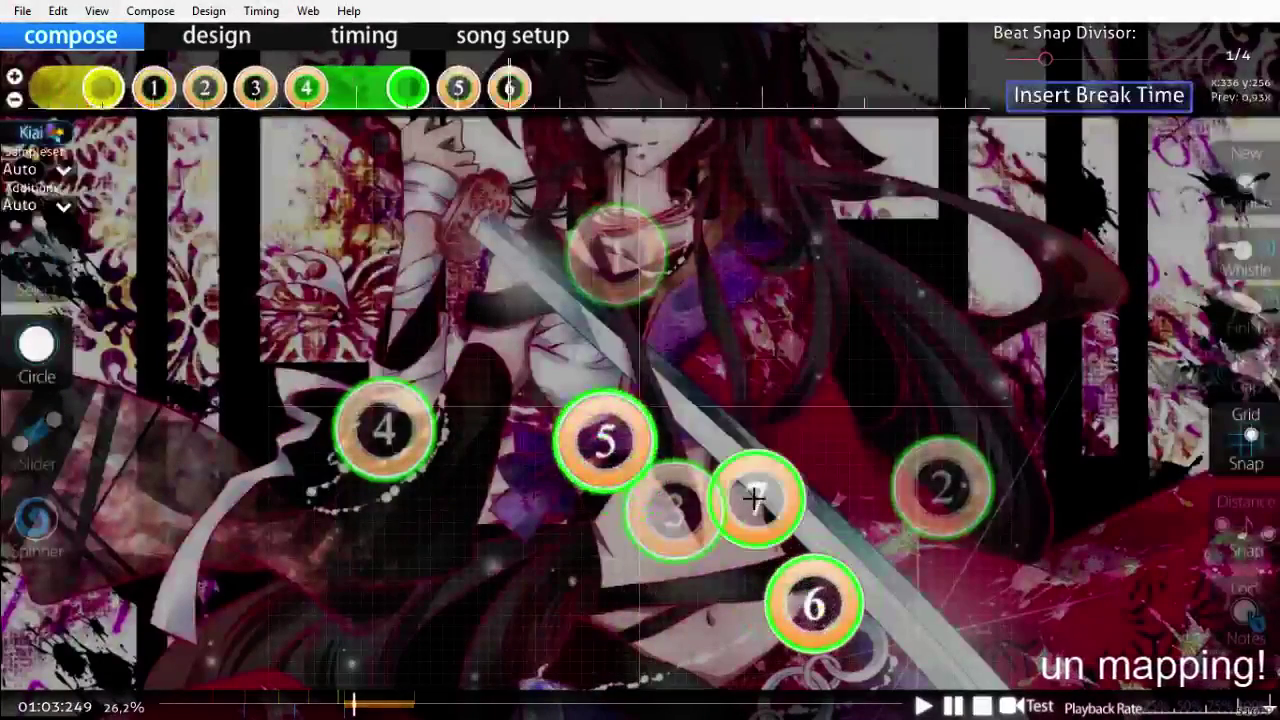
# Step: Add a short slider curving upward above circle 6 at 01:03:415, give it one repeat, and play it back
pyautogui.scroll(-2, 755, 497)
pyautogui.click(4, 454)
pyautogui.click(825, 417)
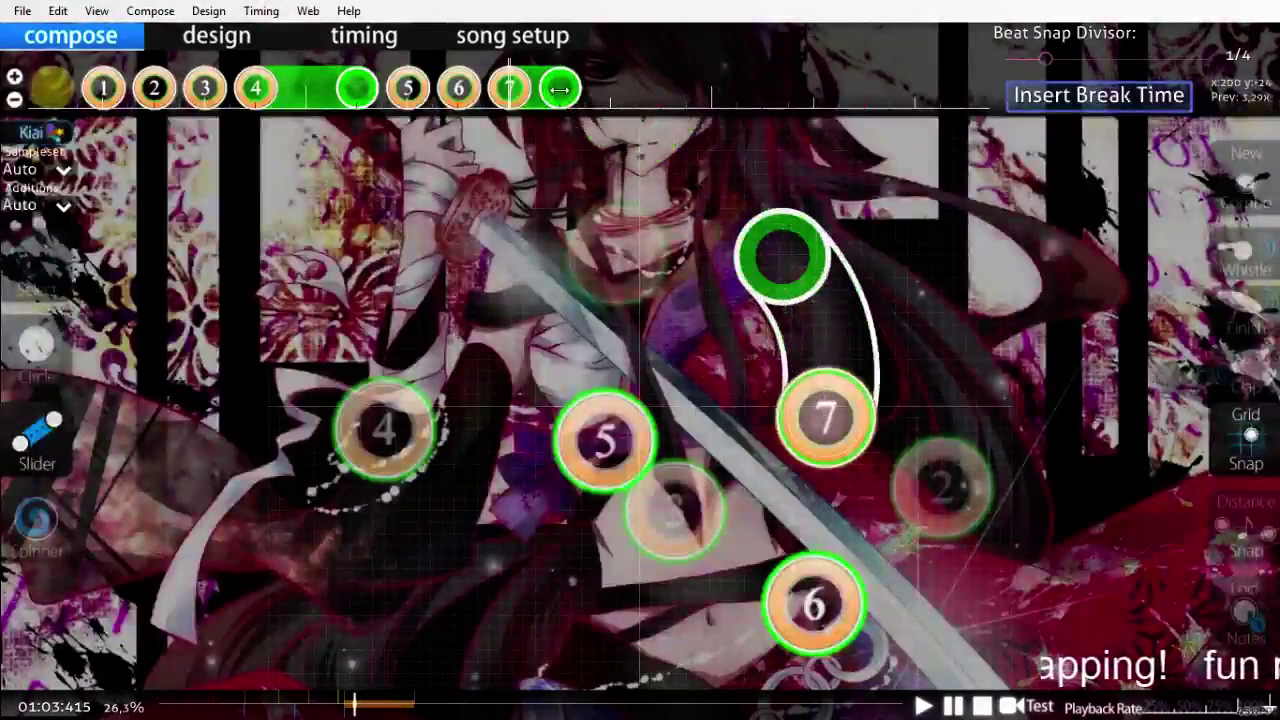
pyautogui.moveTo(561, 91); pyautogui.dragTo(612, 91)
pyautogui.click(760, 294)
pyautogui.scroll(4, 760, 294)
pyautogui.press('space')
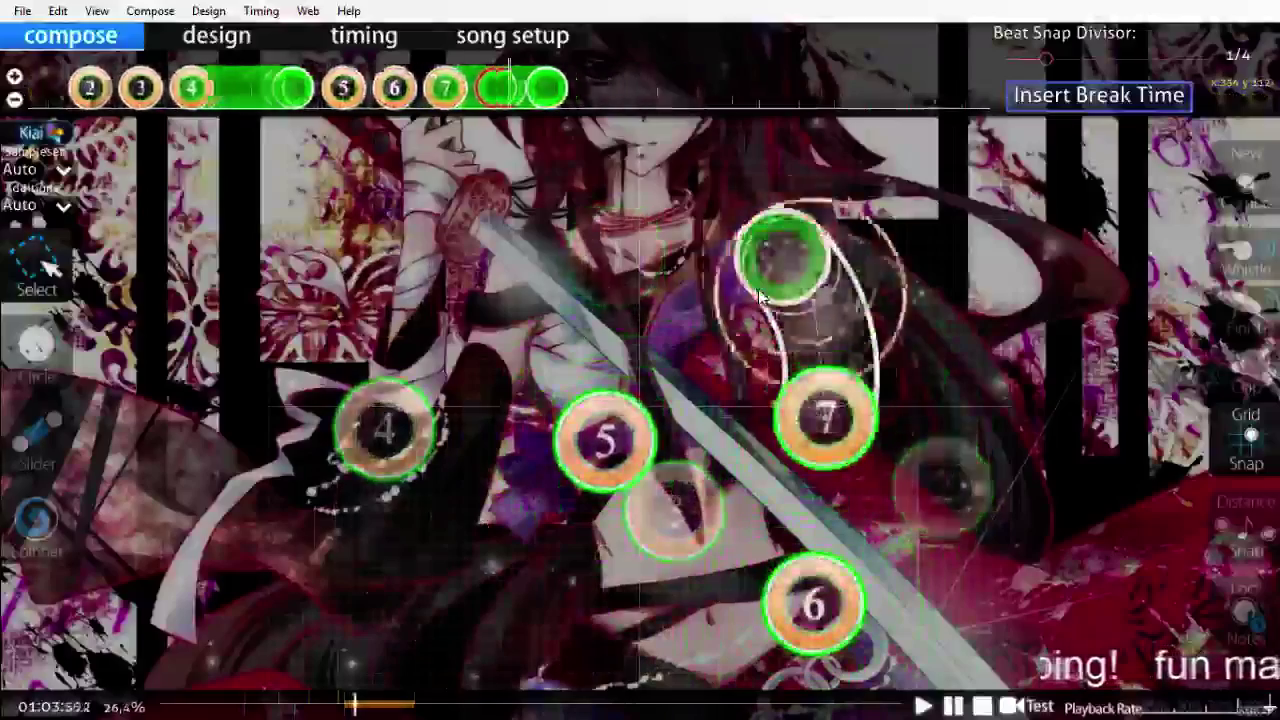
pyautogui.scroll(-3, 760, 297)
pyautogui.scroll(3, 760, 297)
pyautogui.scroll(-3, 760, 297)
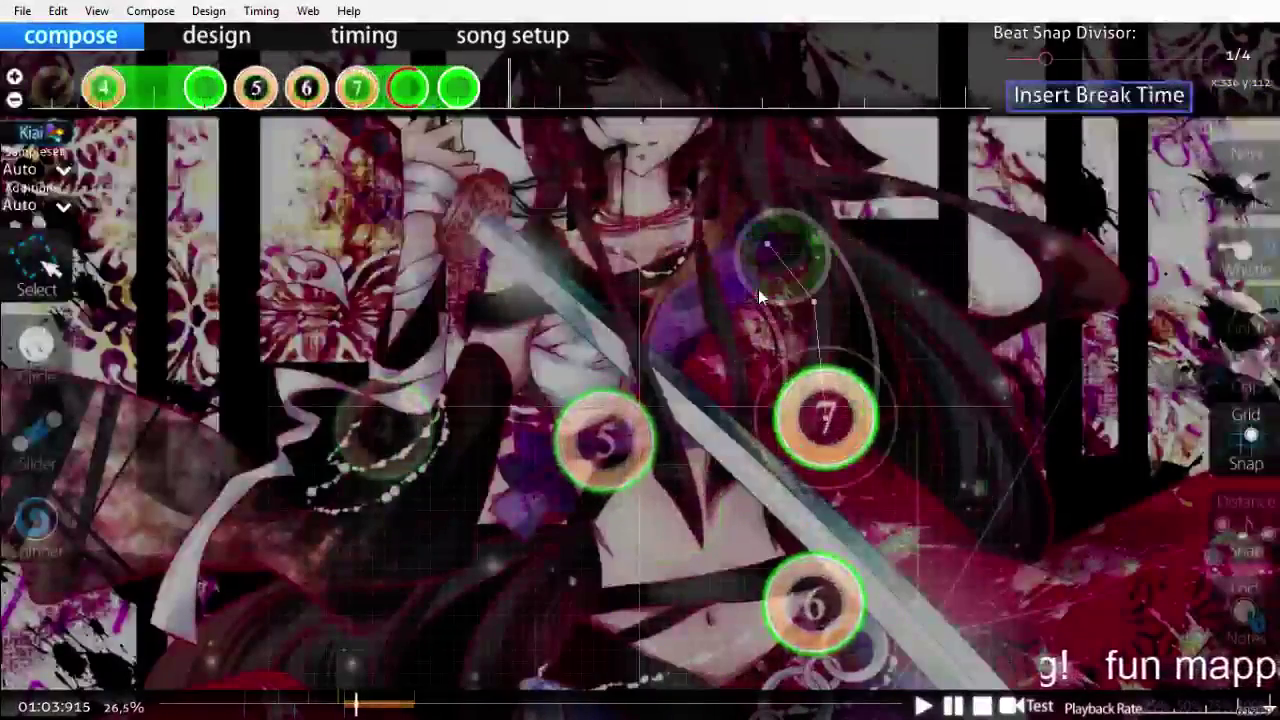
# Step: Try a short spinner at 01:03:915 after the repeating slider and play it back
pyautogui.click(36, 518)
pyautogui.scroll(-1, 628, 400)
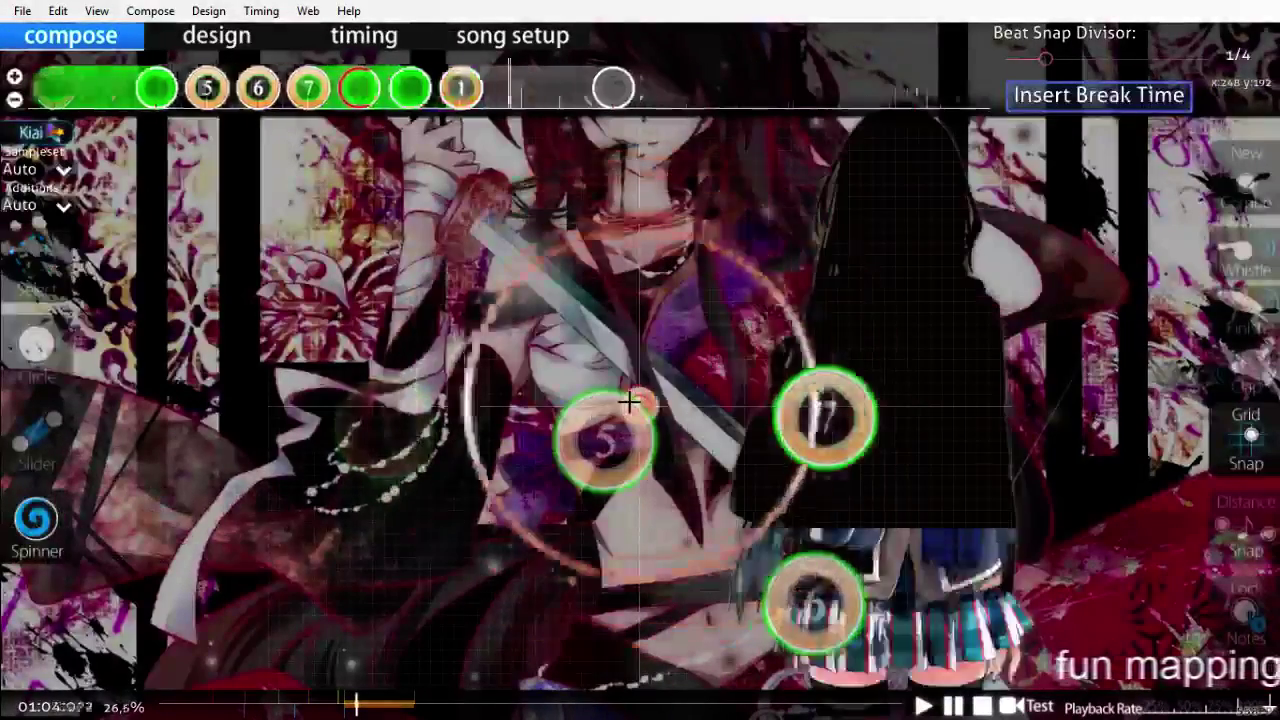
pyautogui.rightClick(630, 400)
pyautogui.press('1')
pyautogui.scroll(20, 241, 87)
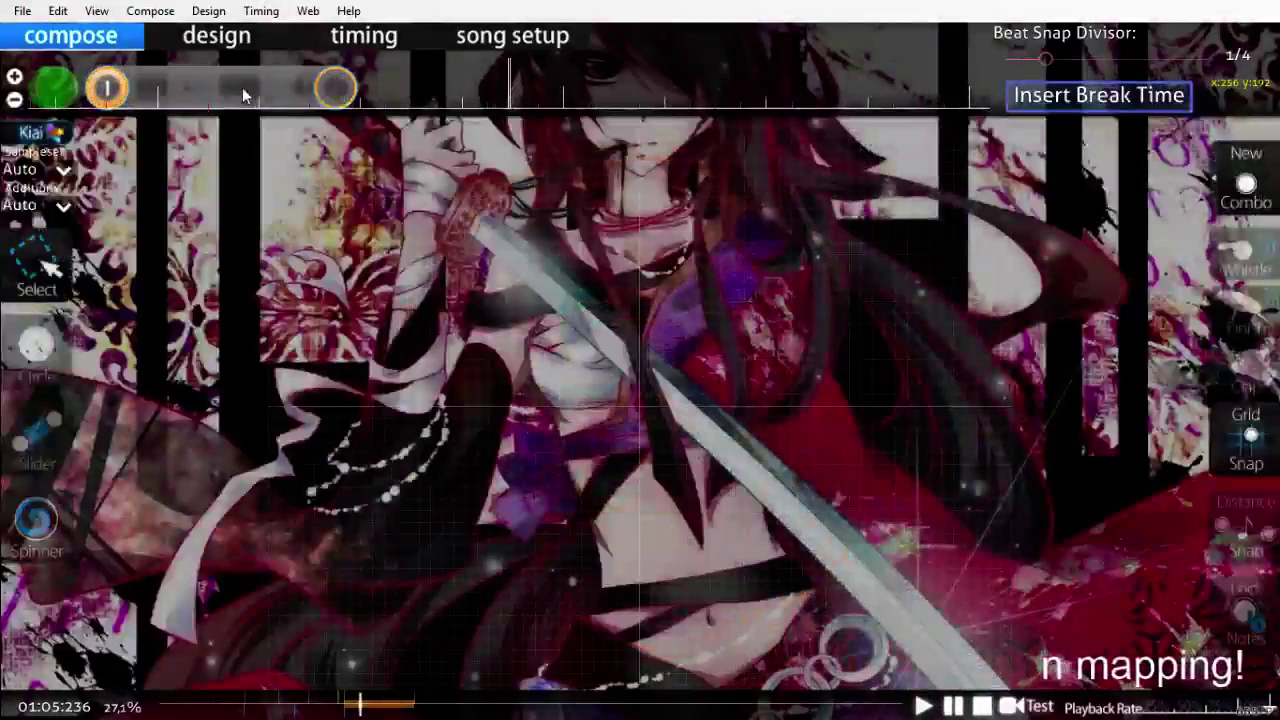
pyautogui.press('space')
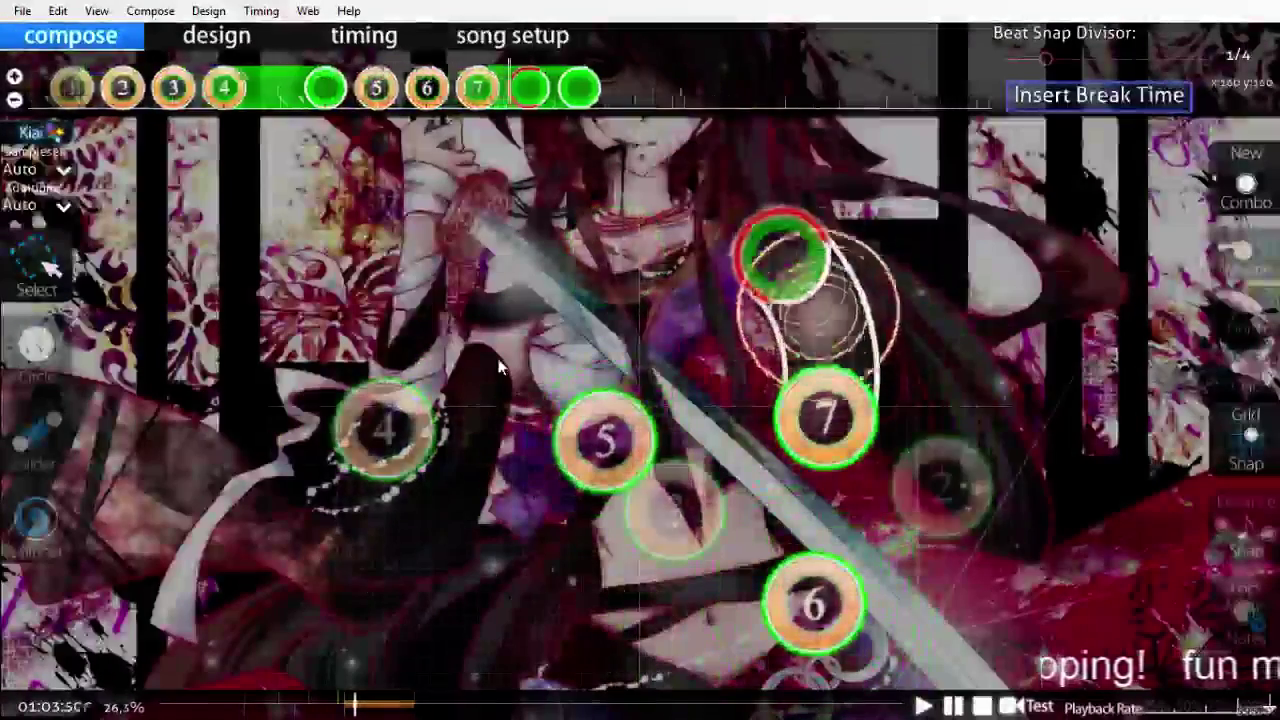
# Step: Place circle 8 at 01:03:915, between and below circles 5 and 7
pyautogui.scroll(1, 498, 358)
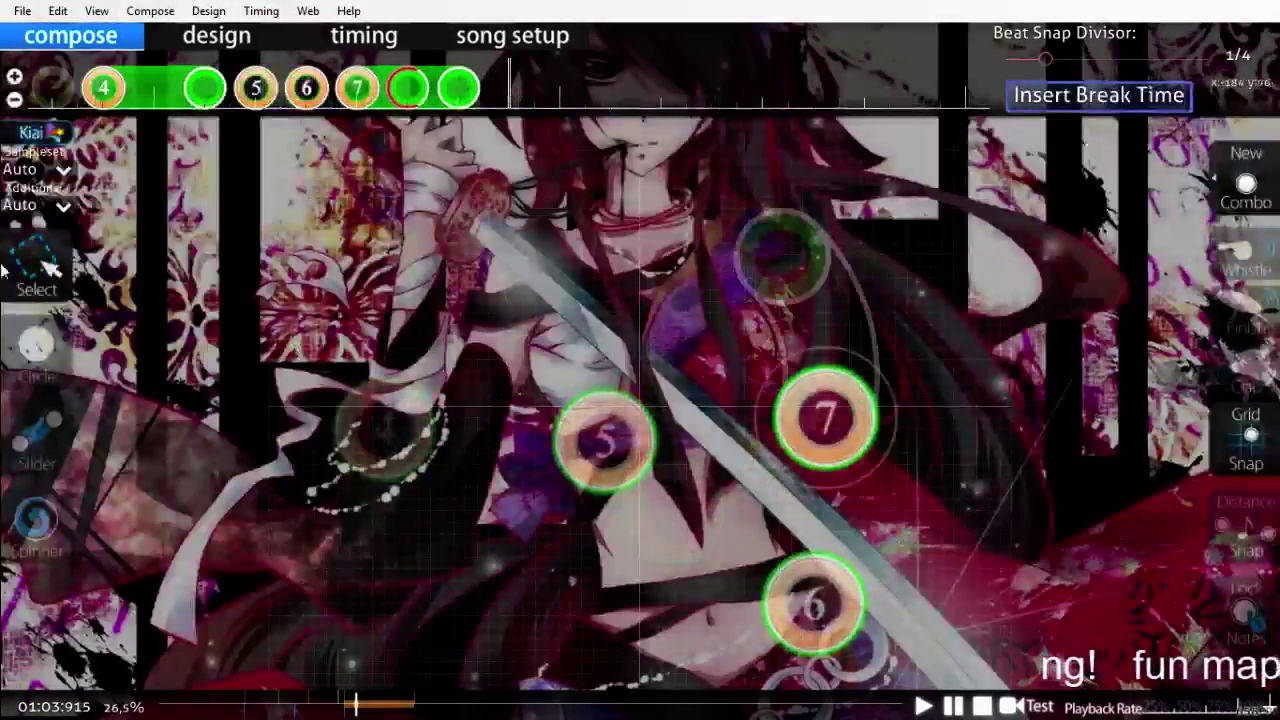
pyautogui.click(30, 348)
pyautogui.scroll(-2, 556, 398)
# Step: Place three very short straight sliders at 01:04:082, 01:04:249 and 01:04:415, up and left of circle 8
pyautogui.click(34, 448)
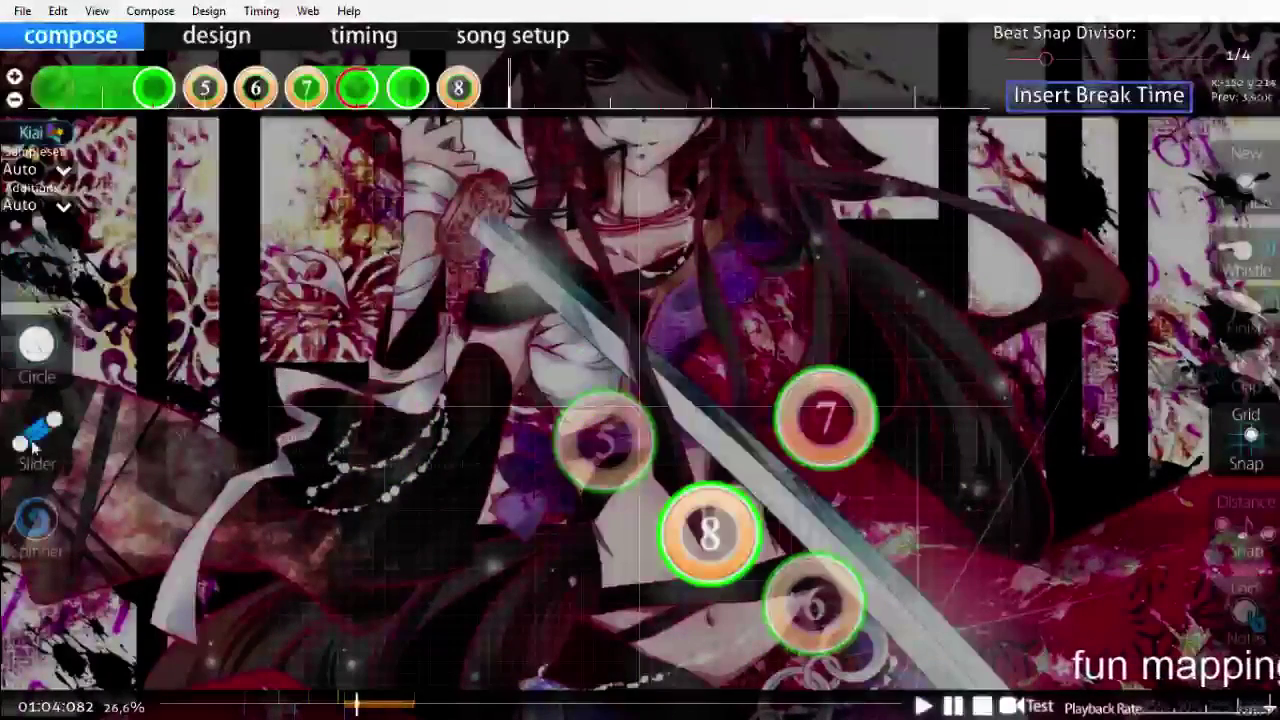
pyautogui.click(638, 370)
pyautogui.rightClick(576, 282)
pyautogui.scroll(-2, 364, 290)
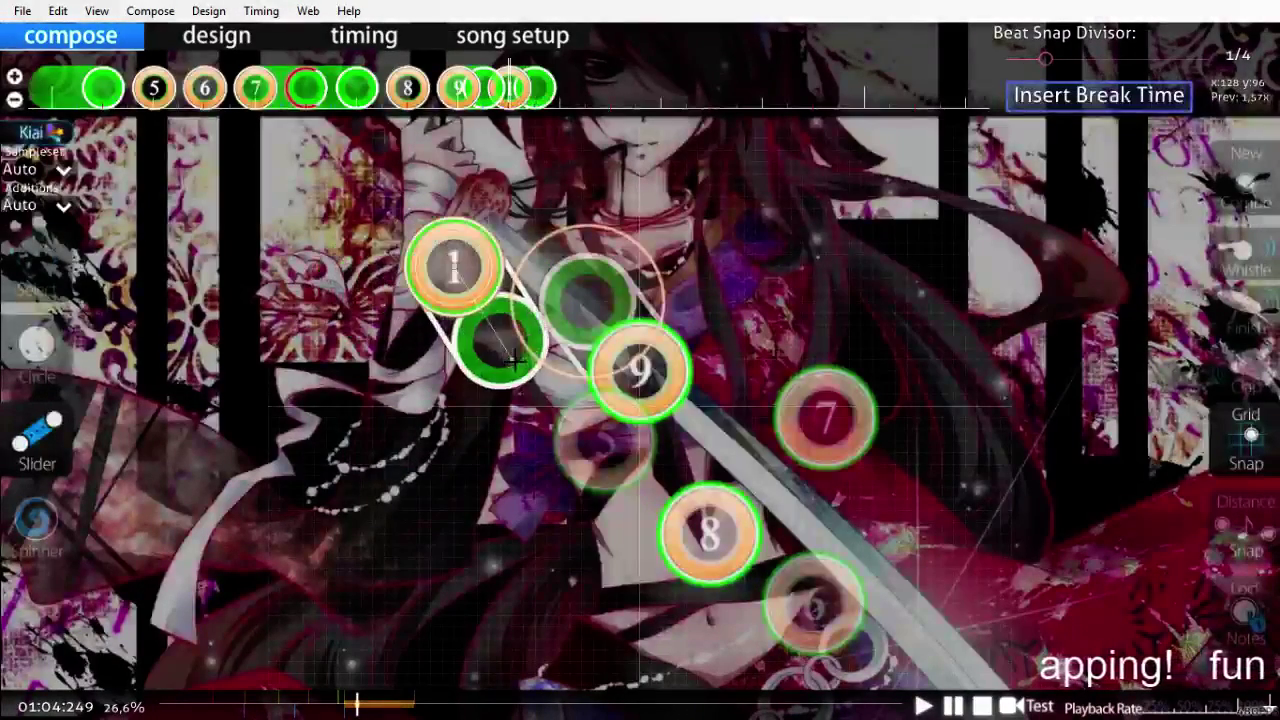
pyautogui.rightClick(514, 360)
pyautogui.scroll(-2, 456, 440)
pyautogui.click(455, 453)
pyautogui.rightClick(405, 372)
pyautogui.scroll(1, 582, 473)
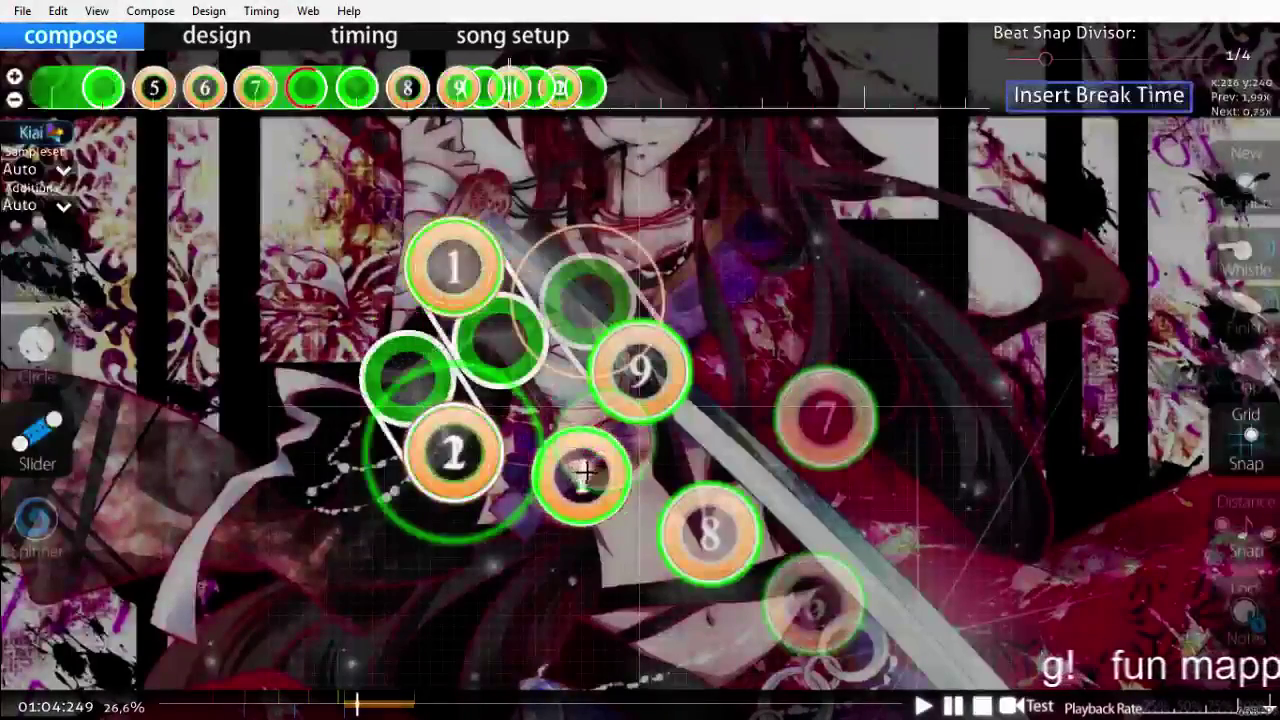
# Step: Check the timing of the three short sliders against the song between 01:04:249 and 01:04:800
pyautogui.scroll(13, 610, 487)
pyautogui.scroll(-13, 634, 502)
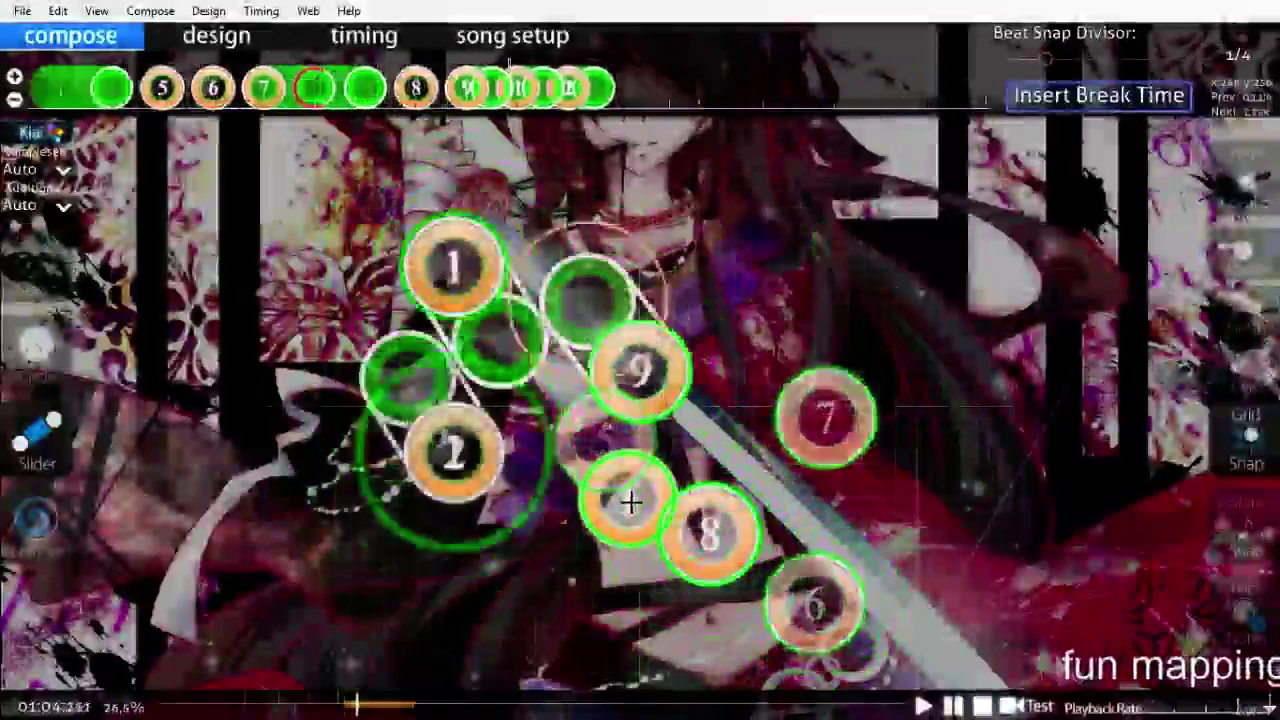
pyautogui.scroll(-3, 625, 502)
pyautogui.scroll(4, 620, 500)
pyautogui.scroll(-4, 620, 500)
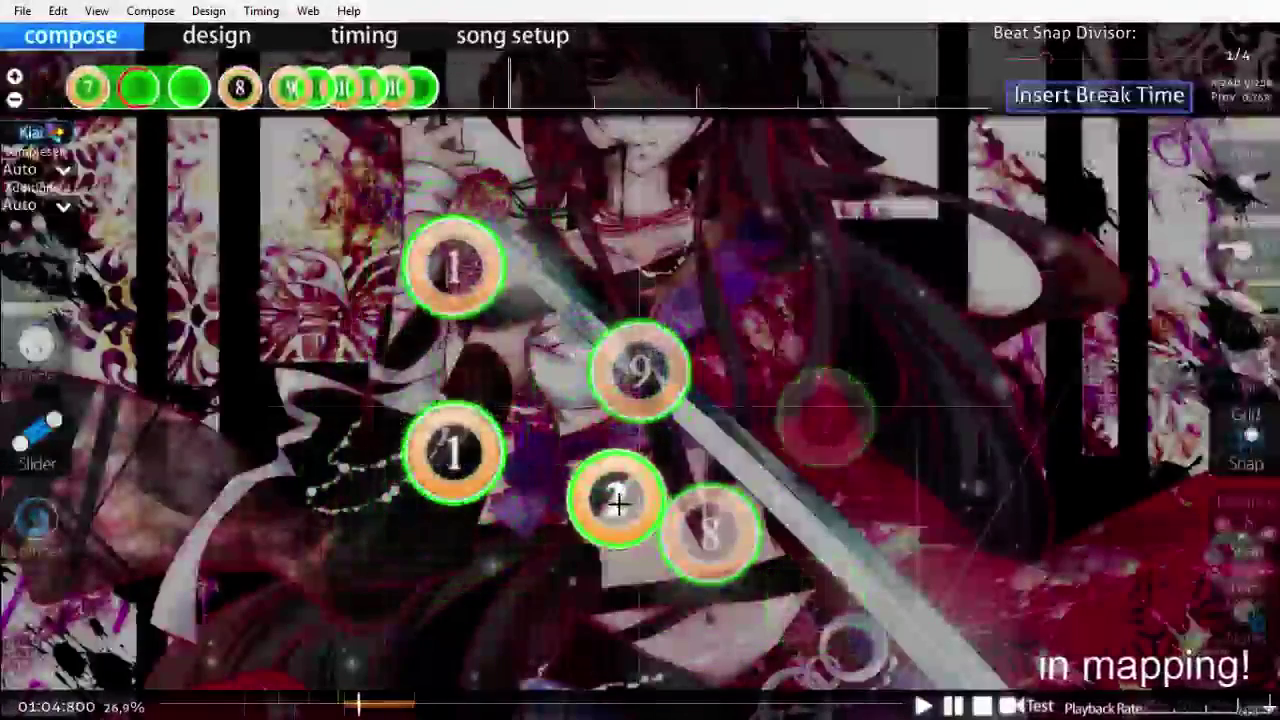
pyautogui.scroll(1, 618, 503)
pyautogui.scroll(-1, 617, 503)
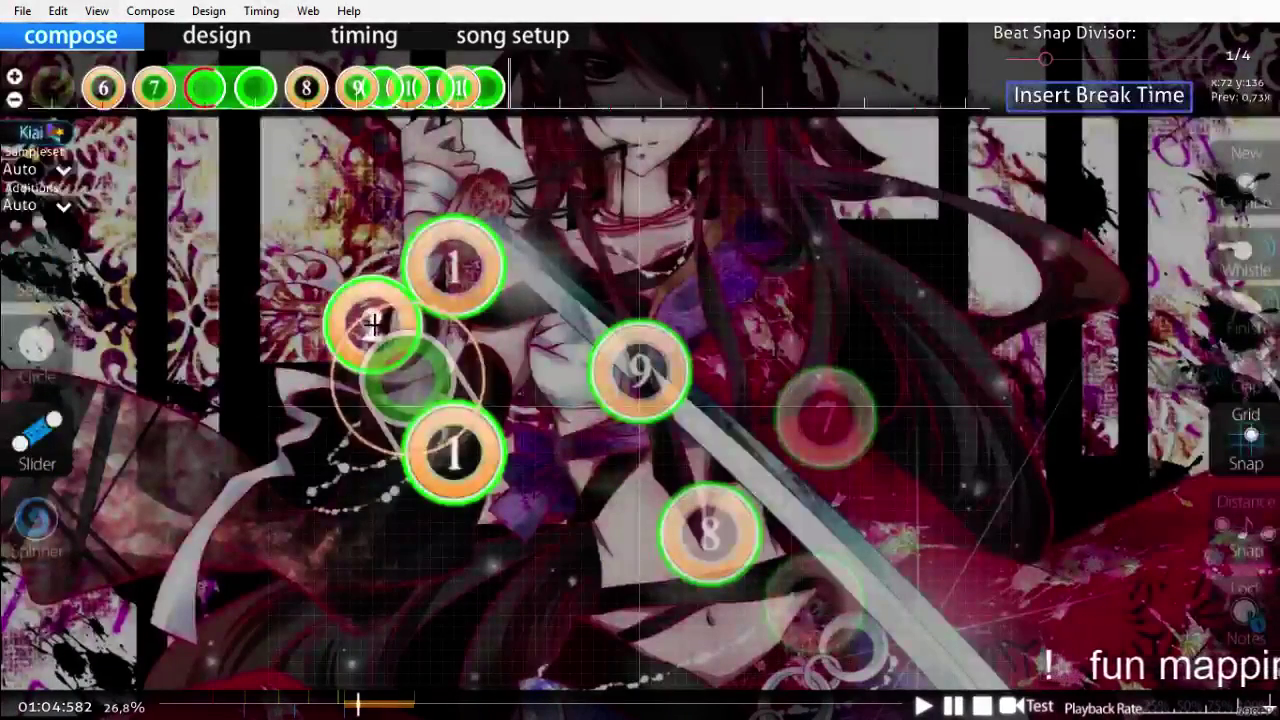
# Step: Start a new combo on the first short slider at 01:04:082
pyautogui.scroll(4, 373, 324)
pyautogui.click(463, 88)
pyautogui.press('q')
pyautogui.scroll(10, 697, 330)
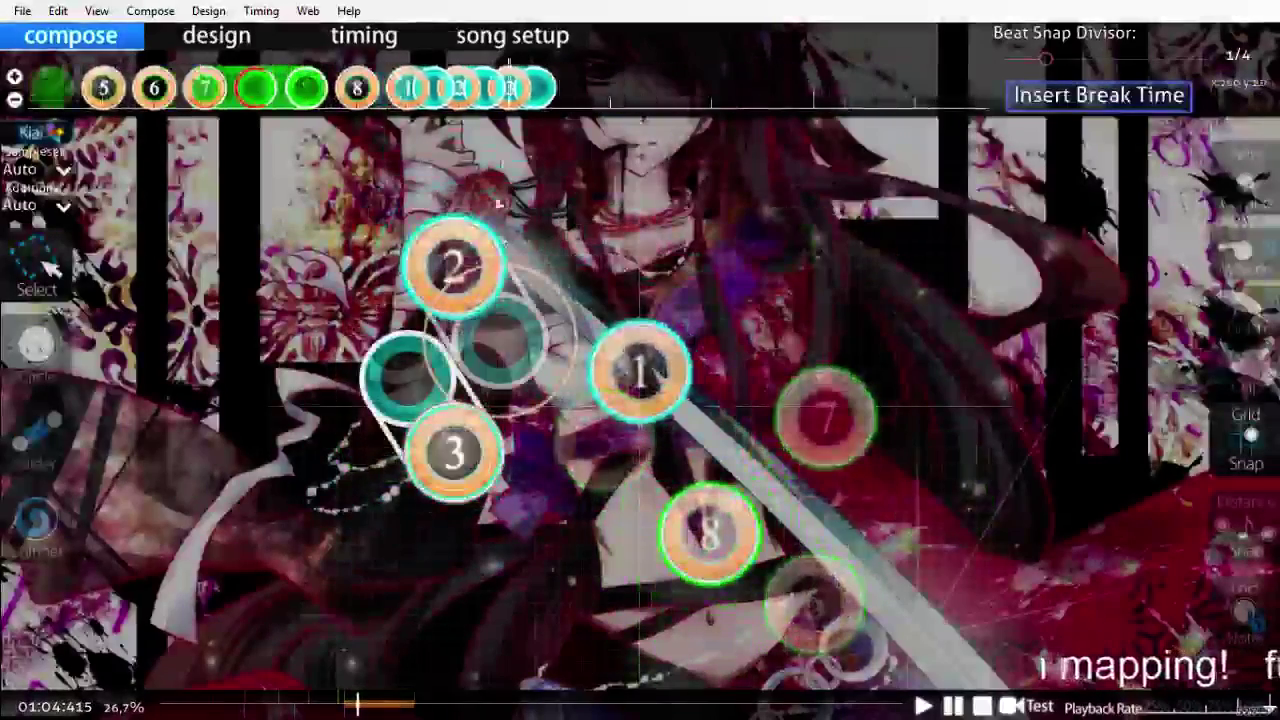
# Step: Reverse the second short slider and move it down and right so its head sits at x:192 y:200
pyautogui.hotkey('ctrl', 'g')
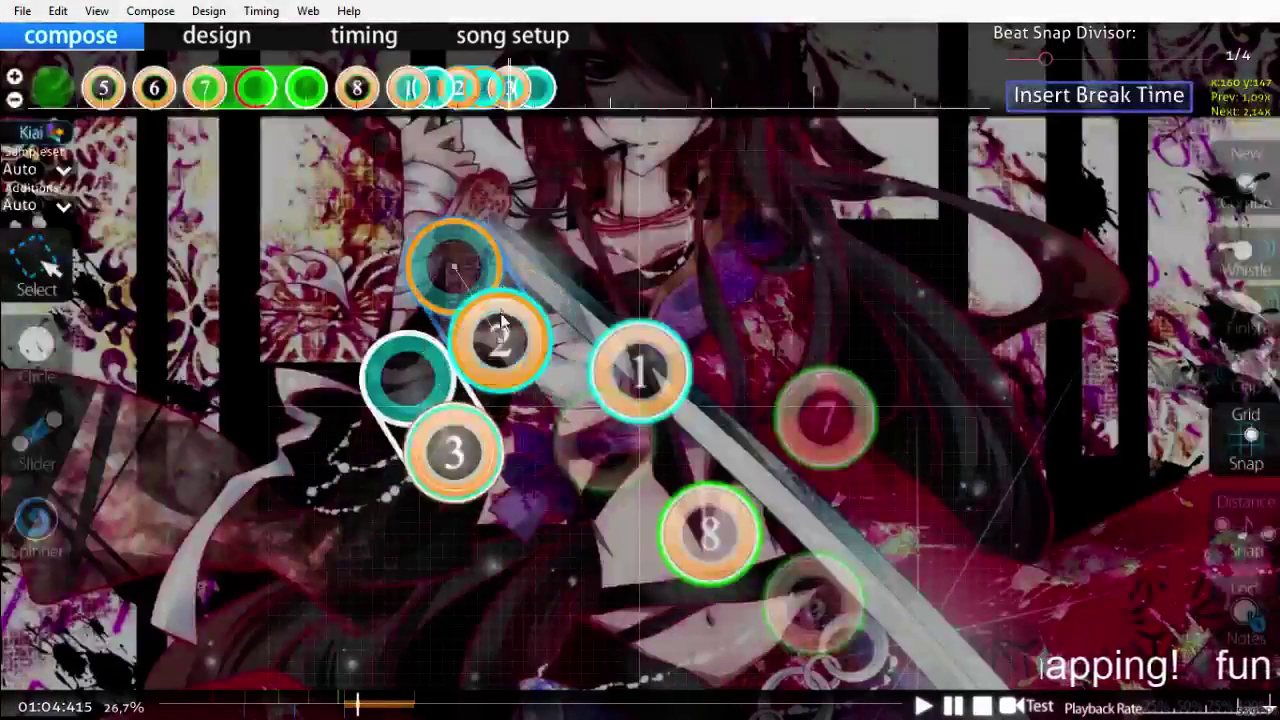
pyautogui.scroll(3, 507, 322)
pyautogui.click(511, 343)
pyautogui.moveTo(508, 340); pyautogui.dragTo(554, 415)
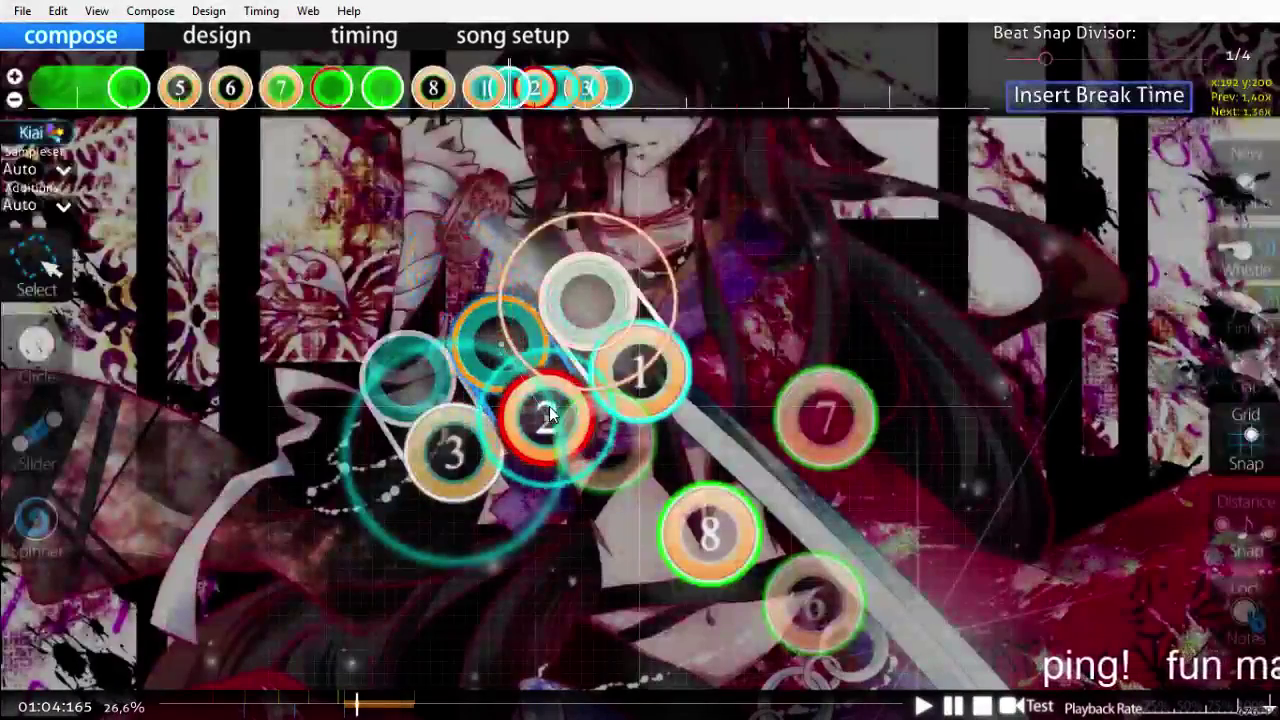
# Step: Nudge the first short slider's tail right, shift sliders 2 and 3 slightly right and down, with 3 at x:144 y:232, and play them back
pyautogui.click(603, 347)
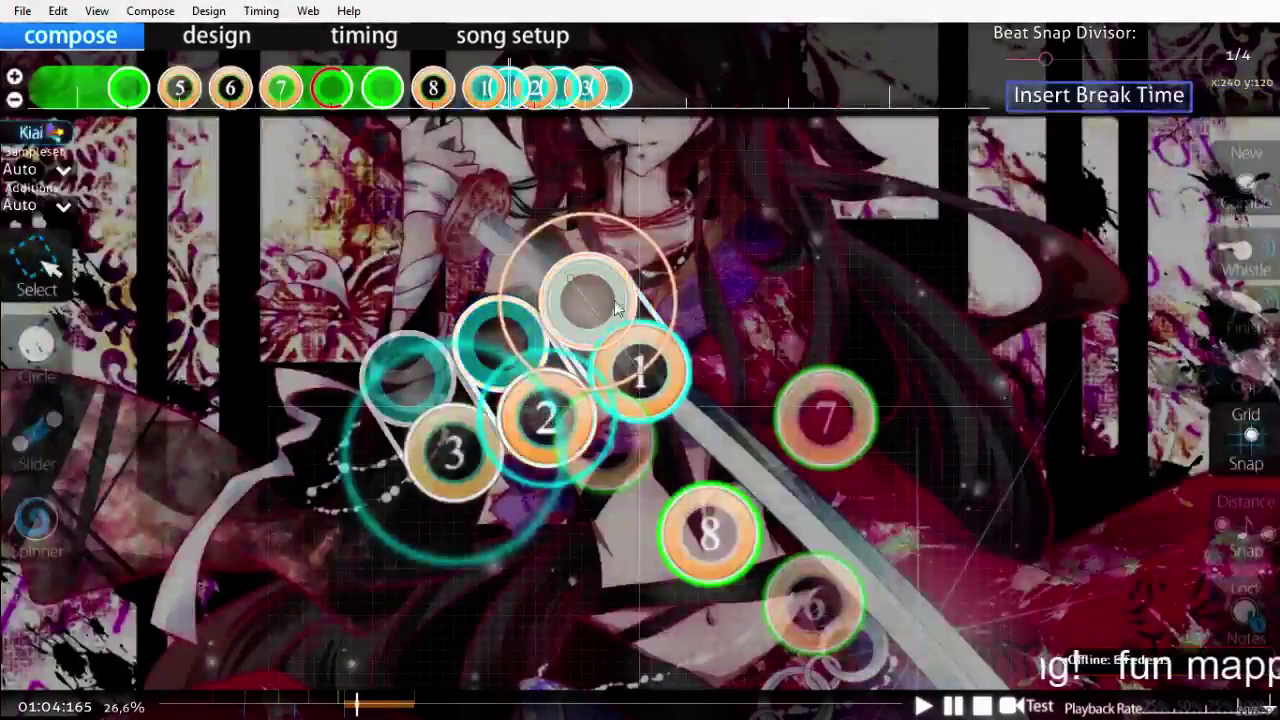
pyautogui.click(587, 295)
pyautogui.moveTo(575, 280); pyautogui.dragTo(582, 278)
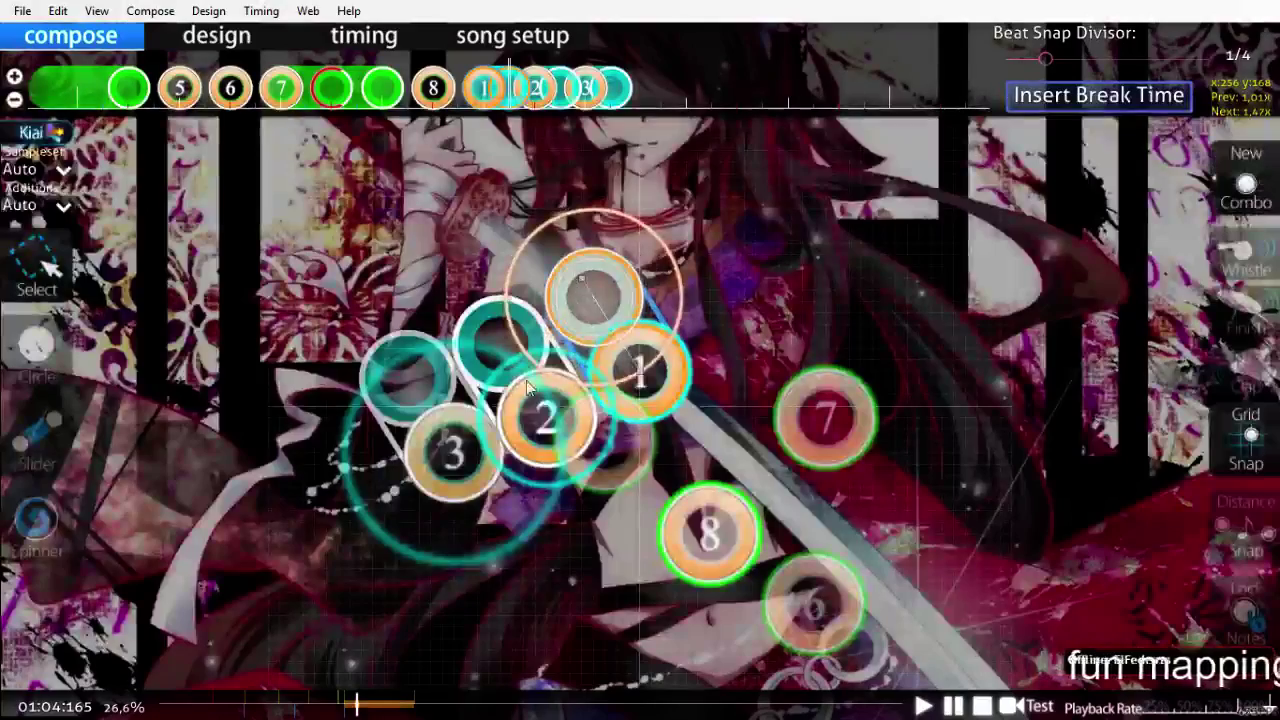
pyautogui.moveTo(526, 375); pyautogui.dragTo(537, 390)
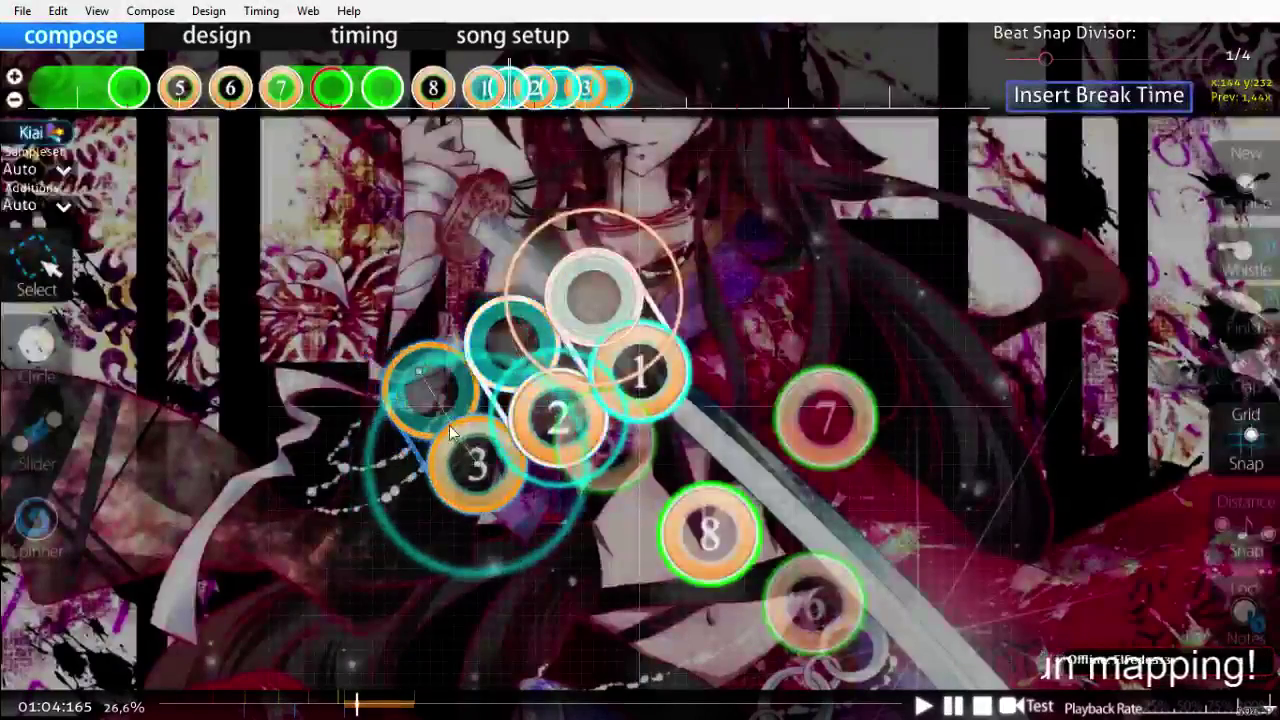
pyautogui.scroll(3, 498, 405)
pyautogui.press('space')
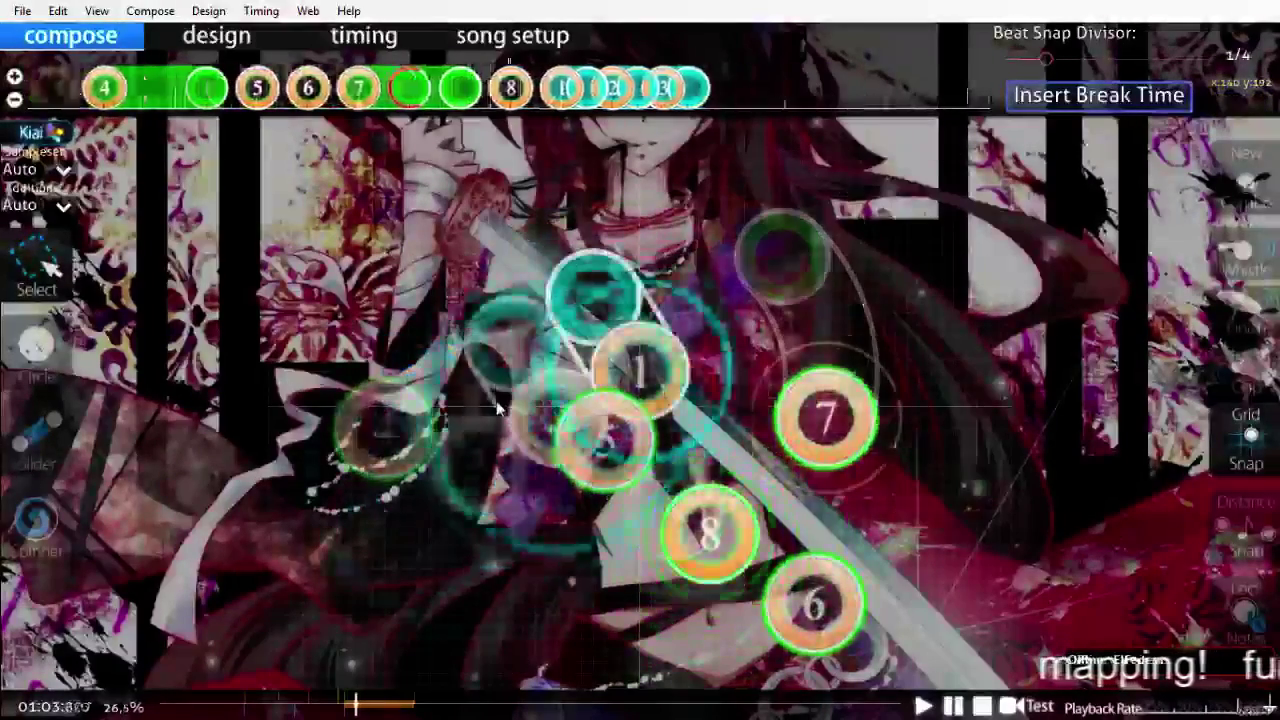
pyautogui.press('space')
pyautogui.scroll(10, 484, 411)
pyautogui.press('space')
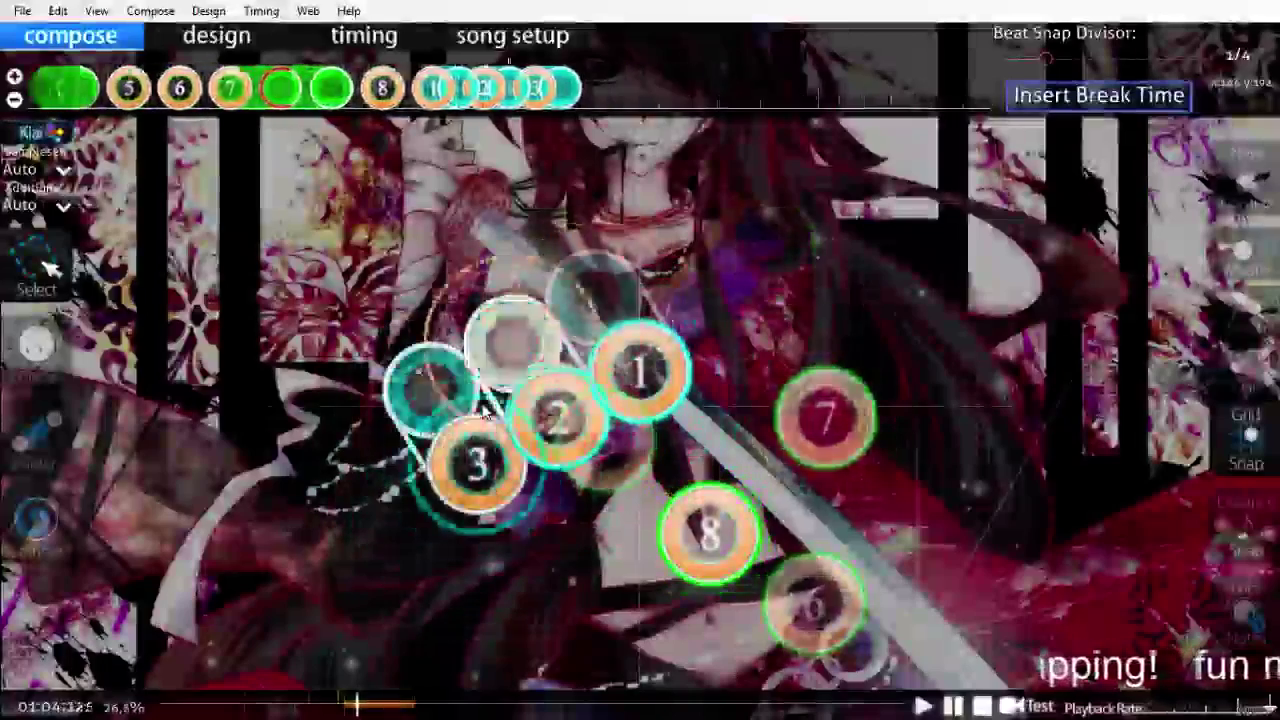
pyautogui.press('space')
# Step: Add curved slider 4 at 01:04:582 from x:96 y:144, arching up over sliders 1 to 3 and ending above slider 1, and play it back
pyautogui.scroll(2, 484, 411)
pyautogui.click(8, 414)
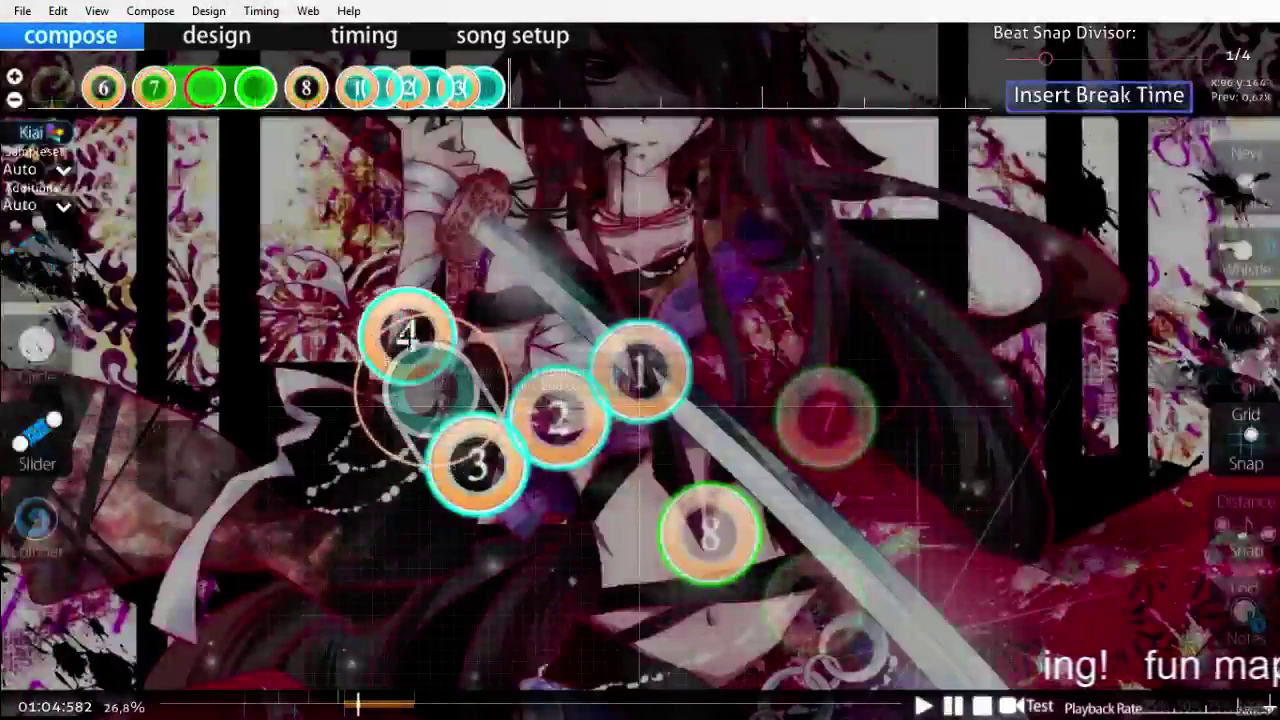
pyautogui.click(463, 245)
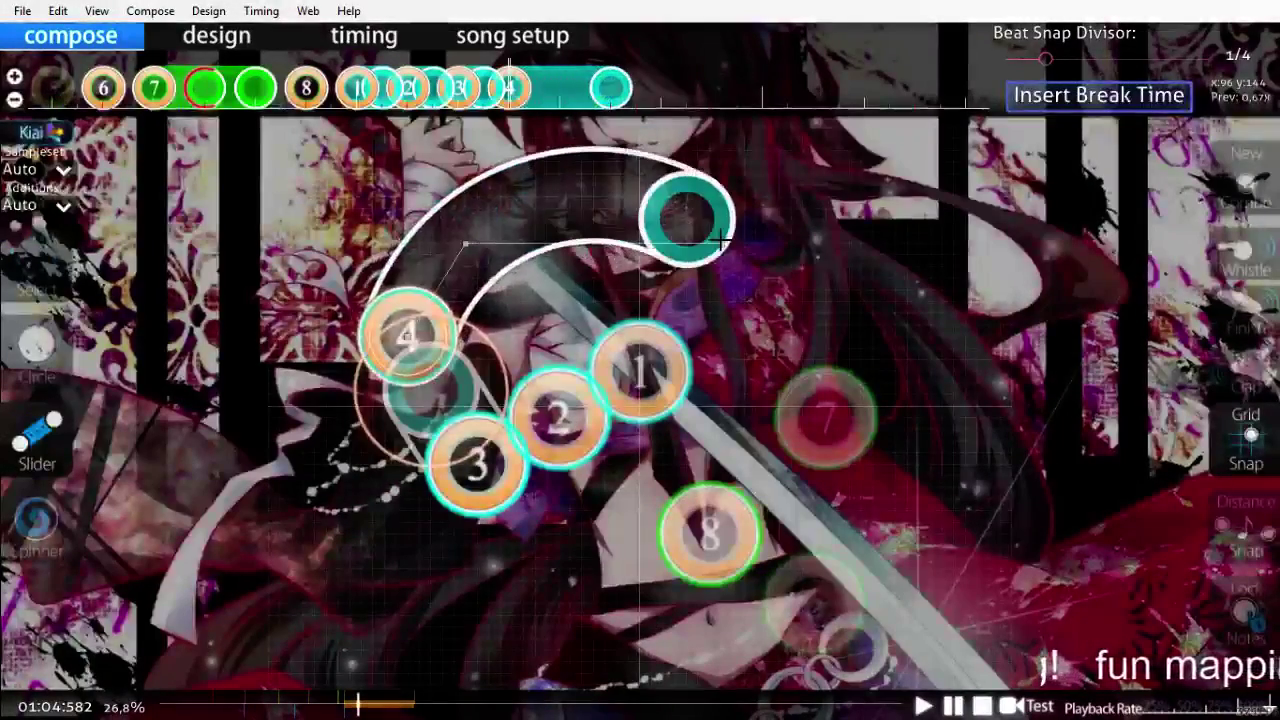
pyautogui.rightClick(688, 217)
pyautogui.scroll(8, 788, 457)
pyautogui.press('space')
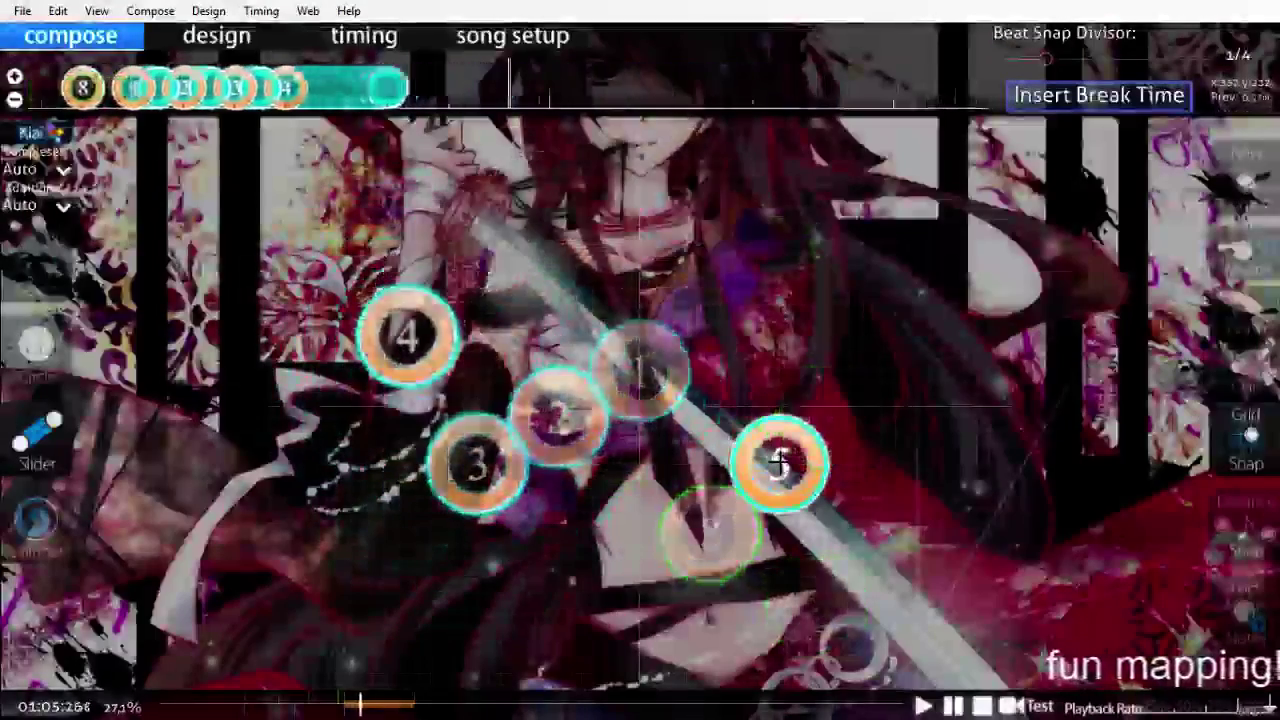
# Step: Play back the new sliders against the song and add short curved slider 5 at 01:05:082 from x:432 y:160, running downward
pyautogui.scroll(5, 779, 462)
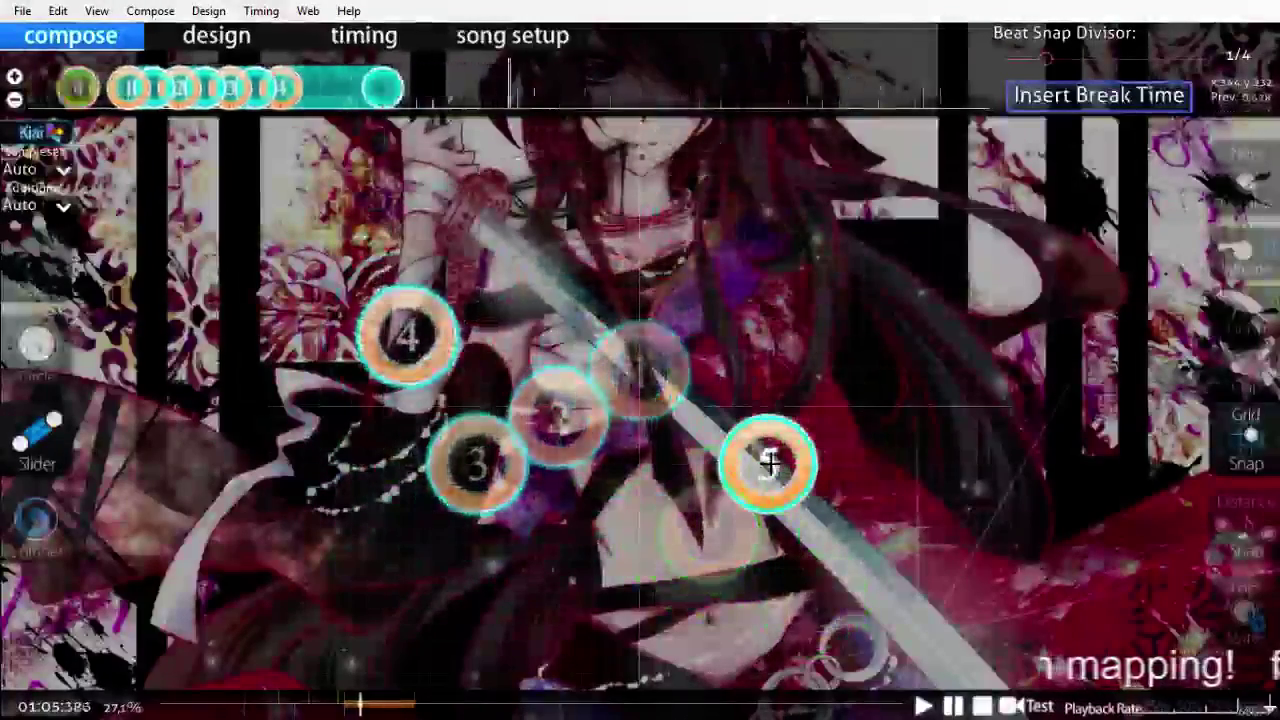
pyautogui.press('space')
pyautogui.scroll(12, 770, 463)
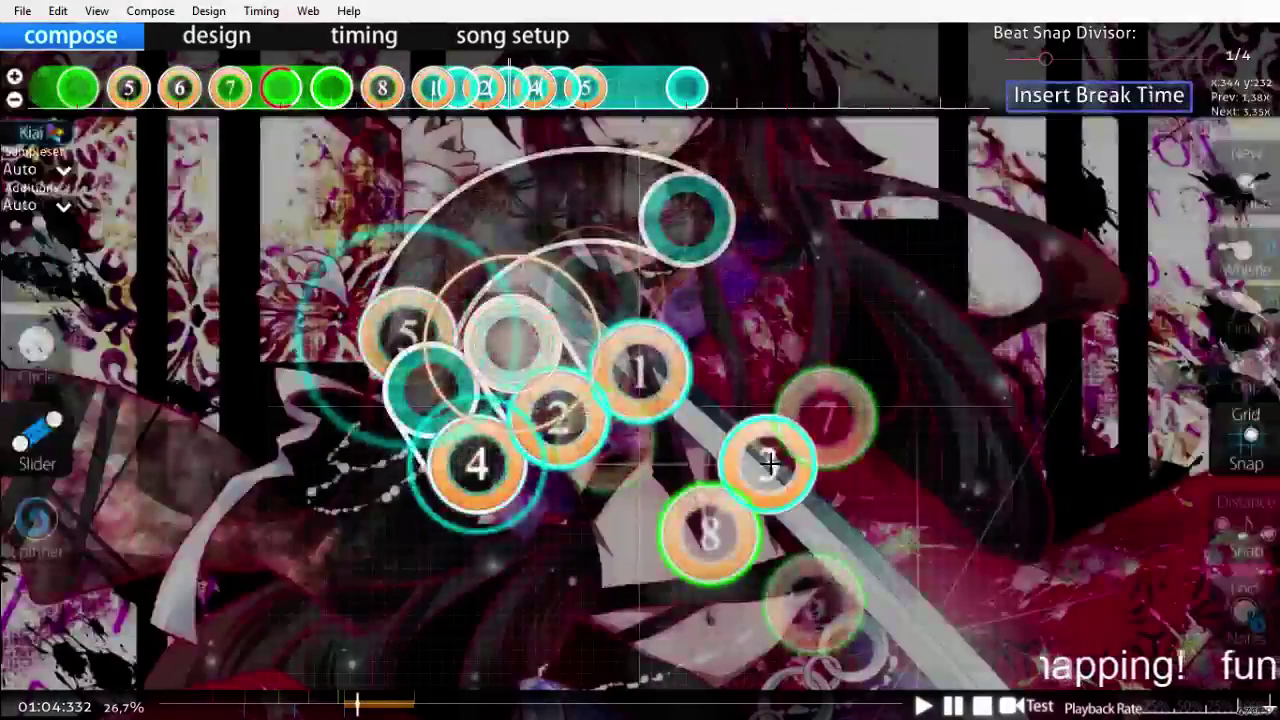
pyautogui.scroll(8, 770, 464)
pyautogui.scroll(-6, 770, 464)
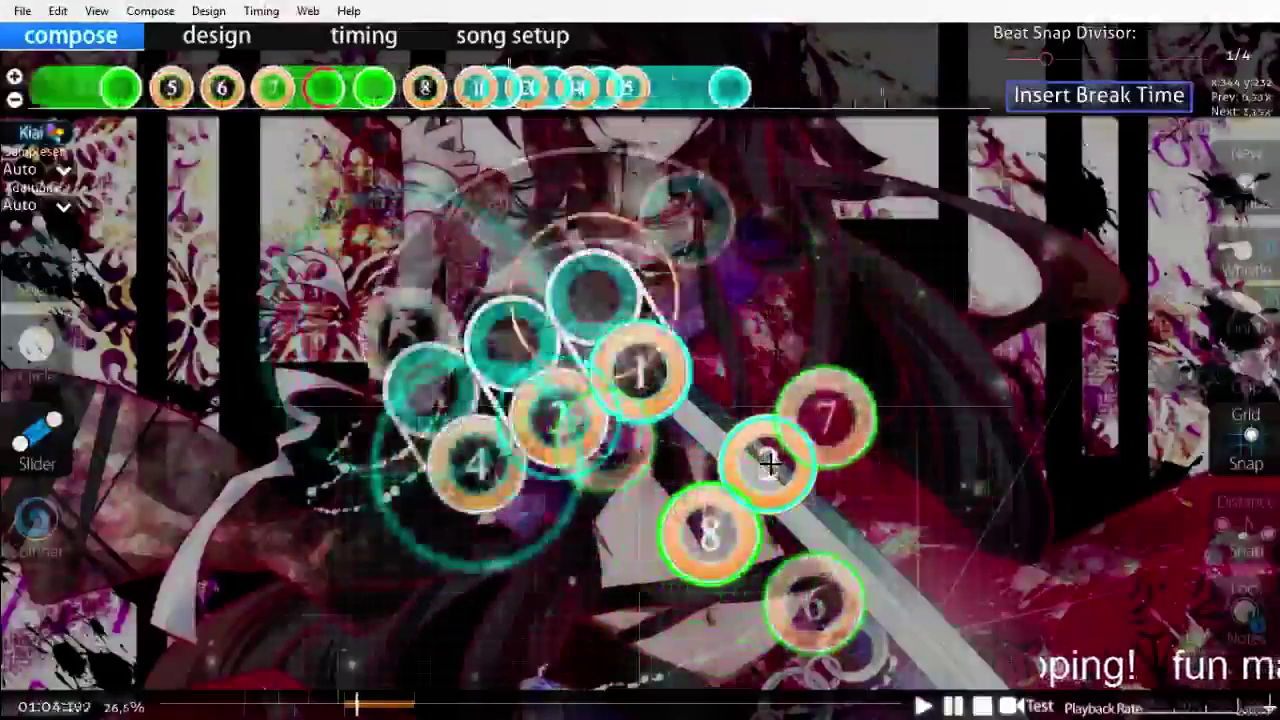
pyautogui.scroll(-6, 770, 464)
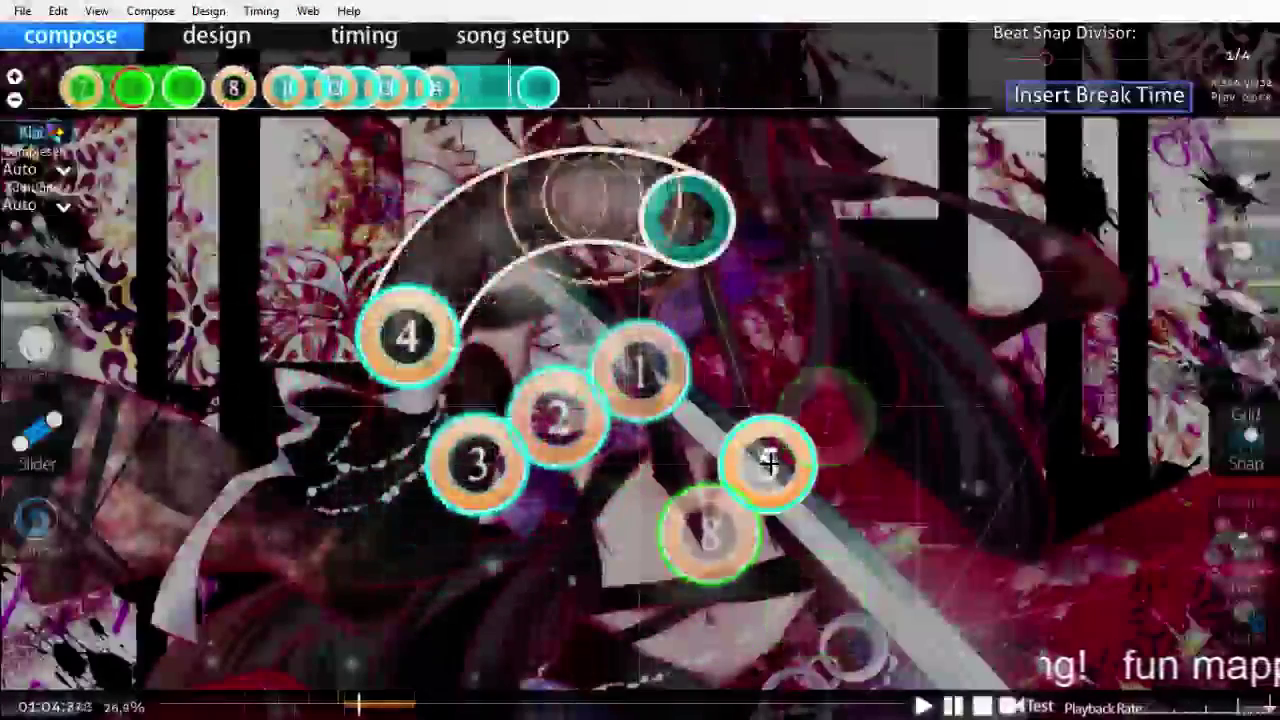
pyautogui.scroll(-3, 768, 462)
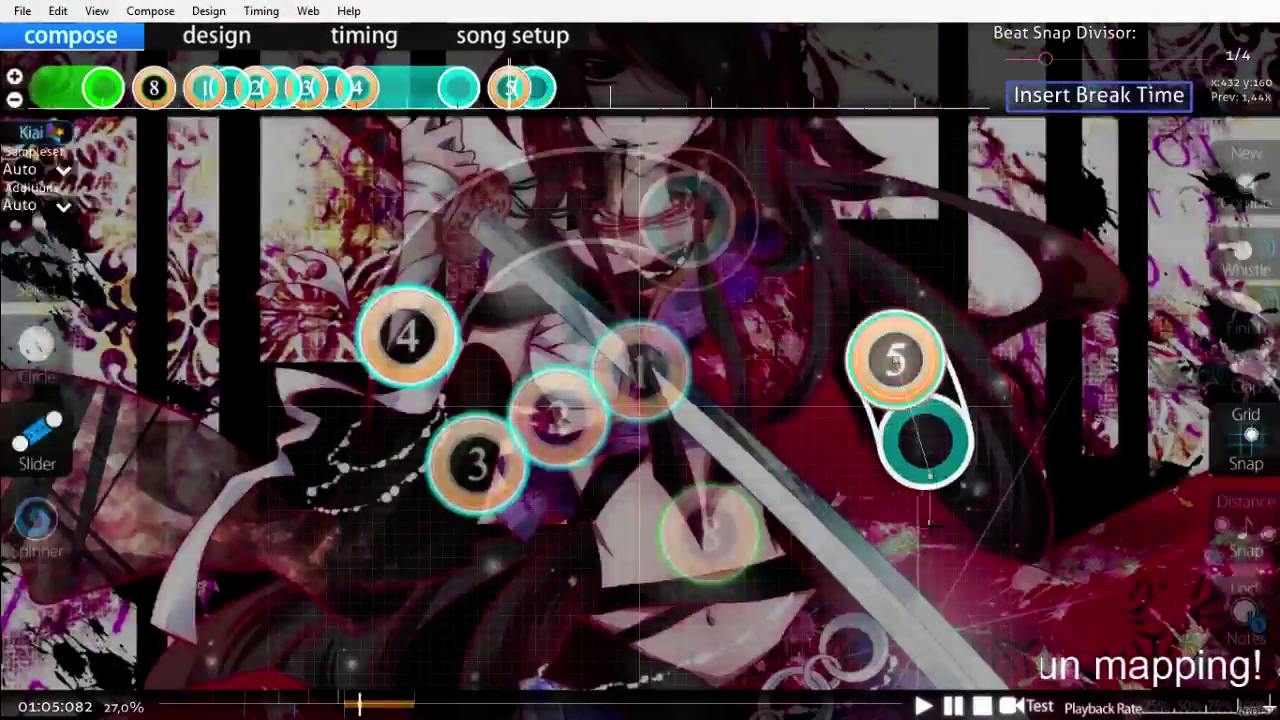
pyautogui.scroll(-2, 740, 535)
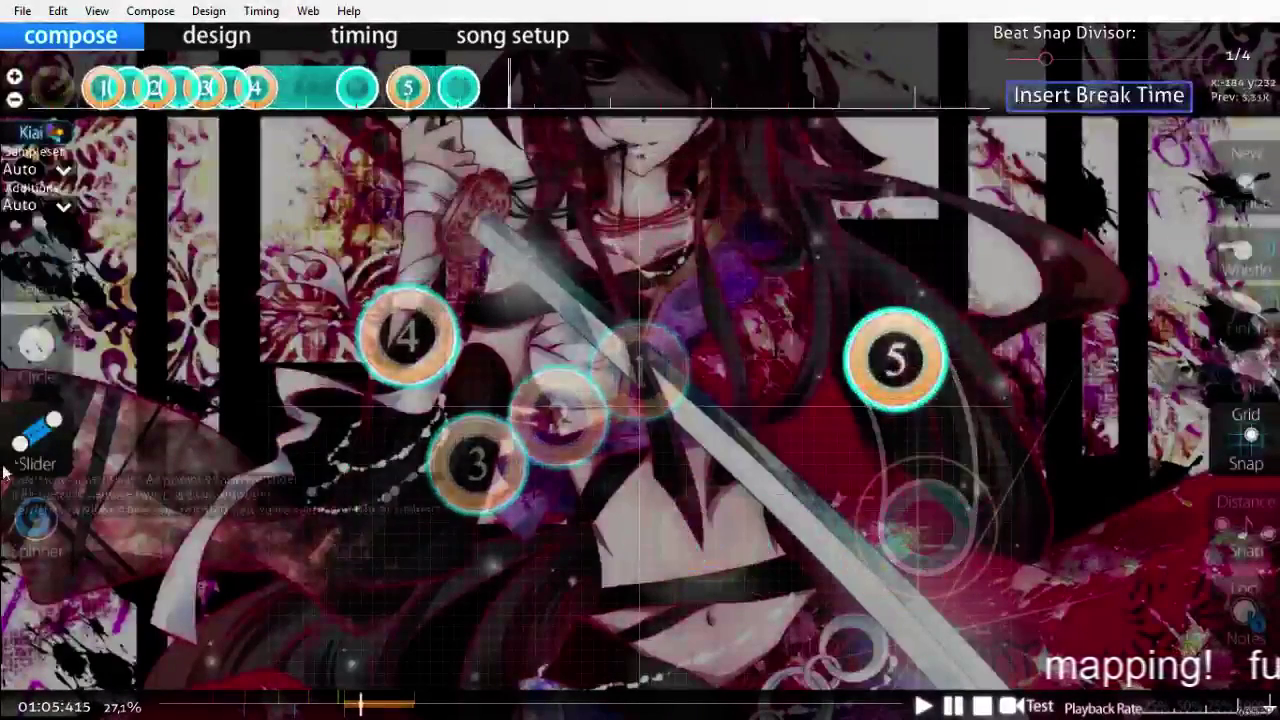
# Step: Add circle 6 below and left of slider 5's tail, and circle 7 at x:288 y:192
pyautogui.press('2')
pyautogui.click(683, 407)
pyautogui.scroll(1, 740, 480)
pyautogui.click(820, 594)
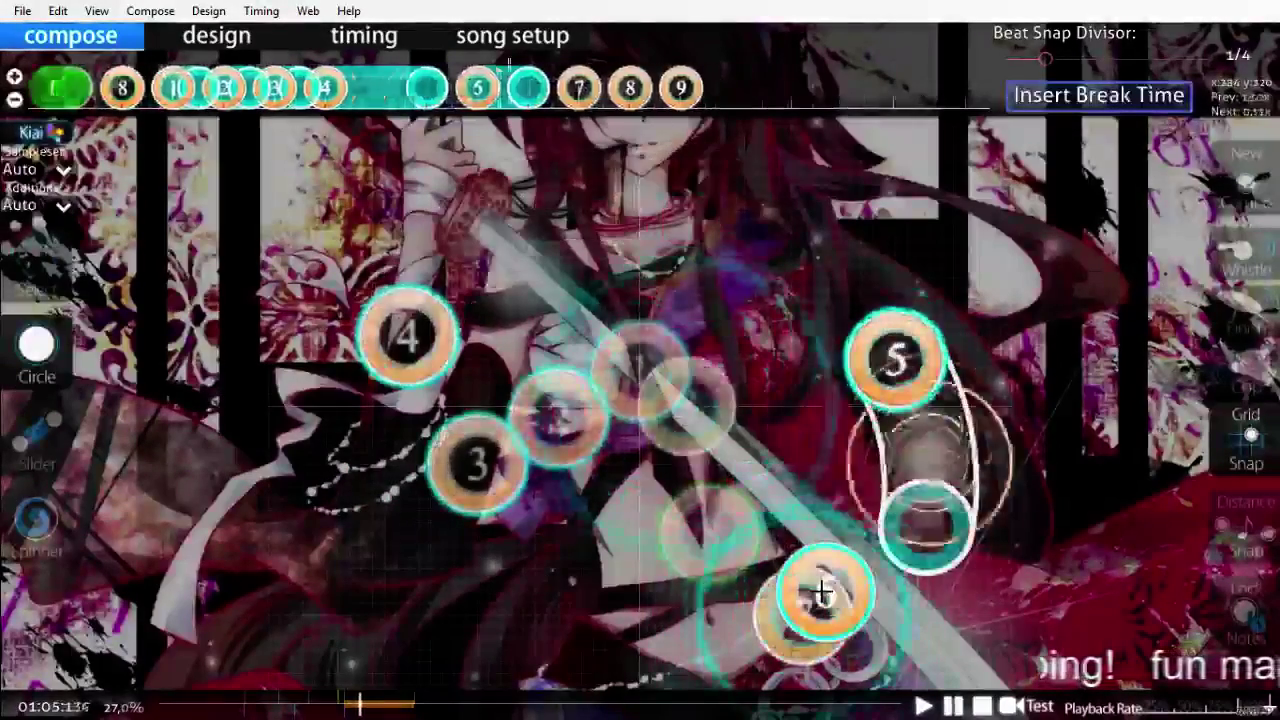
pyautogui.scroll(-2, 806, 582)
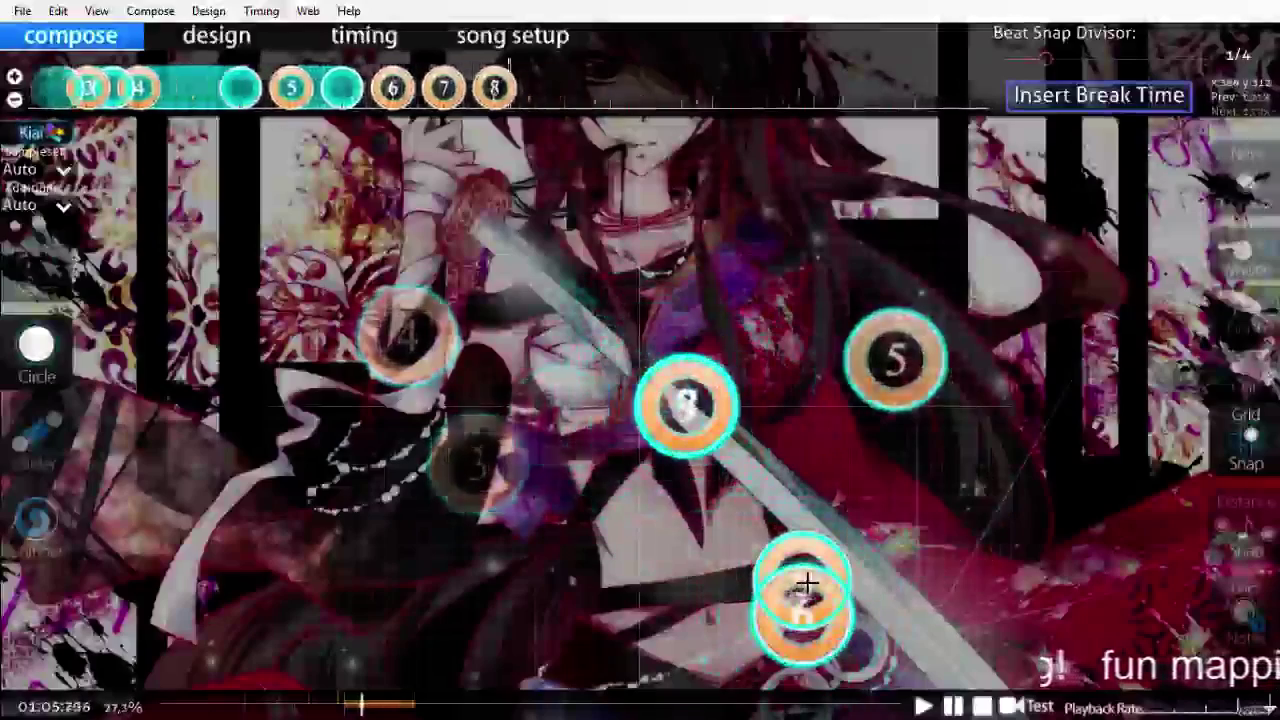
pyautogui.scroll(3, 33, 438)
pyautogui.scroll(-1, 20, 450)
# Step: Add slider 8 at 01:05:749 on top of circle 7 at x:288 y:192, curving up and left
pyautogui.click(32, 438)
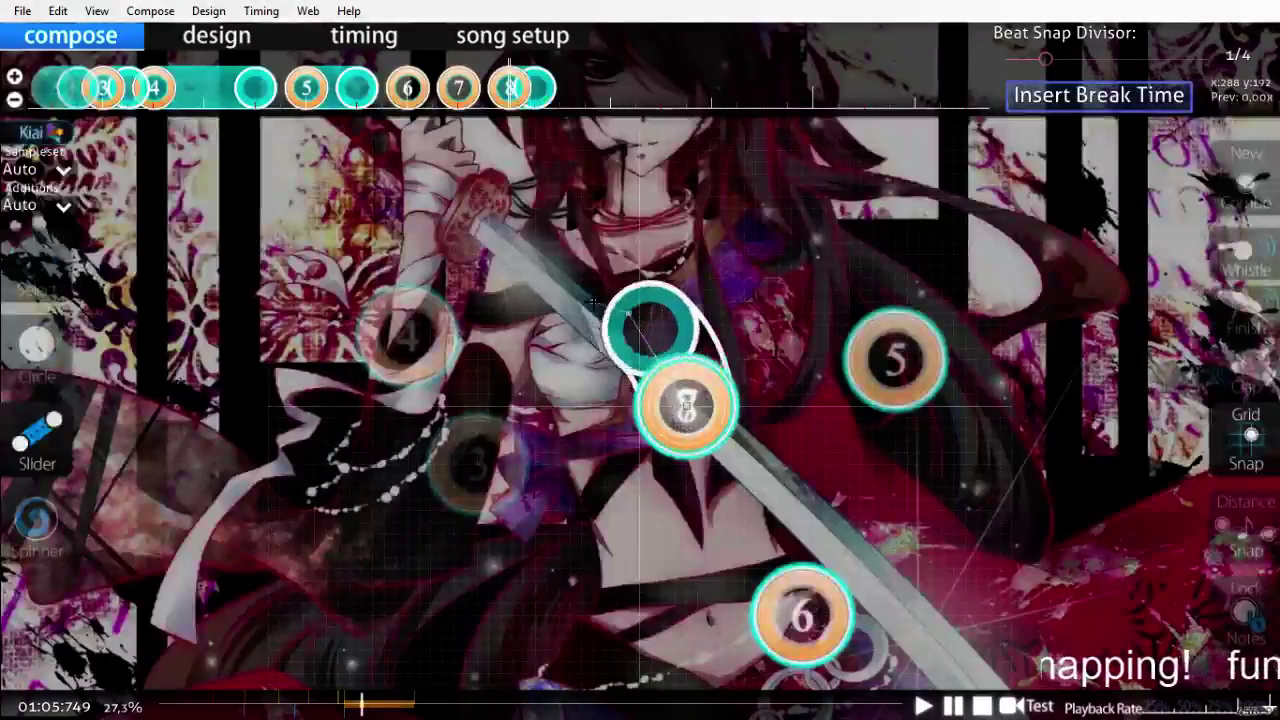
pyautogui.rightClick(566, 290)
pyautogui.scroll(11, 614, 405)
pyautogui.scroll(-6, 820, 625)
pyautogui.scroll(-10, 838, 638)
pyautogui.scroll(8, 800, 570)
pyautogui.scroll(-5, 640, 260)
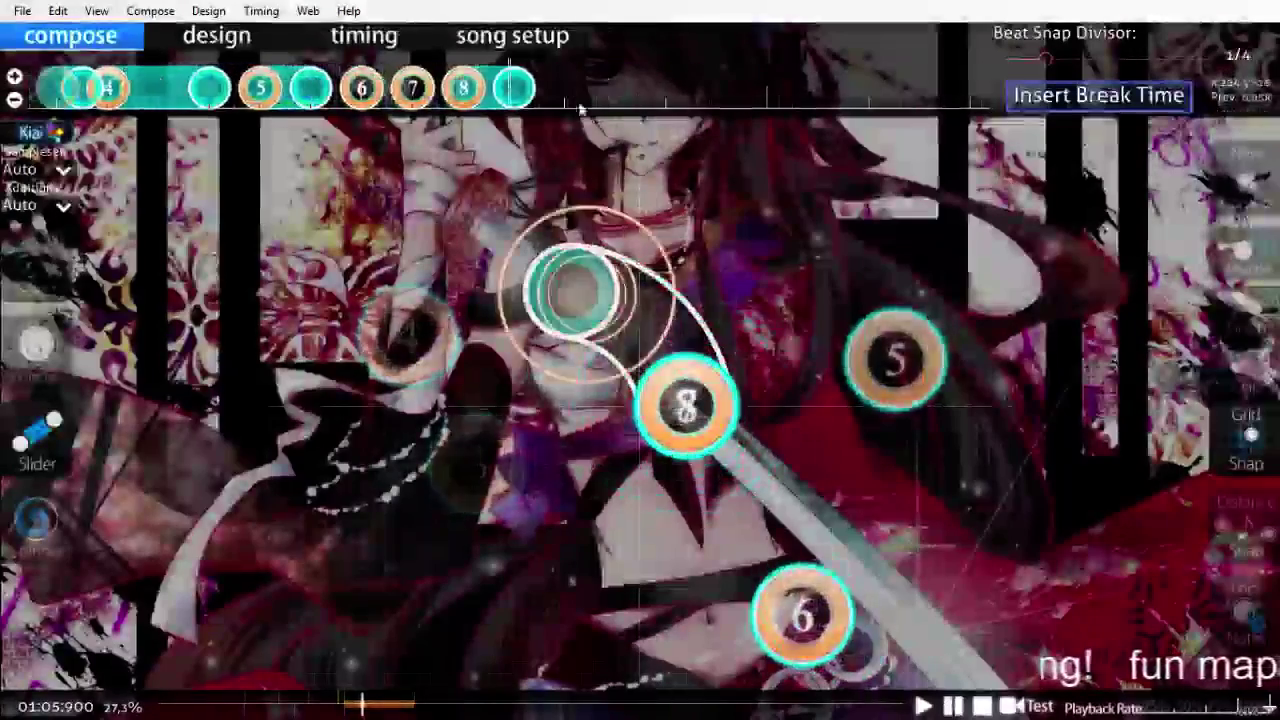
# Step: Extend slider 8 with one repeat and play it back
pyautogui.click(632, 88)
pyautogui.scroll(8, 657, 280)
pyautogui.scroll(-11, 657, 280)
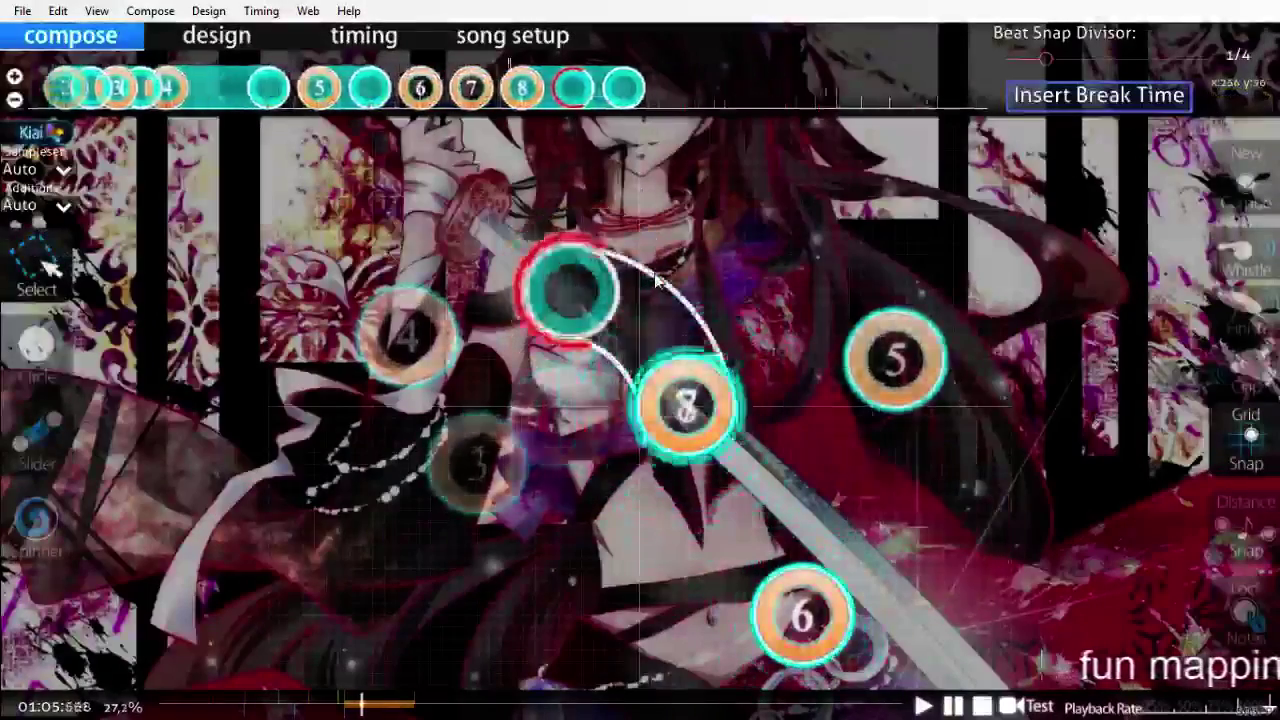
# Step: Add straight slider 9 at 01:06:249, starting below slider 5 and running left and slightly down
pyautogui.scroll(3, 656, 281)
pyautogui.scroll(-4, 655, 278)
pyautogui.scroll(3, 654, 275)
pyautogui.scroll(-1, 654, 275)
pyautogui.click(41, 452)
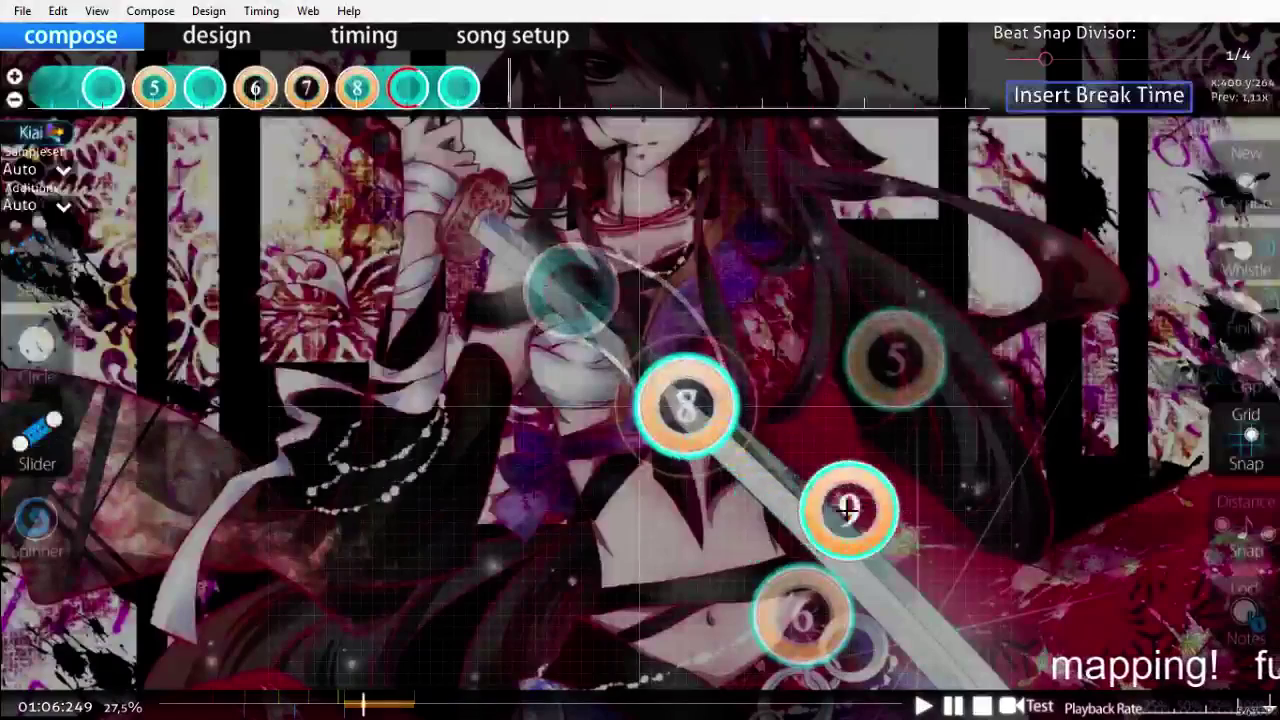
pyautogui.click(930, 510)
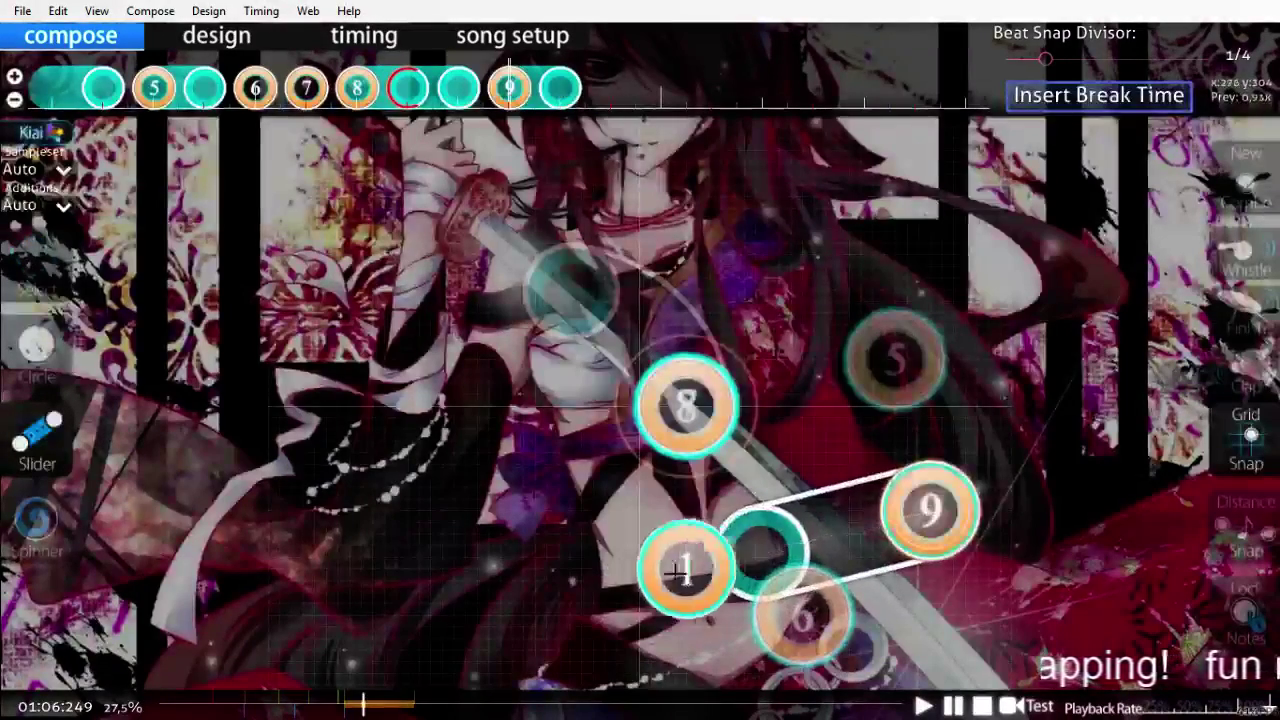
# Step: Start a new combo after slider 9 with circle 1 left of its tail, circle 2 farther up-left and circle 3 near the playfield centre
pyautogui.click(48, 368)
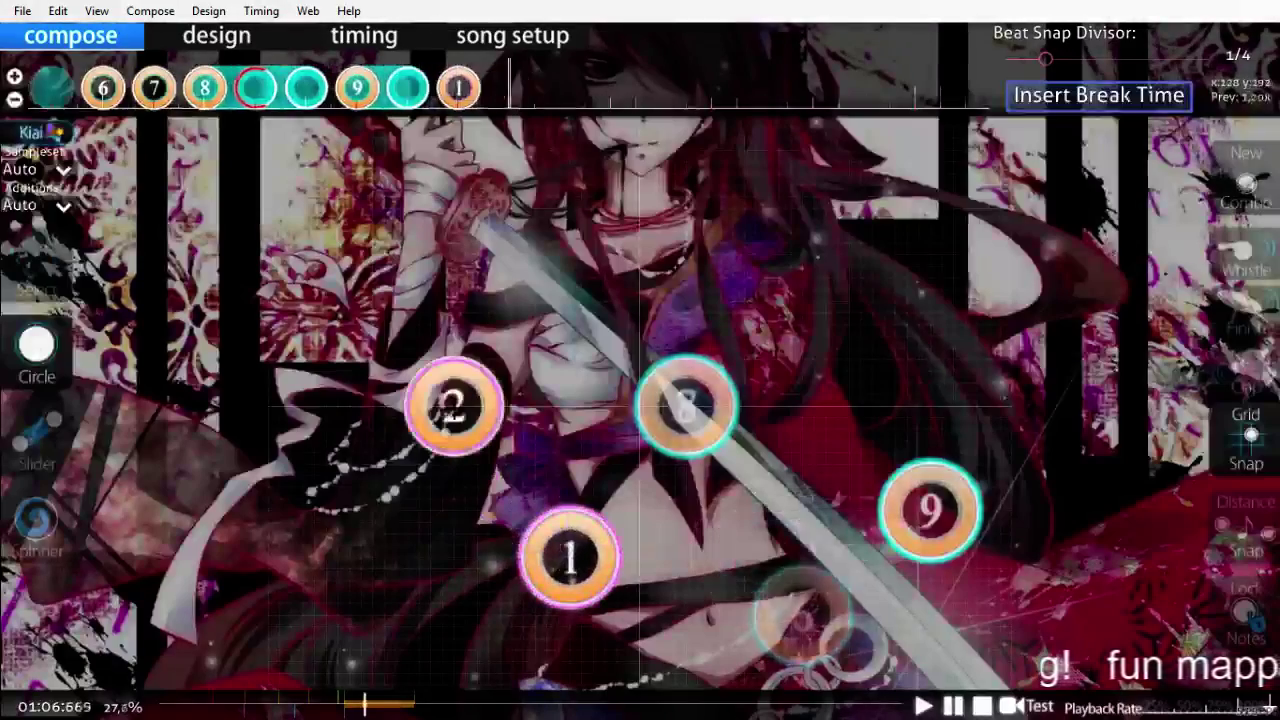
pyautogui.click(430, 418)
pyautogui.click(697, 345)
pyautogui.scroll(6, 780, 470)
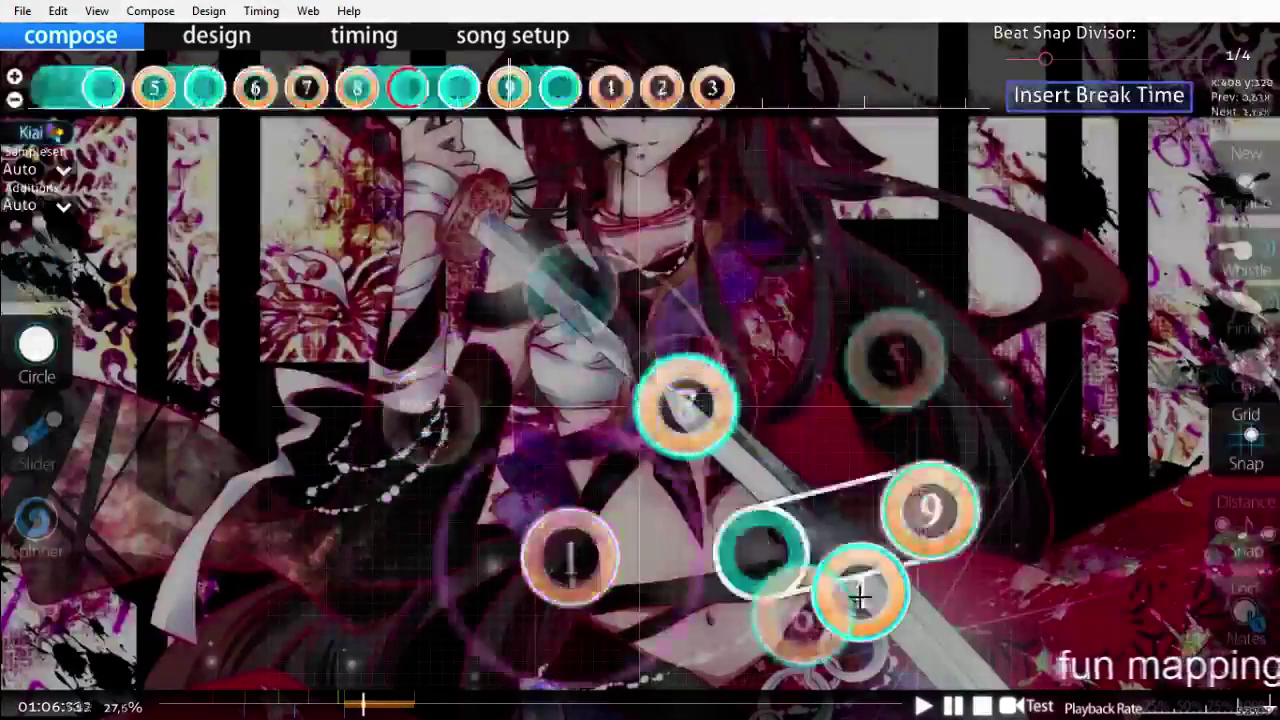
pyautogui.scroll(4, 860, 597)
pyautogui.scroll(1, 860, 597)
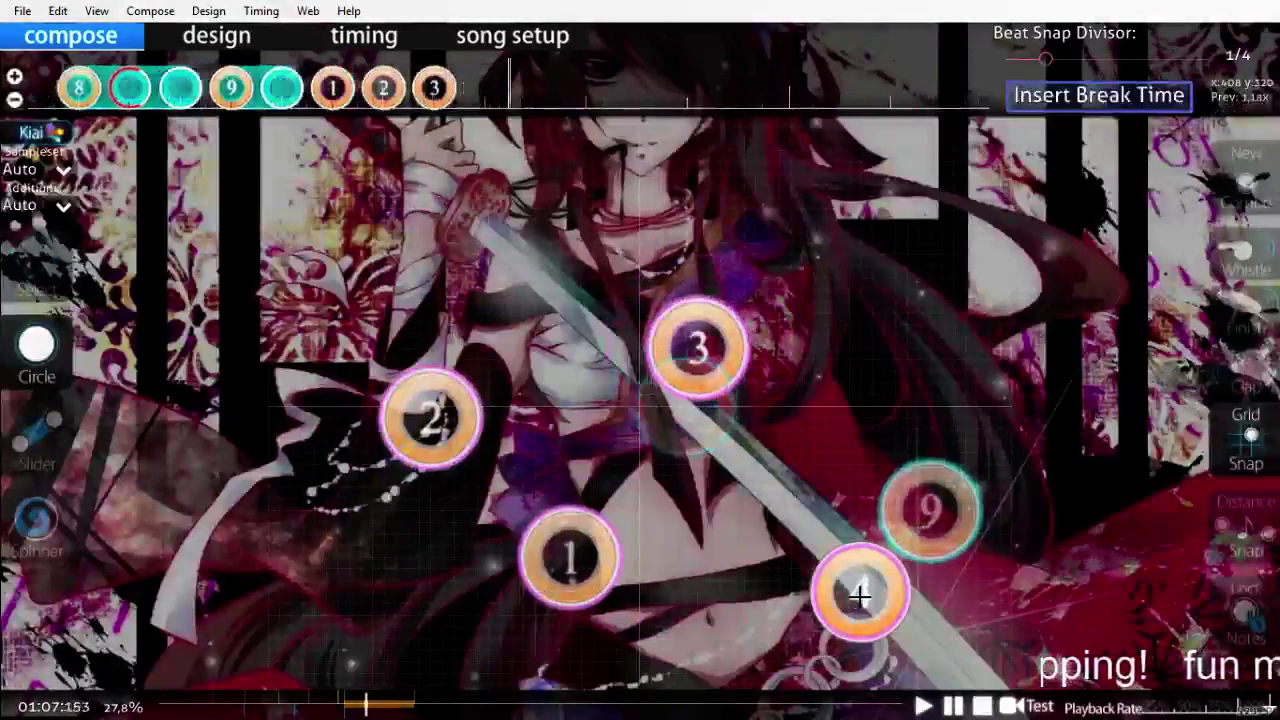
# Step: Add short slider 4 below and right of circle 3, circle 5 near the playfield's upper right, and circle 6 overlapping circle 3 at 01:07:582
pyautogui.click(35, 460)
pyautogui.rightClick(894, 388)
pyautogui.scroll(-4, 873, 394)
pyautogui.click(35, 340)
pyautogui.scroll(-2, 700, 355)
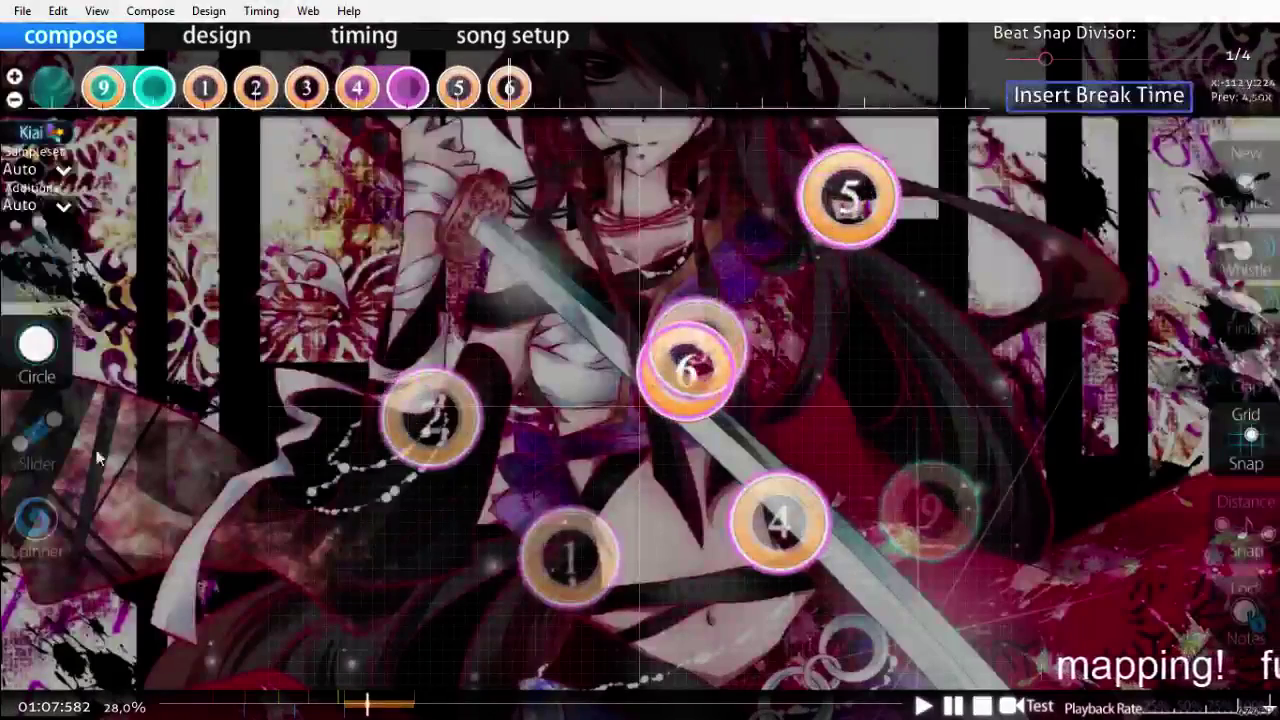
# Step: Add slider 7 at 01:07:749 from x:192 y:72, curving down and left with one repeat, and play it back
pyautogui.click(37, 435)
pyautogui.scroll(-1, 490, 276)
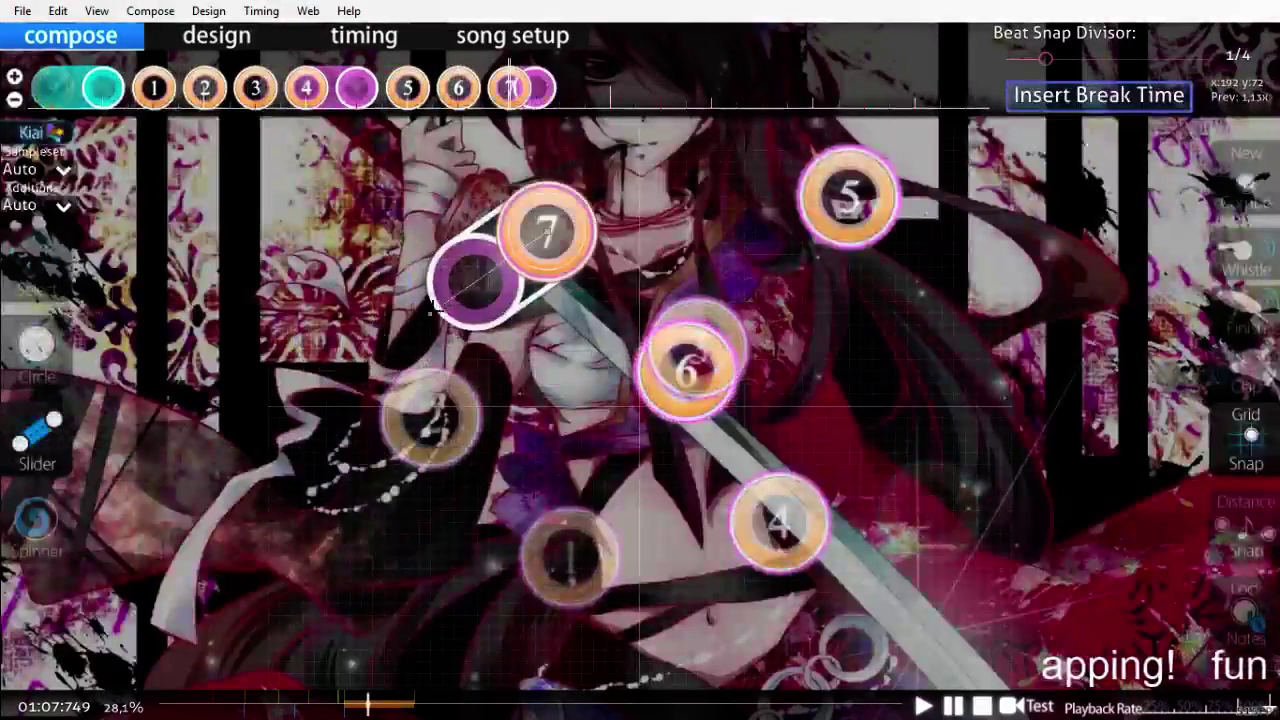
pyautogui.click(434, 308)
pyautogui.scroll(10, 694, 400)
pyautogui.press('space')
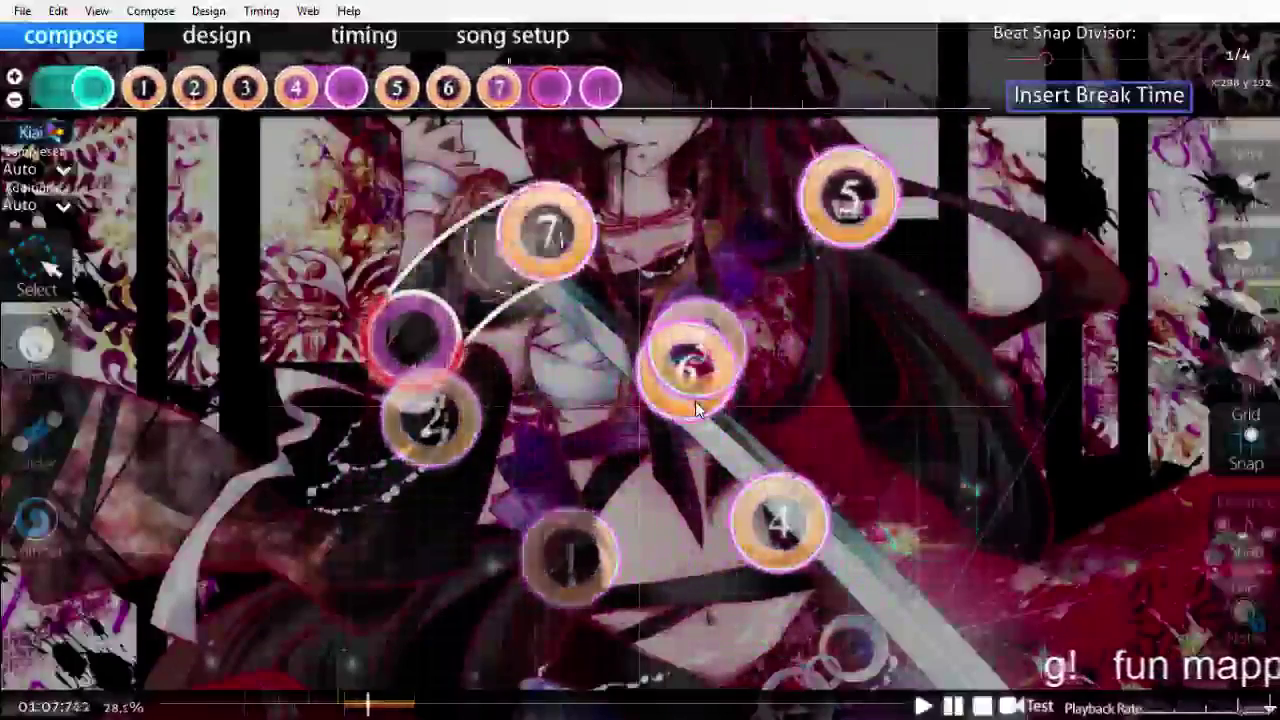
# Step: Play through the newly mapped notes, save the beatmap and return to song selection
pyautogui.scroll(-4, 697, 408)
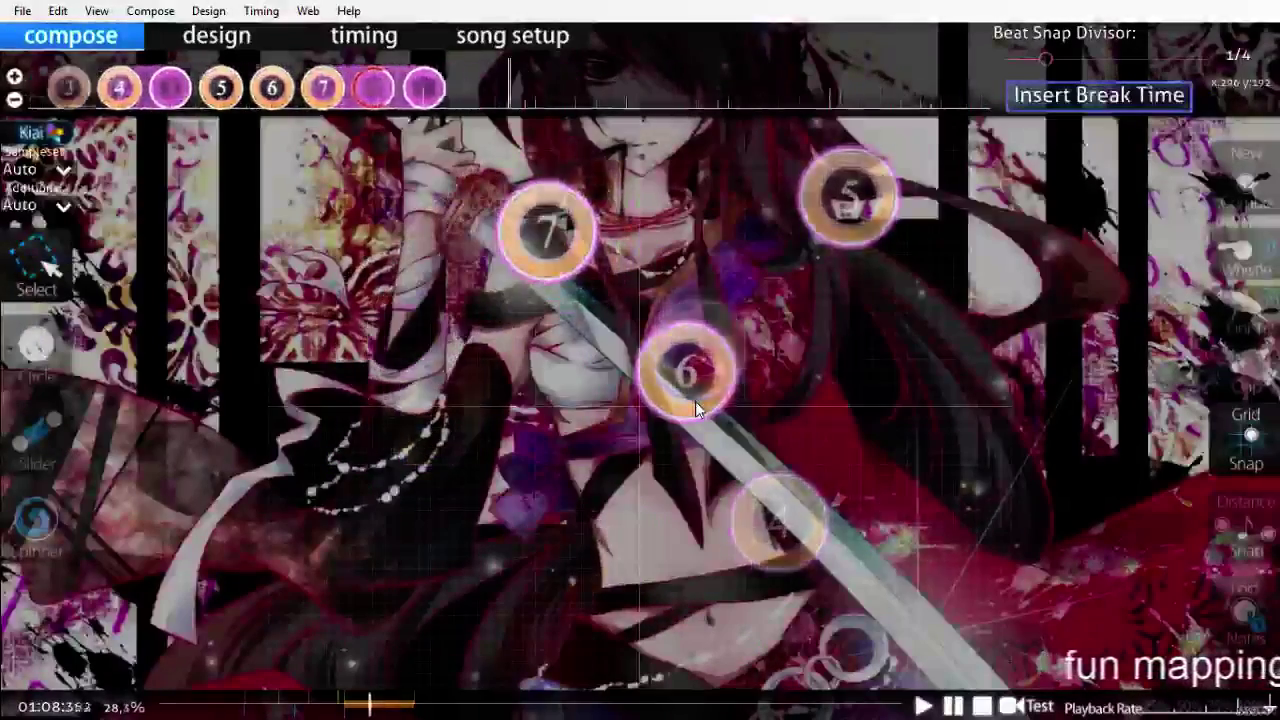
pyautogui.hotkey('ctrl', 's')
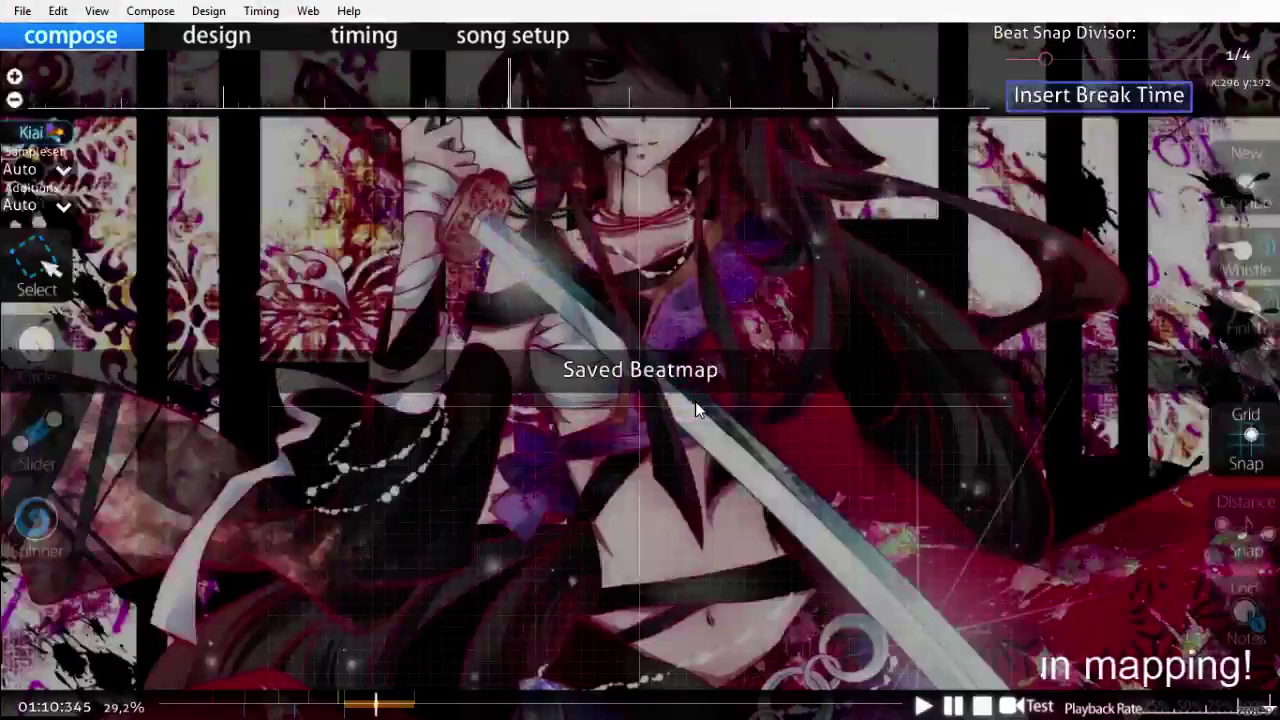
pyautogui.scroll(14, 697, 408)
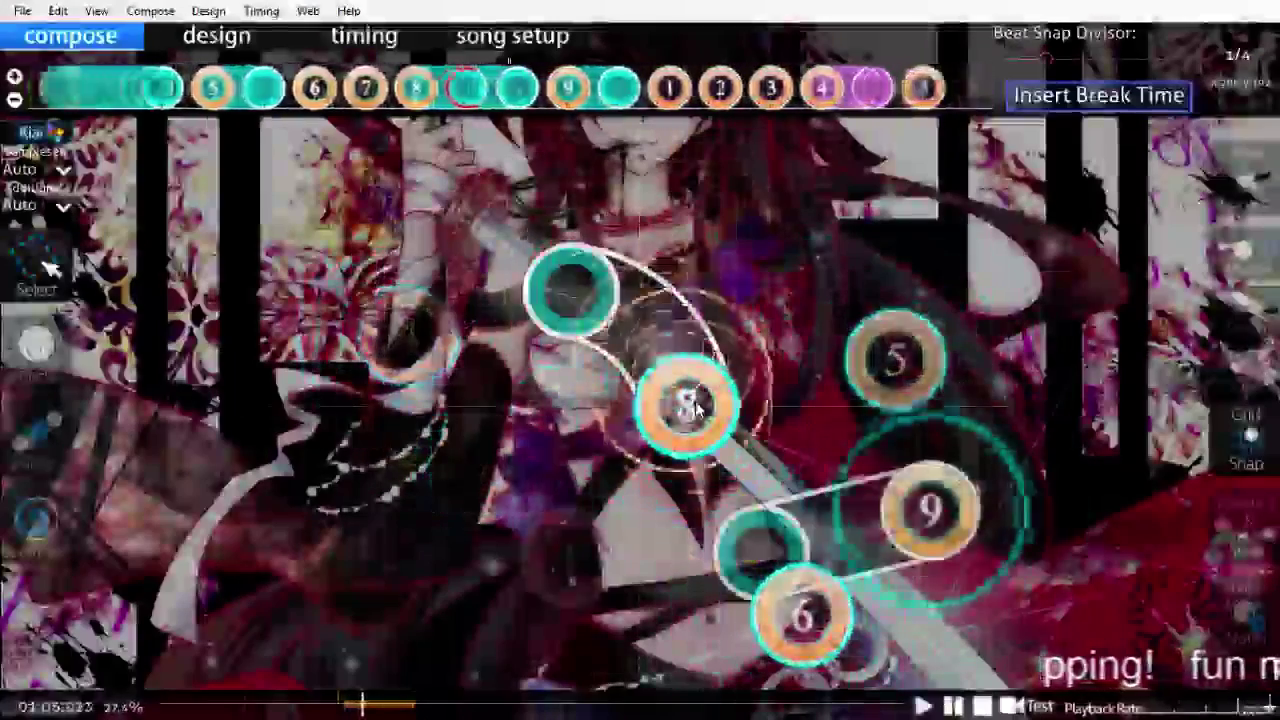
pyautogui.hotkey('ctrl', 's')
pyautogui.press('Escape')
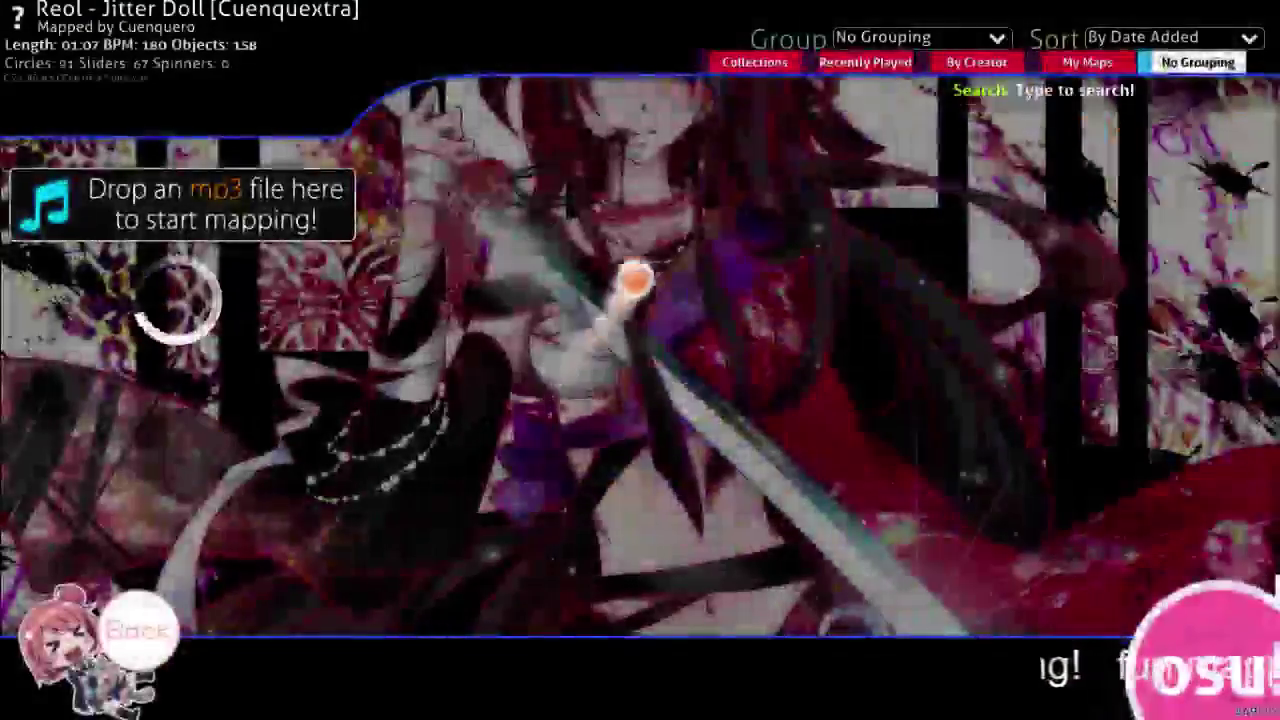
# Step: Turn on the Auto mod for the Jitter Doll map
pyautogui.press('Escape')
pyautogui.click(790, 242)
pyautogui.press('F1')
pyautogui.click(735, 405)
pyautogui.press('Escape')
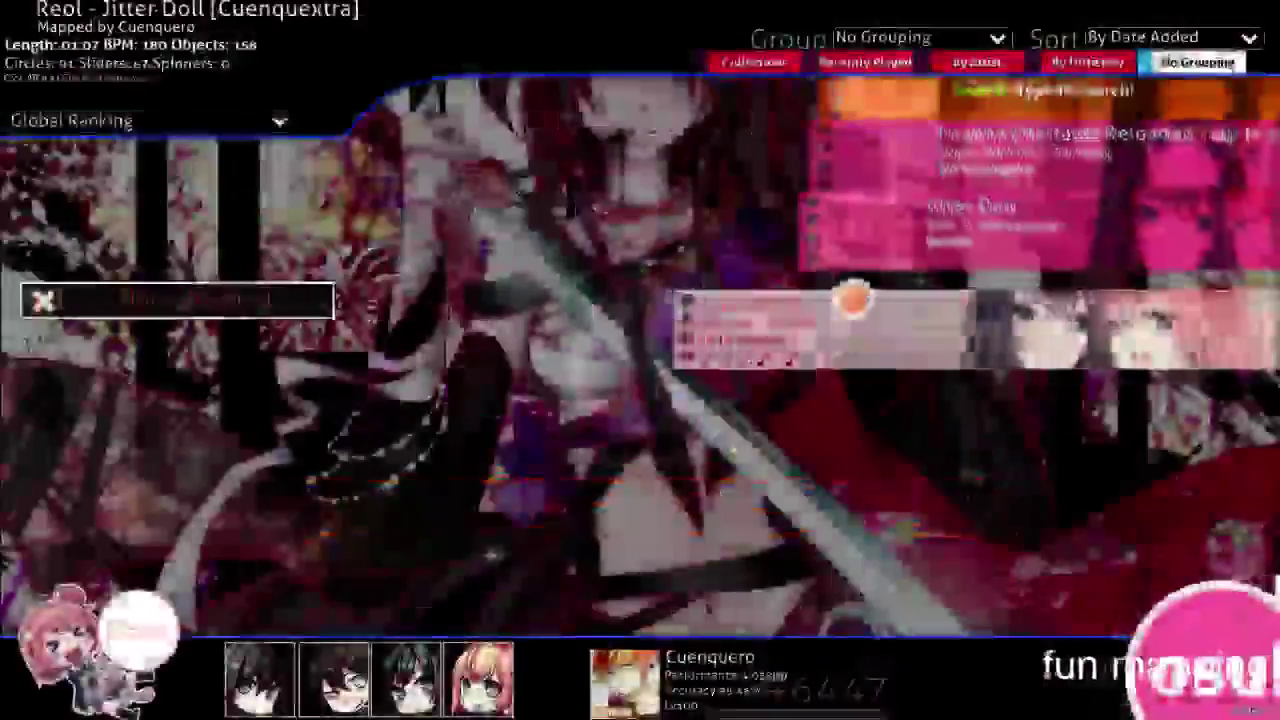
# Step: Start the Jitter Doll map with Auto, skip the intro, watch the mapped part and end the replay
pyautogui.click(852, 300)
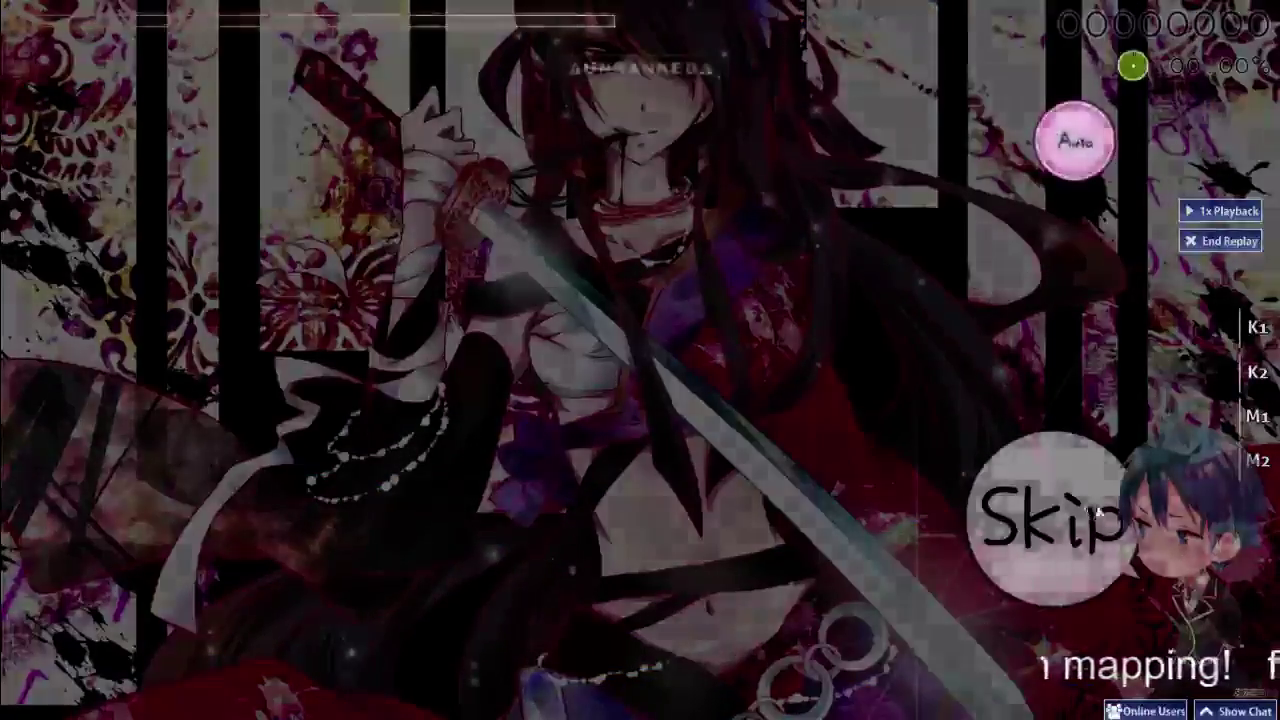
pyautogui.click(1097, 512)
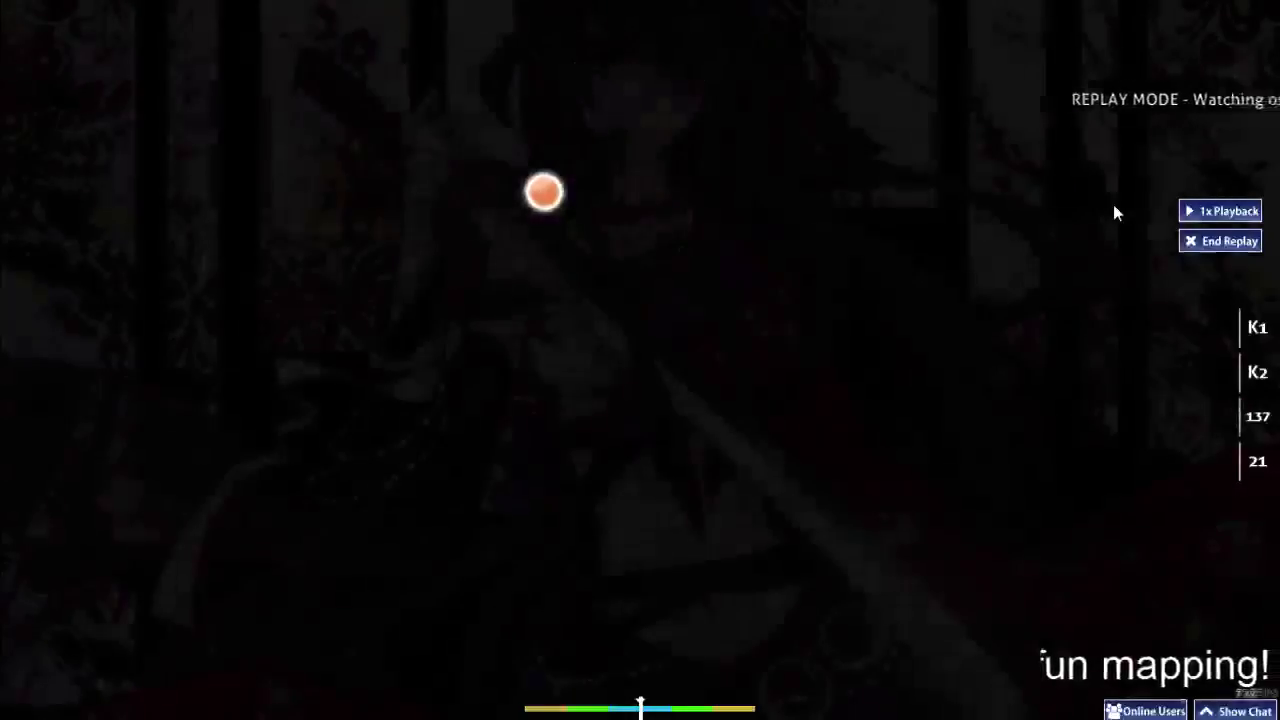
pyautogui.press('Escape')
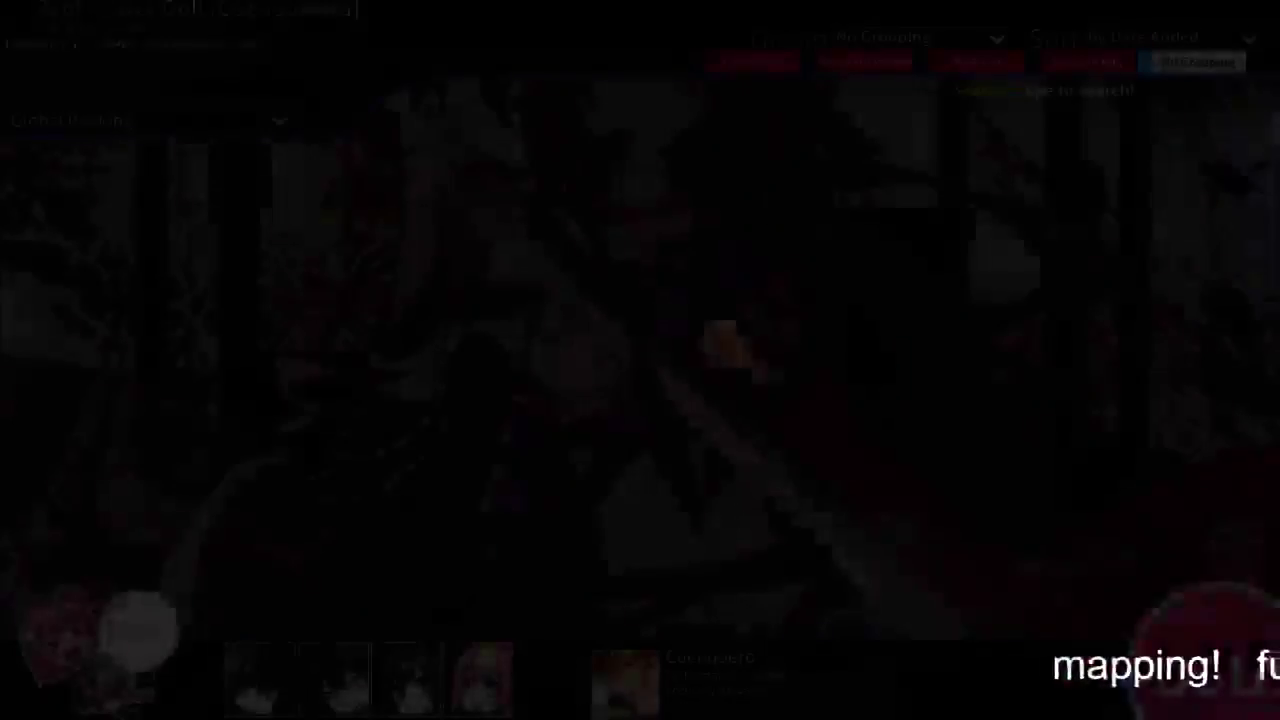
# Step: Reopen the Jitter Doll beatmap for editing
pyautogui.press('F3')
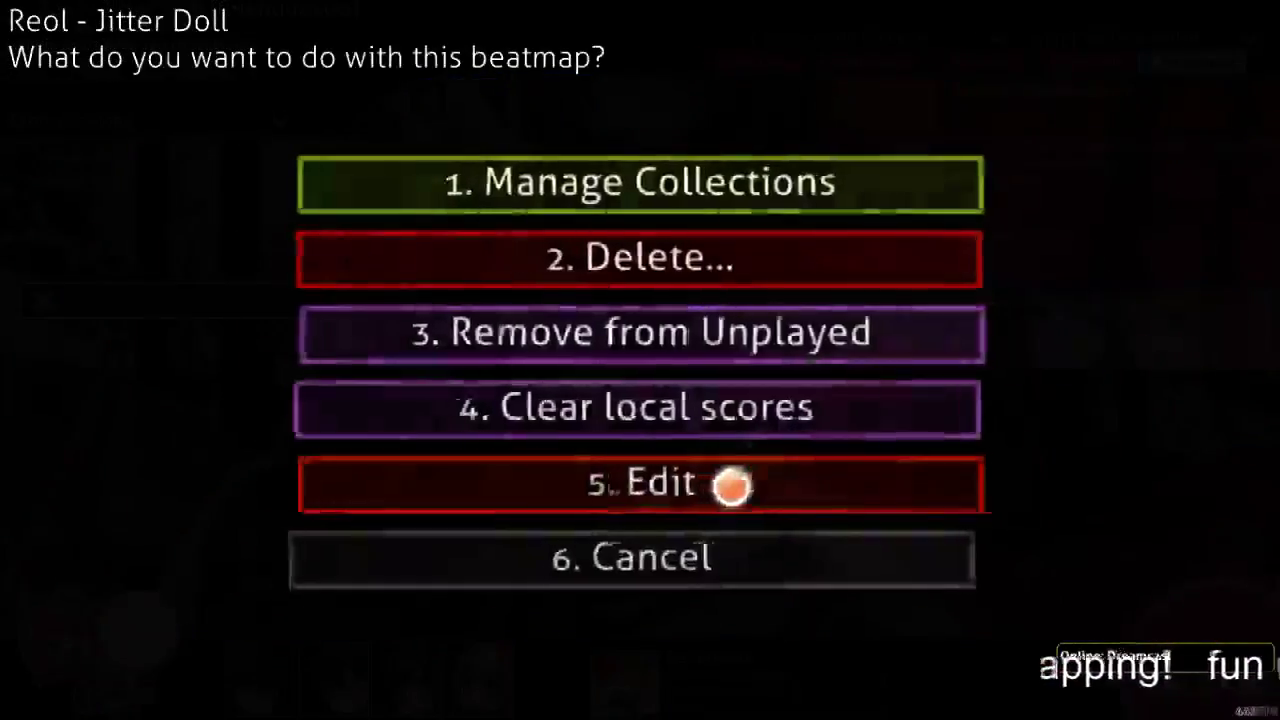
pyautogui.click(731, 483)
# Step: Look over the map's difficulty settings in Song Setup, including circle size and approach rate, and close them without changes
pyautogui.click(490, 45)
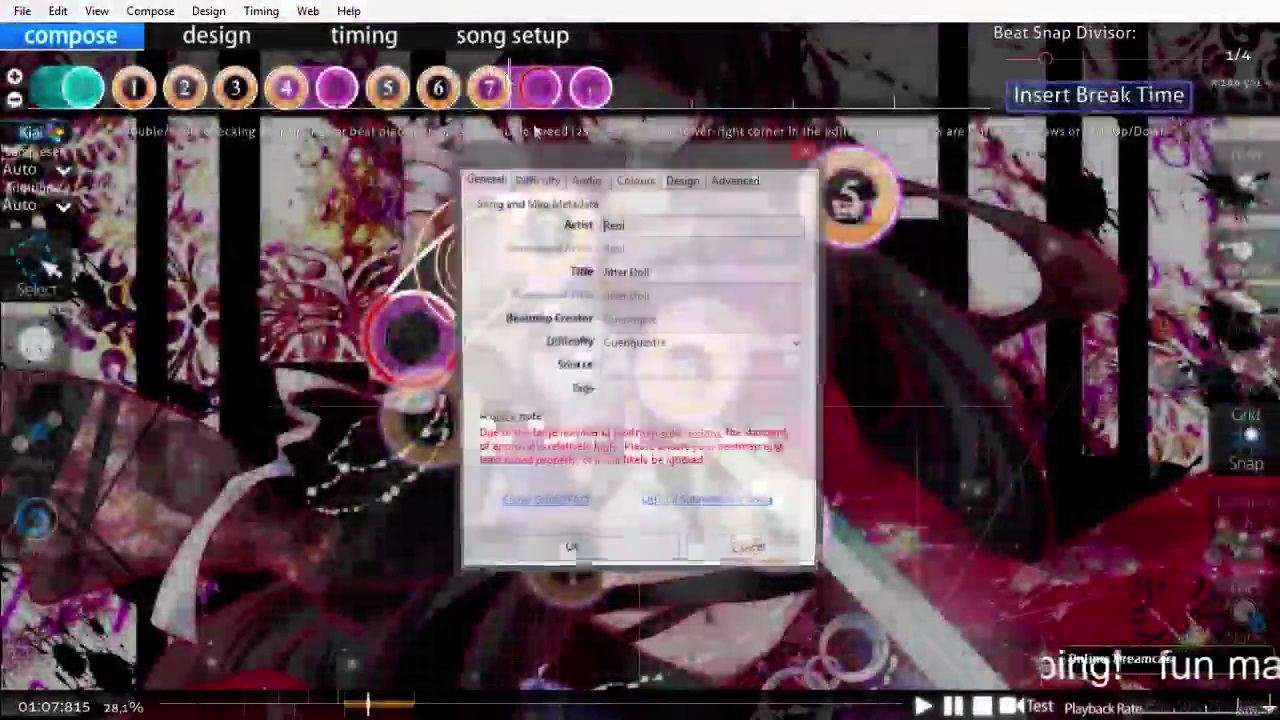
pyautogui.click(537, 181)
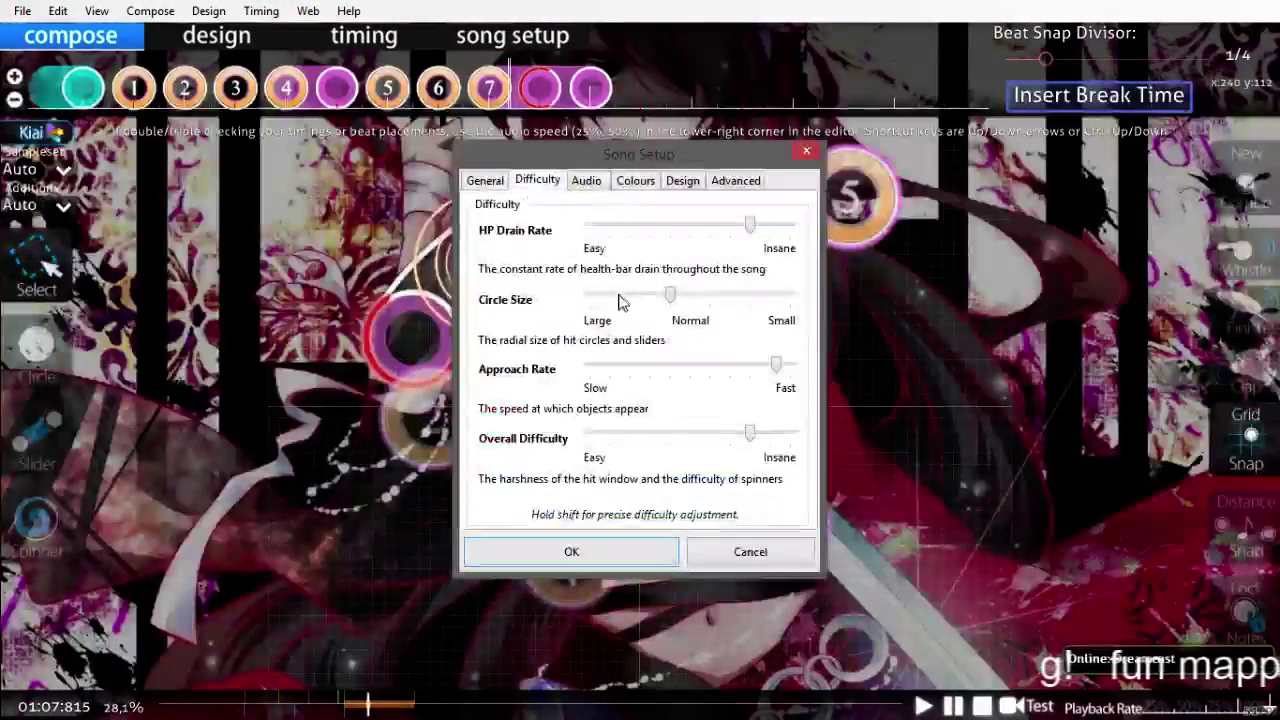
pyautogui.press('Escape')
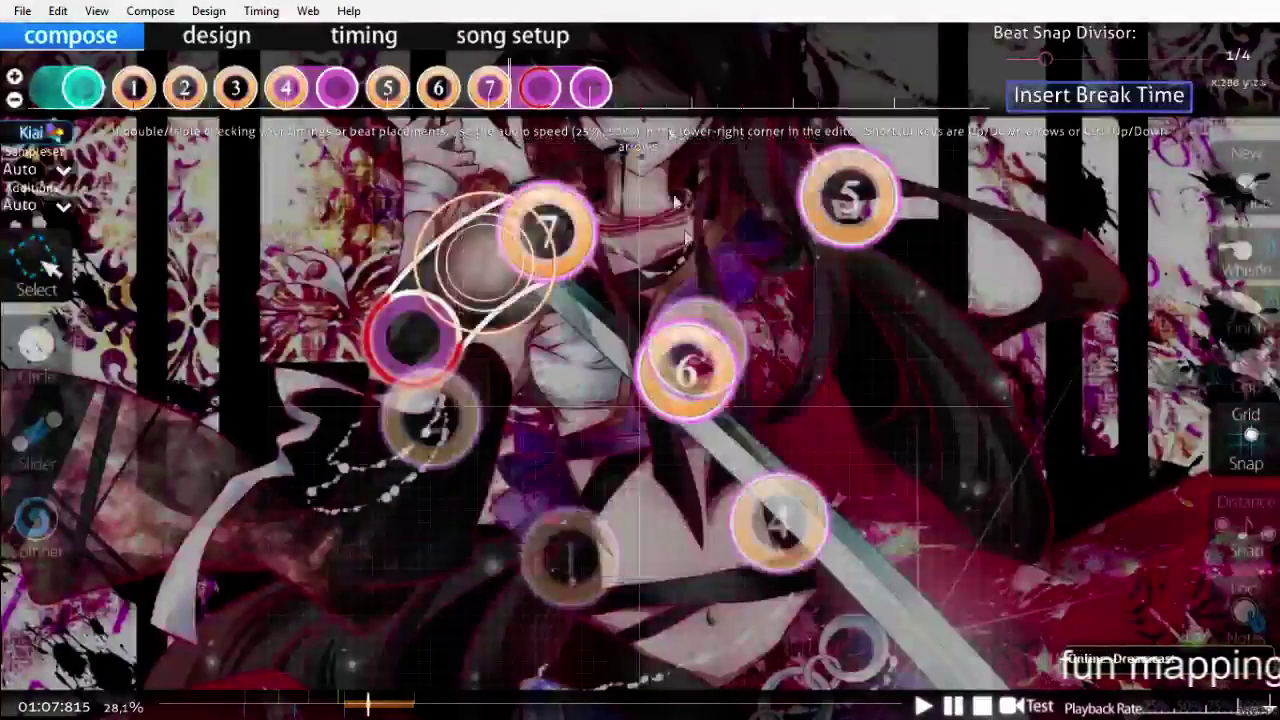
pyautogui.scroll(10, 597, 405)
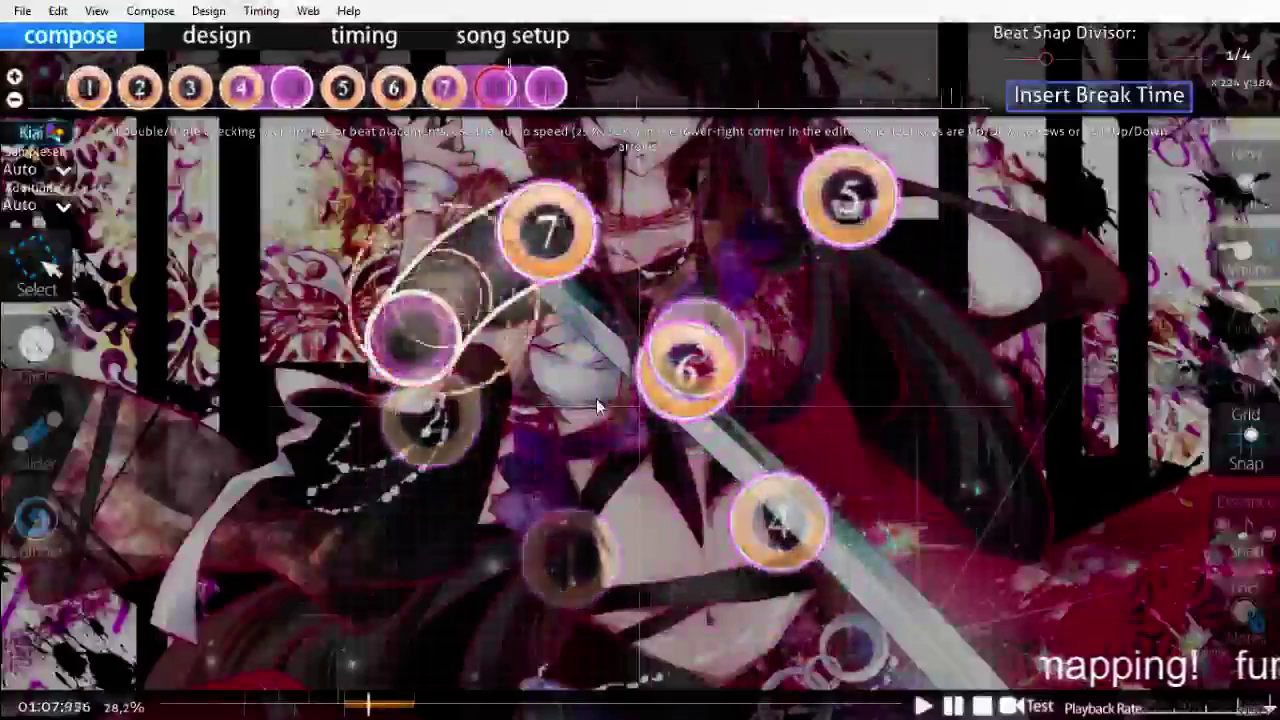
# Step: Continue the purple combo with three single circles from 01:08:249 to 01:08:582, zigzagging from upper centre to lower right and back to centre
pyautogui.scroll(3, 596, 398)
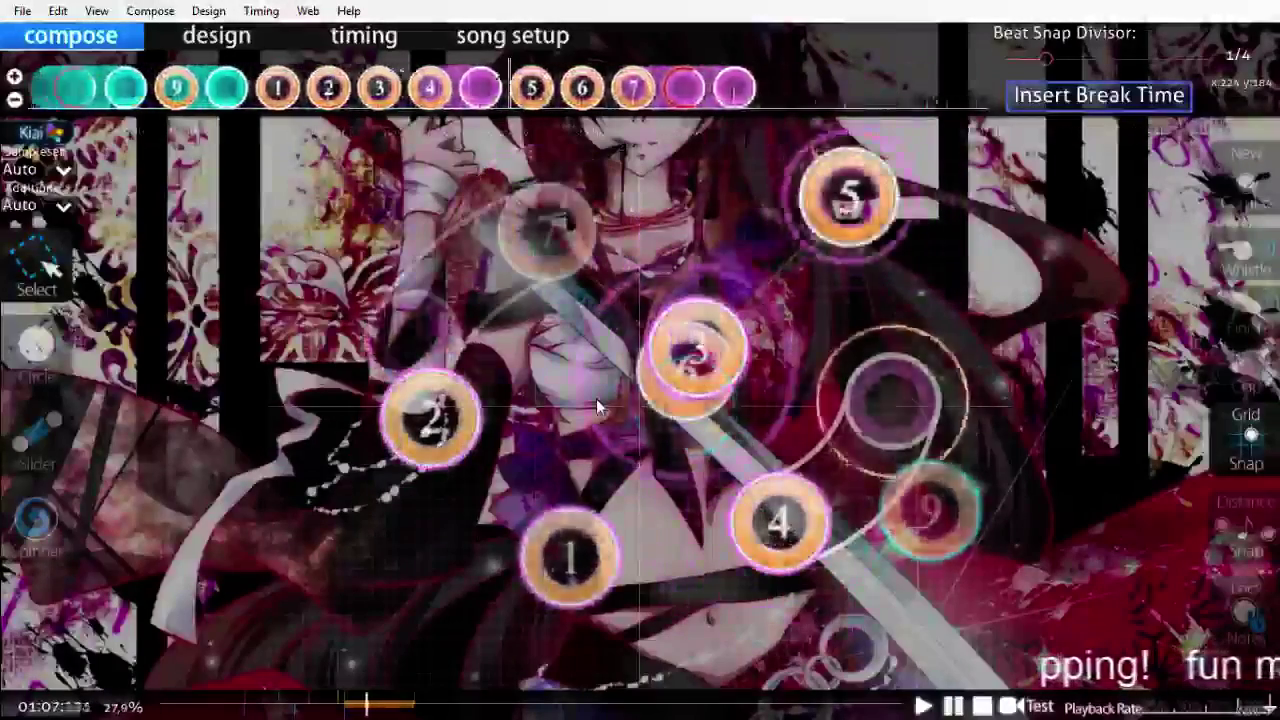
pyautogui.scroll(3, 596, 399)
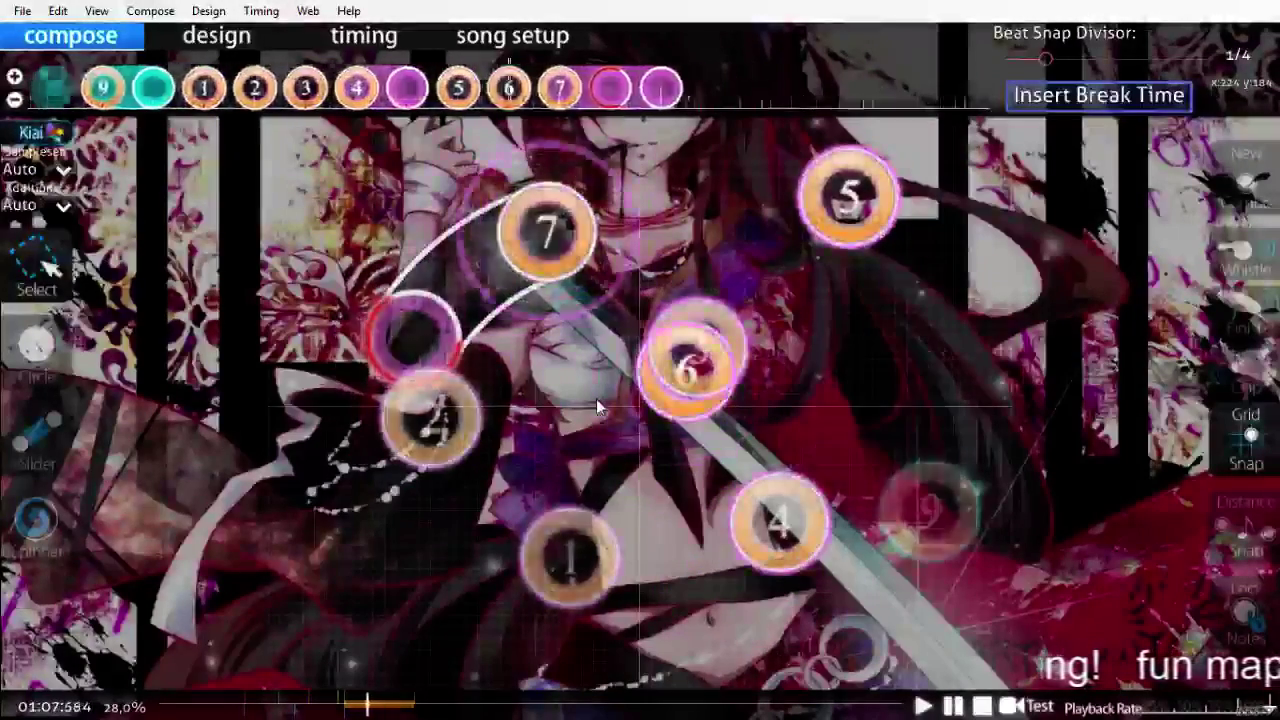
pyautogui.scroll(1, 596, 398)
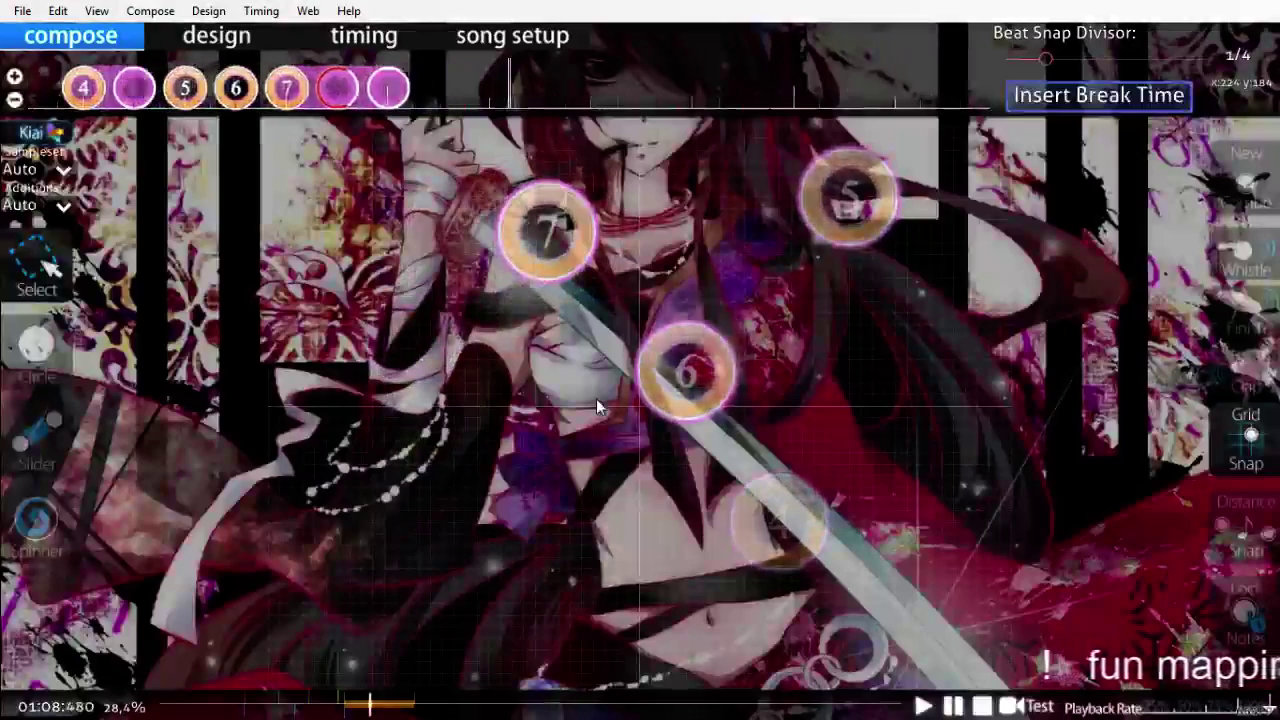
pyautogui.scroll(1, 596, 398)
pyautogui.press('2')
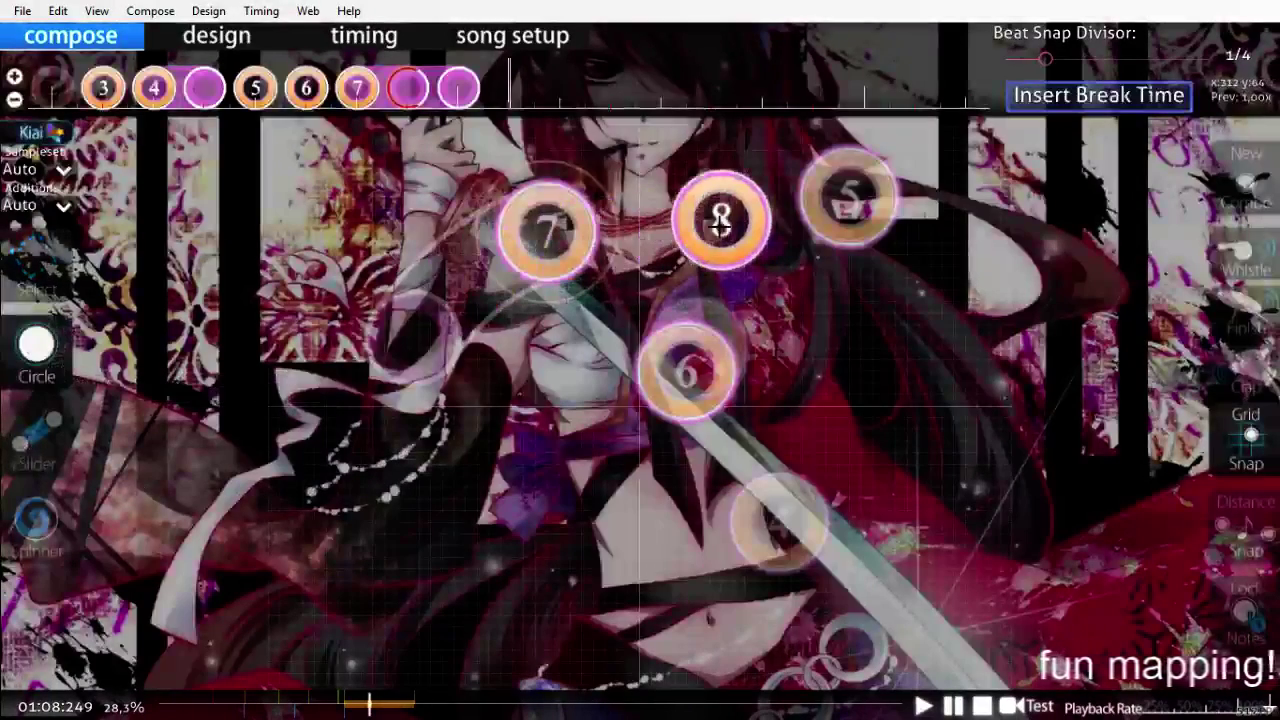
pyautogui.click(720, 222)
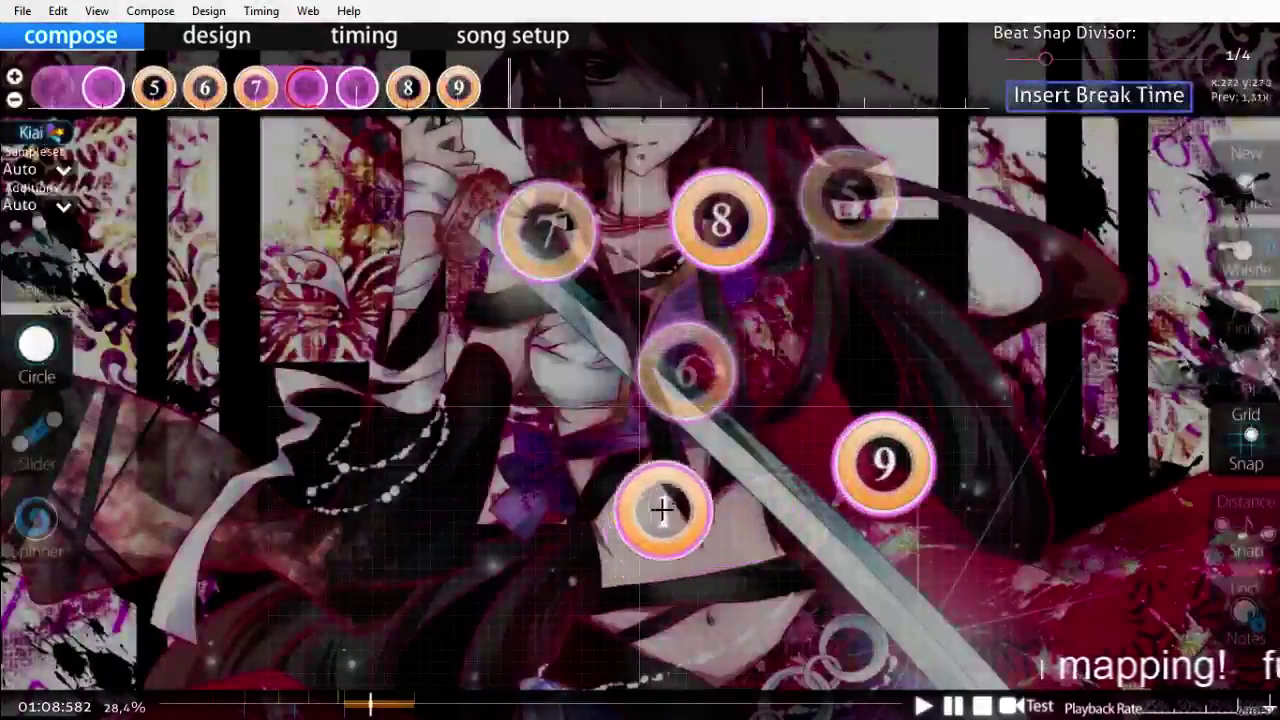
pyautogui.click(617, 428)
# Step: Add another circle of the purple combo at 01:08:749, up and to the left of the previous one
pyautogui.scroll(7, 640, 503)
pyautogui.scroll(-5, 648, 525)
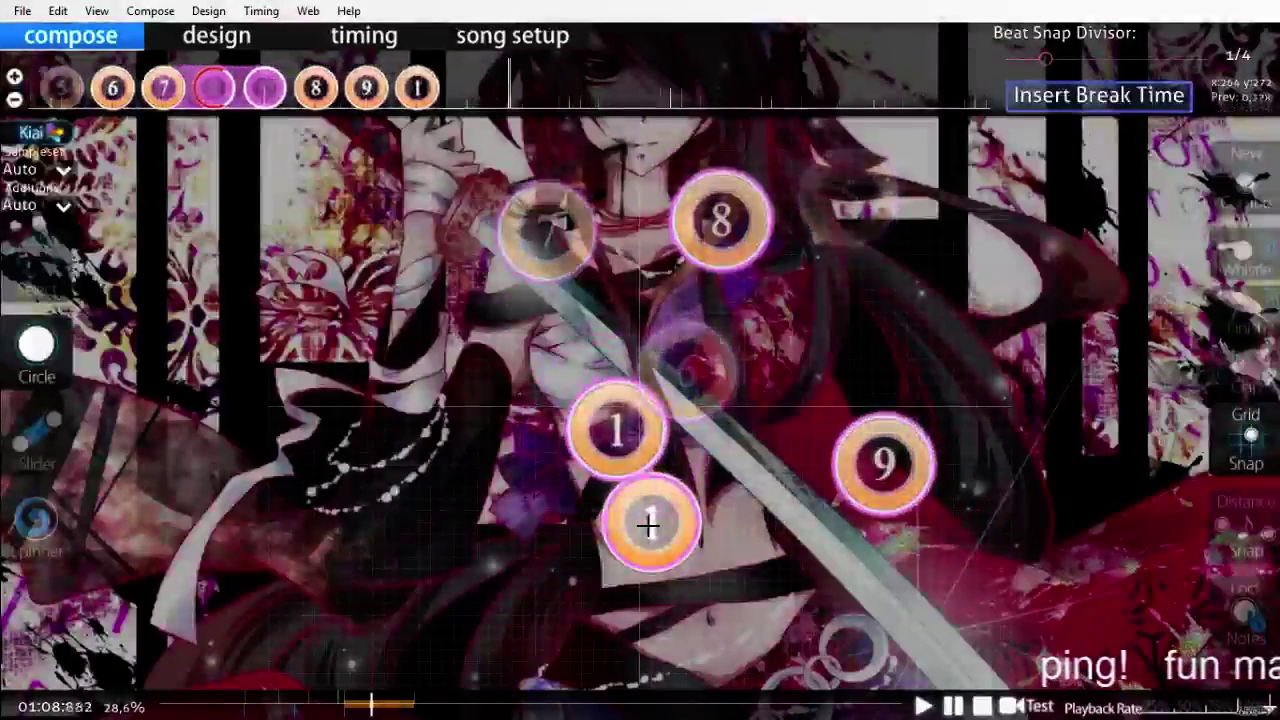
pyautogui.scroll(2, 649, 525)
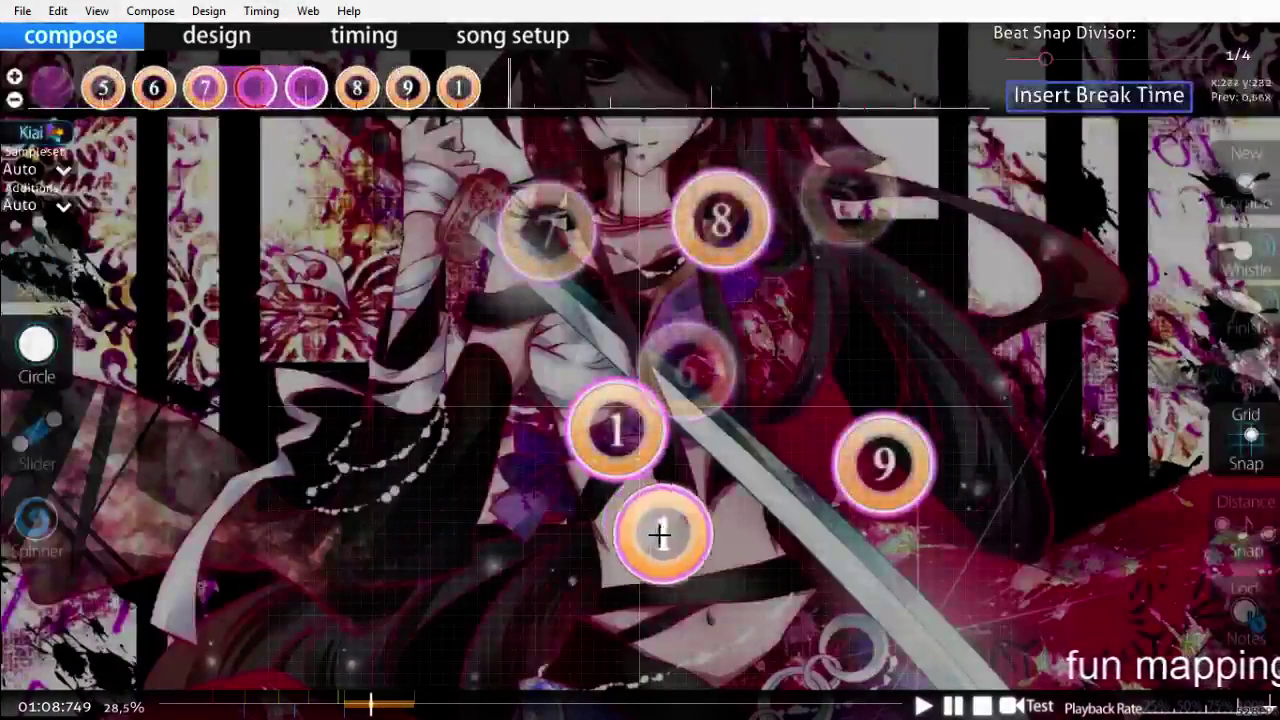
pyautogui.click(428, 281)
pyautogui.scroll(4, 558, 615)
pyautogui.scroll(-6, 558, 615)
pyautogui.scroll(-4, 557, 615)
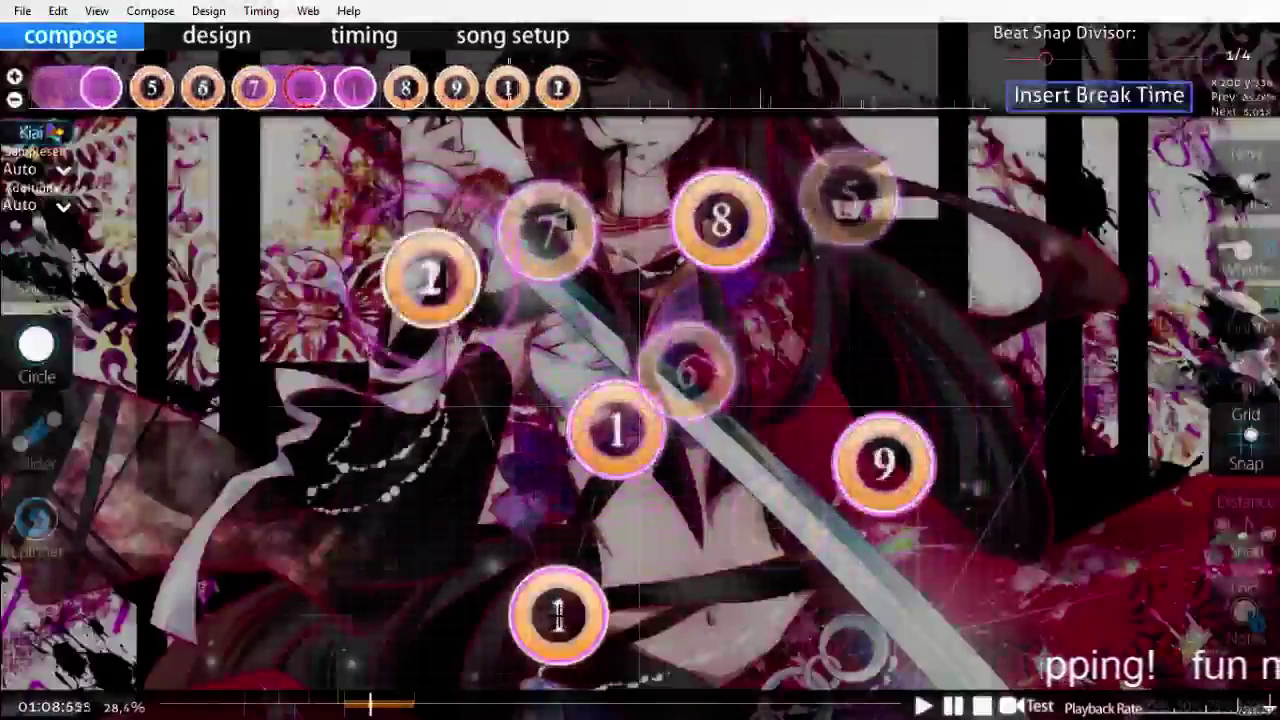
# Step: Add a curved slider that starts a new combo after the 01:08:749 circle, bending from the lower left toward the lower centre of the playfield
pyautogui.scroll(-3, 557, 615)
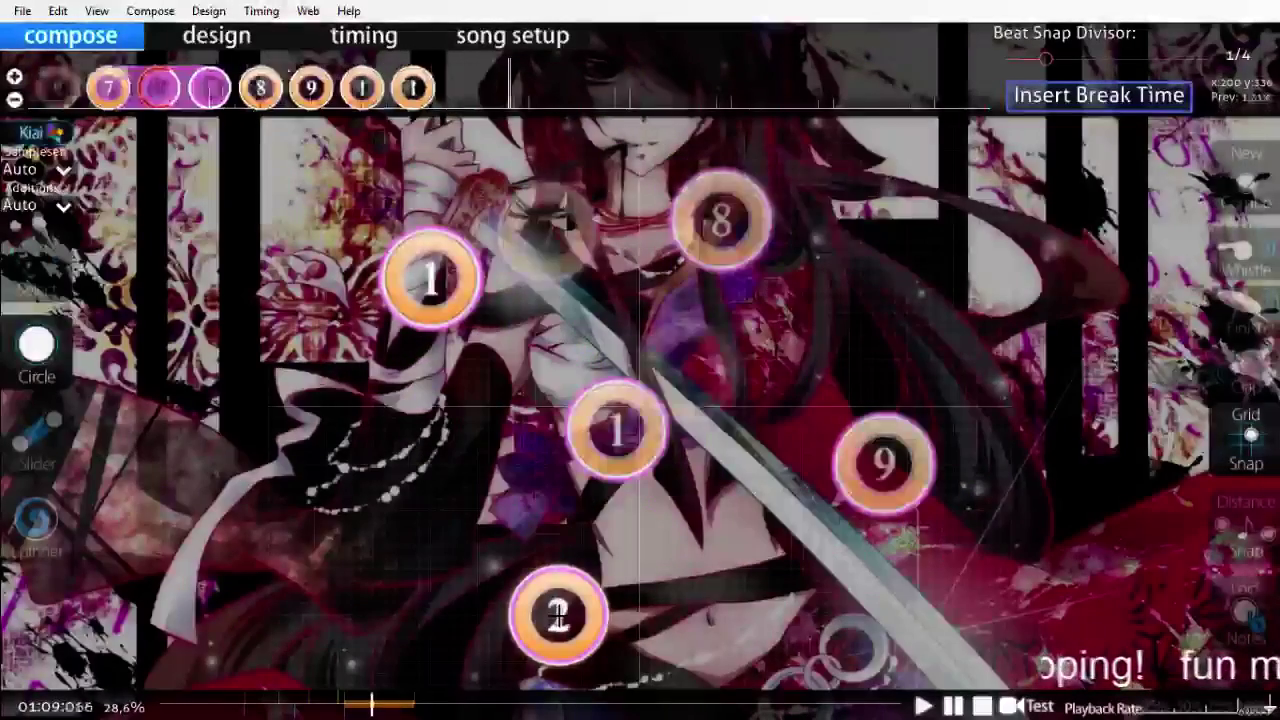
pyautogui.click(45, 450)
pyautogui.click(396, 544)
pyautogui.scroll(5, 660, 570)
pyautogui.press('space')
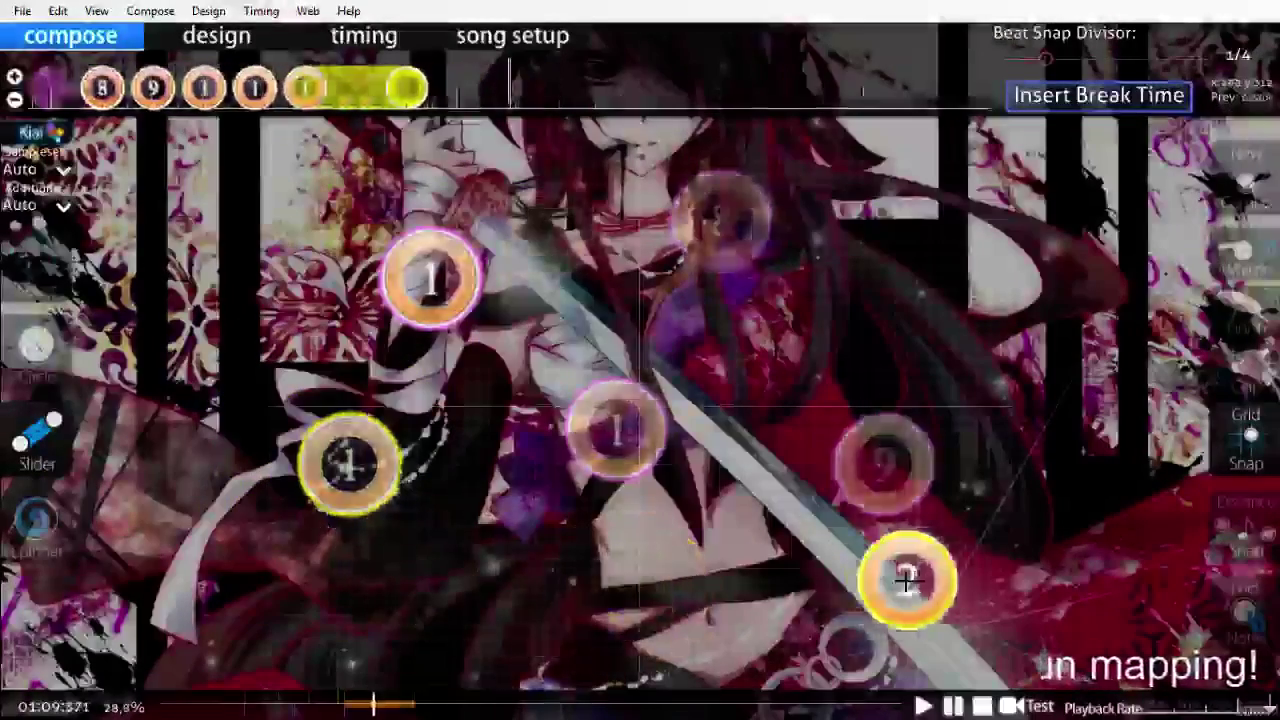
# Step: Add a short straight horizontal slider that starts a new combo at 01:09:582 in the upper middle of the playfield
pyautogui.scroll(5, 875, 580)
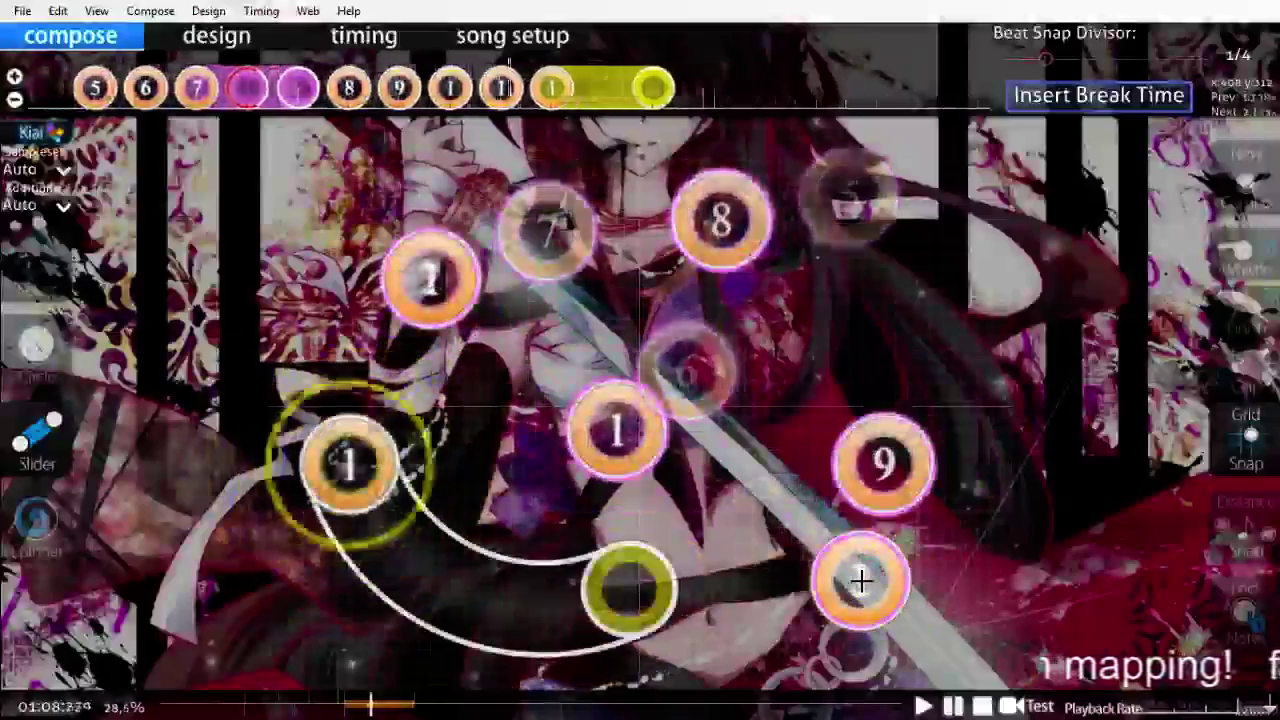
pyautogui.scroll(2, 860, 580)
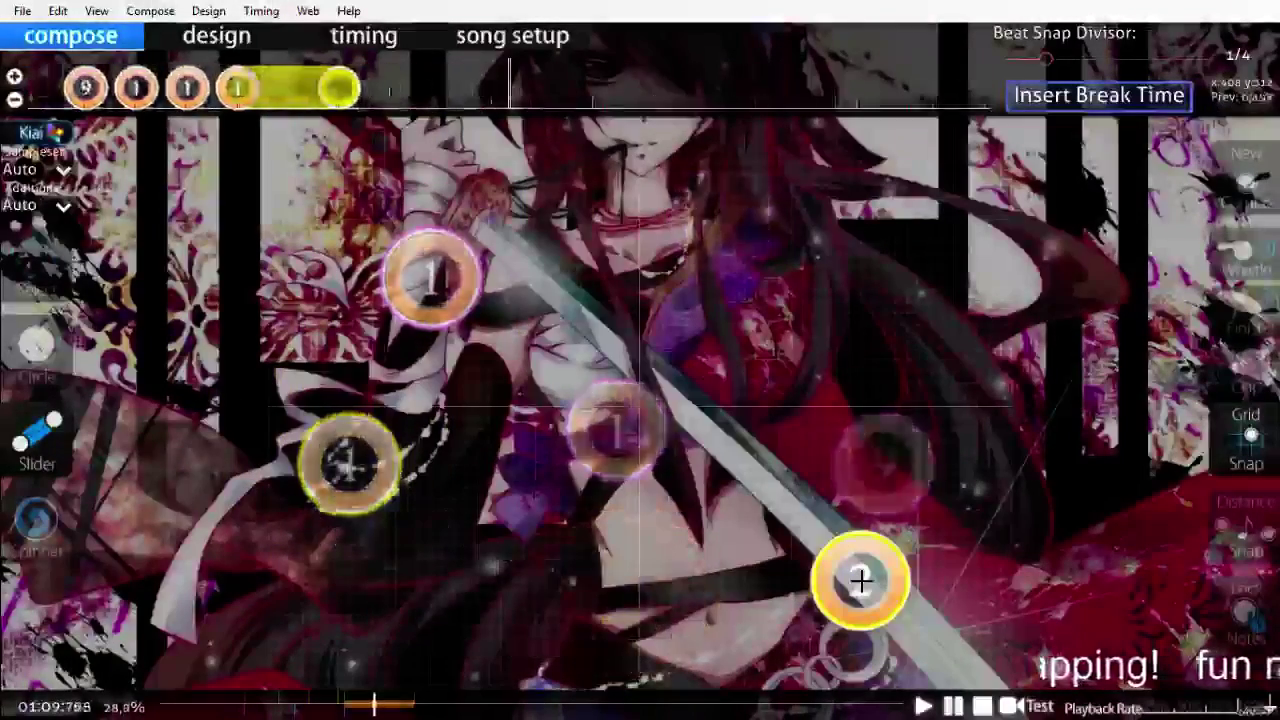
pyautogui.scroll(2, 860, 580)
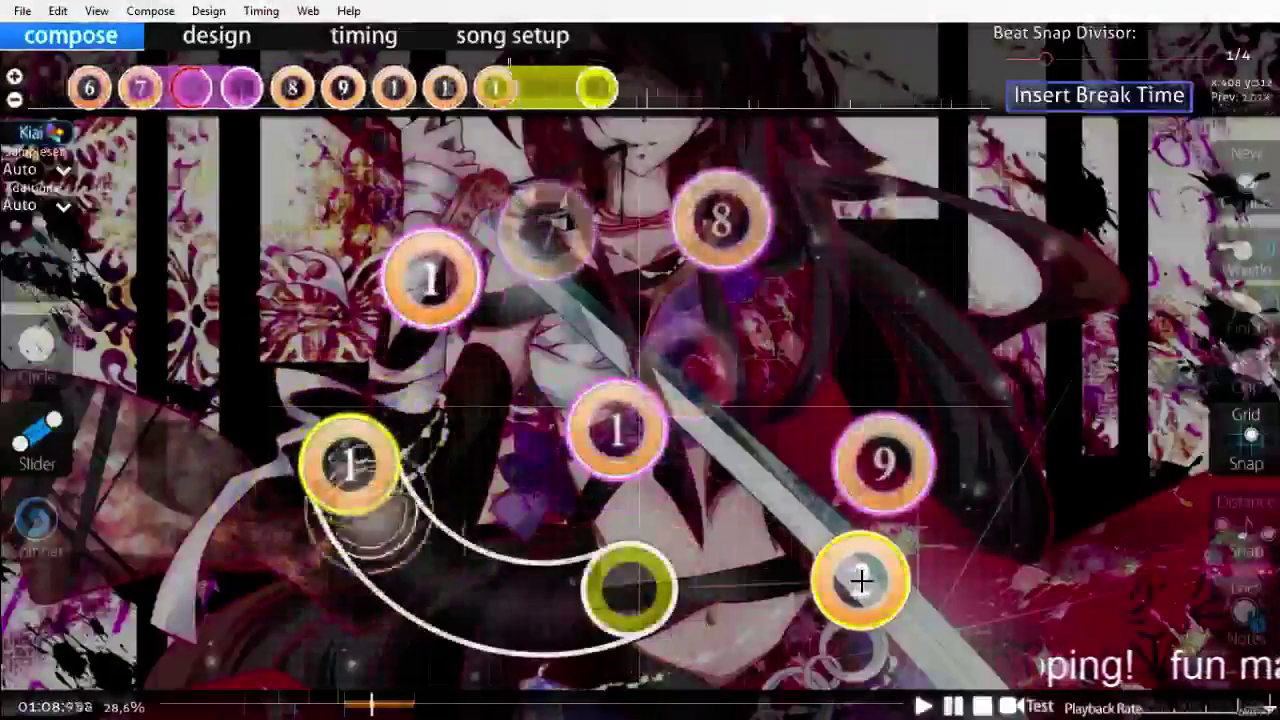
pyautogui.scroll(2, 860, 580)
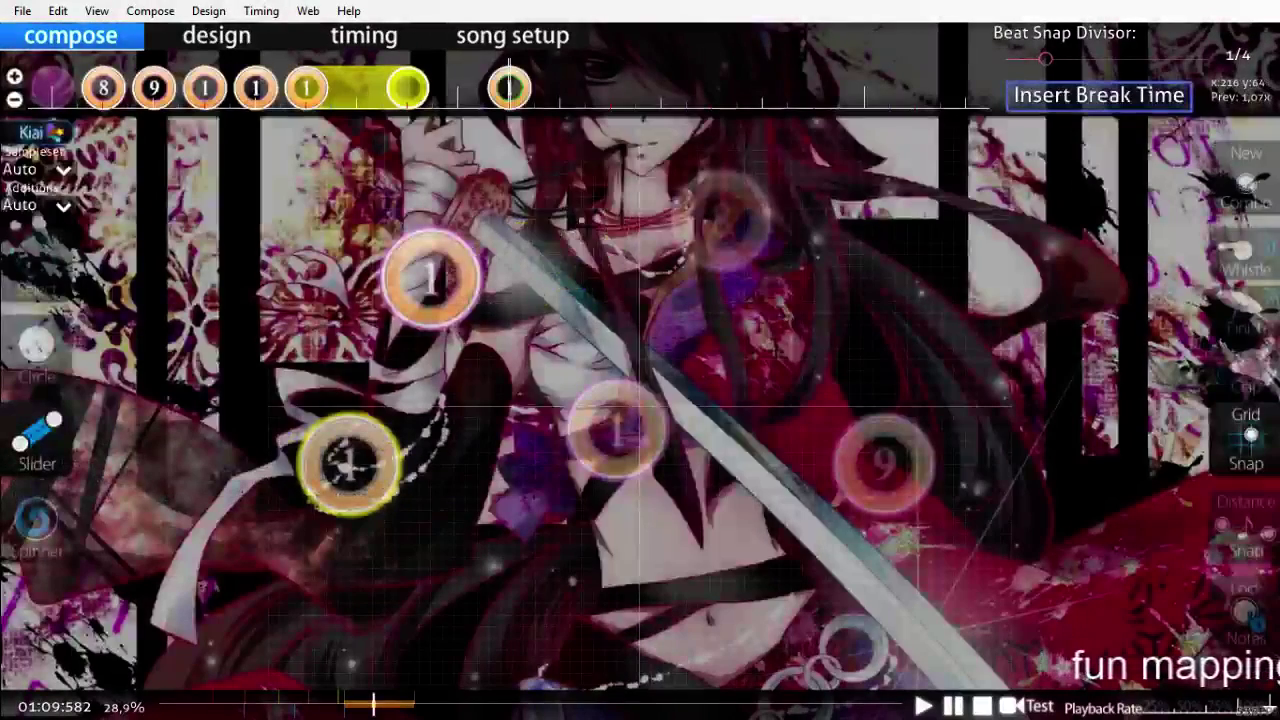
pyautogui.moveTo(580, 220); pyautogui.dragTo(683, 222)
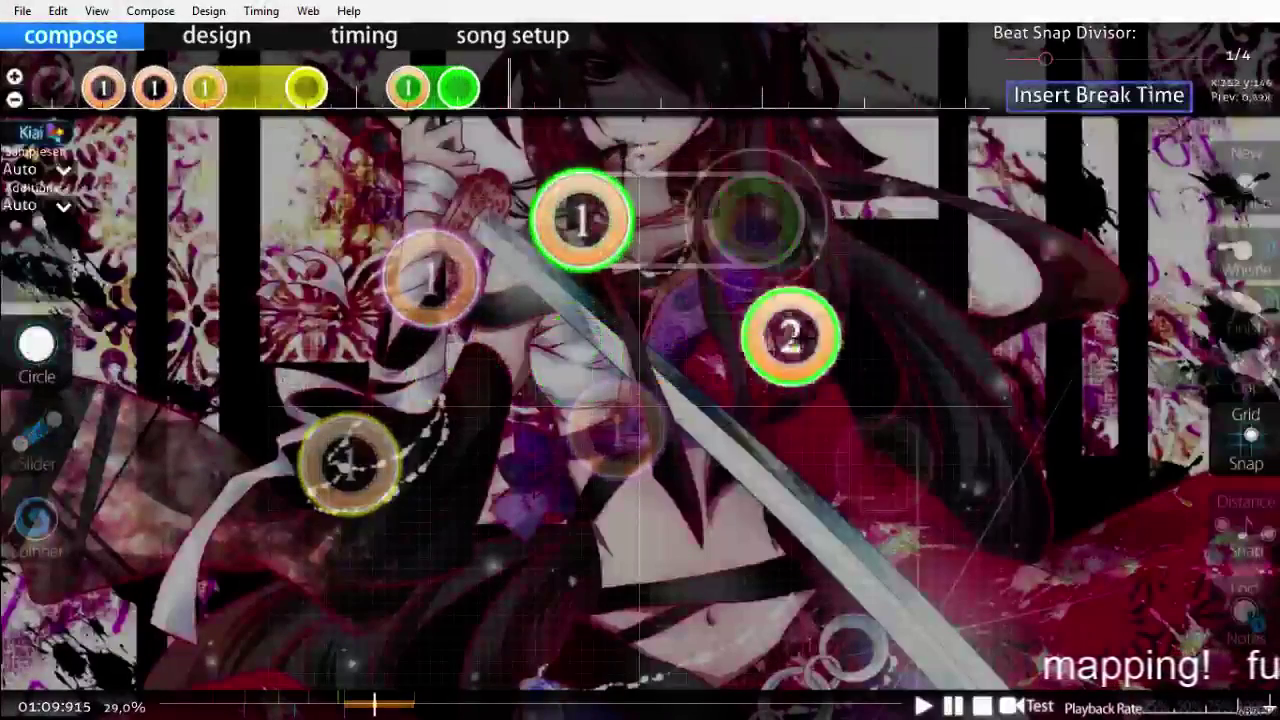
# Step: Follow the straight slider with four single circles from 01:09:915 to 01:10:415, spaced in wide alternating jumps
pyautogui.click(912, 313)
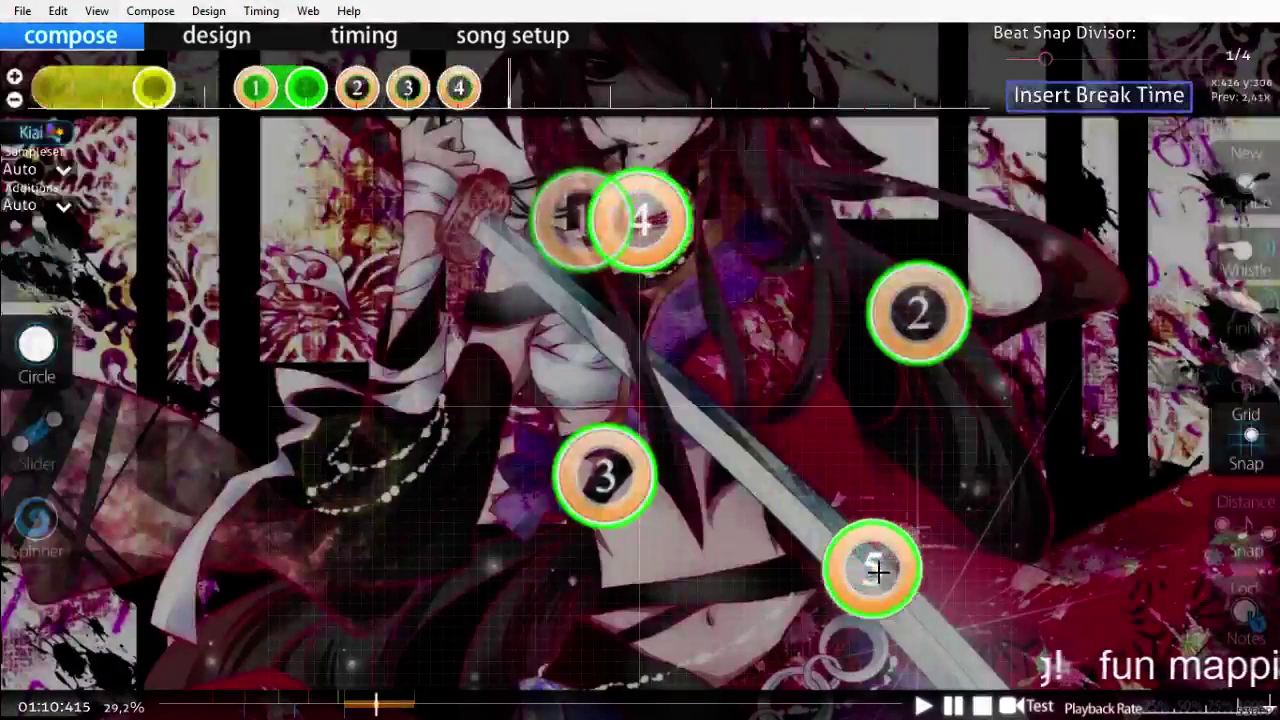
pyautogui.click(900, 573)
pyautogui.scroll(13, 905, 590)
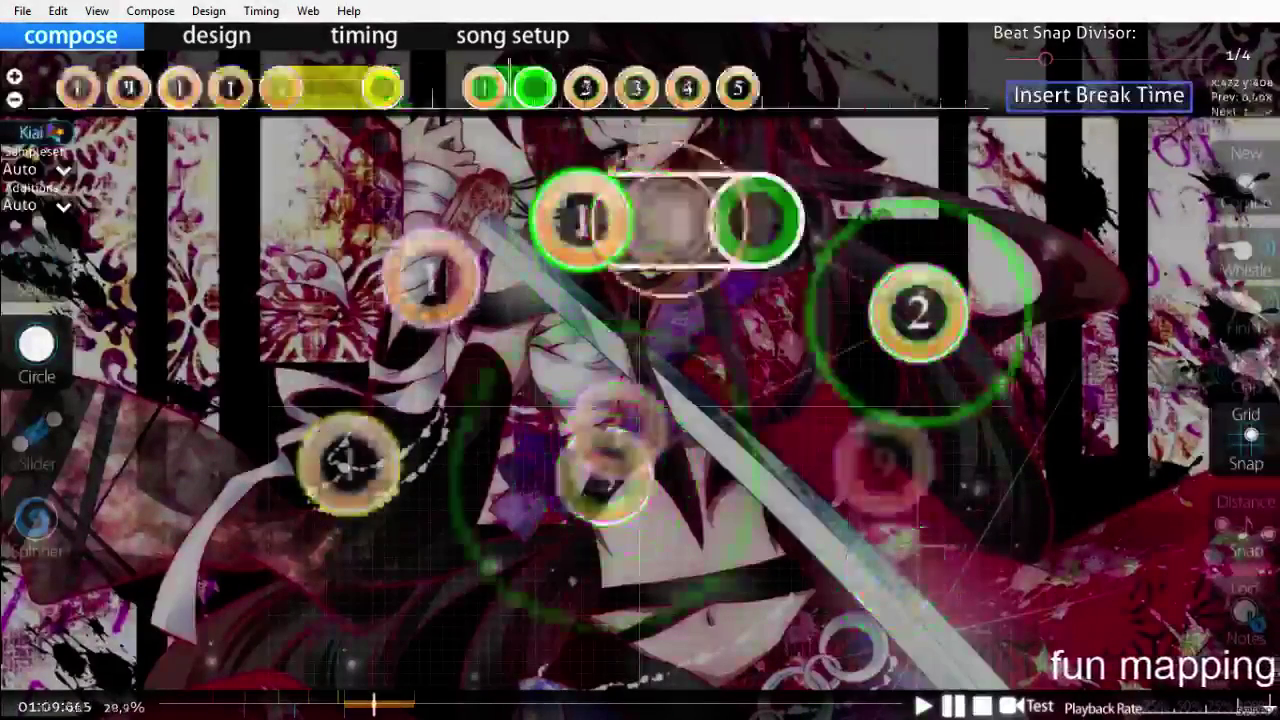
# Step: Swap the timing of circles 4 and 5 in the green combo so the lower right circle comes before the upper one
pyautogui.scroll(-12, 946, 677)
pyautogui.scroll(5, 918, 672)
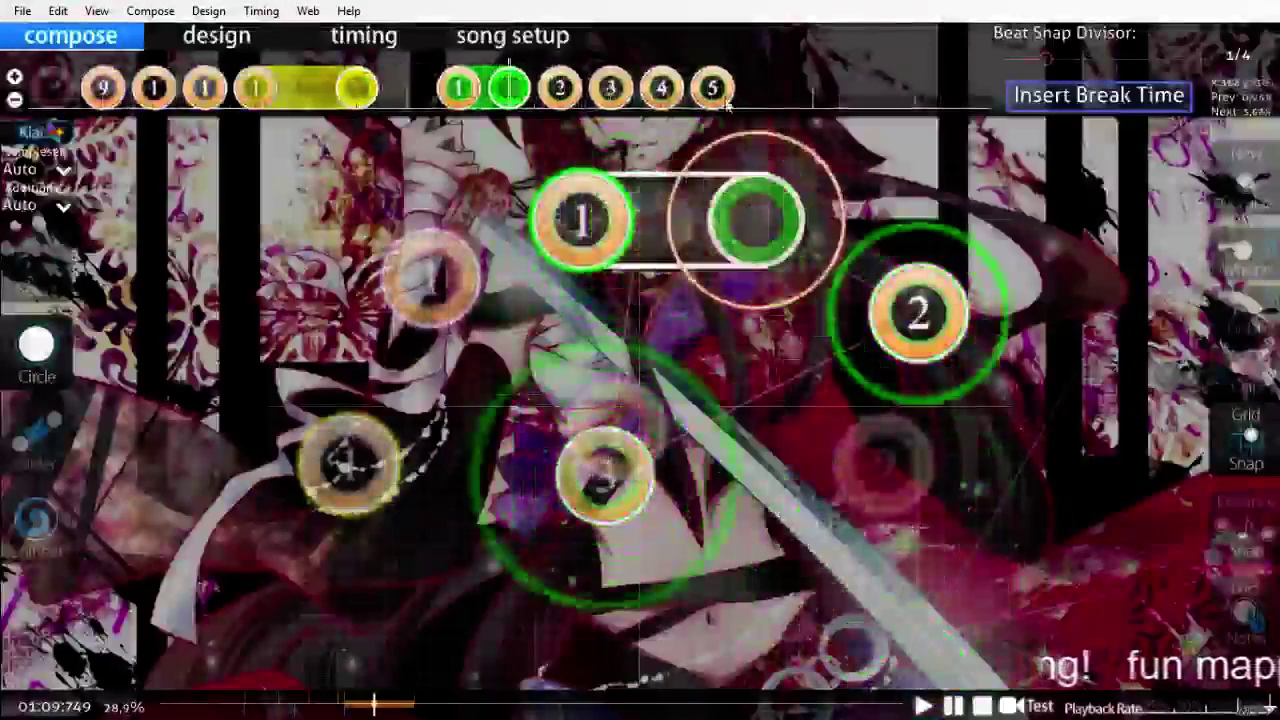
pyautogui.moveTo(714, 94); pyautogui.dragTo(765, 95)
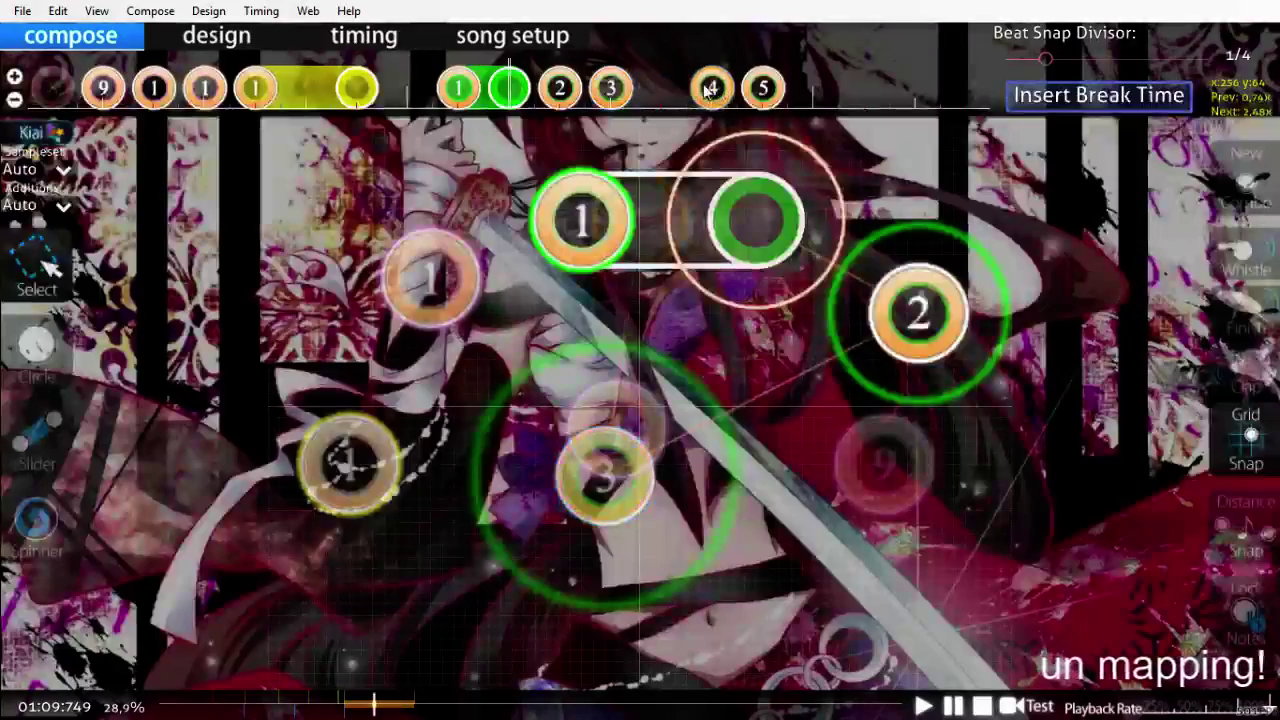
pyautogui.scroll(10, 735, 326)
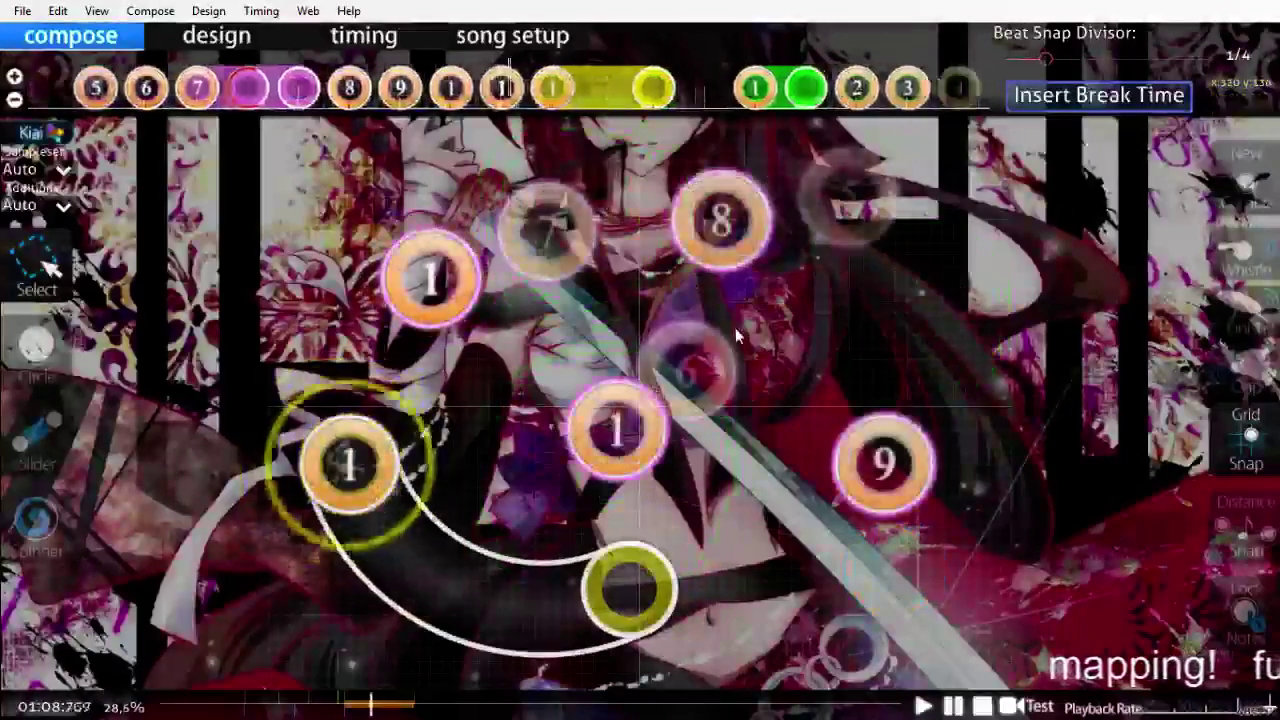
pyautogui.scroll(-10, 735, 328)
pyautogui.scroll(-3, 735, 327)
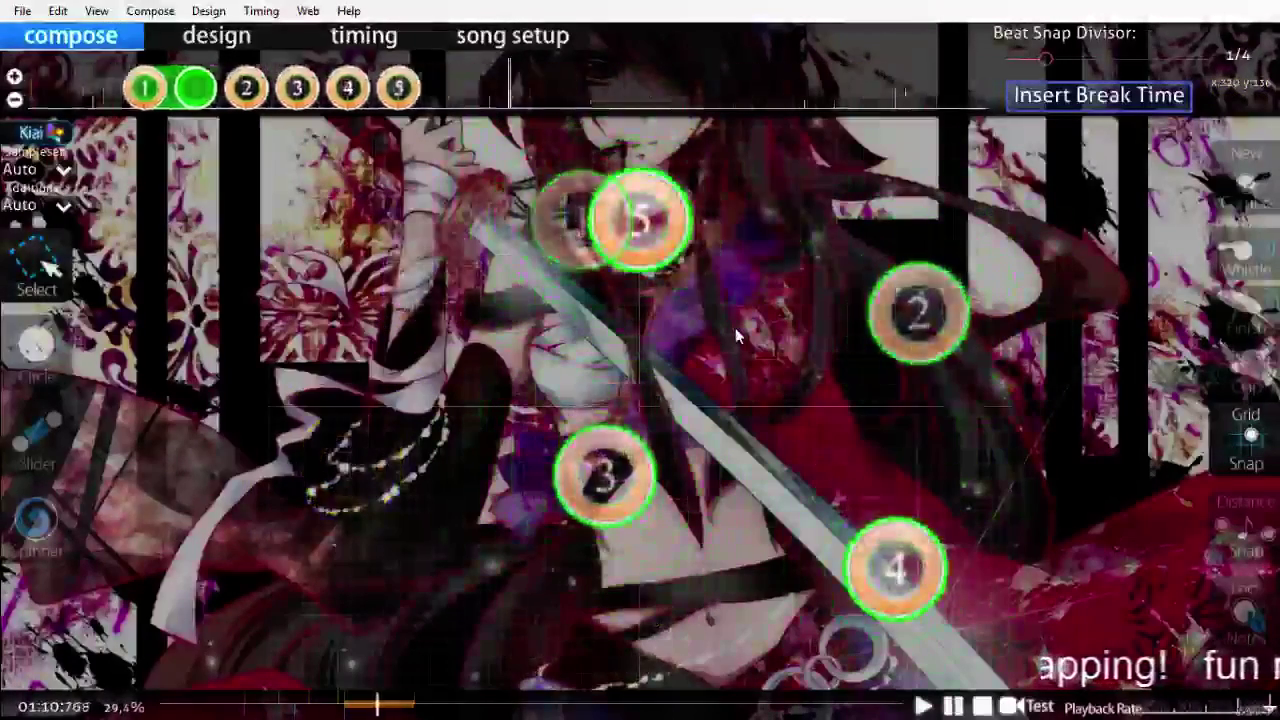
pyautogui.scroll(3, 735, 327)
pyautogui.scroll(-2, 735, 327)
pyautogui.scroll(-3, 735, 327)
pyautogui.scroll(3, 751, 330)
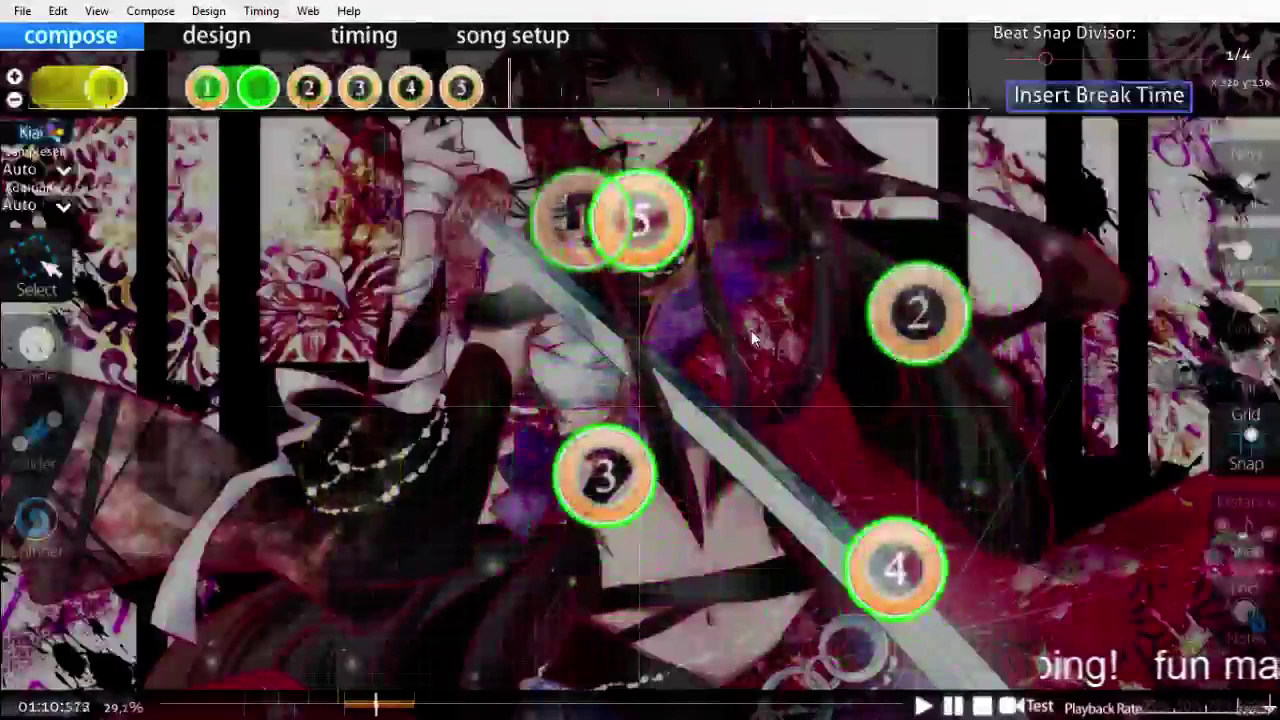
# Step: Stack two more circles on note 5 at 01:10:499 and 01:10:582, and play the passage back
pyautogui.scroll(-2, 751, 330)
pyautogui.scroll(2, 751, 331)
pyautogui.scroll(-1, 745, 334)
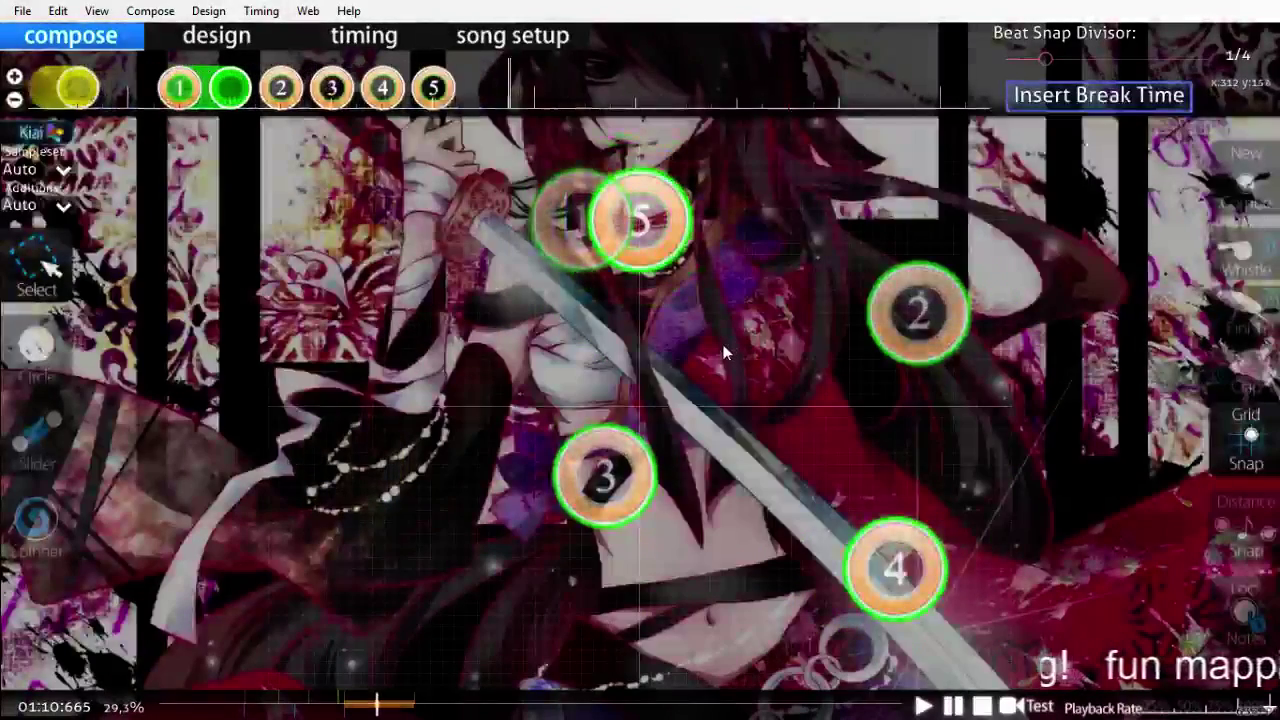
pyautogui.press('2')
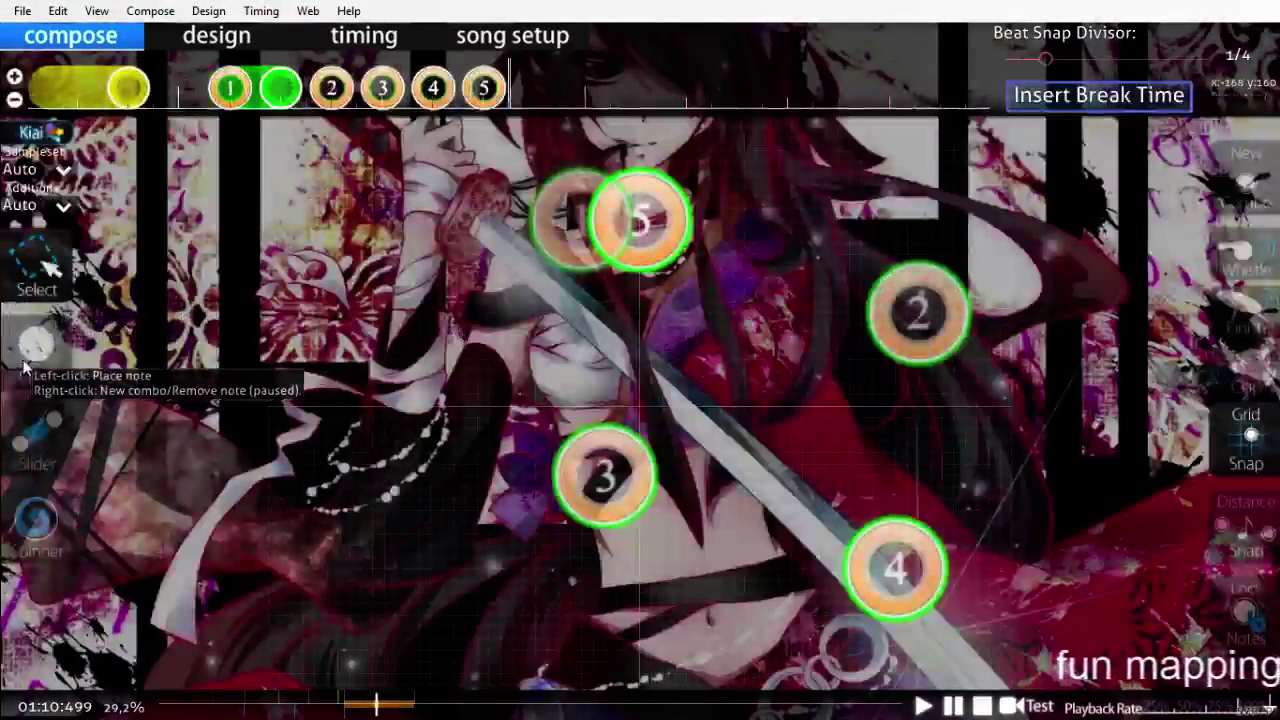
pyautogui.click(644, 220)
pyautogui.scroll(-1, 644, 220)
pyautogui.click(644, 220)
pyautogui.scroll(8, 651, 256)
pyautogui.press('space')
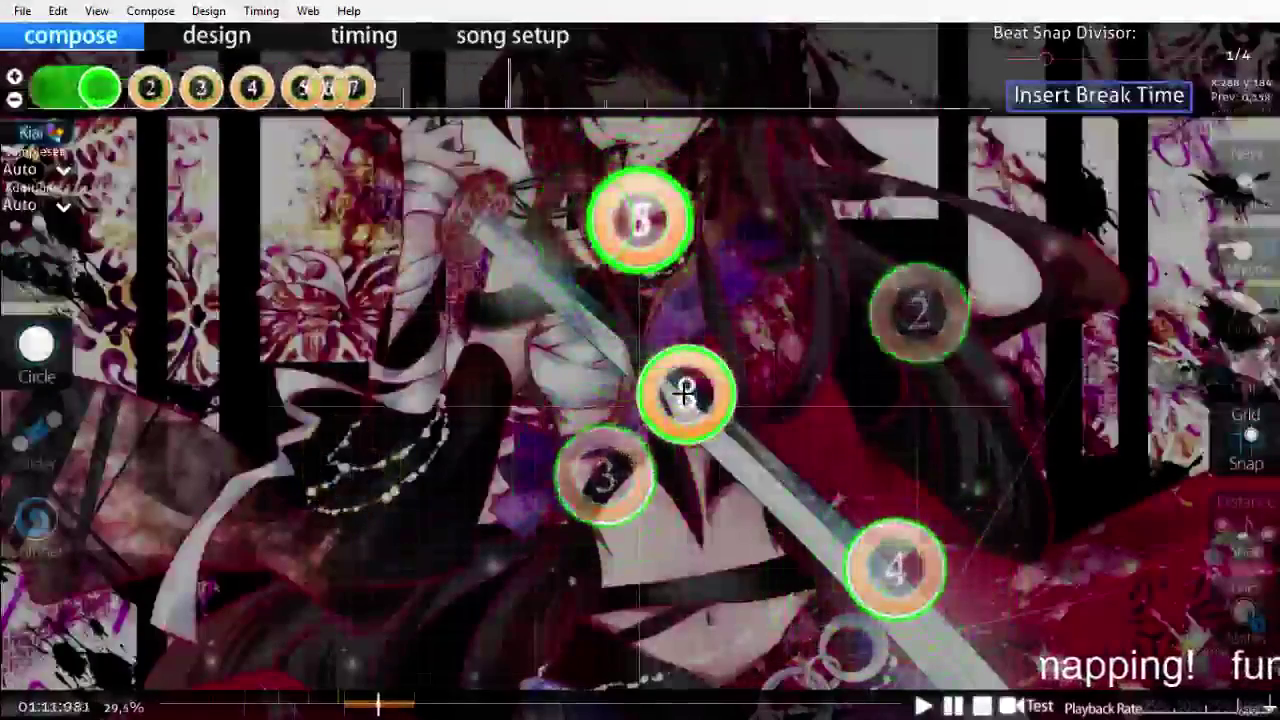
pyautogui.scroll(2, 686, 394)
pyautogui.scroll(4, 686, 394)
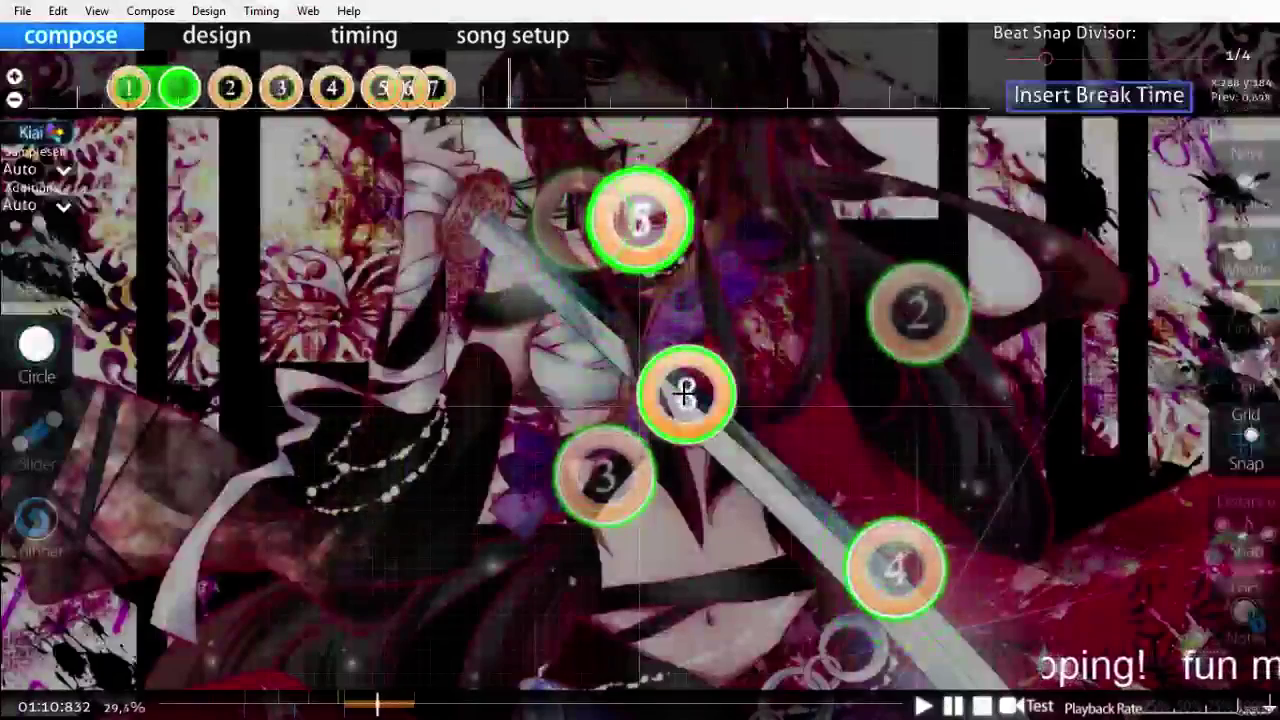
# Step: Try a short curved slider as note 8 at 01:10:749, bending downward from its head, and check it against the song
pyautogui.click(37, 430)
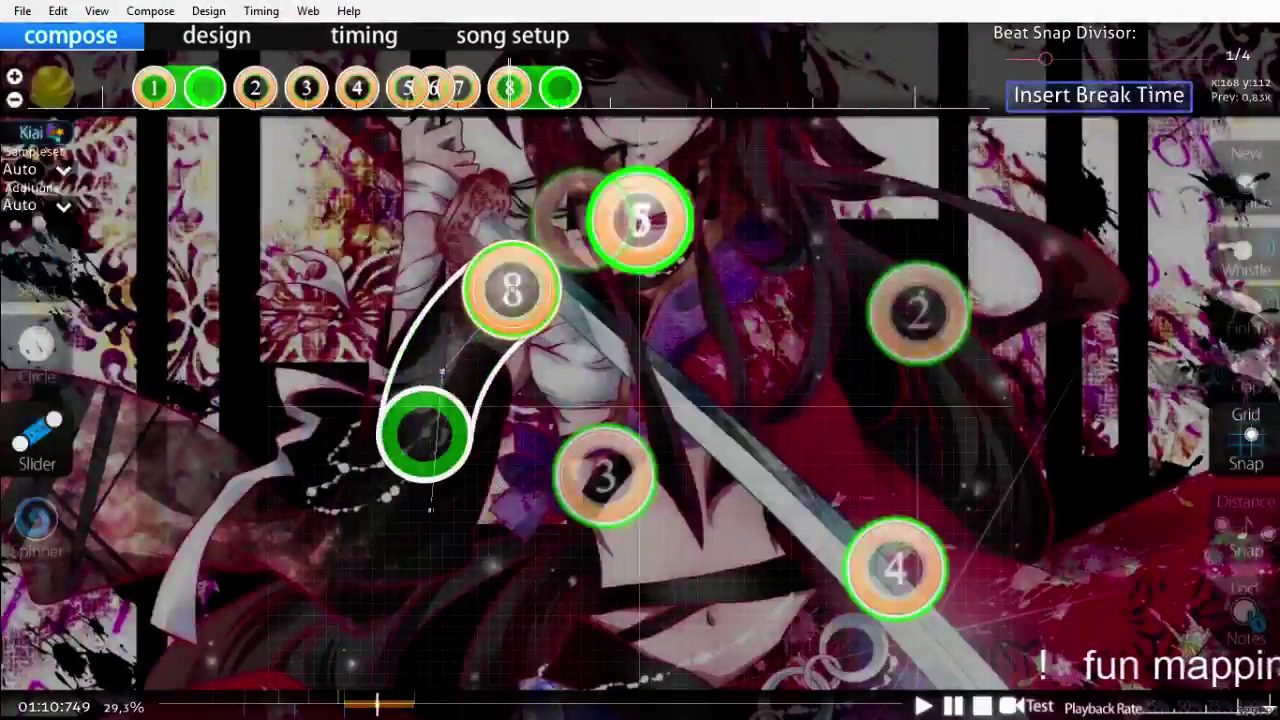
pyautogui.rightClick(443, 522)
pyautogui.scroll(4, 443, 522)
pyautogui.press('space')
pyautogui.scroll(5, 443, 522)
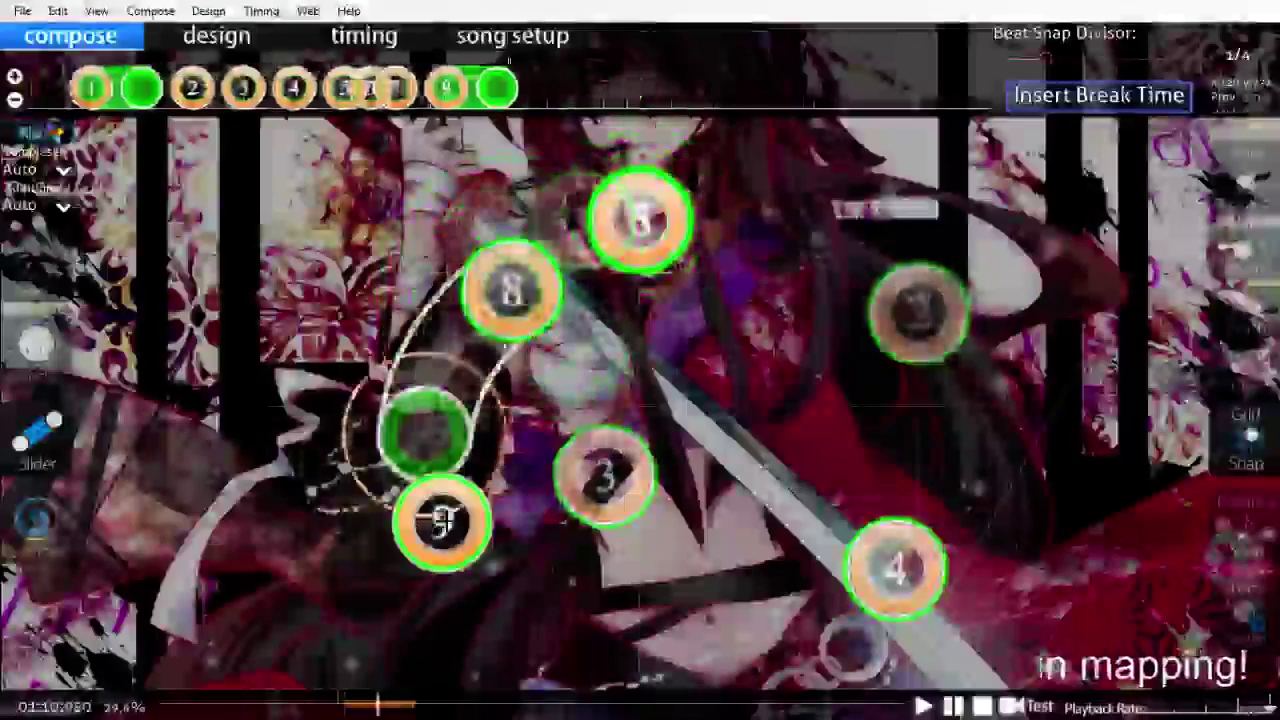
pyautogui.press('space')
pyautogui.scroll(4, 443, 522)
pyautogui.scroll(6, 430, 440)
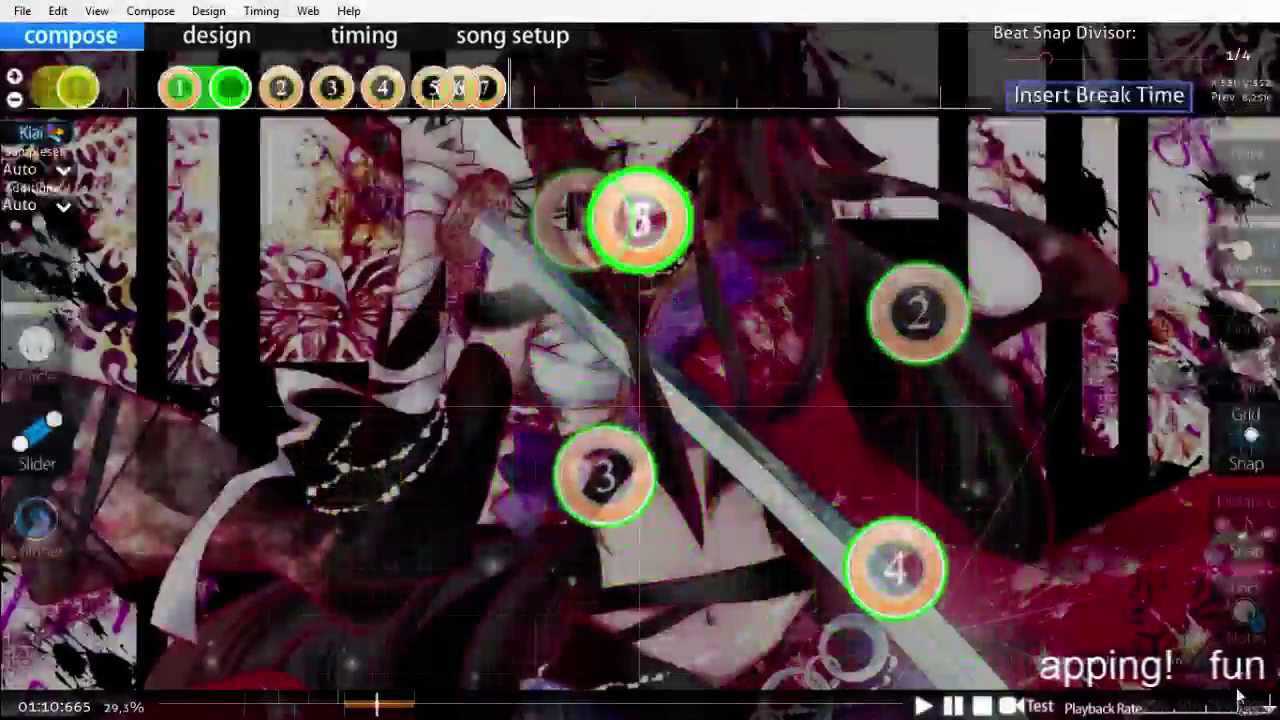
# Step: Replay the passage around 01:10:484 and delete the three stacked notes 5, 6 and 7
pyautogui.scroll(6, 1042, 661)
pyautogui.press('space')
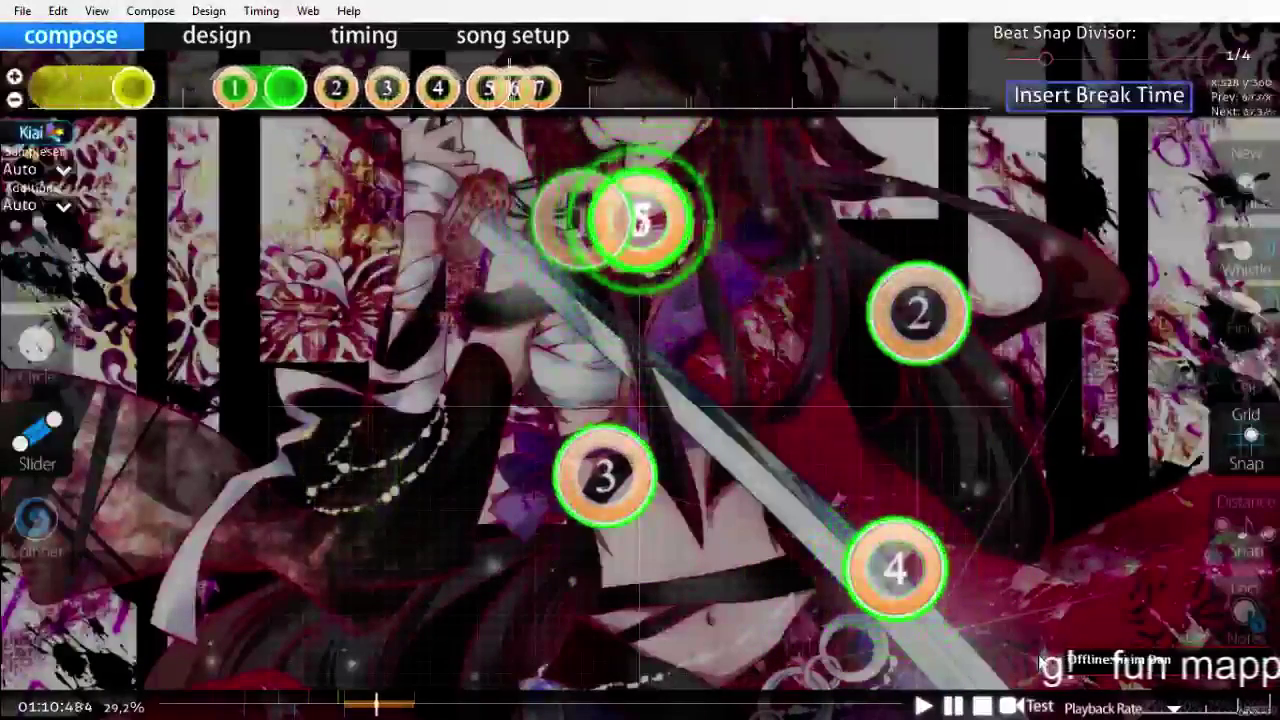
pyautogui.scroll(2, 1040, 662)
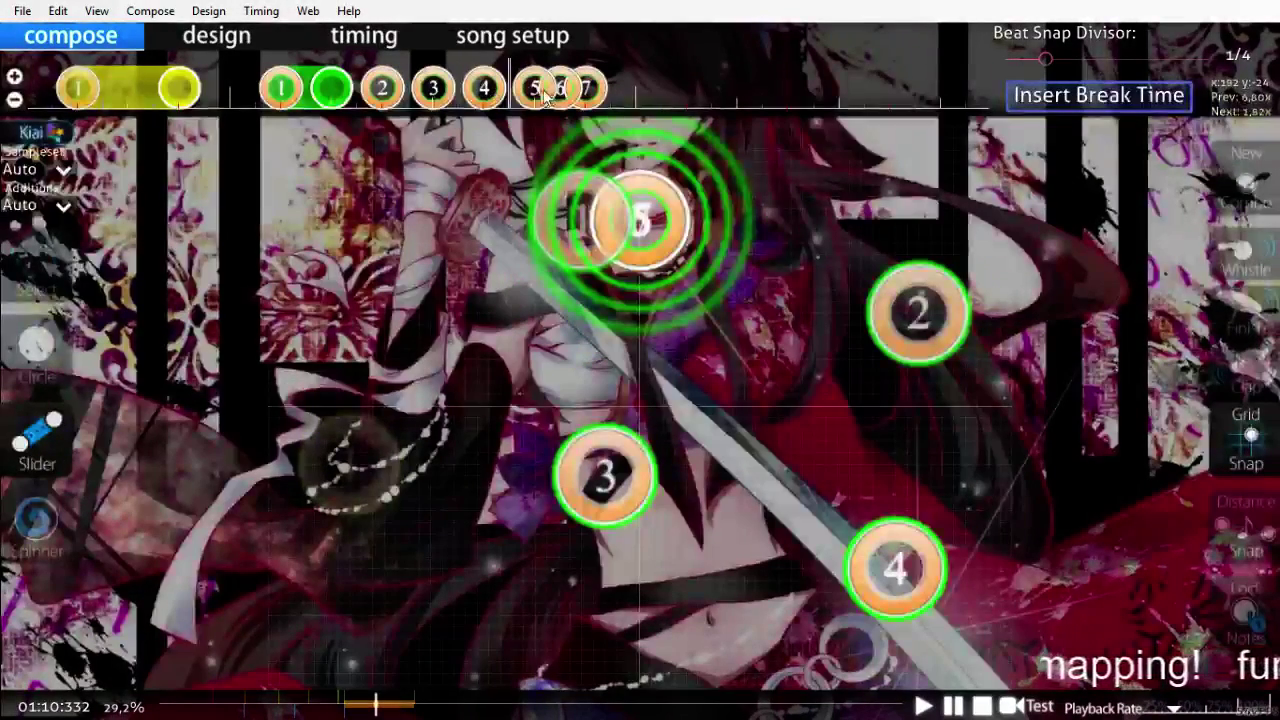
pyautogui.press('1')
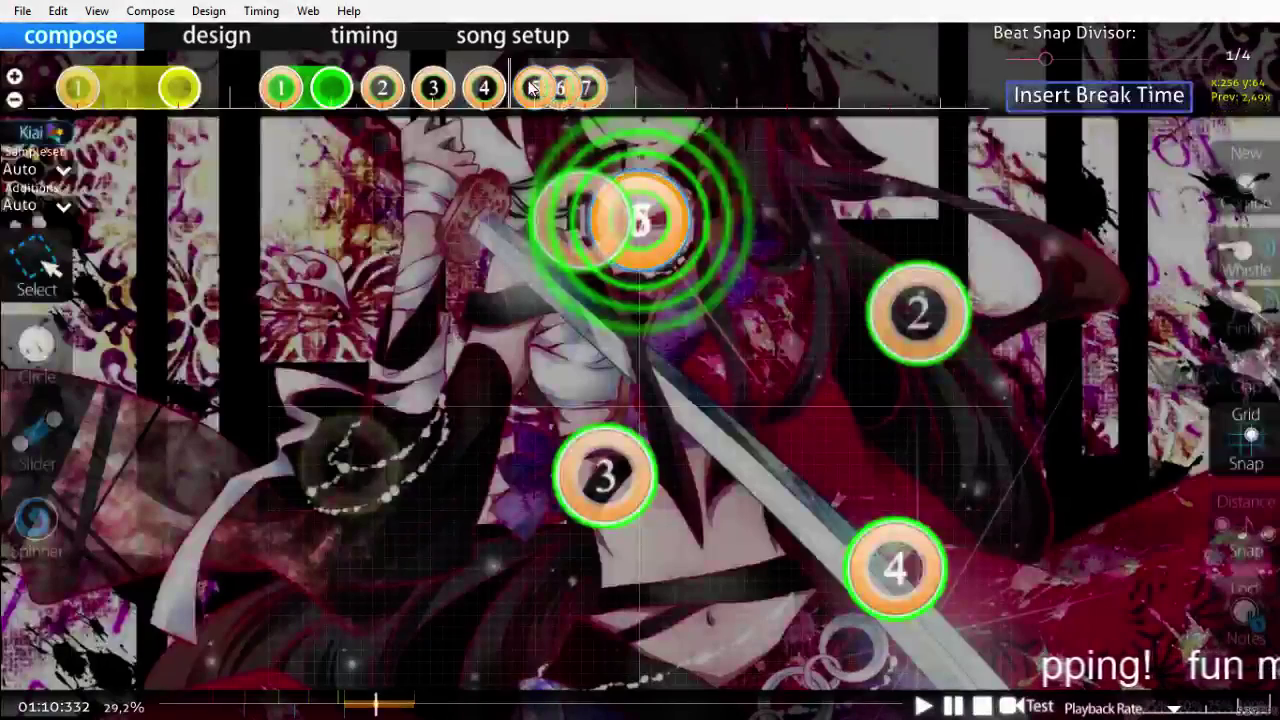
pyautogui.press('Delete')
# Step: Stack two circles exactly on note 4 as notes 5 and 6, at 01:10:332 and 01:10:415
pyautogui.click(57, 355)
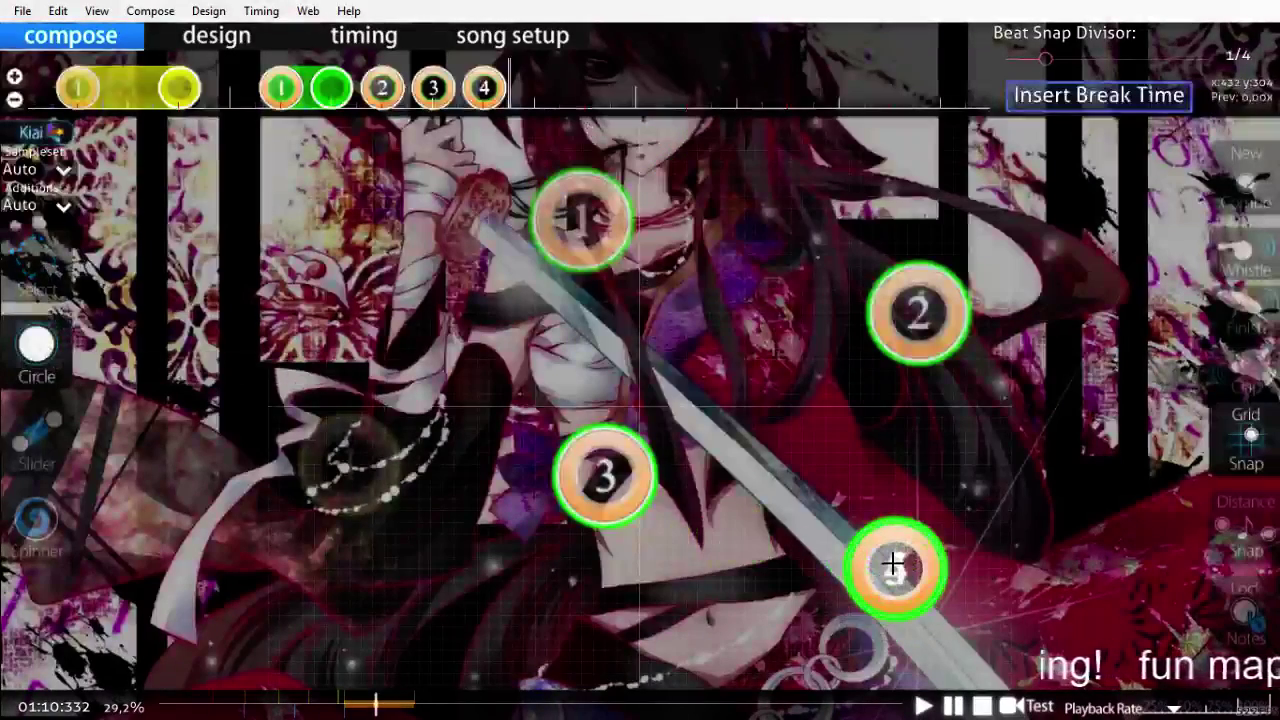
pyautogui.click(893, 565)
pyautogui.click(893, 565)
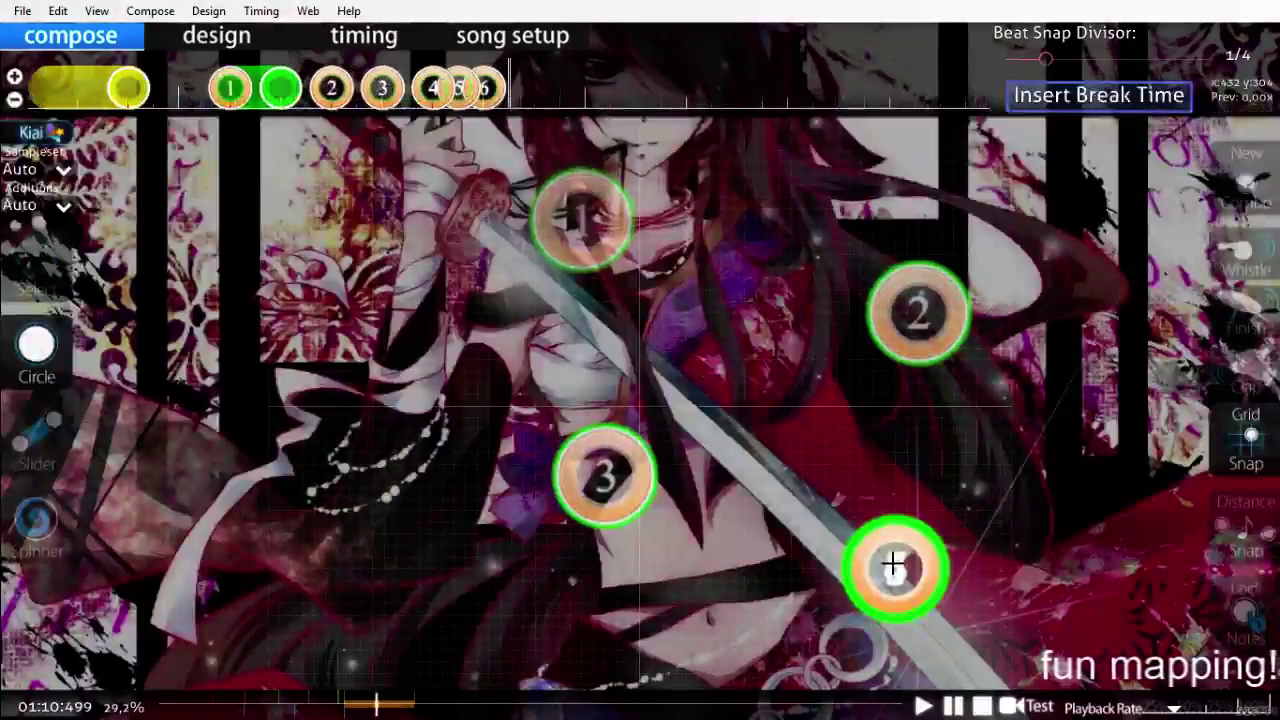
# Step: Draw a long curved slider as note 7 at 01:10:582, from about x 416, y 264, arching up and ending just above note 3
pyautogui.click(43, 437)
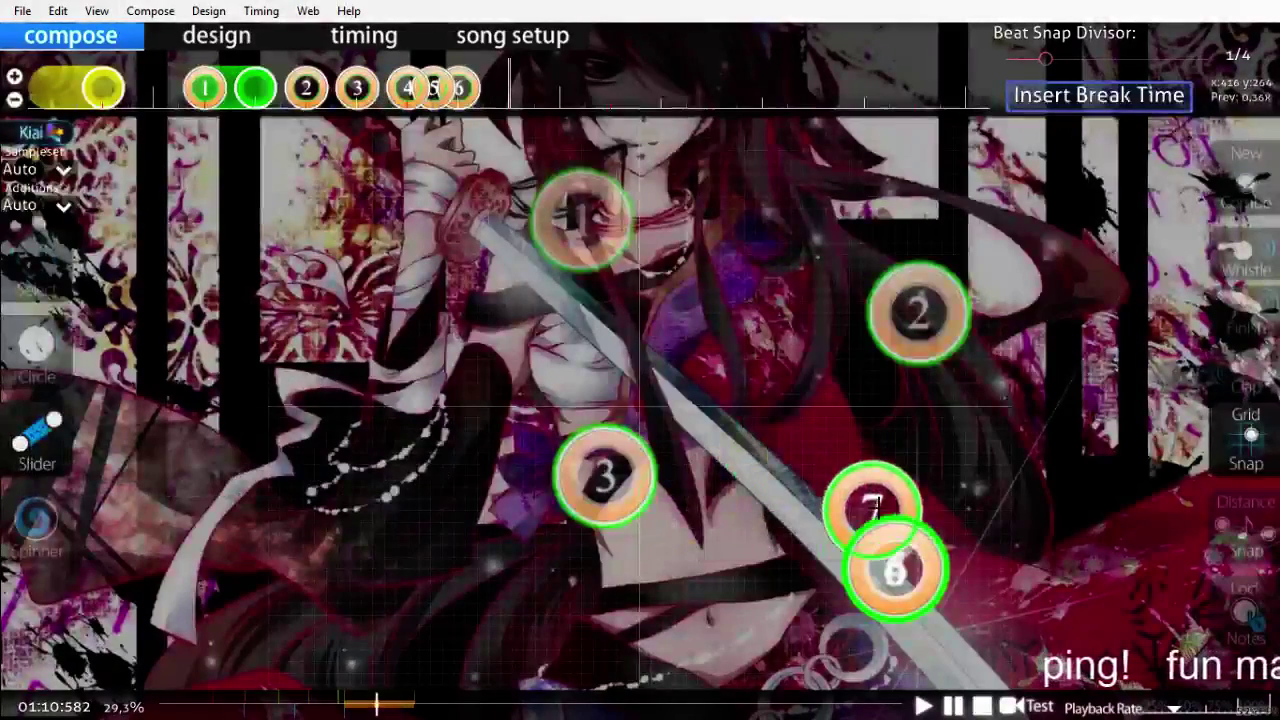
pyautogui.click(872, 505)
pyautogui.click(787, 431)
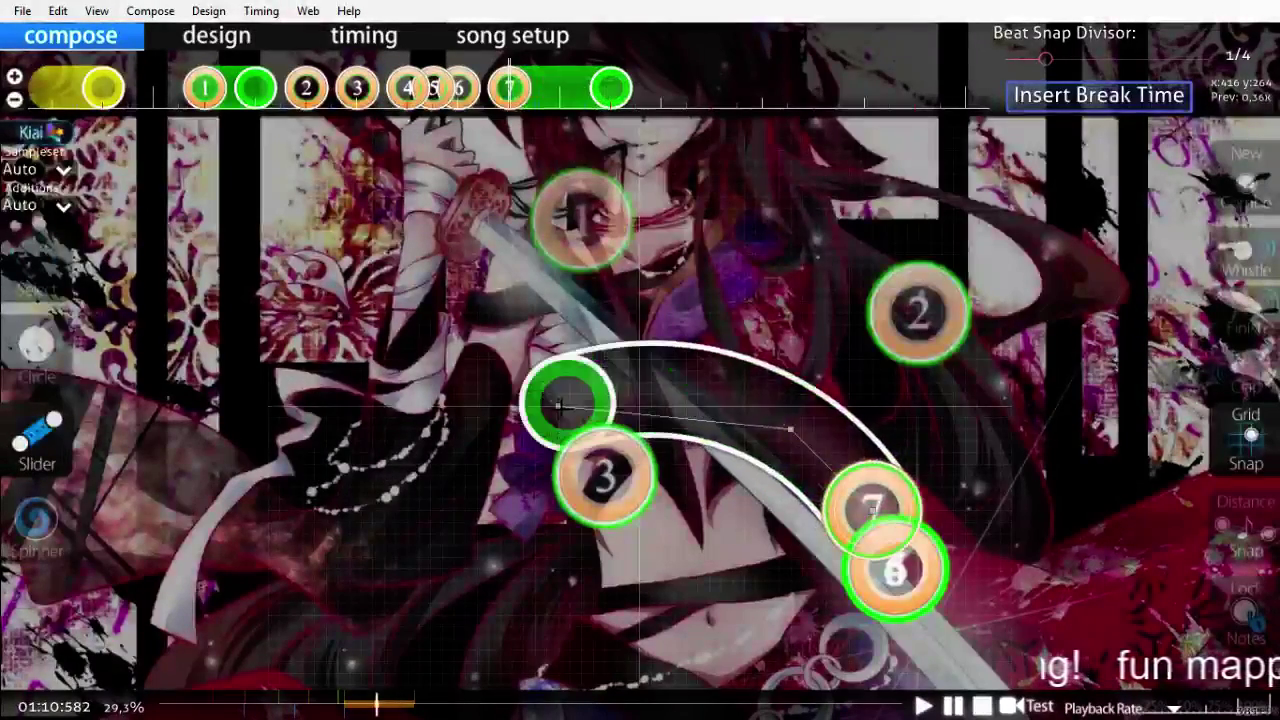
pyautogui.rightClick(563, 402)
pyautogui.scroll(5, 679, 533)
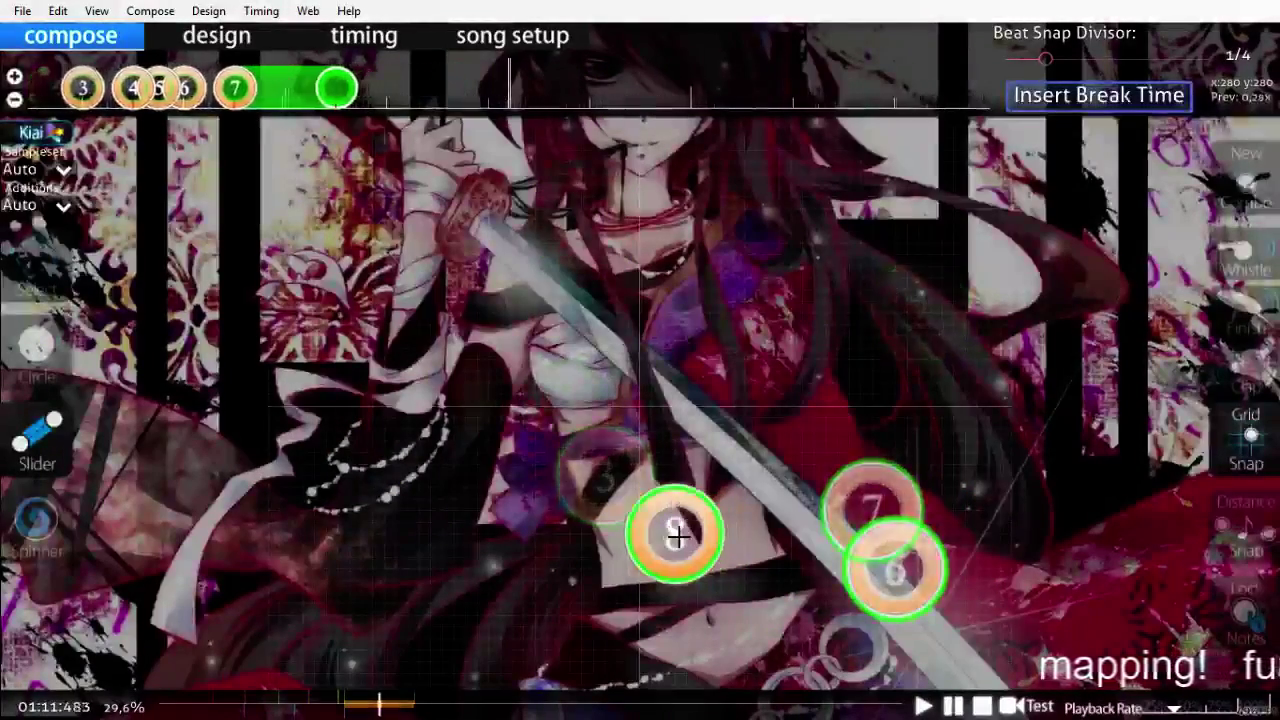
# Step: Draw an arched slider as note 8 at 01:11:082, from about x 80, y 152 up toward the upper middle, and play it back
pyautogui.scroll(3, 676, 537)
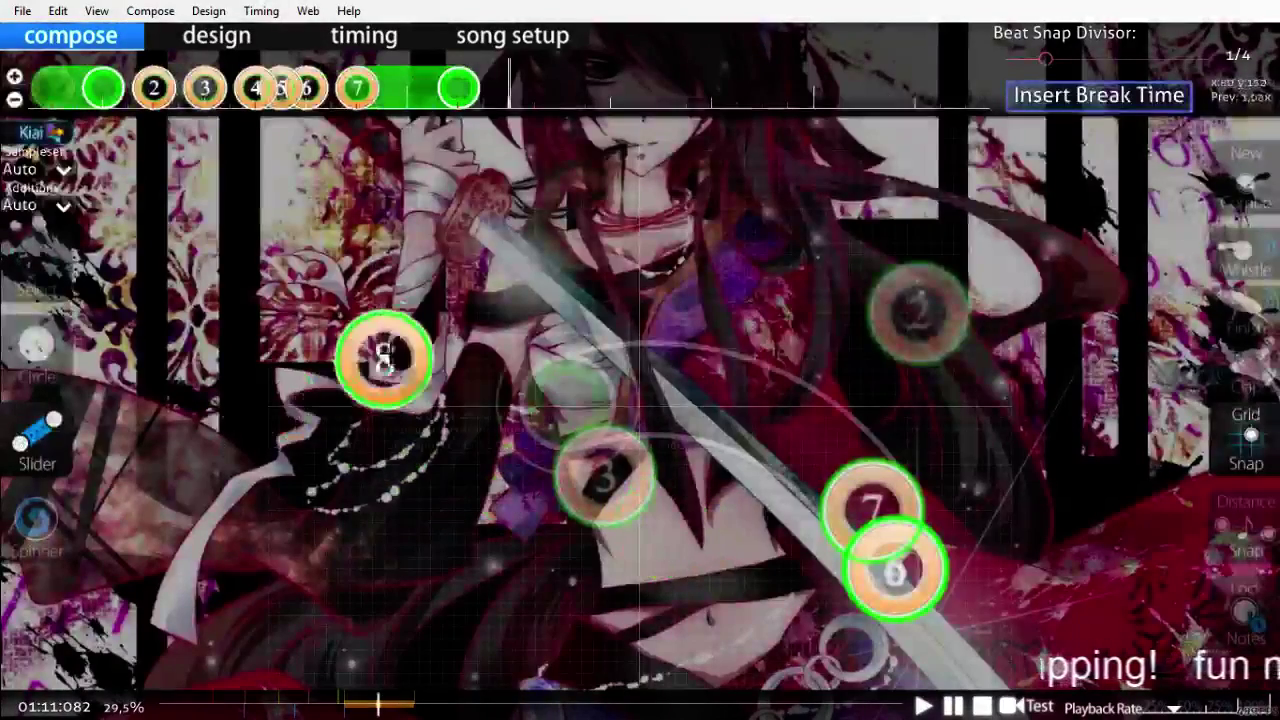
pyautogui.click(385, 360)
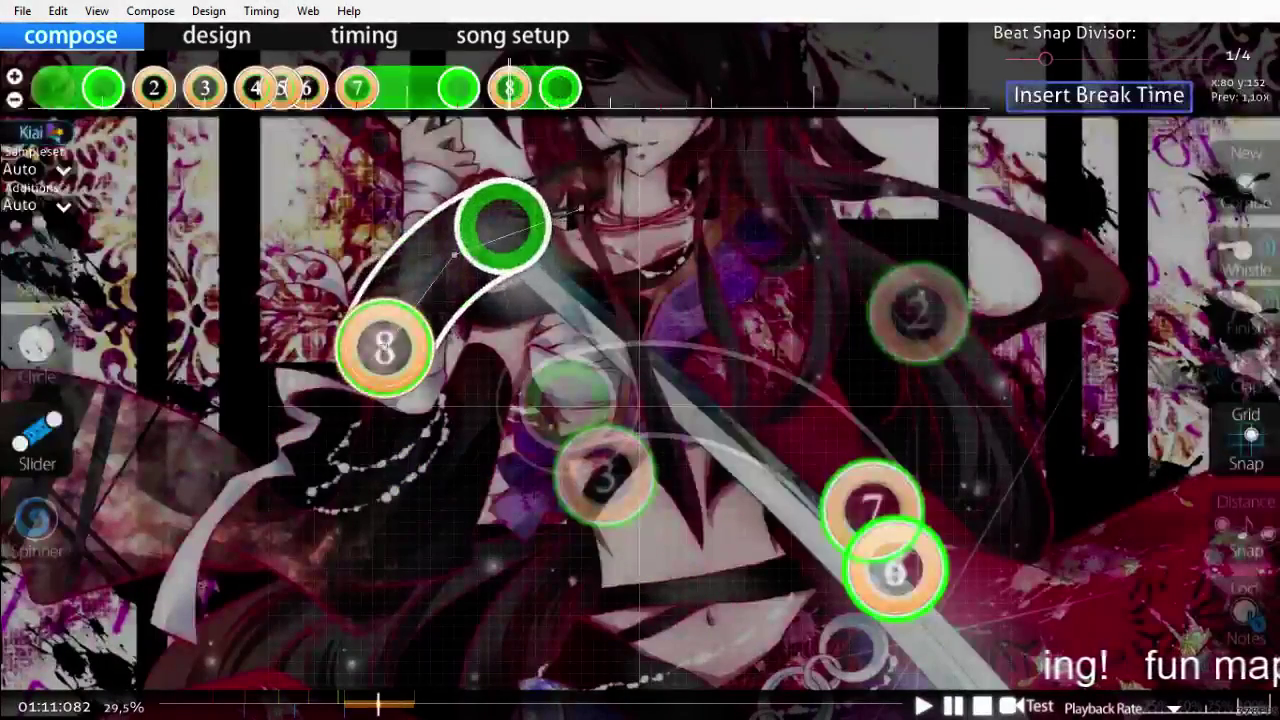
pyautogui.rightClick(680, 208)
pyautogui.scroll(4, 709, 449)
pyautogui.press('space')
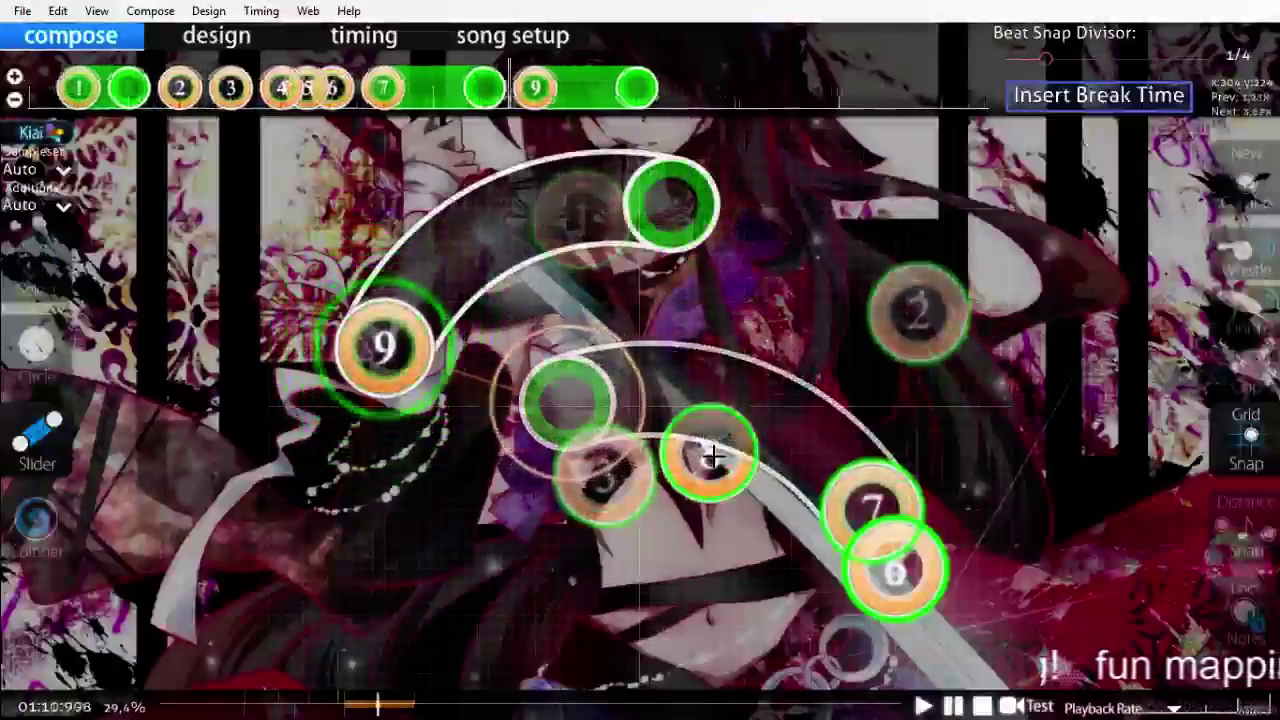
pyautogui.press('space')
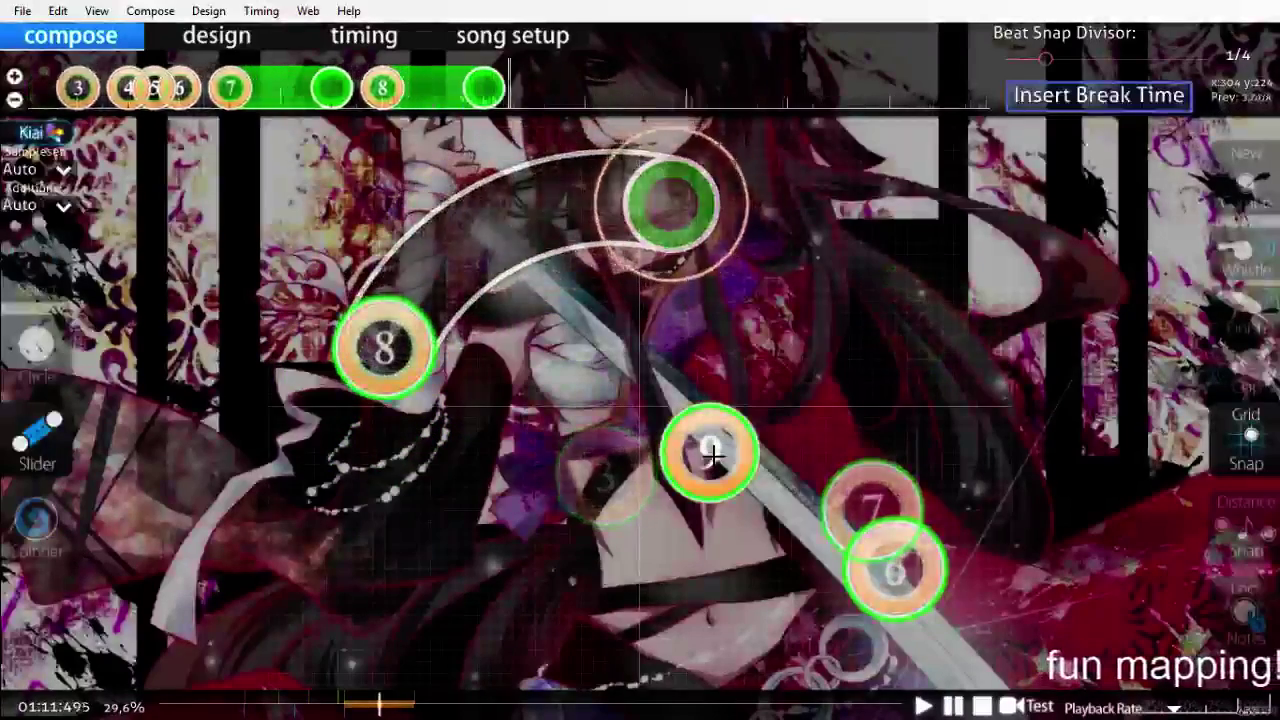
# Step: Draw a short slider as note 9 at 01:11:582, curving downward from about x 264, y 160, and play it back
pyautogui.scroll(4, 712, 455)
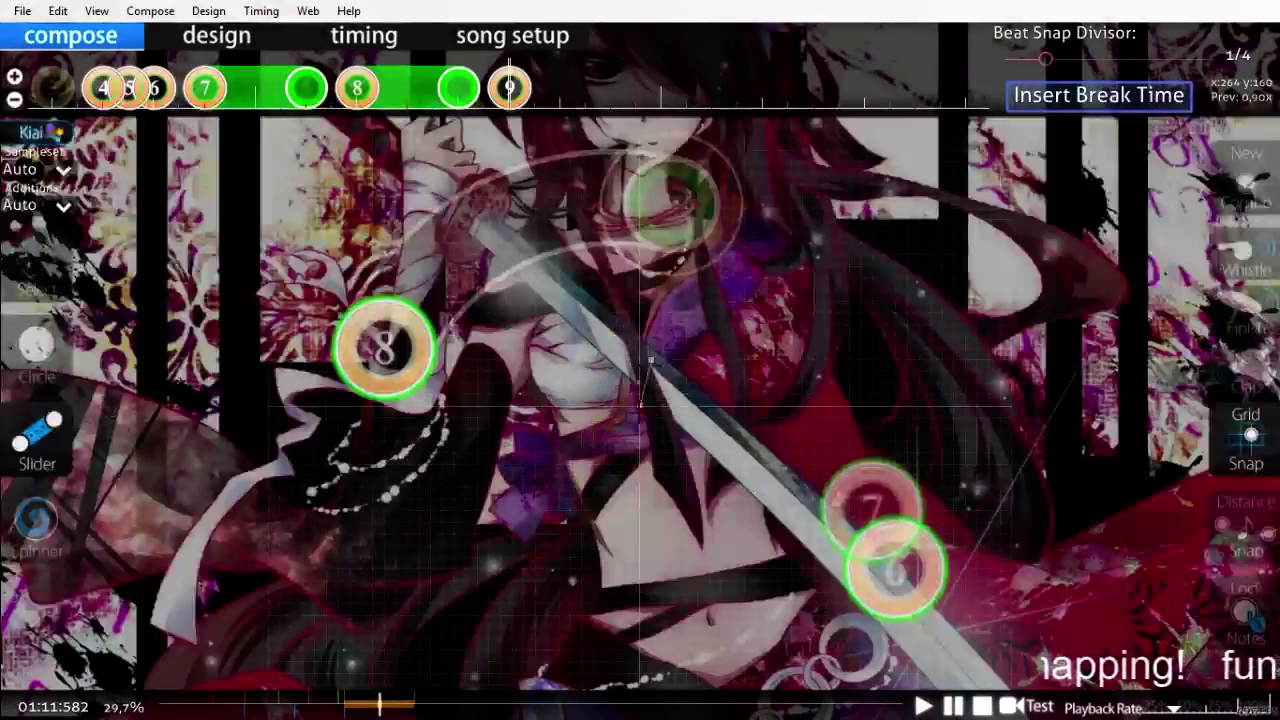
pyautogui.click(650, 360)
pyautogui.rightClick(664, 533)
pyautogui.scroll(4, 760, 560)
pyautogui.press('space')
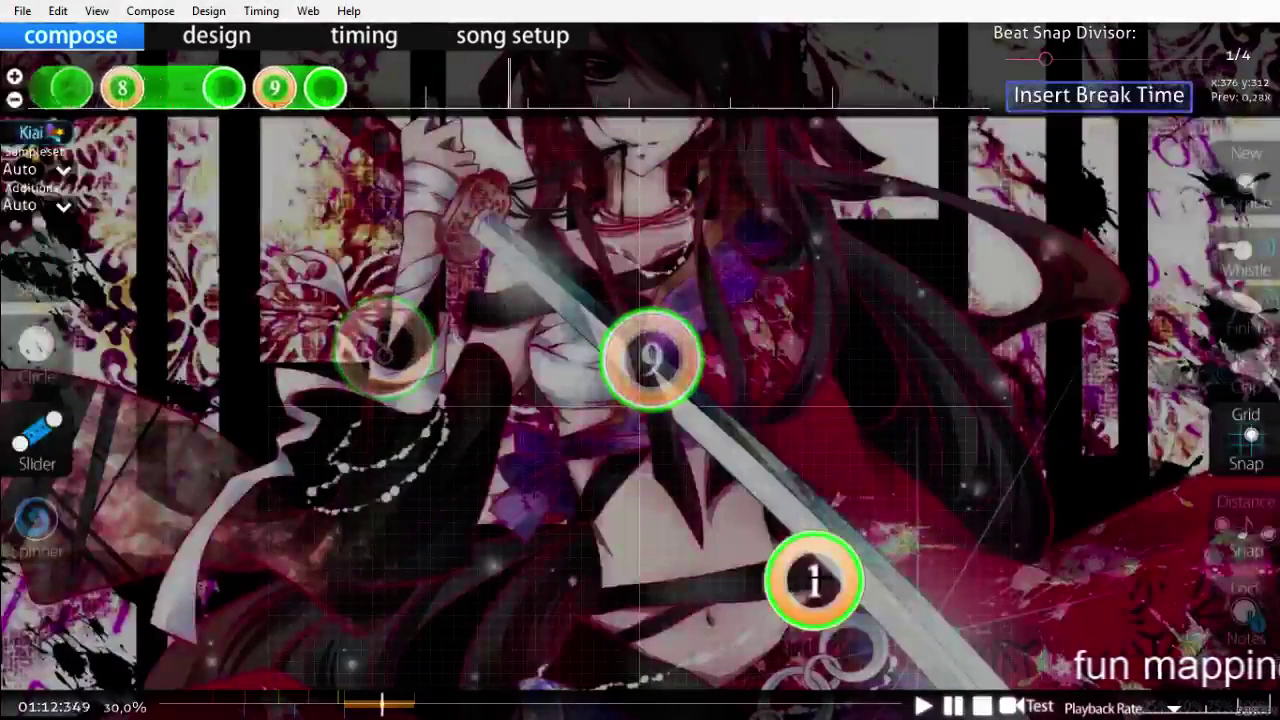
# Step: Review the timing of sliders 7, 8 and 9 against the song
pyautogui.scroll(5, 650, 360)
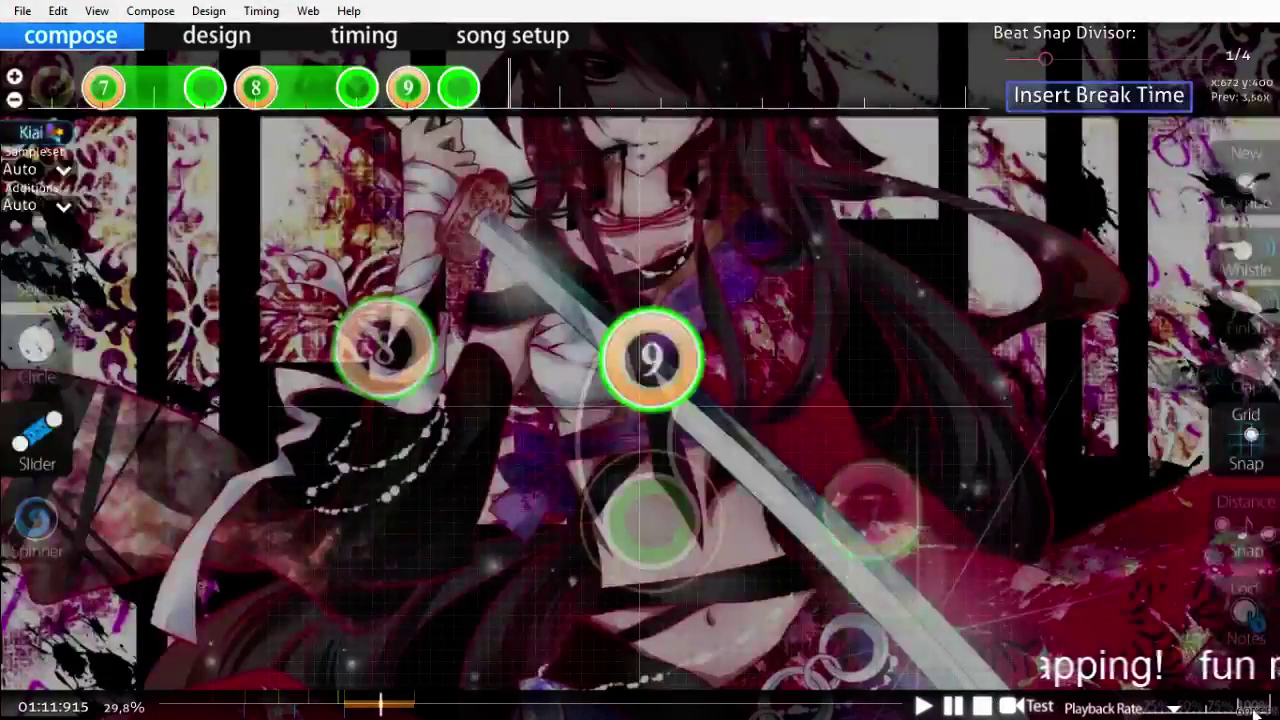
pyautogui.scroll(12, 1250, 710)
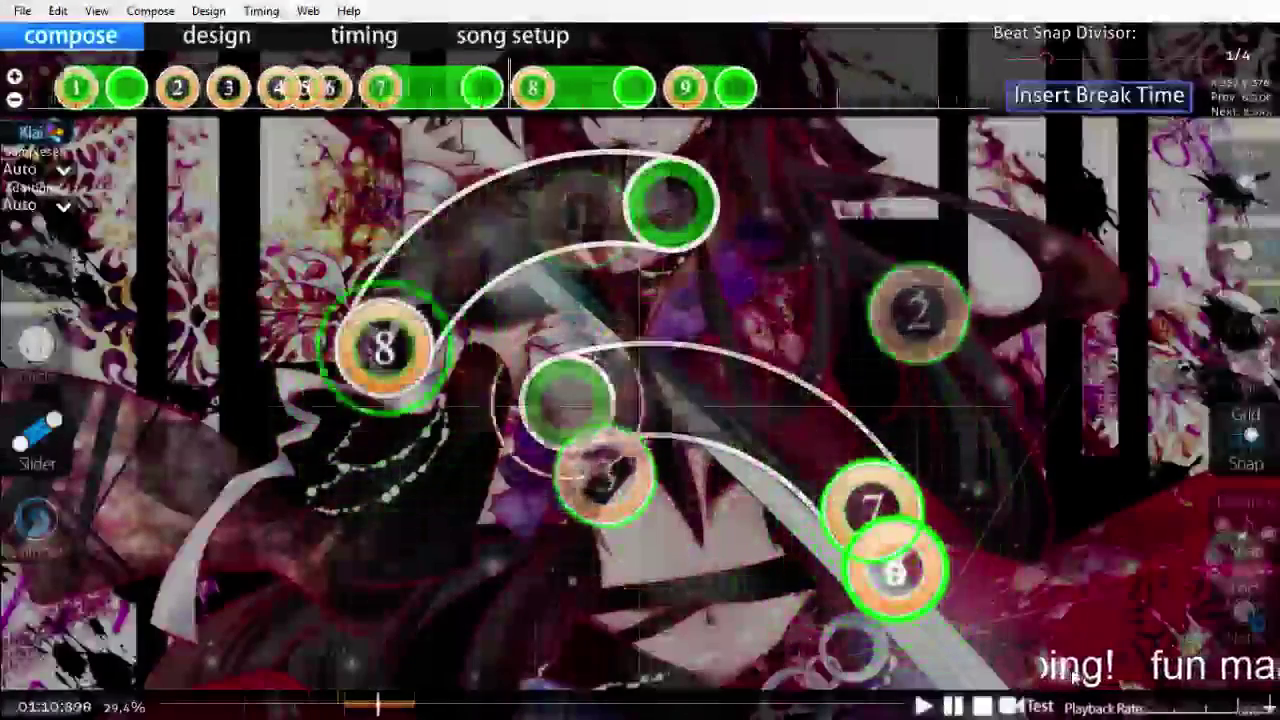
pyautogui.scroll(-12, 1074, 677)
pyautogui.scroll(3, 1074, 677)
pyautogui.scroll(-3, 1074, 677)
pyautogui.scroll(2, 1074, 677)
pyautogui.scroll(-2, 1073, 677)
# Step: Place a circle at 01:11:915 below and to the right of slider 9's head, starting a new combo
pyautogui.click(36, 345)
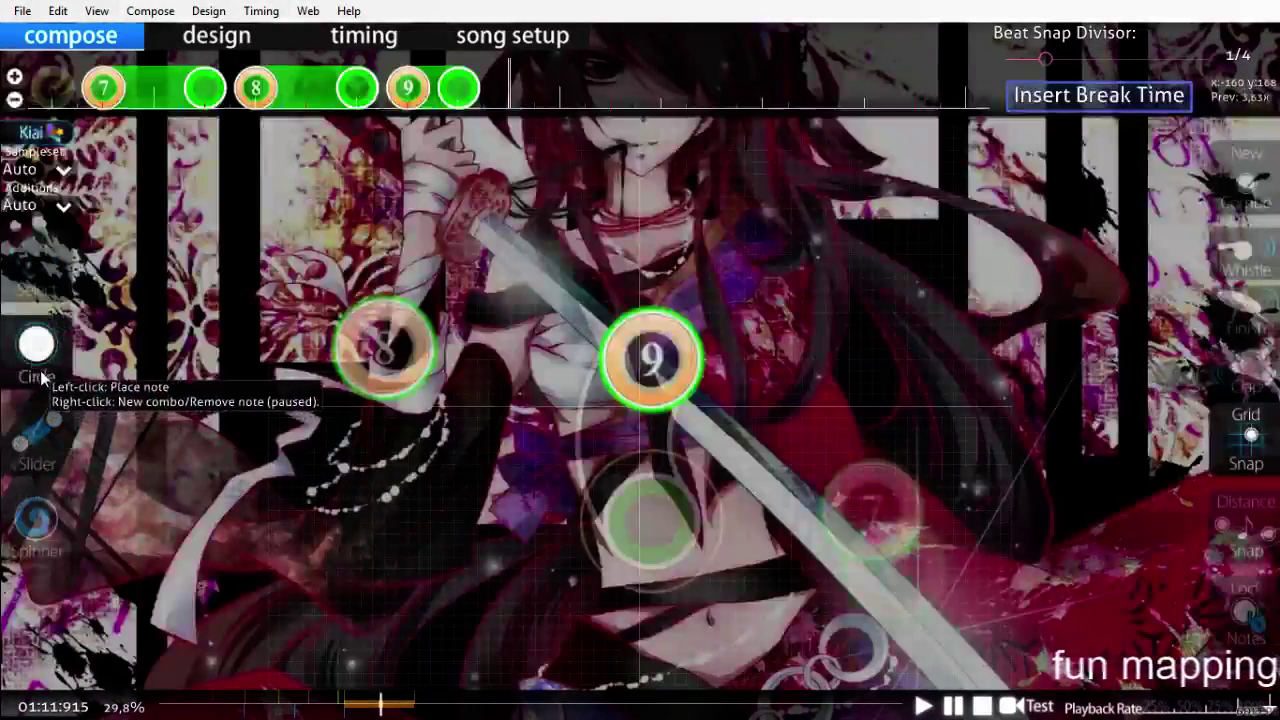
pyautogui.click(815, 558)
pyautogui.press('1')
pyautogui.click(587, 83)
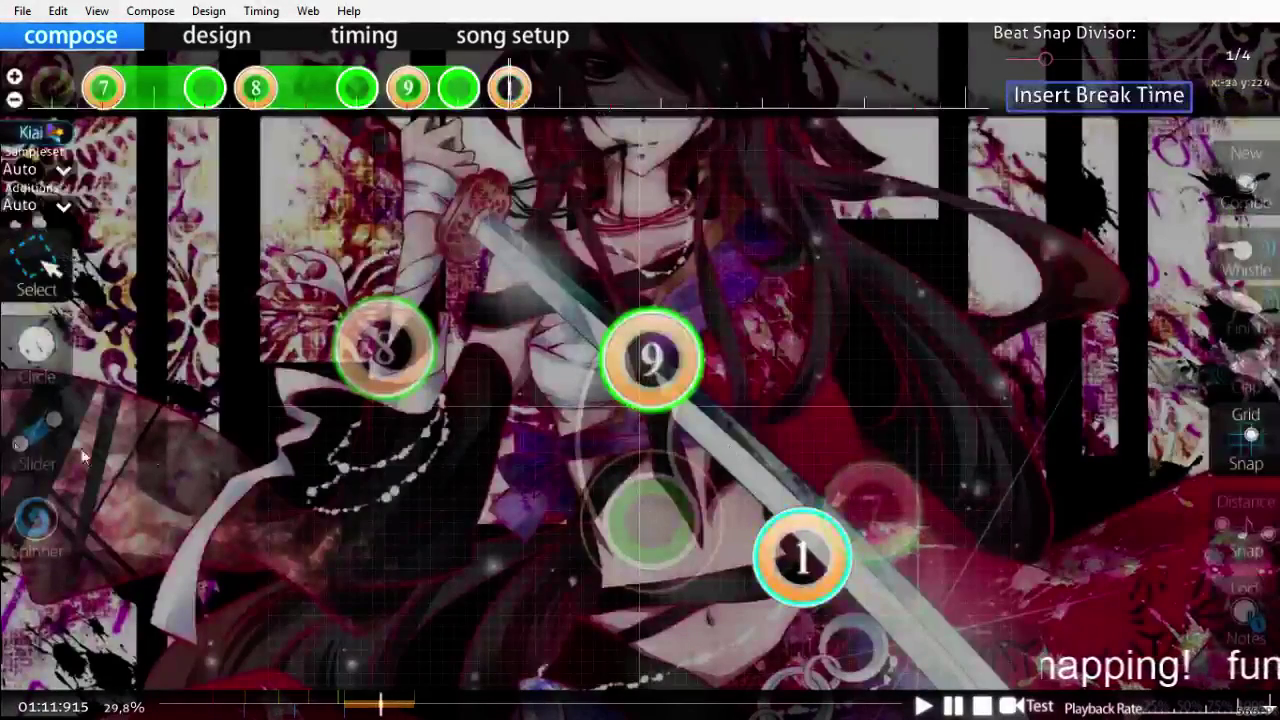
# Step: Replace the circle at 01:11:915 with one at about x 472, y 160 and start a new combo on it
pyautogui.click(36, 345)
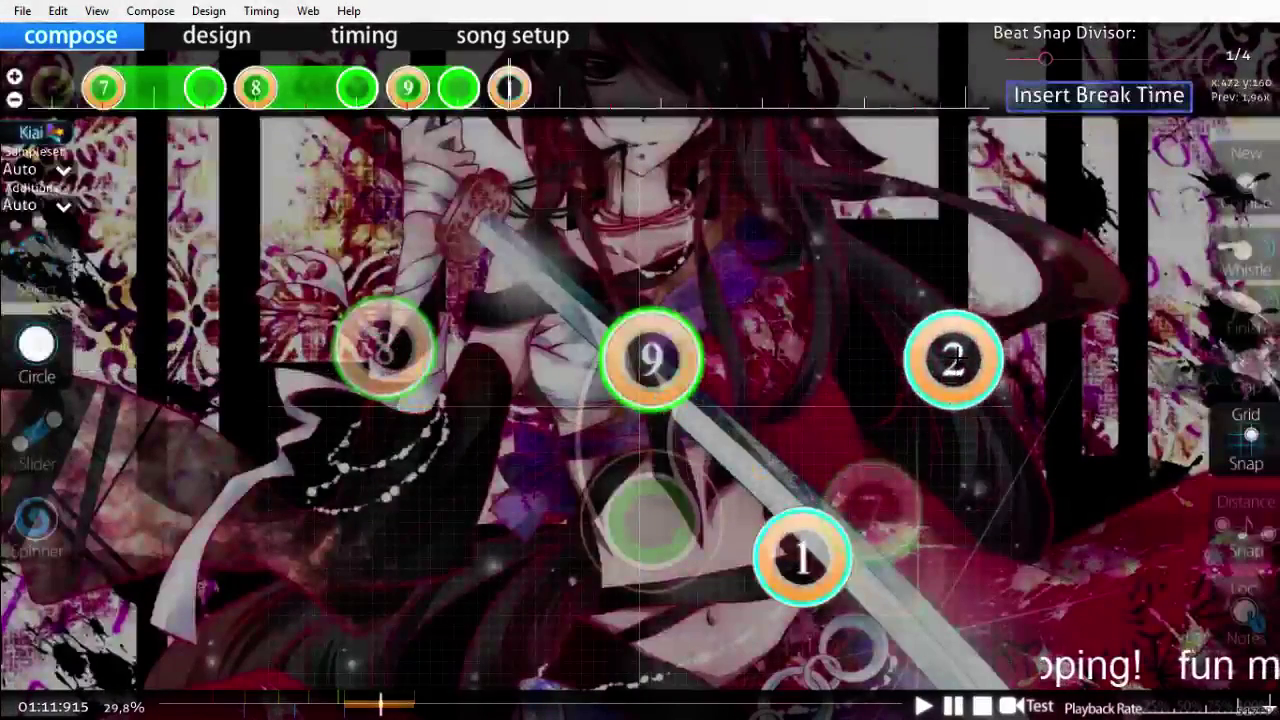
pyautogui.click(953, 360)
pyautogui.scroll(3, 946, 368)
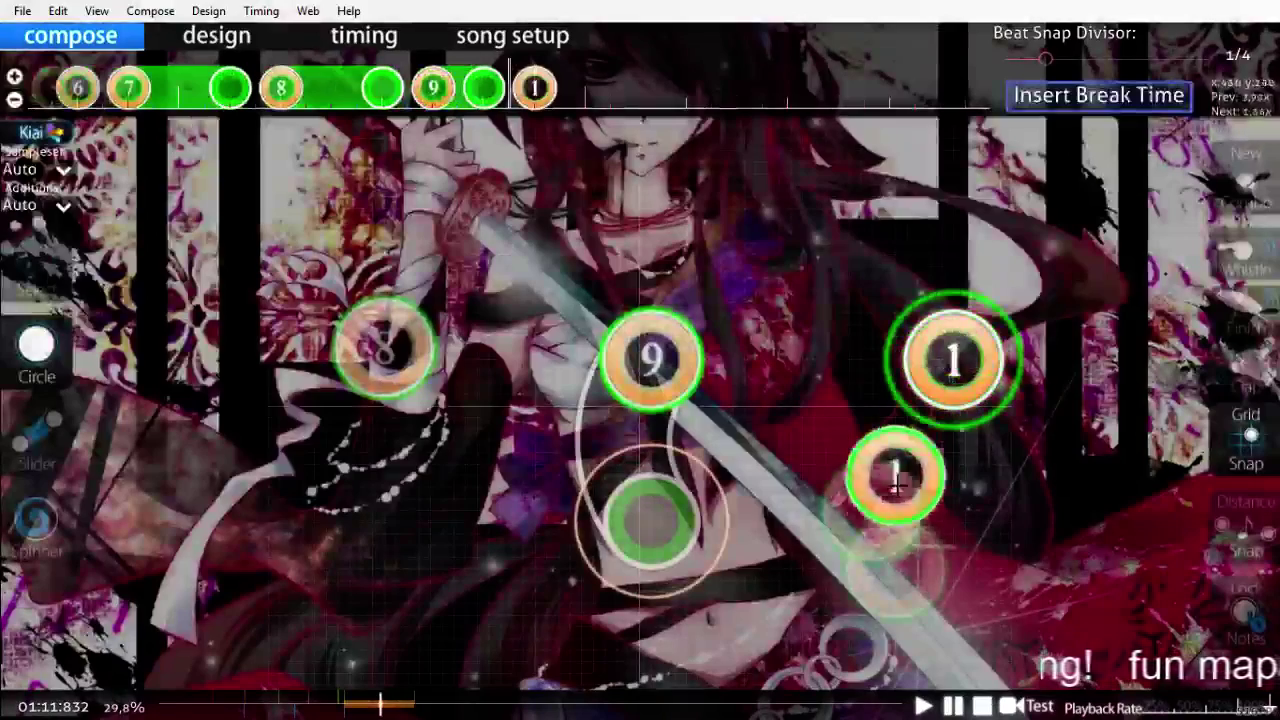
pyautogui.press('1')
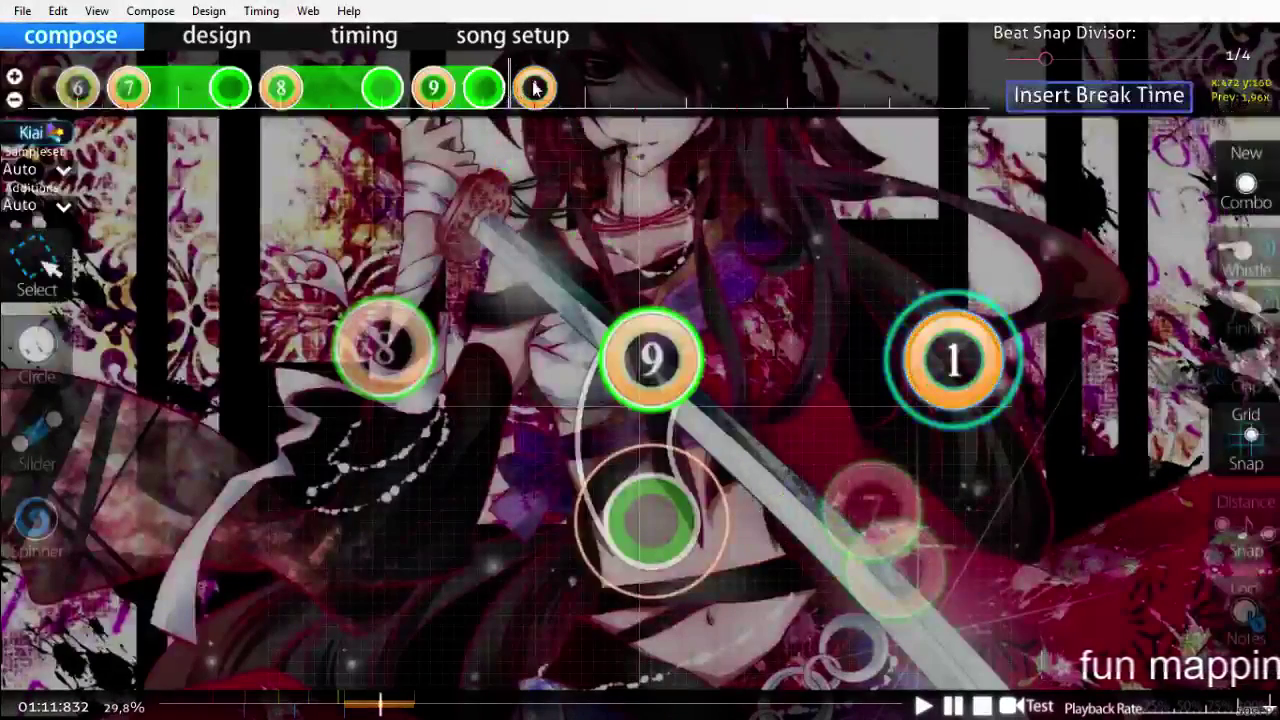
# Step: Place circles 2, 3 and 4 at 01:12:082, 01:12:249 and 01:12:415 in a zigzag leading away from note 1, and play them back
pyautogui.click(48, 347)
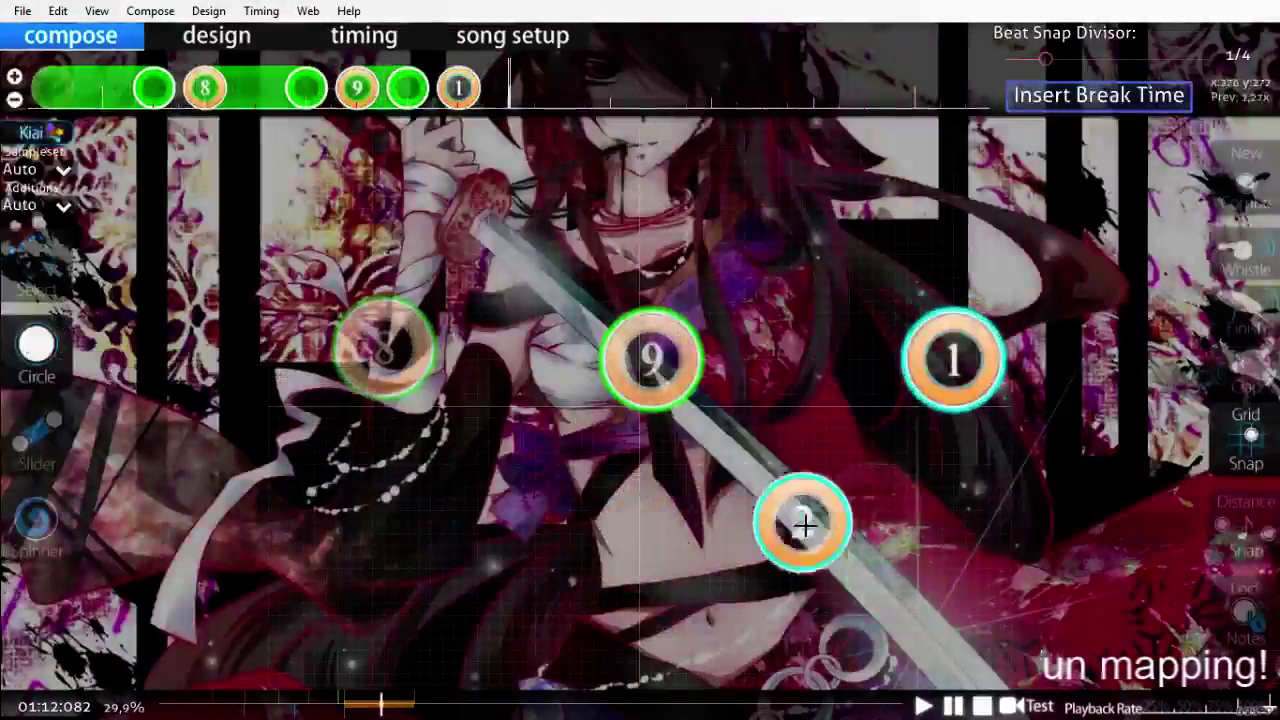
pyautogui.click(848, 545)
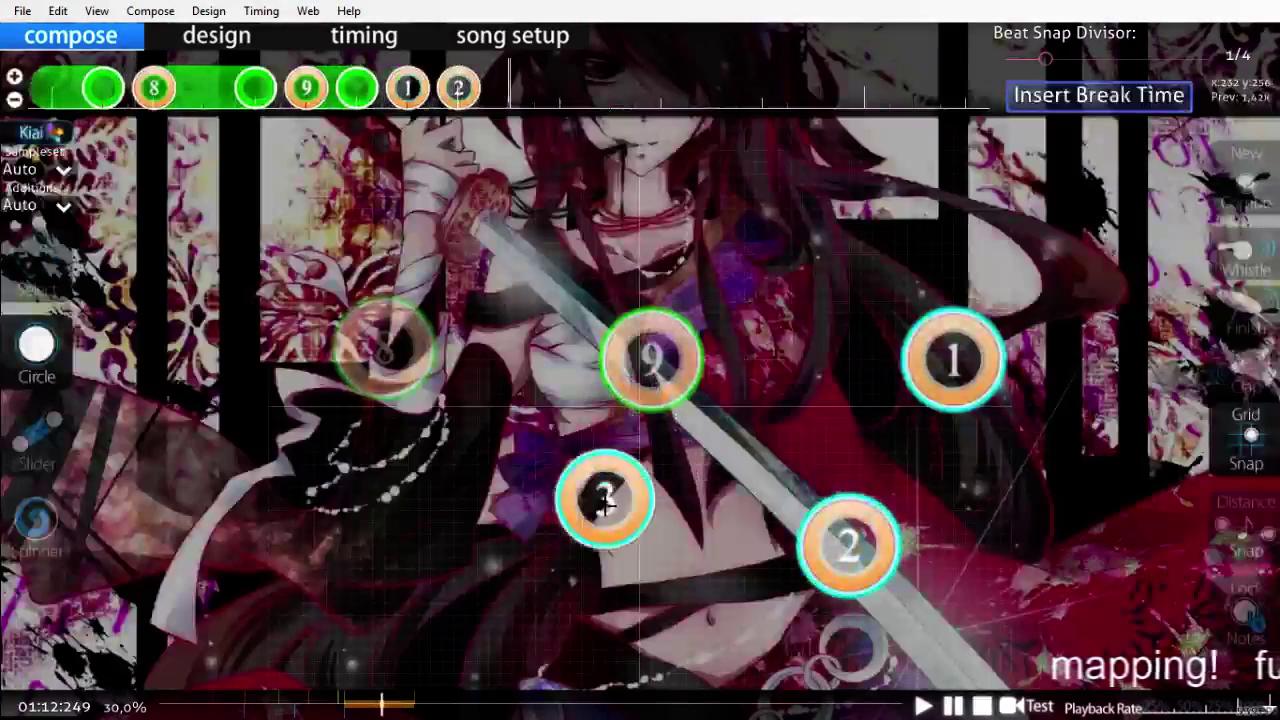
pyautogui.click(523, 243)
pyautogui.scroll(8, 489, 522)
pyautogui.press('space')
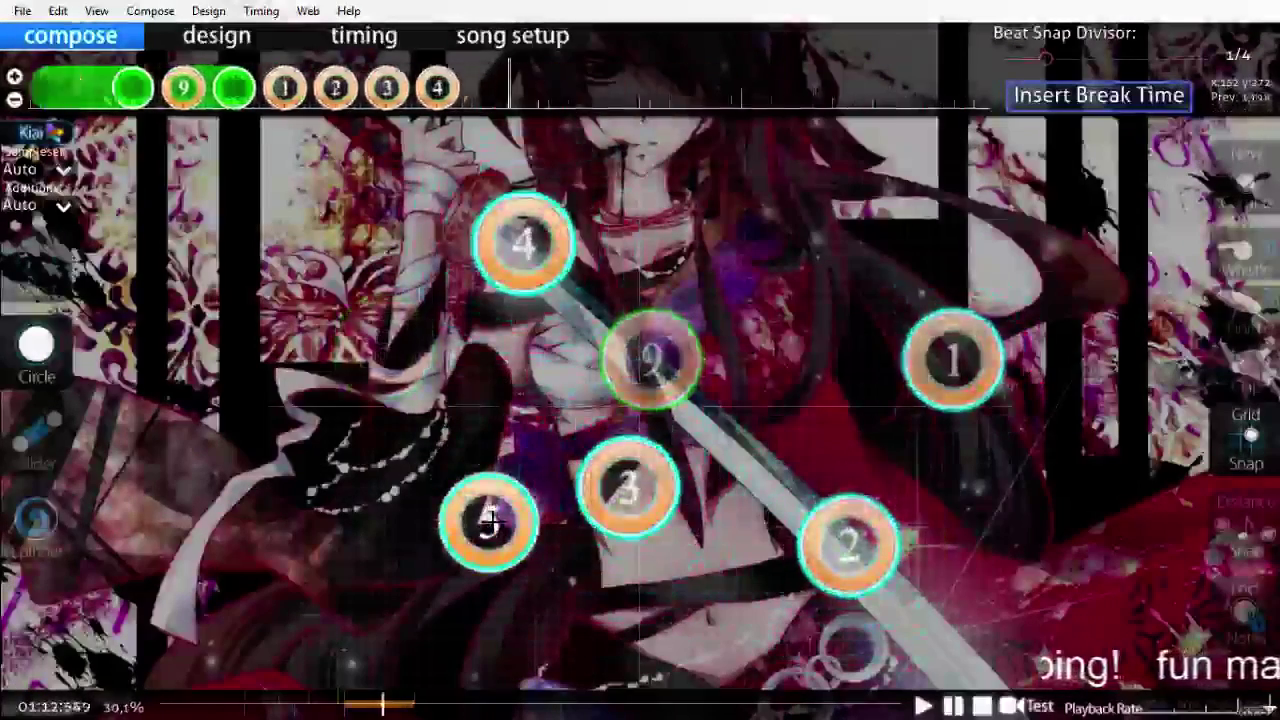
pyautogui.scroll(8, 490, 521)
pyautogui.scroll(-4, 488, 520)
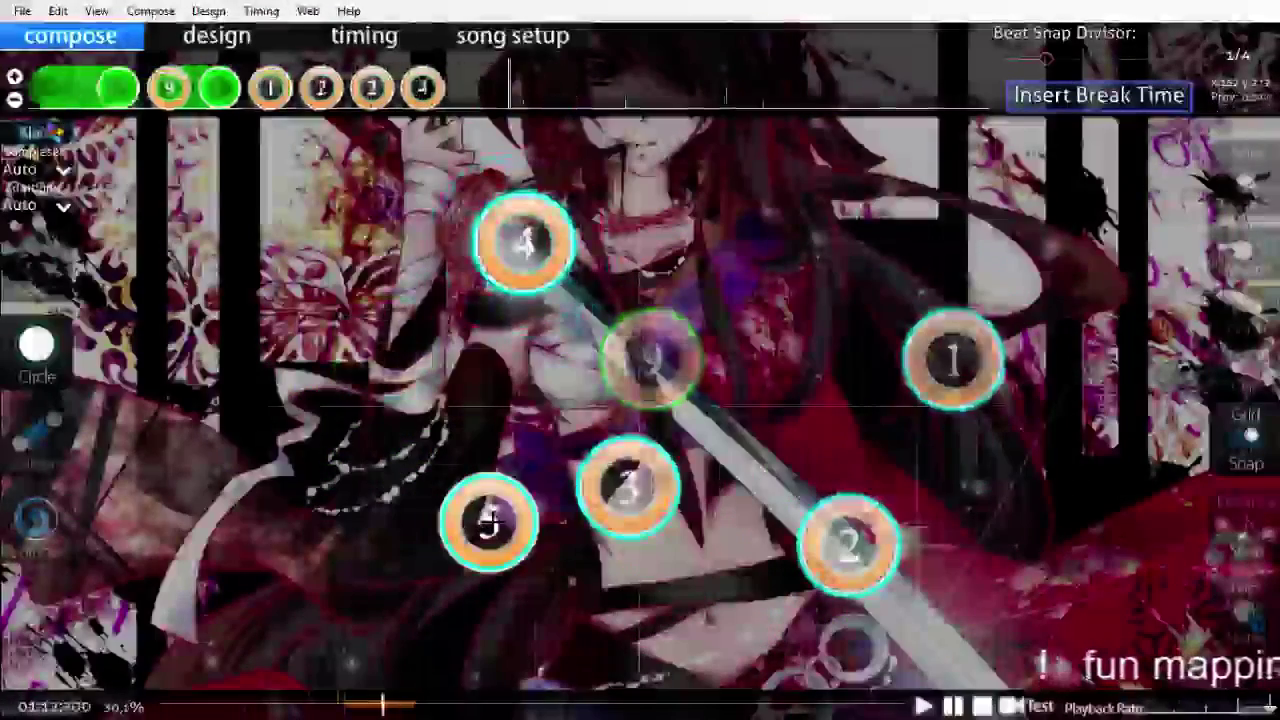
# Step: Move note 3 up to between slider 9's head and note 1, and note 4 to below and left of slider 9's head
pyautogui.scroll(2, 490, 521)
pyautogui.press('1')
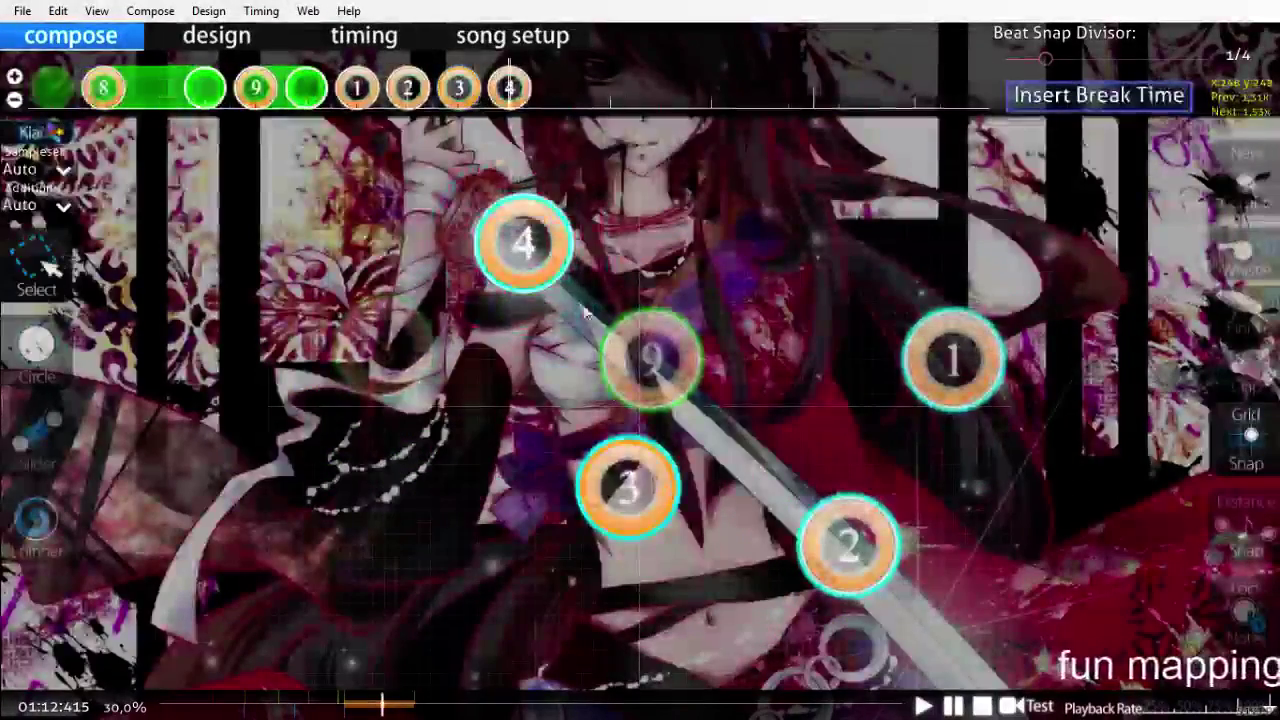
pyautogui.moveTo(630, 485); pyautogui.dragTo(701, 391)
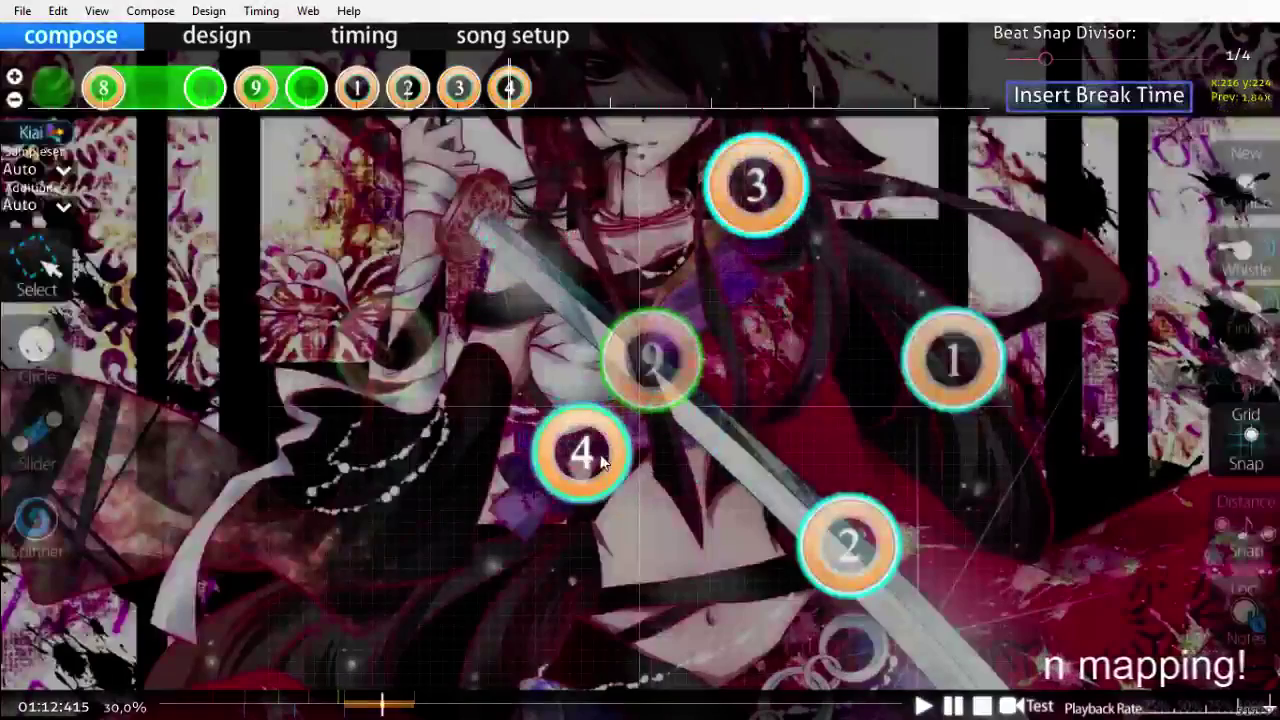
pyautogui.scroll(6, 810, 595)
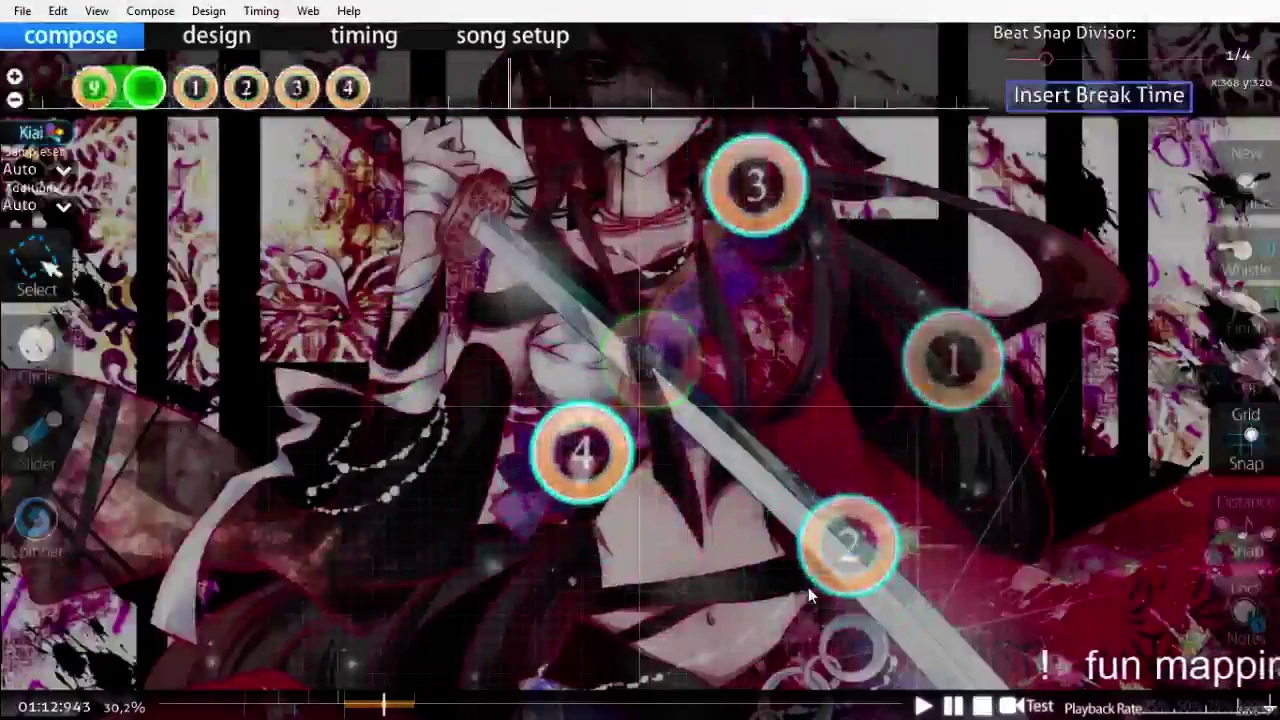
# Step: Save the beatmap and replay the stretch around slider 9 and notes 1 to 4, stopping at 01:12:582
pyautogui.hotkey('ctrl', 's')
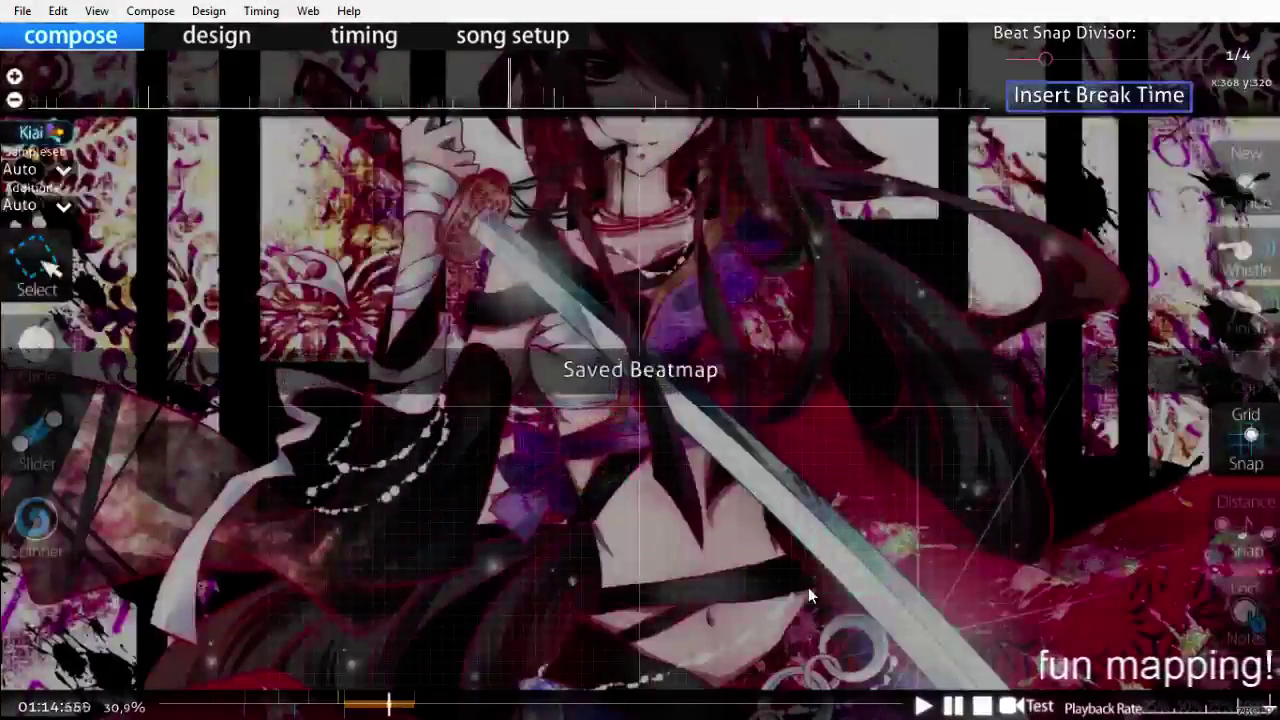
pyautogui.scroll(8, 808, 587)
pyautogui.scroll(3, 810, 596)
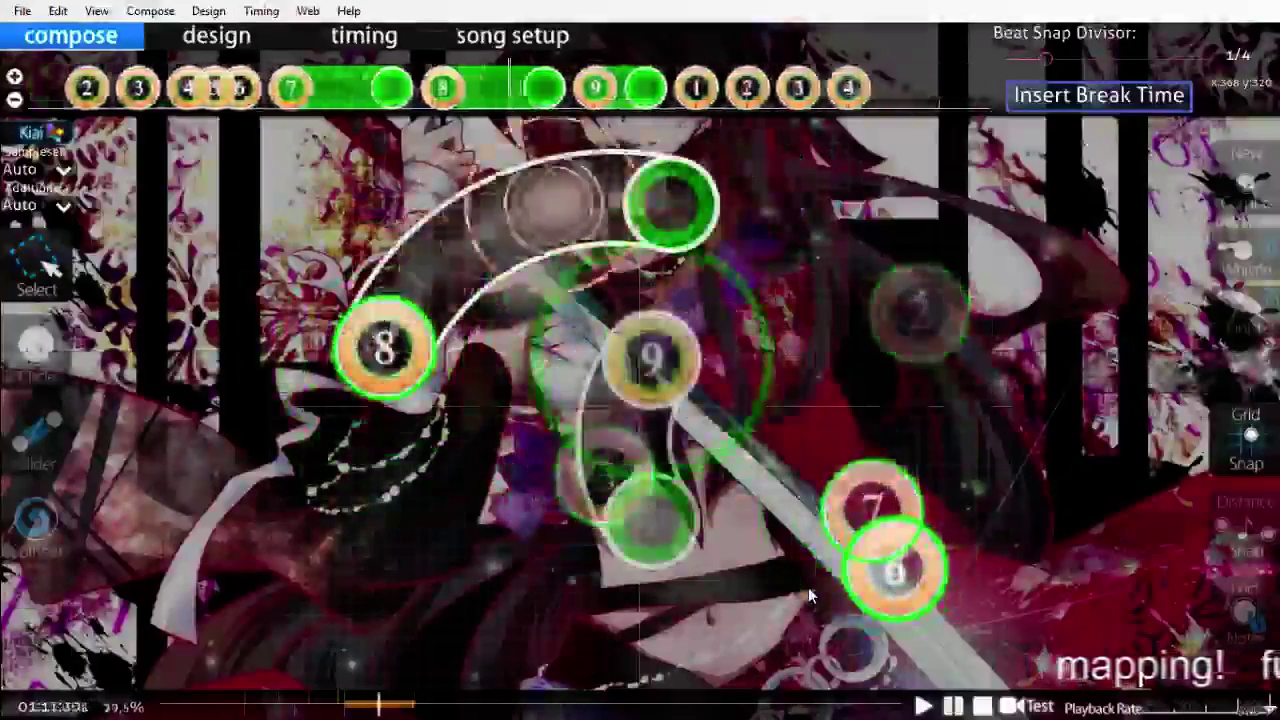
pyautogui.scroll(6, 810, 595)
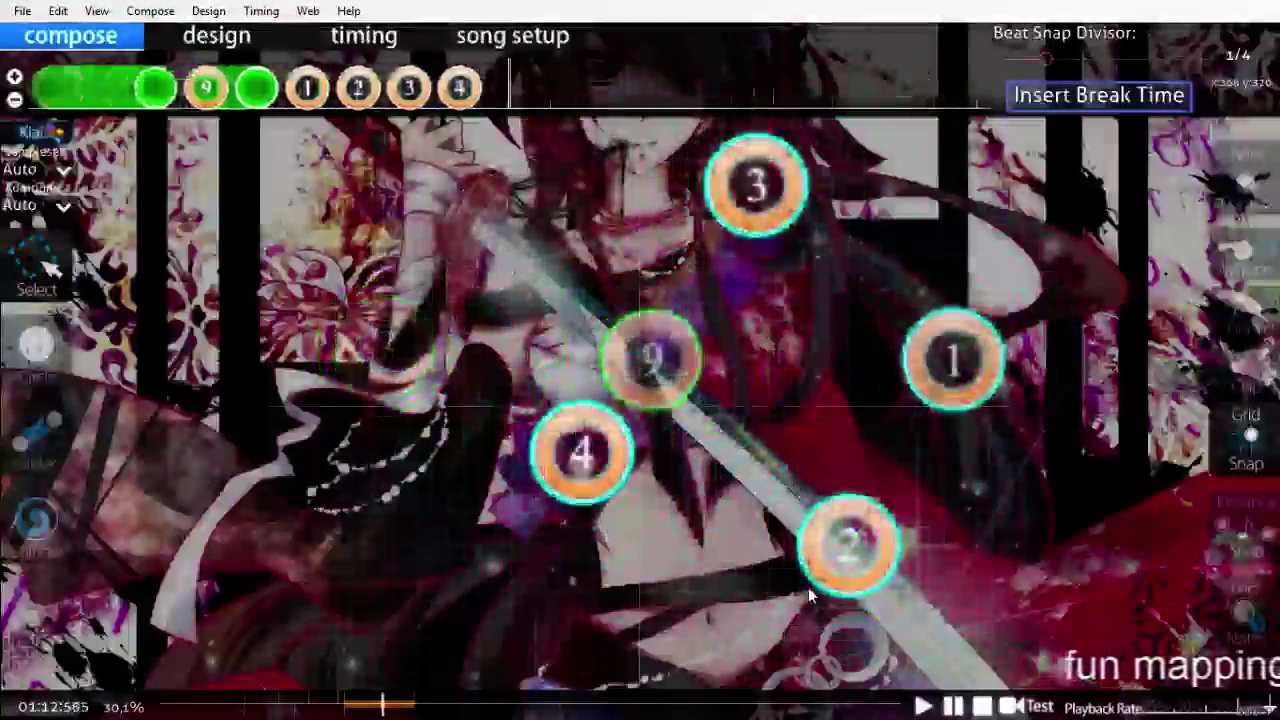
pyautogui.scroll(4, 810, 596)
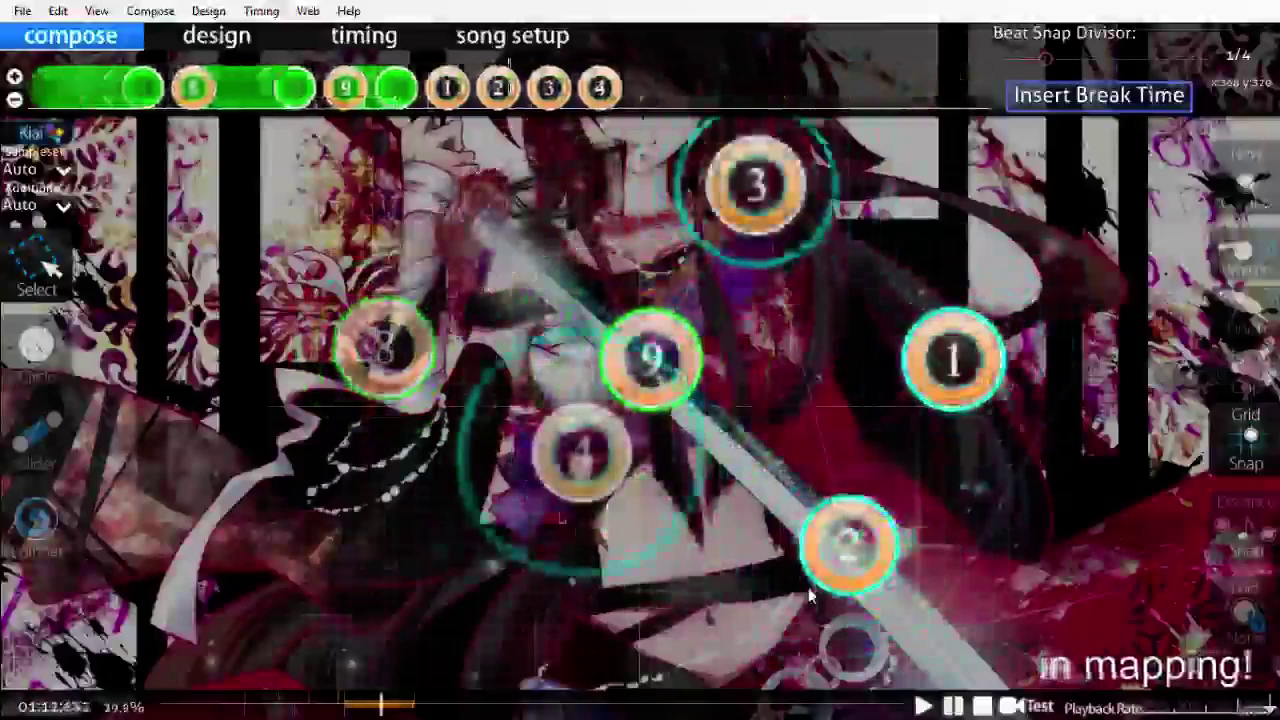
pyautogui.scroll(3, 808, 587)
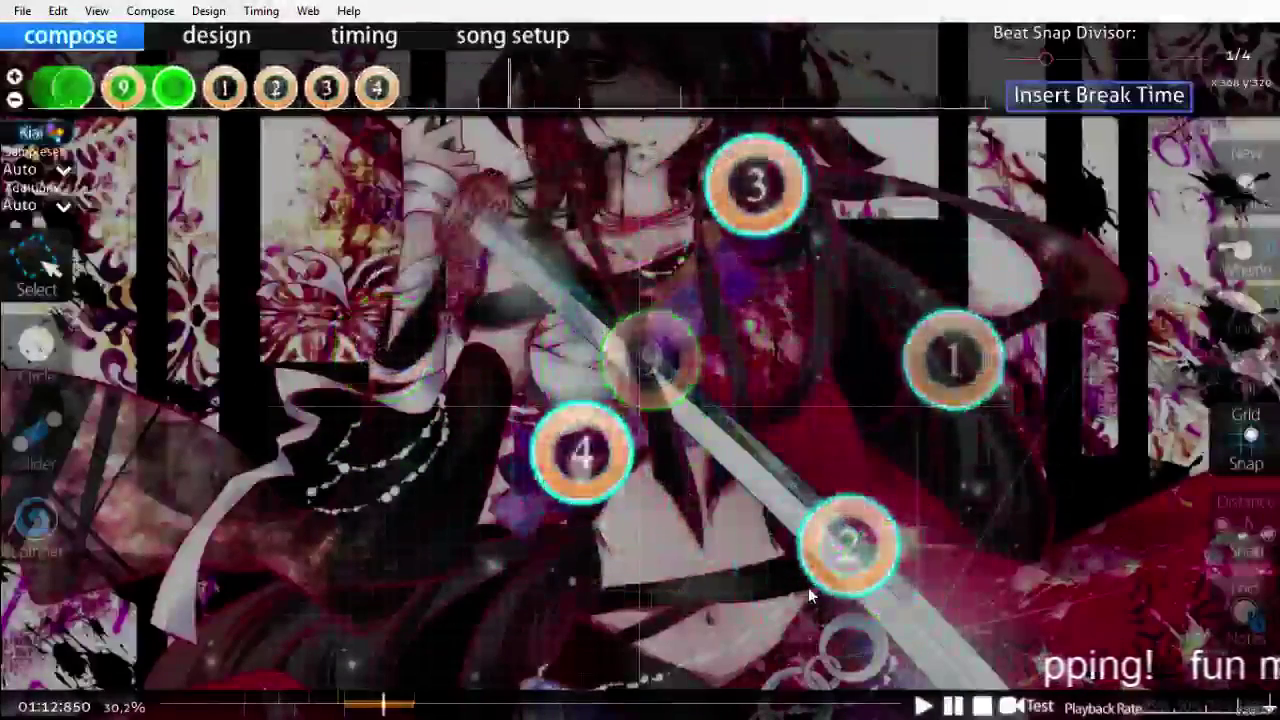
pyautogui.scroll(3, 808, 587)
pyautogui.scroll(2, 808, 587)
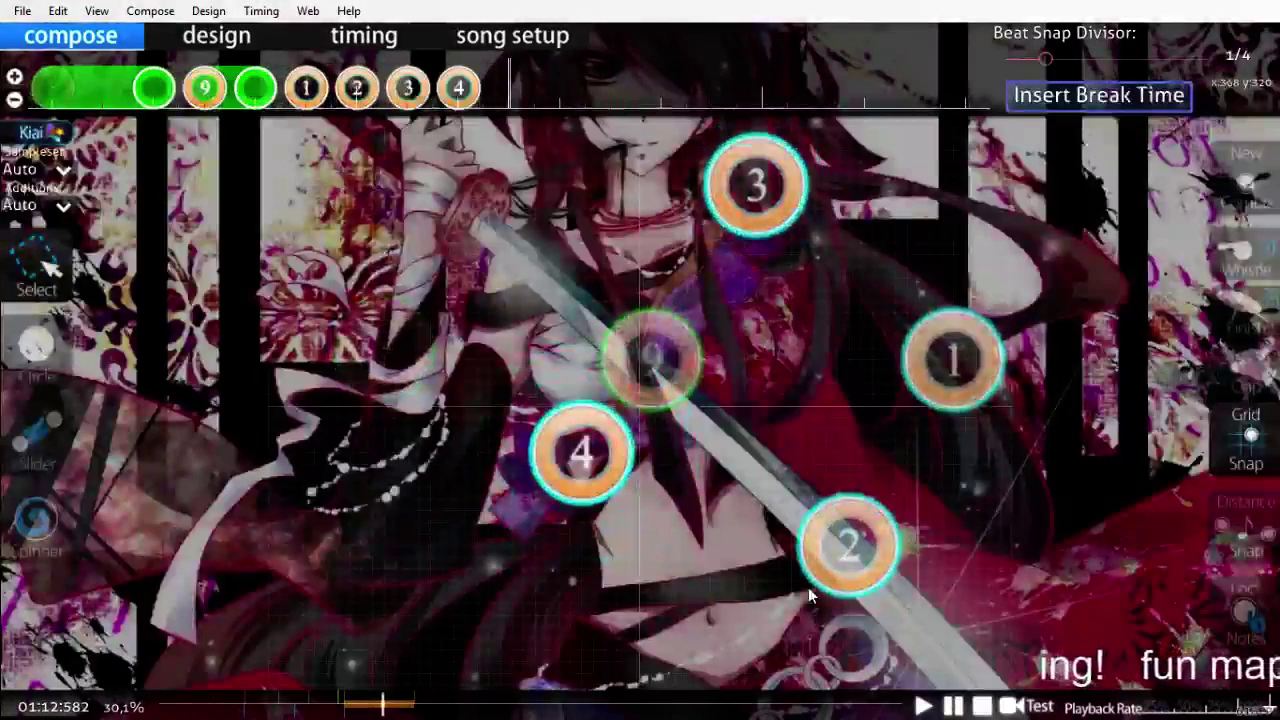
# Step: Place circle 5 at 01:12:582 and a long downward-curving slider 6 at 01:12:749, both starting at x 88, y 64
pyautogui.press('2')
pyautogui.press('3')
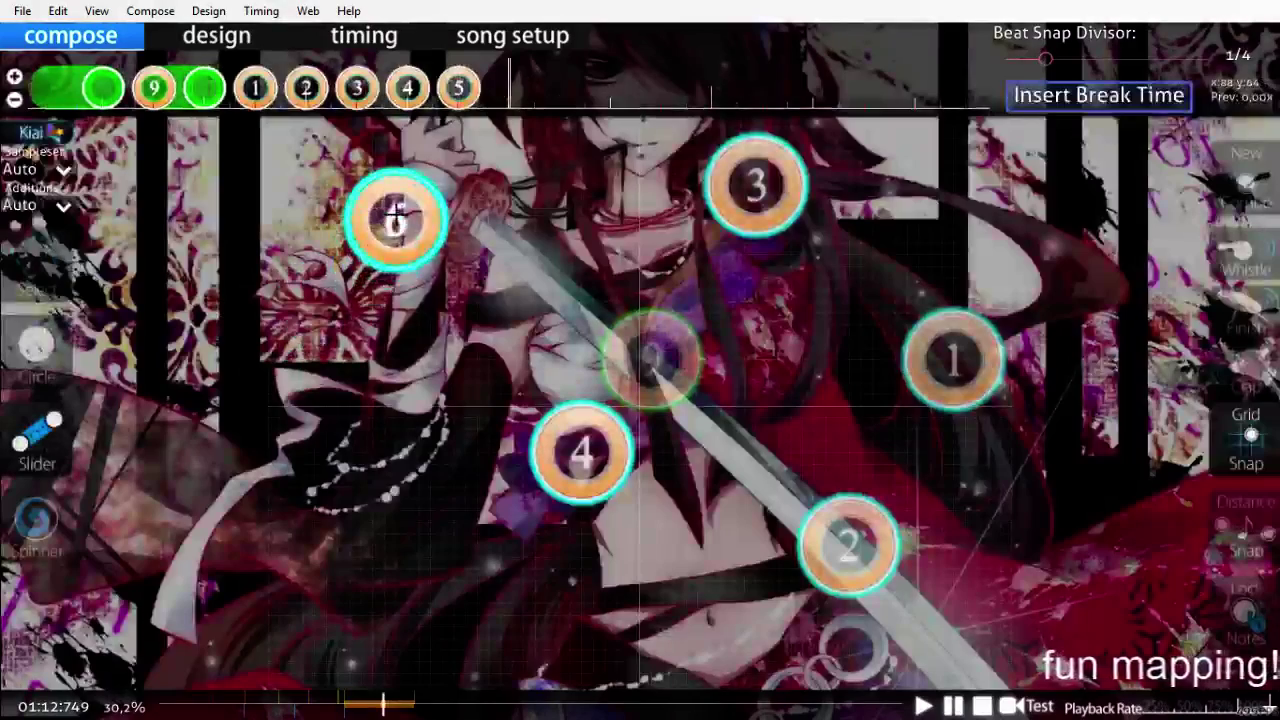
pyautogui.scroll(1, 395, 220)
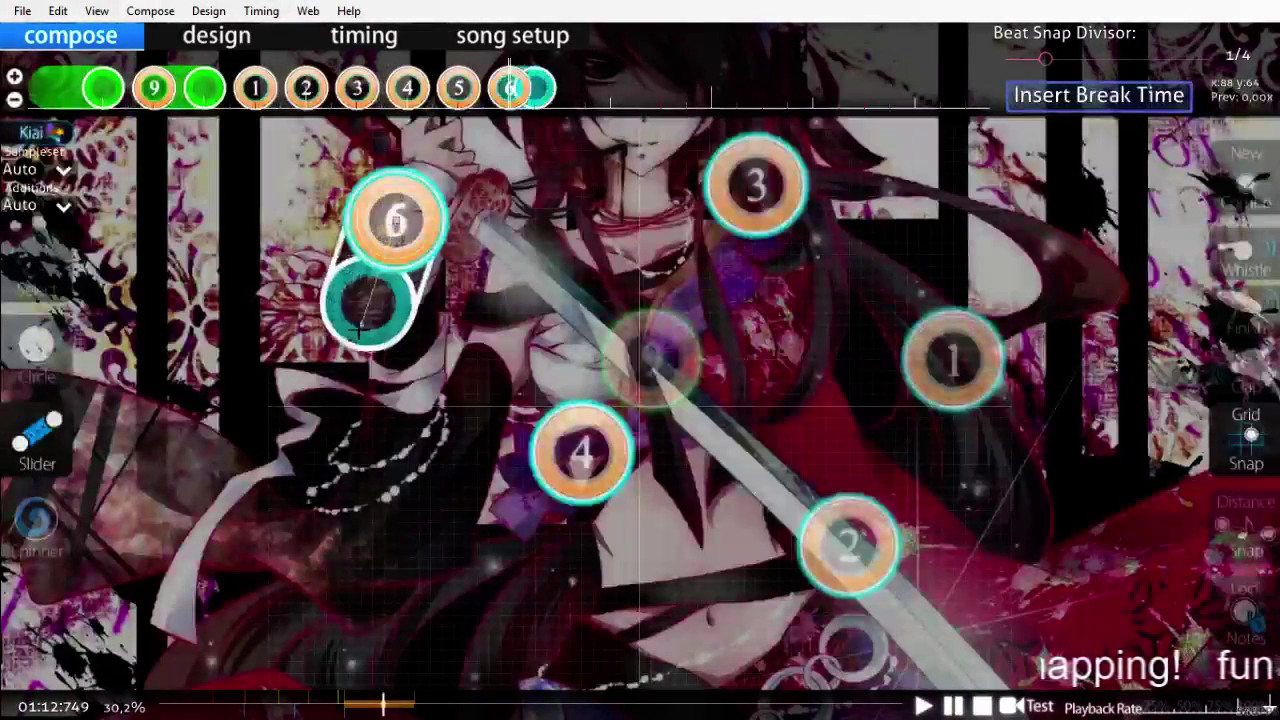
pyautogui.click(360, 347)
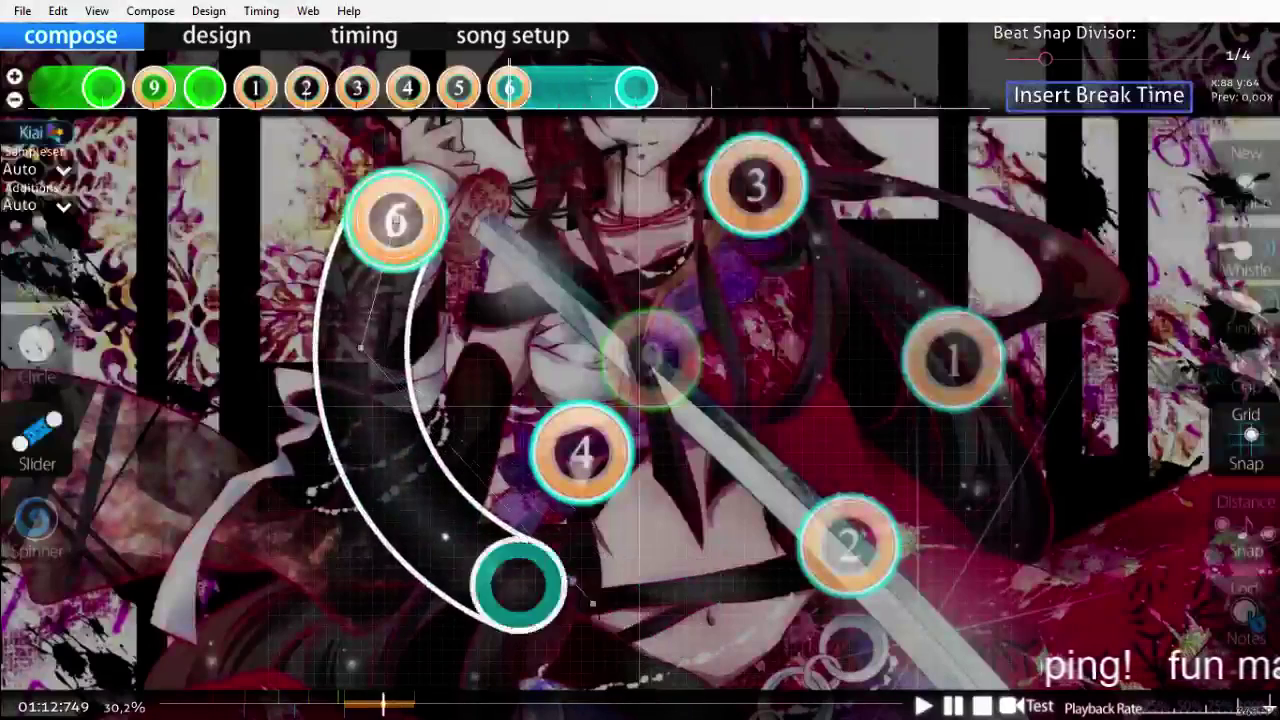
pyautogui.rightClick(489, 607)
pyautogui.scroll(1, 590, 87)
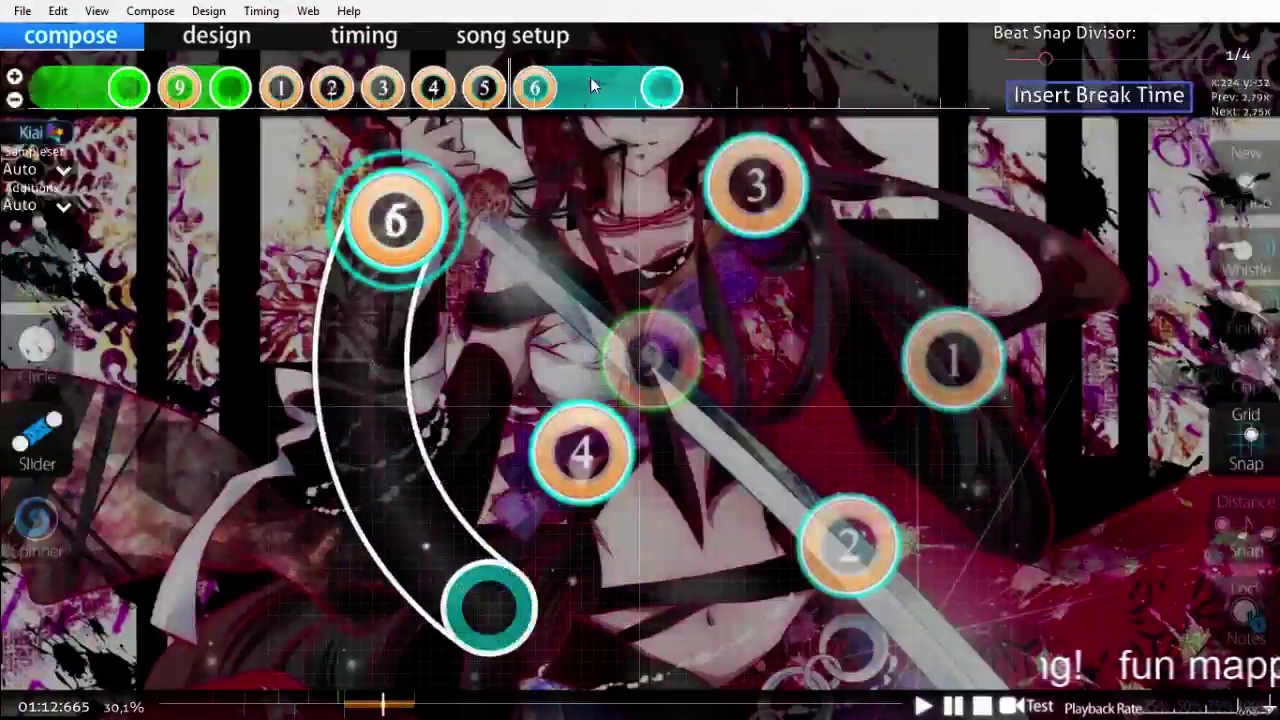
# Step: Shorten slider 6 by one timeline snap by pulling its end point in toward the head
pyautogui.press('1')
pyautogui.click(476, 628)
pyautogui.moveTo(500, 619); pyautogui.dragTo(480, 600)
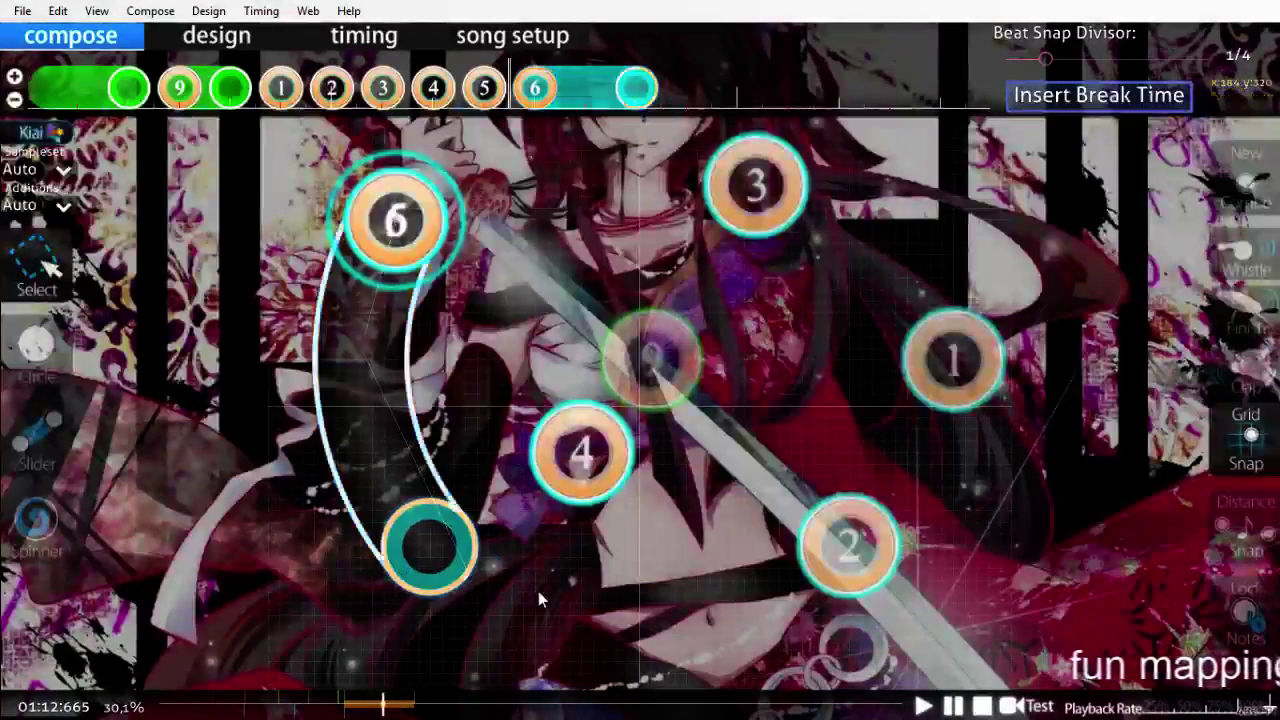
pyautogui.click(543, 591)
# Step: Play back the passage leading through slider 6 to check its rhythm against the song
pyautogui.scroll(7, 543, 591)
pyautogui.press('space')
pyautogui.press('space')
pyautogui.scroll(6, 543, 591)
pyautogui.scroll(2, 539, 591)
pyautogui.press('space')
pyautogui.press('space')
pyautogui.scroll(4, 455, 579)
# Step: Place a short straight slider 7 at 01:13:249, running nearly horizontally to the right from about x 152, y 296
pyautogui.press('3')
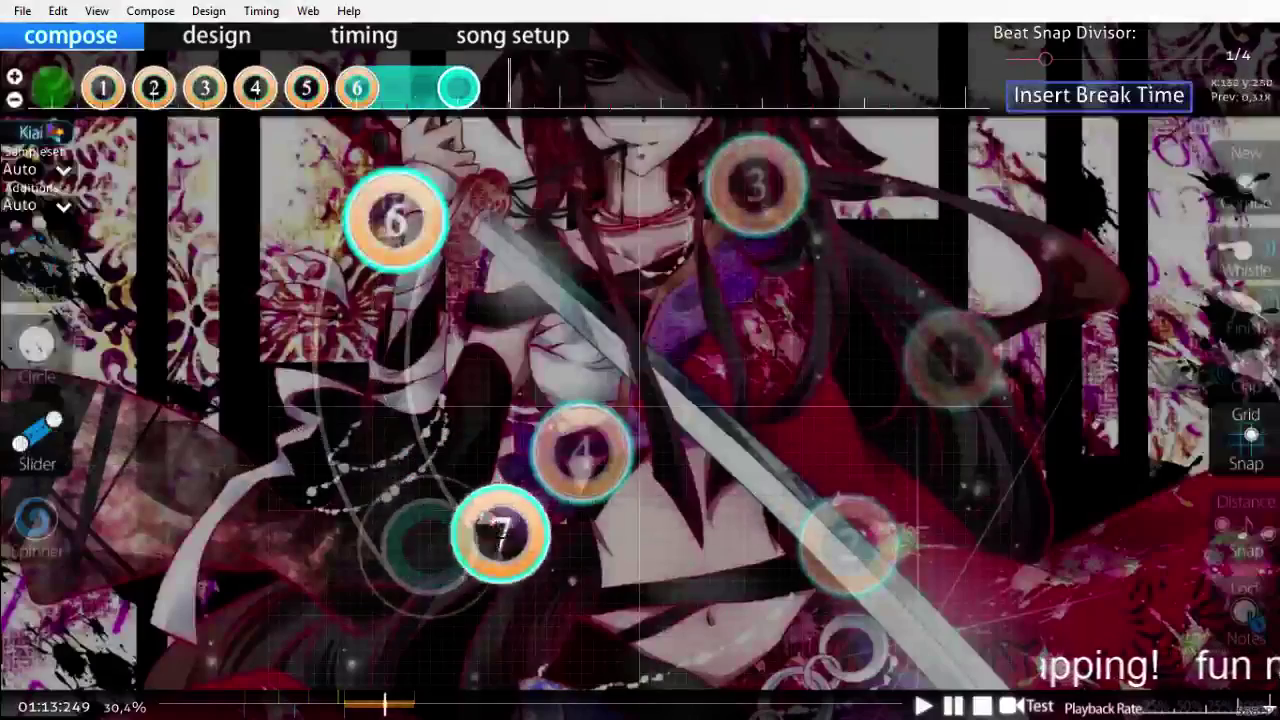
pyautogui.click(488, 556)
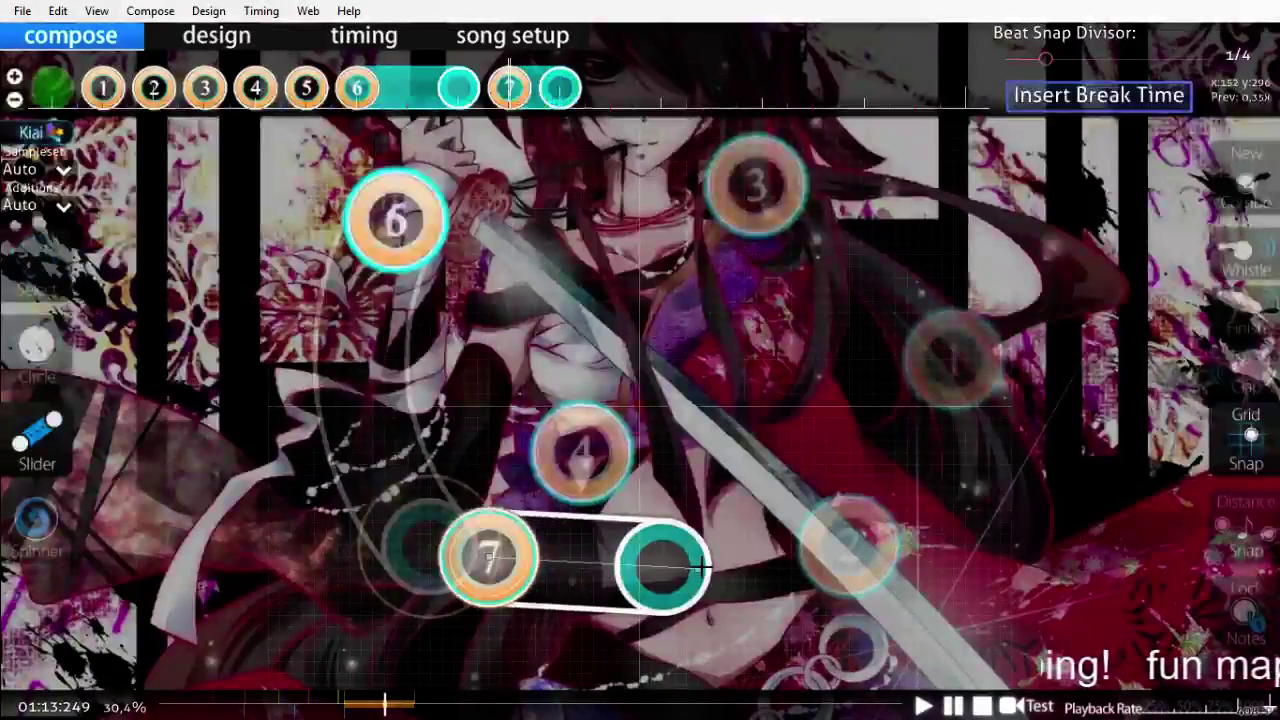
pyautogui.rightClick(686, 570)
# Step: Play back the section containing sliders 6 and 7 and save the beatmap
pyautogui.scroll(5, 730, 579)
pyautogui.press('space')
pyautogui.scroll(2, 790, 580)
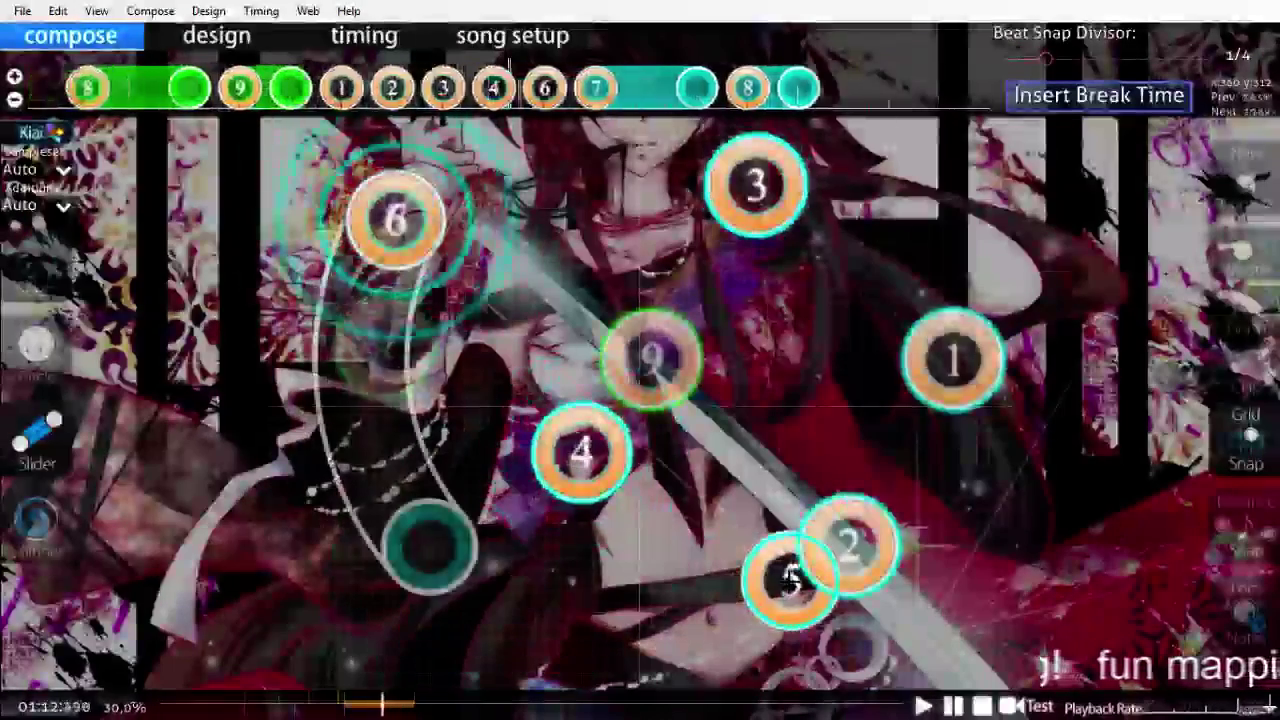
pyautogui.scroll(-2, 790, 580)
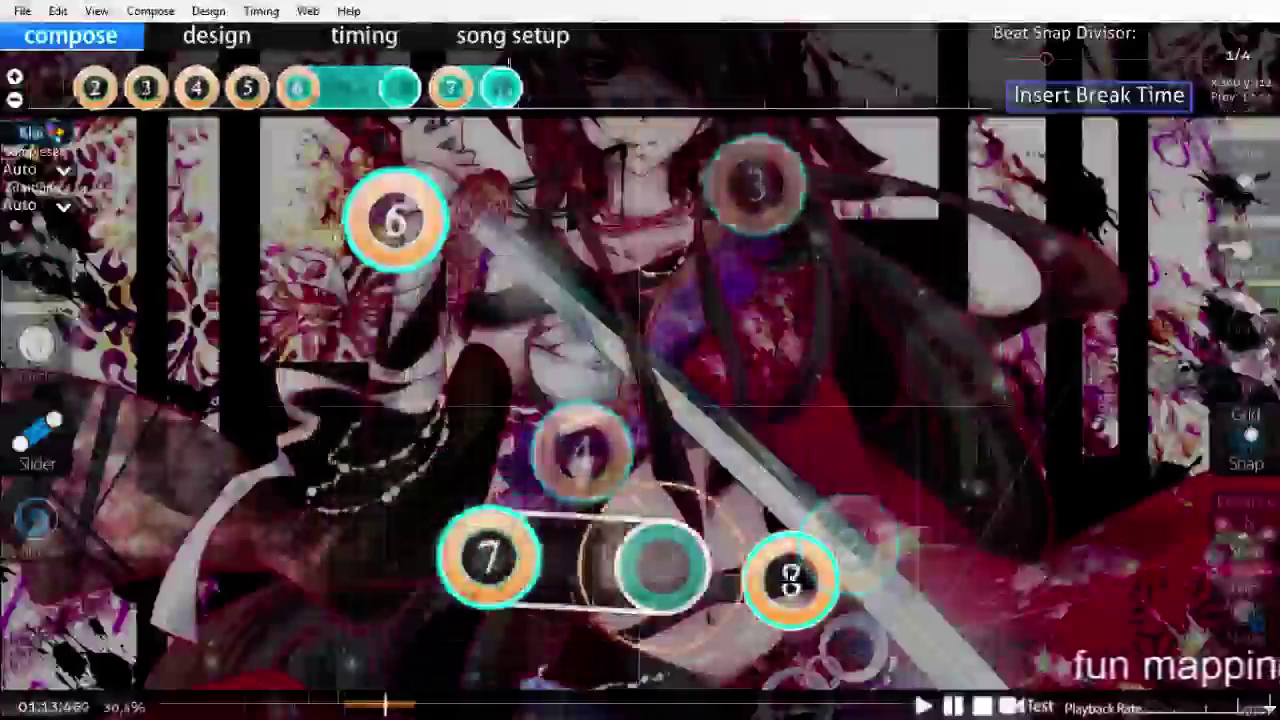
pyautogui.scroll(2, 790, 580)
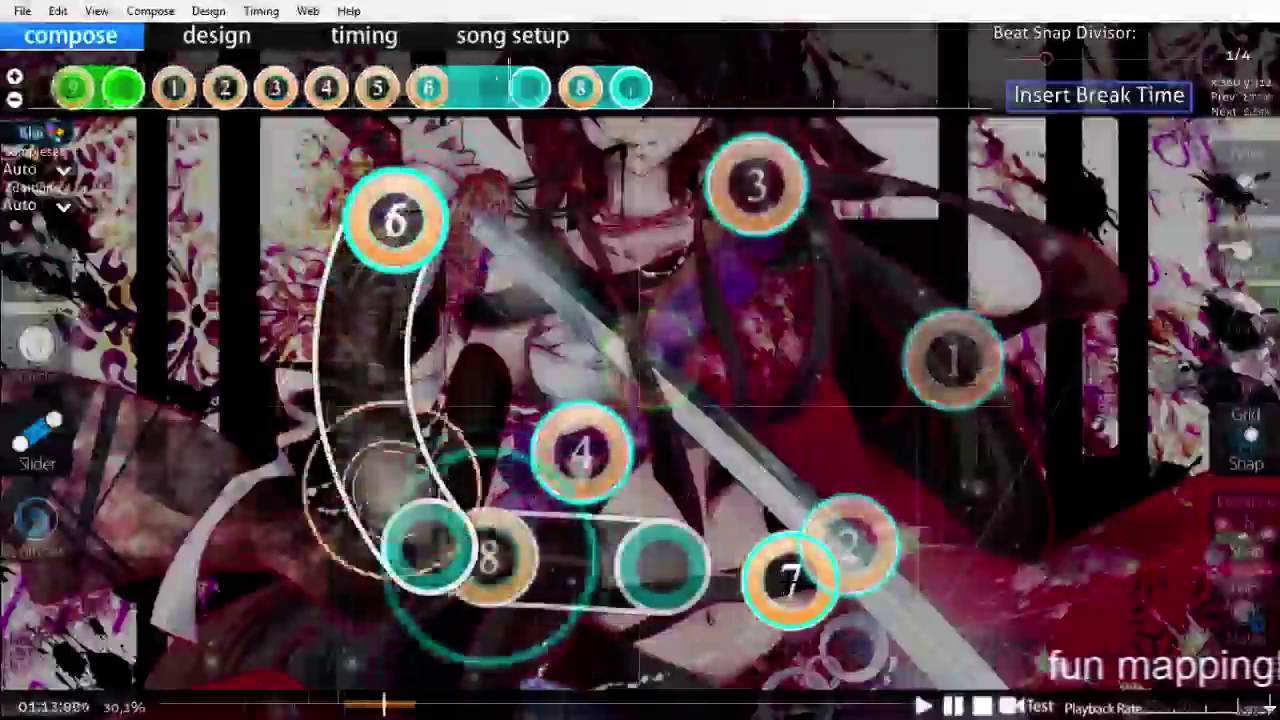
pyautogui.hotkey('ctrl', 's')
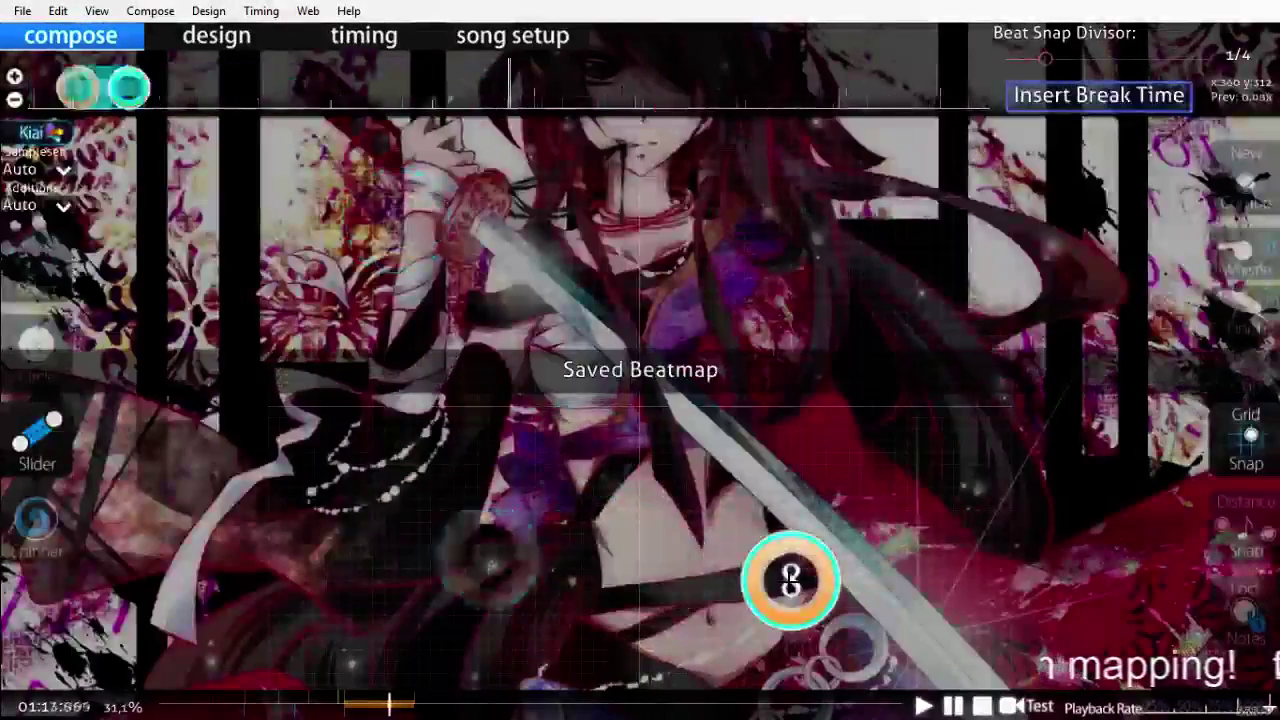
# Step: Place a short curved slider 8 at 01:13:582 from x 376, y 248, heading up and left
pyautogui.scroll(2, 790, 580)
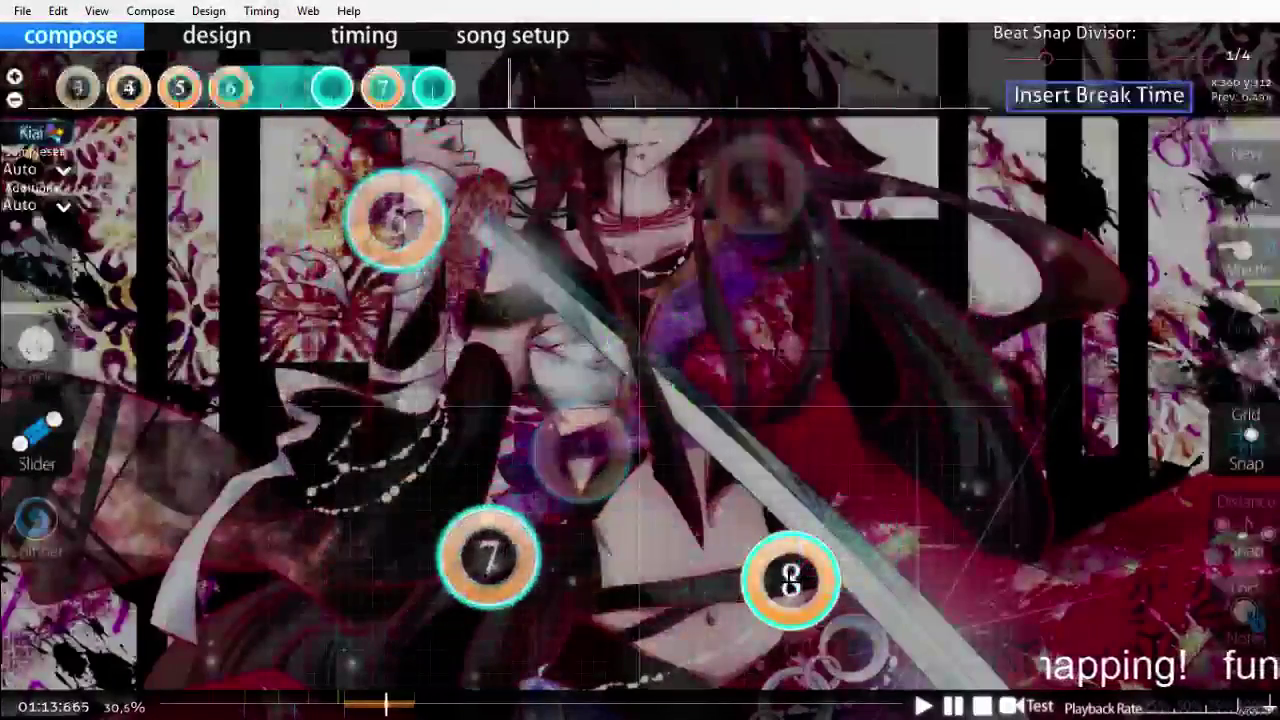
pyautogui.click(814, 486)
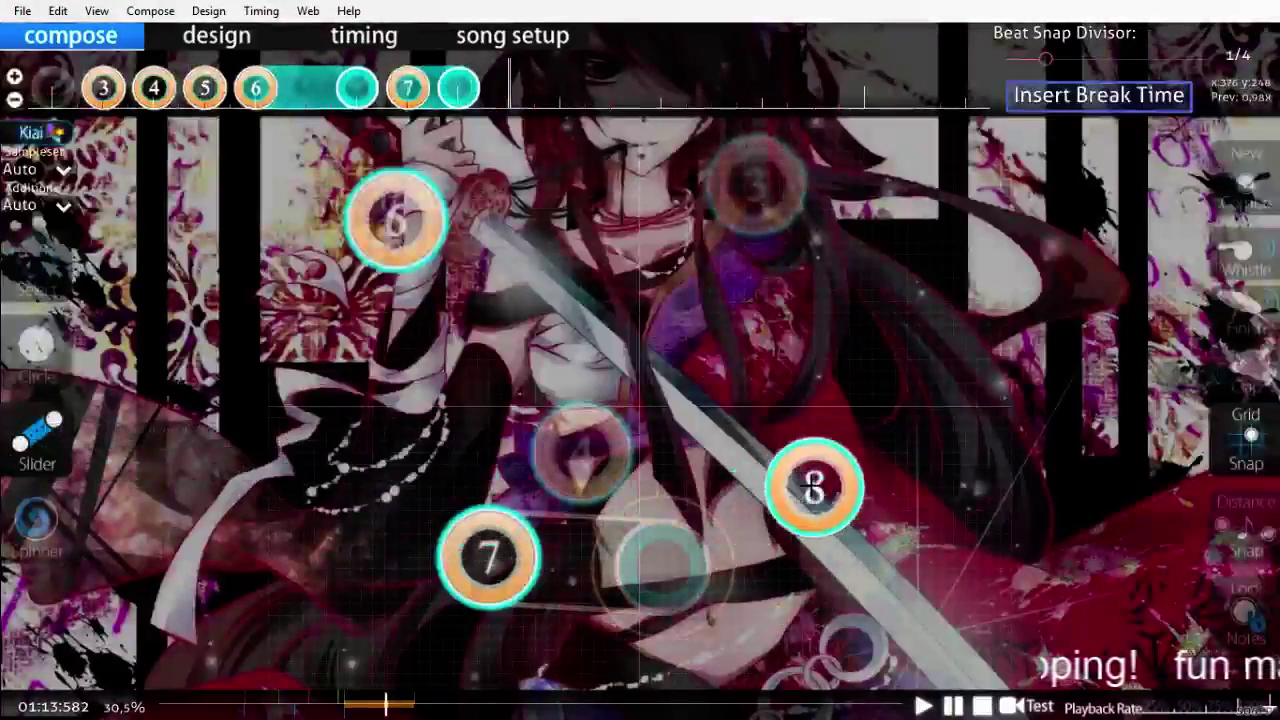
pyautogui.rightClick(668, 385)
# Step: Place circles at 01:13:915, 01:14:082, 01:14:249 and 01:14:415 in wide alternating jumps, starting new combos at 01:14:082 and 01:14:249
pyautogui.scroll(-4, 640, 390)
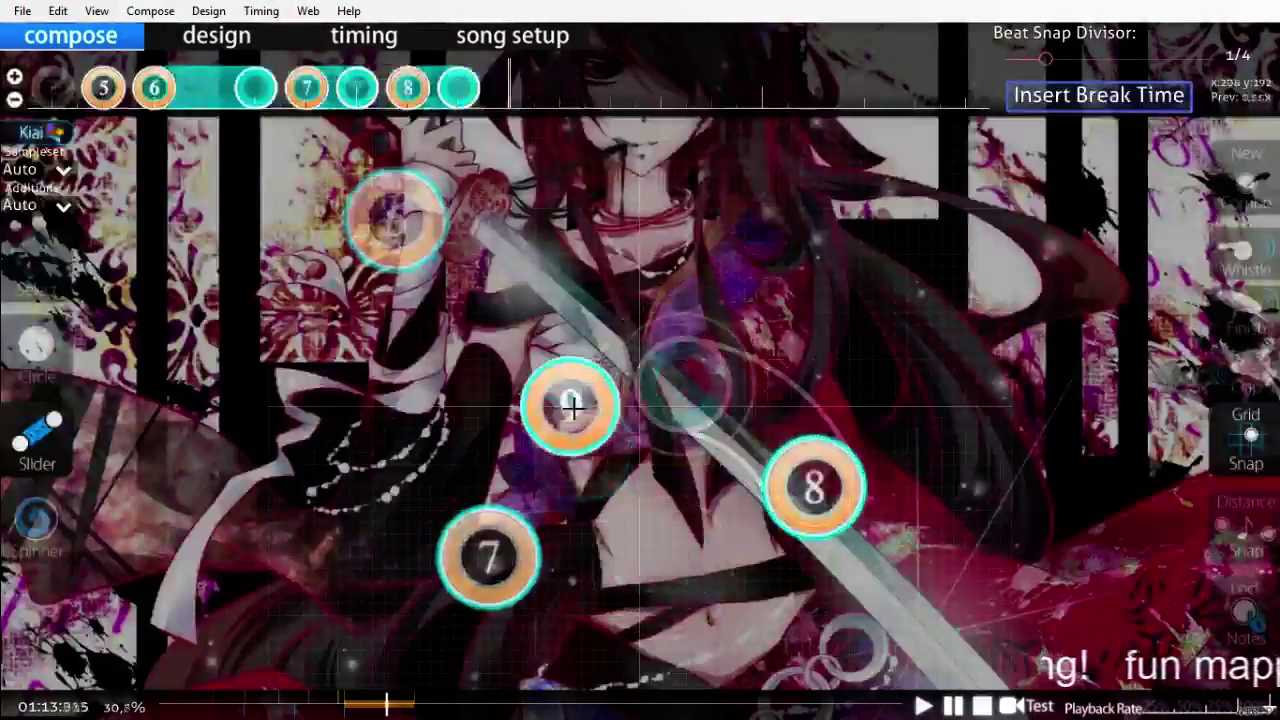
pyautogui.click(37, 355)
pyautogui.click(570, 185)
pyautogui.scroll(-3, 503, 429)
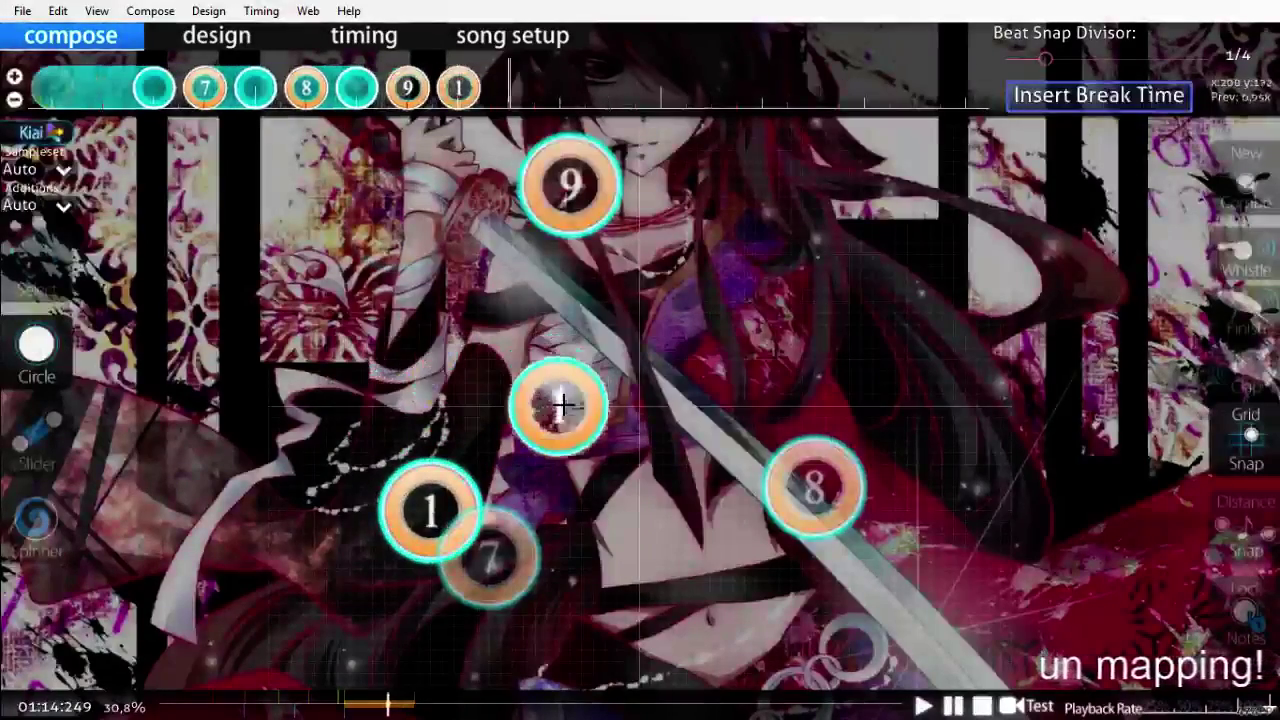
pyautogui.click(721, 383)
pyautogui.click(884, 590)
# Step: Replay the new jumps and stack circles 3 and 4 at 01:14:582 and 01:14:749 to the left of circle 2
pyautogui.scroll(9, 884, 592)
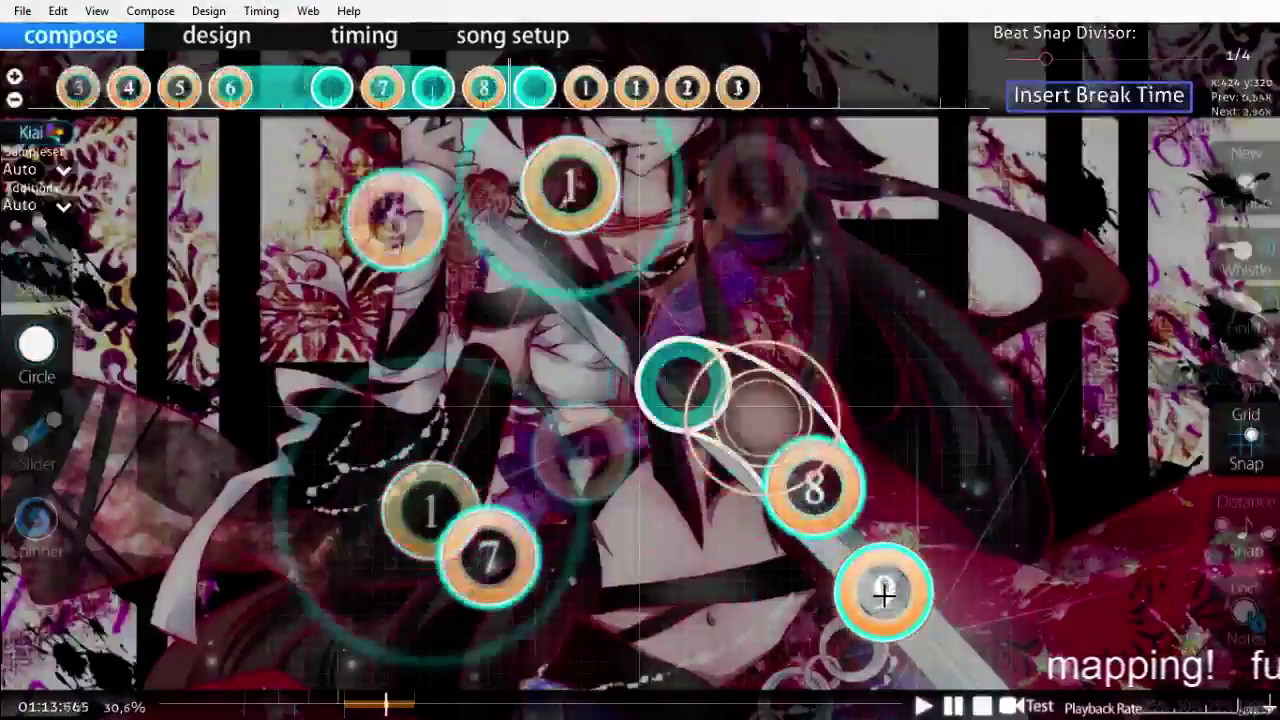
pyautogui.press('space')
pyautogui.press('space')
pyautogui.scroll(4, 875, 607)
pyautogui.scroll(-1, 873, 607)
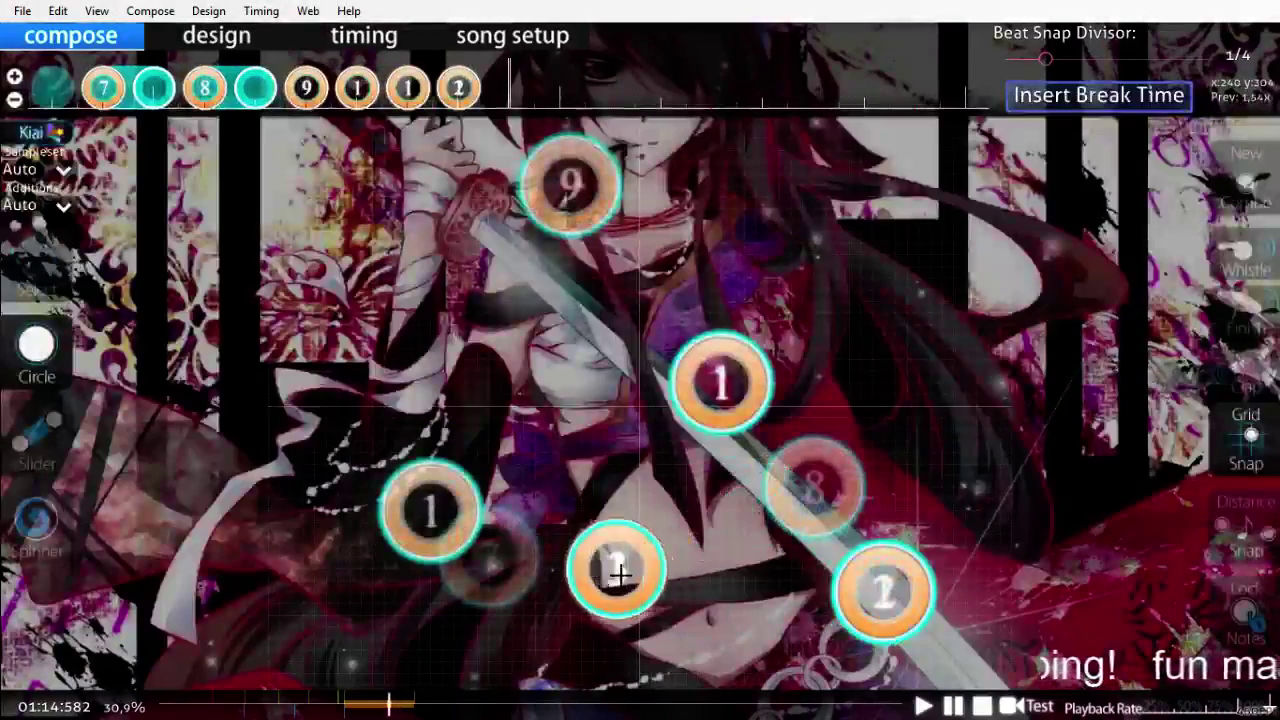
pyautogui.click(651, 583)
pyautogui.scroll(-1, 651, 583)
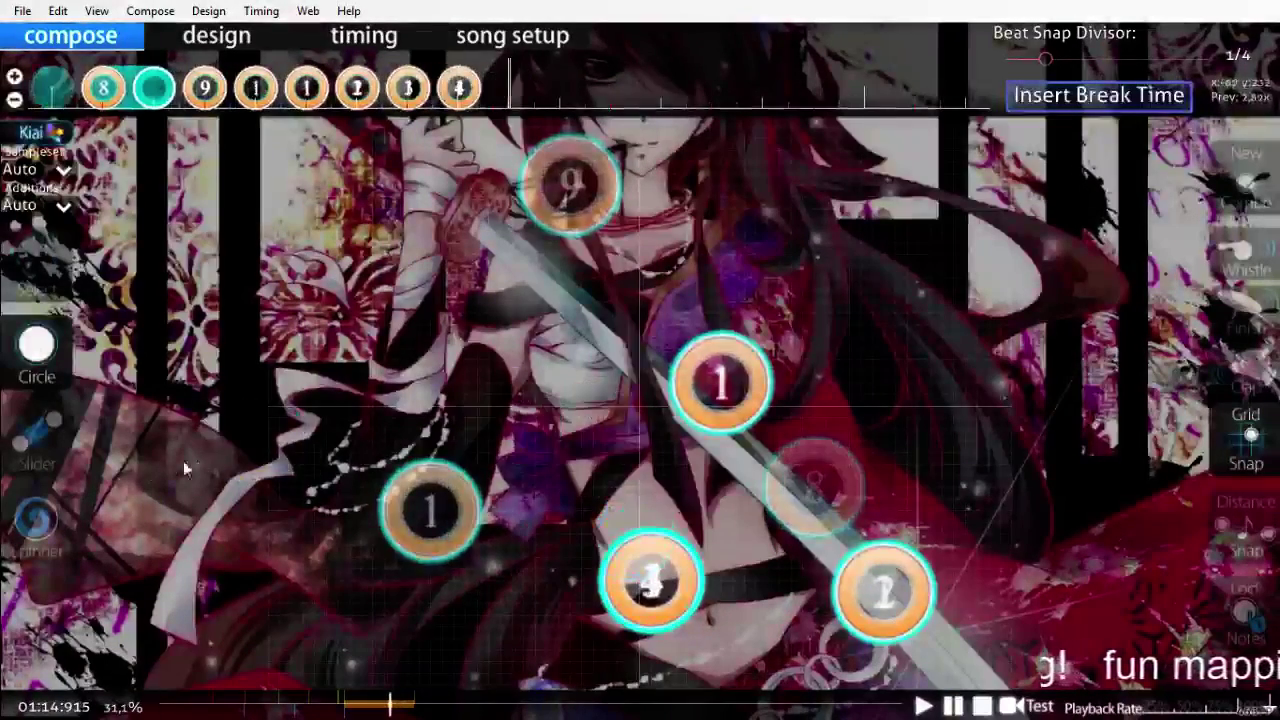
# Step: Place an arched slider 5 at 01:14:915 from about x 128, y 216, curving over to the right past circle 1
pyautogui.click(40, 440)
pyautogui.click(449, 440)
pyautogui.click(547, 358)
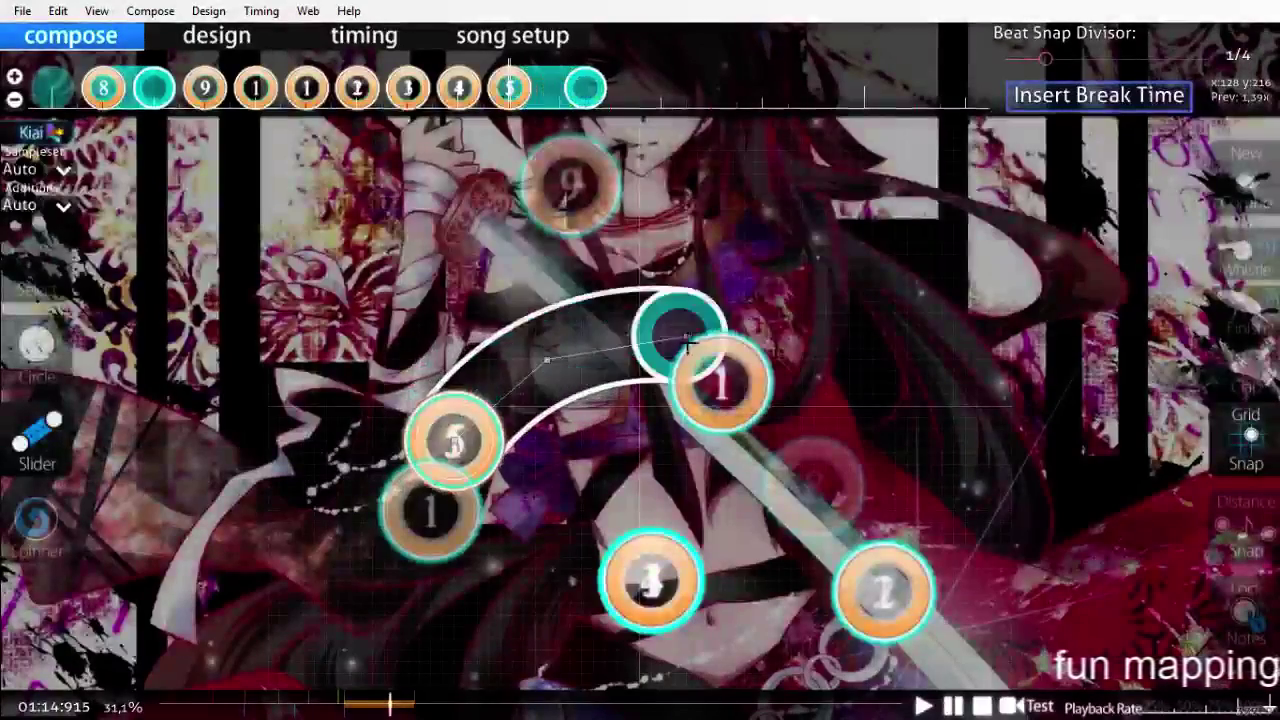
pyautogui.rightClick(780, 359)
# Step: Play back the pattern from slider 6 through the new arched slider 5 and save the beatmap
pyautogui.scroll(3, 806, 479)
pyautogui.press('space')
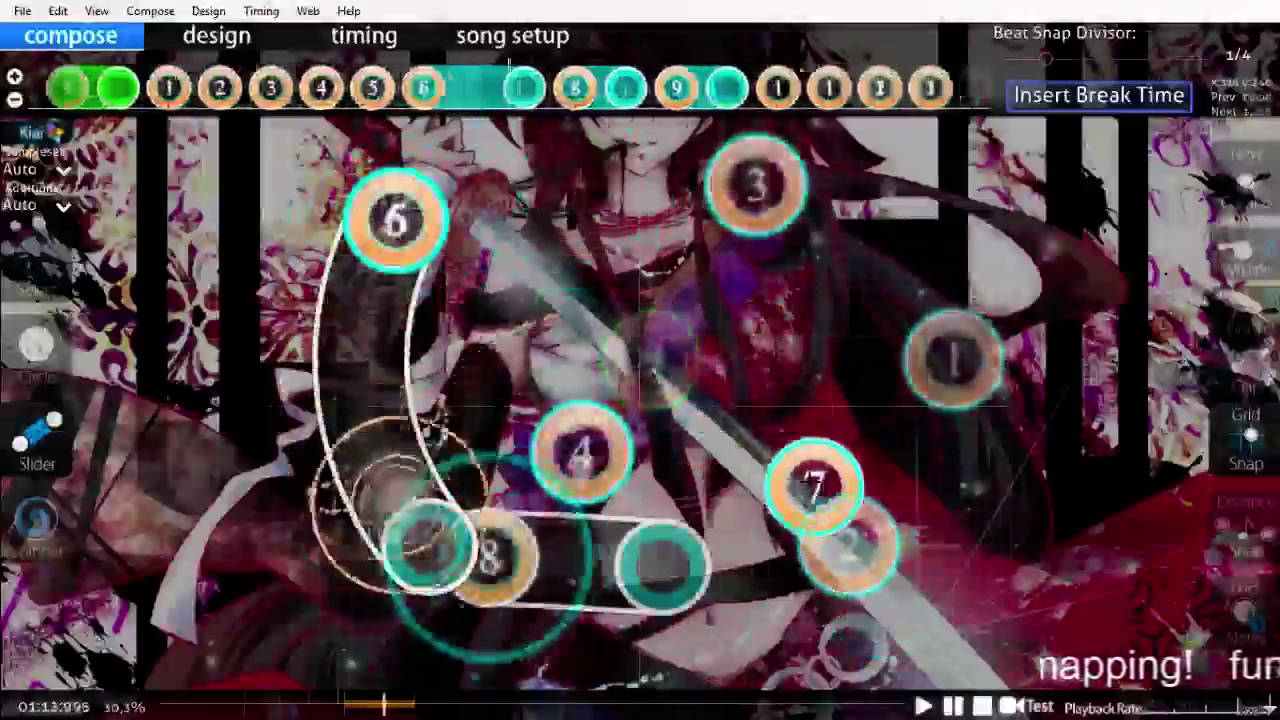
pyautogui.hotkey('ctrl', 's')
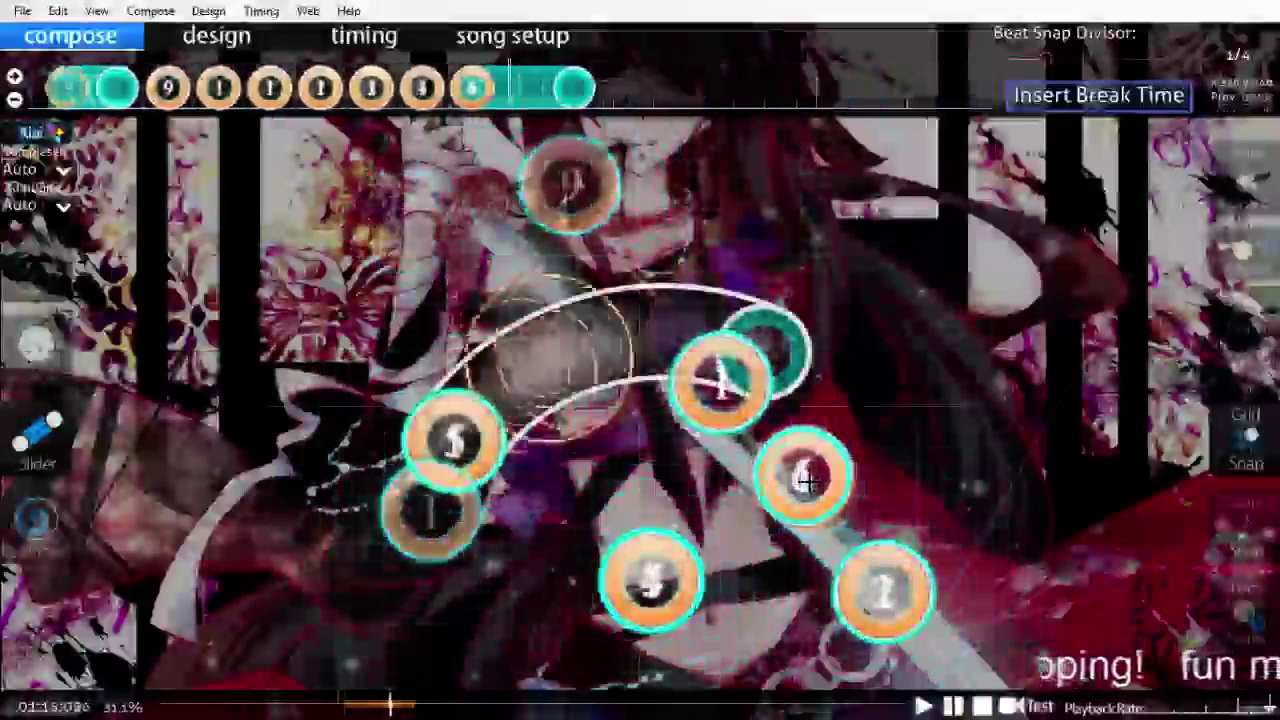
pyautogui.scroll(4, 618, 300)
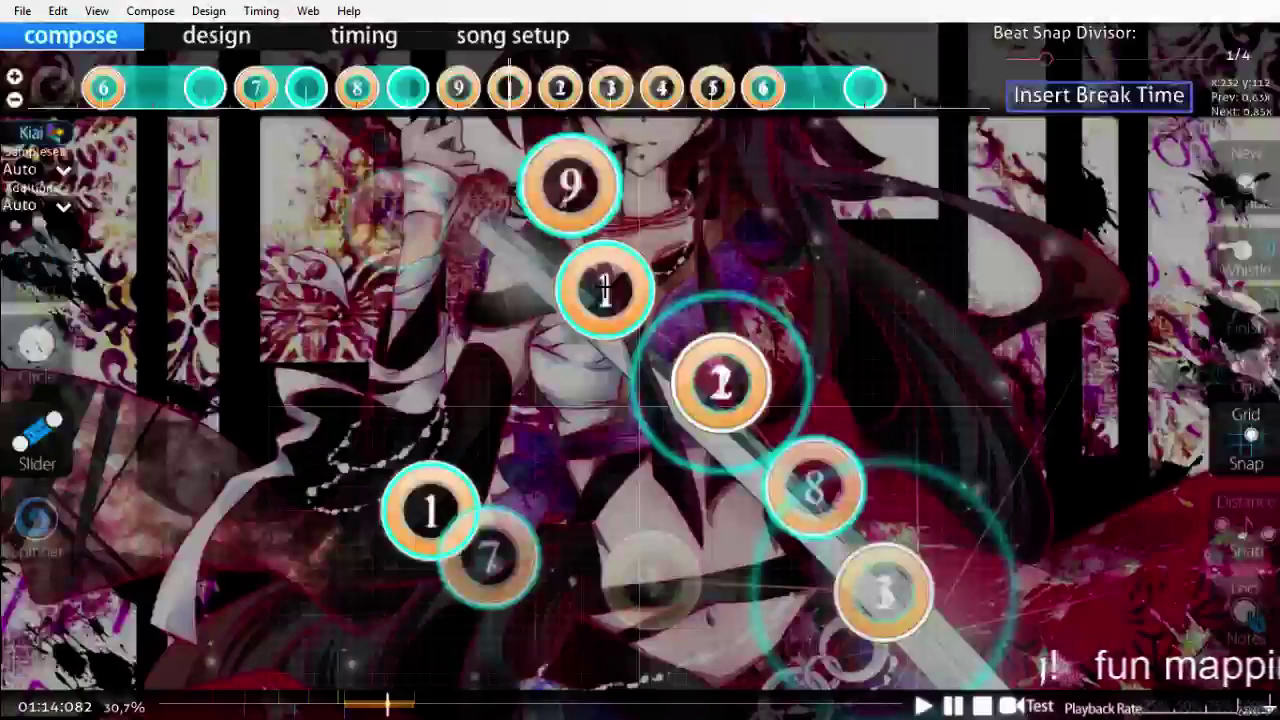
pyautogui.scroll(-2, 604, 290)
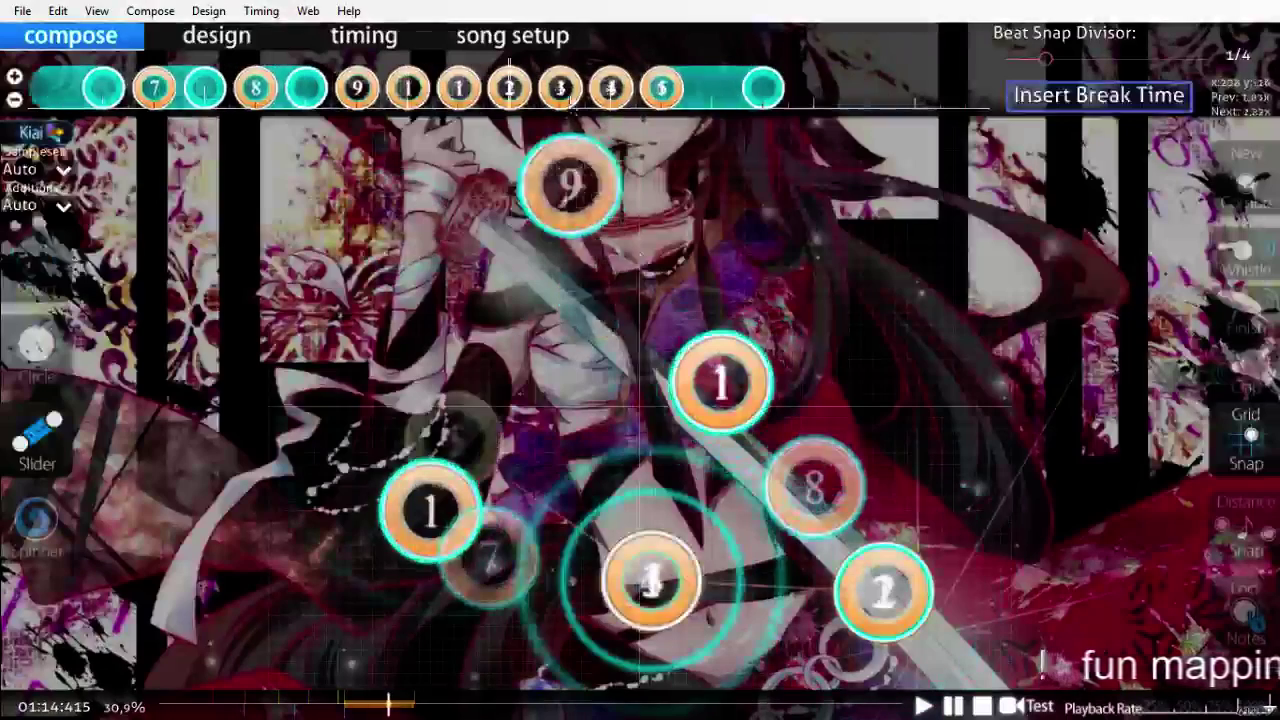
# Step: Separate the stacked circles, moving circle 4 to about x 320, y 232 below circle 1 and circle 3 further left
pyautogui.press('1')
pyautogui.moveTo(631, 545); pyautogui.dragTo(748, 443)
pyautogui.moveTo(661, 566); pyautogui.dragTo(579, 566)
pyautogui.moveTo(745, 489); pyautogui.dragTo(710, 478)
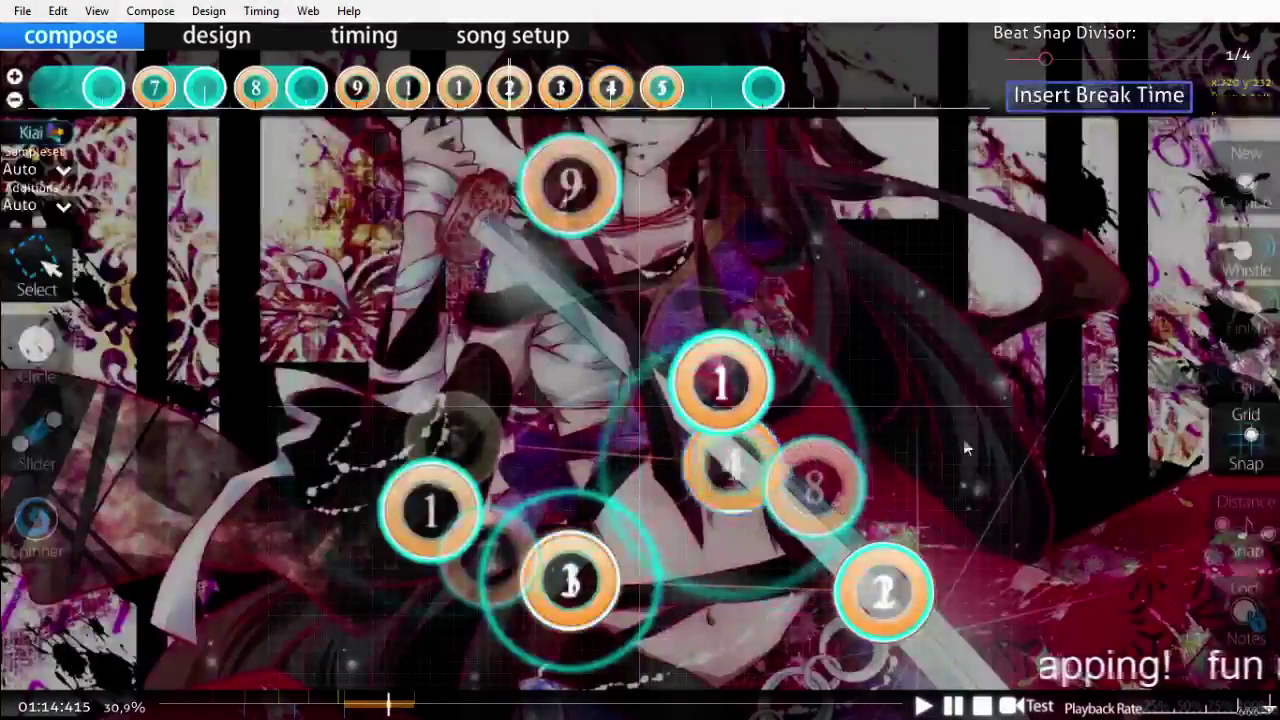
# Step: Play back the rearranged circles 3 and 4 with the surrounding notes and save the beatmap
pyautogui.scroll(12, 949, 572)
pyautogui.press('space')
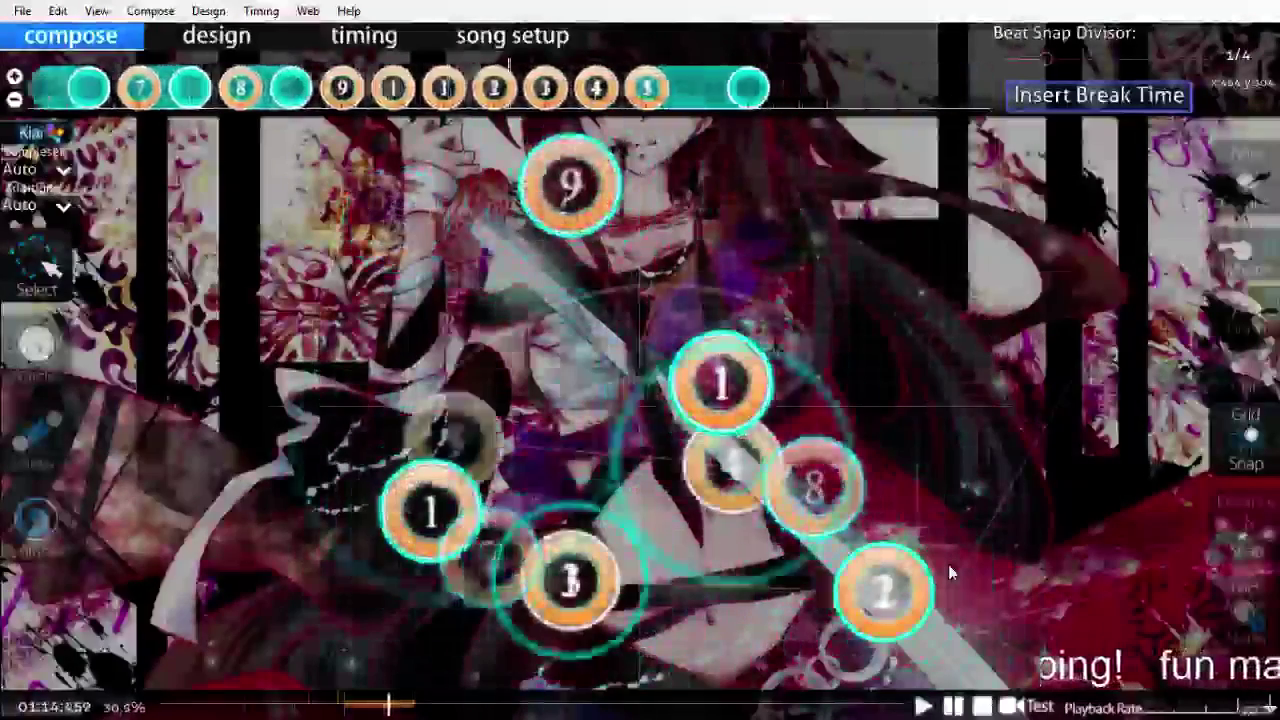
pyautogui.scroll(4, 950, 572)
pyautogui.scroll(-5, 950, 572)
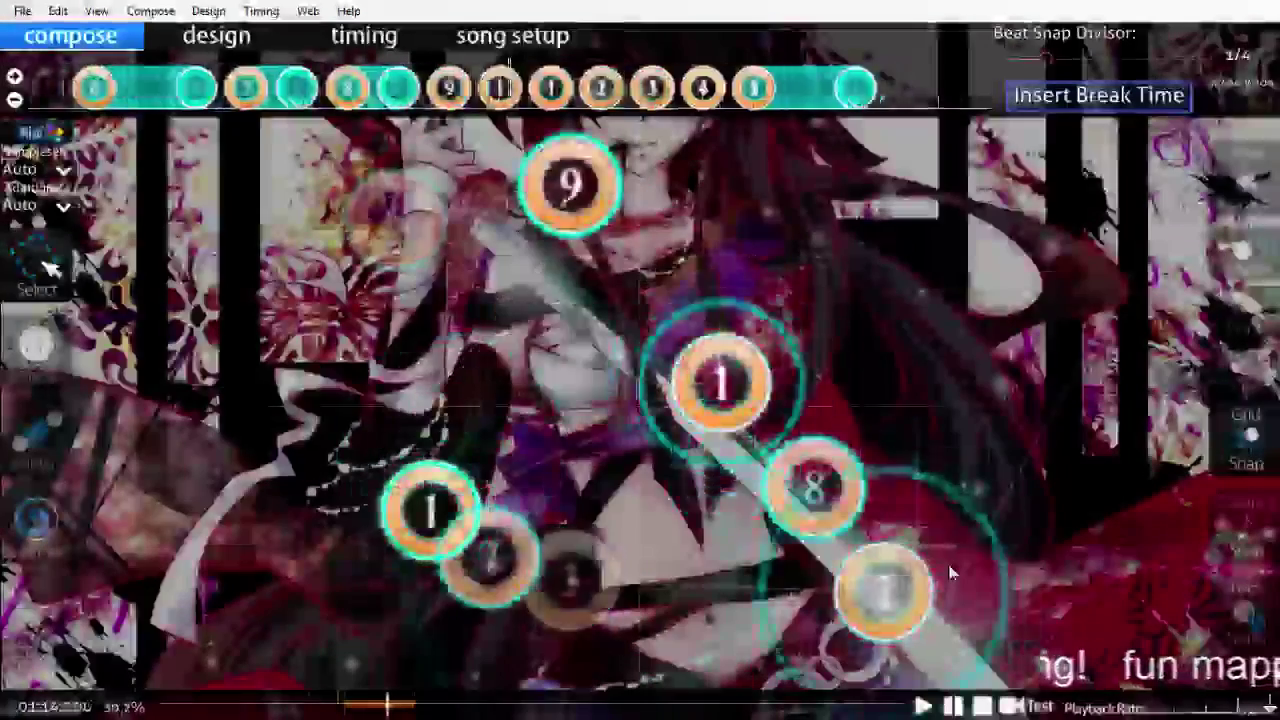
pyautogui.hotkey('ctrl', 's')
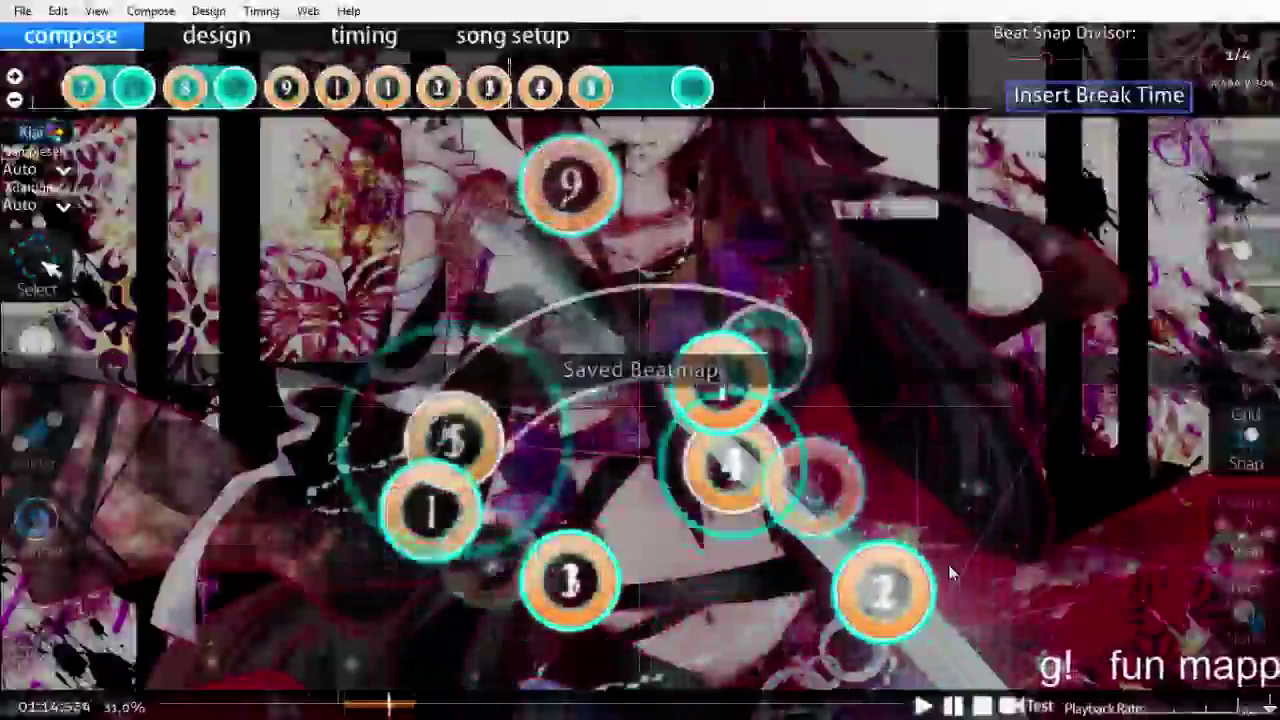
# Step: Open the beatmap's timing settings
pyautogui.press('F3')
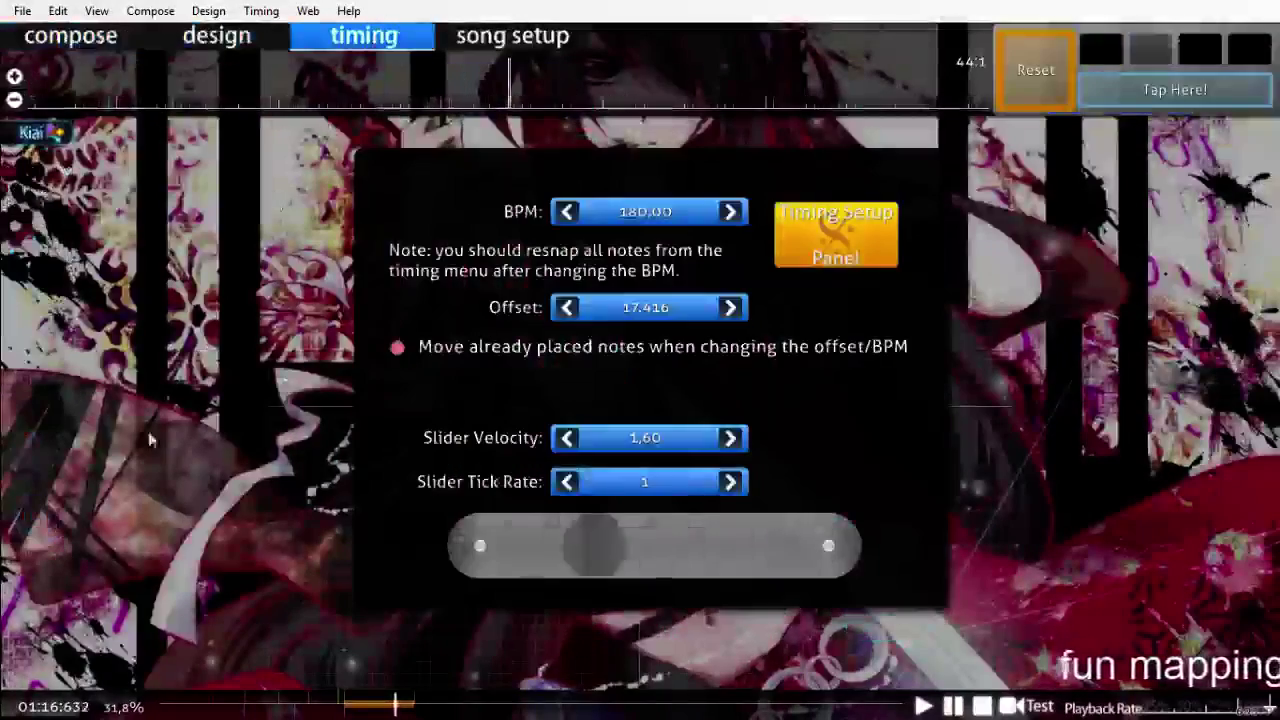
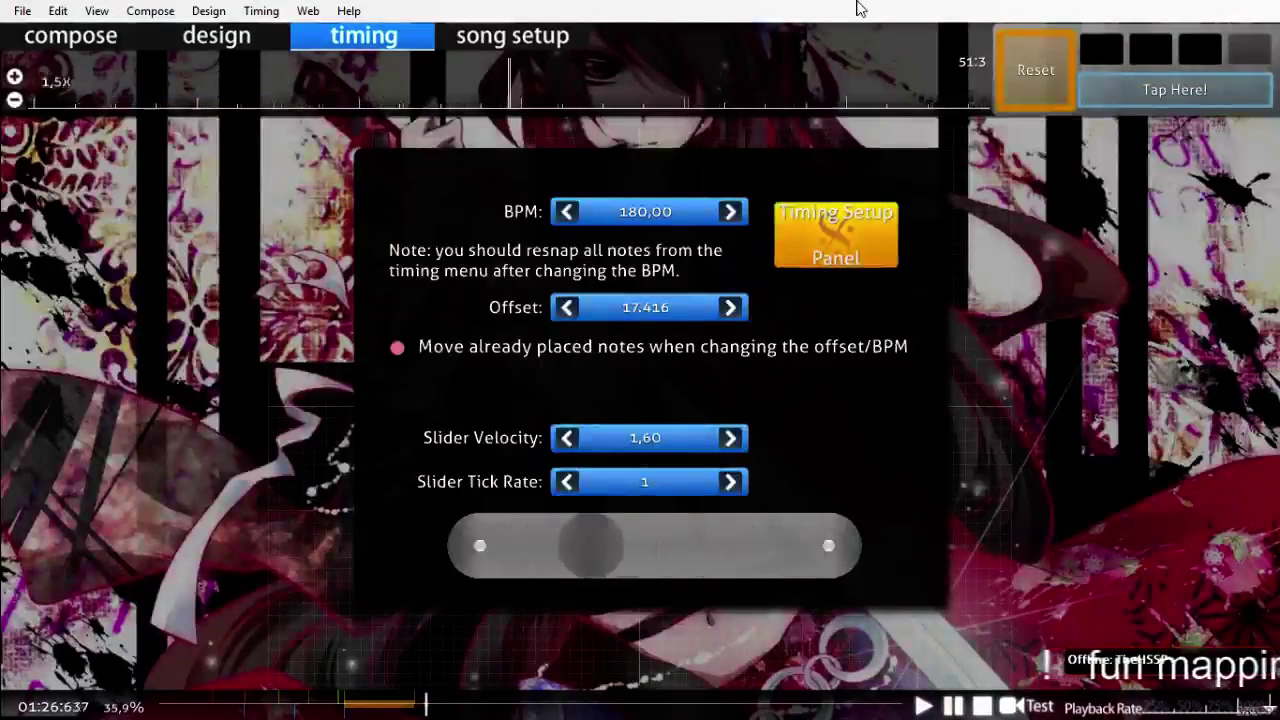
# Step: Return to the compose view and play back the pattern from slider 8 through the arched slider 5
pyautogui.click(76, 42)
pyautogui.scroll(10, 347, 450)
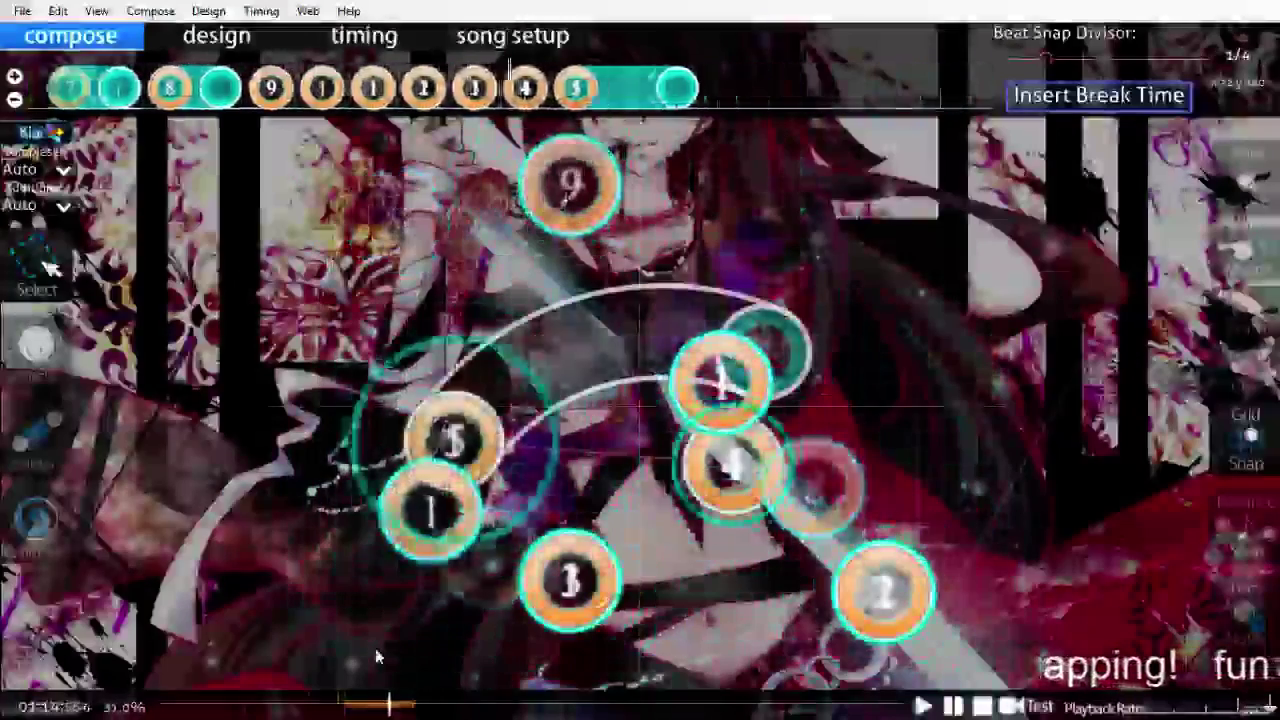
pyautogui.scroll(3, 378, 656)
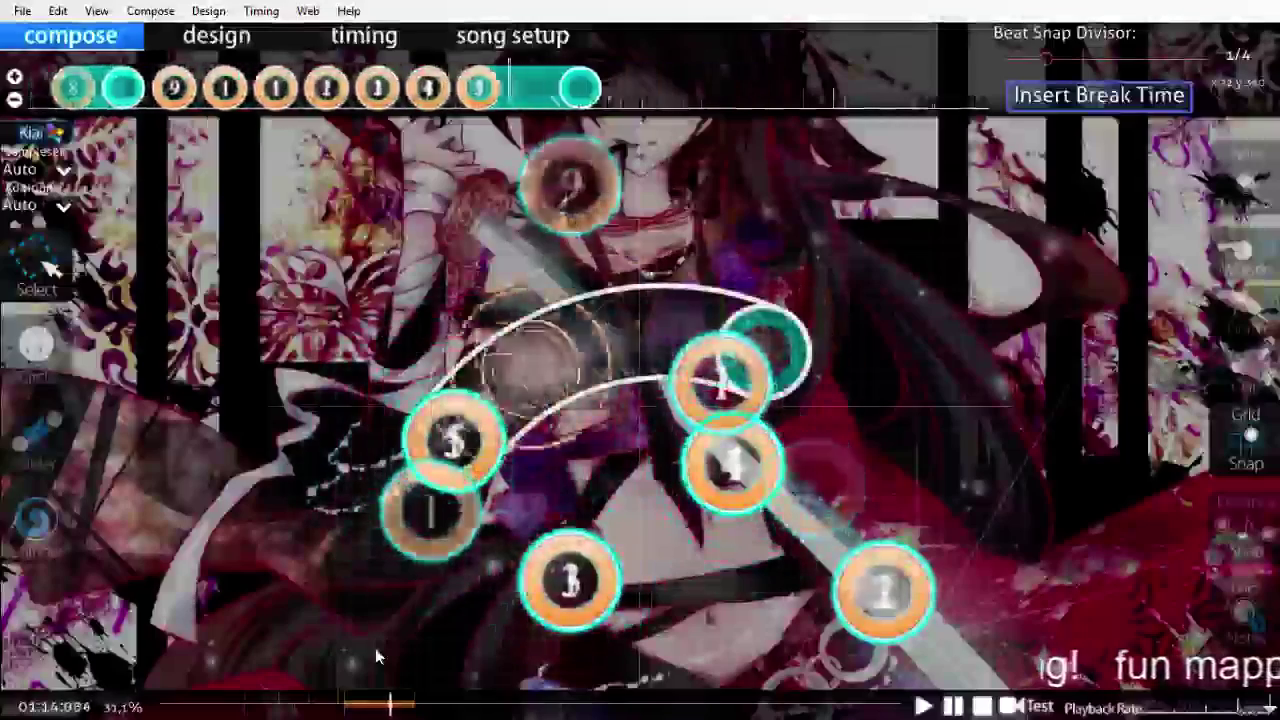
pyautogui.scroll(3, 375, 648)
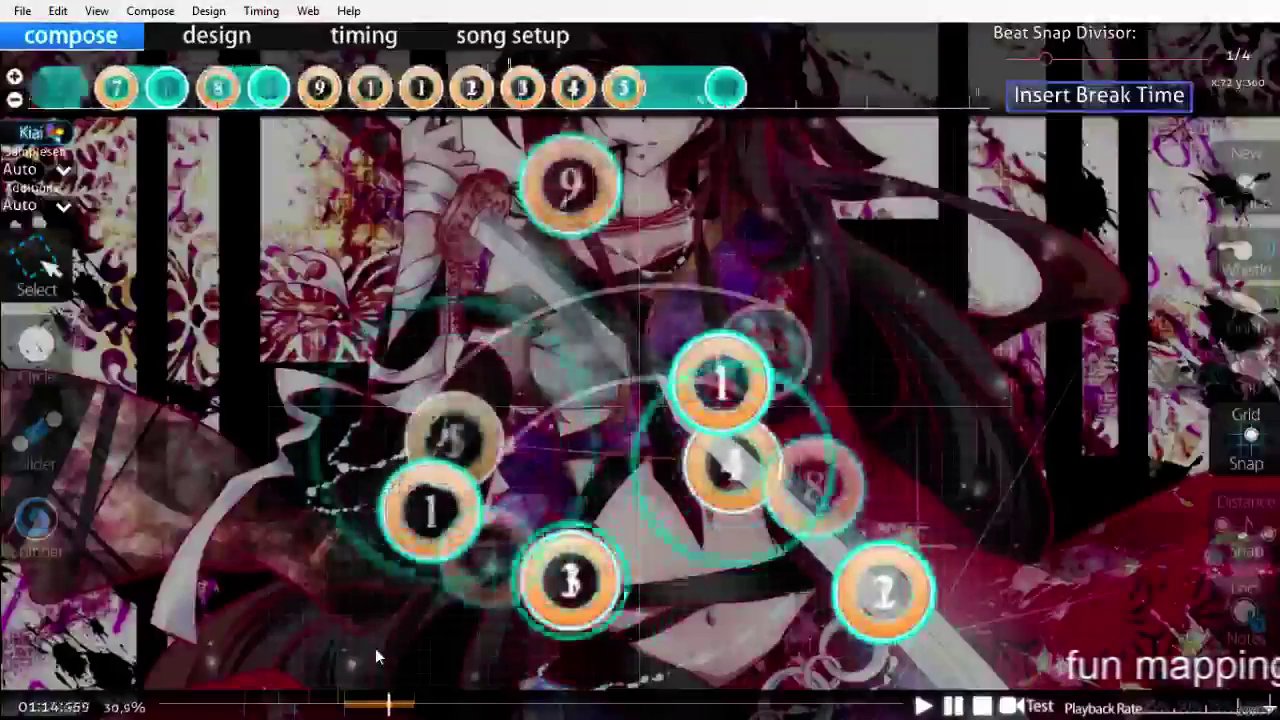
pyautogui.scroll(3, 375, 648)
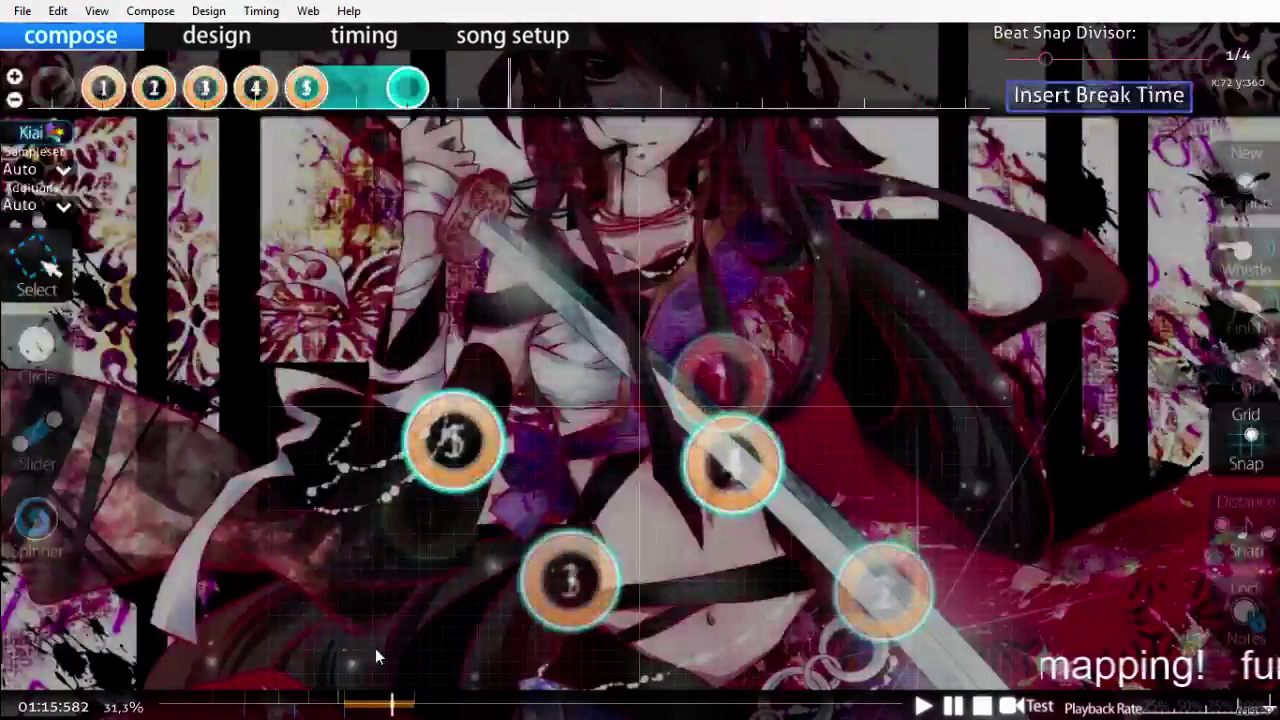
pyautogui.click(36, 345)
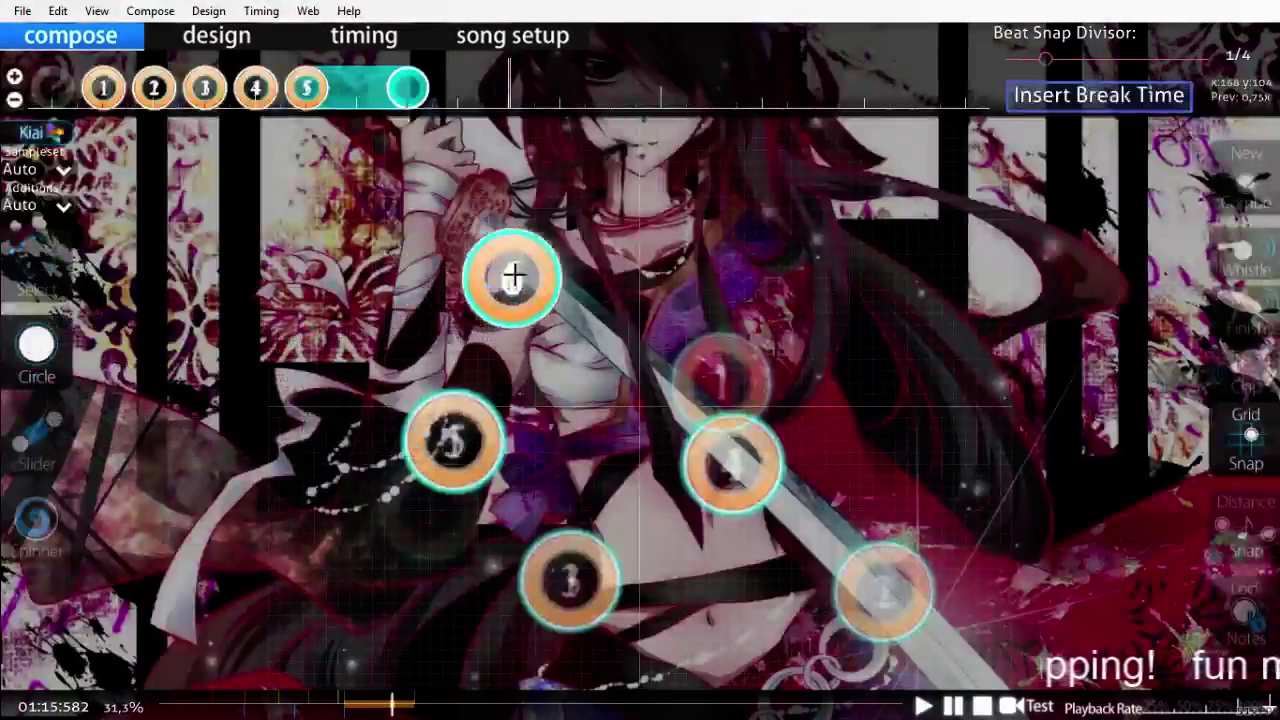
pyautogui.press('q')
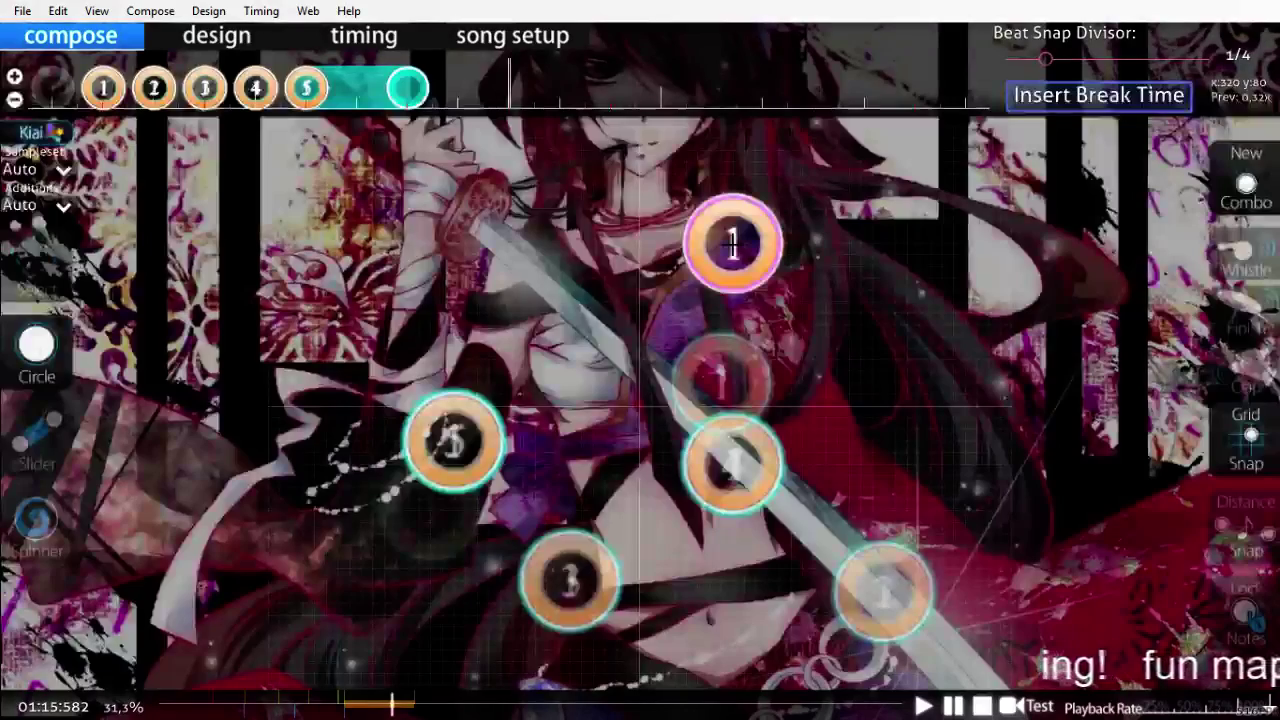
pyautogui.scroll(3, 733, 243)
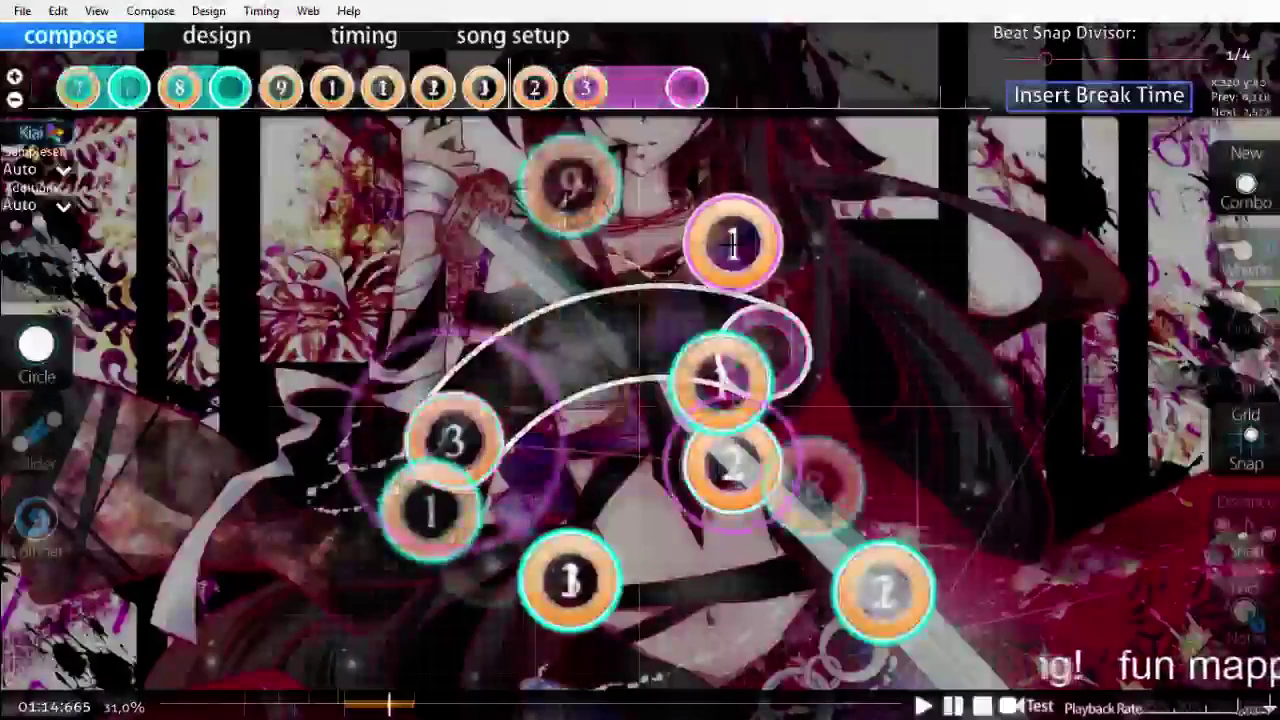
# Step: Change the combo colour to purple for the notes from circle 1 at about x 312, y 176 through slider 5
pyautogui.press('1')
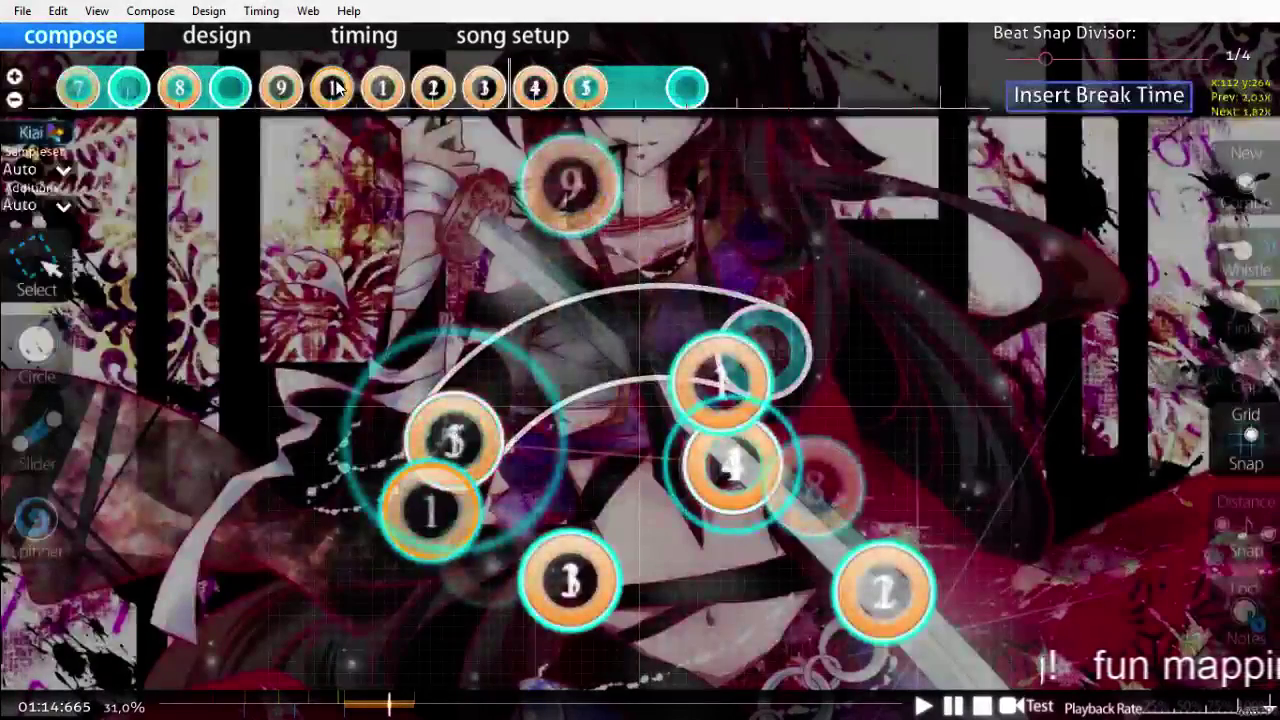
pyautogui.scroll(2, 455, 277)
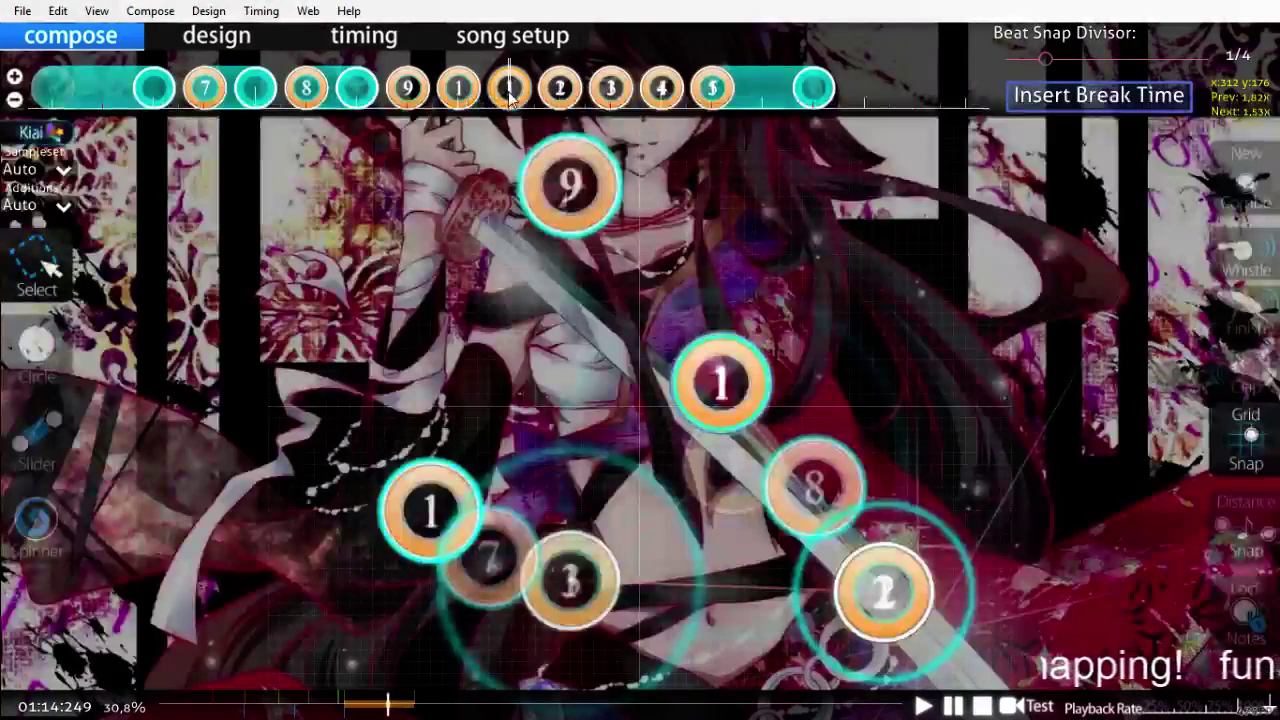
pyautogui.scroll(2, 876, 81)
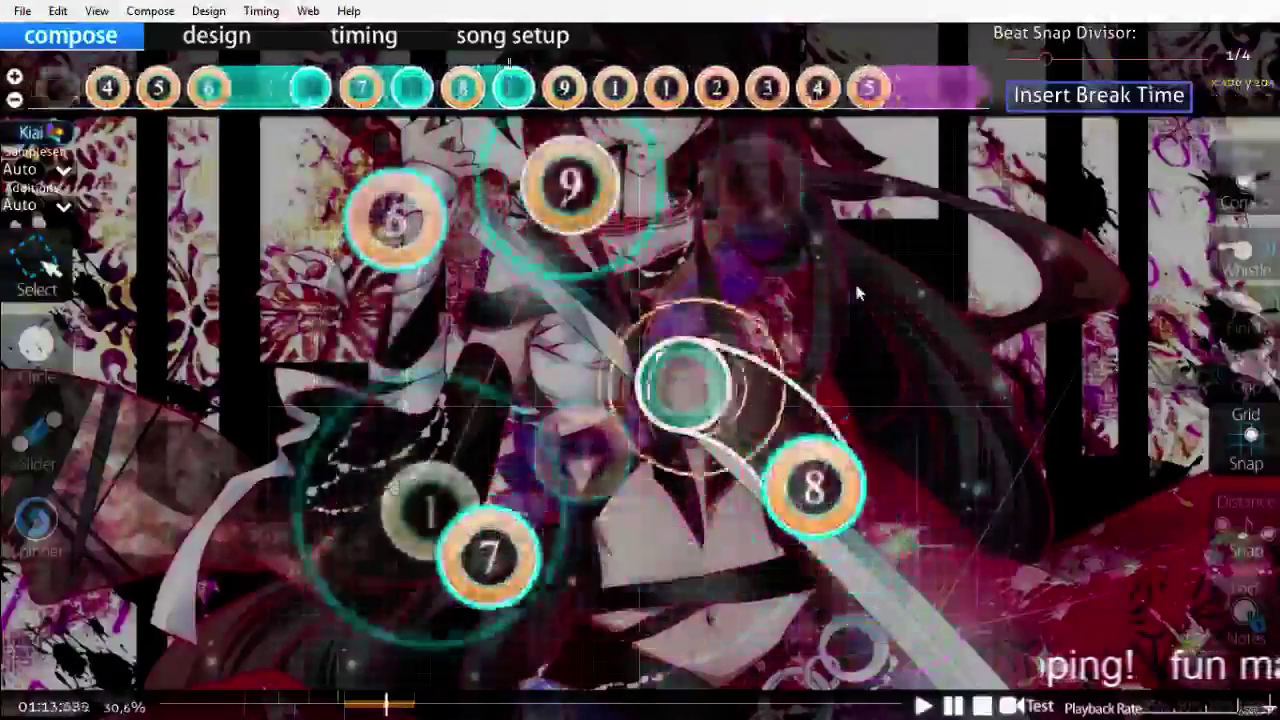
# Step: Play back the recoloured combo through slider 5 and lower the playback rate to listen to the part after it
pyautogui.press('space')
pyautogui.scroll(3, 857, 293)
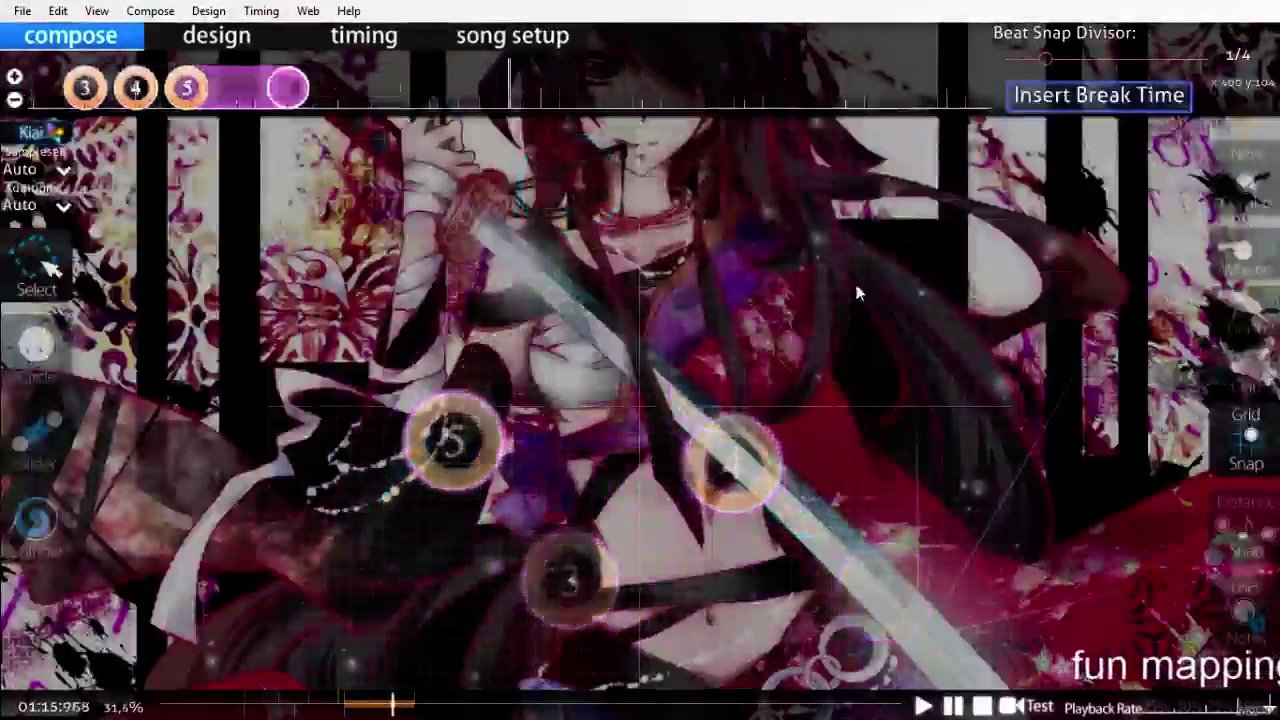
pyautogui.scroll(3, 857, 293)
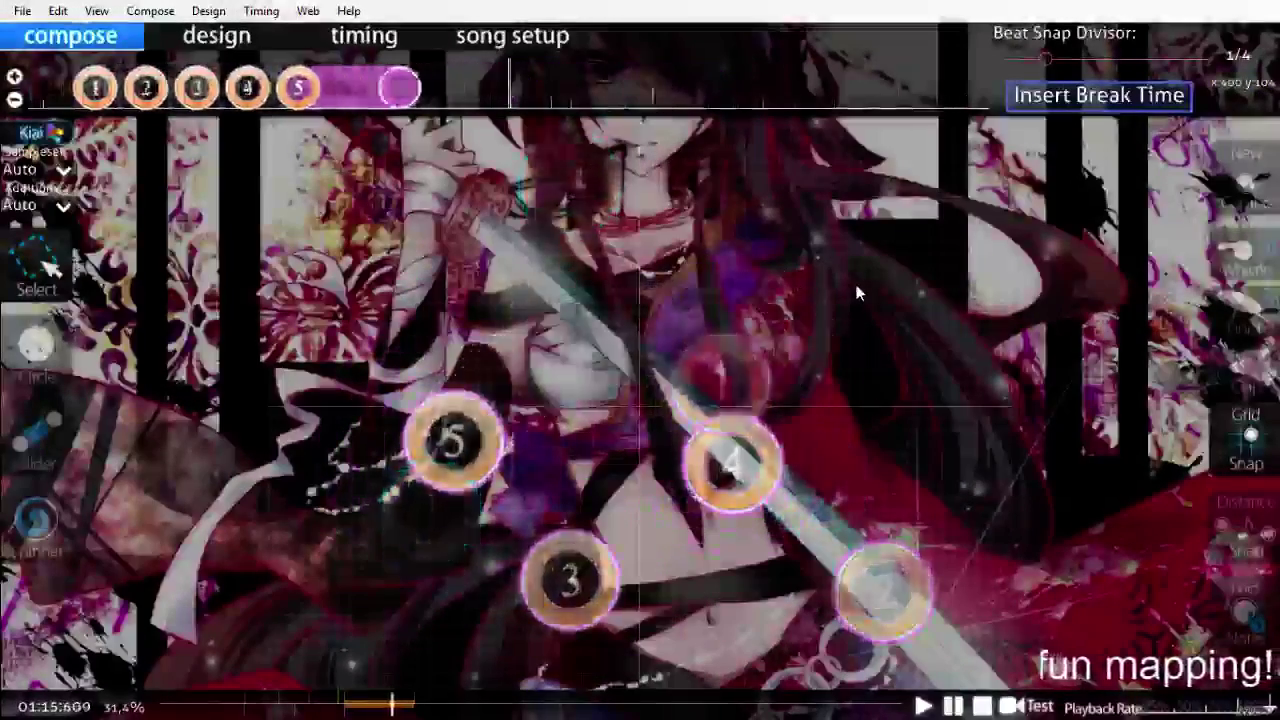
pyautogui.scroll(3, 857, 293)
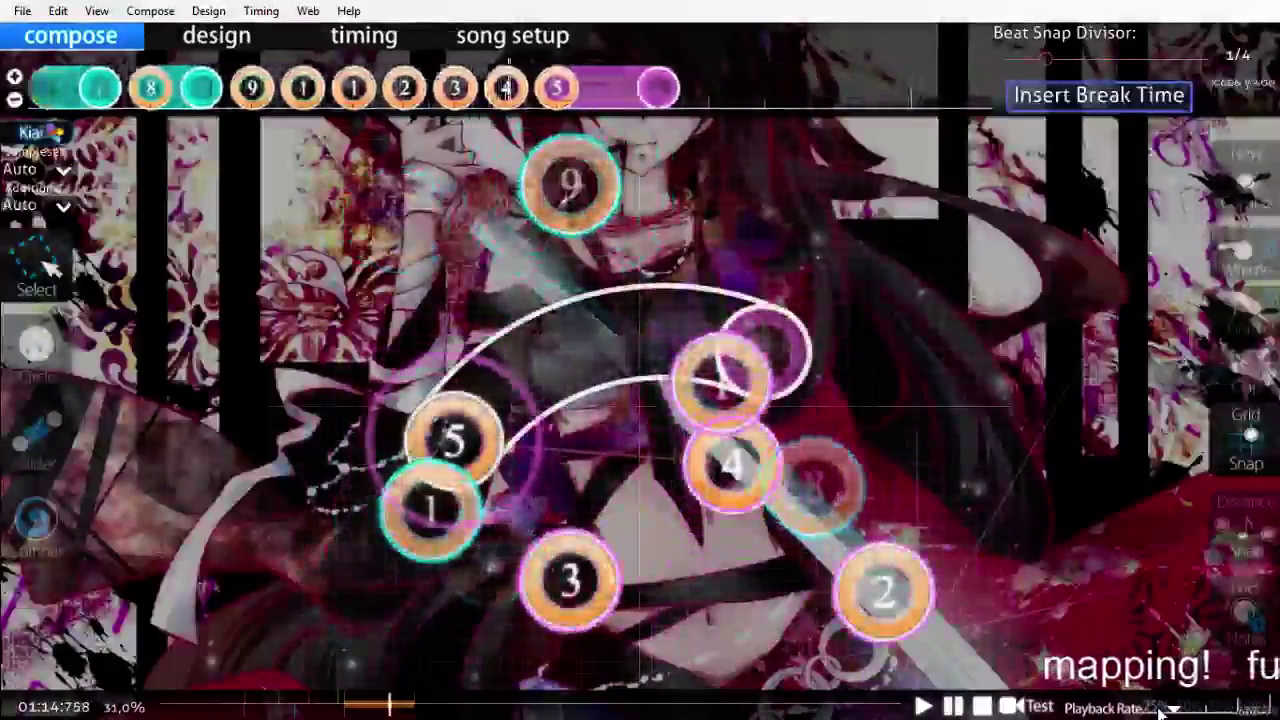
pyautogui.scroll(3, 1160, 712)
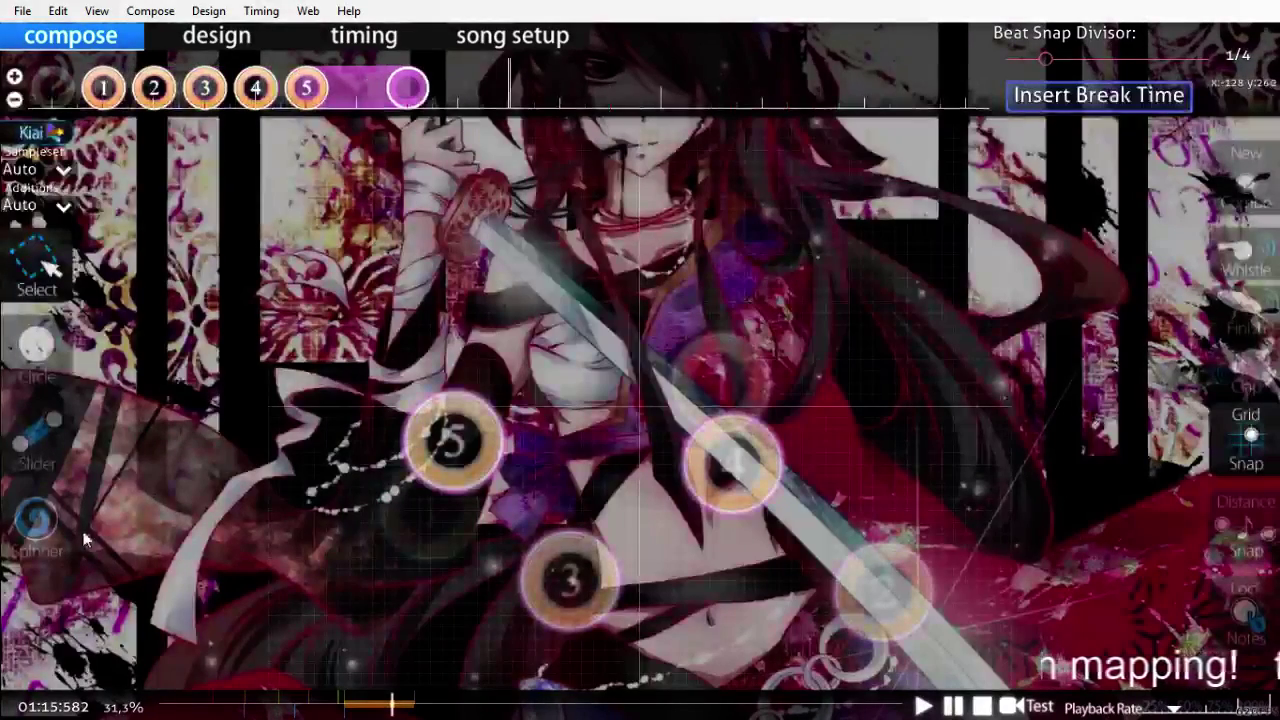
# Step: Draw a curved slider starting a new combo at 01:15.582, from about x 440, y 112 up and leftward, with one repeat
pyautogui.press('3')
pyautogui.click(906, 289)
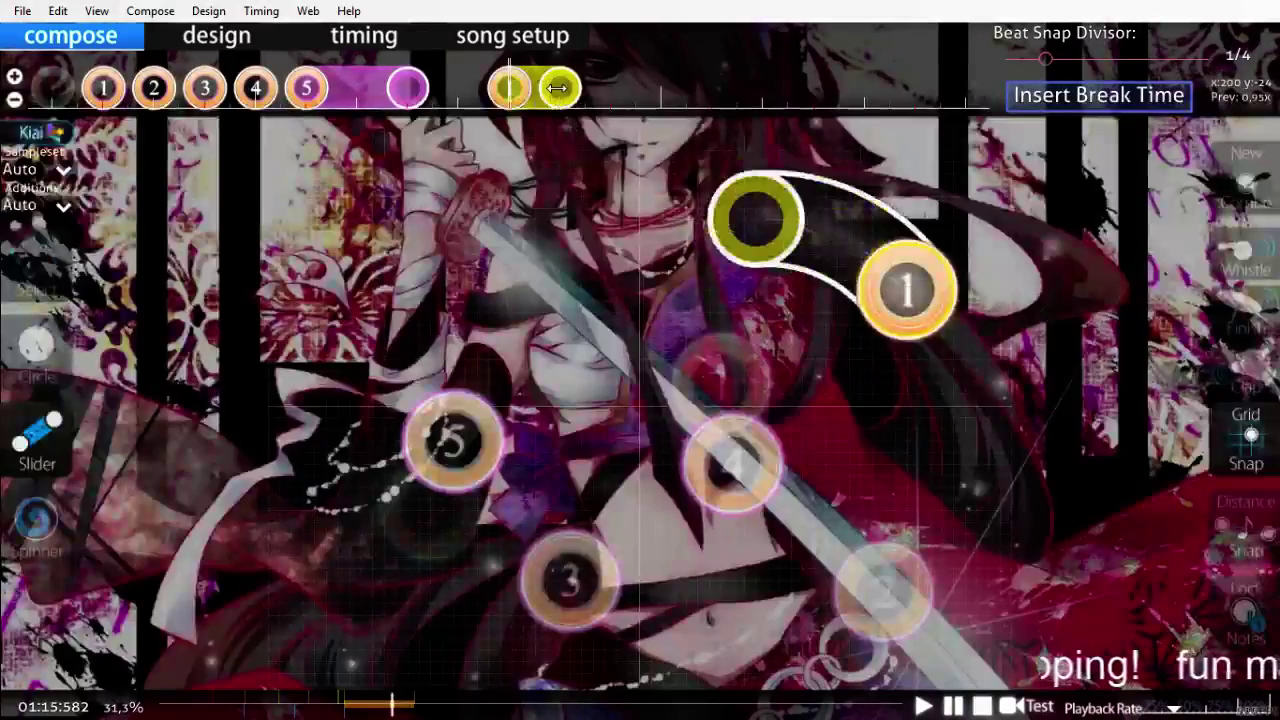
pyautogui.moveTo(557, 88); pyautogui.dragTo(611, 89)
# Step: Play back the new repeating slider 1 and the unmapped part that follows it
pyautogui.scroll(4, 640, 105)
pyautogui.press('space')
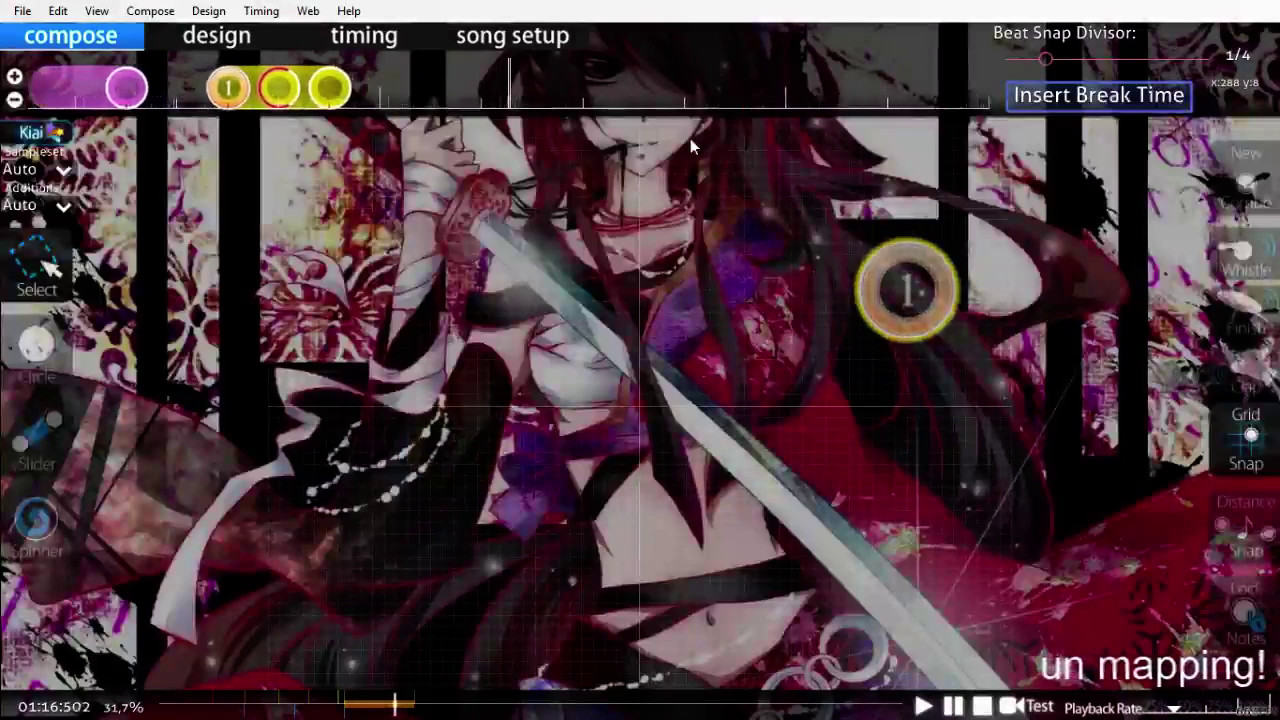
pyautogui.press('space')
pyautogui.scroll(5, 690, 138)
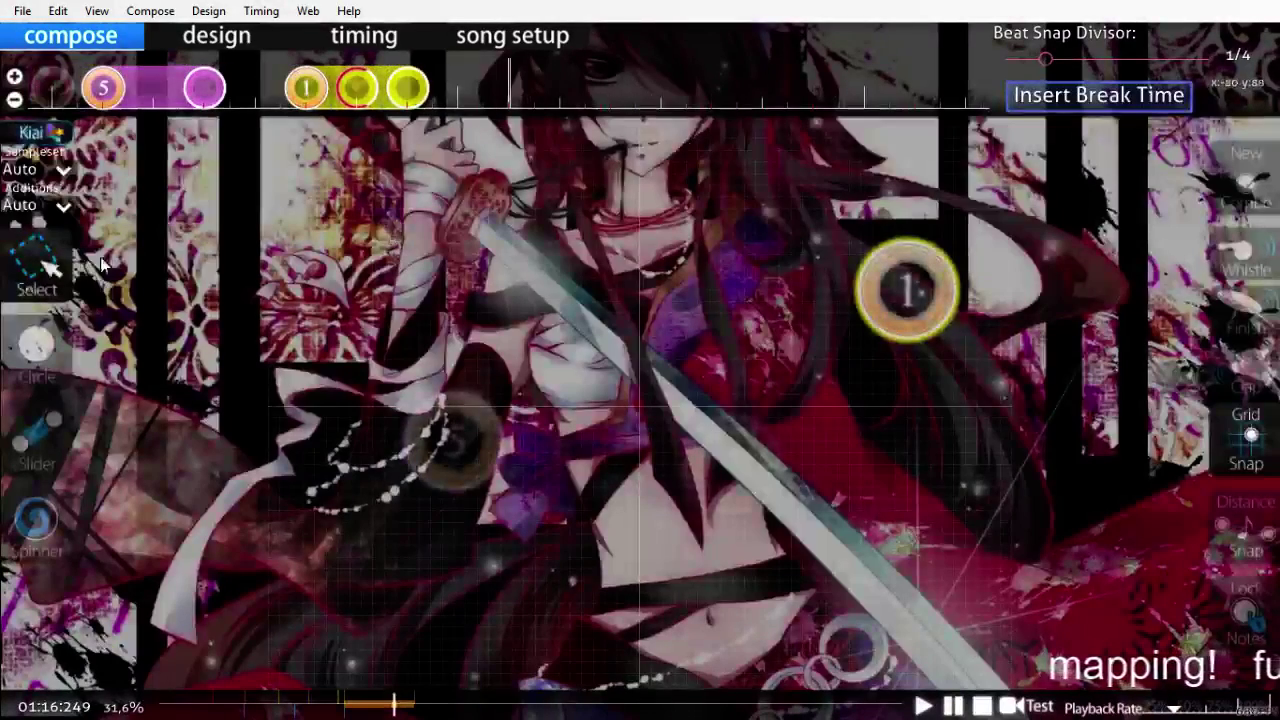
# Step: Place circle 2 at 01:16.082 at about x 424, y 224, below the head of slider 1
pyautogui.click(36, 345)
pyautogui.scroll(4, 423, 357)
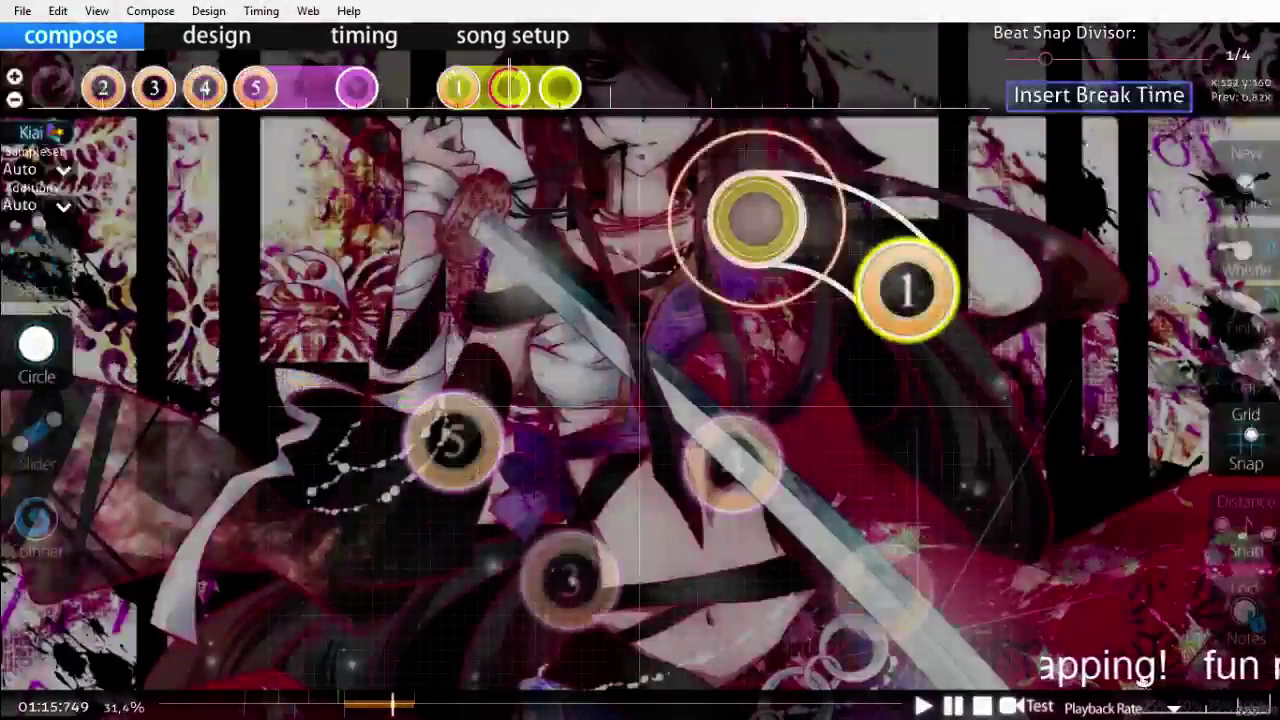
pyautogui.scroll(2, 640, 360)
pyautogui.scroll(-8, 1250, 714)
pyautogui.scroll(6, 1162, 706)
pyautogui.scroll(-3, 1157, 707)
pyautogui.scroll(-1, 1157, 708)
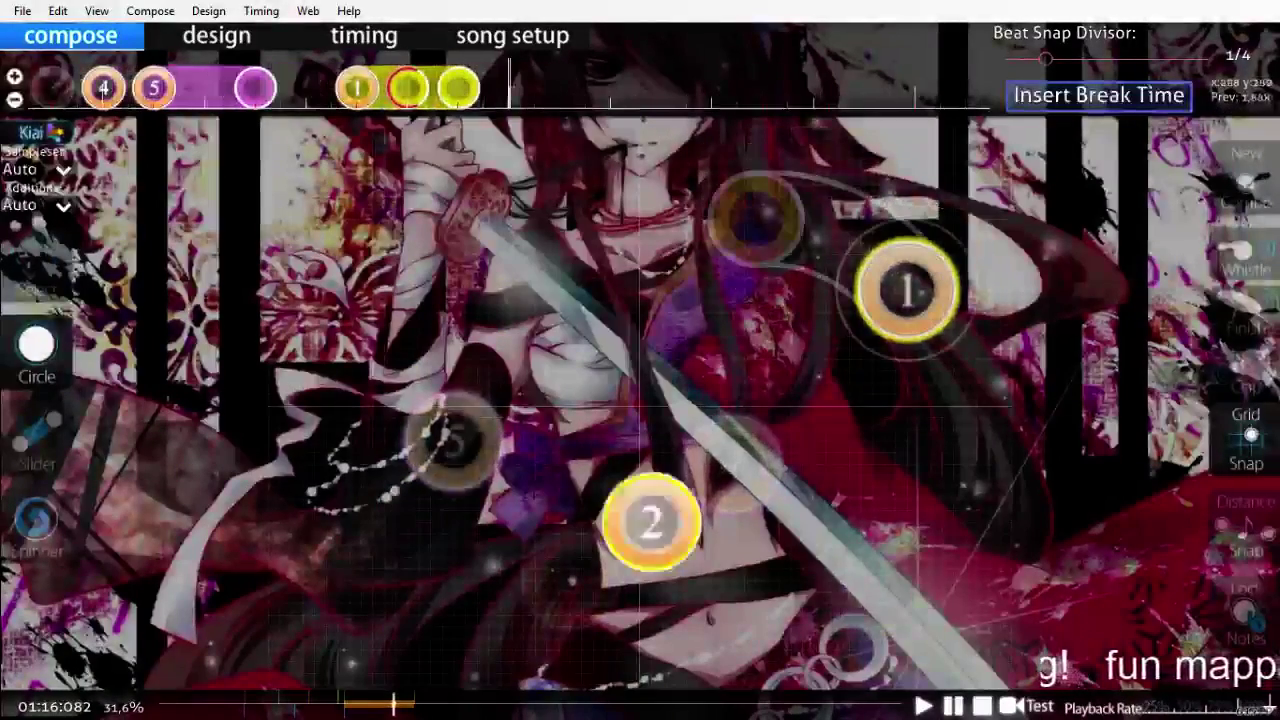
pyautogui.click(883, 452)
# Step: Draw curved slider 3 at 01:16.249 from x 320, y 200 up and leftward, check it in playback and give it one repeat
pyautogui.scroll(-1, 414, 429)
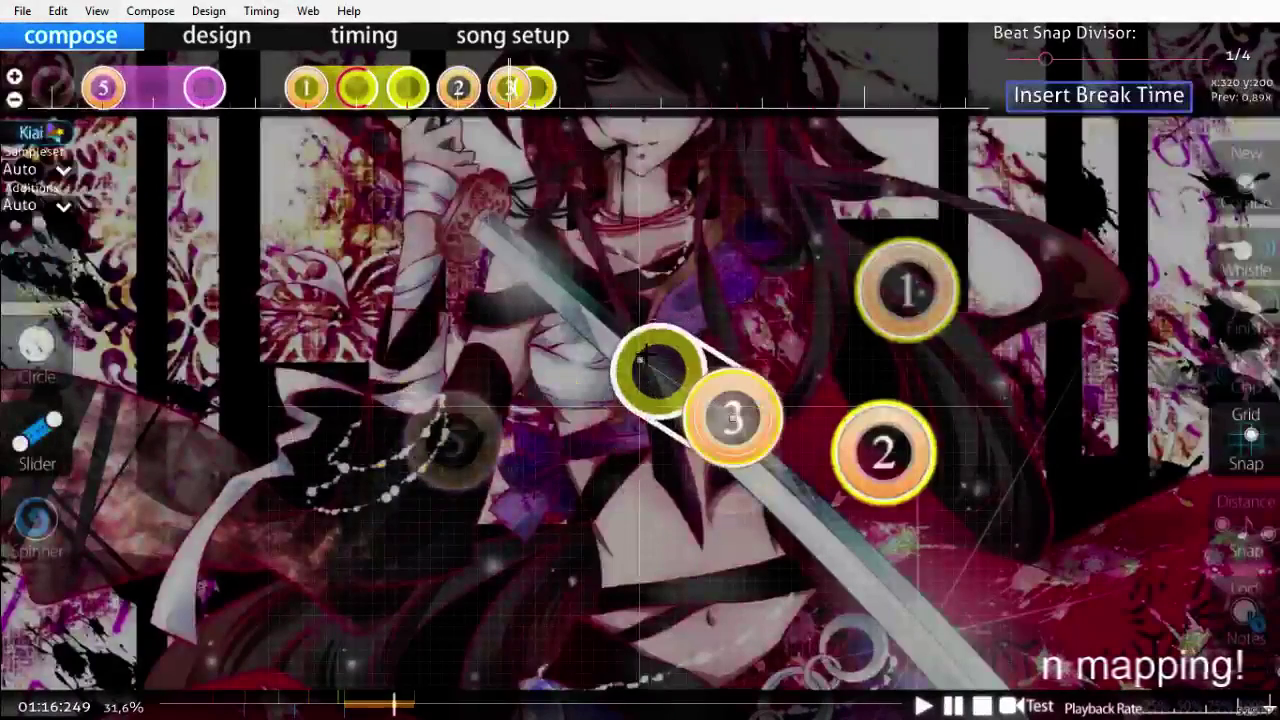
pyautogui.rightClick(547, 348)
pyautogui.scroll(4, 605, 418)
pyautogui.press('space')
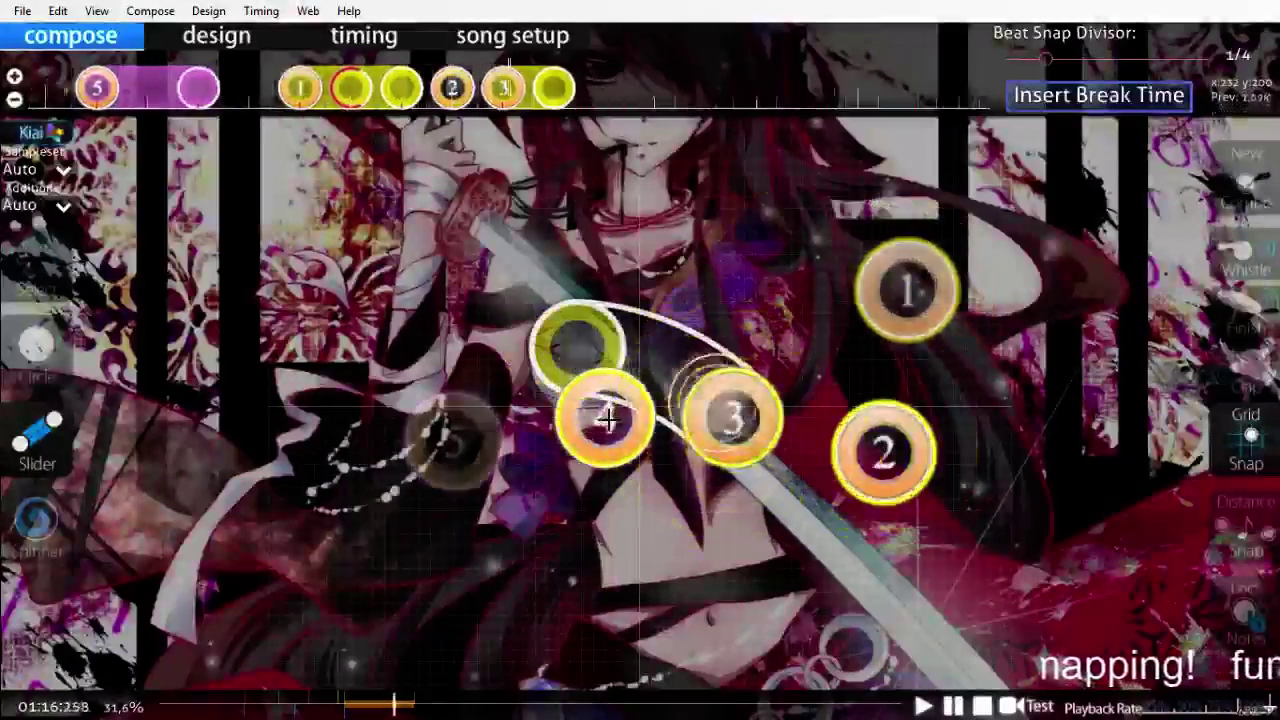
pyautogui.press('space')
pyautogui.scroll(6, 598, 197)
pyautogui.press('space')
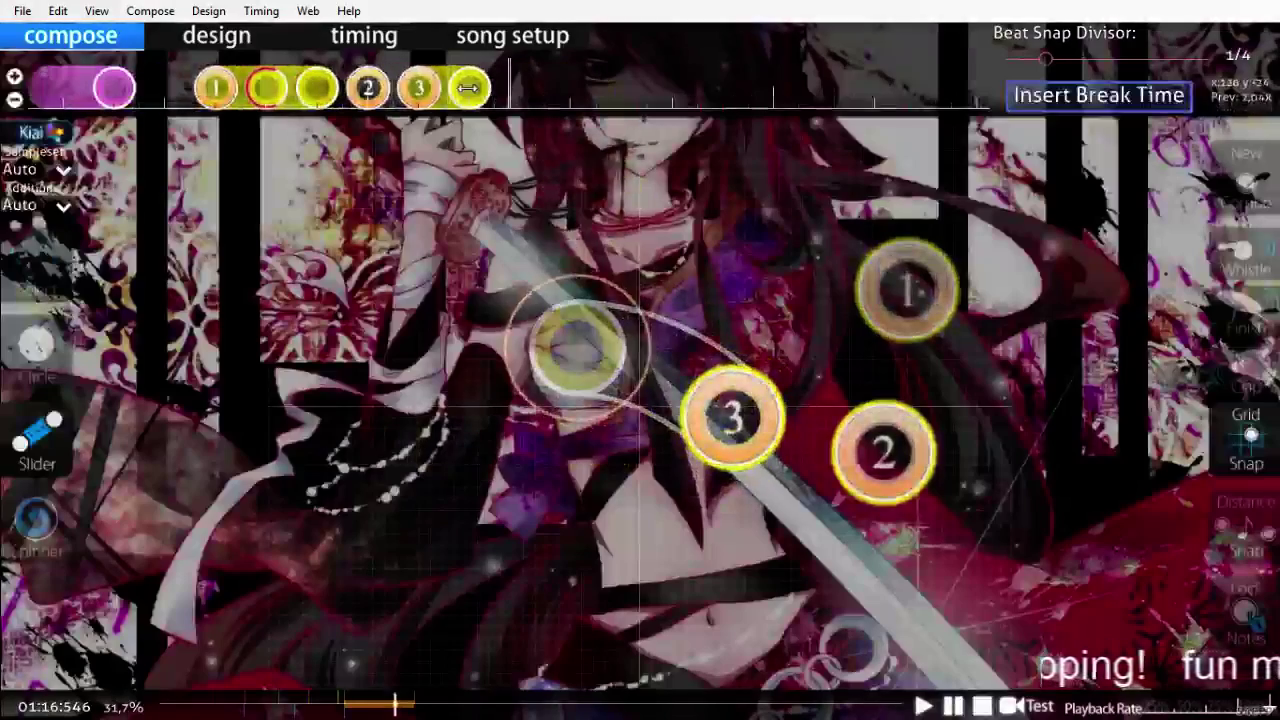
pyautogui.moveTo(467, 88); pyautogui.dragTo(564, 94)
# Step: Play back the section from slider 1 through the repeating slider 3
pyautogui.scroll(9, 680, 338)
pyautogui.press('space')
pyautogui.scroll(-2, 680, 340)
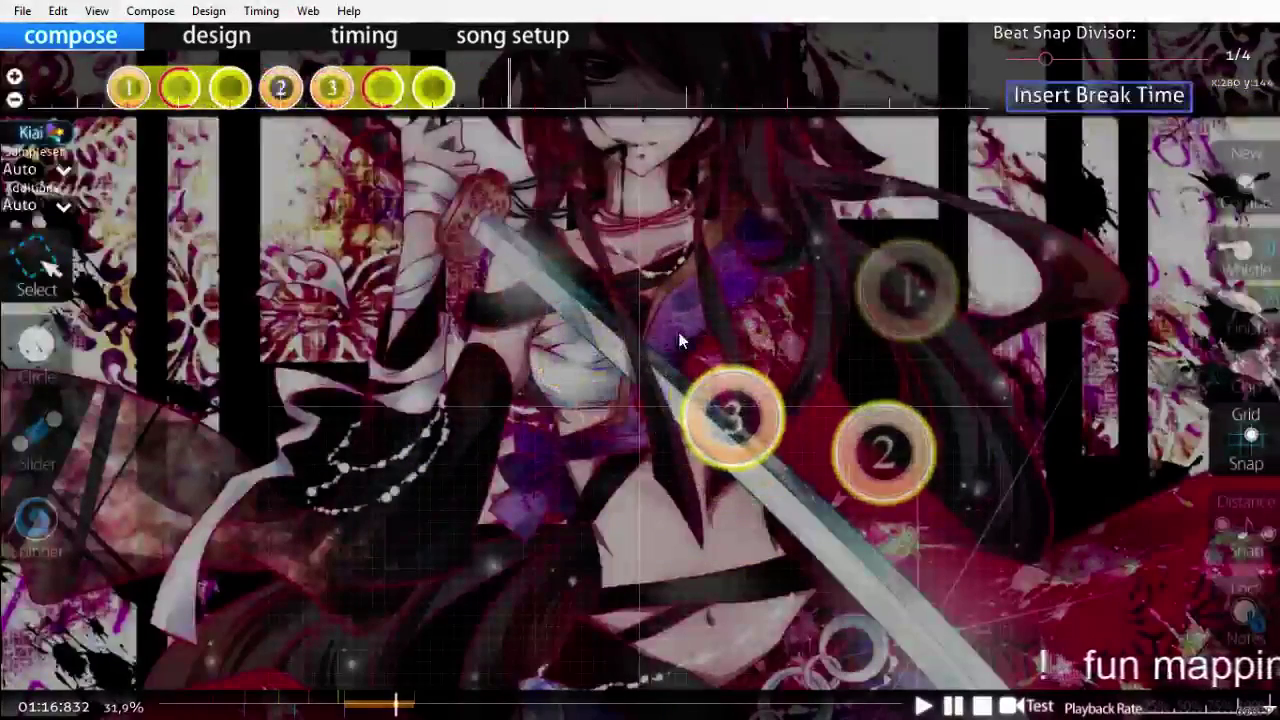
# Step: From 01:16.749, place circle 4 at about x 424, y 304, circle 5 at x 272, y 344 and circle 6 at x 208, y 208
pyautogui.scroll(1, 680, 340)
pyautogui.click(36, 345)
pyautogui.click(884, 568)
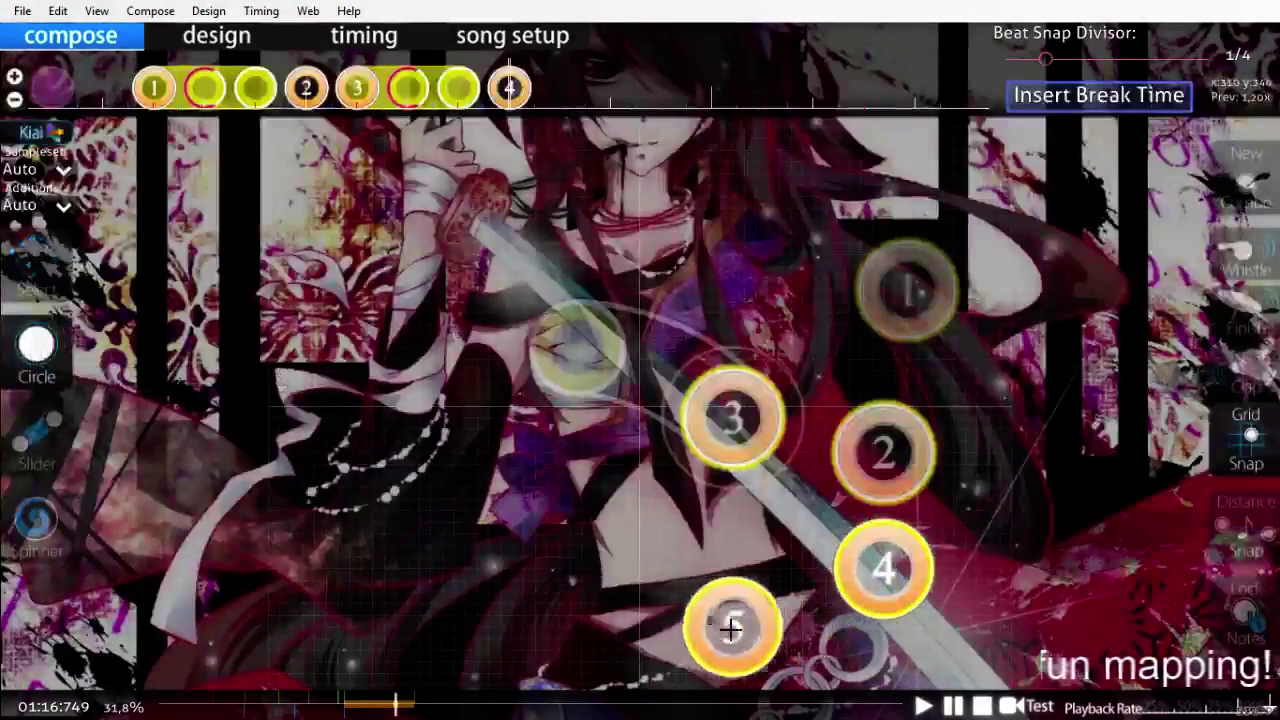
pyautogui.scroll(-1, 676, 627)
pyautogui.click(664, 625)
pyautogui.scroll(-1, 630, 545)
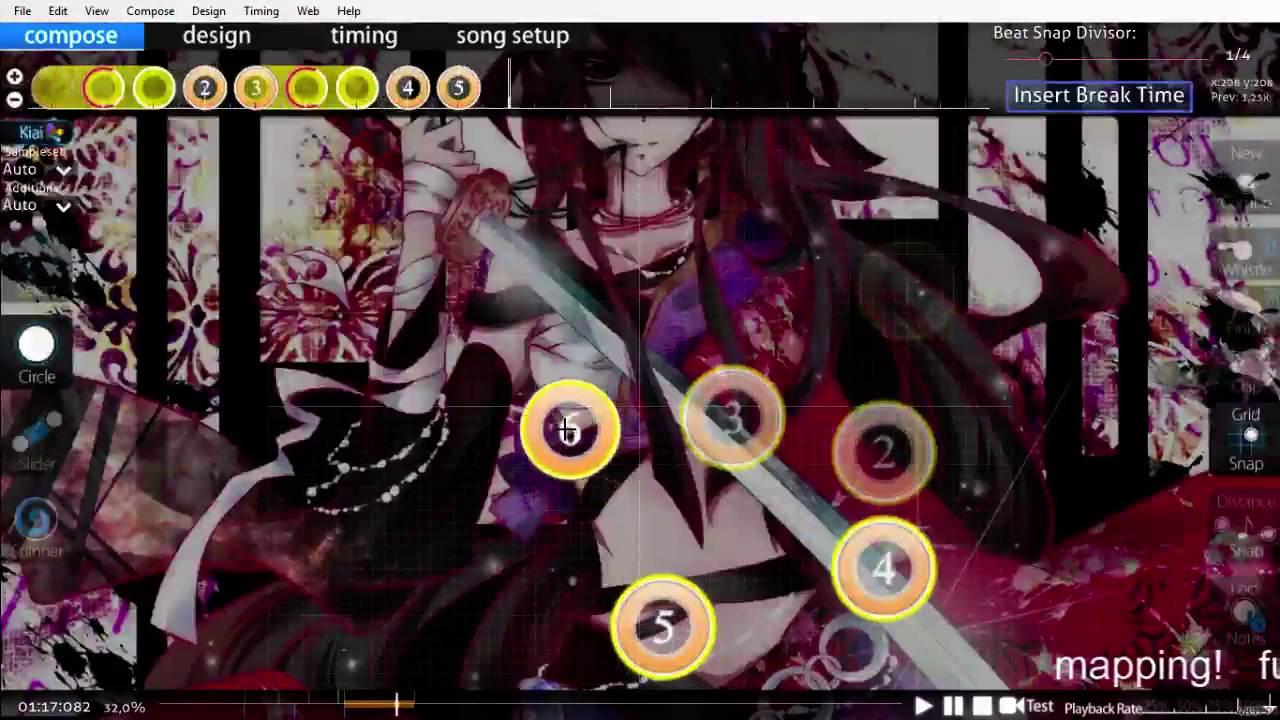
# Step: Play back circles 4 to 6 and return to 01:17.249 for the next note
pyautogui.scroll(14, 636, 604)
pyautogui.press('space')
pyautogui.scroll(1, 643, 618)
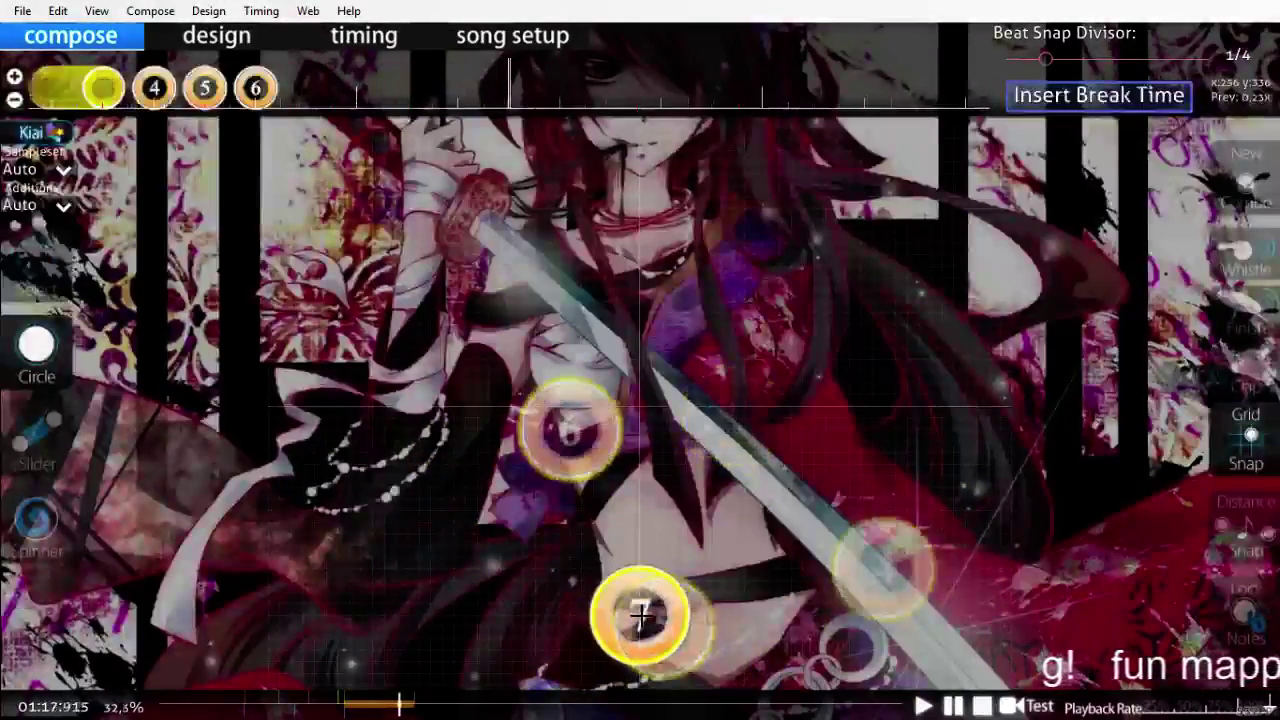
pyautogui.scroll(10, 640, 614)
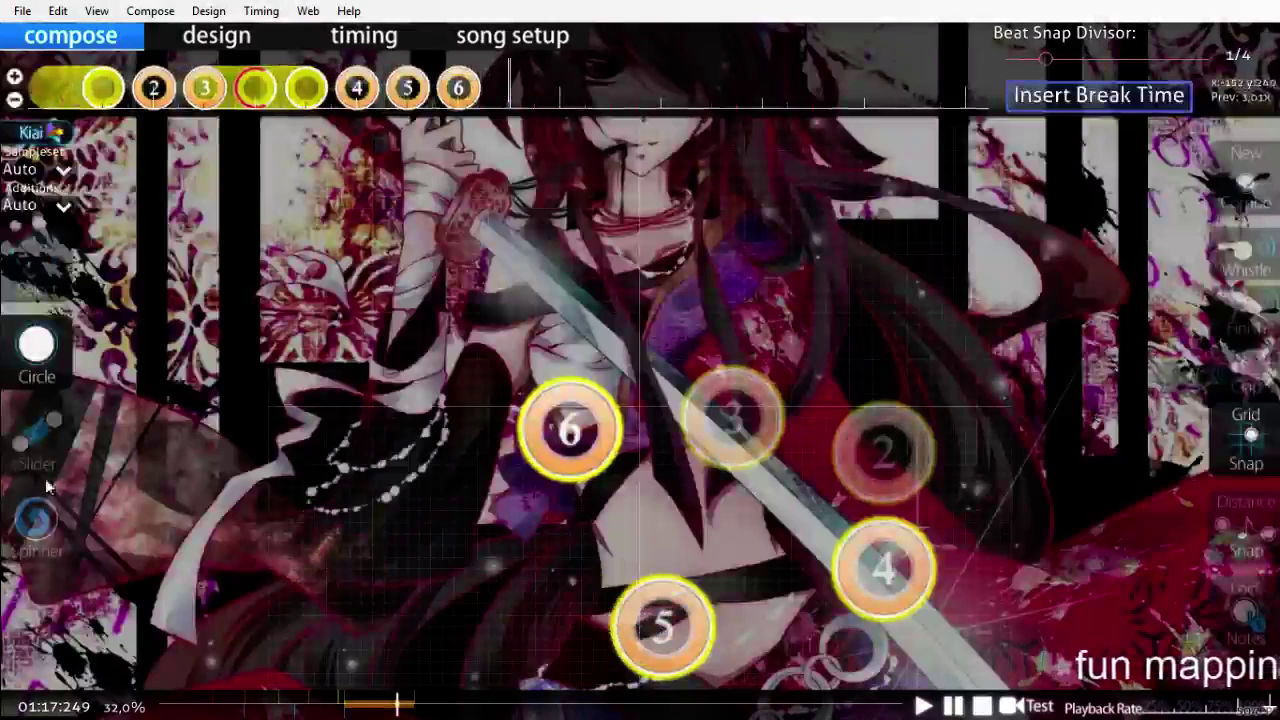
# Step: Draw curved slider 7 at 01:17.249 downward from about x 96, y 144, and place circle 8 below it at about x 128, y 328
pyautogui.click(37, 432)
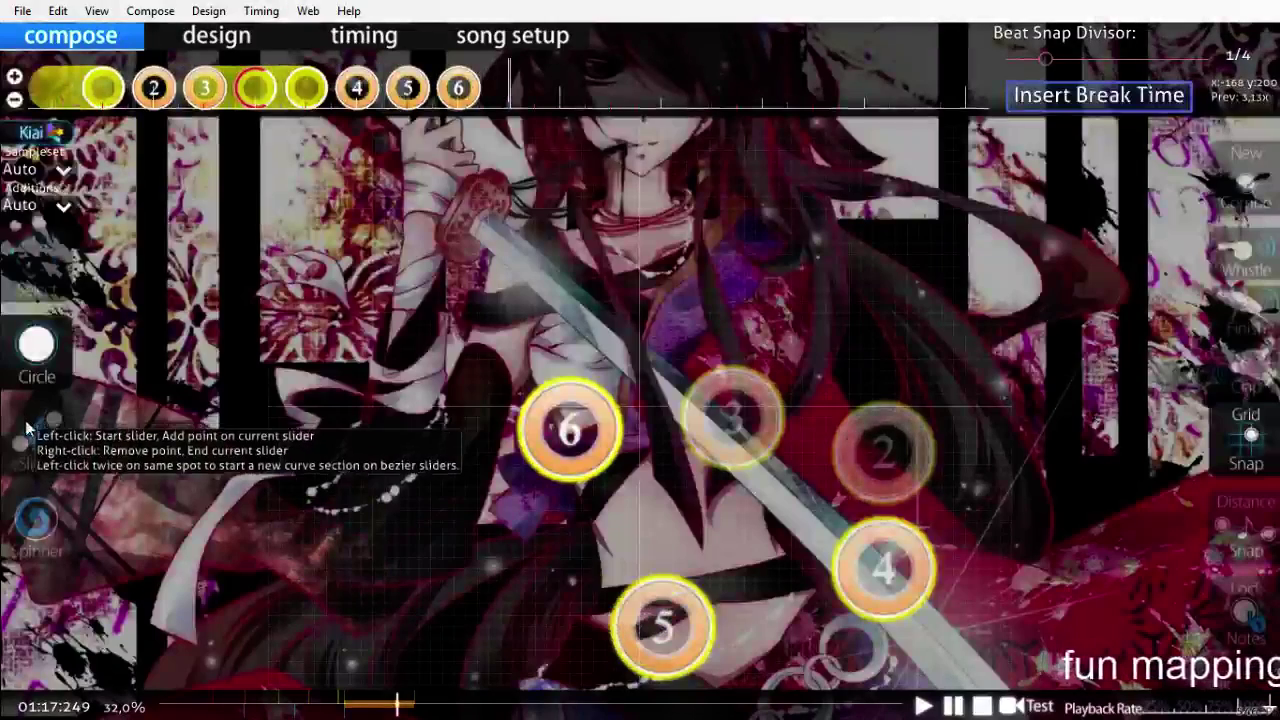
pyautogui.click(408, 337)
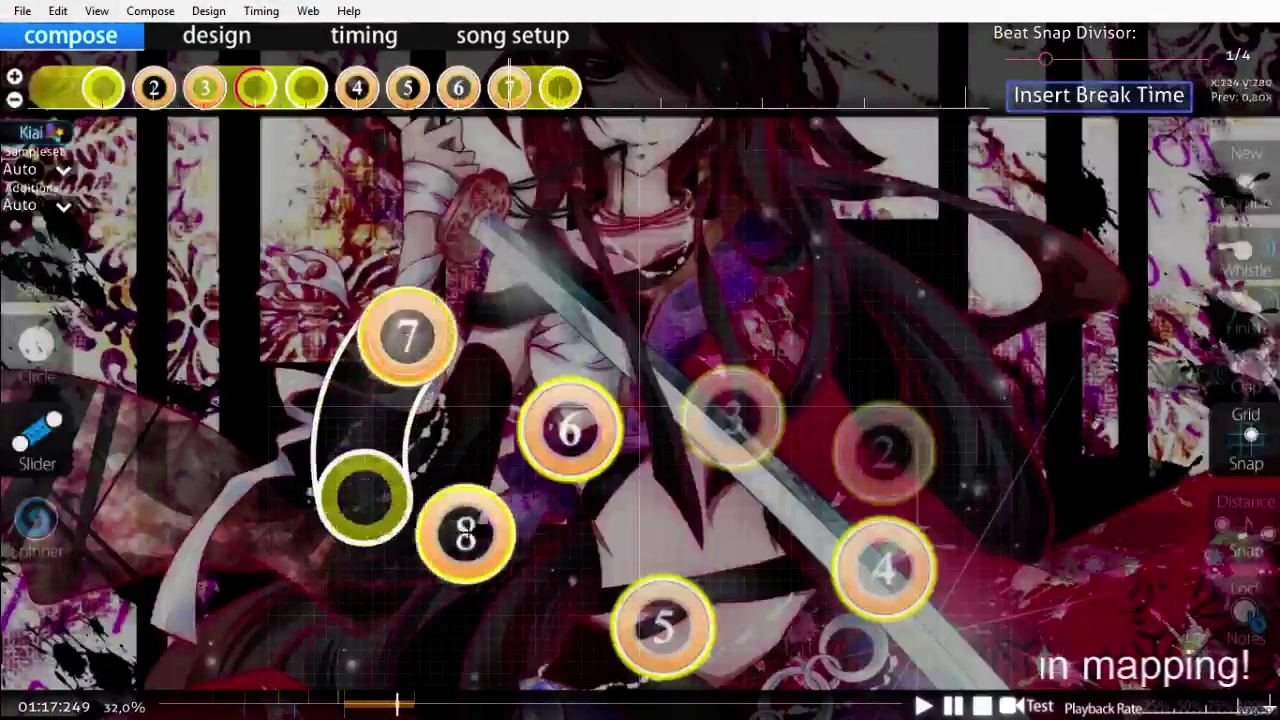
pyautogui.scroll(-4, 460, 534)
pyautogui.press('2')
pyautogui.click(453, 600)
# Step: Draw arched slider 9 at 01:17.749 from about x 192, y 224 up and rightward with one repeat, and play back the pattern
pyautogui.scroll(-1, 300, 540)
pyautogui.press('3')
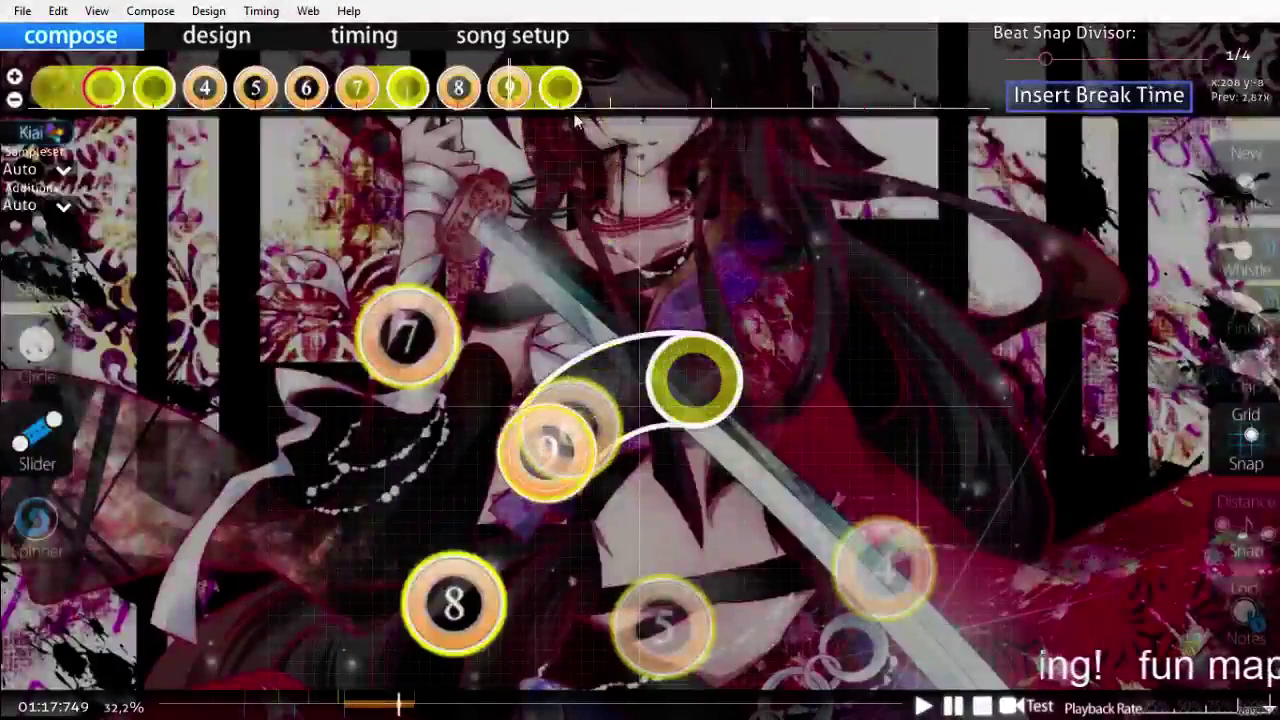
pyautogui.scroll(14, 780, 470)
pyautogui.press('space')
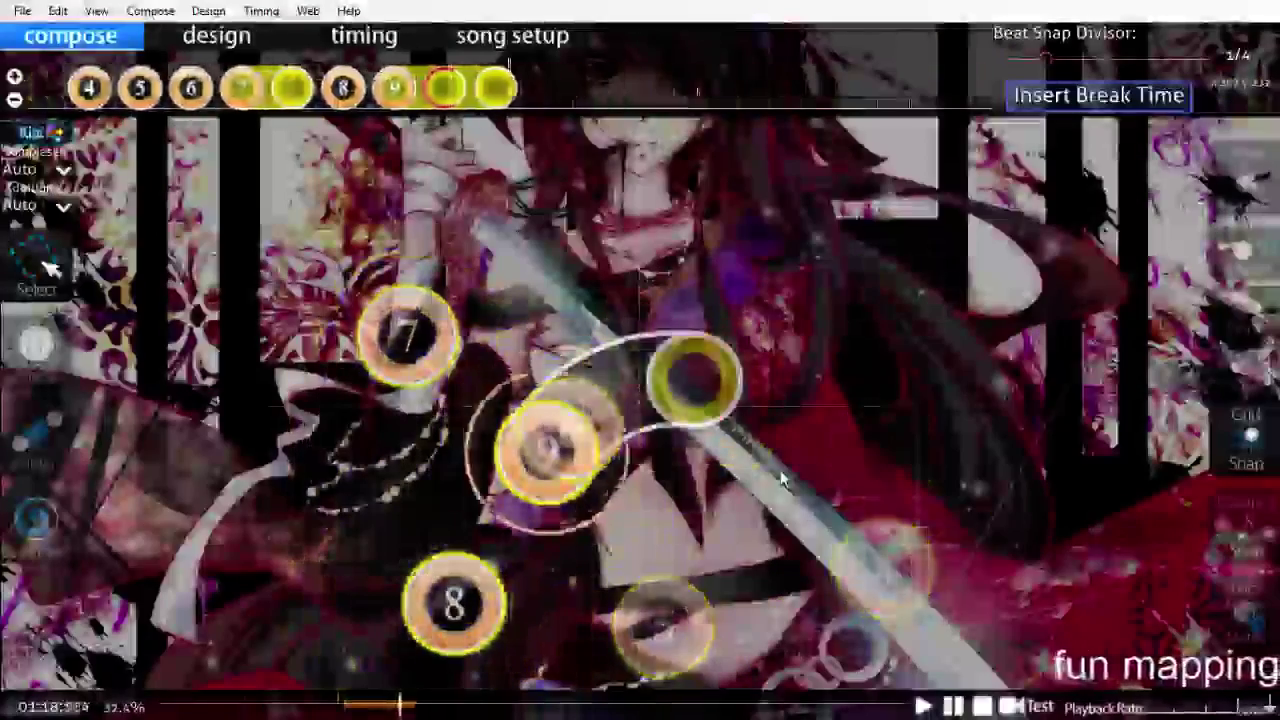
pyautogui.scroll(2, 780, 470)
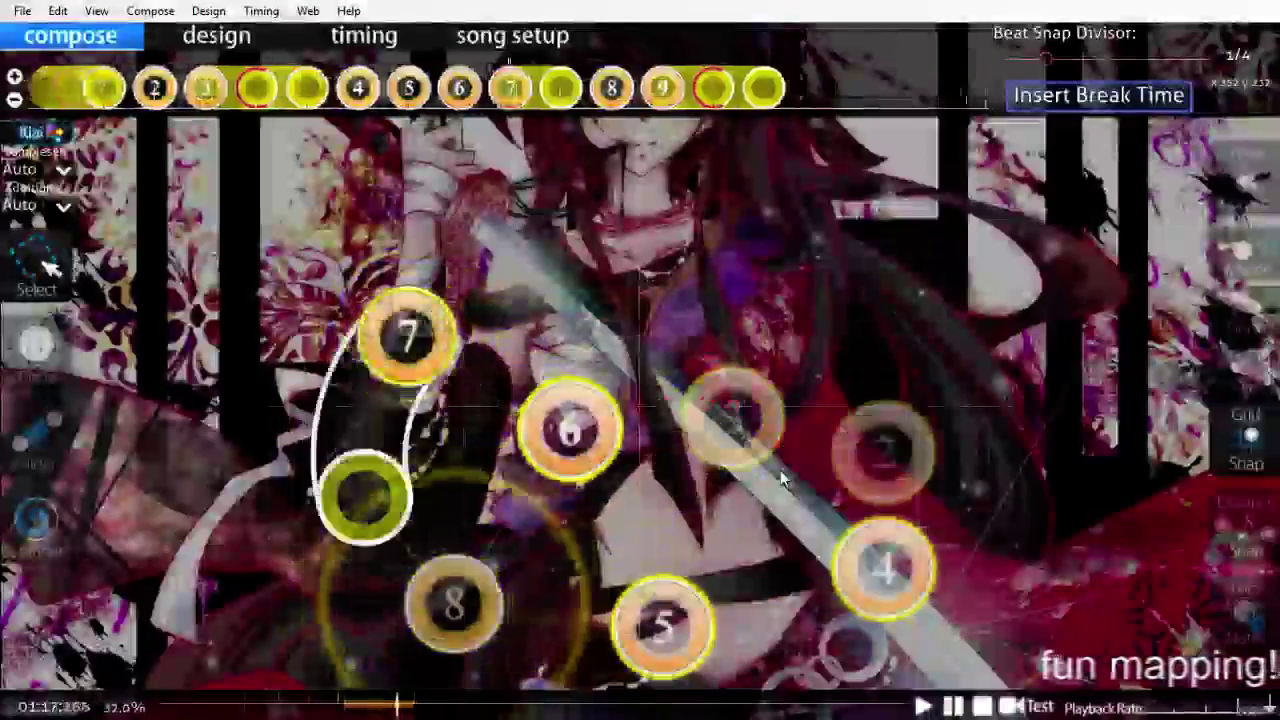
# Step: Start a new combo at 01:18.249 with circle 1 at about x 320, y 320, followed by circle 2 at about x 496, y 160
pyautogui.scroll(-3, 780, 470)
pyautogui.scroll(-3, 780, 470)
pyautogui.scroll(3, 780, 470)
pyautogui.scroll(-2, 780, 470)
pyautogui.scroll(3, 780, 470)
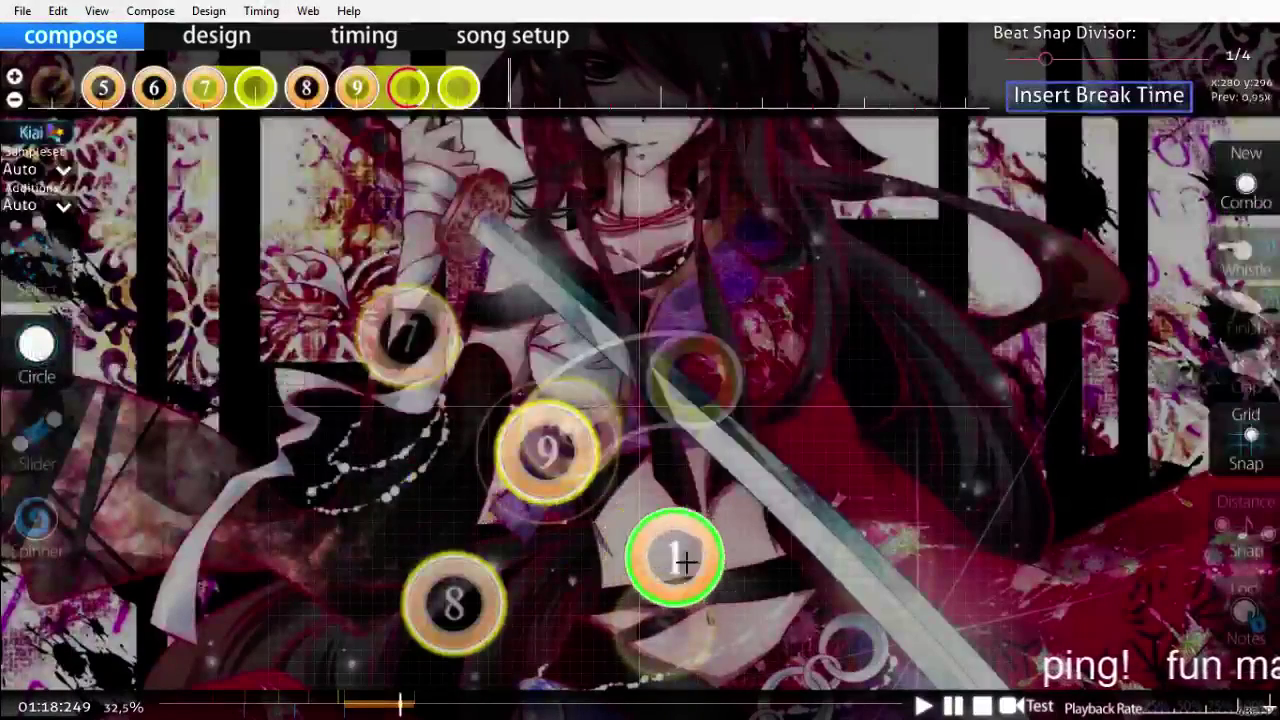
pyautogui.click(731, 591)
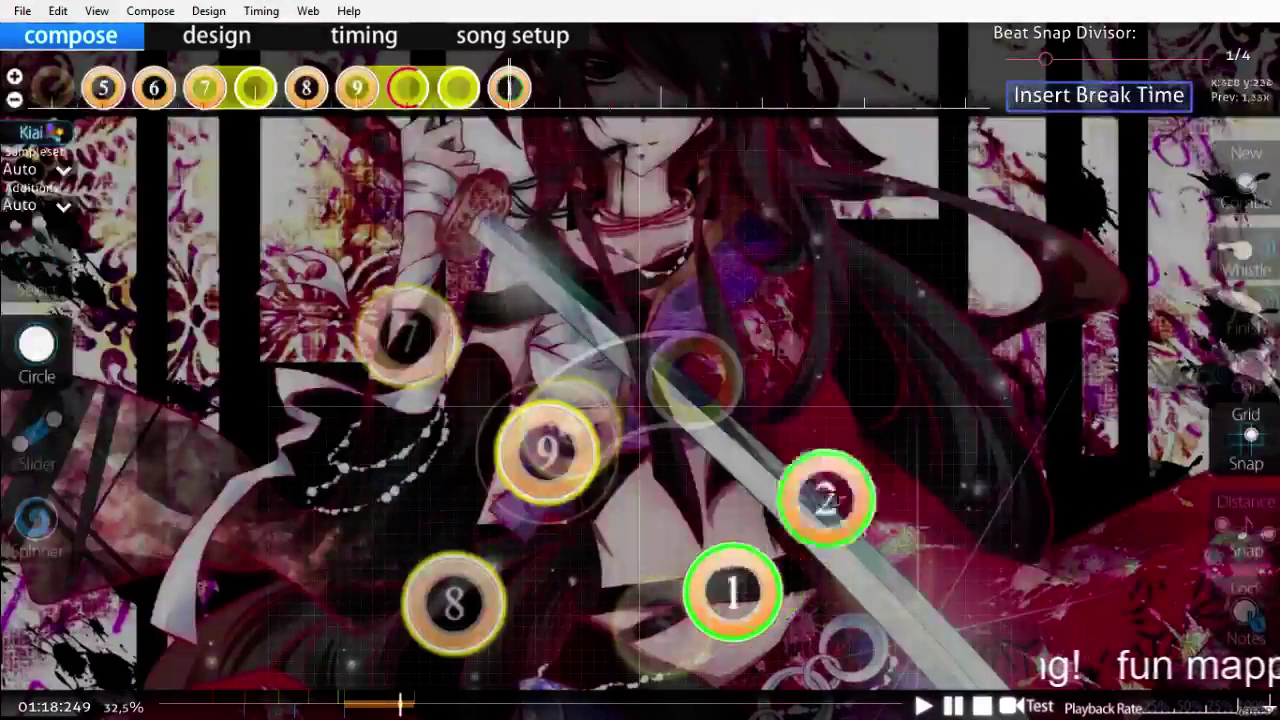
pyautogui.scroll(-1, 975, 380)
pyautogui.scroll(-1, 740, 280)
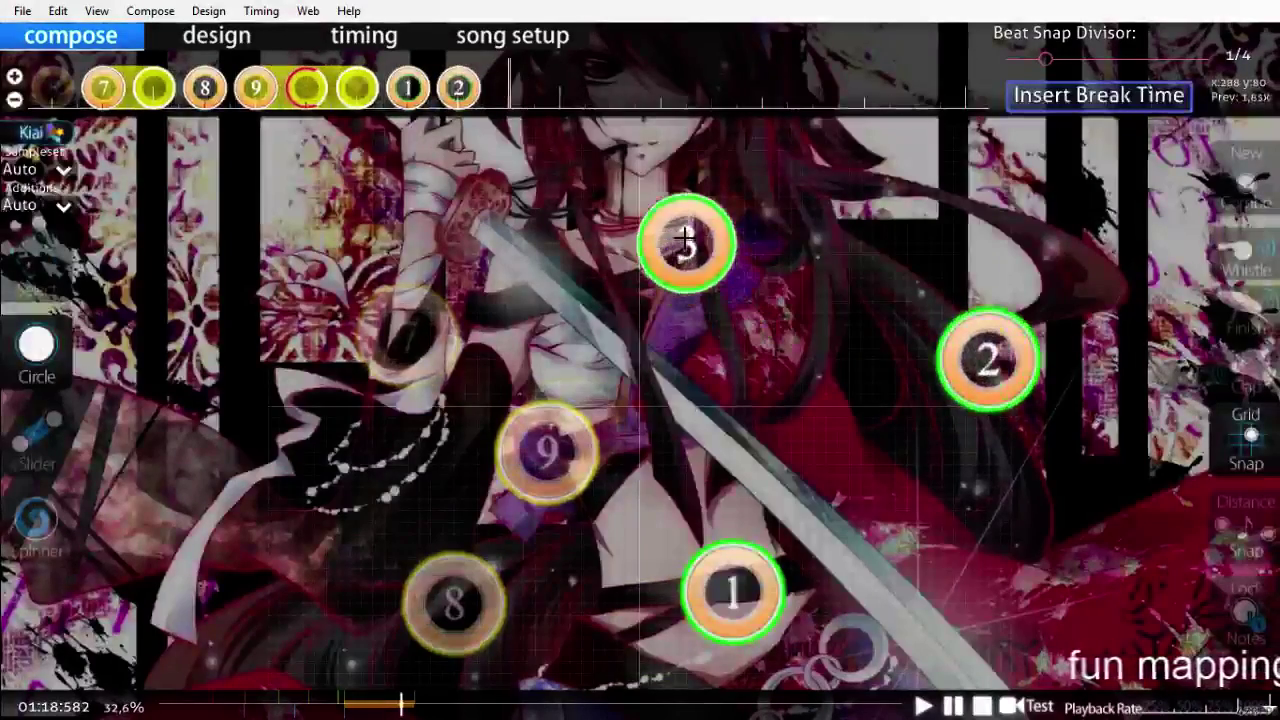
# Step: Place circle 3 after circle 2 at 01:18.582, near the playfield's upper centre, and play back the new combo
pyautogui.scroll(8, 846, 580)
pyautogui.press('space')
pyautogui.scroll(3, 845, 580)
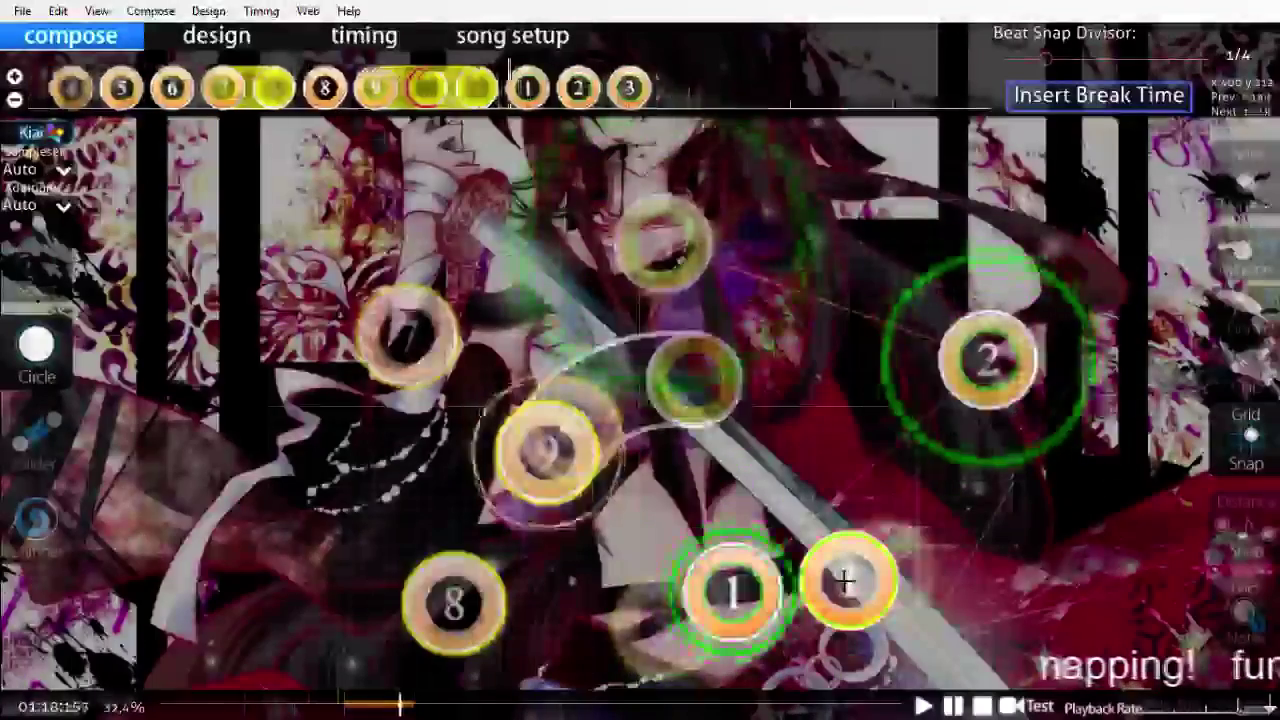
# Step: Save the beatmap, exit to song selection, and reopen the same Jitter Doll difficulty for editing
pyautogui.scroll(-4, 845, 580)
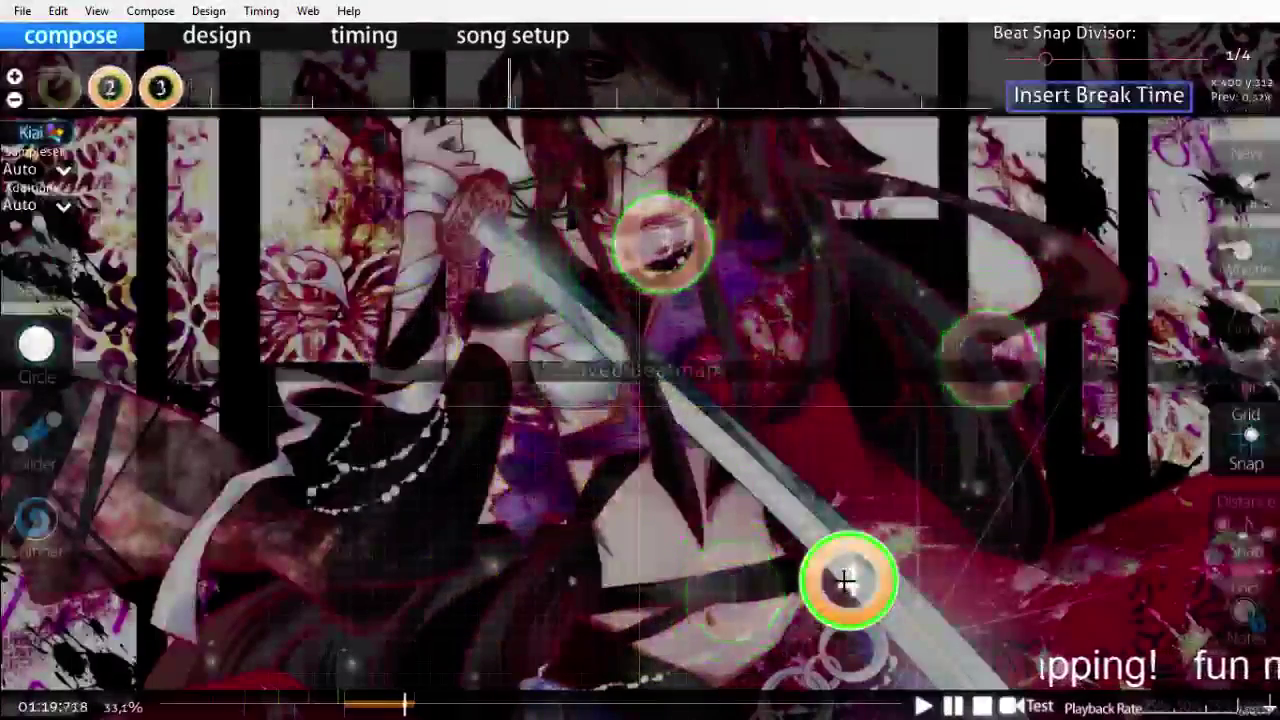
pyautogui.press('Escape')
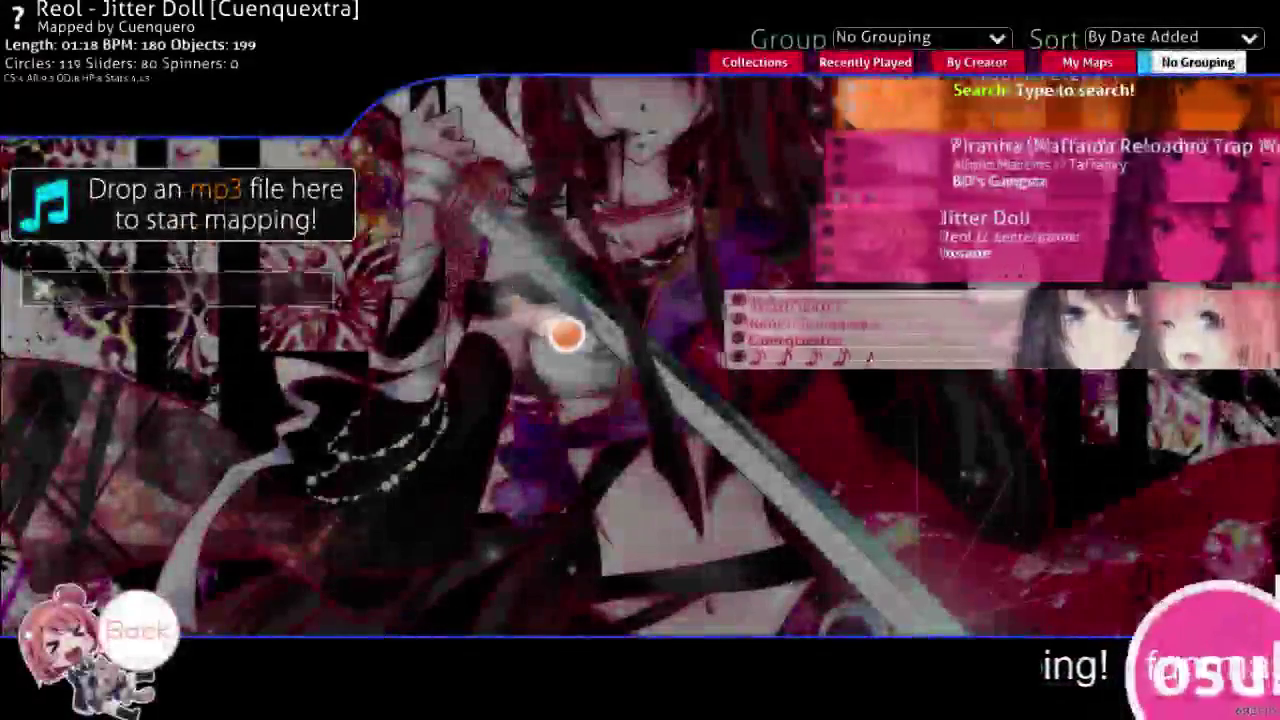
pyautogui.press('Return')
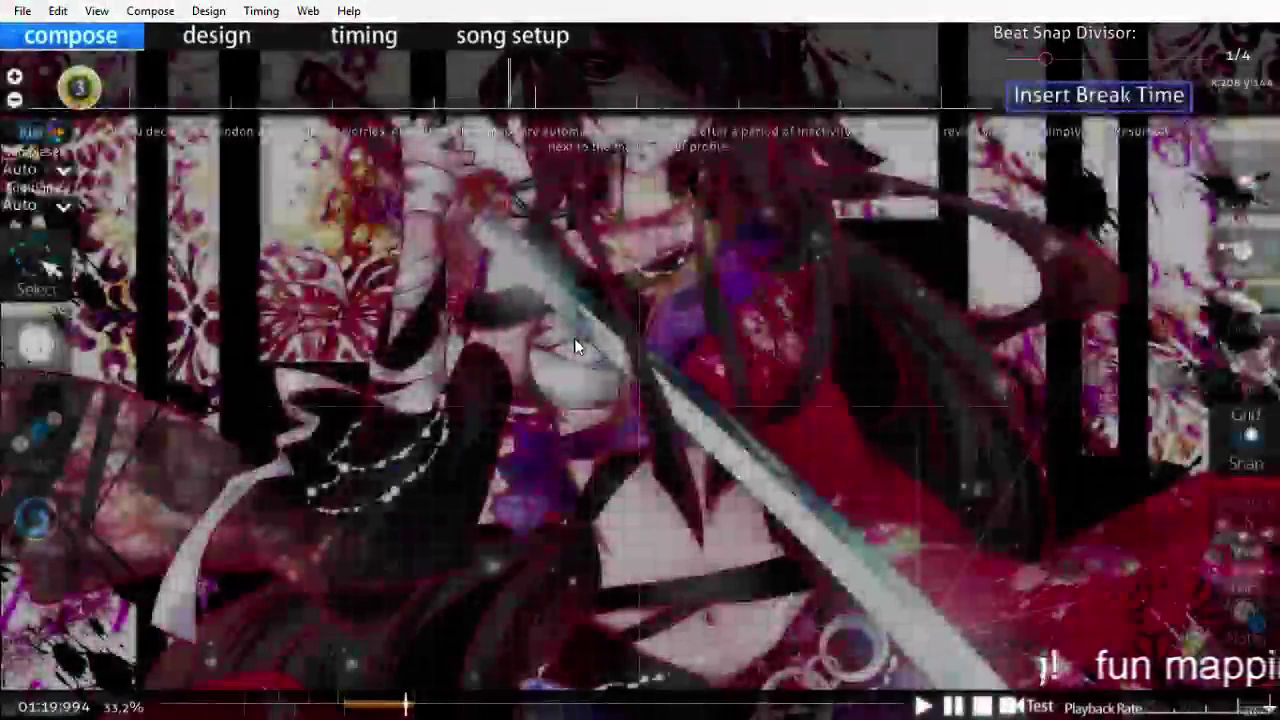
# Step: Return to the early kiai section around 01:02 and play back the existing notes through the short sliders at 01:04
pyautogui.scroll(20, 576, 358)
pyautogui.click(353, 704)
pyautogui.click(350, 706)
pyautogui.press('space')
pyautogui.scroll(-10, 352, 706)
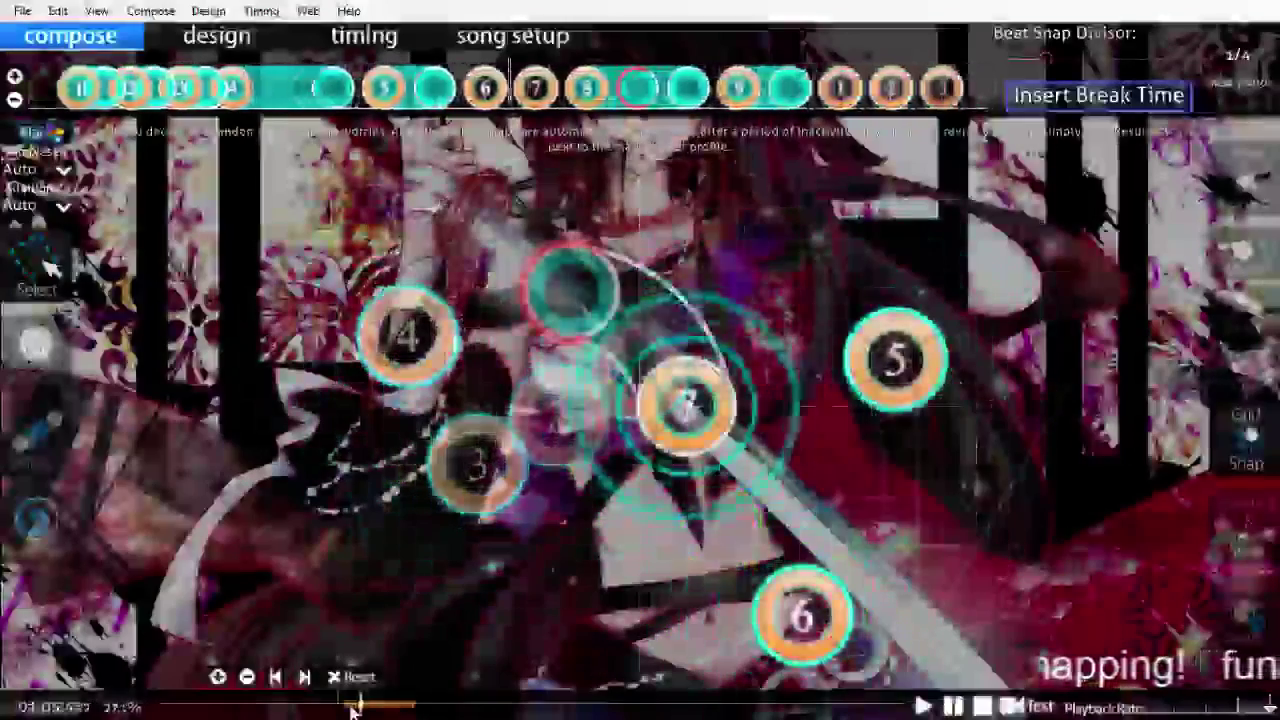
pyautogui.scroll(5, 352, 710)
pyautogui.scroll(-8, 352, 706)
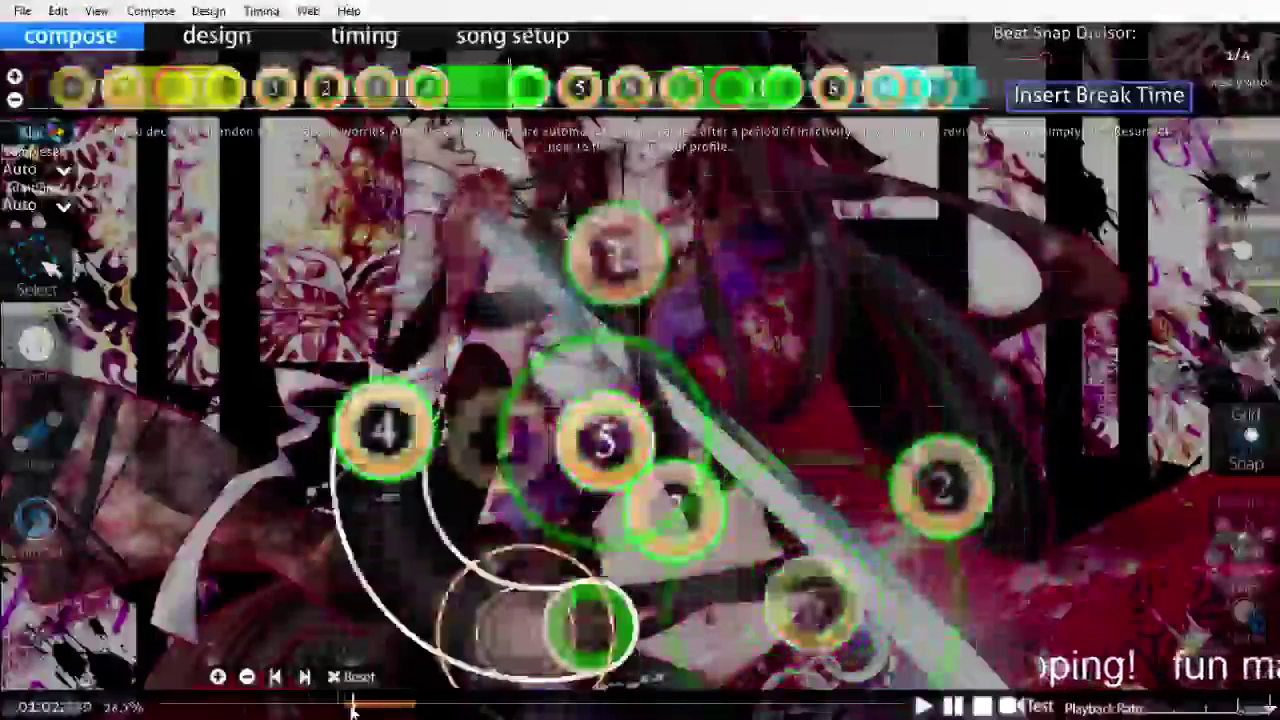
pyautogui.scroll(5, 352, 706)
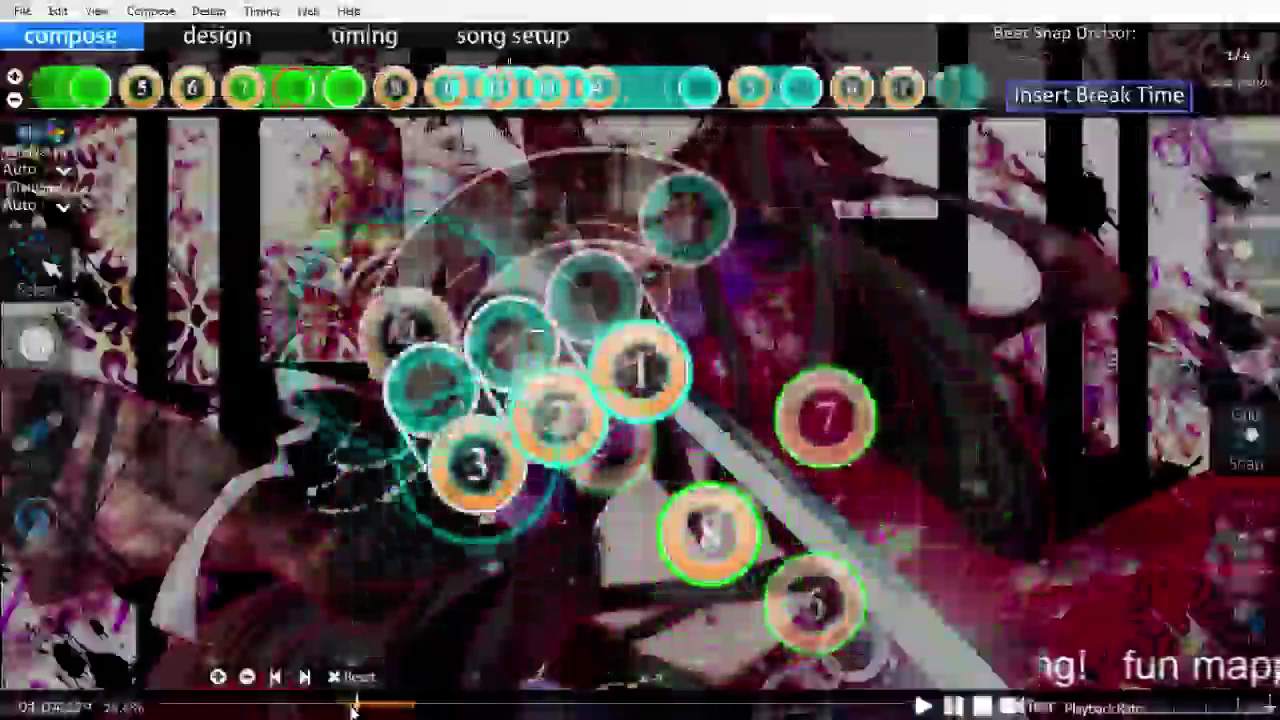
# Step: Reverse short slider 2 near 01:04.165 with its head at x 200, y 208, and shift slider 3 slightly left
pyautogui.click(571, 398)
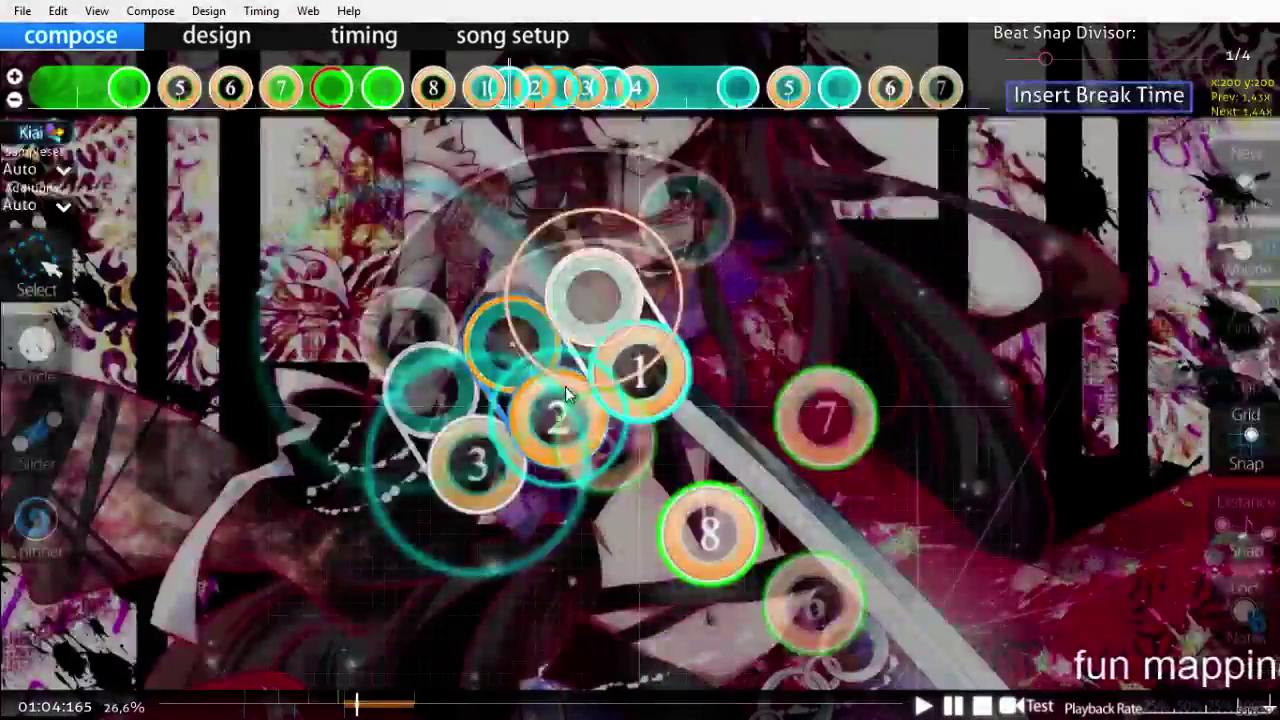
pyautogui.hotkey('ctrl', 'g')
pyautogui.click(565, 404)
pyautogui.moveTo(550, 381); pyautogui.dragTo(597, 468)
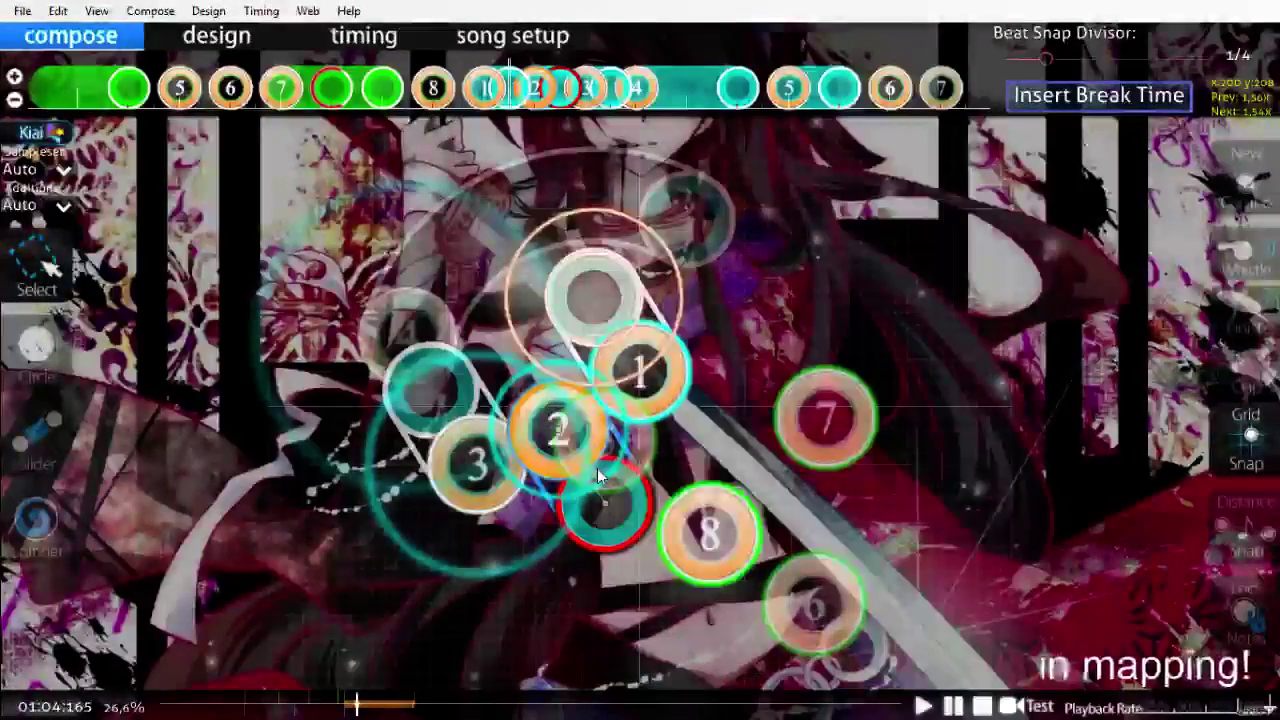
pyautogui.click(460, 440)
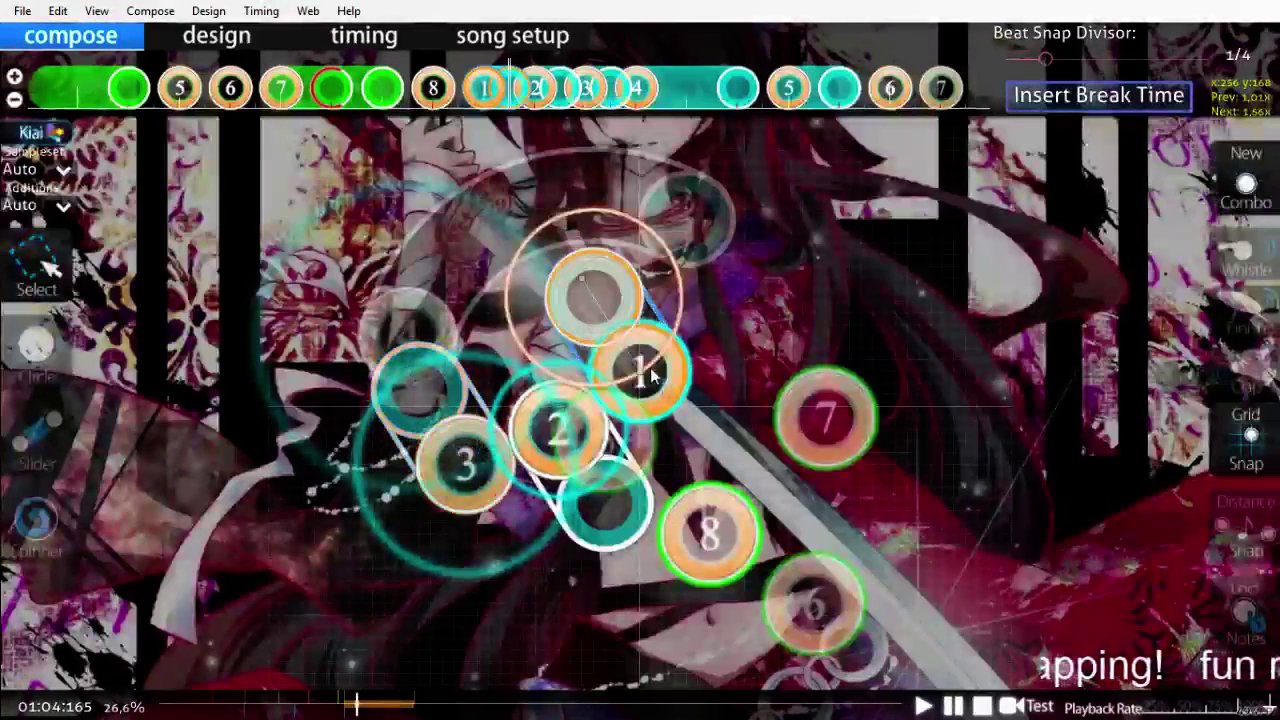
pyautogui.click(555, 420)
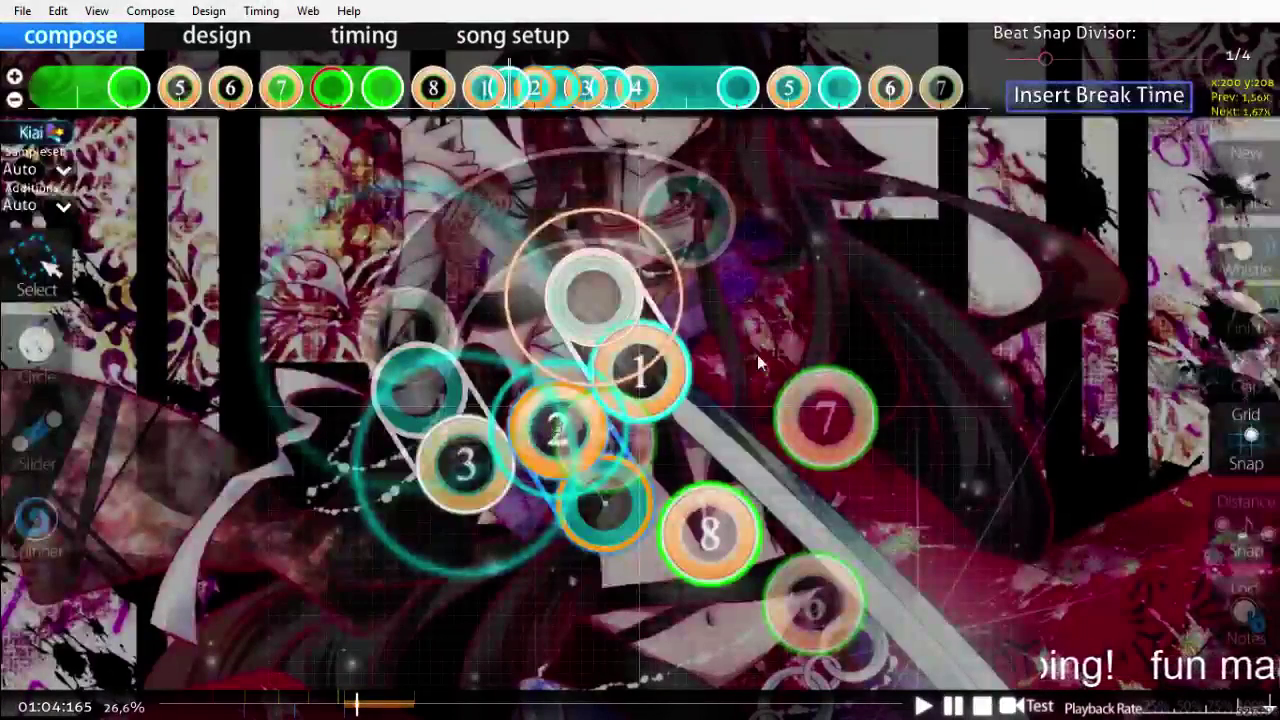
pyautogui.click(757, 355)
# Step: Play back and scrub through the slider pattern around 01:04 repeatedly to judge the flow from circle 8 into sliders 1 to 4
pyautogui.scroll(9, 757, 357)
pyautogui.press('space')
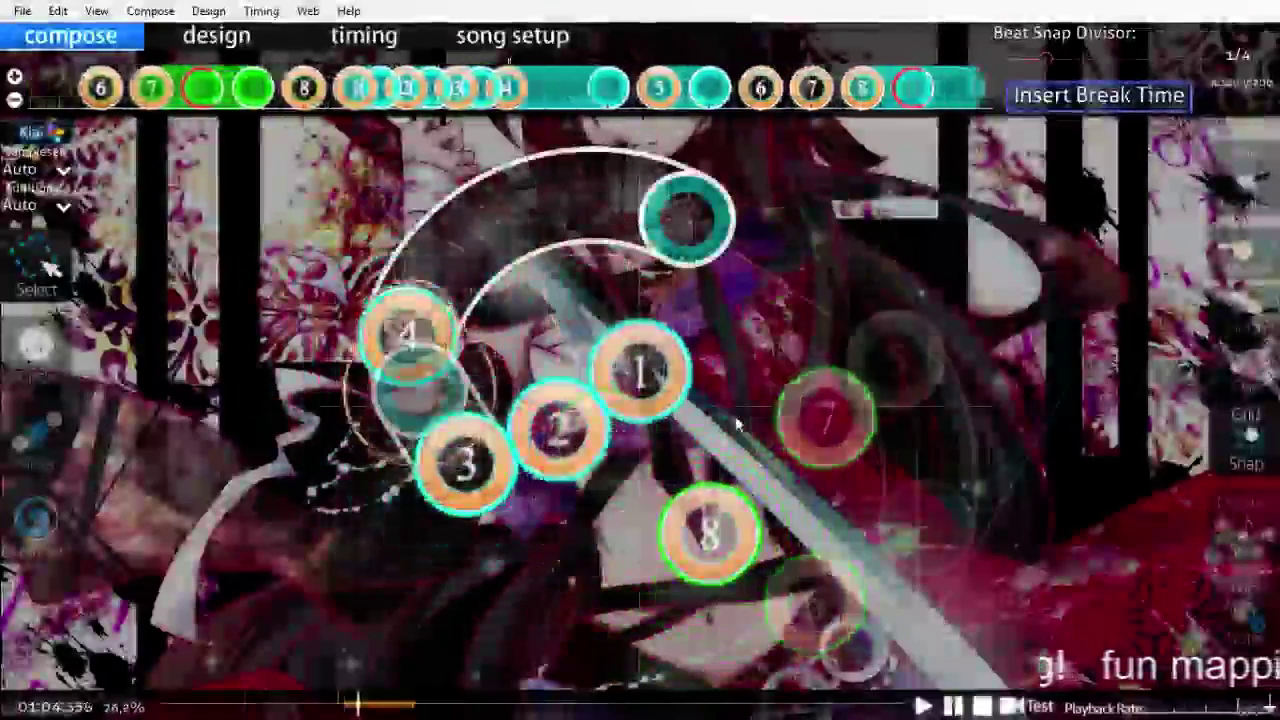
pyautogui.press('space')
pyautogui.scroll(15, 738, 425)
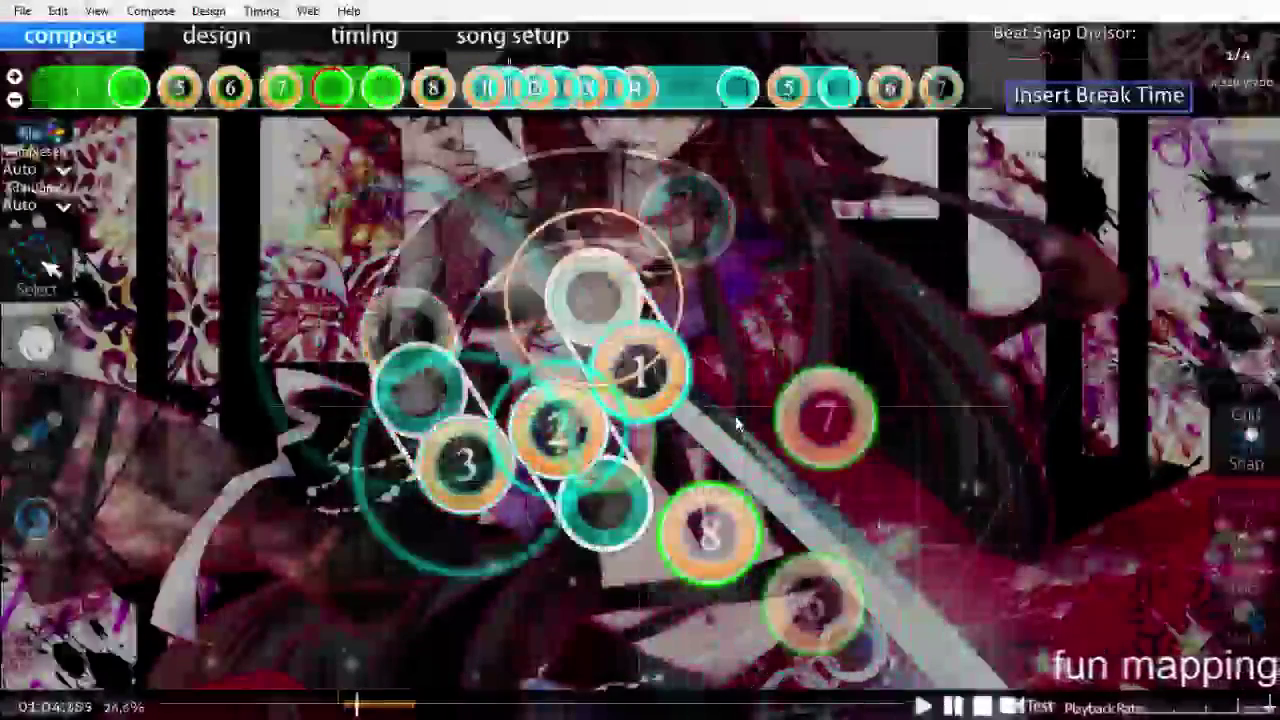
pyautogui.scroll(1, 737, 425)
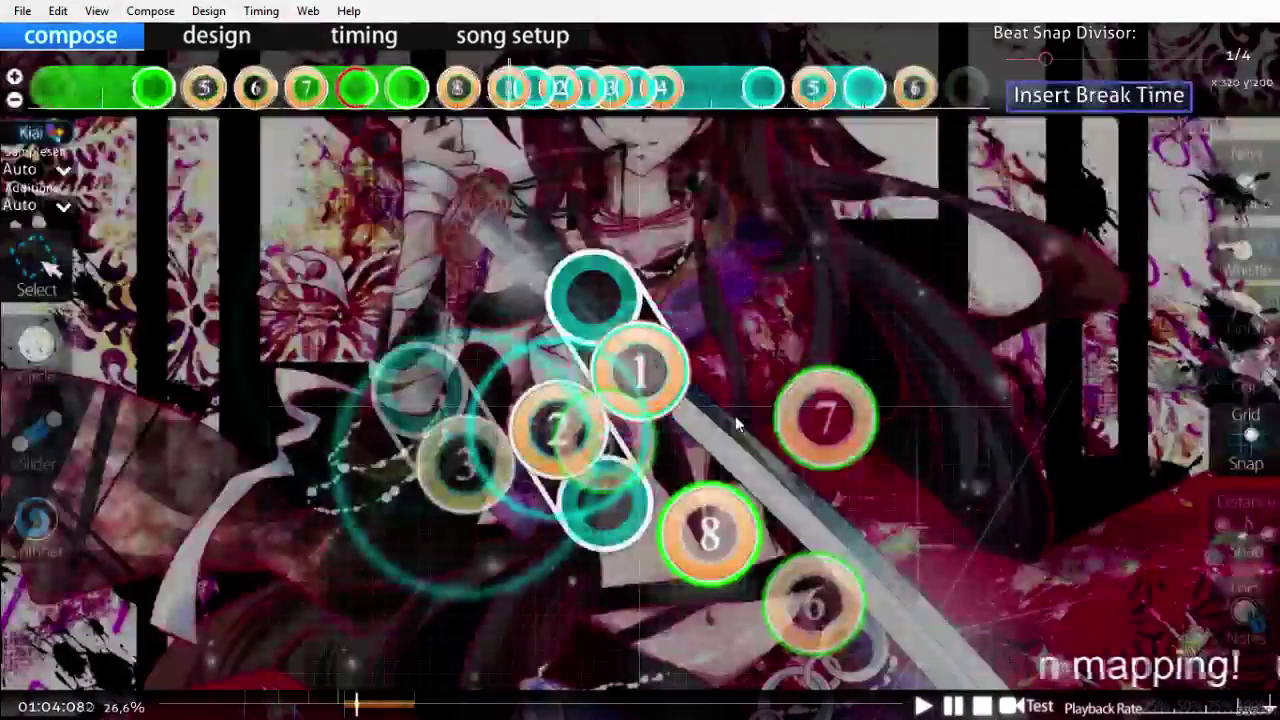
pyautogui.press('space')
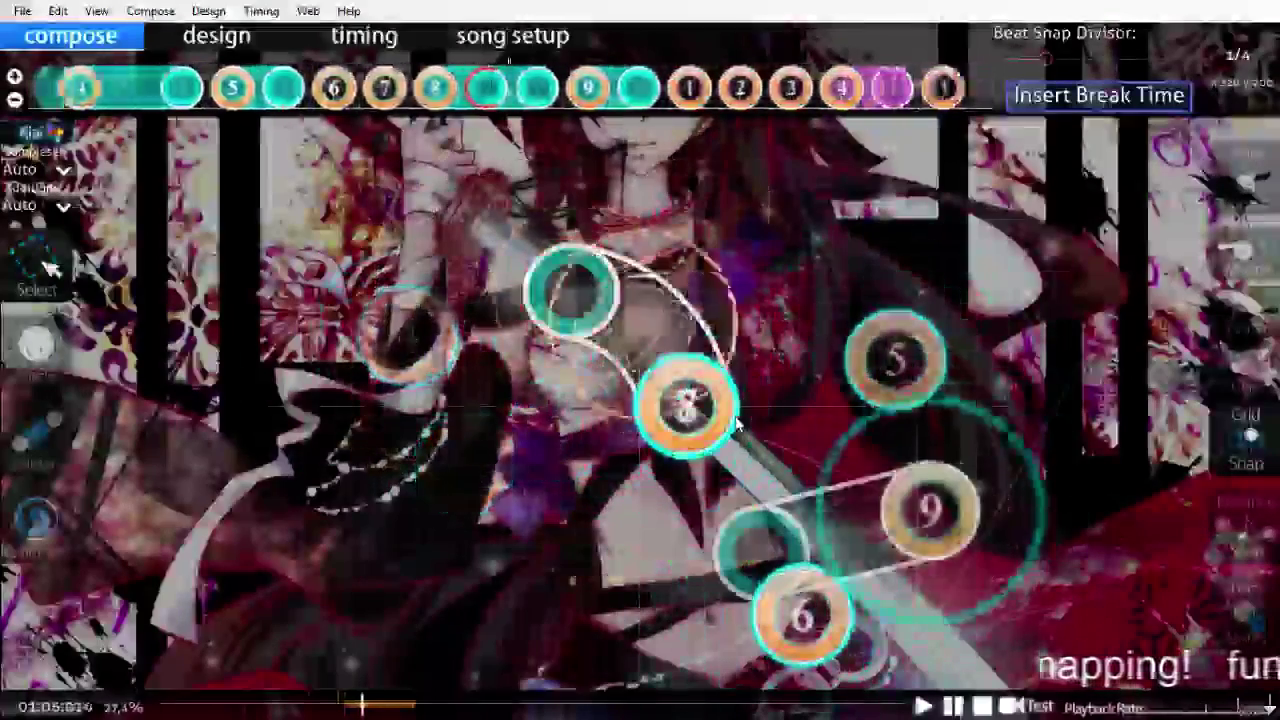
pyautogui.press('space')
pyautogui.scroll(20, 738, 424)
pyautogui.scroll(3, 735, 416)
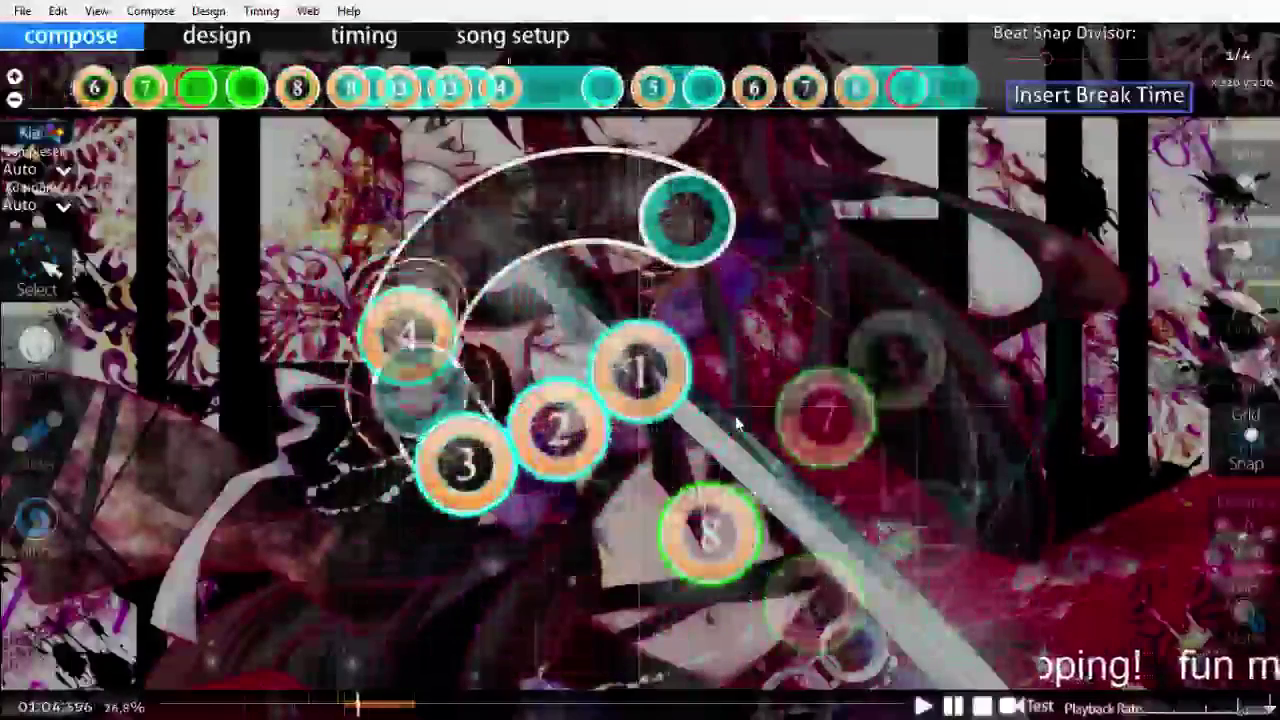
pyautogui.scroll(3, 737, 425)
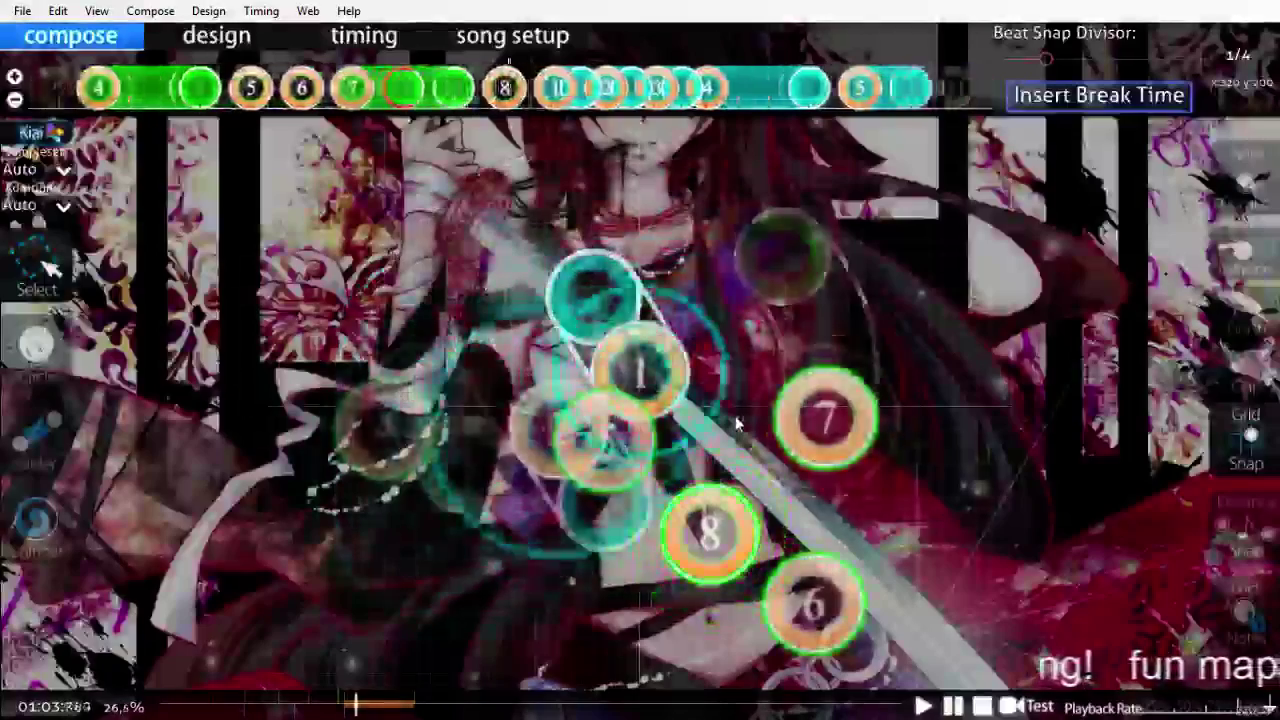
pyautogui.scroll(-2, 735, 423)
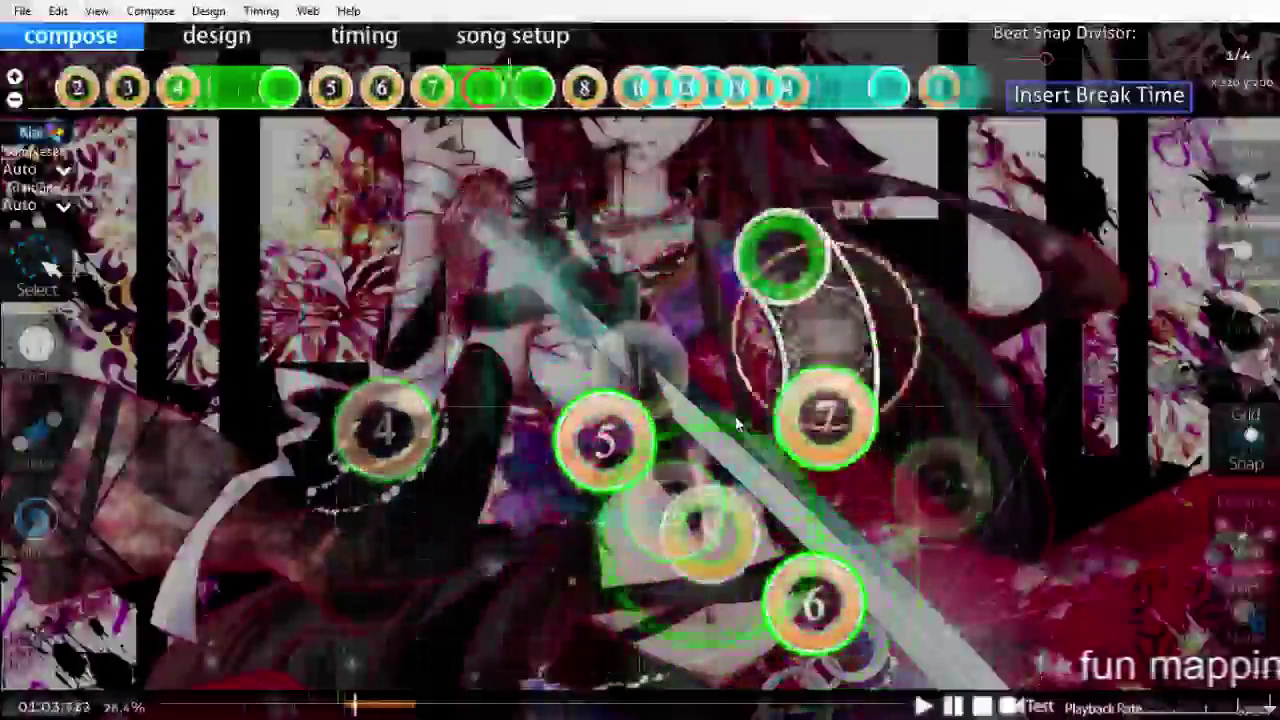
pyautogui.scroll(-1, 735, 425)
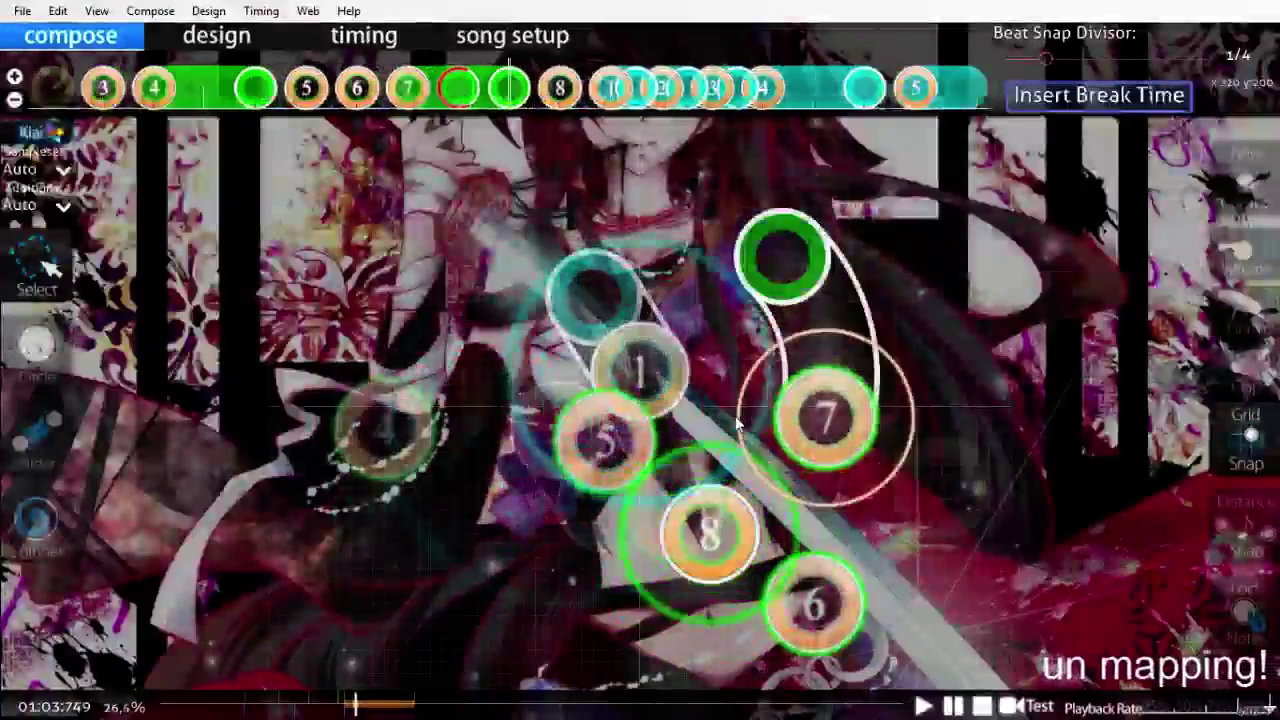
pyautogui.scroll(-4, 738, 425)
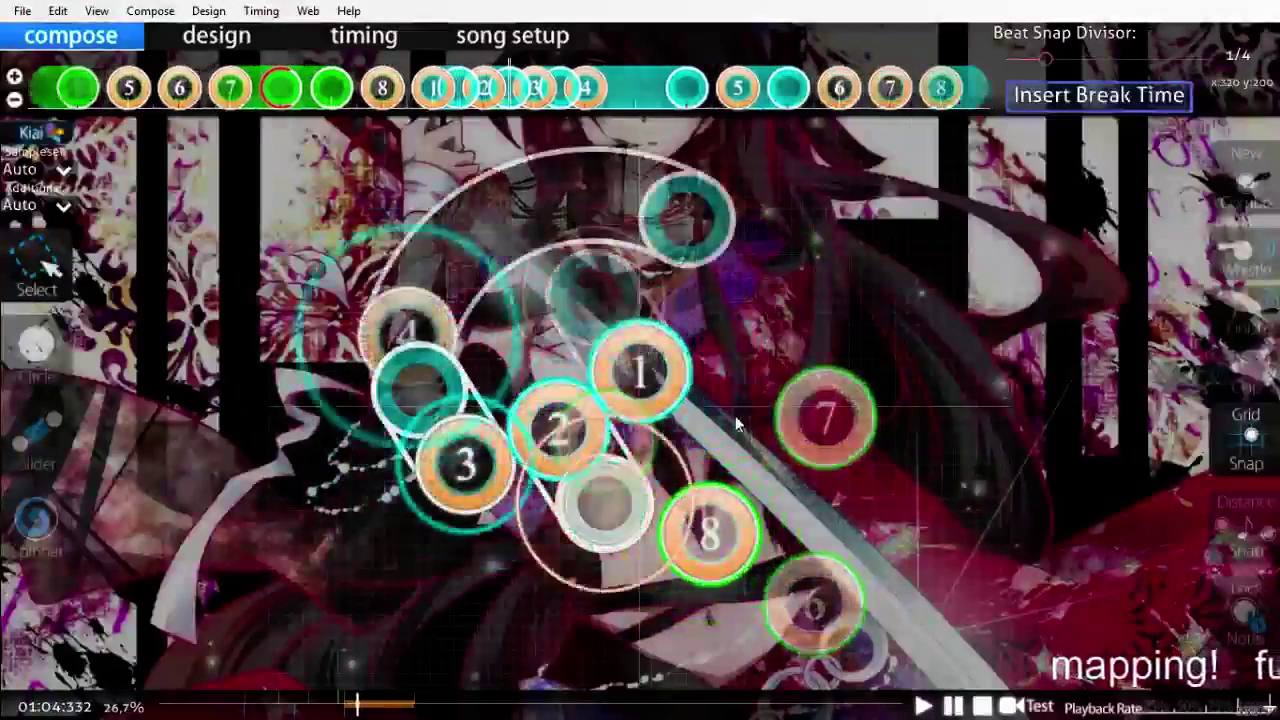
# Step: Reverse short slider 1 near 01:04.082 so it runs downward, and place its head at x 264, y 176
pyautogui.scroll(3, 738, 425)
pyautogui.click(651, 392)
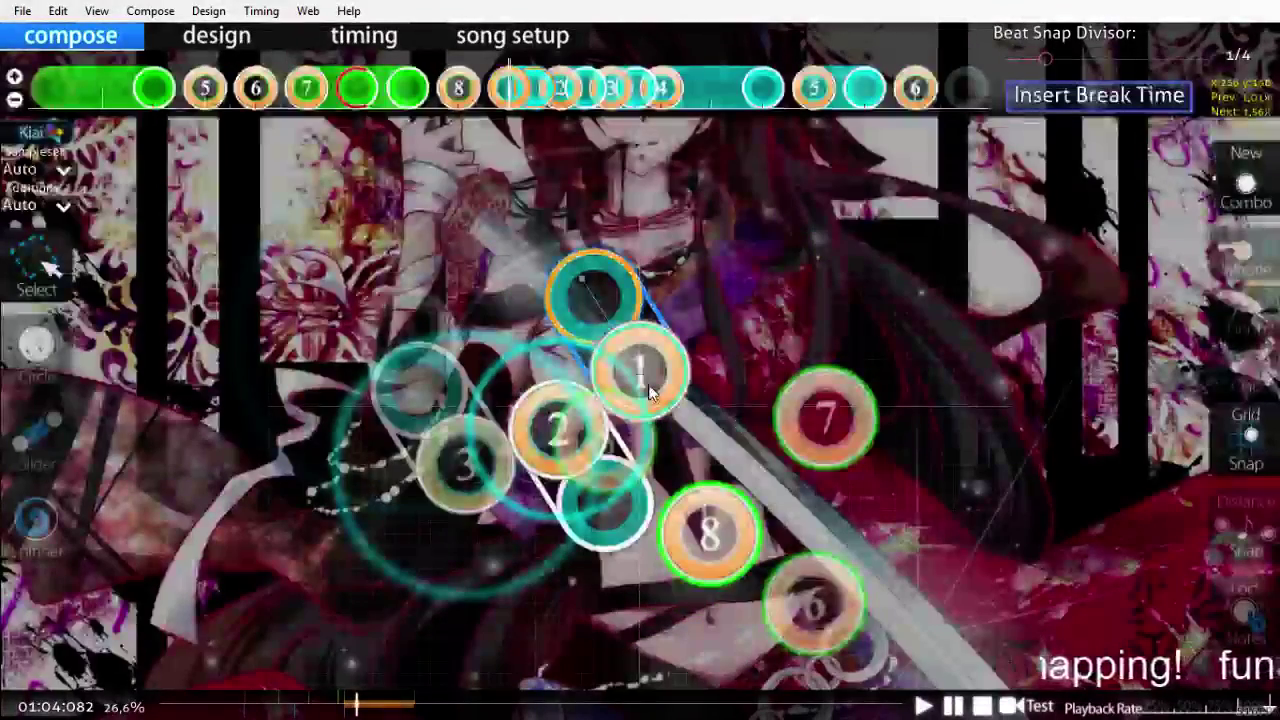
pyautogui.scroll(-1, 650, 392)
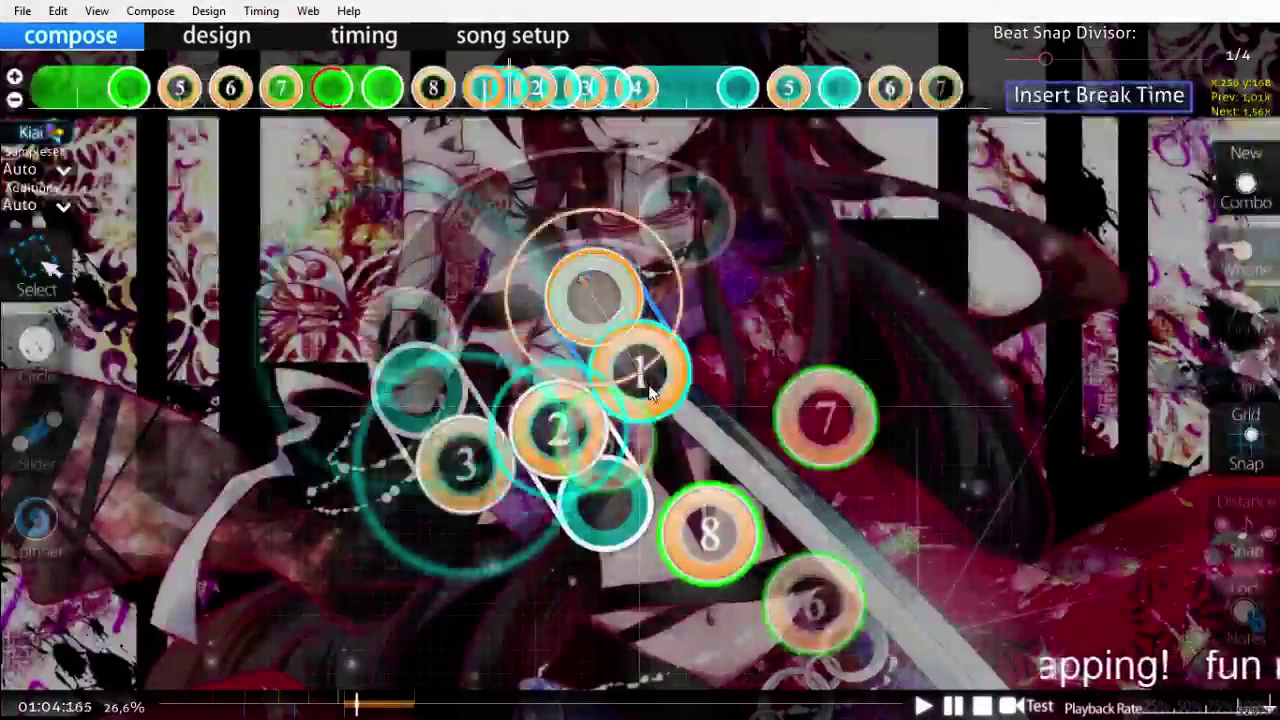
pyautogui.hotkey('ctrl', 'g')
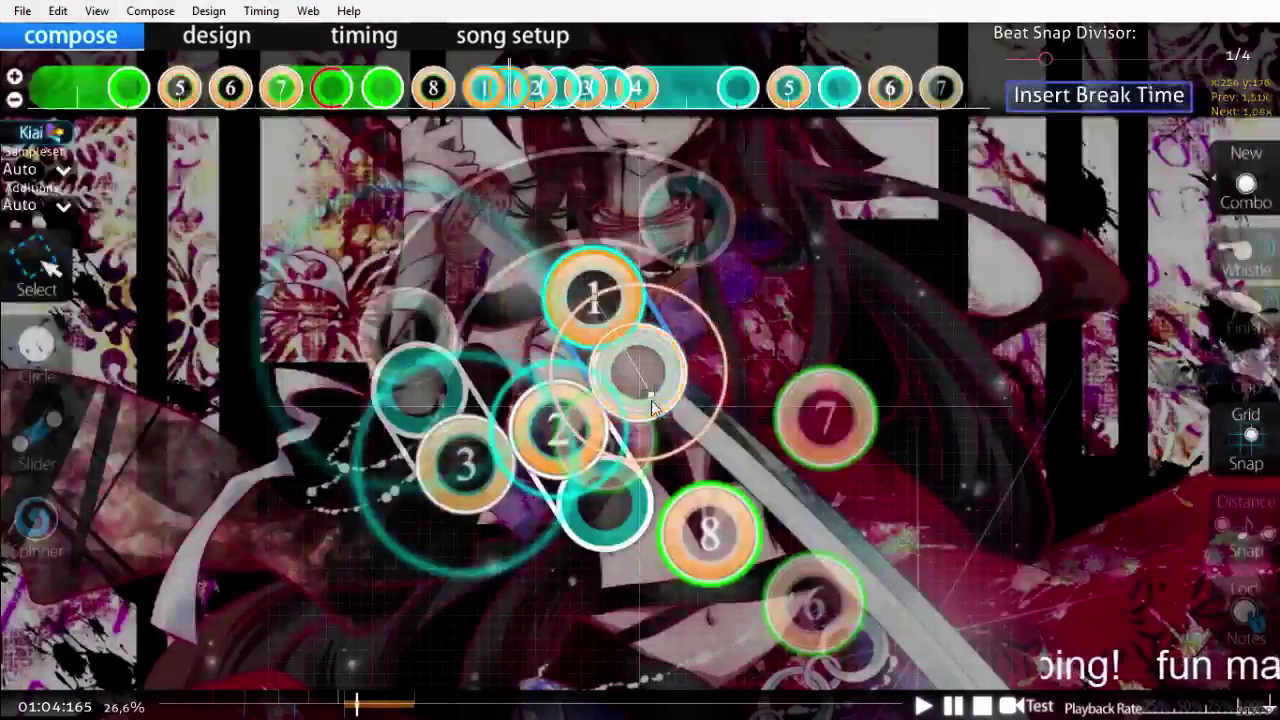
pyautogui.moveTo(634, 331); pyautogui.dragTo(685, 411)
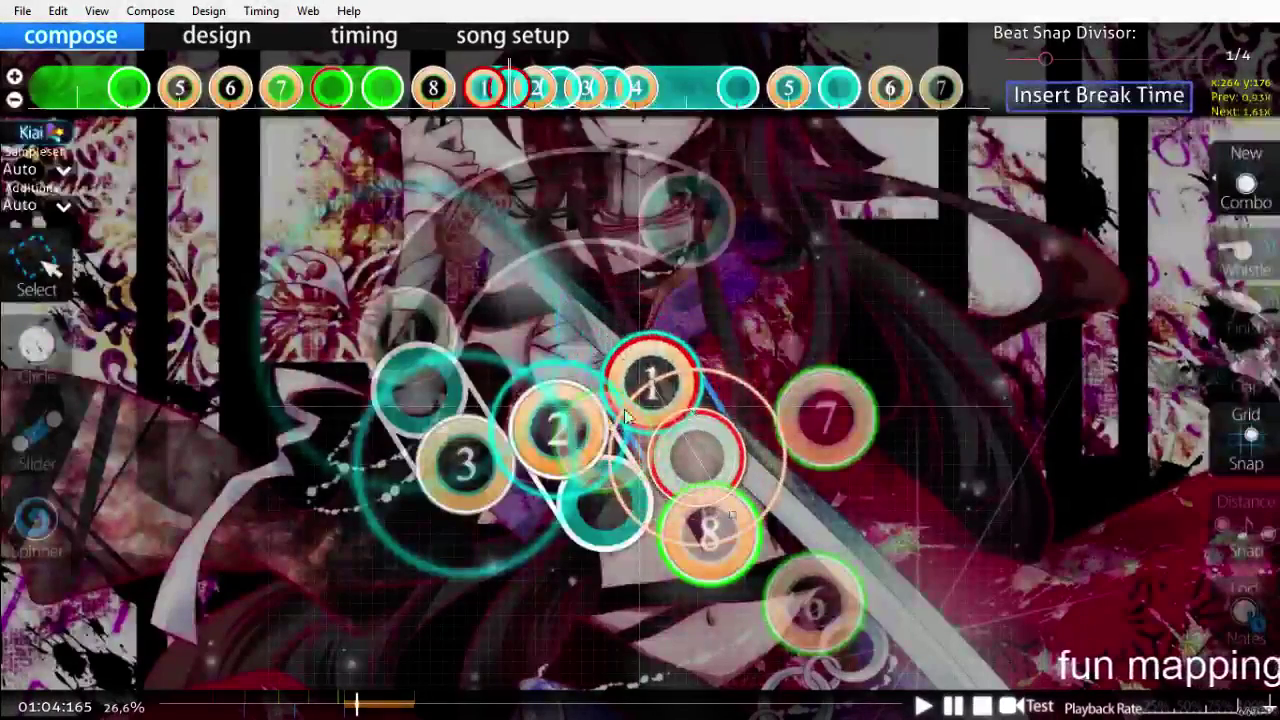
# Step: Reverse slider 2 to run up and leftward, and reverse slider 3 to run downward with its head at x 144, y 248
pyautogui.click(590, 420)
pyautogui.hotkey('ctrl', 'g')
pyautogui.moveTo(595, 428); pyautogui.dragTo(564, 353)
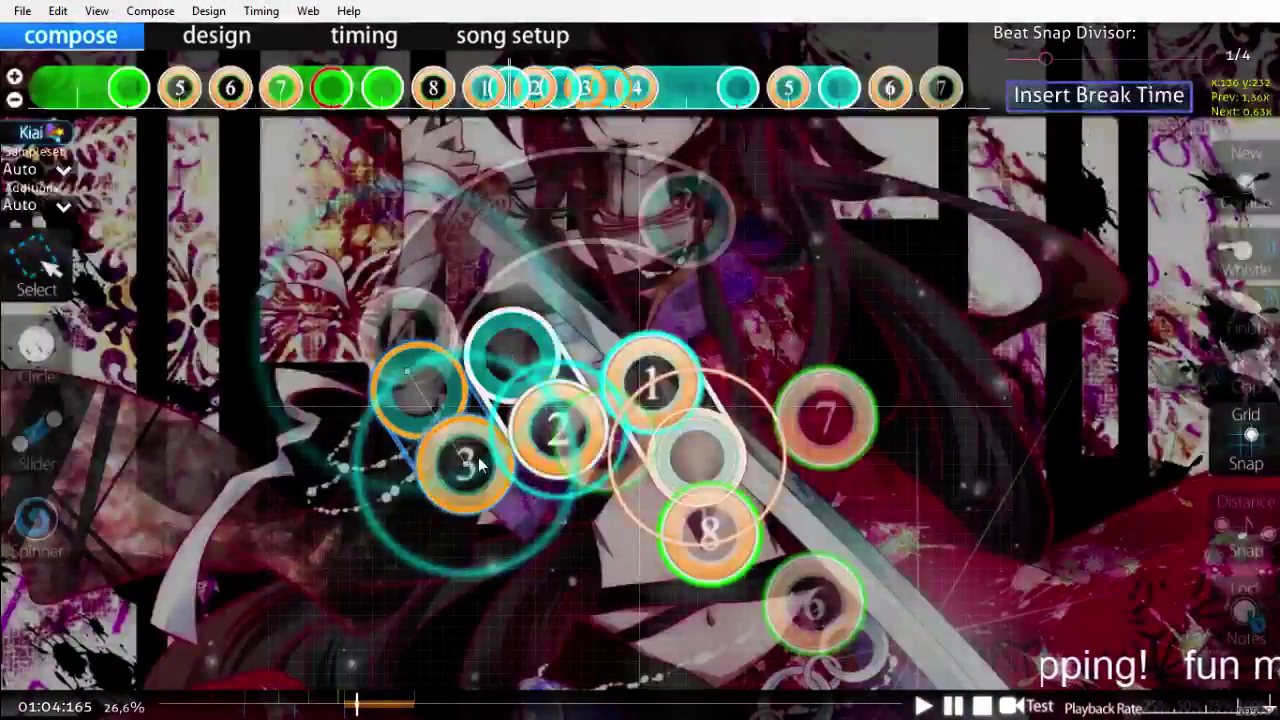
pyautogui.hotkey('ctrl', 'g')
pyautogui.moveTo(445, 400); pyautogui.dragTo(504, 490)
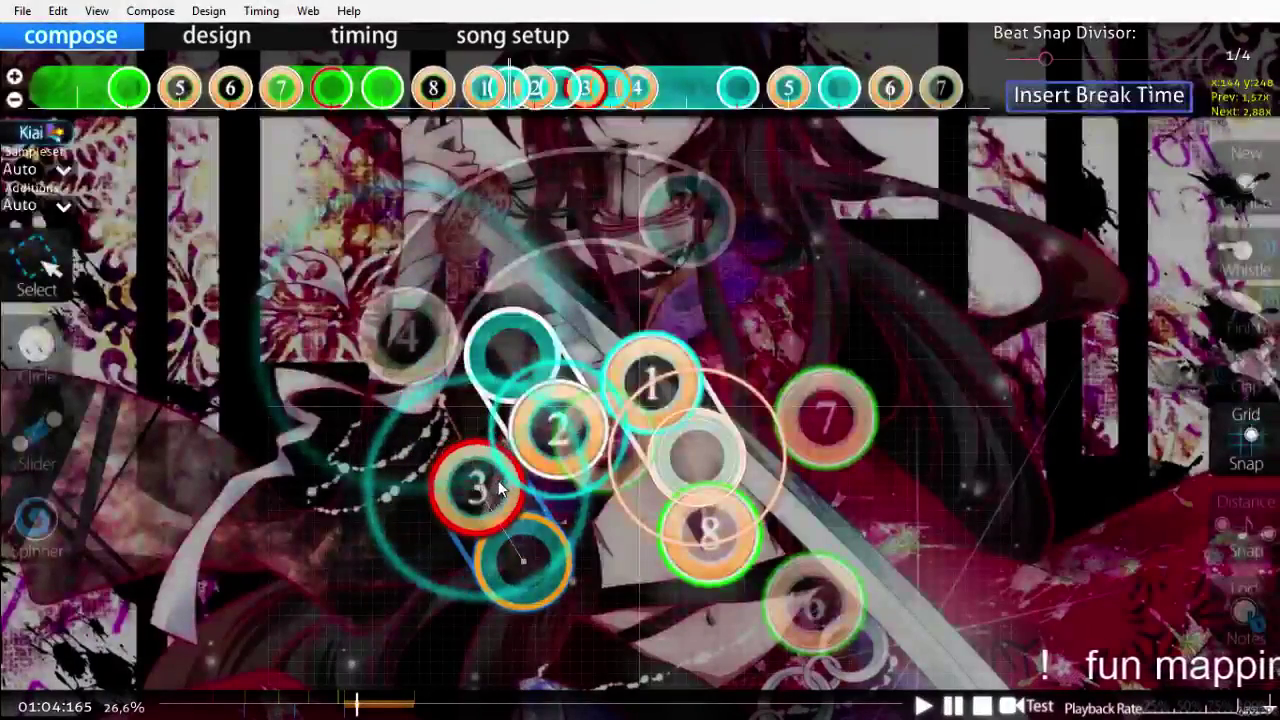
# Step: Play back the rearranged short sliders from about 01:03 to check their alternating directions
pyautogui.scroll(5, 399, 465)
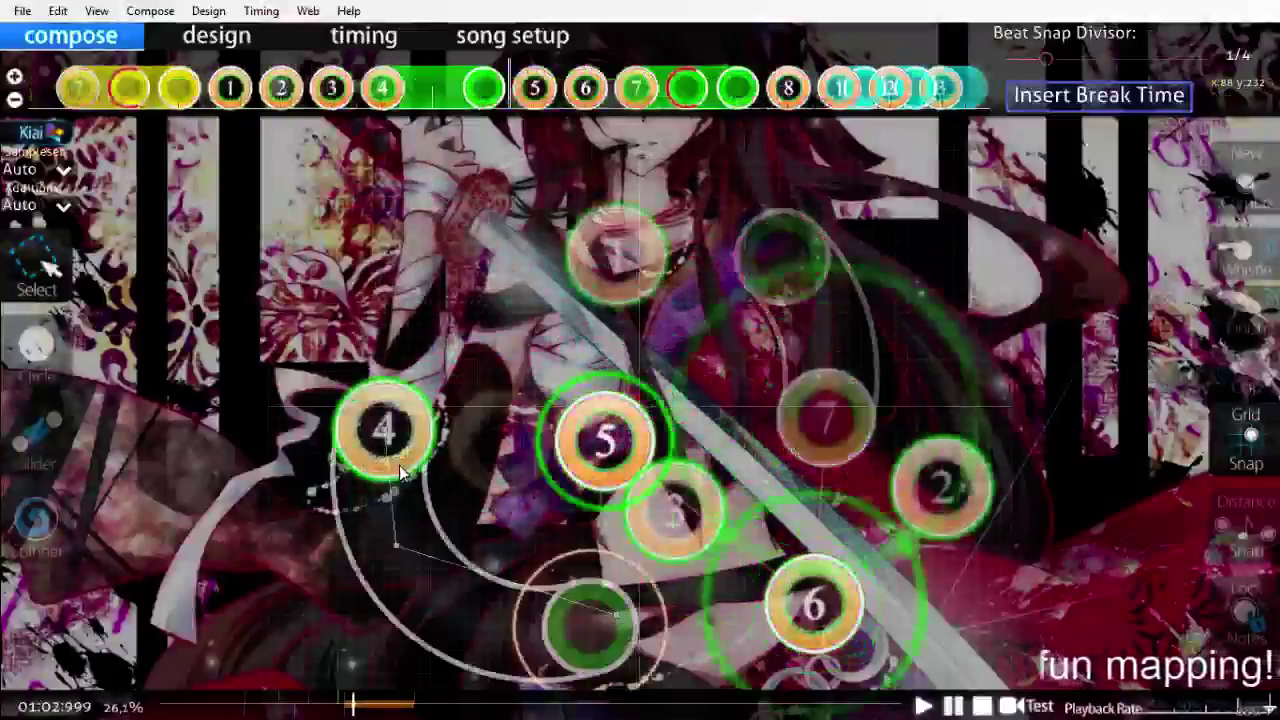
pyautogui.press('space')
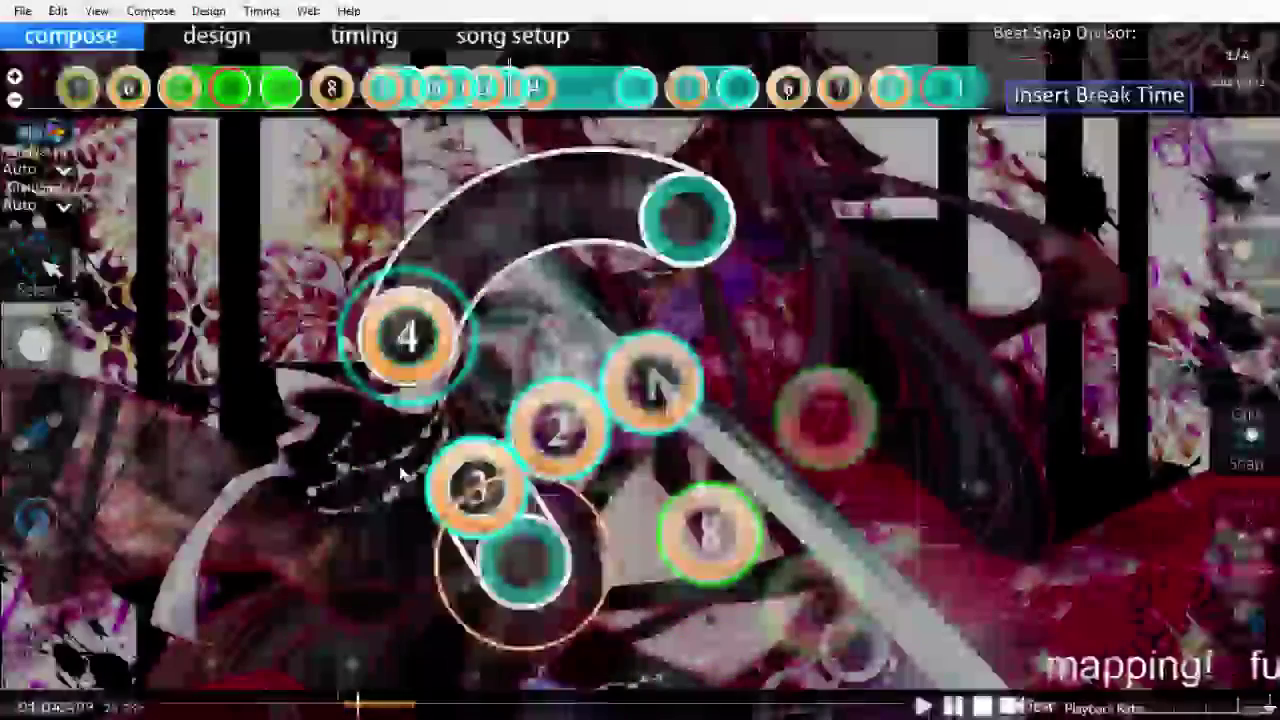
pyautogui.scroll(3, 399, 472)
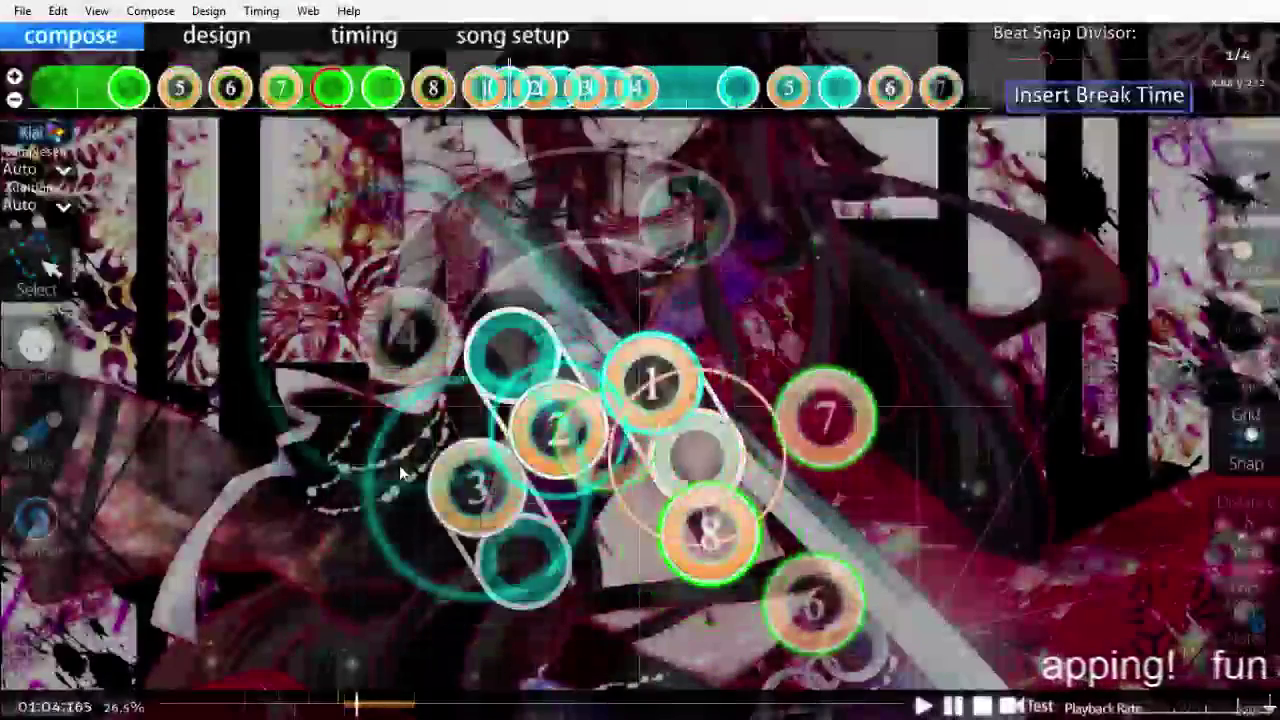
# Step: Move the long arched slider 4 near 01:04.499 down and leftward so its head sits at x 64, y 168
pyautogui.scroll(-8, 399, 466)
pyautogui.scroll(4, 399, 466)
pyautogui.moveTo(466, 200); pyautogui.dragTo(459, 267)
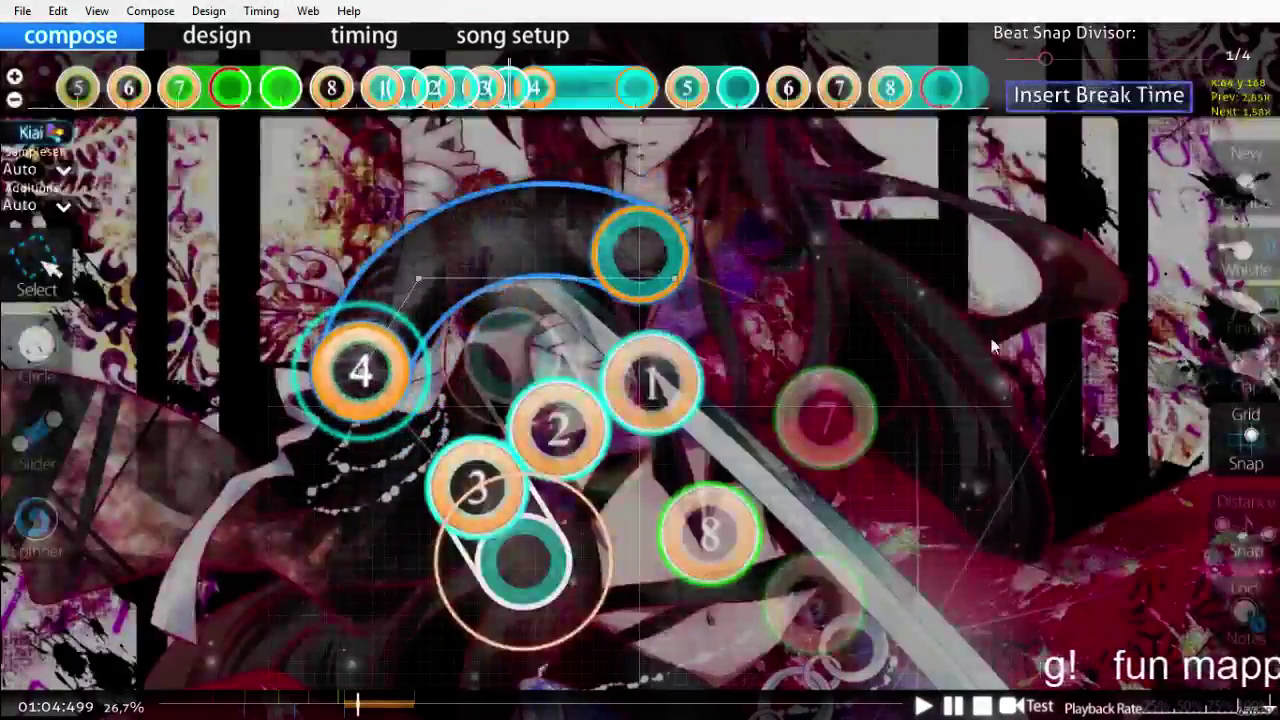
pyautogui.click(976, 352)
# Step: Replay the revised slider pattern around 01:04 and the notes up to about 01:06 to check the spacing and flow
pyautogui.scroll(8, 937, 517)
pyautogui.scroll(-12, 926, 526)
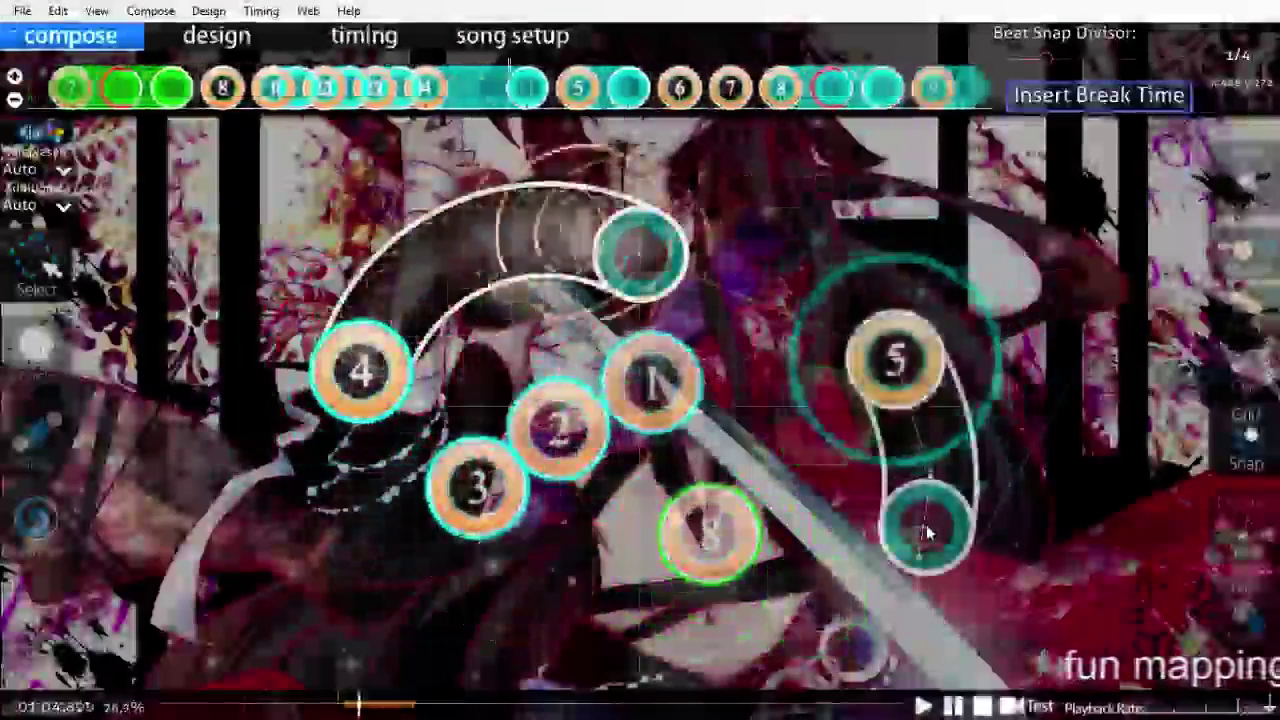
pyautogui.scroll(-2, 926, 524)
pyautogui.scroll(-3, 926, 524)
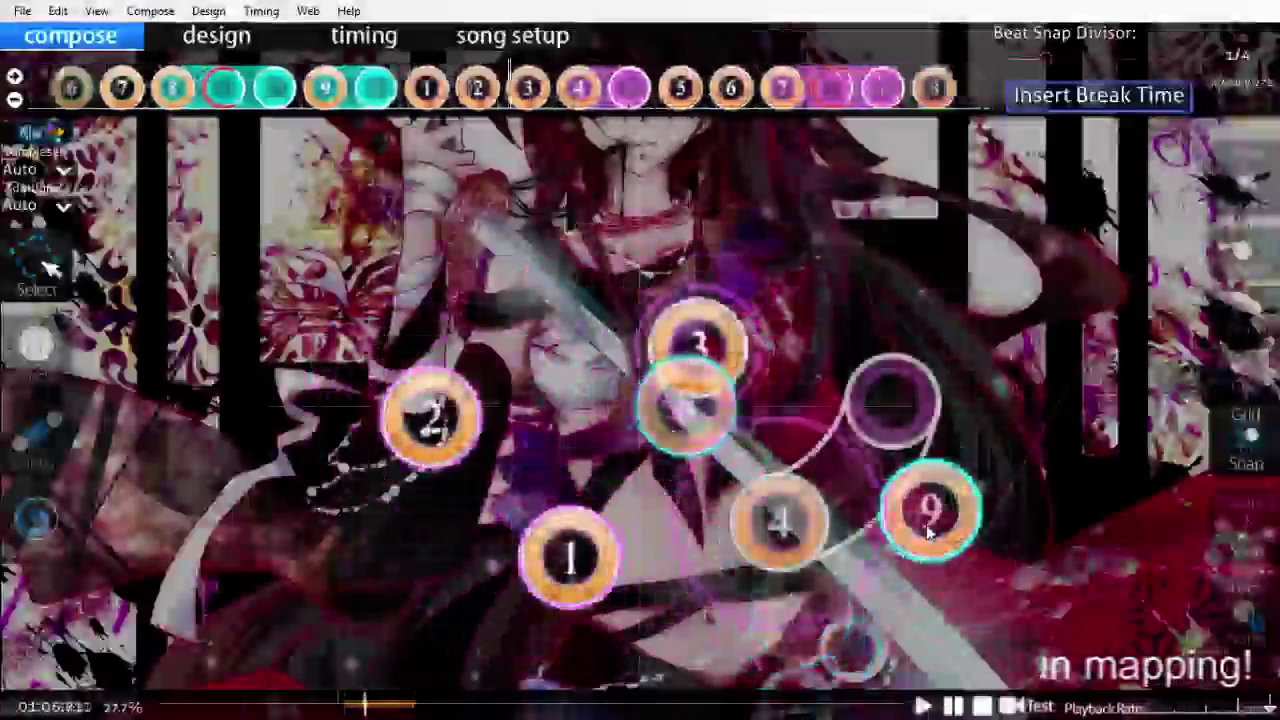
pyautogui.scroll(-4, 928, 535)
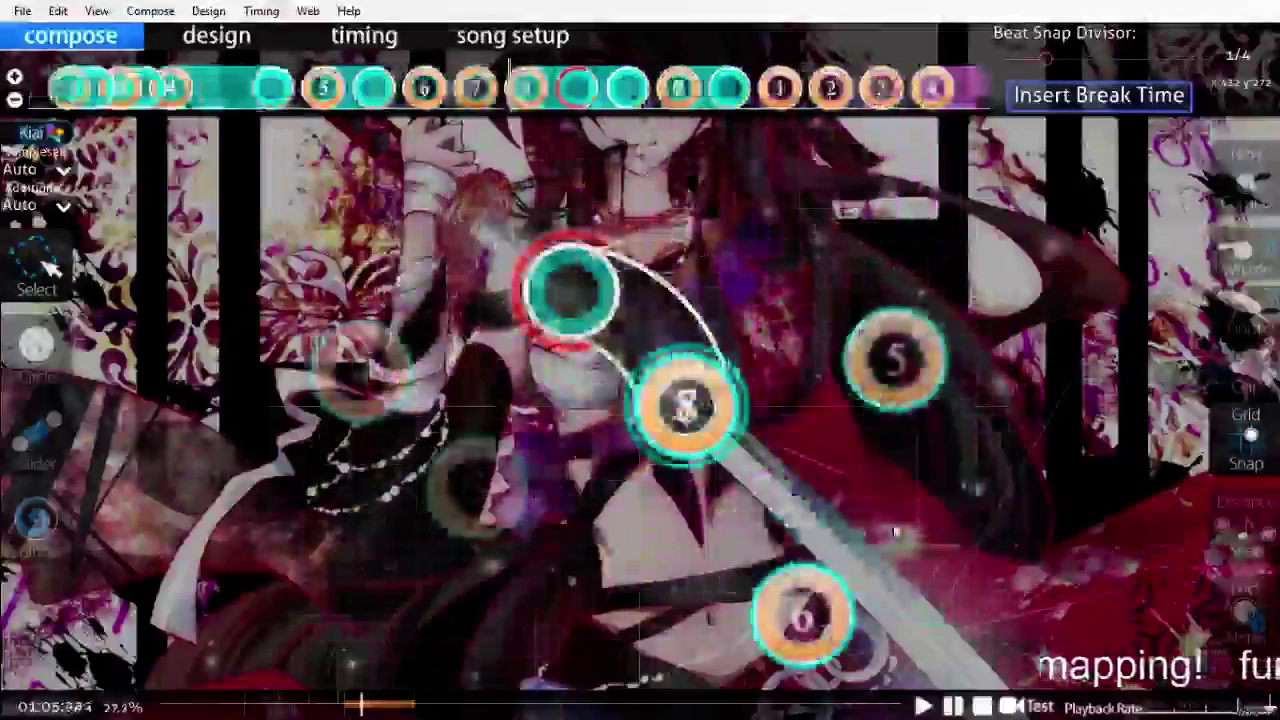
pyautogui.scroll(20, 892, 532)
pyautogui.scroll(-9, 887, 531)
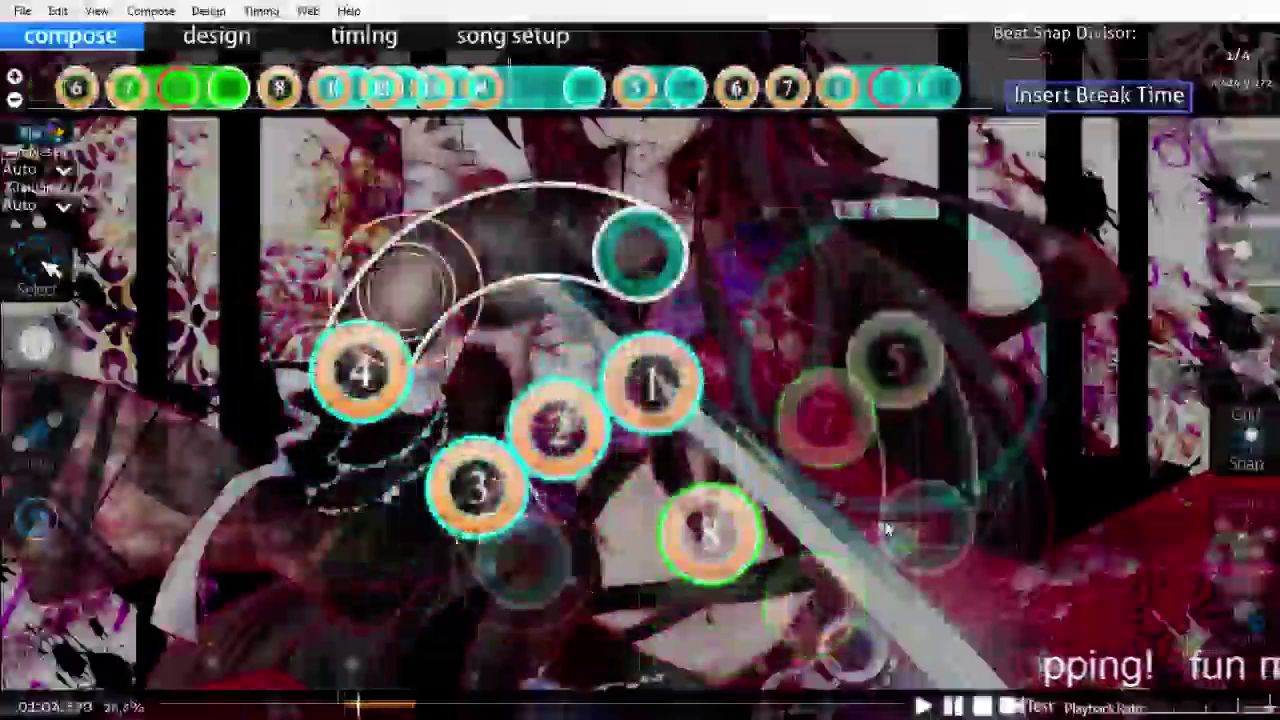
pyautogui.scroll(8, 887, 530)
pyautogui.scroll(-7, 887, 530)
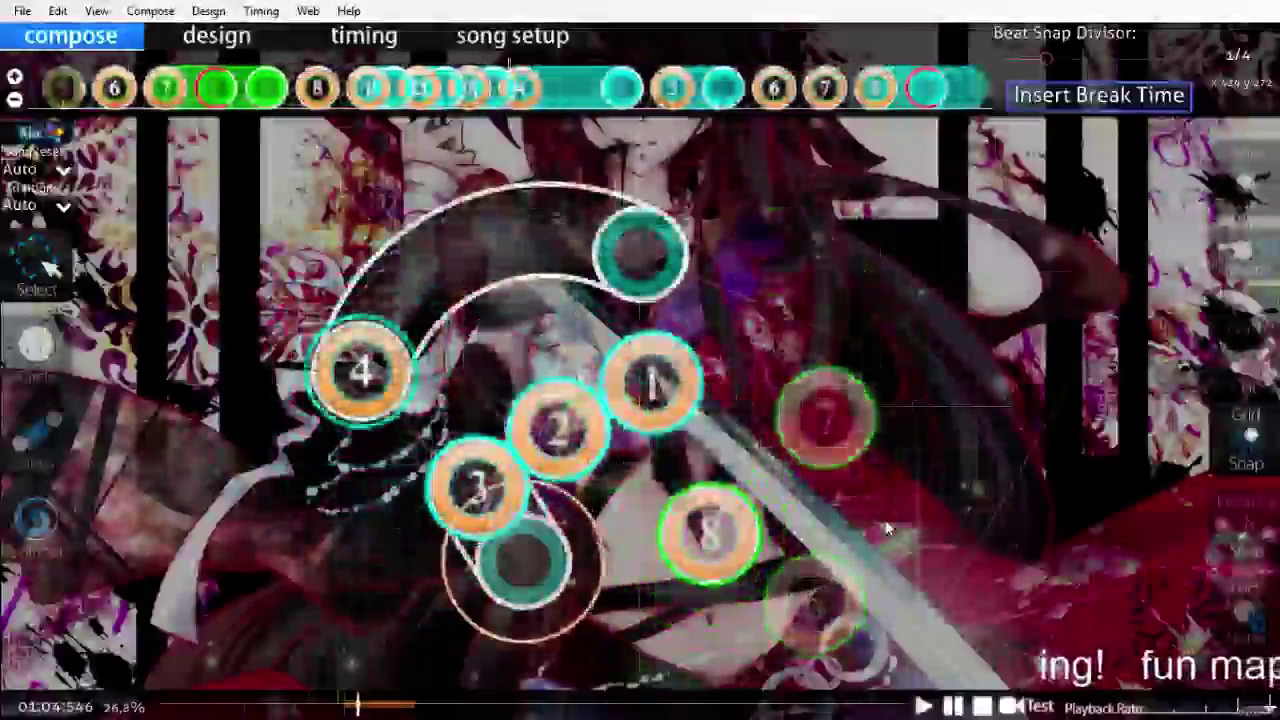
# Step: Examine the revised sliders and the following notes between about 01:04.4 and 01:05.2
pyautogui.scroll(2, 886, 530)
pyautogui.scroll(-5, 556, 524)
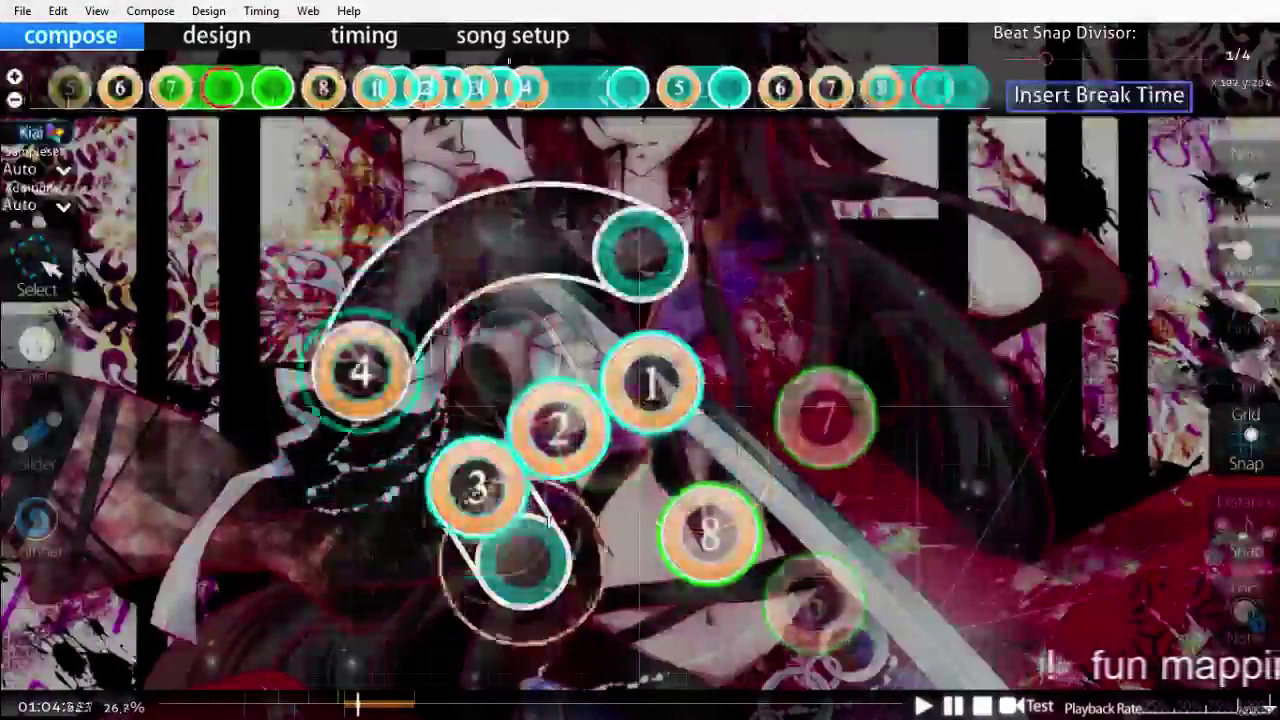
pyautogui.scroll(1, 549, 523)
pyautogui.scroll(-4, 549, 523)
pyautogui.scroll(-7, 550, 523)
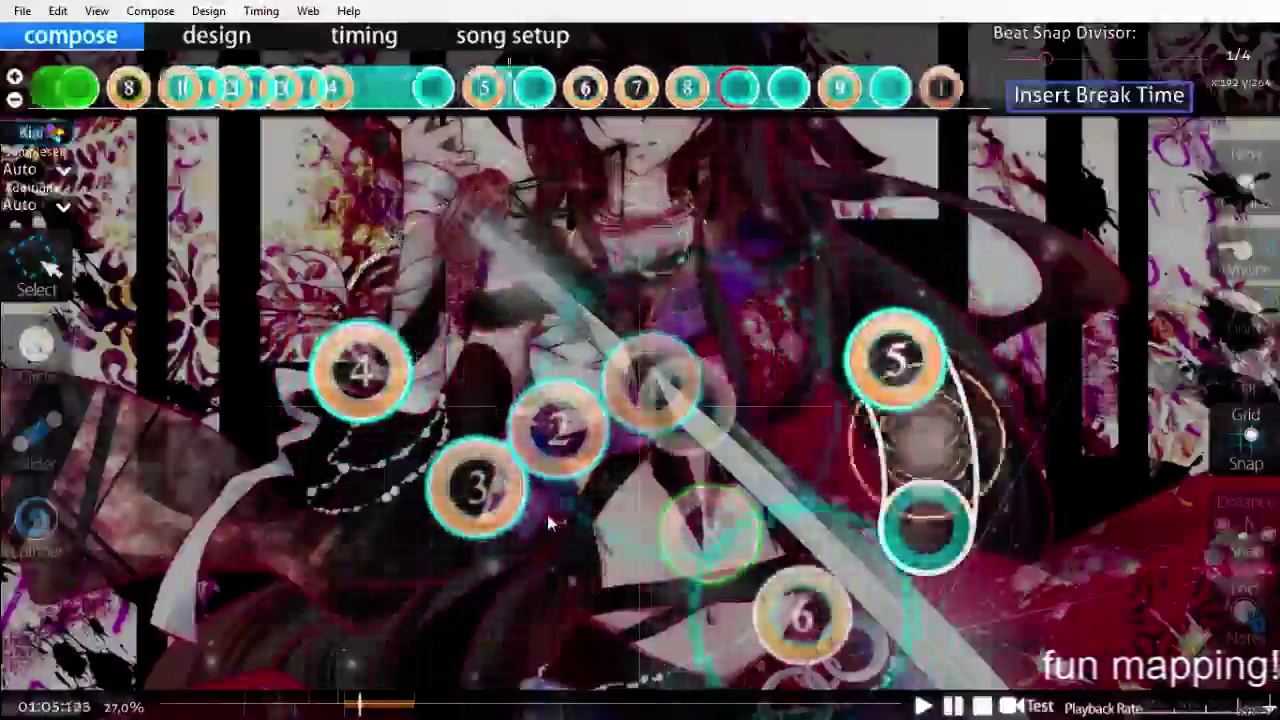
pyautogui.scroll(4, 550, 523)
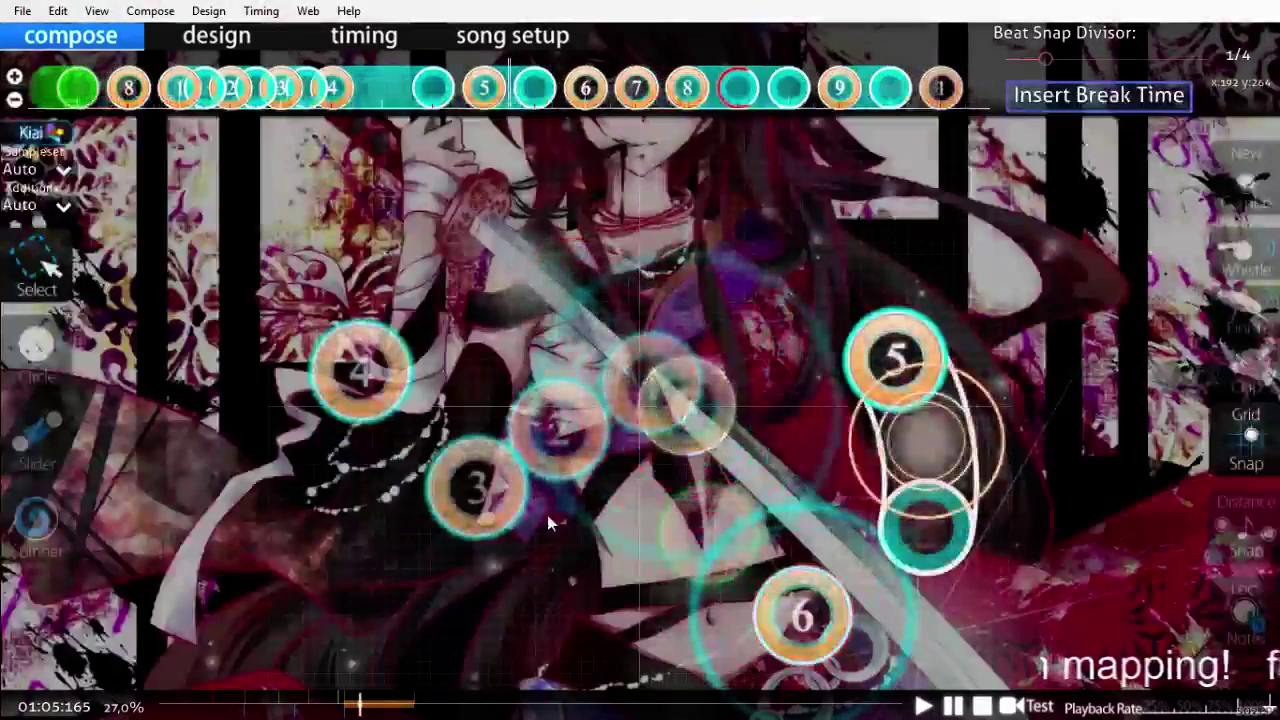
pyautogui.scroll(4, 547, 515)
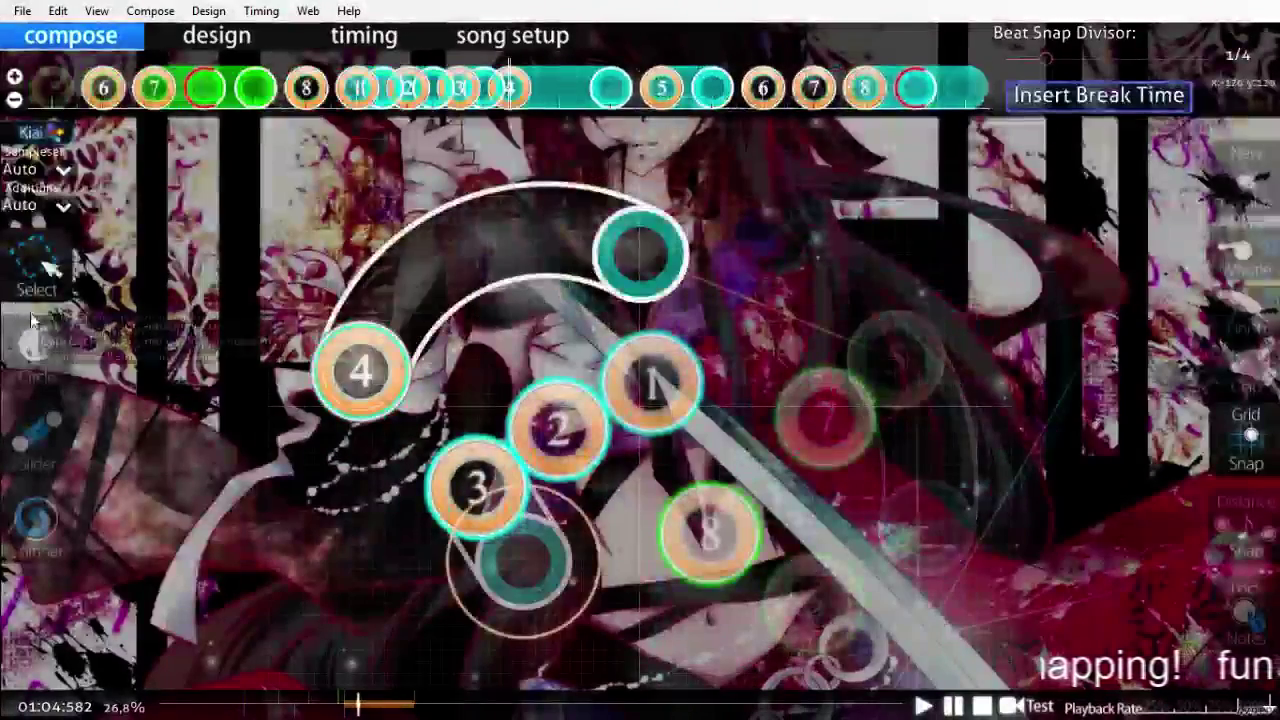
pyautogui.scroll(1, 436, 356)
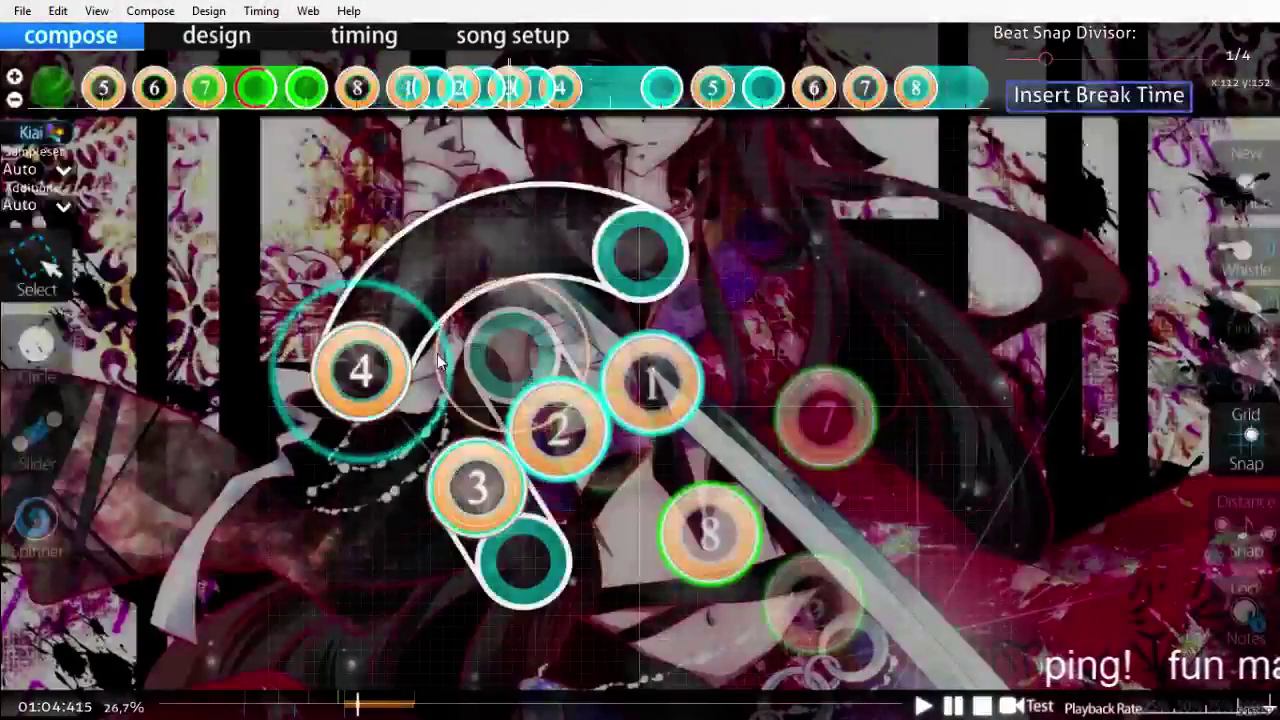
# Step: Undo the recent moves and reversals of short sliders 1 to 3 and arched slider 4 around 01:04
pyautogui.hotkey('ctrl', 'z')
pyautogui.hotkey('ctrl', 'z')
pyautogui.hotkey('ctrl', 'z')
pyautogui.hotkey('ctrl', 'z')
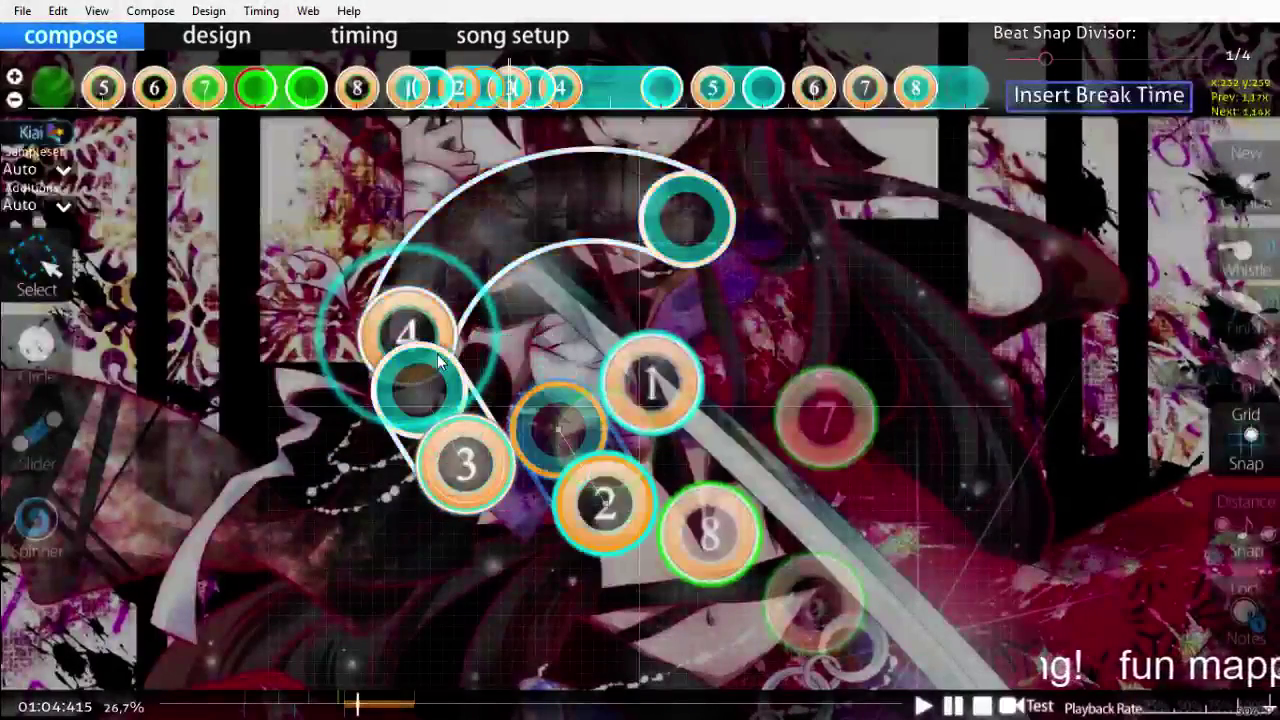
pyautogui.hotkey('ctrl', 'z')
pyautogui.hotkey('ctrl', 'z')
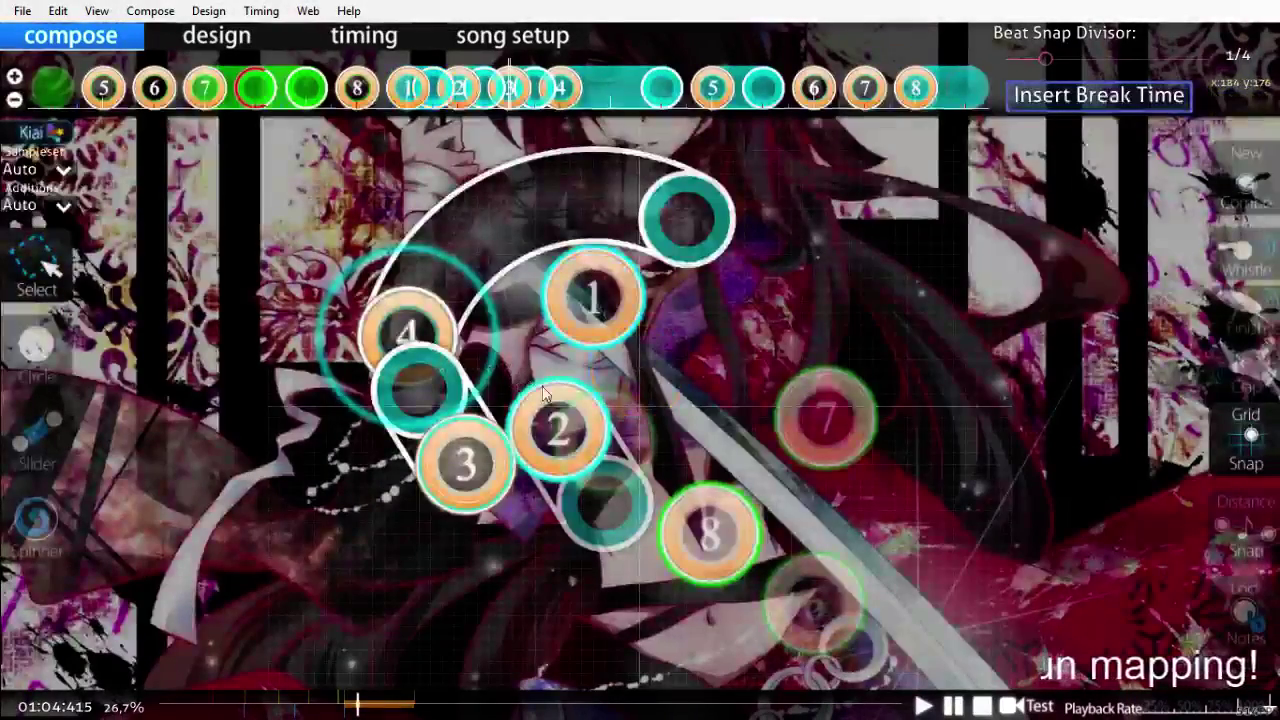
# Step: Play back the restored slider pattern from about 01:04 onward and save the beatmap
pyautogui.scroll(9, 541, 392)
pyautogui.press('space')
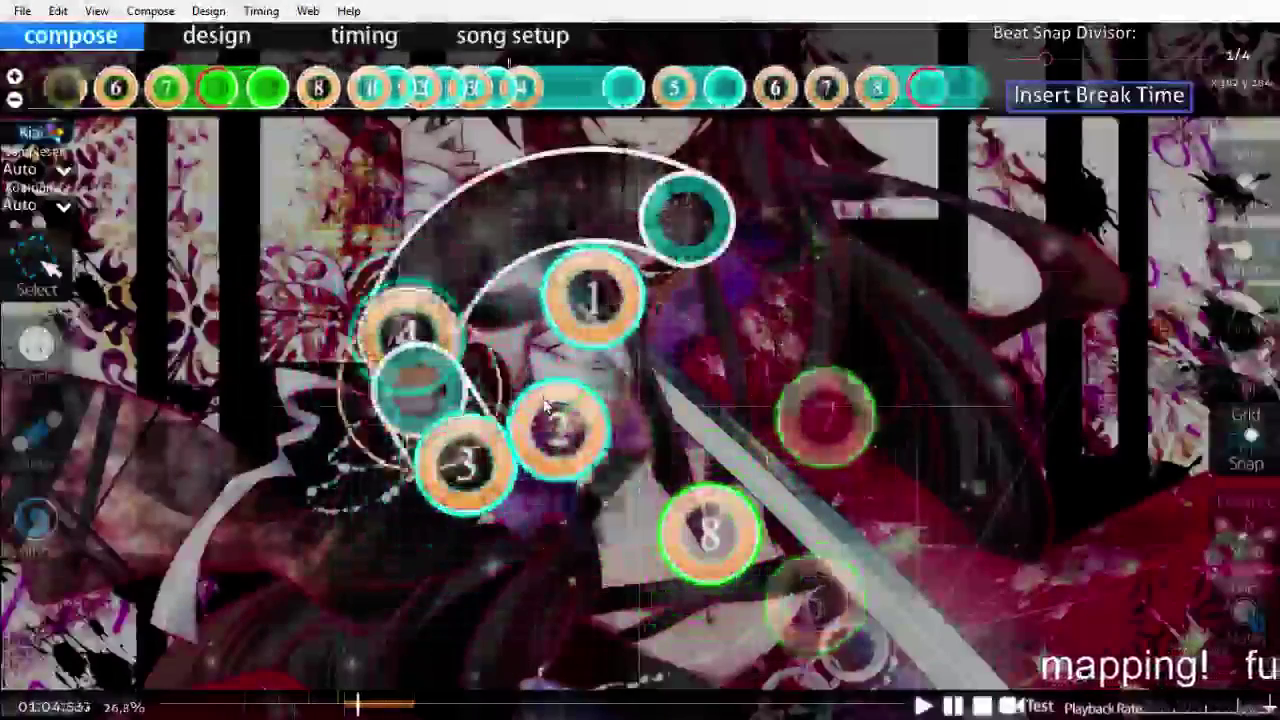
pyautogui.scroll(2, 543, 404)
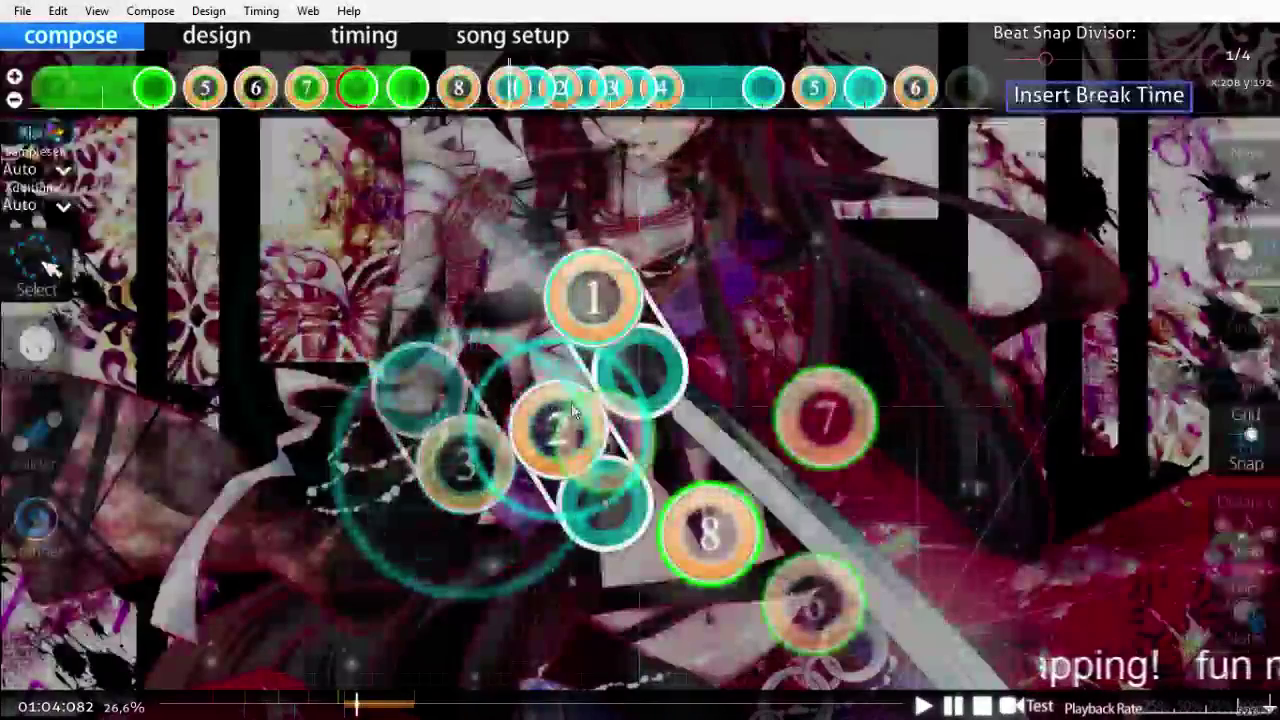
pyautogui.press('space')
pyautogui.scroll(5, 577, 402)
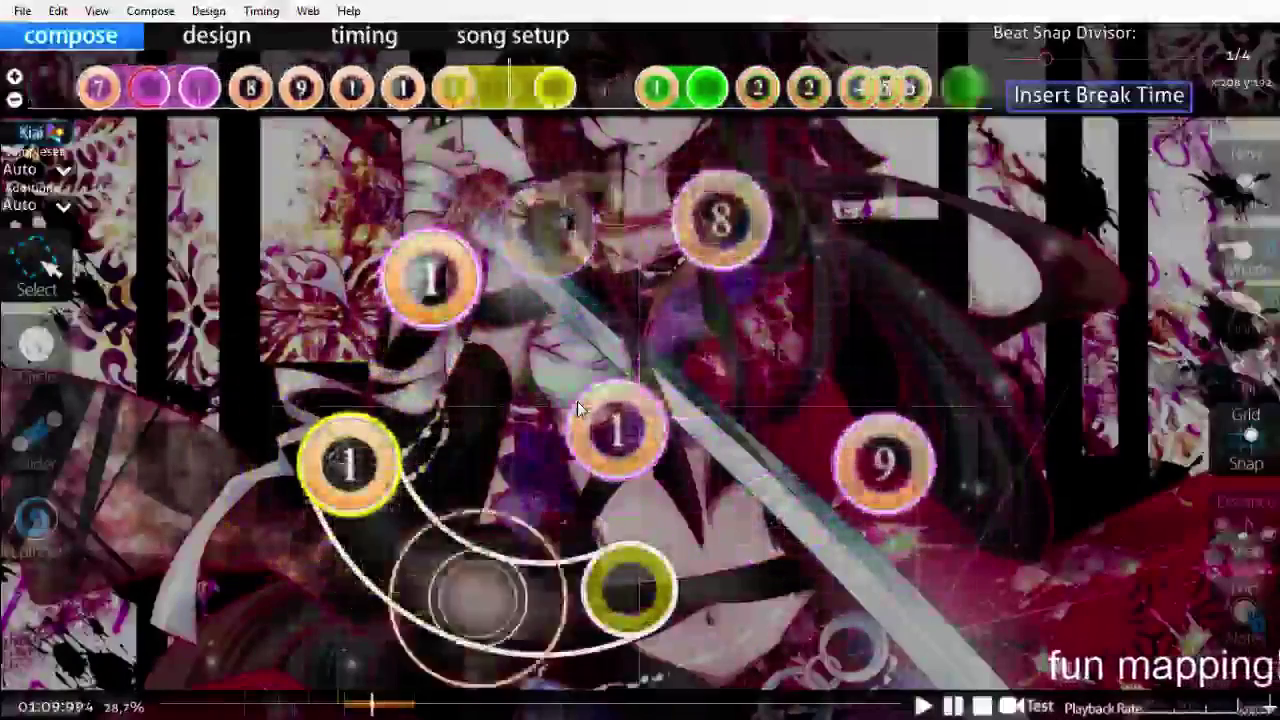
pyautogui.hotkey('ctrl', 's')
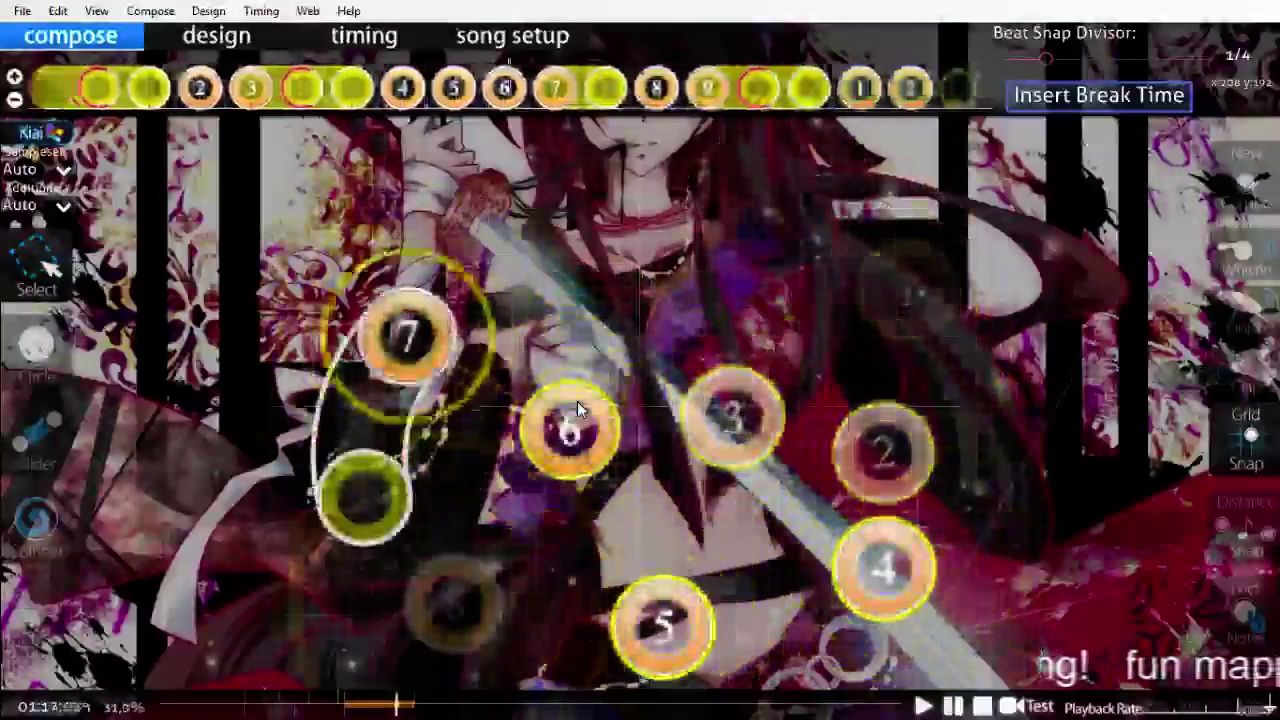
# Step: Place a spinner starting at 01:19.915, after the last green circles, and running to about 01:22.6
pyautogui.scroll(5, 577, 401)
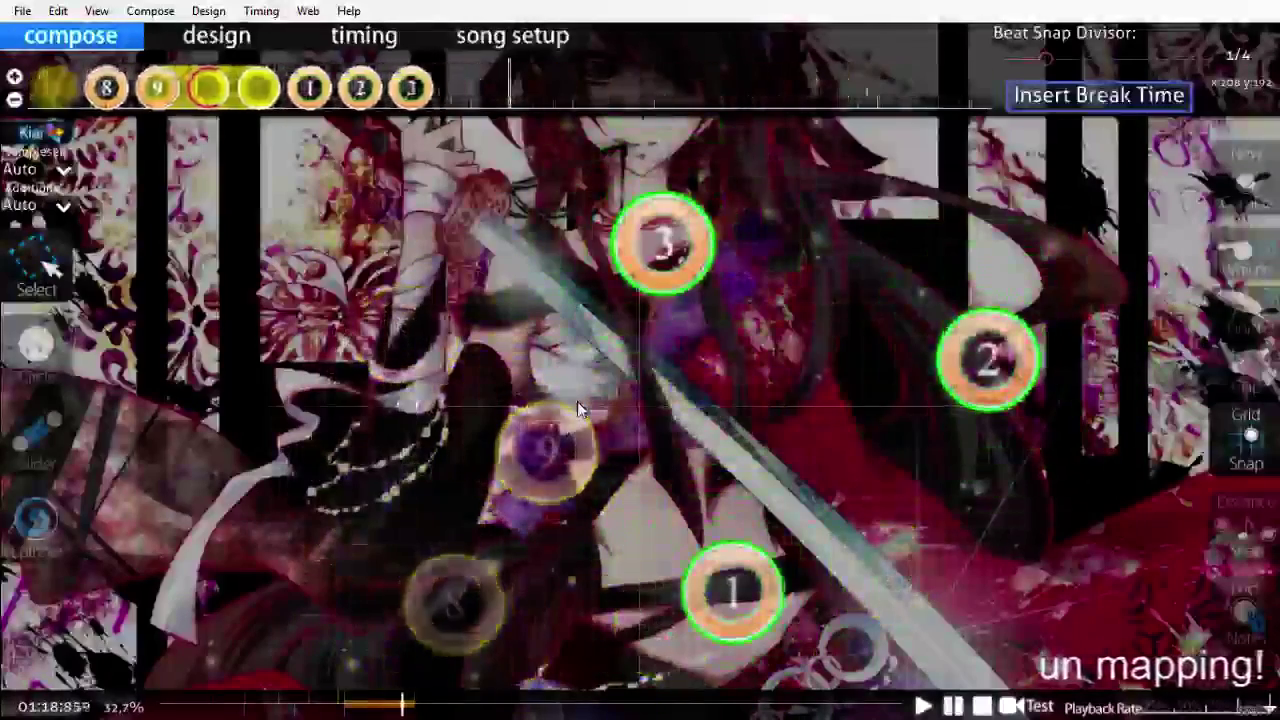
pyautogui.scroll(3, 577, 407)
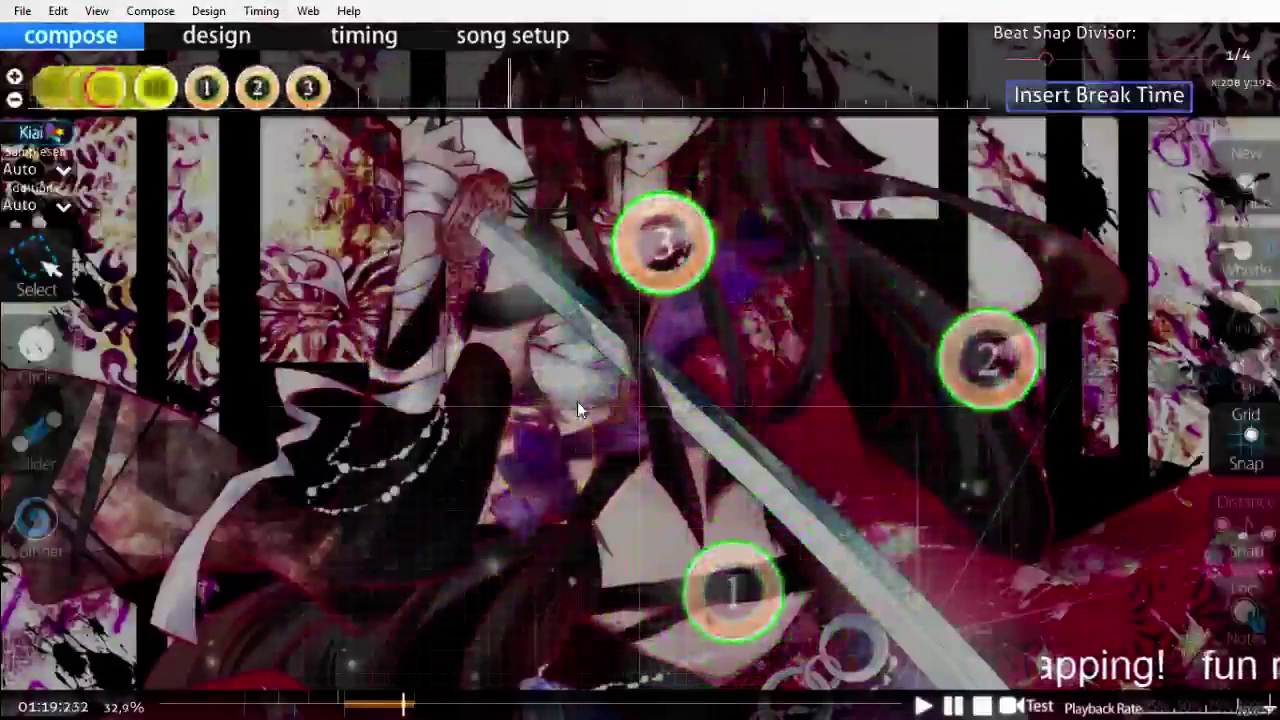
pyautogui.scroll(3, 577, 401)
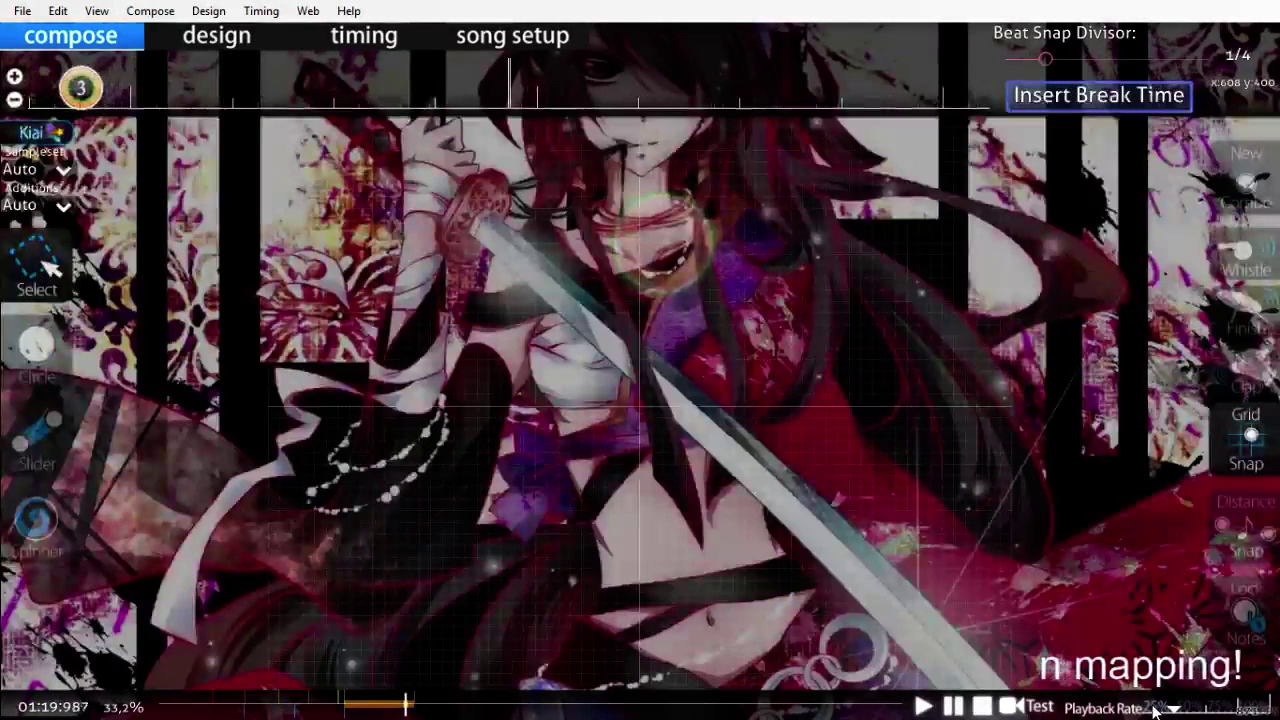
pyautogui.click(36, 522)
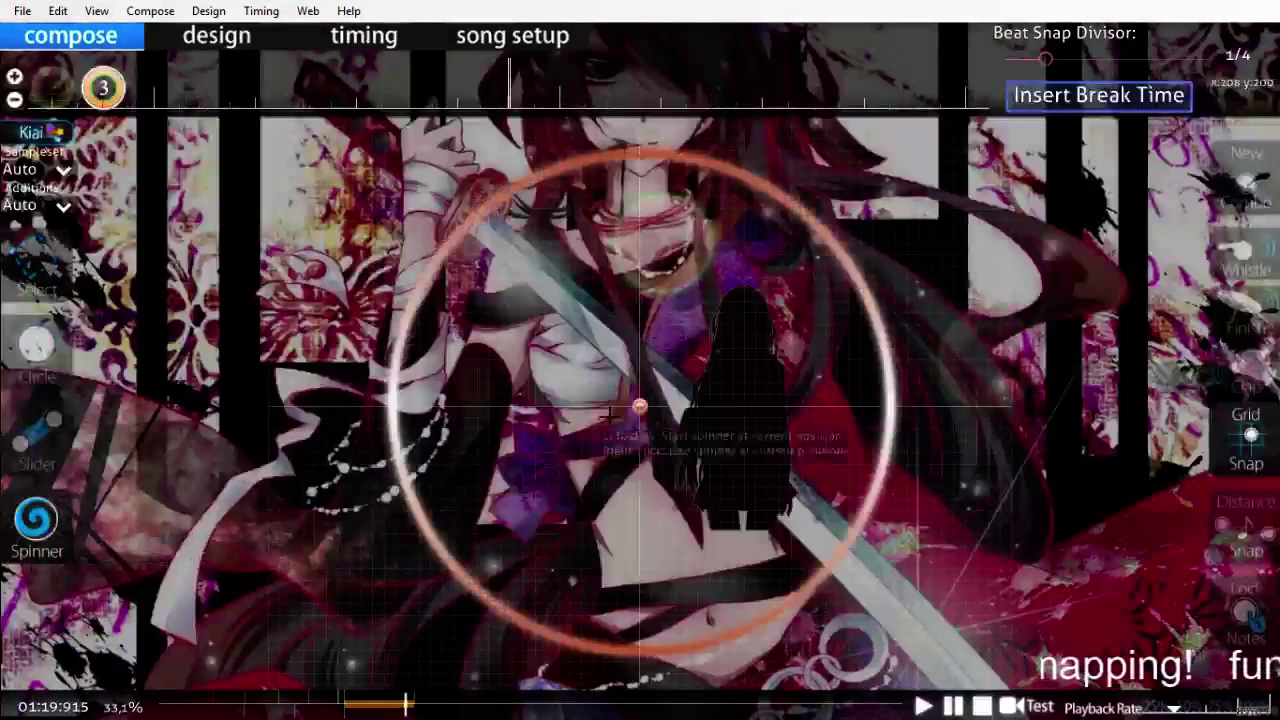
pyautogui.click(648, 405)
pyautogui.press('space')
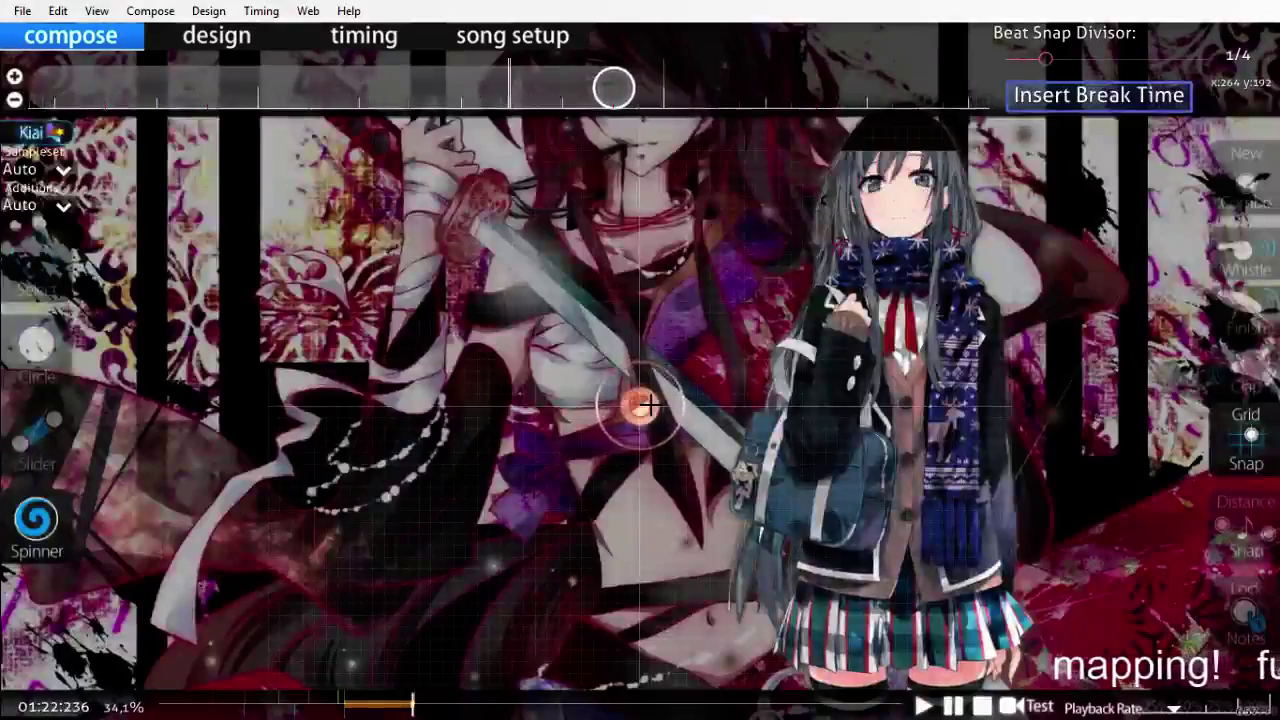
# Step: Shorten the spinner so it ends at about 01:22.4 and restore the full playback rate
pyautogui.moveTo(447, 90); pyautogui.dragTo(428, 91)
pyautogui.scroll(8, 498, 128)
pyautogui.press('space')
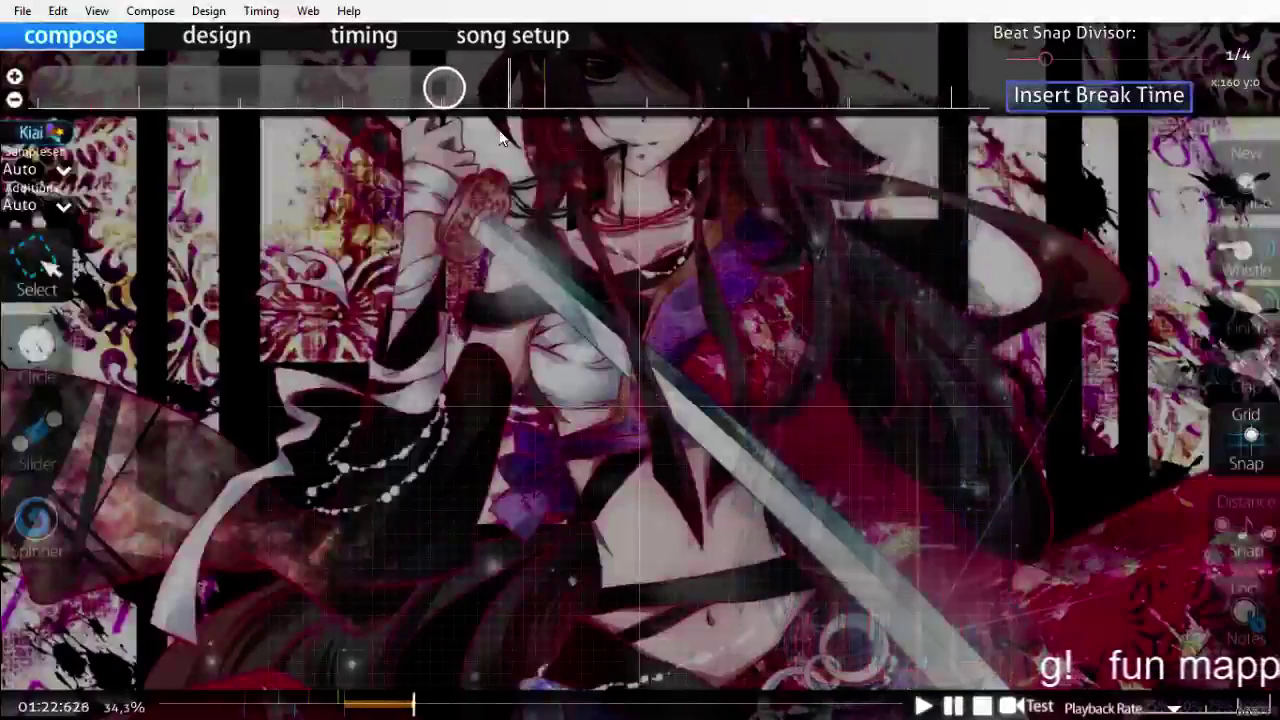
pyautogui.click(1269, 706)
# Step: Place a short curved slider 4 directly after circle 3 at 01:18.582, running down and leftward from about x 336, y 200
pyautogui.scroll(20, 1109, 627)
pyautogui.scroll(4, 1109, 627)
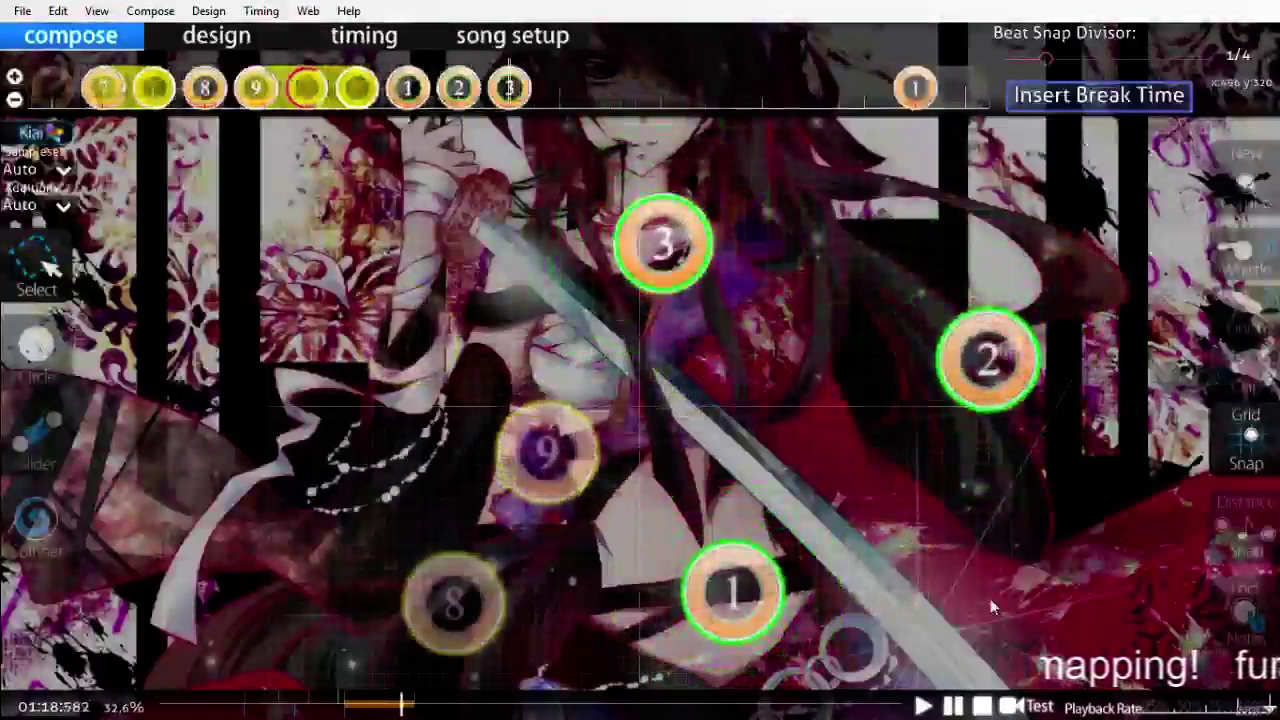
pyautogui.click(36, 432)
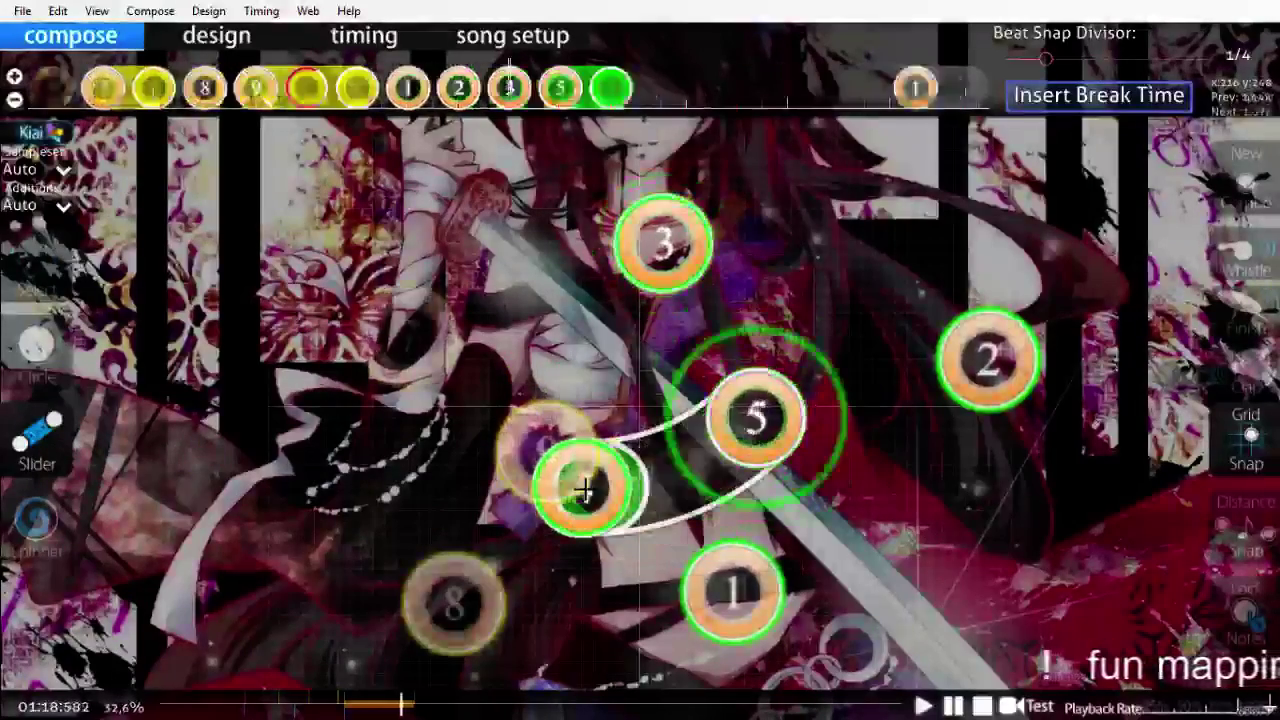
pyautogui.scroll(10, 585, 490)
pyautogui.press('space')
pyautogui.press('space')
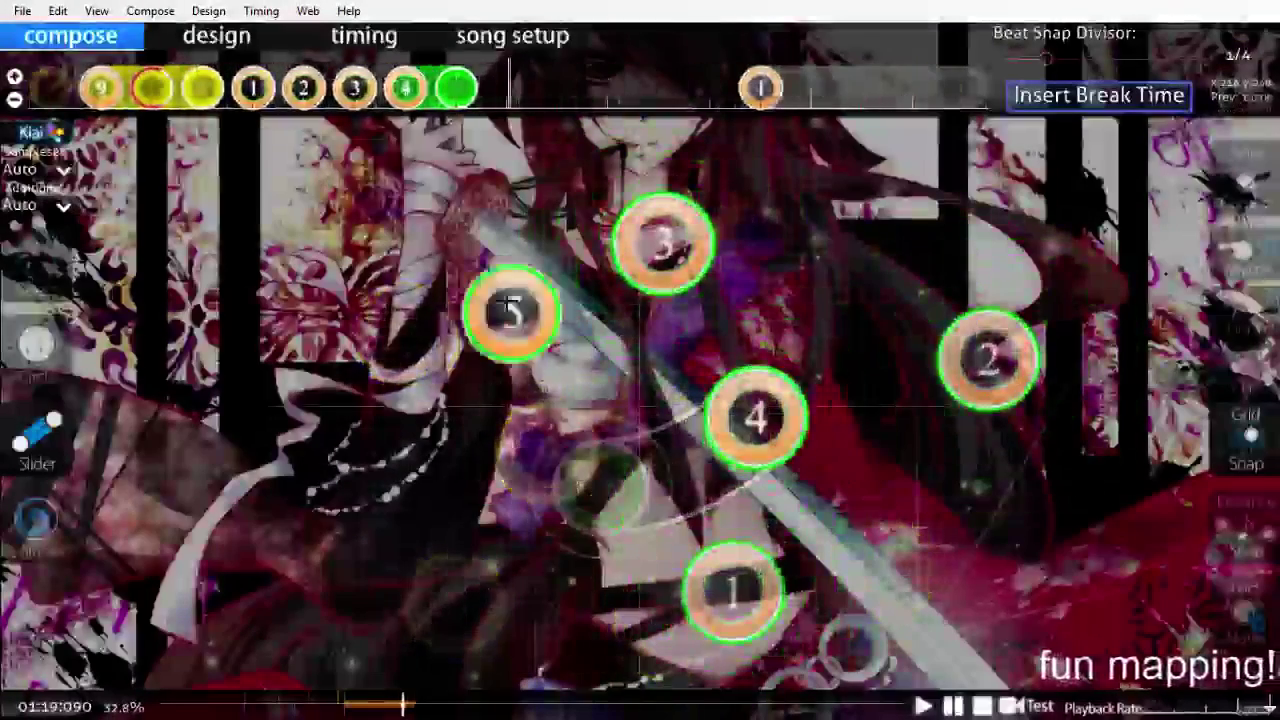
# Step: Place circle 5 at 01:19.082, at about x 184, y 152, above and left of slider 4's tail
pyautogui.press('space')
pyautogui.press('space')
pyautogui.scroll(5, 477, 165)
pyautogui.scroll(-1, 450, 185)
pyautogui.scroll(1, 418, 193)
pyautogui.press('2')
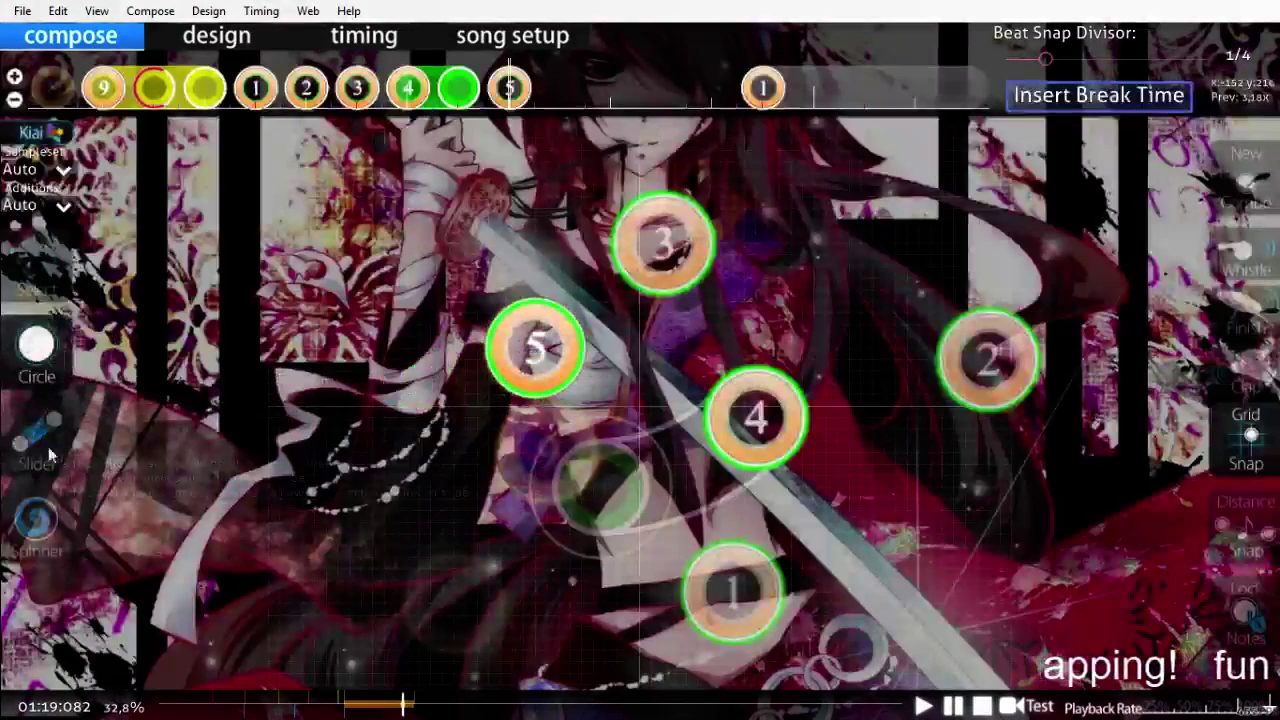
# Step: Place a short curved slider 6 after circle 5, running up and leftward from about x 144, y 304, and play it back
pyautogui.click(40, 440)
pyautogui.scroll(-2, 97, 445)
pyautogui.click(477, 567)
pyautogui.rightClick(355, 405)
pyautogui.scroll(8, 371, 452)
pyautogui.press('space')
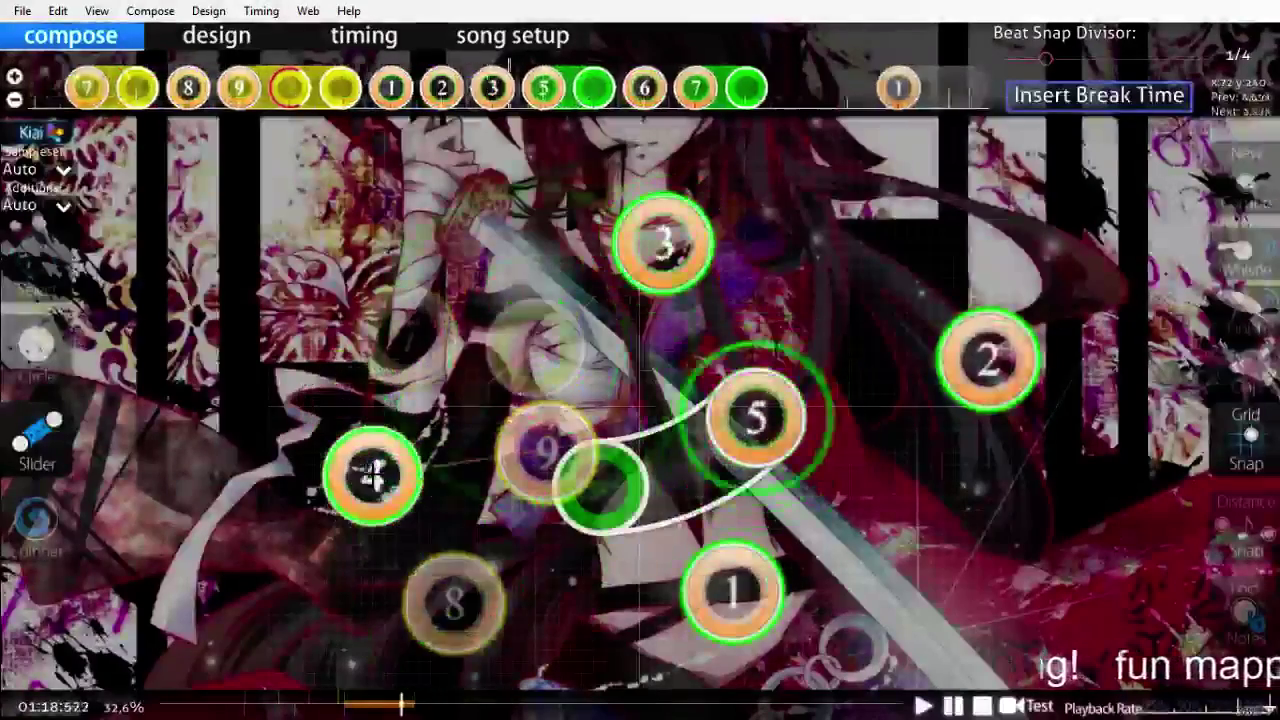
# Step: Add one repeat to slider 6 and reverse its direction so its head sits at the upper-left end
pyautogui.scroll(3, 522, 148)
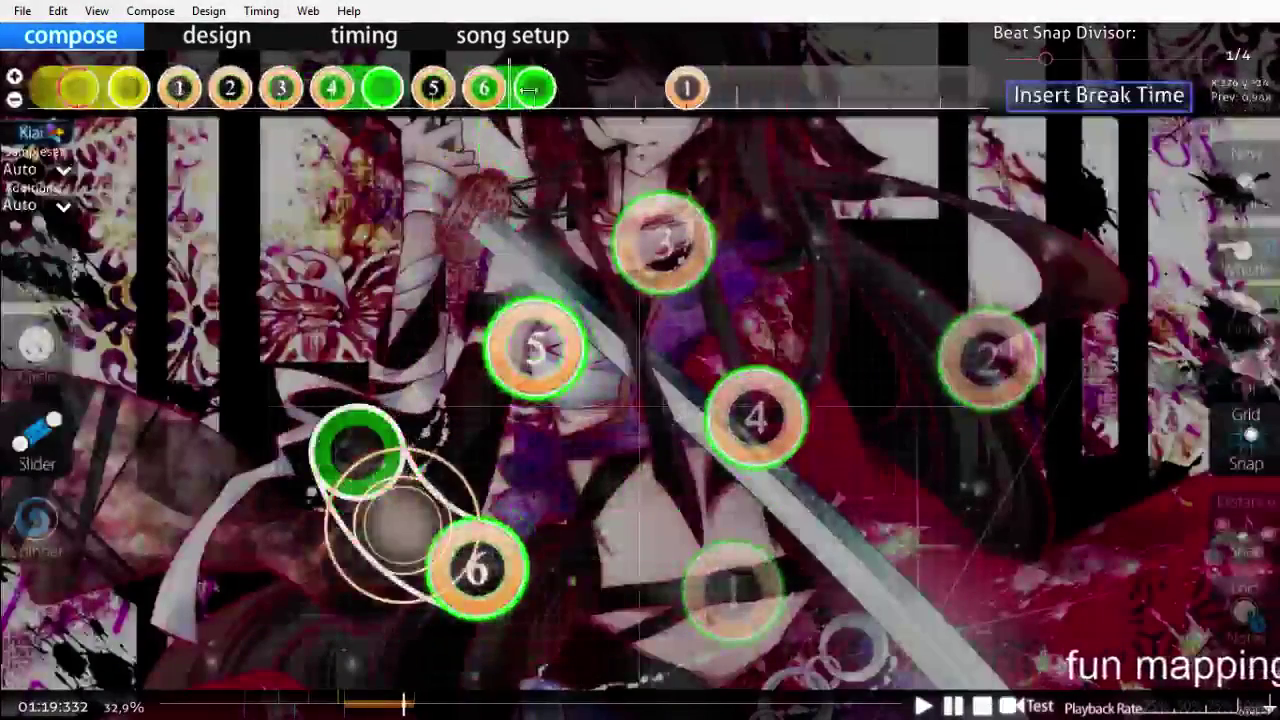
pyautogui.press('1')
pyautogui.moveTo(533, 90); pyautogui.dragTo(582, 90)
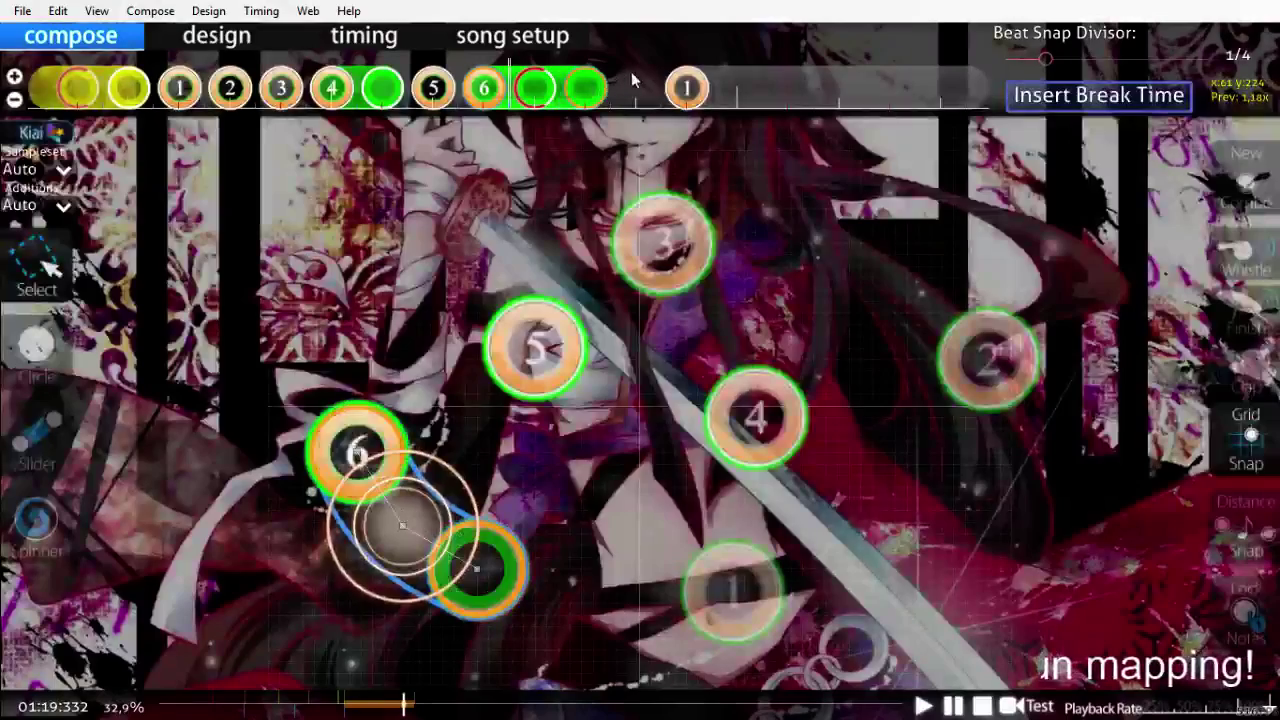
pyautogui.click(535, 461)
# Step: Play back the repeating slider 6 and the gap leading into the spinner up to about 01:20.3
pyautogui.scroll(8, 535, 461)
pyautogui.press('space')
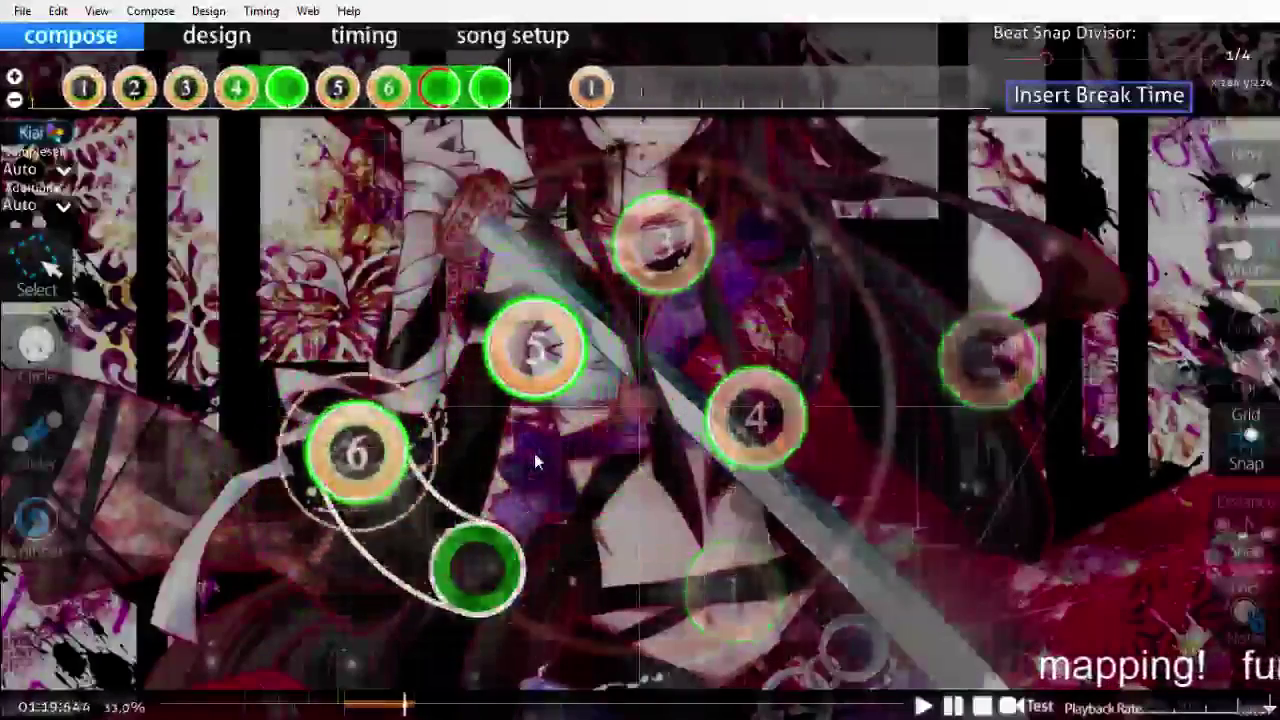
pyautogui.press('space')
pyautogui.scroll(5, 535, 461)
pyautogui.press('space')
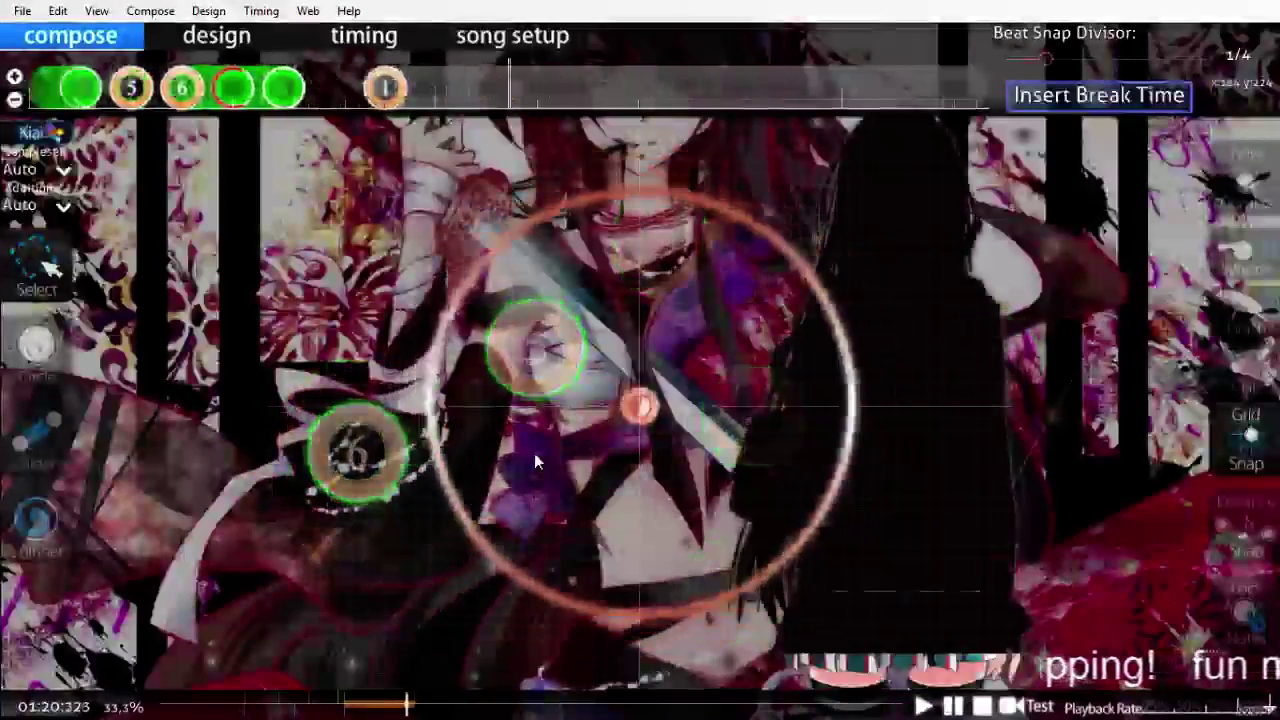
pyautogui.scroll(6, 535, 462)
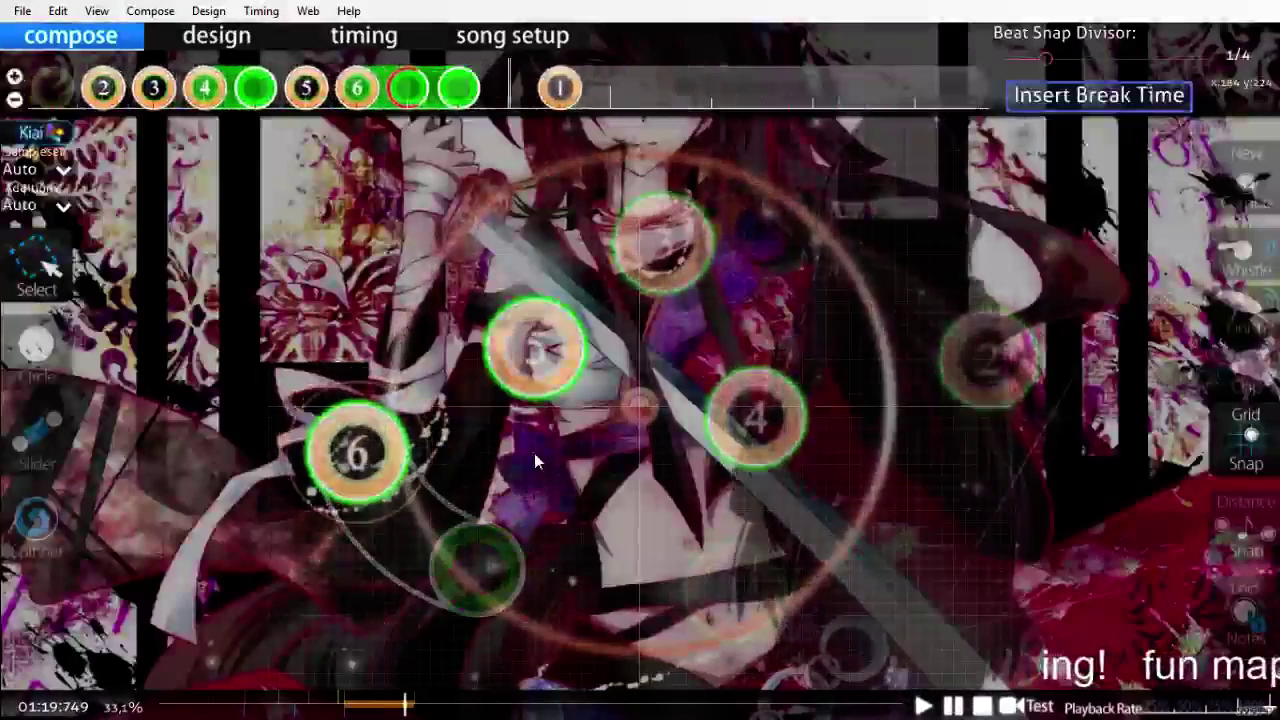
# Step: Try circle 7 at the playfield centre, x 256, y 192, at 01:19.749 just before the spinner, and replay the passage
pyautogui.press('2')
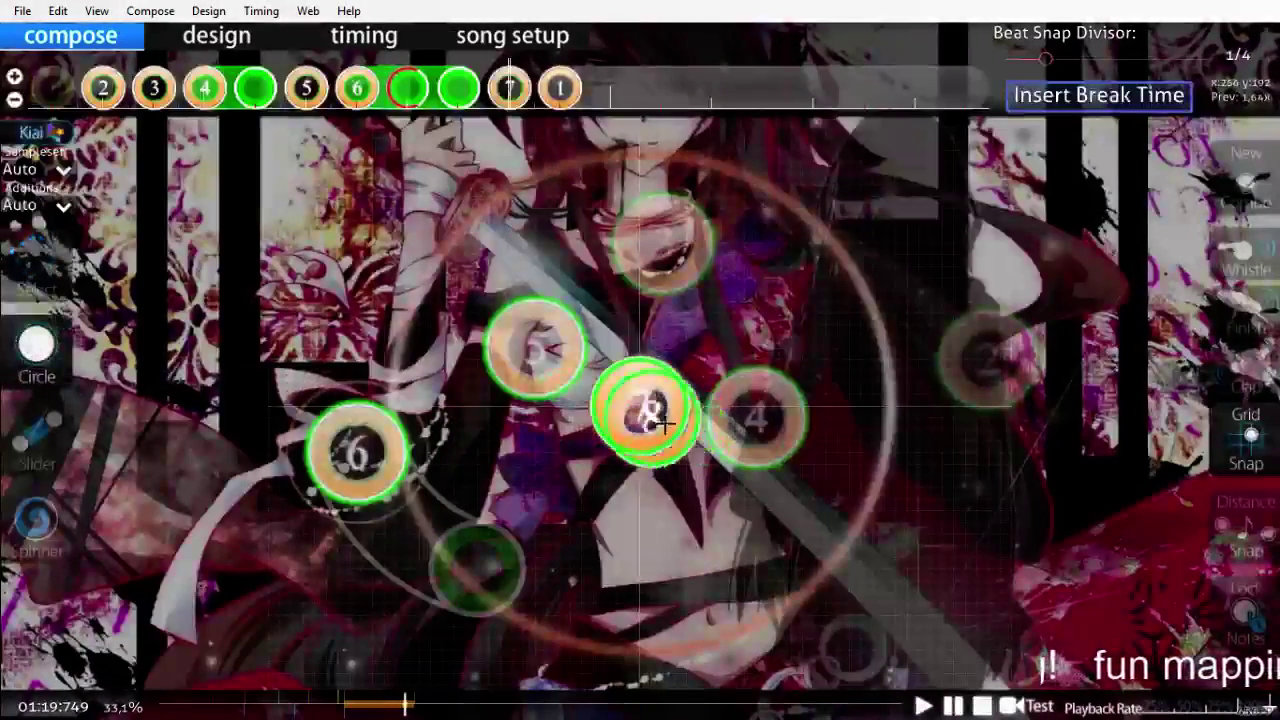
pyautogui.click(640, 407)
pyautogui.scroll(4, 742, 522)
pyautogui.press('space')
pyautogui.scroll(-5, 733, 545)
pyautogui.scroll(-6, 733, 545)
pyautogui.scroll(20, 735, 545)
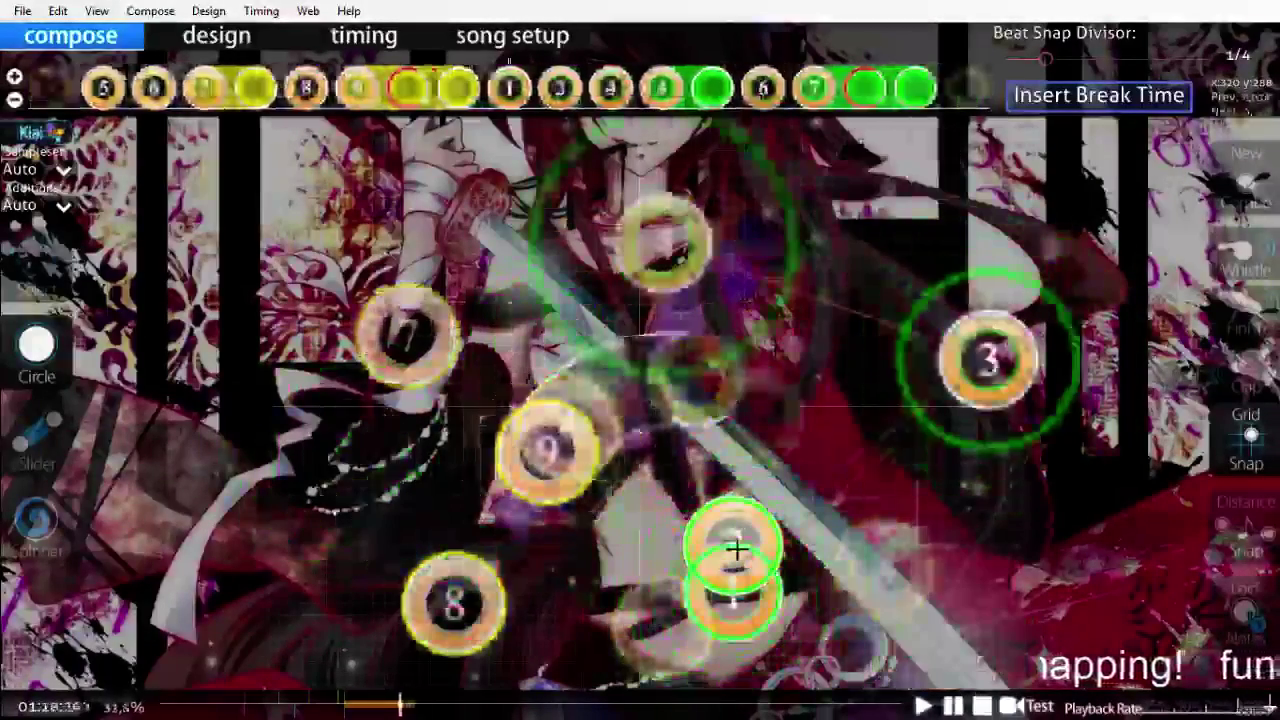
# Step: Review the closing notes and the spinner between about 01:17.8 and 01:22.2 for timing and flow
pyautogui.scroll(-10, 735, 548)
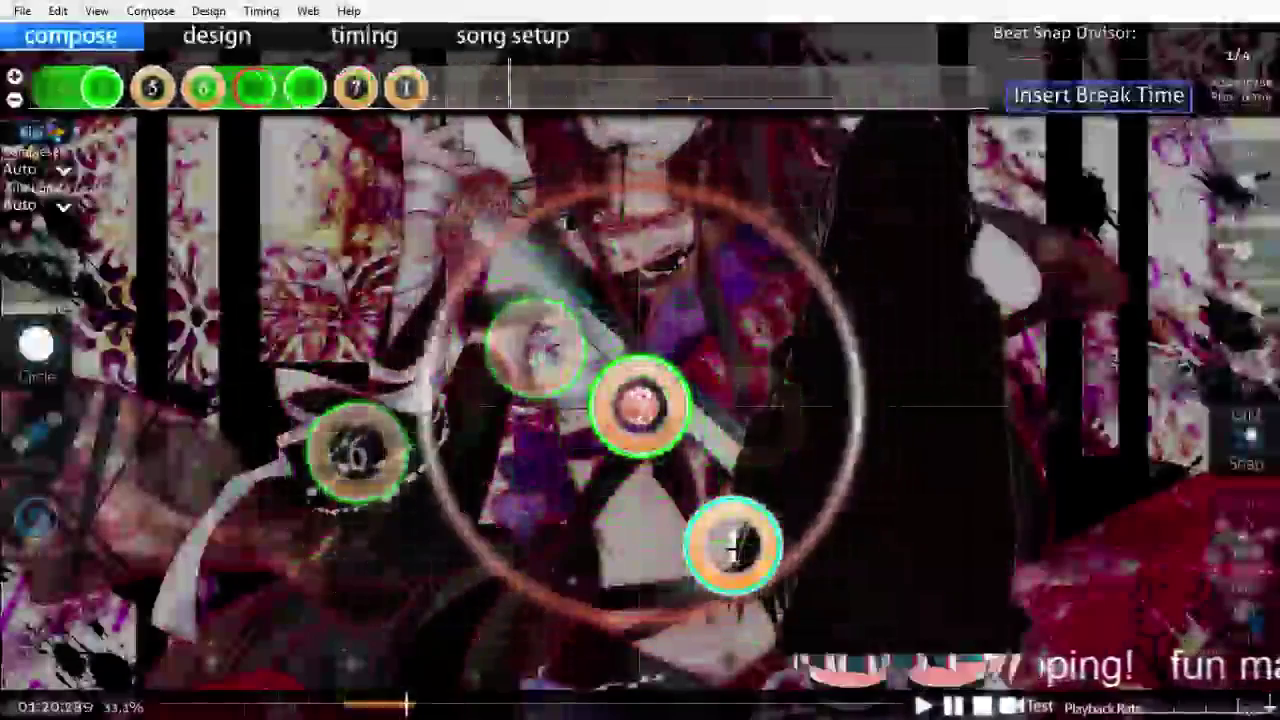
pyautogui.scroll(-10, 733, 545)
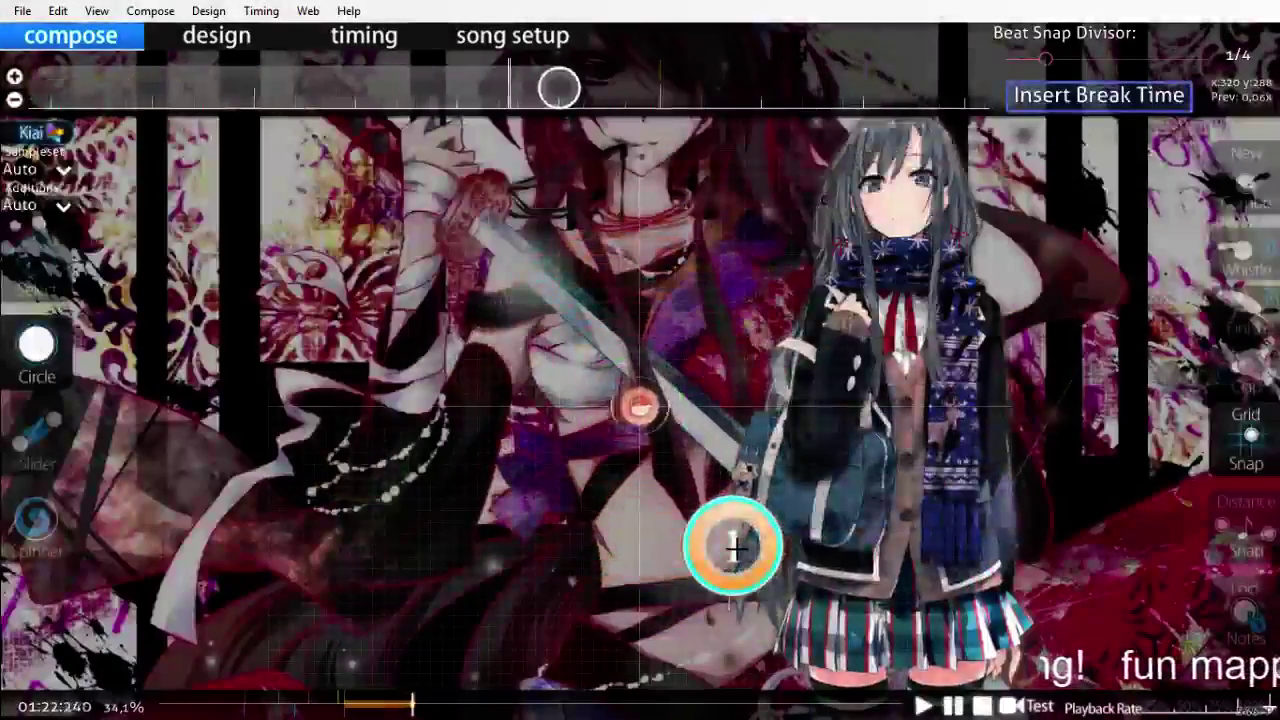
pyautogui.scroll(20, 735, 545)
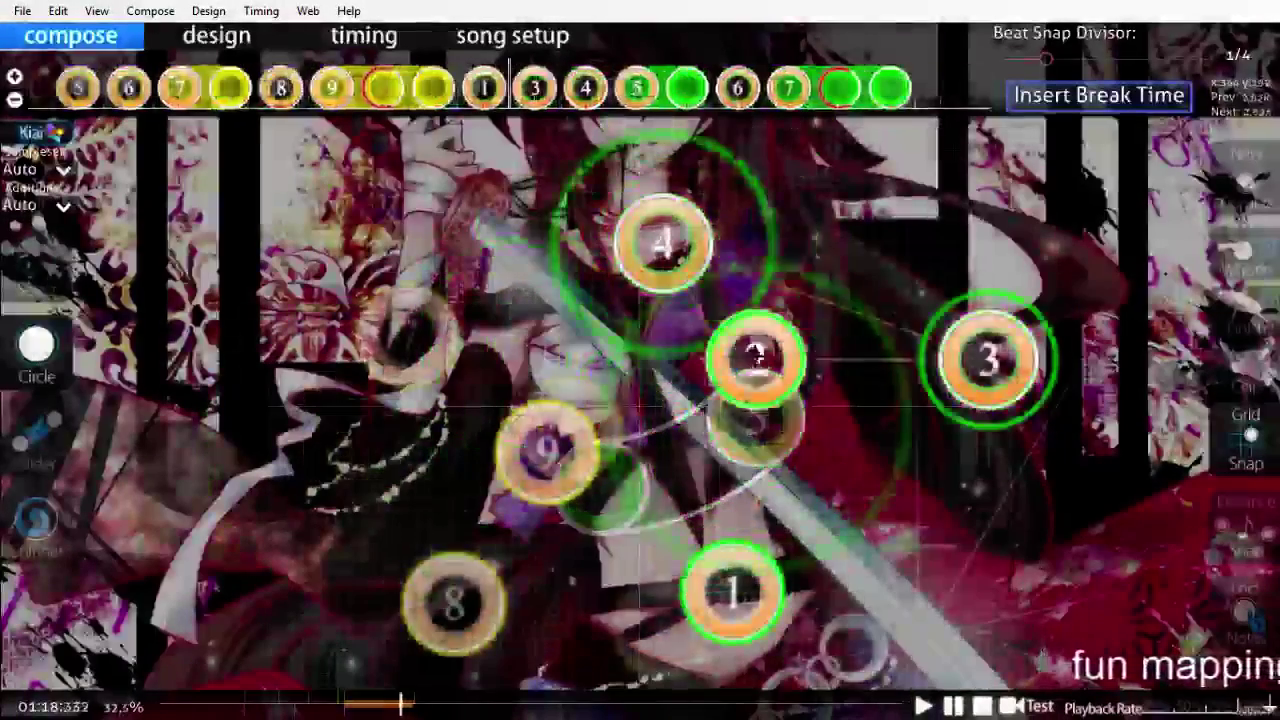
pyautogui.press('space')
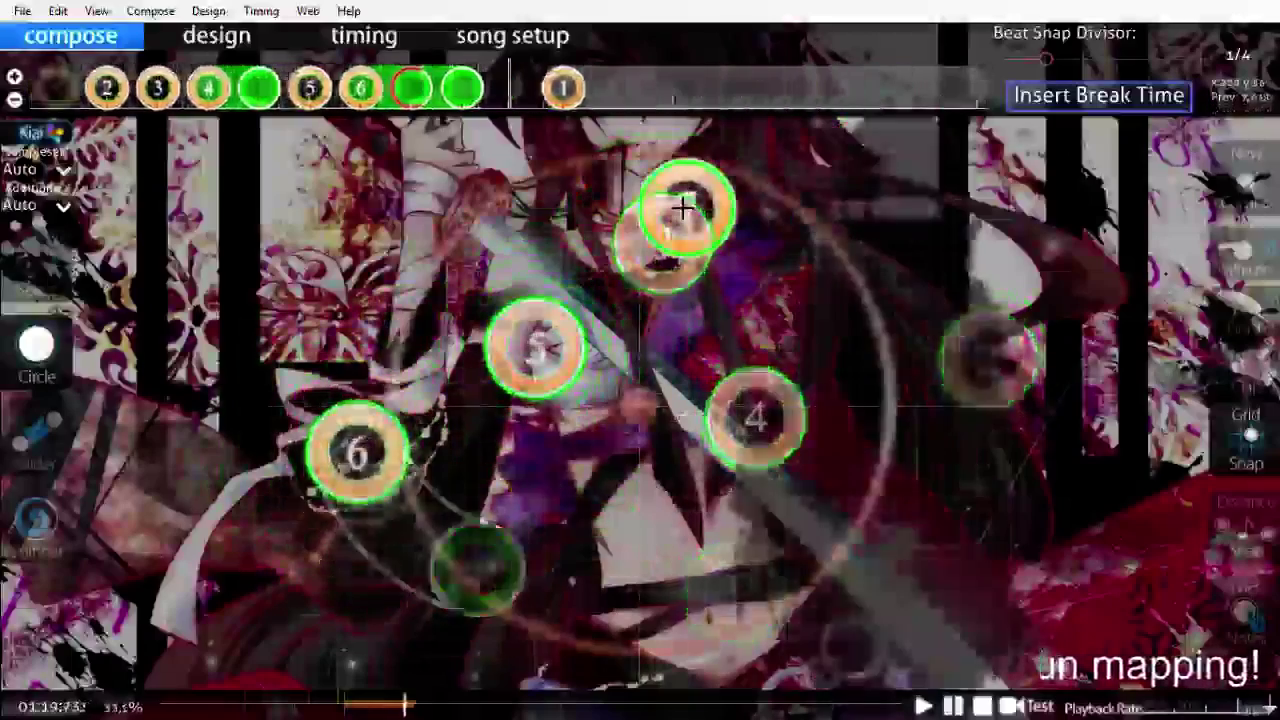
pyautogui.scroll(18, 670, 212)
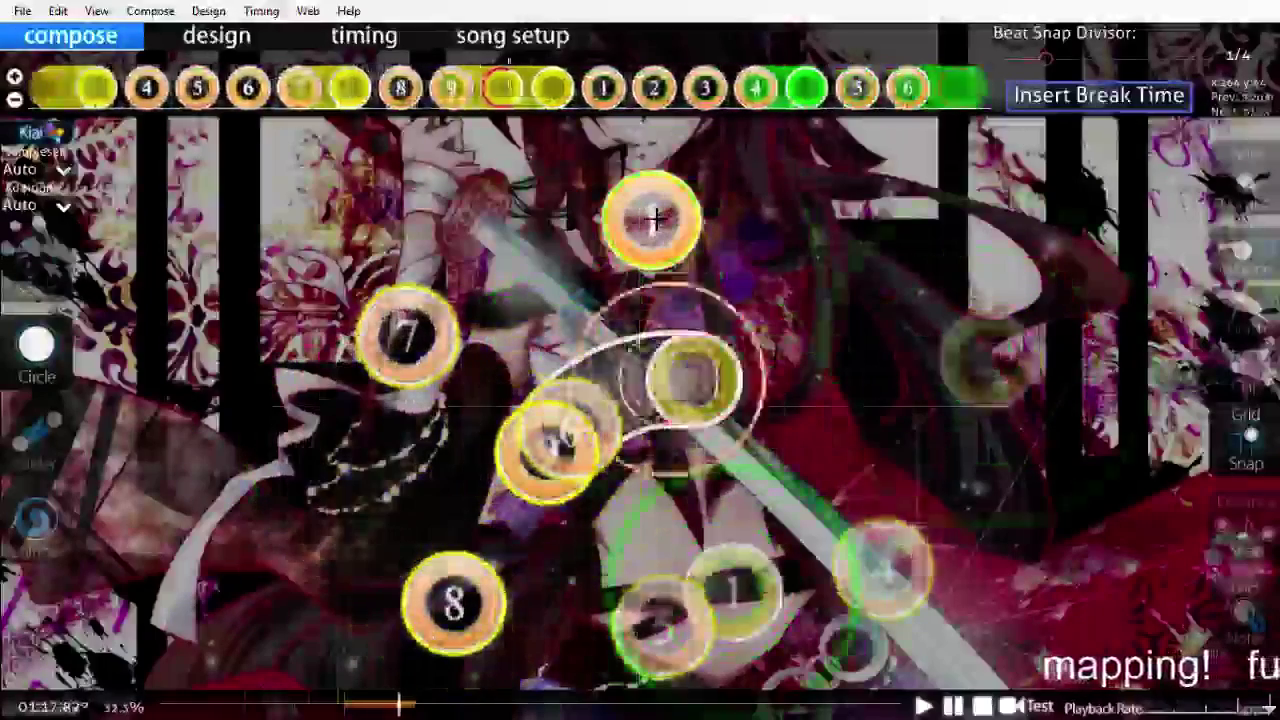
pyautogui.scroll(-4, 652, 219)
pyautogui.scroll(-5, 655, 220)
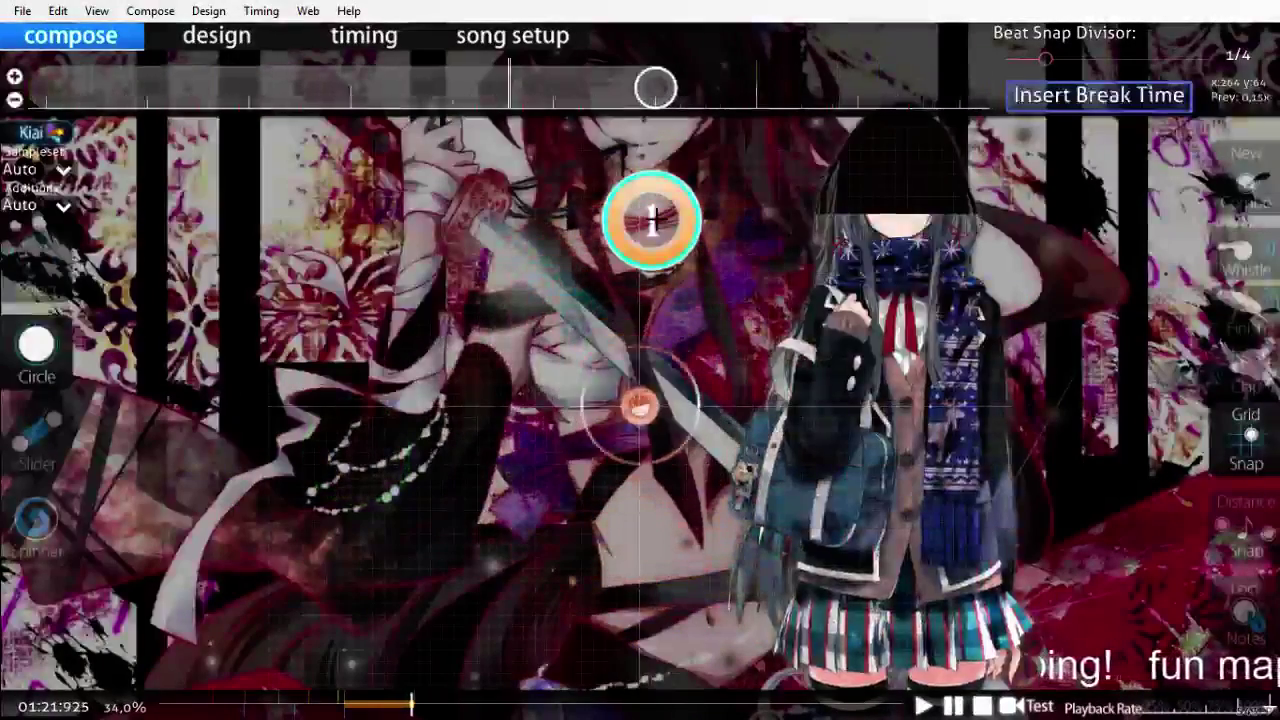
# Step: Save the beatmap and play back the spinner passage and the section after it, between about 01:19 and 01:28
pyautogui.hotkey('ctrl', 's')
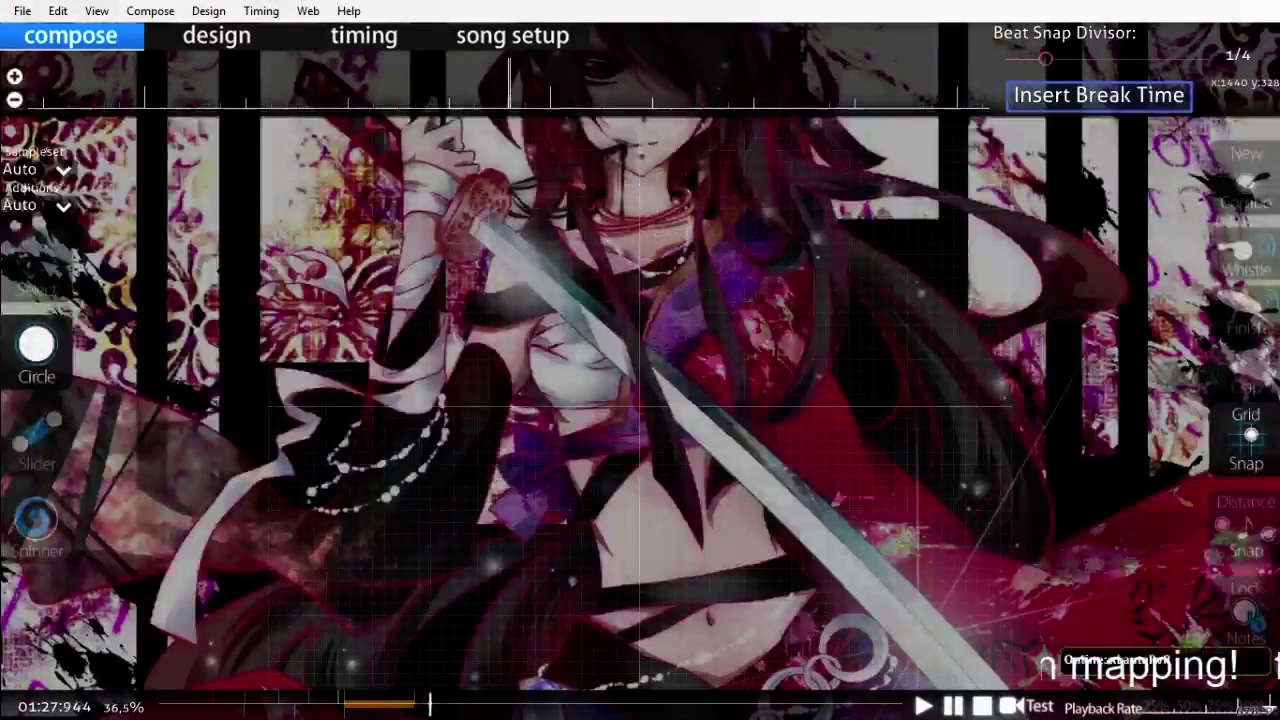
pyautogui.scroll(20, 640, 406)
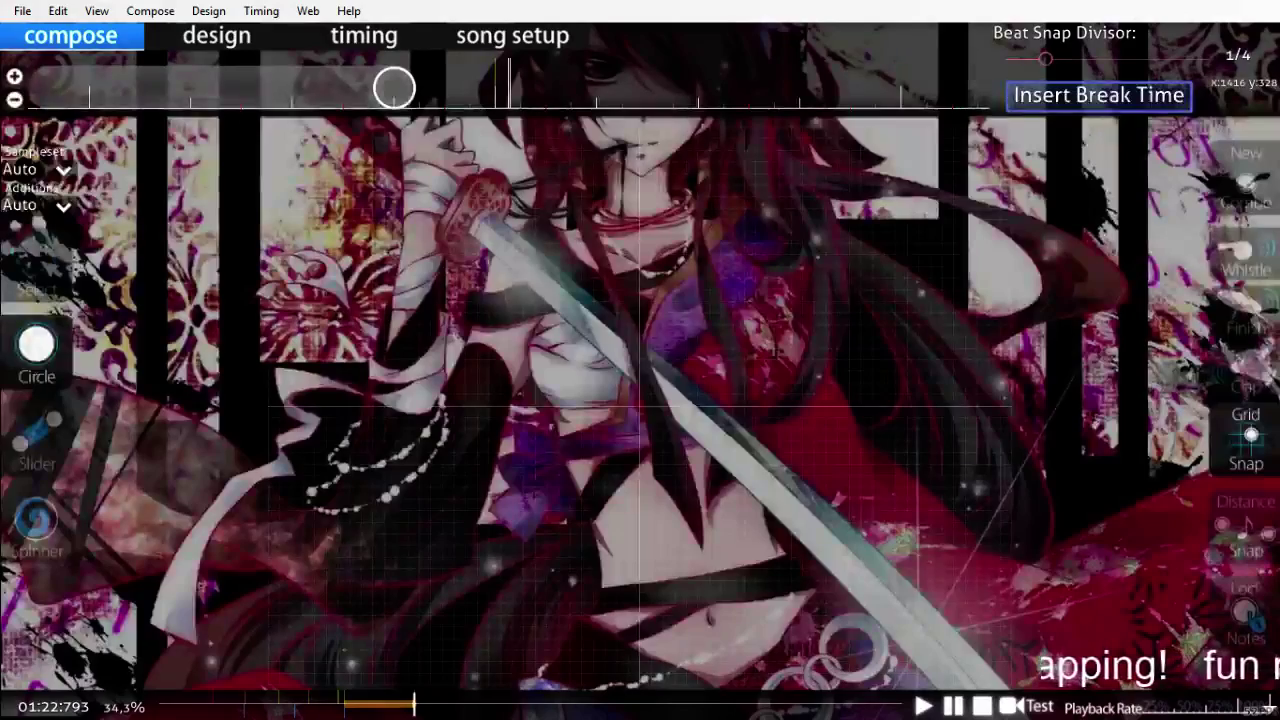
pyautogui.scroll(15, 652, 440)
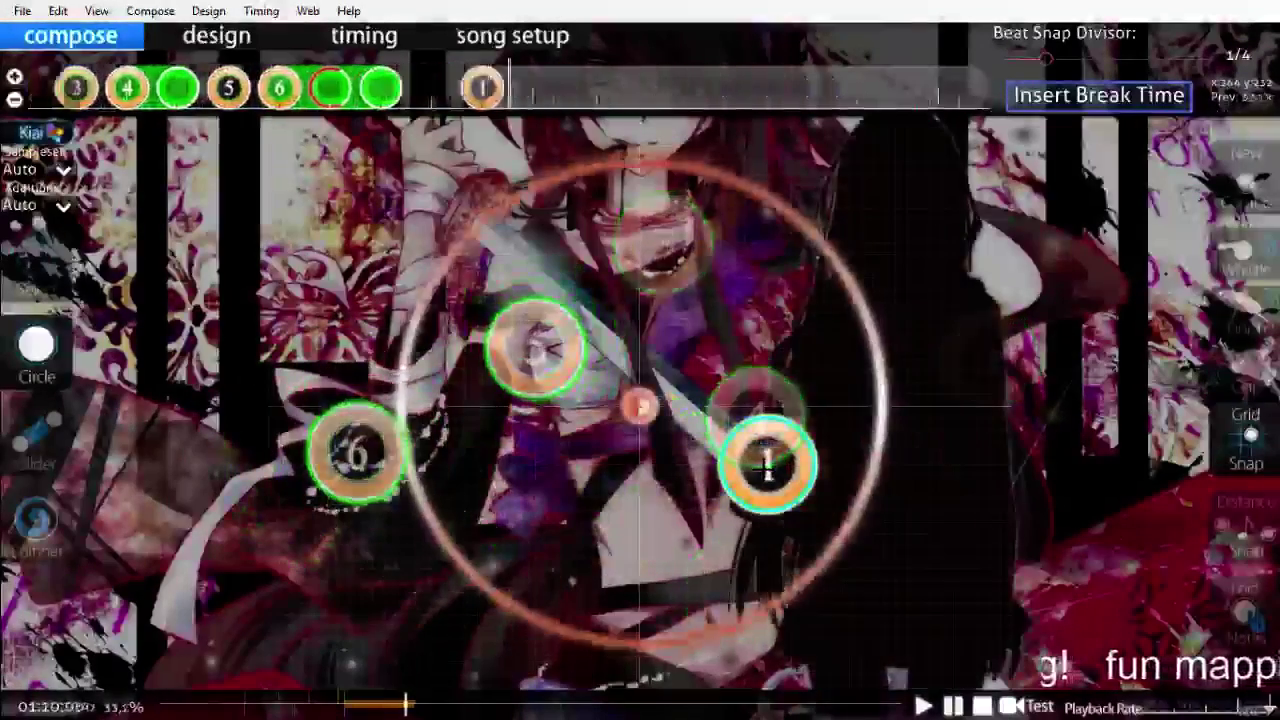
pyautogui.hotkey('ctrl', 's')
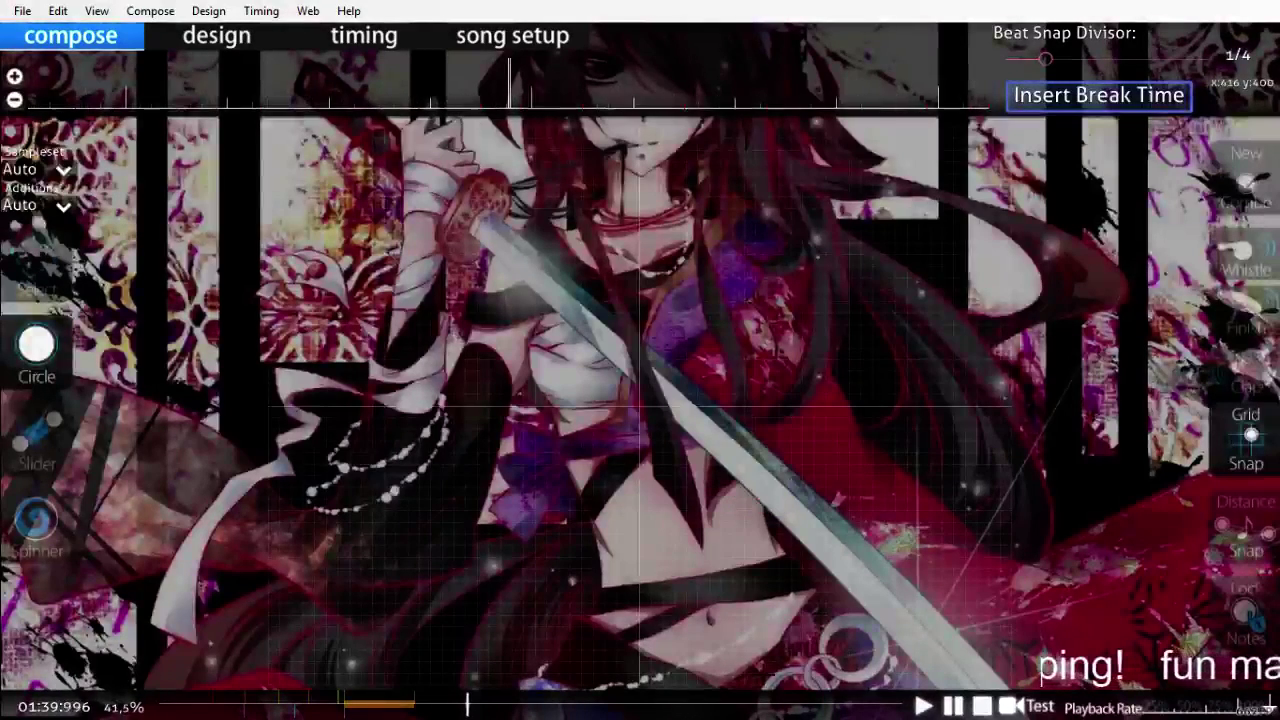
# Step: Save the beatmap and sample the unmapped rest of the song at several points from about 01:40 onward
pyautogui.moveTo(576, 710); pyautogui.dragTo(610, 710)
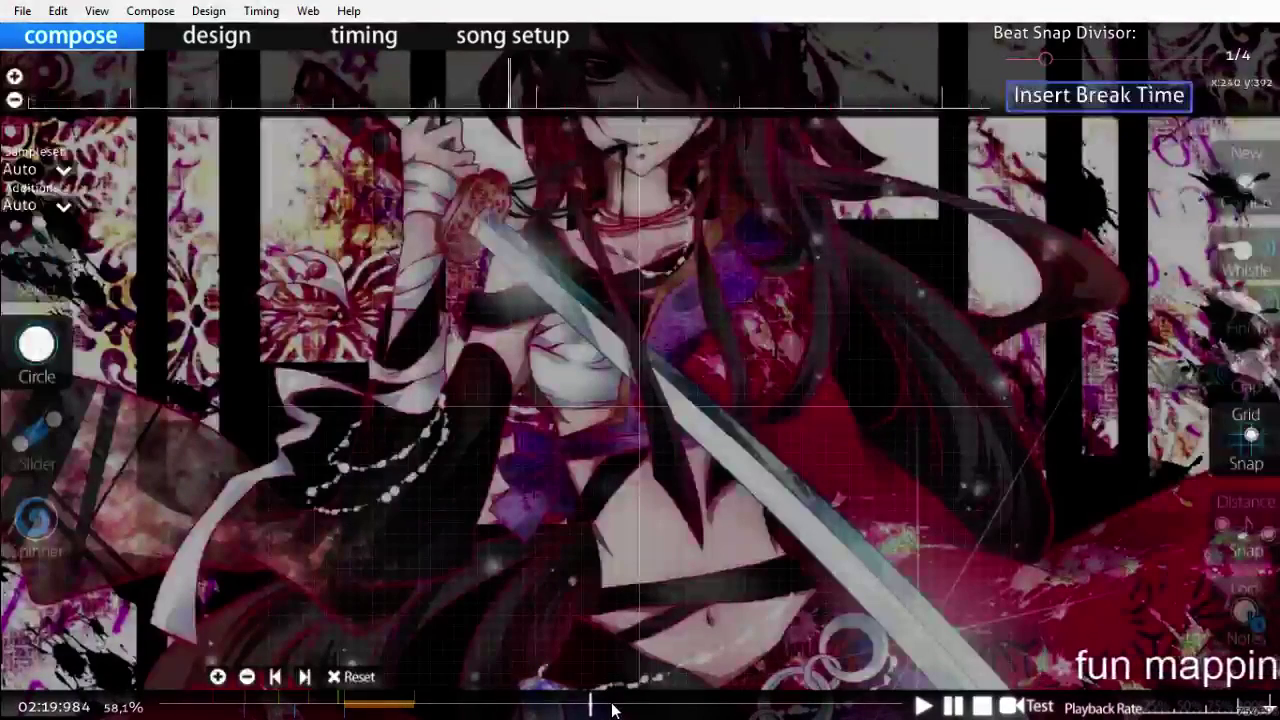
pyautogui.hotkey('ctrl', 's')
pyautogui.click(618, 708)
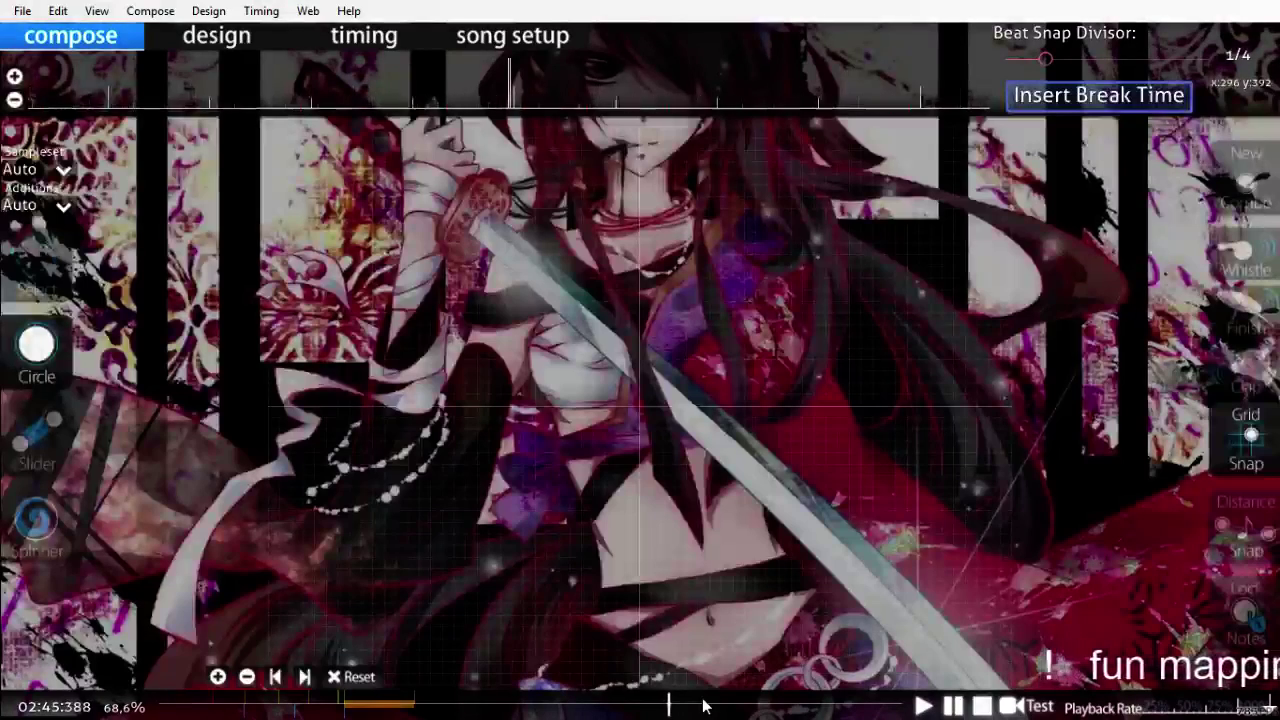
pyautogui.moveTo(748, 710); pyautogui.dragTo(762, 708)
pyautogui.click(838, 712)
# Step: Replay the start of the section following the spinner, around 01:22.3 to 01:23.4, at a reduced playback rate
pyautogui.click(410, 707)
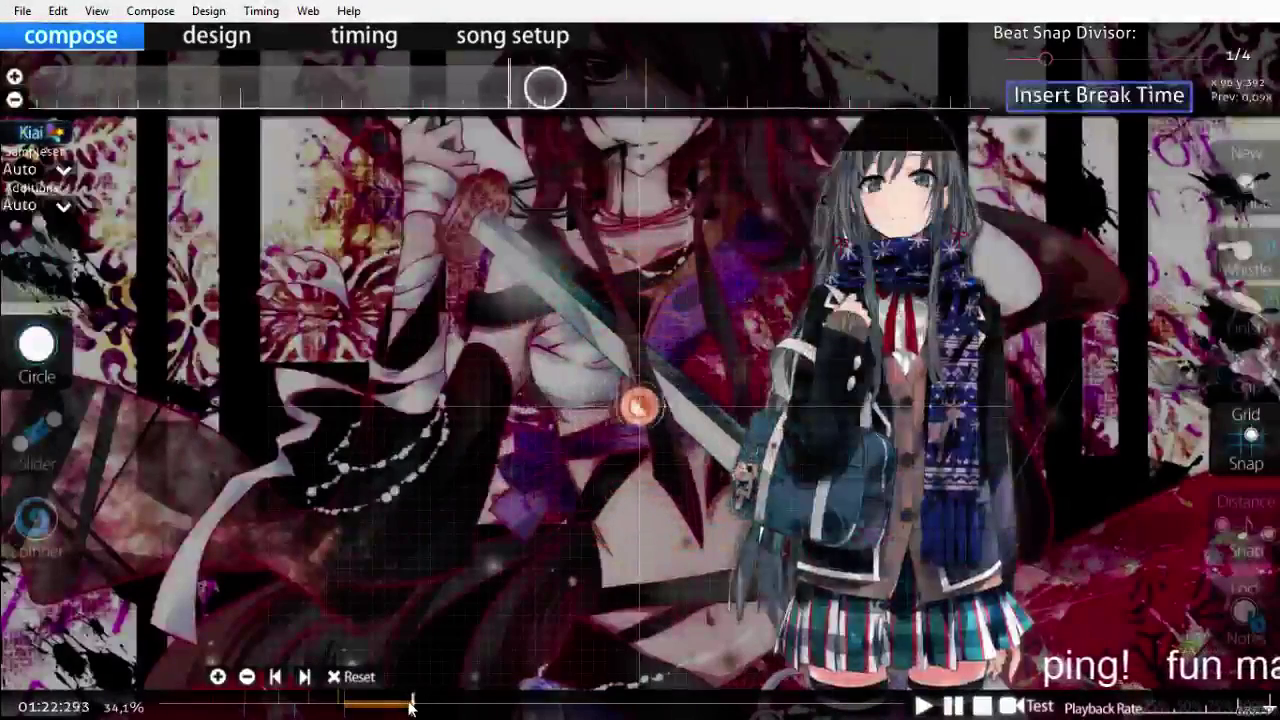
pyautogui.click(412, 707)
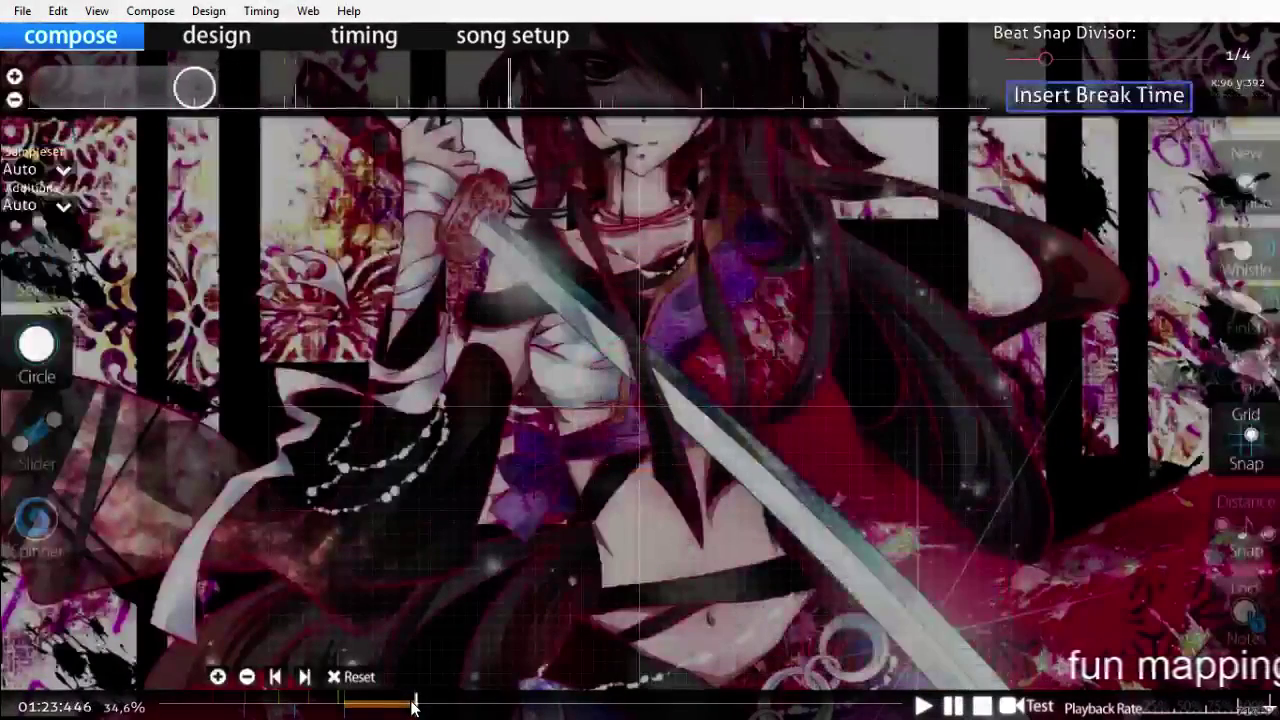
pyautogui.click(414, 706)
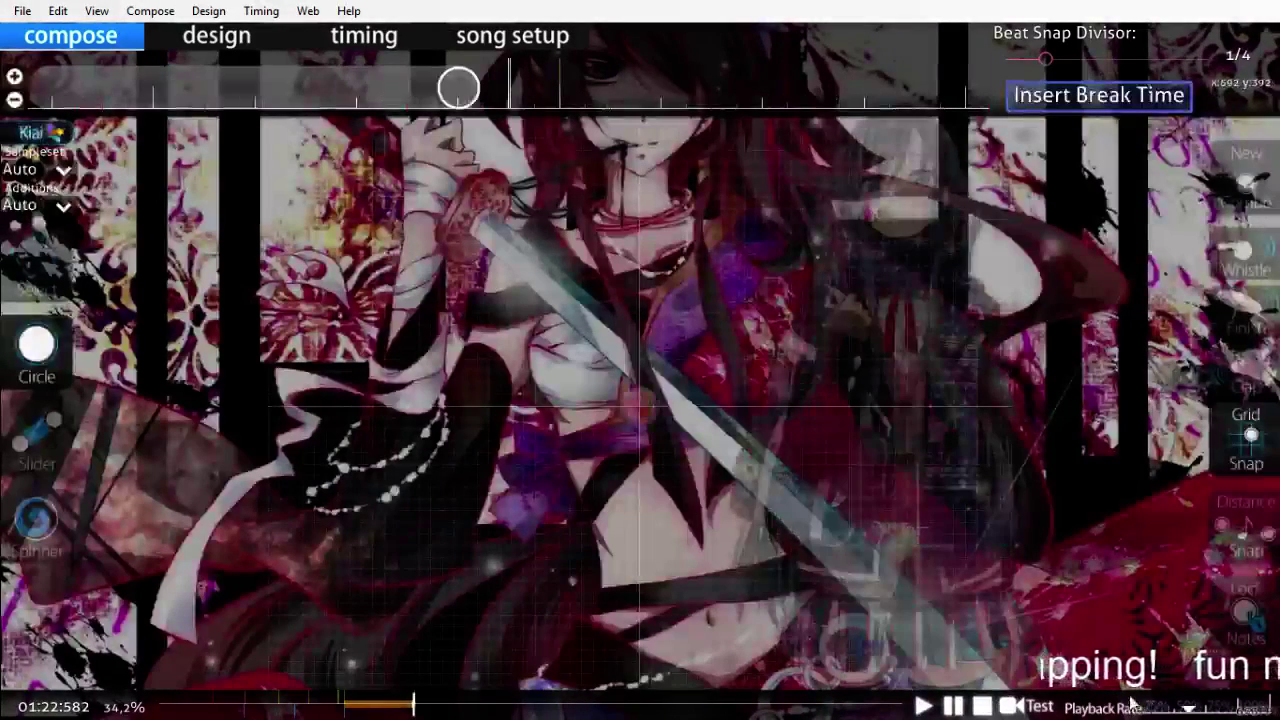
pyautogui.scroll(8, 1128, 705)
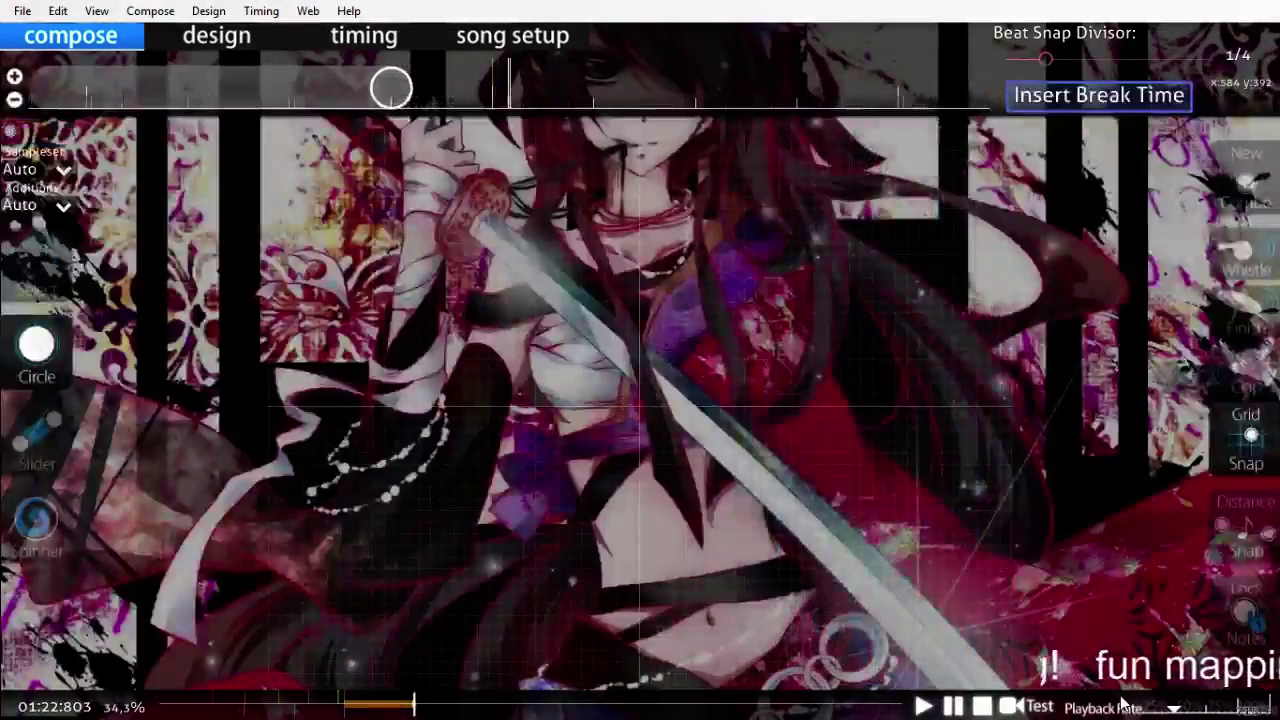
pyautogui.press('space')
pyautogui.scroll(3, 1122, 705)
# Step: Place a straight slider at 01:22.582 from x 88, y 192 to about x 176, y 111, and convert it into a three-circle stream
pyautogui.click(40, 438)
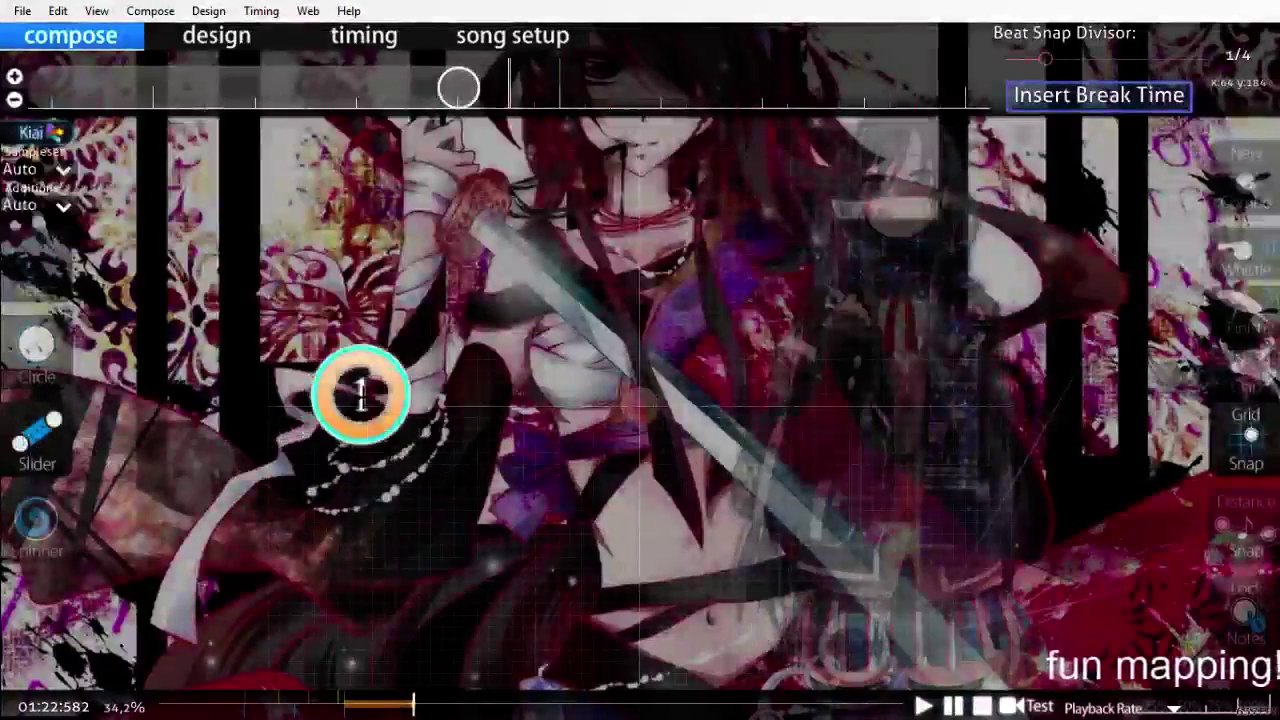
pyautogui.press('2')
pyautogui.click(50, 422)
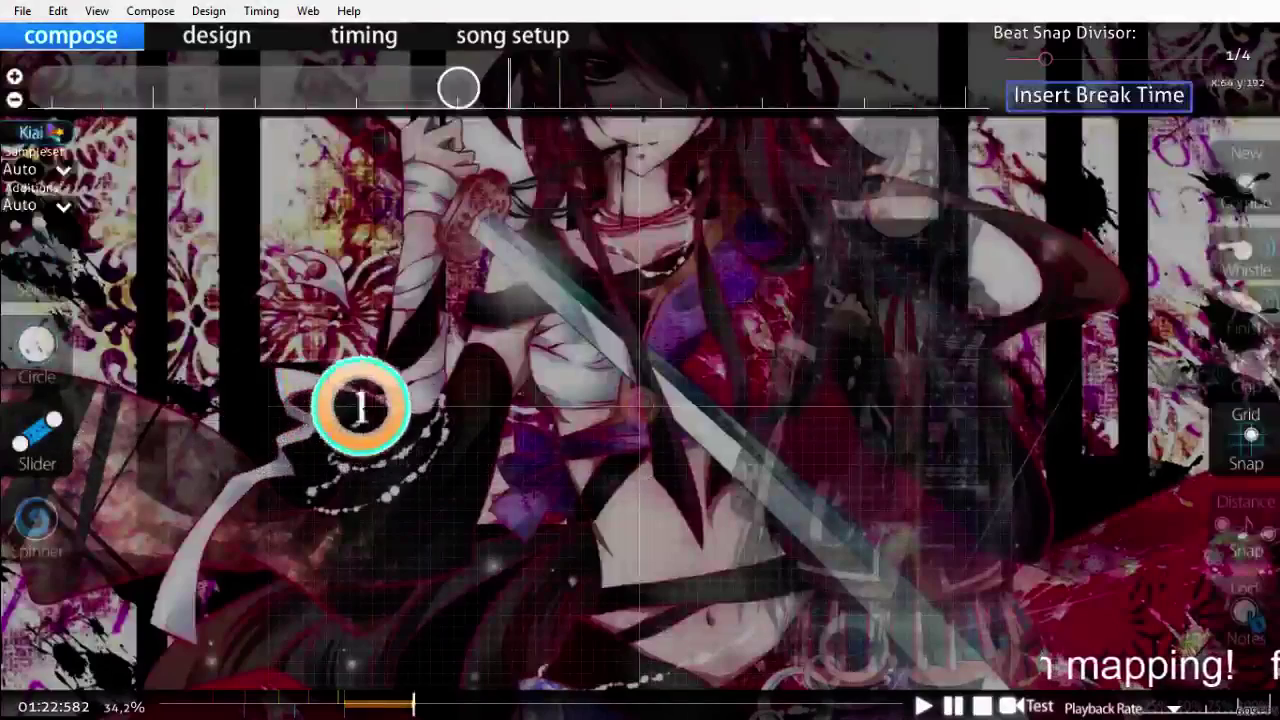
pyautogui.click(524, 287)
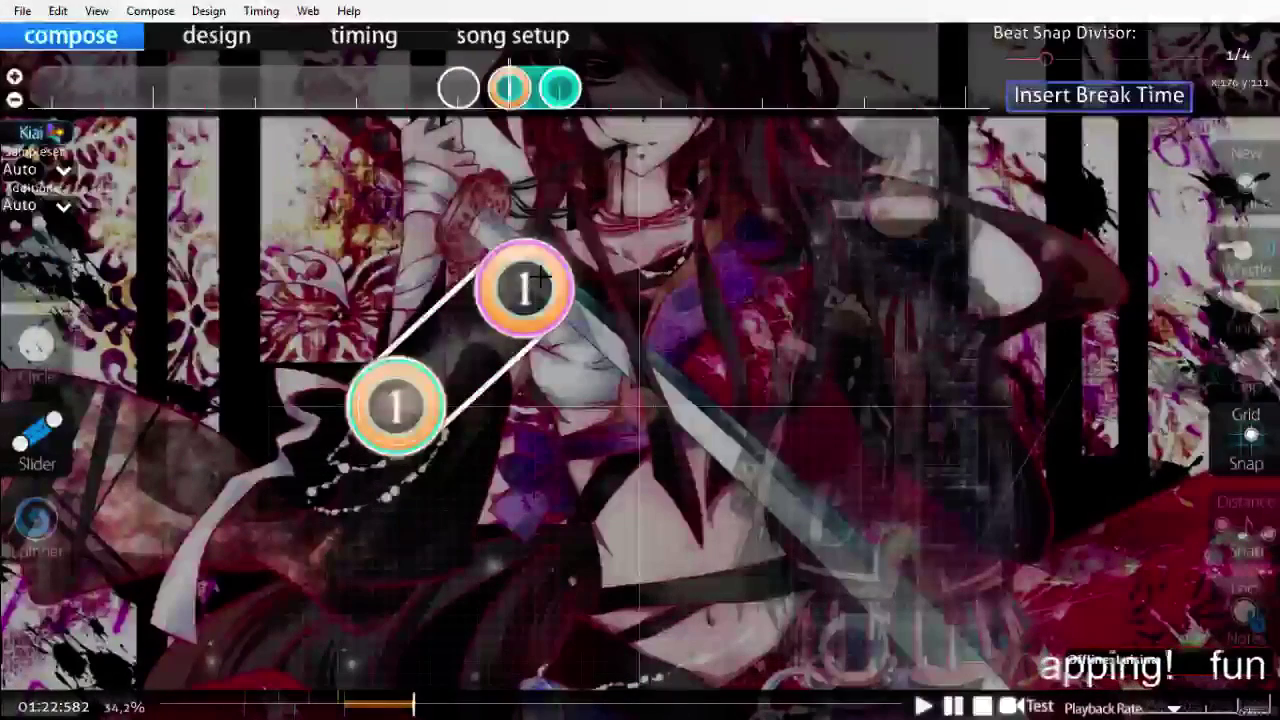
pyautogui.click(543, 92)
pyautogui.hotkey('ctrl', 'shift', 'f')
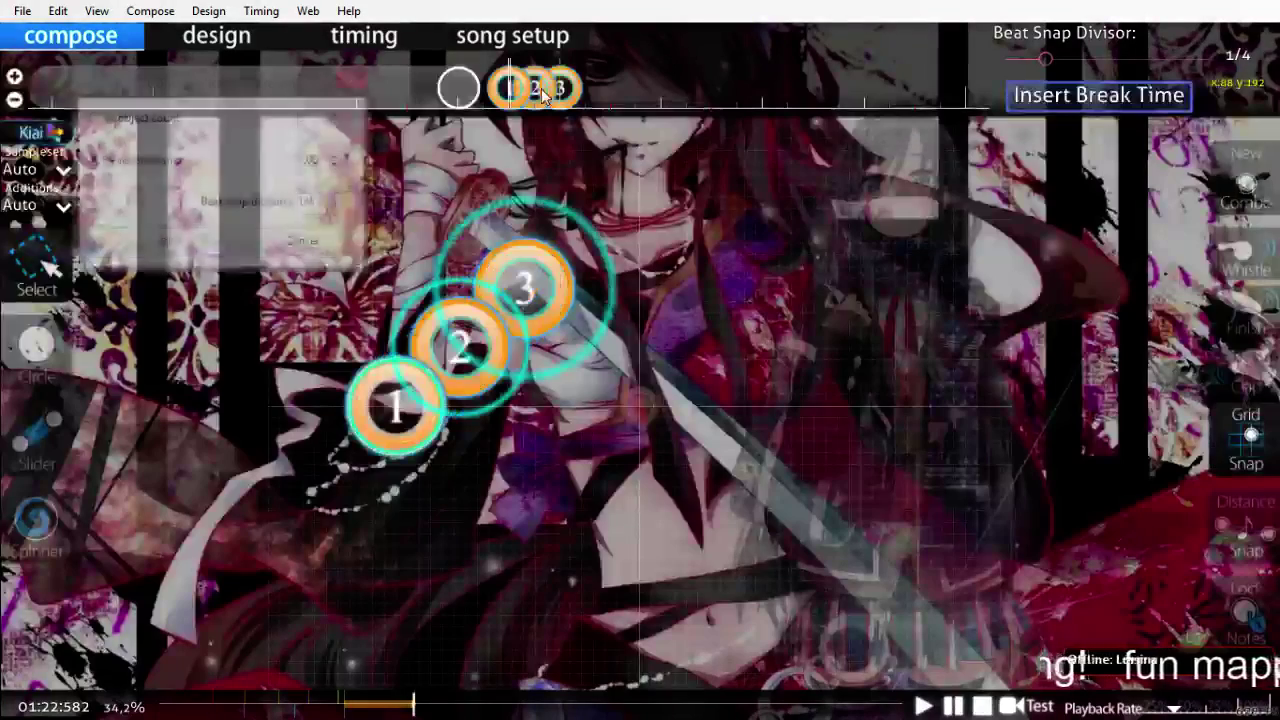
pyautogui.click(167, 245)
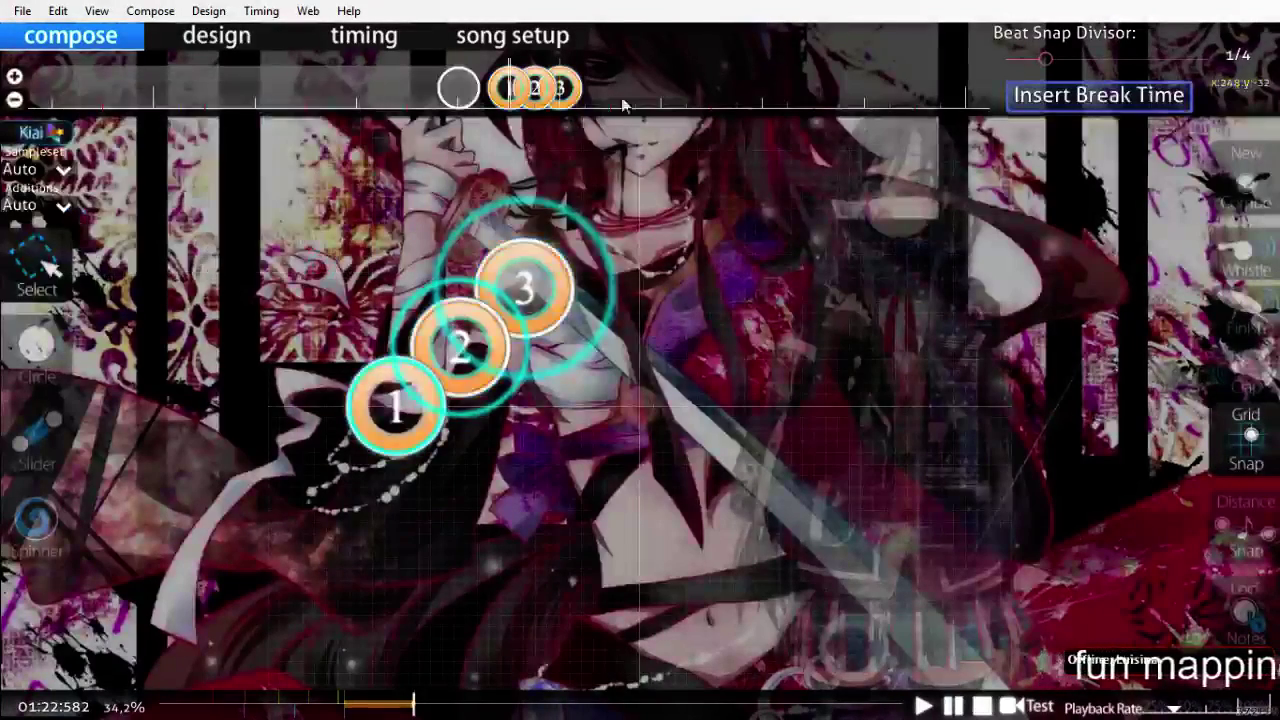
# Step: Restore the full playback rate and play back the three-circle stream from about 01:22.0 to 01:22.9
pyautogui.scroll(3, 614, 338)
pyautogui.press('space')
pyautogui.click(1267, 707)
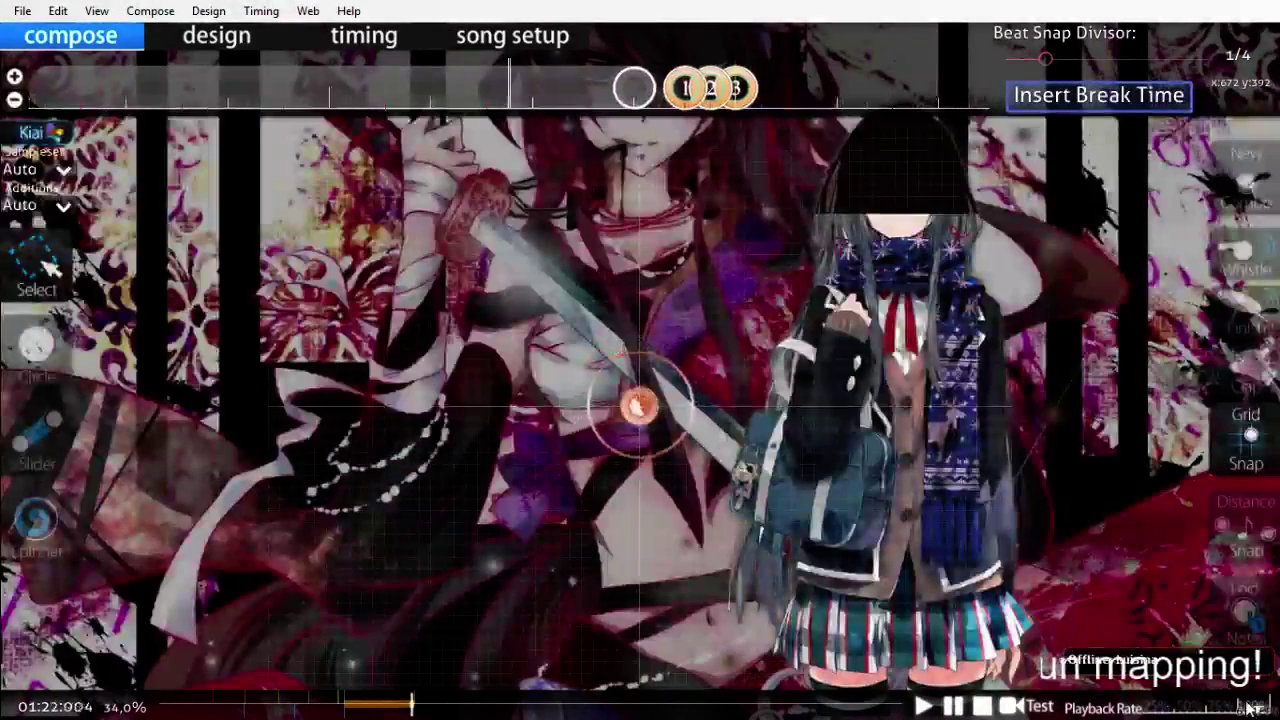
pyautogui.press('space')
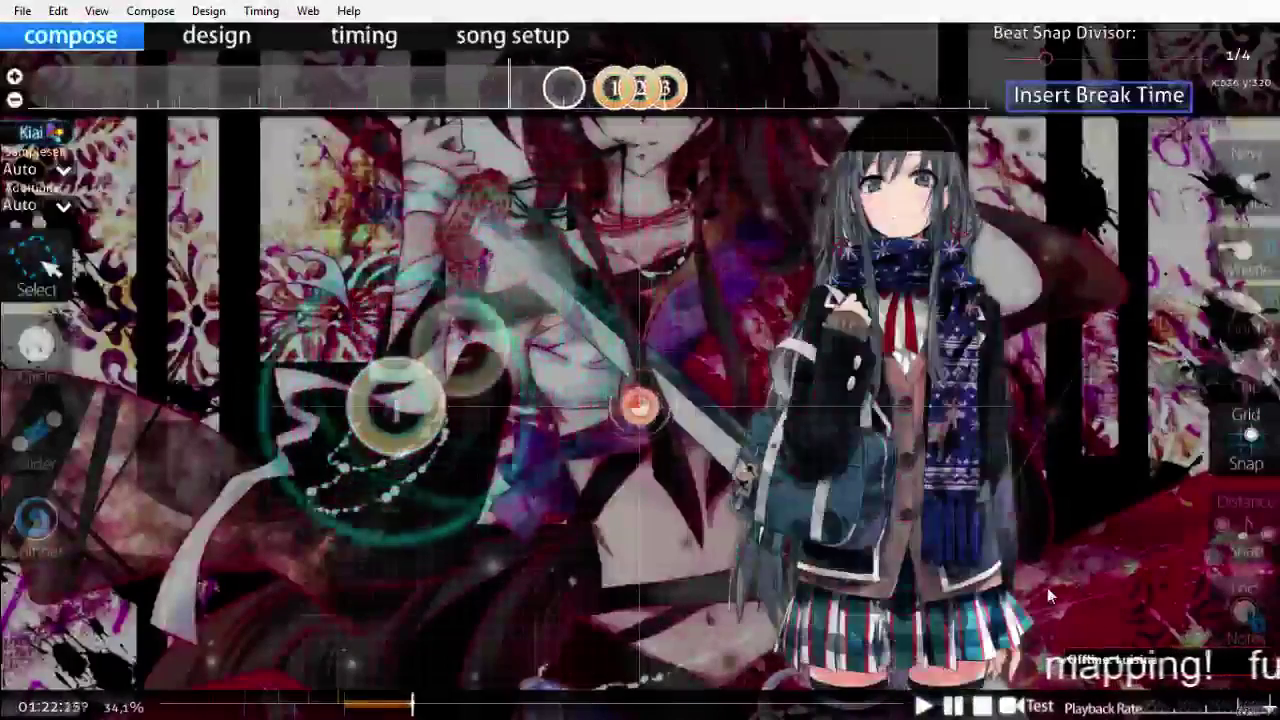
pyautogui.press('space')
pyautogui.scroll(4, 1047, 595)
pyautogui.scroll(-1, 68, 377)
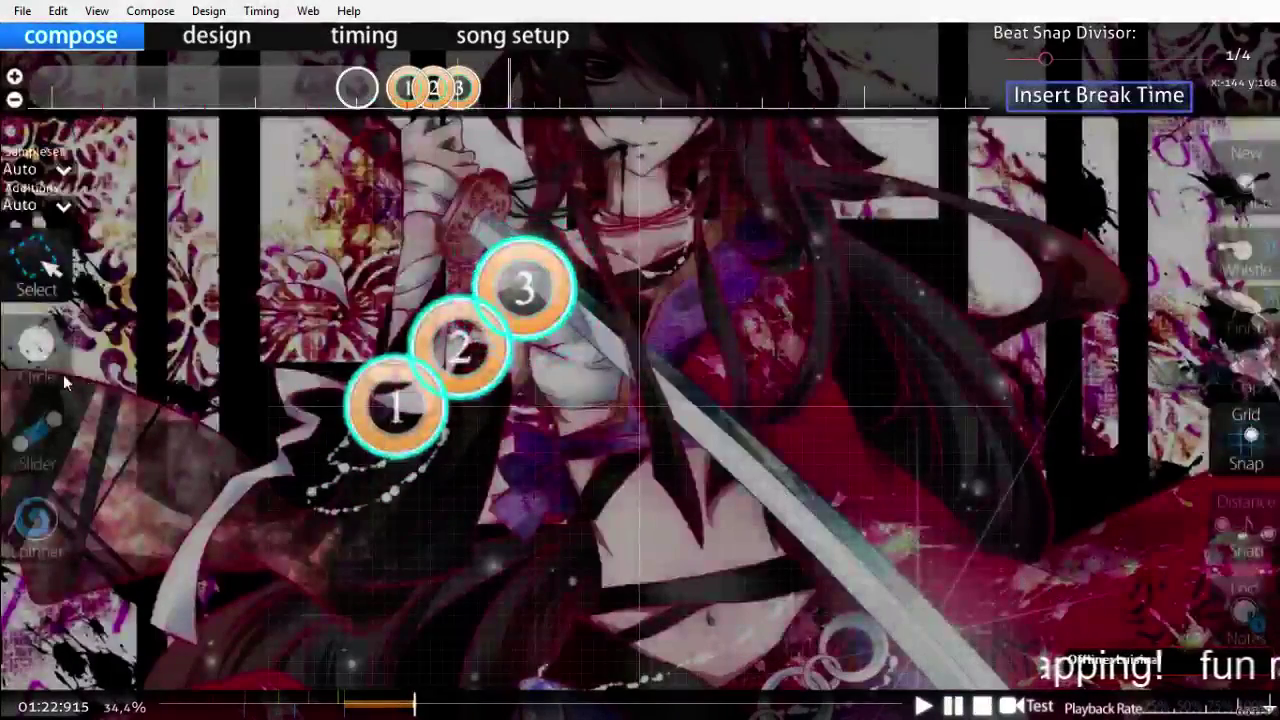
# Step: Set the slider velocity multiplier of the inherited timing point at 01:22.749 to 1.0x and return to composing
pyautogui.click(335, 42)
pyautogui.click(836, 230)
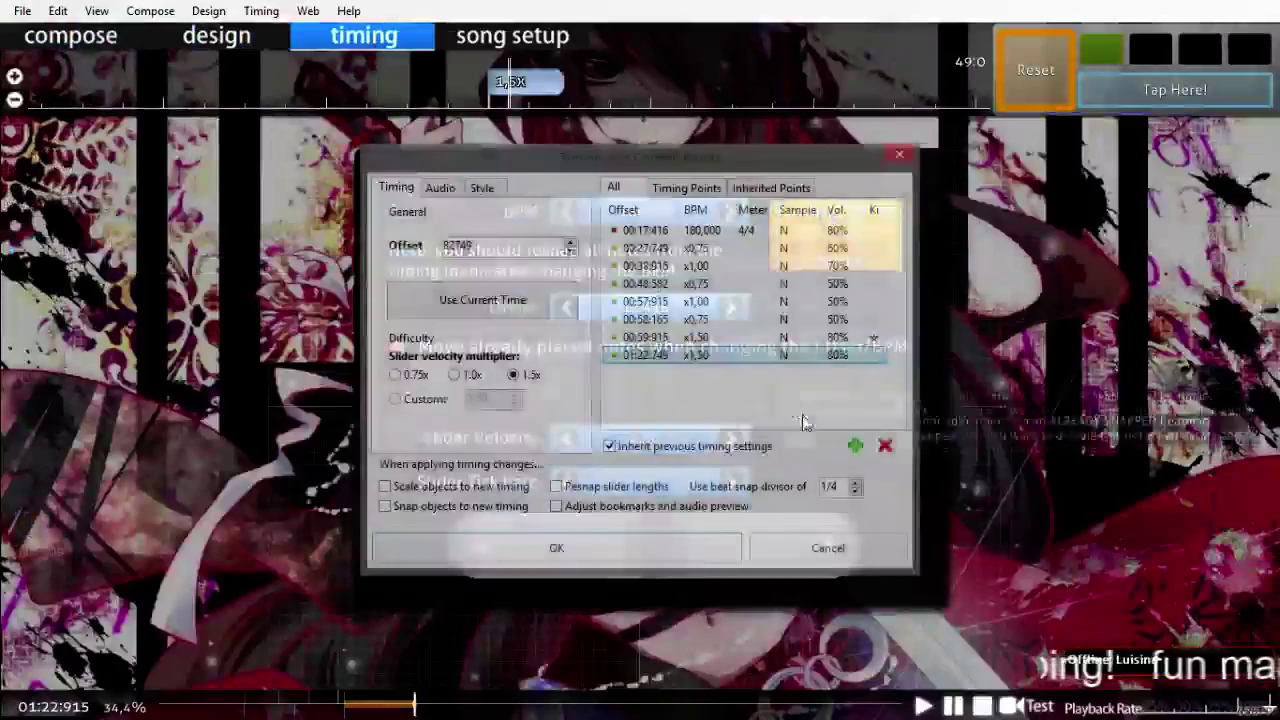
pyautogui.click(519, 560)
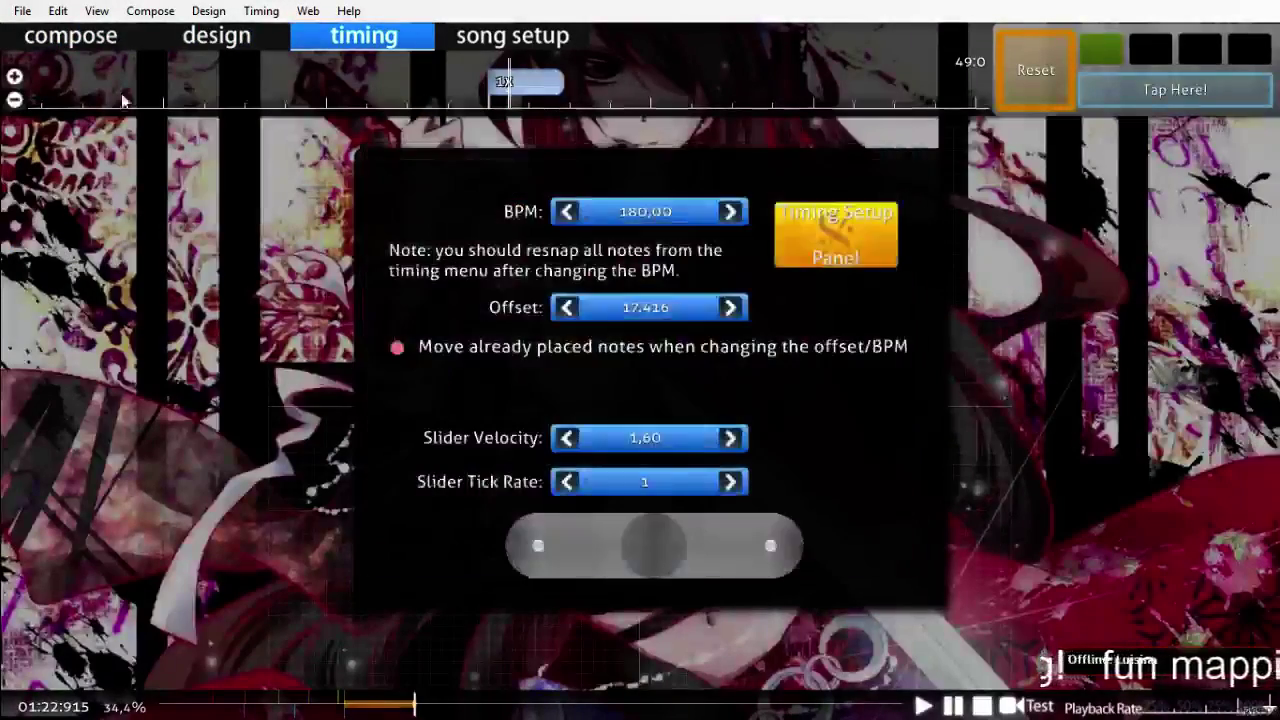
pyautogui.press('F1')
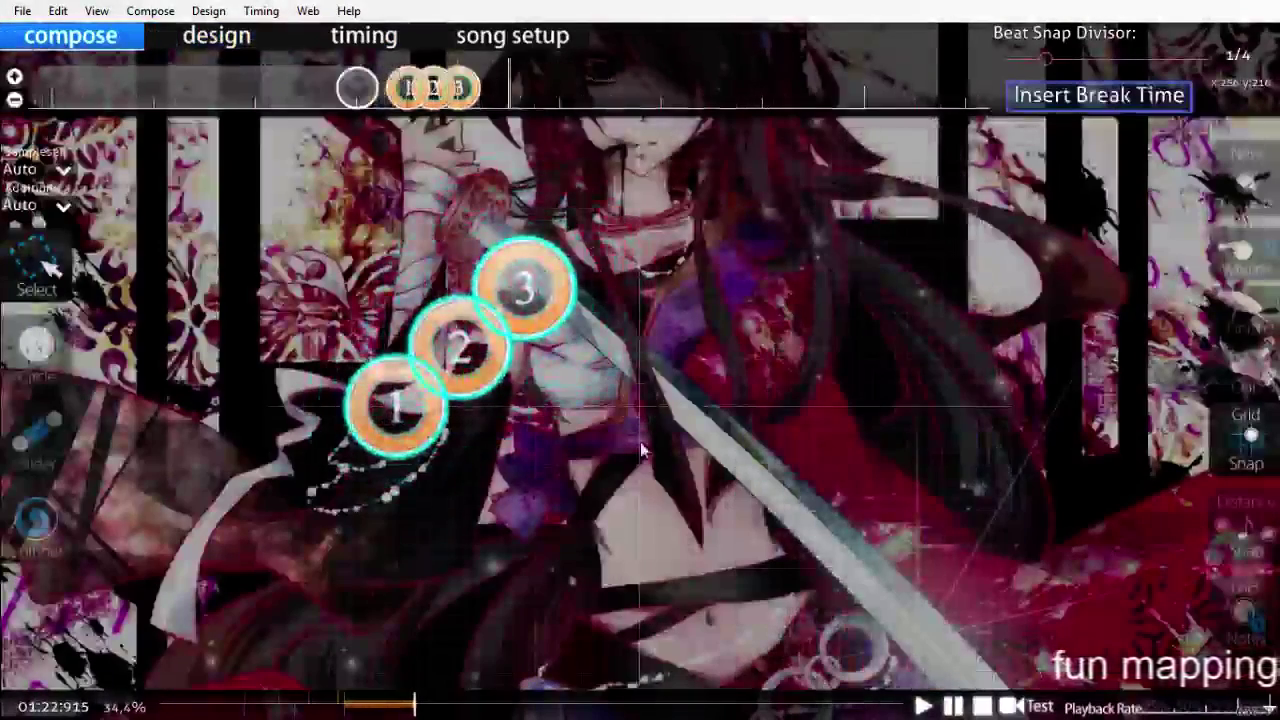
# Step: Try a bent slider 4 at 01:22.915 with its head at x 288, y 104, replay it and remove it
pyautogui.press('3')
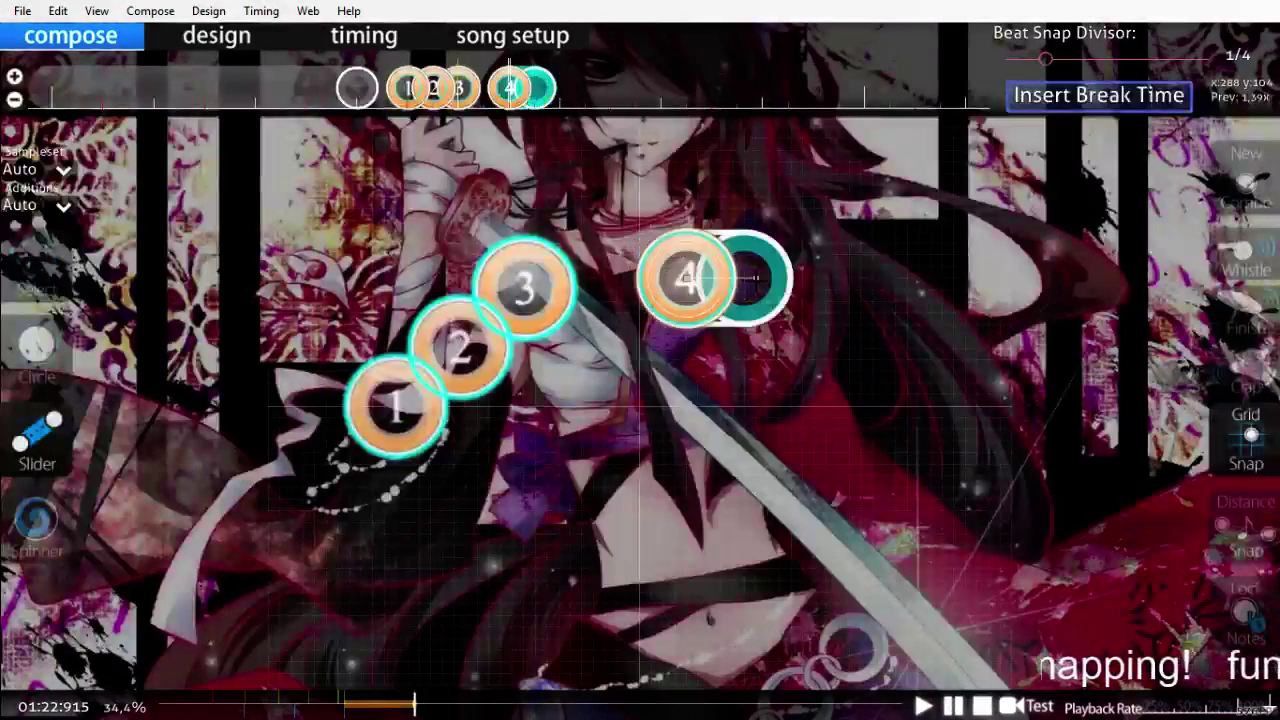
pyautogui.doubleClick(755, 278)
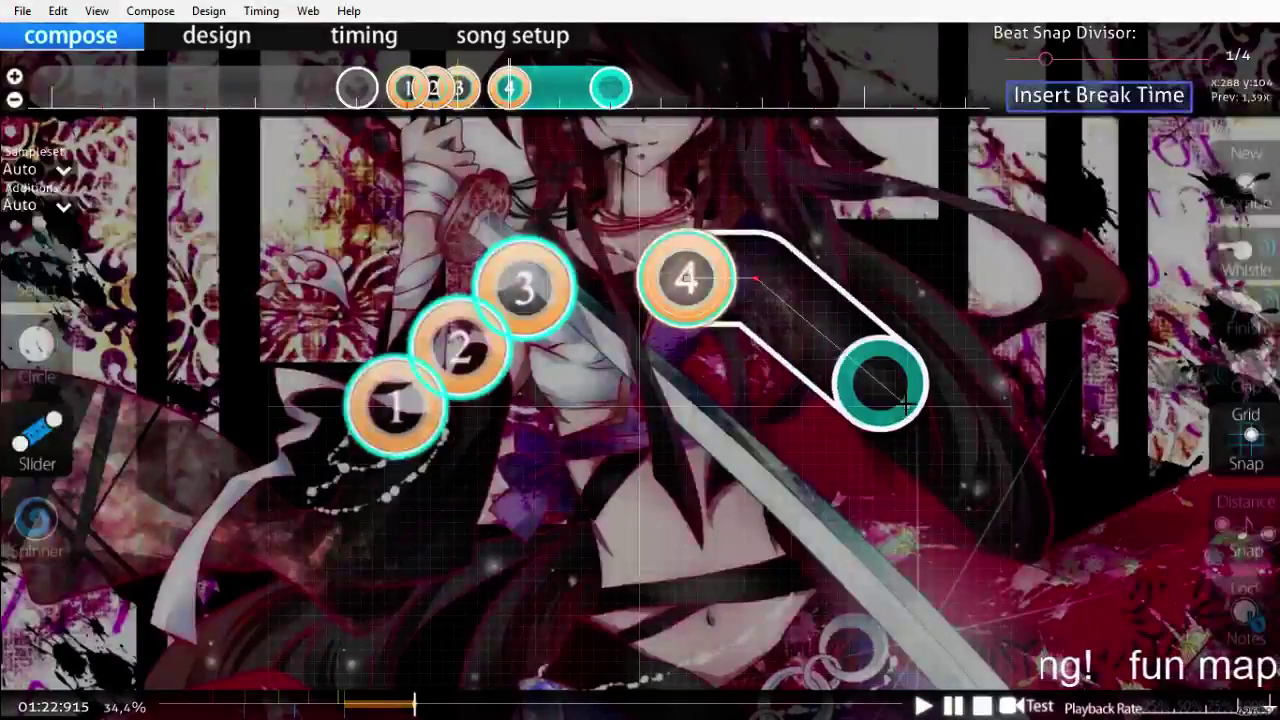
pyautogui.rightClick(907, 405)
pyautogui.scroll(6, 907, 405)
pyautogui.scroll(-6, 907, 405)
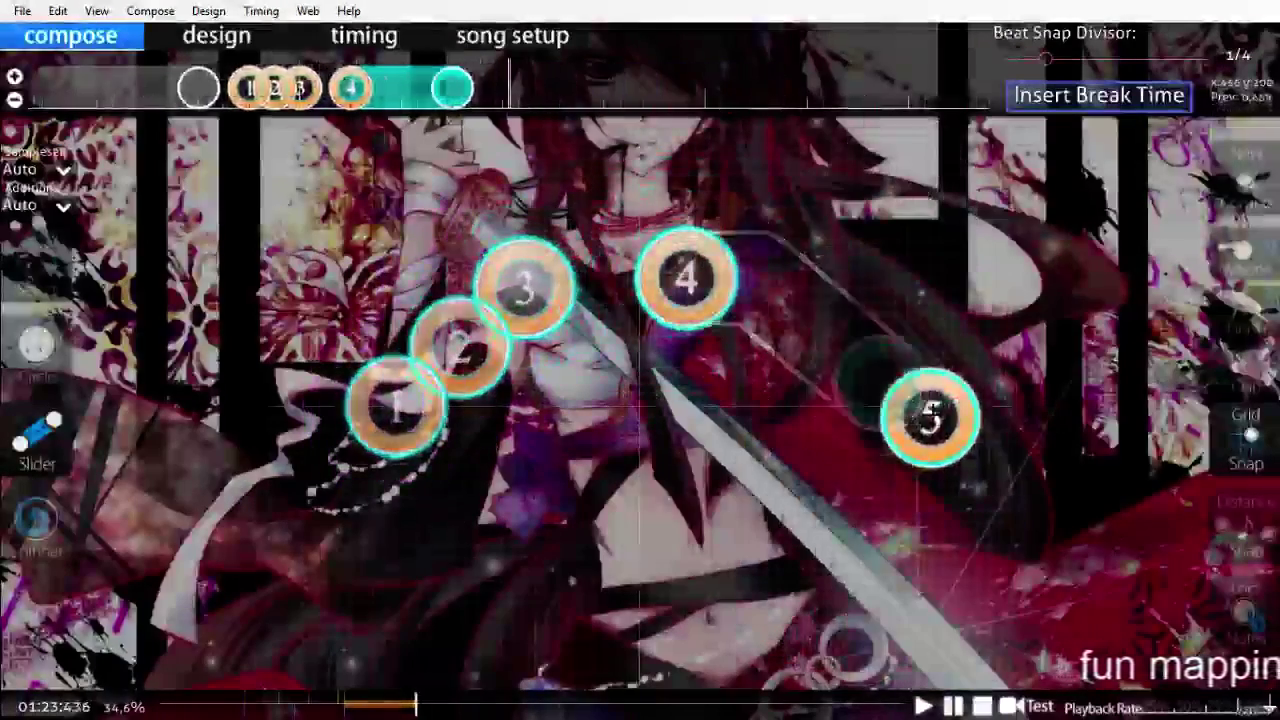
pyautogui.scroll(5, 800, 300)
pyautogui.scroll(-3, 627, 128)
pyautogui.scroll(-2, 627, 128)
pyautogui.rightClick(500, 92)
pyautogui.scroll(12, 491, 225)
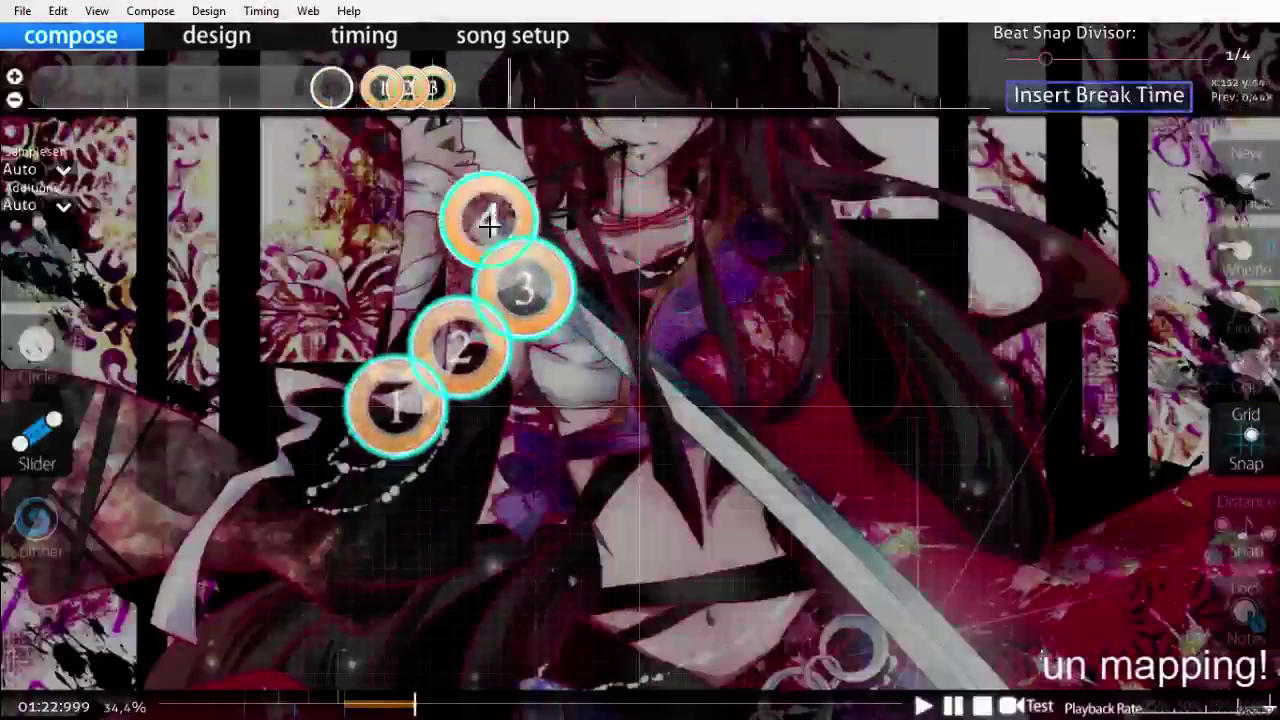
# Step: Place circle 4 at x 288, y 104 on the 01:22.915 tick
pyautogui.scroll(-5, 491, 229)
pyautogui.scroll(-5, 491, 229)
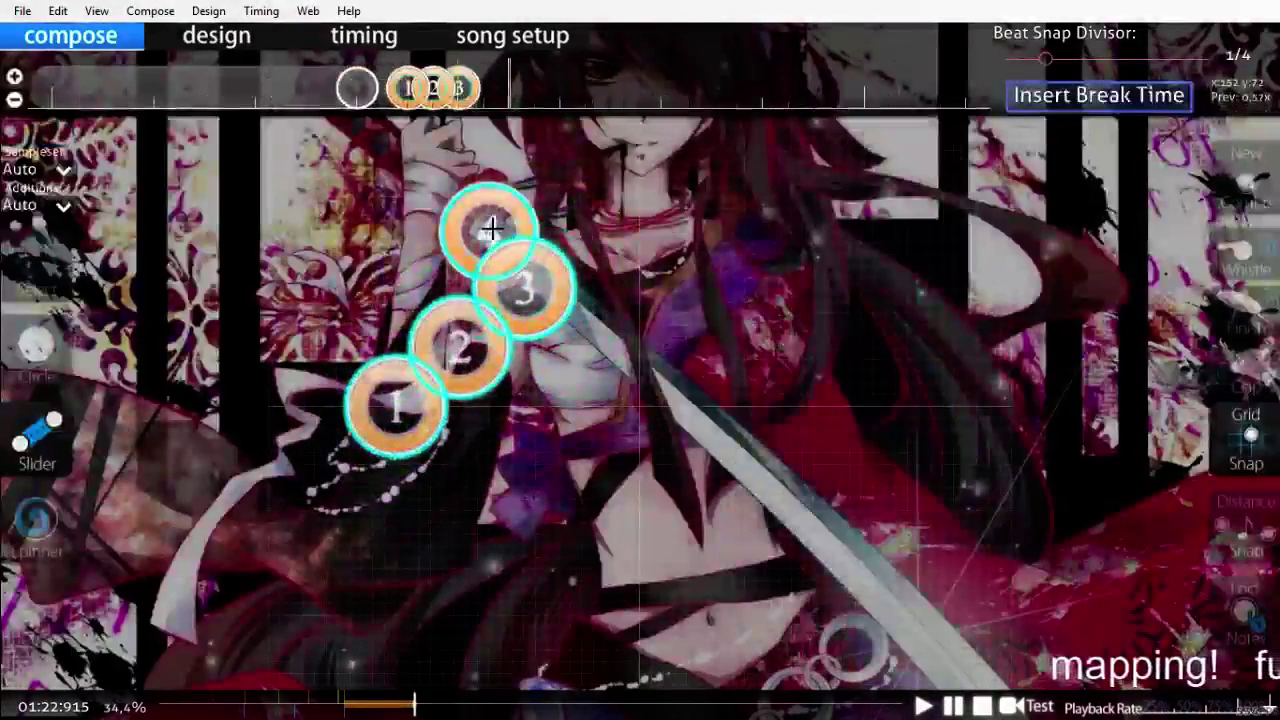
pyautogui.click(36, 345)
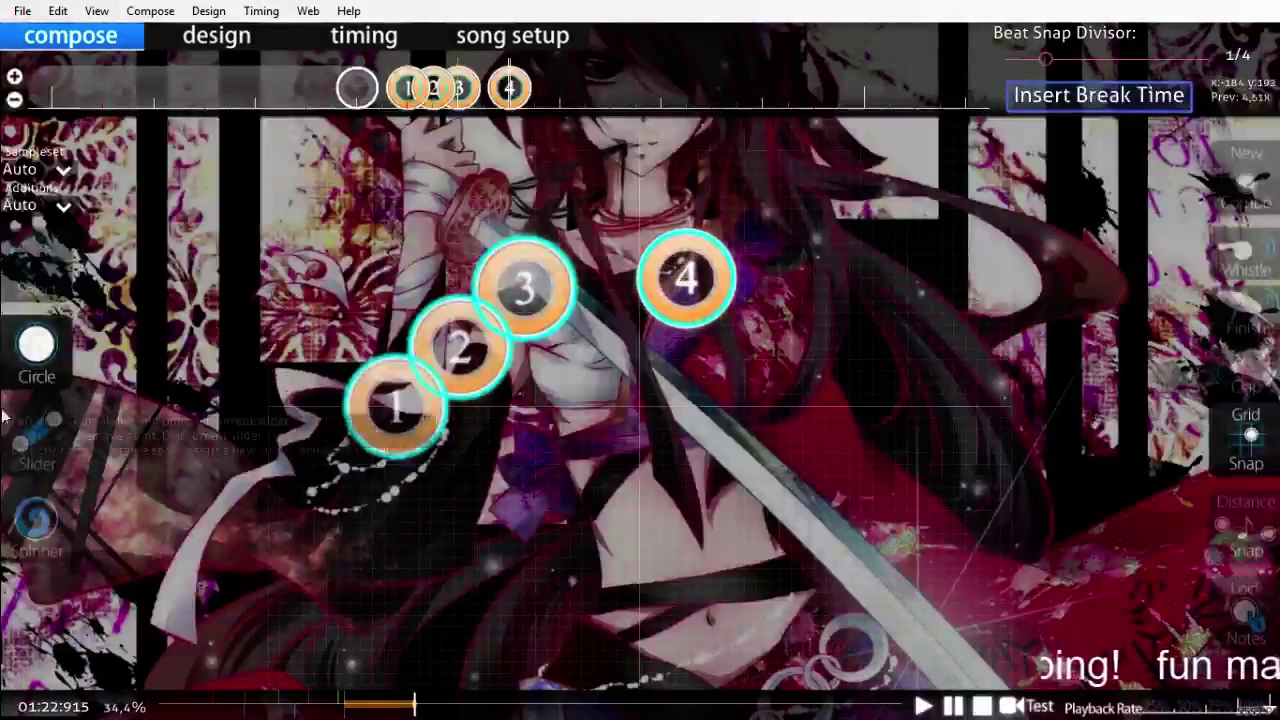
# Step: Place a short curved slider 5 half a beat after circle 4, heading down and inward, add one repeat and play it back
pyautogui.press('3')
pyautogui.scroll(-1, 872, 323)
pyautogui.click(860, 358)
pyautogui.scroll(2, 815, 522)
pyautogui.scroll(-2, 815, 522)
pyautogui.click(815, 522)
pyautogui.scroll(-2, 475, 112)
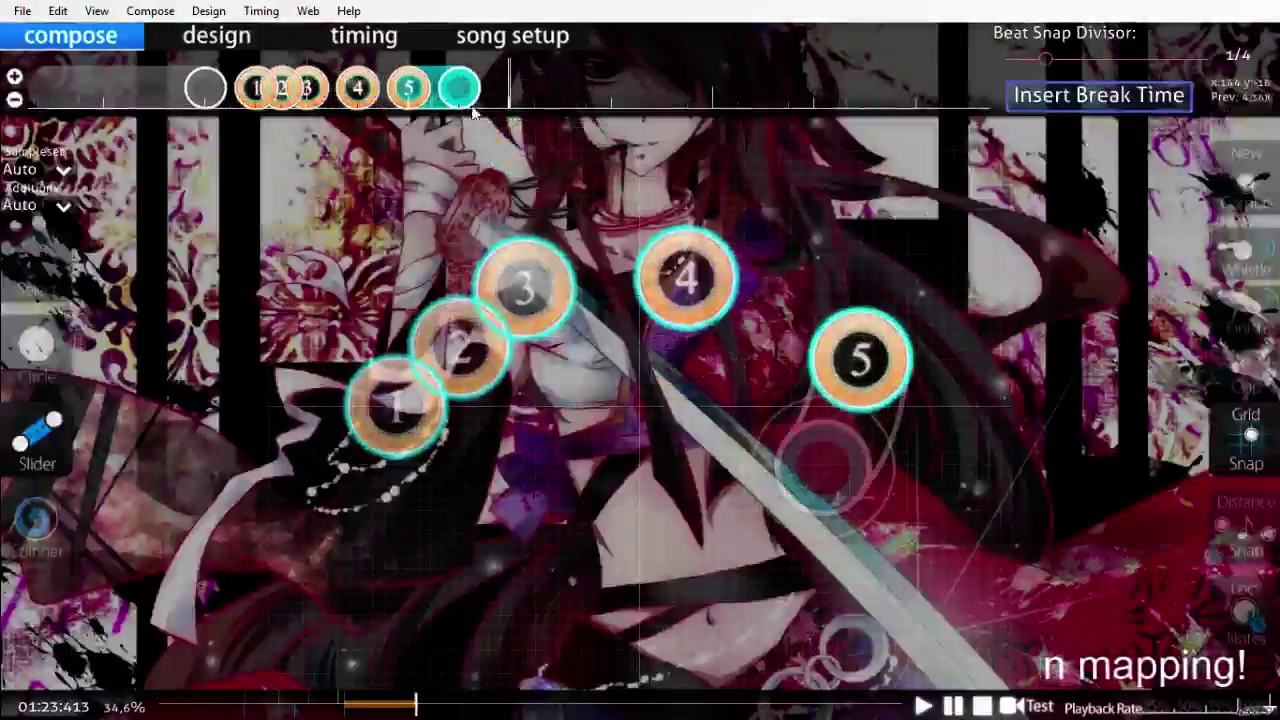
pyautogui.press('1')
pyautogui.scroll(9, 710, 465)
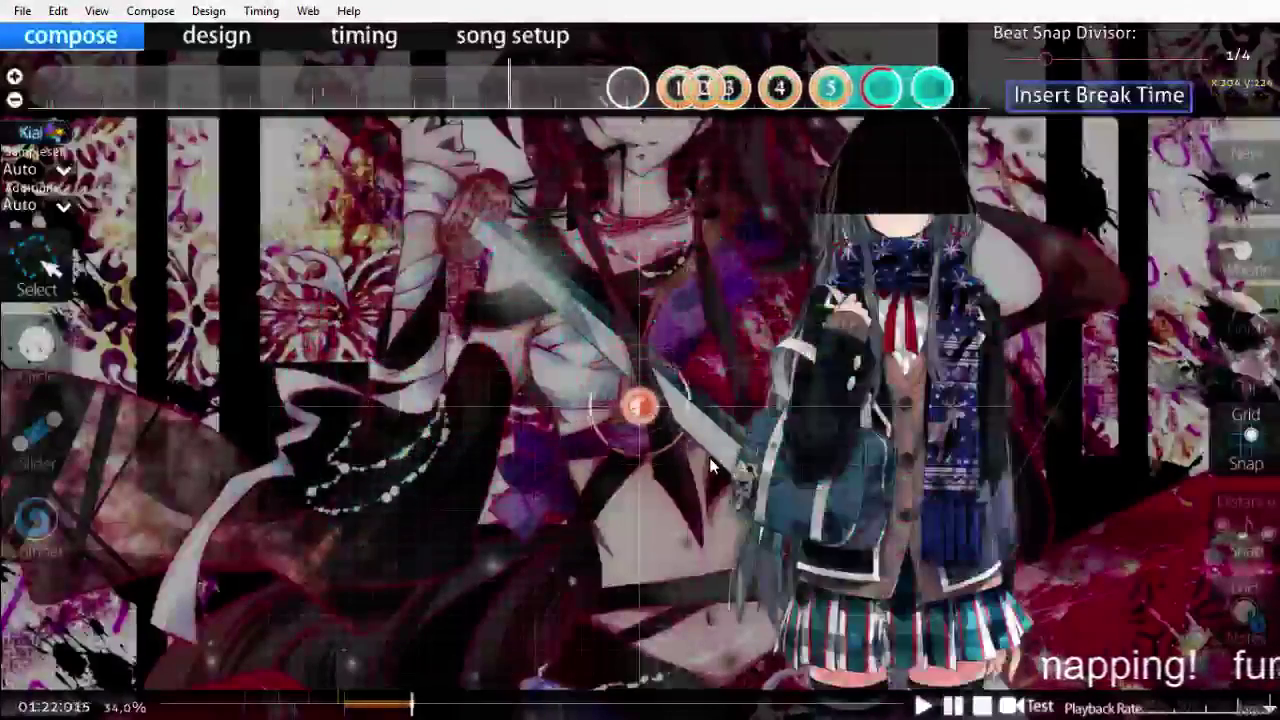
pyautogui.scroll(-8, 710, 465)
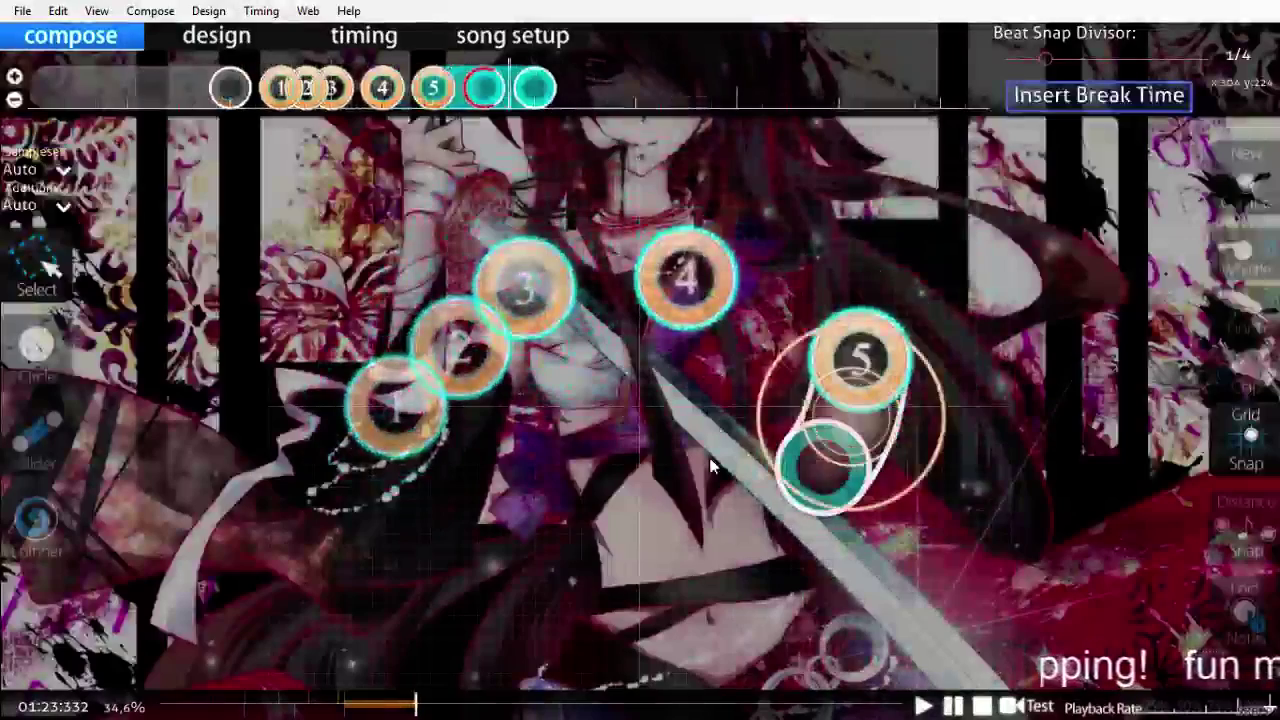
# Step: Place circles 6, 7 and 8 half a beat apart from 01:23.582 to 01:23.915, forming a triangle beneath circle 4
pyautogui.scroll(-1, 710, 465)
pyautogui.click(60, 362)
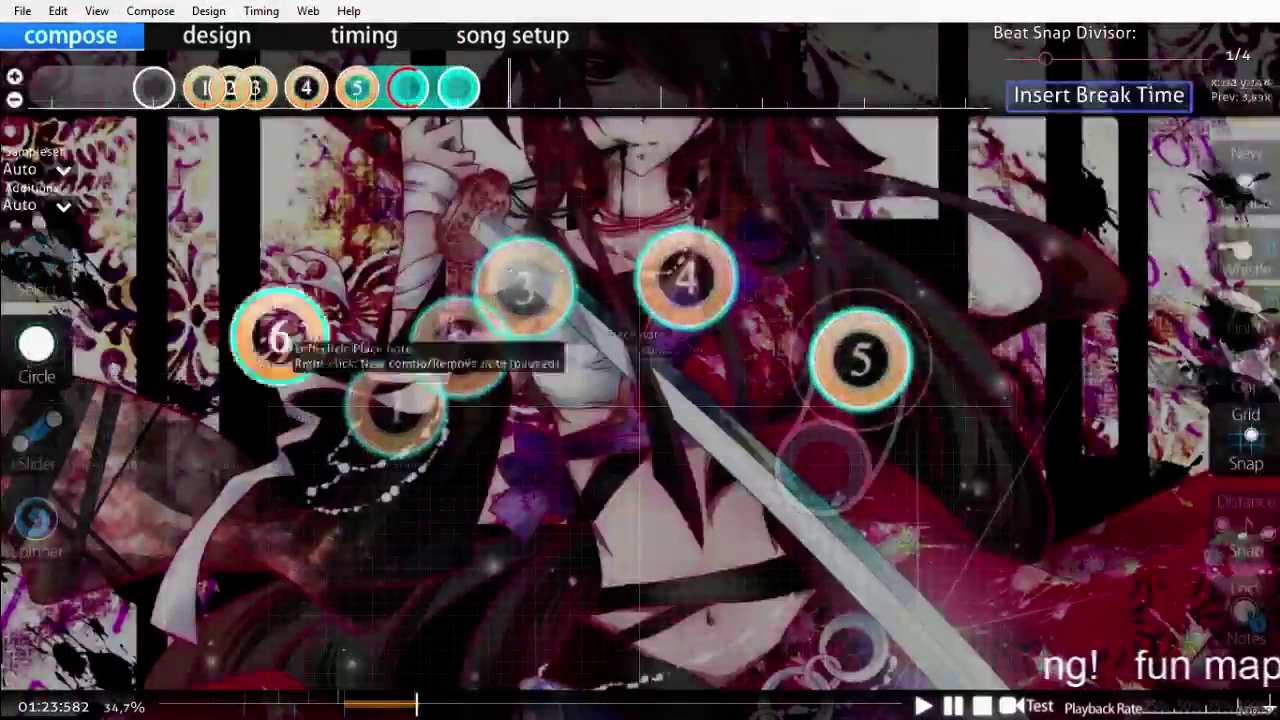
pyautogui.click(709, 395)
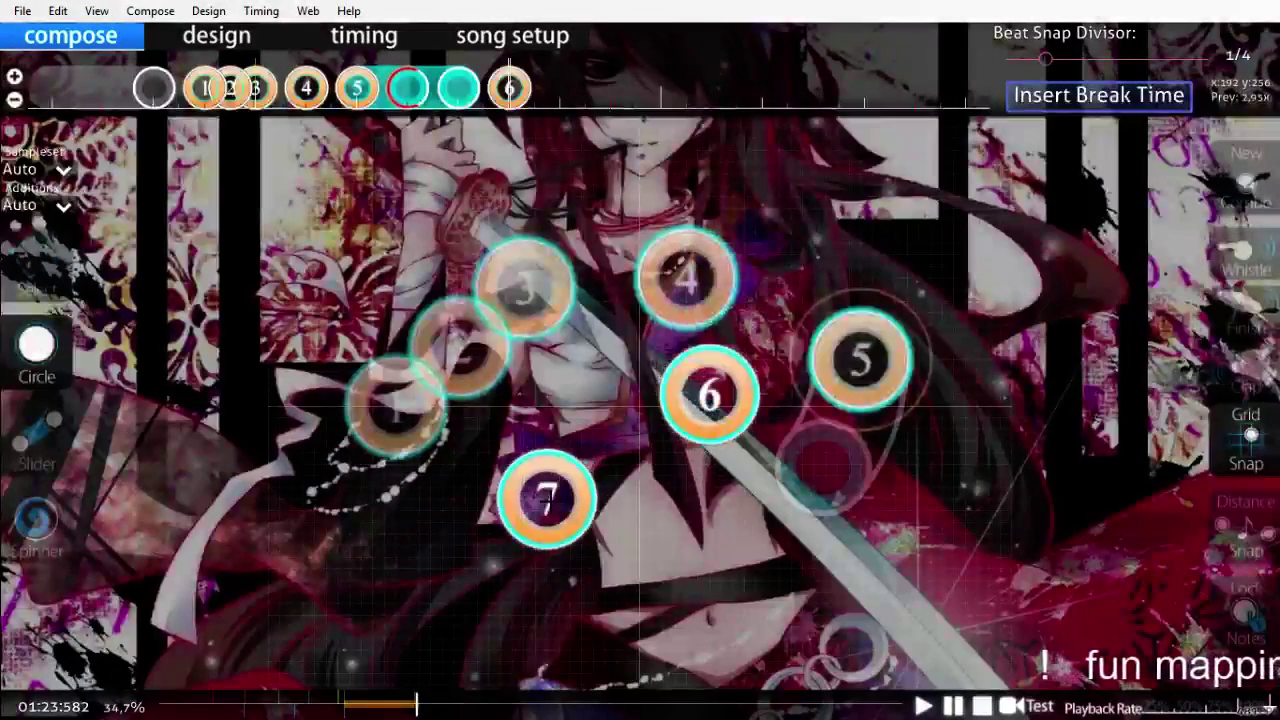
pyautogui.scroll(-1, 547, 500)
pyautogui.click(557, 533)
pyautogui.scroll(-1, 557, 533)
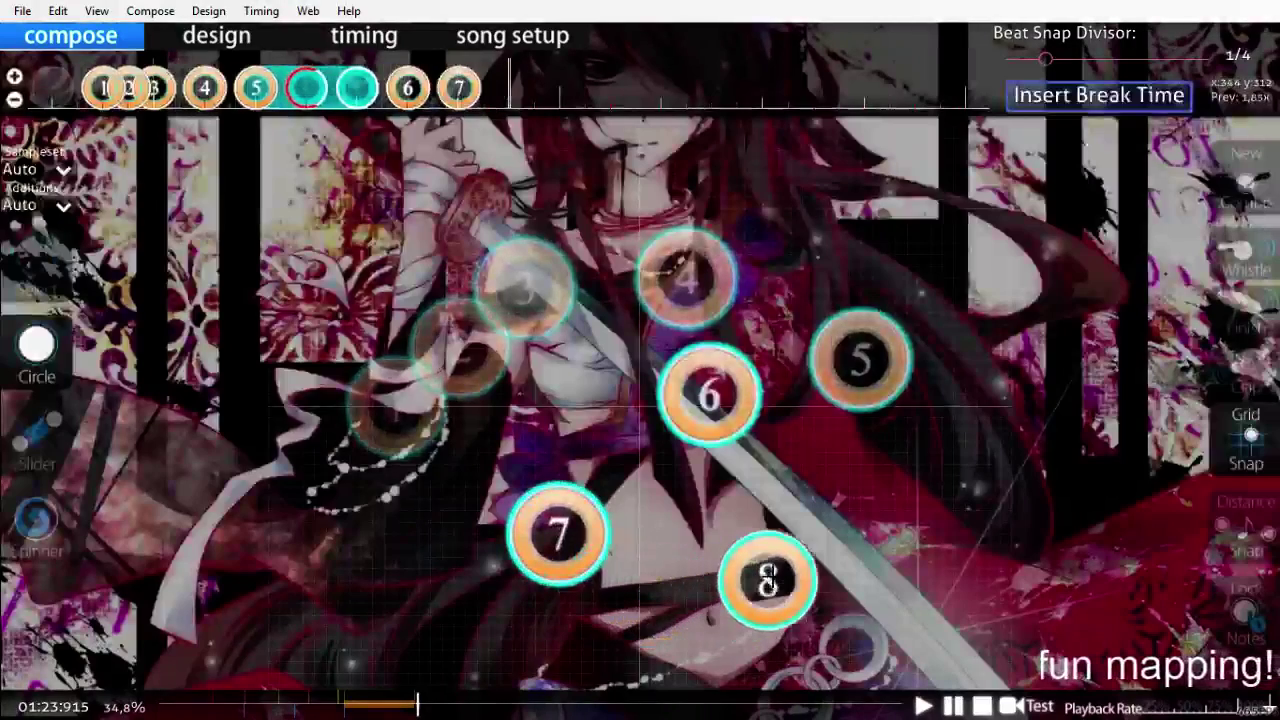
pyautogui.click(768, 568)
# Step: Place a short curved slider 9 at 01:24.082 with its head at x 184, y 168, heading outward from circle 6, add one repeat and replay it
pyautogui.click(22, 452)
pyautogui.scroll(-1, 325, 418)
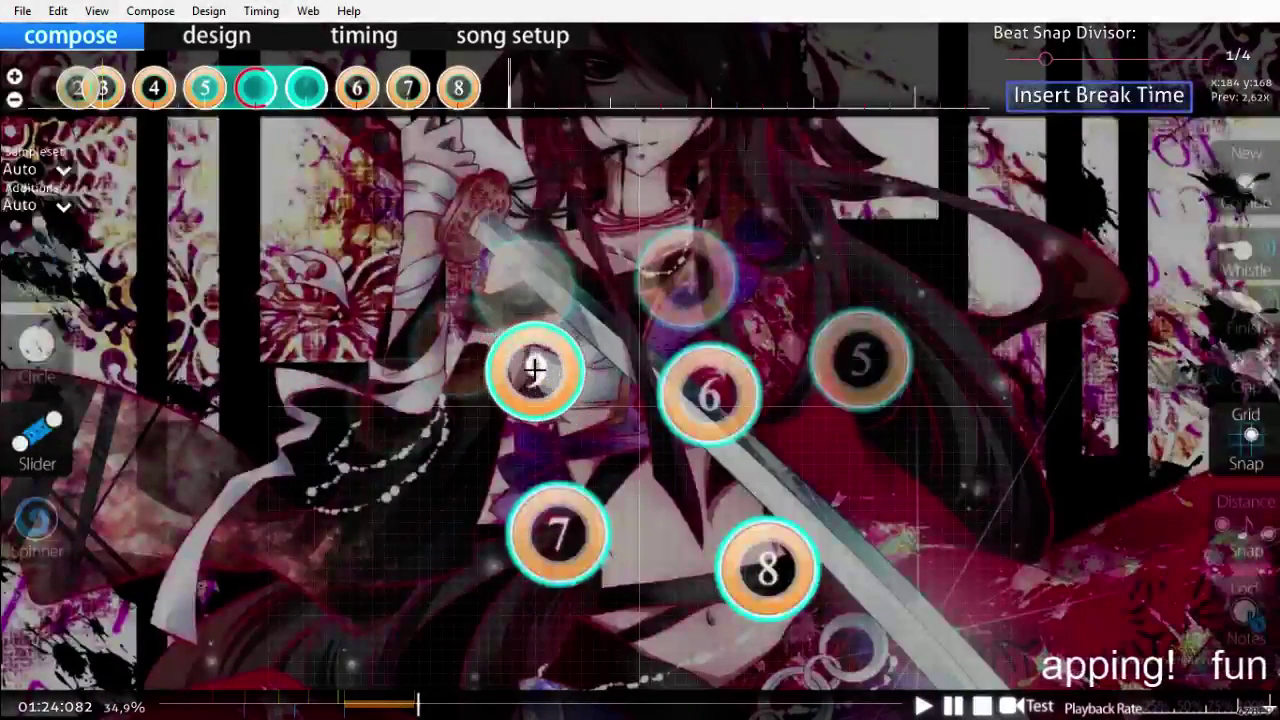
pyautogui.click(533, 362)
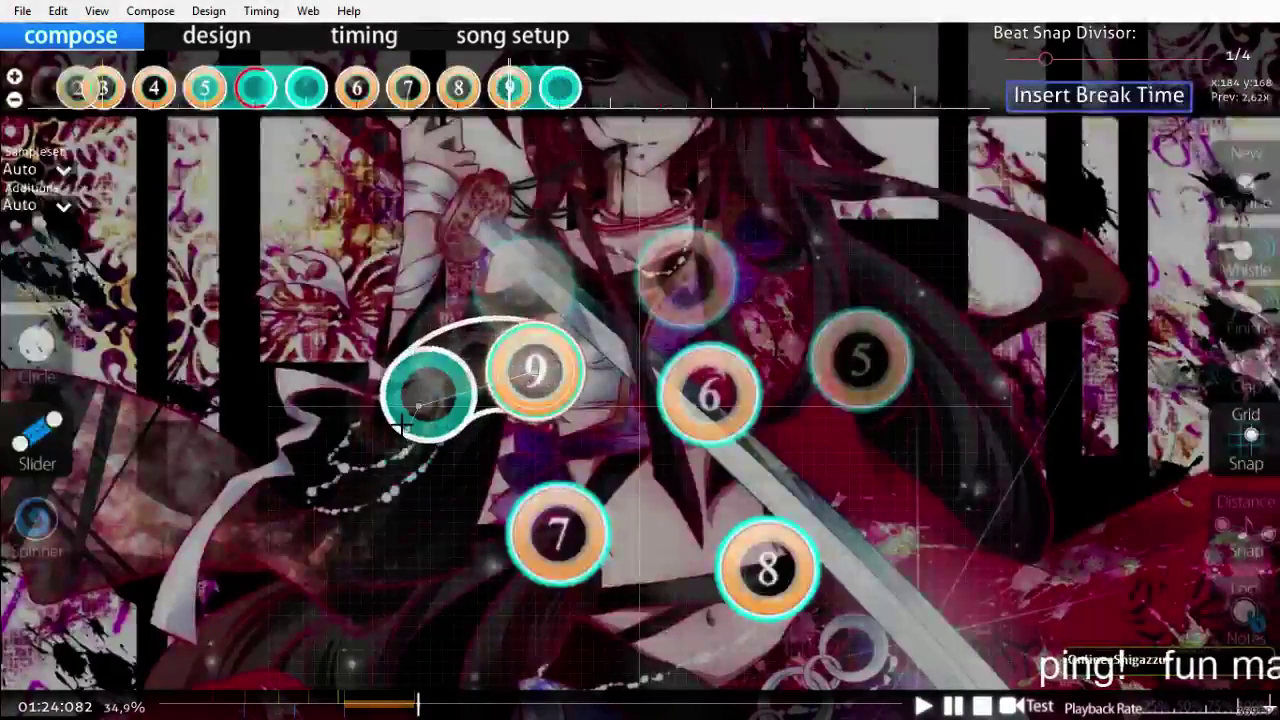
pyautogui.rightClick(401, 426)
pyautogui.scroll(9, 509, 374)
pyautogui.press('space')
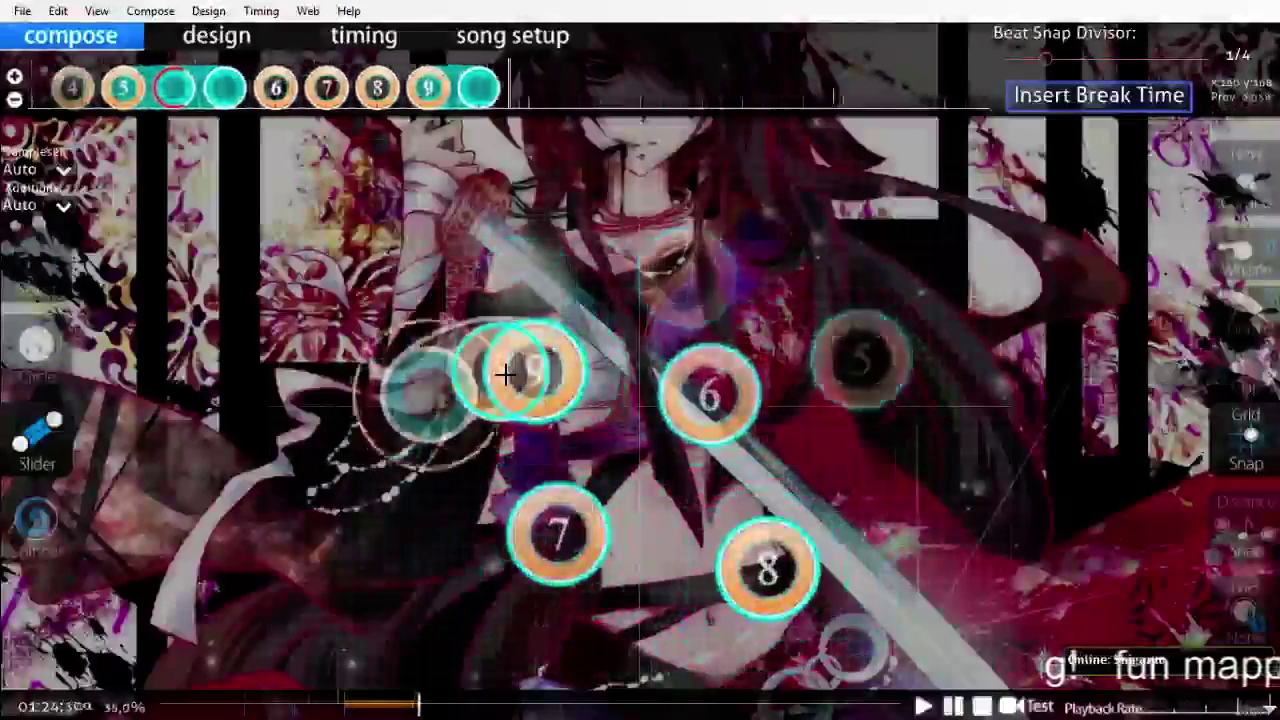
pyautogui.press('space')
pyautogui.moveTo(410, 93); pyautogui.dragTo(466, 92)
pyautogui.scroll(20, 608, 260)
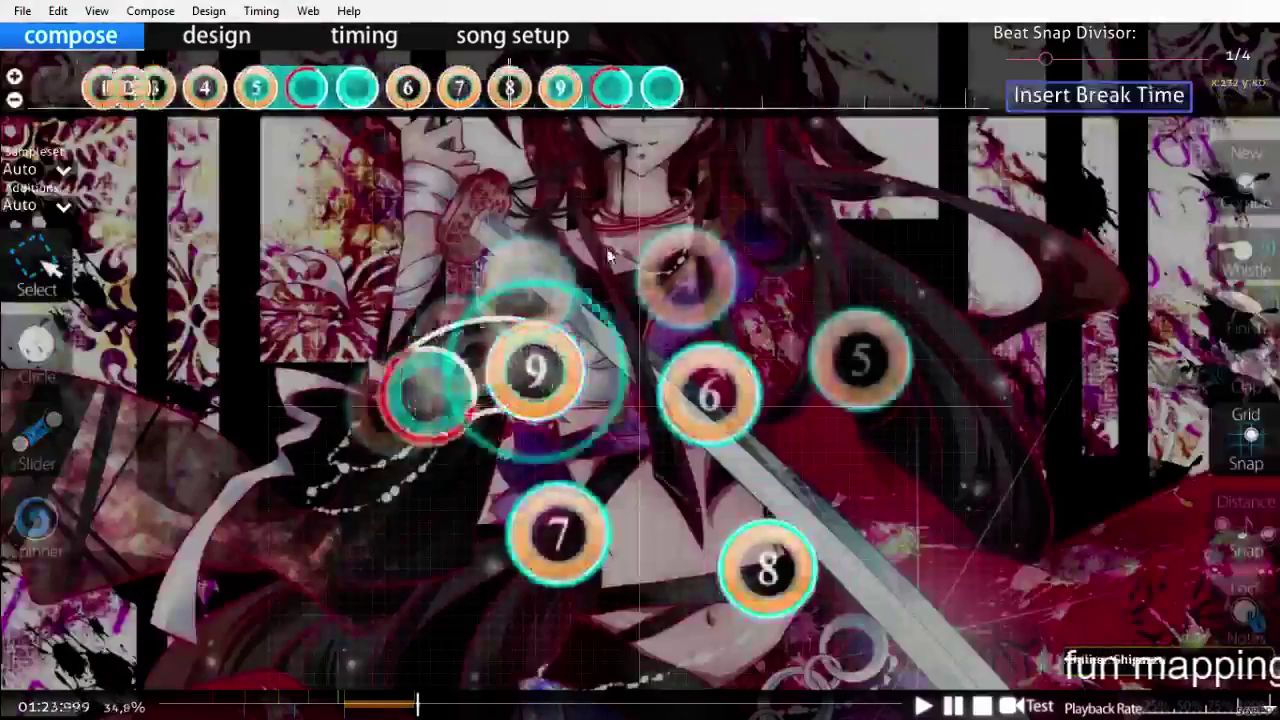
pyautogui.press('space')
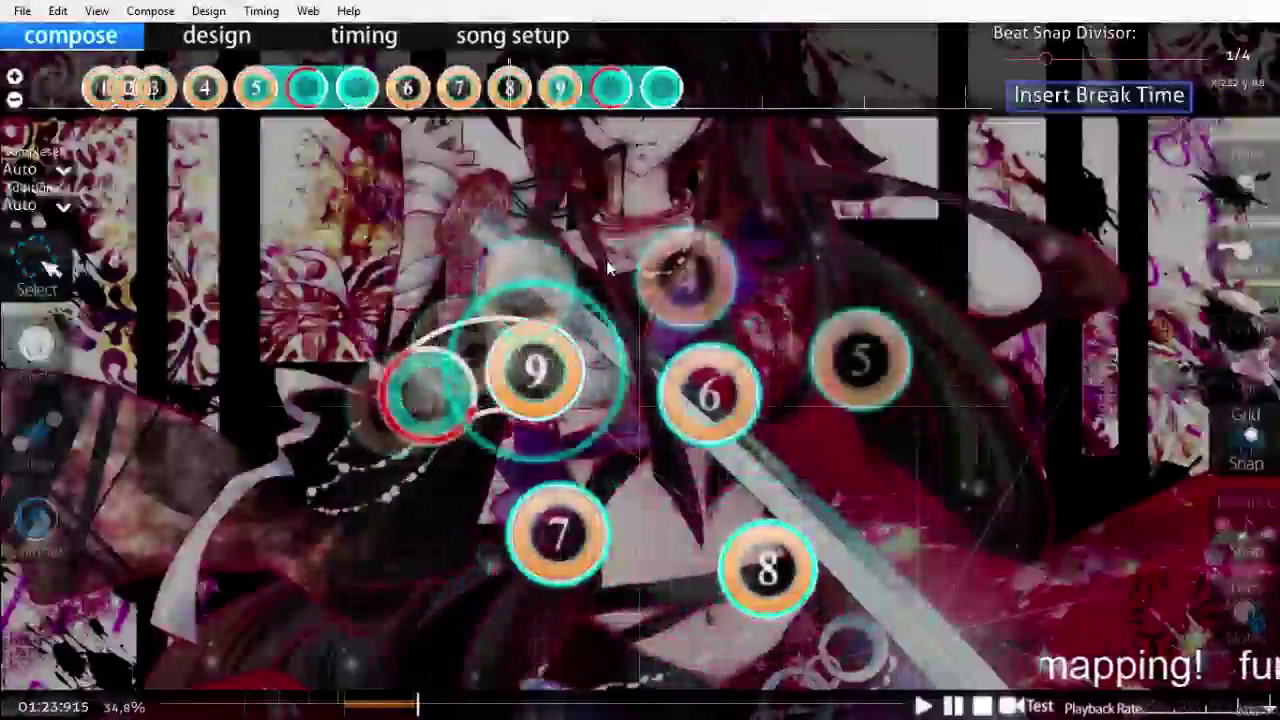
# Step: Start a new combo with a one-beat curved slider 1 at 01:24.582, head at x 224, y 240, ending on circle 8, and play it back
pyautogui.press('3')
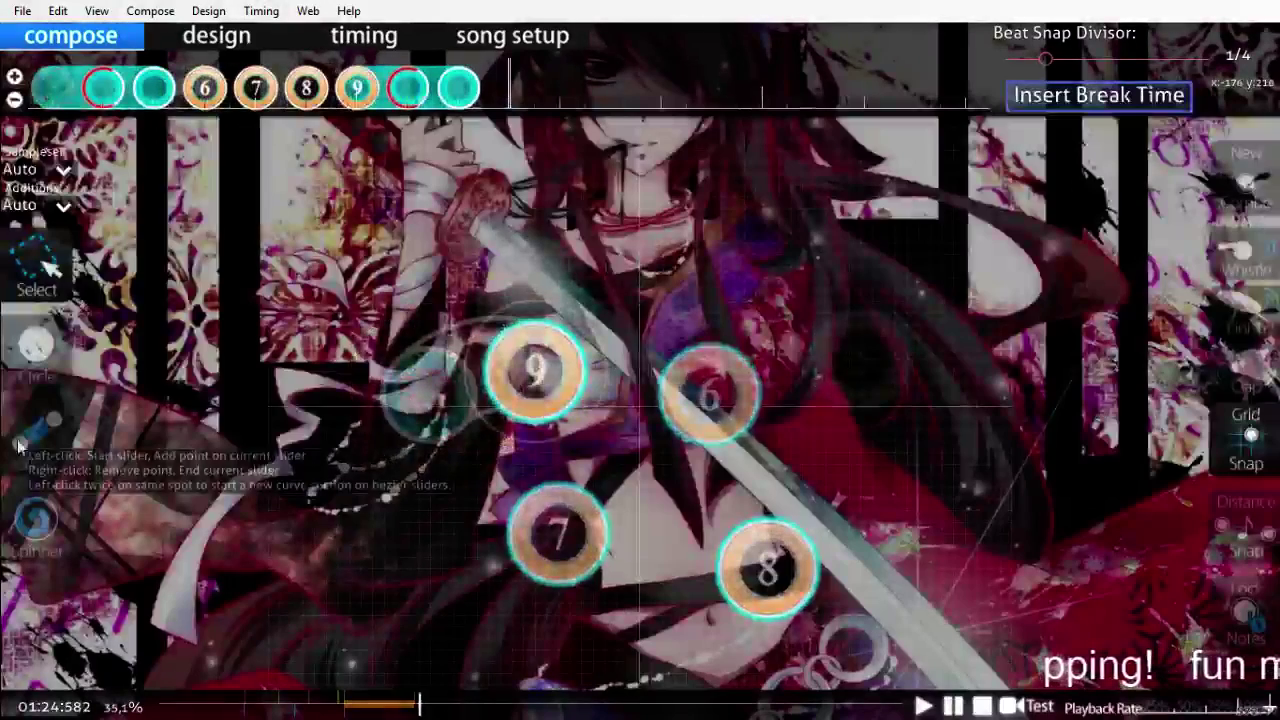
pyautogui.click(630, 527)
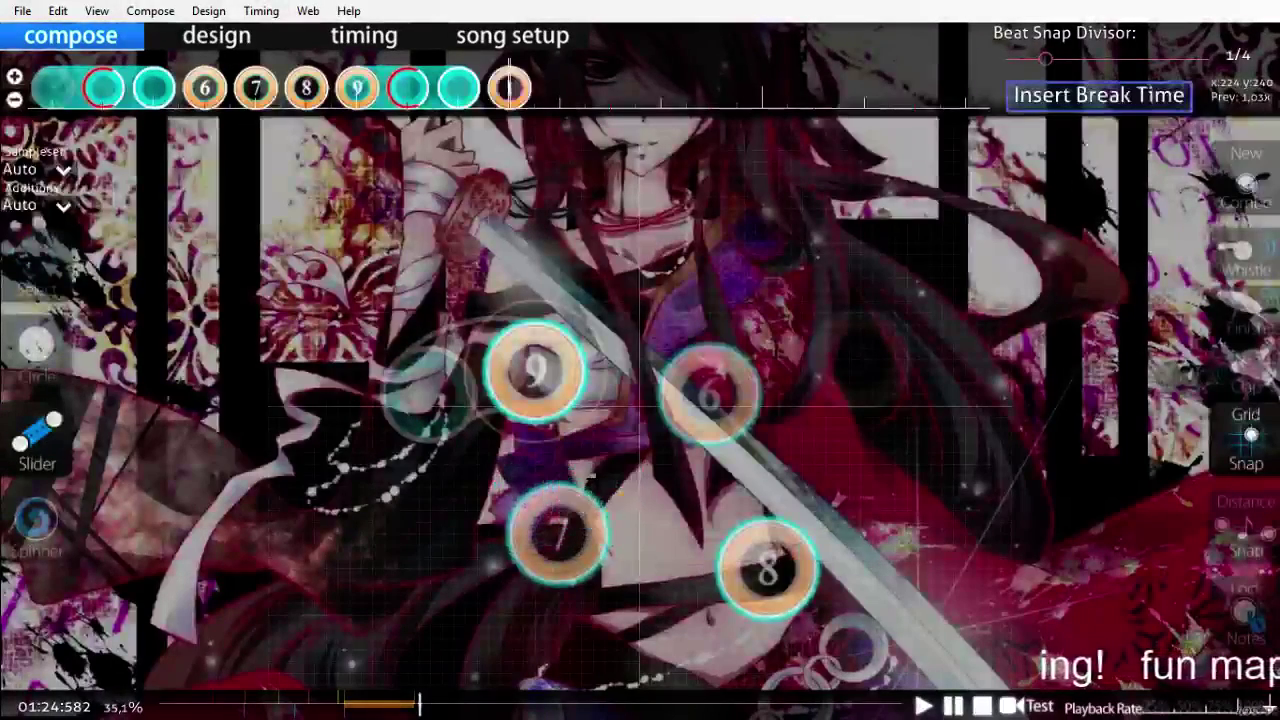
pyautogui.scroll(2, 812, 556)
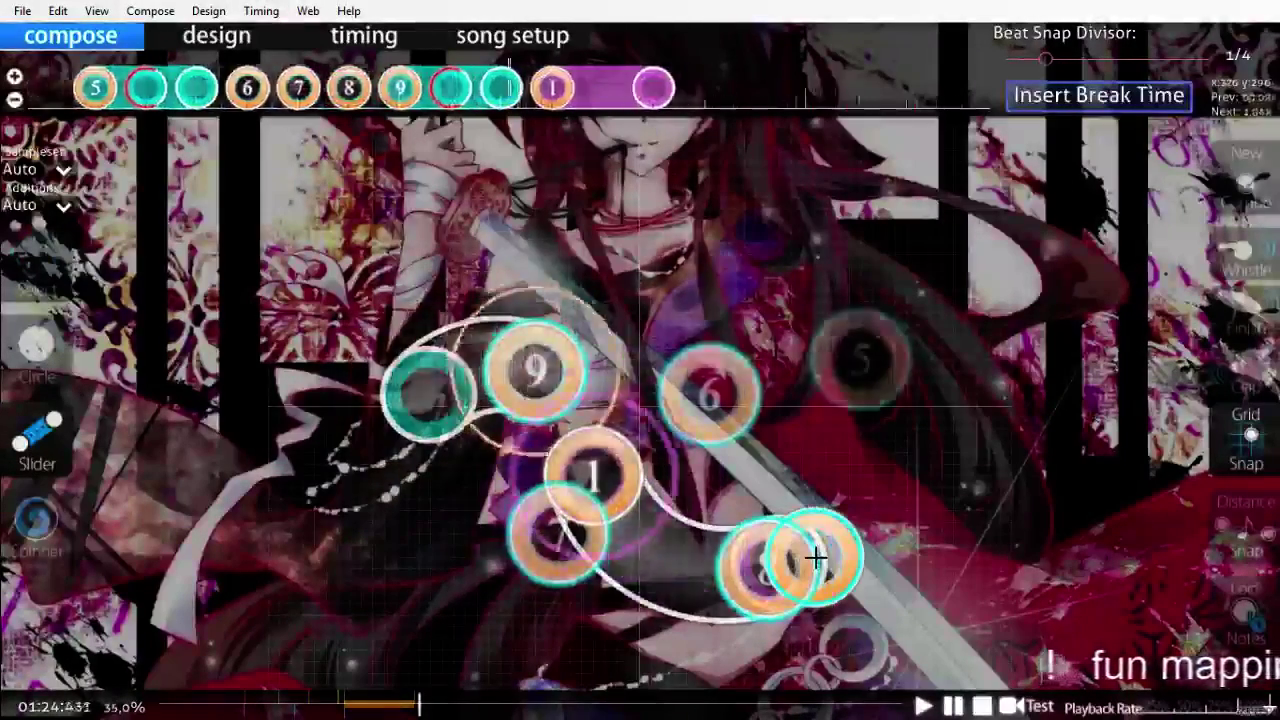
pyautogui.scroll(-7, 850, 556)
pyautogui.scroll(8, 874, 524)
pyautogui.press('space')
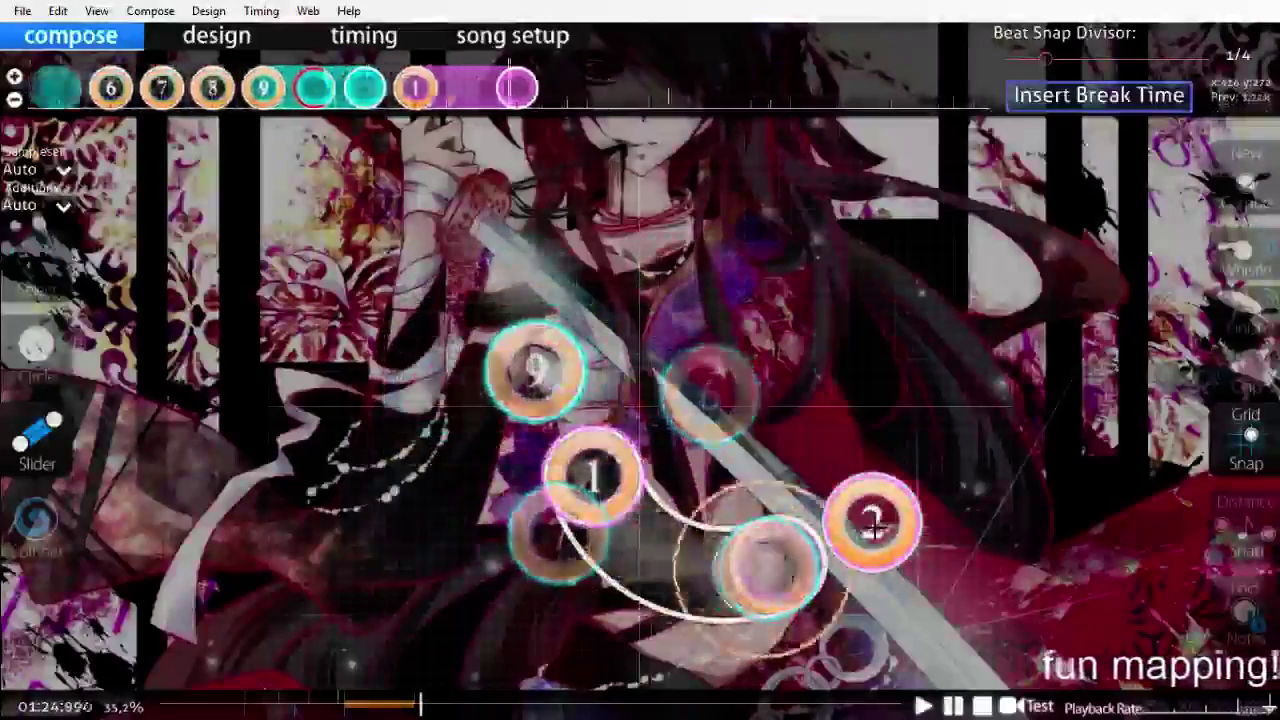
pyautogui.scroll(3, 872, 522)
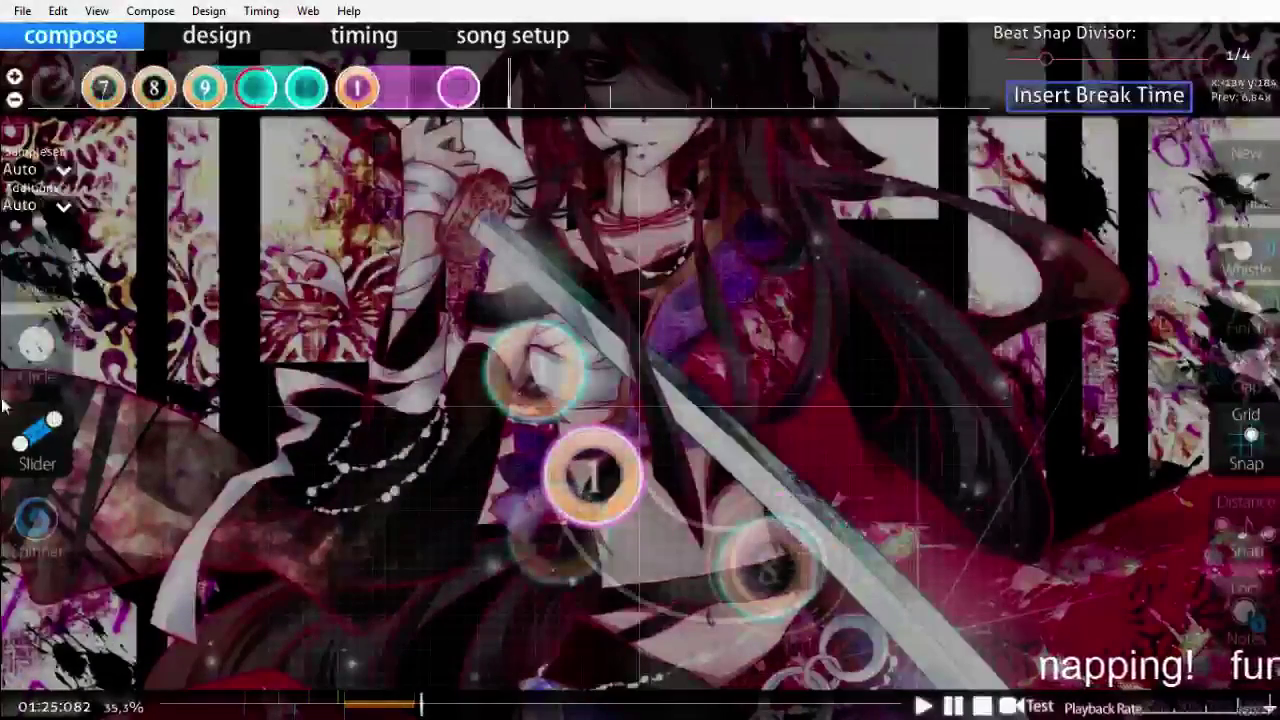
# Step: Place circle 2 at 01:25.082 and a short curved slider 3 above it at 01:25.249, bending back toward the centre, and replay both
pyautogui.click(36, 345)
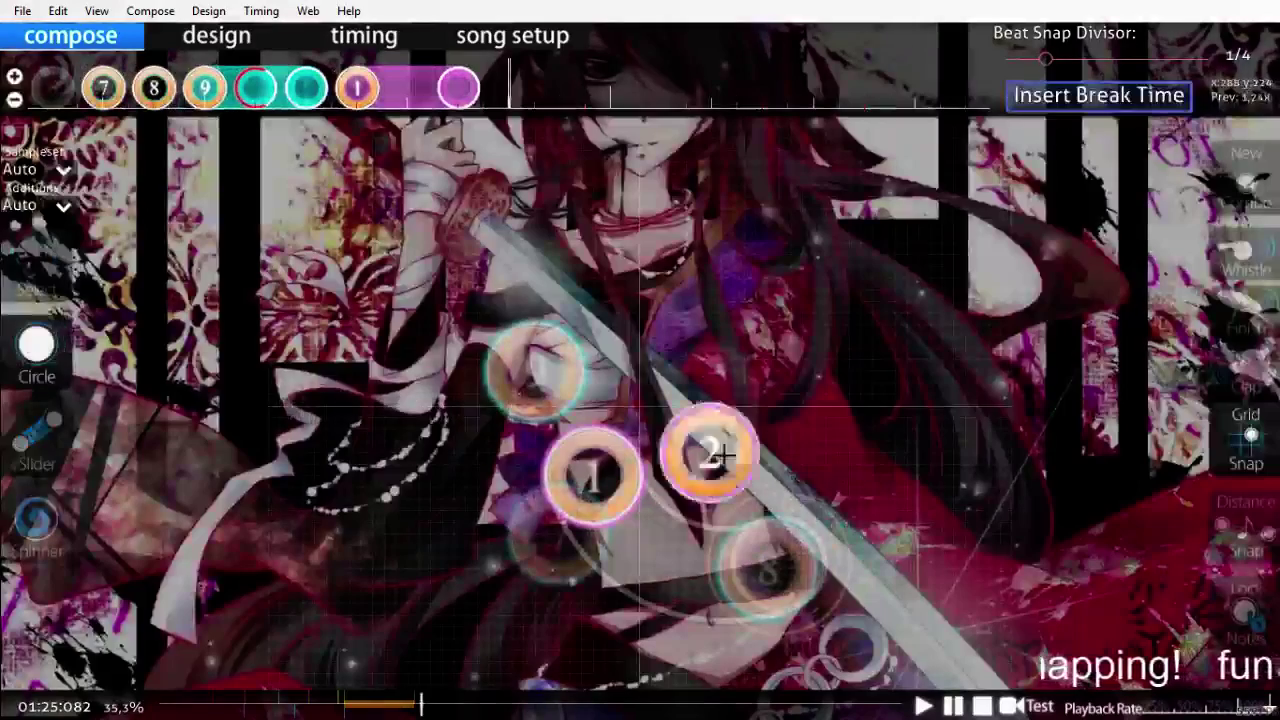
pyautogui.click(918, 452)
pyautogui.click(36, 428)
pyautogui.scroll(-2, 811, 346)
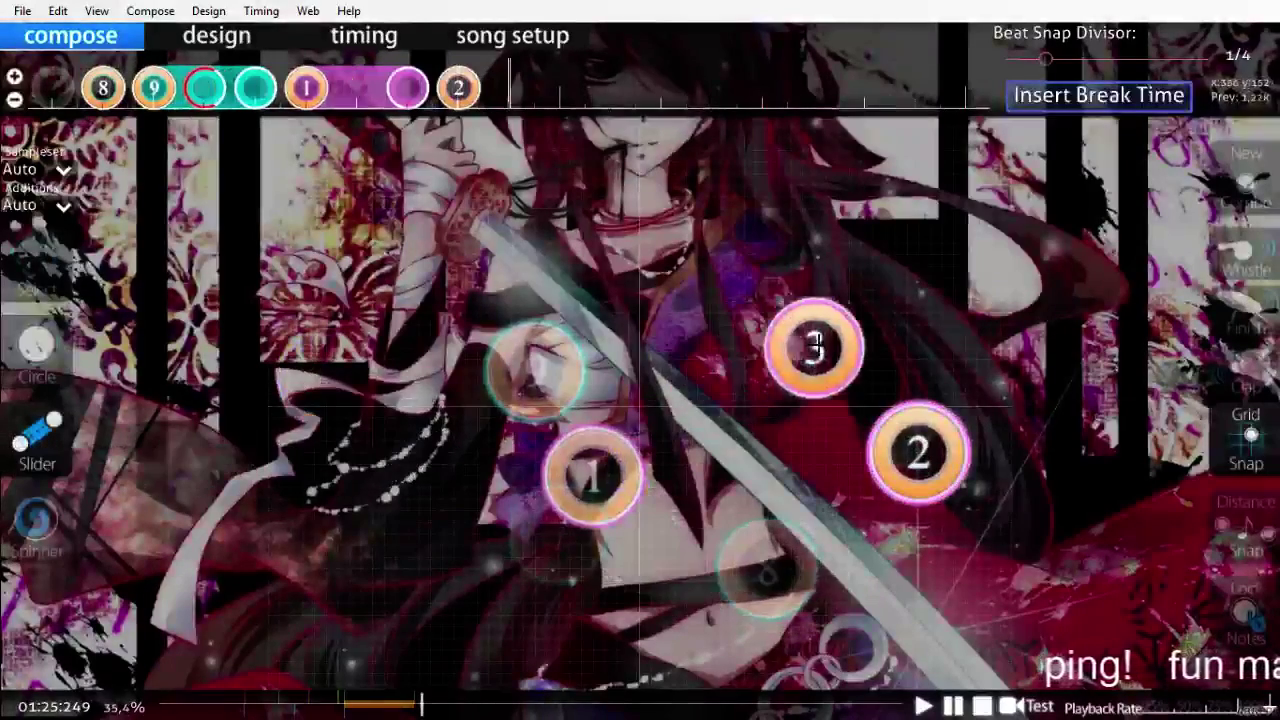
pyautogui.click(840, 290)
pyautogui.click(778, 295)
pyautogui.rightClick(729, 313)
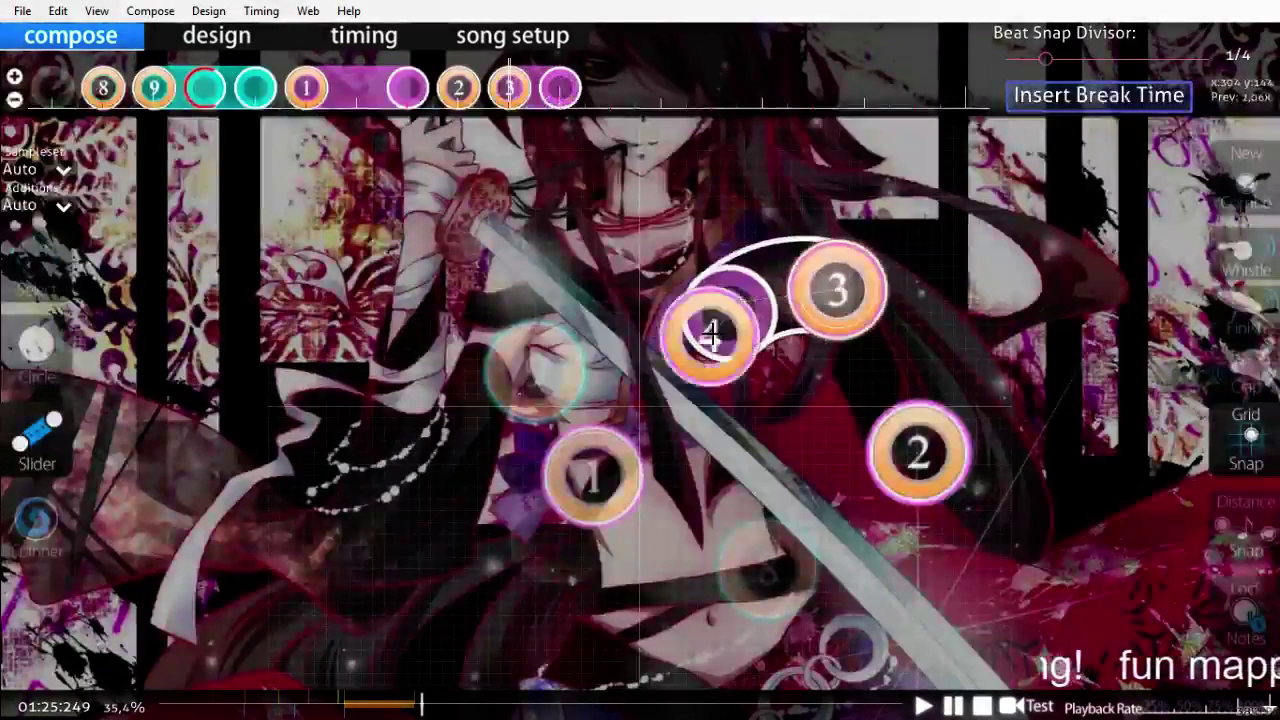
pyautogui.scroll(5, 690, 390)
pyautogui.press('space')
pyautogui.press('space')
pyautogui.scroll(9, 641, 453)
pyautogui.press('space')
pyautogui.press('space')
pyautogui.scroll(2, 641, 455)
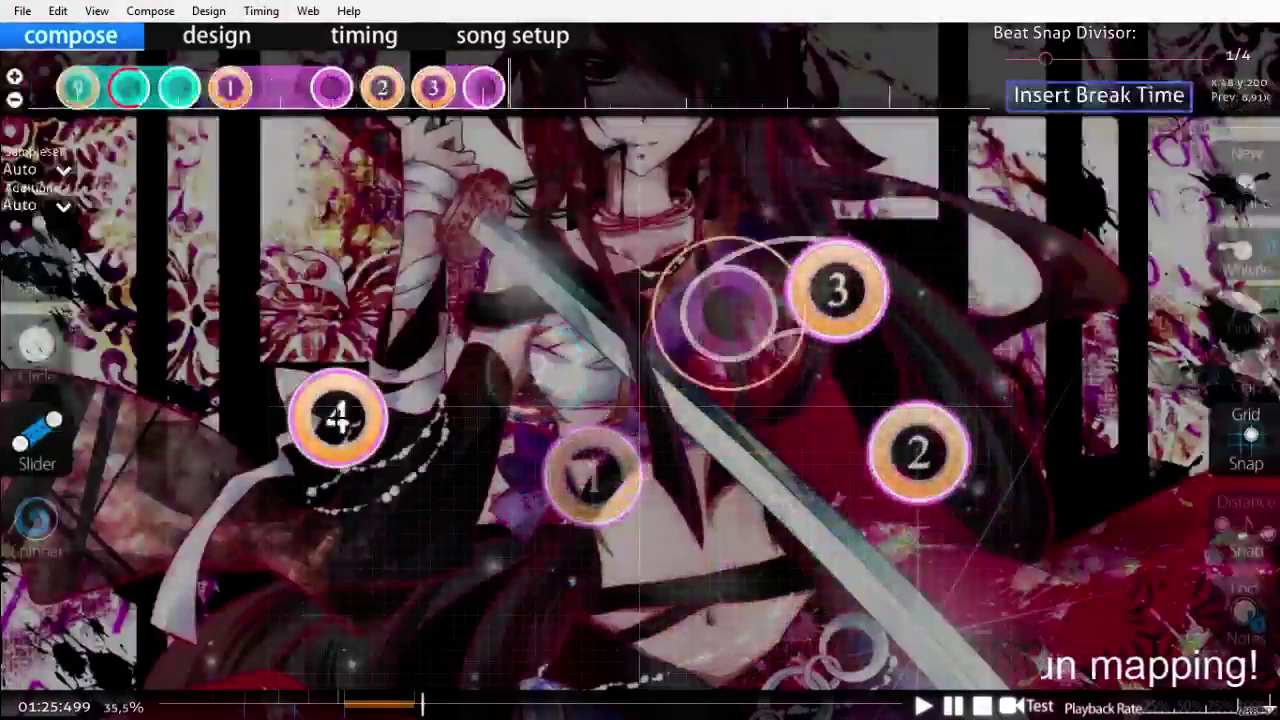
# Step: Place a short curved slider 4 at 01:25.582 with its head at x 352, y 224, ending beside slider 1's head, add one repeat and replay it
pyautogui.scroll(-1, 337, 419)
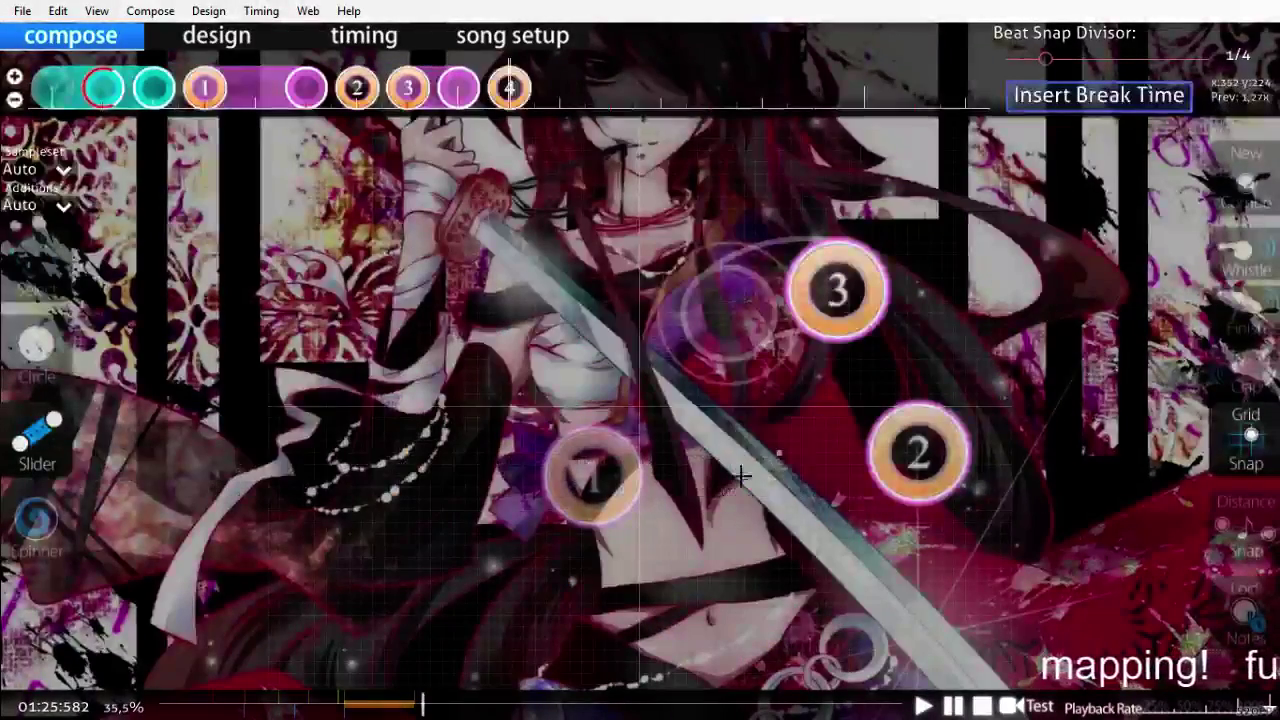
pyautogui.click(778, 456)
pyautogui.rightClick(636, 480)
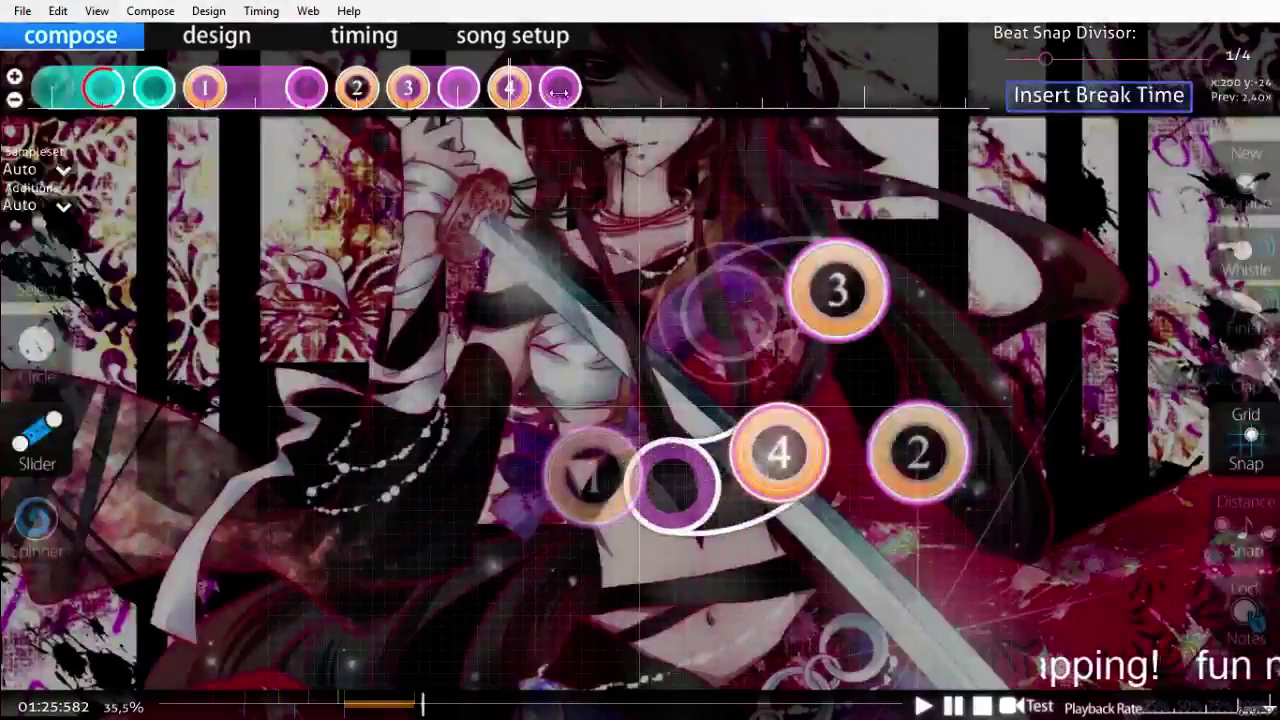
pyautogui.moveTo(560, 88); pyautogui.dragTo(610, 88)
pyautogui.scroll(5, 723, 256)
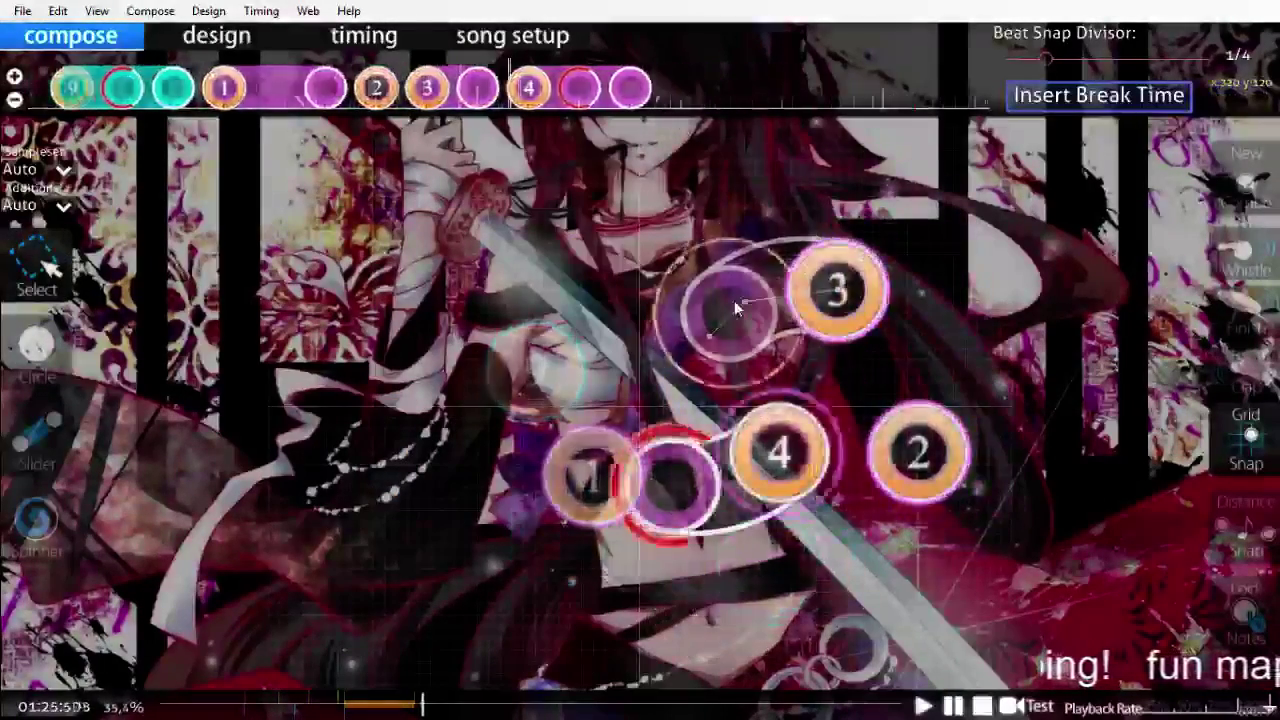
pyautogui.scroll(1, 734, 300)
pyautogui.click(557, 85)
pyautogui.scroll(10, 742, 360)
pyautogui.press('space')
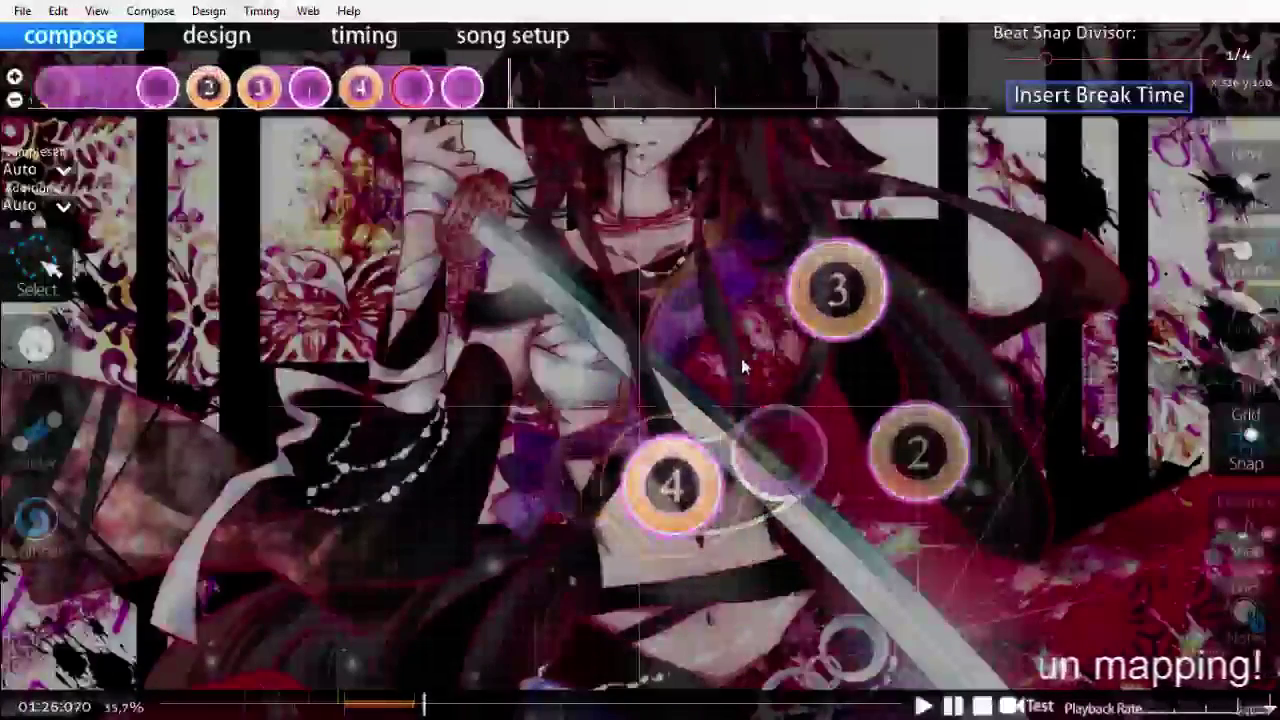
pyautogui.press('space')
pyautogui.scroll(1, 741, 360)
pyautogui.press('space')
pyautogui.press('space')
pyautogui.scroll(7, 735, 360)
pyautogui.scroll(-1, 732, 366)
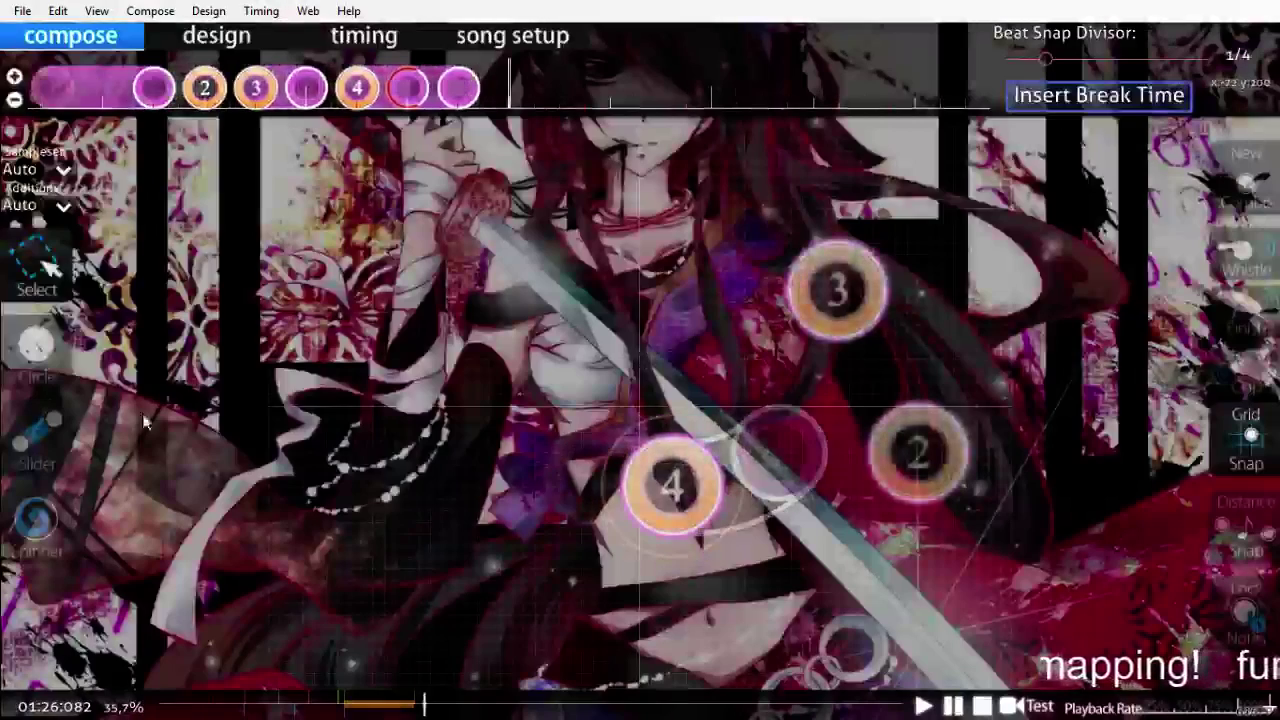
# Step: Place circles 5, 6 and 7 half a beat apart from 01:26.082 to 01:26.415, forming a wide triangle
pyautogui.click(27, 383)
pyautogui.click(634, 330)
pyautogui.scroll(-1, 560, 420)
pyautogui.click(442, 545)
pyautogui.scroll(-1, 410, 420)
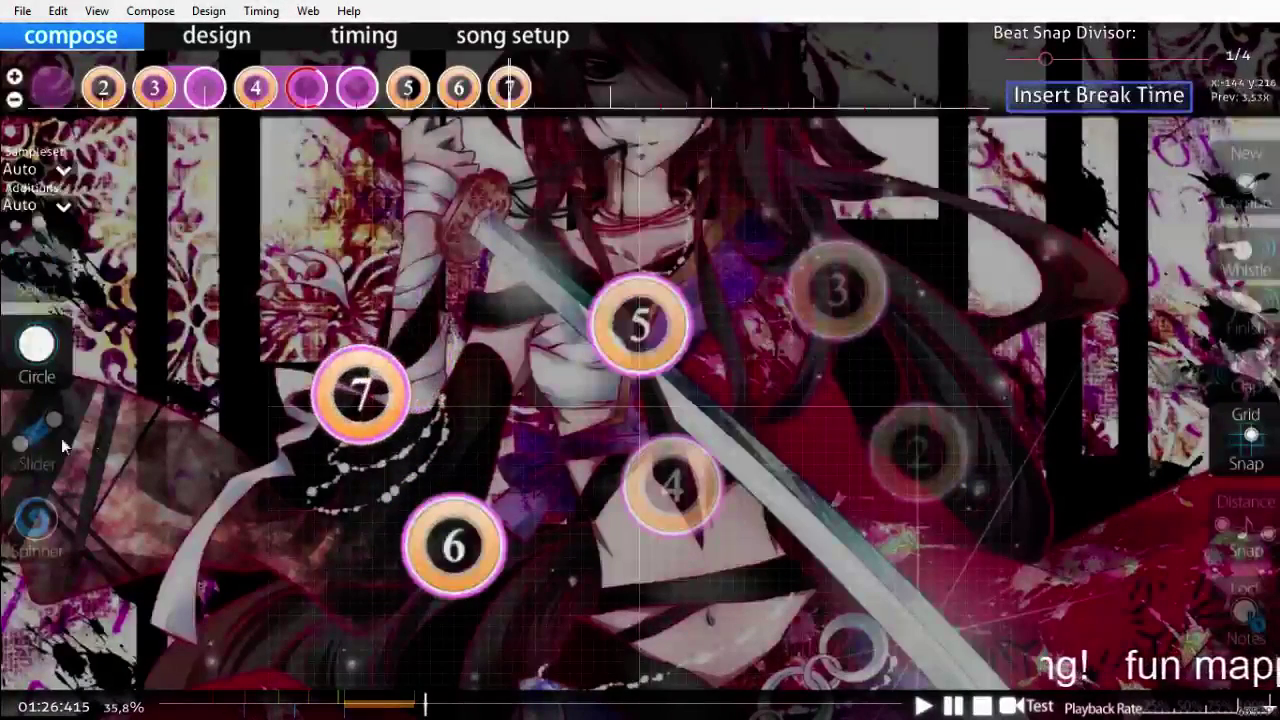
# Step: Place a one-beat curved slider 8 at 01:26.582 with its head at x 136, y 72, arching over circle 5, and play it back
pyautogui.click(60, 438)
pyautogui.scroll(-1, 238, 330)
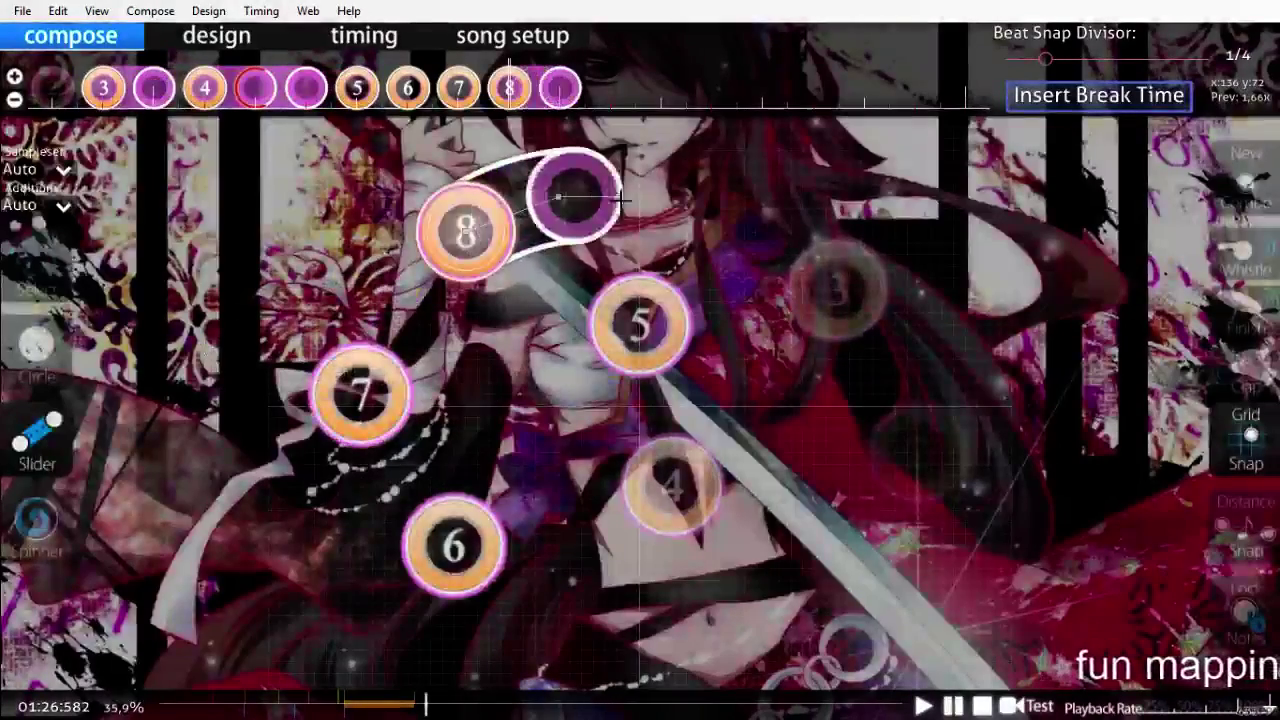
pyautogui.rightClick(692, 200)
pyautogui.scroll(4, 789, 404)
pyautogui.press('space')
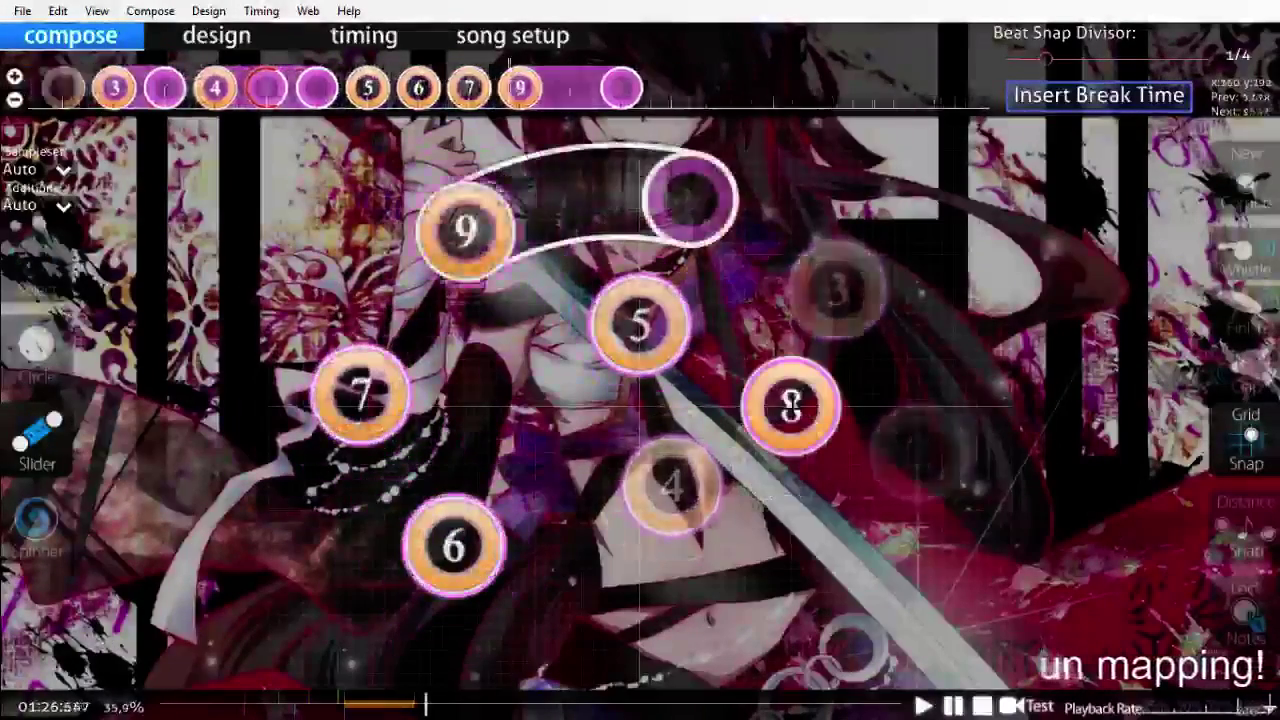
# Step: Extend slider 8 by half a beat into a longer arch, replay it and save the beatmap
pyautogui.scroll(-3, 790, 405)
pyautogui.scroll(3, 790, 405)
pyautogui.scroll(-3, 790, 405)
pyautogui.scroll(-2, 700, 372)
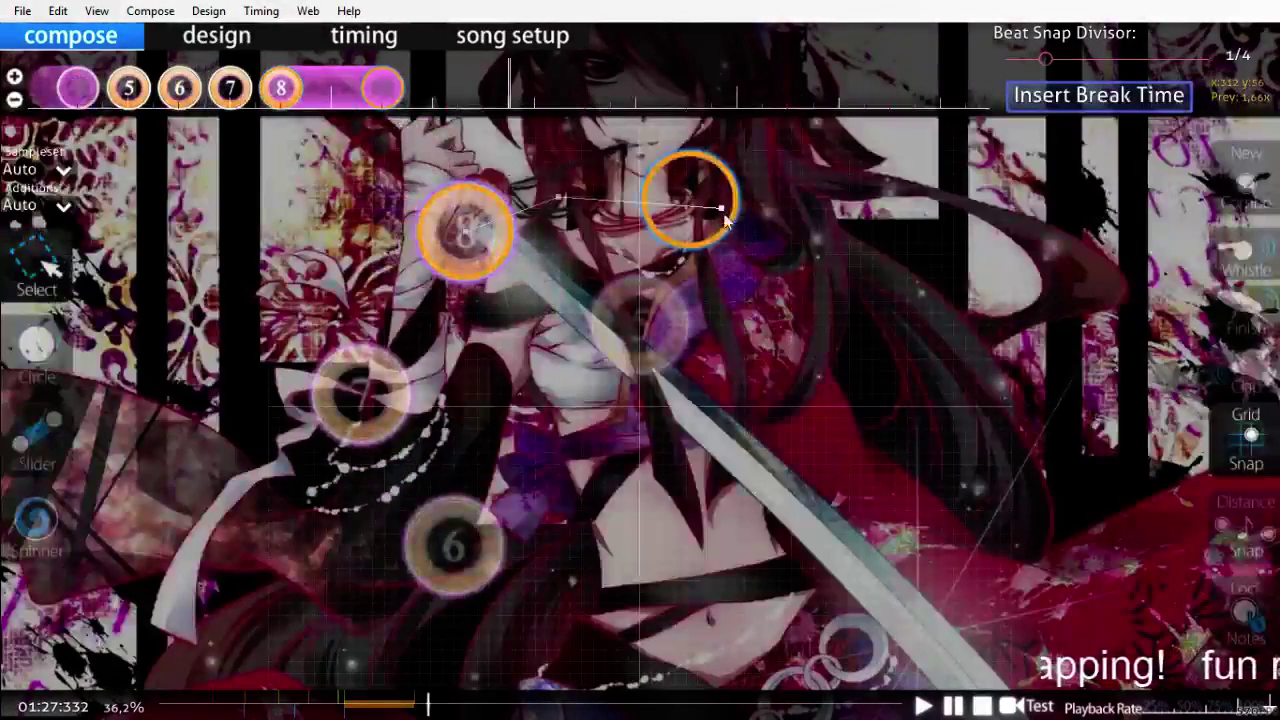
pyautogui.scroll(4, 836, 330)
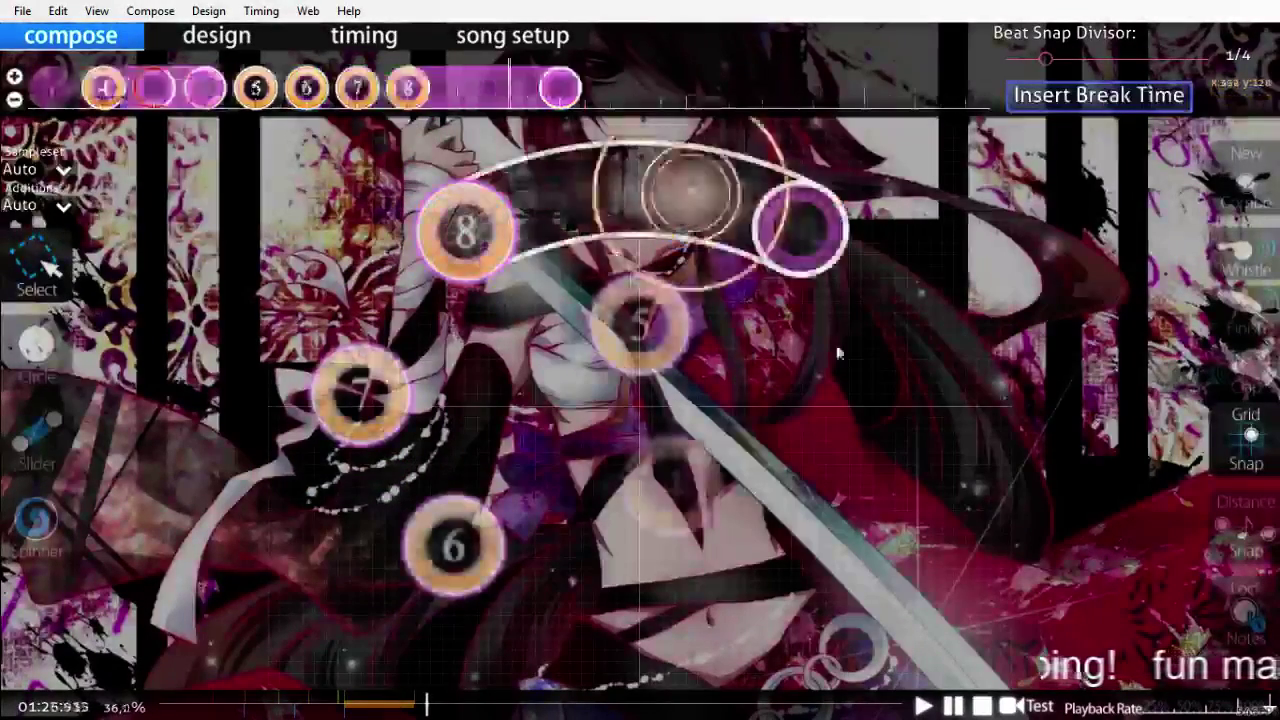
pyautogui.scroll(-3, 834, 364)
pyautogui.press('space')
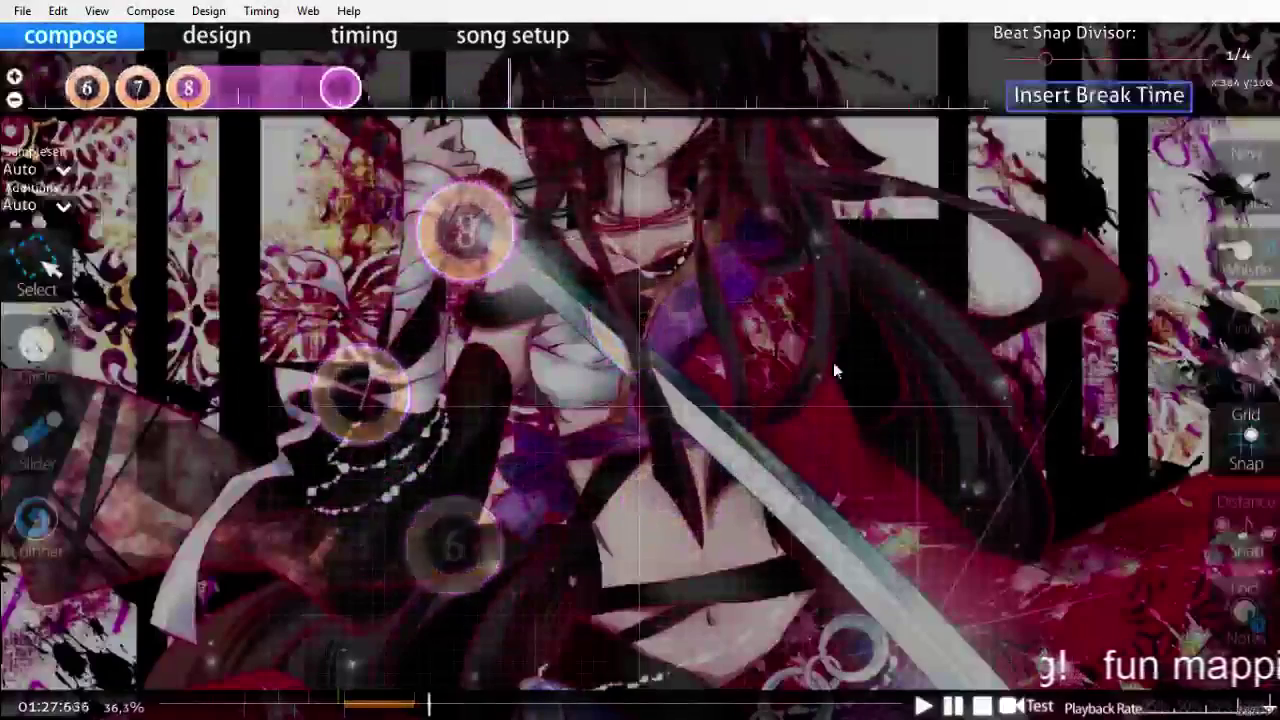
pyautogui.hotkey('ctrl', 's')
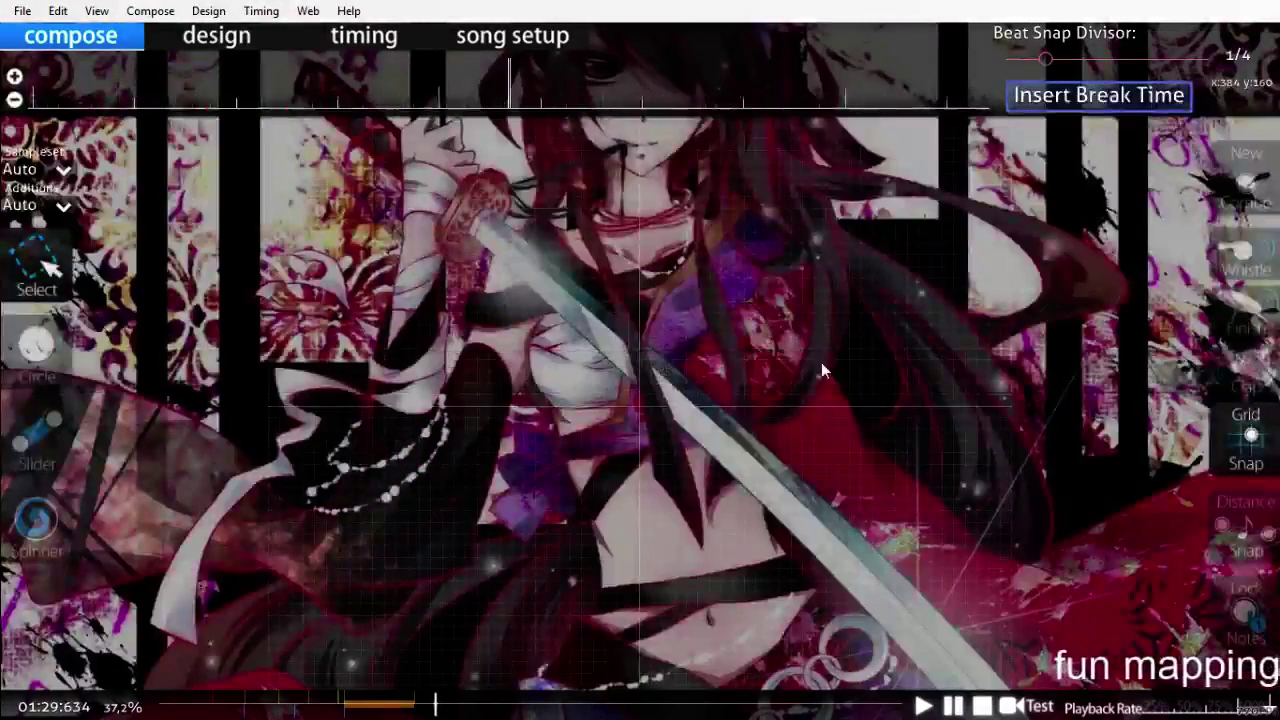
# Step: Play back the kiai and the new section through slider 8 to check the patterns against the song
pyautogui.scroll(5, 821, 366)
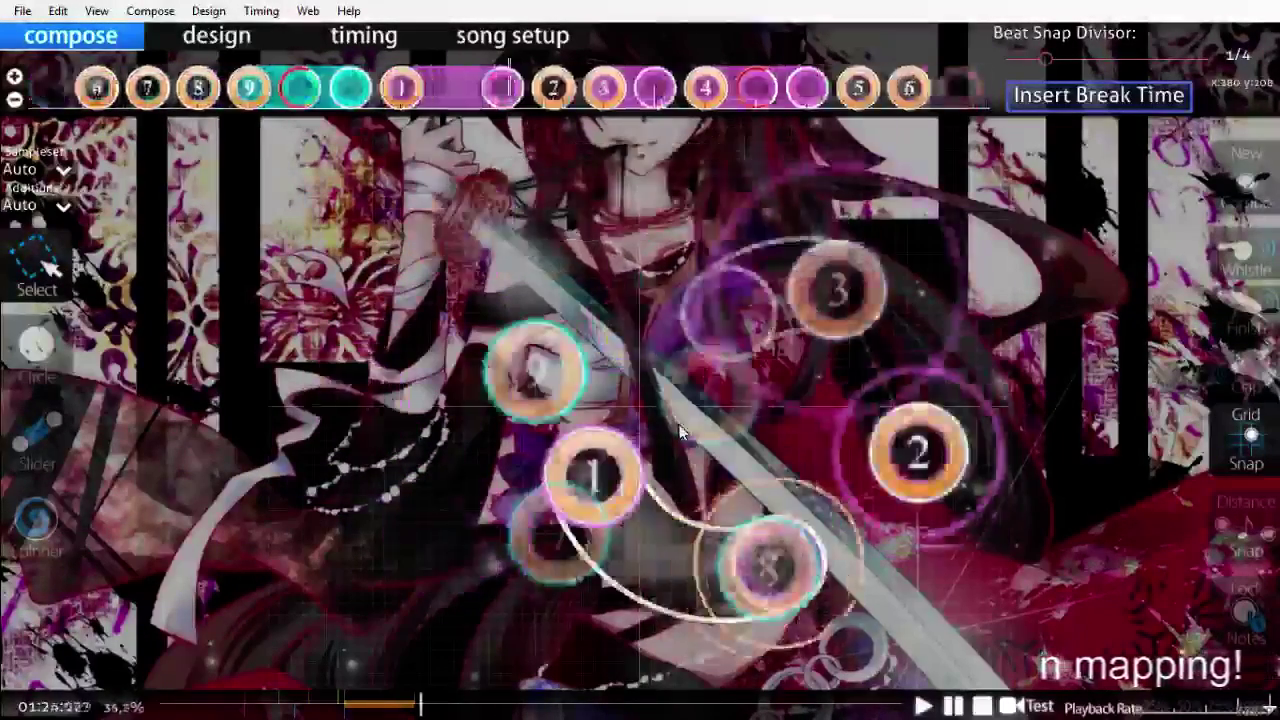
pyautogui.scroll(20, 680, 432)
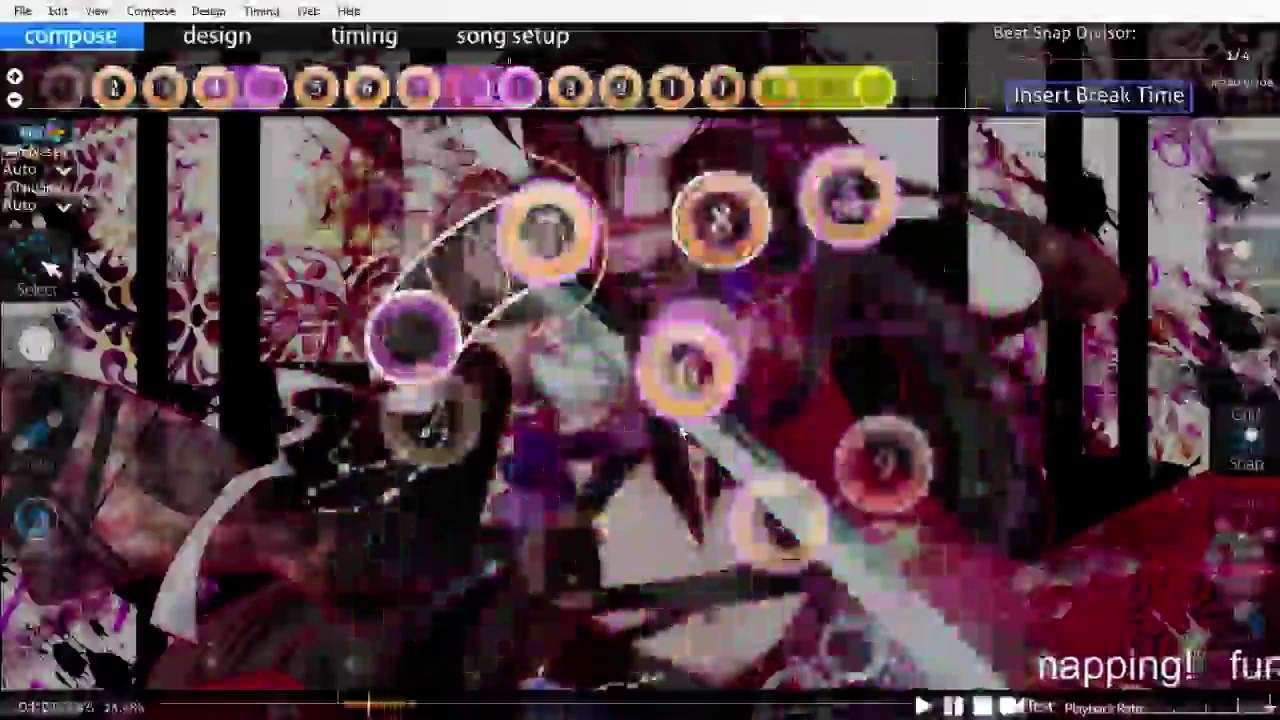
pyautogui.scroll(4, 683, 432)
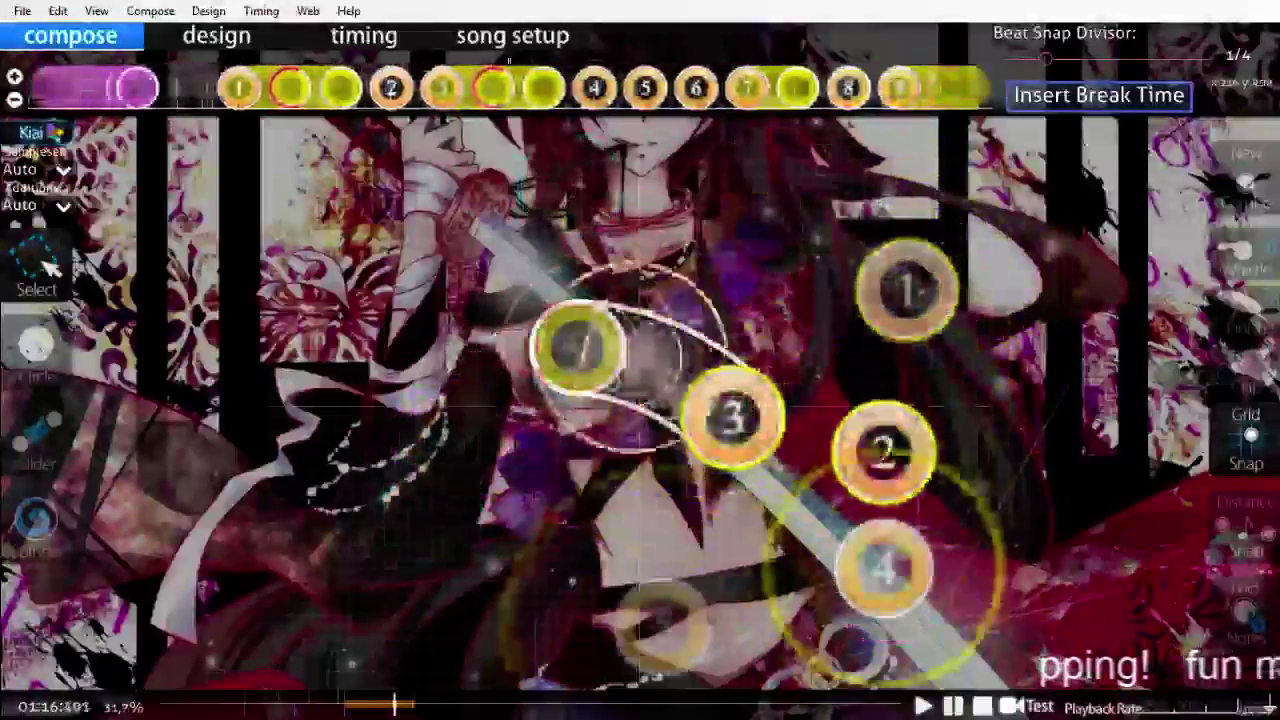
pyautogui.click(412, 708)
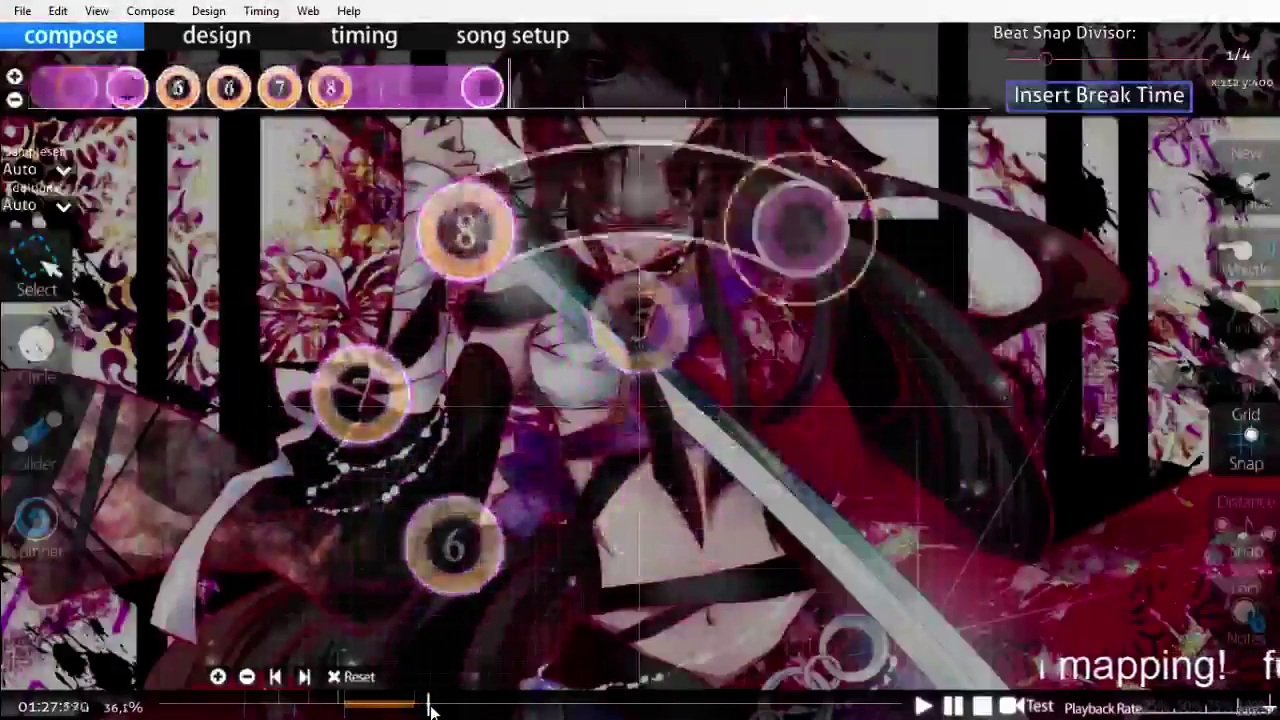
pyautogui.click(426, 707)
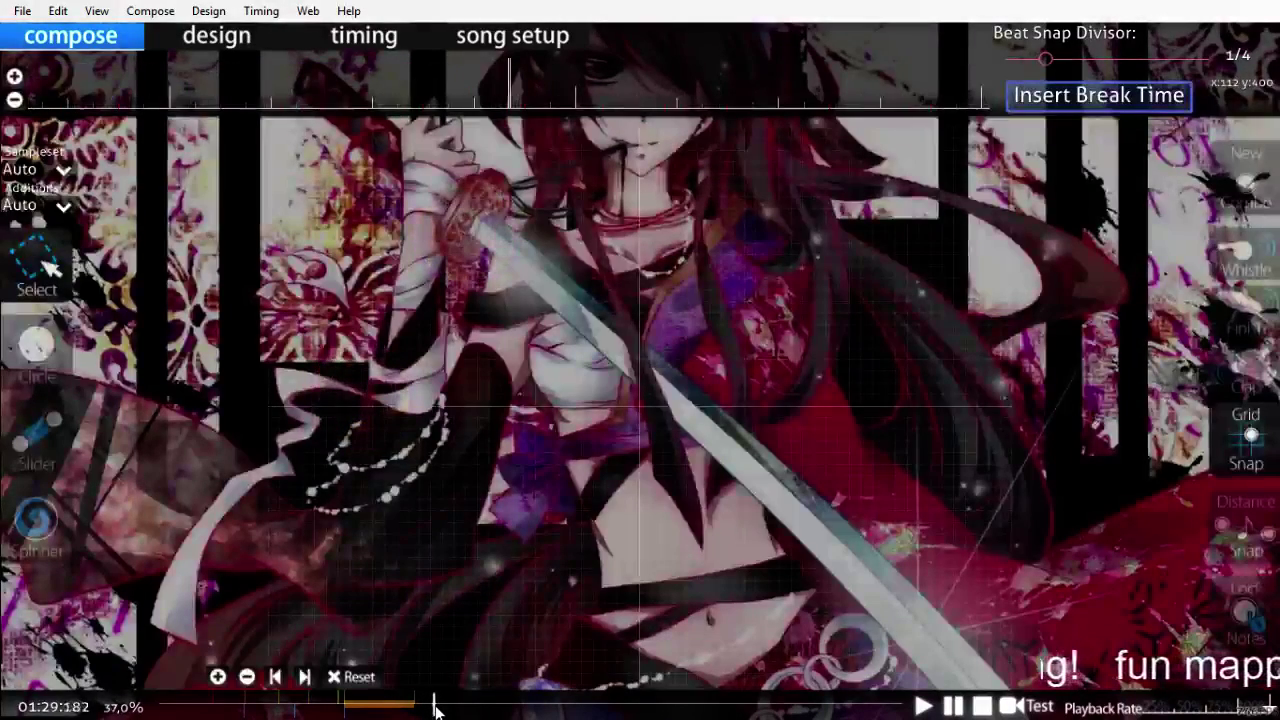
pyautogui.hotkey('alt', 'Tab')
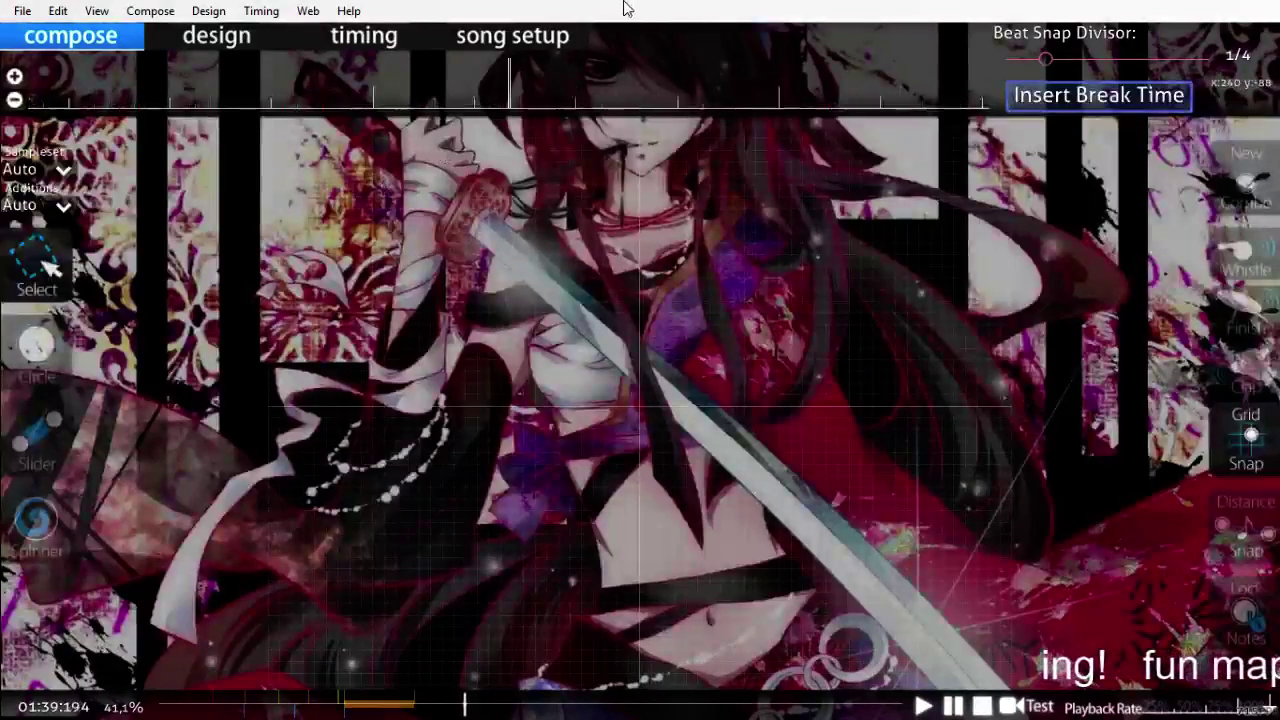
pyautogui.scroll(20, 446, 637)
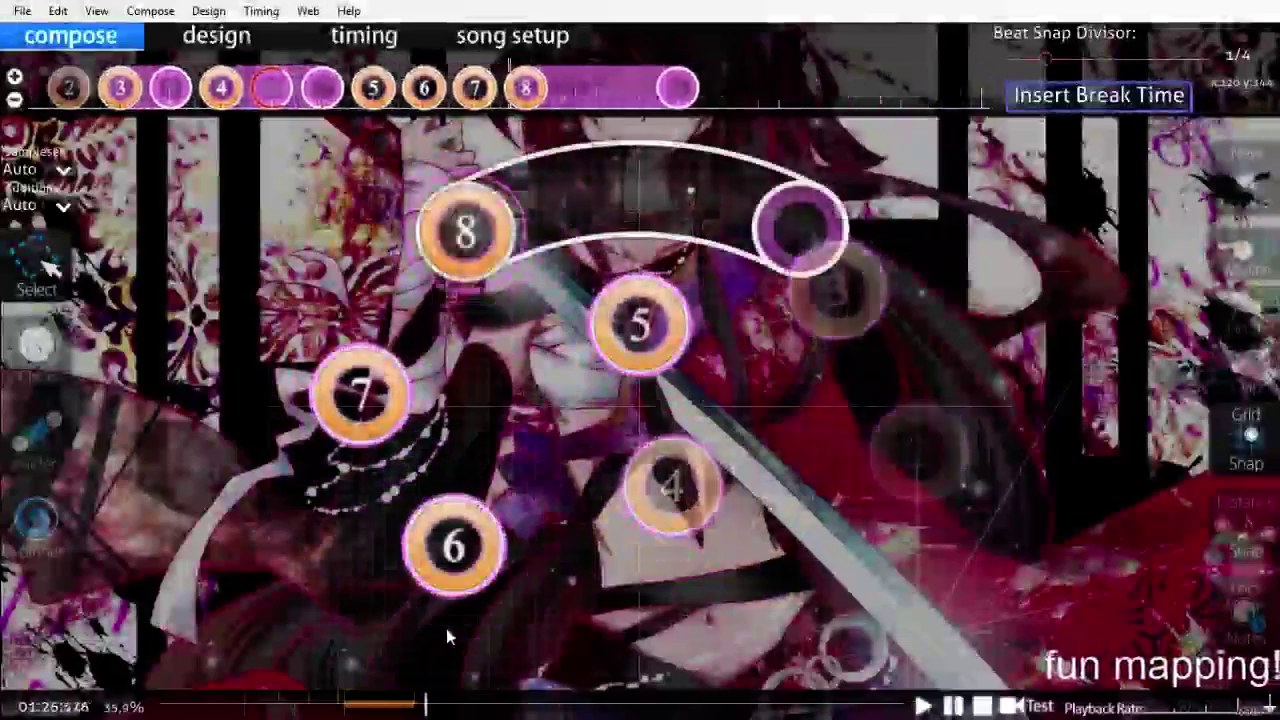
pyautogui.scroll(4, 446, 637)
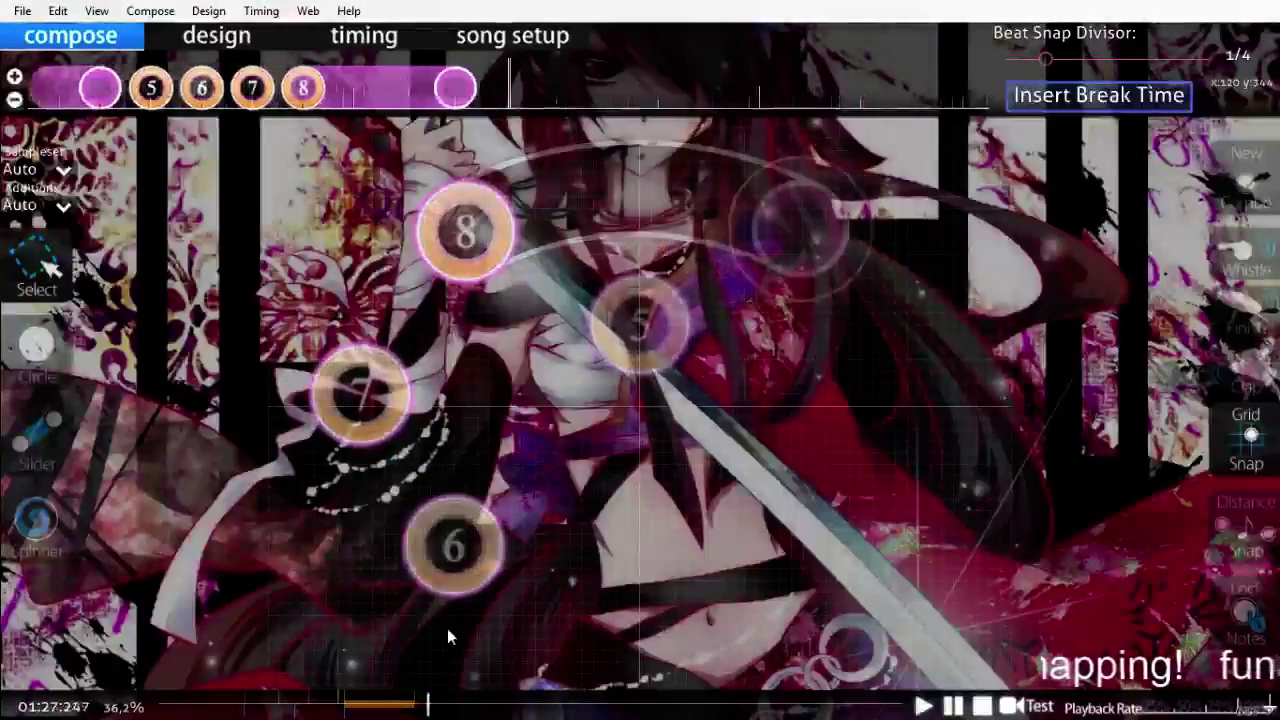
pyautogui.scroll(3, 447, 628)
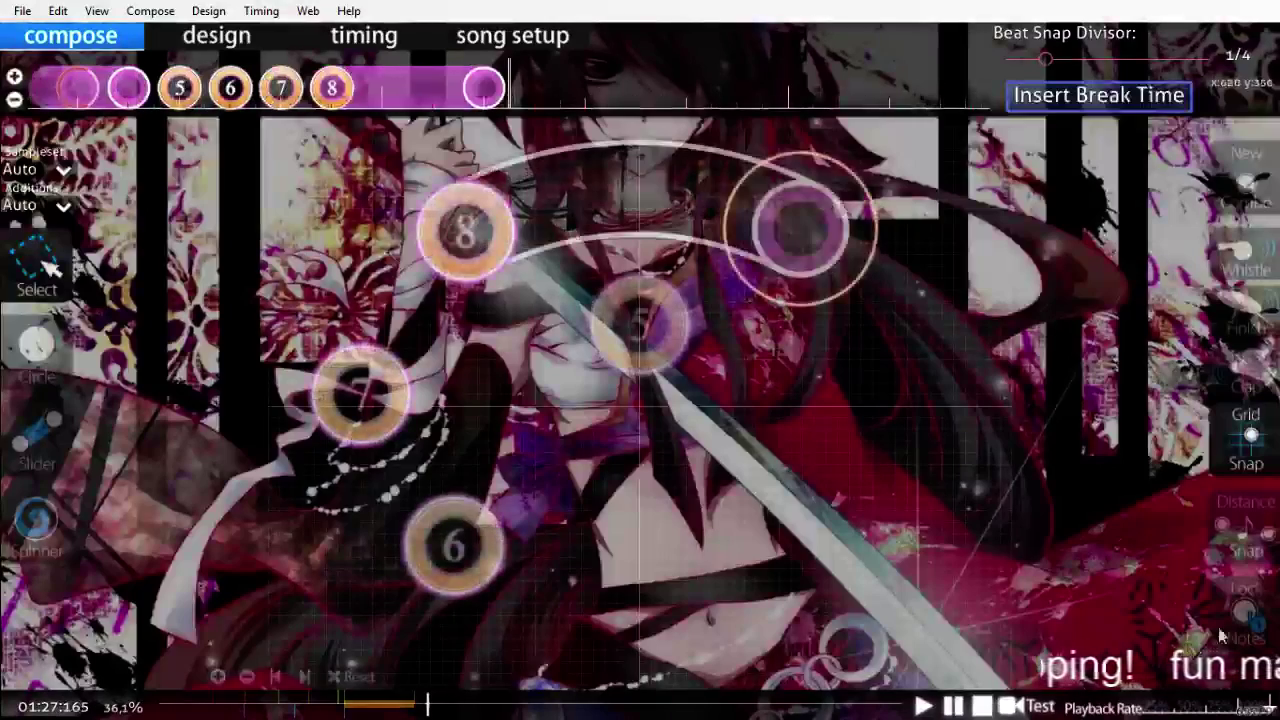
# Step: Place a half-beat slider as a new combo at 01:27.749 and convert it into a stream of three circles a quarter beat apart
pyautogui.scroll(2, 1148, 703)
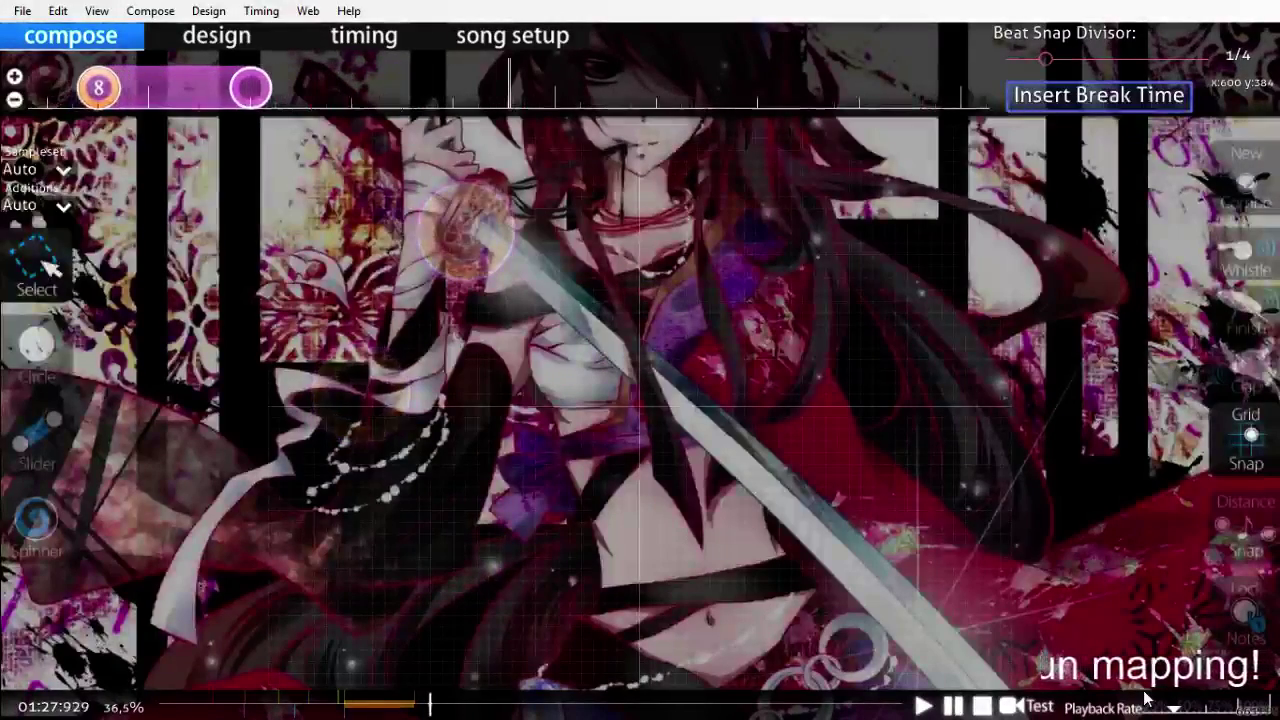
pyautogui.click(10, 445)
pyautogui.press('q')
pyautogui.click(883, 520)
pyautogui.rightClick(783, 573)
pyautogui.press('1')
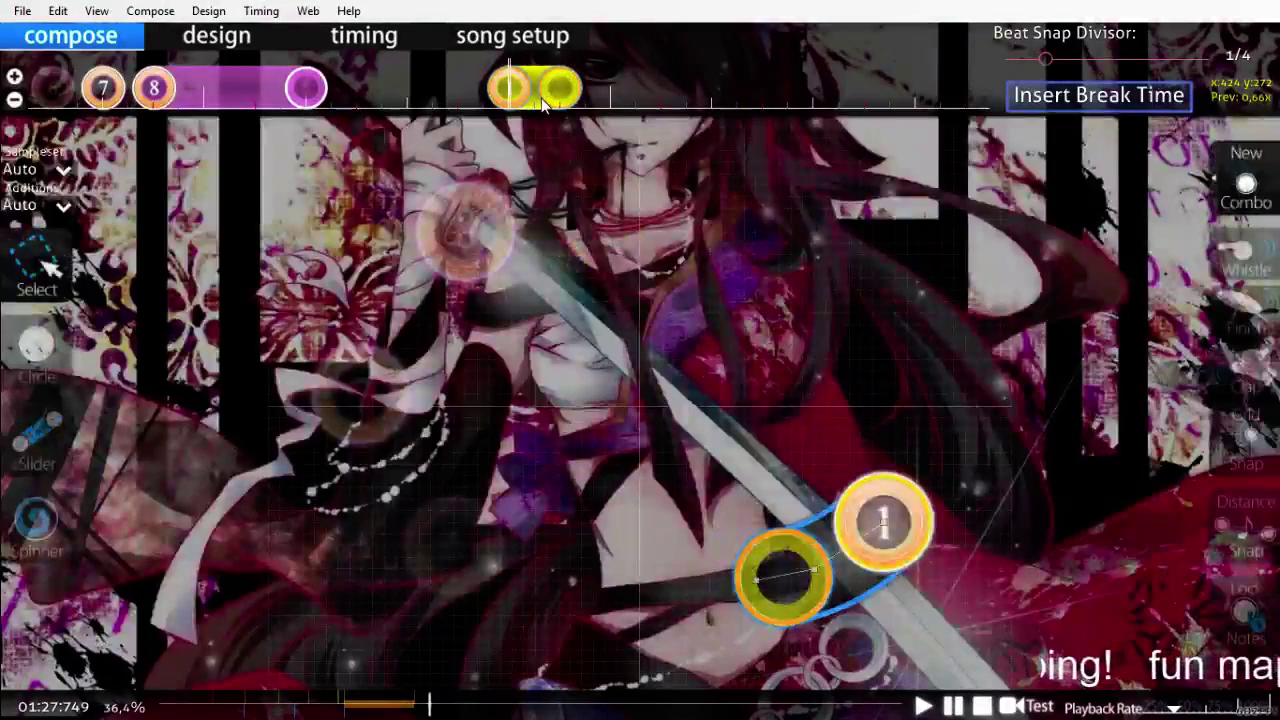
pyautogui.hotkey('ctrl', 'shift', 'f')
pyautogui.click(283, 293)
pyautogui.click(648, 320)
# Step: Restore the full playback rate and play back the three-circle stream together with the preceding slider 8
pyautogui.scroll(7, 651, 331)
pyautogui.press('space')
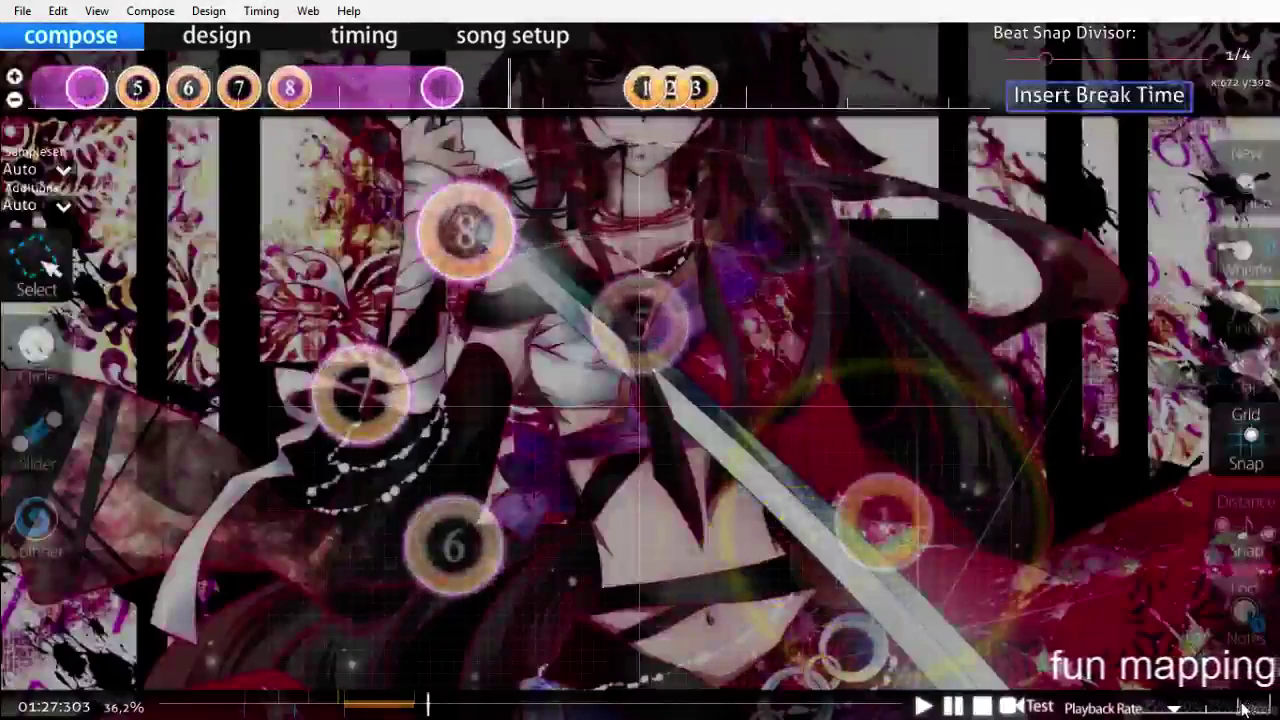
pyautogui.click(1264, 707)
pyautogui.scroll(3, 1258, 706)
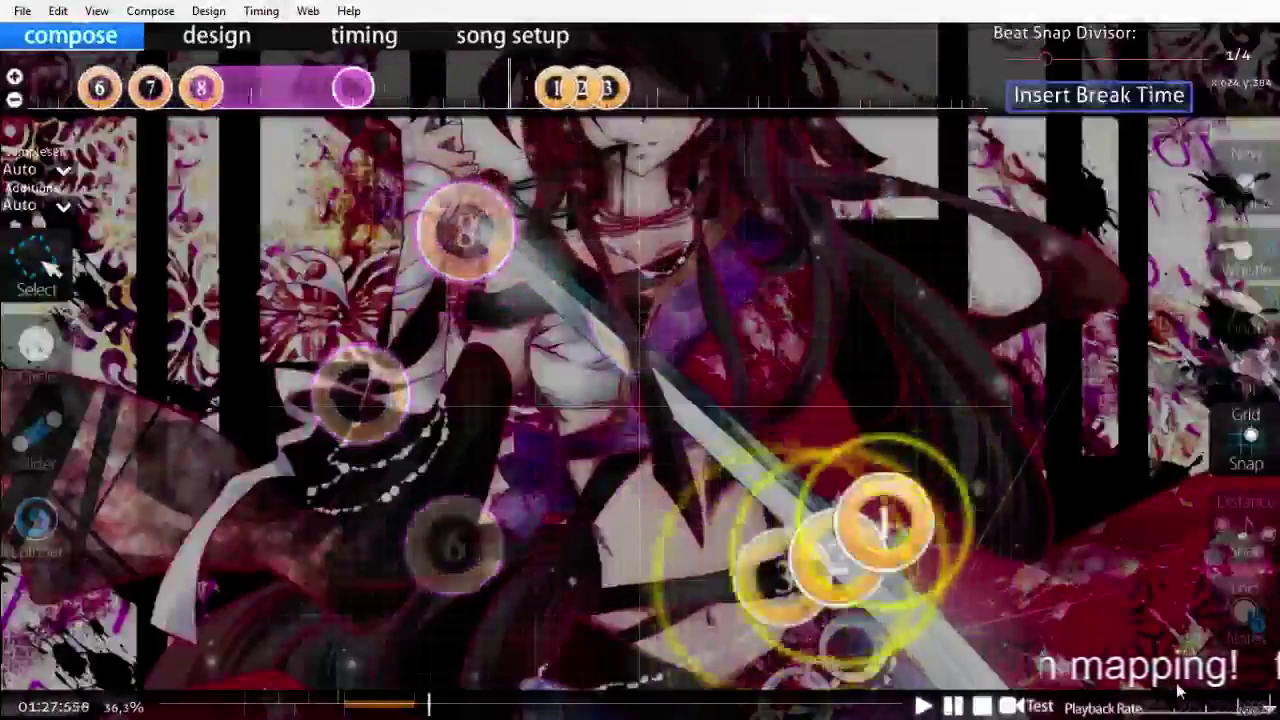
pyautogui.scroll(5, 869, 537)
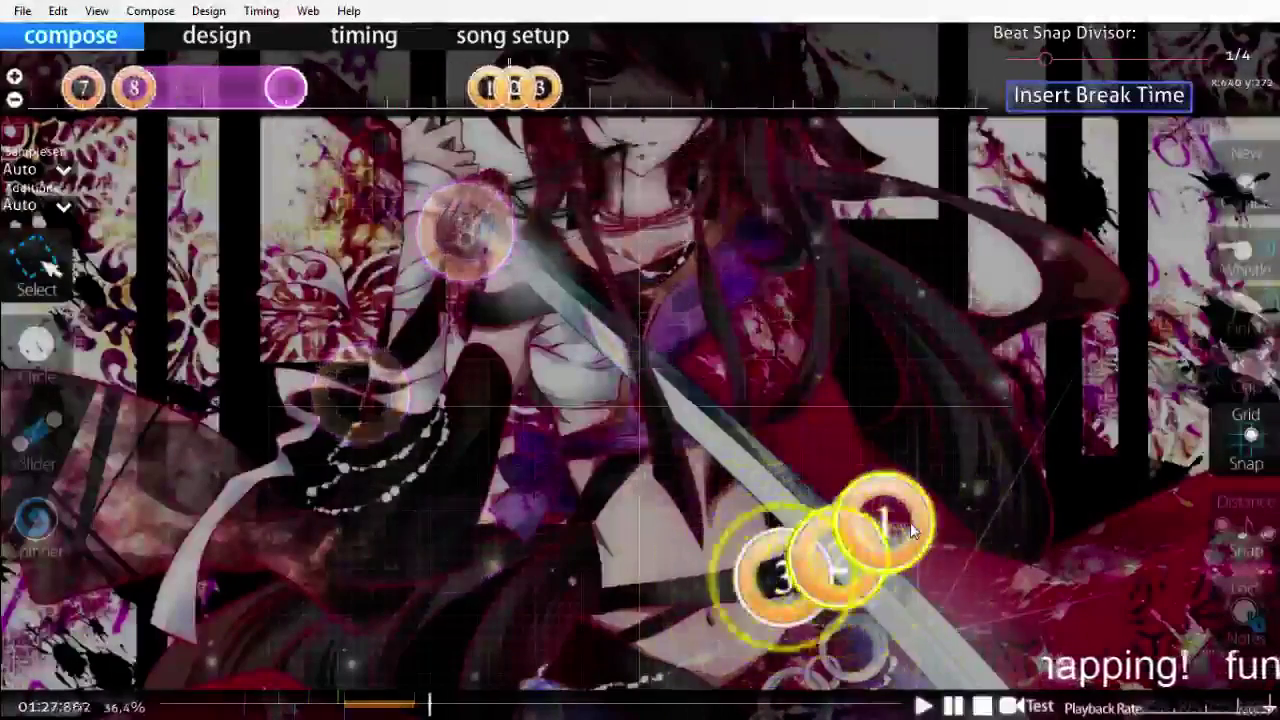
# Step: Place circle 4 at 01:28.082, half-beat sliders 5 and 6 at 01:28.249 and 01:28.582, and a half-beat repeat slider 7 at 01:28.915
pyautogui.click(36, 345)
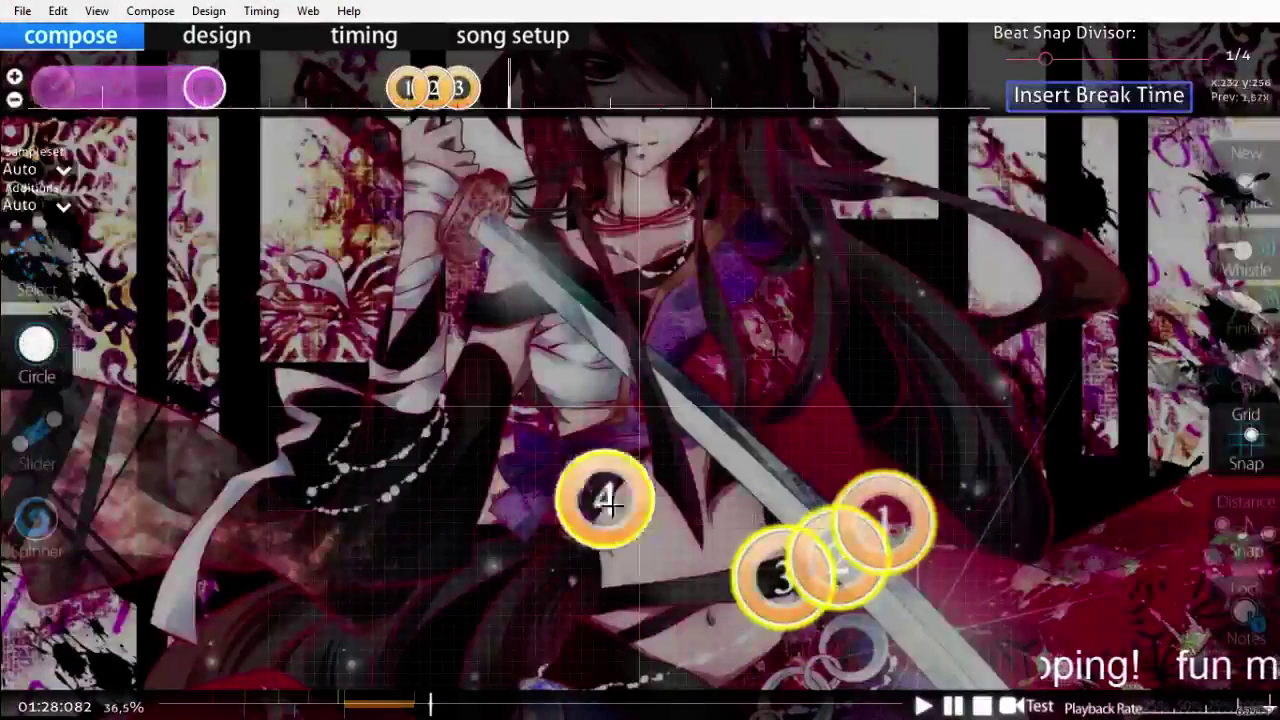
pyautogui.click(50, 477)
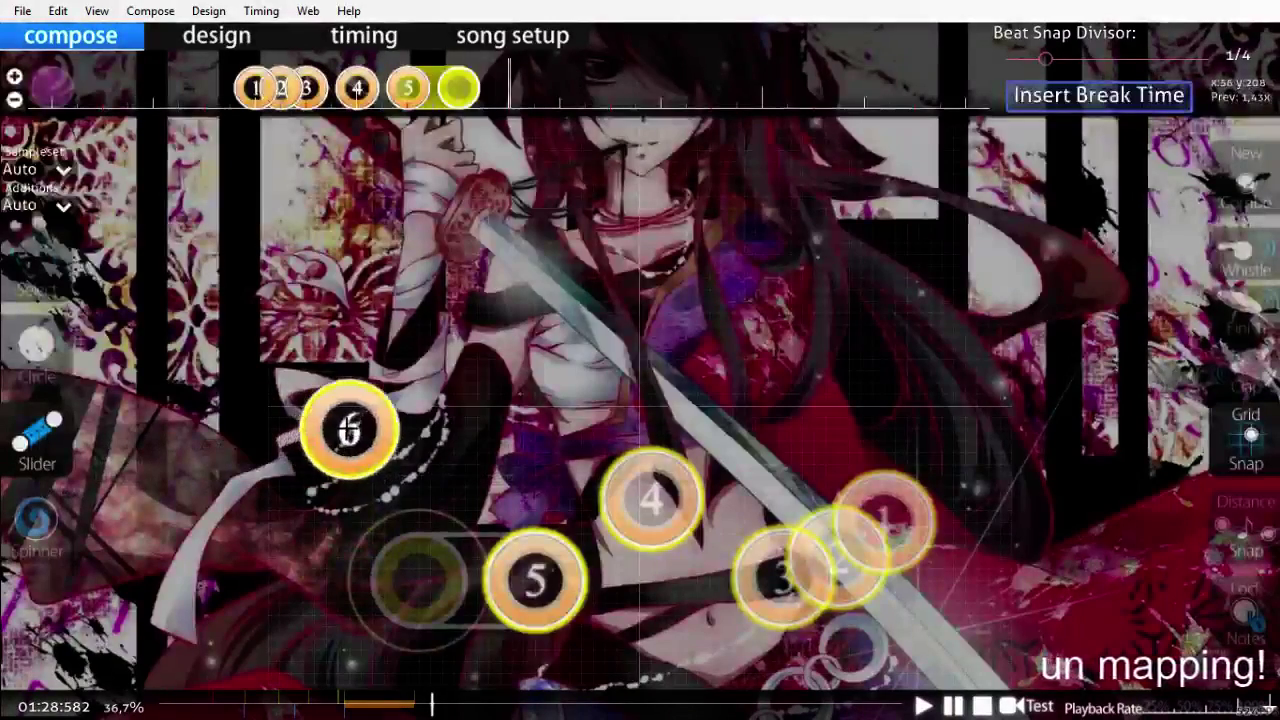
pyautogui.click(349, 430)
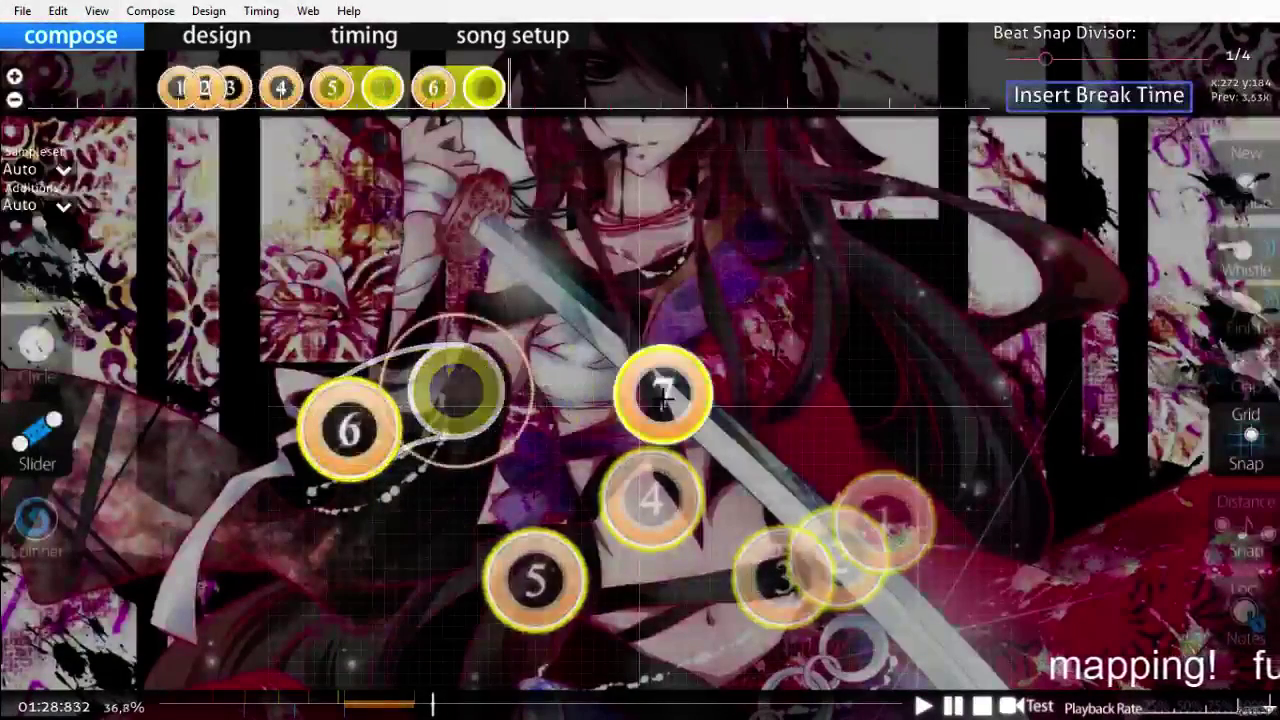
pyautogui.rightClick(785, 394)
pyautogui.press('1')
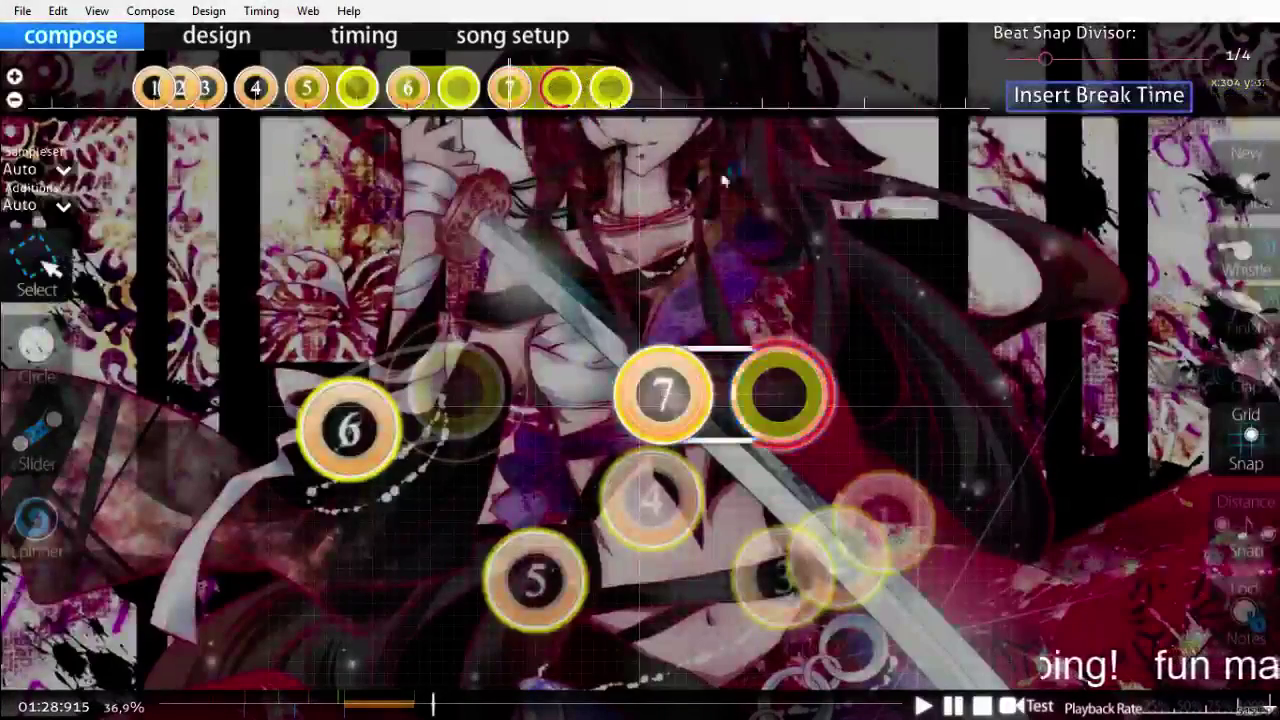
# Step: Play back from the end of the kiai through repeat slider 7 to check the new patterns against the song
pyautogui.scroll(12, 756, 472)
pyautogui.press('space')
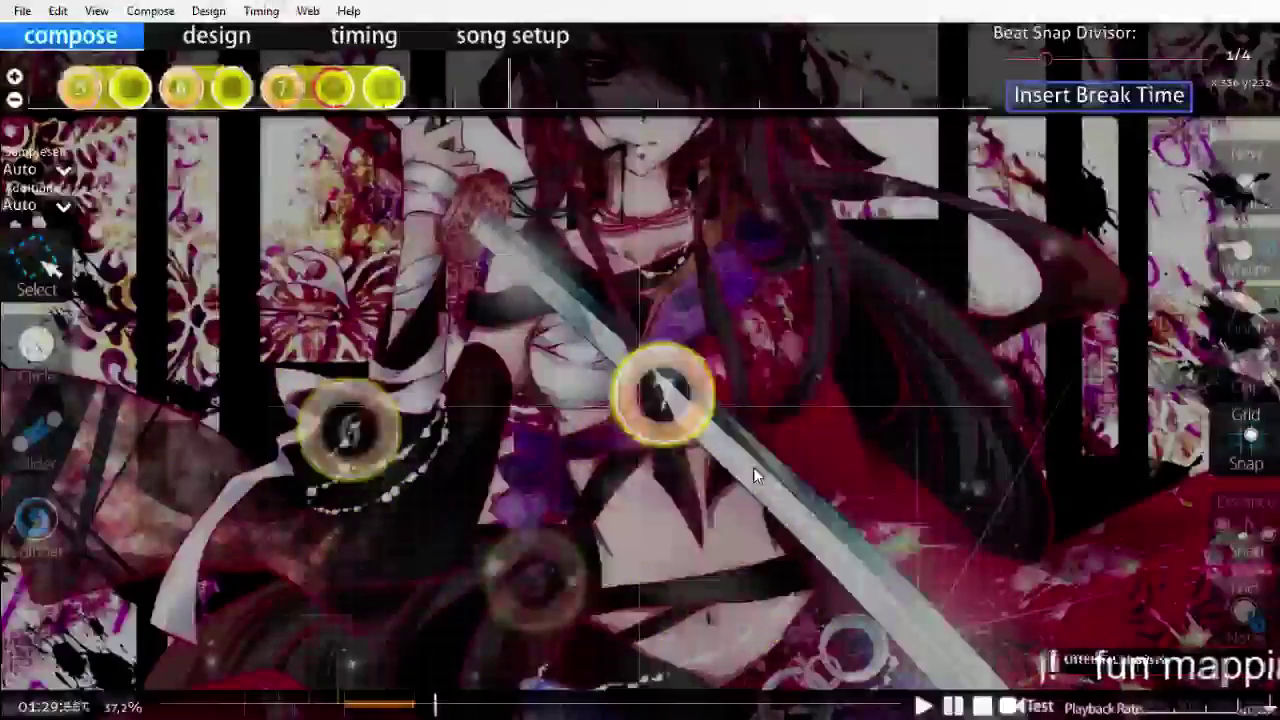
pyautogui.scroll(4, 753, 476)
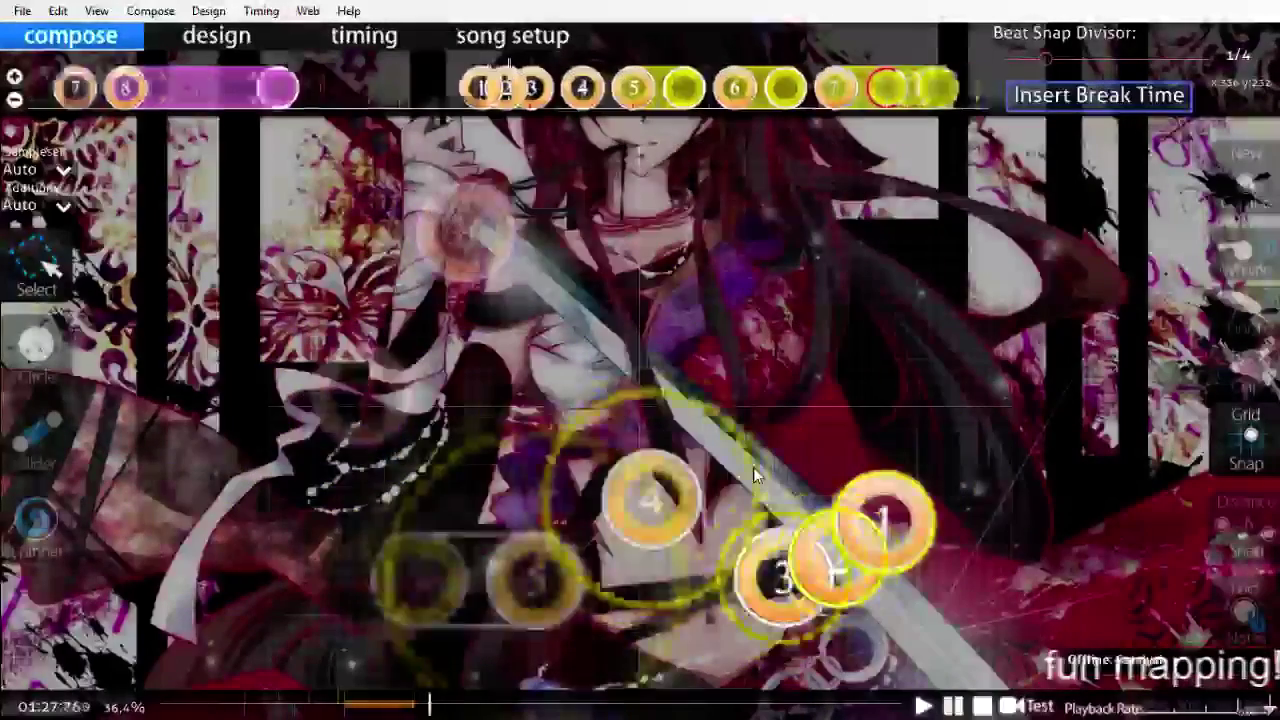
pyautogui.scroll(4, 753, 467)
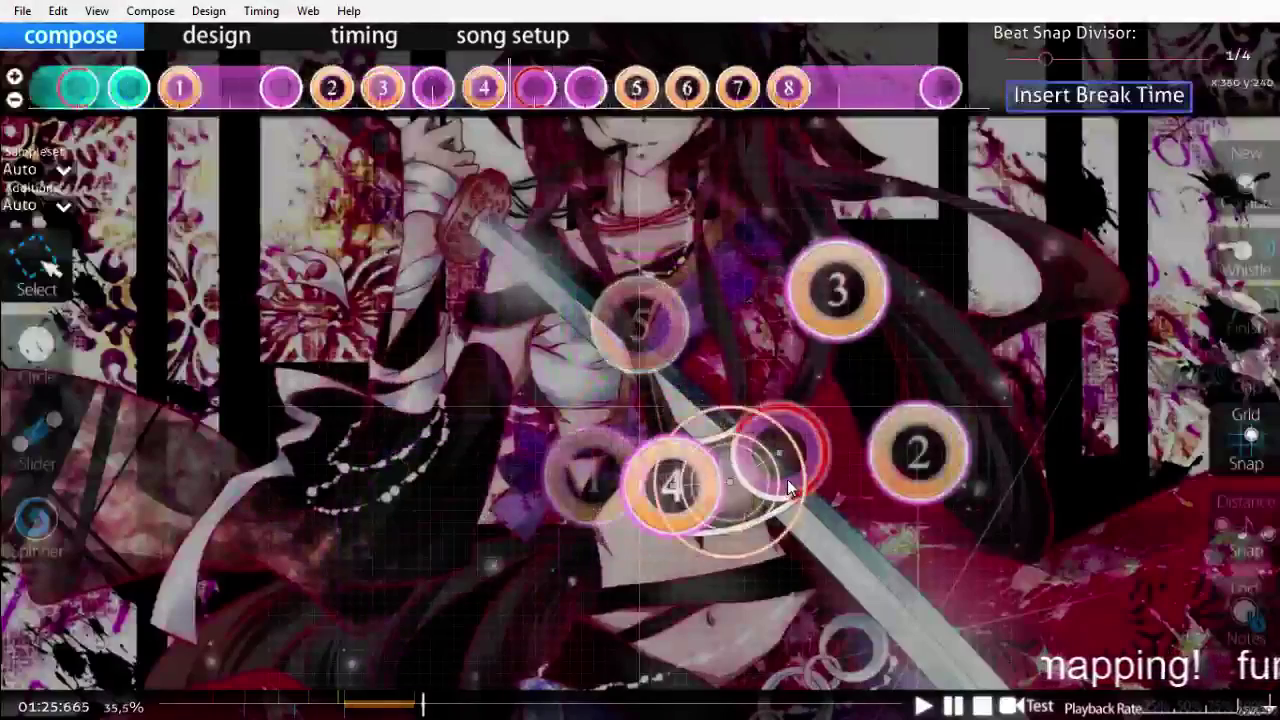
pyautogui.scroll(10, 787, 479)
pyautogui.scroll(-20, 787, 479)
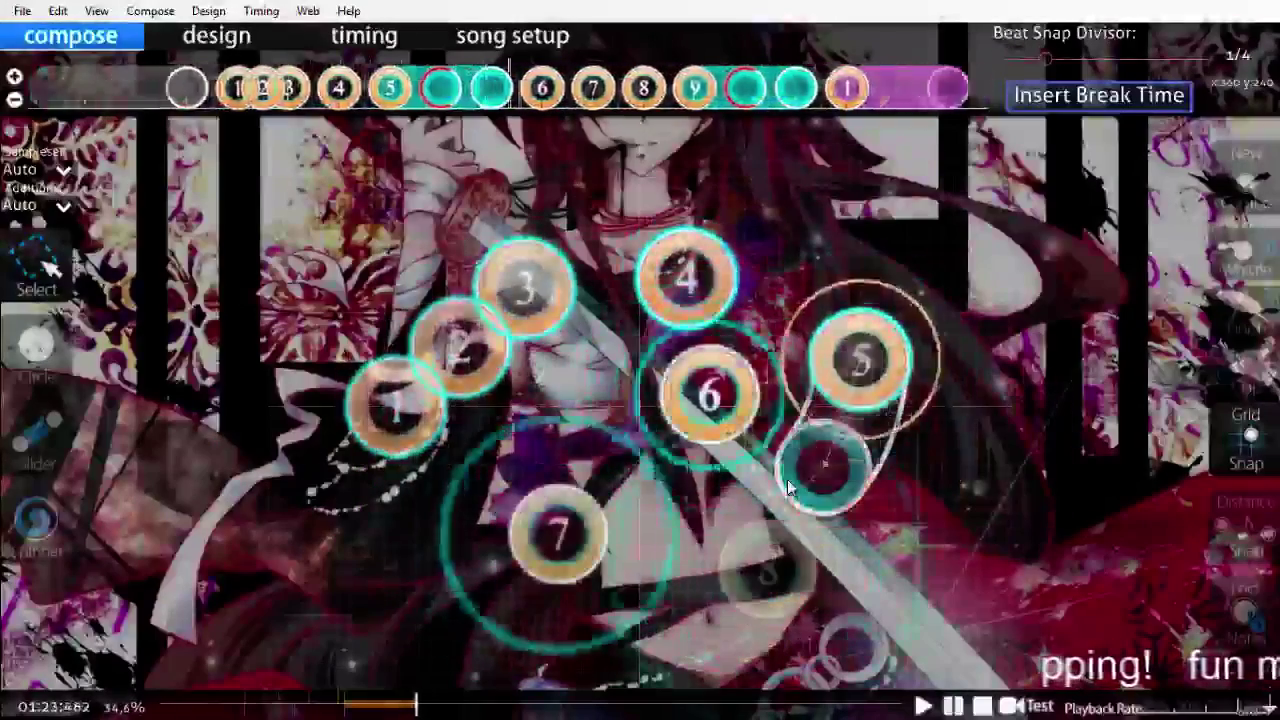
pyautogui.scroll(10, 787, 479)
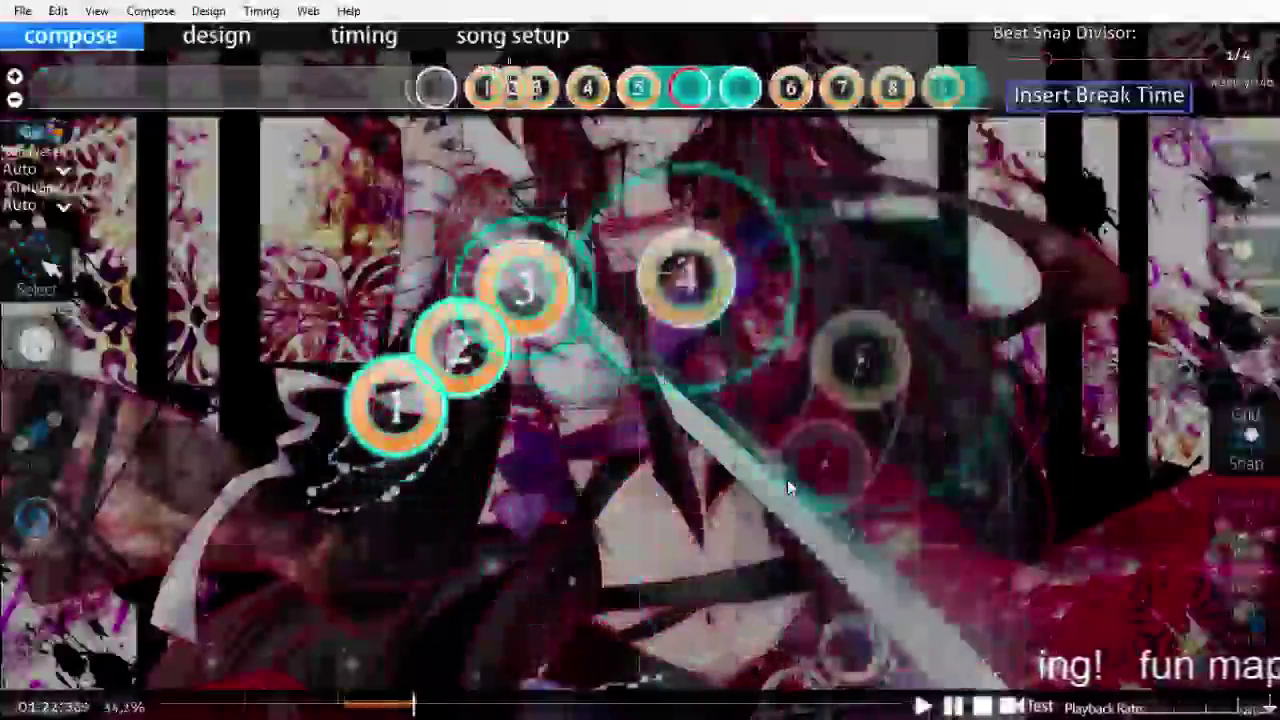
pyautogui.scroll(-5, 787, 479)
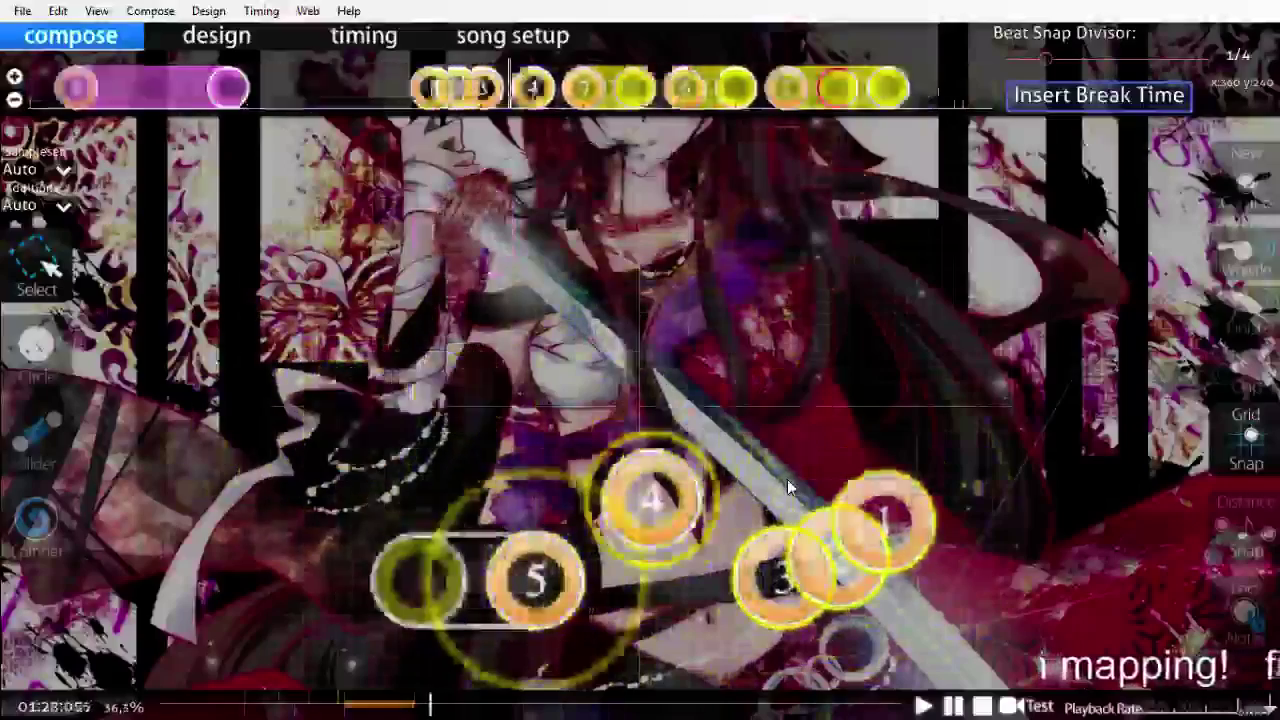
pyautogui.scroll(10, 787, 479)
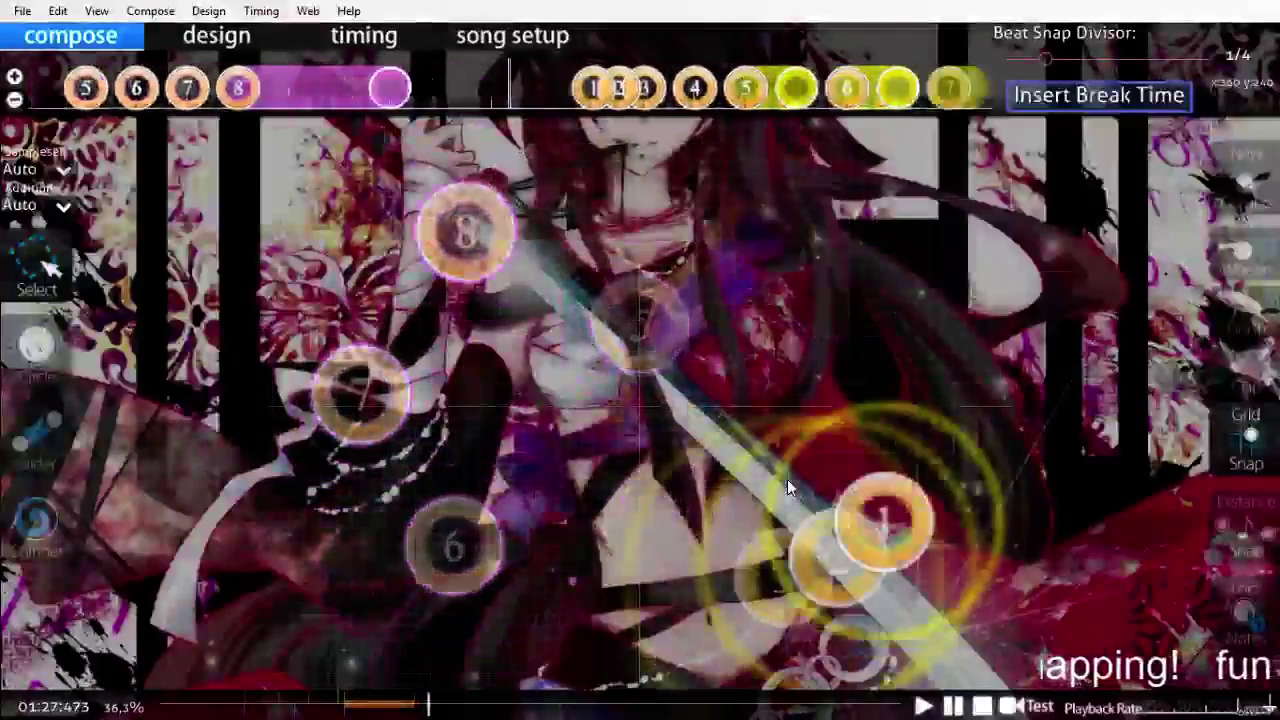
# Step: Try to place a one-beat curved slider as a new combo at 01:27.249, between slider 8 and the three-circle stream
pyautogui.click(8, 428)
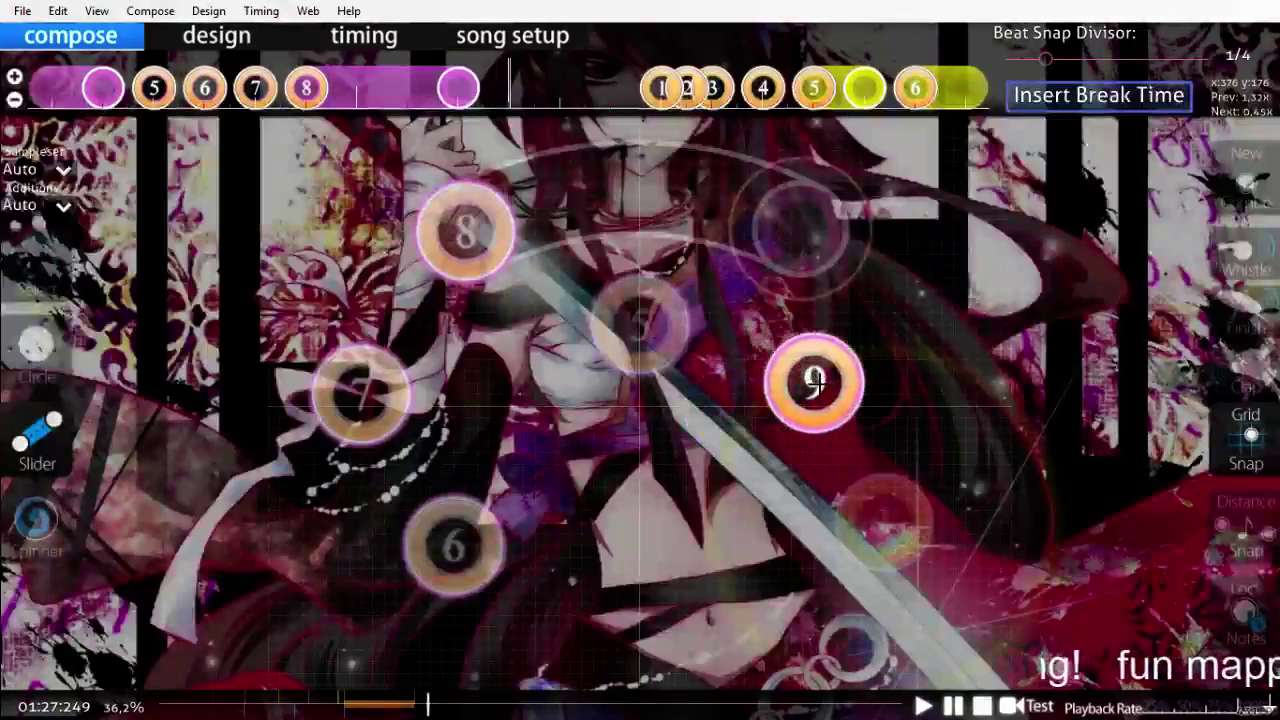
pyautogui.rightClick(617, 429)
pyautogui.scroll(2, 598, 431)
pyautogui.scroll(-6, 596, 436)
pyautogui.scroll(20, 595, 446)
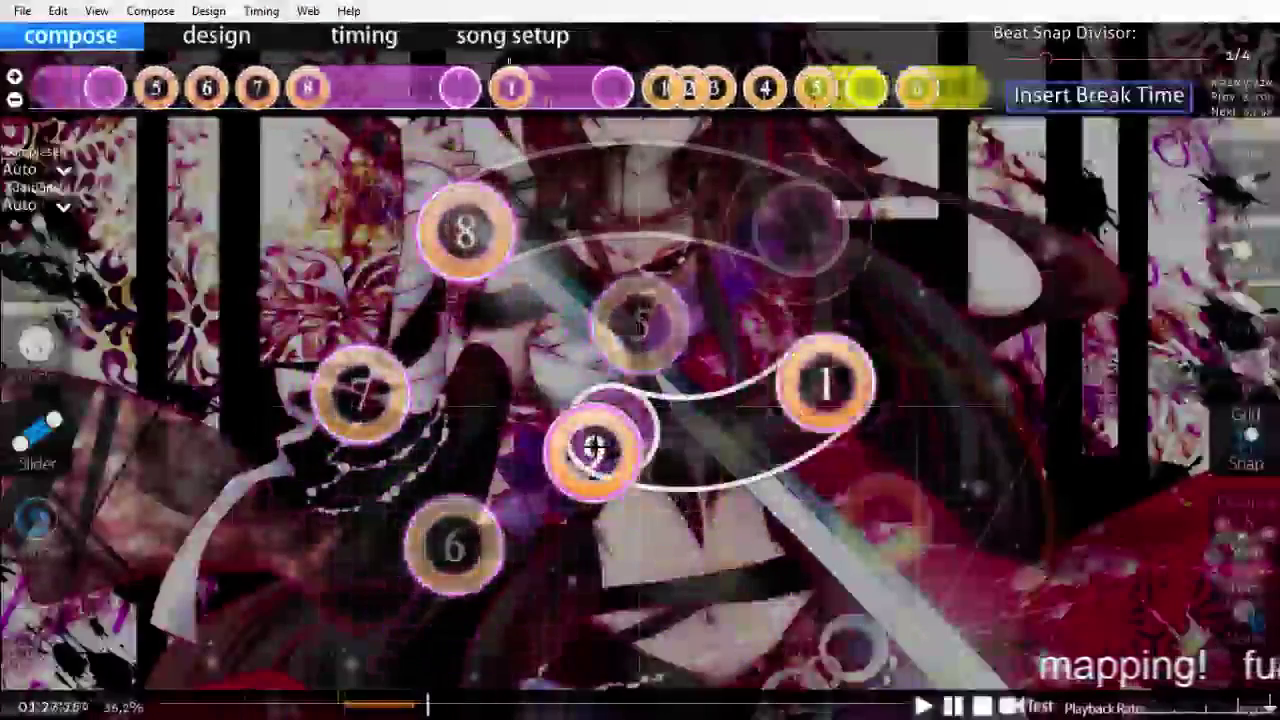
pyautogui.scroll(4, 478, 142)
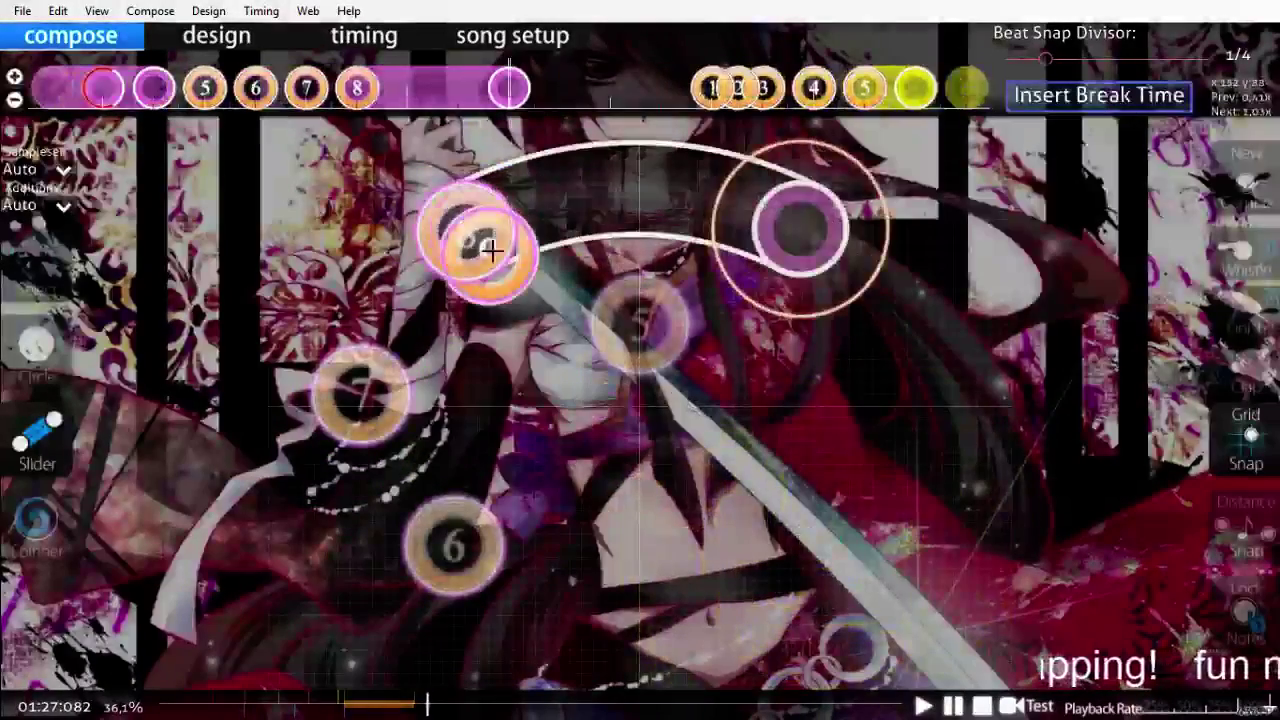
pyautogui.scroll(4, 493, 256)
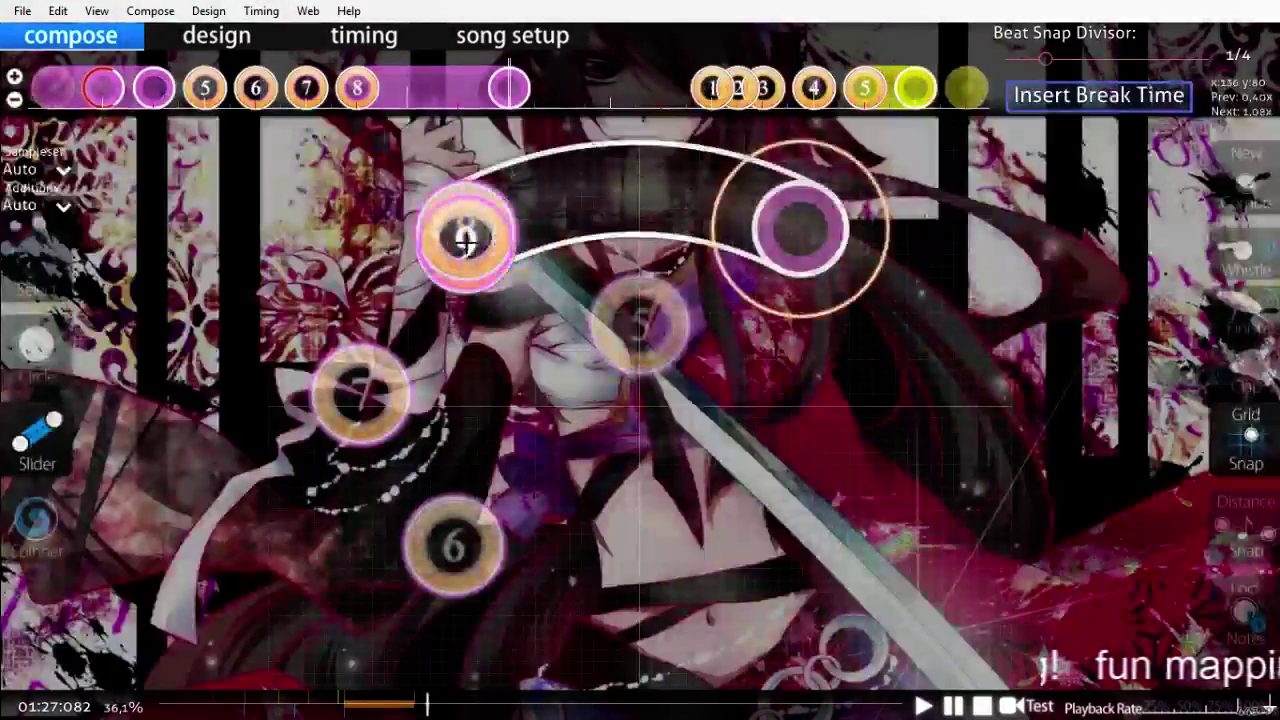
# Step: Replace slider 8 with a two-beat spinner from 01:26.582 to 01:27.249 and save the beatmap
pyautogui.scroll(1, 466, 240)
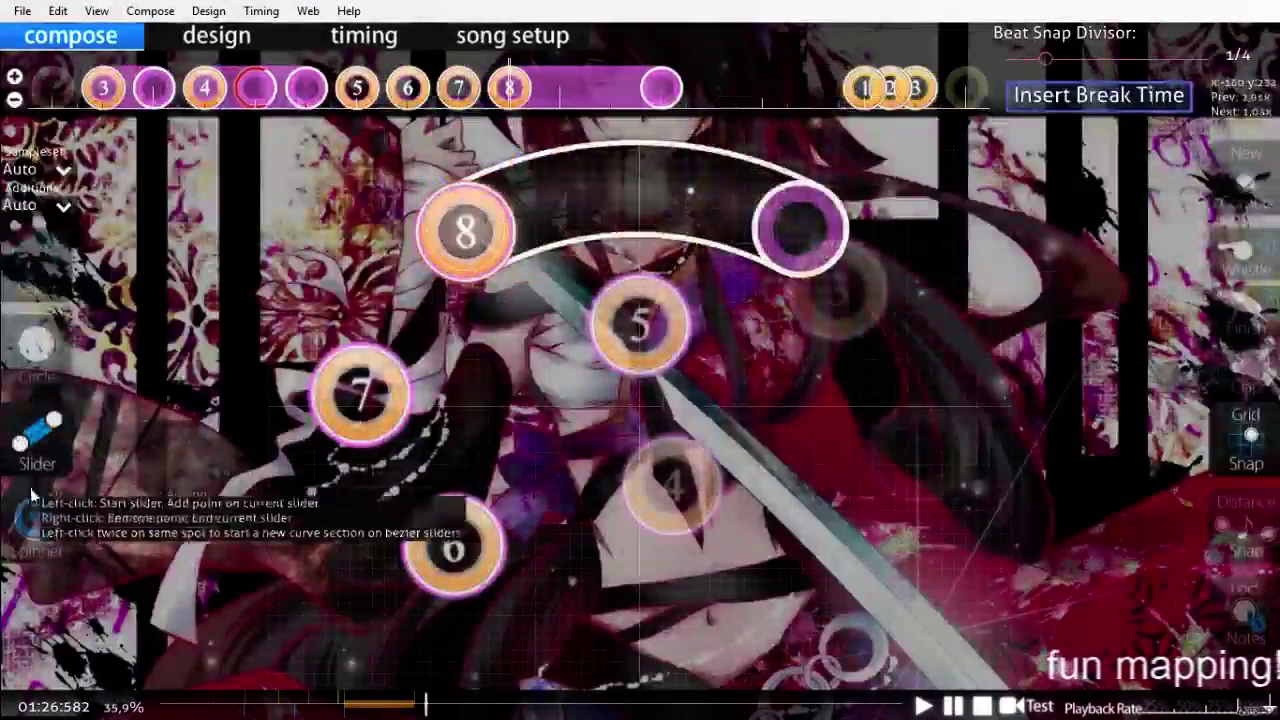
pyautogui.click(36, 520)
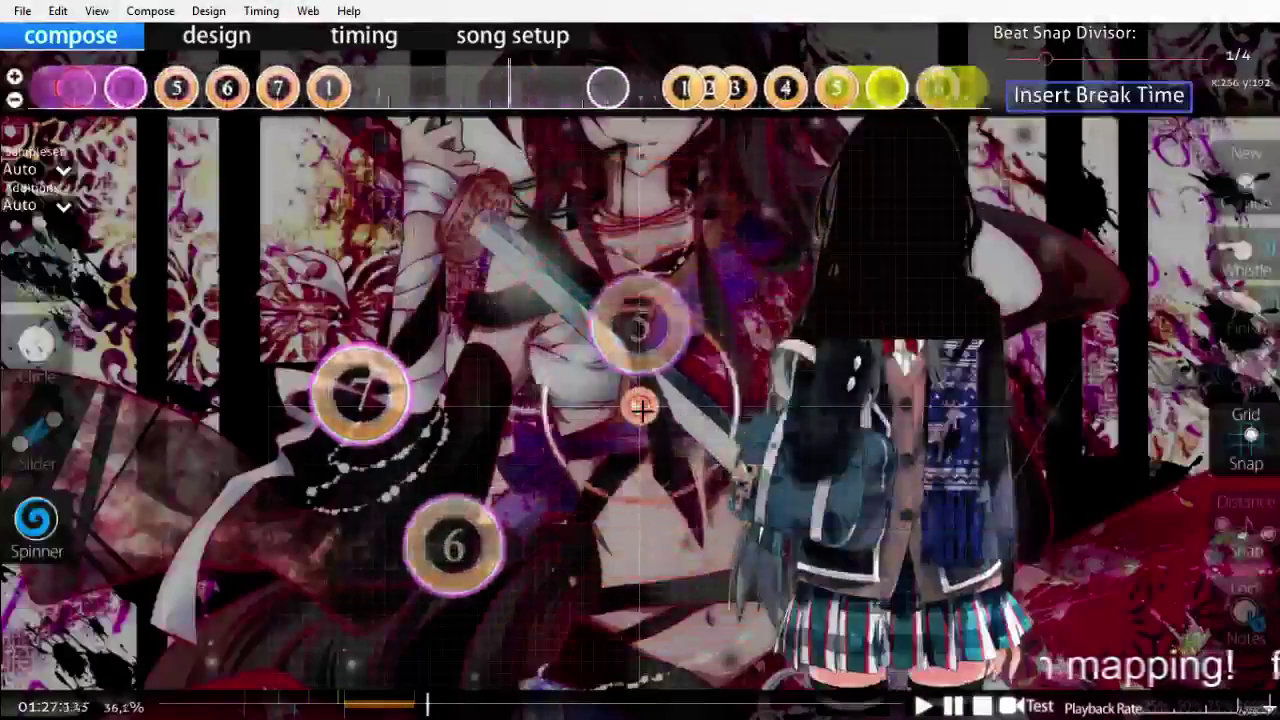
pyautogui.scroll(13, 631, 410)
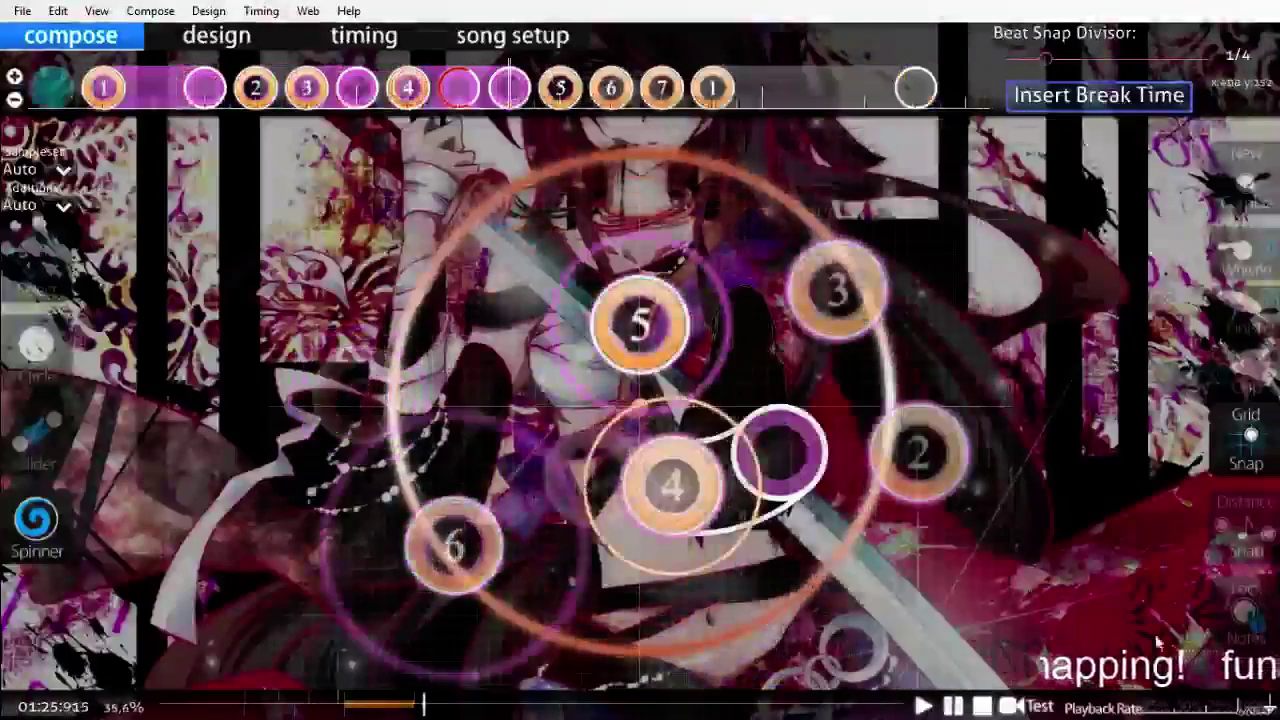
pyautogui.scroll(2, 854, 569)
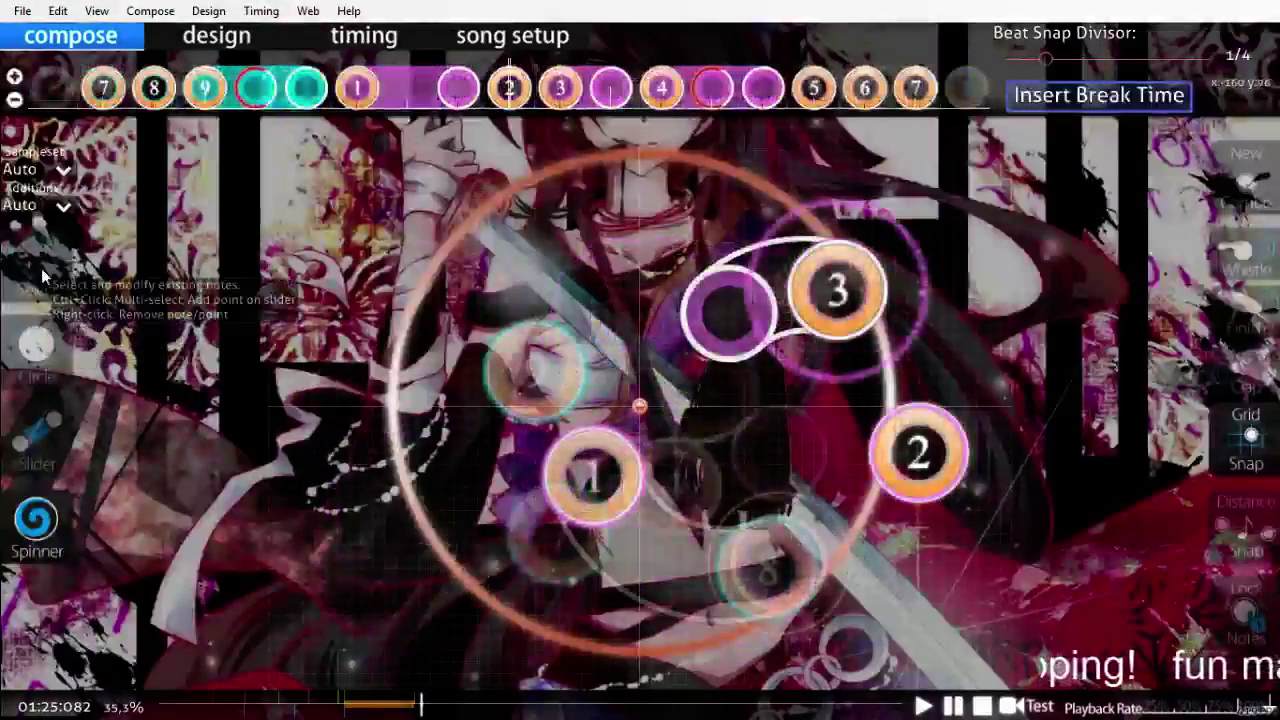
pyautogui.click(42, 278)
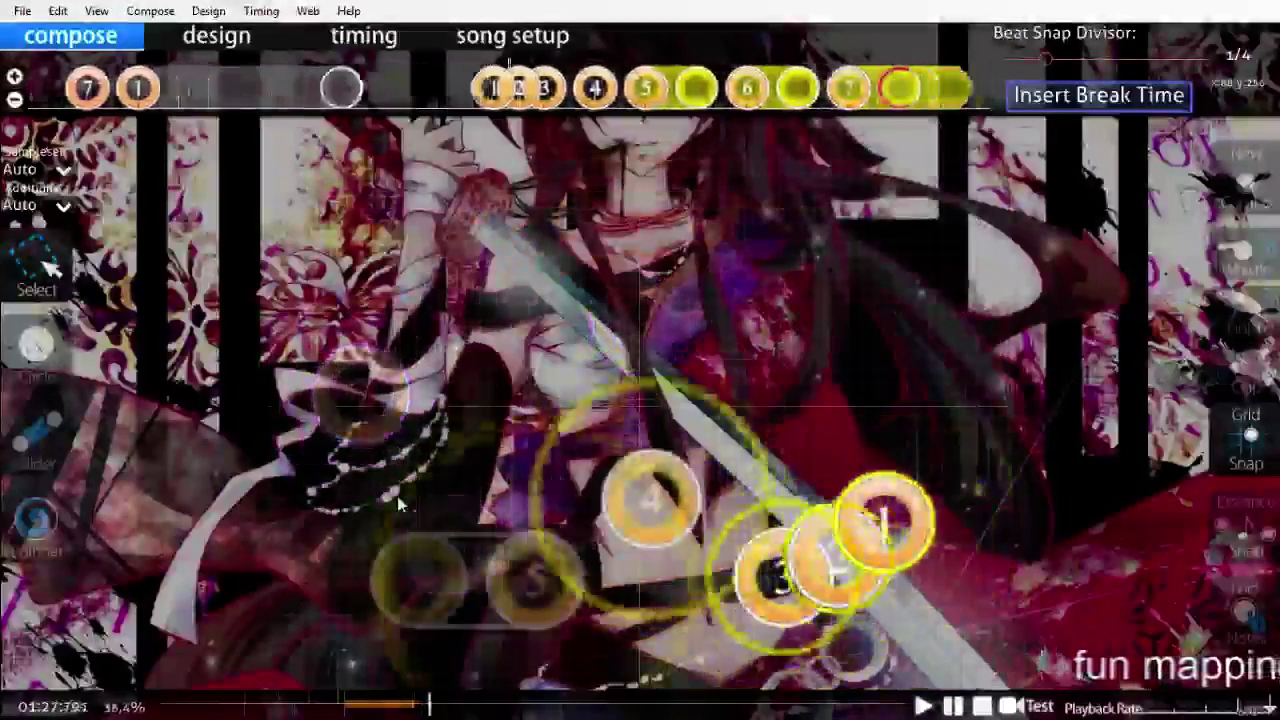
pyautogui.hotkey('ctrl', 's')
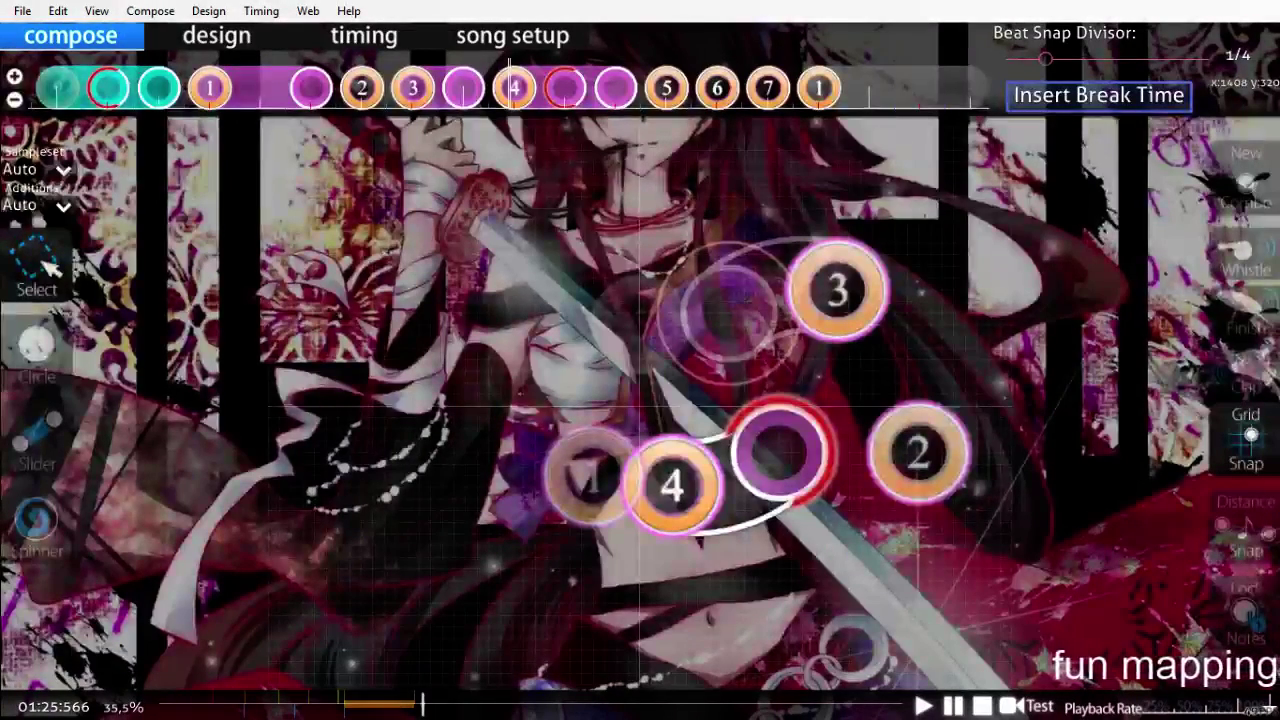
# Step: Play back the section from slider 4 through the spinner to repeat slider 7, checking the spinner's timing
pyautogui.scroll(12, 497, 150)
pyautogui.press('space')
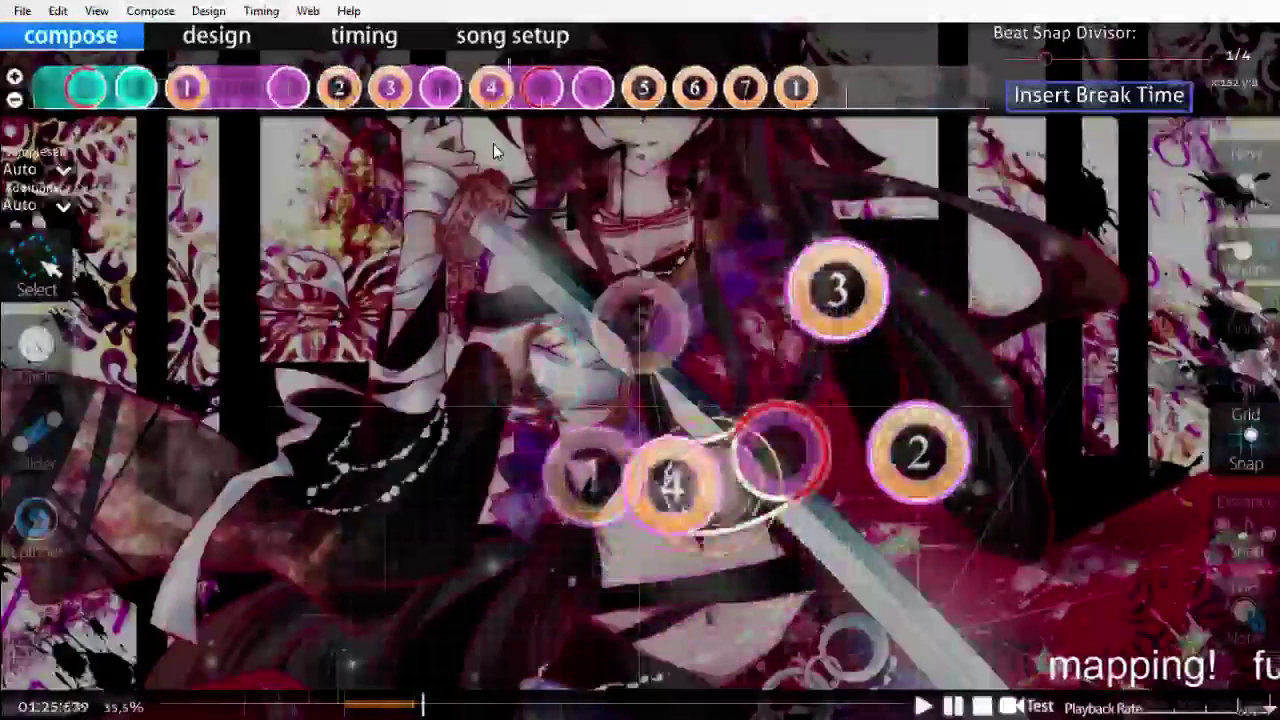
pyautogui.press('space')
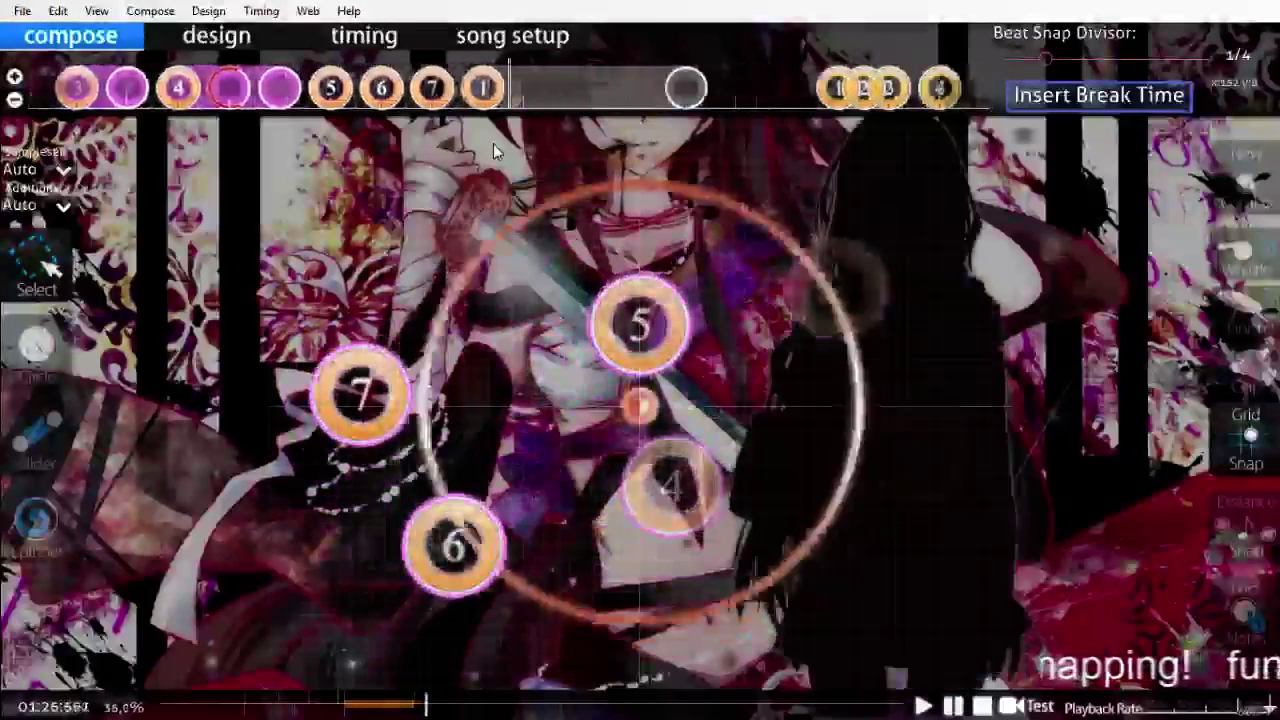
pyautogui.scroll(6, 490, 152)
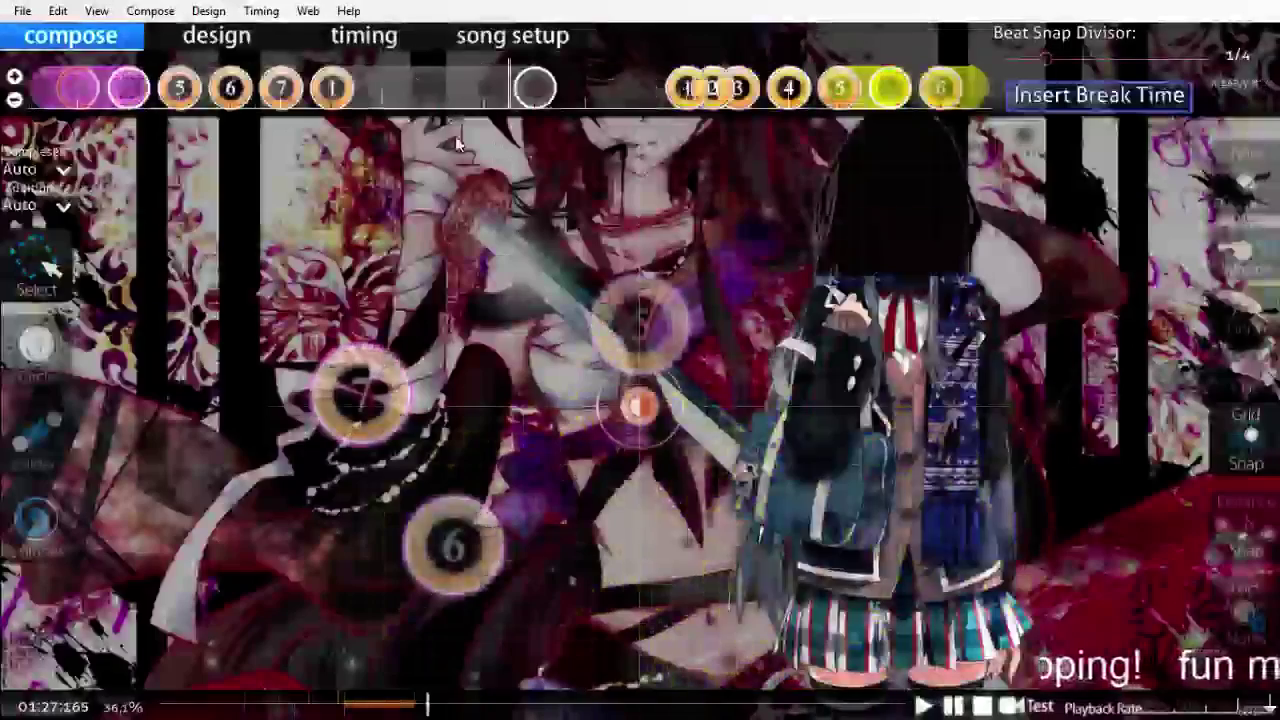
pyautogui.scroll(-6, 462, 142)
pyautogui.scroll(2, 450, 135)
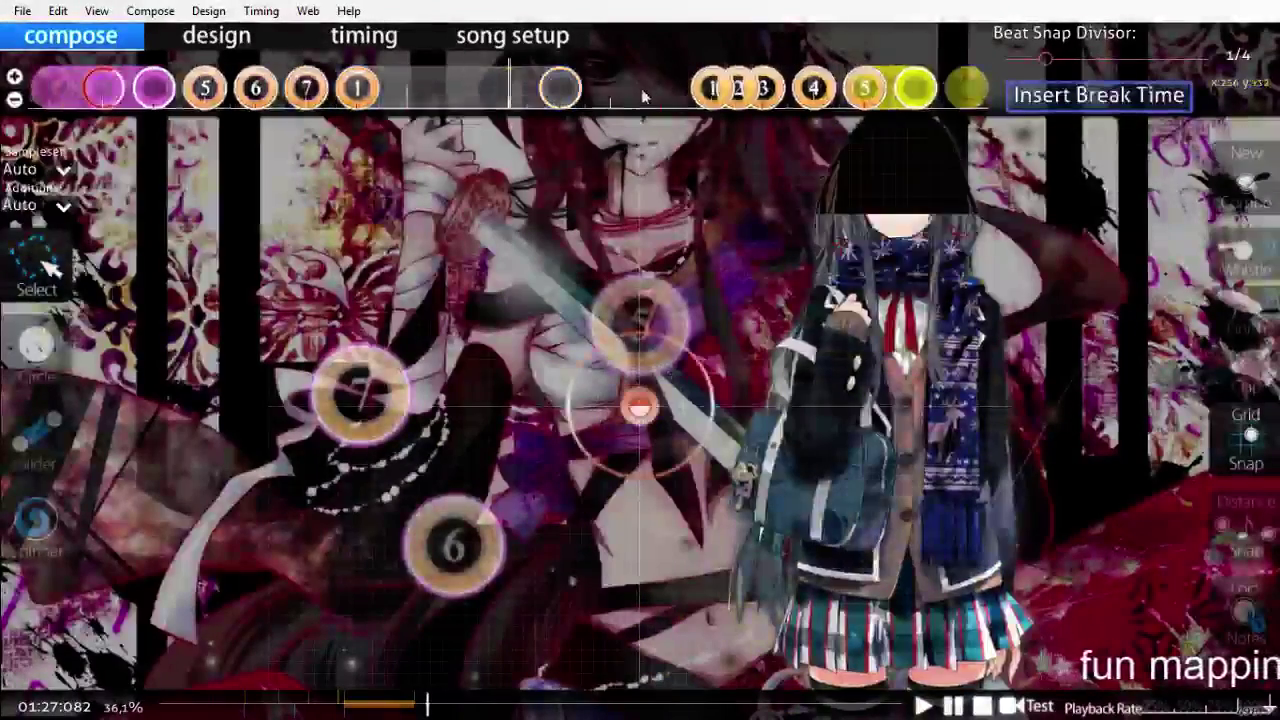
pyautogui.scroll(3, 606, 149)
pyautogui.scroll(-2, 606, 149)
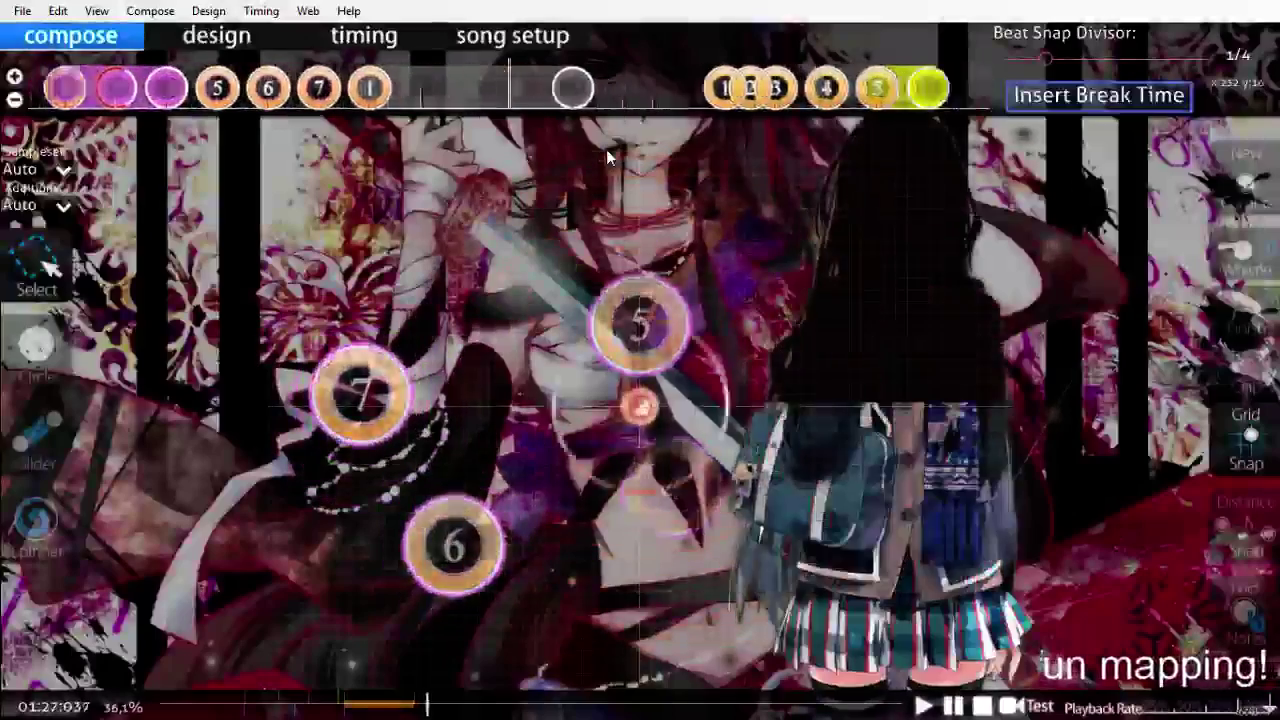
pyautogui.press('space')
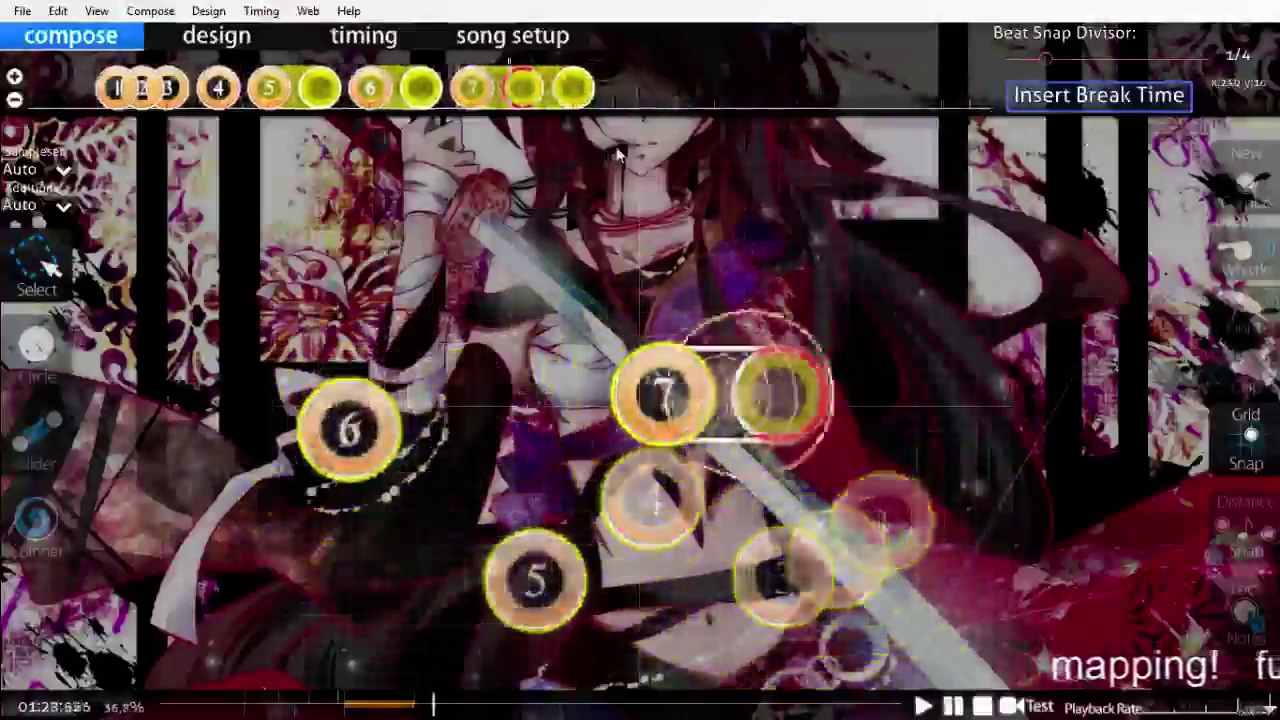
pyautogui.scroll(2, 616, 155)
pyautogui.scroll(6, 617, 153)
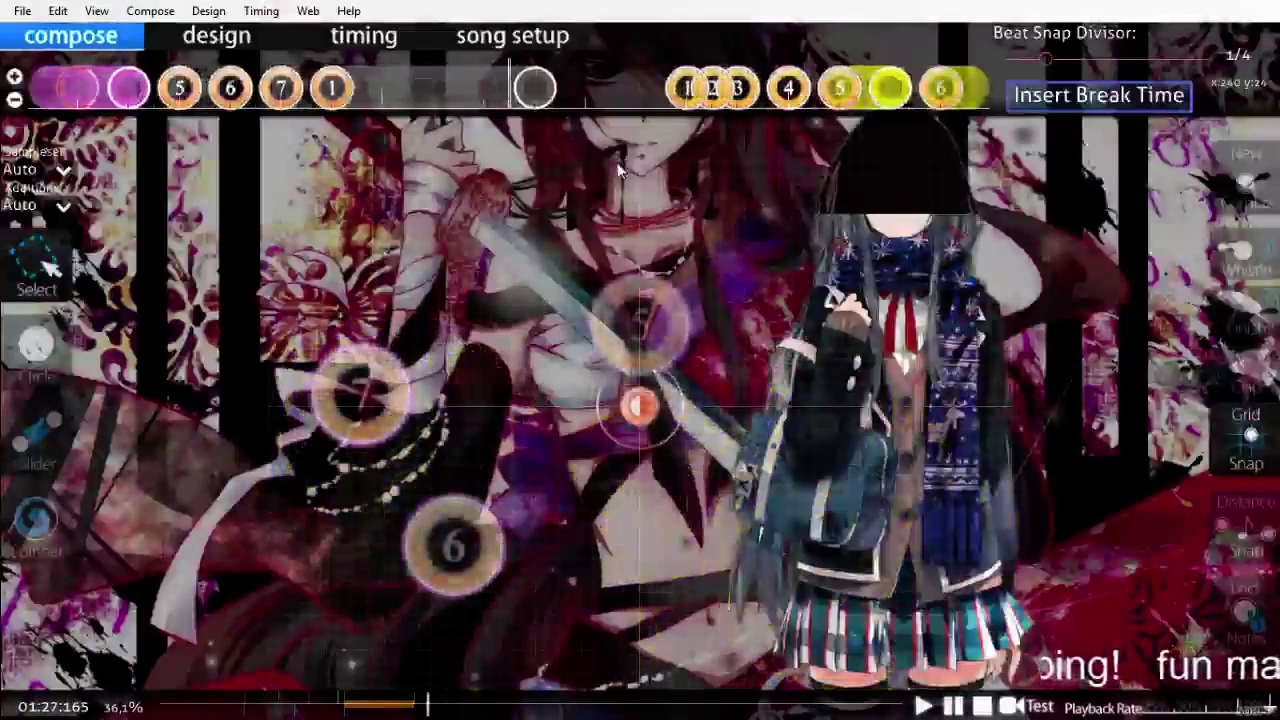
# Step: Save the beatmap and exit the editor to song selection
pyautogui.hotkey('ctrl', 's')
pyautogui.press('Escape')
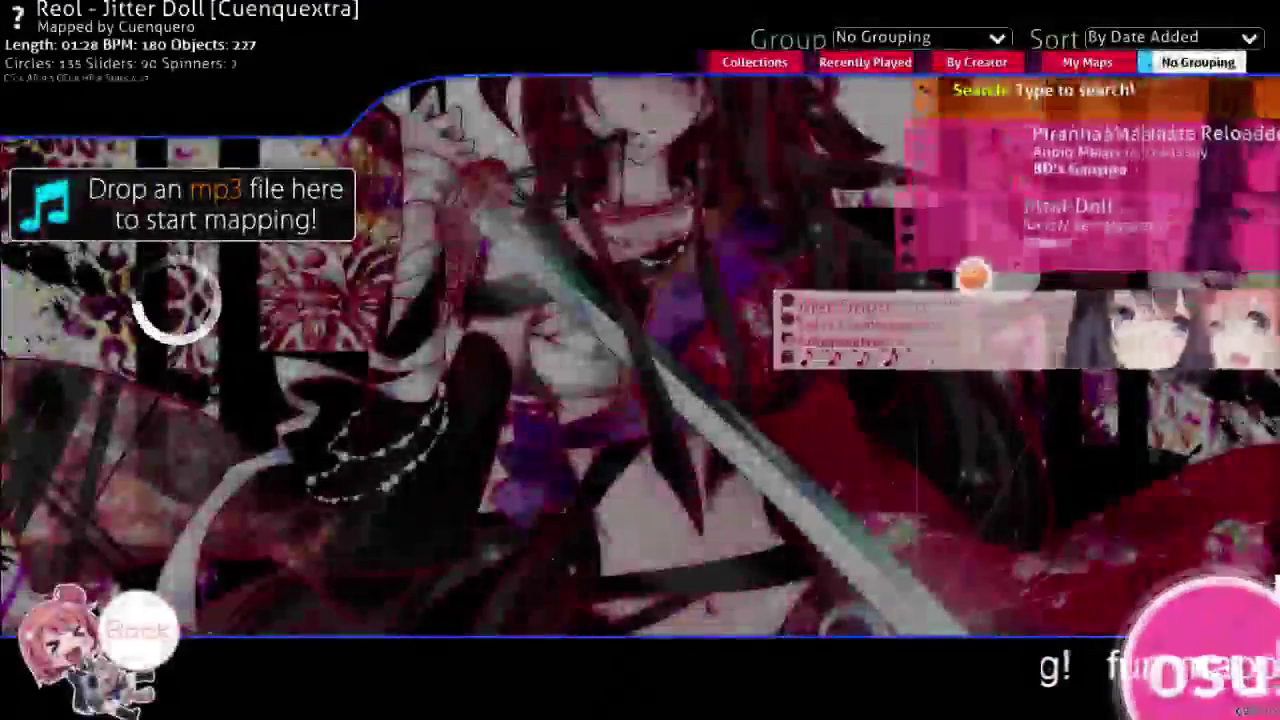
# Step: Open a different song's beatmap in the editor and seek to 01:24.534 to examine its patterns
pyautogui.click(970, 258)
pyautogui.click(910, 322)
pyautogui.click(357, 706)
pyautogui.moveTo(357, 706); pyautogui.dragTo(420, 706)
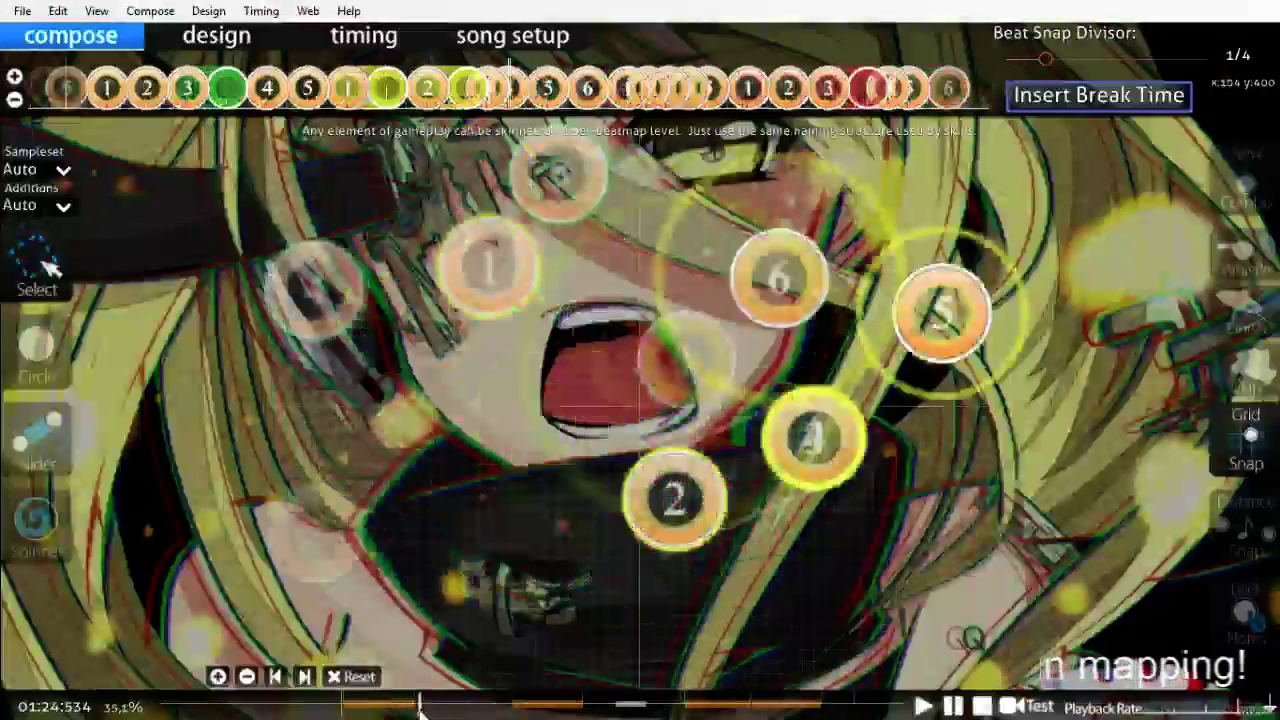
# Step: Play back the reference beatmap's section, leave it, and open the Cuenquextra difficulty of Jitter Doll in the editor
pyautogui.press('space')
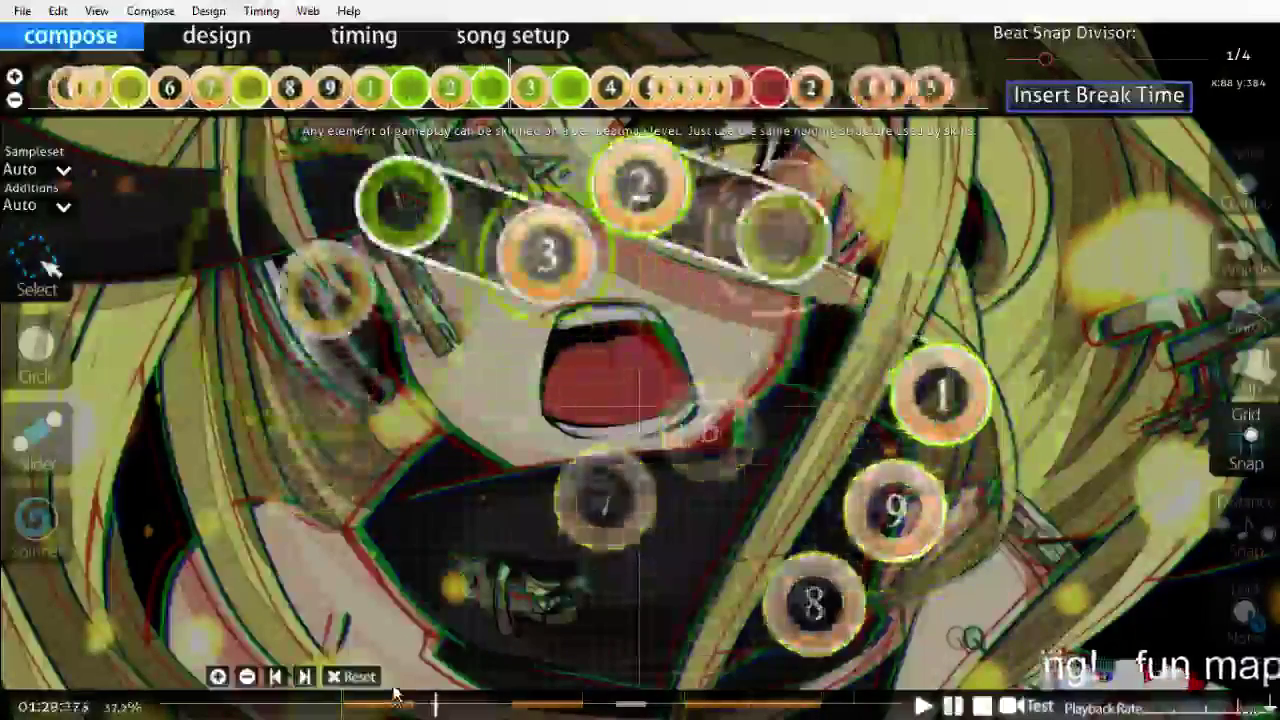
pyautogui.press('Escape')
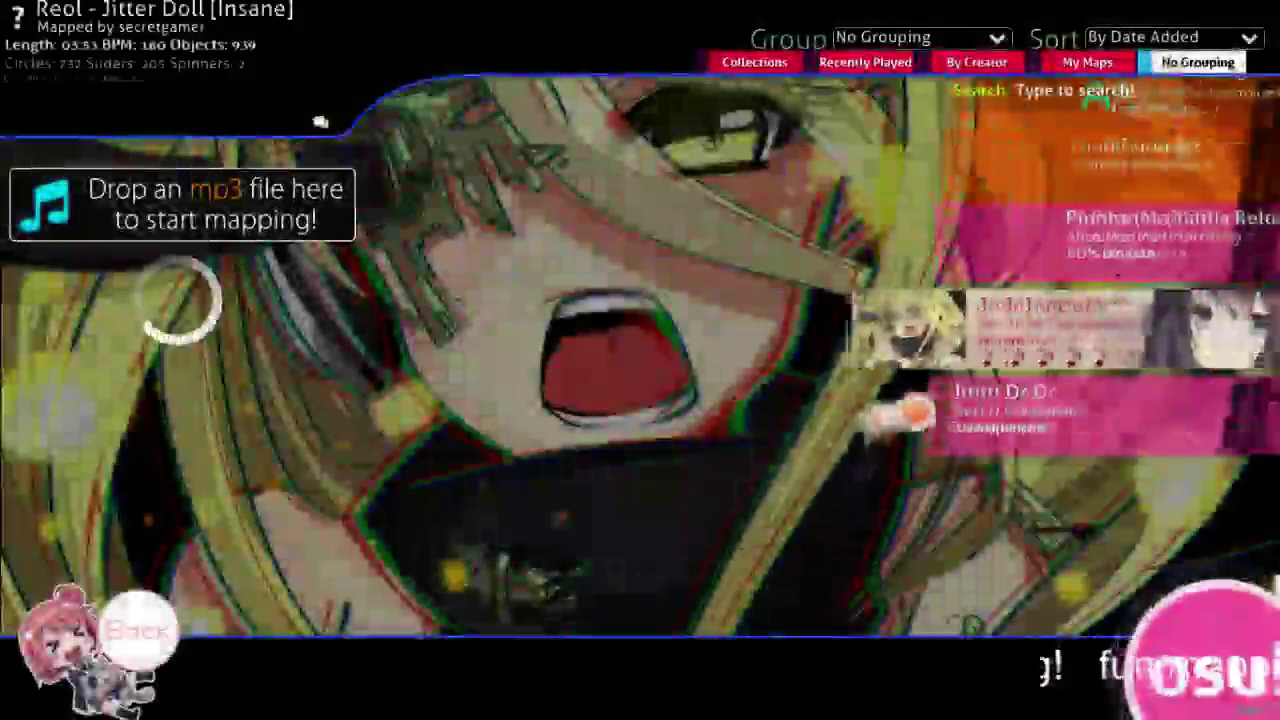
pyautogui.click(916, 414)
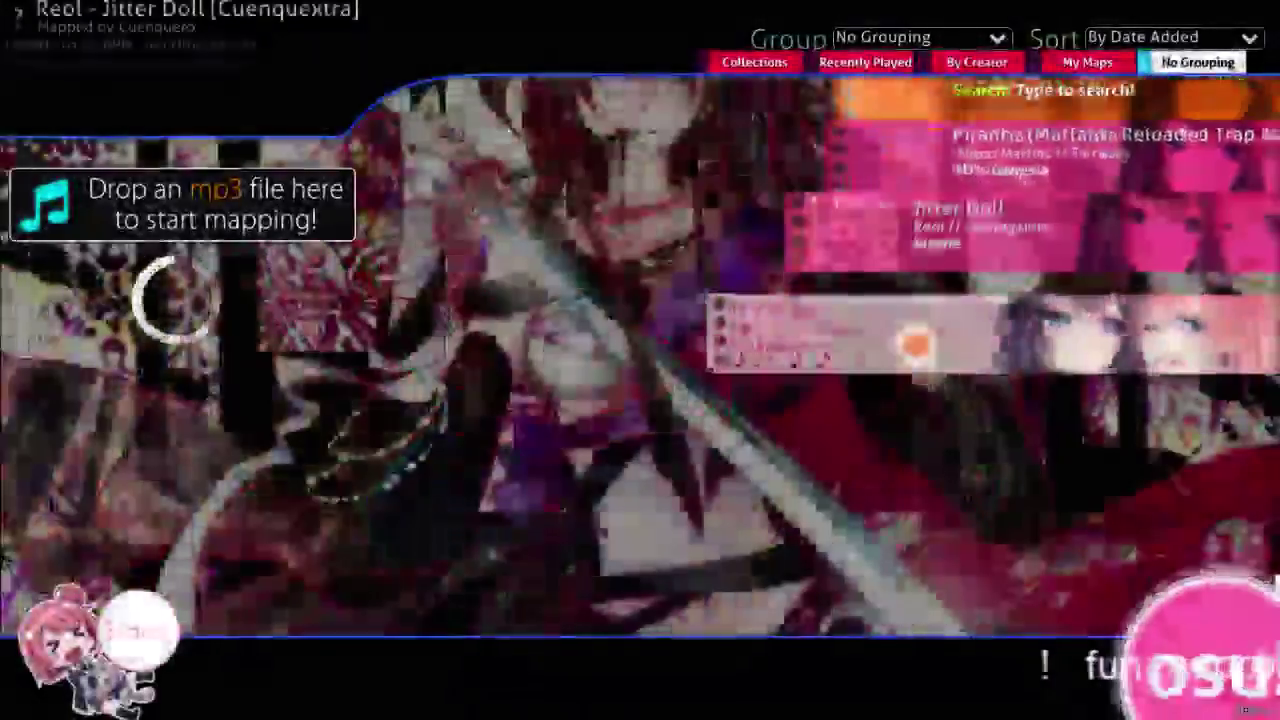
pyautogui.click(915, 344)
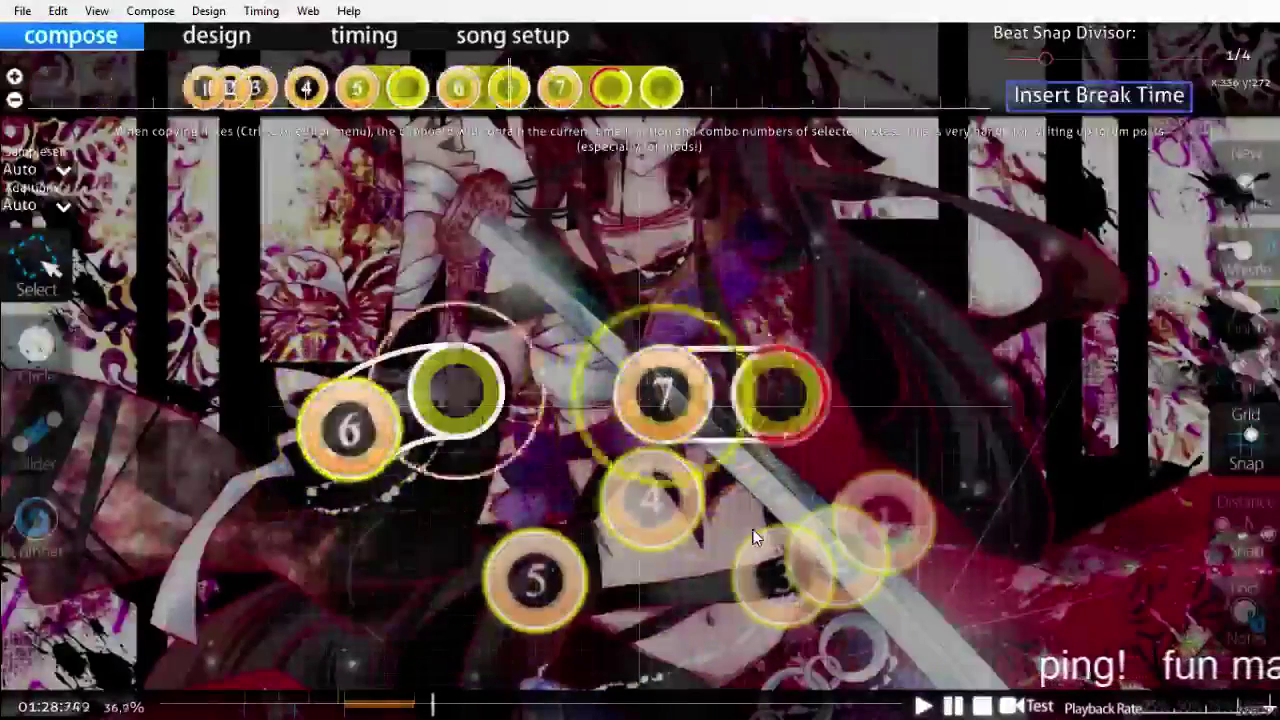
# Step: Reload the Cuenquextra beatmap in the editor and seek to 00:29.186 and on to the kiai section
pyautogui.press('Escape')
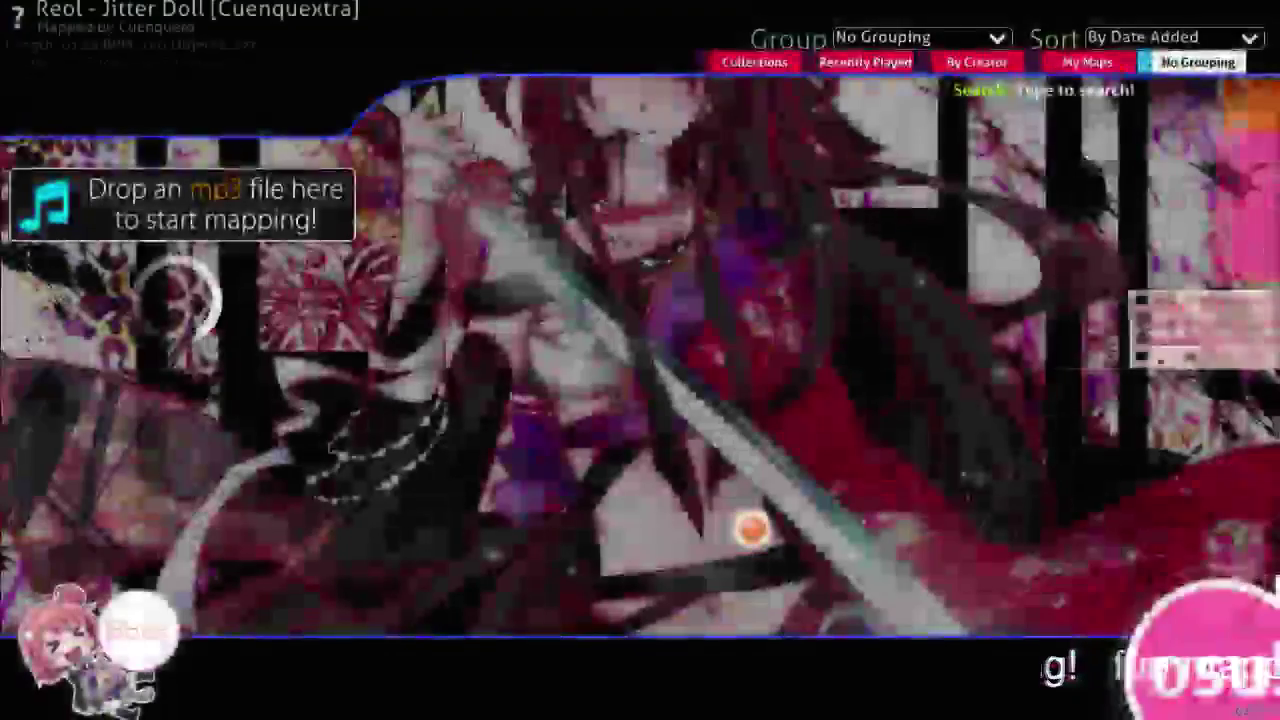
pyautogui.press('Down')
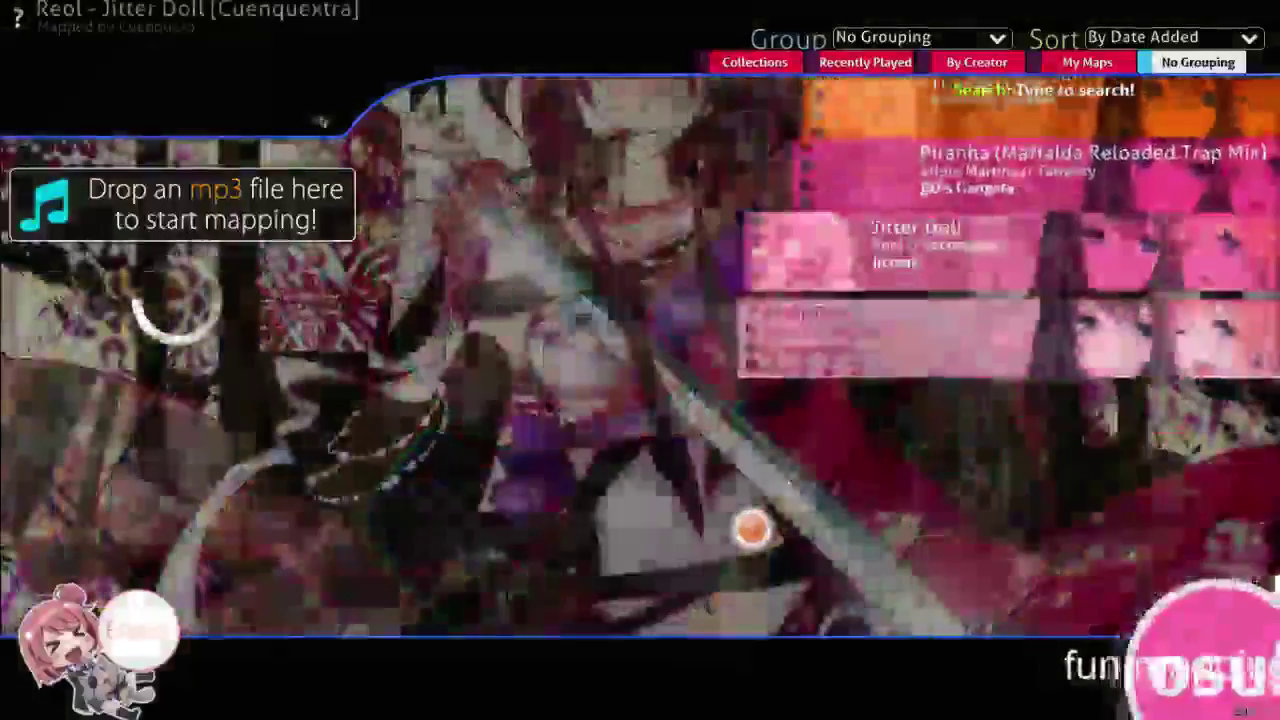
pyautogui.press('Return')
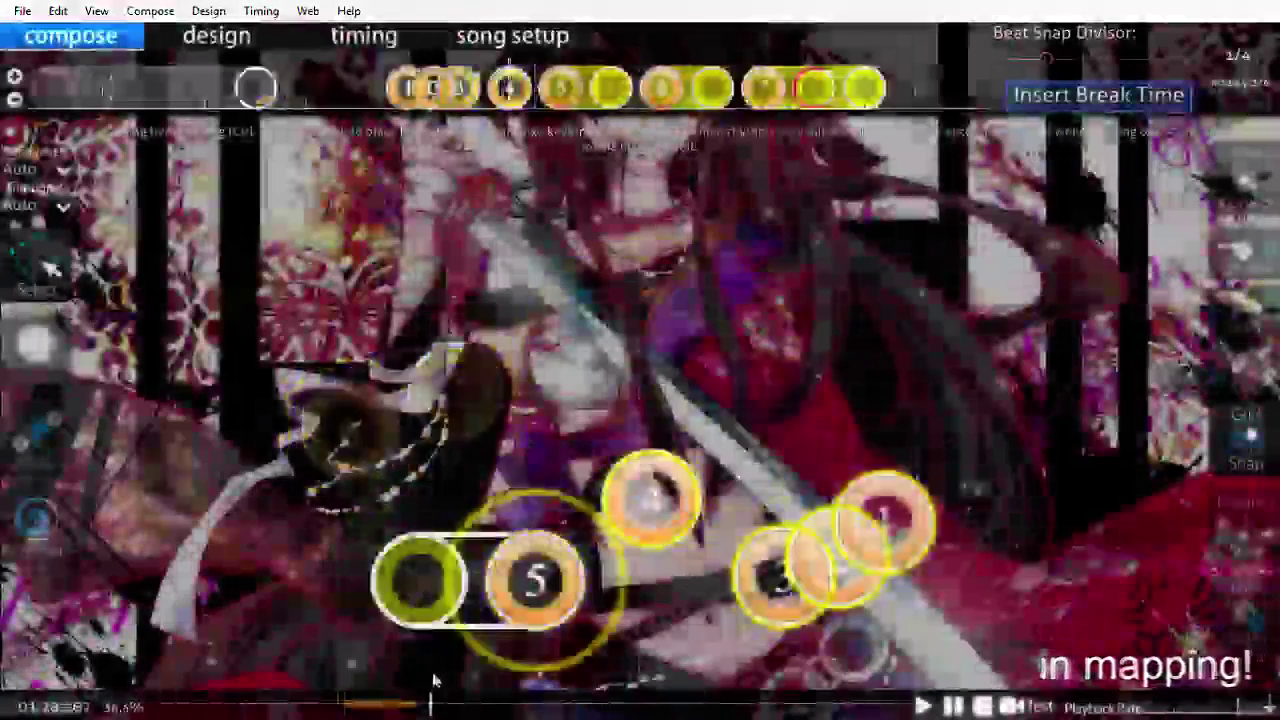
pyautogui.click(248, 708)
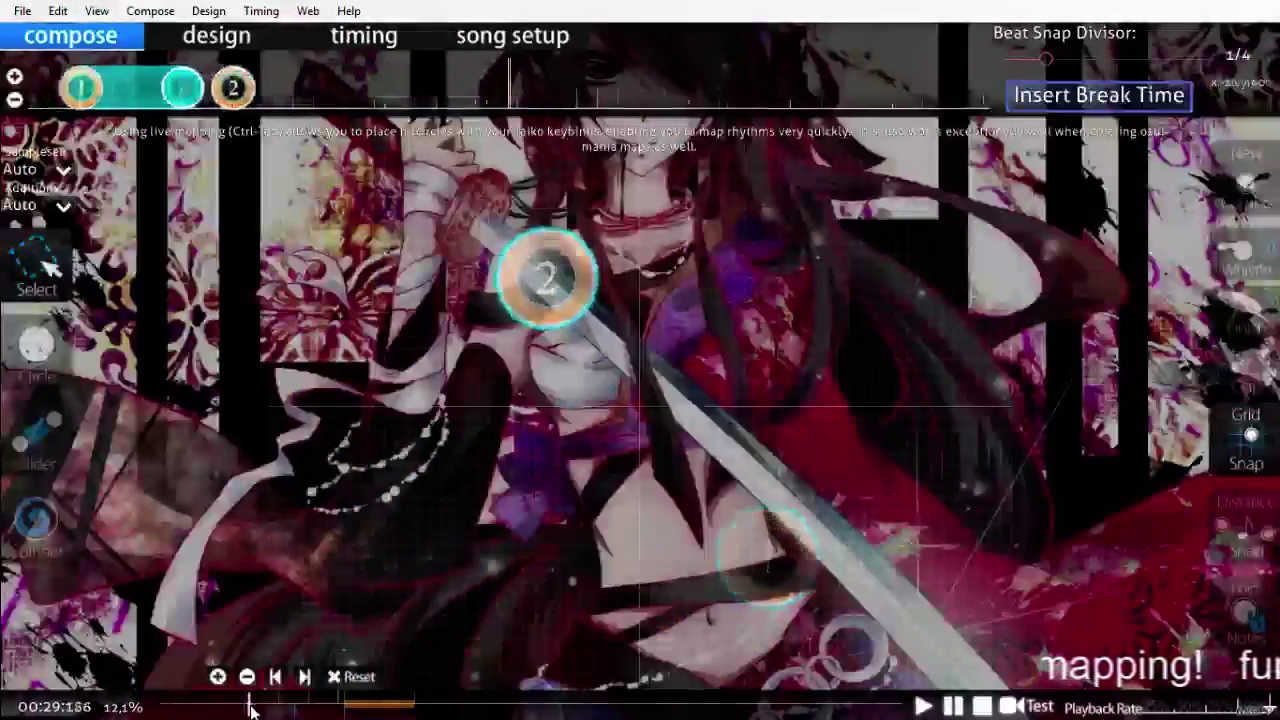
pyautogui.moveTo(298, 708); pyautogui.dragTo(397, 703)
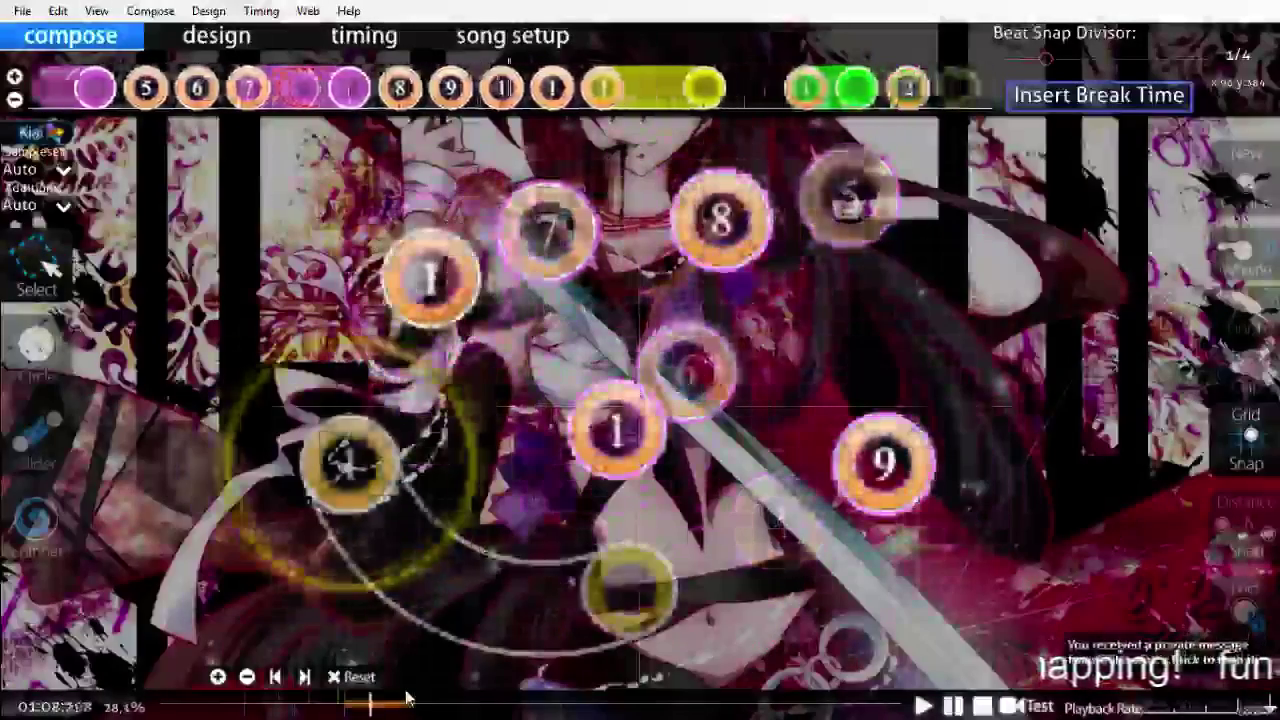
# Step: Play the kiai section up to 01:09.466 and check the private message in the chat
pyautogui.press('space')
pyautogui.press('F8')
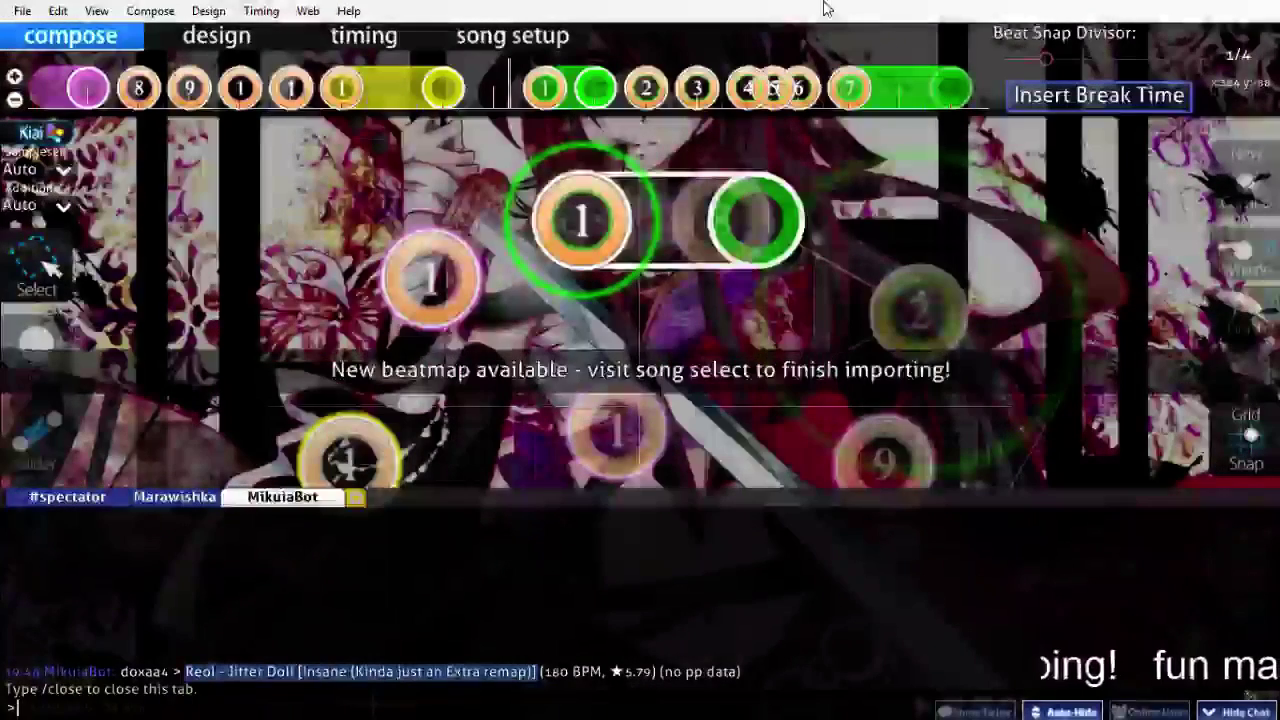
pyautogui.press('F8')
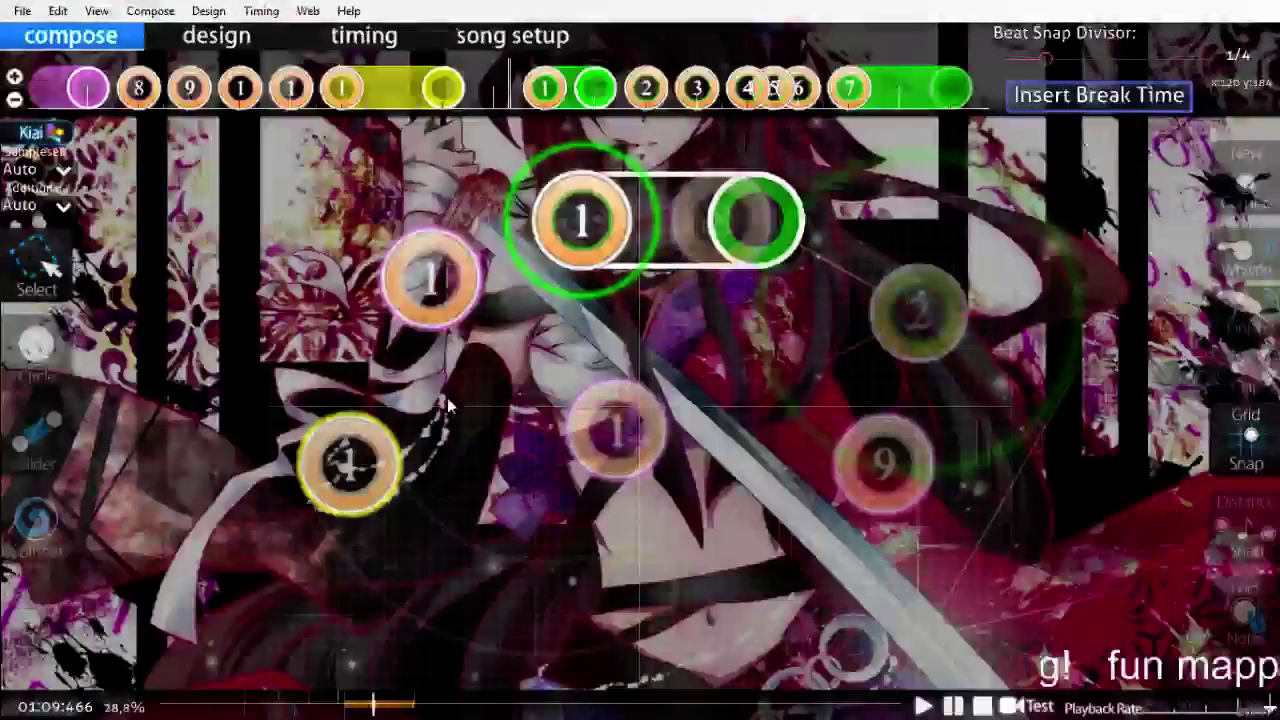
# Step: Return to song selection and look through the newly imported Jitter Doll set's difficulties, from Liz's Insane to Insane (Kinda just an Extra remap)
pyautogui.press('Escape')
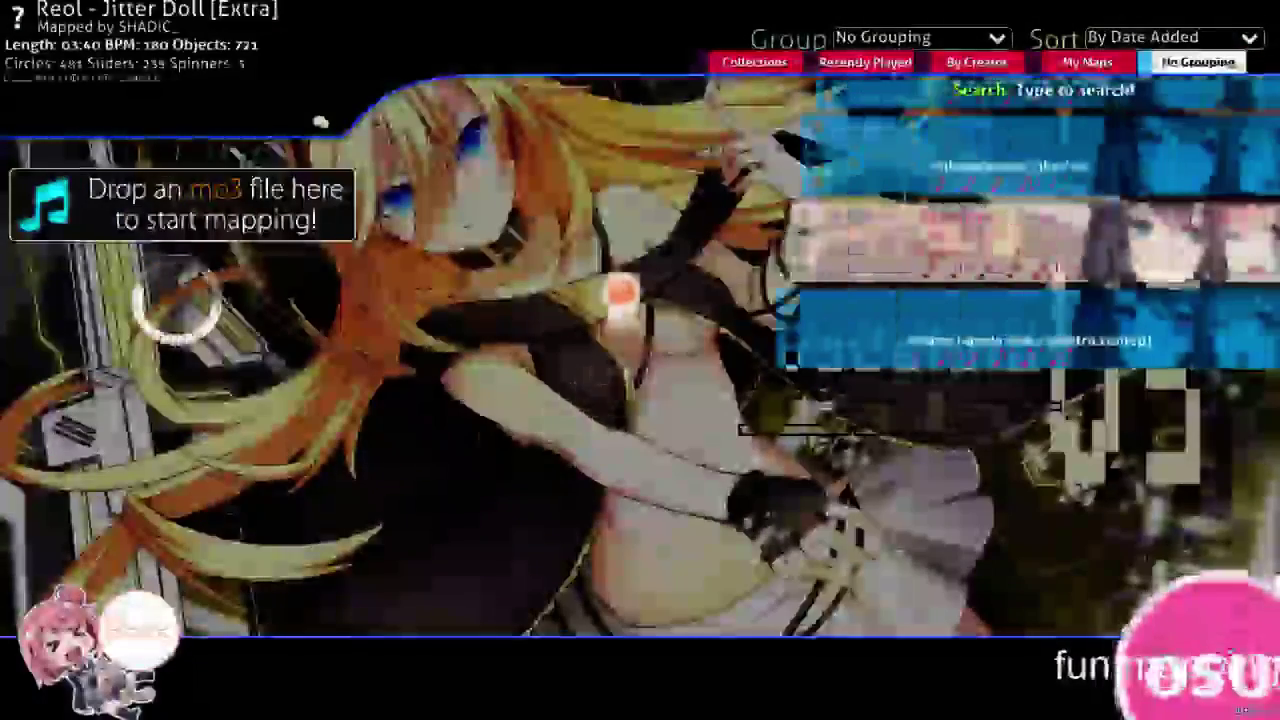
pyautogui.click(740, 338)
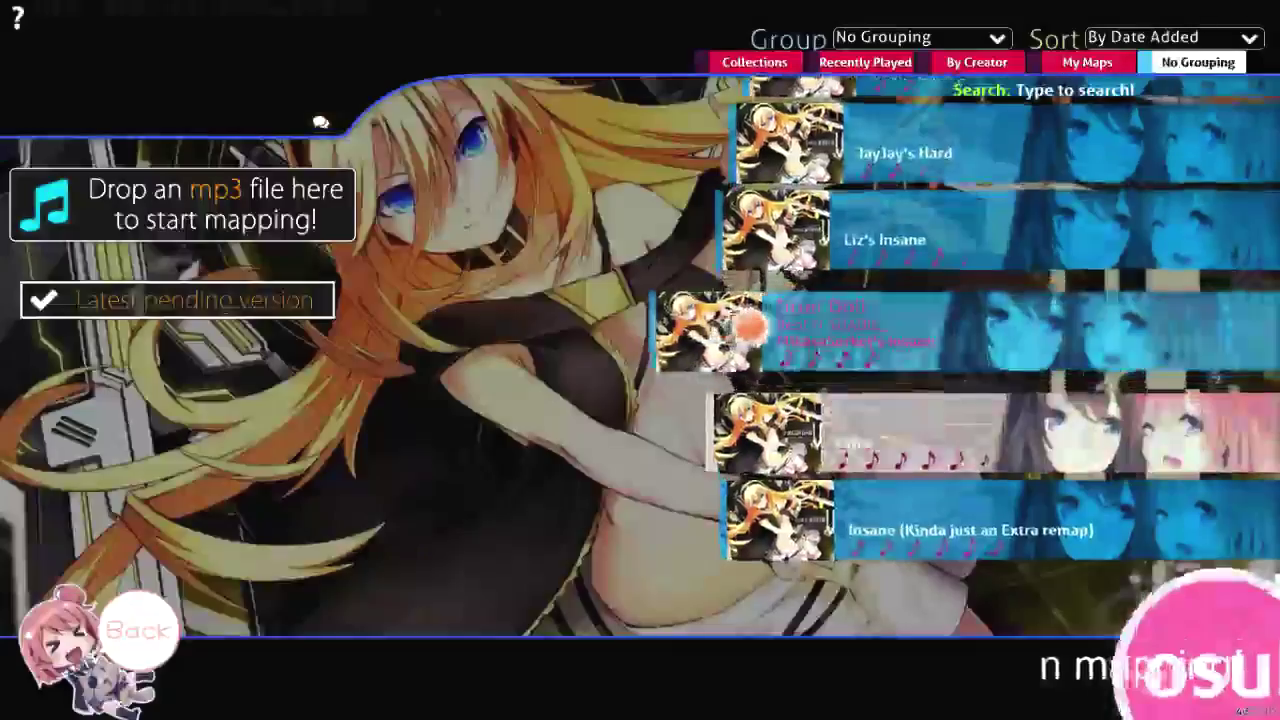
pyautogui.click(783, 243)
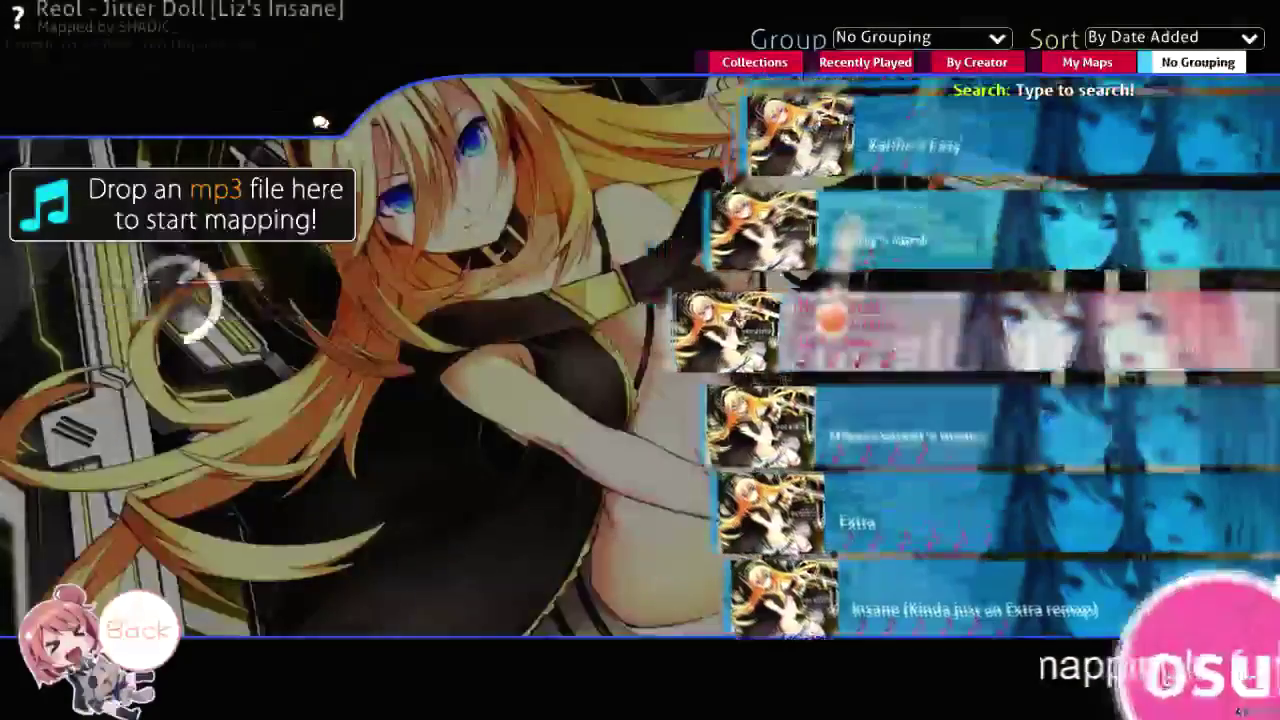
pyautogui.click(822, 409)
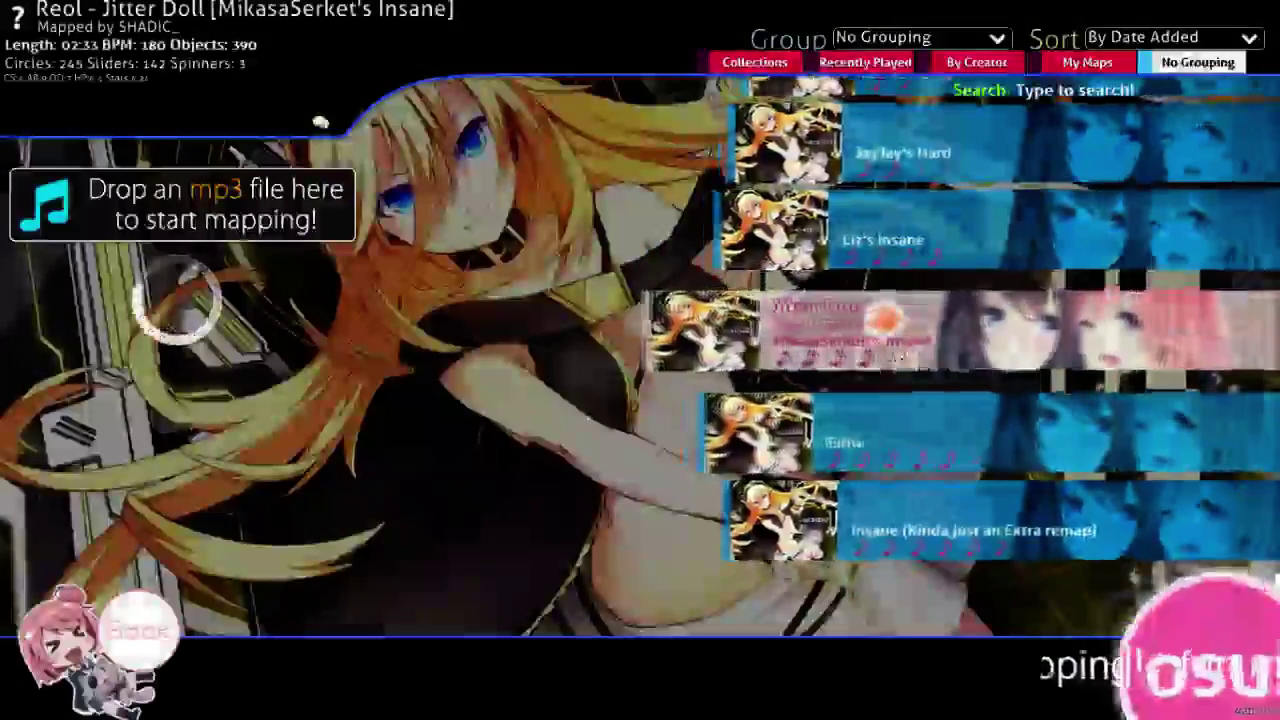
pyautogui.click(898, 418)
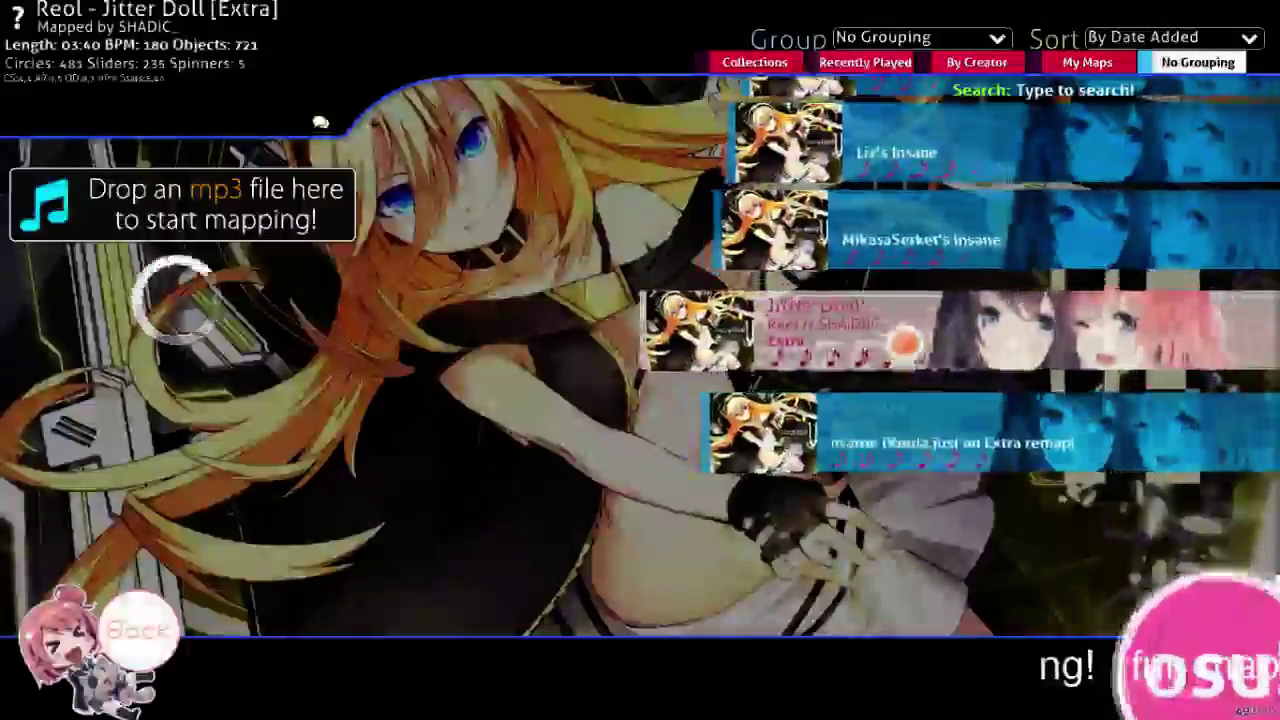
pyautogui.click(912, 445)
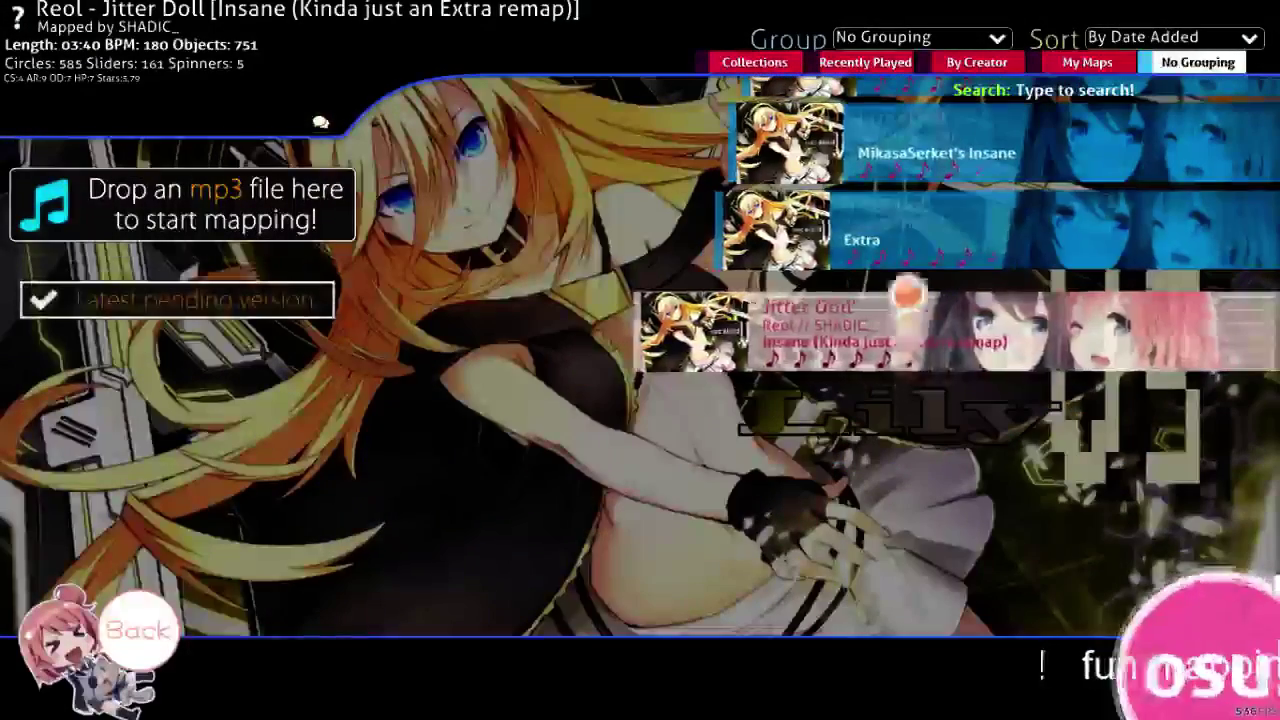
# Step: Open the imported set's Extra difficulty in the editor and seek to the kiai patterns at 02:10.268
pyautogui.doubleClick(910, 238)
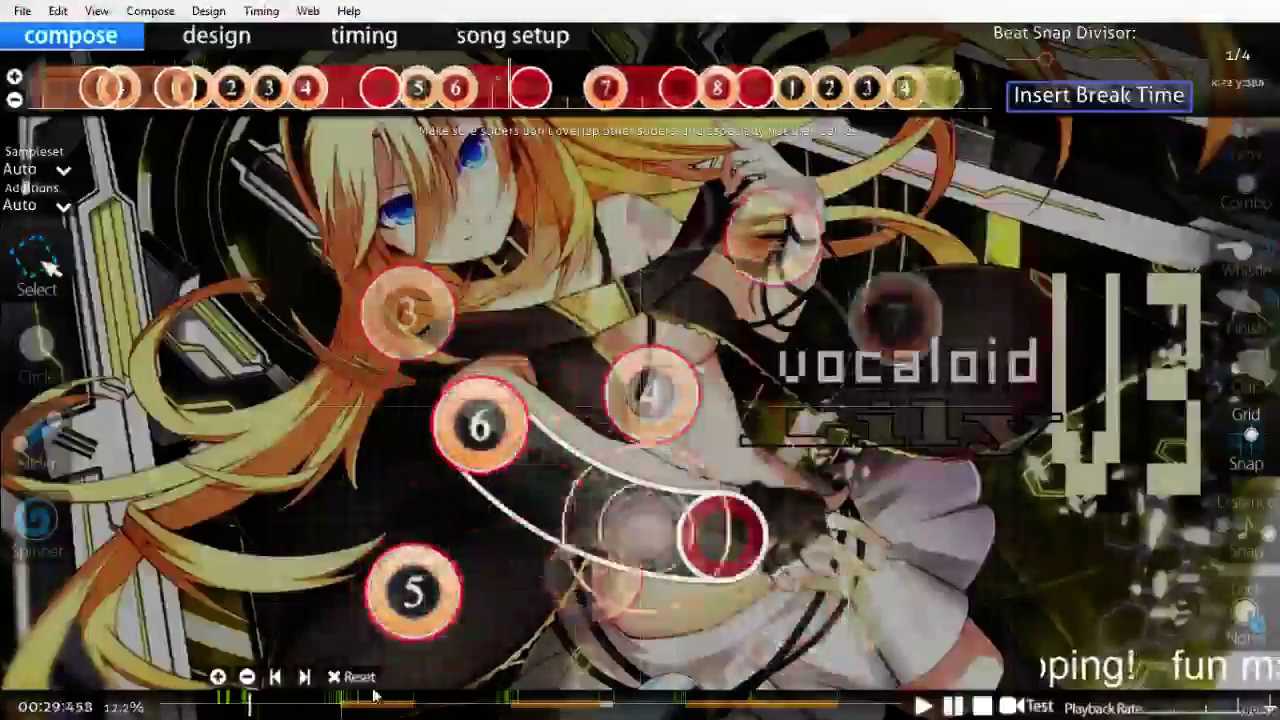
pyautogui.click(503, 705)
pyautogui.click(500, 705)
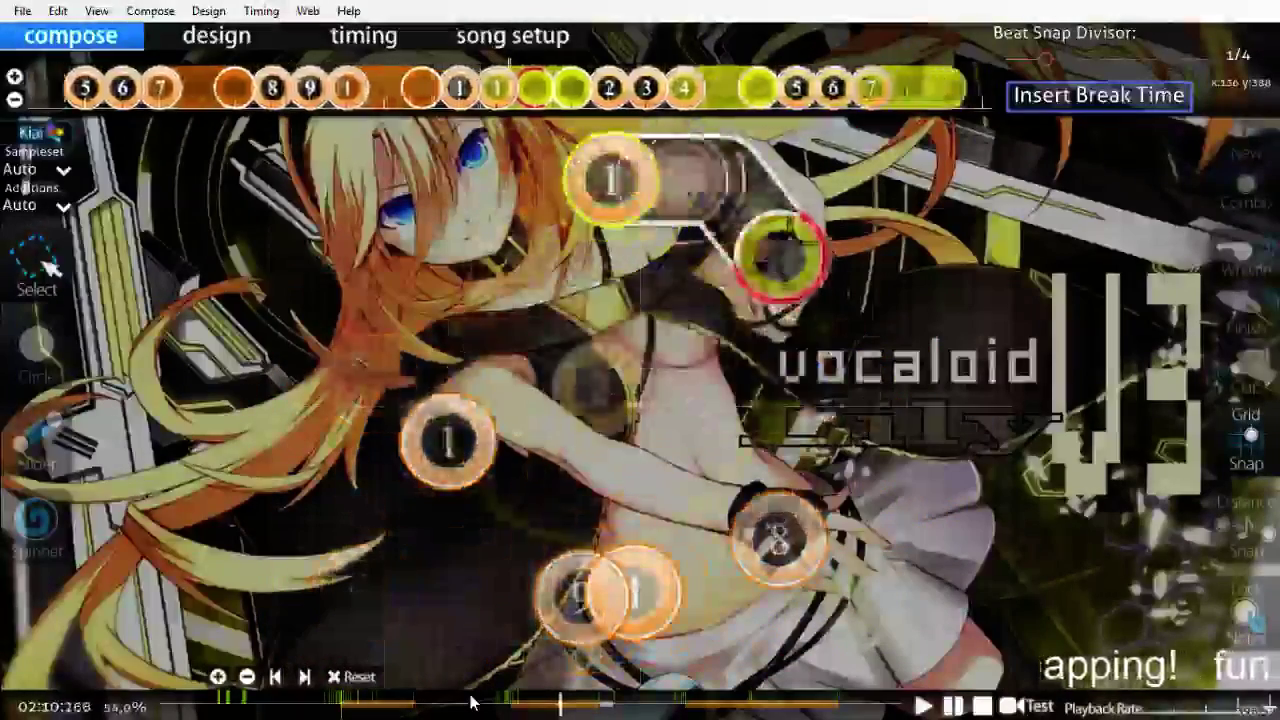
# Step: Leave the Extra difficulty, open the Cuenquextra beatmap again, and seek to the notes before the spinner at 01:26.415
pyautogui.press('Escape')
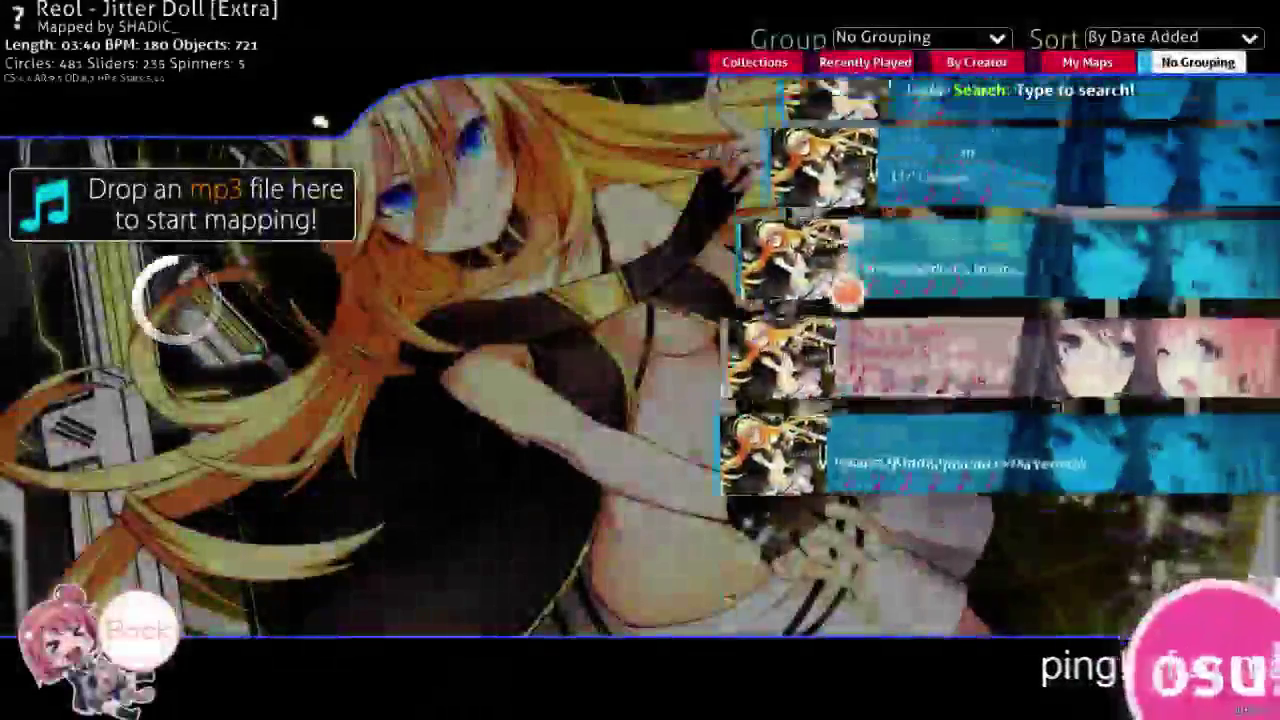
pyautogui.scroll(4, 840, 350)
pyautogui.click(843, 409)
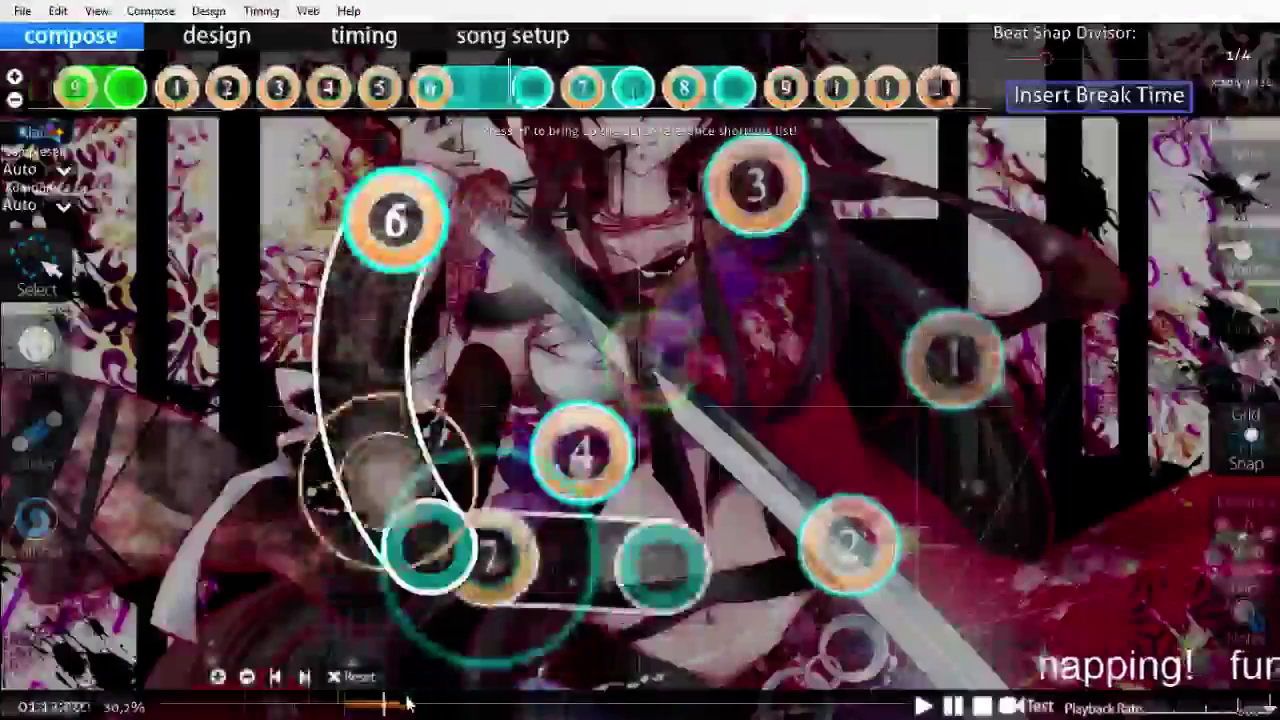
pyautogui.click(413, 705)
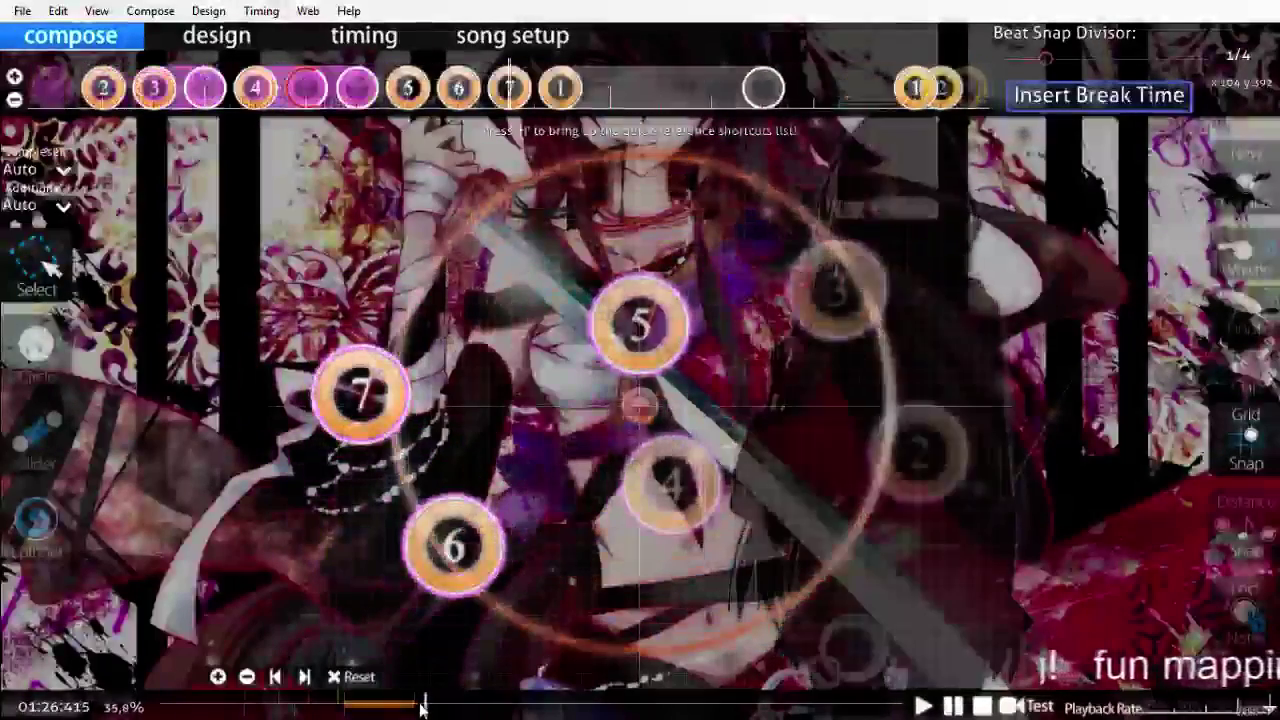
# Step: Switch to the MikasaSerket's Insane difficulty and seek to 01:27.280 to examine how the section after the kiai is mapped
pyautogui.press('Escape')
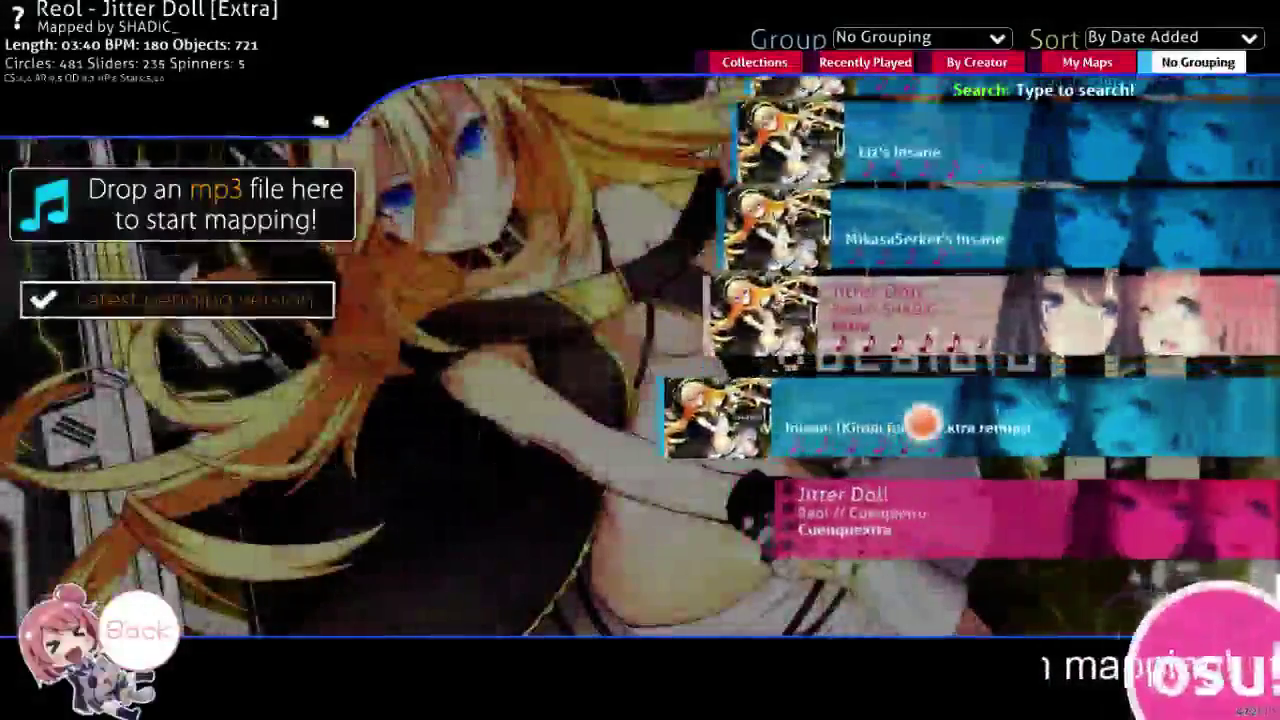
pyautogui.press('Up')
pyautogui.press('Return')
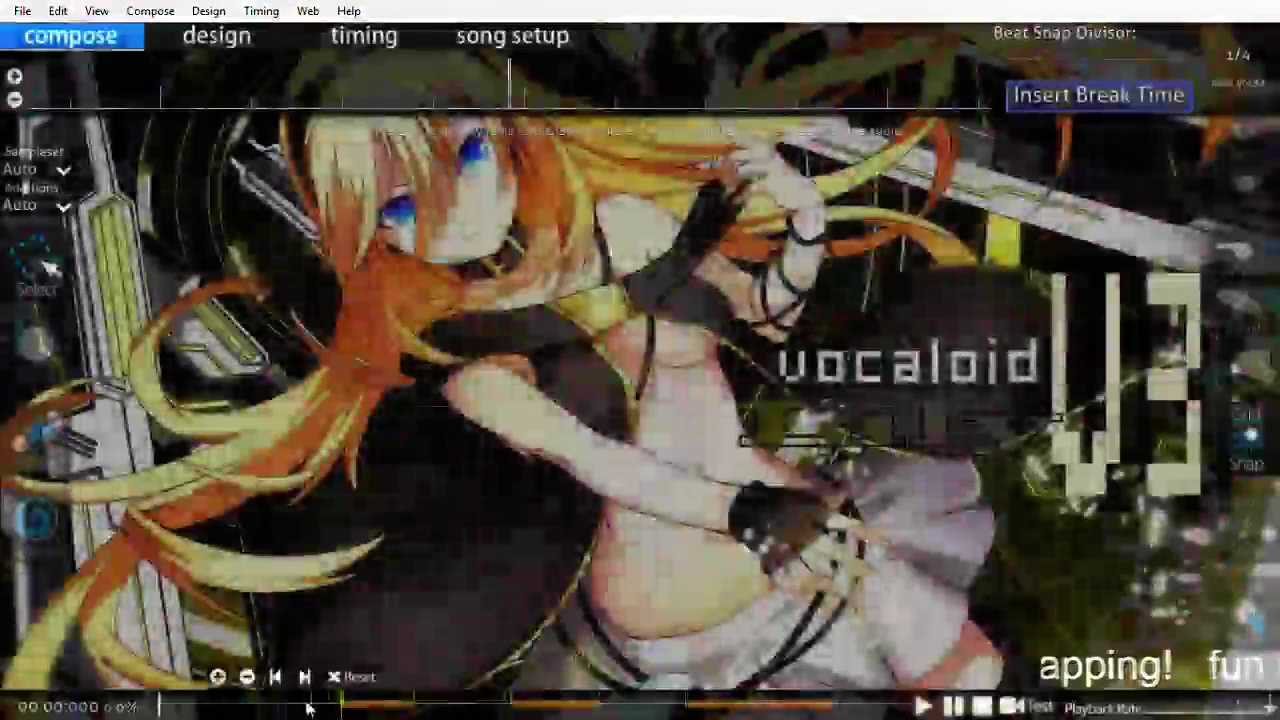
pyautogui.moveTo(308, 706); pyautogui.dragTo(422, 706)
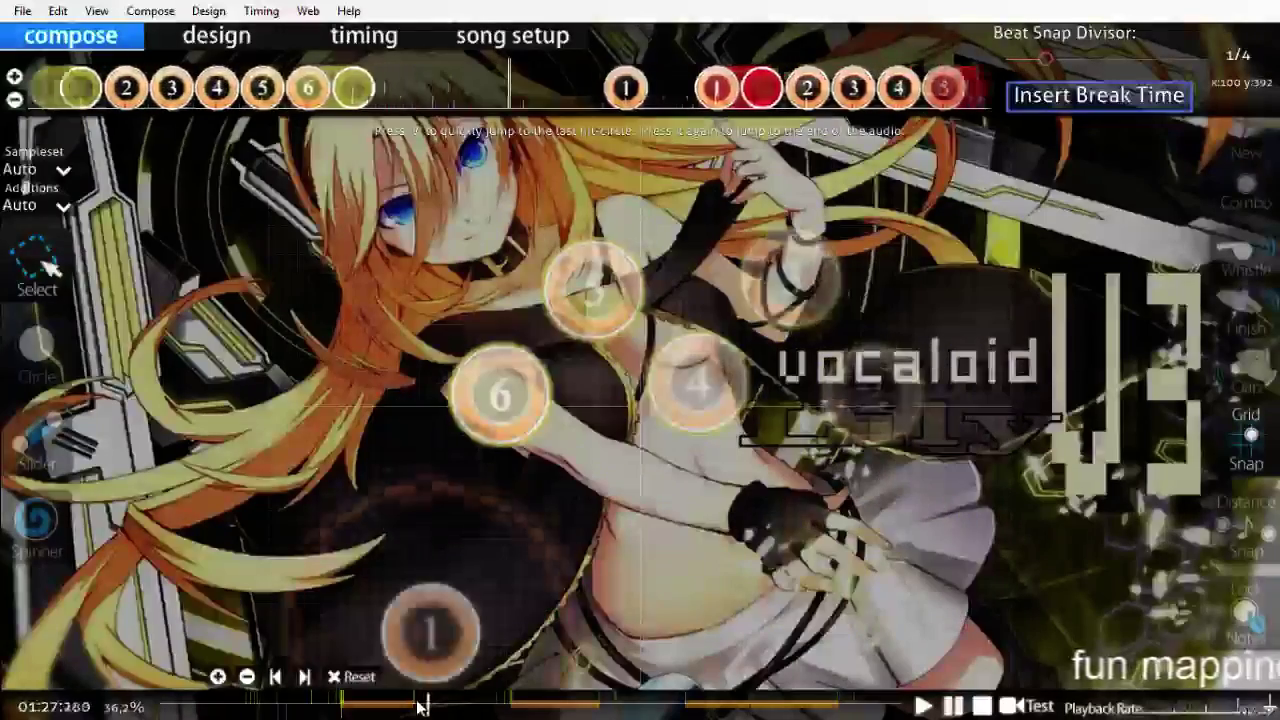
# Step: Exit the reference difficulty and reopen the Cuenquextra beatmap in the editor
pyautogui.press('Escape')
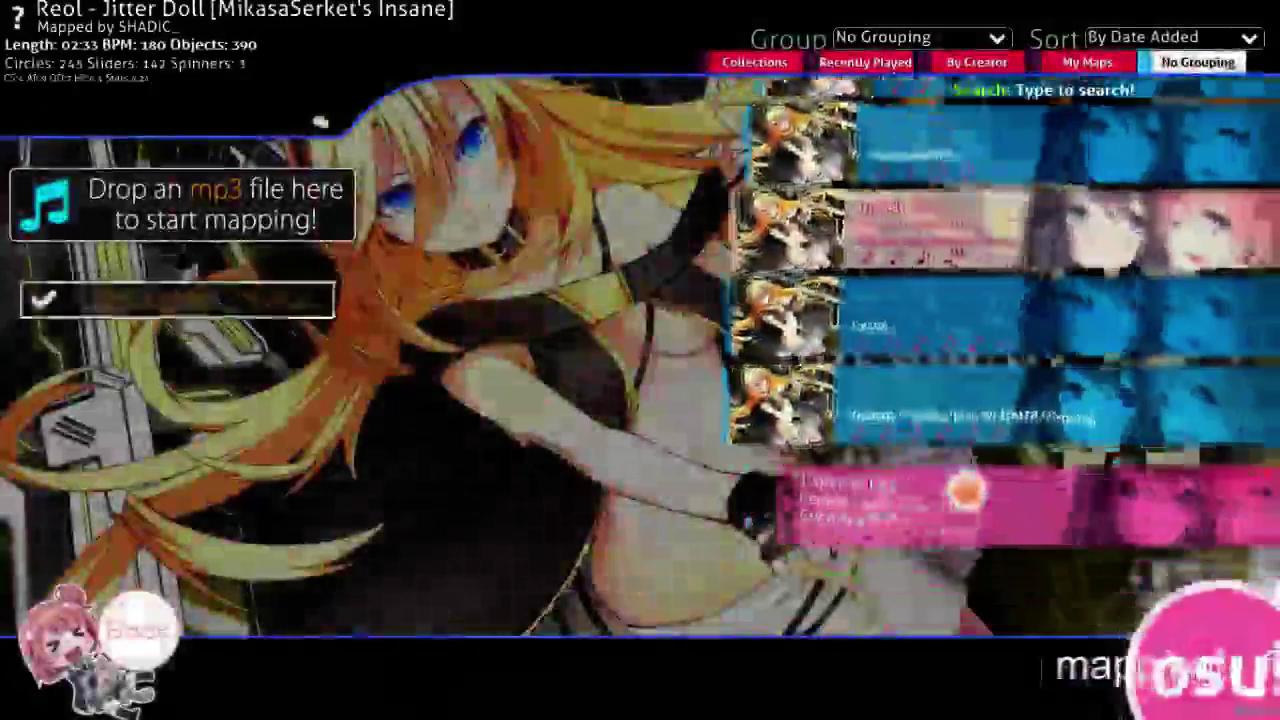
pyautogui.click(966, 490)
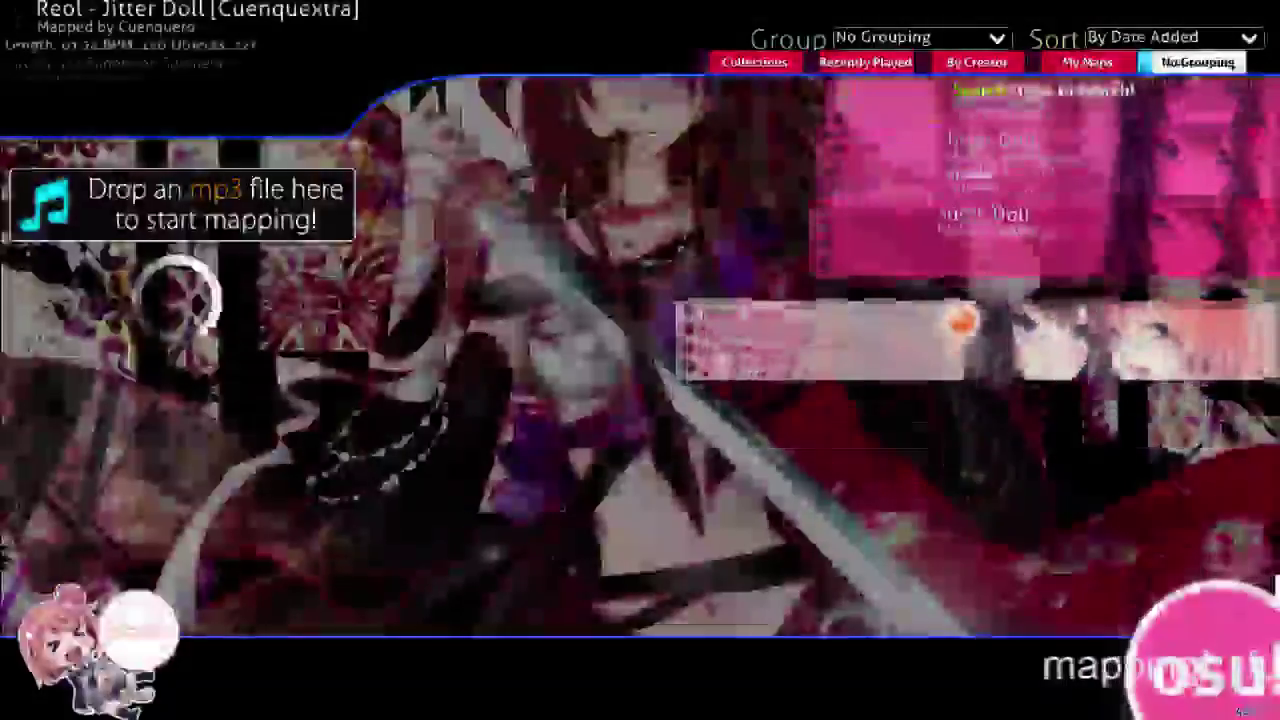
pyautogui.click(960, 324)
# Step: Add circle 8 at 01:29.415 and a short curved slider 9 with one repeat at 01:29.582
pyautogui.scroll(3, 541, 703)
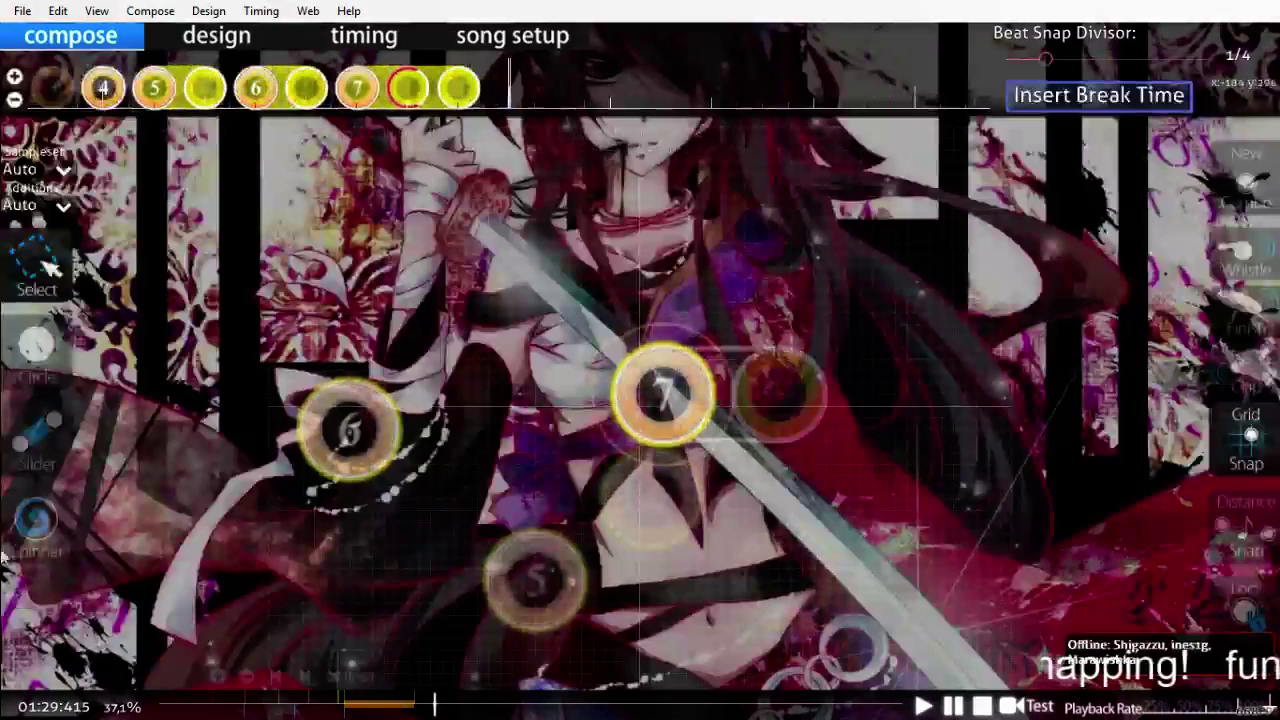
pyautogui.click(36, 350)
pyautogui.click(557, 265)
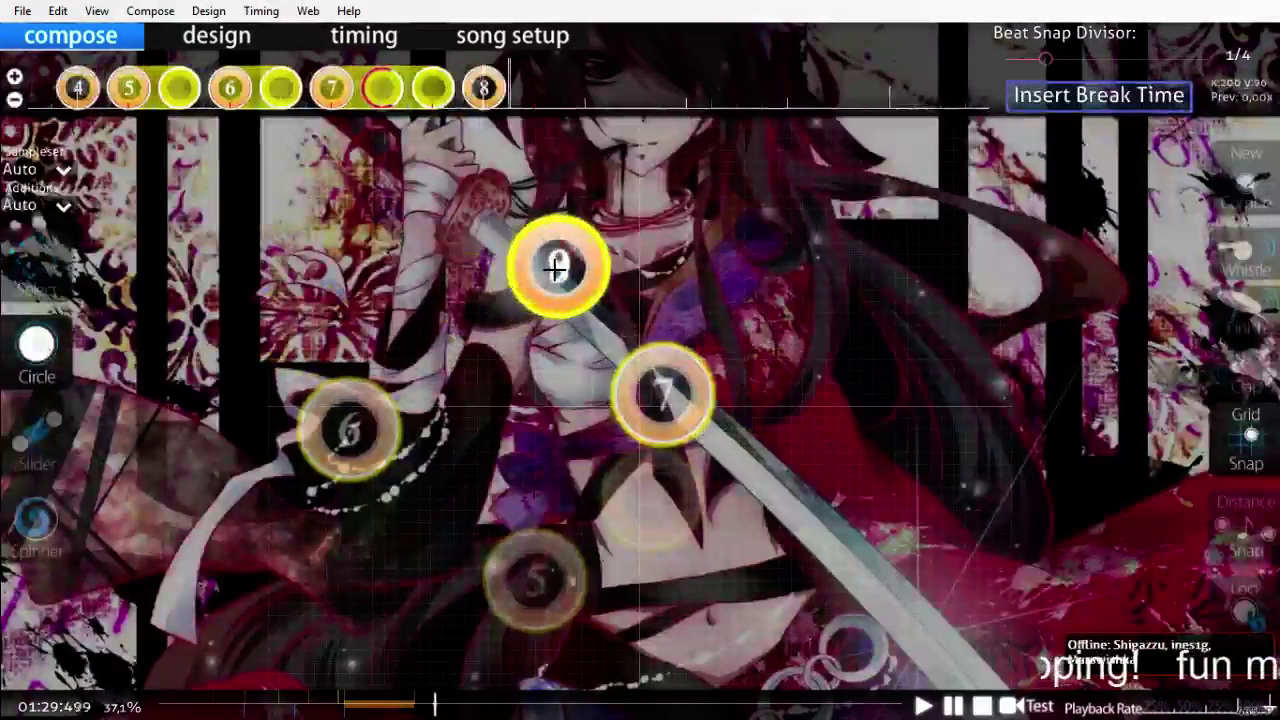
pyautogui.press('2')
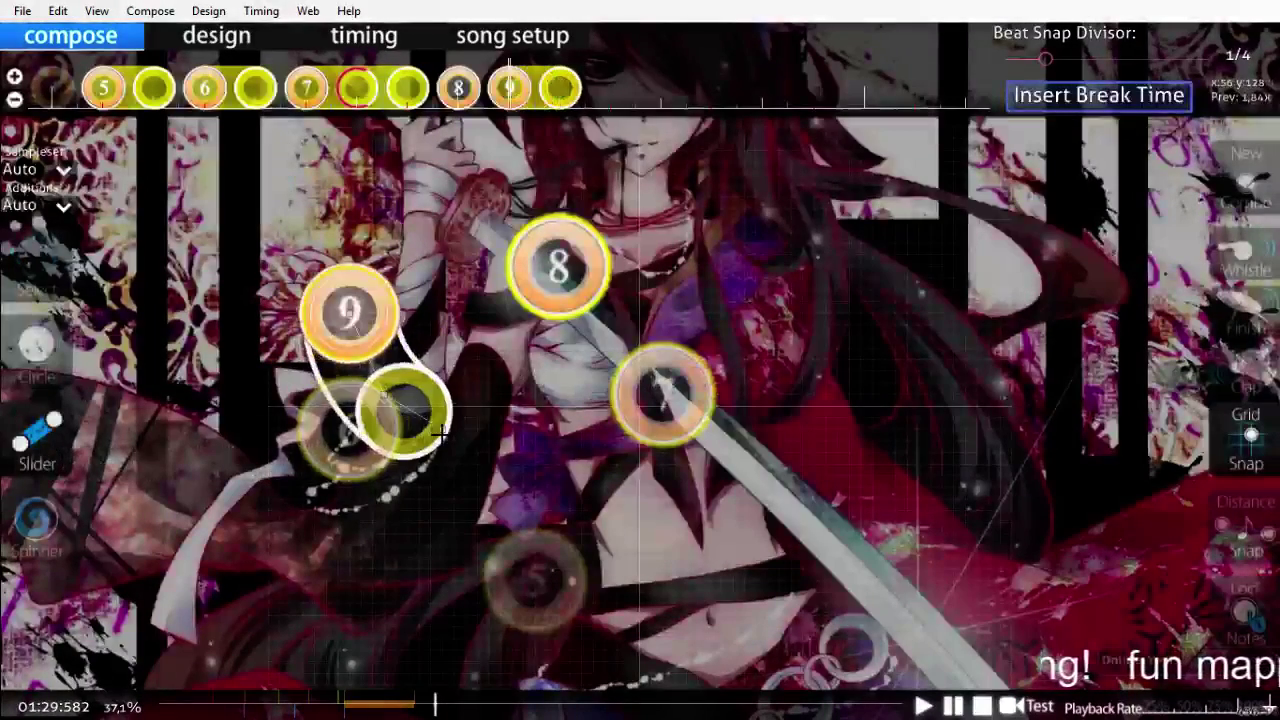
pyautogui.moveTo(559, 90); pyautogui.dragTo(610, 89)
# Step: Play back the new circle 8 and repeat slider 9 to check their timing, and save the beatmap
pyautogui.scroll(7, 767, 333)
pyautogui.press('space')
pyautogui.scroll(-2, 768, 335)
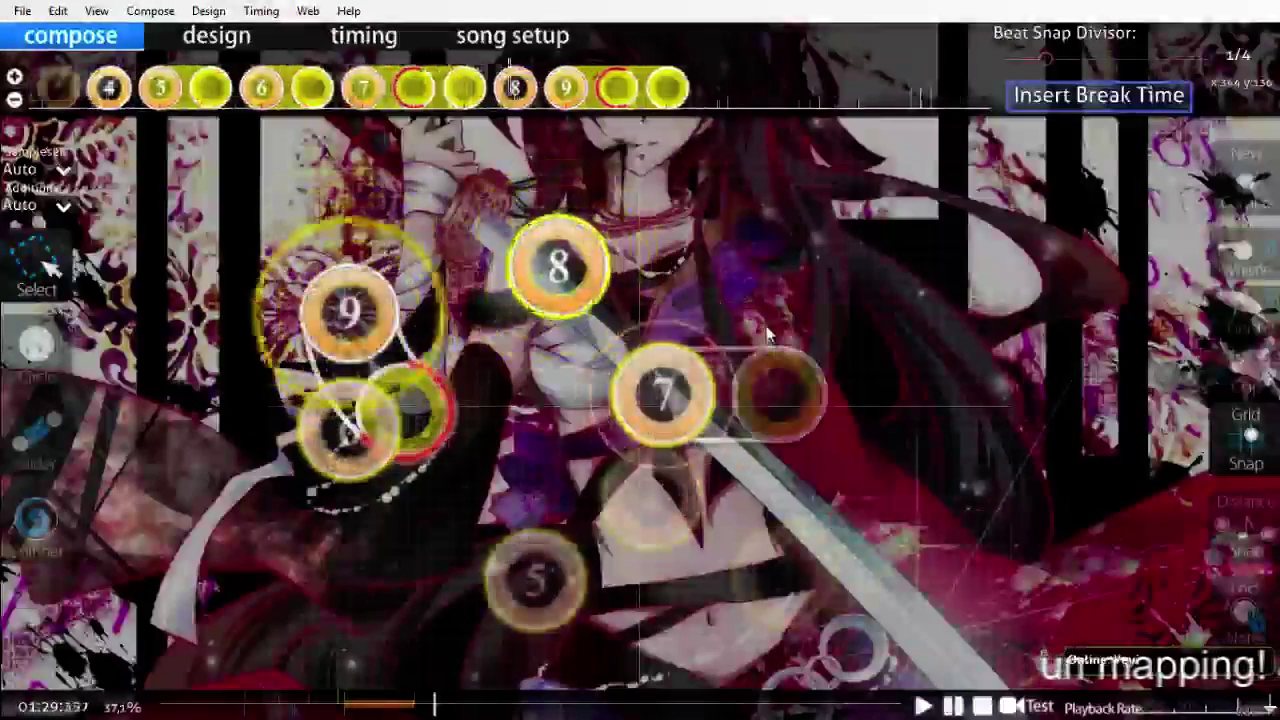
pyautogui.scroll(3, 768, 338)
pyautogui.hotkey('ctrl', 's')
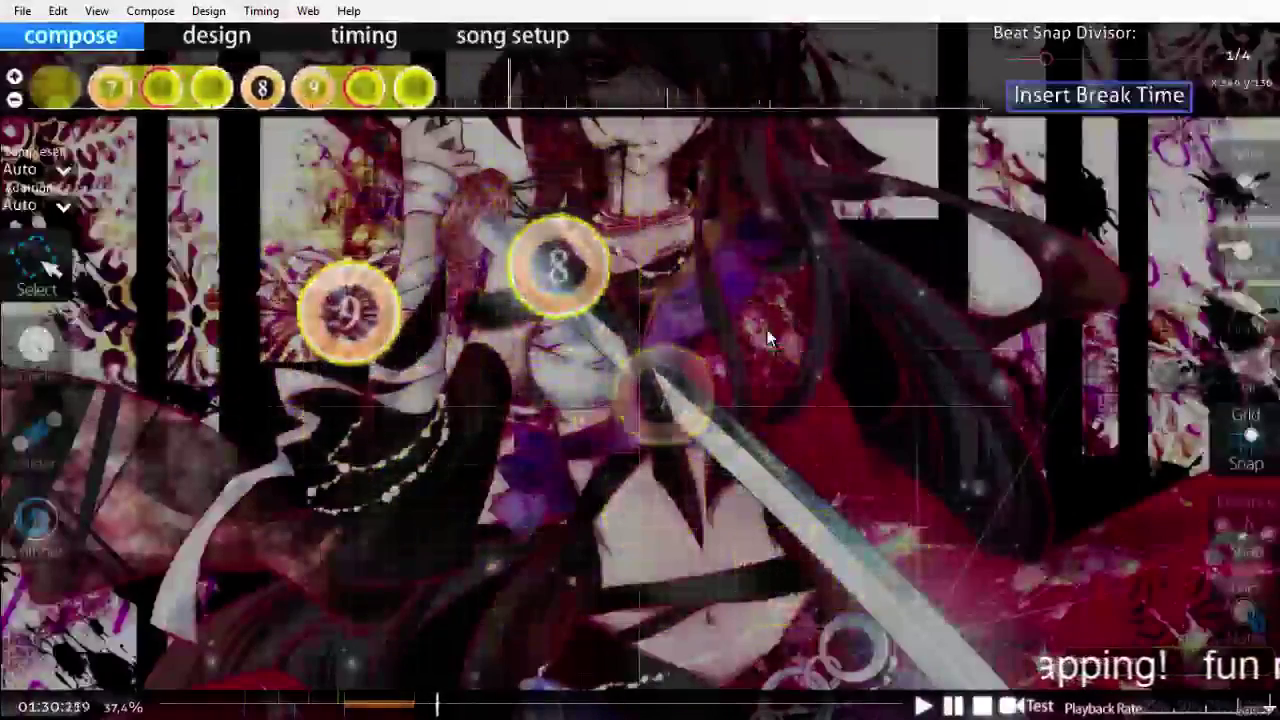
# Step: Review the pattern after the spinner and seek ahead through the unmapped part of the song to 01:44.582
pyautogui.scroll(3, 768, 338)
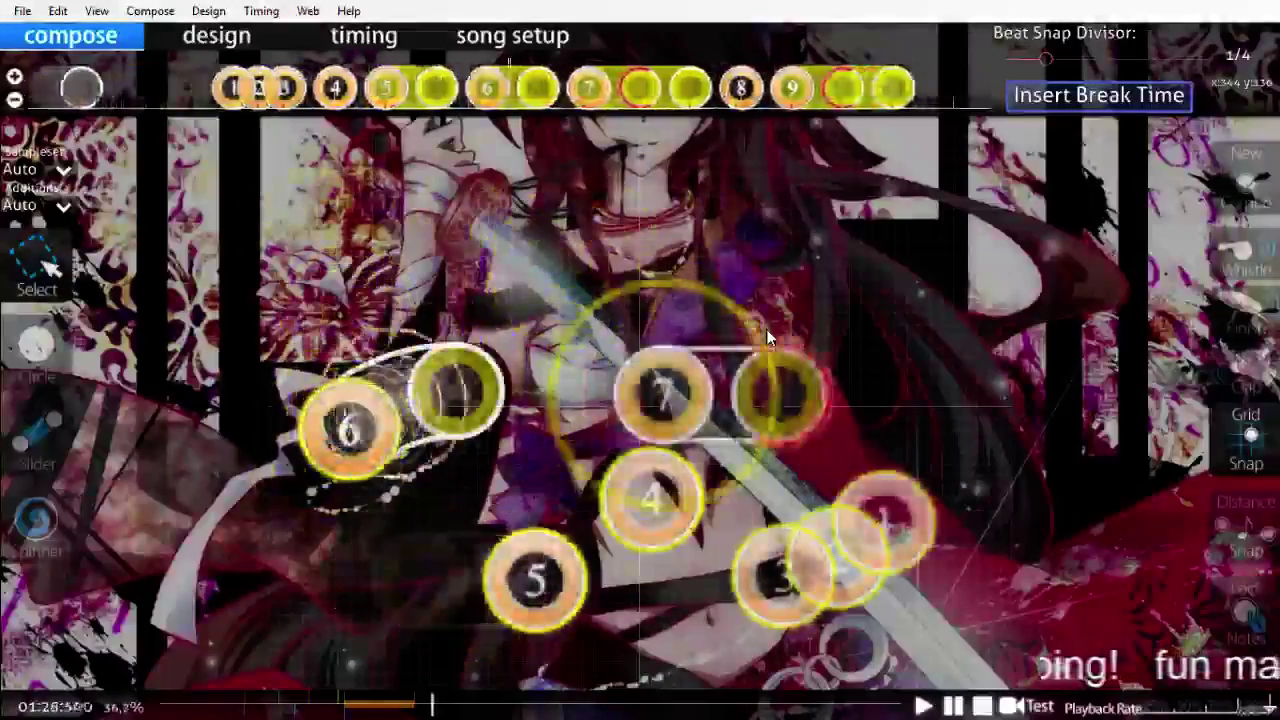
pyautogui.scroll(-5, 768, 338)
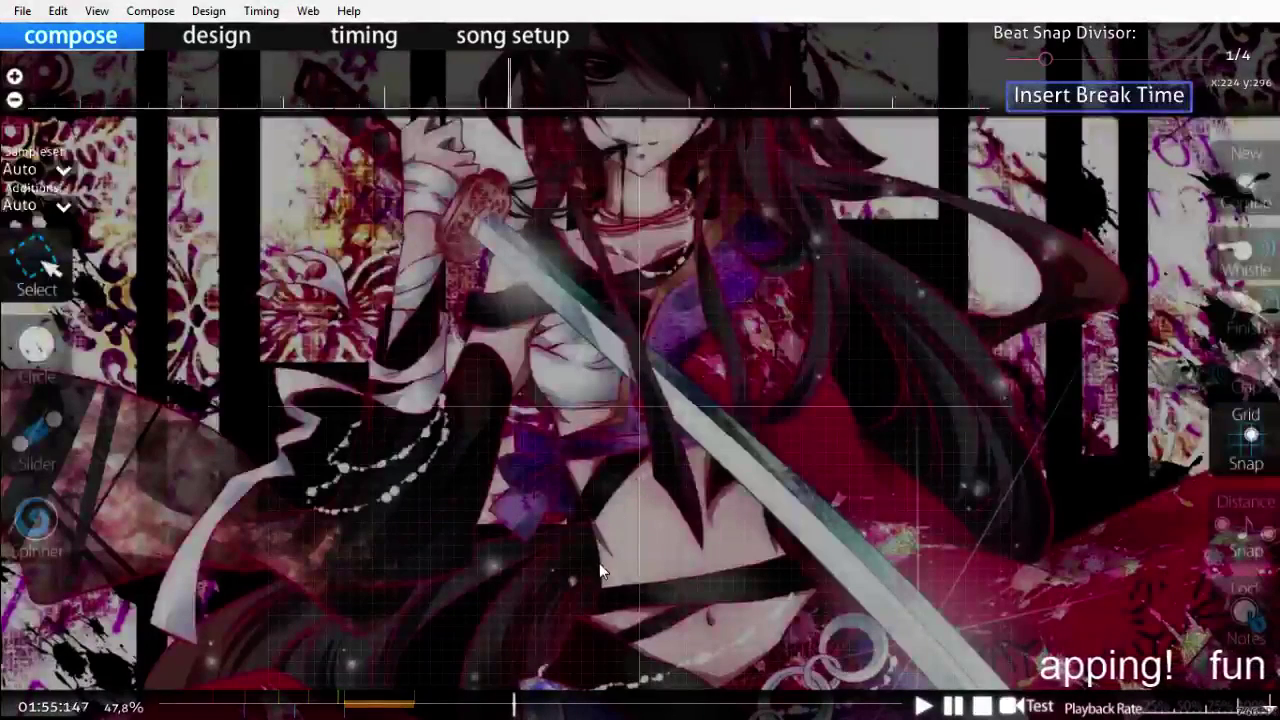
pyautogui.moveTo(511, 709); pyautogui.dragTo(501, 713)
pyautogui.scroll(10, 505, 715)
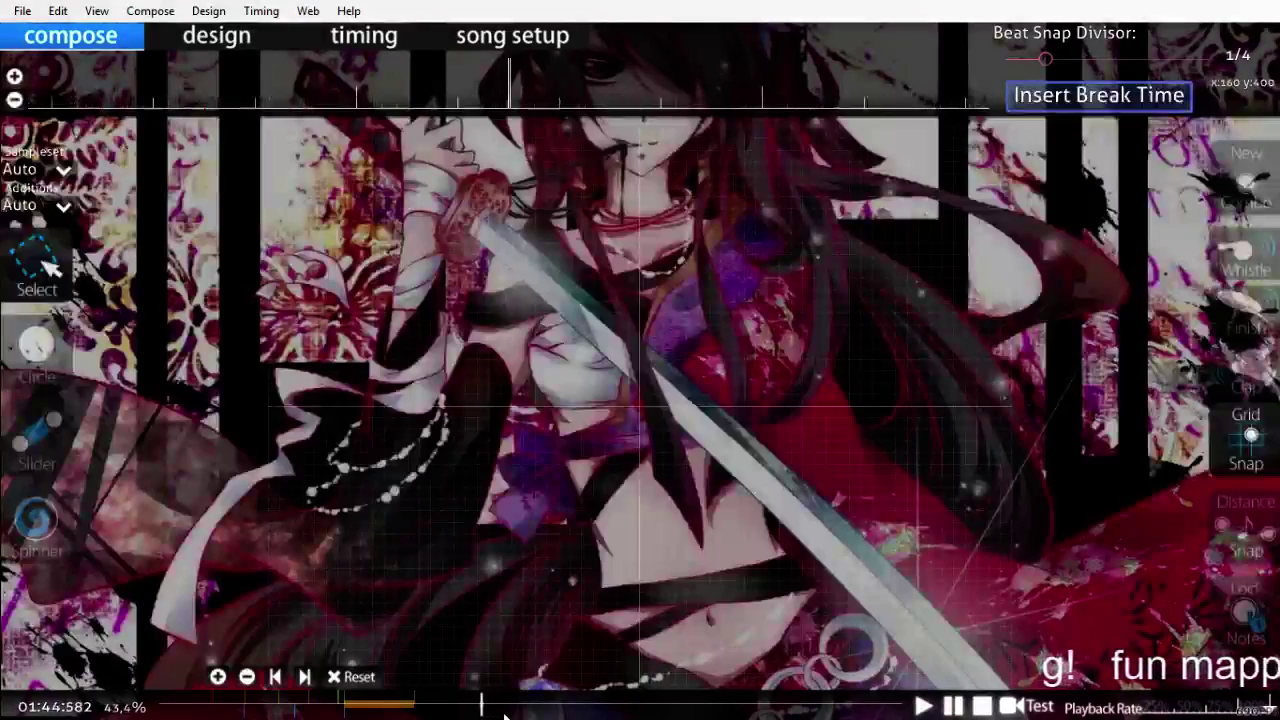
# Step: Switch to the media player, shift its window aside and raise the volume of Four Seasons of Loneliness
pyautogui.scroll(15, 504, 710)
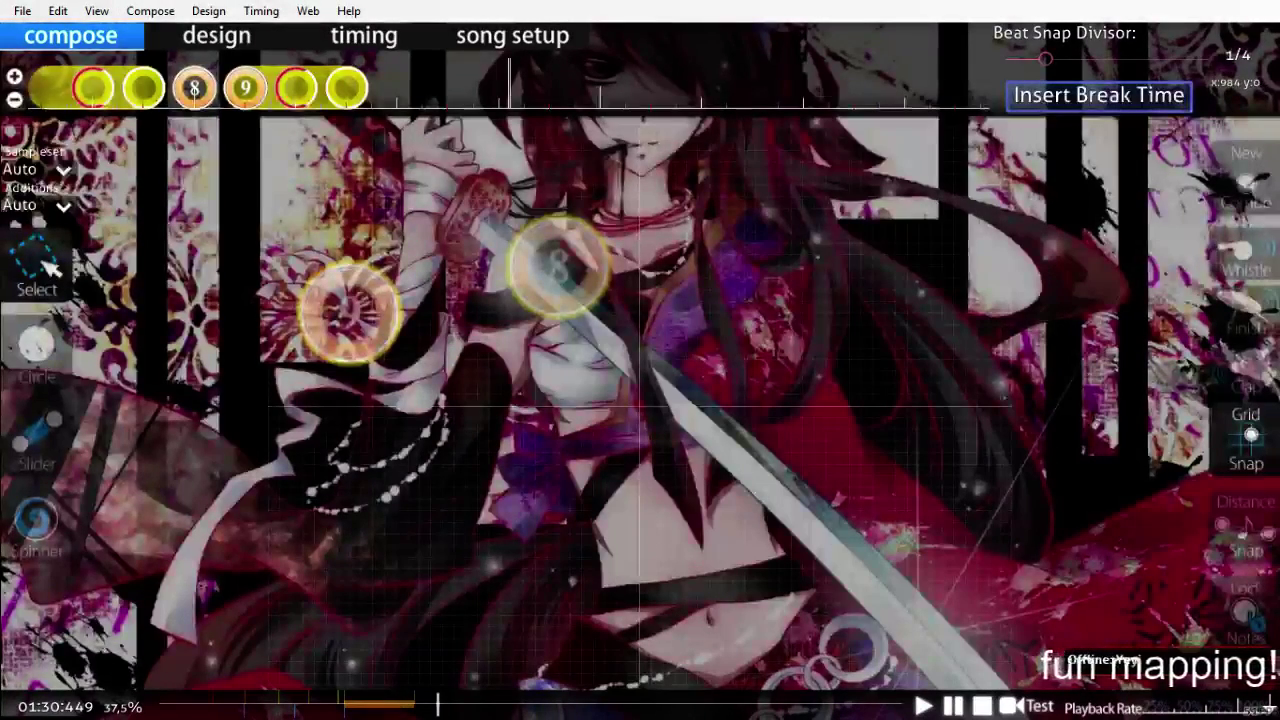
pyautogui.hotkey('alt', 'Tab')
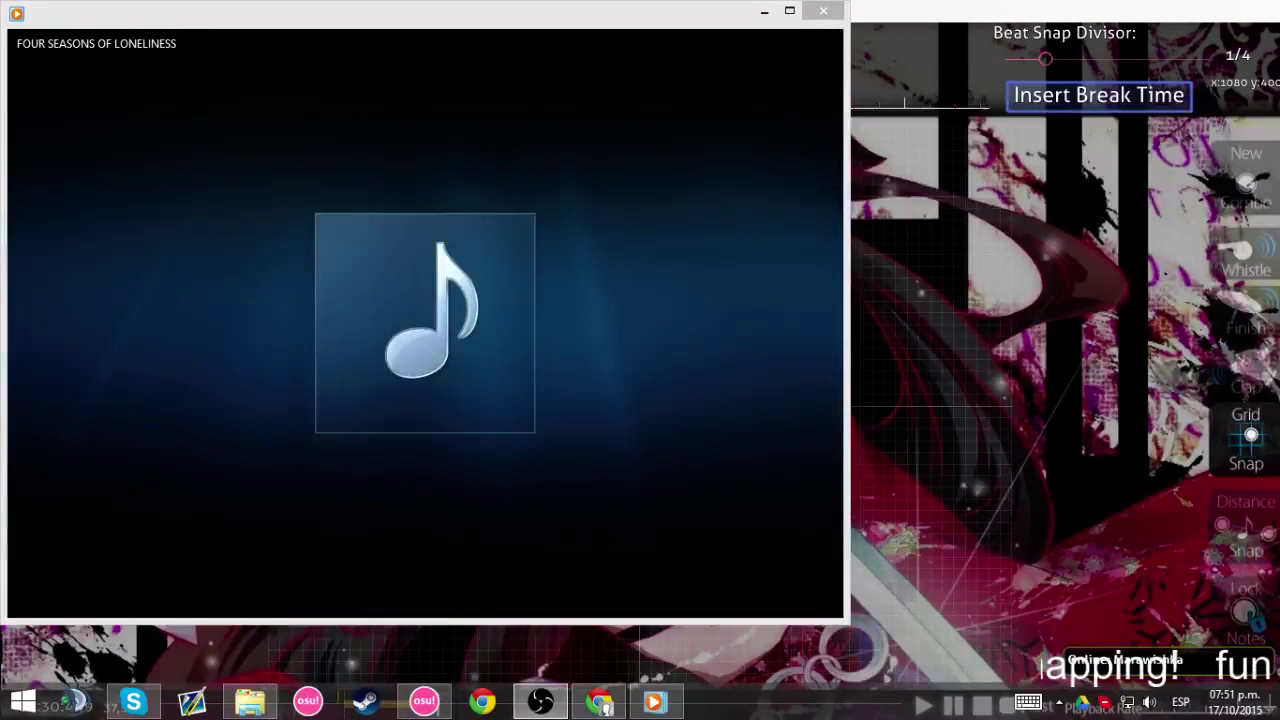
pyautogui.hotkey('alt', 'Tab')
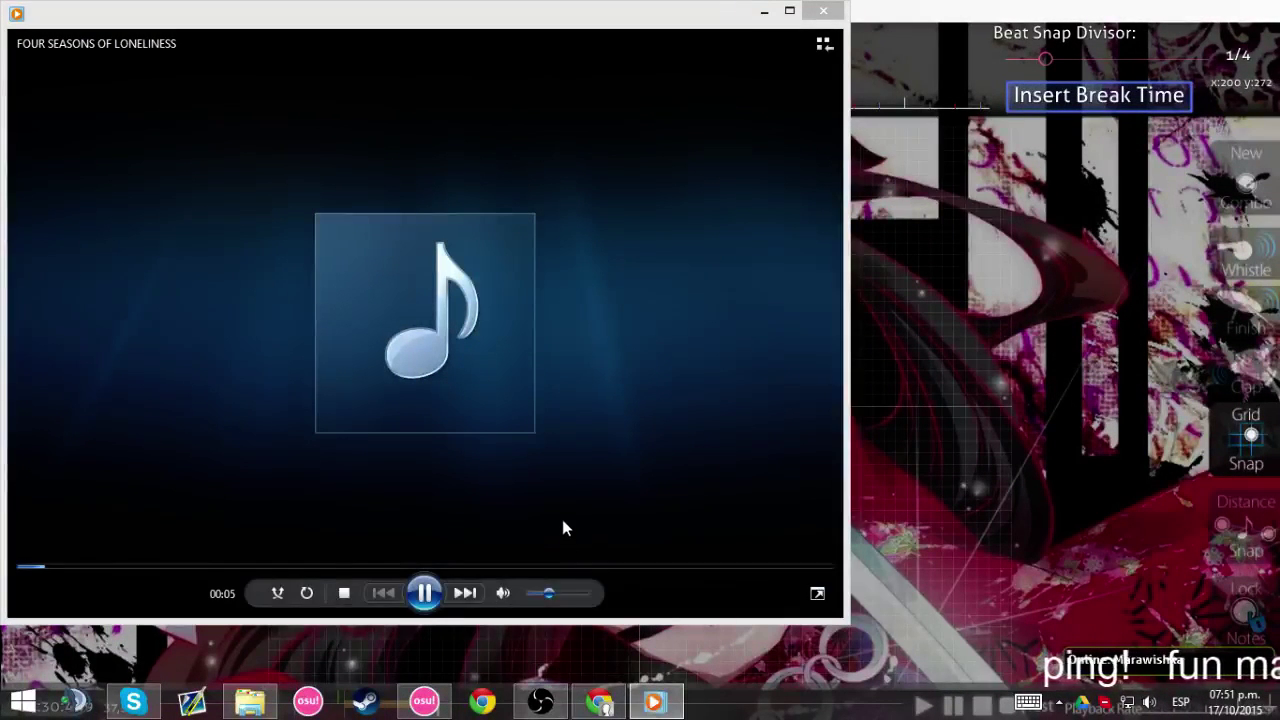
pyautogui.moveTo(559, 37); pyautogui.dragTo(642, 59)
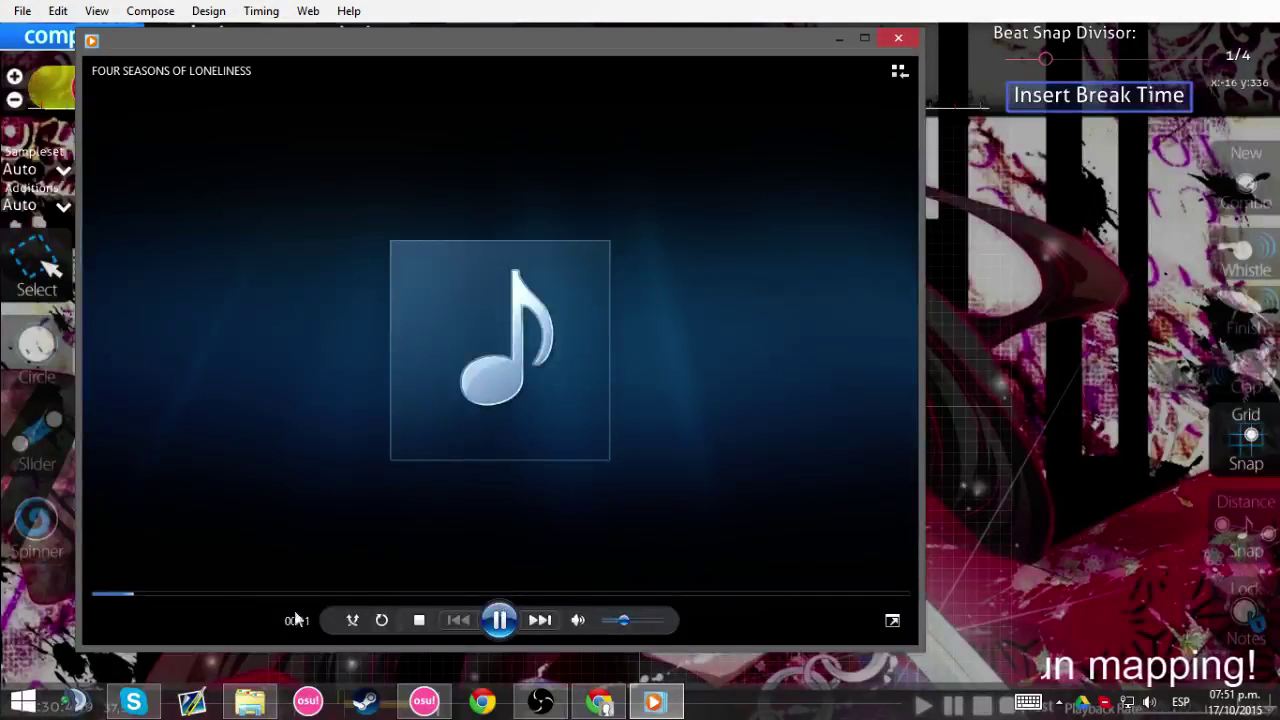
pyautogui.moveTo(628, 627); pyautogui.dragTo(646, 627)
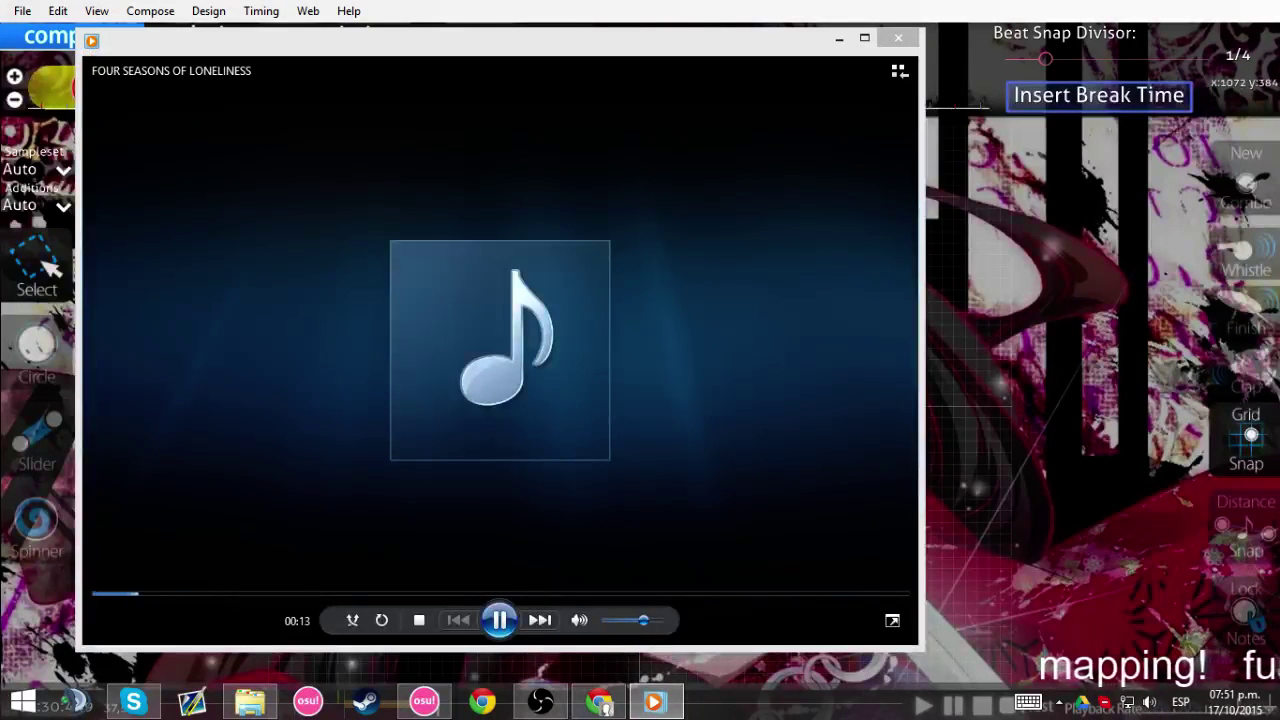
# Step: Skip ahead through Four Seasons of Loneliness with the volume lowered to 45 and close the media player
pyautogui.click(600, 702)
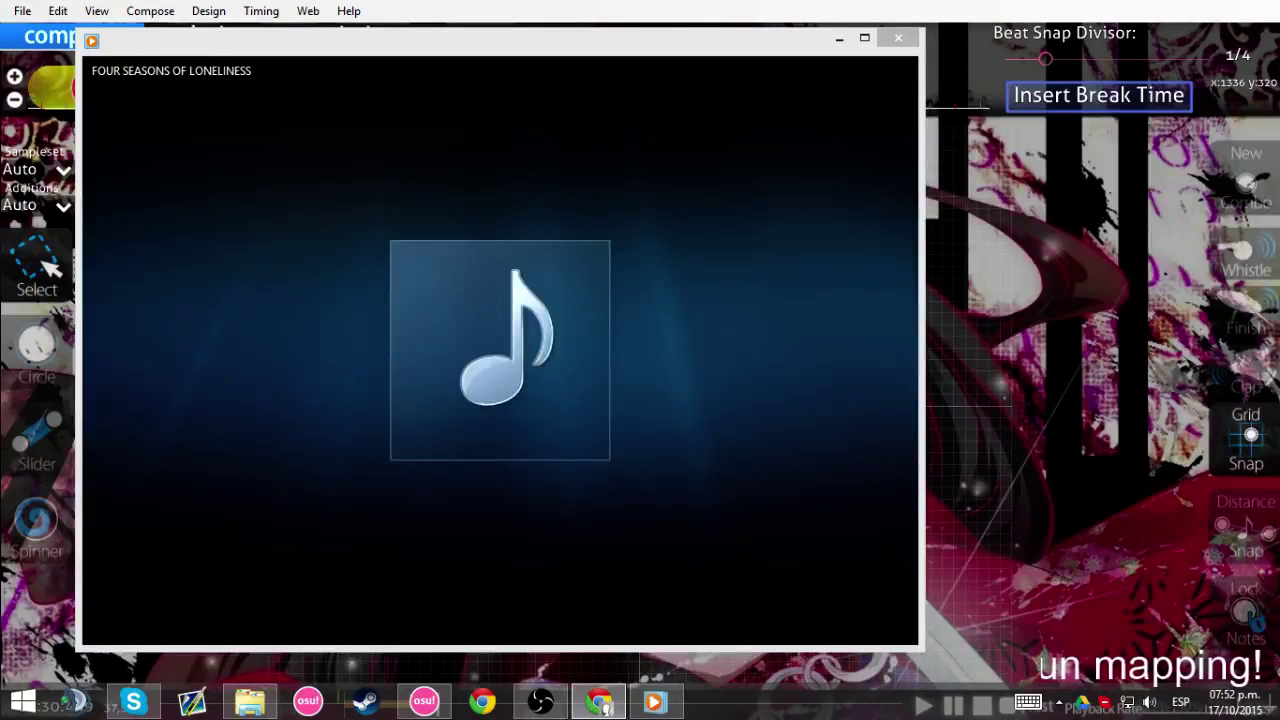
pyautogui.moveTo(477, 349)
pyautogui.click(327, 594)
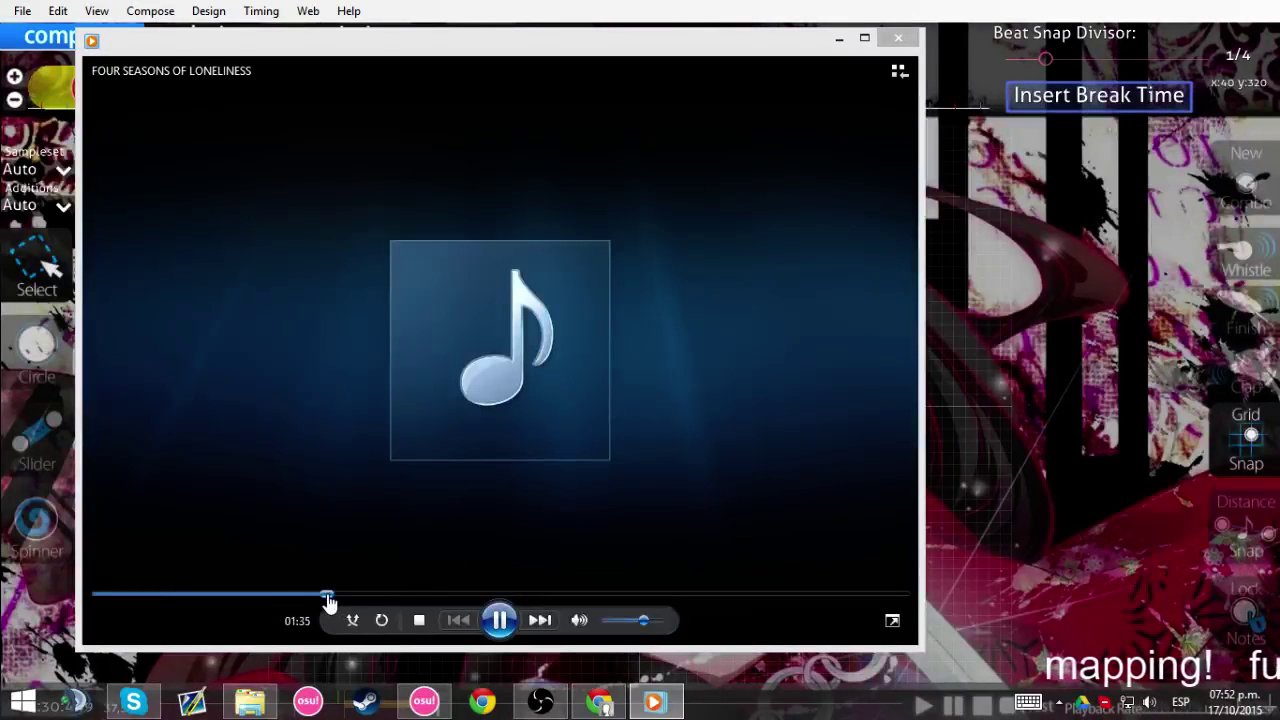
pyautogui.click(628, 621)
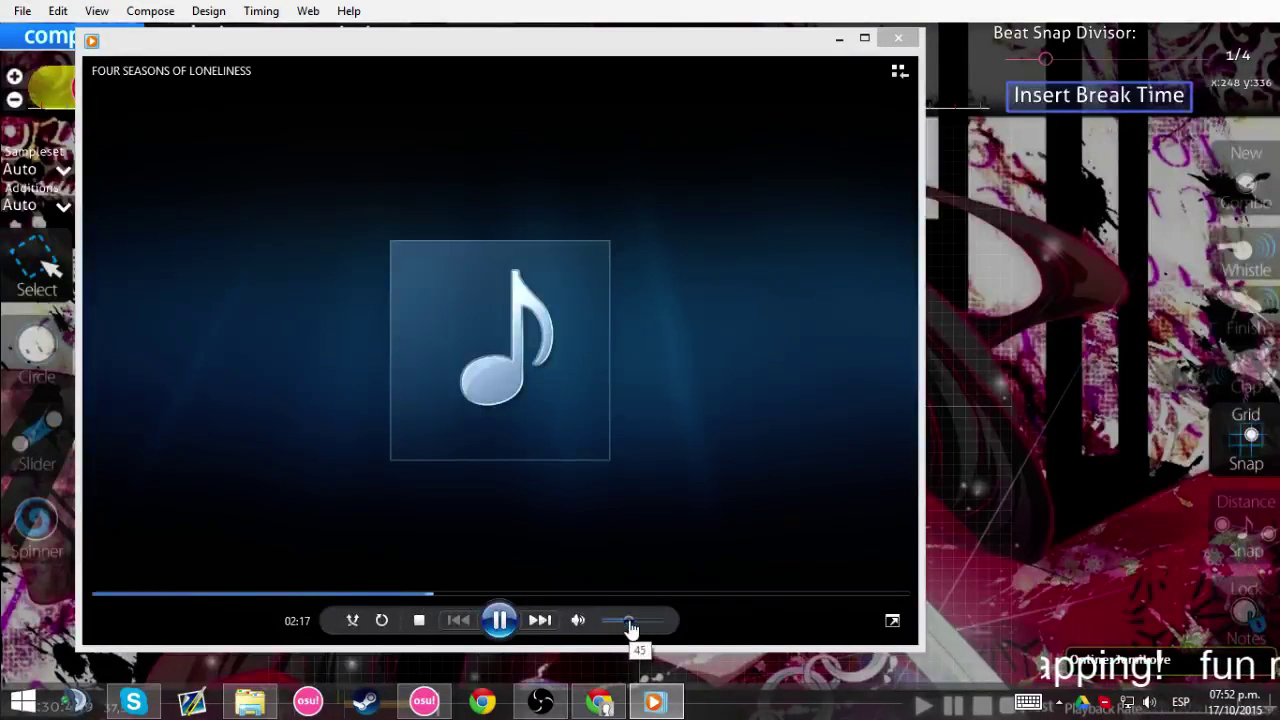
pyautogui.click(500, 596)
pyautogui.click(596, 594)
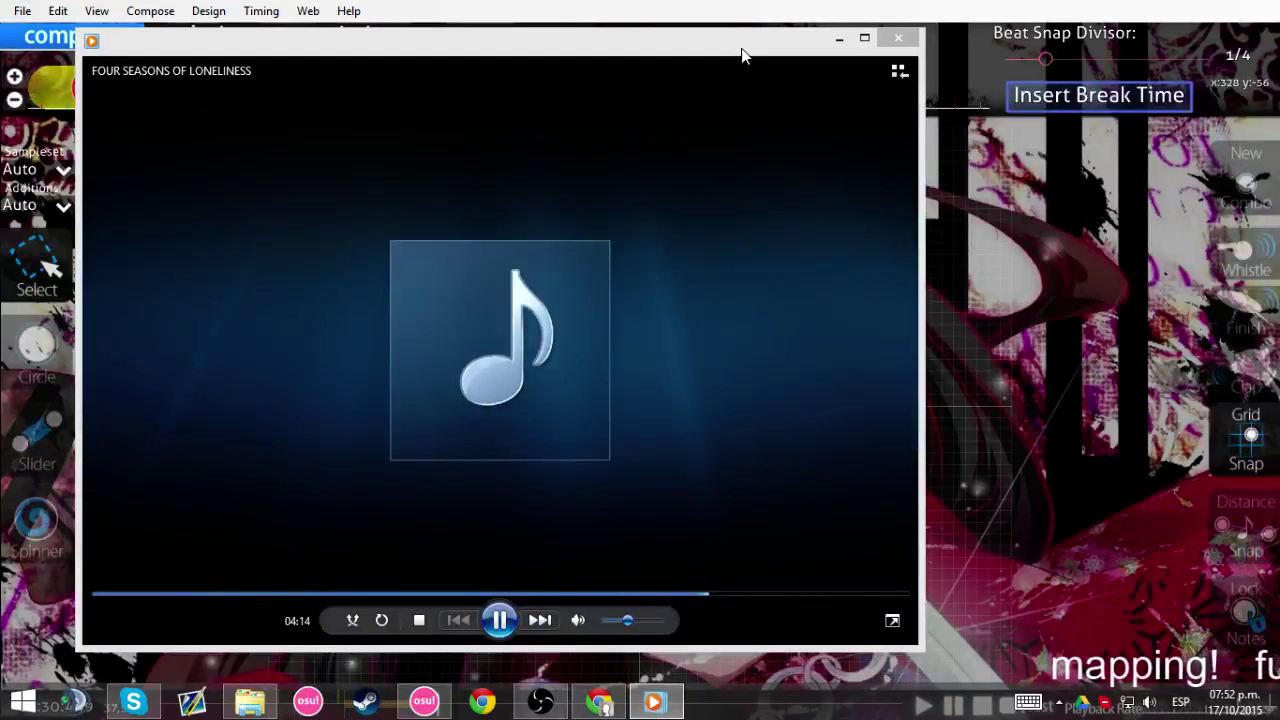
pyautogui.hotkey('alt', 'Tab')
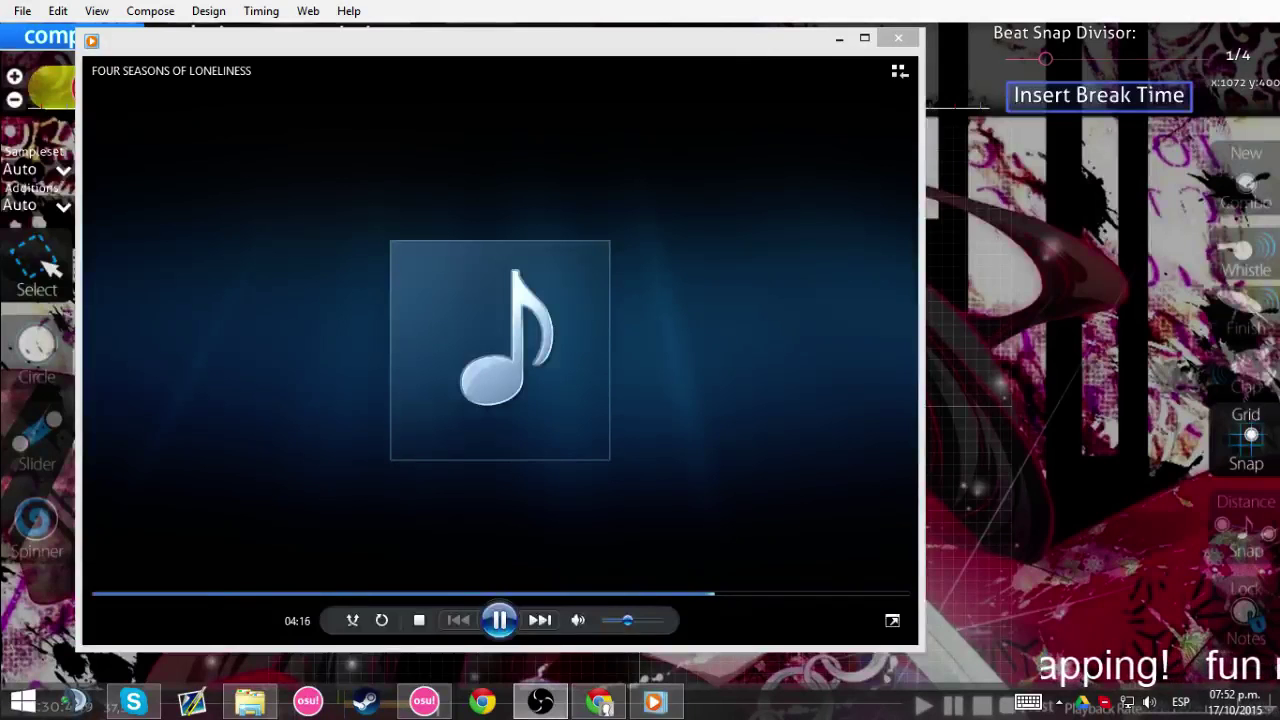
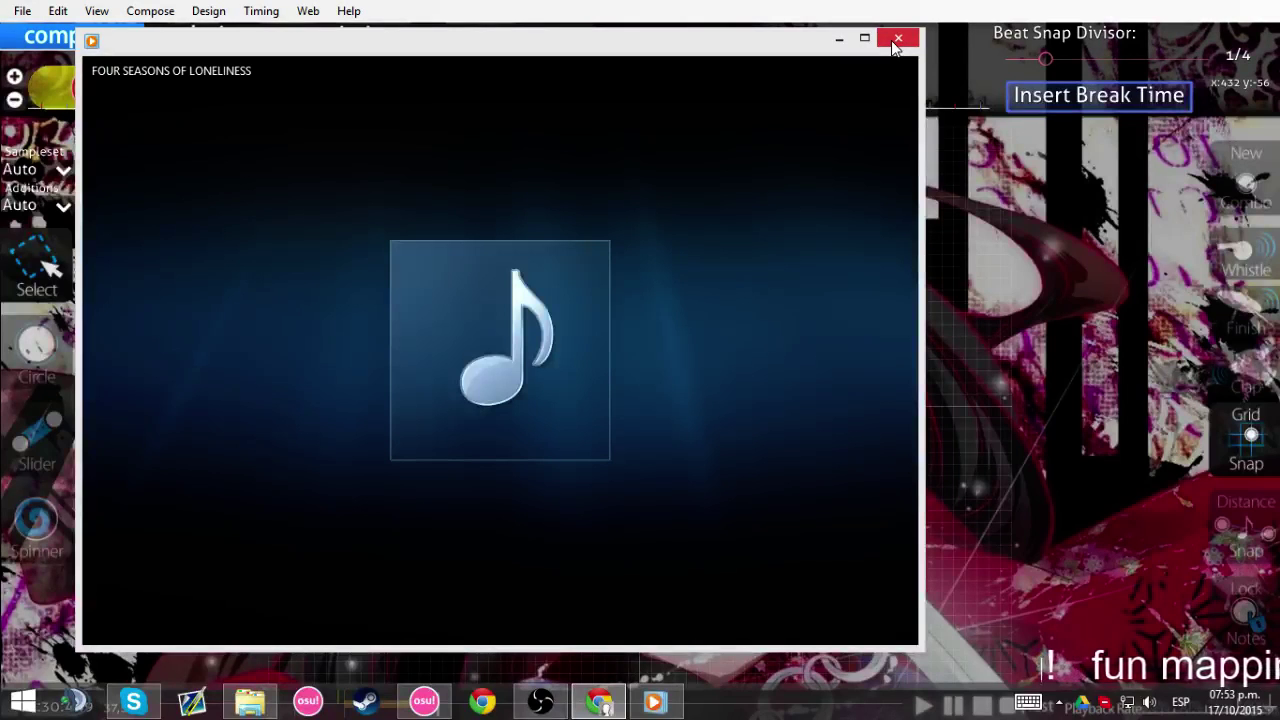
pyautogui.moveTo(830, 603); pyautogui.dragTo(892, 596)
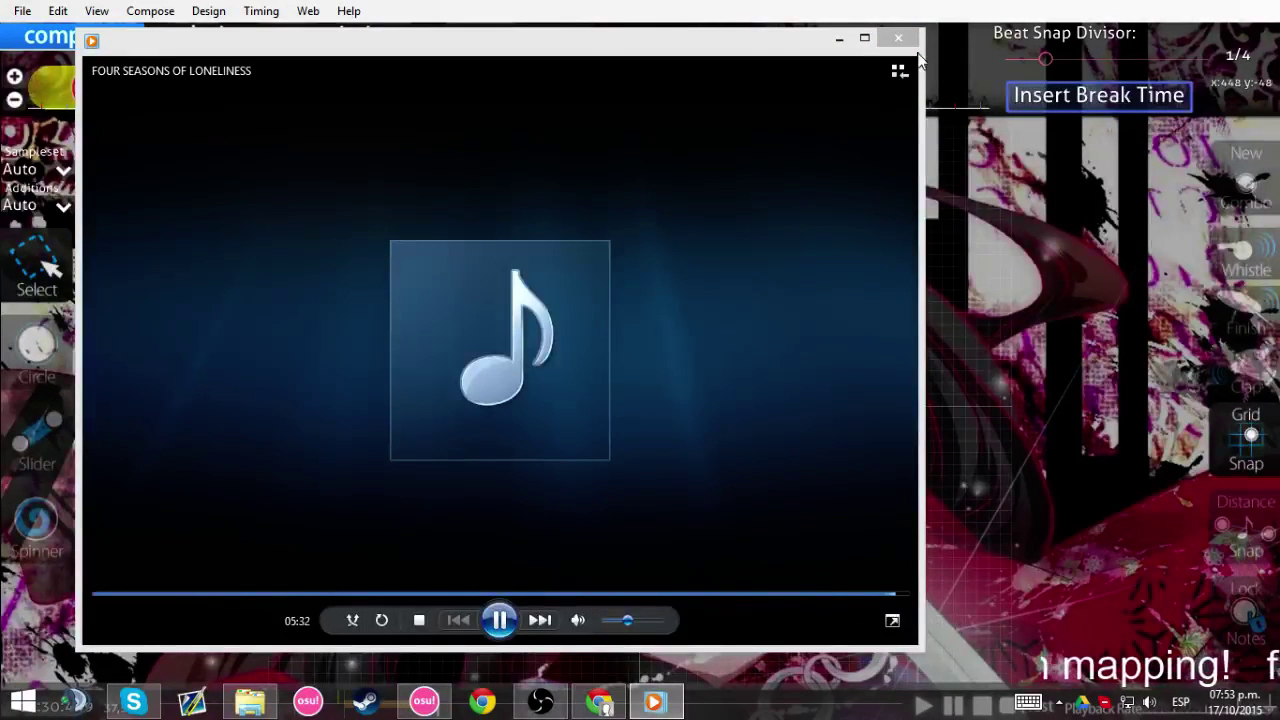
pyautogui.click(898, 38)
# Step: Play back the pattern from the spinner at 01:26.749 through repeat slider 9 to judge the next note's timing
pyautogui.scroll(20, 651, 709)
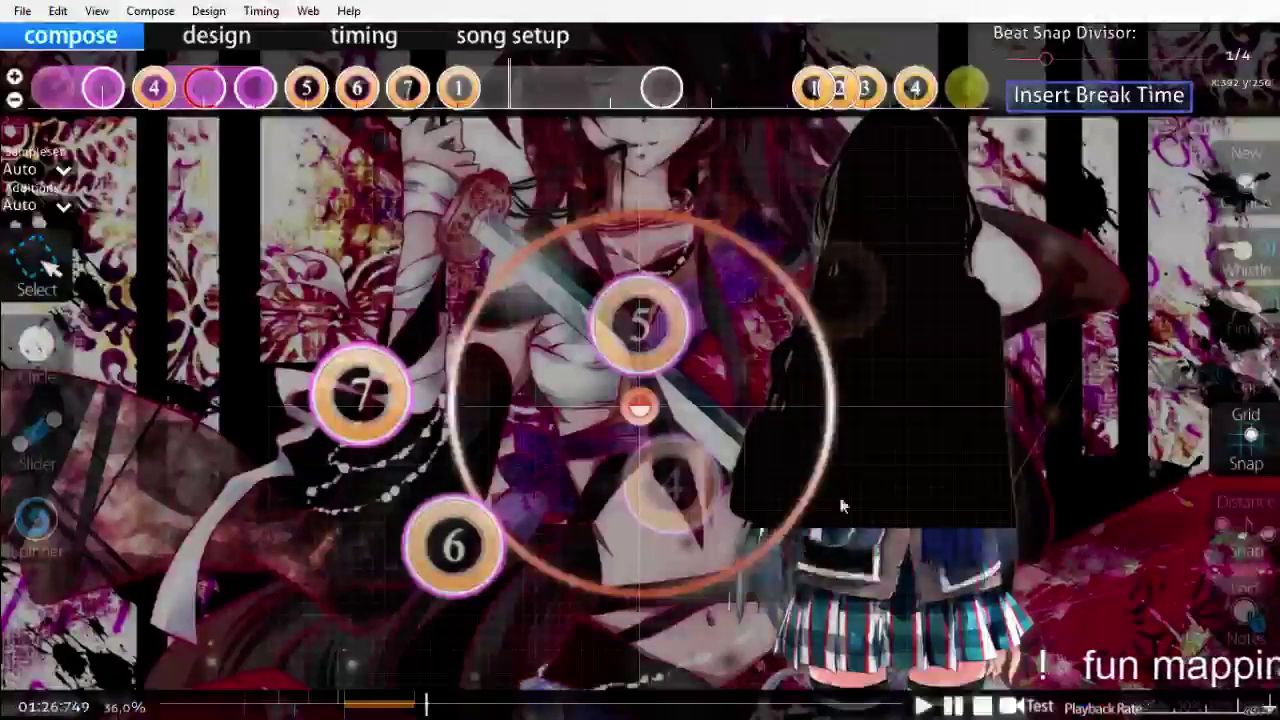
pyautogui.scroll(2, 855, 554)
pyautogui.press('space')
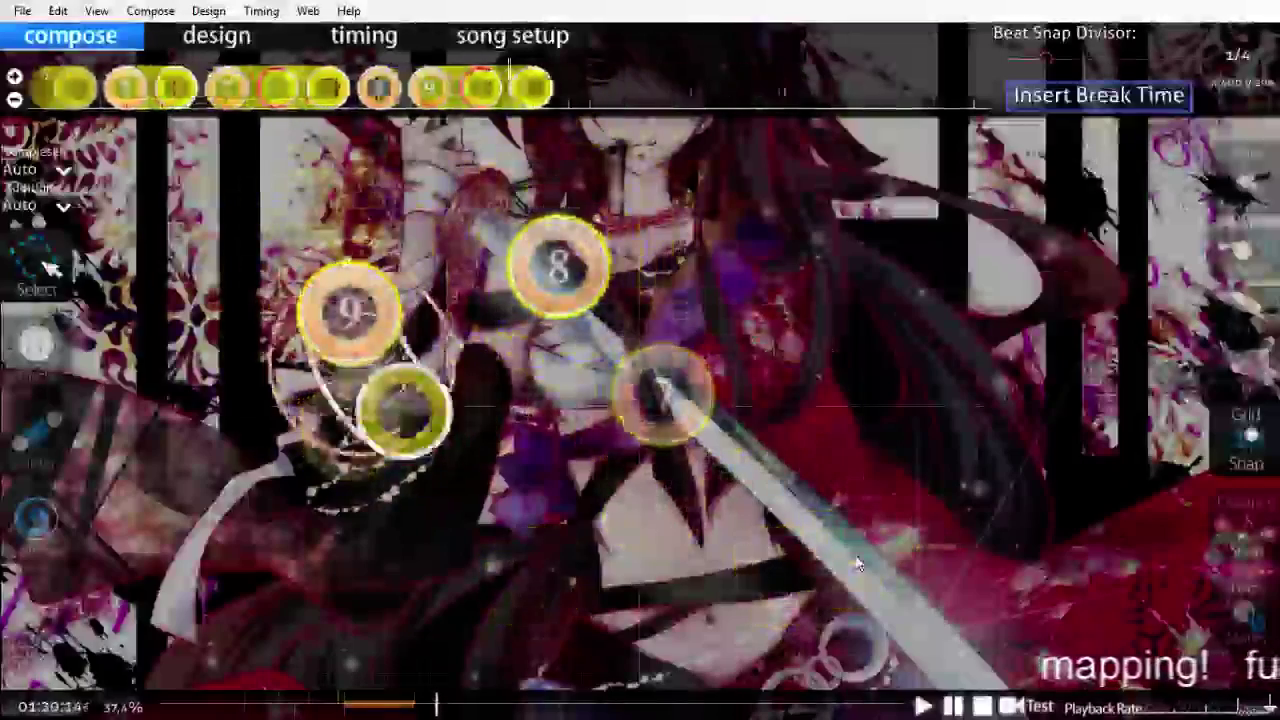
pyautogui.scroll(6, 855, 554)
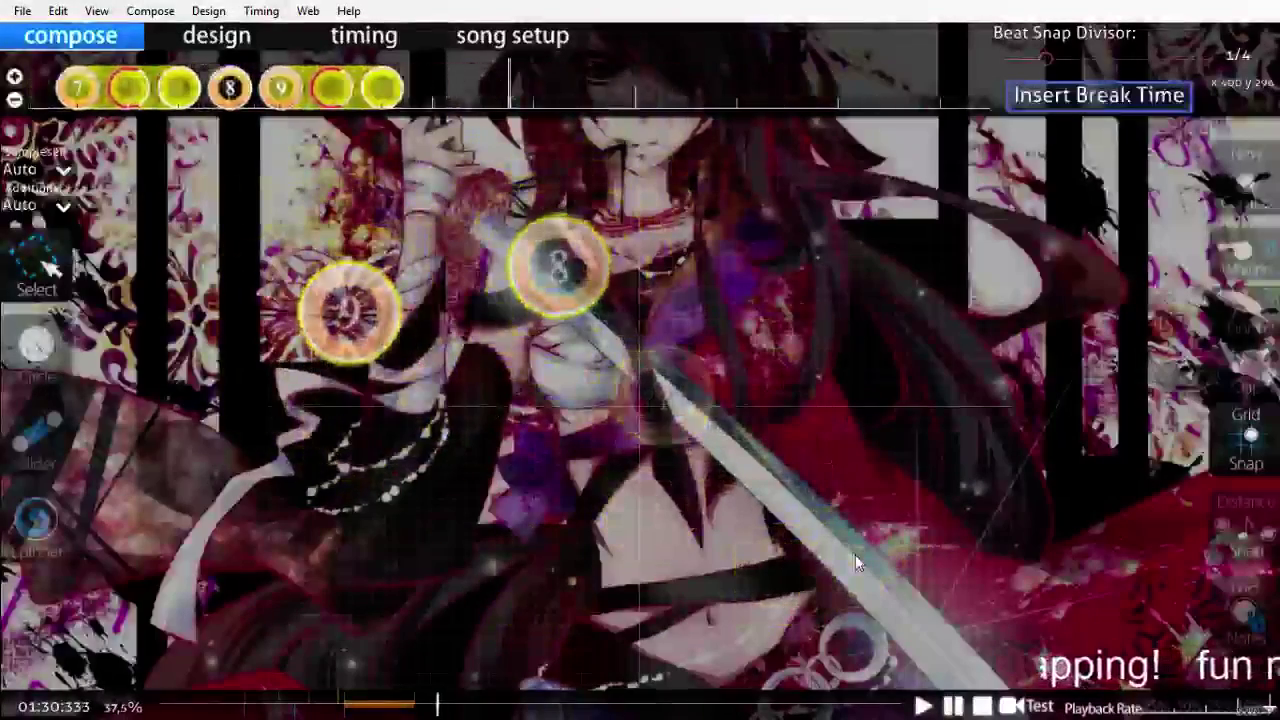
pyautogui.scroll(5, 855, 563)
pyautogui.scroll(-9, 855, 563)
pyautogui.scroll(4, 855, 563)
pyautogui.scroll(4, 855, 556)
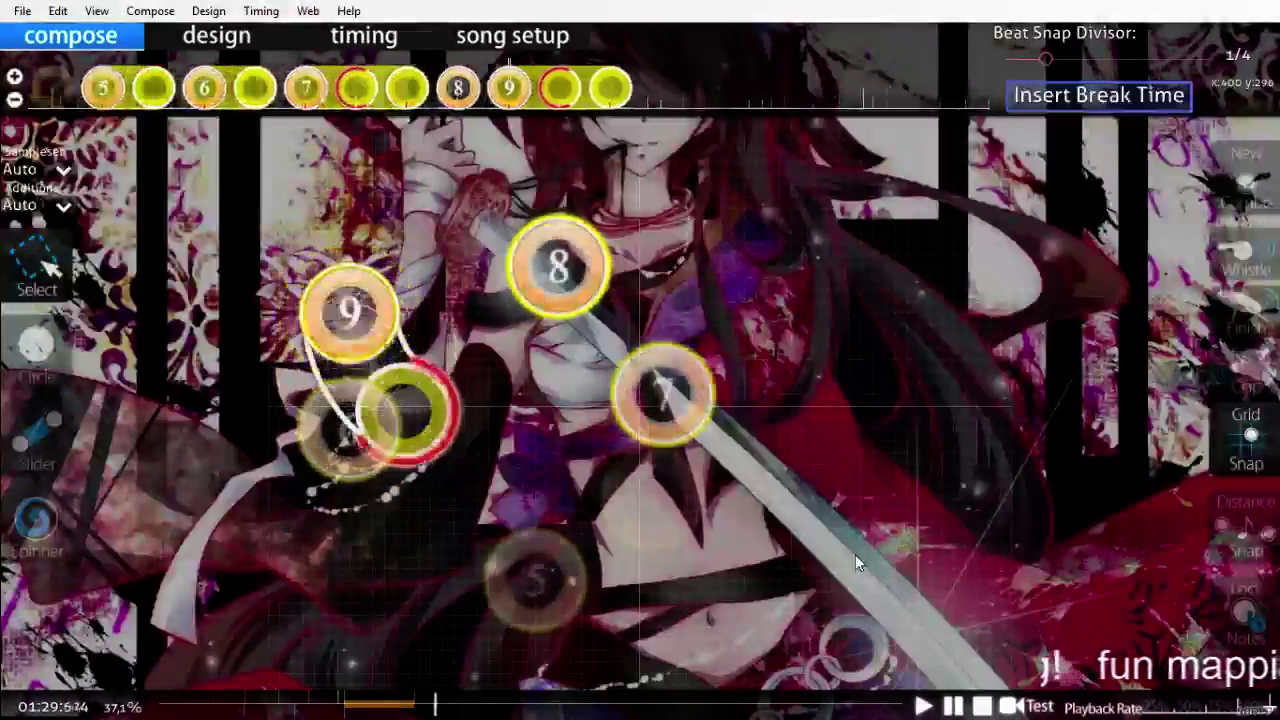
# Step: Add a curved slider at 01:30.082 above slider 9, shorten it by pulling its end inward, and play it back
pyautogui.click(37, 440)
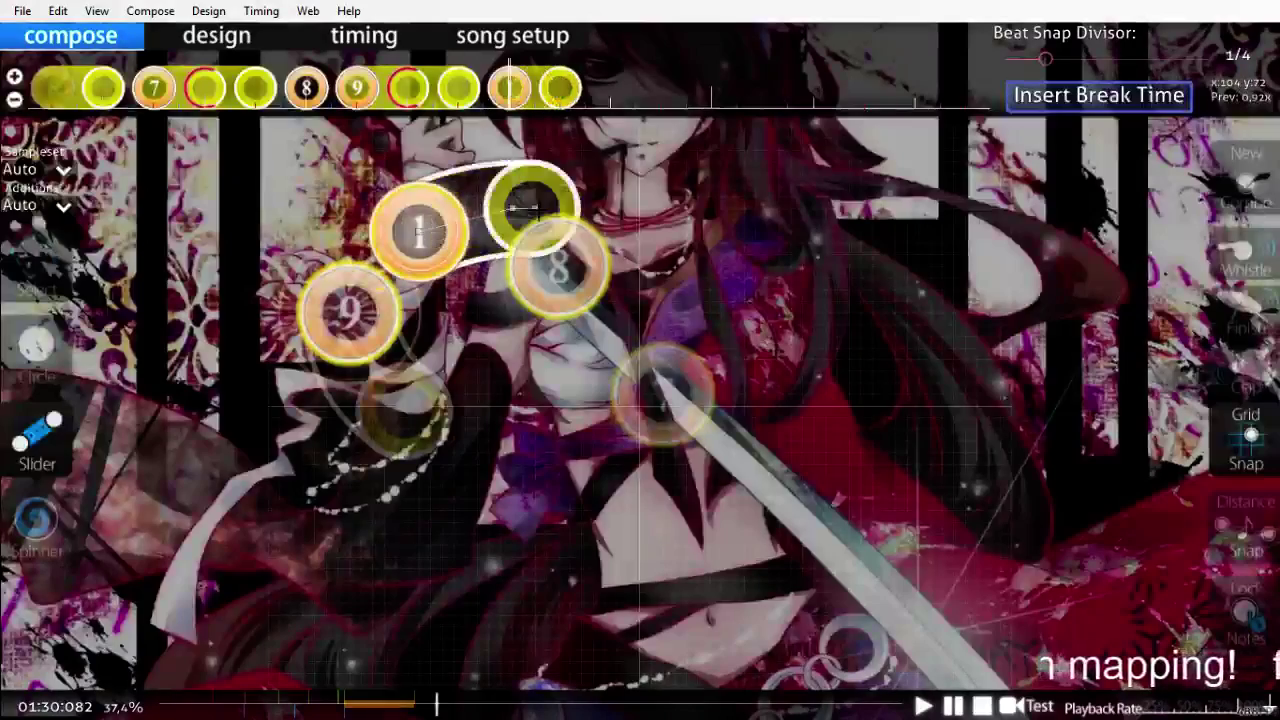
pyautogui.scroll(12, 720, 373)
pyautogui.scroll(-14, 720, 373)
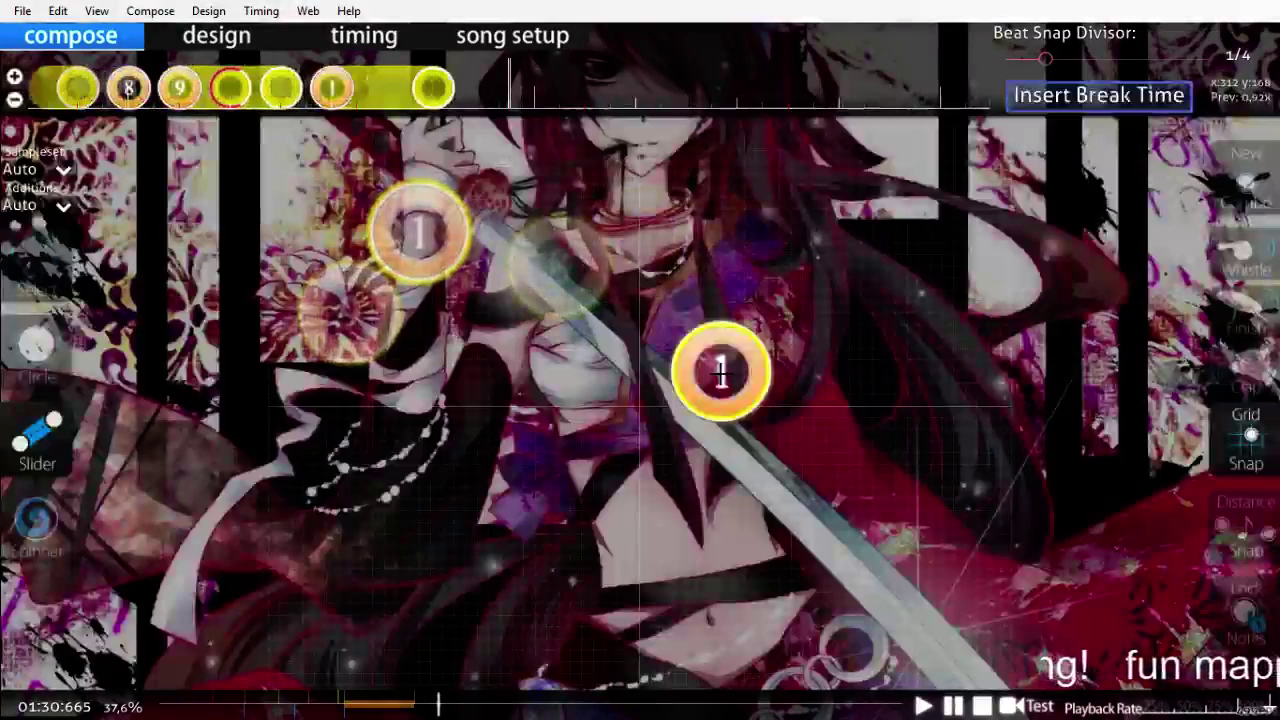
pyautogui.scroll(1, 534, 380)
pyautogui.click(445, 96)
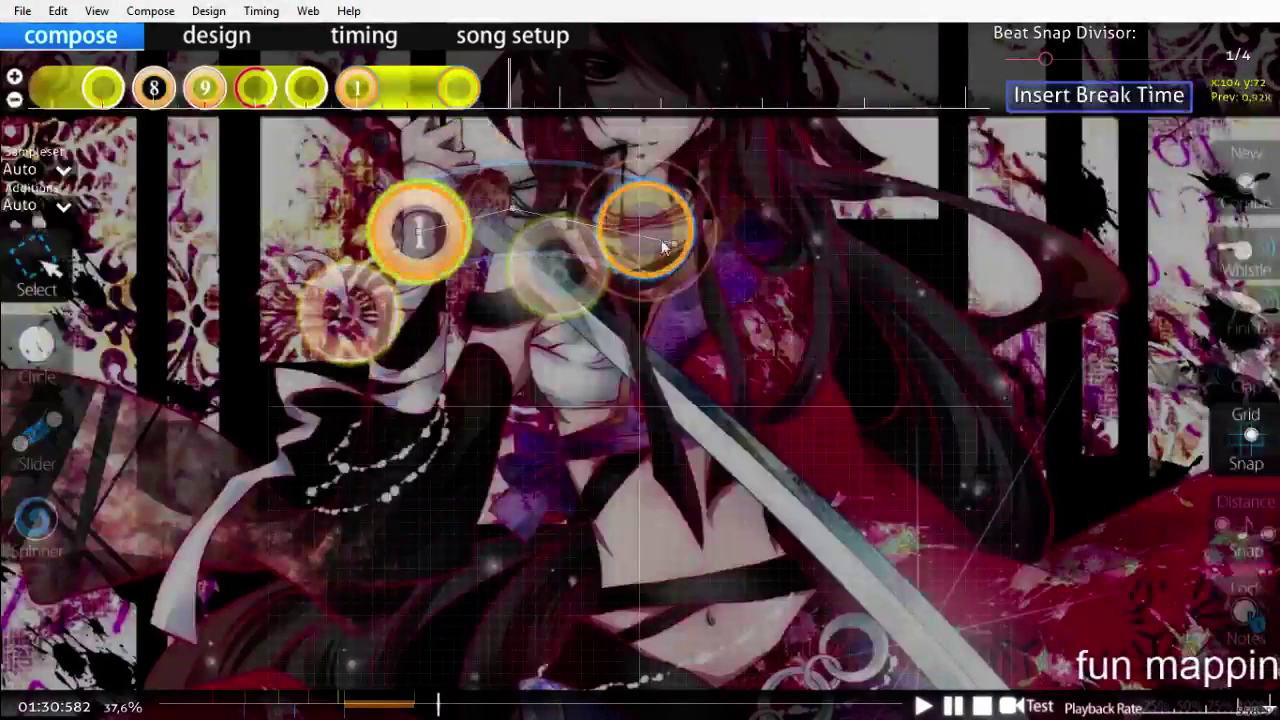
pyautogui.moveTo(672, 243); pyautogui.dragTo(574, 221)
pyautogui.click(904, 451)
pyautogui.scroll(10, 904, 451)
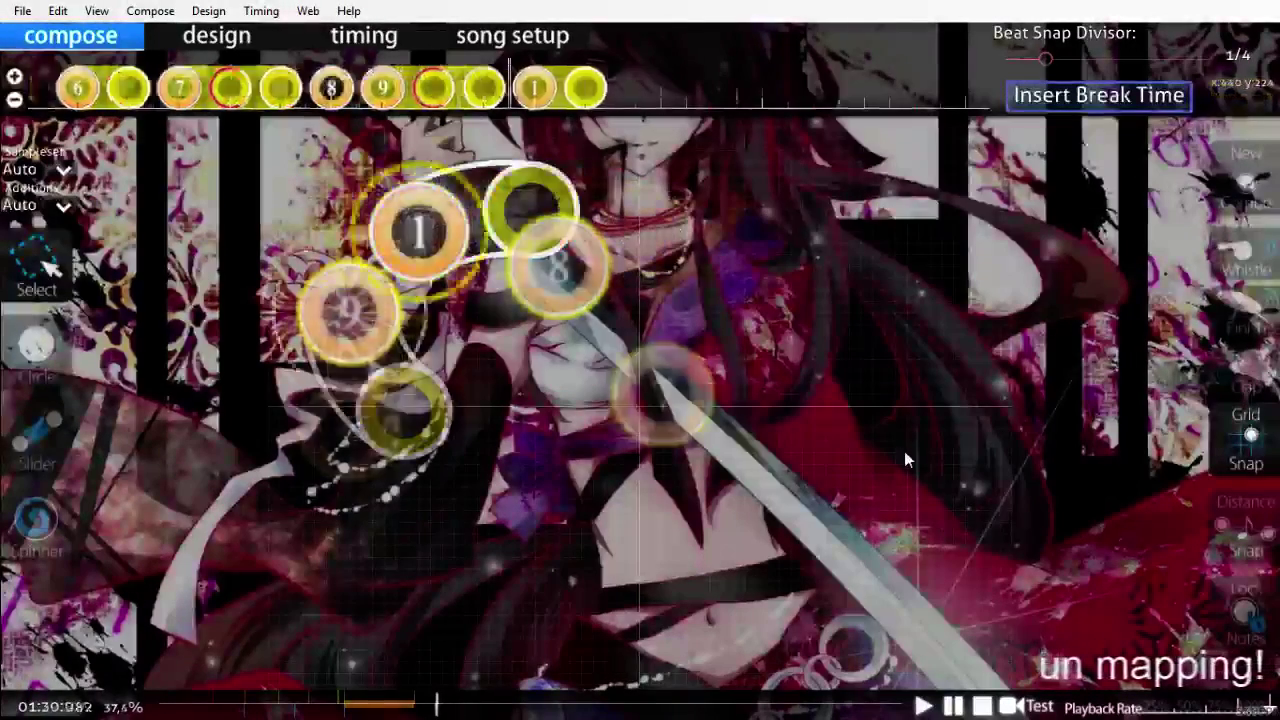
pyautogui.press('space')
pyautogui.scroll(4, 904, 451)
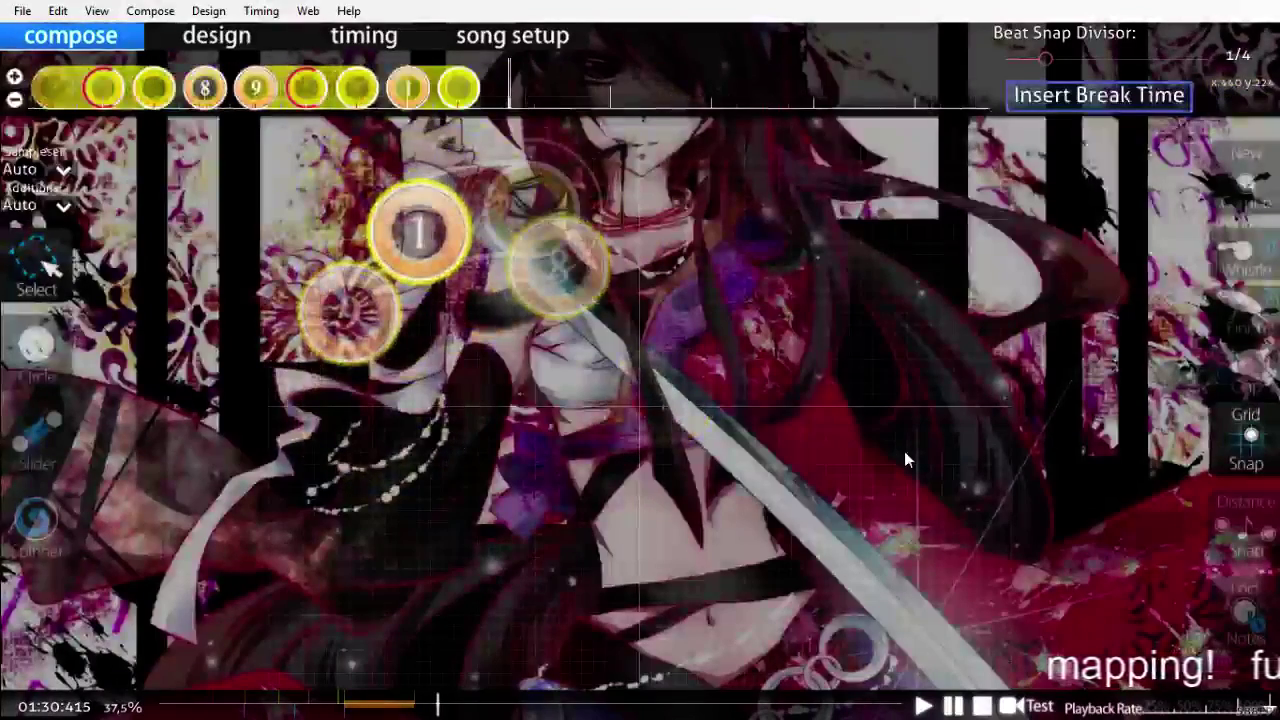
# Step: Start a new combo with a short straight slider running downward from x:416 y:128 at 01:30.415
pyautogui.press('3')
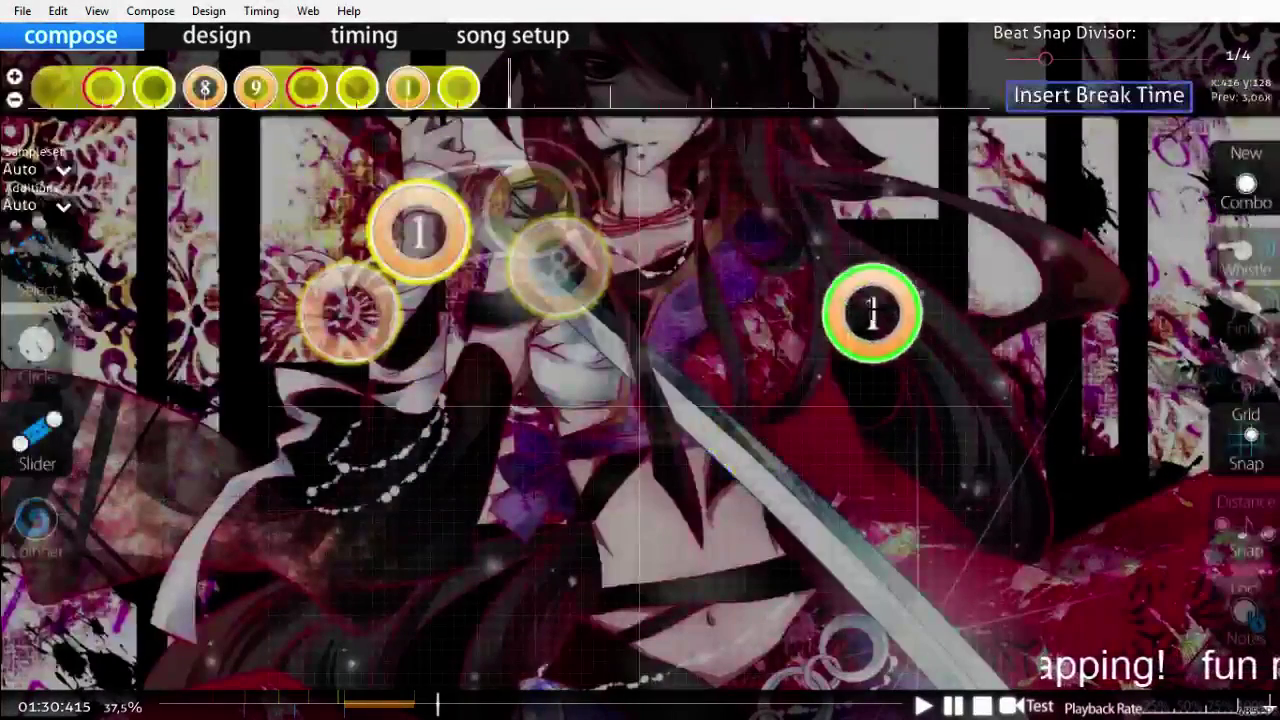
pyautogui.click(869, 311)
pyautogui.scroll(-4, 872, 440)
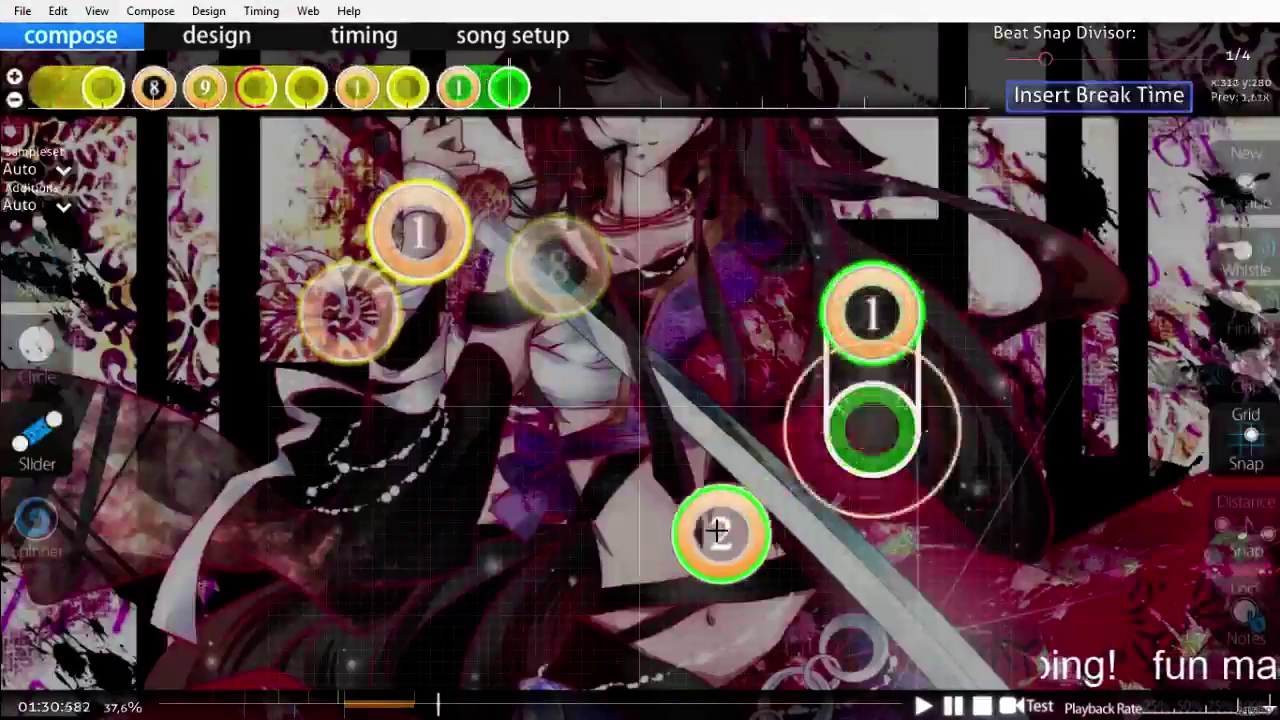
# Step: Add circle 2 below the new-combo slider and circle 3 near the playfield centre at 01:30.915
pyautogui.click(37, 345)
pyautogui.scroll(-1, 657, 420)
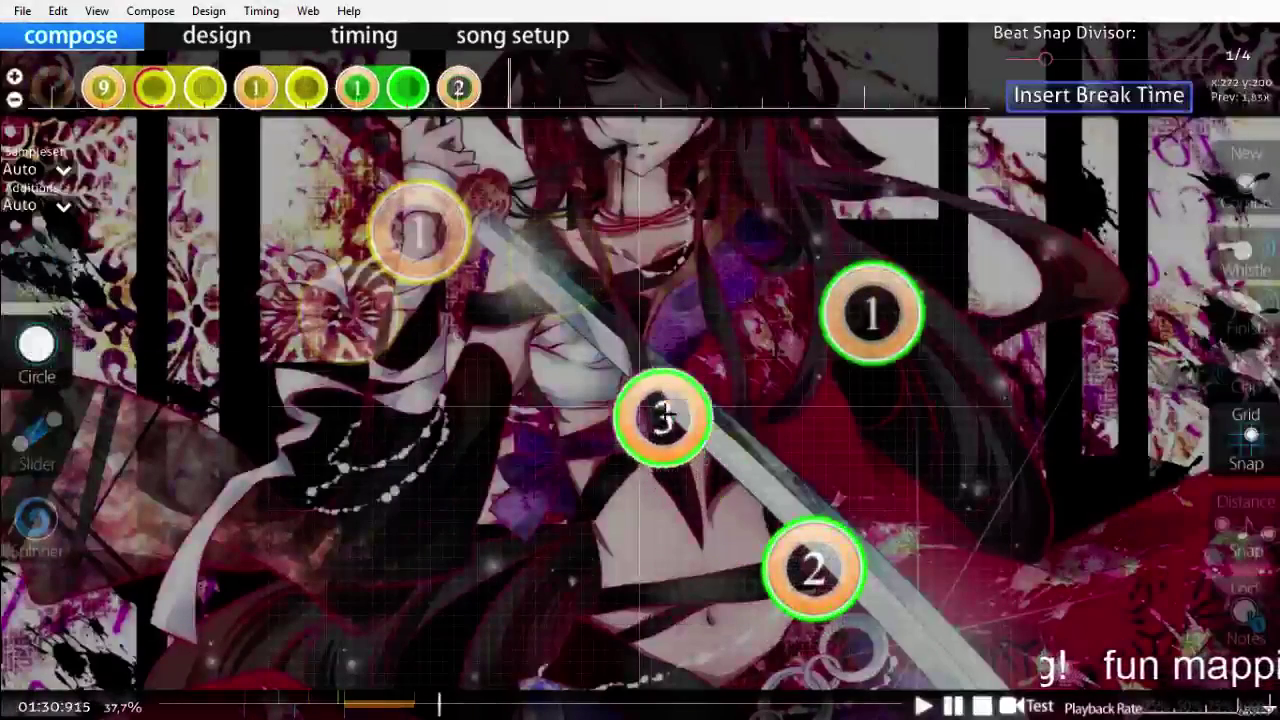
pyautogui.click(660, 393)
# Step: Add short curved slider 4 at 01:31.082, bending up and left from the lower playfield, and play back its timing
pyautogui.scroll(-1, 609, 509)
pyautogui.click(37, 430)
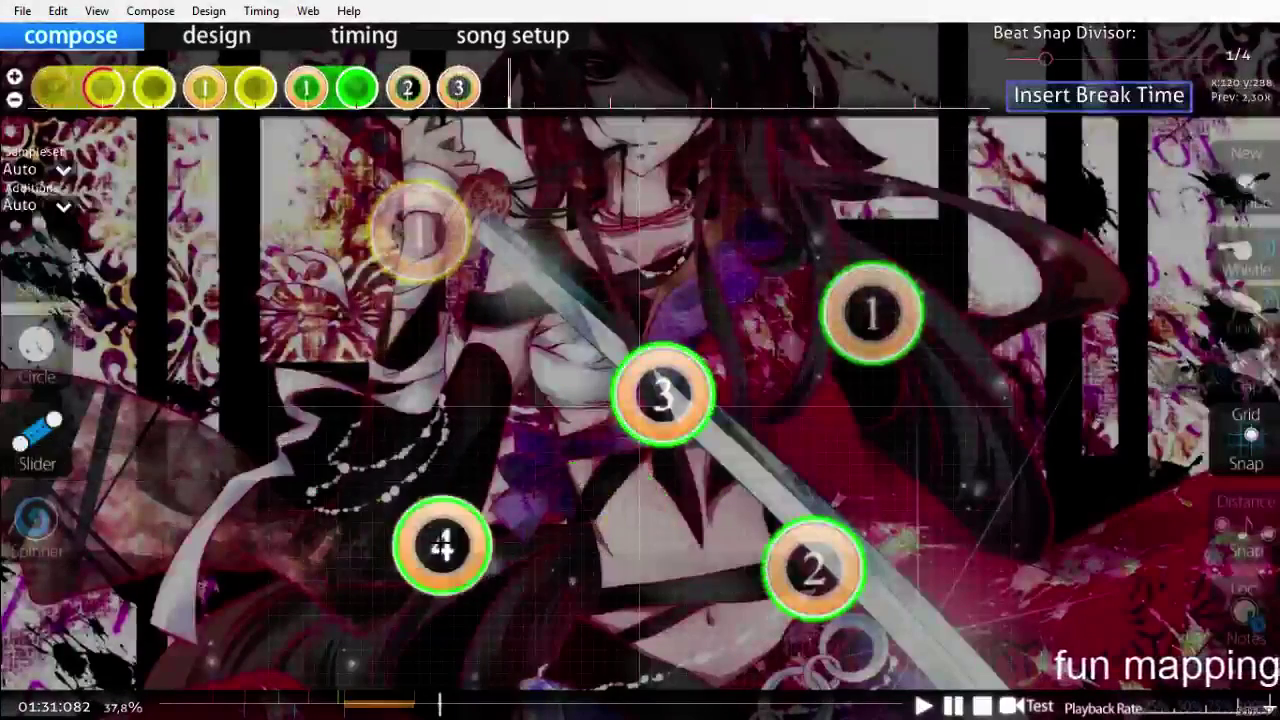
pyautogui.click(523, 580)
pyautogui.rightClick(430, 476)
pyautogui.scroll(7, 500, 592)
pyautogui.press('space')
pyautogui.press('space')
pyautogui.scroll(3, 500, 592)
pyautogui.scroll(-2, 500, 590)
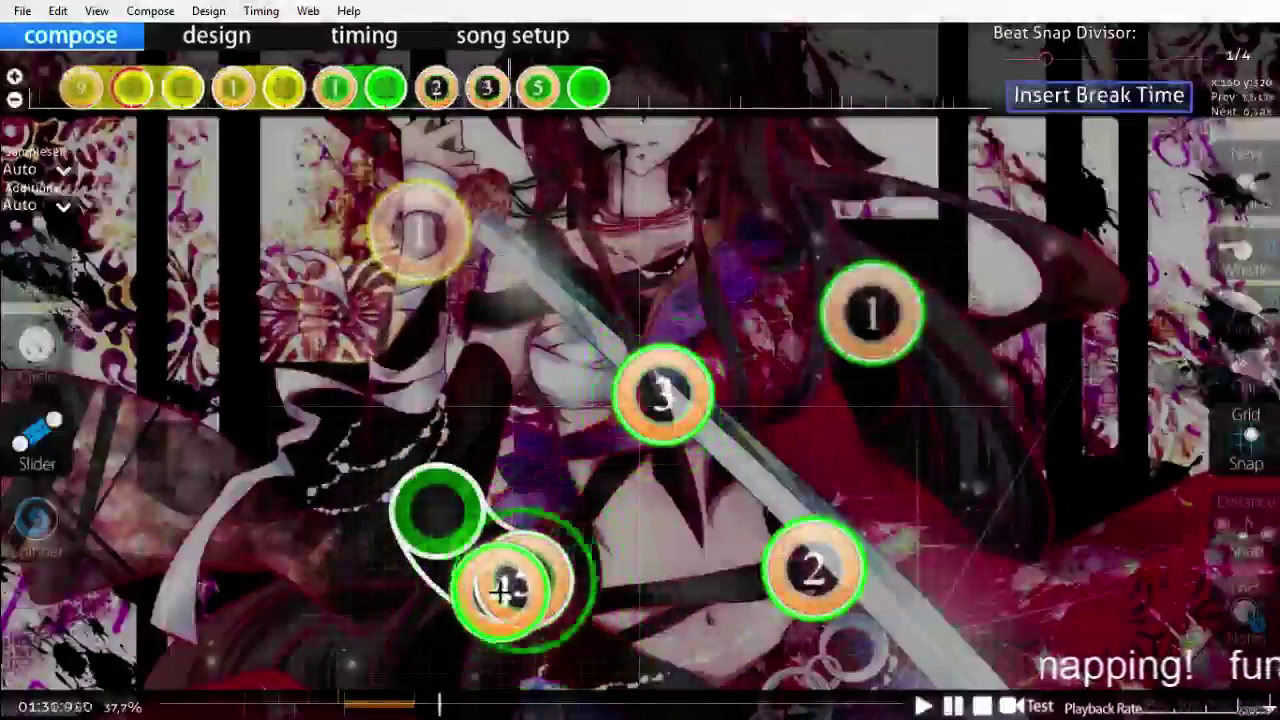
# Step: Add short horizontal slider 5 at x:176 y:104 at 01:31.415 and give it one repeat, checking it in playback
pyautogui.scroll(-3, 500, 590)
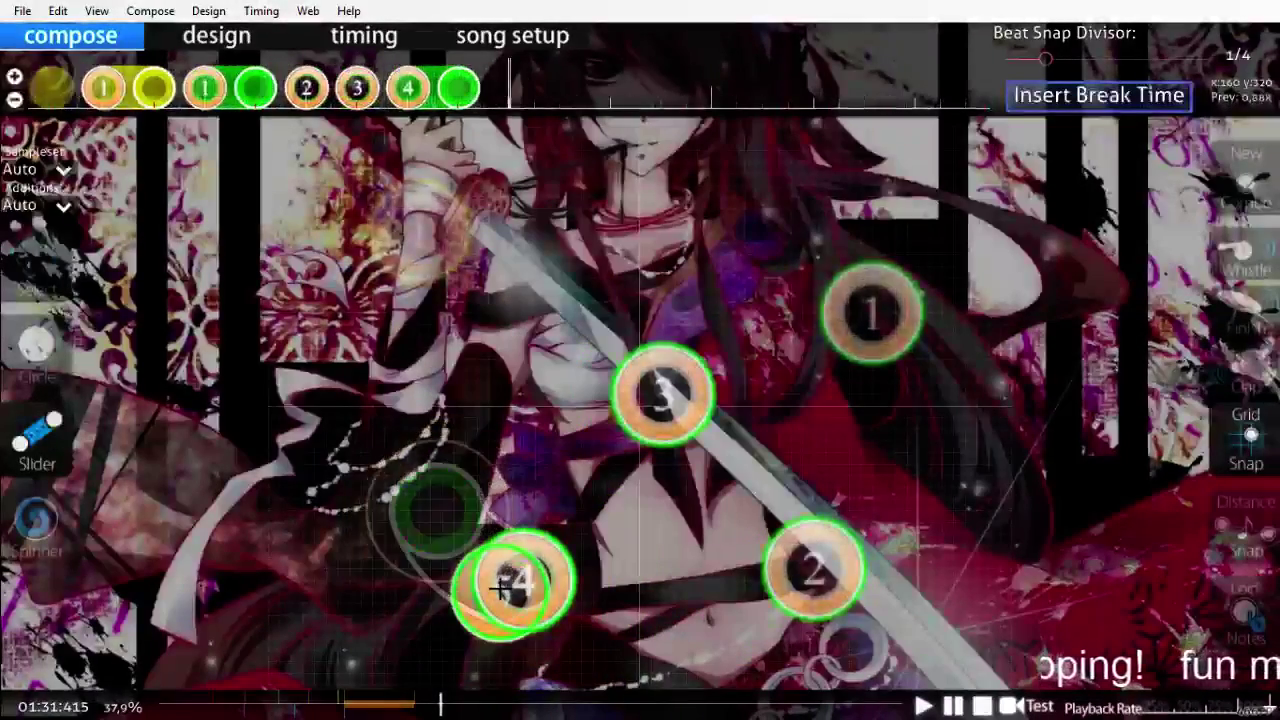
pyautogui.click(523, 278)
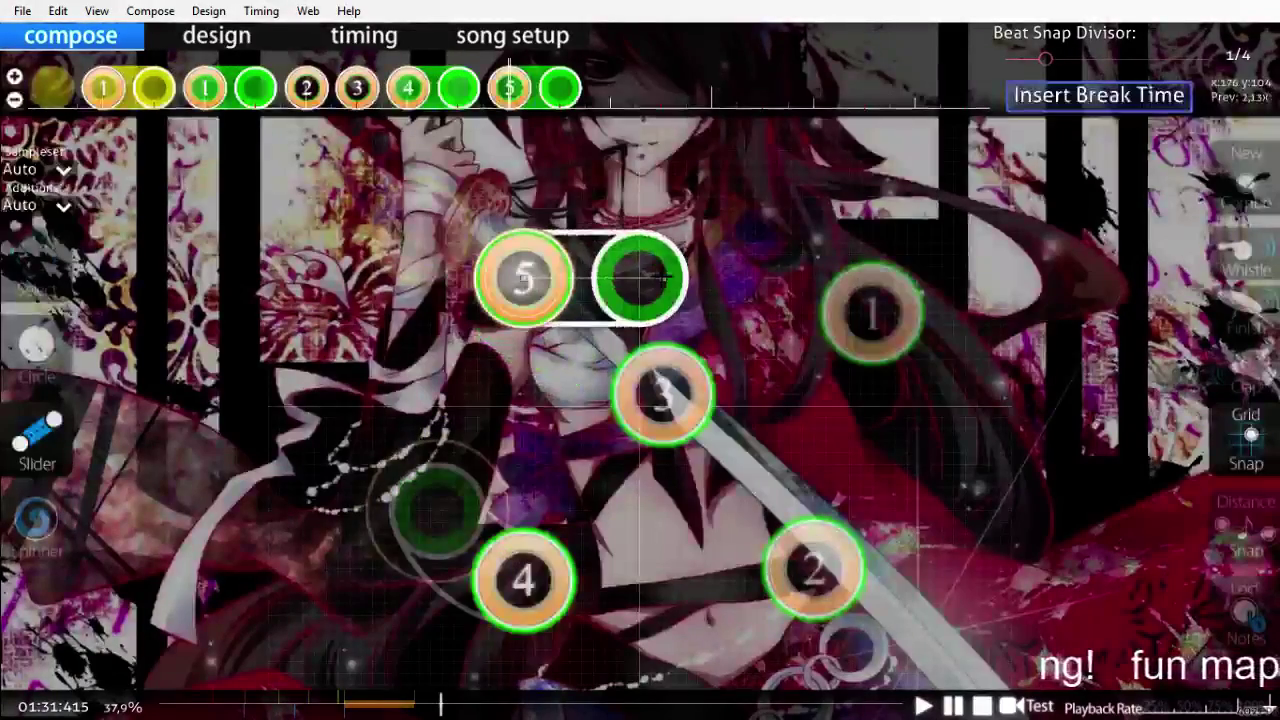
pyautogui.rightClick(660, 278)
pyautogui.scroll(8, 766, 498)
pyautogui.press('space')
pyautogui.scroll(-5, 540, 190)
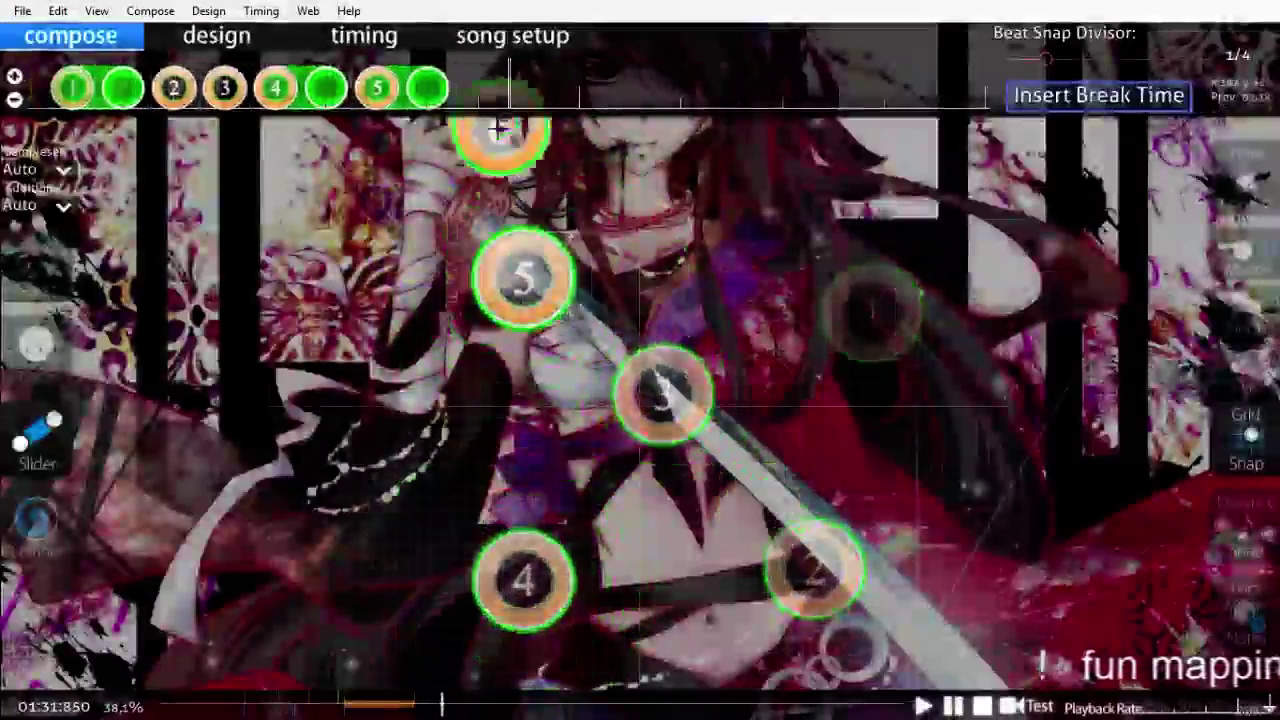
pyautogui.press('1')
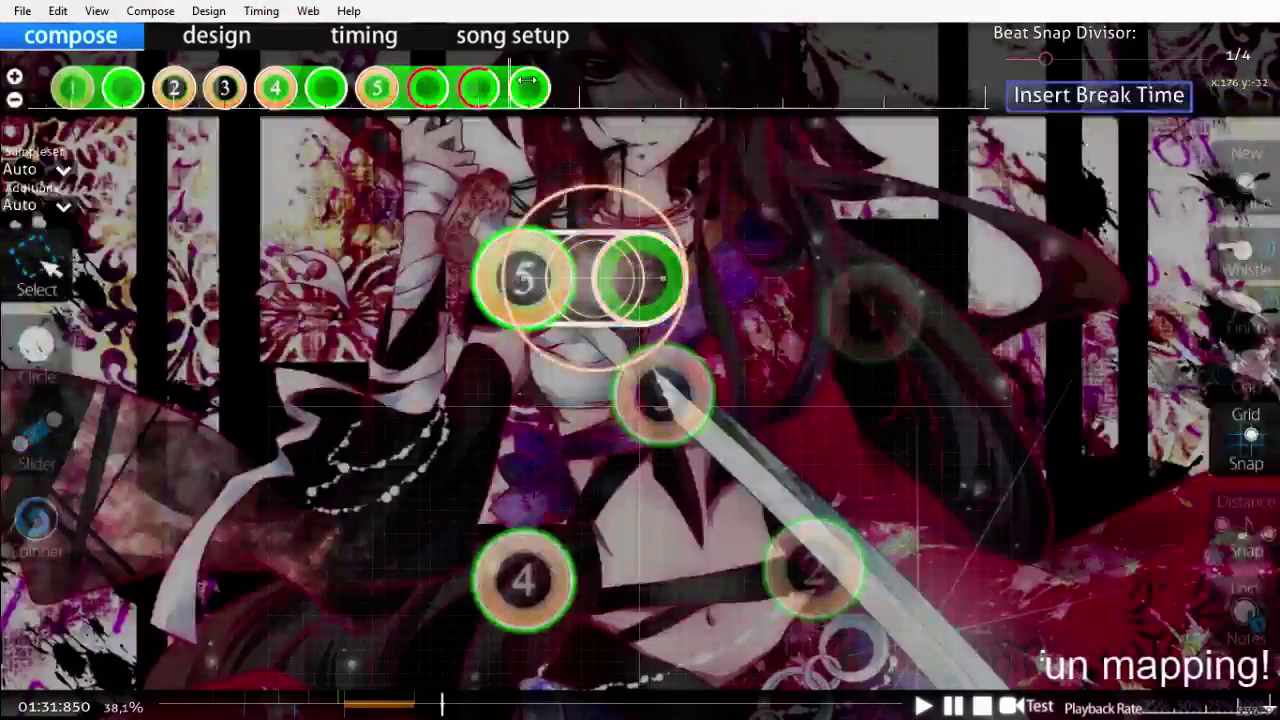
pyautogui.scroll(10, 575, 362)
pyautogui.scroll(-9, 575, 362)
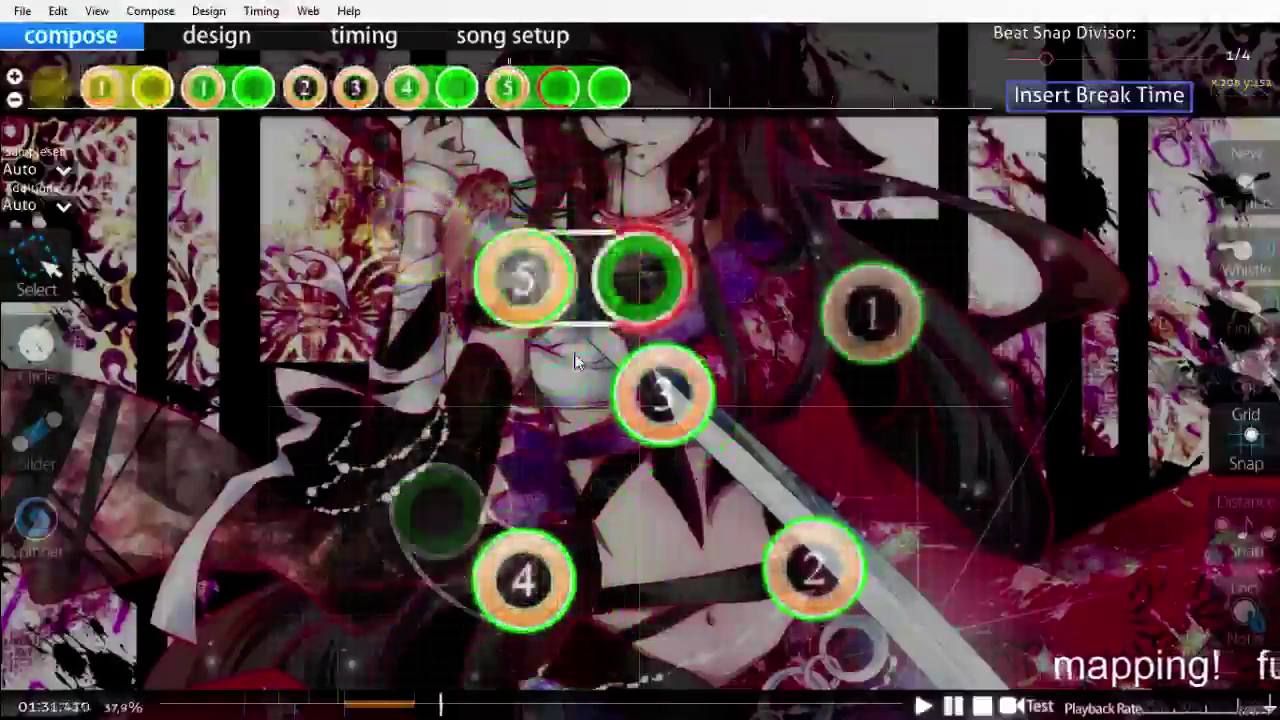
pyautogui.scroll(-3, 574, 353)
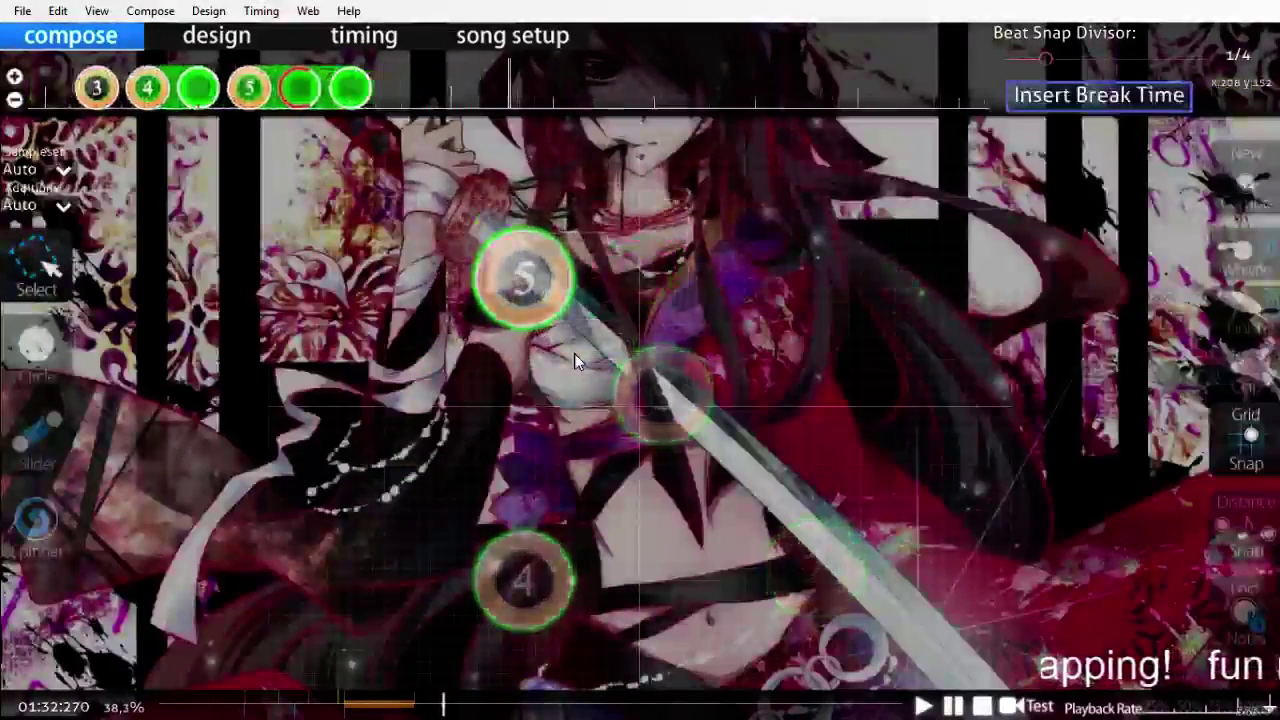
# Step: Add circle 6 at x:96 y:192 at 01:31.915, below and to the left of slider 5
pyautogui.scroll(2, 574, 353)
pyautogui.press('2')
pyautogui.click(397, 430)
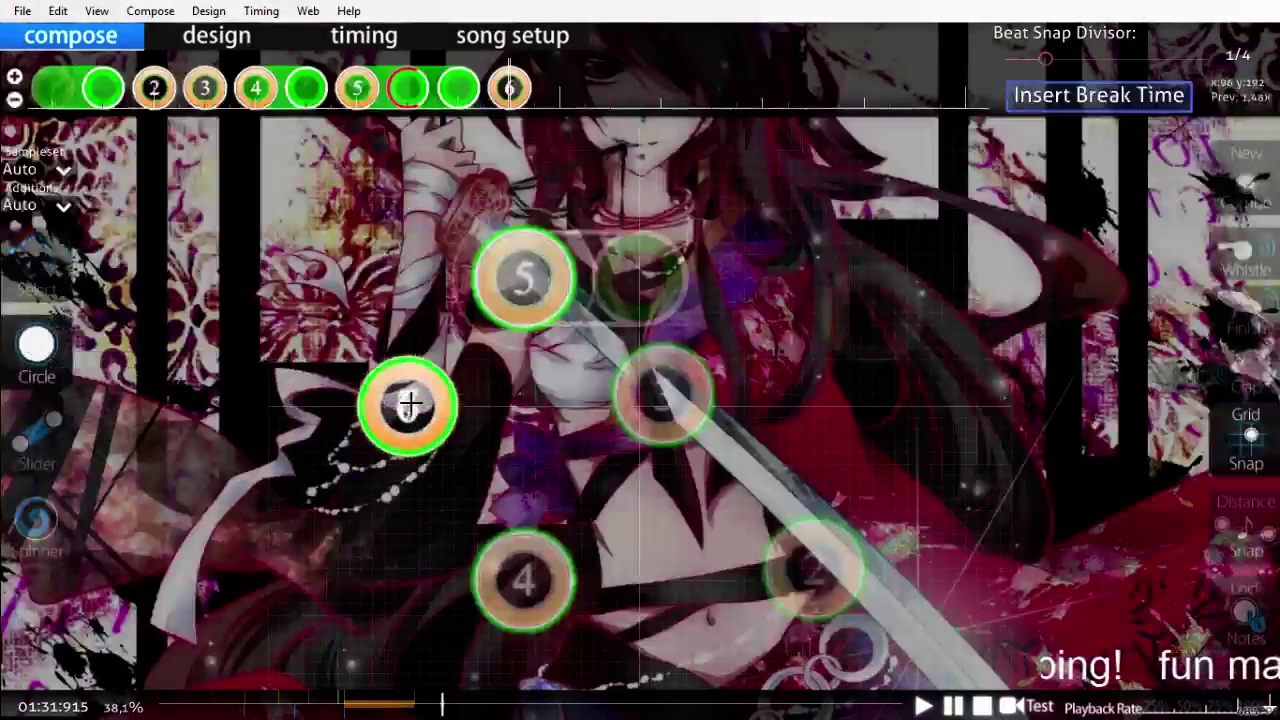
# Step: Replace circle 6 with a curved slider starting at x:120 y:192 at 01:31.915, bending down and right below the playfield centre
pyautogui.scroll(2, 478, 450)
pyautogui.press('space')
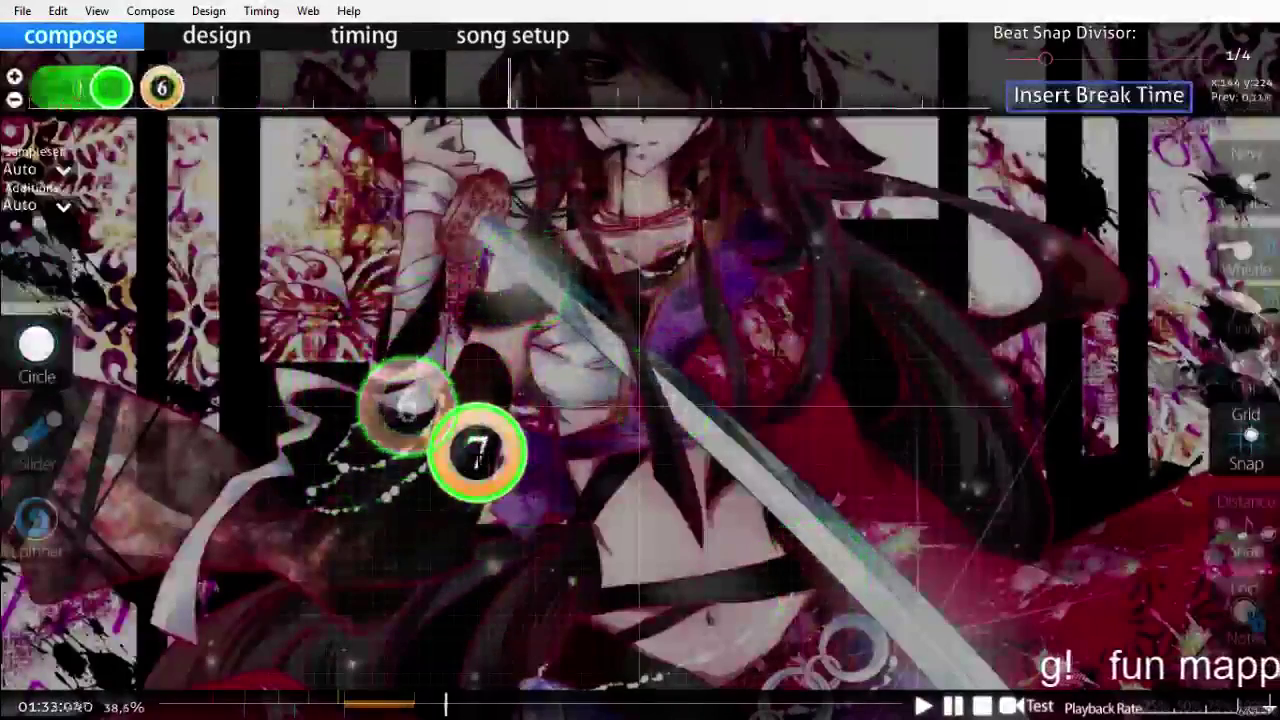
pyautogui.scroll(5, 478, 453)
pyautogui.scroll(-4, 478, 453)
pyautogui.scroll(4, 440, 406)
pyautogui.press('3')
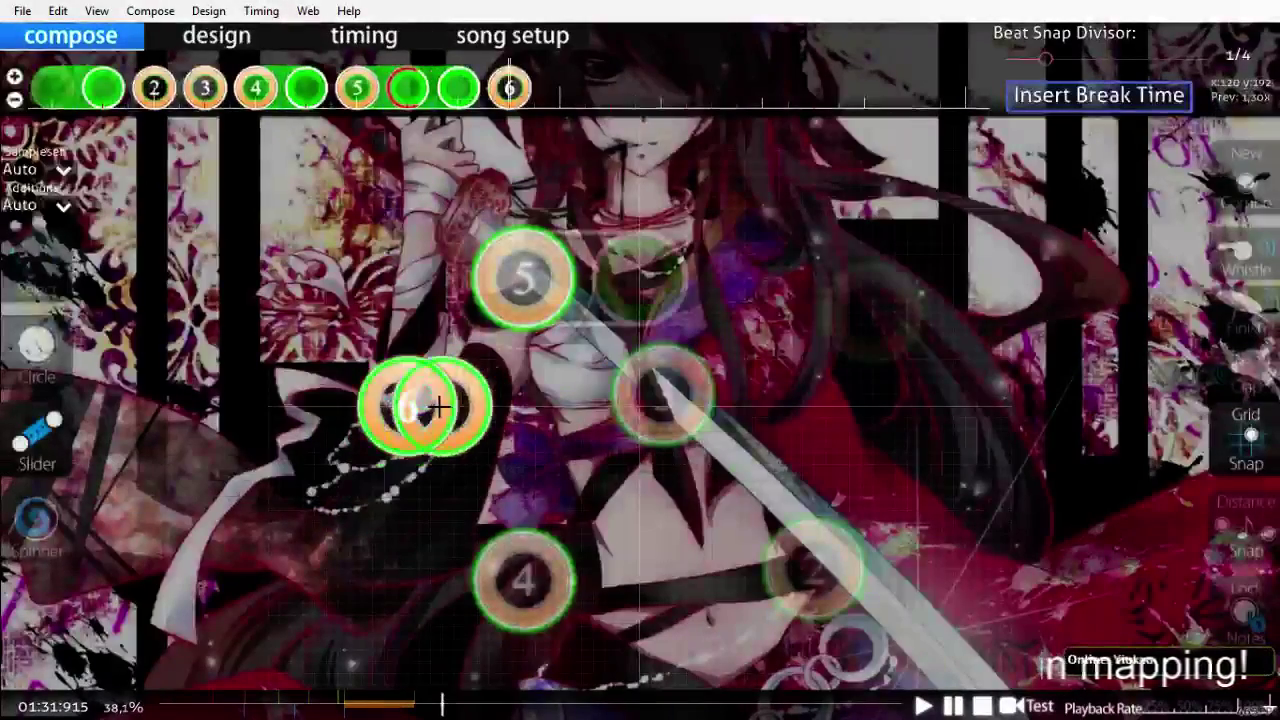
pyautogui.click(440, 406)
pyautogui.click(512, 467)
pyautogui.rightClick(640, 490)
# Step: Extend slider 6 by moving its end point to the right until it spans three 1/4 ticks
pyautogui.scroll(4, 692, 532)
pyautogui.scroll(-10, 695, 538)
pyautogui.scroll(8, 695, 536)
pyautogui.press('1')
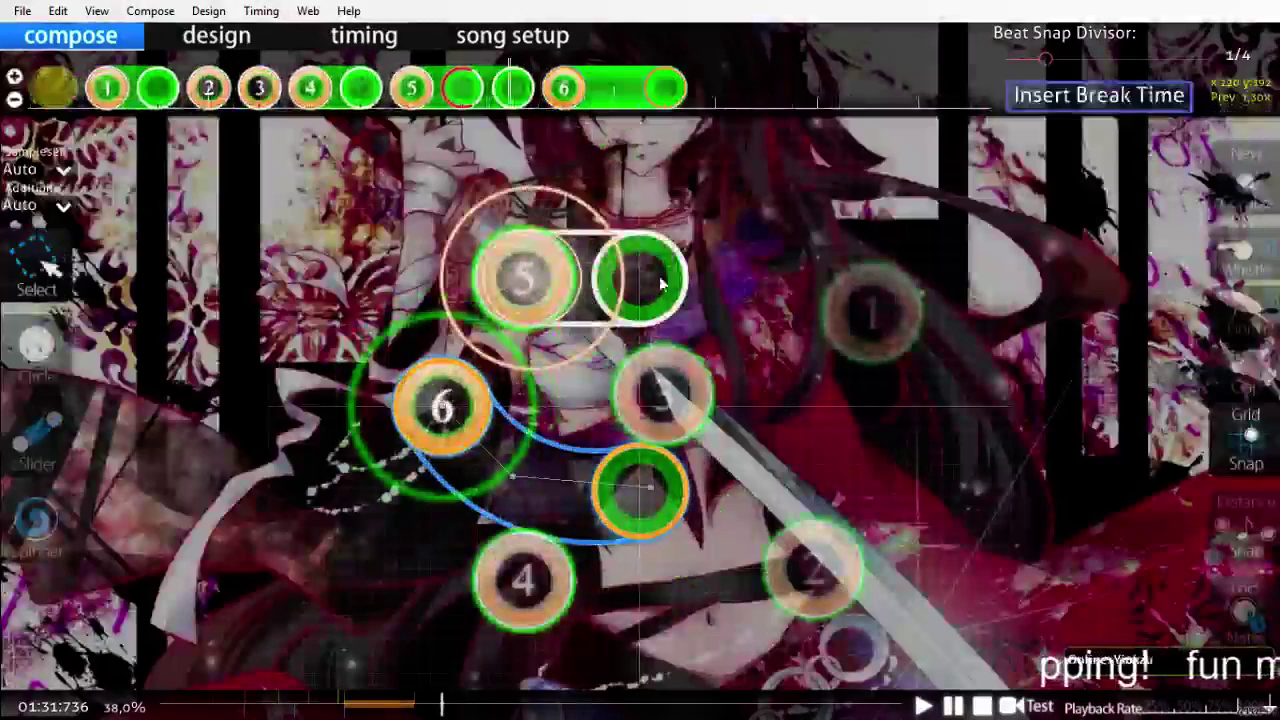
pyautogui.moveTo(650, 487); pyautogui.dragTo(767, 465)
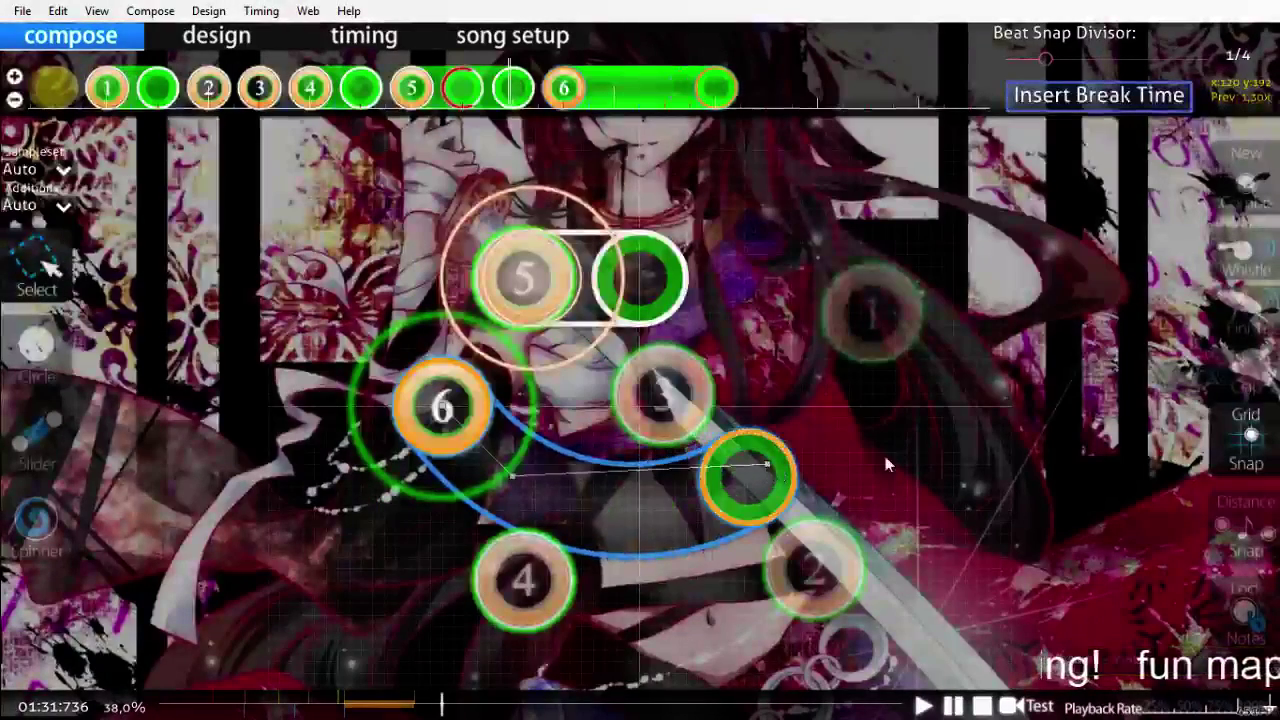
pyautogui.click(884, 456)
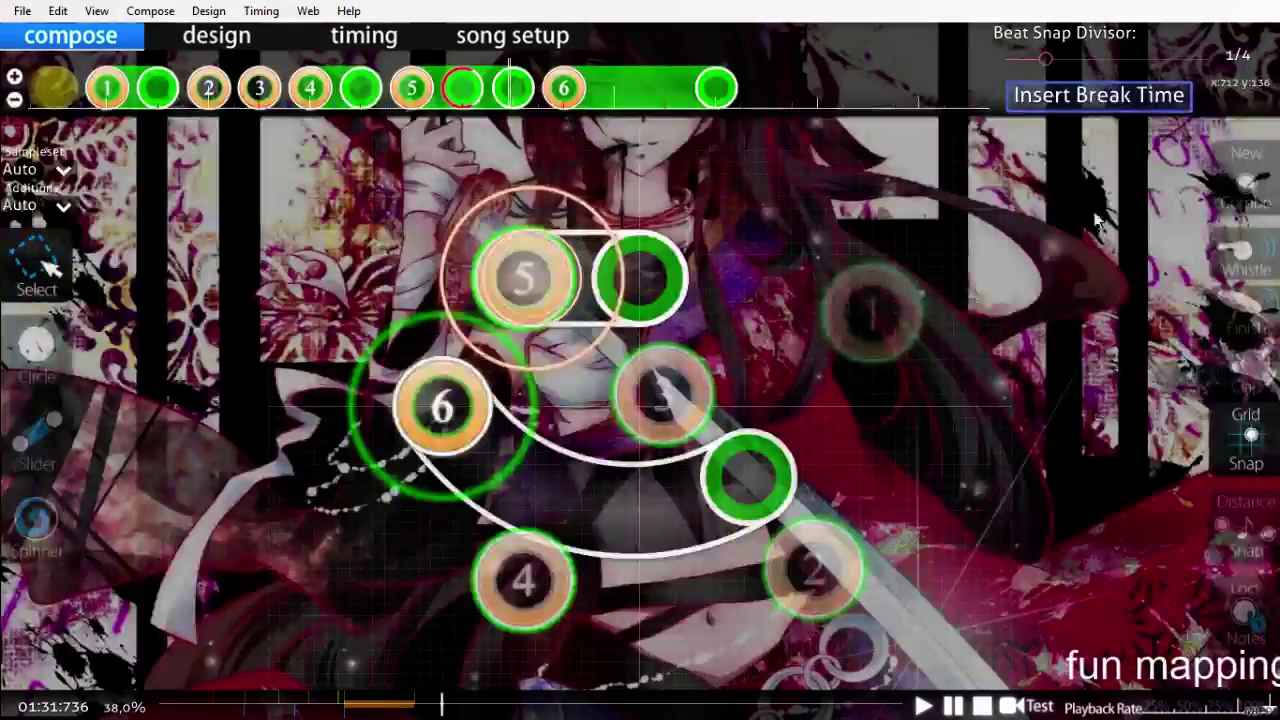
# Step: Play back the section around slider 6 repeatedly, slowing the playback rate, to check its timing against the song
pyautogui.scroll(13, 812, 531)
pyautogui.press('space')
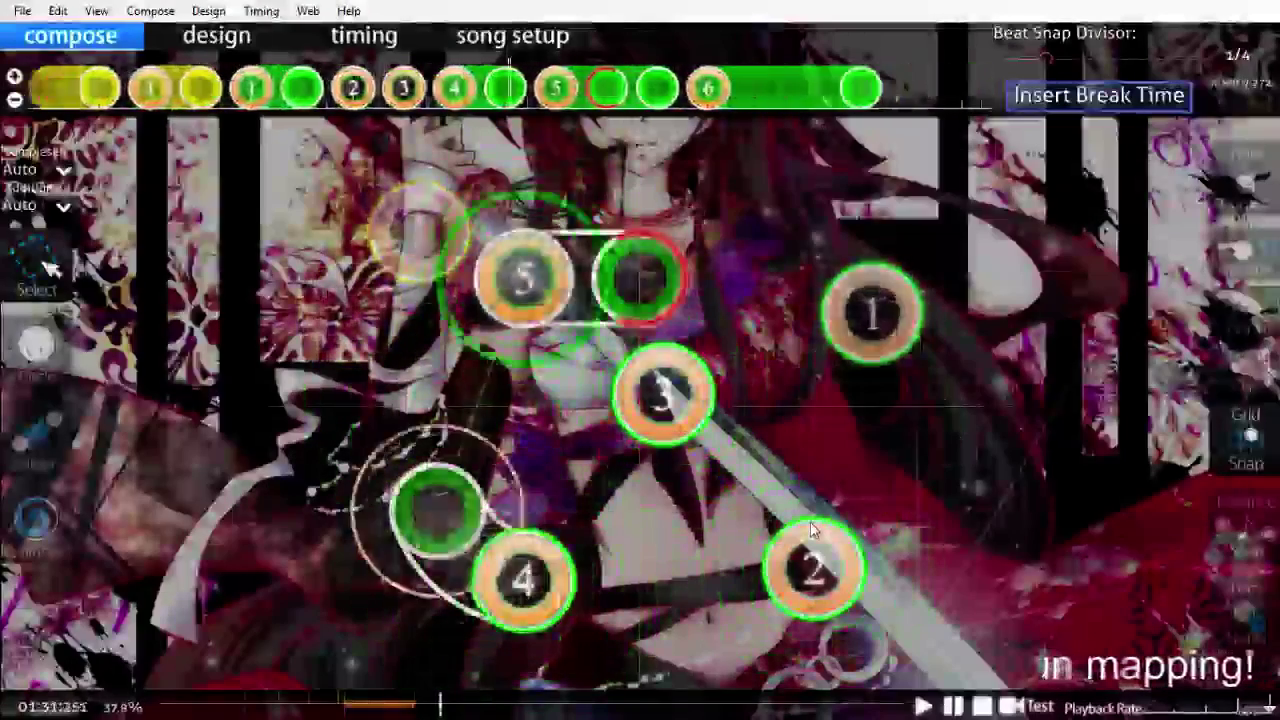
pyautogui.scroll(-5, 811, 531)
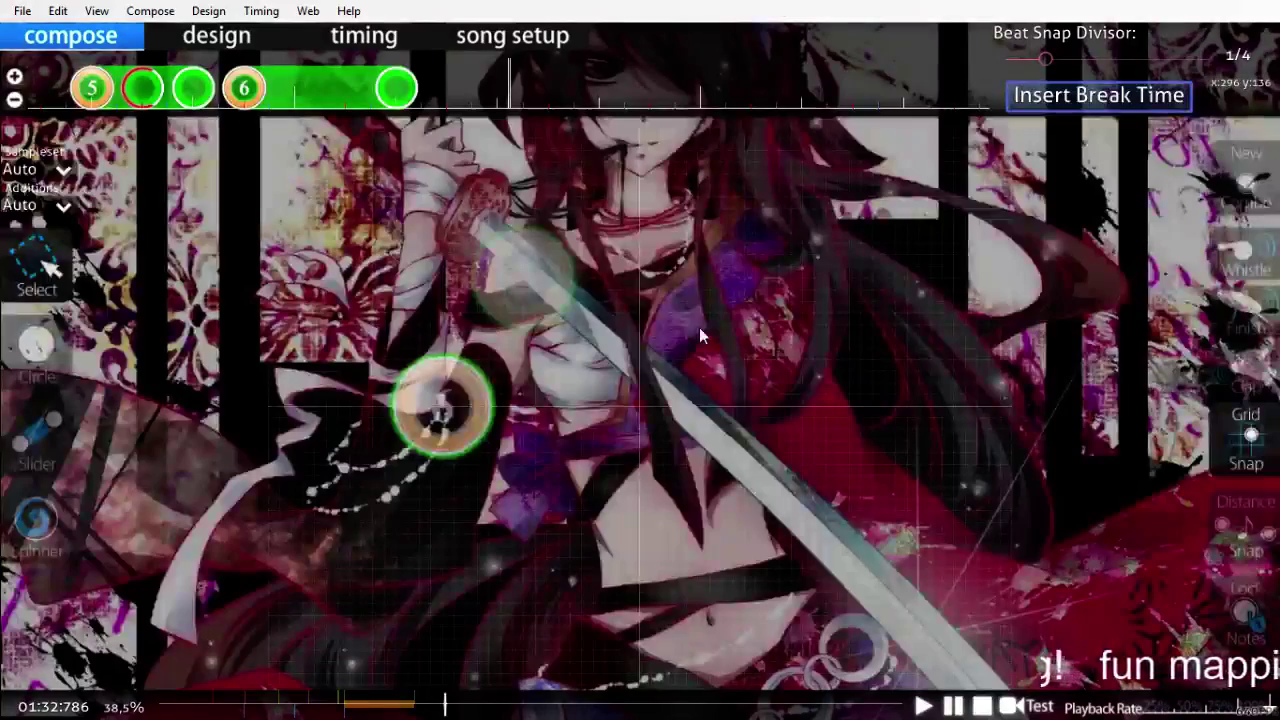
pyautogui.scroll(10, 699, 335)
pyautogui.press('space')
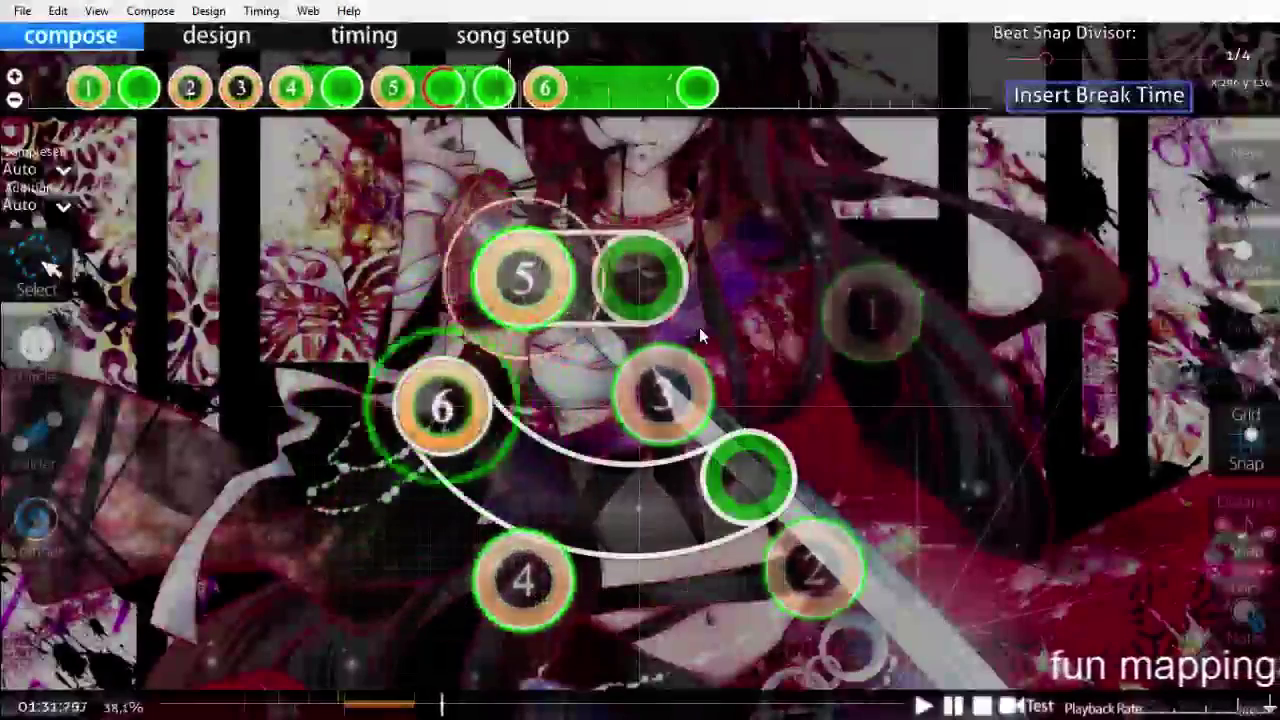
pyautogui.scroll(-3, 699, 327)
pyautogui.scroll(2, 699, 327)
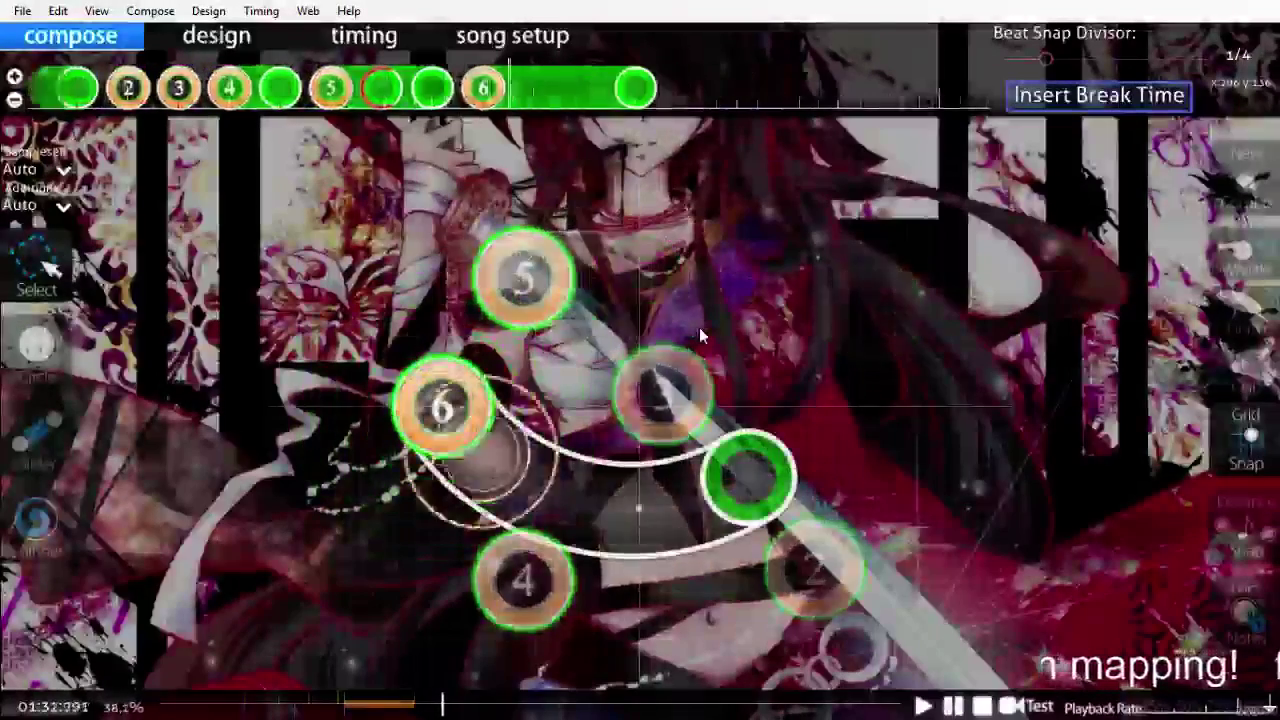
pyautogui.scroll(-2, 699, 327)
pyautogui.scroll(3, 699, 327)
pyautogui.scroll(-2, 699, 327)
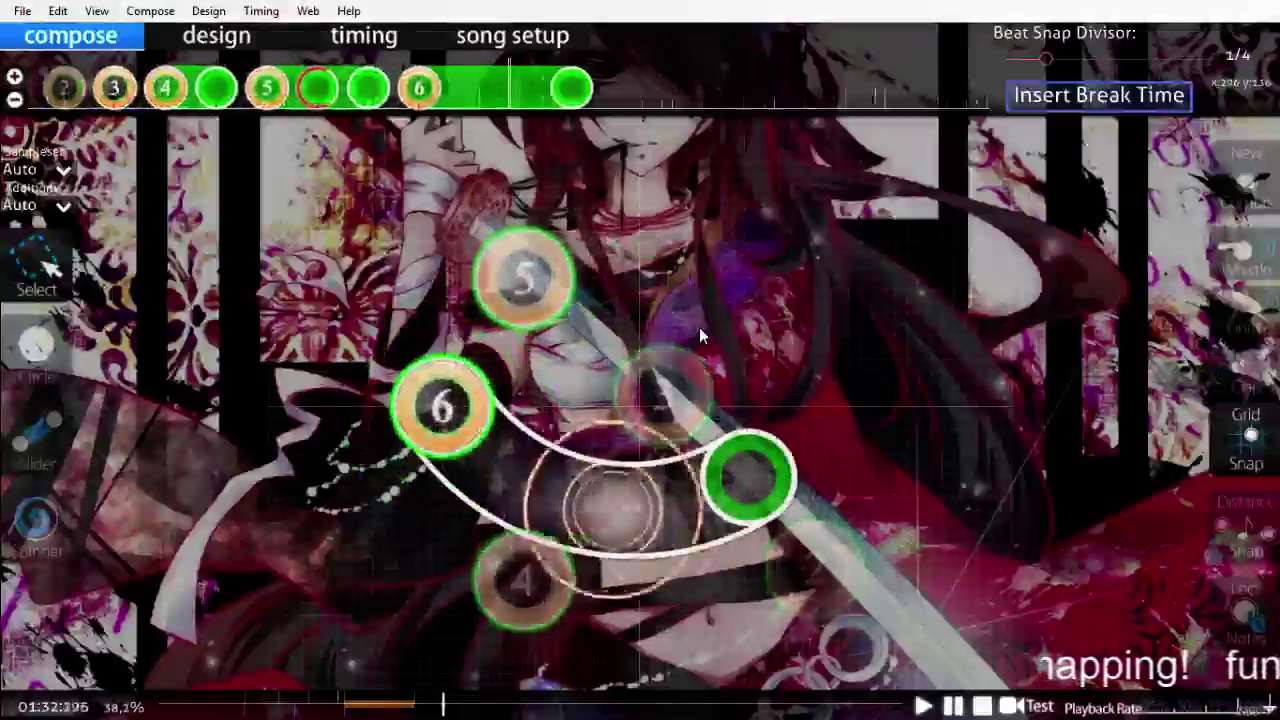
pyautogui.scroll(-2, 699, 327)
pyautogui.scroll(3, 699, 327)
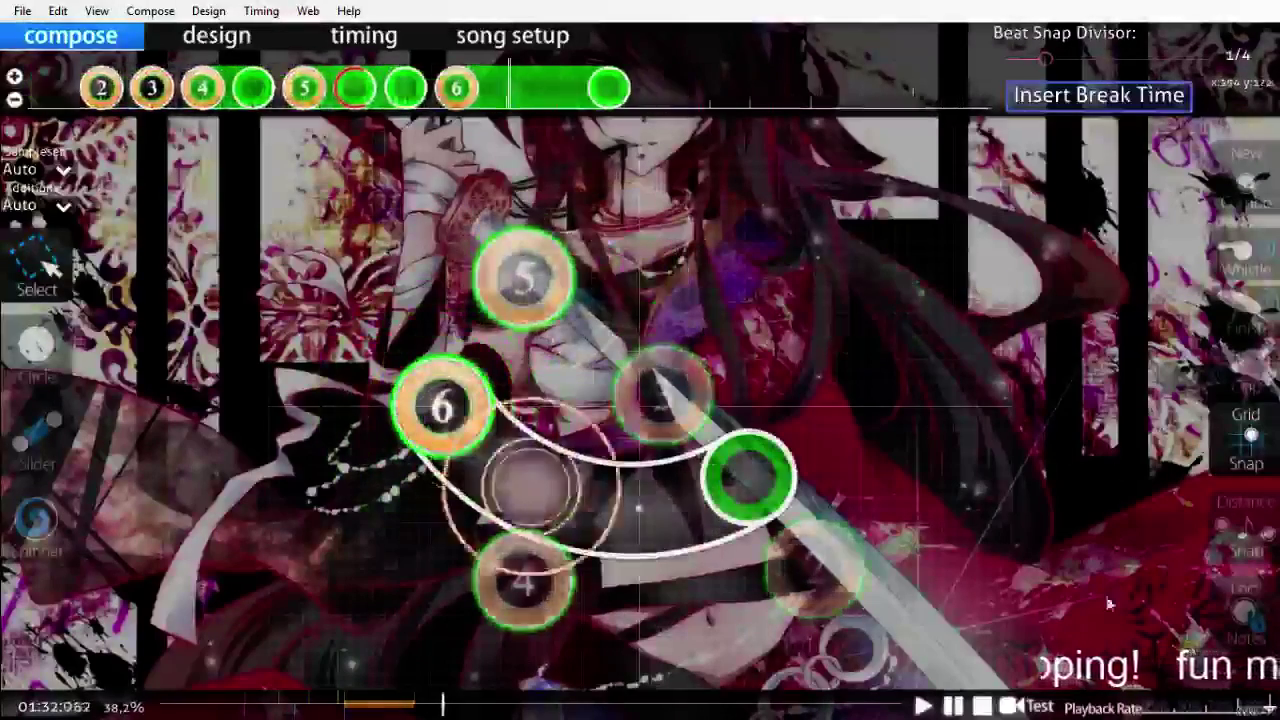
pyautogui.click(1149, 711)
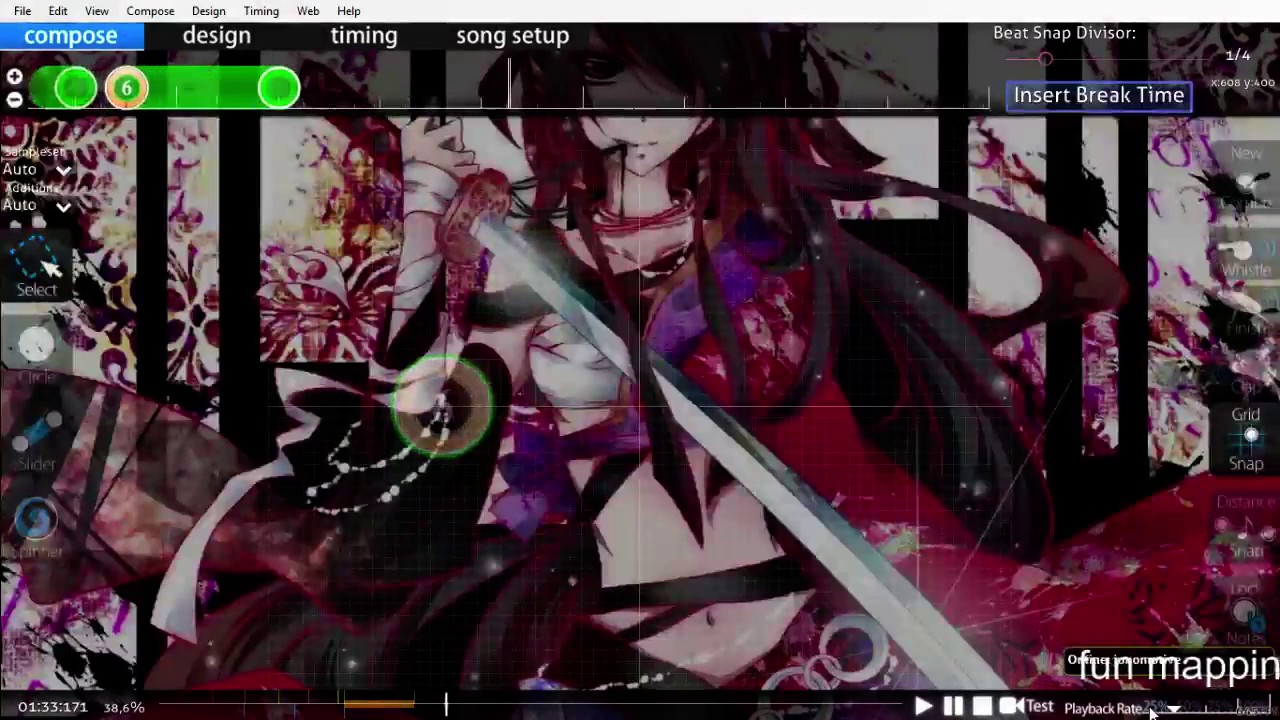
pyautogui.press('space')
pyautogui.scroll(5, 1151, 713)
# Step: Start a new combo with circles 1, 2 and 3 on consecutive 1/4 ticks from 01:32.915, arcing leftward to x:136 y:104, and play them back
pyautogui.click(36, 358)
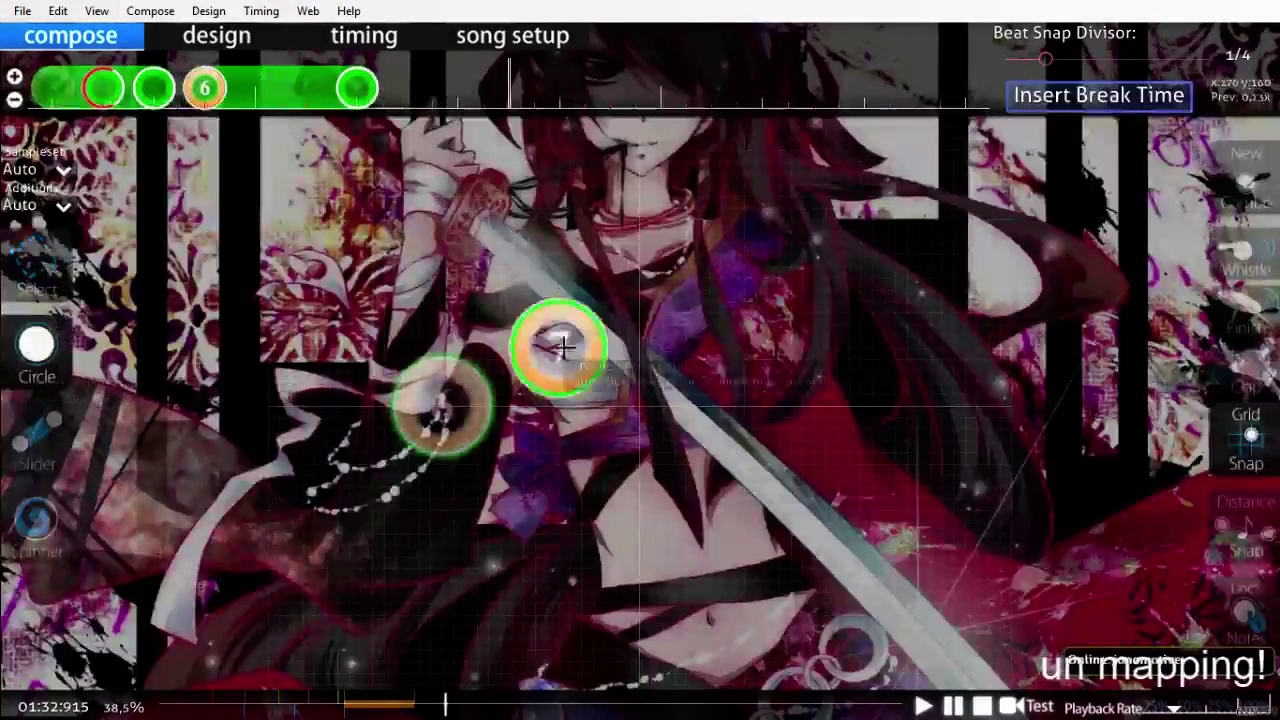
pyautogui.press('q')
pyautogui.scroll(-1, 688, 220)
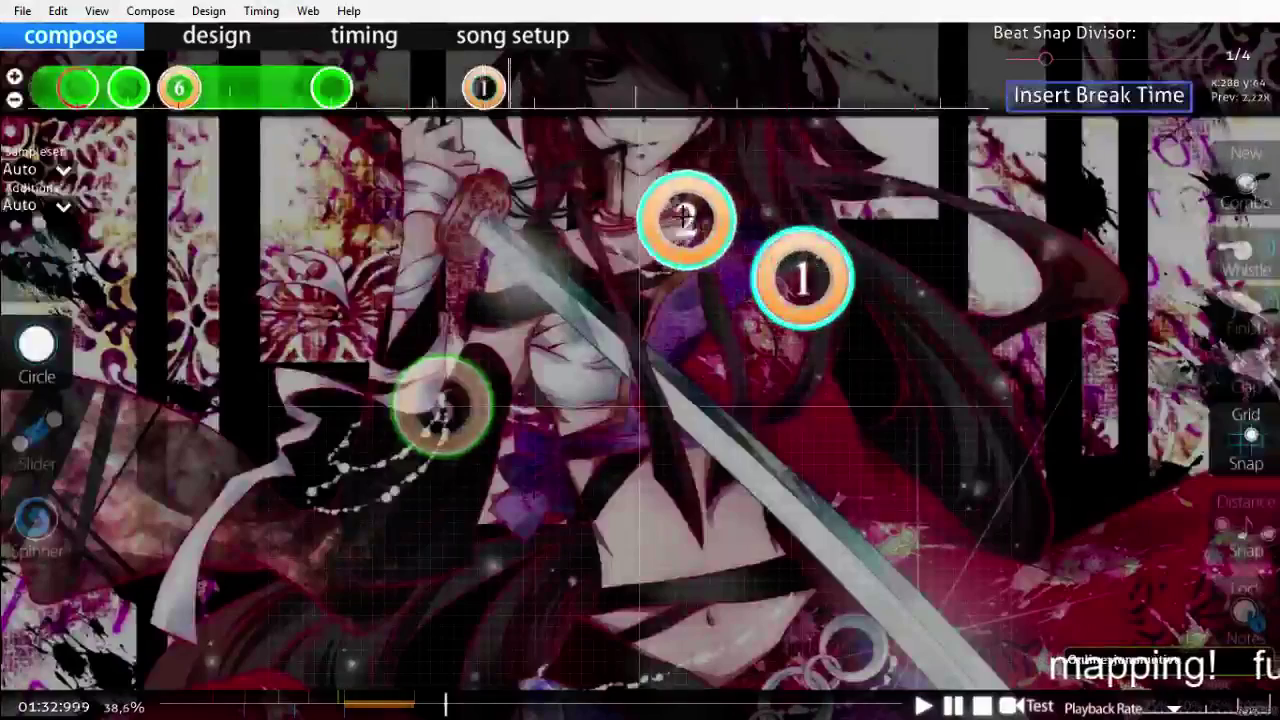
pyautogui.click(640, 207)
pyautogui.scroll(-1, 488, 245)
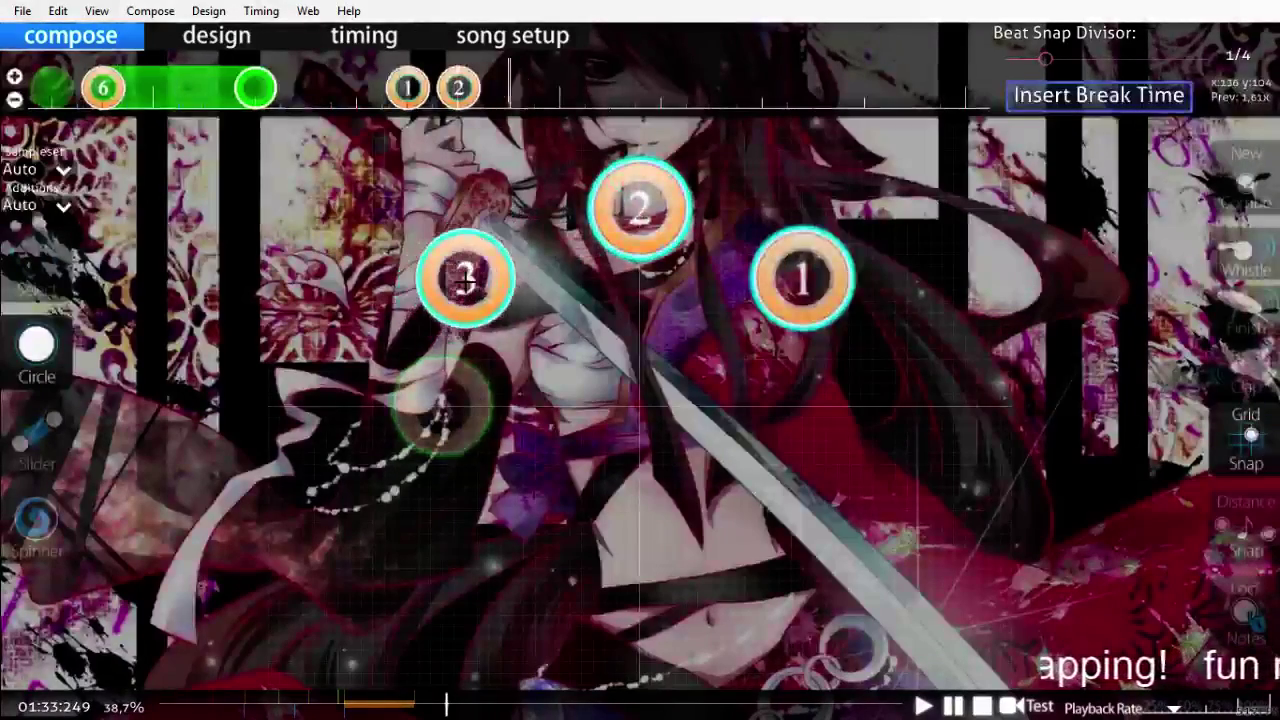
pyautogui.scroll(6, 614, 504)
pyautogui.press('space')
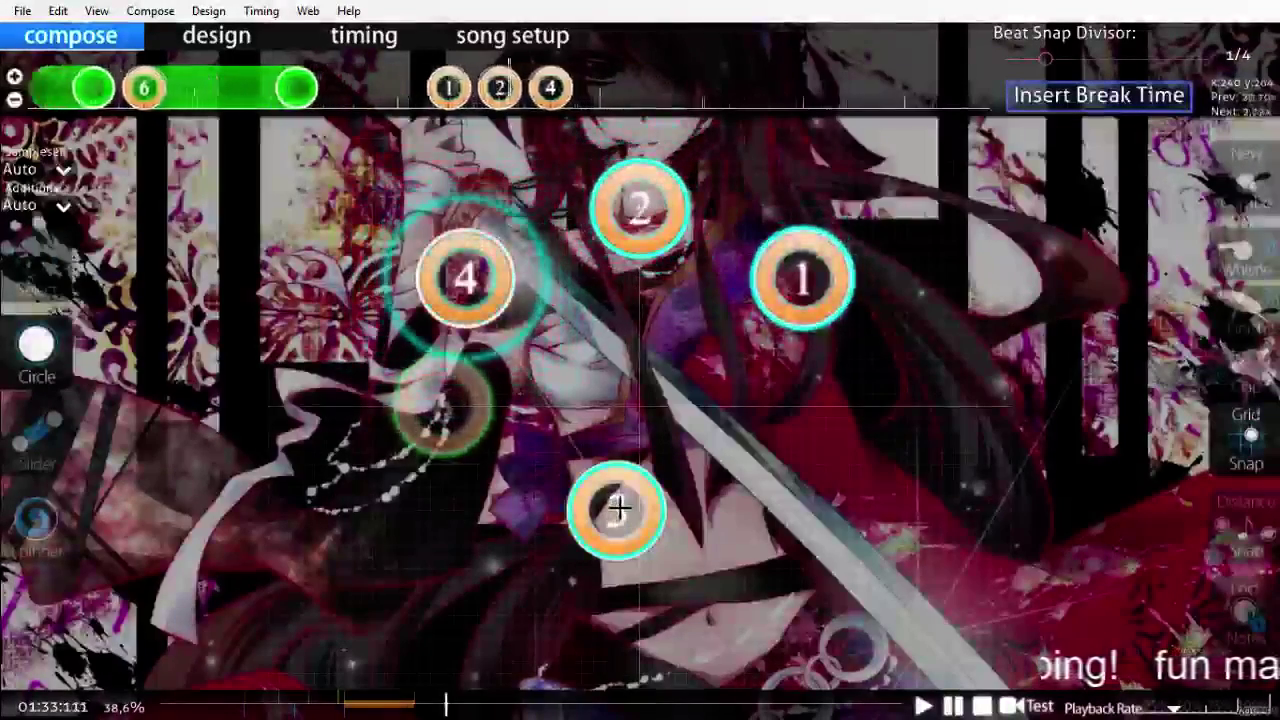
pyautogui.scroll(-1, 617, 507)
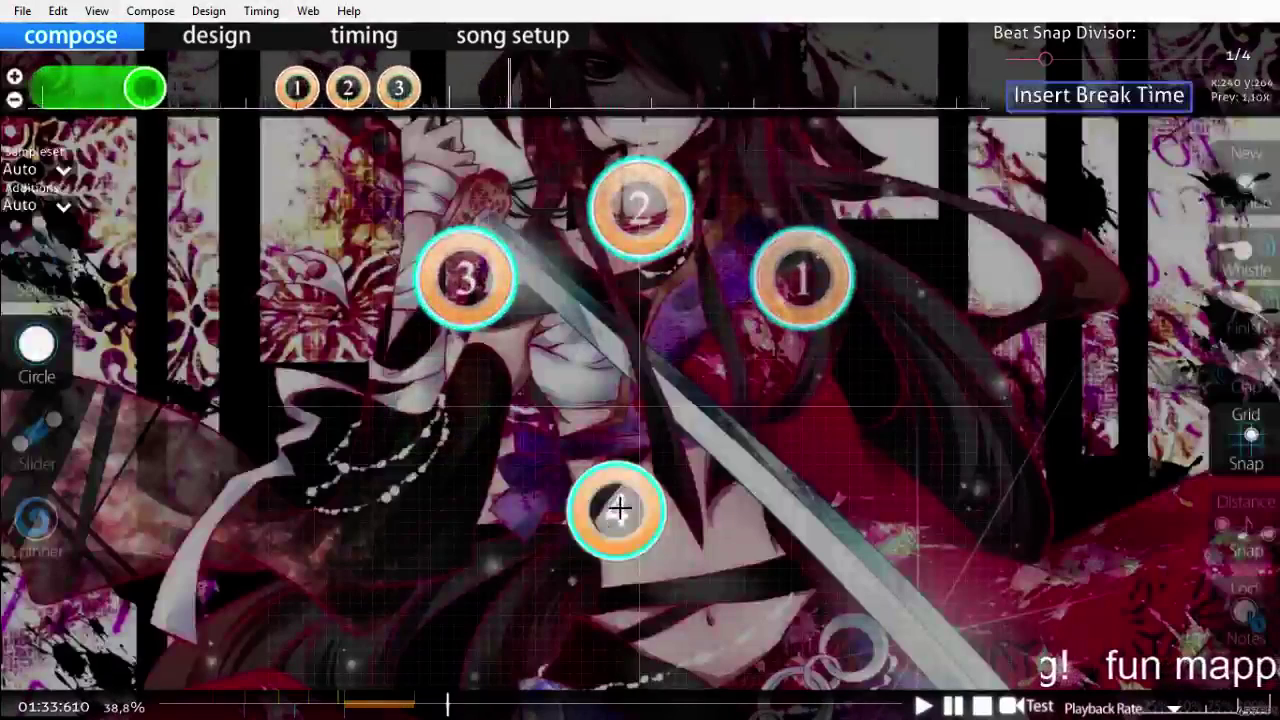
pyautogui.scroll(1, 619, 508)
# Step: Add short slider 4 with one repeat at 01:33.415, heading down-right below circle 3, and circle 5 just above its head at 01:33.915
pyautogui.click(36, 432)
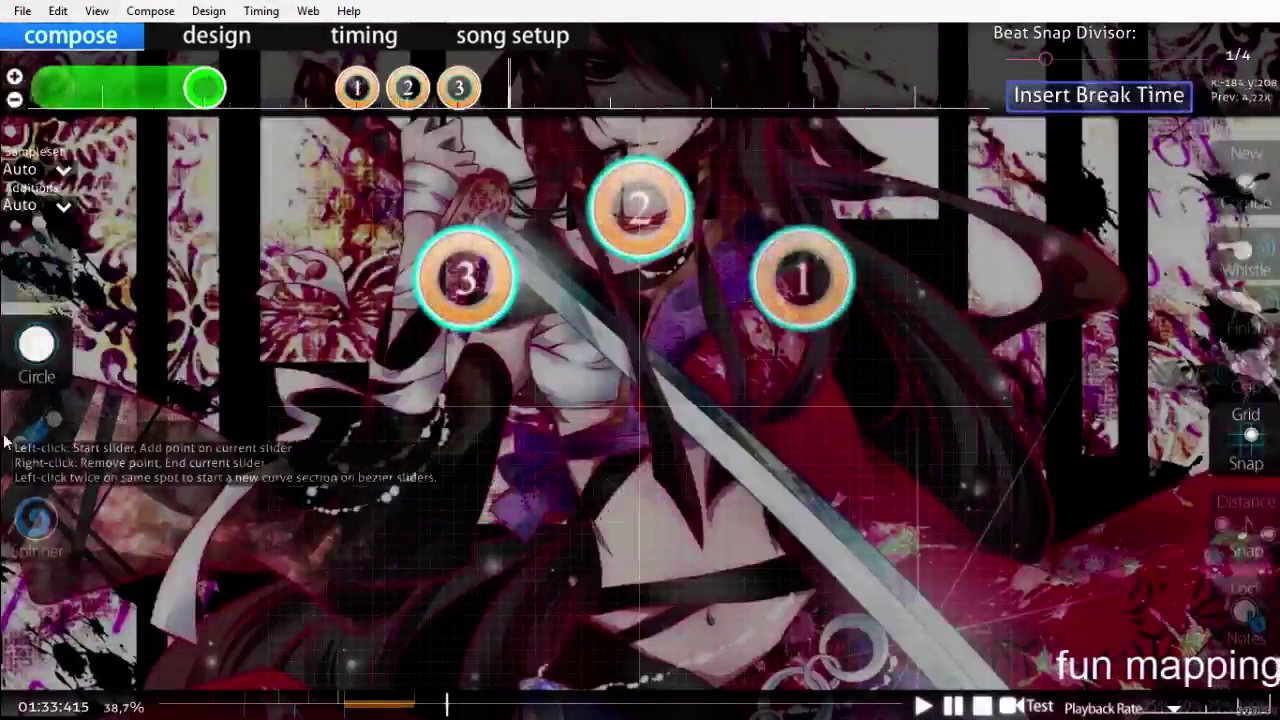
pyautogui.click(465, 428)
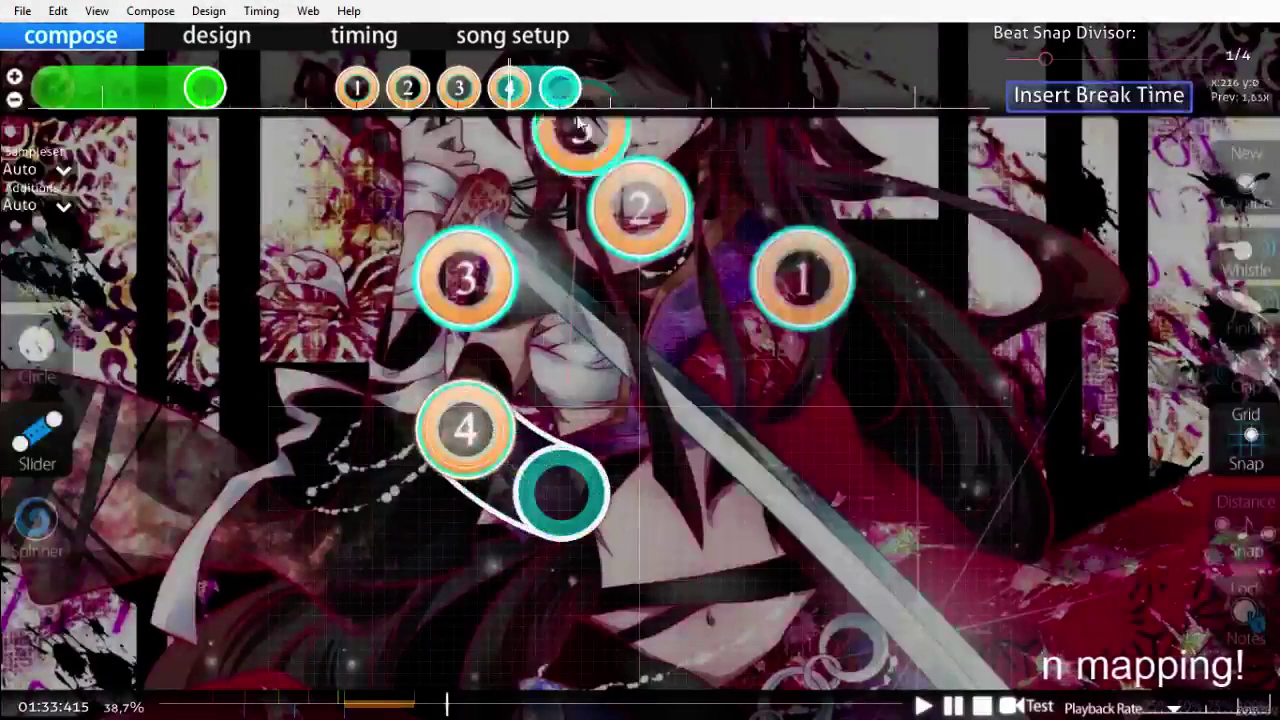
pyautogui.moveTo(562, 87); pyautogui.dragTo(612, 88)
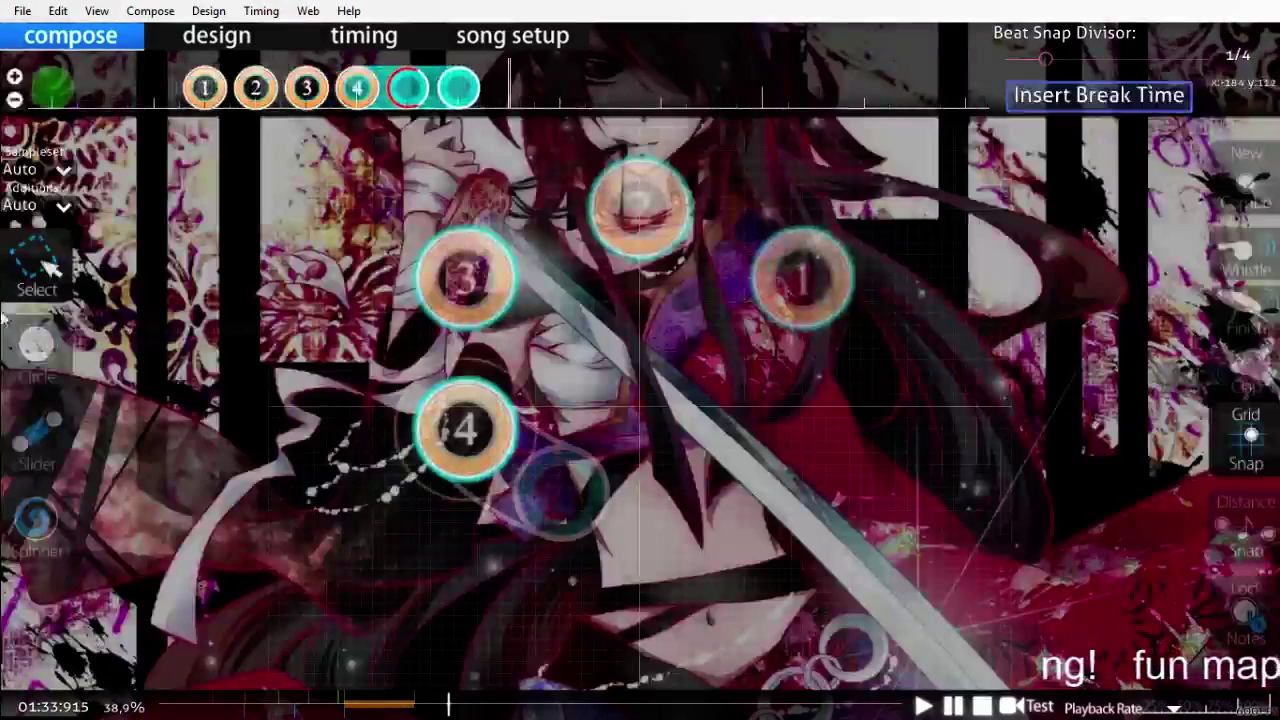
pyautogui.click(36, 343)
pyautogui.click(466, 370)
pyautogui.press('2')
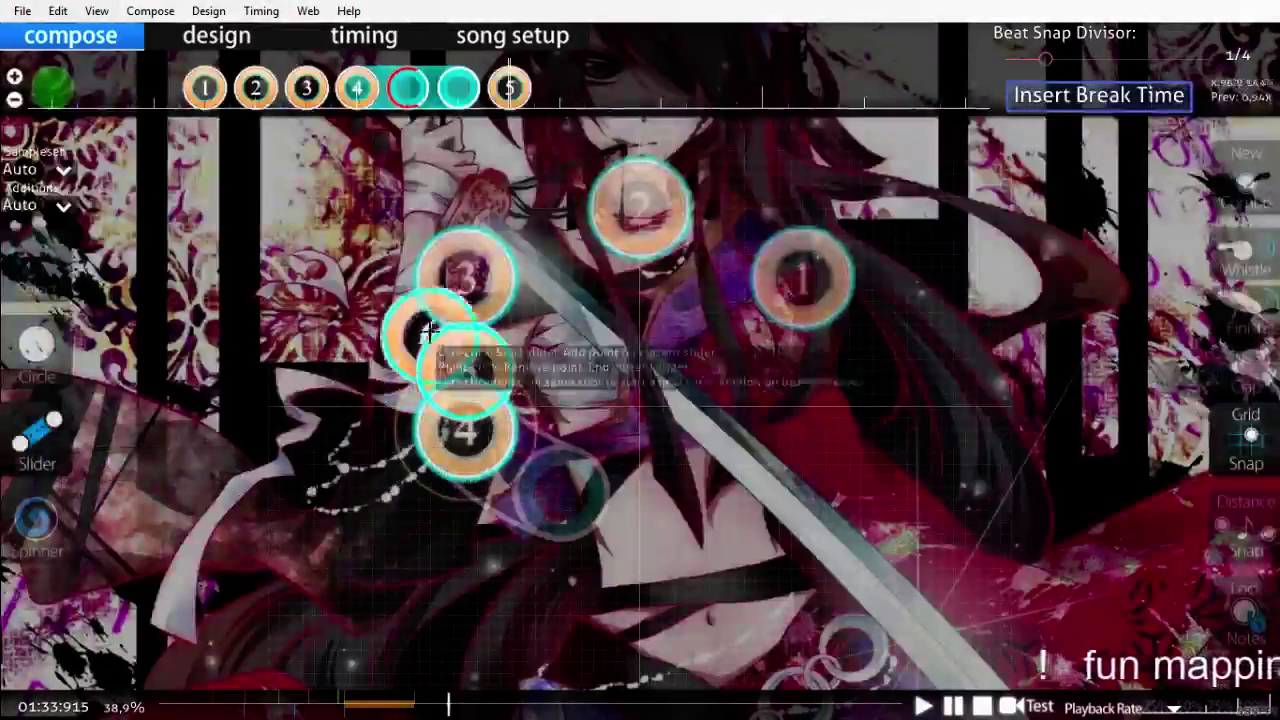
pyautogui.click(460, 317)
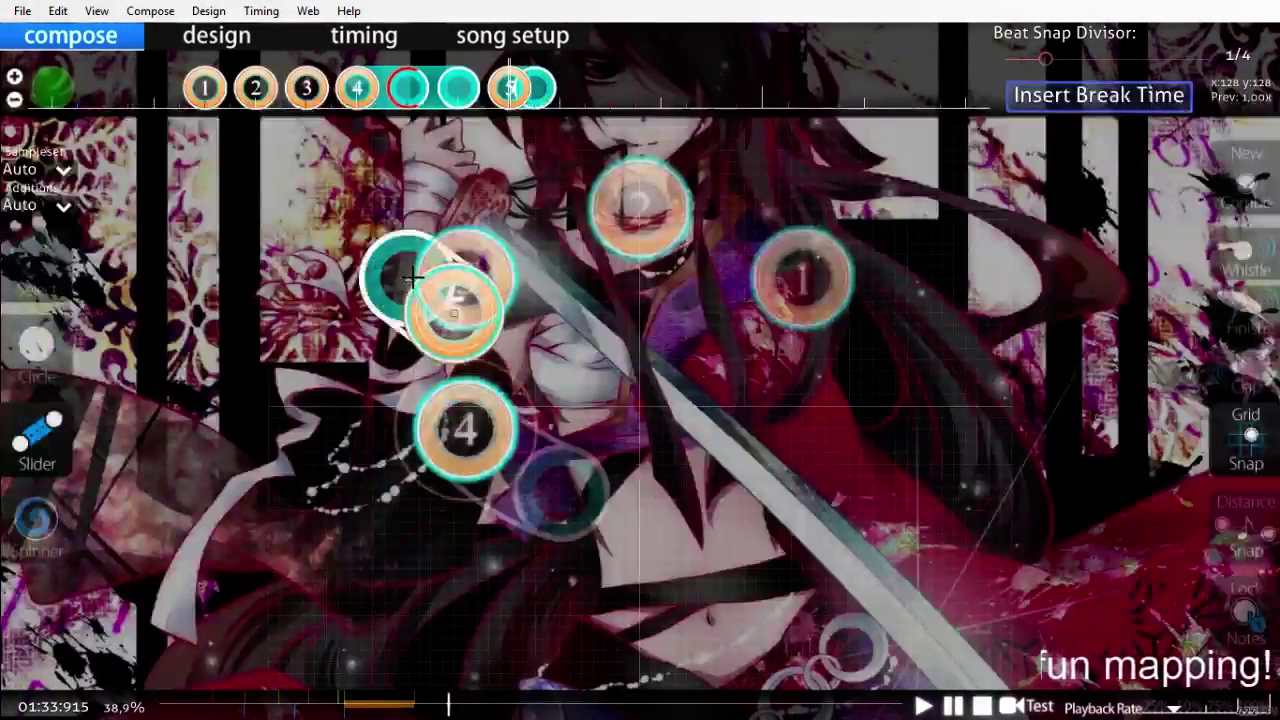
pyautogui.hotkey('ctrl', 'z')
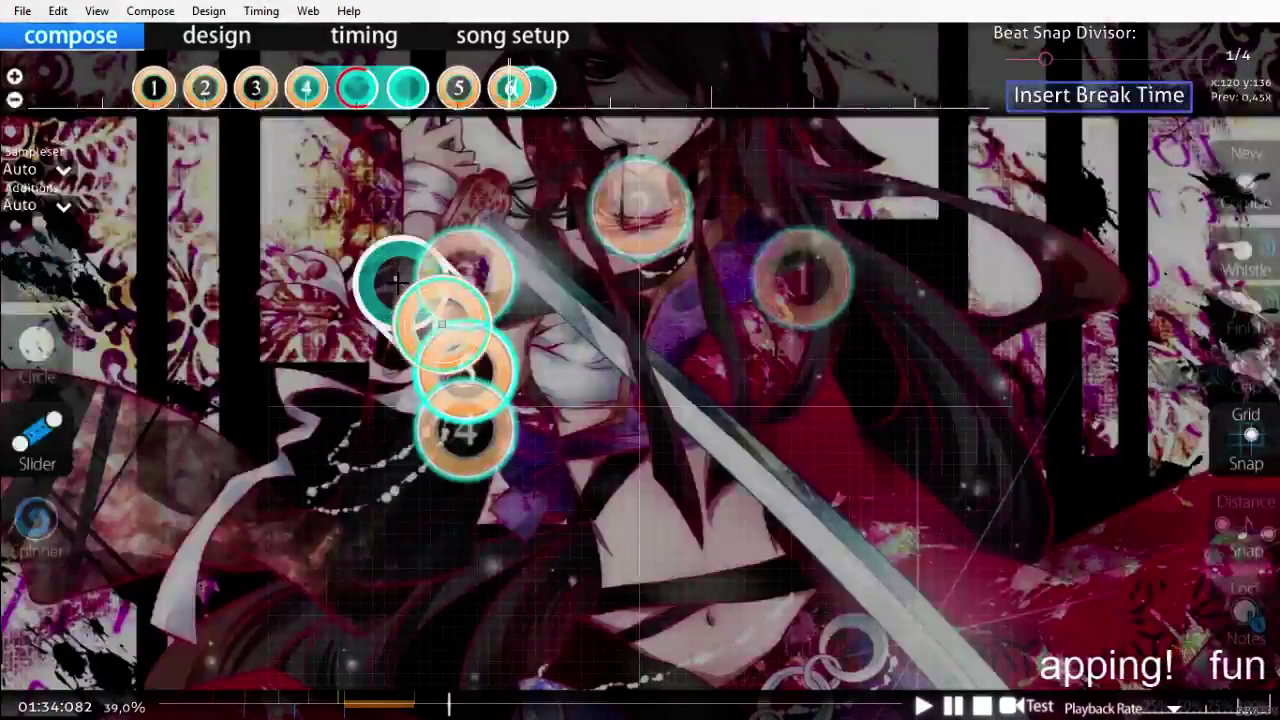
# Step: Add short slider 6 from x:120 y:136 up and left at 01:34.082 with one repeat, and play back the new combo
pyautogui.click(360, 240)
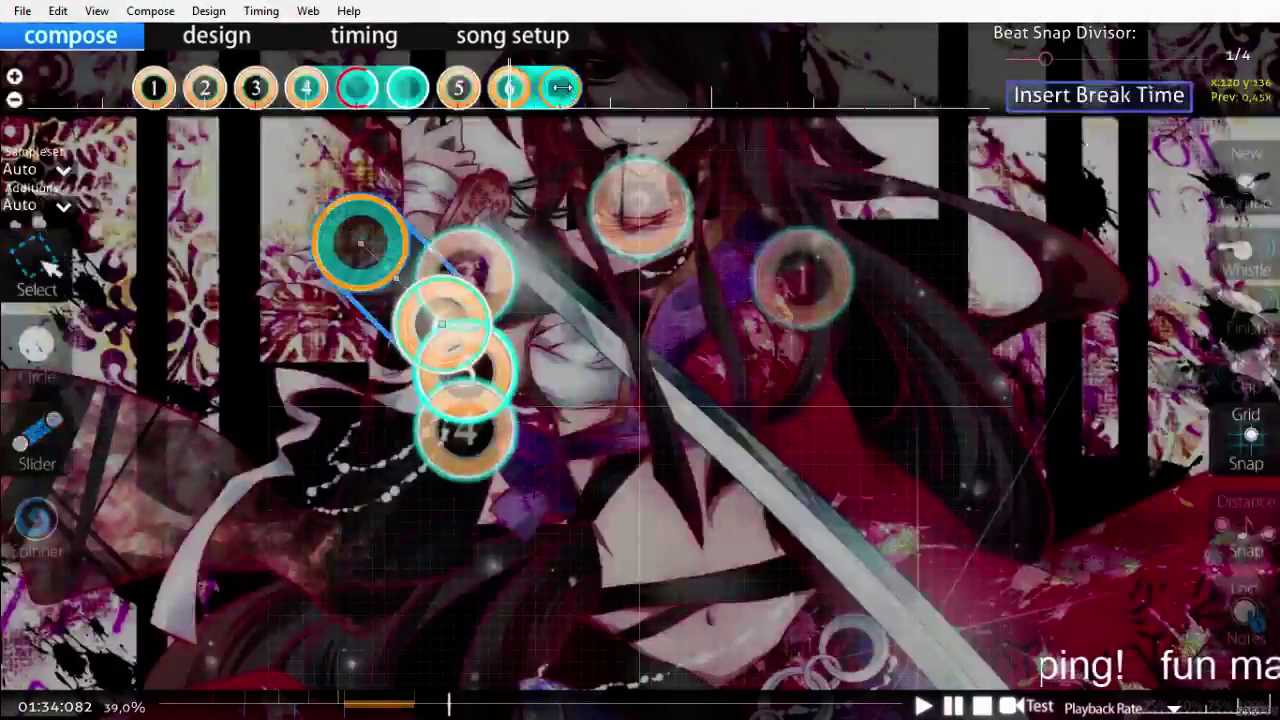
pyautogui.scroll(4, 360, 240)
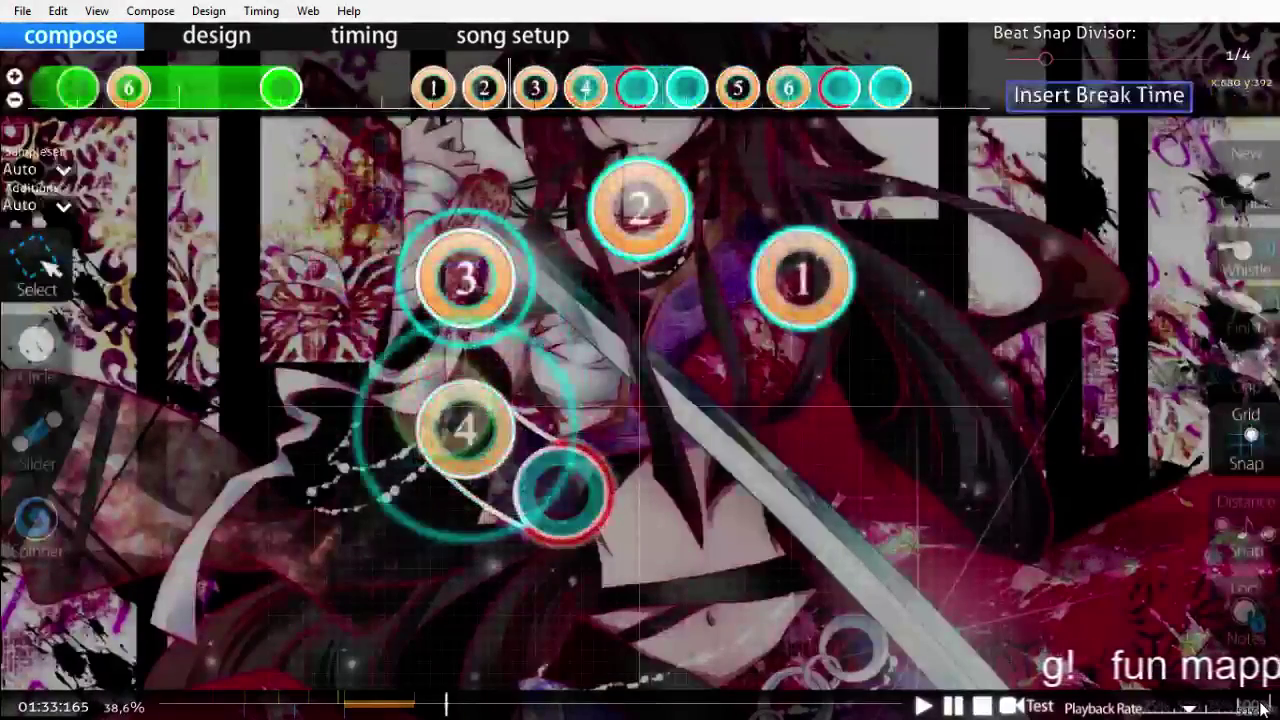
# Step: Place circles 7 and 8 stacked just below the character's face at 01:34:582 and 01:34:749
pyautogui.scroll(1, 864, 599)
pyautogui.scroll(-3, 864, 599)
pyautogui.scroll(1, 864, 599)
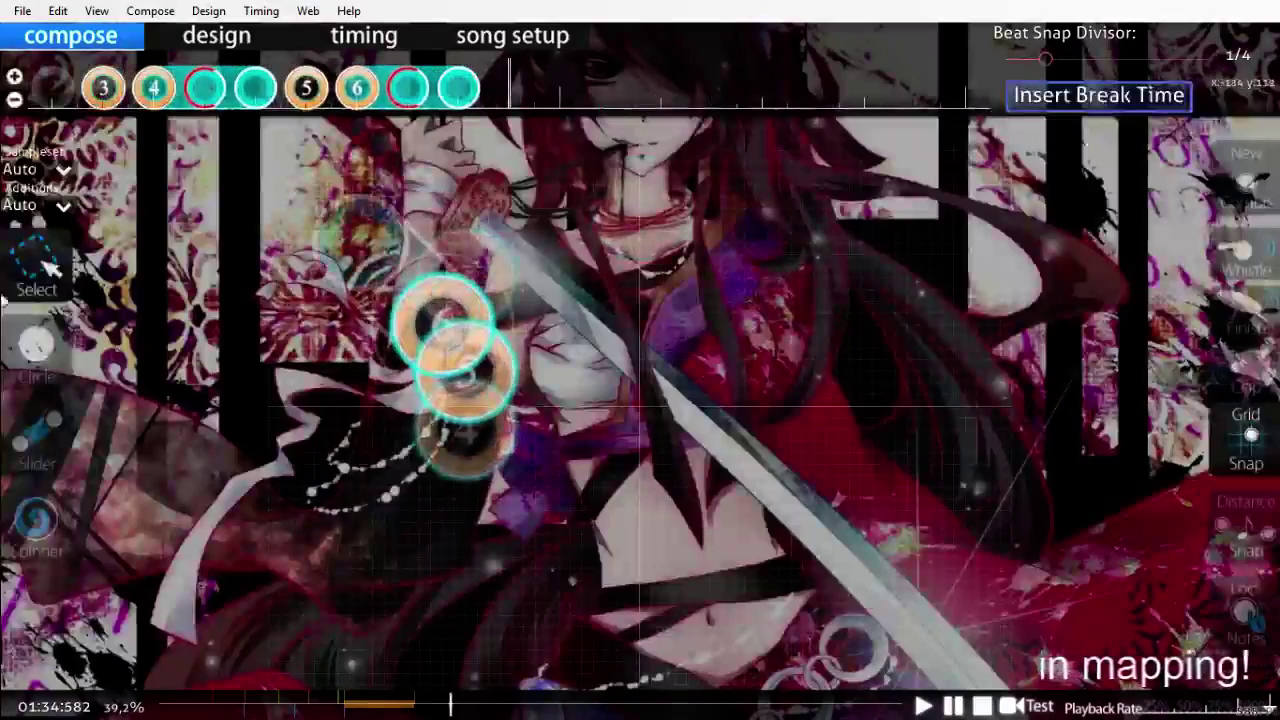
pyautogui.click(36, 345)
pyautogui.click(605, 220)
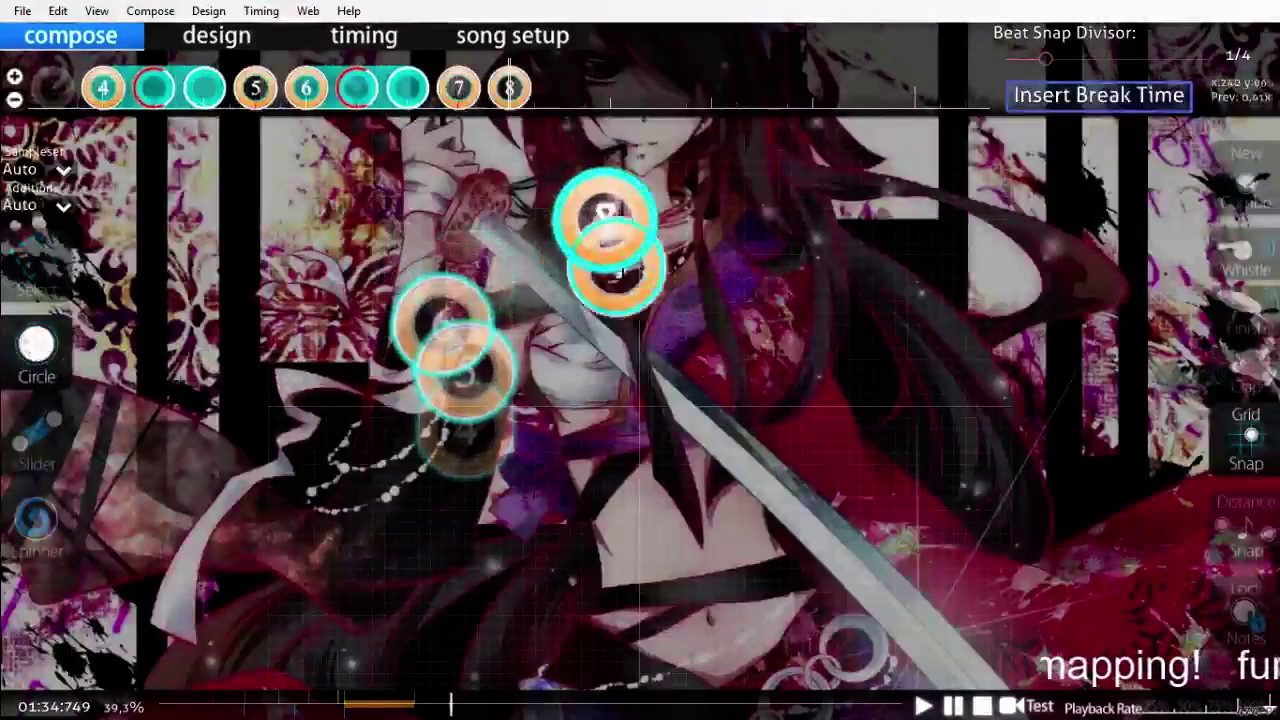
# Step: Draw straight downward slider 9 with one repeat at 01:34:915 to the right of circle 8, and save the beatmap
pyautogui.click(660, 357)
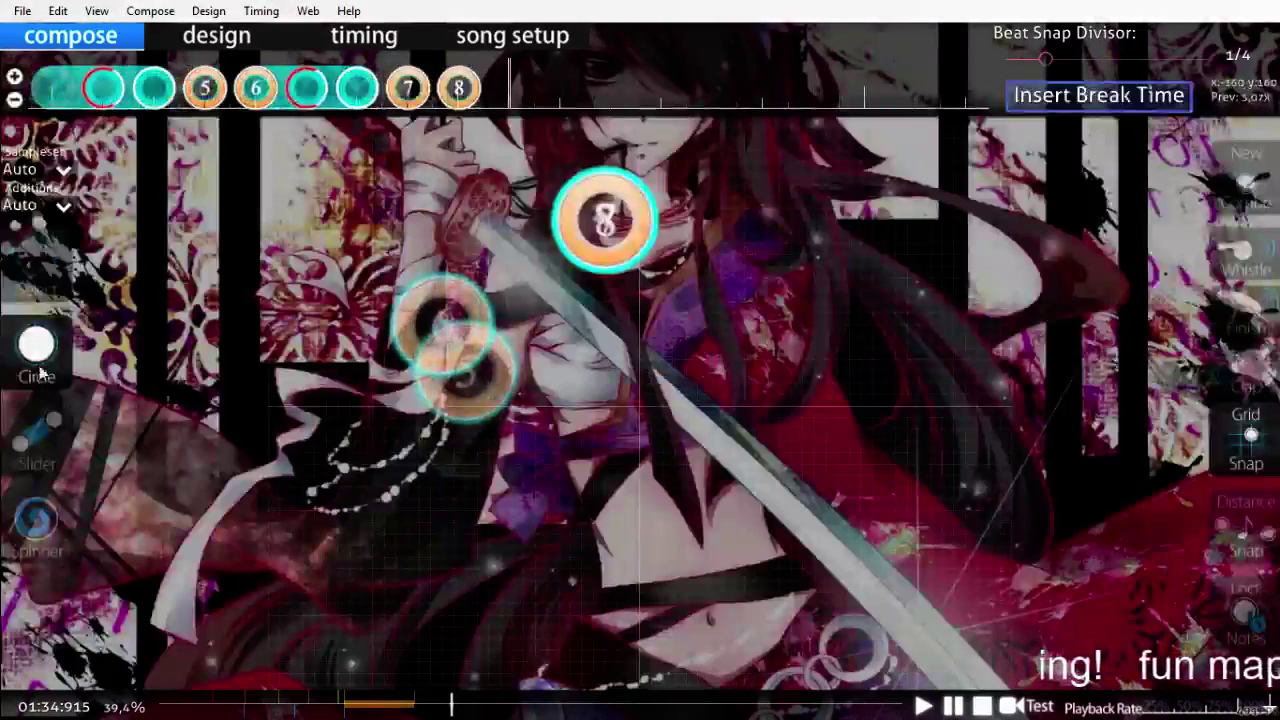
pyautogui.click(37, 430)
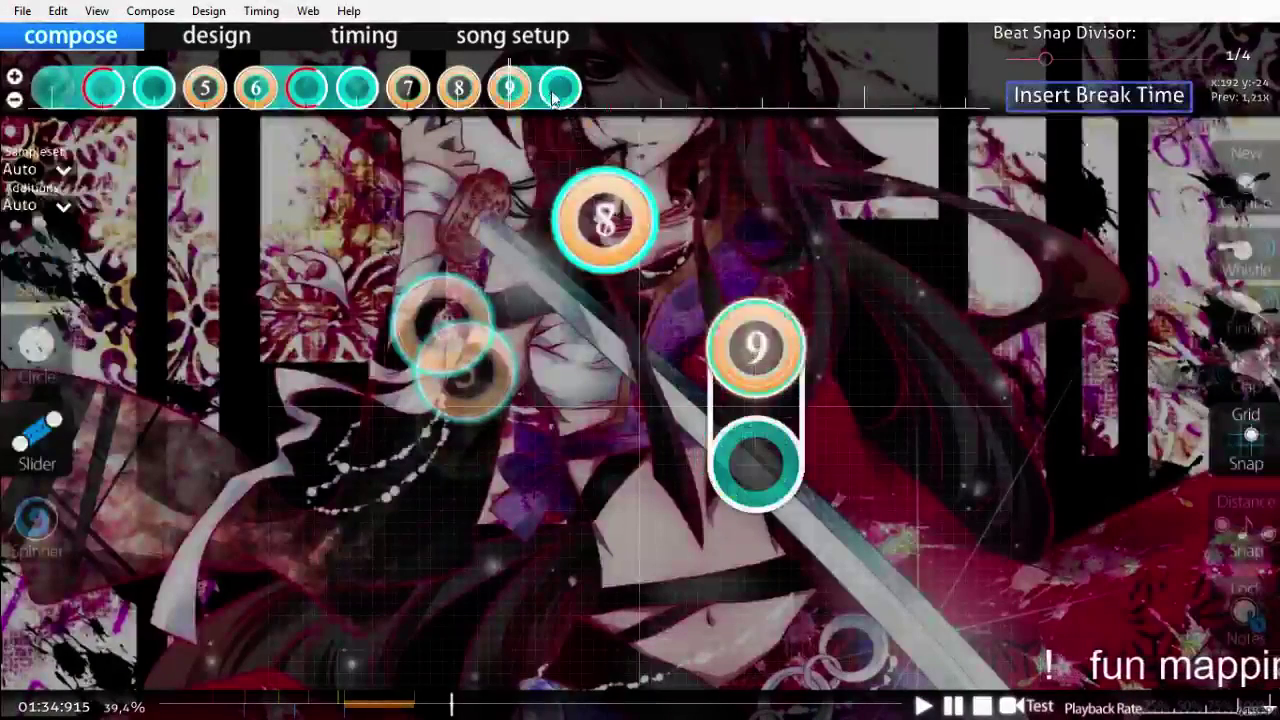
pyautogui.press('1')
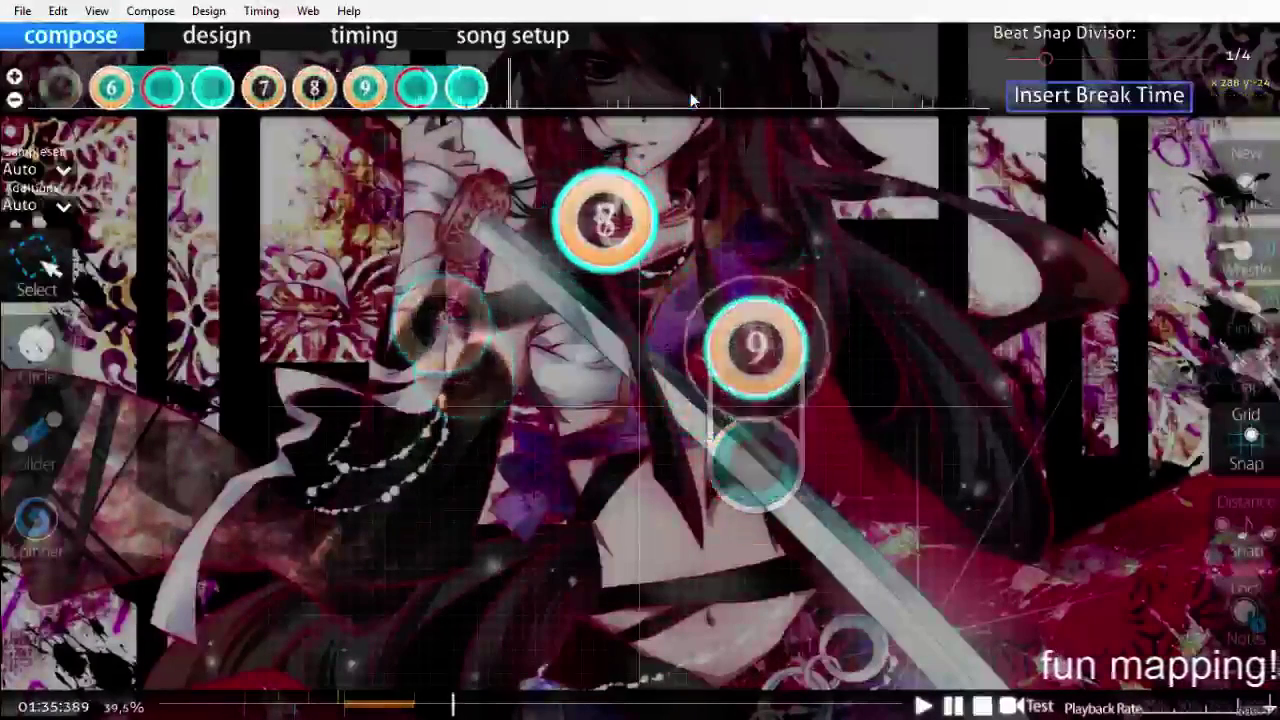
pyautogui.hotkey('ctrl', 's')
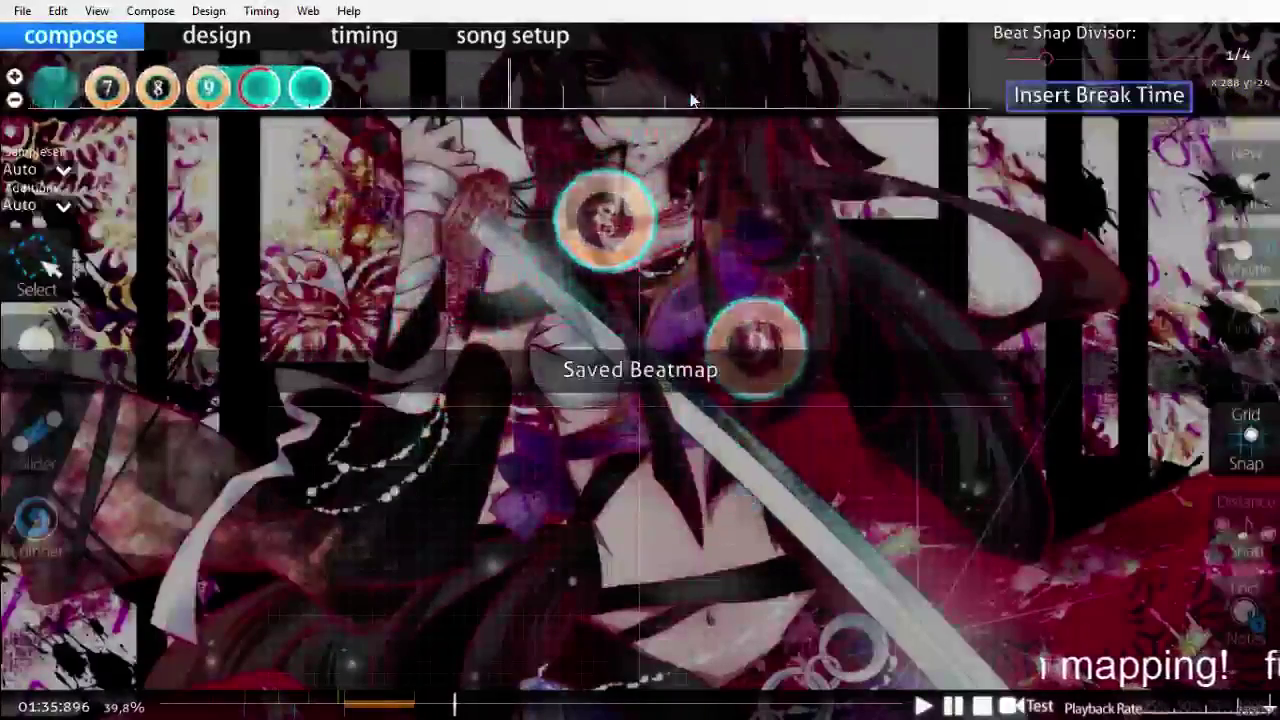
# Step: Move circle 8 straight down so it sits below circle 7, and play the pattern back
pyautogui.scroll(5, 693, 100)
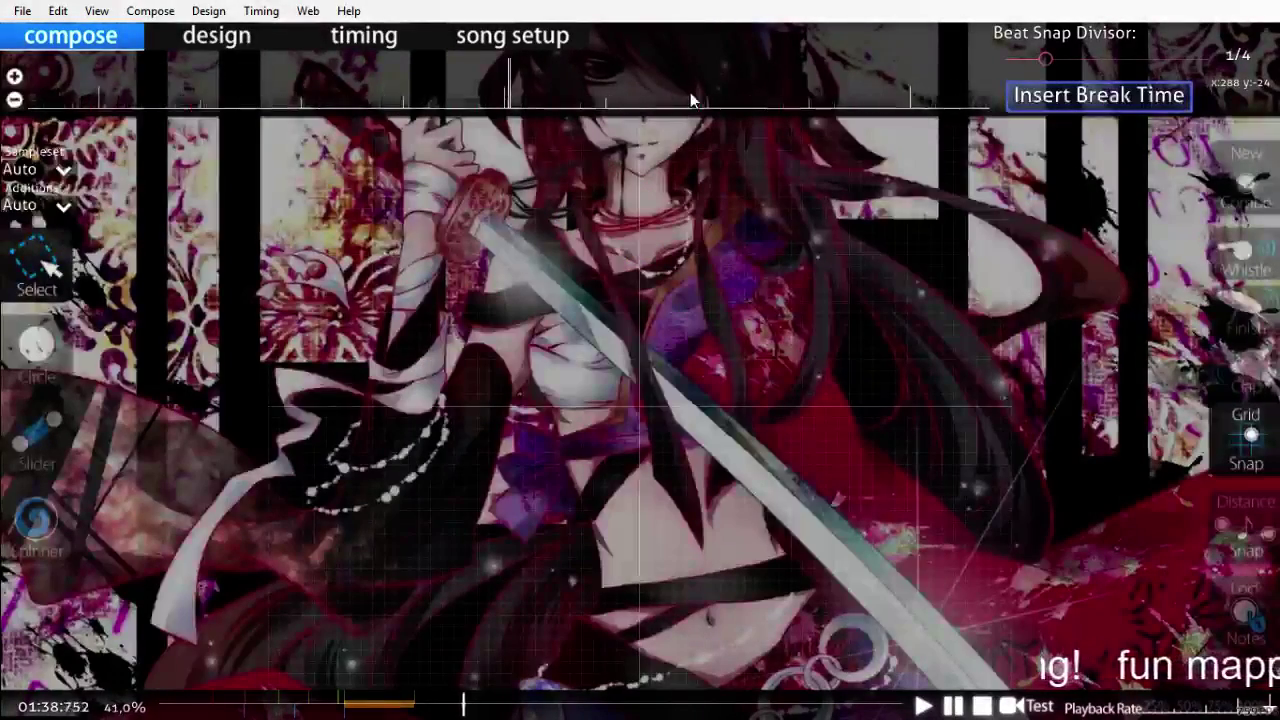
pyautogui.scroll(10, 690, 92)
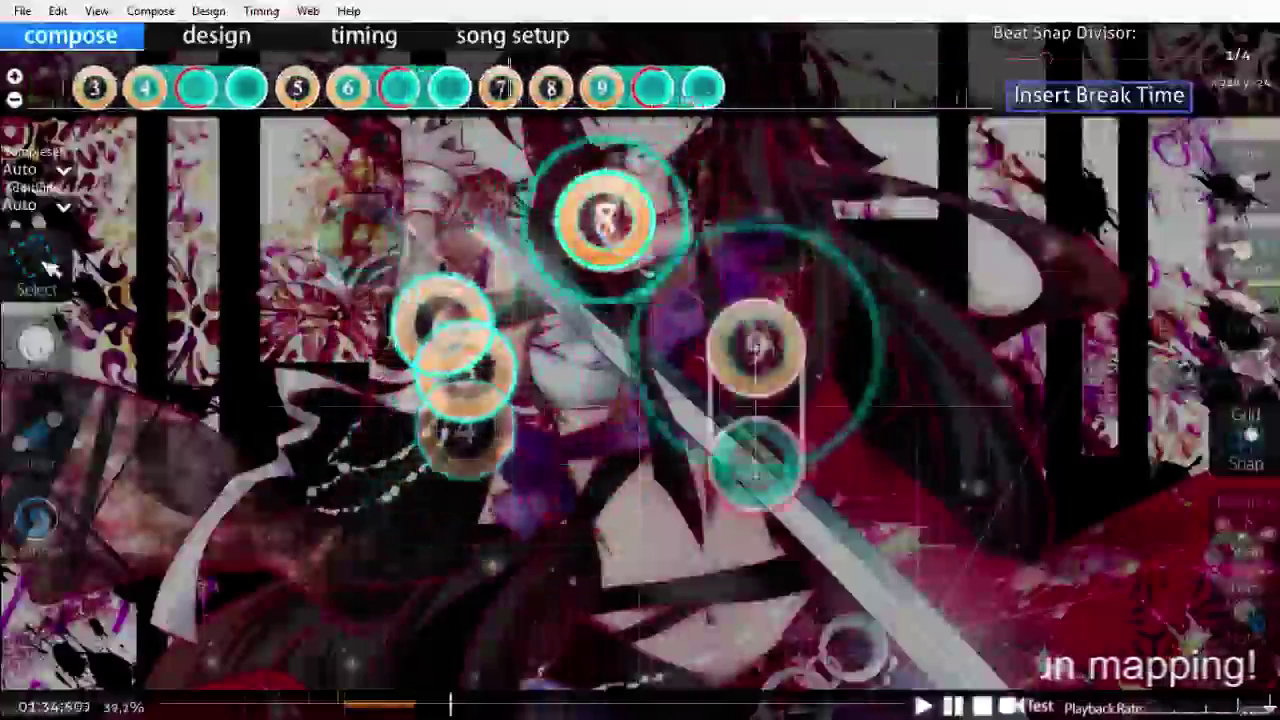
pyautogui.scroll(3, 692, 92)
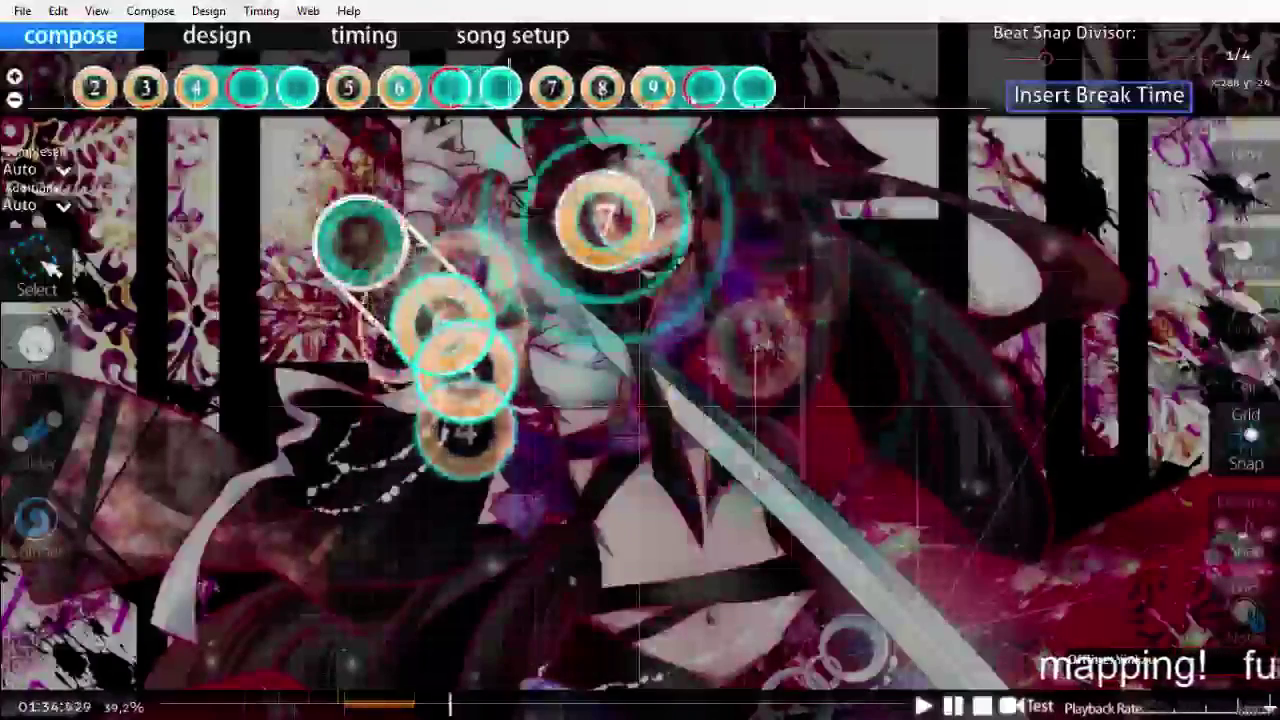
pyautogui.moveTo(618, 229); pyautogui.dragTo(618, 371)
pyautogui.scroll(5, 745, 238)
pyautogui.press('space')
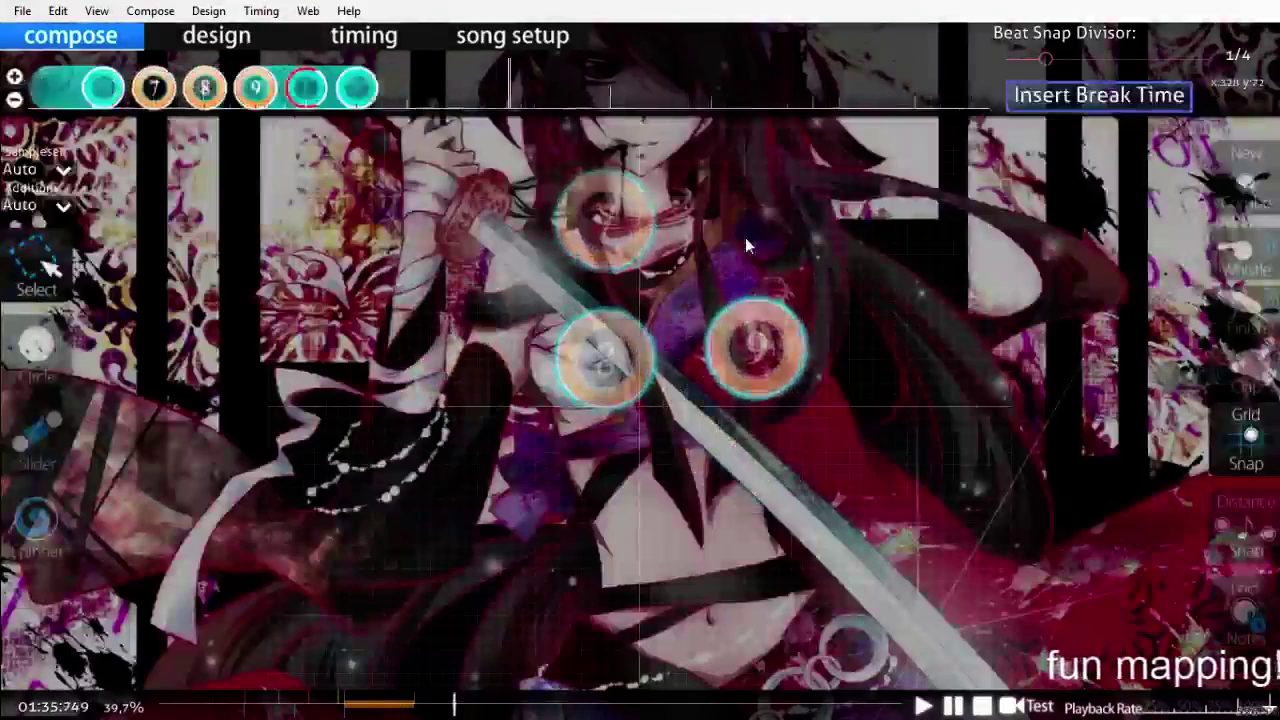
pyautogui.press('space')
# Step: Draw a short curved slider at 01:35:582 starting a new combo, running down and left from below circle 8
pyautogui.scroll(4, 745, 240)
pyautogui.click(37, 430)
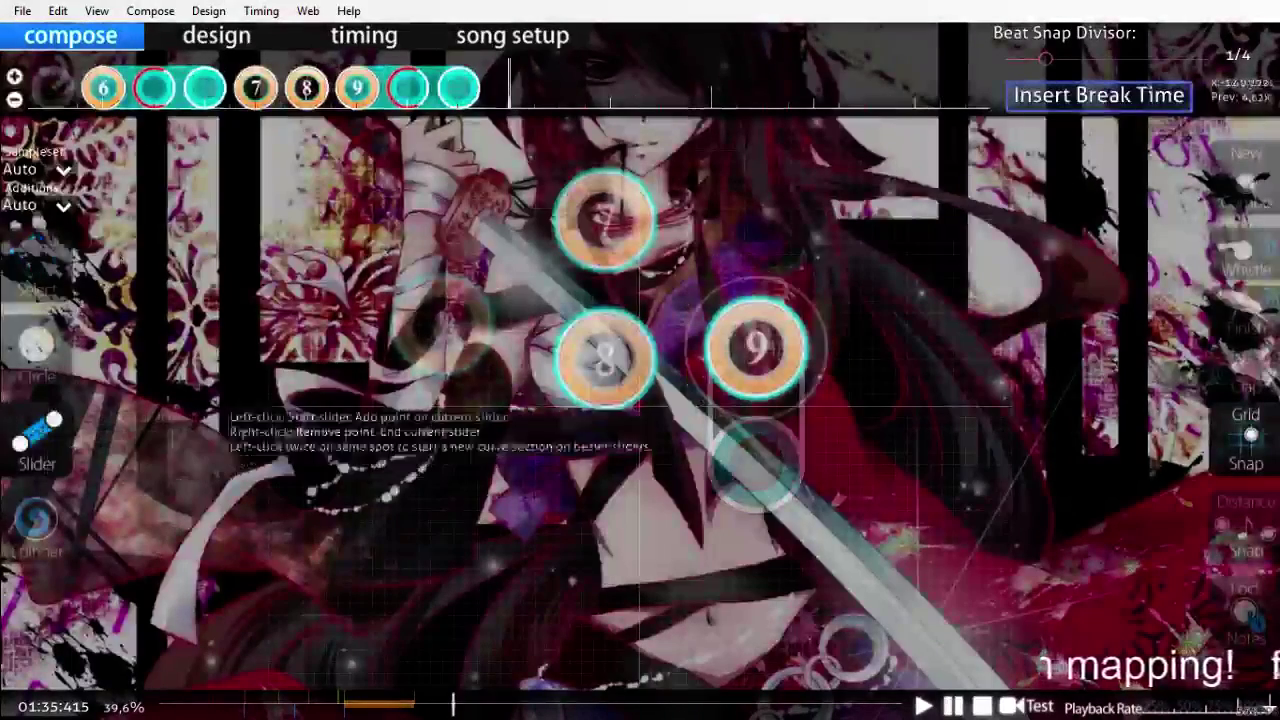
pyautogui.scroll(-1, 37, 430)
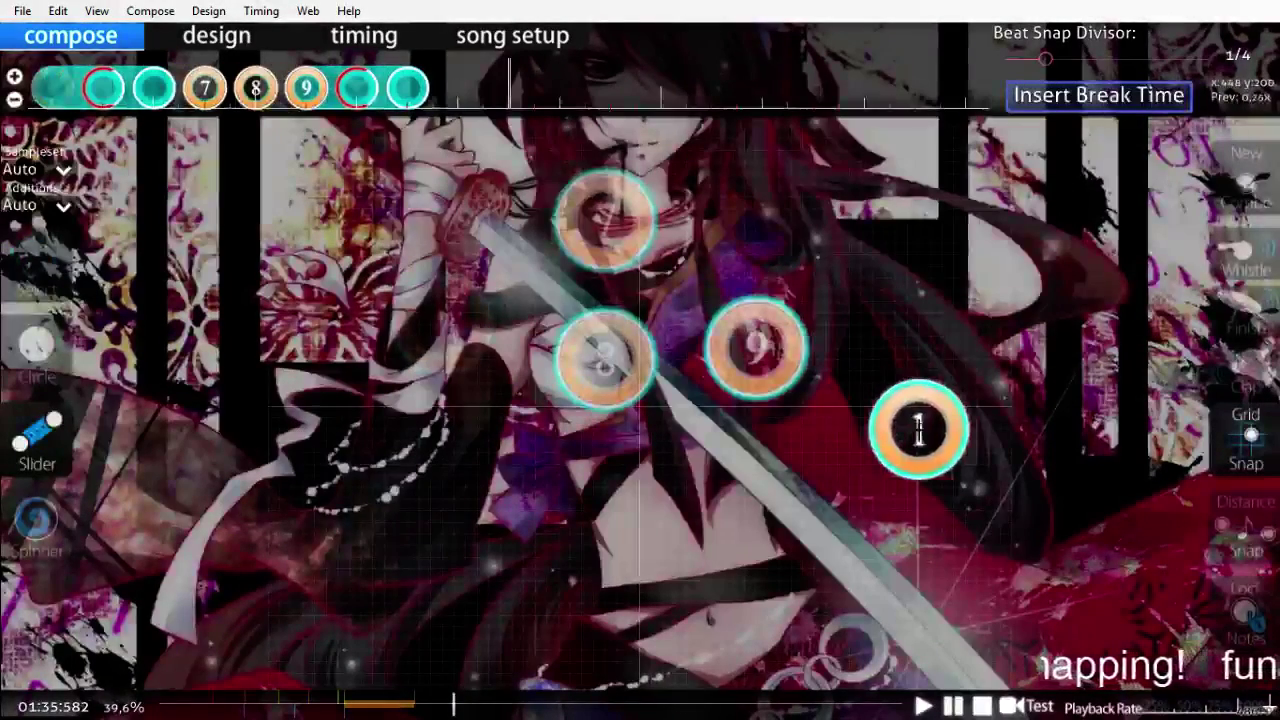
pyautogui.press('q')
pyautogui.click(662, 498)
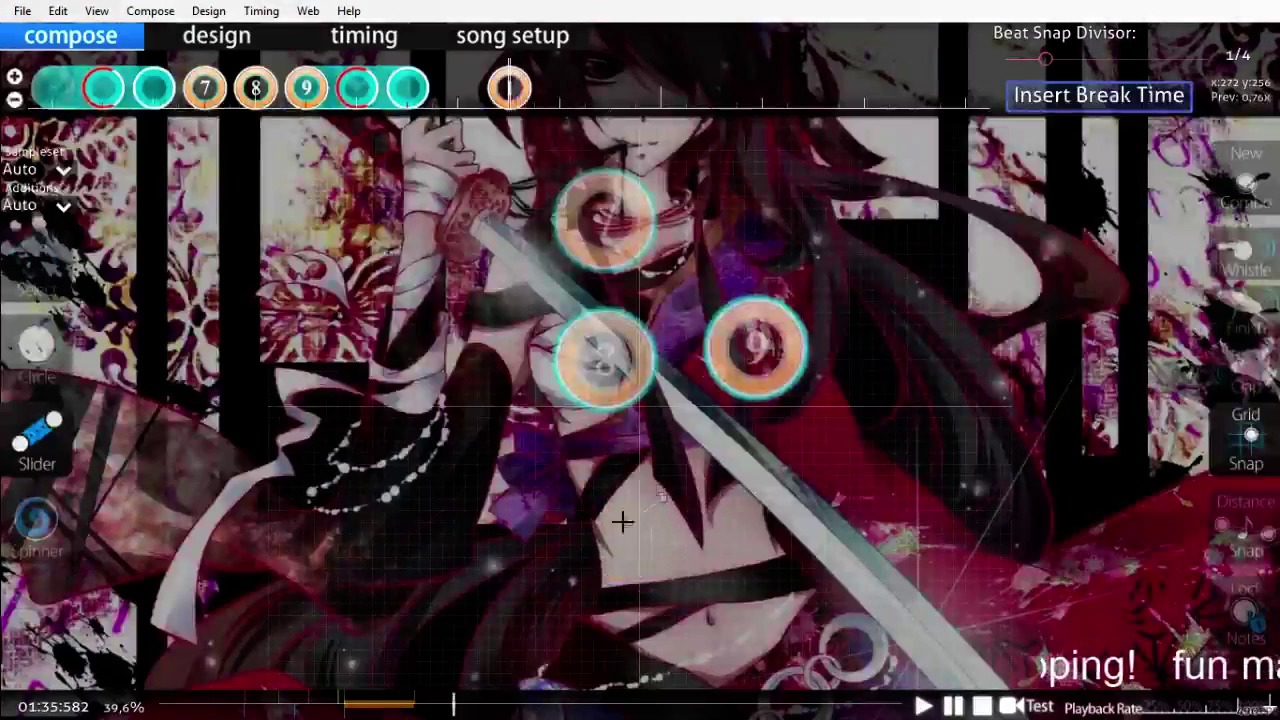
pyautogui.click(608, 529)
pyautogui.rightClick(573, 587)
pyautogui.press('1')
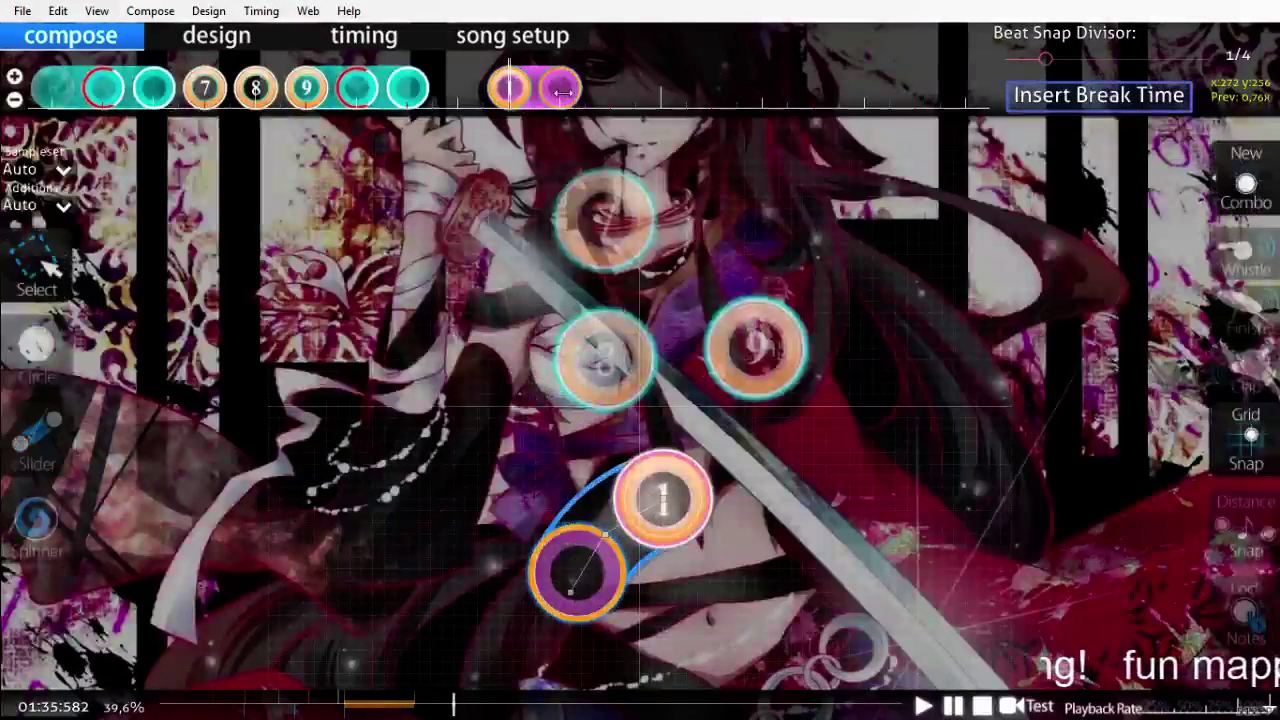
# Step: Extend the new-combo slider with one repeat and shift it horizontally left on the playfield
pyautogui.click(726, 126)
pyautogui.scroll(2, 768, 222)
pyautogui.scroll(-2, 768, 222)
pyautogui.scroll(2, 768, 222)
pyautogui.scroll(-1, 768, 222)
pyautogui.scroll(-3, 768, 222)
pyautogui.scroll(2, 768, 222)
pyautogui.scroll(-2, 768, 222)
pyautogui.scroll(3, 768, 222)
pyautogui.moveTo(608, 533); pyautogui.dragTo(493, 529)
pyautogui.click(603, 502)
# Step: Review the pattern from circle 1 through the new-combo slider by stepping through it and playing it back
pyautogui.scroll(1, 603, 502)
pyautogui.scroll(-6, 580, 503)
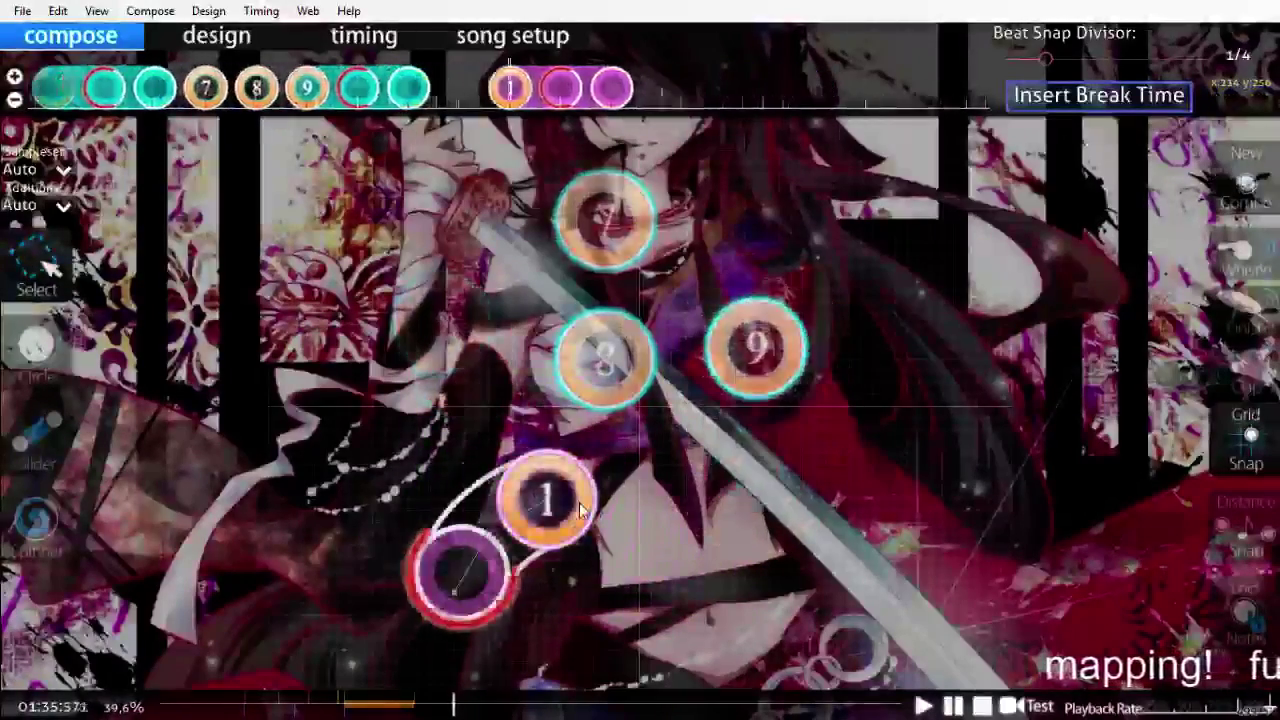
pyautogui.scroll(5, 580, 508)
pyautogui.scroll(-3, 579, 507)
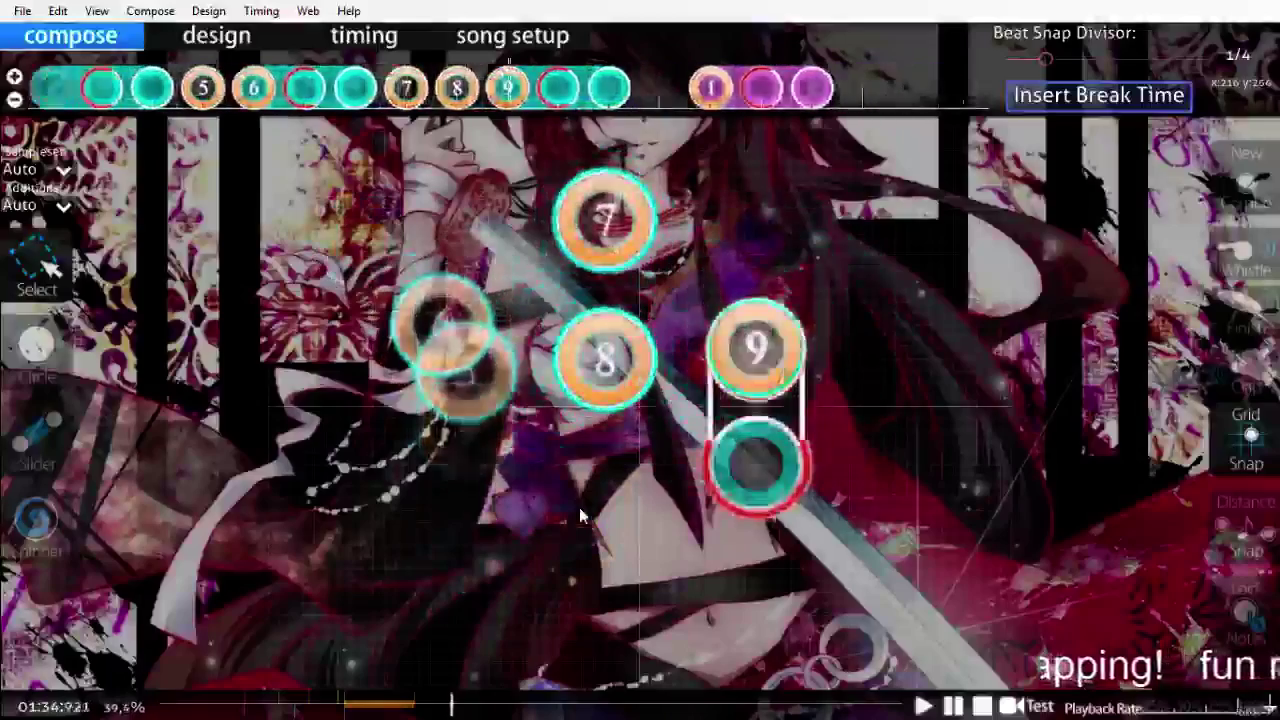
pyautogui.scroll(2, 580, 508)
pyautogui.scroll(-2, 580, 508)
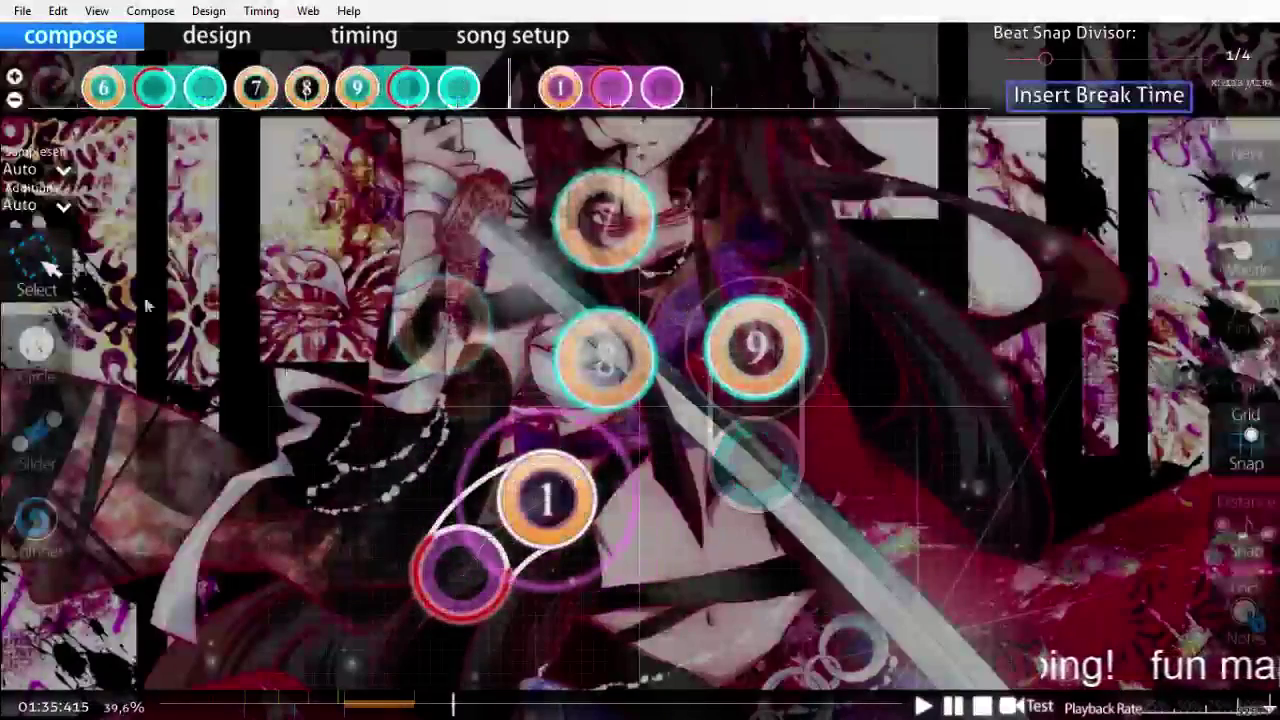
pyautogui.press('space')
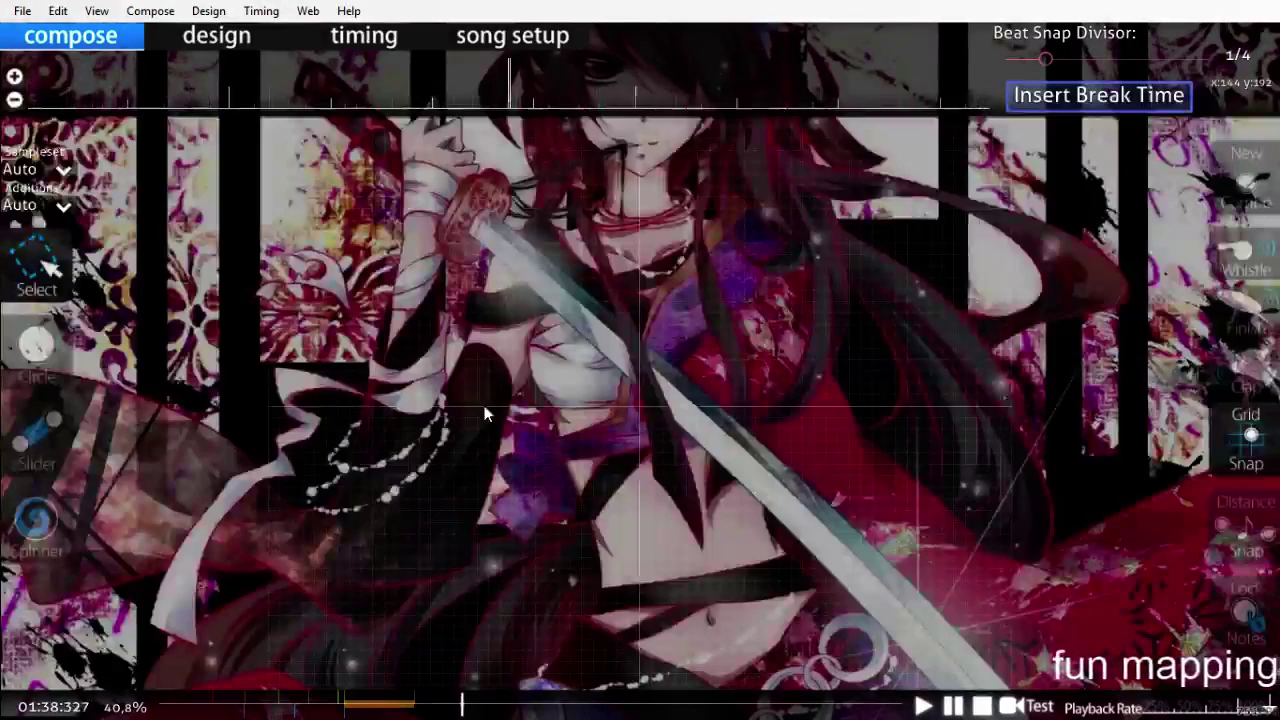
pyautogui.scroll(10, 484, 413)
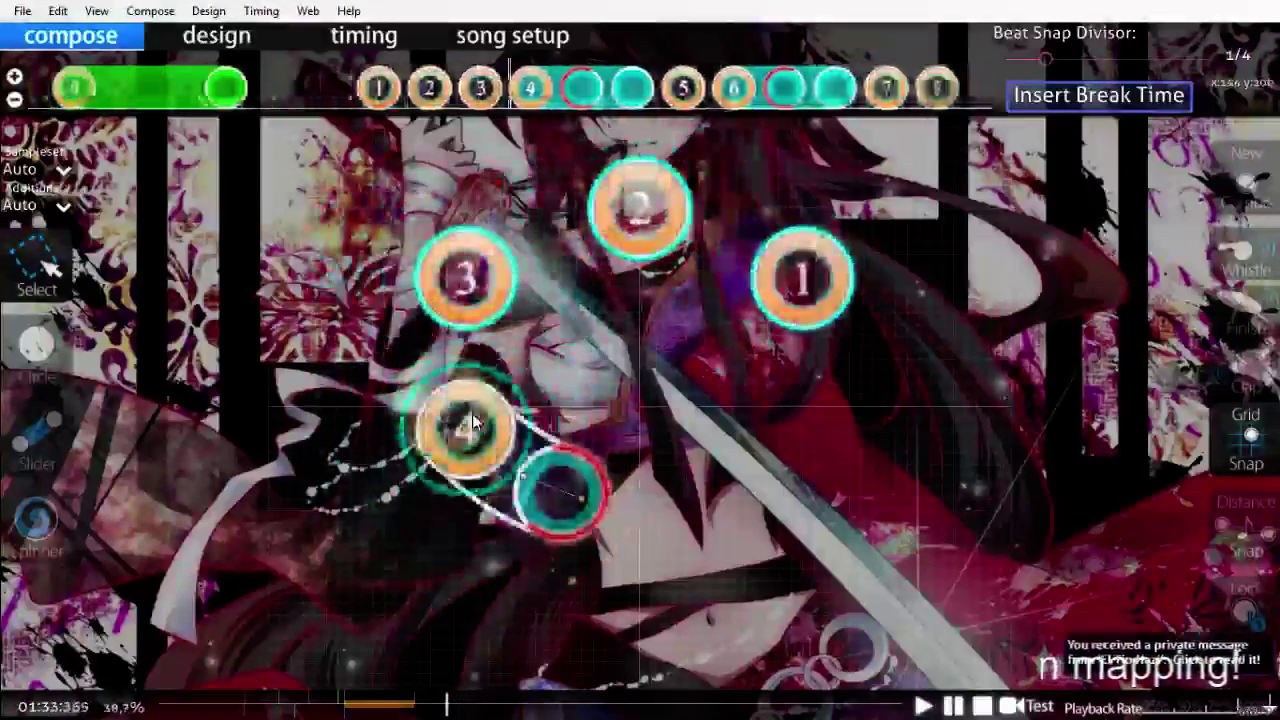
pyautogui.scroll(-2, 473, 422)
# Step: Open the received private message and reply with "hi"
pyautogui.click(1070, 648)
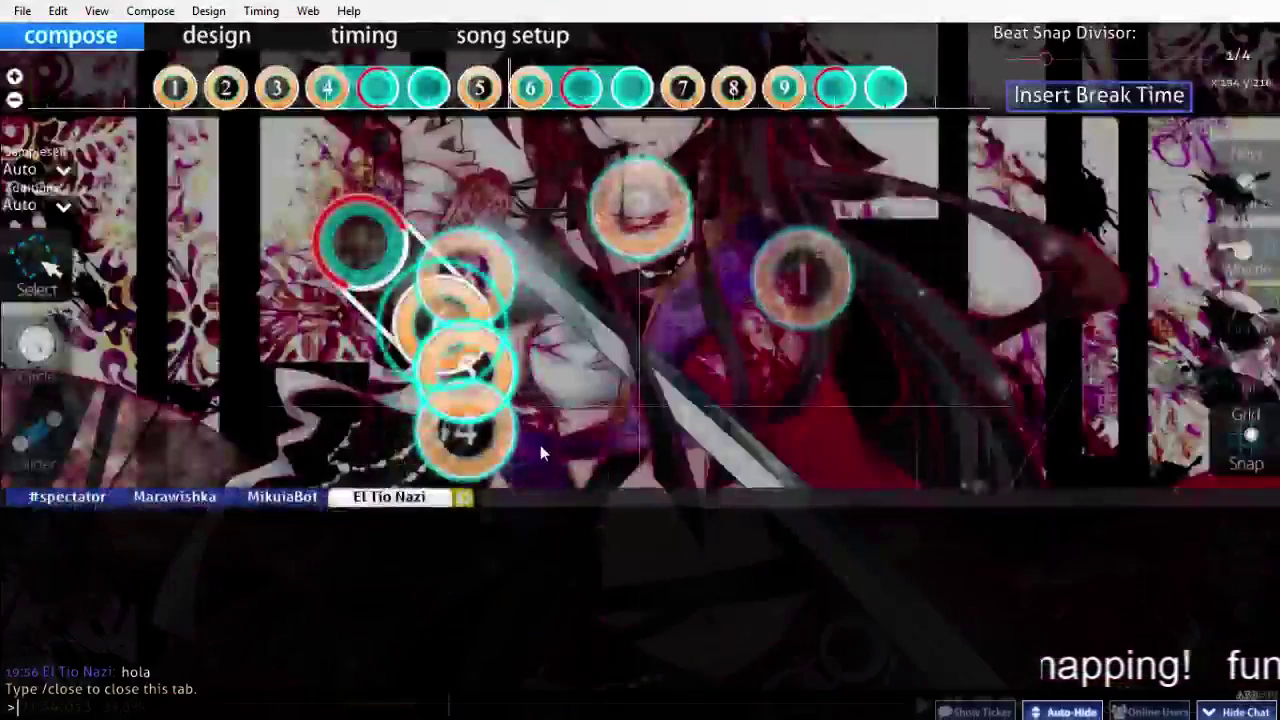
pyautogui.write('hi')
pyautogui.press('Return')
# Step: Play back the section through the new-combo slider and save the beatmap
pyautogui.scroll(3, 540, 445)
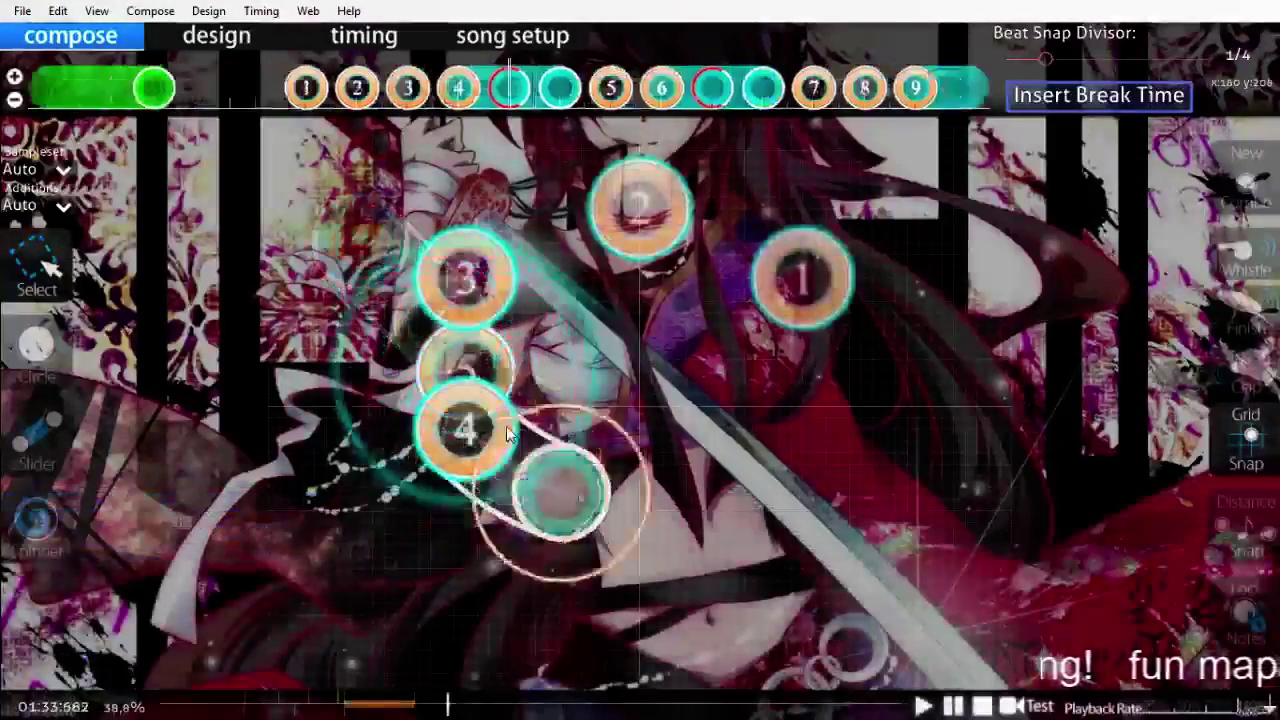
pyautogui.press('space')
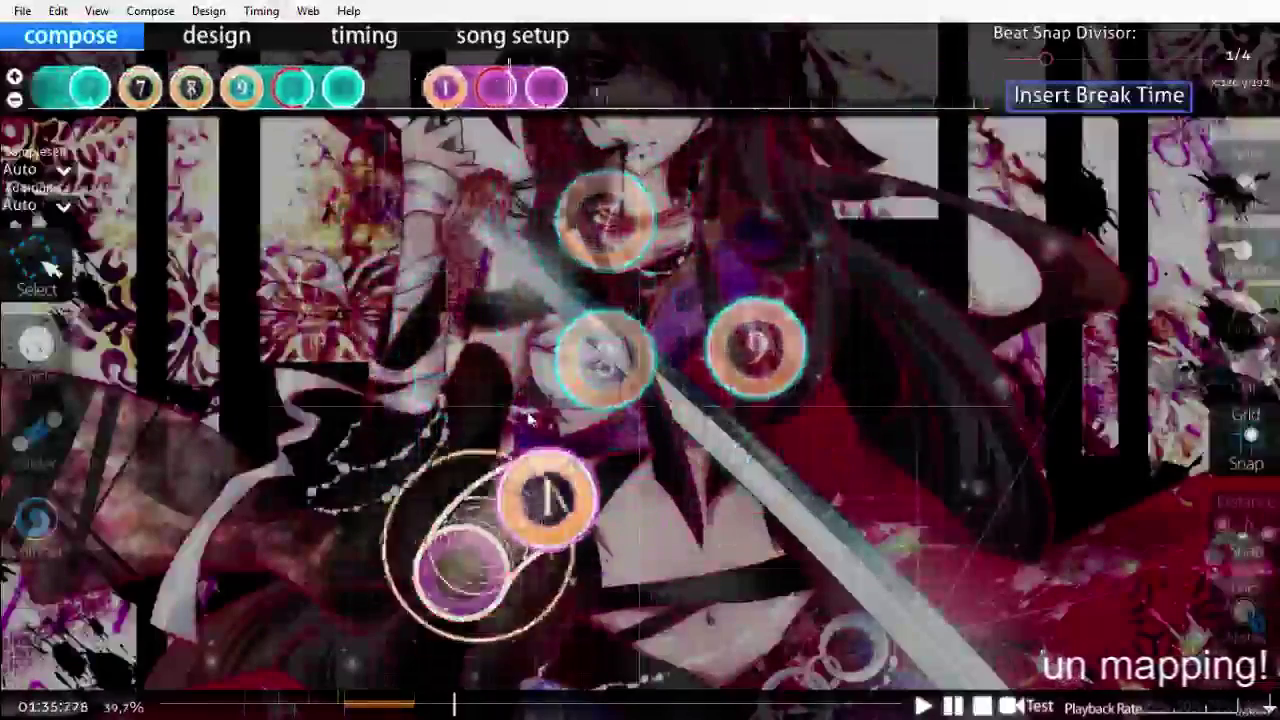
pyautogui.scroll(3, 530, 418)
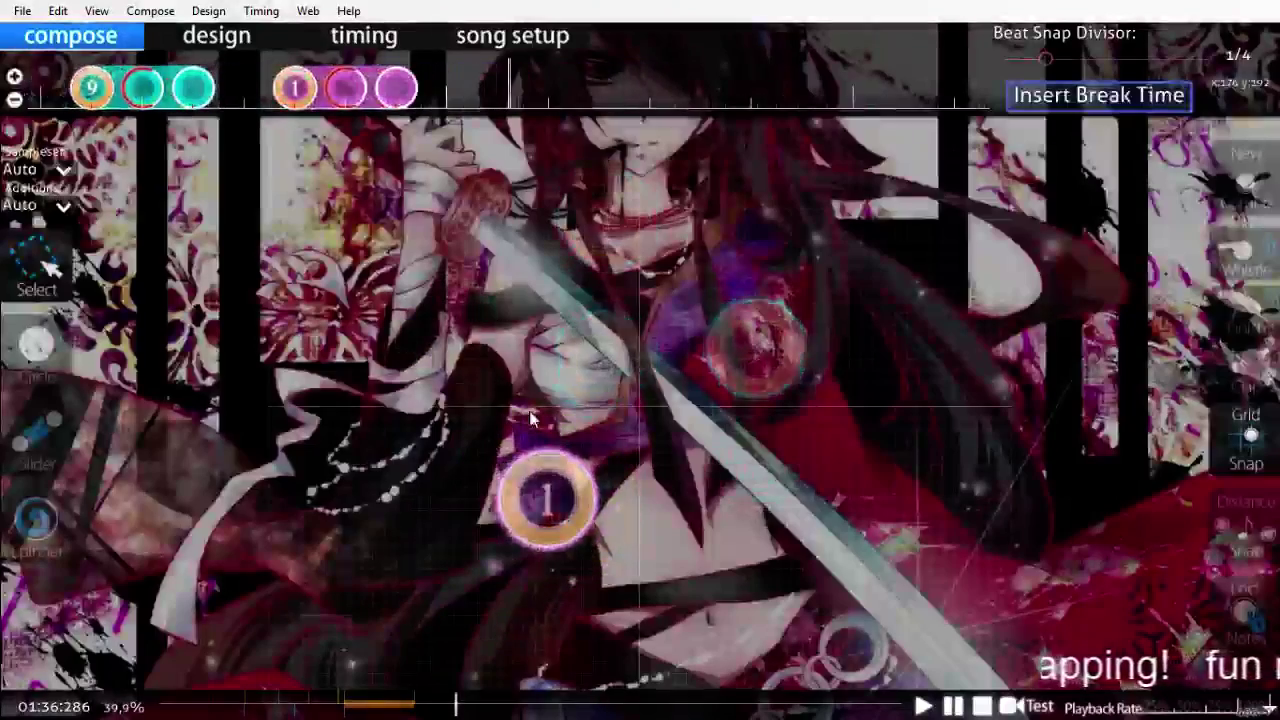
pyautogui.hotkey('ctrl', 's')
# Step: Place circle 2 at 01:36:082 right of slider 1, and draw slider 3 at 01:36:249 curving up and left
pyautogui.scroll(4, 530, 418)
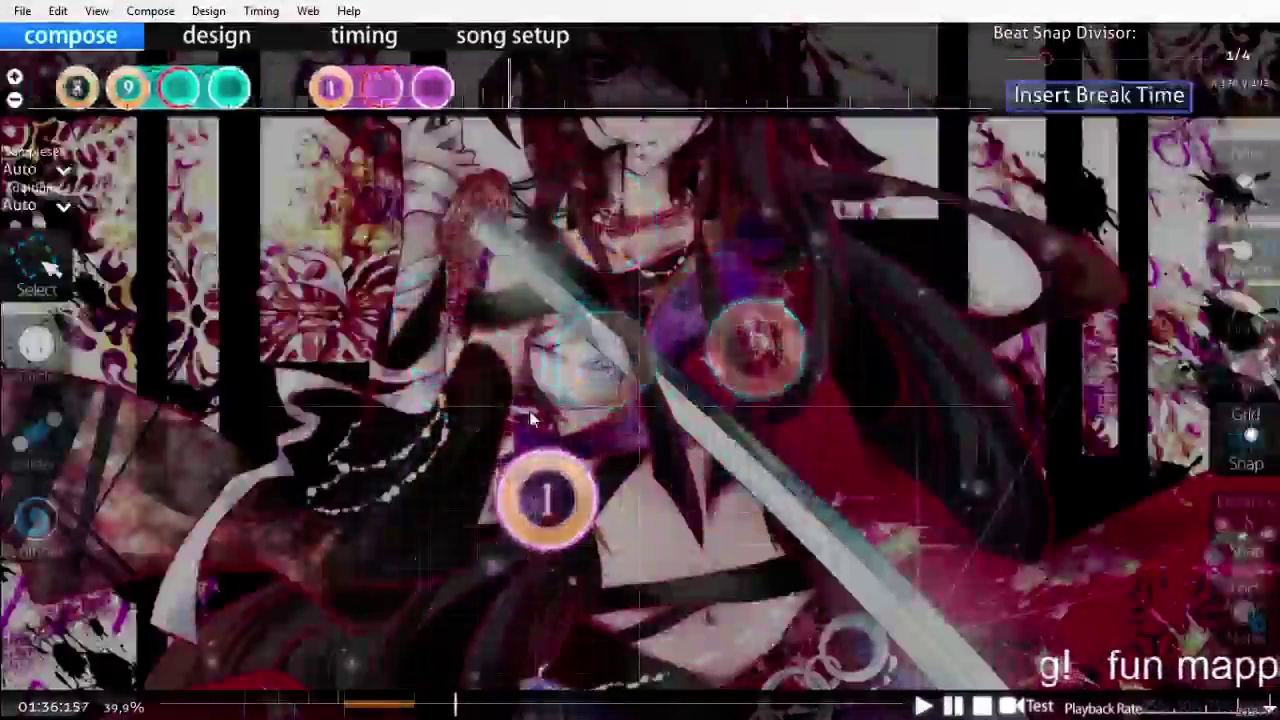
pyautogui.scroll(4, 530, 418)
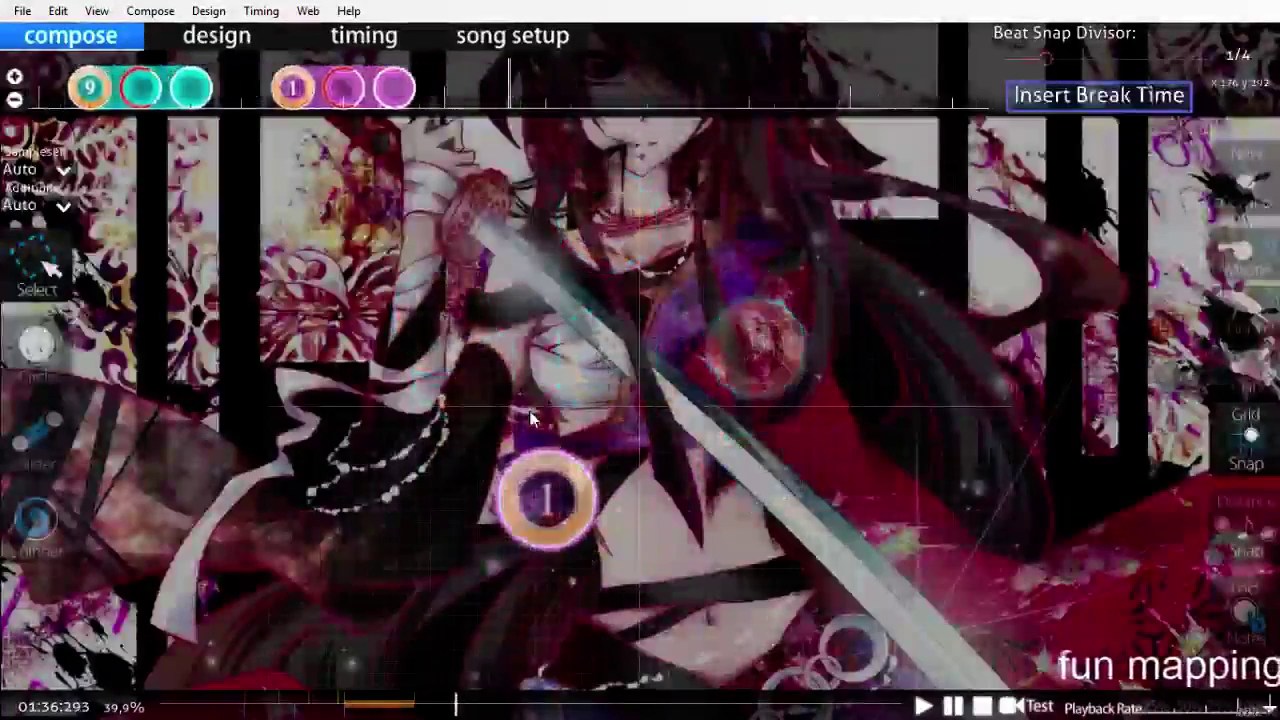
pyautogui.press('2')
pyautogui.click(604, 462)
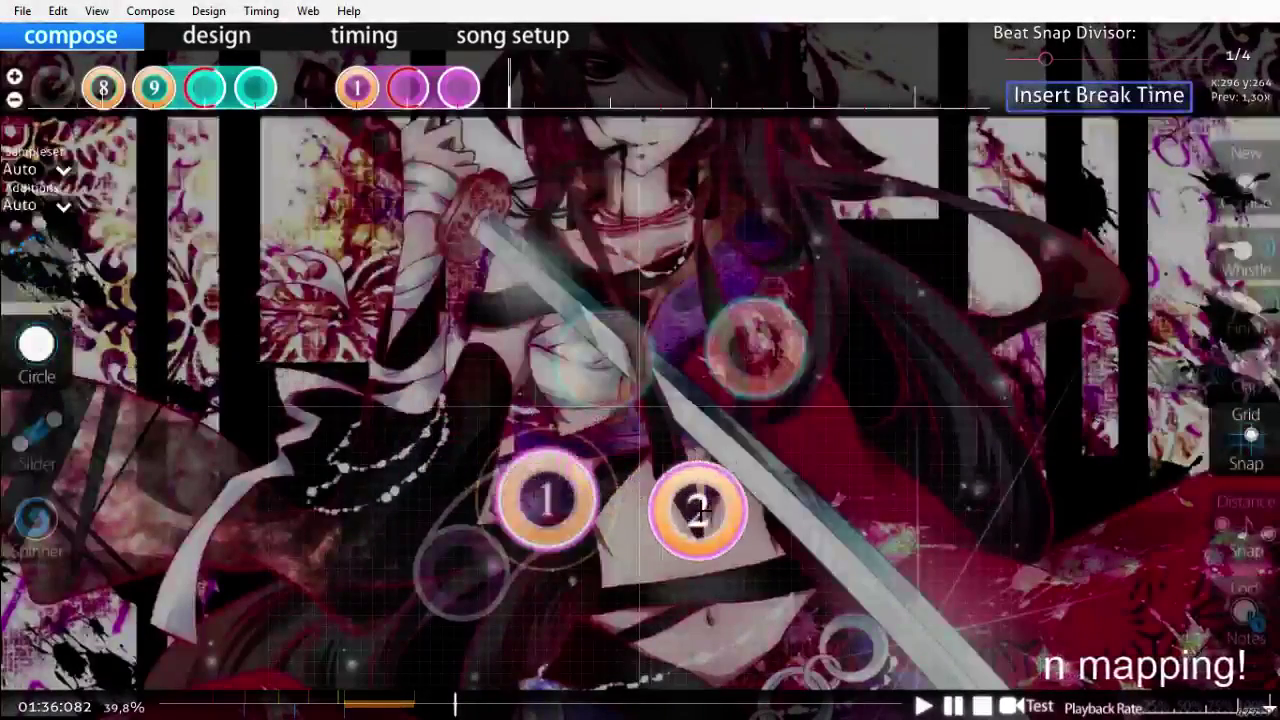
pyautogui.press('3')
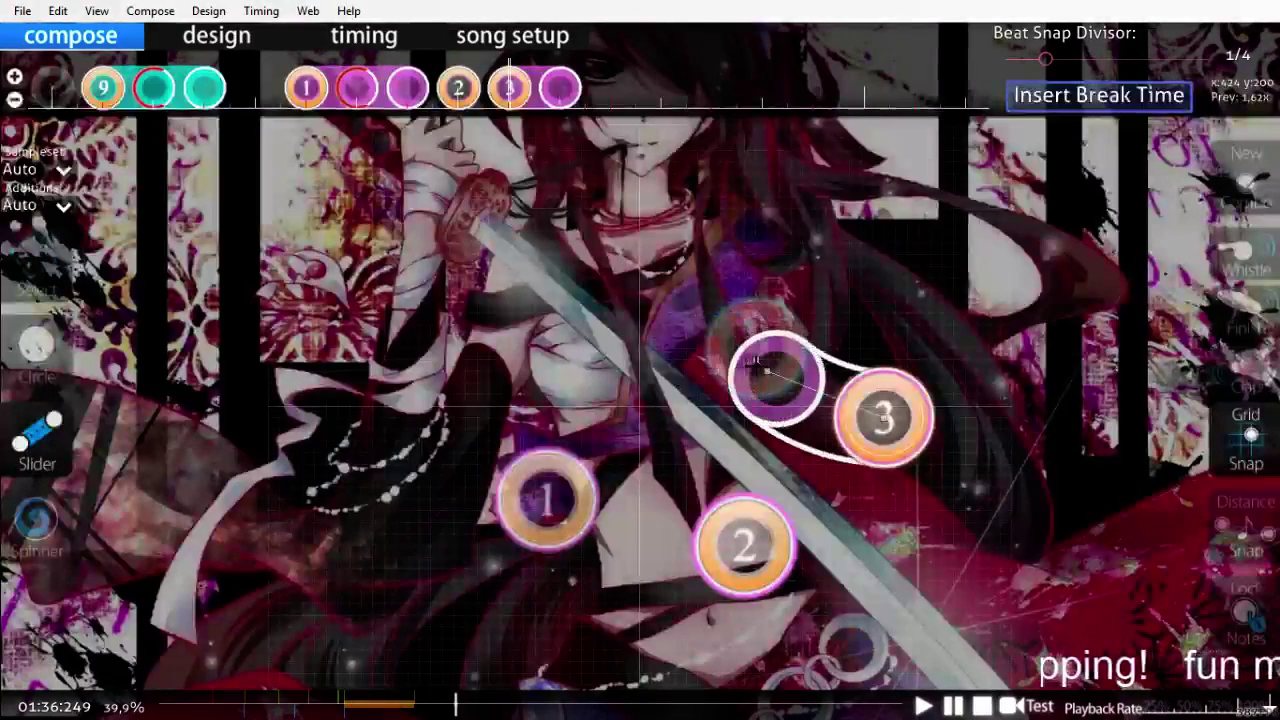
pyautogui.rightClick(748, 372)
# Step: Play back the new objects and place circle 4 at about x:256 y:72 at 01:36:582
pyautogui.scroll(4, 776, 455)
pyautogui.press('space')
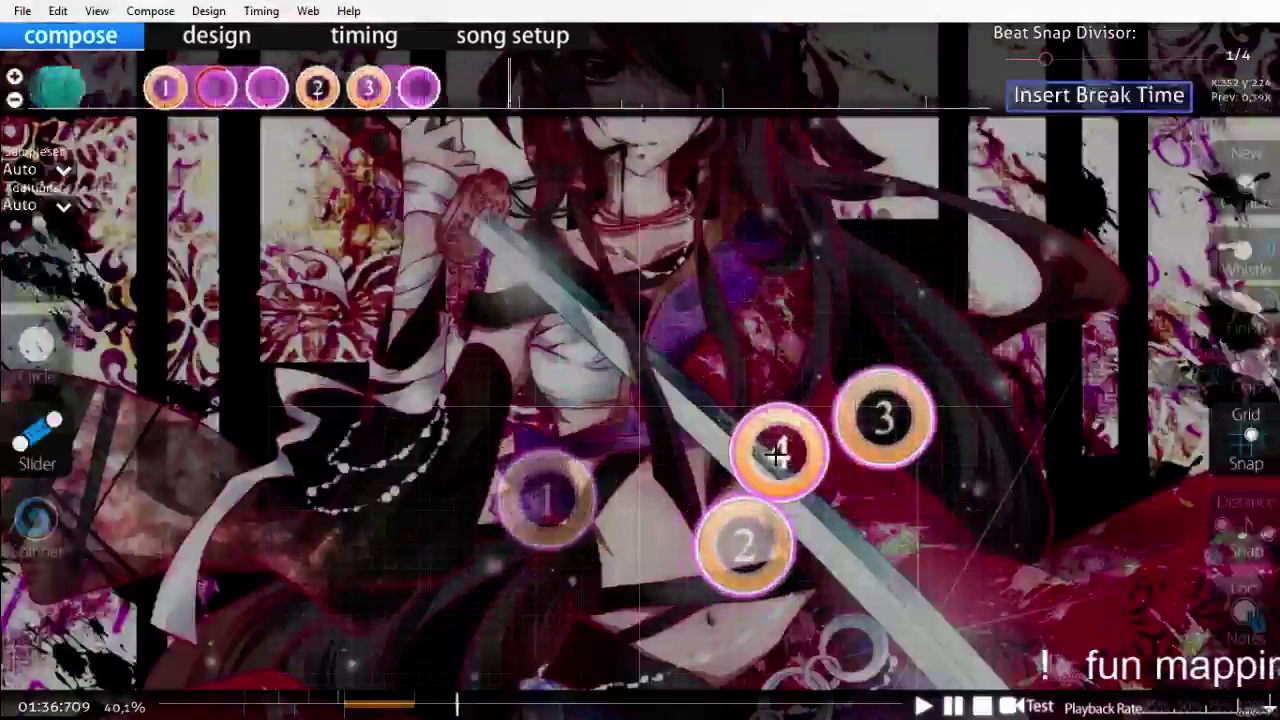
pyautogui.press('1')
pyautogui.click(640, 230)
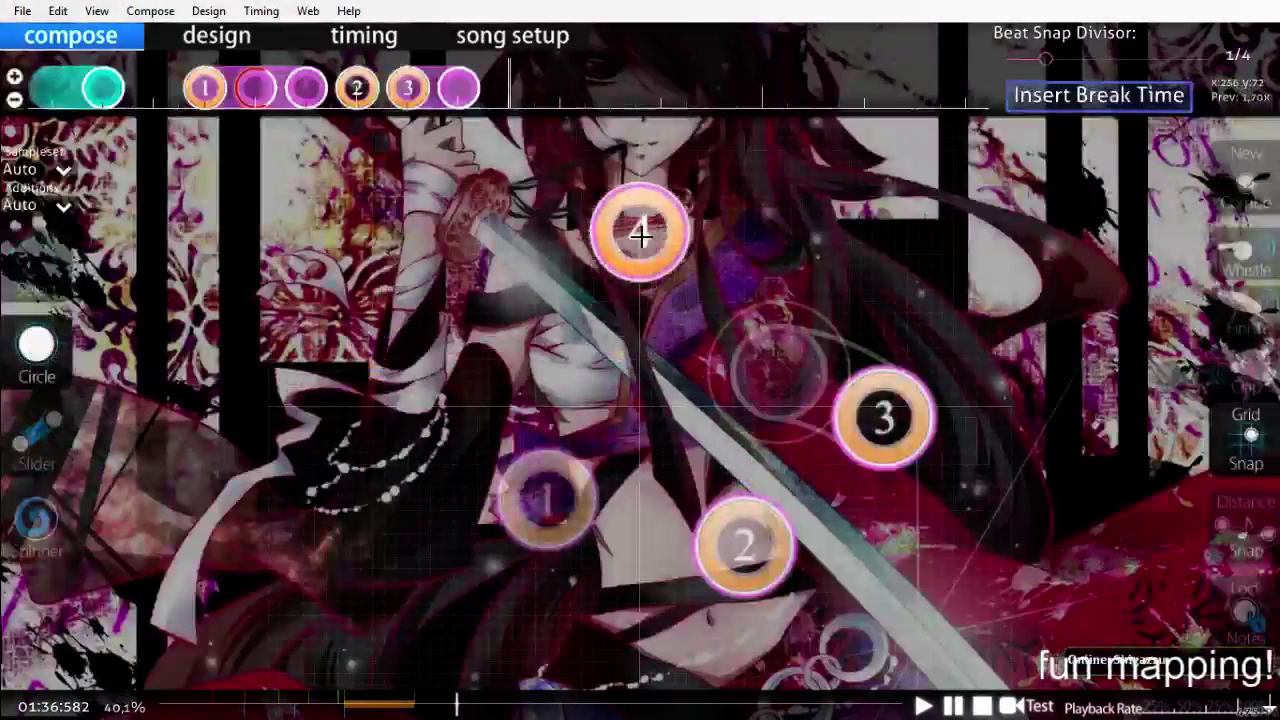
# Step: Draw slider 5 at 01:36:749 curving down and right, left of the playfield centre, and give it one repeat
pyautogui.scroll(-1, 420, 387)
pyautogui.click(37, 440)
pyautogui.click(465, 382)
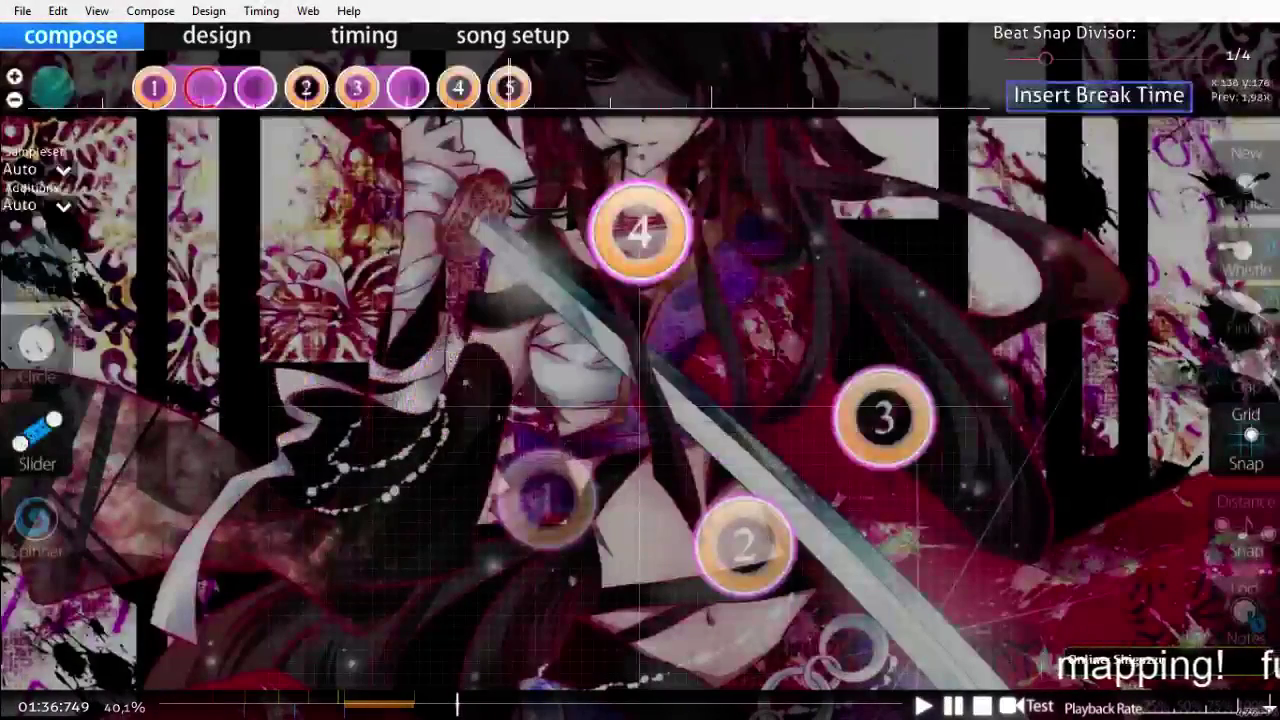
pyautogui.scroll(6, 527, 517)
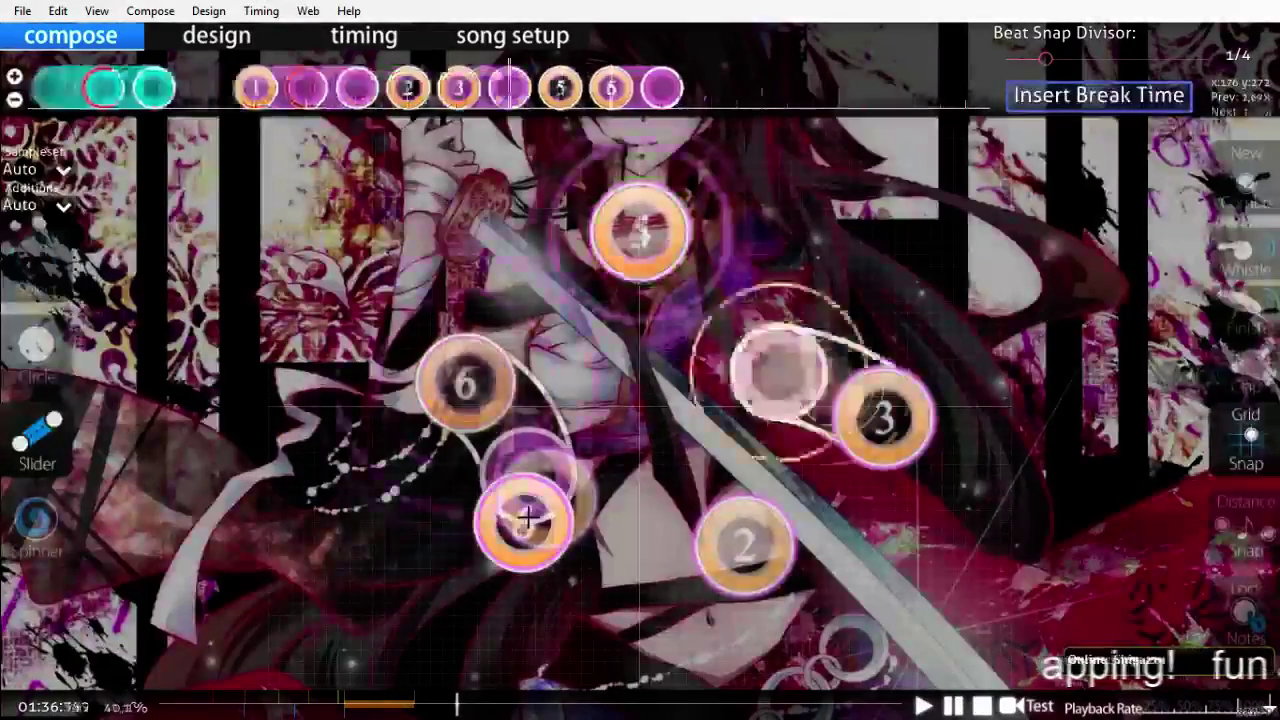
pyautogui.press('space')
pyautogui.press('space')
pyautogui.scroll(4, 527, 517)
pyautogui.click(535, 88)
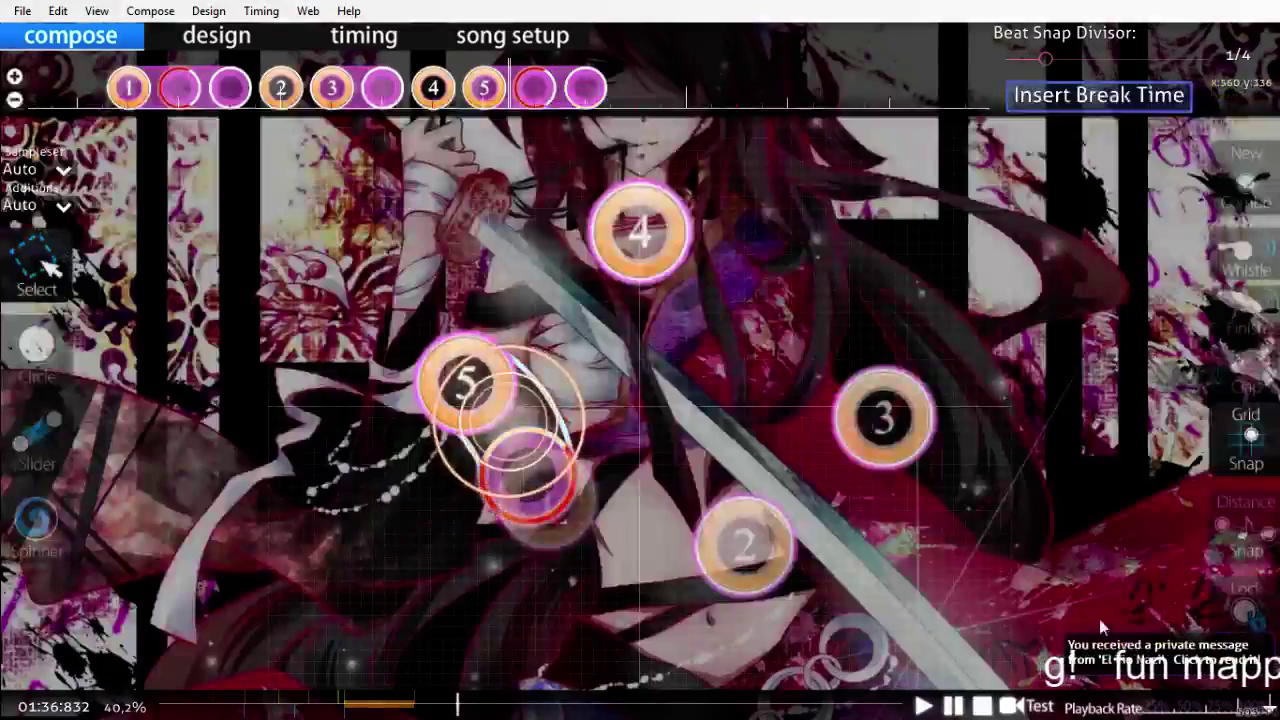
# Step: Open the new private message and reply with "bien"
pyautogui.click(1095, 648)
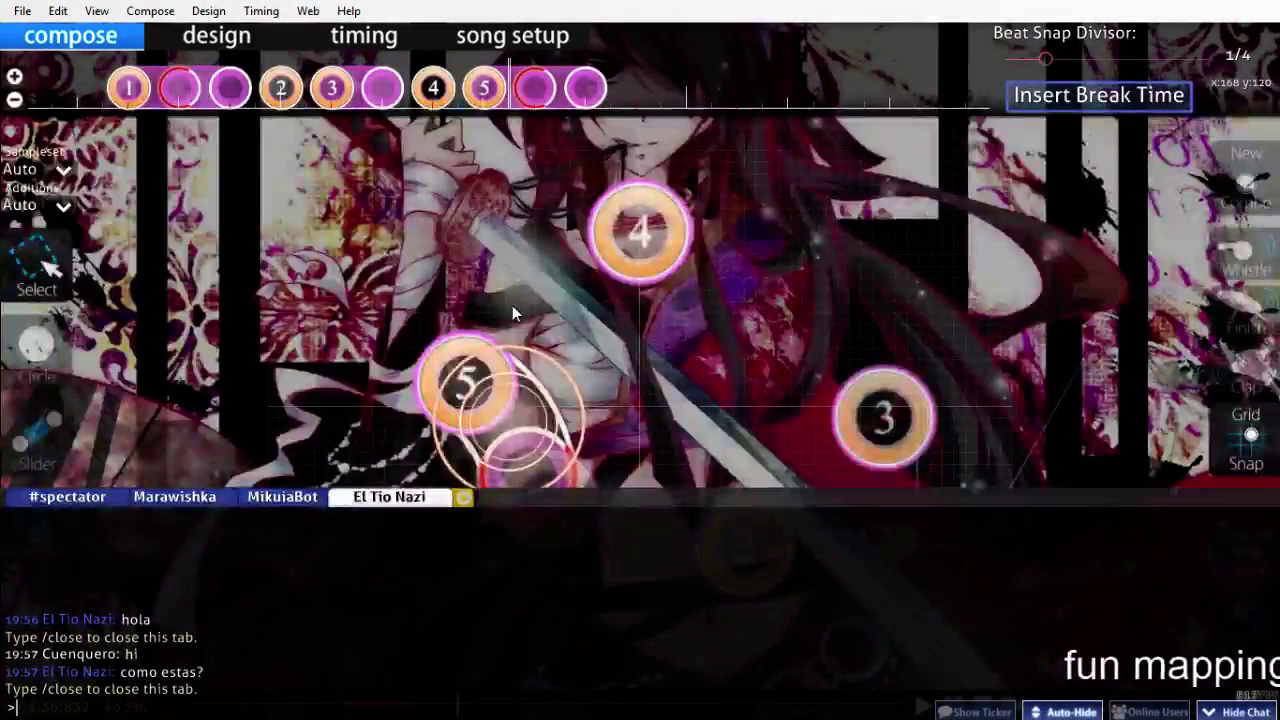
pyautogui.write('bien')
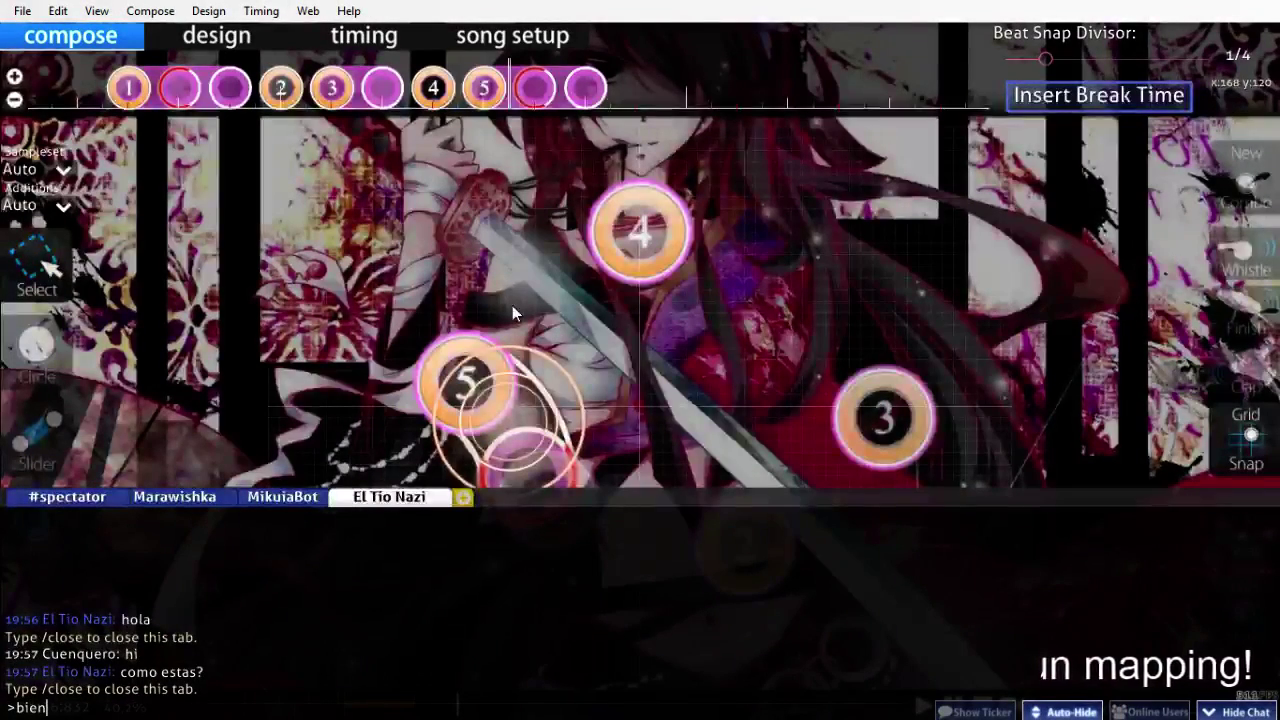
pyautogui.press('Return')
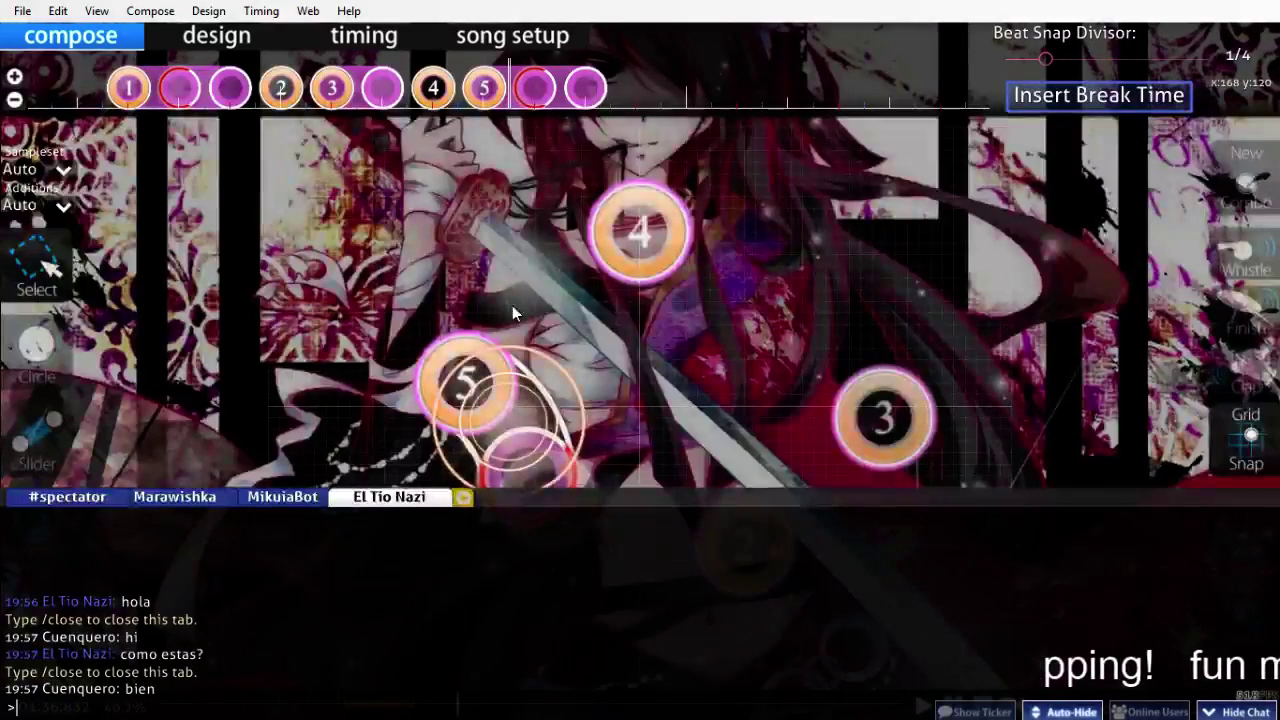
# Step: Hide the chat and play back the mapped objects from about 01:35:664
pyautogui.press('F8')
pyautogui.scroll(20, 512, 306)
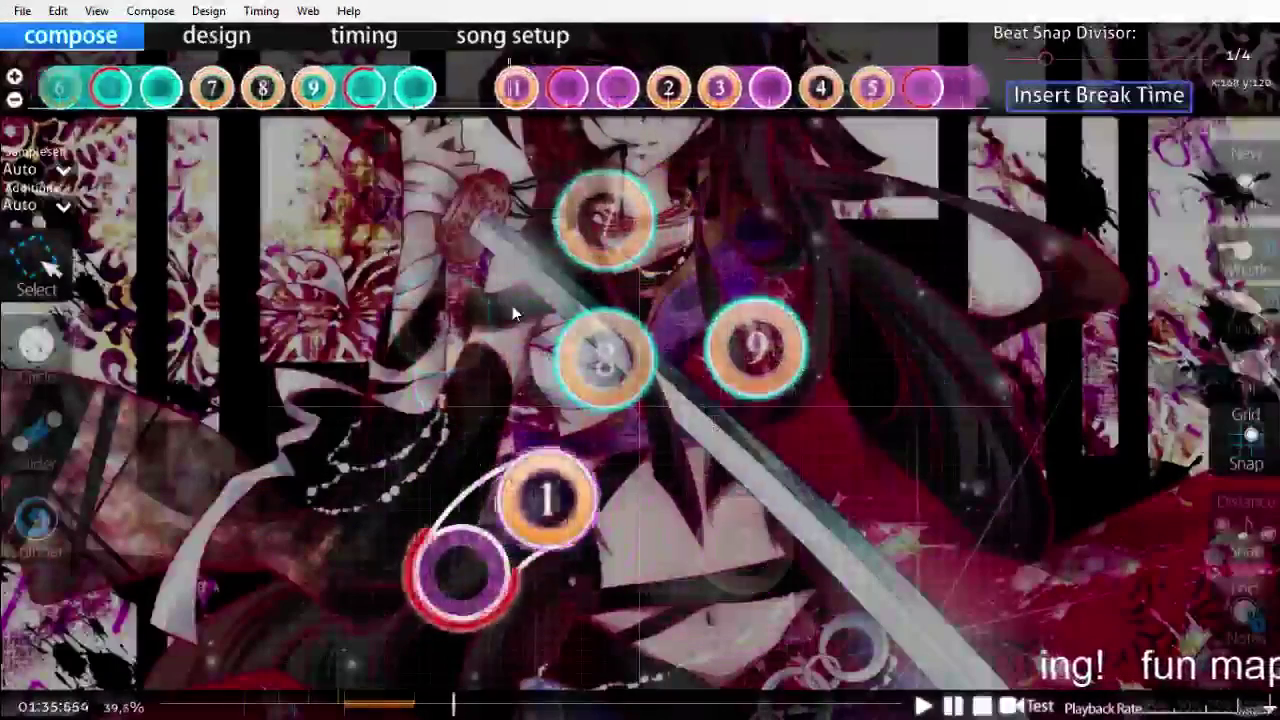
pyautogui.press('space')
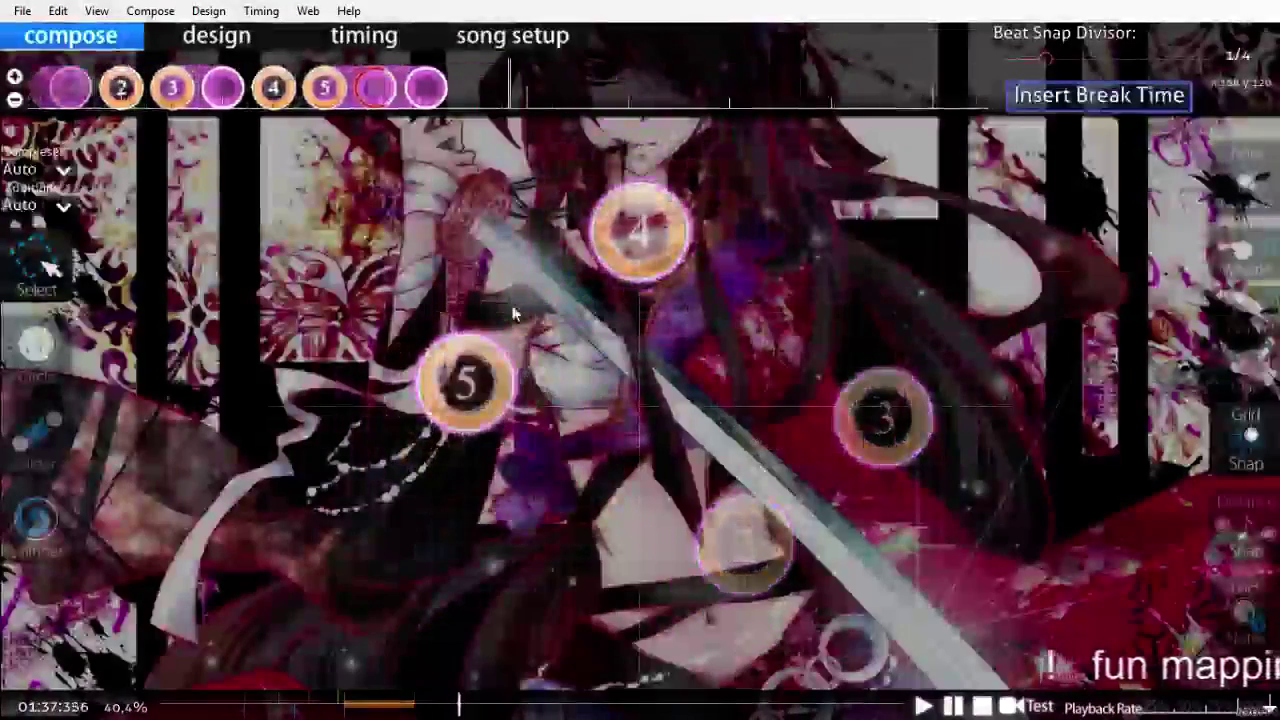
pyautogui.press('F8')
pyautogui.click(82, 601)
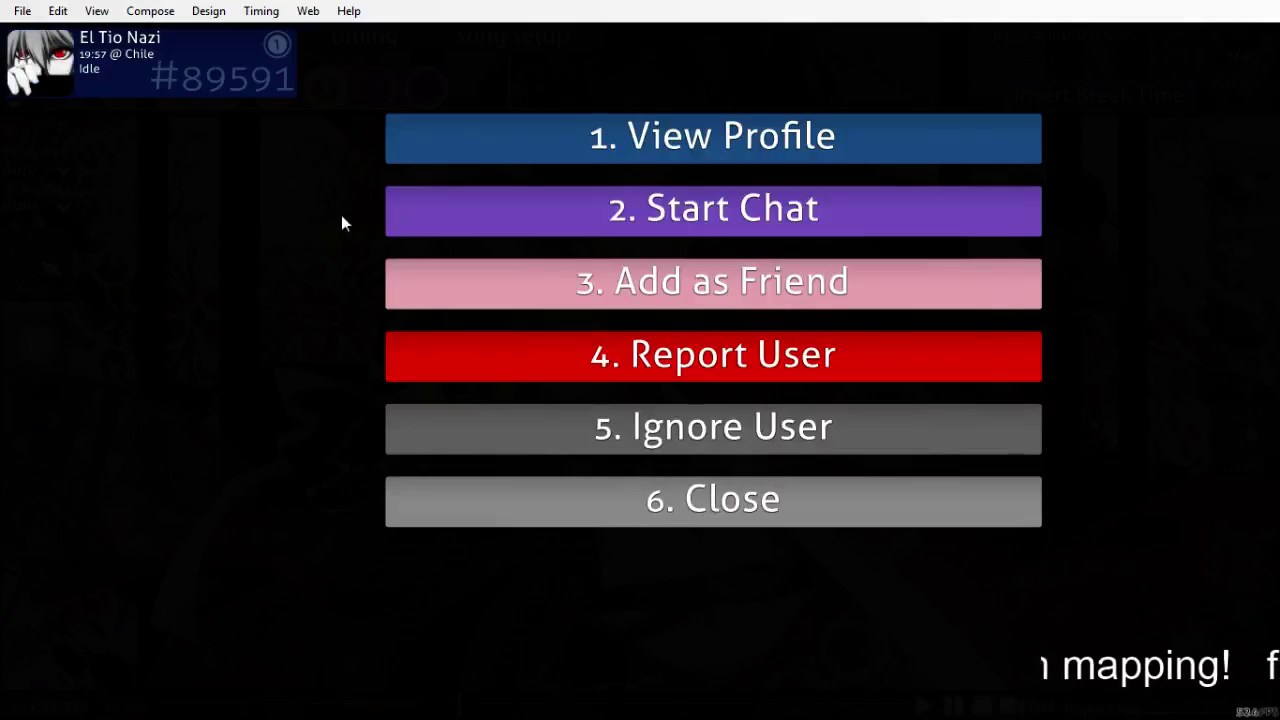
pyautogui.click(646, 518)
# Step: Replay the passage around 01:37 several times to examine the timing after slider 5
pyautogui.scroll(5, 454, 397)
pyautogui.scroll(8, 455, 402)
pyautogui.press('space')
pyautogui.press('space')
pyautogui.scroll(2, 455, 408)
pyautogui.scroll(-2, 470, 404)
pyautogui.scroll(2, 470, 399)
pyautogui.scroll(-8, 471, 398)
pyautogui.scroll(1, 471, 398)
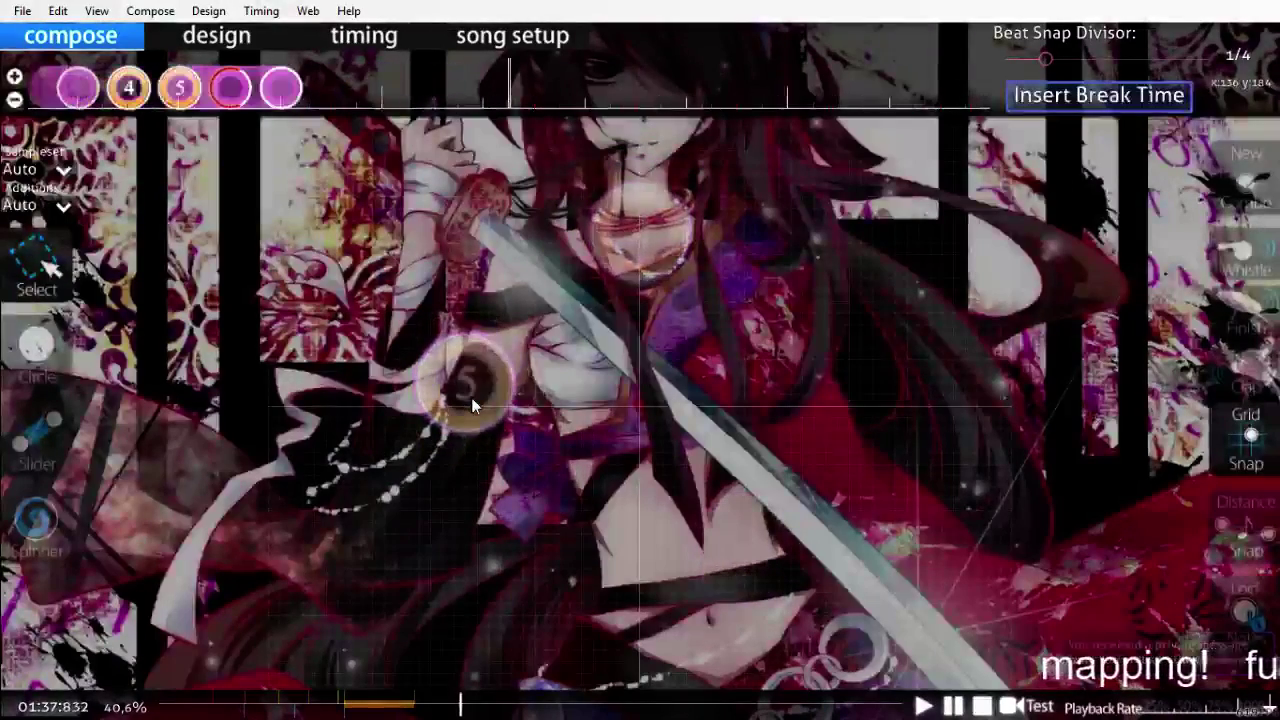
pyautogui.scroll(3, 471, 397)
# Step: Draw slider 6 at 01:37:249, starting below and left of slider 5 and curving down and right, and play it back
pyautogui.press('3')
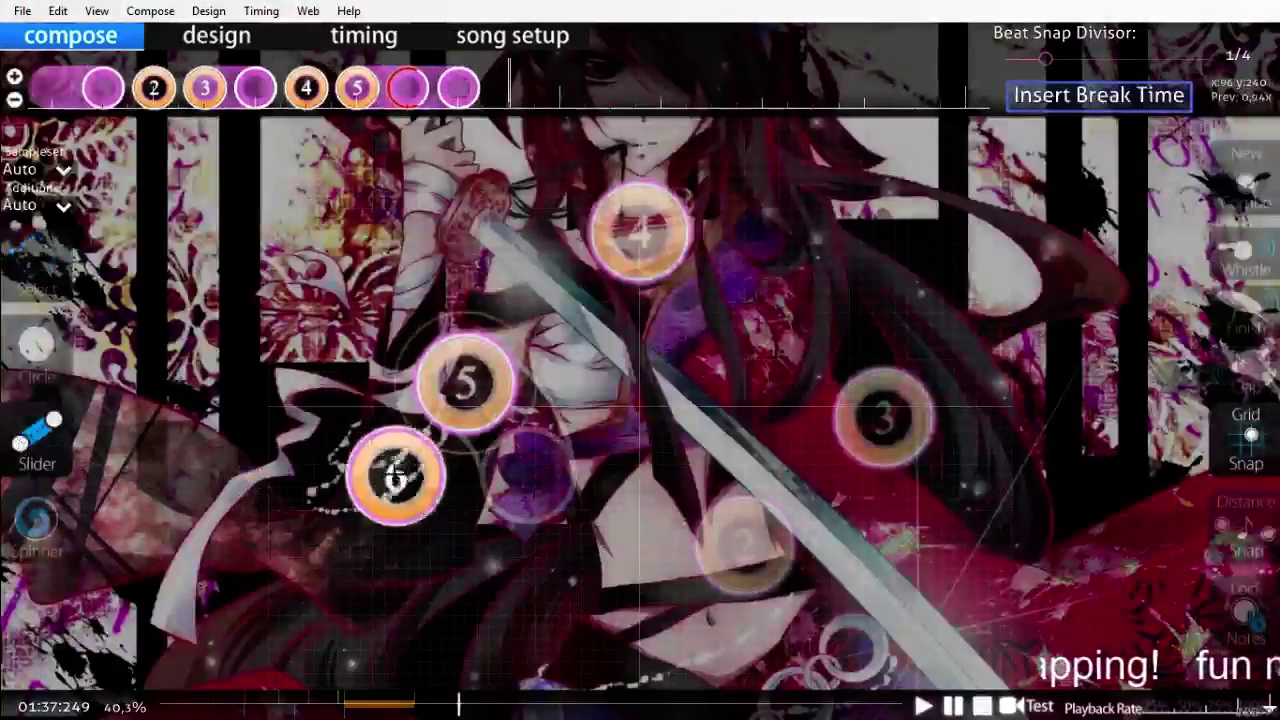
pyautogui.click(326, 498)
pyautogui.click(385, 594)
pyautogui.rightClick(674, 627)
pyautogui.scroll(6, 676, 627)
pyautogui.press('space')
pyautogui.press('space')
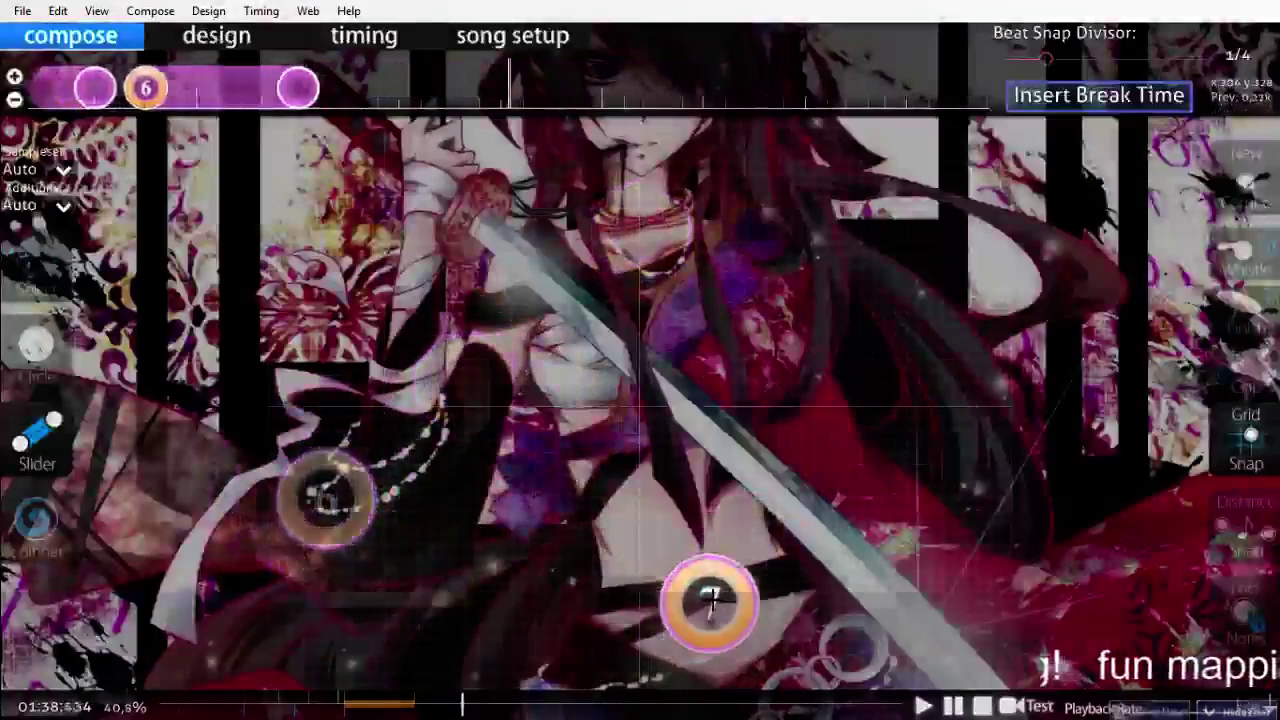
# Step: Reply to the private message with ":3" and rewind the song
pyautogui.press('F8')
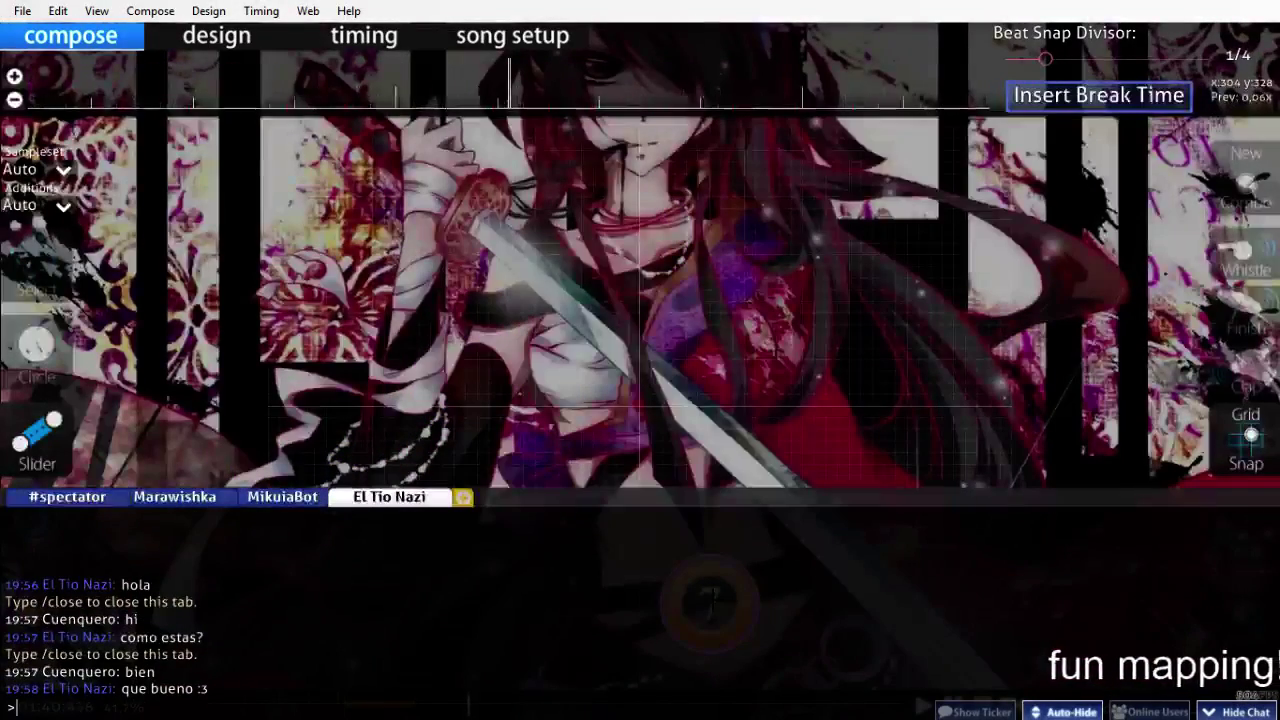
pyautogui.press('F8')
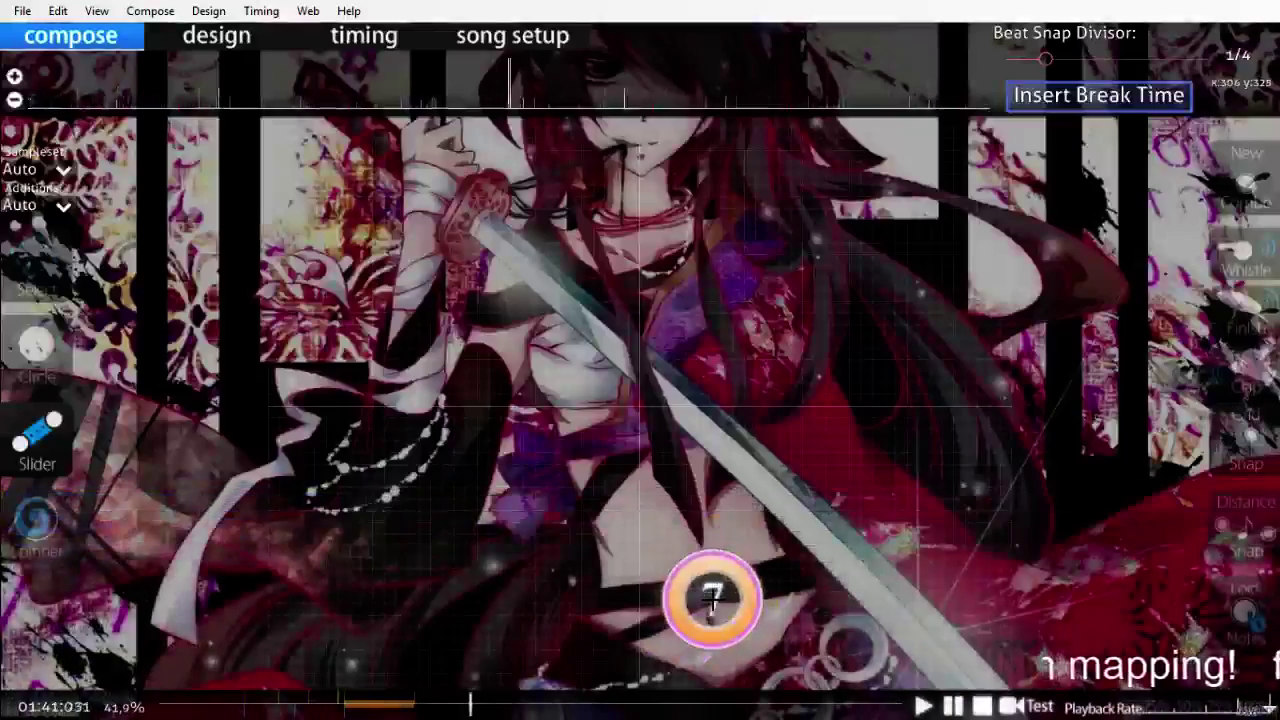
pyautogui.scroll(5, 710, 600)
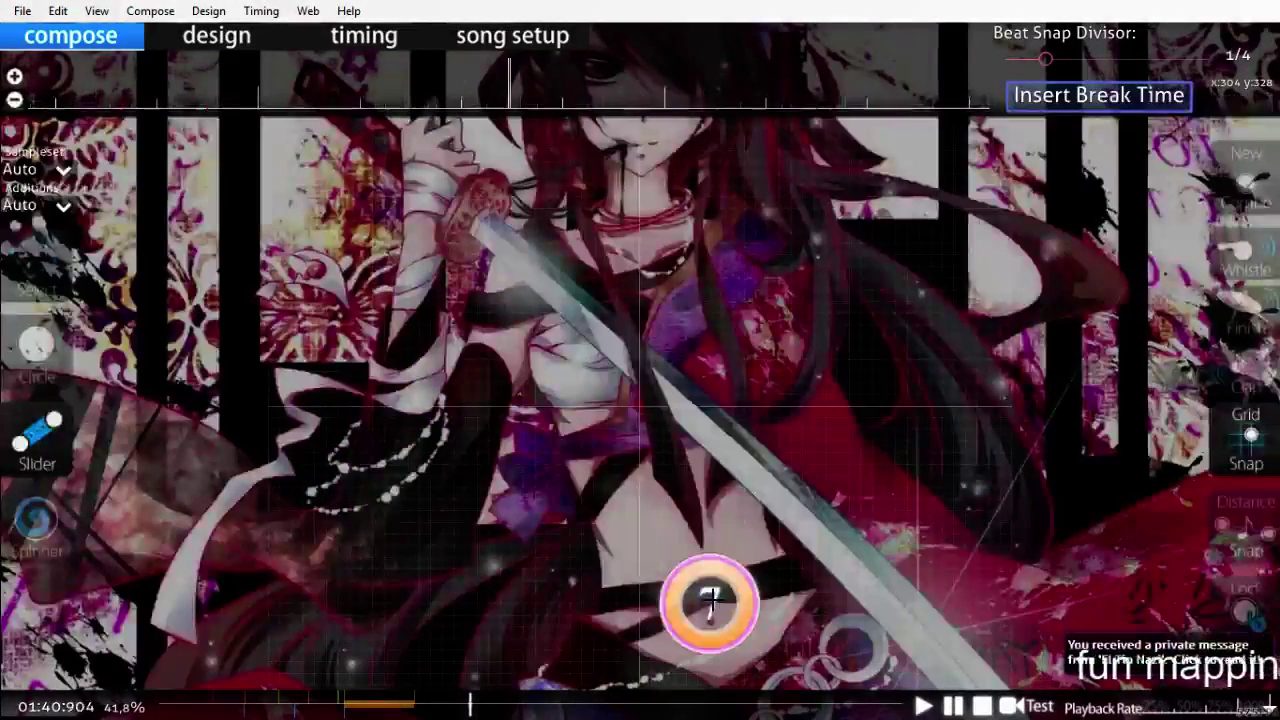
pyautogui.scroll(10, 712, 600)
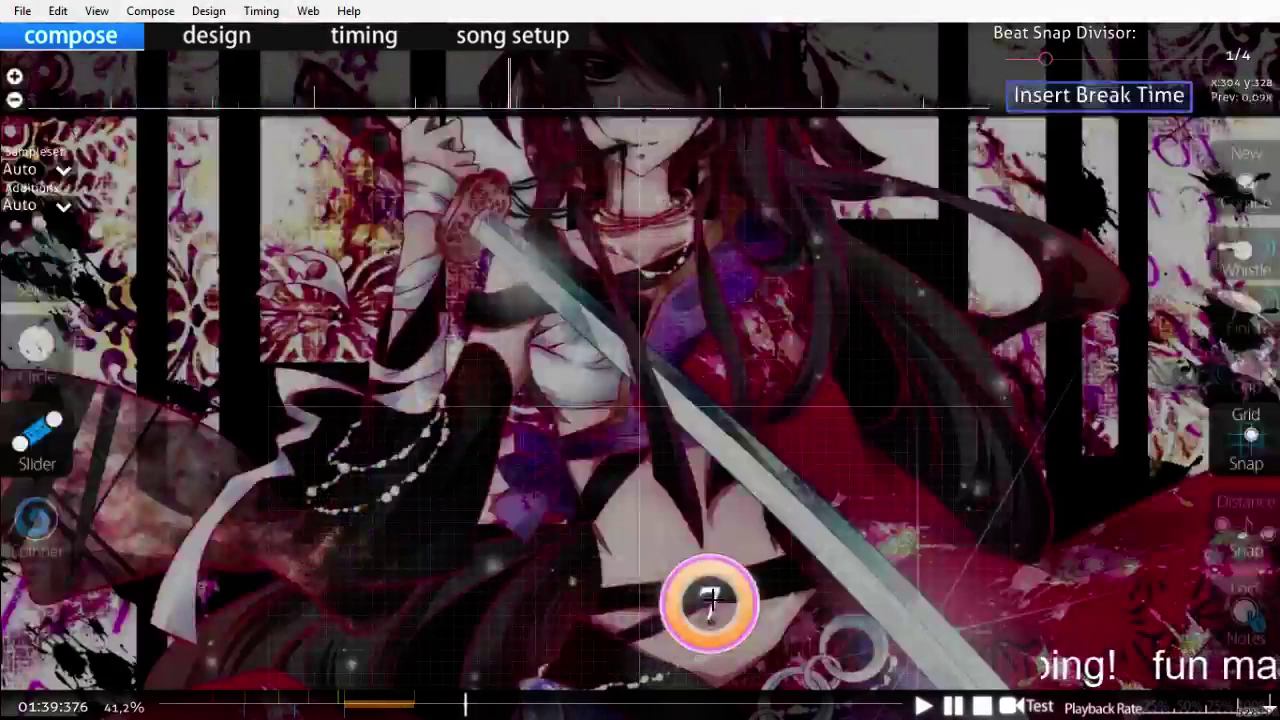
# Step: Discard the drafted question marks, reply to the new private message with "q", and rewind the song to about 01:35
pyautogui.press('F8')
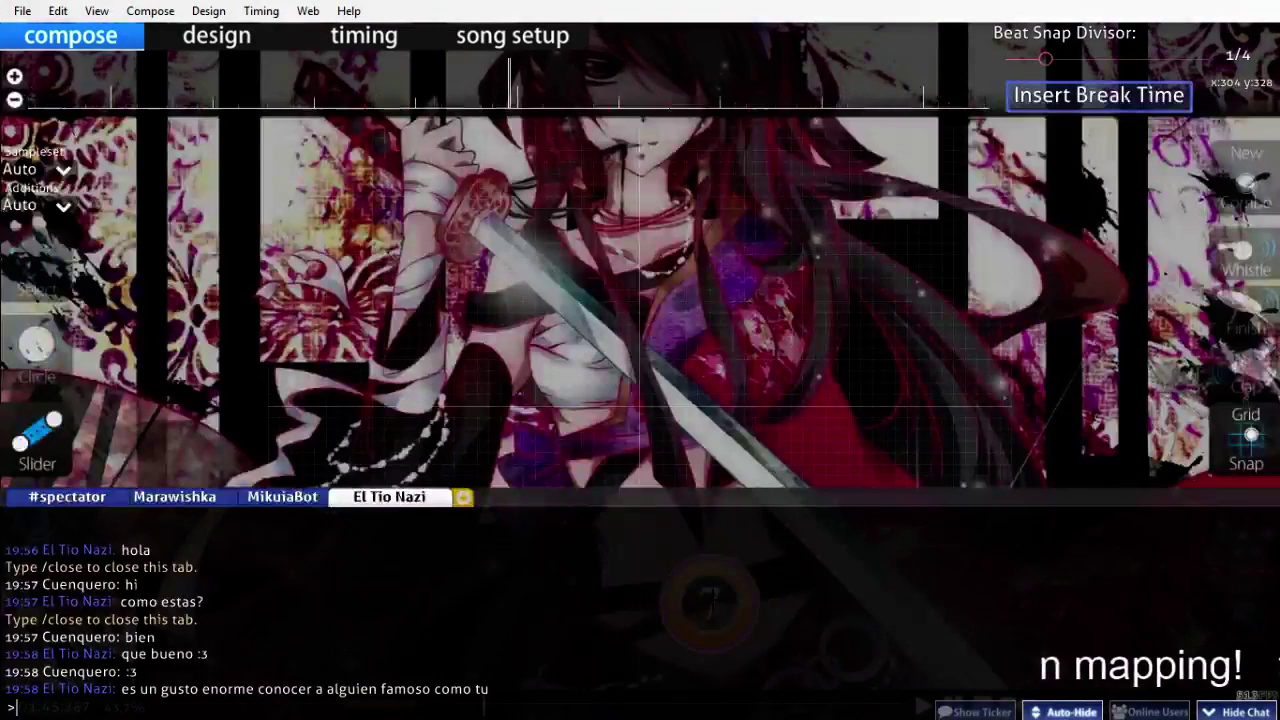
pyautogui.write('(?')
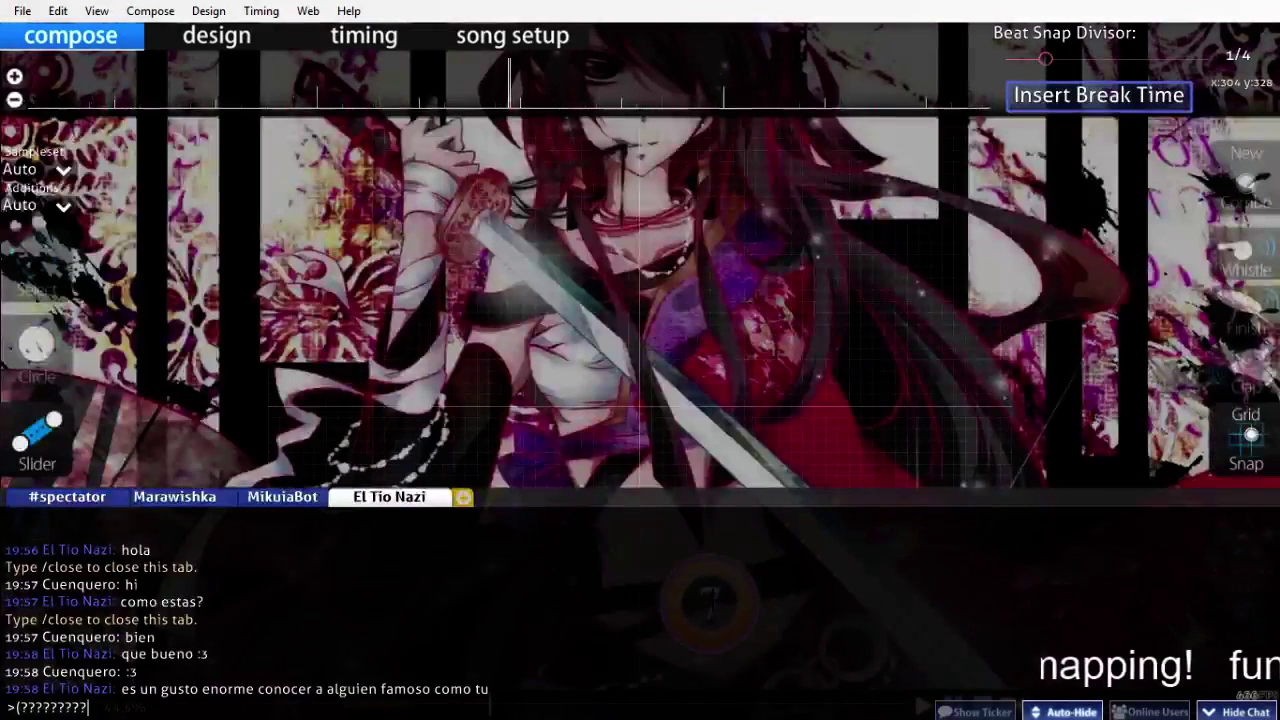
pyautogui.press('BackSpace')
pyautogui.press('BackSpace')
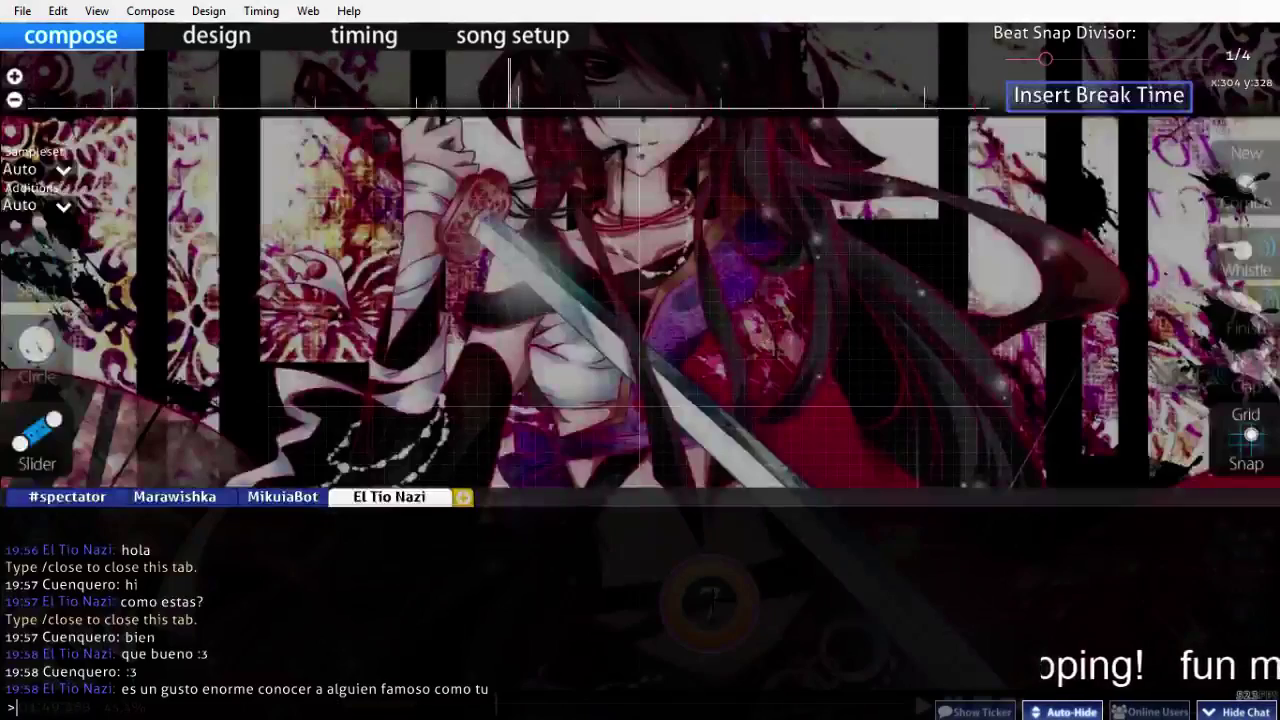
pyautogui.write('q')
pyautogui.press('Return')
pyautogui.press('F8')
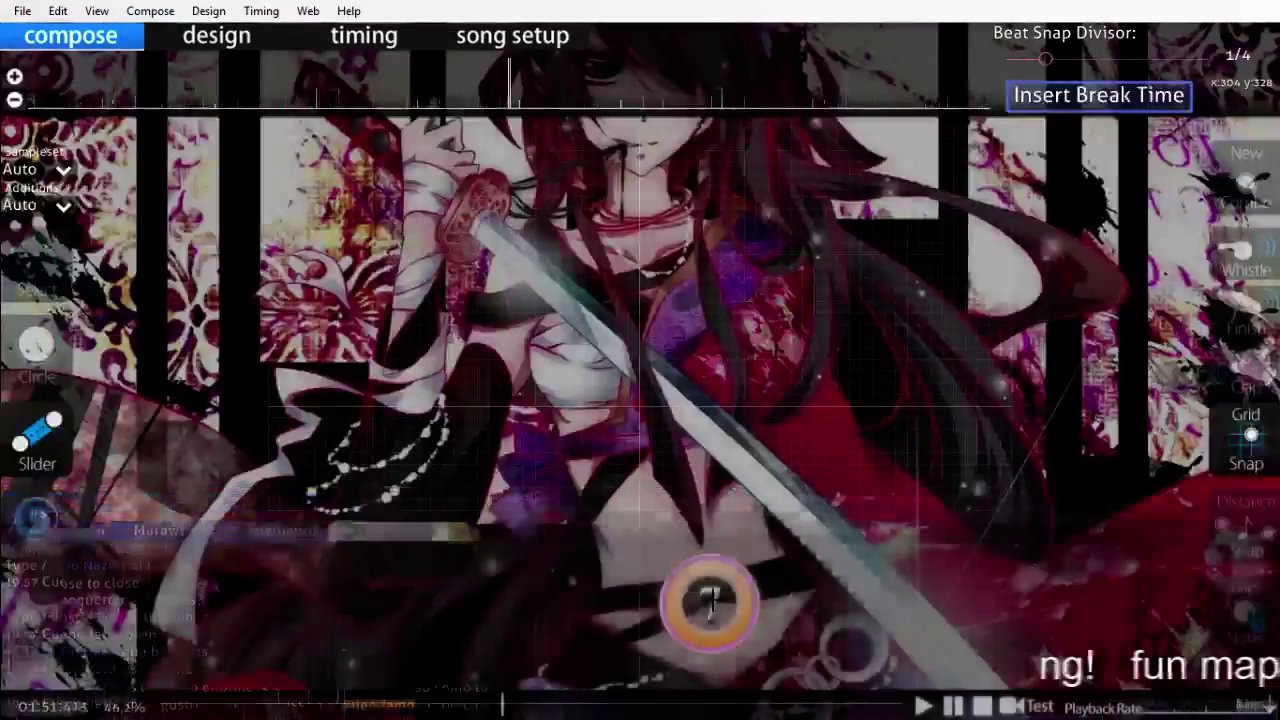
pyautogui.scroll(20, 712, 597)
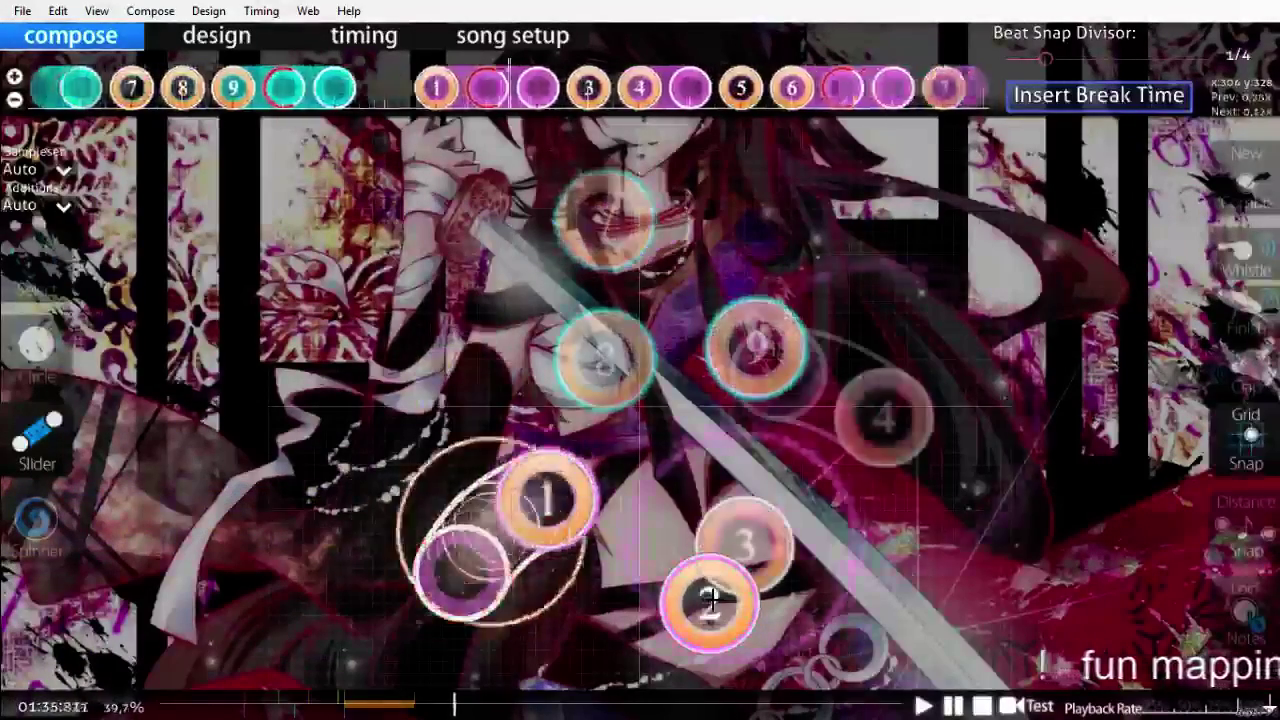
# Step: Send the private reply "la gente no me saluda por la calle, asi que famoso no soy :("
pyautogui.press('F8')
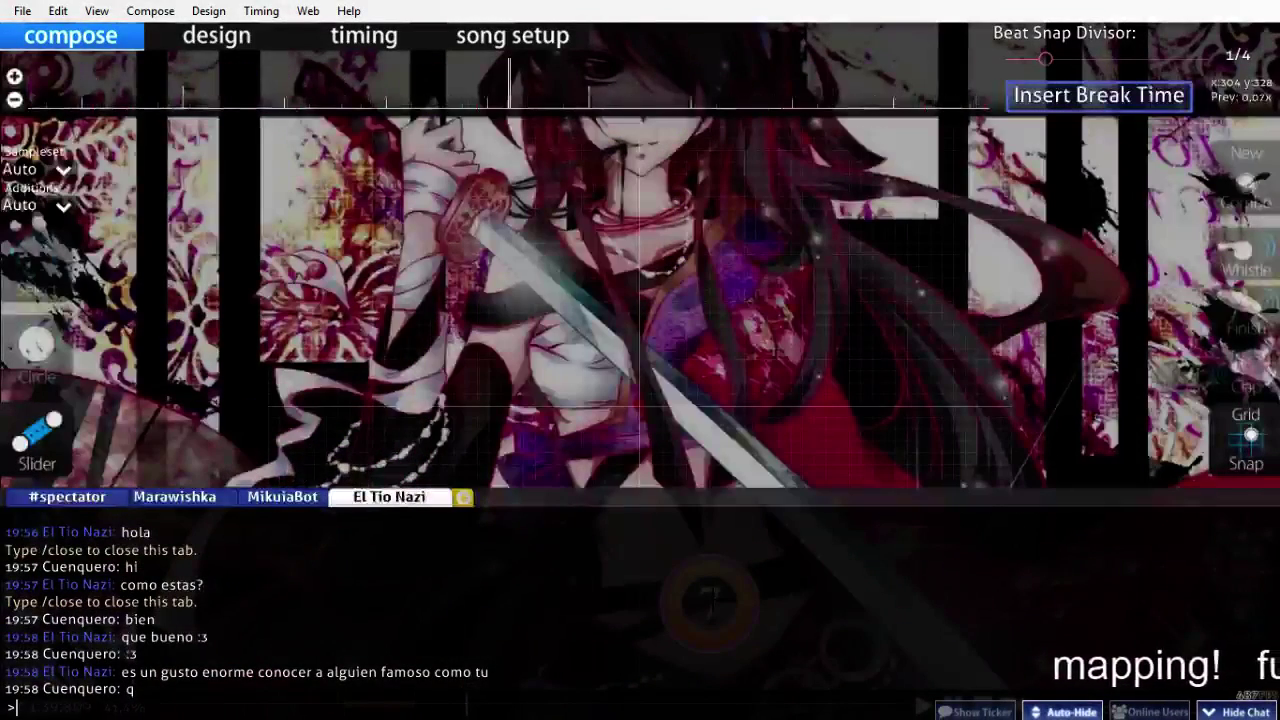
pyautogui.write('gente no me saluda por la calle,')
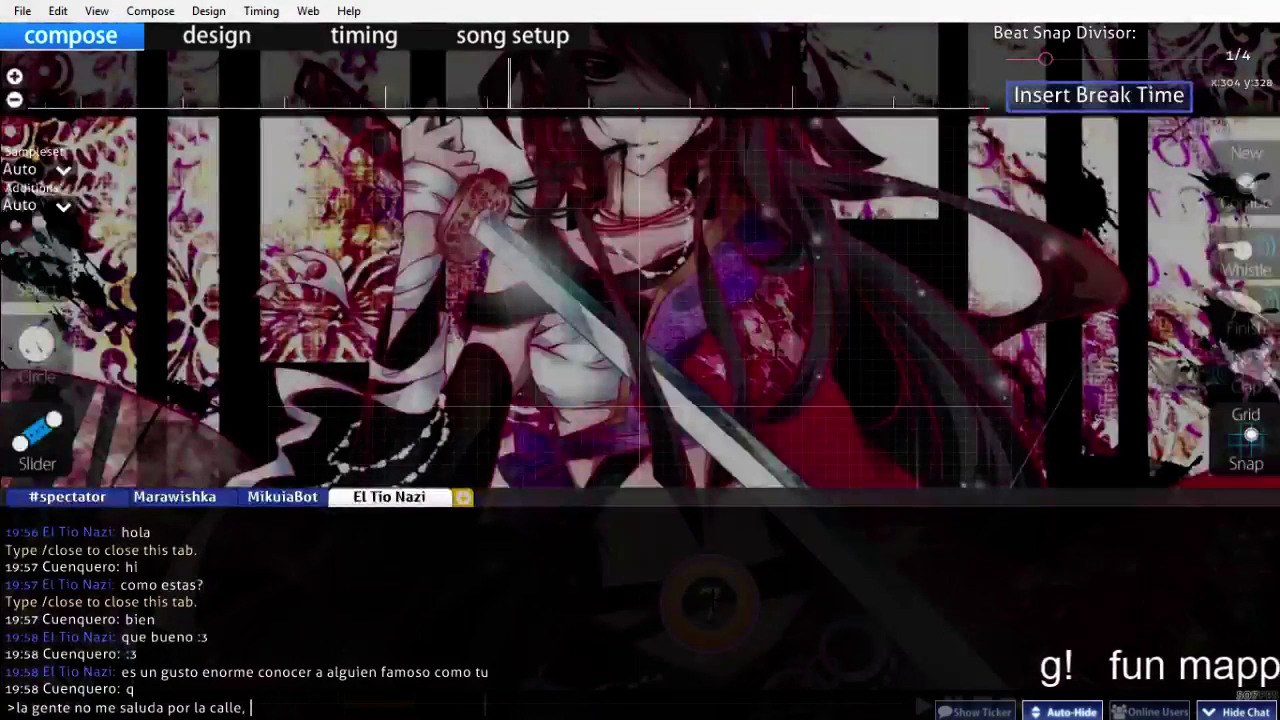
pyautogui.write(' así que famoso no soy :c')
pyautogui.press('Return')
# Step: Rewind to about 01:32 and play back the turquoise combo to review its object placement
pyautogui.scroll(4, 711, 597)
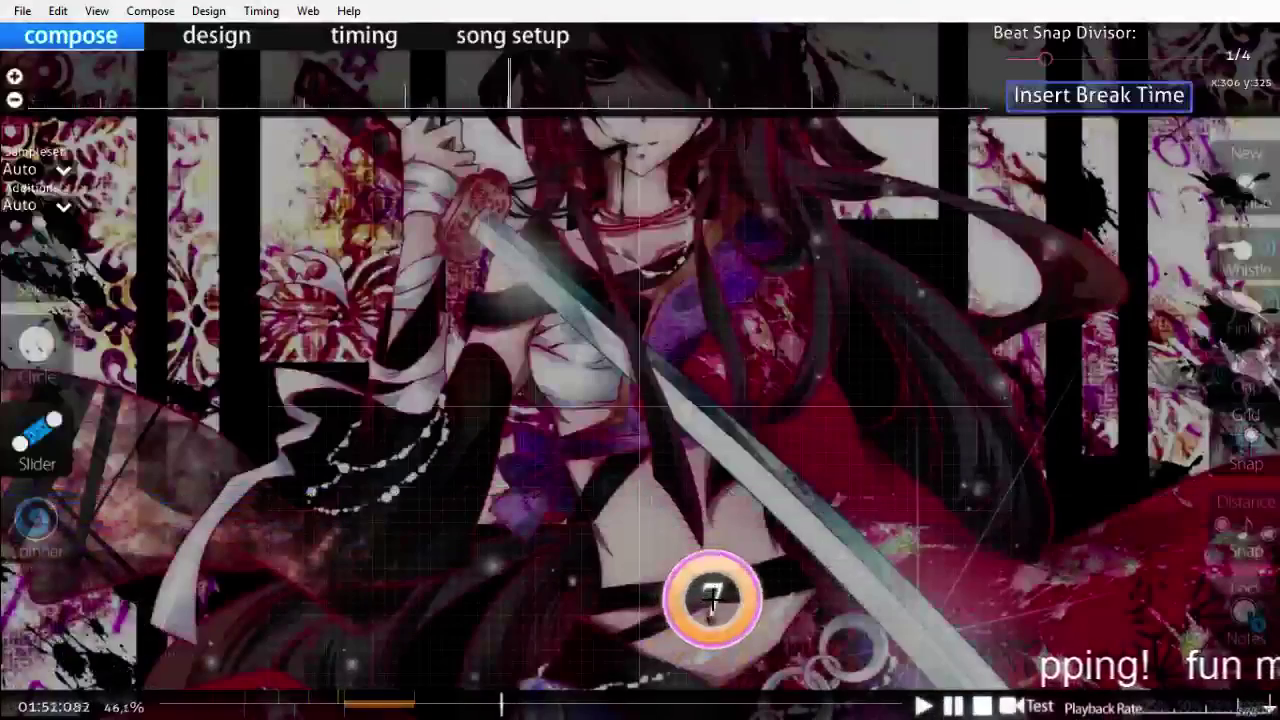
pyautogui.scroll(20, 711, 597)
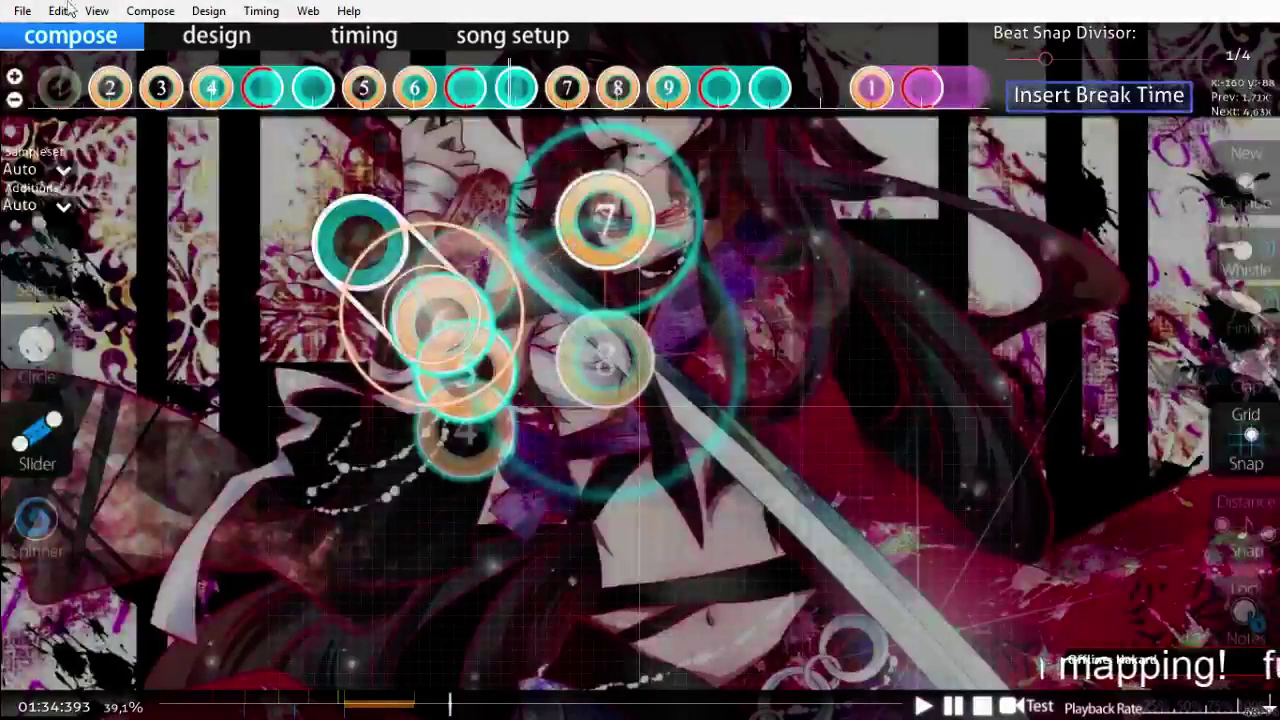
pyautogui.scroll(8, 778, 80)
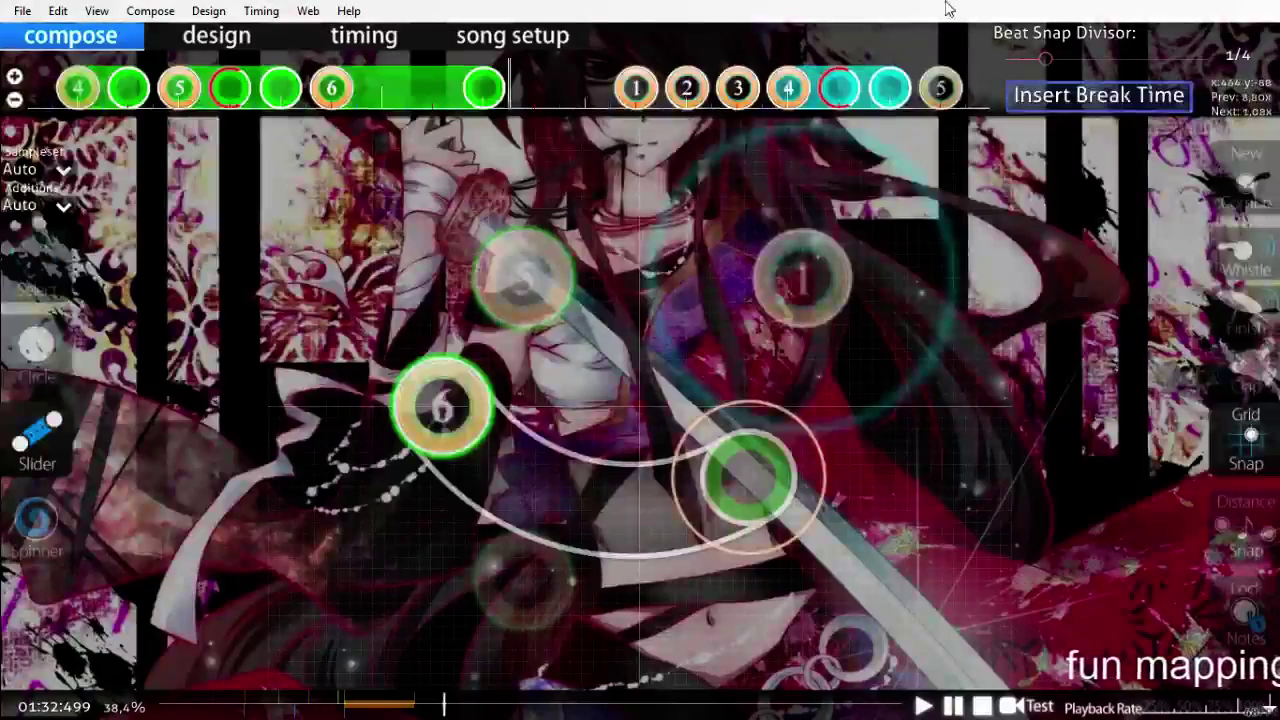
pyautogui.scroll(6, 930, 127)
pyautogui.press('space')
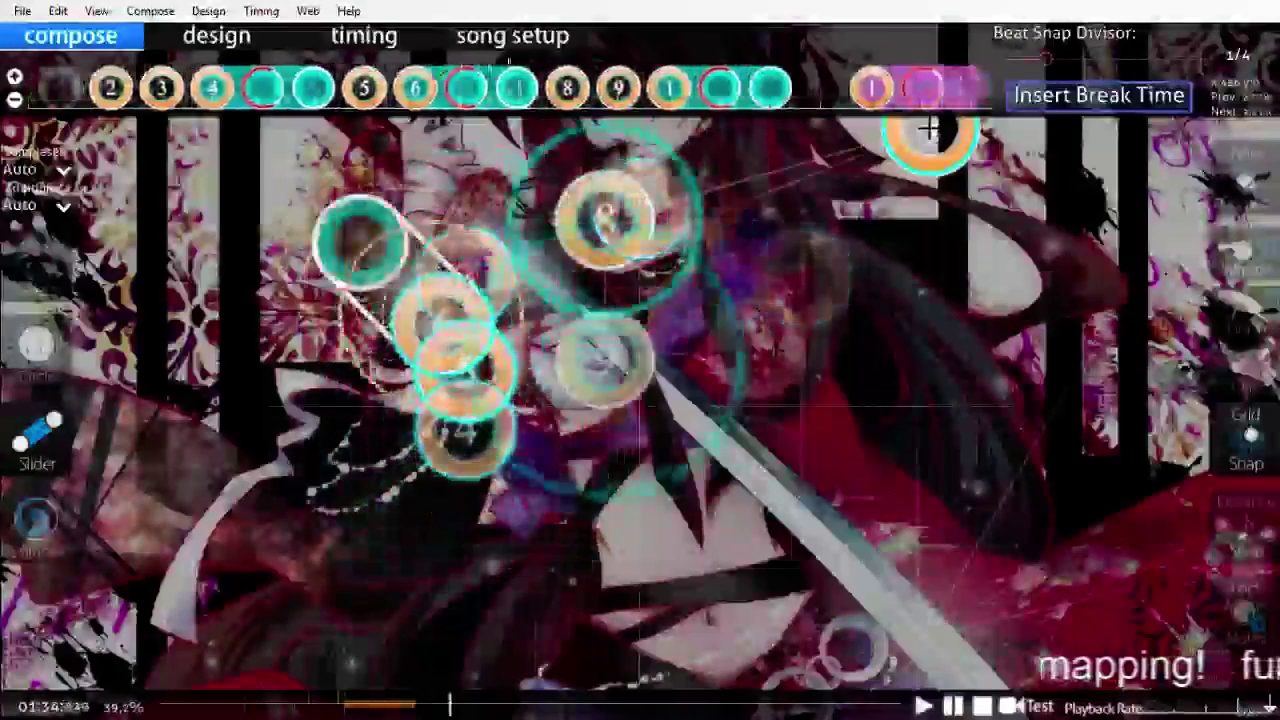
pyautogui.press('space')
pyautogui.scroll(14, 930, 127)
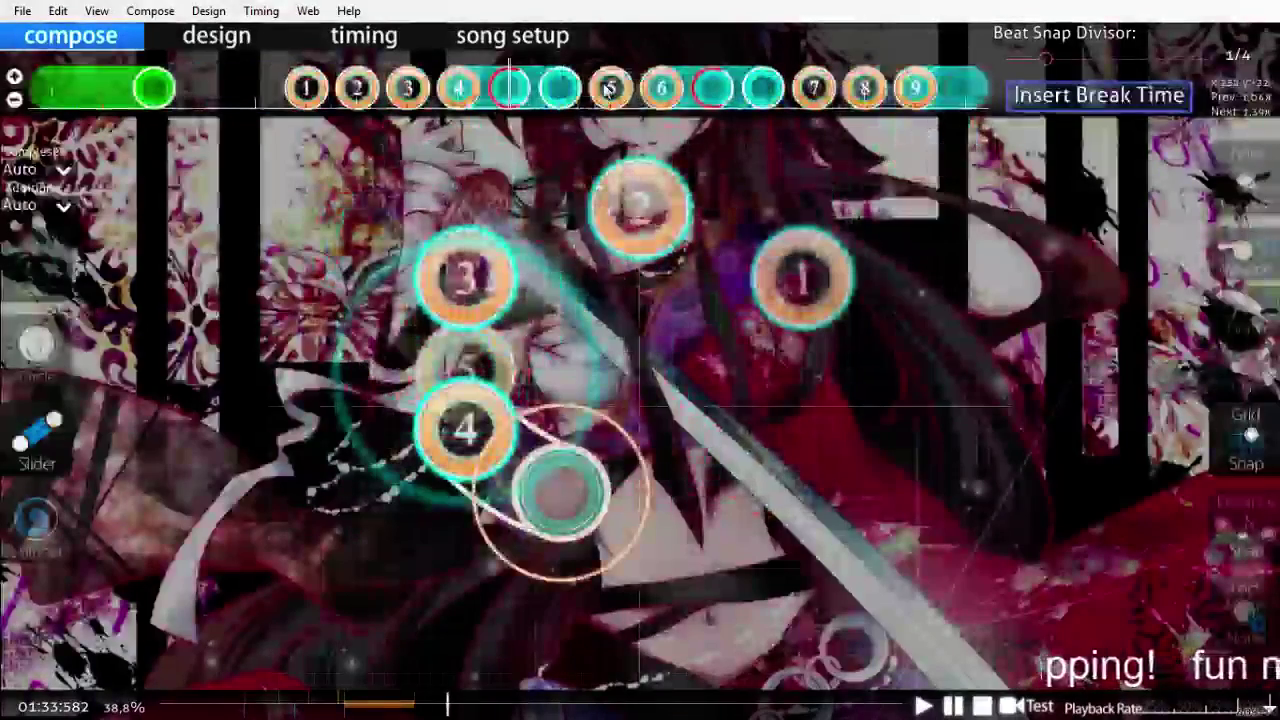
# Step: Move the turquoise combo's circle 5 up to about x:136 y:144 and its slider 6 up and left to about x:112 y:88
pyautogui.press('1')
pyautogui.moveTo(466, 370); pyautogui.dragTo(474, 333)
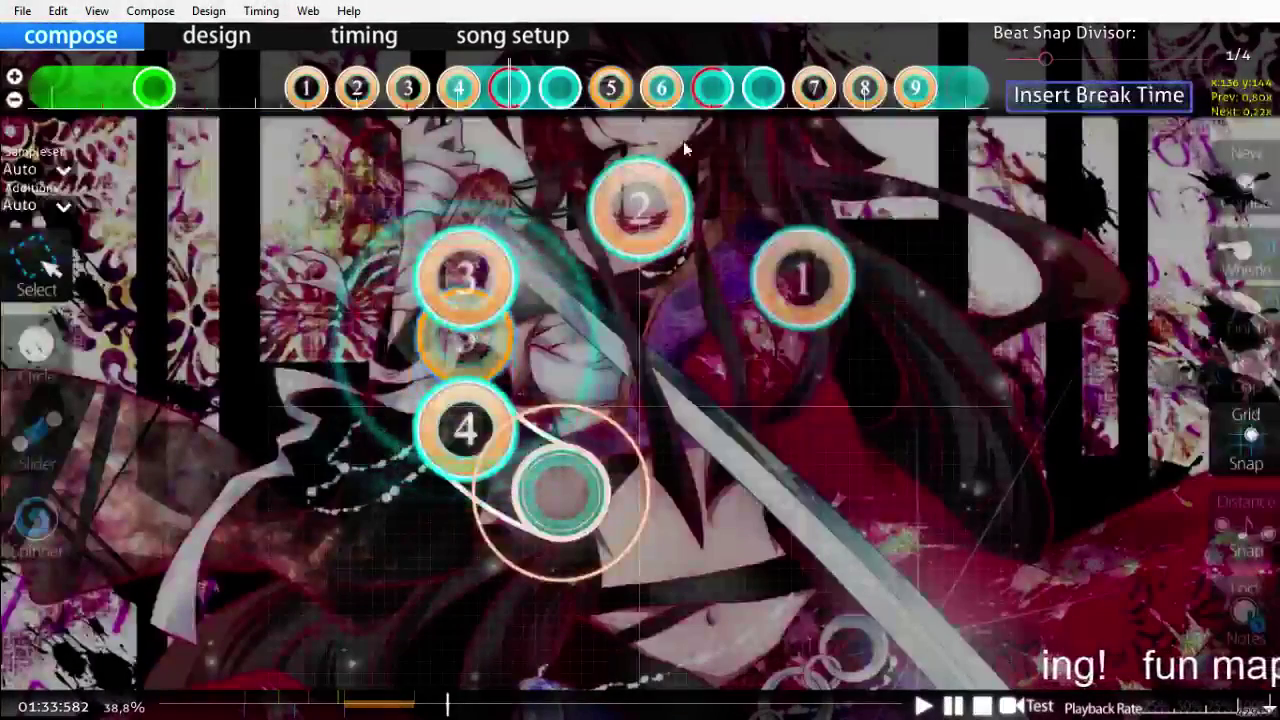
pyautogui.moveTo(412, 284); pyautogui.dragTo(406, 221)
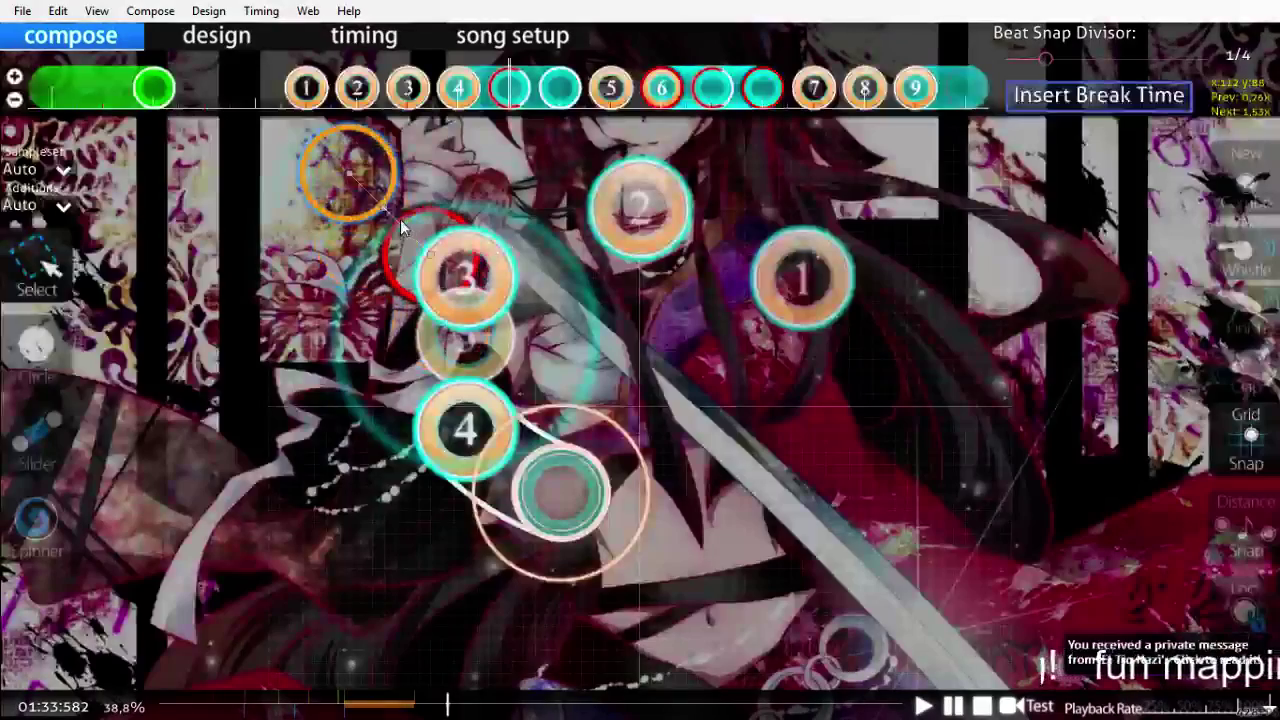
pyautogui.click(520, 203)
pyautogui.scroll(2, 520, 203)
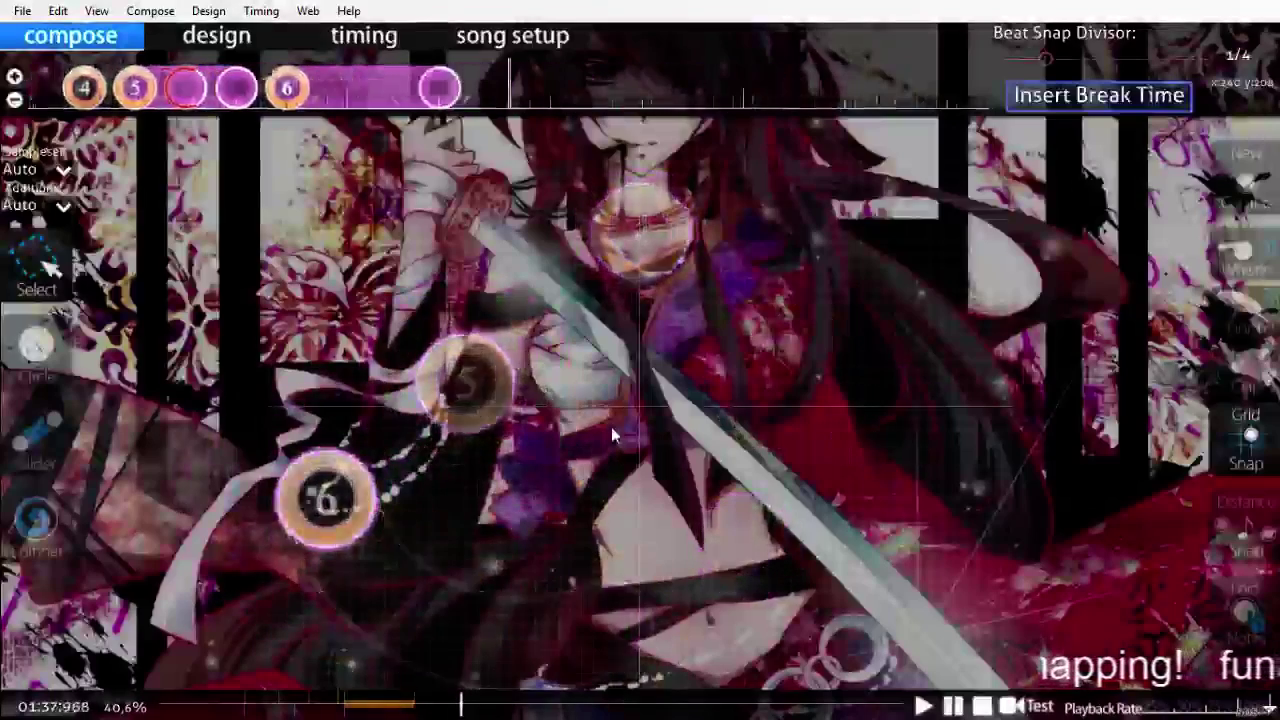
# Step: Open the new private message and reply with "Ah, si?"
pyautogui.press('F8')
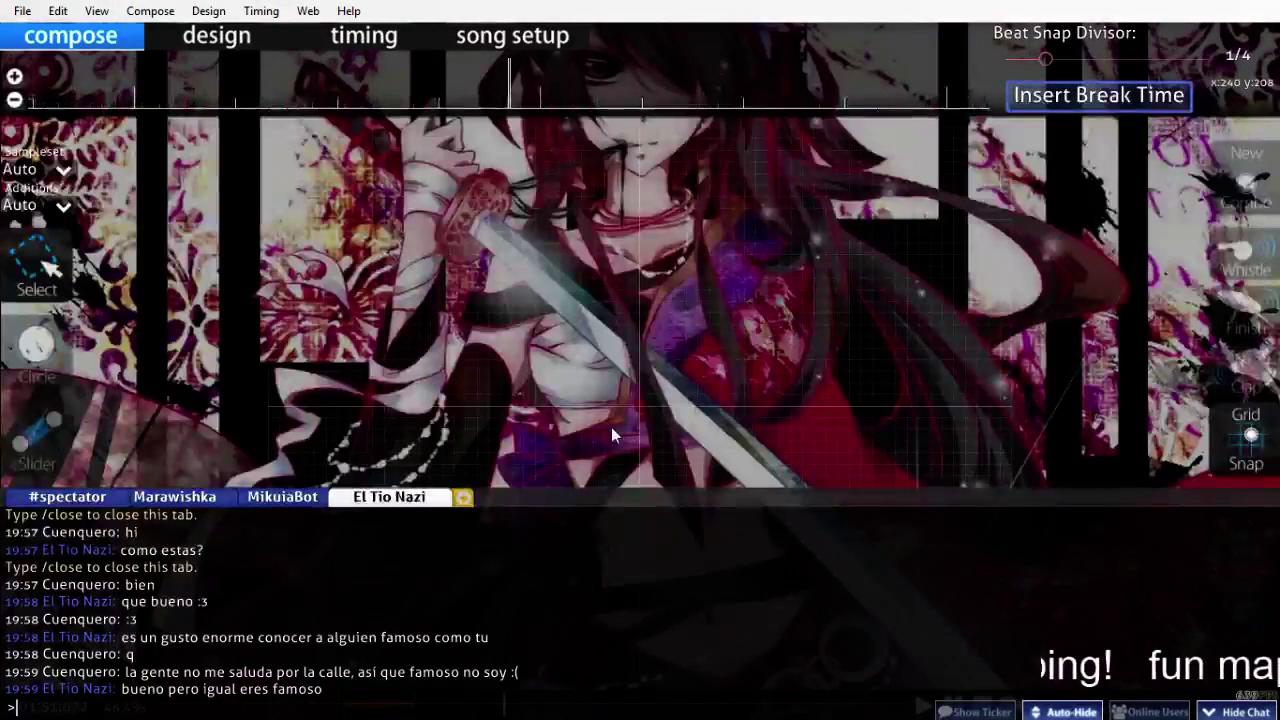
pyautogui.write('Ah, sí')
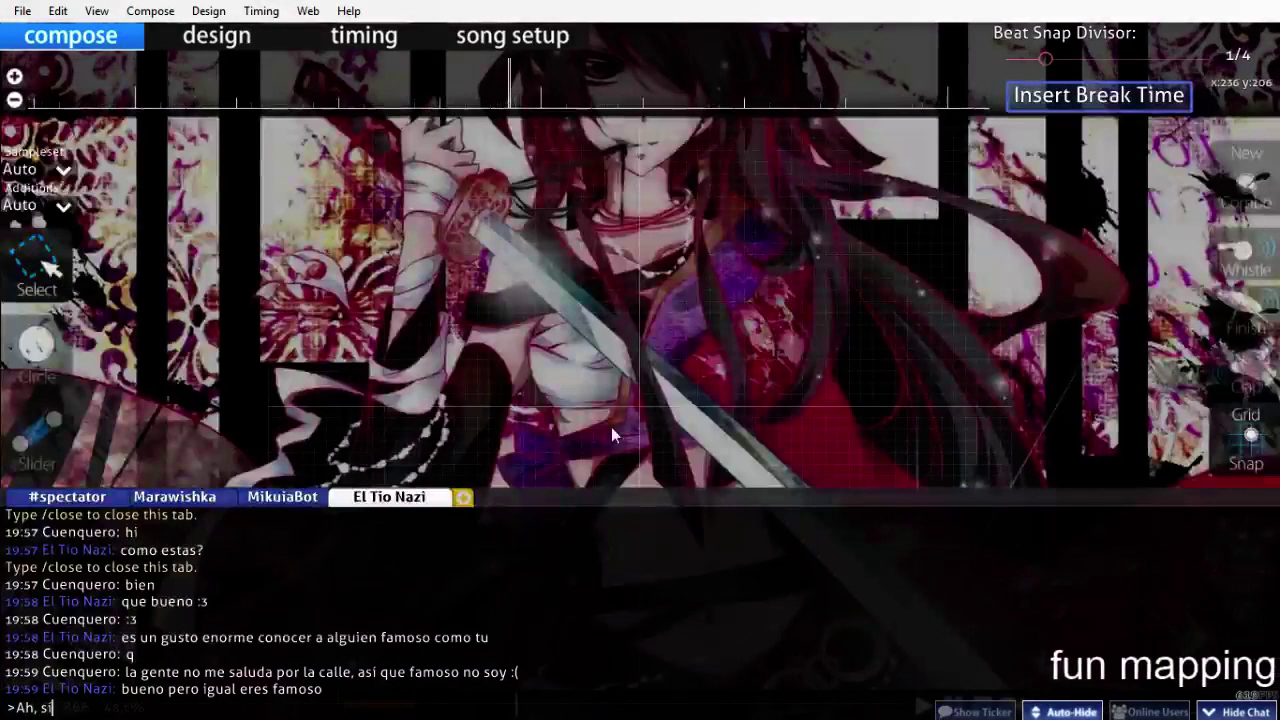
pyautogui.write('?')
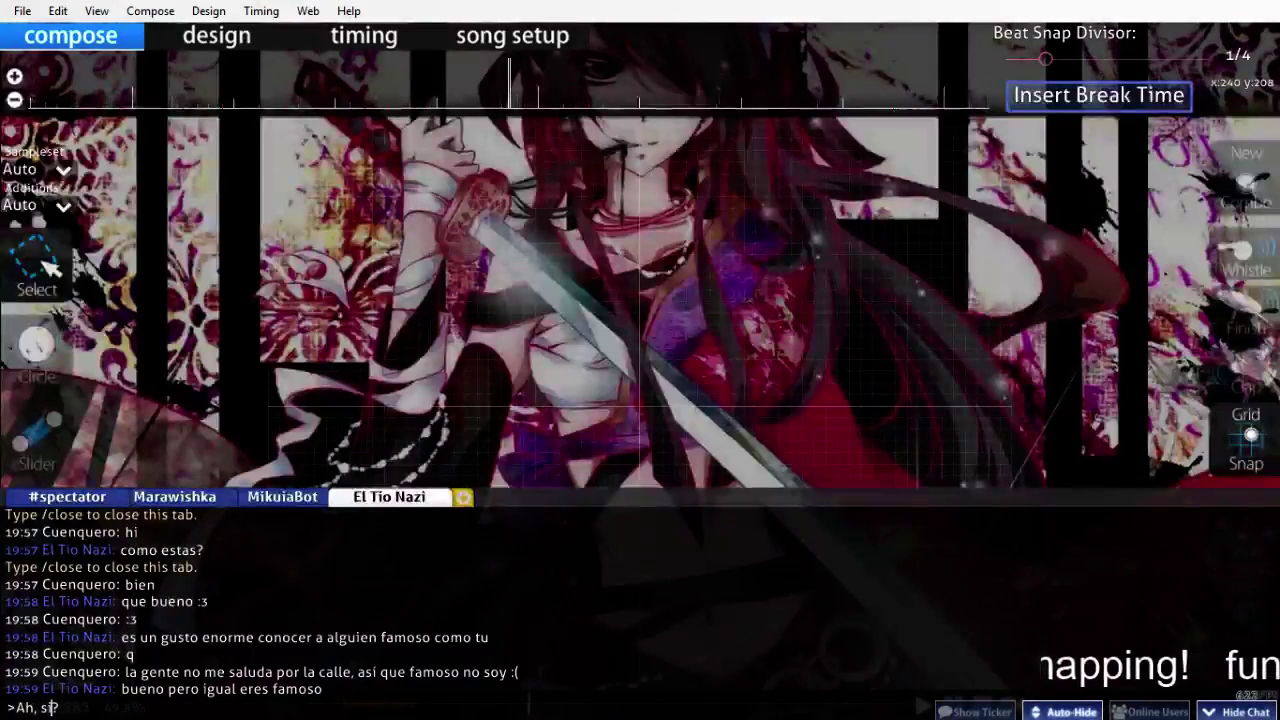
pyautogui.press('Return')
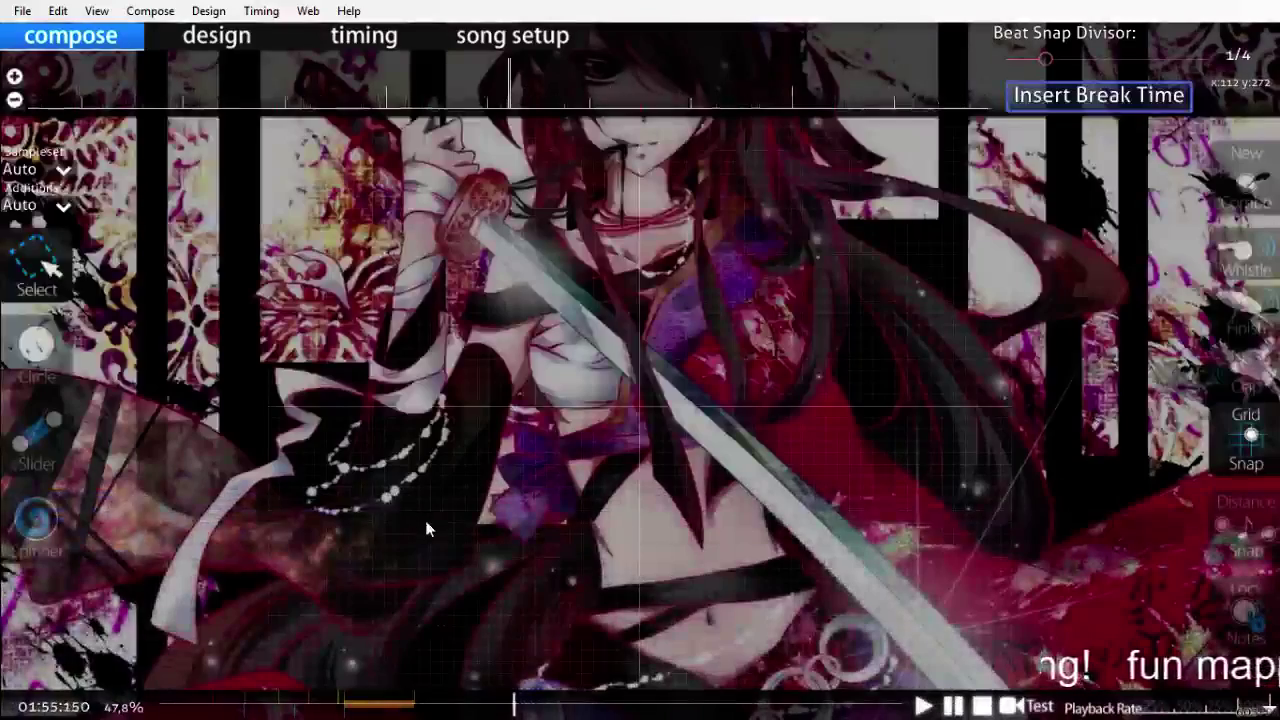
# Step: Replay the passage with sliders 5 and 6 around 01:37 and save the beatmap
pyautogui.click(452, 706)
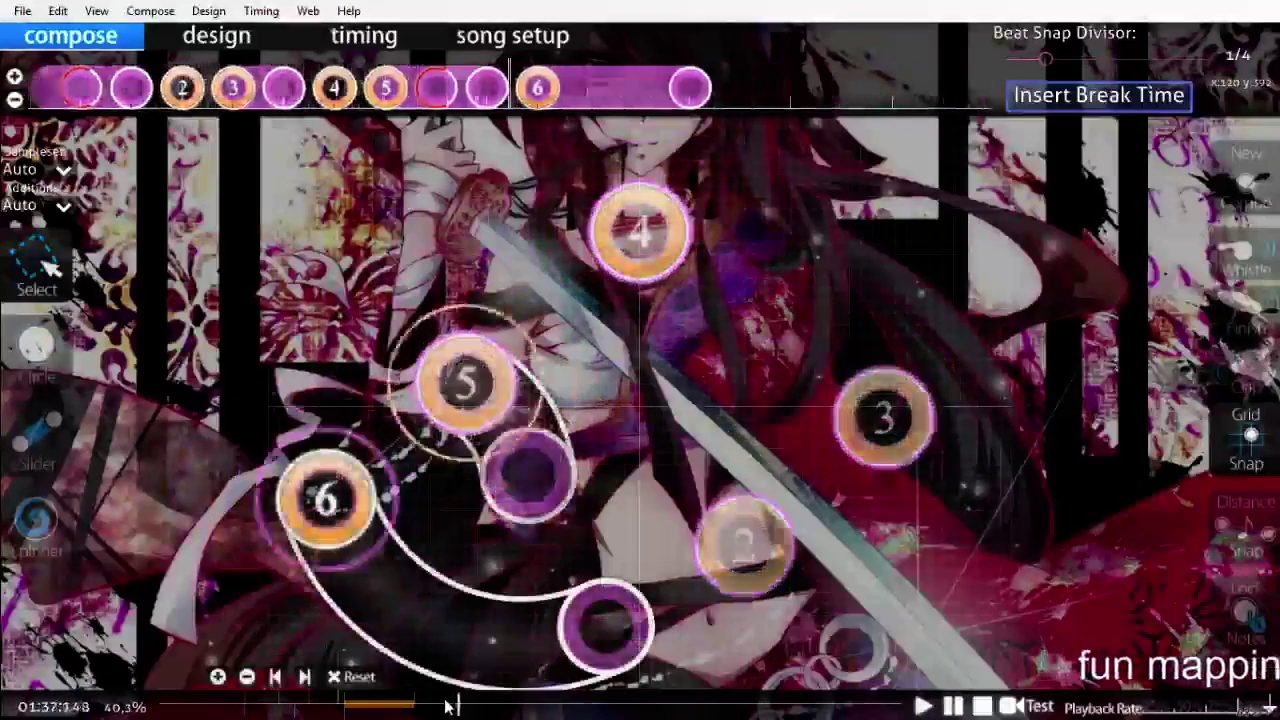
pyautogui.click(449, 704)
pyautogui.click(449, 704)
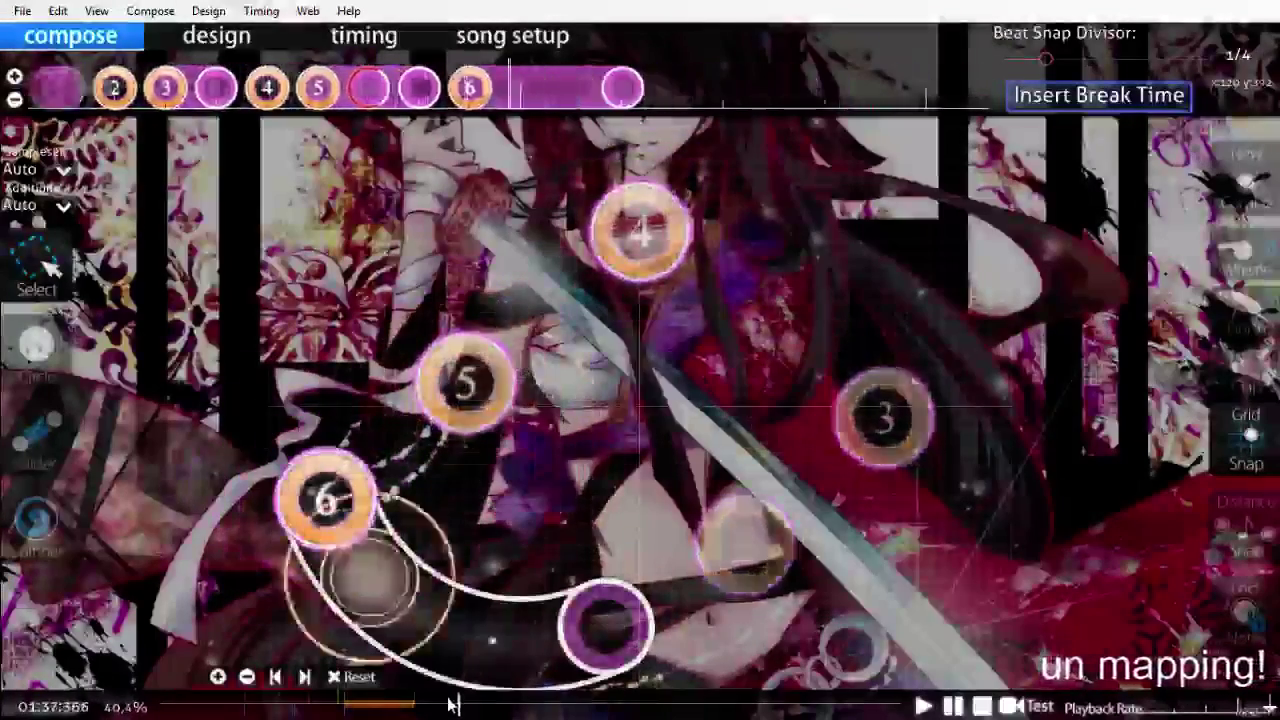
pyautogui.scroll(3, 450, 706)
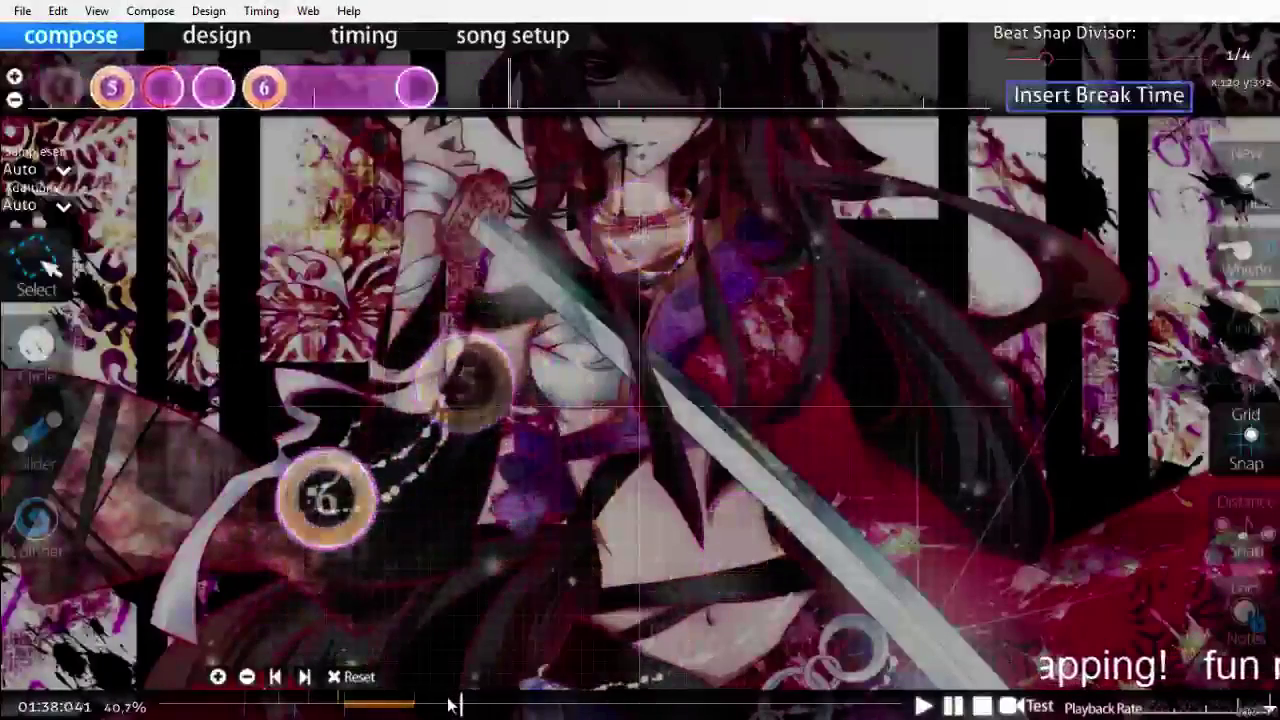
pyautogui.click(452, 706)
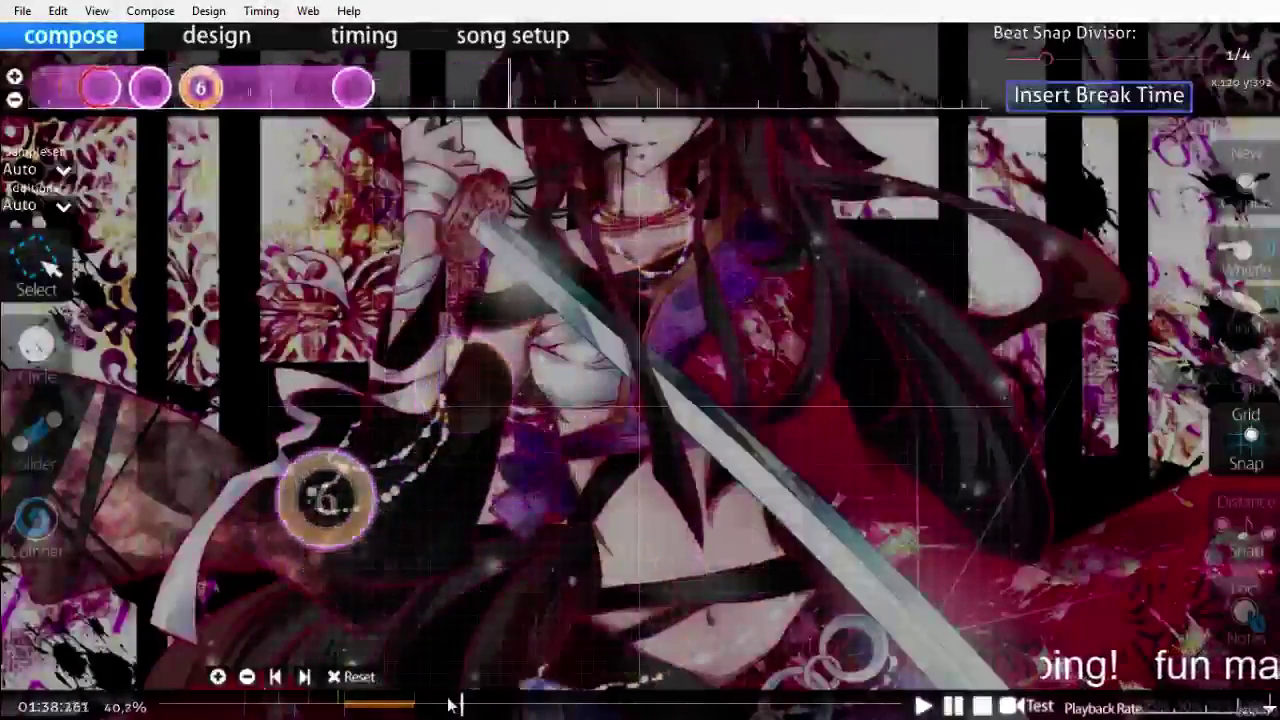
pyautogui.hotkey('ctrl', 's')
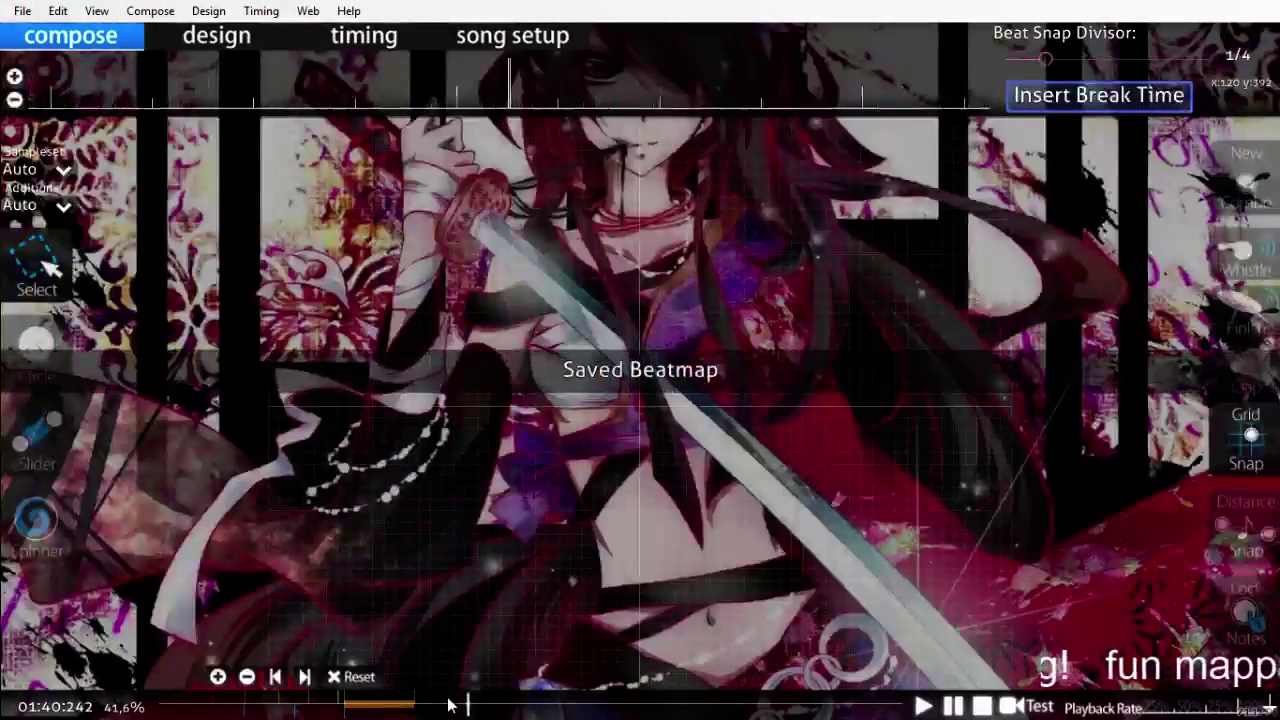
pyautogui.click(449, 706)
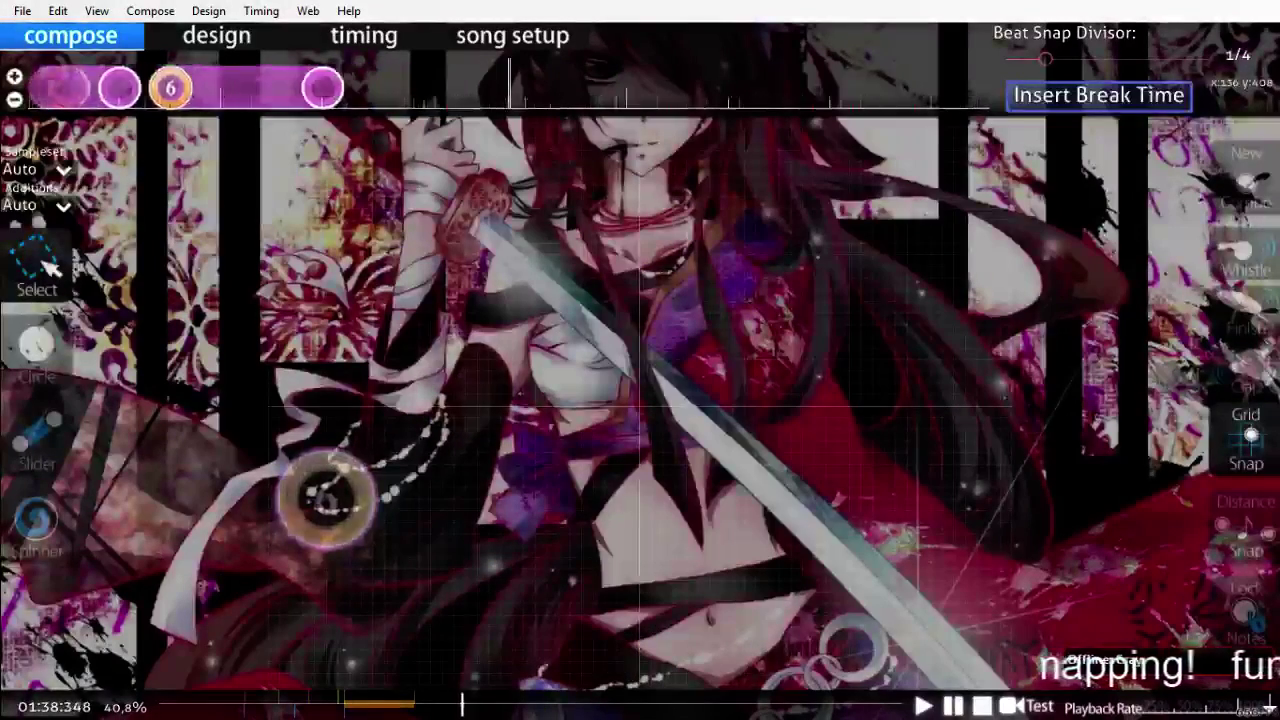
# Step: Check the new private message and close the chat again
pyautogui.scroll(1, 463, 706)
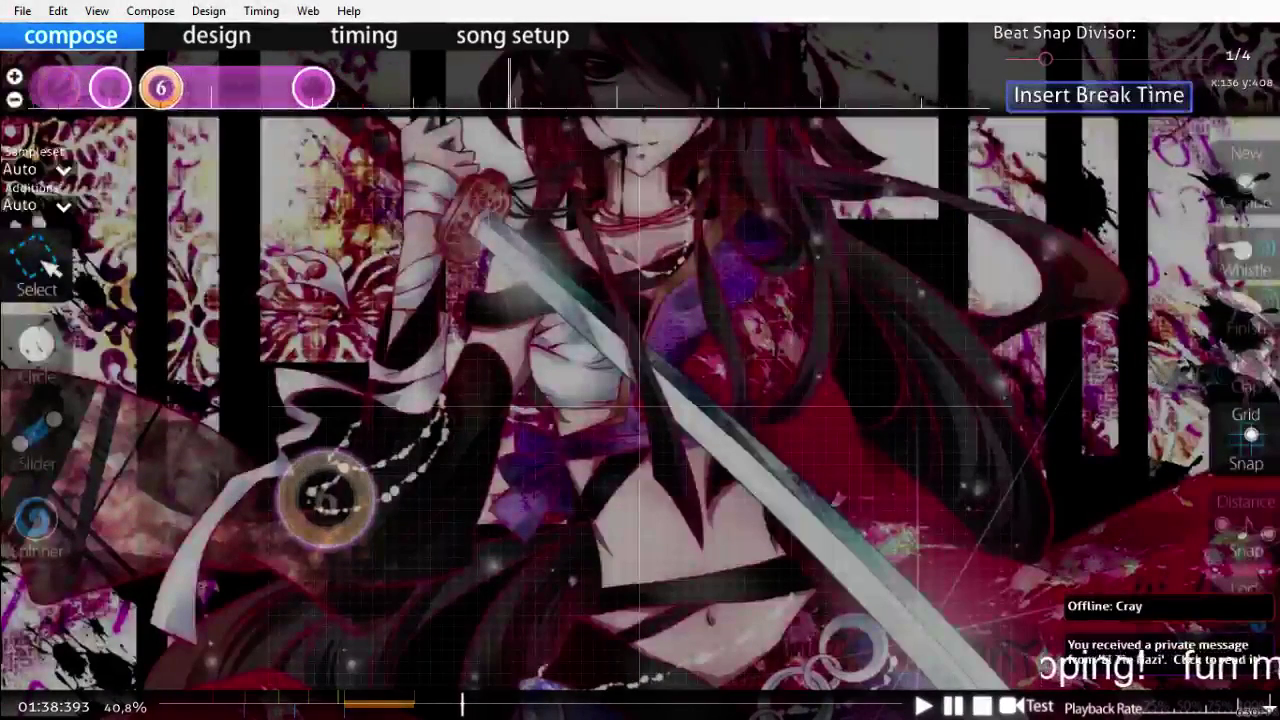
pyautogui.press('F8')
pyautogui.press('F8')
pyautogui.scroll(1, 463, 706)
# Step: Seek back through 01:38 and play the passage after slider 6 to locate the next object's start
pyautogui.press('Left')
pyautogui.press('Left')
pyautogui.press('Left')
pyautogui.press('Left')
pyautogui.press('Left')
pyautogui.press('Left')
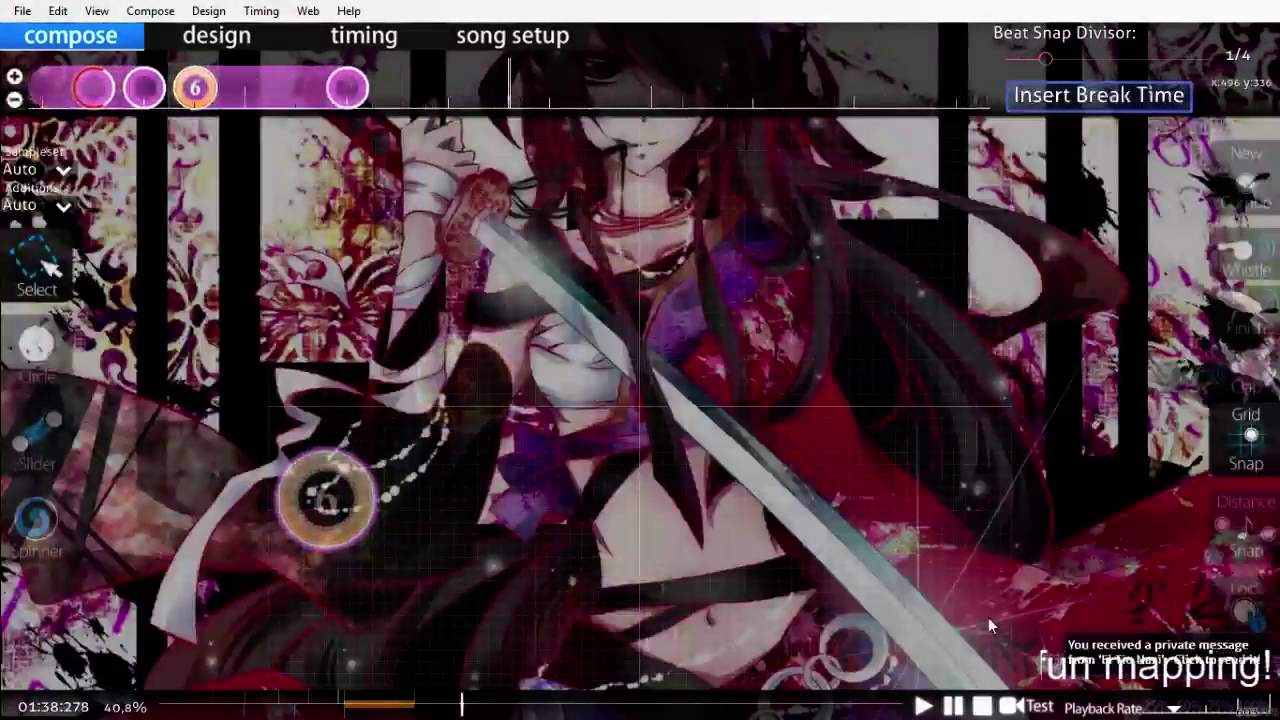
pyautogui.press('Left')
pyautogui.press('Left')
pyautogui.press('Left')
pyautogui.press('Left')
pyautogui.press('Left')
pyautogui.press('Left')
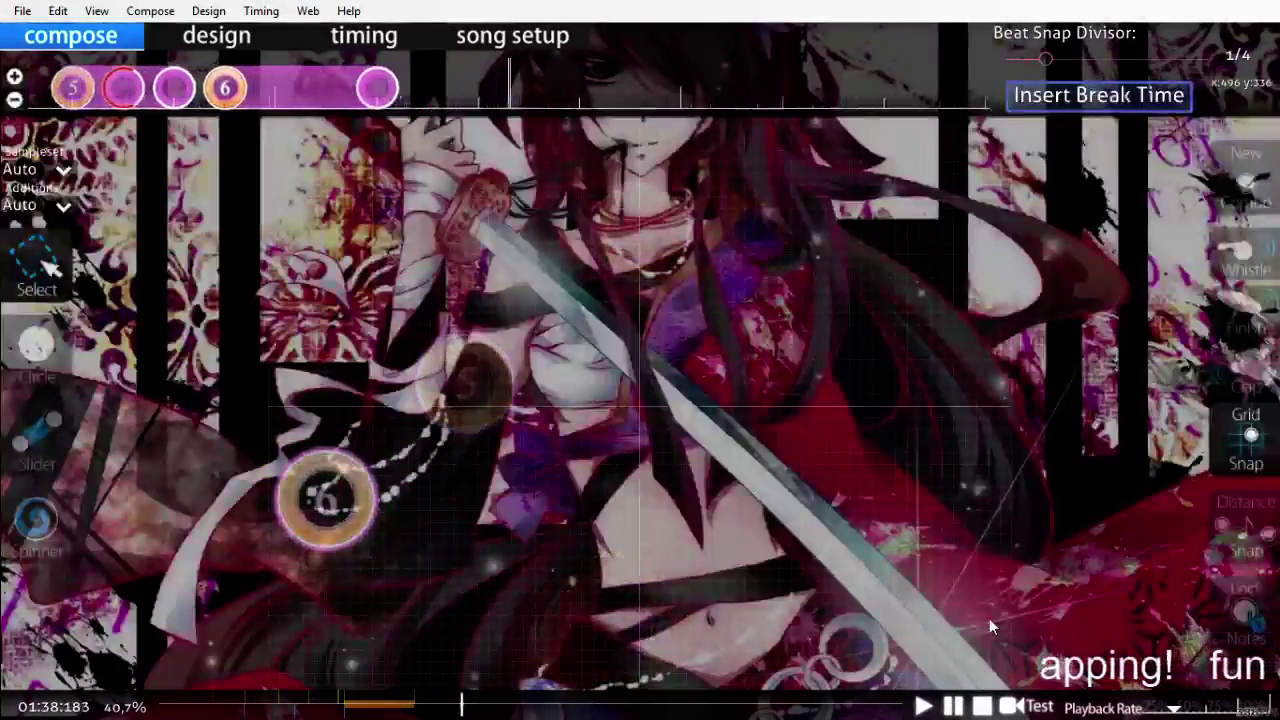
pyautogui.press('space')
pyautogui.scroll(4, 988, 626)
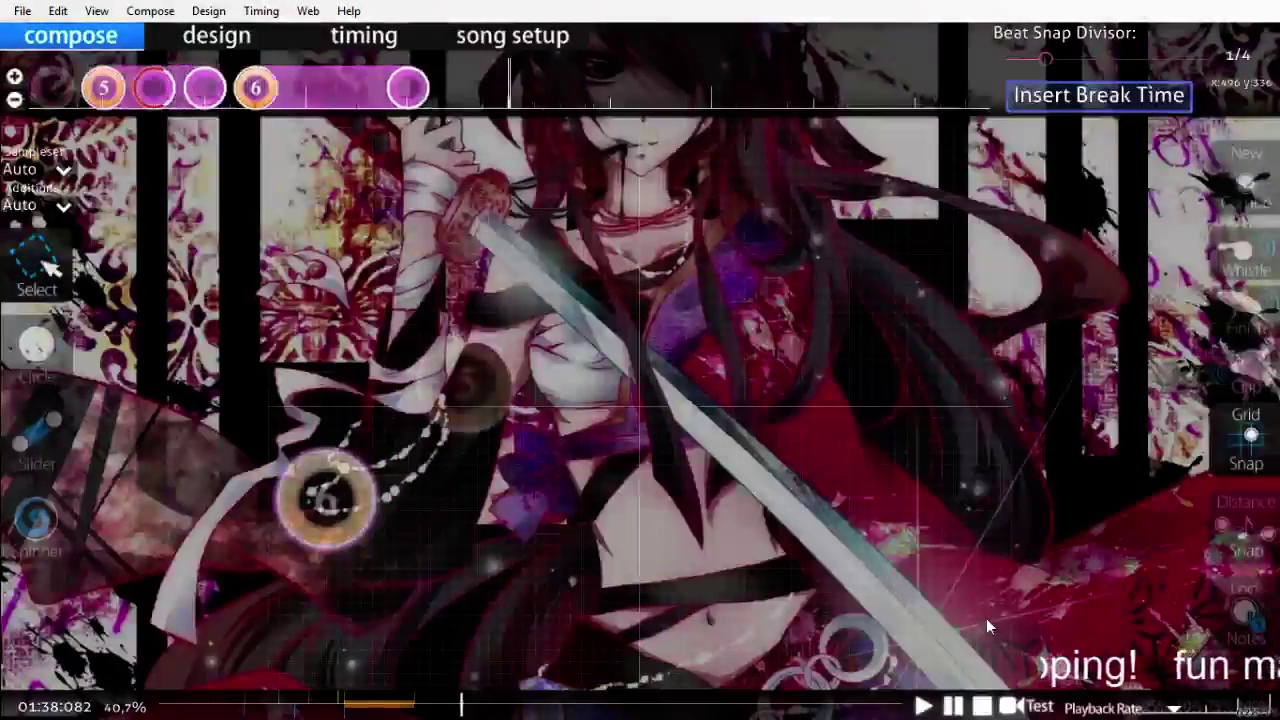
# Step: Start the yellow combo with a horizontal slider at 01:38:082, x:416 y:216, and place circle 2 above it at 01:38:415
pyautogui.click(32, 447)
pyautogui.click(871, 440)
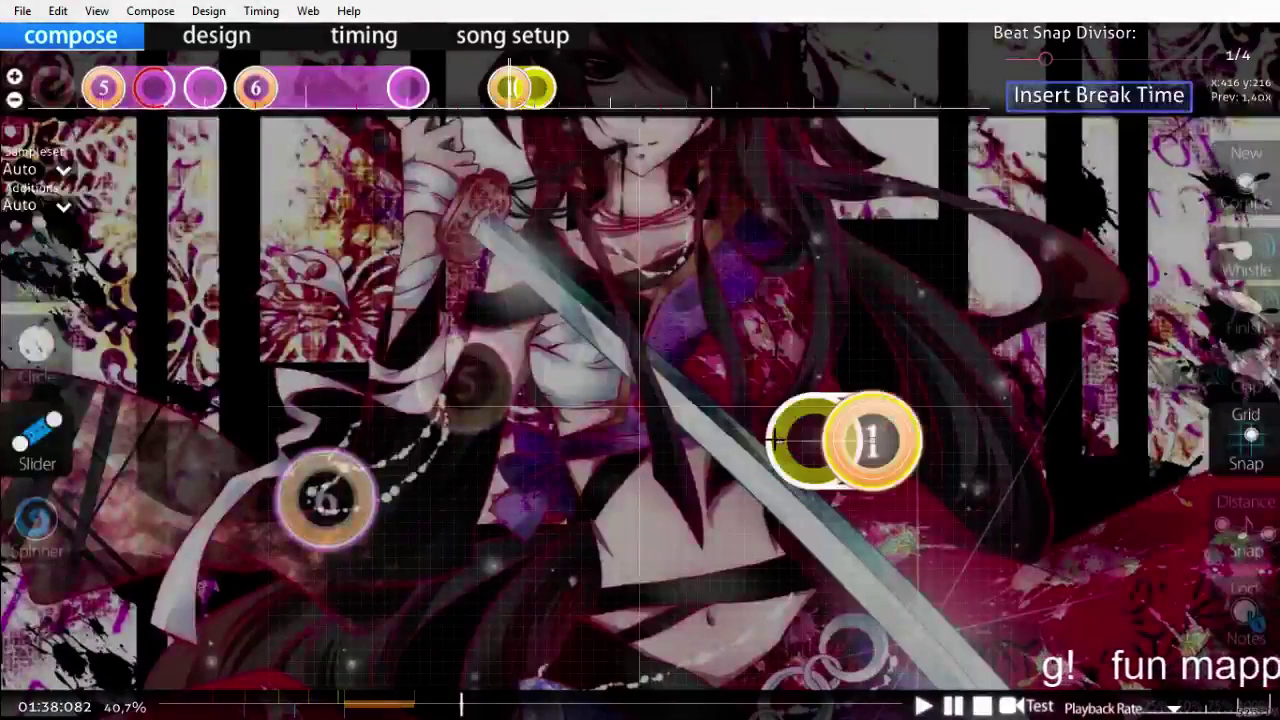
pyautogui.rightClick(736, 440)
pyautogui.scroll(3, 738, 440)
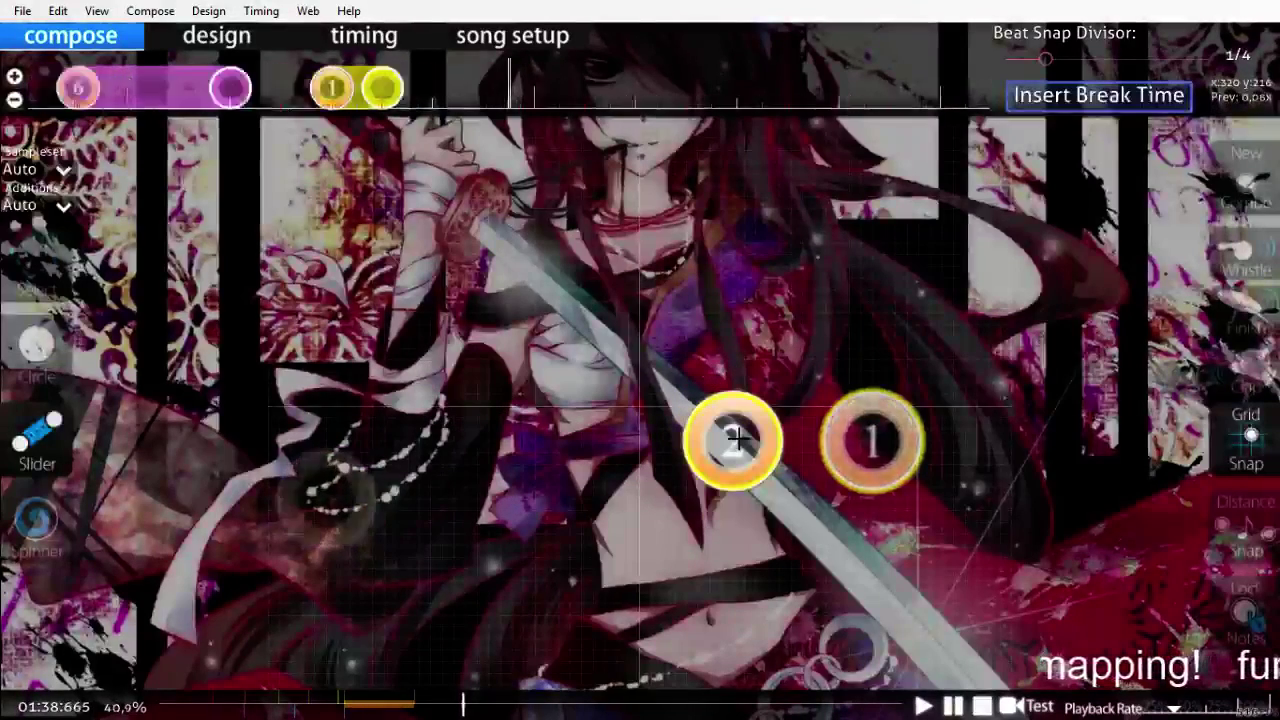
pyautogui.scroll(1, 738, 439)
pyautogui.click(46, 358)
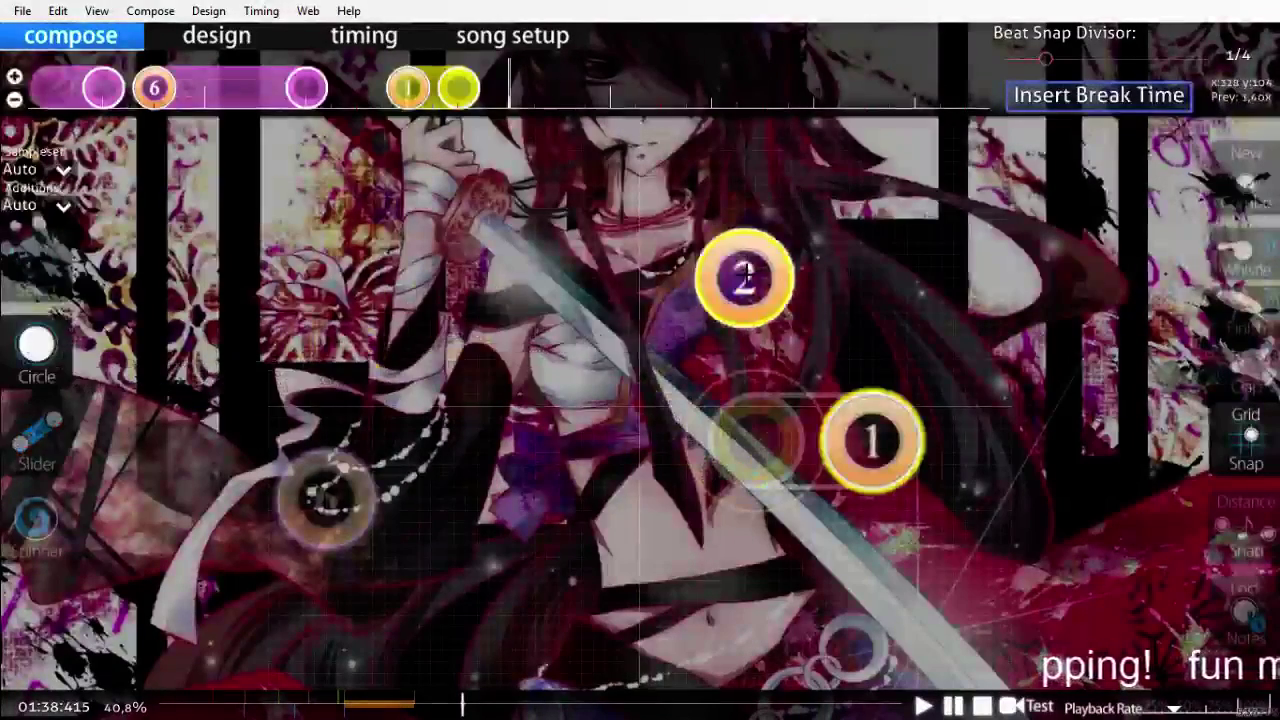
pyautogui.click(823, 252)
# Step: Stack circles 3, 4 and 5 on one spot left of circle 2, starting at 01:38:582
pyautogui.scroll(-1, 582, 405)
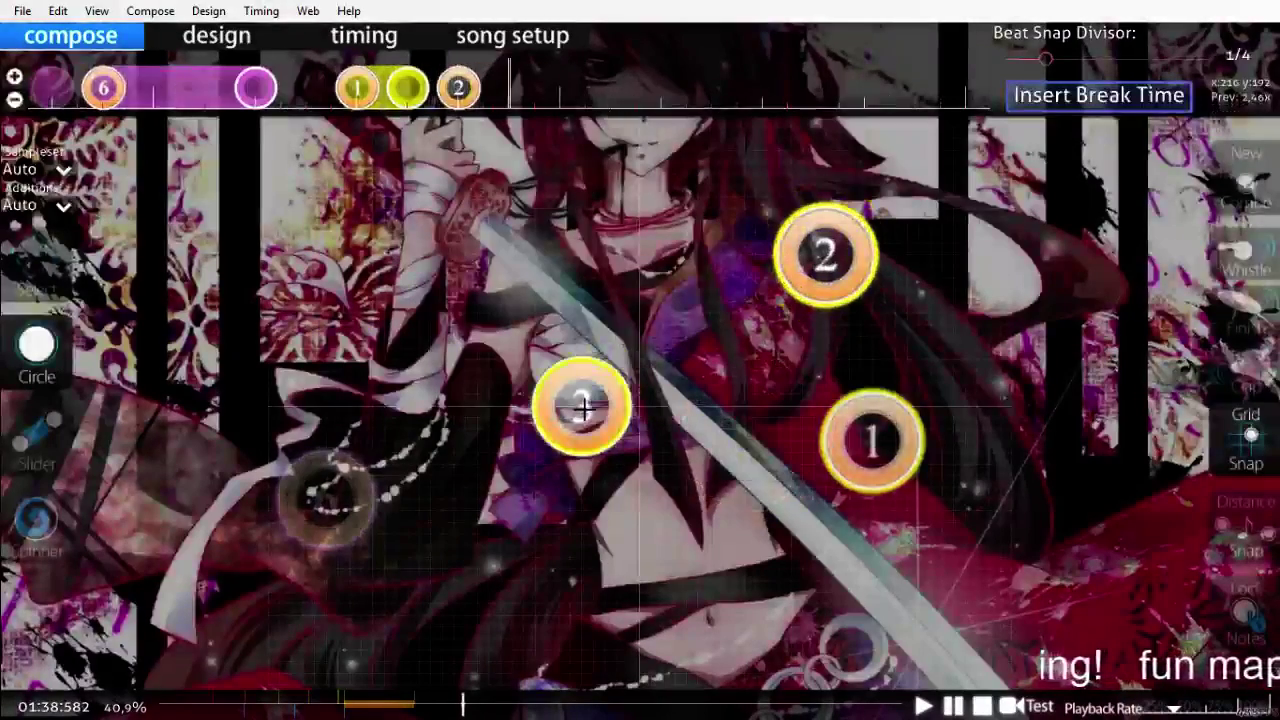
pyautogui.scroll(-1, 582, 405)
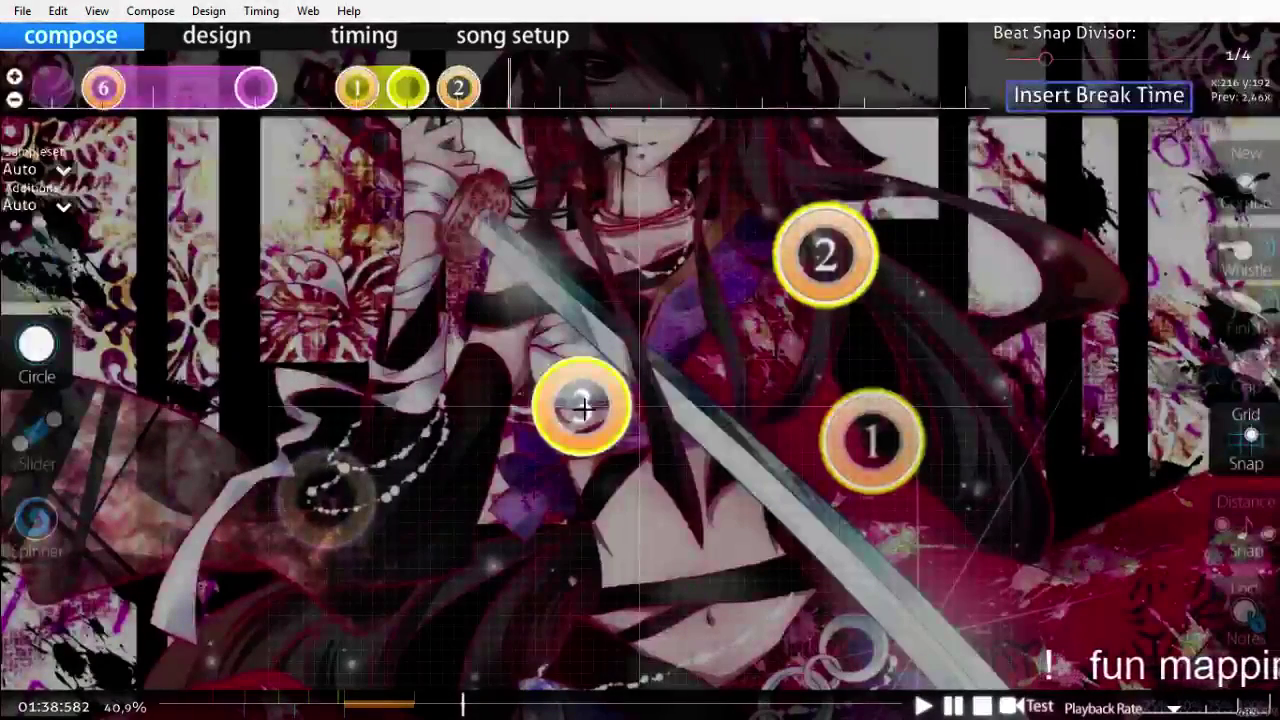
pyautogui.click(650, 313)
pyautogui.scroll(16, 650, 314)
# Step: Reply "jaja" and "de nada (?" in the private chat, and replay the map from about 01:34
pyautogui.press('F8')
pyautogui.scroll(-6, 560, 356)
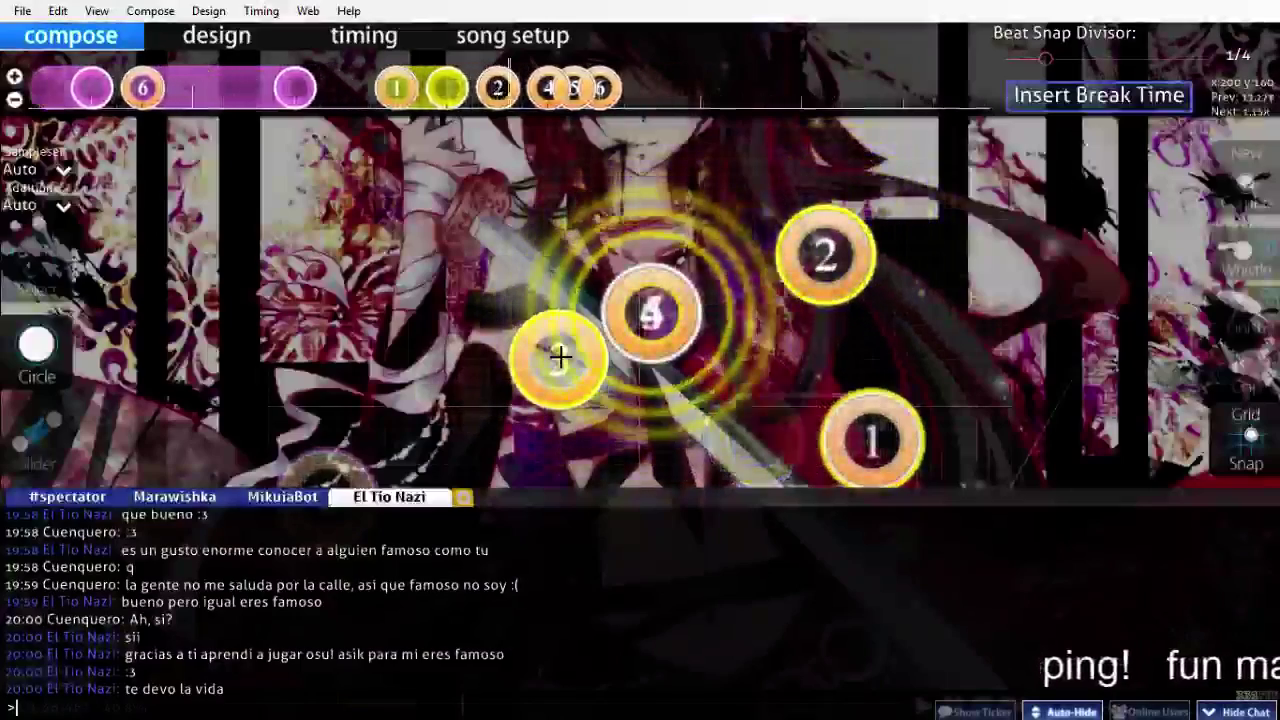
pyautogui.write('jajaj')
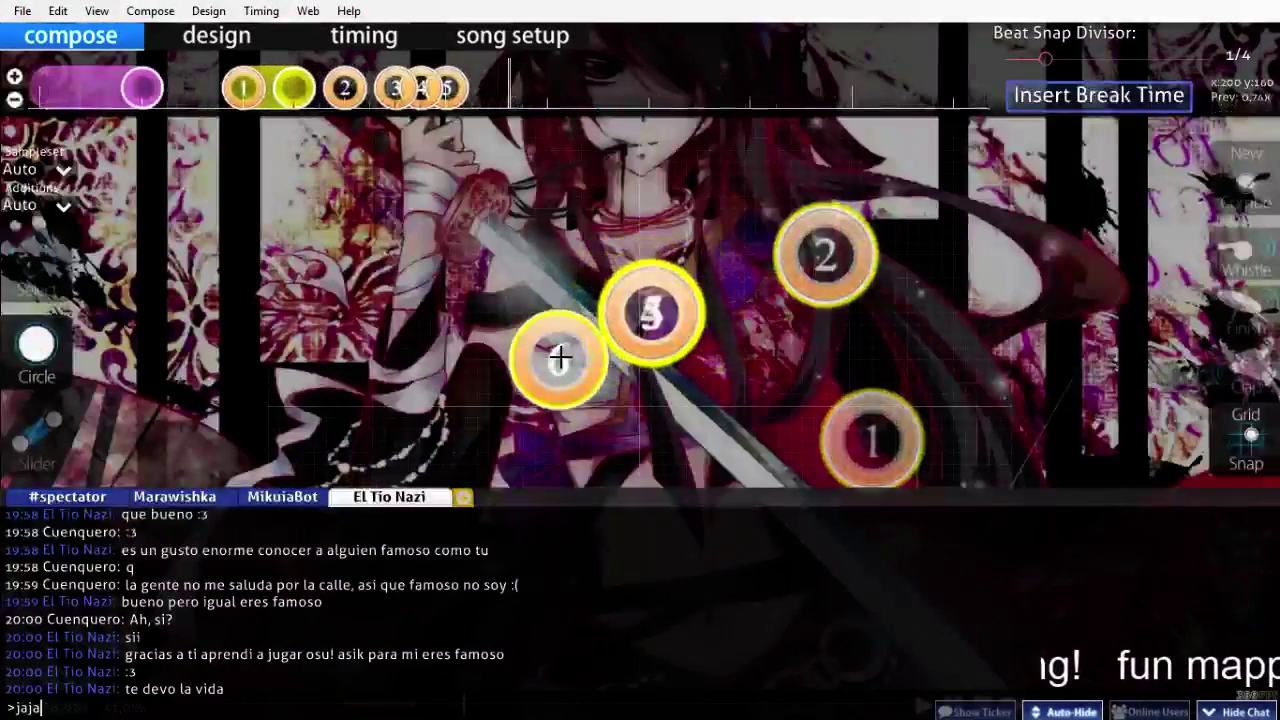
pyautogui.press('Return')
pyautogui.write('de nada ;)')
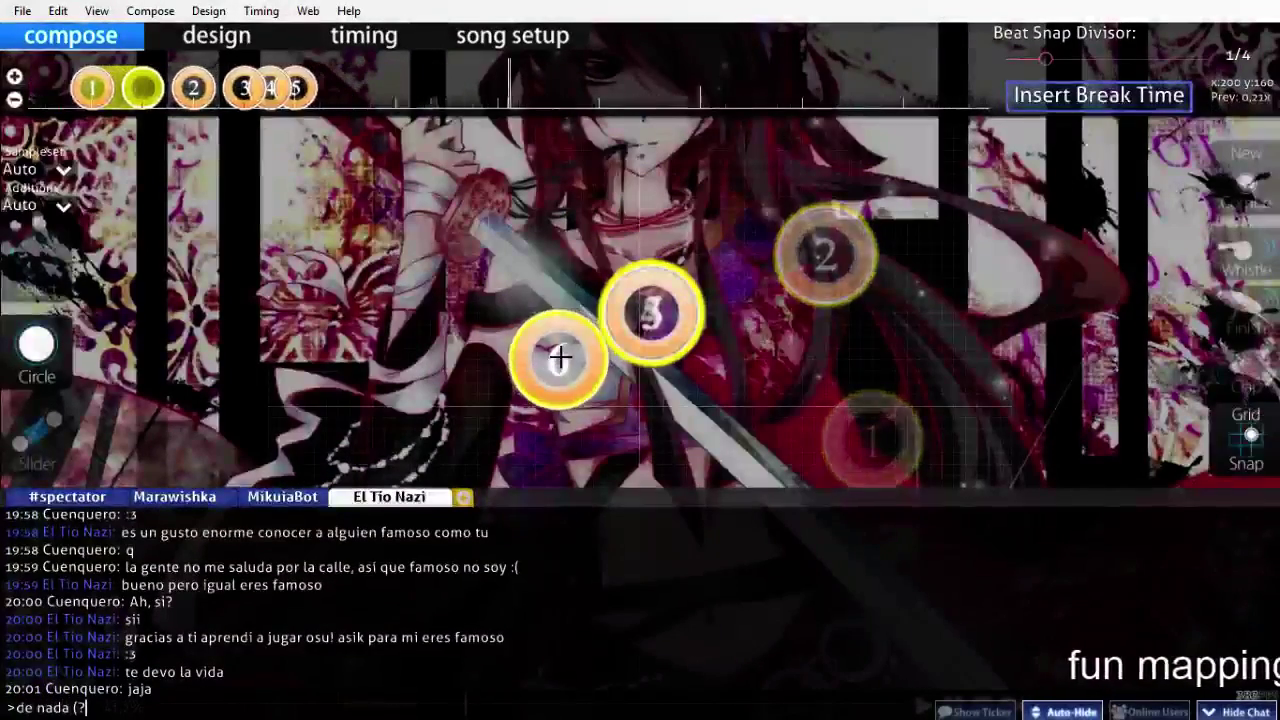
pyautogui.press('Return')
pyautogui.press('F8')
pyautogui.scroll(15, 561, 357)
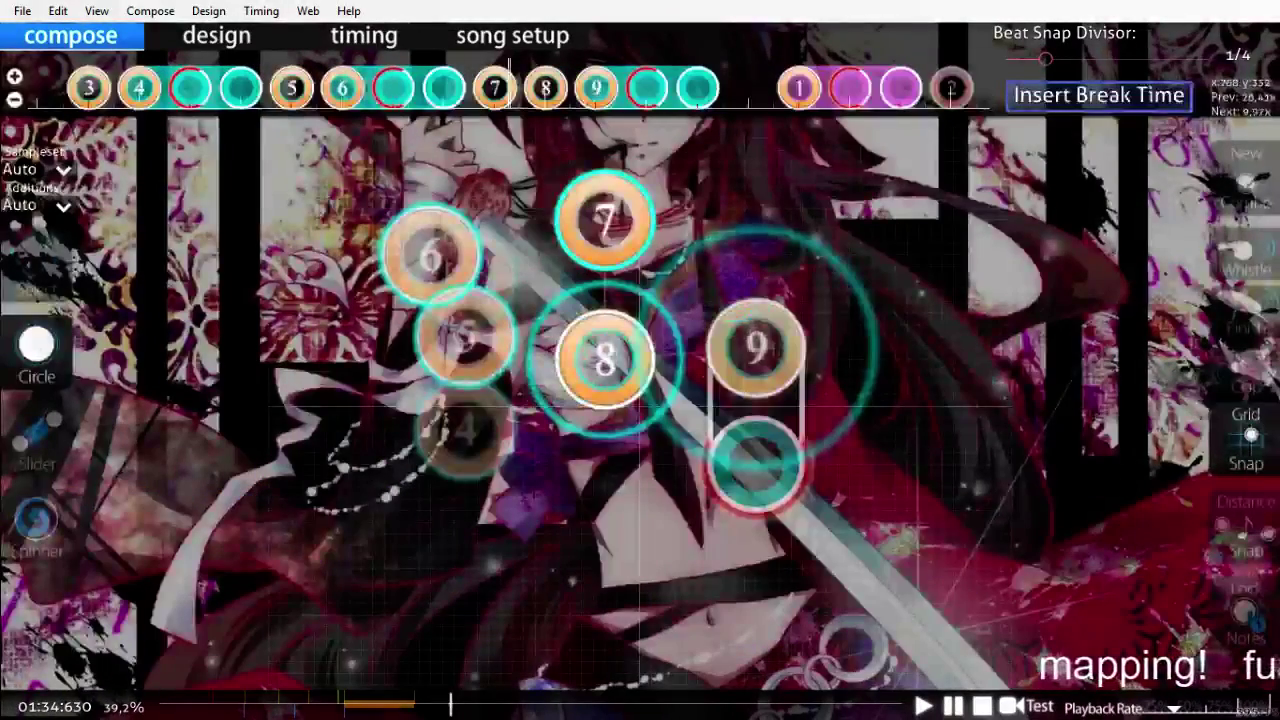
pyautogui.click(1000, 476)
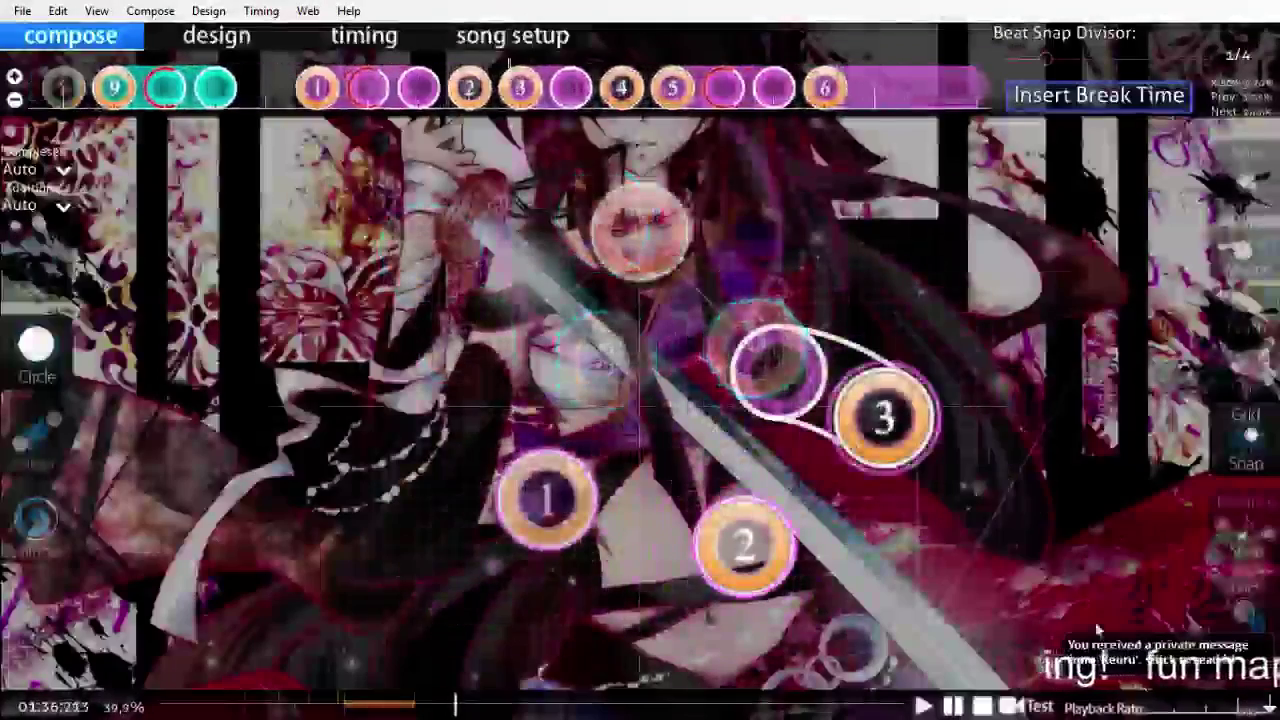
# Step: Open the new private message, reply "hola" and "jaja", and check the earlier conversation before closing the chat
pyautogui.click(1176, 660)
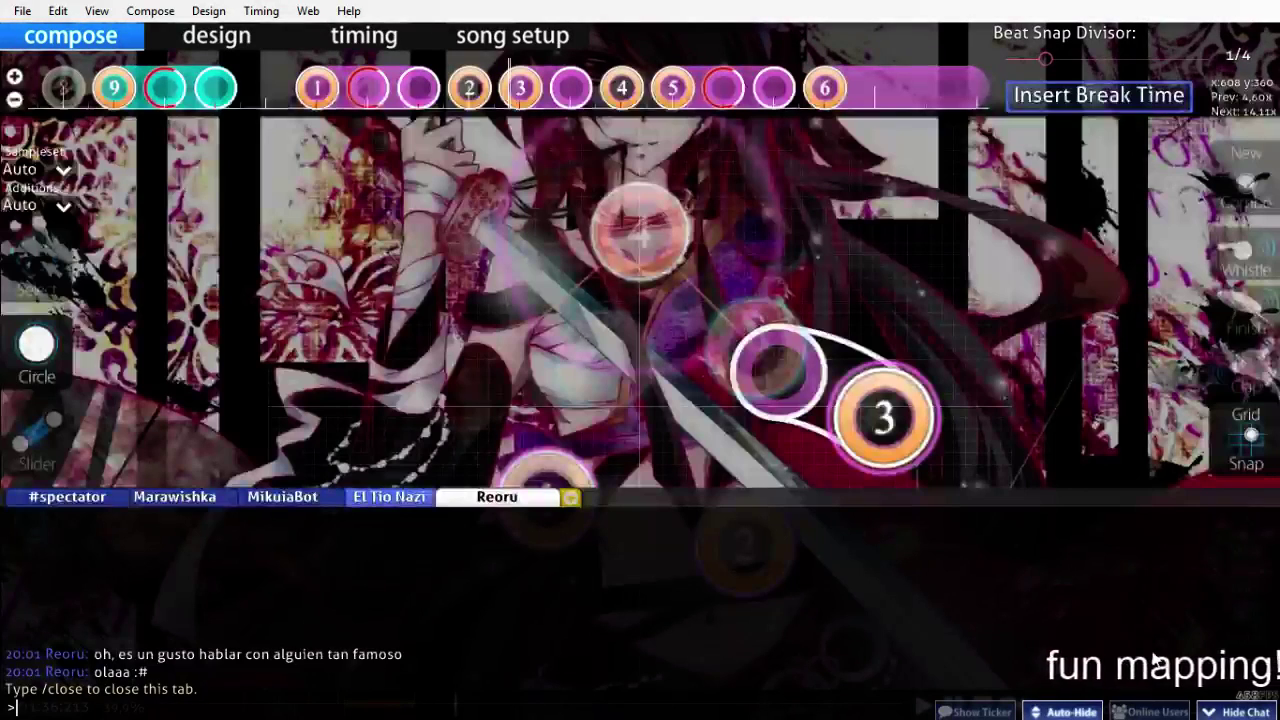
pyautogui.write('ola')
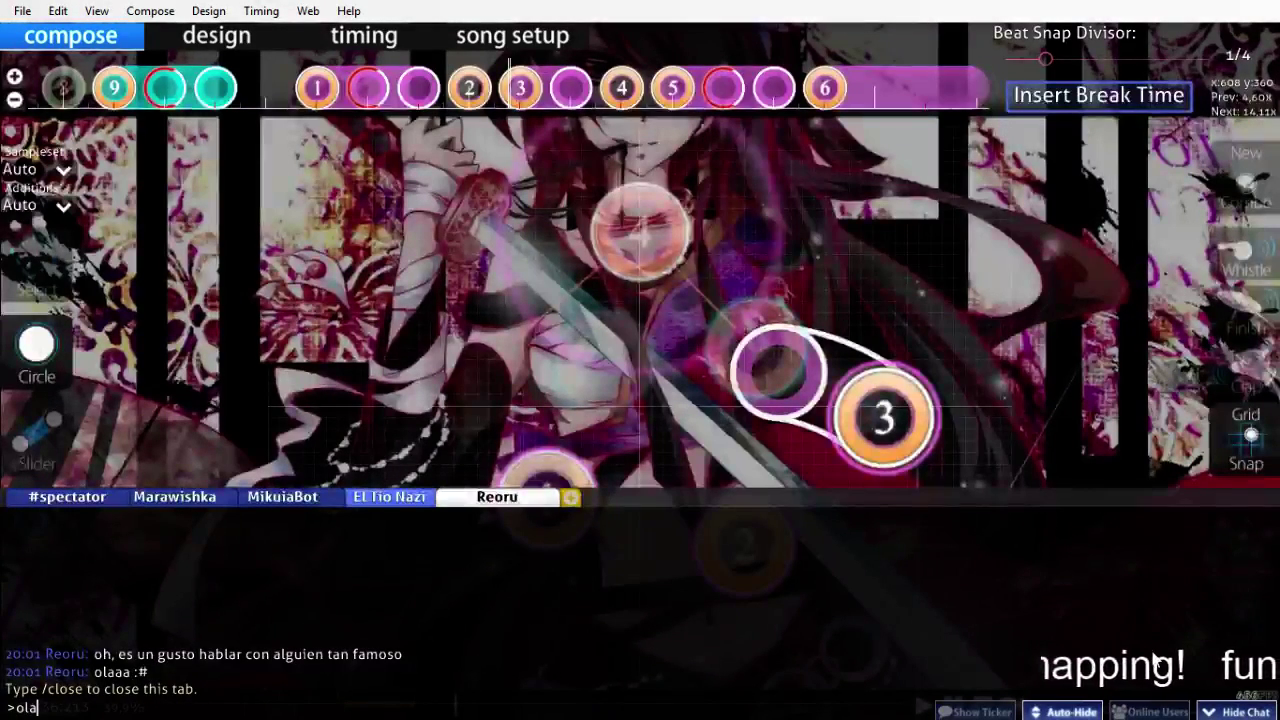
pyautogui.press('Left')
pyautogui.press('Left')
pyautogui.write('hodijiasldkjsa')
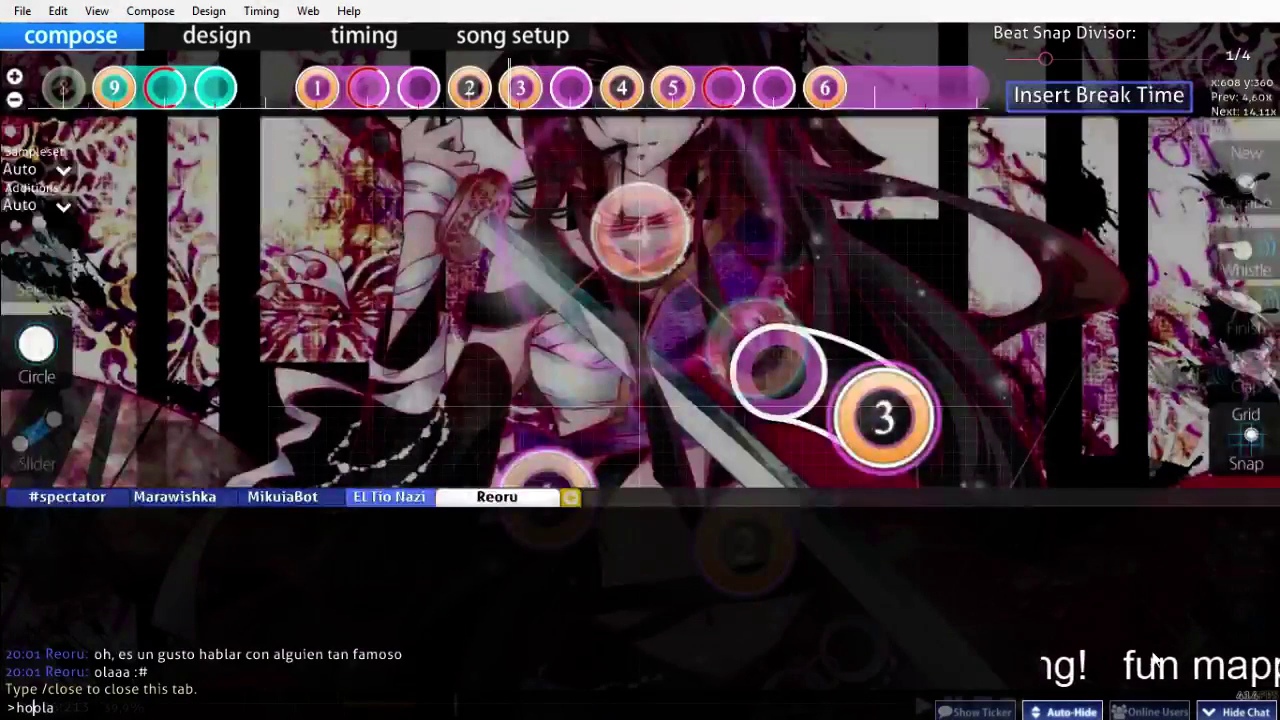
pyautogui.press('Return')
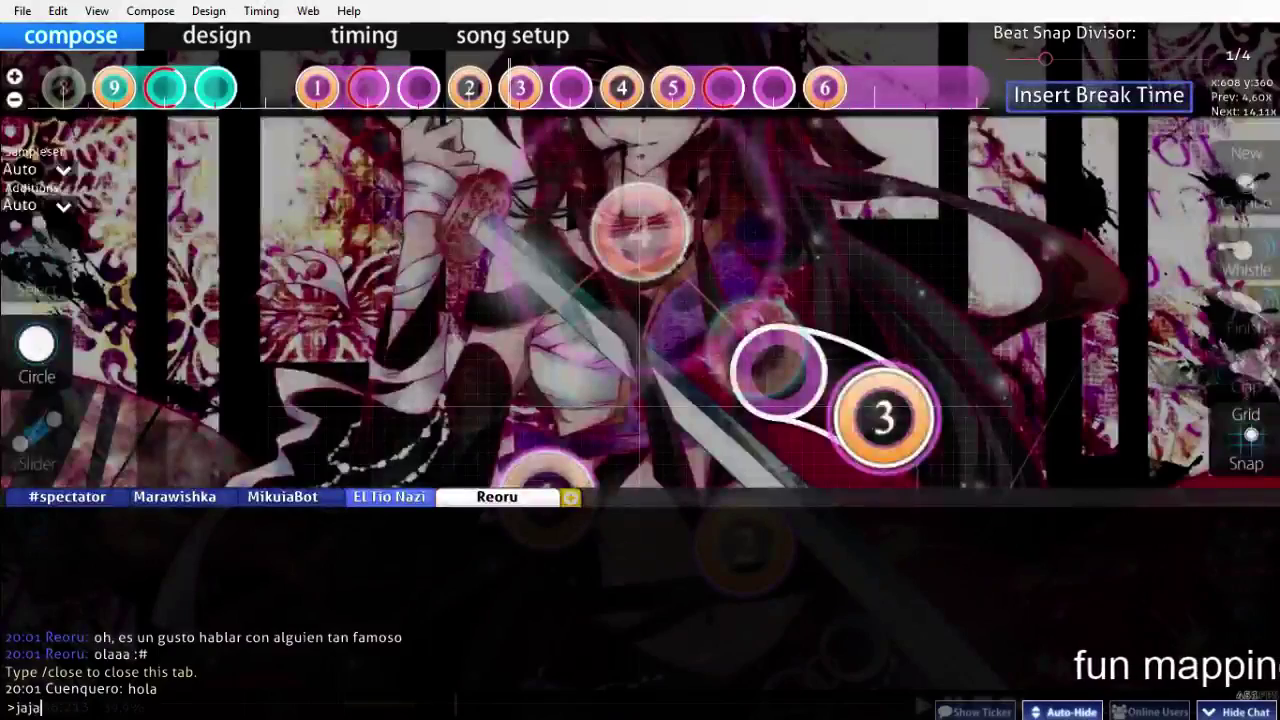
pyautogui.write('ja')
pyautogui.press('Return')
pyautogui.hotkey('alt', '4')
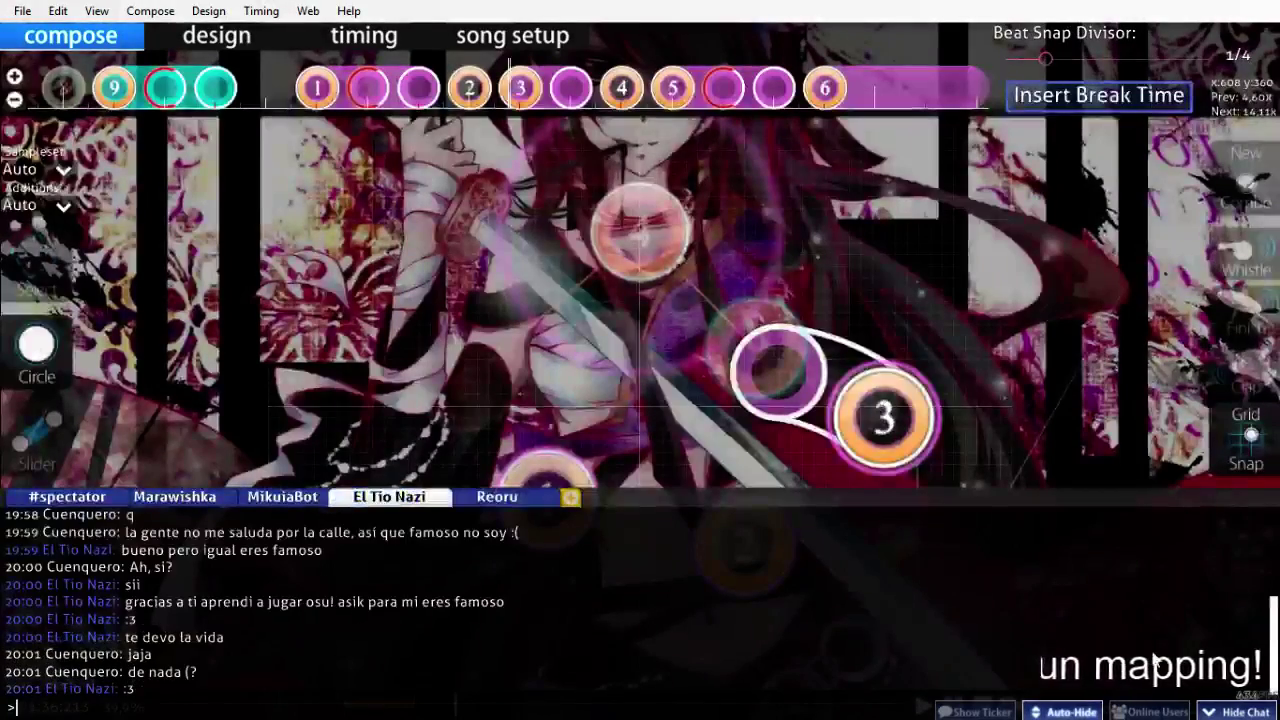
pyautogui.press('F8')
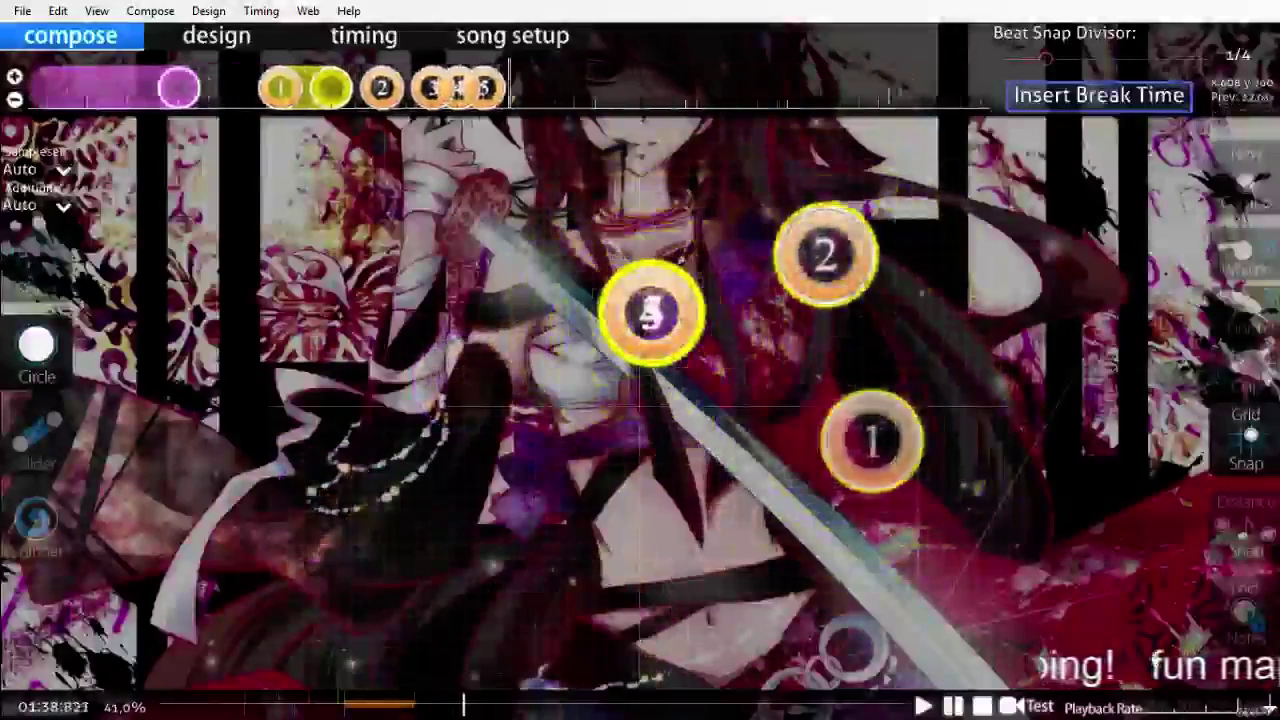
# Step: Play back the yellow combo from about 01:38 to 01:39:738 to review the stacked circles and what follows
pyautogui.scroll(5, 1155, 660)
pyautogui.press('space')
pyautogui.scroll(2, 1155, 660)
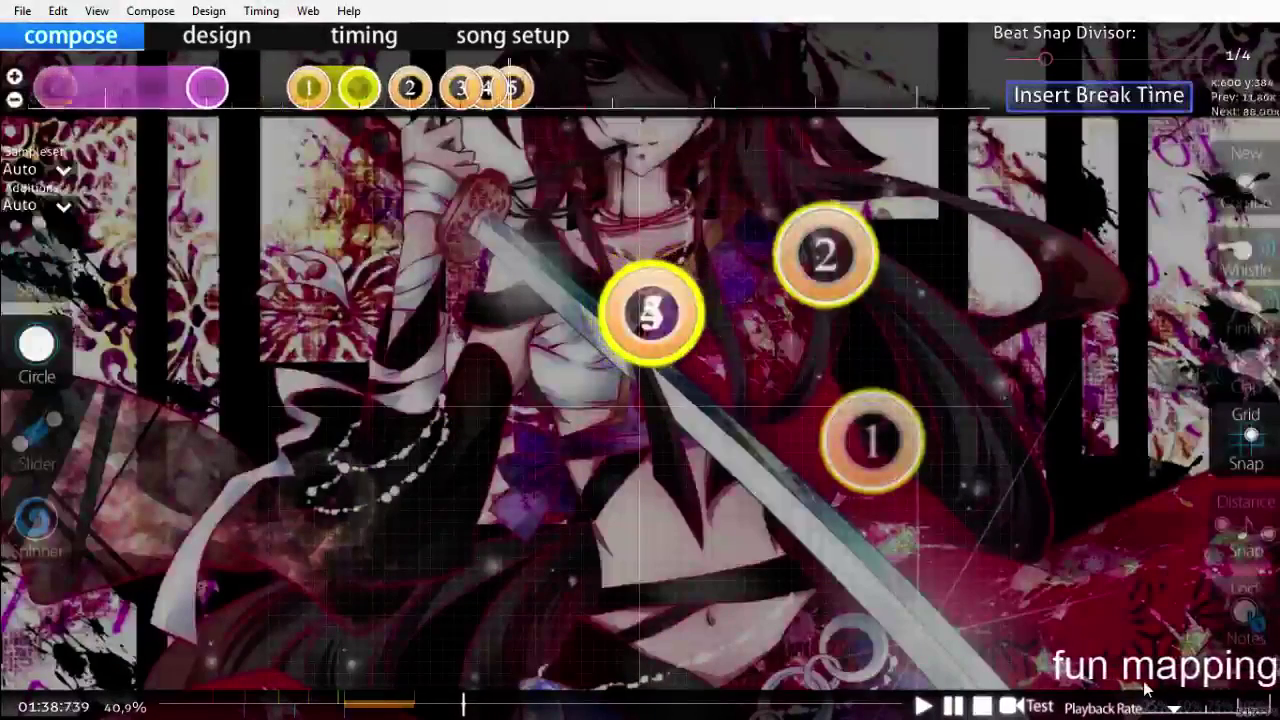
pyautogui.scroll(-1, 1140, 683)
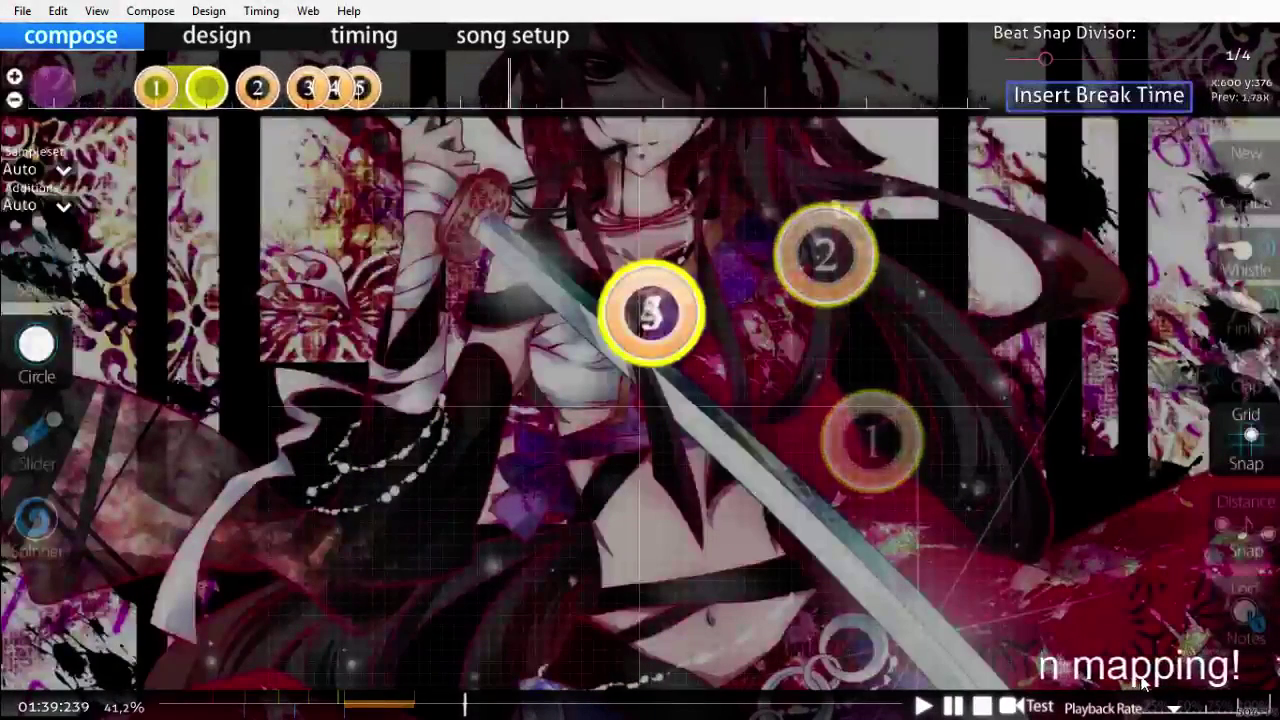
pyautogui.scroll(-1, 1143, 682)
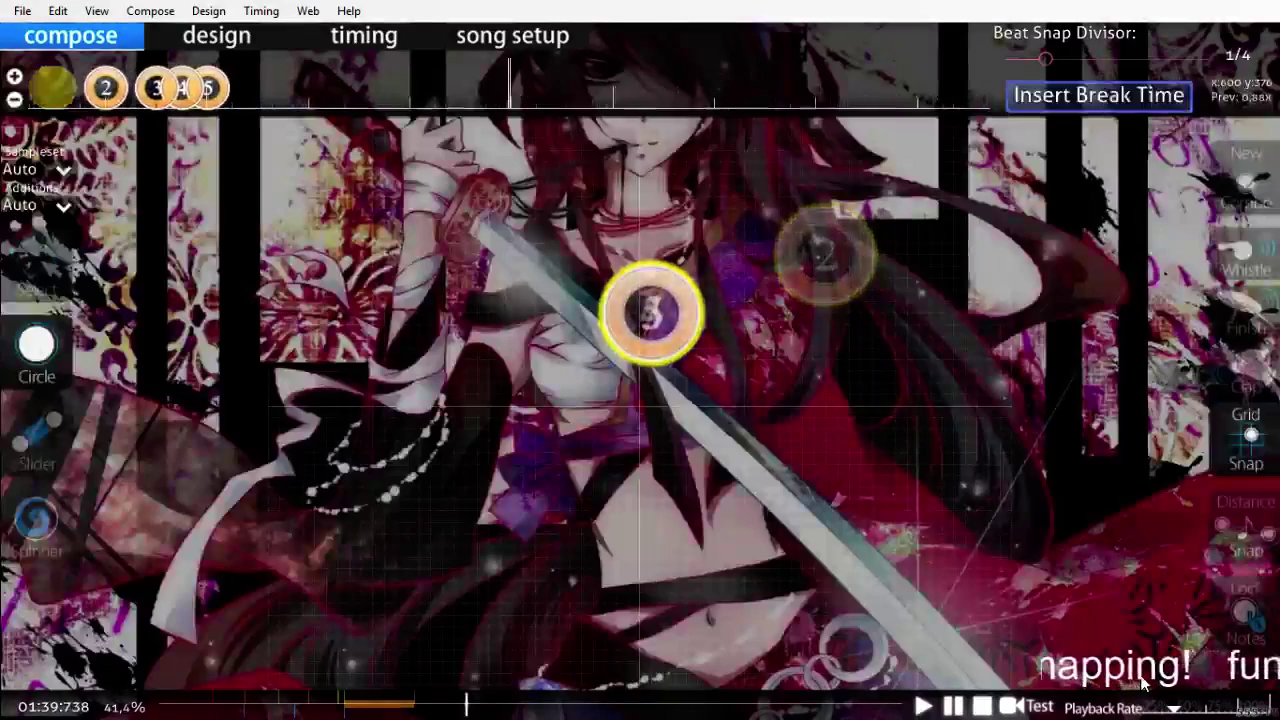
pyautogui.scroll(8, 1143, 683)
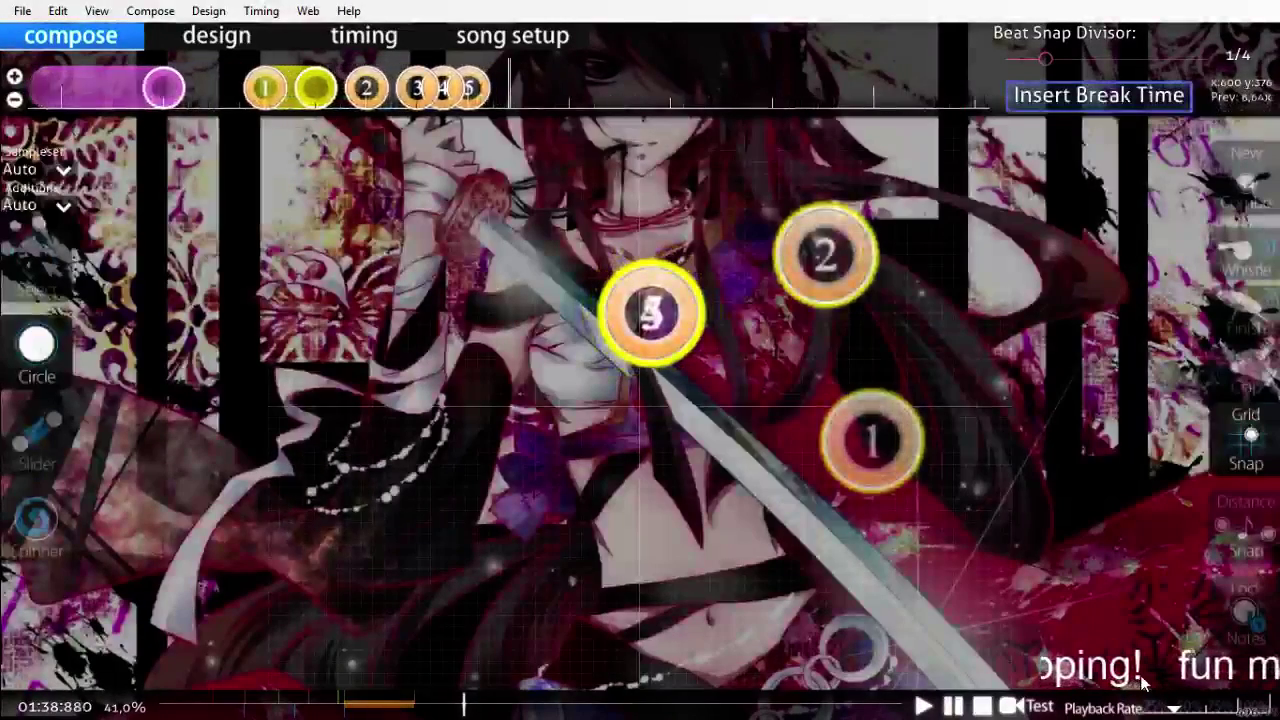
# Step: Place slider 6 at 01:38:915, starting at x:152 y:88 and curving downward
pyautogui.scroll(1, 1143, 683)
pyautogui.click(36, 447)
pyautogui.click(488, 262)
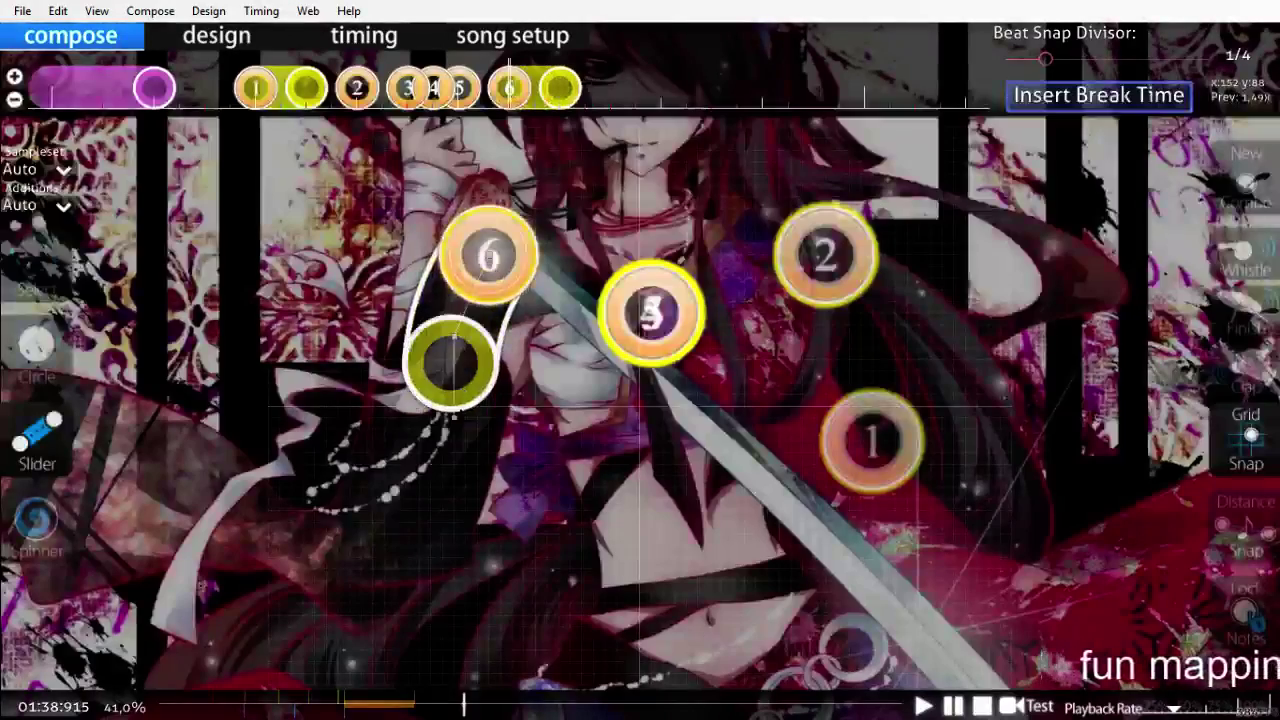
pyautogui.rightClick(453, 415)
# Step: Place short slider 7 at 01:39:249, x:168 y:264, heading down and right, and extend it with repeats
pyautogui.scroll(4, 477, 440)
pyautogui.scroll(-3, 503, 441)
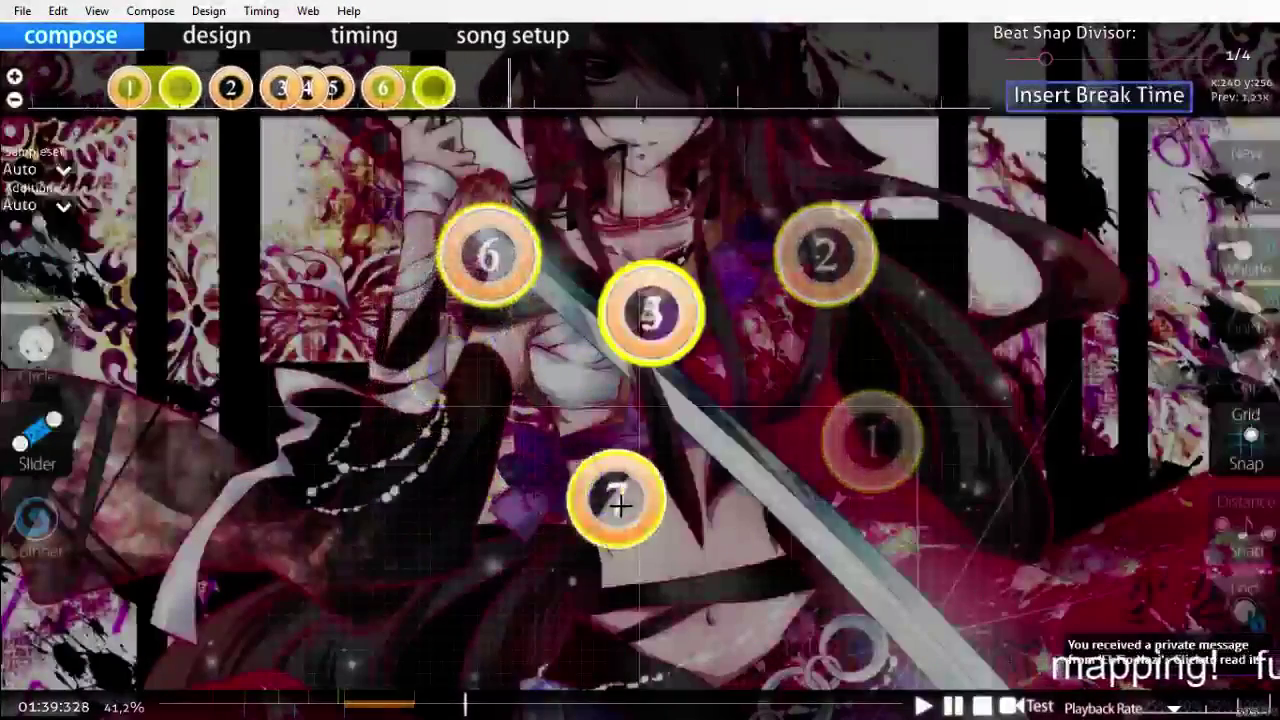
pyautogui.scroll(1, 620, 505)
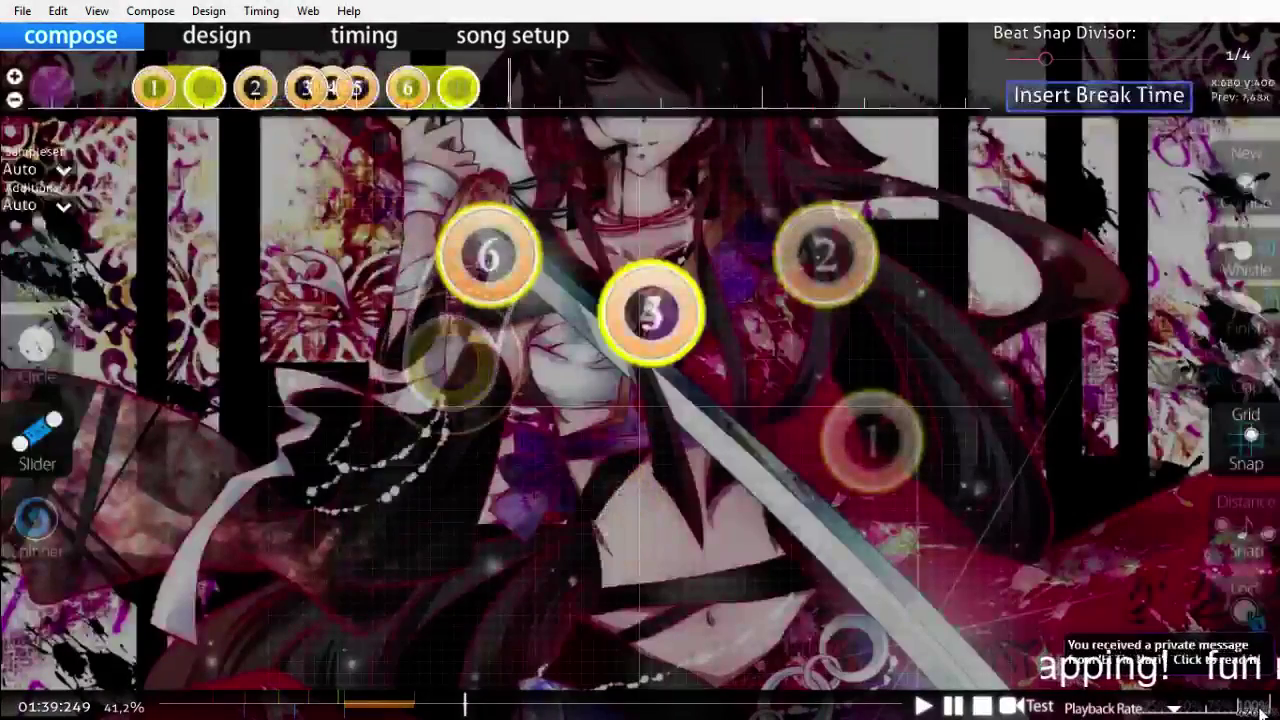
pyautogui.scroll(1, 1038, 602)
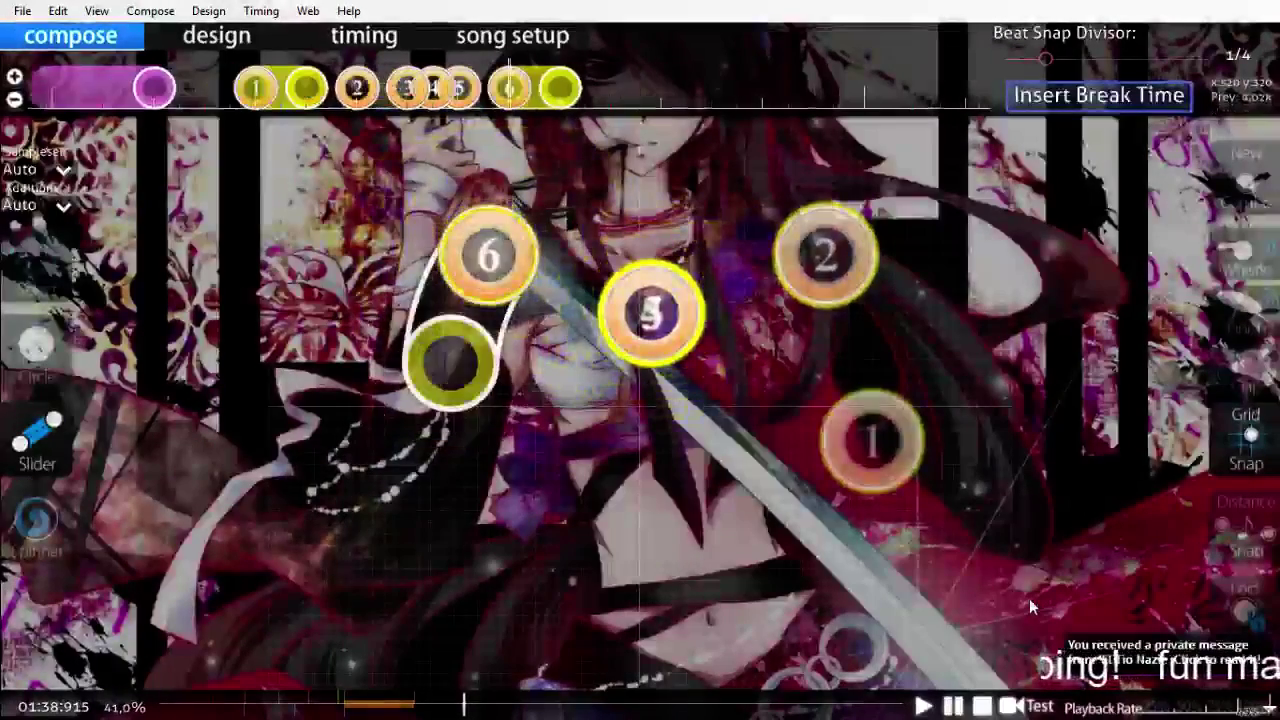
pyautogui.scroll(-2, 1029, 598)
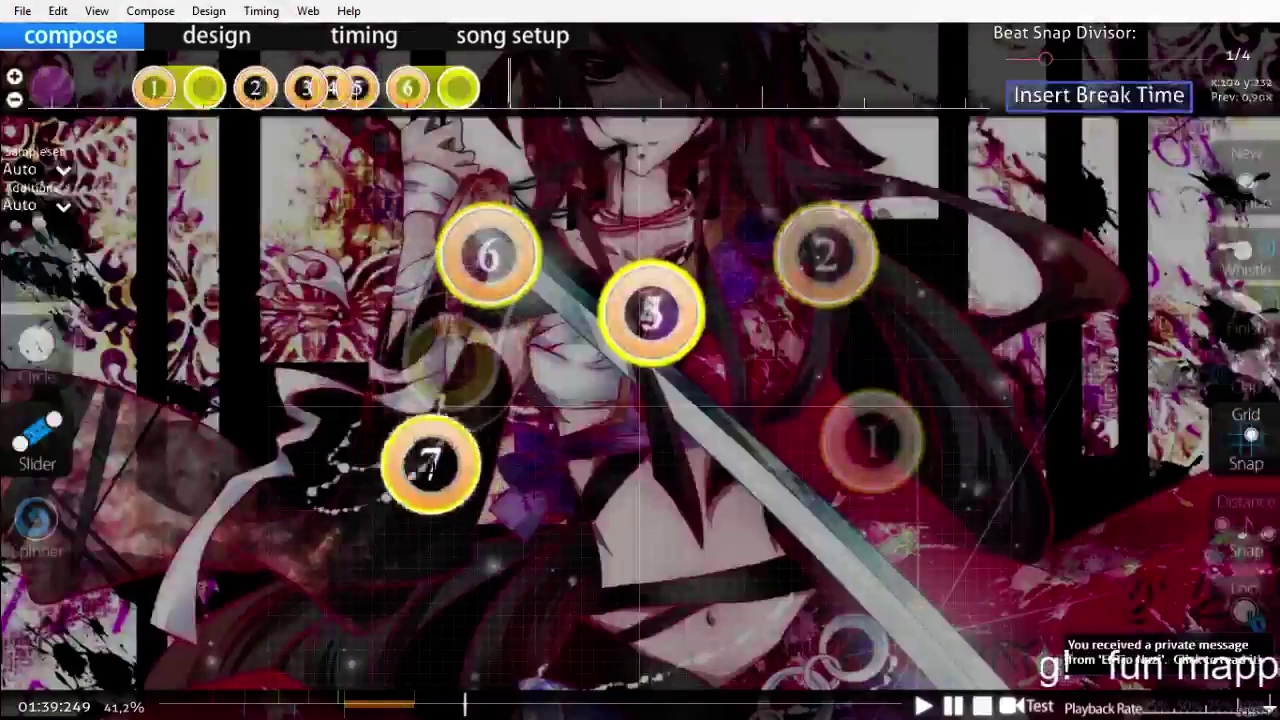
pyautogui.click(605, 497)
pyautogui.scroll(-1, 606, 498)
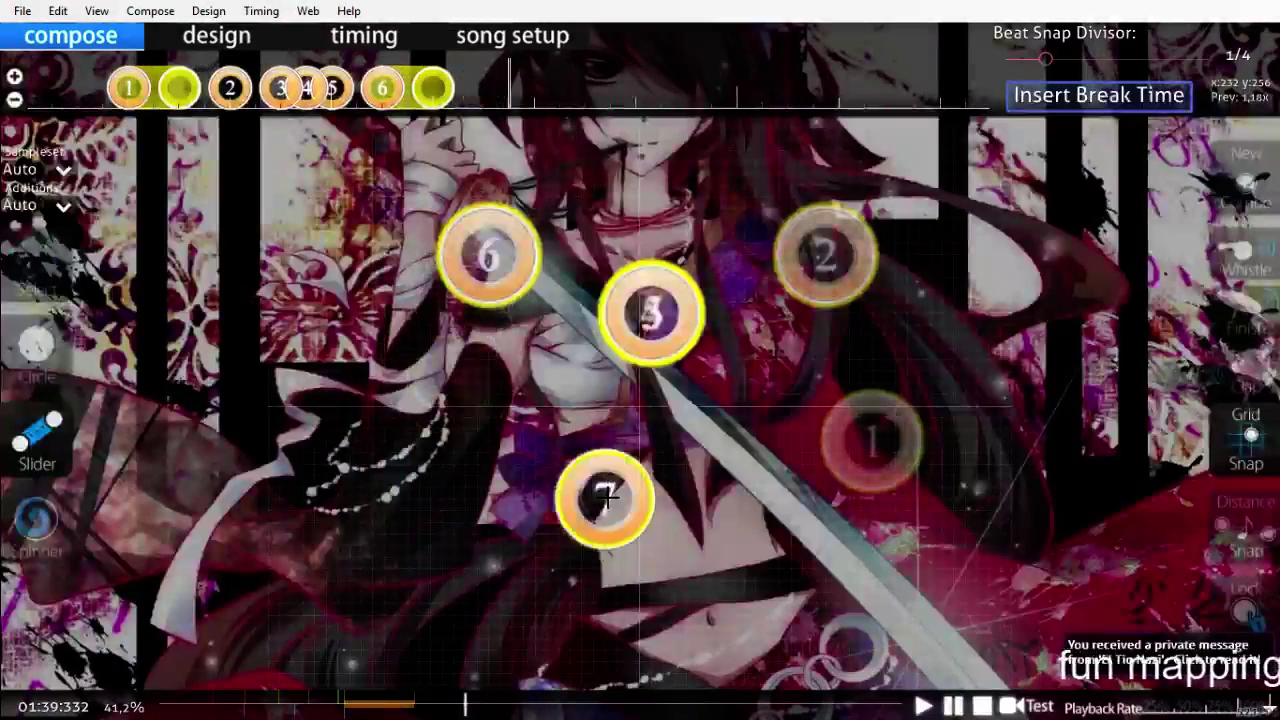
pyautogui.click(512, 512)
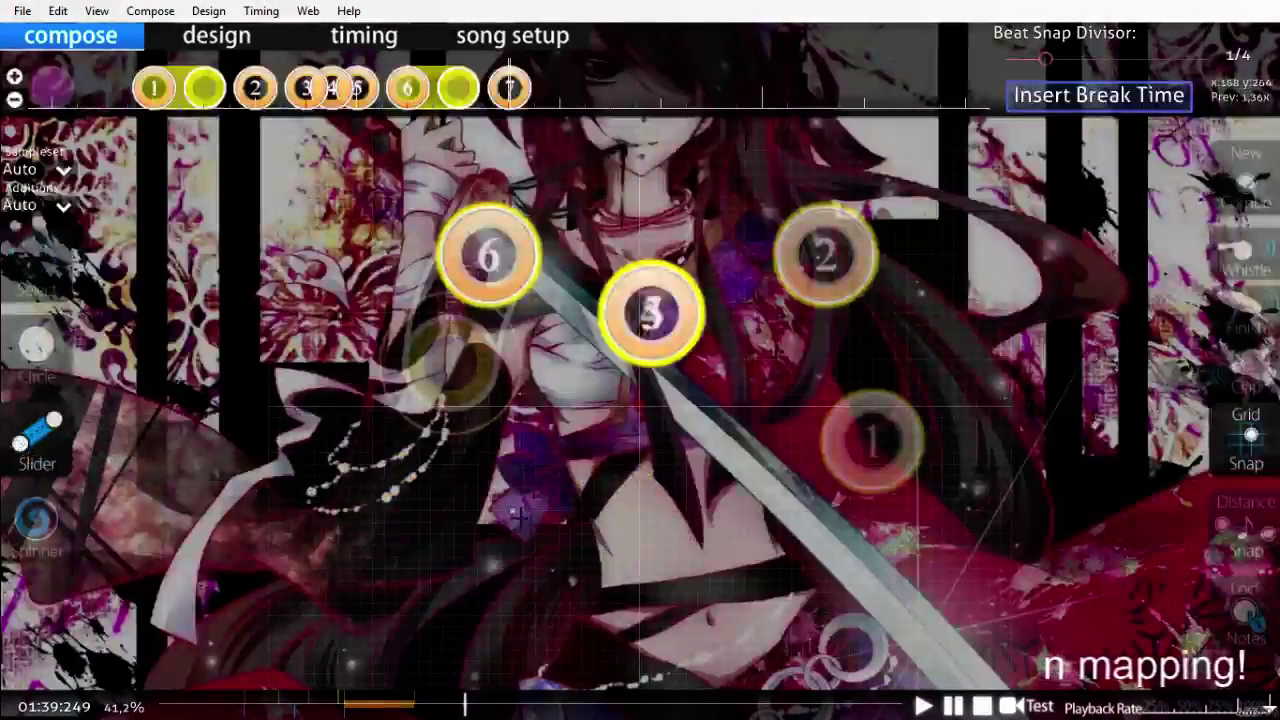
pyautogui.moveTo(537, 89); pyautogui.dragTo(588, 89)
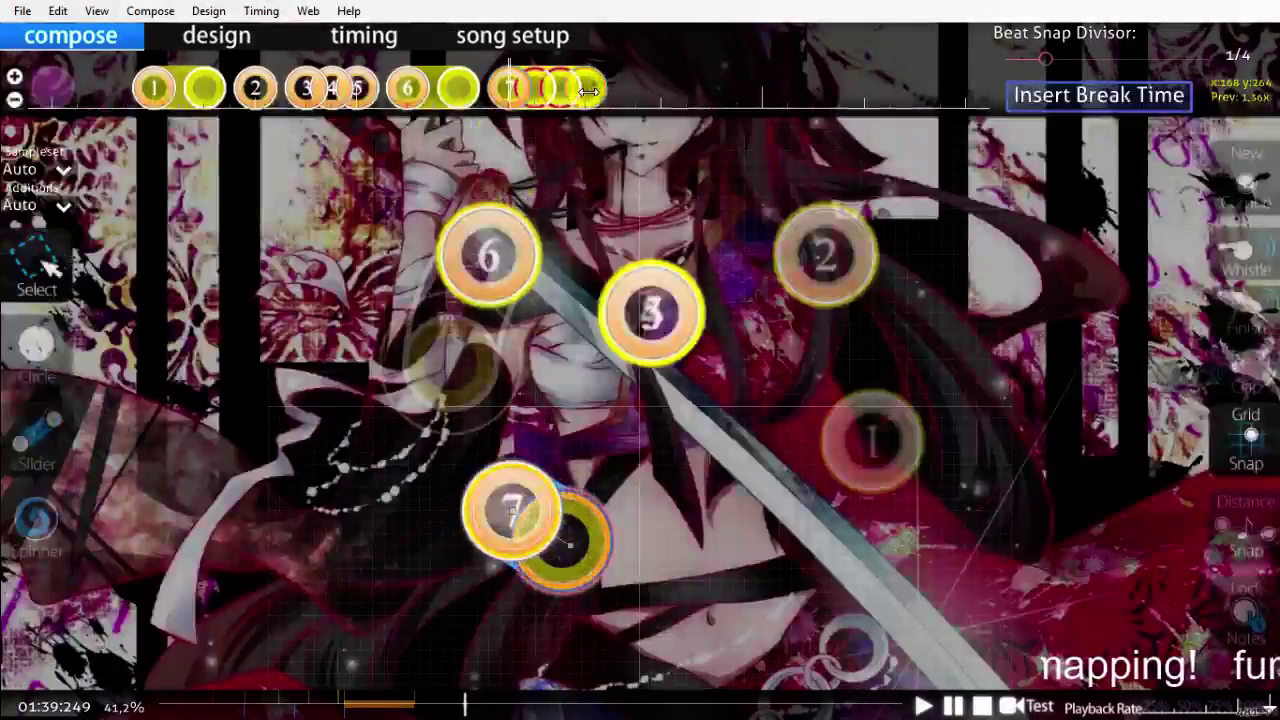
# Step: Replay the passage with slider 7 and reduce the slider to a single repeat
pyautogui.scroll(4, 742, 232)
pyautogui.press('space')
pyautogui.scroll(16, 742, 233)
pyautogui.scroll(-5, 857, 108)
pyautogui.moveTo(737, 89); pyautogui.dragTo(706, 88)
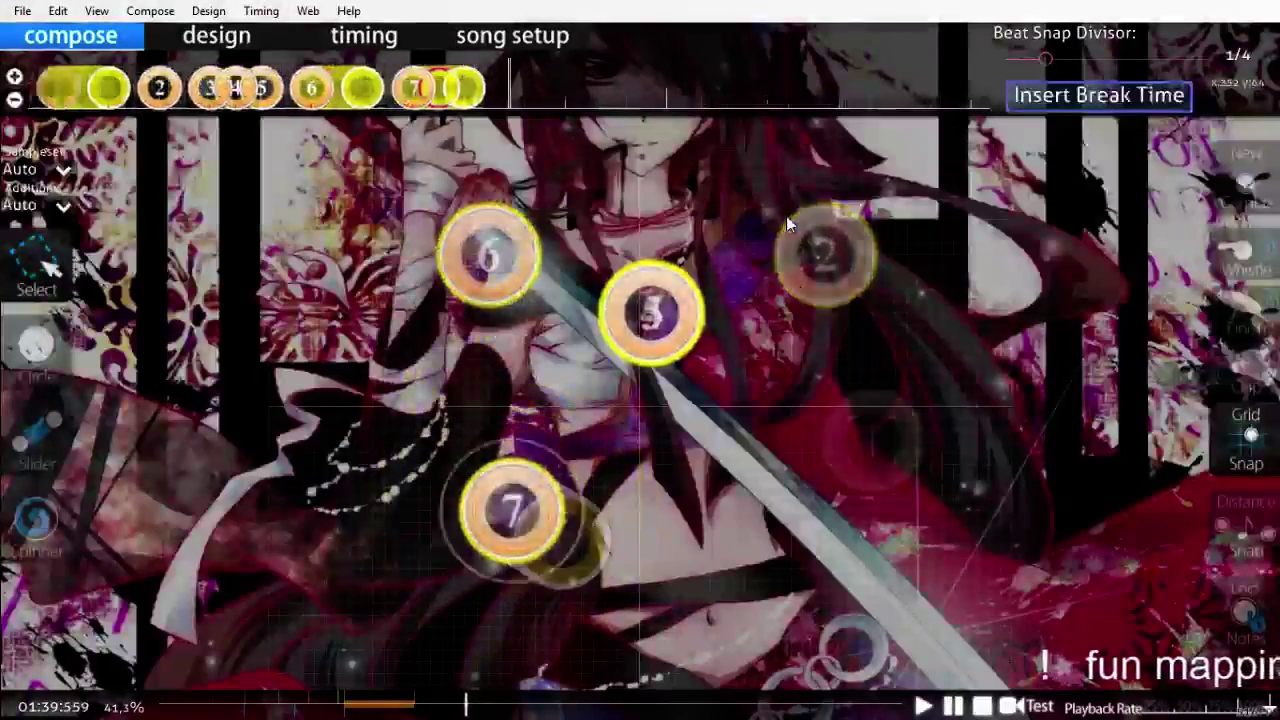
# Step: Place slider 8 at 01:39:582 to the lower left of slider 7, curving down and to the right
pyautogui.scroll(2, 786, 216)
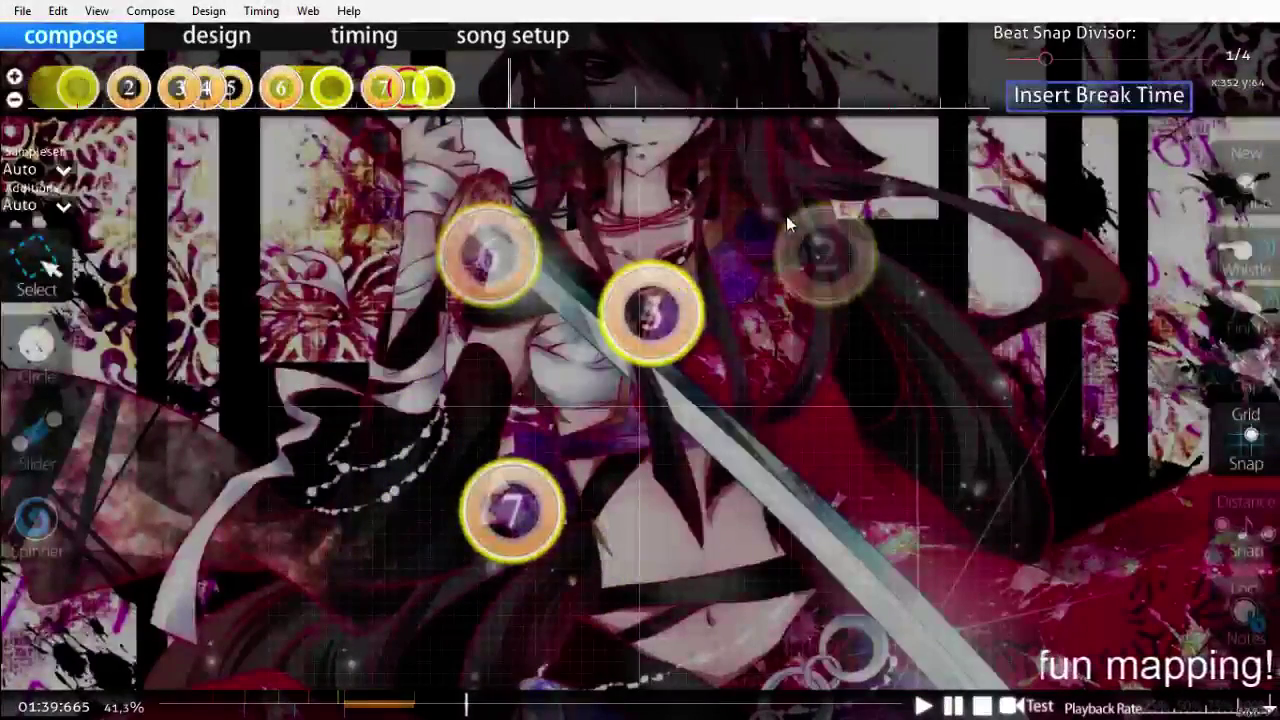
pyautogui.click(338, 556)
pyautogui.click(394, 621)
pyautogui.rightClick(470, 624)
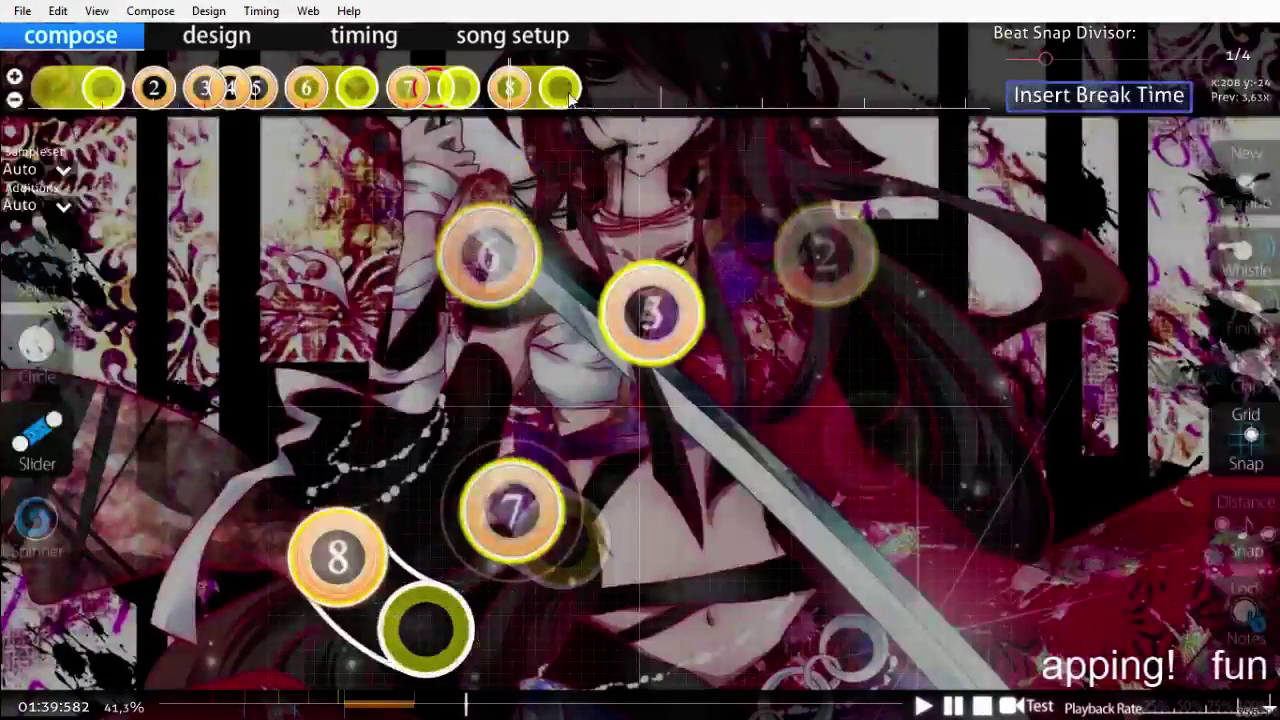
# Step: Extend slider 8 with a single repeat and replay the passage that follows it
pyautogui.press('1')
pyautogui.scroll(-2, 715, 188)
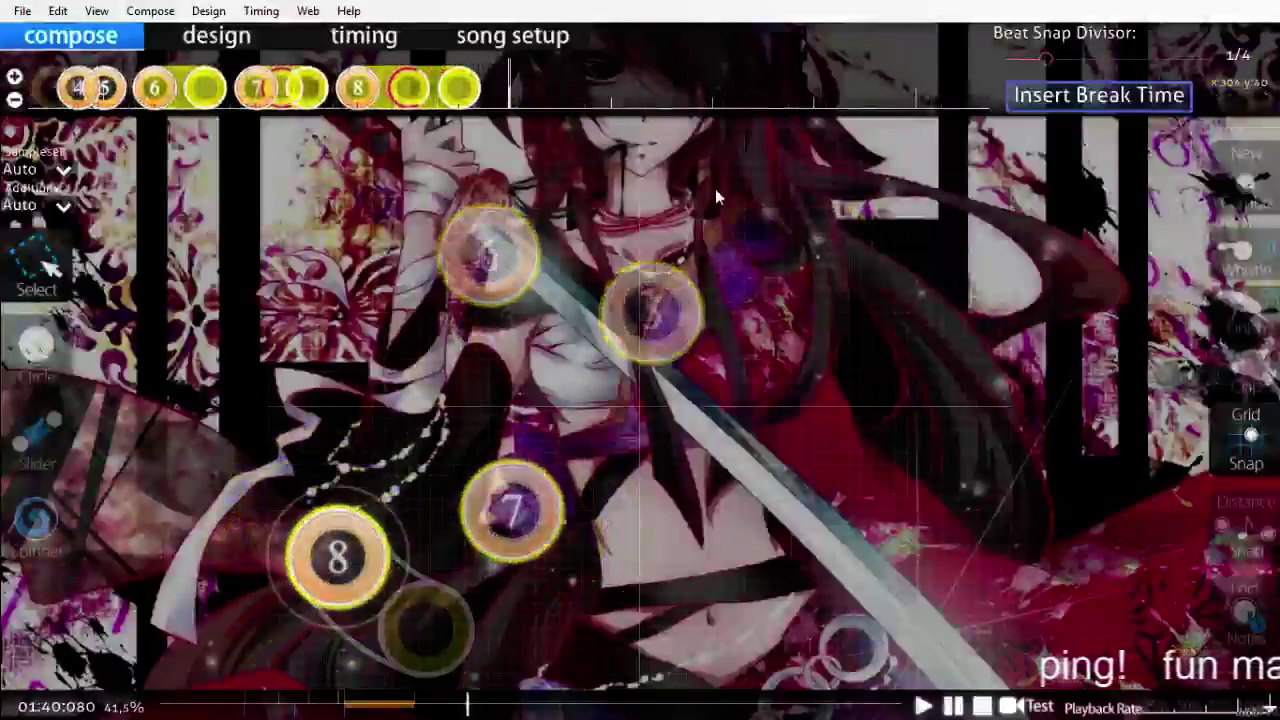
pyautogui.press('F8')
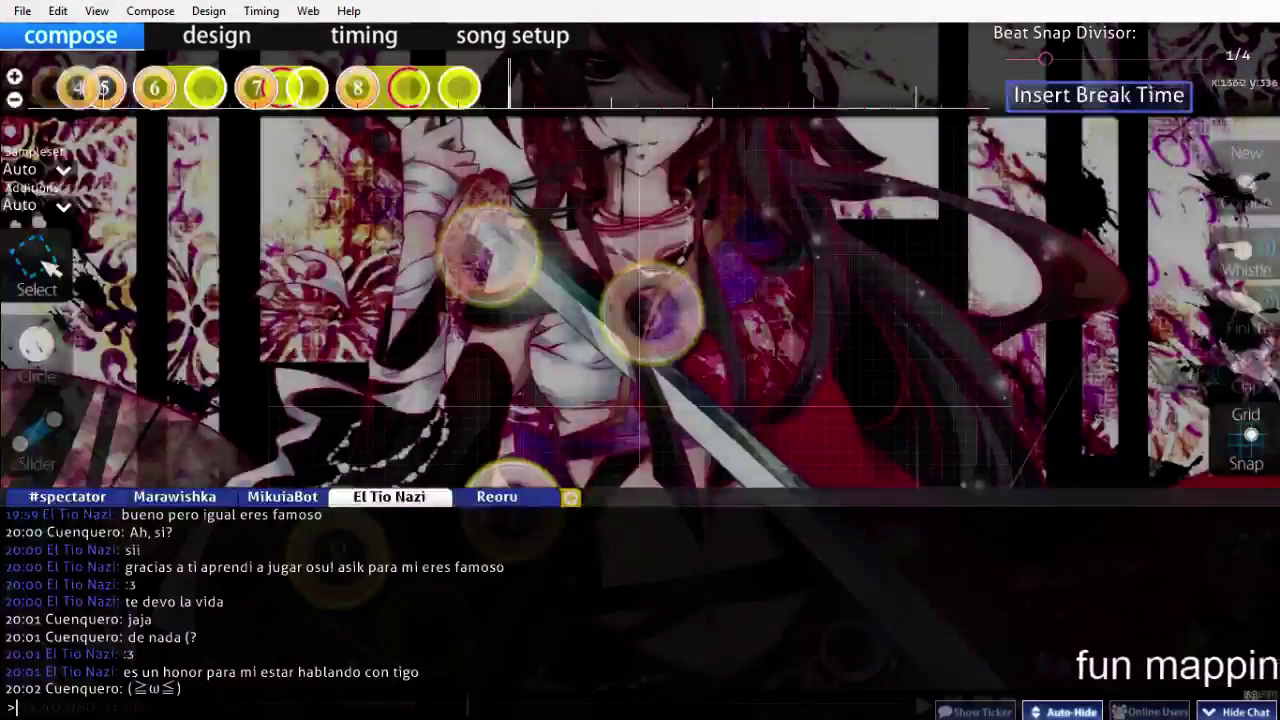
pyautogui.press('F8')
pyautogui.scroll(20, 560, 552)
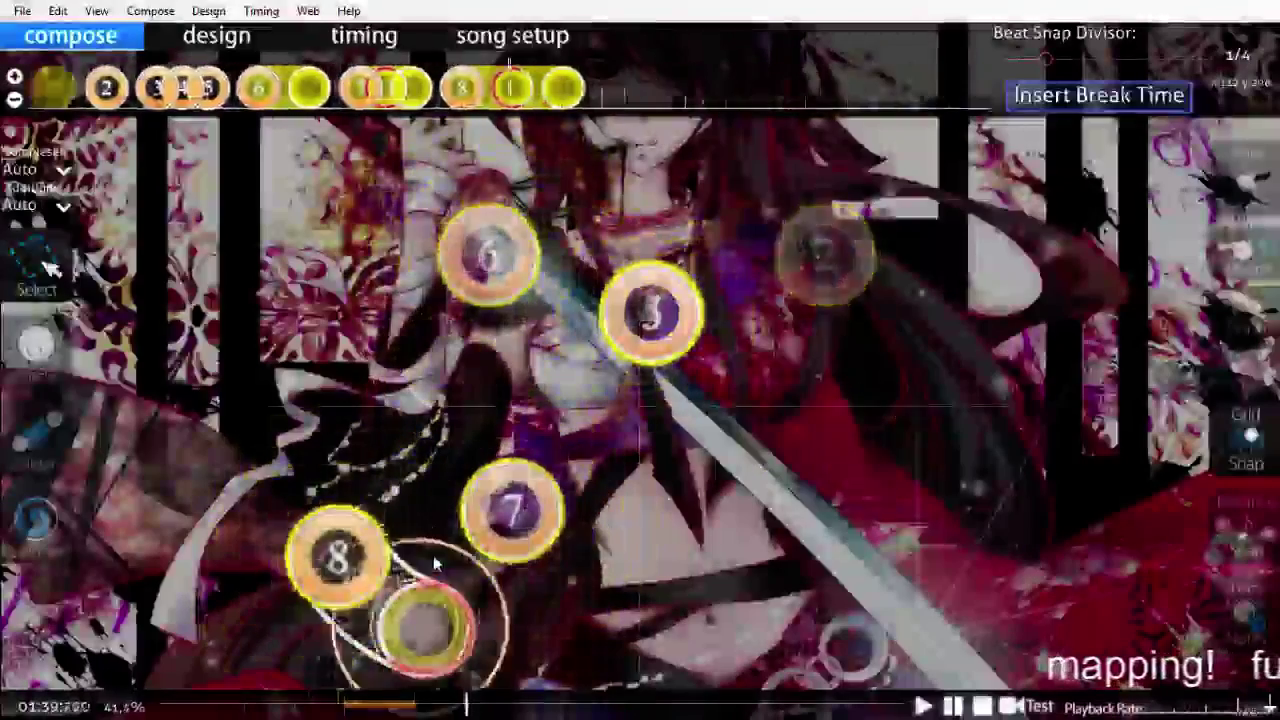
pyautogui.scroll(20, 433, 560)
pyautogui.press('space')
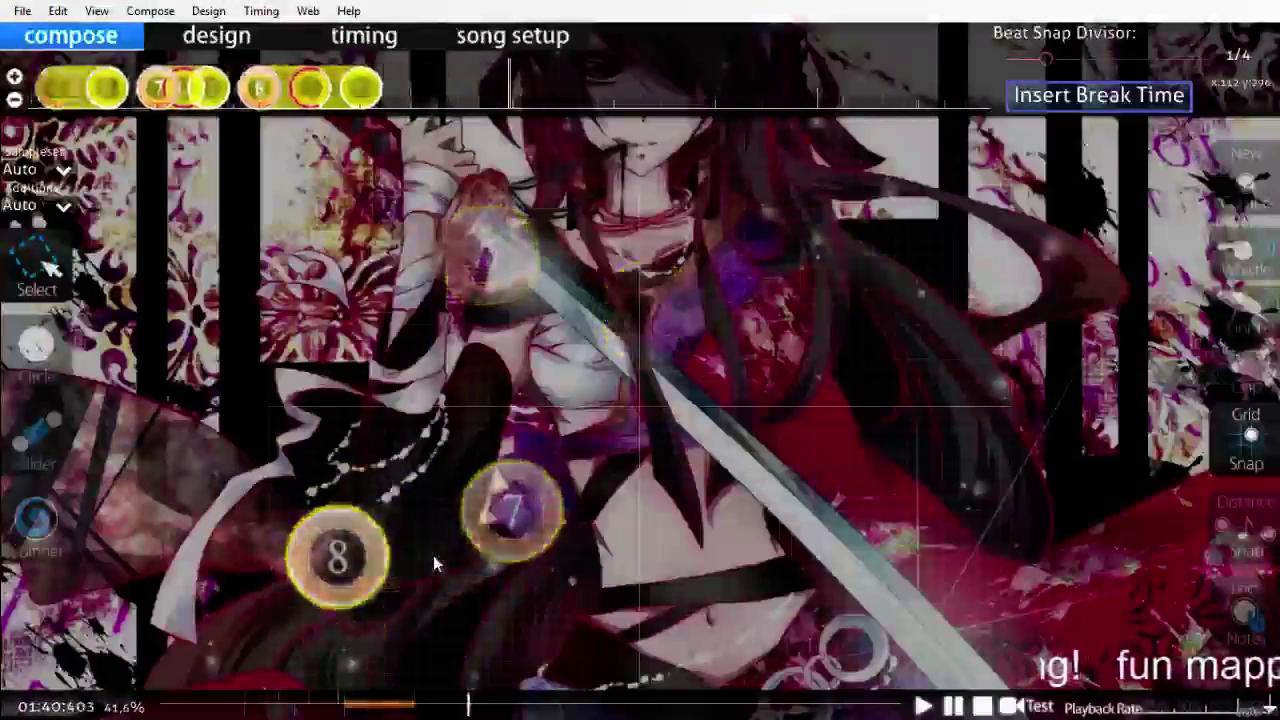
pyautogui.scroll(2, 433, 555)
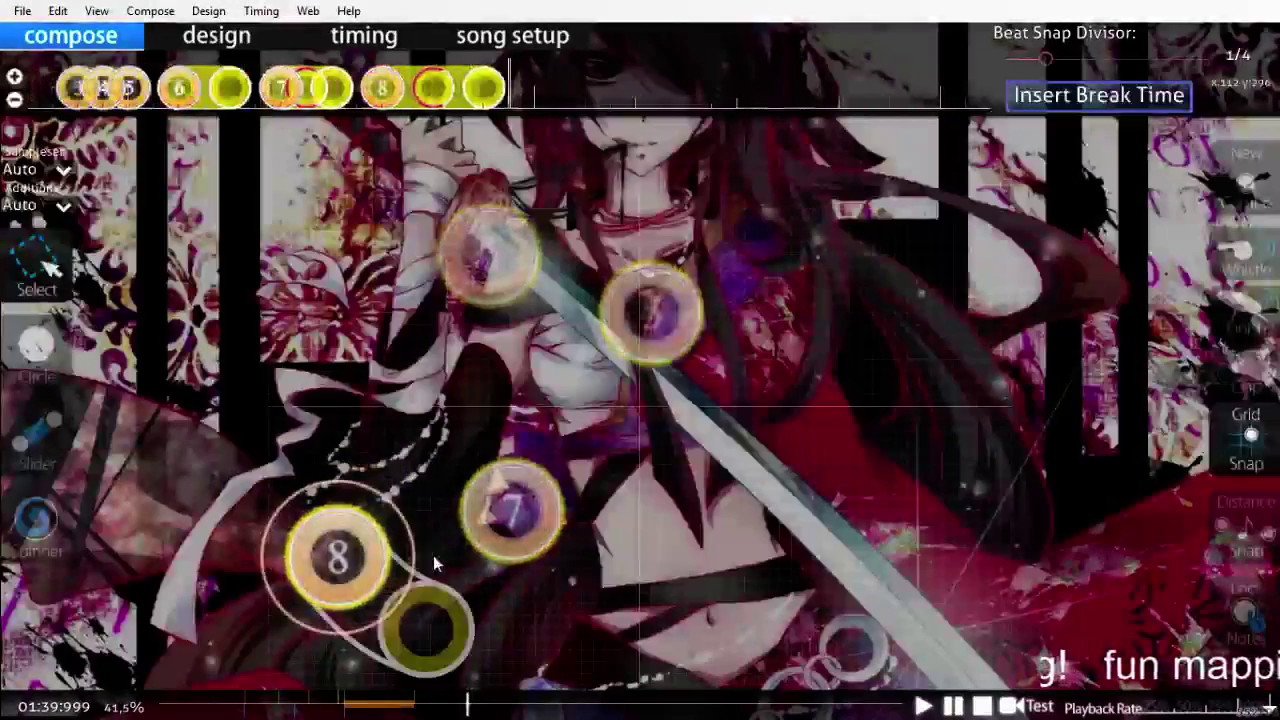
# Step: Place circle 9 directly above slider 8's head and circle 10 at 01:40:249, to the lower right of circle 9
pyautogui.click(24, 372)
pyautogui.click(338, 394)
pyautogui.scroll(-2, 652, 475)
pyautogui.click(663, 488)
# Step: Place a short new-combo slider above and left of circle 10, running up and to the right
pyautogui.click(36, 432)
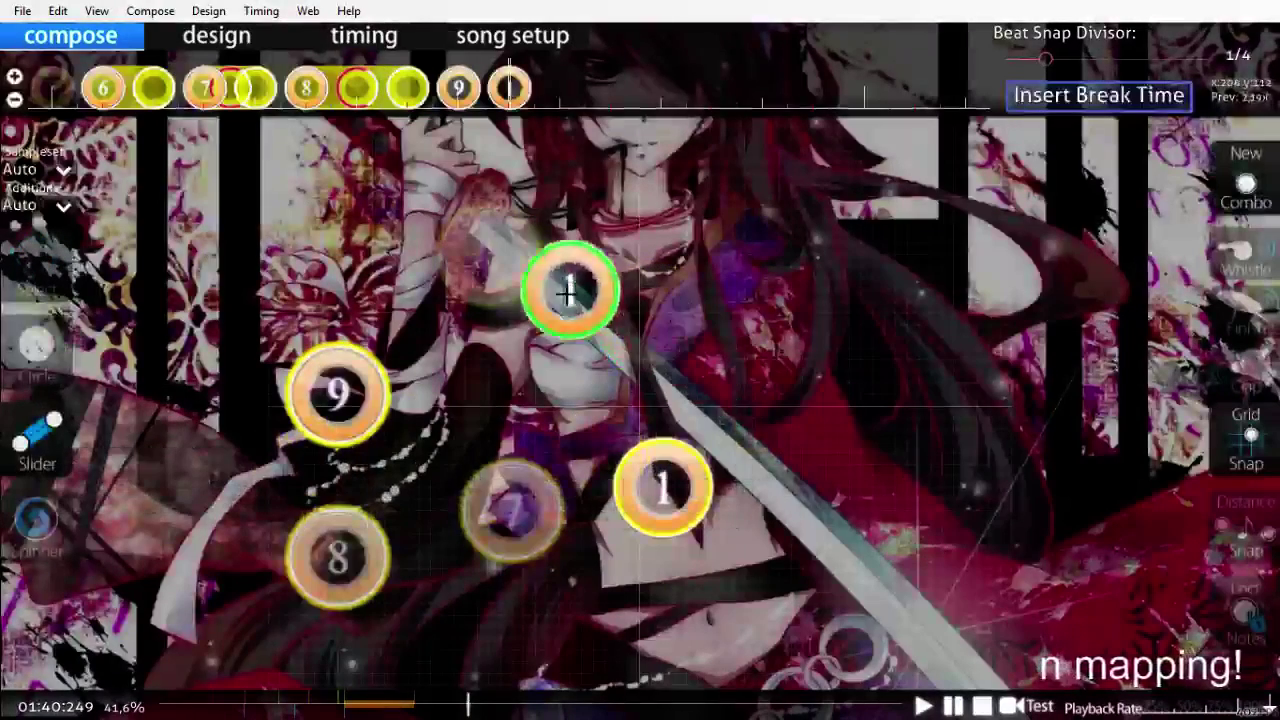
pyautogui.scroll(-1, 523, 313)
pyautogui.click(523, 313)
pyautogui.rightClick(648, 231)
# Step: Replay the passage with the new-combo slider and extend that slider by one repeat so it ends at 01:40:749
pyautogui.scroll(4, 748, 508)
pyautogui.press('space')
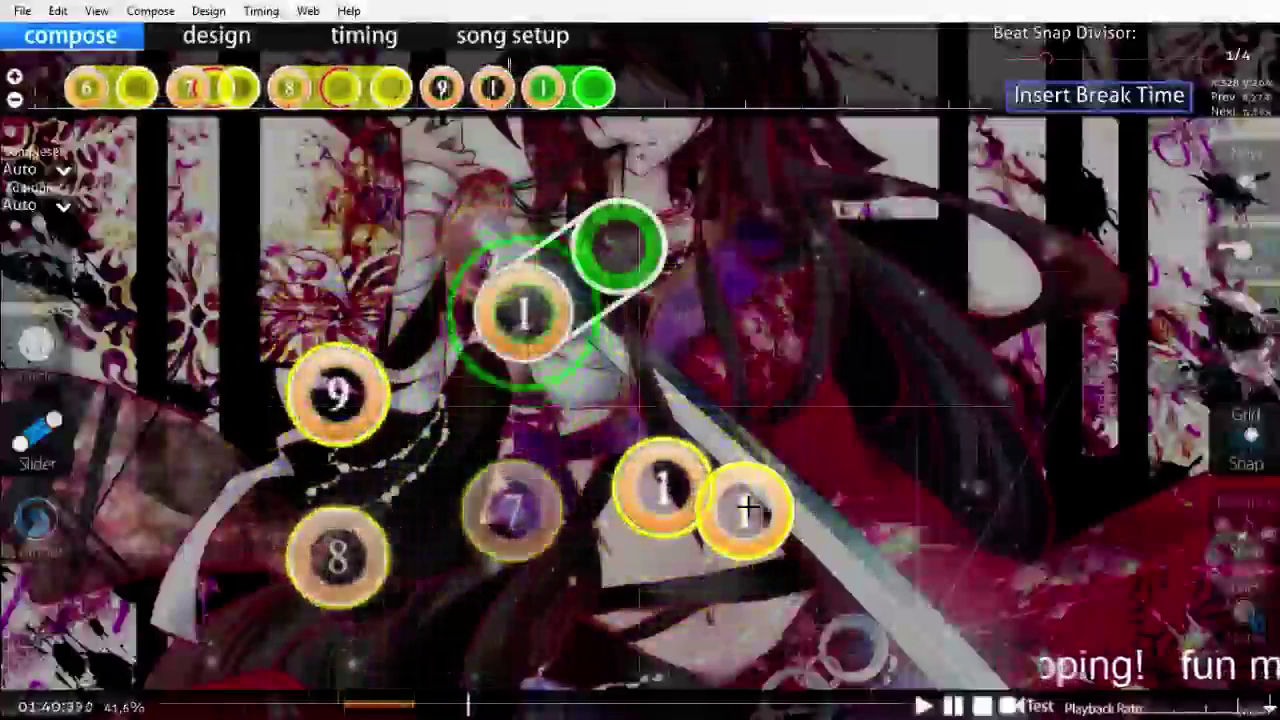
pyautogui.press('space')
pyautogui.scroll(4, 746, 508)
pyautogui.scroll(-8, 654, 290)
pyautogui.scroll(6, 650, 311)
pyautogui.scroll(-6, 642, 312)
pyautogui.scroll(2, 643, 312)
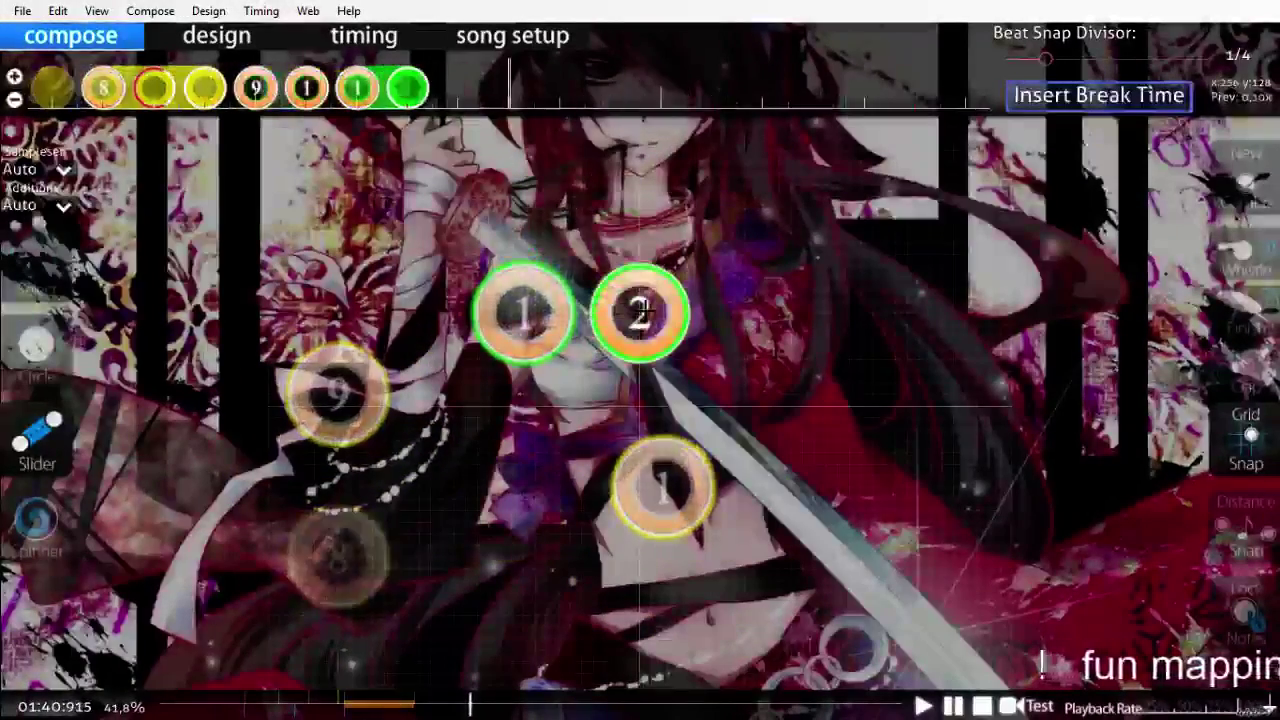
pyautogui.press('1')
pyautogui.scroll(2, 641, 312)
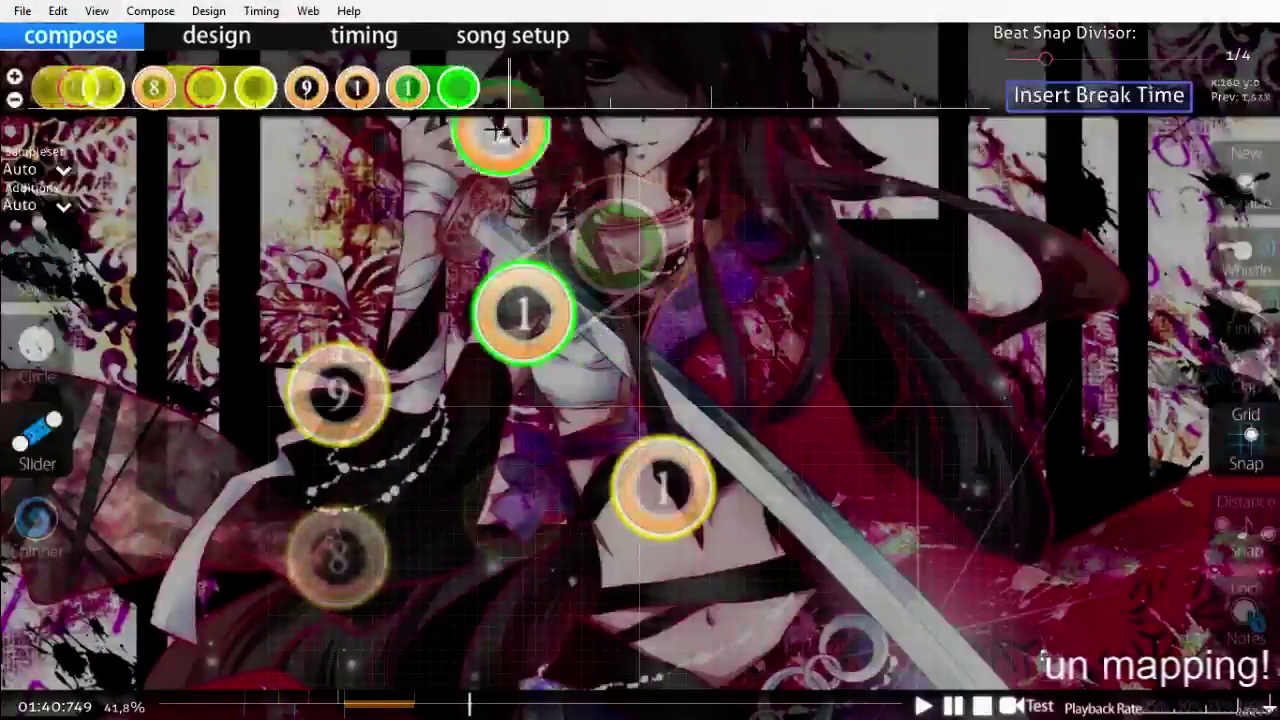
pyautogui.moveTo(459, 89); pyautogui.dragTo(540, 91)
# Step: Replay the passage with the extended slider to check its timing, looking at the private chat in between
pyautogui.scroll(5, 590, 100)
pyautogui.scroll(10, 610, 122)
pyautogui.press('space')
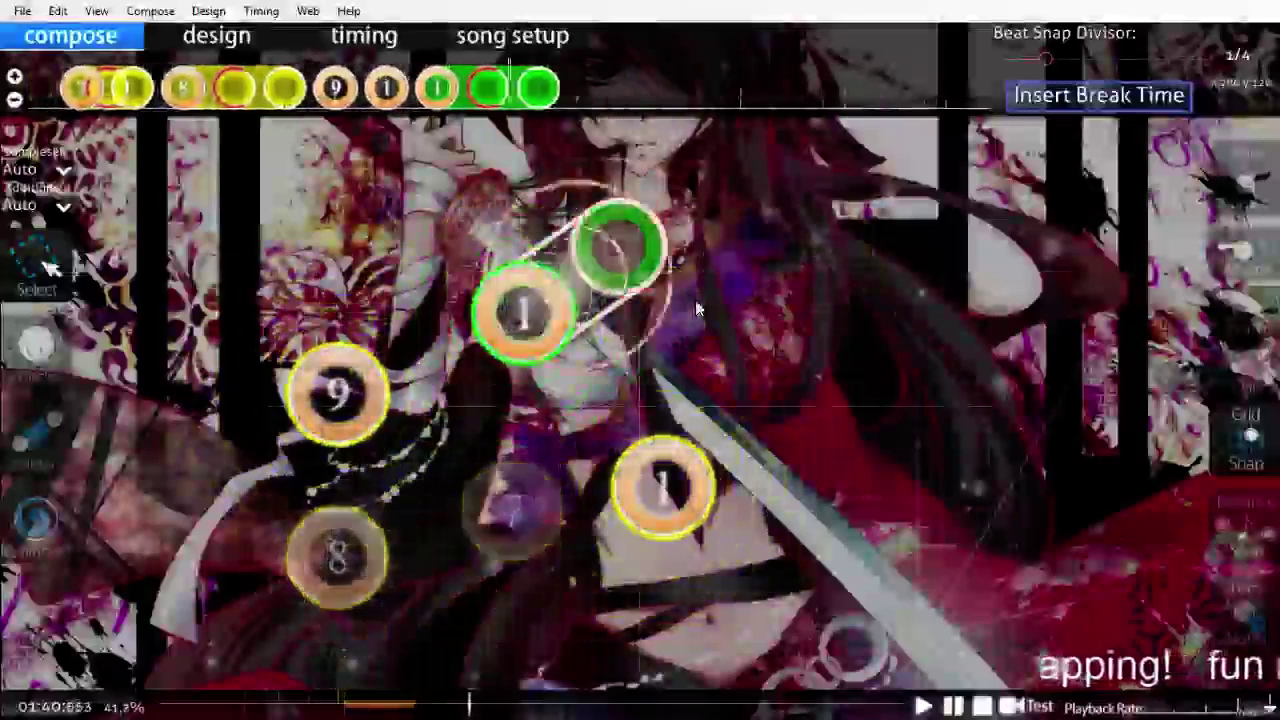
pyautogui.scroll(2, 695, 300)
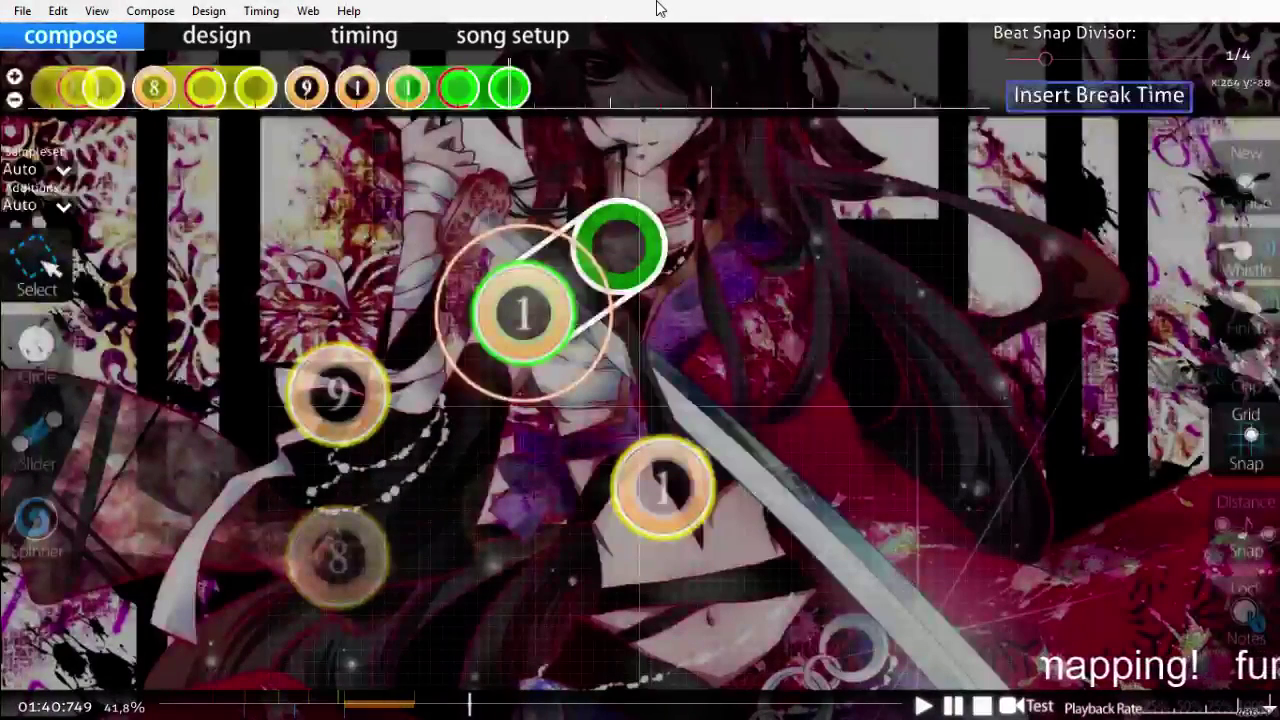
pyautogui.press('F8')
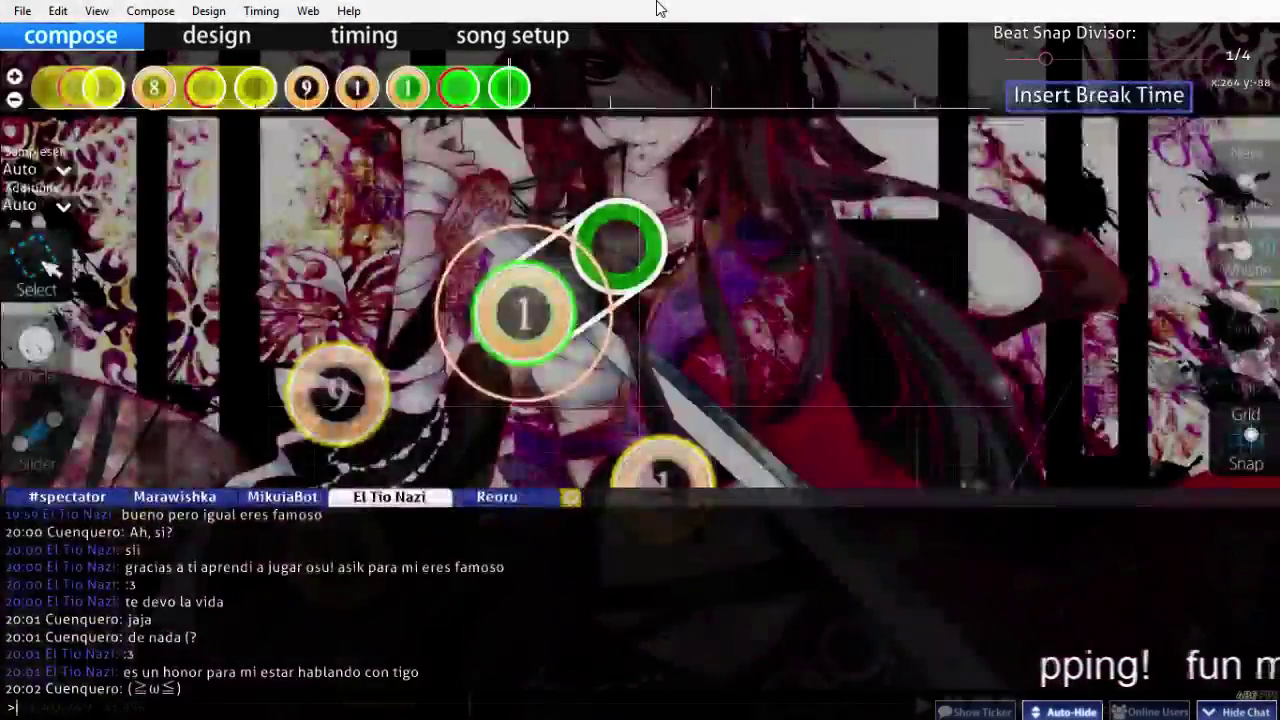
pyautogui.press('F8')
pyautogui.press('space')
pyautogui.scroll(10, 620, 280)
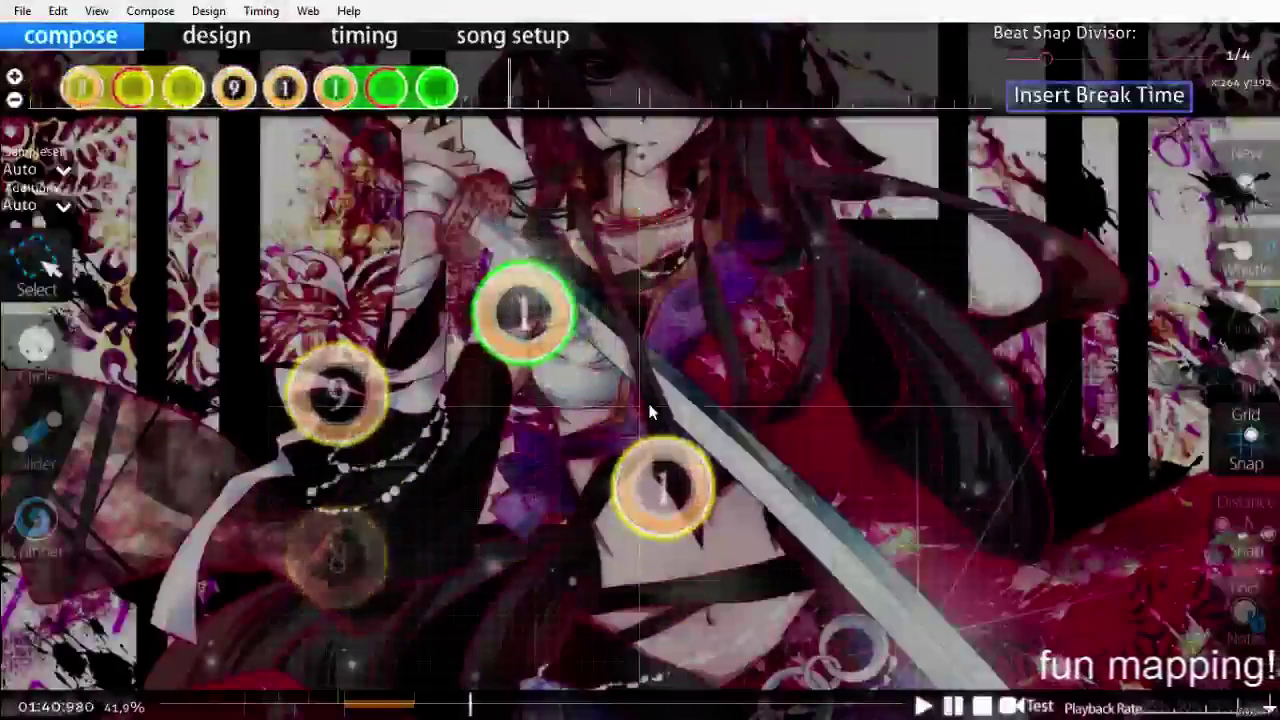
pyautogui.scroll(2, 650, 410)
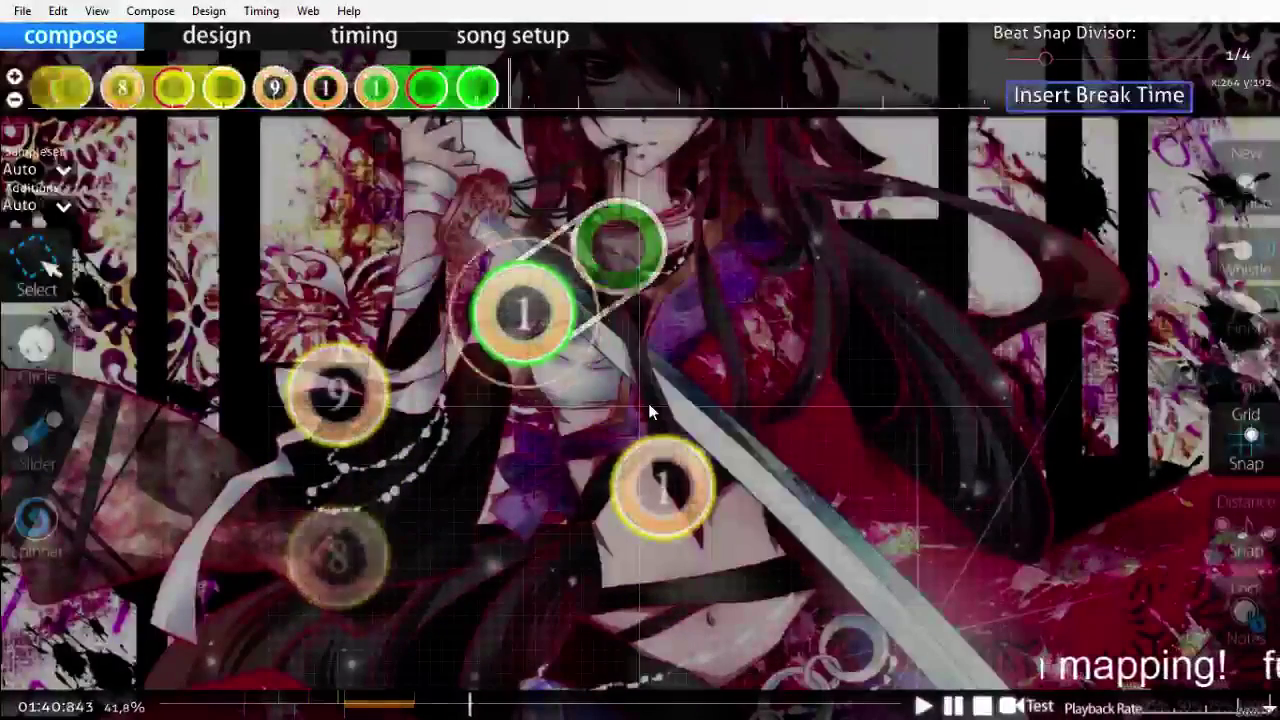
# Step: Place circles 2 to 5 starting at 01:40:915, running clockwise from right of slider 1, downward, and back beside slider 1's head
pyautogui.click(14, 370)
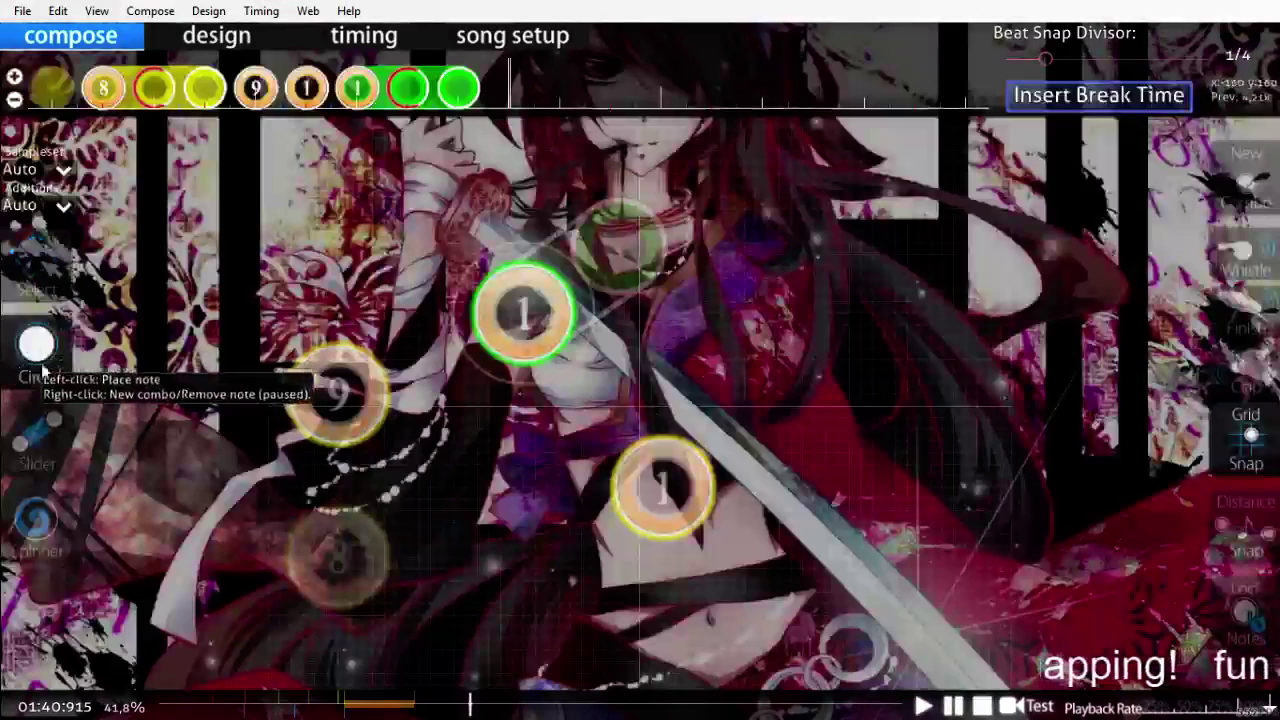
pyautogui.click(779, 290)
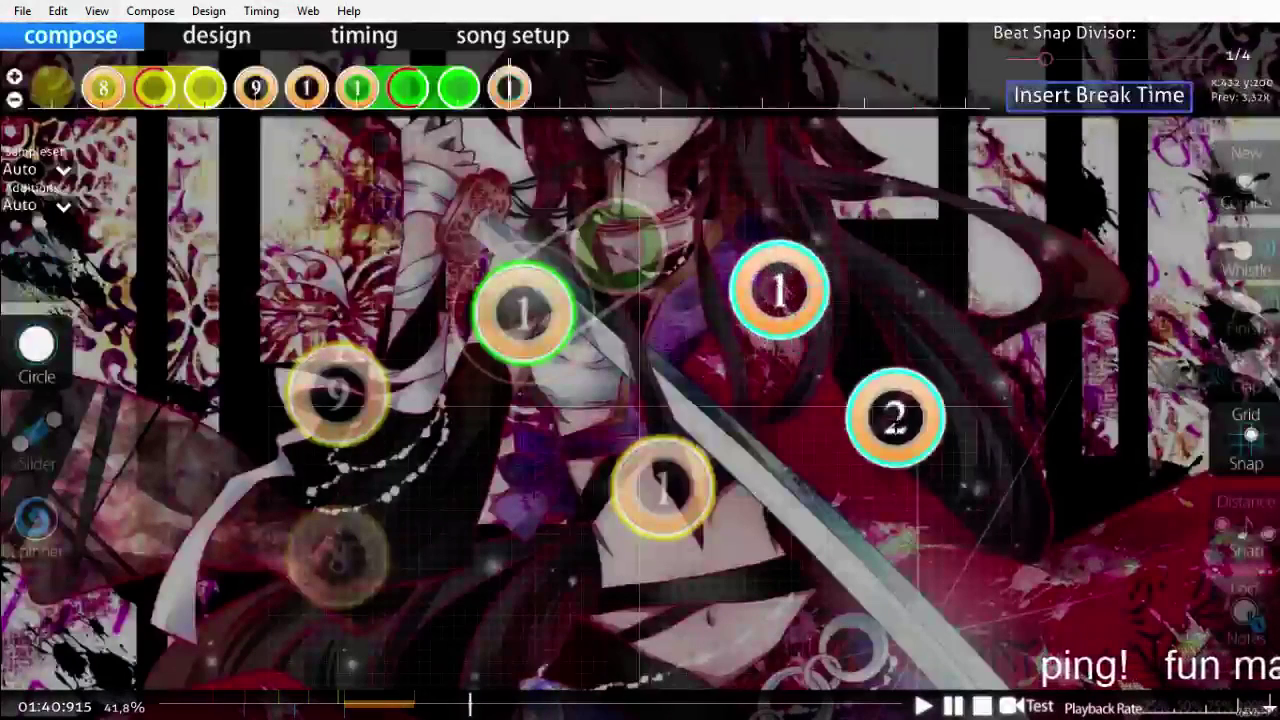
pyautogui.press('1')
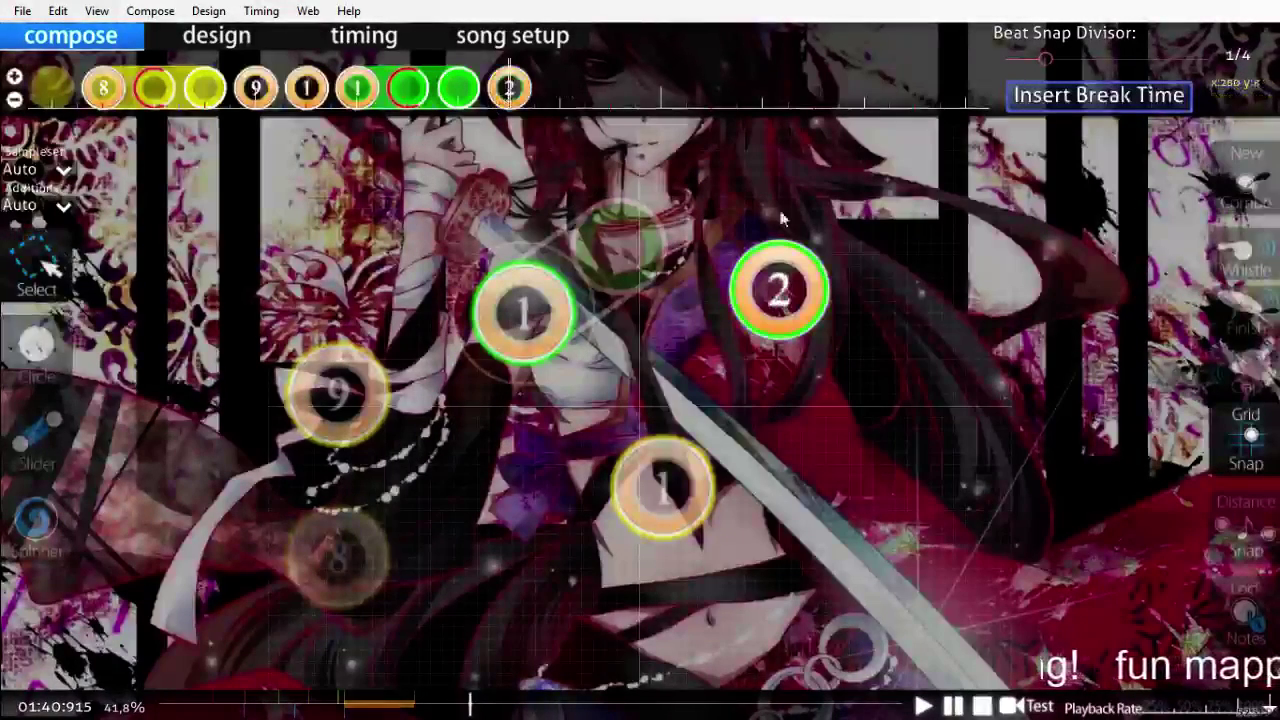
pyautogui.press('2')
pyautogui.scroll(-2, 737, 414)
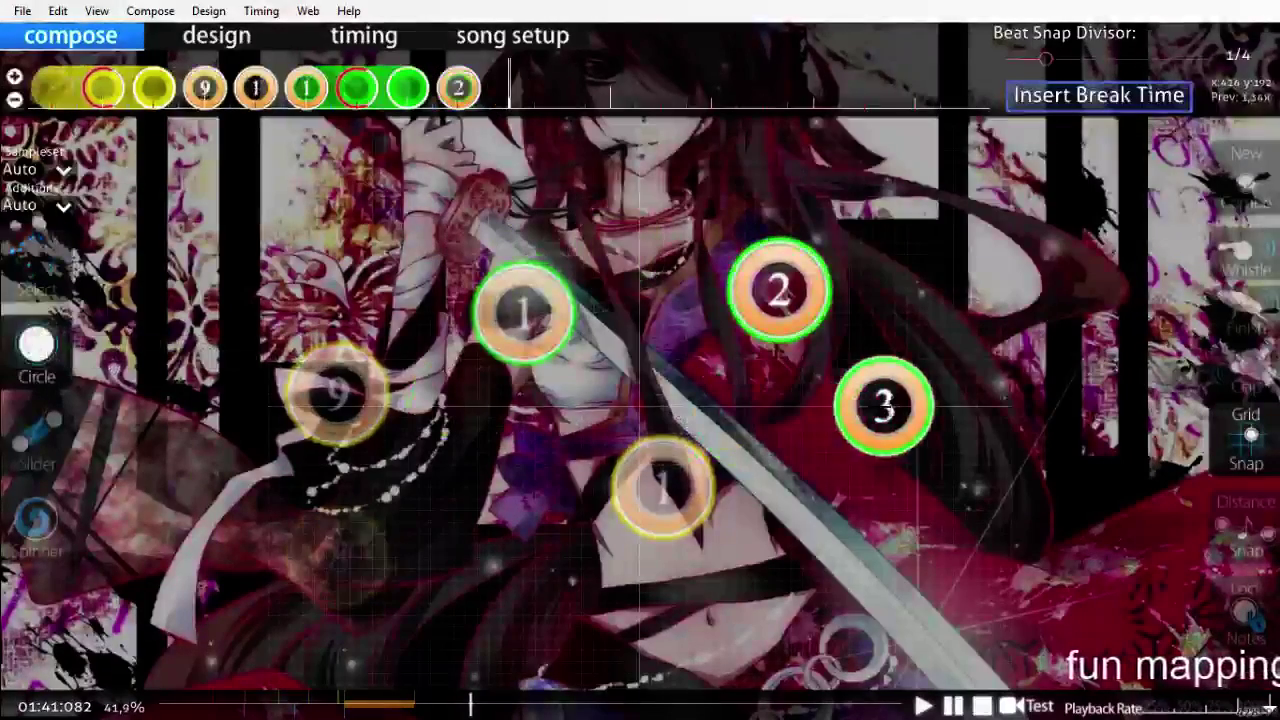
pyautogui.click(871, 500)
pyautogui.scroll(-1, 663, 543)
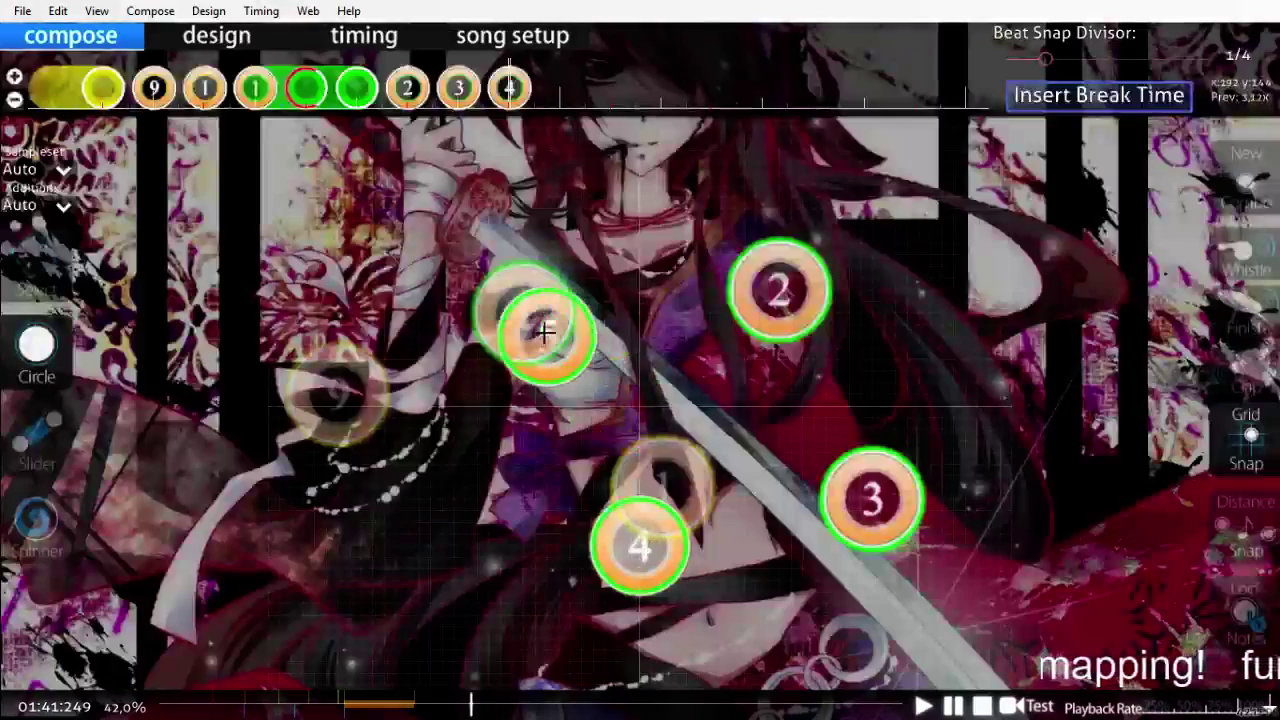
# Step: Scrub back and forth through the new circles 2 to 5 to check their timing and spacing
pyautogui.scroll(5, 620, 450)
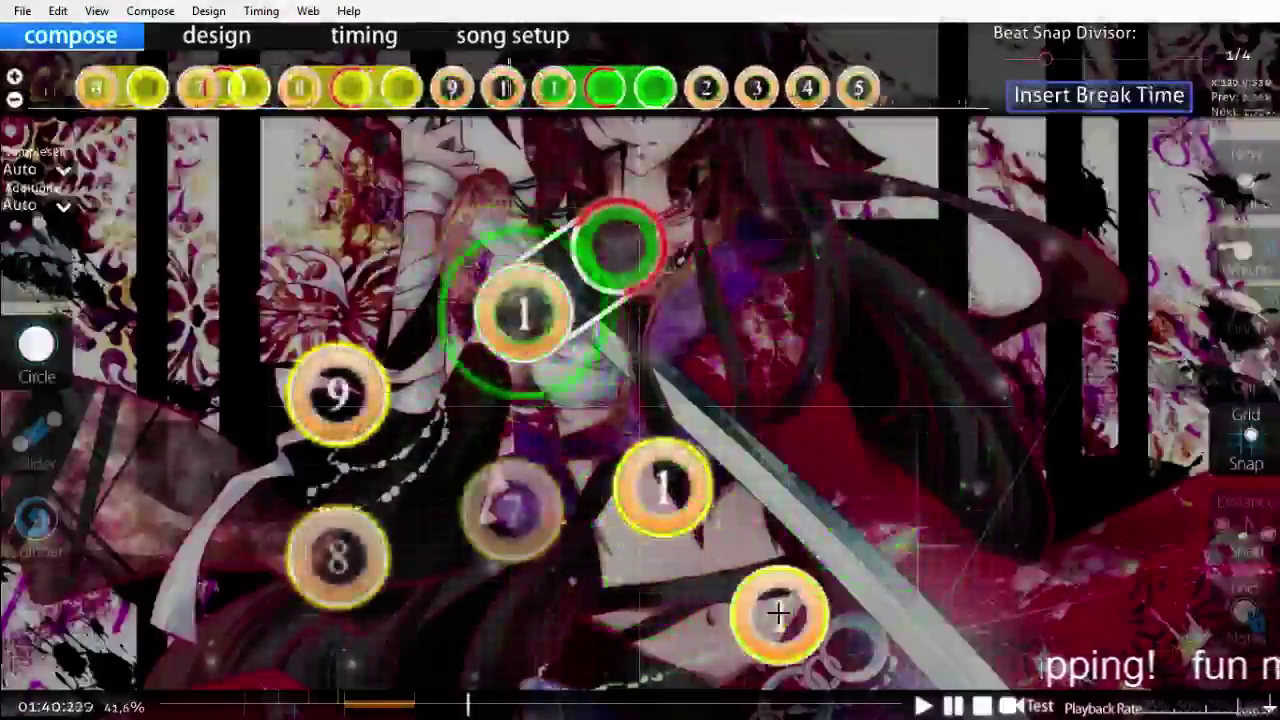
pyautogui.scroll(-10, 793, 609)
pyautogui.scroll(8, 800, 609)
pyautogui.scroll(-6, 799, 608)
pyautogui.scroll(3, 798, 609)
pyautogui.scroll(-2, 798, 609)
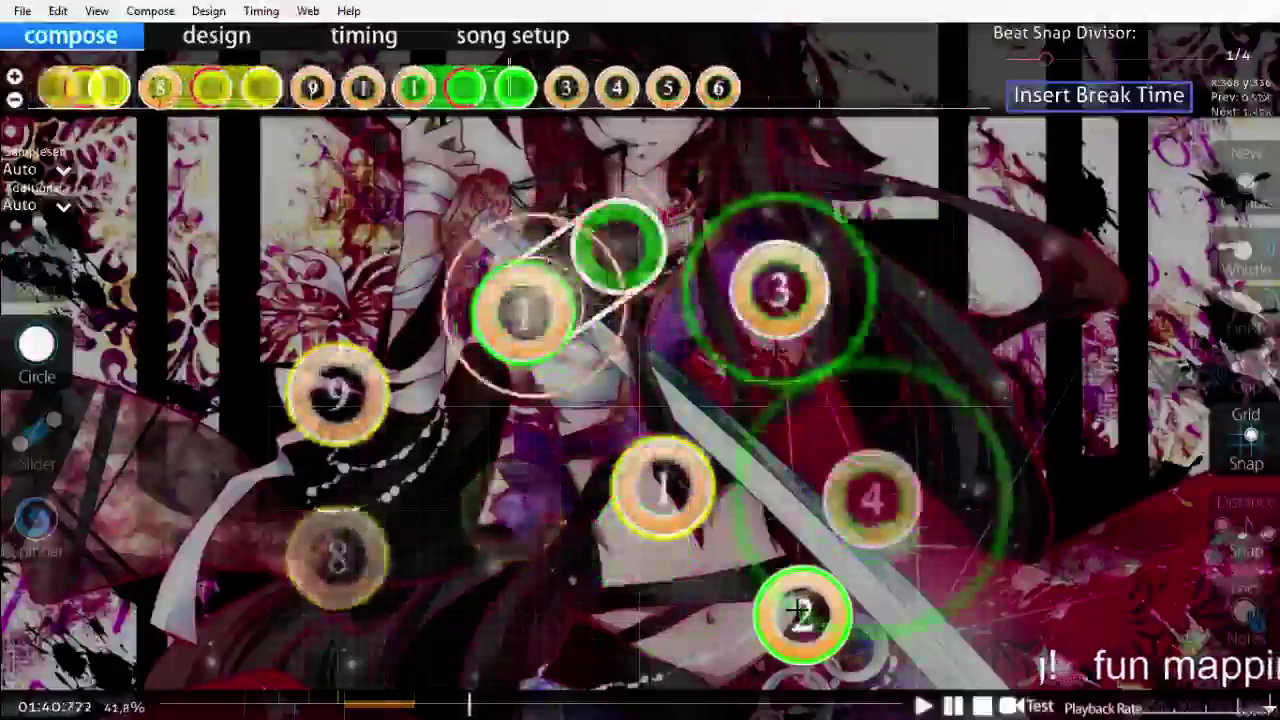
pyautogui.scroll(-4, 798, 609)
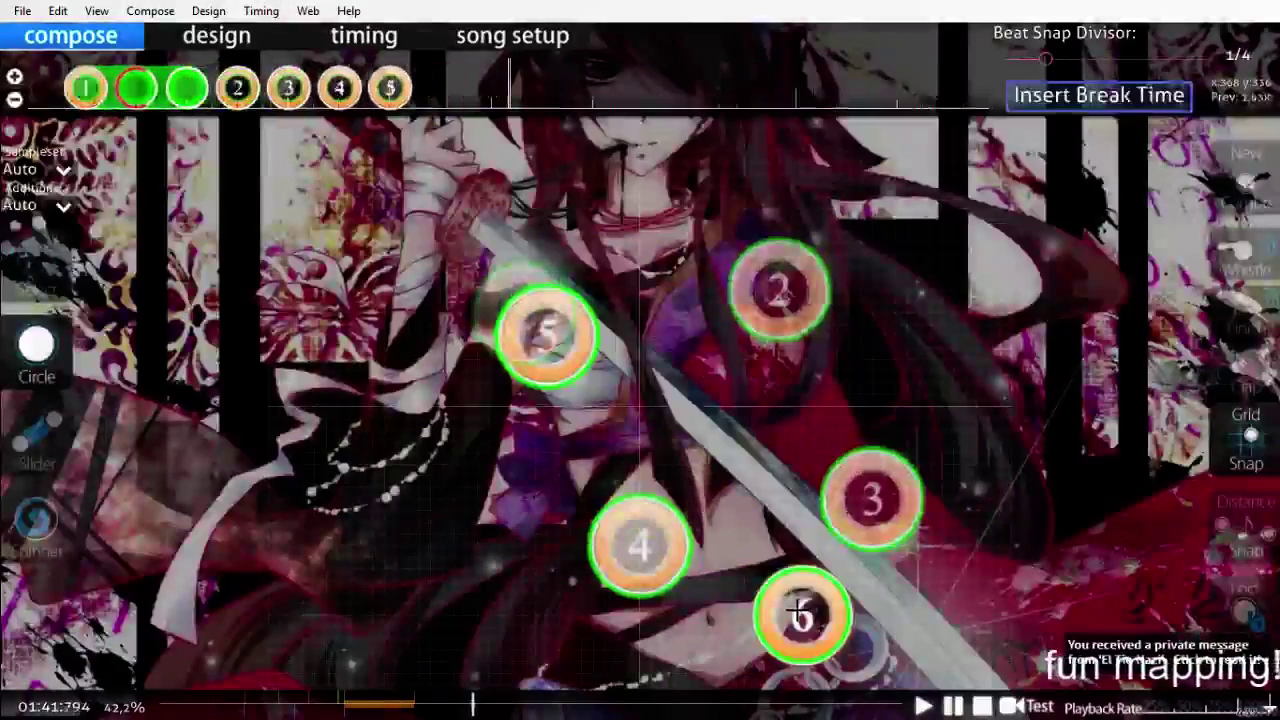
# Step: Place slider 6 at 01:41:582, left of circle 5, heading downward
pyautogui.scroll(3, 798, 614)
pyautogui.click(37, 435)
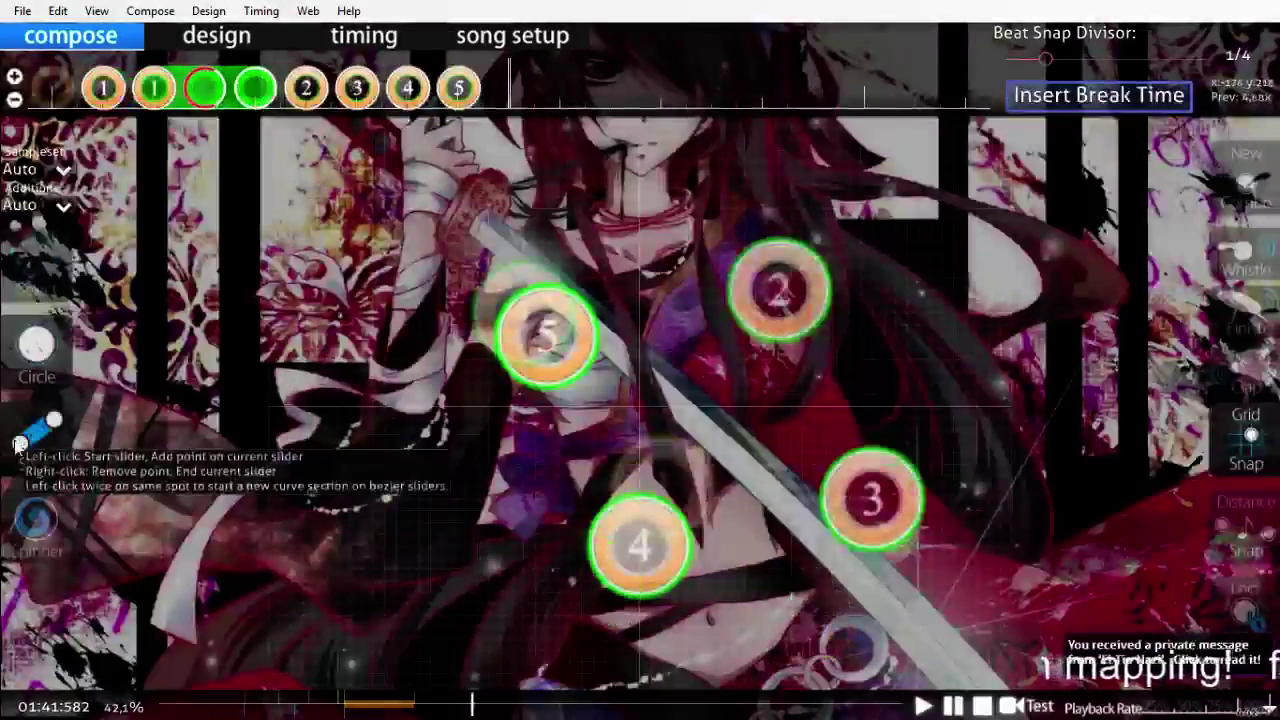
pyautogui.click(360, 305)
pyautogui.click(379, 447)
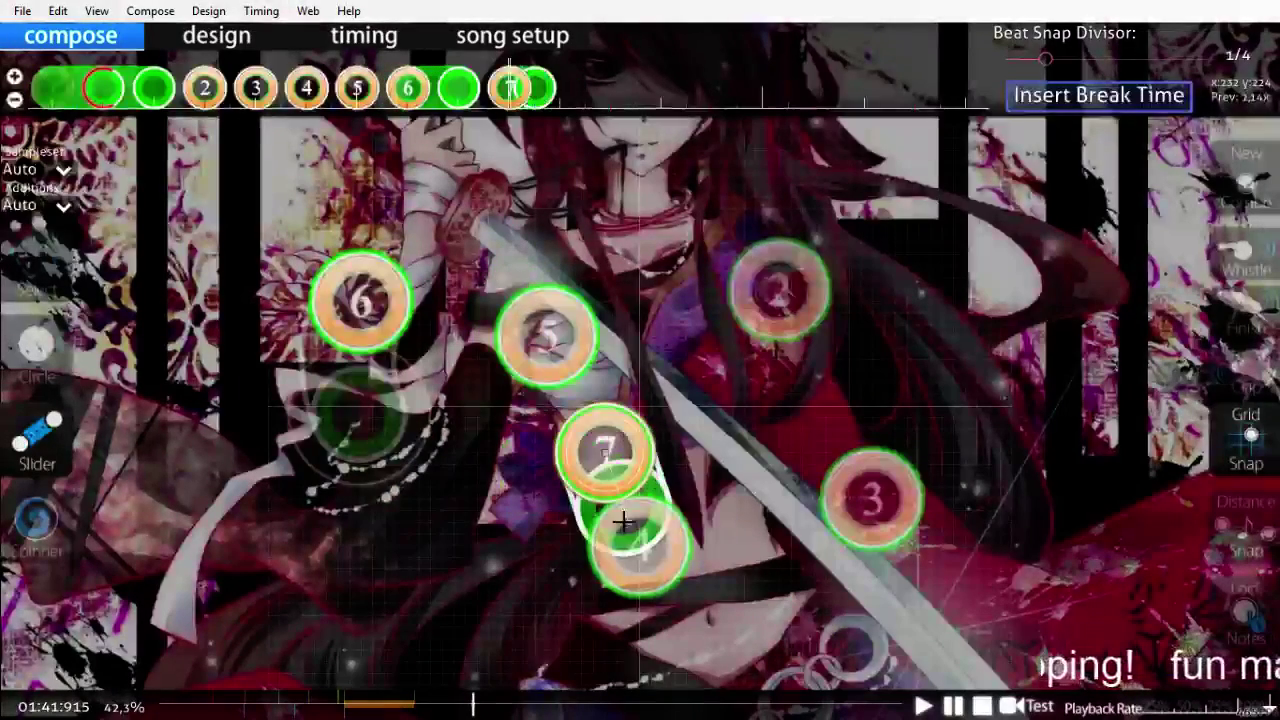
# Step: Place short slider 7 at 01:41:915 below circle 5, heading down, extend it with one repeat, and replay the passage
pyautogui.moveTo(558, 98); pyautogui.dragTo(615, 90)
pyautogui.scroll(19, 744, 390)
pyautogui.press('space')
pyautogui.press('space')
pyautogui.press('F8')
pyautogui.press('F8')
pyautogui.scroll(4, 744, 259)
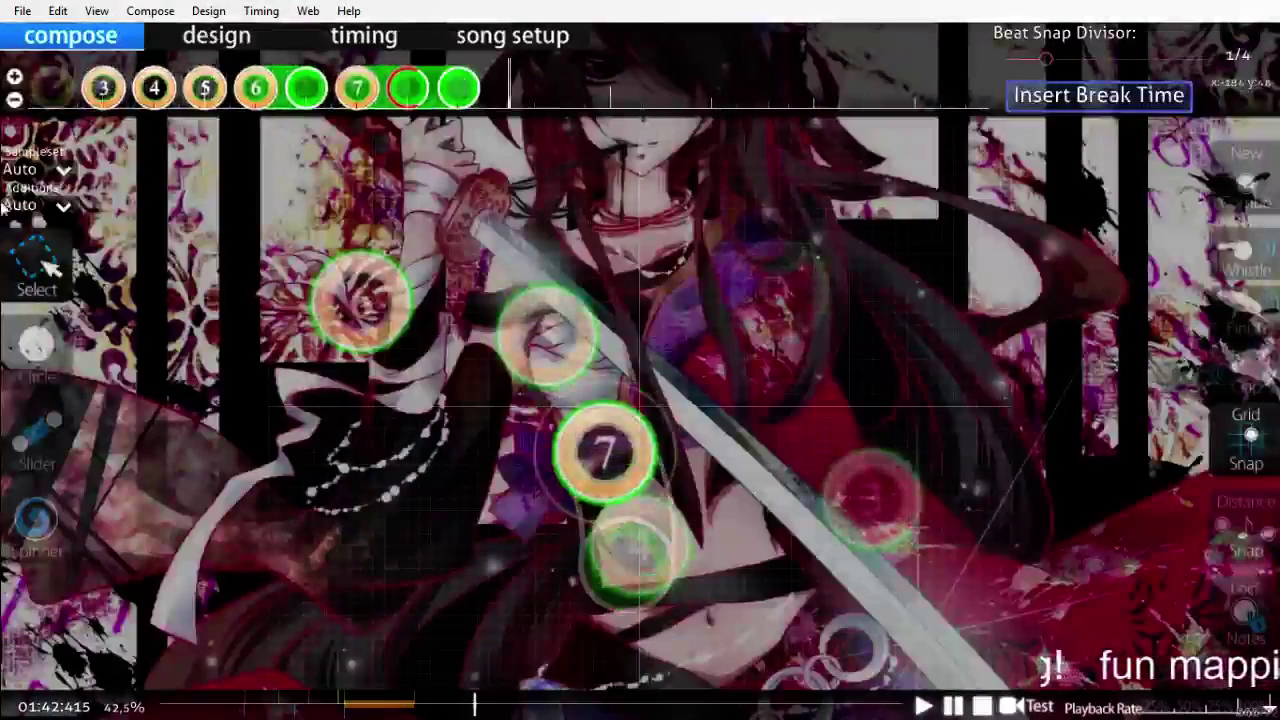
# Step: Place circle 8 at 01:42:415, left of slider 7, and circle 9 above and to the right of it
pyautogui.click(32, 338)
pyautogui.click(430, 418)
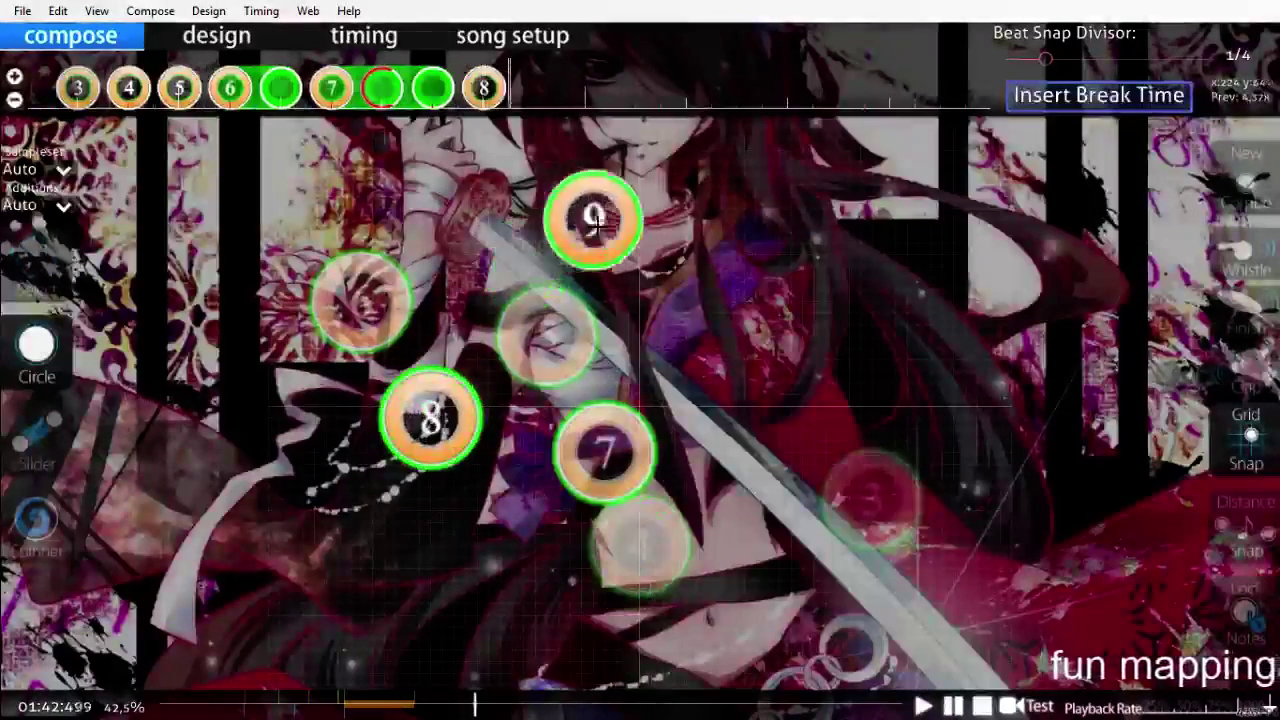
pyautogui.click(686, 220)
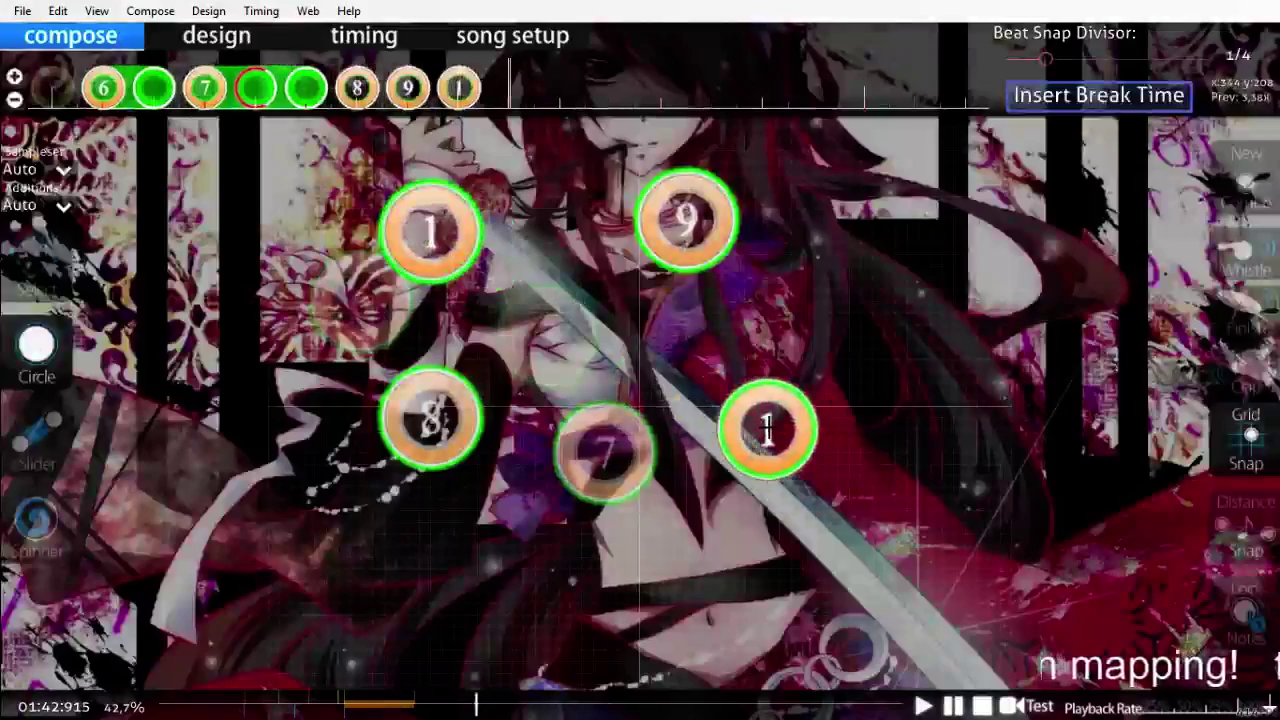
pyautogui.click(676, 323)
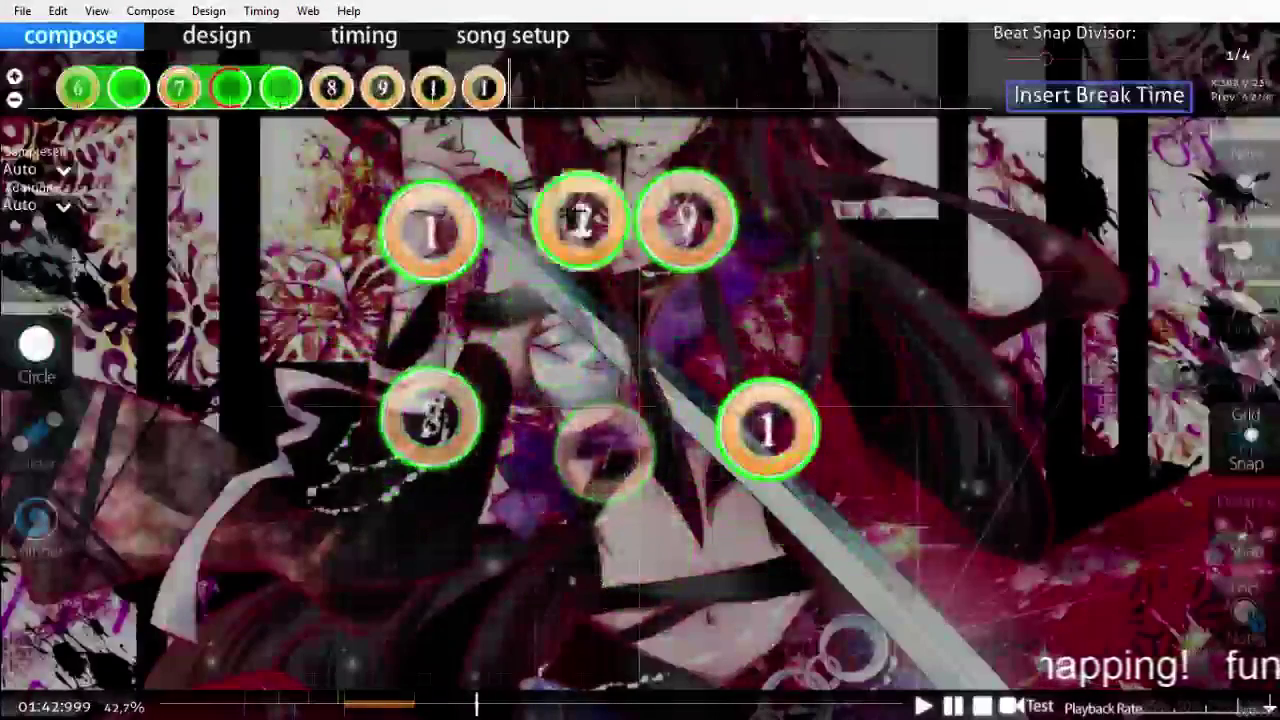
pyautogui.scroll(20, 676, 323)
pyautogui.press('space')
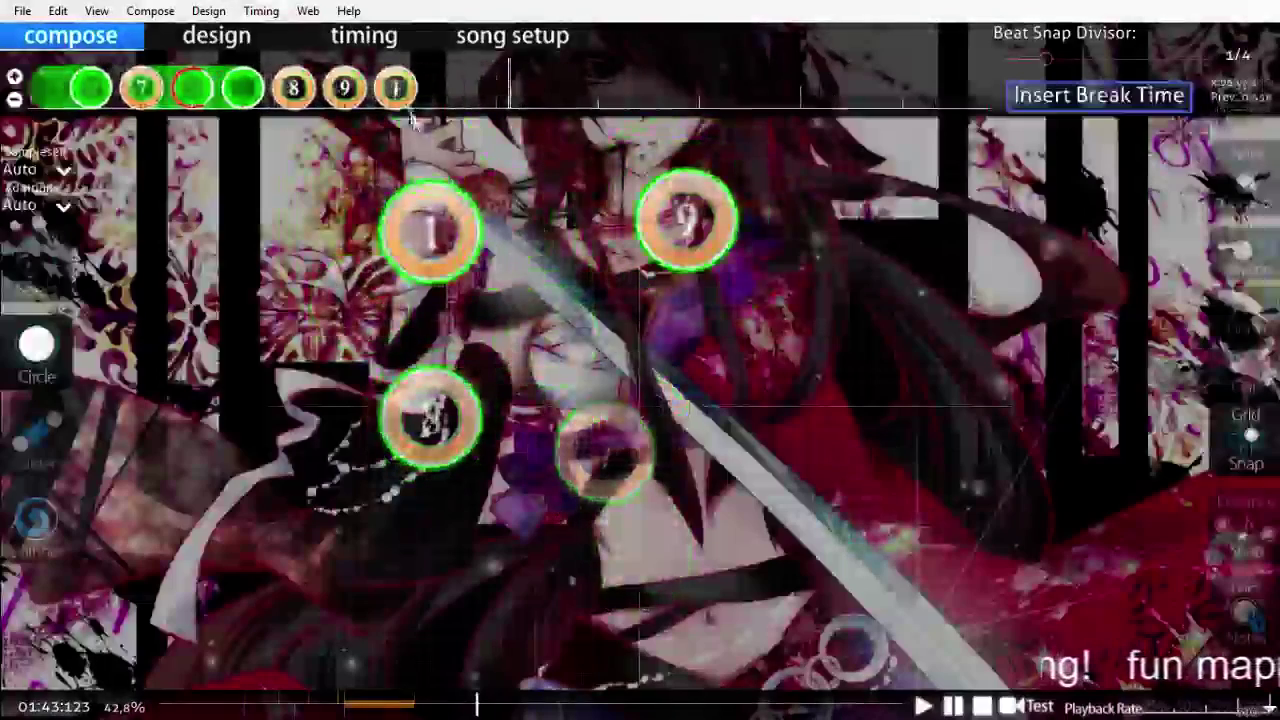
pyautogui.scroll(2, 440, 170)
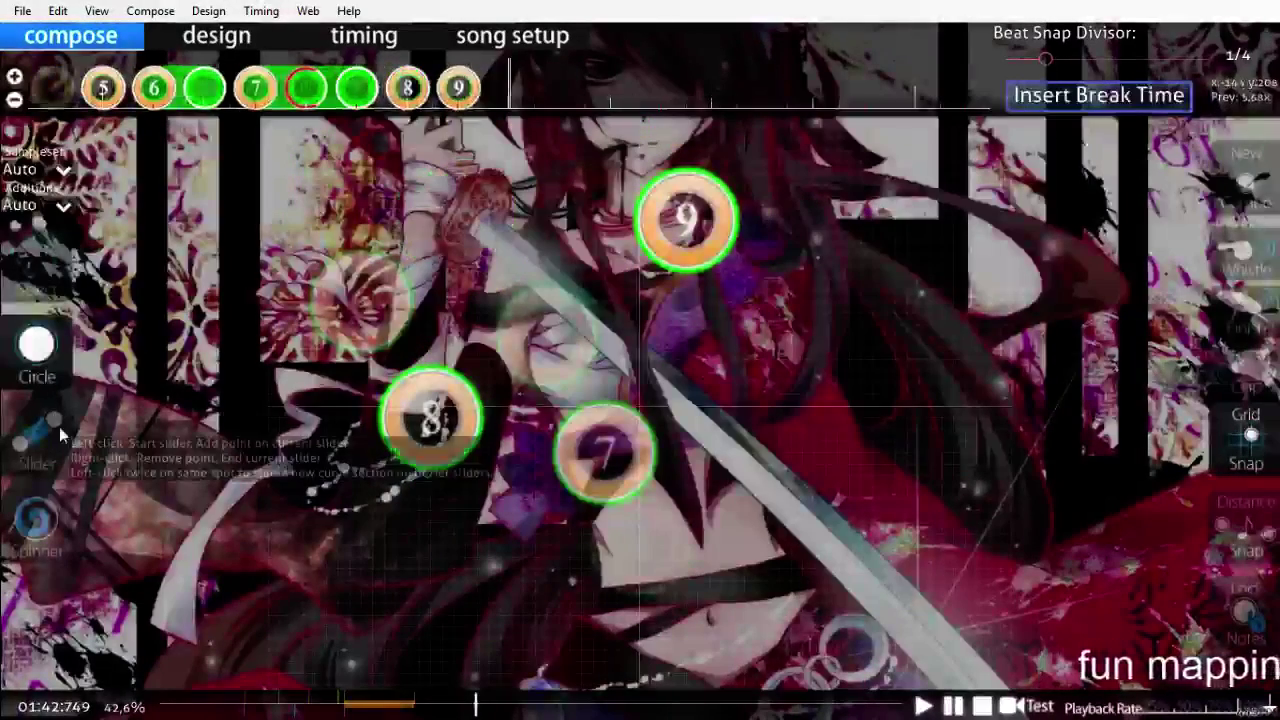
# Step: Place a long slider 10 at 01:42:749, starting at x:320 y:184 and curving down and around to the left, and save the beatmap
pyautogui.press('2')
pyautogui.click(733, 392)
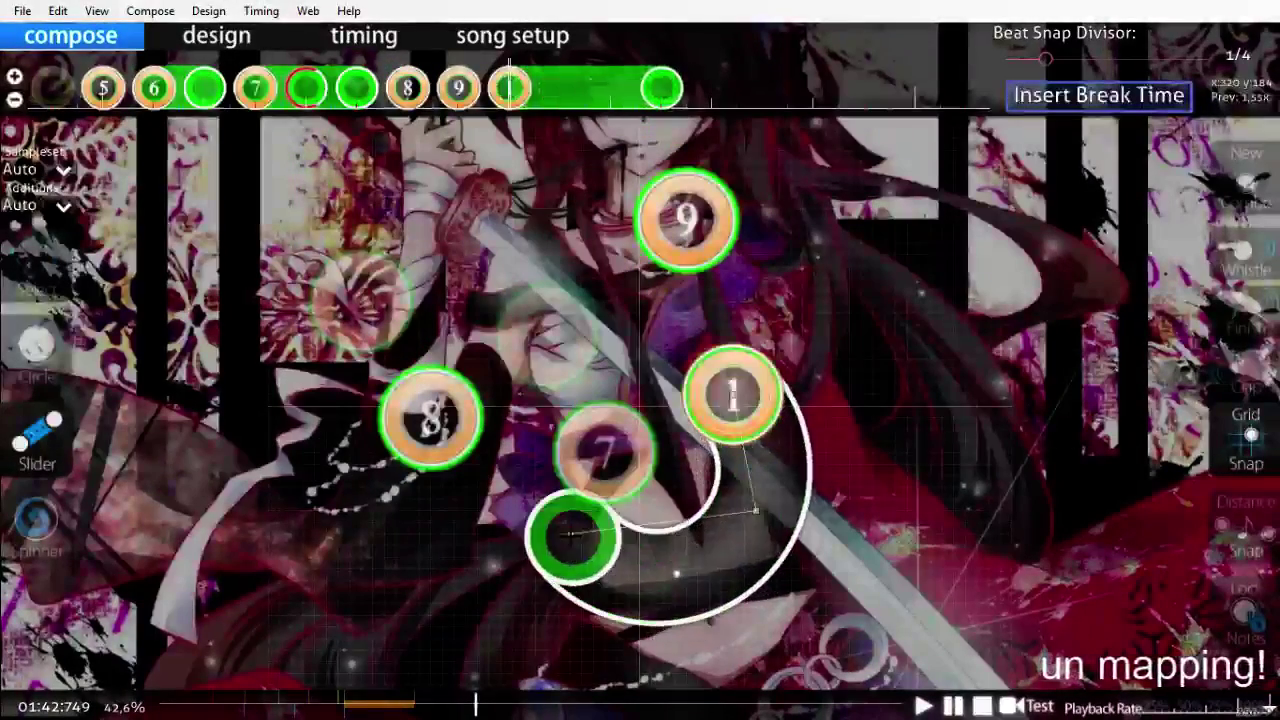
pyautogui.scroll(1, 594, 557)
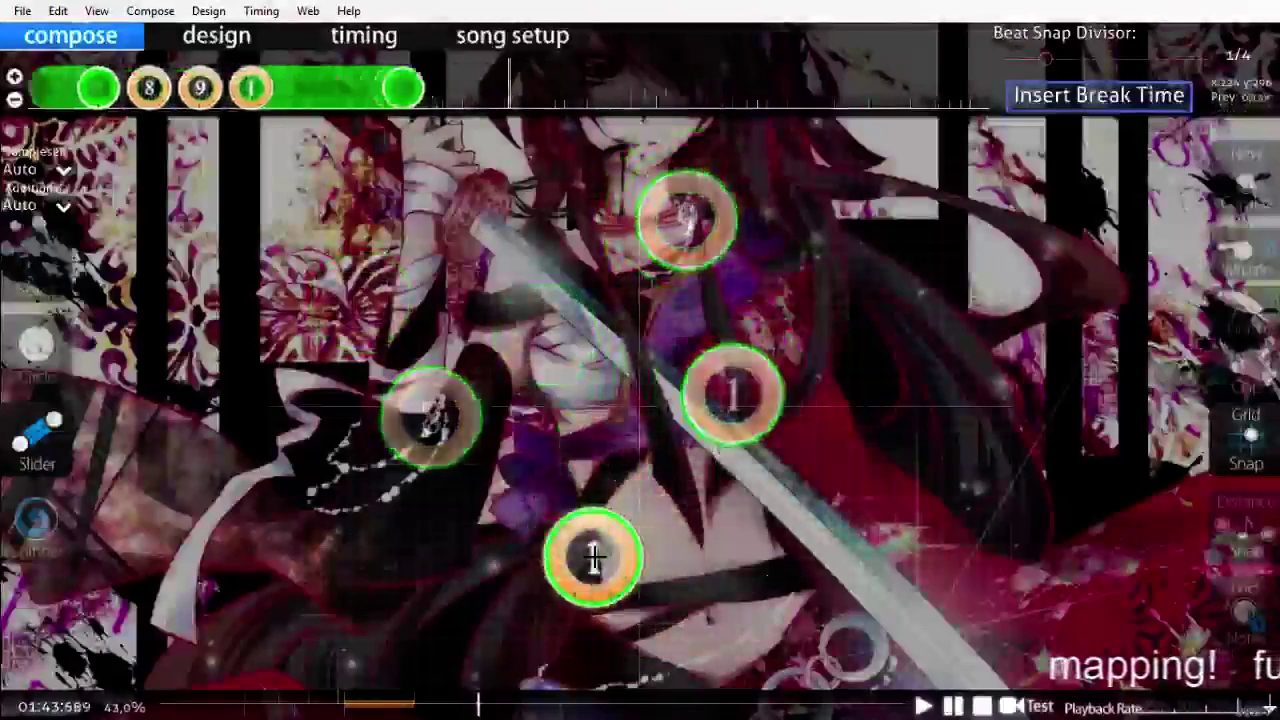
pyautogui.hotkey('ctrl', 's')
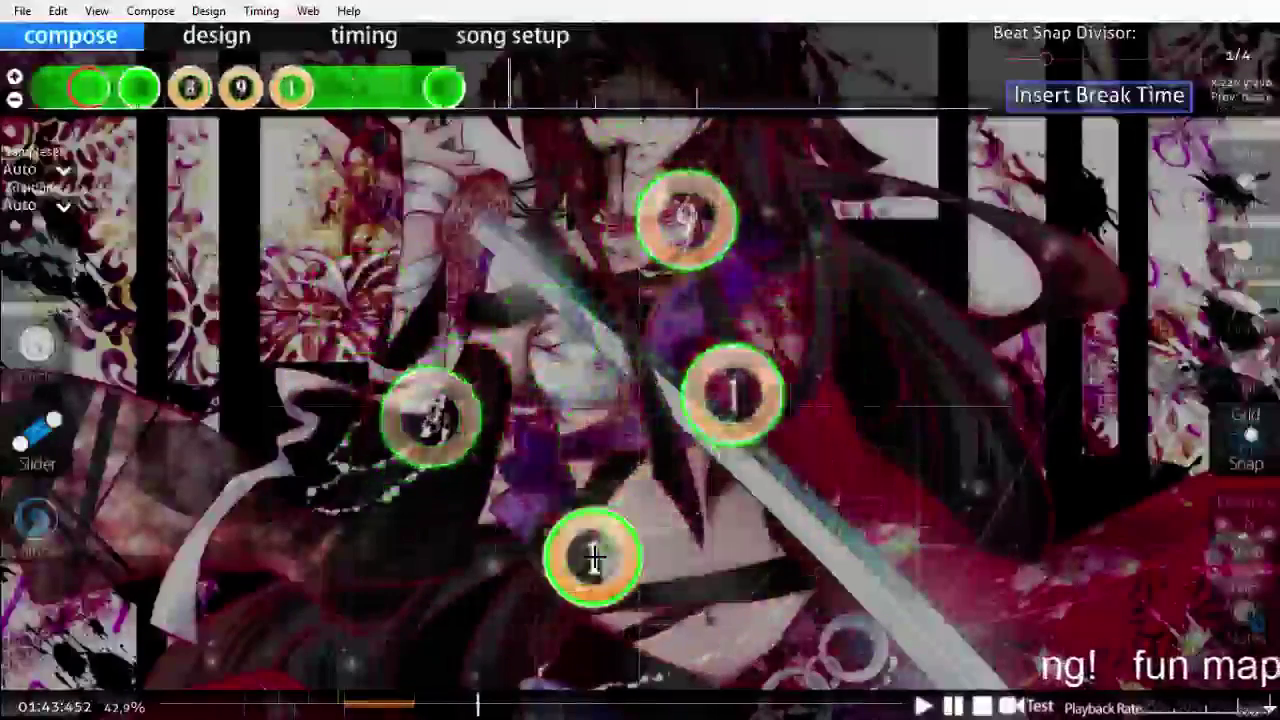
# Step: Play through the section after the long slider and leave the editor for the song selection
pyautogui.scroll(15, 594, 557)
pyautogui.press('space')
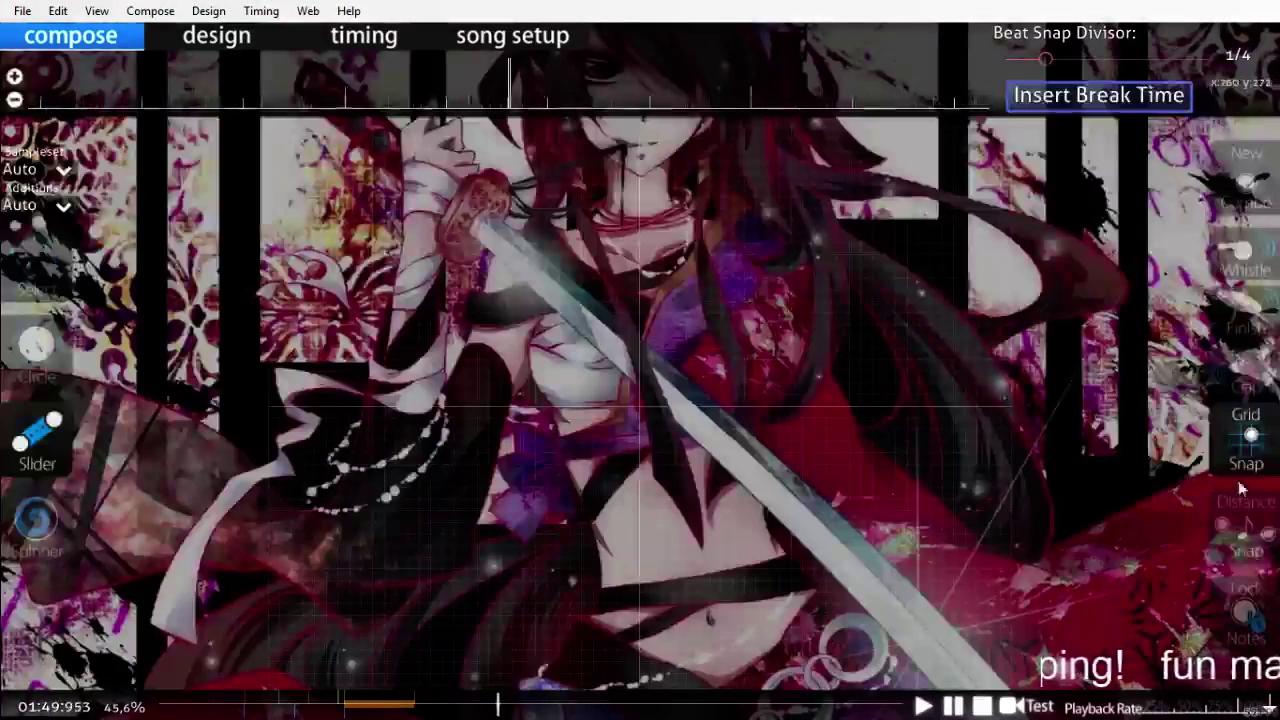
pyautogui.press('Escape')
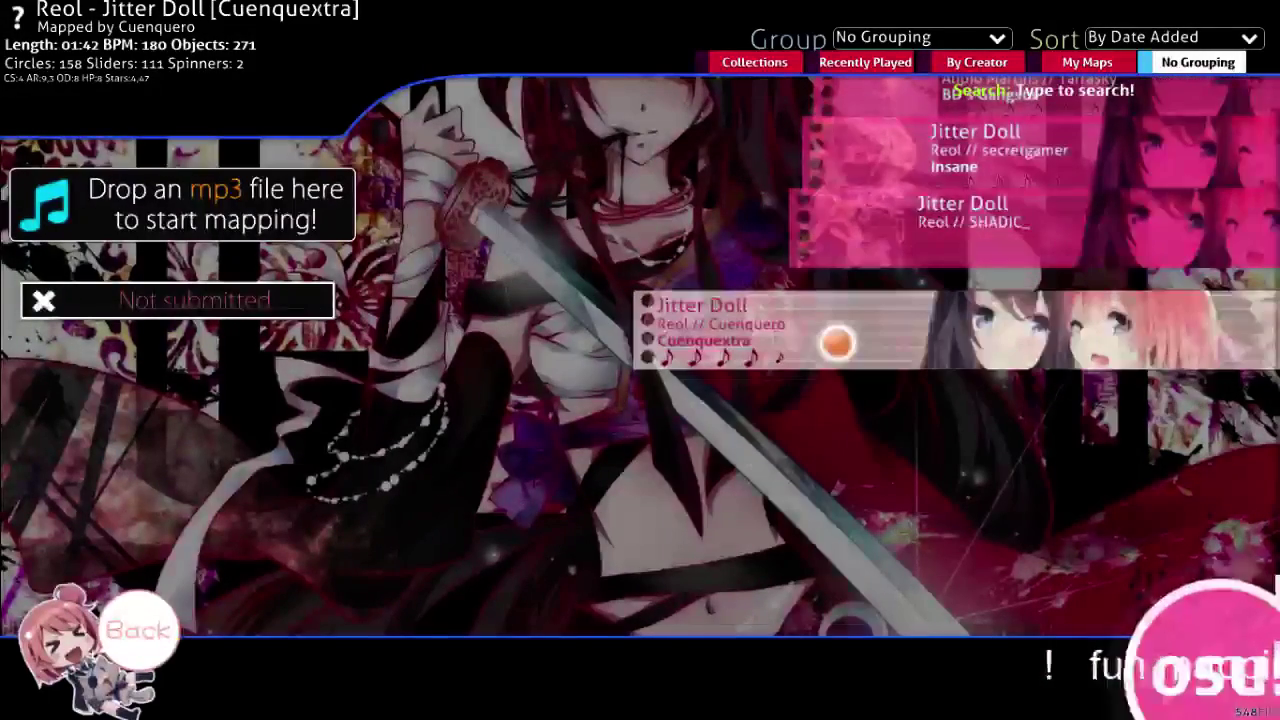
# Step: Reopen the Cuenquextra difficulty of Jitter Doll in the editor and go to the long slider near 01:42:746
pyautogui.click(860, 247)
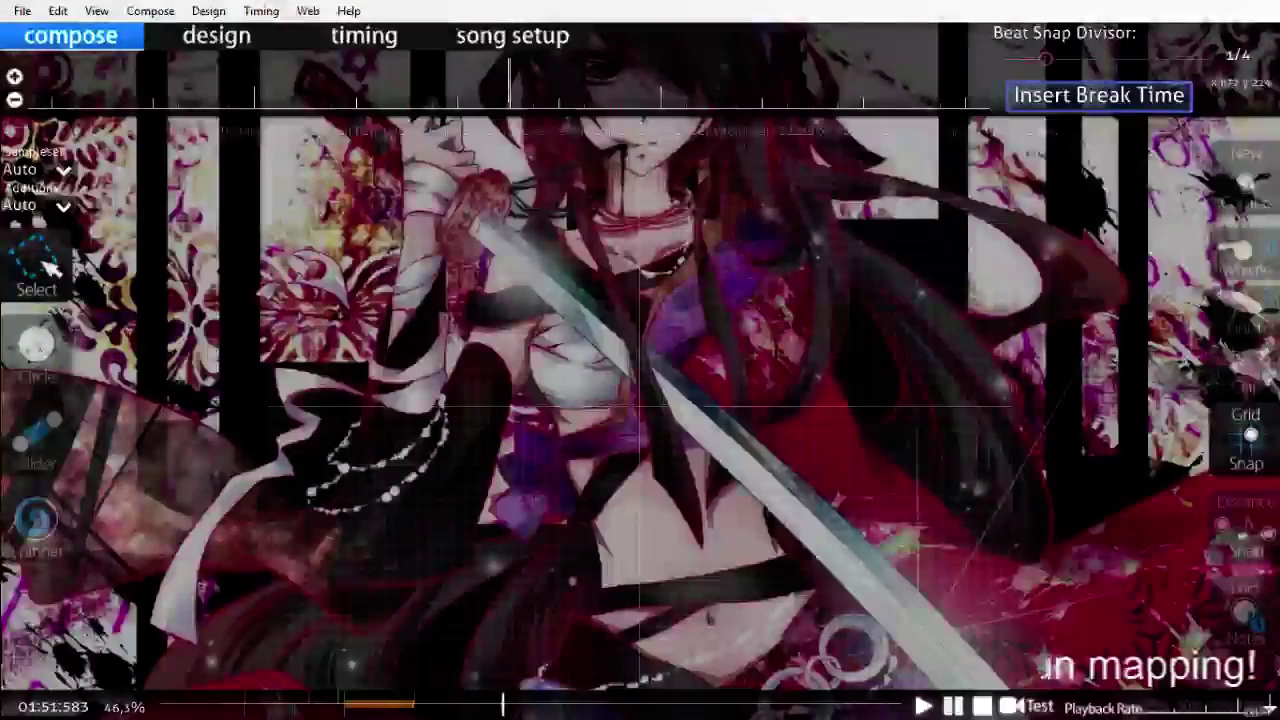
pyautogui.click(430, 705)
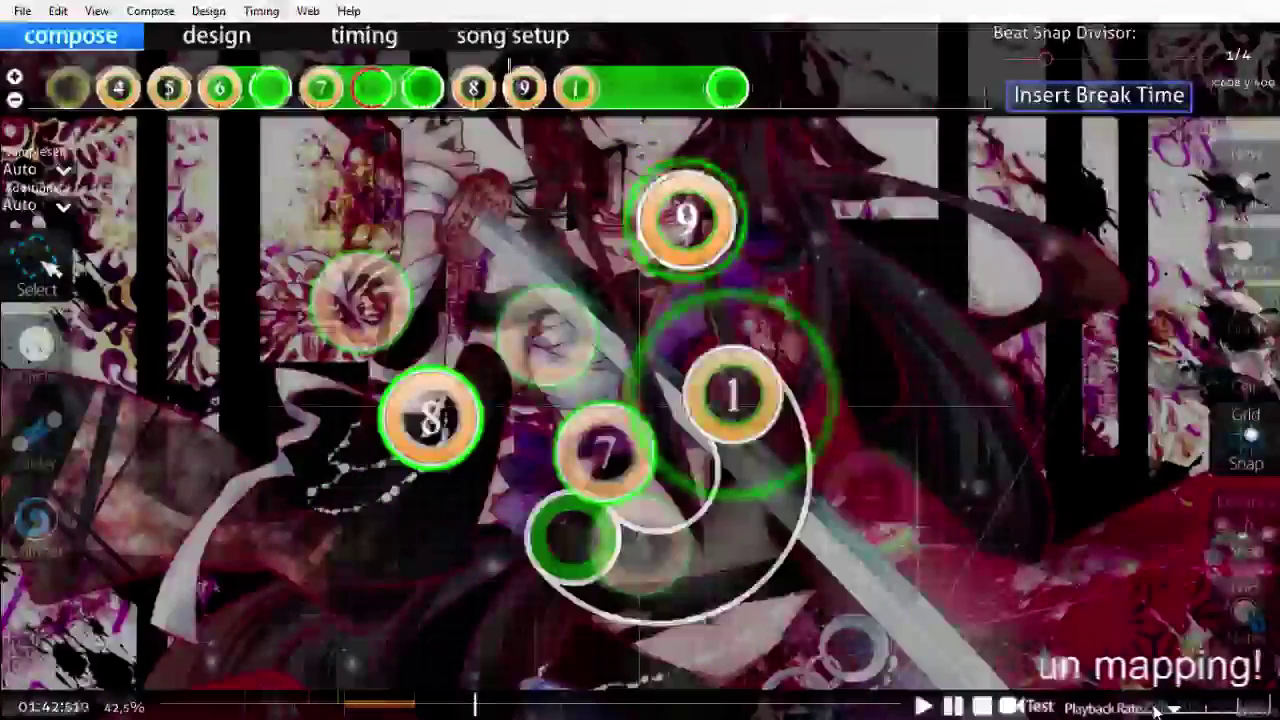
pyautogui.scroll(3, 1157, 712)
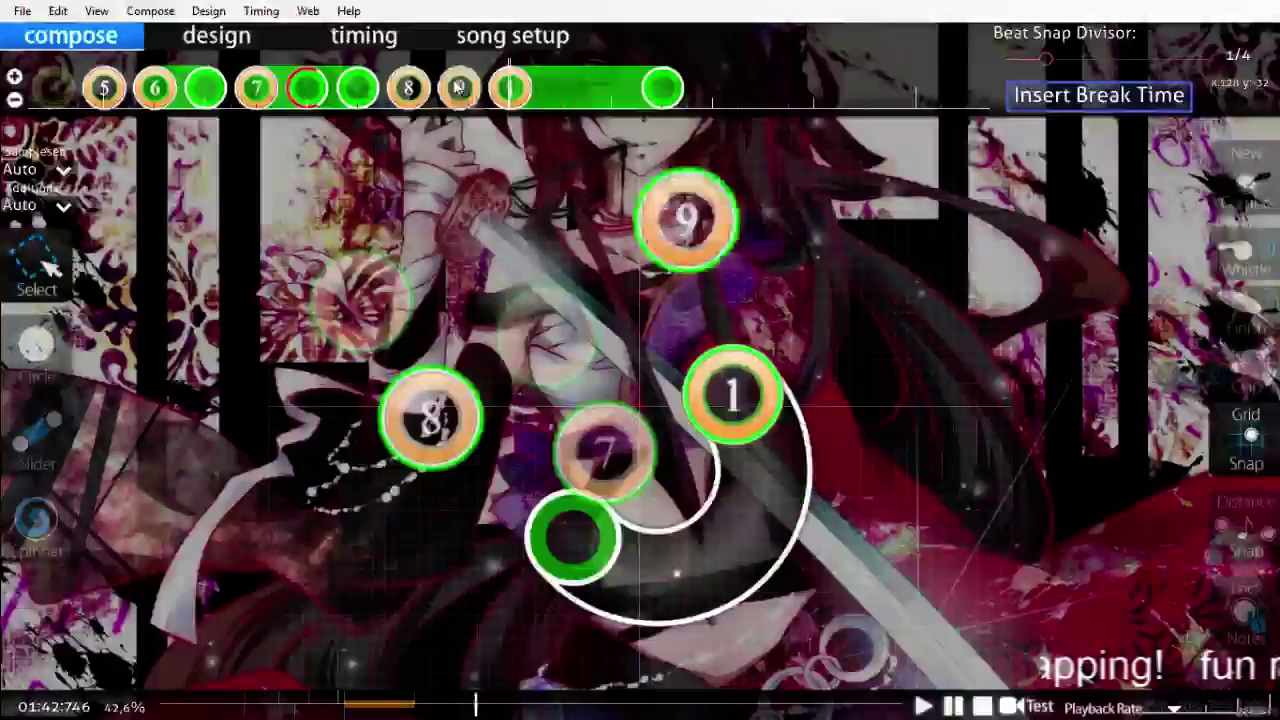
# Step: Delete circle 9 before the long slider, start the slider at 01:42:582 in its place without a new combo, and step through it
pyautogui.scroll(1, 738, 530)
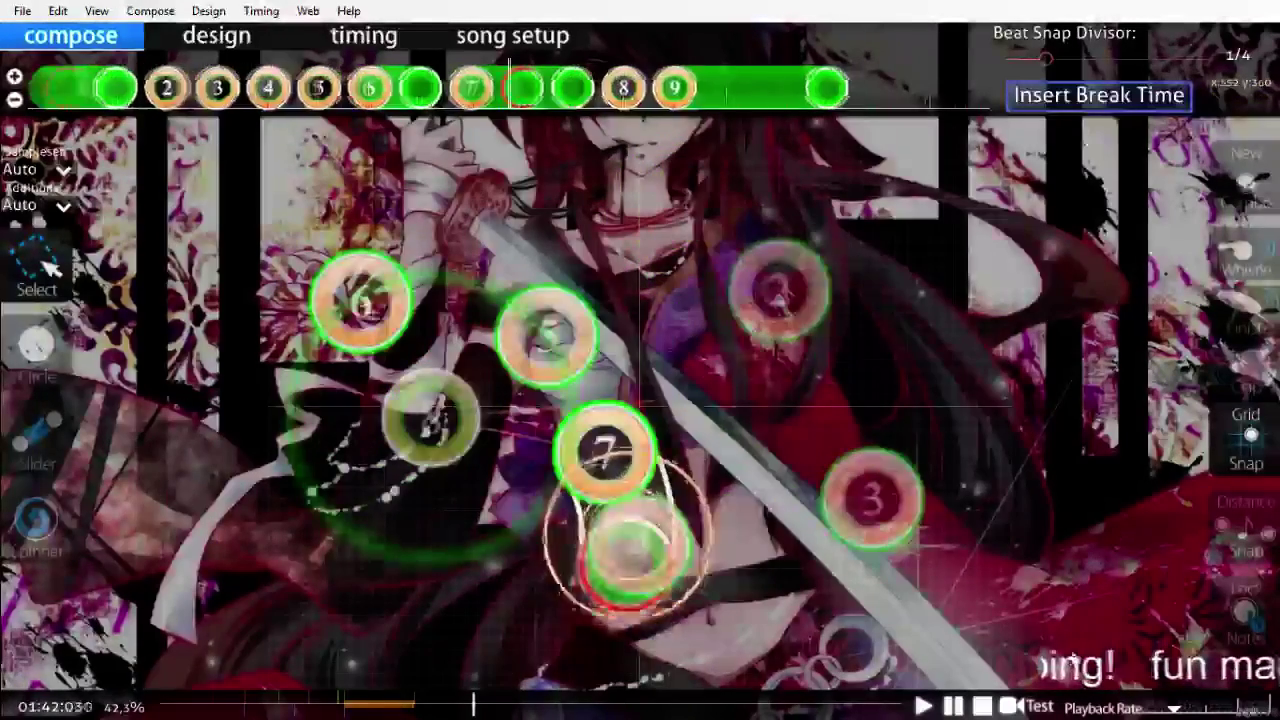
pyautogui.scroll(-2, 1073, 660)
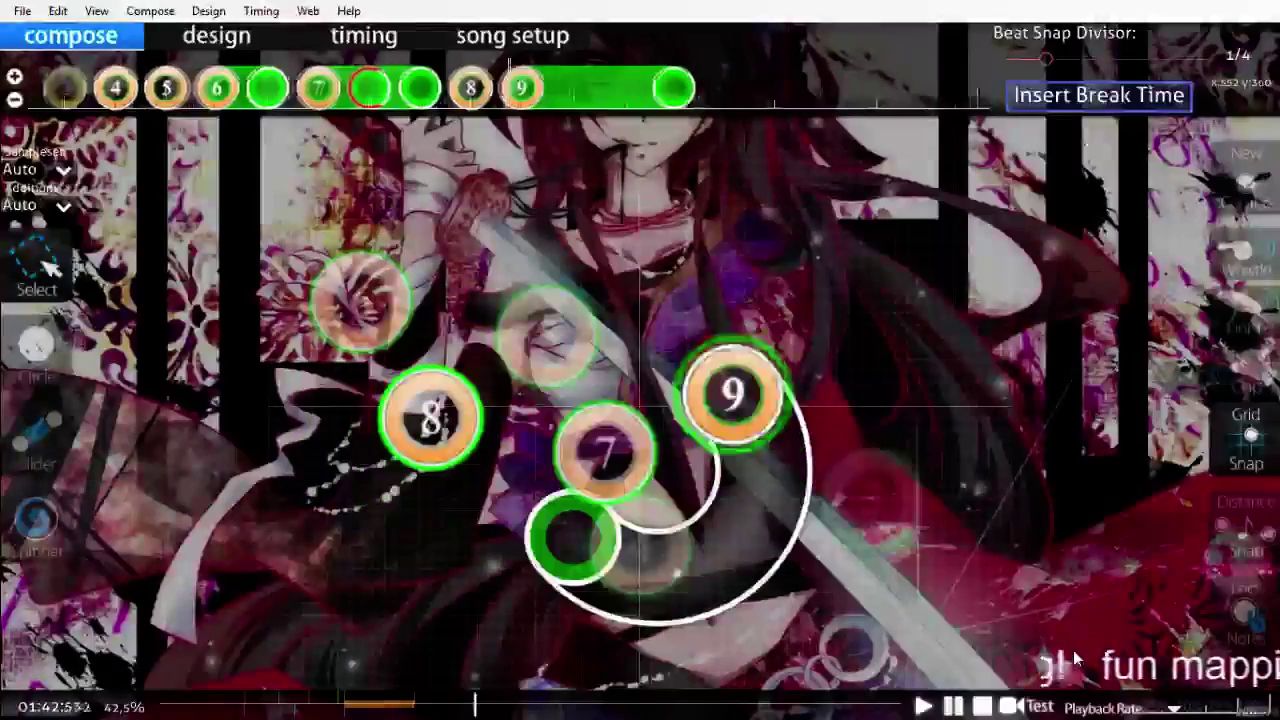
pyautogui.scroll(-1, 1075, 660)
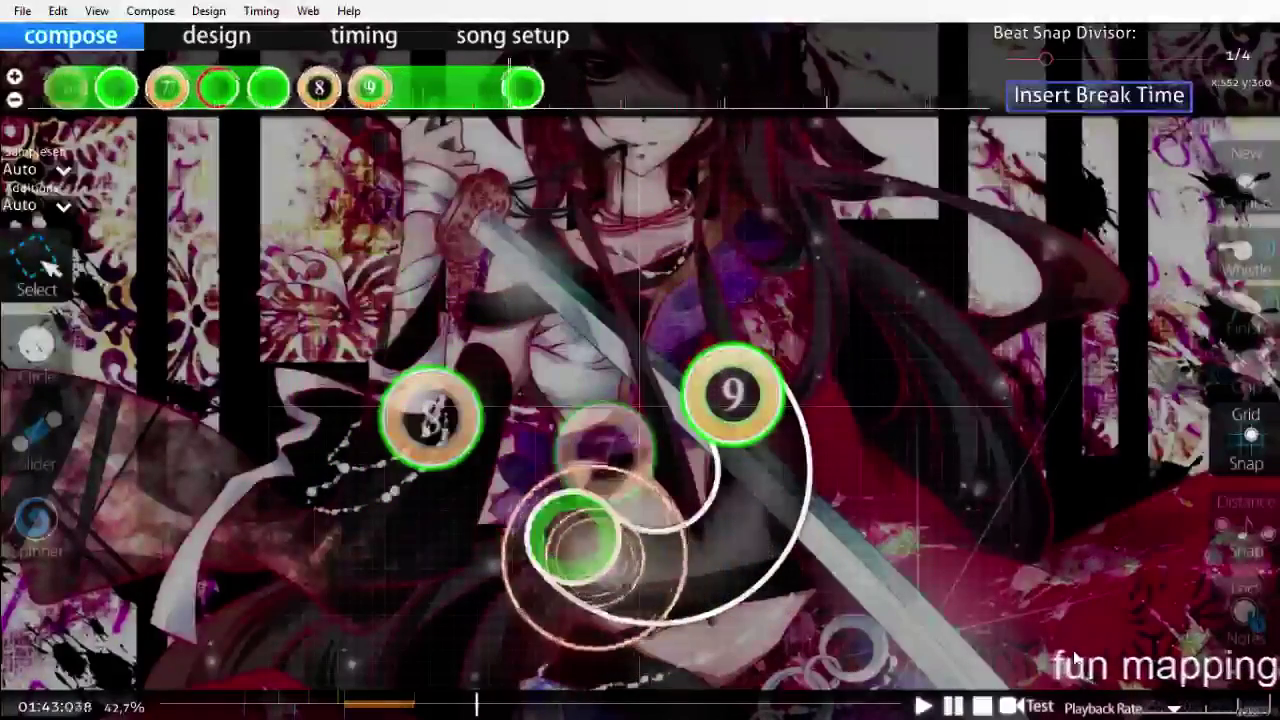
pyautogui.scroll(-1, 1075, 657)
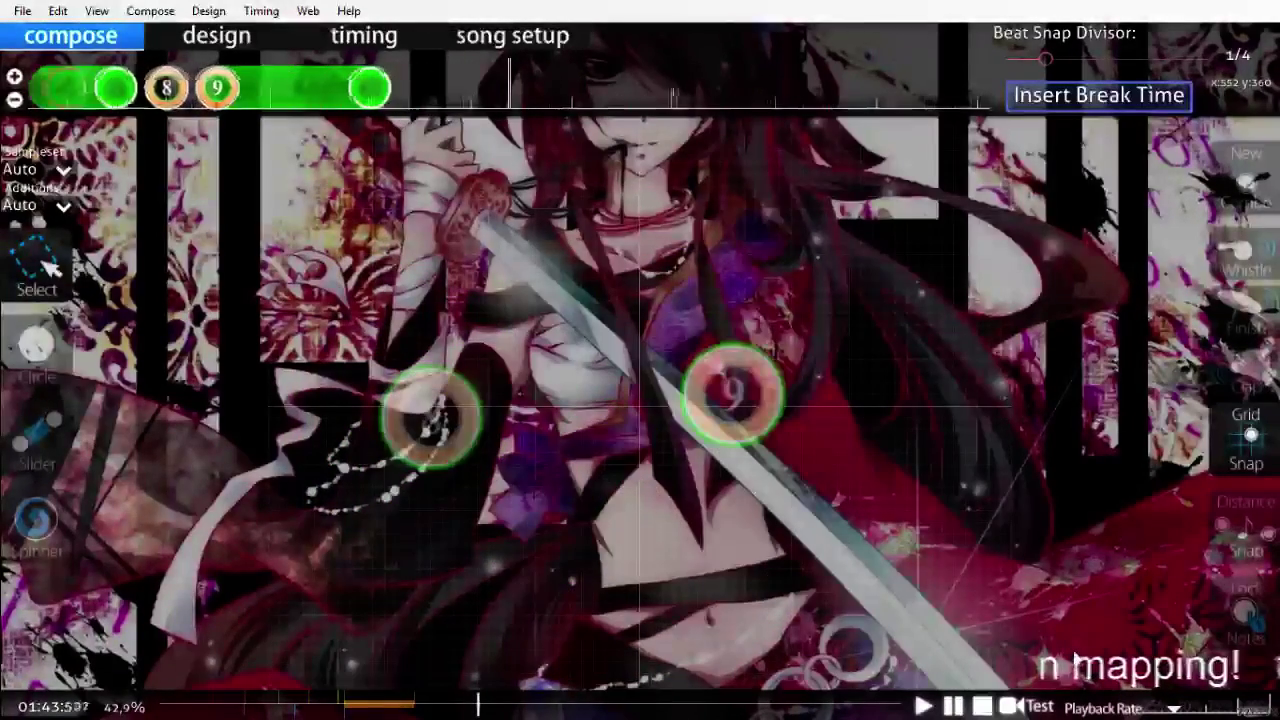
pyautogui.scroll(12, 1073, 662)
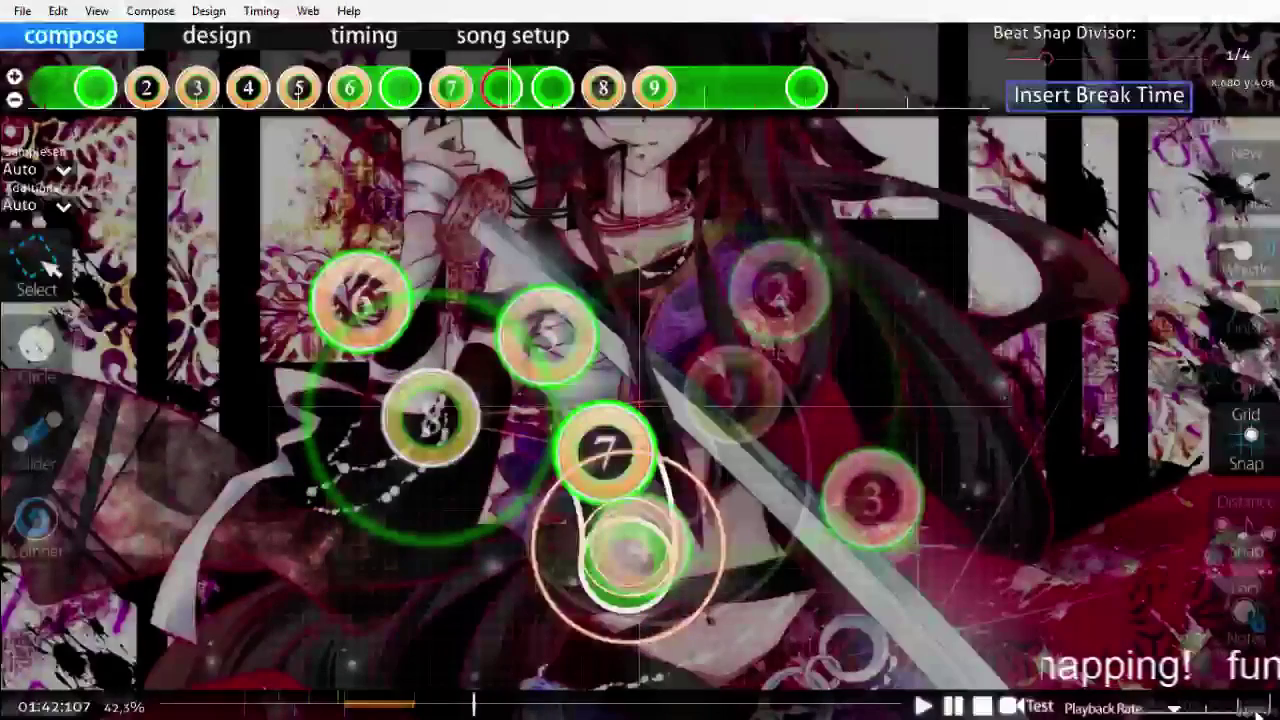
# Step: Replay the passage from about 01:42:107 past the end of the long slider to check its timing
pyautogui.click(922, 706)
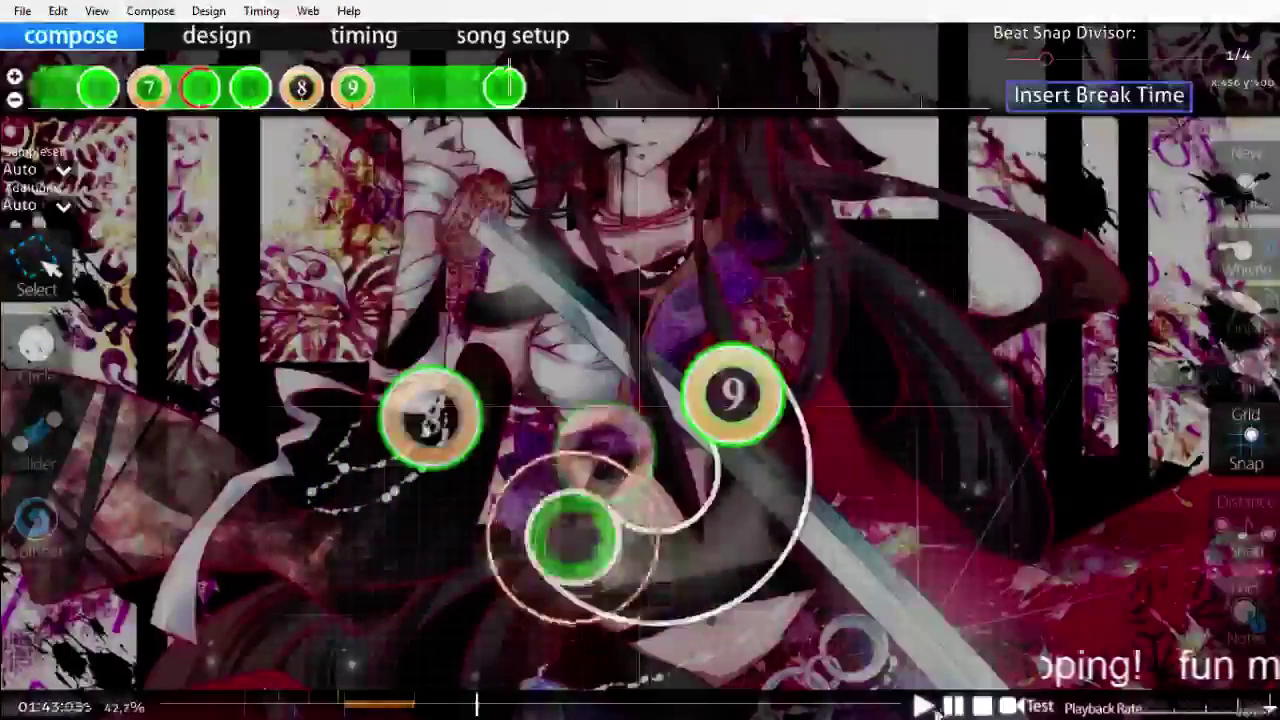
pyautogui.click(953, 707)
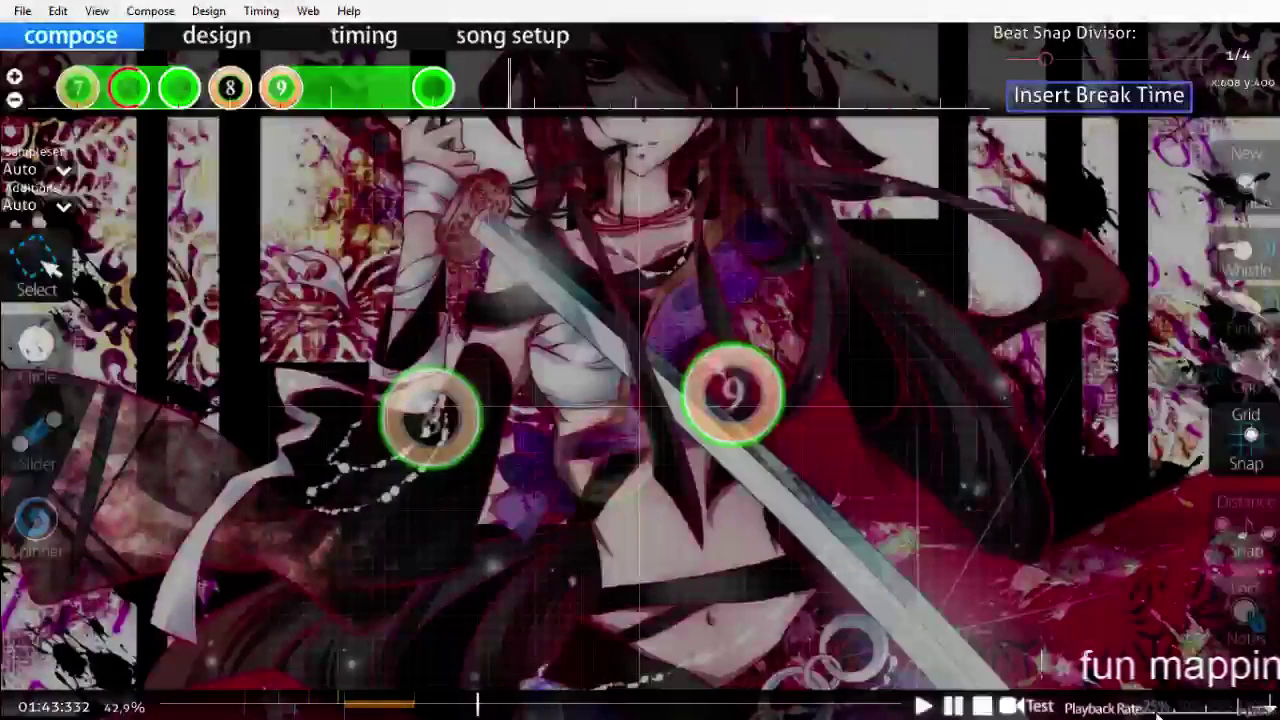
pyautogui.scroll(2, 1060, 535)
pyautogui.press('space')
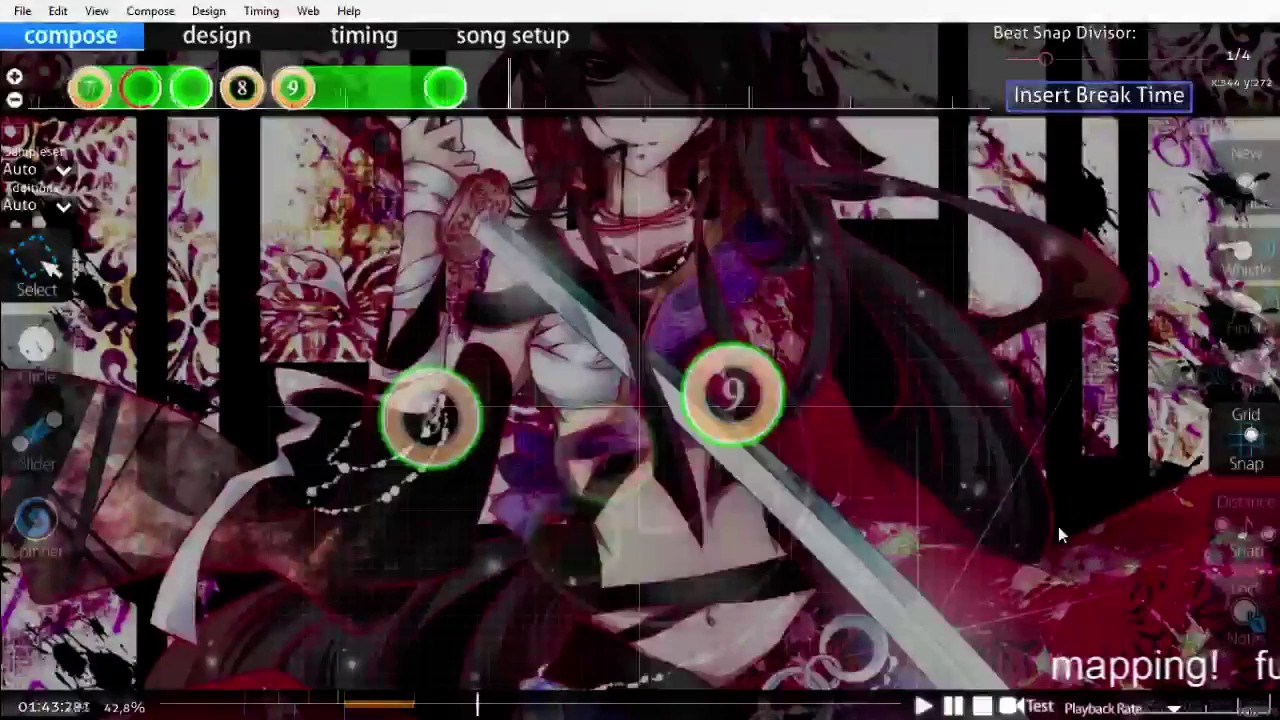
# Step: Add an inherited timing point at 01:43:249 with speed x1,00 and 50% volume, and return to composing
pyautogui.scroll(1, 737, 443)
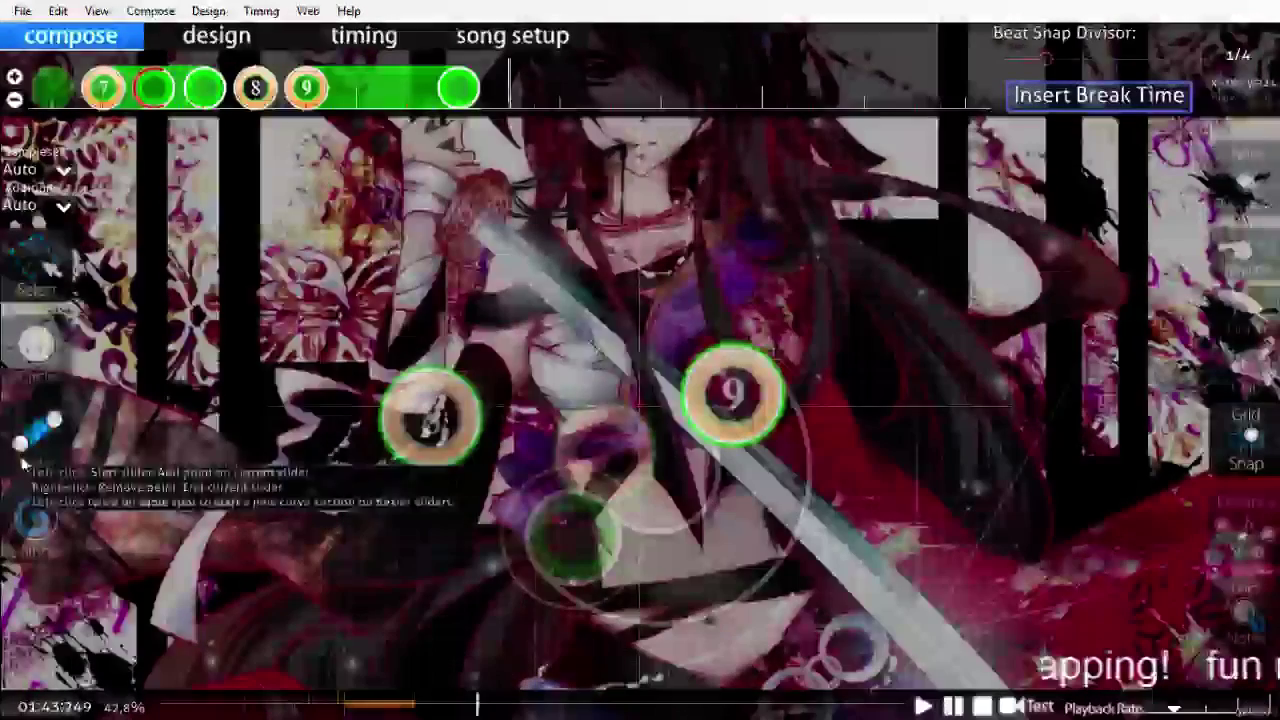
pyautogui.press('F3')
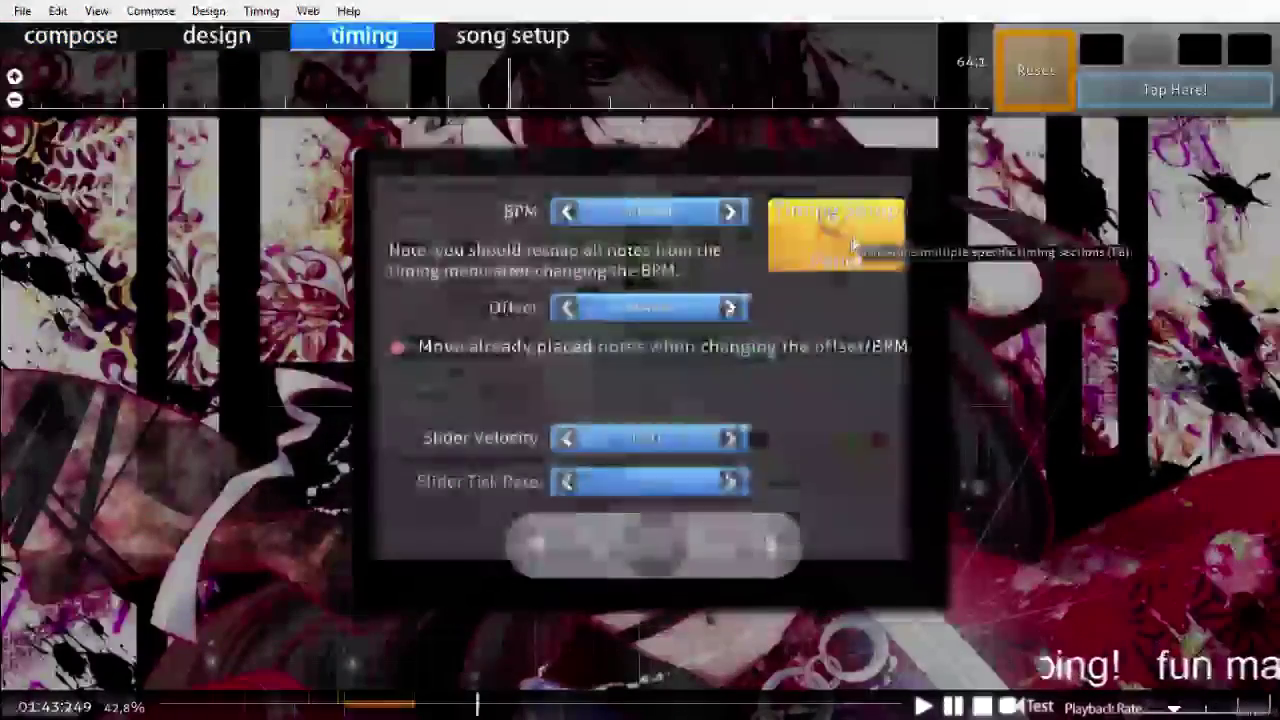
pyautogui.click(835, 235)
pyautogui.click(440, 187)
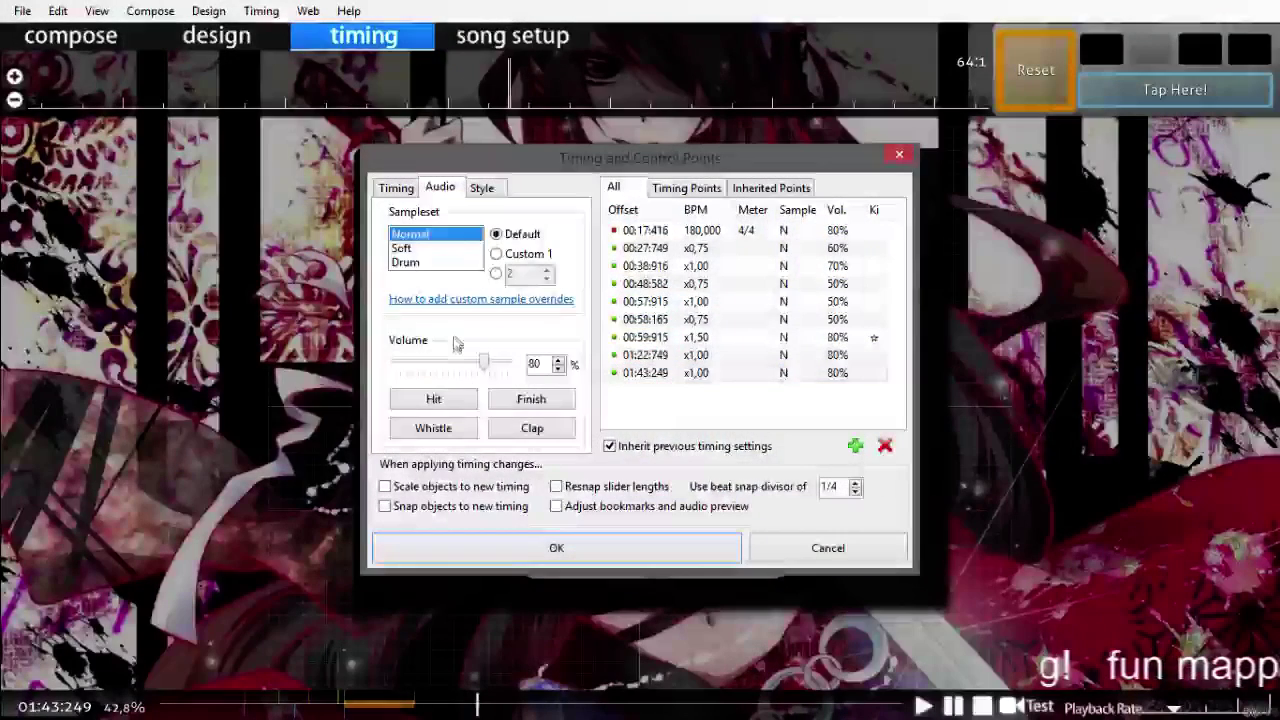
pyautogui.moveTo(449, 374); pyautogui.dragTo(445, 374)
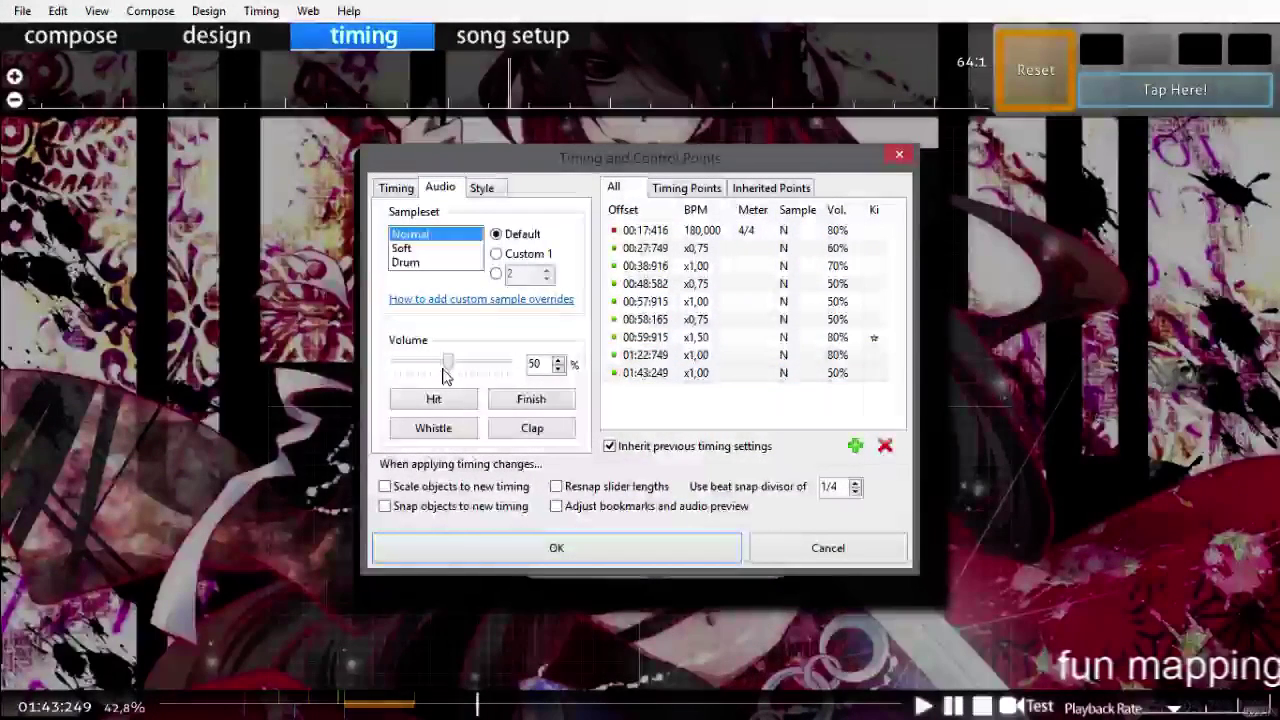
pyautogui.click(666, 546)
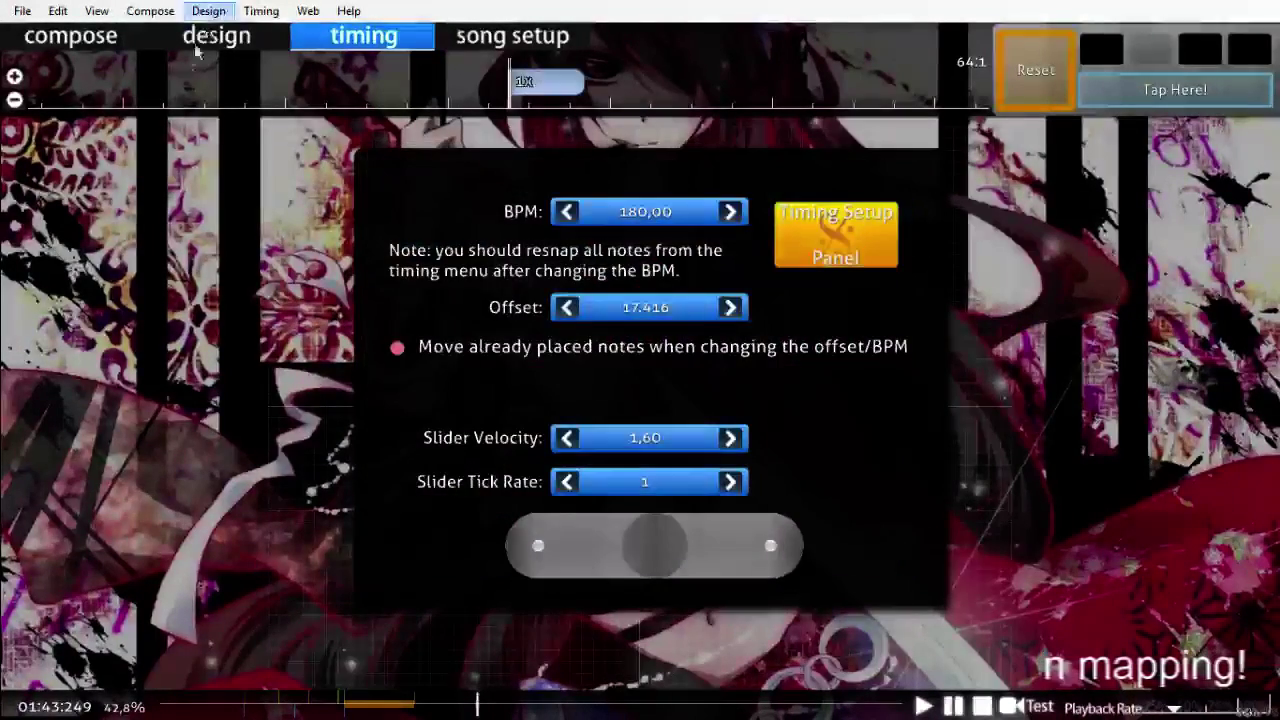
pyautogui.press('F1')
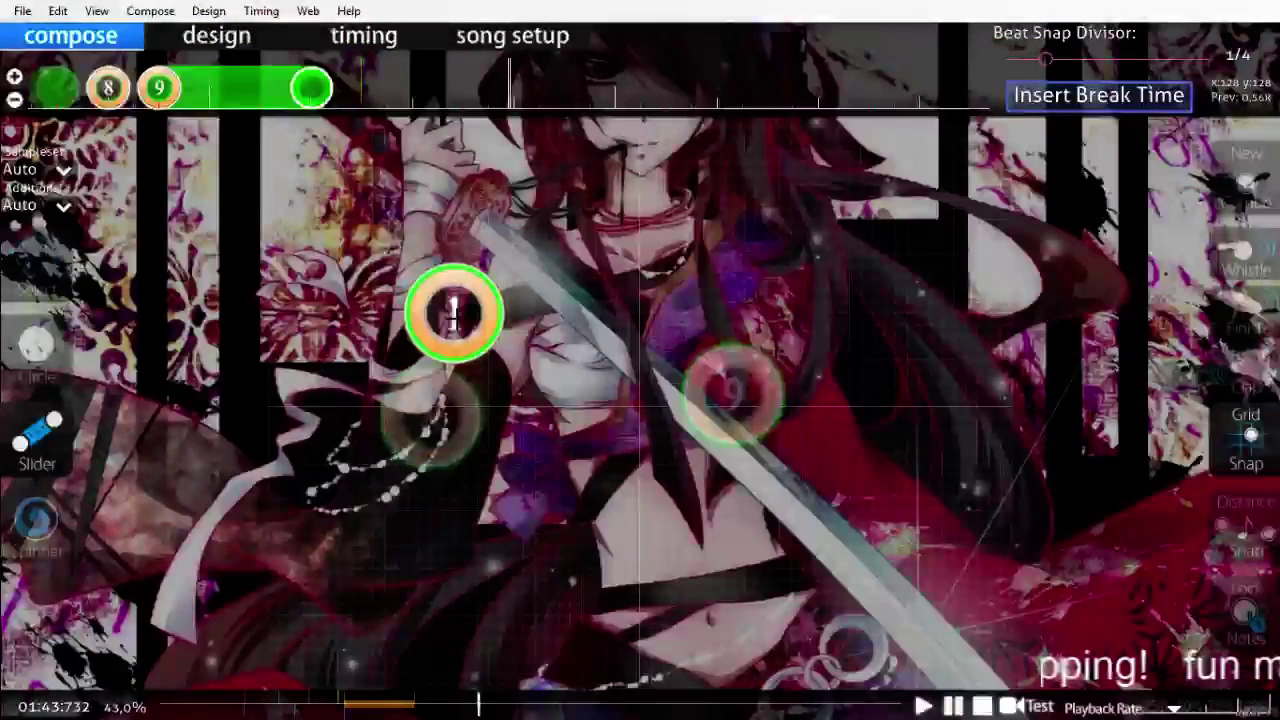
# Step: Listen through the unmapped section after 01:43:249 with the Slider tool ready, and save the beatmap
pyautogui.press('space')
pyautogui.scroll(6, 454, 317)
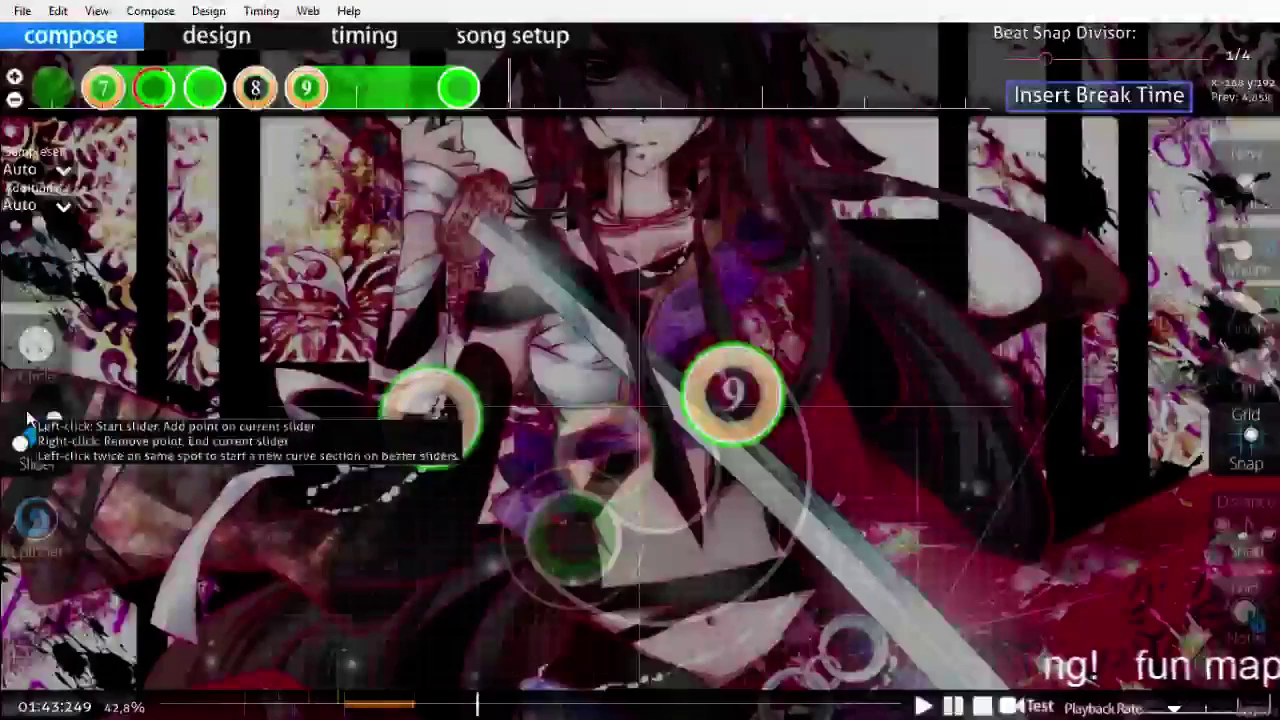
pyautogui.click(22, 440)
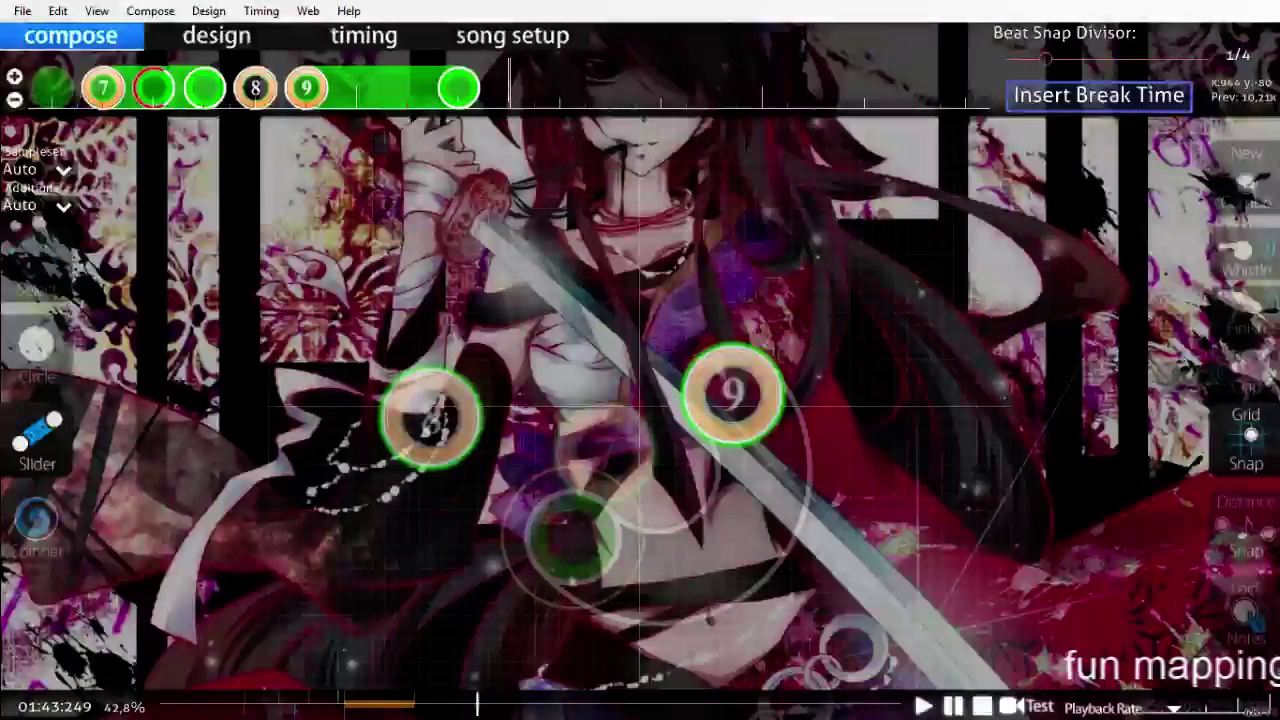
pyautogui.click(924, 706)
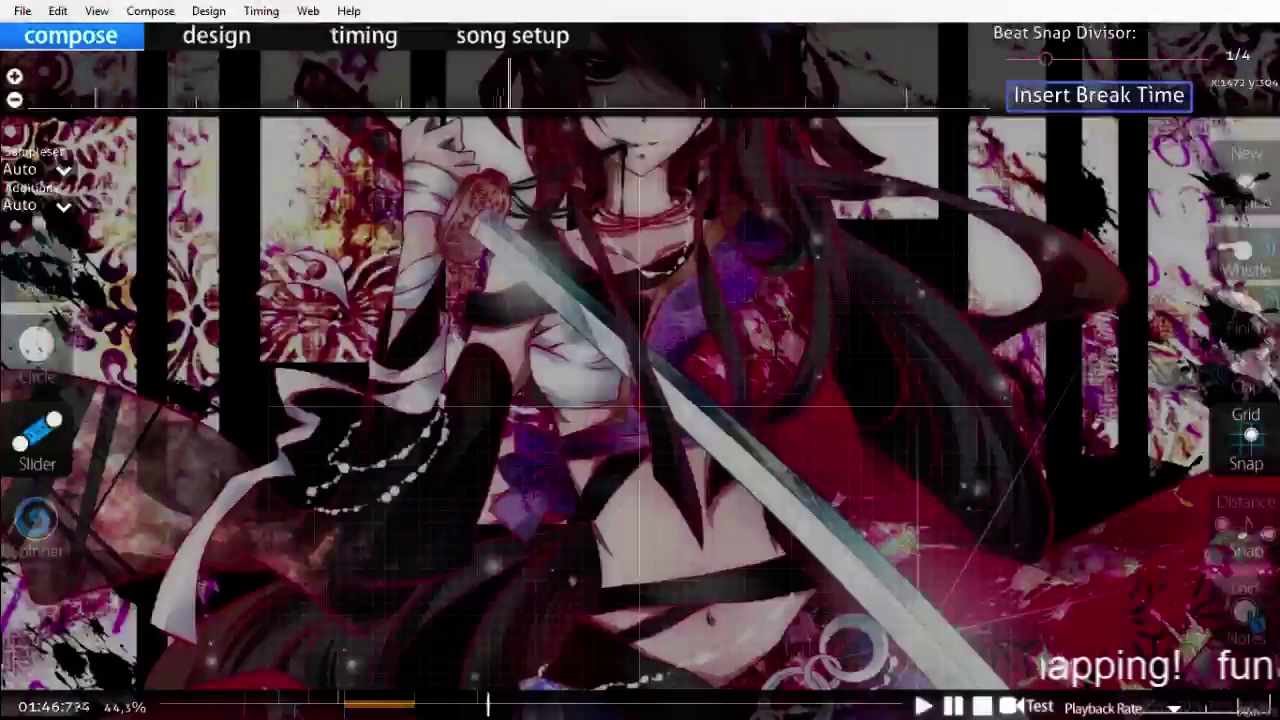
pyautogui.scroll(10, 791, 545)
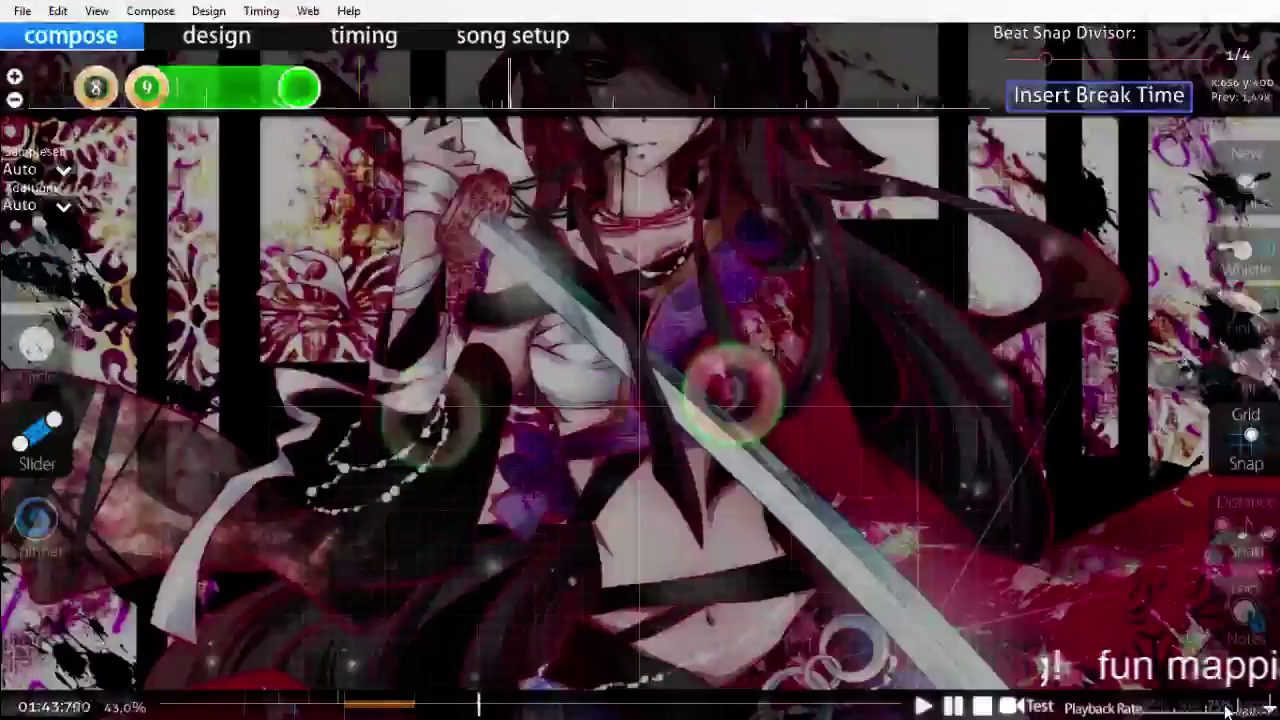
pyautogui.hotkey('ctrl', 's')
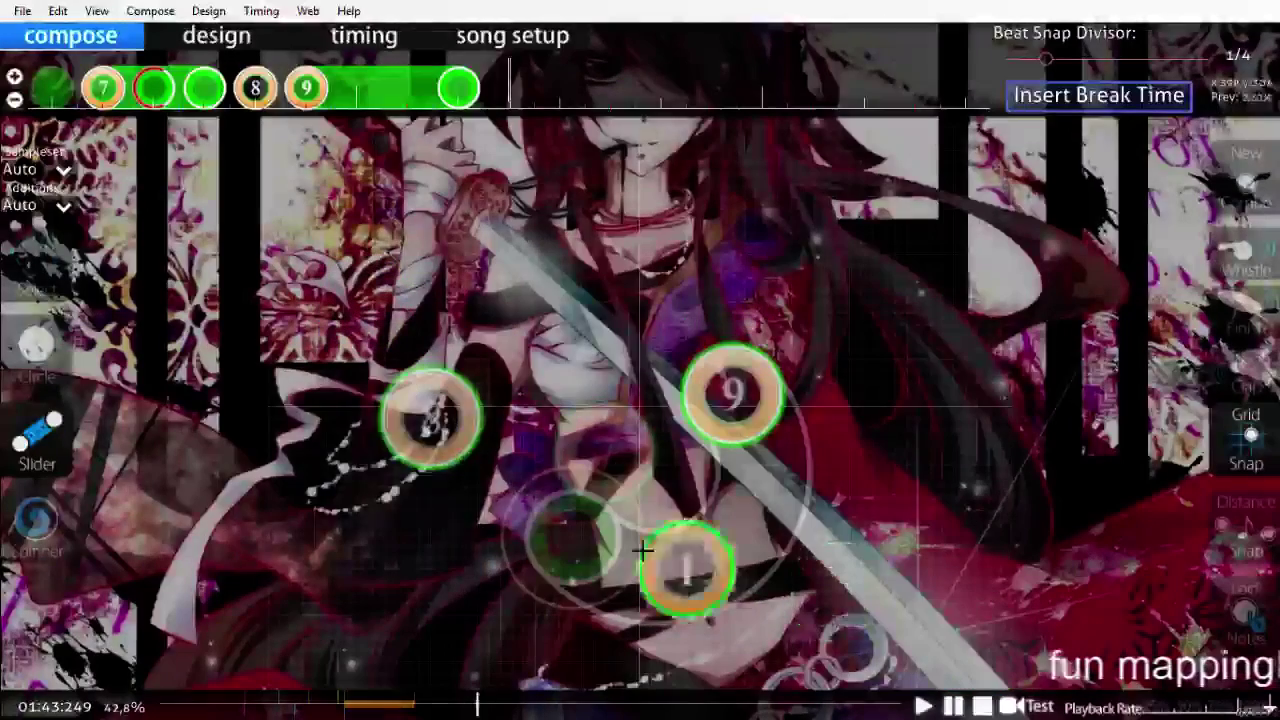
# Step: Start a new combo at 01:43:249 with a short curved slider from x:144 y:144, bending up and to the right
pyautogui.press('q')
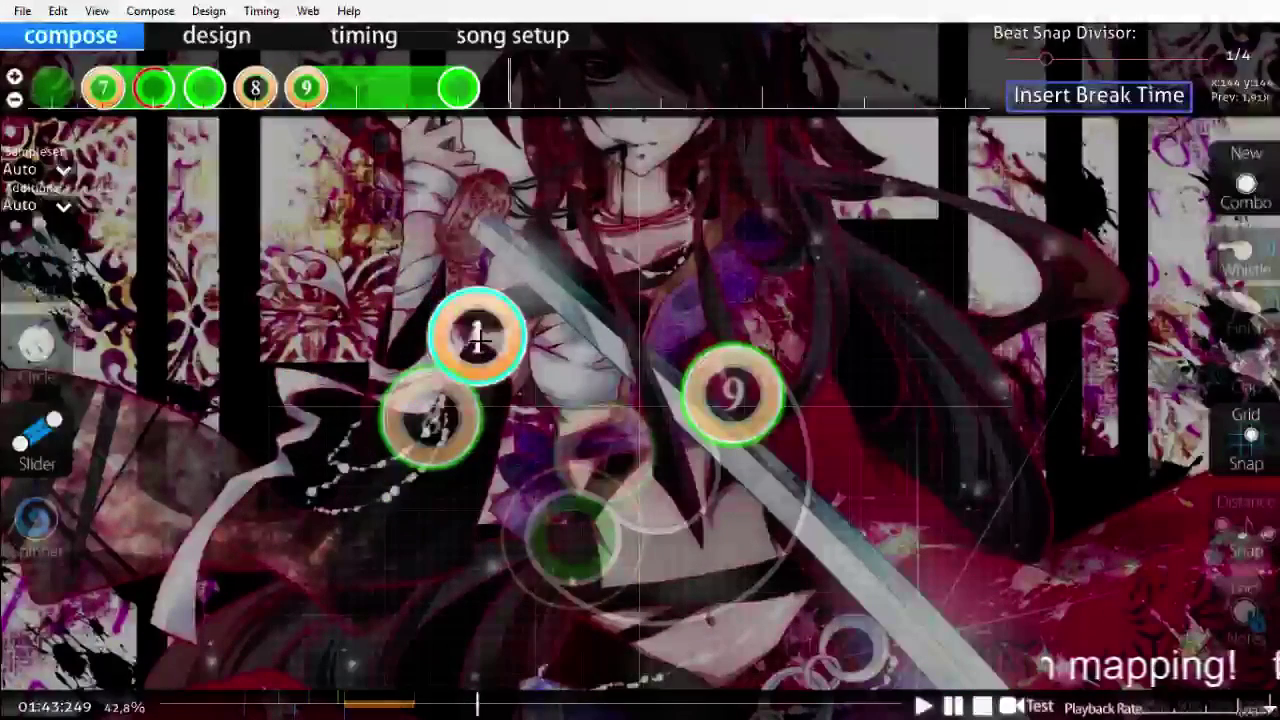
pyautogui.click(477, 336)
pyautogui.click(570, 289)
pyautogui.rightClick(662, 336)
# Step: Place short slider 2 at 01:43:582, below and right of slider 1 and heading right, and extend it with one repeat
pyautogui.scroll(-4, 684, 358)
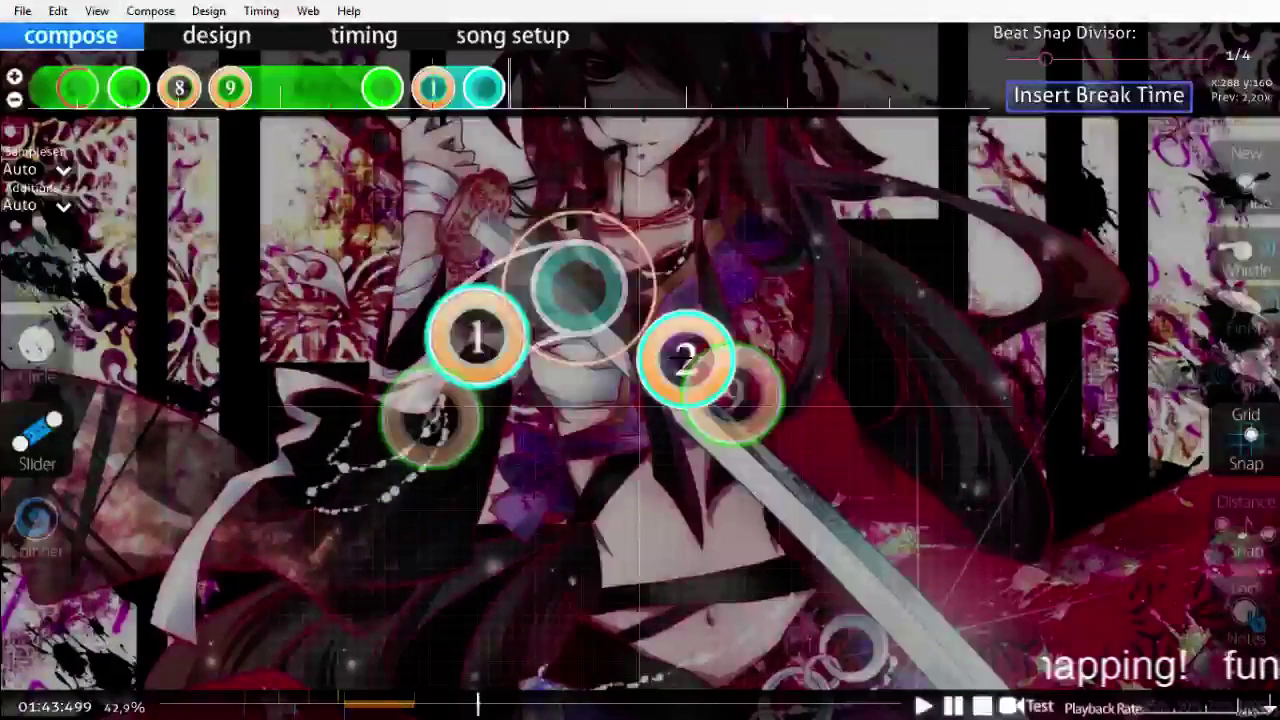
pyautogui.moveTo(745, 440); pyautogui.dragTo(828, 432)
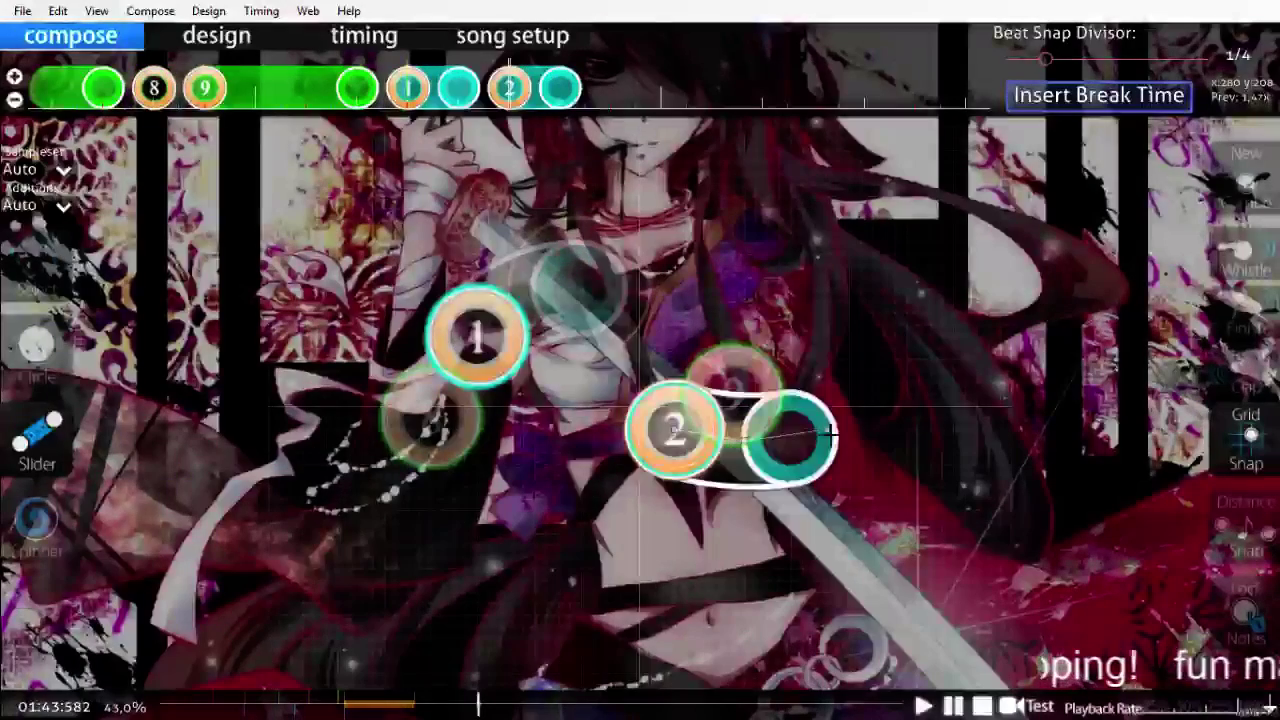
pyautogui.scroll(7, 838, 430)
pyautogui.press('space')
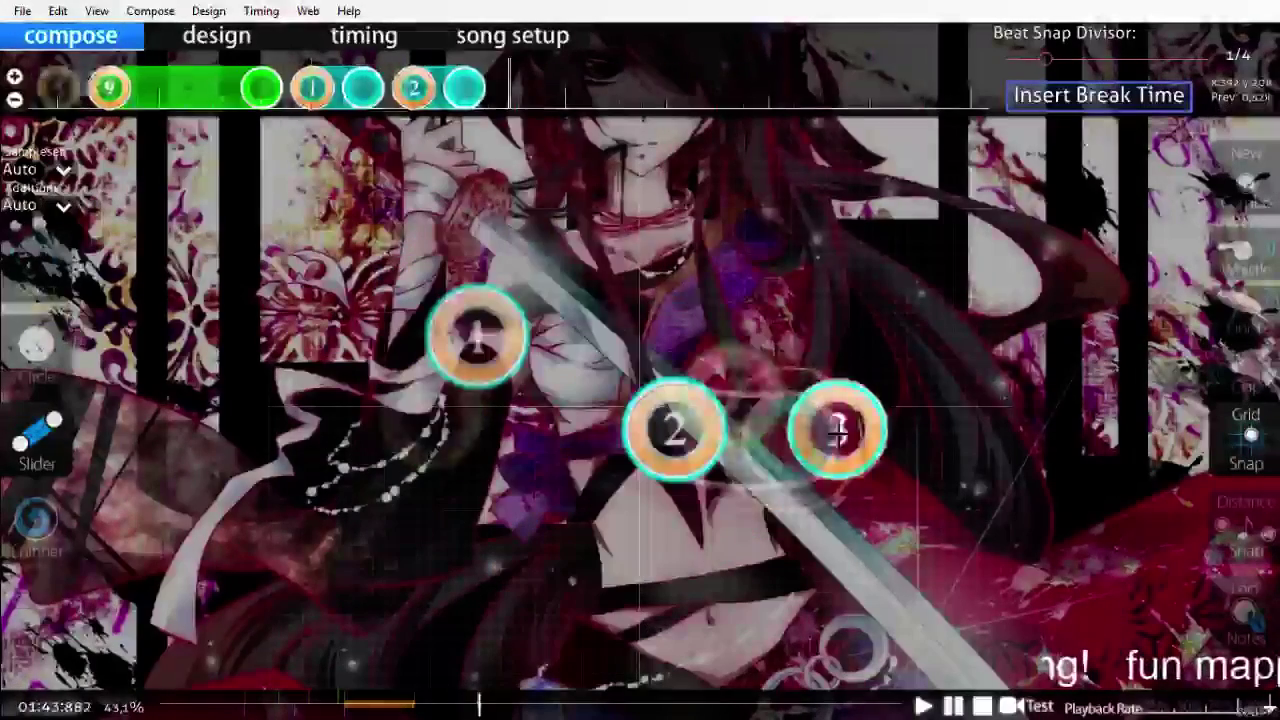
pyautogui.press('space')
pyautogui.moveTo(420, 90); pyautogui.dragTo(474, 86)
pyautogui.scroll(8, 625, 280)
pyautogui.press('space')
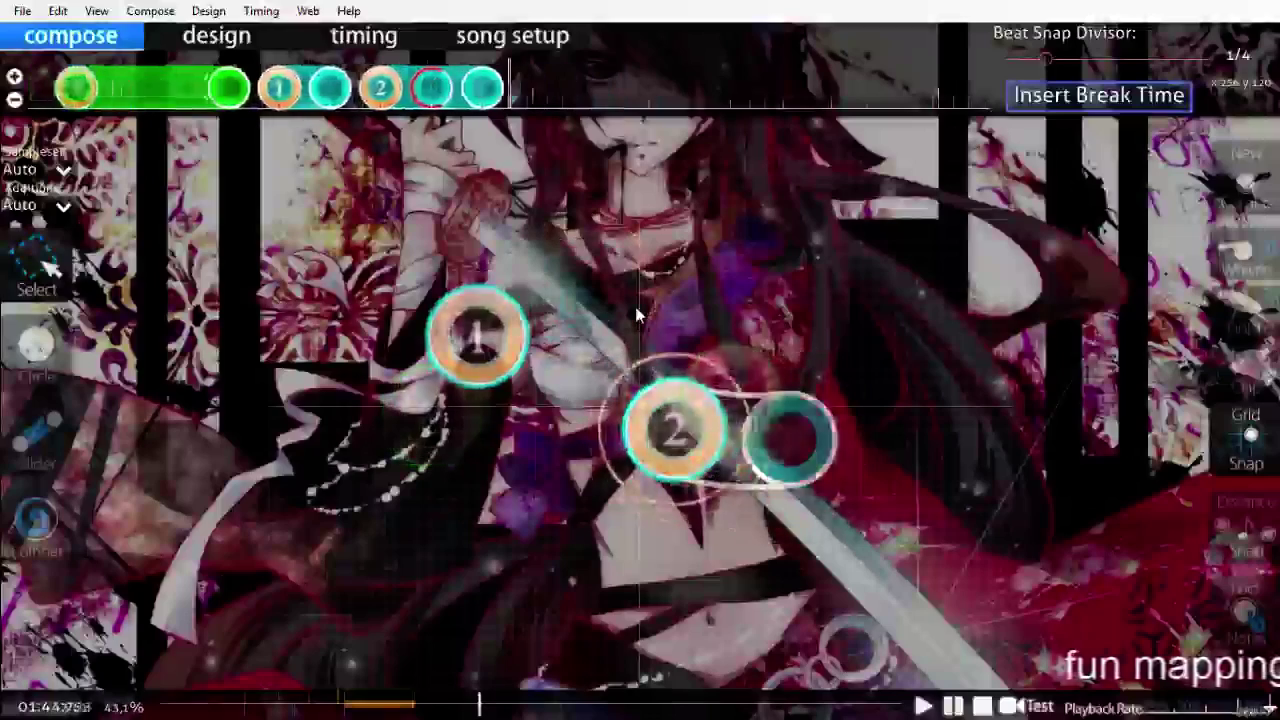
# Step: Place circle 3 at 01:44:082, above and left of slider 2, and stack circle 4 on it one 1/4 snap further on
pyautogui.scroll(-1, 637, 315)
pyautogui.scroll(-3, 637, 315)
pyautogui.scroll(3, 637, 315)
pyautogui.click(36, 345)
pyautogui.click(577, 285)
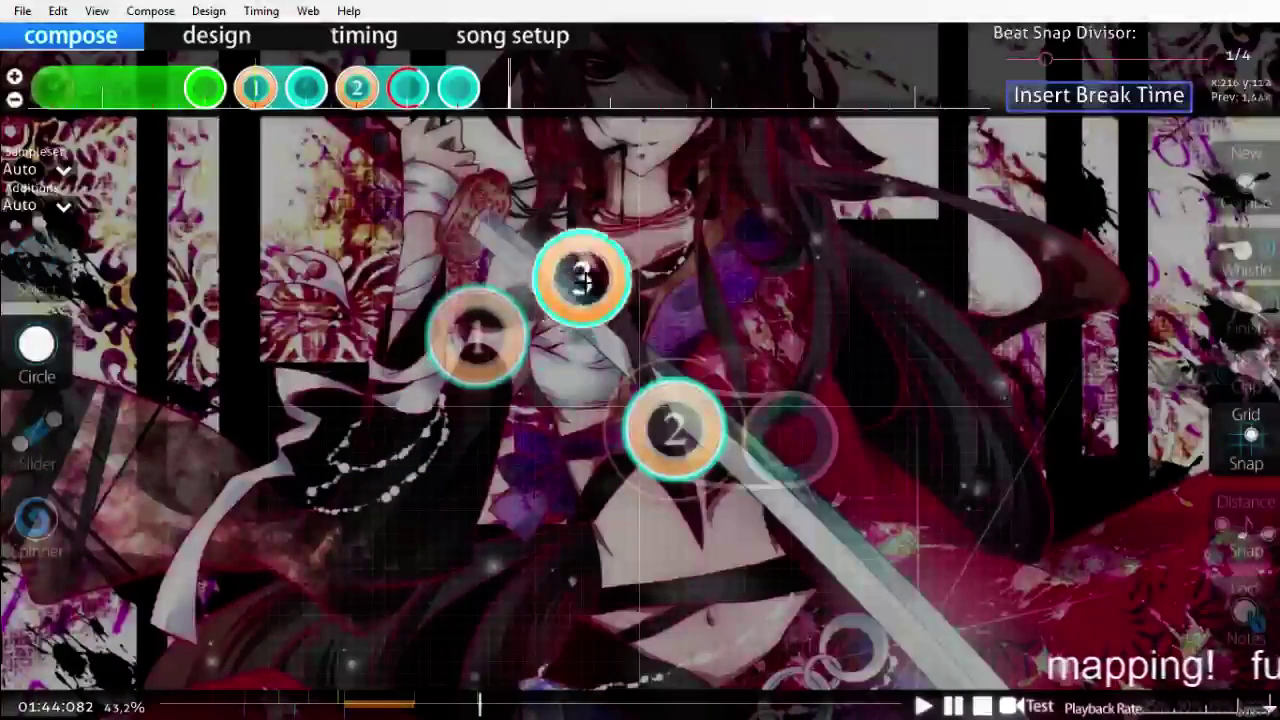
pyautogui.scroll(-1, 582, 280)
pyautogui.click(583, 283)
pyautogui.scroll(-1, 583, 283)
# Step: Place short slider 5 at 01:44:249, starting on the stacked circles and heading down to the left, and replay the passage
pyautogui.click(38, 436)
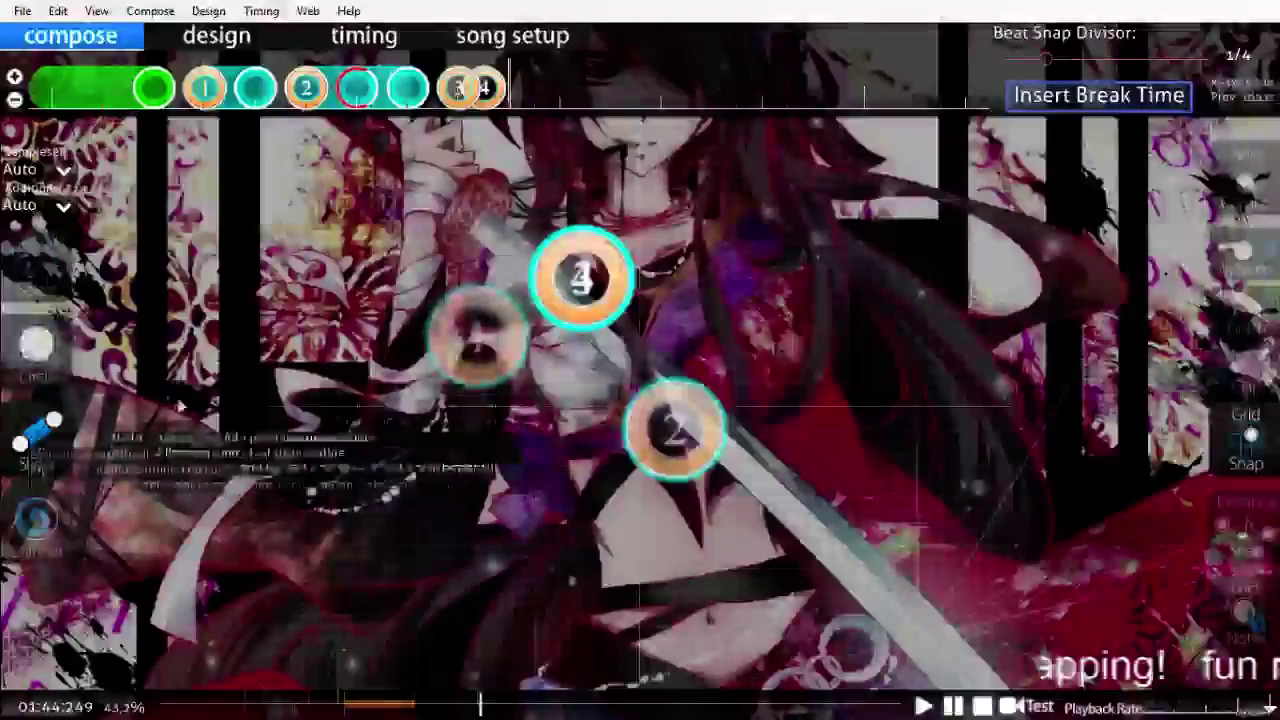
pyautogui.click(582, 280)
pyautogui.rightClick(548, 403)
pyautogui.scroll(7, 602, 553)
pyautogui.press('space')
pyautogui.scroll(7, 602, 558)
pyautogui.press('space')
pyautogui.scroll(-3, 604, 558)
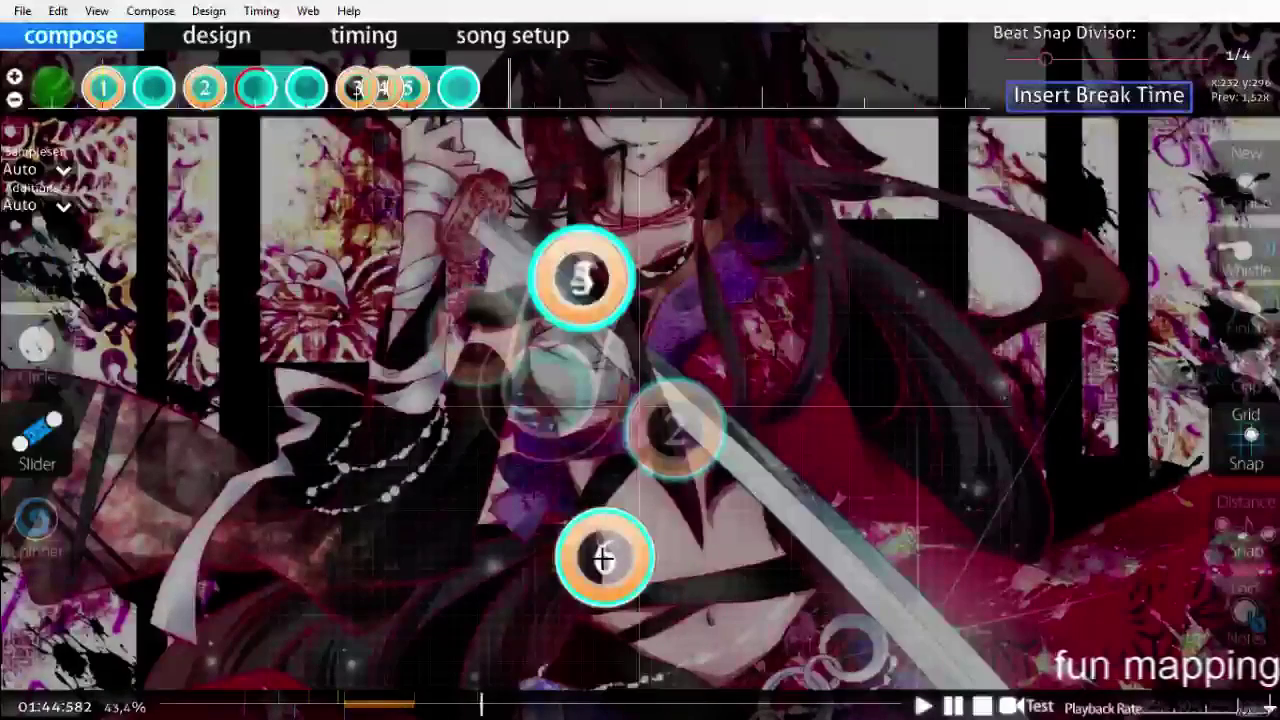
# Step: Place slider 6 at 01:44:582 below slider 2, heading right and slightly downward
pyautogui.click(35, 430)
pyautogui.scroll(-3, 614, 543)
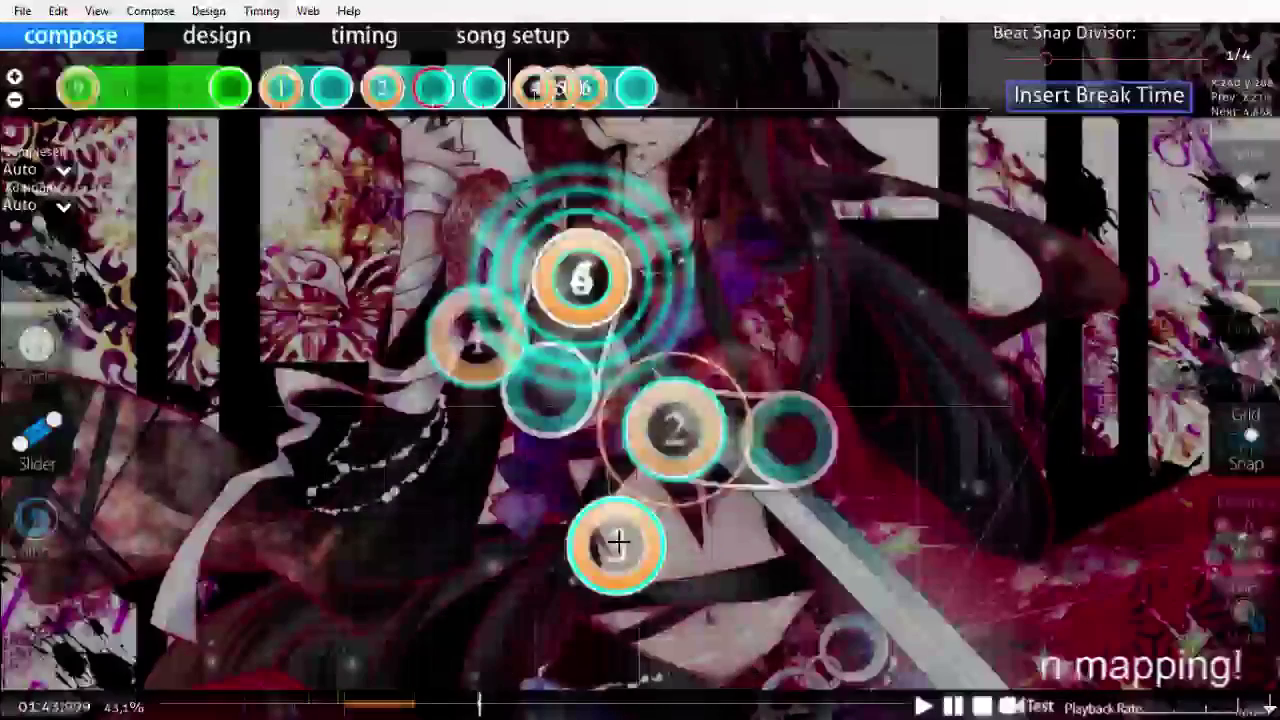
pyautogui.scroll(3, 614, 543)
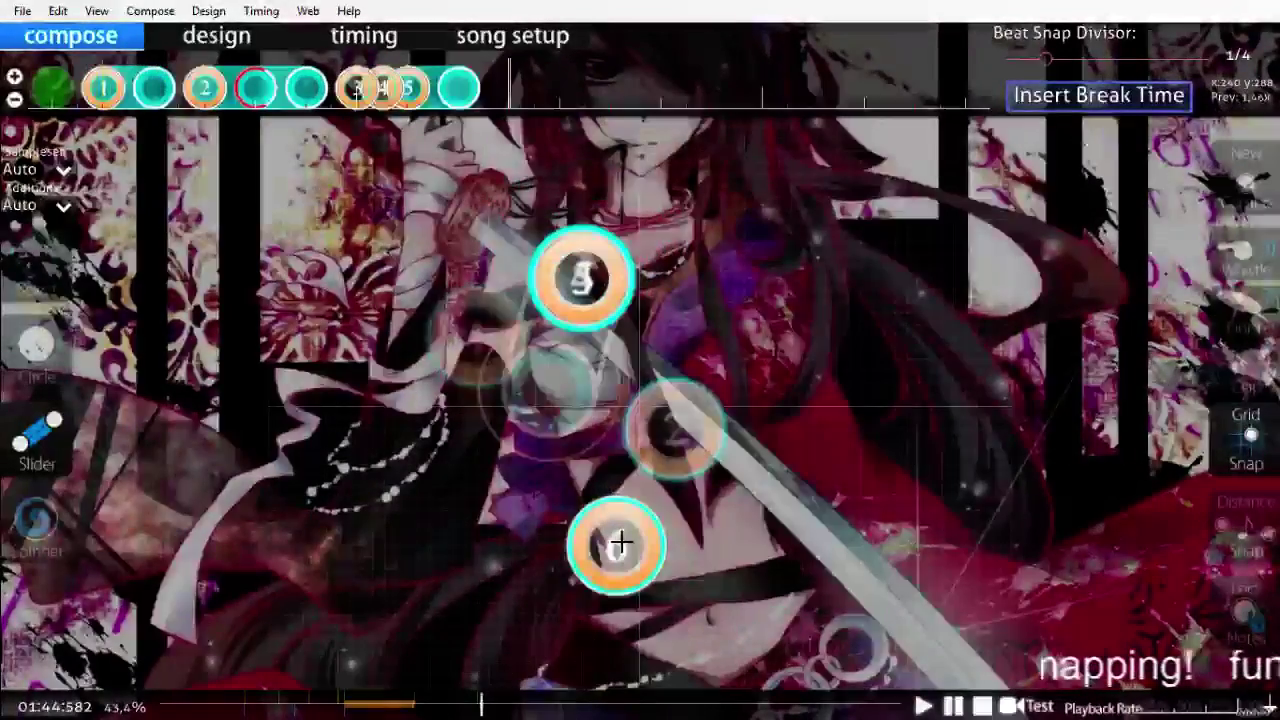
pyautogui.click(686, 523)
pyautogui.rightClick(861, 545)
# Step: Shorten slider 6 to half a beat by moving its end point toward its head
pyautogui.press('1')
pyautogui.click(847, 545)
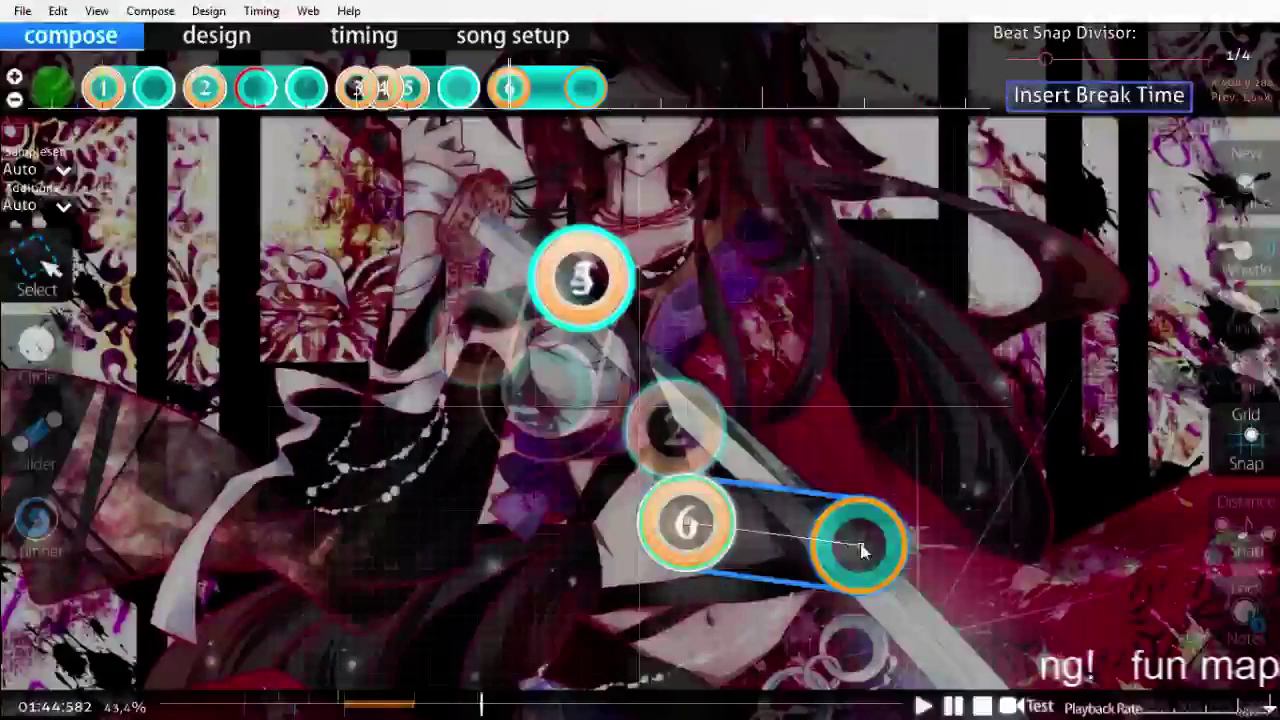
pyautogui.moveTo(861, 545); pyautogui.dragTo(835, 545)
pyautogui.click(1020, 514)
pyautogui.scroll(4, 1020, 513)
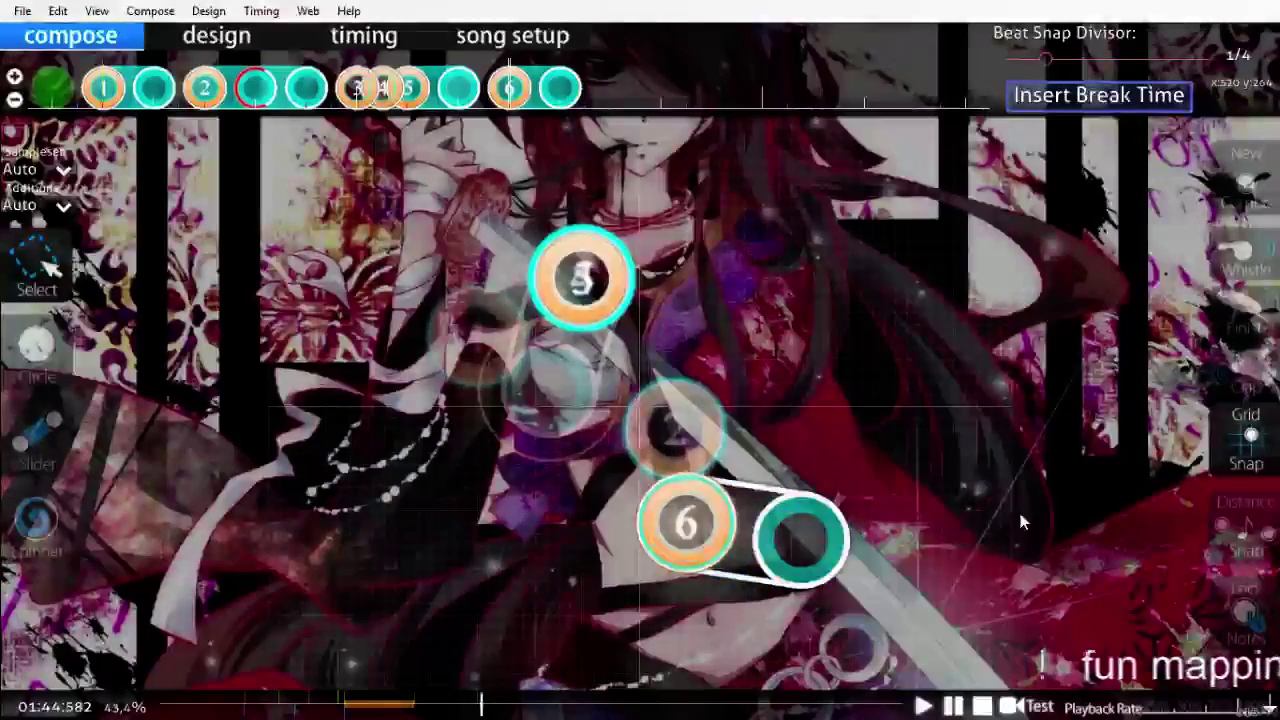
pyautogui.scroll(-4, 1020, 520)
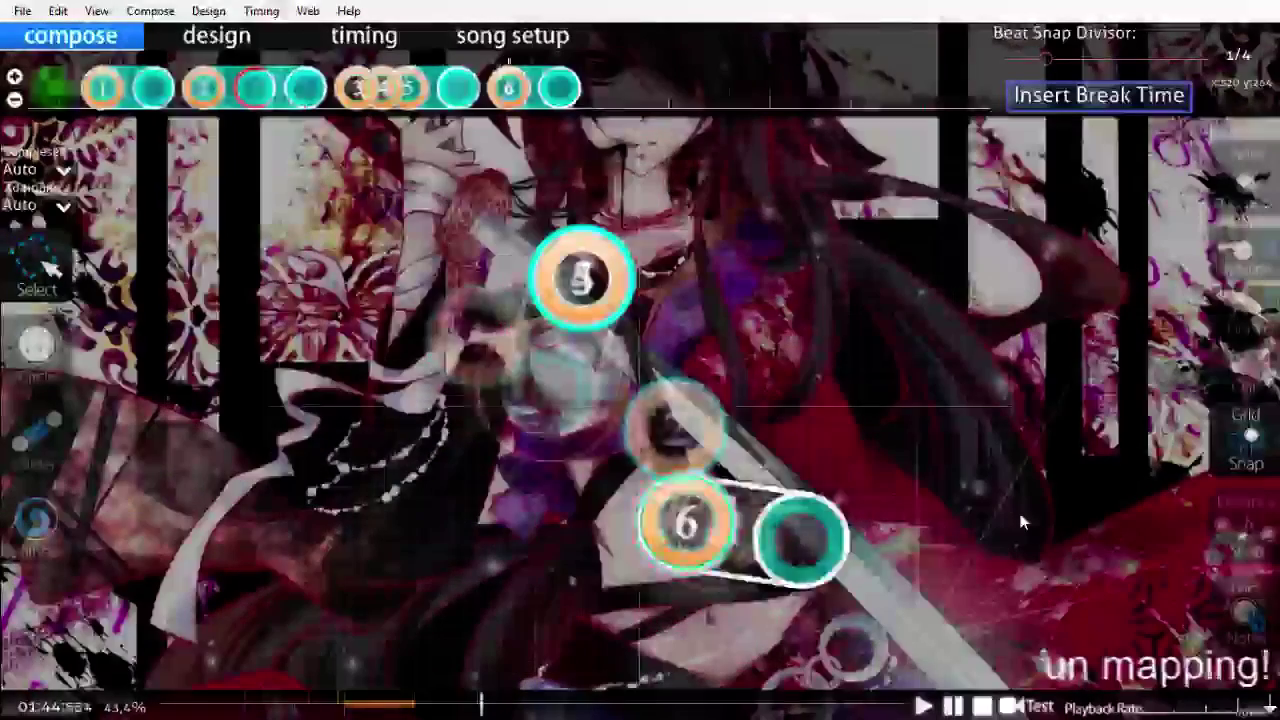
# Step: Place half-beat slider 7 at 01:44:915, above and to the right of slider 6, heading up and to the left
pyautogui.scroll(-4, 1020, 514)
pyautogui.scroll(4, 1020, 514)
pyautogui.scroll(-7, 1020, 514)
pyautogui.scroll(5, 1020, 514)
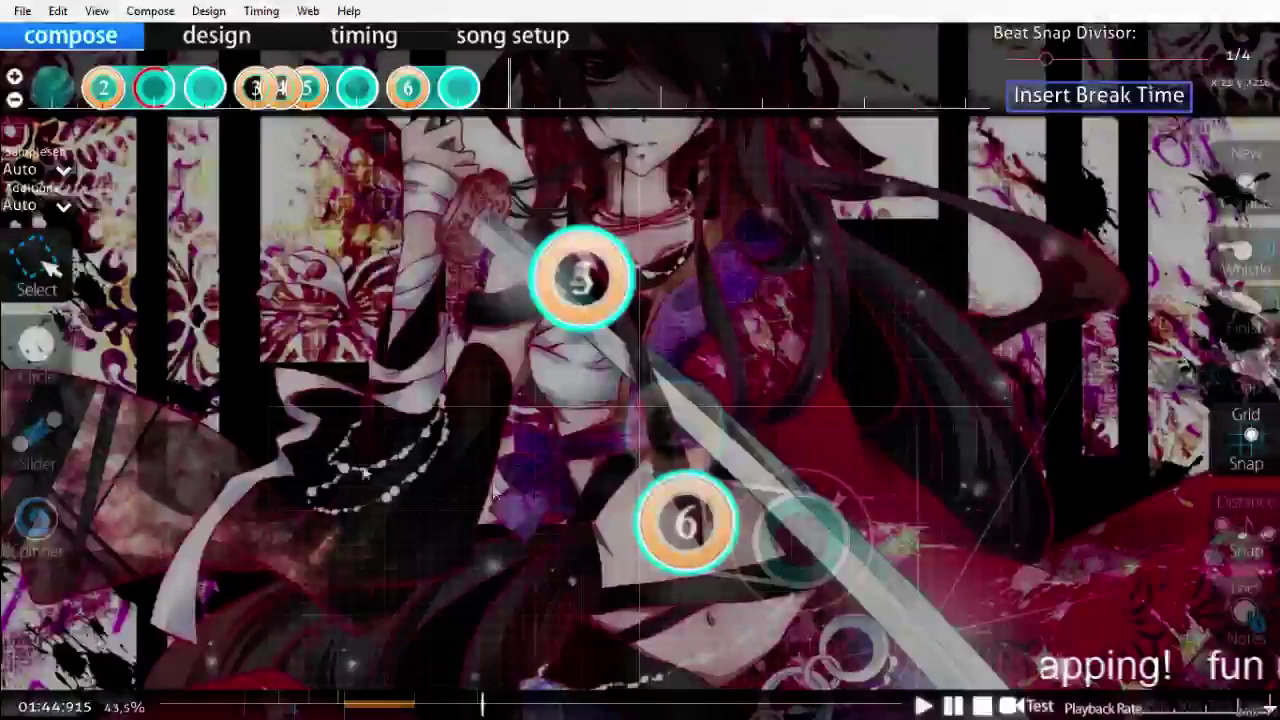
pyautogui.click(36, 432)
pyautogui.click(907, 382)
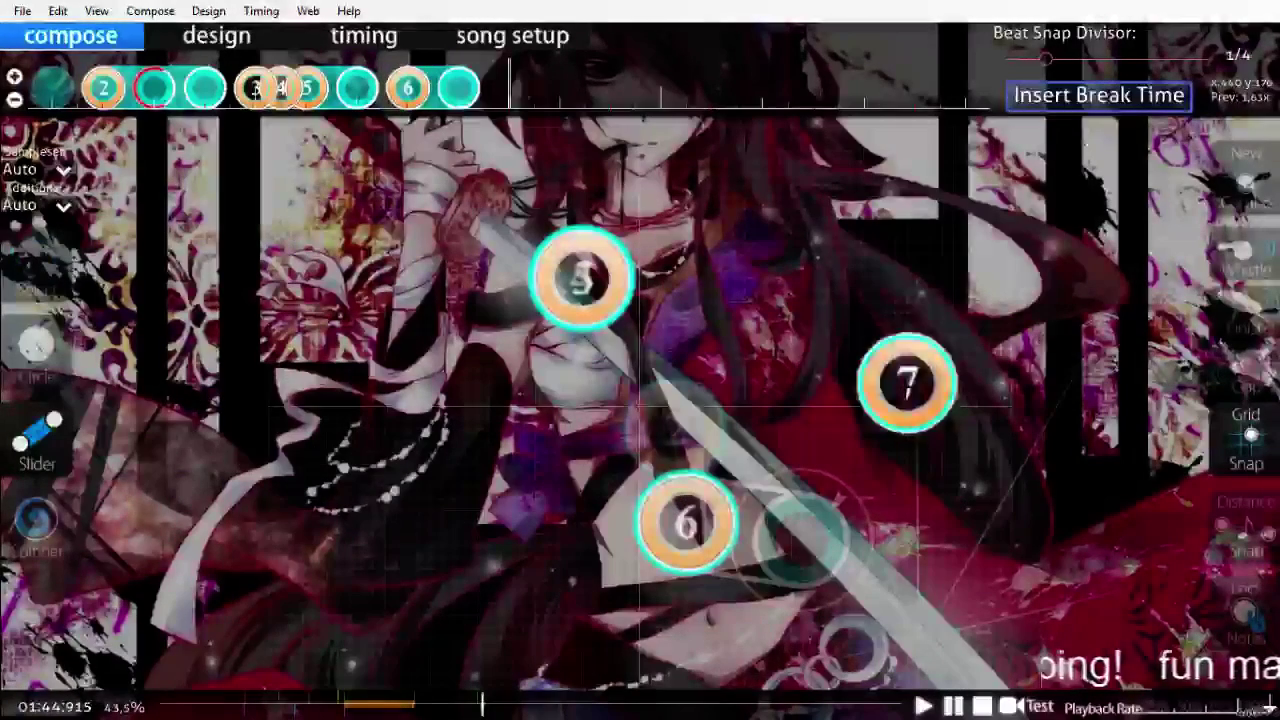
pyautogui.click(793, 329)
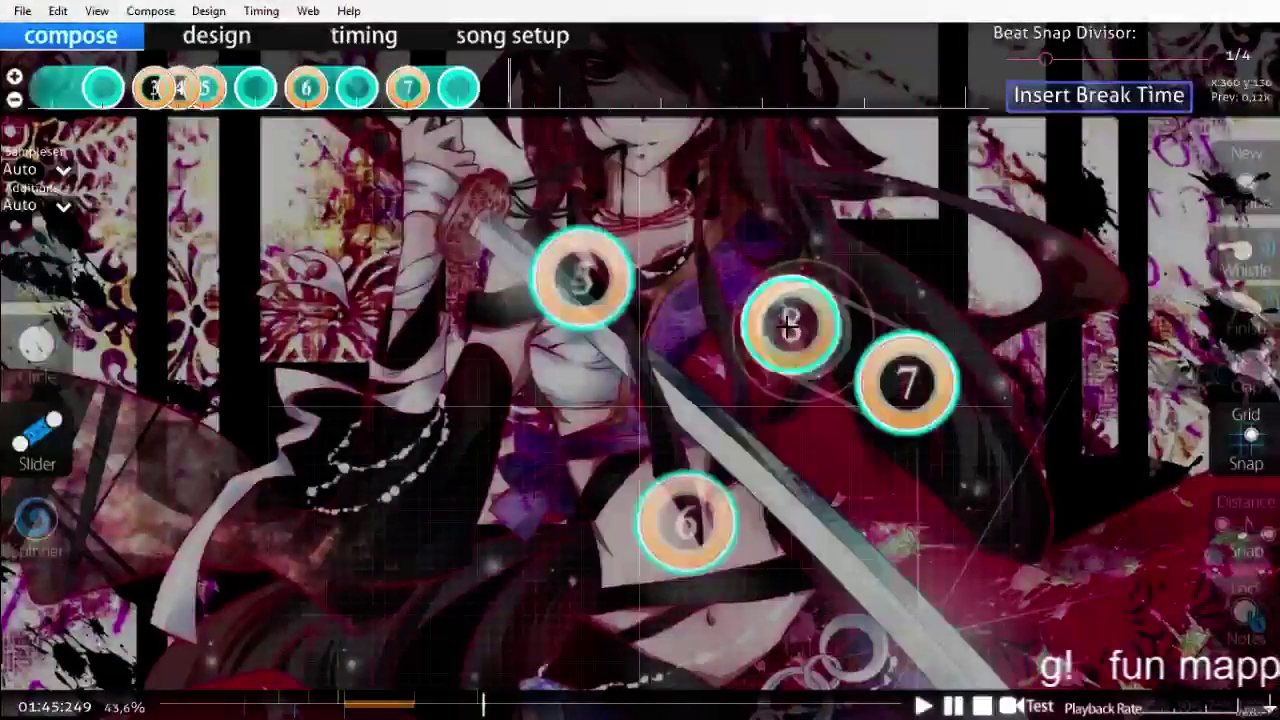
# Step: Place half-beat slider 8 at 01:45:249, starting at slider 7's end and heading left, and review the passage
pyautogui.click(803, 328)
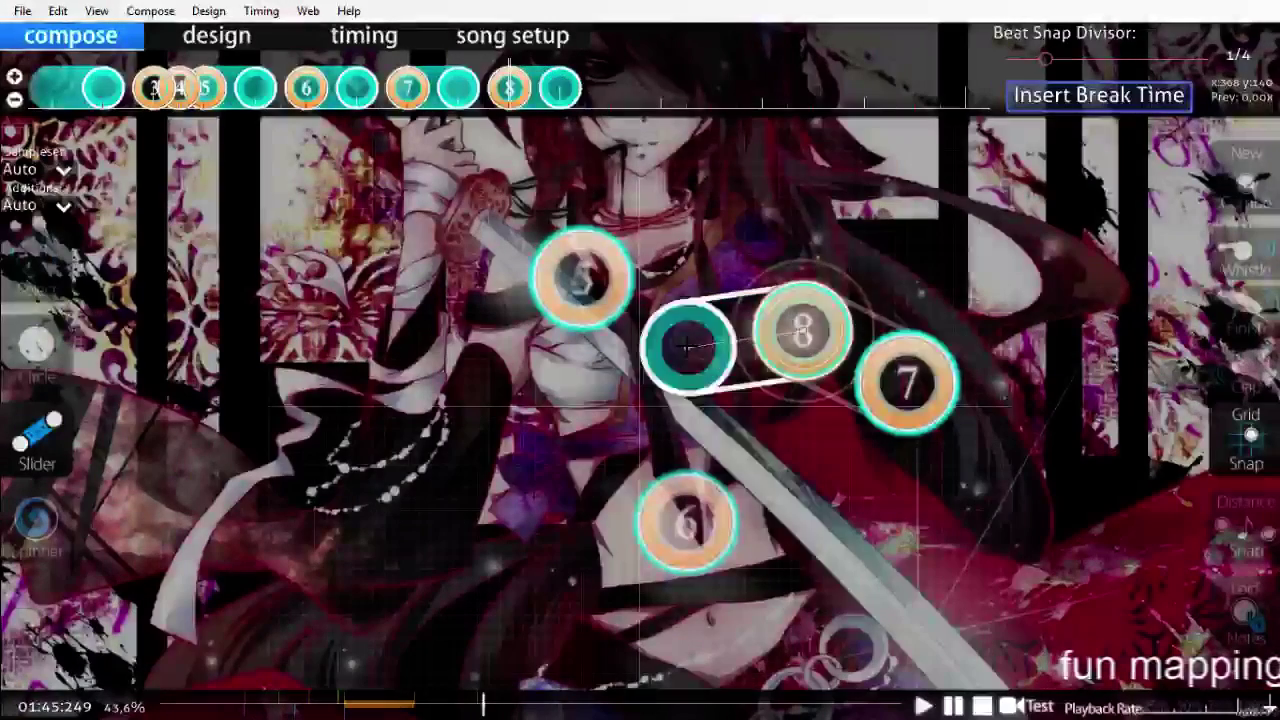
pyautogui.rightClick(688, 347)
pyautogui.scroll(4, 745, 592)
pyautogui.scroll(-3, 745, 594)
pyautogui.scroll(10, 742, 592)
pyautogui.scroll(-6, 724, 557)
pyautogui.scroll(1, 724, 553)
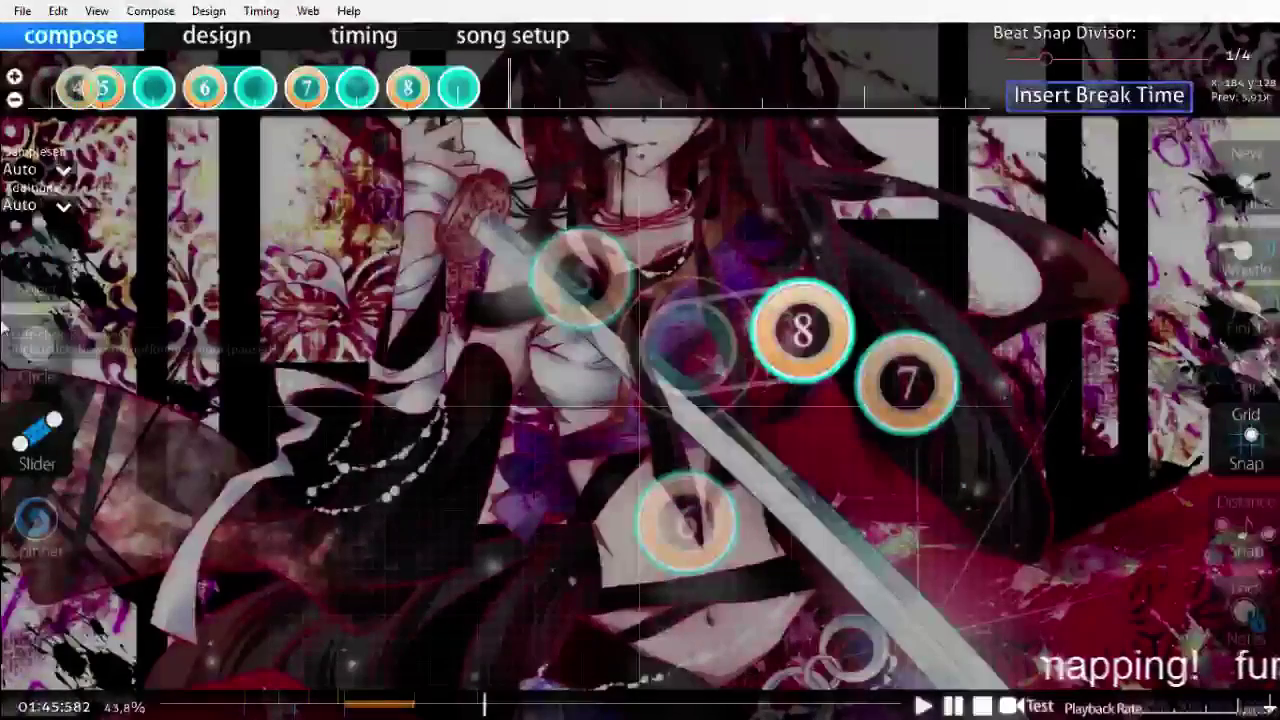
# Step: Place circle 9 at 01:45:582 on slider 8's end, look back over the pattern and save the beatmap
pyautogui.press('2')
pyautogui.scroll(3, 735, 485)
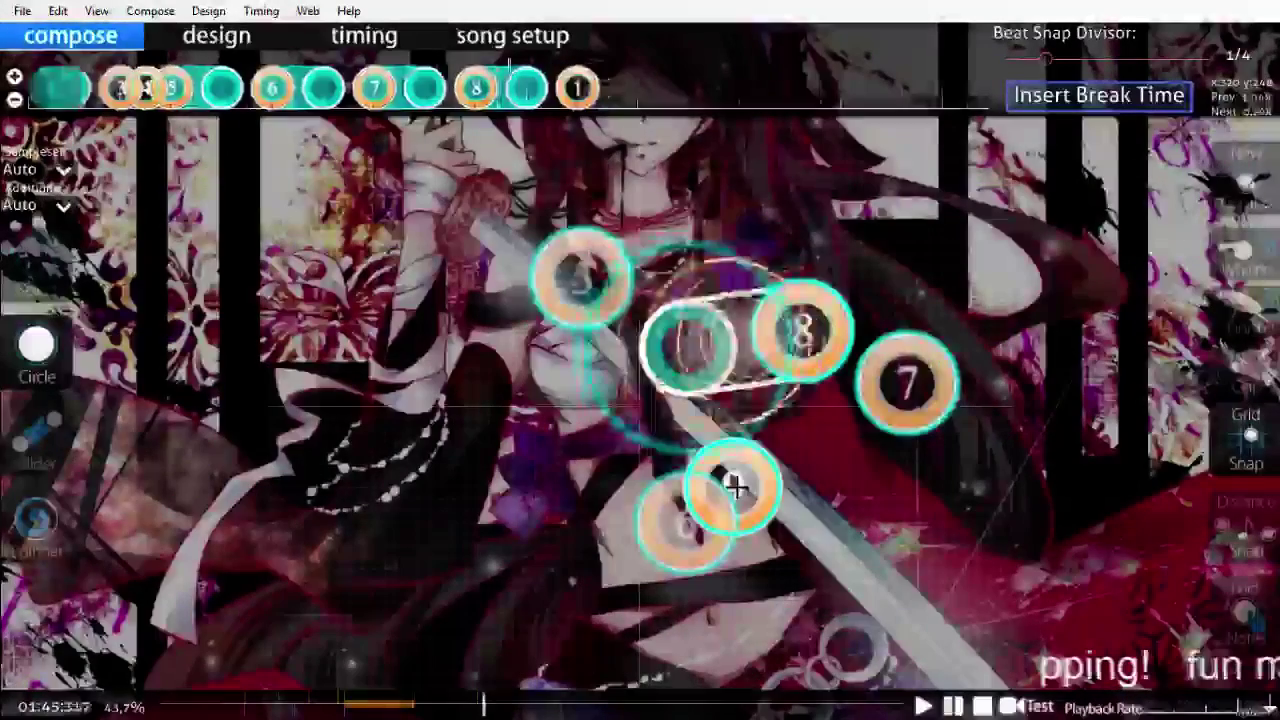
pyautogui.scroll(-9, 735, 487)
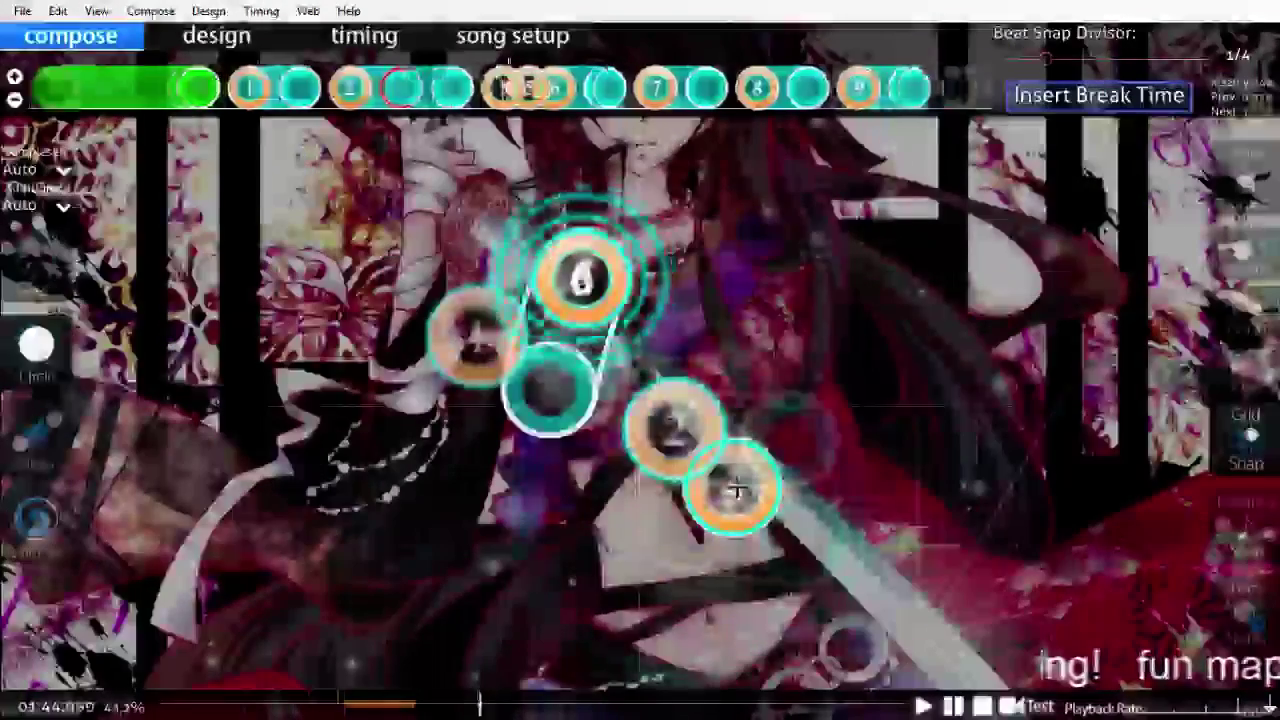
pyautogui.hotkey('ctrl', 's')
pyautogui.scroll(-4, 733, 487)
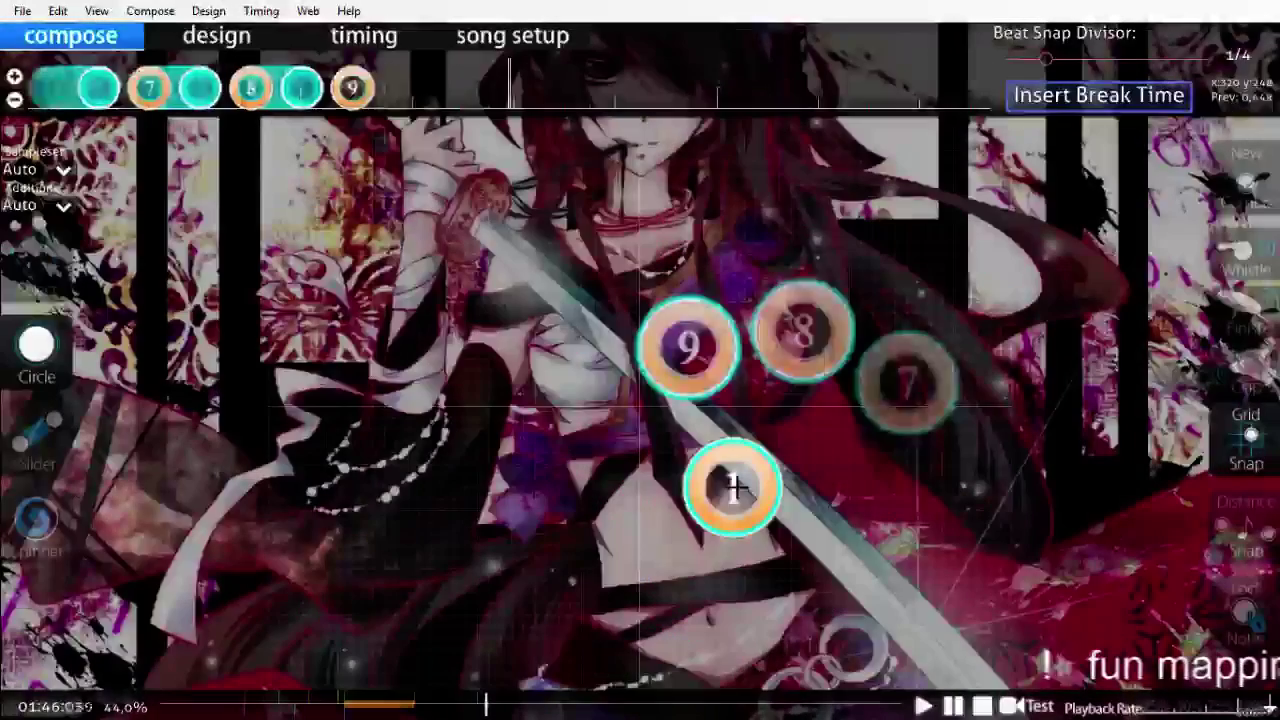
pyautogui.hotkey('ctrl', 's')
# Step: Exit to song select, reopen the Cuenquextra difficulty in the editor and play it back from about 01:26
pyautogui.press('Escape')
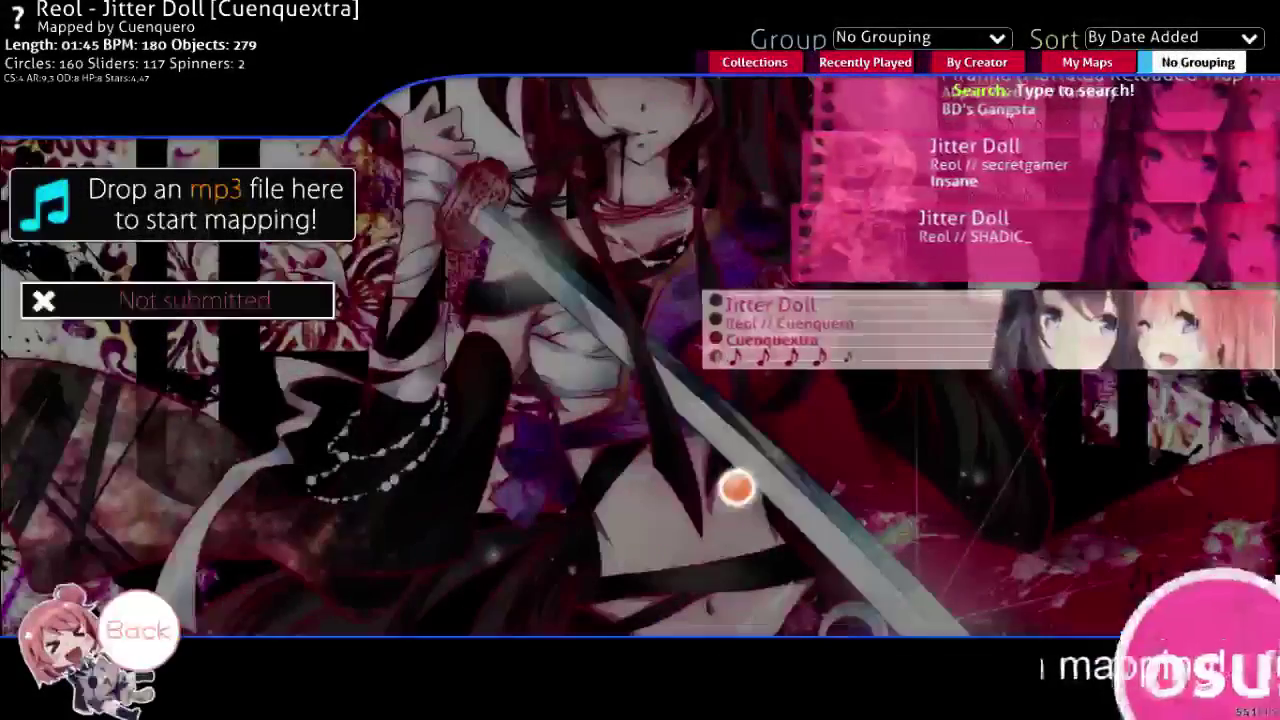
pyautogui.press('Return')
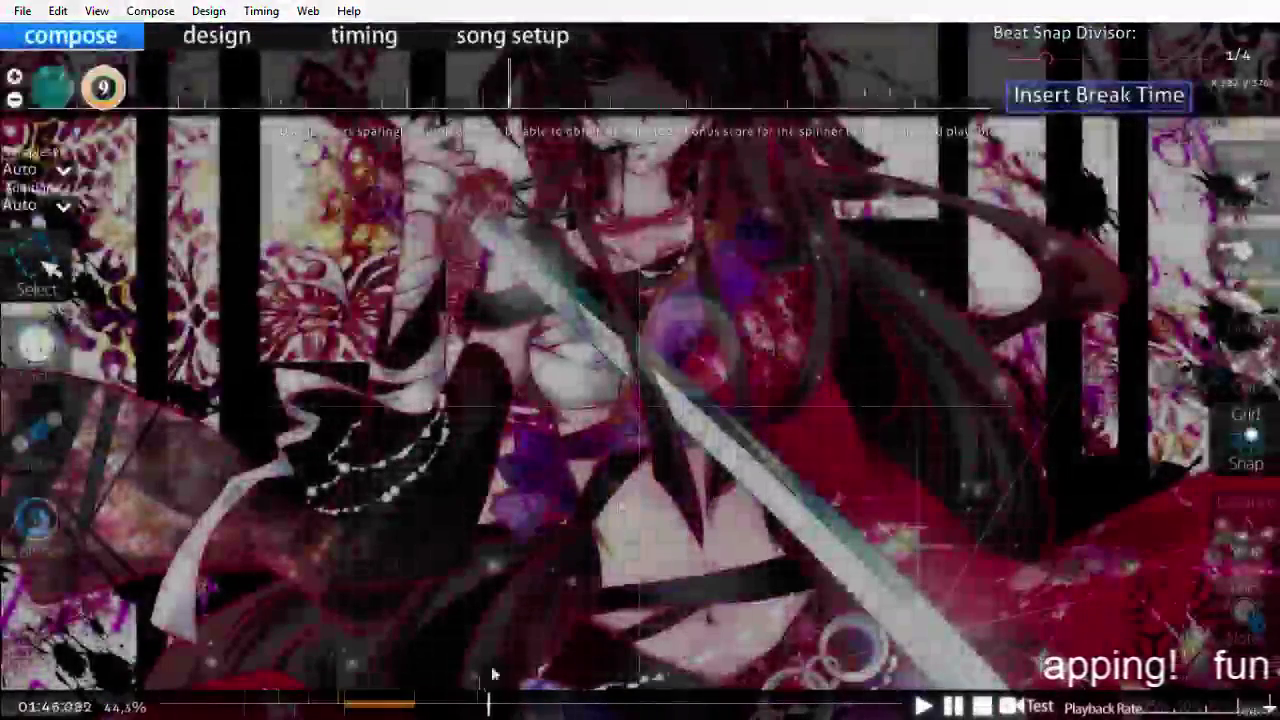
pyautogui.click(425, 708)
pyautogui.press('space')
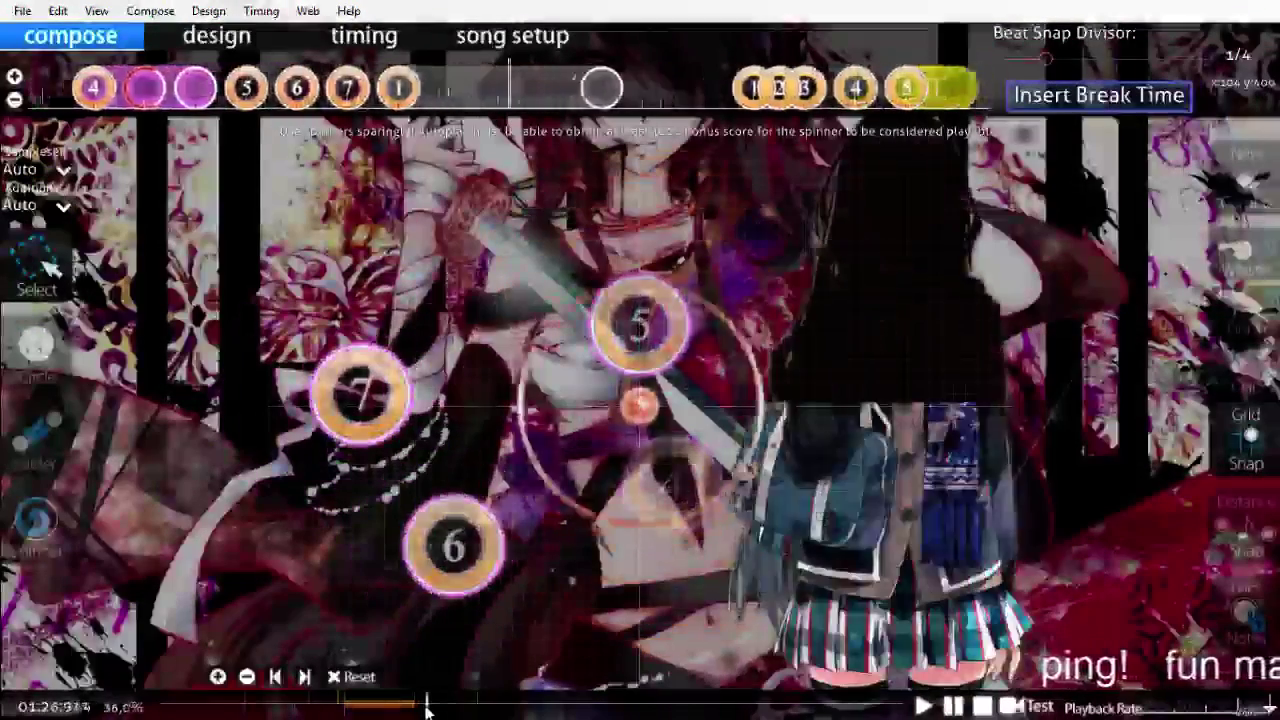
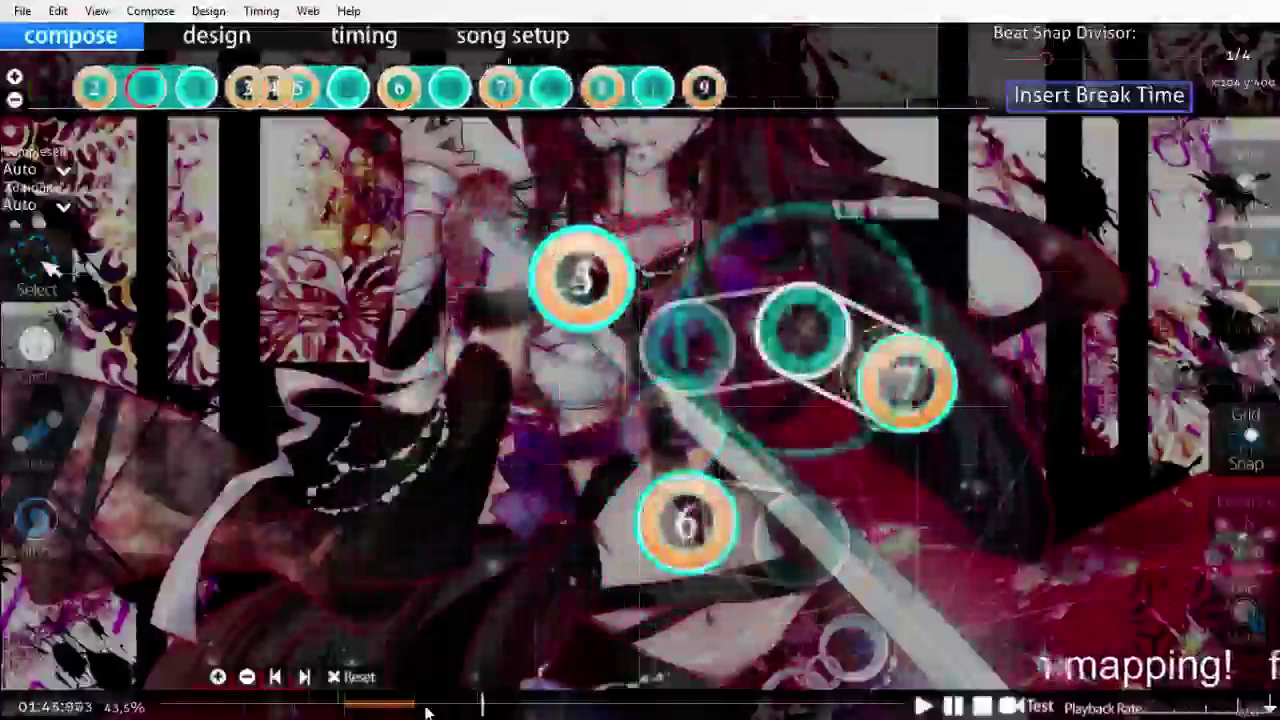
# Step: Place half-beat slider 1 of a new combo at 01:45:915, well left of circle 9, heading down and slightly left
pyautogui.scroll(4, 427, 712)
pyautogui.scroll(3, 437, 707)
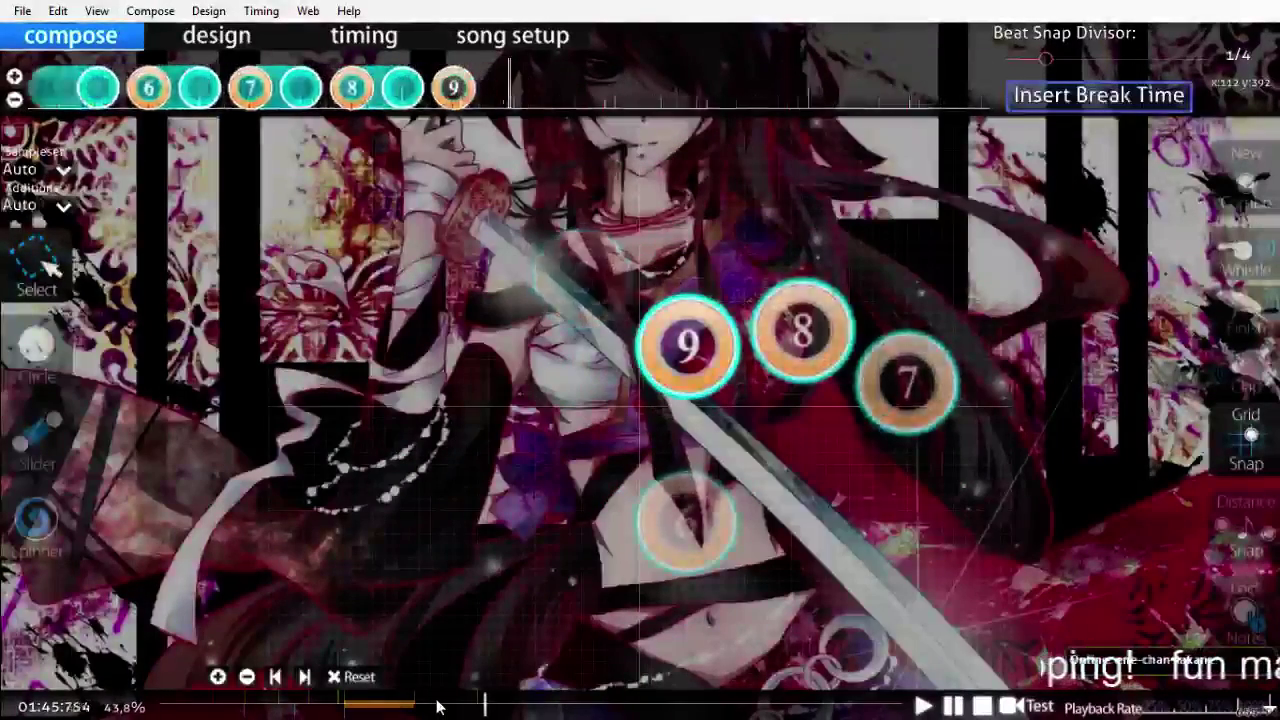
pyautogui.click(37, 432)
pyautogui.click(428, 228)
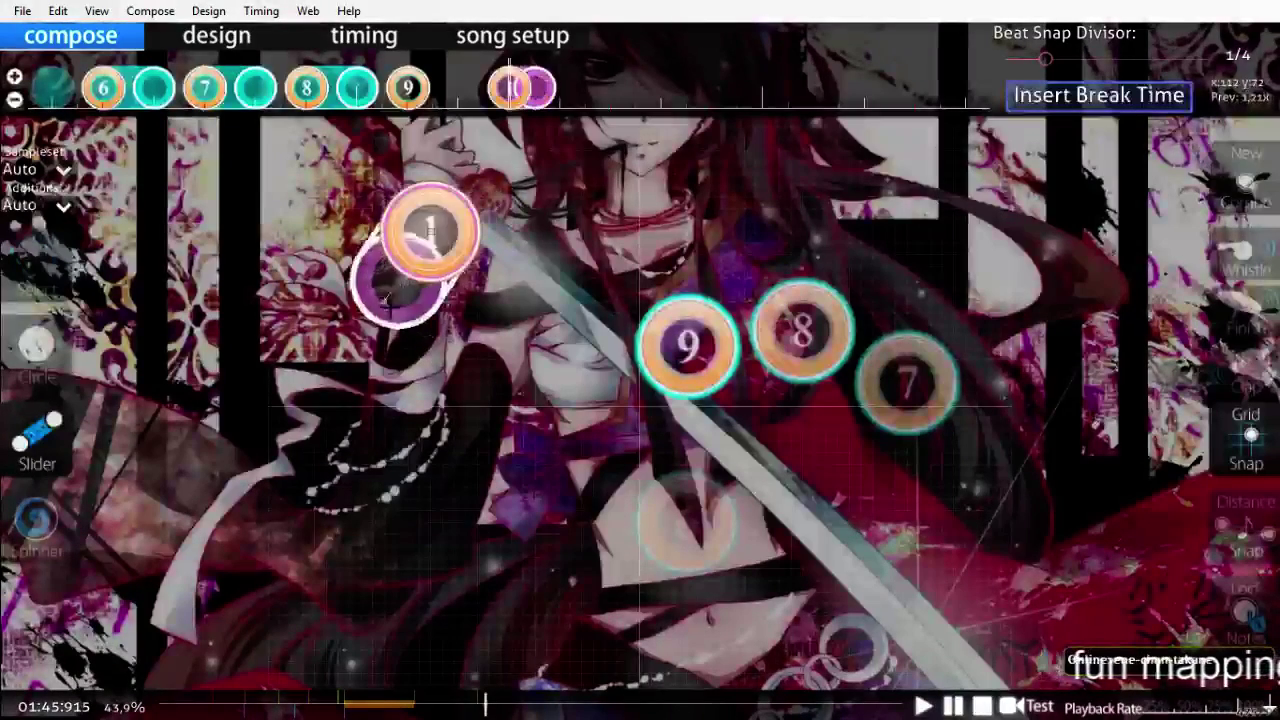
pyautogui.rightClick(384, 349)
# Step: Place half-beat slider 2 at 01:46:249, starting at slider 1's end and curving downward to the right
pyautogui.scroll(-4, 404, 378)
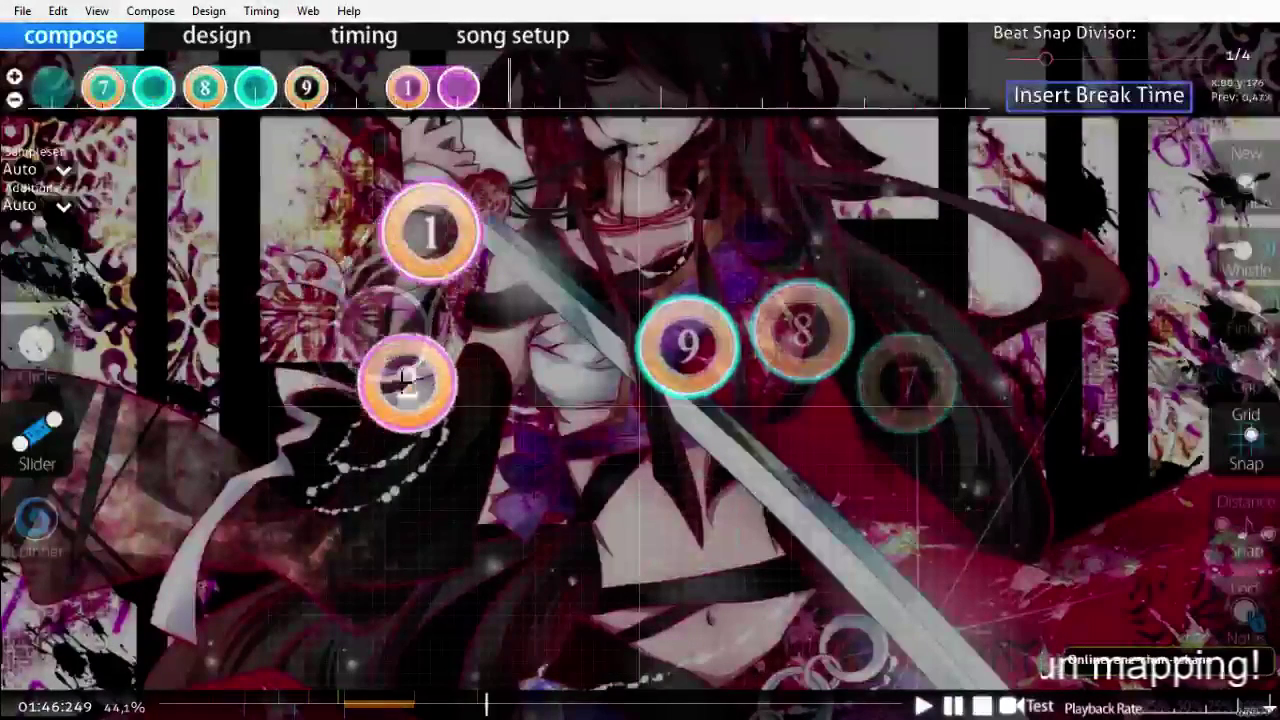
pyautogui.scroll(1, 388, 425)
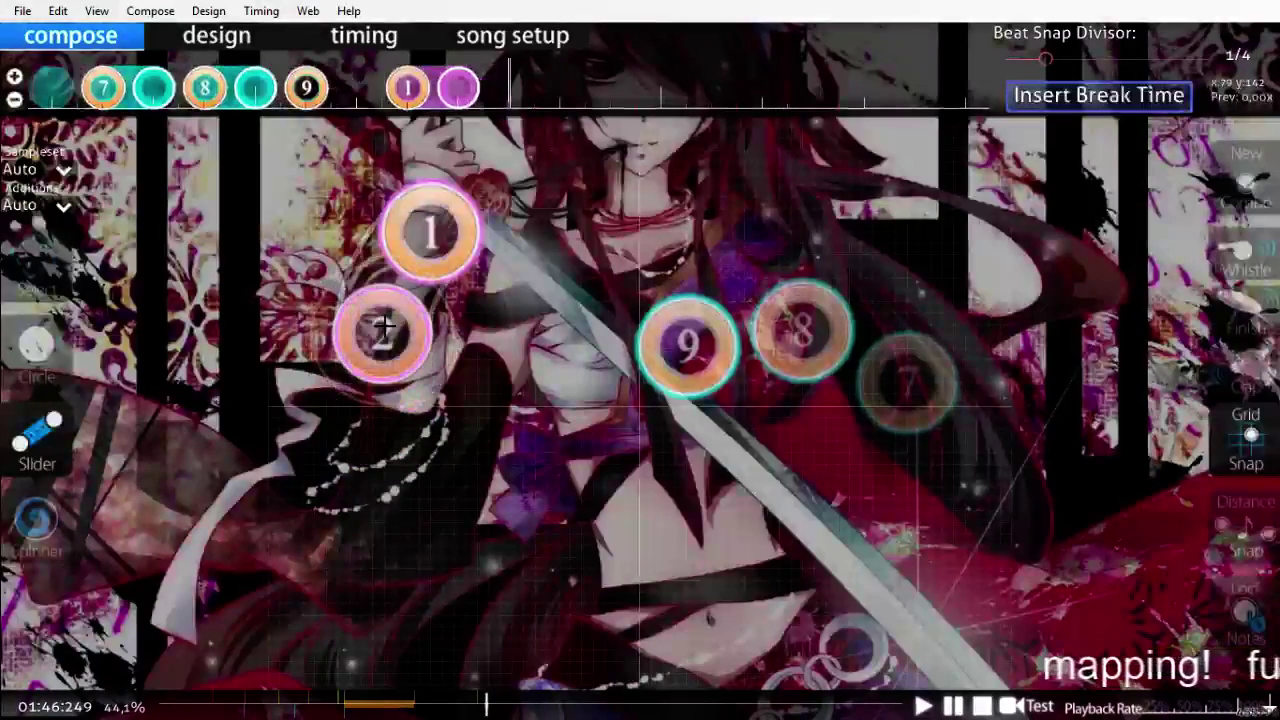
pyautogui.click(384, 327)
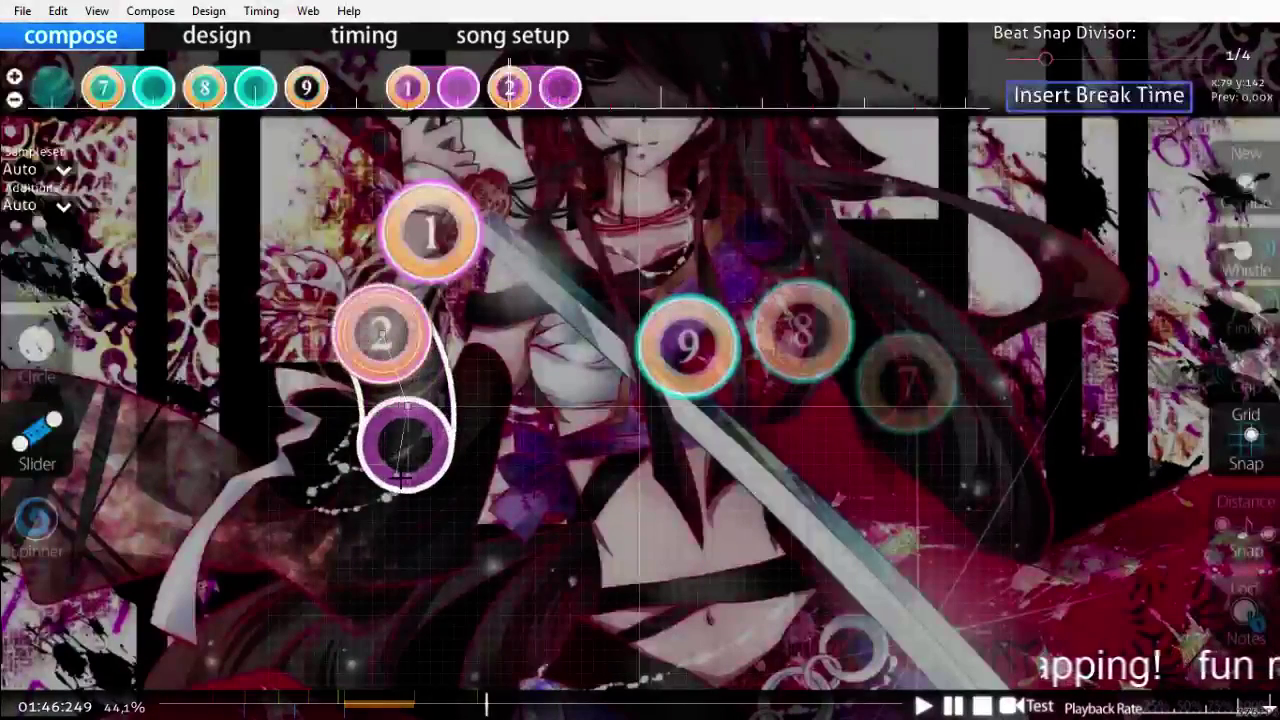
pyautogui.rightClick(402, 482)
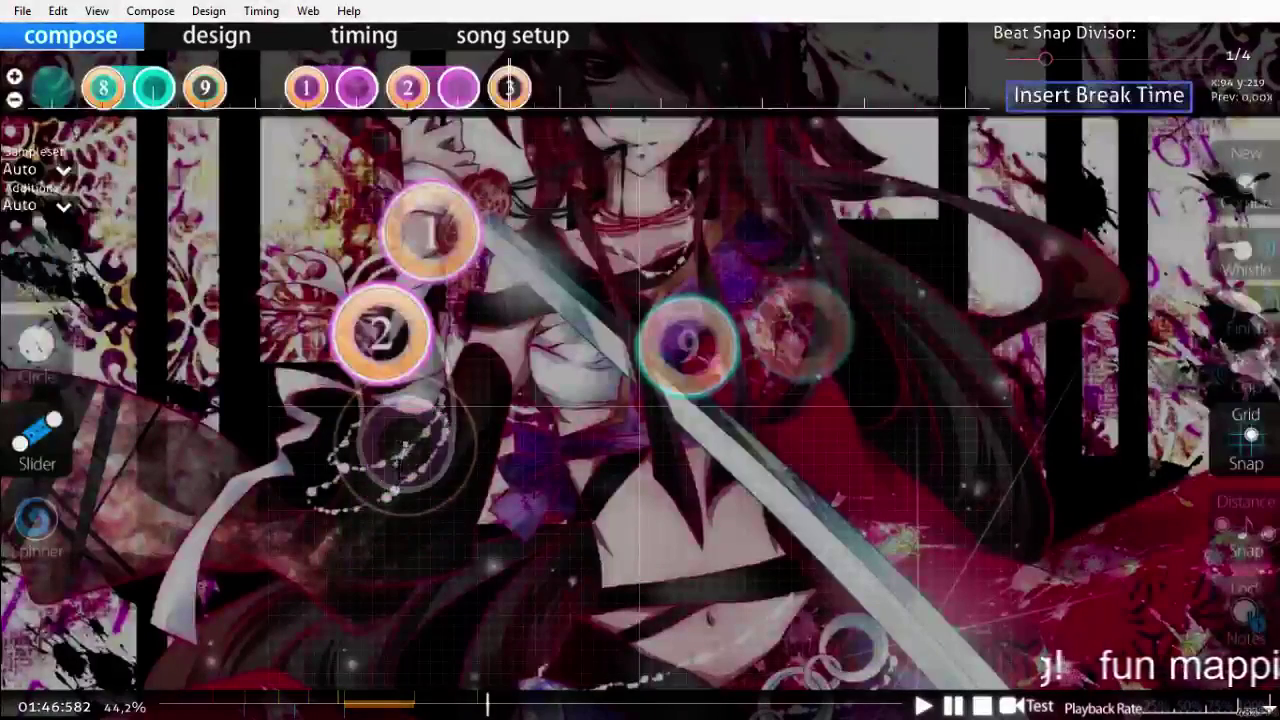
# Step: Place half-beat slider 3 at 01:46:582, starting at slider 2's end and heading down, and review the passage
pyautogui.rightClick(398, 578)
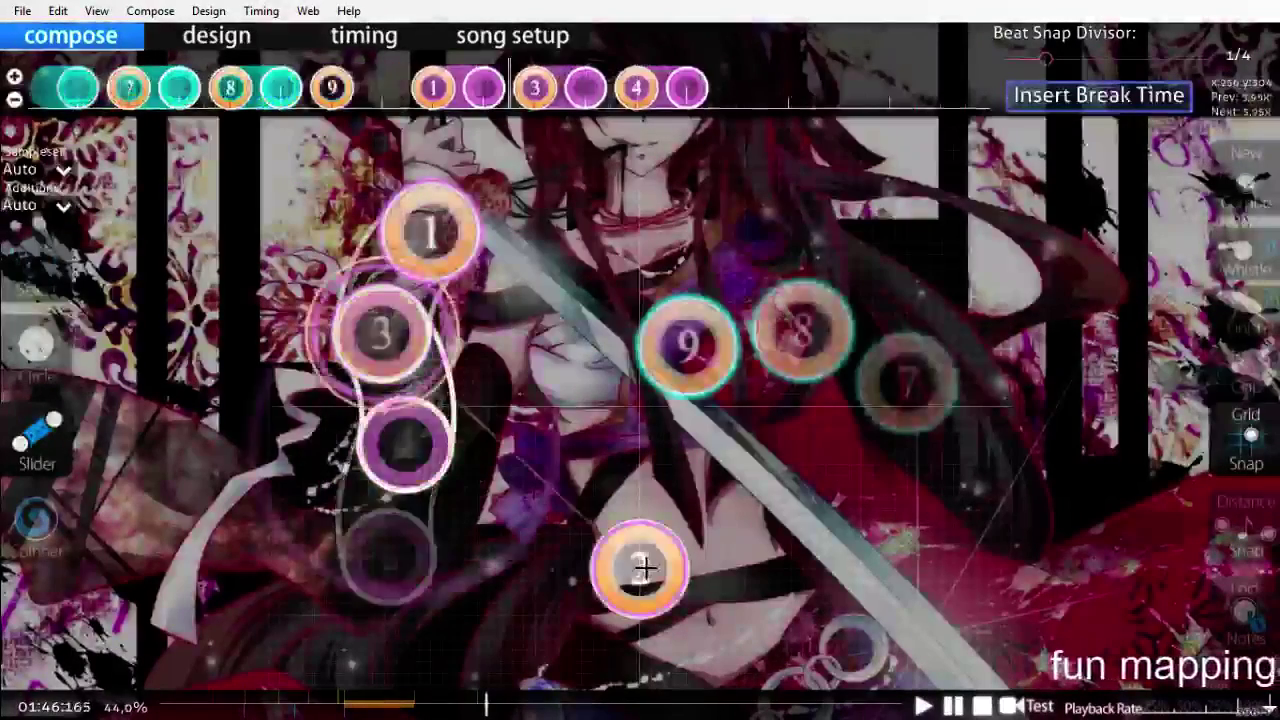
pyautogui.scroll(4, 646, 568)
pyautogui.scroll(-5, 646, 568)
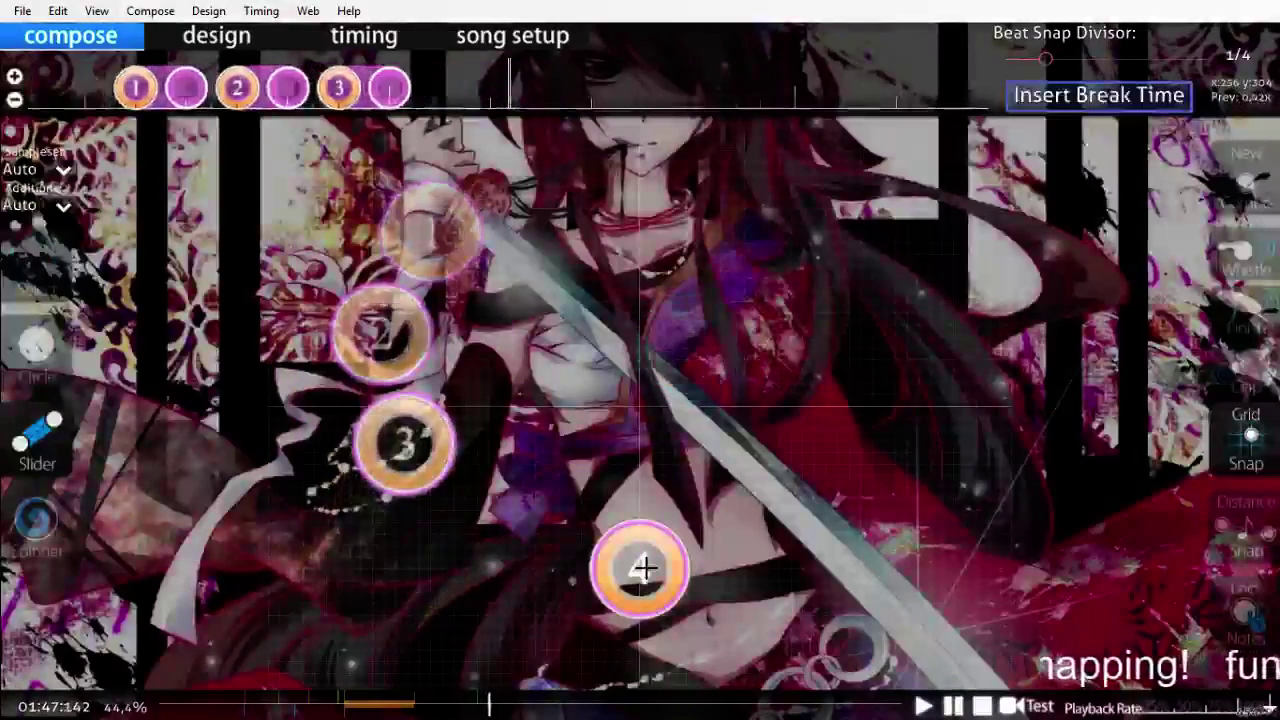
pyautogui.scroll(1, 643, 568)
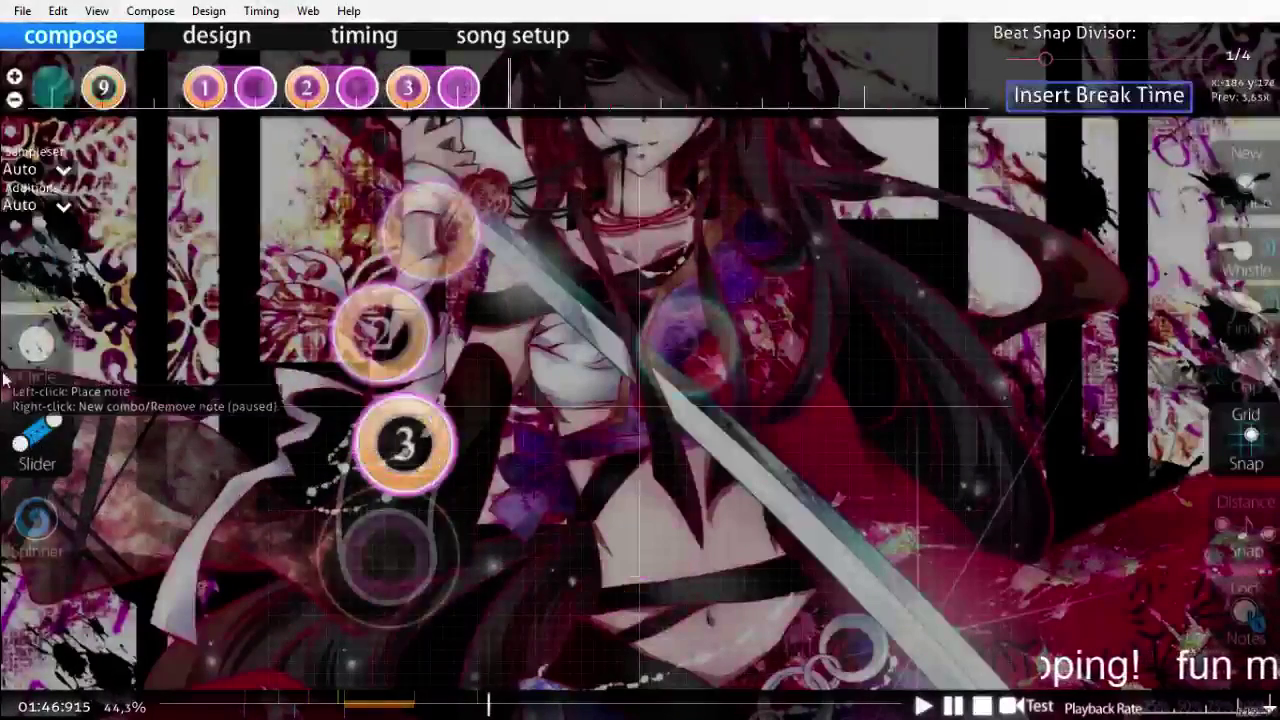
# Step: Stack circles 4 and 5 on slider 3's end at 01:46:832 and one 1/4 snap further on, and replay them
pyautogui.click(36, 345)
pyautogui.scroll(1, 407, 567)
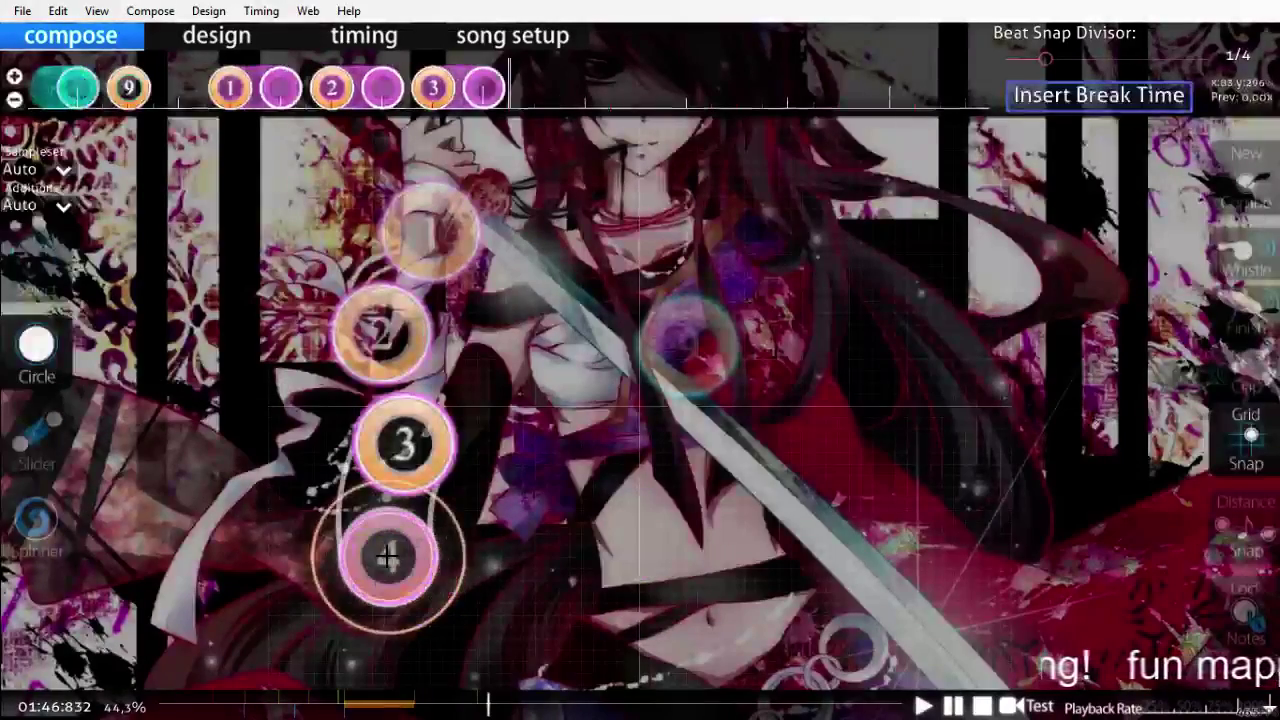
pyautogui.click(388, 557)
pyautogui.scroll(3, 666, 608)
pyautogui.scroll(-2, 666, 608)
pyautogui.click(666, 608)
pyautogui.scroll(-2, 676, 617)
pyautogui.scroll(8, 676, 617)
pyautogui.press('space')
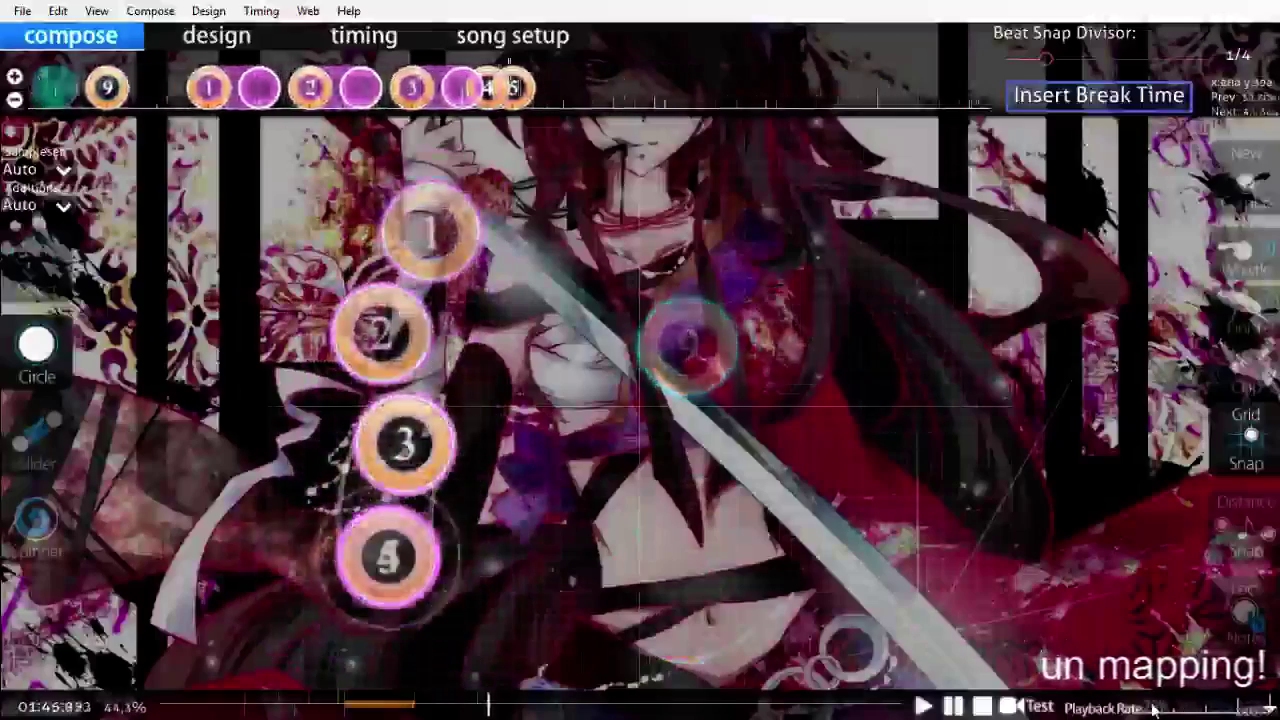
# Step: Slow playback to 25% and listen to the passage around 01:47 to check the stacked circles' timing
pyautogui.scroll(16, 1153, 709)
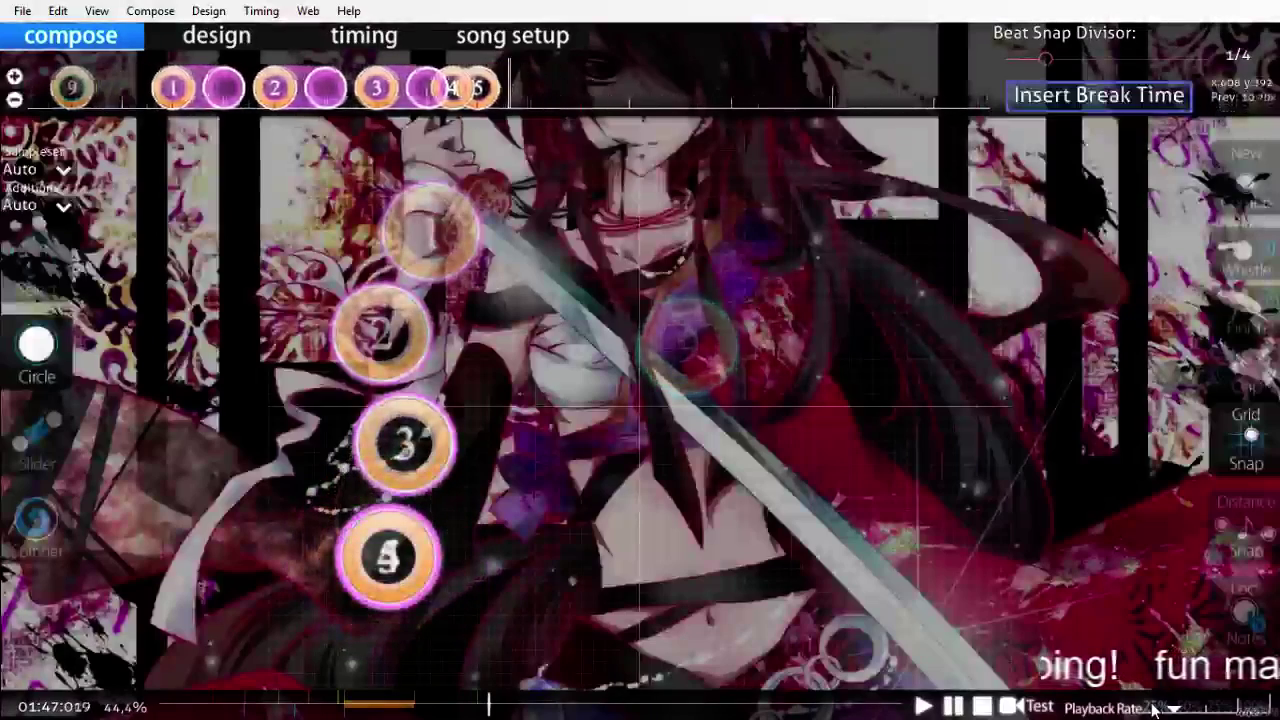
pyautogui.scroll(2, 1155, 708)
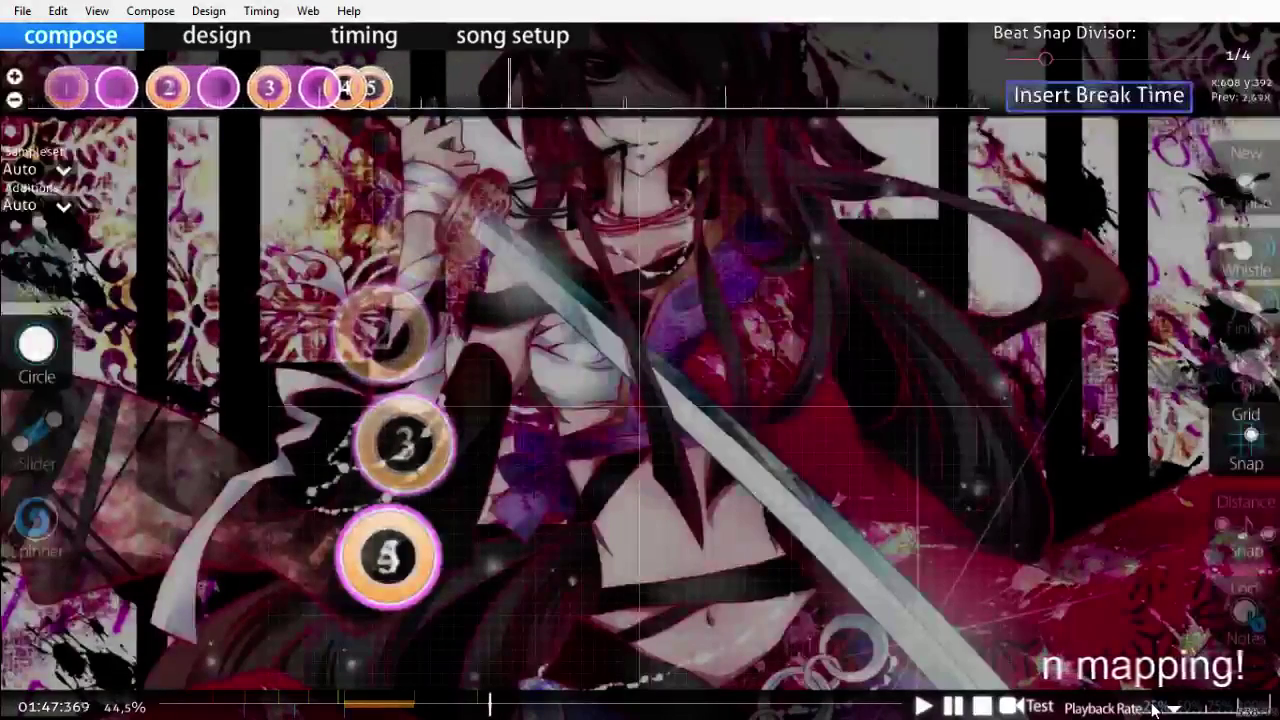
pyautogui.scroll(2, 1155, 708)
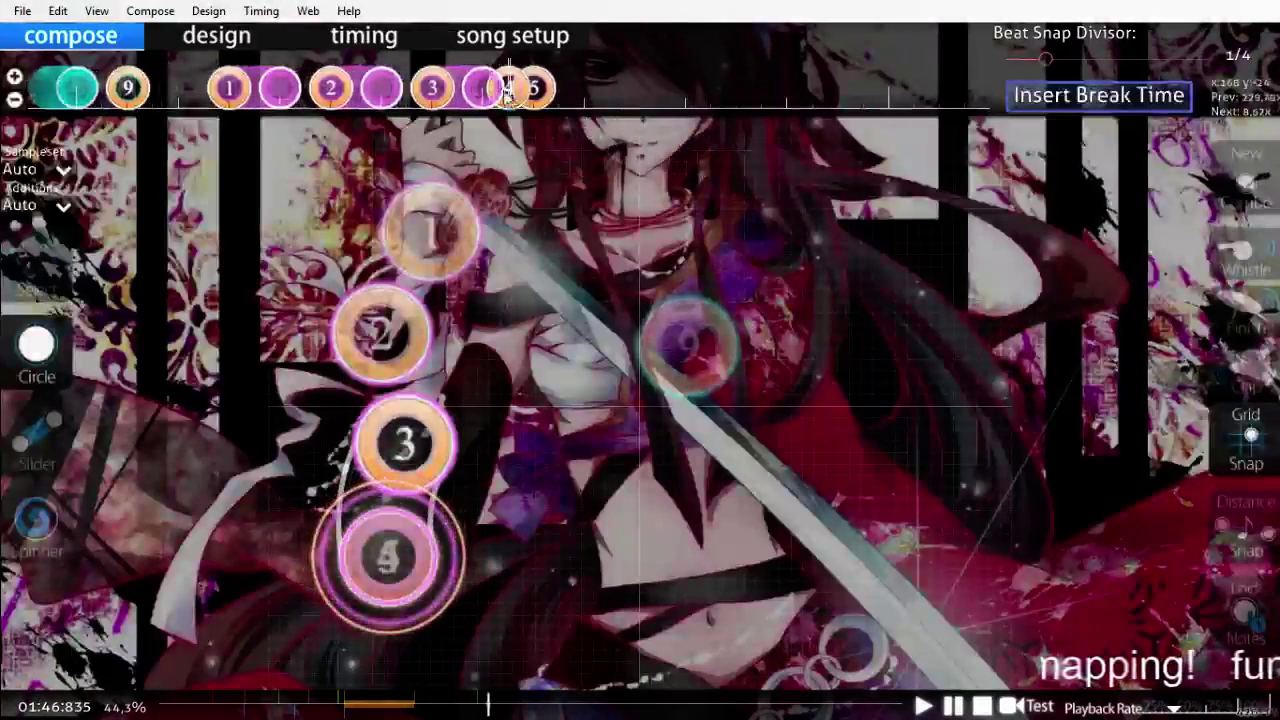
# Step: Remove the circle at 01:46:832 and stack two more circles on the remaining one over the following 1/4 snaps
pyautogui.scroll(3, 543, 186)
pyautogui.press('space')
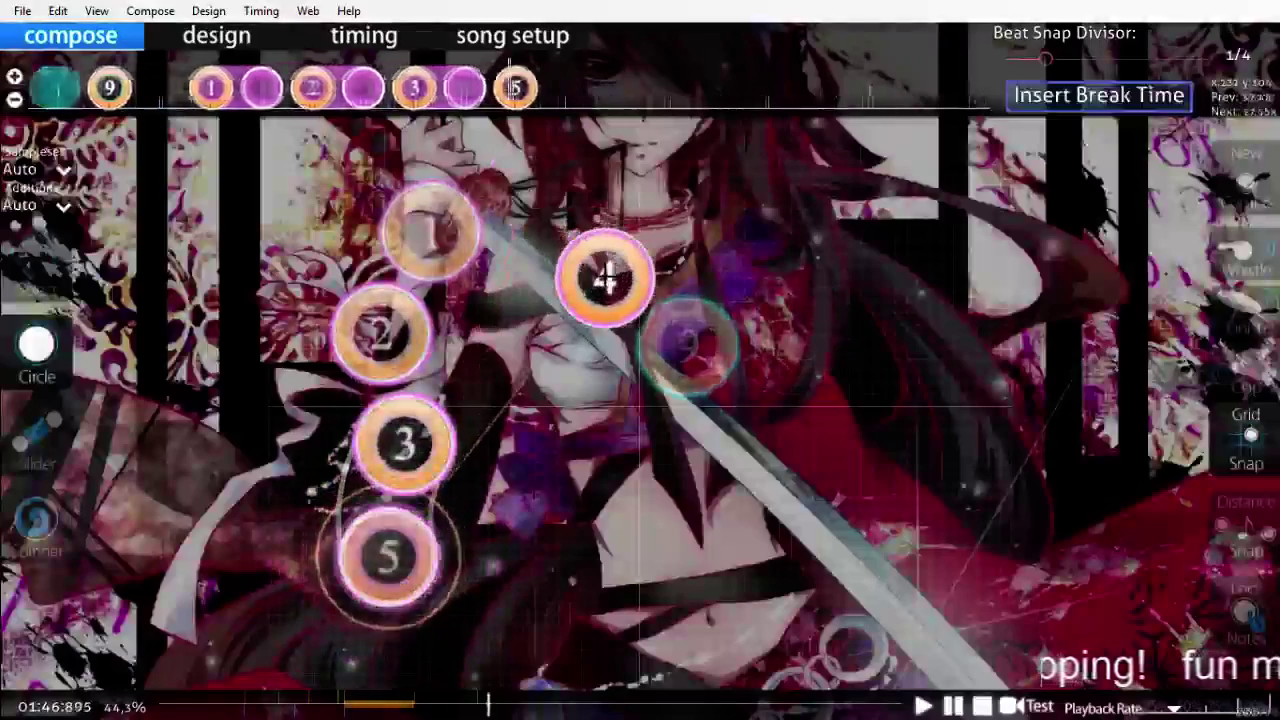
pyautogui.scroll(1, 605, 278)
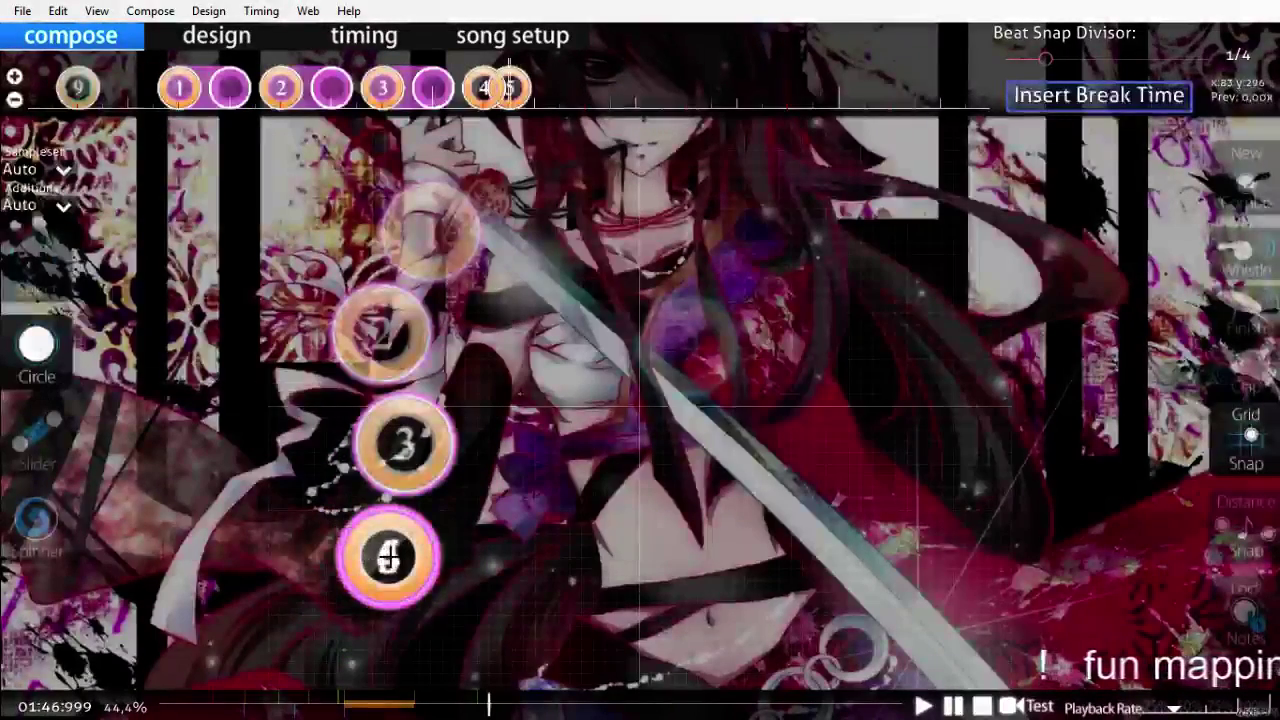
pyautogui.scroll(4, 388, 557)
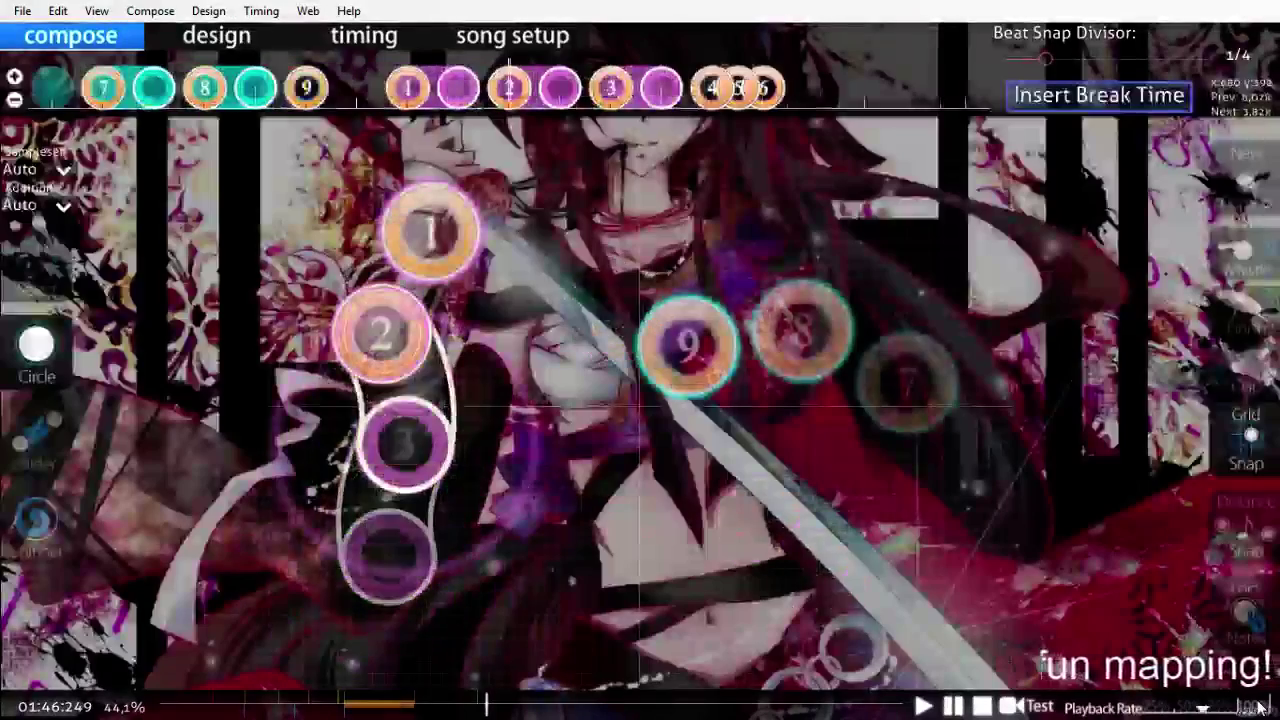
# Step: Restore full playback speed and replay the passage with sliders 1 to 3 and the three stacked circles
pyautogui.click(1260, 706)
pyautogui.scroll(4, 1253, 706)
pyautogui.press('space')
pyautogui.scroll(3, 690, 345)
pyautogui.press('space')
# Step: Select the three stacked circles and move them slightly down and to the right of slider 3's end
pyautogui.click(48, 266)
pyautogui.moveTo(470, 92); pyautogui.dragTo(416, 92)
pyautogui.moveTo(418, 567); pyautogui.dragTo(427, 580)
pyautogui.scroll(3, 599, 500)
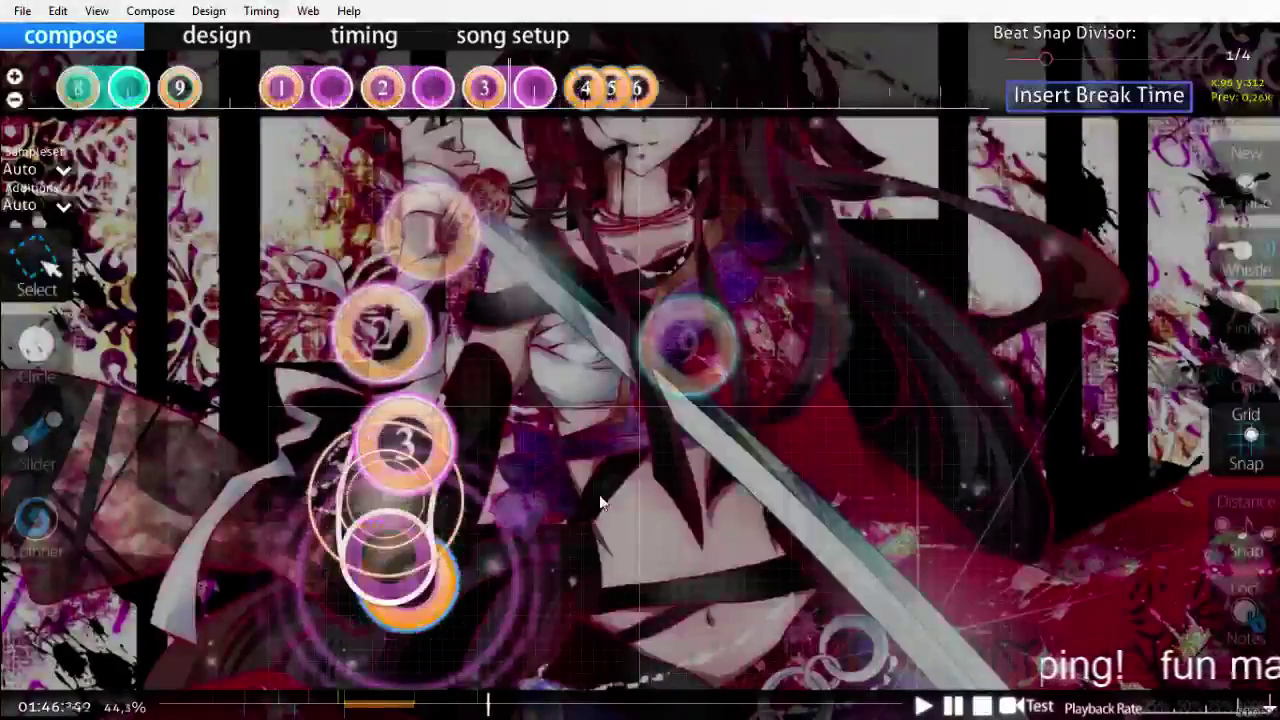
# Step: Replay the section just after the stacked circles around 01:47:300, slowing playback to 25% to find the next beat
pyautogui.scroll(-3, 599, 494)
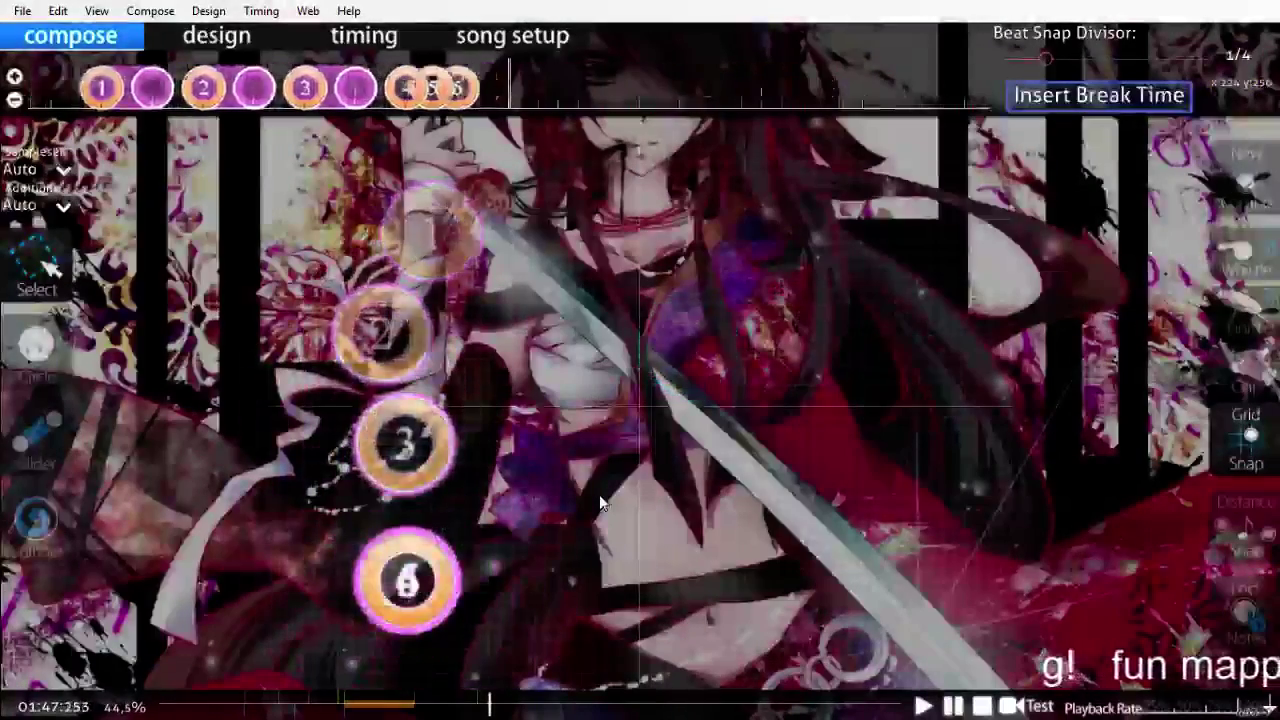
pyautogui.scroll(4, 599, 494)
pyautogui.scroll(-2, 599, 494)
pyautogui.scroll(-2, 599, 500)
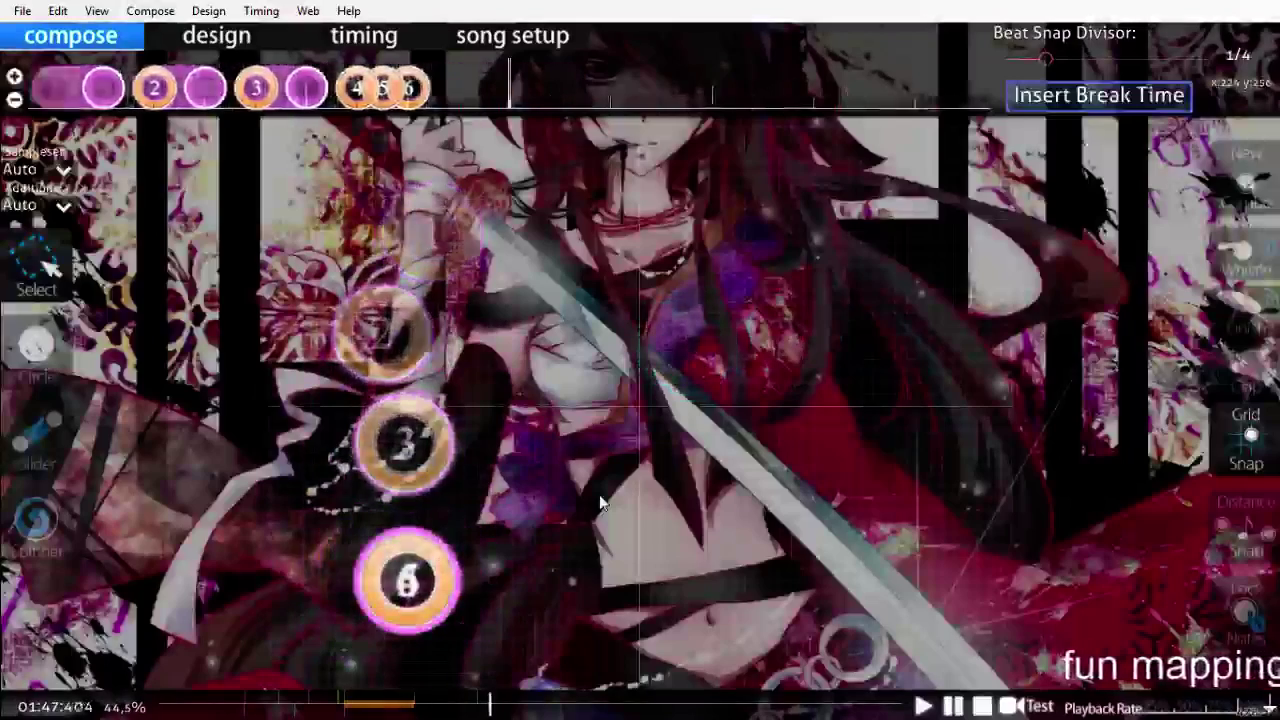
pyautogui.scroll(3, 600, 503)
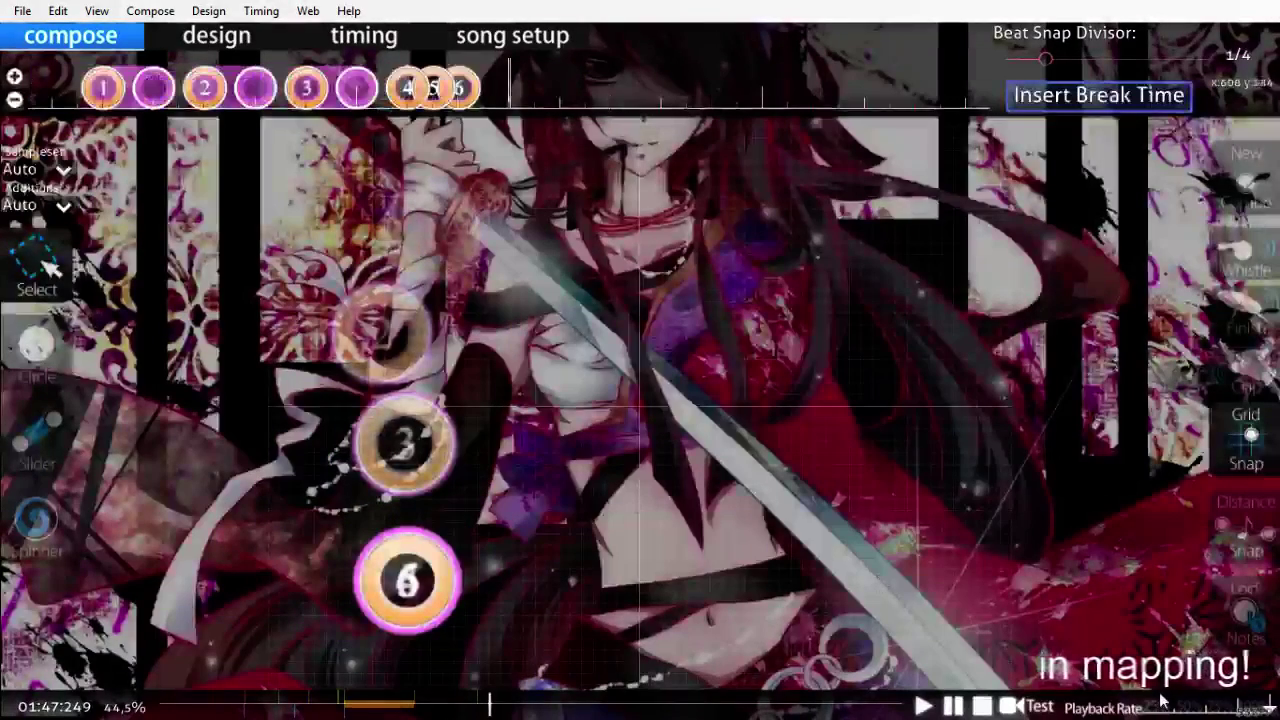
pyautogui.scroll(1, 1148, 705)
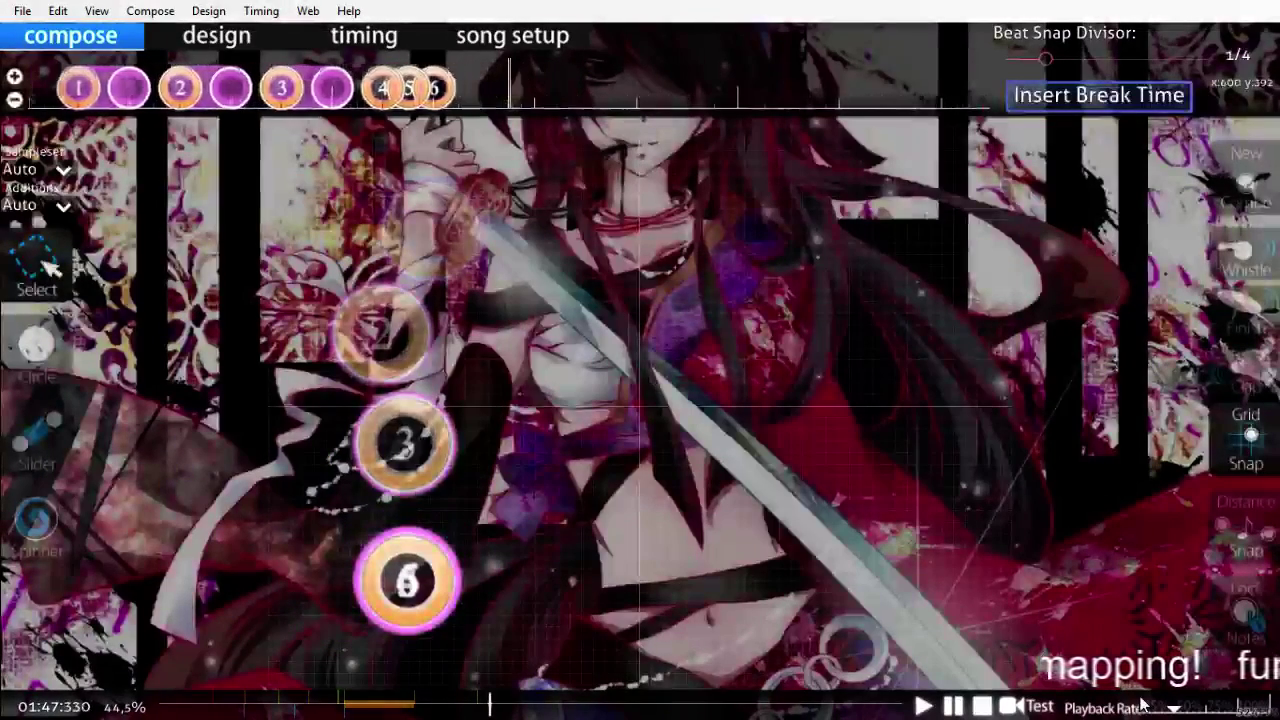
pyautogui.scroll(-1, 1146, 704)
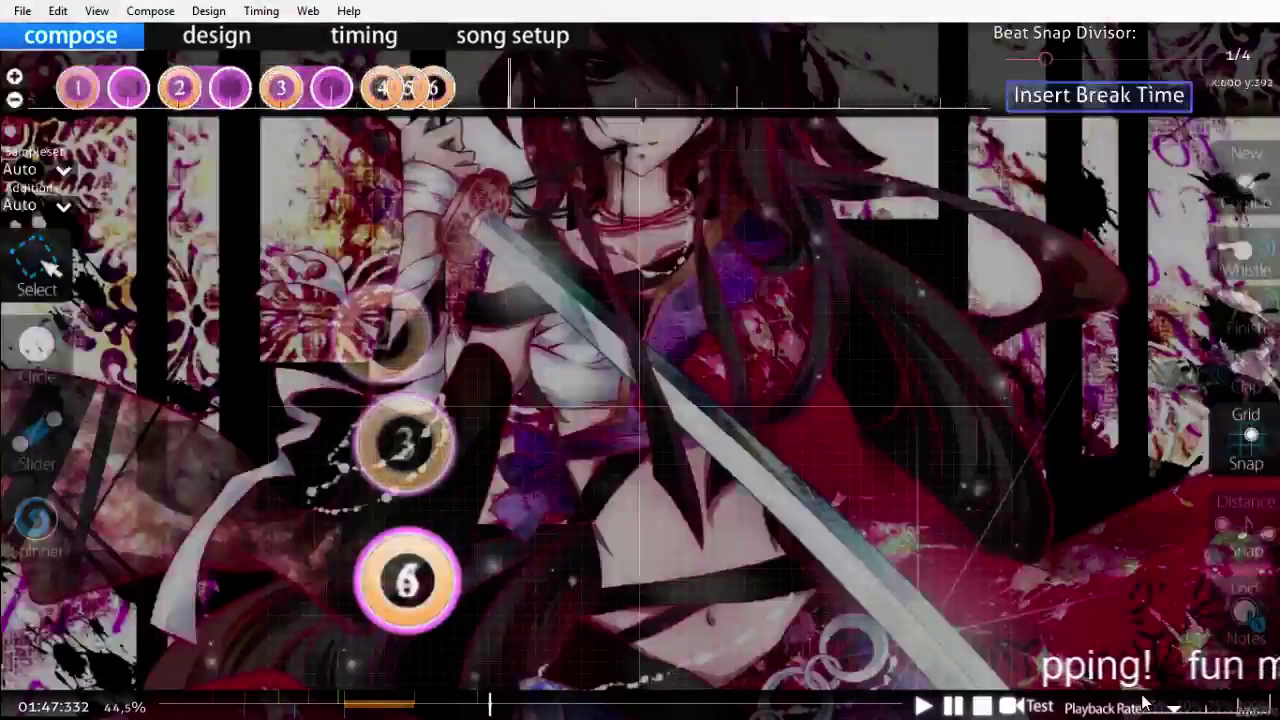
# Step: Place a straight horizontal half-beat slider at 01:47:249, right of the three stacked circles, and replay it
pyautogui.click(42, 450)
pyautogui.click(582, 510)
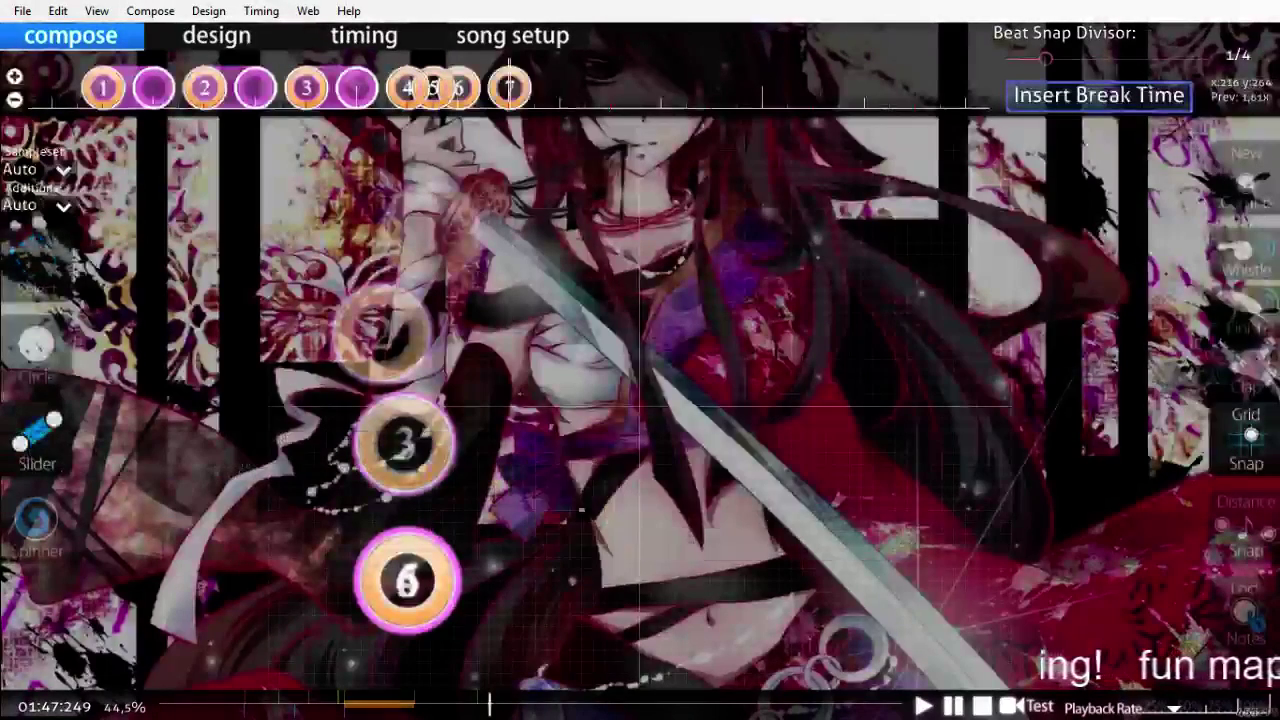
pyautogui.rightClick(700, 510)
pyautogui.scroll(3, 708, 509)
pyautogui.press('space')
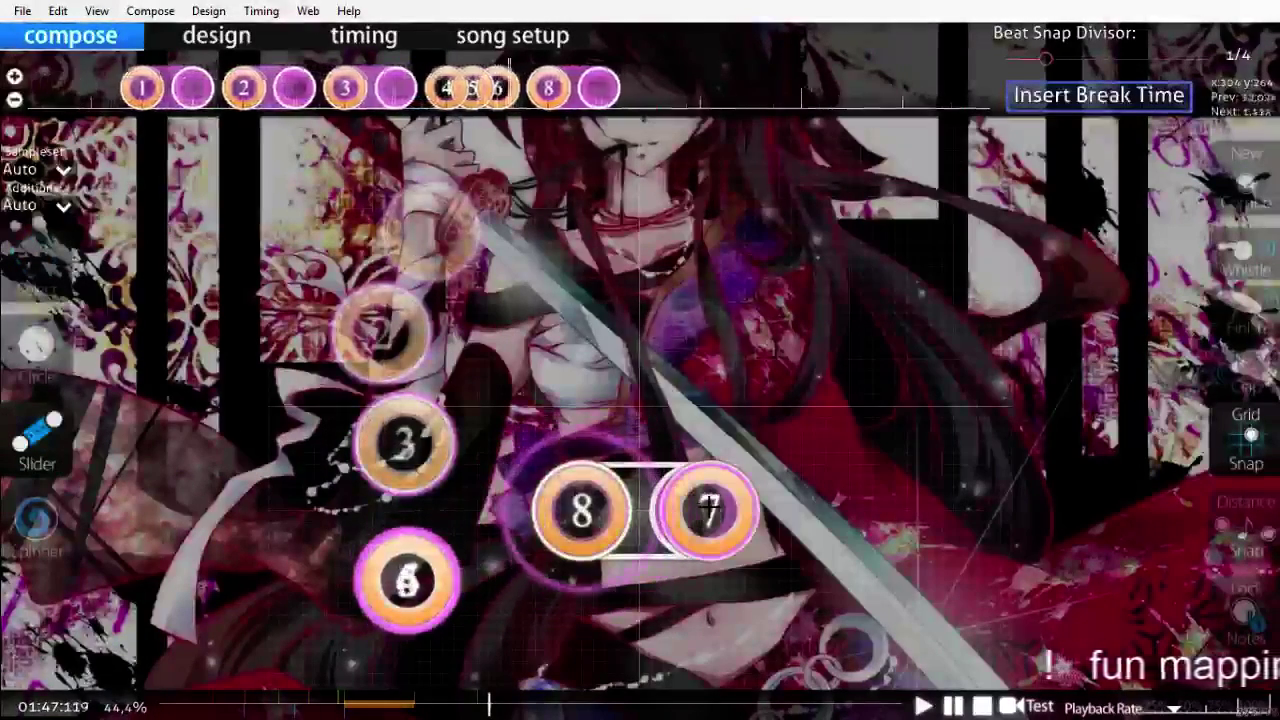
# Step: Stack three circles on one spot above and right of slider 7, on consecutive 1/4 snaps from 01:47:582
pyautogui.scroll(-7, 766, 500)
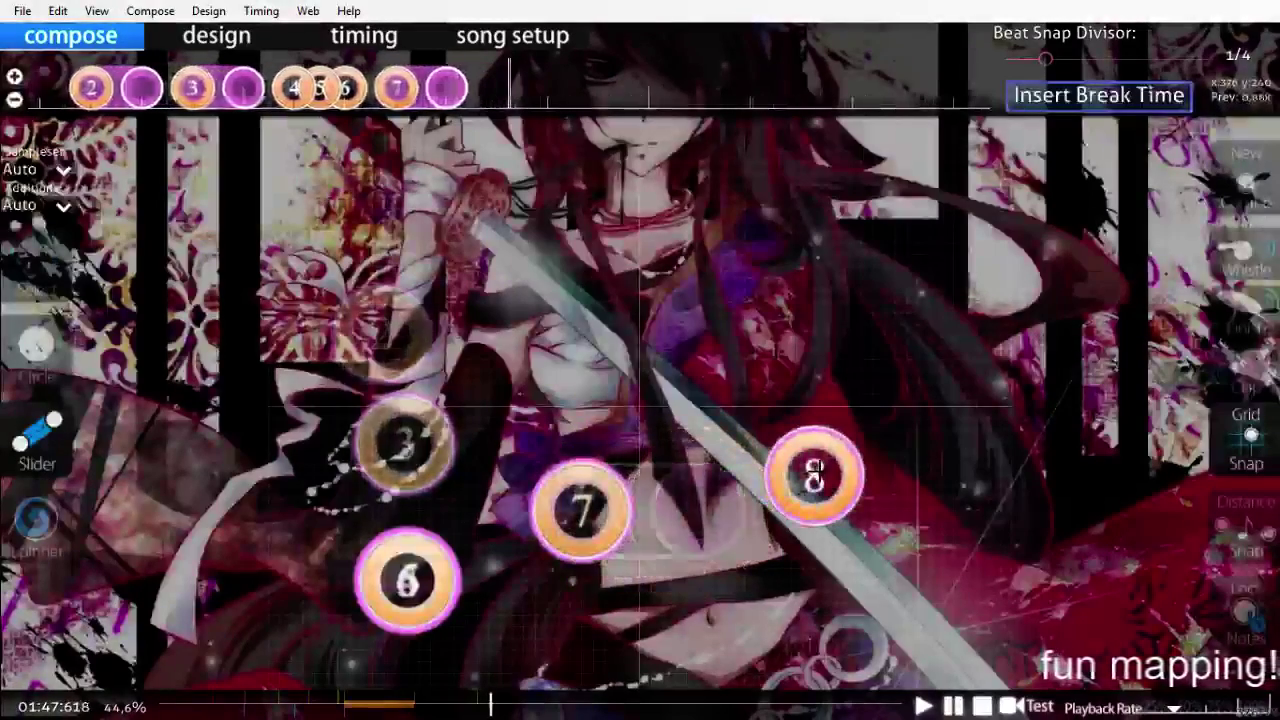
pyautogui.scroll(2, 815, 474)
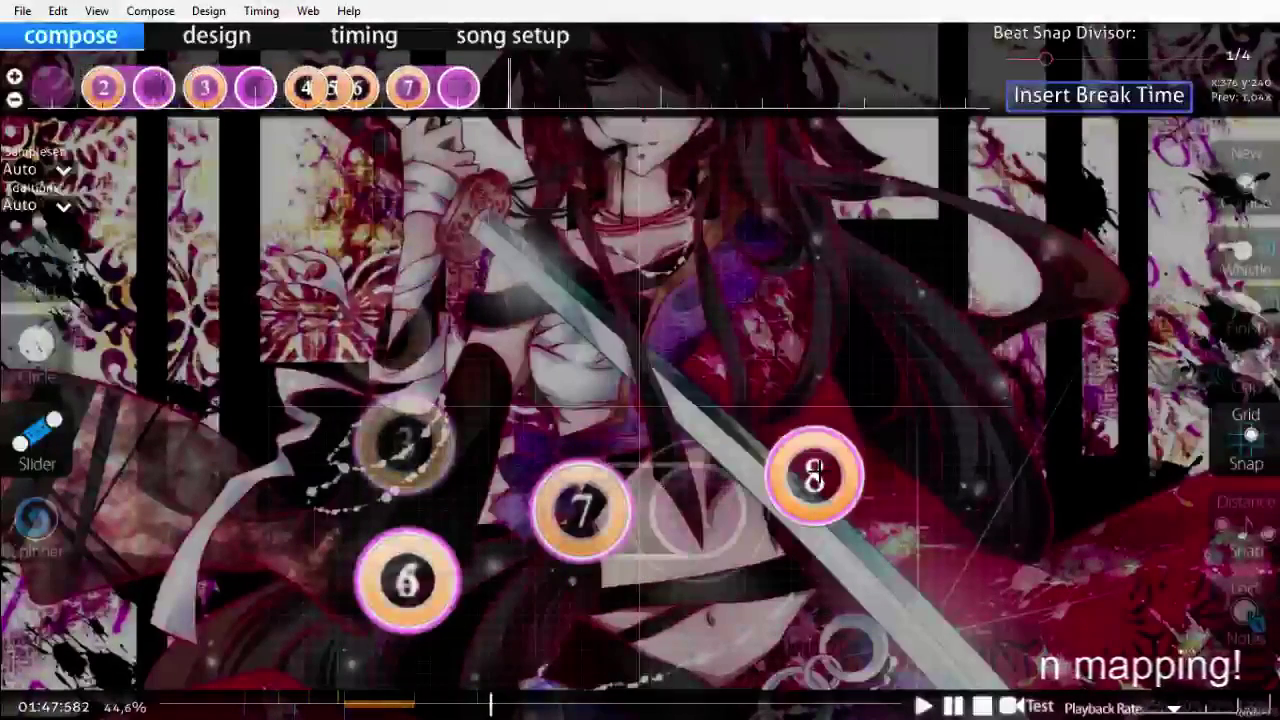
pyautogui.click(30, 358)
pyautogui.click(814, 394)
pyautogui.scroll(-1, 814, 394)
pyautogui.click(814, 394)
pyautogui.scroll(-1, 814, 394)
pyautogui.click(814, 394)
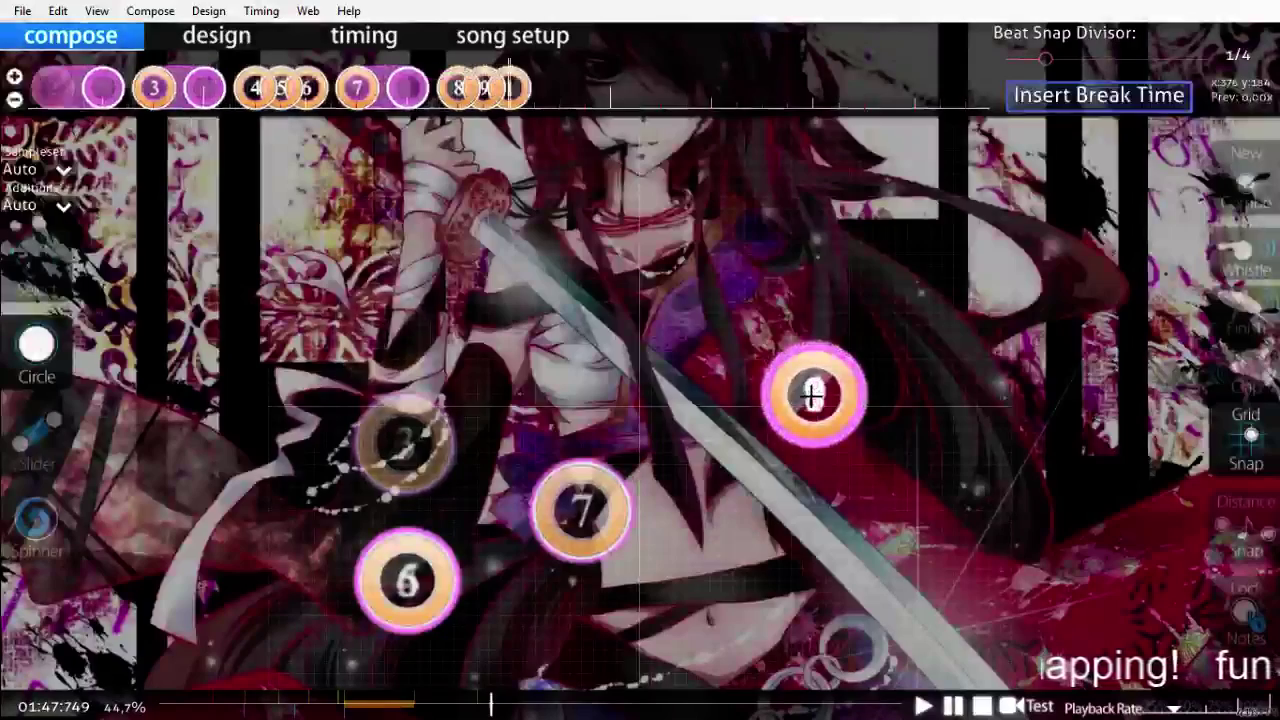
# Step: Start a new combo at 01:47:915 with a leftward half-beat slider above and left of the stacked circles, and replay it
pyautogui.scroll(4, 816, 400)
pyautogui.scroll(-6, 825, 439)
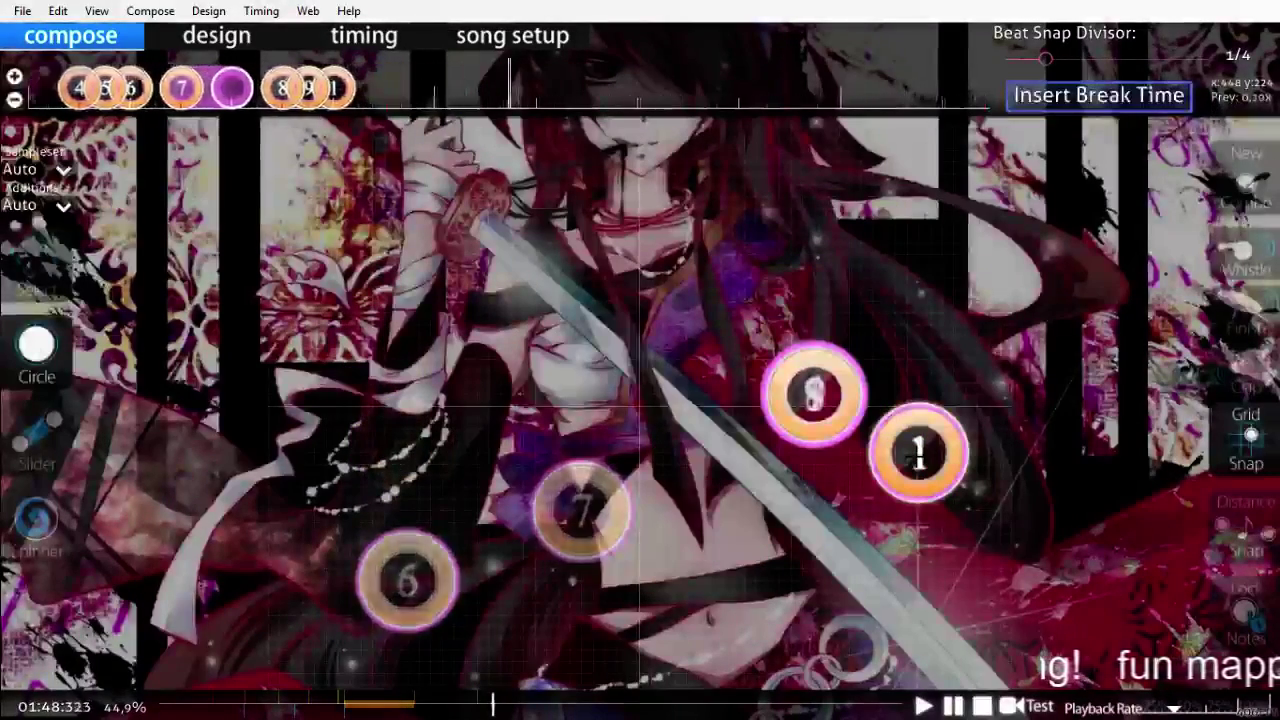
pyautogui.scroll(2, 918, 452)
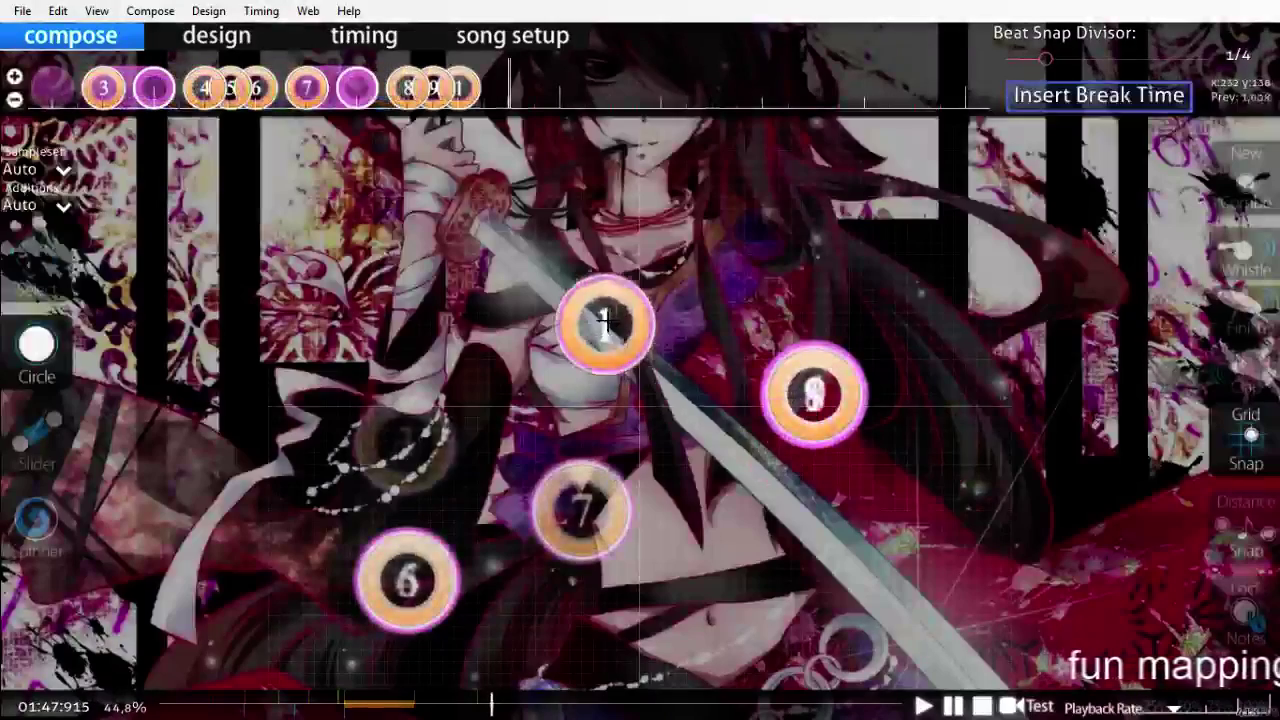
pyautogui.click(37, 432)
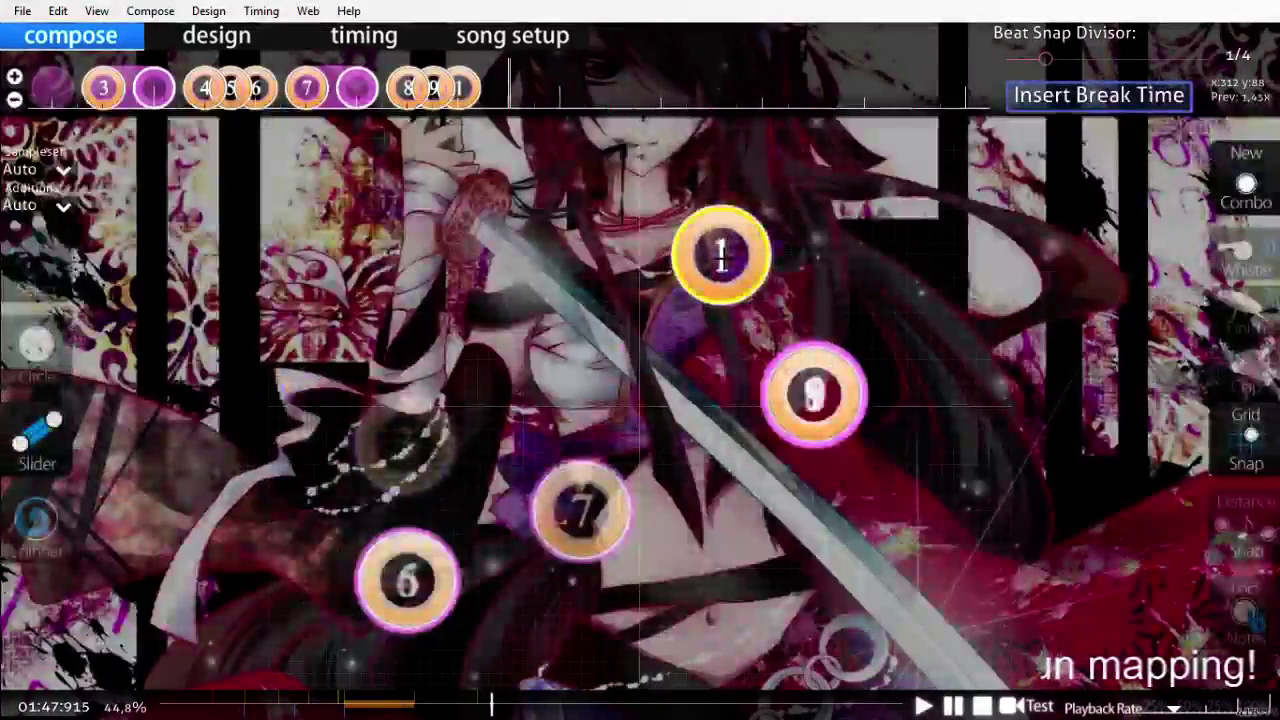
pyautogui.click(720, 255)
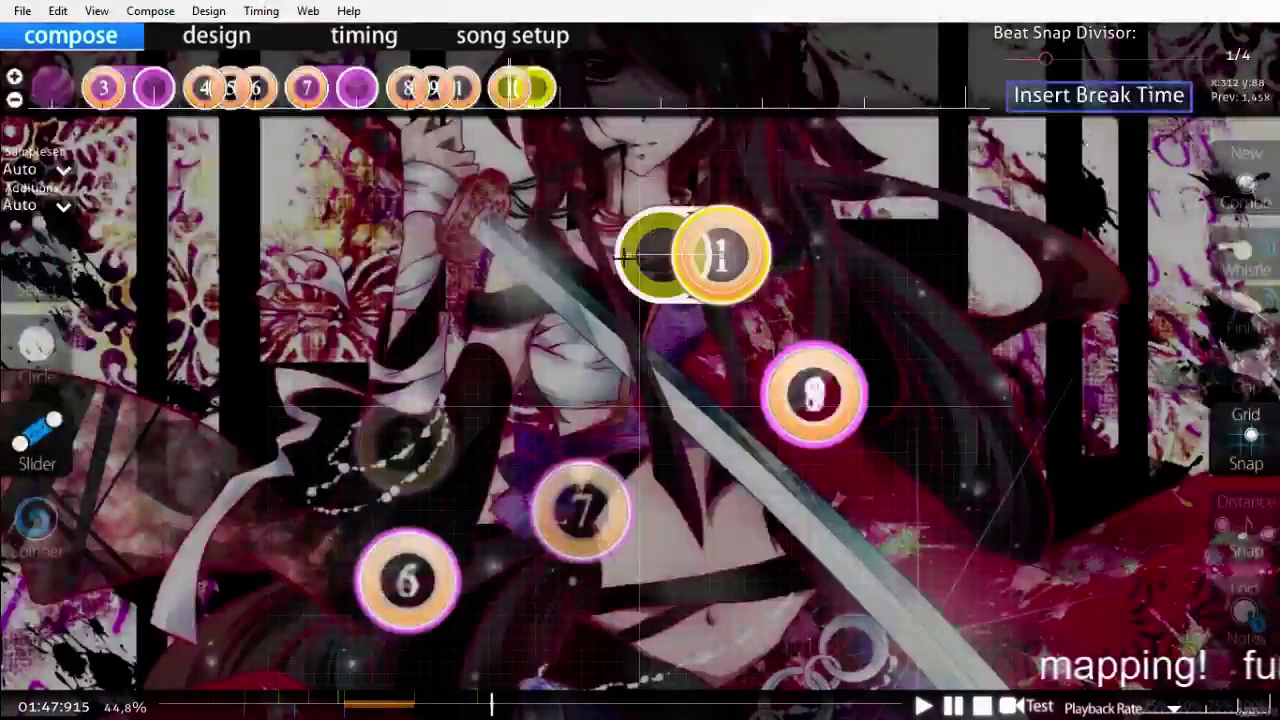
pyautogui.scroll(3, 590, 259)
pyautogui.press('space')
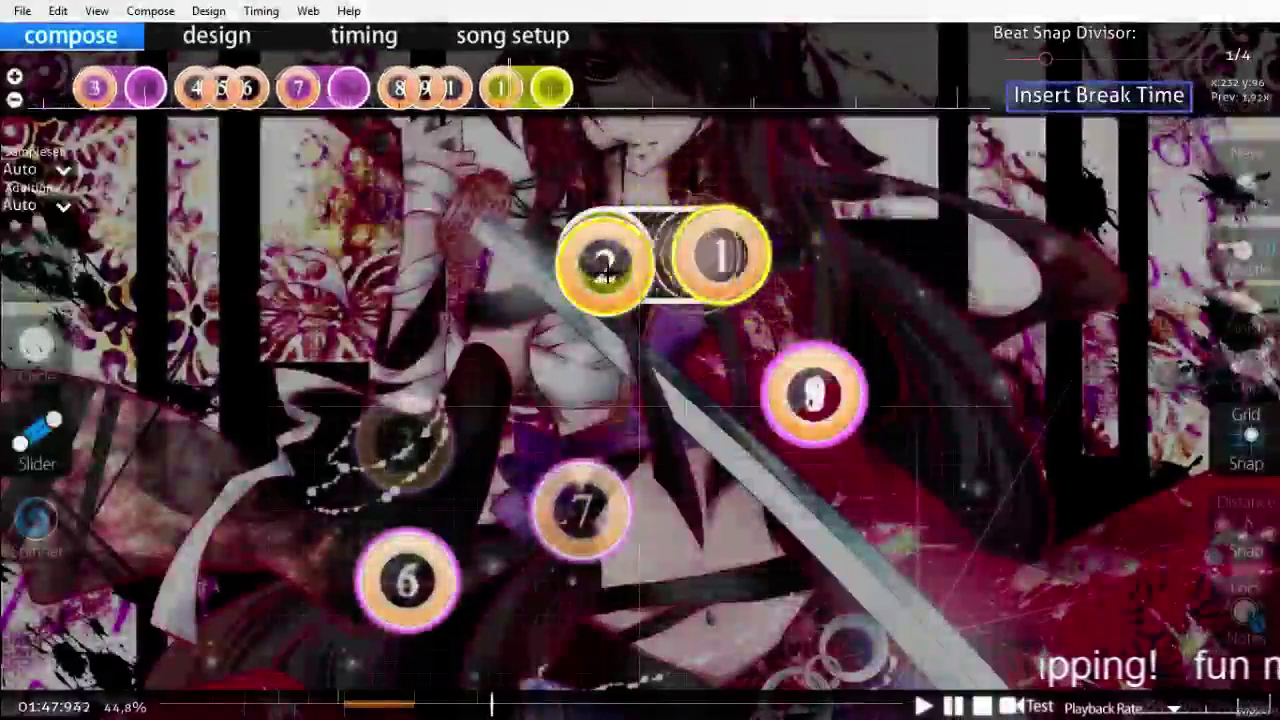
# Step: Draw a curved half-beat slider at 01:48:249 and convert it to a stream with 1.00x distance snap and 1/4 divisor
pyautogui.scroll(-1, 605, 268)
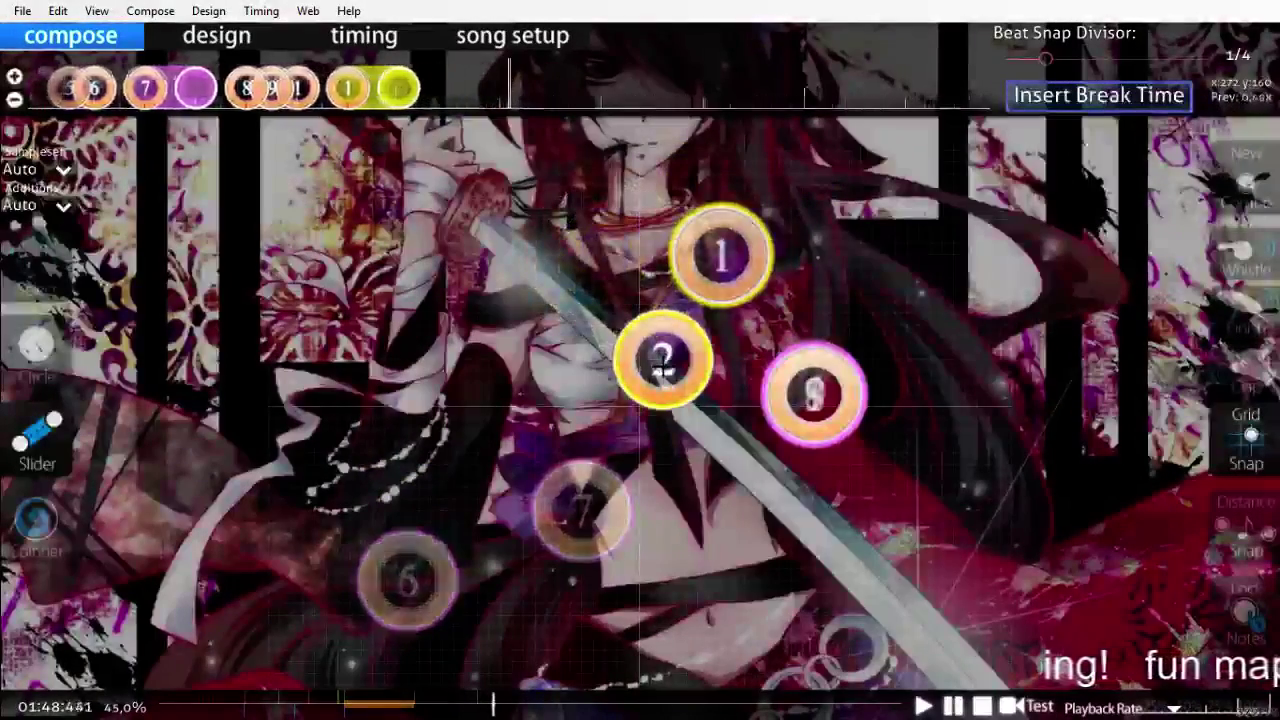
pyautogui.scroll(2, 663, 366)
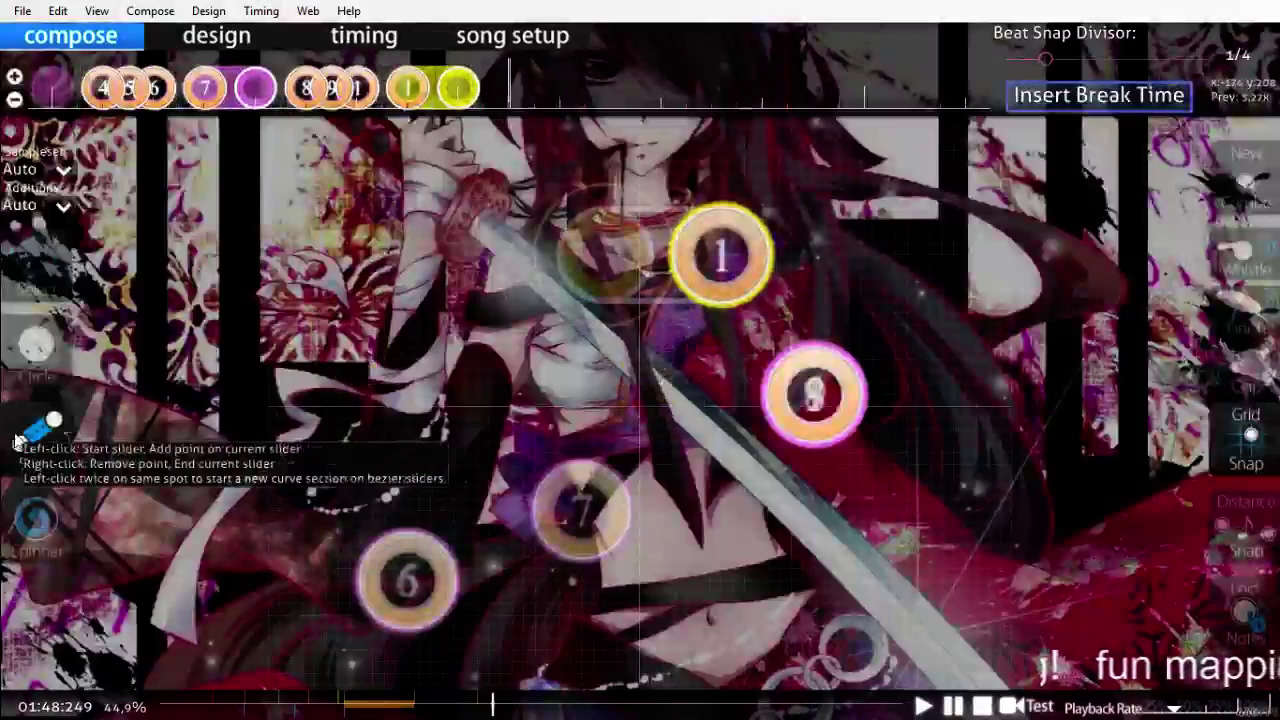
pyautogui.click(453, 323)
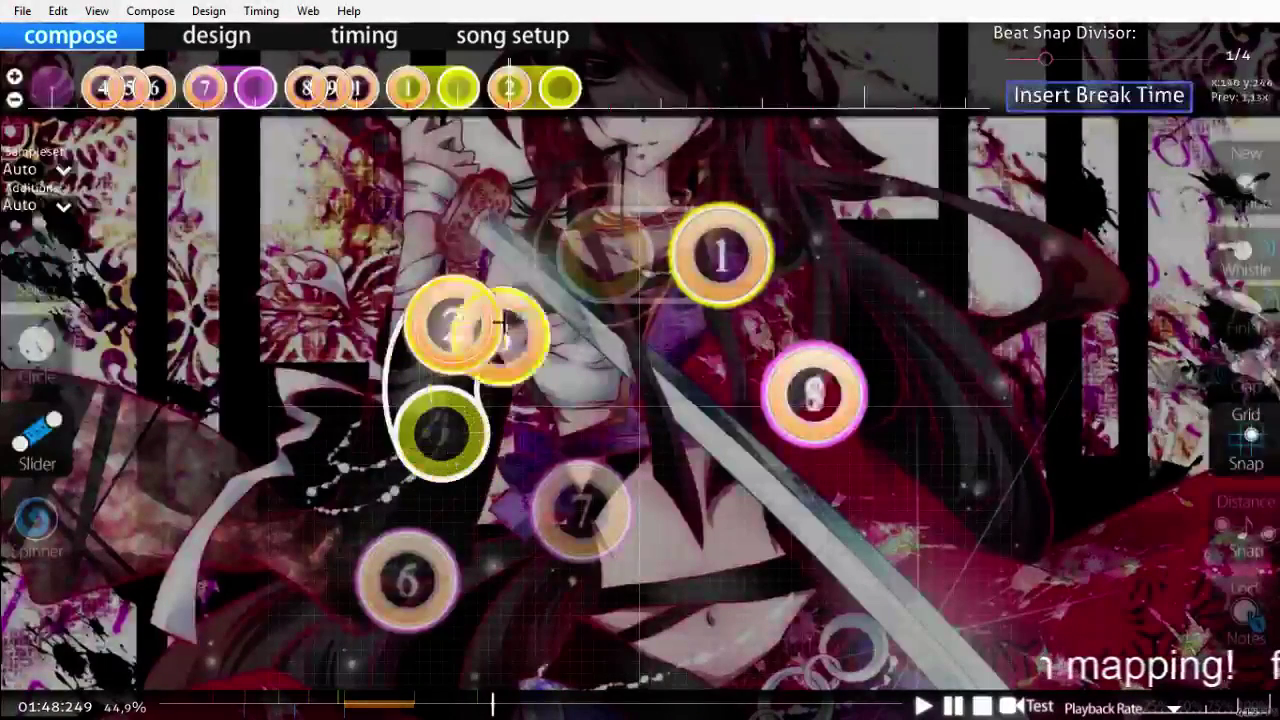
pyautogui.press('1')
pyautogui.hotkey('ctrl', 'shift', 'f')
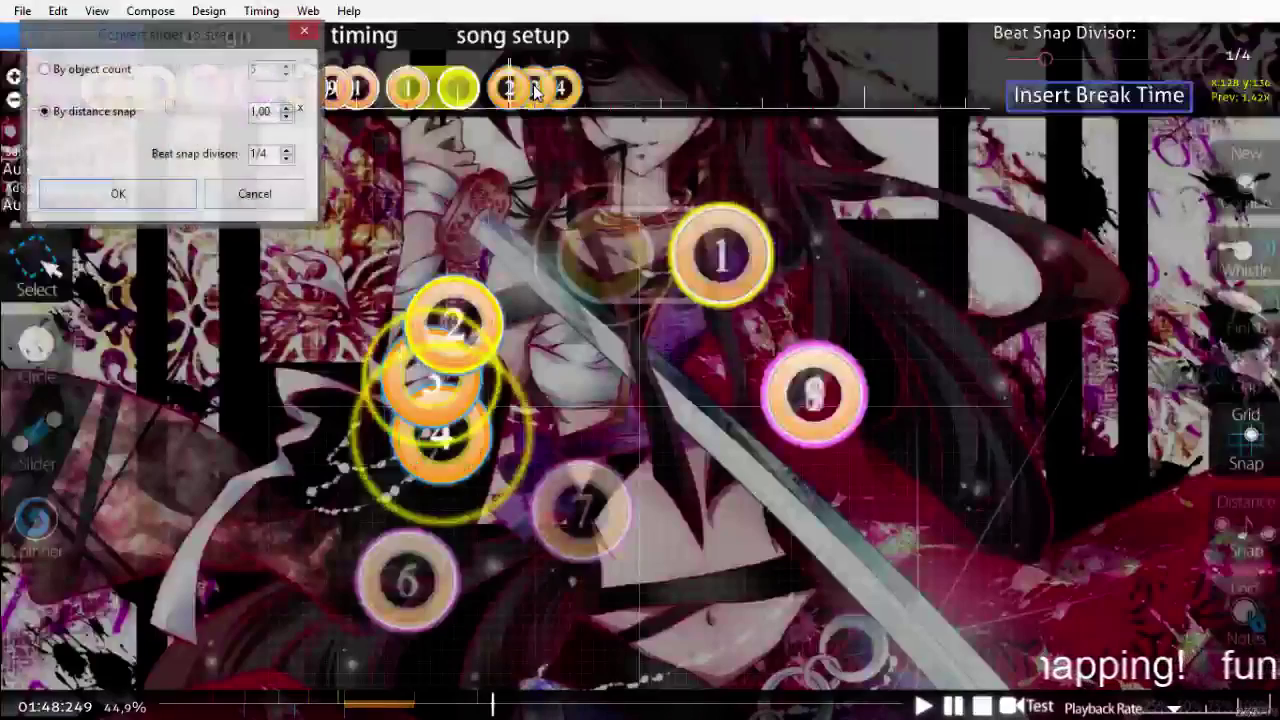
pyautogui.press('Return')
# Step: Place a curved half-beat slider at 01:48:582 below circle 4 and give it one repeat
pyautogui.scroll(4, 660, 200)
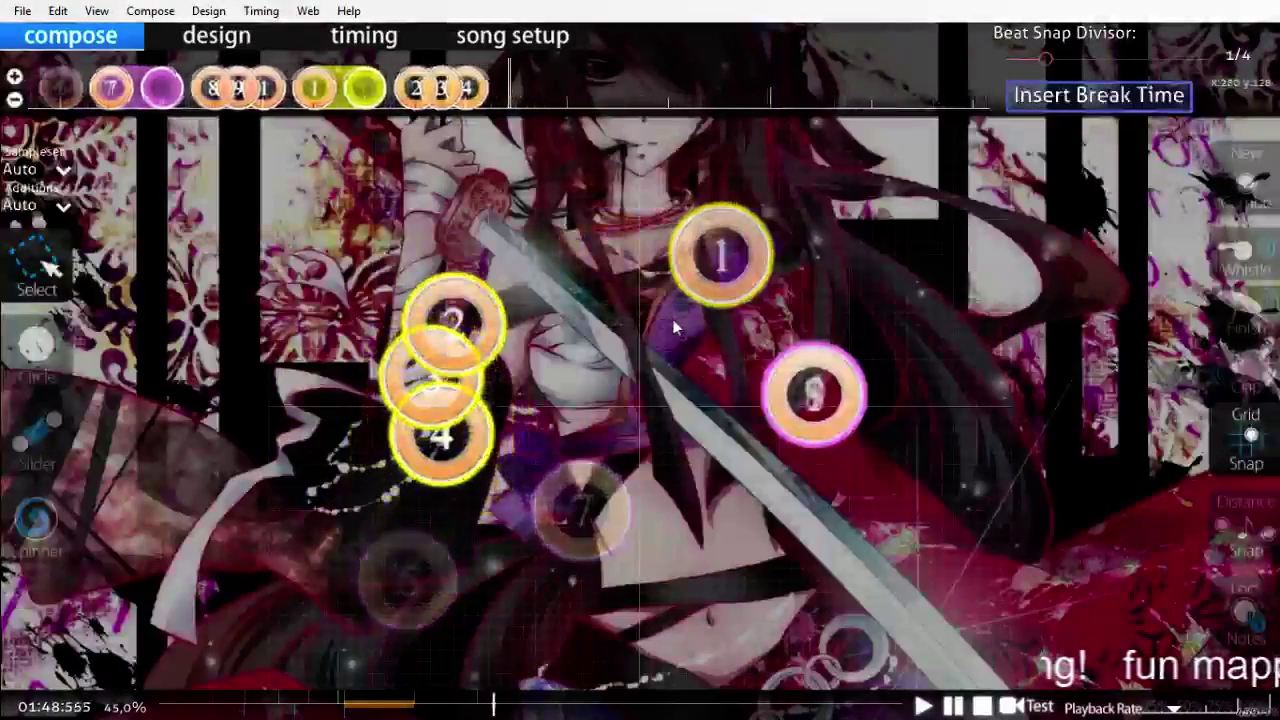
pyautogui.scroll(4, 673, 327)
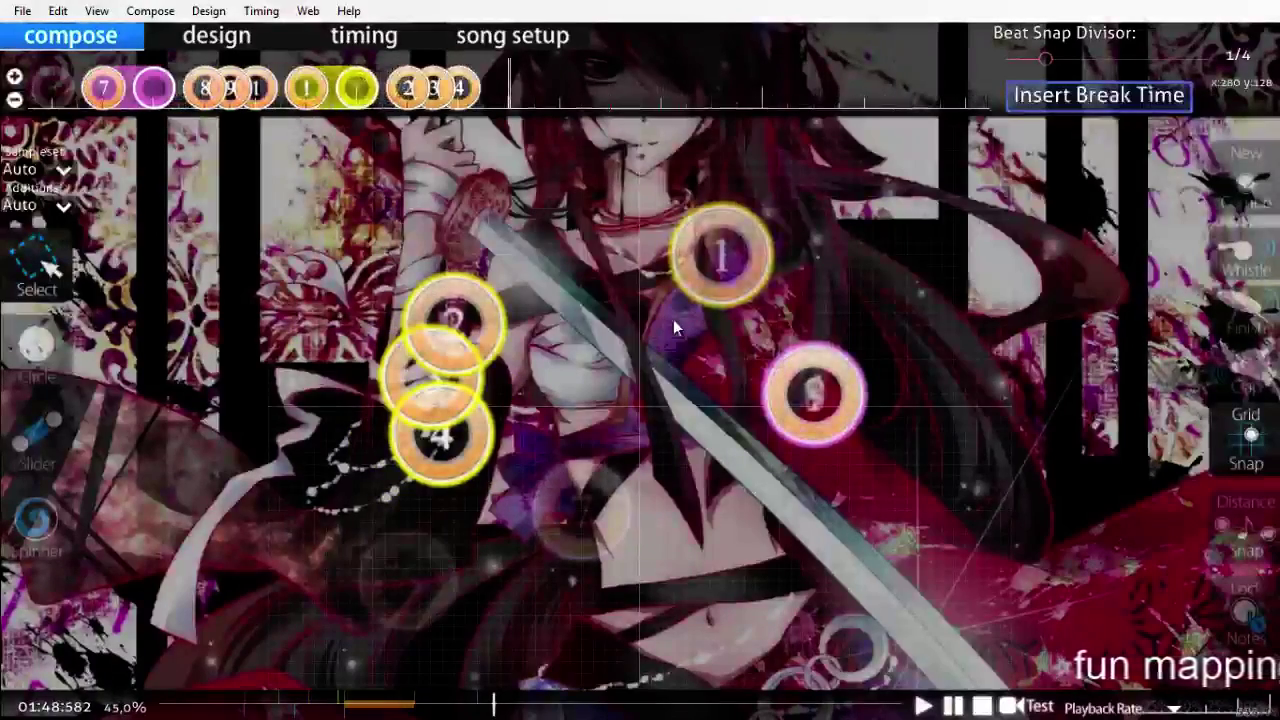
pyautogui.press('3')
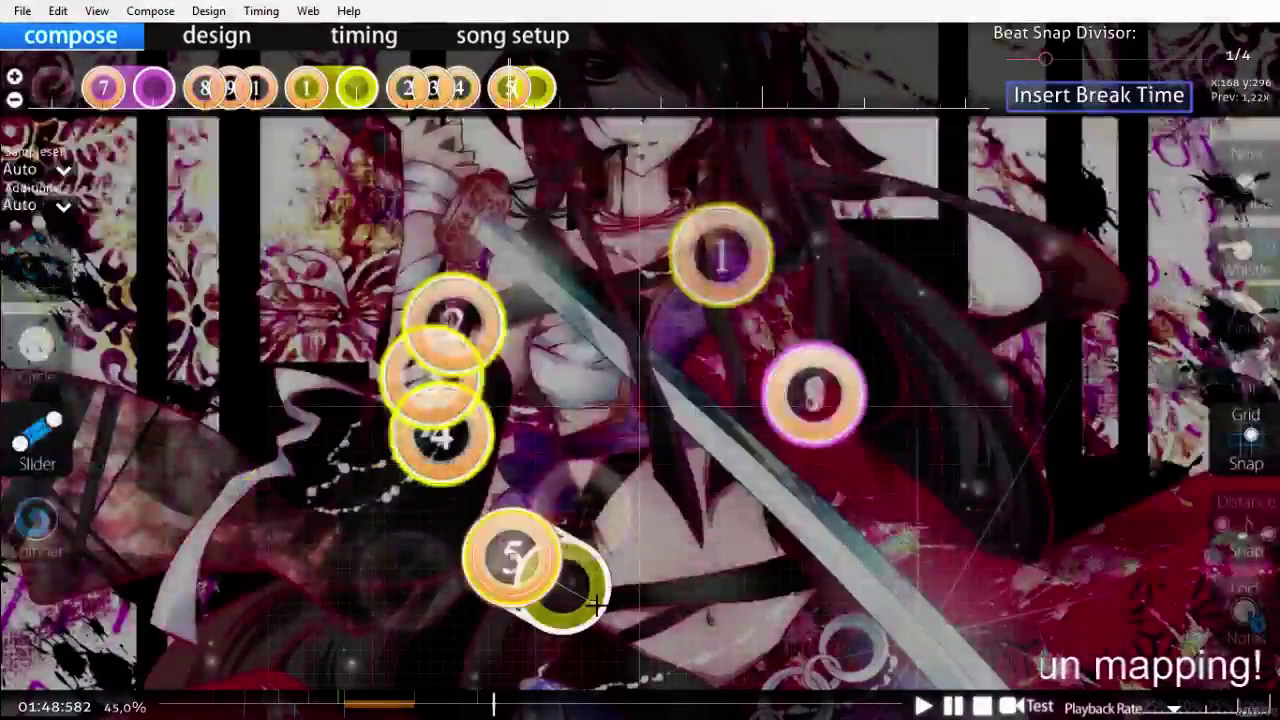
pyautogui.click(614, 608)
pyautogui.press('1')
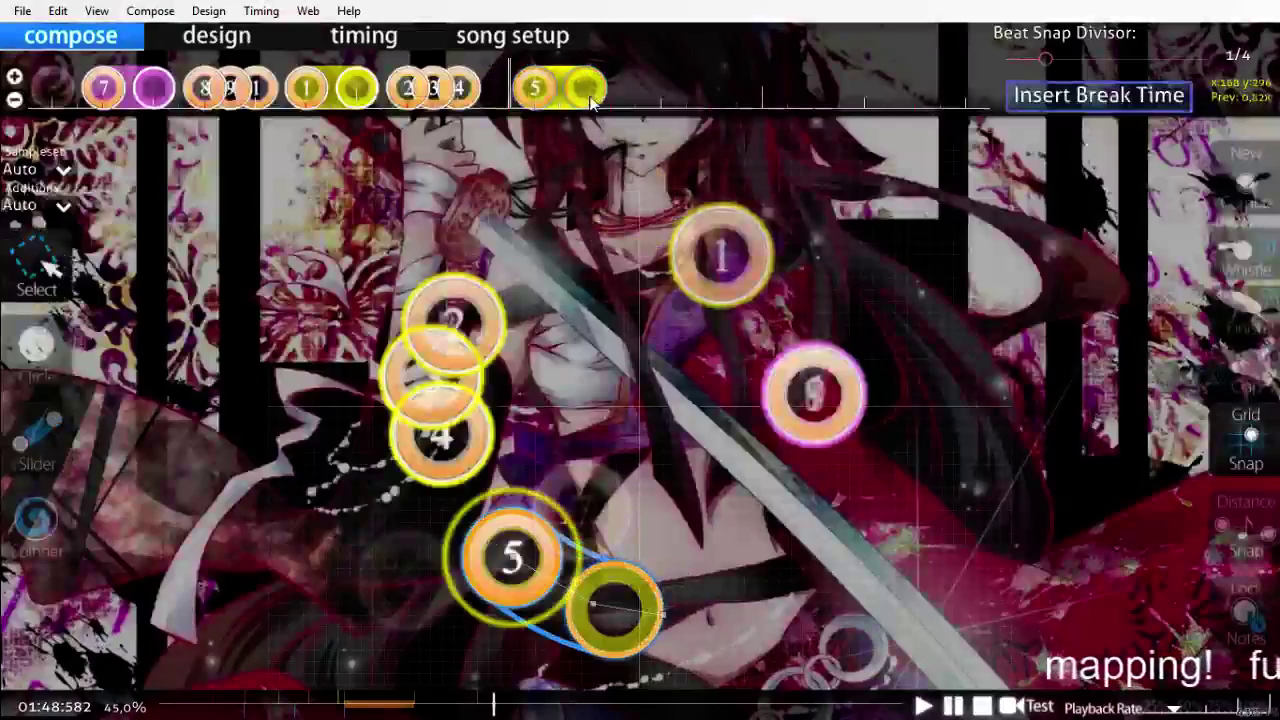
pyautogui.moveTo(562, 97); pyautogui.dragTo(539, 97)
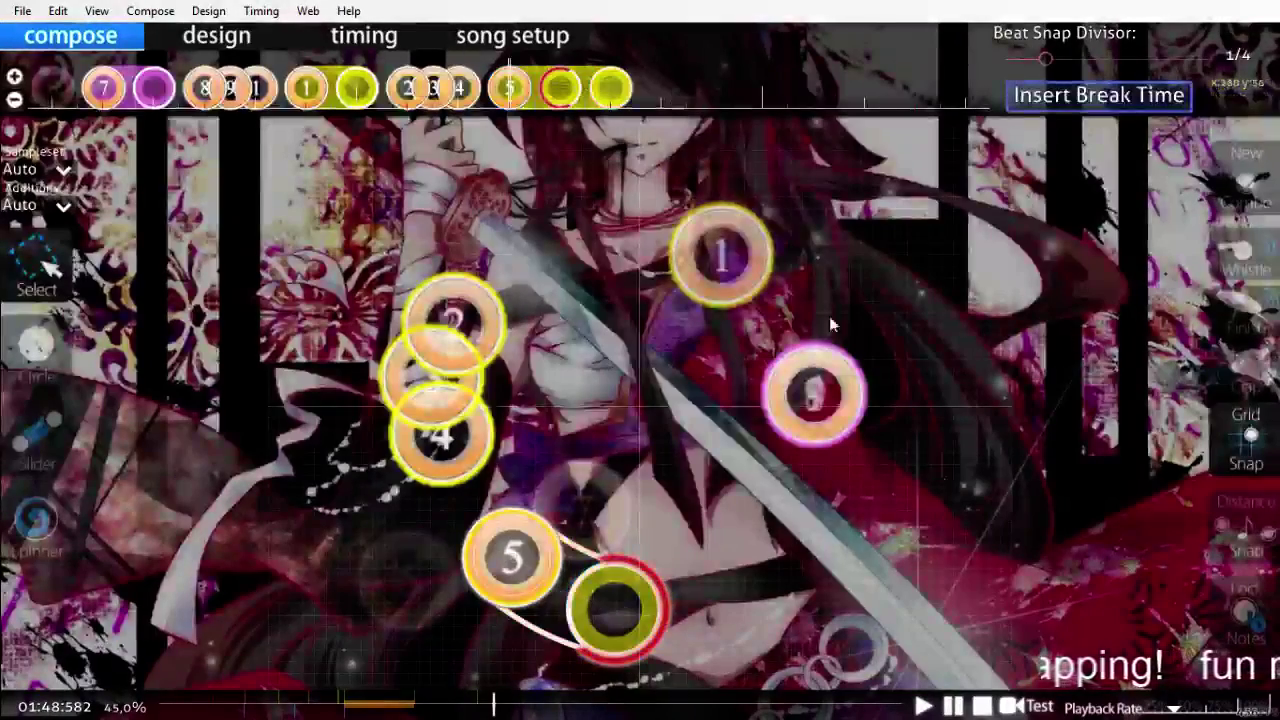
# Step: Replay from about 01:46:582, then draw a curved half-beat slider at 01:49:082 and convert it to a 1/4 stream at 1.00x distance snap
pyautogui.scroll(20, 1266, 708)
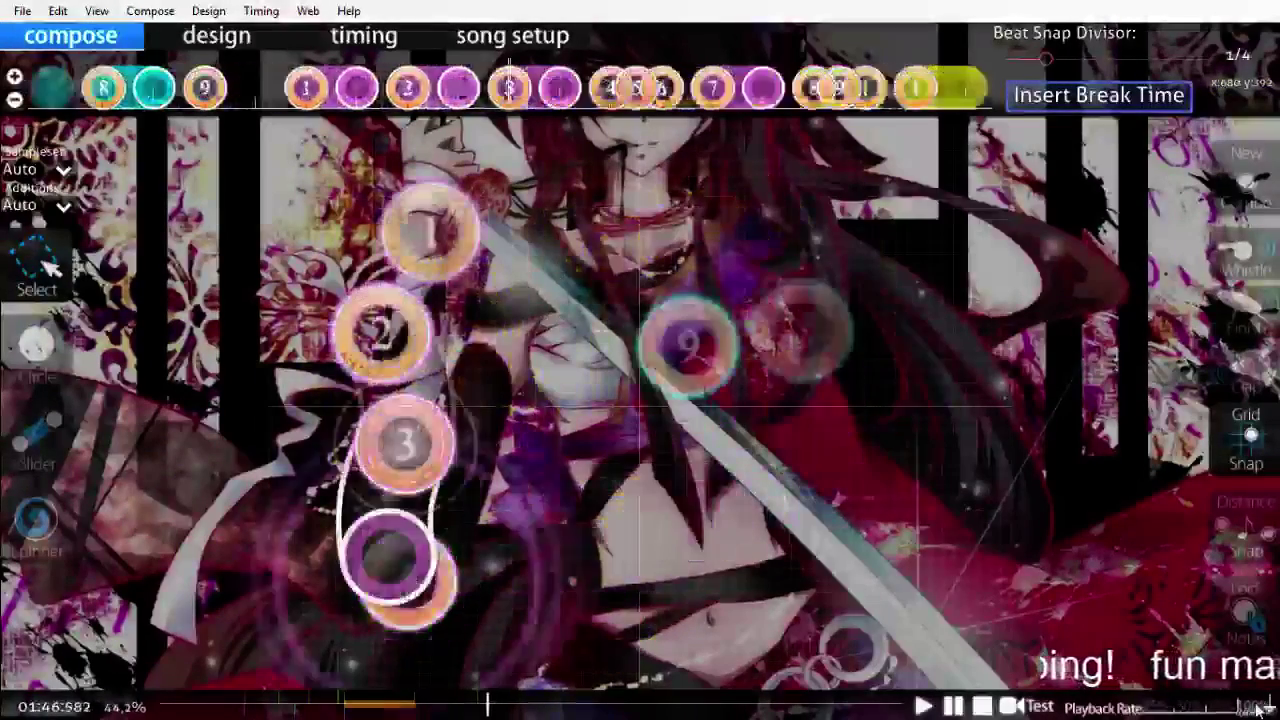
pyautogui.press('space')
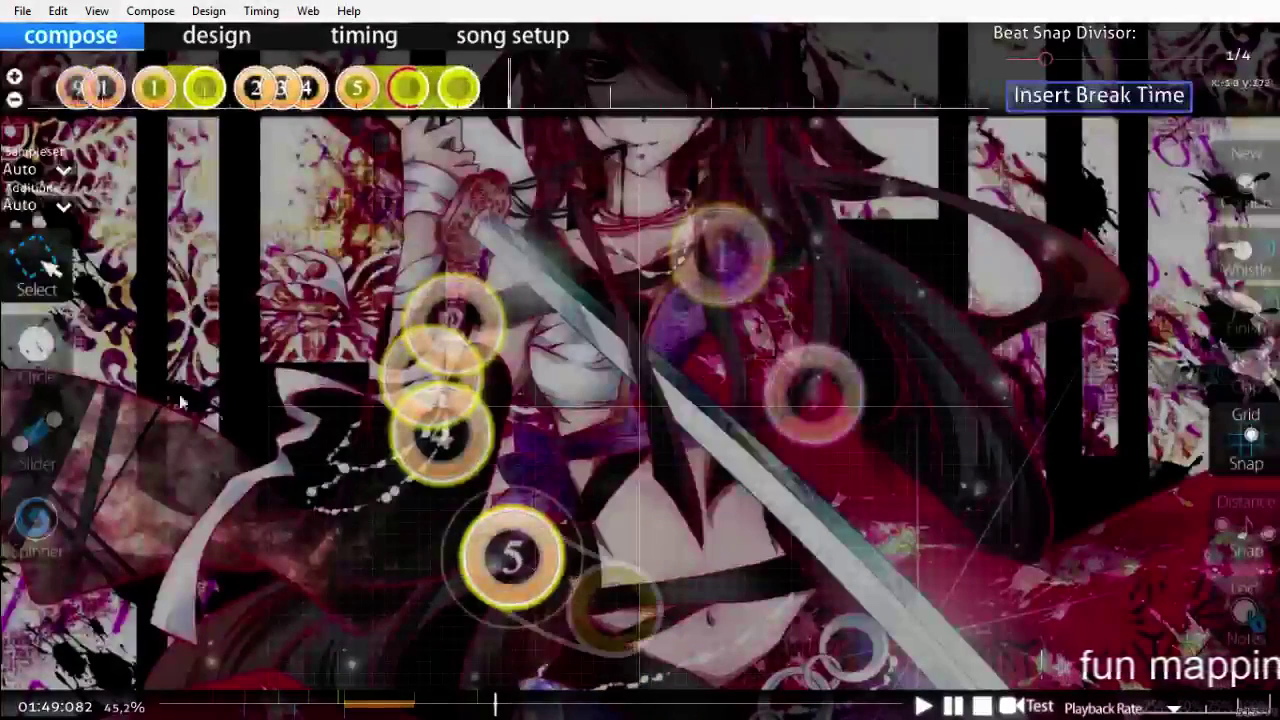
pyautogui.click(36, 438)
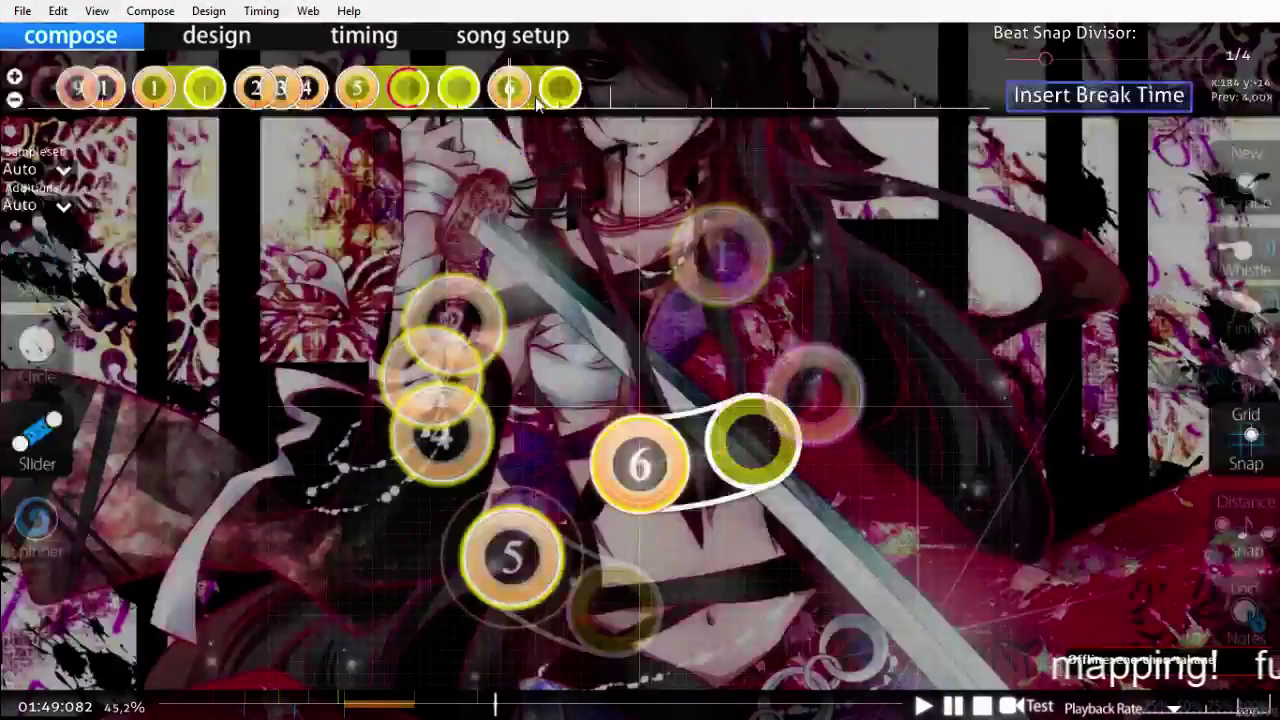
pyautogui.press('1')
pyautogui.hotkey('ctrl', 'shift', 'f')
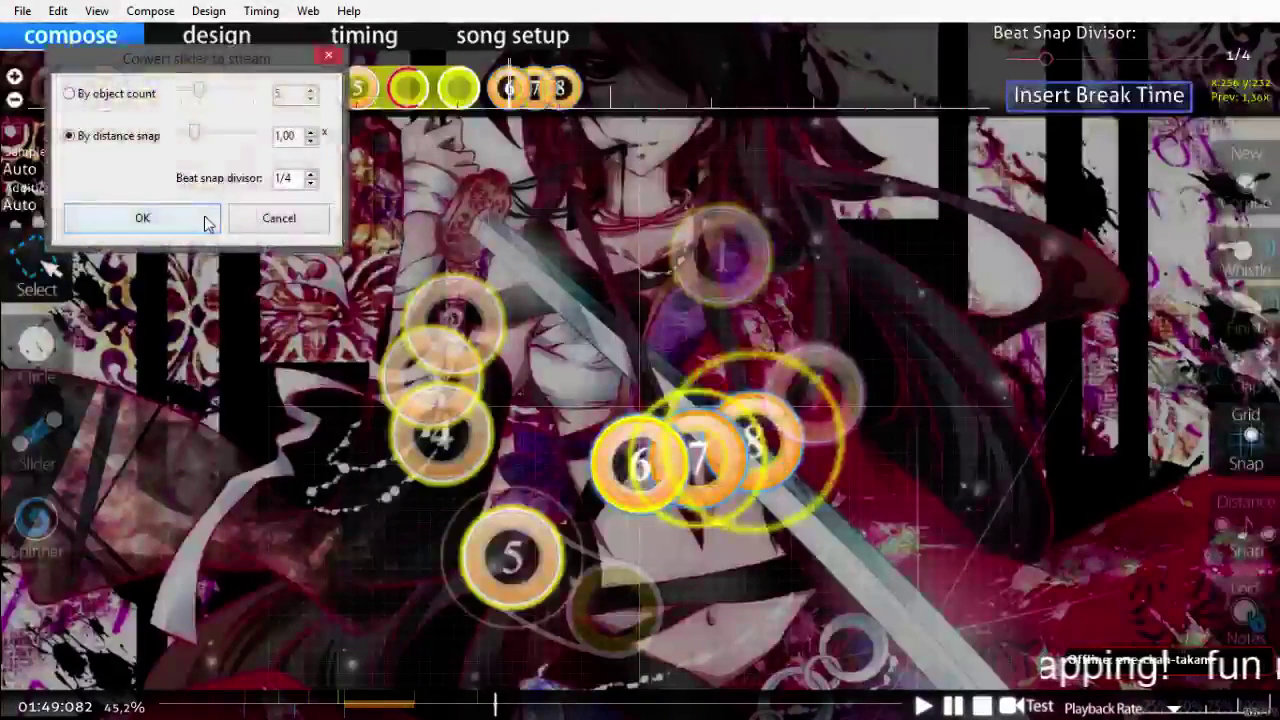
pyautogui.click(207, 222)
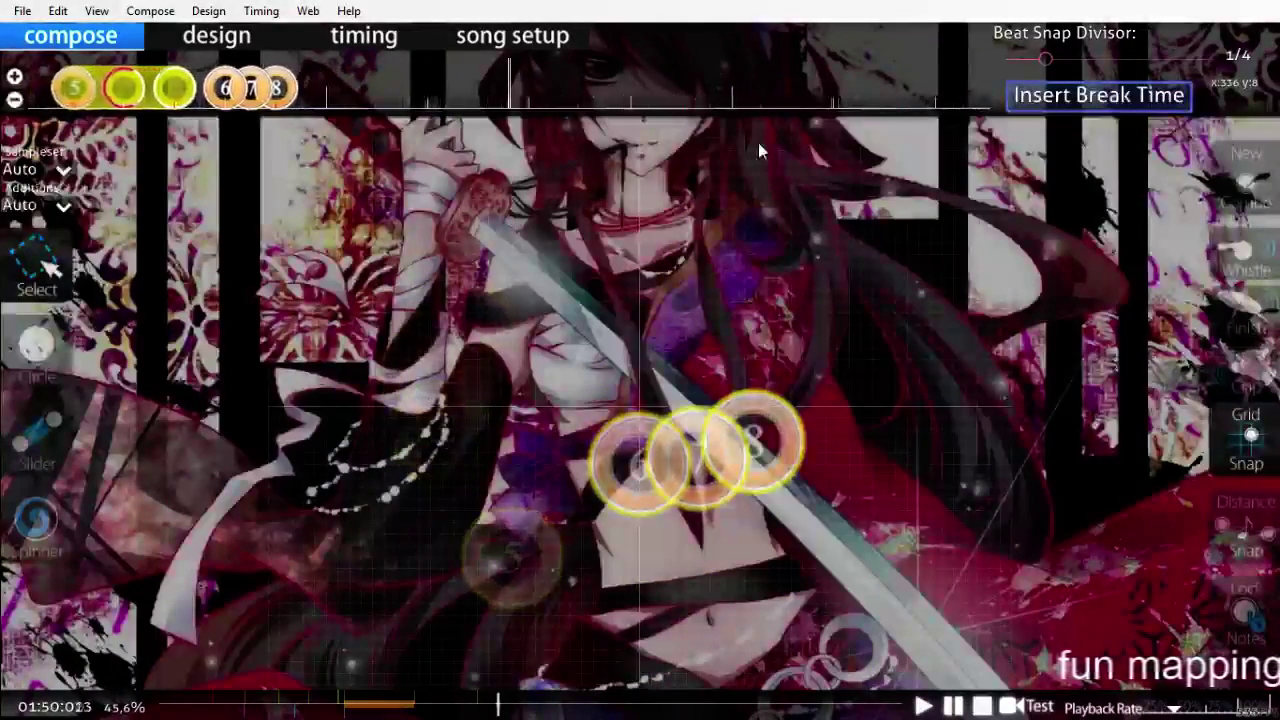
# Step: Find the next beat by playback and start a new combo at 01:49:415 with a wide arched slider above circles 6 to 8
pyautogui.press('space')
pyautogui.scroll(8, 758, 143)
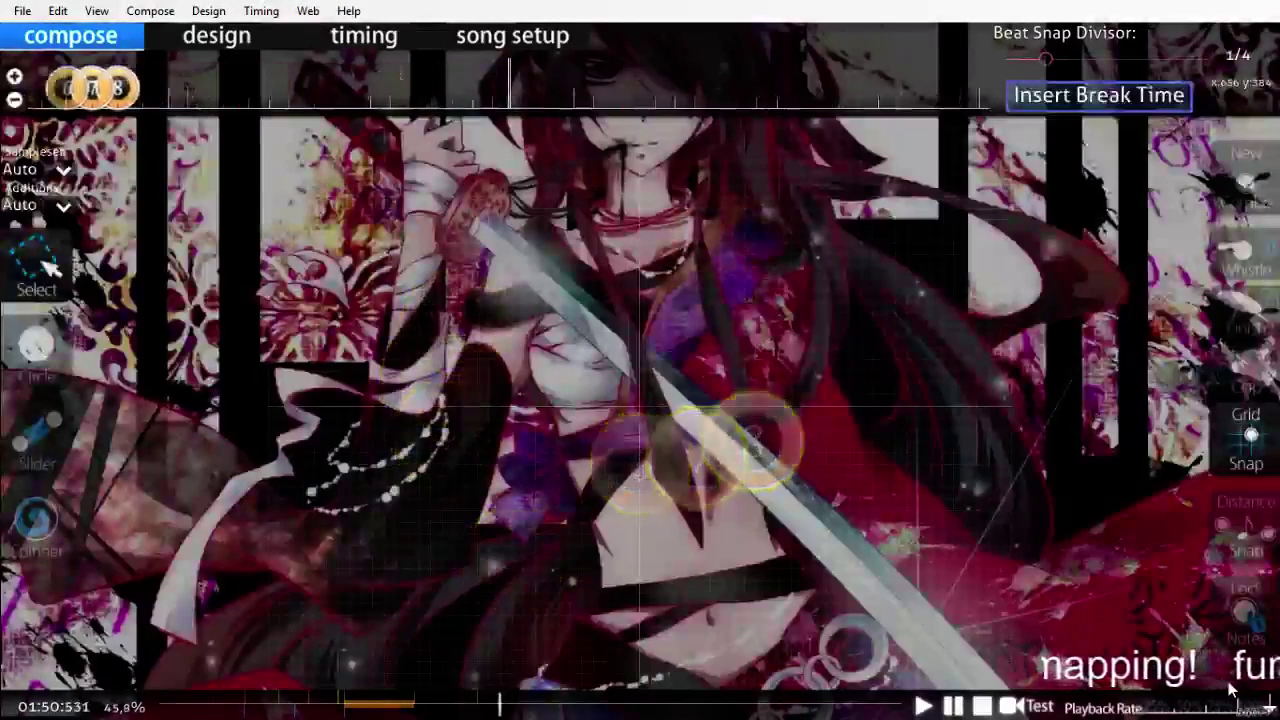
pyautogui.scroll(10, 1232, 690)
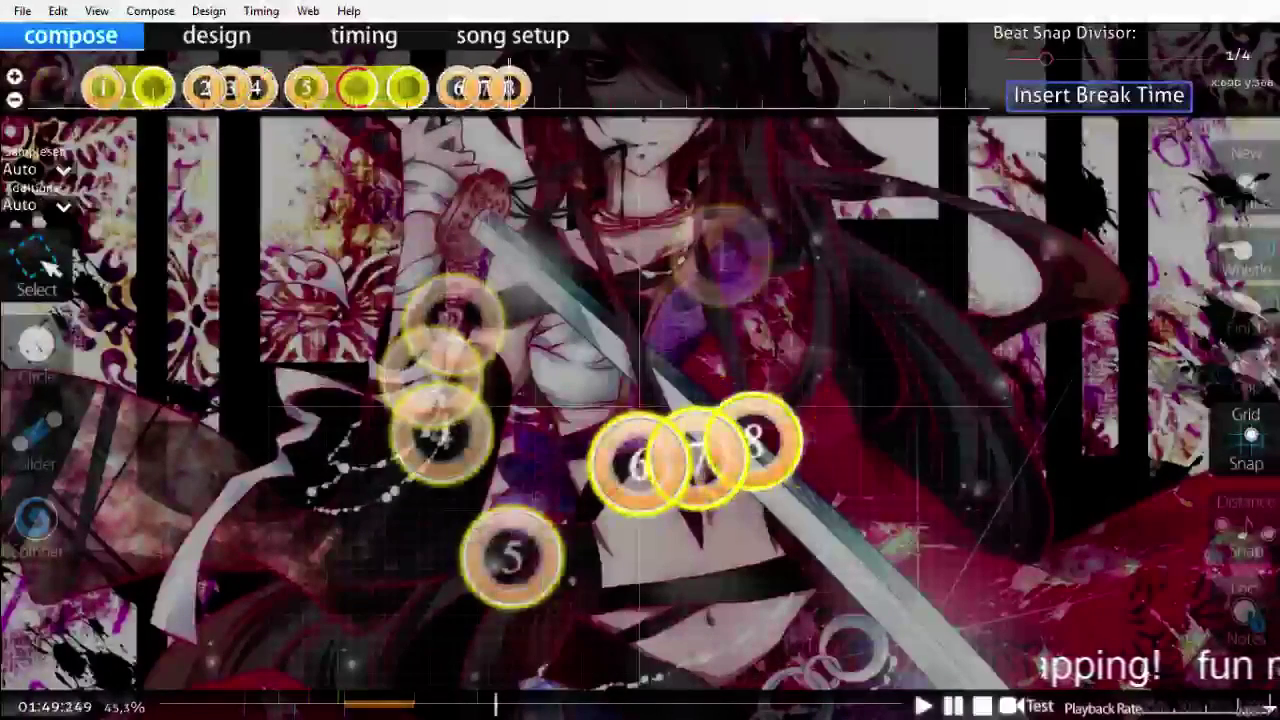
pyautogui.scroll(-2, 1188, 710)
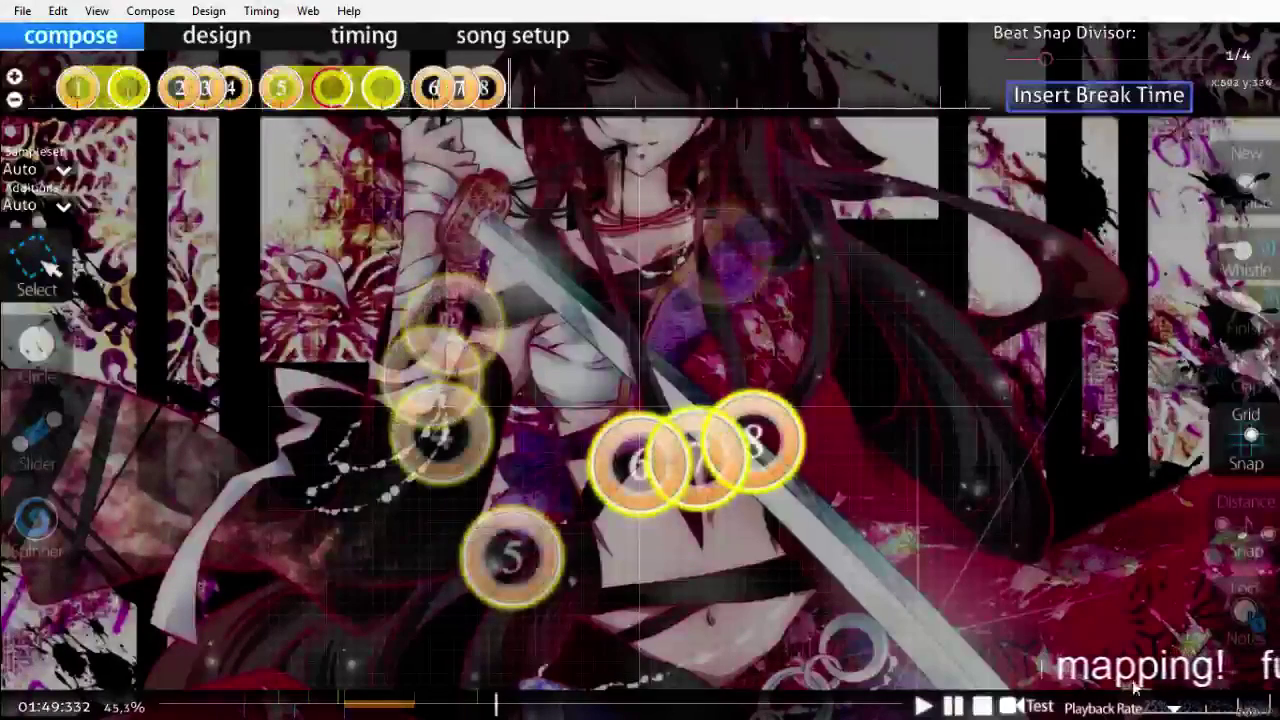
pyautogui.click(66, 428)
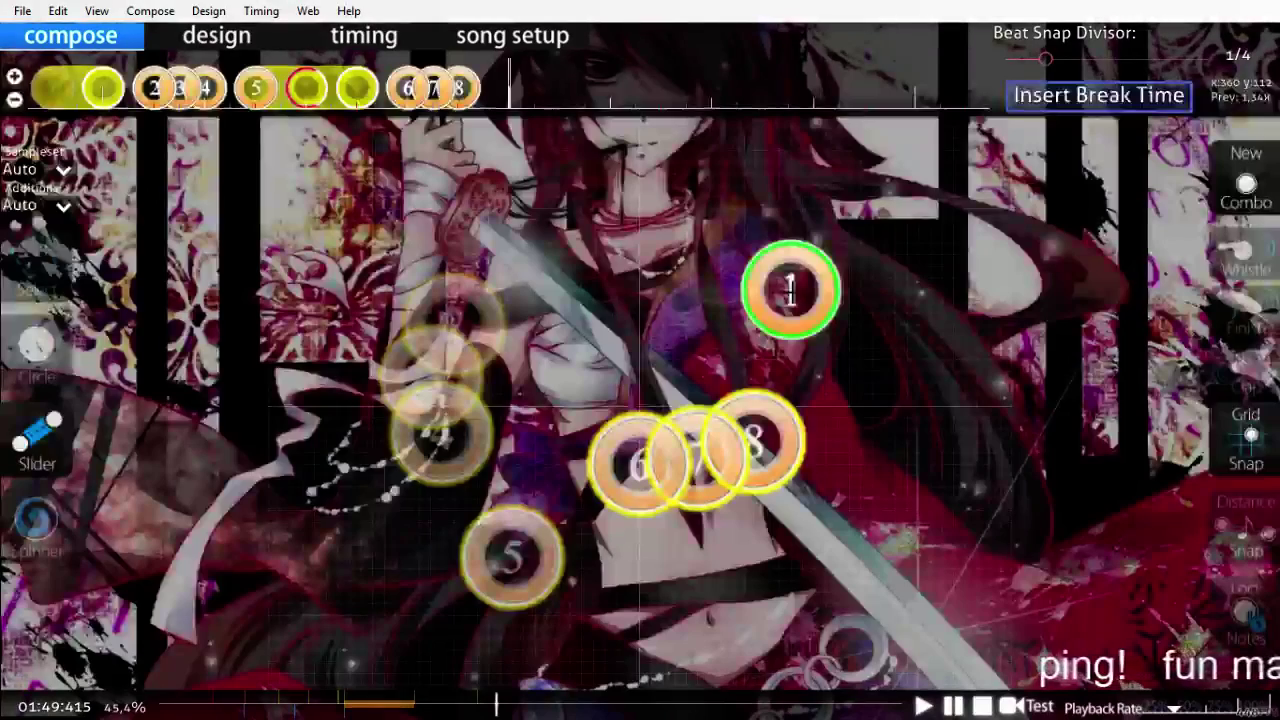
pyautogui.click(790, 290)
pyautogui.click(720, 256)
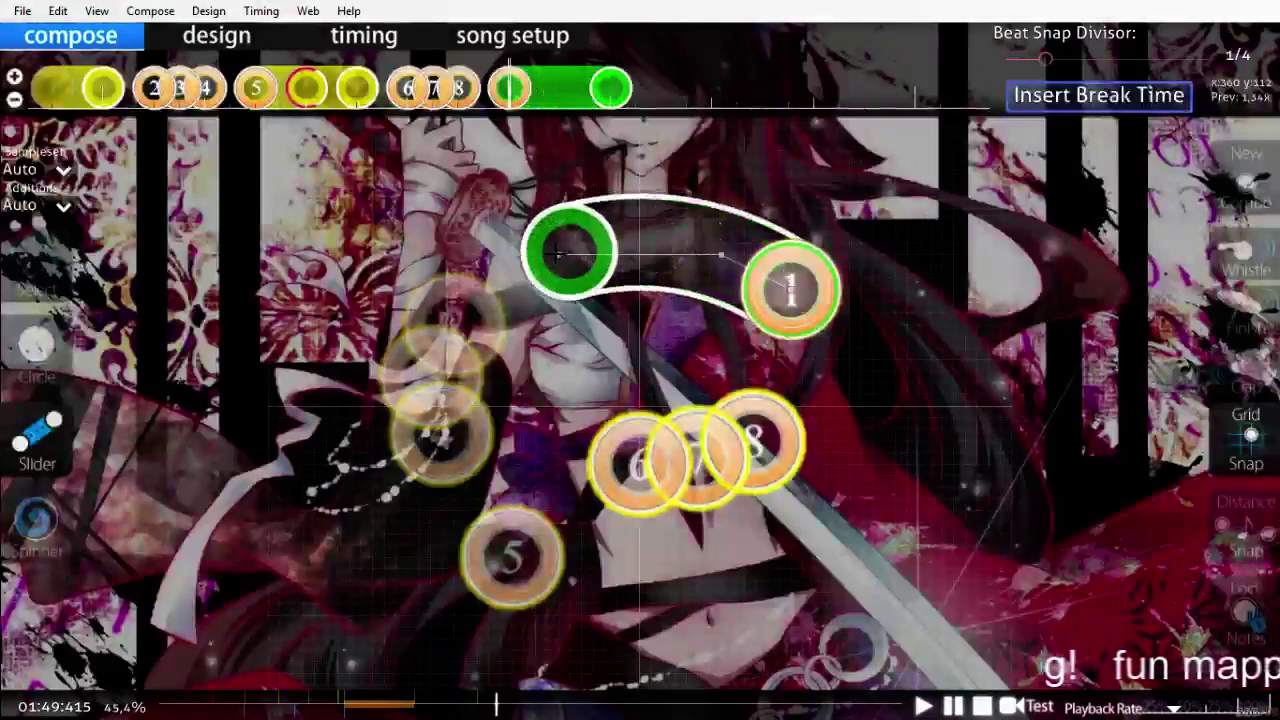
pyautogui.rightClick(514, 276)
# Step: Place a second curved slider at 01:49:915, running down and right from just below slider 1's end
pyautogui.scroll(-6, 502, 298)
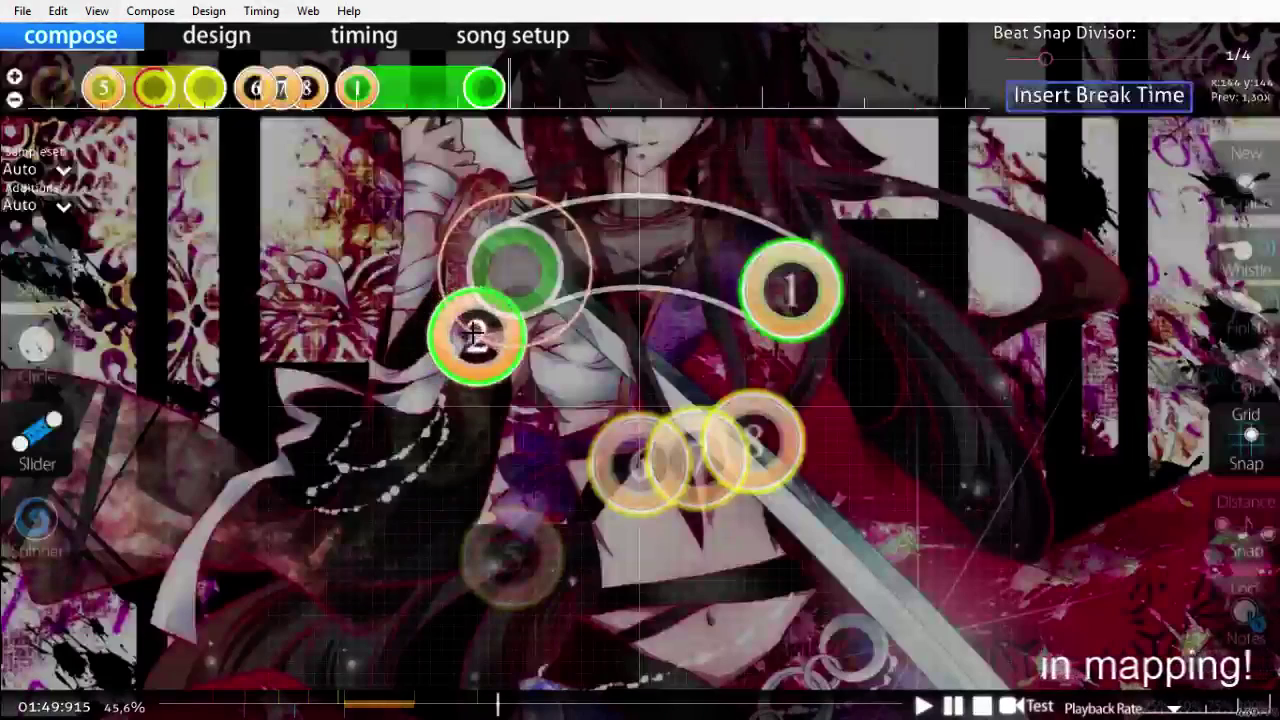
pyautogui.click(477, 338)
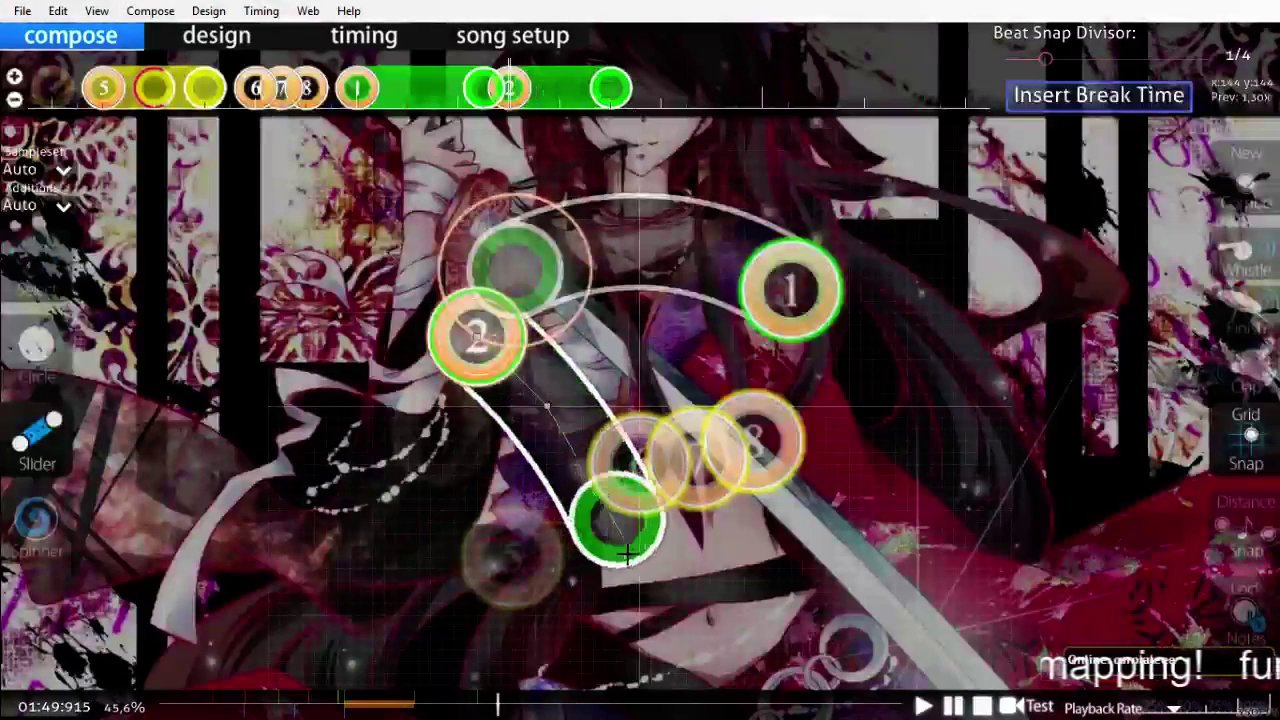
pyautogui.rightClick(627, 578)
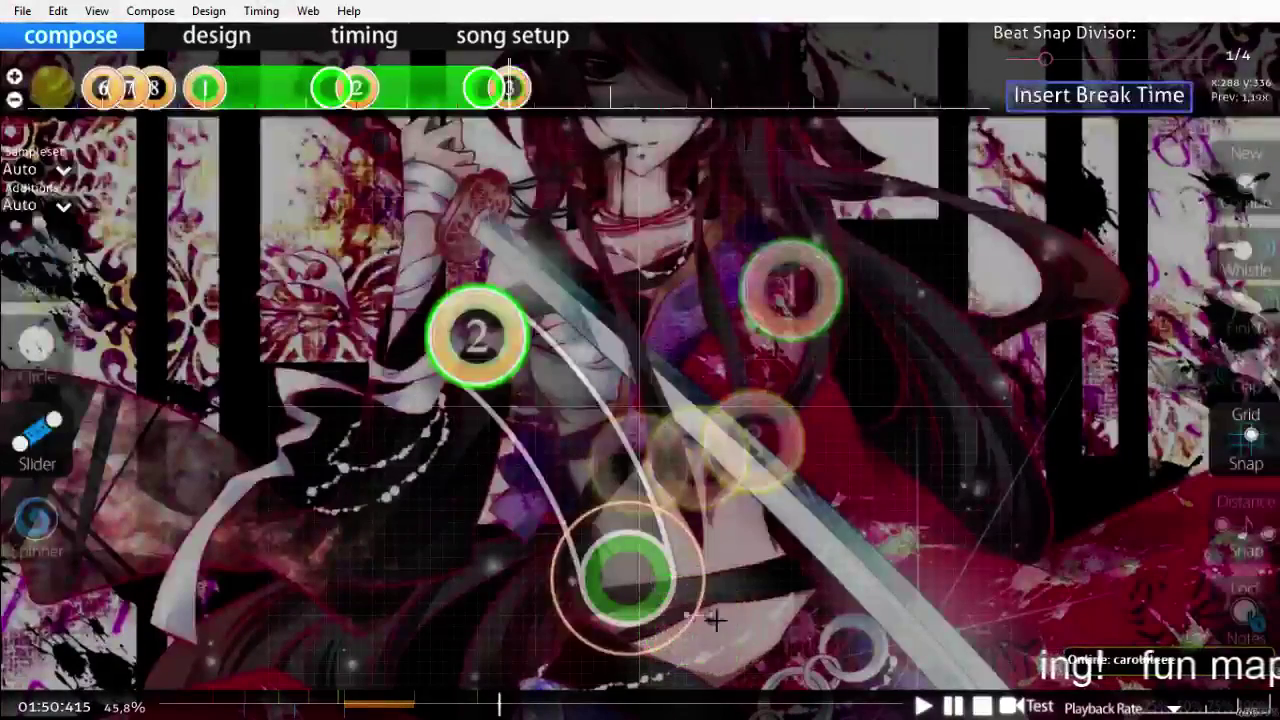
# Step: Place a straight horizontal one-beat slider at 01:50:415 beside slider 2's end and replay the green combo from about 01:49:365
pyautogui.click(688, 613)
pyautogui.rightClick(928, 615)
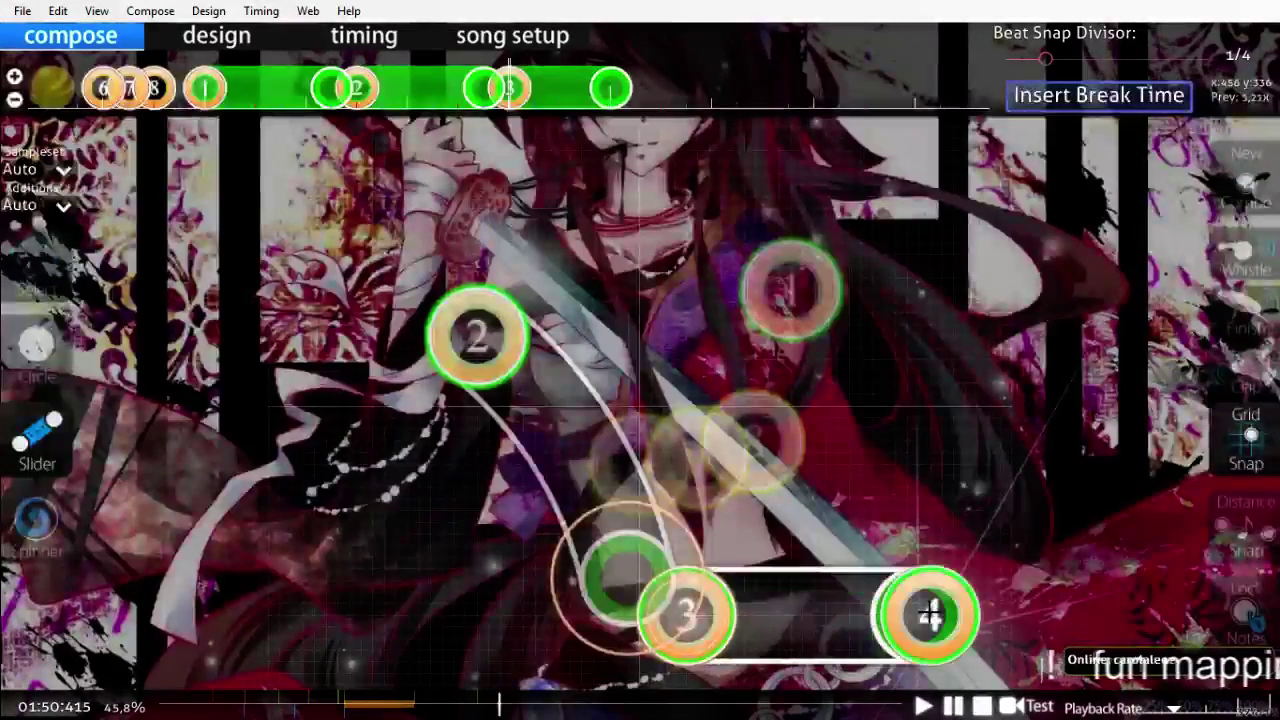
pyautogui.scroll(8, 928, 615)
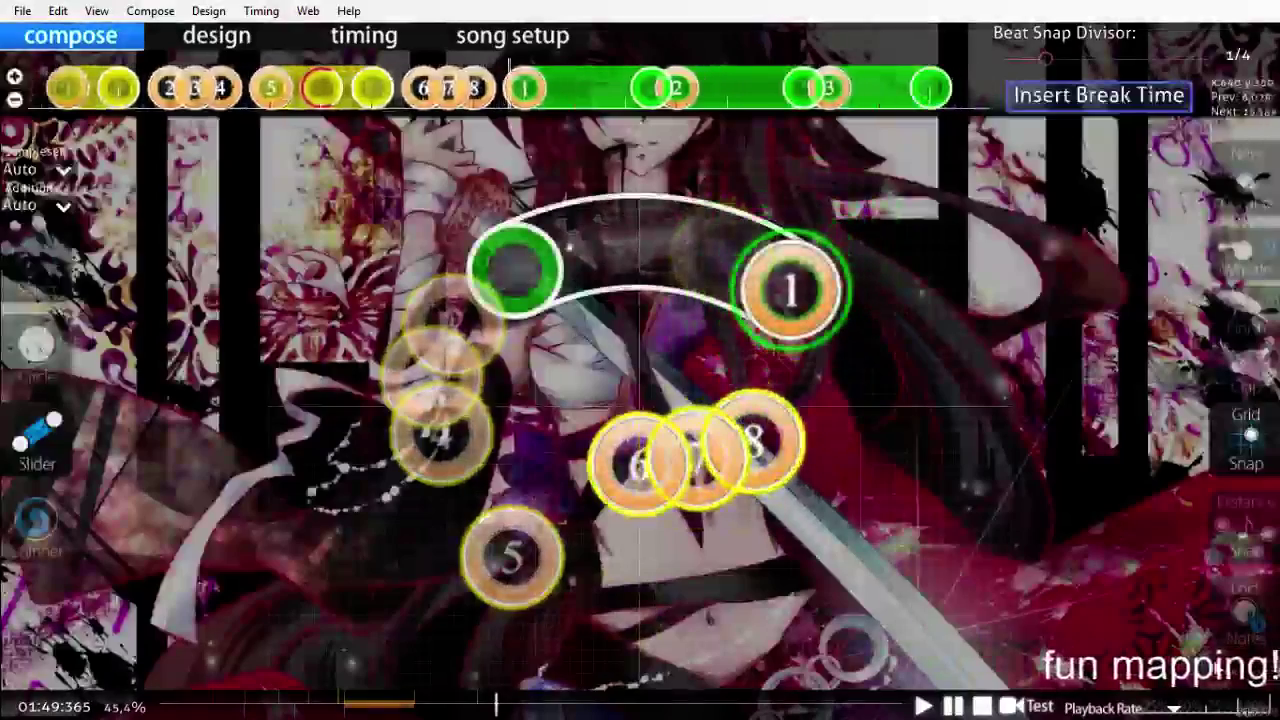
pyautogui.press('space')
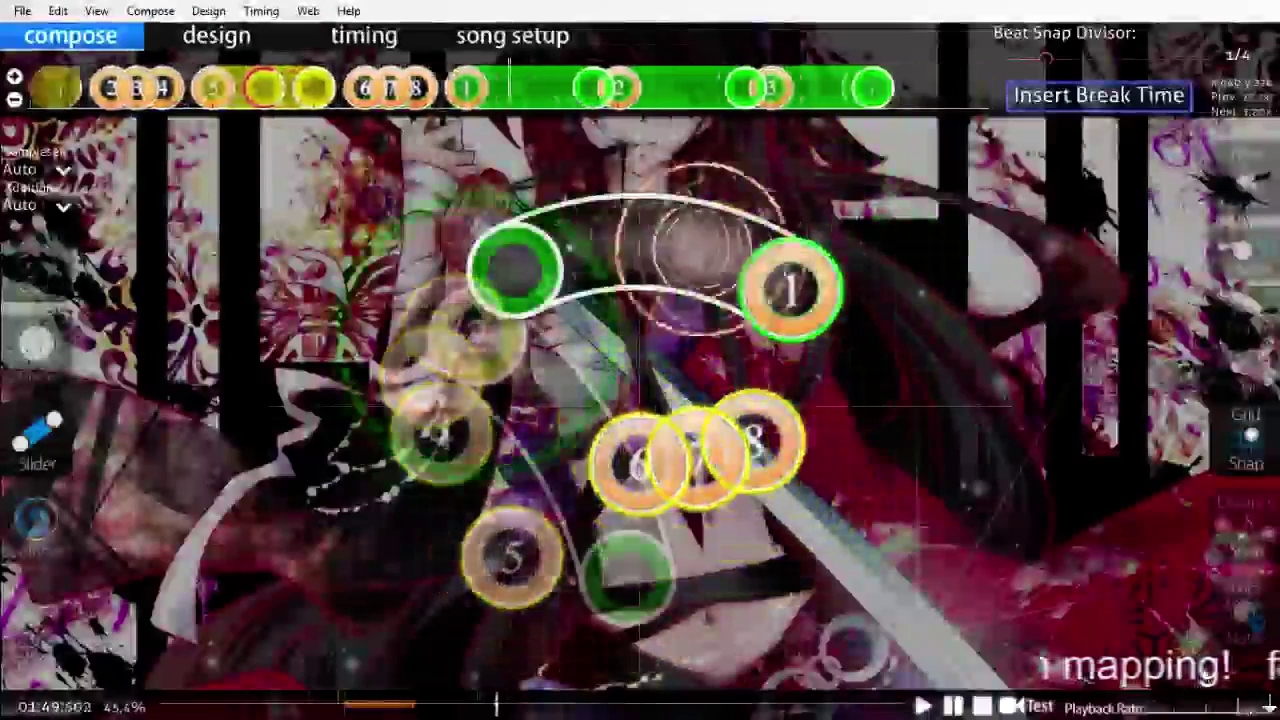
# Step: Replay the green combo past 01:50:382, then place a single circle at 01:51:082 in the playfield's upper right without a new combo
pyautogui.scroll(8, 955, 590)
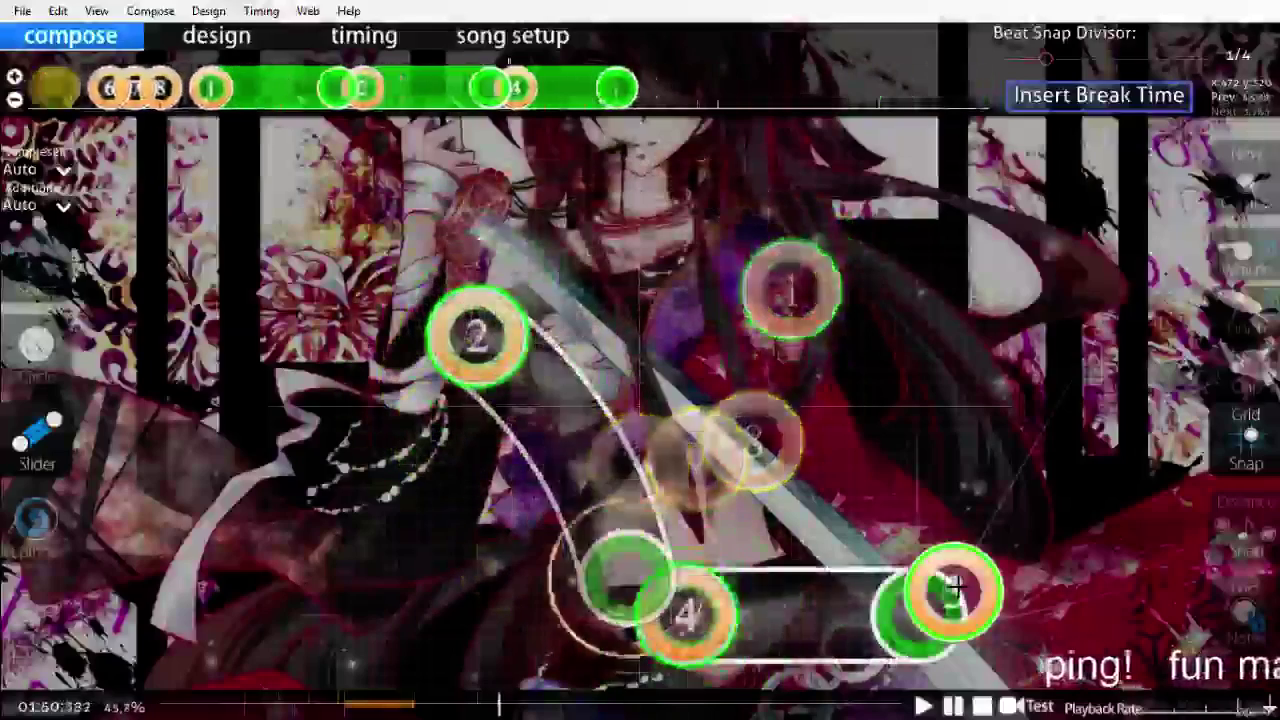
pyautogui.scroll(5, 957, 588)
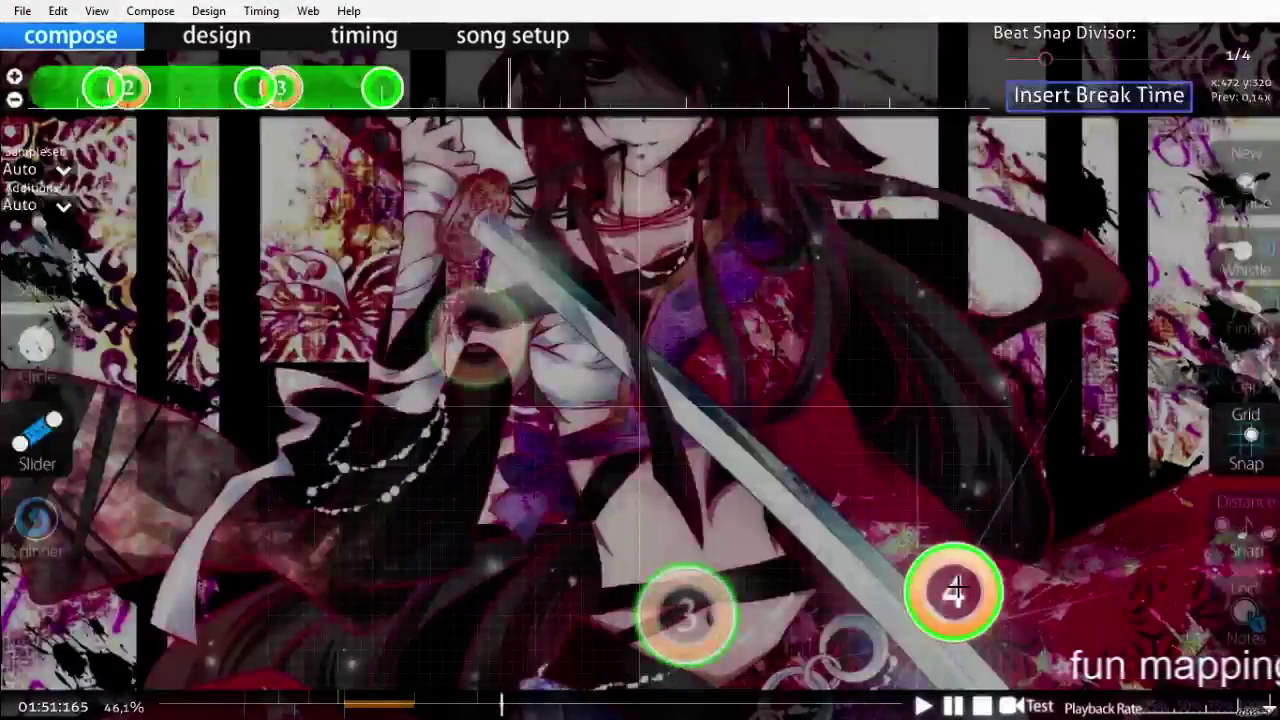
pyautogui.scroll(1, 957, 588)
pyautogui.click(40, 350)
pyautogui.press('q')
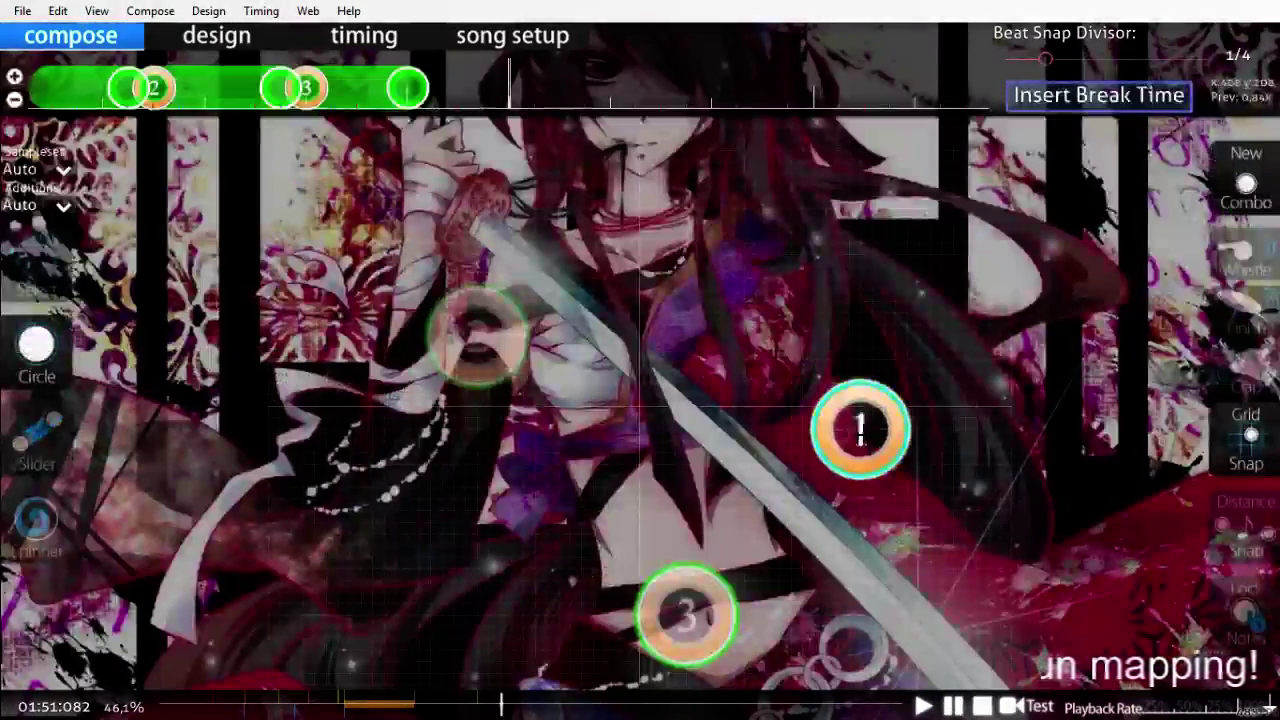
pyautogui.press('q')
pyautogui.click(895, 243)
# Step: Place circle 5 at 01:51:415 at the playfield's bottom centre and circle 6 at 01:51:749 in its upper left
pyautogui.scroll(-1, 815, 430)
pyautogui.scroll(-3, 766, 477)
pyautogui.click(640, 600)
pyautogui.scroll(-4, 543, 509)
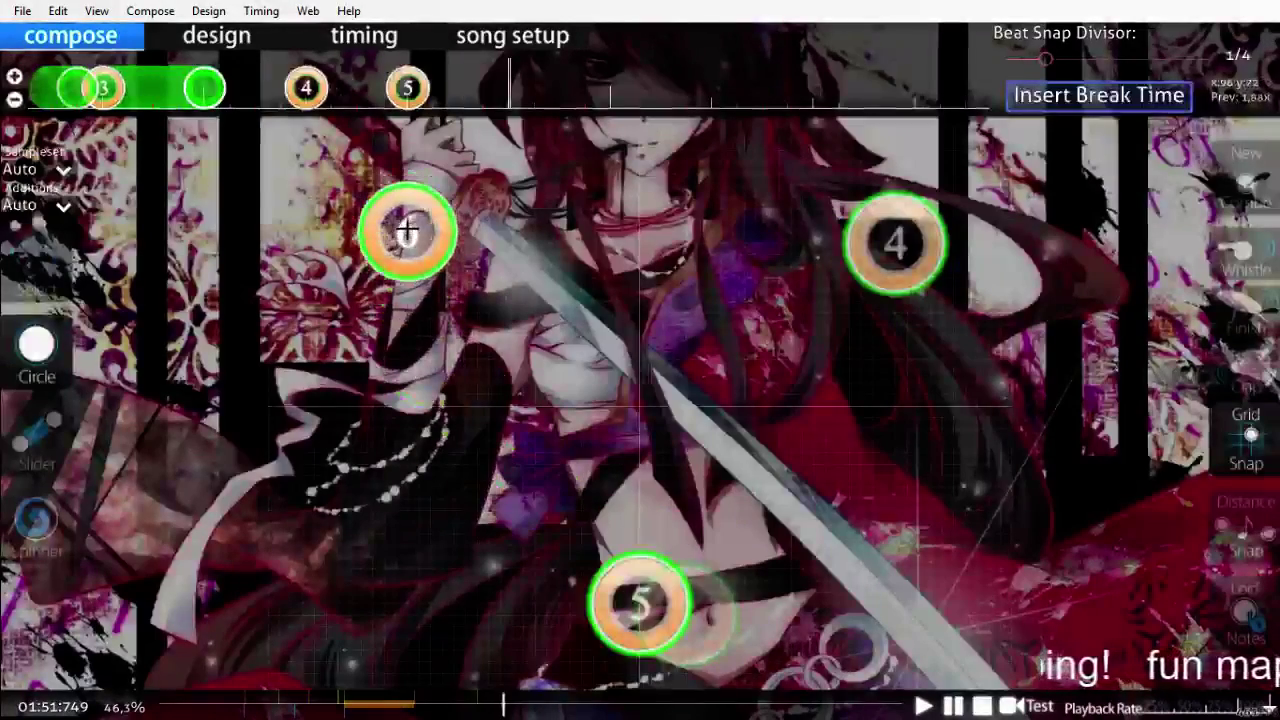
pyautogui.click(408, 243)
# Step: Replay the single circles, then stack circles 7, 8 and 9 at the playfield centre (x:256 y:192) at quarter-beat intervals from 01:52:082
pyautogui.scroll(10, 871, 449)
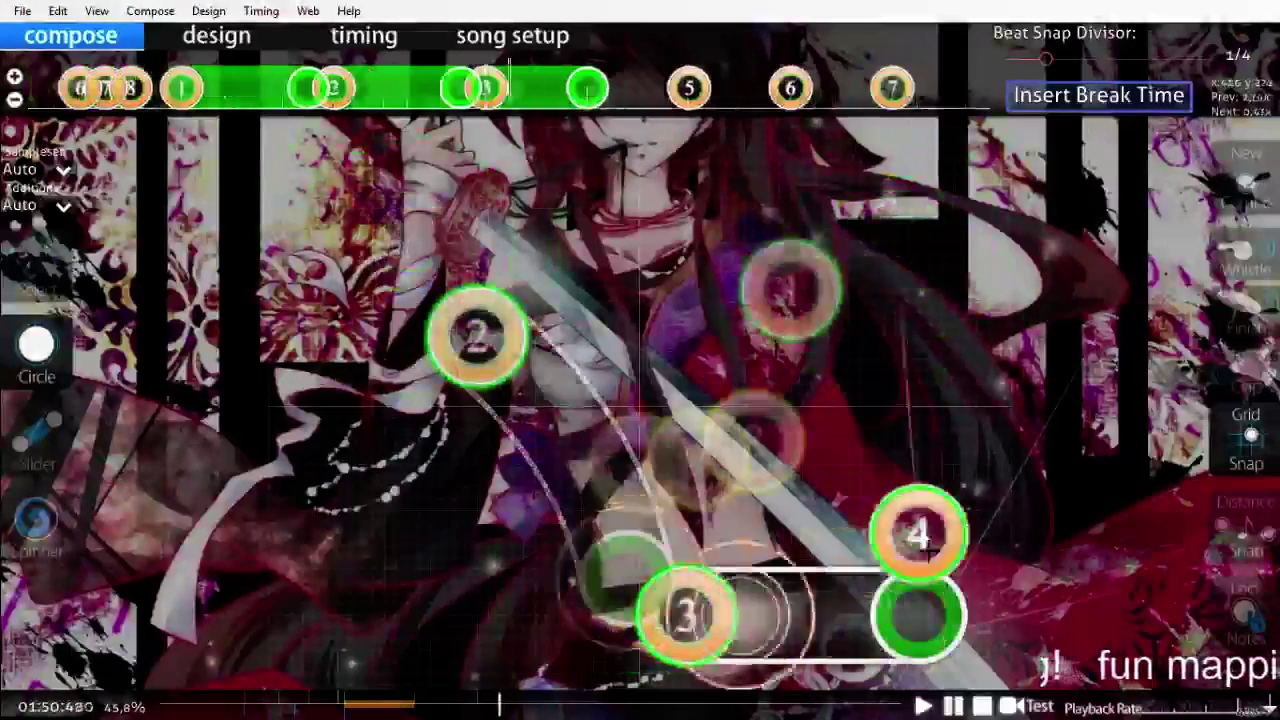
pyautogui.scroll(-10, 895, 243)
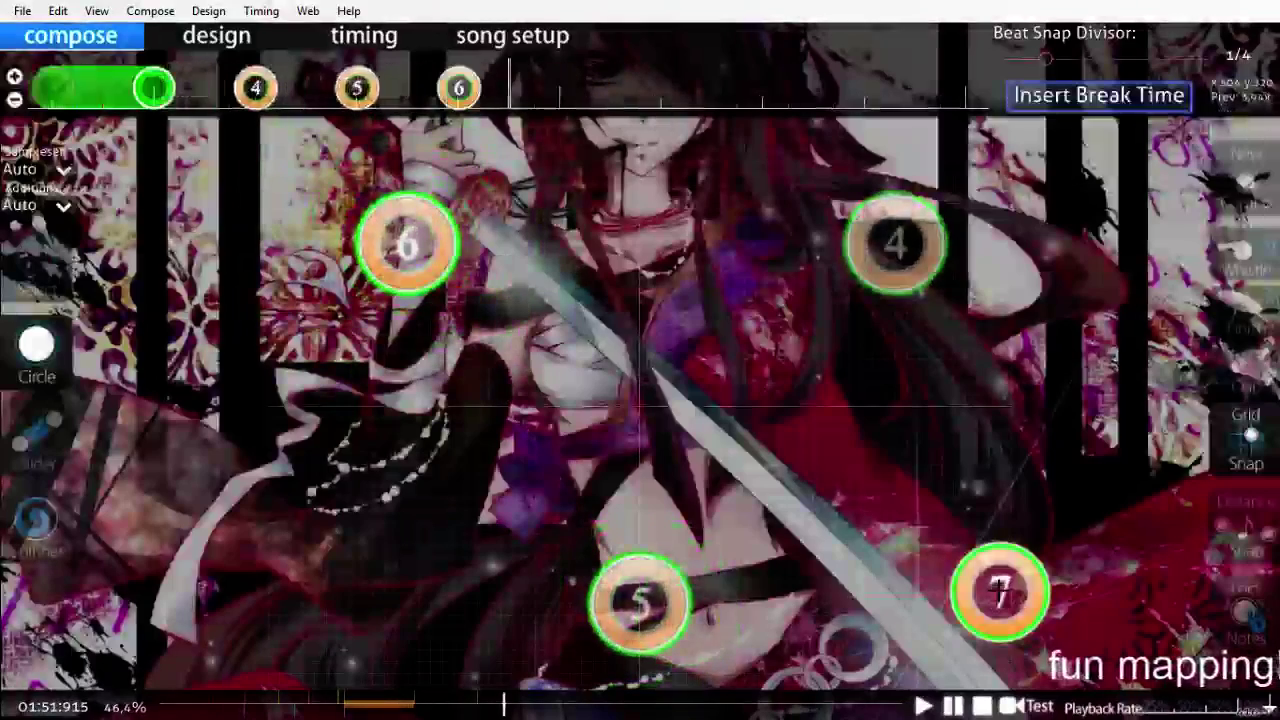
pyautogui.scroll(-6, 999, 591)
pyautogui.scroll(1, 1000, 590)
pyautogui.moveTo(1000, 590); pyautogui.dragTo(640, 405)
pyautogui.click(640, 405)
pyautogui.scroll(-1, 640, 405)
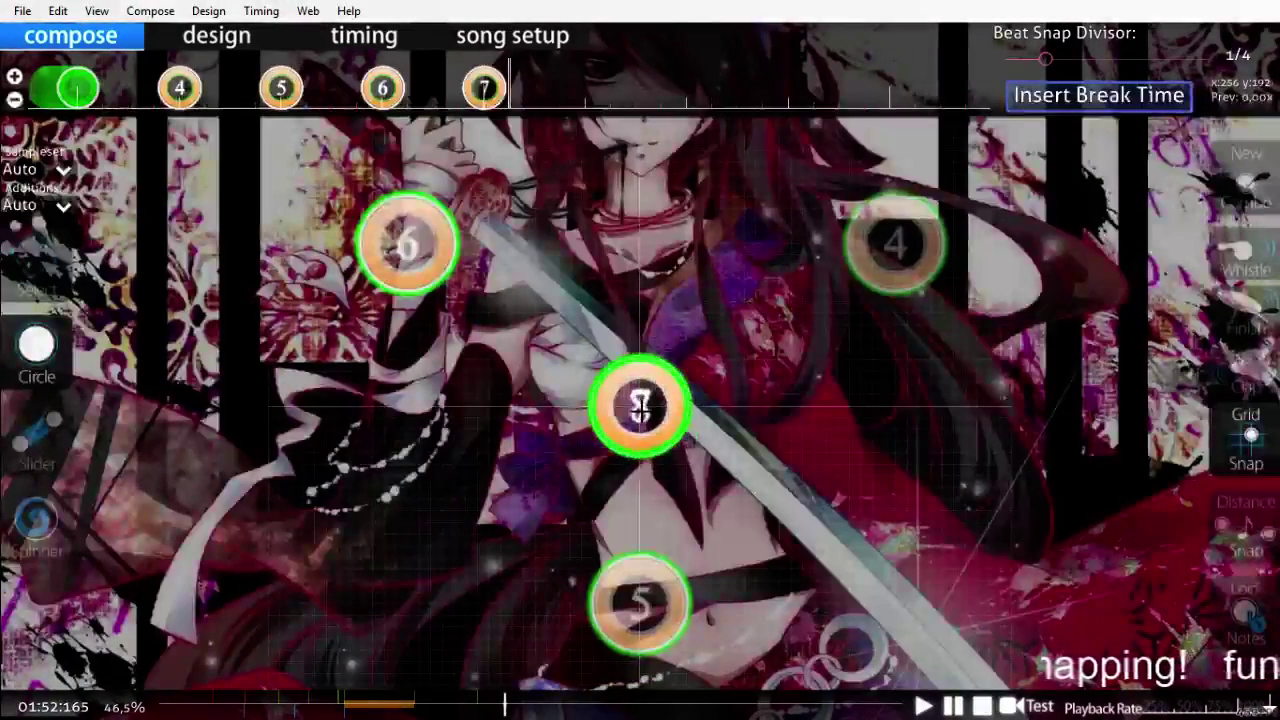
pyautogui.click(640, 405)
pyautogui.scroll(-1, 640, 405)
pyautogui.click(640, 405)
# Step: Find the next beat by playback and place a vertical half-beat slider at 01:52:415, running upward from just above the centre stack
pyautogui.scroll(4, 640, 405)
pyautogui.scroll(-2, 907, 465)
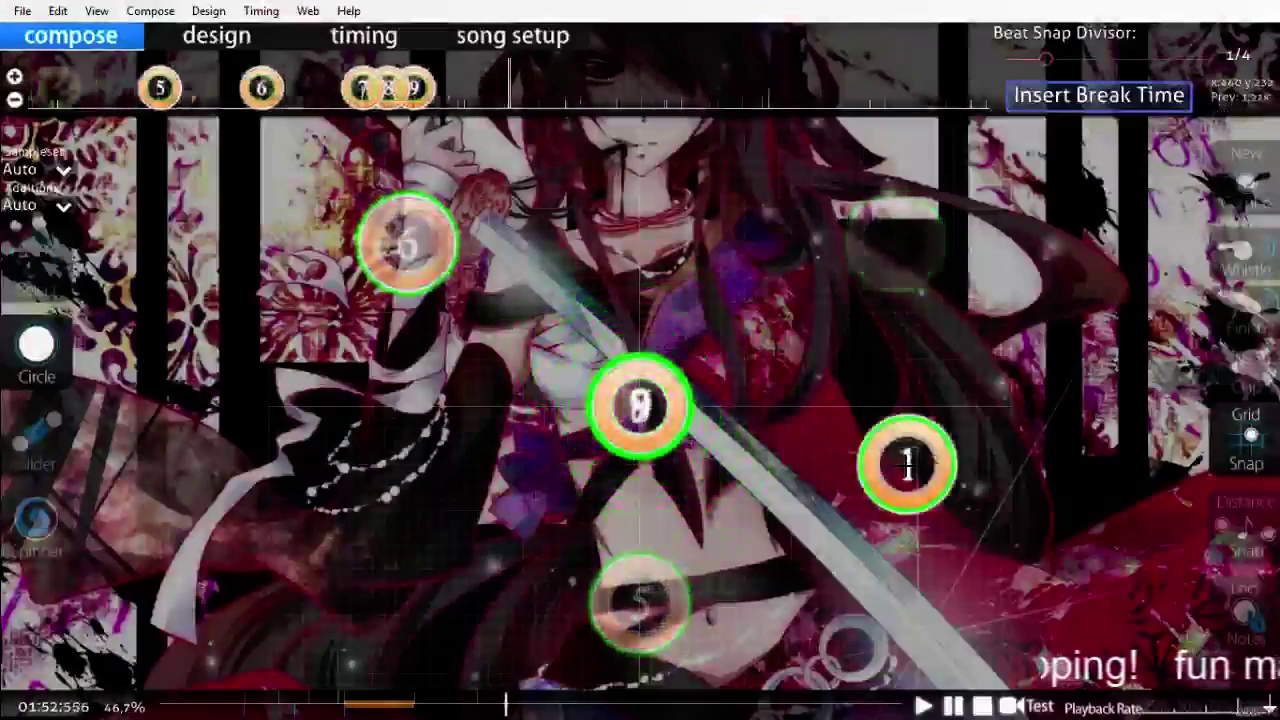
pyautogui.press('space')
pyautogui.scroll(10, 907, 465)
pyautogui.scroll(2, 1110, 623)
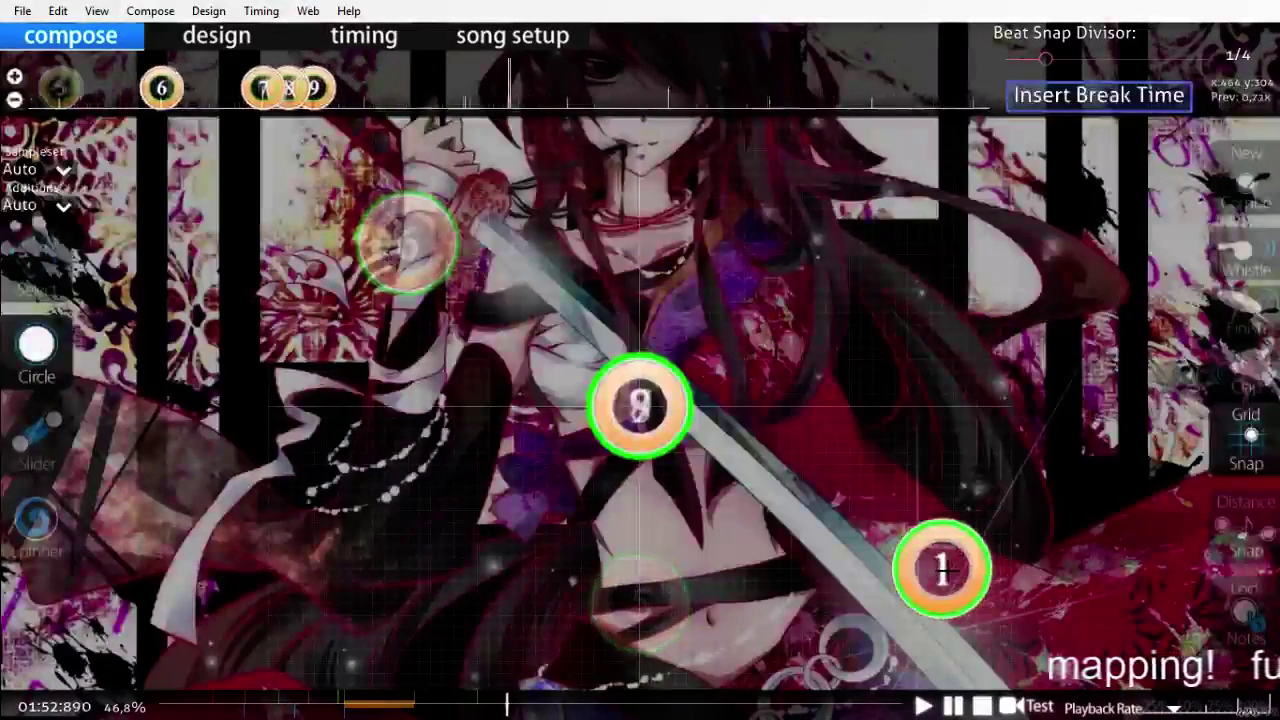
pyautogui.press('space')
pyautogui.scroll(6, 940, 568)
pyautogui.click(44, 432)
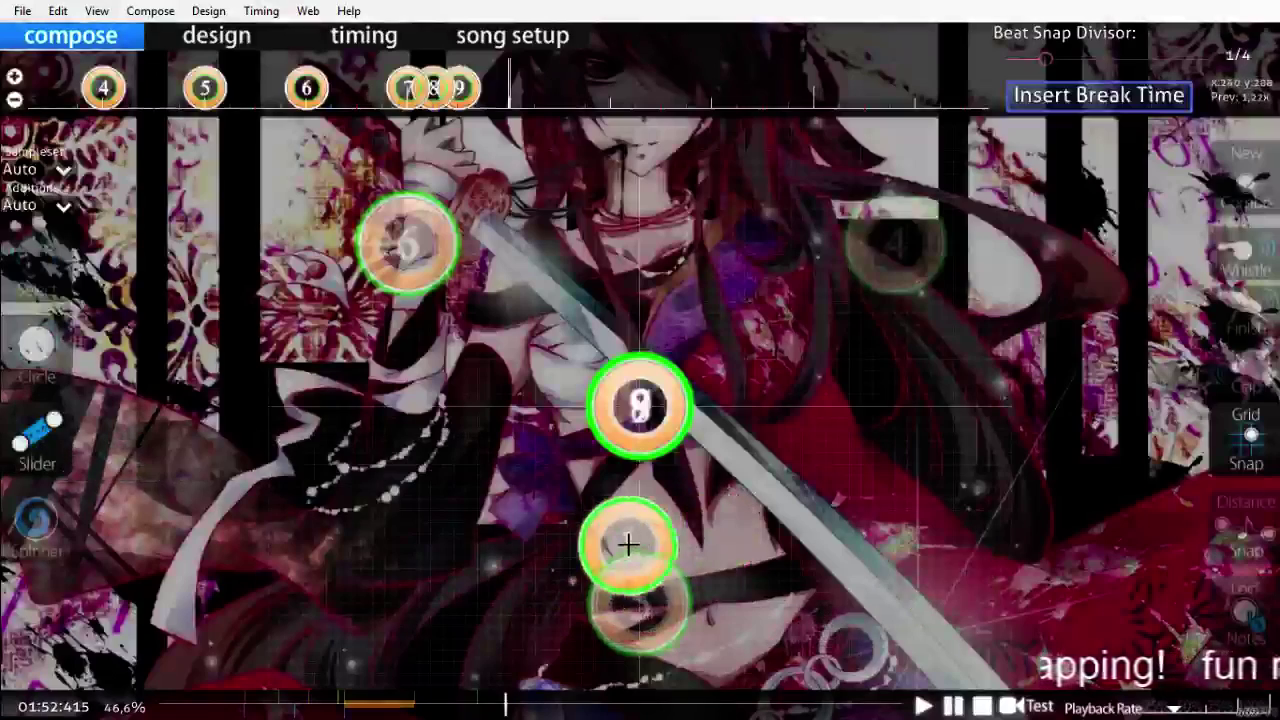
pyautogui.click(640, 289)
pyautogui.rightClick(640, 174)
pyautogui.scroll(4, 711, 313)
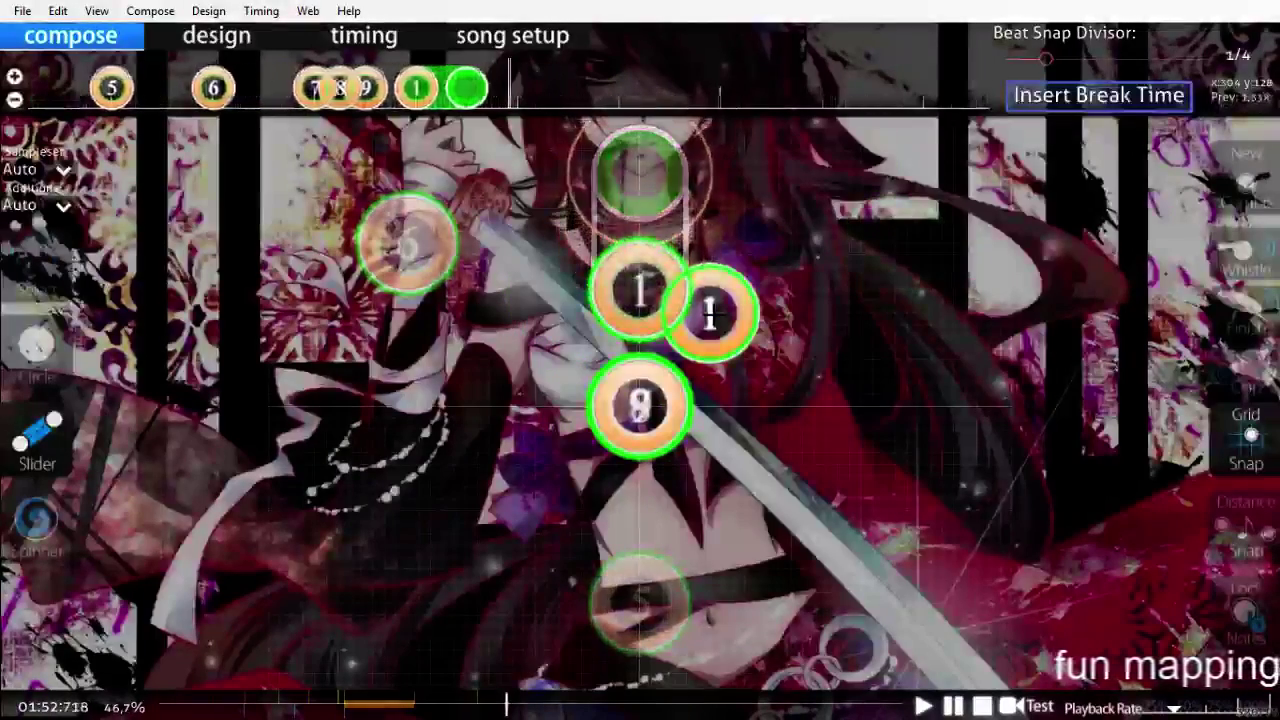
pyautogui.moveTo(710, 316); pyautogui.dragTo(848, 366)
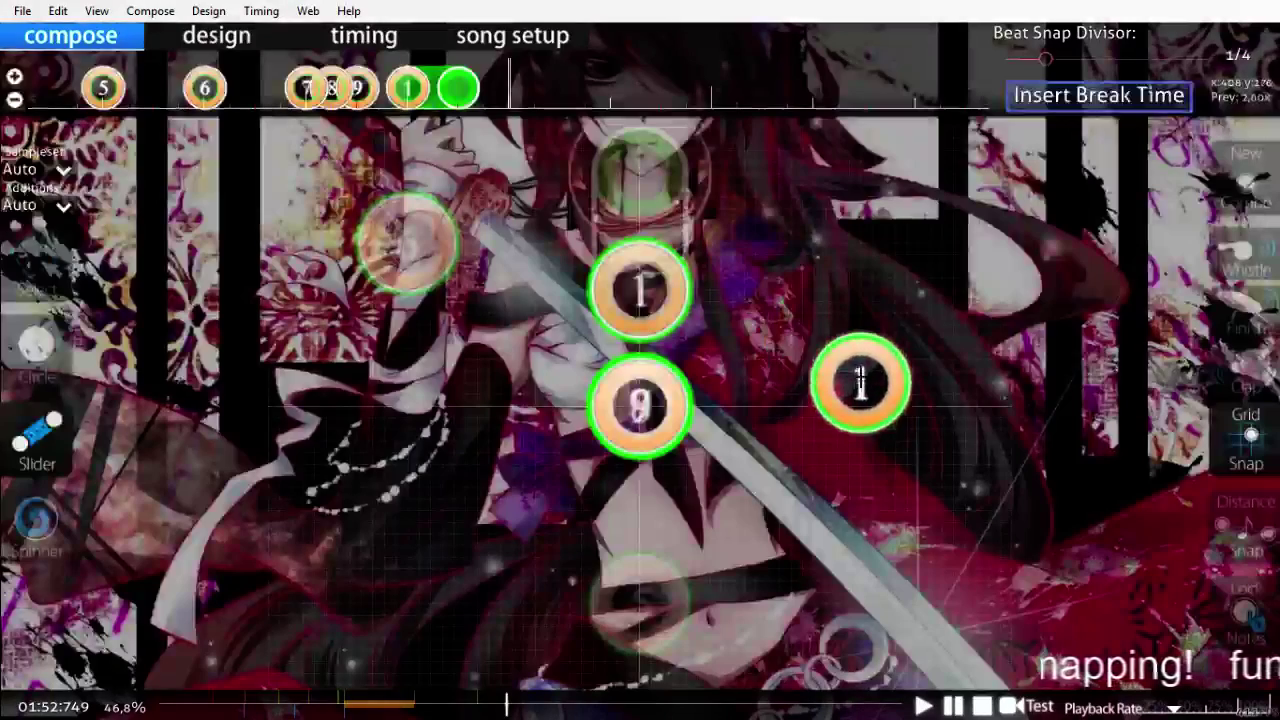
pyautogui.click(872, 347)
pyautogui.scroll(-1, 872, 347)
pyautogui.rightClick(872, 347)
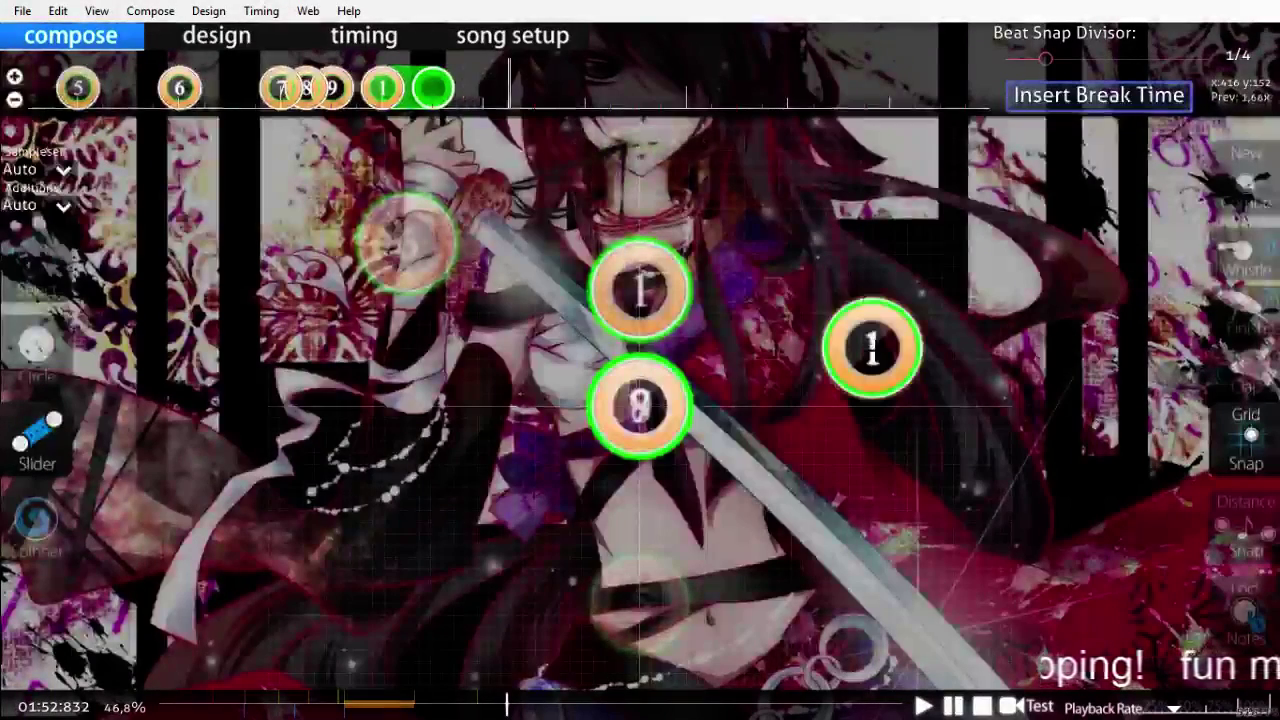
pyautogui.scroll(-1, 866, 349)
# Step: Stack three quarter-beat circles from 01:52:749 to the left of the vertical slider's head
pyautogui.press('2')
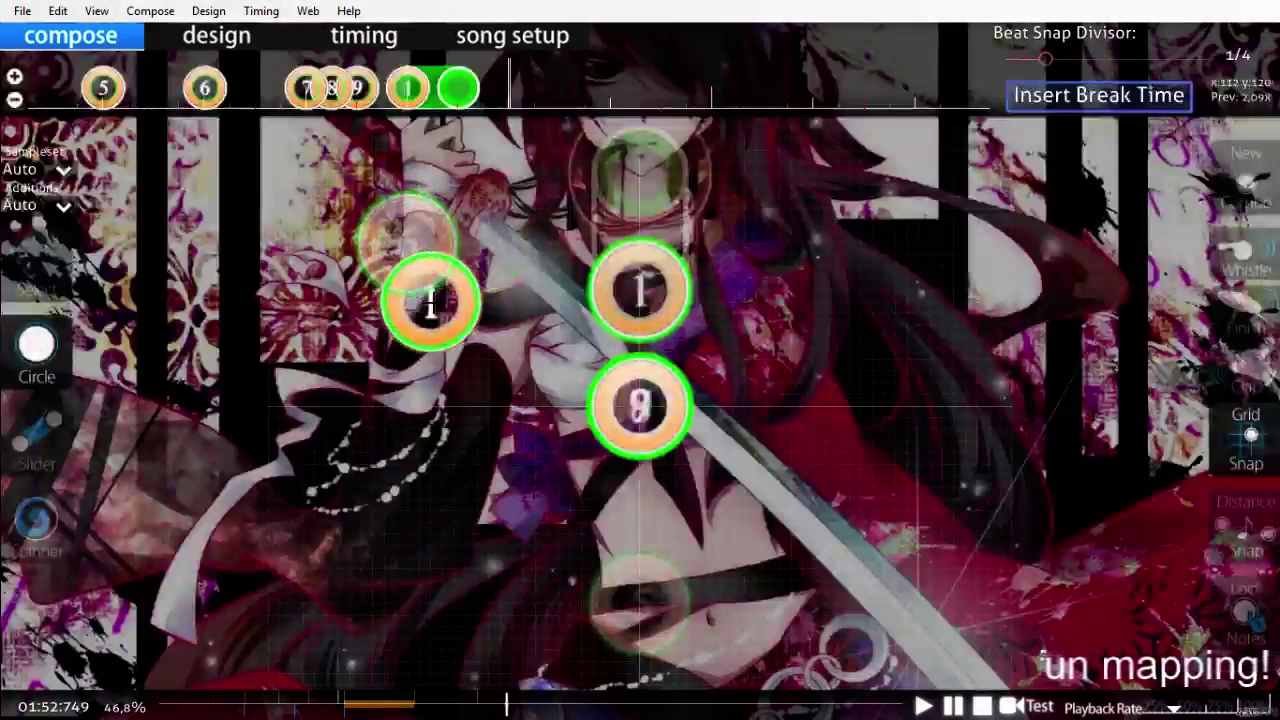
pyautogui.scroll(5, 470, 365)
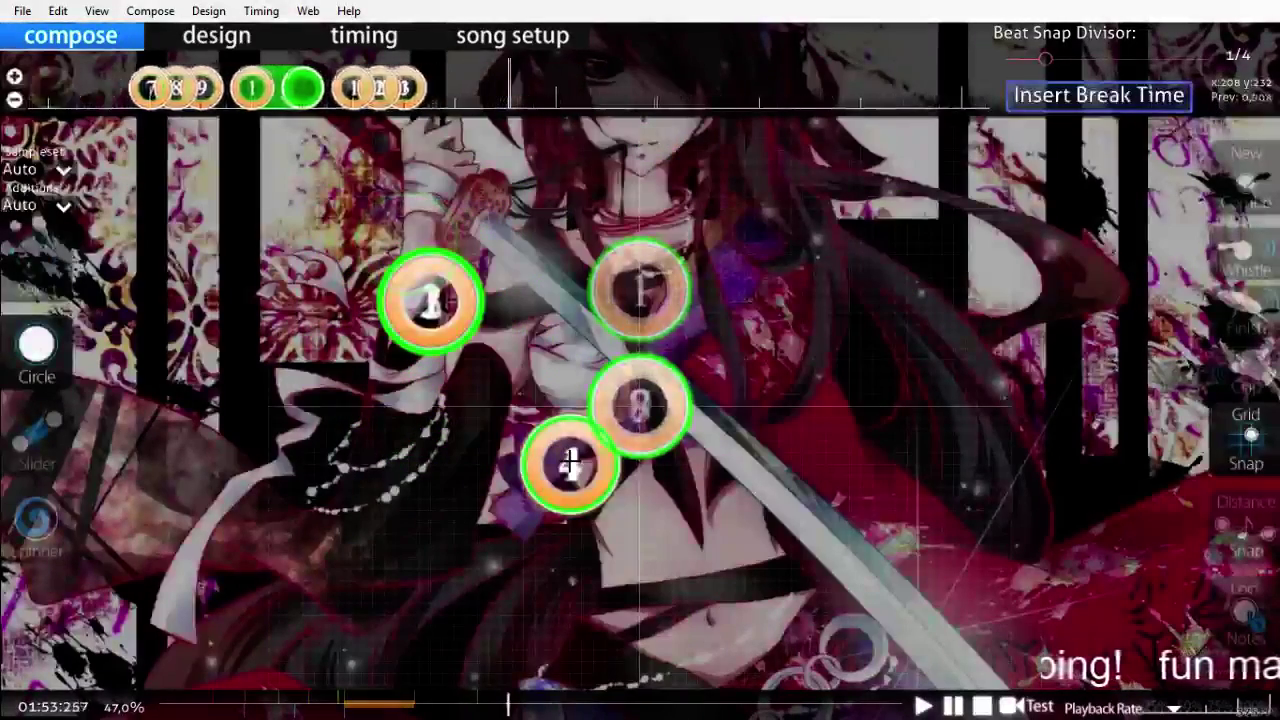
# Step: Place a curved half-beat slider at 01:53:082, running down and right from x:176 y:208 below the centre stack
pyautogui.click(36, 435)
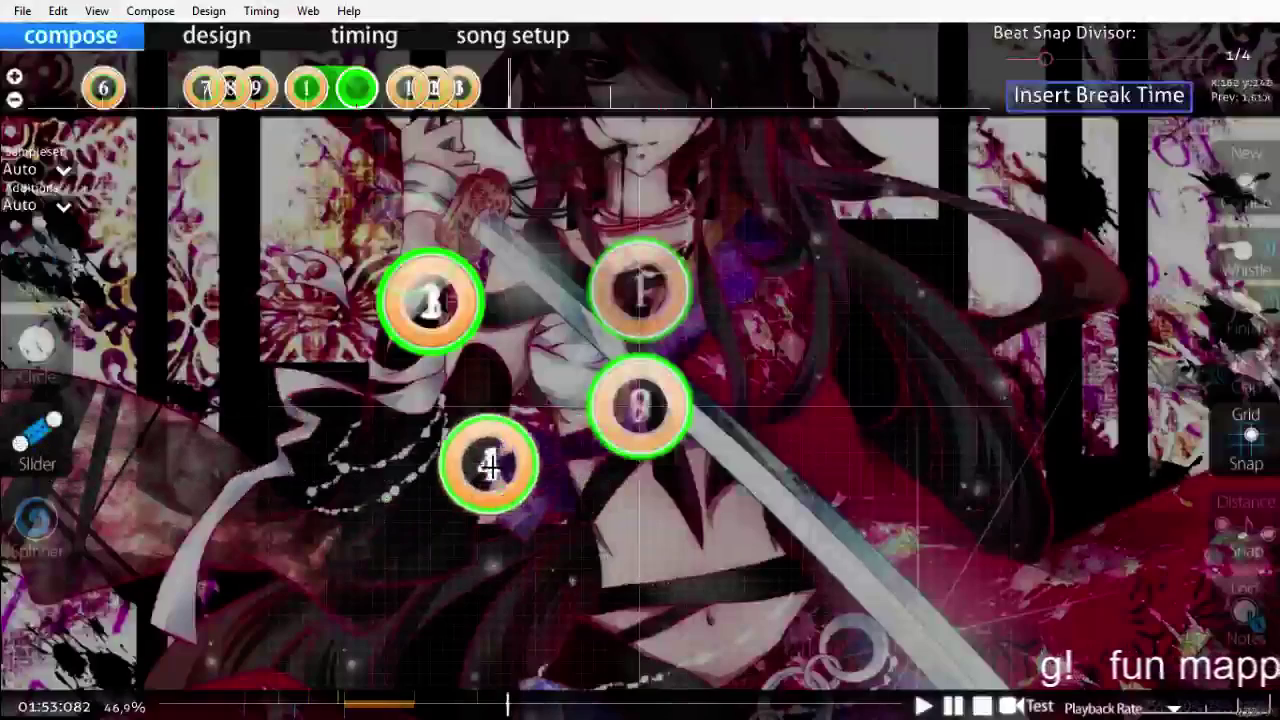
pyautogui.click(512, 440)
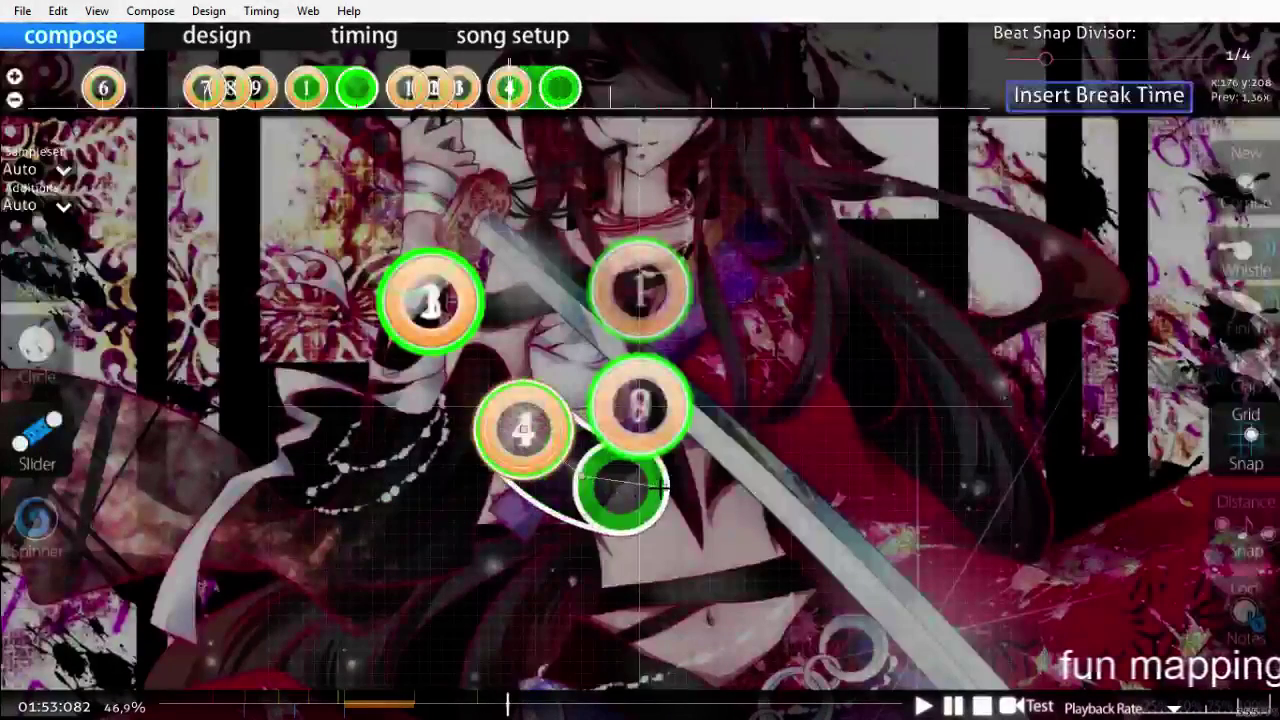
pyautogui.rightClick(663, 488)
pyautogui.scroll(3, 715, 535)
pyautogui.press('space')
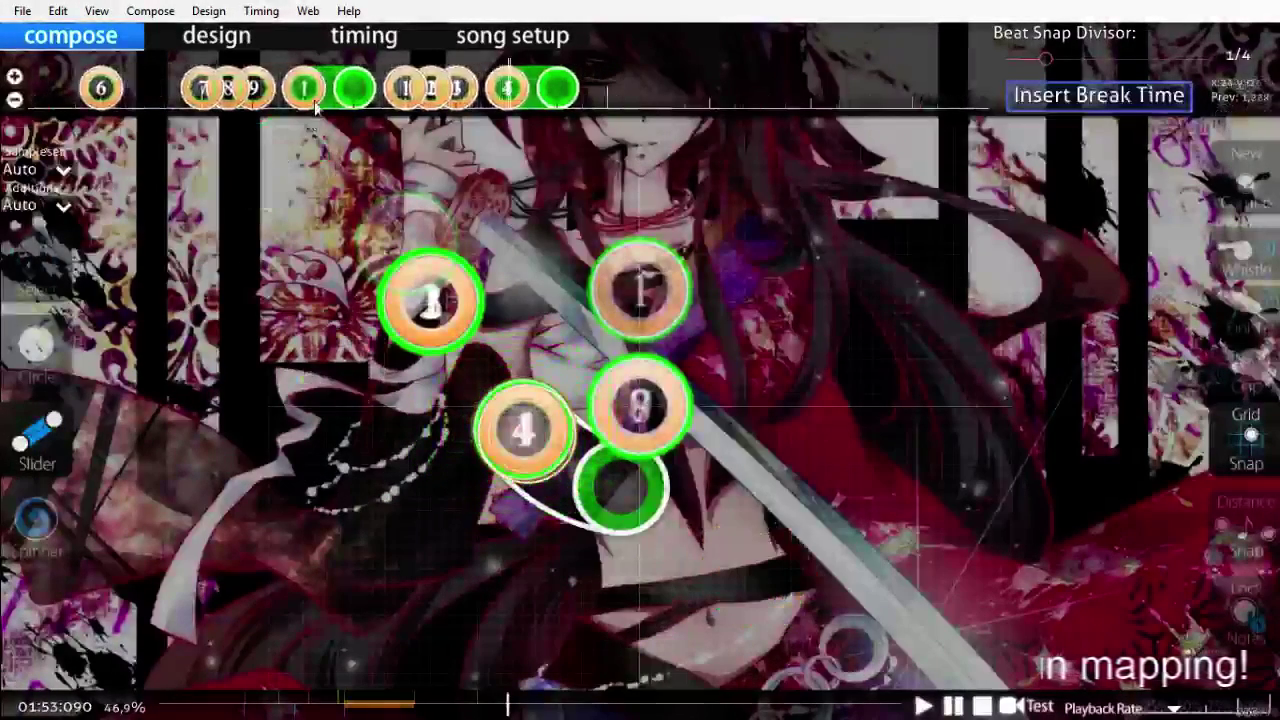
# Step: Start a new combo on the vertical slider at 01:52:415 and replay the section at full playback rate
pyautogui.click(311, 90)
pyautogui.press('q')
pyautogui.click(681, 64)
pyautogui.scroll(9, 681, 64)
pyautogui.click(1268, 707)
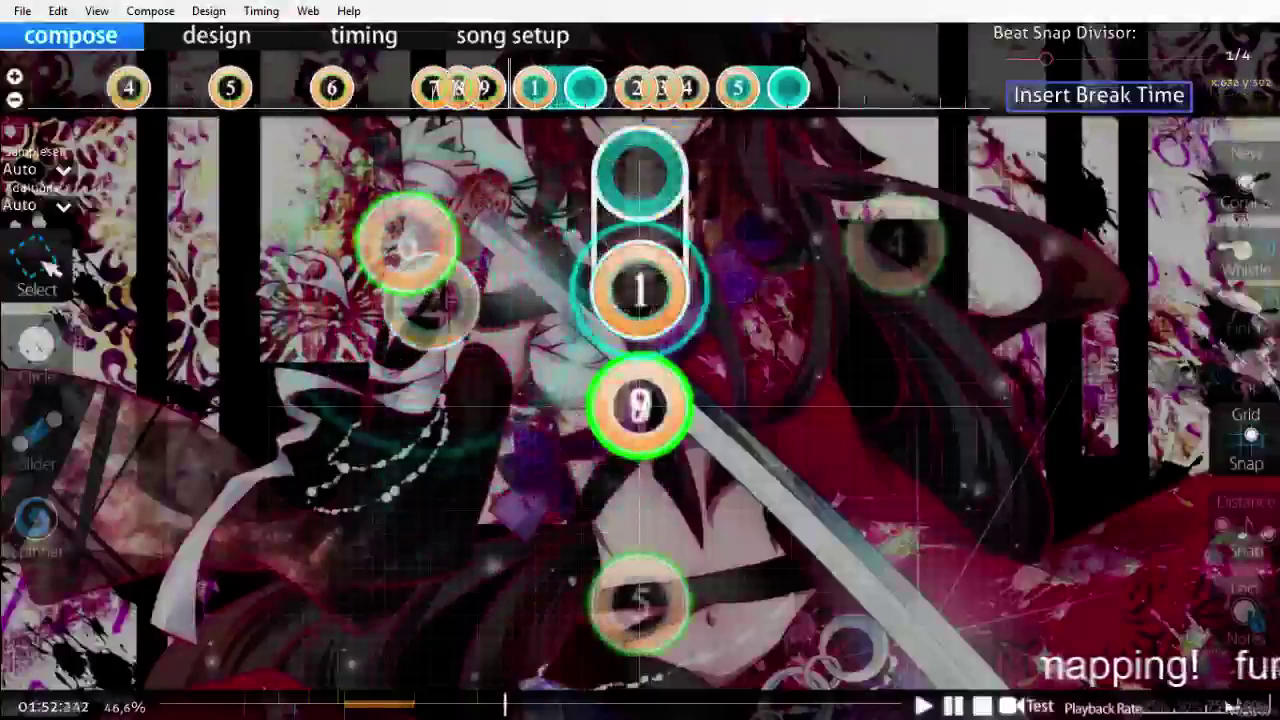
pyautogui.scroll(14, 1228, 706)
pyautogui.press('space')
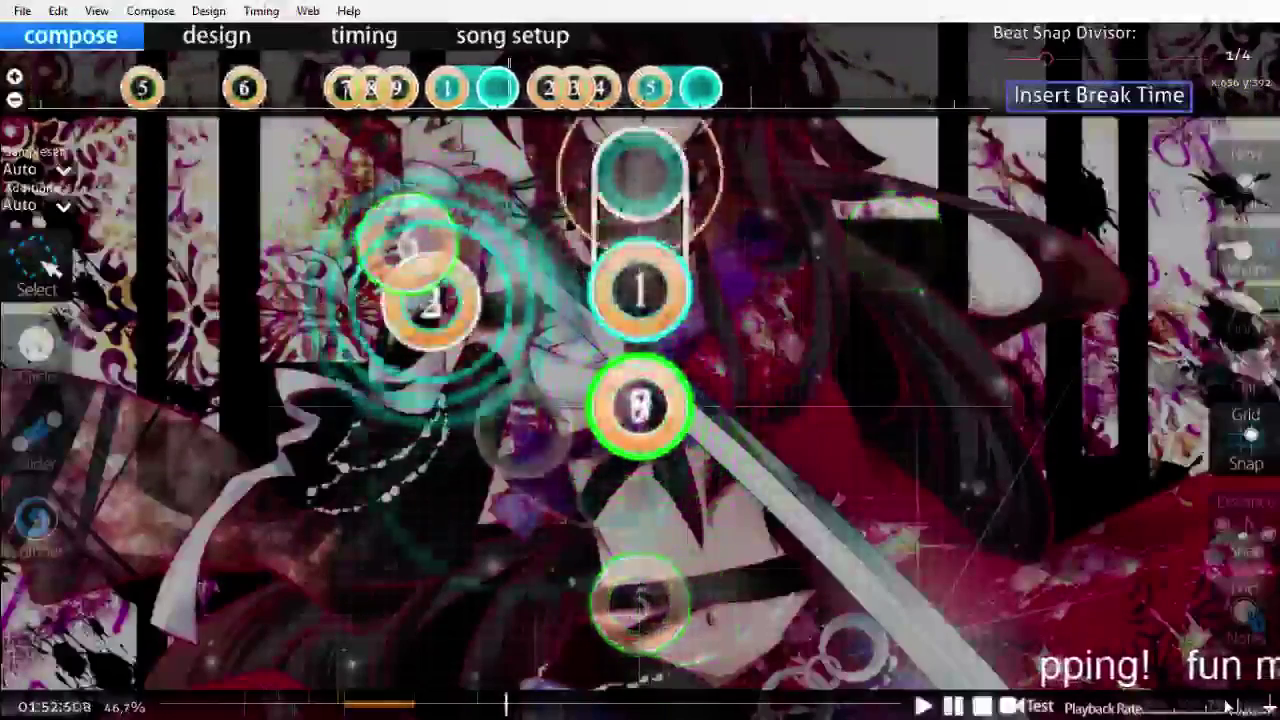
pyautogui.scroll(6, 957, 611)
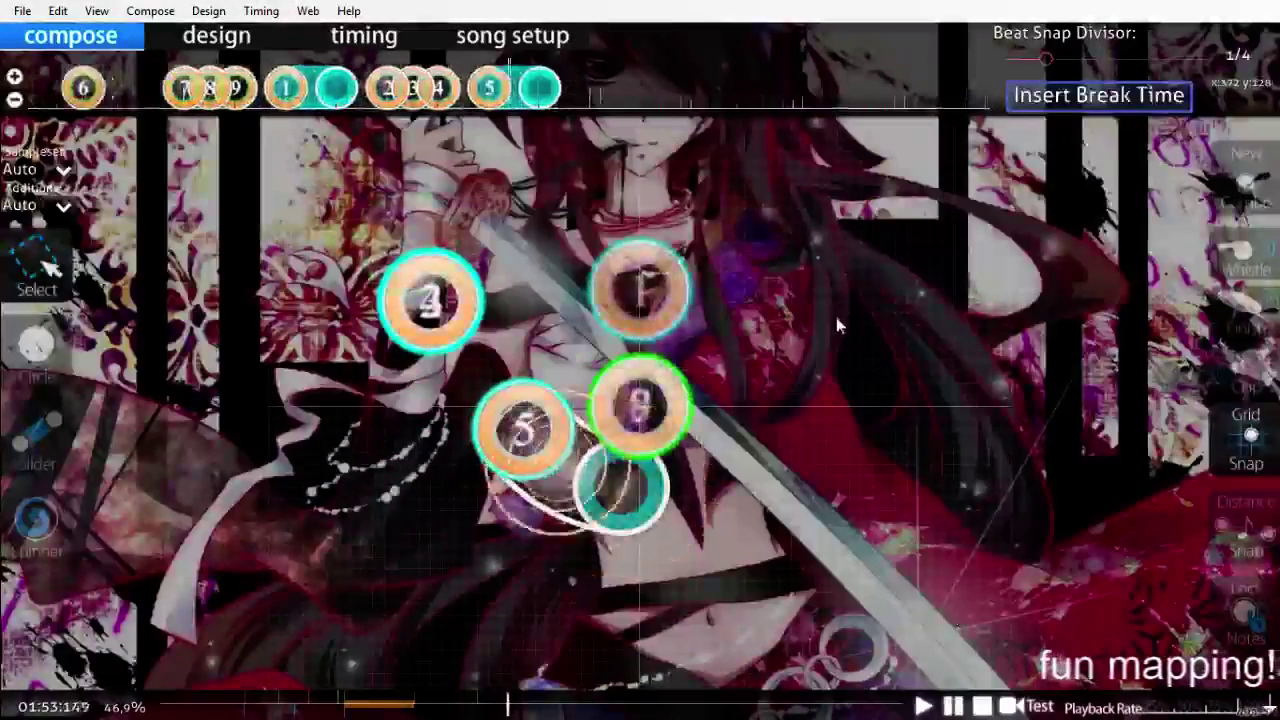
pyautogui.scroll(1, 548, 113)
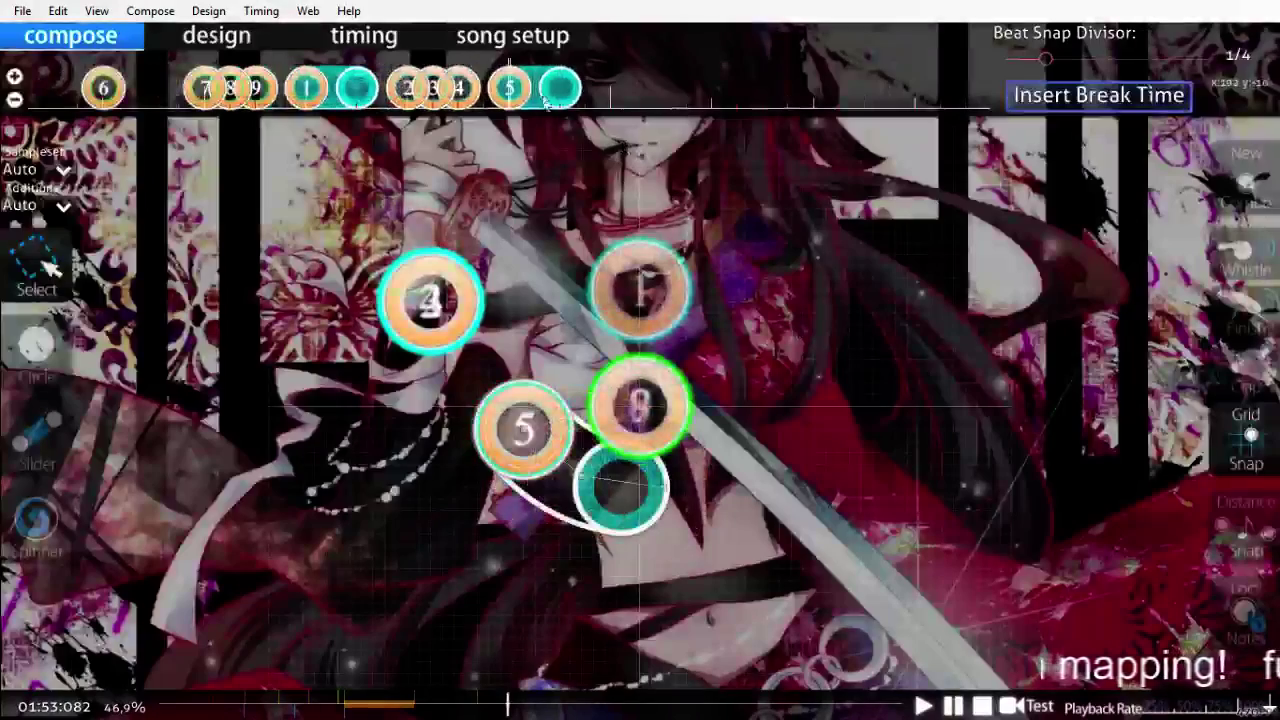
# Step: Stretch the curved slider at 01:53:082 to the right until it lasts one full beat and replay it
pyautogui.click(541, 105)
pyautogui.moveTo(658, 480); pyautogui.dragTo(747, 477)
pyautogui.press('space')
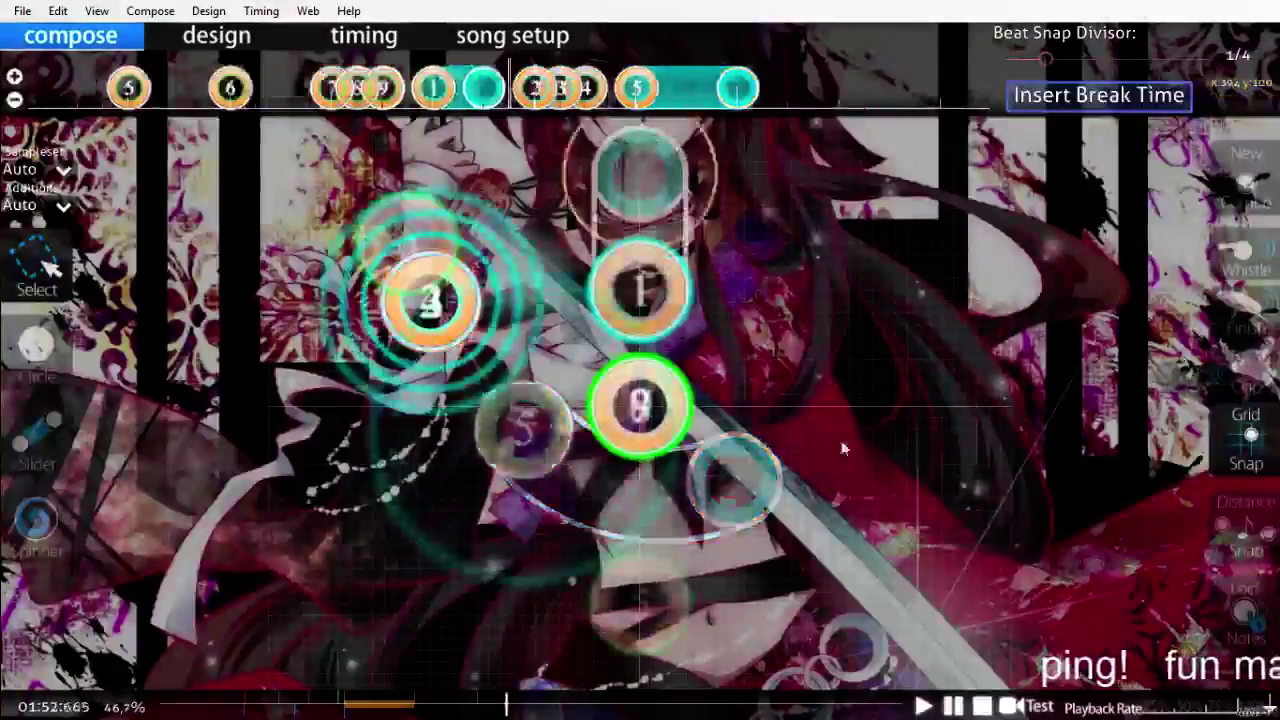
pyautogui.scroll(13, 845, 480)
# Step: Add an inherited timing point at 01:53:082 with a 1.5x slider velocity multiplier and return to composing
pyautogui.scroll(-6, 595, 160)
pyautogui.click(310, 33)
pyautogui.click(835, 230)
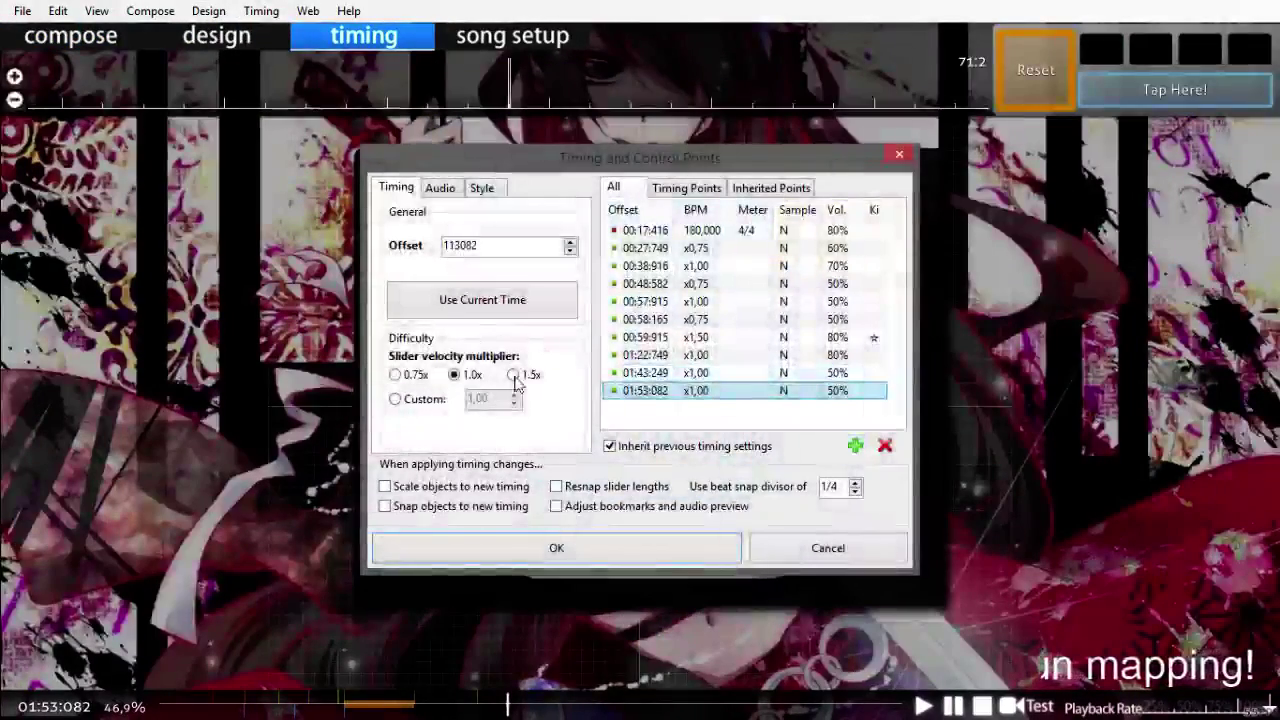
pyautogui.click(429, 192)
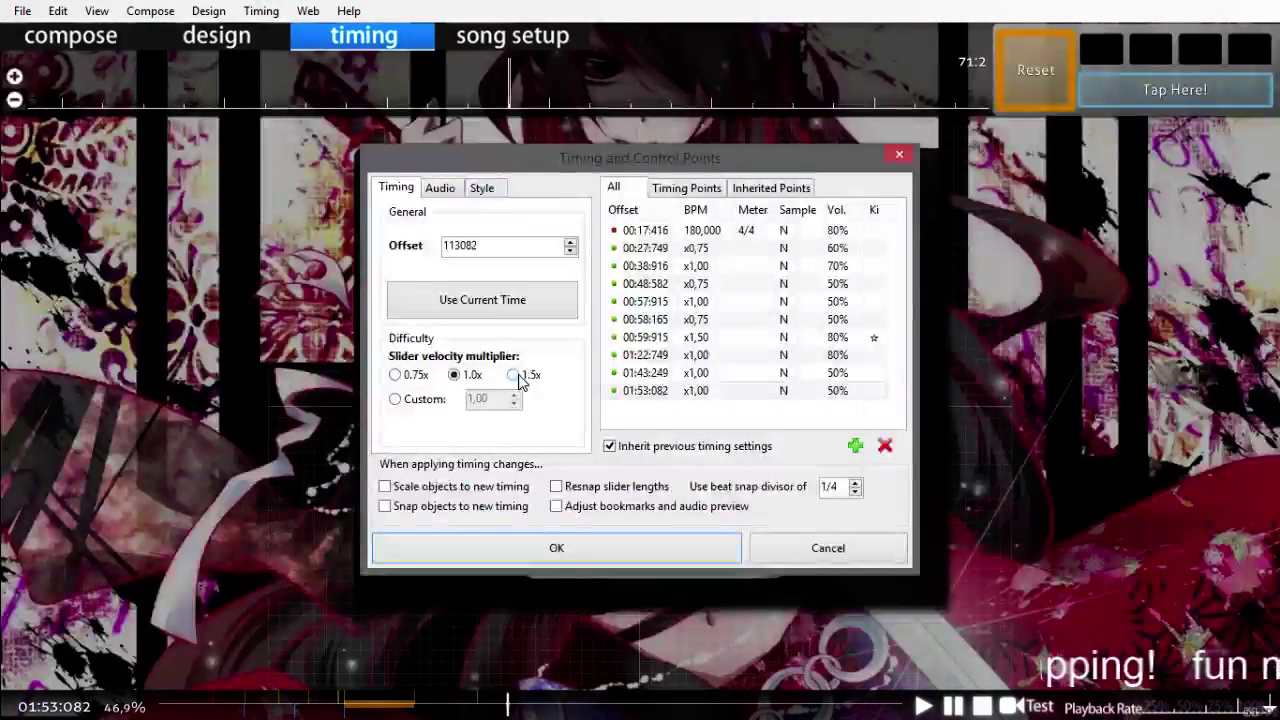
pyautogui.click(514, 376)
pyautogui.click(615, 561)
pyautogui.press('F1')
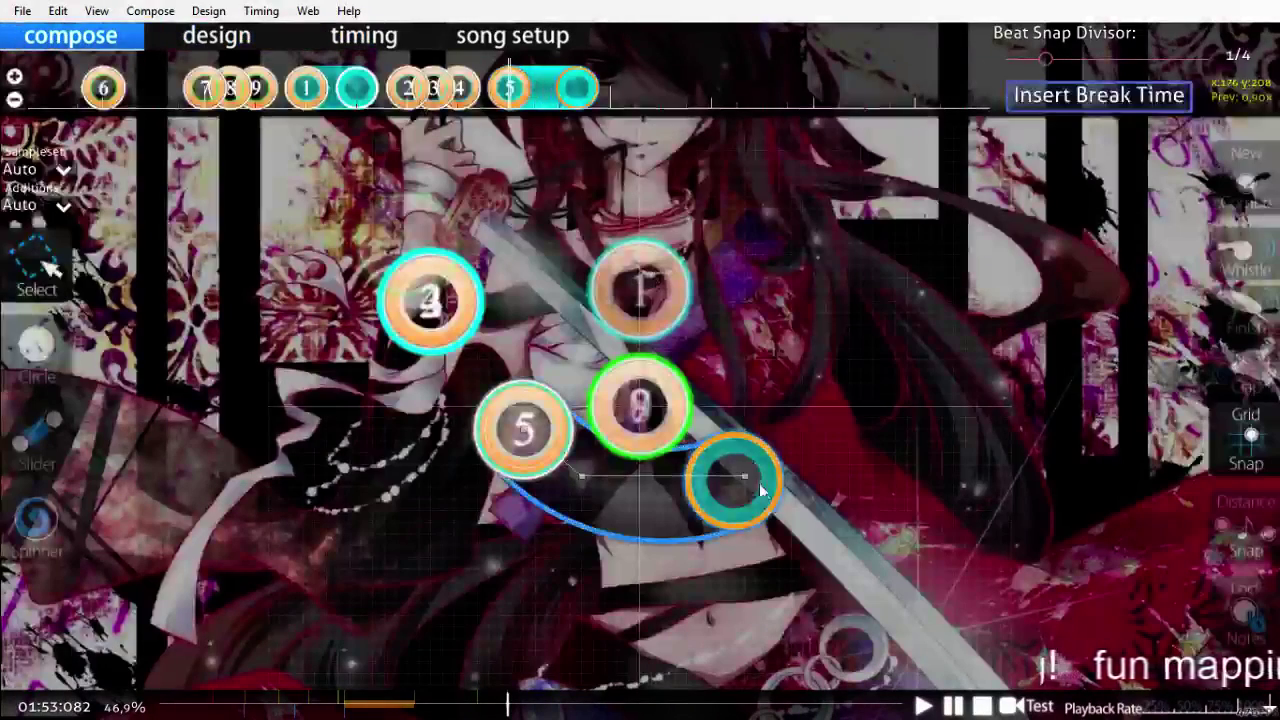
# Step: Lengthen the curved slider to a full beat at the new velocity, shift it slightly down and left, and replay it
pyautogui.moveTo(754, 466); pyautogui.dragTo(850, 447)
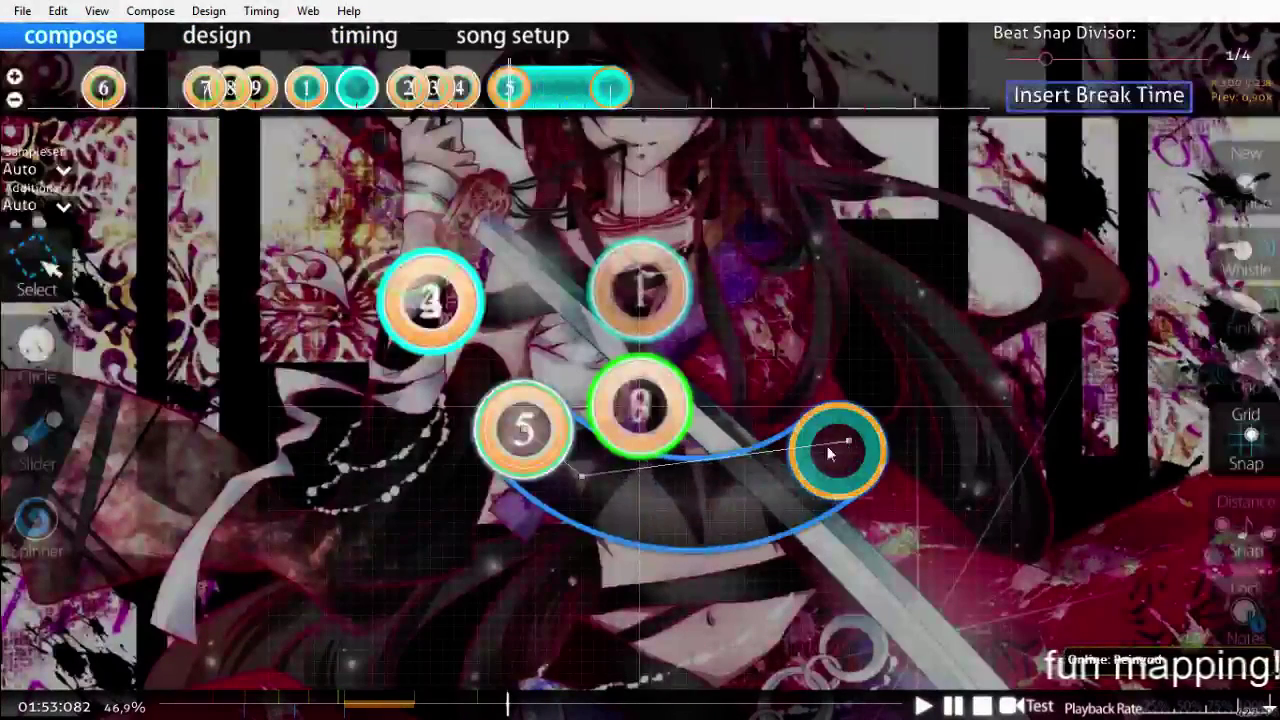
pyautogui.moveTo(685, 494); pyautogui.dragTo(662, 505)
pyautogui.click(800, 426)
pyautogui.scroll(12, 800, 432)
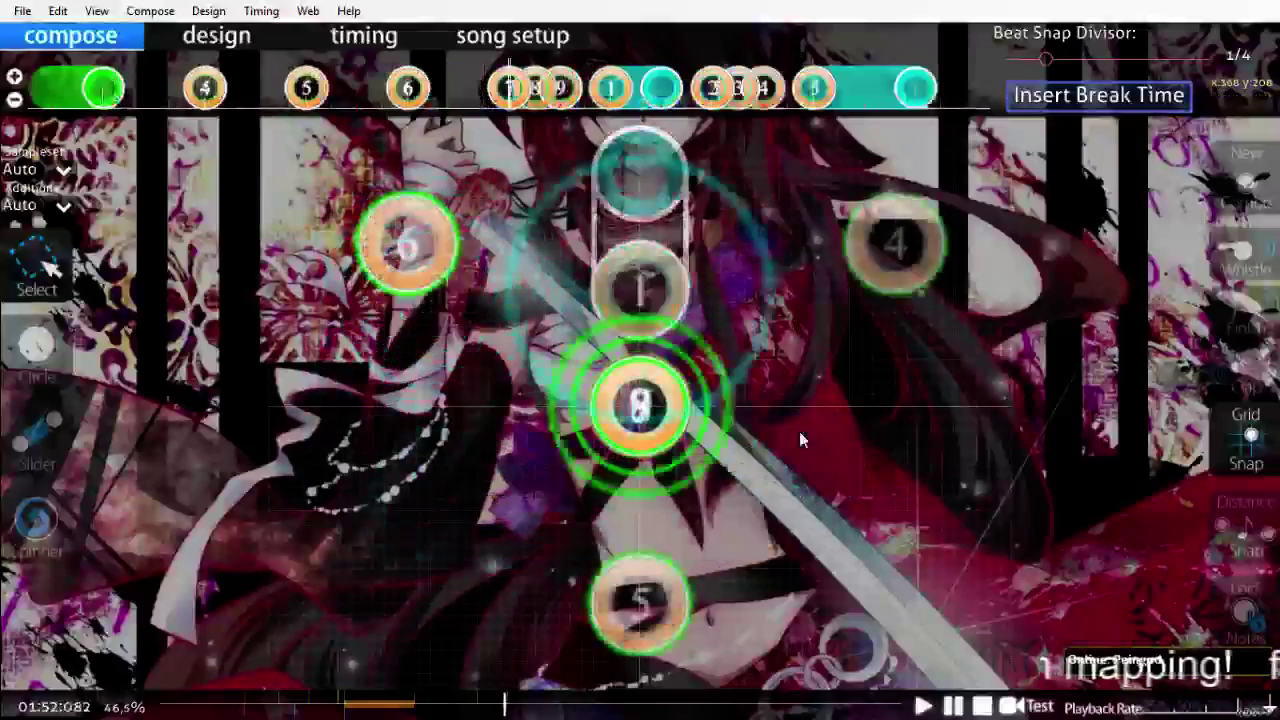
pyautogui.press('space')
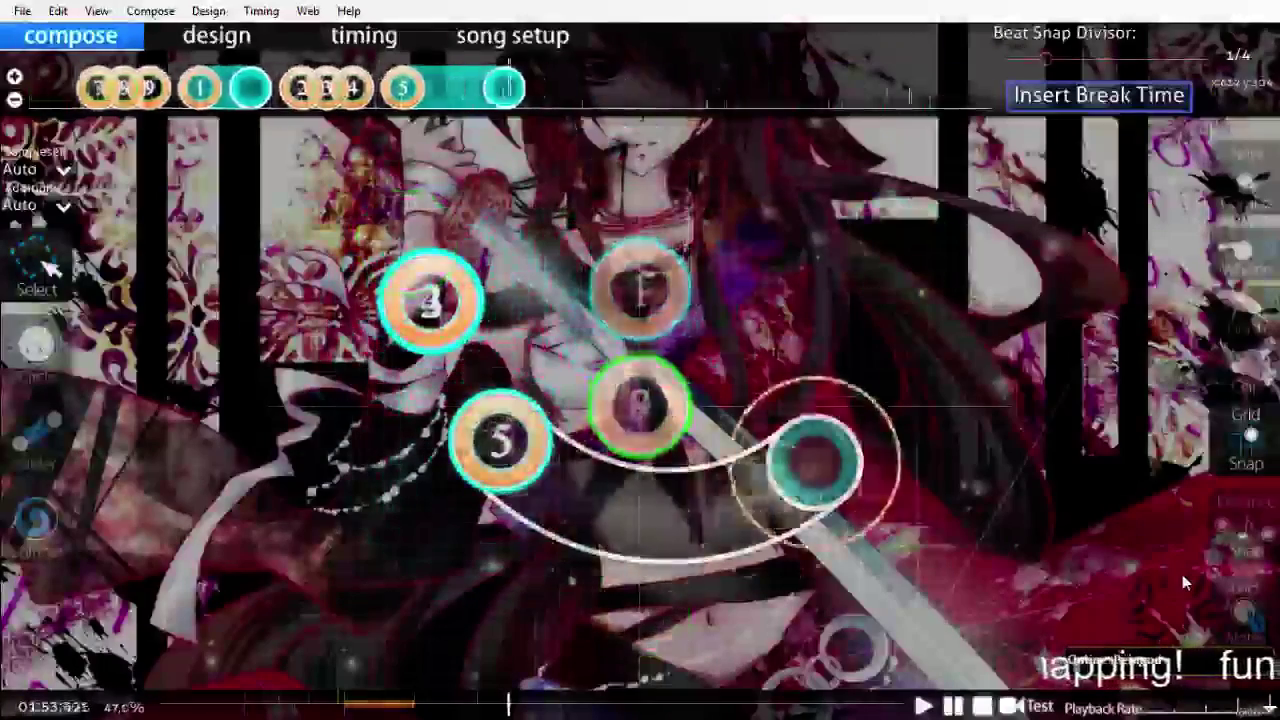
pyautogui.scroll(8, 955, 479)
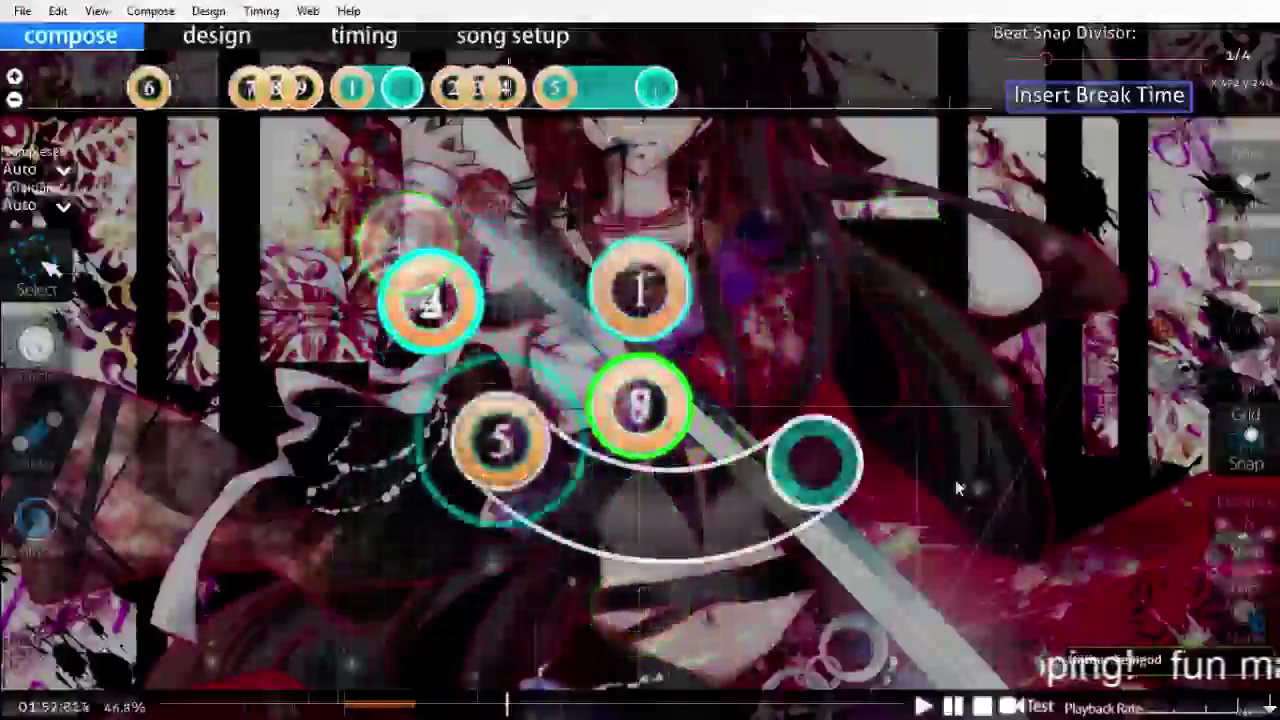
# Step: Check the beat at a reduced playback rate, move the curved slider's start to 01:53:249 and replay at full rate
pyautogui.scroll(3, 955, 479)
pyautogui.click(1154, 706)
pyautogui.press('space')
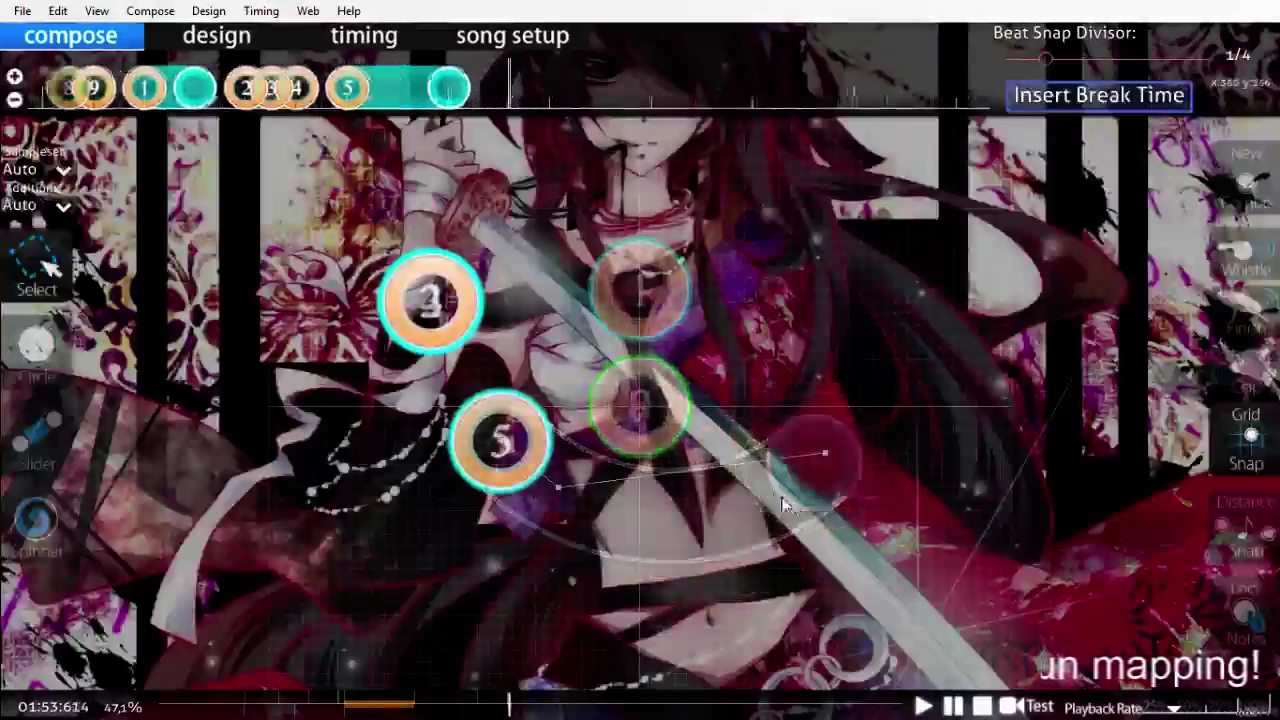
pyautogui.scroll(5, 603, 360)
pyautogui.scroll(5, 604, 361)
pyautogui.click(1243, 709)
pyautogui.press('space')
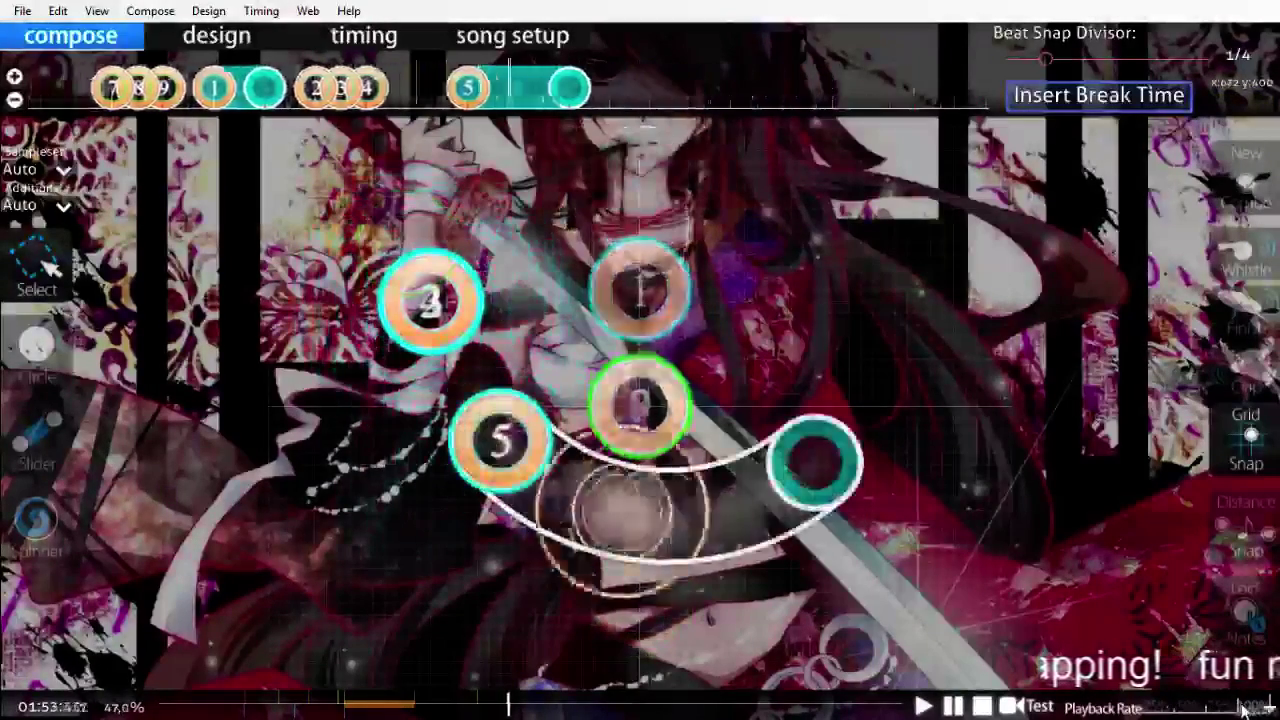
# Step: Place a circle at 01:53:082 stacked on the curved slider's head and replay the new combo
pyautogui.press('space')
pyautogui.scroll(12, 1012, 636)
pyautogui.press('space')
pyautogui.press('space')
pyautogui.scroll(3, 1004, 626)
pyautogui.scroll(-1, 994, 619)
pyautogui.click(42, 352)
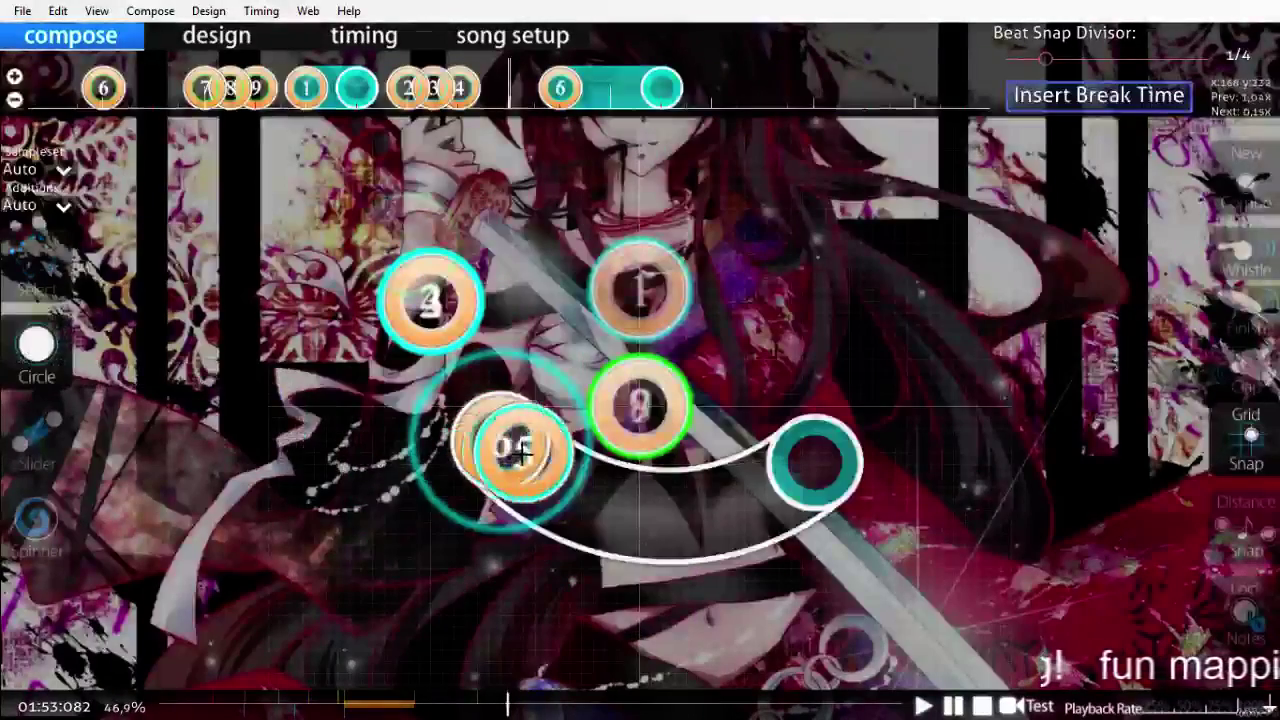
pyautogui.click(504, 440)
pyautogui.scroll(12, 534, 430)
pyautogui.press('space')
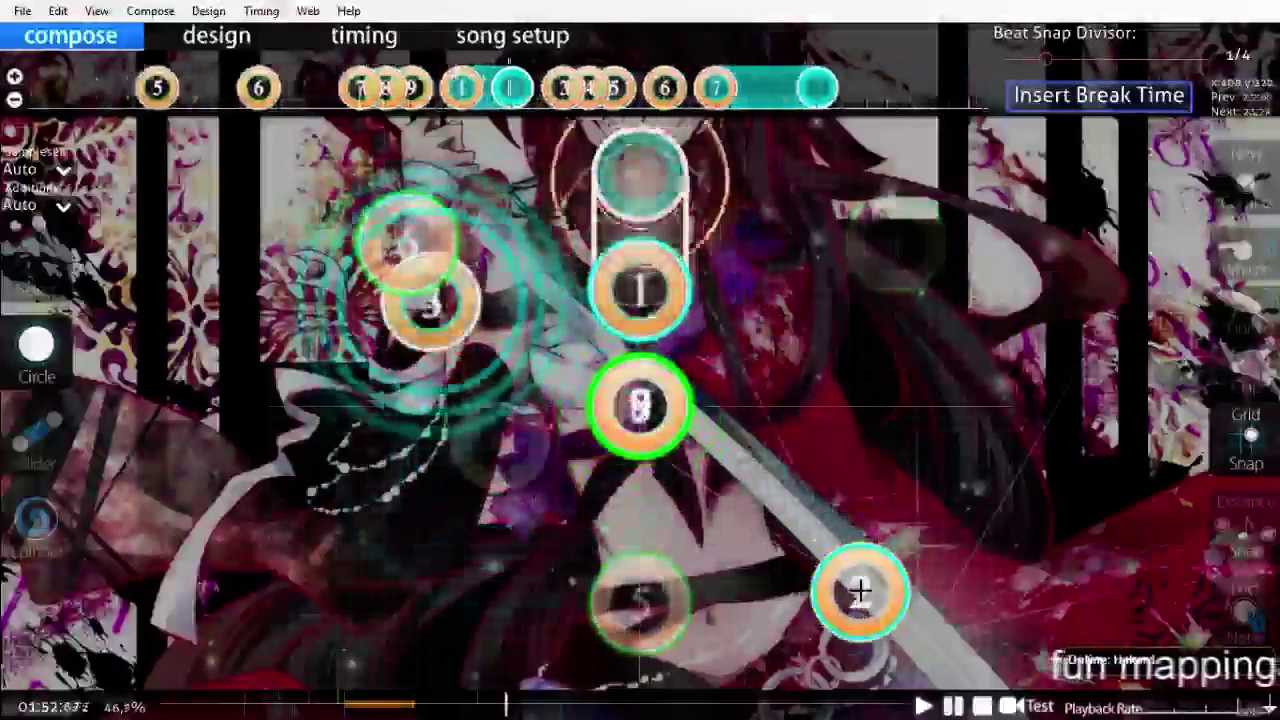
pyautogui.press('space')
pyautogui.scroll(10, 872, 590)
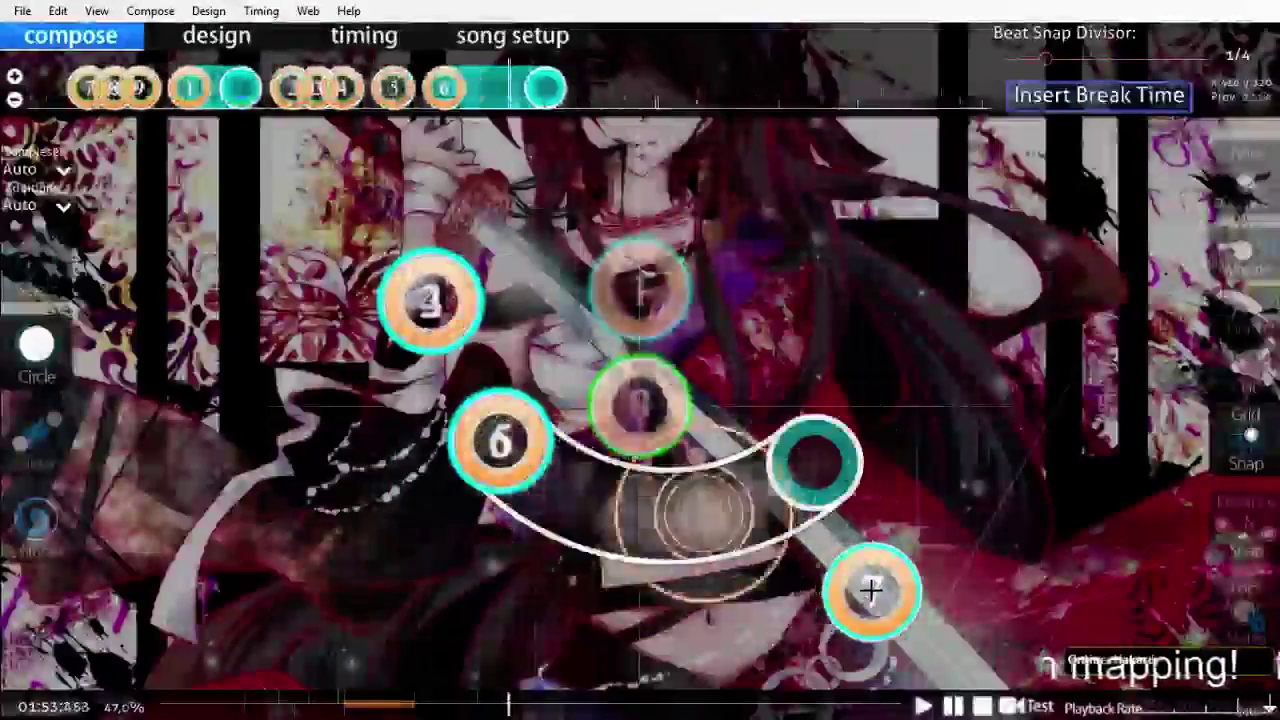
# Step: Move the curved slider together with its stacked circle down and right below the centre circles, replay the combo and save the beatmap
pyautogui.moveTo(504, 110); pyautogui.dragTo(471, 113)
pyautogui.moveTo(627, 80); pyautogui.dragTo(428, 87)
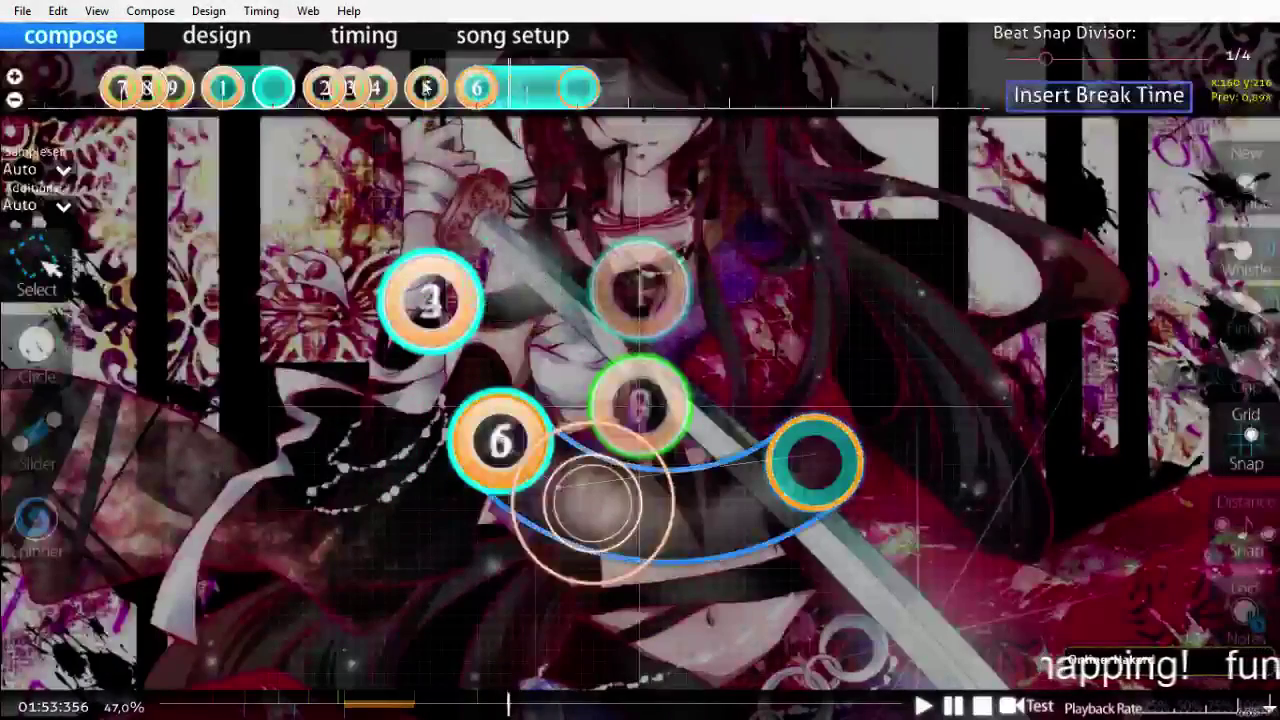
pyautogui.scroll(5, 480, 495)
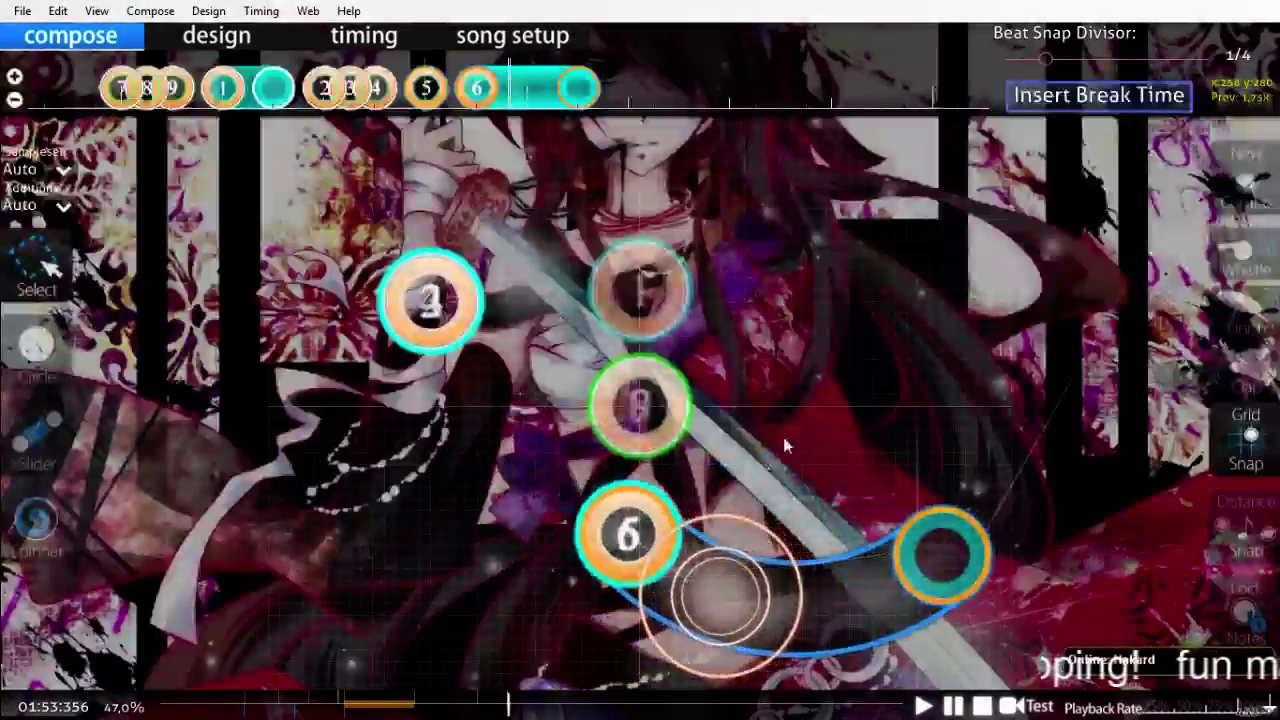
pyautogui.scroll(3, 842, 566)
pyautogui.press('space')
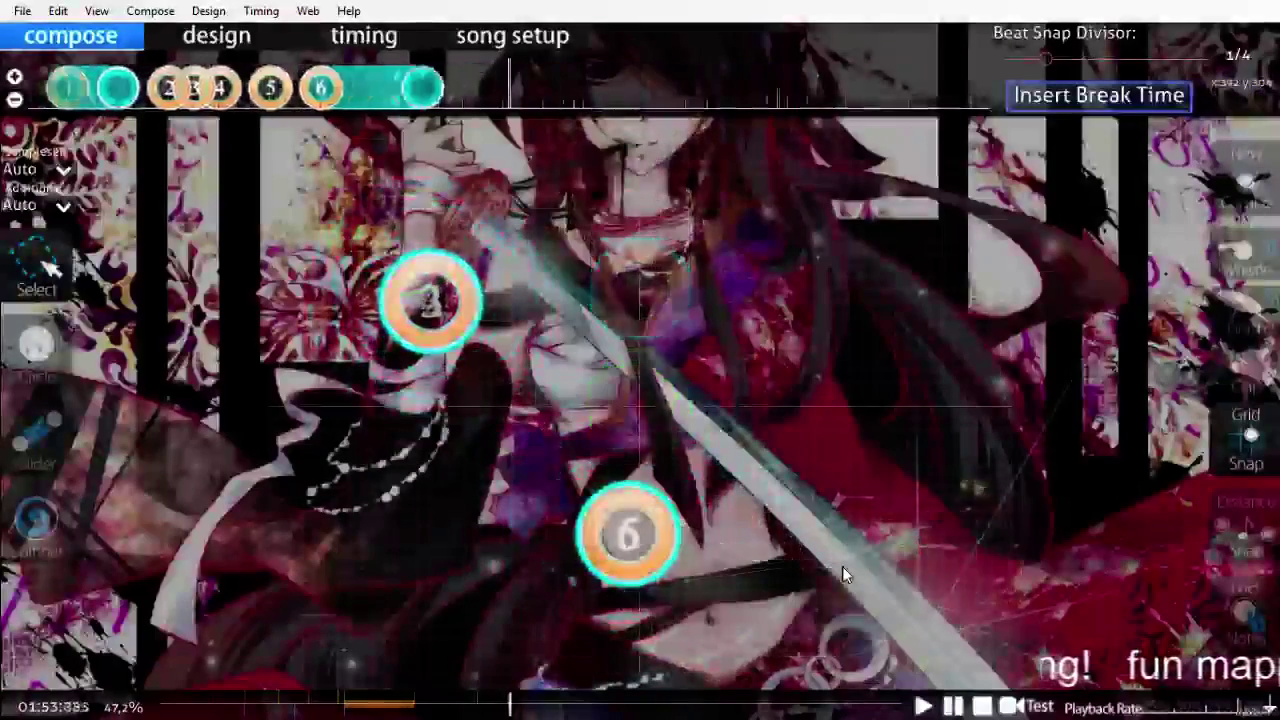
pyautogui.hotkey('ctrl', 's')
pyautogui.scroll(6, 842, 566)
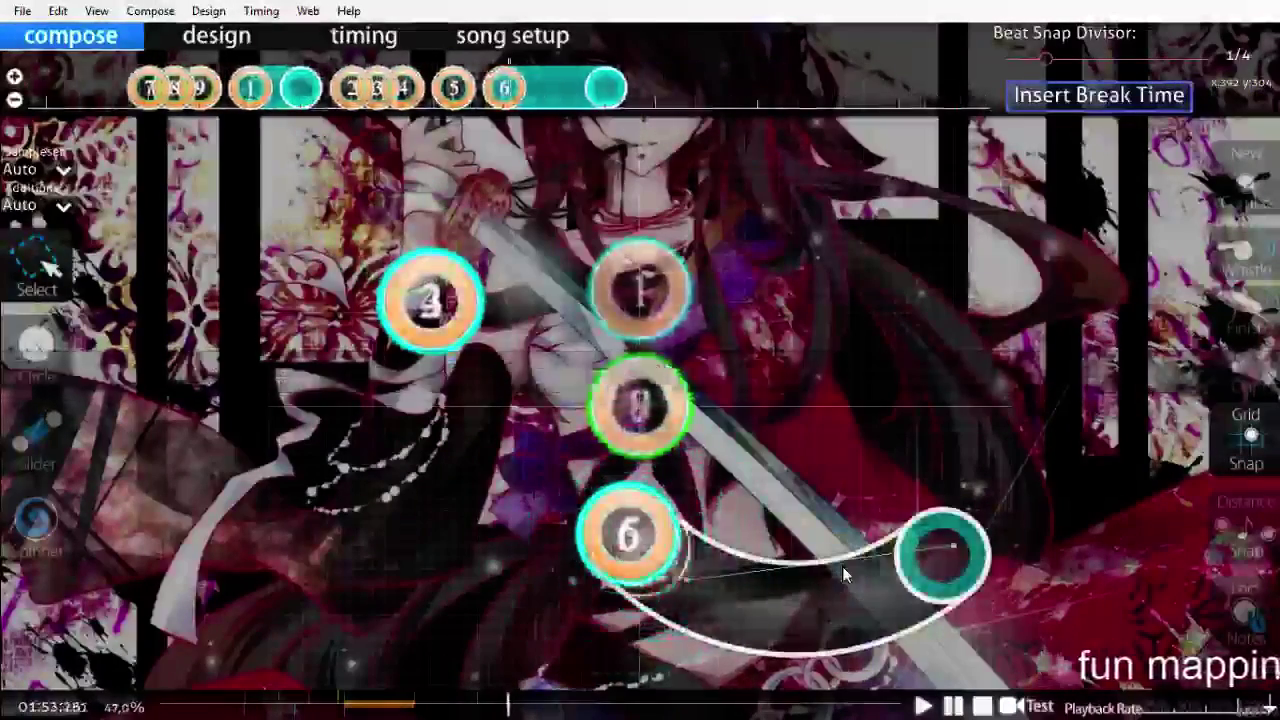
pyautogui.press('space')
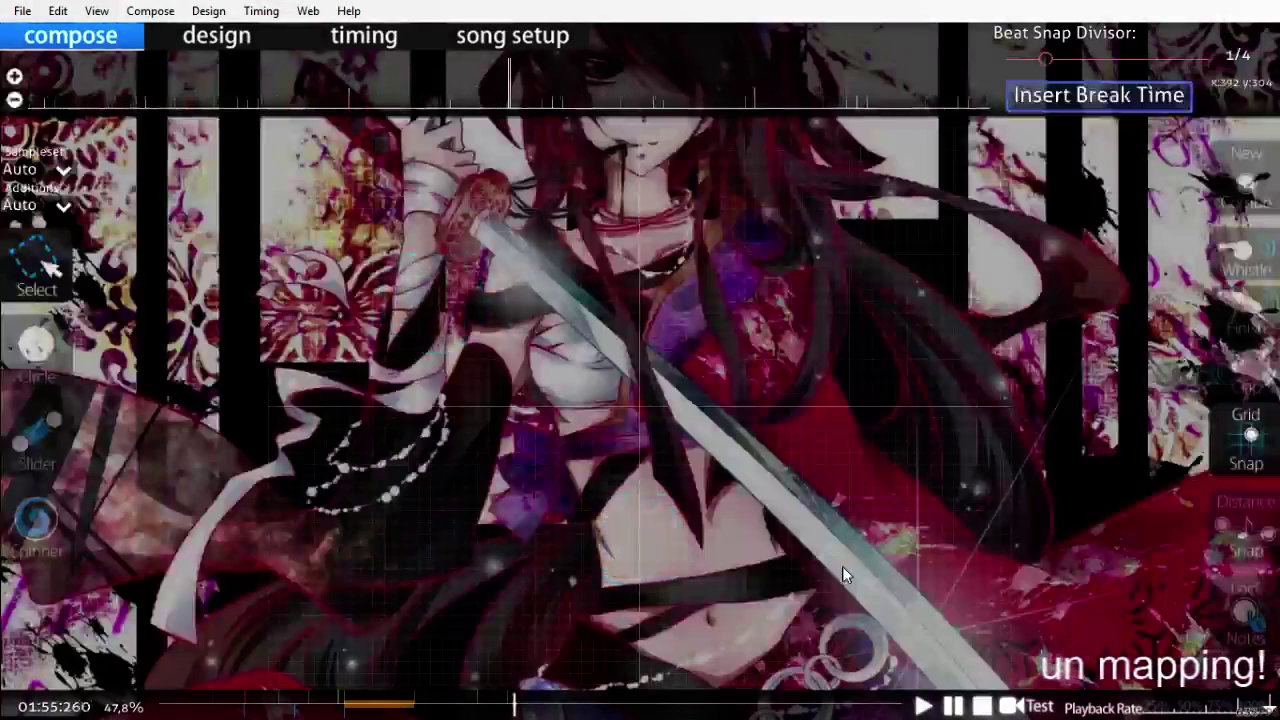
pyautogui.hotkey('ctrl', 's')
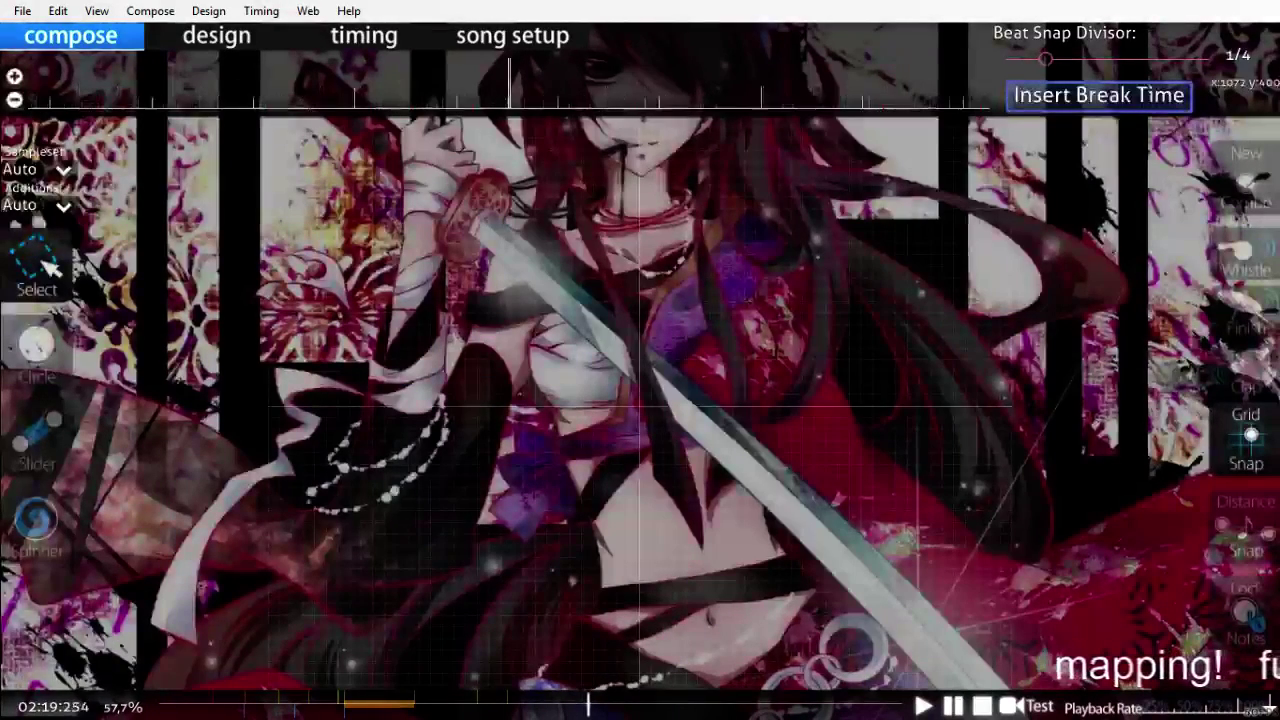
# Step: Review the unmapped song section between about 02:19 and 02:03, and the part near the song's end
pyautogui.scroll(20, 770, 635)
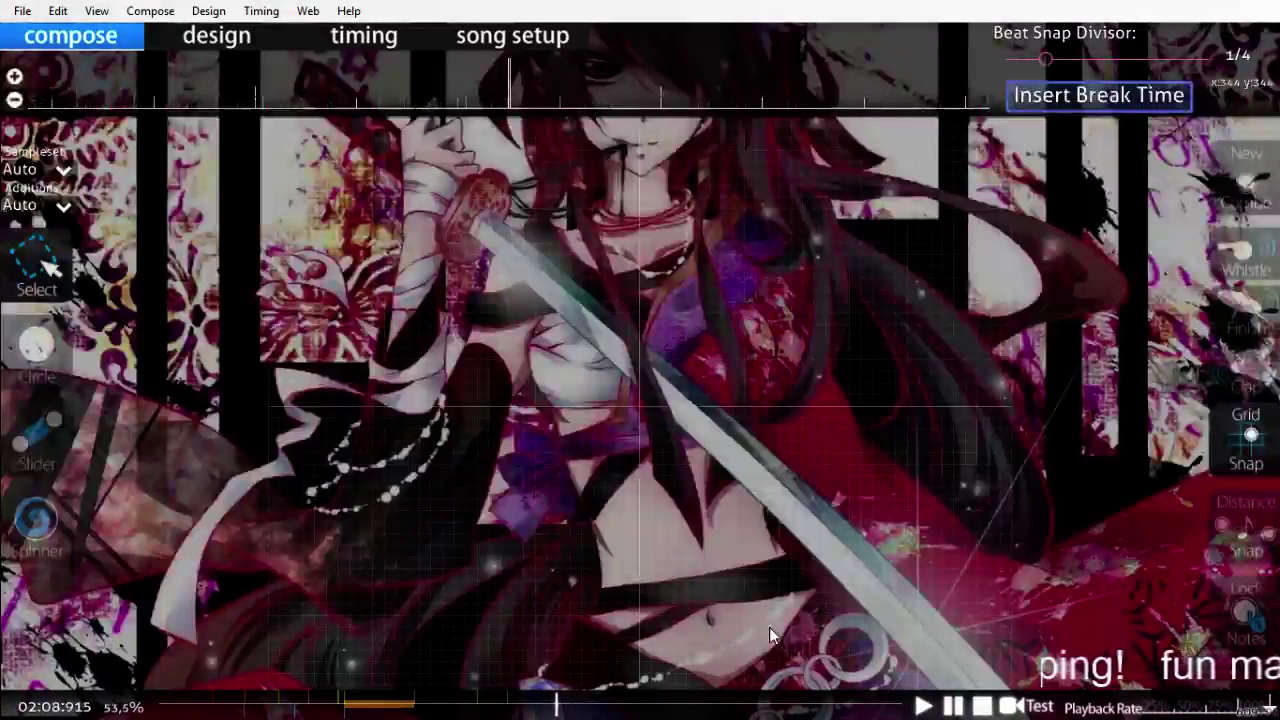
pyautogui.scroll(3, 769, 627)
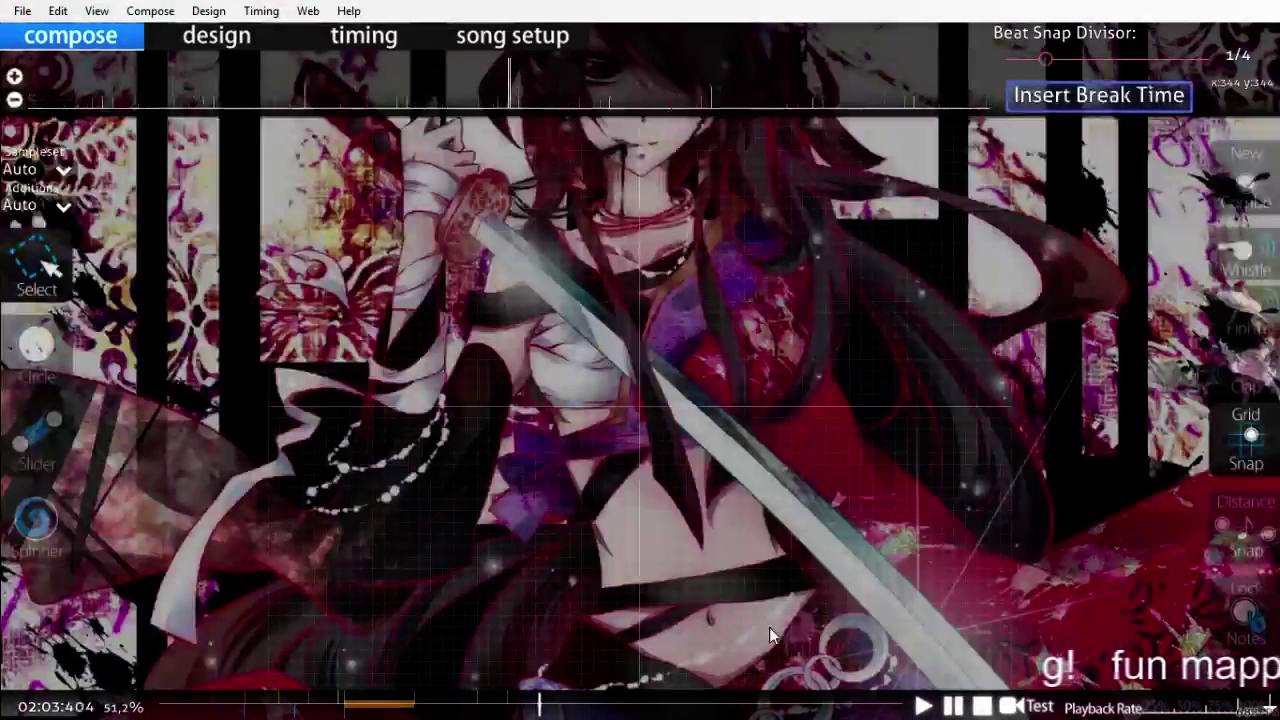
pyautogui.scroll(2, 769, 627)
pyautogui.scroll(2, 769, 627)
pyautogui.scroll(2, 870, 616)
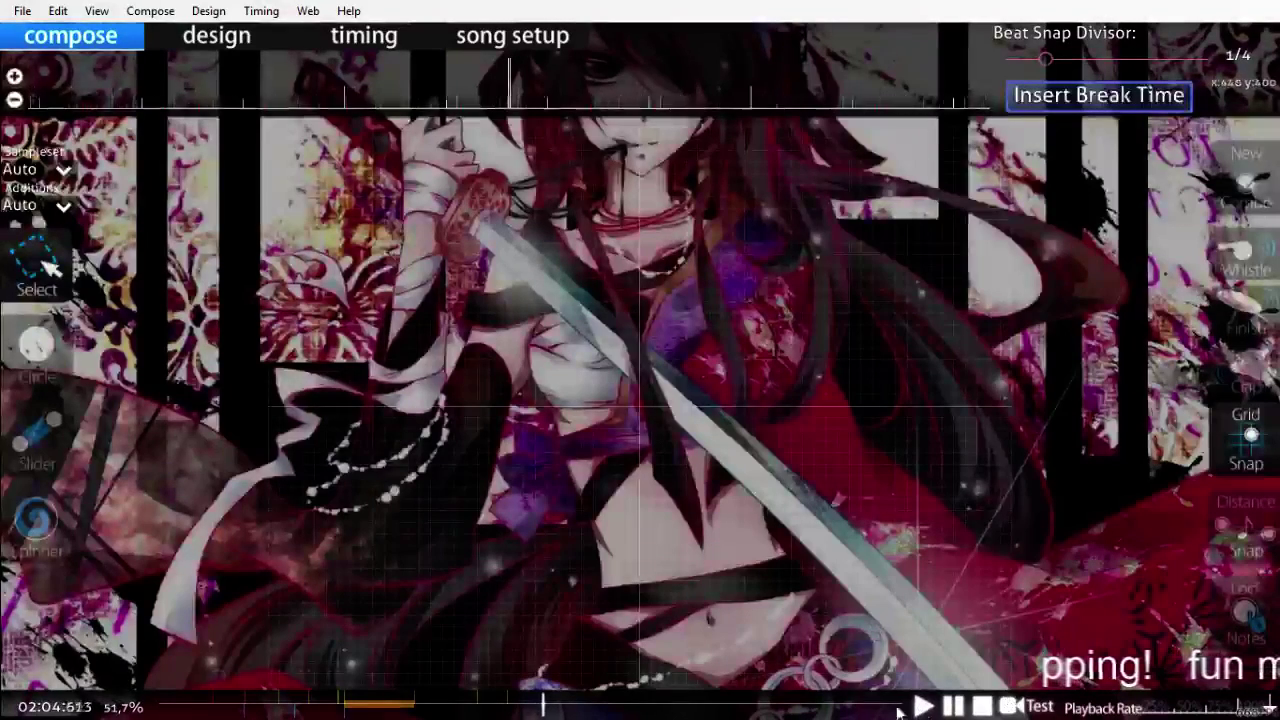
pyautogui.click(866, 705)
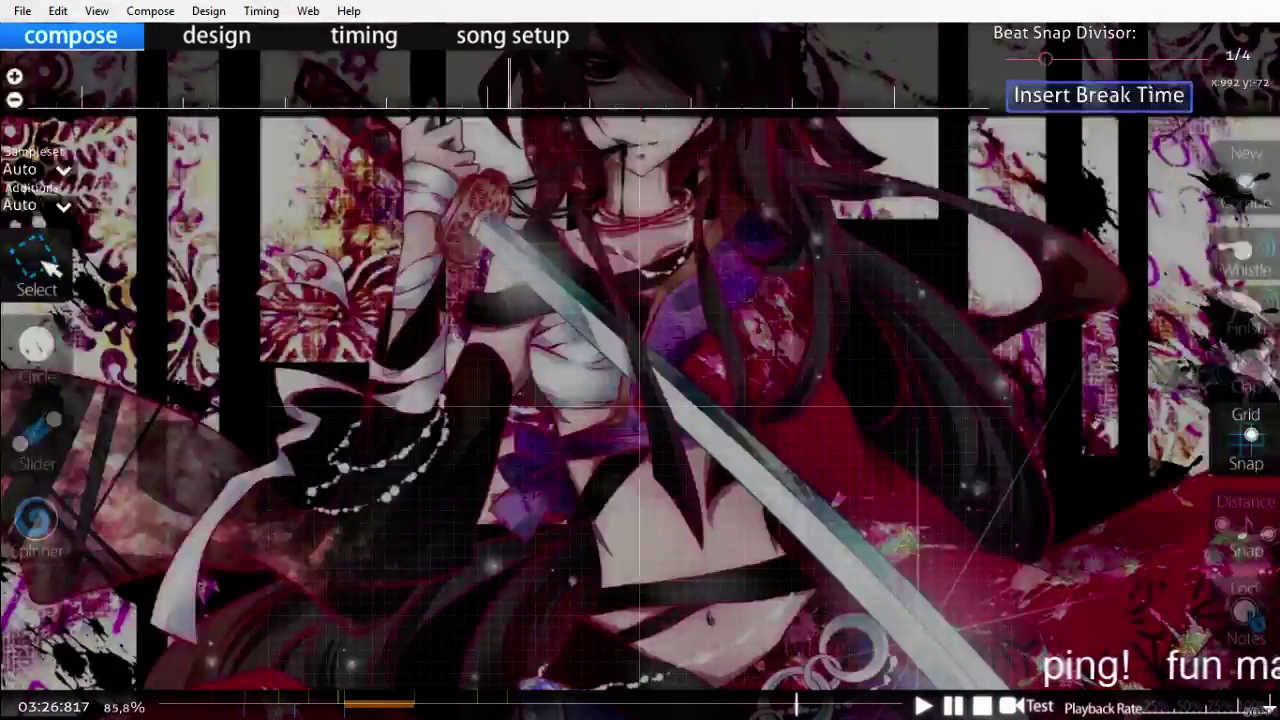
pyautogui.moveTo(1279, 100); pyautogui.dragTo(620, 6)
pyautogui.click(621, 12)
pyautogui.hotkey('alt', 'Tab')
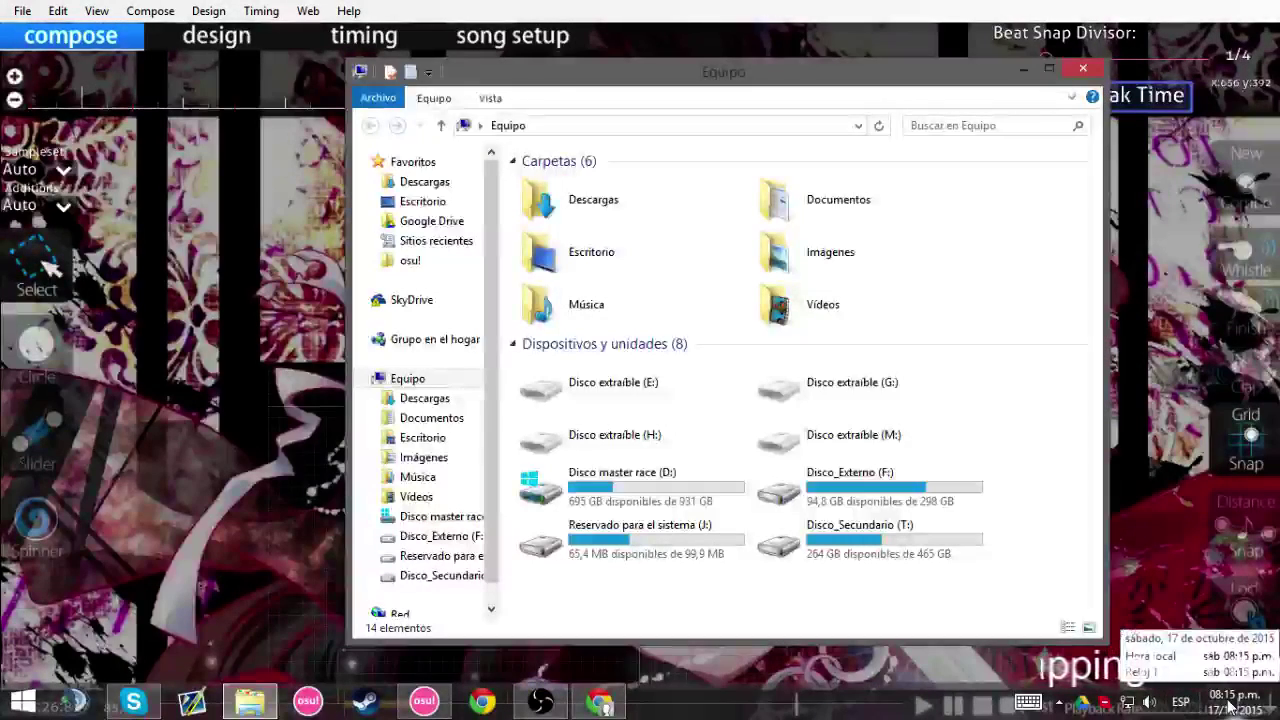
pyautogui.click(1083, 70)
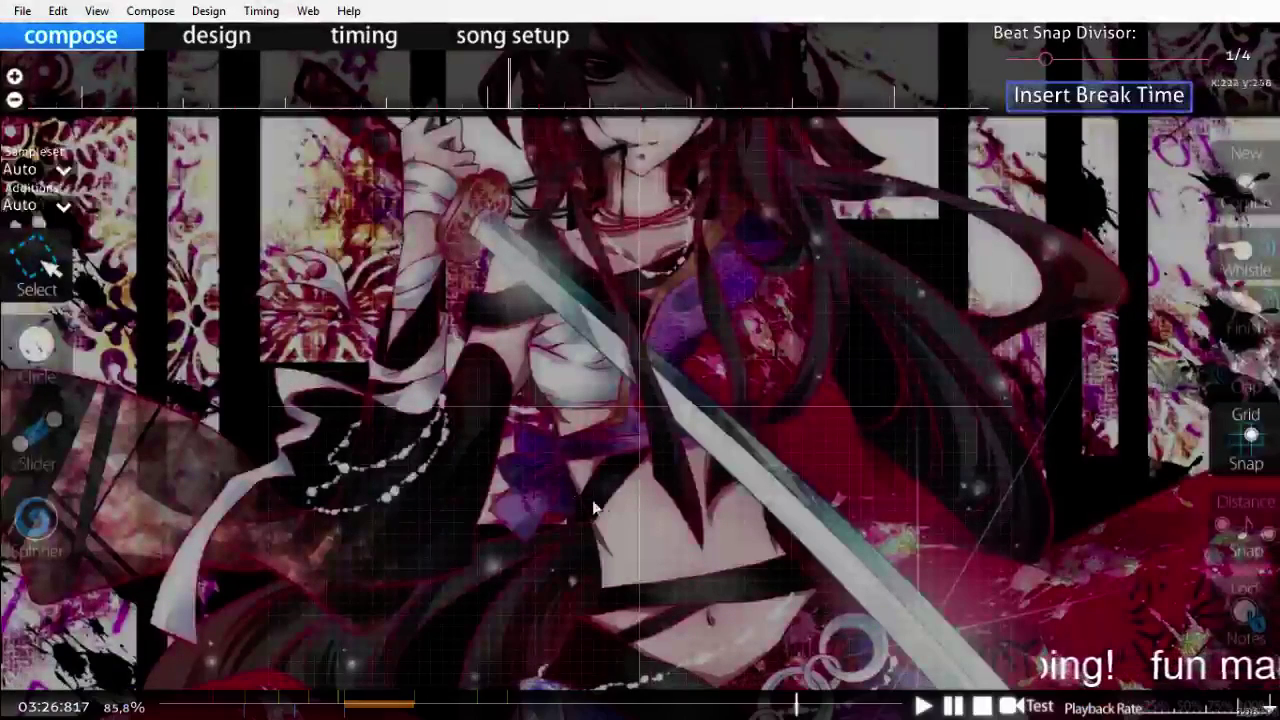
# Step: Return to the last mapped slider, play on from there and locate the section's starting beat at 01:54:582
pyautogui.click(484, 706)
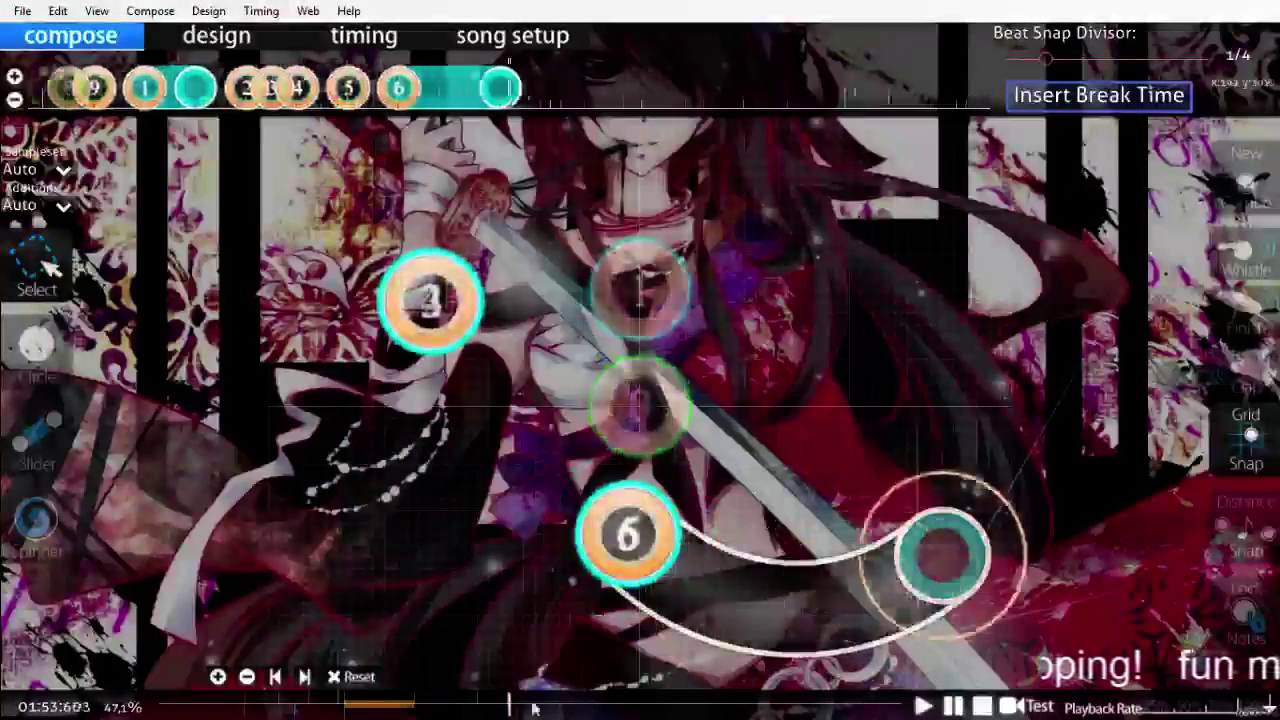
pyautogui.scroll(2, 594, 697)
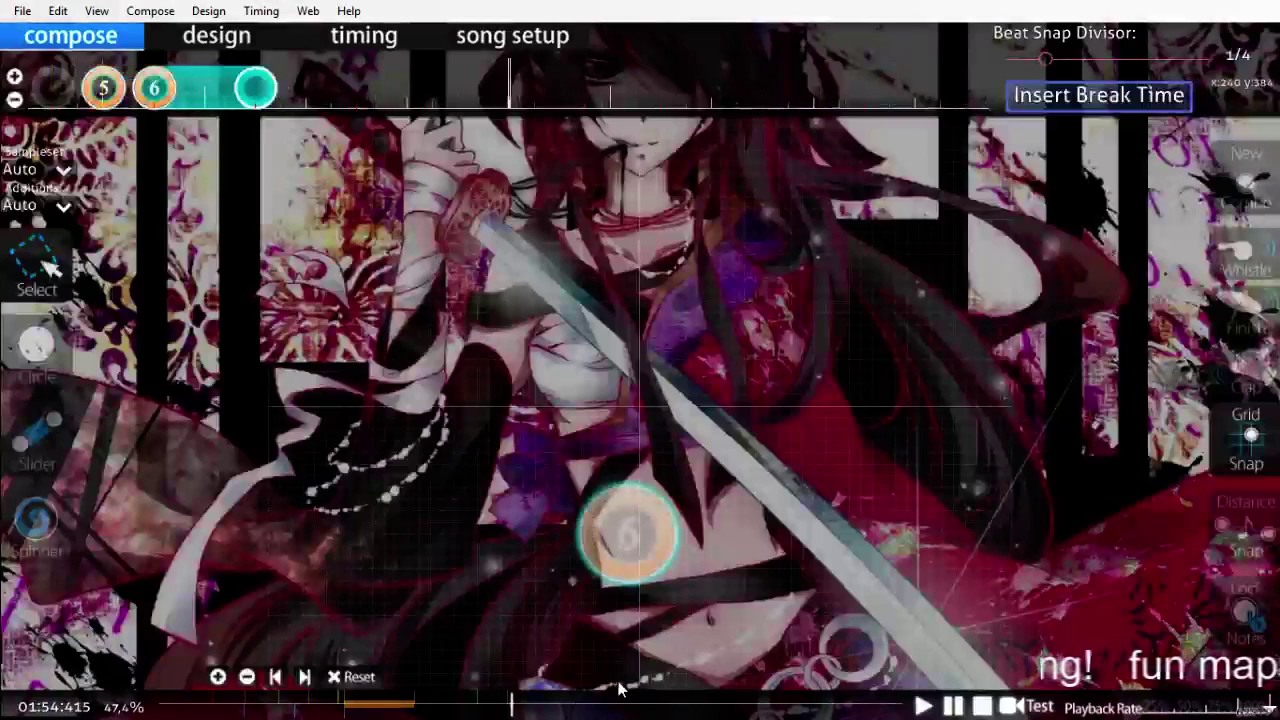
pyautogui.scroll(1, 620, 688)
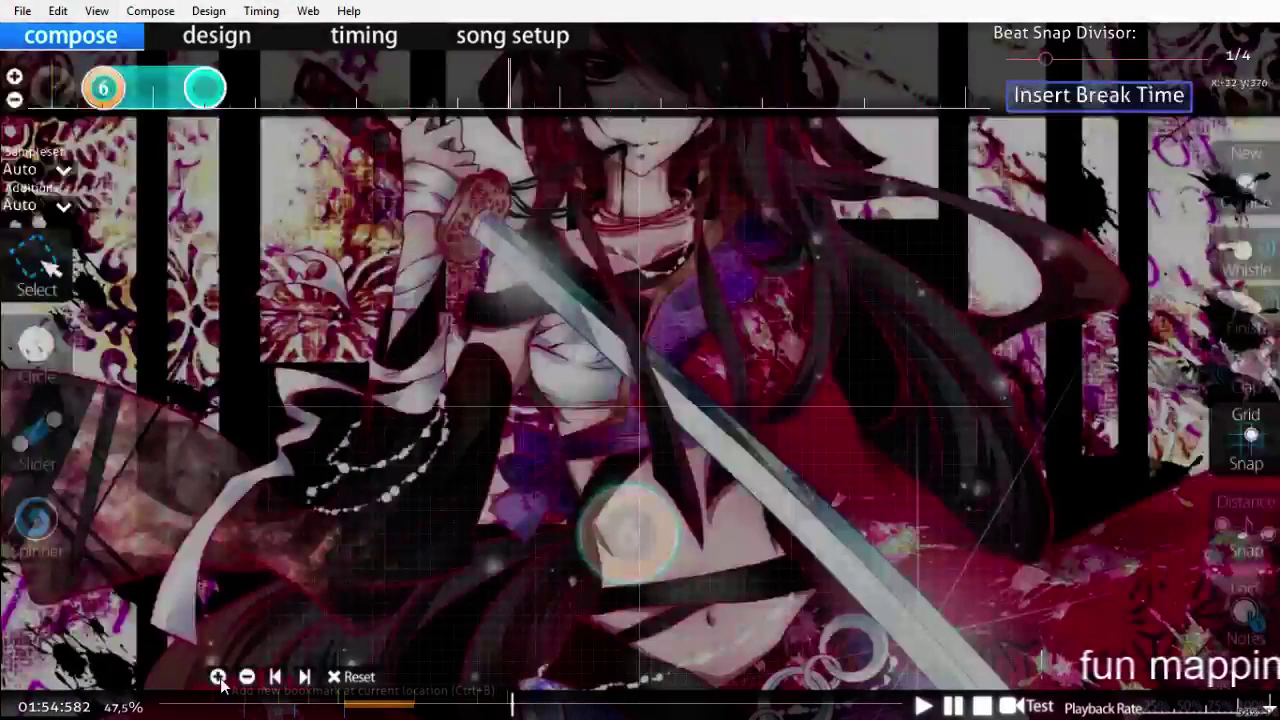
pyautogui.scroll(3, 577, 672)
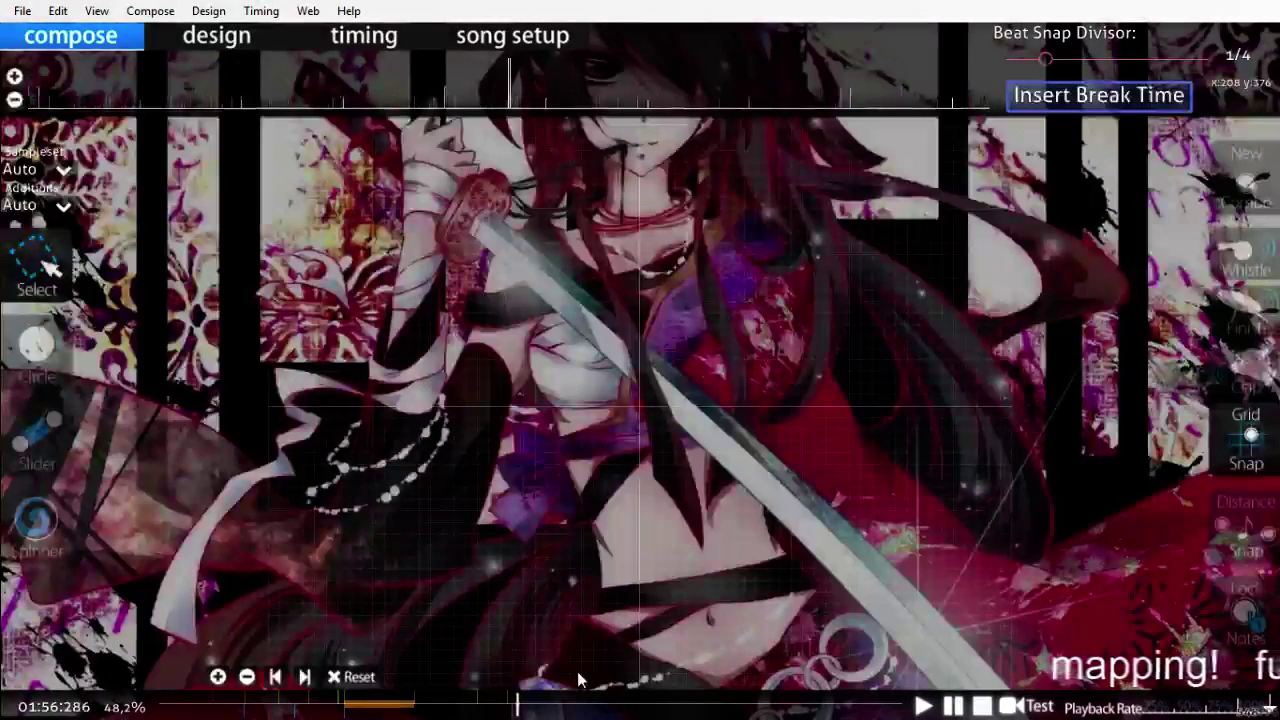
pyautogui.scroll(3, 577, 680)
pyautogui.press('space')
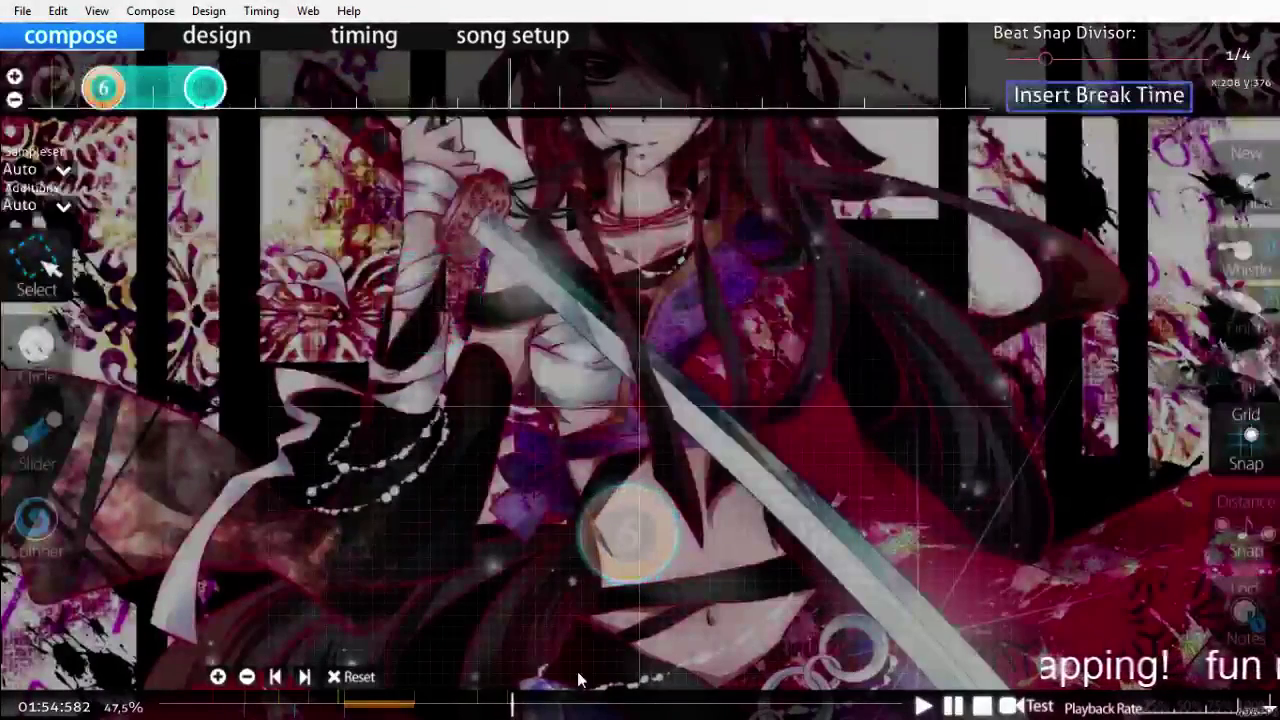
# Step: Add an inherited timing point at 01:54:582 with 70% volume and Kiai Mode enabled, and return to composing
pyautogui.click(315, 37)
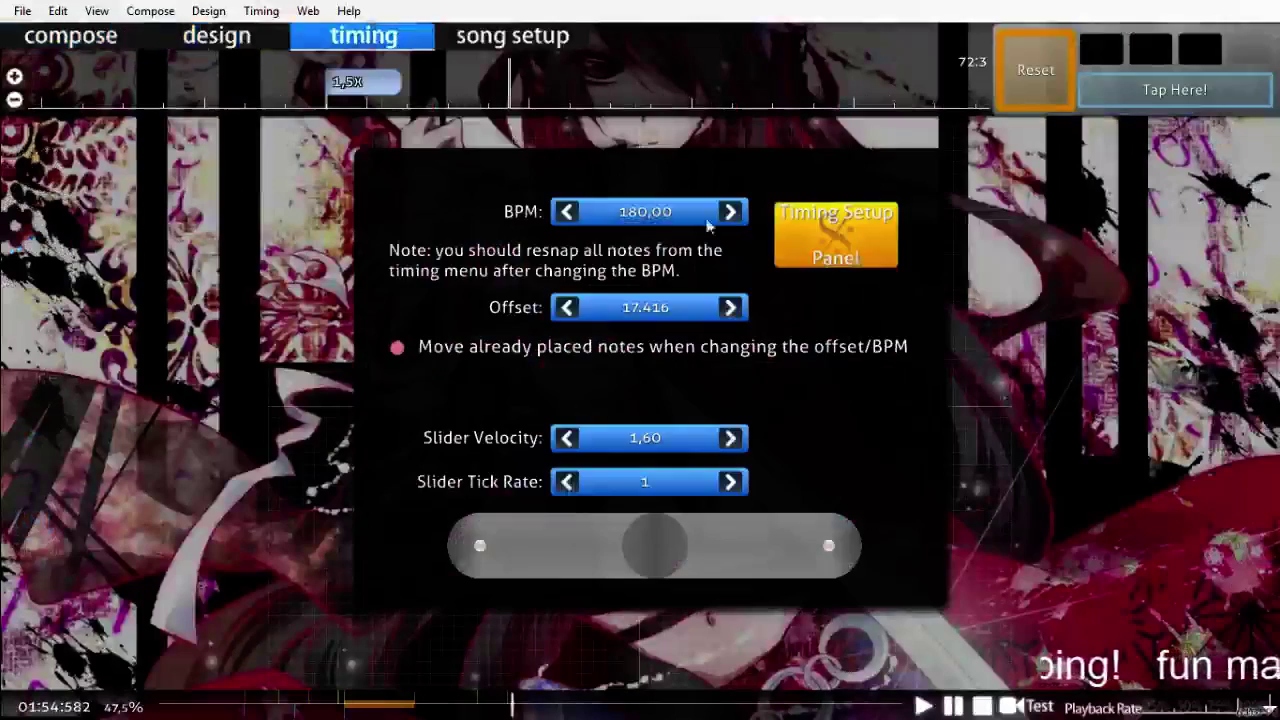
pyautogui.click(826, 228)
pyautogui.click(855, 446)
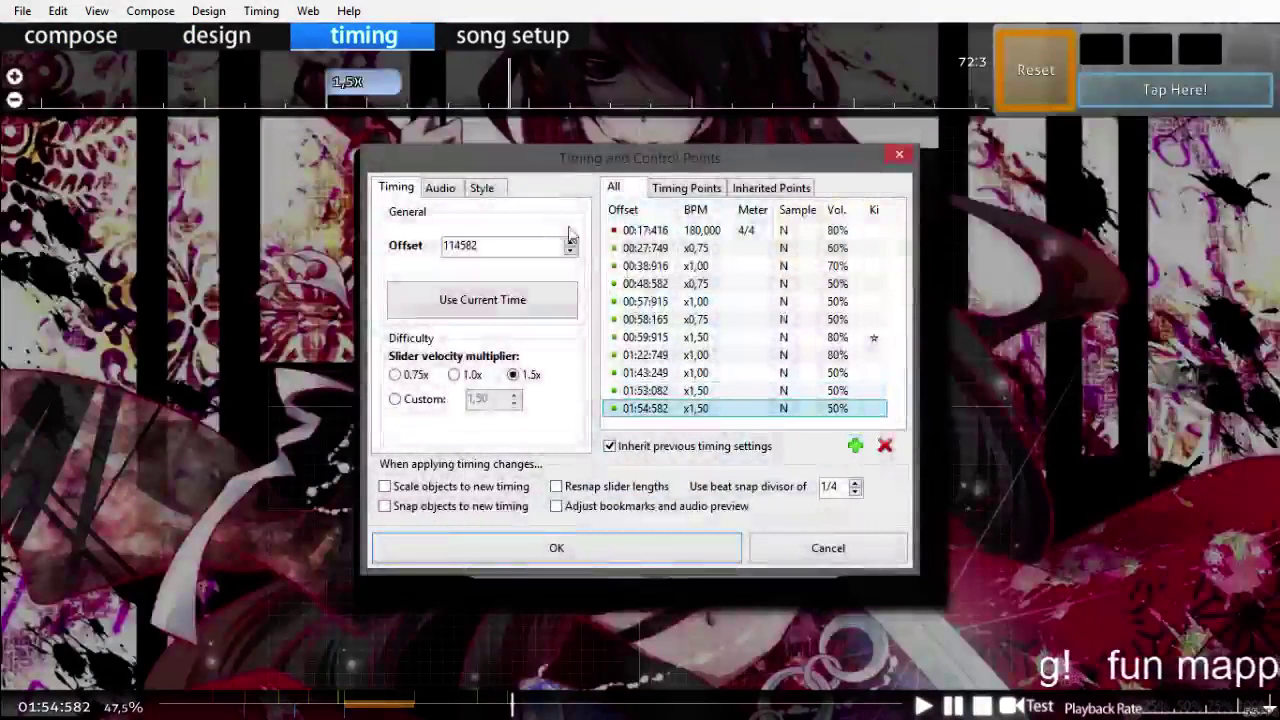
pyautogui.click(440, 187)
pyautogui.click(485, 371)
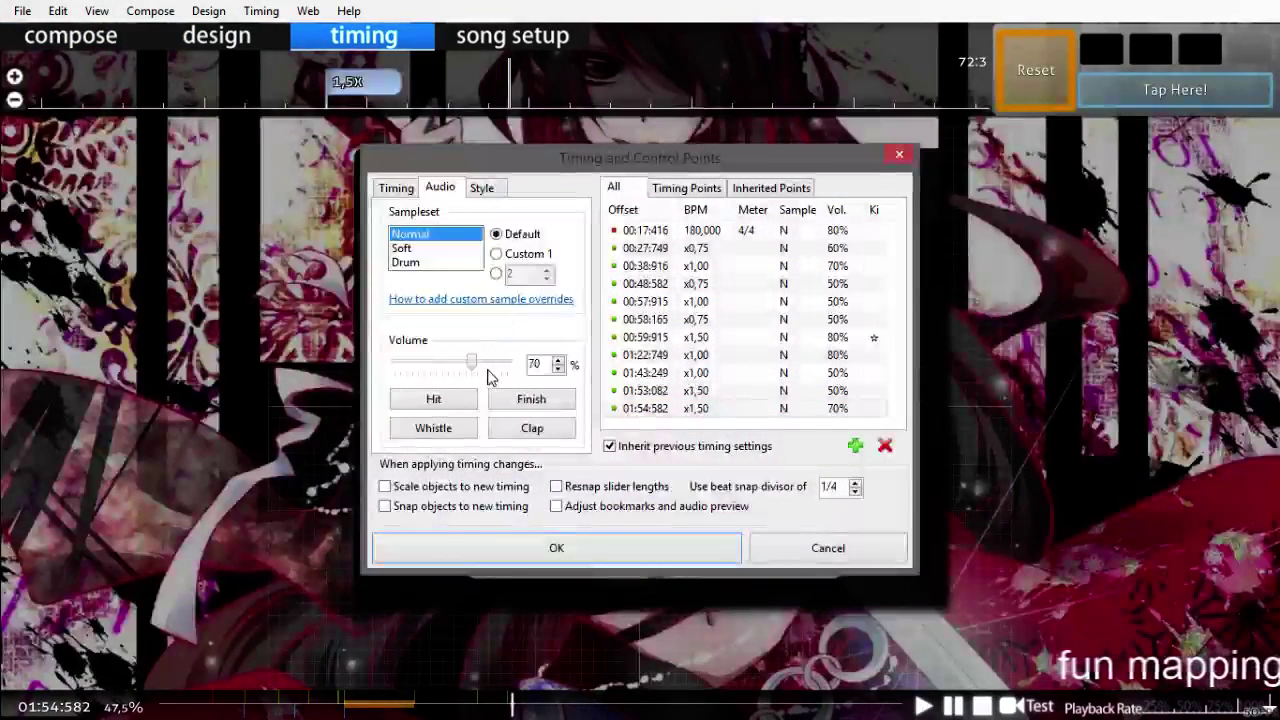
pyautogui.click(397, 188)
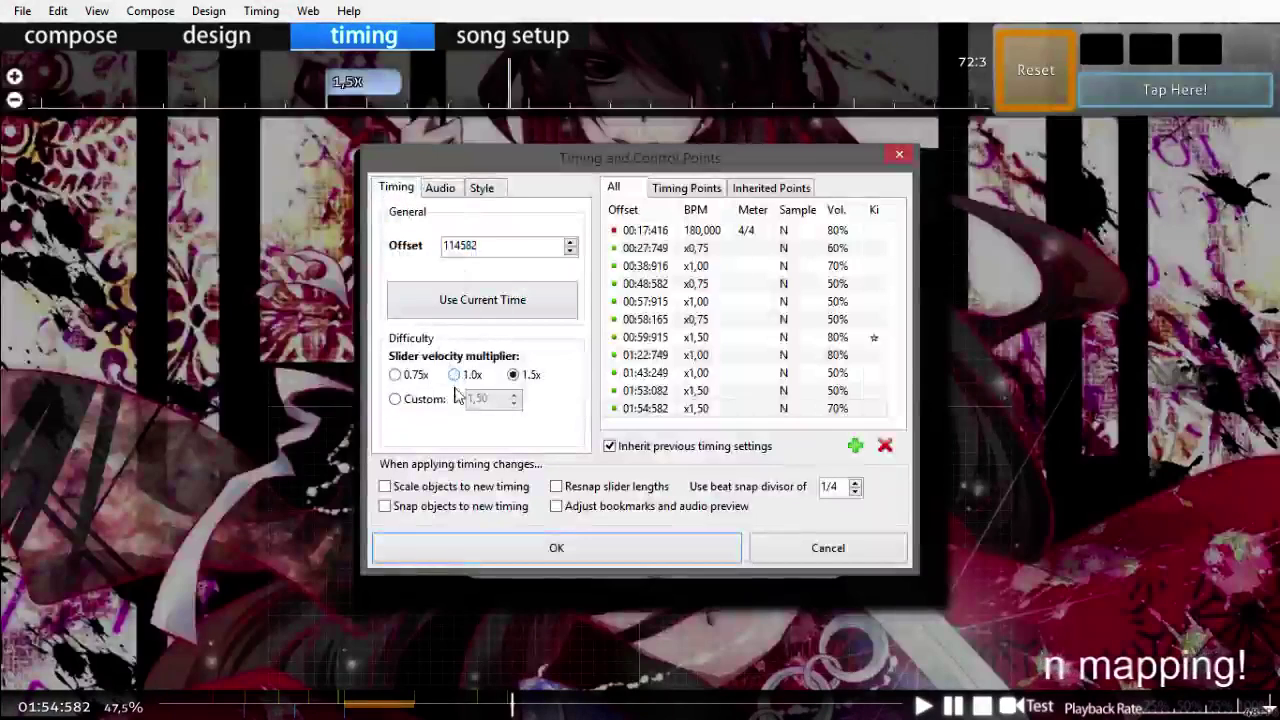
pyautogui.click(482, 188)
pyautogui.click(430, 232)
pyautogui.click(556, 547)
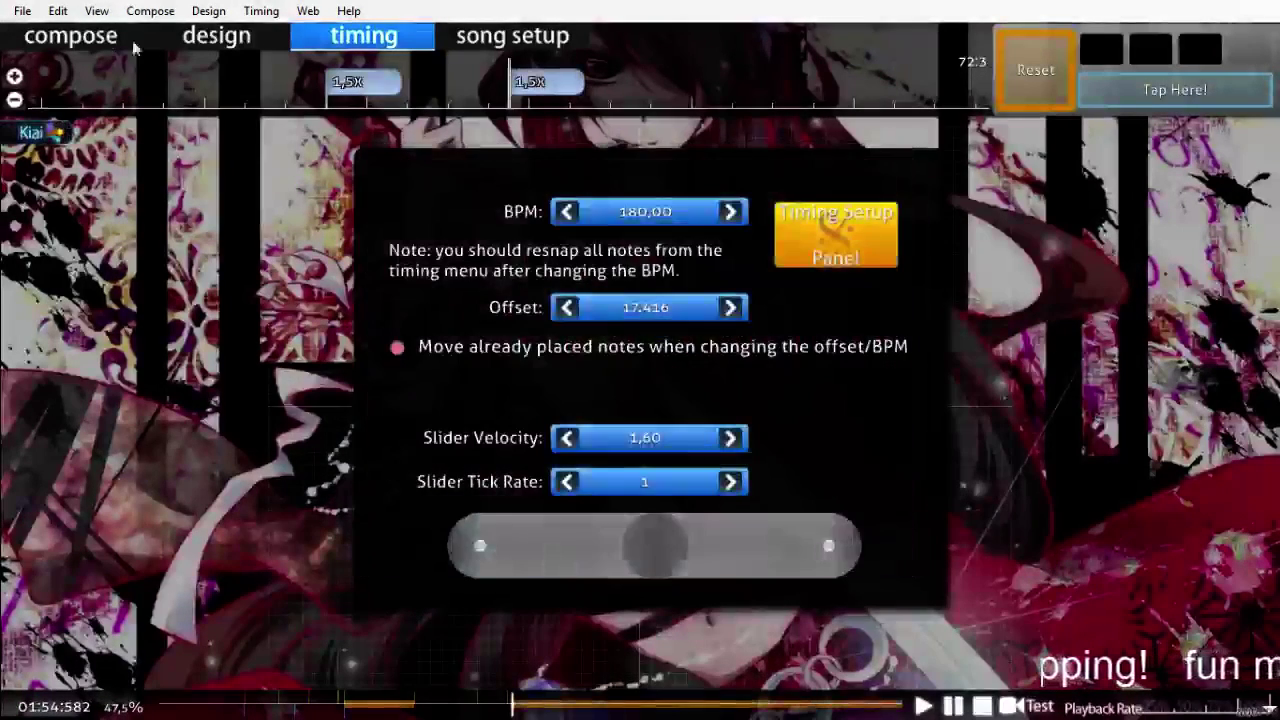
pyautogui.press('F1')
# Step: Listen through the song after 02:04 to find the kiai section's end and stop at 02:28:082
pyautogui.click(543, 708)
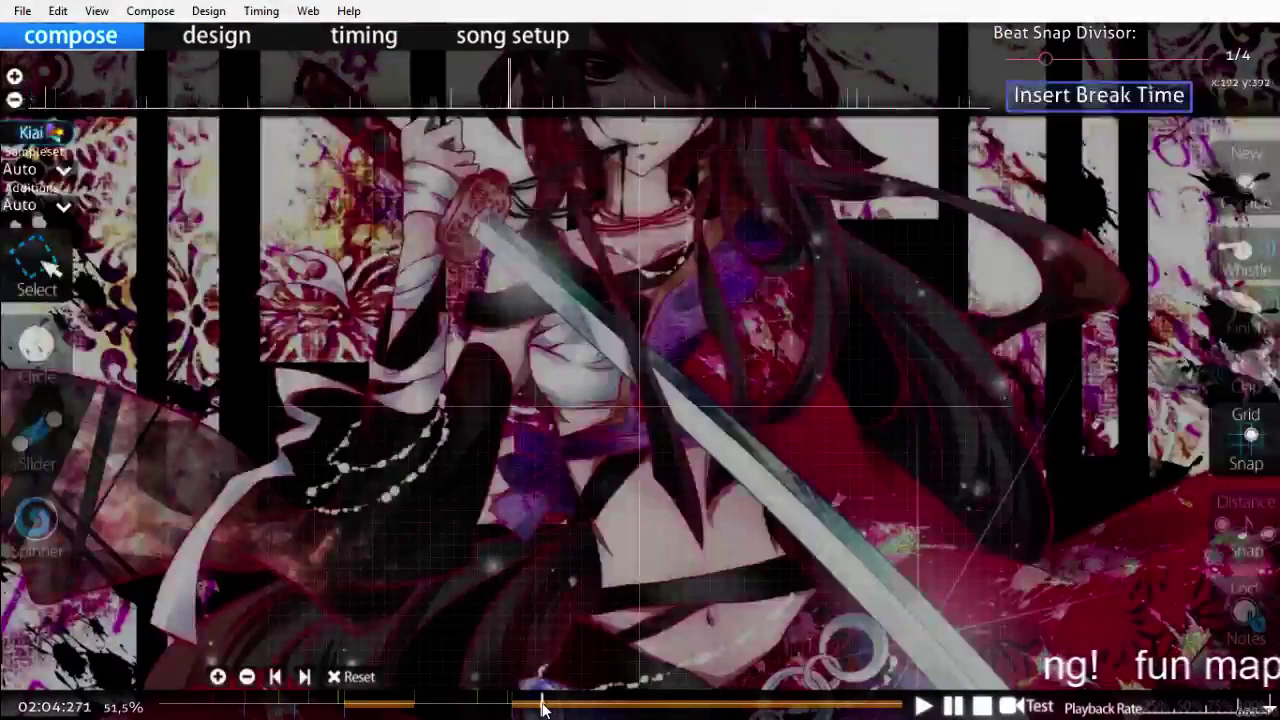
pyautogui.click(576, 708)
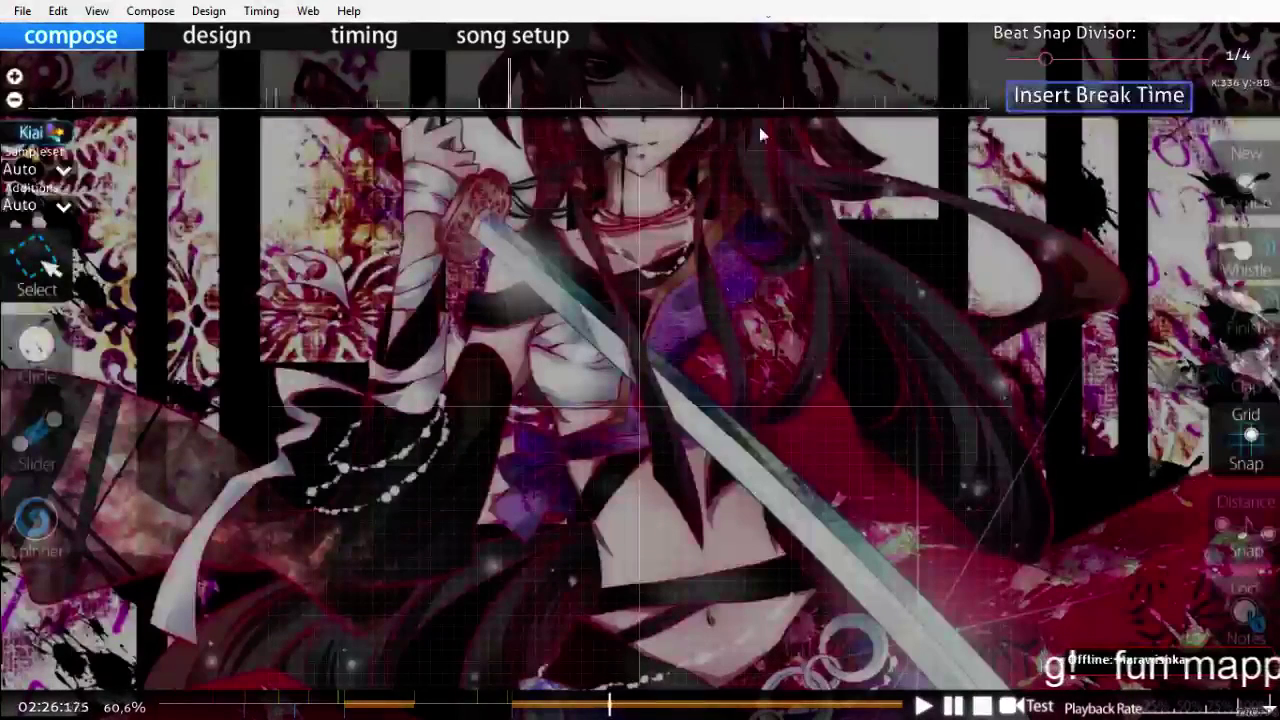
pyautogui.click(619, 708)
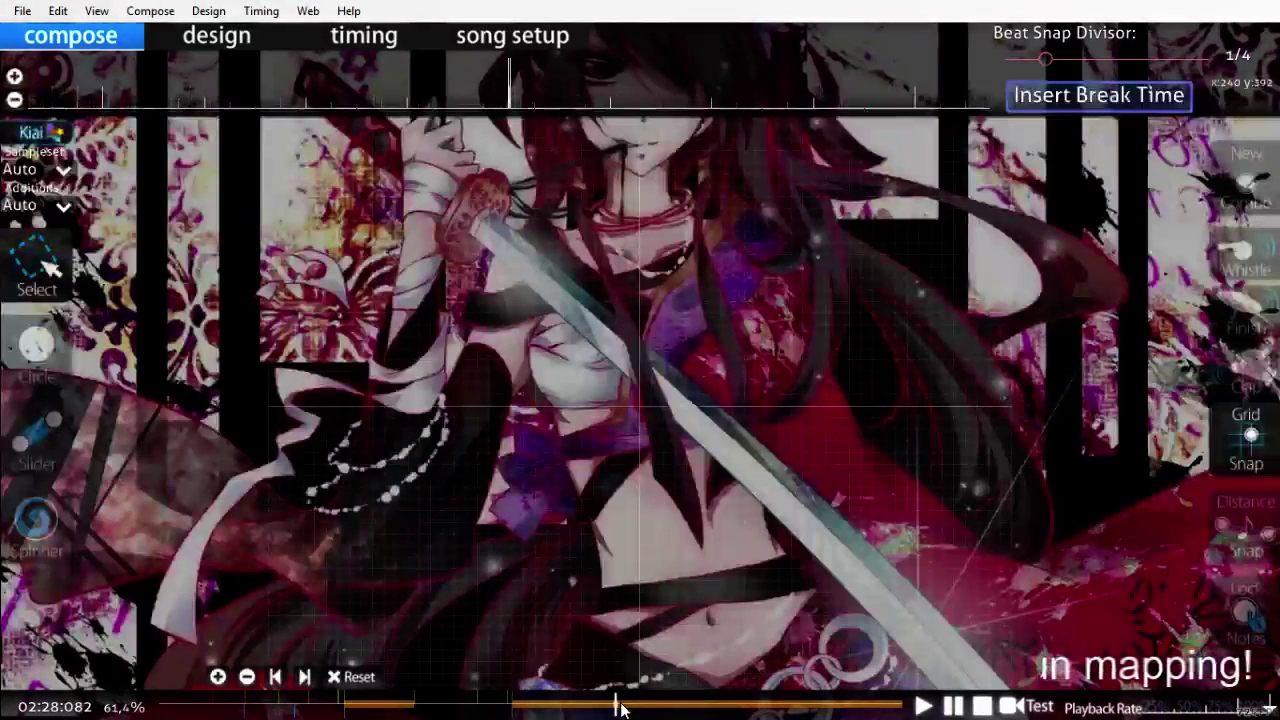
pyautogui.click(618, 706)
pyautogui.press('space')
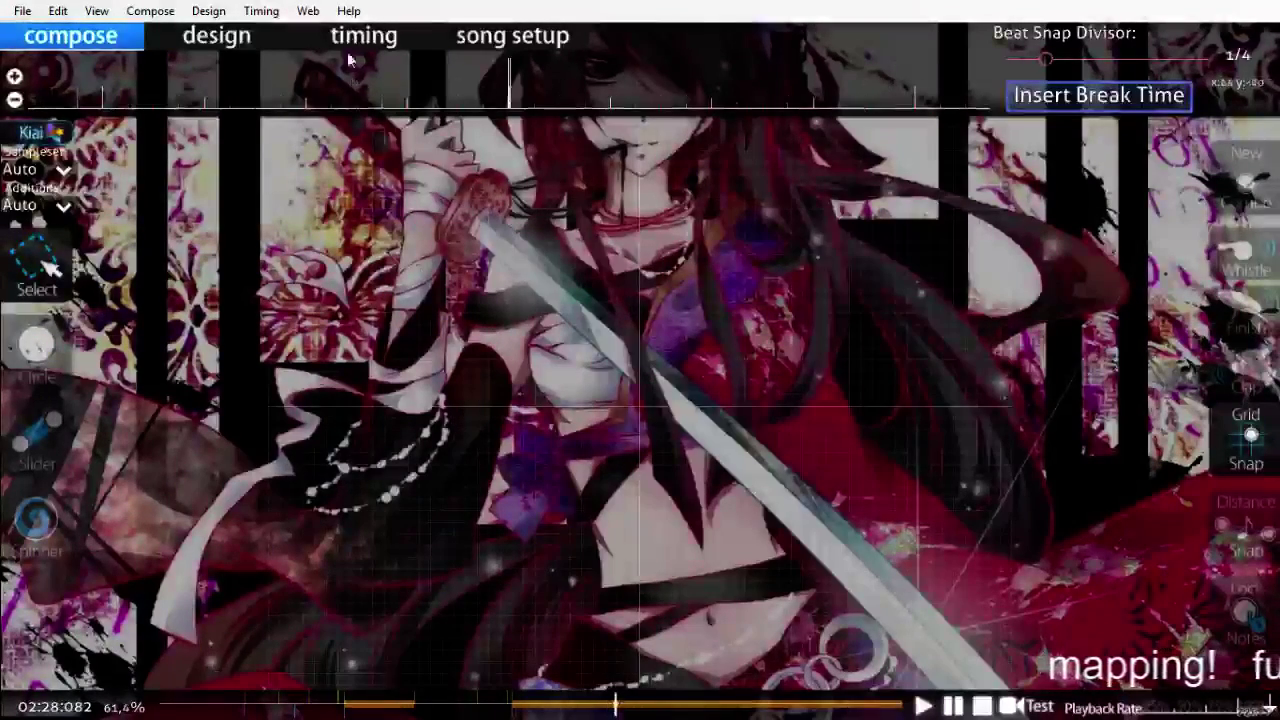
# Step: Add an inherited timing point at 02:28:082 with Kiai Mode disabled and return to composing
pyautogui.click(351, 38)
pyautogui.click(780, 243)
pyautogui.press('F6')
pyautogui.click(482, 187)
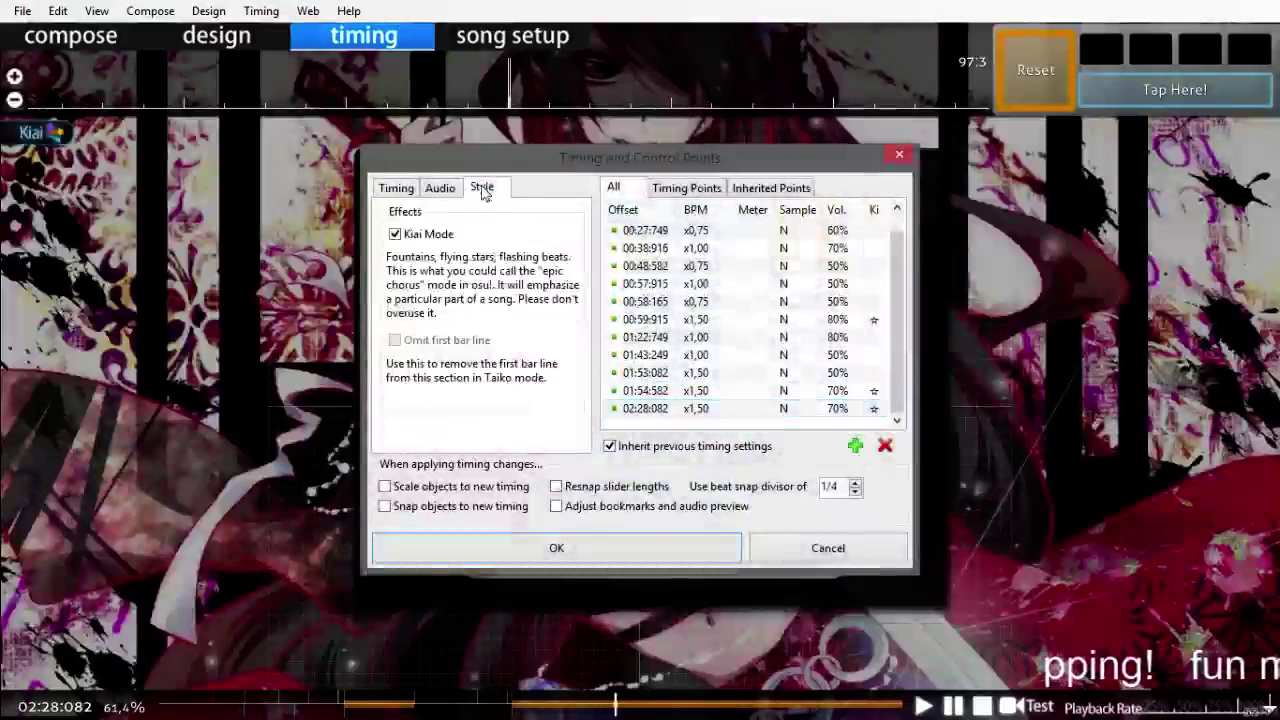
pyautogui.click(550, 548)
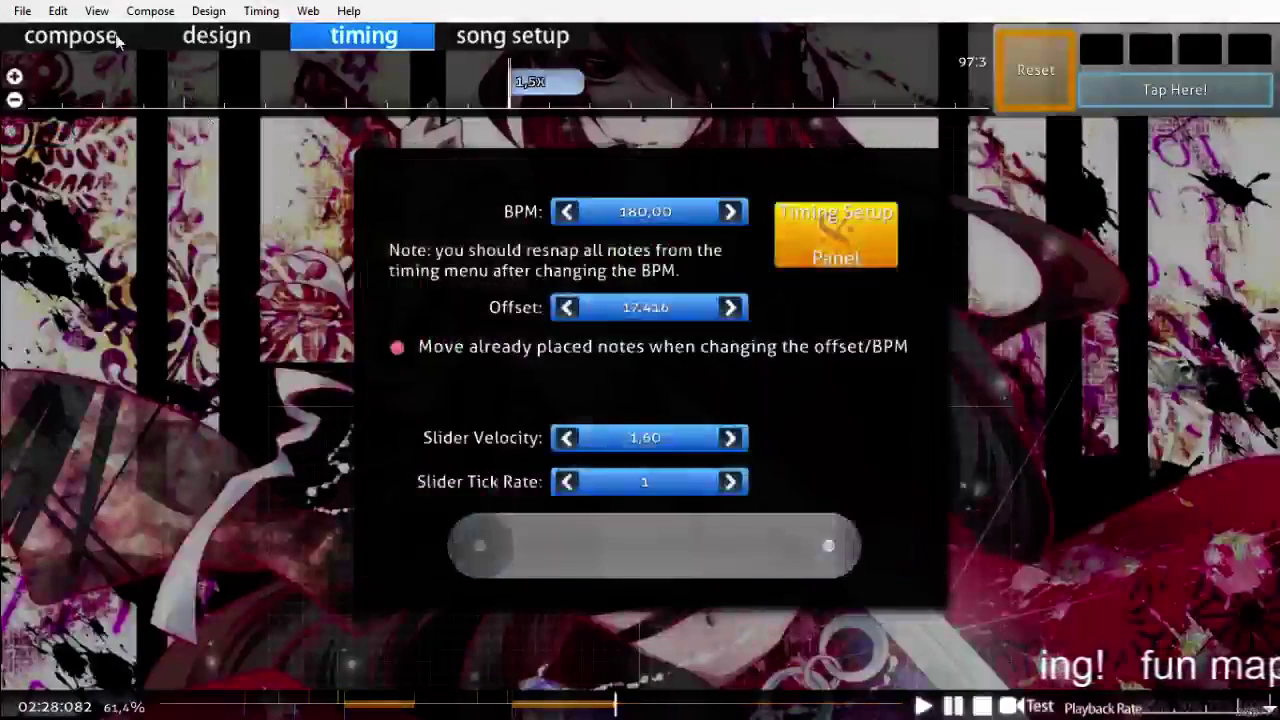
pyautogui.press('F1')
# Step: Play past the kiai section's end, check back through the section and return to the last mapped slider near 01:54
pyautogui.press('space')
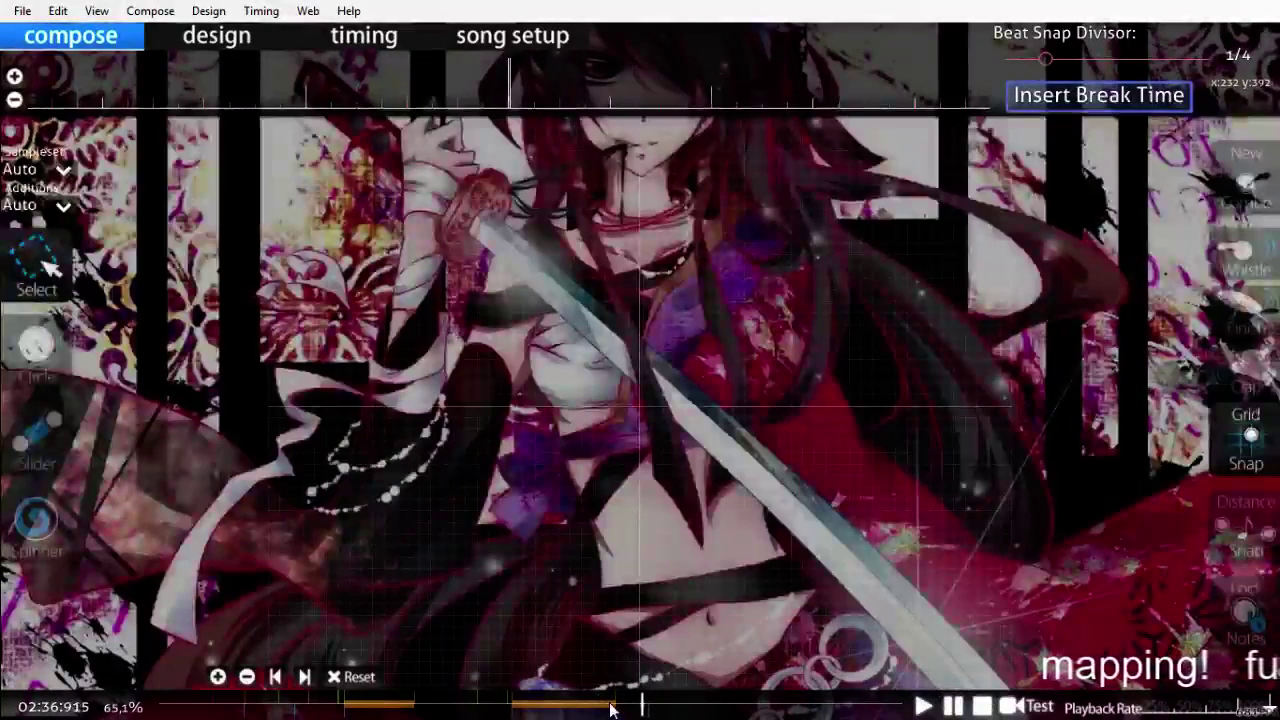
pyautogui.click(615, 708)
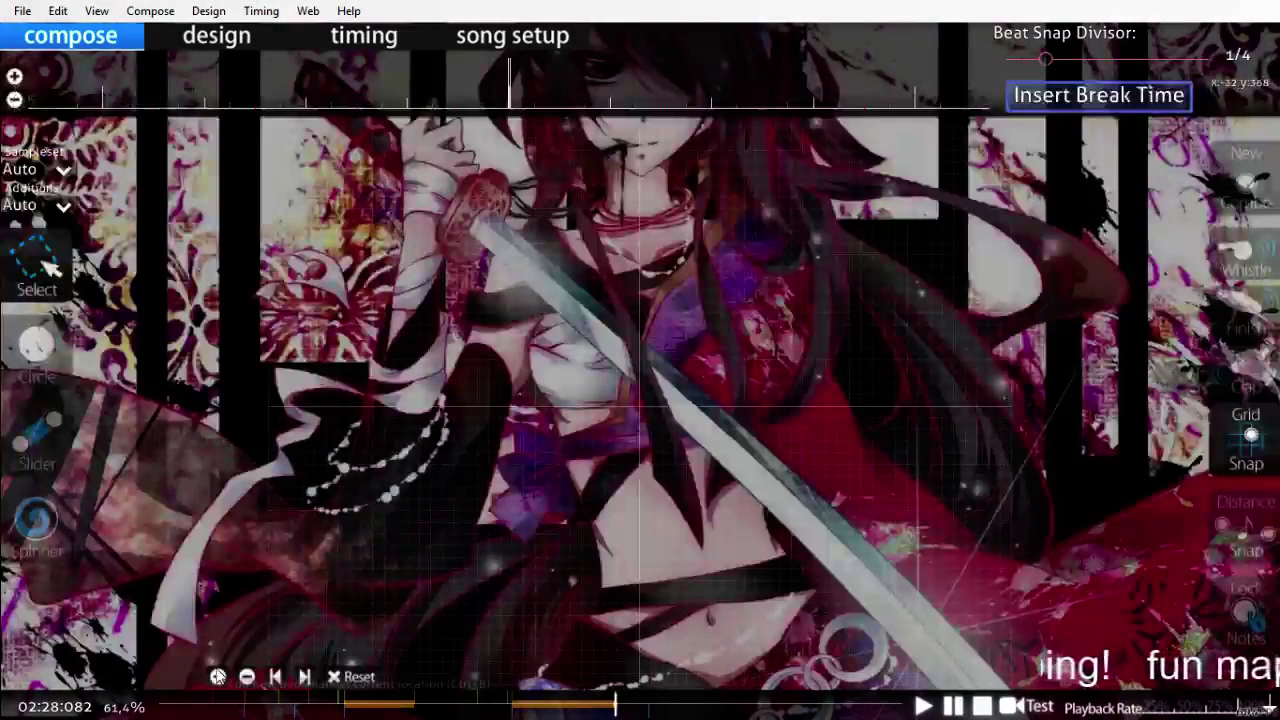
pyautogui.scroll(9, 462, 700)
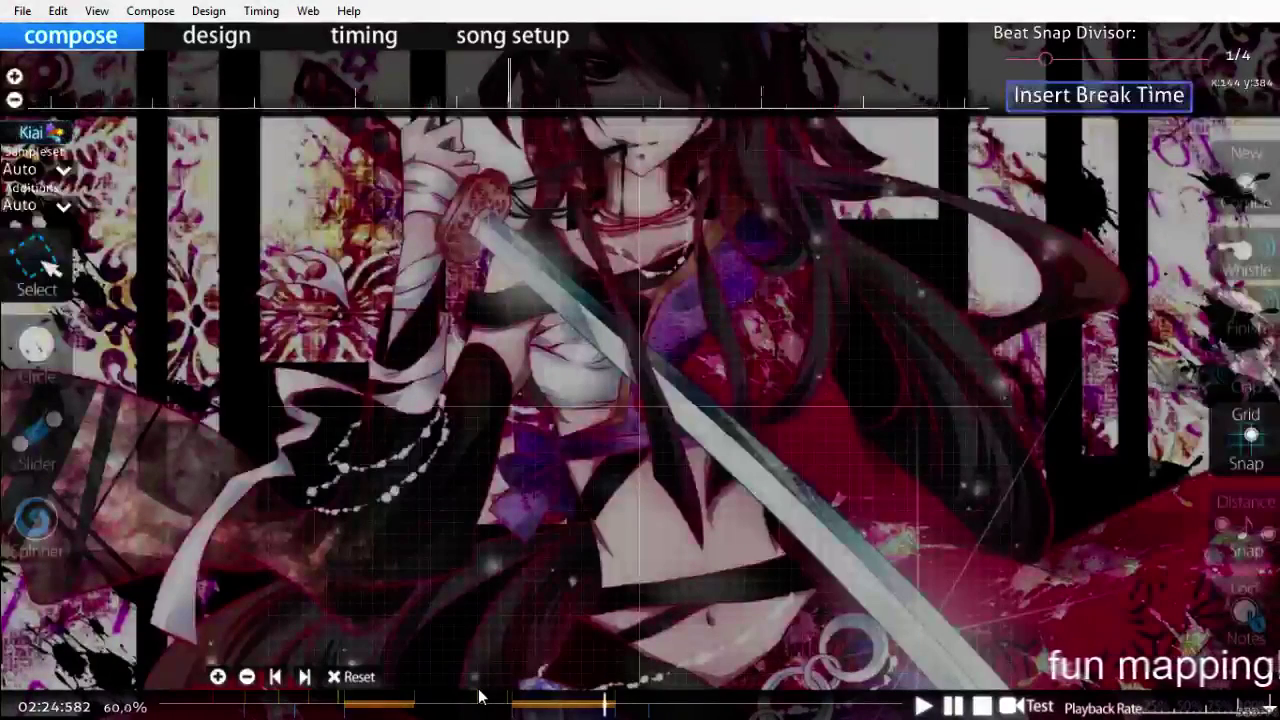
pyautogui.scroll(5, 479, 697)
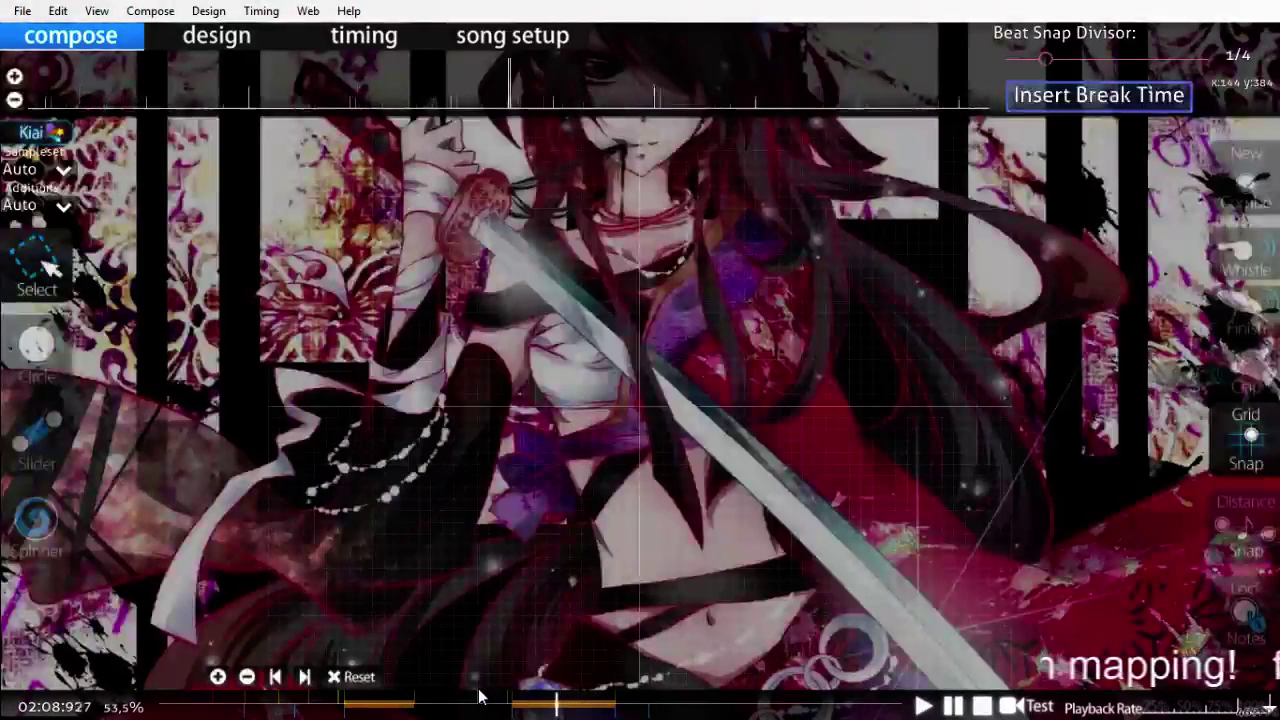
pyautogui.scroll(4, 479, 697)
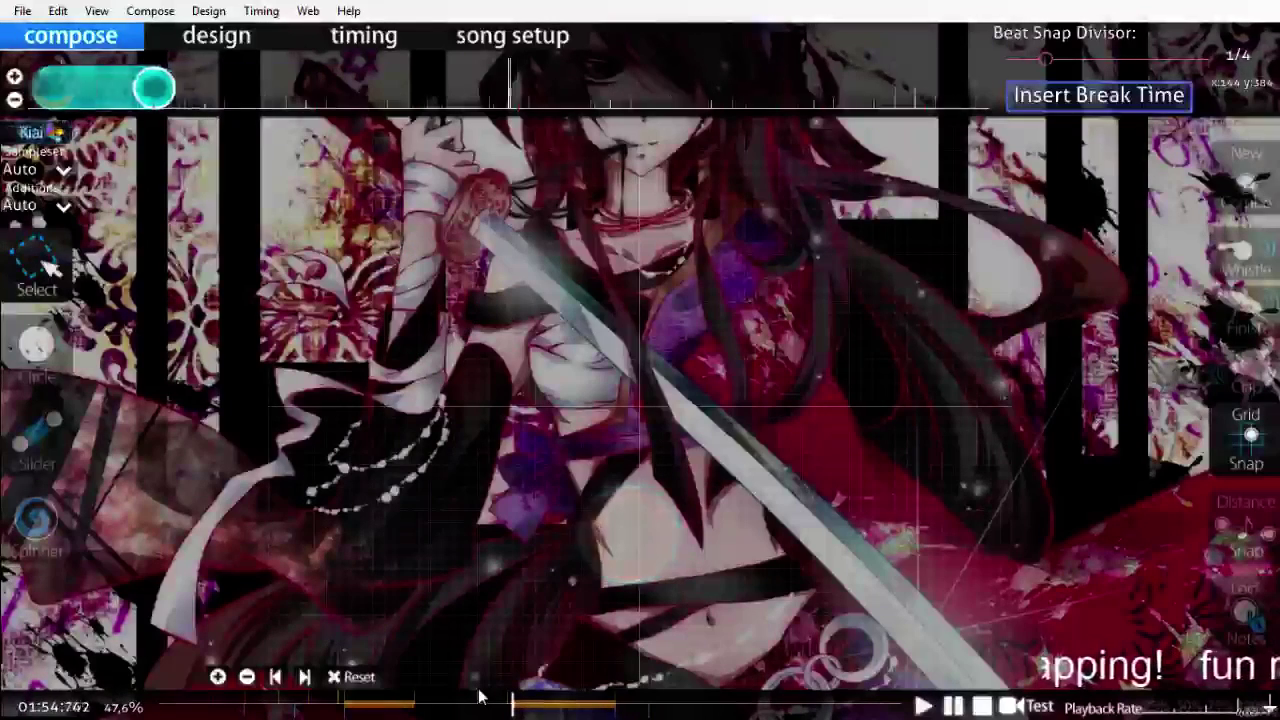
pyautogui.scroll(3, 479, 697)
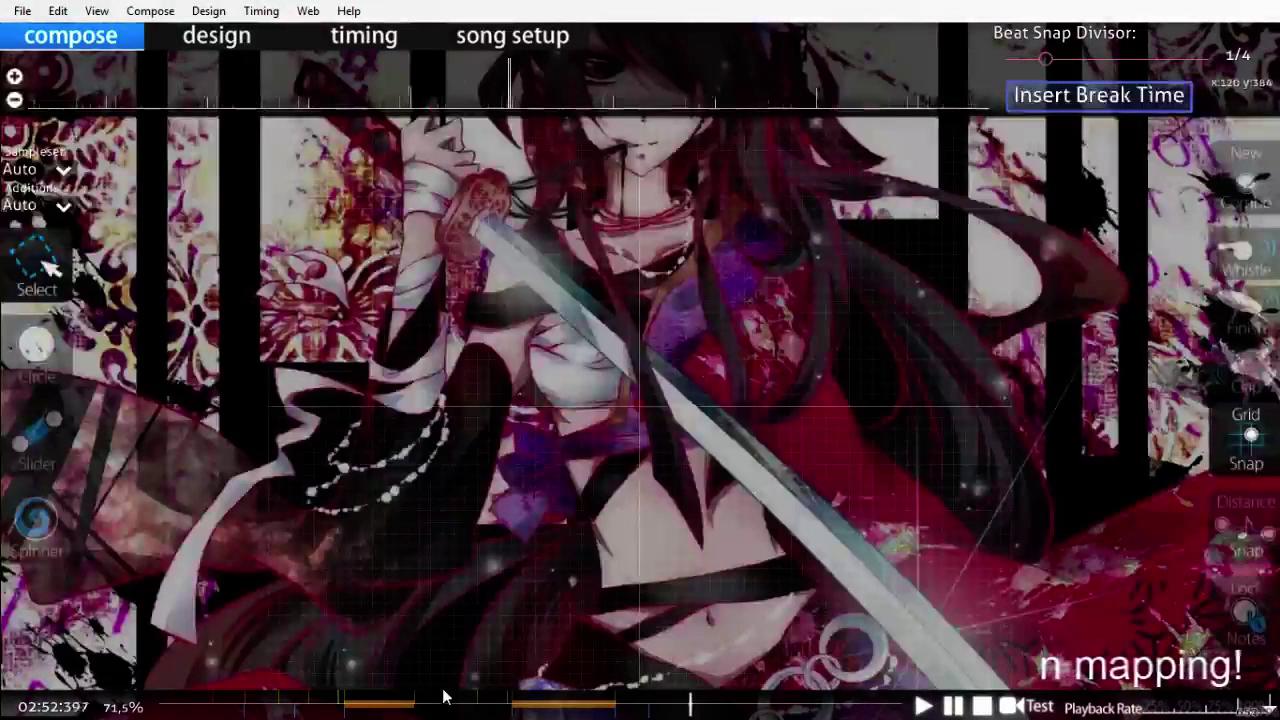
pyautogui.click(502, 707)
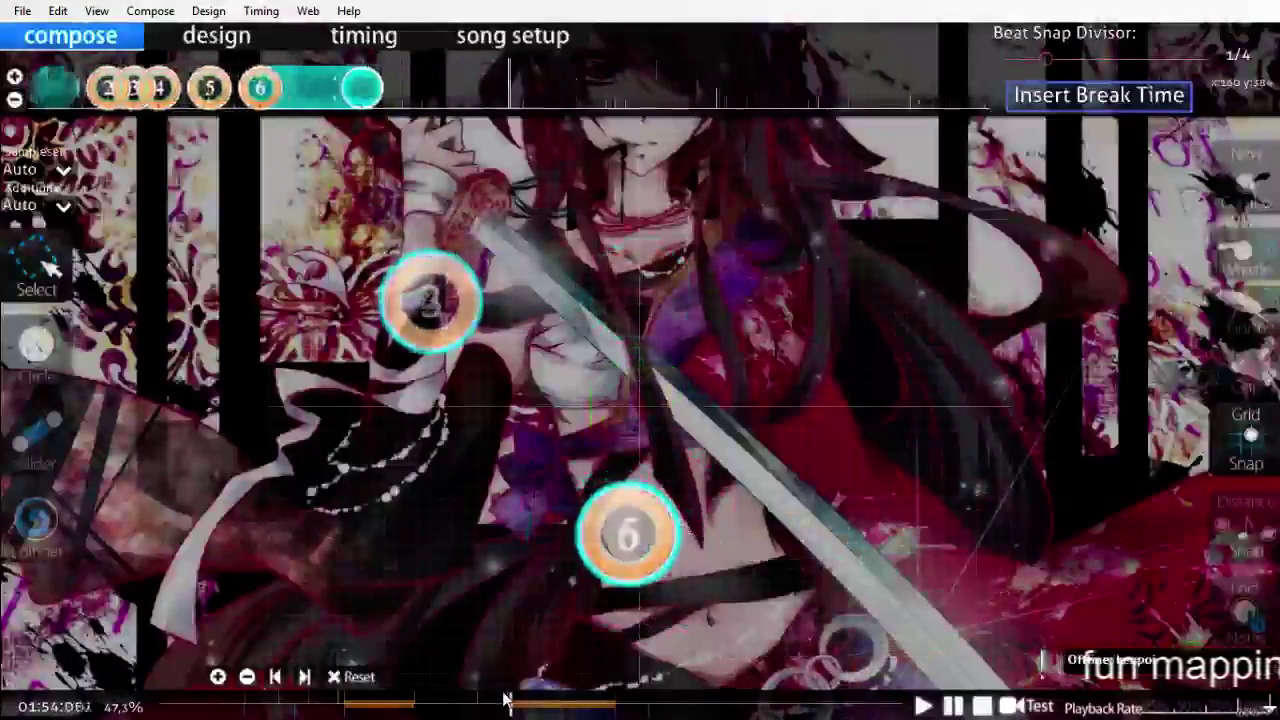
# Step: Place a new-combo slider at 01:54:582, starting at x:256 y:64 and running down into the left half of the playfield
pyautogui.scroll(6, 518, 630)
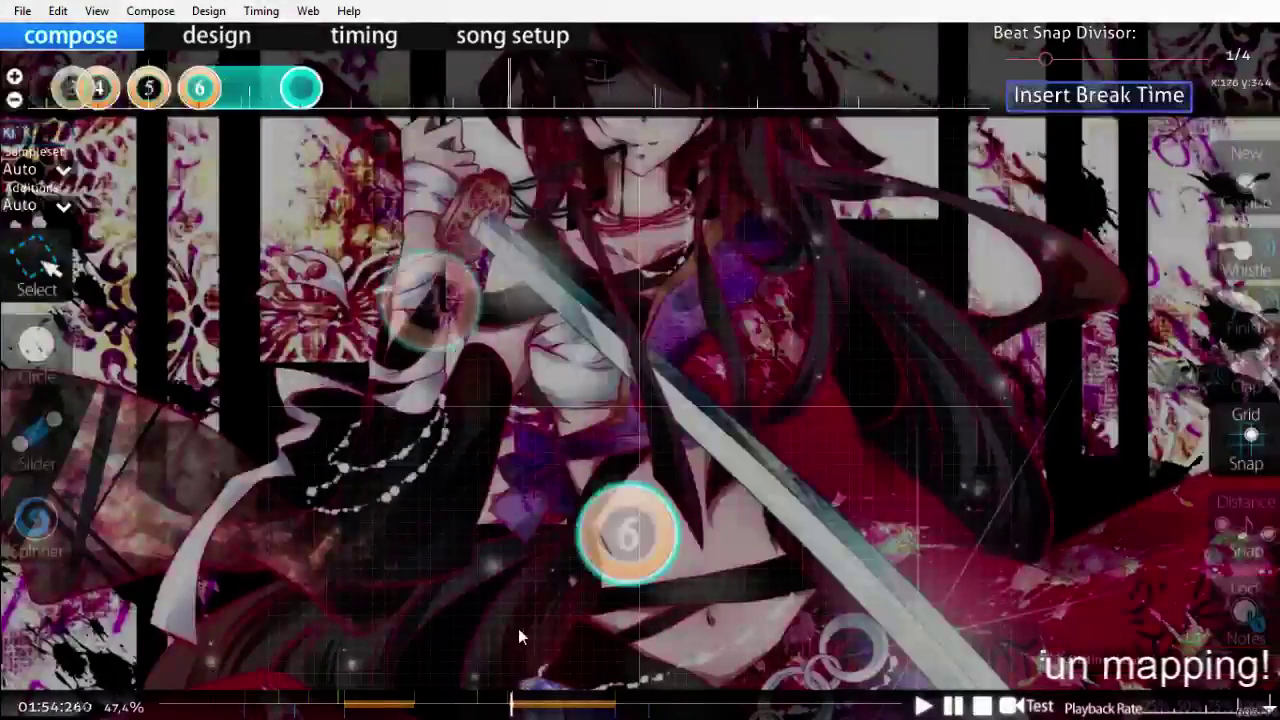
pyautogui.scroll(4, 518, 637)
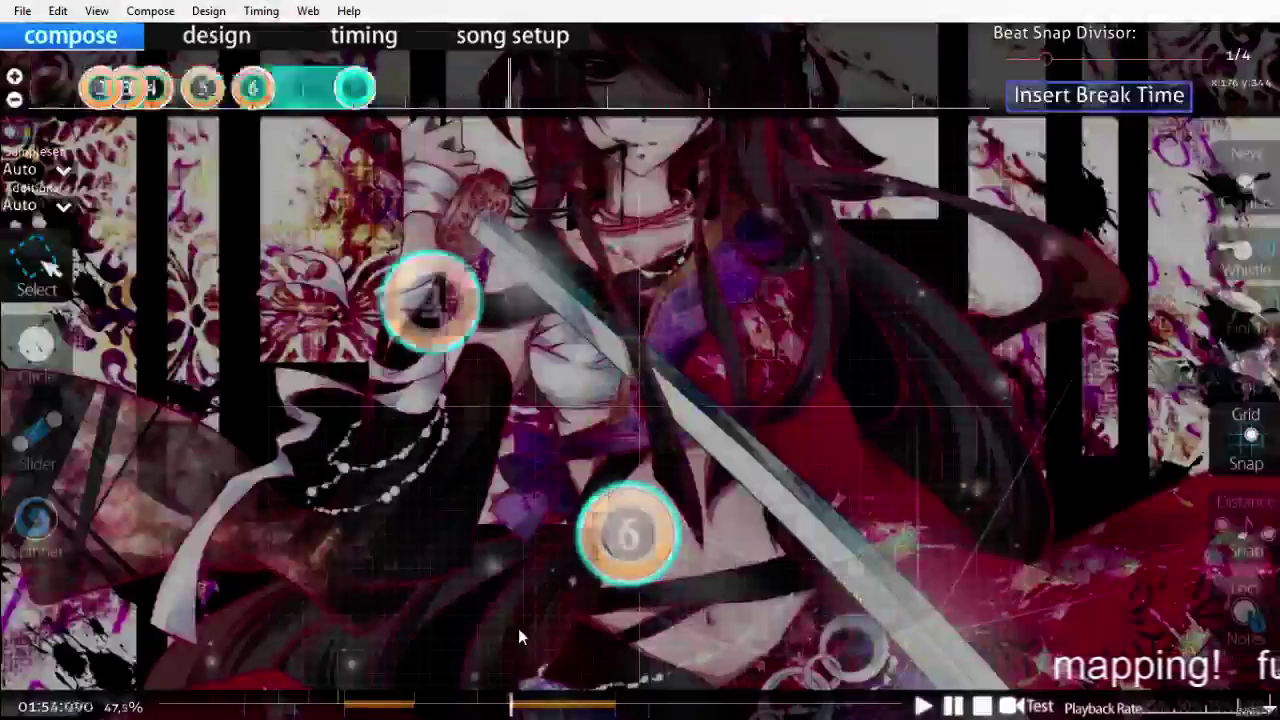
pyautogui.scroll(4, 518, 628)
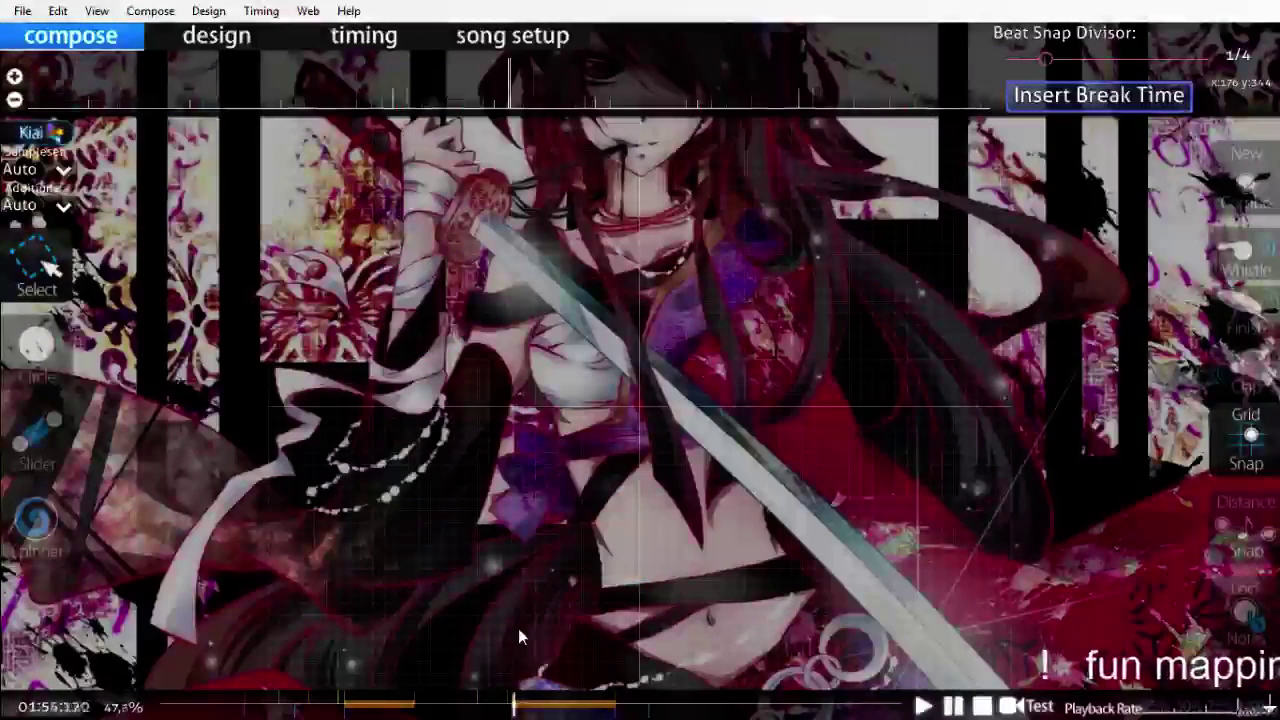
pyautogui.scroll(4, 518, 628)
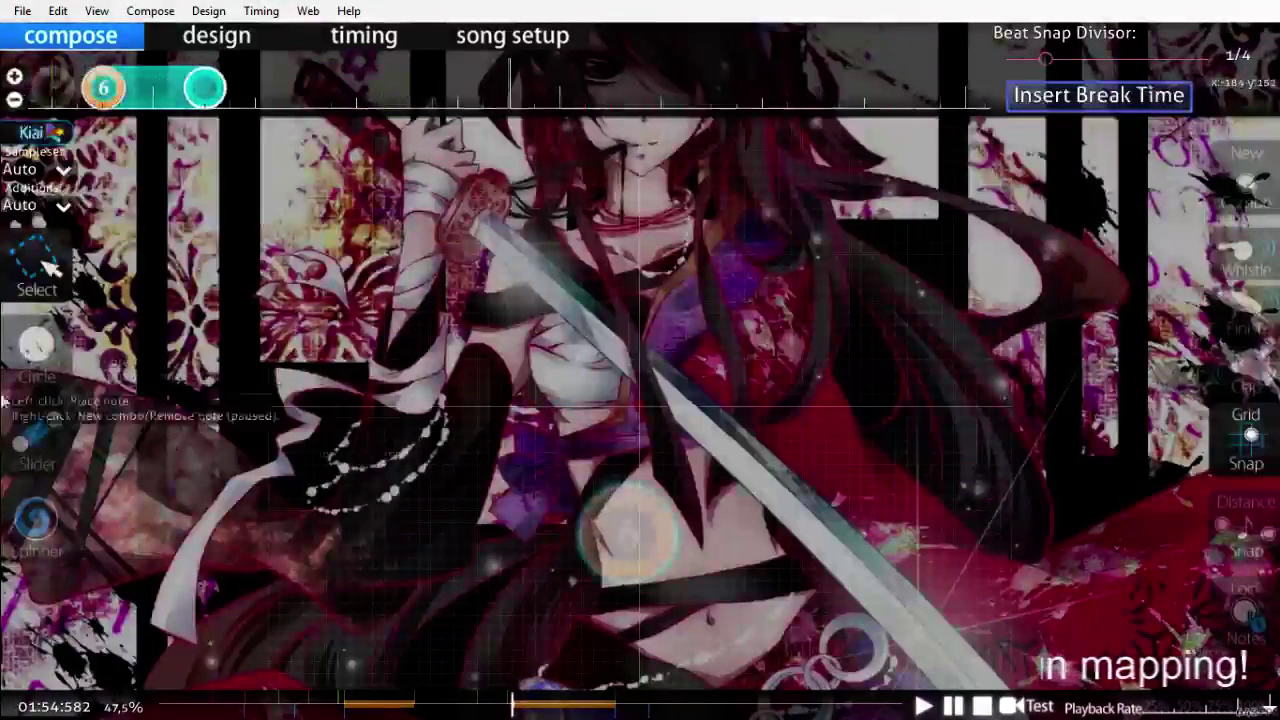
pyautogui.press('3')
pyautogui.press('q')
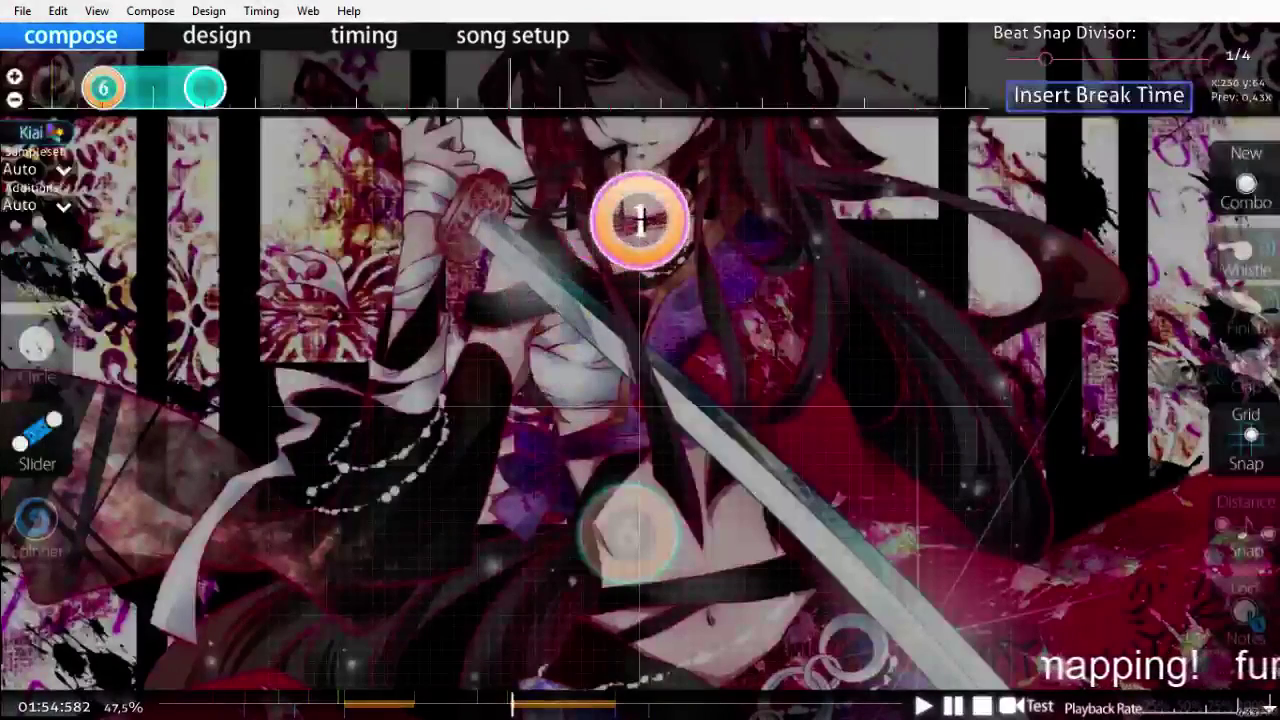
pyautogui.click(640, 221)
pyautogui.rightClick(450, 497)
# Step: Check the new slider in playback and place three circles from 01:55:082 to 01:55:415 at the playfield's right, lower centre and upper left
pyautogui.scroll(8, 791, 464)
pyautogui.press('space')
pyautogui.scroll(-4, 790, 462)
pyautogui.scroll(5, 790, 462)
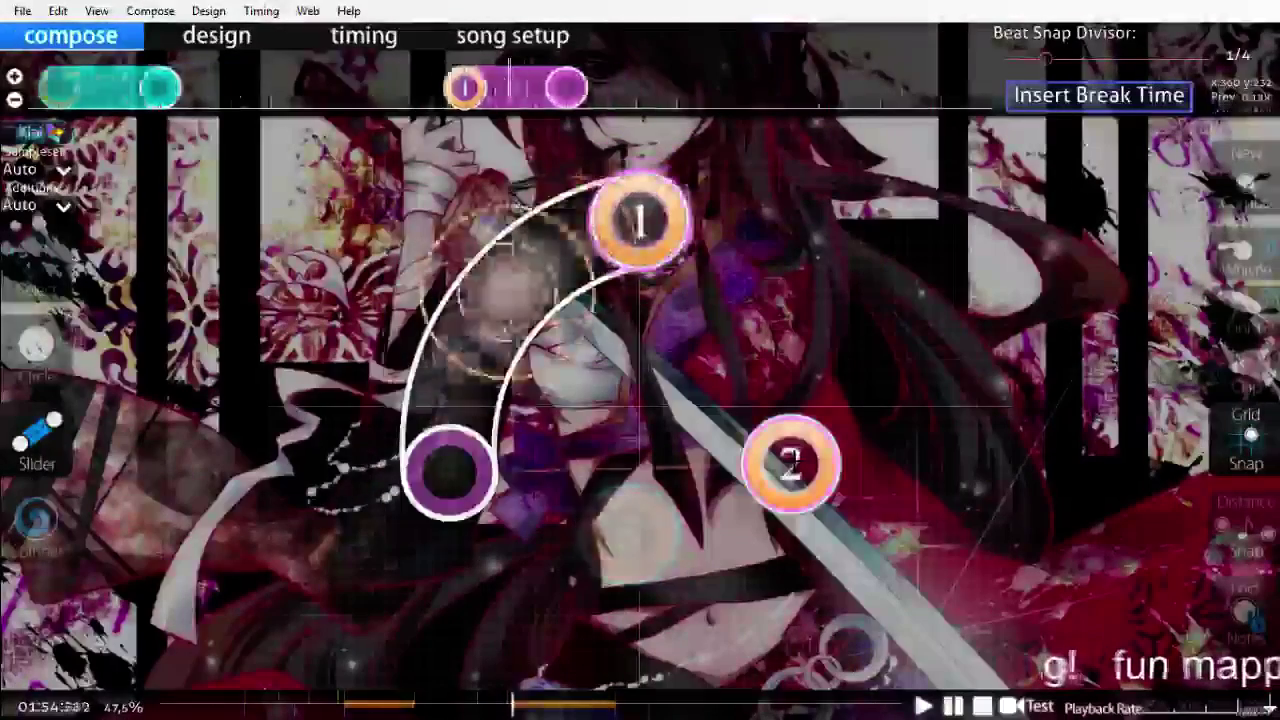
pyautogui.scroll(-4, 790, 462)
pyautogui.scroll(1, 407, 420)
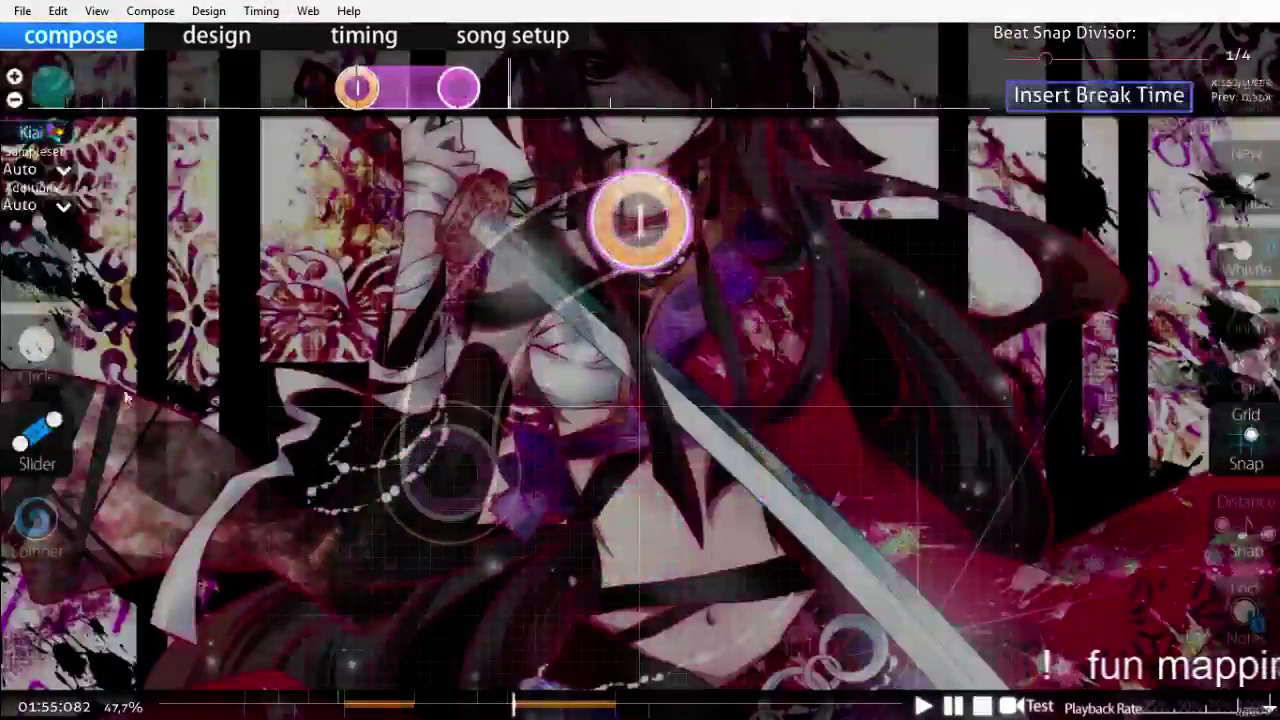
pyautogui.press('2')
pyautogui.click(872, 360)
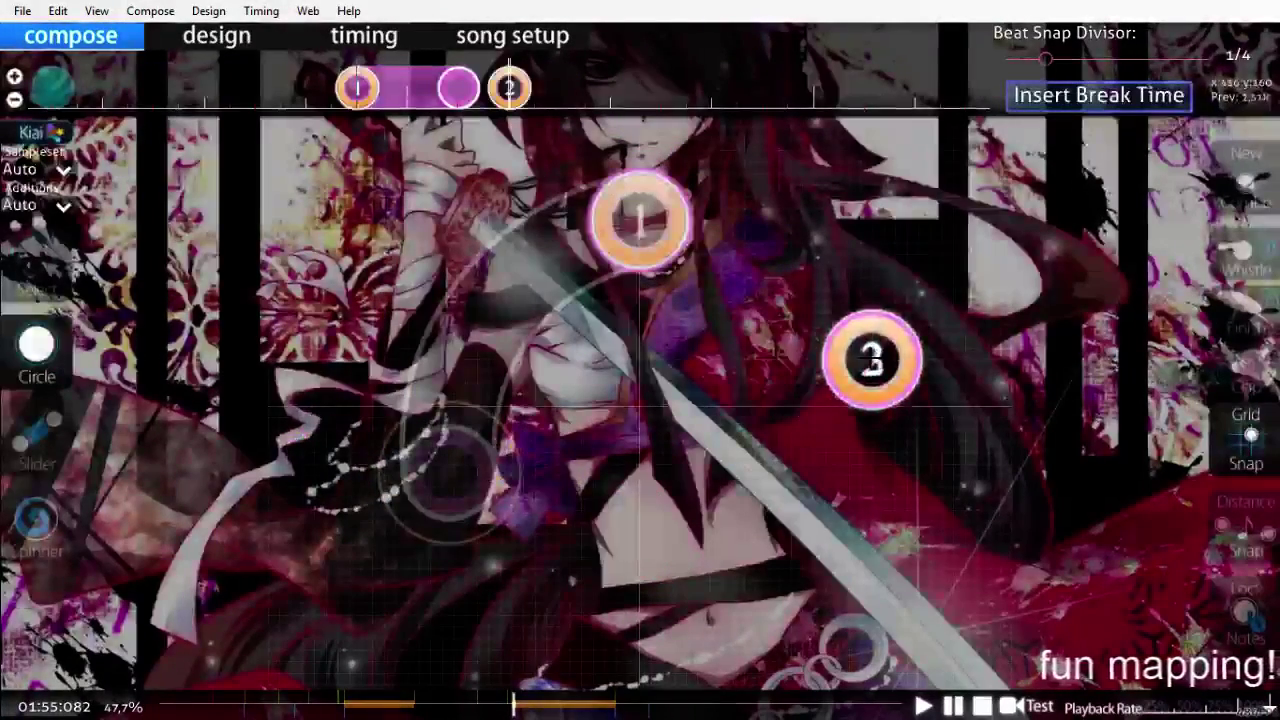
pyautogui.scroll(-1, 720, 486)
pyautogui.click(686, 566)
pyautogui.scroll(-1, 586, 531)
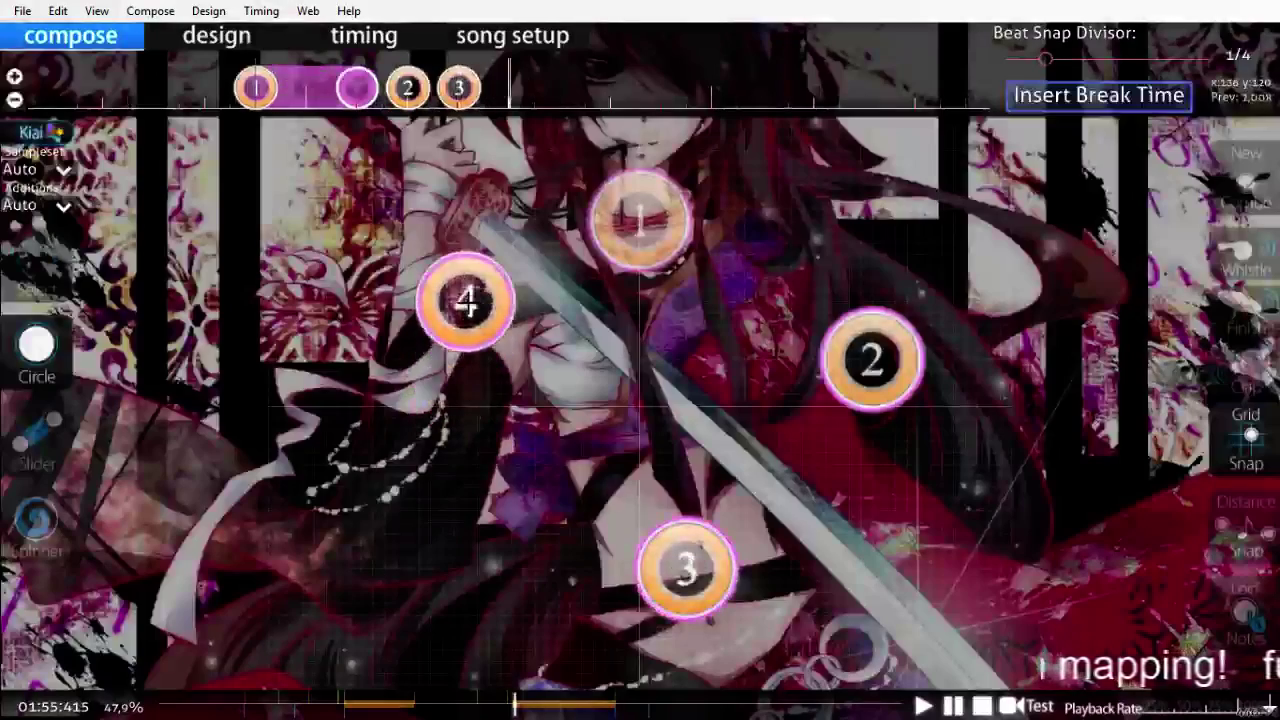
pyautogui.click(466, 302)
# Step: Place a fifth circle at 01:55:582, below and left of circle 4
pyautogui.scroll(2, 651, 534)
pyautogui.scroll(-2, 694, 543)
pyautogui.scroll(1, 700, 500)
pyautogui.scroll(-6, 698, 499)
pyautogui.scroll(2, 698, 498)
pyautogui.moveTo(489, 452); pyautogui.dragTo(371, 428)
pyautogui.scroll(1, 371, 428)
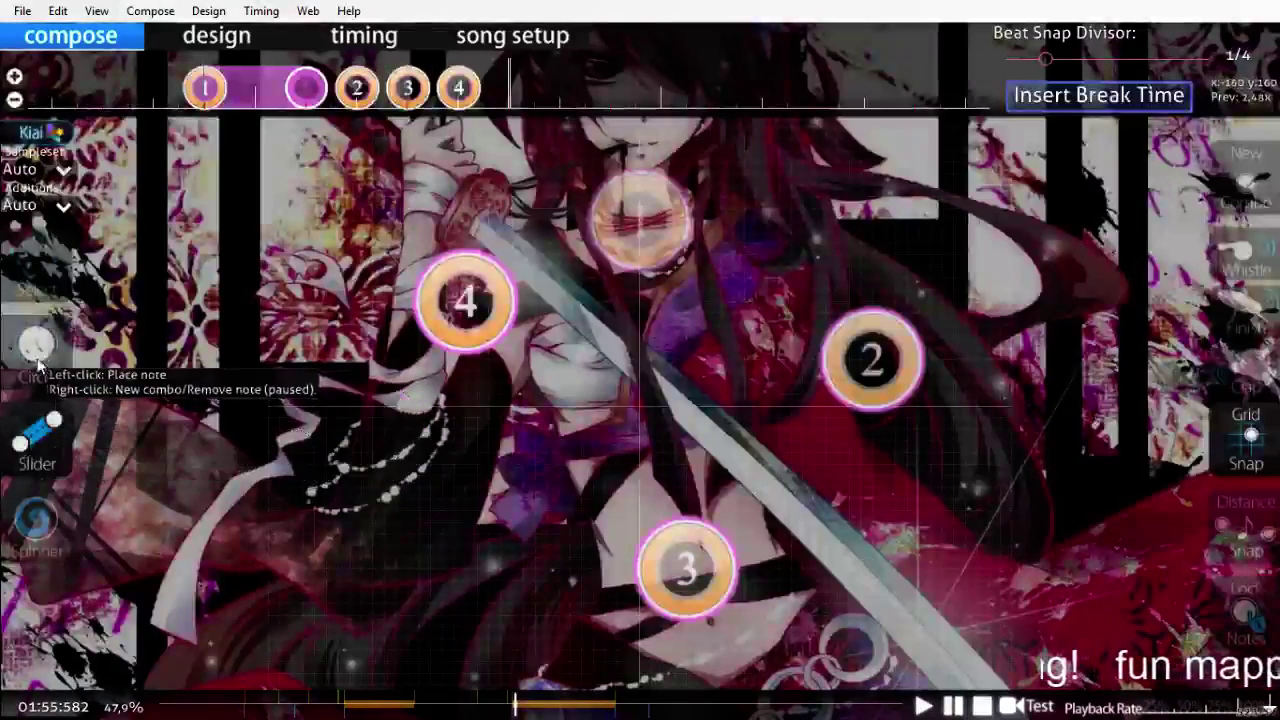
pyautogui.click(327, 463)
# Step: Place an arched slider at 01:55:749, running from below the fifth circle toward circle 2, and play it back
pyautogui.scroll(-1, 327, 463)
pyautogui.scroll(-1, 487, 533)
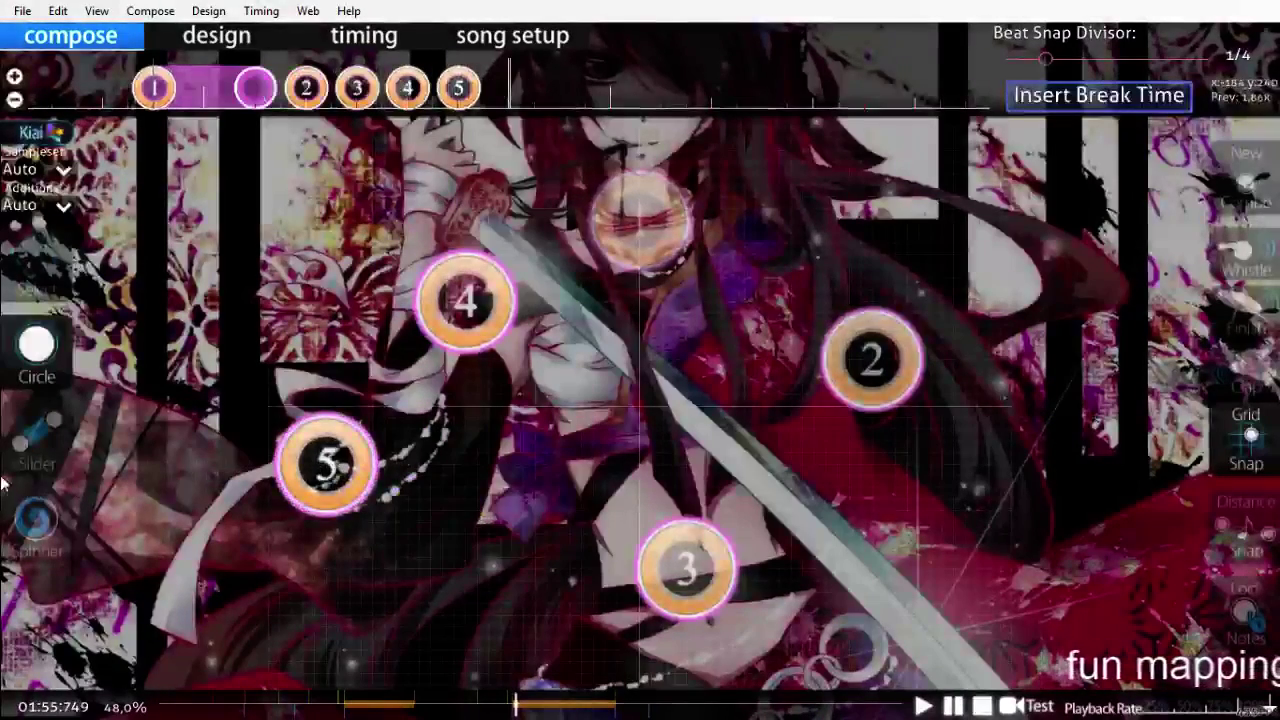
pyautogui.click(37, 430)
pyautogui.click(535, 535)
pyautogui.click(733, 444)
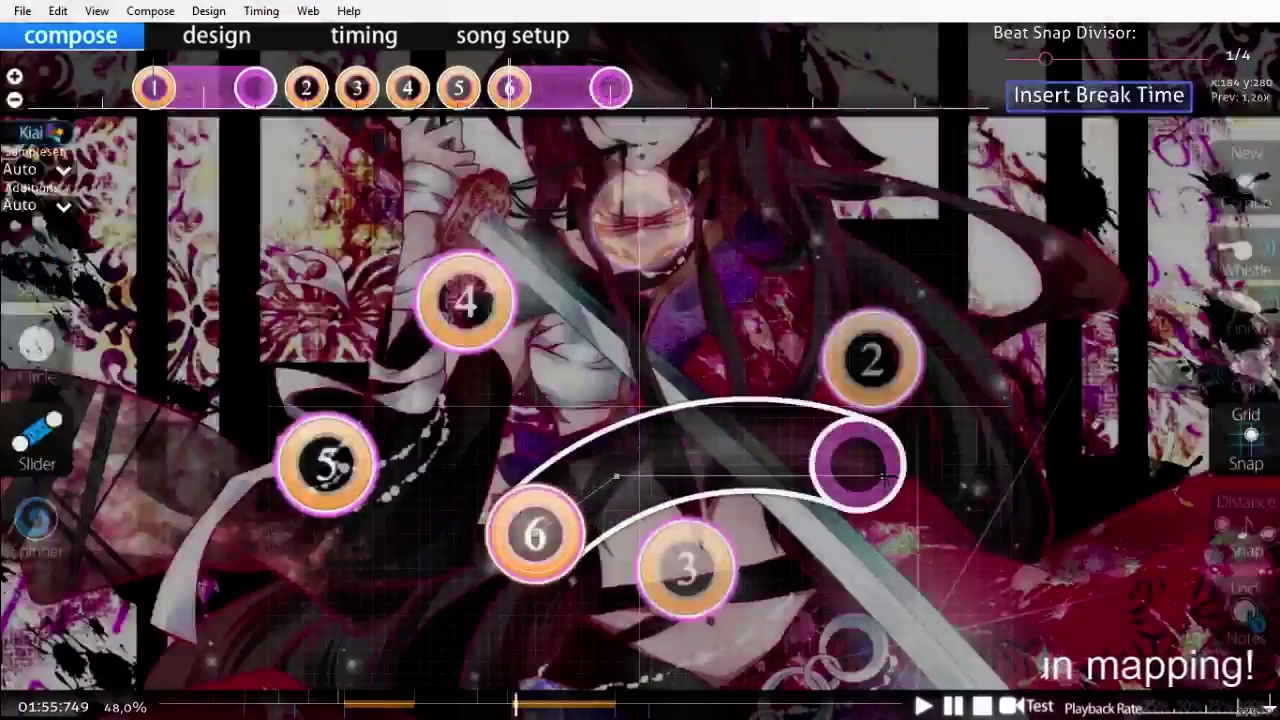
pyautogui.rightClick(897, 480)
pyautogui.scroll(4, 908, 508)
pyautogui.press('space')
pyautogui.press('space')
pyautogui.scroll(4, 917, 527)
# Step: Add an inherited timing point at 01:55:749 with a custom 2x slider velocity multiplier and return to composing
pyautogui.click(328, 42)
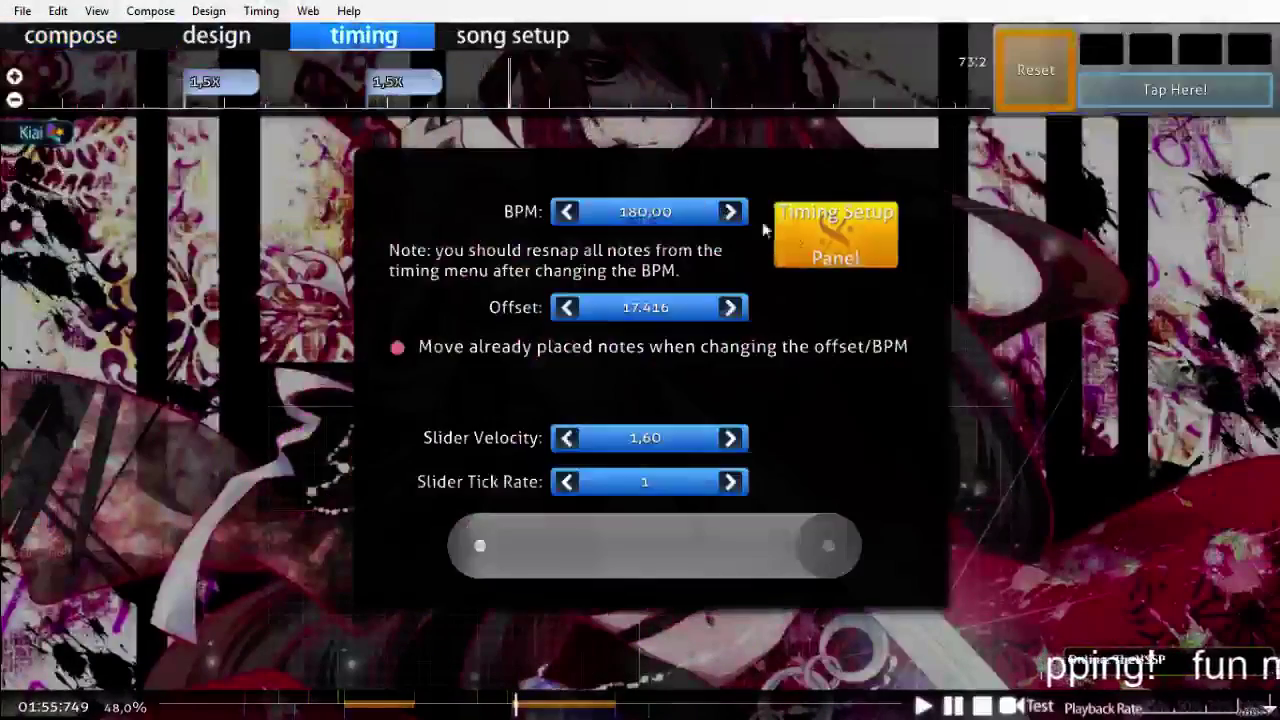
pyautogui.click(830, 246)
pyautogui.scroll(-1, 766, 417)
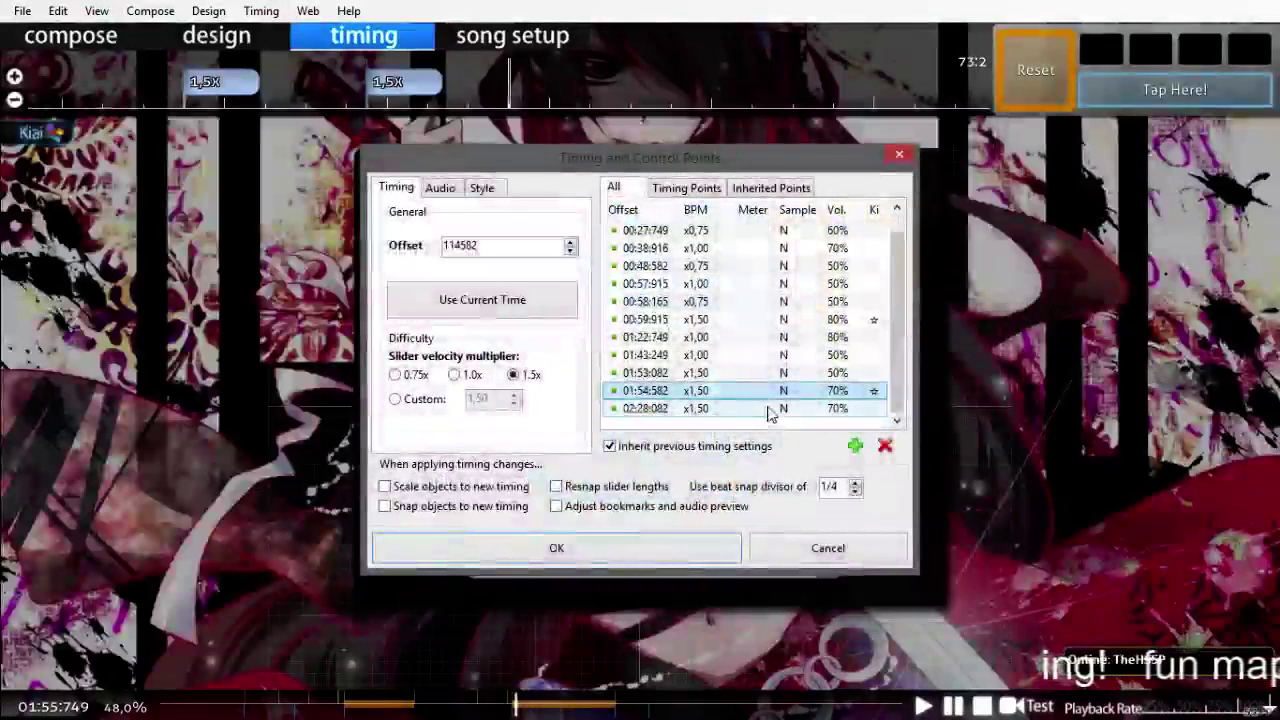
pyautogui.click(855, 446)
pyautogui.click(515, 395)
pyautogui.click(515, 395)
pyautogui.click(515, 395)
pyautogui.click(562, 547)
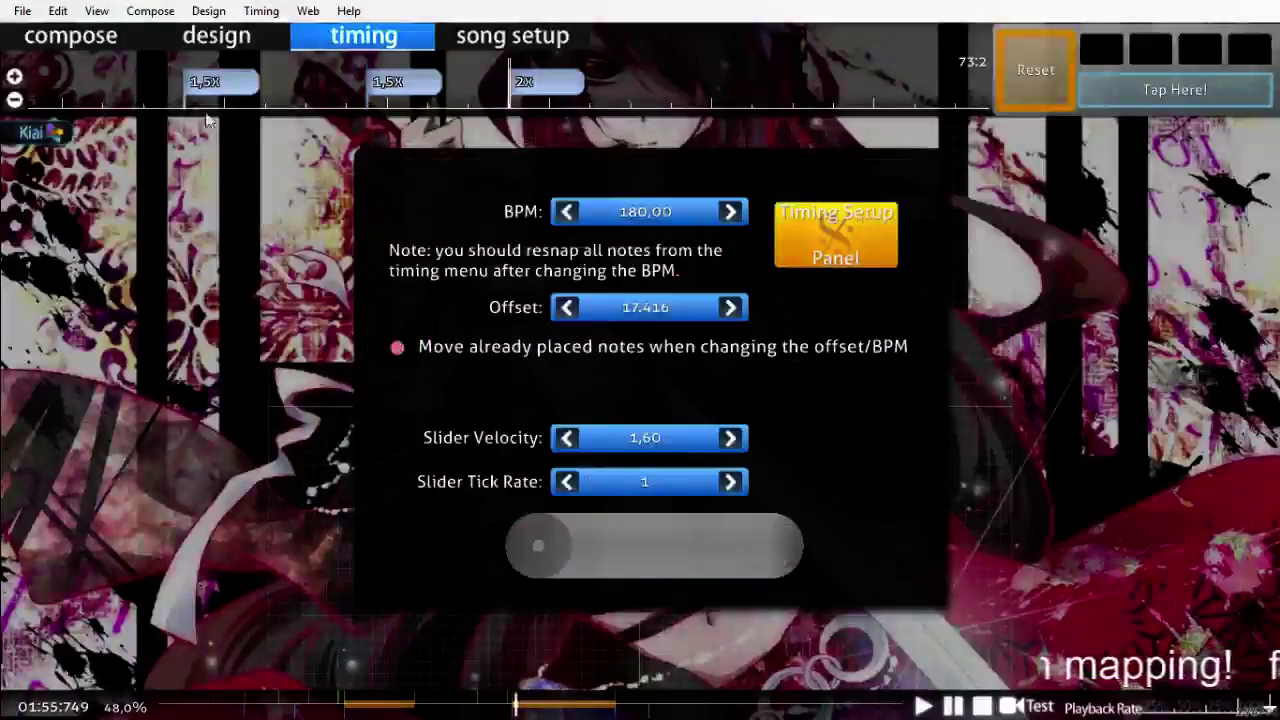
pyautogui.click(112, 42)
# Step: Try stretching slider 6's end toward the playfield's lower right, play it back and delete the slider
pyautogui.scroll(3, 445, 300)
pyautogui.click(661, 88)
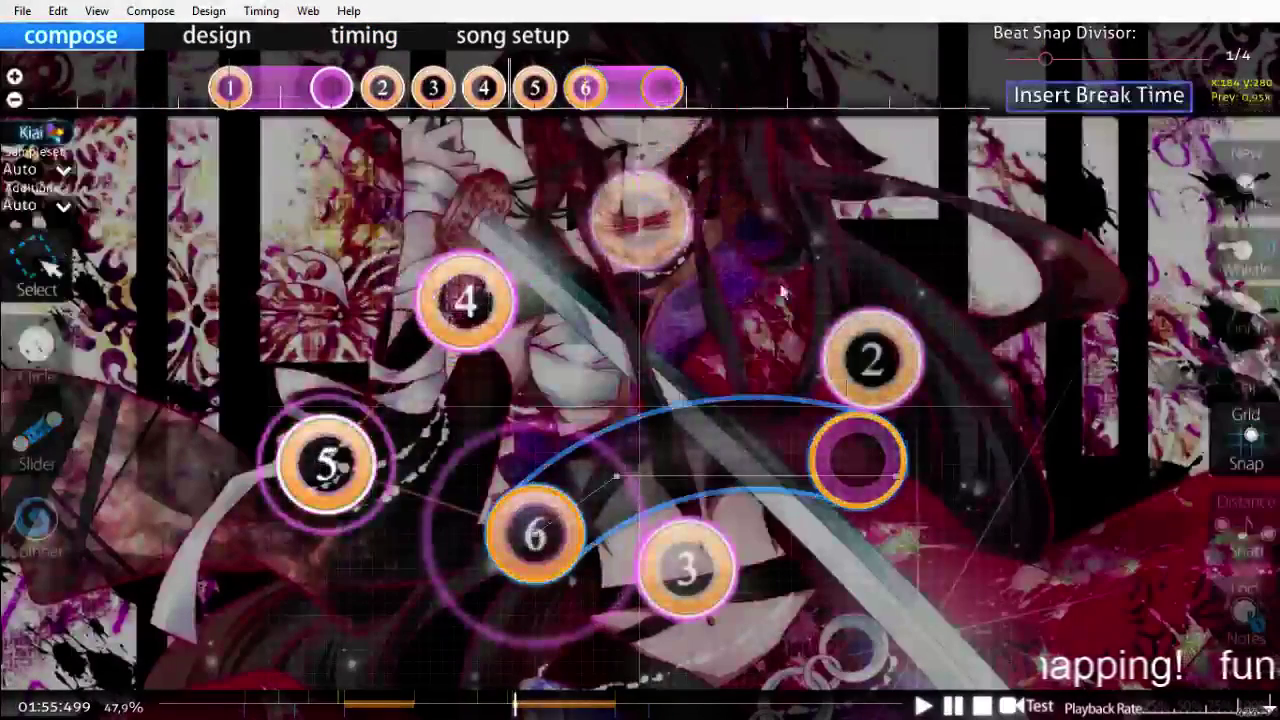
pyautogui.moveTo(896, 479); pyautogui.dragTo(997, 535)
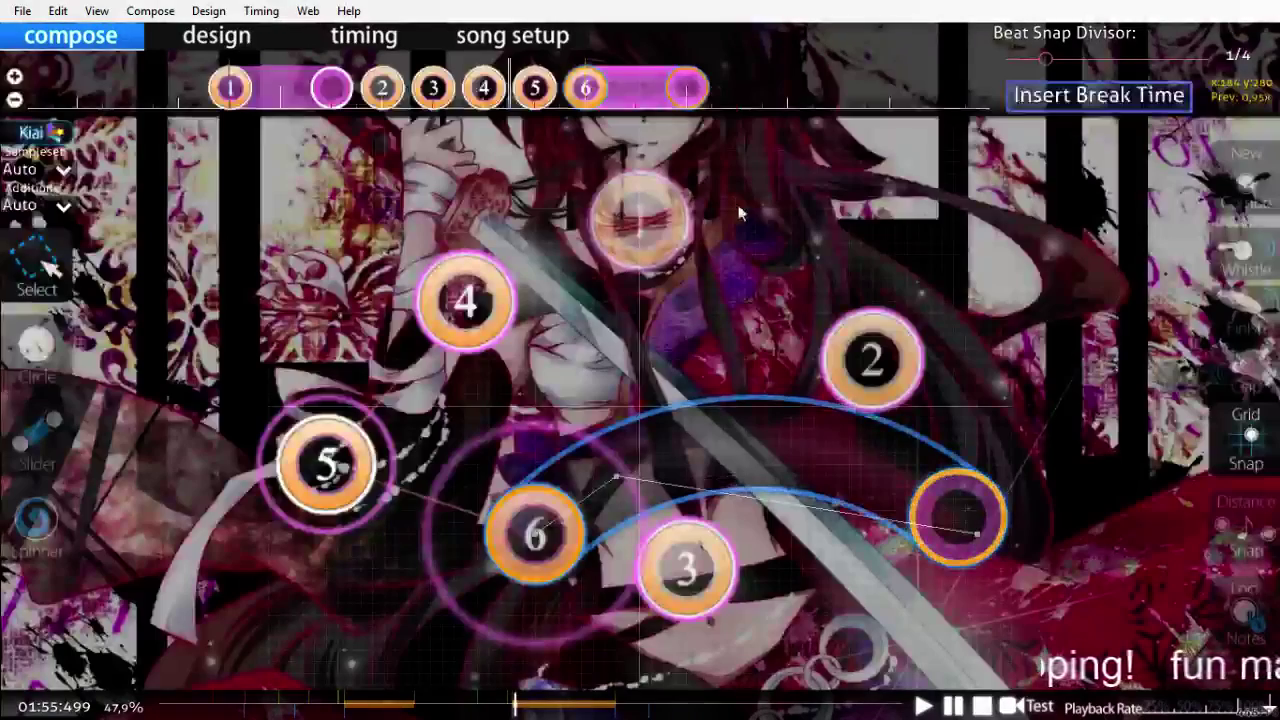
pyautogui.press('space')
pyautogui.click(598, 122)
pyautogui.scroll(8, 595, 129)
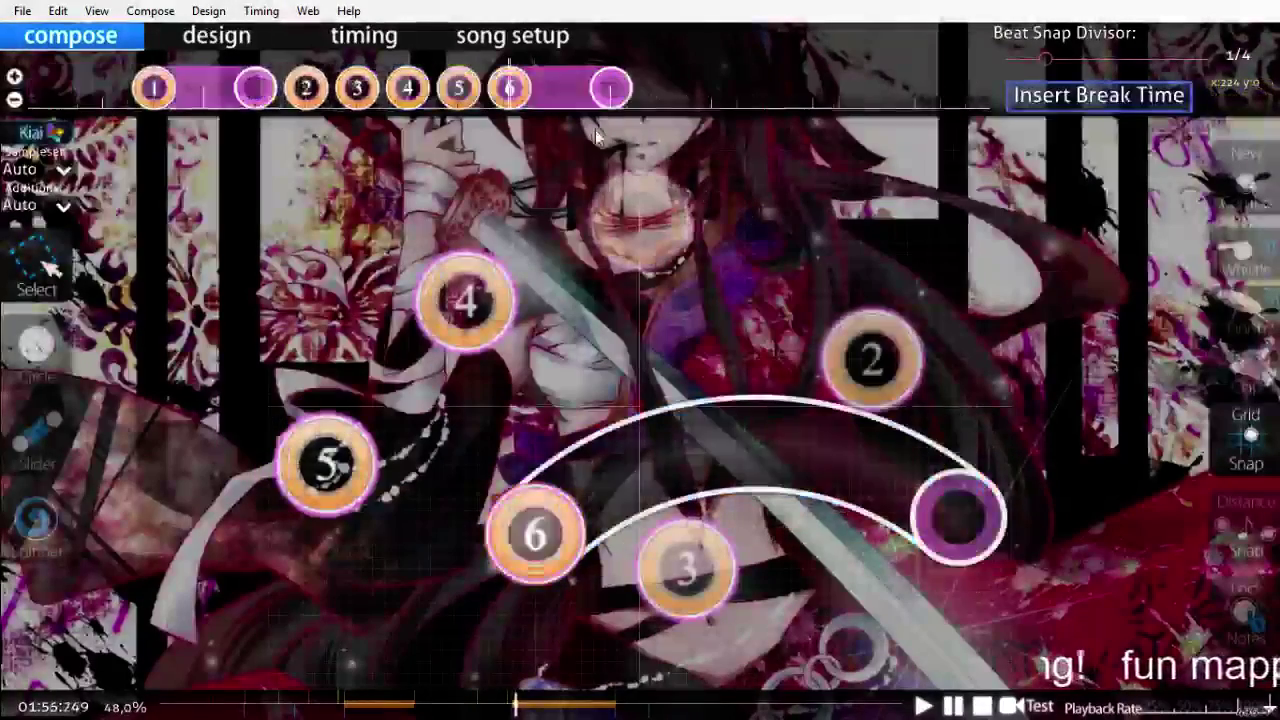
pyautogui.scroll(-1, 592, 128)
pyautogui.rightClick(563, 91)
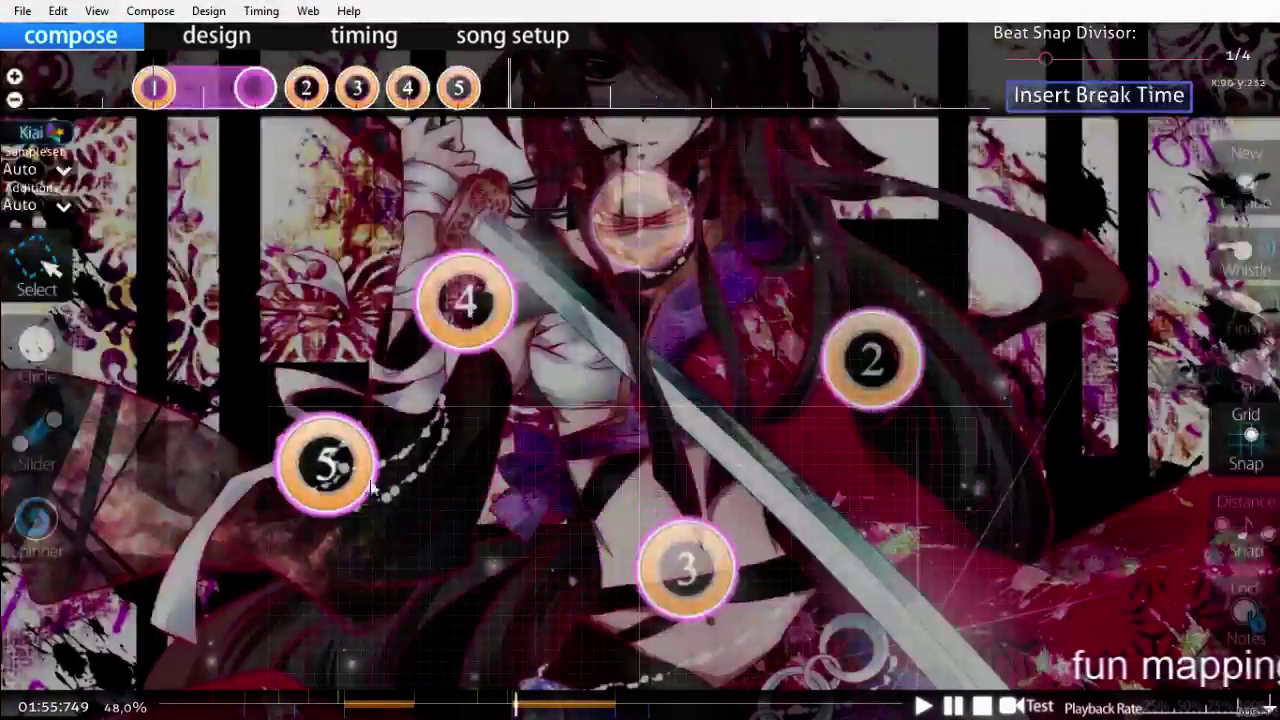
# Step: Draw a winding slider at 01:55:749 from x:168 y:288, with two red anchors and its end below circle 2, and check its playback
pyautogui.click(30, 441)
pyautogui.click(512, 546)
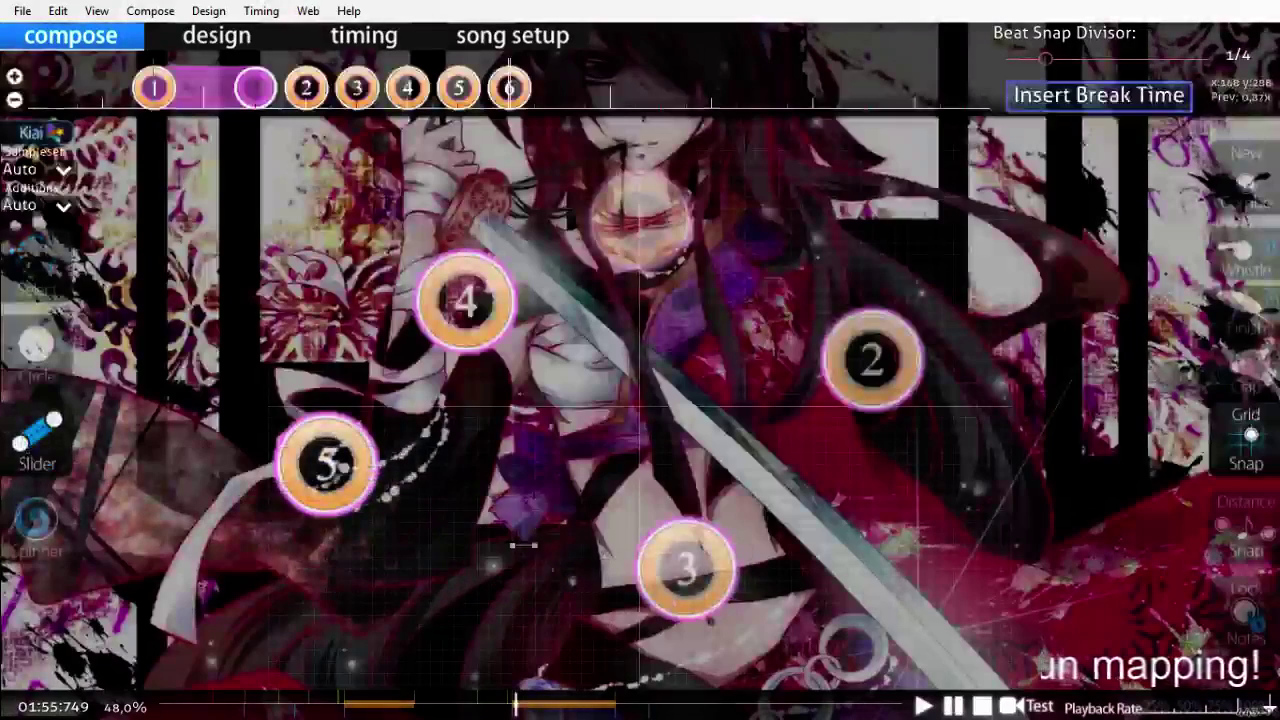
pyautogui.doubleClick(663, 604)
pyautogui.click(663, 406)
pyautogui.doubleClick(825, 452)
pyautogui.click(830, 423)
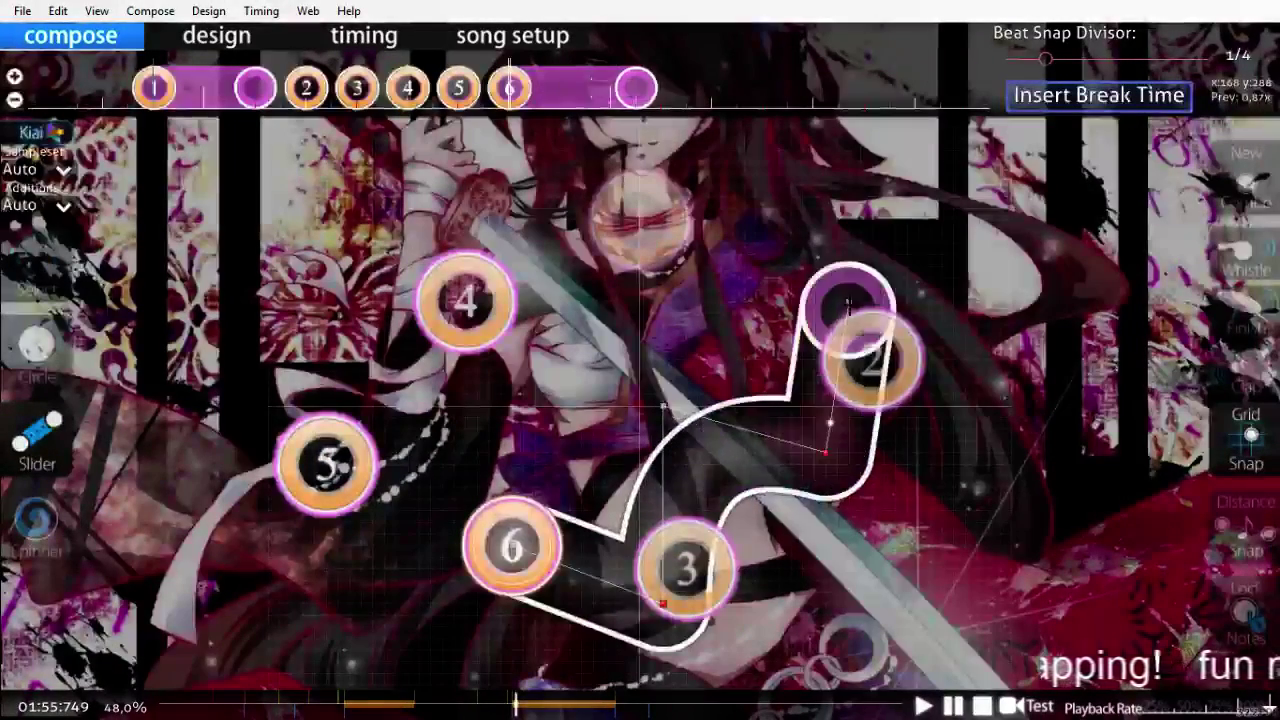
pyautogui.rightClick(860, 305)
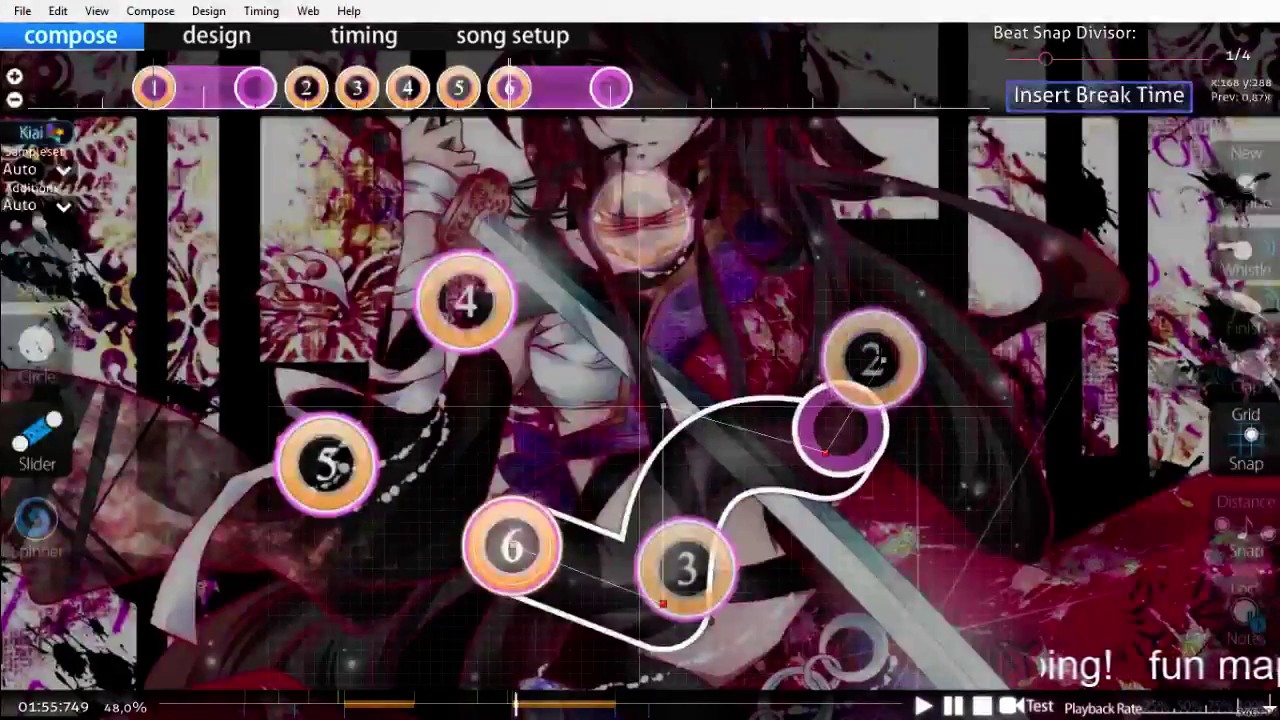
pyautogui.scroll(4, 886, 650)
pyautogui.scroll(-2, 887, 652)
pyautogui.scroll(-12, 886, 651)
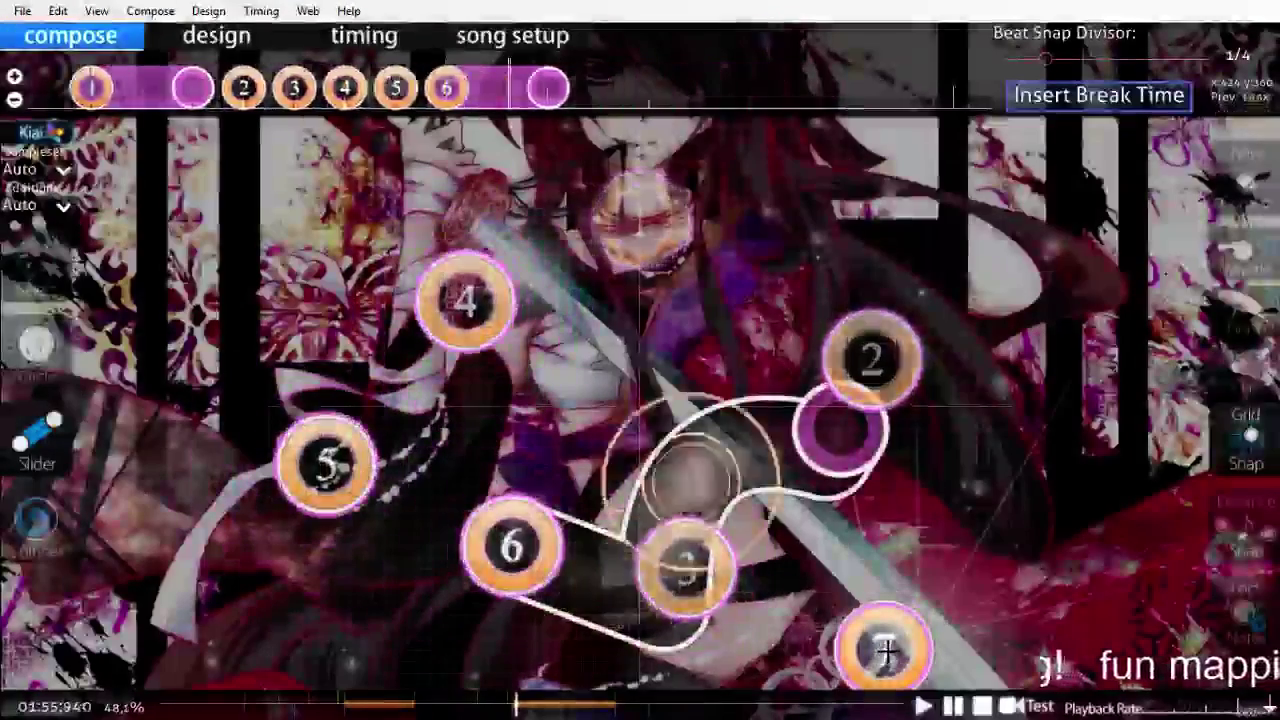
pyautogui.scroll(5, 780, 568)
pyautogui.scroll(-2, 780, 568)
pyautogui.scroll(2, 780, 568)
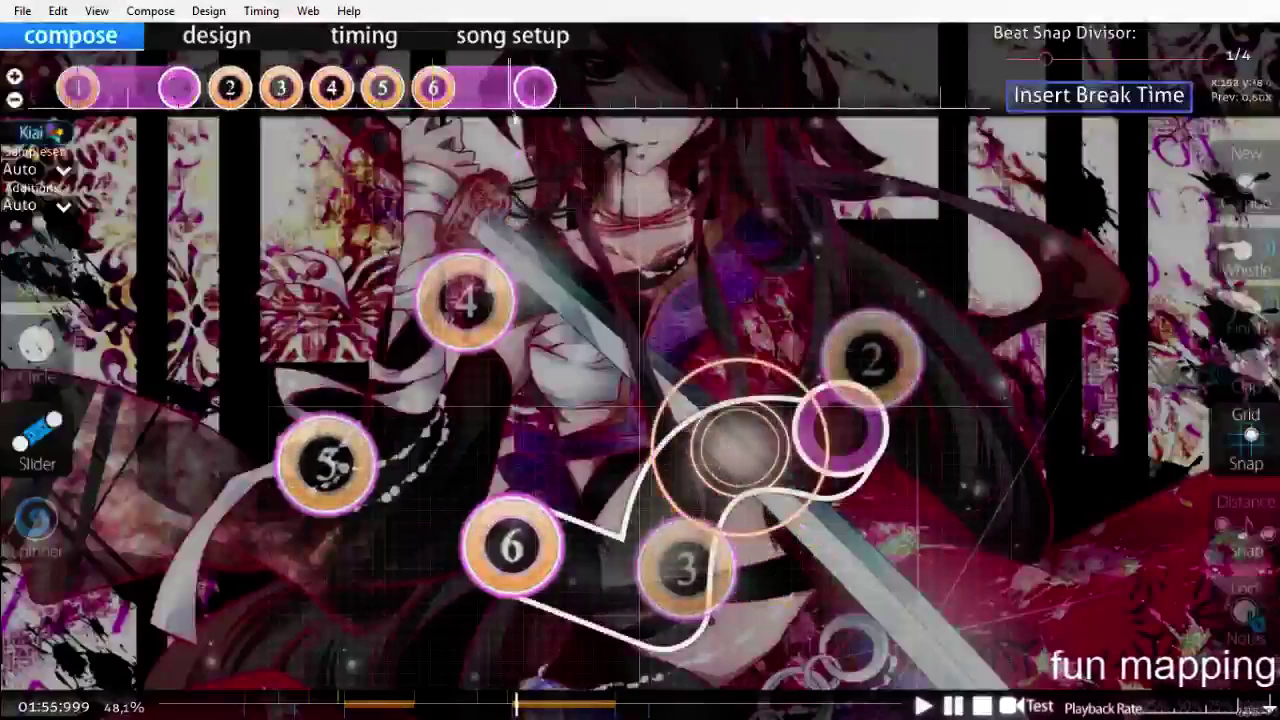
# Step: Copy slider 6 to 01:56:415, reverse its direction and move the copy to the upper-left part of the playfield
pyautogui.click(483, 90)
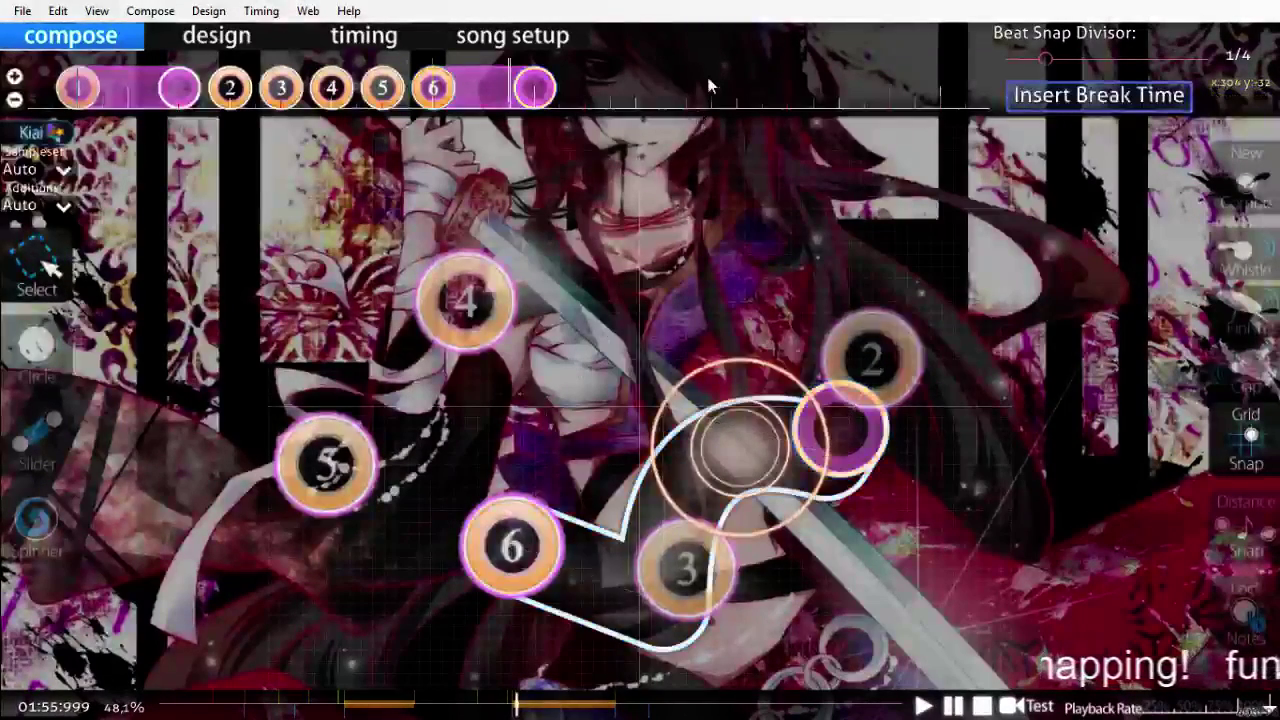
pyautogui.scroll(-2, 708, 86)
pyautogui.scroll(-3, 708, 86)
pyautogui.scroll(2, 708, 84)
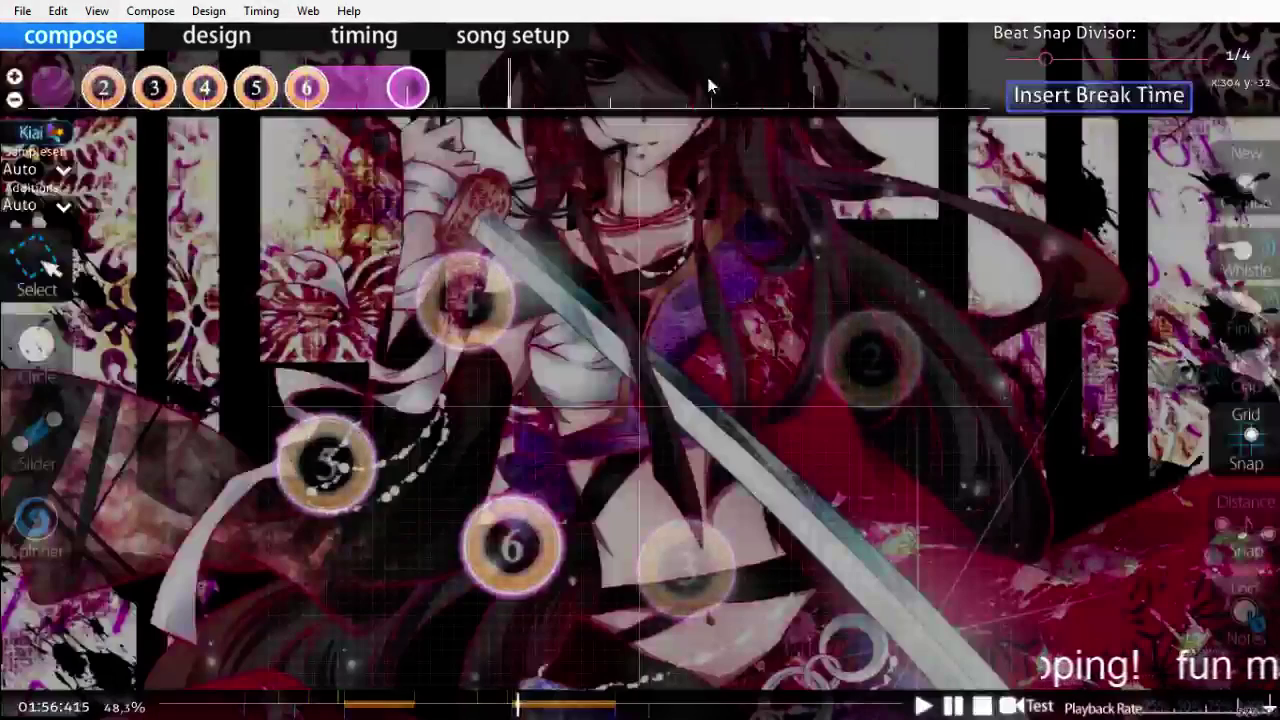
pyautogui.hotkey('ctrl', 'v')
pyautogui.hotkey('ctrl', 'g')
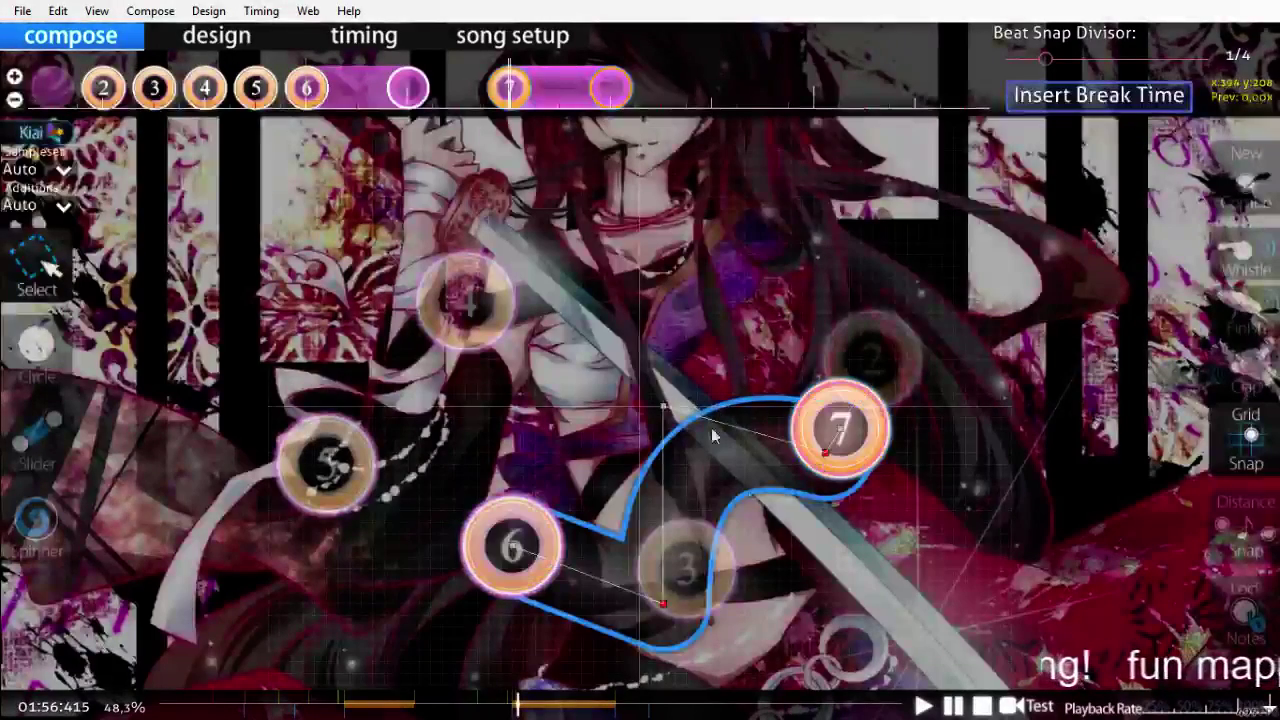
pyautogui.moveTo(721, 489); pyautogui.dragTo(601, 246)
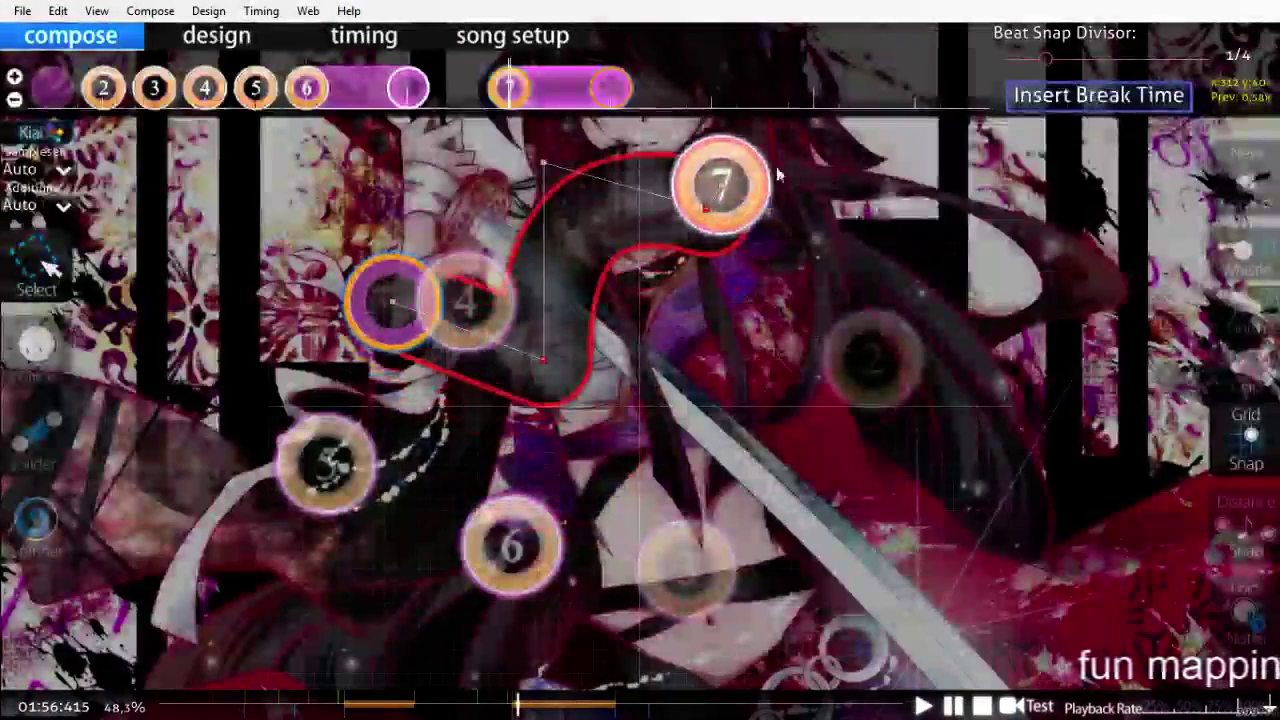
# Step: Check slider 7 in playback and move its end point down, between circles 5 and 6
pyautogui.click(790, 70)
pyautogui.scroll(12, 791, 75)
pyautogui.press('space')
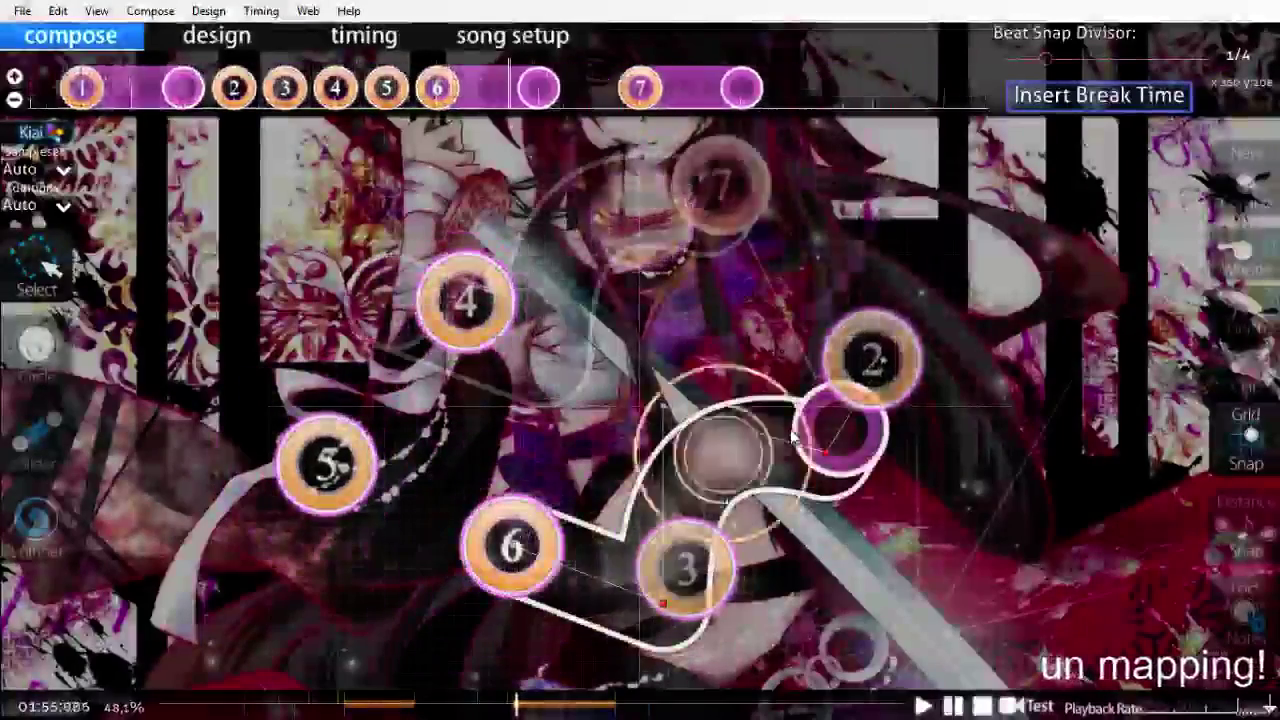
pyautogui.scroll(-2, 792, 431)
pyautogui.scroll(3, 792, 431)
pyautogui.scroll(-1, 792, 431)
pyautogui.scroll(-1, 793, 440)
pyautogui.click(392, 300)
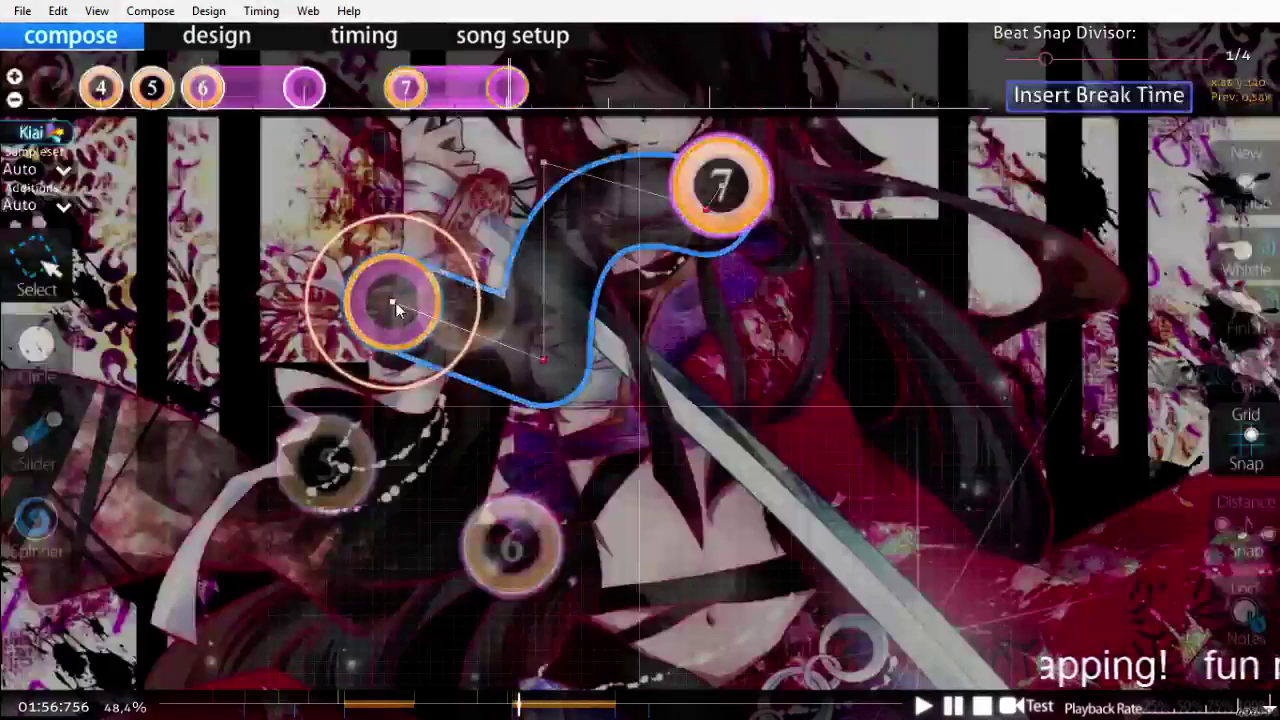
pyautogui.moveTo(393, 336); pyautogui.dragTo(432, 410)
pyautogui.moveTo(425, 462); pyautogui.dragTo(425, 465)
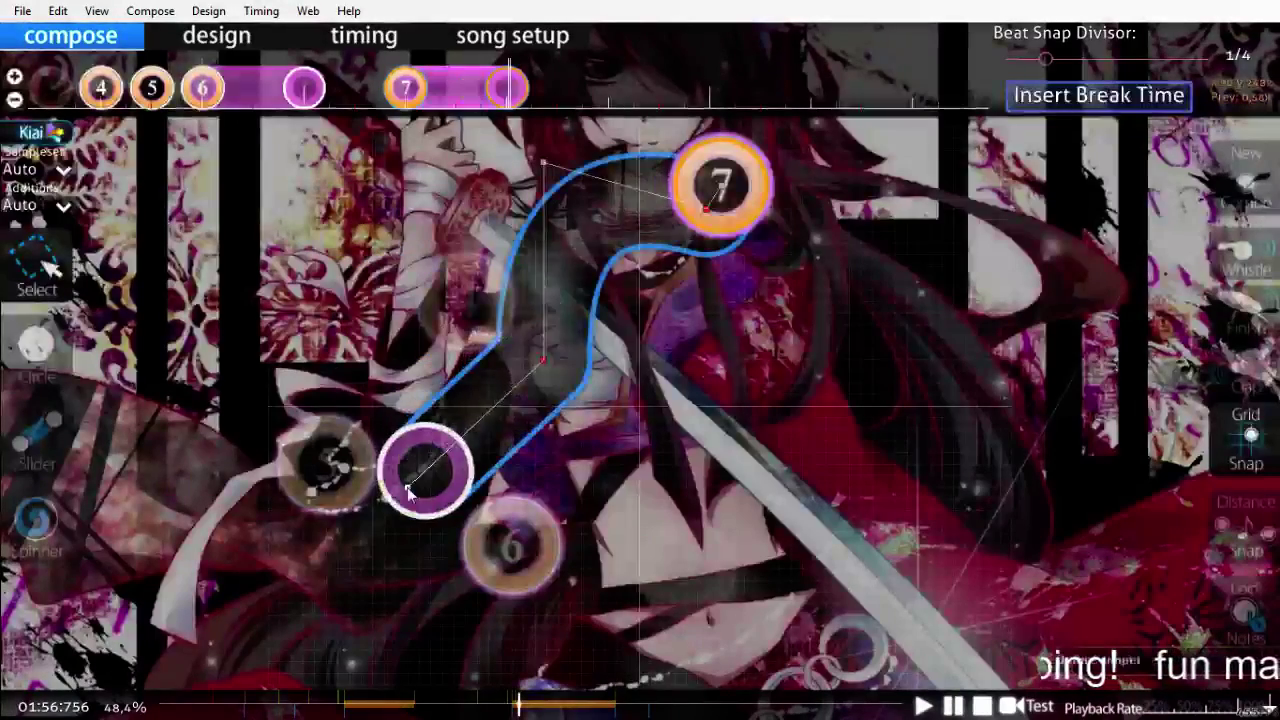
# Step: Replay the passage and shift slider 7's lower red anchor left to smooth its bend into a wider curve
pyautogui.scroll(2, 744, 516)
pyautogui.scroll(12, 744, 516)
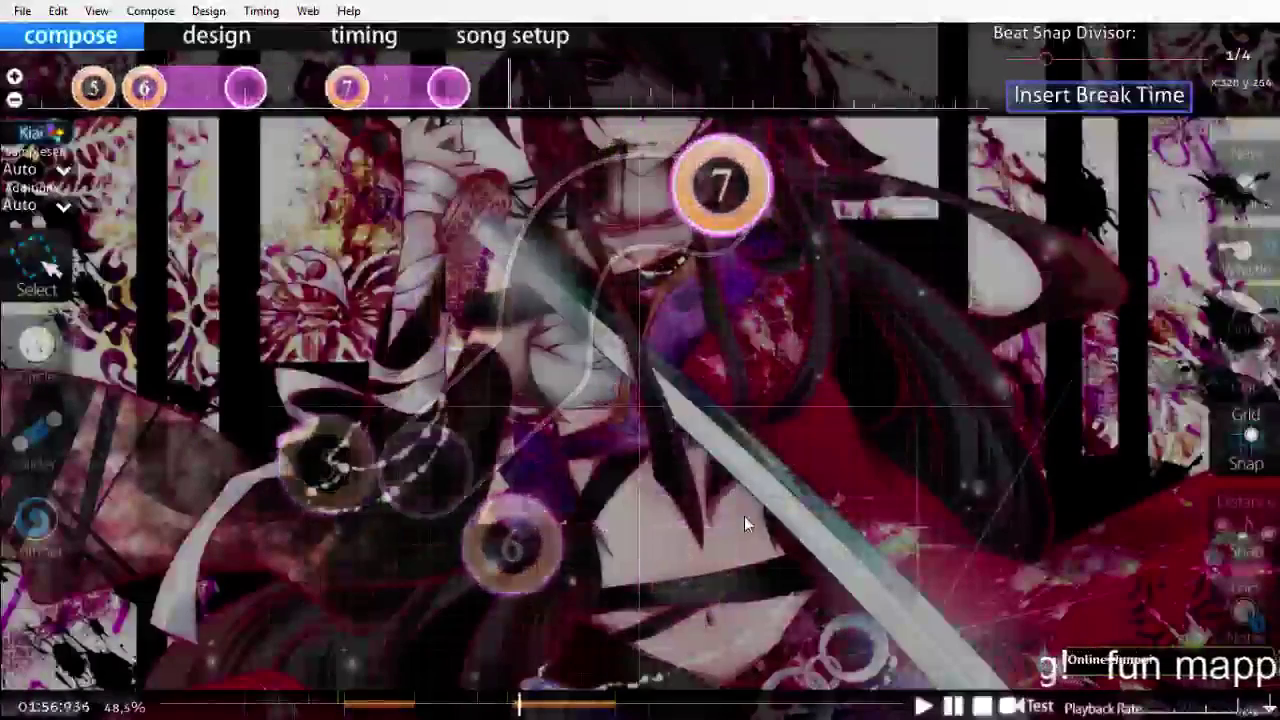
pyautogui.press('space')
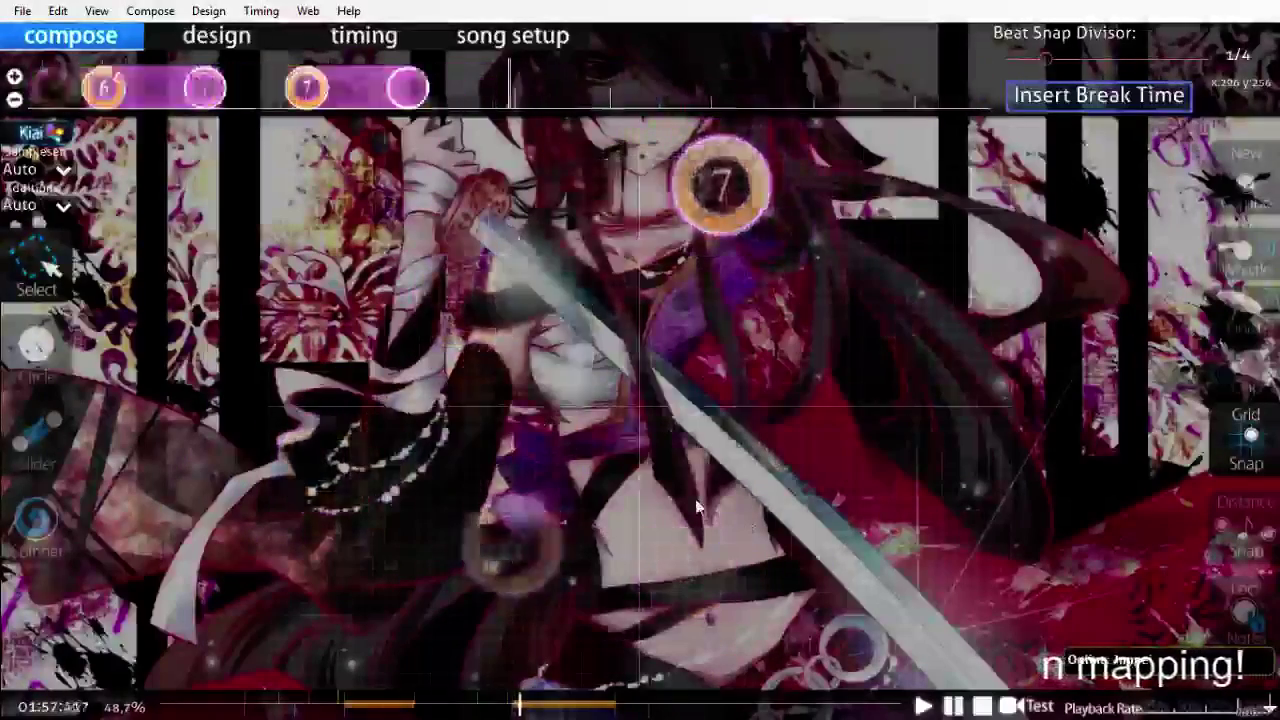
pyautogui.scroll(5, 696, 500)
pyautogui.scroll(4, 695, 499)
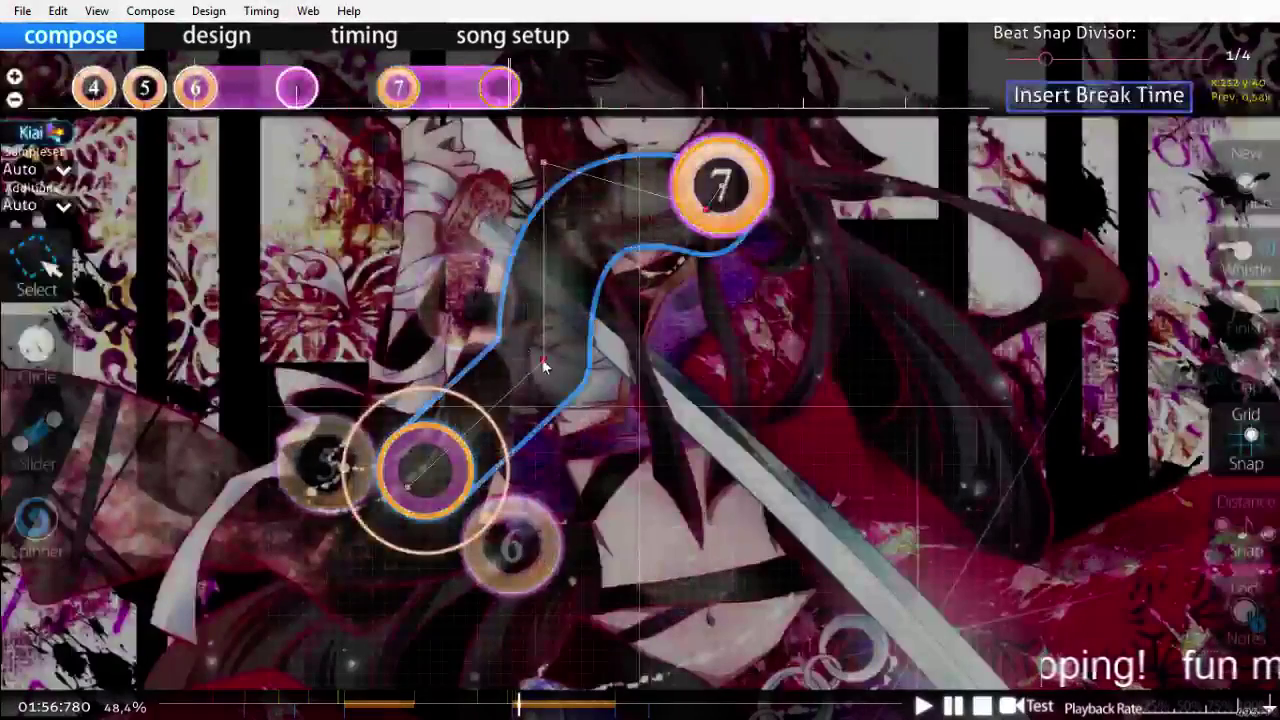
pyautogui.moveTo(543, 360); pyautogui.dragTo(465, 345)
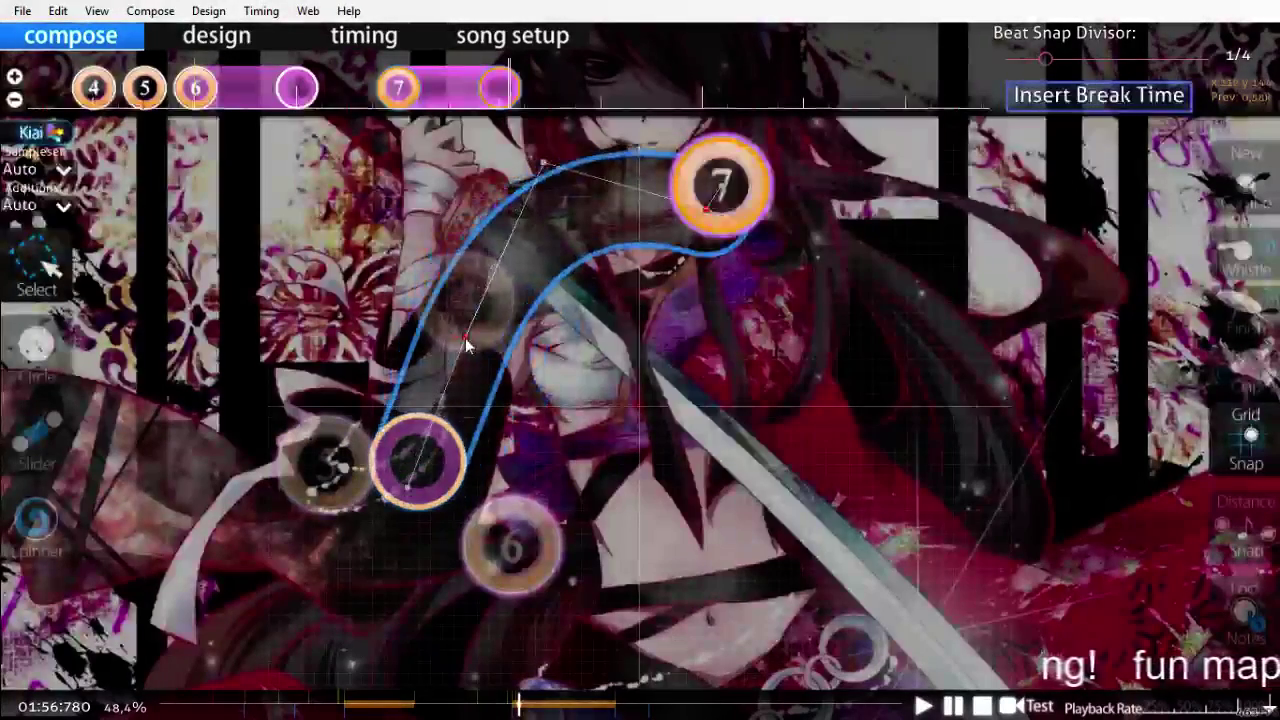
# Step: Swing slider 7's end point right to just above slider 6's head, bending it sharply at the lower red anchor, and replay it
pyautogui.moveTo(414, 488); pyautogui.dragTo(618, 530)
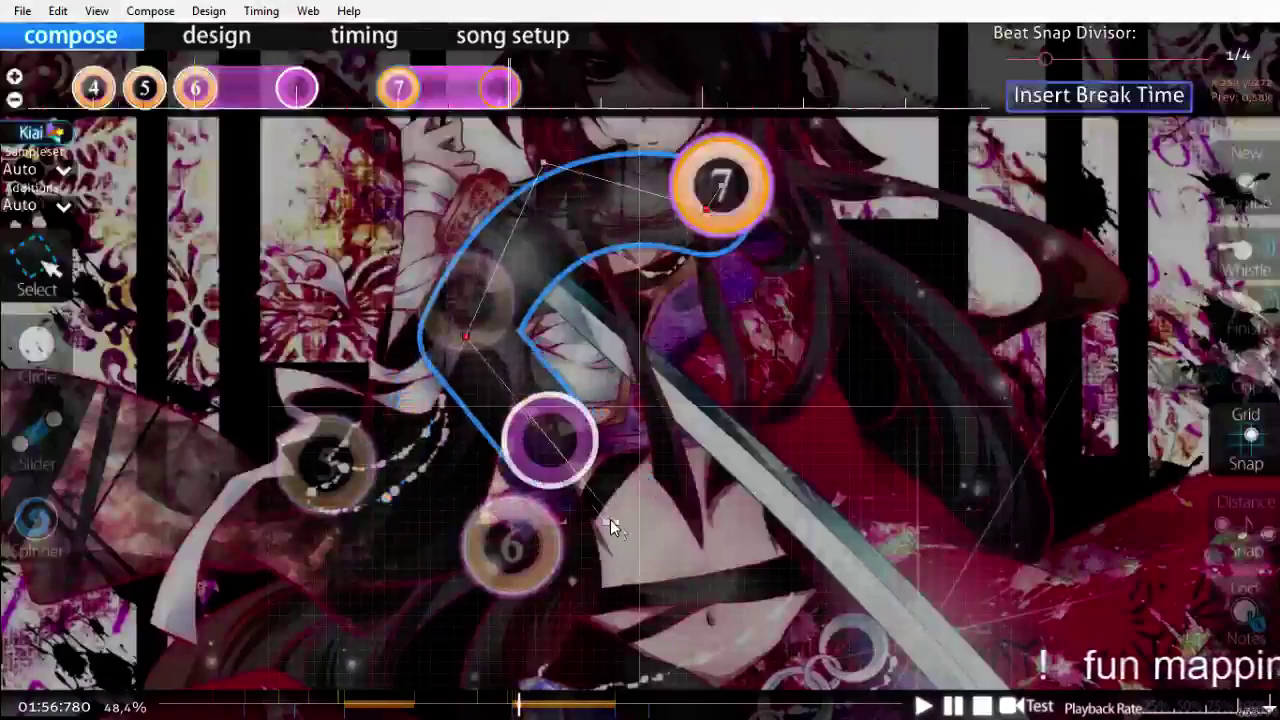
pyautogui.click(771, 404)
pyautogui.scroll(10, 772, 428)
pyautogui.press('space')
pyautogui.scroll(4, 790, 440)
pyautogui.press('space')
# Step: Move slider 7 left so its end overlaps circle 5, shift slider 6 right and slightly down beside circle 3, and replay
pyautogui.moveTo(625, 232); pyautogui.dragTo(470, 229)
pyautogui.moveTo(713, 473); pyautogui.dragTo(828, 511)
pyautogui.click(682, 350)
pyautogui.scroll(5, 675, 338)
pyautogui.scroll(11, 676, 336)
pyautogui.press('space')
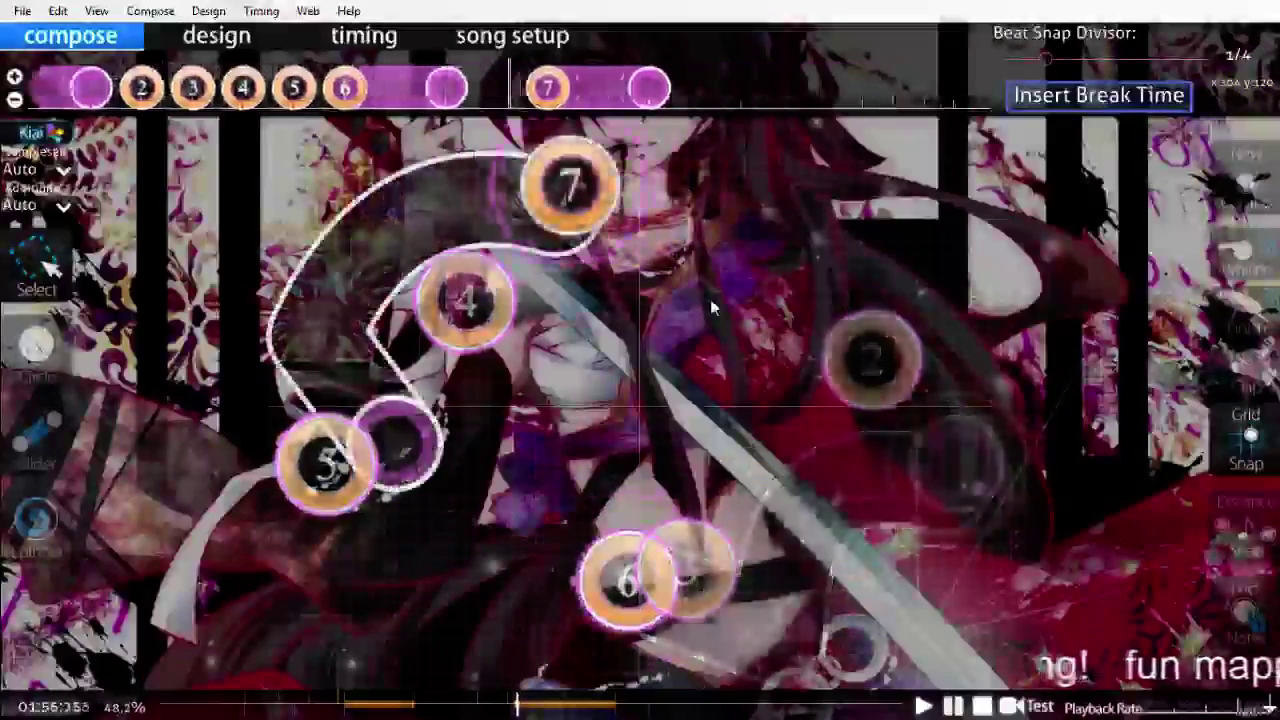
# Step: Place a circle at 01:56:249 at x:376 y:96, up and left of circle 2, and check it in playback
pyautogui.scroll(1, 710, 299)
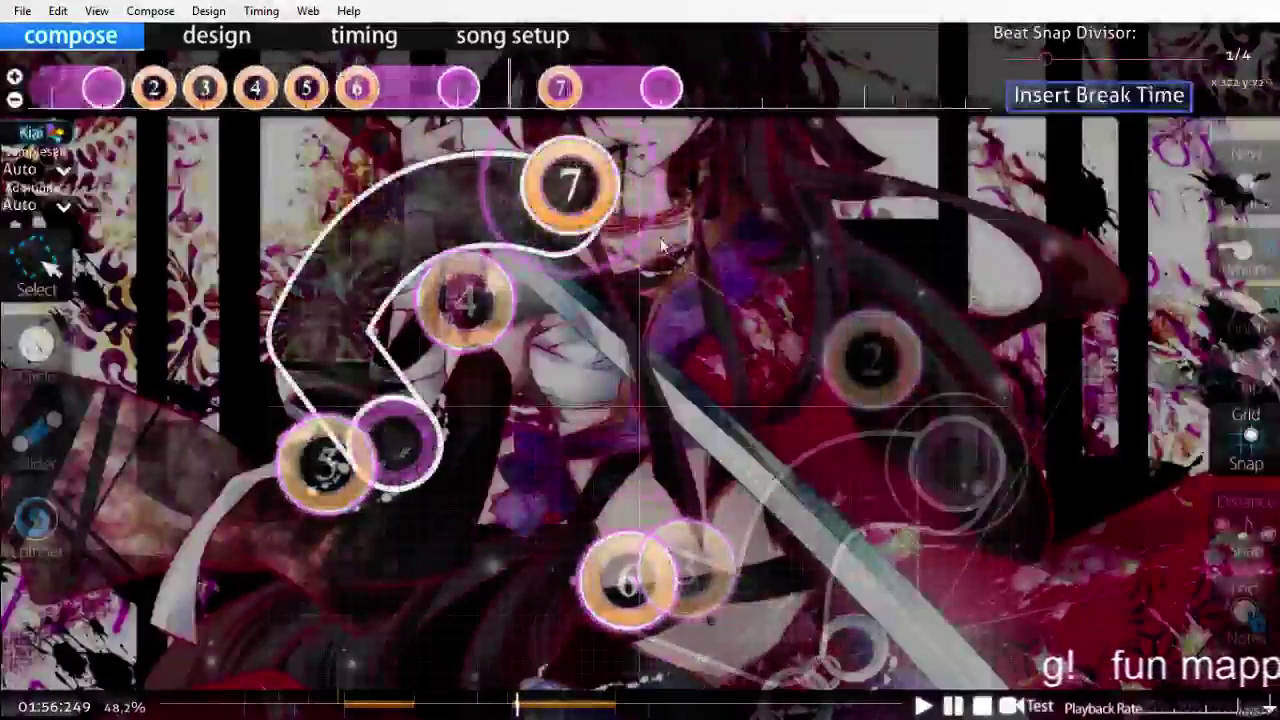
pyautogui.press('2')
pyautogui.click(814, 264)
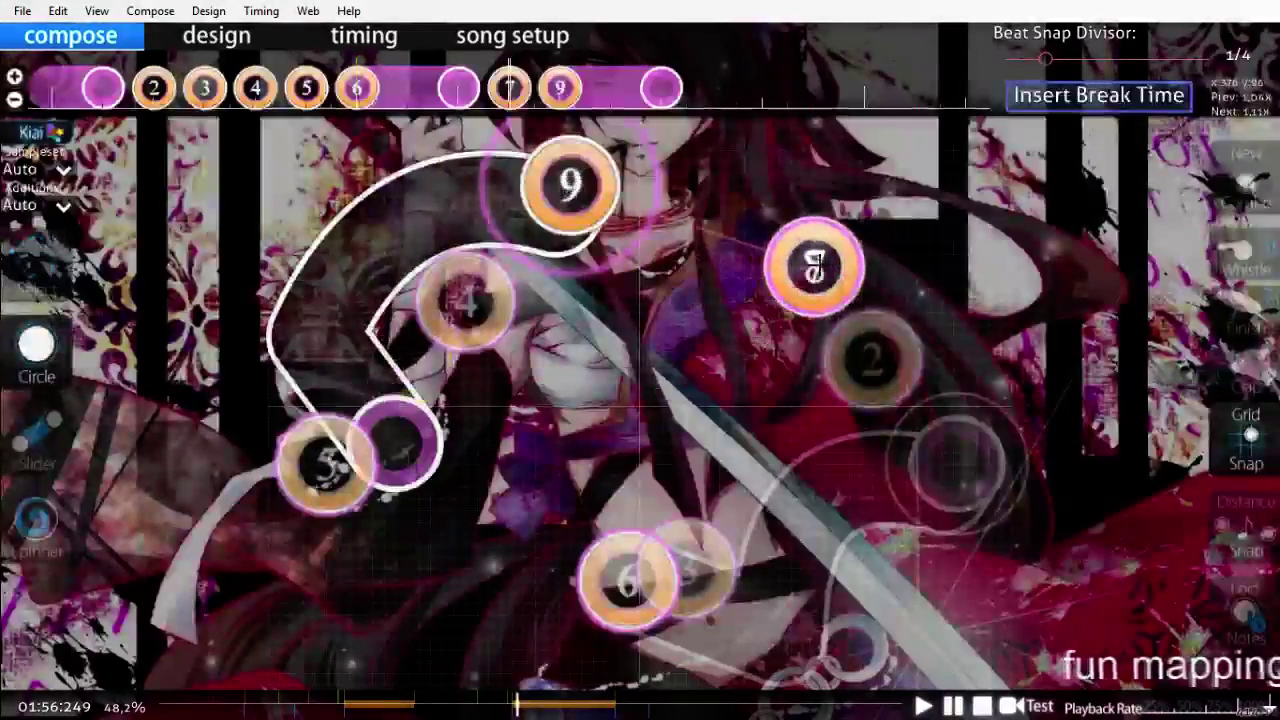
pyautogui.scroll(6, 918, 231)
pyautogui.press('space')
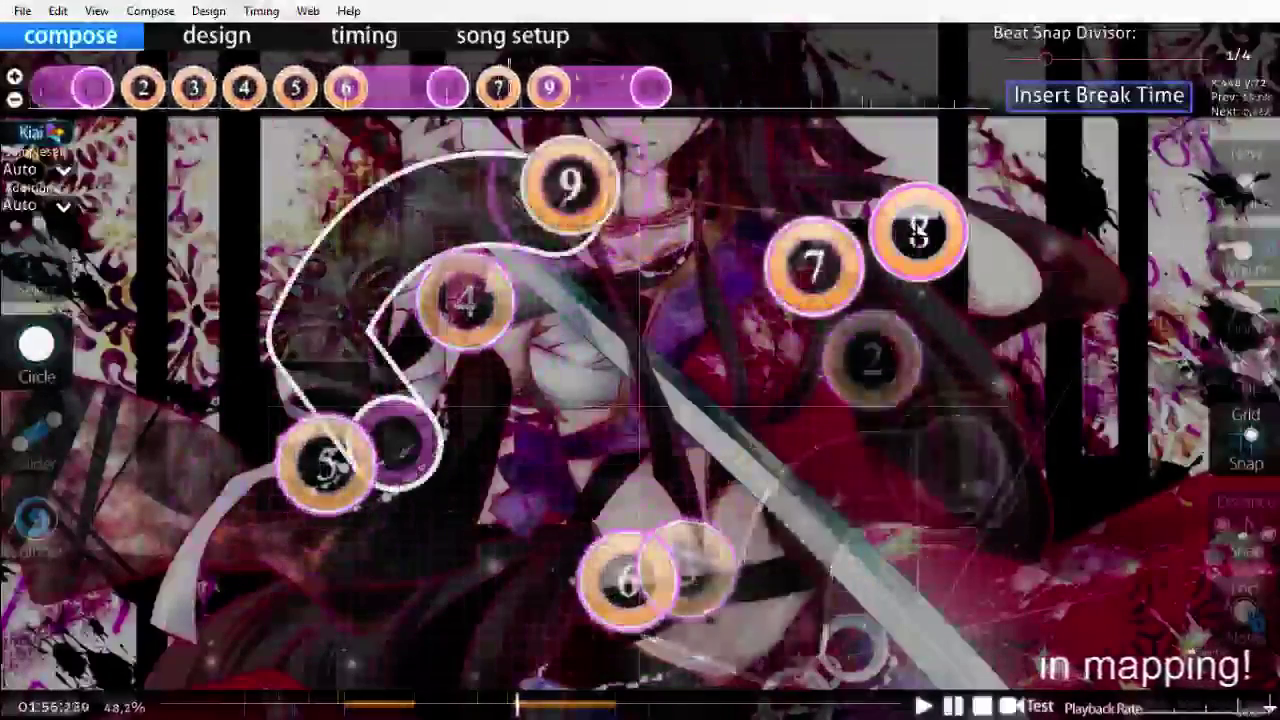
# Step: Save the beatmap and replay the kiai passage up to 01:56:832
pyautogui.scroll(3, 640, 380)
pyautogui.hotkey('ctrl', 's')
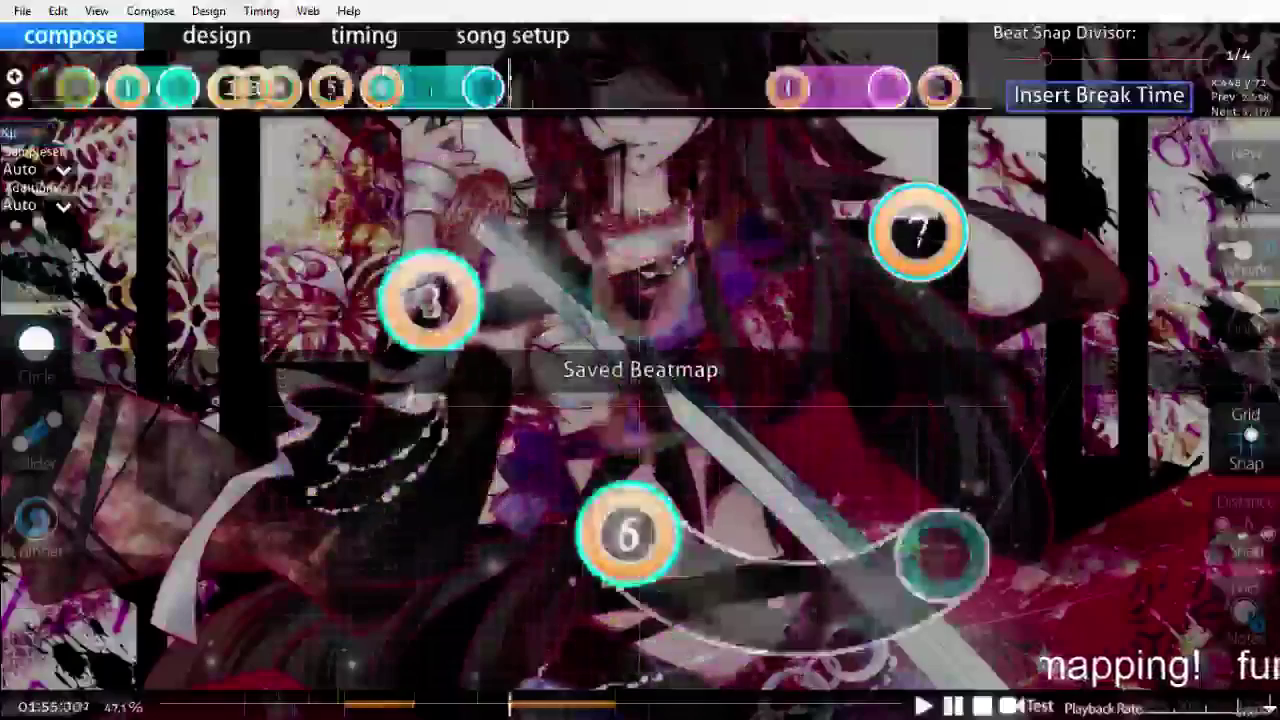
pyautogui.scroll(4, 918, 231)
pyautogui.press('space')
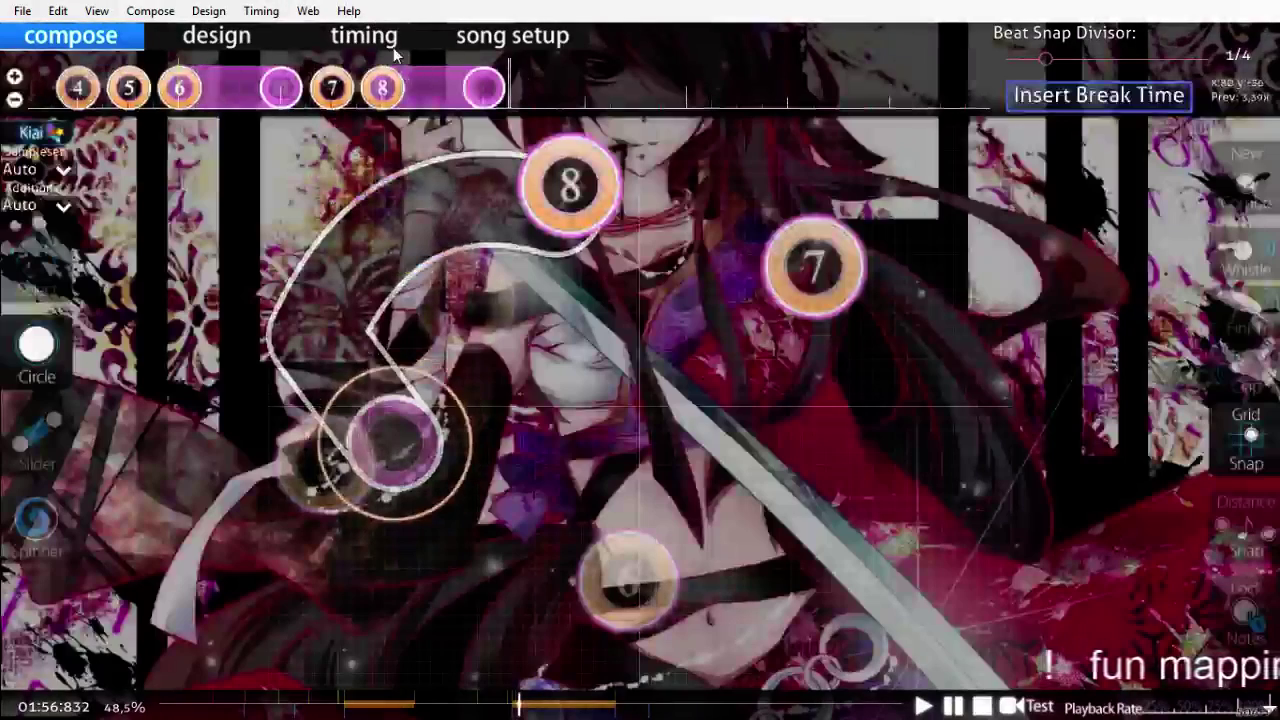
# Step: Add an inherited timing point at 01:56:832 with a 1.5x slider velocity multiplier and return to composing
pyautogui.click(393, 44)
pyautogui.click(835, 234)
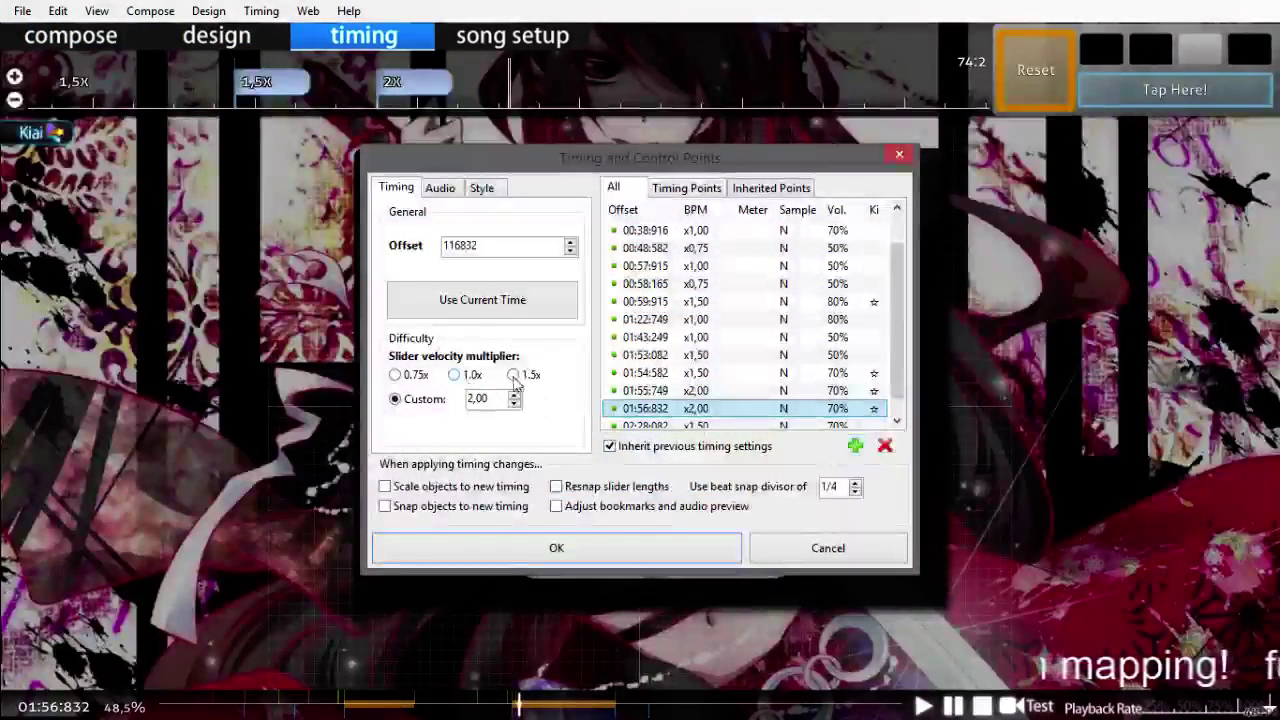
pyautogui.click(600, 546)
pyautogui.press('F1')
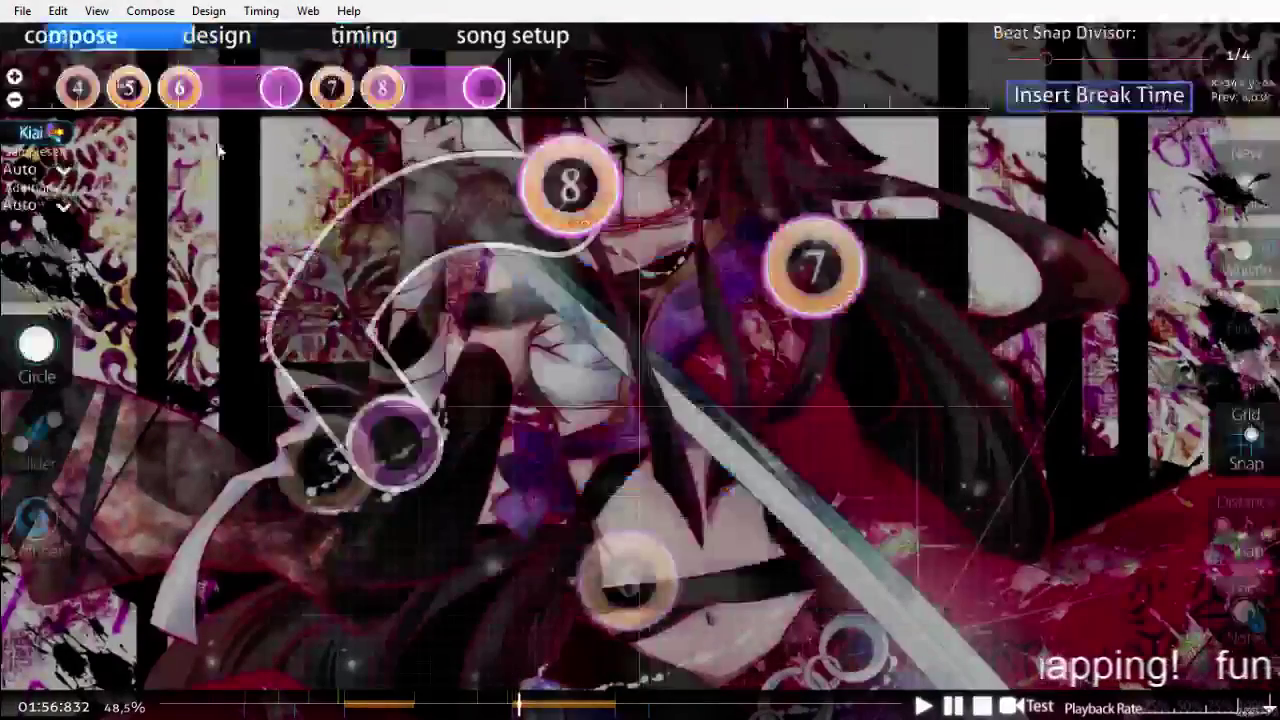
# Step: Replay the passage and start a new combo at 01:56:915 with a circle near the playfield centre, below slider 8's head
pyautogui.scroll(5, 453, 345)
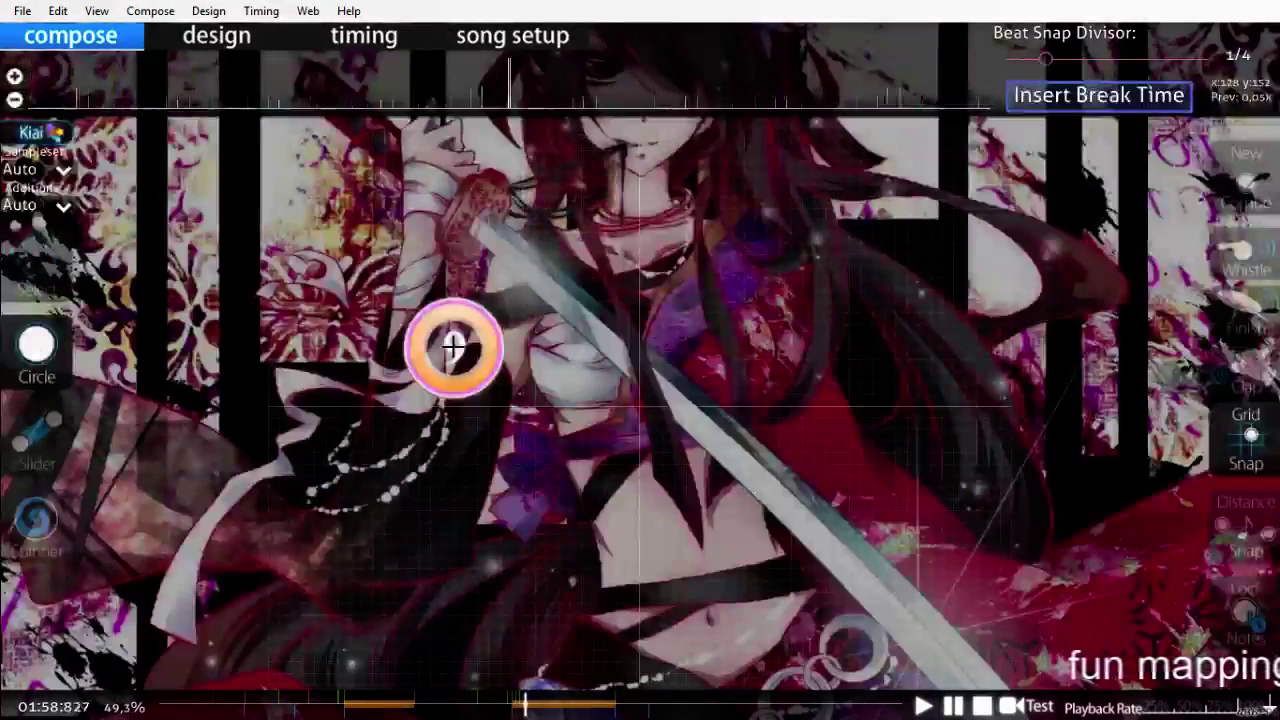
pyautogui.scroll(10, 453, 347)
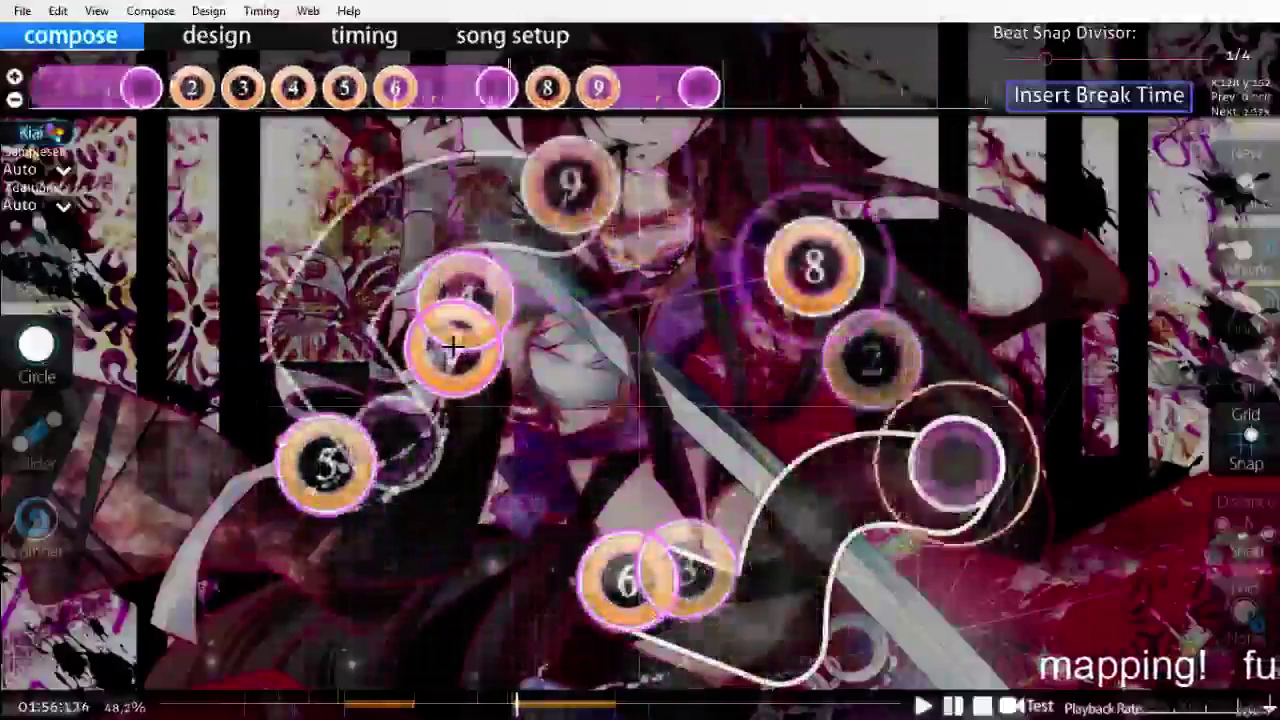
pyautogui.press('Delete')
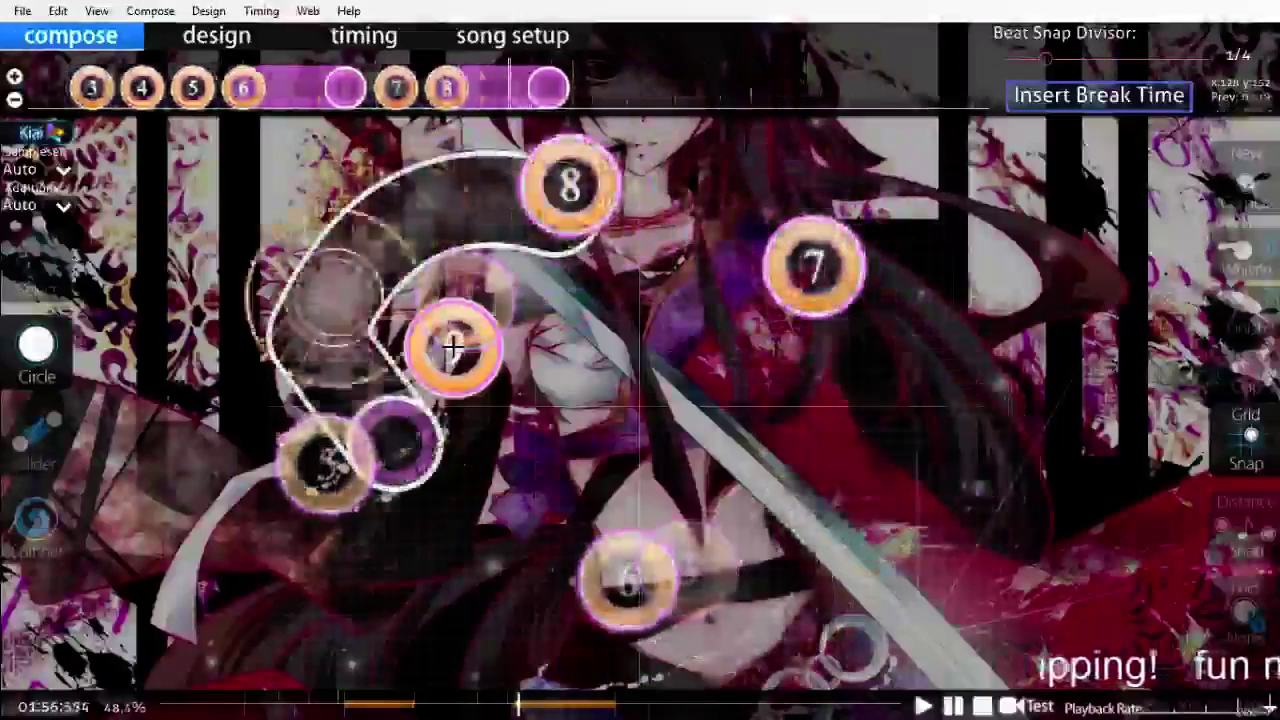
pyautogui.scroll(1, 453, 345)
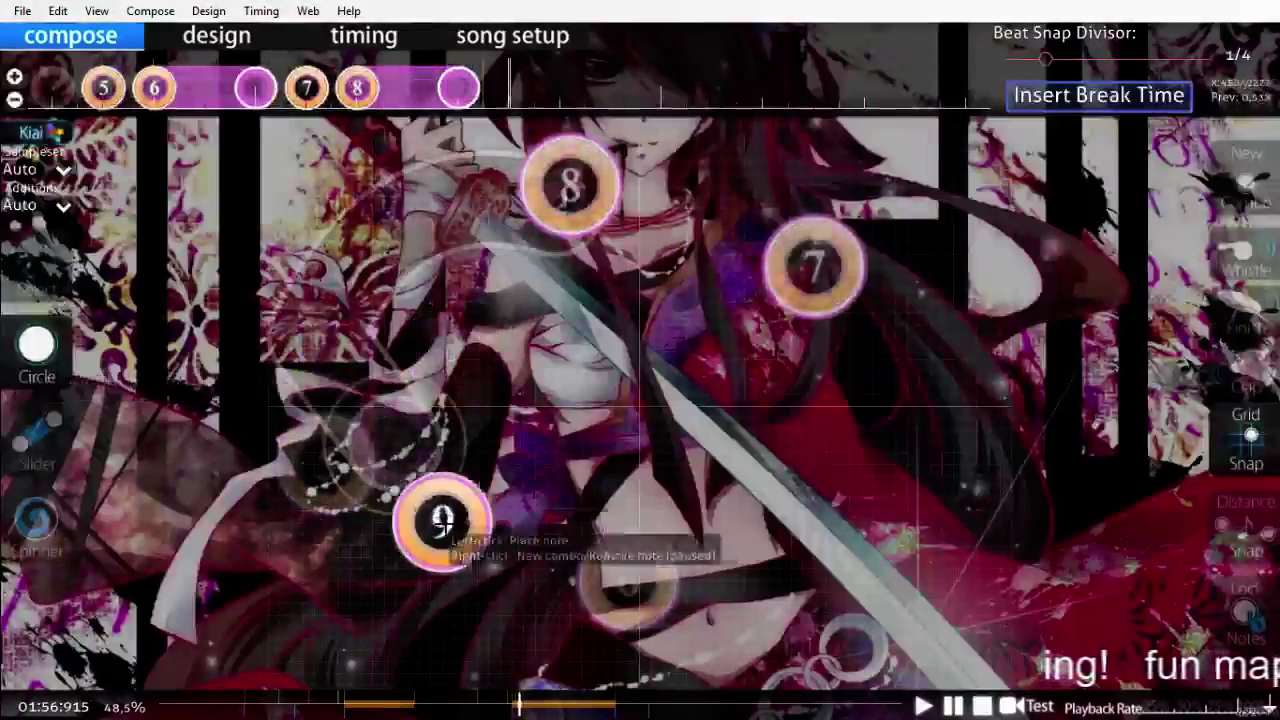
pyautogui.press('q')
pyautogui.click(628, 337)
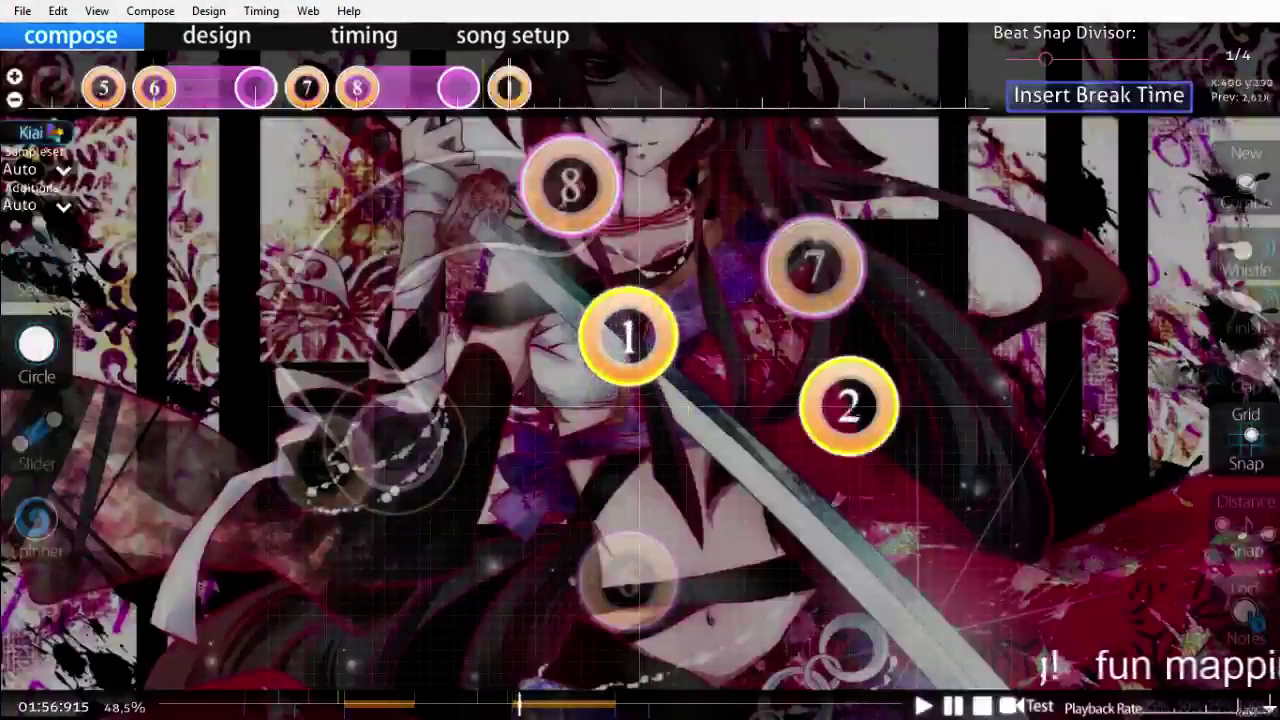
# Step: Place circle 2 below and right of circle 1, circle 3 to its left at 01:57:249, and circle 4 just below circle 7
pyautogui.scroll(-2, 858, 448)
pyautogui.click(860, 476)
pyautogui.scroll(-1, 760, 528)
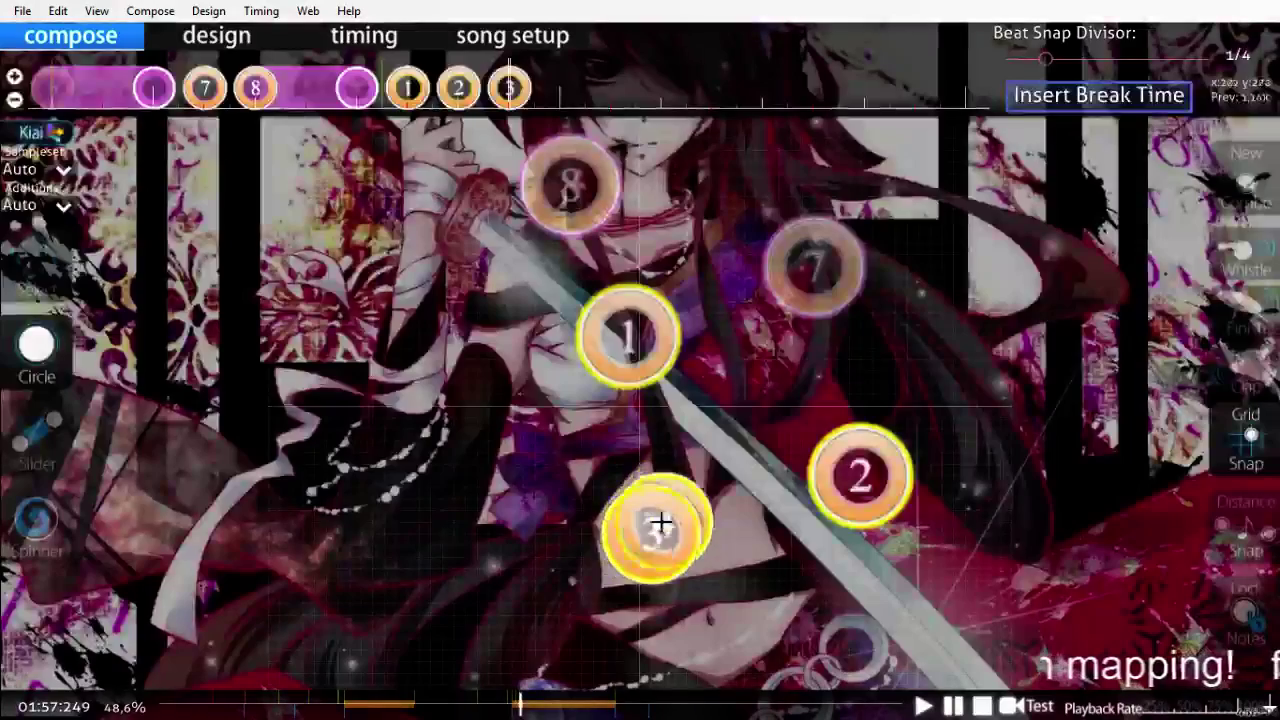
pyautogui.click(652, 533)
pyautogui.scroll(-1, 740, 420)
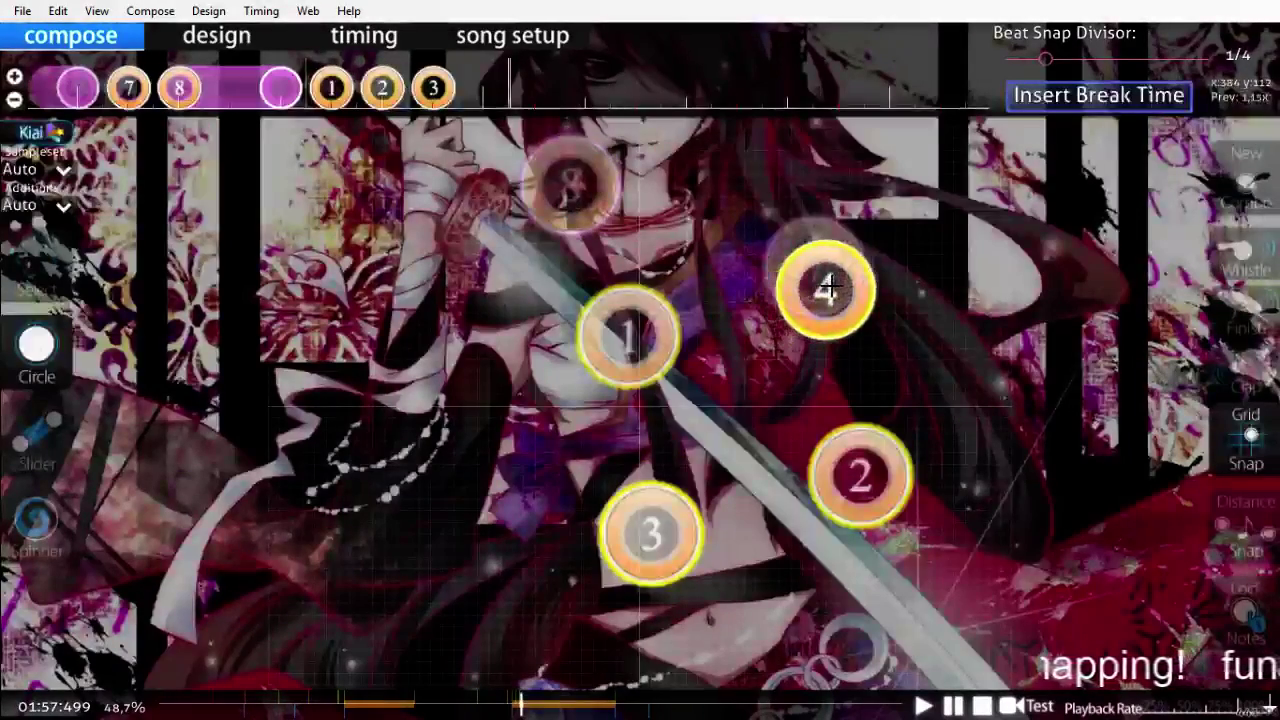
pyautogui.scroll(-1, 919, 505)
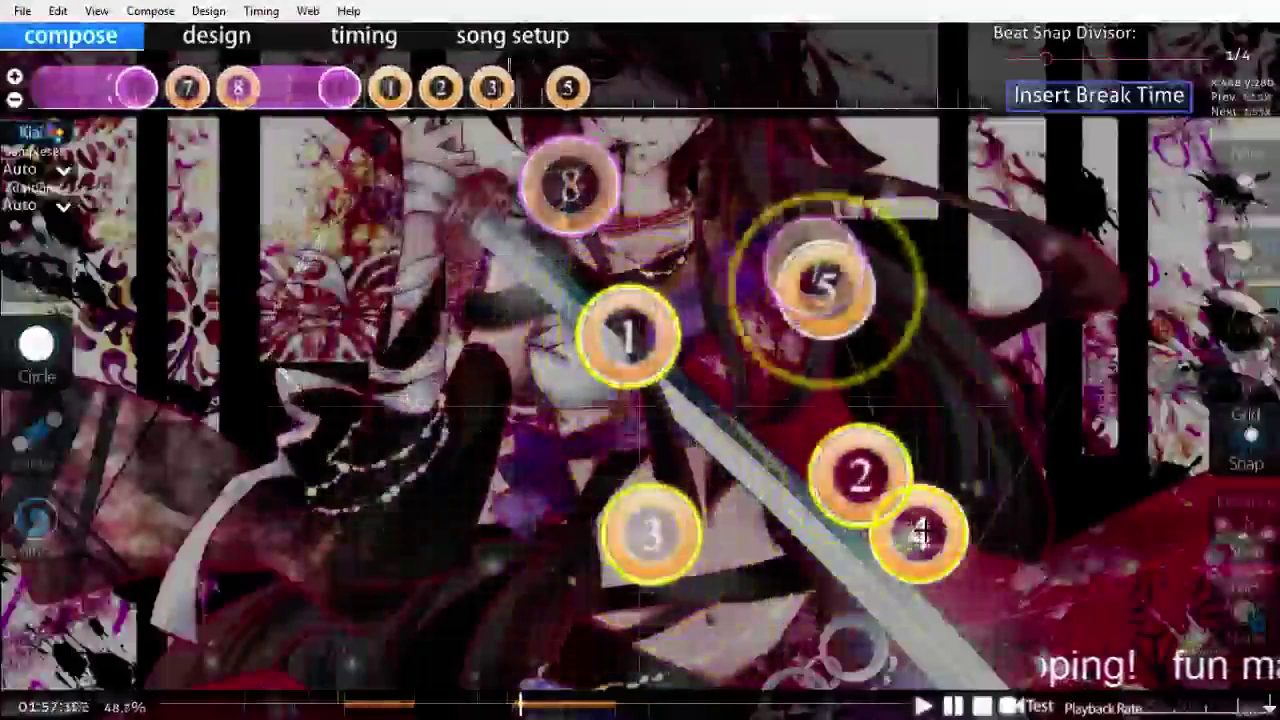
# Step: Retime circle 4 on the timeline to match the spacing between circles 1, 2 and 3
pyautogui.scroll(4, 919, 535)
pyautogui.press('1')
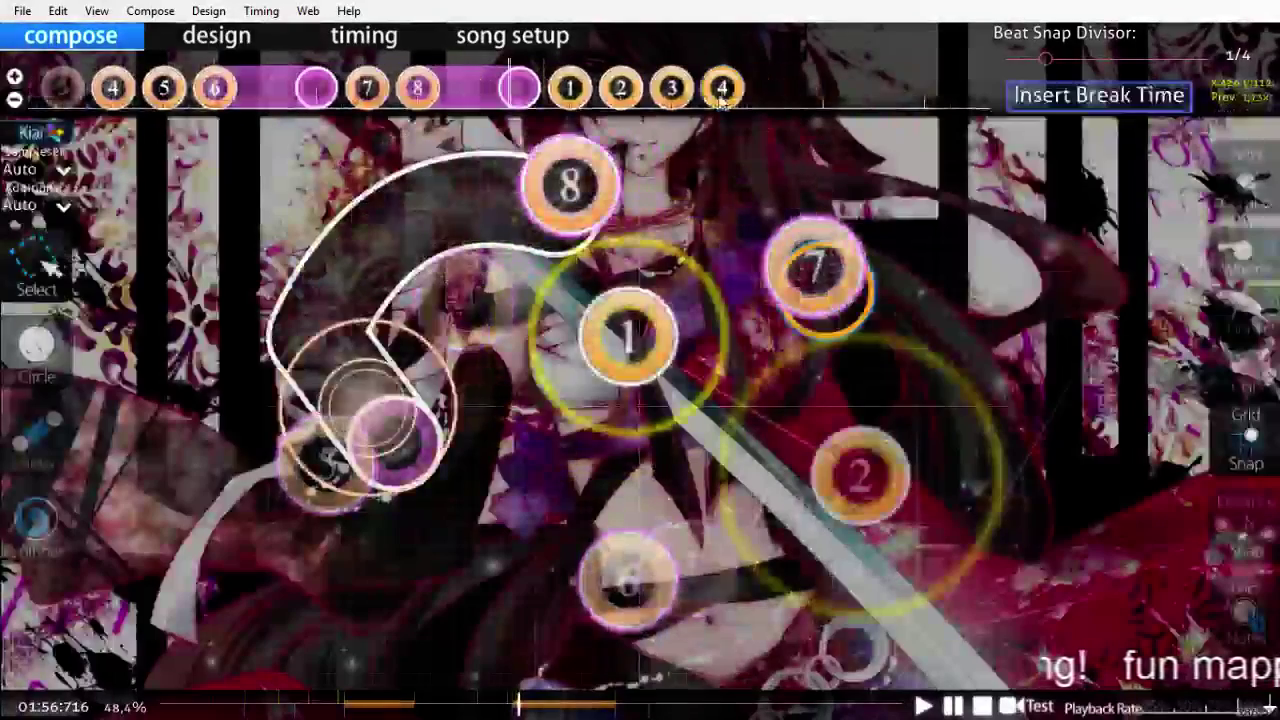
pyautogui.scroll(-12, 833, 306)
# Step: Start a slider at 01:57:582 from x:280 y:48, above circle 1, heading left
pyautogui.scroll(3, 833, 307)
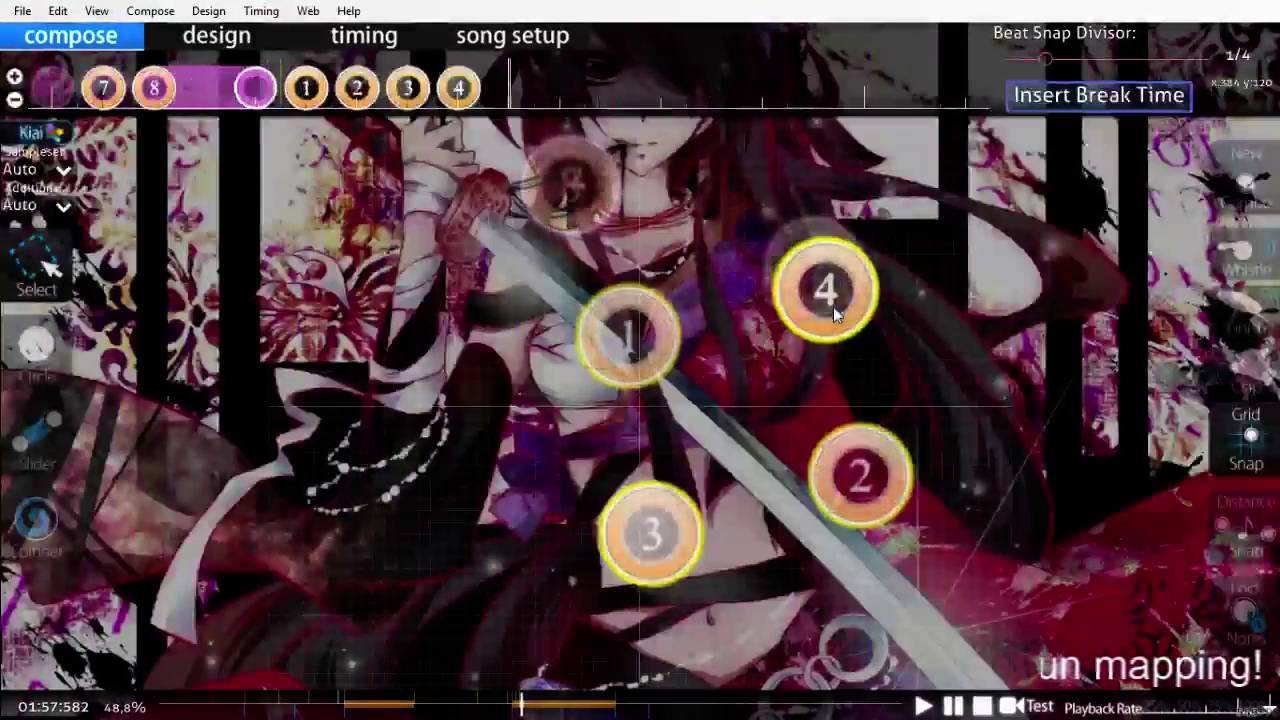
pyautogui.click(3, 425)
pyautogui.click(672, 197)
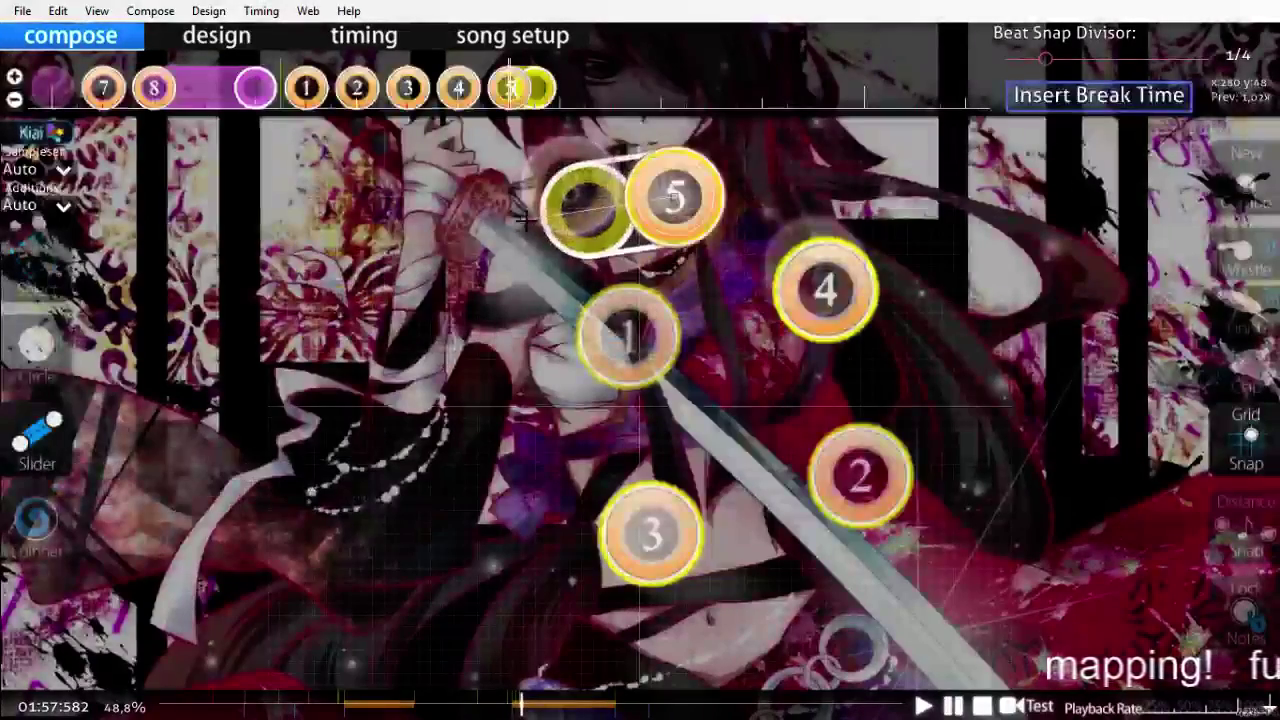
# Step: Finish slider 5 as a curve ending beside the sword hilt and extend it with one repeat
pyautogui.rightClick(478, 264)
pyautogui.scroll(4, 493, 352)
pyautogui.scroll(-10, 493, 352)
pyautogui.scroll(5, 493, 352)
pyautogui.scroll(3, 488, 348)
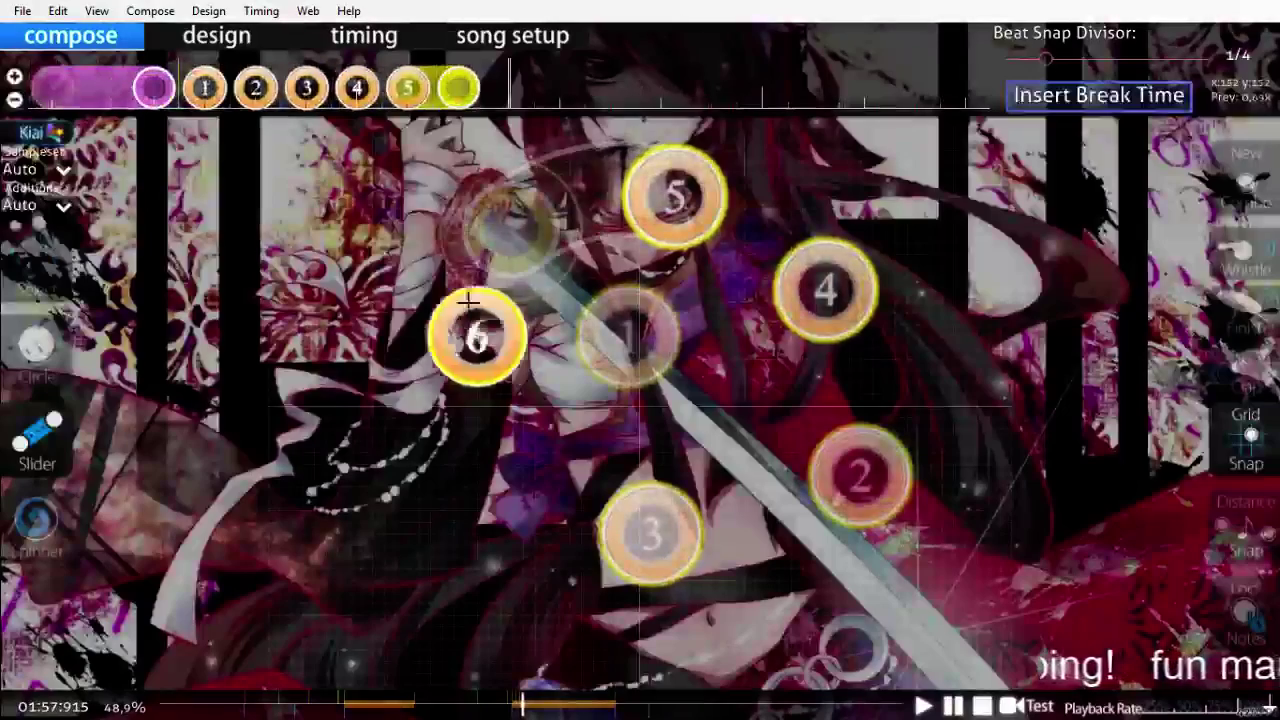
pyautogui.press('1')
pyautogui.scroll(1, 570, 165)
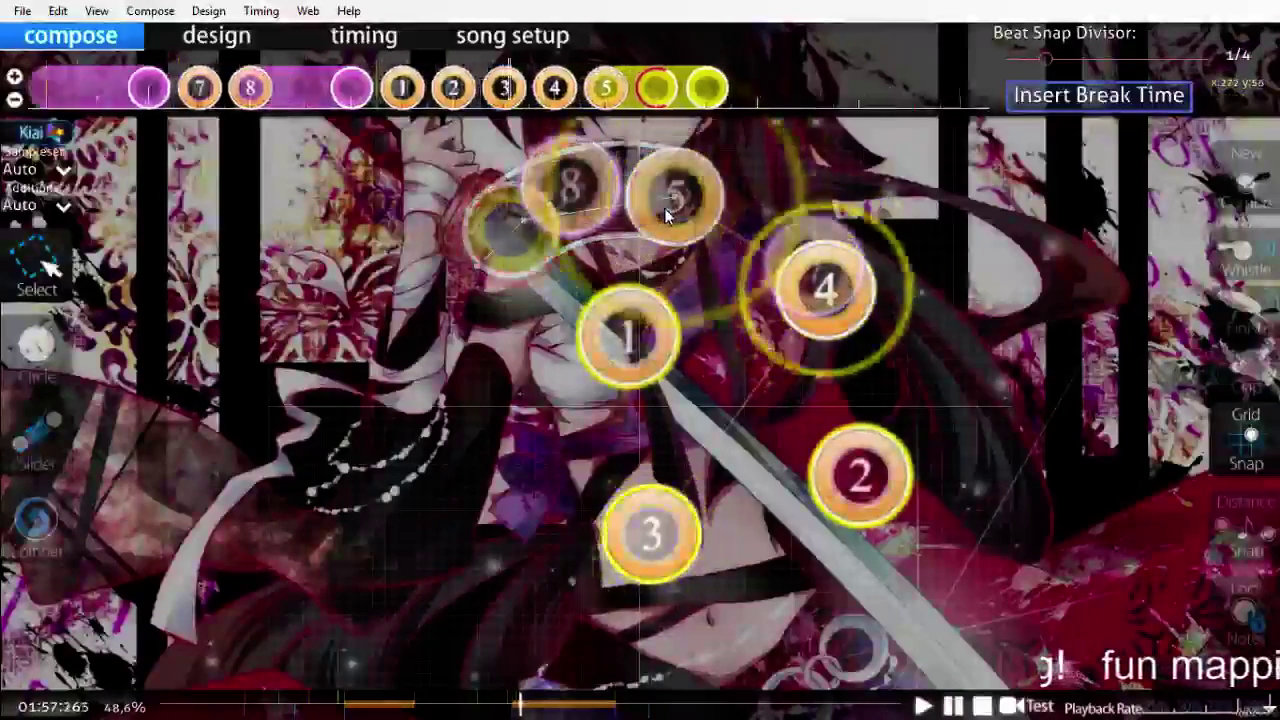
# Step: Place slider 6 at 01:58:082 as a long curve from just below circle 4, around circle 2, ending beside circle 3
pyautogui.scroll(-1, 668, 213)
pyautogui.click(36, 440)
pyautogui.click(871, 349)
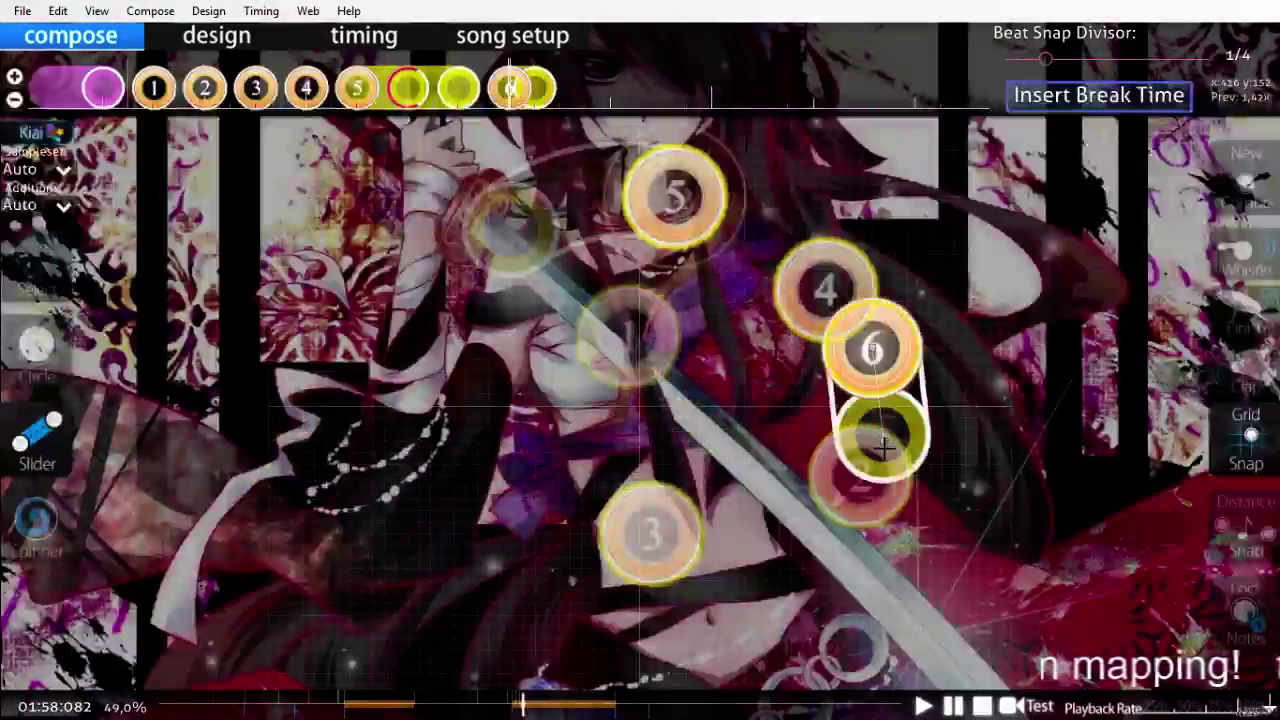
pyautogui.scroll(1, 661, 541)
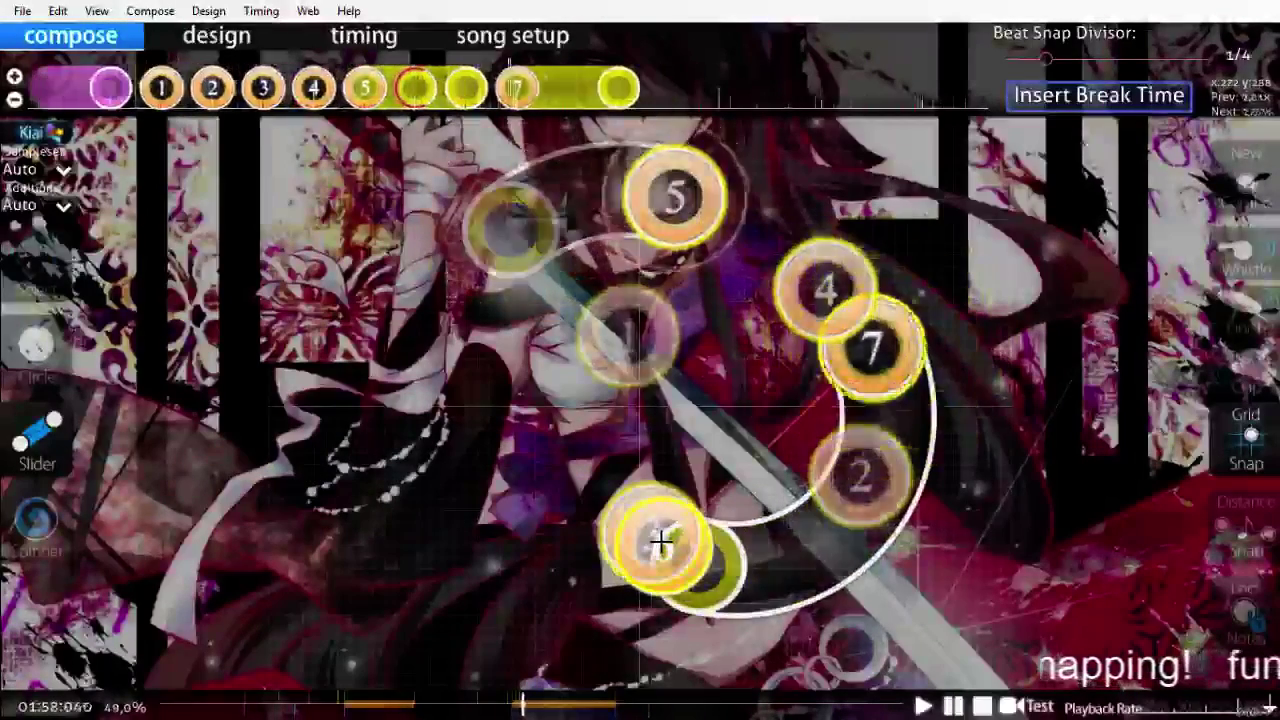
pyautogui.scroll(-6, 661, 541)
pyautogui.scroll(3, 661, 541)
# Step: Place curved slider 7 at 01:58:582, running from just below the playfield centre up and to the left
pyautogui.scroll(-6, 661, 541)
pyautogui.scroll(-3, 660, 540)
pyautogui.scroll(2, 620, 515)
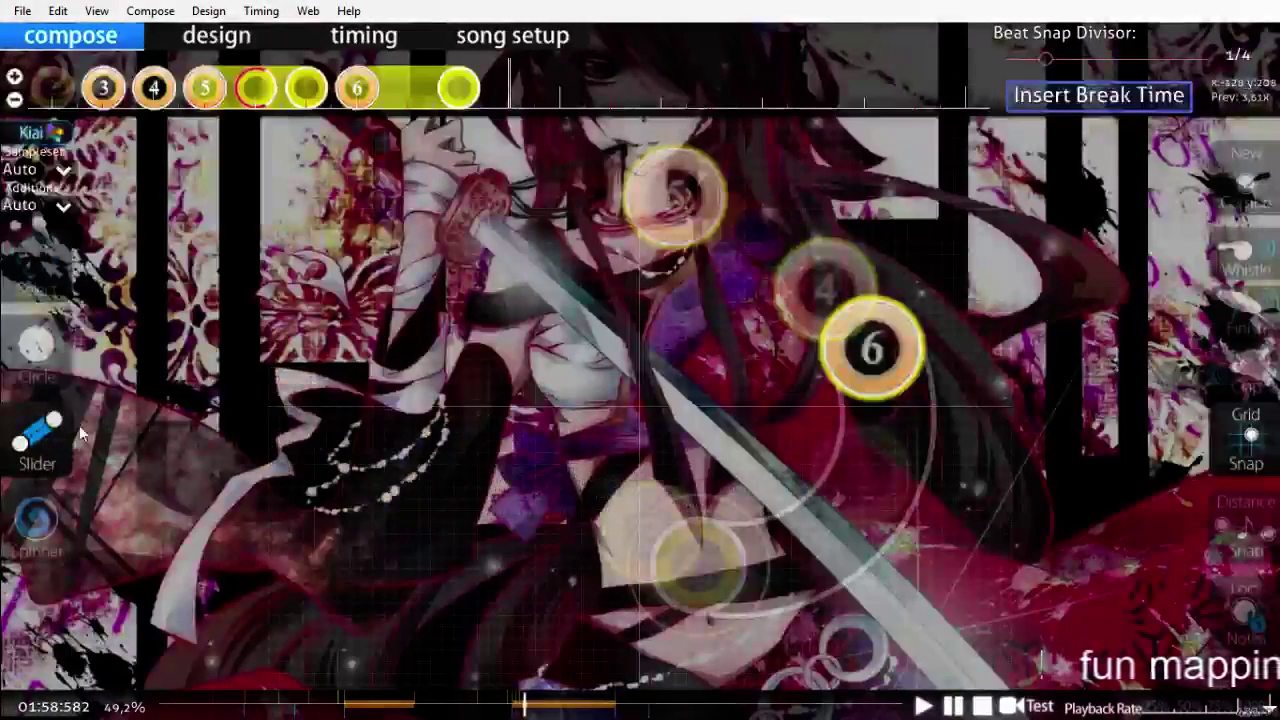
pyautogui.click(605, 452)
pyautogui.click(535, 388)
pyautogui.rightClick(445, 374)
# Step: Place circle 8 upper left at 01:58:915, followed by circles 9 lower left, 10 upper centre and 11 lower right at 01:59:415
pyautogui.scroll(-2, 220, 380)
pyautogui.click(48, 352)
pyautogui.scroll(-3, 190, 332)
pyautogui.scroll(2, 270, 300)
pyautogui.scroll(-1, 340, 240)
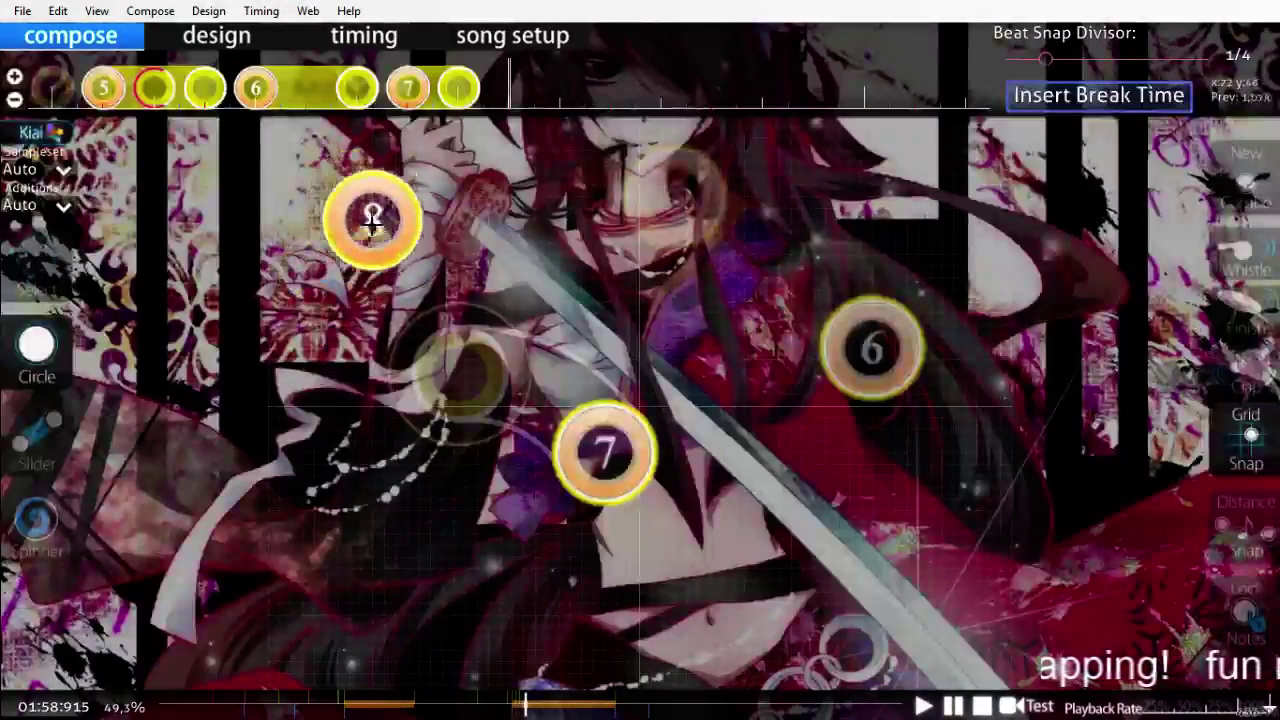
pyautogui.click(383, 207)
pyautogui.scroll(-1, 455, 485)
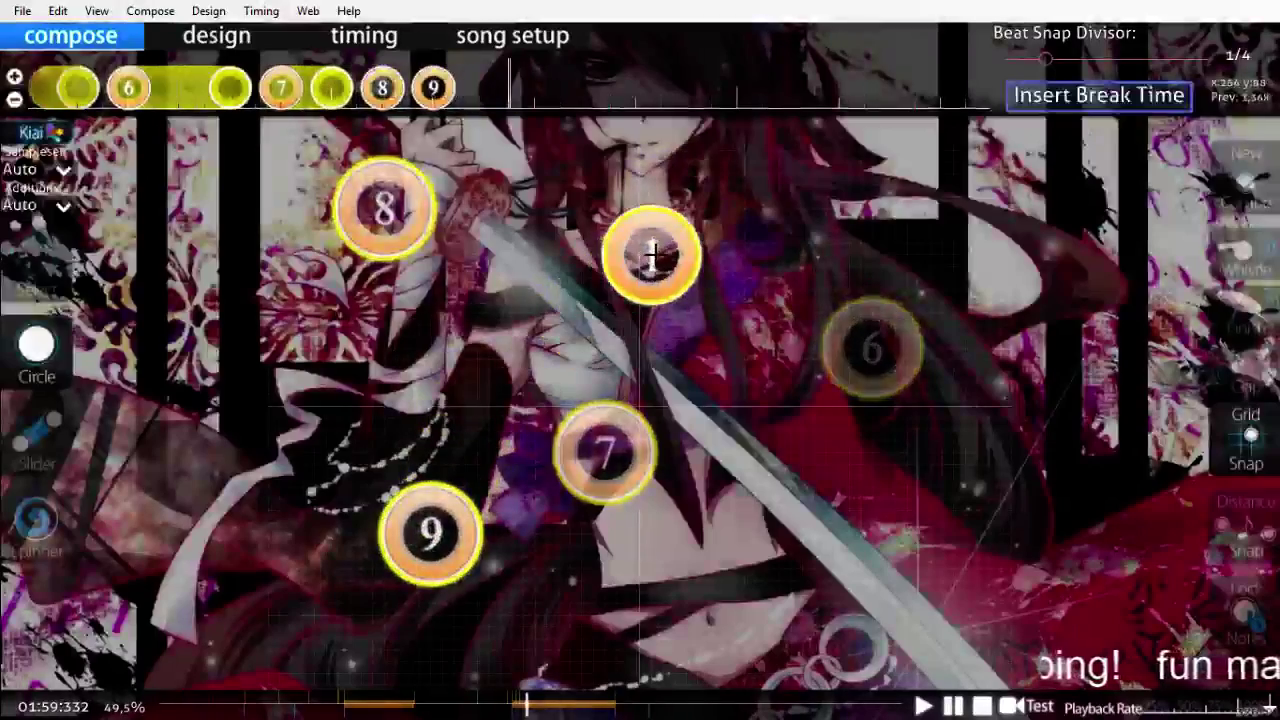
pyautogui.click(651, 255)
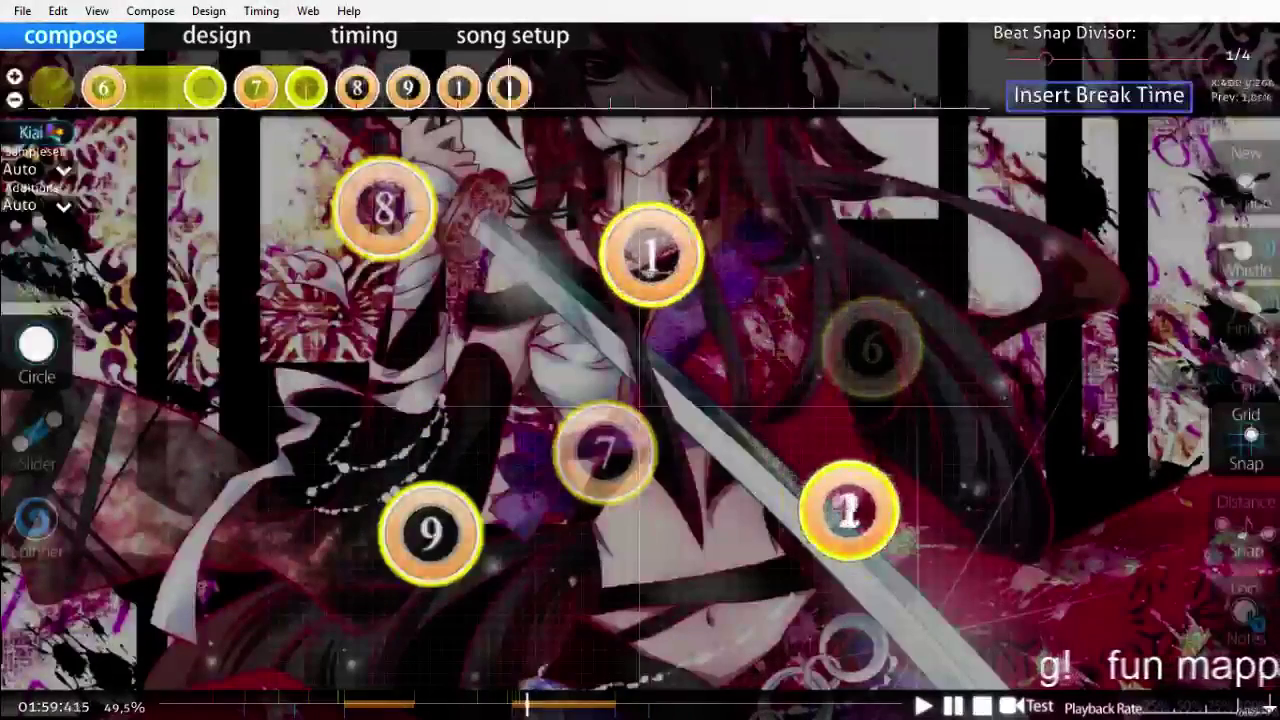
# Step: Play back the section around 01:59 to check the rhythm and flow of the newly placed circles
pyautogui.scroll(14, 894, 554)
pyautogui.press('space')
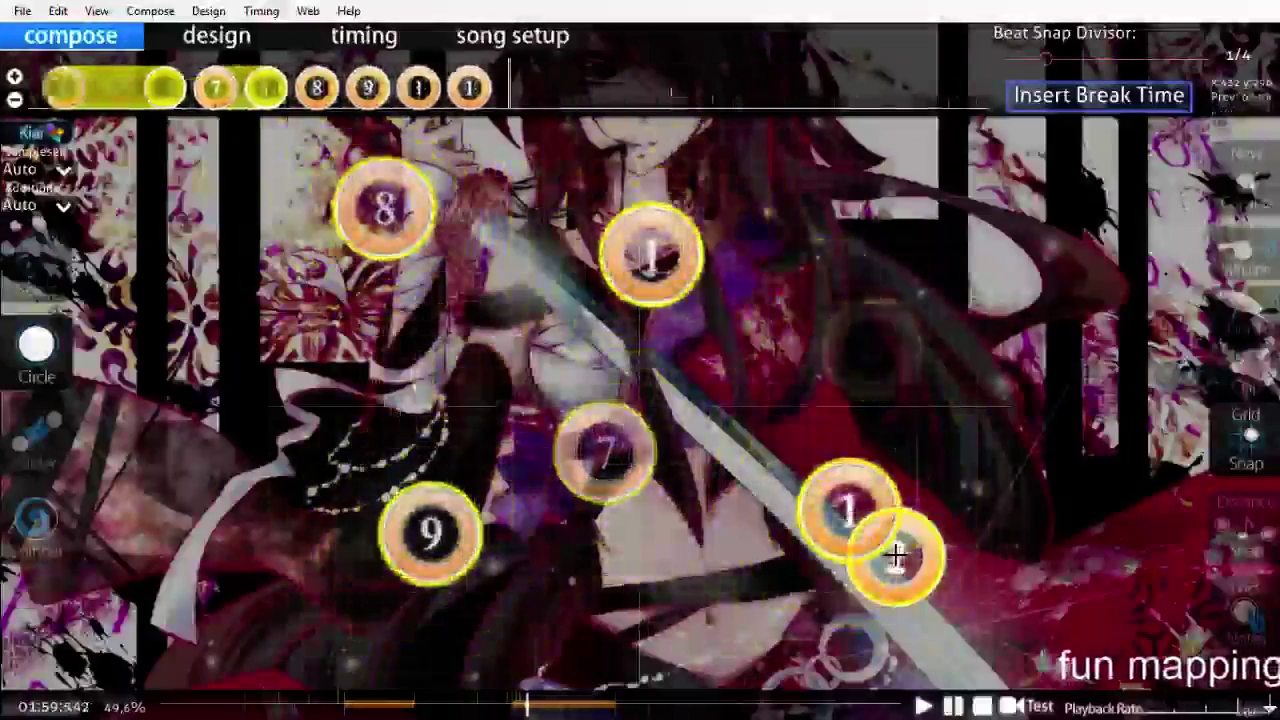
pyautogui.press('space')
pyautogui.scroll(14, 896, 555)
pyautogui.press('space')
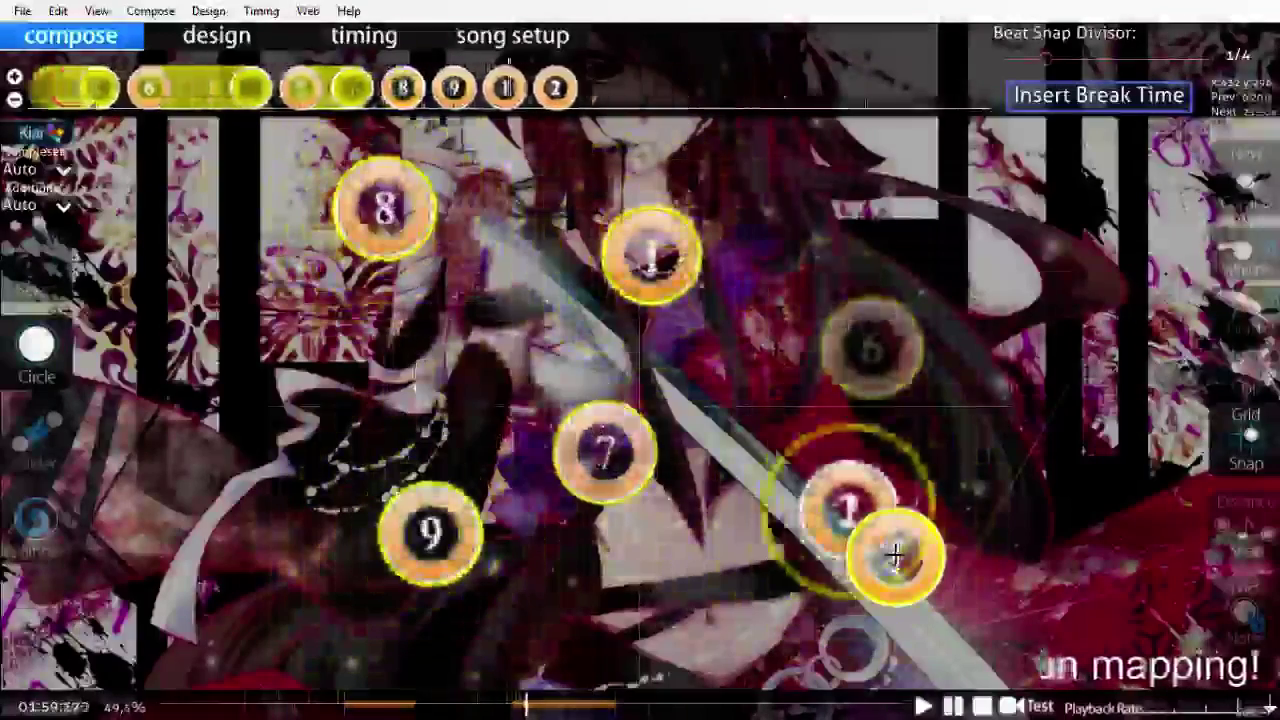
pyautogui.press('space')
pyautogui.scroll(1, 559, 310)
pyautogui.scroll(-3, 559, 308)
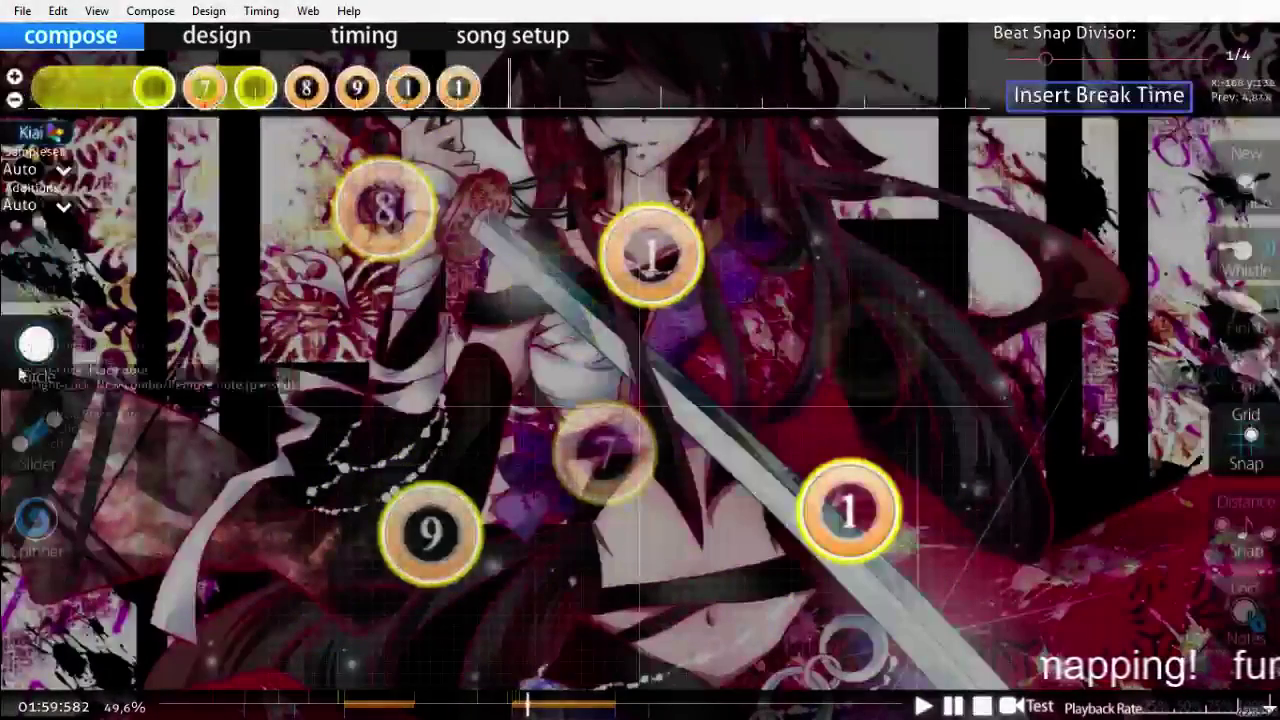
# Step: Place a straight slider at 01:59:582 from the lower centre toward the upper left, and a single circle near circle 8 at 01:59:915
pyautogui.click(36, 432)
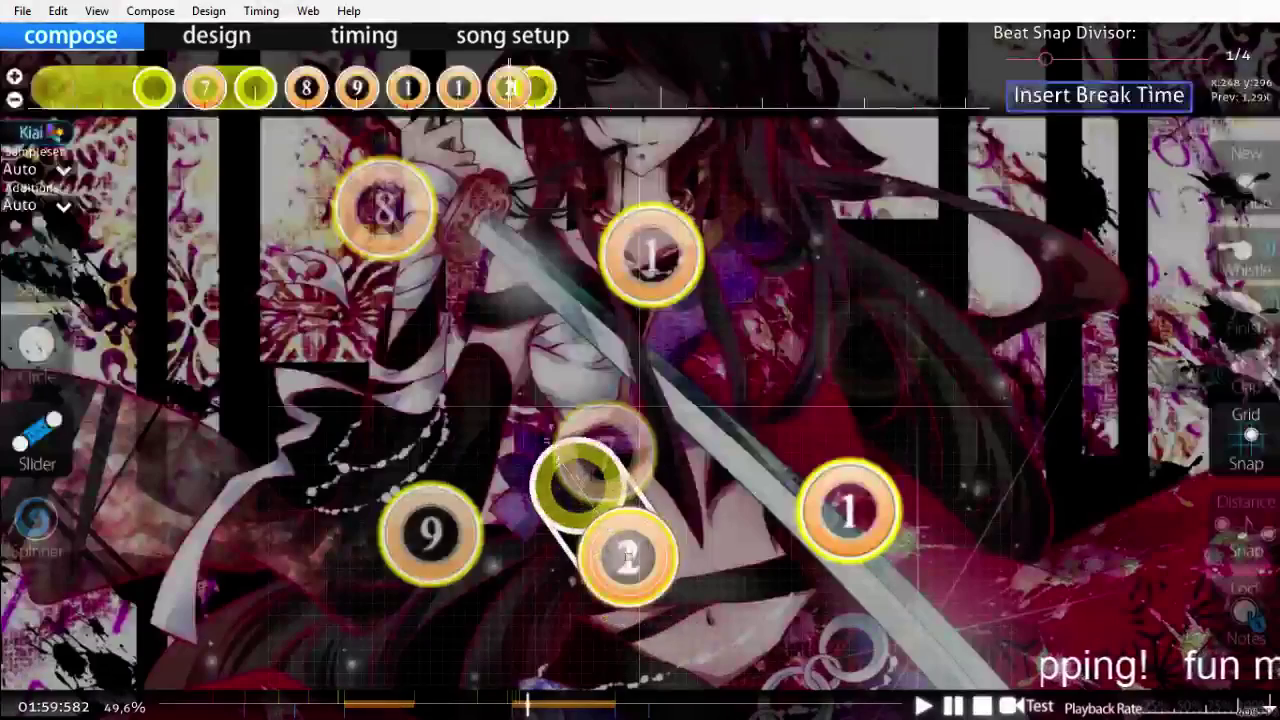
pyautogui.rightClick(505, 404)
pyautogui.scroll(2, 548, 487)
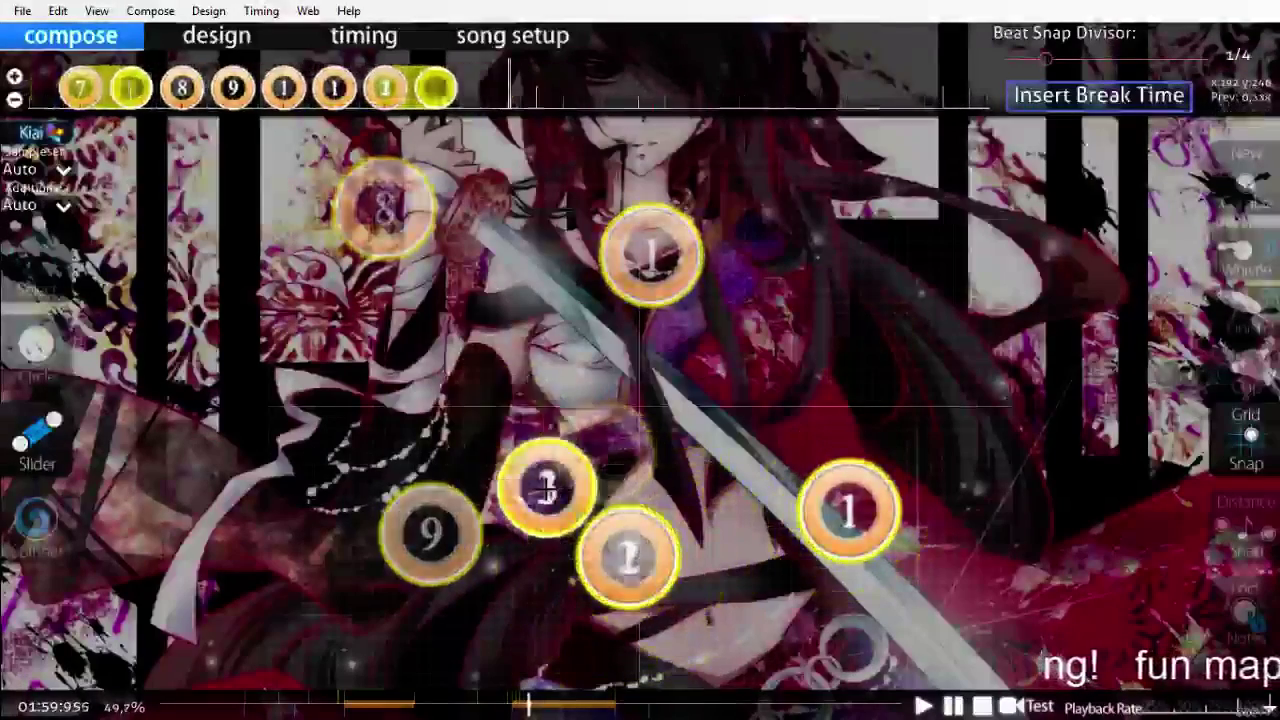
pyautogui.scroll(-1, 545, 488)
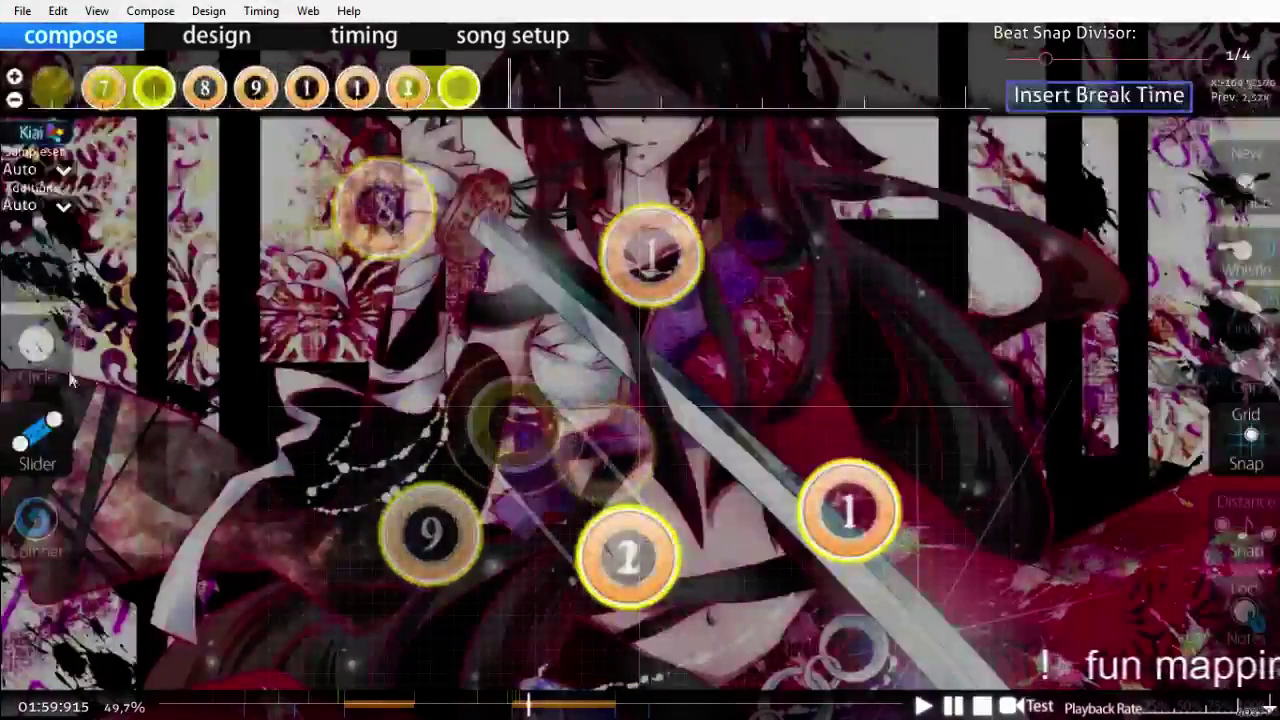
pyautogui.click(36, 348)
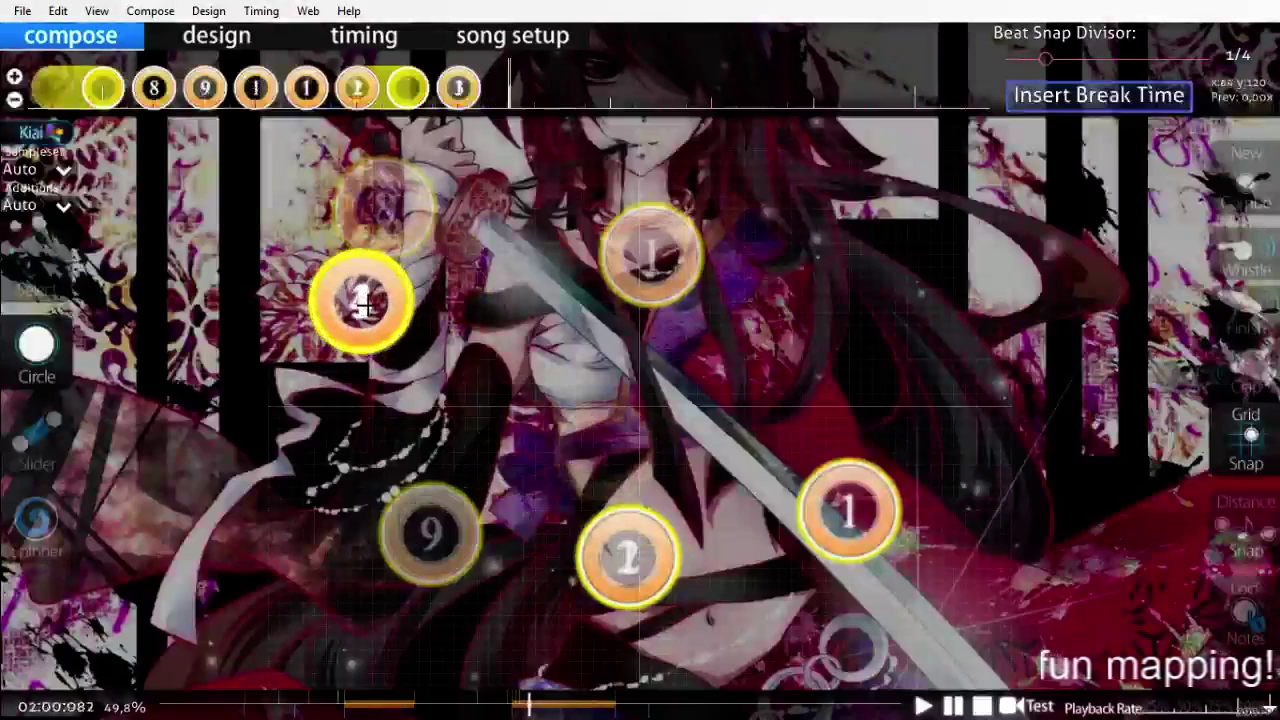
# Step: Place a curved slider at 02:00:082 arcing around circle 10 down toward the playfield centre, and add one repeat
pyautogui.click(36, 435)
pyautogui.scroll(5, 302, 380)
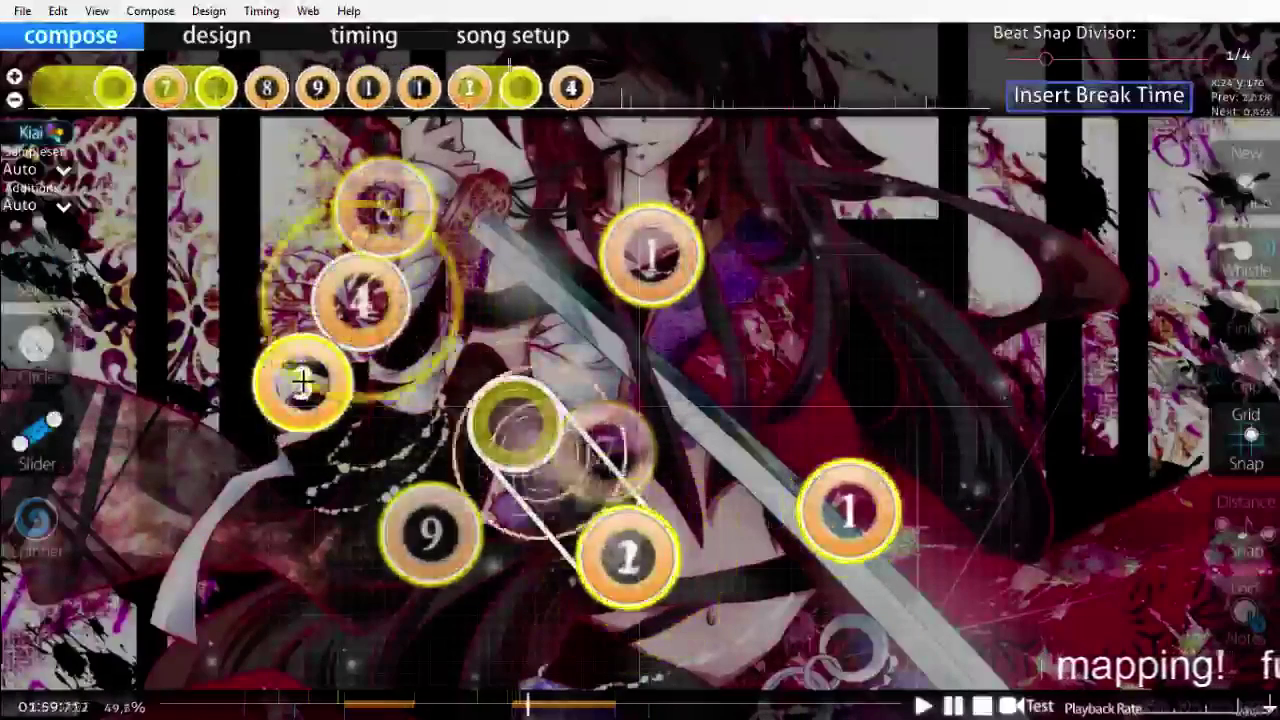
pyautogui.scroll(-1, 313, 381)
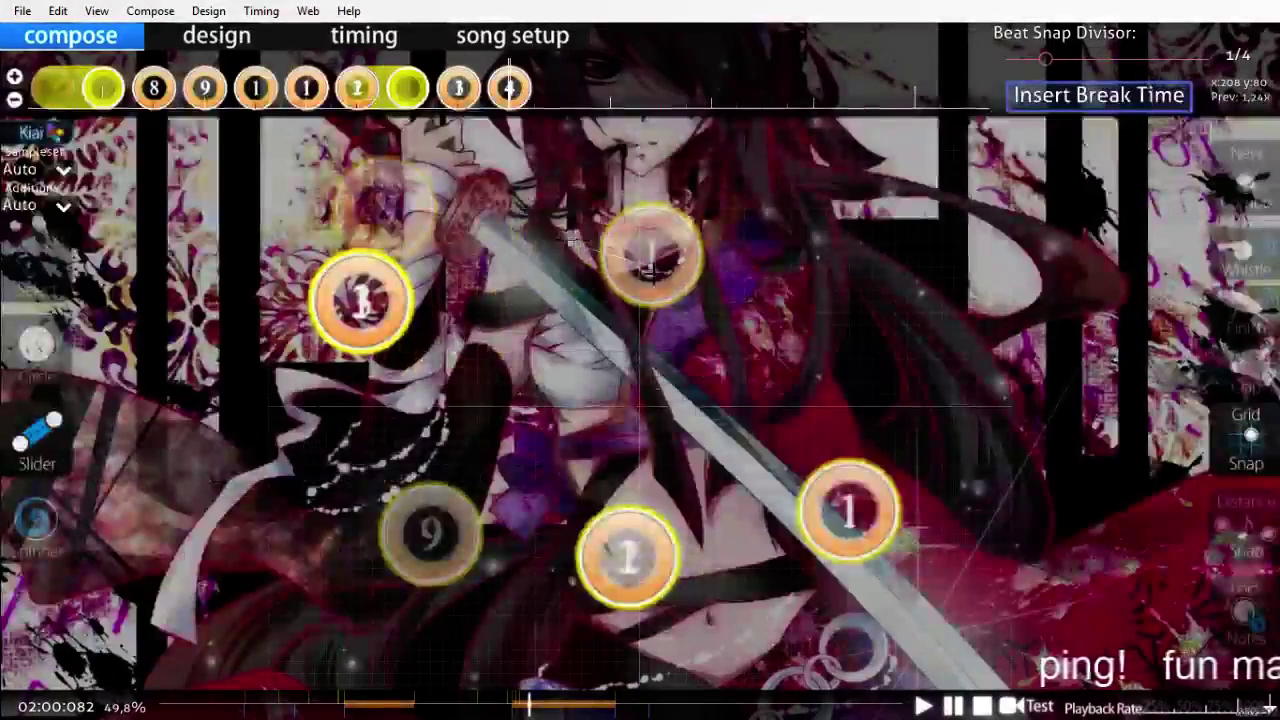
pyautogui.click(685, 300)
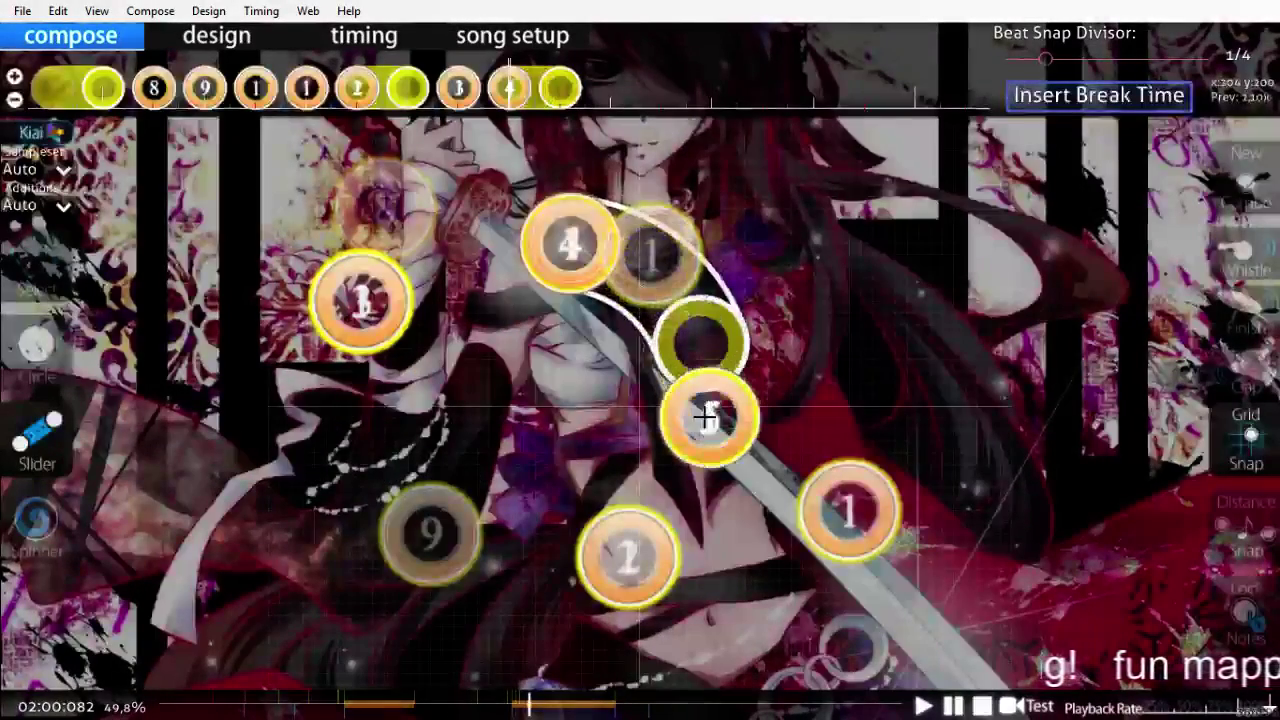
pyautogui.scroll(8, 708, 420)
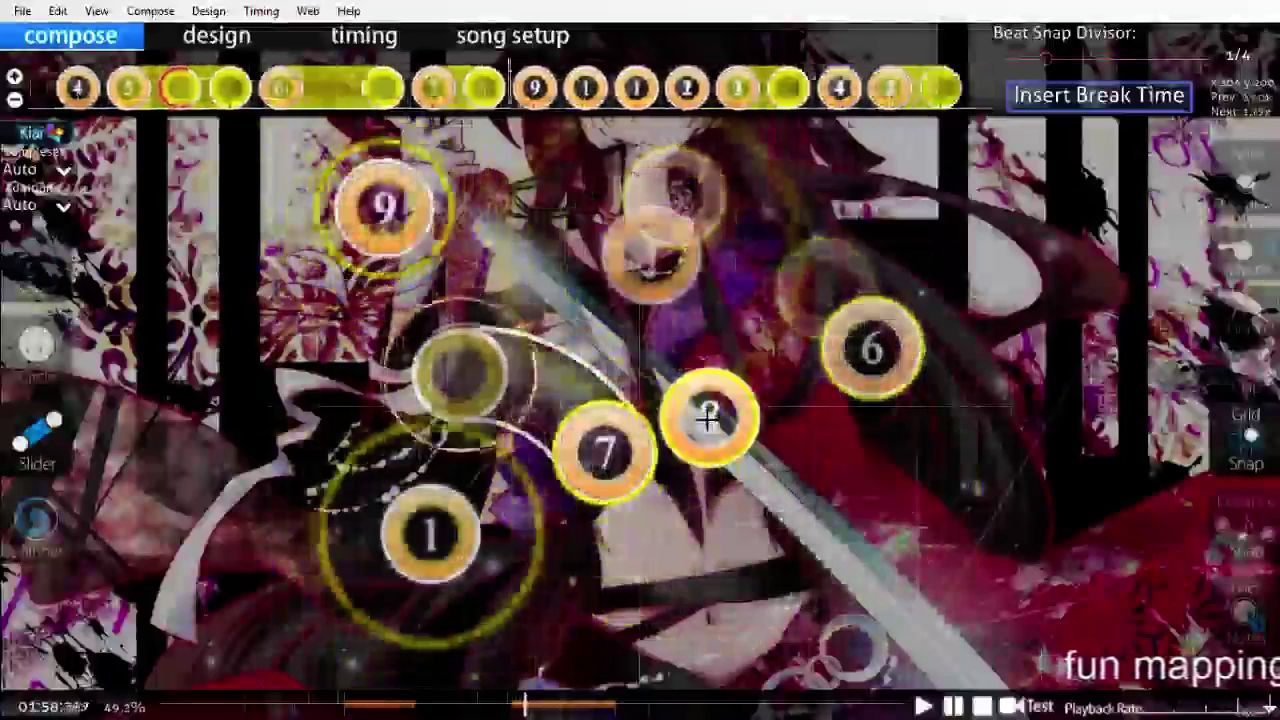
pyautogui.scroll(-3, 708, 420)
pyautogui.moveTo(708, 420); pyautogui.dragTo(607, 355)
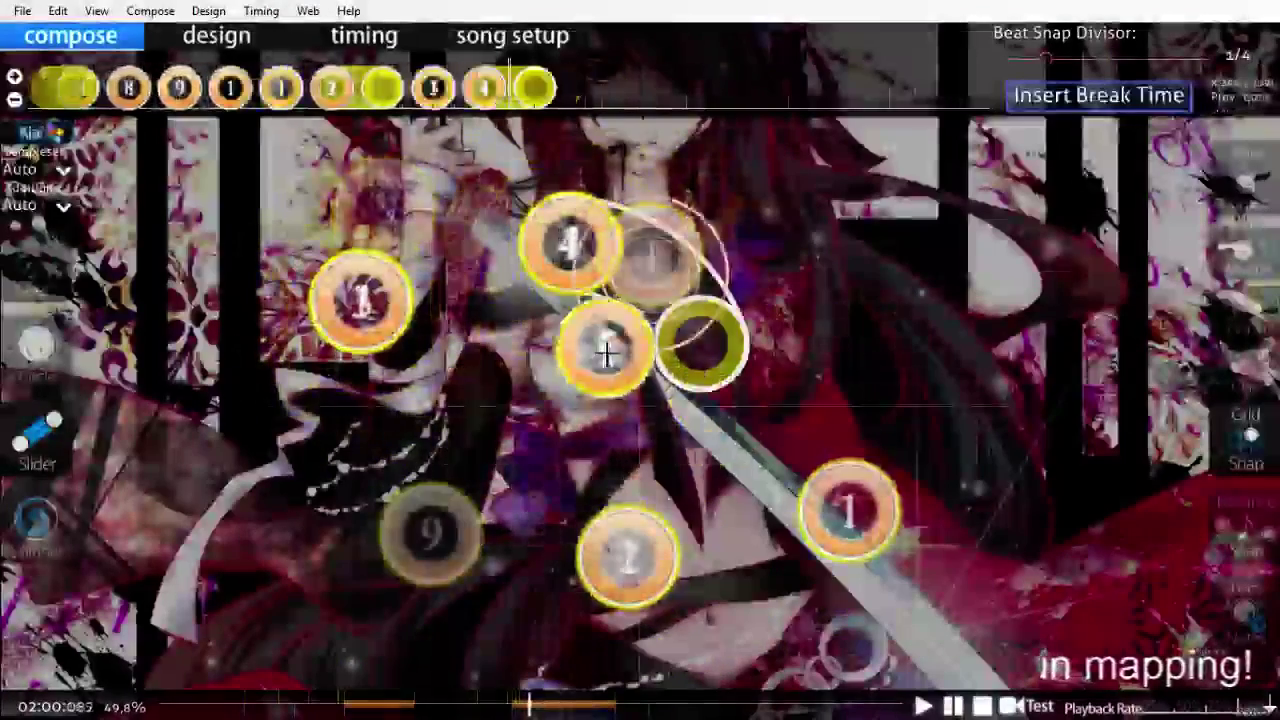
# Step: Start a new combo on circle 10 in the upper centre of the playfield
pyautogui.press('1')
pyautogui.scroll(4, 795, 319)
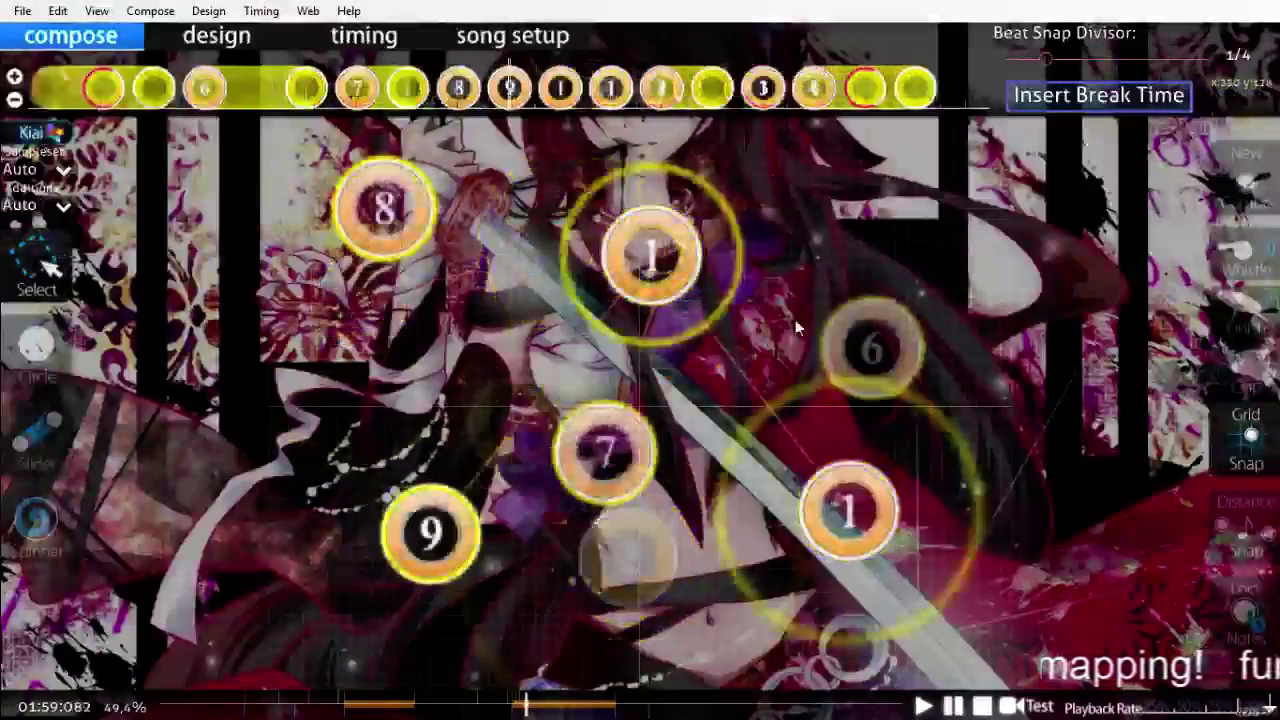
pyautogui.press('space')
pyautogui.scroll(10, 795, 319)
pyautogui.scroll(3, 362, 147)
pyautogui.moveTo(372, 88); pyautogui.dragTo(757, 80)
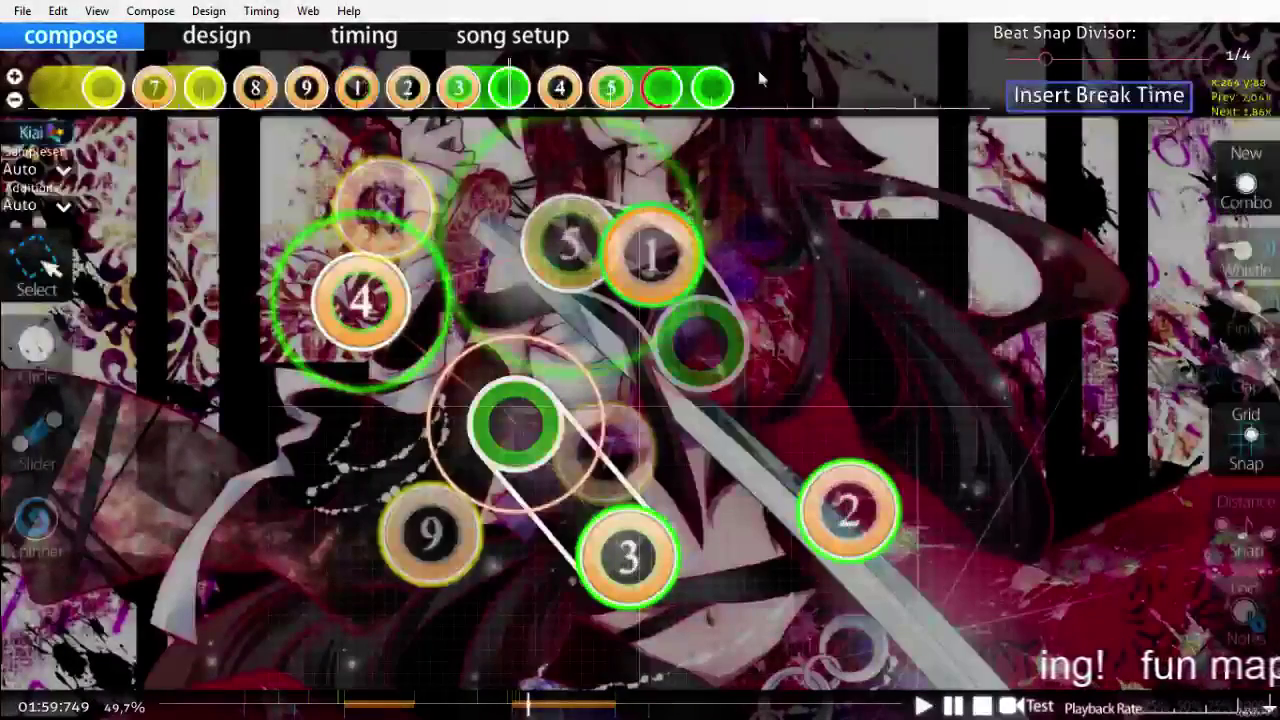
# Step: Remove the new combo from the upper-centre circle and start it on the straight slider at 01:59:582 instead
pyautogui.scroll(3, 806, 255)
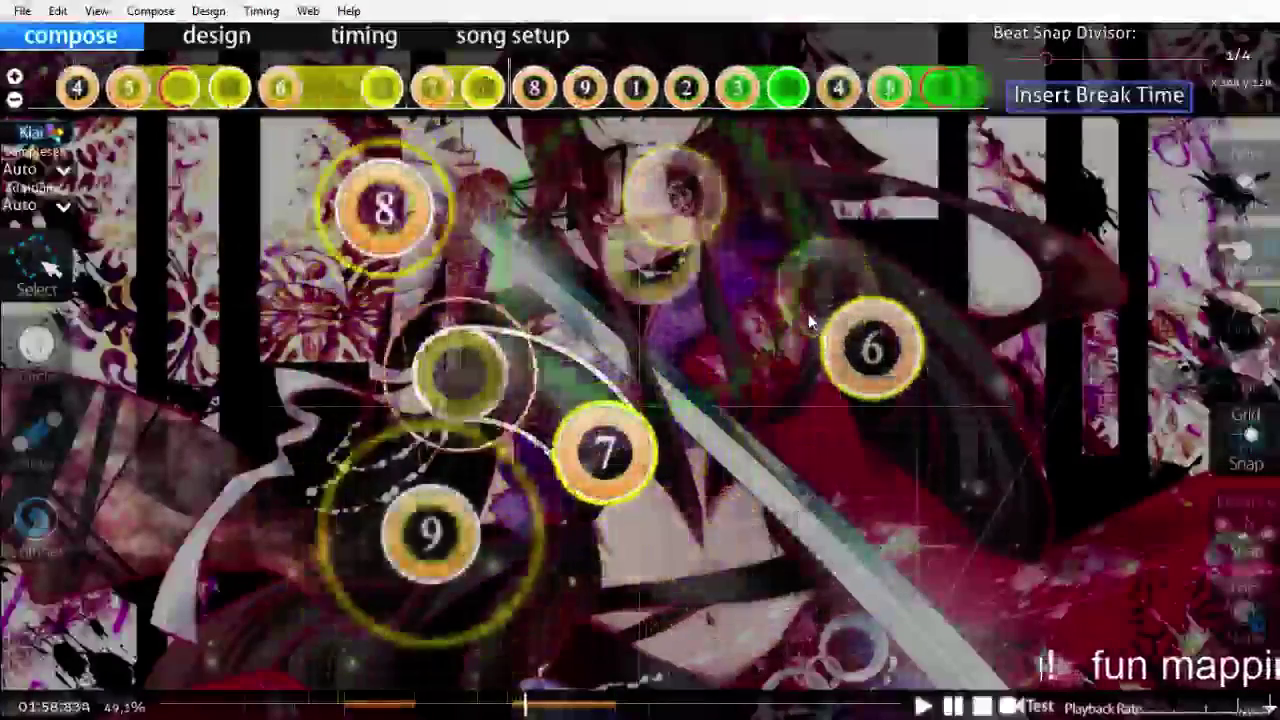
pyautogui.press('space')
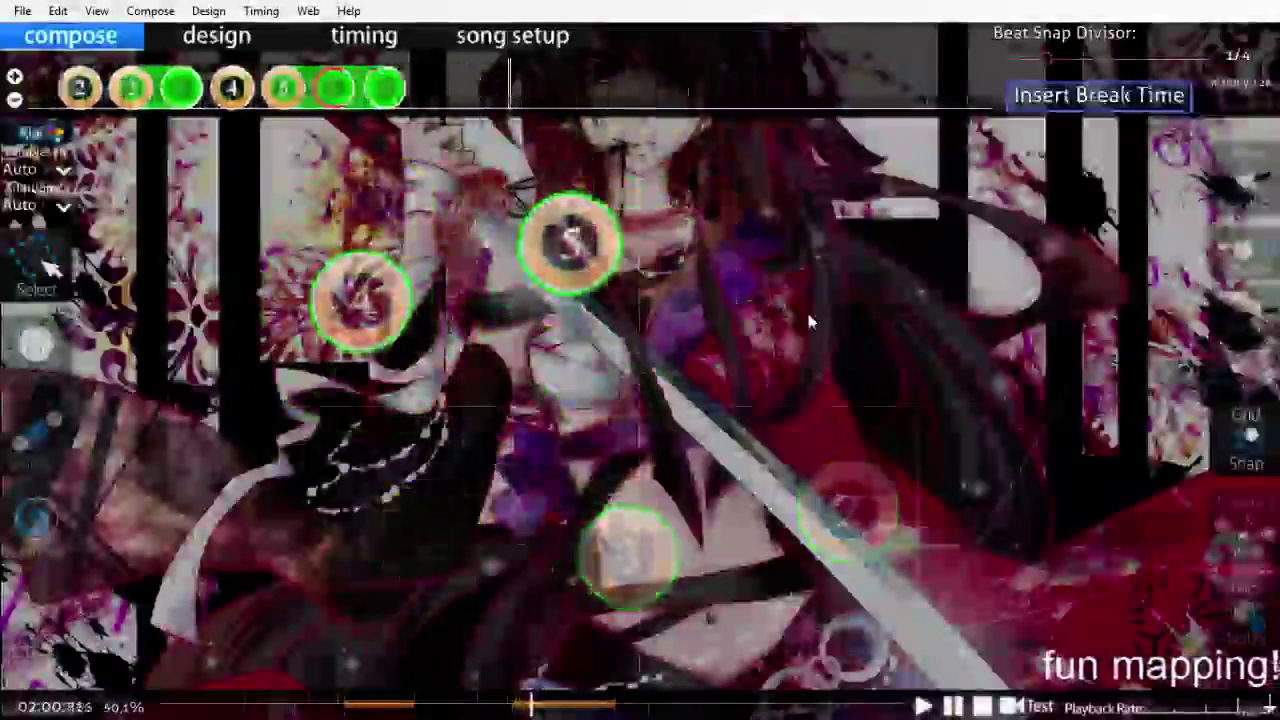
pyautogui.scroll(4, 808, 321)
pyautogui.scroll(2, 808, 313)
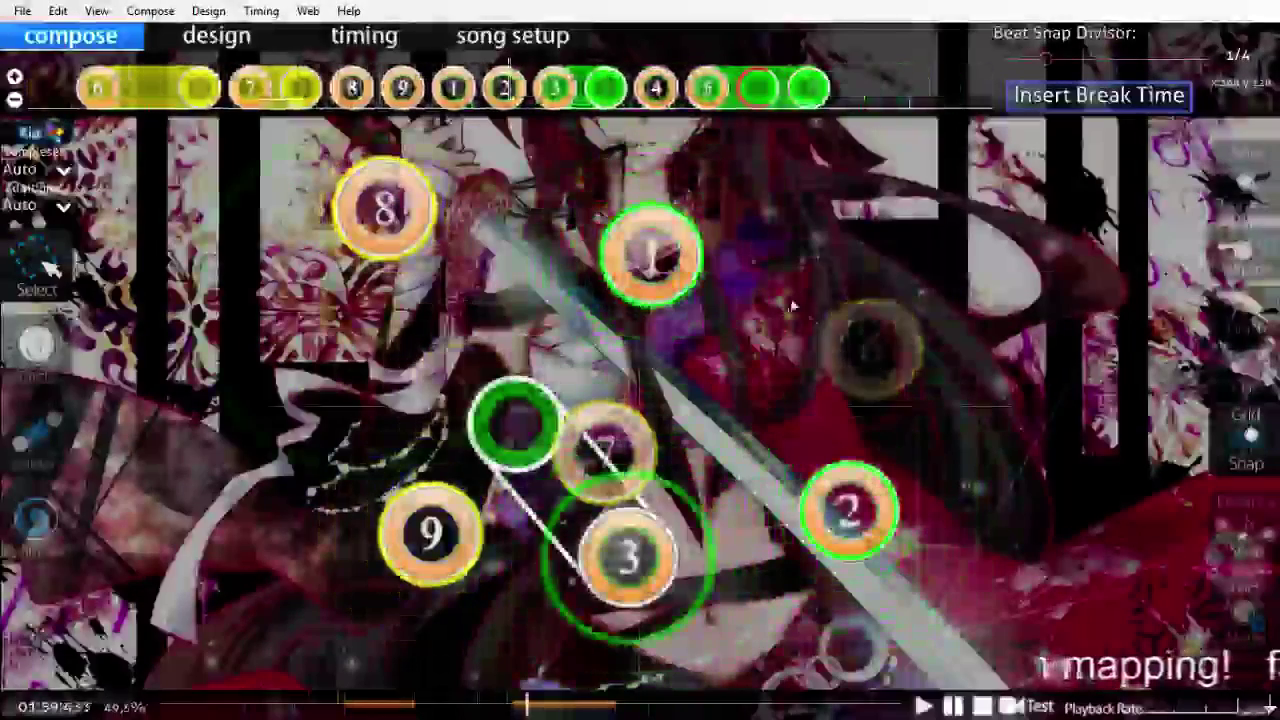
pyautogui.click(653, 261)
pyautogui.press('q')
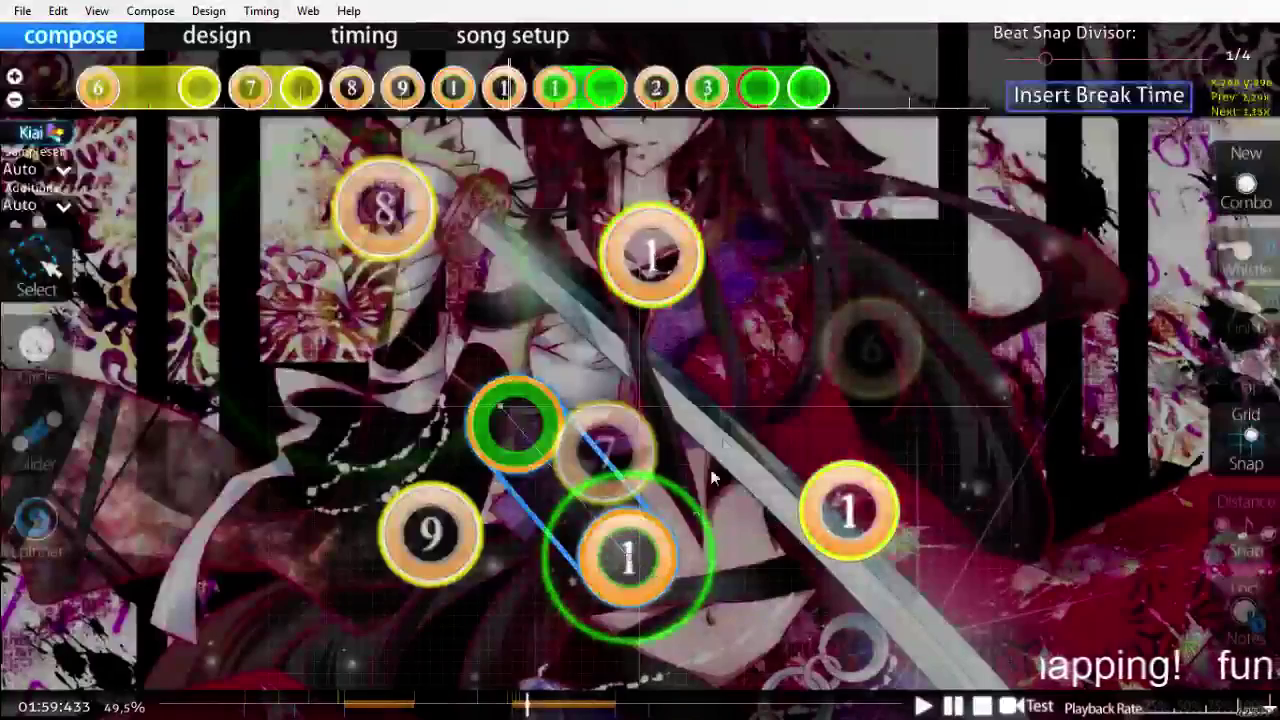
pyautogui.scroll(4, 725, 445)
pyautogui.press('space')
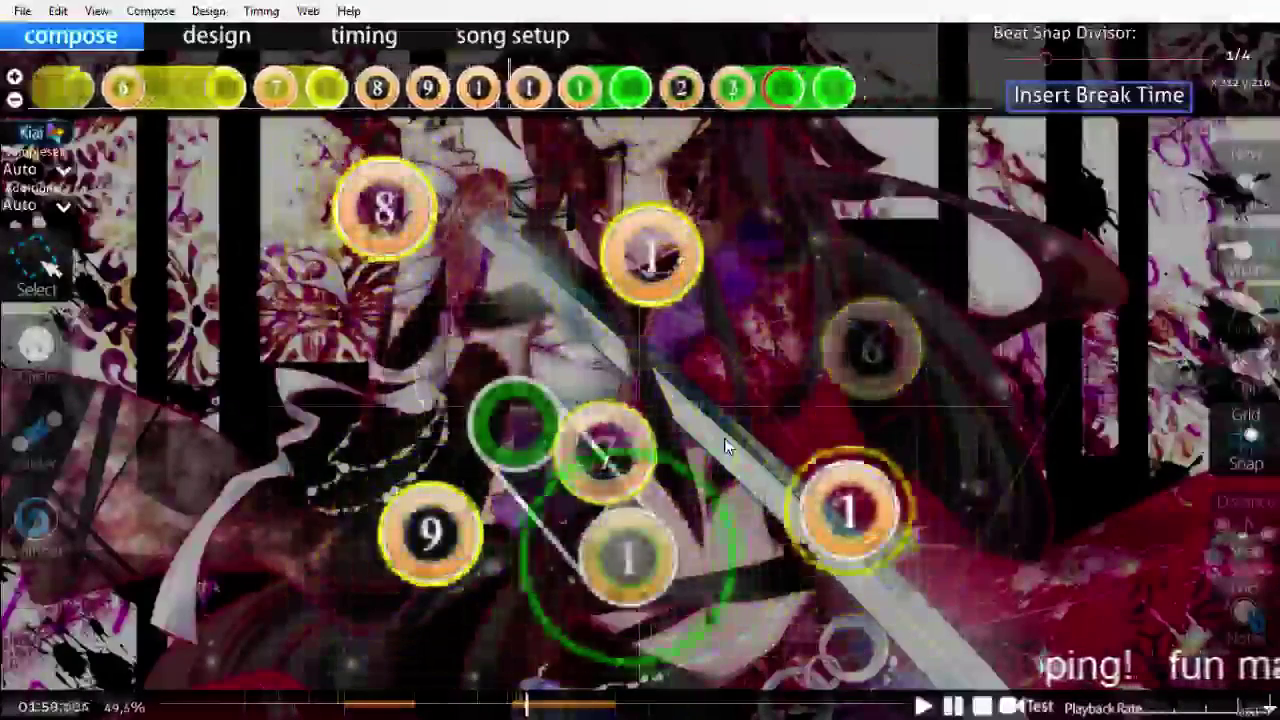
# Step: Place circle 4 lower left, circle 5 lower right at 02:00:749 and circle 6 upper centre at 02:00:915
pyautogui.scroll(4, 725, 445)
pyautogui.scroll(-6, 725, 445)
pyautogui.press('2')
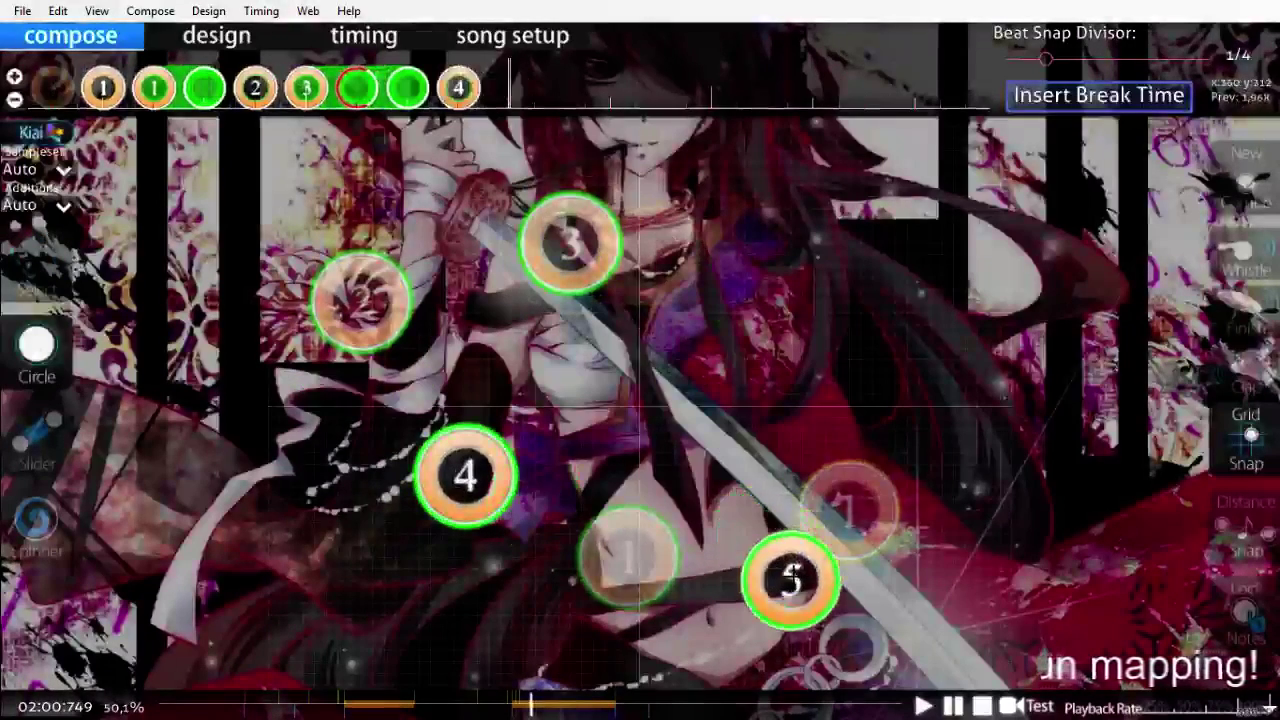
pyautogui.click(790, 580)
pyautogui.scroll(-1, 785, 560)
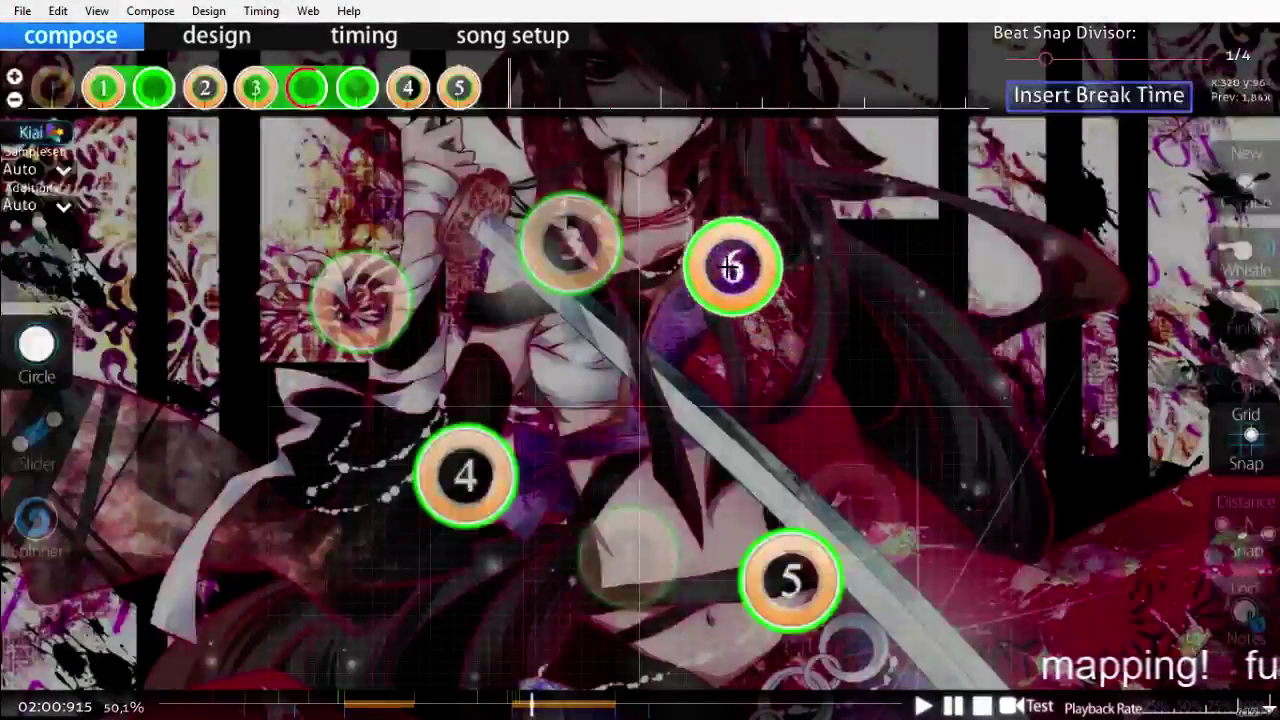
pyautogui.scroll(1, 582, 428)
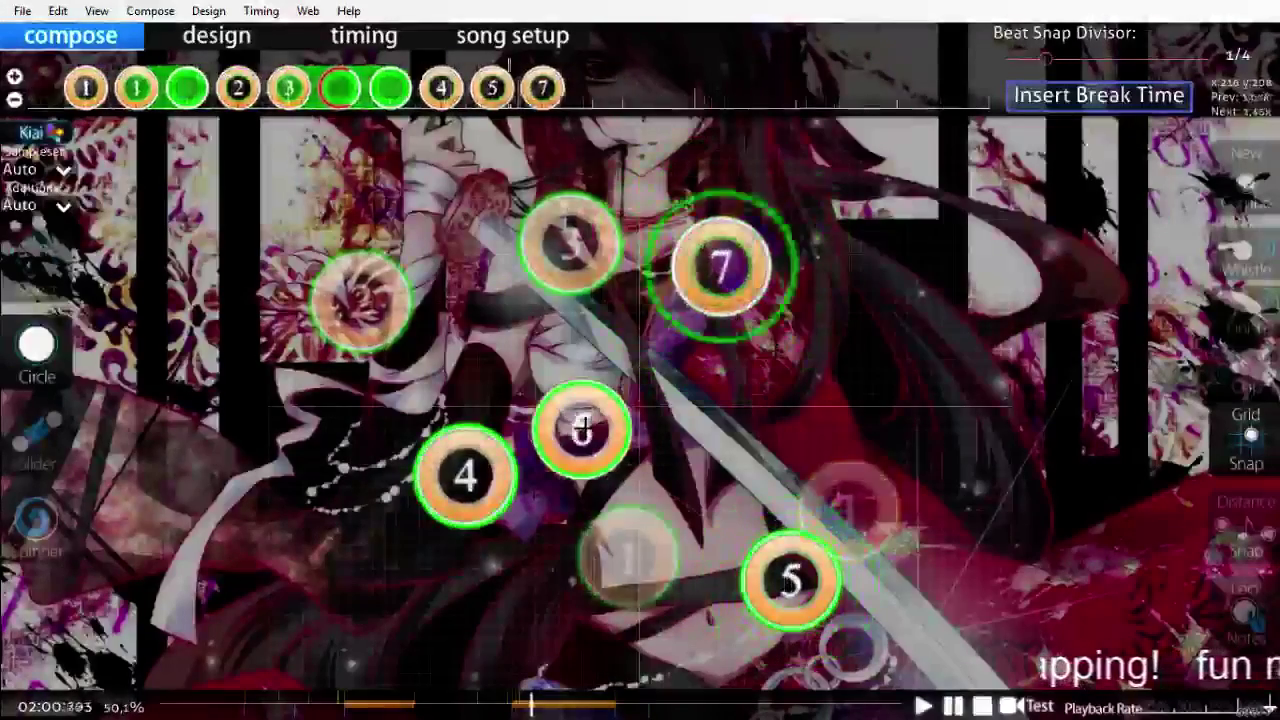
# Step: Place circle 7 at 02:01:082, stacked on top of circle 4
pyautogui.scroll(11, 582, 427)
pyautogui.scroll(-7, 582, 427)
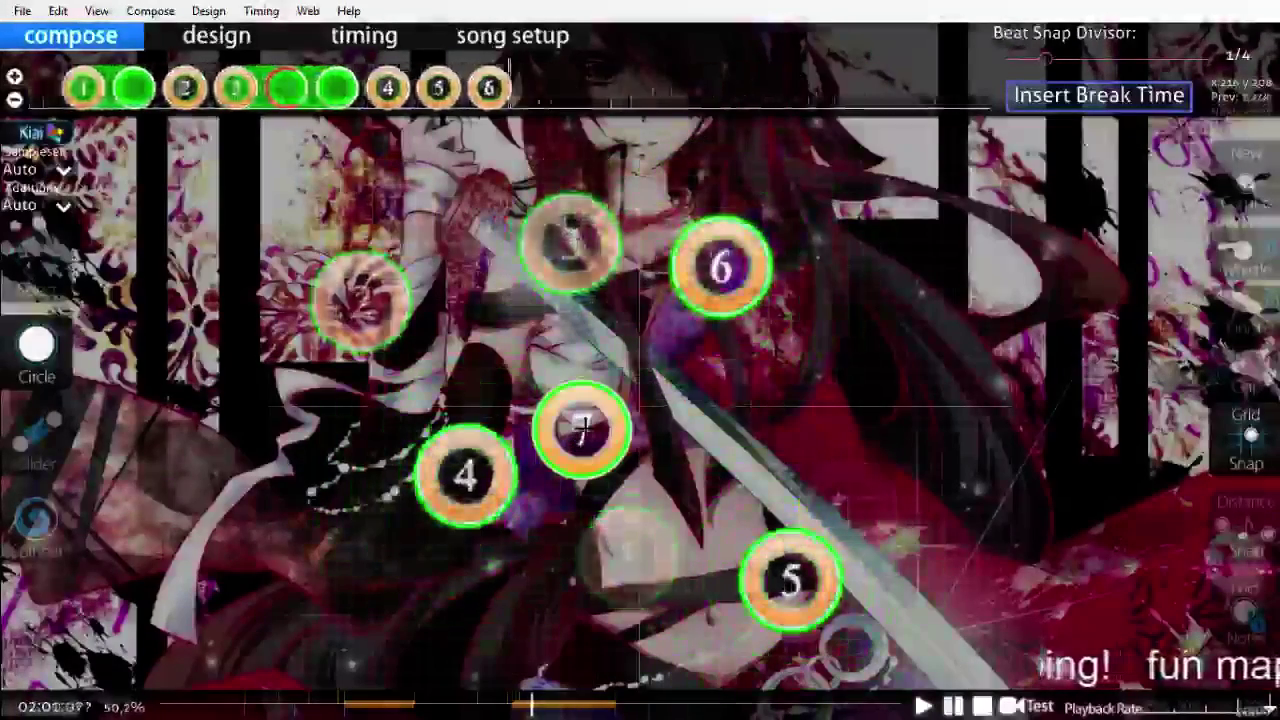
pyautogui.scroll(1, 582, 428)
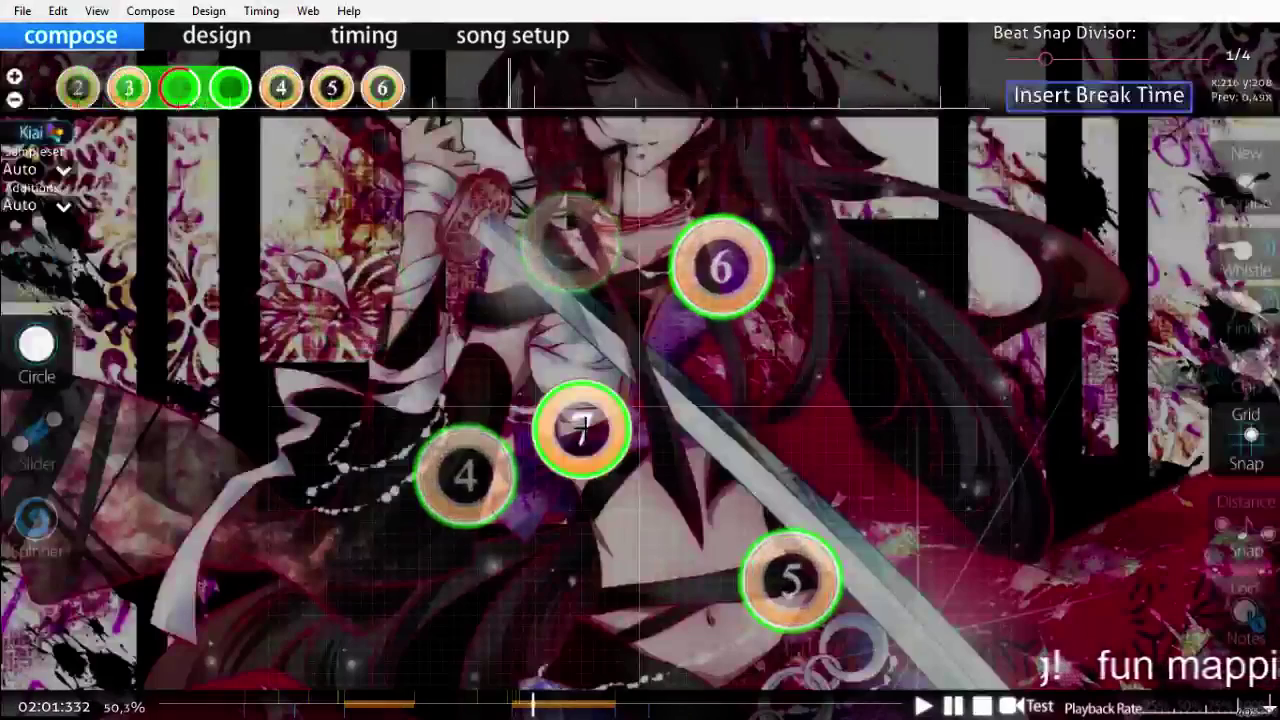
pyautogui.scroll(1, 582, 428)
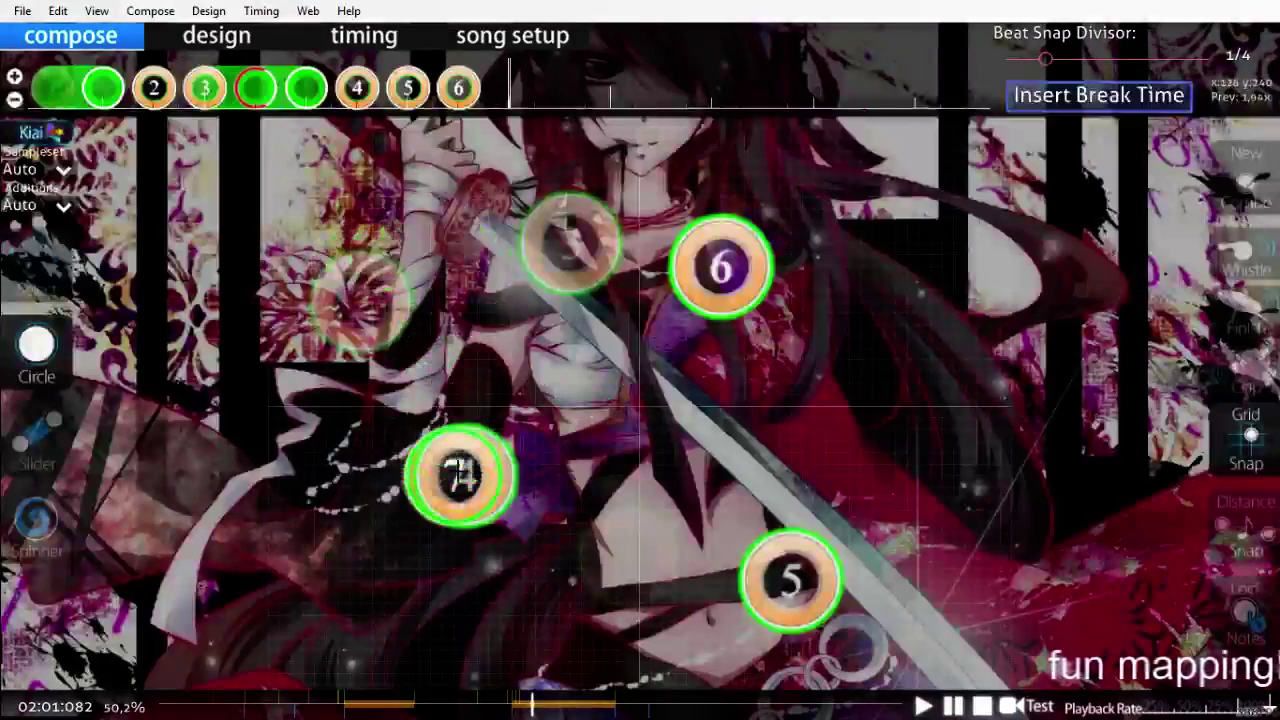
pyautogui.scroll(-2, 551, 489)
# Step: Place slider 8 at 02:01:249, curving from beside circle 5 up and to the right
pyautogui.press('3')
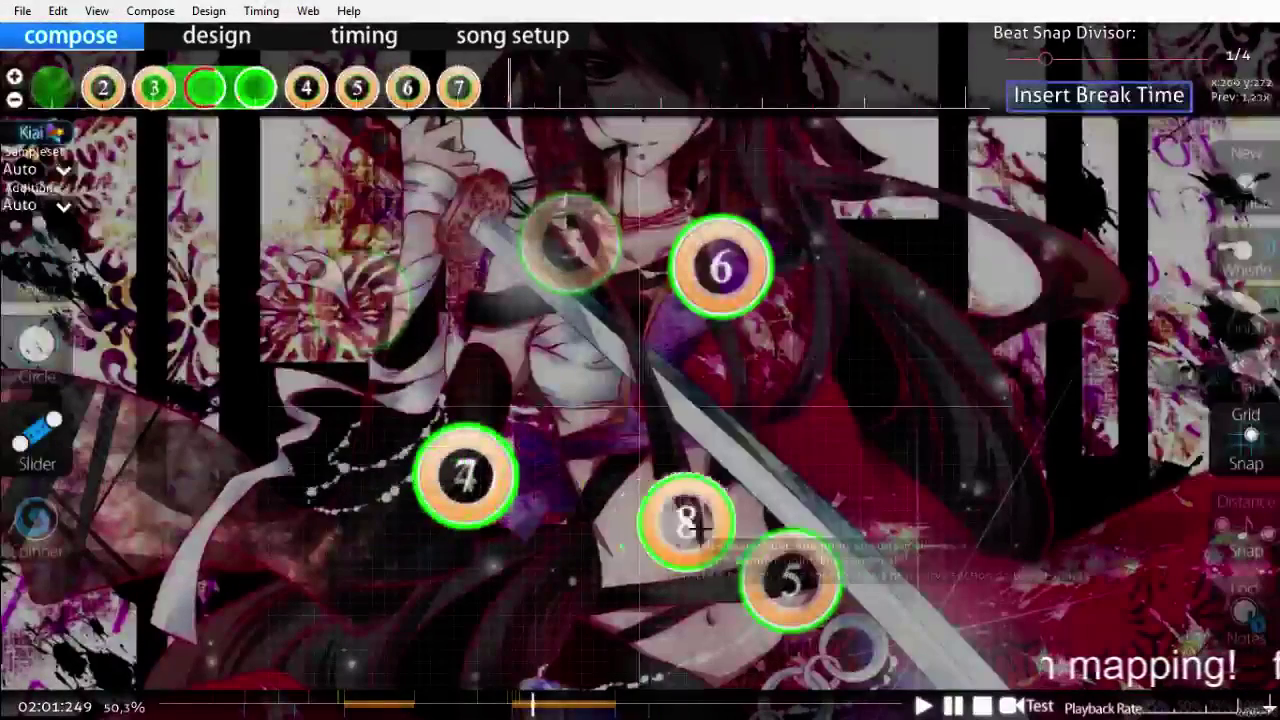
pyautogui.click(726, 543)
pyautogui.click(794, 471)
pyautogui.rightClick(856, 433)
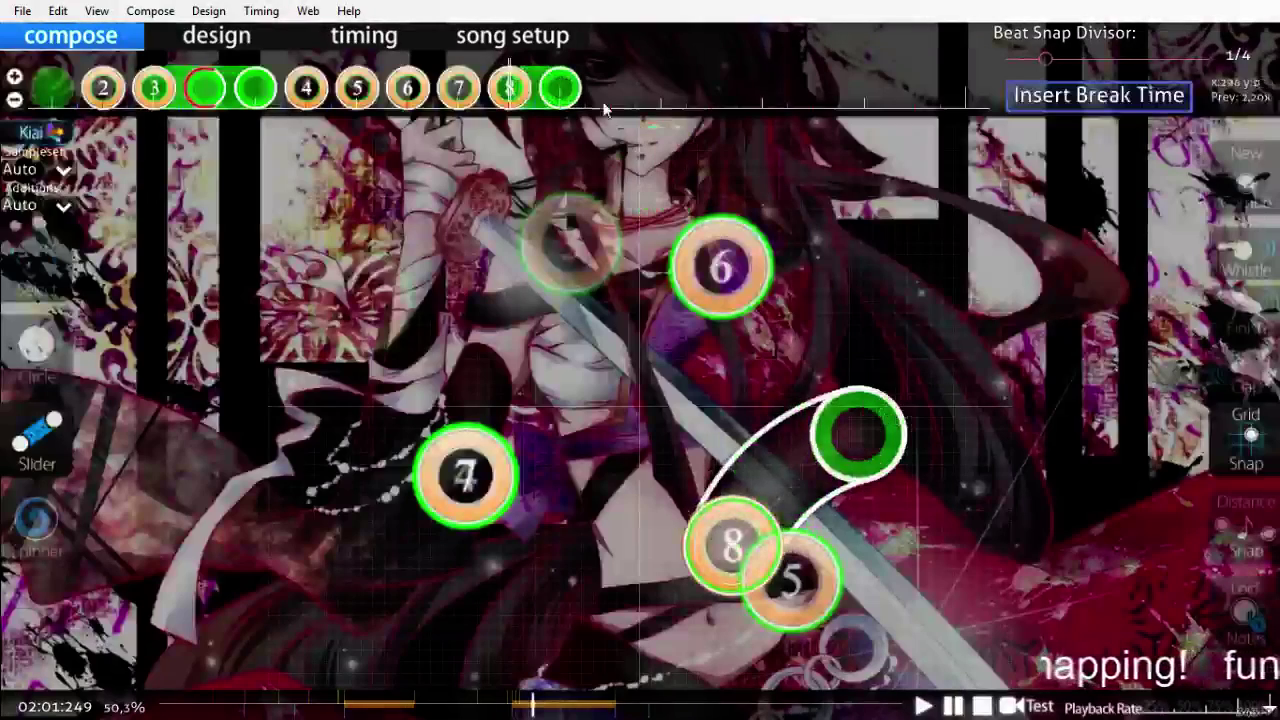
# Step: Place straight horizontal slider 9 at 02:01:582 in the upper centre, give it one repeat, and check it by playback
pyautogui.scroll(-4, 661, 84)
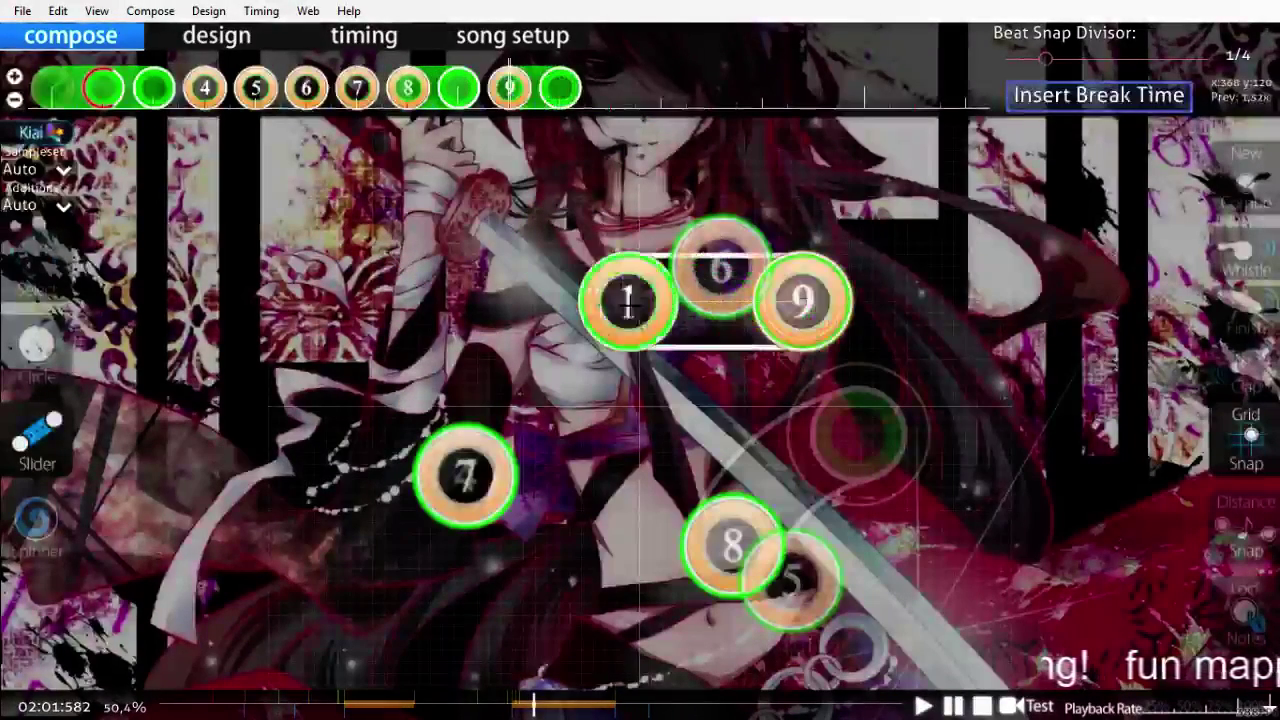
pyautogui.moveTo(556, 83); pyautogui.dragTo(607, 84)
pyautogui.scroll(7, 806, 294)
pyautogui.press('space')
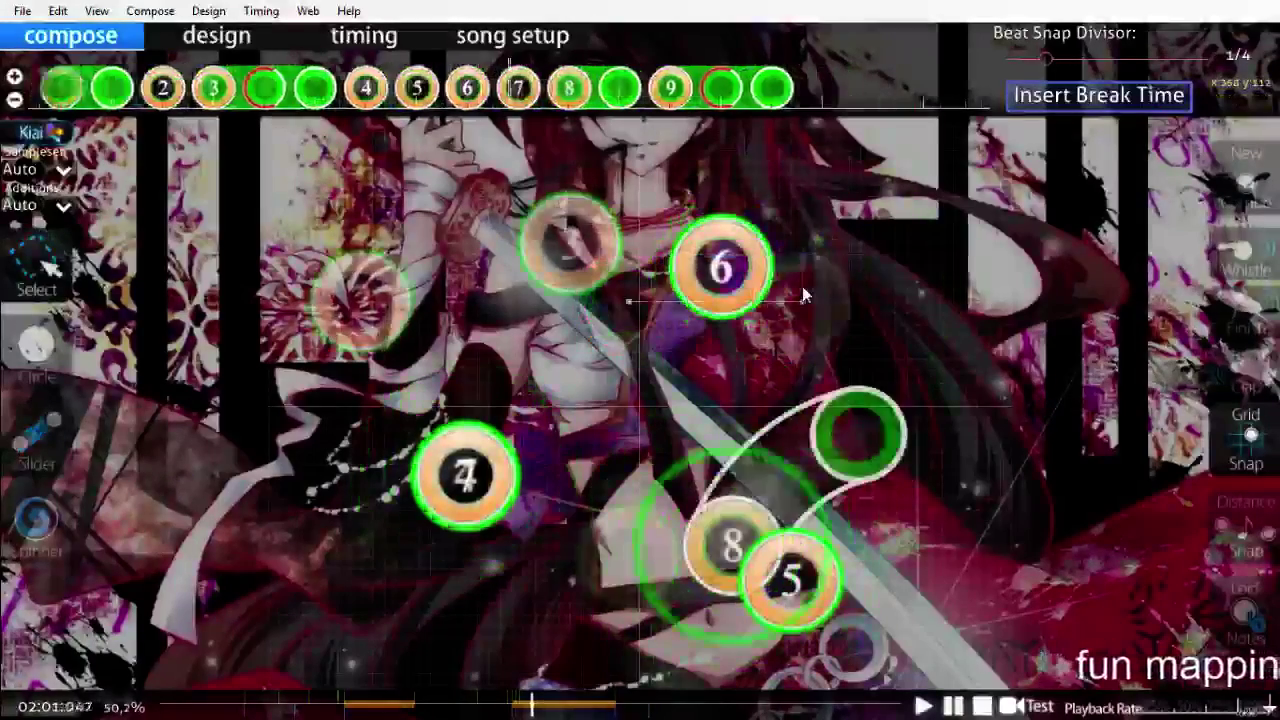
pyautogui.press('space')
pyautogui.scroll(6, 806, 294)
pyautogui.press('space')
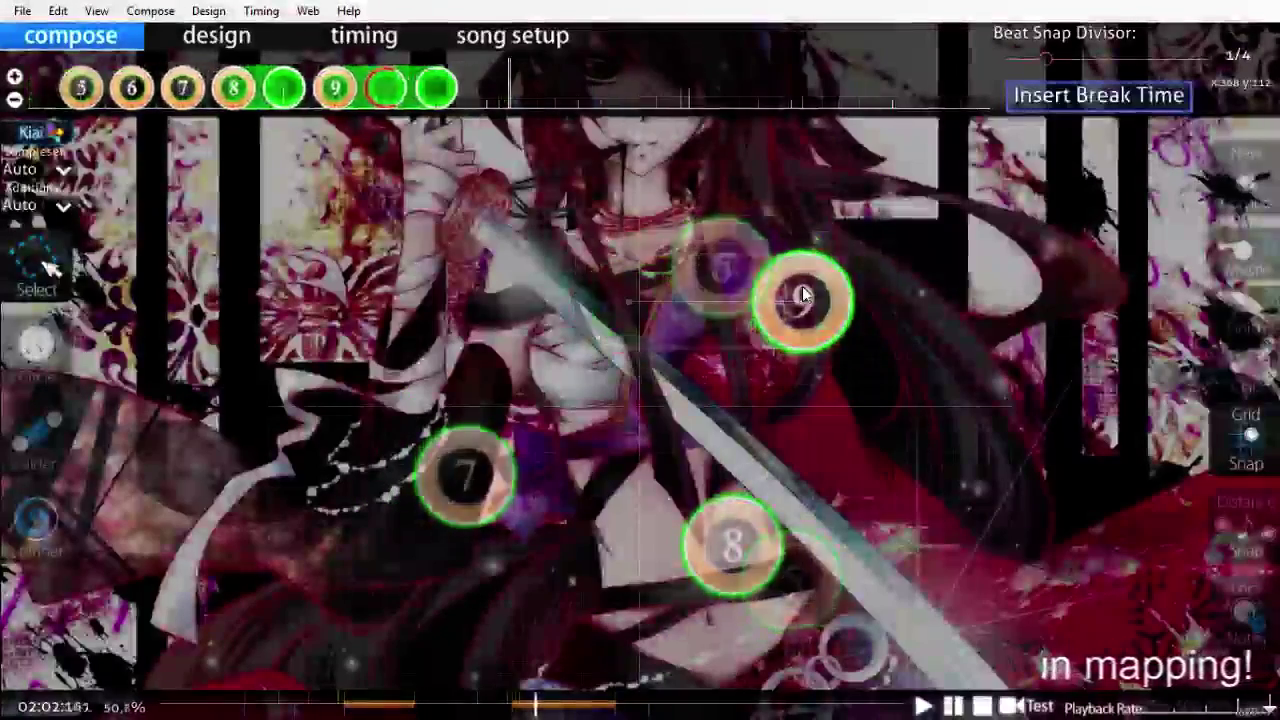
pyautogui.press('space')
# Step: Place the next two hit circles after slider 9, one at the centre right and one at the lower centre
pyautogui.press('2')
pyautogui.click(960, 449)
pyautogui.scroll(-2, 766, 590)
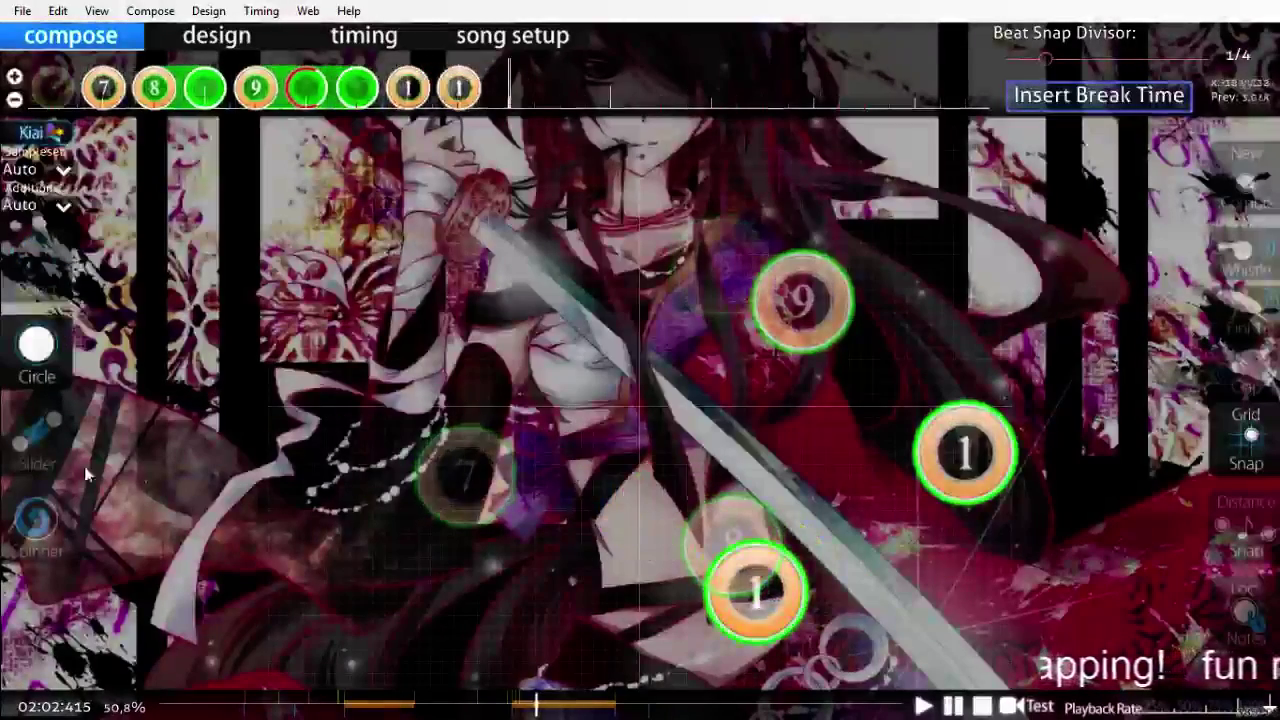
# Step: Place a slider at 02:02:415, curving left from the playfield centre
pyautogui.click(37, 440)
pyautogui.scroll(-2, 471, 437)
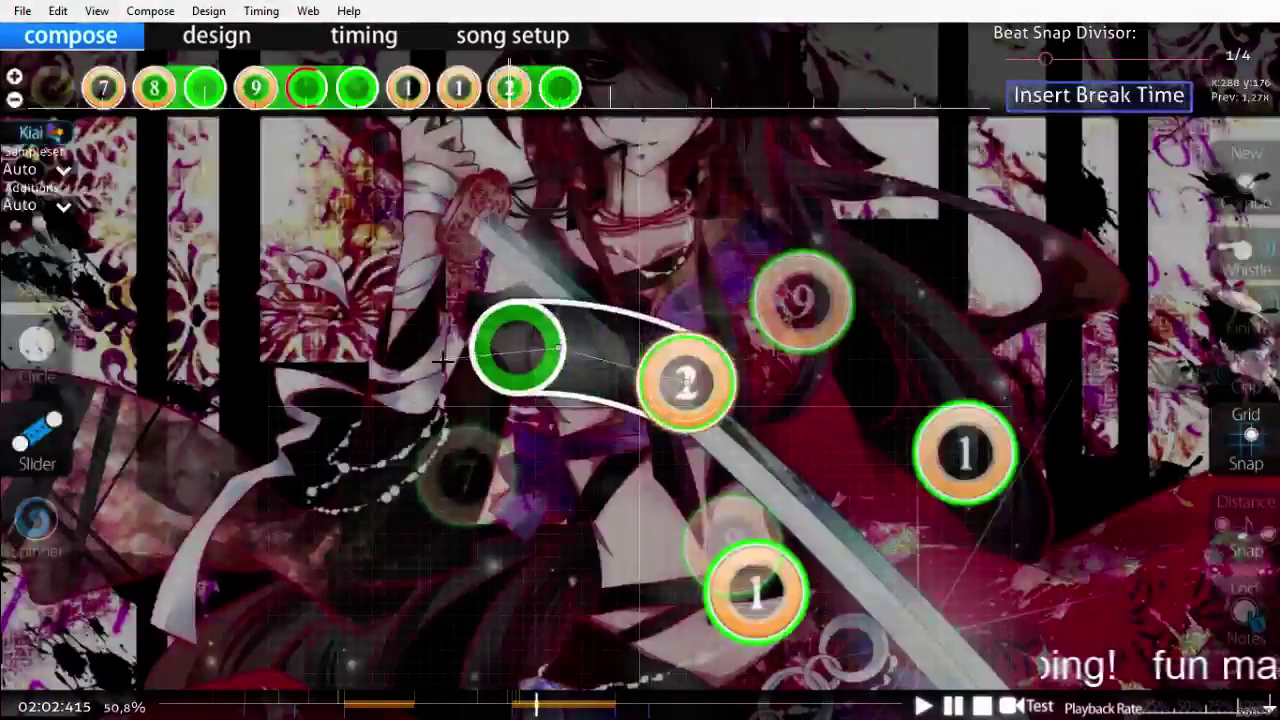
pyautogui.rightClick(443, 360)
# Step: Play back the passage and place a slider at 02:02:749, curving from the lower left towards the lower centre
pyautogui.scroll(10, 514, 428)
pyautogui.press('space')
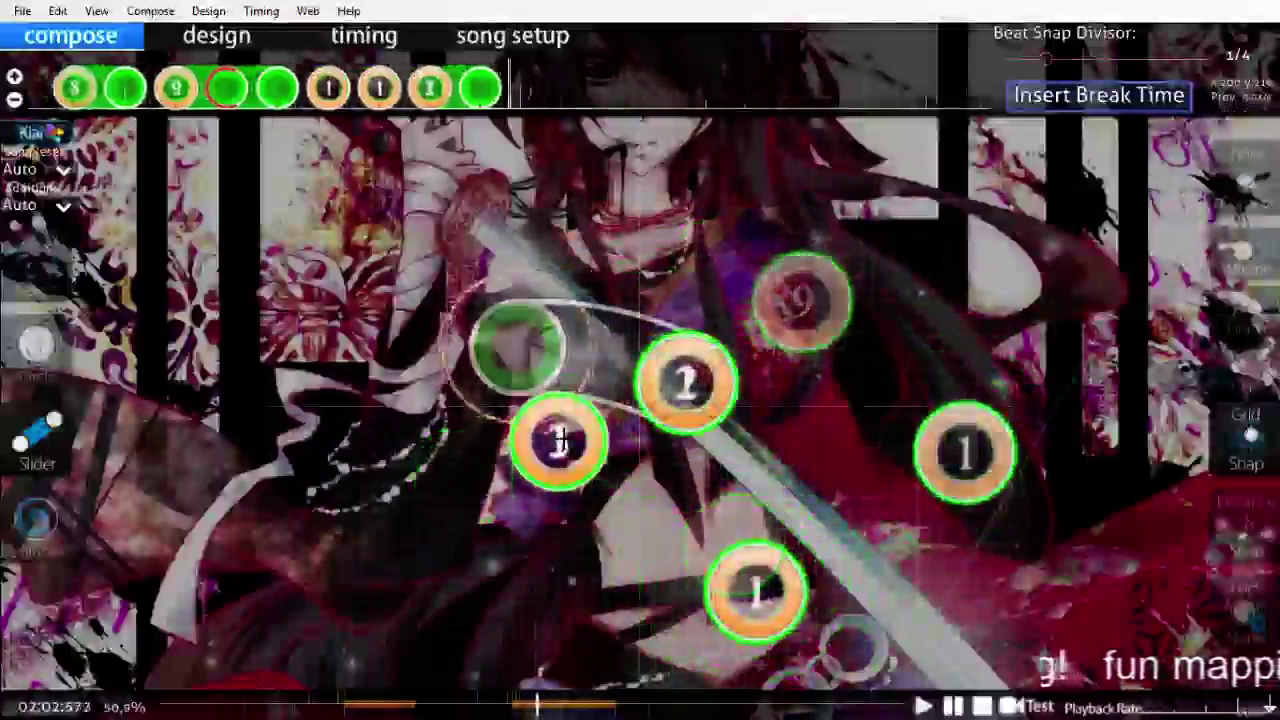
pyautogui.scroll(2, 530, 250)
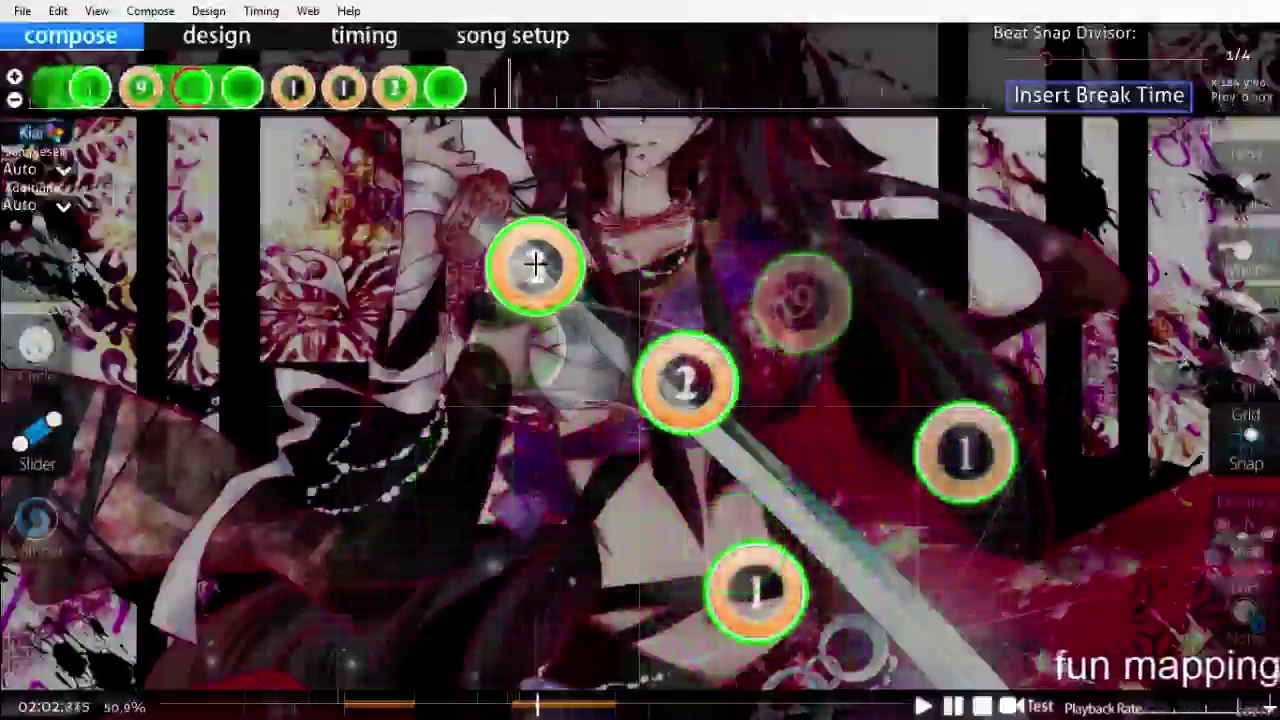
pyautogui.scroll(1, 536, 262)
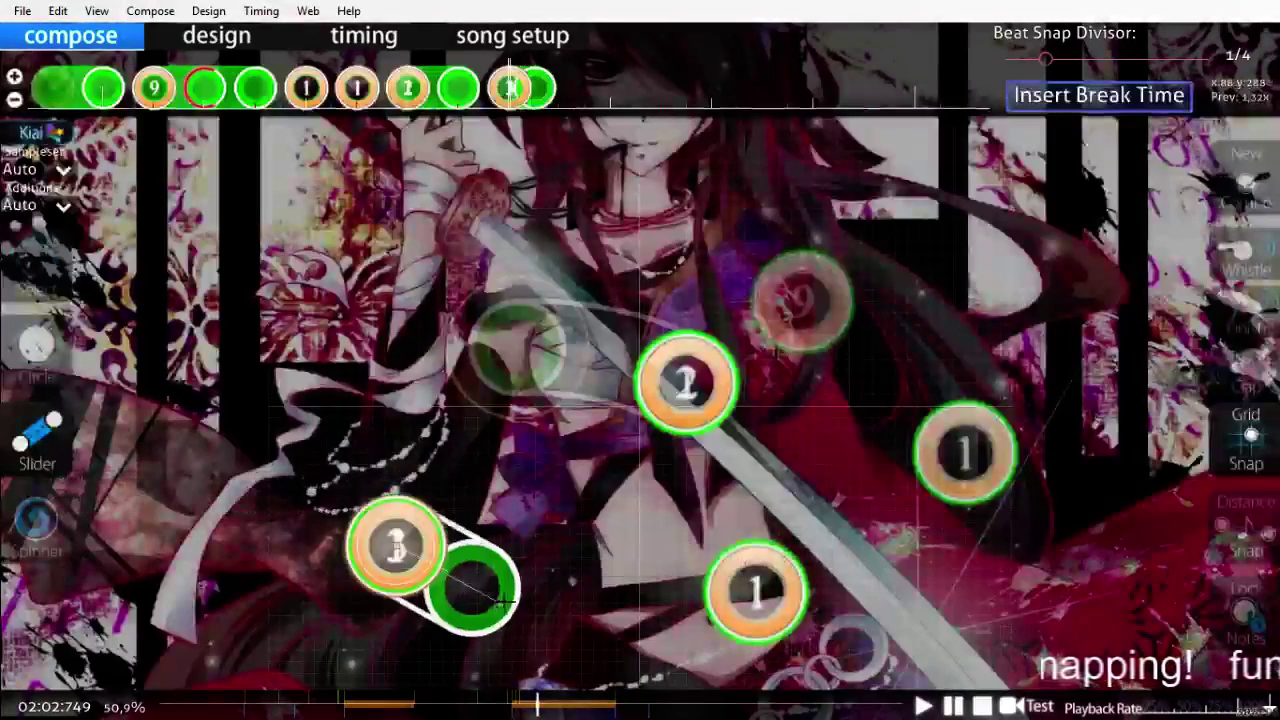
pyautogui.click(490, 594)
pyautogui.rightClick(562, 604)
# Step: Place three hit circles from 02:03:082 on: left of the playfield centre, lower right at 02:03:249, and lower centre
pyautogui.scroll(-6, 654, 591)
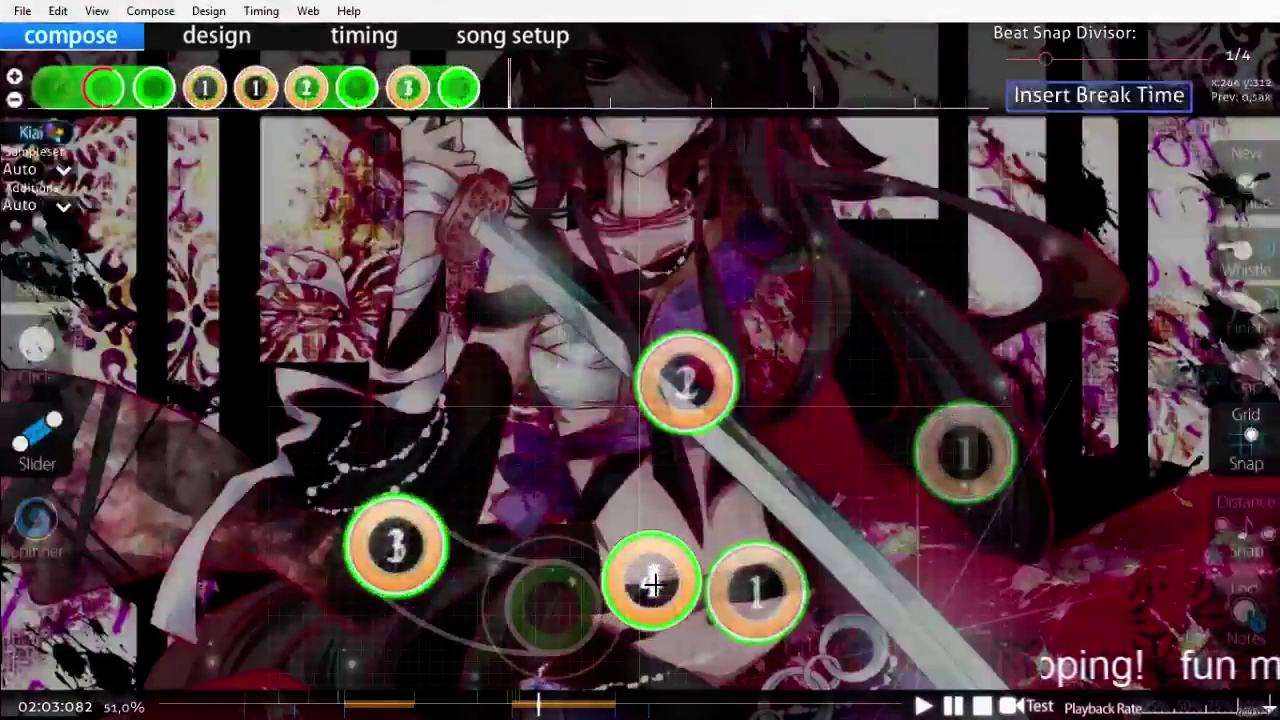
pyautogui.press('2')
pyautogui.click(521, 383)
pyautogui.scroll(-1, 797, 505)
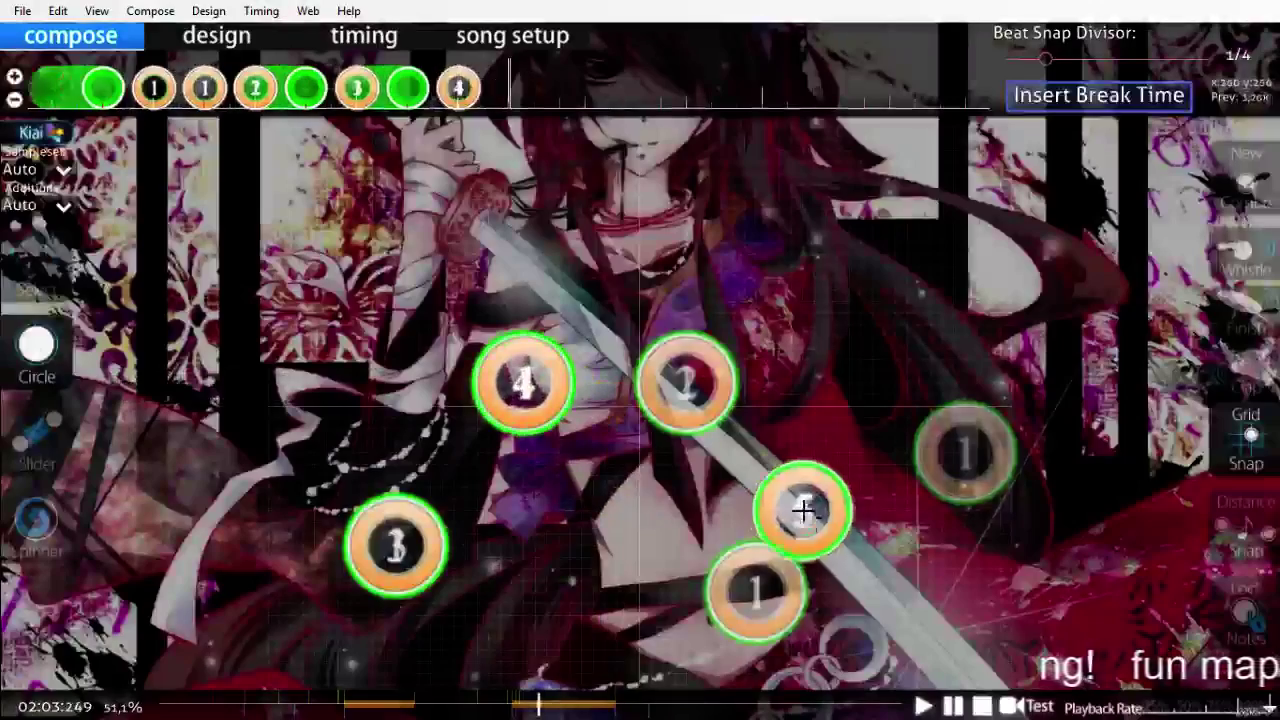
pyautogui.scroll(-2, 833, 575)
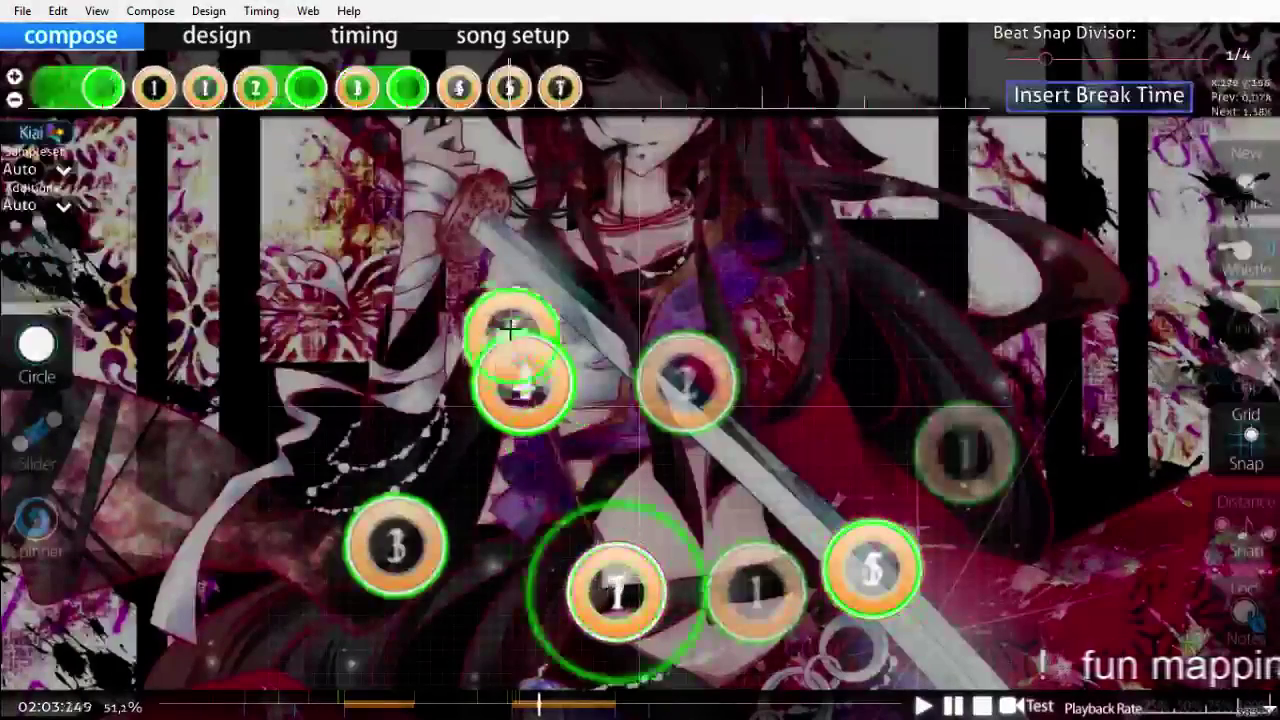
# Step: Start a new combo on the centre-right circle following slider 9 and check the section by playback
pyautogui.scroll(8, 511, 342)
pyautogui.press('1')
pyautogui.scroll(8, 827, 290)
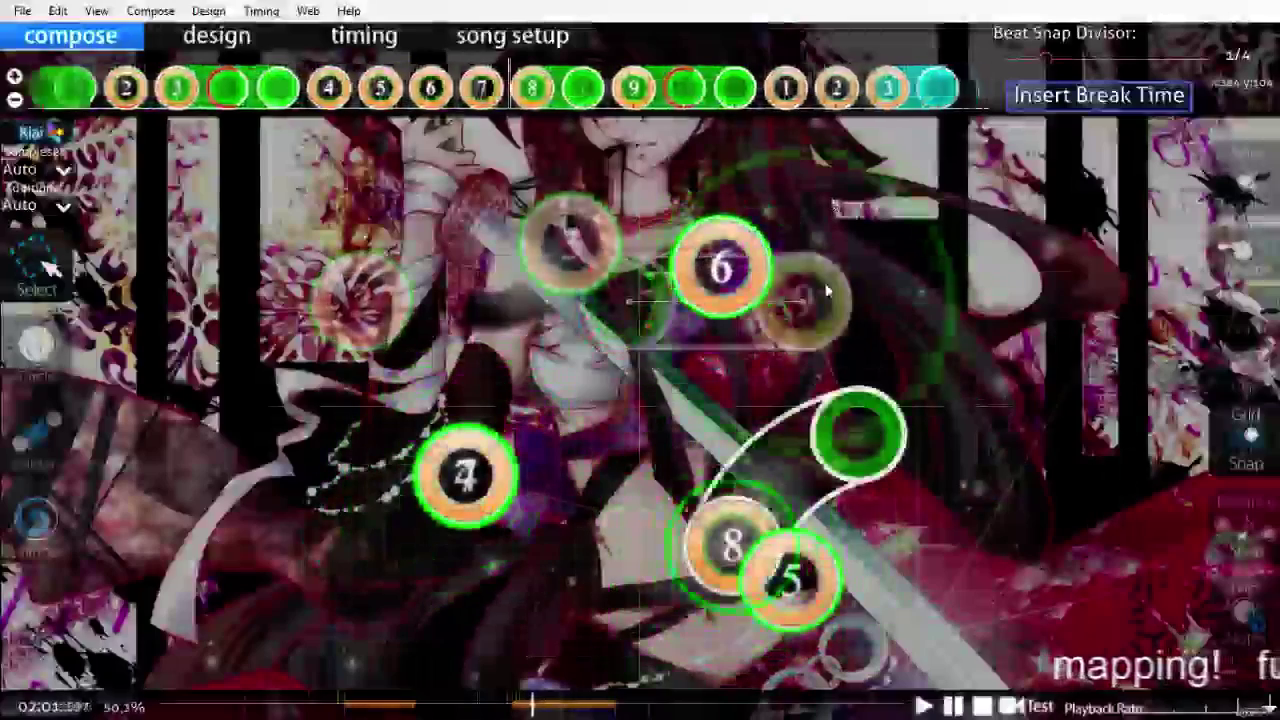
pyautogui.press('space')
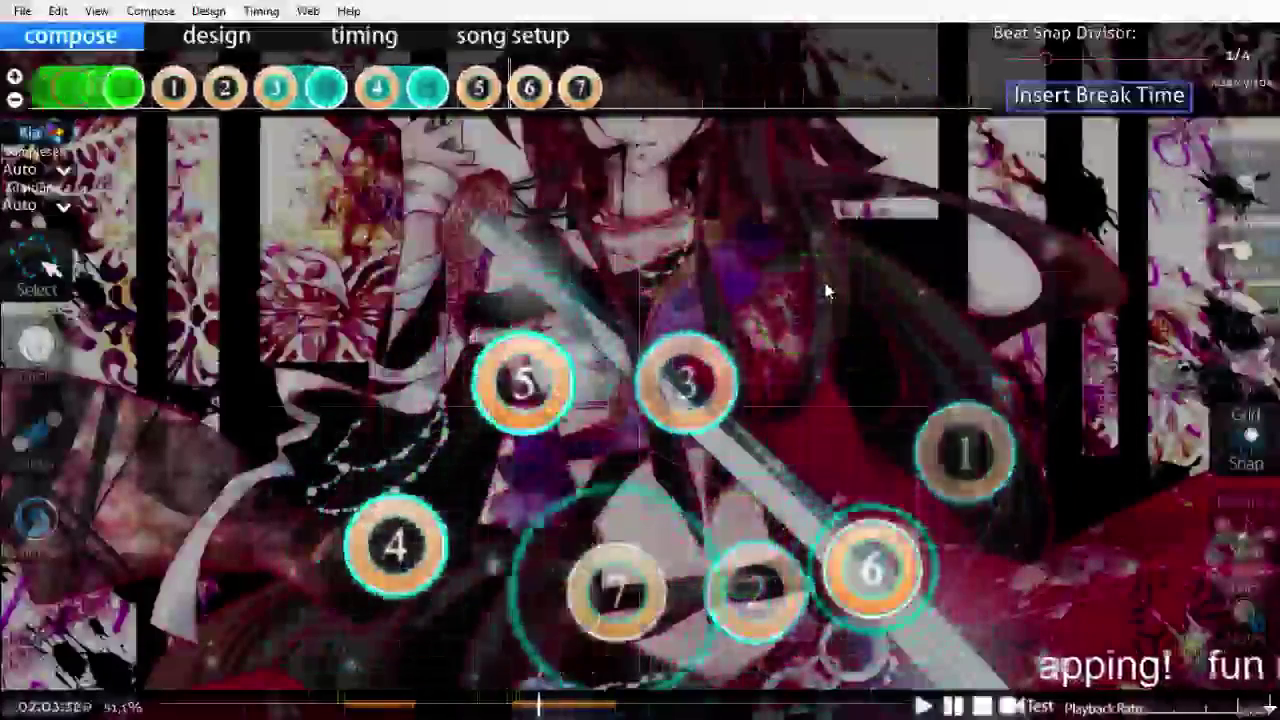
pyautogui.scroll(3, 827, 290)
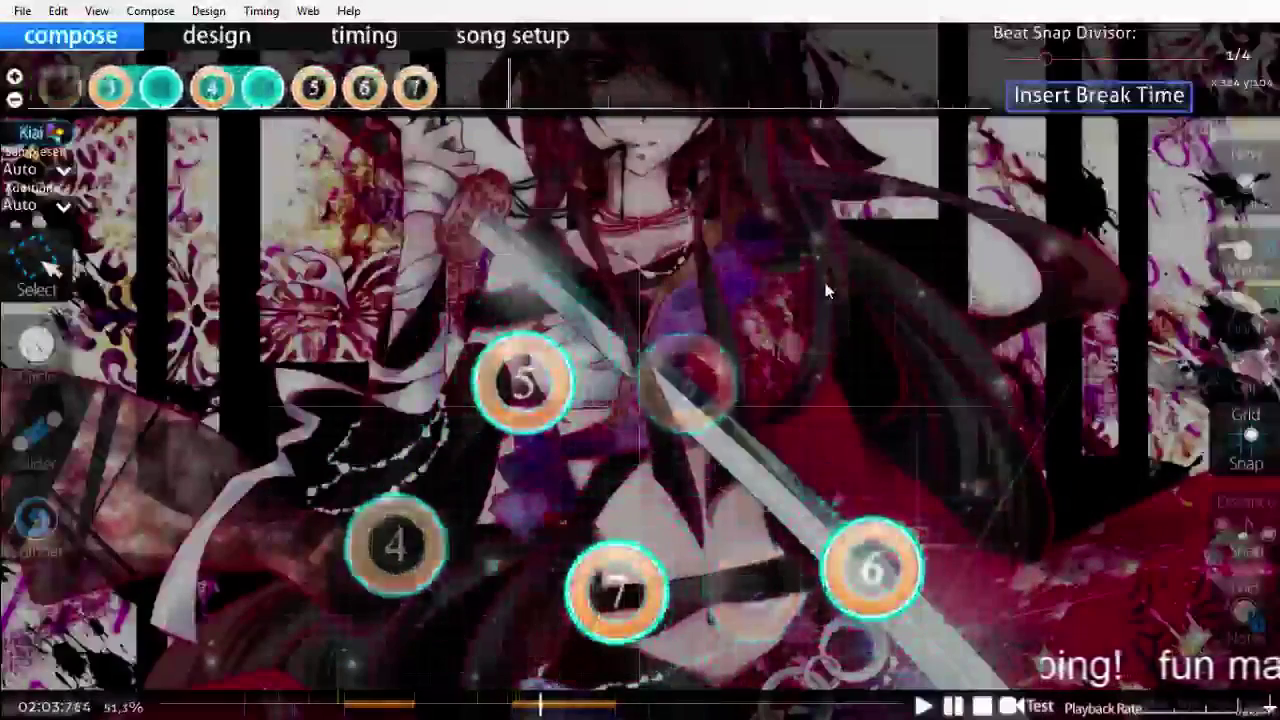
# Step: Place circle 8 above circle 6 and slider 9 at 02:03:749, arching from above circle 8 over to circle 5
pyautogui.click(38, 352)
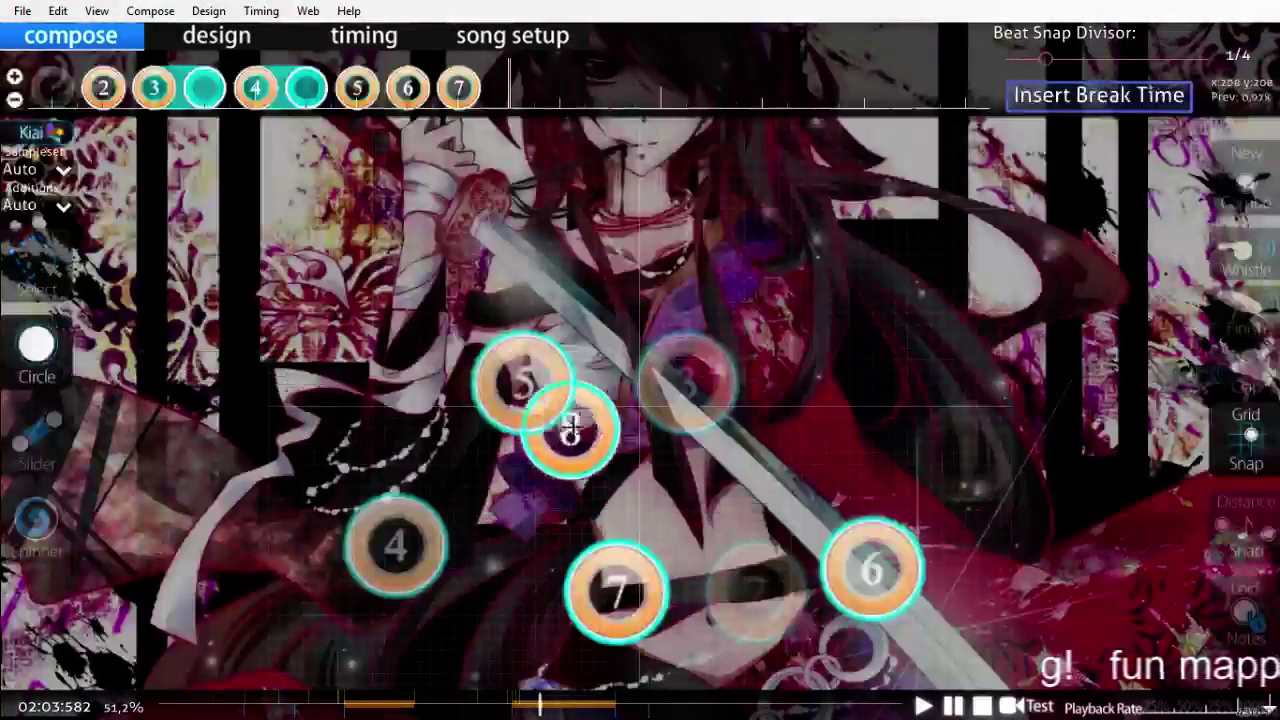
pyautogui.click(12, 418)
pyautogui.scroll(-2, 251, 410)
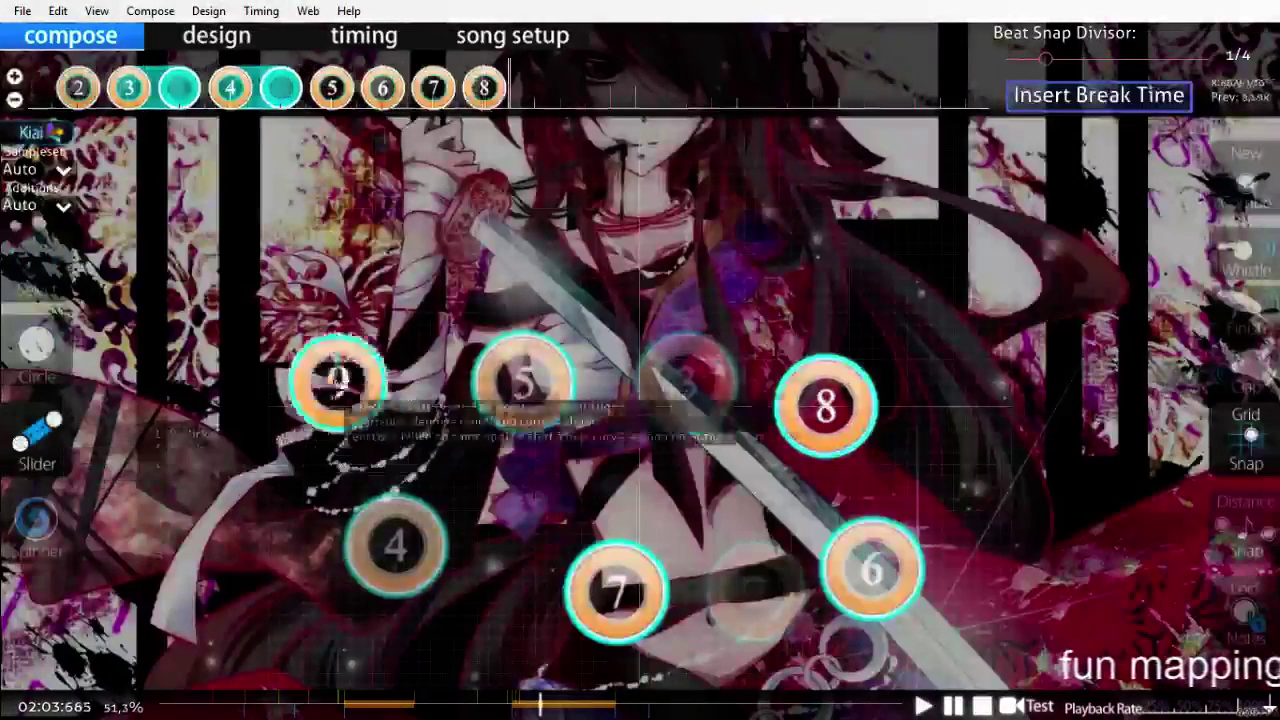
pyautogui.click(780, 266)
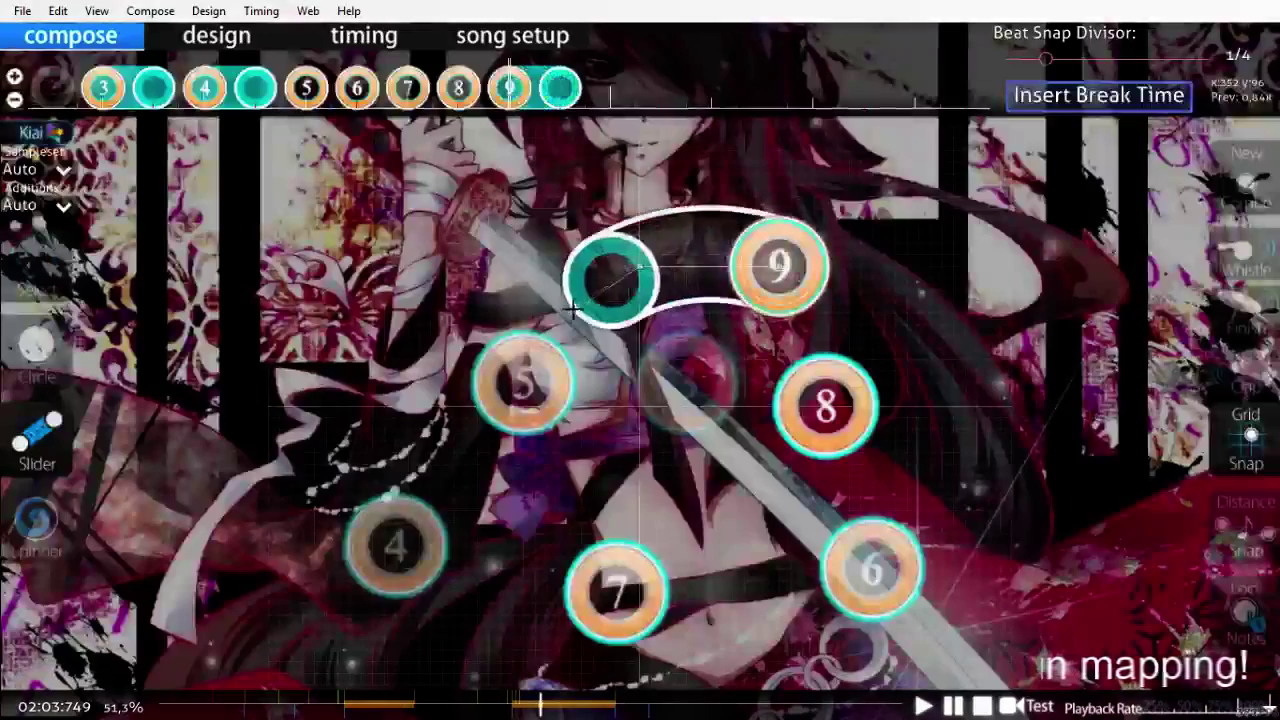
pyautogui.rightClick(507, 427)
# Step: Replay the section from about 02:02 to 02:04 to examine the rhythm around the new slider 9
pyautogui.scroll(4, 521, 445)
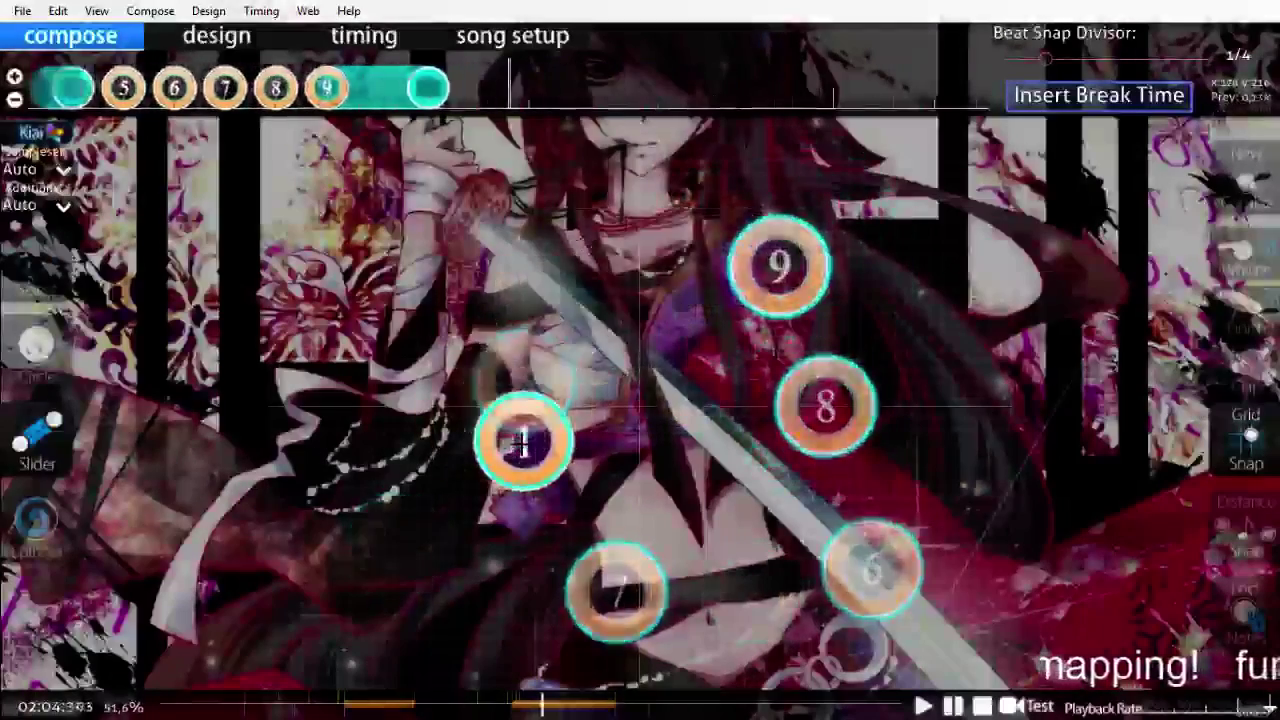
pyautogui.scroll(4, 520, 445)
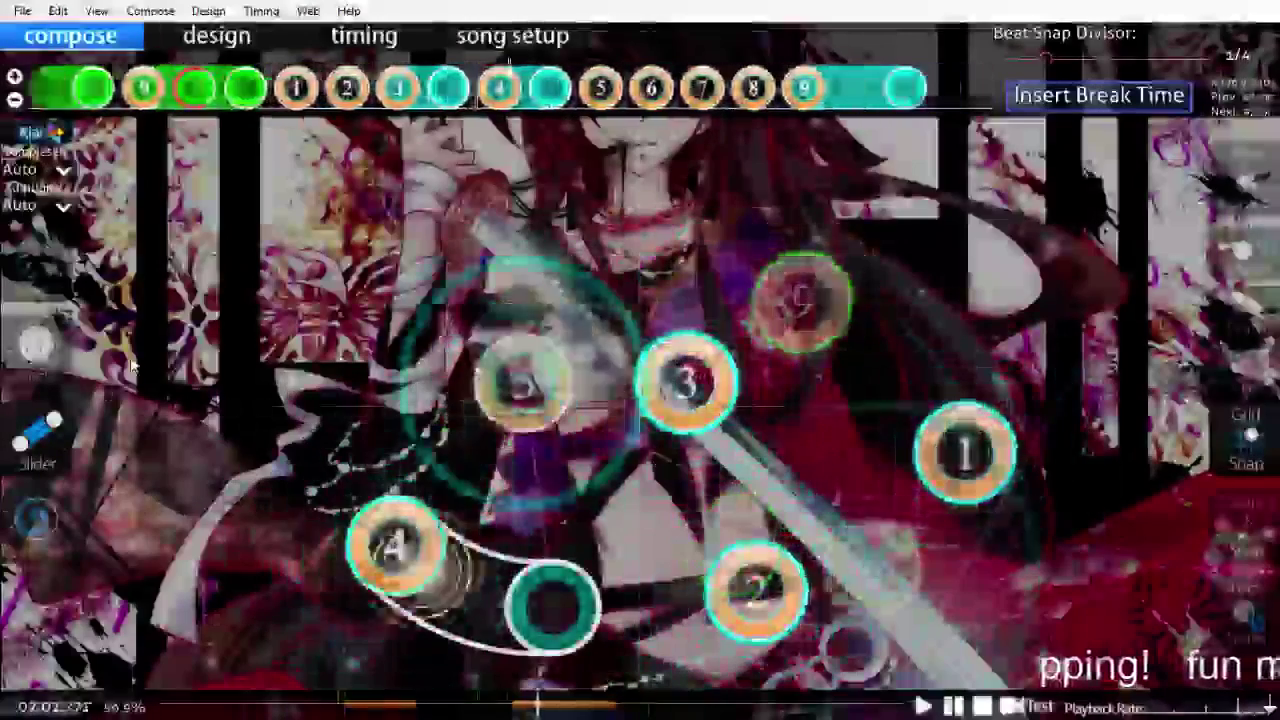
pyautogui.scroll(-3, 131, 365)
pyautogui.scroll(5, 133, 368)
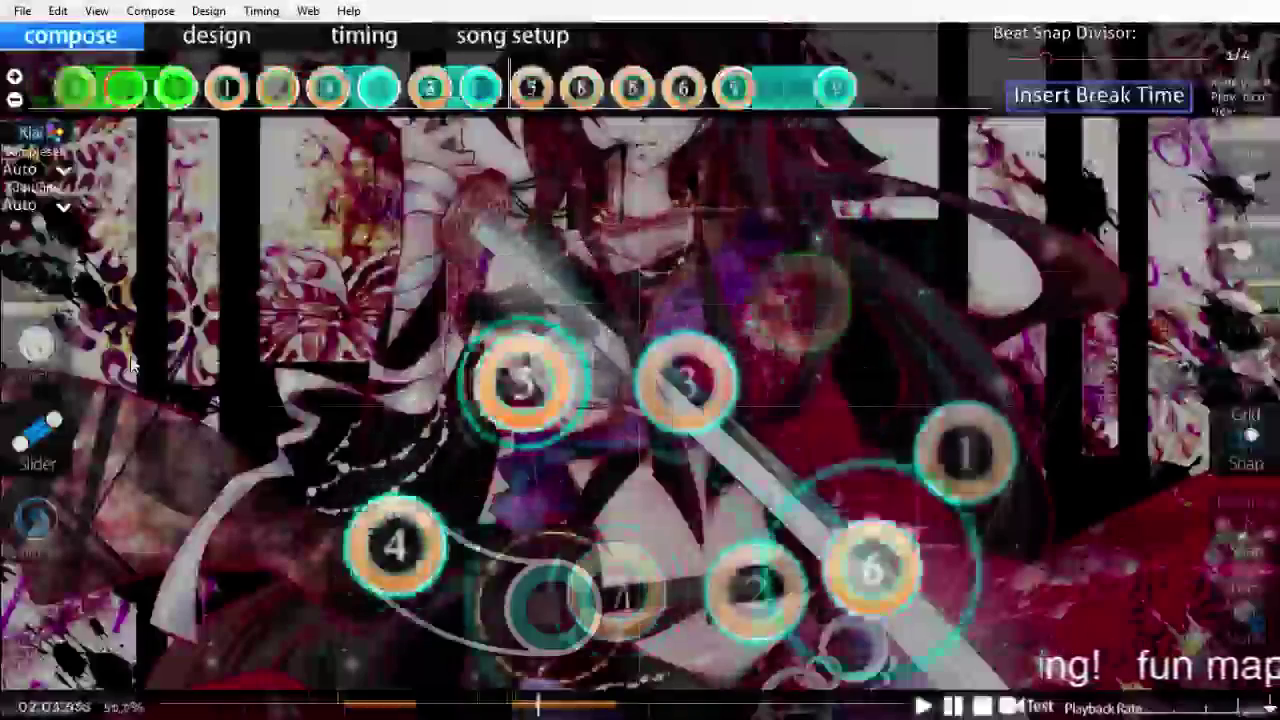
pyautogui.scroll(-4, 133, 368)
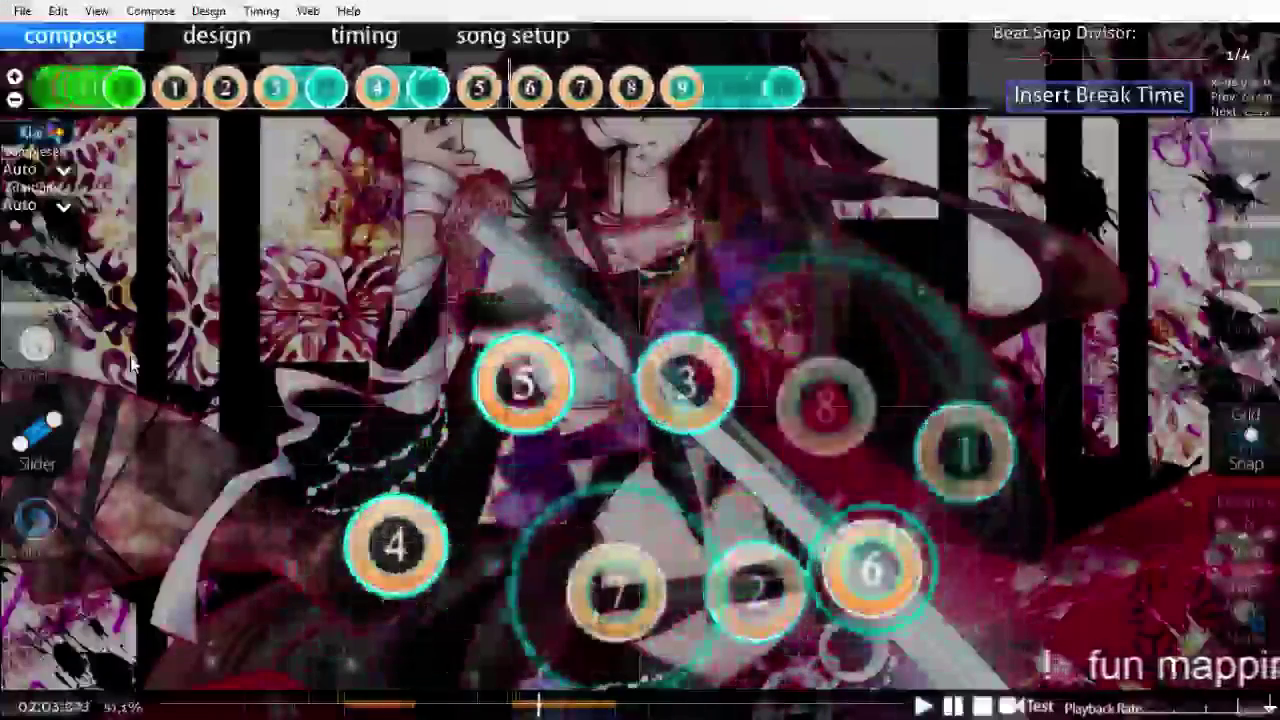
pyautogui.scroll(2, 133, 368)
pyautogui.scroll(-3, 133, 368)
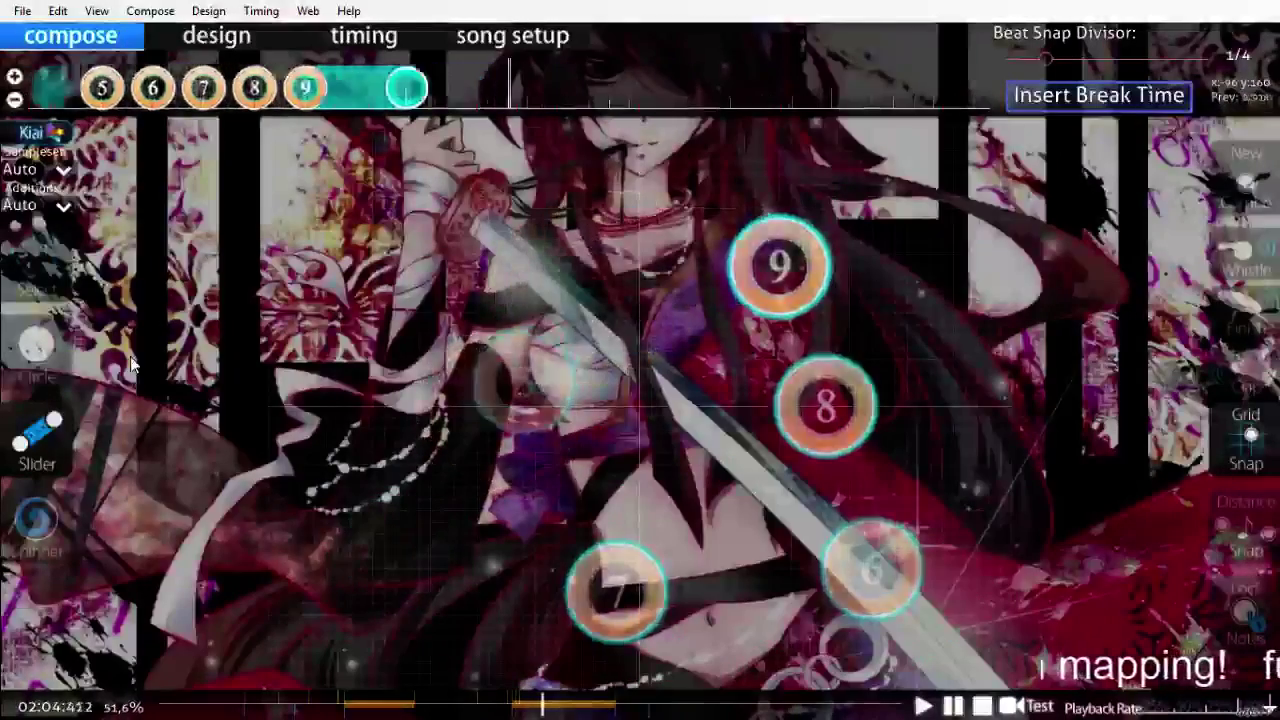
pyautogui.scroll(-5, 131, 360)
pyautogui.scroll(-3, 130, 356)
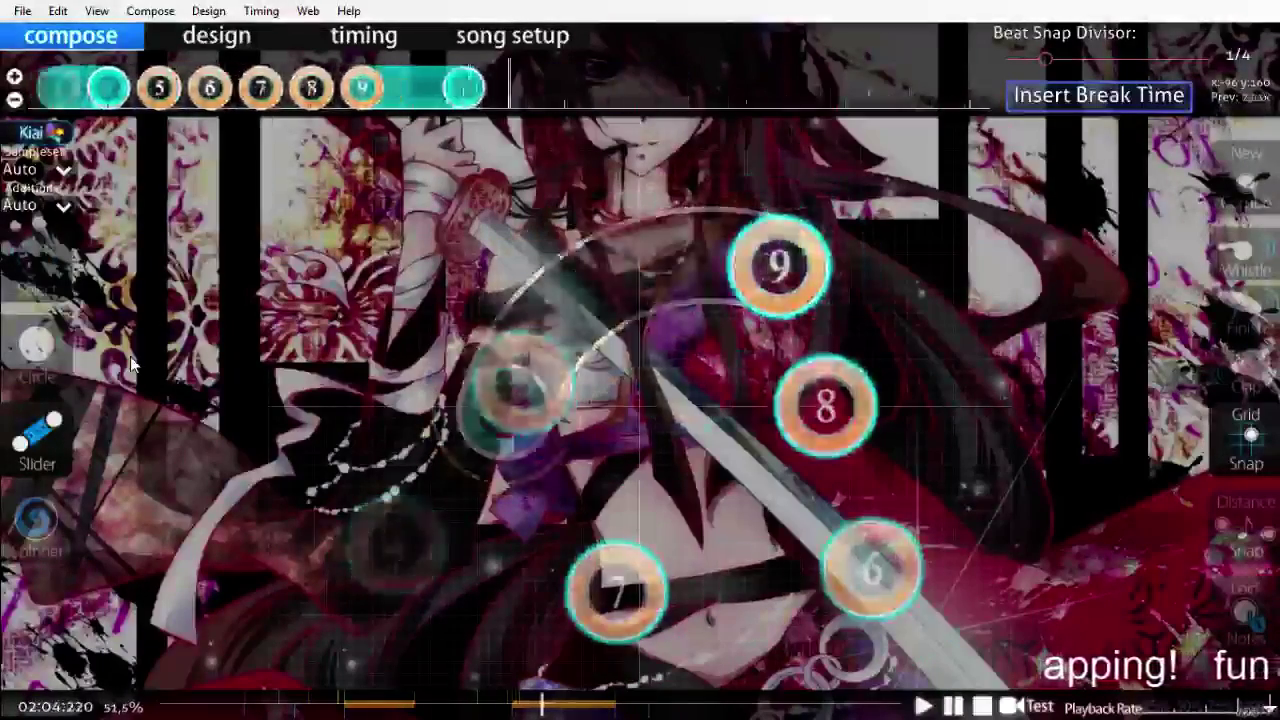
pyautogui.scroll(1, 130, 356)
pyautogui.scroll(-1, 130, 356)
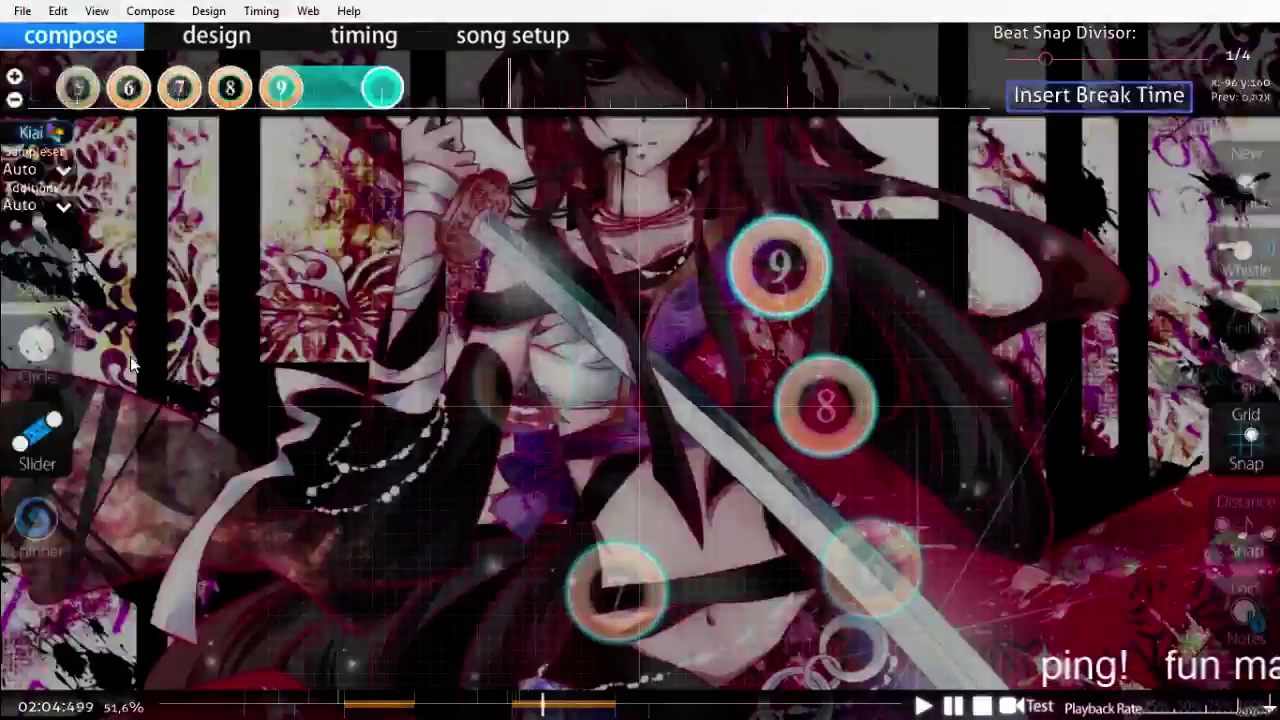
# Step: Place a slider at 02:04:249, curving from just left of circle 6 up and to the right
pyautogui.scroll(2, 130, 356)
pyautogui.click(20, 356)
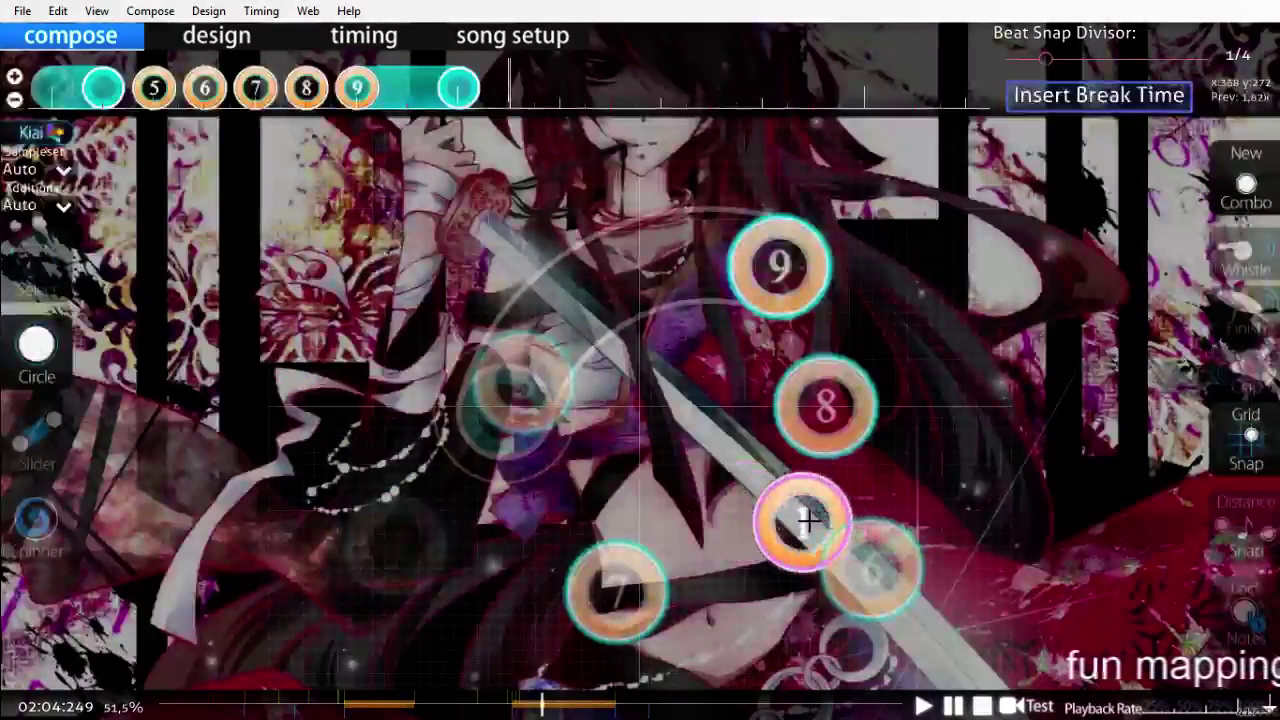
pyautogui.click(802, 521)
pyautogui.press('2')
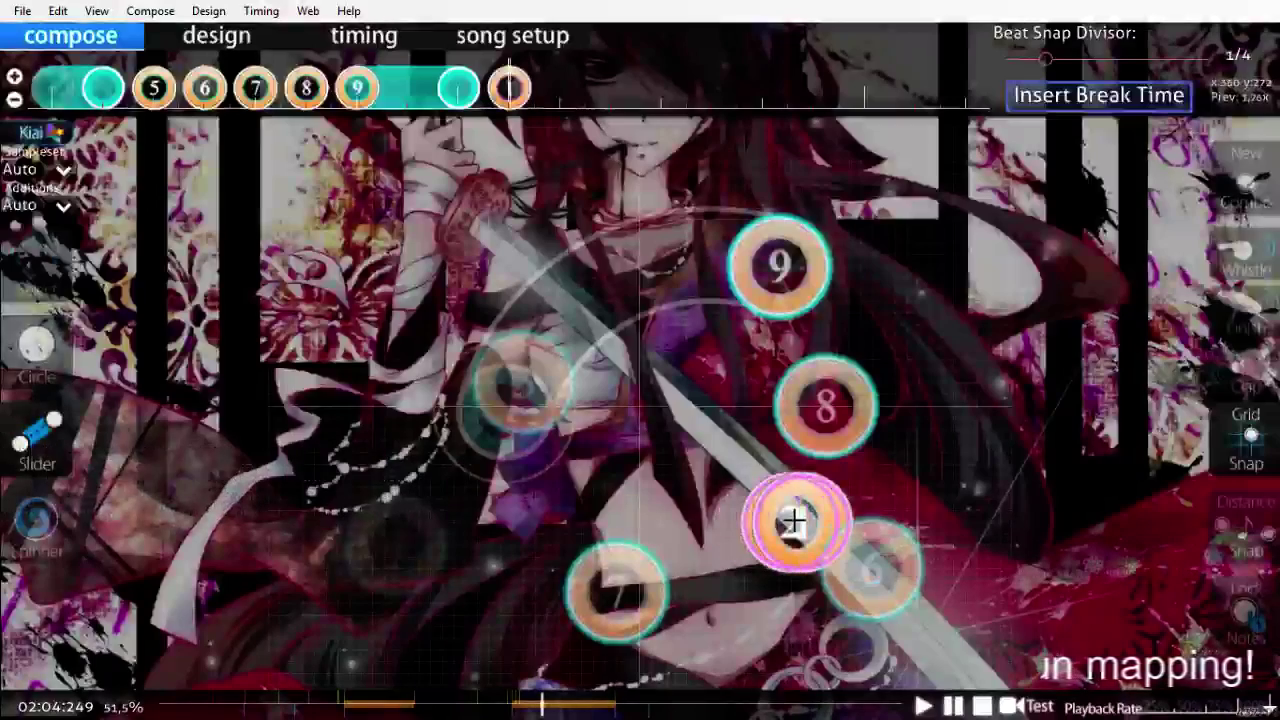
pyautogui.click(803, 520)
pyautogui.click(895, 476)
pyautogui.rightClick(942, 381)
# Step: Replay the music around the slider at 02:04:249 to find the timing of the next object
pyautogui.scroll(7, 930, 510)
pyautogui.scroll(-6, 930, 510)
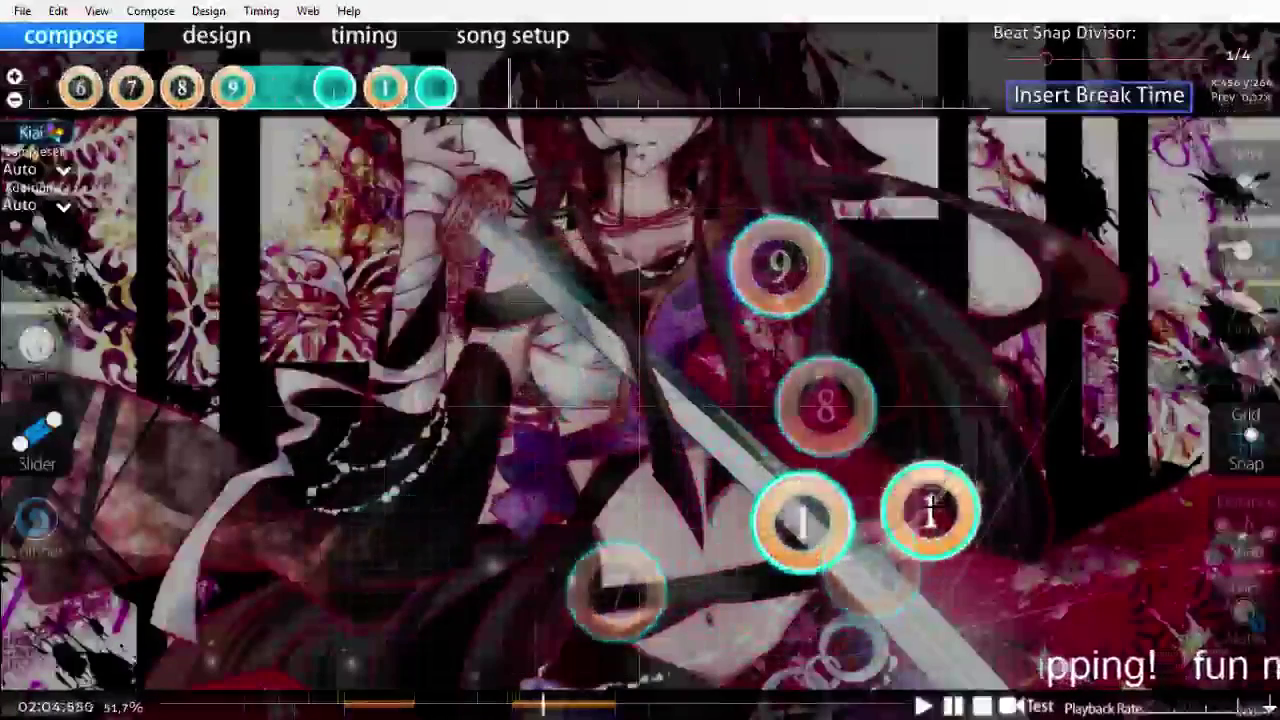
pyautogui.scroll(4, 640, 400)
pyautogui.scroll(-5, 640, 400)
pyautogui.scroll(2, 930, 508)
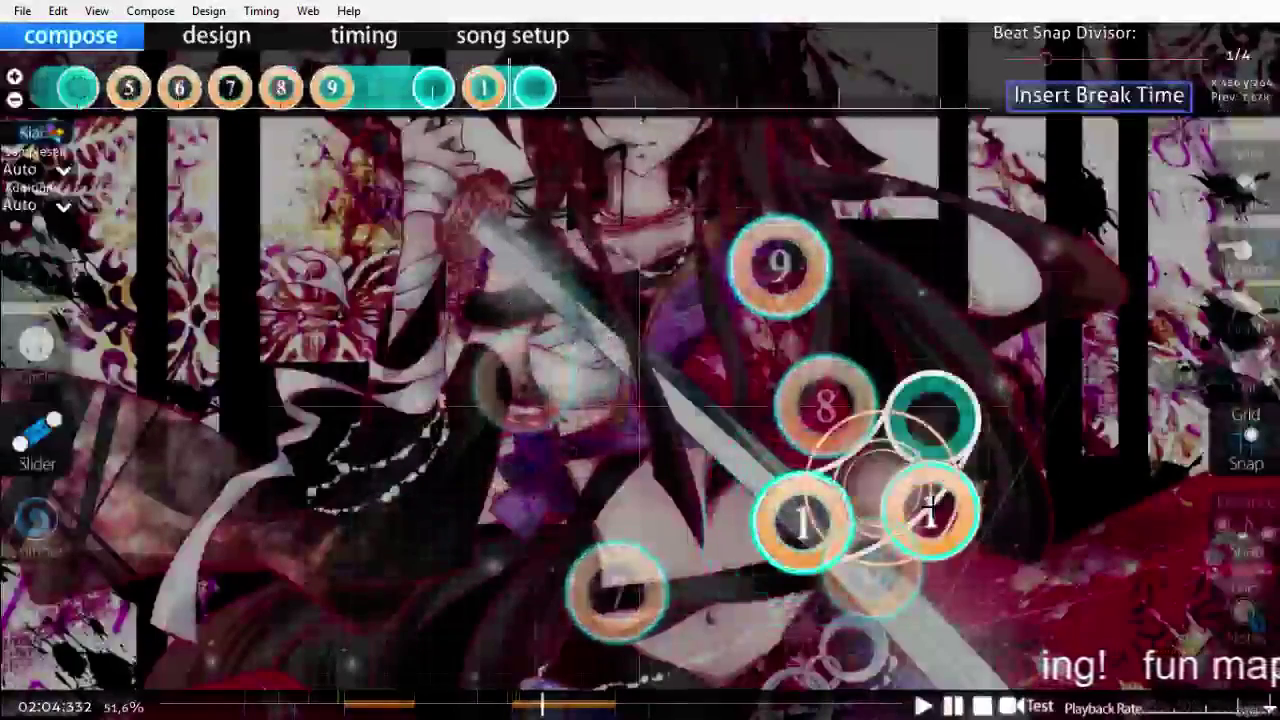
pyautogui.scroll(-3, 928, 502)
pyautogui.scroll(1, 452, 174)
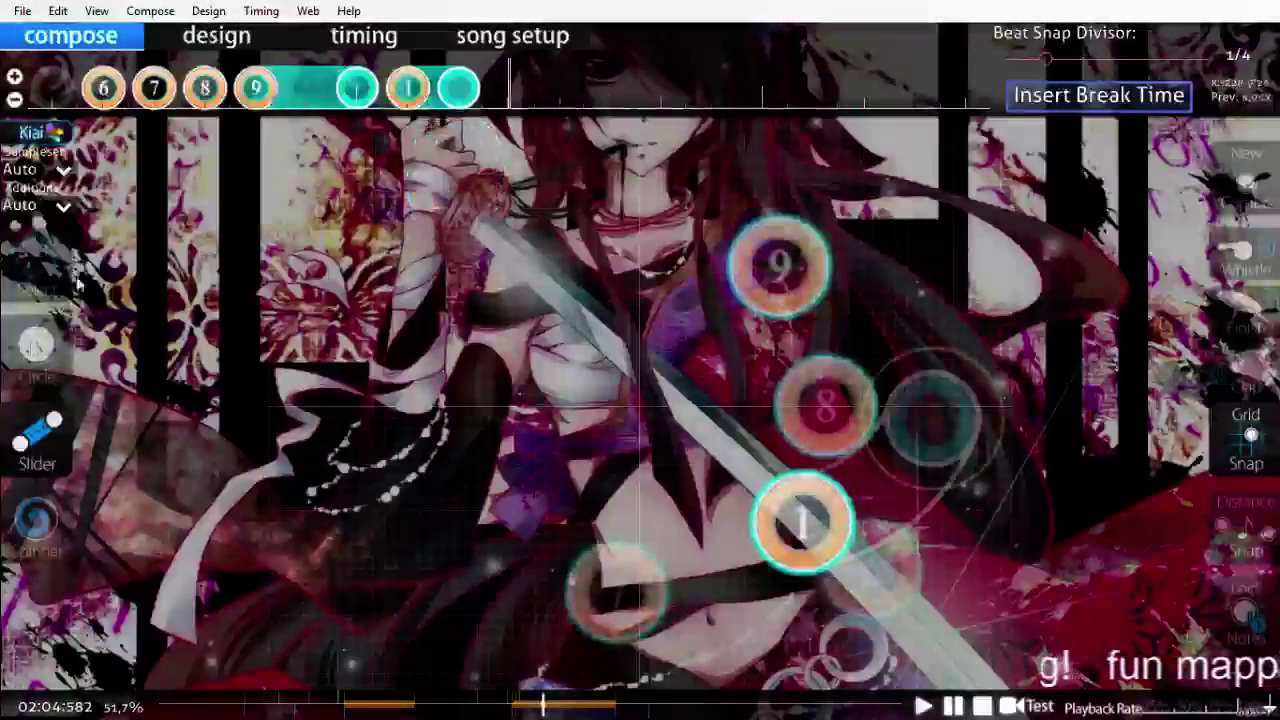
# Step: Place a hit circle at 02:04:582 beside slider 9's head and start a new combo on the slider at 02:04:249
pyautogui.click(35, 345)
pyautogui.click(860, 313)
pyautogui.scroll(-1, 314, 340)
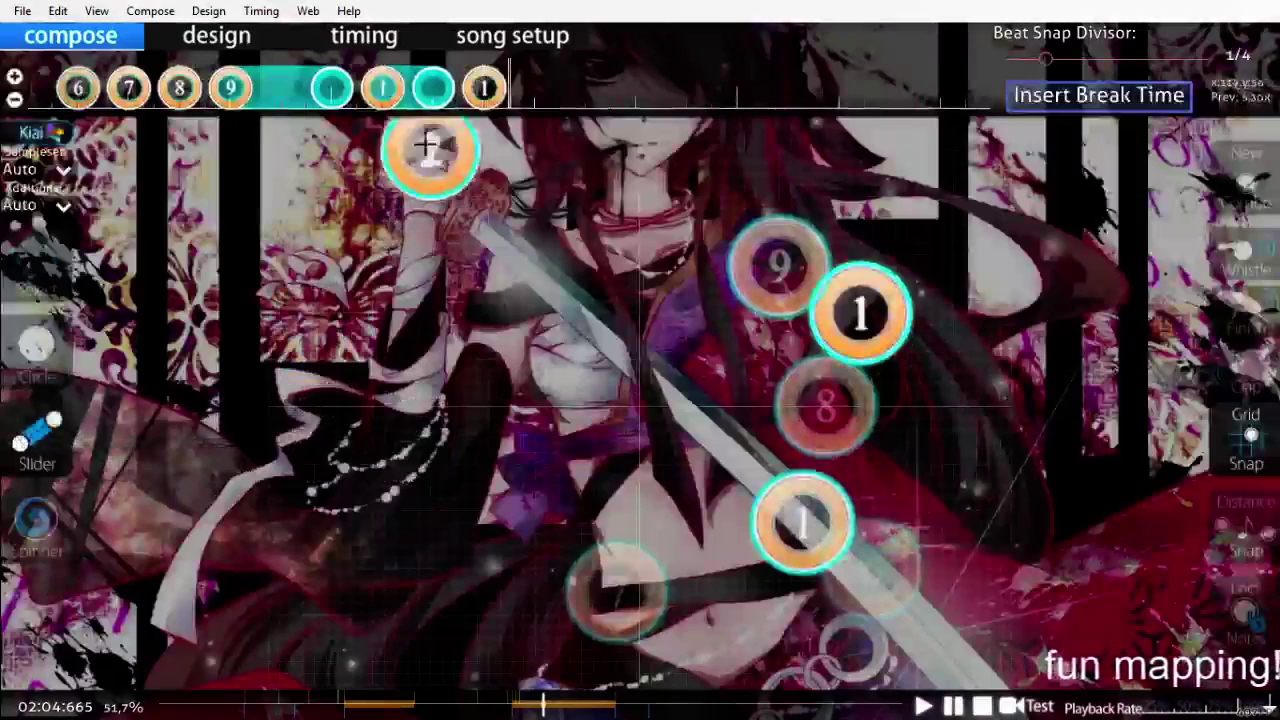
pyautogui.press('1')
pyautogui.press('q')
# Step: Place a curved slider at 02:04:749 in the upper centre, give it one repeat, and reverse its direction
pyautogui.scroll(-1, 548, 252)
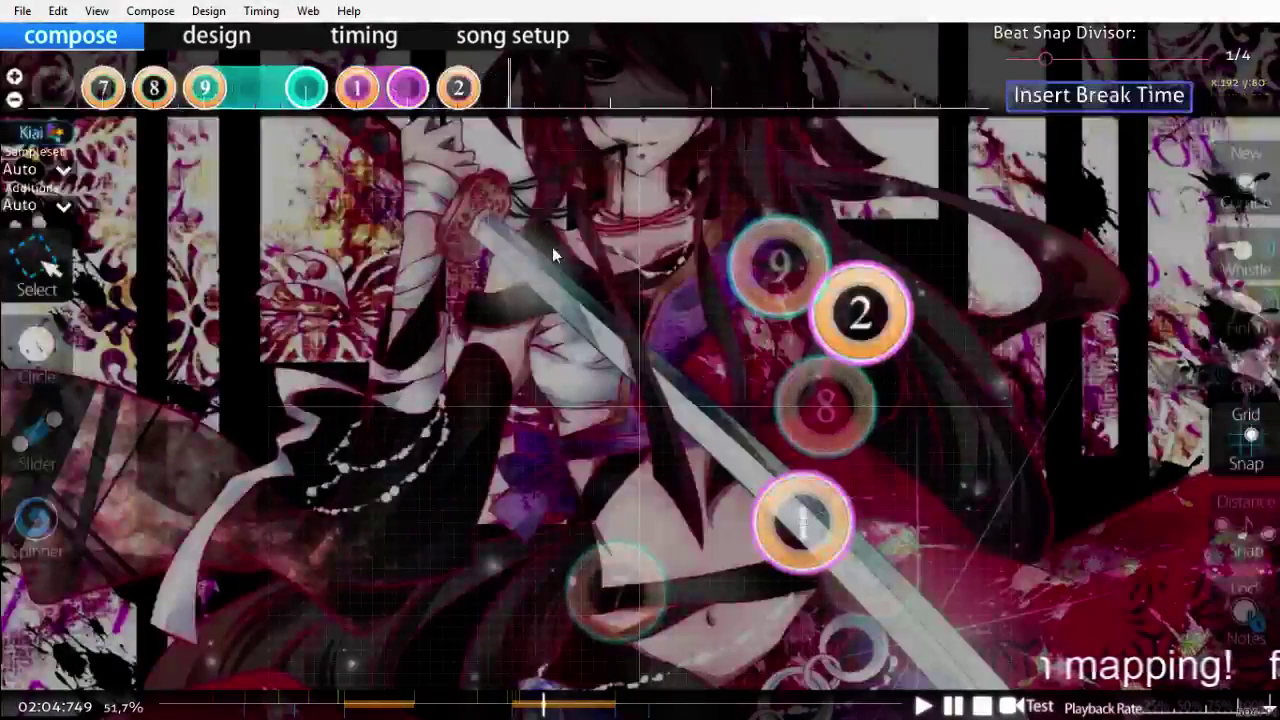
pyautogui.click(10, 428)
pyautogui.click(721, 208)
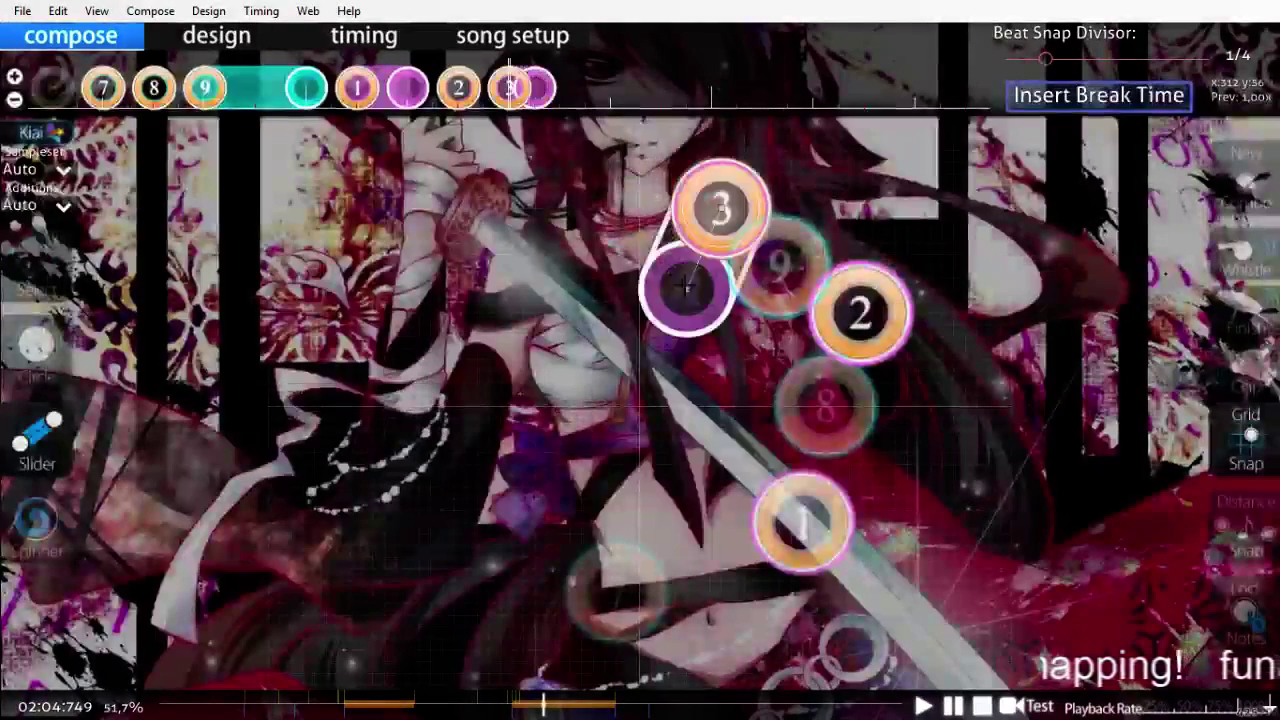
pyautogui.click(676, 292)
pyautogui.rightClick(690, 392)
pyautogui.moveTo(563, 89); pyautogui.dragTo(607, 91)
pyautogui.hotkey('ctrl', 'g')
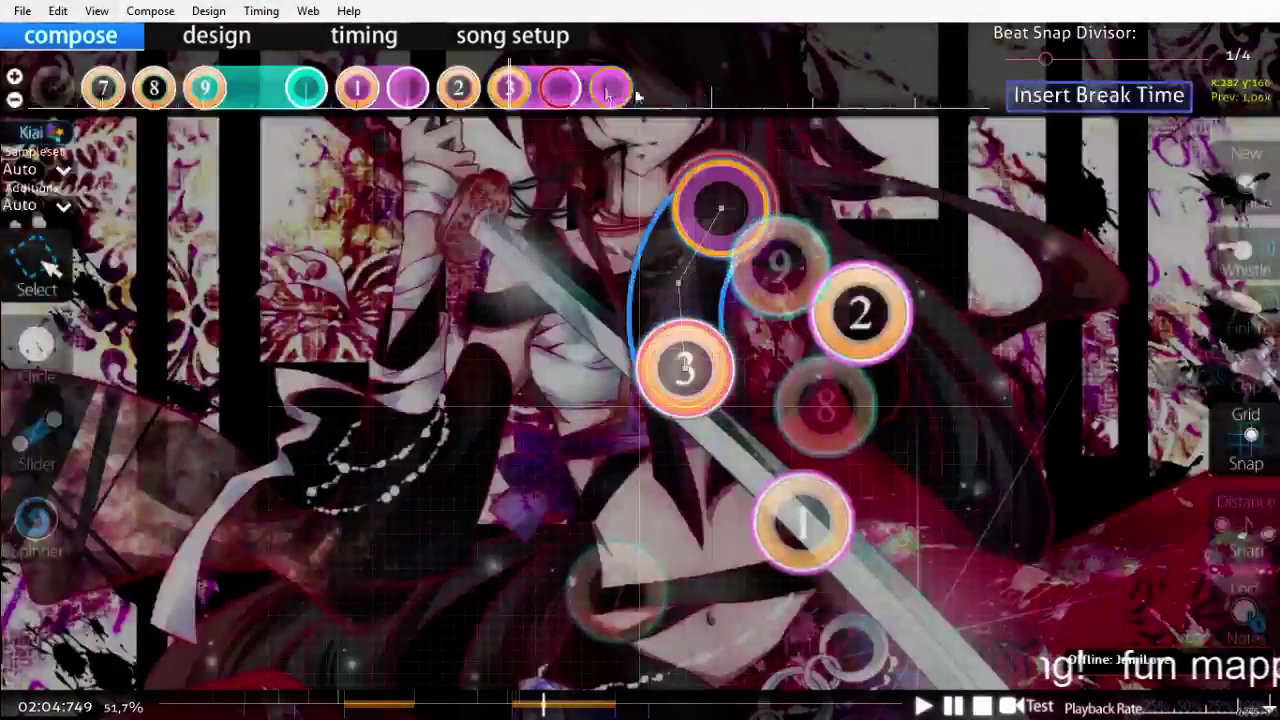
# Step: Stack two hit circles on slider 3's head at 02:05:165 and 02:05:249
pyautogui.scroll(12, 742, 310)
pyautogui.press('space')
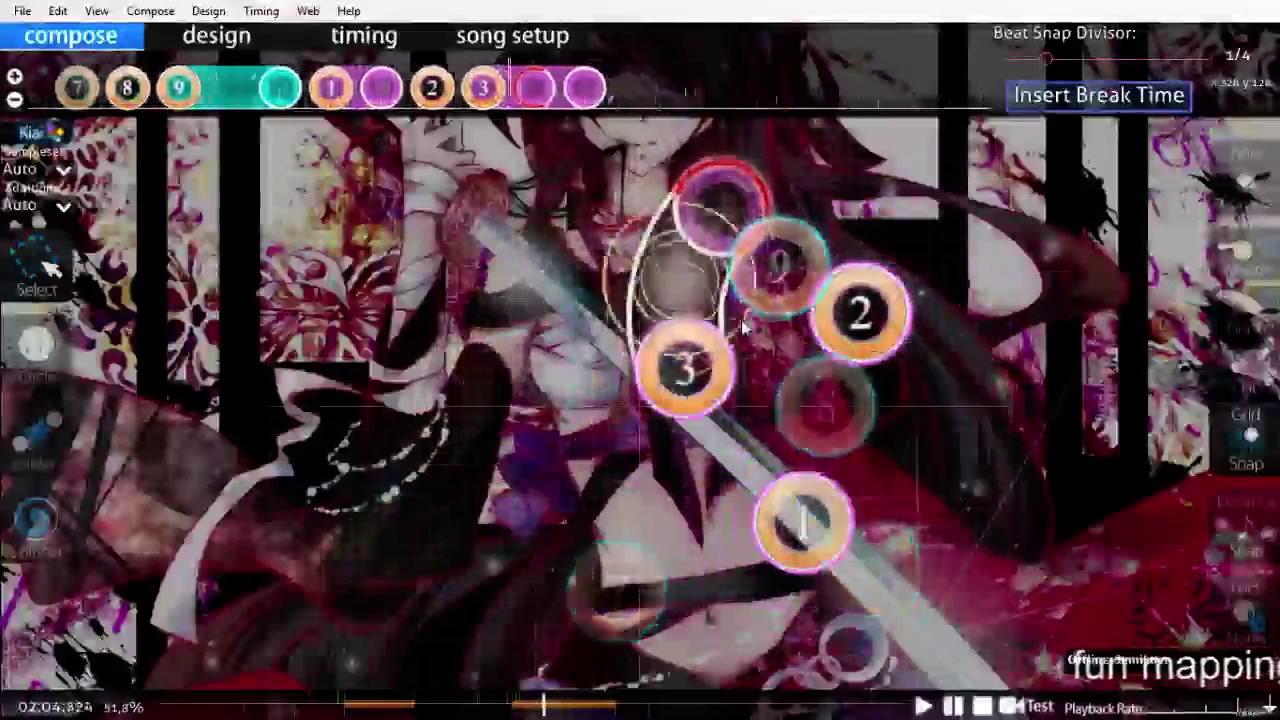
pyautogui.scroll(5, 742, 327)
pyautogui.scroll(-4, 744, 327)
pyautogui.scroll(1, 744, 327)
pyautogui.click(36, 345)
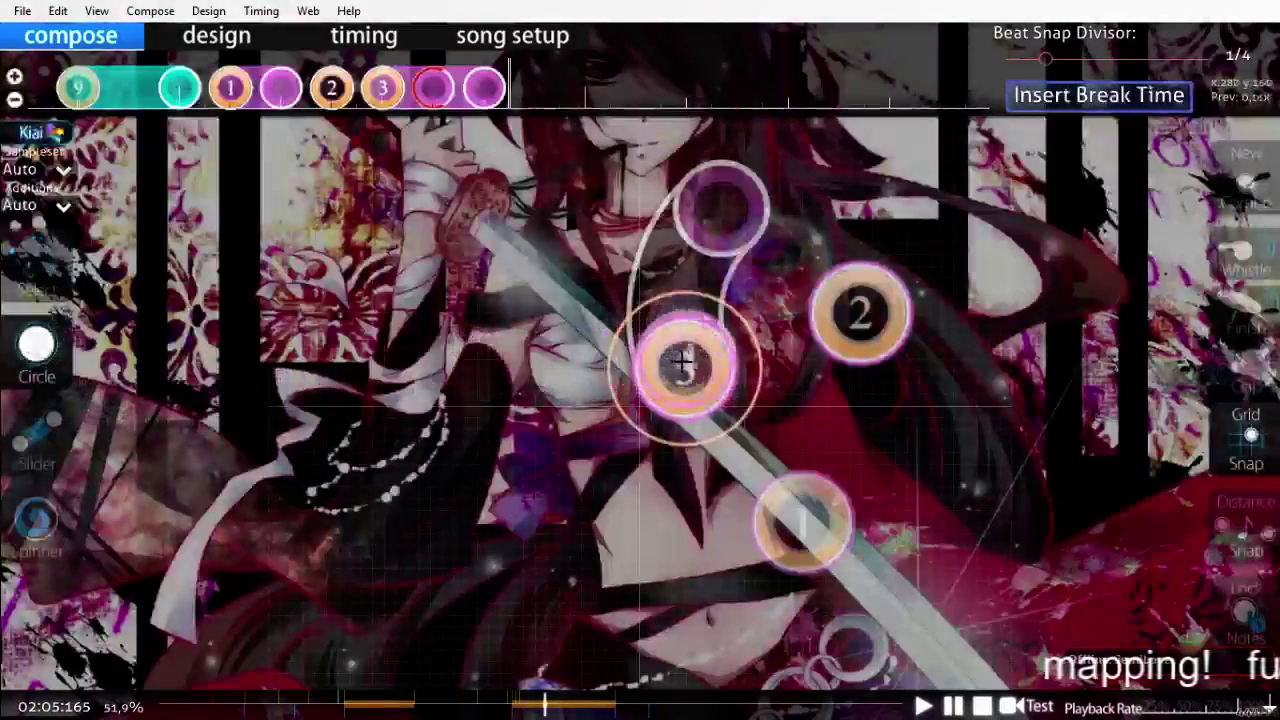
pyautogui.click(682, 368)
pyautogui.scroll(-1, 682, 369)
pyautogui.click(682, 369)
# Step: Replay the section around slider 3 and the two stacked circles, at a lower playback rate, to check the rhythm
pyautogui.scroll(8, 682, 369)
pyautogui.press('space')
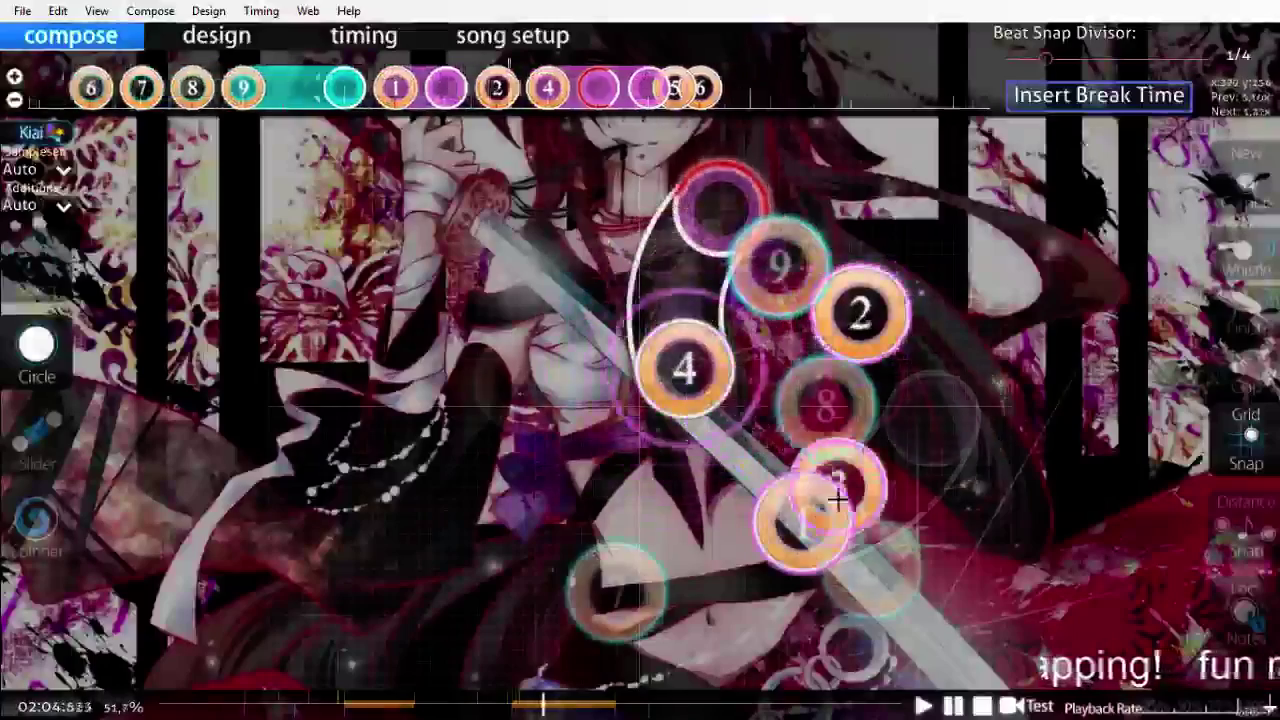
pyautogui.scroll(10, 846, 517)
pyautogui.scroll(-5, 846, 512)
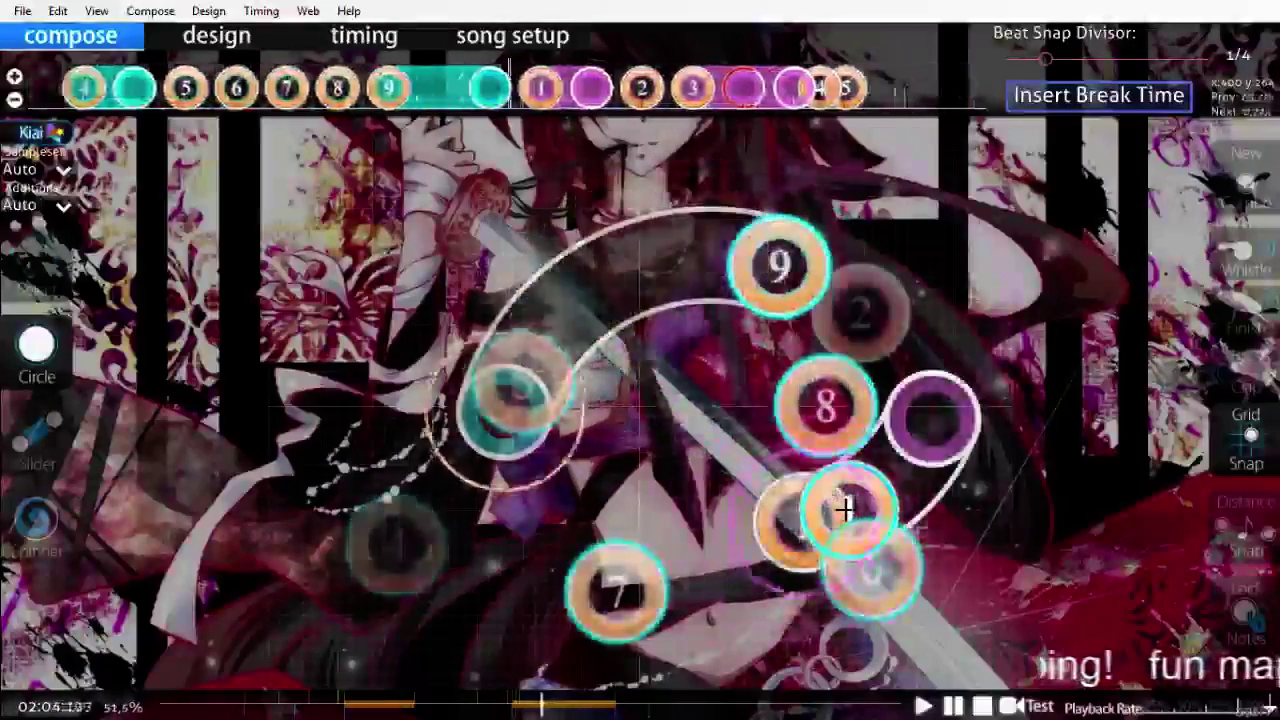
pyautogui.scroll(-6, 843, 509)
pyautogui.scroll(6, 820, 512)
pyautogui.scroll(-6, 860, 510)
pyautogui.scroll(-2, 886, 512)
pyautogui.scroll(8, 1152, 708)
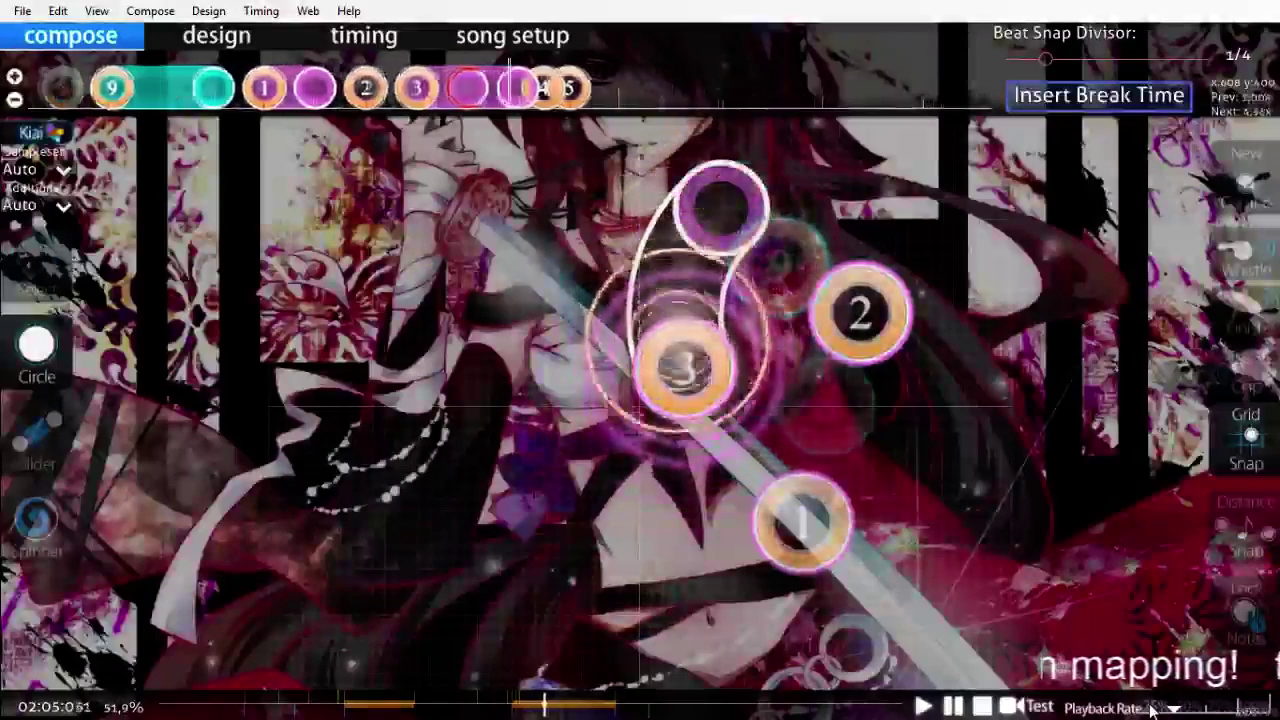
# Step: Remove slider 3's repeat and reverse its direction, deleting the two stacked hit circles that follow it
pyautogui.press('space')
pyautogui.moveTo(493, 88); pyautogui.dragTo(449, 88)
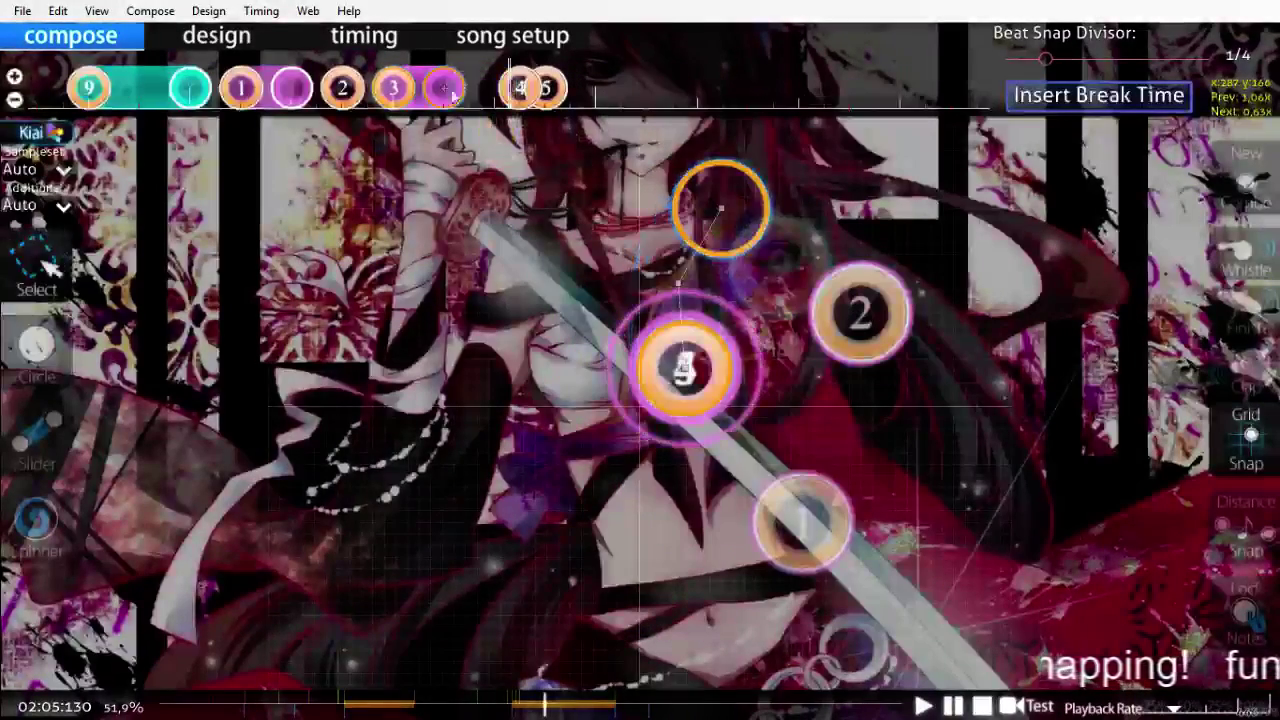
pyautogui.click(776, 112)
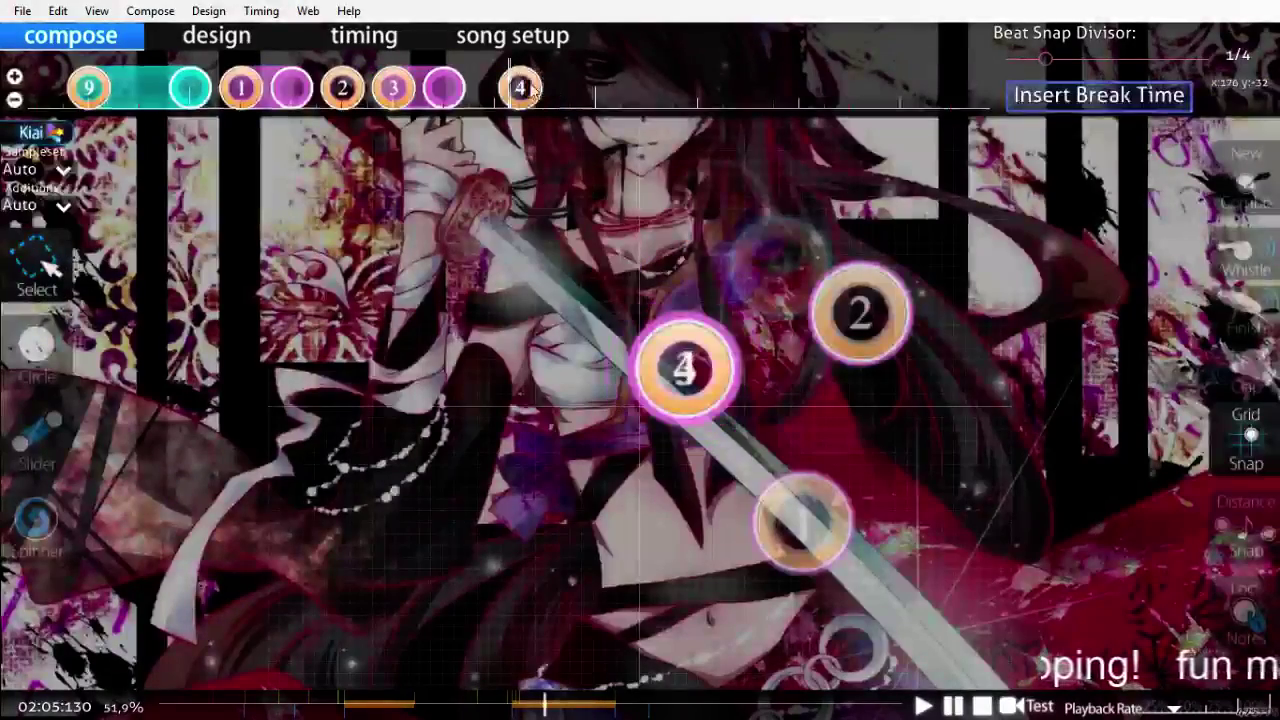
pyautogui.scroll(10, 535, 90)
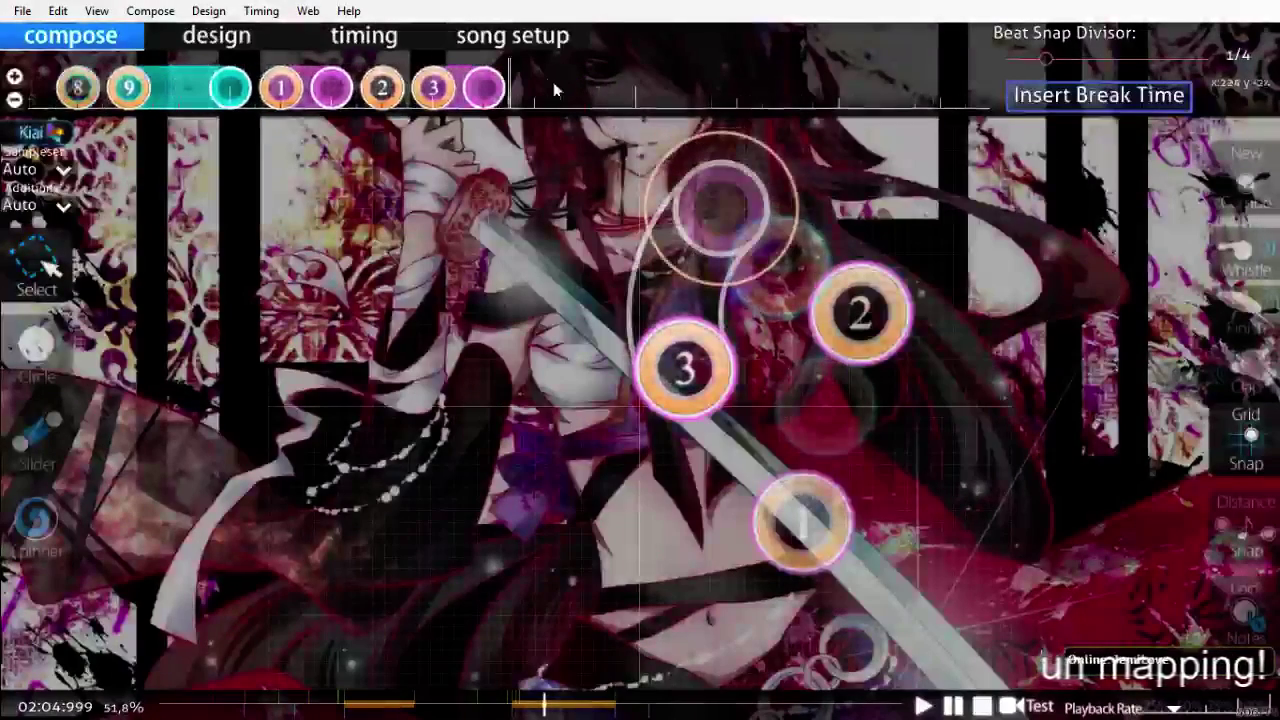
pyautogui.hotkey('ctrl', 'g')
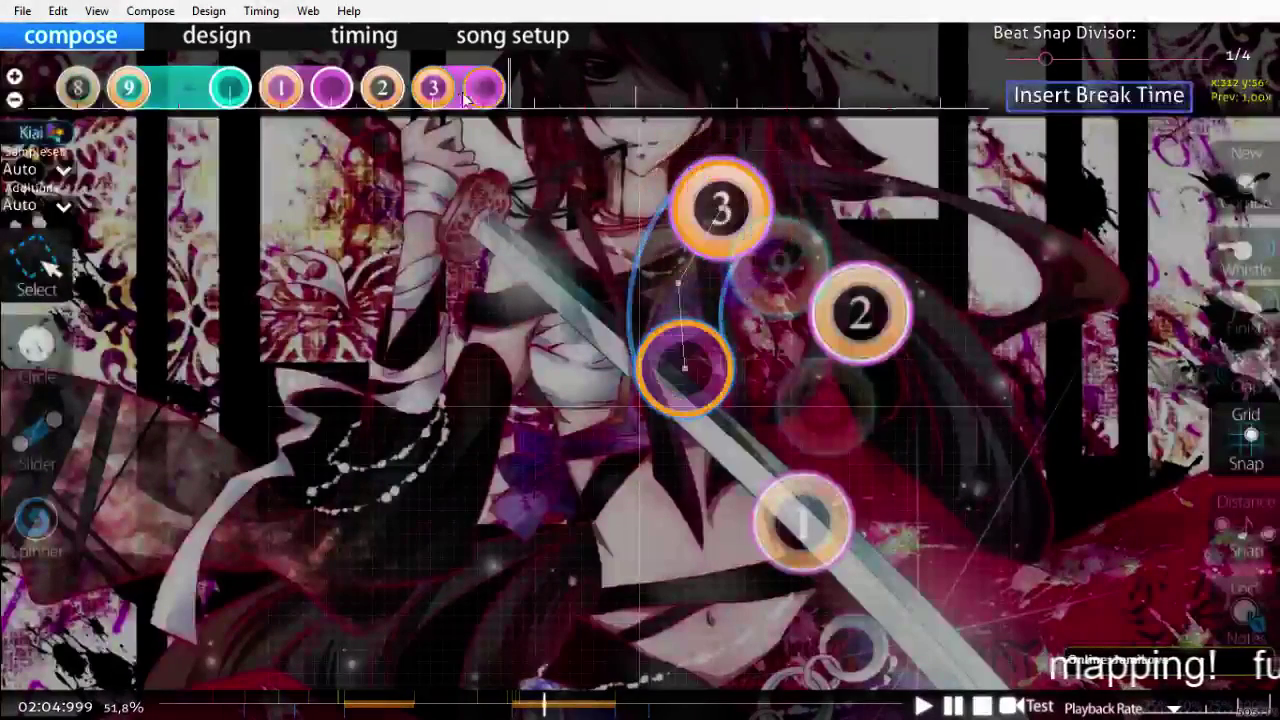
pyautogui.click(559, 79)
# Step: Stack two hit circles on the lower end of slider 3 at 02:04:999 and 02:05:082
pyautogui.click(30, 345)
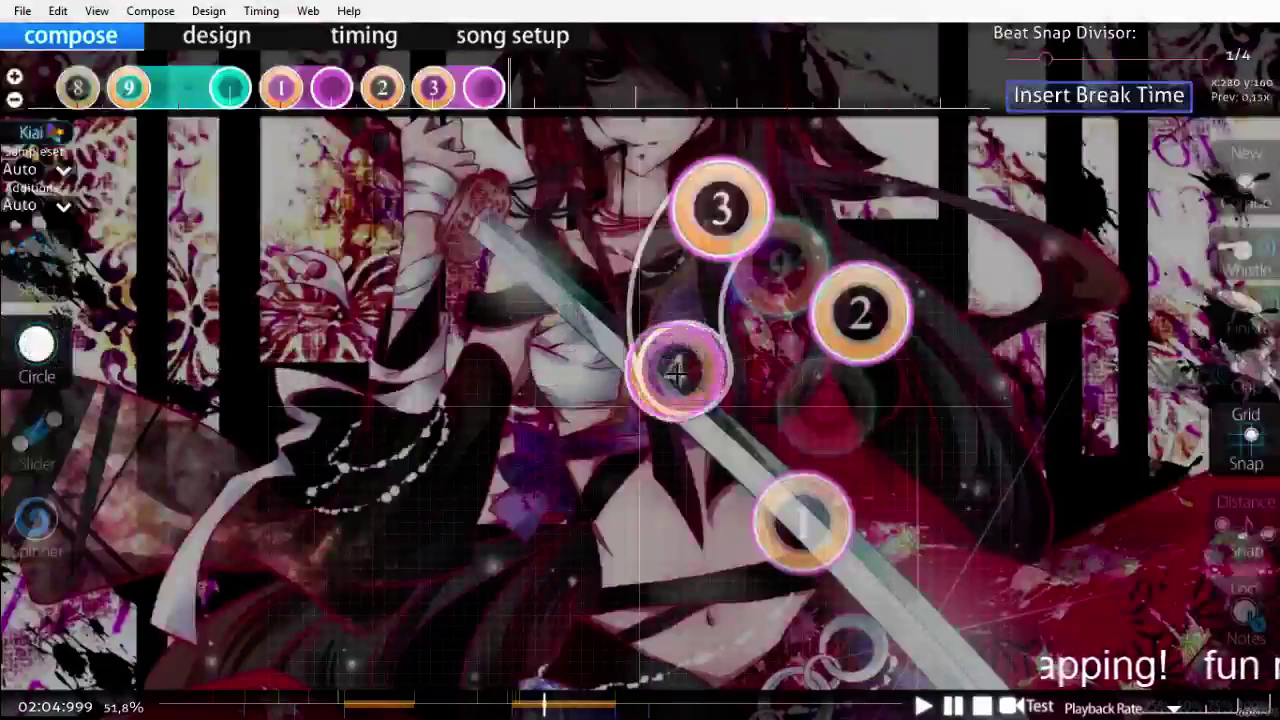
pyautogui.click(685, 371)
pyautogui.scroll(-1, 685, 371)
pyautogui.click(685, 371)
# Step: Replay the two stacked circles after slider 3 against the music and delete them
pyautogui.scroll(5, 685, 371)
pyautogui.press('space')
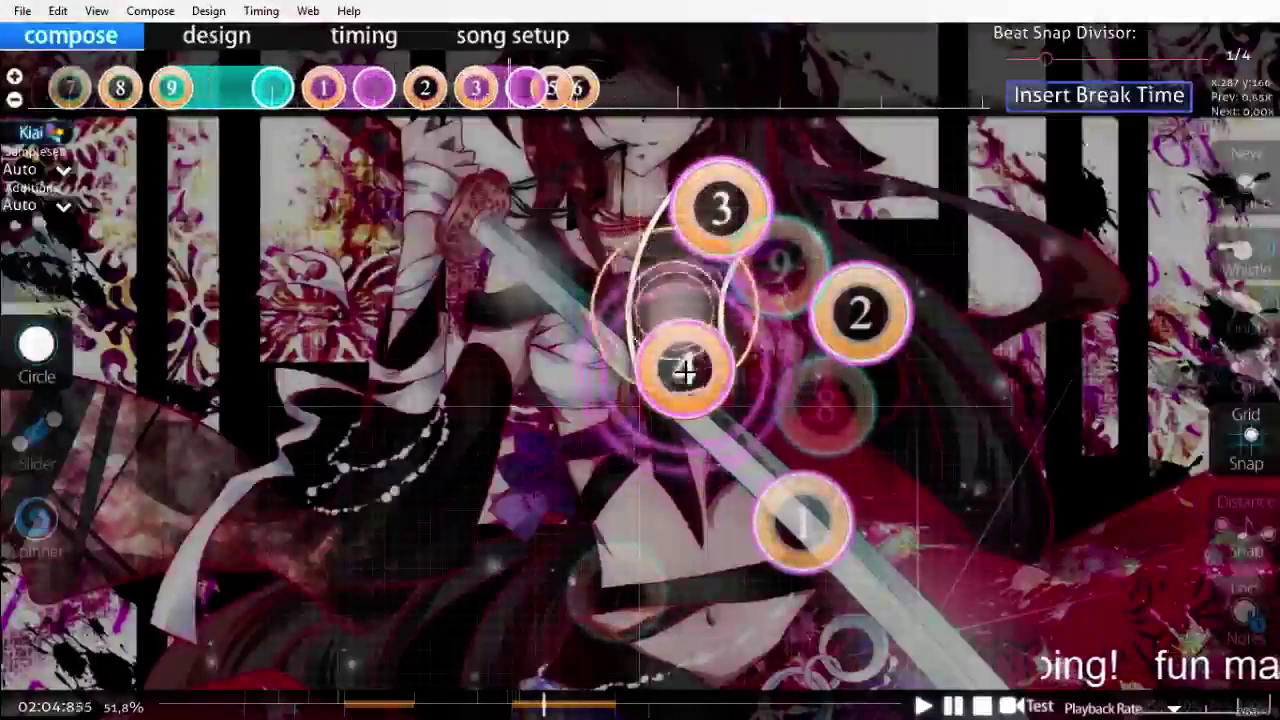
pyautogui.scroll(-1, 685, 372)
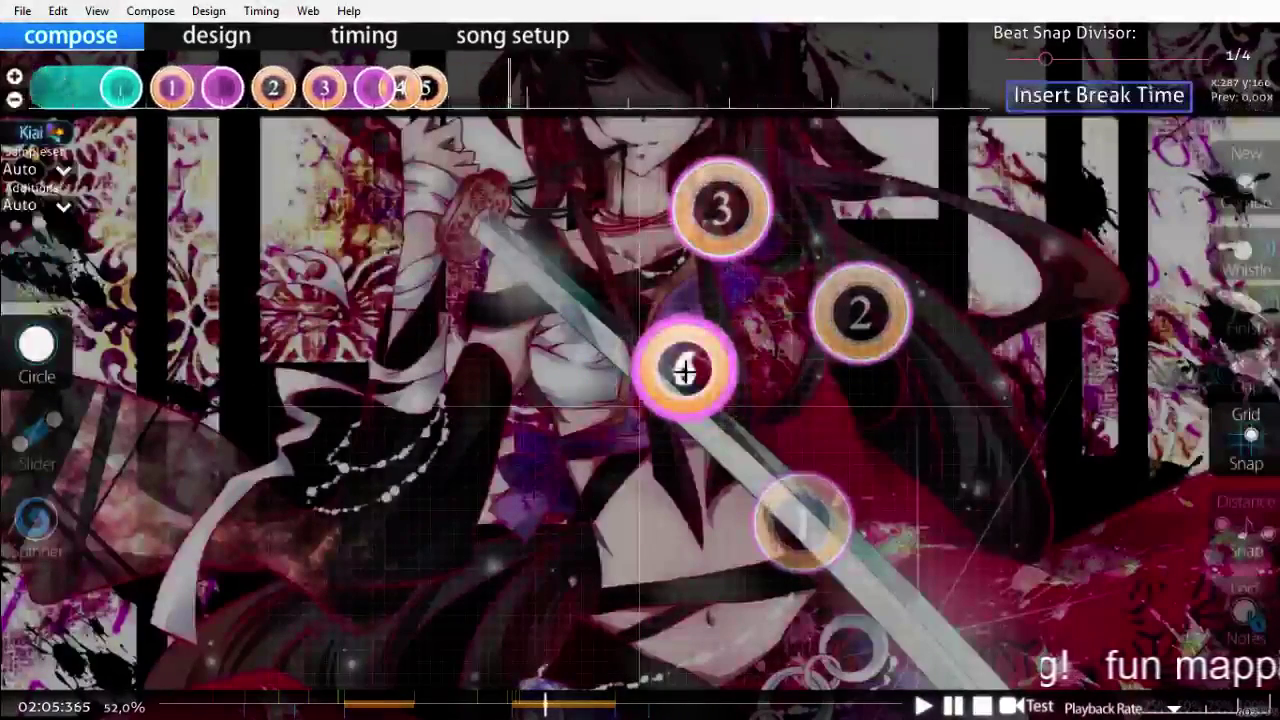
pyautogui.scroll(1, 685, 362)
pyautogui.scroll(-1, 600, 290)
pyautogui.scroll(2, 510, 160)
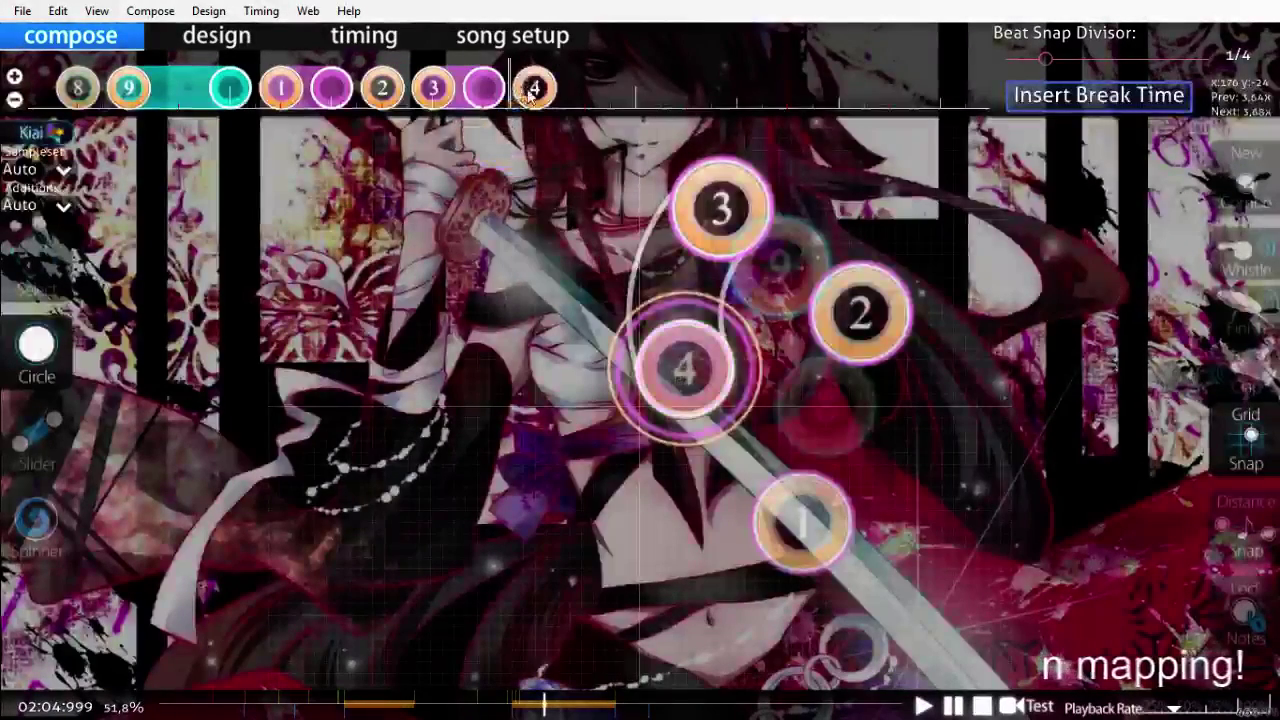
pyautogui.rightClick(530, 90)
# Step: Draw a curved slider at 02:04:999, starting just below slider 3's end and sweeping down and to the left
pyautogui.press('2')
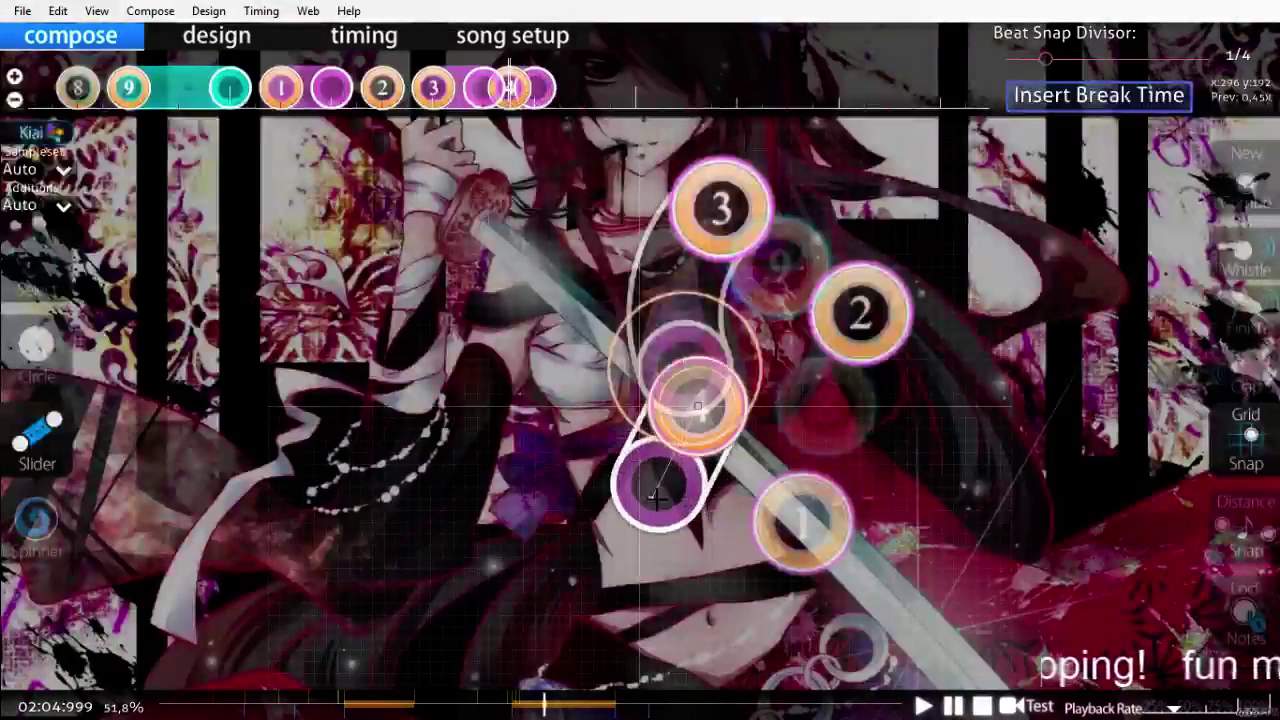
pyautogui.click(657, 499)
pyautogui.rightClick(510, 487)
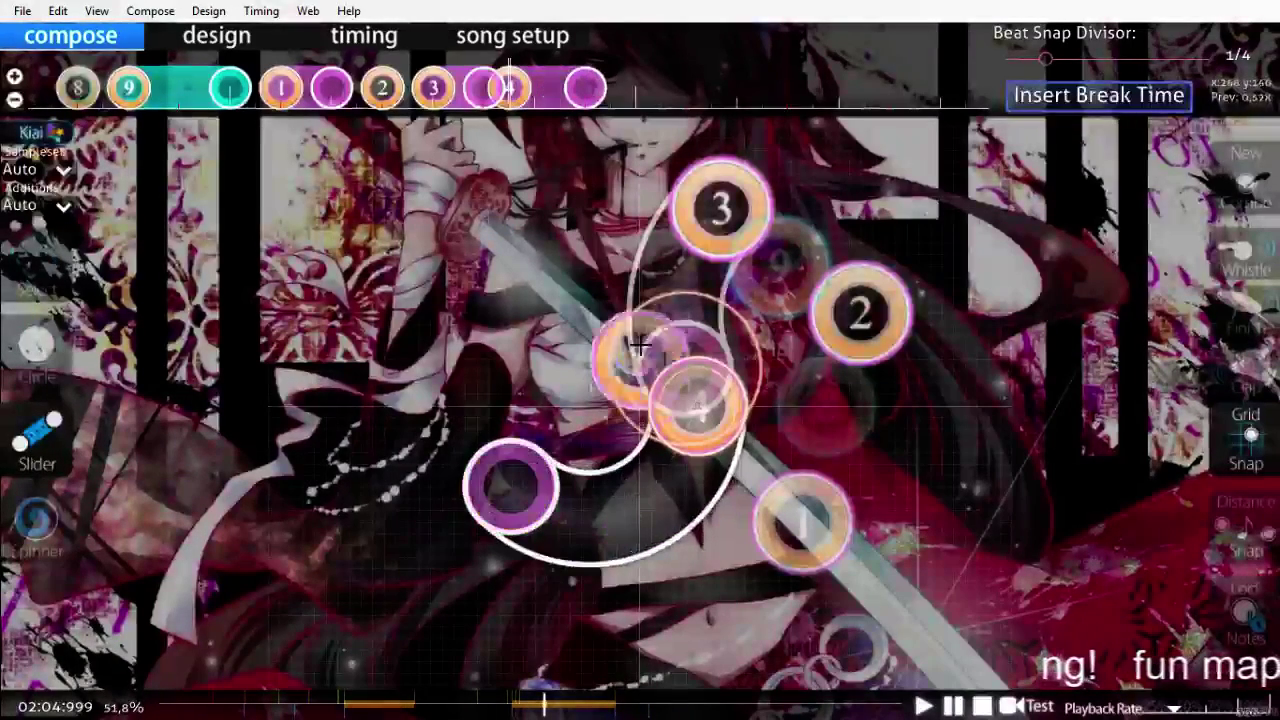
pyautogui.press('1')
pyautogui.hotkey('ctrl', 'g')
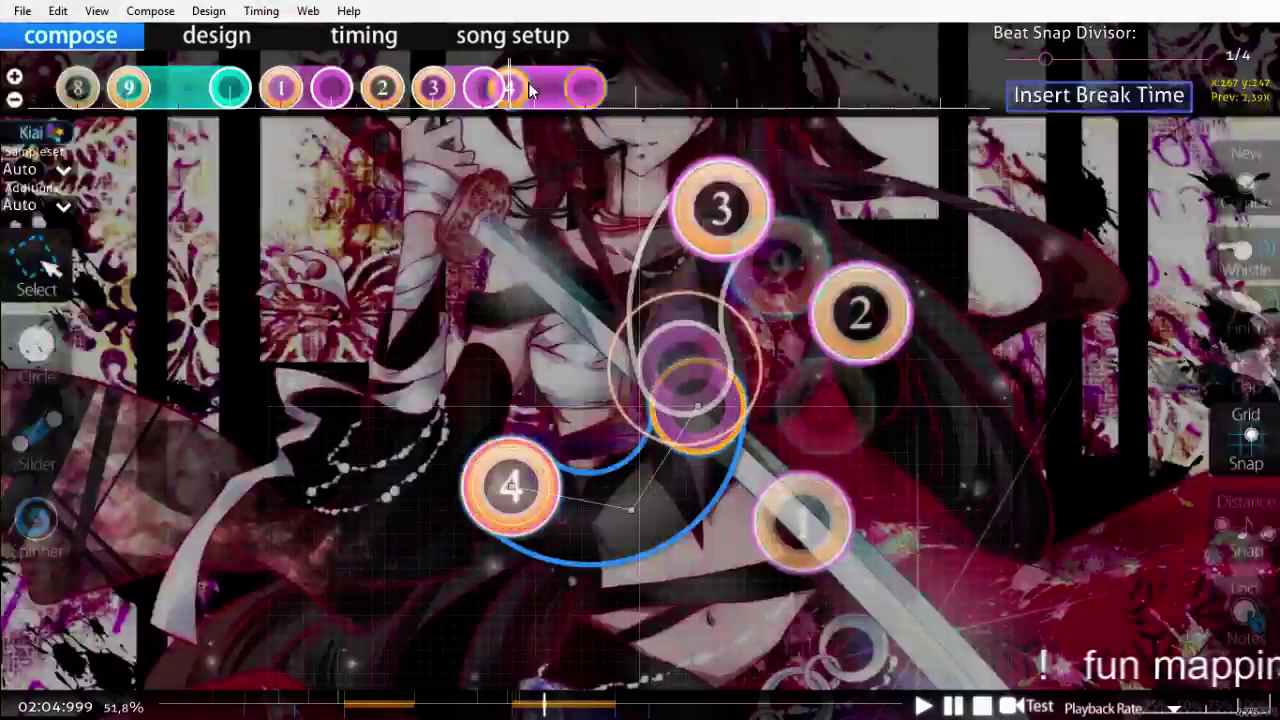
pyautogui.hotkey('ctrl', 'g')
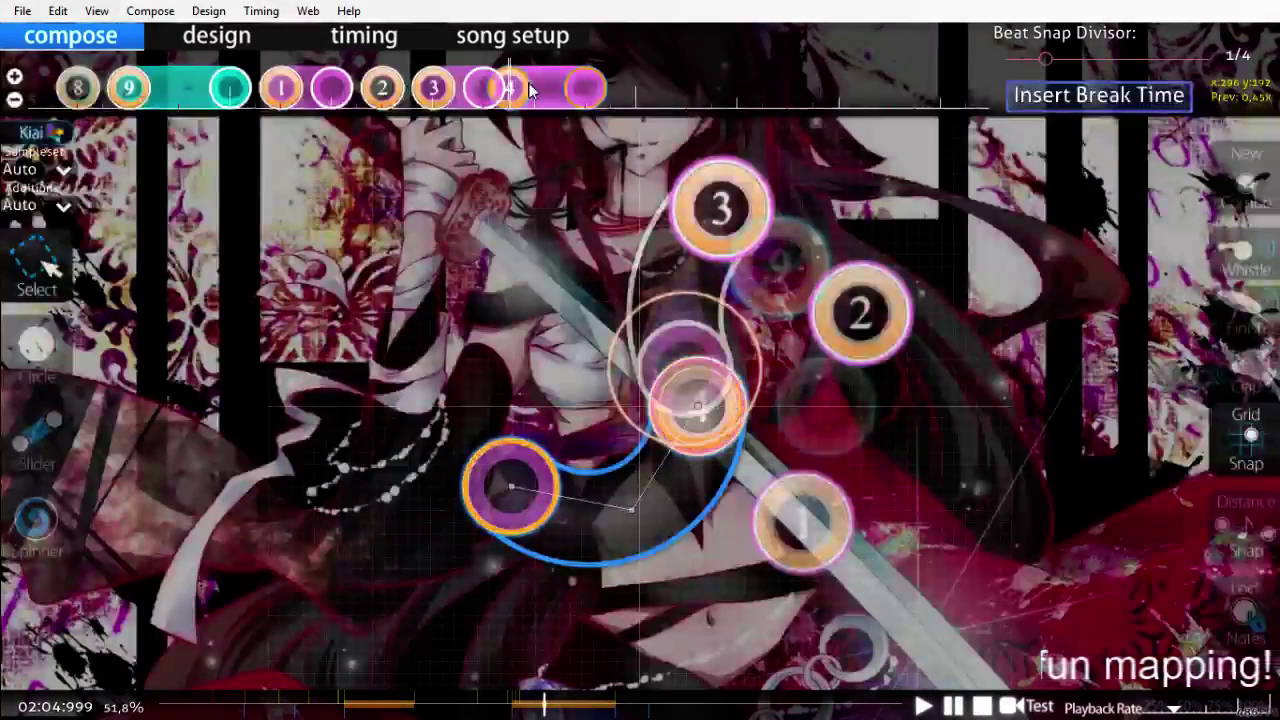
# Step: Convert slider 4 at 02:04:999 into a stream of four hit circles
pyautogui.hotkey('ctrl', 'shift', 'f')
pyautogui.click(143, 217)
pyautogui.click(648, 87)
# Step: Replay the stream with the playback rate restored to 100% and move slider 3 slightly upward, away from circle 4
pyautogui.scroll(7, 648, 87)
pyautogui.click(1241, 708)
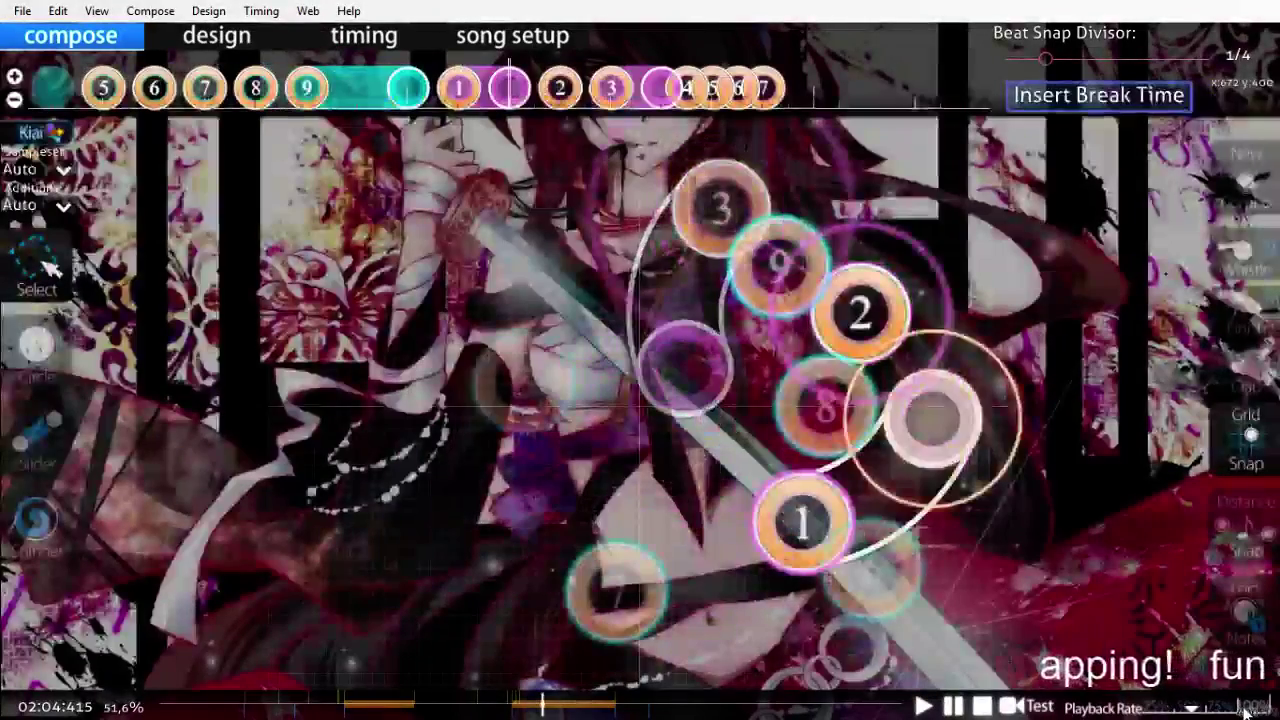
pyautogui.scroll(6, 1241, 708)
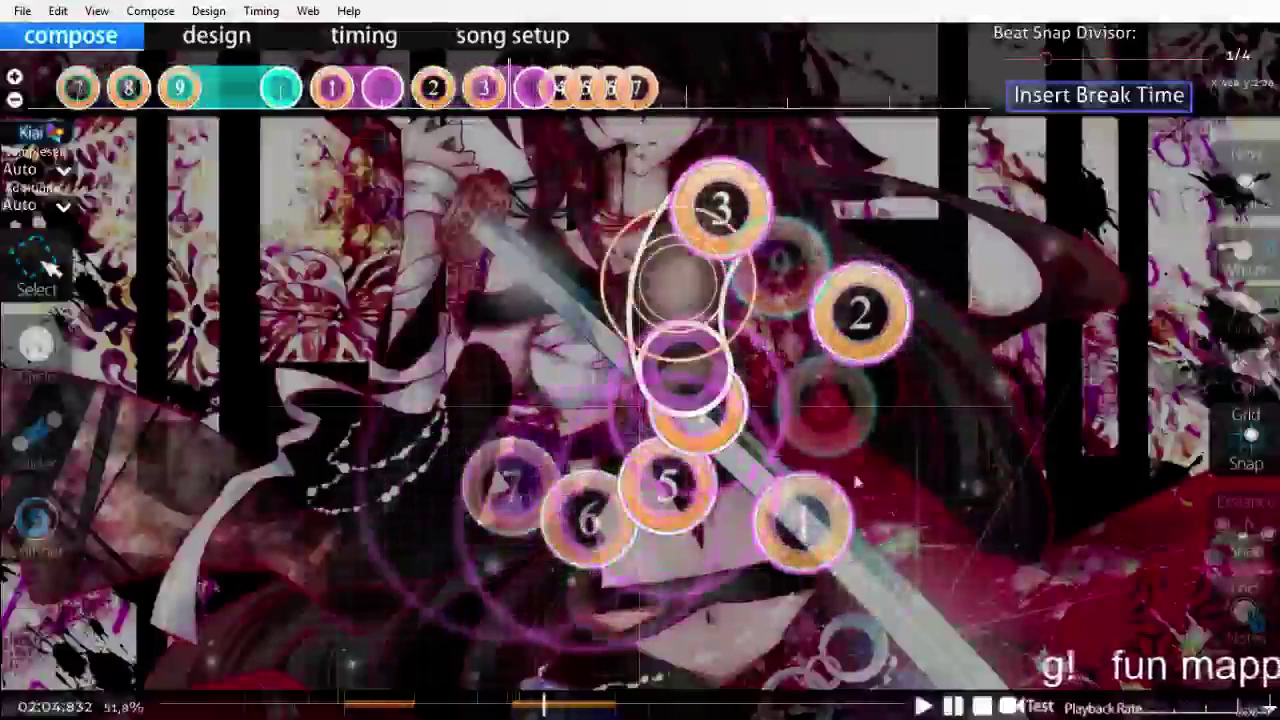
pyautogui.click(707, 343)
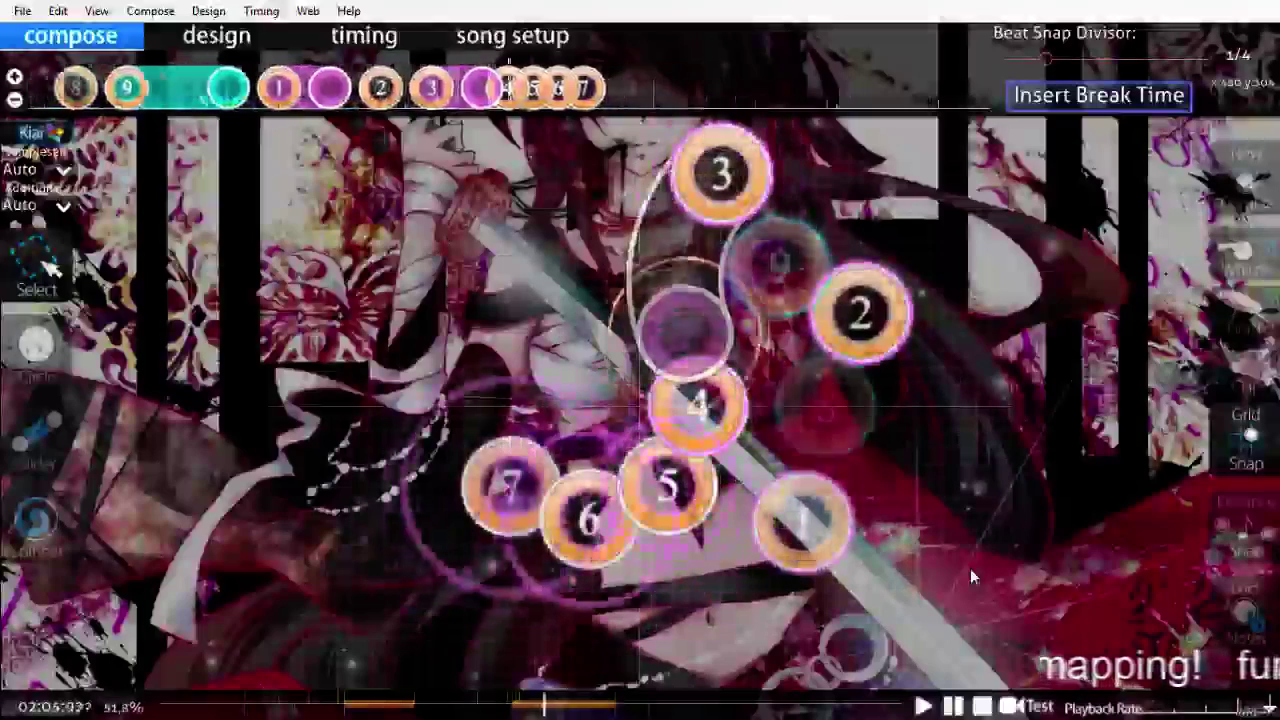
pyautogui.press('space')
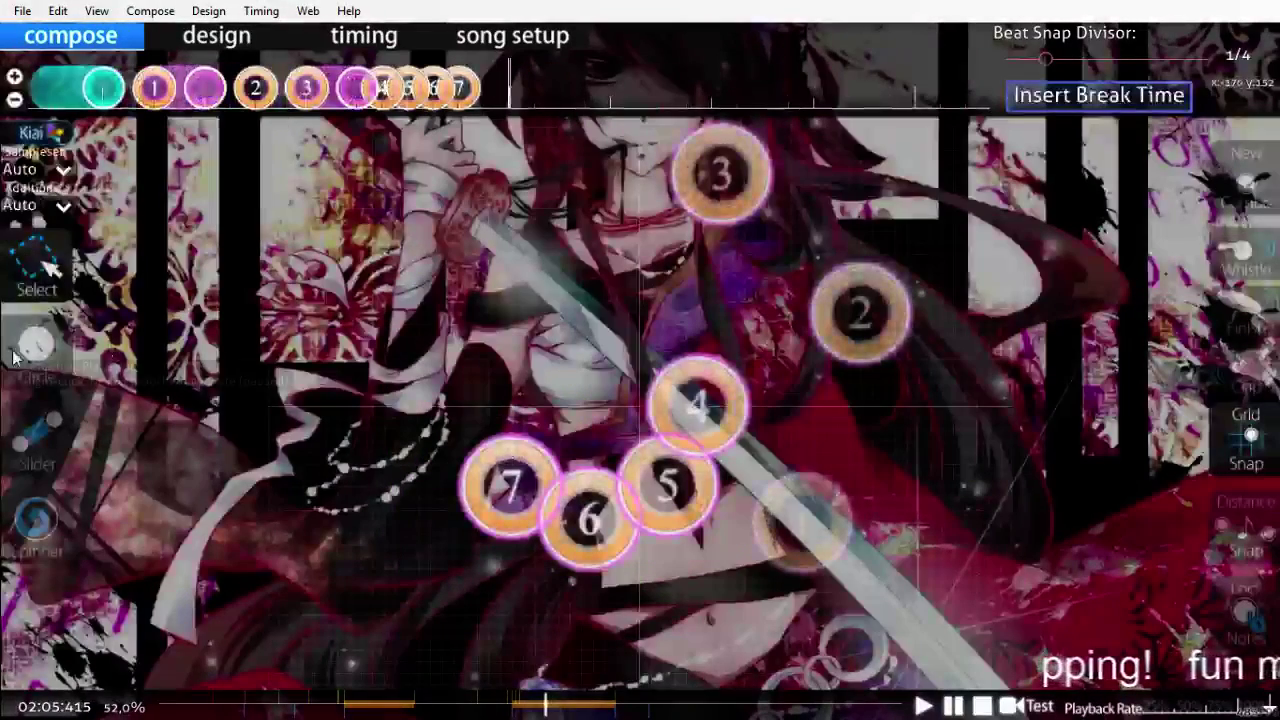
# Step: Place a curved slider at 02:05:415, starting above and left of circle 7 and bending downward, and replay it
pyautogui.click(37, 430)
pyautogui.click(430, 313)
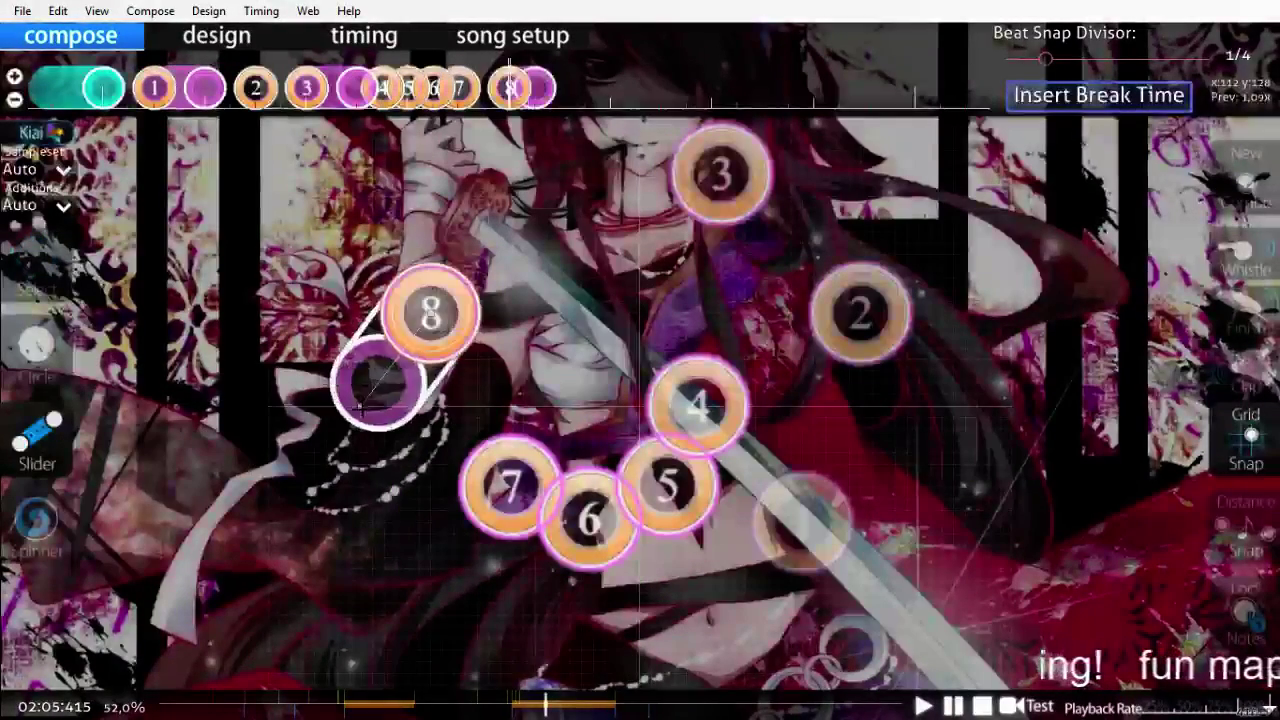
pyautogui.rightClick(361, 522)
pyautogui.scroll(5, 373, 533)
pyautogui.scroll(-6, 373, 533)
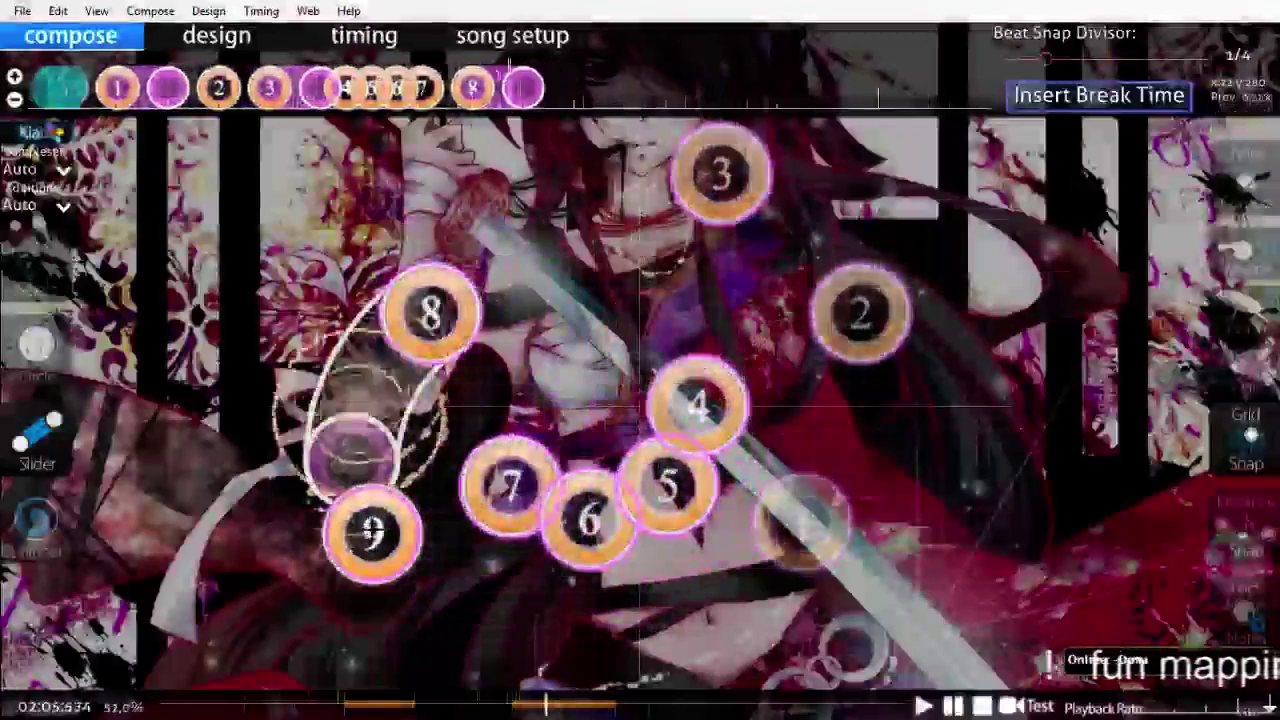
# Step: Place a hit circle at 02:05:749 below slider 8's end and replay the transition into it
pyautogui.scroll(3, 373, 533)
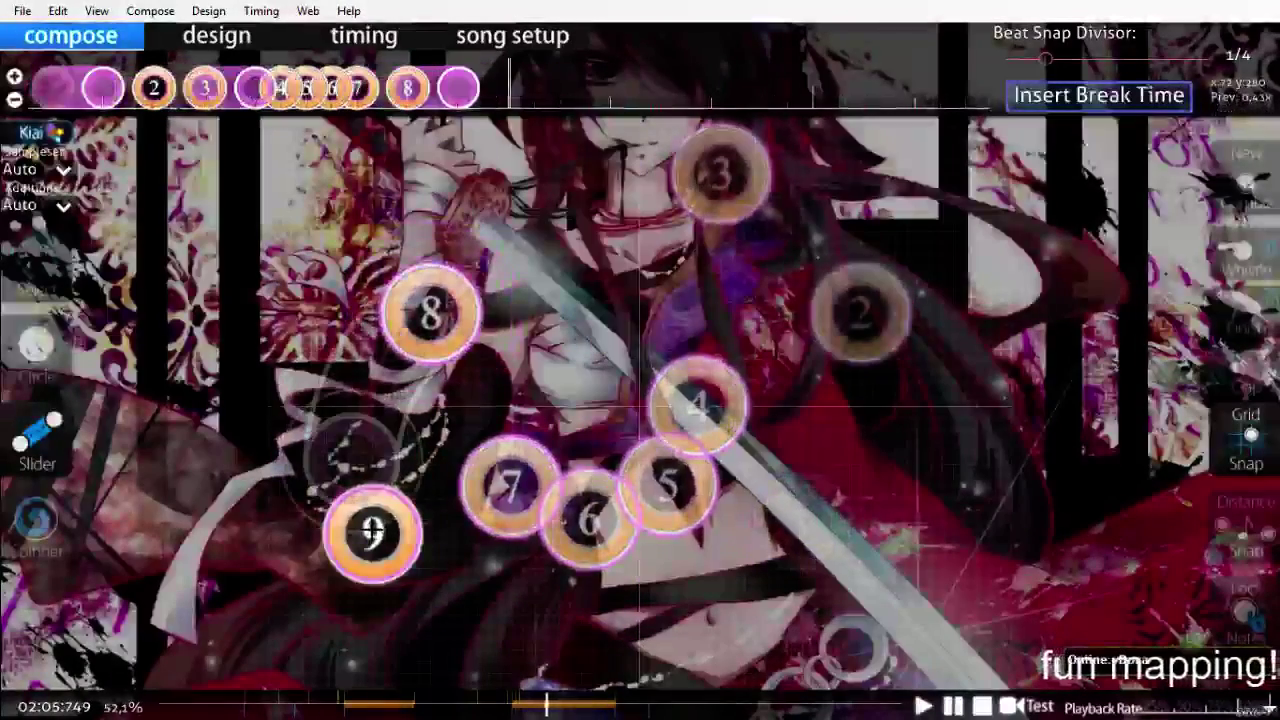
pyautogui.press('2')
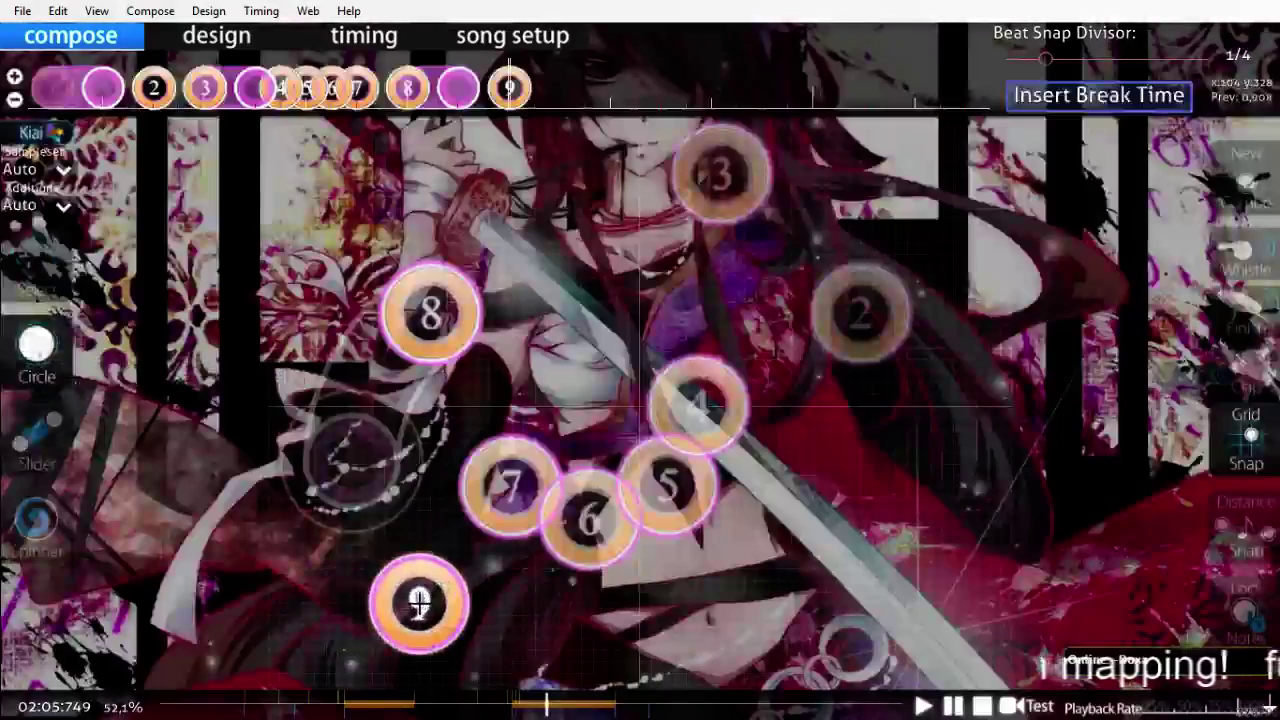
pyautogui.press('q')
pyautogui.scroll(7, 428, 597)
pyautogui.scroll(-7, 431, 598)
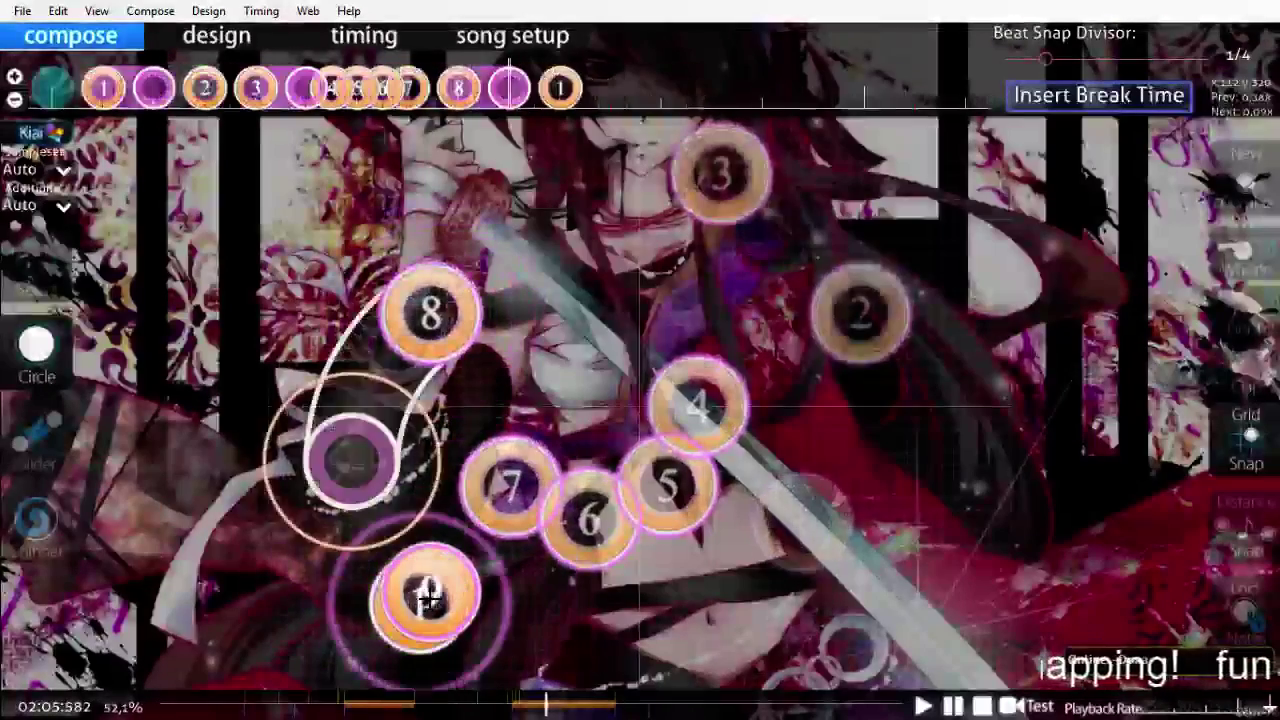
pyautogui.scroll(-8, 427, 597)
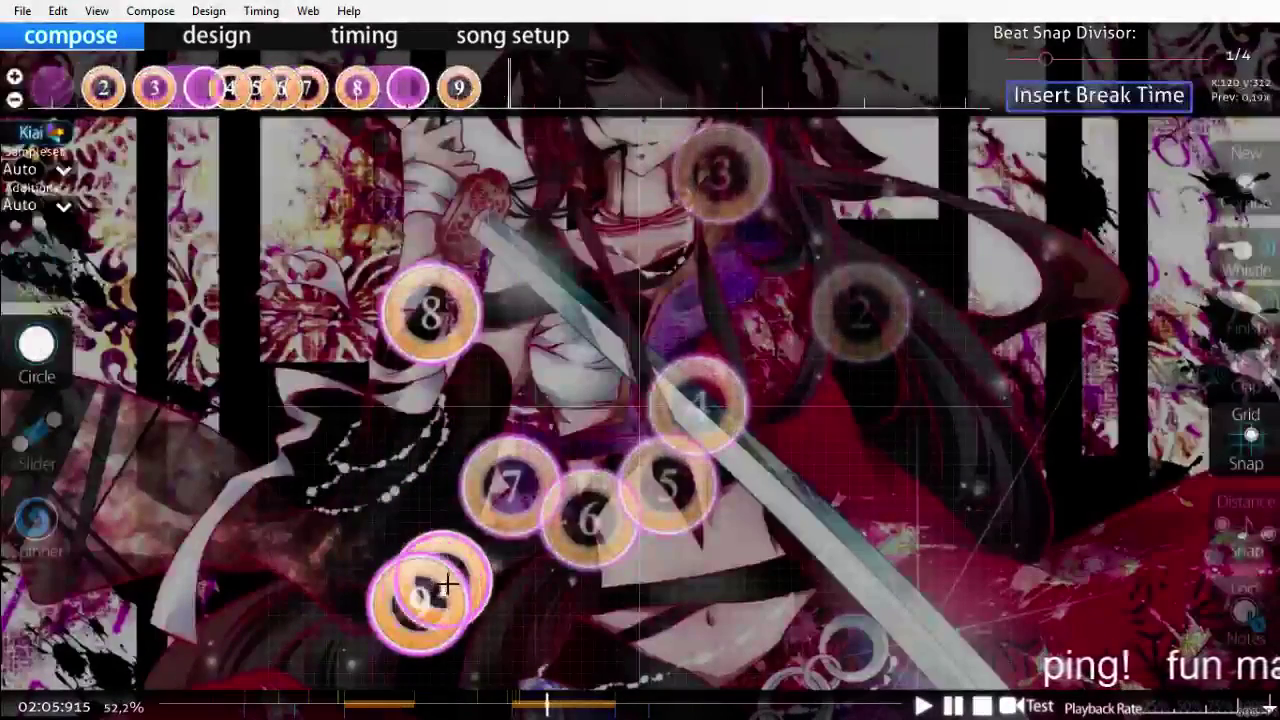
# Step: Place a new-combo slider at 02:05:915, running up and right from below and right of circle 5, and replay the section
pyautogui.click(8, 421)
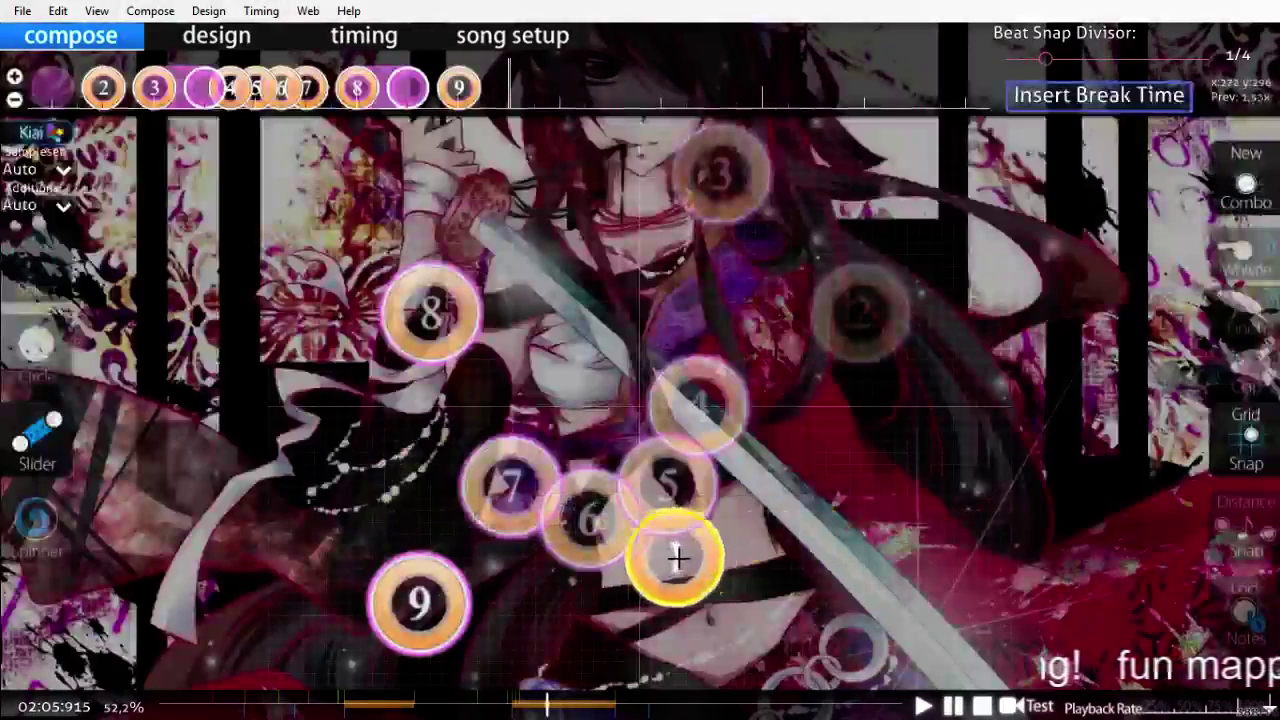
pyautogui.click(768, 580)
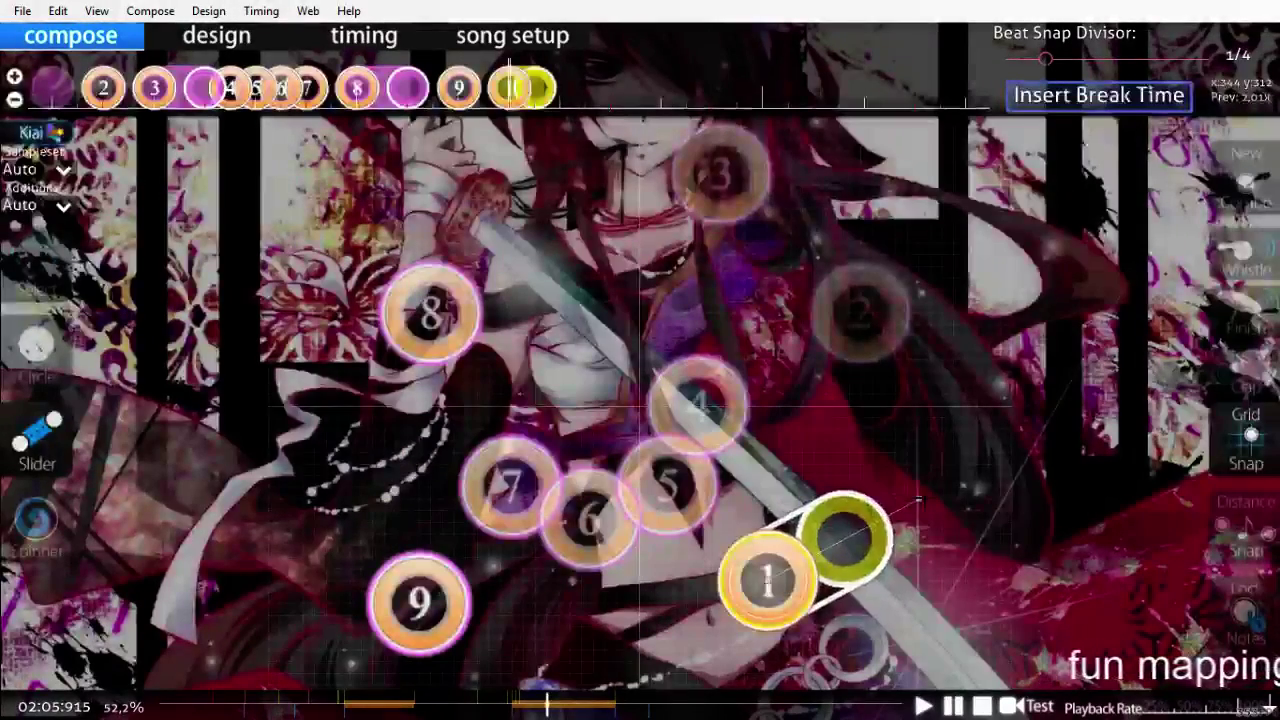
pyautogui.rightClick(934, 494)
pyautogui.scroll(12, 932, 490)
pyautogui.press('space')
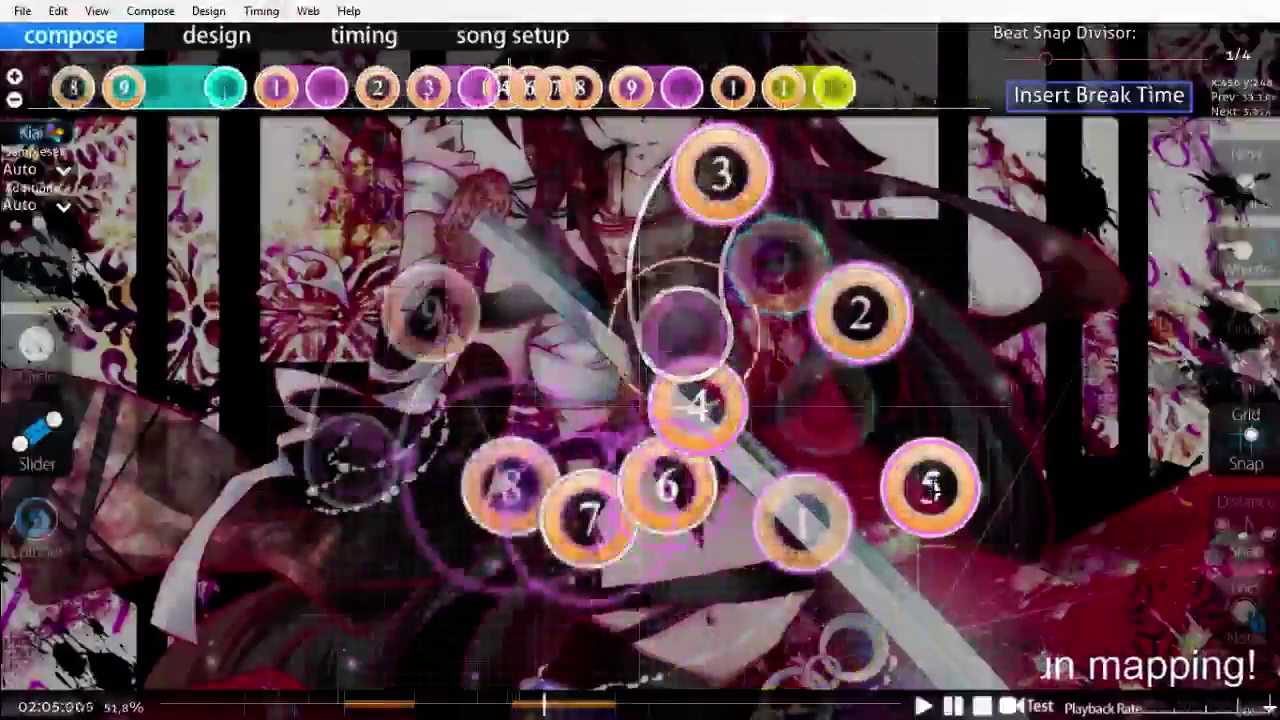
pyautogui.scroll(-4, 930, 487)
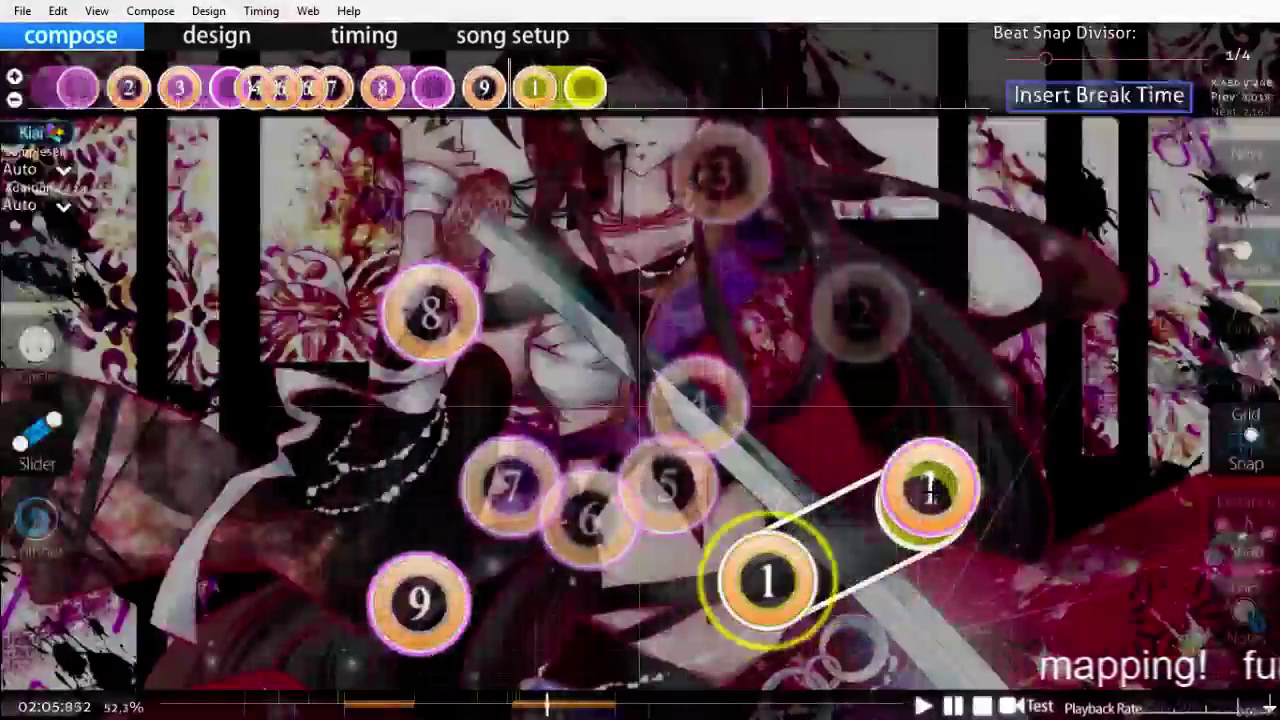
pyautogui.scroll(-3, 930, 490)
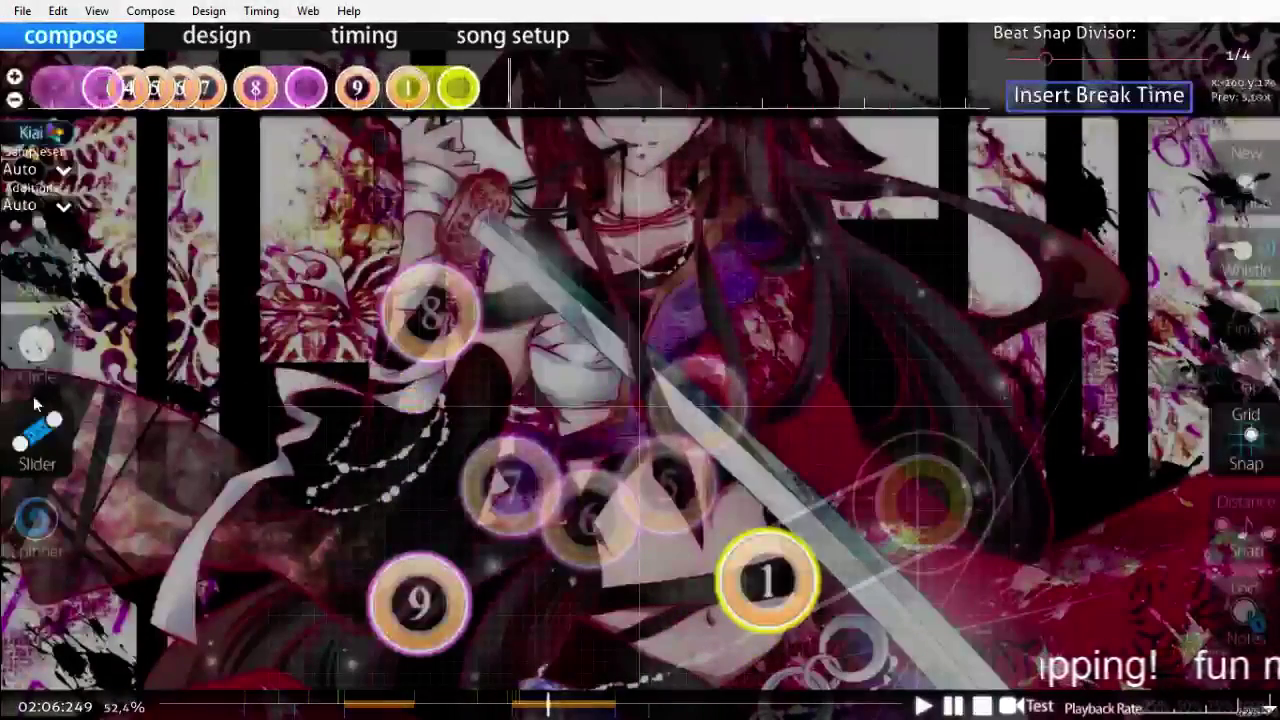
# Step: Place hit circles at 02:06:249, 02:06:415 and 02:06:582, alternating upper right, lower centre and upper left of the playfield
pyautogui.click(36, 345)
pyautogui.click(825, 218)
pyautogui.scroll(-1, 663, 455)
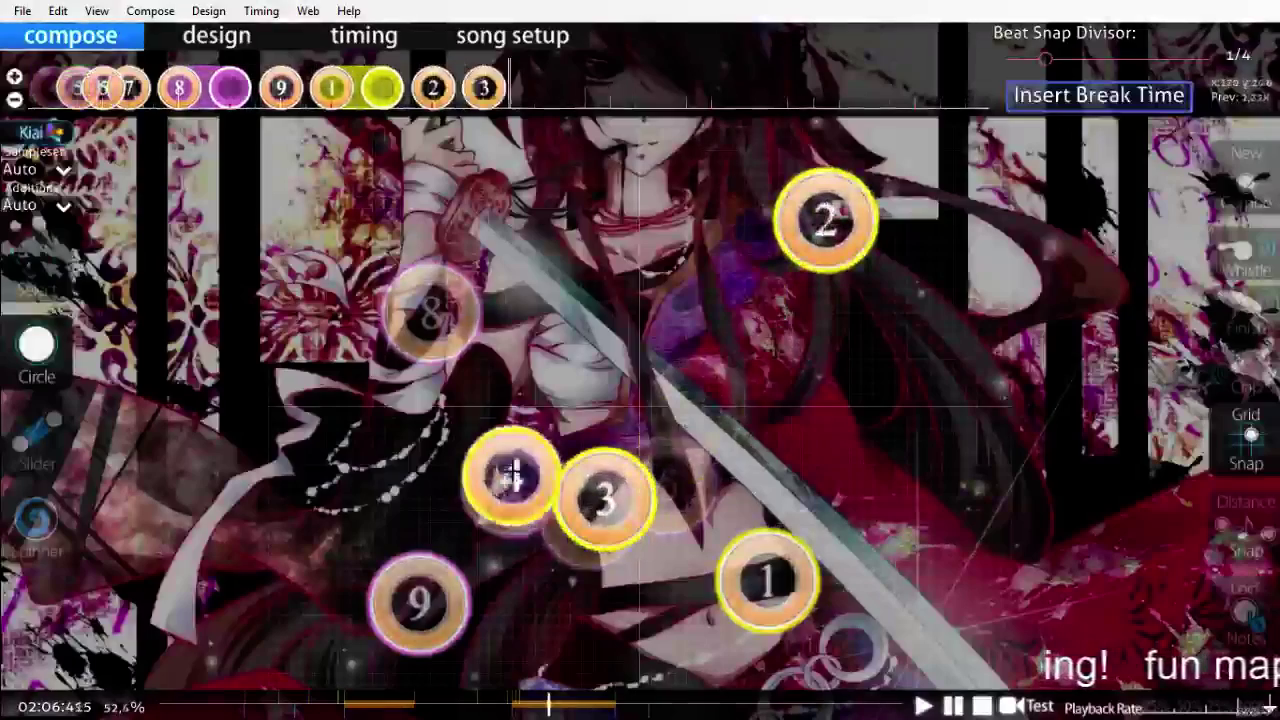
pyautogui.click(558, 230)
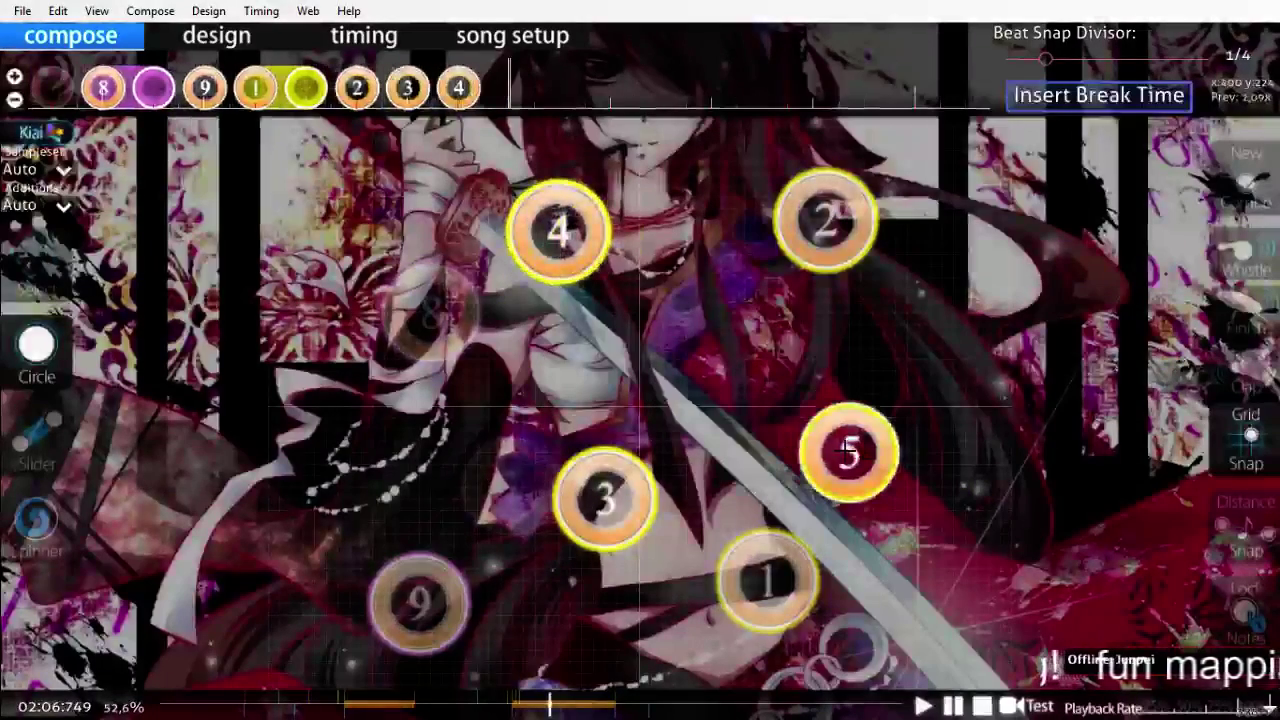
# Step: Place a straight slider with one repeat at 02:06:749, running down and right from above circle 1, and replay the transition into it
pyautogui.click(36, 430)
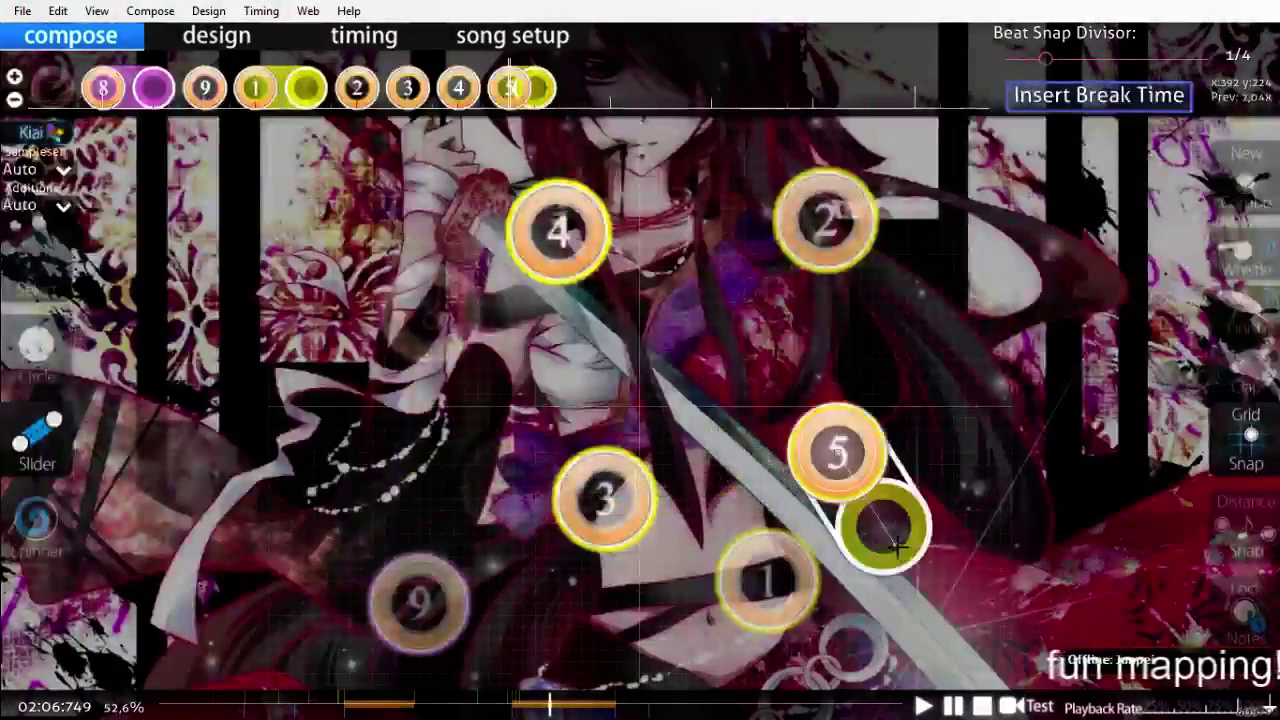
pyautogui.rightClick(948, 587)
pyautogui.press('1')
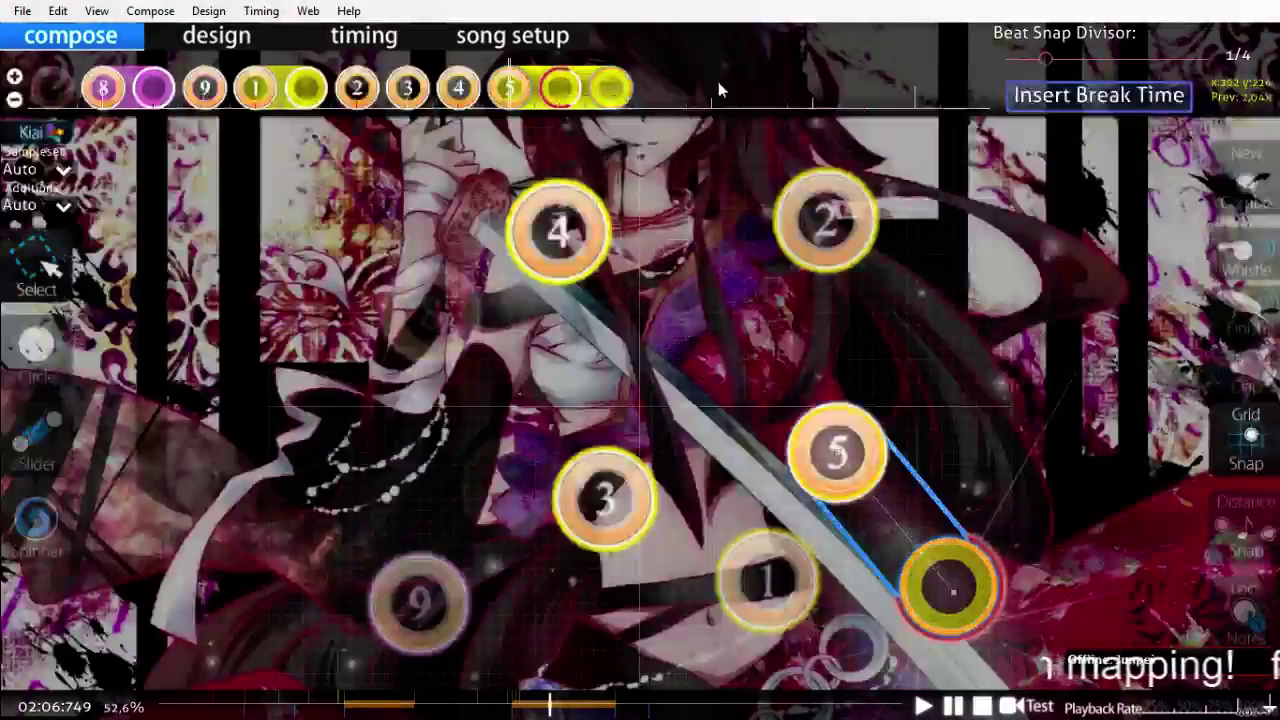
pyautogui.scroll(4, 660, 91)
pyautogui.scroll(-2, 797, 314)
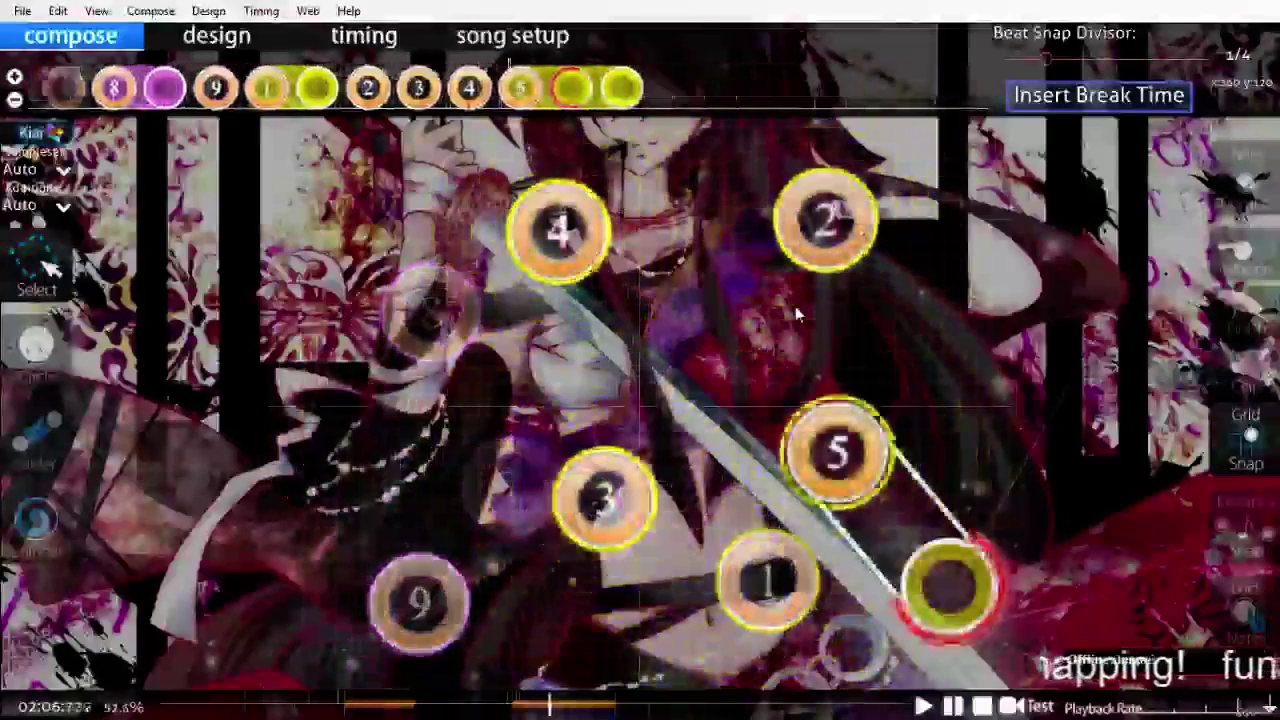
pyautogui.scroll(3, 797, 314)
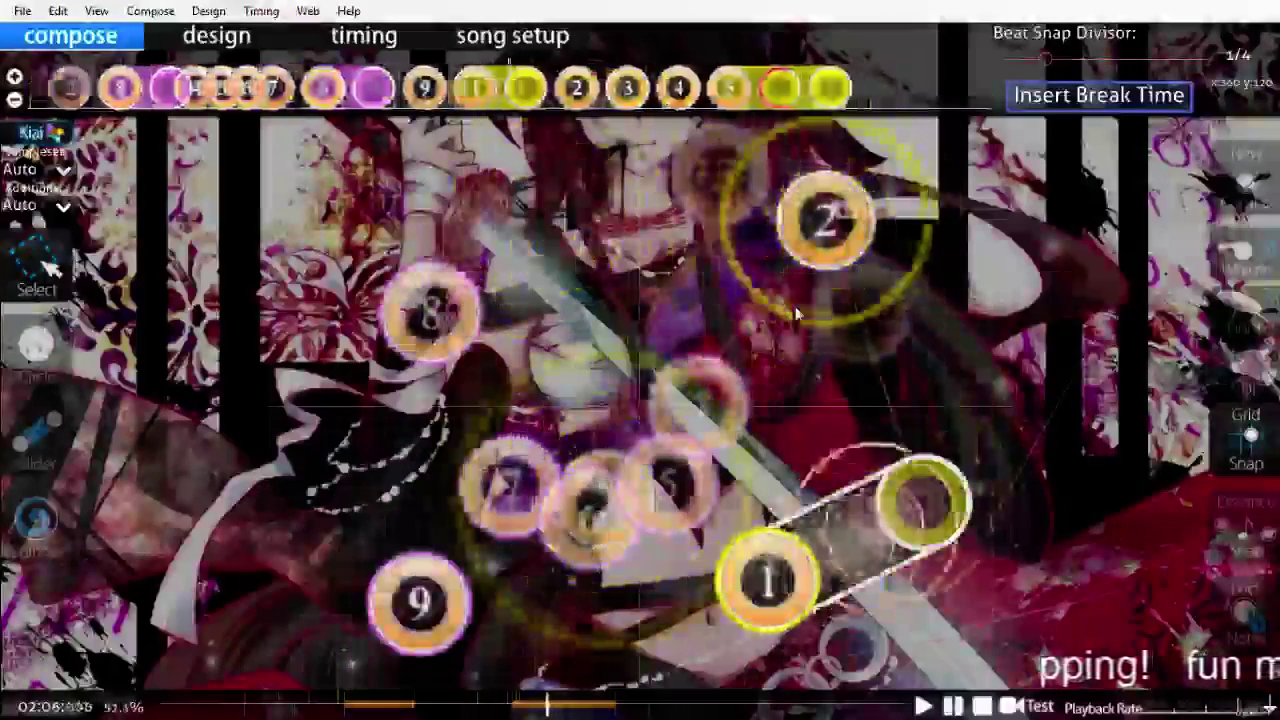
pyautogui.scroll(-3, 797, 314)
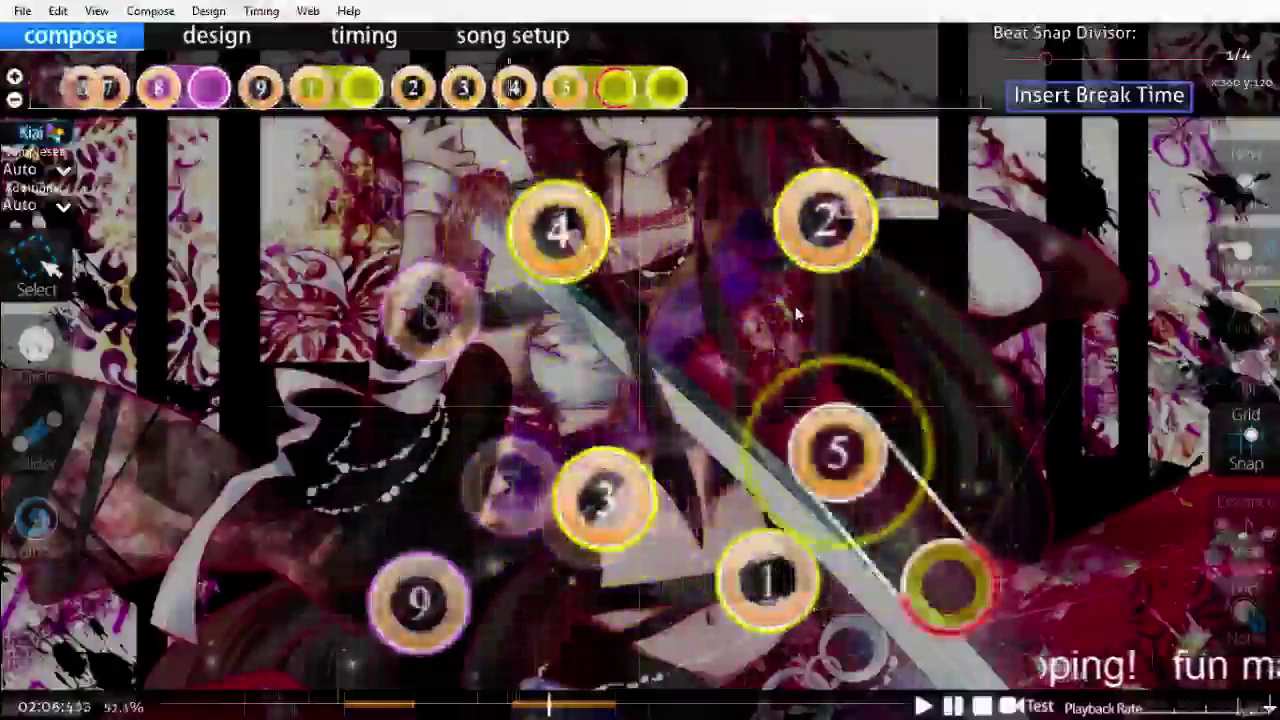
pyautogui.scroll(2, 797, 314)
pyautogui.scroll(2, 797, 314)
pyautogui.scroll(-3, 797, 314)
# Step: Look ahead through the unmapped section up to about 02:27, then return and replay the part around slider 5
pyautogui.scroll(-12, 796, 308)
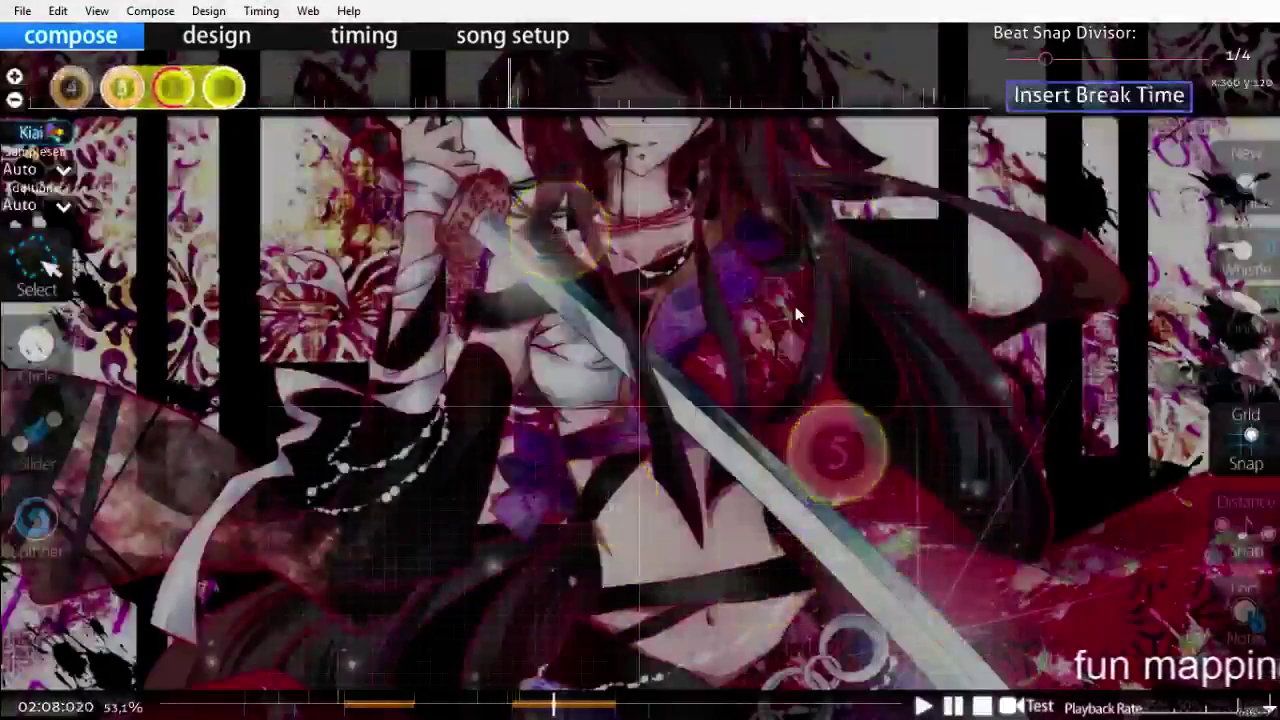
pyautogui.scroll(-9, 795, 306)
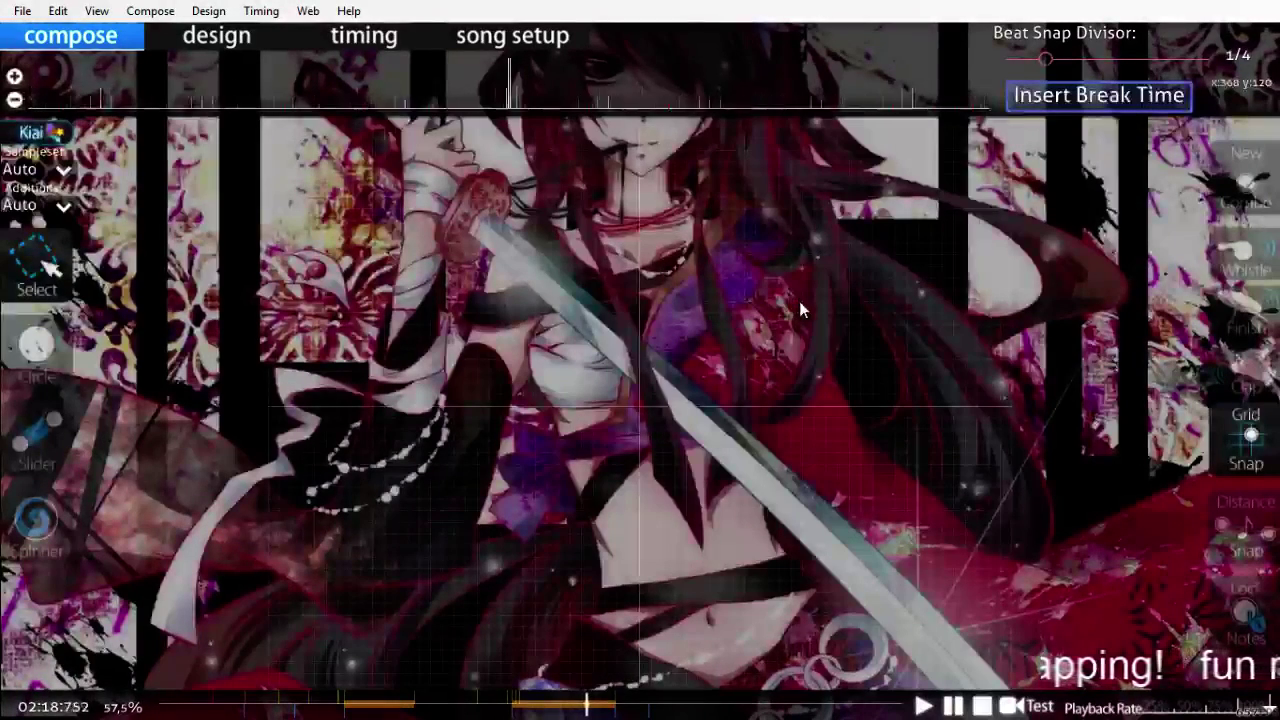
pyautogui.scroll(-10, 799, 303)
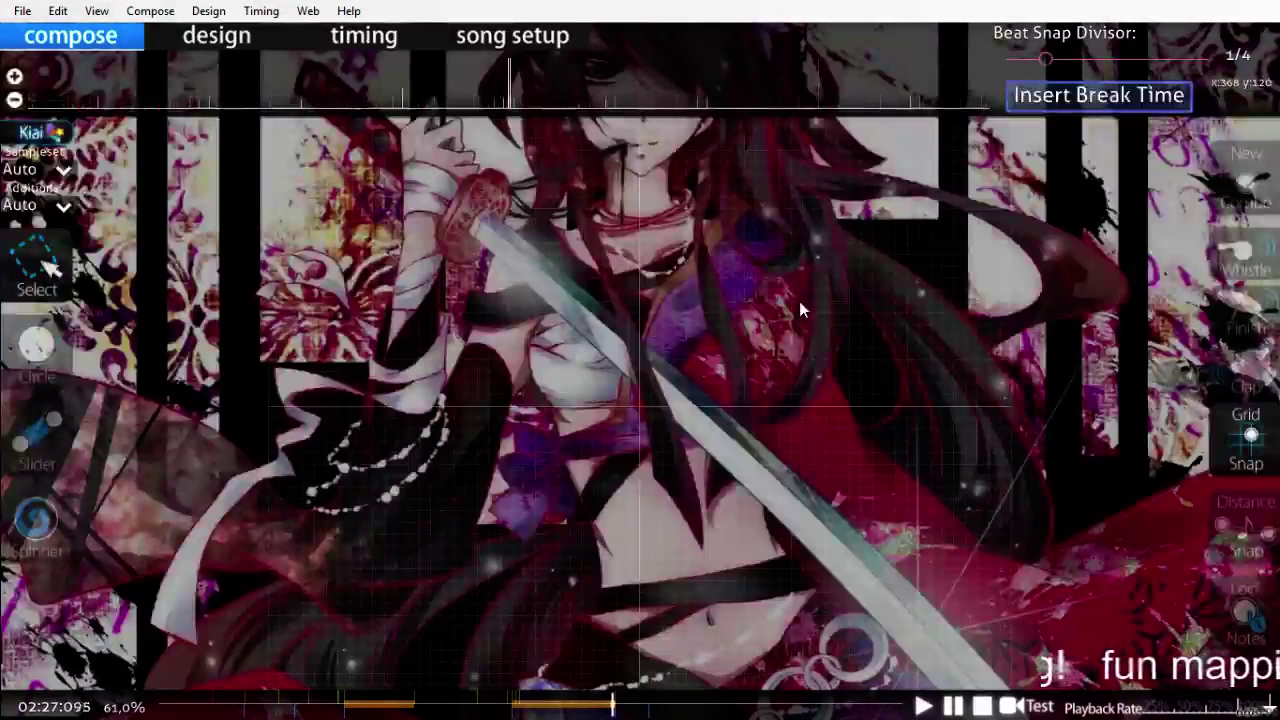
pyautogui.scroll(20, 799, 310)
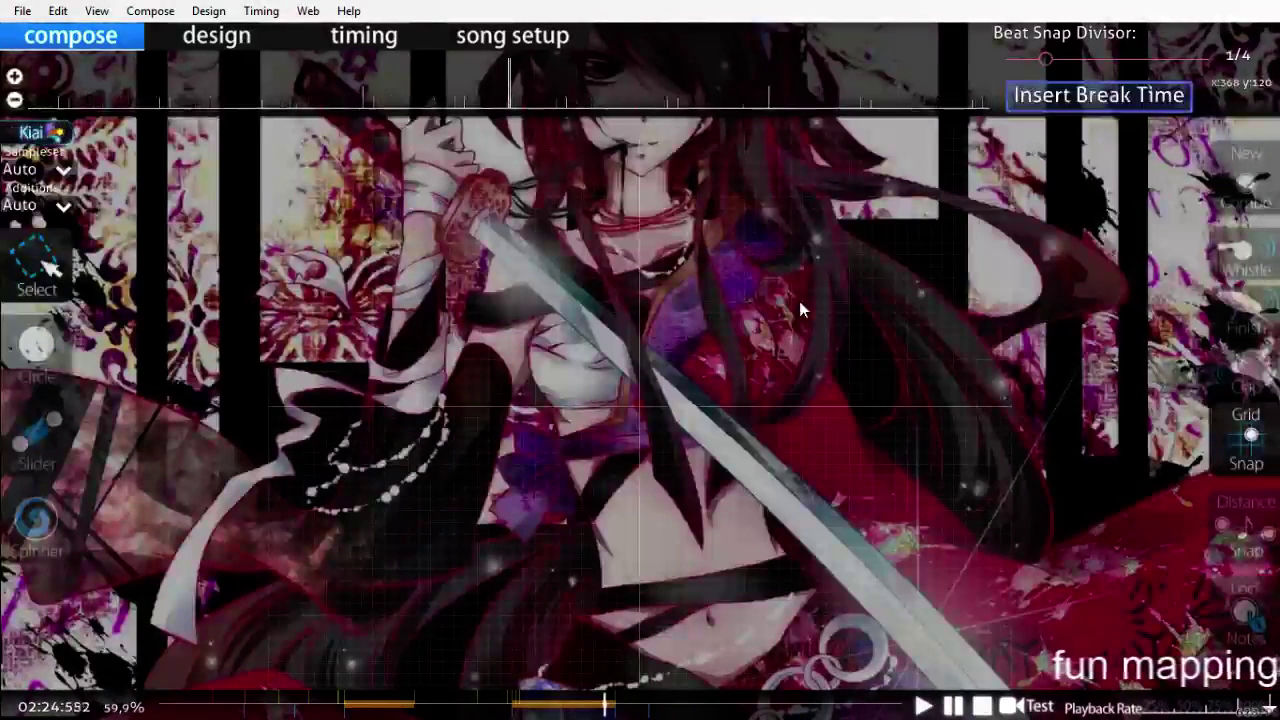
pyautogui.scroll(6, 799, 310)
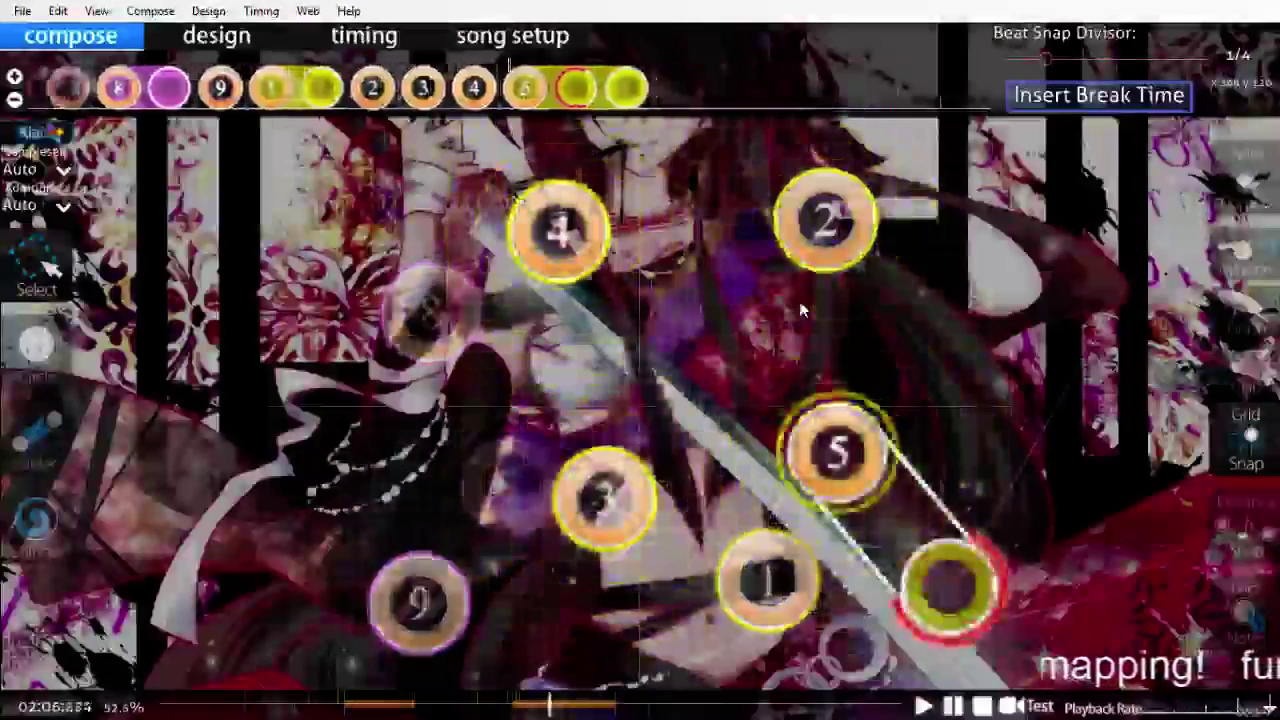
pyautogui.scroll(6, 799, 310)
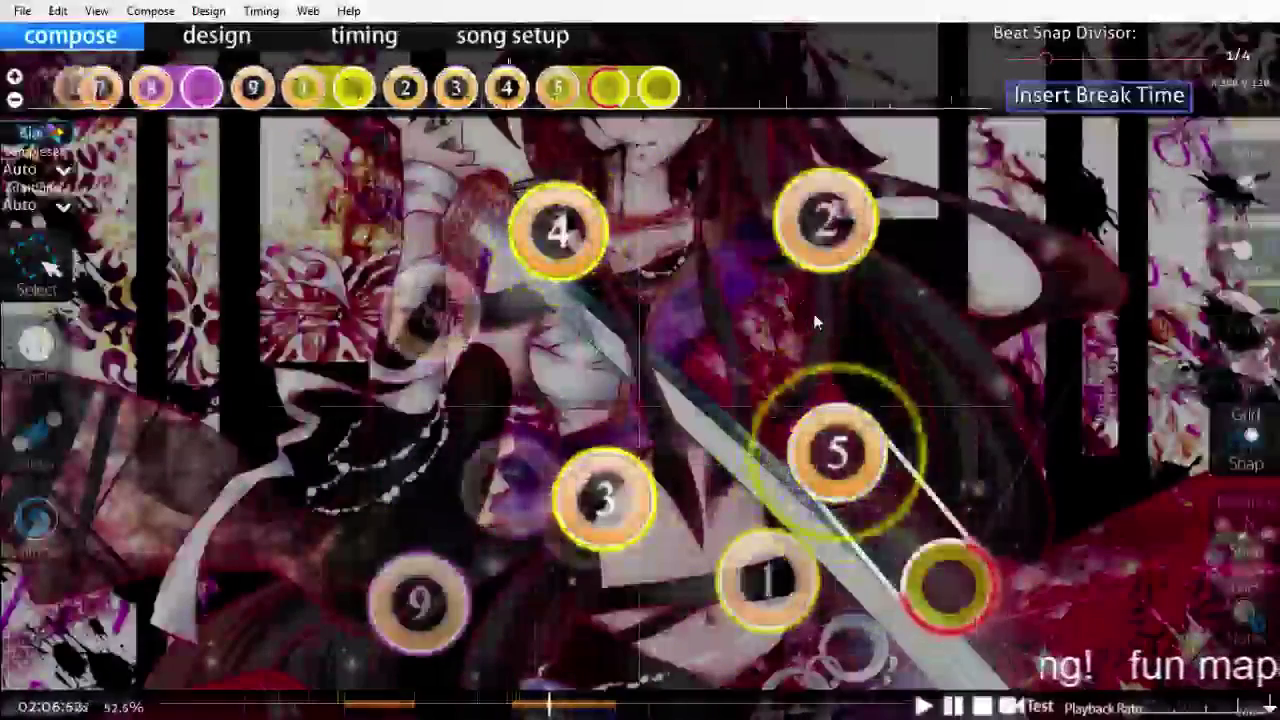
pyautogui.press('space')
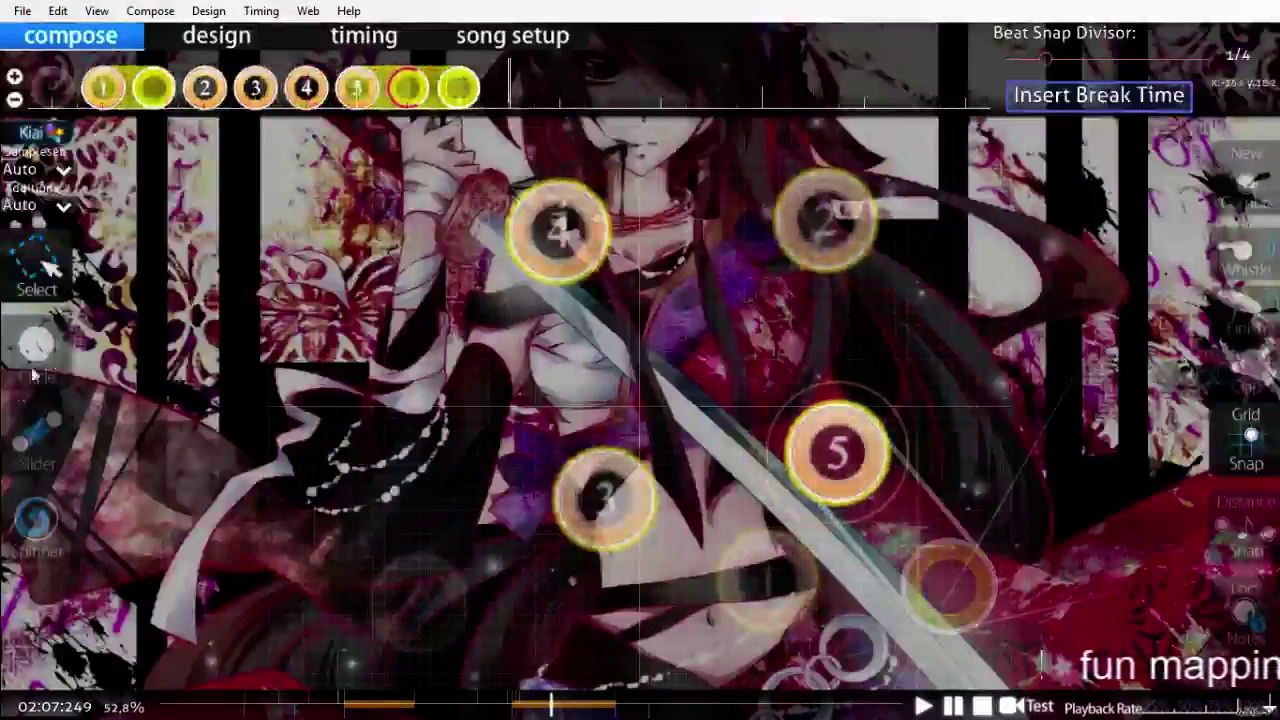
# Step: Try a curved slider at 02:07:249, starting above and left of circle 5 and bending down and left, and replay it
pyautogui.press('3')
pyautogui.click(733, 337)
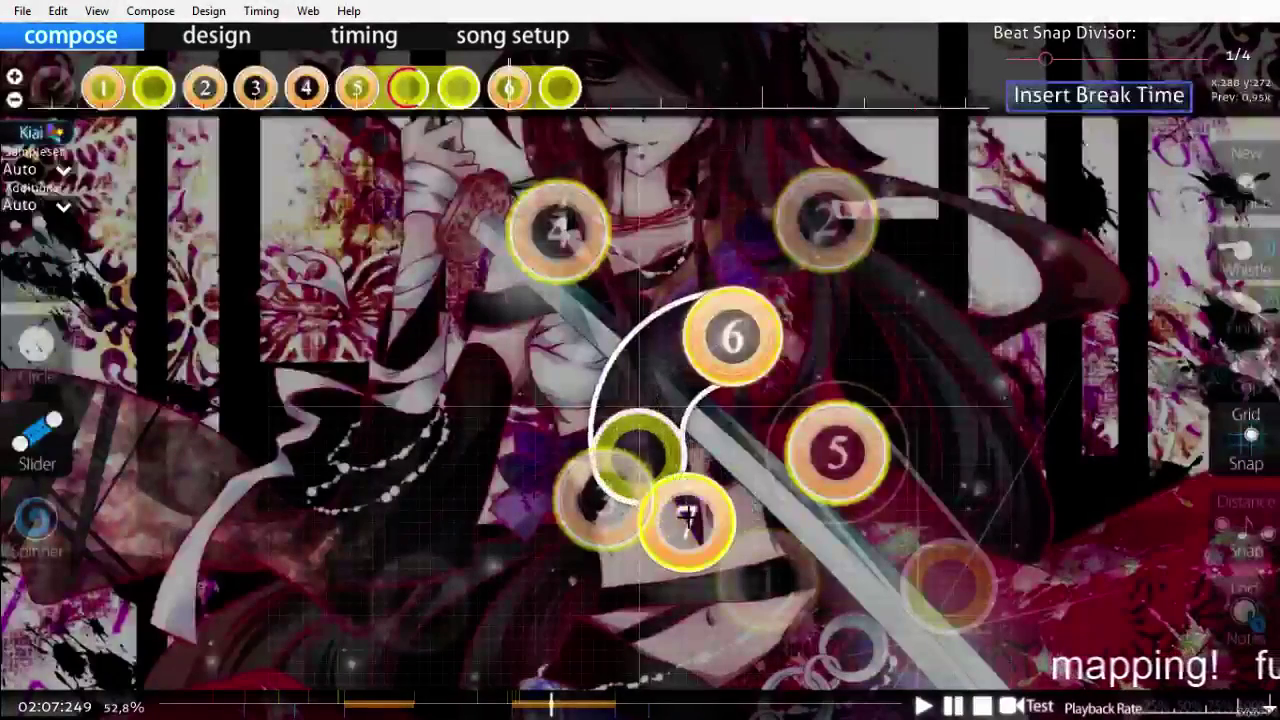
pyautogui.scroll(3, 690, 522)
pyautogui.scroll(-6, 697, 522)
pyautogui.scroll(2, 687, 494)
pyautogui.scroll(-6, 688, 490)
pyautogui.scroll(4, 688, 490)
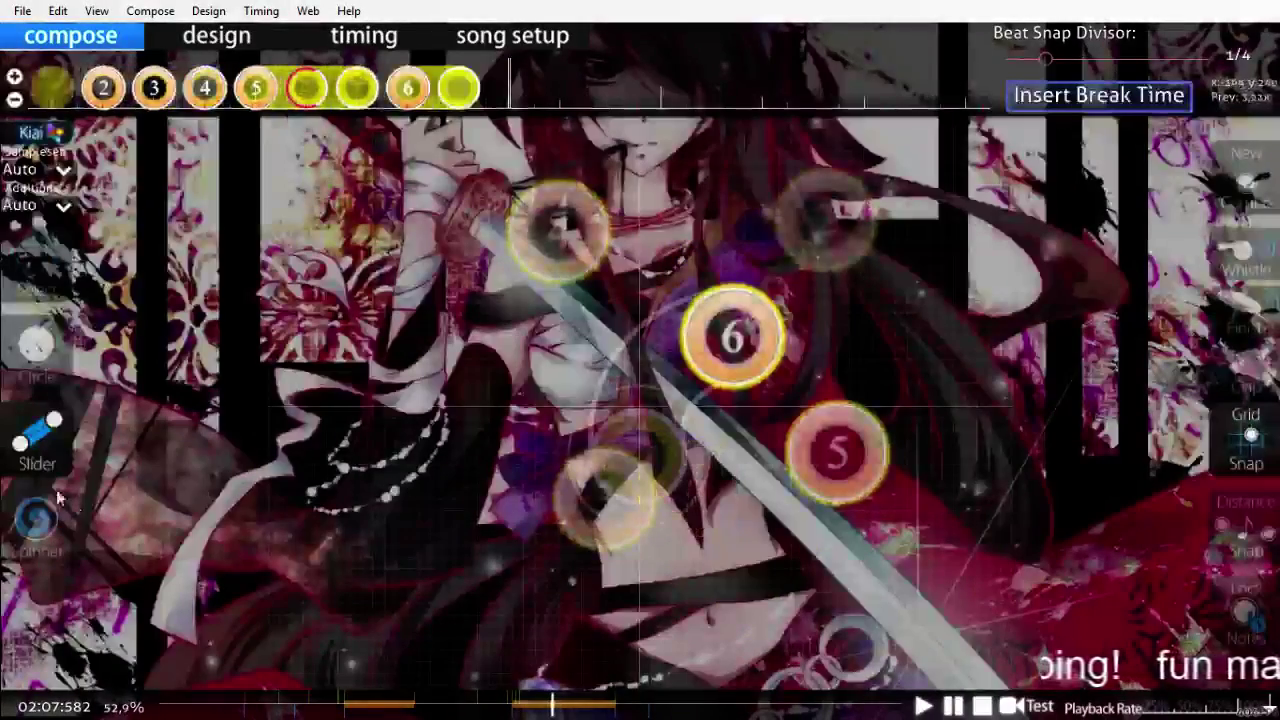
# Step: Try a long curved slider at 02:07:582, starting below circle 3 and sweeping left and upward, and replay the section
pyautogui.click(570, 590)
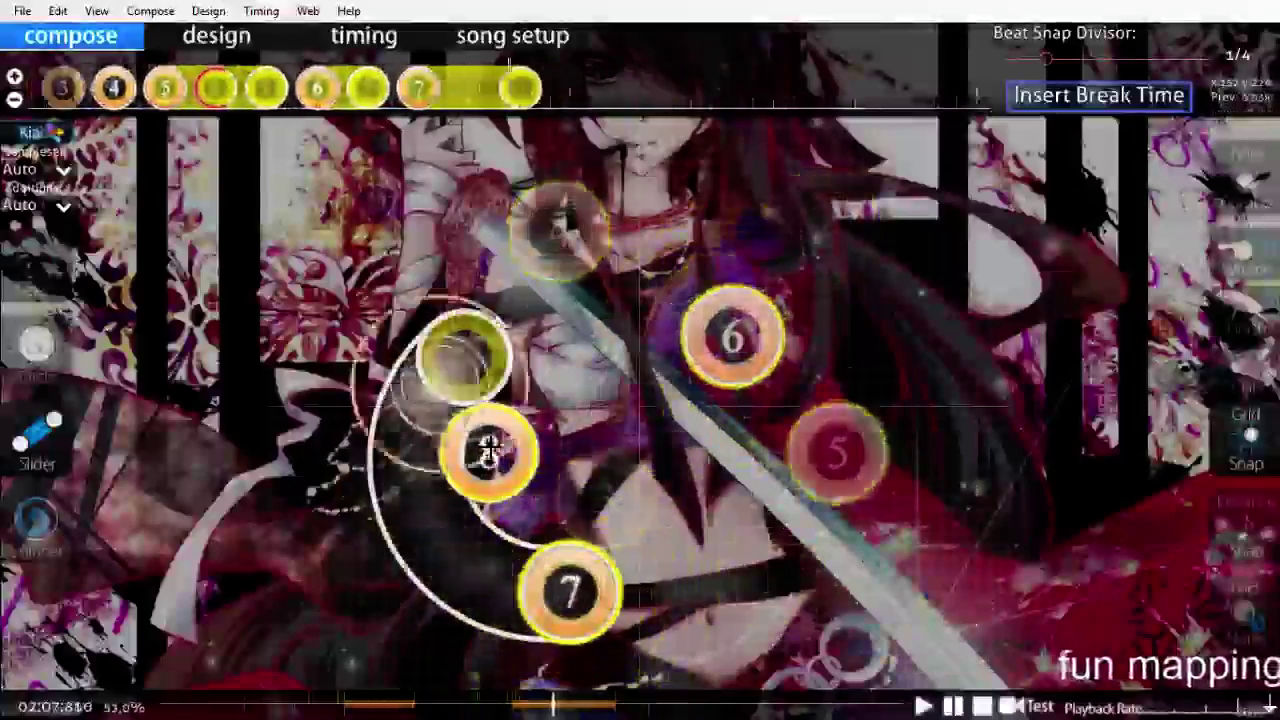
pyautogui.scroll(1, 488, 450)
pyautogui.scroll(-6, 488, 450)
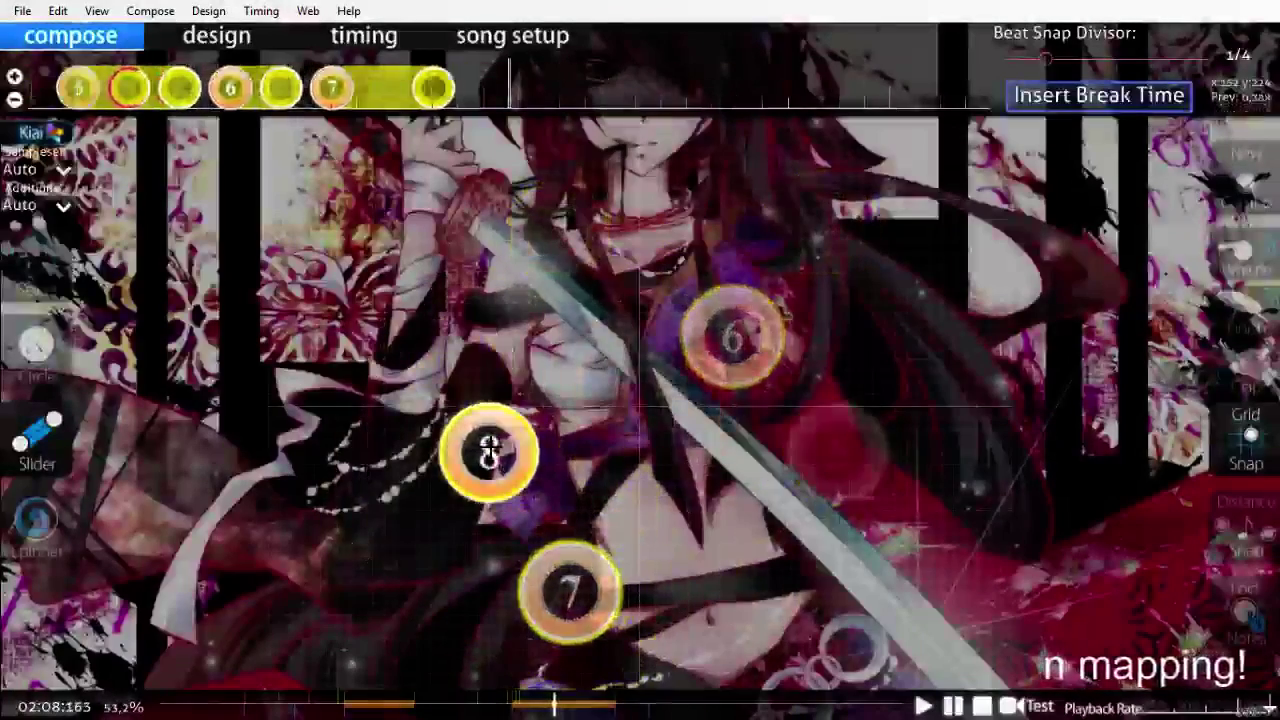
pyautogui.press('2')
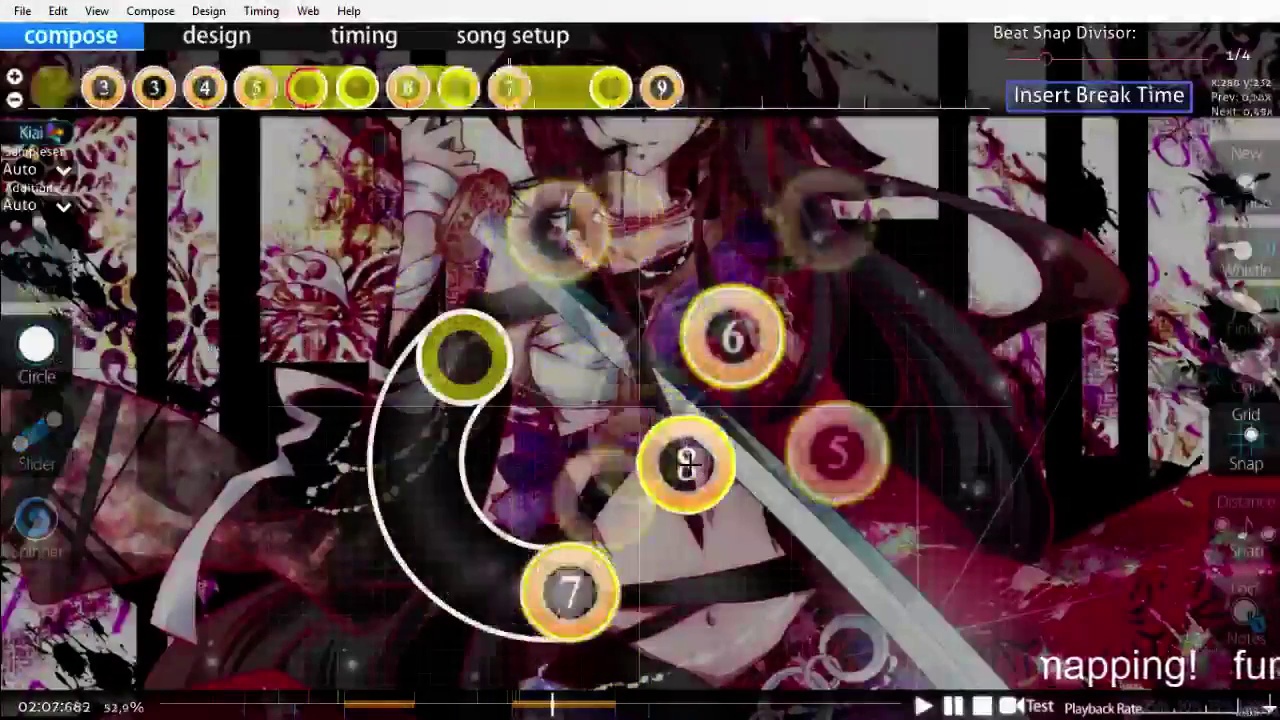
pyautogui.scroll(-3, 687, 464)
pyautogui.scroll(8, 687, 464)
pyautogui.scroll(-3, 687, 464)
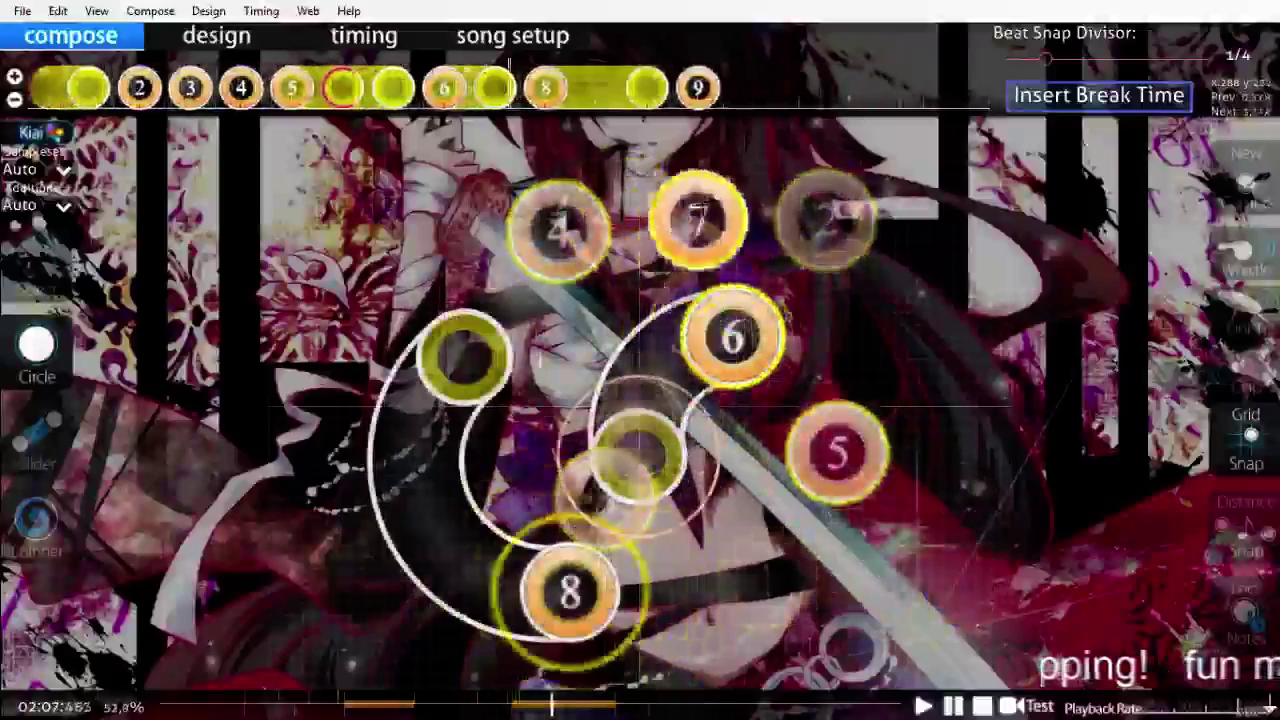
pyautogui.scroll(-2, 629, 383)
pyautogui.scroll(2, 629, 390)
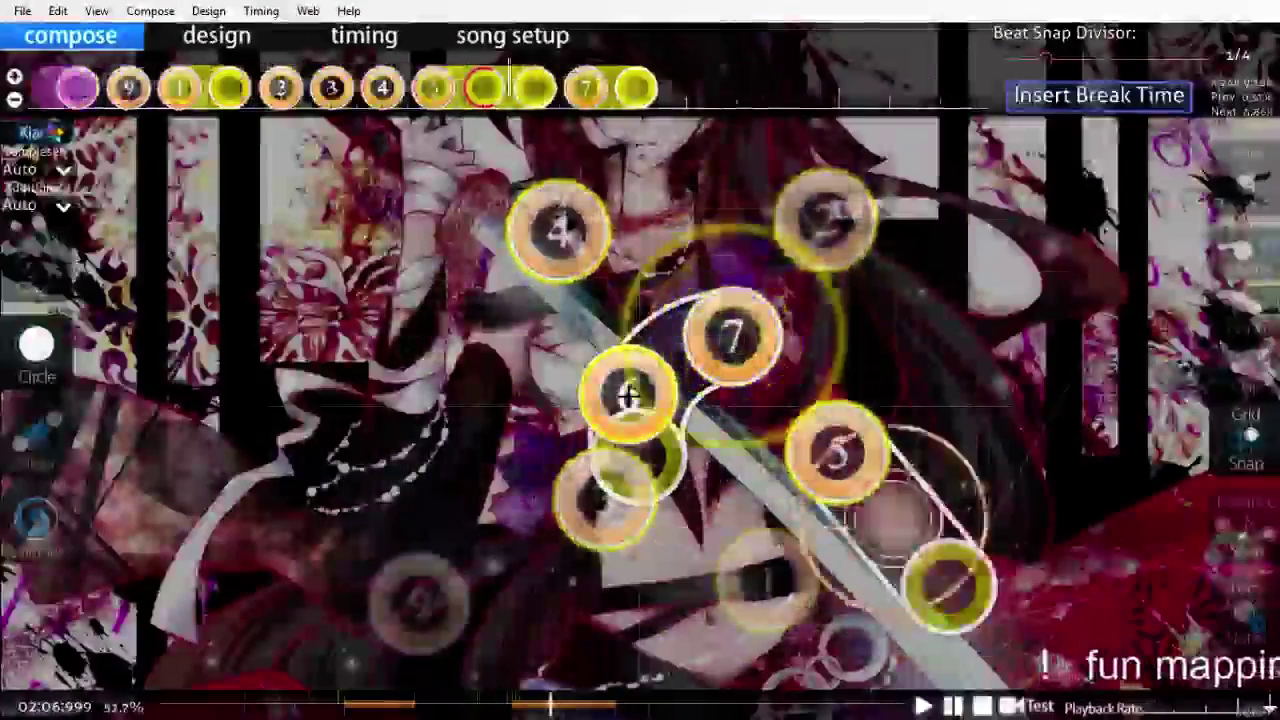
# Step: Delete the curved slider at 02:07:249
pyautogui.scroll(2, 628, 394)
pyautogui.rightClick(654, 93)
pyautogui.scroll(-1, 653, 150)
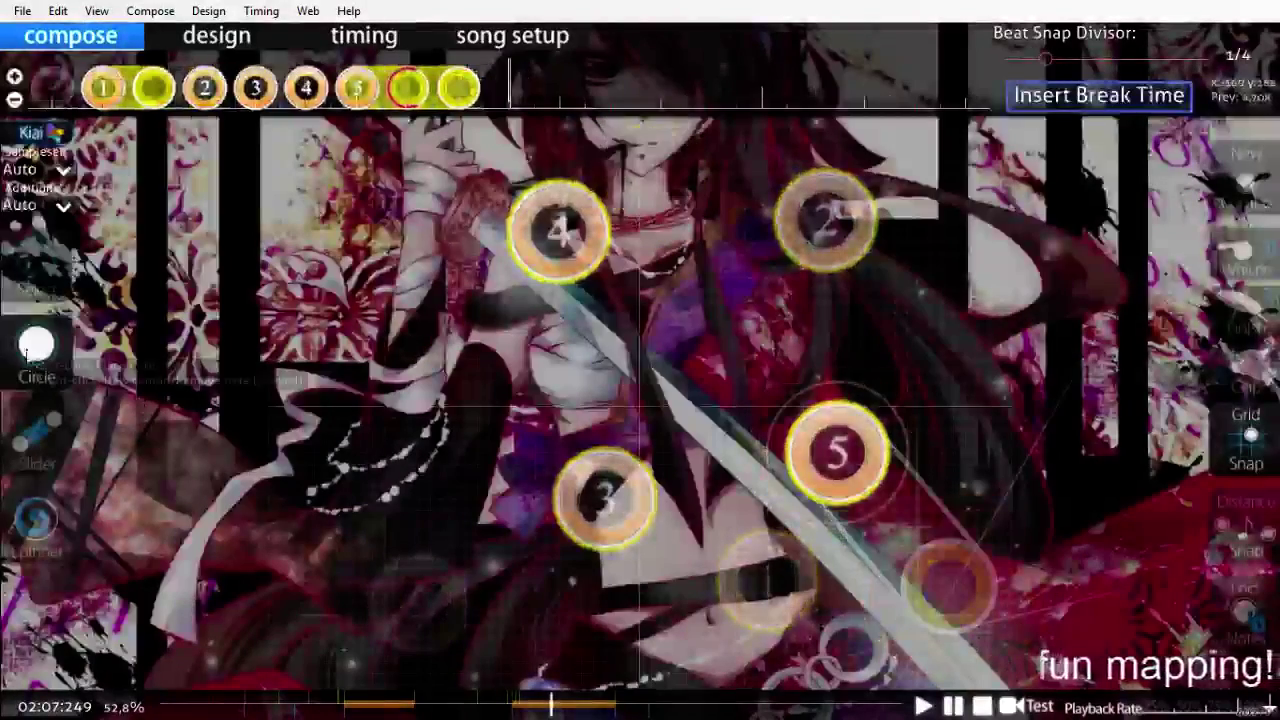
# Step: Place a hit circle at 02:07:249 near the centre and a long curved slider at 02:07:415 below it, bending left and upward
pyautogui.click(697, 337)
pyautogui.scroll(-1, 441, 487)
pyautogui.press('2')
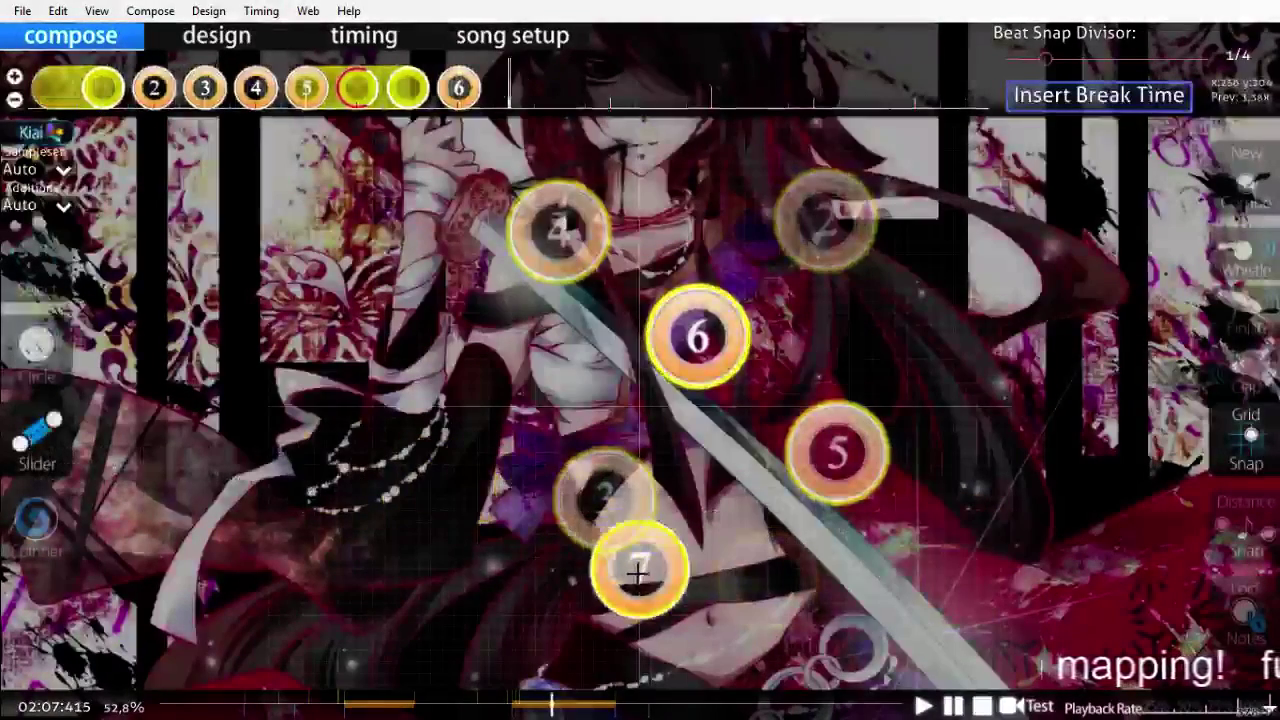
pyautogui.click(663, 556)
pyautogui.click(523, 613)
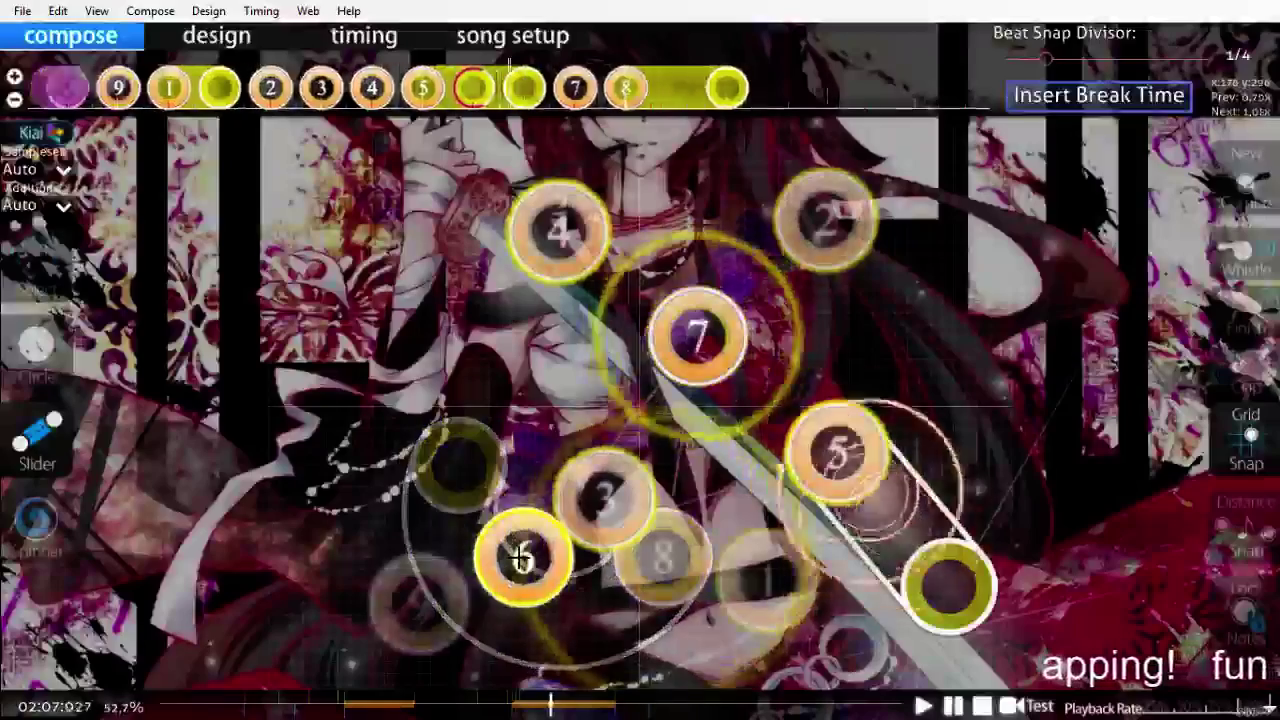
# Step: Lower the playback rate and replay the section from slider 5 through slider 7
pyautogui.scroll(-5, 521, 557)
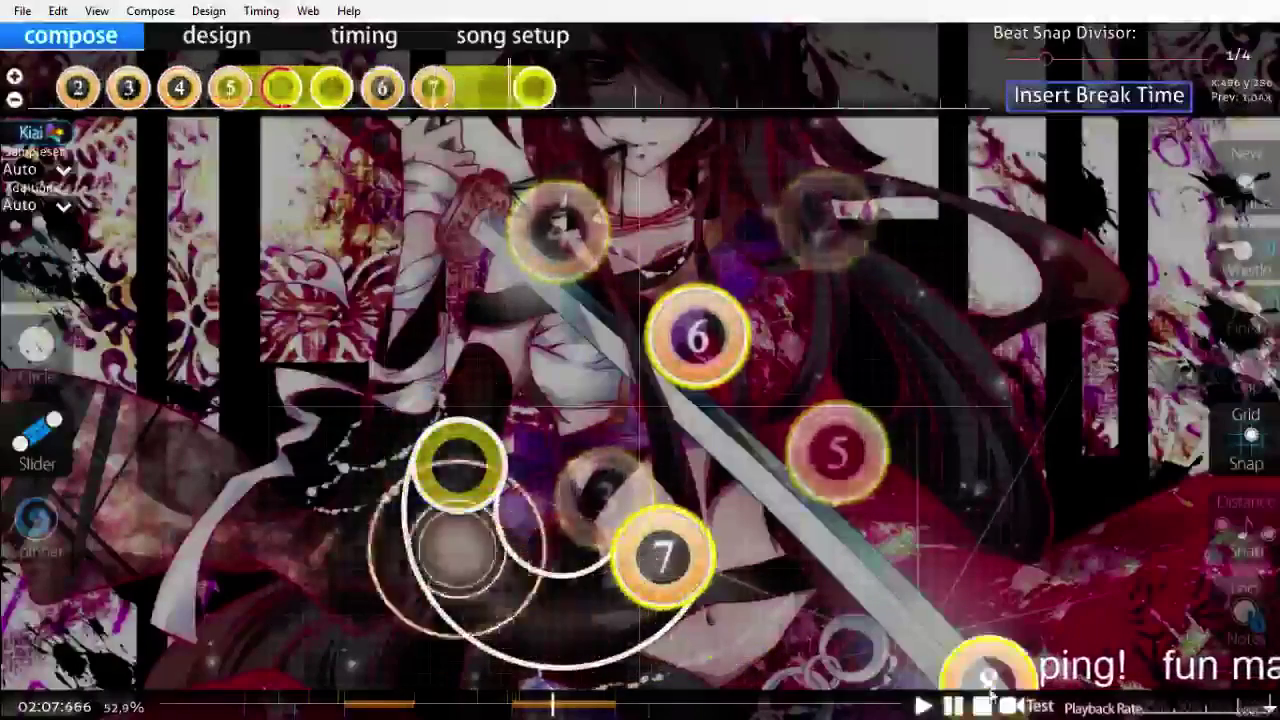
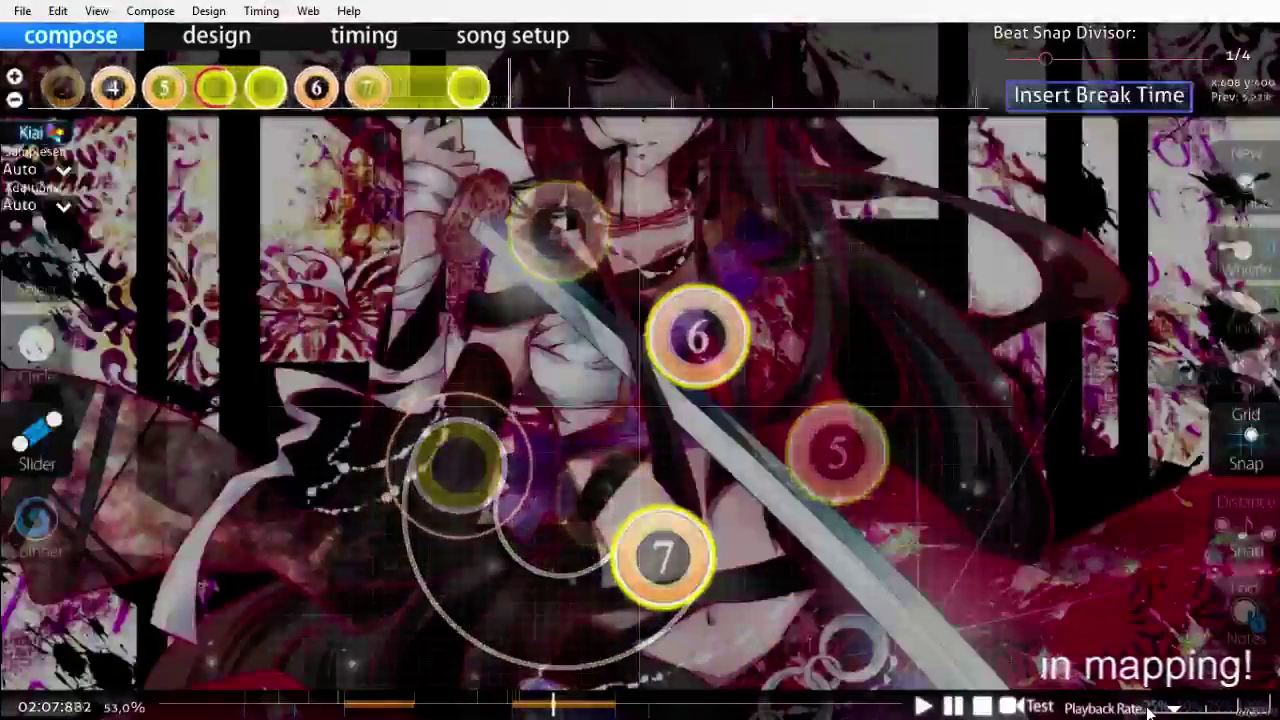
pyautogui.scroll(2, 1150, 712)
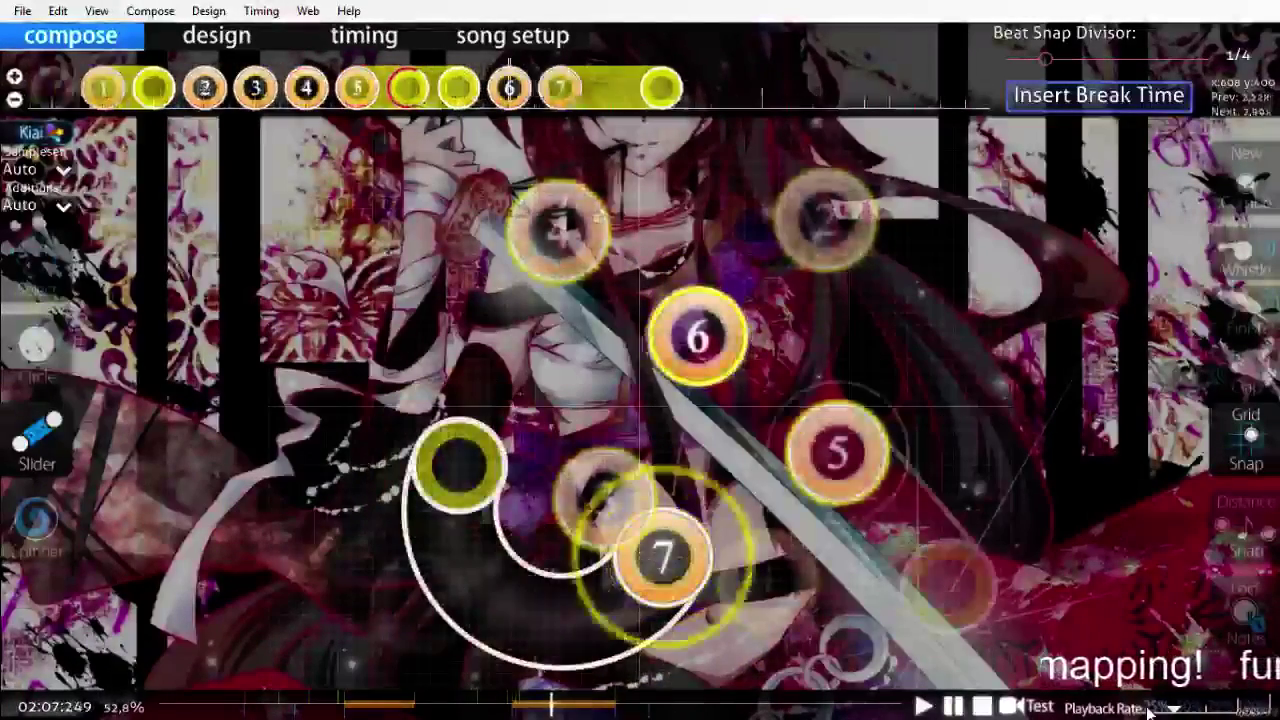
pyautogui.scroll(2, 1150, 709)
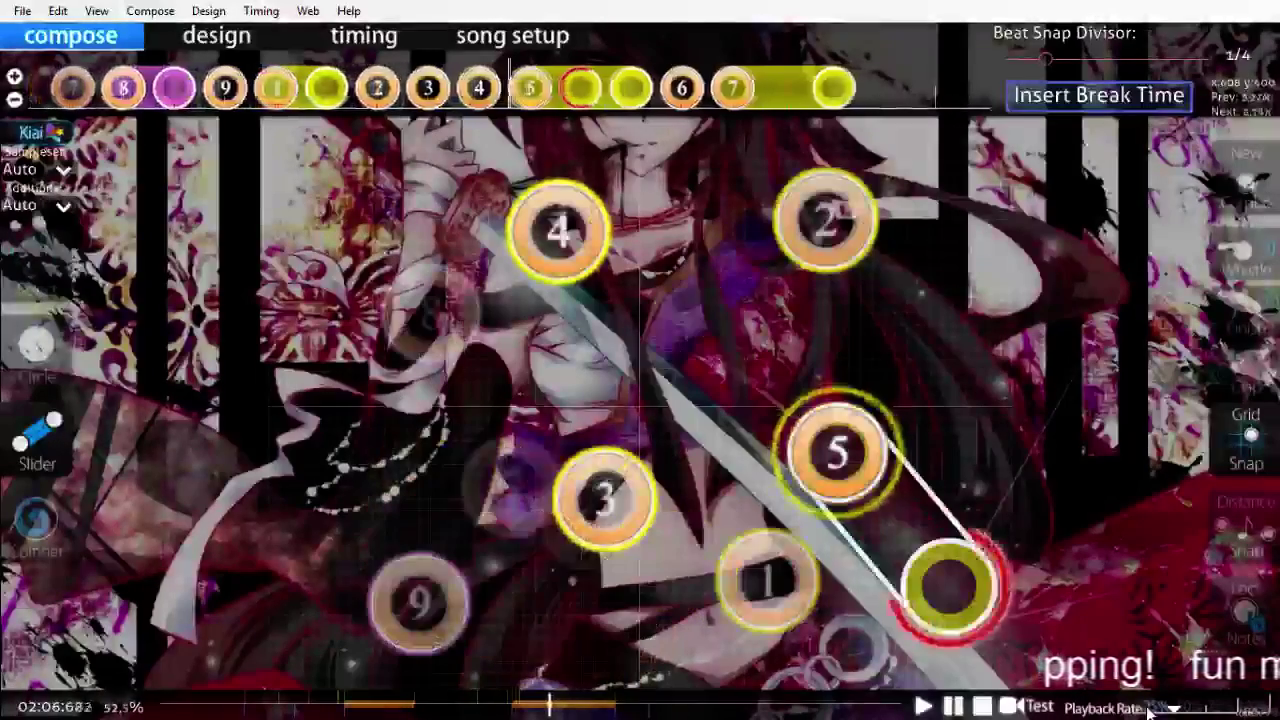
pyautogui.scroll(-1, 1150, 710)
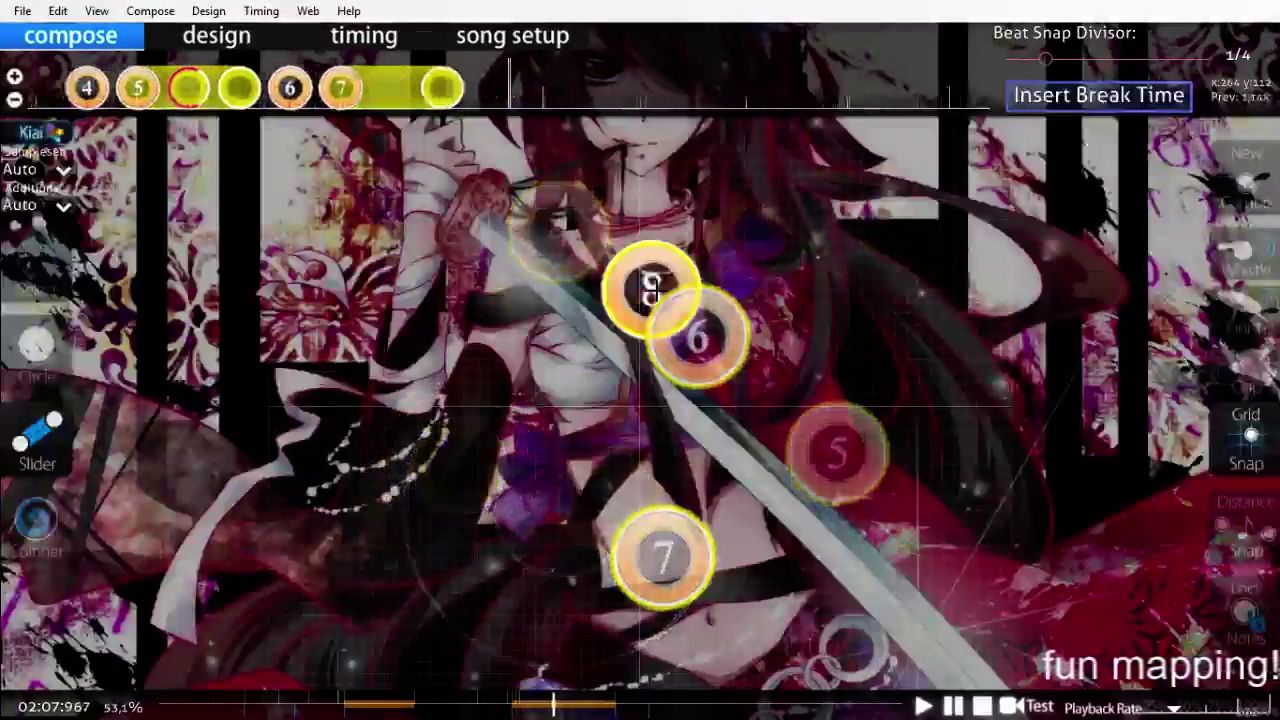
pyautogui.scroll(1, 650, 288)
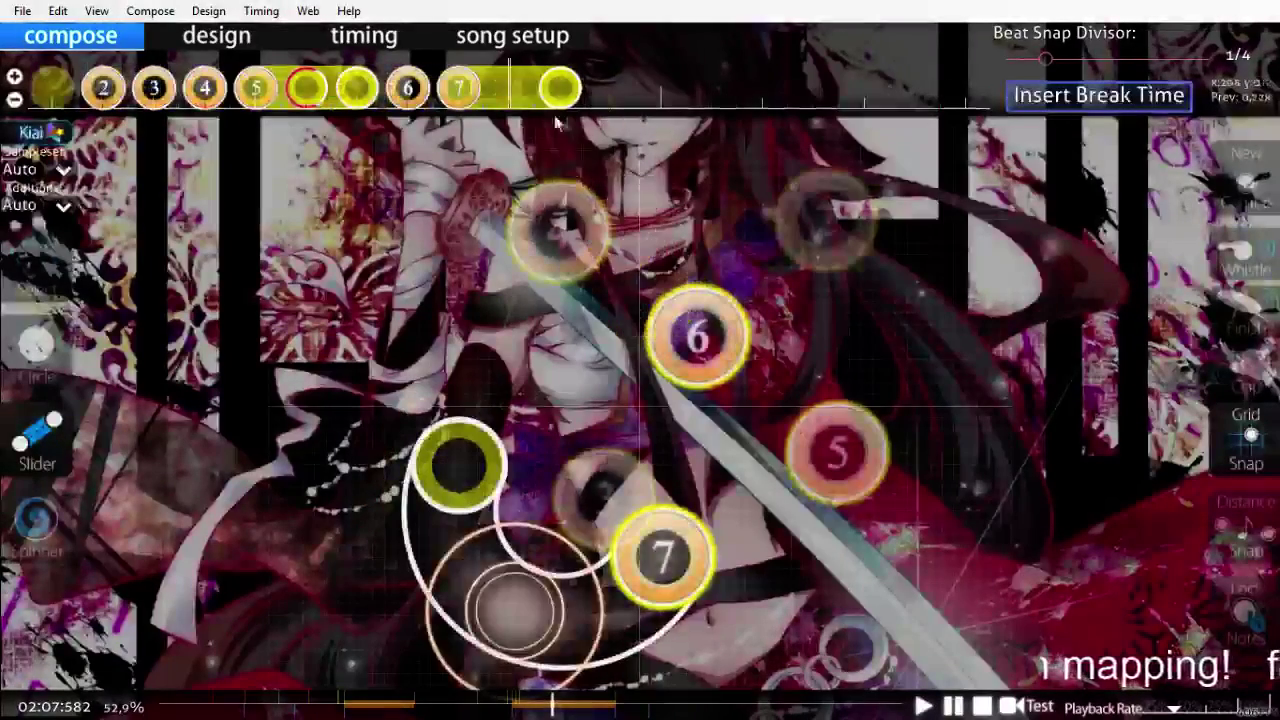
# Step: Shorten slider 7 by moving its end point down, so that it ends at 02:07:582
pyautogui.hotkey('ctrl', 'z')
pyautogui.hotkey('ctrl', 'y')
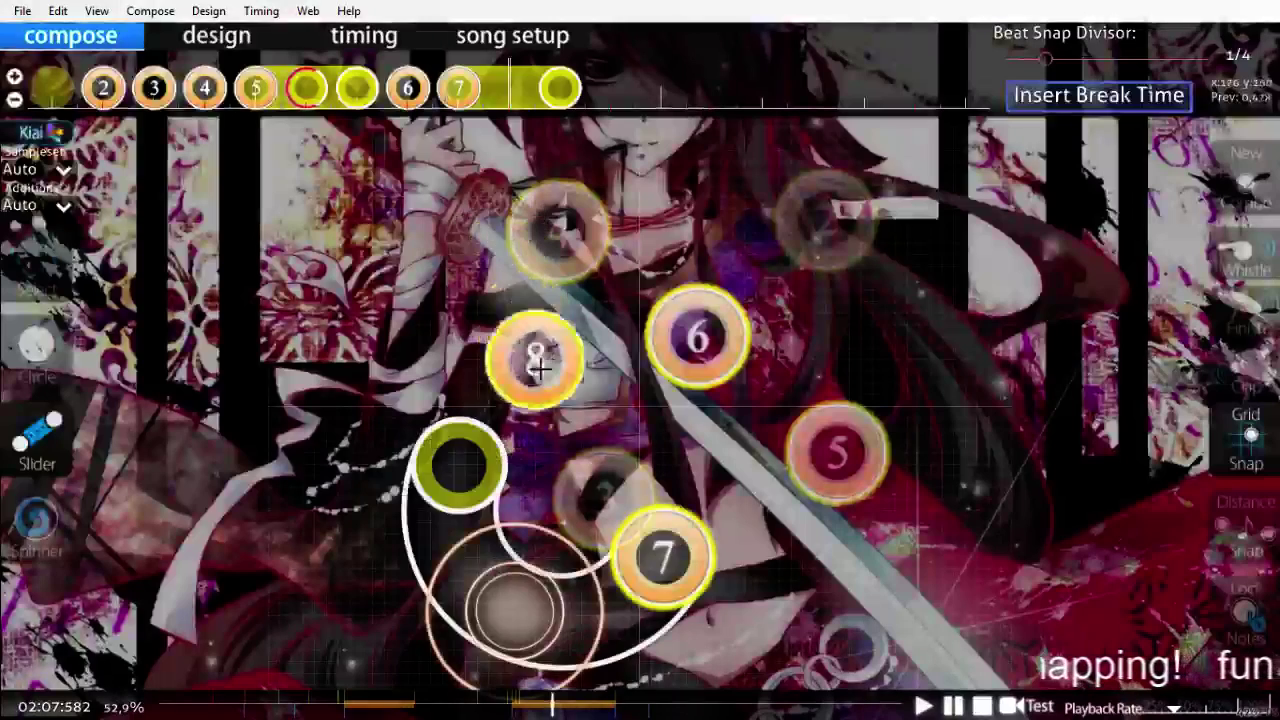
pyautogui.press('1')
pyautogui.click(445, 462)
pyautogui.moveTo(465, 460); pyautogui.dragTo(478, 585)
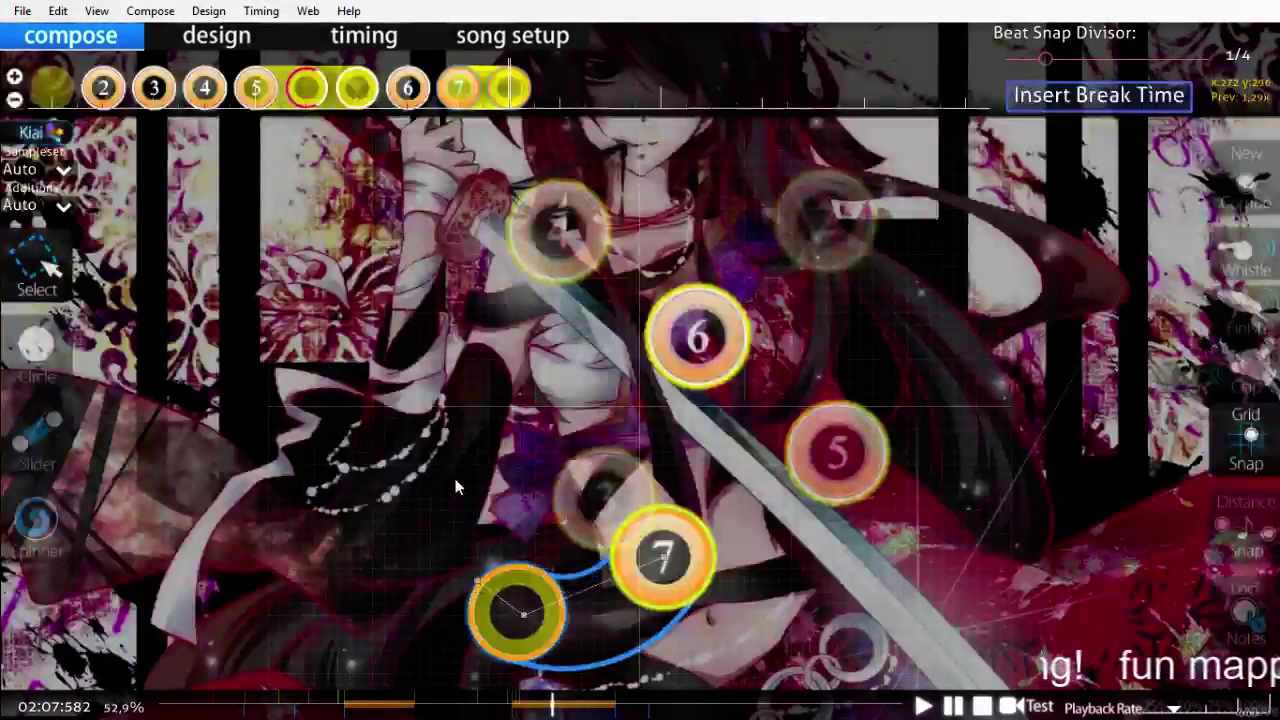
# Step: Place a short slider at 02:07:749, starting left of slider 7's head and running left and slightly down
pyautogui.scroll(-1, 455, 487)
pyautogui.press('2')
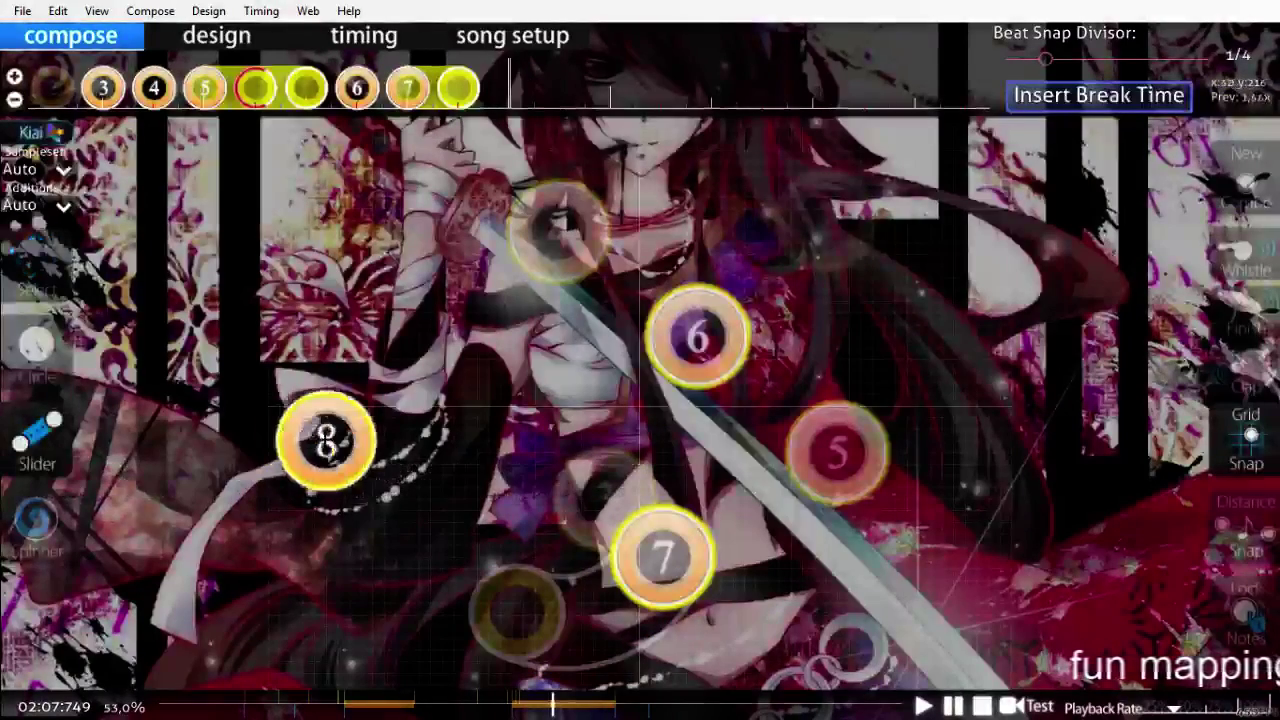
pyautogui.click(478, 533)
pyautogui.rightClick(373, 569)
pyautogui.scroll(-1, 465, 510)
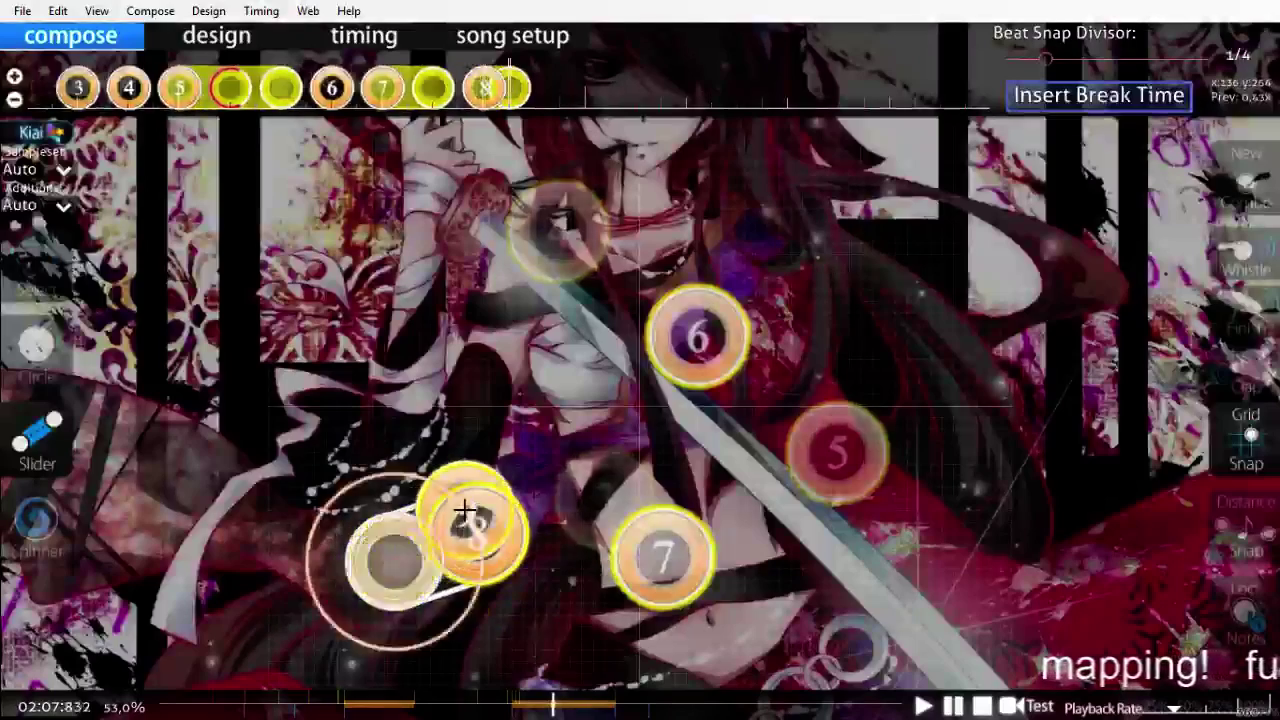
# Step: Place a short slider at 02:07:915 just above slider 8's head, running right and slightly down
pyautogui.scroll(-1, 465, 510)
pyautogui.click(465, 440)
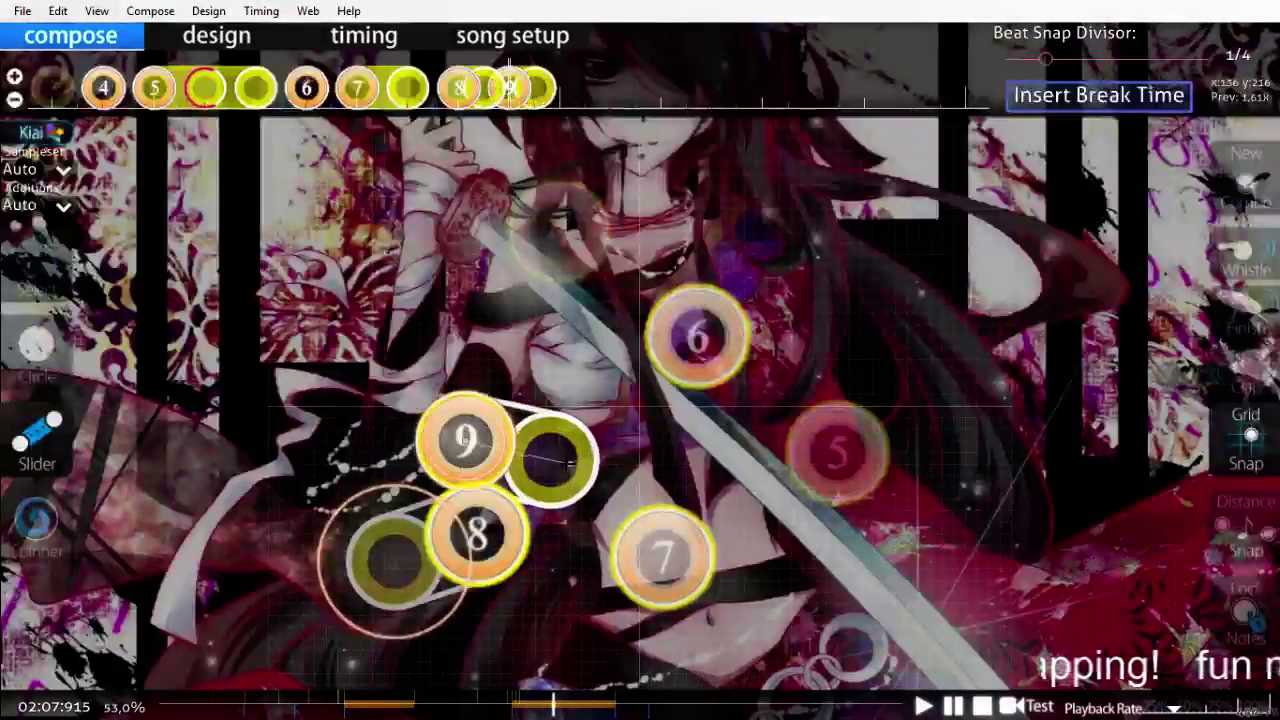
pyautogui.rightClick(578, 460)
# Step: Try a short slider at 02:08:082 above slider 9, running left and slightly down, and another at 02:08:249
pyautogui.scroll(-2, 480, 385)
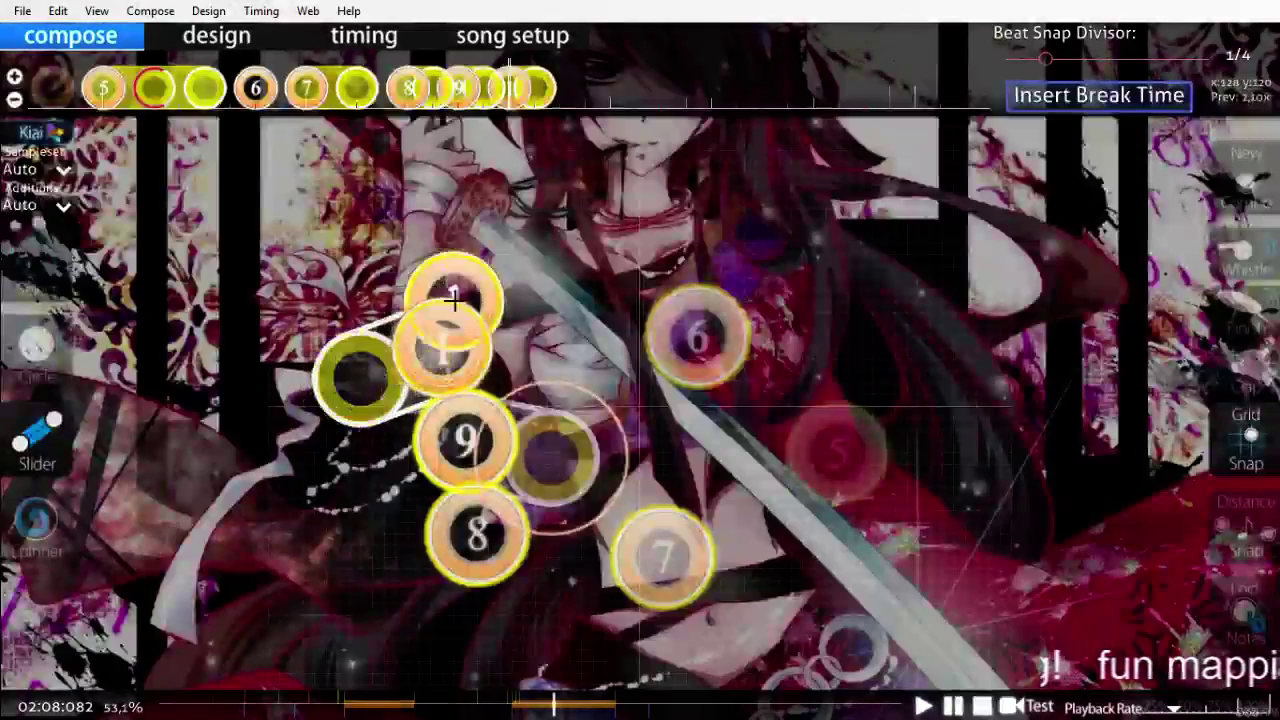
pyautogui.scroll(-2, 470, 245)
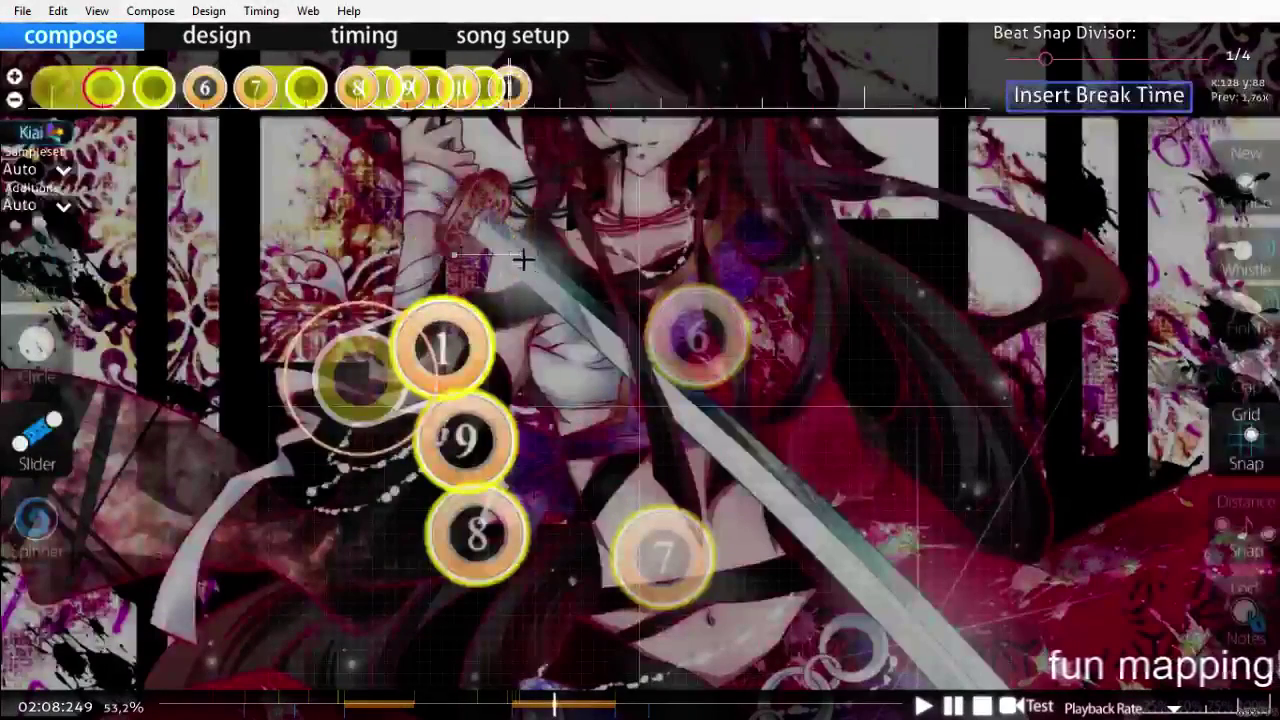
pyautogui.rightClick(573, 281)
# Step: Replay the section from about 02:06:665 through the newest short sliders to check the rhythm
pyautogui.scroll(19, 754, 543)
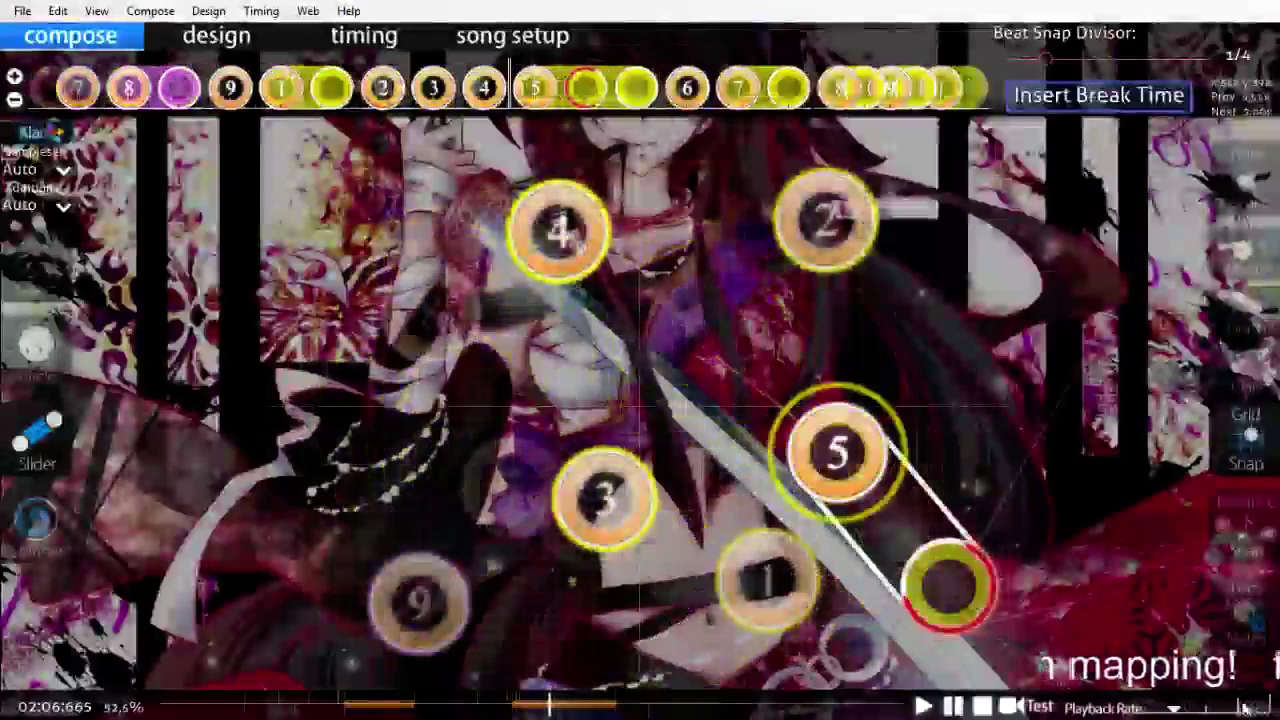
pyautogui.press('space')
pyautogui.press('space')
pyautogui.scroll(13, 686, 420)
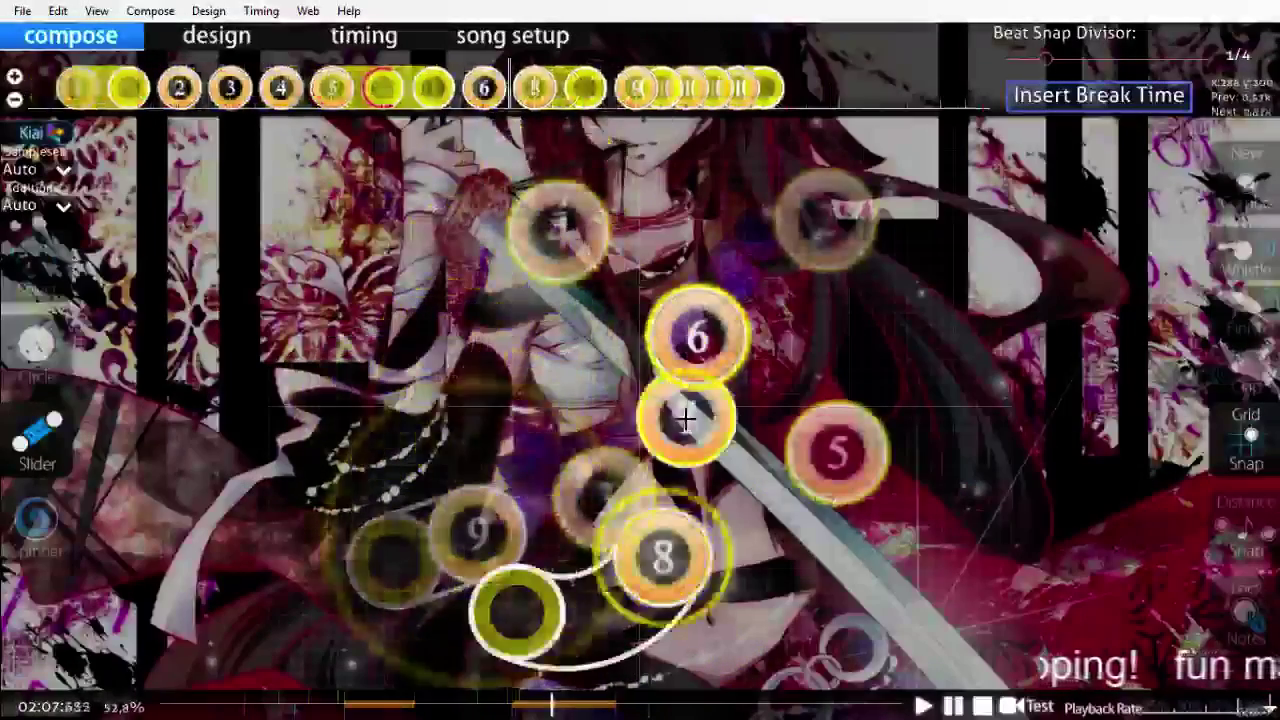
pyautogui.press('space')
pyautogui.press('space')
pyautogui.scroll(2, 743, 497)
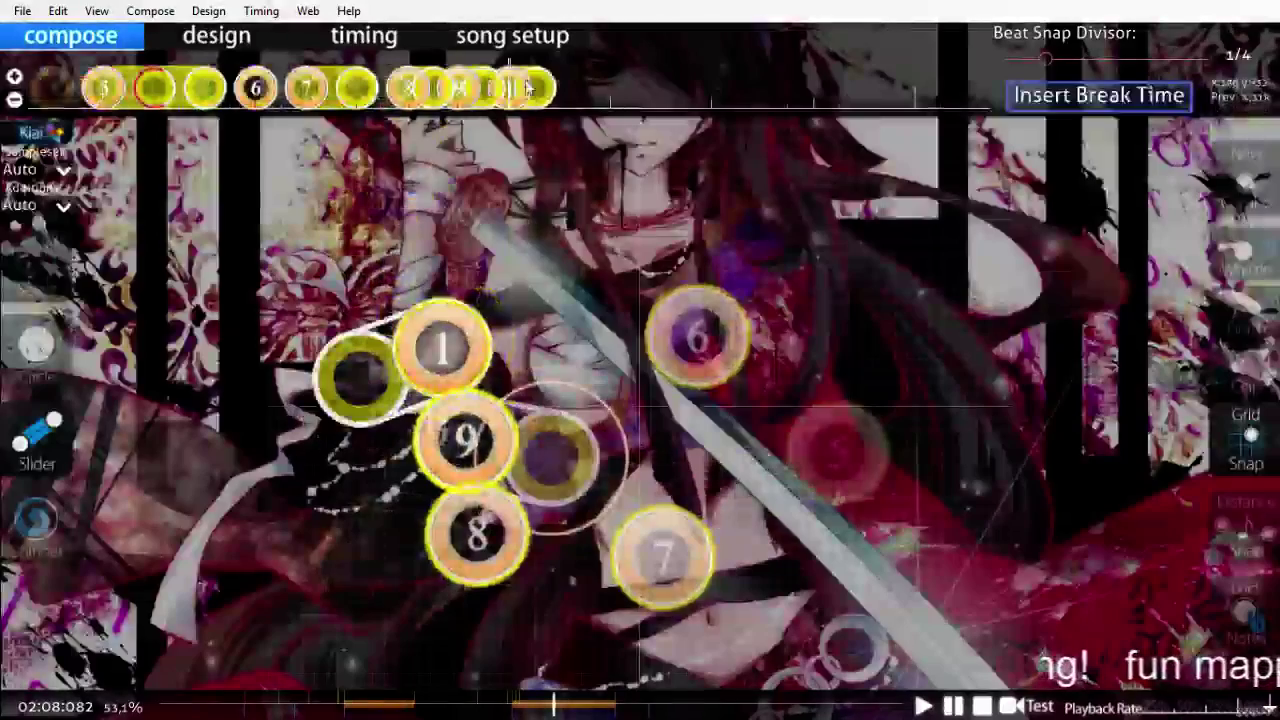
# Step: Delete the short slider at 02:08:082 and replay the passage around it
pyautogui.rightClick(528, 88)
pyautogui.scroll(8, 695, 340)
pyautogui.press('space')
pyautogui.press('space')
pyautogui.scroll(2, 754, 489)
pyautogui.scroll(5, 753, 490)
pyautogui.press('space')
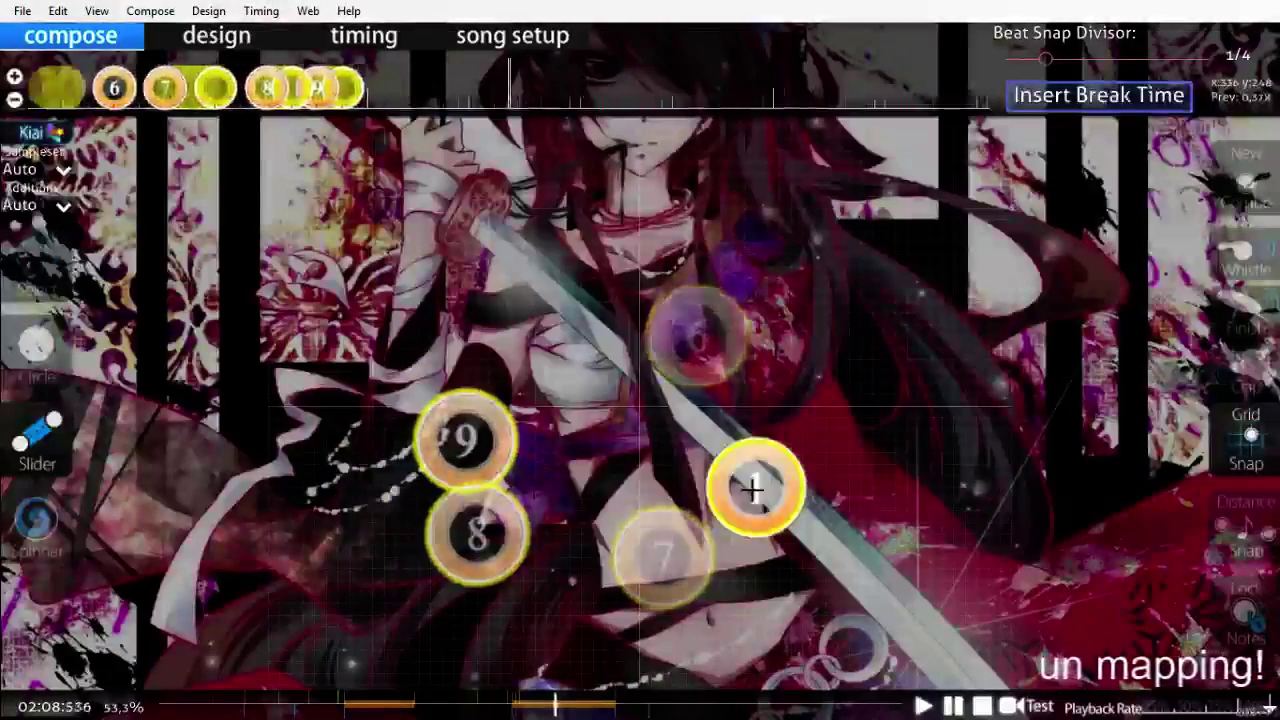
# Step: Place a slider starting a new combo at 02:08:249 in the upper middle, arching to the right and ending at 02:08:415
pyautogui.press('q')
pyautogui.click(530, 243)
pyautogui.click(673, 218)
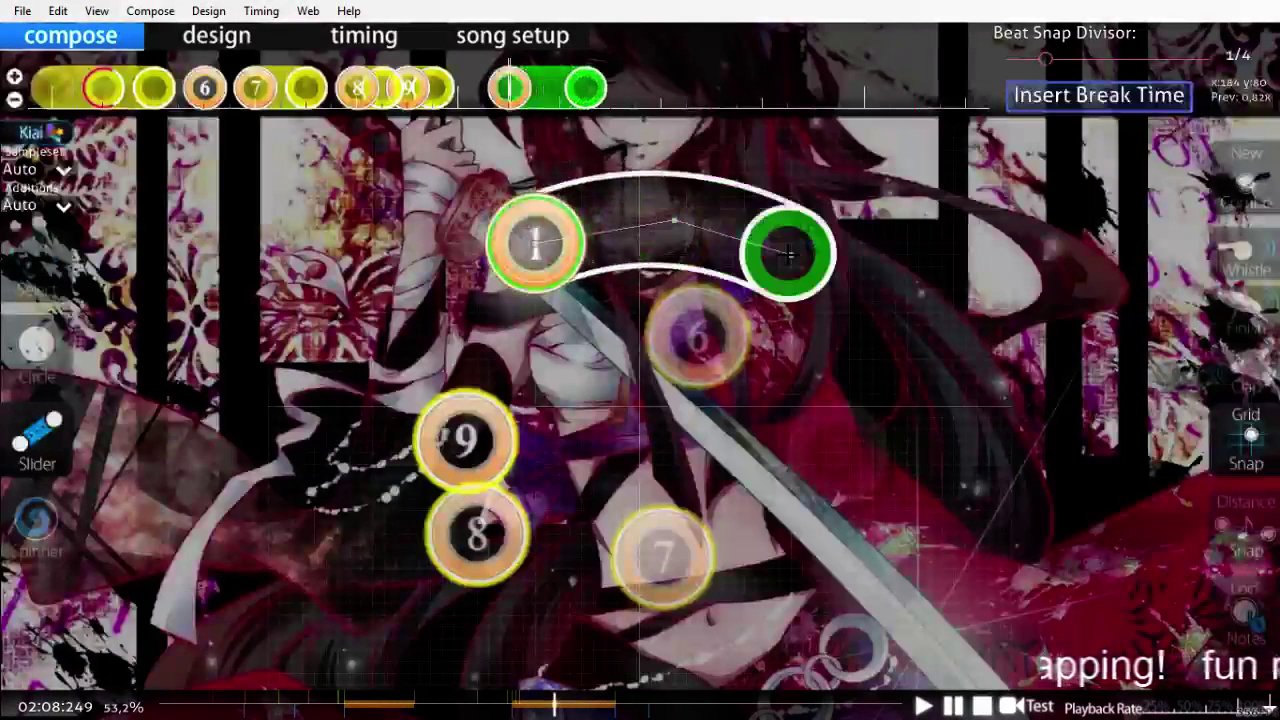
pyautogui.rightClick(714, 229)
# Step: Place hit circles at 02:08:582 right of slider 1, 02:08:749 below that on the right, and 02:08:915 near the centre
pyautogui.scroll(-2, 790, 376)
pyautogui.scroll(-1, 406, 337)
pyautogui.click(36, 345)
pyautogui.click(883, 313)
pyautogui.scroll(-1, 974, 531)
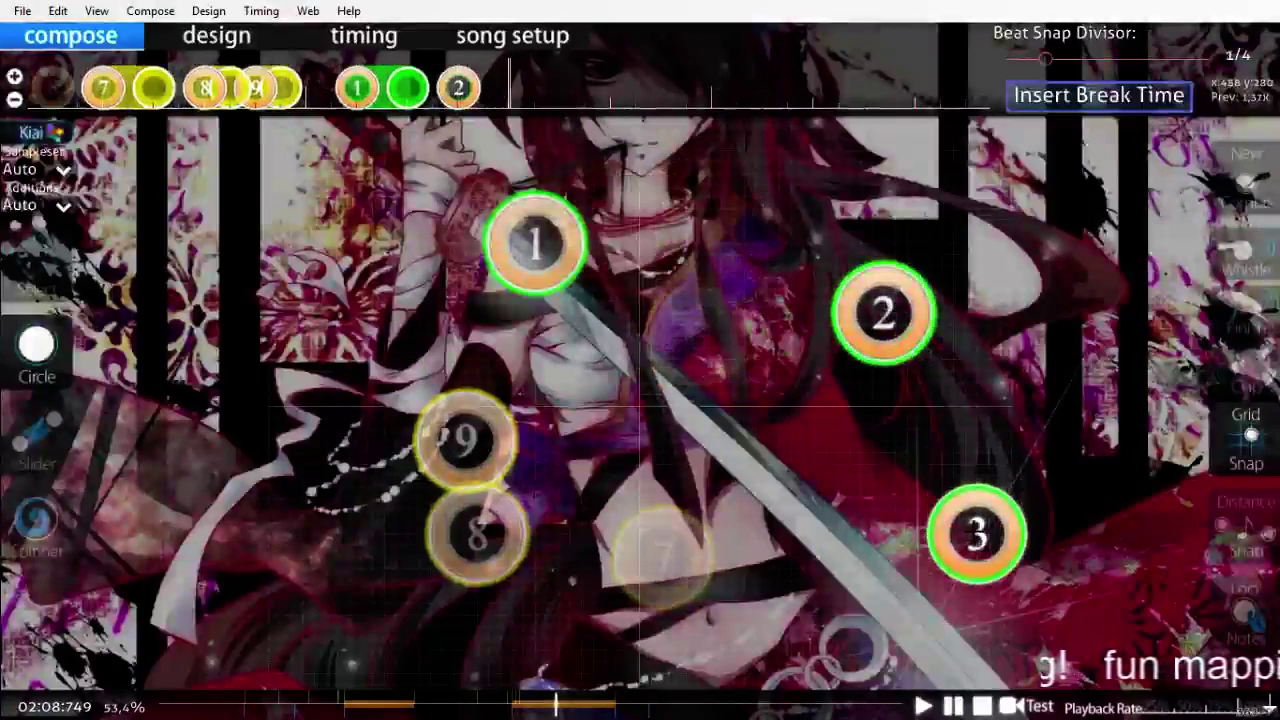
pyautogui.click(977, 533)
pyautogui.scroll(-1, 731, 457)
pyautogui.scroll(1, 570, 452)
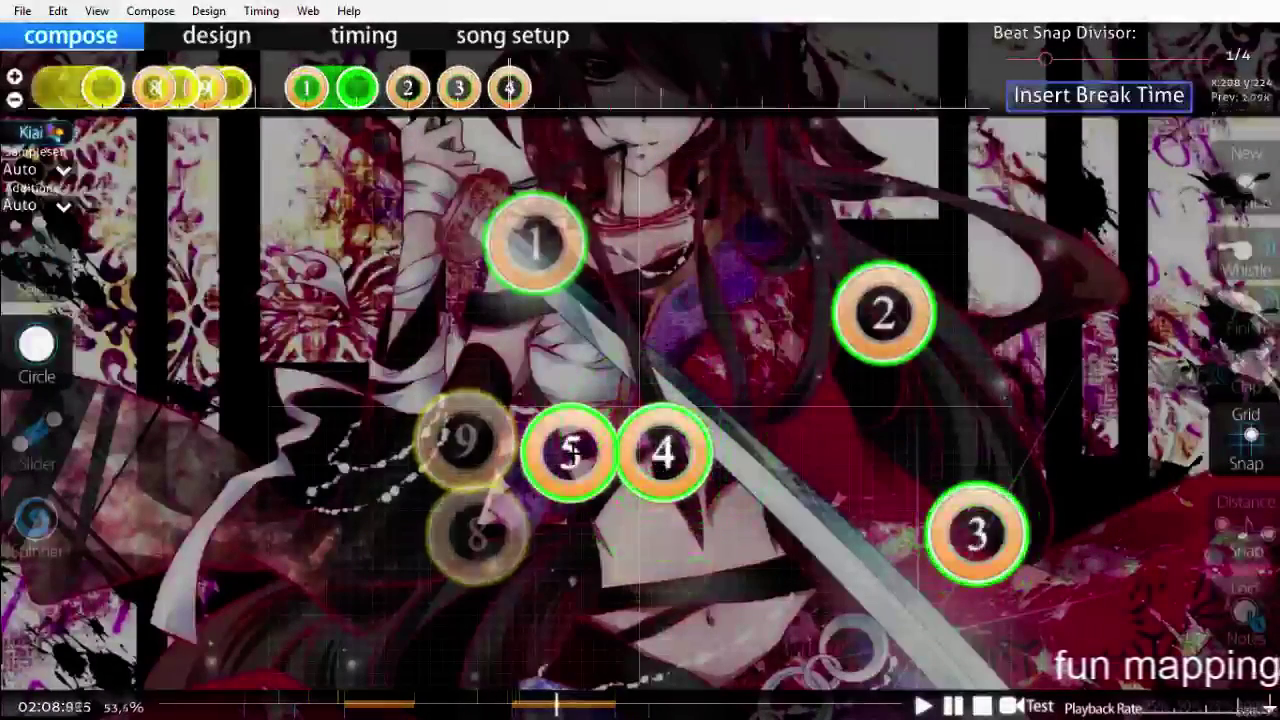
# Step: Place a slider at 02:09:082 left of slider 1's head, running left and down, and look back over the pattern
pyautogui.scroll(-1, 547, 452)
pyautogui.press('3')
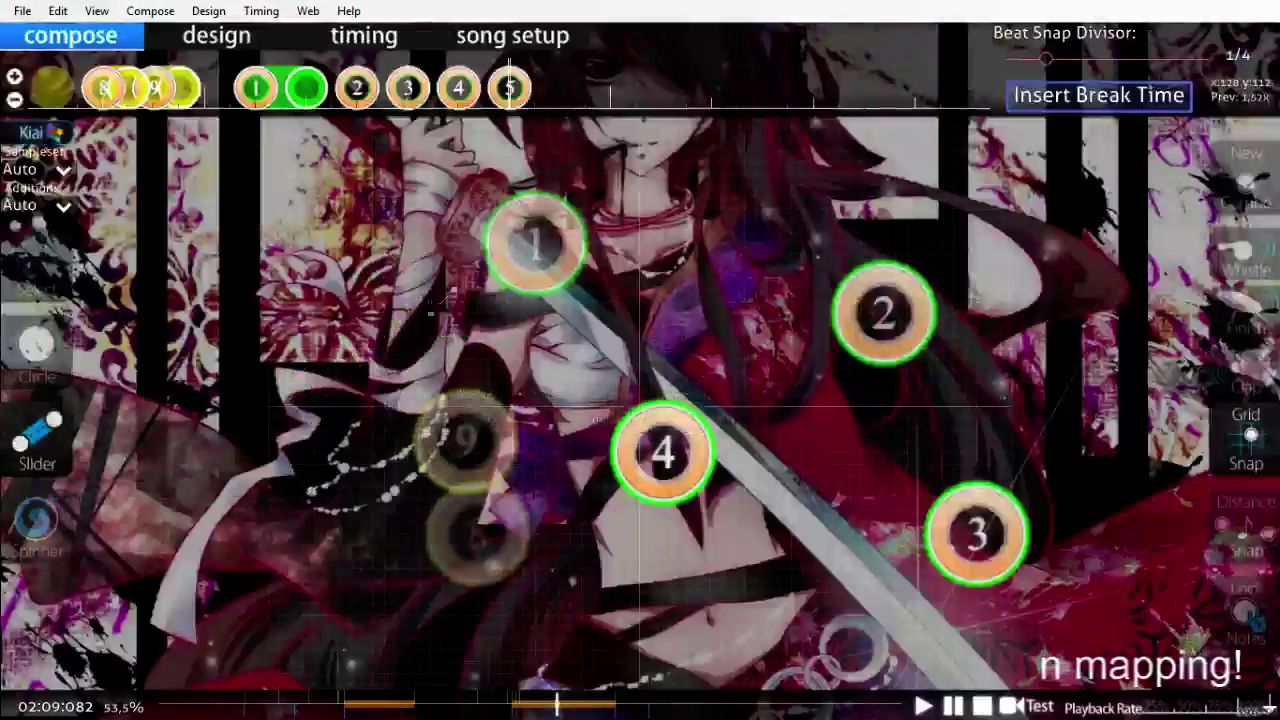
pyautogui.rightClick(329, 415)
pyautogui.scroll(5, 371, 488)
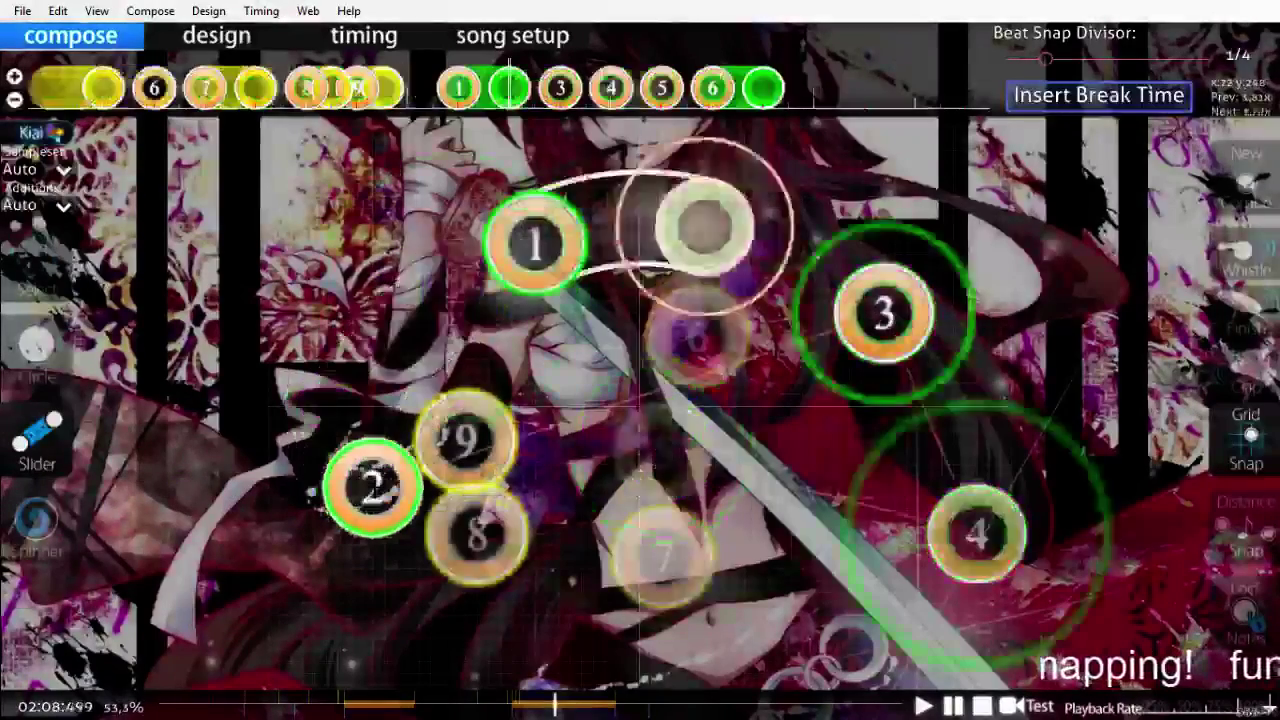
# Step: Place a long slider at 02:09:415 in the lower left, curving downward and right to end at 02:09:749, and save the beatmap
pyautogui.scroll(-7, 371, 488)
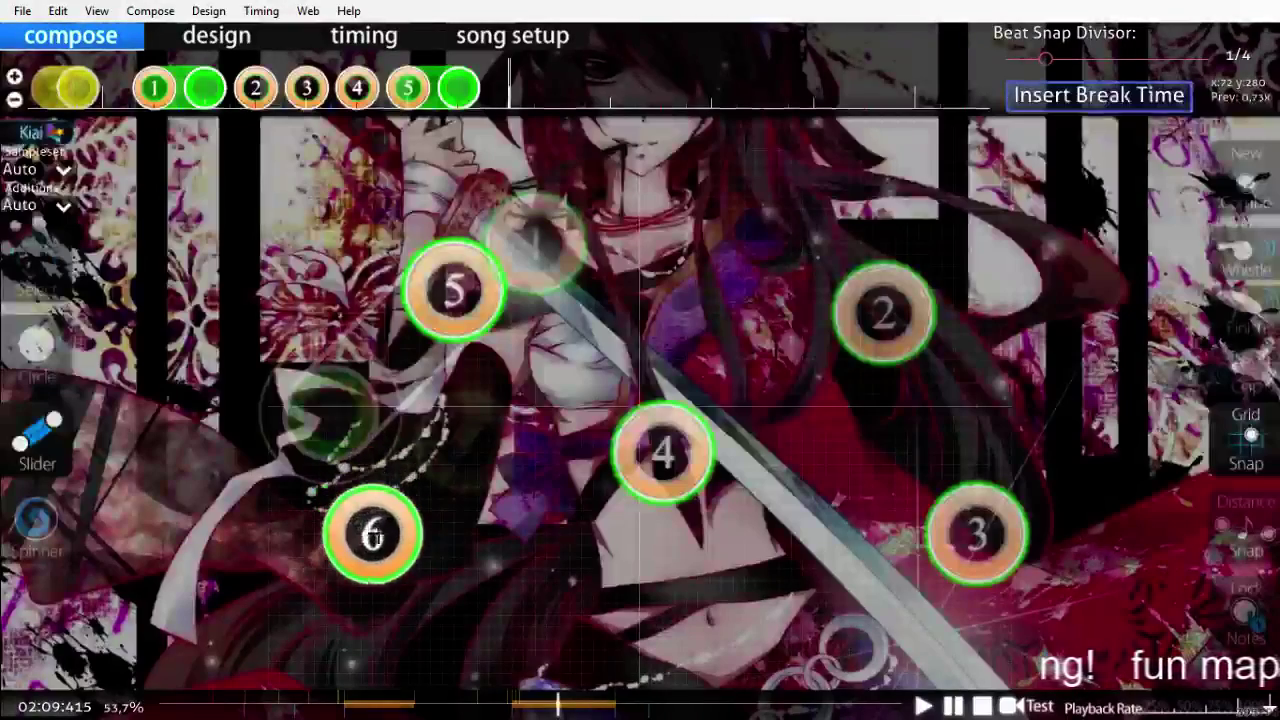
pyautogui.moveTo(383, 535); pyautogui.dragTo(547, 597)
pyautogui.rightClick(766, 569)
pyautogui.scroll(4, 766, 569)
pyautogui.scroll(-11, 766, 569)
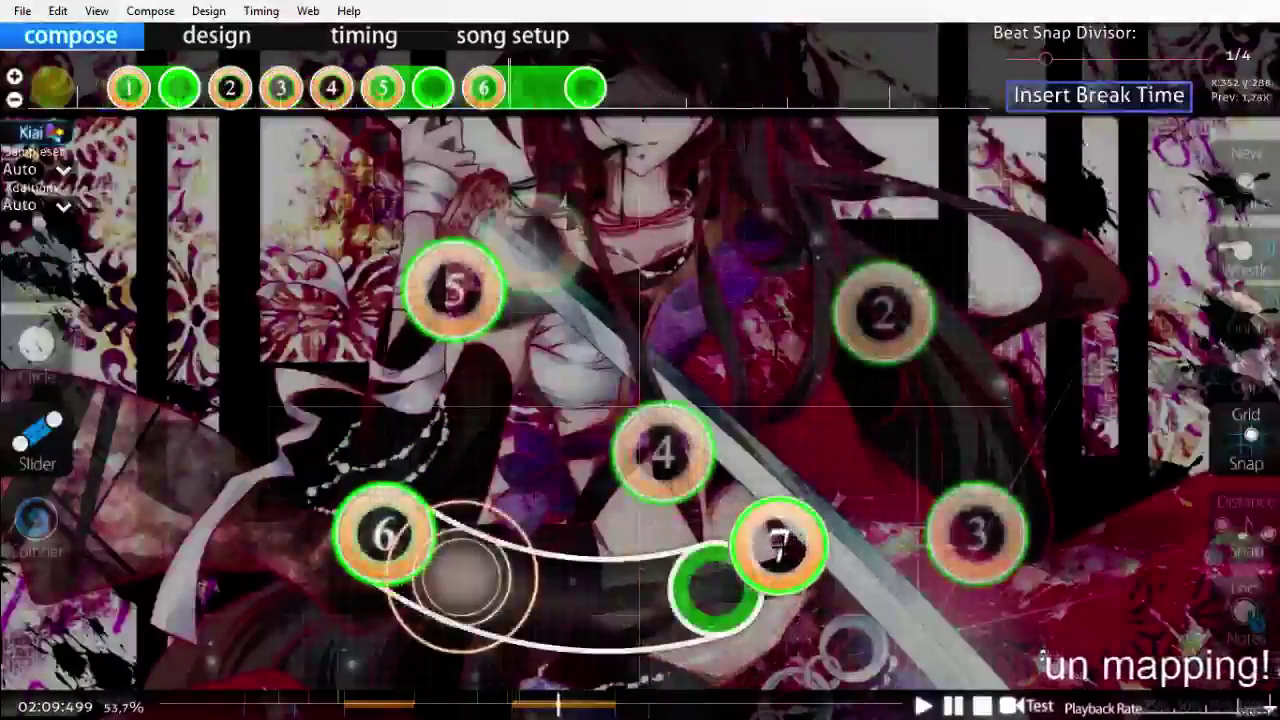
pyautogui.hotkey('ctrl', 's')
# Step: Replay the section from about 02:07 through slider 6 to check the rhythm of the new combo
pyautogui.scroll(12, 781, 545)
pyautogui.press('space')
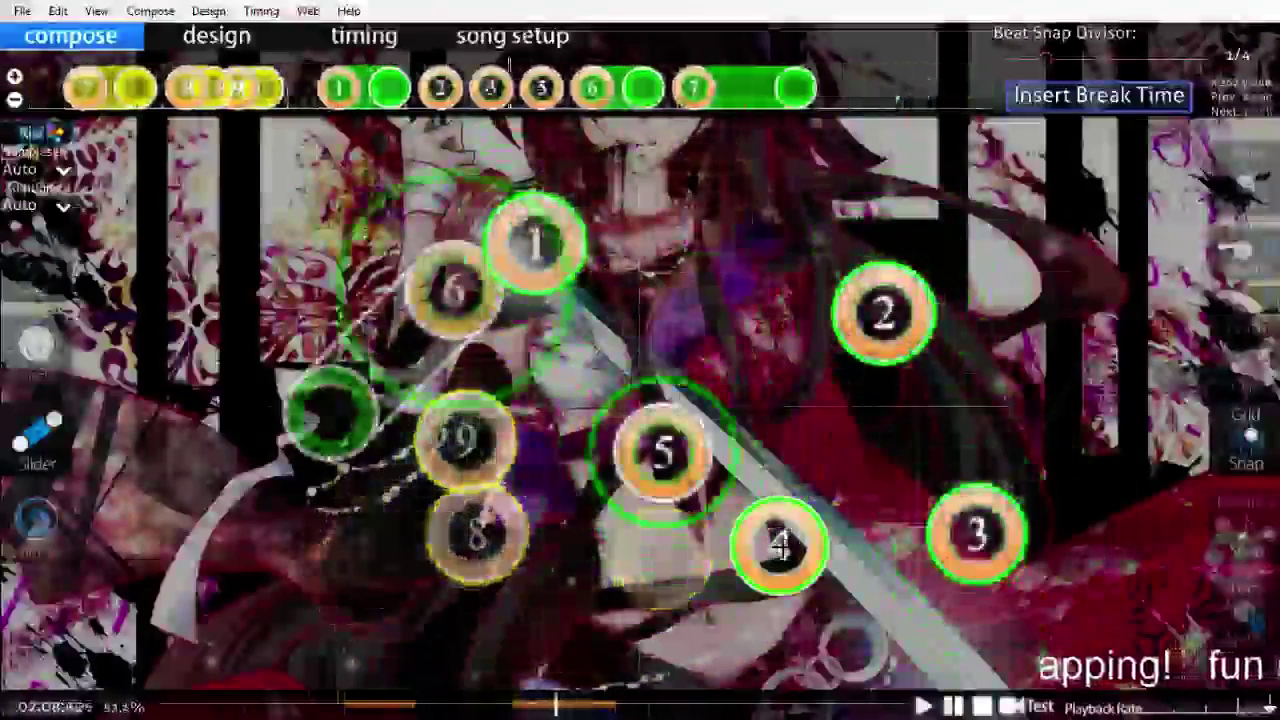
pyautogui.scroll(5, 780, 545)
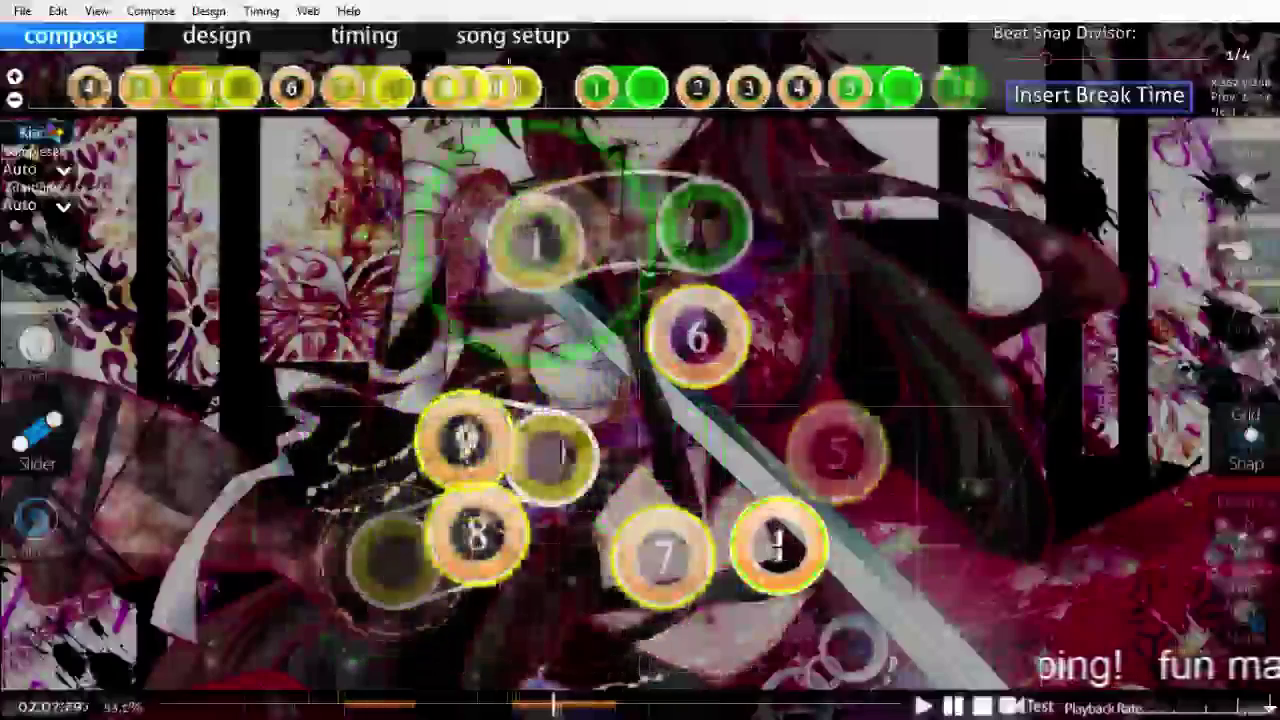
pyautogui.scroll(-6, 780, 545)
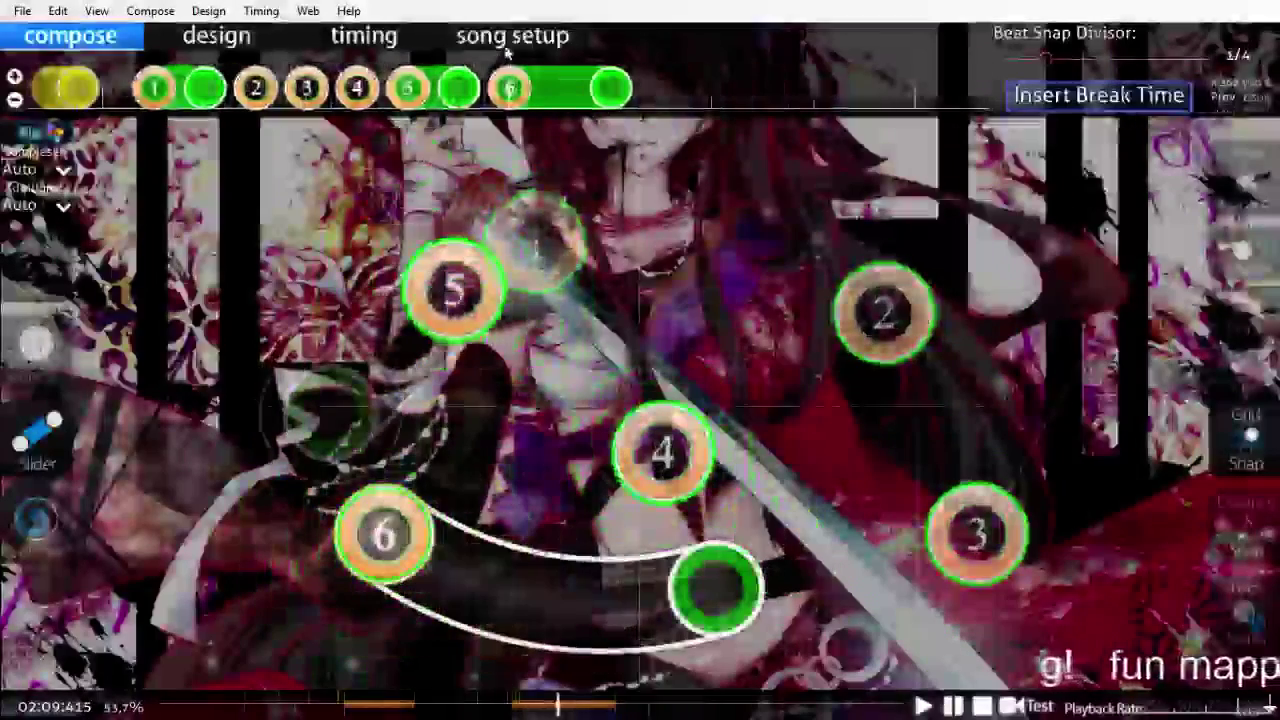
pyautogui.scroll(2, 780, 545)
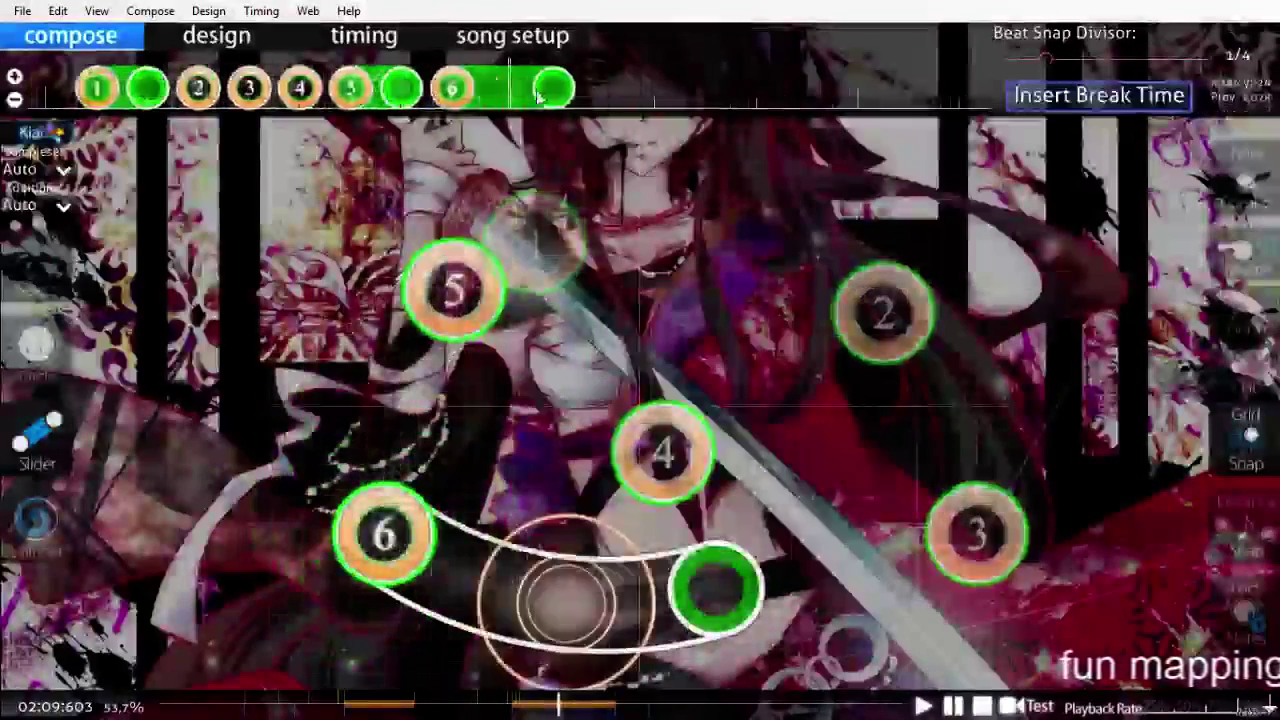
# Step: Extend slider 6 by moving its end point upward, so that it curves up and ends at 02:09:915
pyautogui.scroll(2, 535, 96)
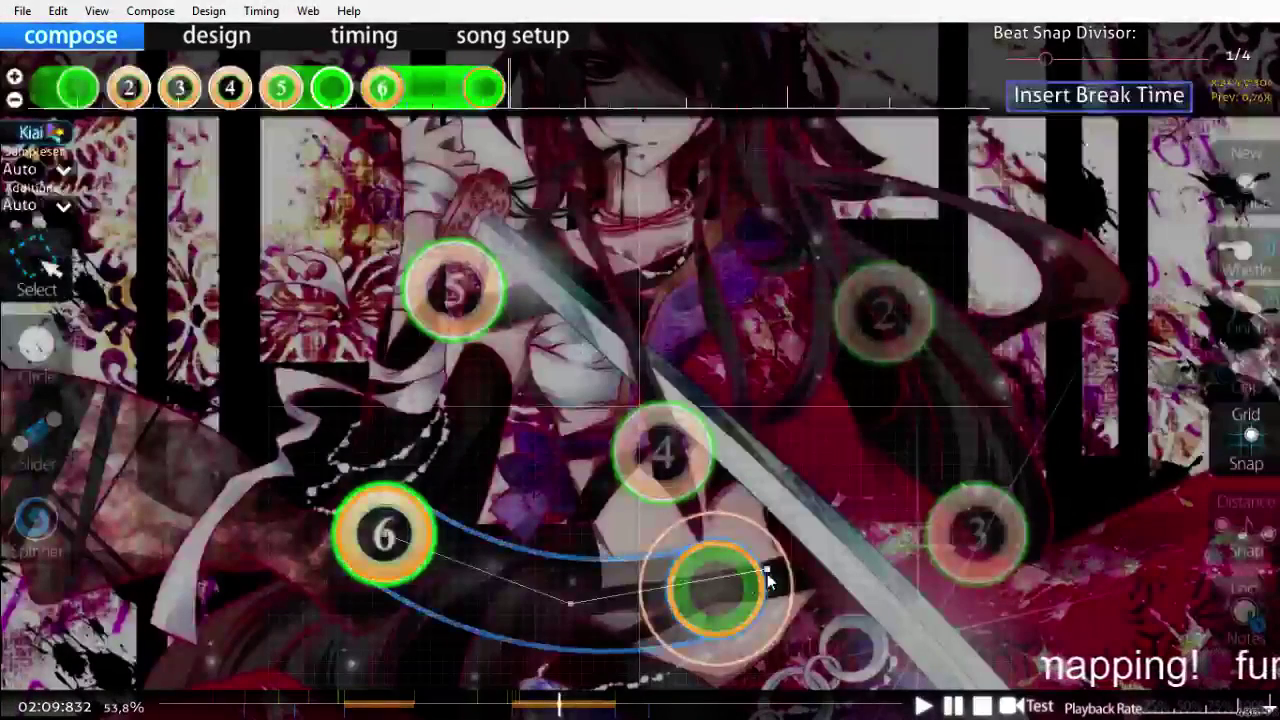
pyautogui.moveTo(818, 505); pyautogui.dragTo(782, 375)
pyautogui.scroll(2, 938, 602)
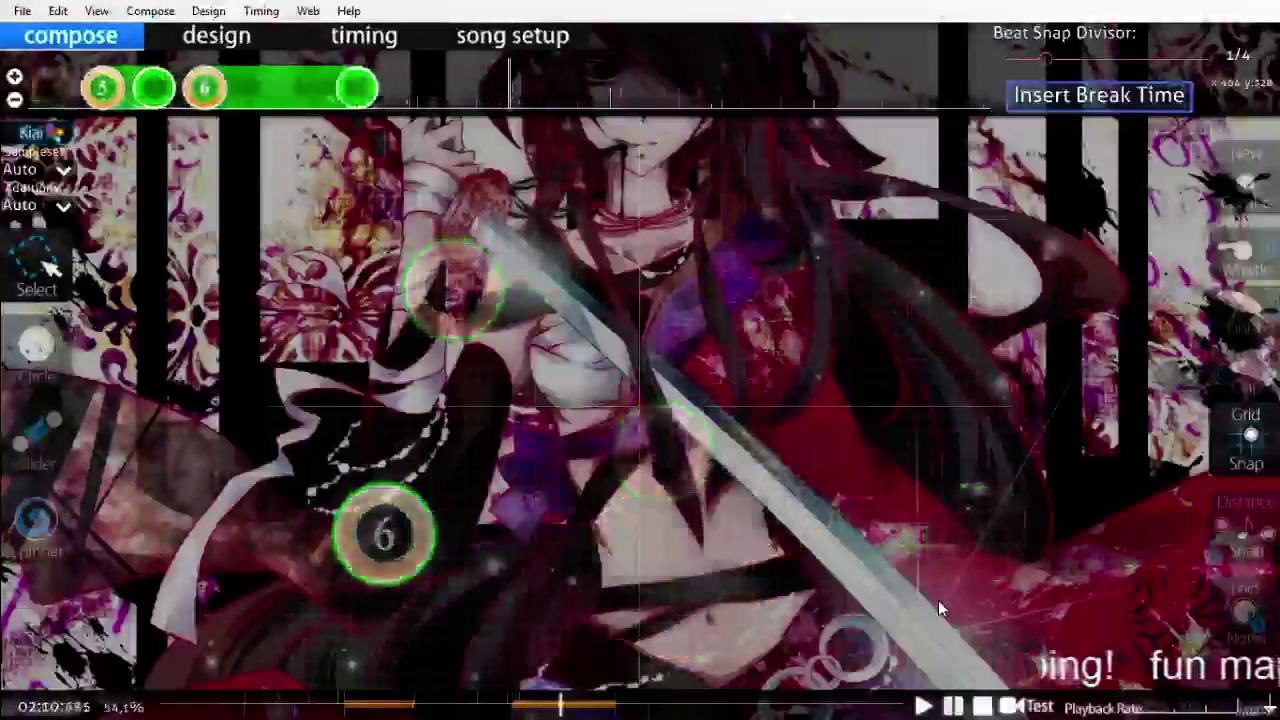
pyautogui.scroll(4, 938, 602)
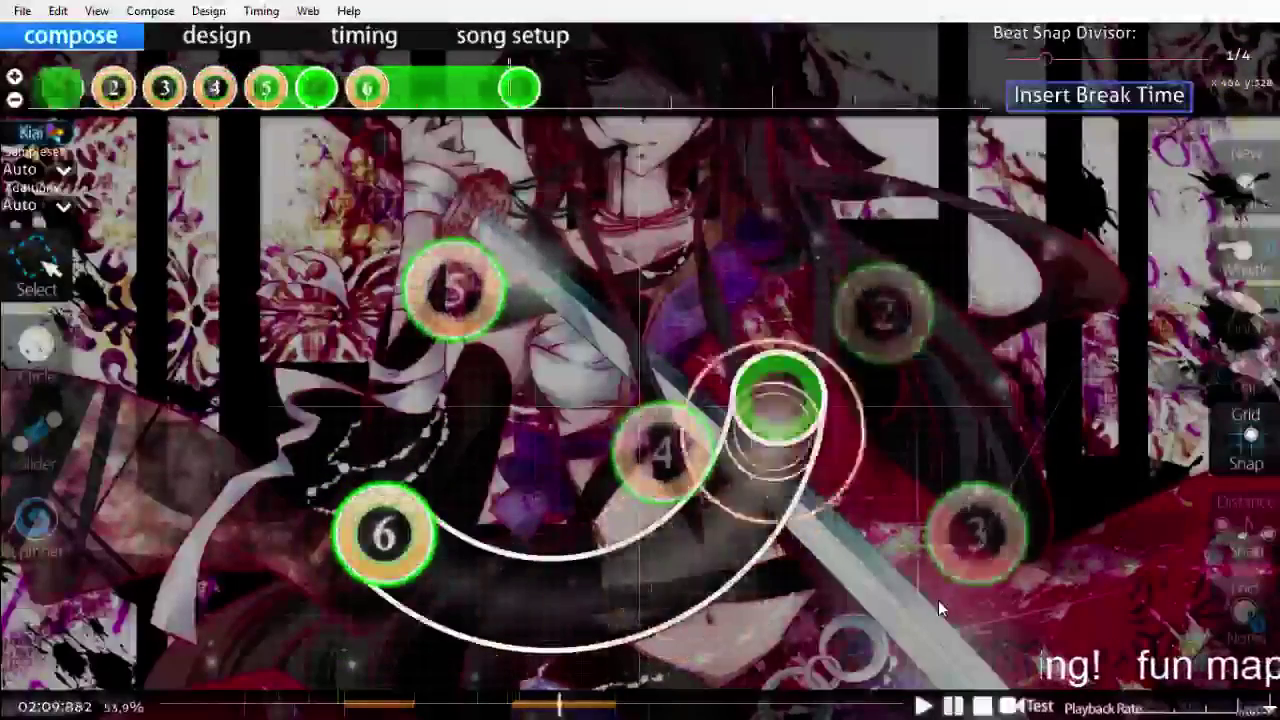
# Step: Save the beatmap and play slider 6 and the unmapped passage after it up to about 02:13
pyautogui.hotkey('ctrl', 's')
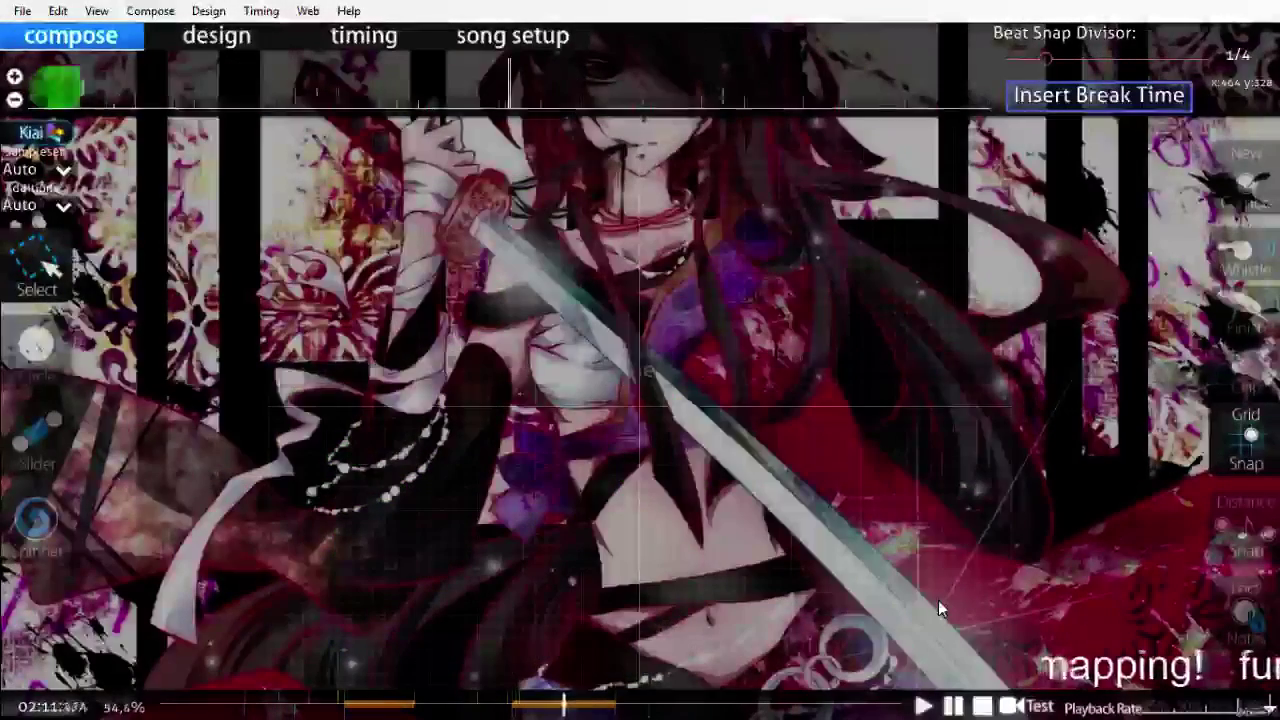
pyautogui.hotkey('ctrl', 's')
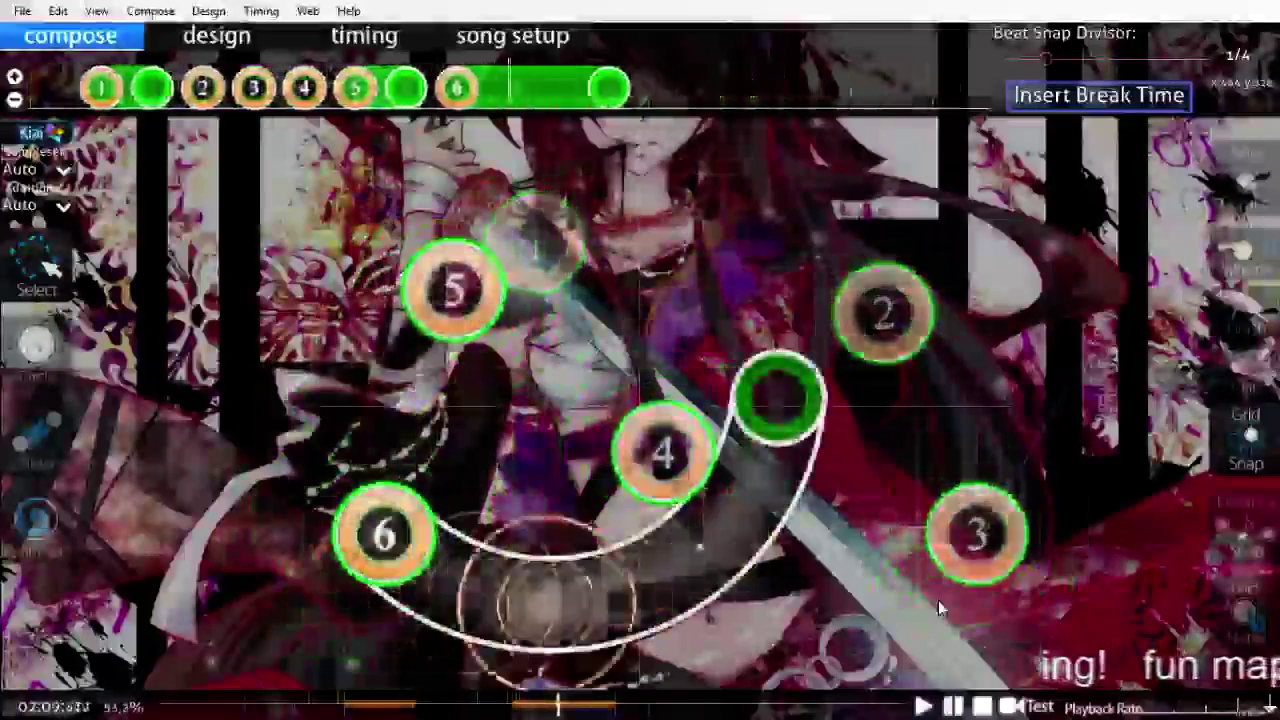
pyautogui.hotkey('ctrl', 's')
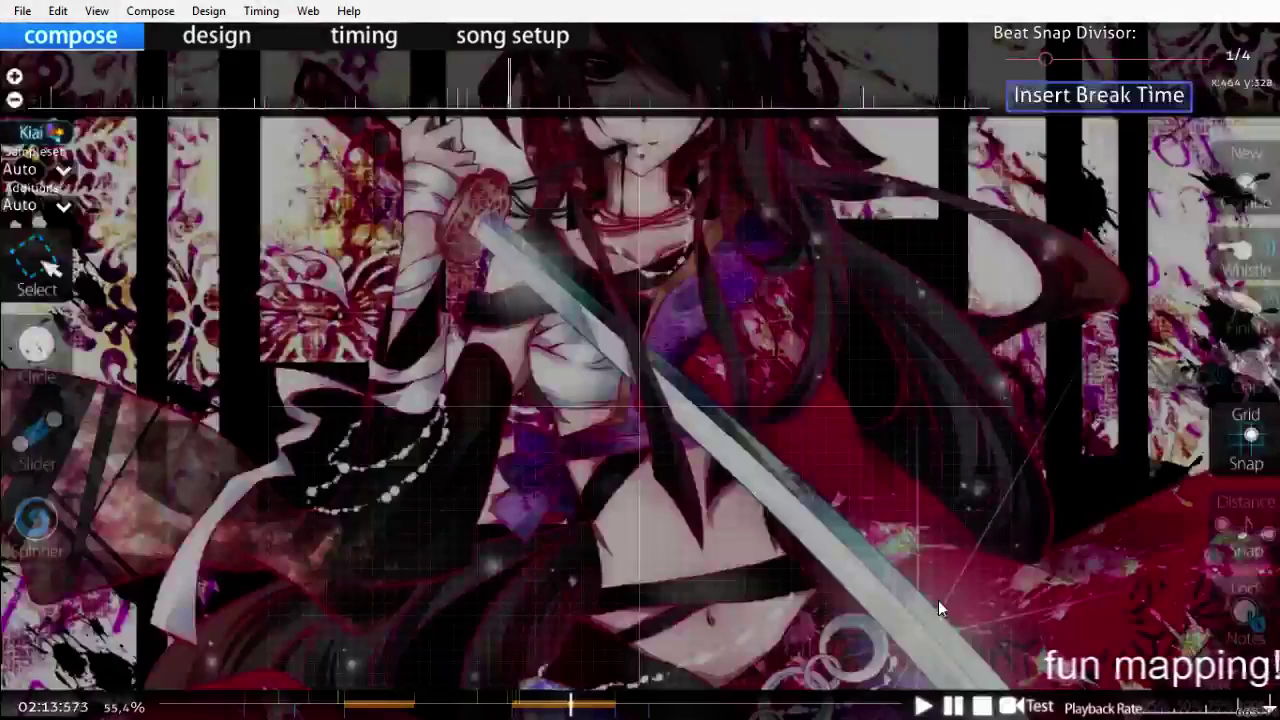
# Step: Place a new-combo slider at 02:10:249 running left and down, and a slider at 02:10:582 below it curving right
pyautogui.scroll(15, 938, 600)
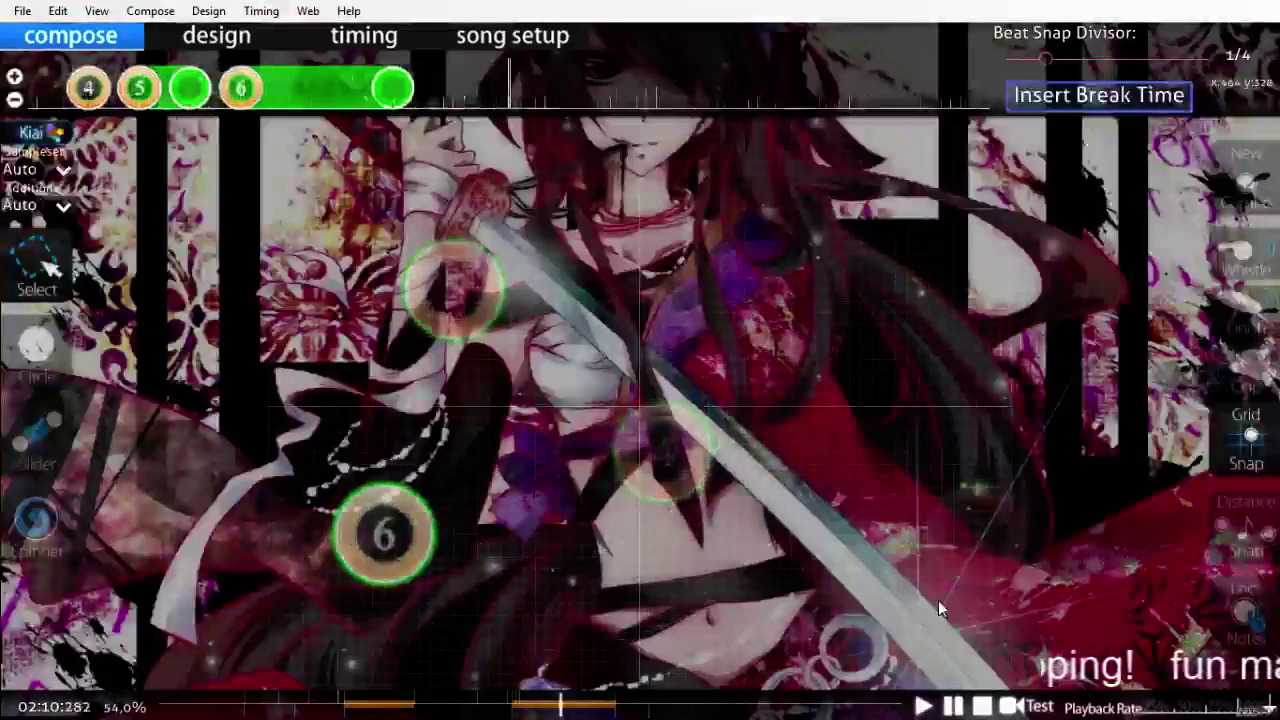
pyautogui.scroll(1, 938, 600)
pyautogui.click(40, 428)
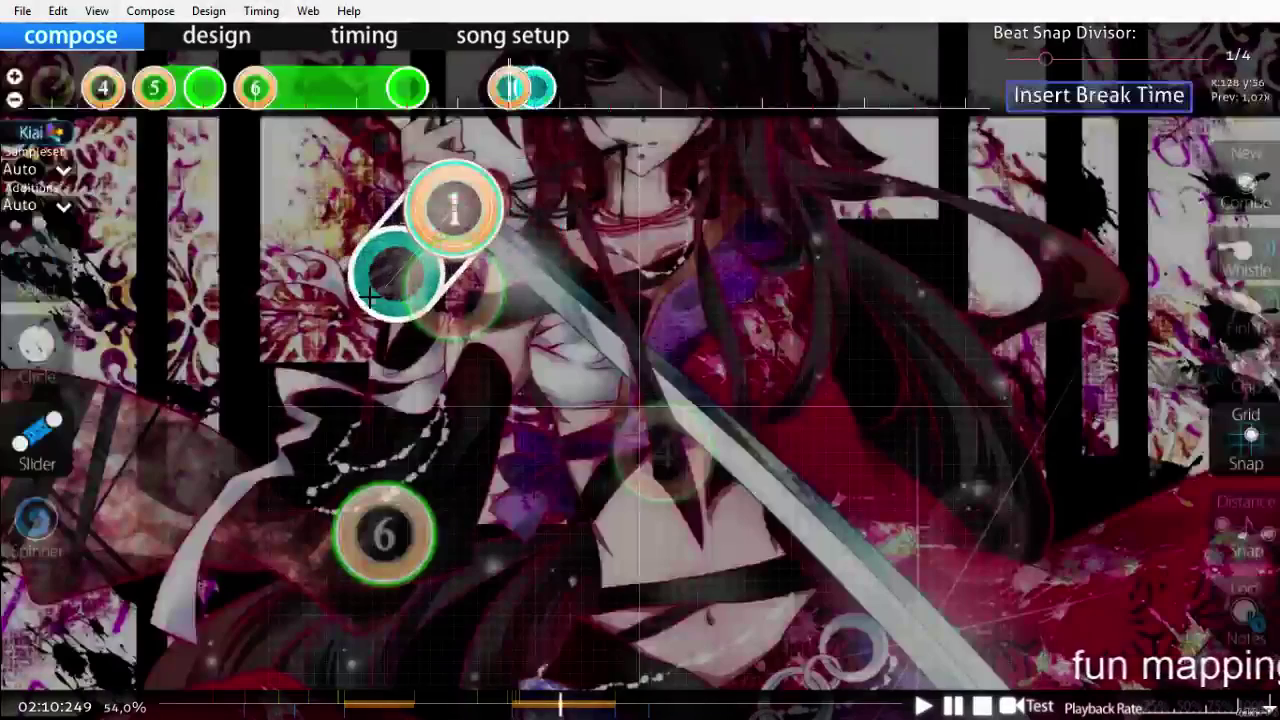
pyautogui.rightClick(349, 348)
pyautogui.scroll(-2, 338, 390)
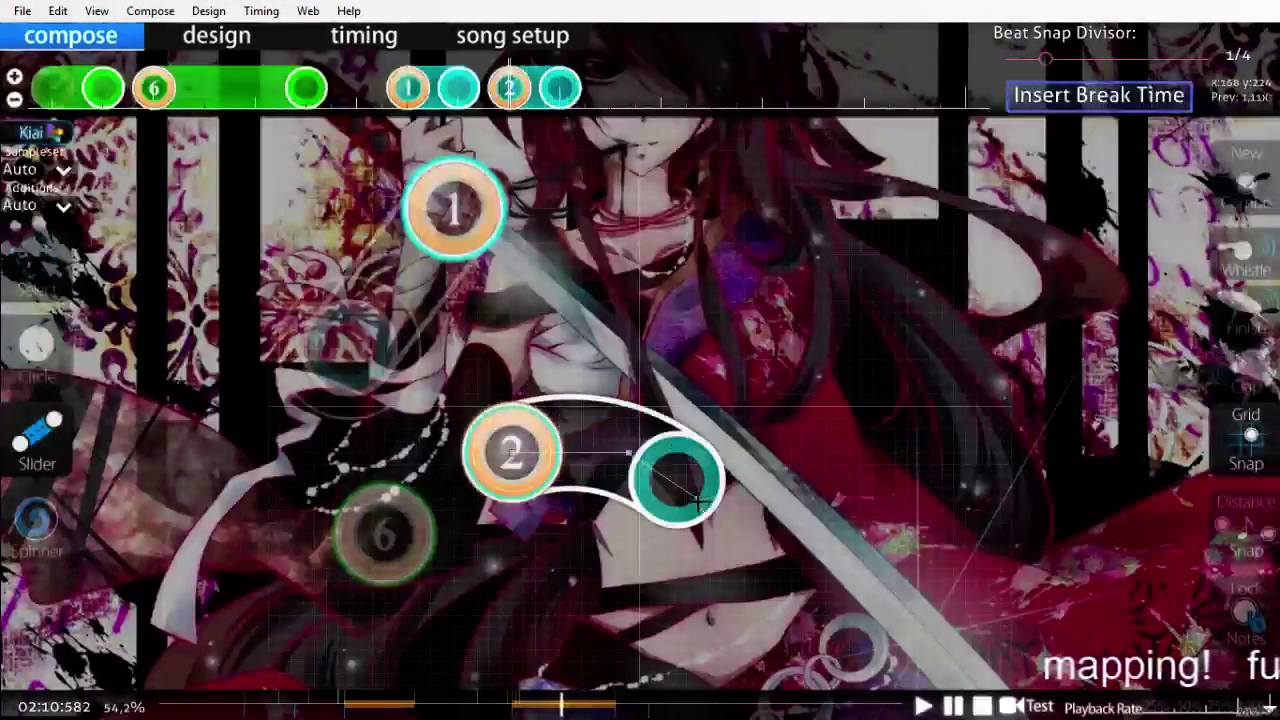
pyautogui.scroll(-3, 733, 535)
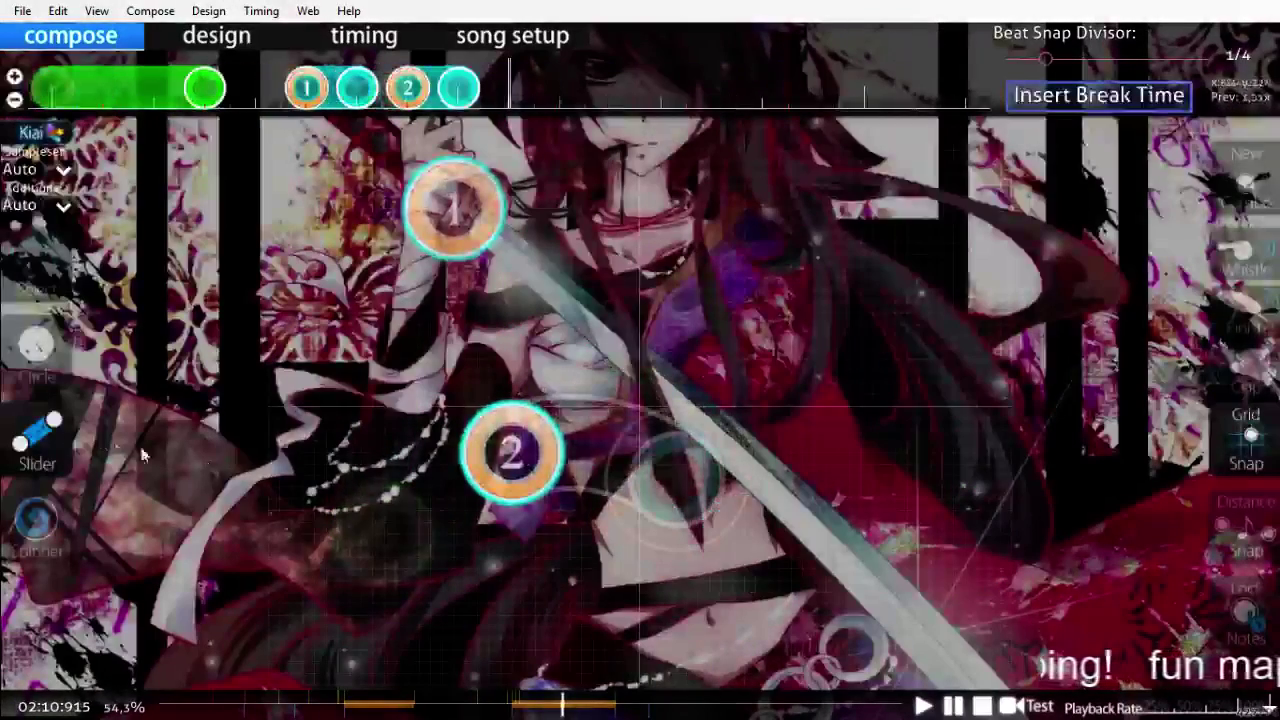
# Step: Place hit circles at 02:10:915 near the lower centre, 02:11:082 on the lower right, and 02:11:249 just above the centre
pyautogui.click(36, 345)
pyautogui.click(617, 625)
pyautogui.click(907, 519)
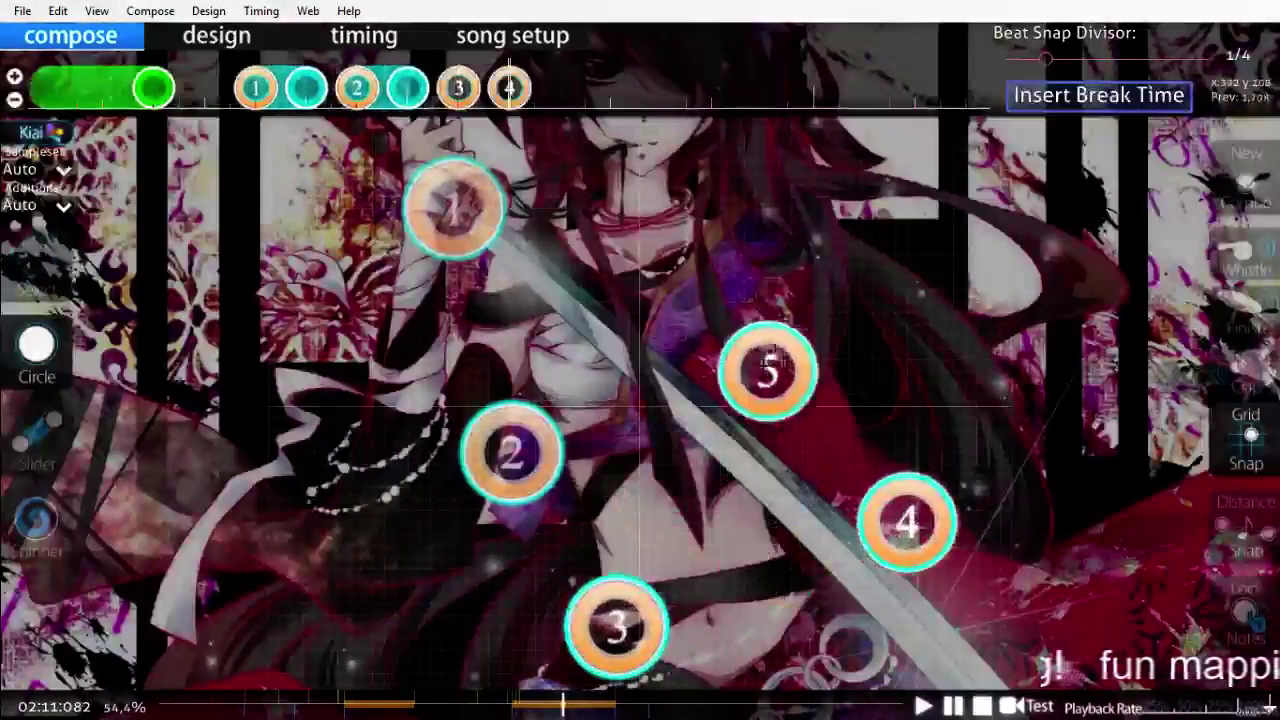
pyautogui.scroll(-3, 720, 346)
# Step: Place a curved slider at 02:11:415 beside slider 2's head, running left, with one repeat ending at 02:11:749
pyautogui.click(38, 440)
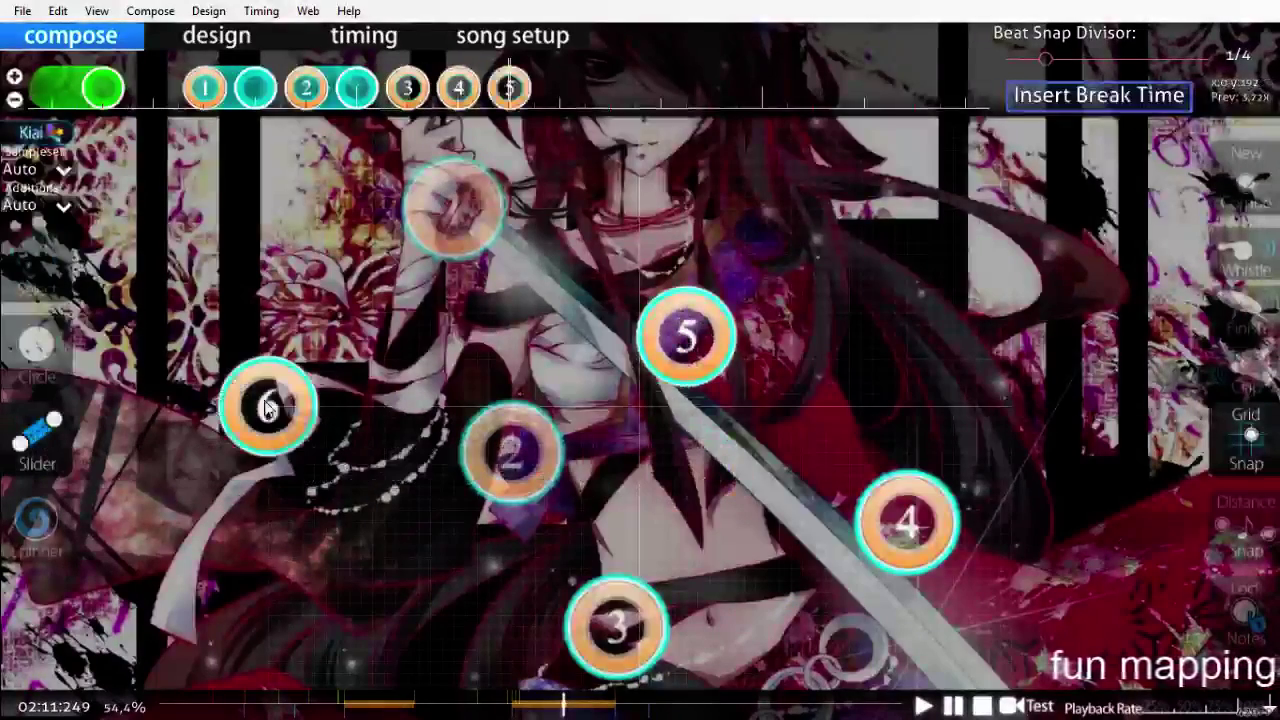
pyautogui.scroll(-2, 408, 391)
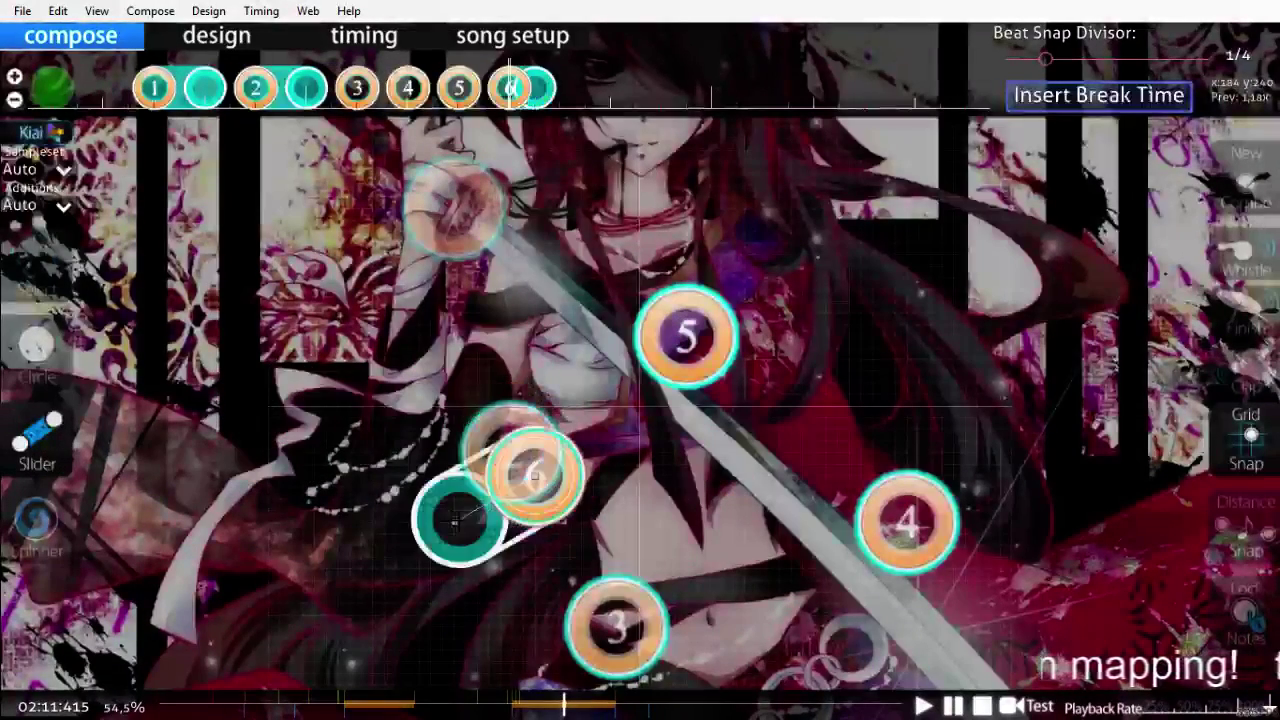
pyautogui.rightClick(368, 509)
pyautogui.press('1')
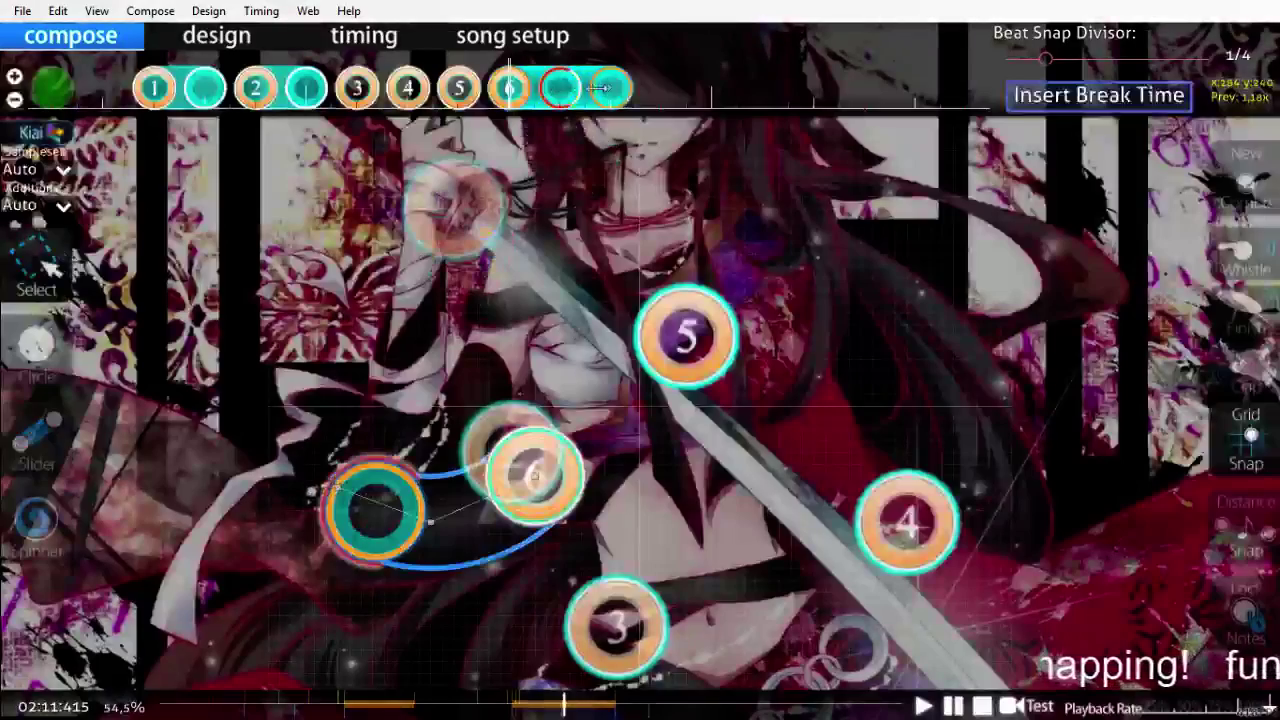
# Step: Replay the new combo from slider 1 through the repeating slider 6 to check its rhythm
pyautogui.scroll(11, 744, 482)
pyautogui.press('space')
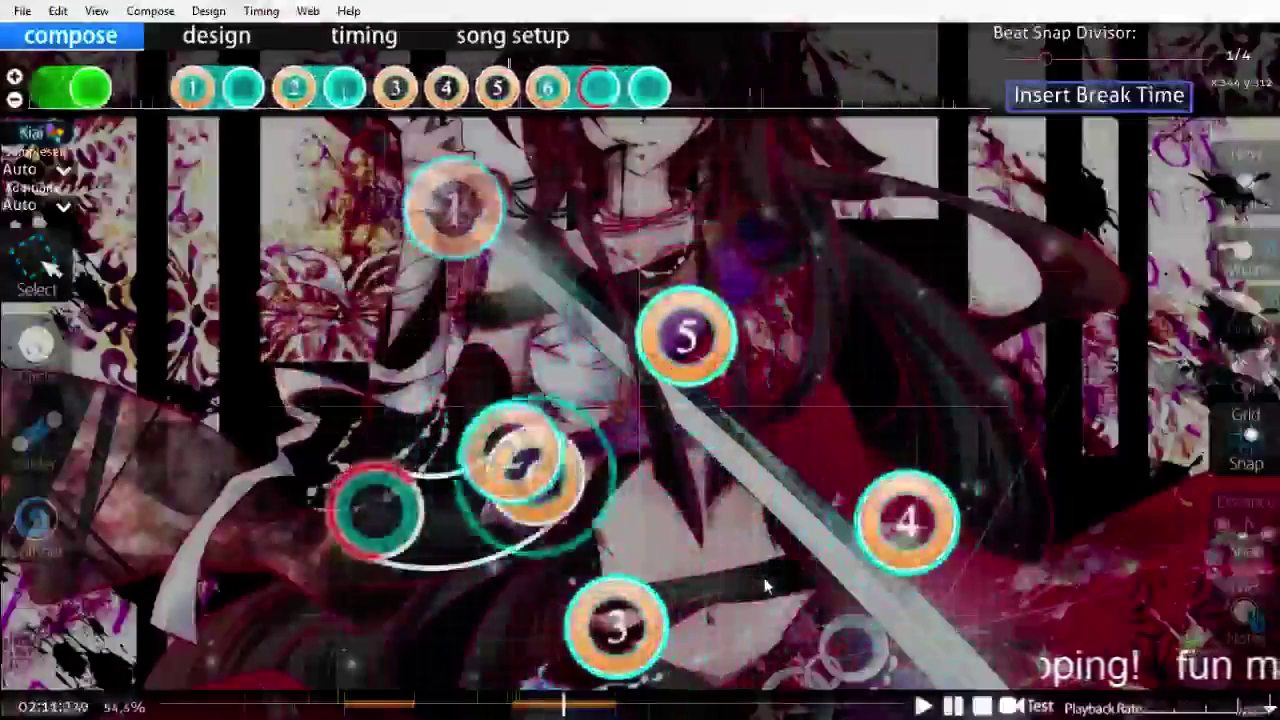
pyautogui.scroll(1, 764, 585)
pyautogui.scroll(-5, 764, 585)
pyautogui.scroll(2, 764, 585)
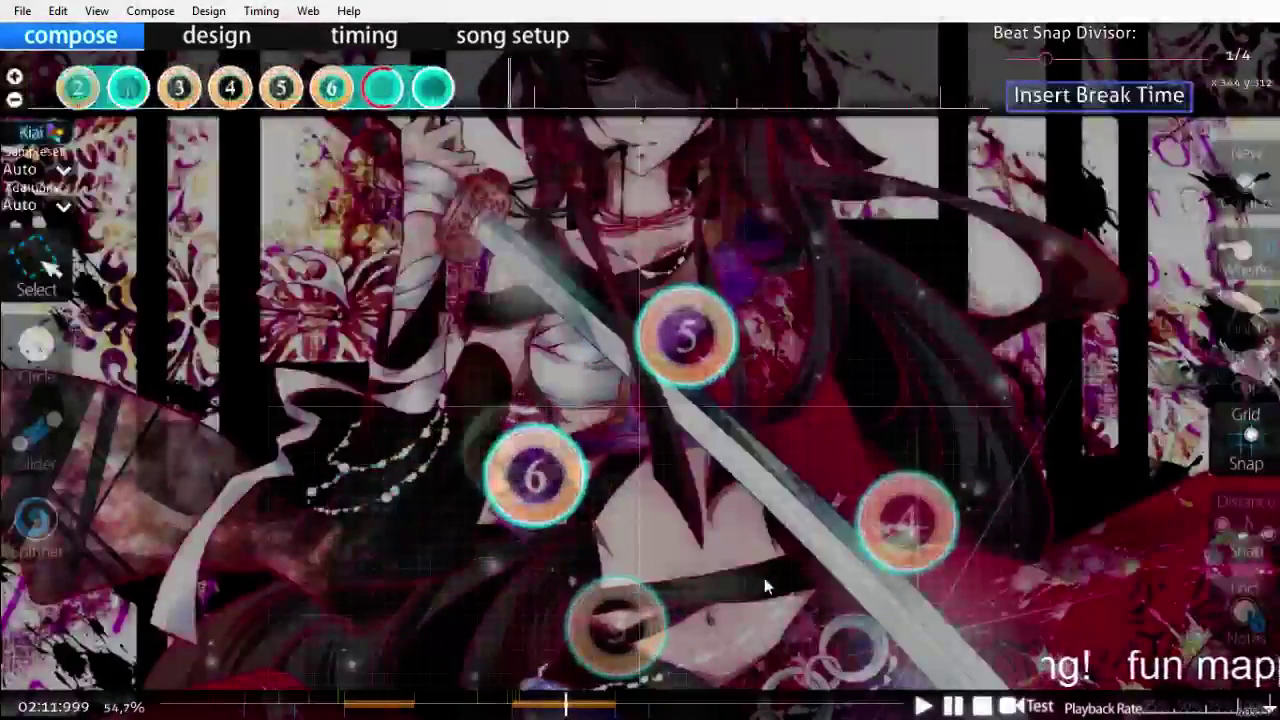
# Step: Place a curved slider at 02:11:915 arcing clockwise from above left of the playfield centre to just right of it, ending at 02:12:249
pyautogui.click(40, 438)
pyautogui.click(547, 279)
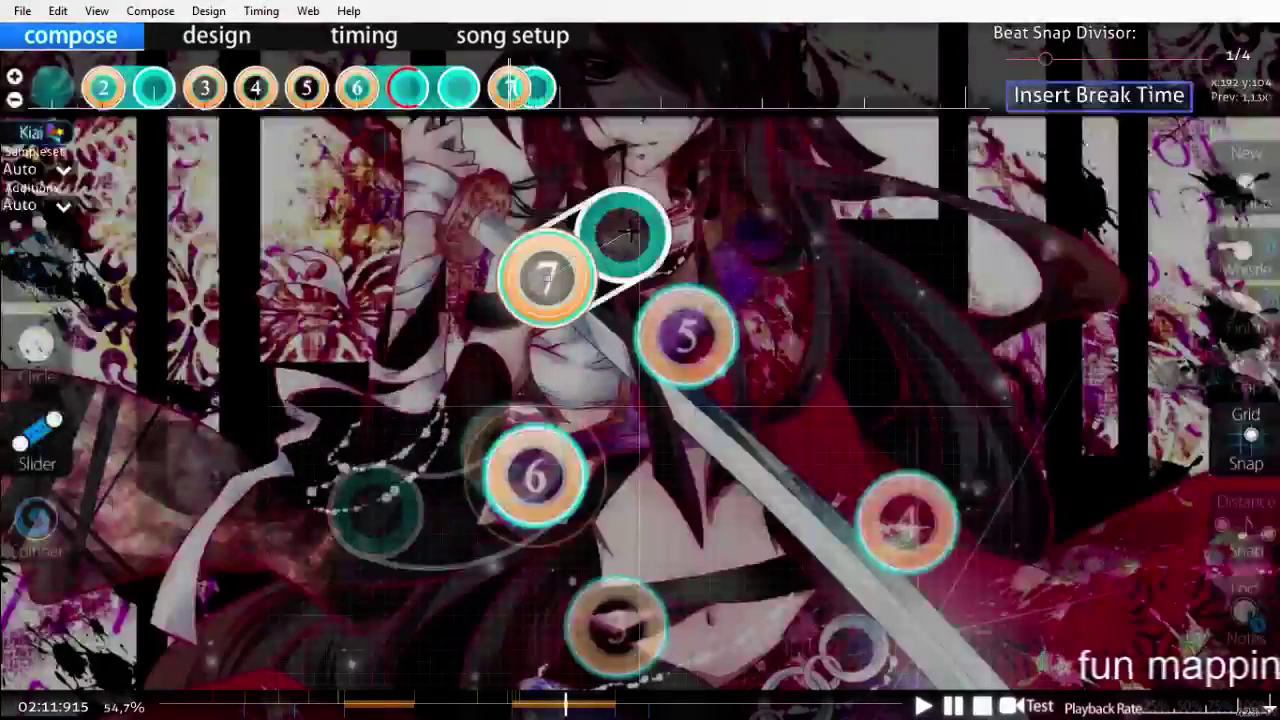
pyautogui.rightClick(721, 450)
pyautogui.scroll(1, 721, 450)
pyautogui.scroll(-3, 721, 450)
pyautogui.scroll(8, 721, 450)
pyautogui.scroll(-12, 721, 450)
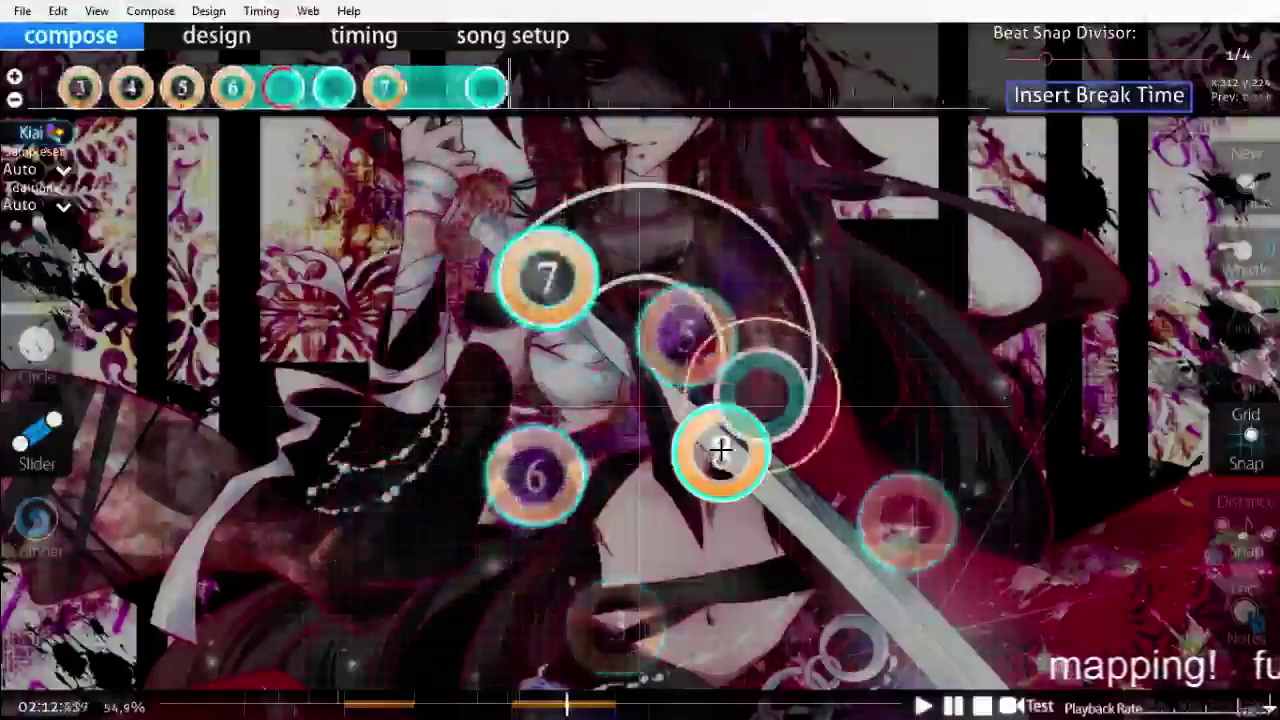
# Step: Place hit circles at 02:12:415 just below the playfield centre, 02:12:582 on the lower right, and 02:12:749 on the right above centre
pyautogui.scroll(1, 720, 452)
pyautogui.click(34, 390)
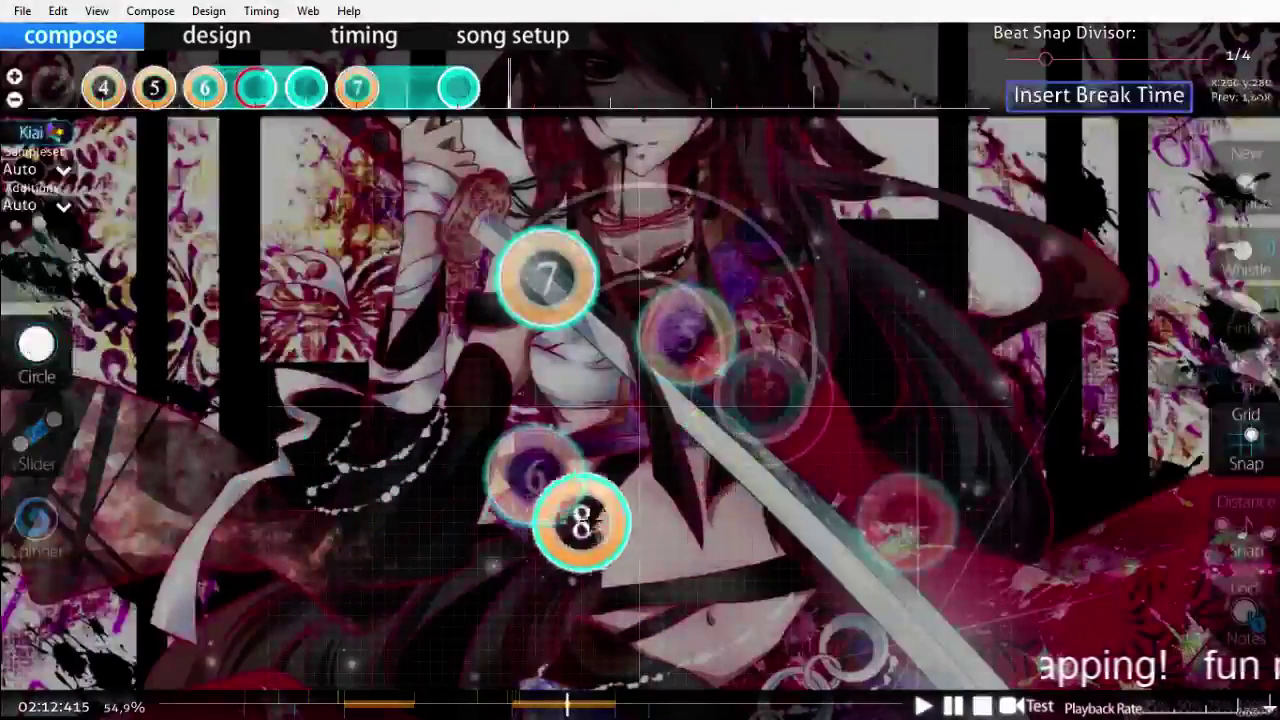
pyautogui.click(617, 452)
pyautogui.scroll(-2, 860, 580)
pyautogui.click(871, 578)
pyautogui.scroll(-2, 871, 578)
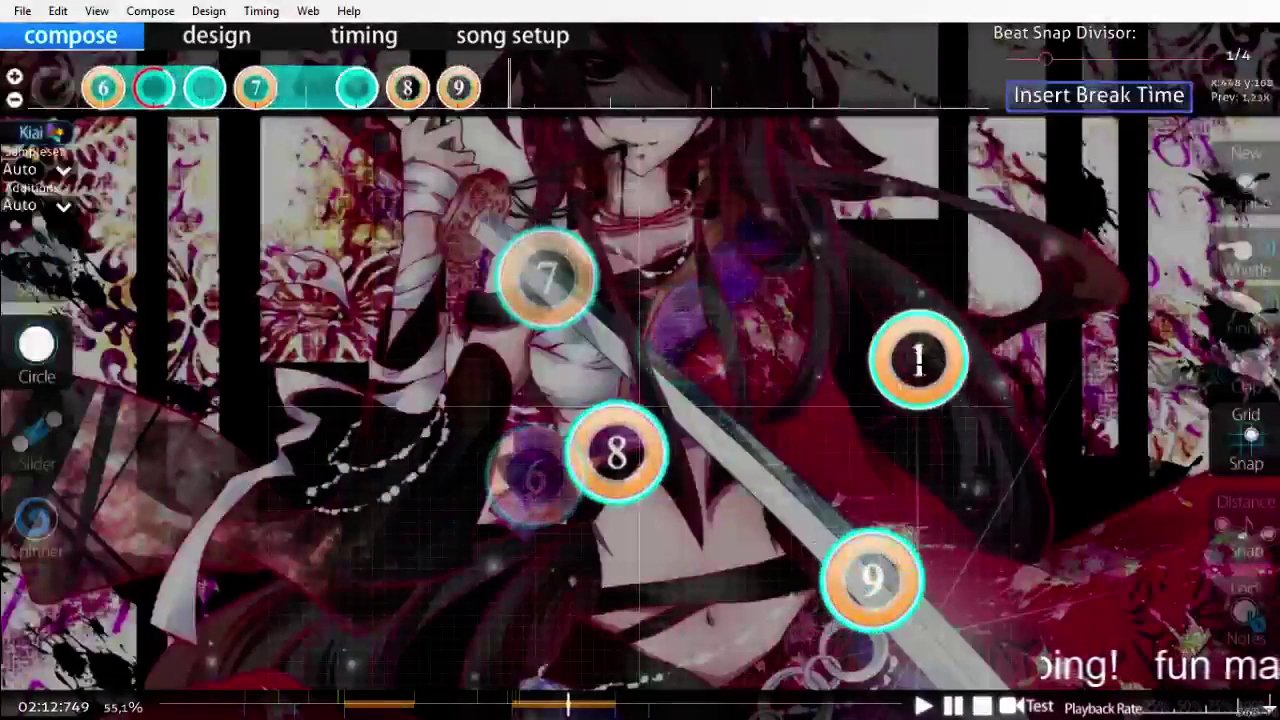
pyautogui.click(883, 337)
# Step: Place a slider at 02:12:915 in the lower playfield, curving left and up until 02:13:249, and replay the pattern leading into it
pyautogui.scroll(-2, 883, 337)
pyautogui.click(36, 435)
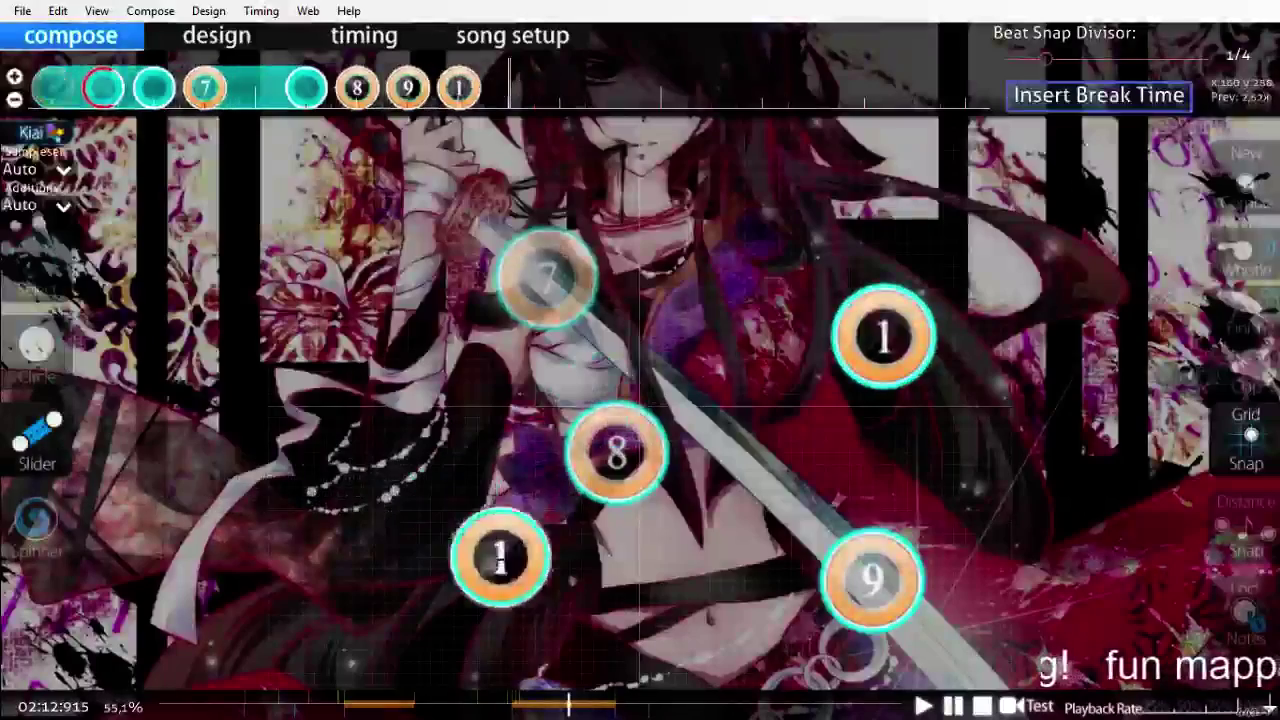
pyautogui.moveTo(594, 601); pyautogui.dragTo(510, 570)
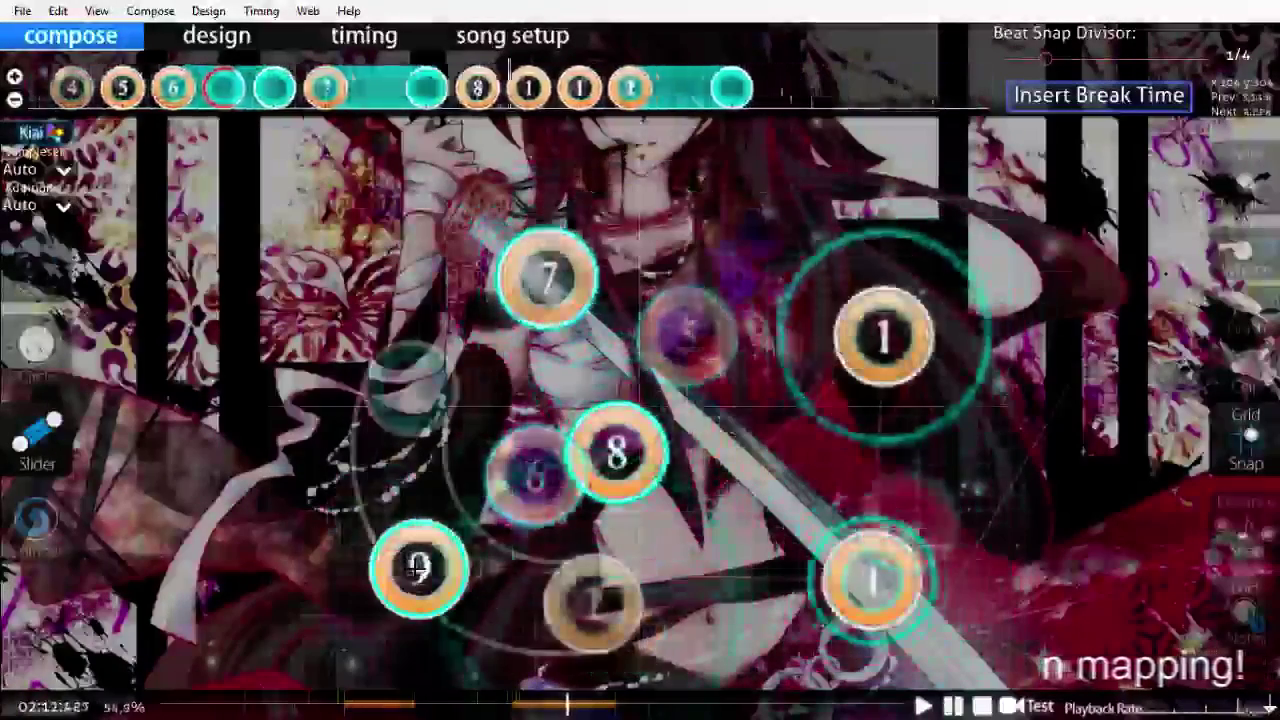
pyautogui.scroll(10, 466, 570)
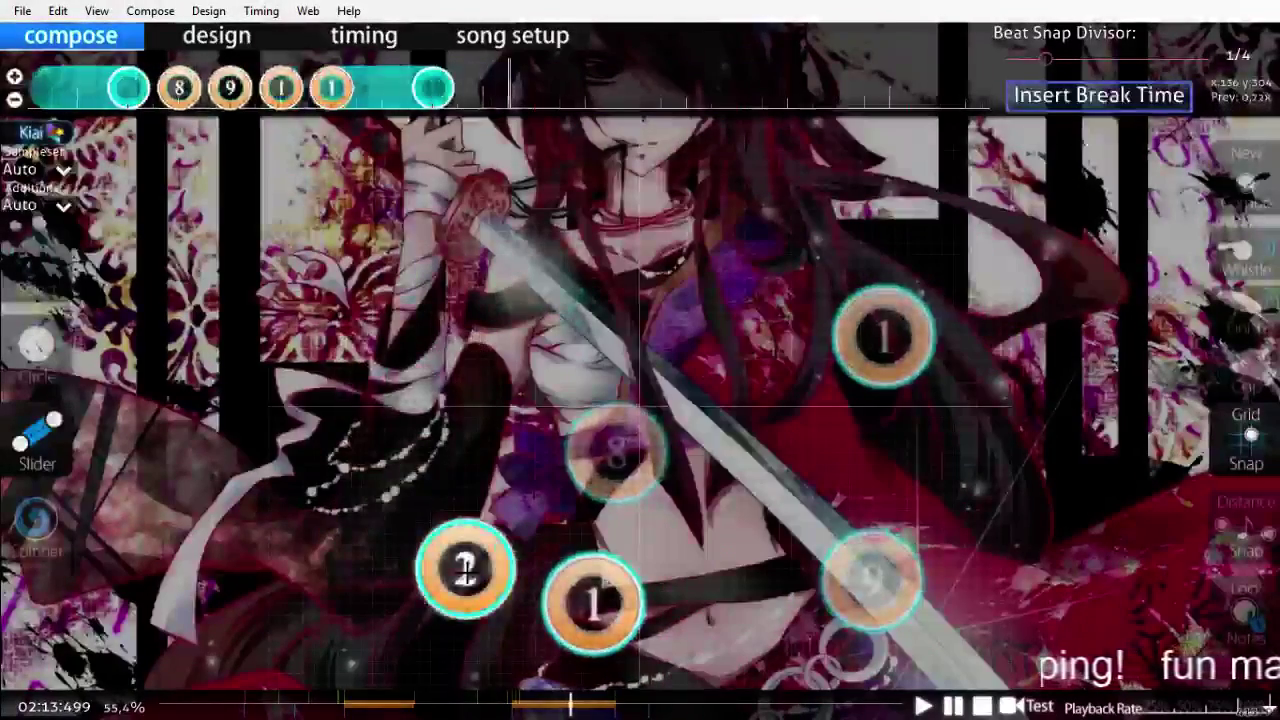
# Step: Place a new-combo slider at 02:13:582 curving right and down from the upper centre, and one at 02:13:915 curving down and left
pyautogui.scroll(-1, 466, 570)
pyautogui.press('q')
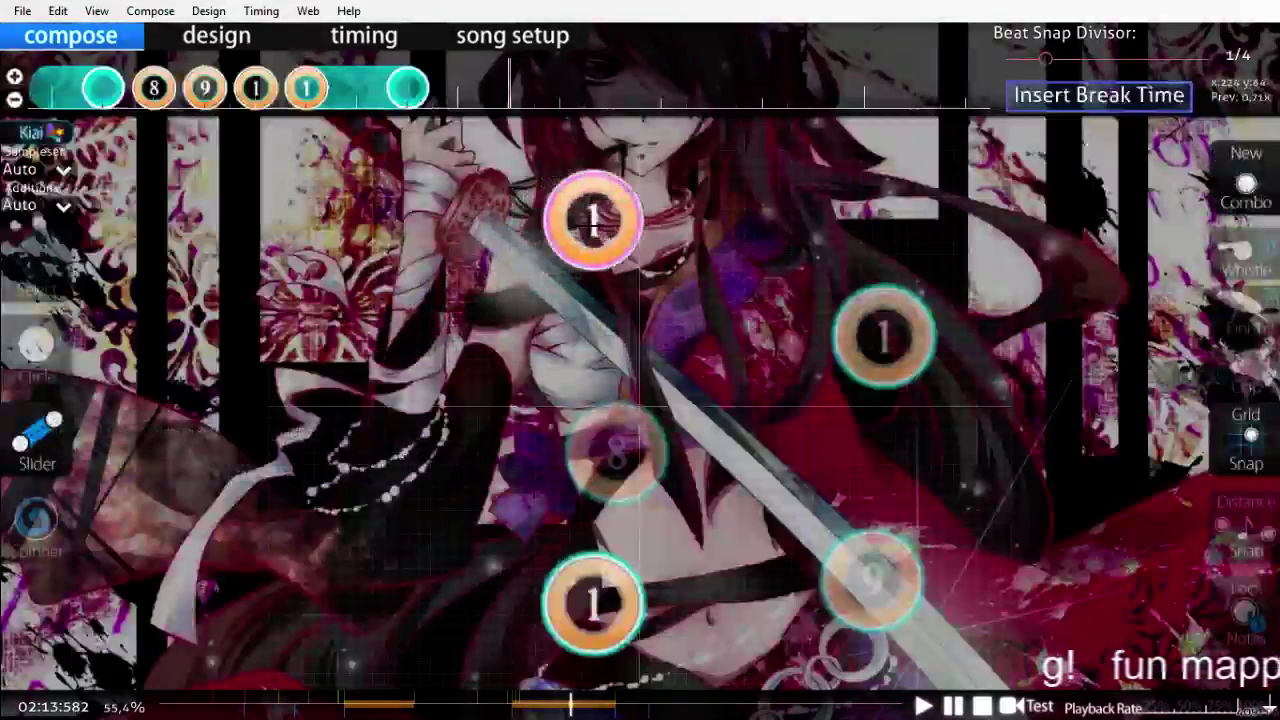
pyautogui.click(593, 220)
pyautogui.click(675, 255)
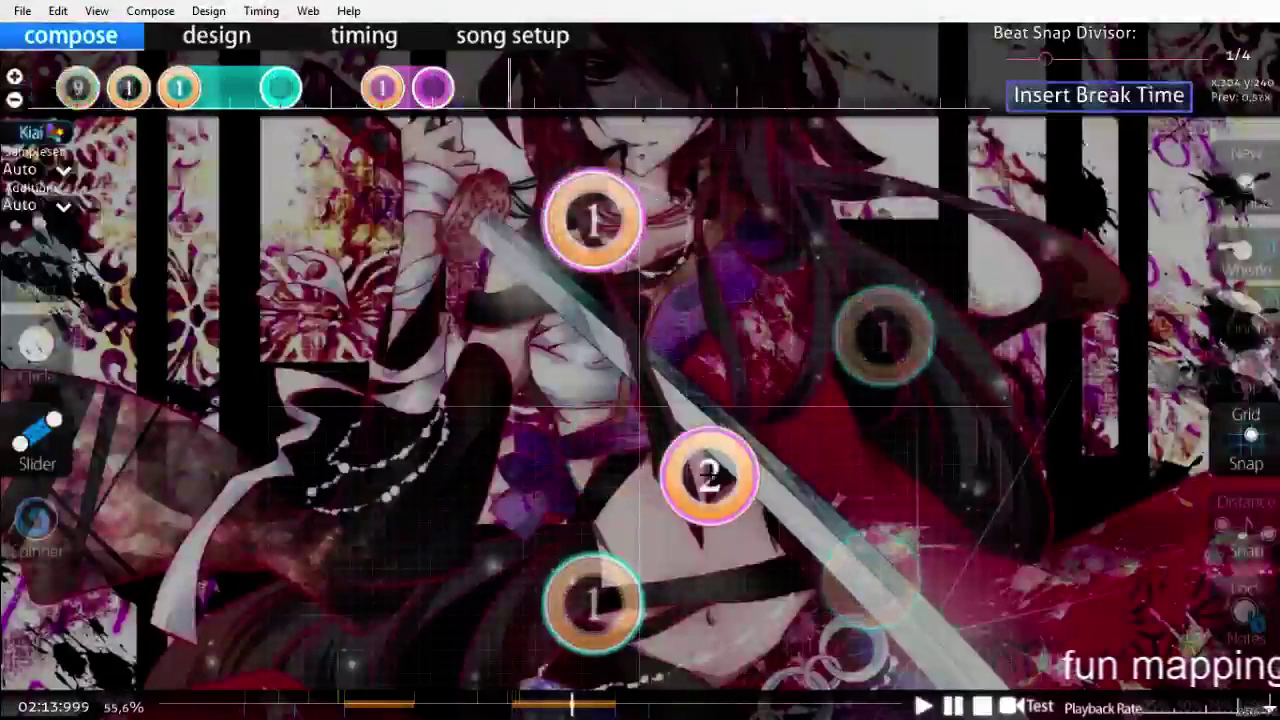
pyautogui.click(802, 586)
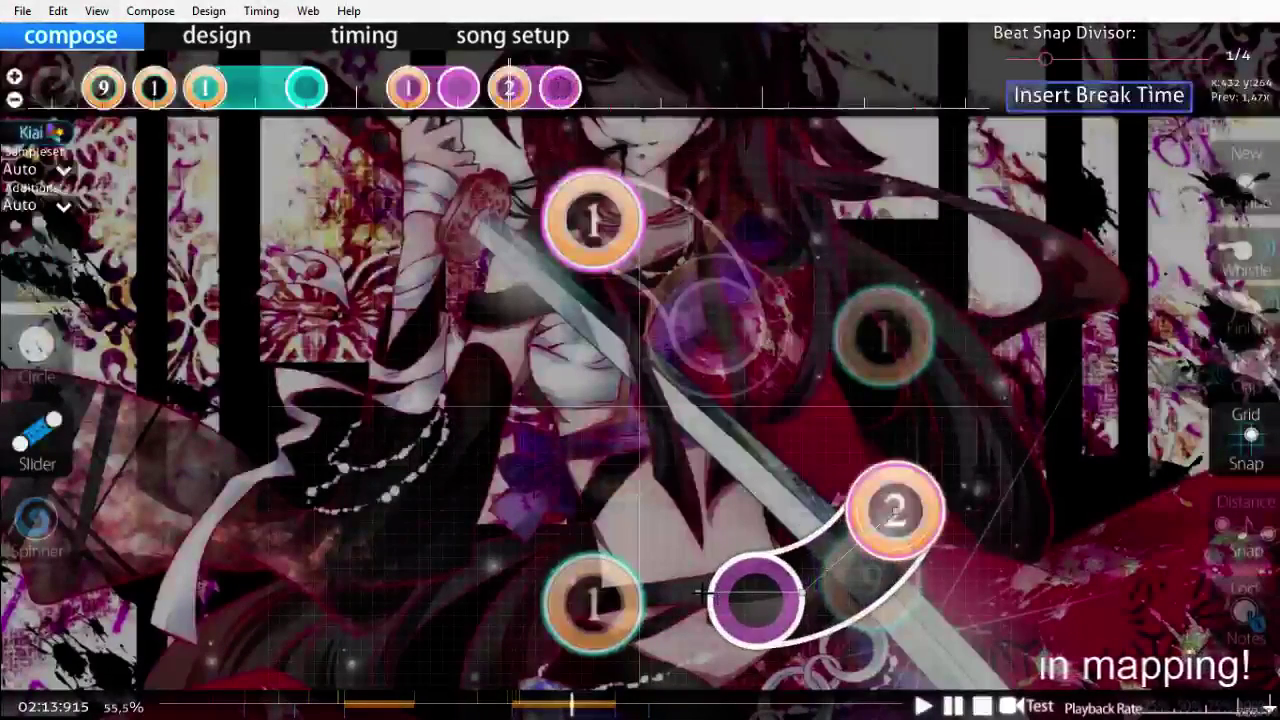
# Step: Place hit circles at 02:14:249 just below the playfield centre and at 02:14:415 to its upper right
pyautogui.scroll(-3, 686, 594)
pyautogui.press('2')
pyautogui.click(685, 478)
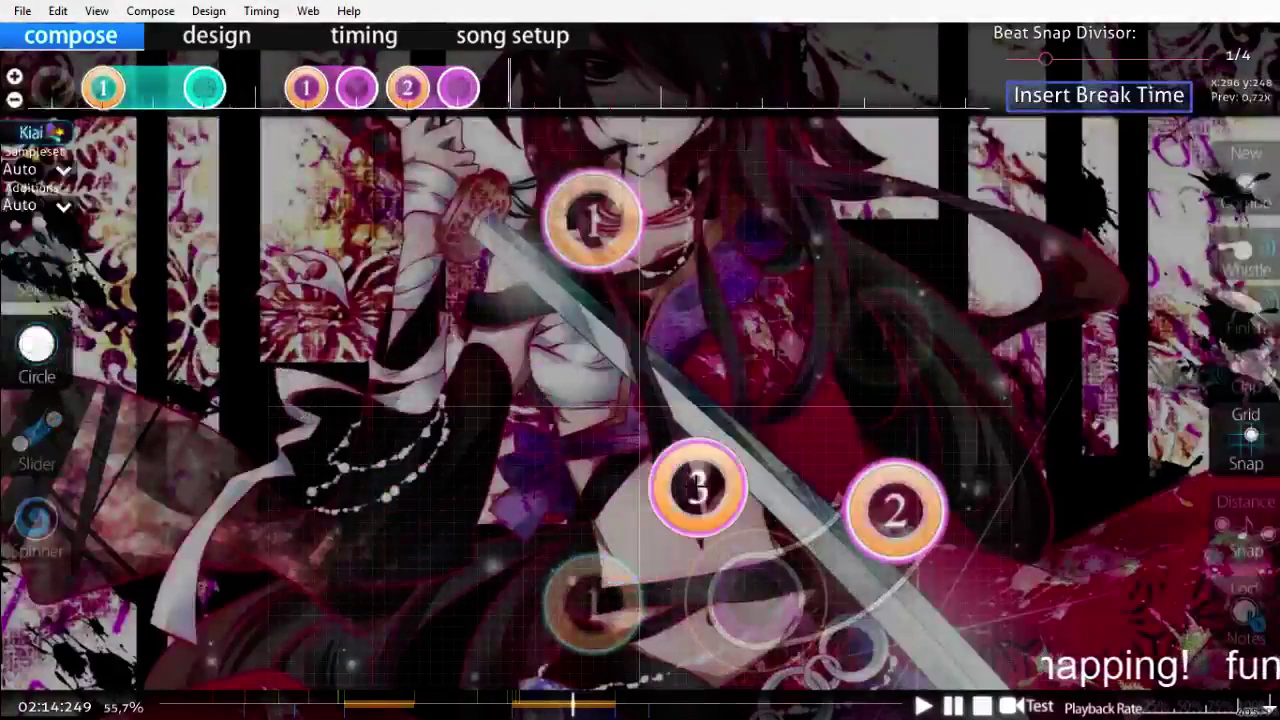
# Step: Try a slider at 02:14:582 curving left and down from the upper centre, and replay the combo with it
pyautogui.click(40, 450)
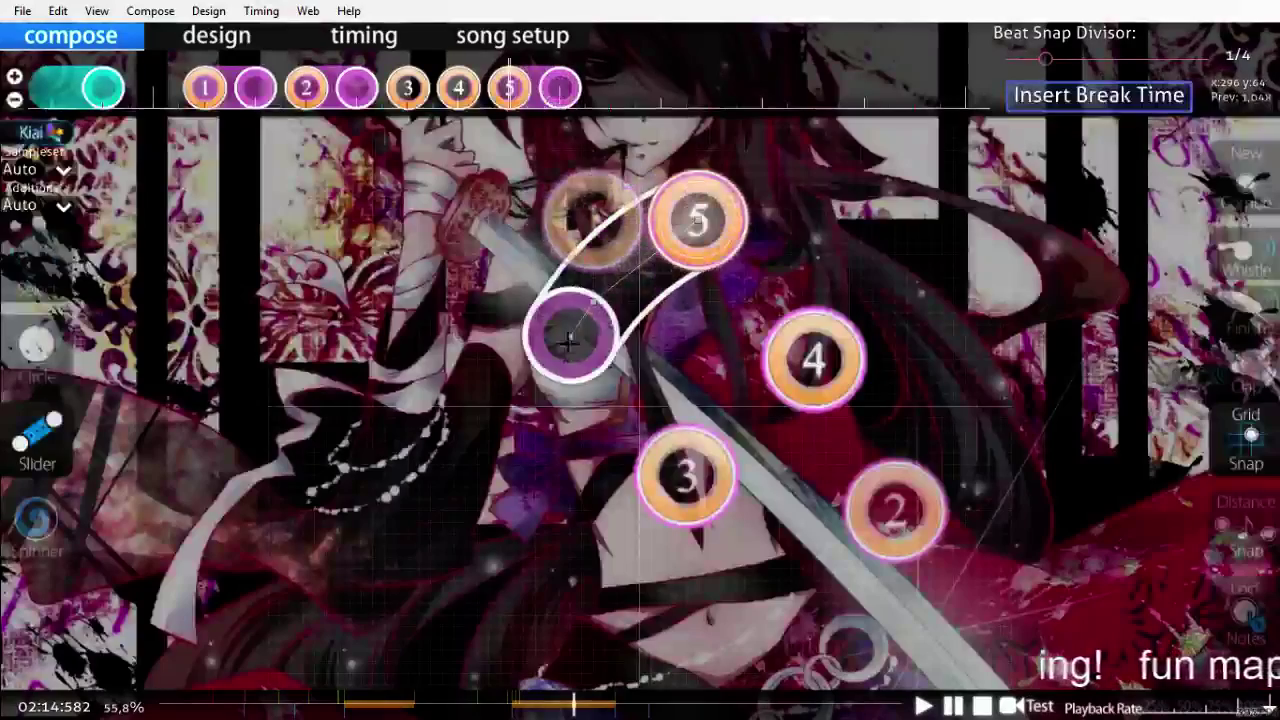
pyautogui.scroll(13, 591, 571)
pyautogui.press('space')
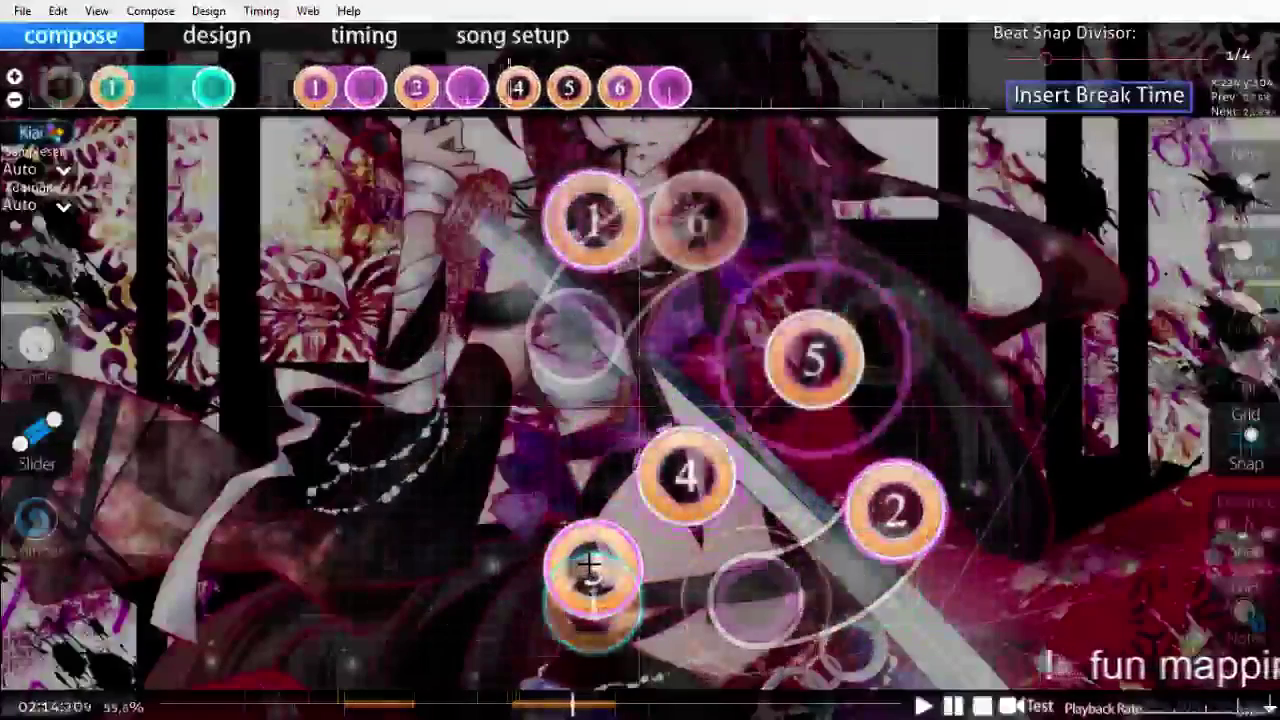
pyautogui.scroll(-5, 593, 568)
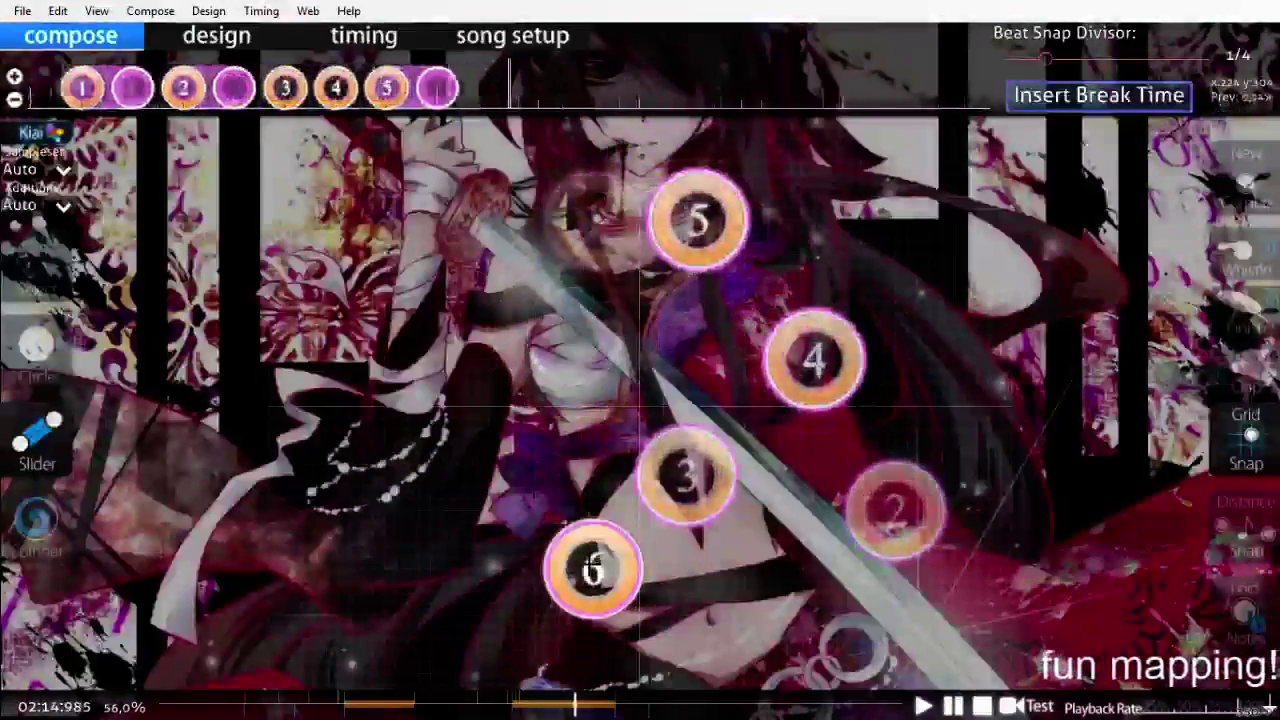
pyautogui.scroll(-3, 593, 568)
pyautogui.scroll(2, 593, 568)
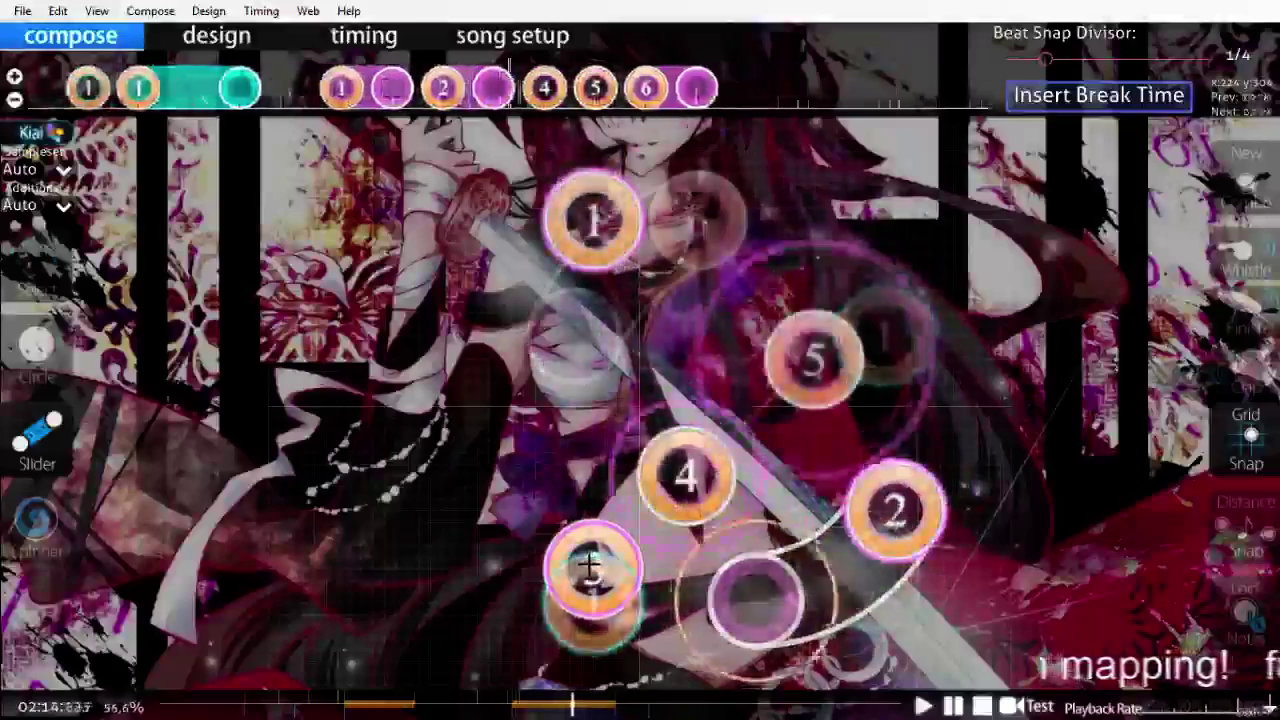
pyautogui.scroll(-2, 593, 568)
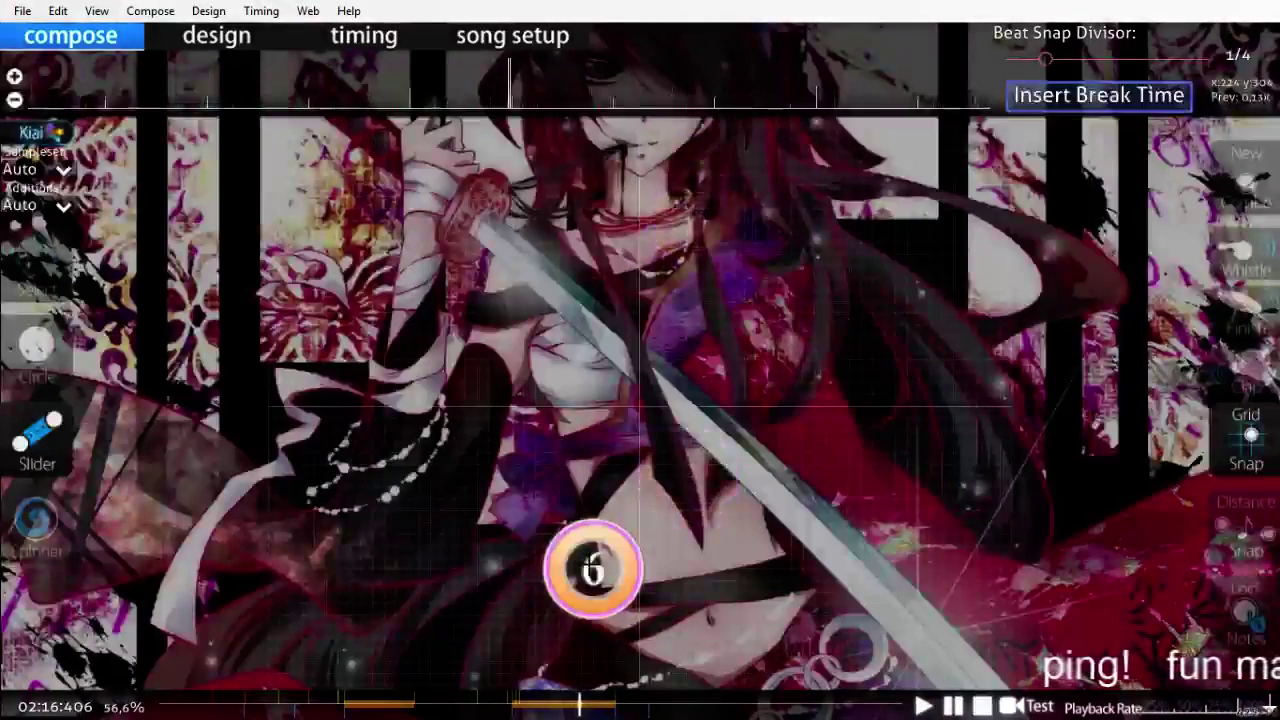
# Step: Replace the slider at 02:14:582 with a spinner lasting until 02:16:082, and save the beatmap
pyautogui.scroll(5, 510, 145)
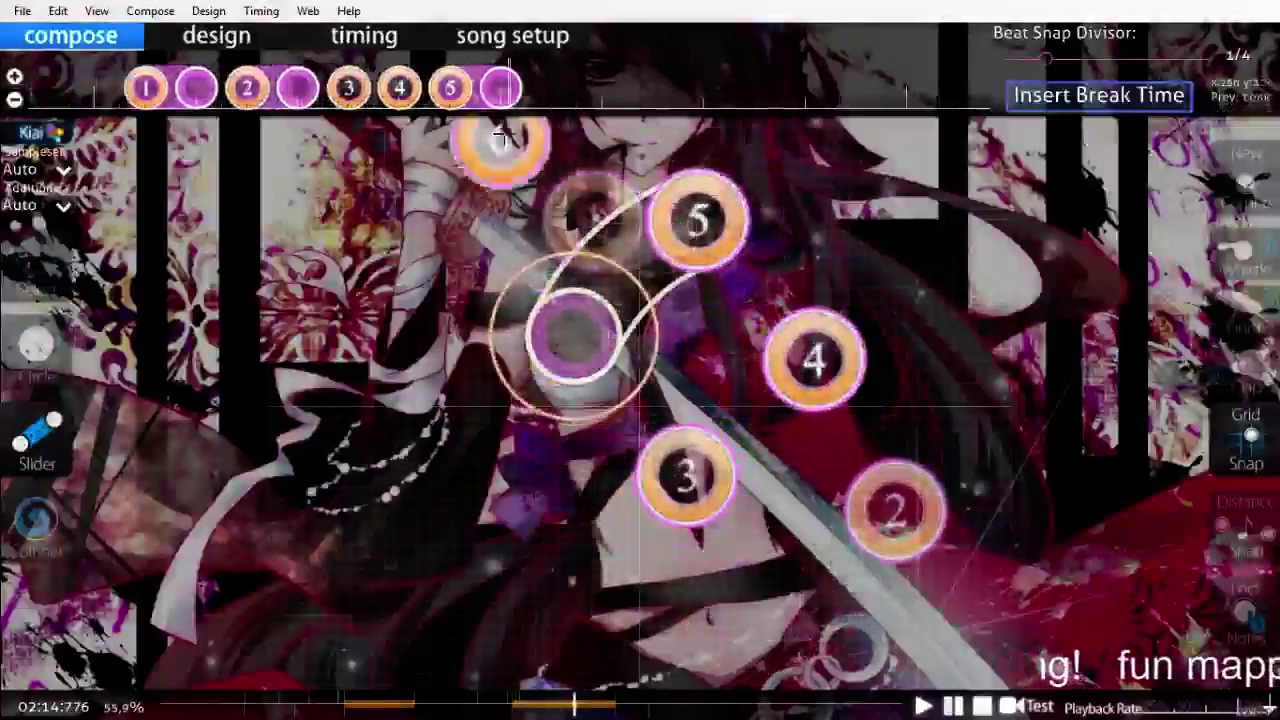
pyautogui.scroll(3, 503, 207)
pyautogui.press('4')
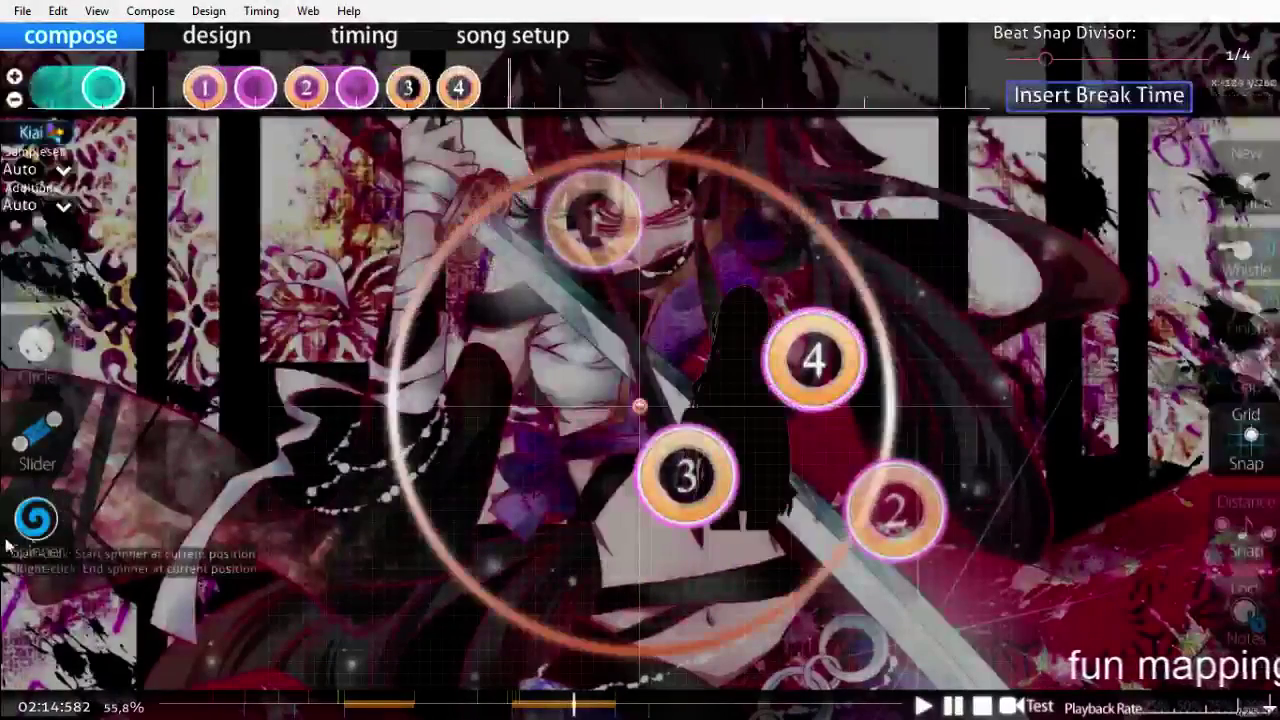
pyautogui.click(640, 406)
pyautogui.scroll(-1, 640, 406)
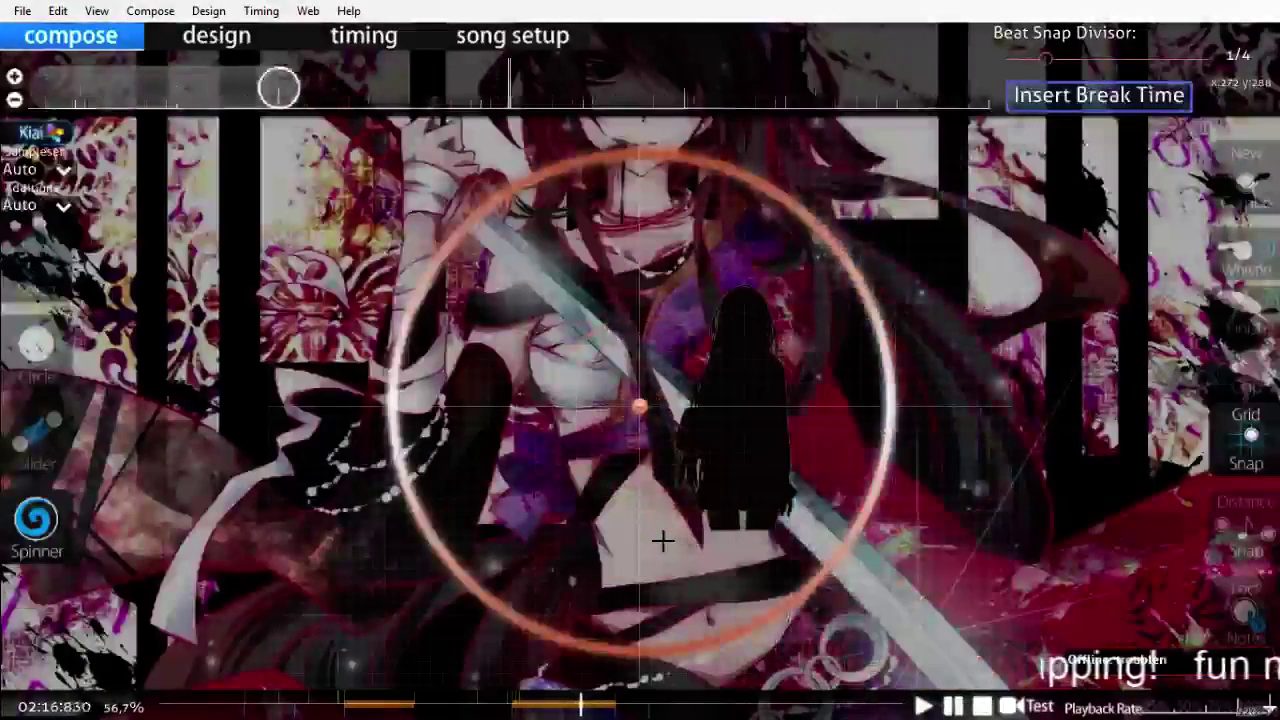
pyautogui.hotkey('ctrl', 's')
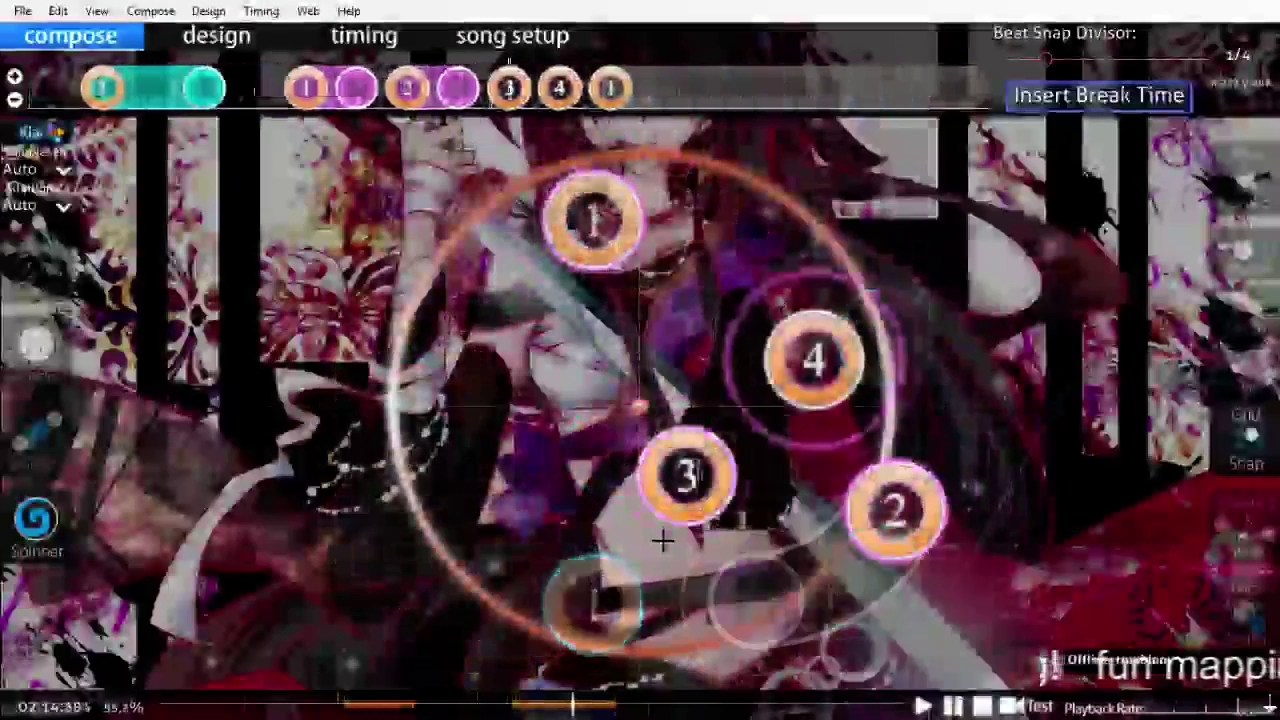
pyautogui.scroll(5, 662, 540)
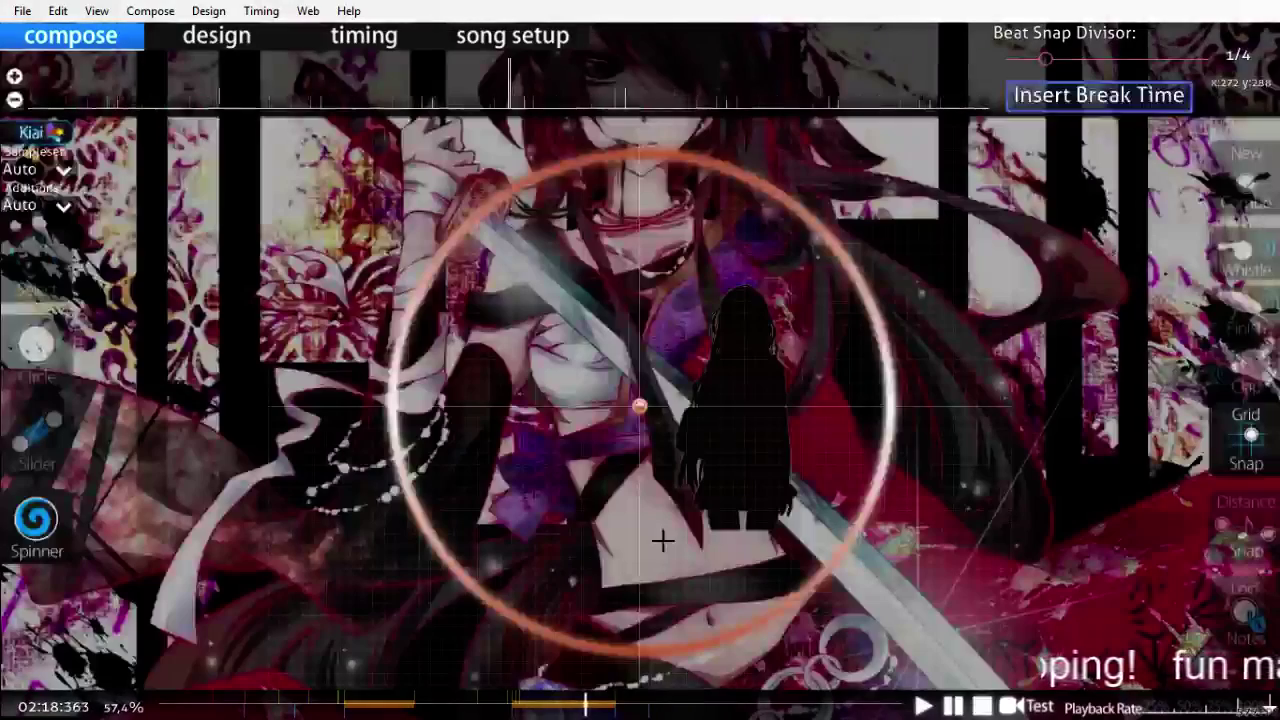
# Step: Place a straight new-combo slider at 02:16:249 running down and left, and another at 02:16:582 on the lower right running up and right
pyautogui.click(20, 262)
pyautogui.scroll(10, 272, 343)
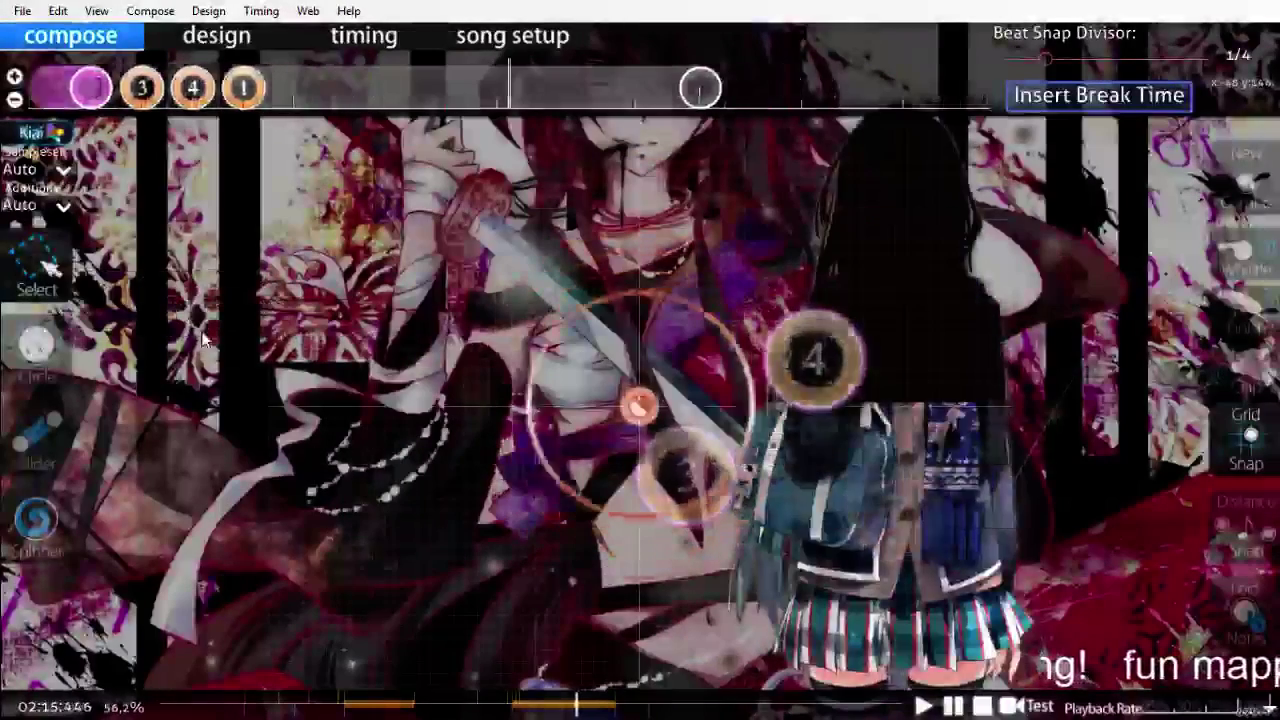
pyautogui.scroll(3, 272, 343)
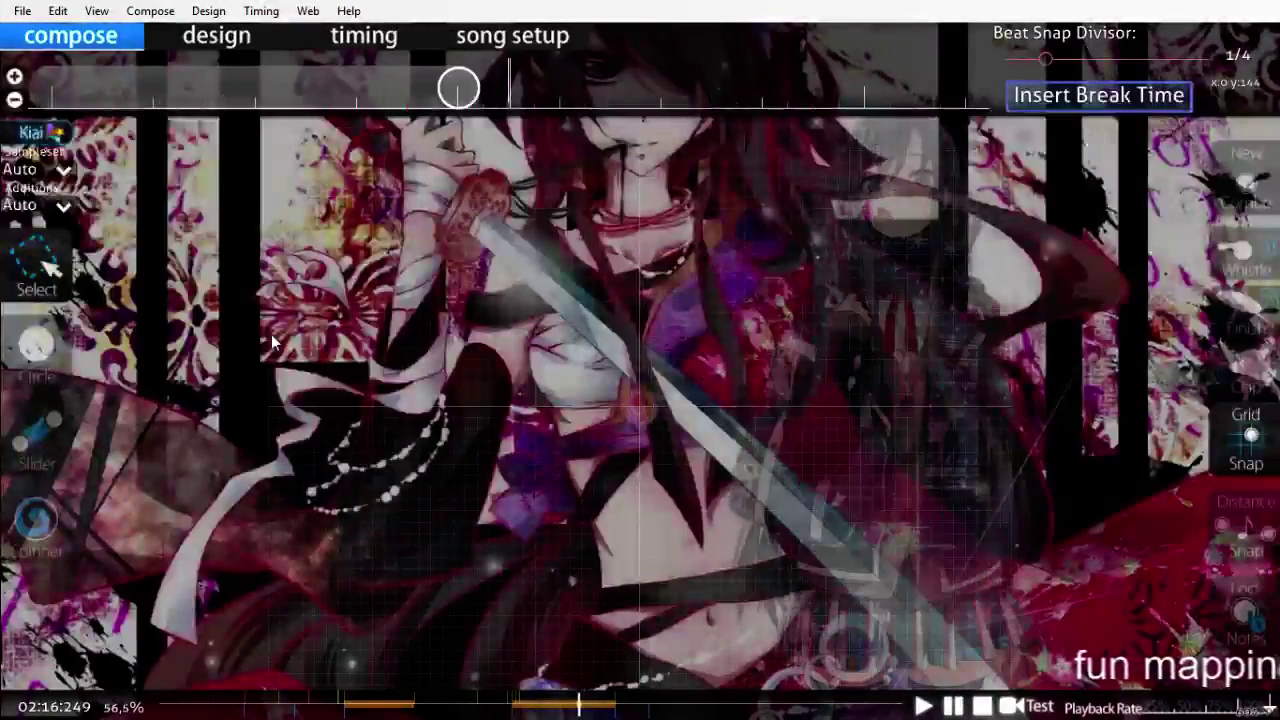
pyautogui.press('3')
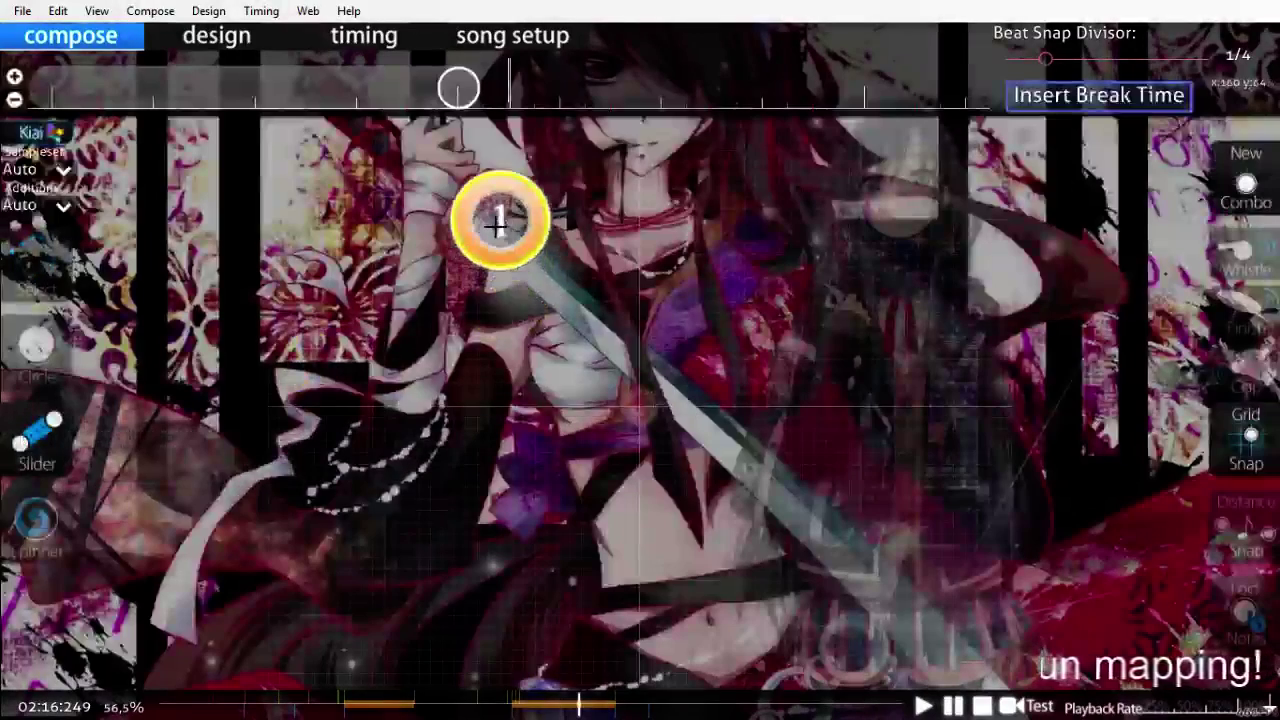
pyautogui.click(500, 220)
pyautogui.scroll(-2, 460, 522)
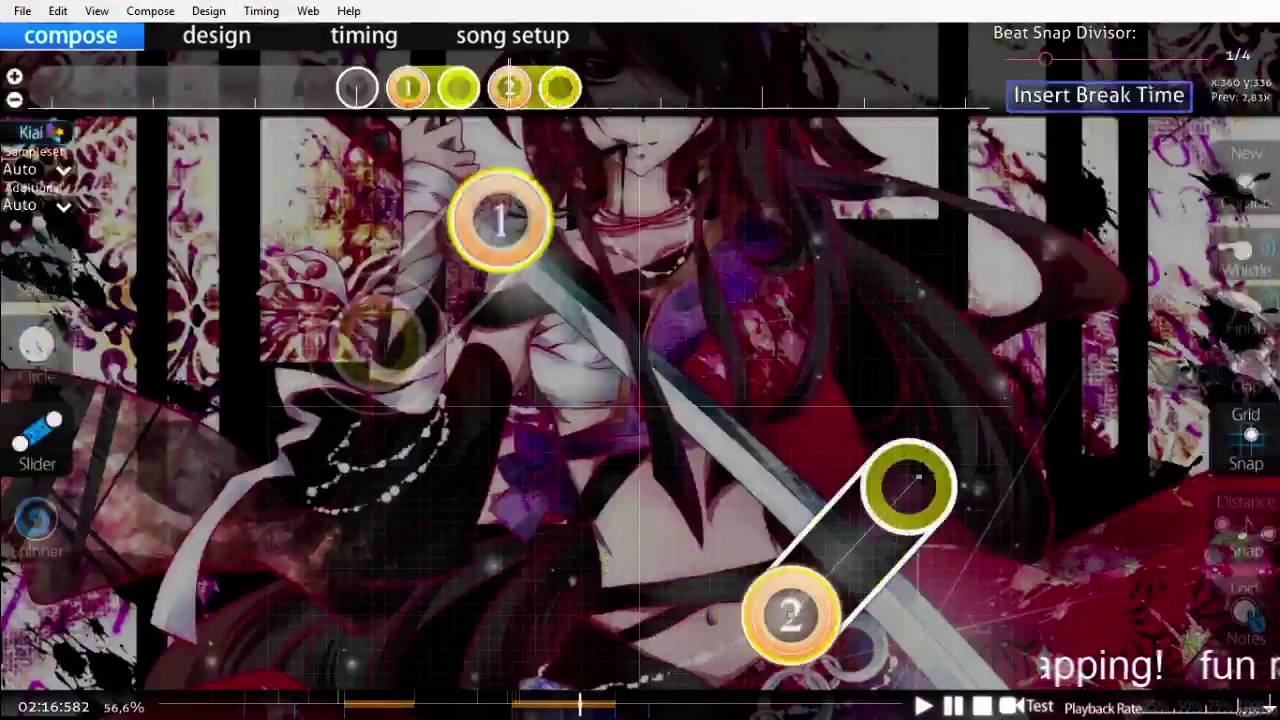
# Step: Try a straight slider at 02:16:915 on the right running up and left, replay it with the two before it, and delete it
pyautogui.scroll(-1, 803, 443)
pyautogui.scroll(12, 803, 443)
pyautogui.press('space')
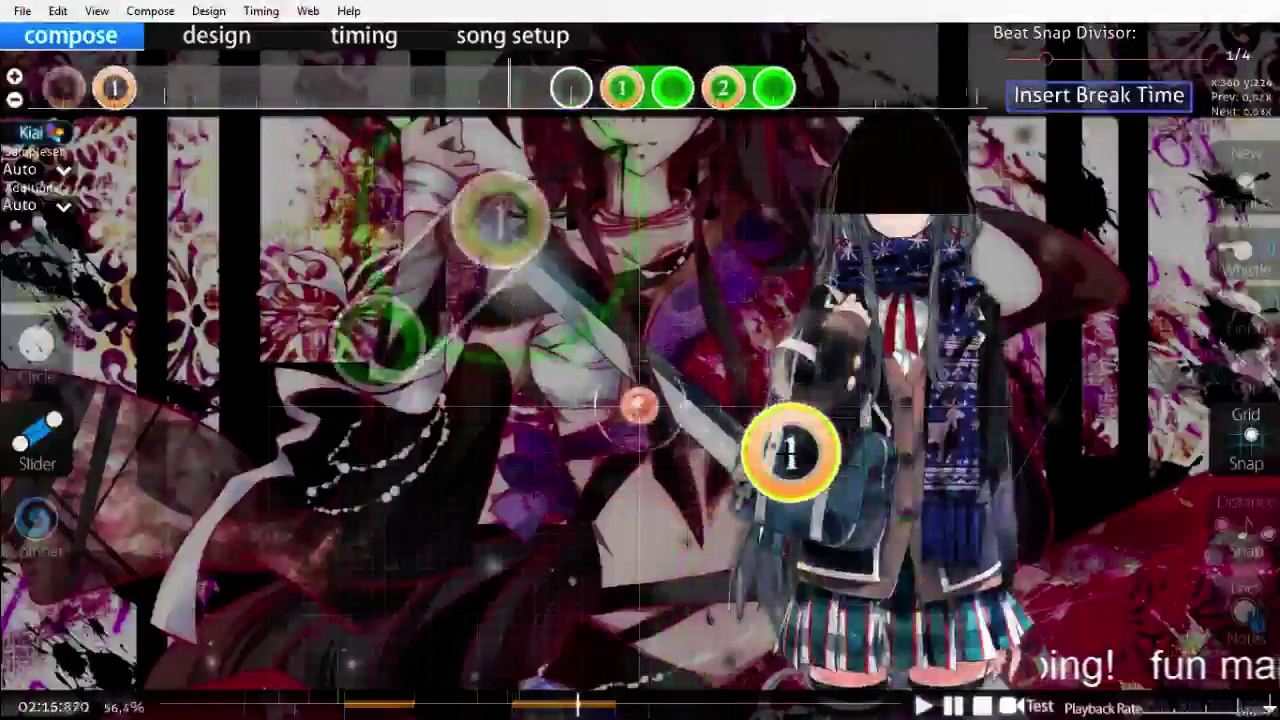
pyautogui.scroll(-3, 790, 450)
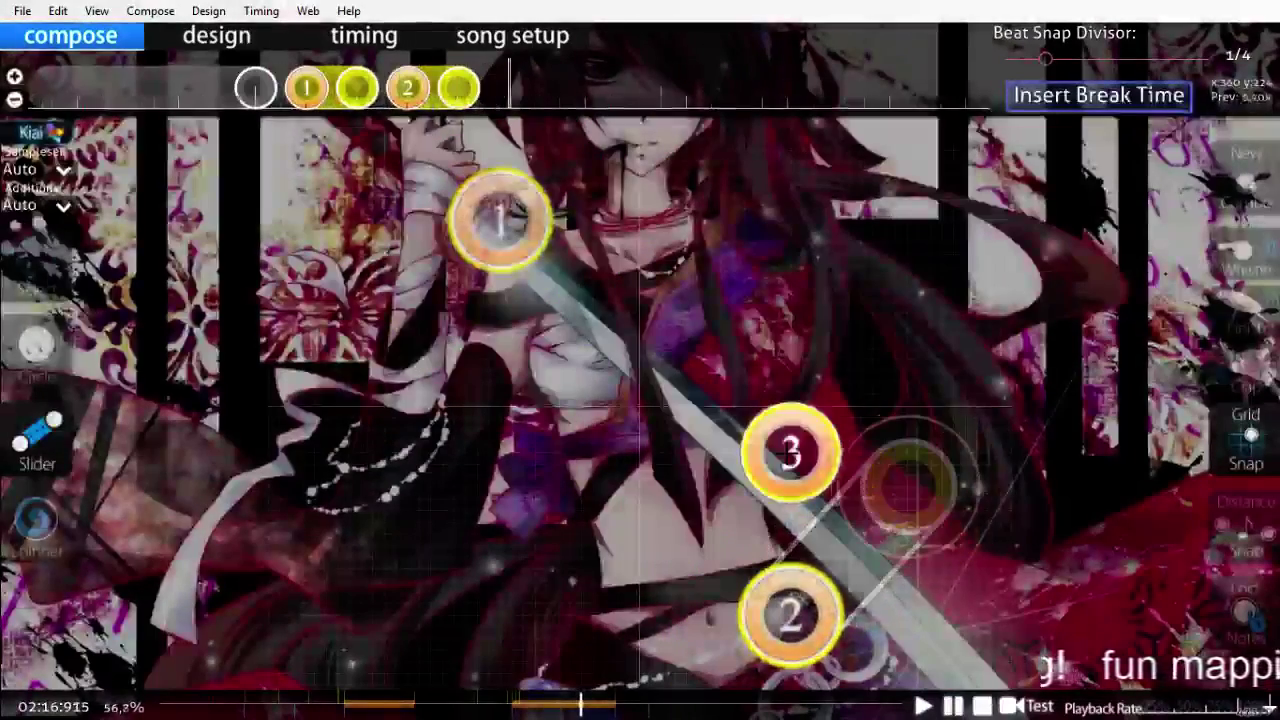
pyautogui.click(860, 301)
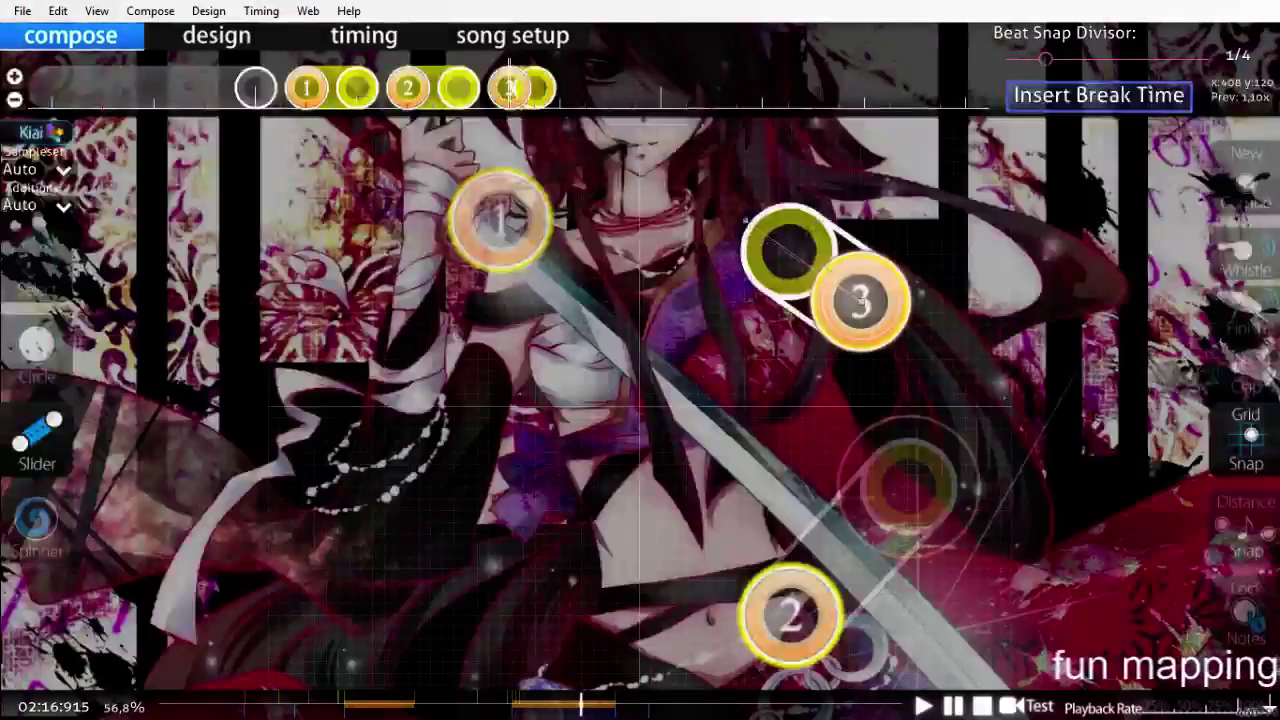
pyautogui.rightClick(717, 203)
pyautogui.scroll(7, 717, 335)
pyautogui.scroll(-11, 736, 455)
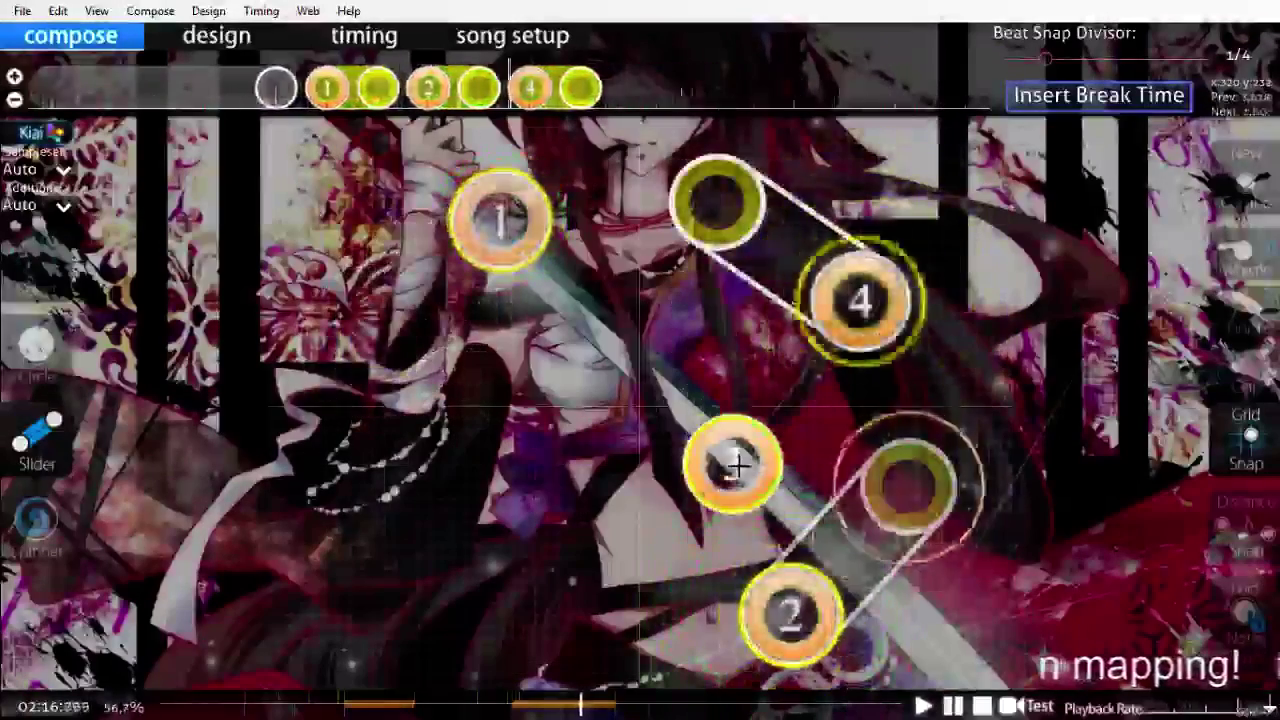
pyautogui.scroll(5, 746, 463)
pyautogui.rightClick(565, 95)
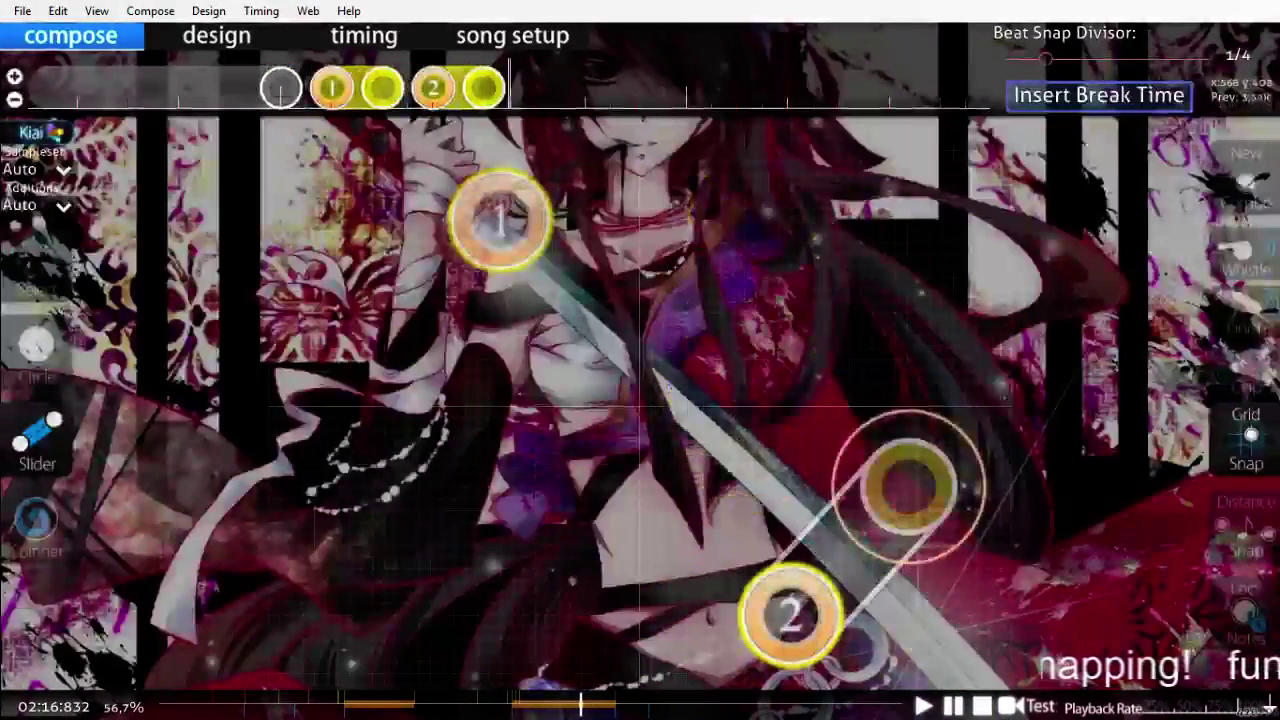
# Step: Slow down the playback rate and replay the spinner's end and the two sliders after it to check the rhythm
pyautogui.click(1150, 712)
pyautogui.press('space')
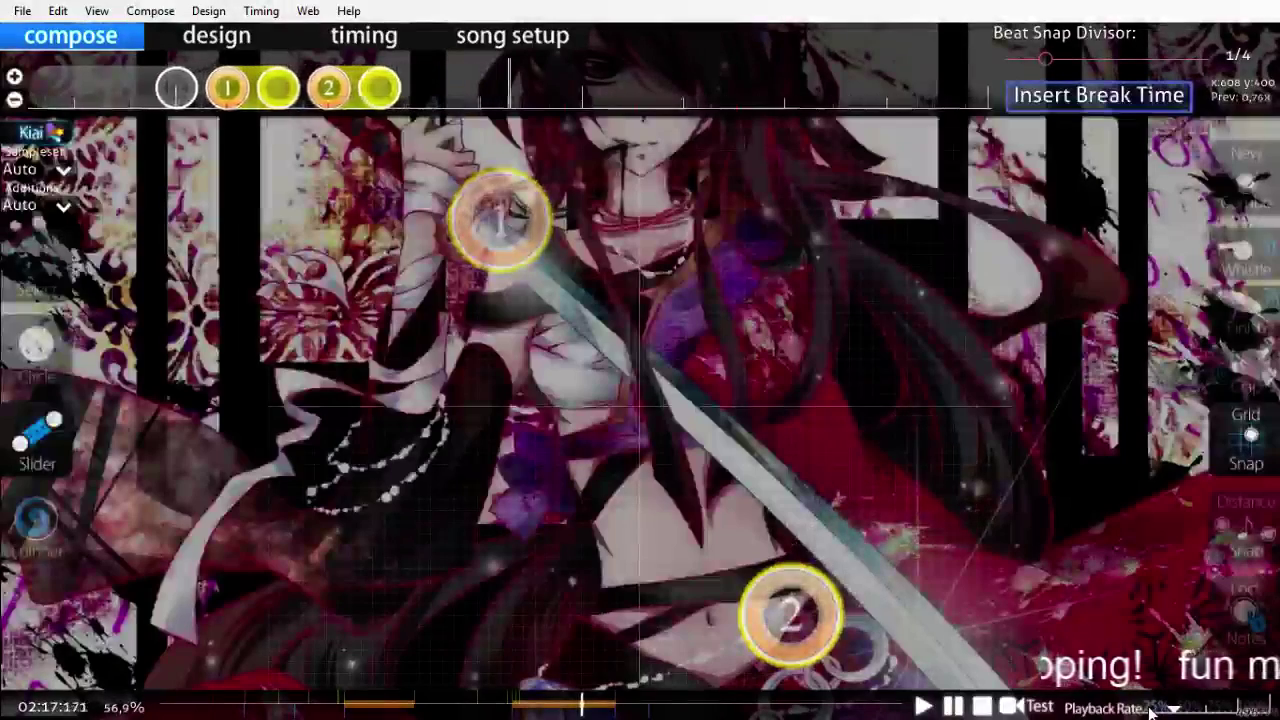
pyautogui.scroll(-1, 1150, 710)
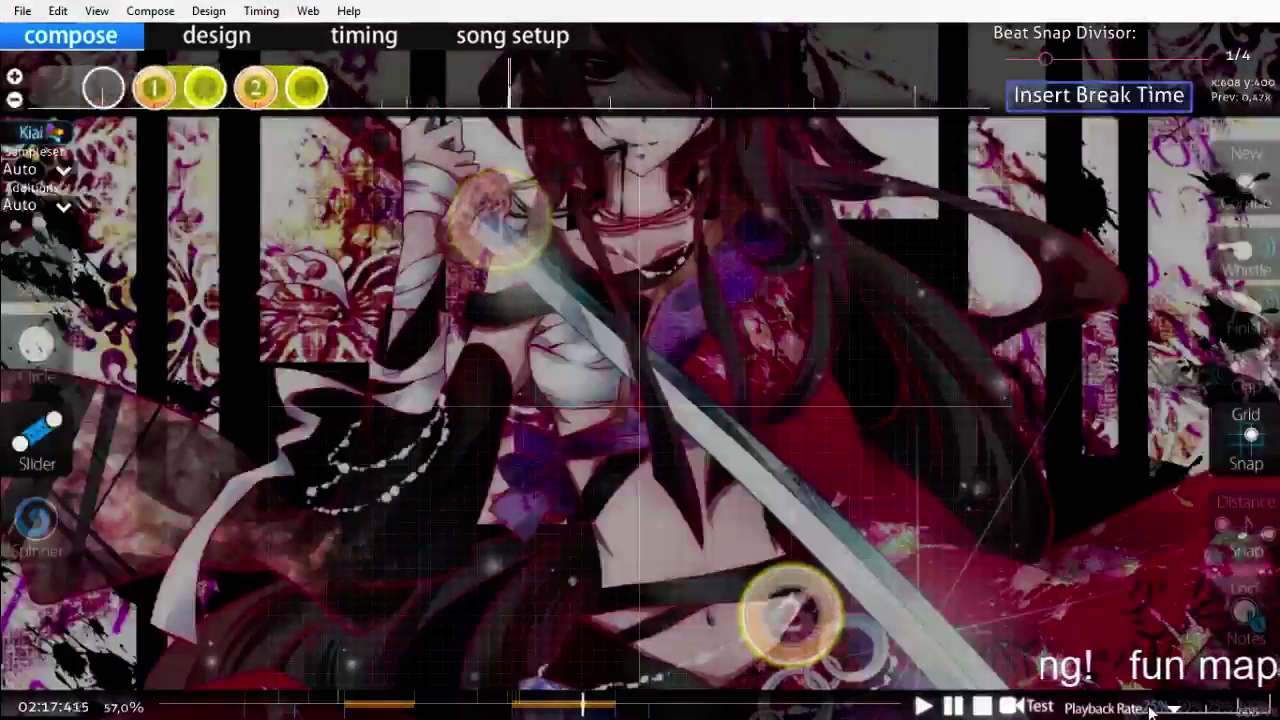
pyautogui.scroll(3, 1150, 710)
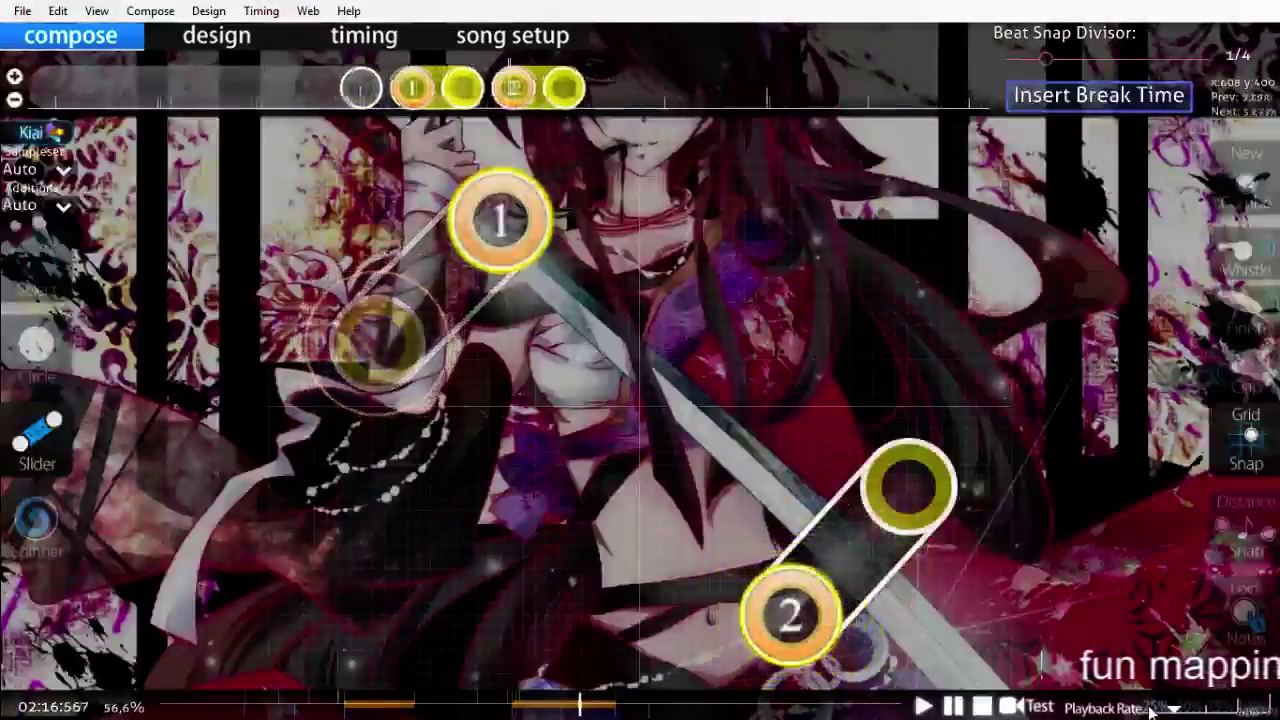
pyautogui.scroll(-1, 1150, 710)
pyautogui.scroll(3, 1150, 711)
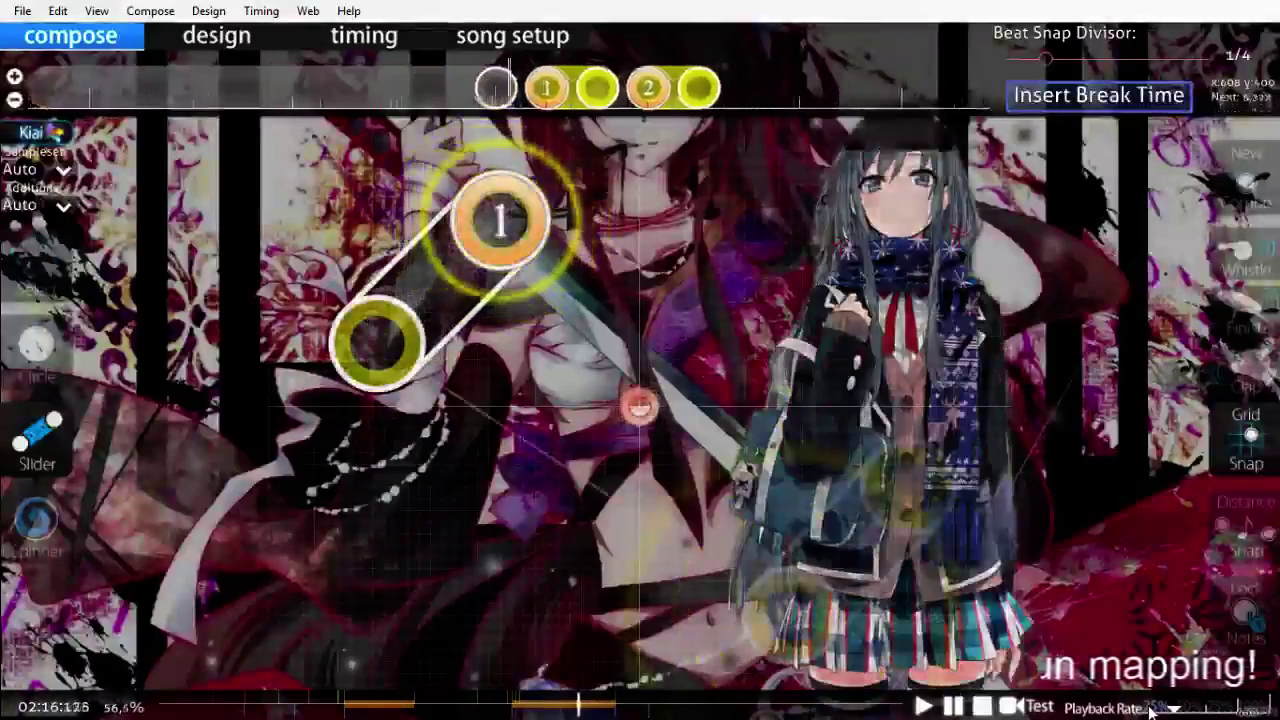
pyautogui.scroll(-1, 1150, 711)
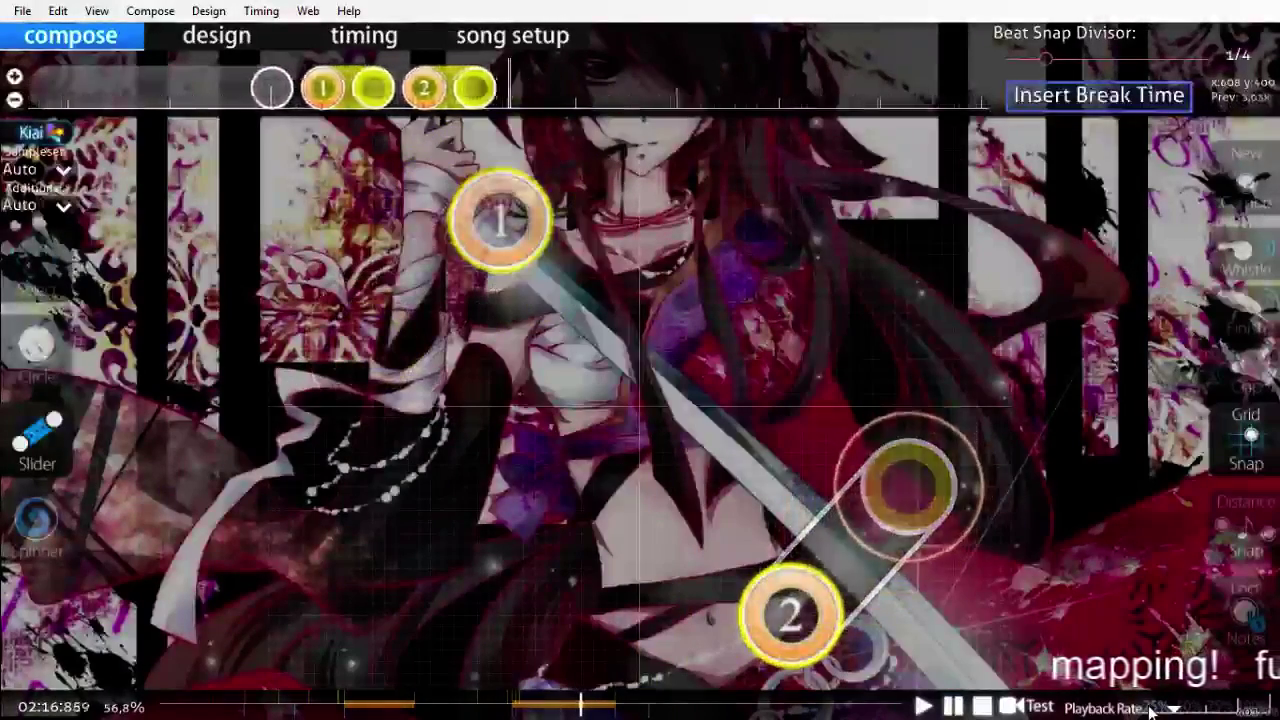
# Step: Place a large curved slider at 02:16:832 arching from the second slider's end up and over to the first slider's head
pyautogui.scroll(1, 1150, 710)
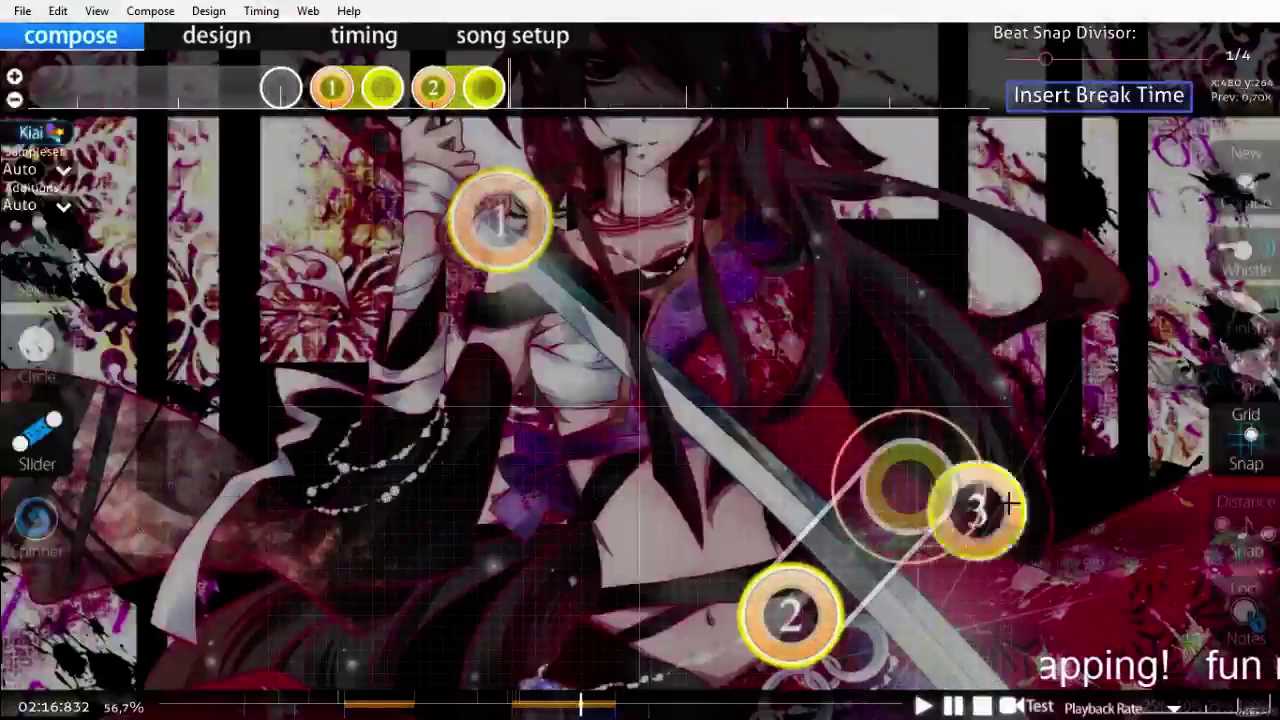
pyautogui.moveTo(921, 447); pyautogui.dragTo(918, 436)
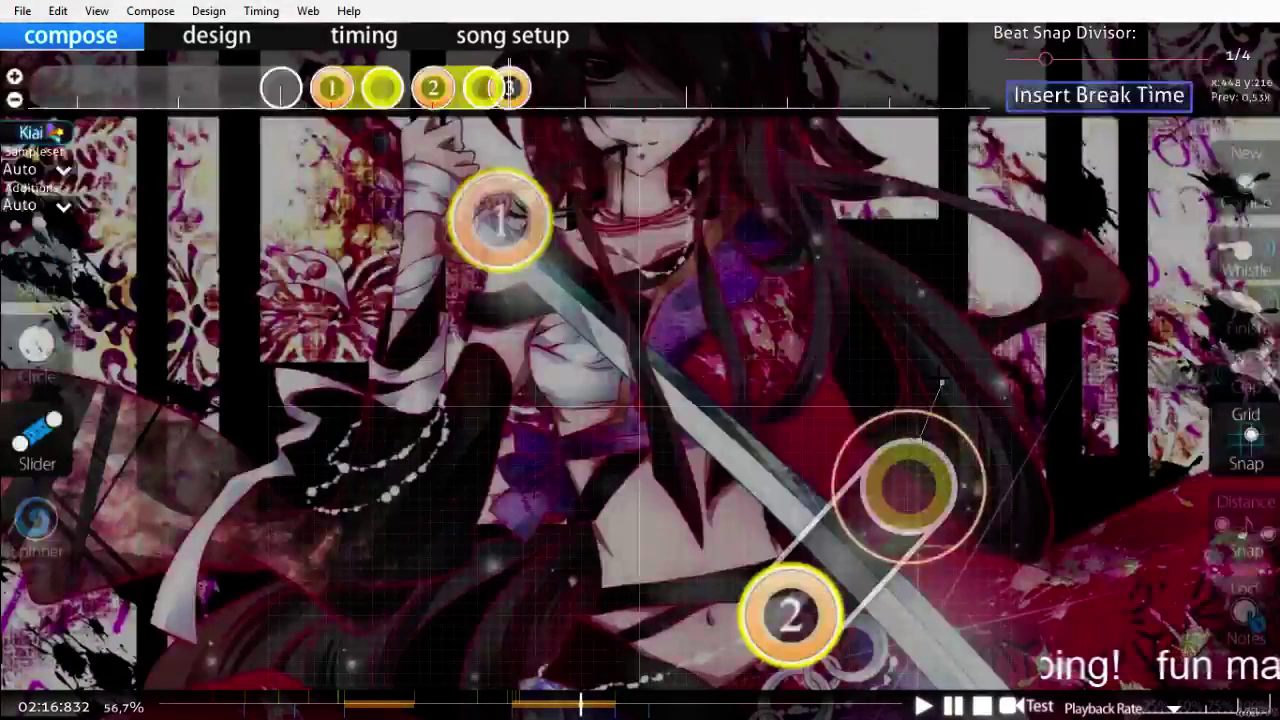
pyautogui.moveTo(938, 320); pyautogui.dragTo(636, 251)
pyautogui.rightClick(570, 302)
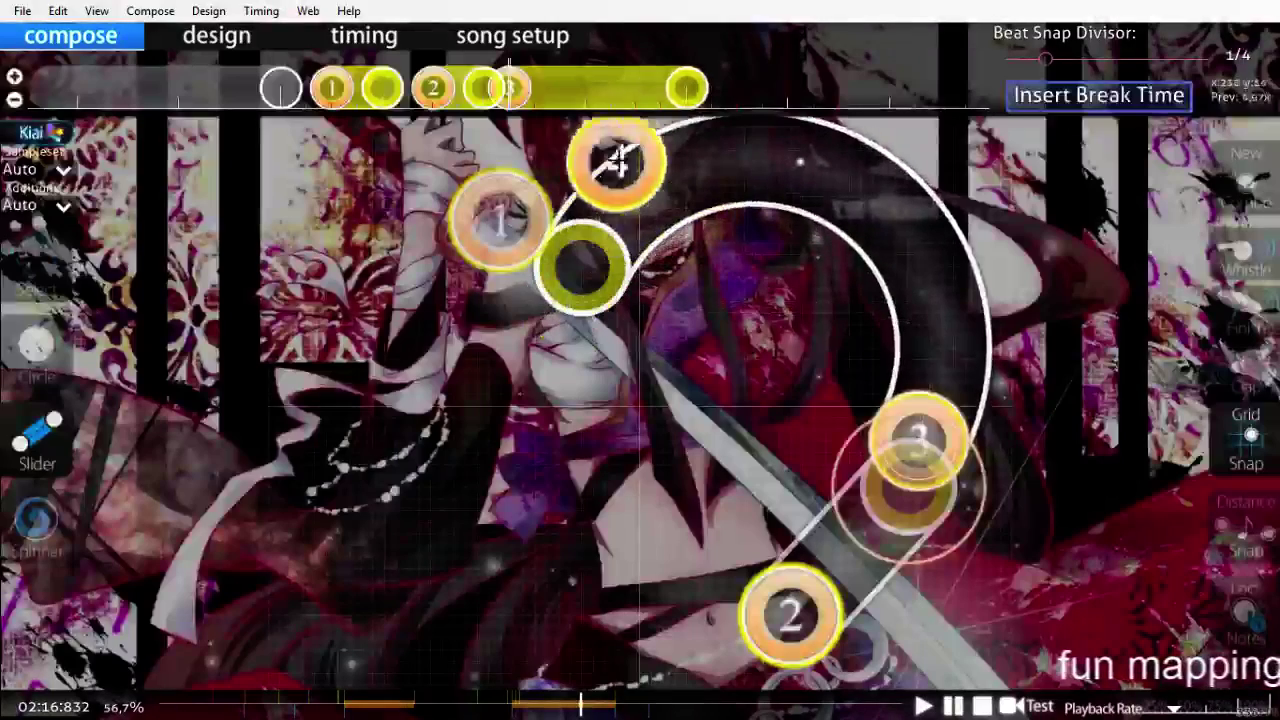
# Step: Convert the curved slider to a stream by distance snap of 1.00x with a beat snap divisor of 1/4
pyautogui.click(594, 89)
pyautogui.hotkey('ctrl', 'shift', 'f')
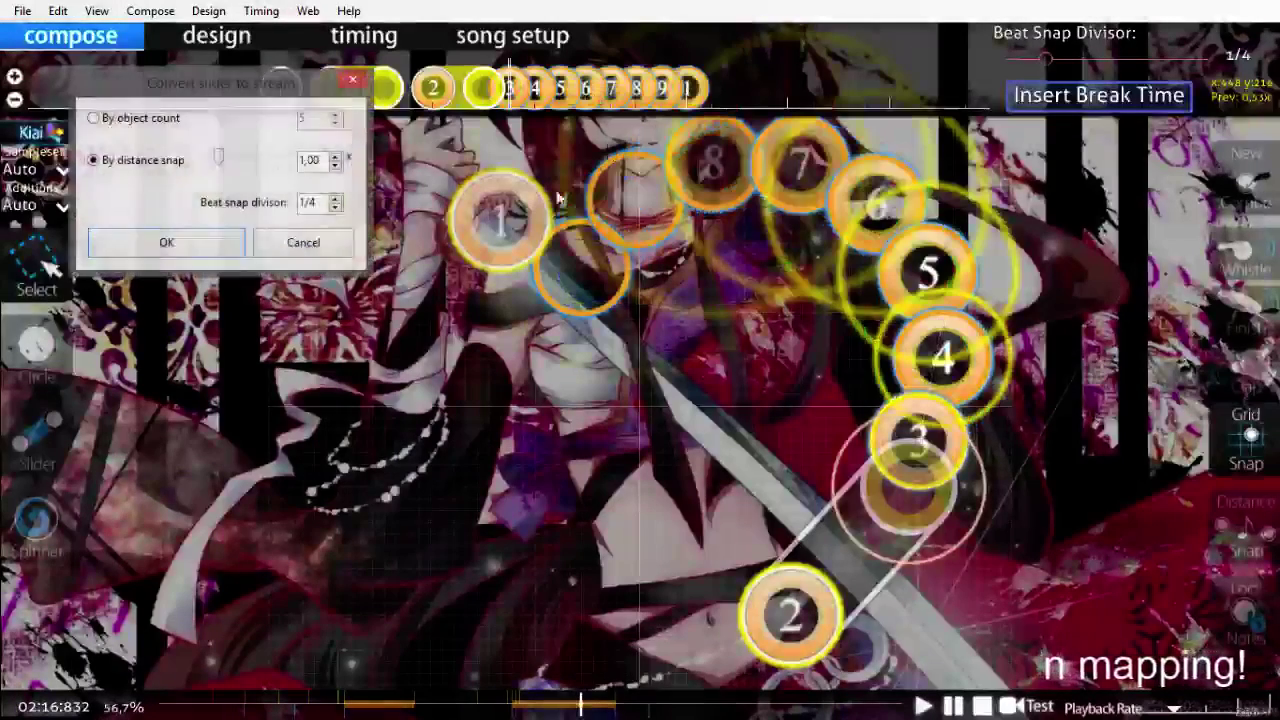
pyautogui.press('Return')
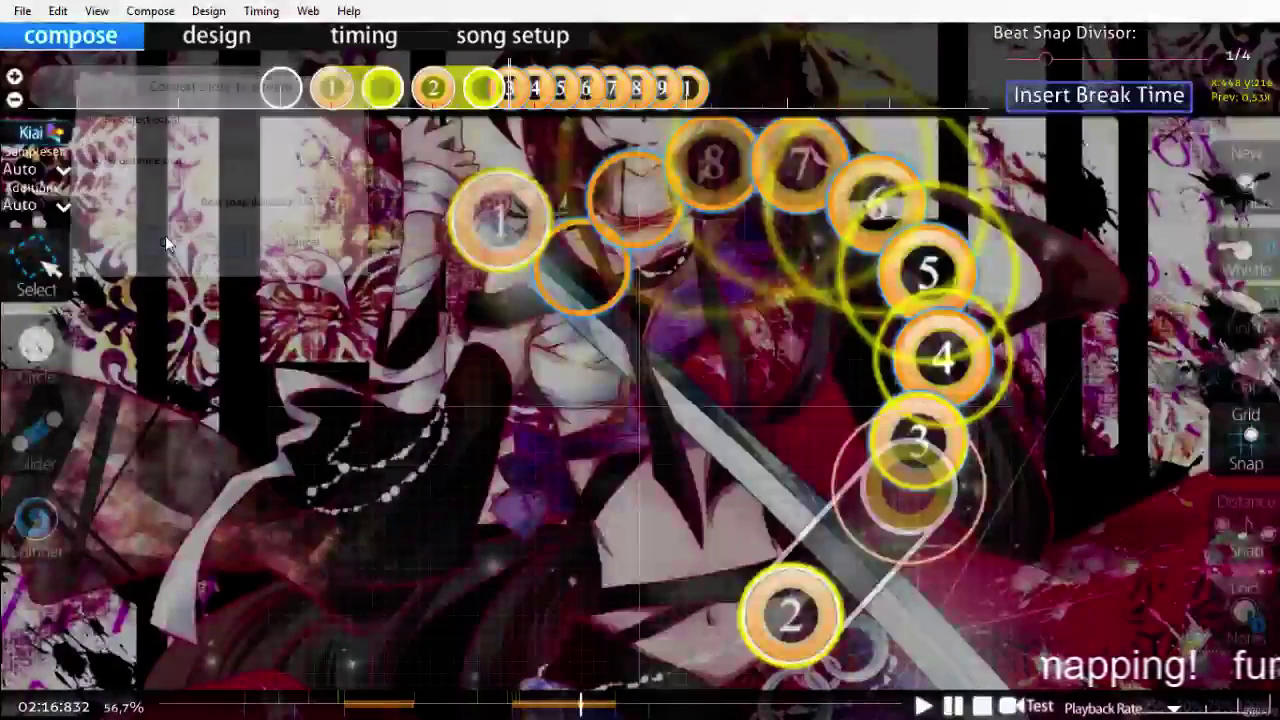
# Step: Play back the sliders and the new stream, and restore the playback rate to full speed
pyautogui.scroll(14, 744, 72)
pyautogui.press('space')
pyautogui.click(1250, 710)
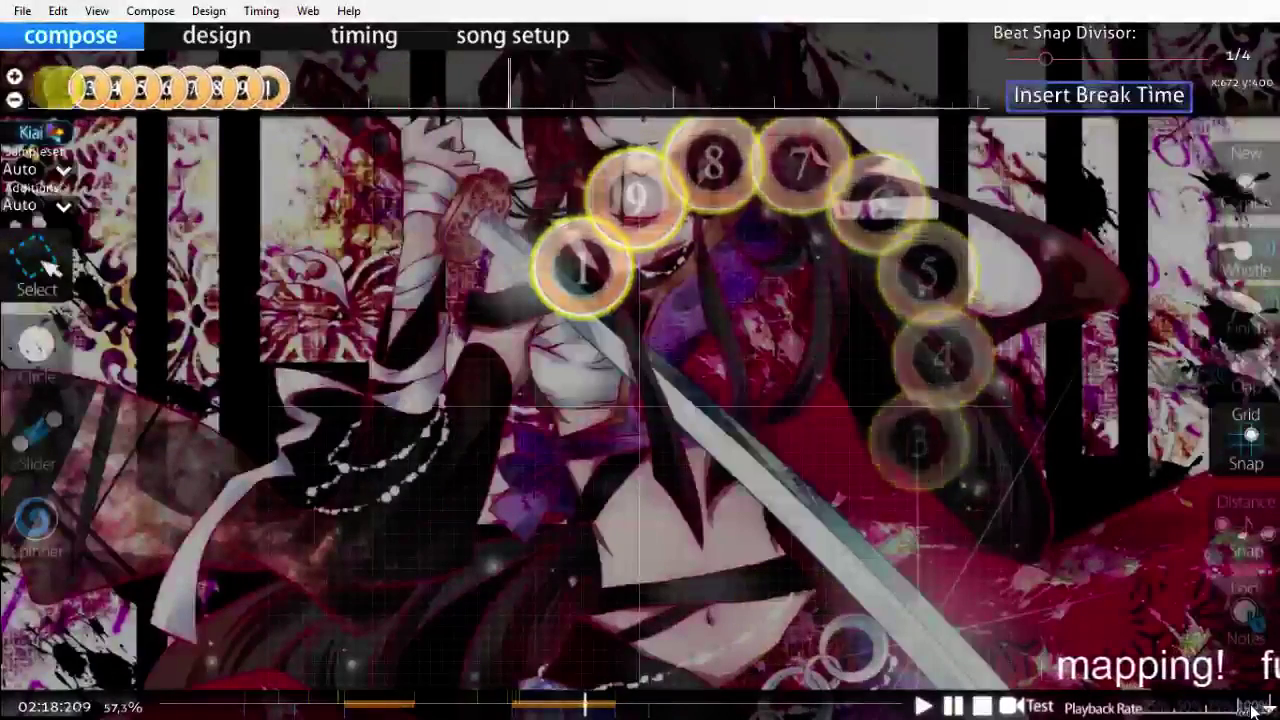
# Step: Place a long spinner after the stream, shorten it to end just before 02:23, and play back its end
pyautogui.press('4')
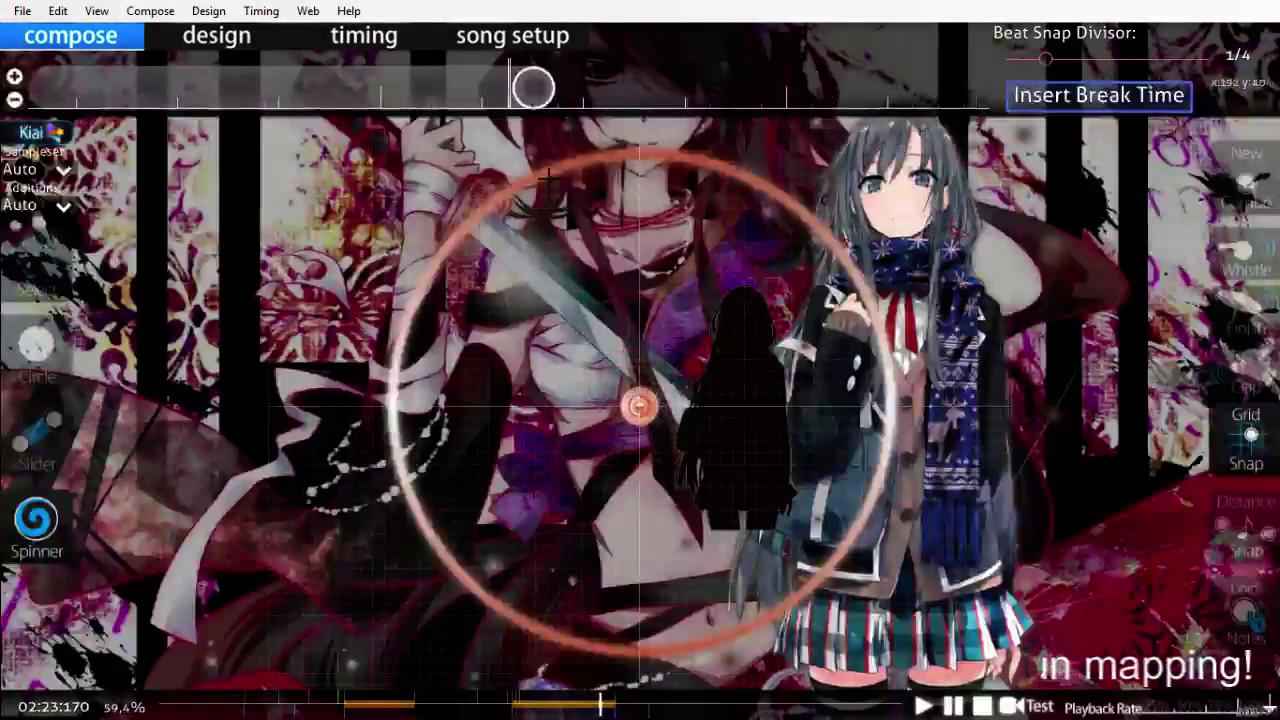
pyautogui.moveTo(530, 89); pyautogui.dragTo(429, 88)
pyautogui.scroll(10, 590, 106)
pyautogui.press('space')
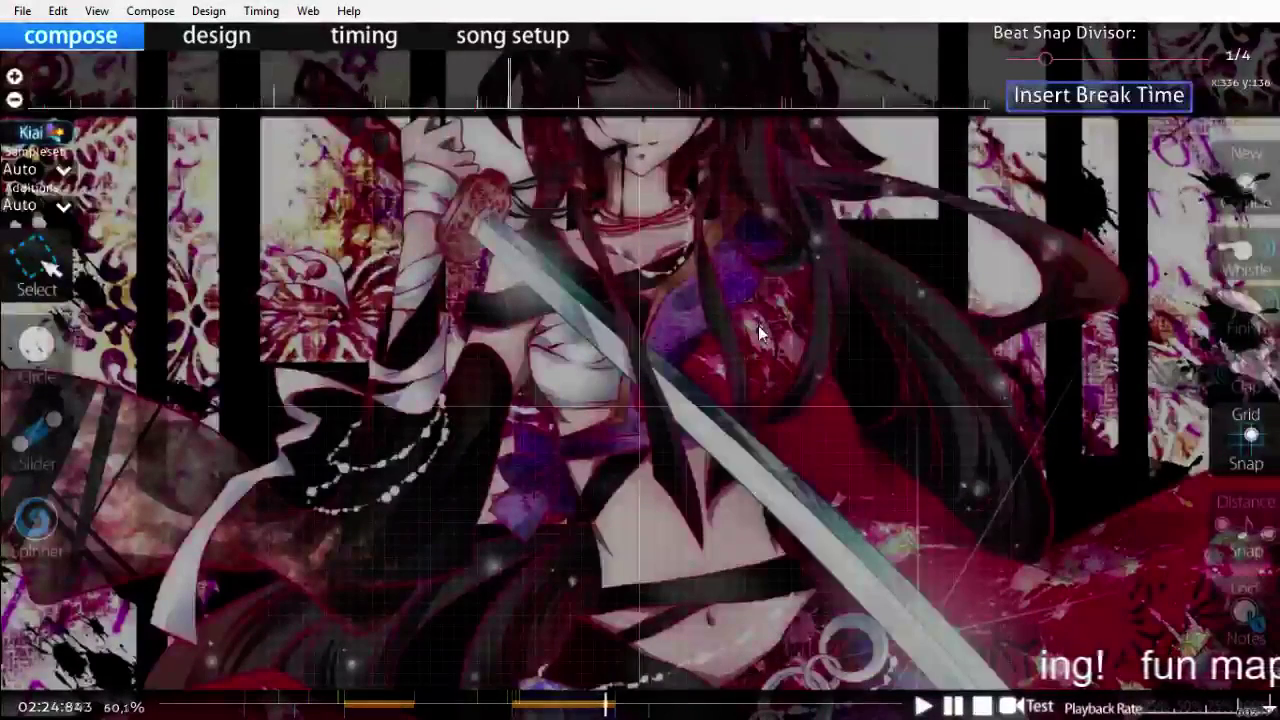
# Step: Move the second slider before the stream slightly down and left, away from the stream's first circle
pyautogui.scroll(18, 758, 334)
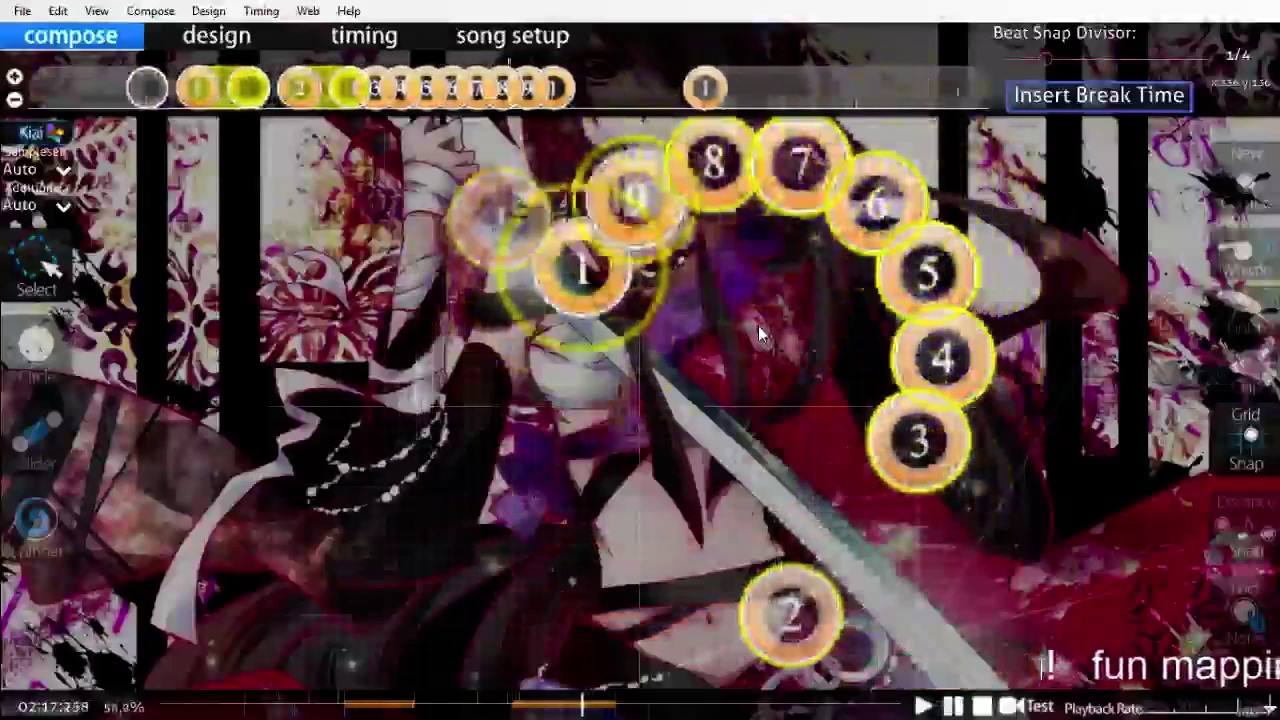
pyautogui.scroll(3, 758, 325)
pyautogui.scroll(-3, 758, 325)
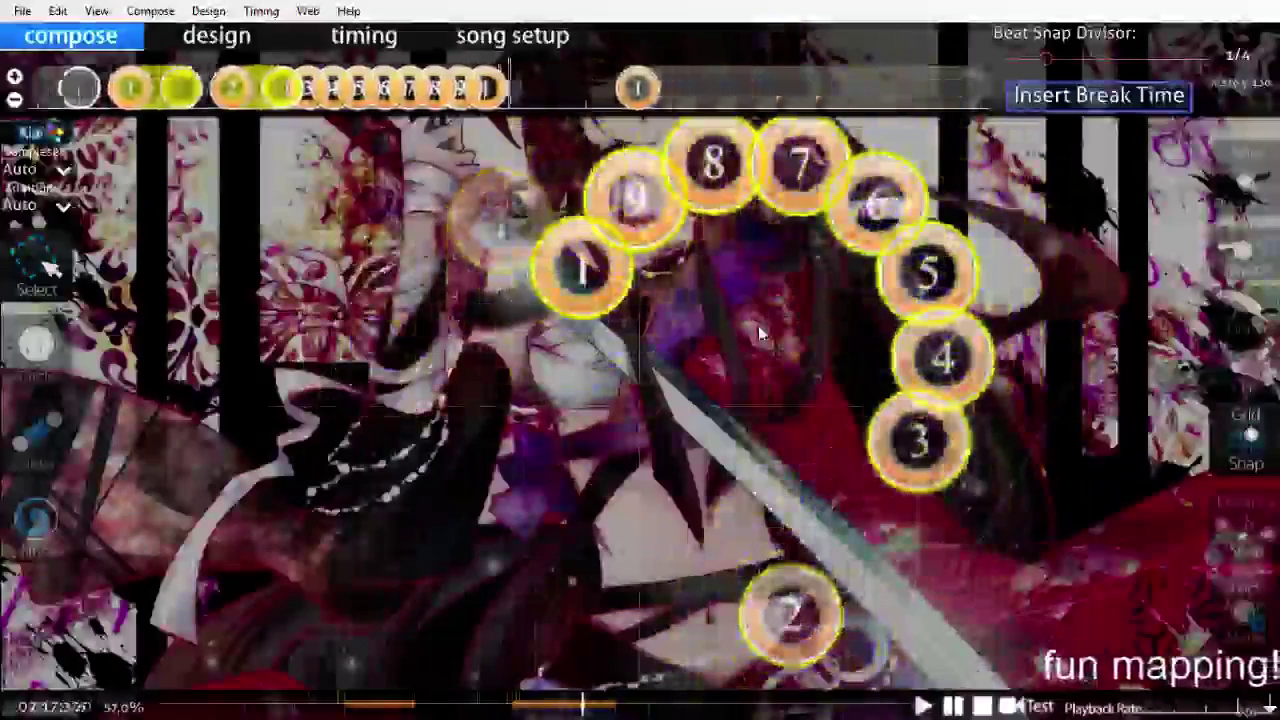
pyautogui.scroll(5, 758, 325)
pyautogui.scroll(1, 903, 537)
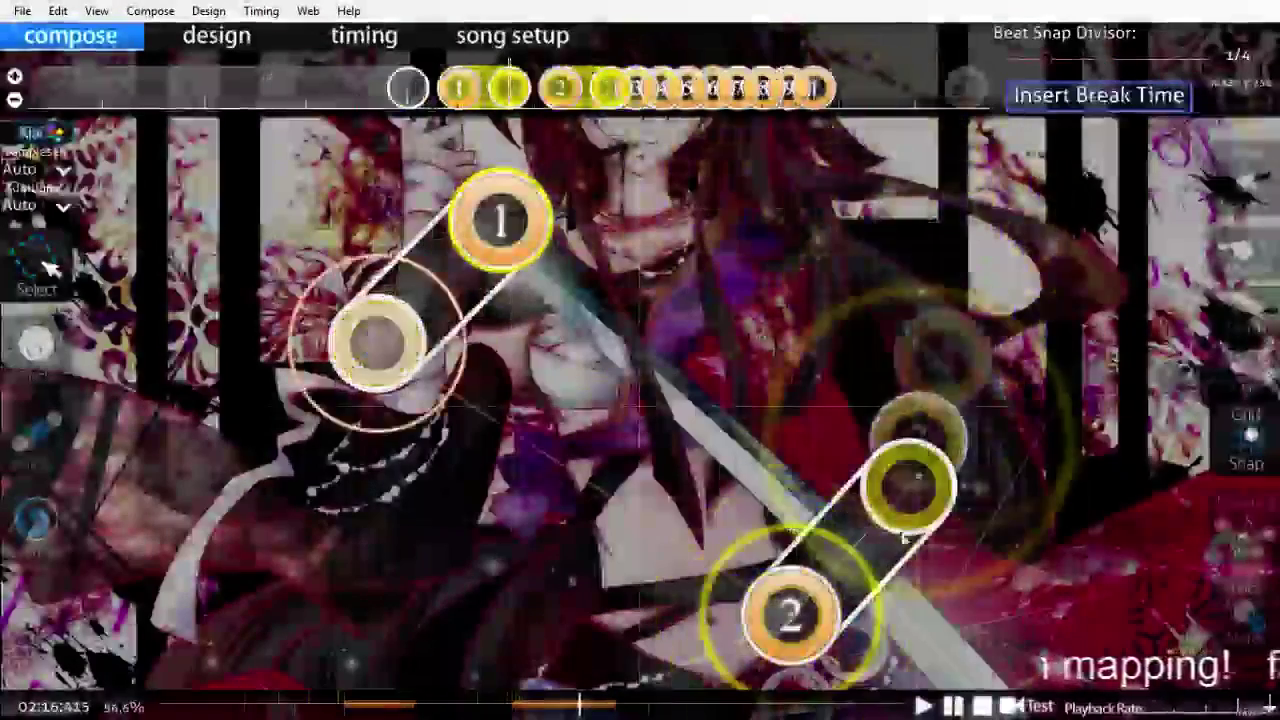
pyautogui.moveTo(903, 537); pyautogui.dragTo(875, 552)
pyautogui.click(978, 532)
pyautogui.scroll(3, 978, 532)
pyautogui.scroll(-4, 978, 532)
pyautogui.moveTo(882, 548); pyautogui.dragTo(856, 556)
pyautogui.click(945, 544)
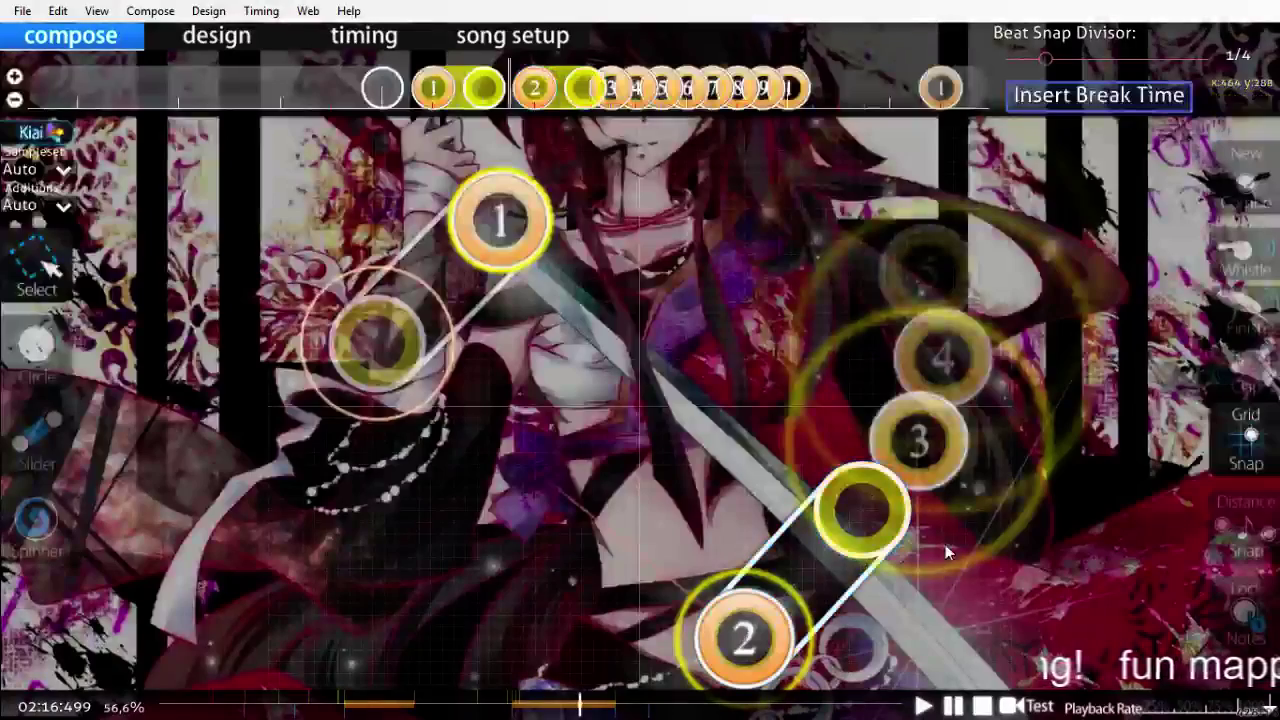
# Step: Replay the moved slider, the stream and the start of the spinner to check spacing and rhythm
pyautogui.scroll(3, 945, 547)
pyautogui.press('space')
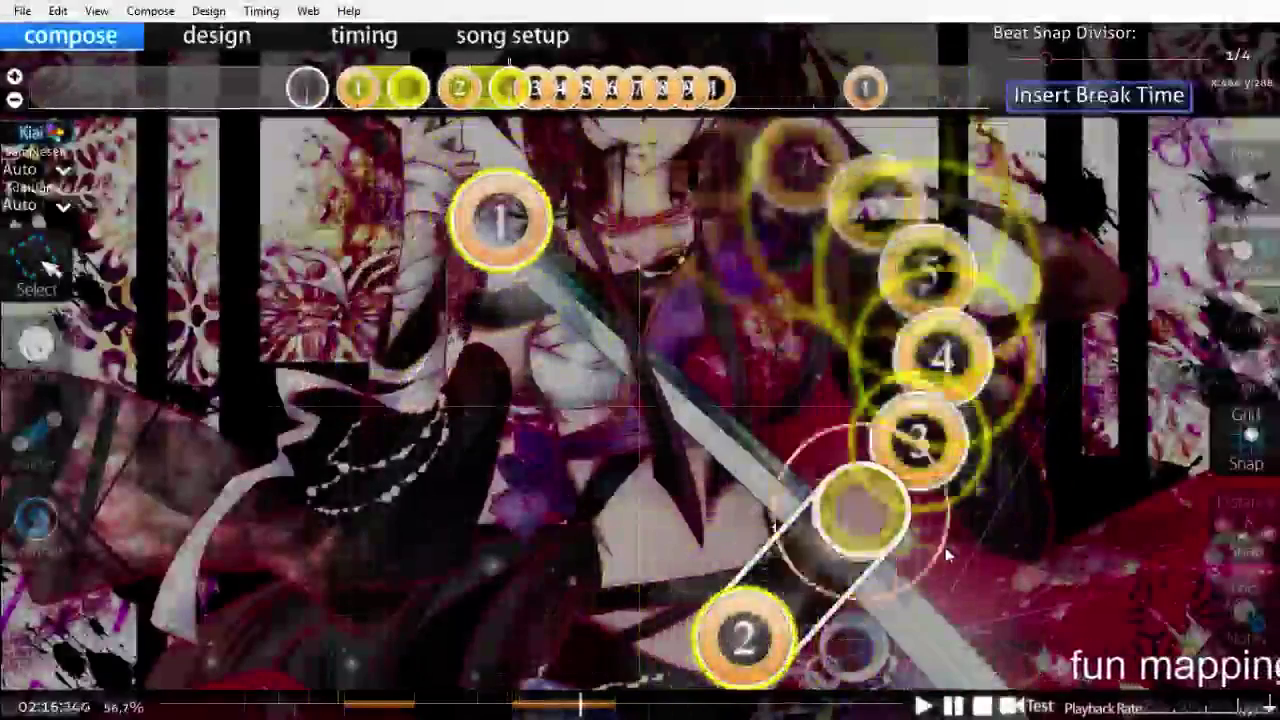
pyautogui.scroll(10, 949, 556)
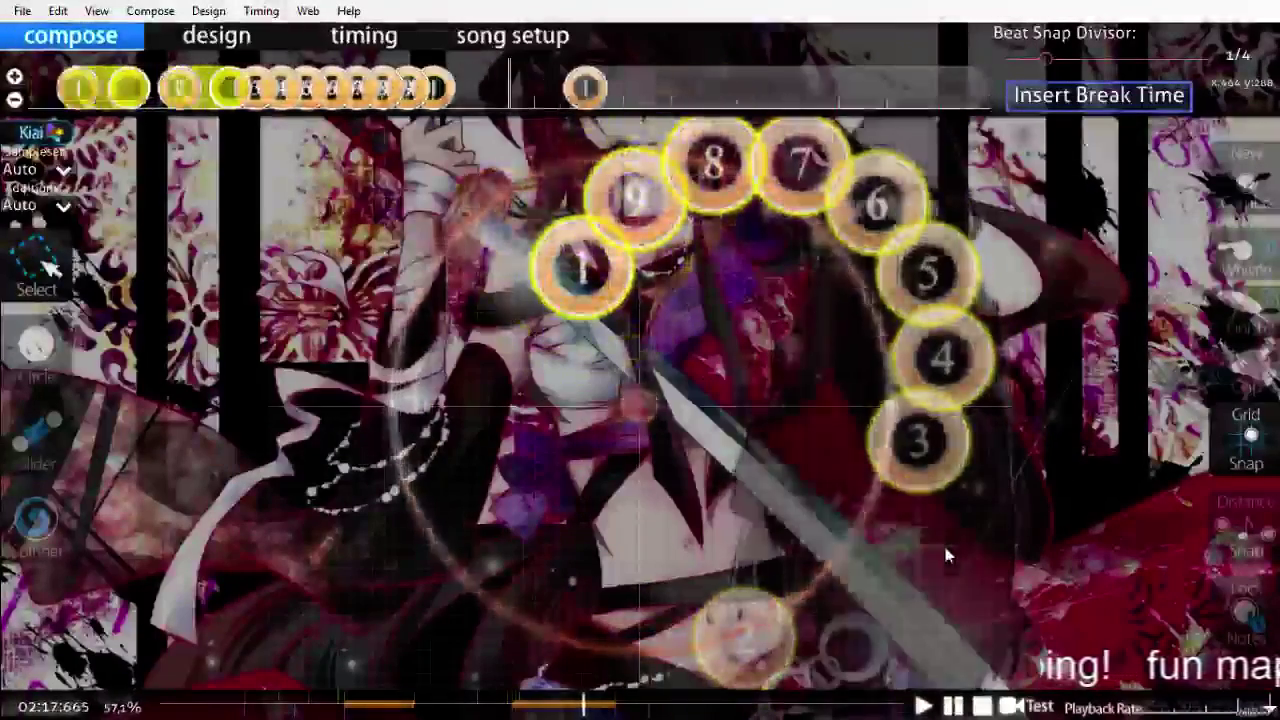
pyautogui.scroll(-4, 946, 553)
pyautogui.scroll(10, 946, 553)
pyautogui.scroll(-5, 946, 553)
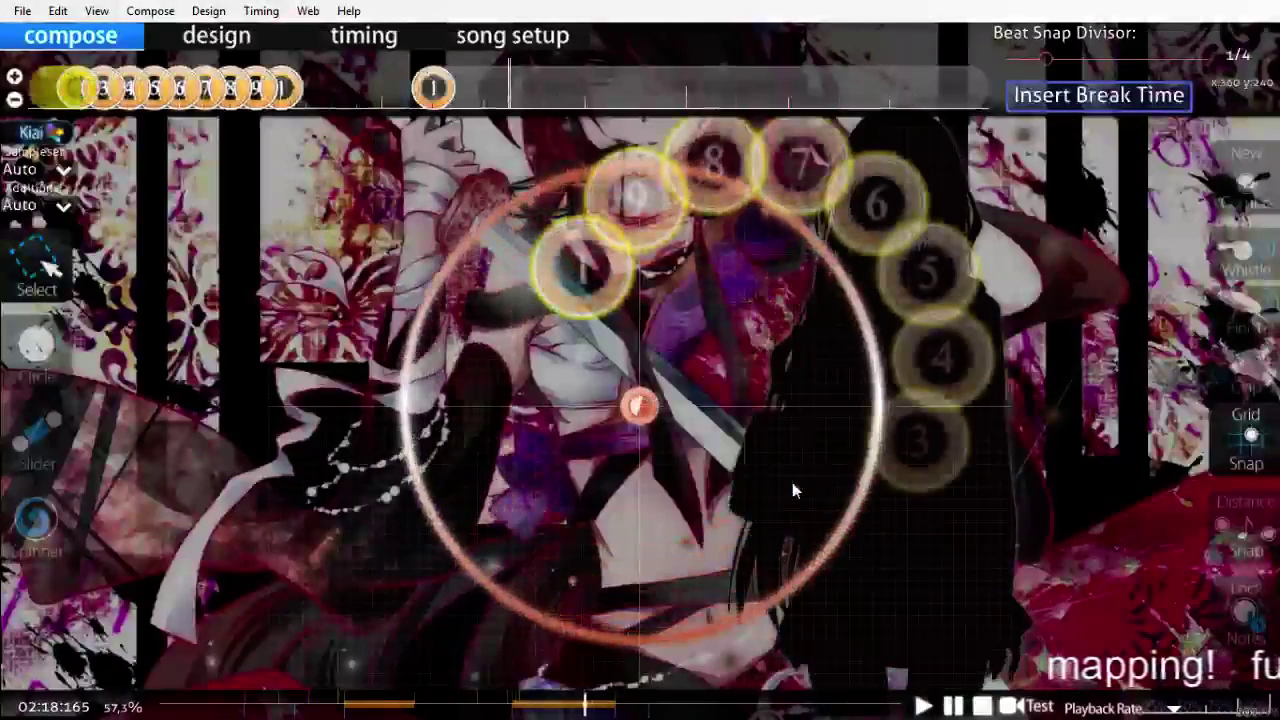
# Step: Add an inherited control point at 02:18:082 with the hitsound volume set to 60%
pyautogui.click(343, 45)
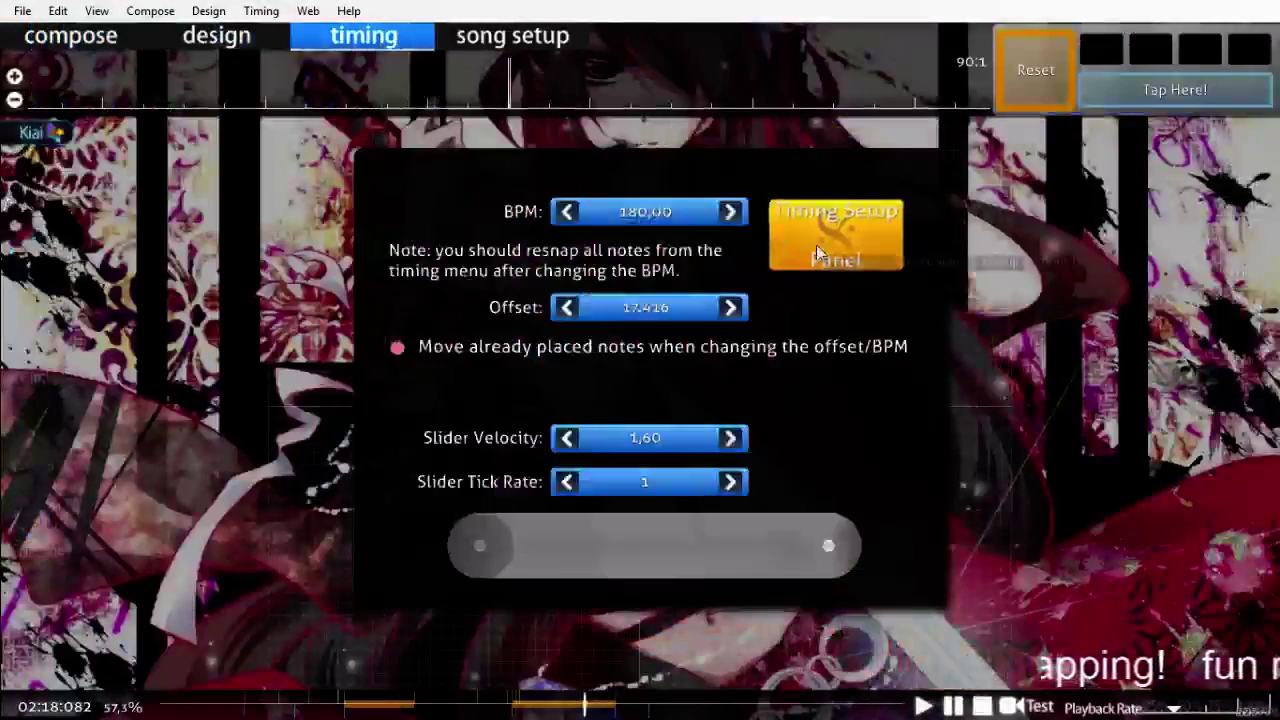
pyautogui.click(817, 253)
pyautogui.click(440, 187)
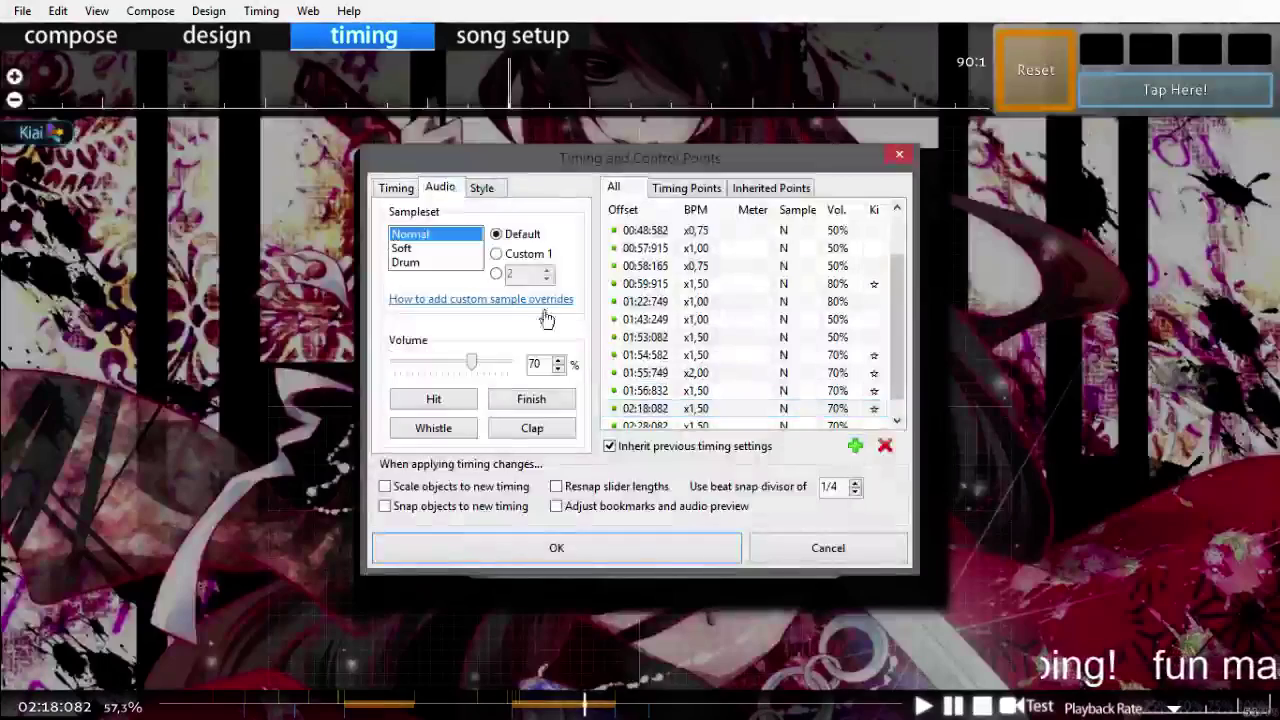
pyautogui.click(556, 550)
pyautogui.press('F1')
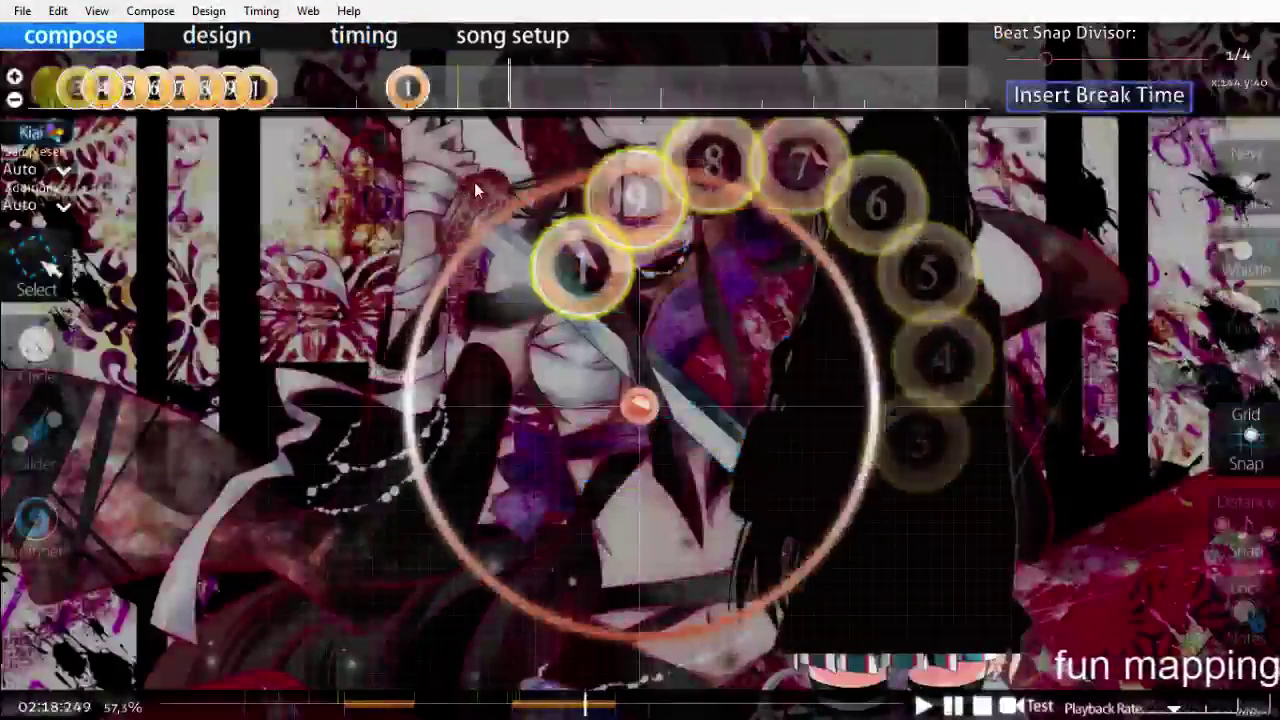
# Step: Add an inherited control point at 02:18:749 with the hitsound volume set to 50%
pyautogui.press('F3')
pyautogui.press('F6')
pyautogui.click(452, 192)
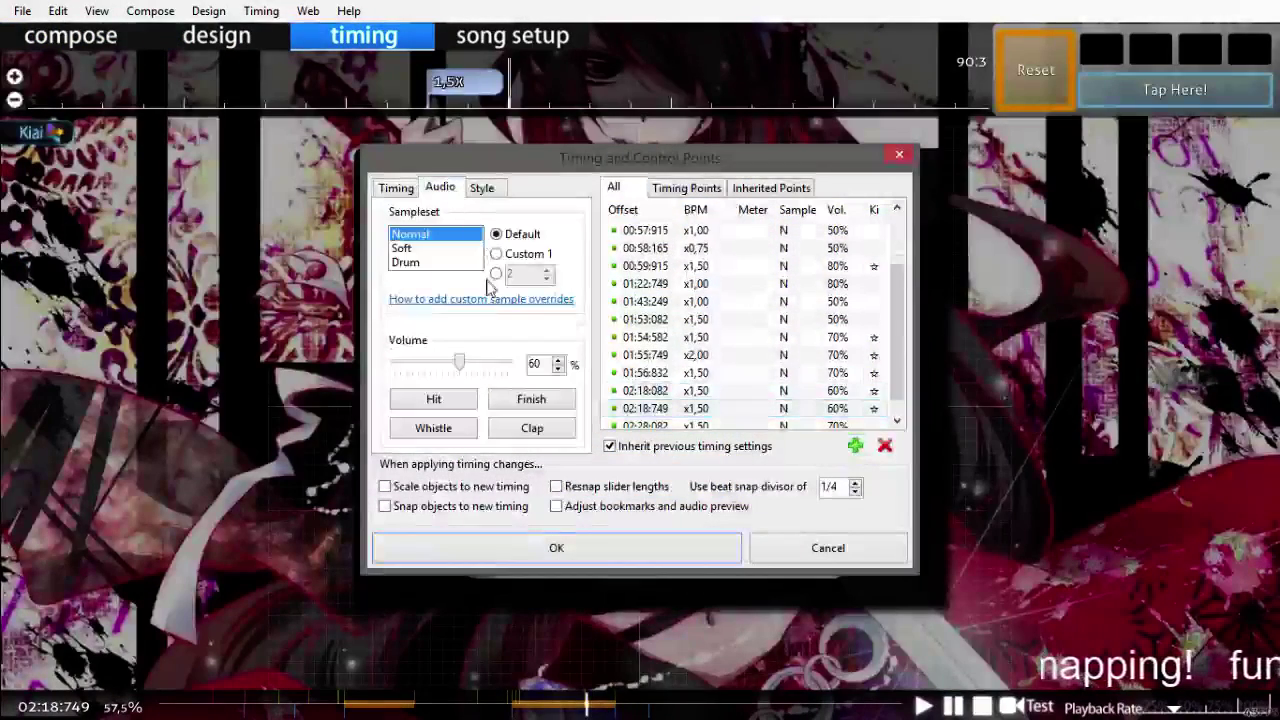
pyautogui.moveTo(450, 366); pyautogui.dragTo(446, 370)
pyautogui.click(556, 548)
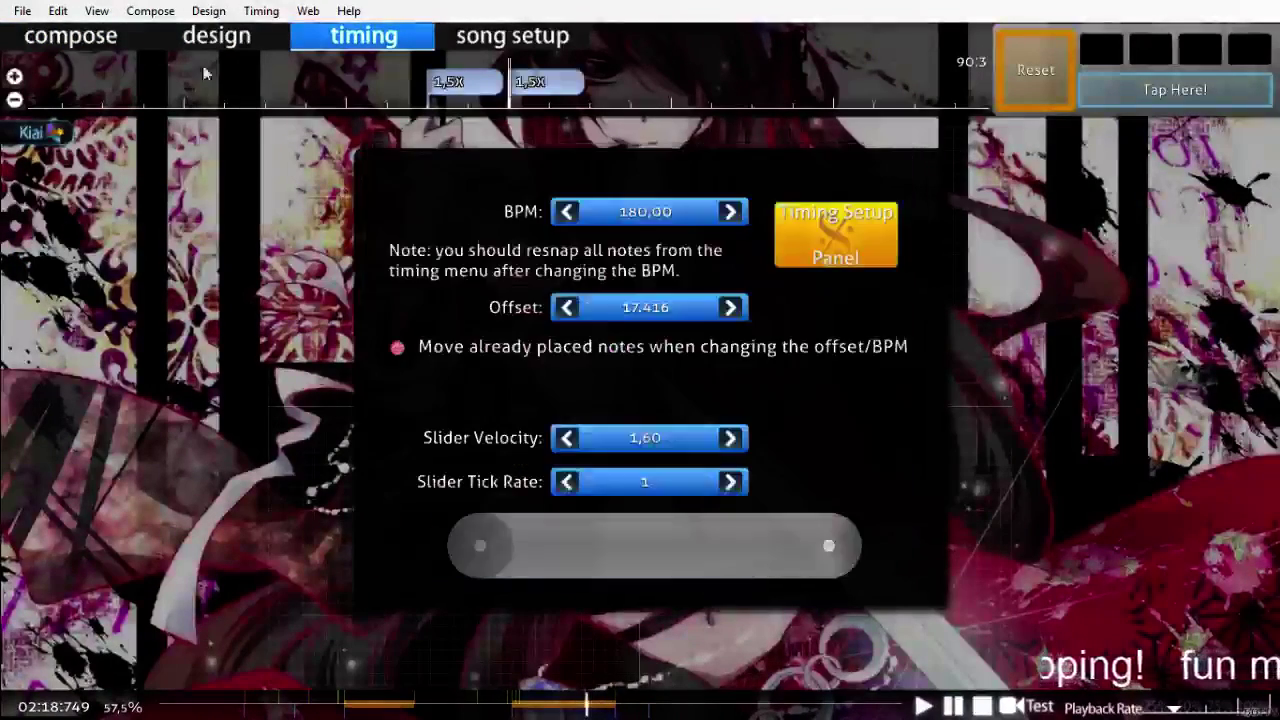
pyautogui.click(101, 42)
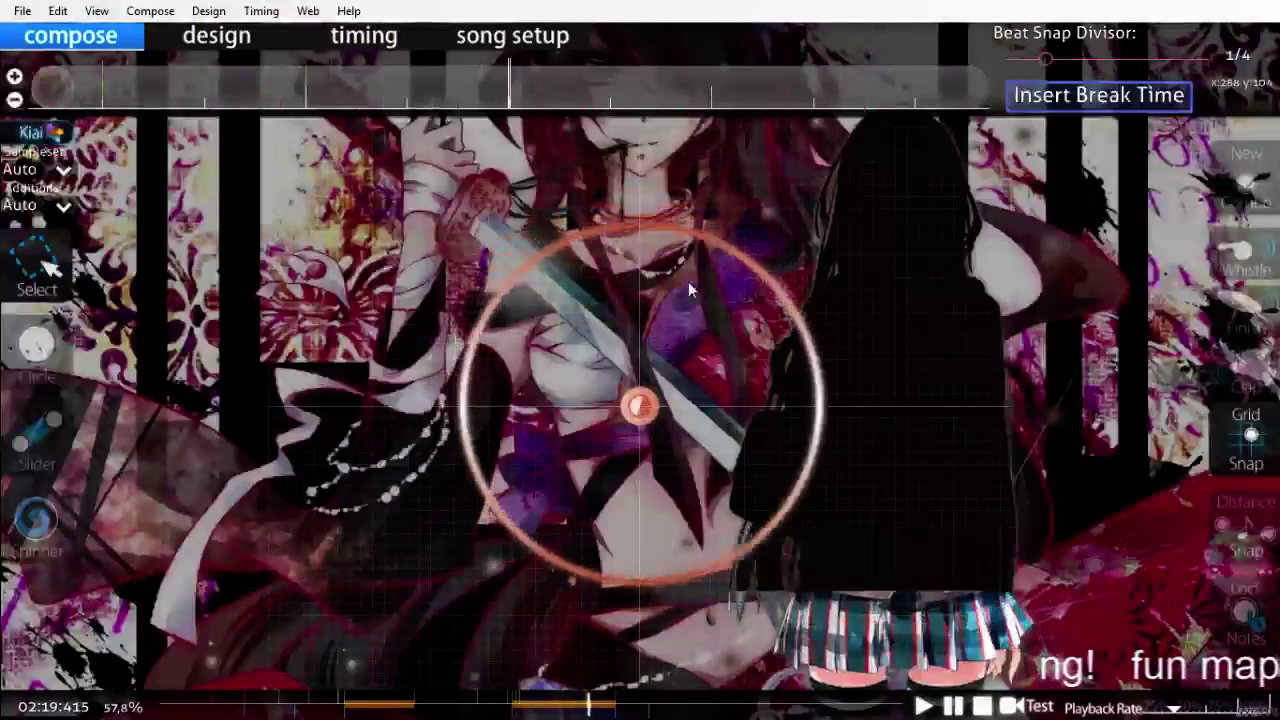
# Step: Add an inherited control point at 02:19:415 with the hitsound volume set to 40%
pyautogui.click(368, 35)
pyautogui.click(806, 253)
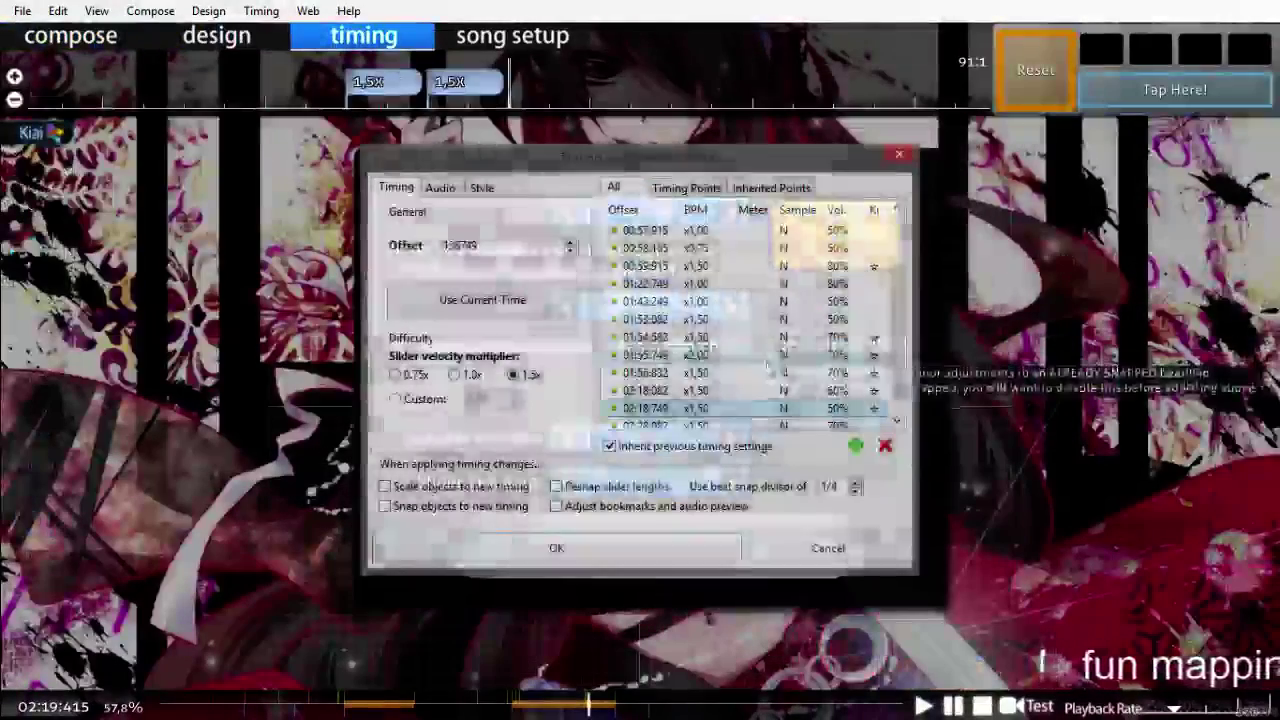
pyautogui.click(441, 190)
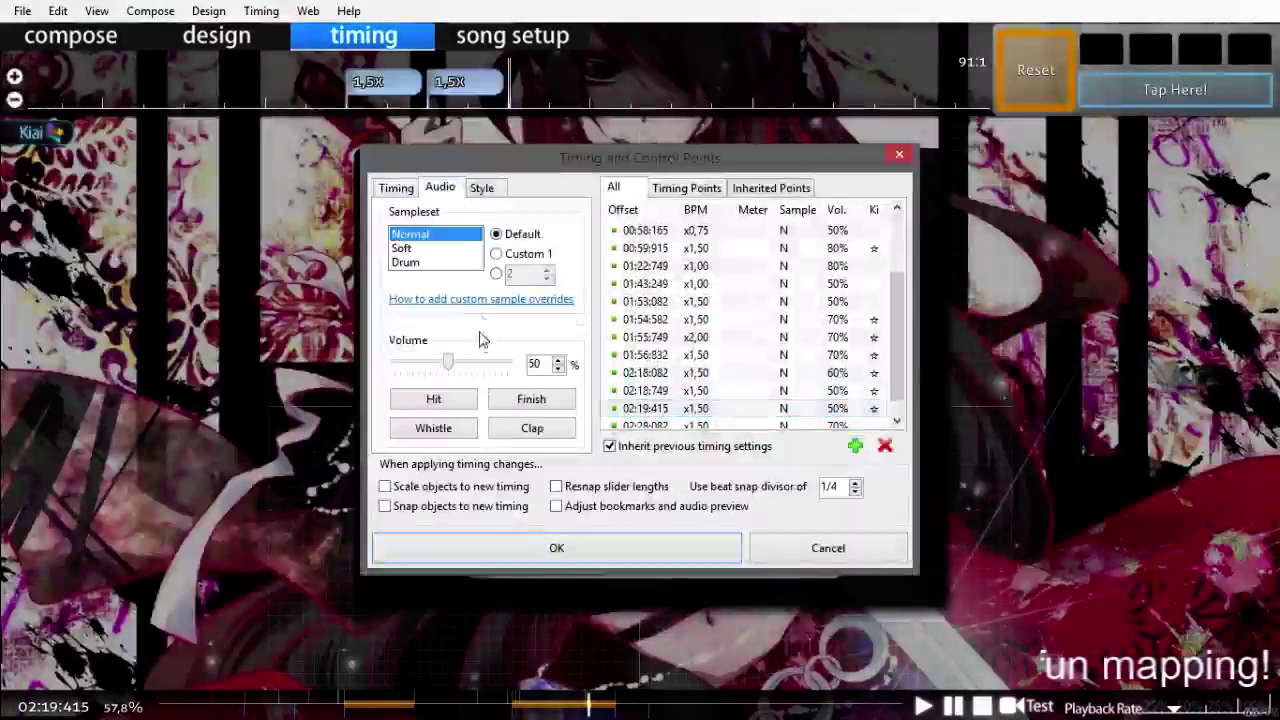
pyautogui.moveTo(443, 380); pyautogui.dragTo(431, 377)
pyautogui.click(538, 543)
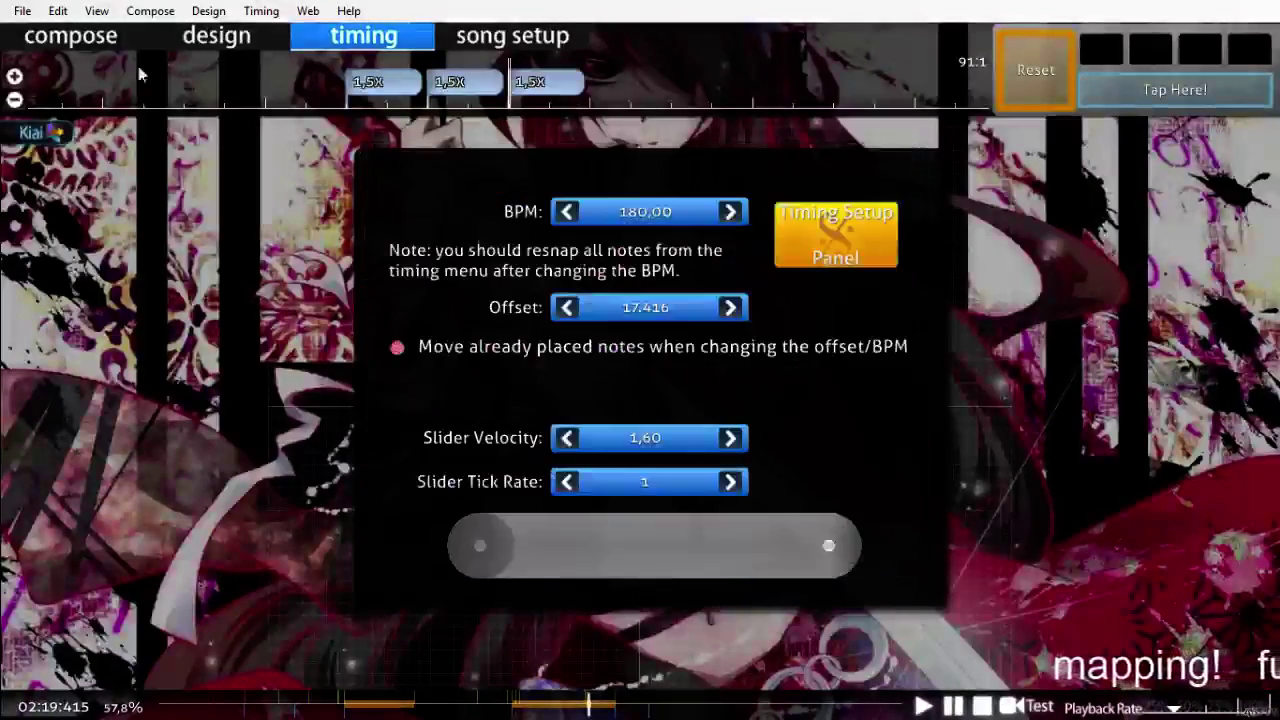
pyautogui.press('F1')
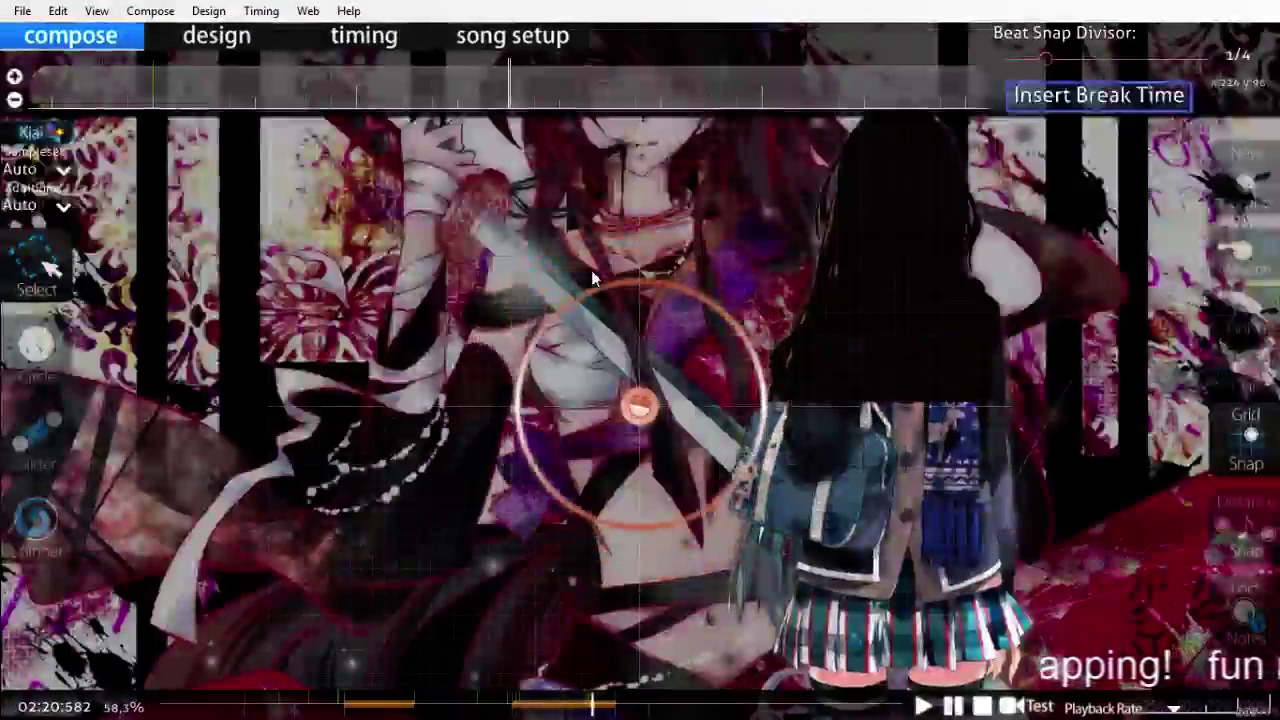
# Step: Add an inherited control point at 02:21:415 with the hitsound volume set to 30%
pyautogui.scroll(1, 553, 236)
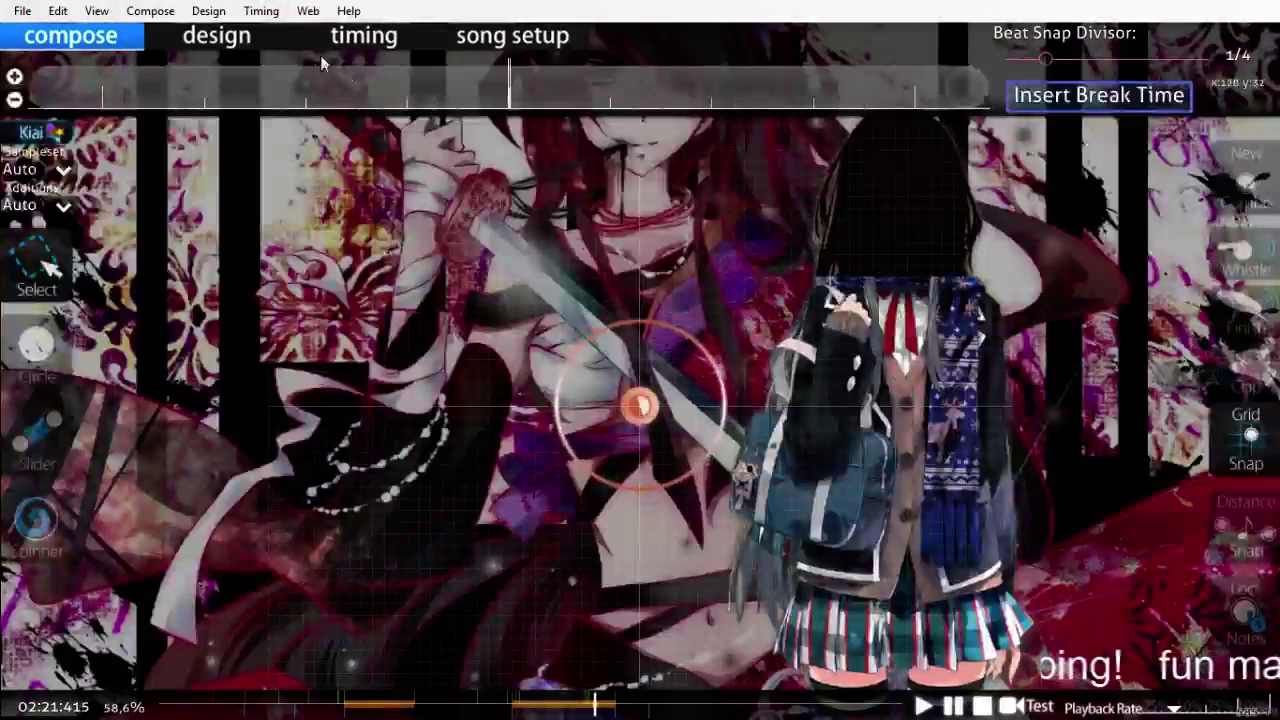
pyautogui.press('F3')
pyautogui.click(813, 247)
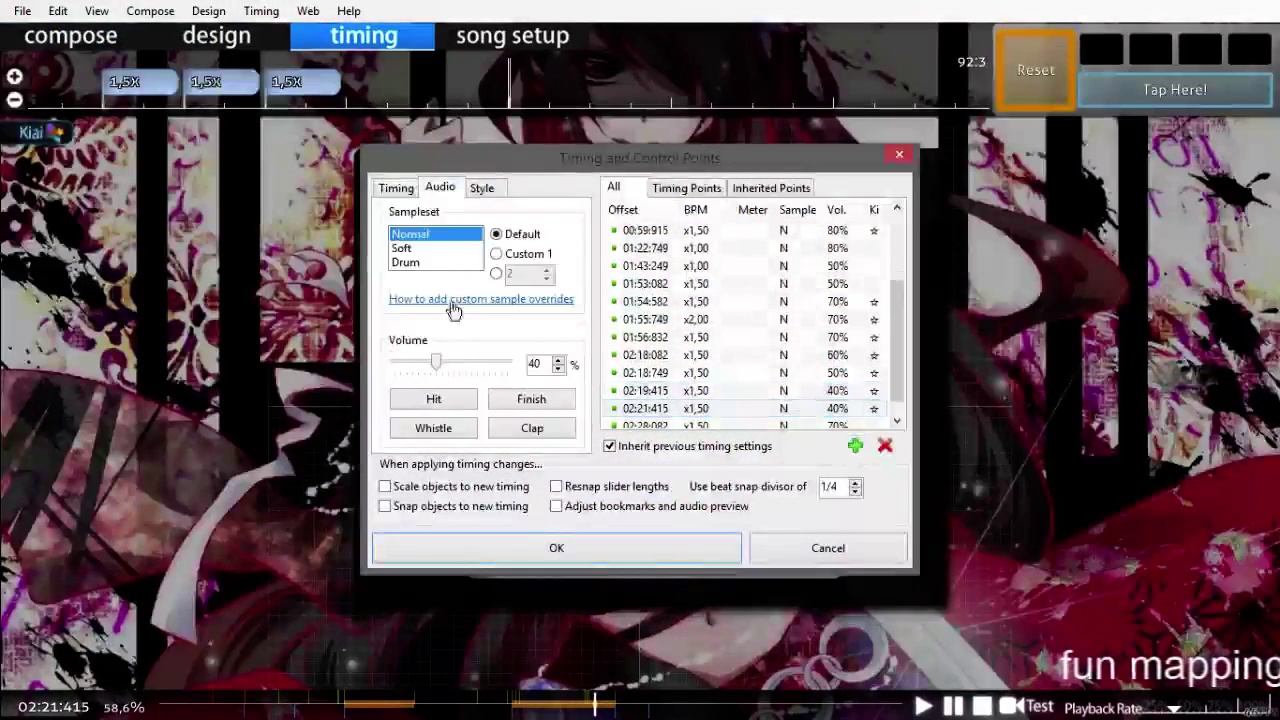
pyautogui.click(430, 375)
pyautogui.click(530, 552)
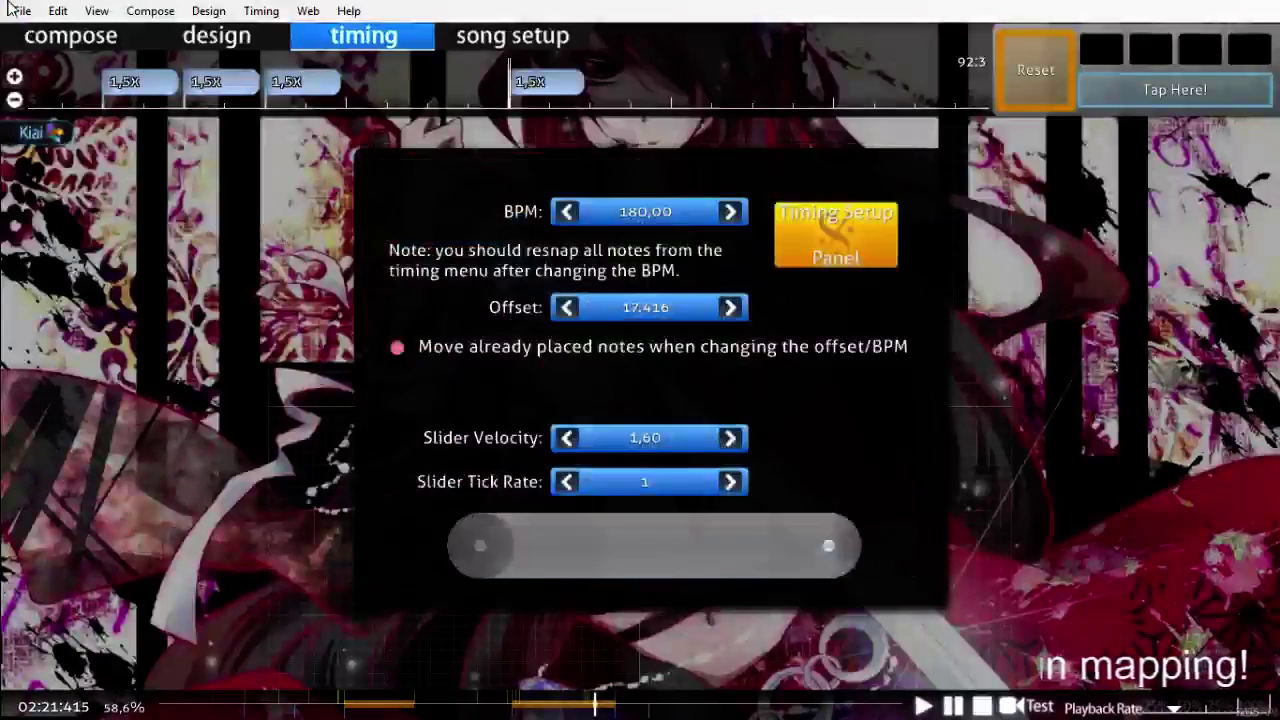
pyautogui.click(44, 40)
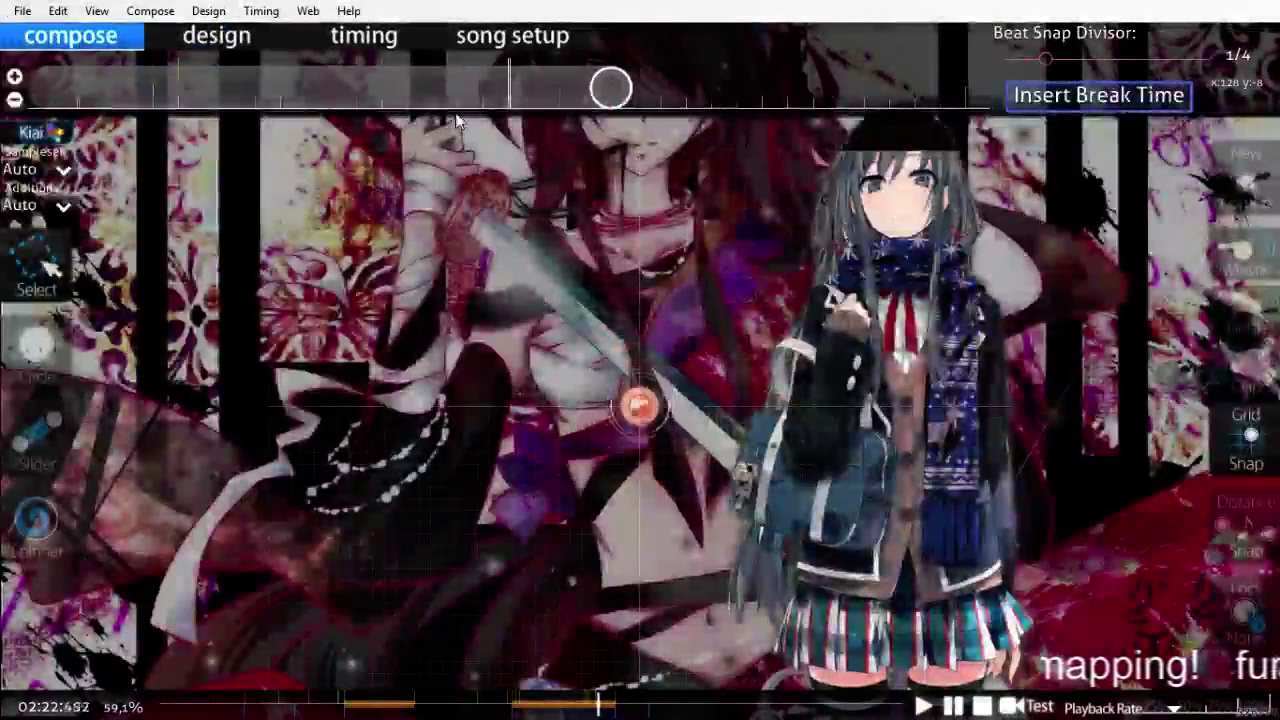
# Step: Add an inherited control point at 02:22:749, near the spinner's end, with the hitsound volume set to 5%
pyautogui.click(350, 38)
pyautogui.click(836, 245)
pyautogui.click(855, 446)
pyautogui.click(440, 188)
pyautogui.moveTo(424, 366); pyautogui.dragTo(377, 374)
pyautogui.click(537, 550)
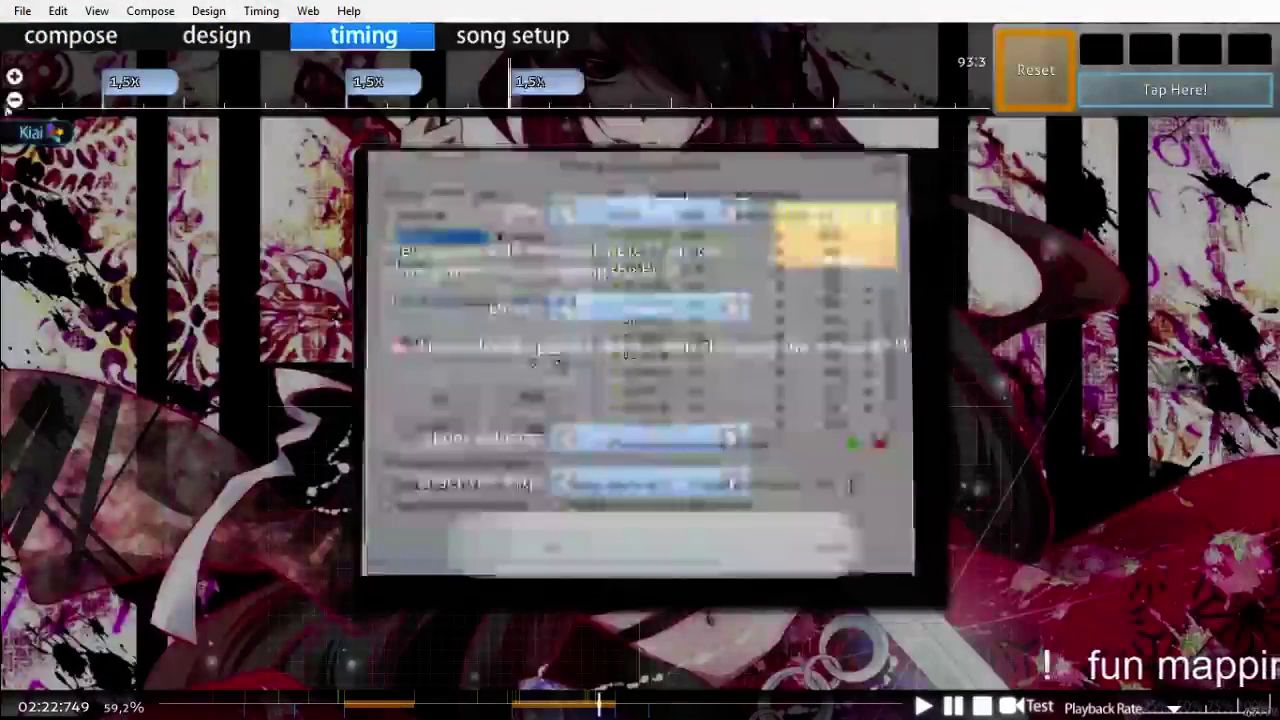
pyautogui.click(41, 40)
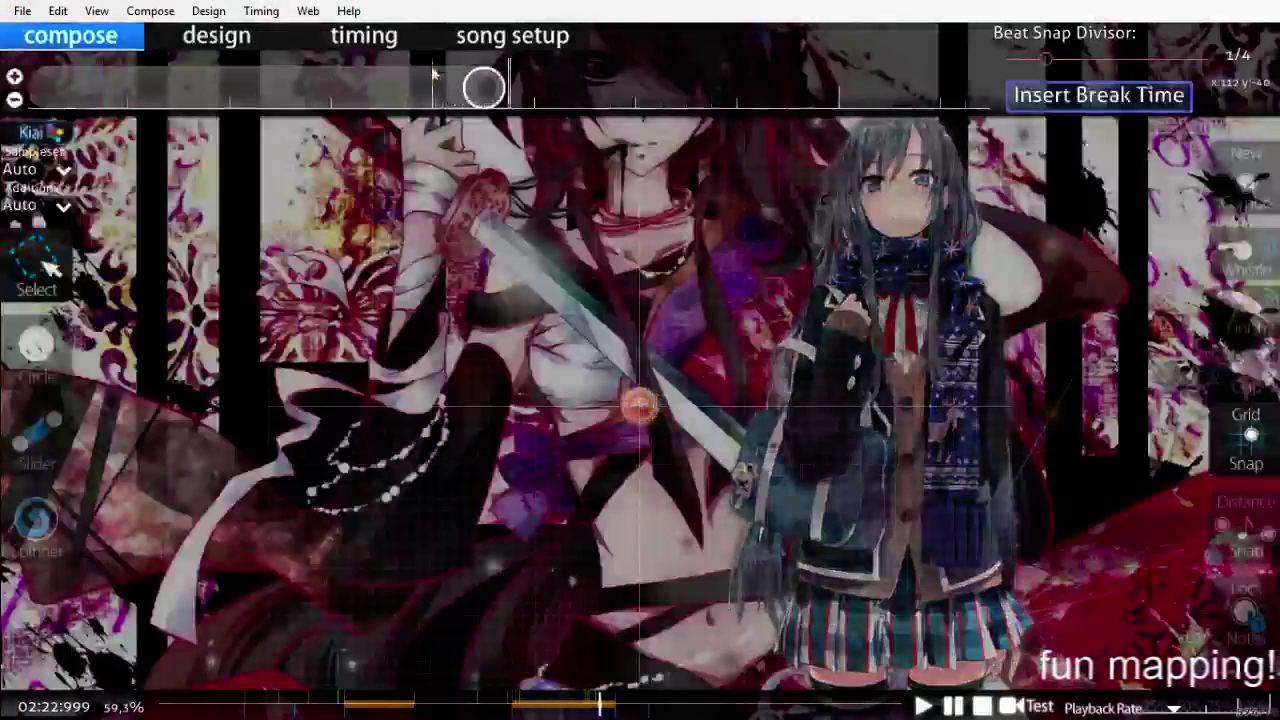
# Step: Add an inherited control point at 02:22:999, just after the final spinner, with the hitsound volume set to 70%
pyautogui.click(392, 43)
pyautogui.click(822, 255)
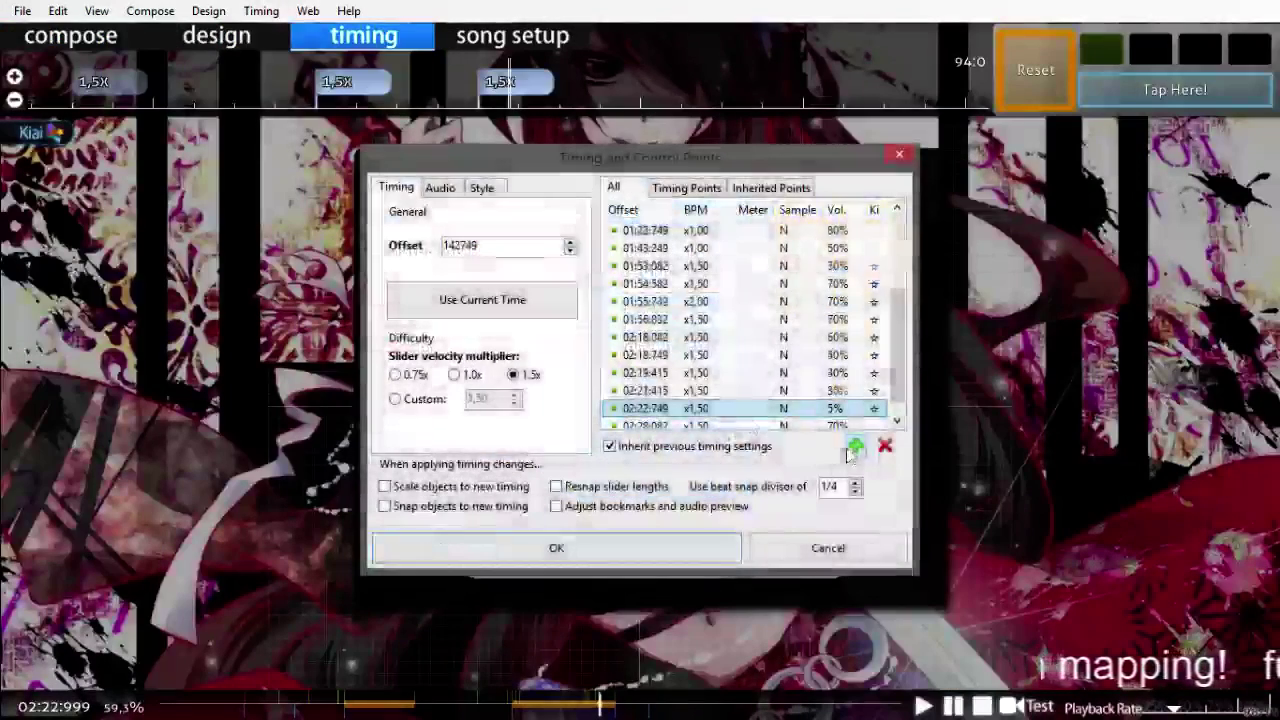
pyautogui.click(440, 188)
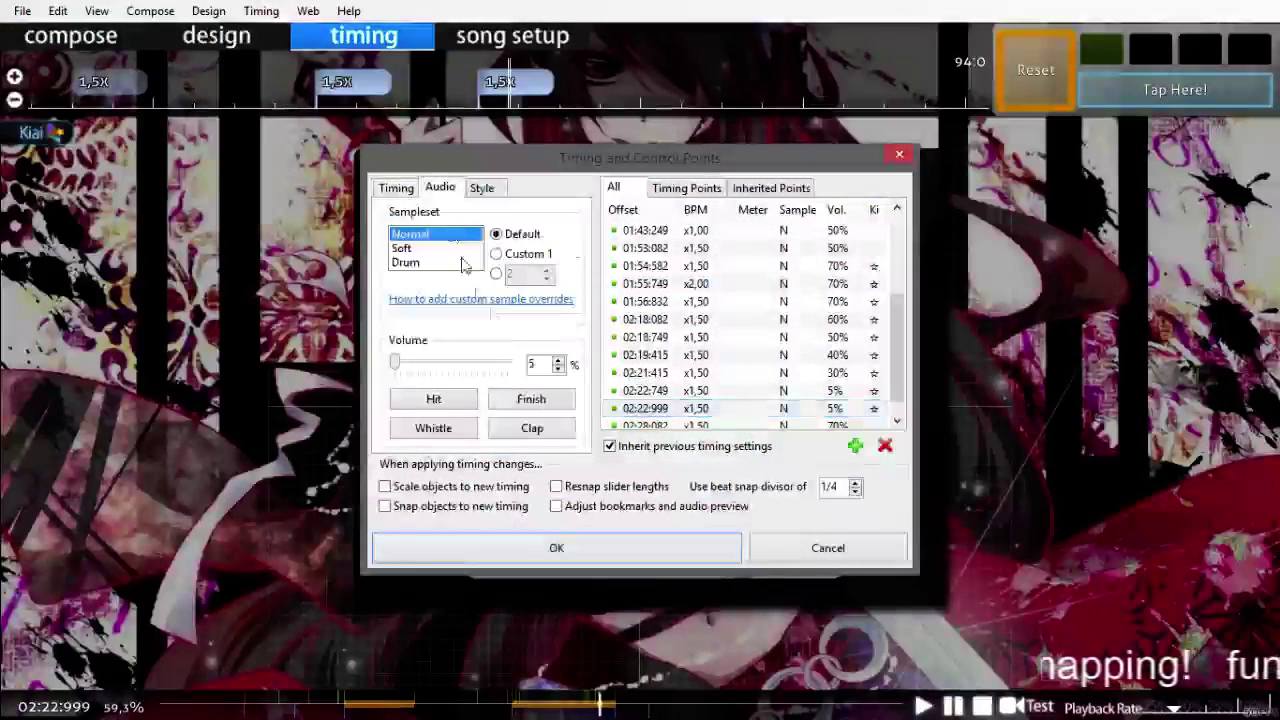
pyautogui.click(493, 370)
pyautogui.click(494, 370)
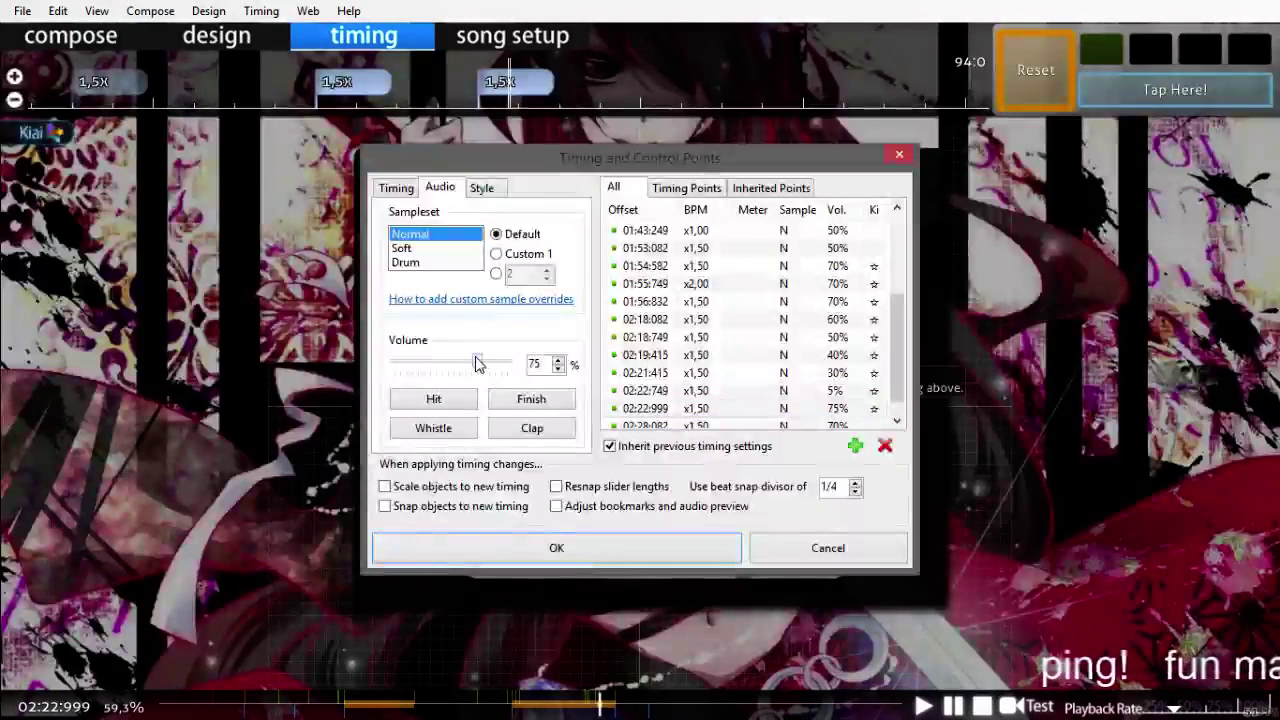
pyautogui.press('Left')
pyautogui.press('Left')
pyautogui.press('Left')
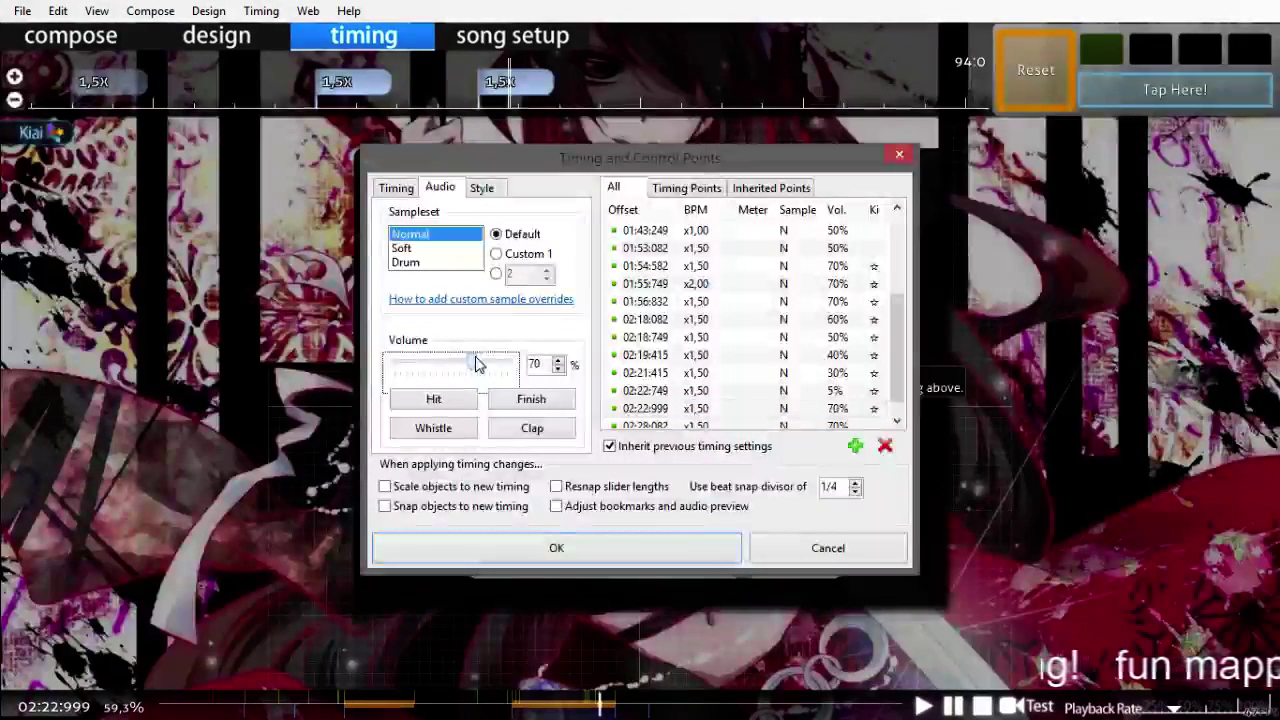
pyautogui.press('Return')
# Step: Play back the end of the mapped section and the unmapped part after the final spinner at different playback rates
pyautogui.press('F1')
pyautogui.scroll(6, 525, 345)
pyautogui.moveTo(516, 708); pyautogui.dragTo(573, 710)
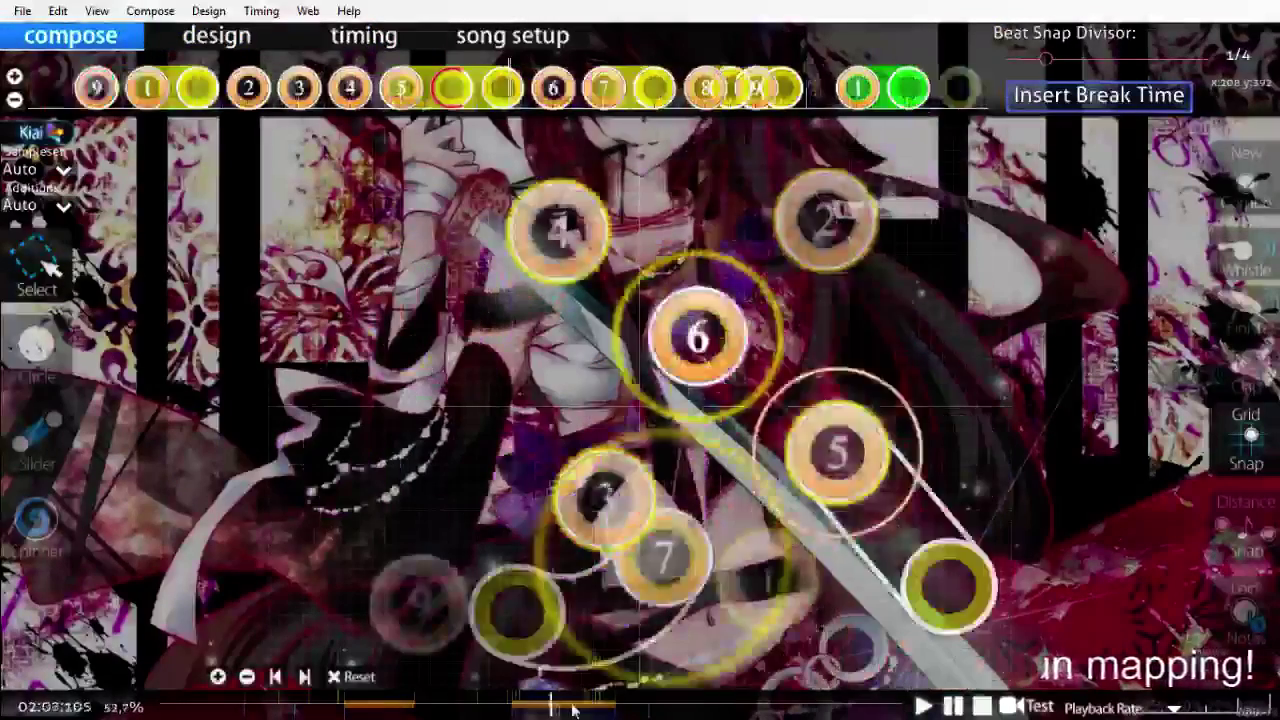
pyautogui.click(574, 708)
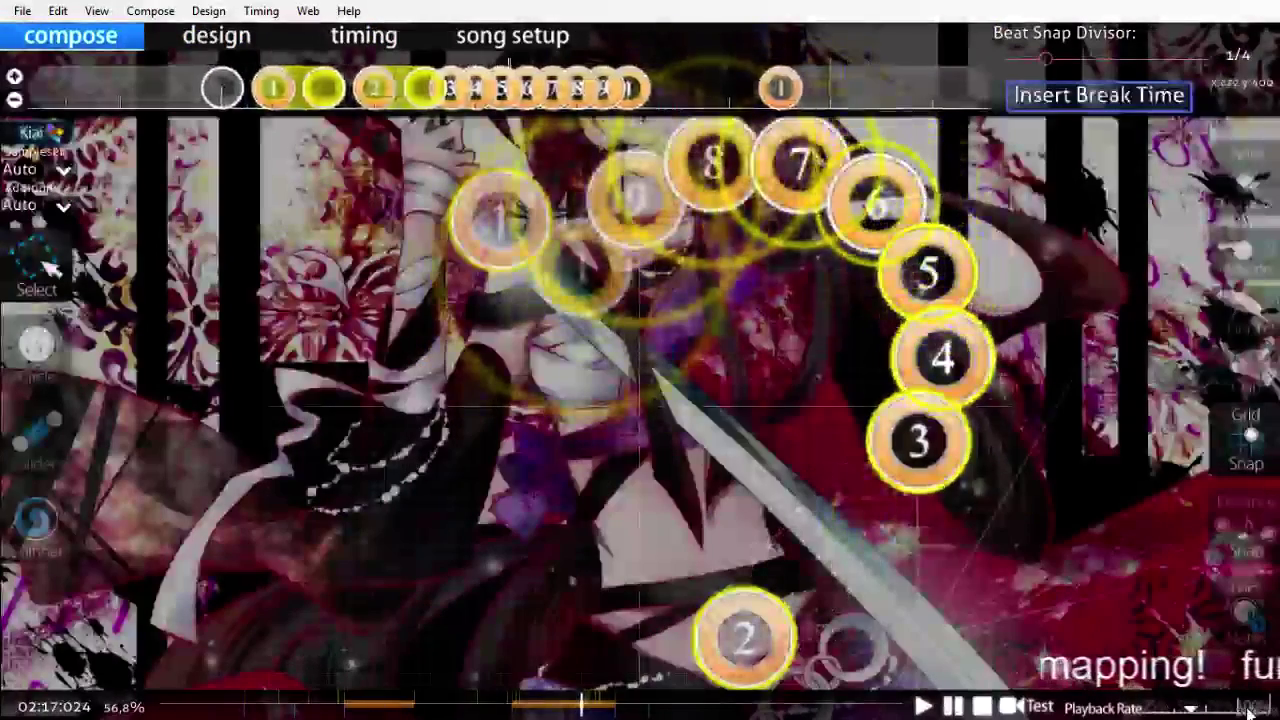
pyautogui.click(1250, 712)
pyautogui.scroll(5, 1250, 710)
pyautogui.press('space')
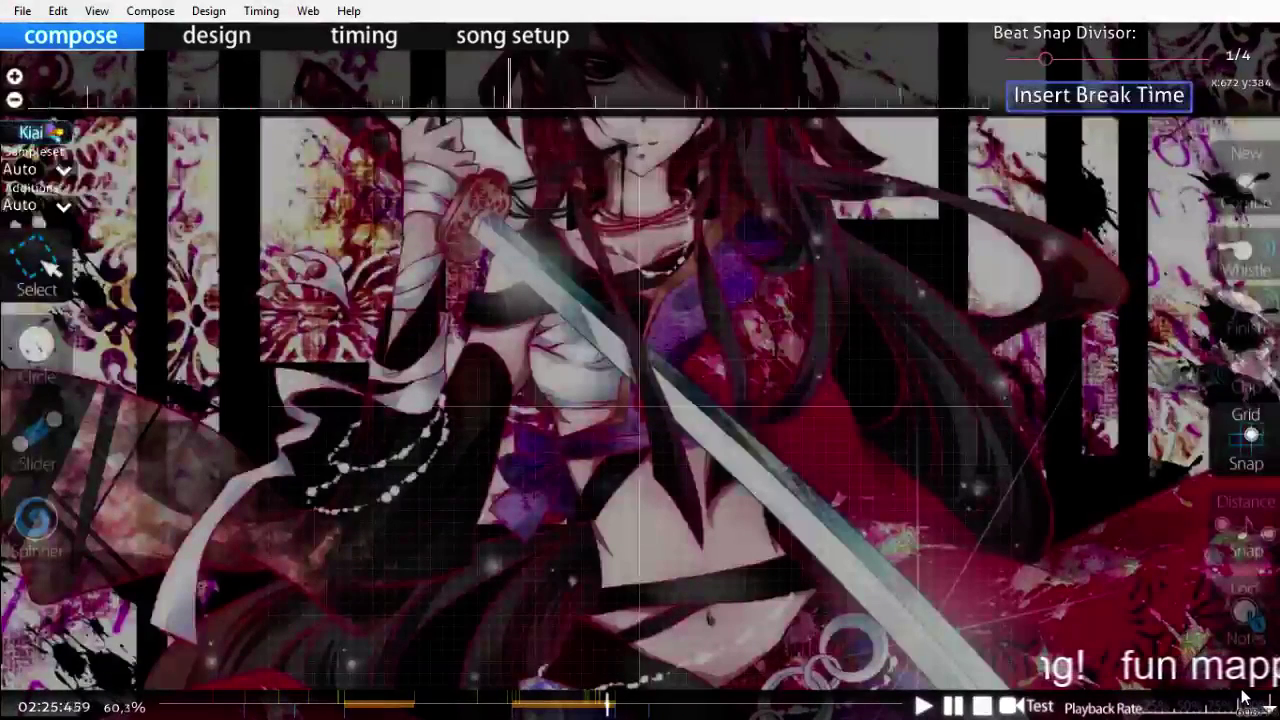
pyautogui.scroll(3, 1243, 698)
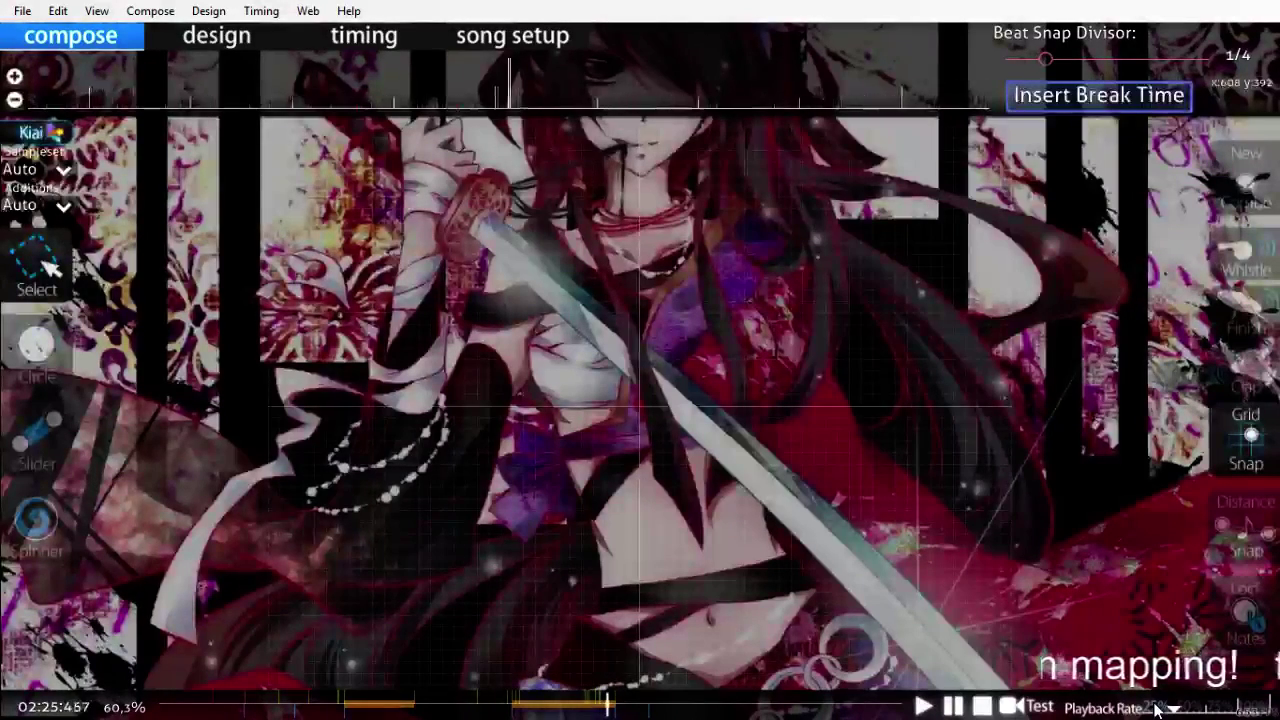
pyautogui.scroll(20, 1135, 698)
pyautogui.scroll(-8, 1097, 634)
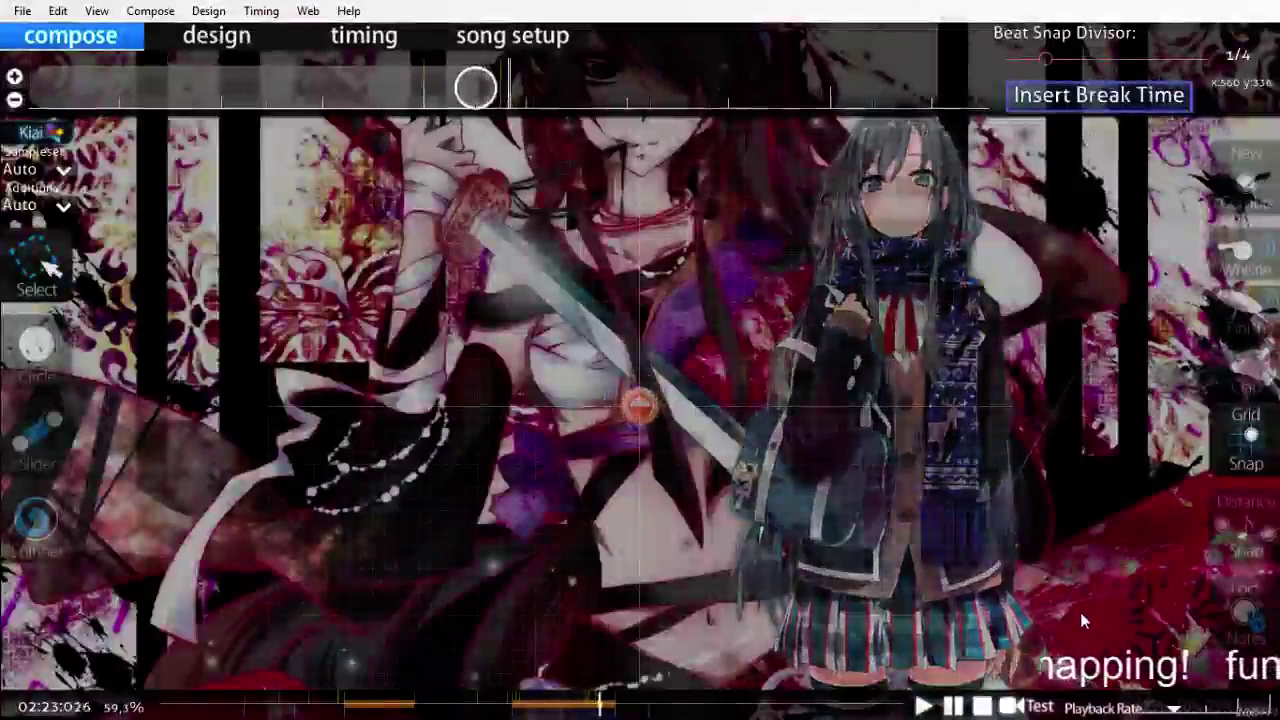
pyautogui.click(1268, 706)
# Step: Place two sliders after the final spinner, at 02:23:082 and 02:23:415
pyautogui.scroll(1, 1213, 690)
pyautogui.click(37, 432)
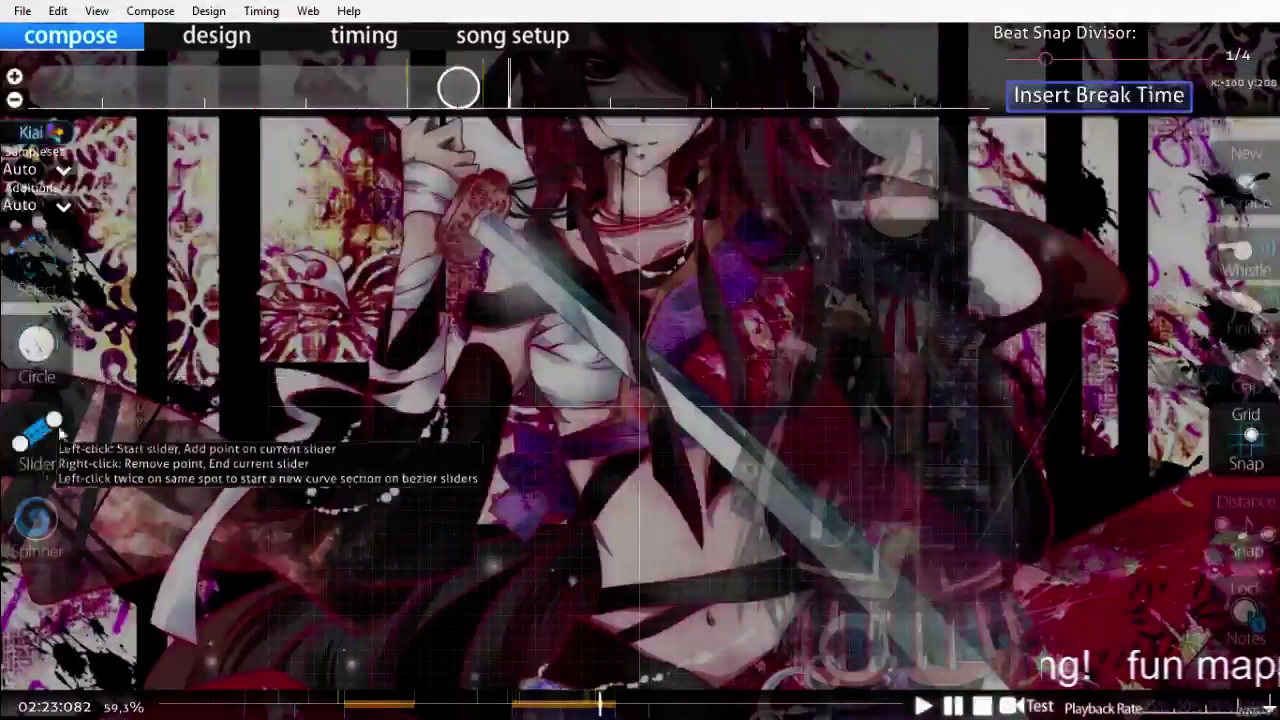
pyautogui.click(510, 214)
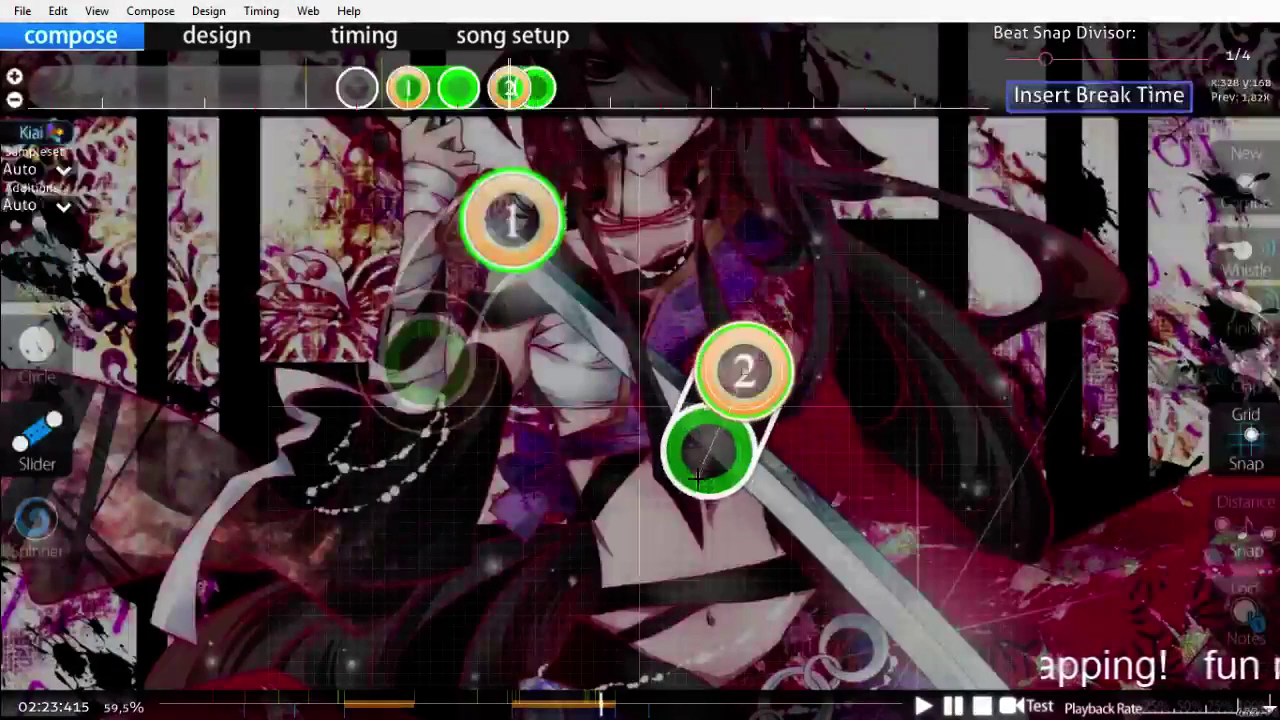
pyautogui.rightClick(648, 513)
pyautogui.scroll(1, 600, 508)
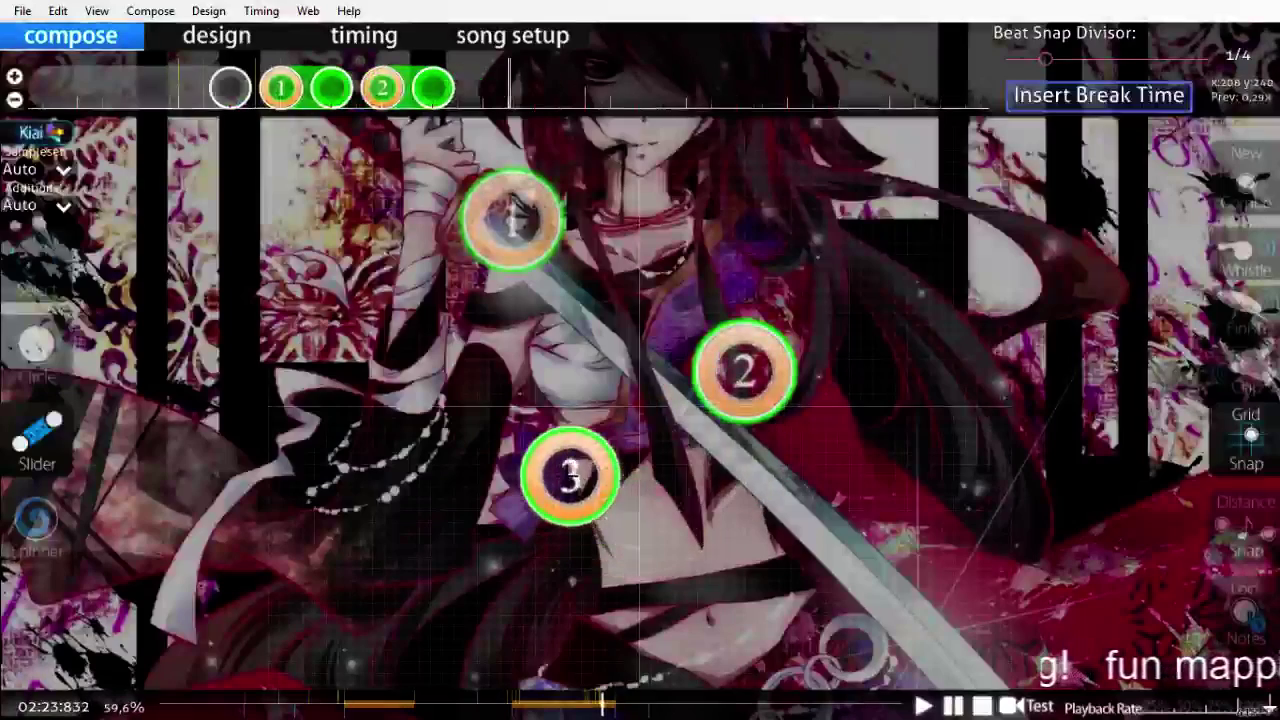
# Step: Place the third and fourth sliders of the combo at 02:23:749 and 02:24:082
pyautogui.scroll(1, 542, 456)
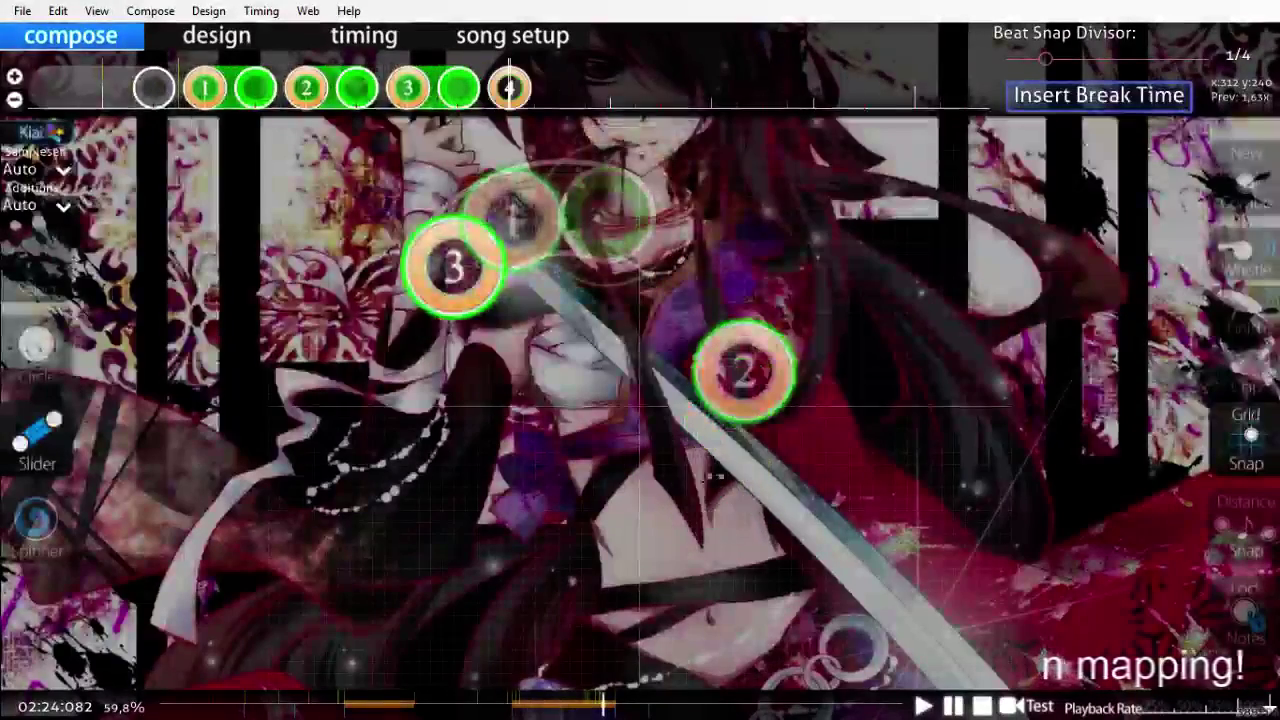
pyautogui.click(614, 526)
pyautogui.rightClick(523, 479)
pyautogui.scroll(7, 523, 487)
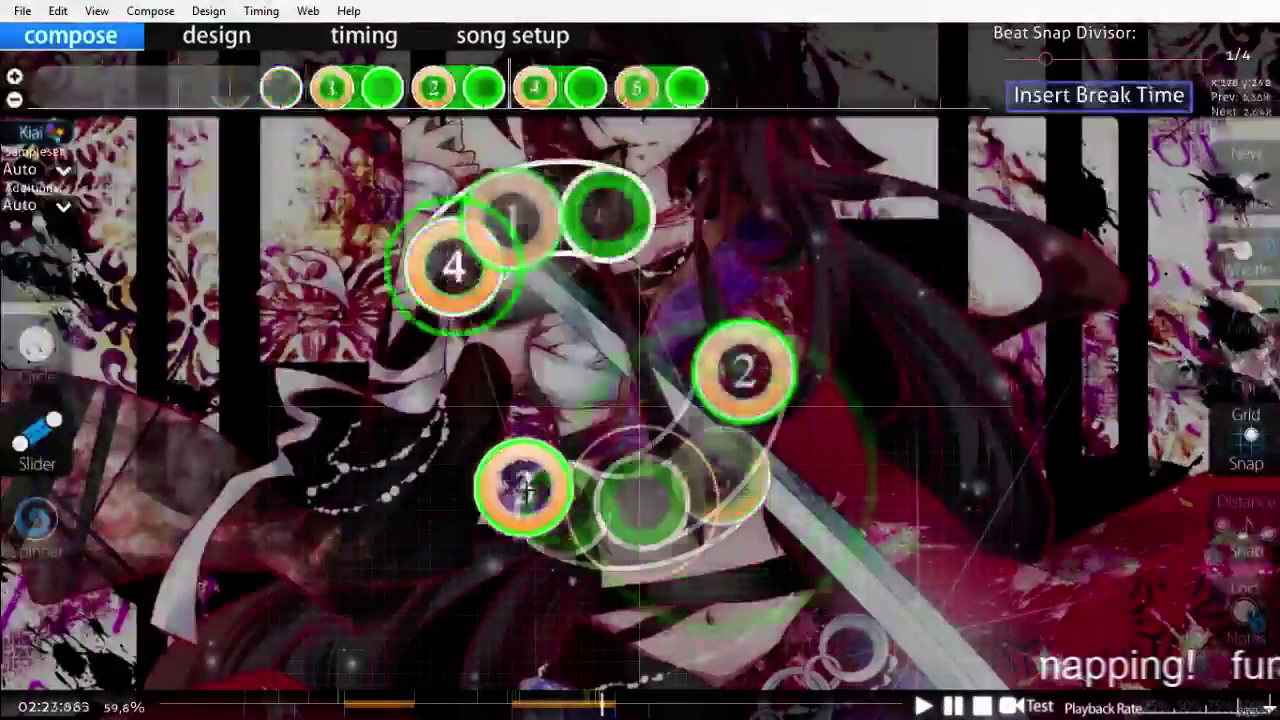
pyautogui.scroll(-6, 523, 501)
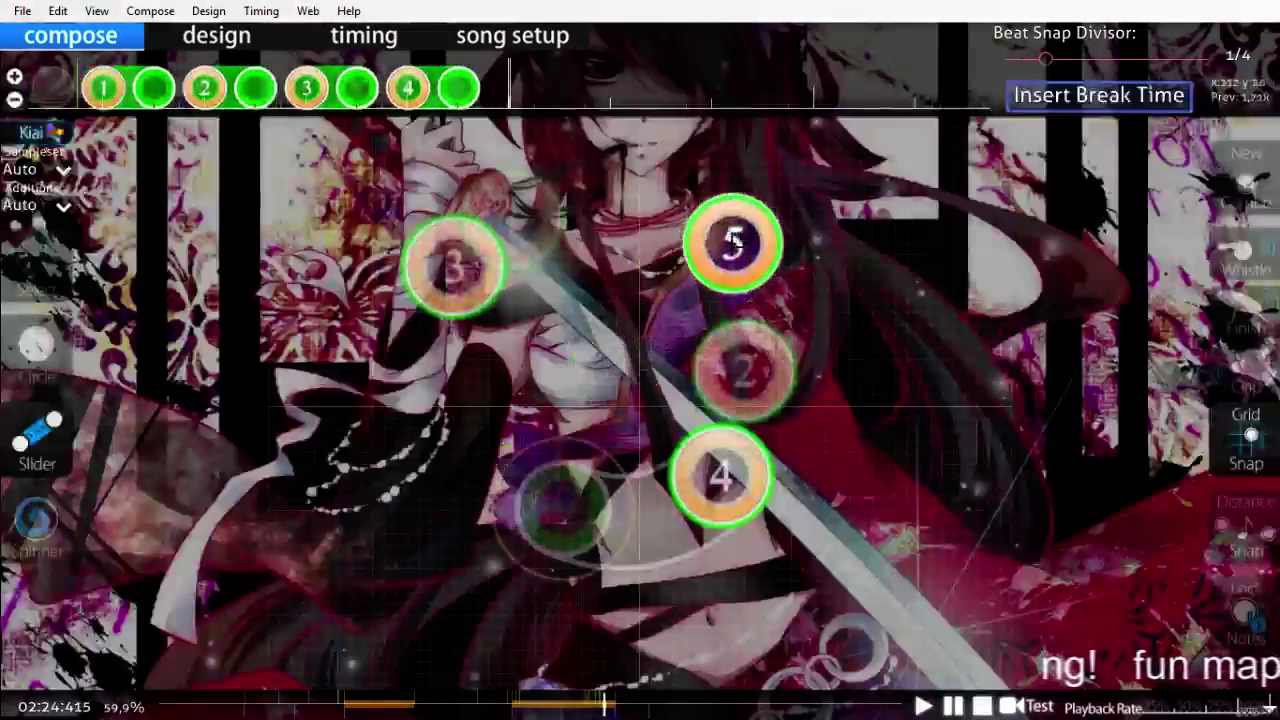
# Step: Place a curved fifth slider at 02:24:415 and a straight sixth slider at 02:24:749
pyautogui.click(744, 218)
pyautogui.rightClick(847, 356)
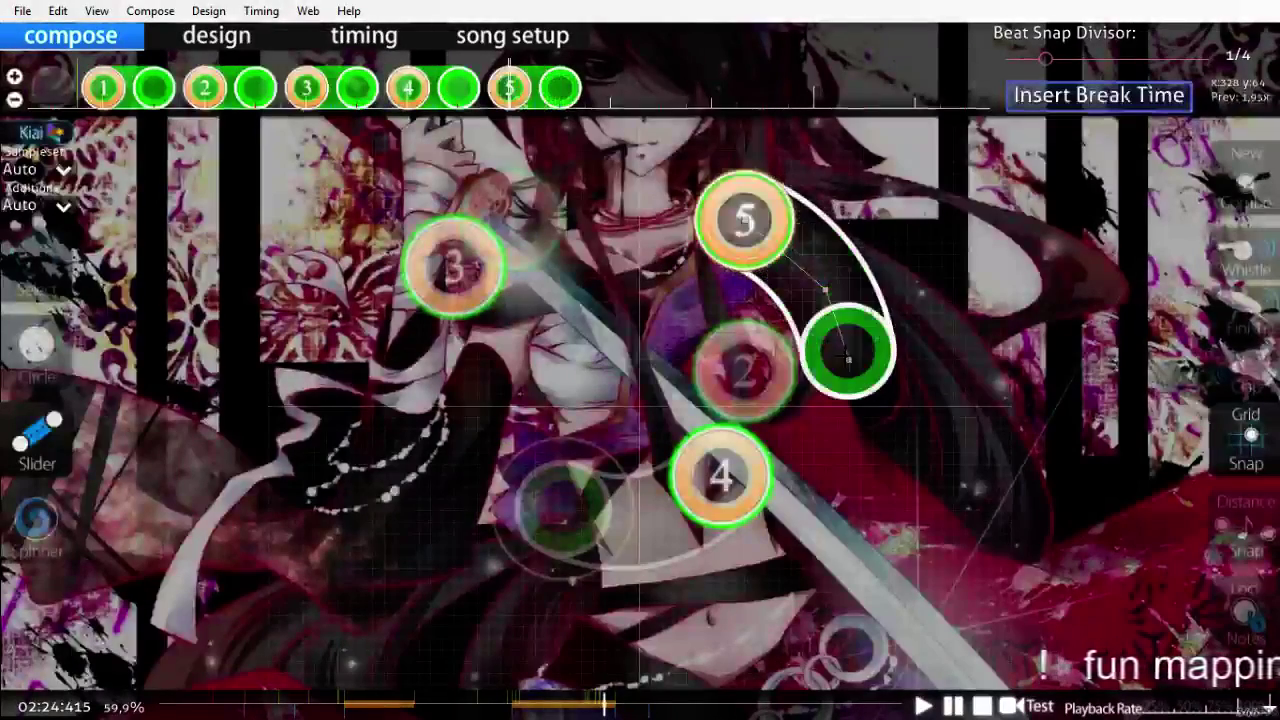
pyautogui.scroll(5, 868, 480)
pyautogui.scroll(-6, 872, 495)
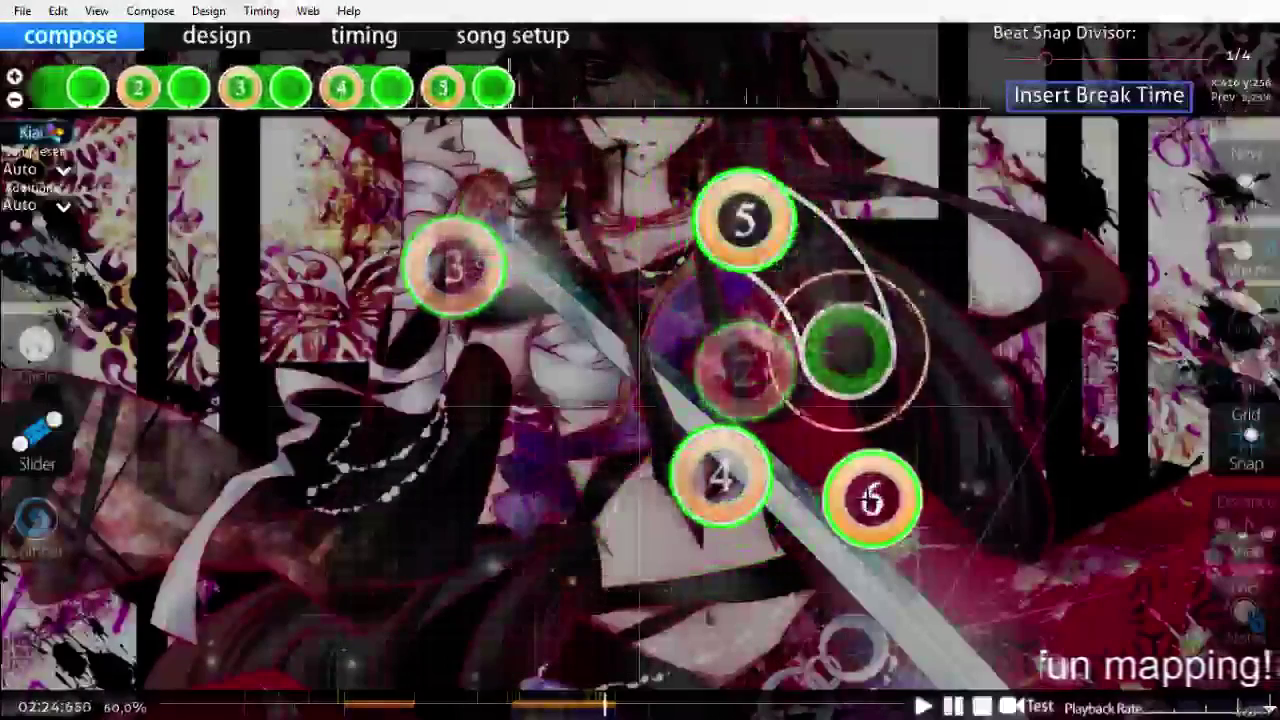
pyautogui.scroll(-1, 857, 494)
pyautogui.click(884, 580)
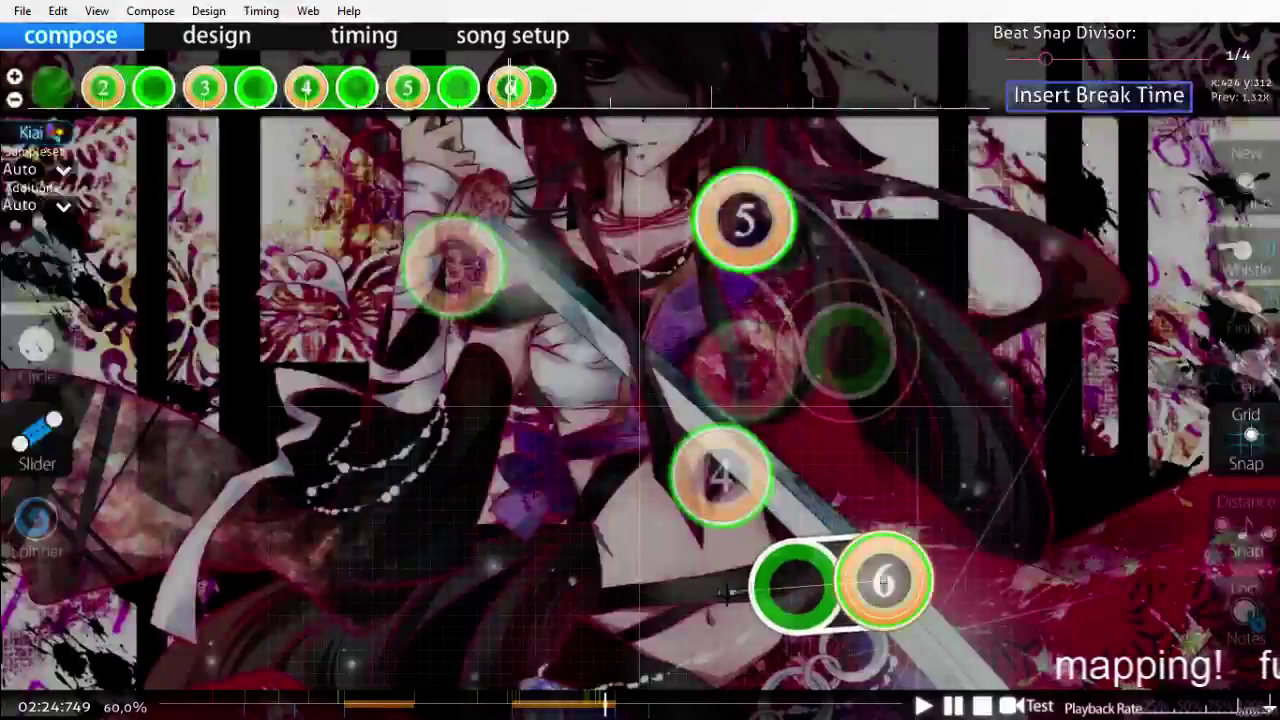
pyautogui.rightClick(688, 579)
pyautogui.scroll(3, 600, 540)
pyautogui.scroll(-7, 565, 515)
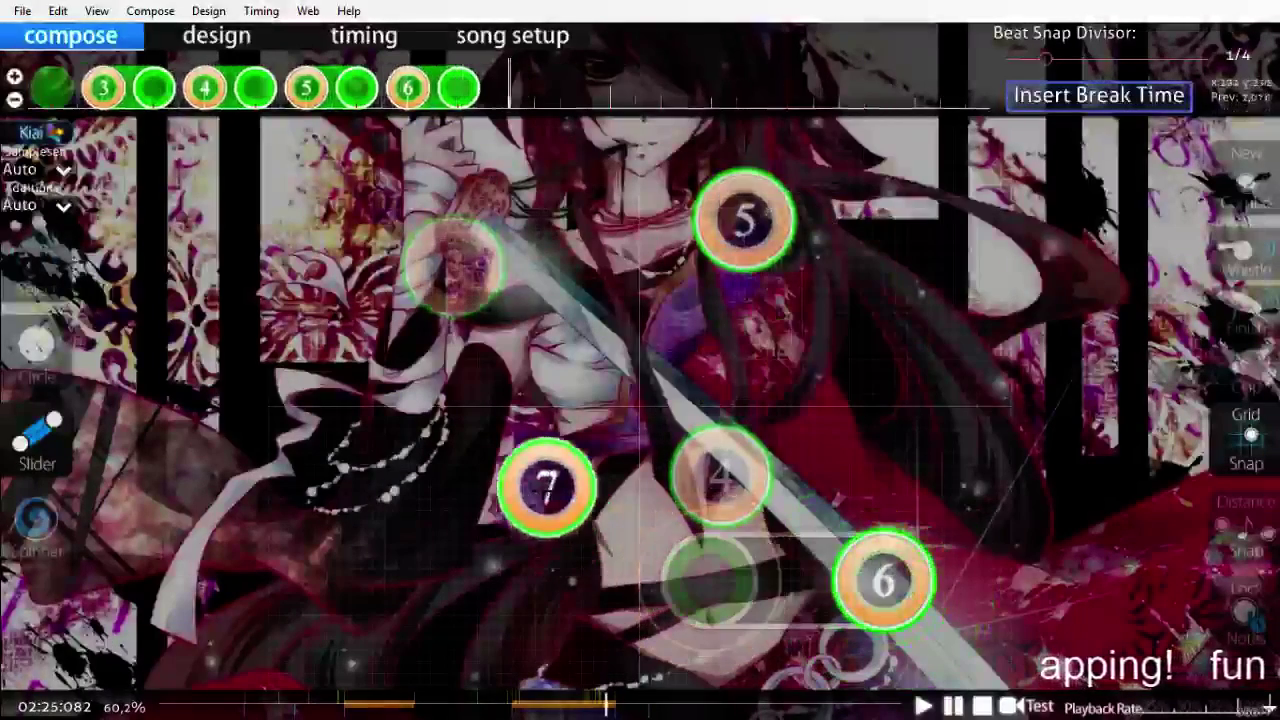
# Step: Place a straight seventh slider at 02:25:082, running diagonally upward beside the sword's hilt
pyautogui.click(409, 362)
pyautogui.rightClick(575, 222)
pyautogui.scroll(9, 651, 486)
pyautogui.scroll(-11, 651, 486)
pyautogui.scroll(3, 653, 486)
pyautogui.scroll(-1, 651, 484)
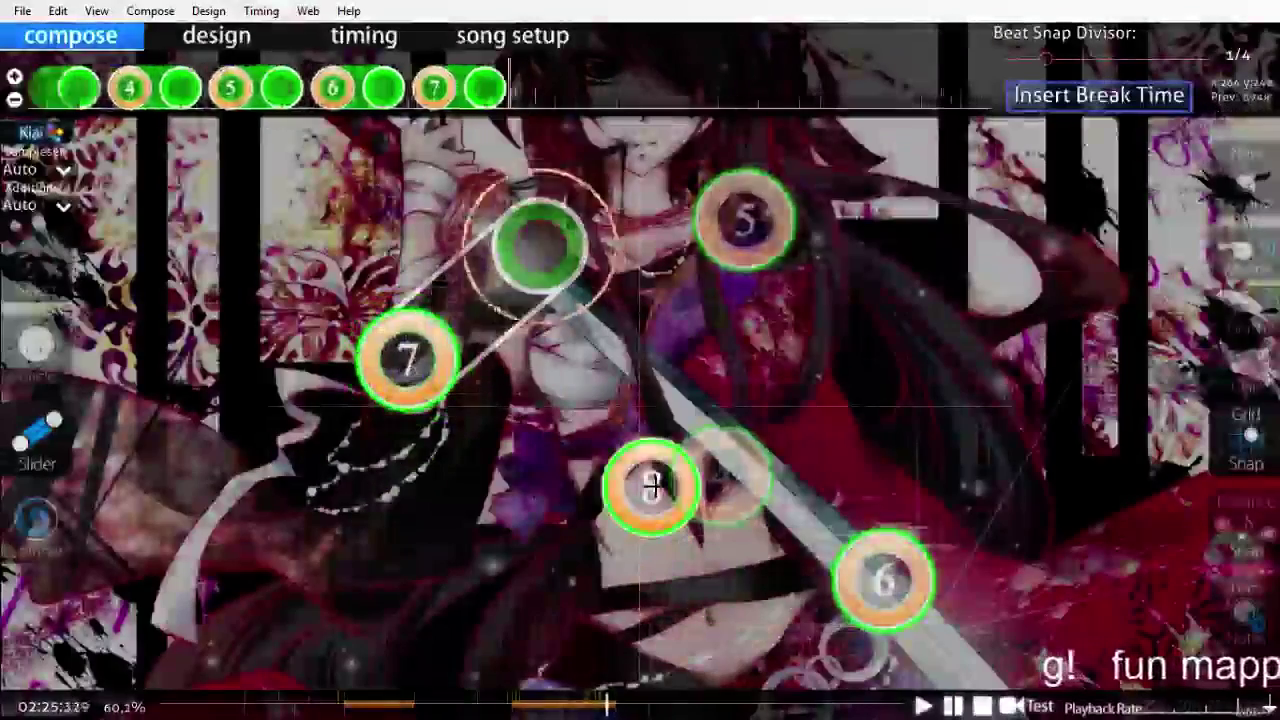
pyautogui.scroll(-1, 651, 484)
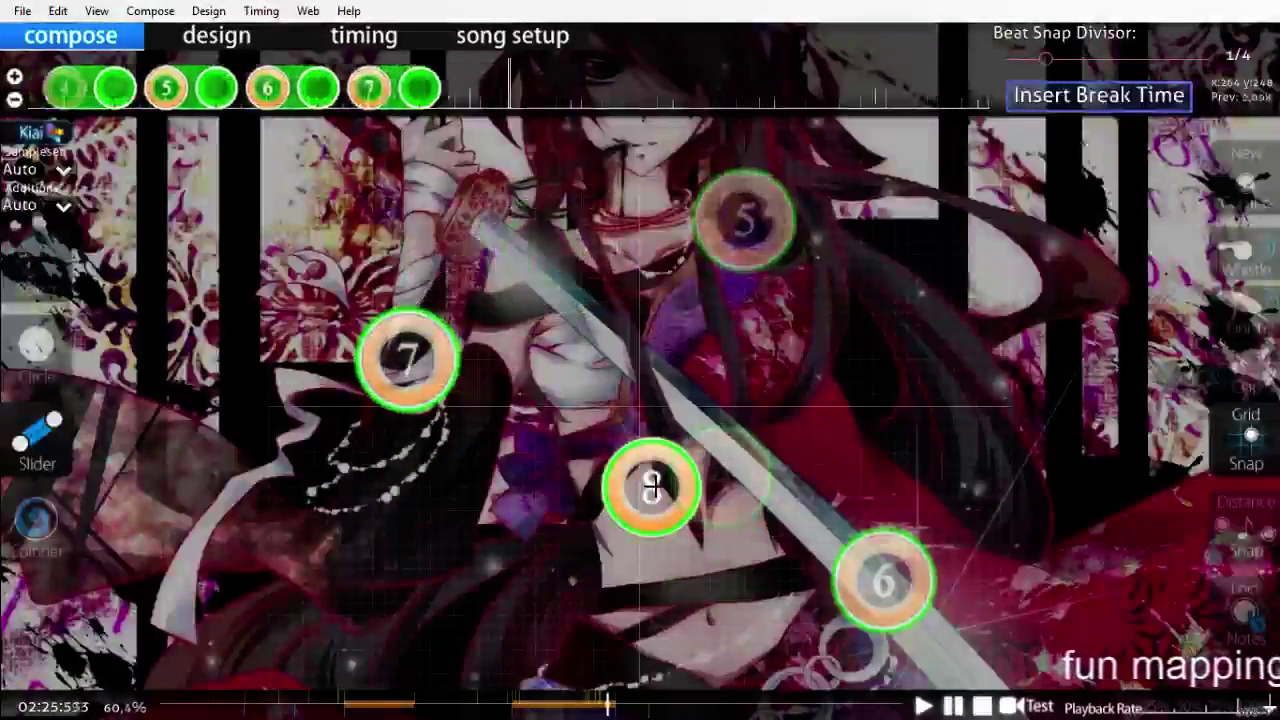
# Step: Place a circle at 02:25:415 followed by a curved slider at 02:25:582
pyautogui.press('2')
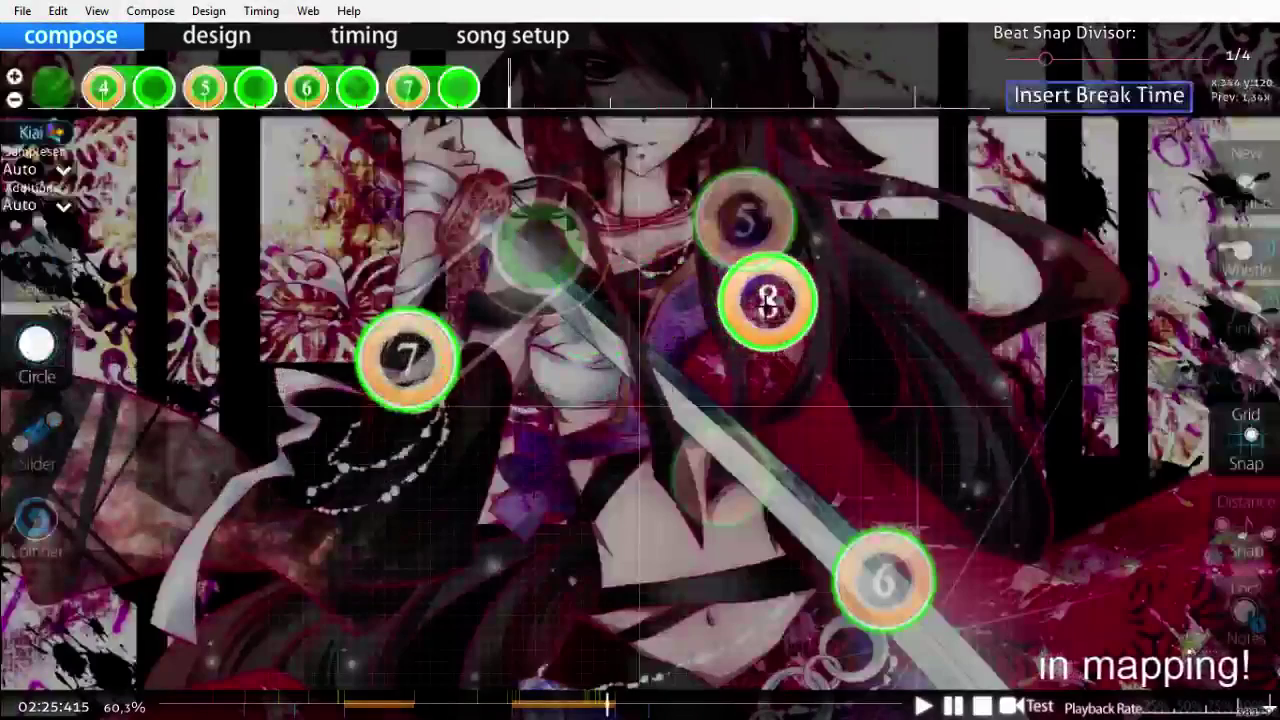
pyautogui.click(766, 300)
pyautogui.scroll(-1, 720, 390)
pyautogui.press('3')
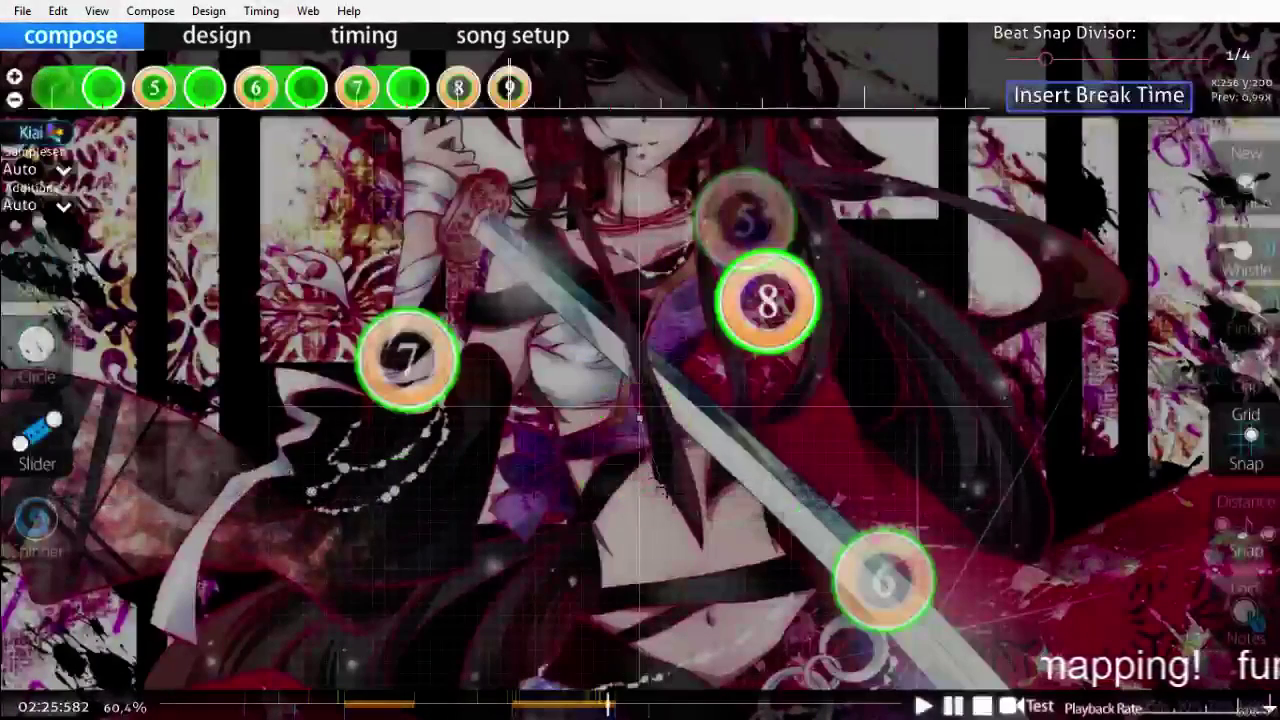
pyautogui.rightClick(764, 544)
pyautogui.moveTo(562, 90); pyautogui.dragTo(612, 90)
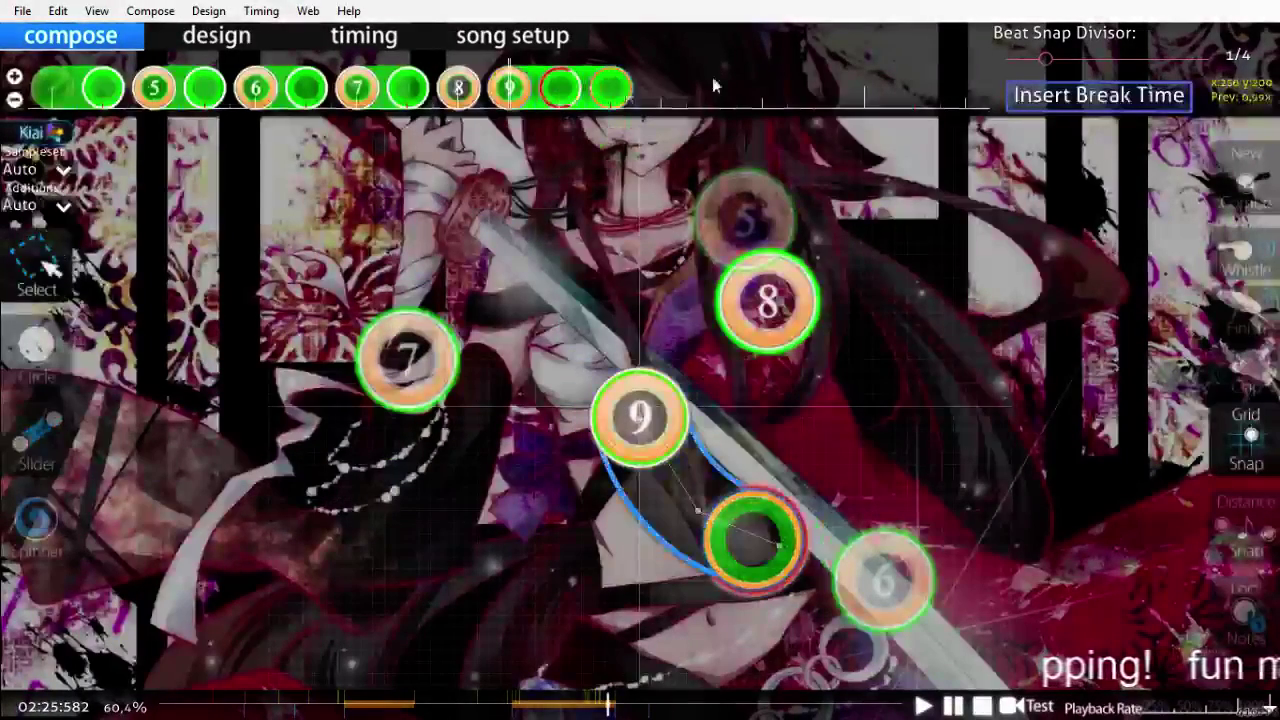
pyautogui.click(799, 160)
# Step: Play back the new slider pattern and the music after it, including at a reduced playback rate
pyautogui.scroll(4, 799, 160)
pyautogui.press('space')
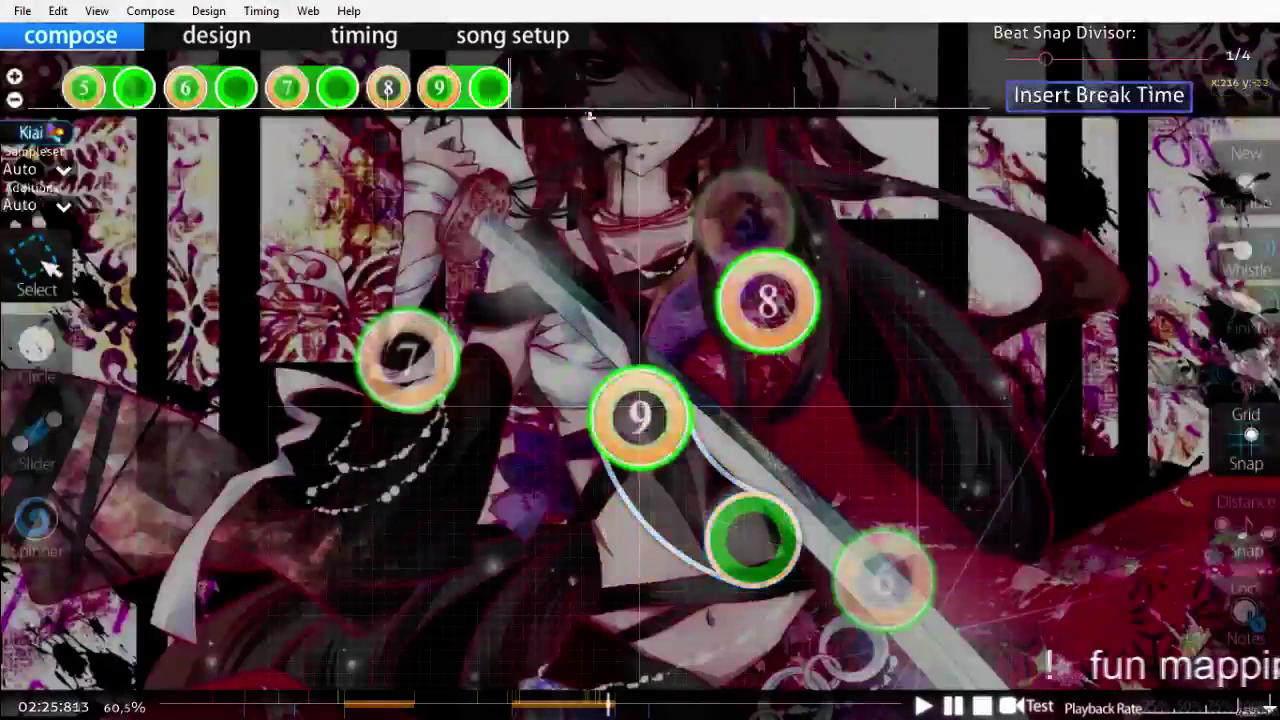
pyautogui.scroll(20, 622, 316)
pyautogui.press('space')
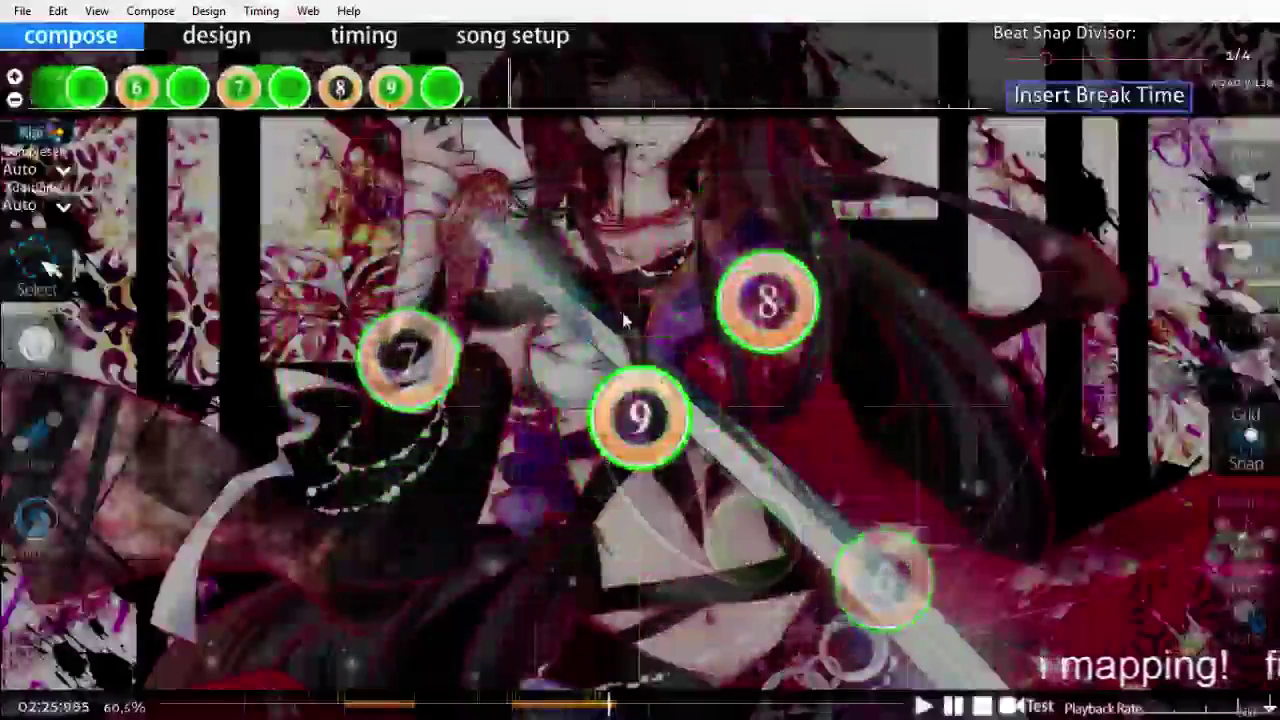
pyautogui.scroll(3, 622, 320)
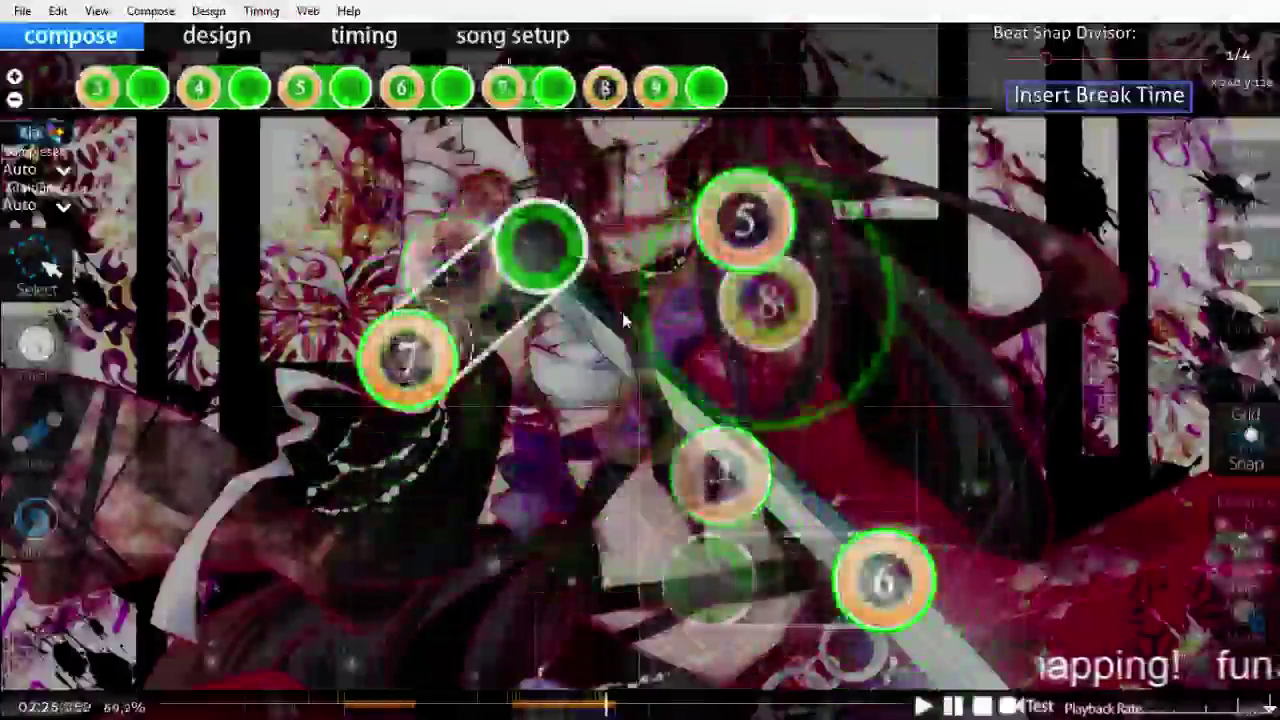
pyautogui.scroll(-10, 622, 320)
pyautogui.scroll(7, 622, 320)
pyautogui.scroll(-1, 522, 214)
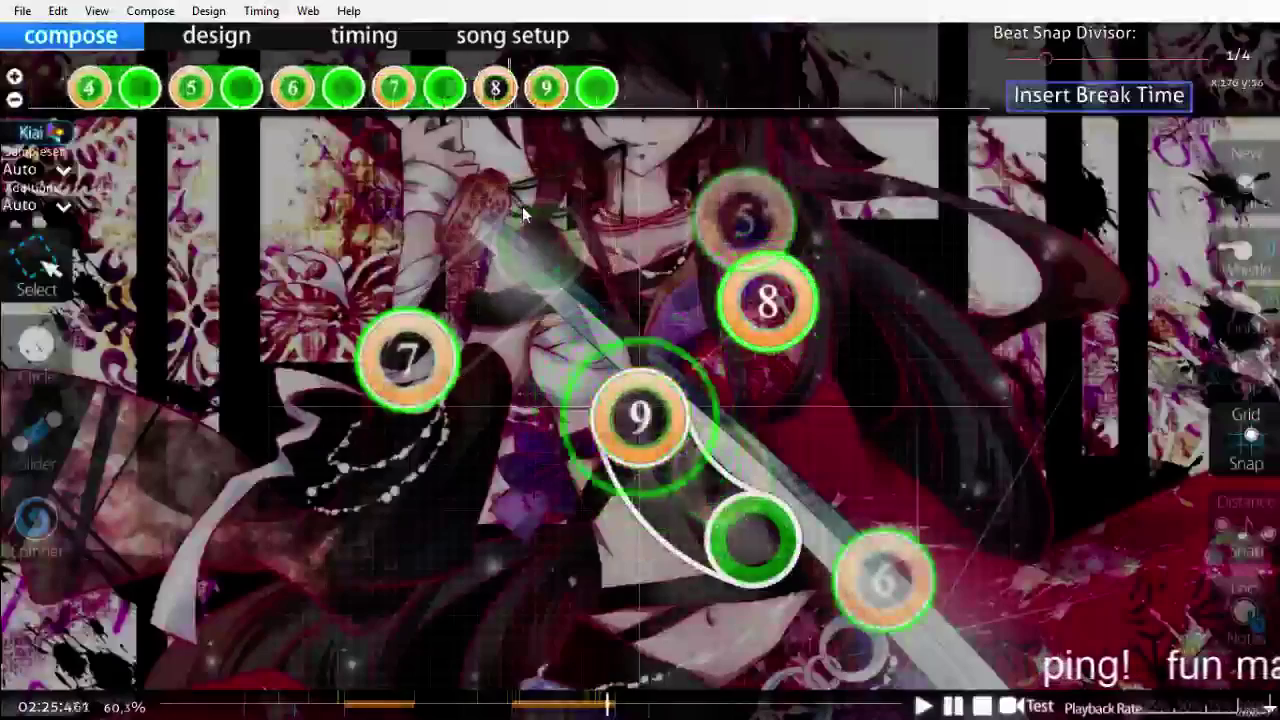
pyautogui.scroll(-5, 522, 206)
pyautogui.click(1150, 707)
pyautogui.scroll(8, 1150, 707)
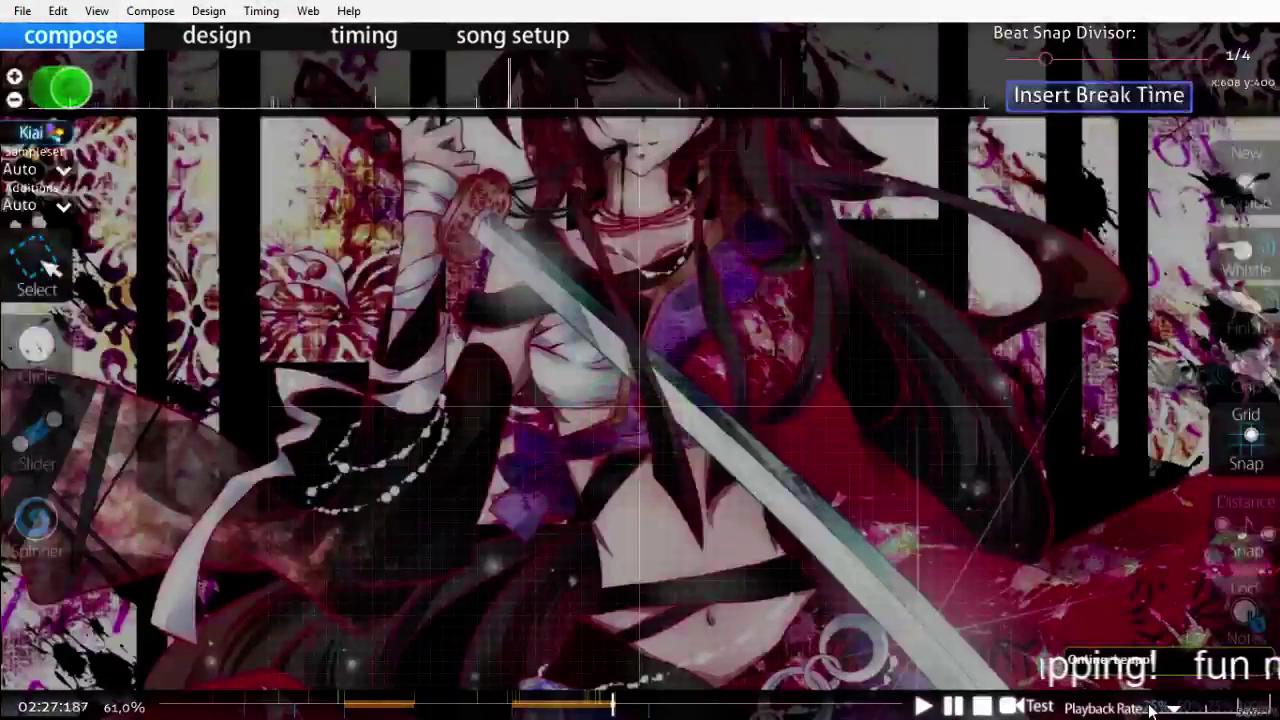
pyautogui.scroll(15, 1022, 664)
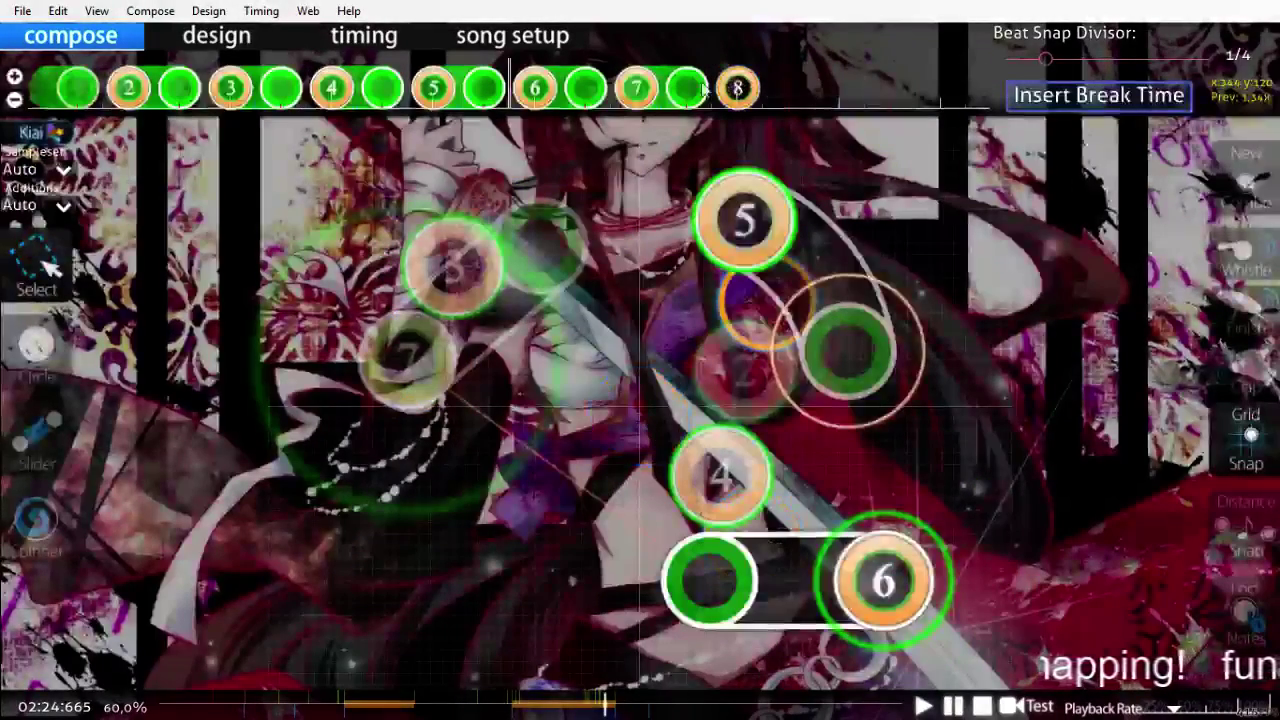
# Step: Delete all the sliders and circles placed after the final spinner, from 02:23:082 onward
pyautogui.rightClick(670, 98)
pyautogui.rightClick(563, 98)
pyautogui.rightClick(452, 99)
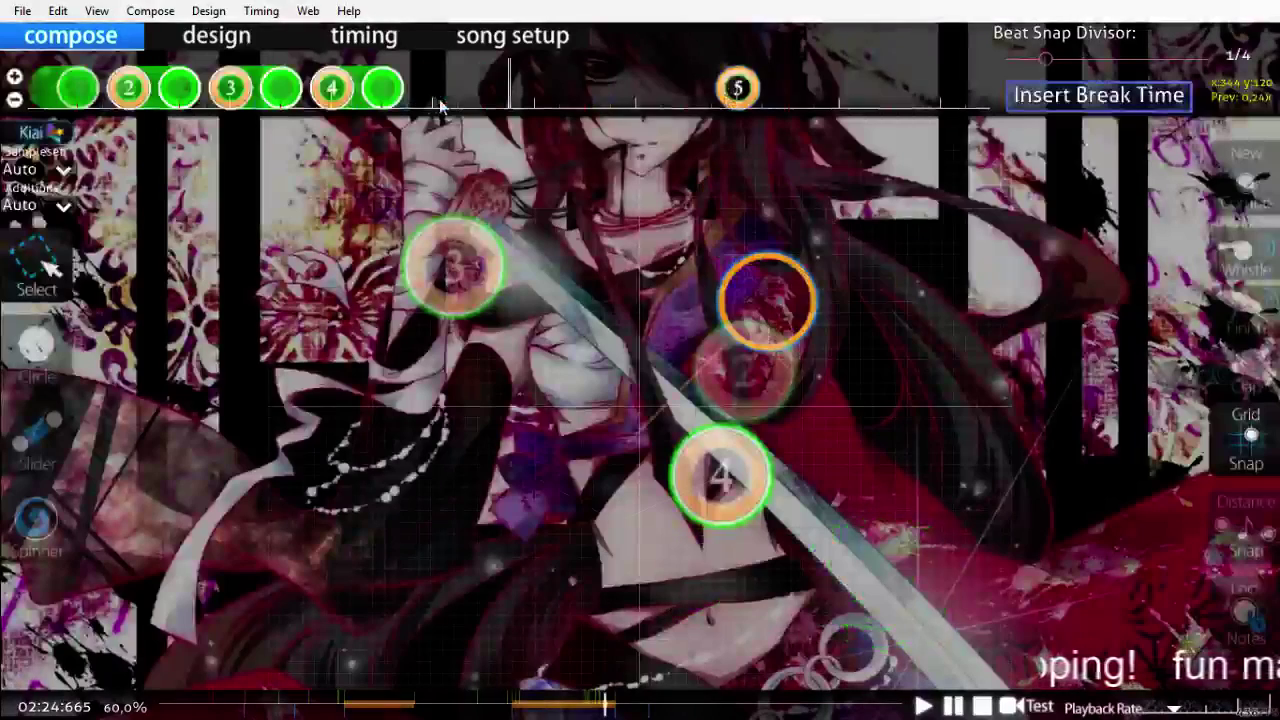
pyautogui.rightClick(363, 92)
pyautogui.rightClick(281, 90)
pyautogui.rightClick(230, 90)
pyautogui.rightClick(179, 90)
pyautogui.rightClick(128, 90)
pyautogui.scroll(2, 88, 92)
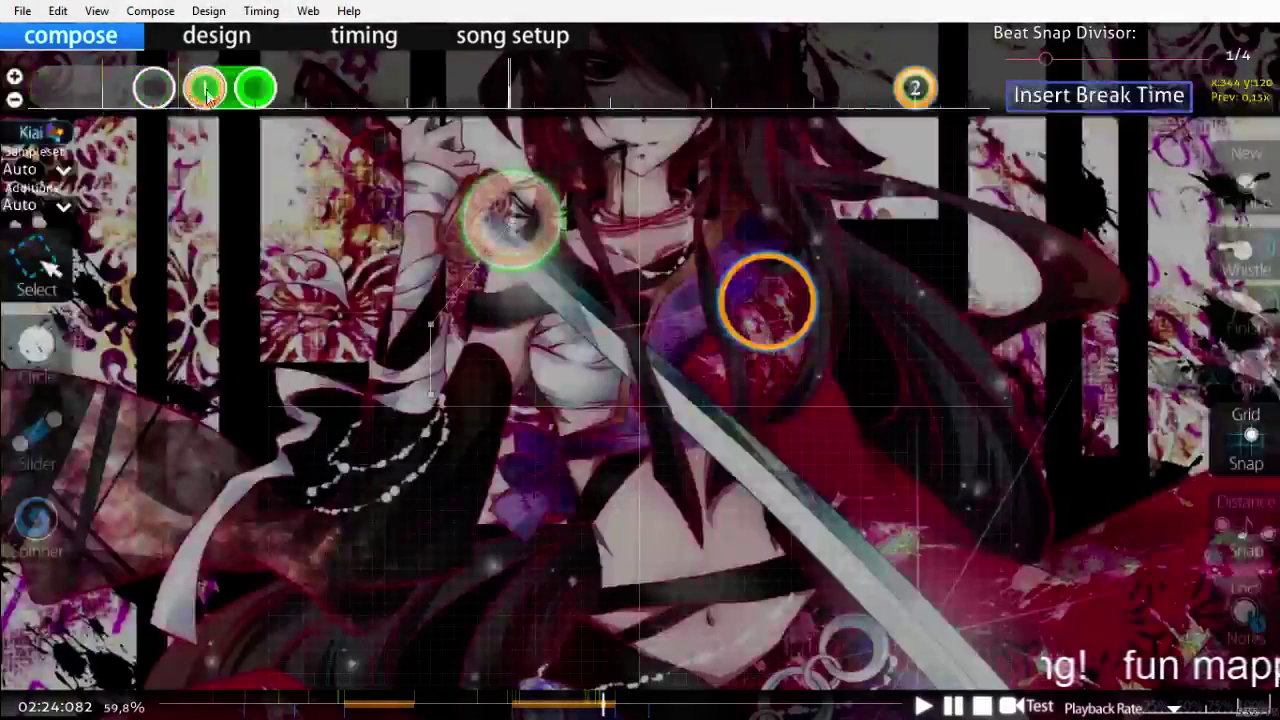
pyautogui.scroll(-3, 840, 90)
# Step: Play back the emptied section from 02:23:082 to check the music's rhythm, and return to its start
pyautogui.scroll(20, 668, 165)
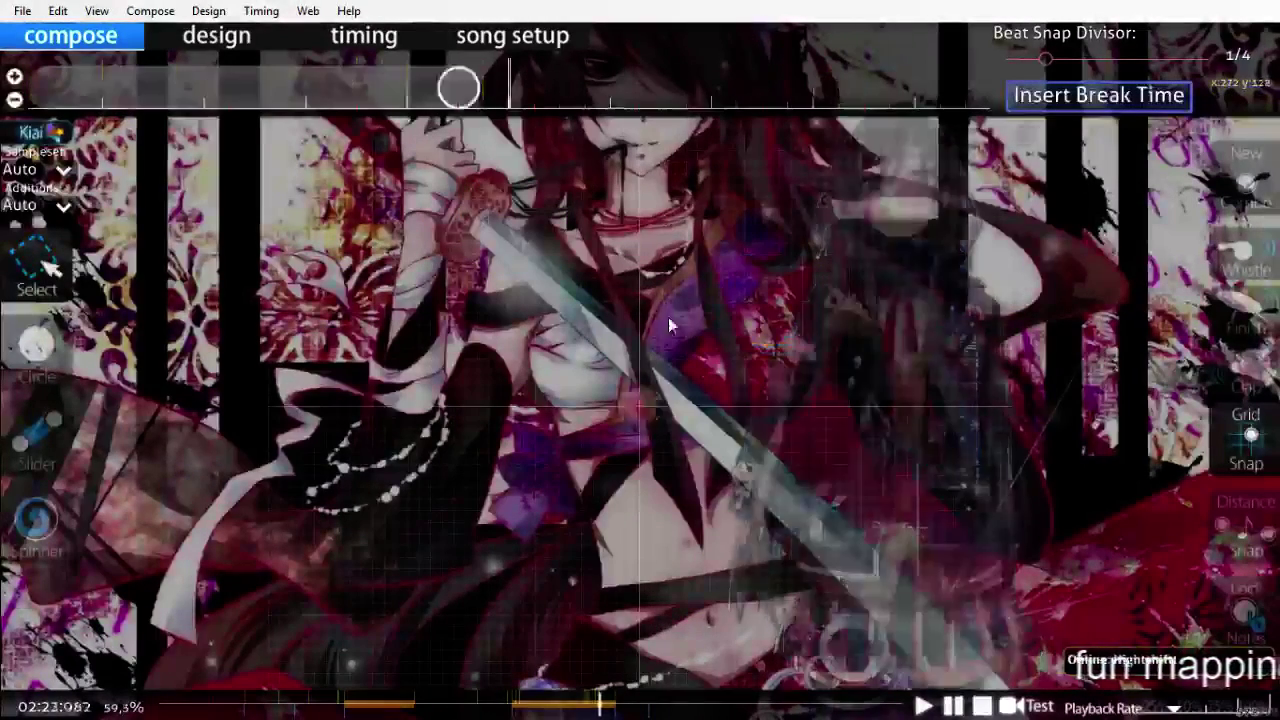
pyautogui.press('space')
pyautogui.press('space')
pyautogui.press('space')
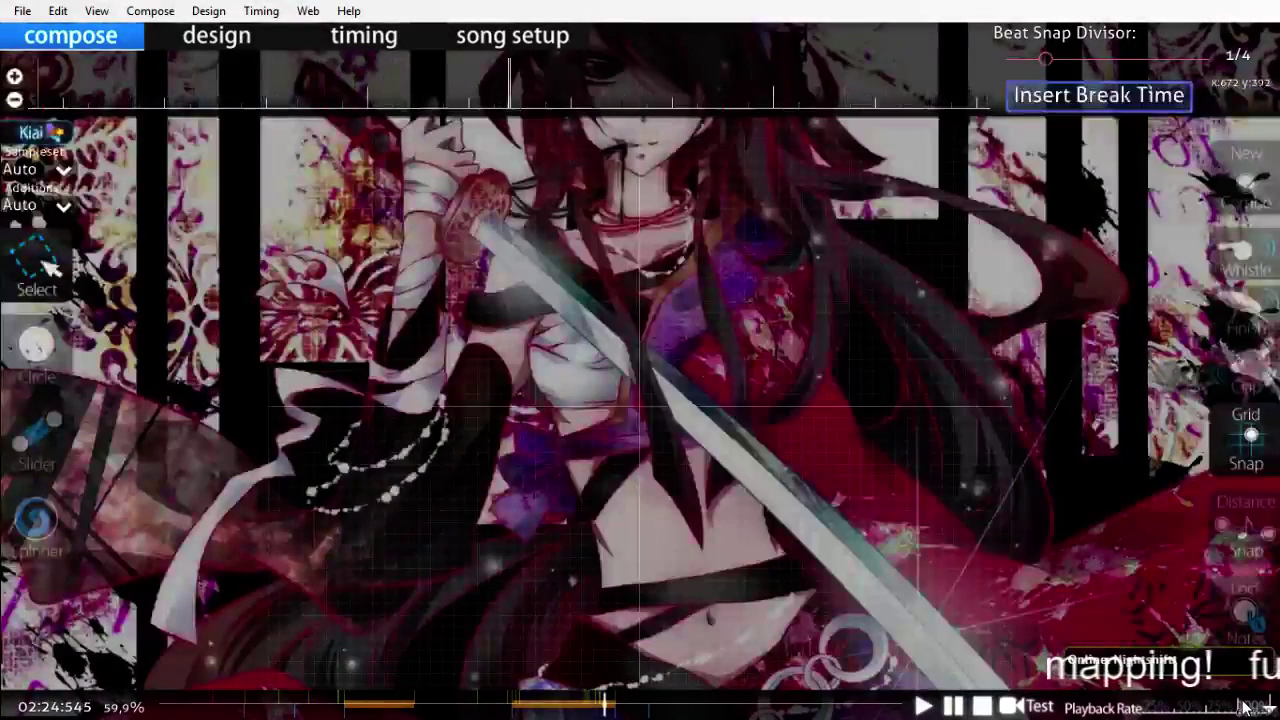
pyautogui.scroll(12, 1245, 707)
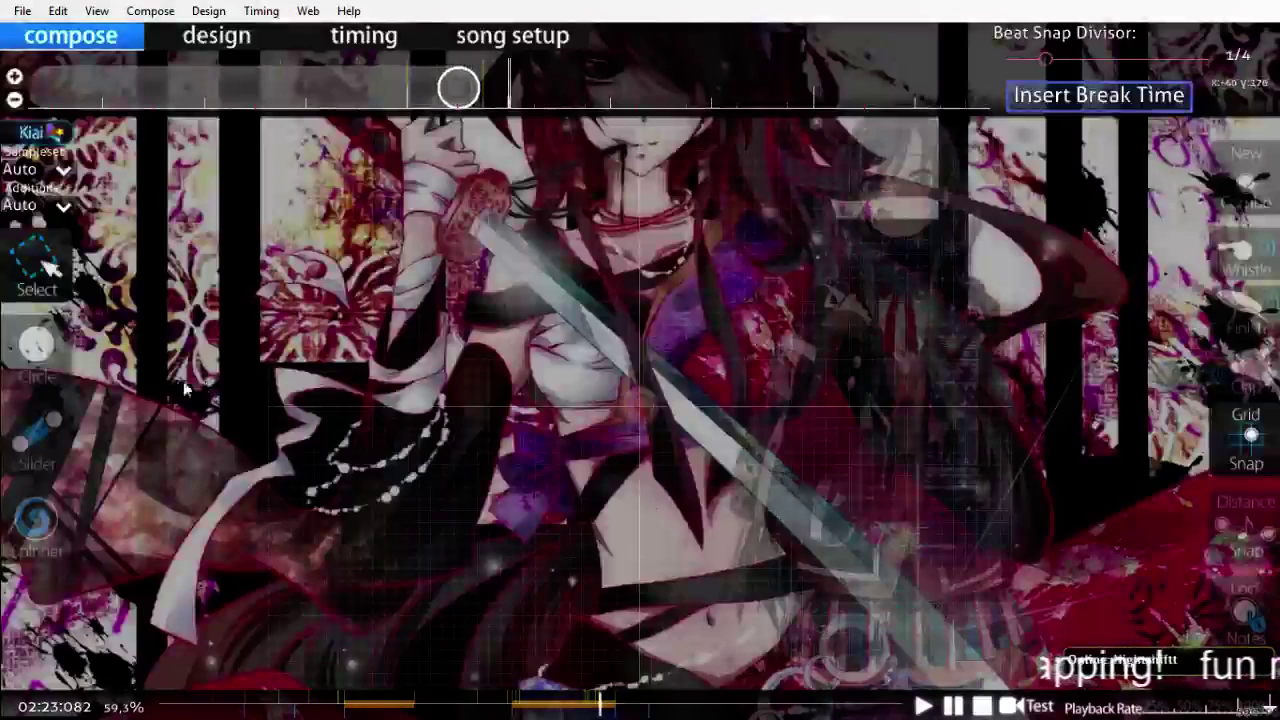
# Step: Place curved sliders at 02:23:082 and 02:23:415, the first in the upper left of the playfield and the second on its right side
pyautogui.press('3')
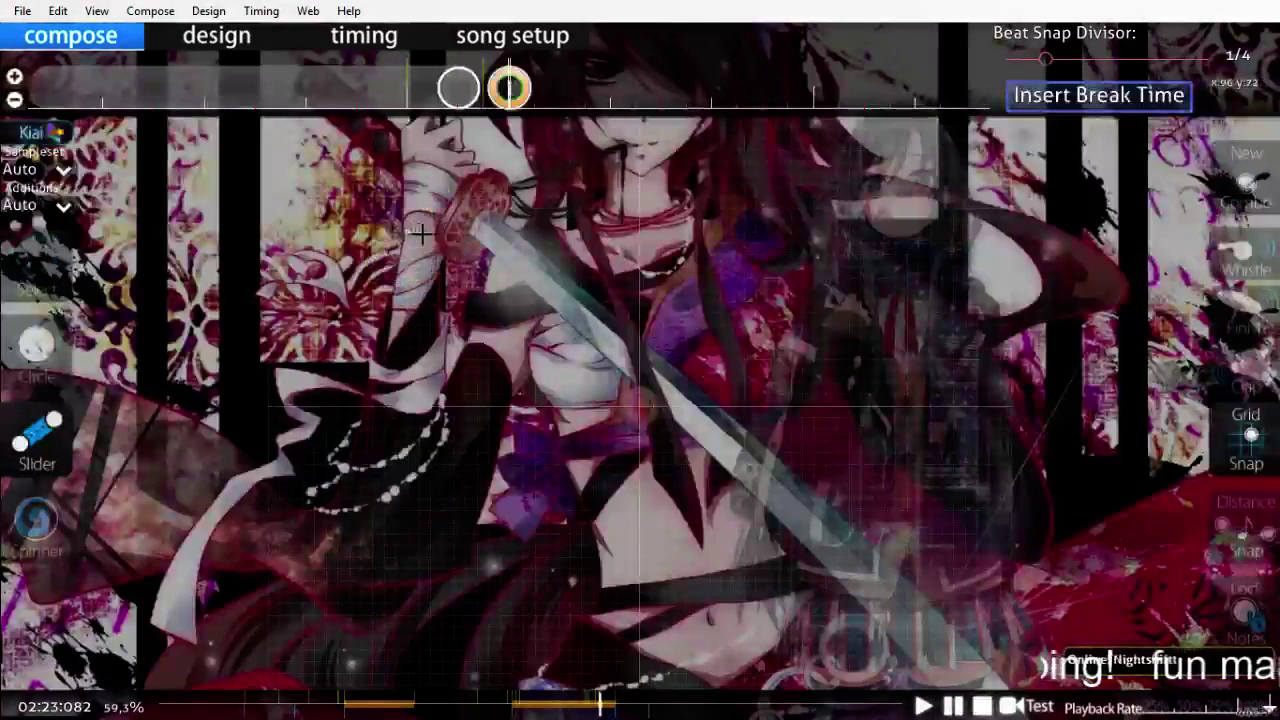
pyautogui.click(488, 207)
pyautogui.rightClick(608, 245)
pyautogui.scroll(-4, 733, 372)
pyautogui.click(941, 395)
pyautogui.moveTo(895, 418)
pyautogui.mouseDown()
pyautogui.moveTo(780, 410)
pyautogui.moveTo(735, 392)
pyautogui.mouseUp()
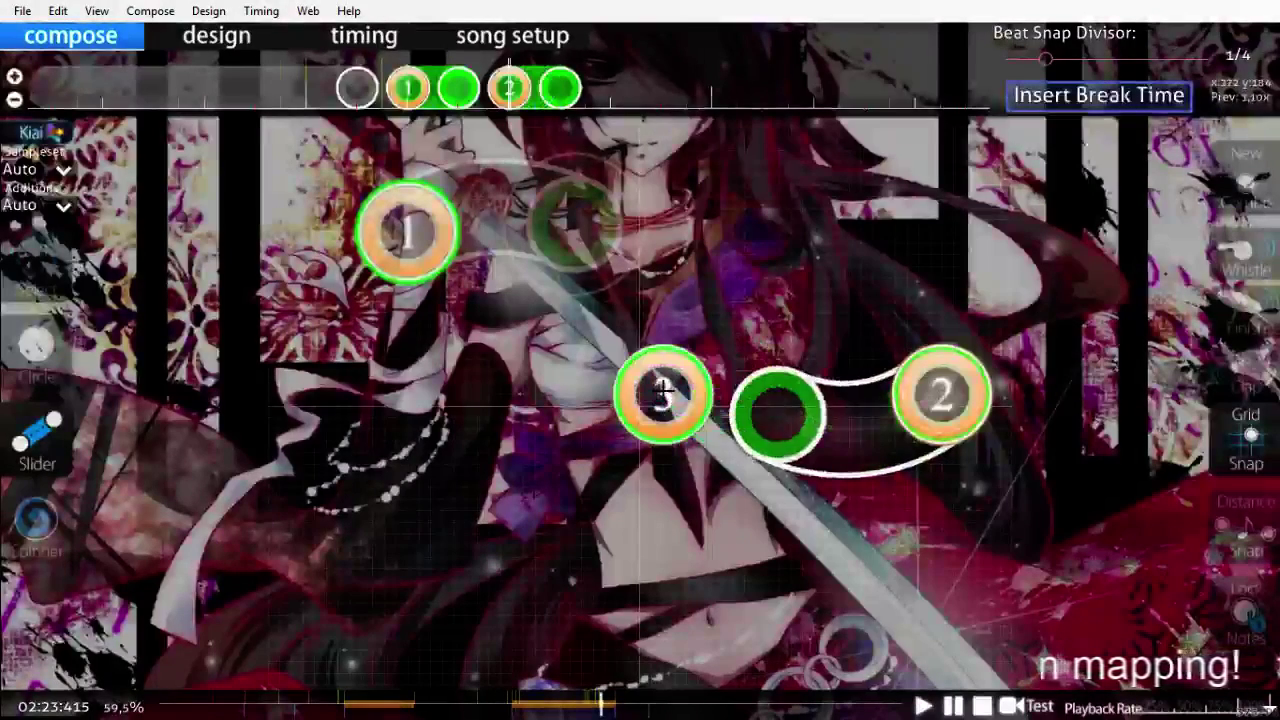
# Step: Place curved sliders at 02:23:749 and 02:24:082, one on each side of the playfield, and play them back
pyautogui.scroll(-4, 657, 392)
pyautogui.moveTo(466, 371)
pyautogui.mouseDown()
pyautogui.moveTo(417, 443)
pyautogui.moveTo(409, 520)
pyautogui.moveTo(430, 568)
pyautogui.mouseUp()
pyautogui.scroll(-4, 435, 565)
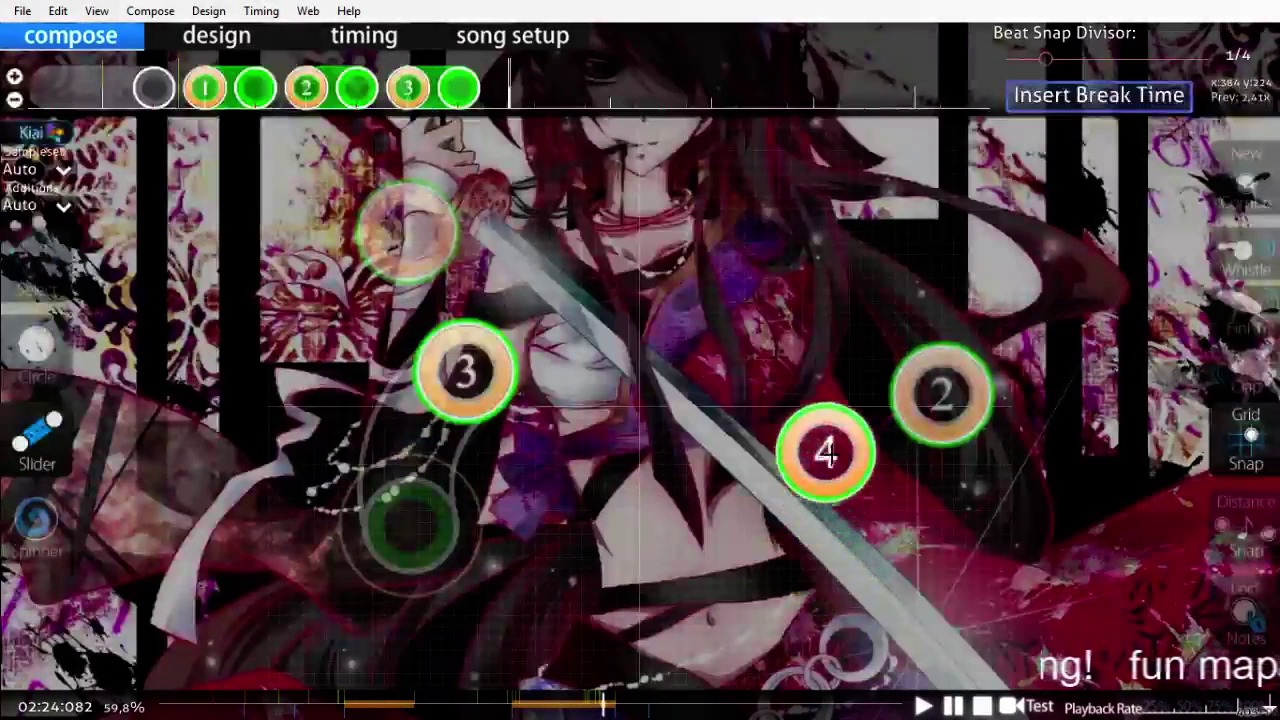
pyautogui.moveTo(882, 578); pyautogui.dragTo(940, 473)
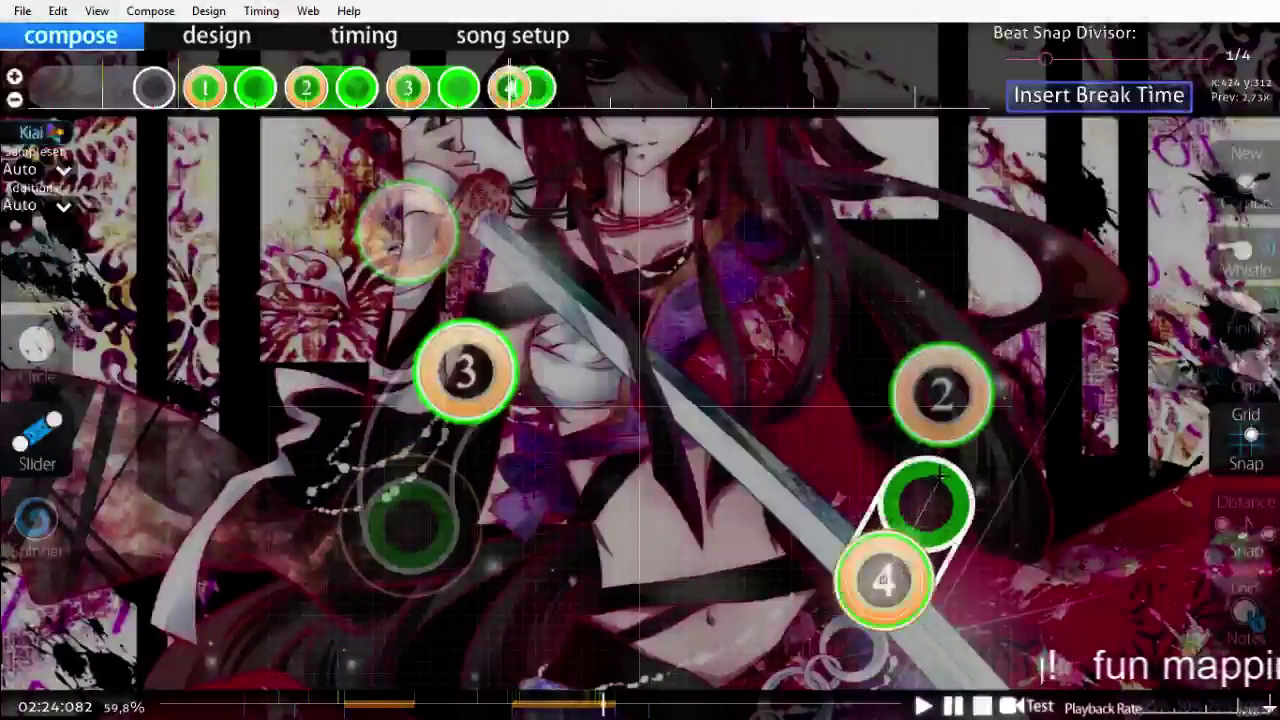
pyautogui.rightClick(942, 388)
pyautogui.scroll(8, 942, 452)
pyautogui.scroll(-8, 942, 453)
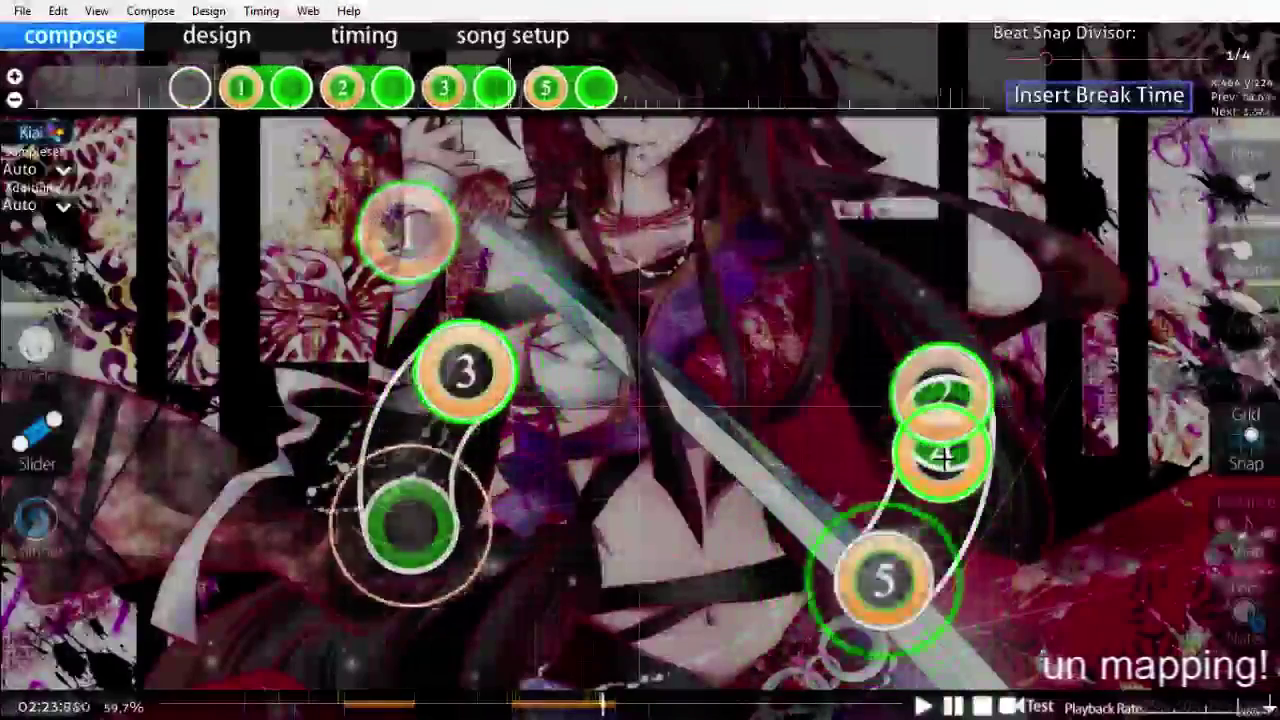
# Step: Place a straight diagonal slider near the playfield's upper centre and shift it on the timeline so it starts at 02:24:415
pyautogui.scroll(4, 943, 445)
pyautogui.scroll(-4, 943, 450)
pyautogui.scroll(-2, 930, 453)
pyautogui.click(630, 205)
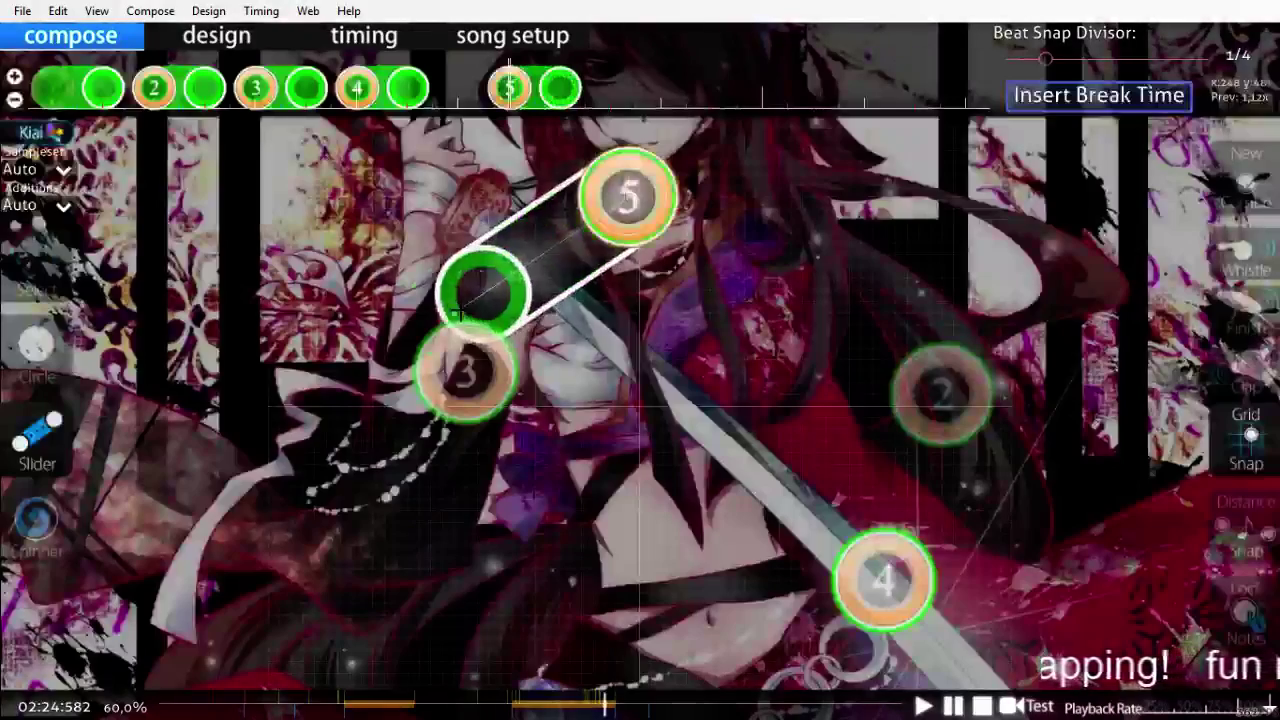
pyautogui.rightClick(460, 316)
pyautogui.scroll(7, 477, 434)
pyautogui.scroll(-2, 700, 240)
pyautogui.moveTo(655, 96); pyautogui.dragTo(606, 98)
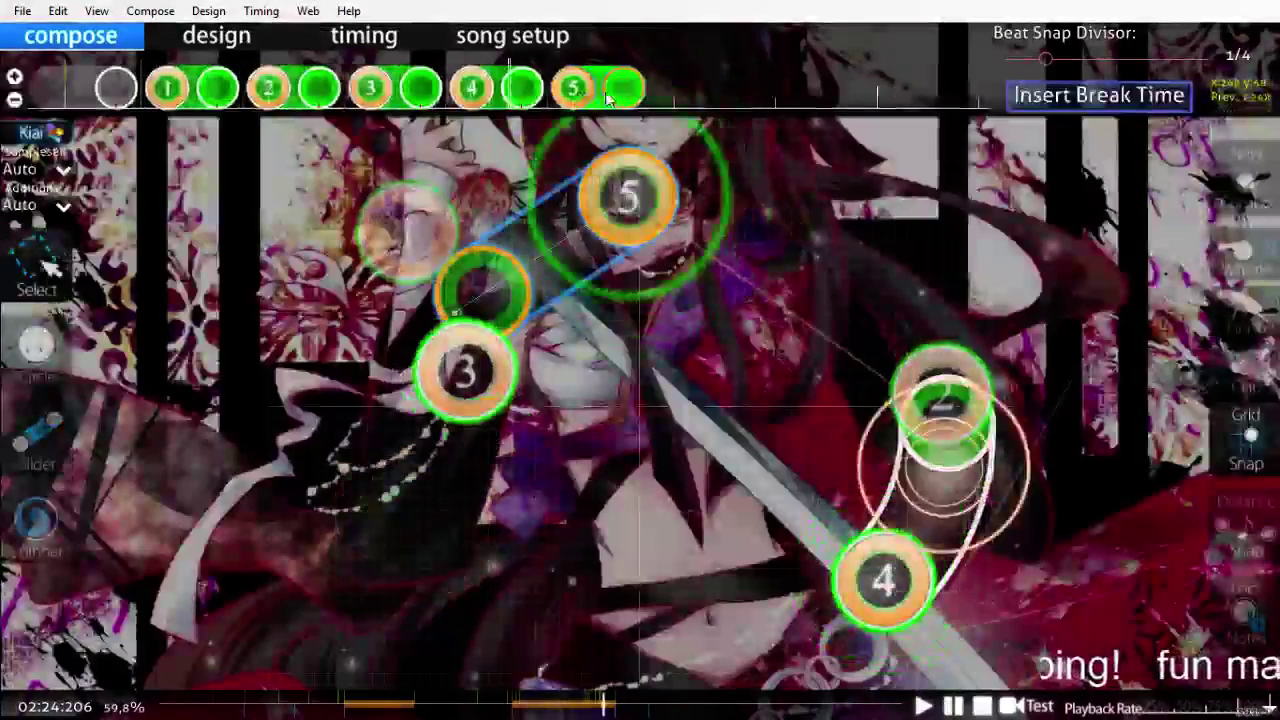
pyautogui.scroll(2, 659, 118)
pyautogui.scroll(-5, 659, 118)
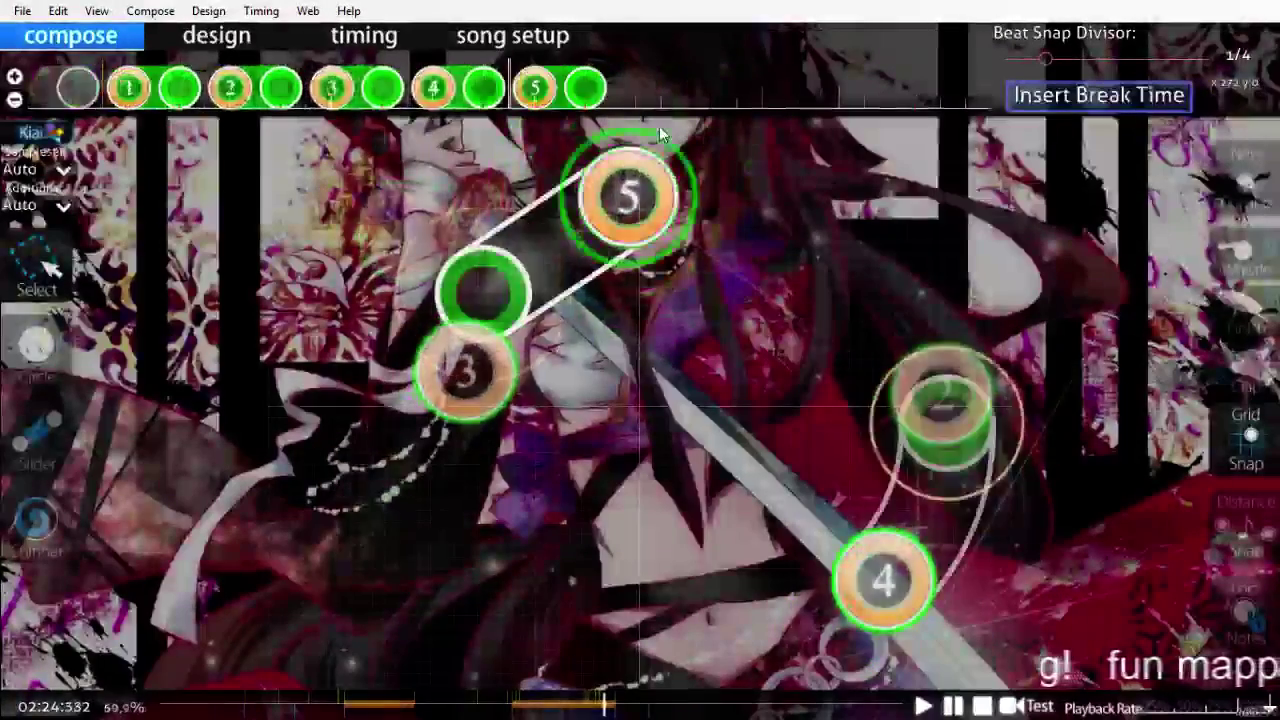
# Step: Place a straight slider at 02:24:749 in the lower playfield, ending just above the head of slider 4
pyautogui.scroll(-1, 659, 126)
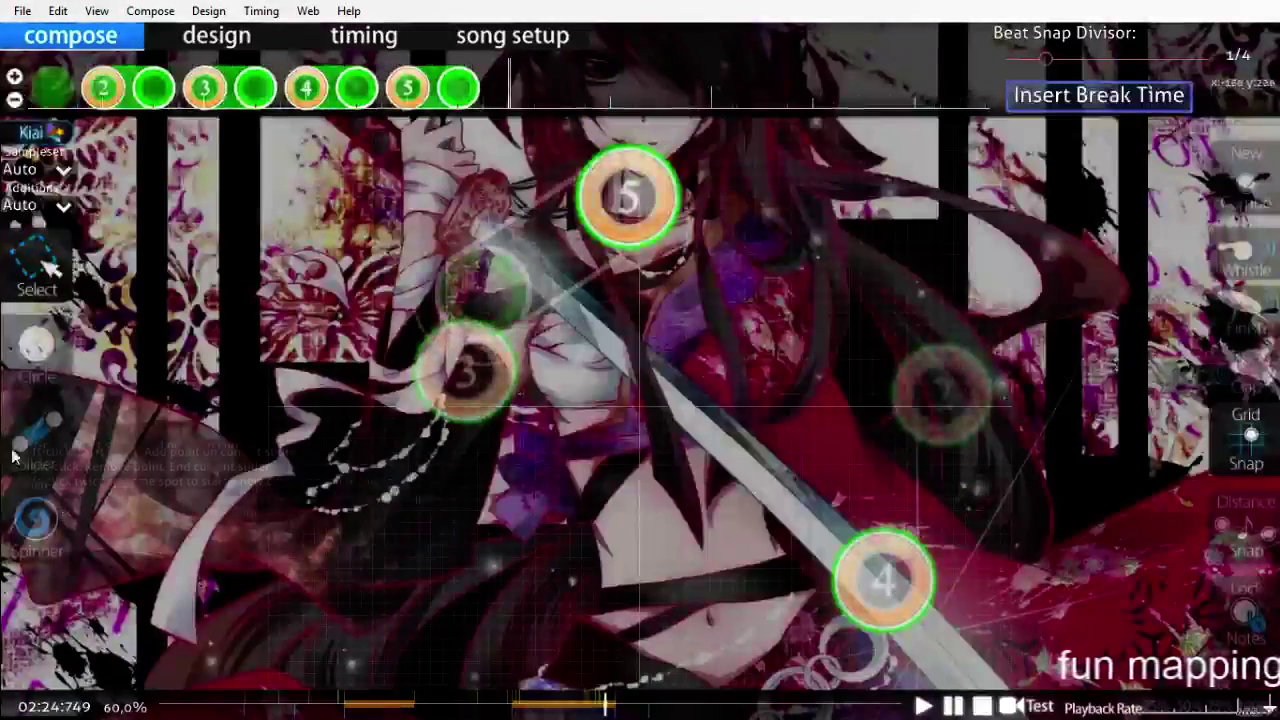
pyautogui.click(16, 481)
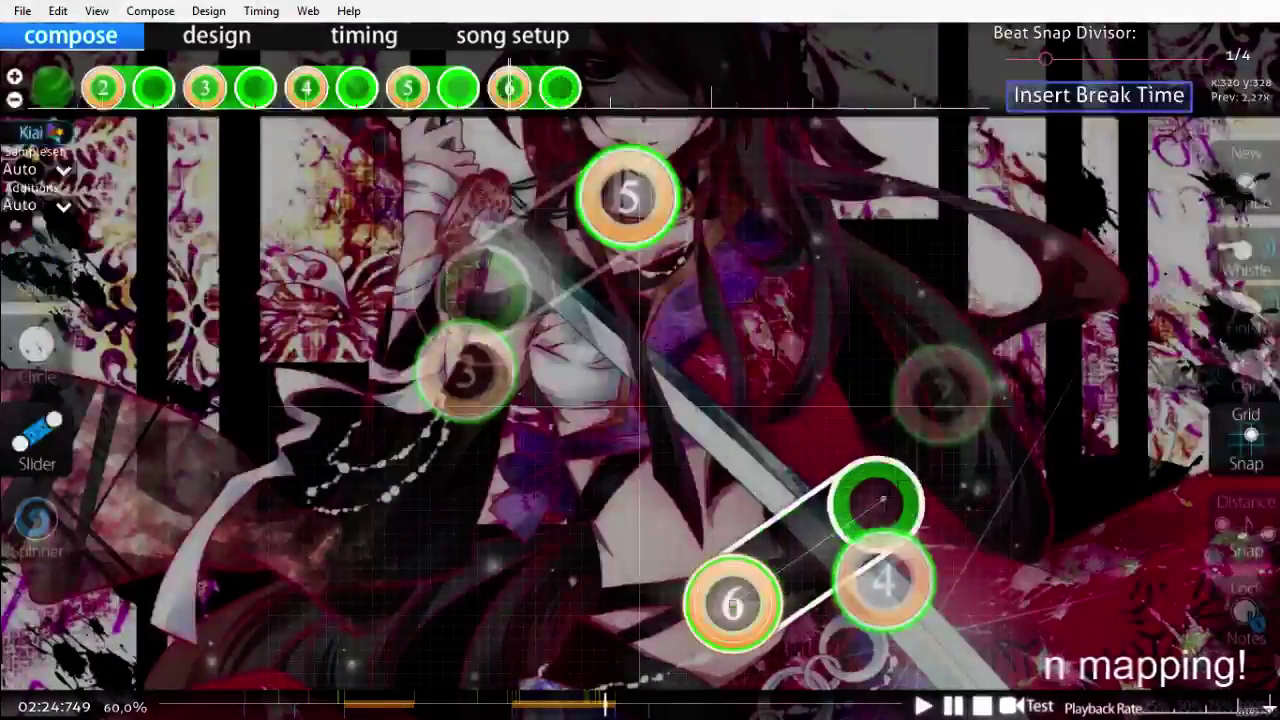
pyautogui.rightClick(900, 478)
pyautogui.scroll(4, 900, 478)
pyautogui.scroll(-8, 900, 478)
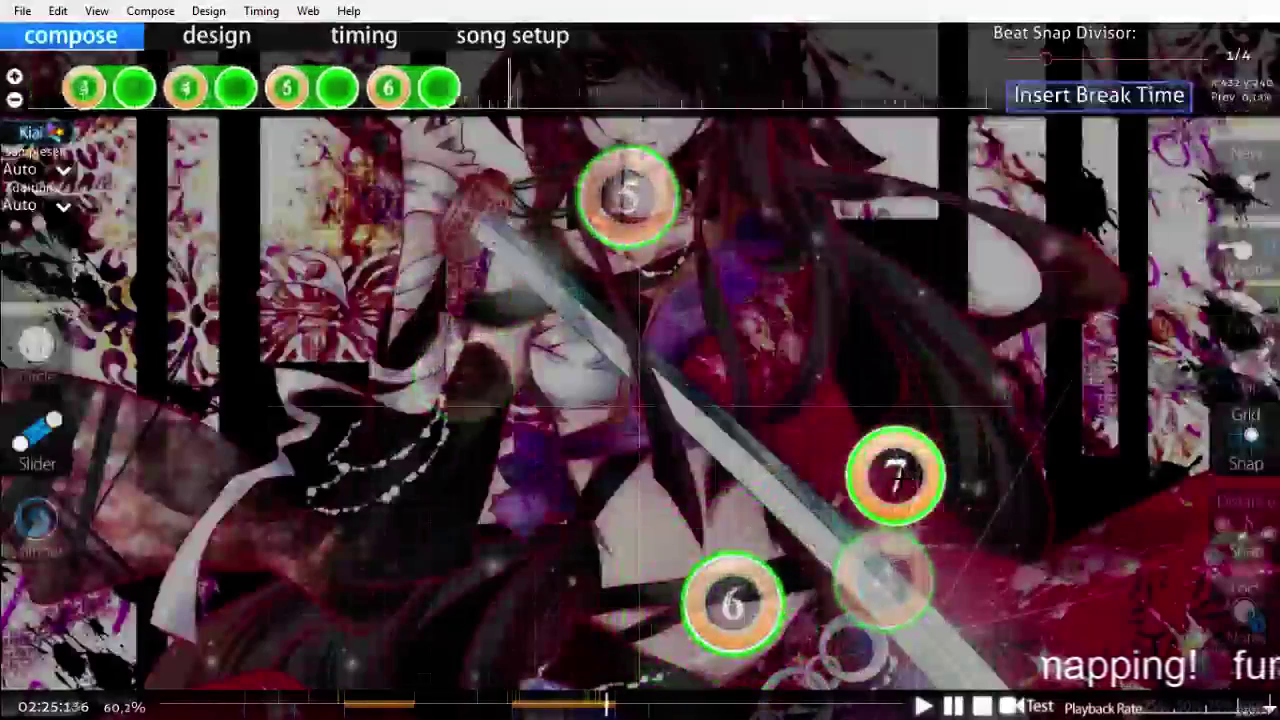
# Step: Place single circles at 02:25:082 and 02:25:249 between sliders 5 and 6, checking the rhythm by playback
pyautogui.scroll(6, 905, 476)
pyautogui.scroll(-6, 905, 476)
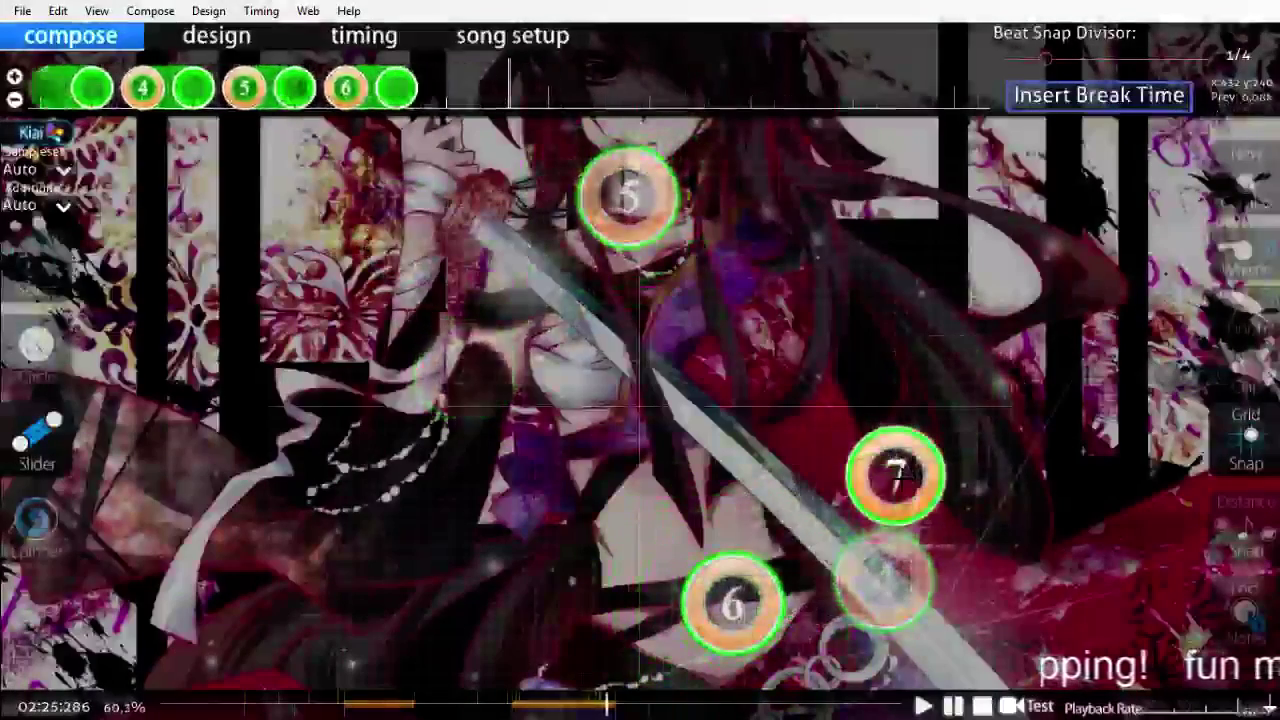
pyautogui.scroll(-1, 902, 478)
pyautogui.click(37, 348)
pyautogui.click(777, 383)
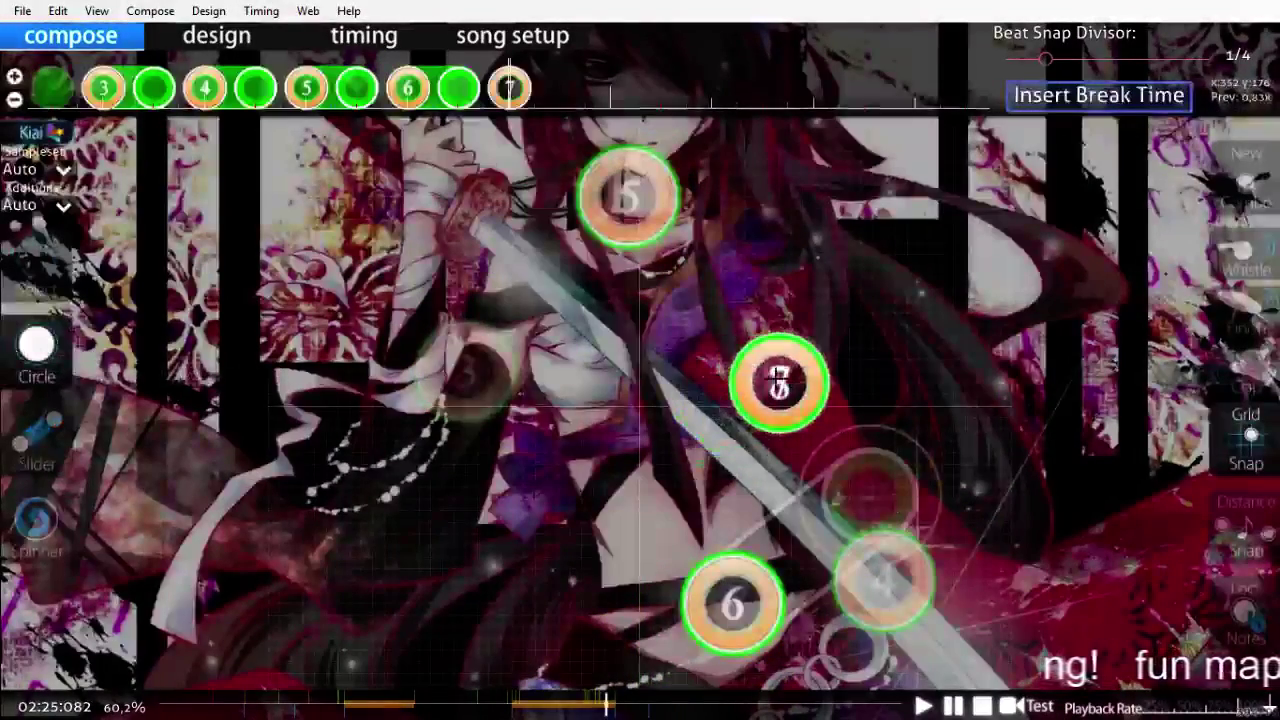
pyautogui.scroll(7, 723, 452)
pyautogui.scroll(1, 723, 452)
pyautogui.scroll(-12, 723, 452)
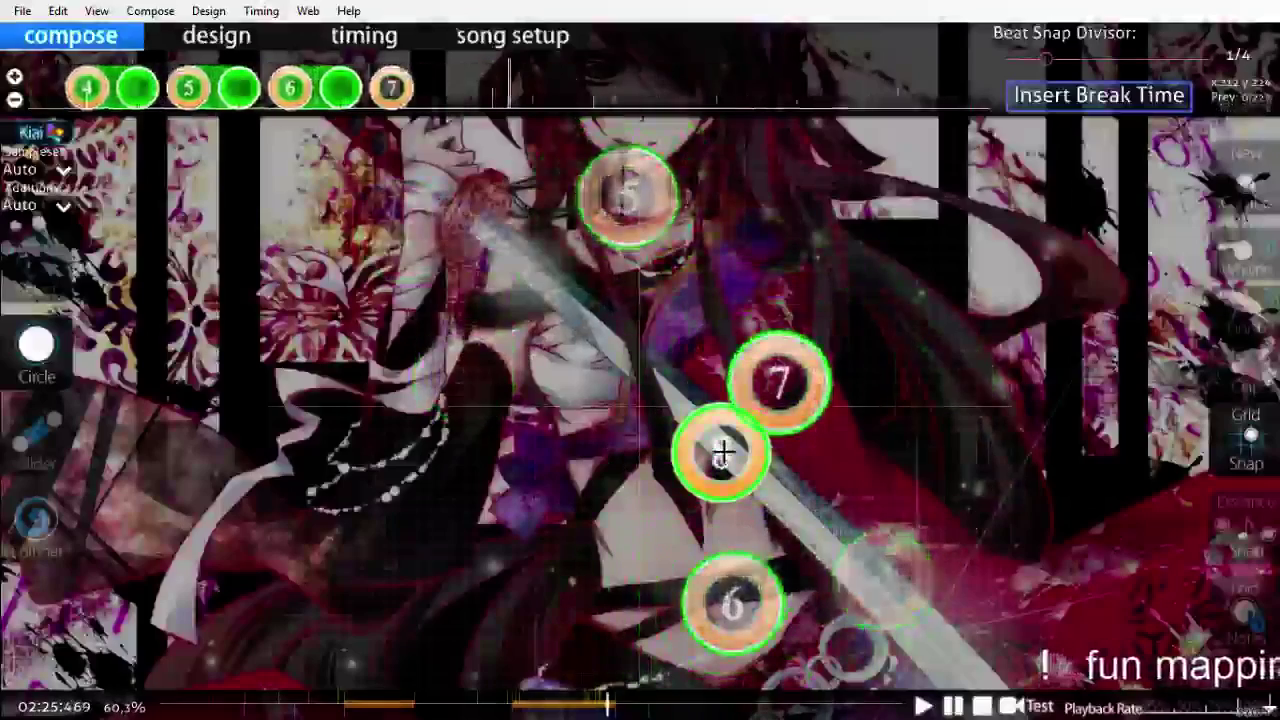
pyautogui.scroll(2, 722, 452)
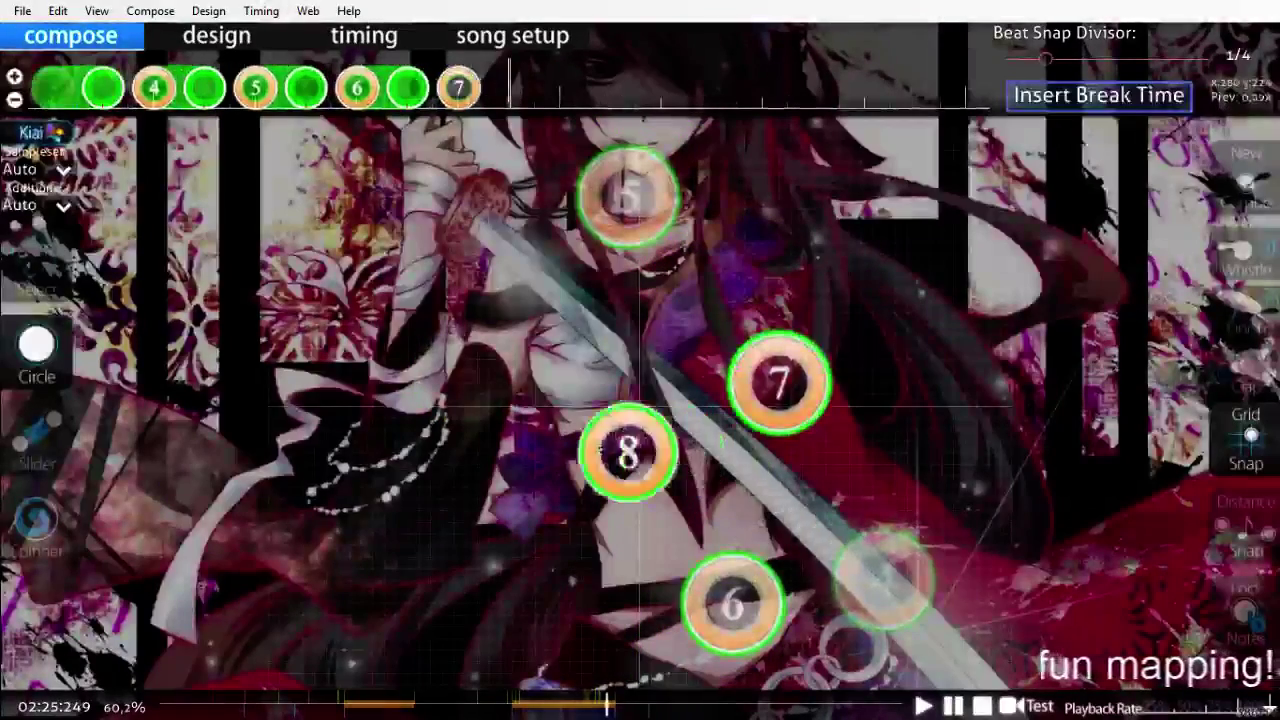
pyautogui.click(571, 453)
# Step: Place a straight slider at 02:25:415 and a curved slider at 02:25:749 in the lower left of the playfield
pyautogui.click(37, 430)
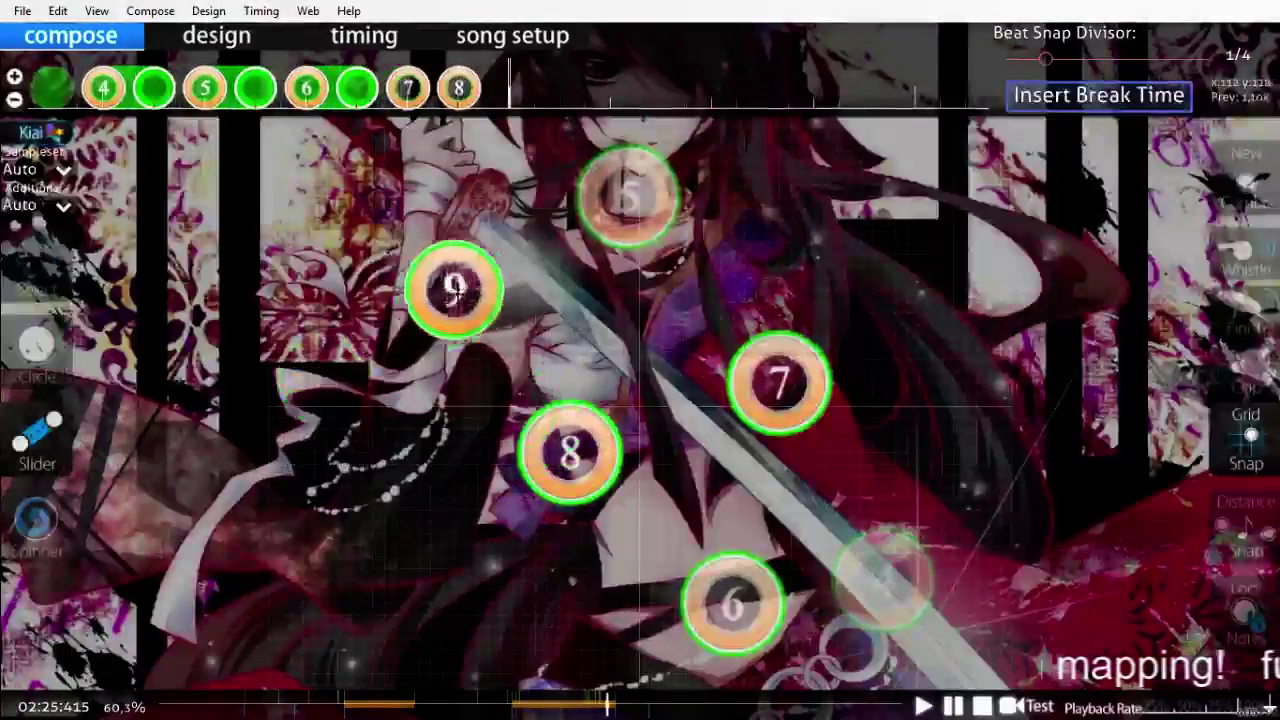
pyautogui.click(536, 248)
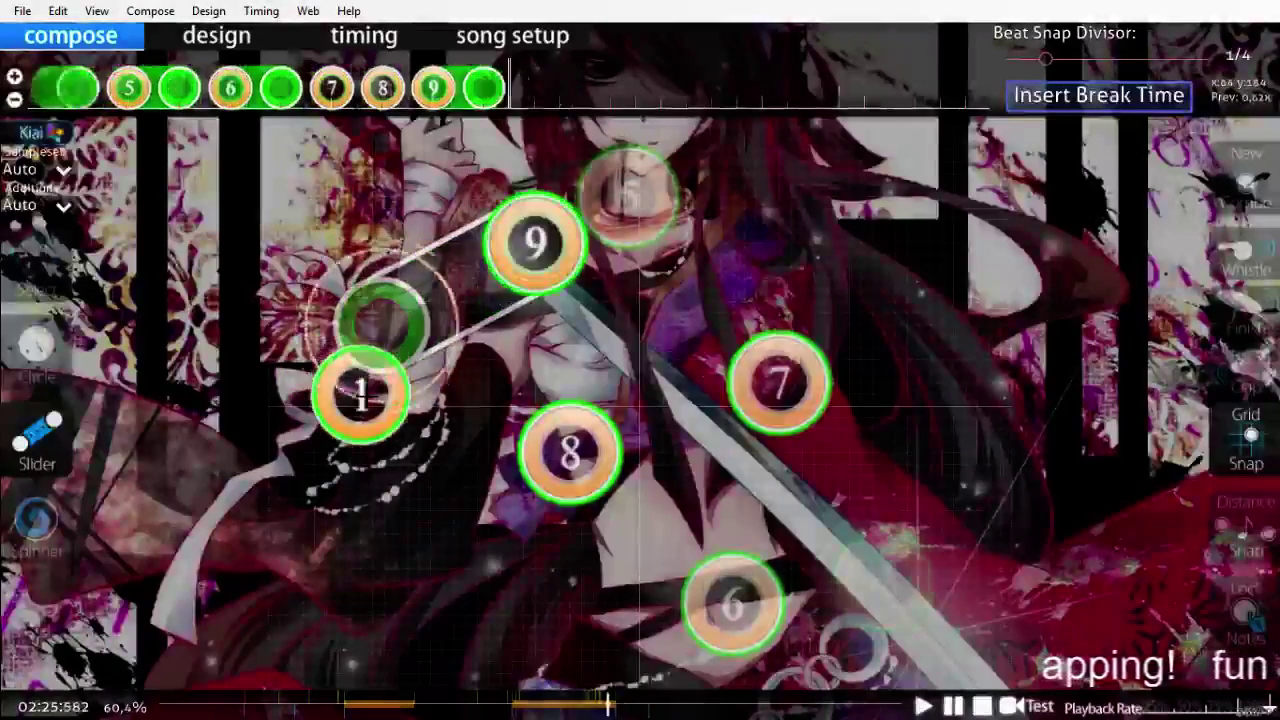
pyautogui.click(361, 534)
pyautogui.click(416, 606)
pyautogui.rightClick(533, 623)
pyautogui.rightClick(533, 625)
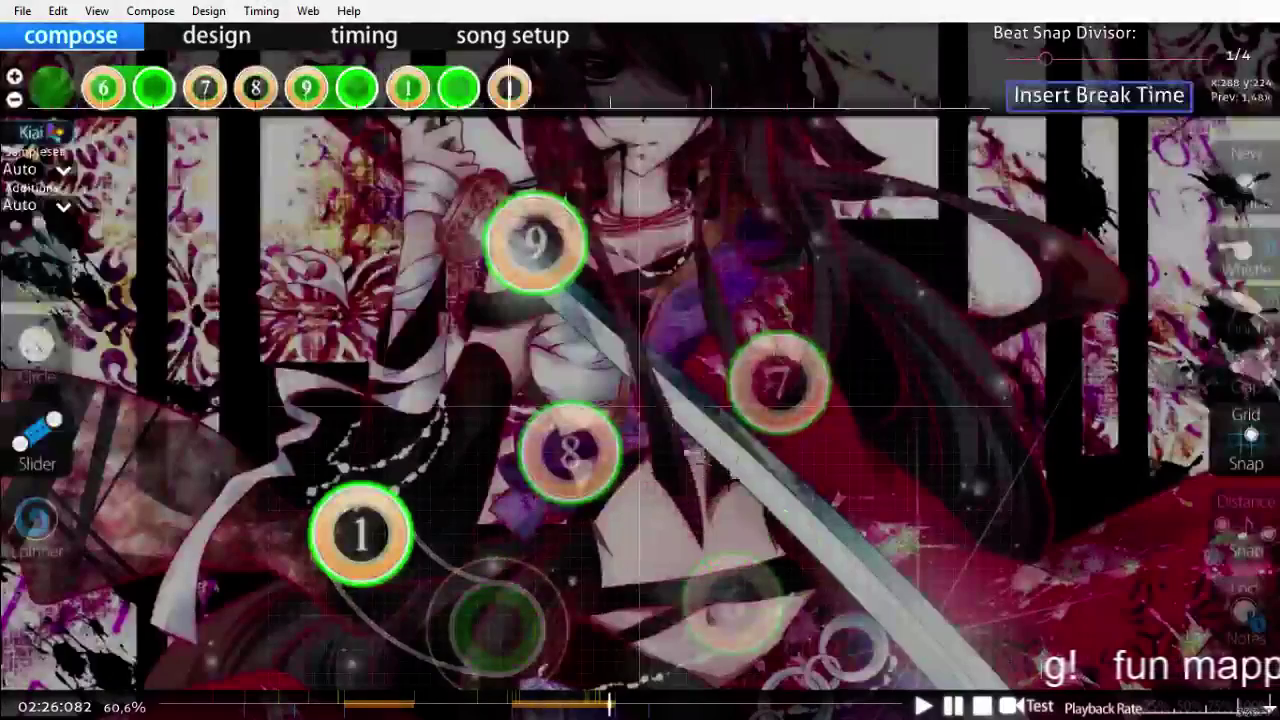
# Step: Place a curved slider at 02:26:082, start a new combo on the slider at 02:25:749, and play the section back
pyautogui.click(410, 88)
pyautogui.press('q')
pyautogui.scroll(19, 682, 202)
pyautogui.press('space')
pyautogui.scroll(-18, 682, 202)
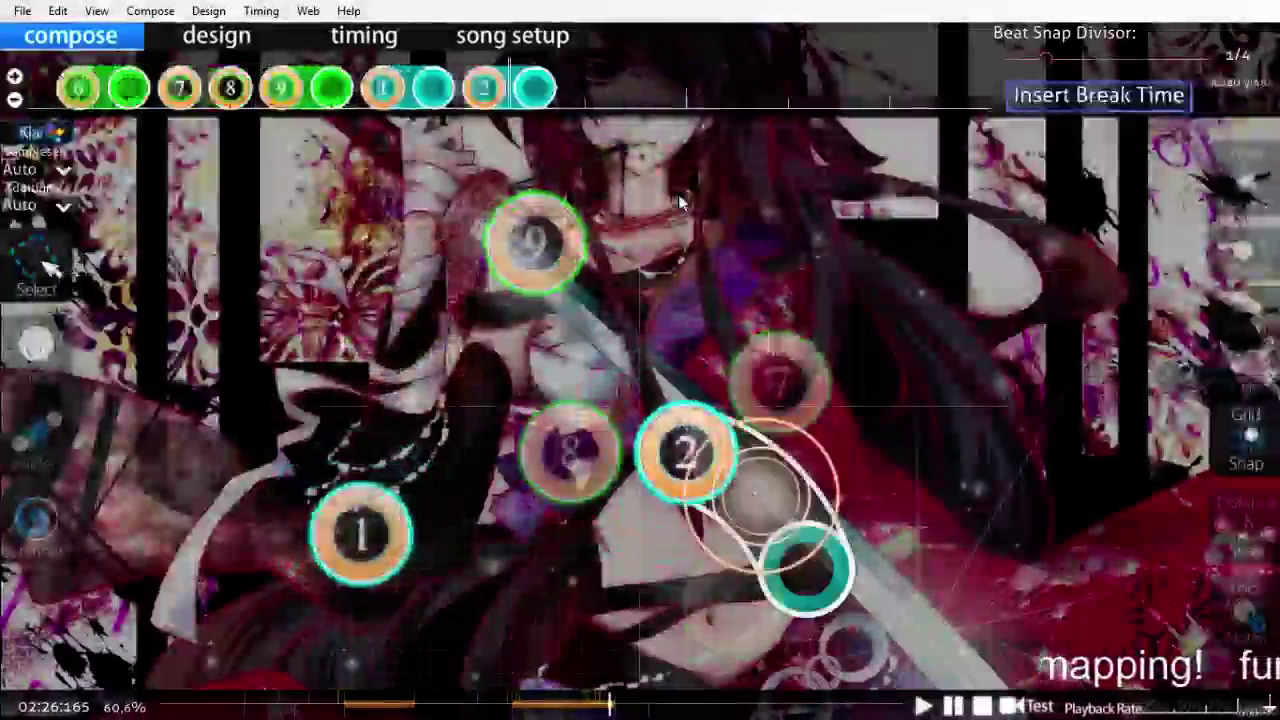
# Step: Add one repeat to the slider at 02:26:082 and play it back
pyautogui.click(590, 98)
pyautogui.scroll(10, 590, 98)
pyautogui.scroll(-14, 590, 99)
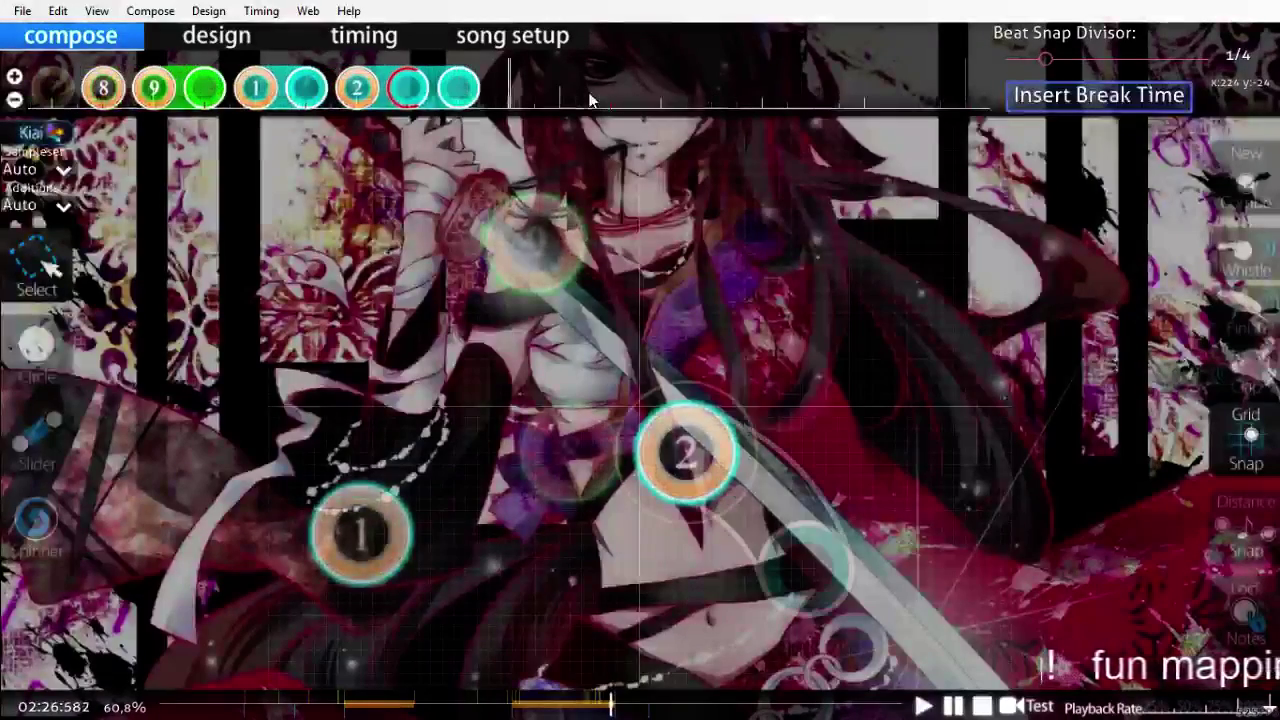
# Step: Place a circle at 02:26:582 followed by a curved slider at 02:26:749 in the upper left of the playfield
pyautogui.click(58, 316)
pyautogui.click(543, 346)
pyautogui.press('3')
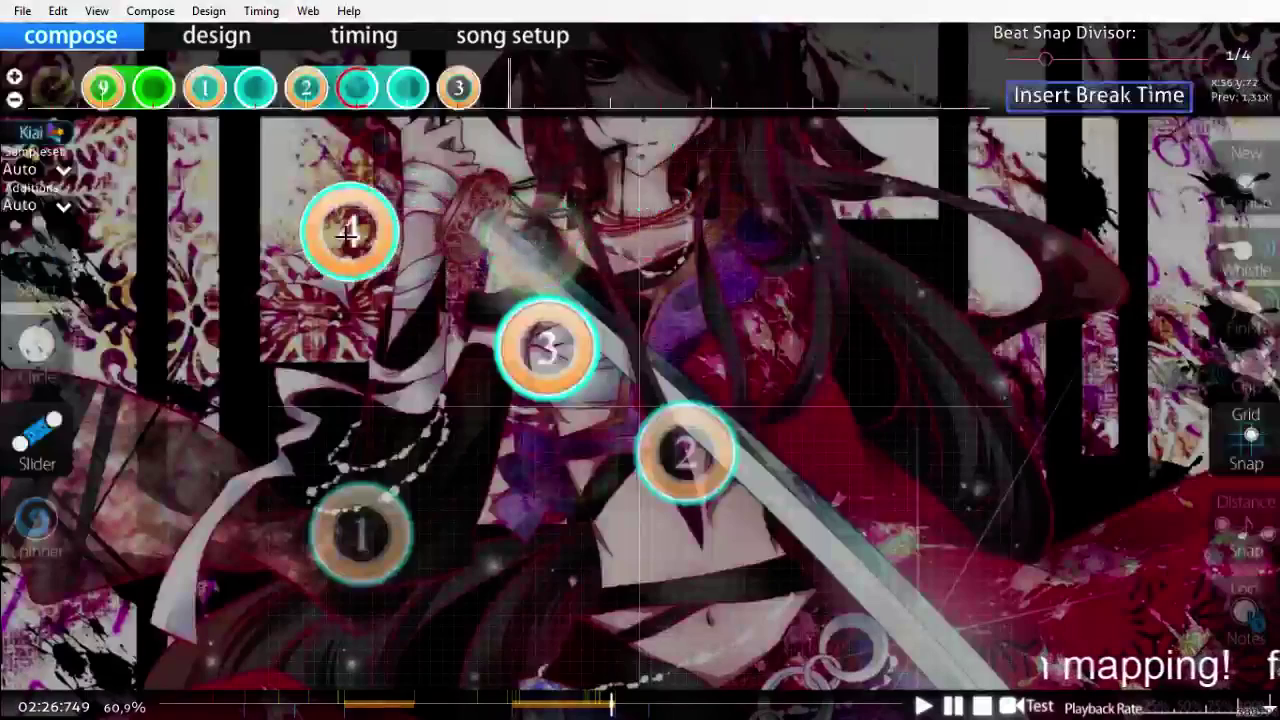
pyautogui.moveTo(338, 242); pyautogui.dragTo(310, 340)
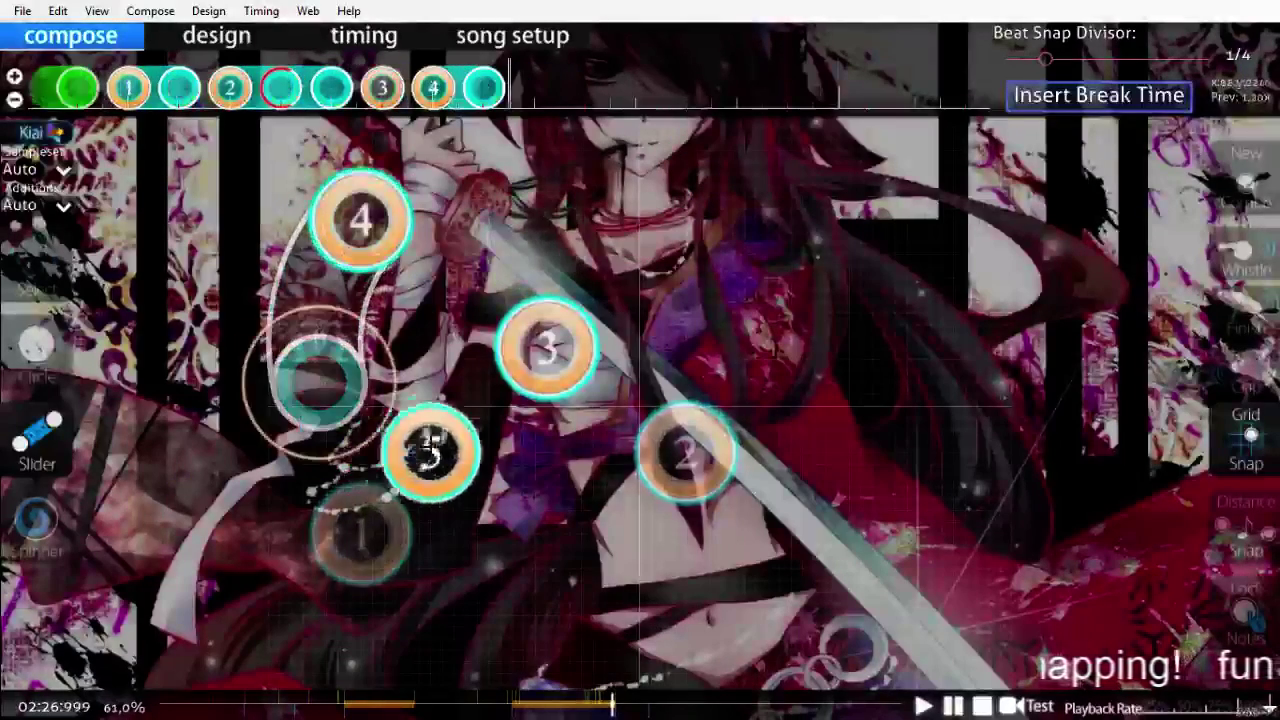
# Step: Place a curved slider at 02:27:082 running downward in the upper right of the playfield
pyautogui.moveTo(860, 230); pyautogui.dragTo(905, 310)
pyautogui.click(907, 338)
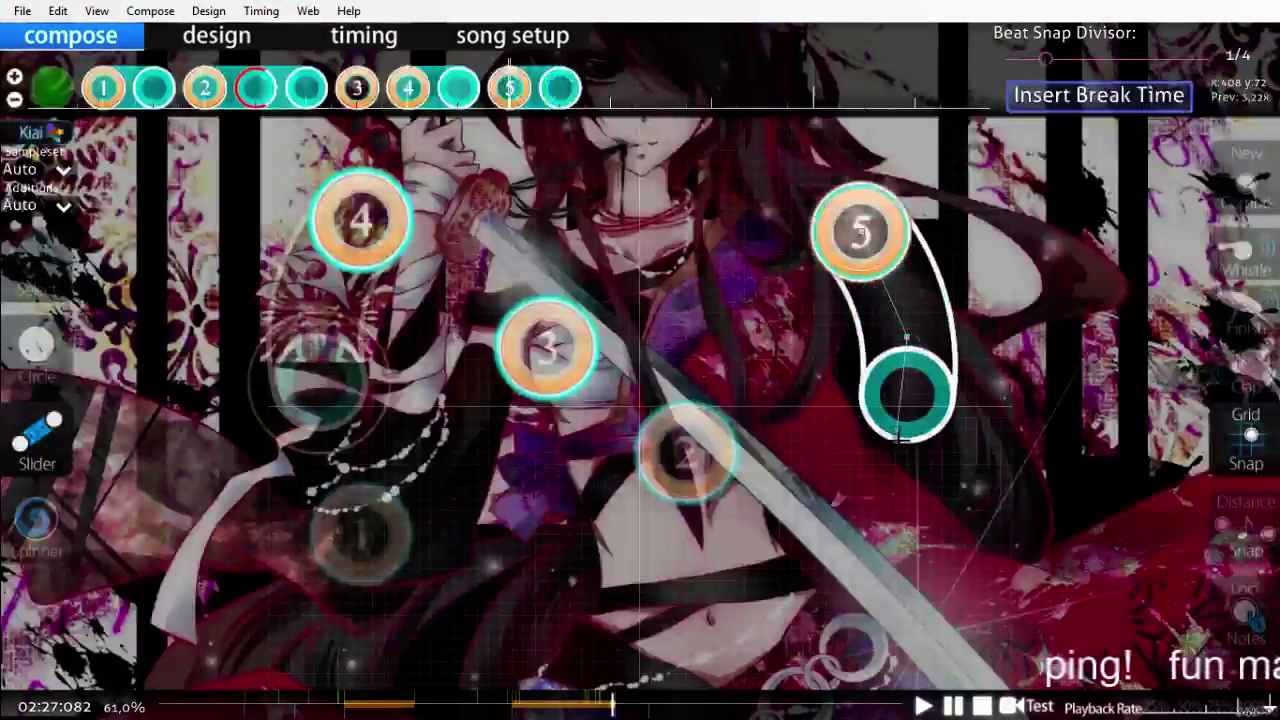
pyautogui.rightClick(872, 453)
pyautogui.scroll(-4, 826, 452)
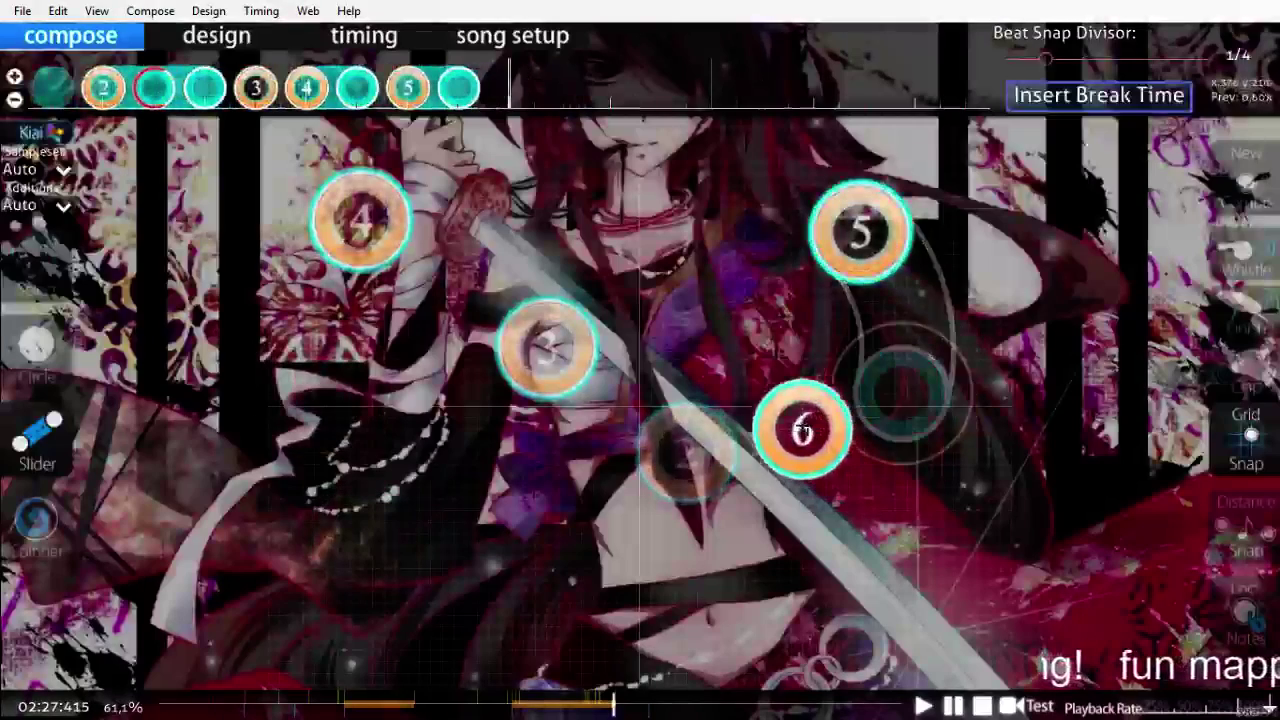
# Step: Place curved sliders at 02:27:415 and 02:27:749 in the lower half of the playfield
pyautogui.moveTo(767, 395); pyautogui.dragTo(768, 518)
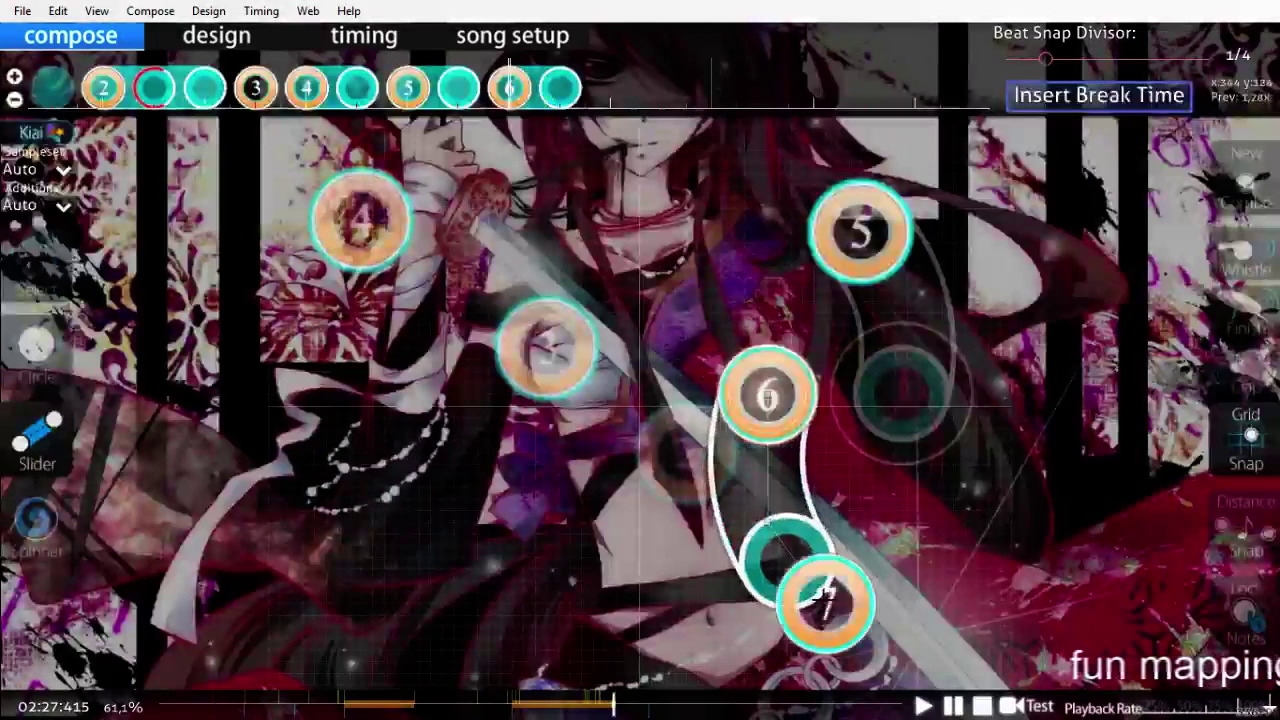
pyautogui.rightClick(823, 590)
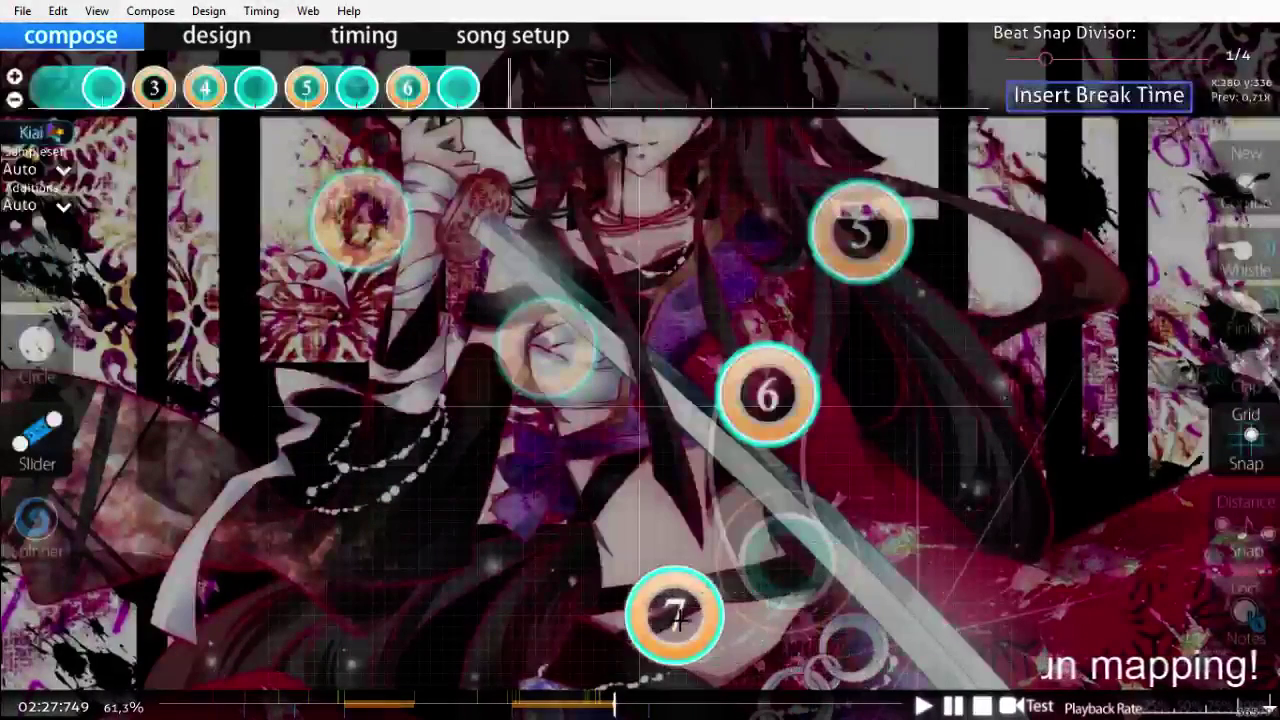
pyautogui.moveTo(569, 603)
pyautogui.mouseDown()
pyautogui.moveTo(500, 543)
pyautogui.moveTo(456, 441)
pyautogui.mouseUp()
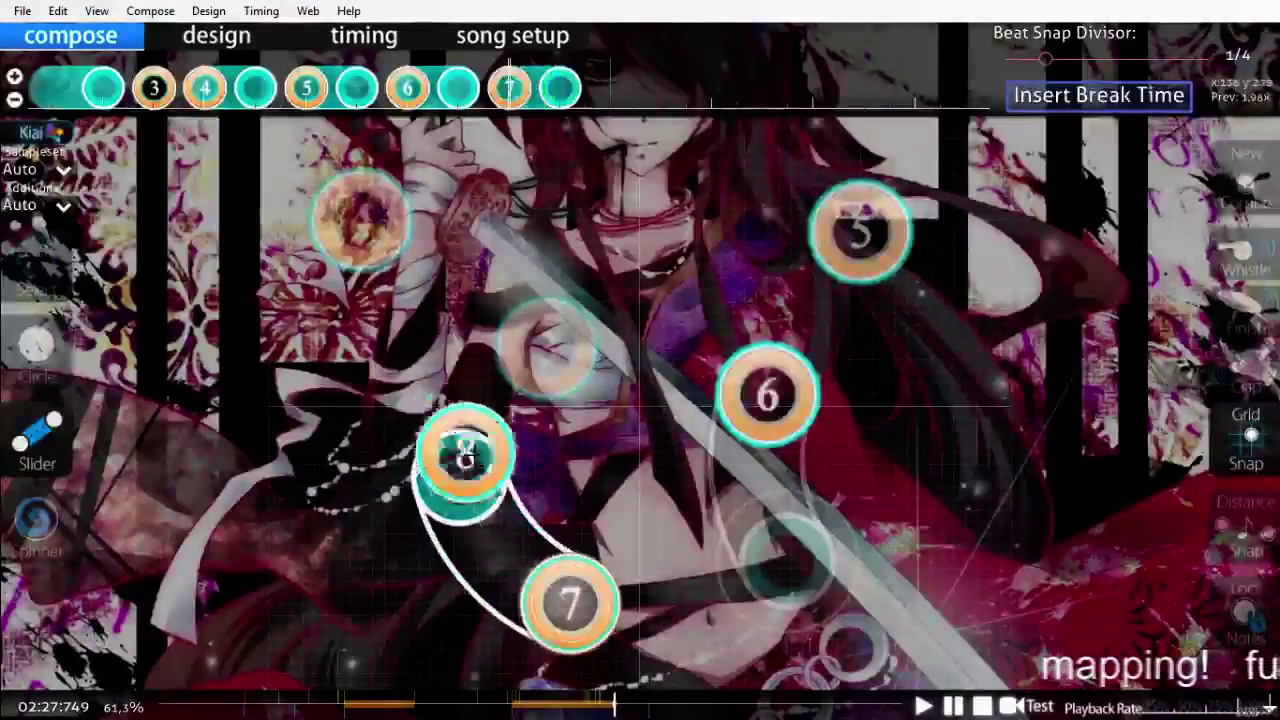
# Step: Play back the newest sliders and check the rhythm from about 02:27:082 to 02:27:749
pyautogui.scroll(10, 488, 500)
pyautogui.press('space')
pyautogui.press('space')
pyautogui.scroll(3, 490, 504)
pyautogui.scroll(1, 490, 505)
pyautogui.scroll(-1, 490, 505)
pyautogui.scroll(1, 490, 505)
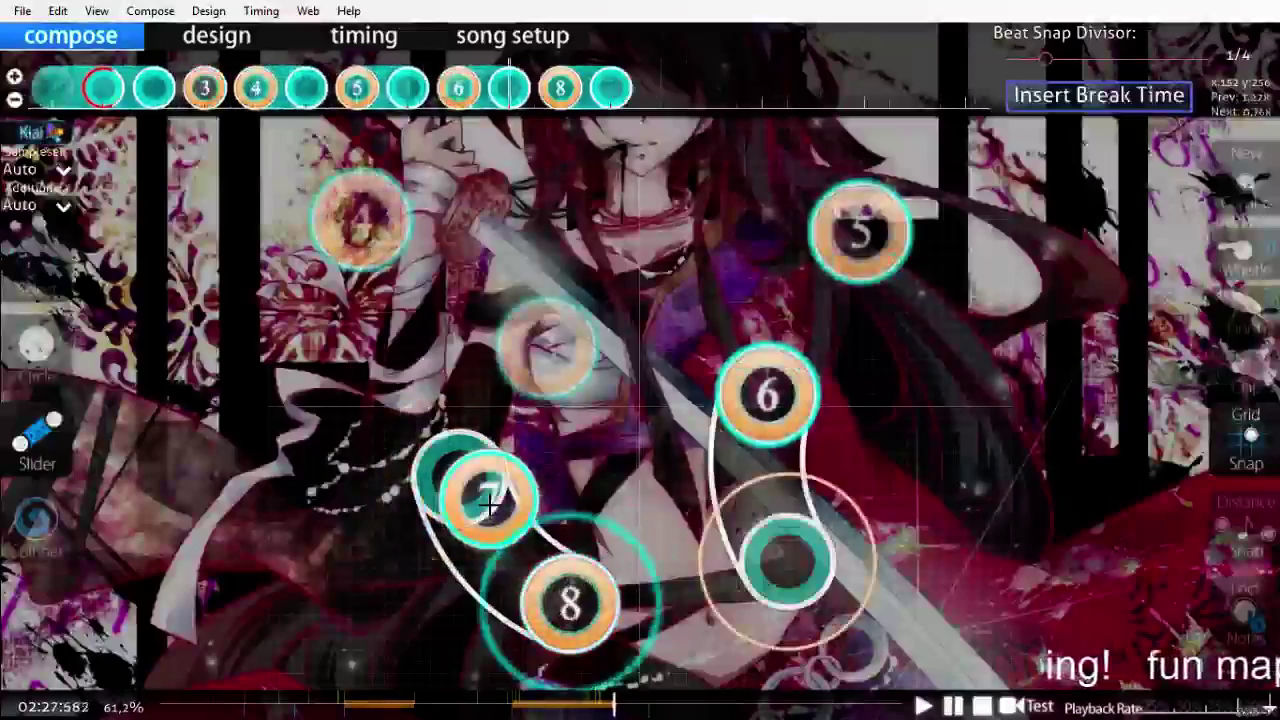
pyautogui.scroll(4, 490, 505)
pyautogui.scroll(-3, 495, 510)
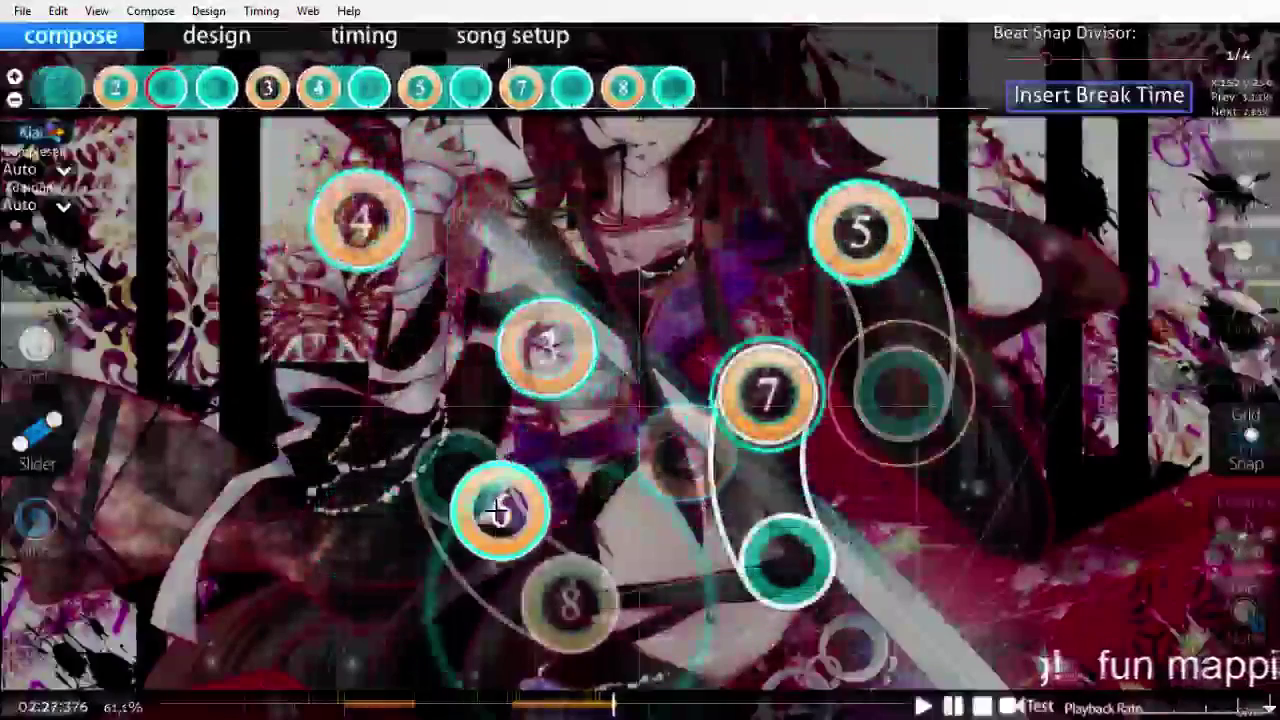
pyautogui.scroll(-4, 500, 505)
# Step: Delete the sliders at 02:27:749 and 02:27:415, saving the beatmap in between
pyautogui.rightClick(570, 603)
pyautogui.scroll(8, 571, 325)
pyautogui.scroll(-4, 571, 324)
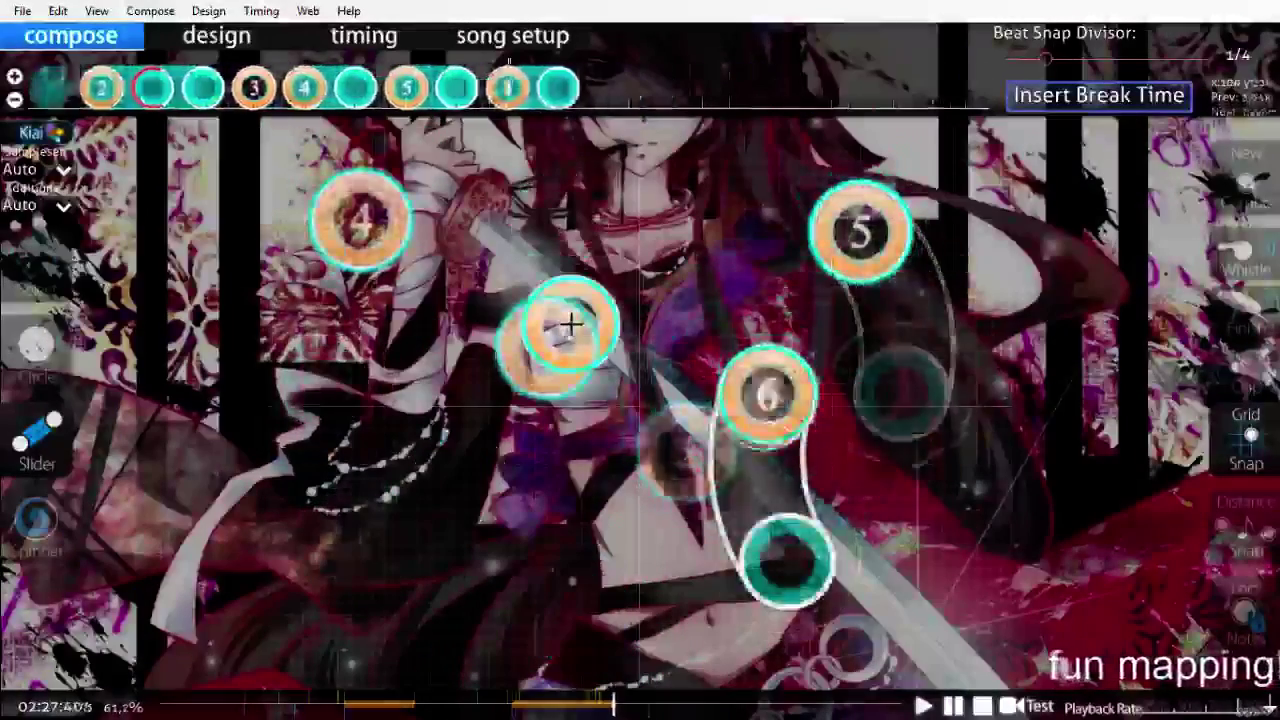
pyautogui.scroll(-6, 571, 324)
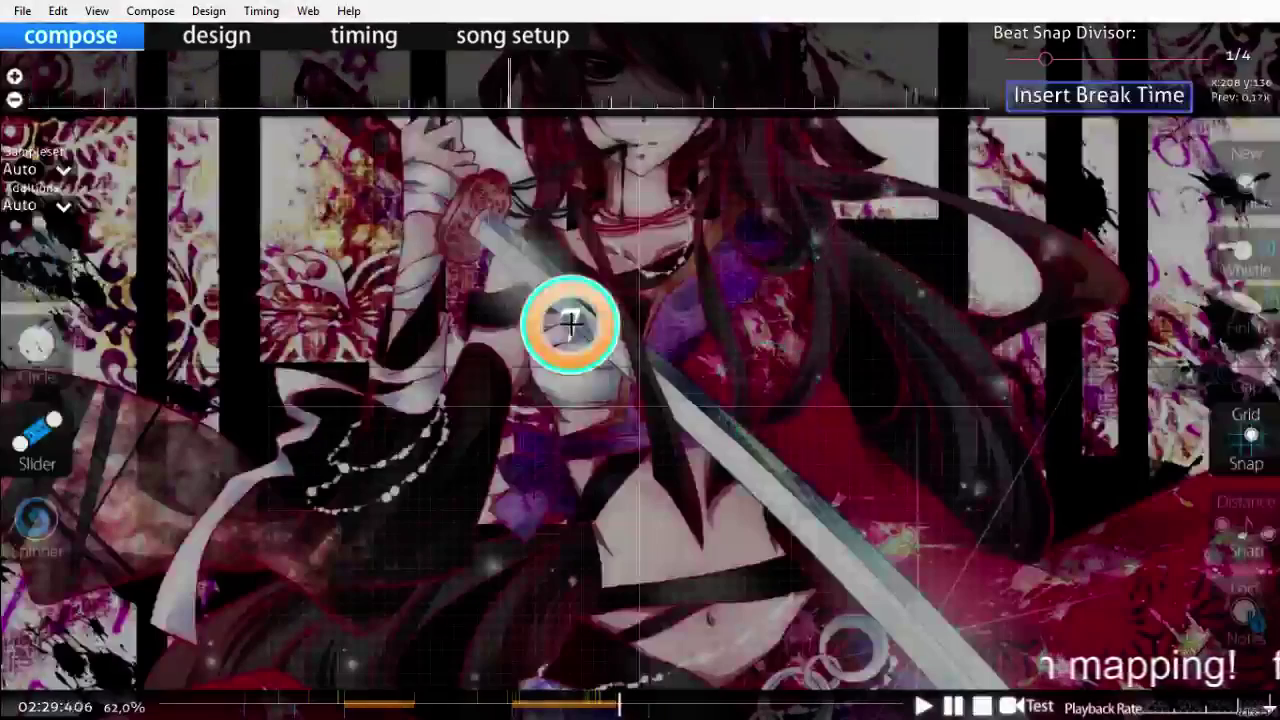
pyautogui.hotkey('ctrl', 's')
pyautogui.scroll(10, 570, 322)
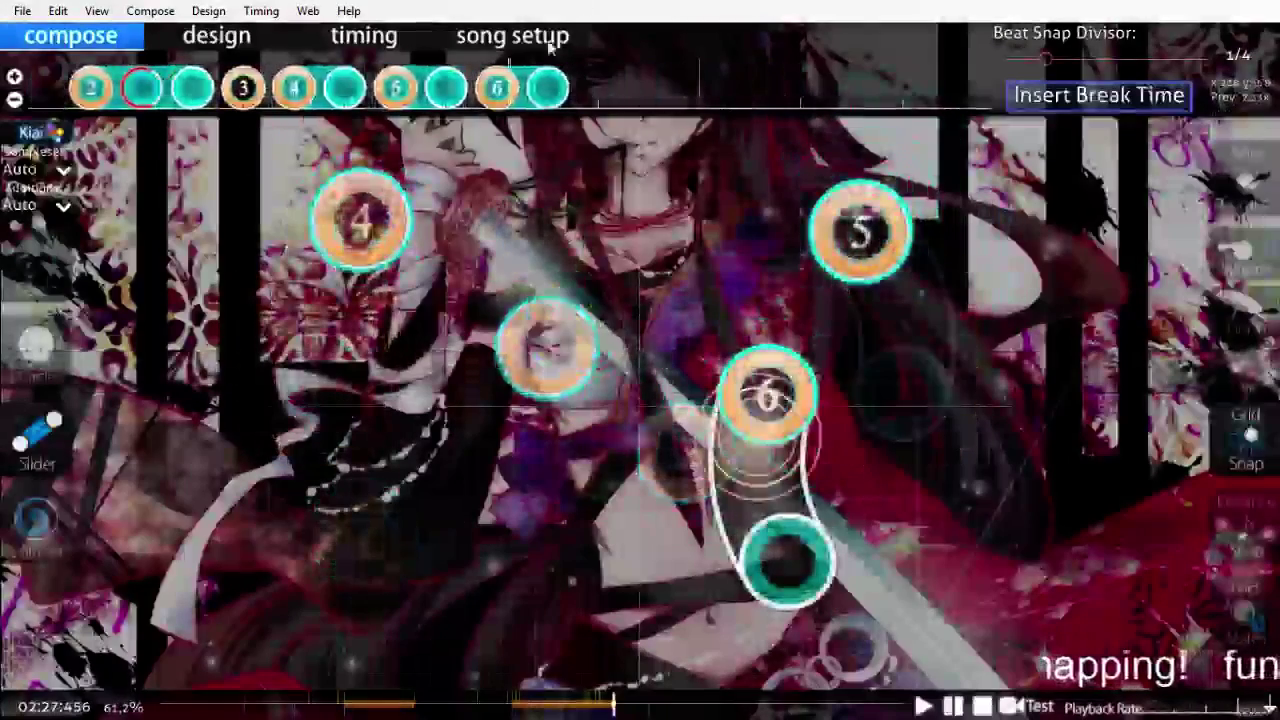
pyautogui.rightClick(508, 90)
pyautogui.scroll(2, 500, 185)
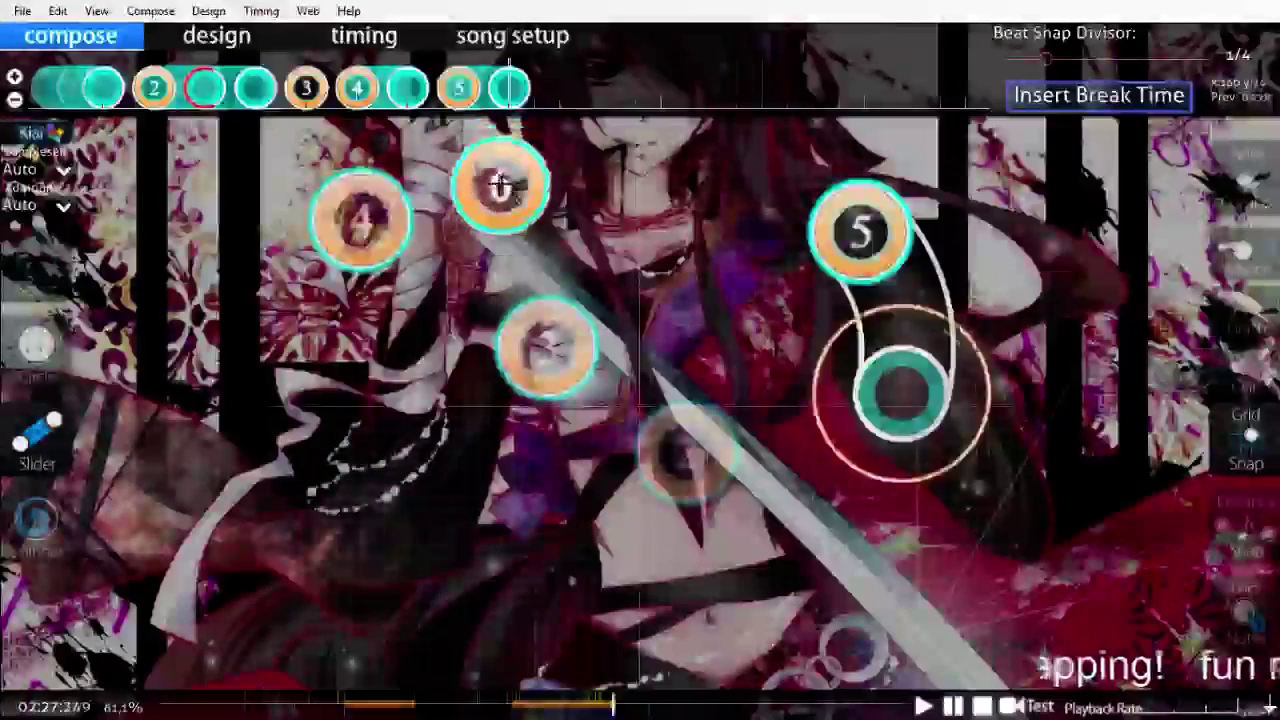
# Step: Place single circles at 02:27:415 and 02:27:582, the first in the lower centre and the second below slider 5
pyautogui.click(30, 350)
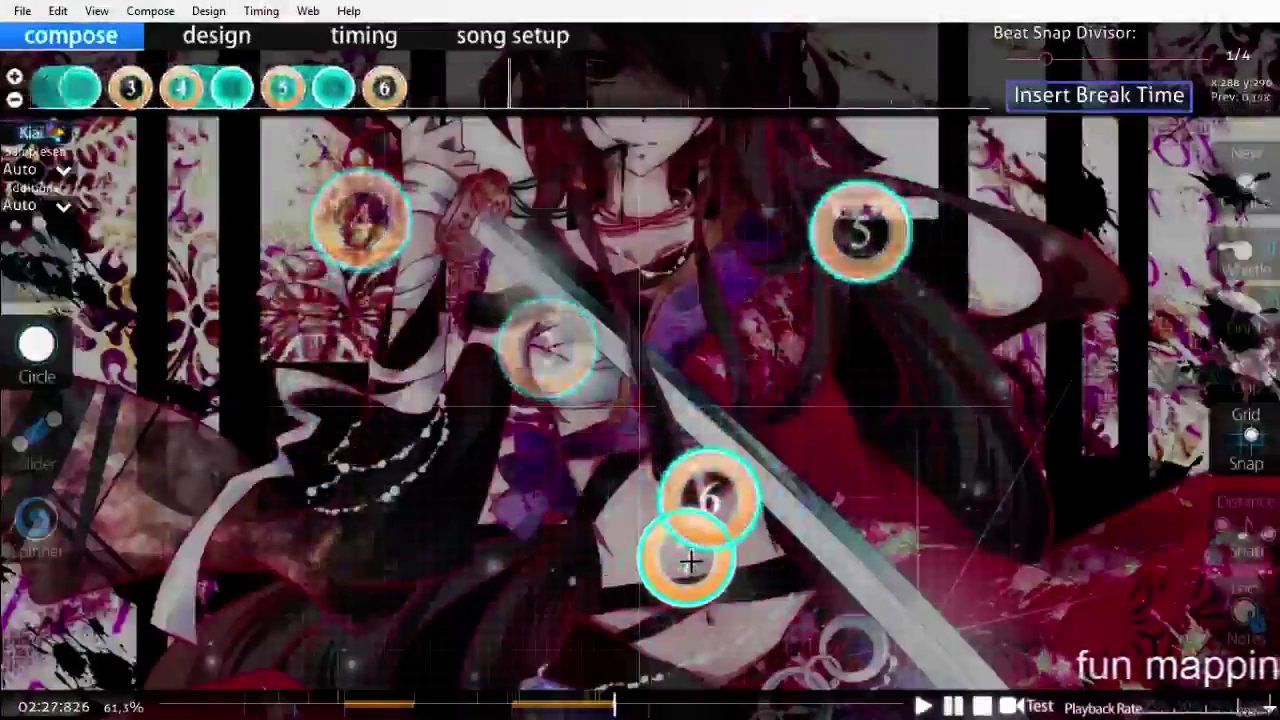
pyautogui.scroll(1, 690, 563)
pyautogui.click(617, 395)
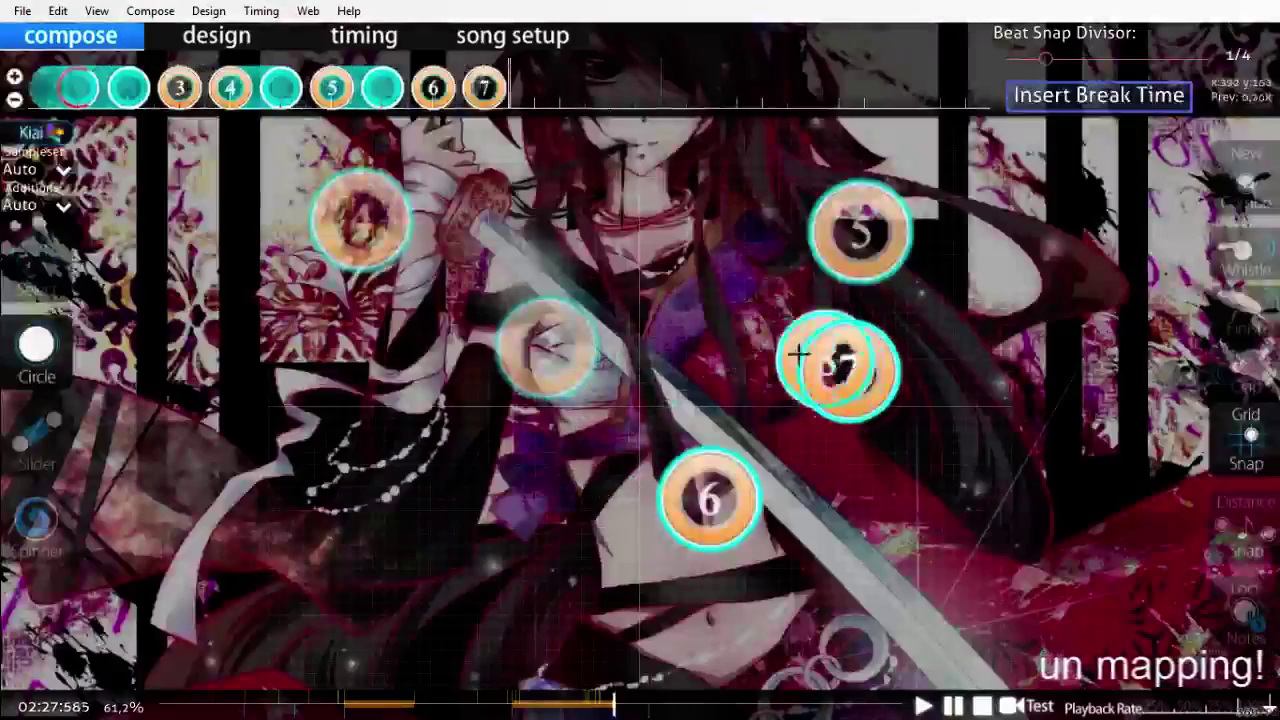
# Step: Play back and check the rhythm of the newest circles from about 02:27:582 to 02:28:082
pyautogui.scroll(8, 700, 246)
pyautogui.press('space')
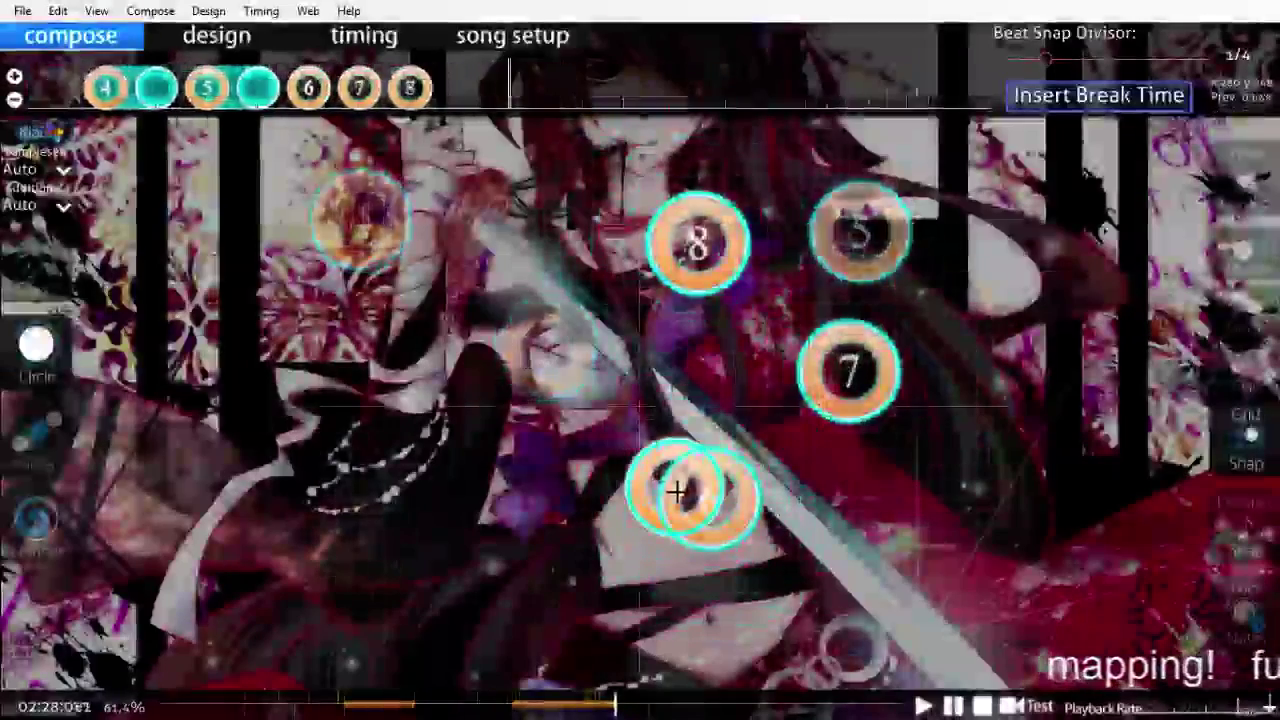
pyautogui.scroll(-3, 675, 487)
pyautogui.scroll(-3, 677, 491)
pyautogui.scroll(4, 677, 491)
pyautogui.scroll(-2, 677, 491)
pyautogui.scroll(3, 677, 491)
pyautogui.scroll(-7, 677, 491)
pyautogui.scroll(4, 677, 491)
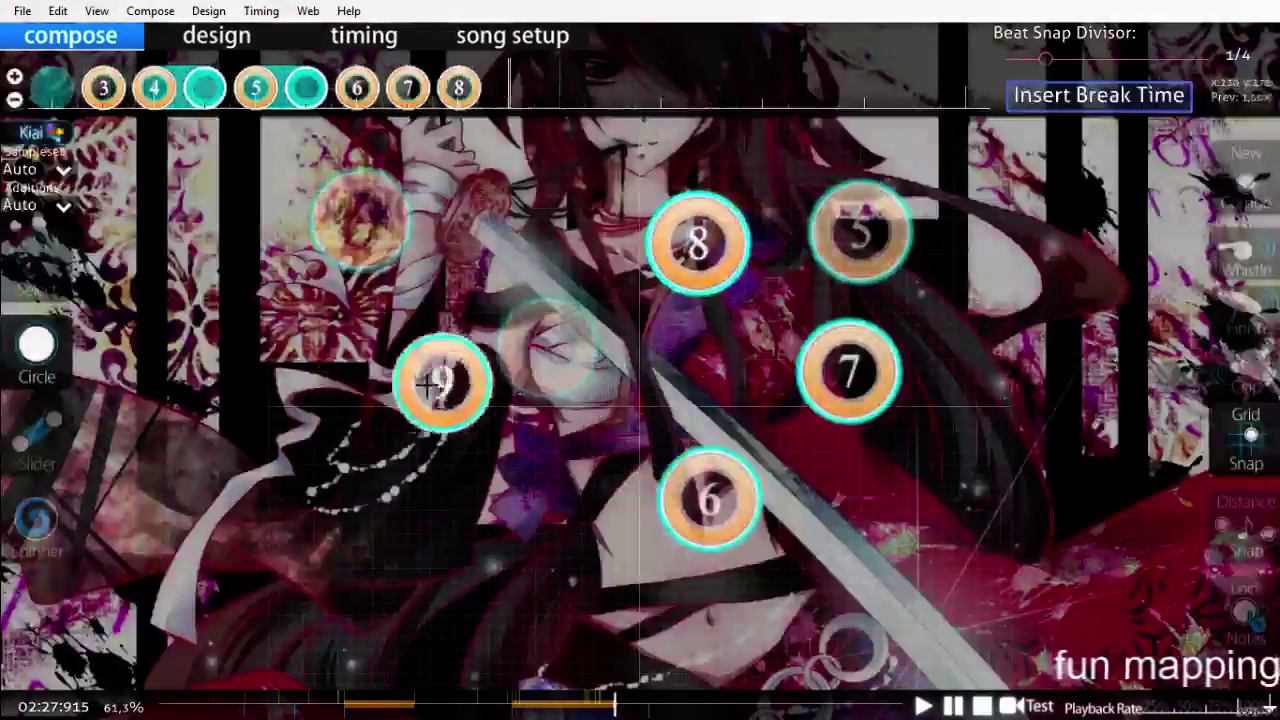
# Step: Place a short straight horizontal slider at 02:27:749 in the upper centre of the playfield, extending left from circle 8's position
pyautogui.click(36, 440)
pyautogui.scroll(1, 408, 265)
pyautogui.click(697, 244)
pyautogui.rightClick(521, 245)
pyautogui.scroll(2, 534, 391)
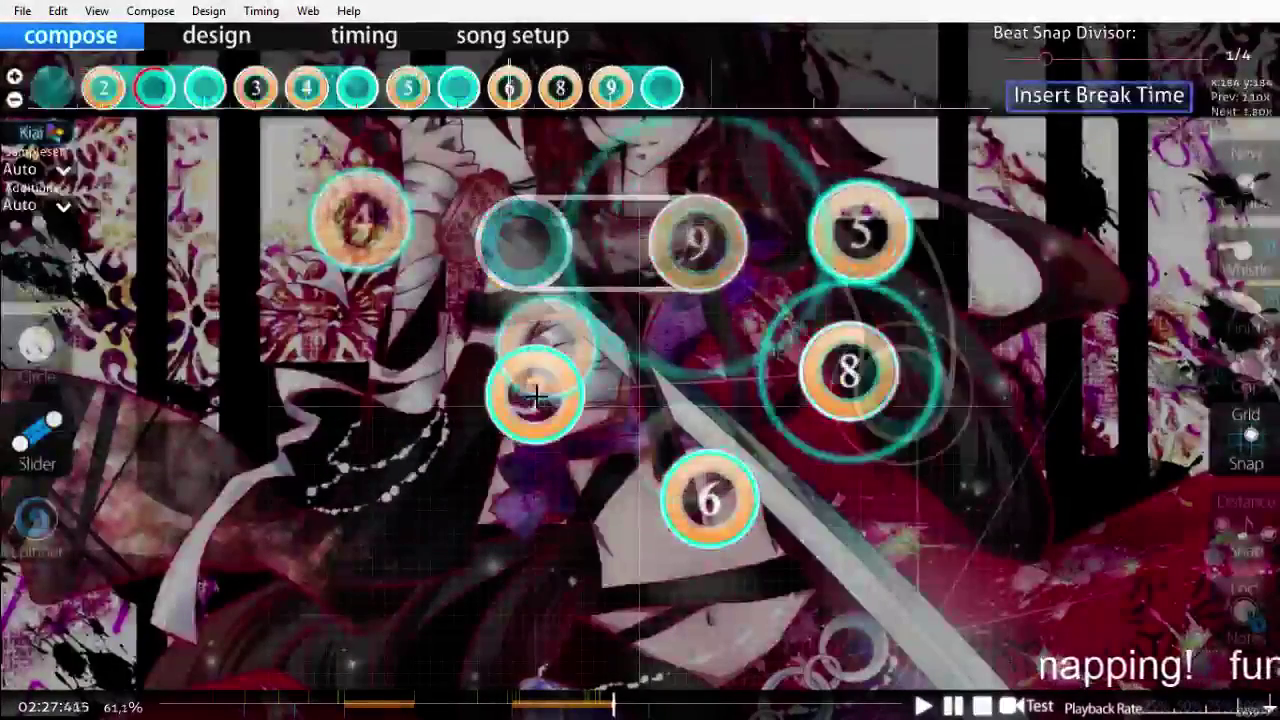
pyautogui.scroll(-14, 547, 406)
pyautogui.scroll(12, 547, 406)
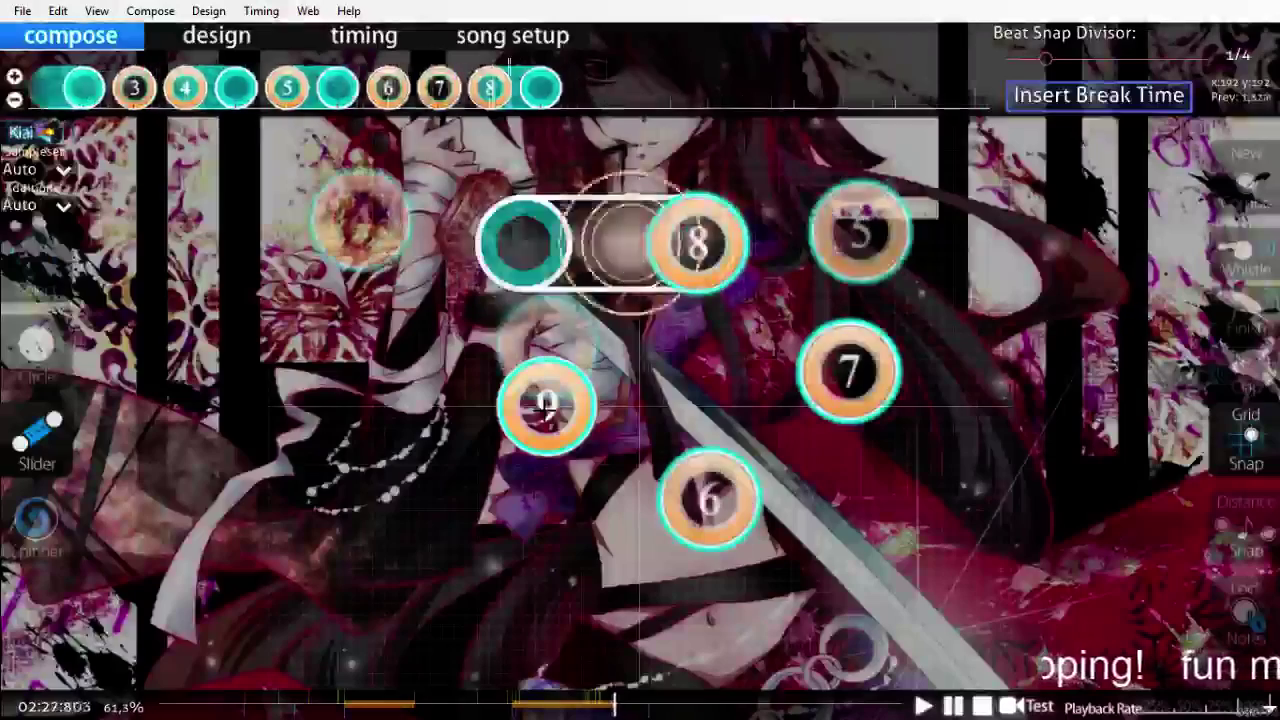
pyautogui.scroll(-5, 532, 385)
pyautogui.scroll(5, 498, 330)
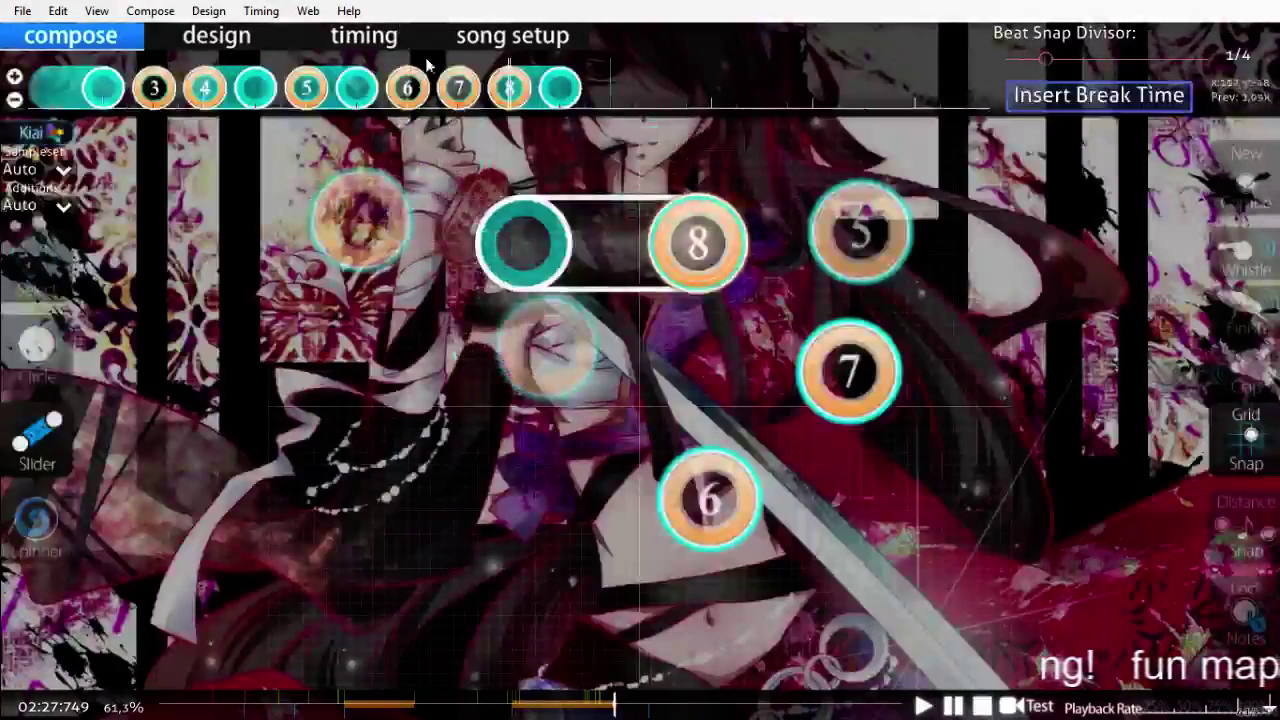
# Step: Add an inherited timing point at 02:27:749 with 40% volume and a 1.0x slider velocity multiplier
pyautogui.click(410, 38)
pyautogui.click(834, 232)
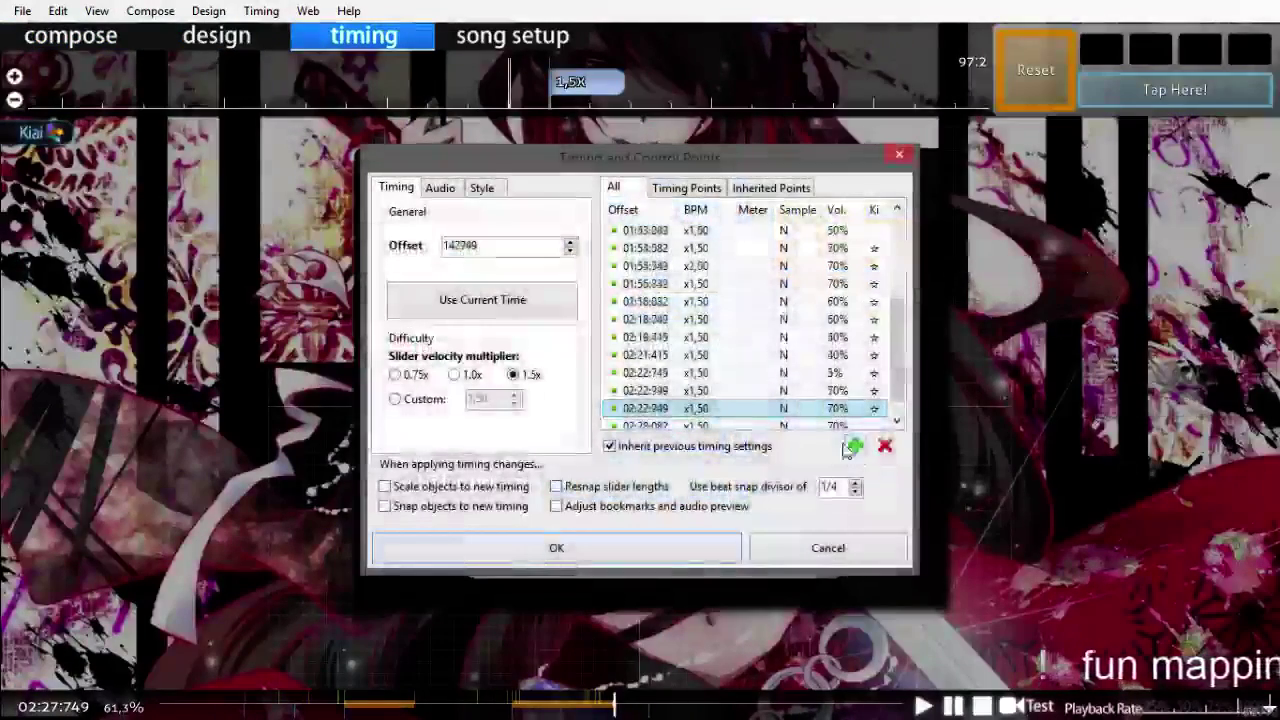
pyautogui.click(440, 188)
pyautogui.moveTo(470, 362); pyautogui.dragTo(441, 362)
pyautogui.click(410, 190)
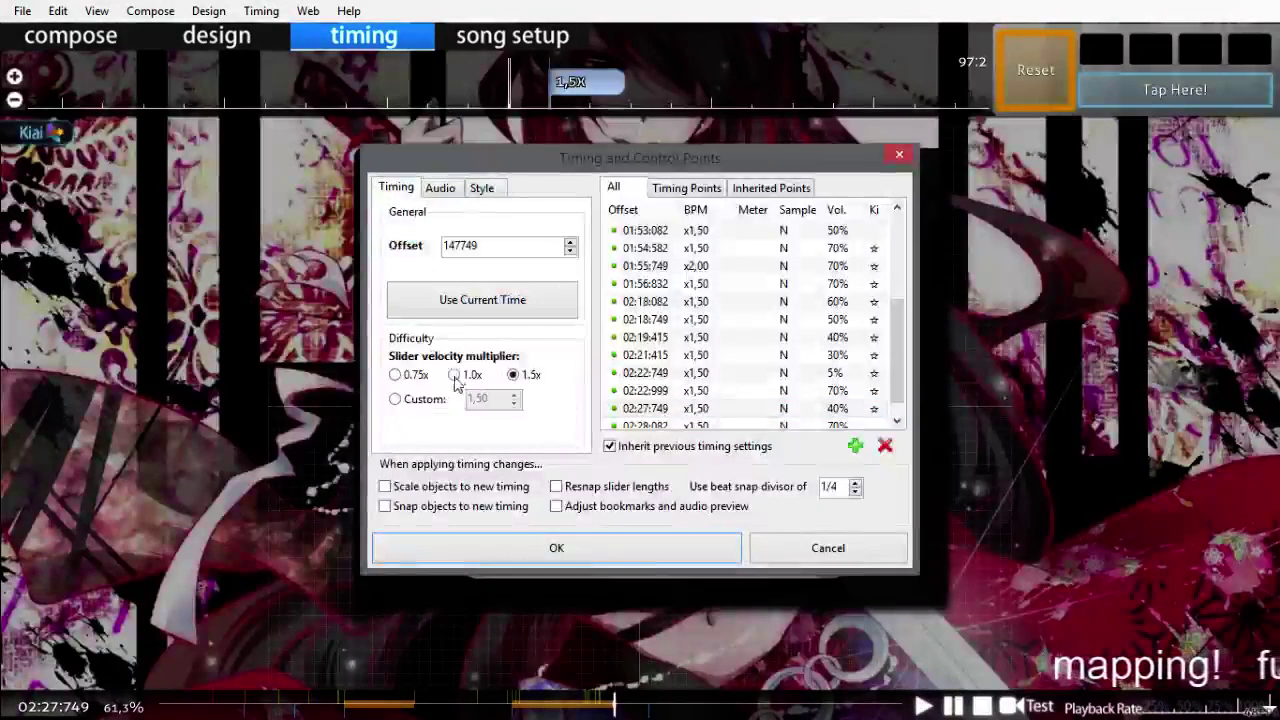
pyautogui.click(556, 548)
pyautogui.press('F1')
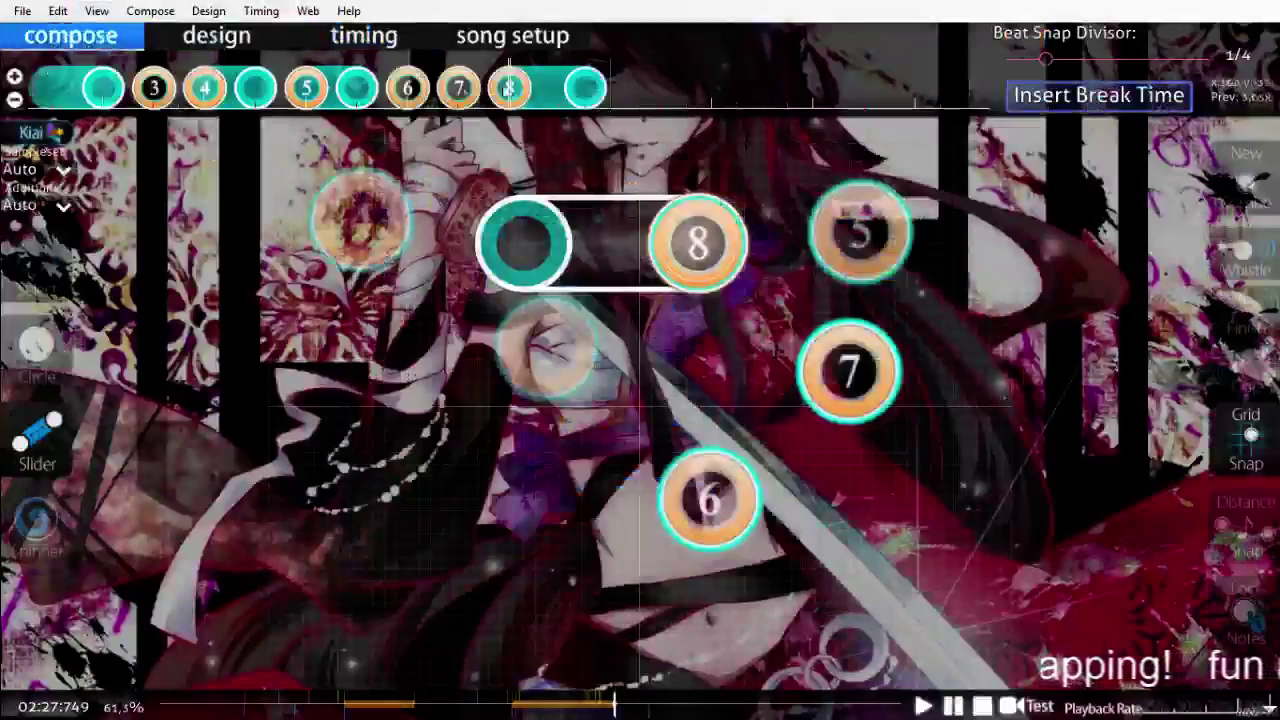
# Step: Shorten the horizontal slider at 02:27:749 by pulling its end closer to its start
pyautogui.press('1')
pyautogui.click(548, 242)
pyautogui.moveTo(514, 246); pyautogui.dragTo(570, 247)
pyautogui.click(758, 238)
# Step: Play back the ending from about 02:27:315 past 02:28 and save the beatmap
pyautogui.scroll(4, 762, 248)
pyautogui.scroll(4, 763, 248)
pyautogui.press('space')
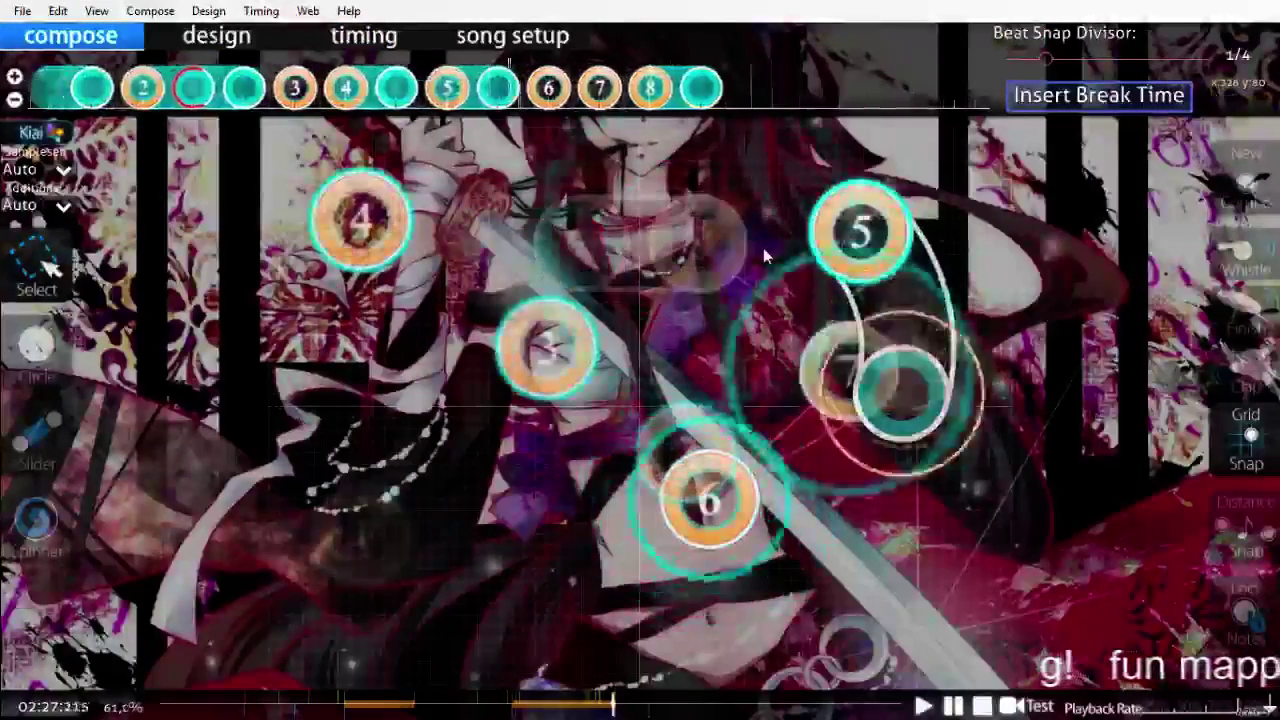
pyautogui.scroll(4, 763, 252)
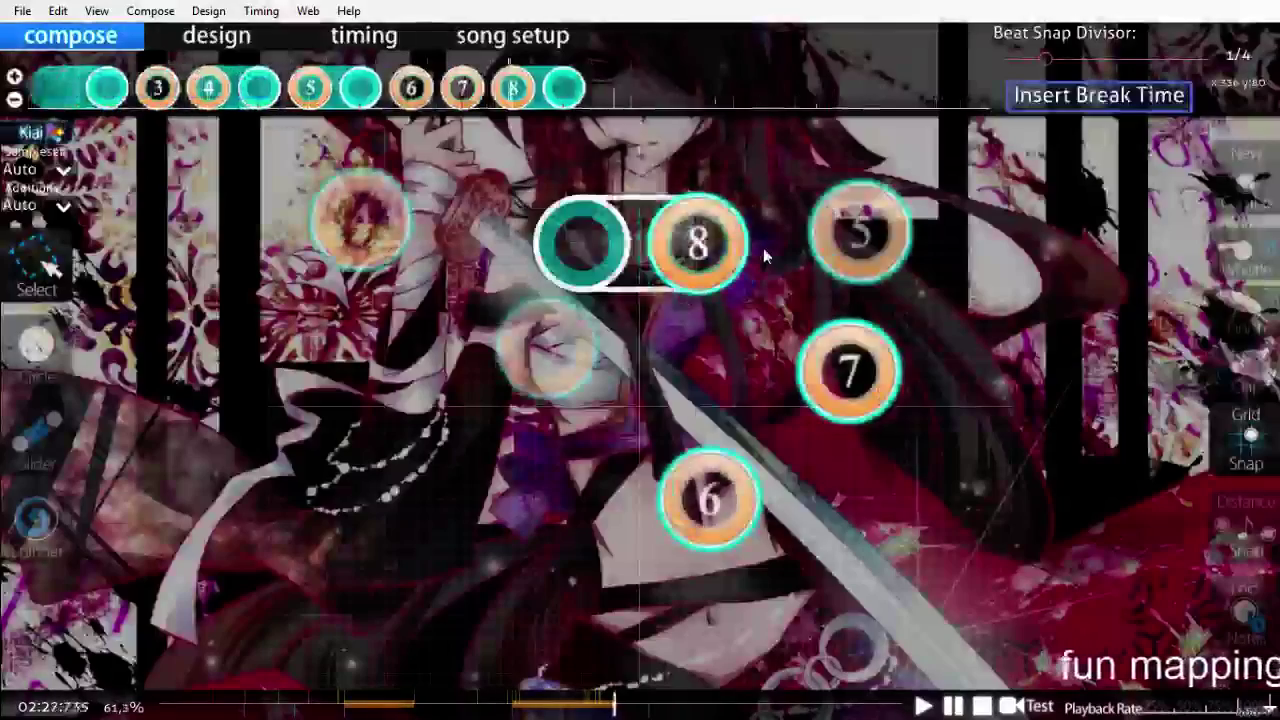
pyautogui.scroll(-2, 763, 252)
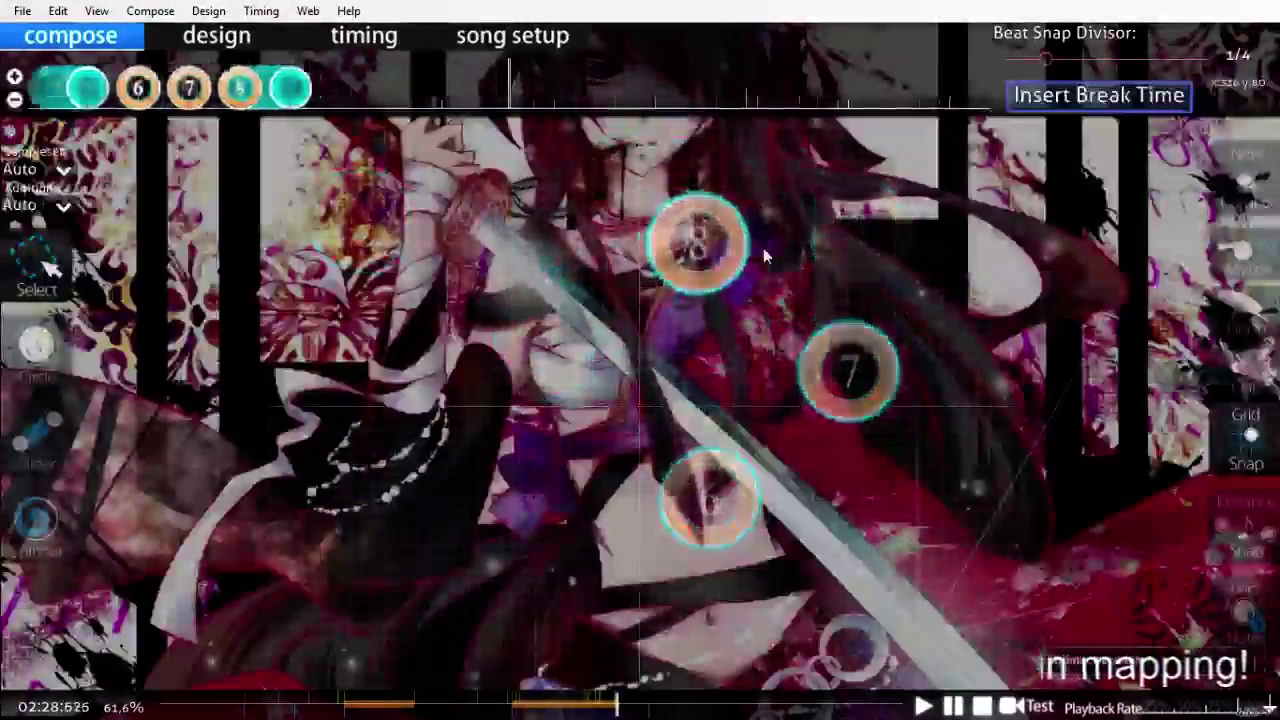
pyautogui.hotkey('ctrl', 's')
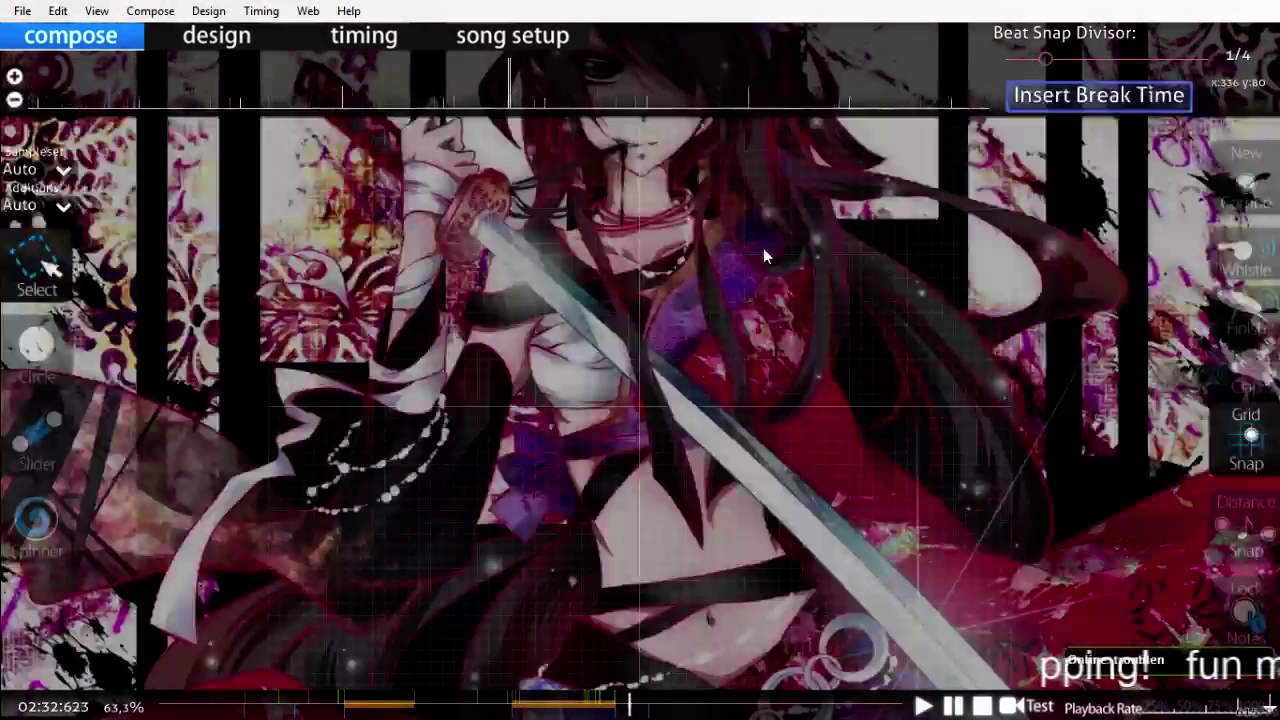
pyautogui.hotkey('ctrl', 's')
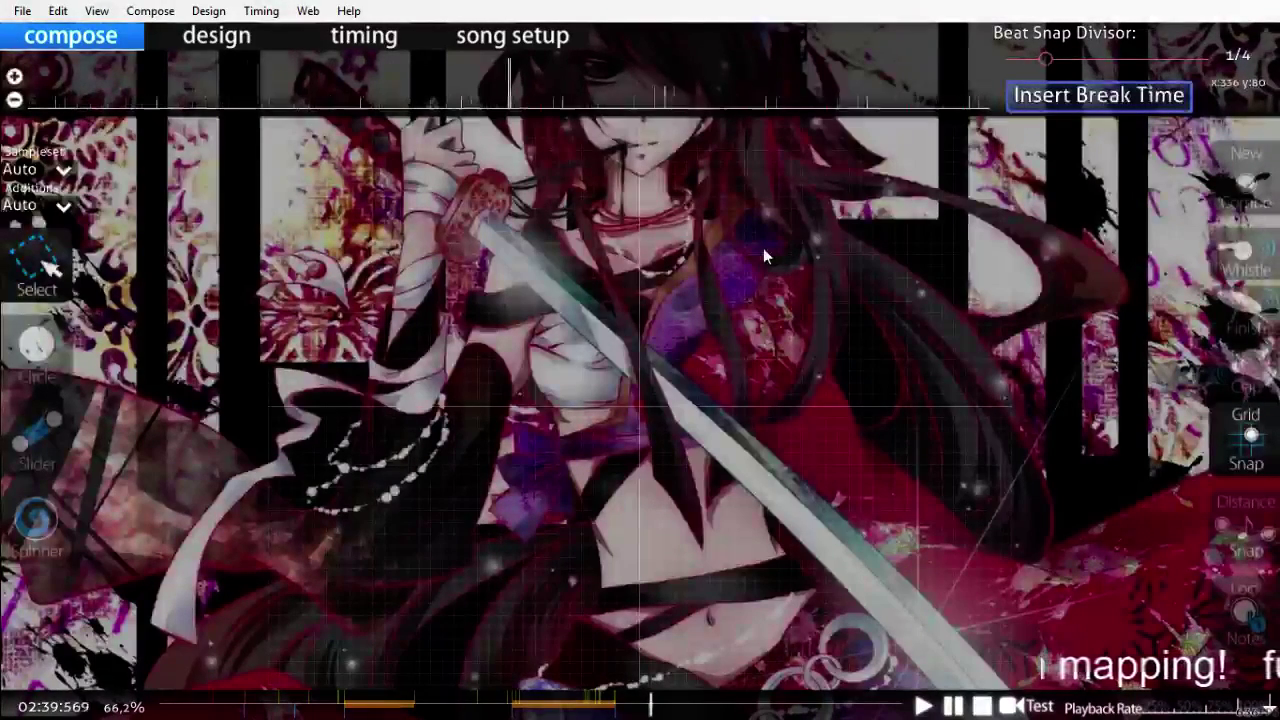
# Step: Place a single circle at 02:38:749 in the exact centre of the playfield
pyautogui.scroll(6, 763, 248)
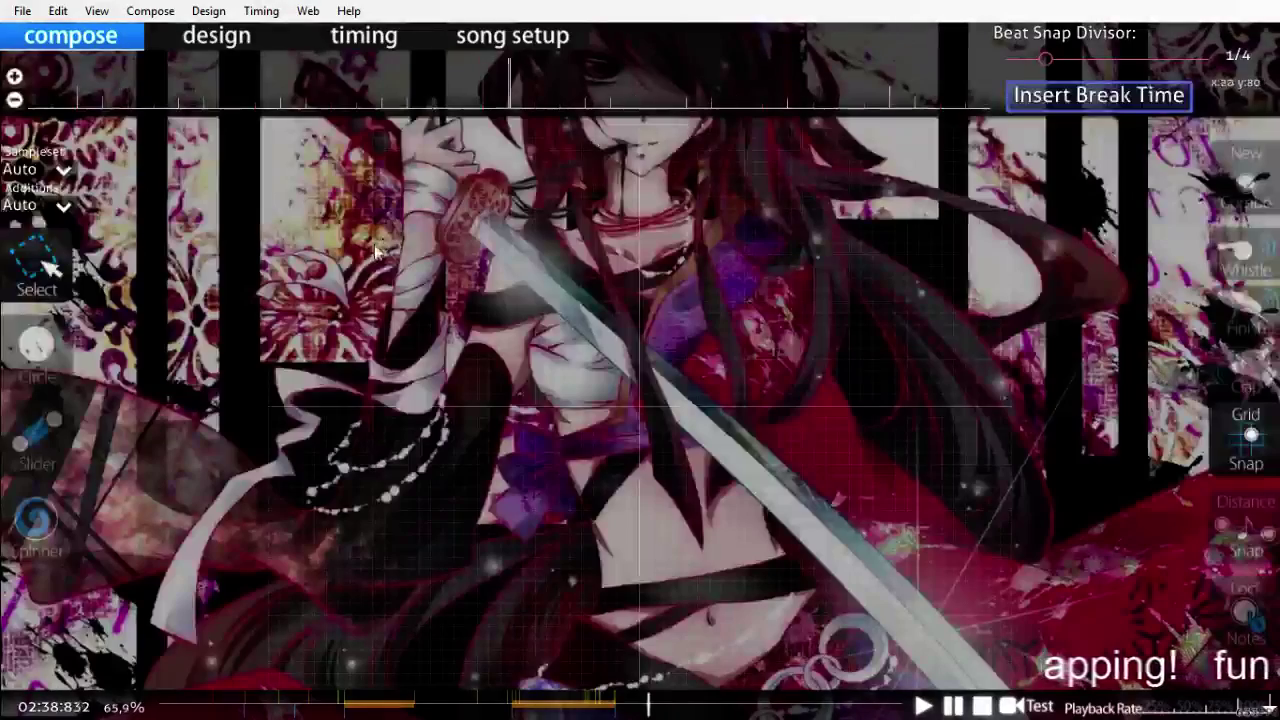
pyautogui.click(55, 375)
pyautogui.click(640, 405)
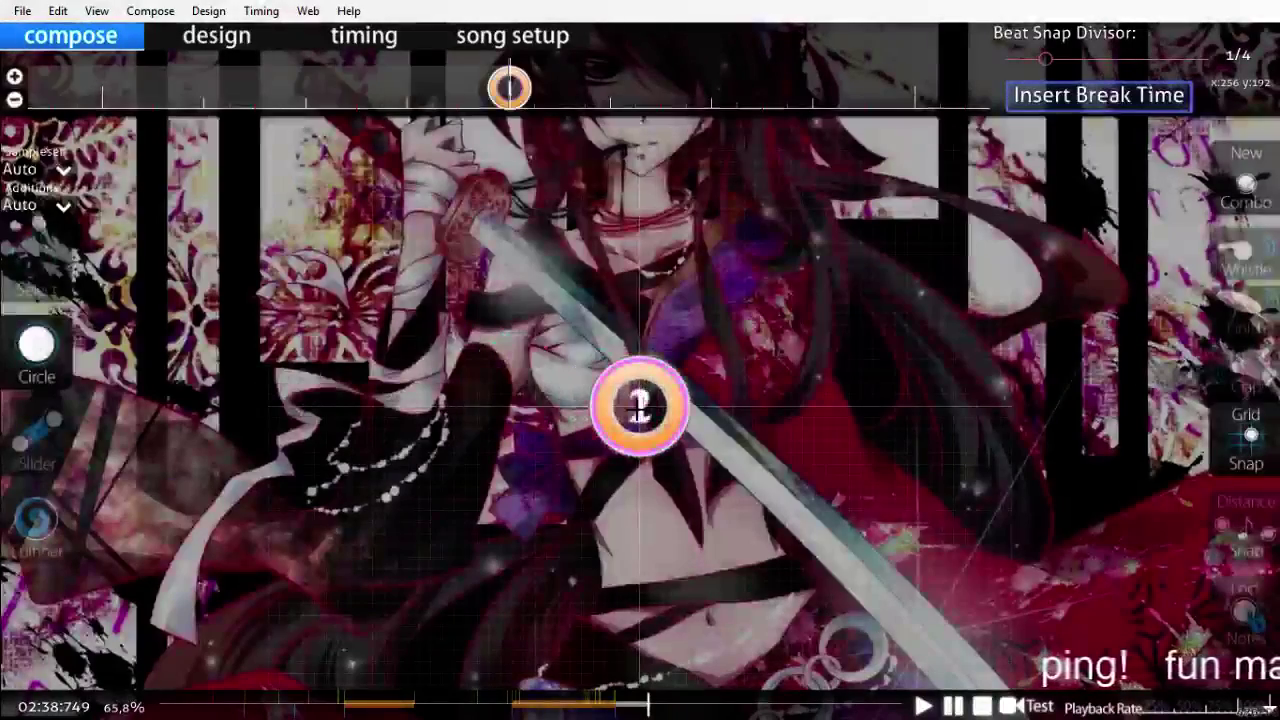
pyautogui.scroll(1, 668, 200)
pyautogui.scroll(3, 755, 558)
# Step: Return to 02:27:749 and shorten the horizontal slider there further so its ends overlap
pyautogui.moveTo(643, 708); pyautogui.dragTo(592, 712)
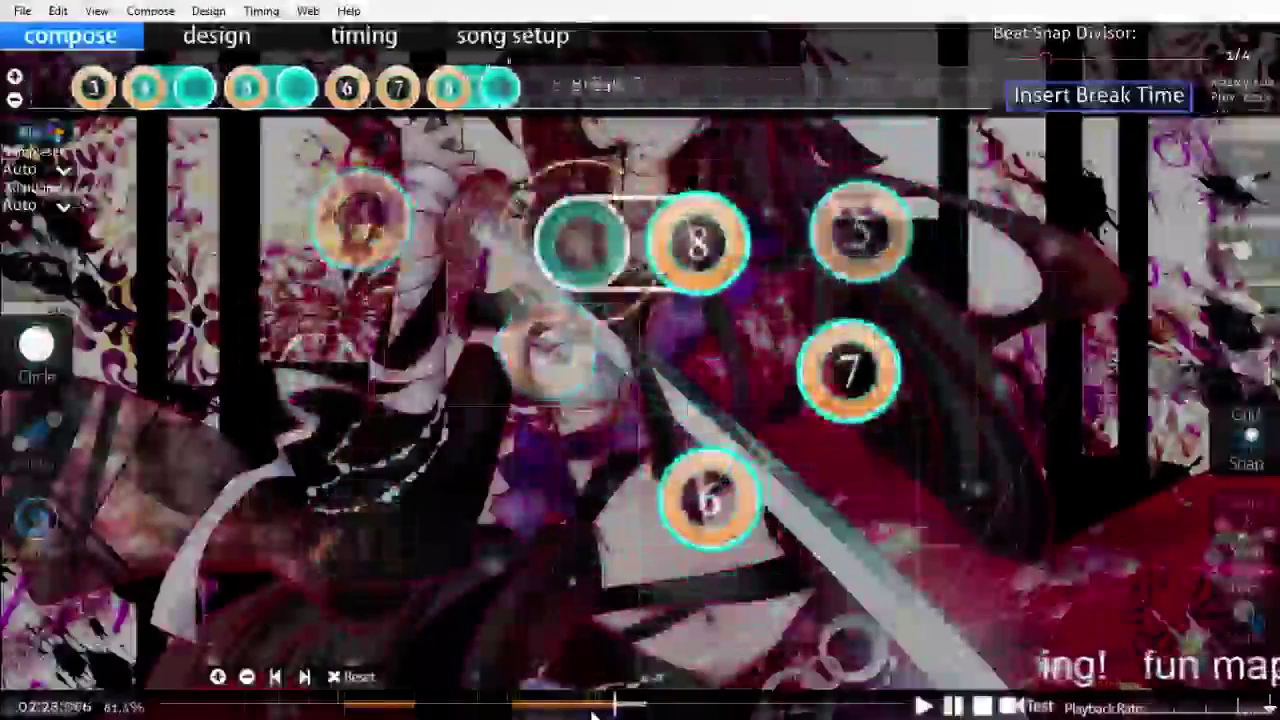
pyautogui.scroll(8, 592, 715)
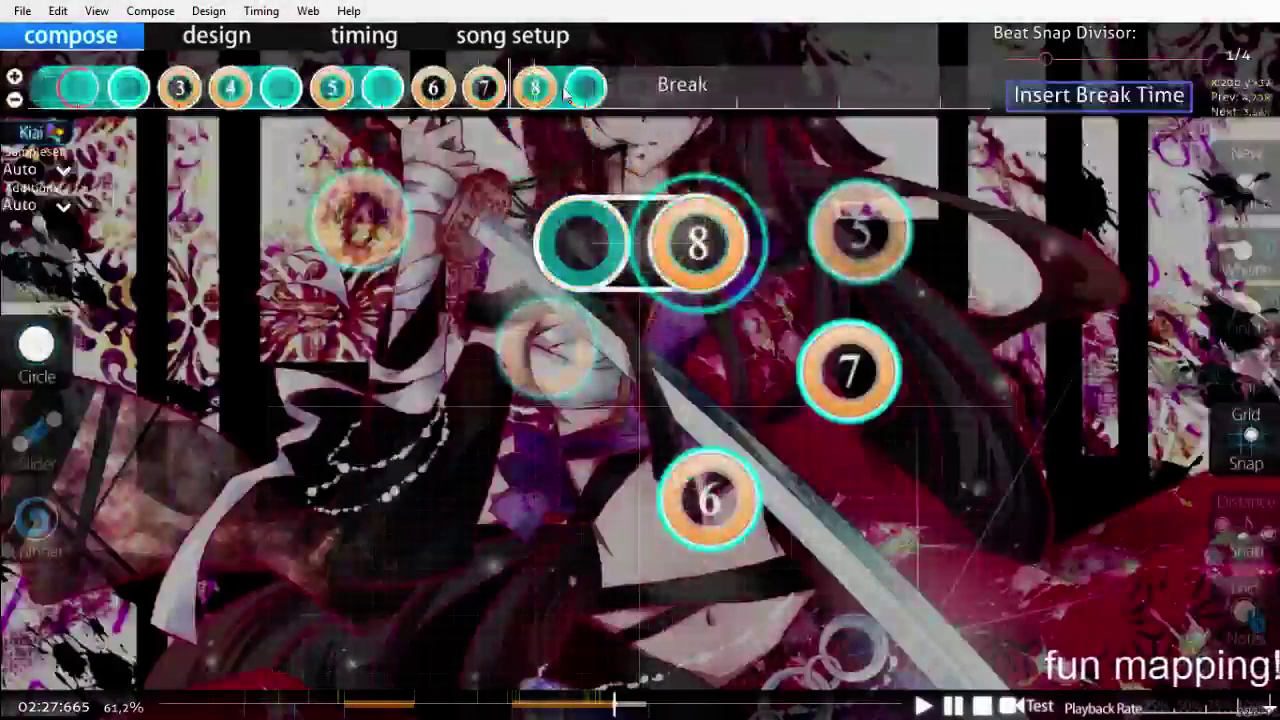
pyautogui.press('1')
pyautogui.click(587, 240)
pyautogui.moveTo(572, 243); pyautogui.dragTo(588, 244)
pyautogui.click(579, 245)
# Step: Play back the notes around 02:27:749 to check the shortened slider against the music
pyautogui.scroll(4, 579, 245)
pyautogui.scroll(-4, 579, 245)
pyautogui.scroll(-3, 579, 245)
pyautogui.scroll(6, 579, 245)
pyautogui.scroll(-3, 582, 245)
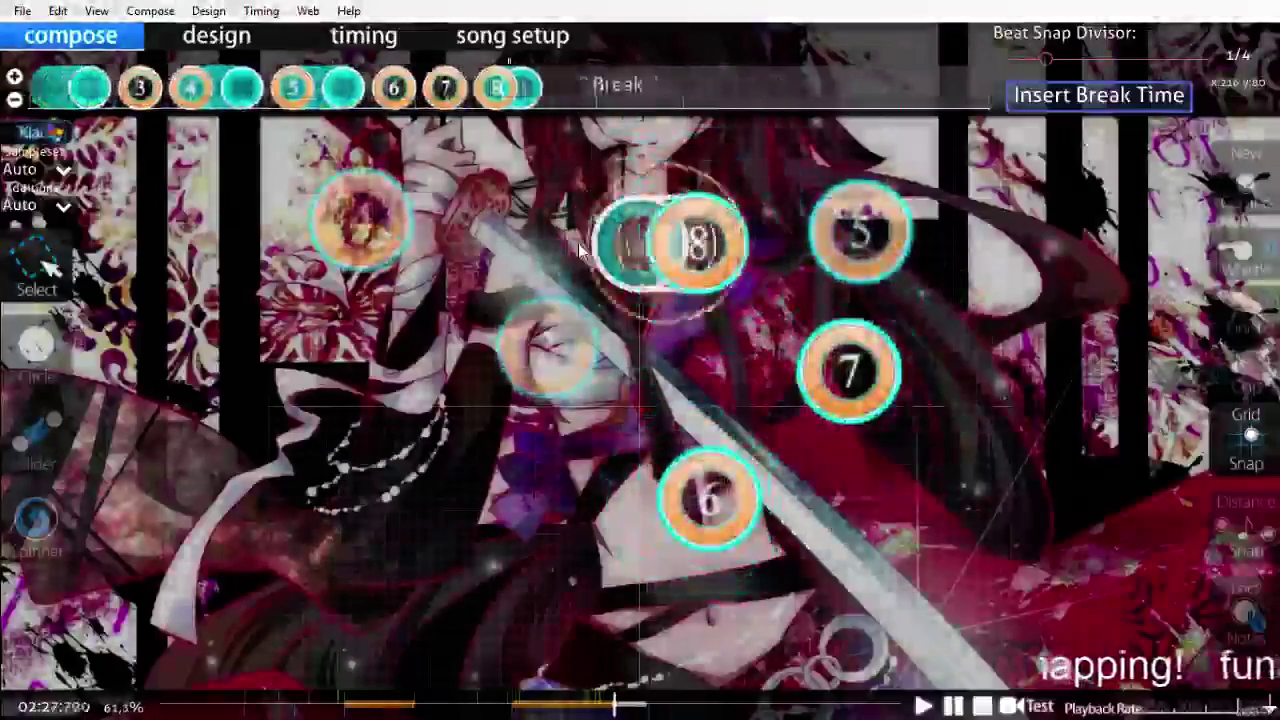
pyautogui.scroll(3, 588, 248)
pyautogui.scroll(3, 1018, 594)
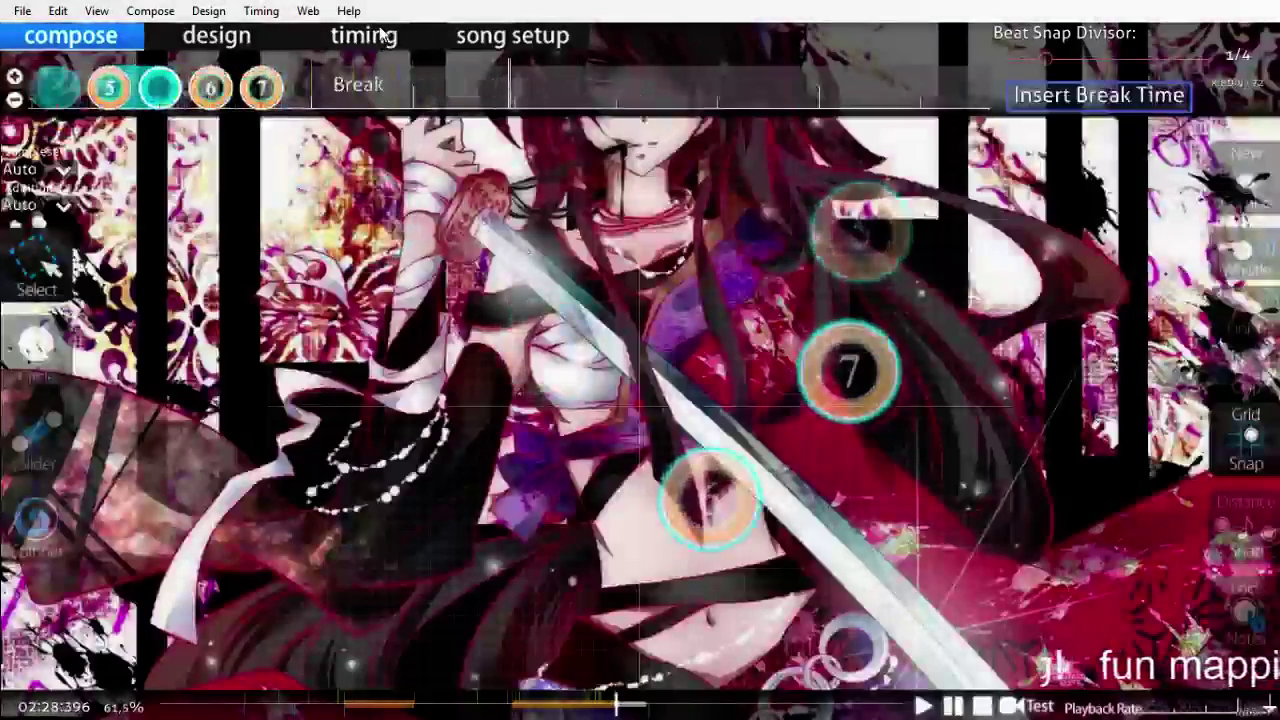
# Step: Review the inherited timing points at 02:27:749 and 02:28:082 and return to composing
pyautogui.click(375, 35)
pyautogui.click(830, 237)
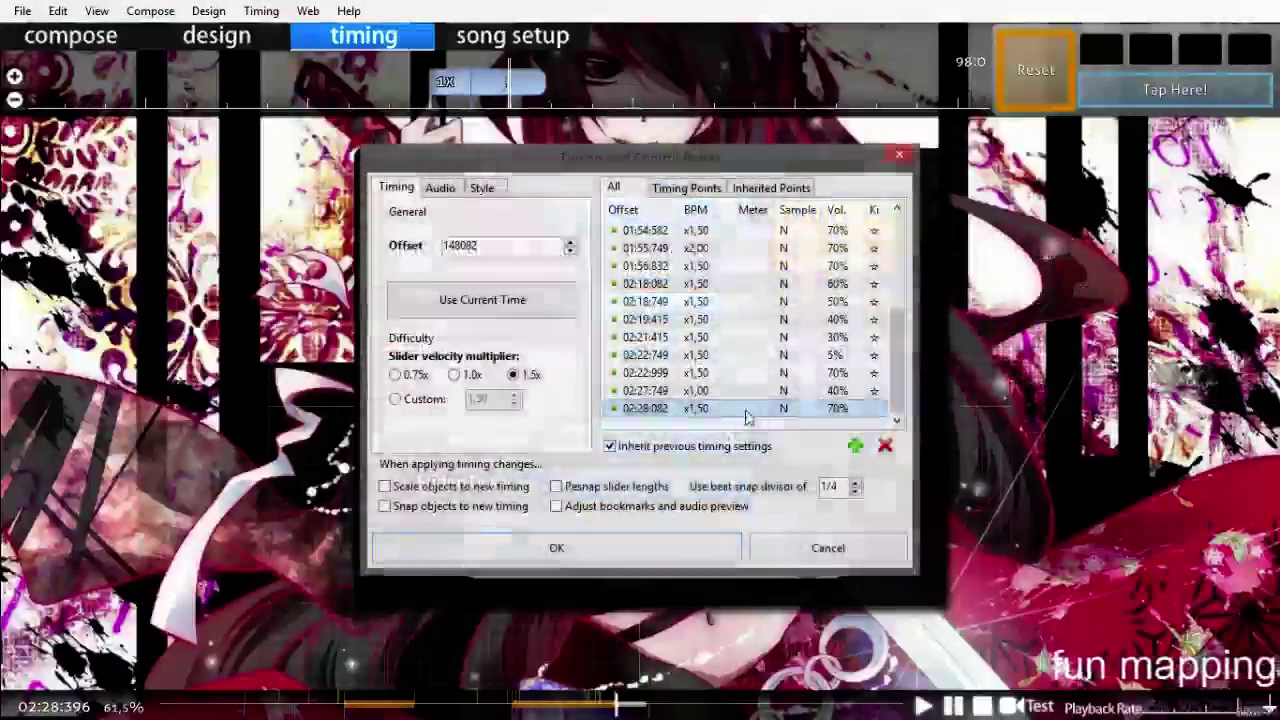
pyautogui.keyDown('shift'); pyautogui.click(726, 392); pyautogui.keyUp('shift')
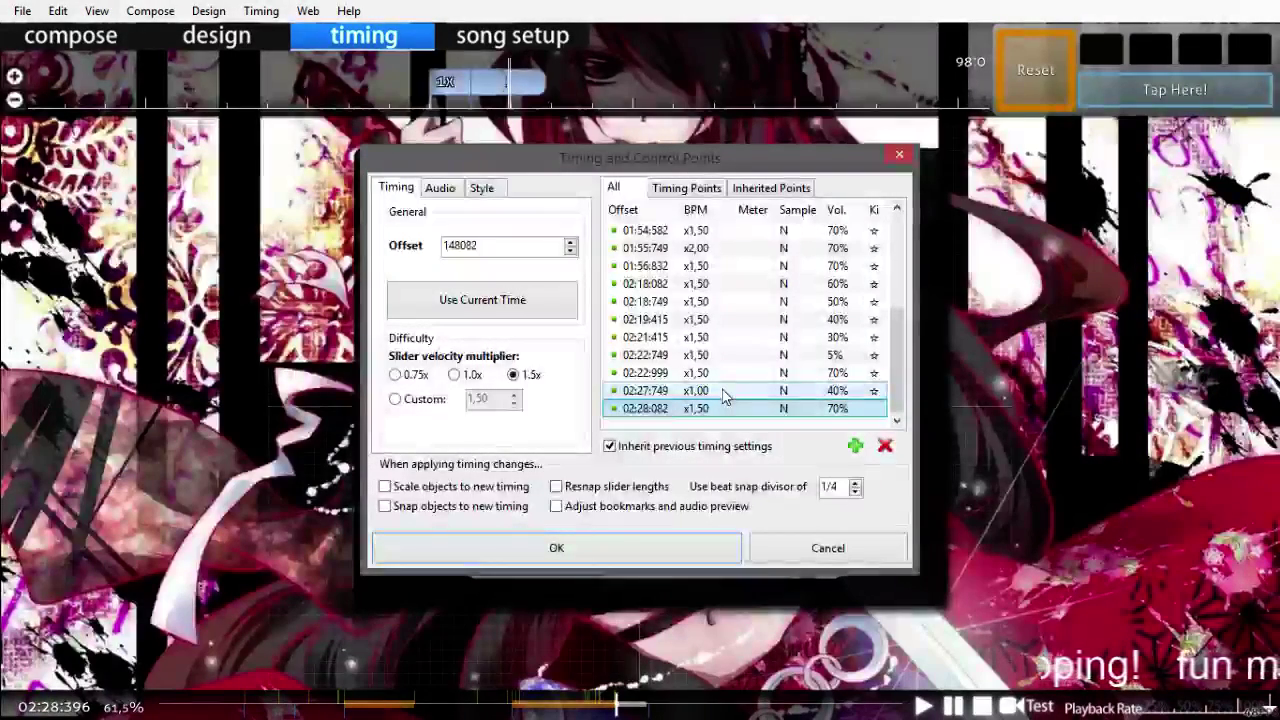
pyautogui.click(763, 554)
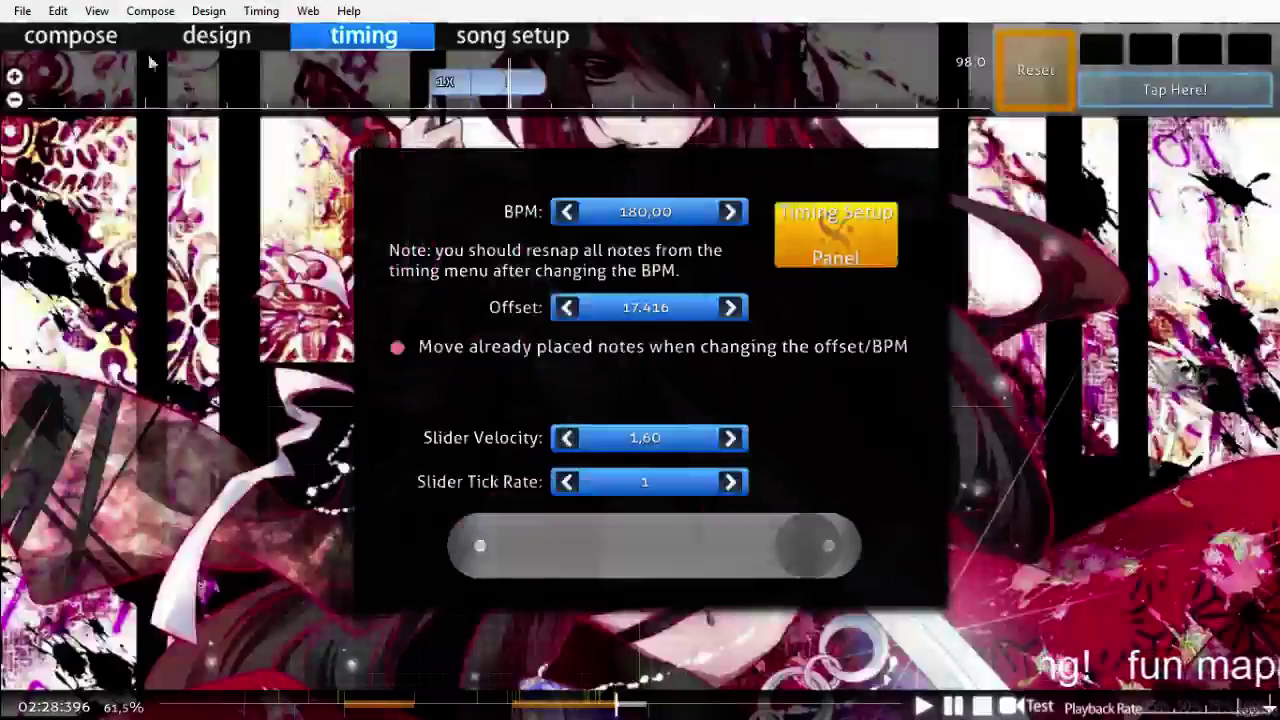
pyautogui.click(835, 235)
pyautogui.click(710, 391)
pyautogui.press('Escape')
pyautogui.press('F1')
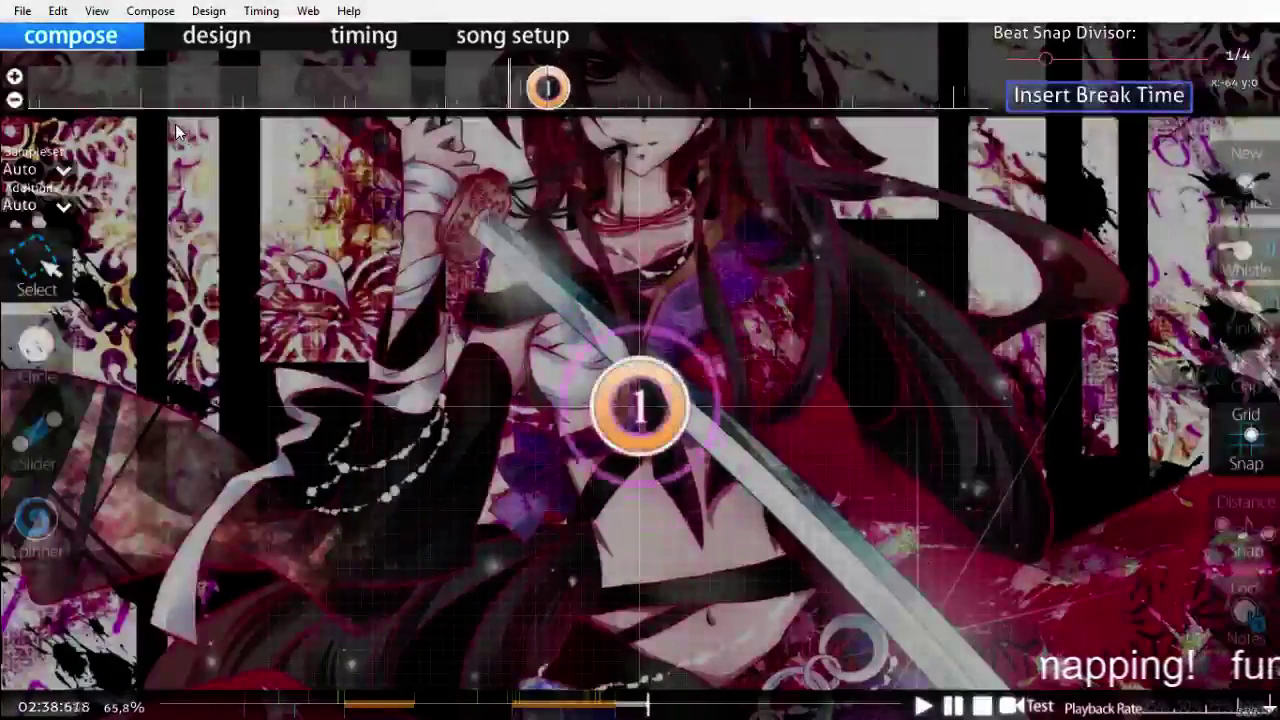
# Step: Save the beatmap, leave the editor and reopen Jitter Doll for editing from the song list
pyautogui.hotkey('ctrl', 's')
pyautogui.press('Escape')
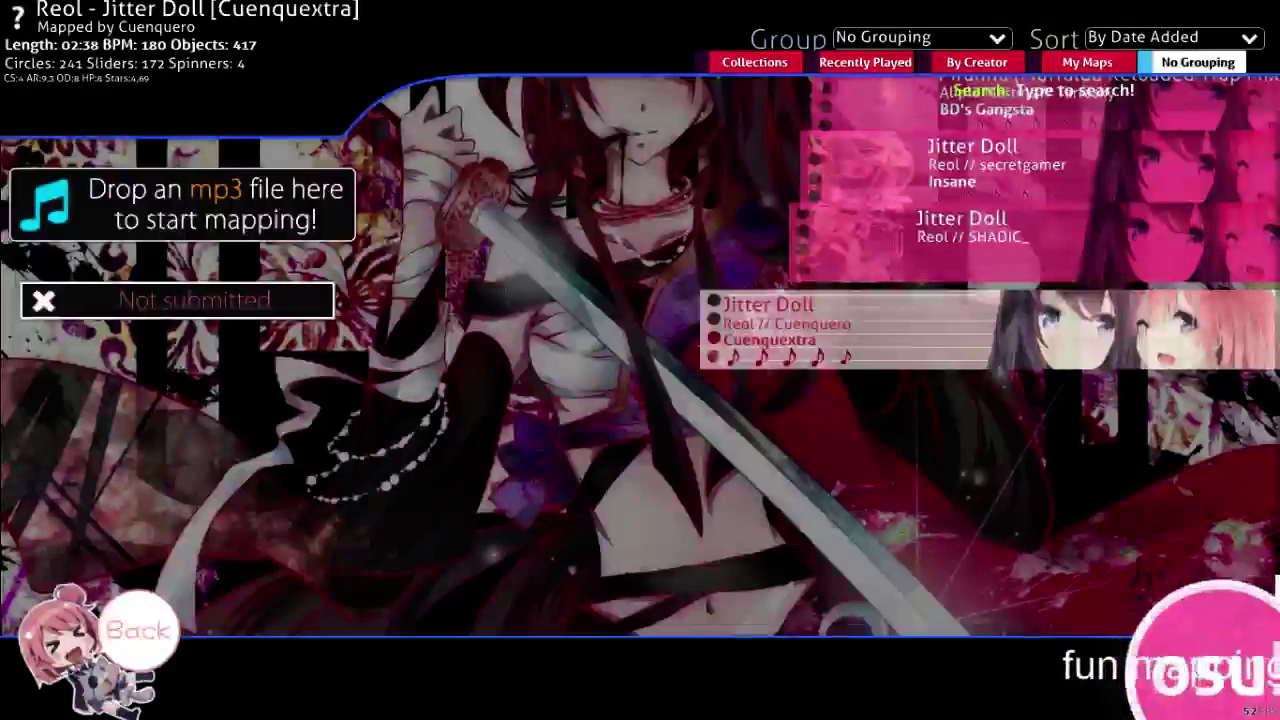
pyautogui.click(850, 330)
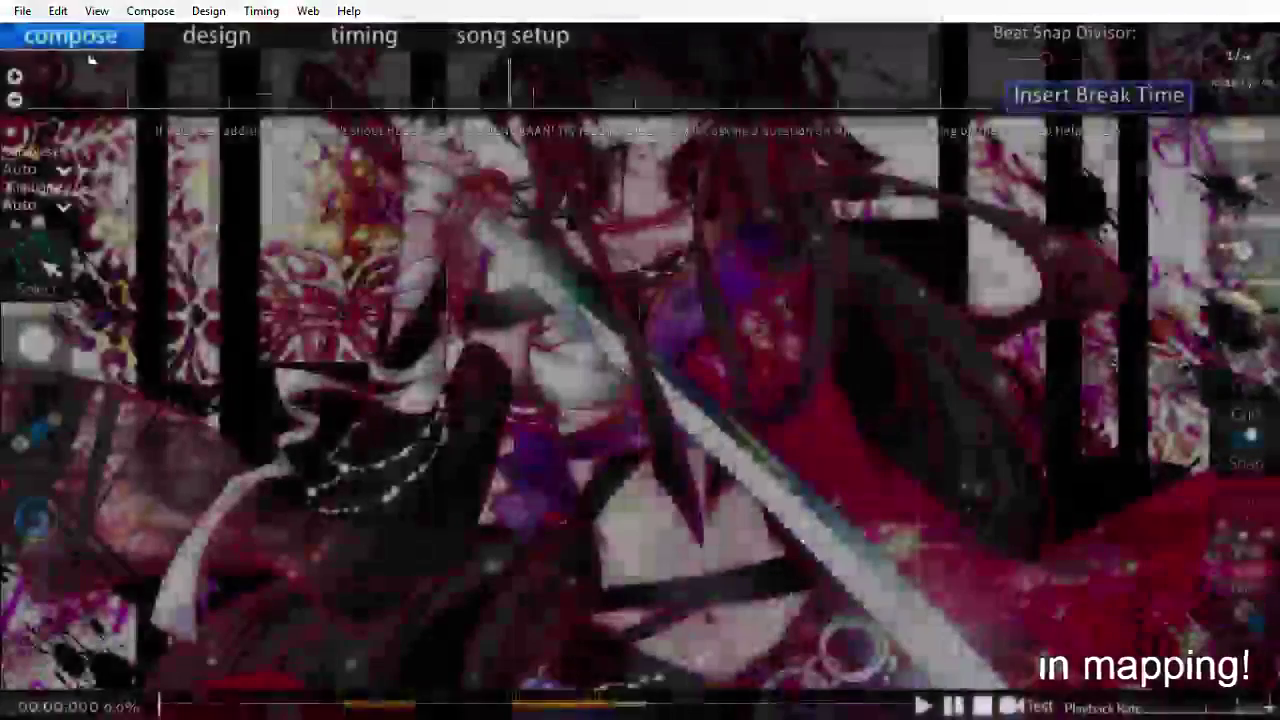
# Step: Start uploading the beatmap and proceed to the submission details
pyautogui.click(22, 11)
pyautogui.click(84, 213)
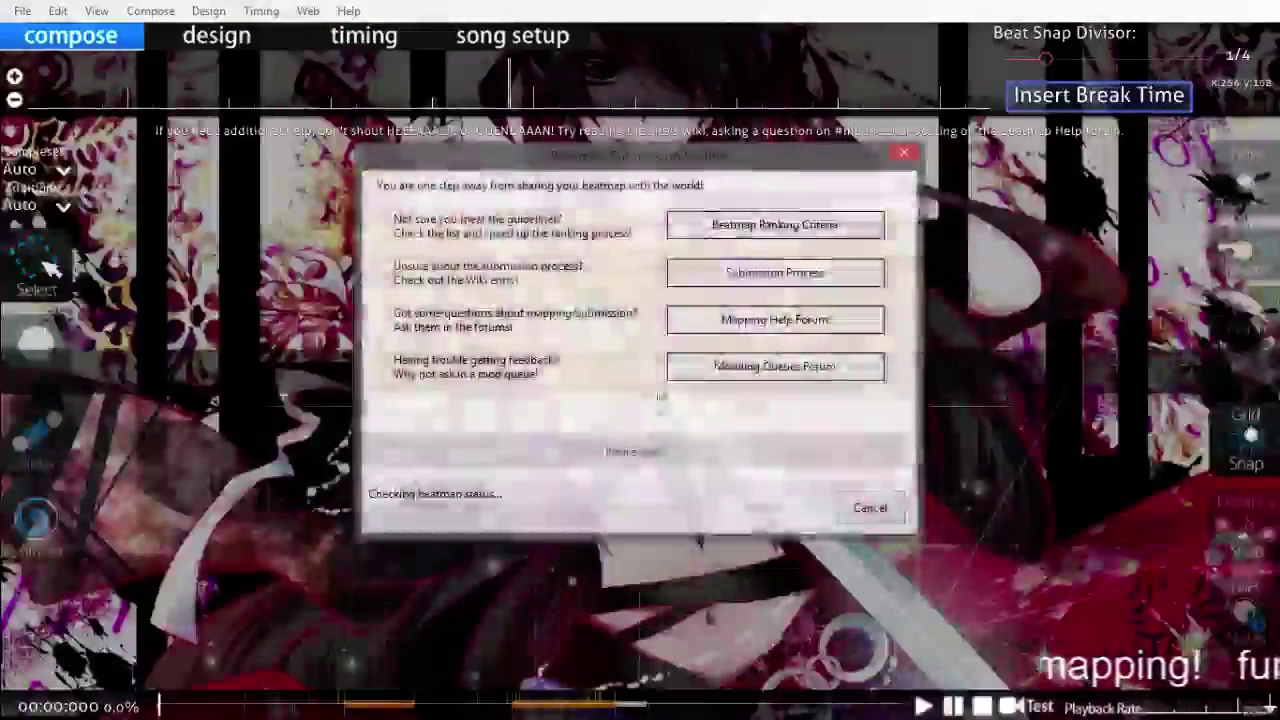
pyautogui.click(650, 462)
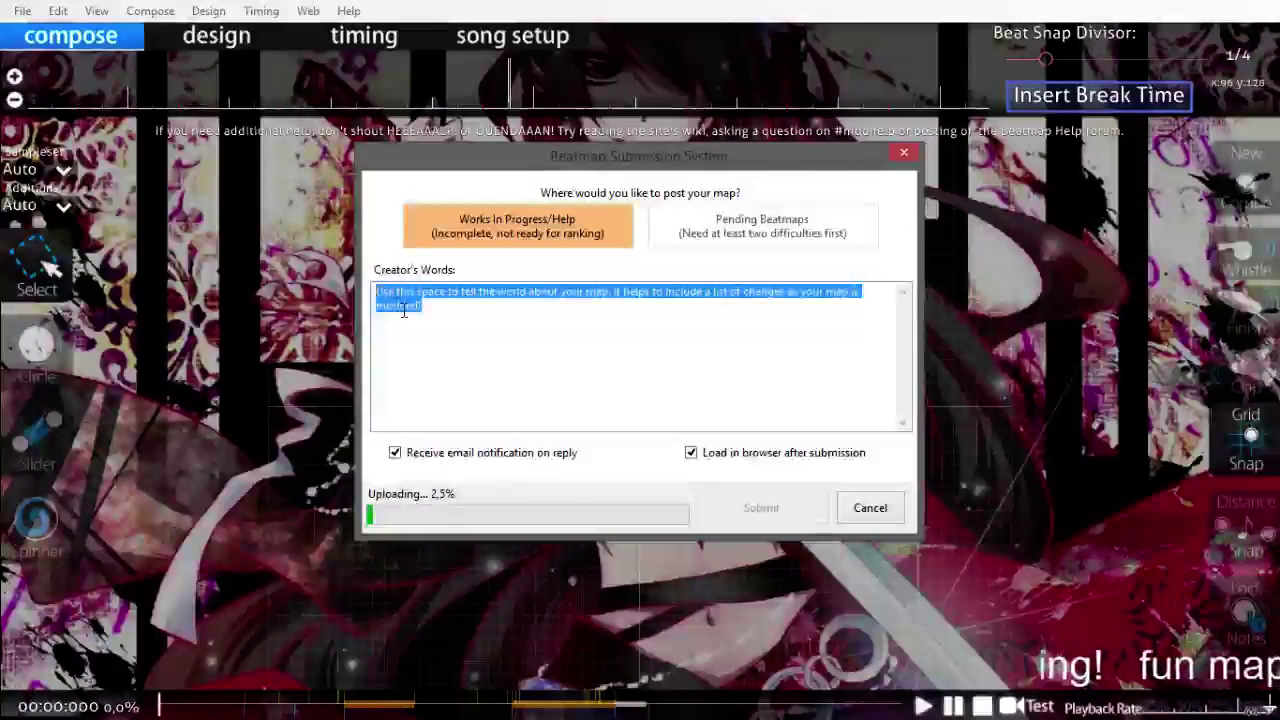
# Step: Replace the placeholder creator's words with a short "For … :3" dedication naming the recipient
pyautogui.press('BackSpace')
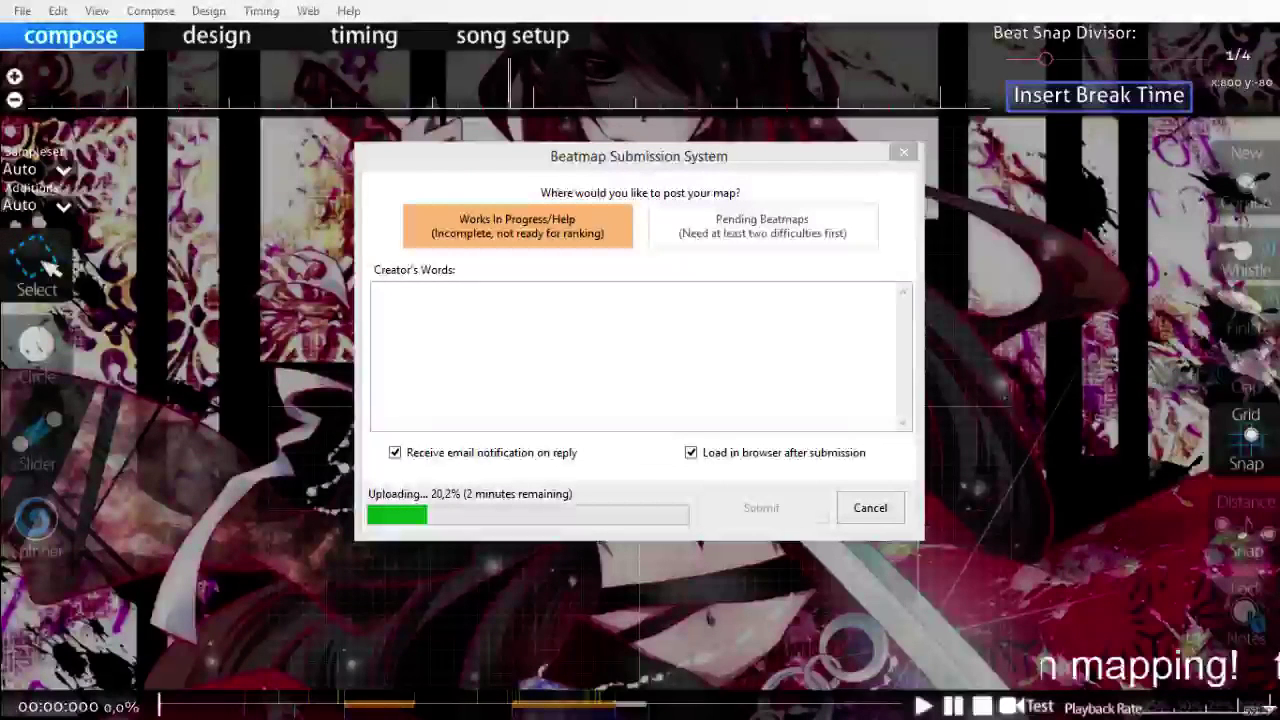
pyautogui.click(593, 296)
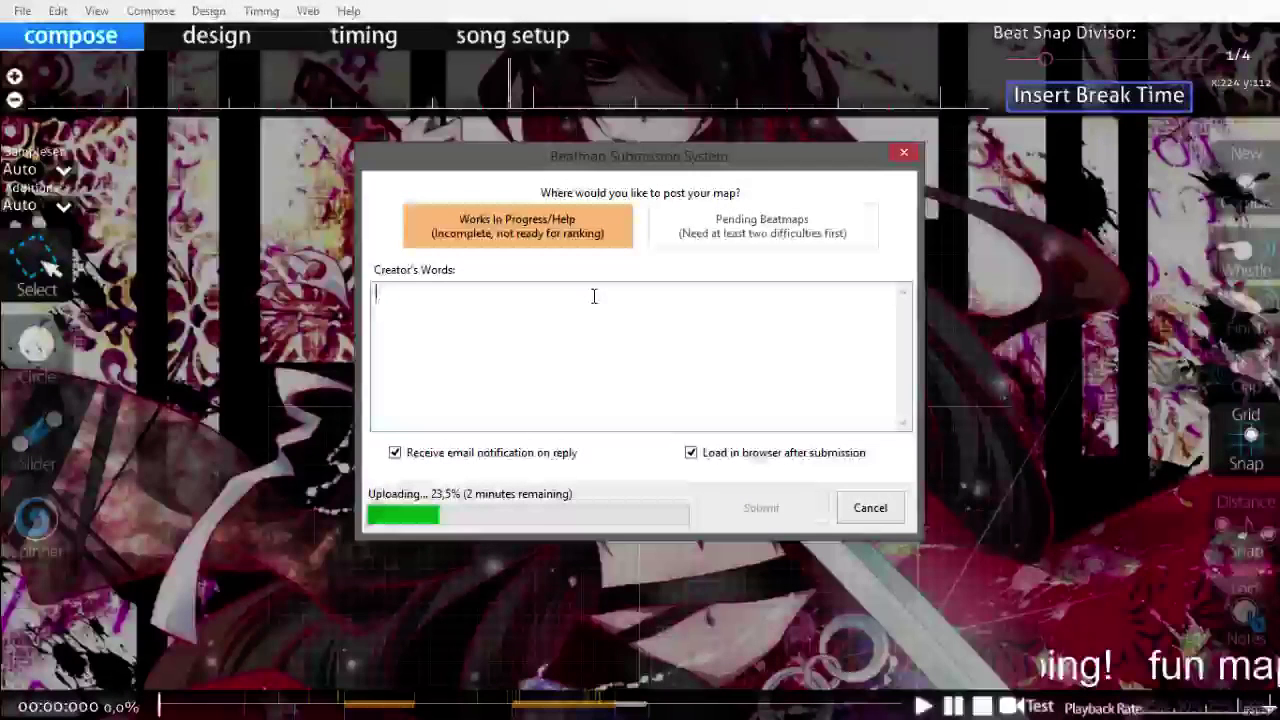
pyautogui.write('For Doxa')
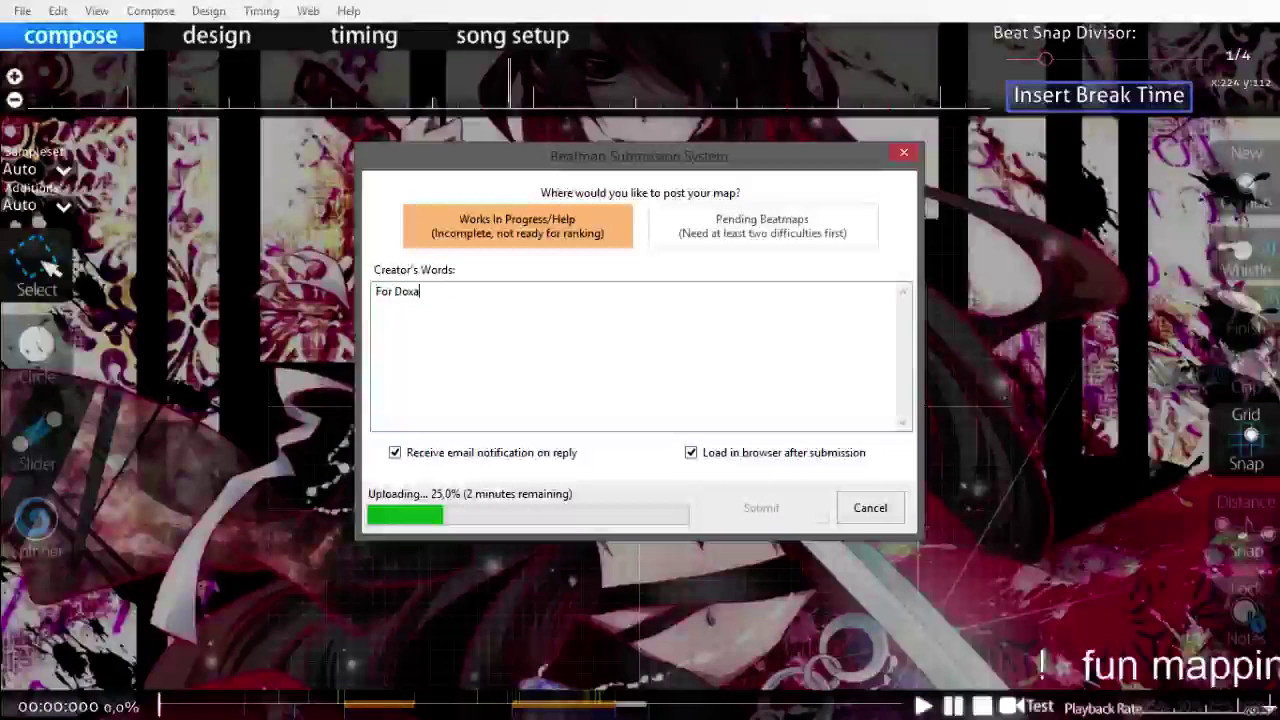
pyautogui.write(' :3')
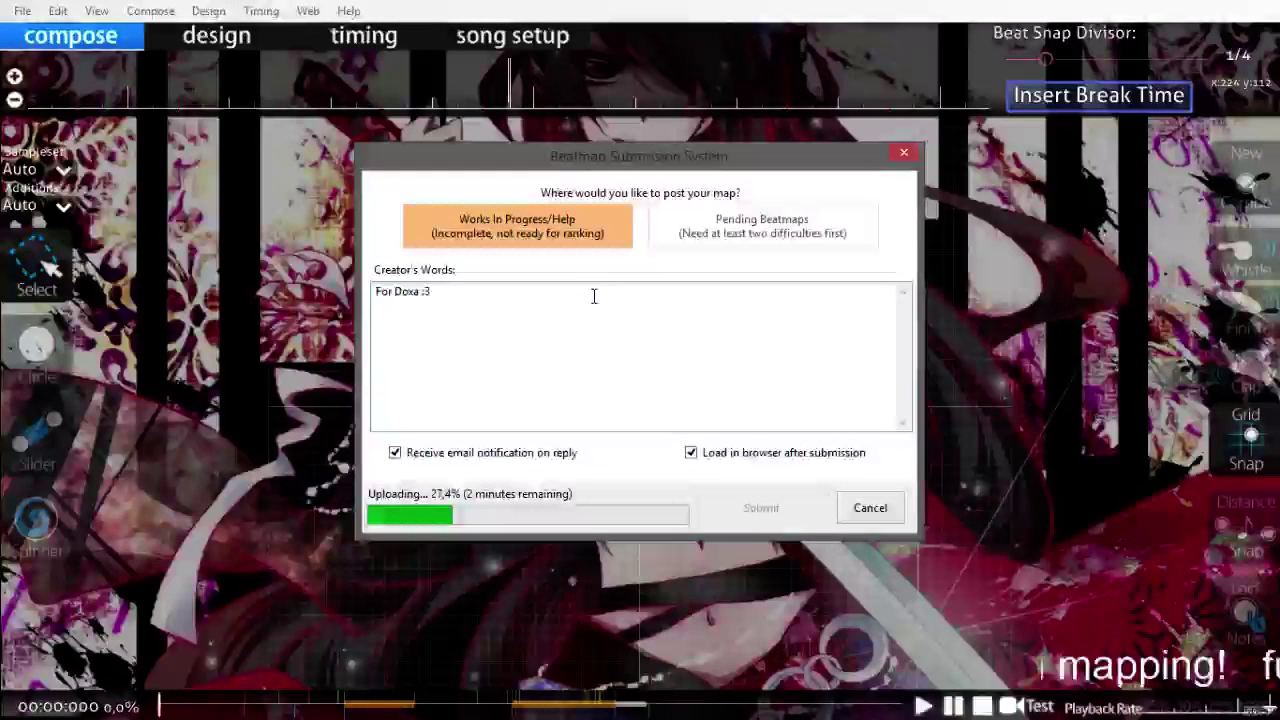
pyautogui.click(586, 245)
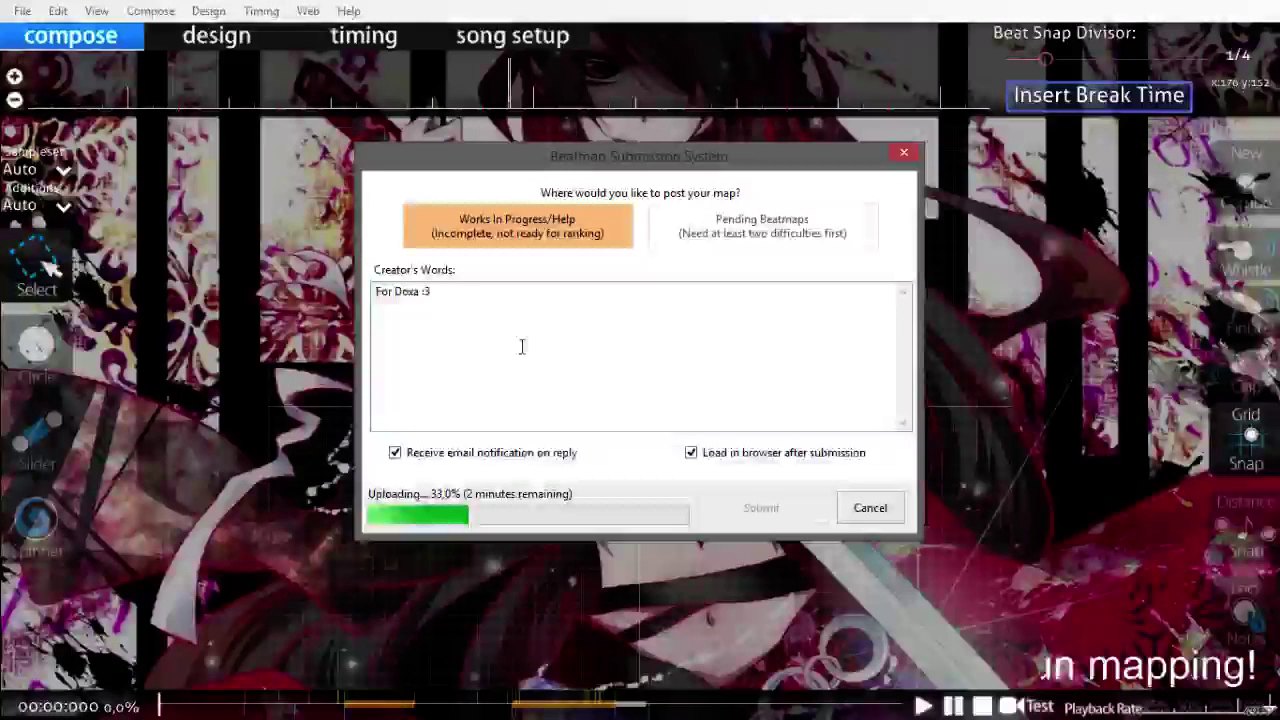
pyautogui.click(539, 297)
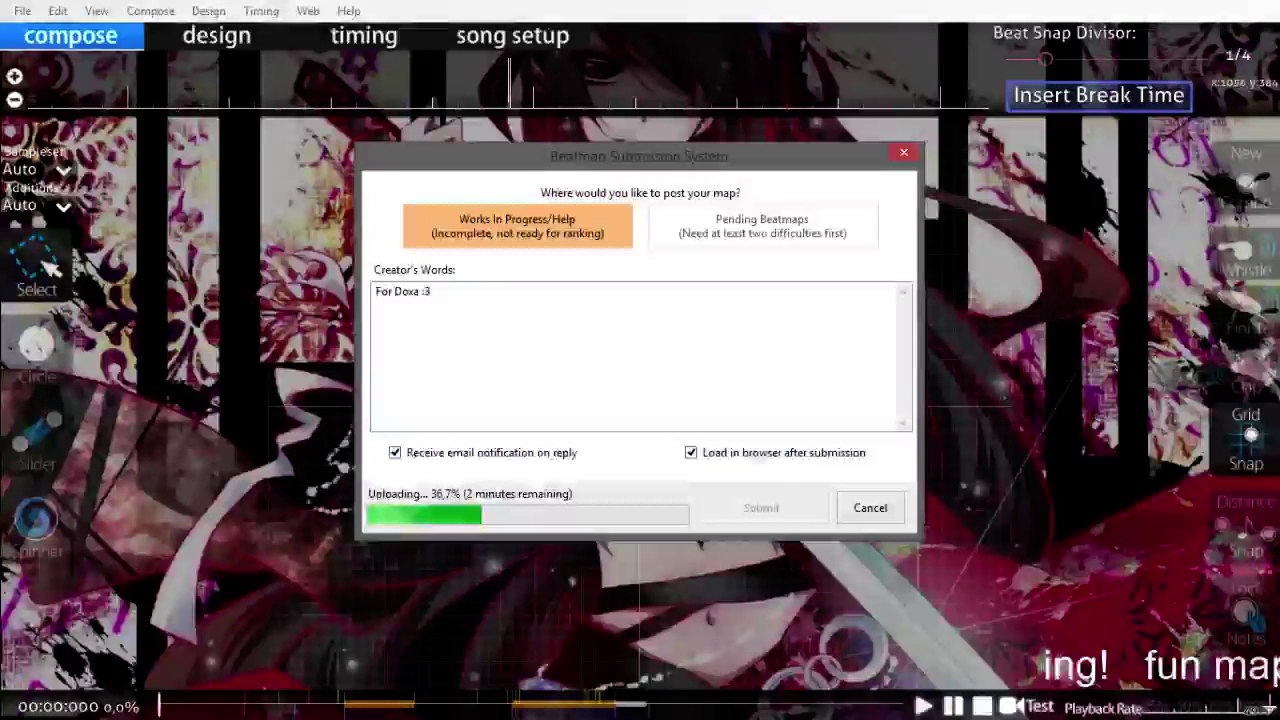
pyautogui.hotkey('alt', 'Tab')
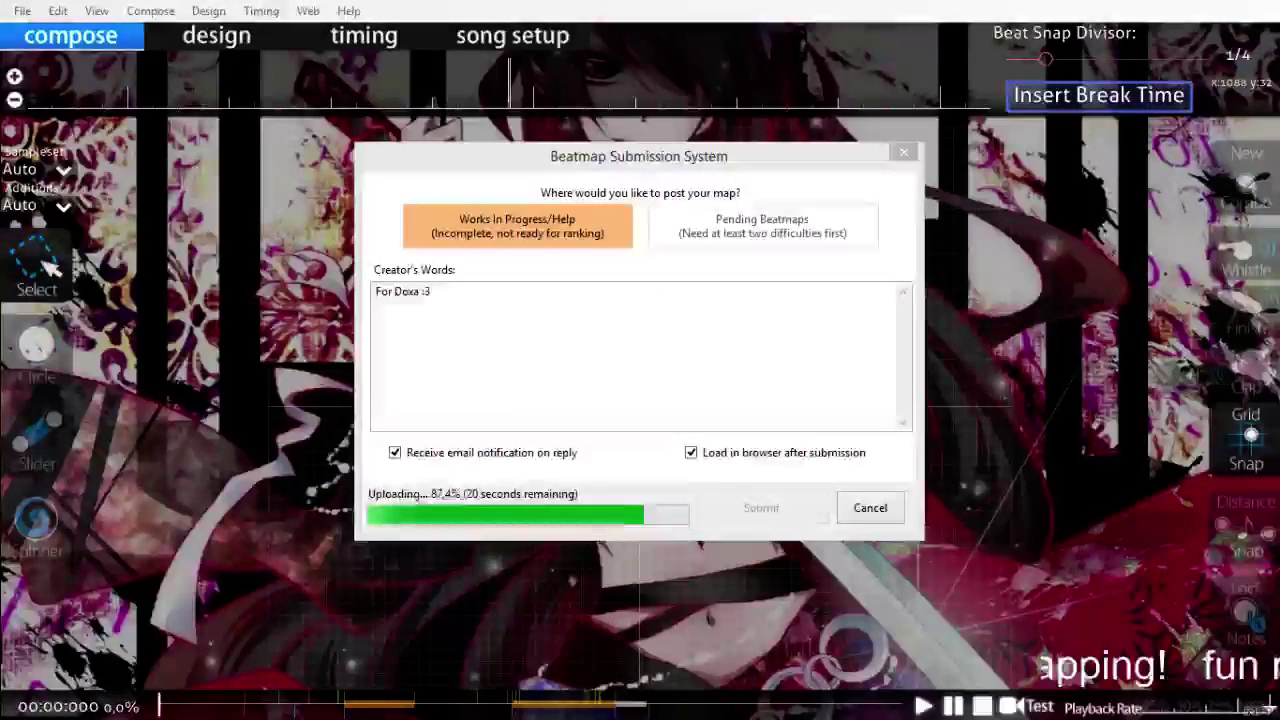
pyautogui.click(749, 168)
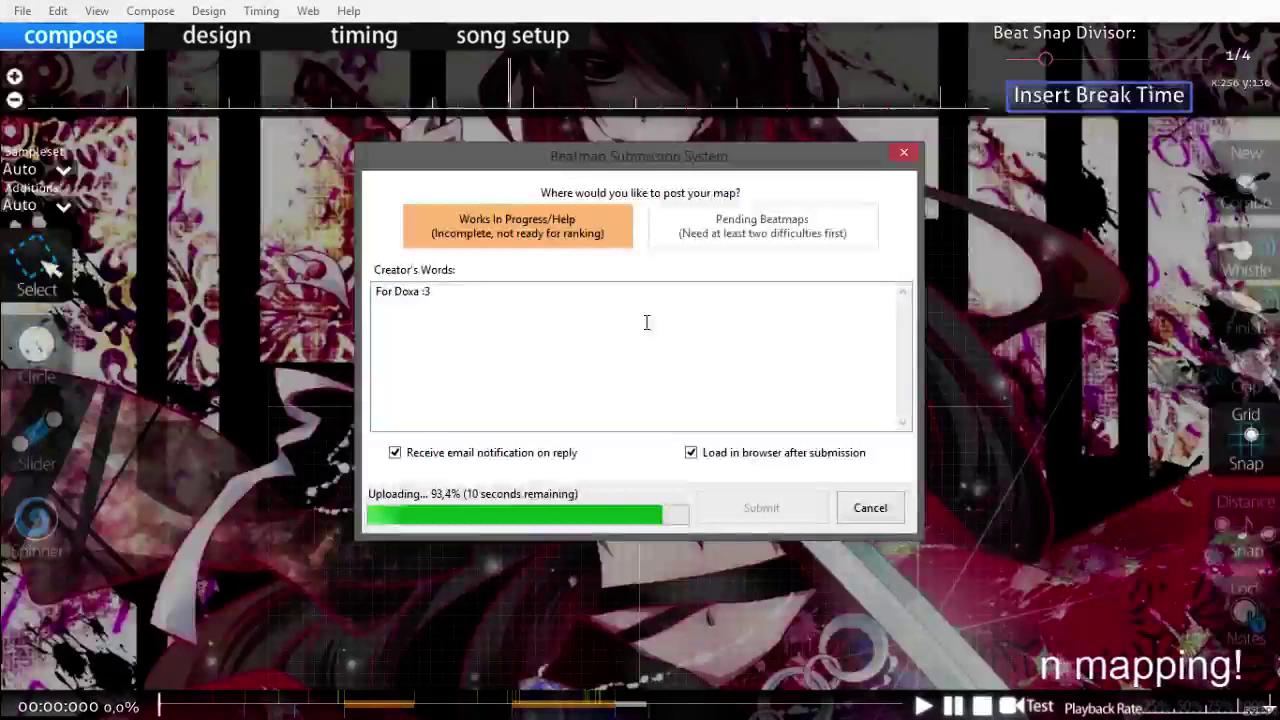
# Step: Add two blank lines below the creator's words and submit the beatmap to Works In Progress/Help
pyautogui.press('Return')
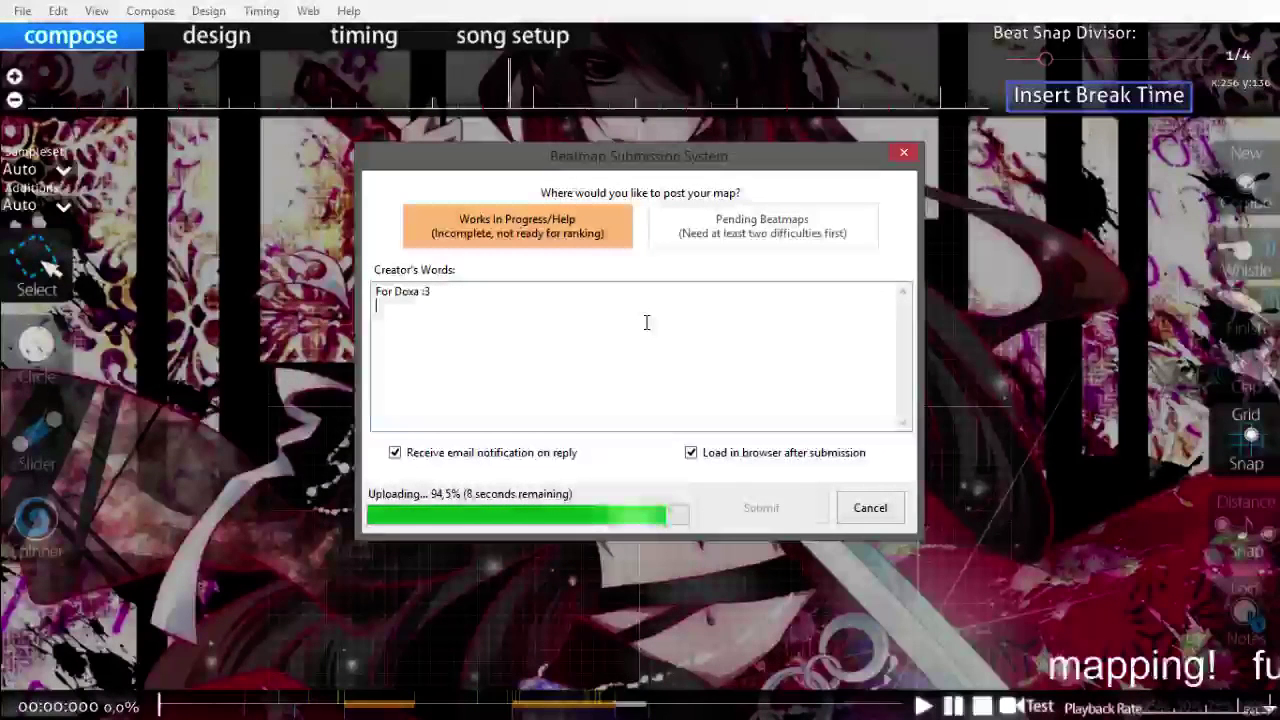
pyautogui.press('Return')
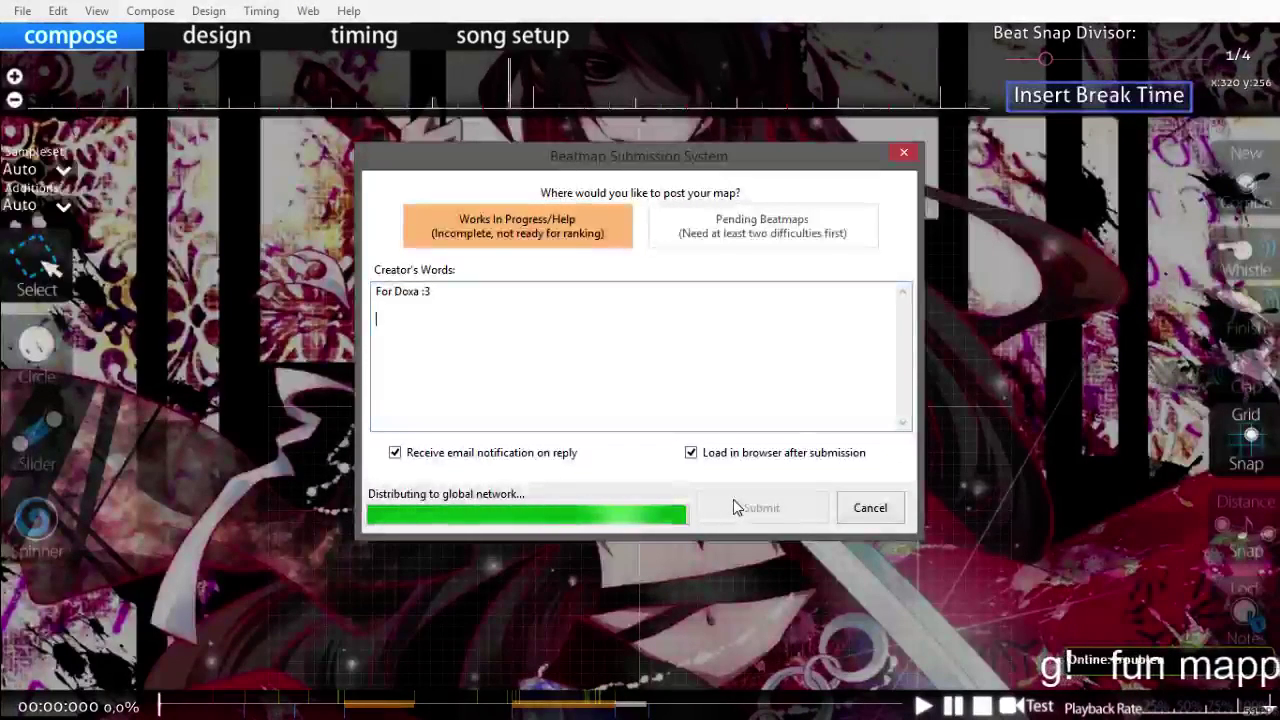
pyautogui.click(748, 507)
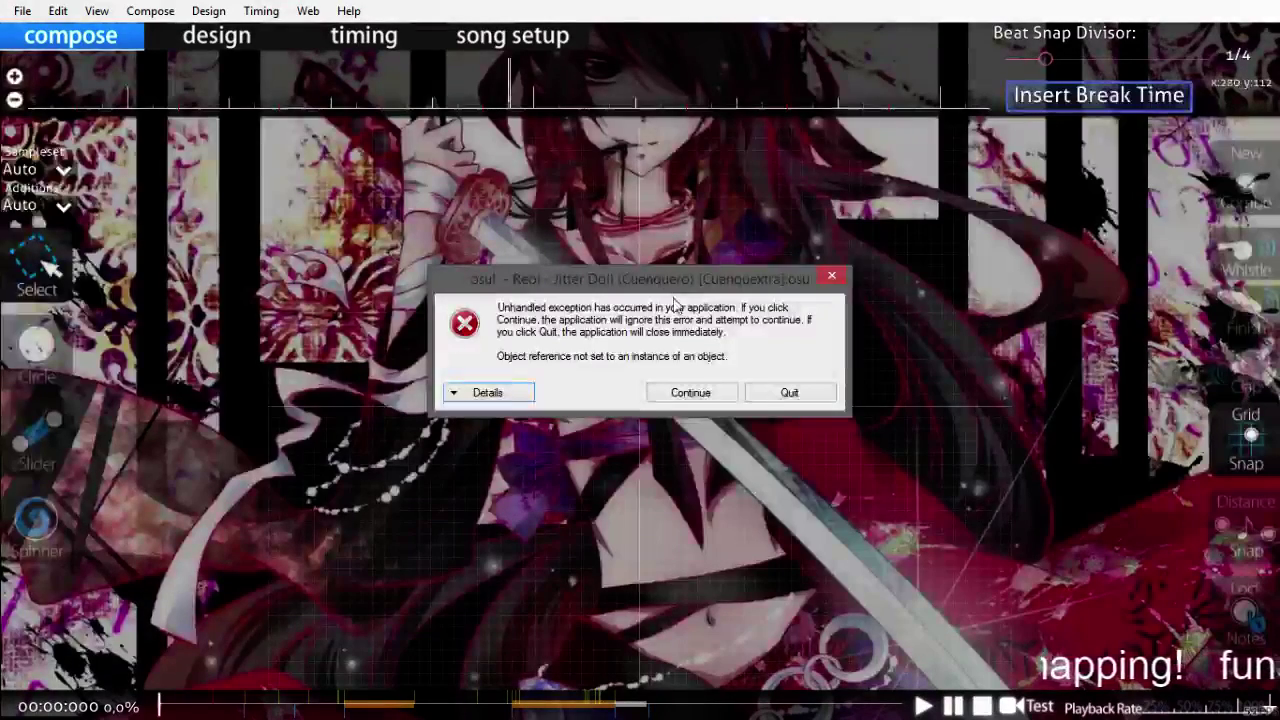
# Step: Continue past the application error, close Song Setup without changes and leave the editor
pyautogui.click(731, 394)
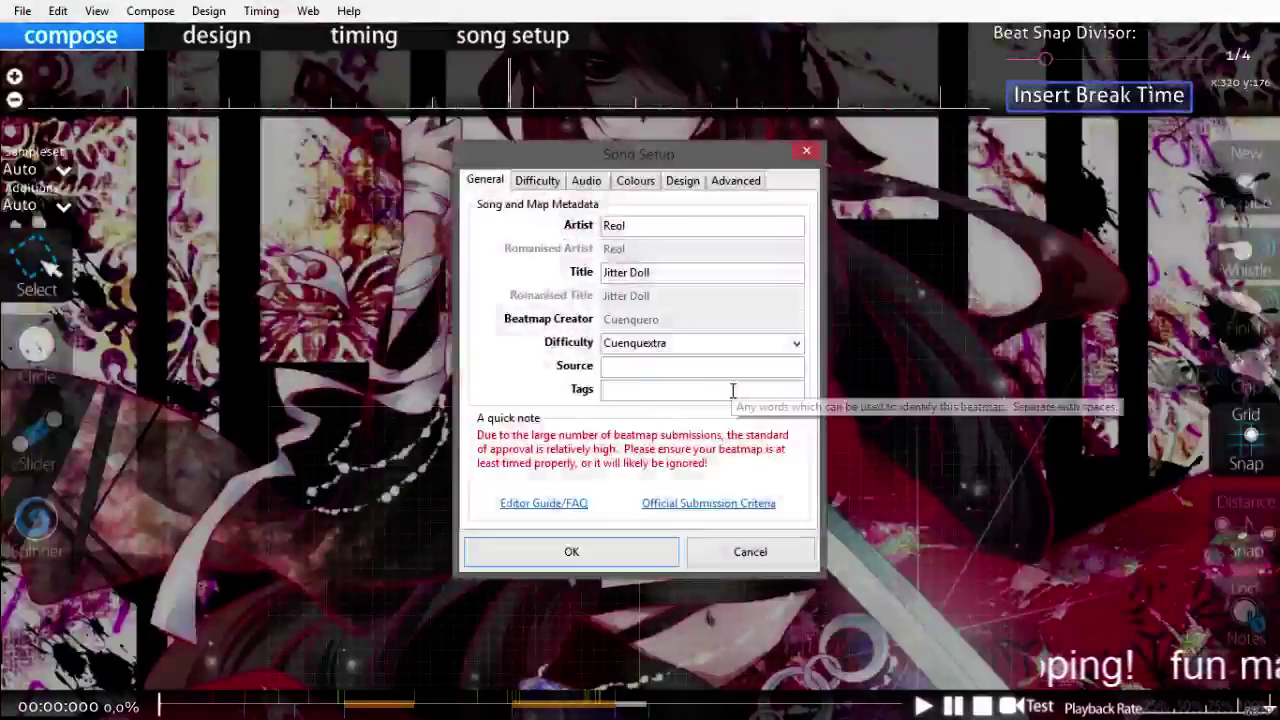
pyautogui.click(783, 564)
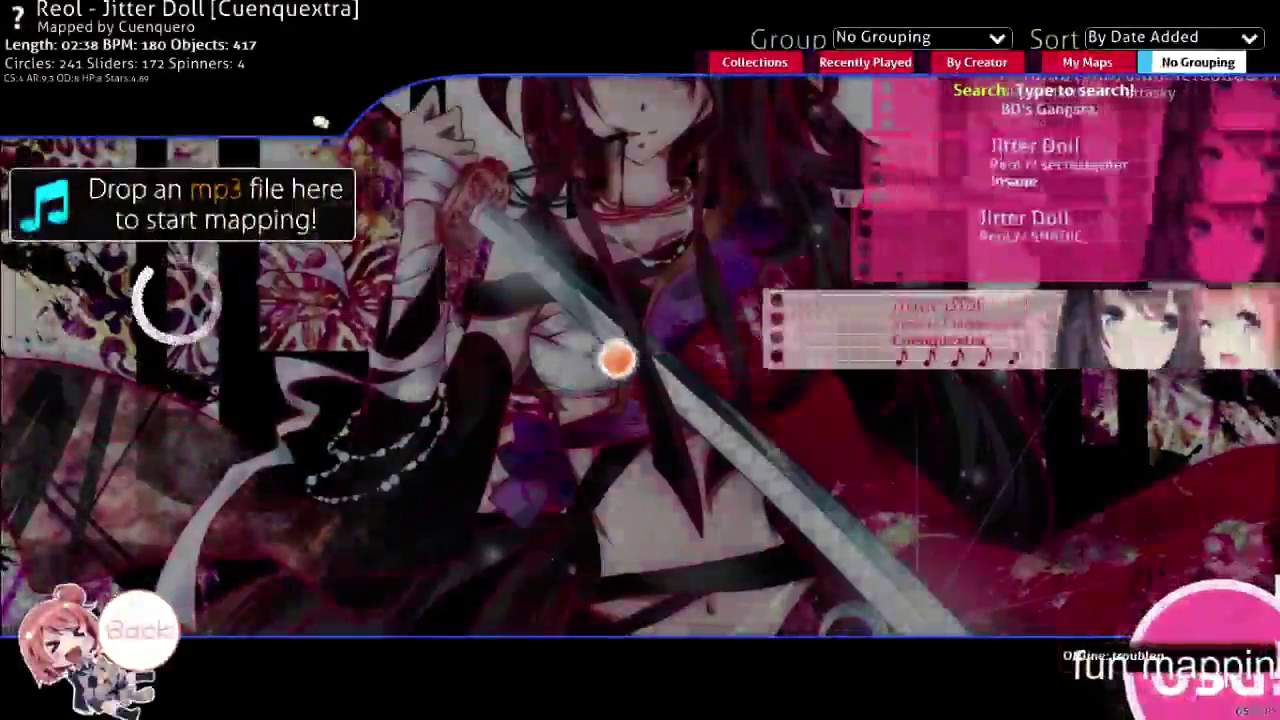
pyautogui.press('Escape')
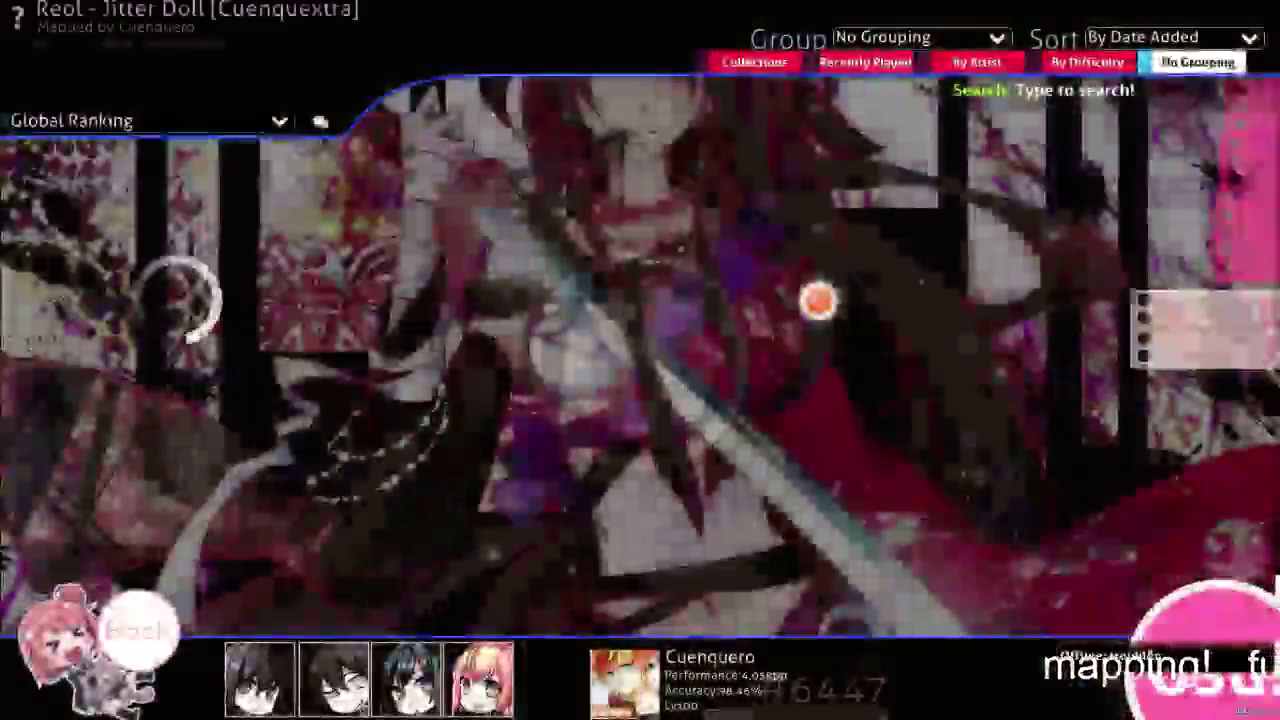
# Step: Open the other mapper's Jitter Doll [Insane] in the editor and play it from 00:58:383 for reference
pyautogui.press('Down')
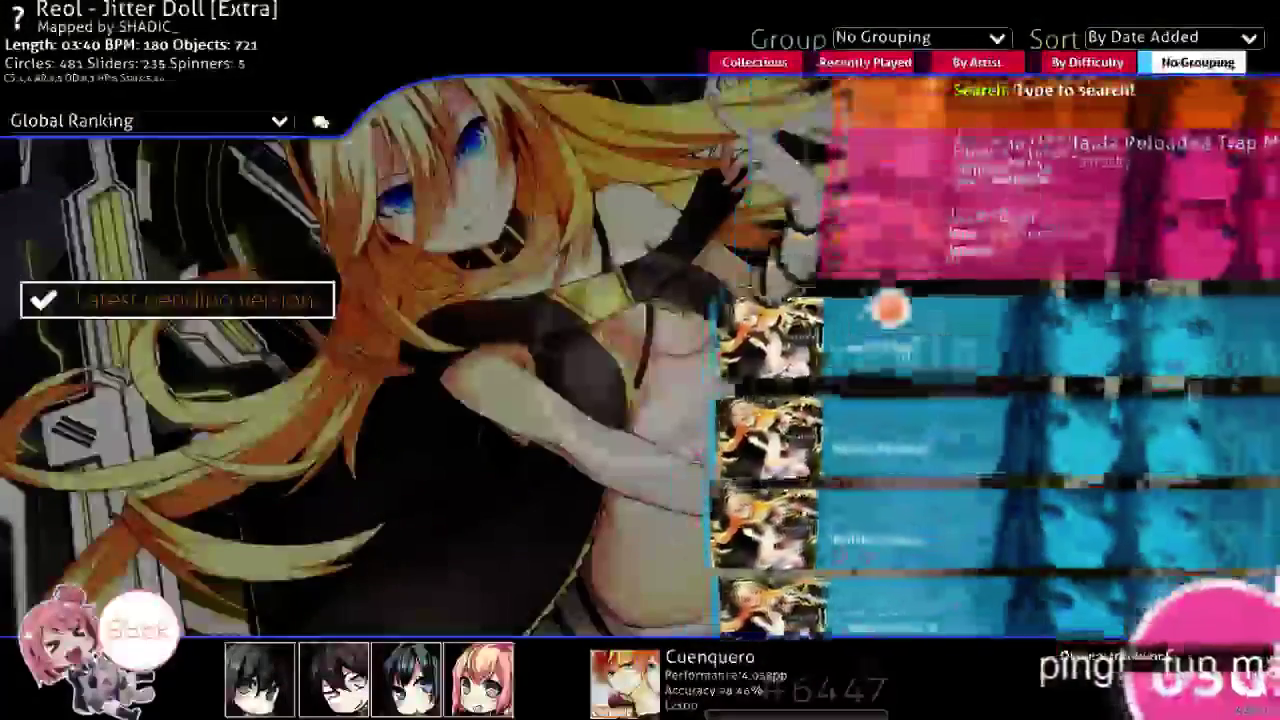
pyautogui.click(893, 240)
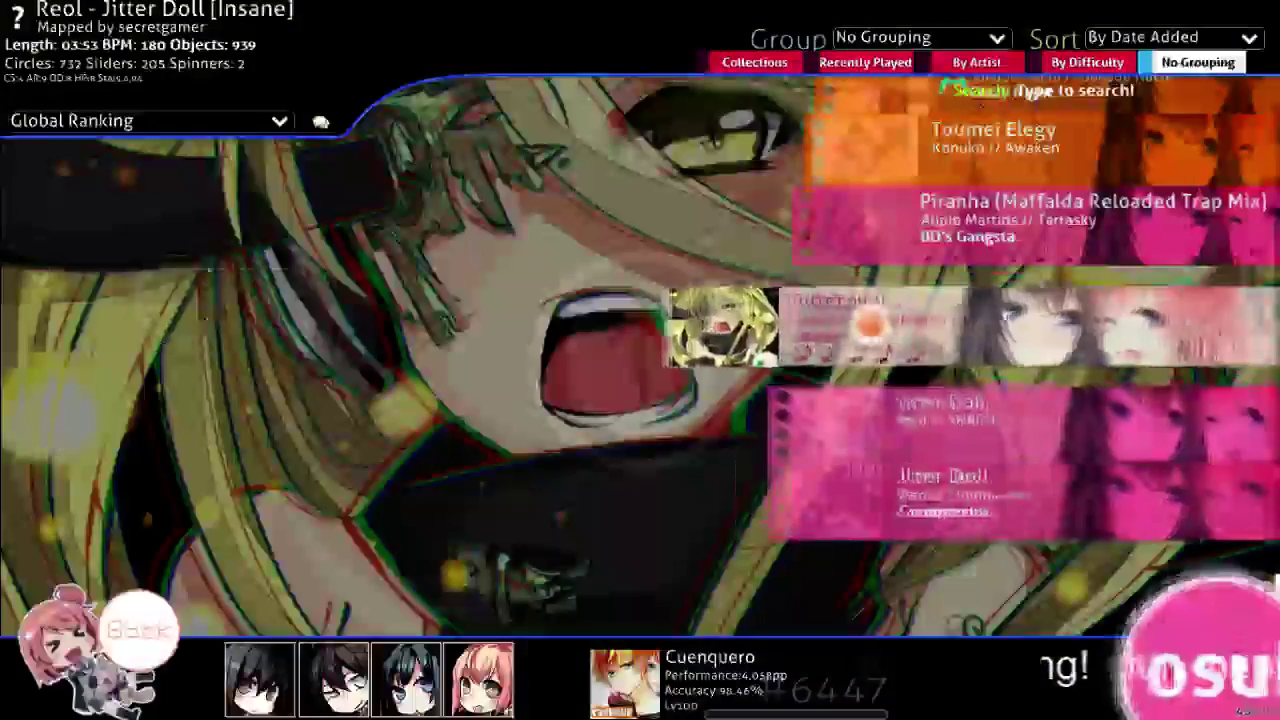
pyautogui.click(874, 320)
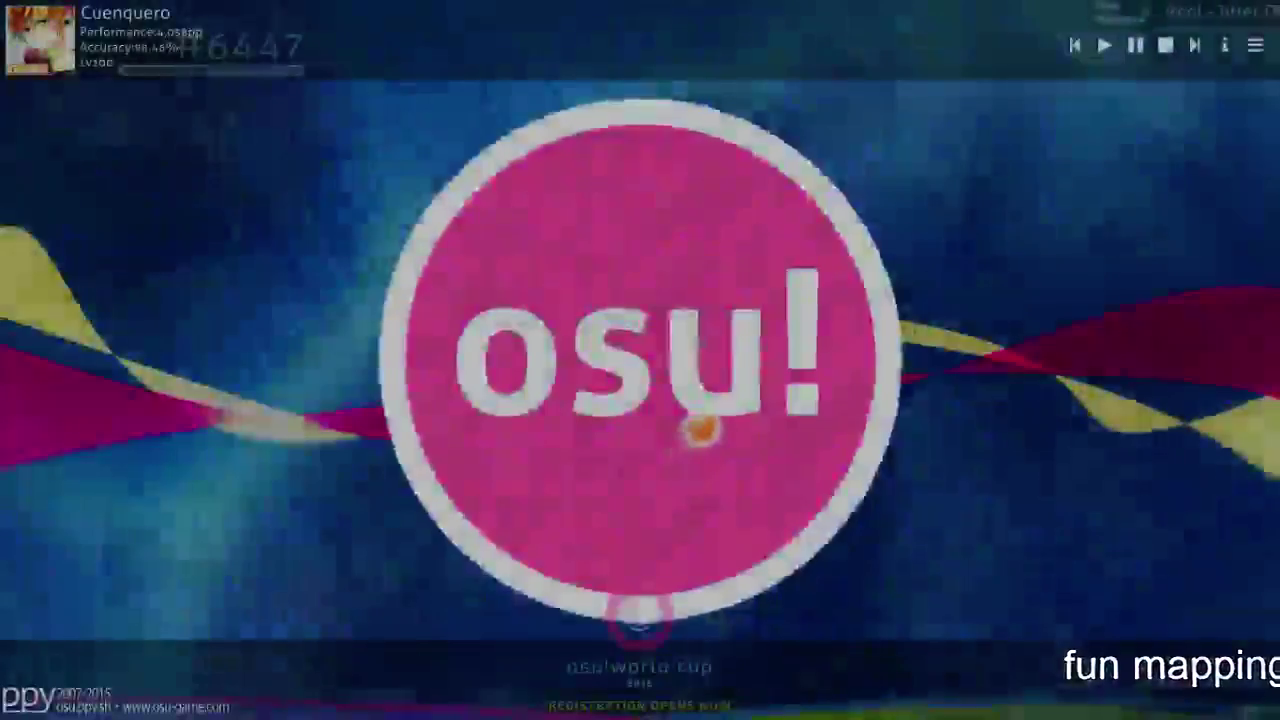
pyautogui.click(700, 430)
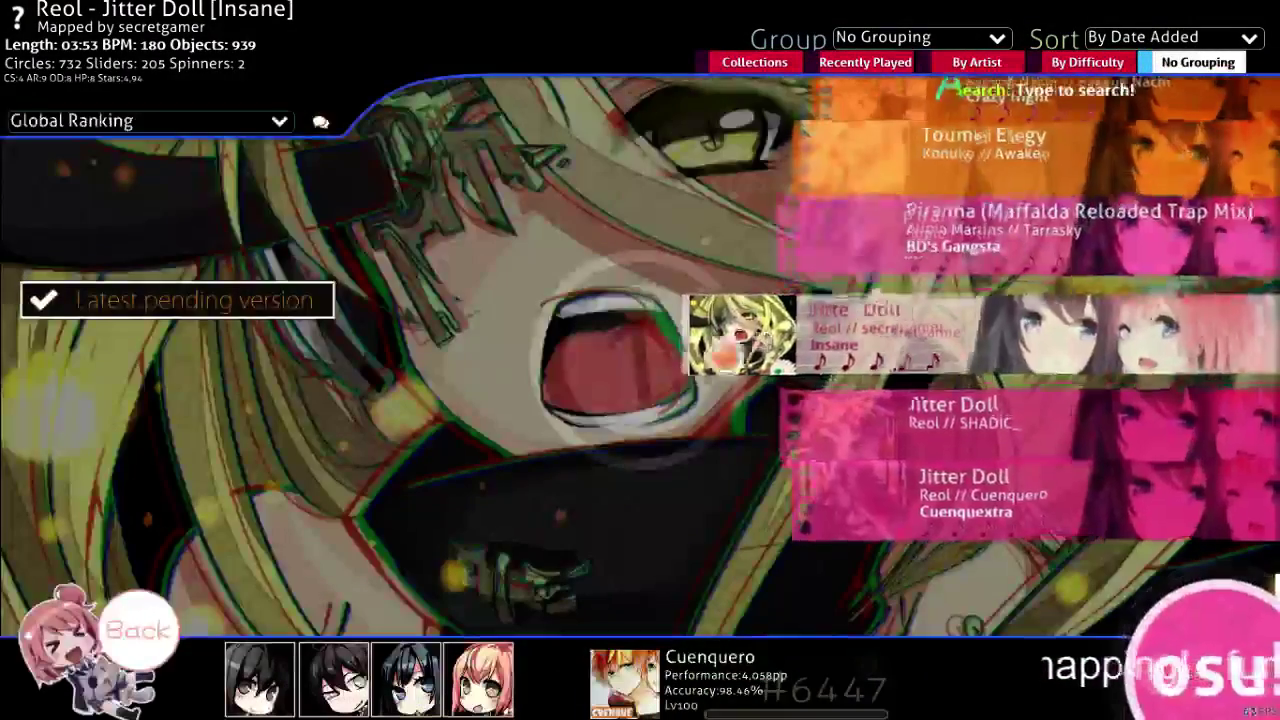
pyautogui.rightClick(749, 352)
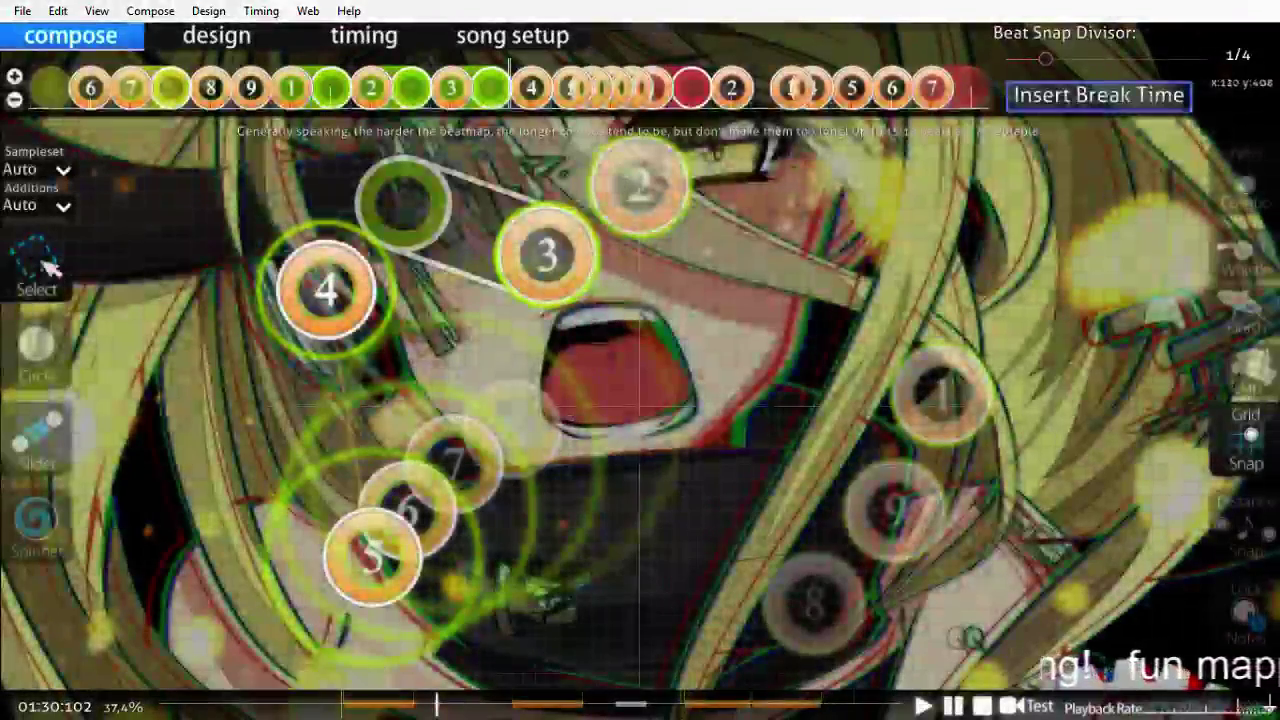
pyautogui.click(341, 709)
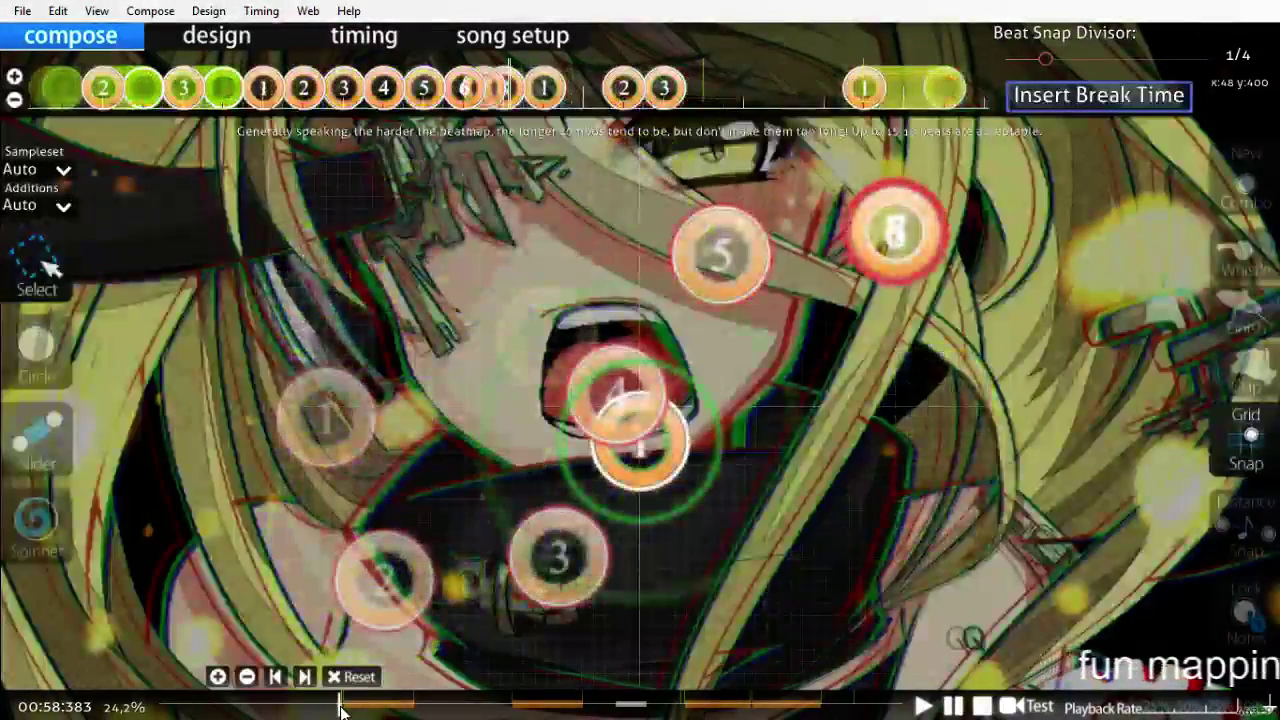
pyautogui.press('space')
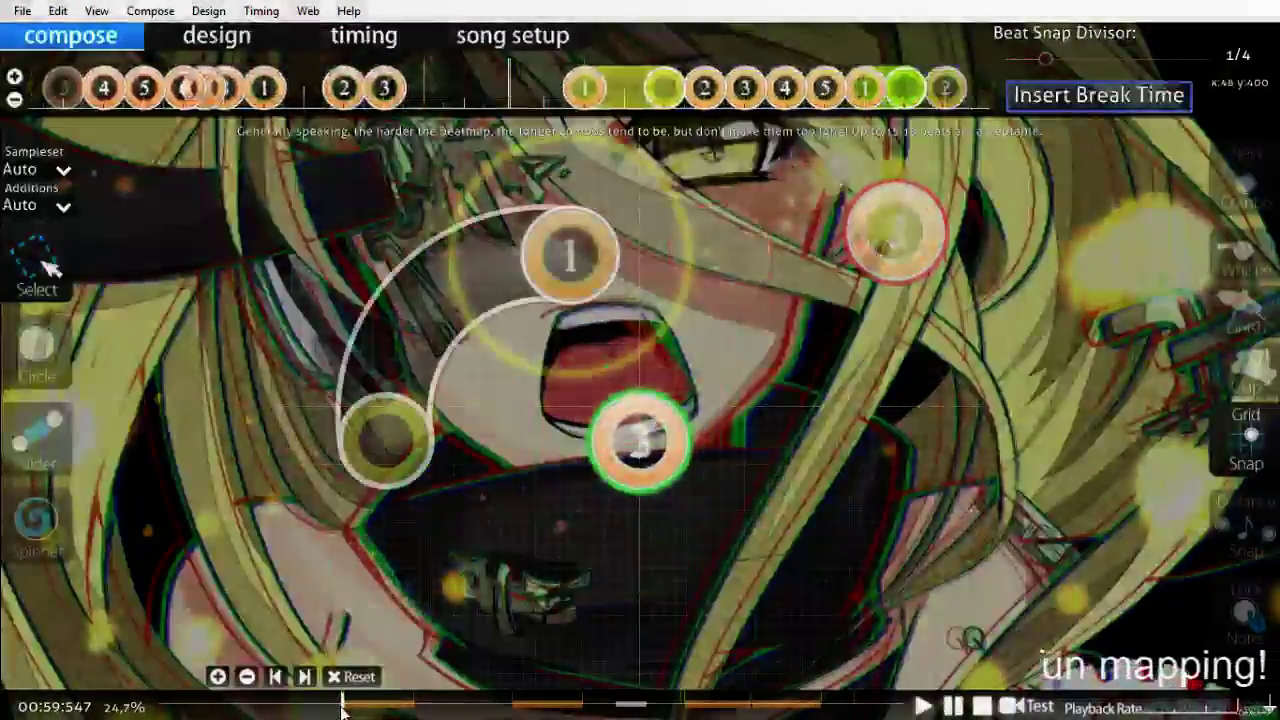
# Step: Reopen Jitter Doll [Cuenquextra] for editing and play it from just before the first kiai section
pyautogui.press('Escape')
pyautogui.click(966, 463)
pyautogui.click(971, 338)
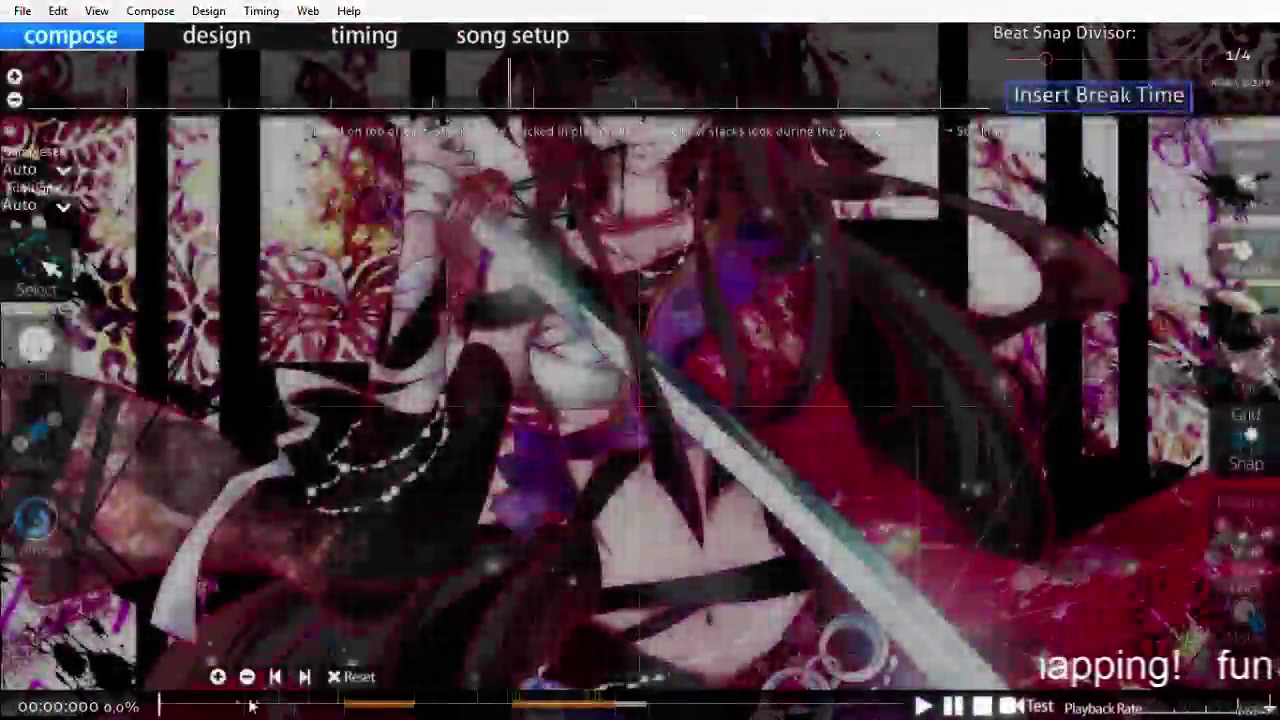
pyautogui.click(257, 705)
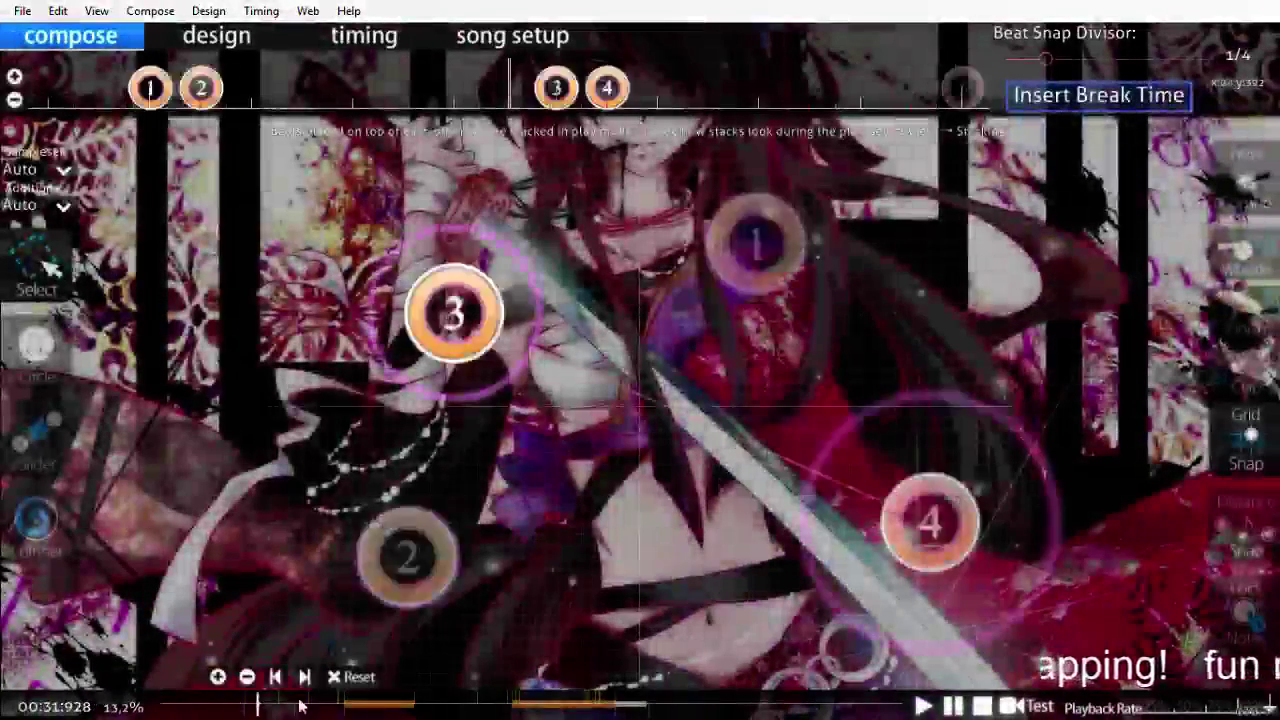
pyautogui.click(300, 705)
pyautogui.click(307, 704)
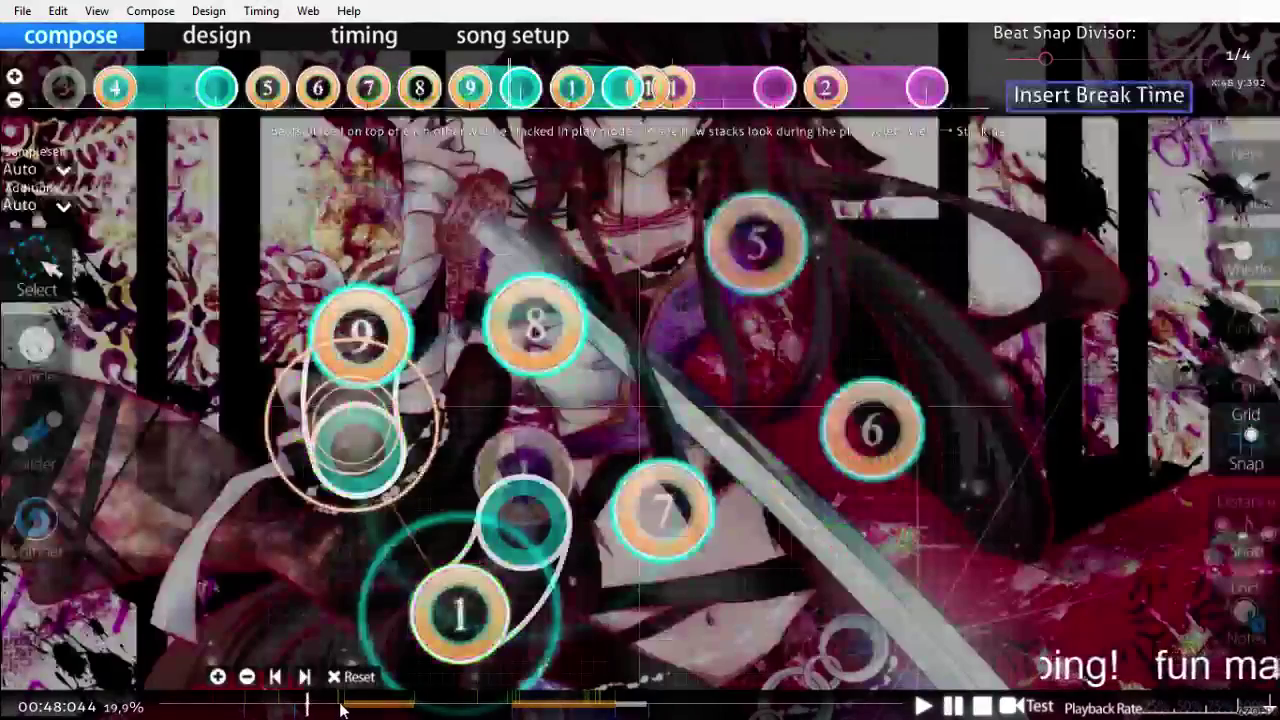
pyautogui.click(340, 704)
pyautogui.press('space')
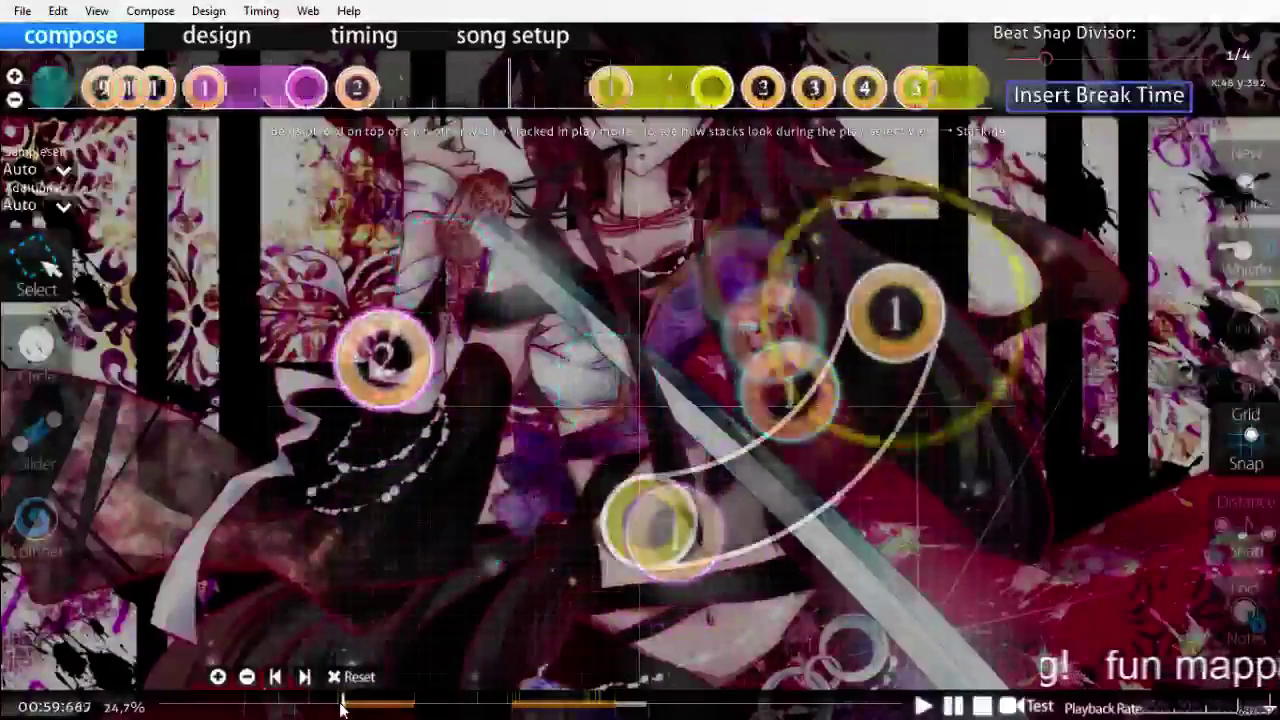
# Step: Set the song's preview point at 00:59:249 and save the beatmap
pyautogui.scroll(7, 341, 709)
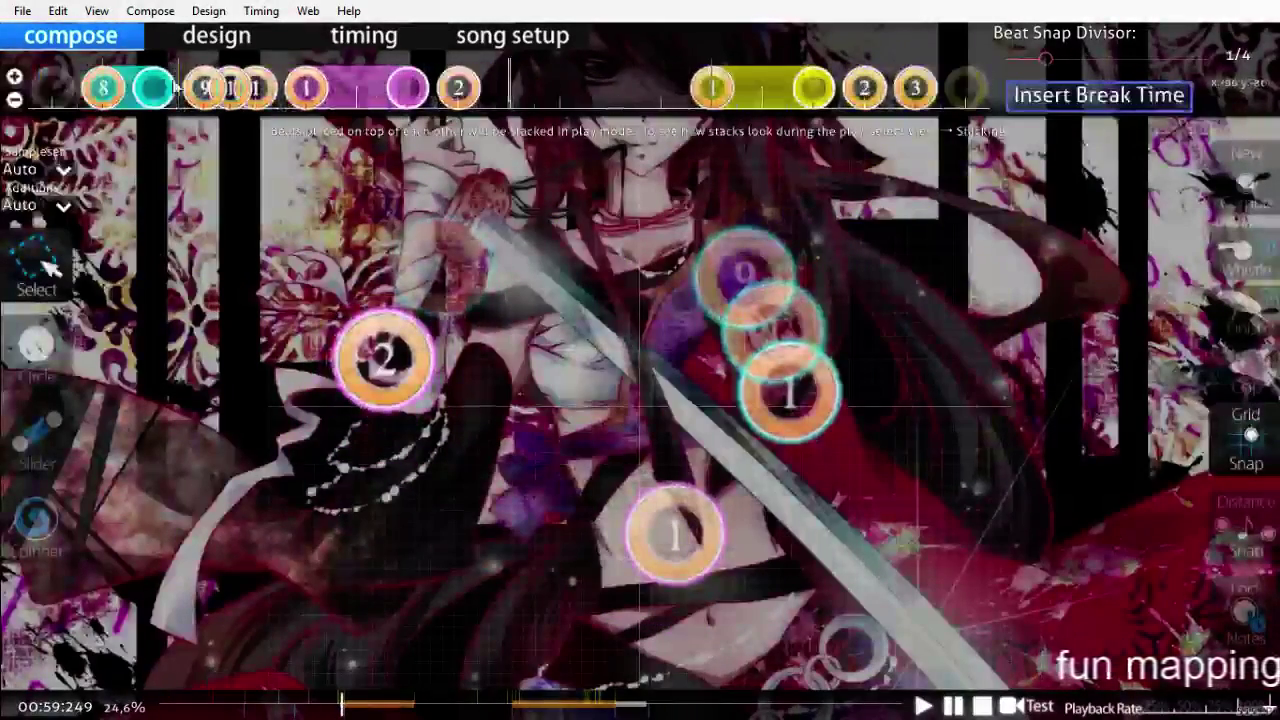
pyautogui.click(260, 11)
pyautogui.click(258, 11)
pyautogui.click(273, 13)
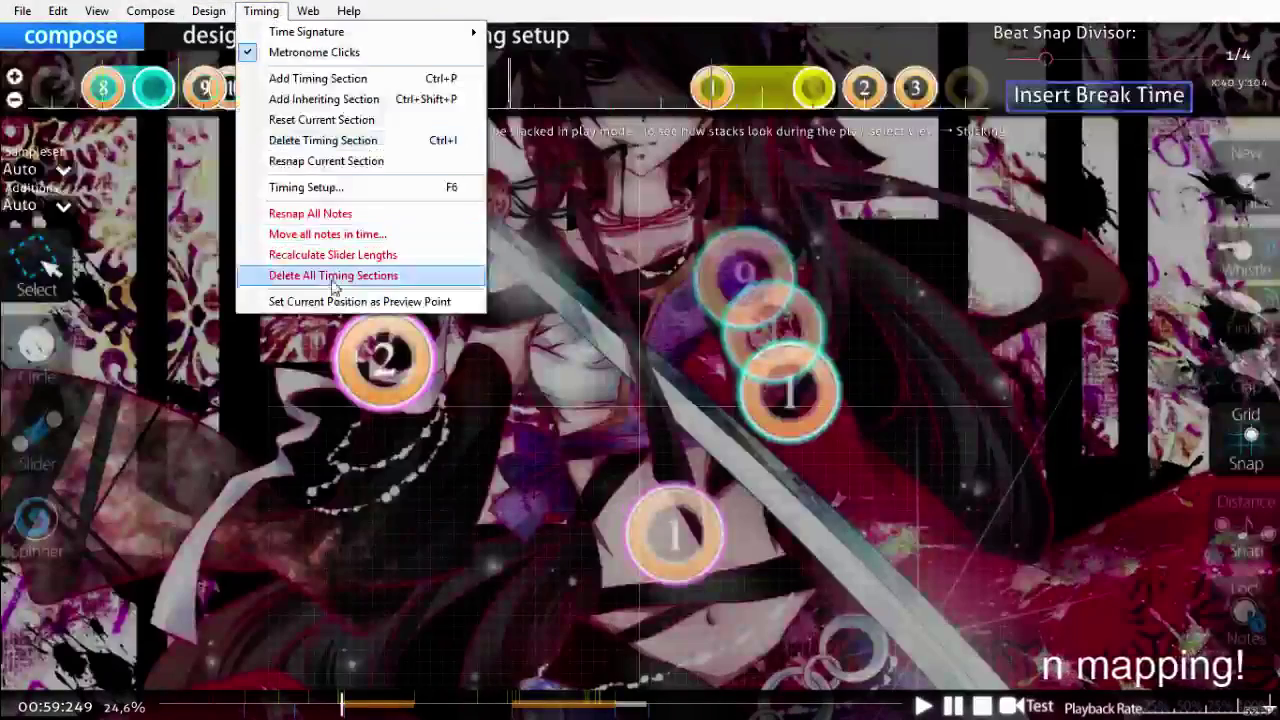
pyautogui.click(345, 302)
pyautogui.scroll(9, 538, 712)
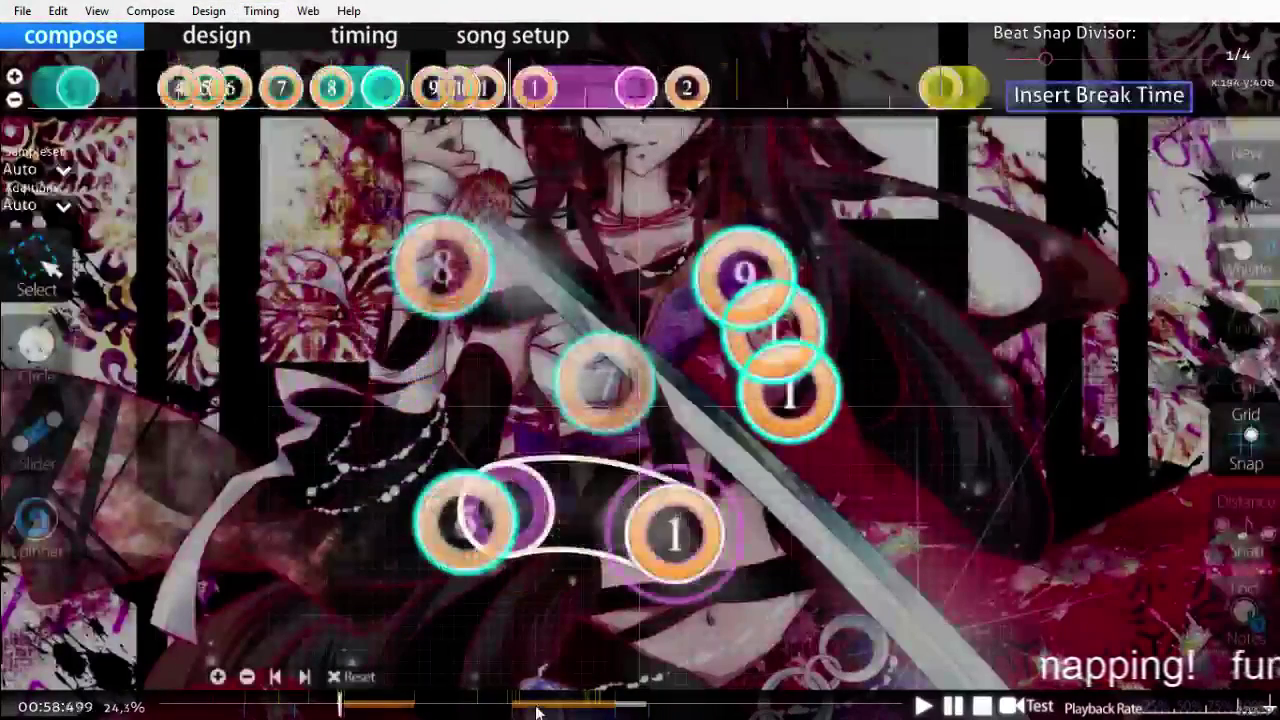
pyautogui.scroll(5, 537, 712)
pyautogui.hotkey('ctrl', 's')
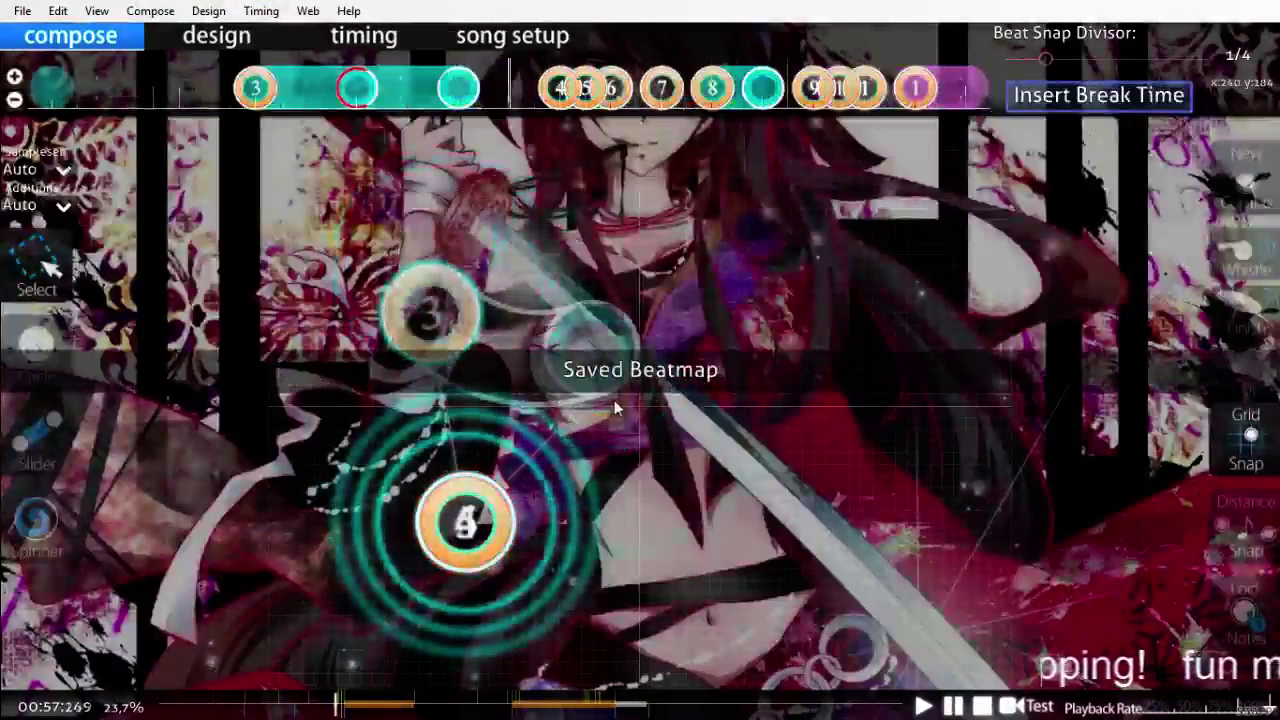
pyautogui.scroll(1, 615, 408)
# Step: Replace the difficulty name in the song setup with Insane
pyautogui.click(478, 42)
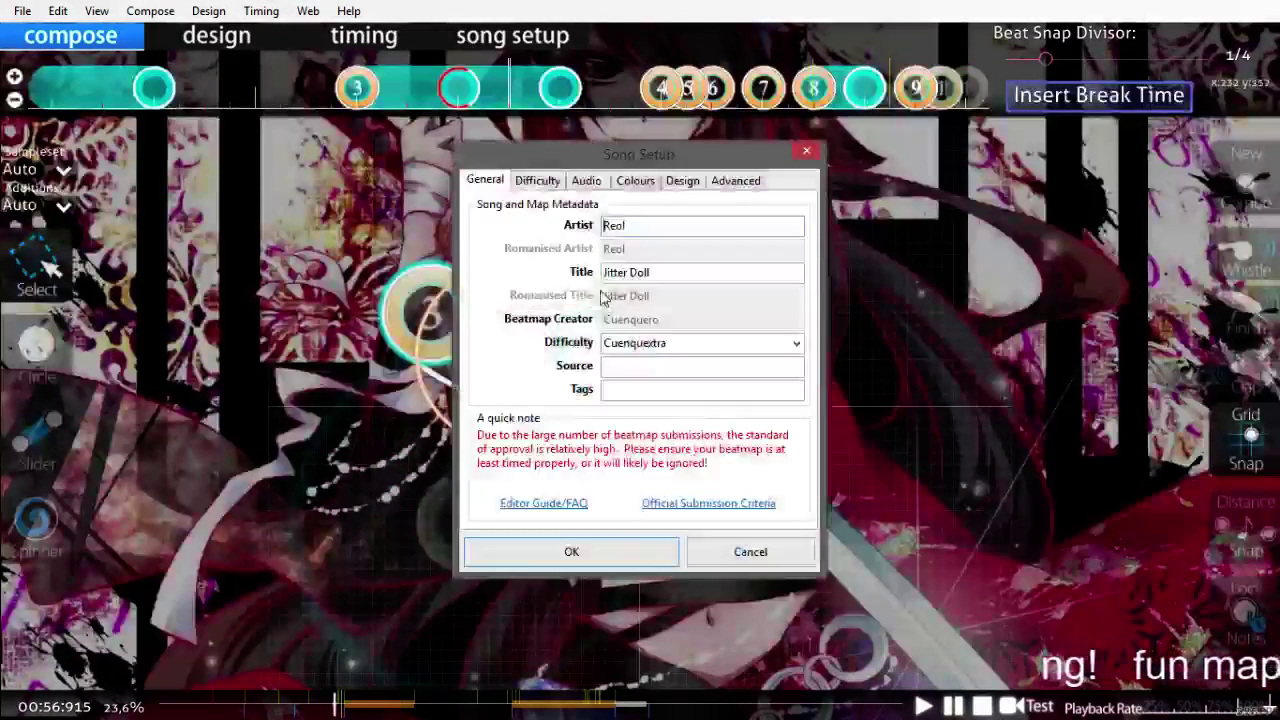
pyautogui.moveTo(686, 347); pyautogui.dragTo(552, 357)
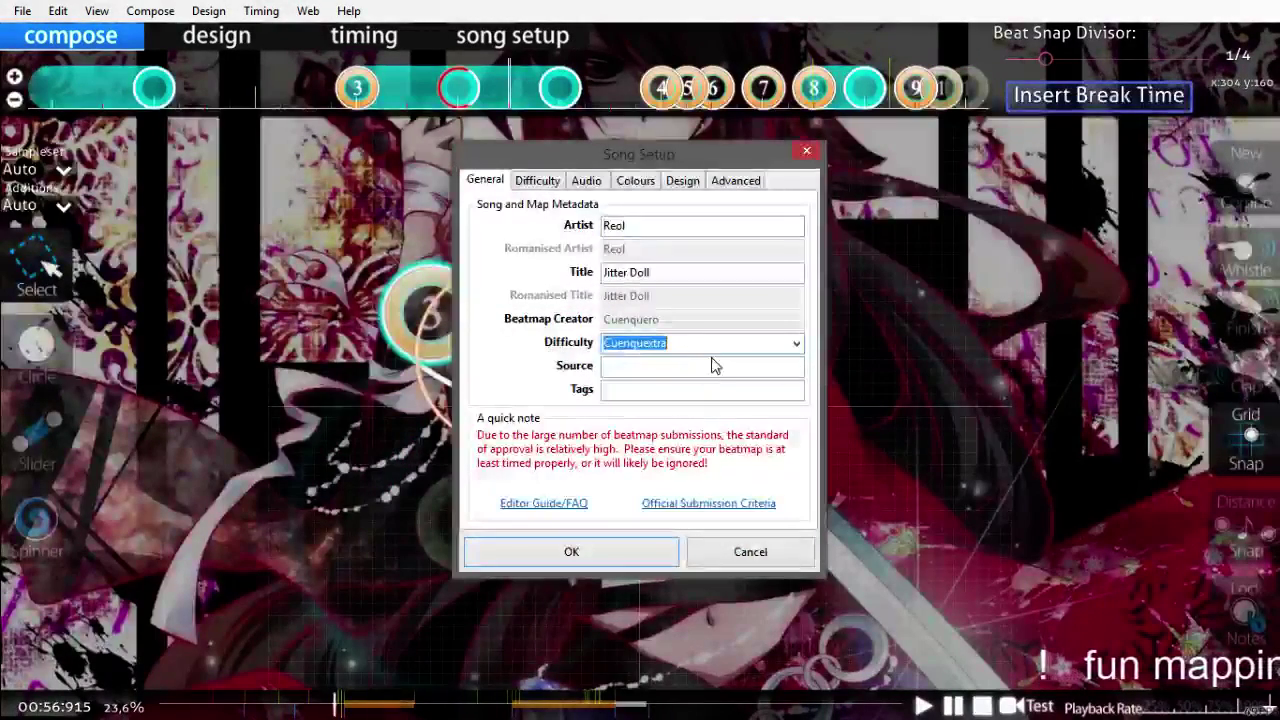
pyautogui.click(714, 366)
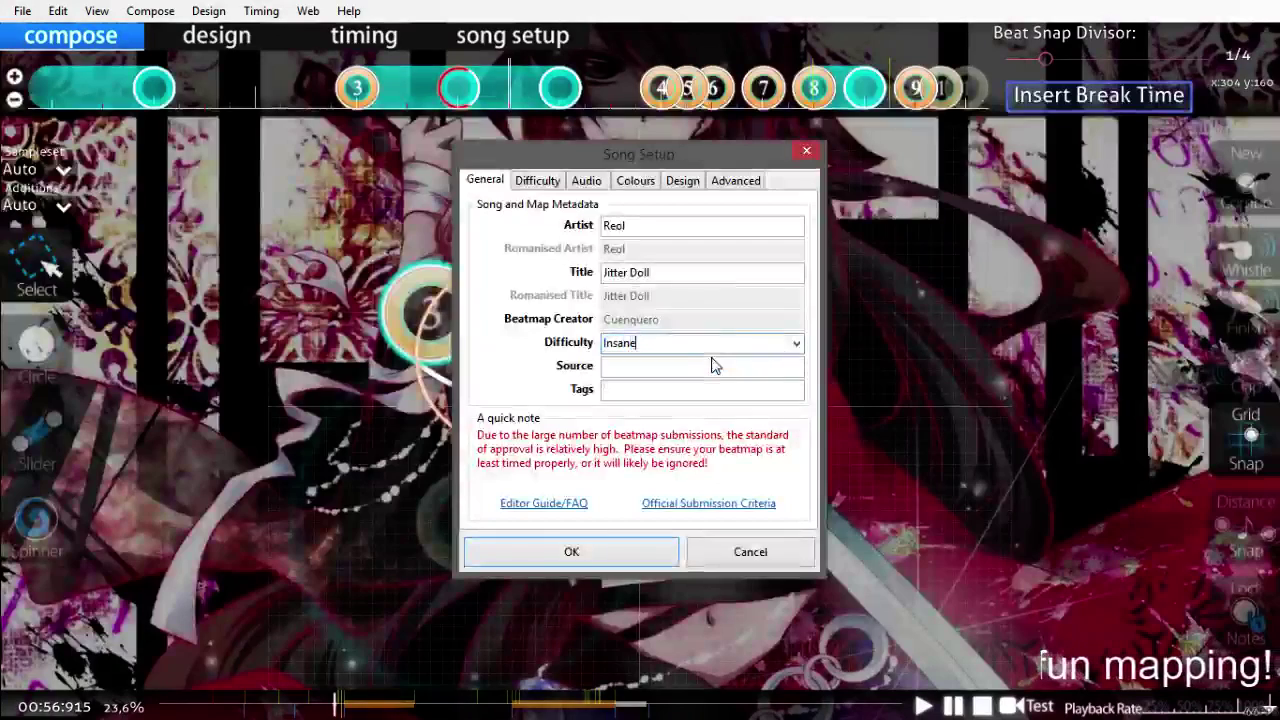
pyautogui.write('Cu')
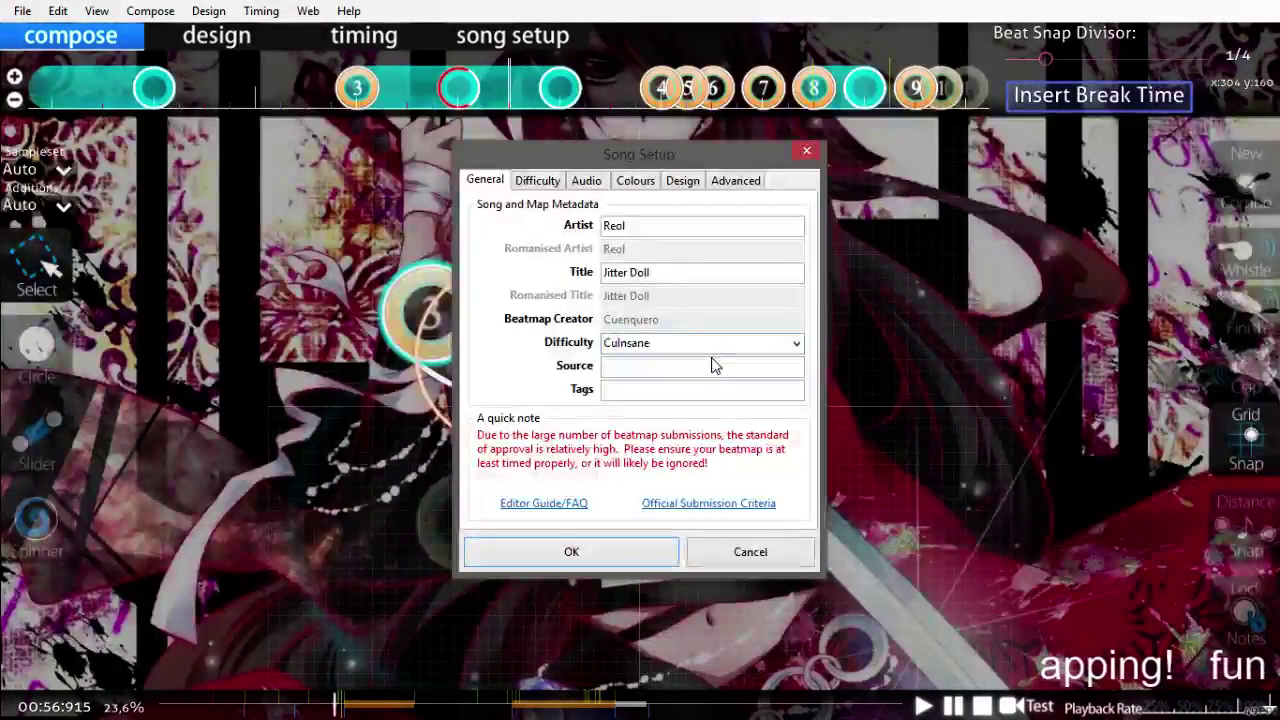
pyautogui.write('en')
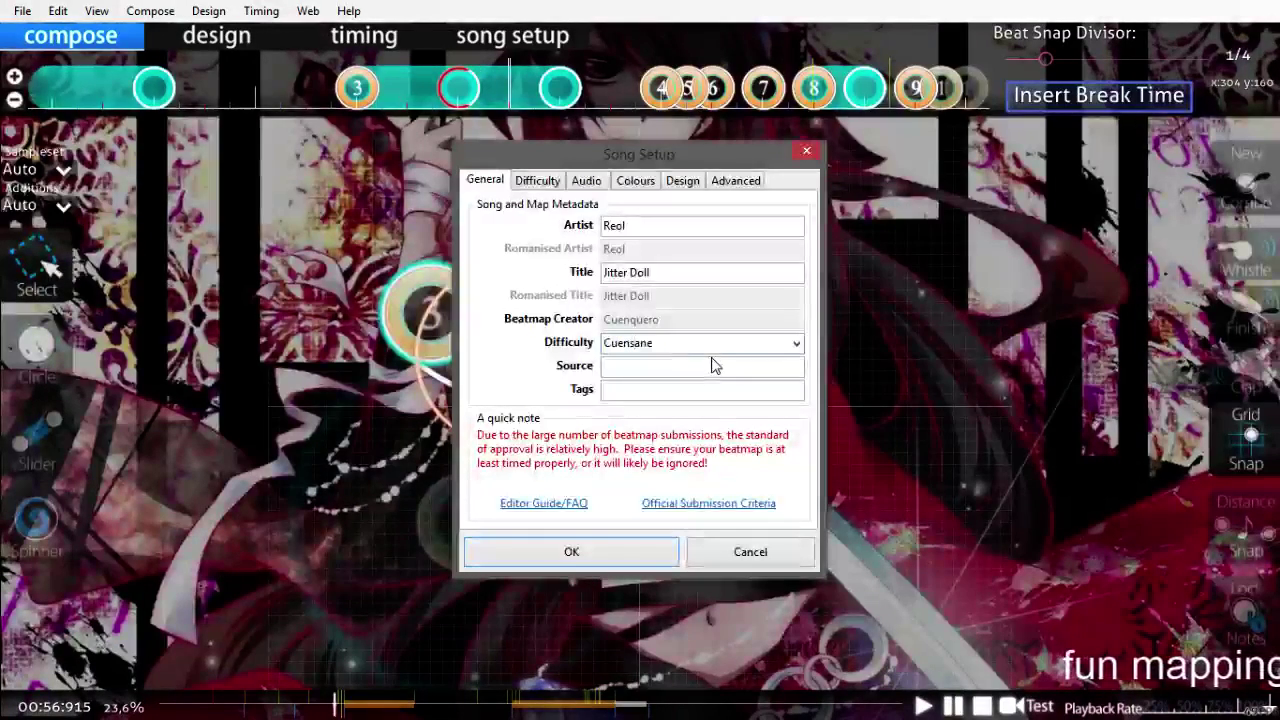
pyautogui.write('qu')
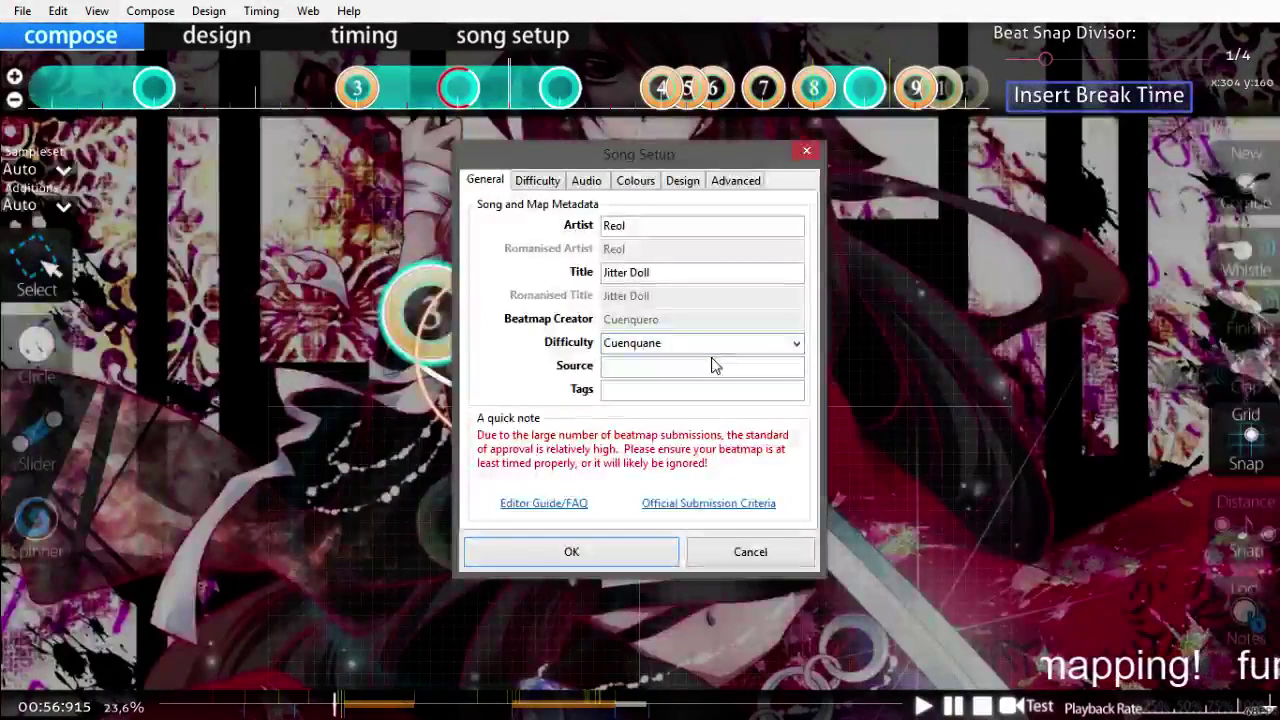
pyautogui.press('Delete')
pyautogui.press('BackSpace')
pyautogui.press('BackSpace')
pyautogui.press('BackSpace')
pyautogui.press('BackSpace')
pyautogui.press('BackSpace')
pyautogui.press('BackSpace')
pyautogui.press('Delete')
pyautogui.press('Delete')
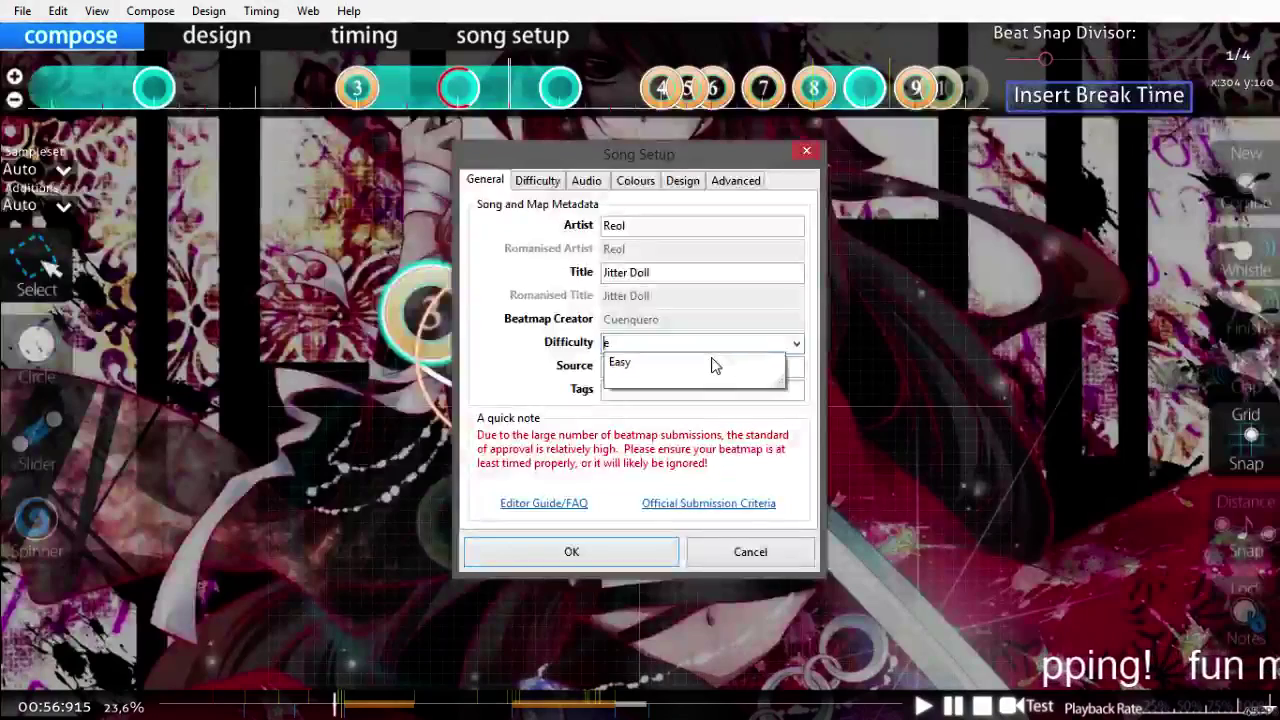
# Step: Enter Insane as the difficulty name and accept saving the changed song setup to the beatmap
pyautogui.write('Insane')
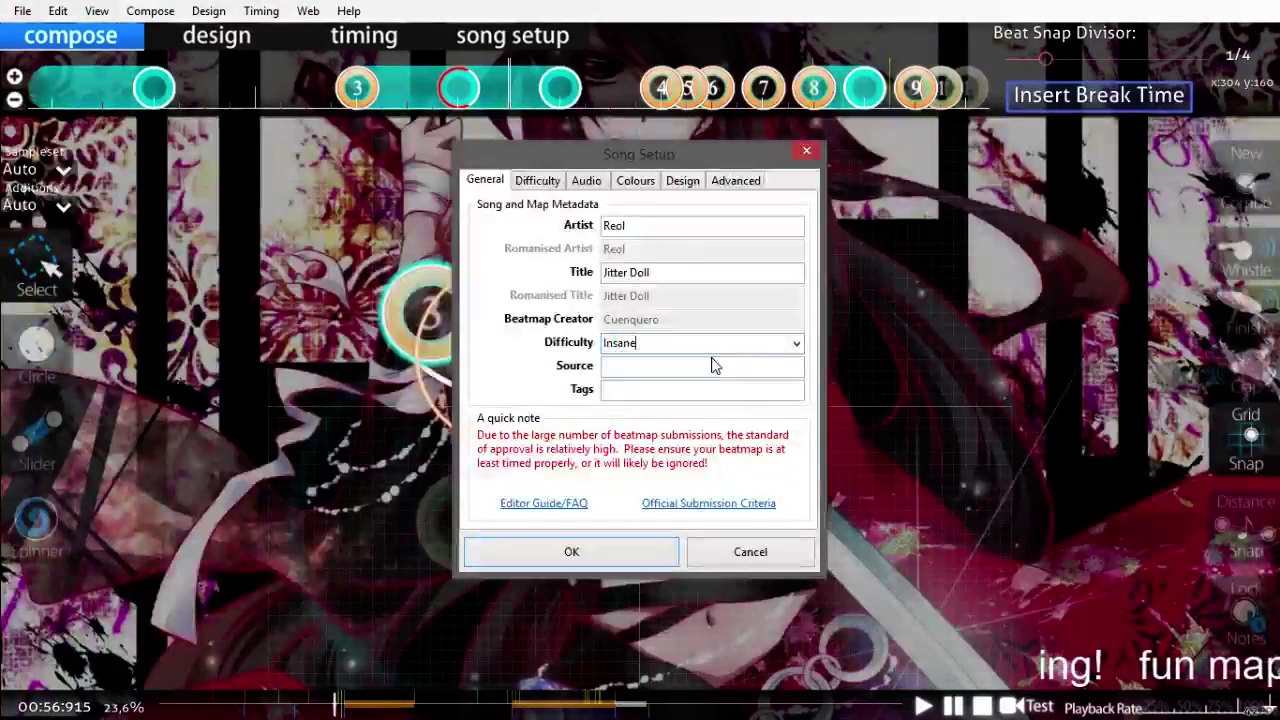
pyautogui.click(632, 551)
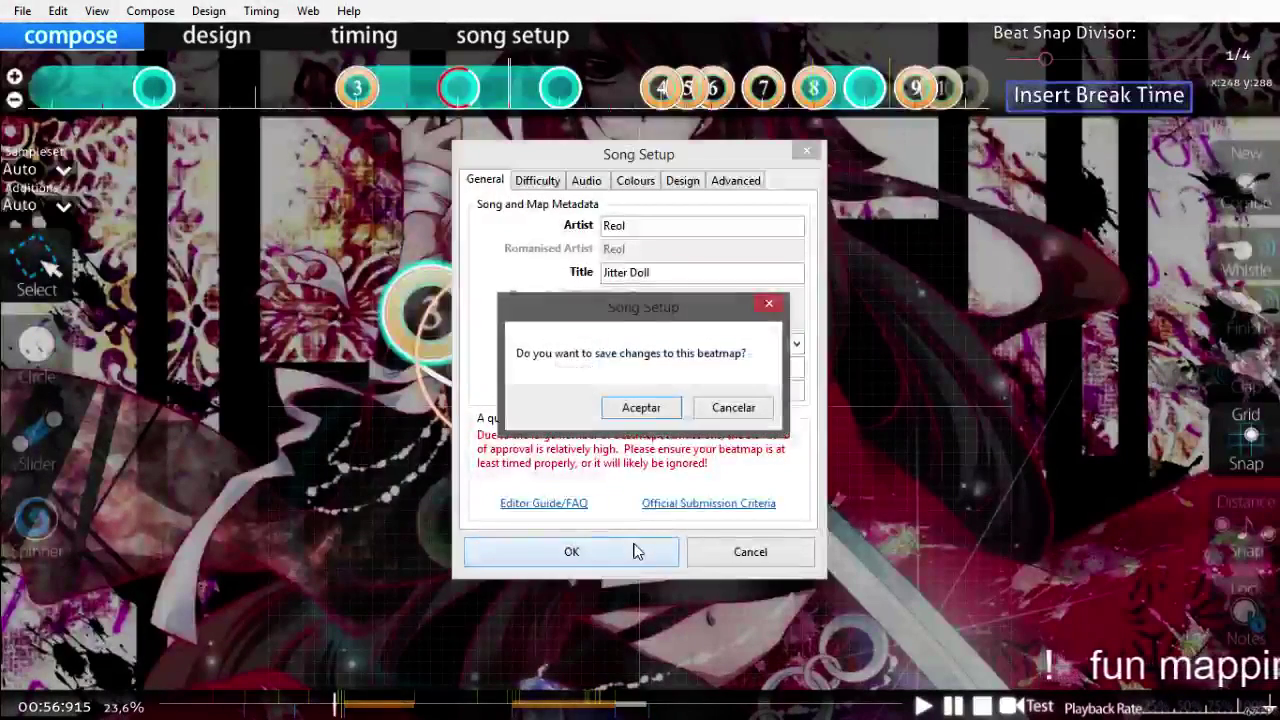
pyautogui.click(643, 407)
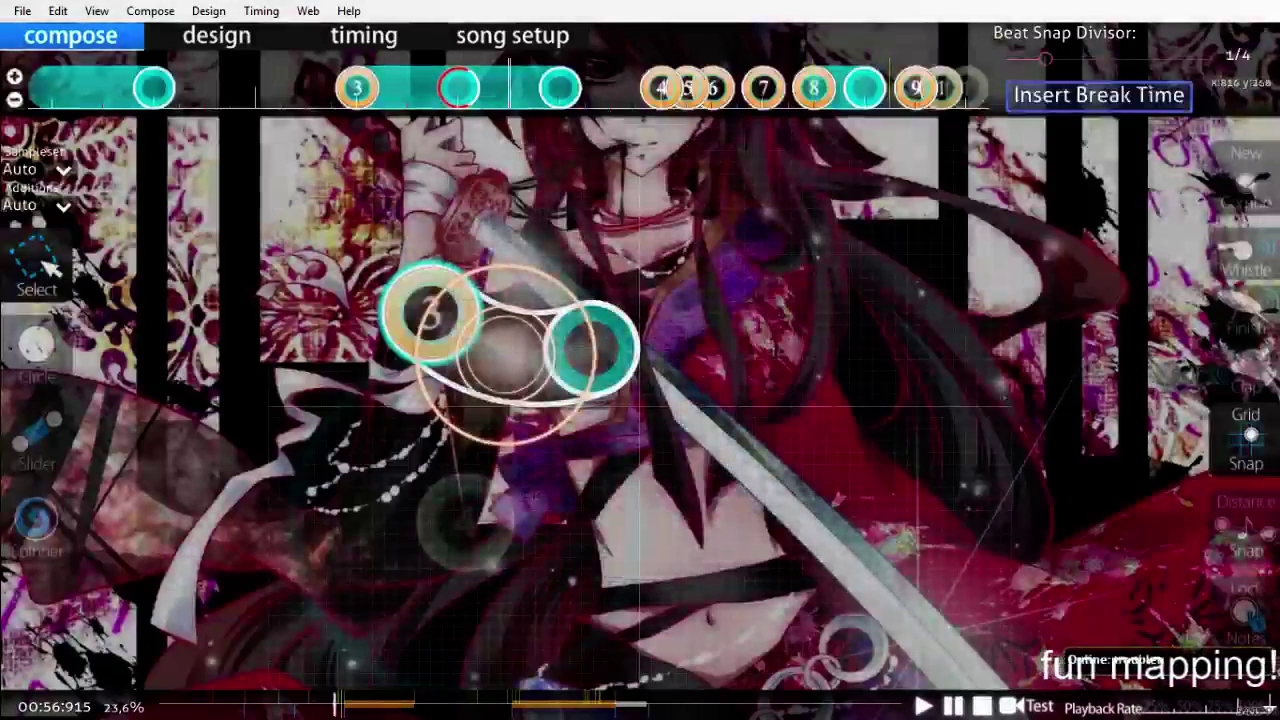
# Step: Switch from osu! to another open window
pyautogui.hotkey('alt', 'Tab')
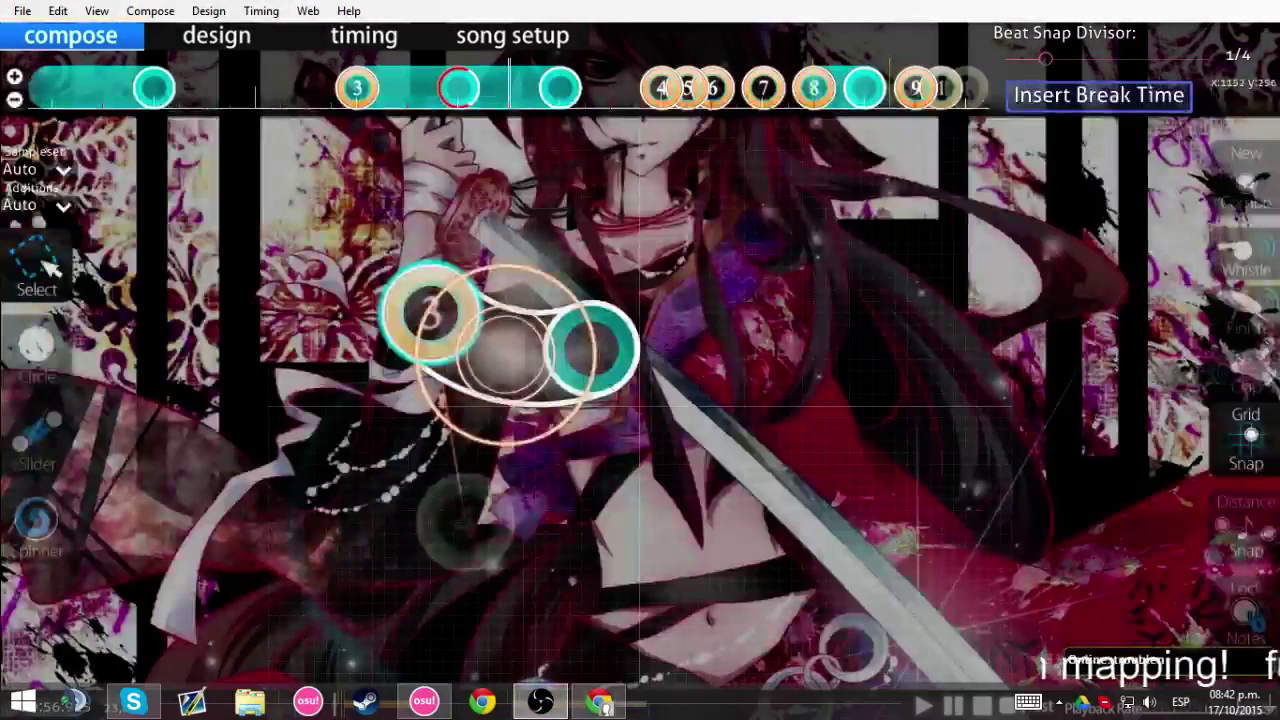